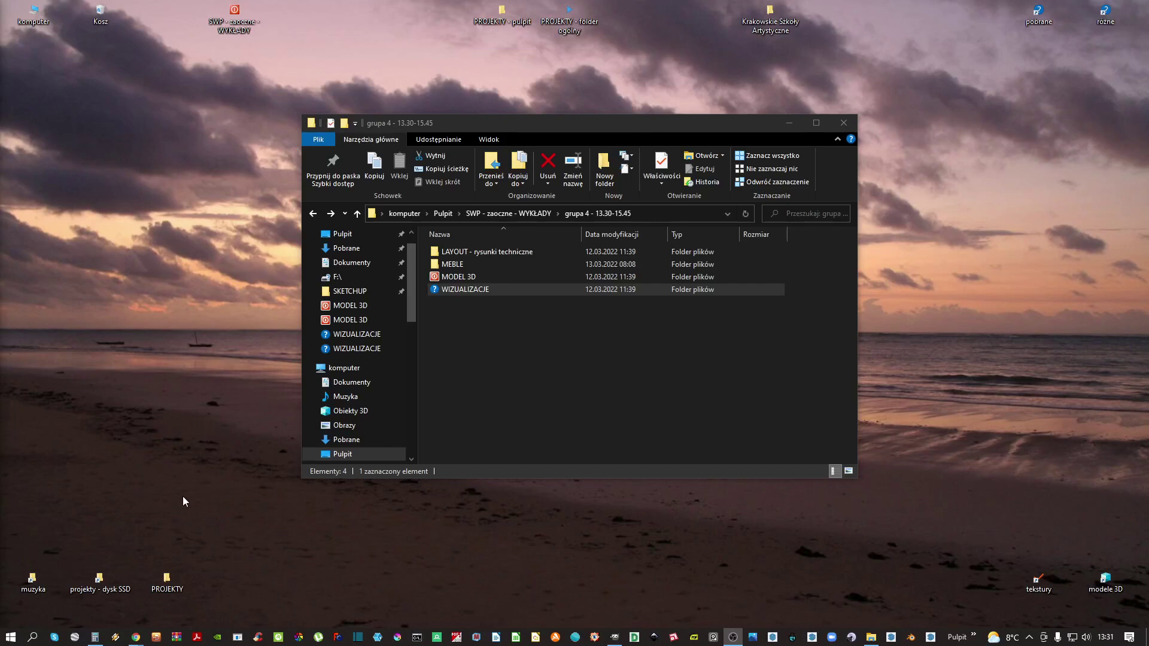
View the cabinet photo witryna 4.jpg from the MEBLE folder, and close it
{"action": "double_click", "coordinate": [473, 264]}
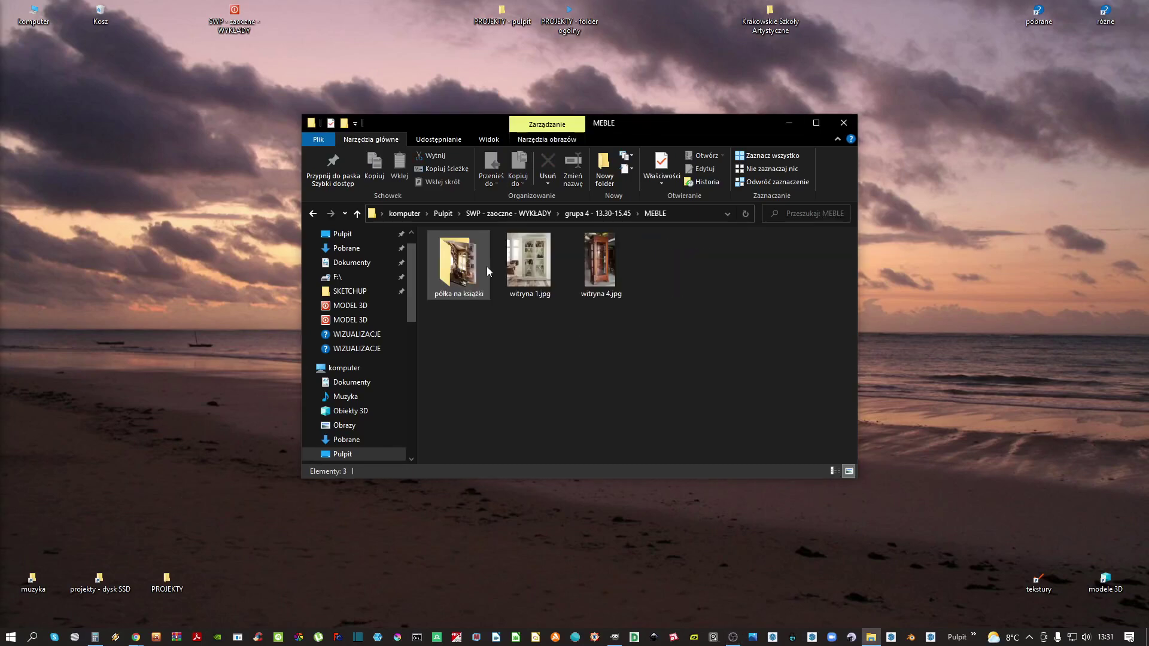
{"action": "left_click", "coordinate": [602, 263]}
{"action": "double_click", "coordinate": [602, 264]}
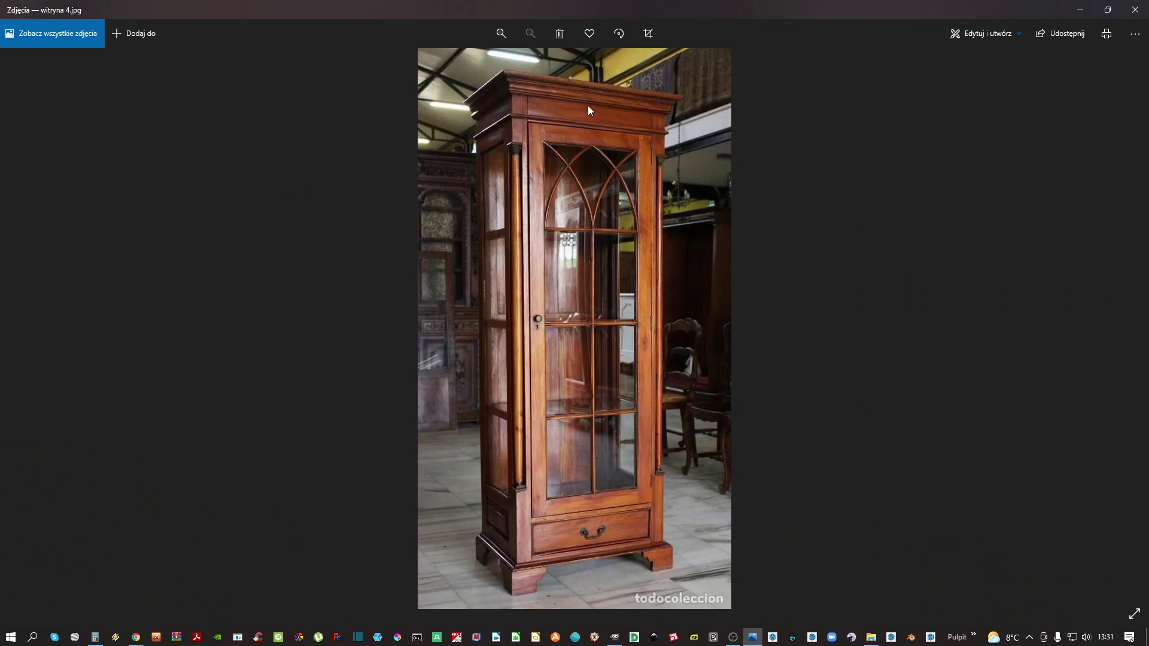
{"action": "scroll", "coordinate": [556, 99], "scroll_direction": "up", "scroll_amount": 3}
{"action": "scroll", "coordinate": [673, 128], "scroll_direction": "down", "scroll_amount": 3}
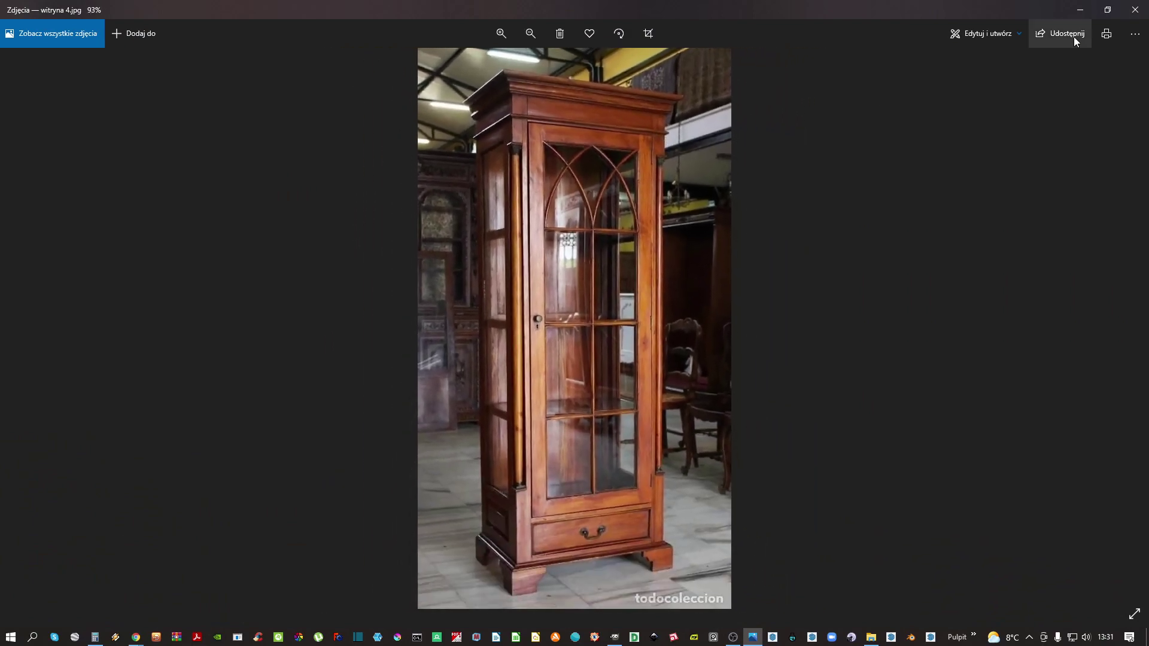
{"action": "left_click", "coordinate": [1136, 8]}
View the renders komoda 1.png and stolik kawowy 1.png in the WIZUALIZACJE folder of grupa 1, and close the viewer
{"action": "key", "text": "alt+Left"}
{"action": "key", "text": "alt+Left"}
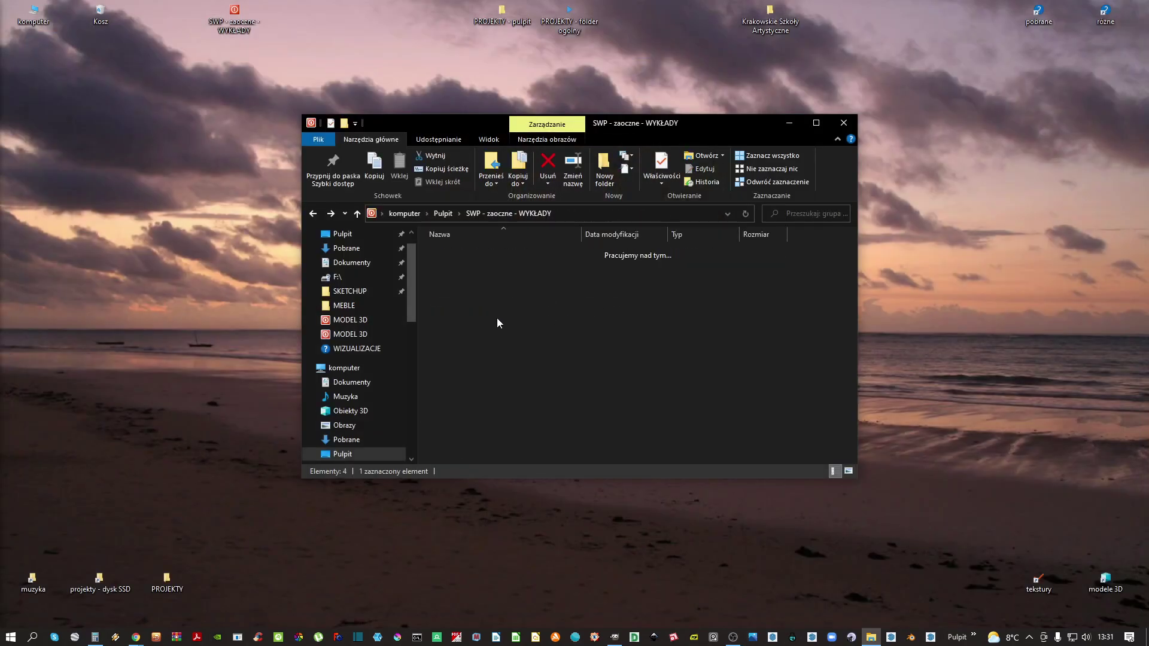
{"action": "double_click", "coordinate": [494, 254]}
{"action": "double_click", "coordinate": [479, 329]}
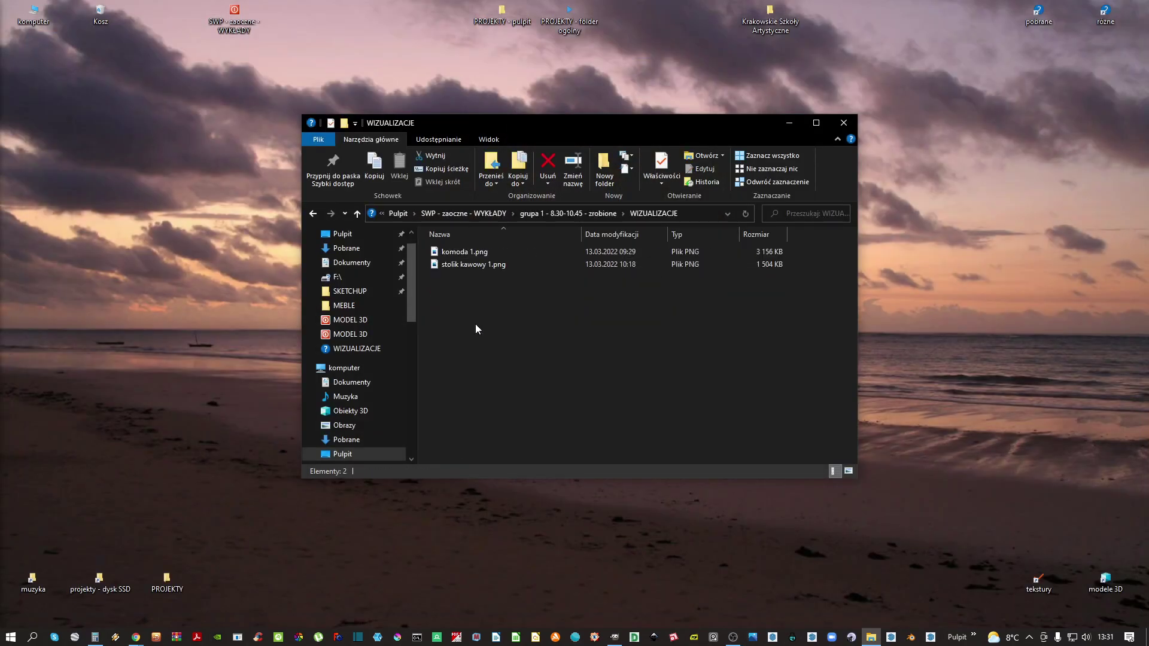
{"action": "double_click", "coordinate": [464, 253]}
{"action": "key", "text": "Right"}
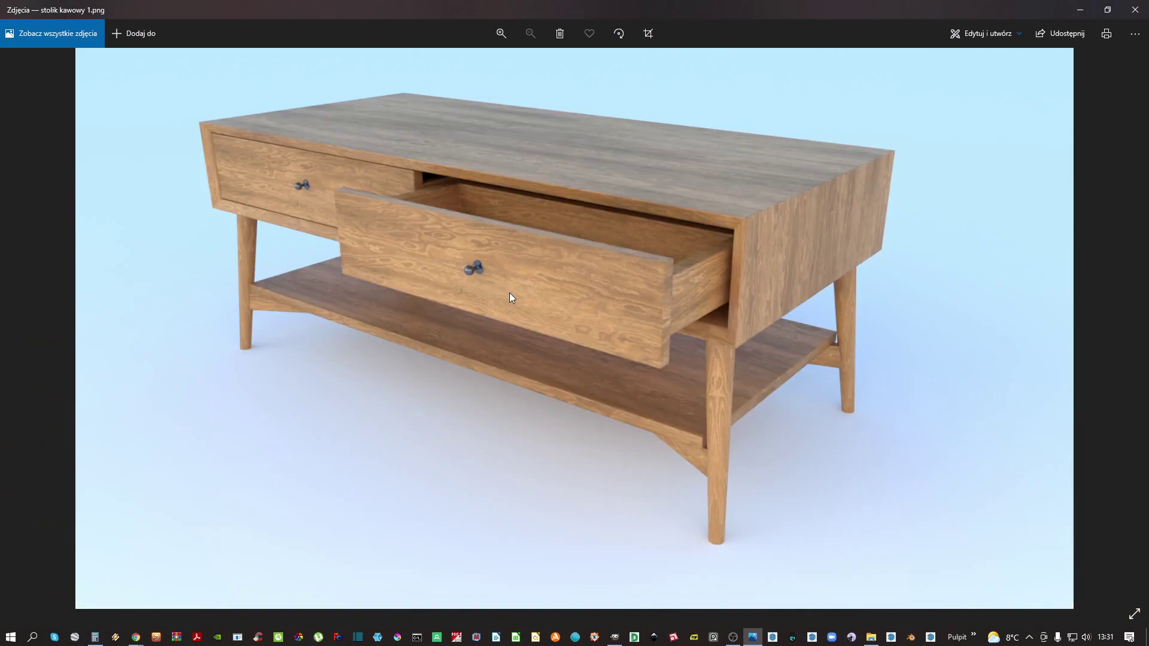
{"action": "key", "text": "Left"}
{"action": "key", "text": "Right"}
{"action": "left_click", "coordinate": [1124, 9]}
View the chest of drawers drawing sheet in grupa 1's PDF - rysunki techniczne folder, and close it
{"action": "key", "text": "BackSpace"}
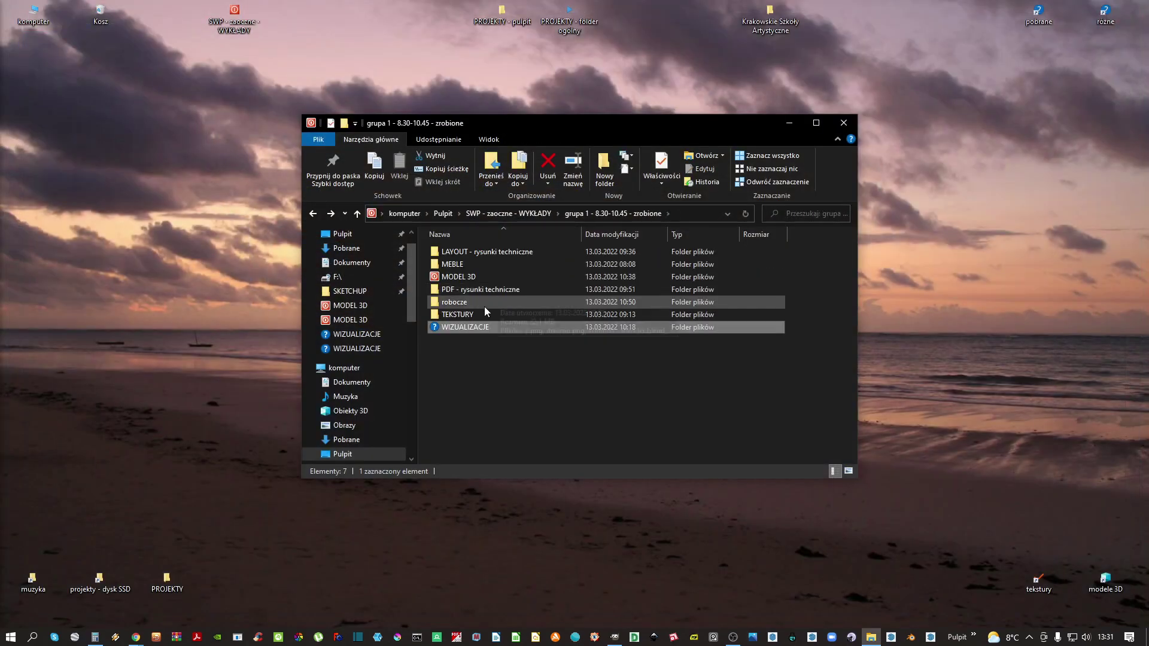
{"action": "double_click", "coordinate": [465, 288]}
{"action": "double_click", "coordinate": [479, 256]}
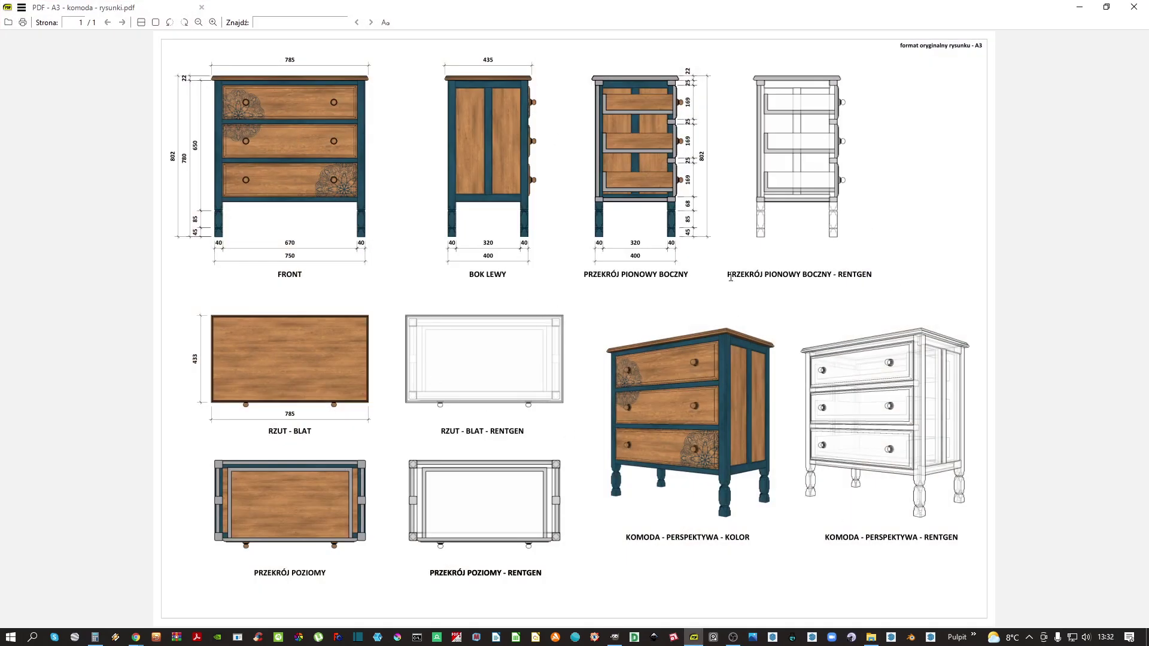
{"action": "left_click", "coordinate": [1133, 9]}
View the renders komoda - 2.png and łóżko piętrowe.png in the WIZUALIZACJE folder of grupa 3, and close the viewer
{"action": "key", "text": "BackSpace"}
{"action": "key", "text": "BackSpace"}
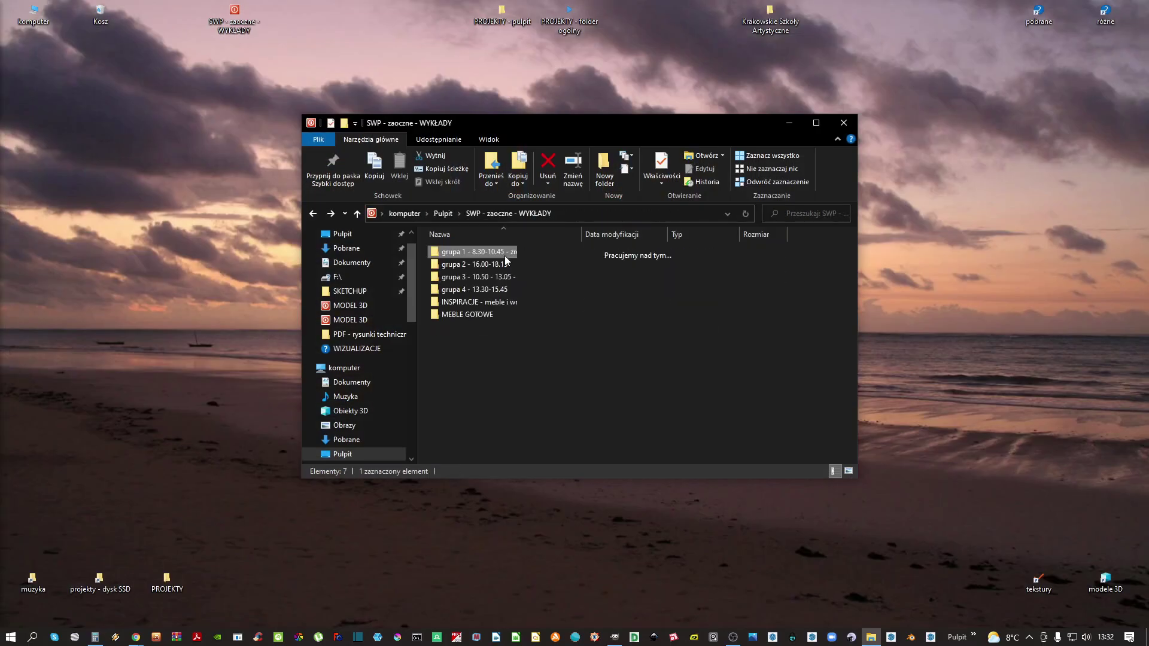
{"action": "double_click", "coordinate": [480, 278]}
{"action": "double_click", "coordinate": [465, 326]}
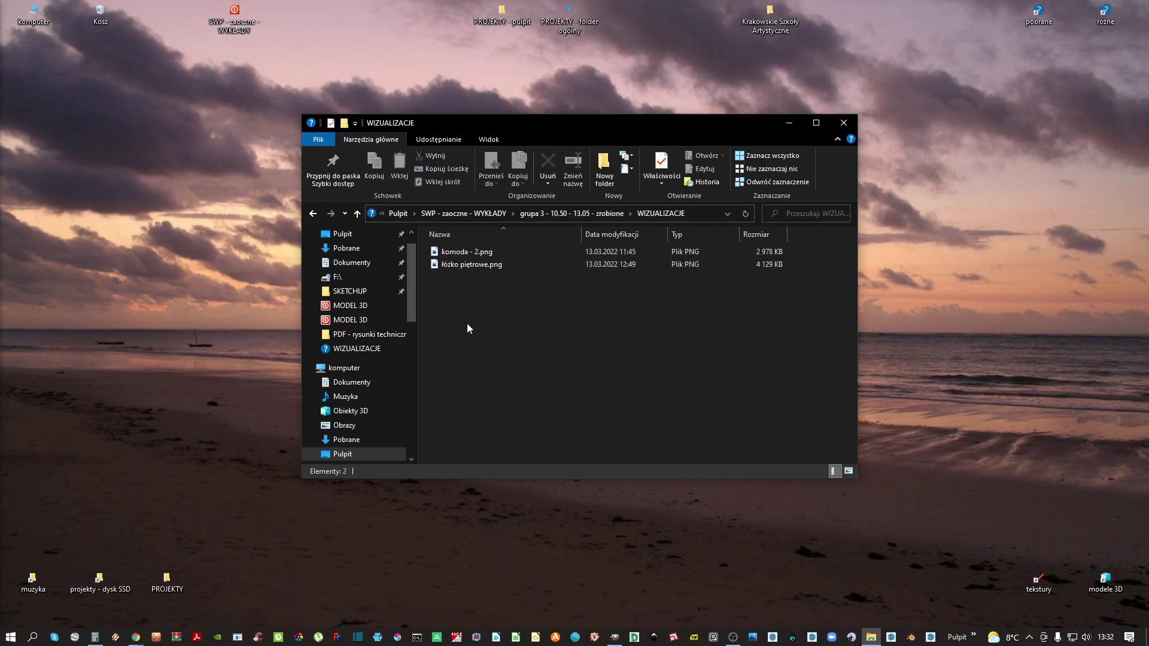
{"action": "double_click", "coordinate": [469, 249]}
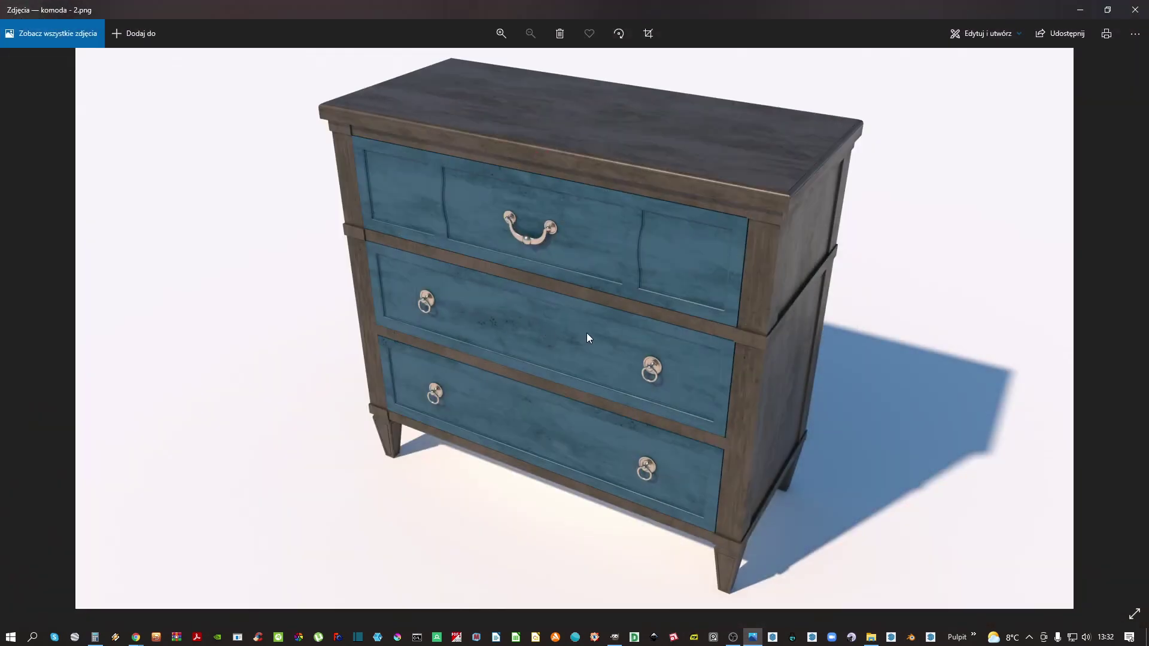
{"action": "key", "text": "Right"}
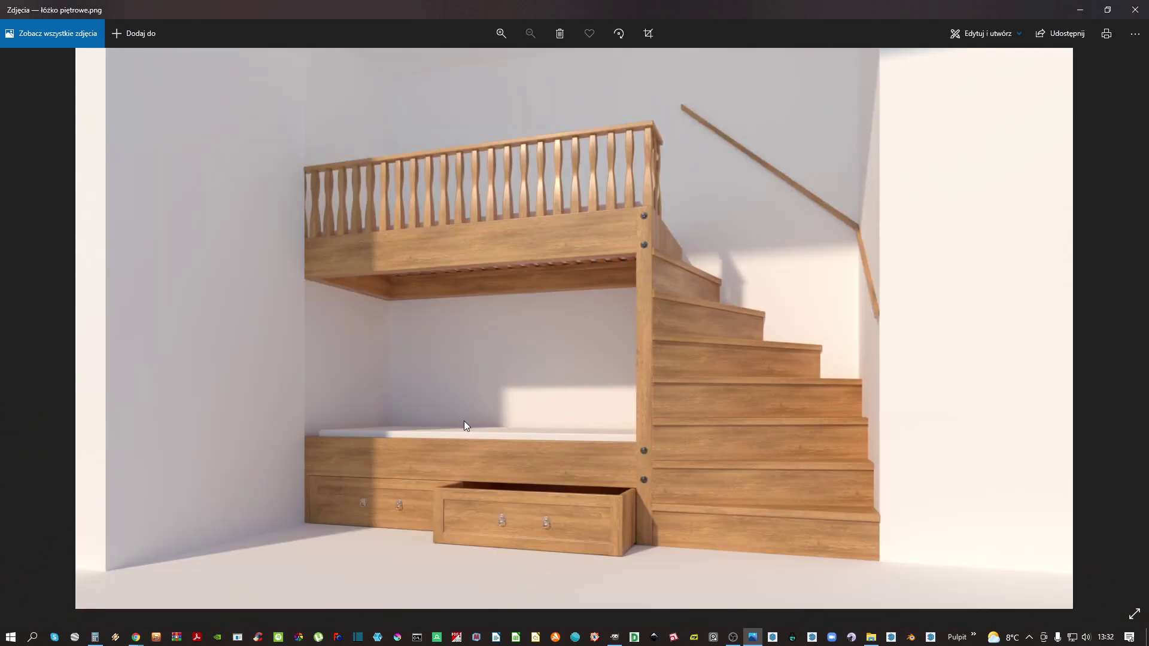
{"action": "left_click", "coordinate": [1136, 11]}
View PDF - A3 - komoda - rysunki.pdf in grupa 3's PDF - rysunek mebla folder, and close it
{"action": "key", "text": "BackSpace"}
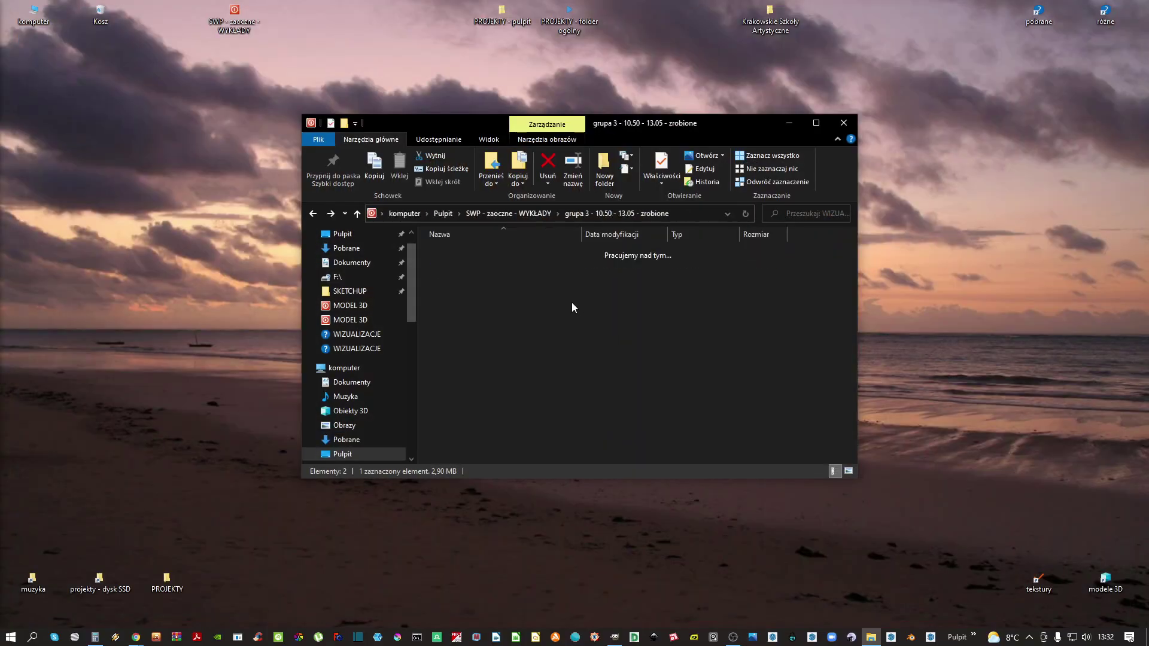
{"action": "double_click", "coordinate": [502, 302]}
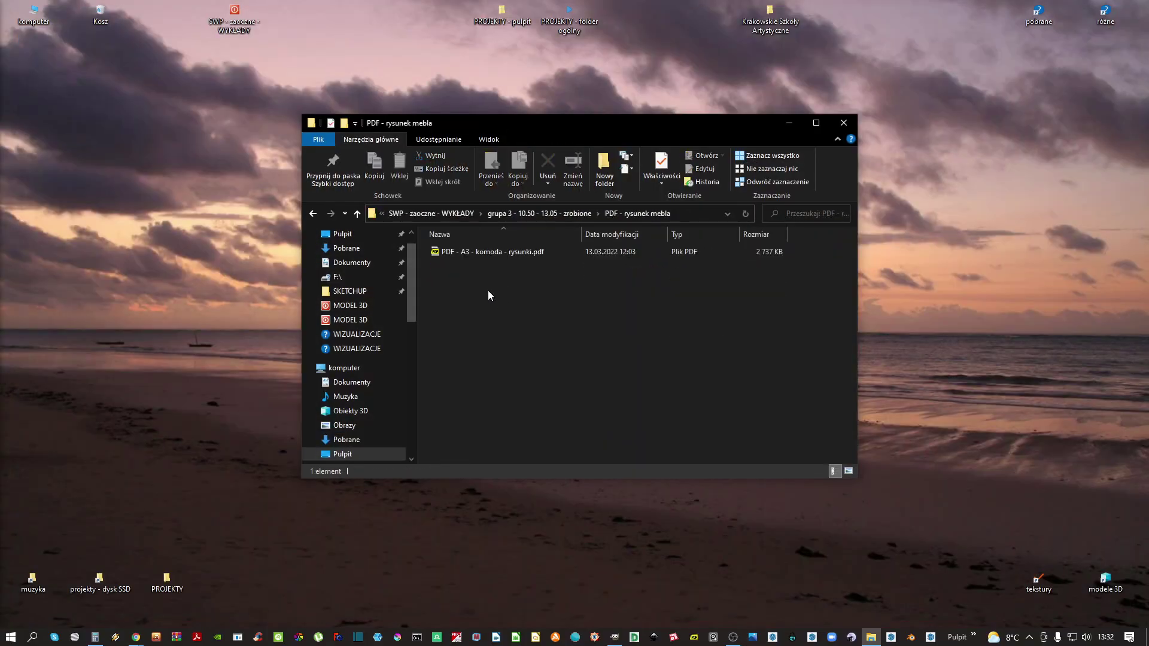
{"action": "double_click", "coordinate": [516, 249]}
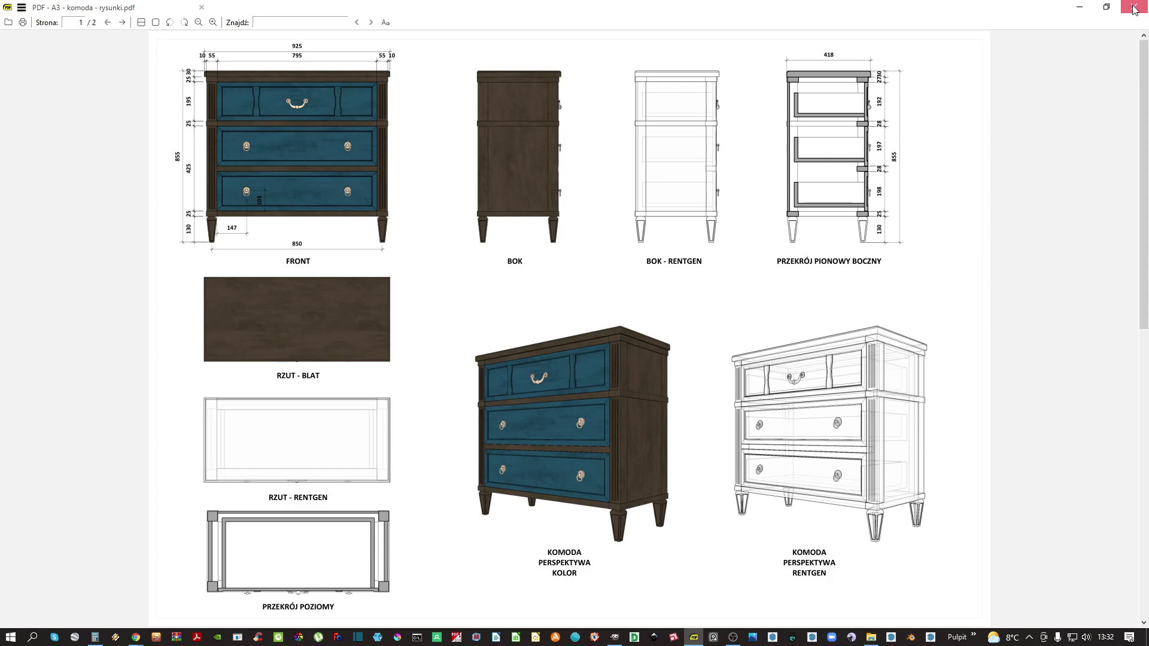
{"action": "left_click", "coordinate": [1136, 9]}
Return to the grupa 4 - 13.30-15.45 folder and look through its MEBLE subfolder
{"action": "key", "text": "BackSpace"}
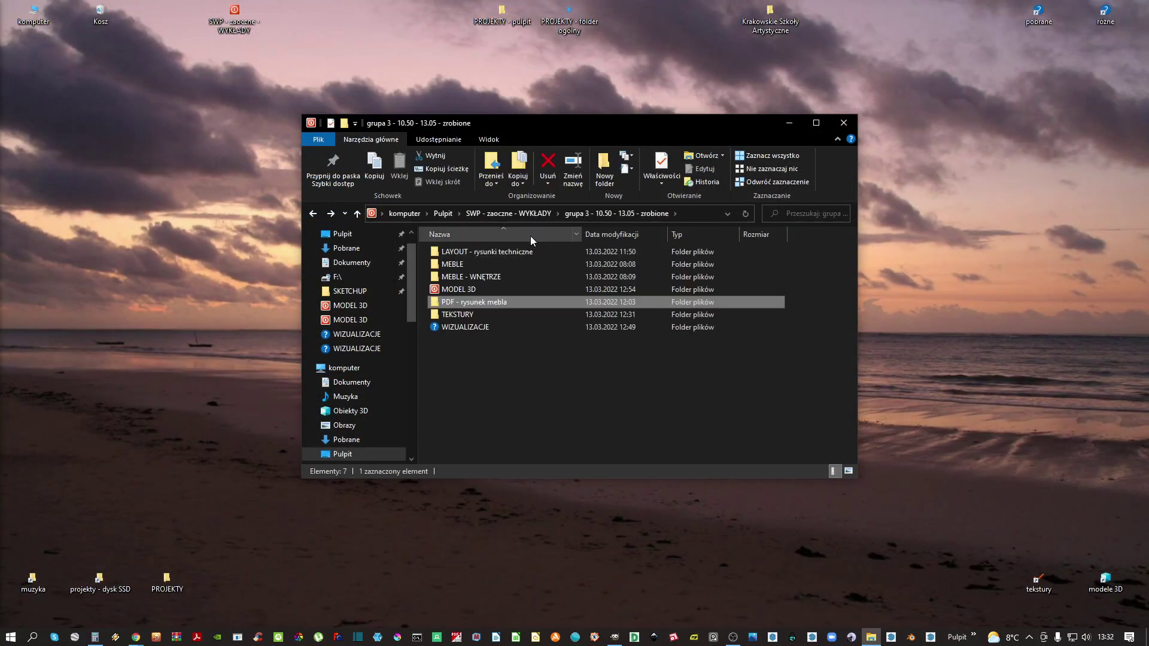
{"action": "left_click", "coordinate": [539, 214]}
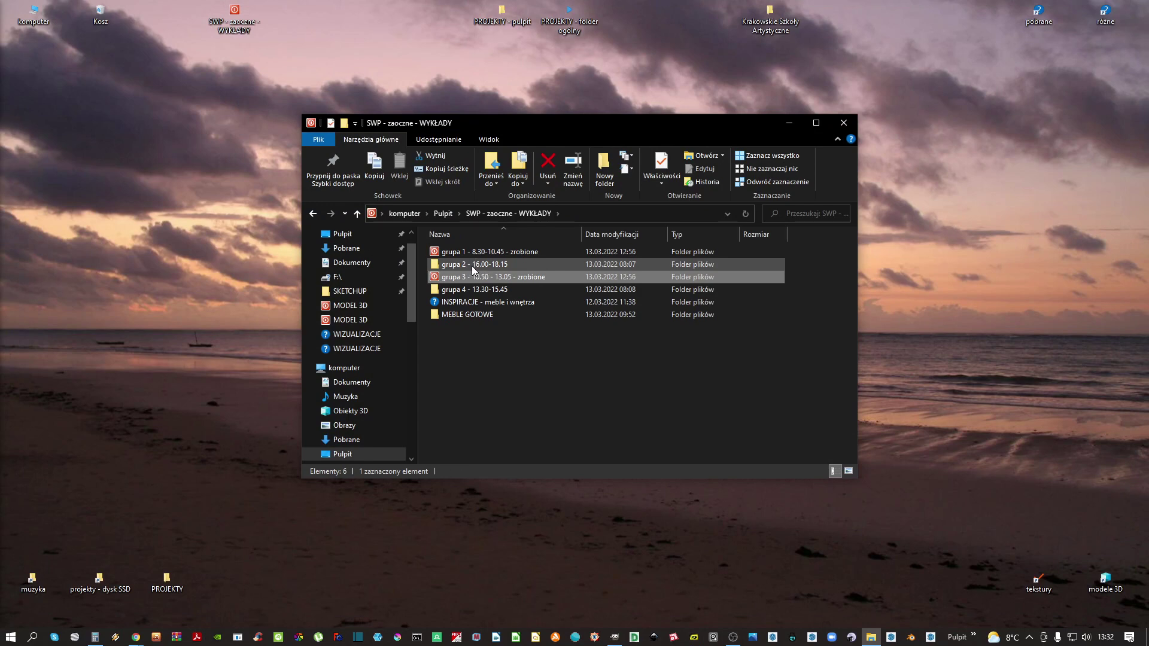
{"action": "left_click", "coordinate": [487, 289]}
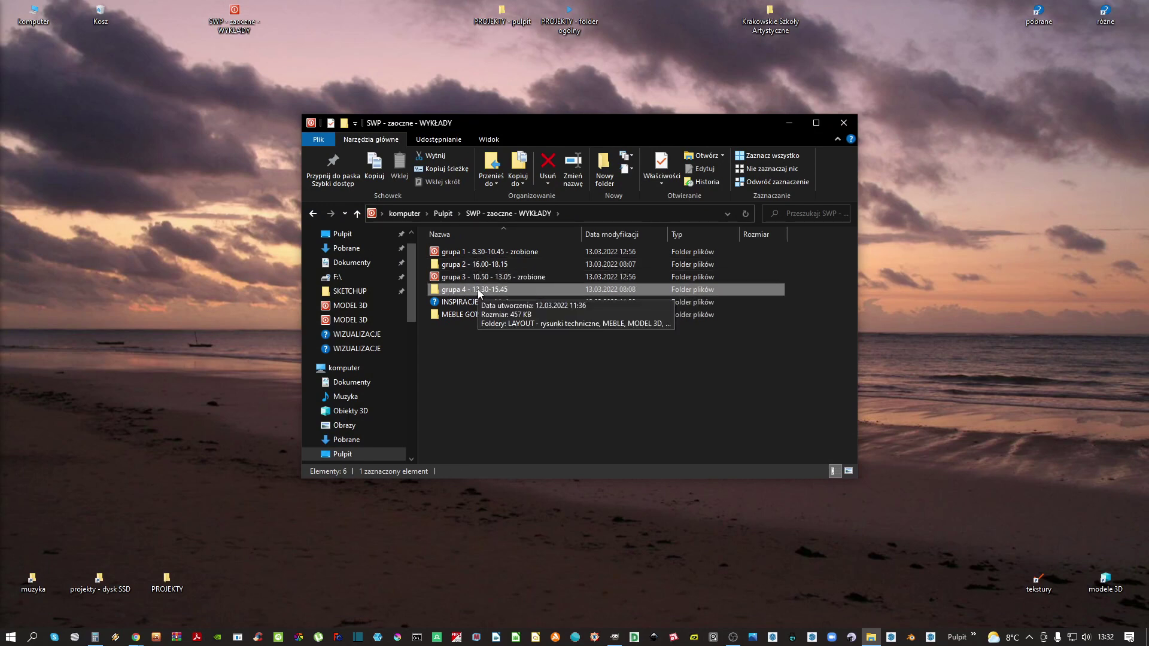
{"action": "double_click", "coordinate": [478, 289]}
{"action": "double_click", "coordinate": [460, 269]}
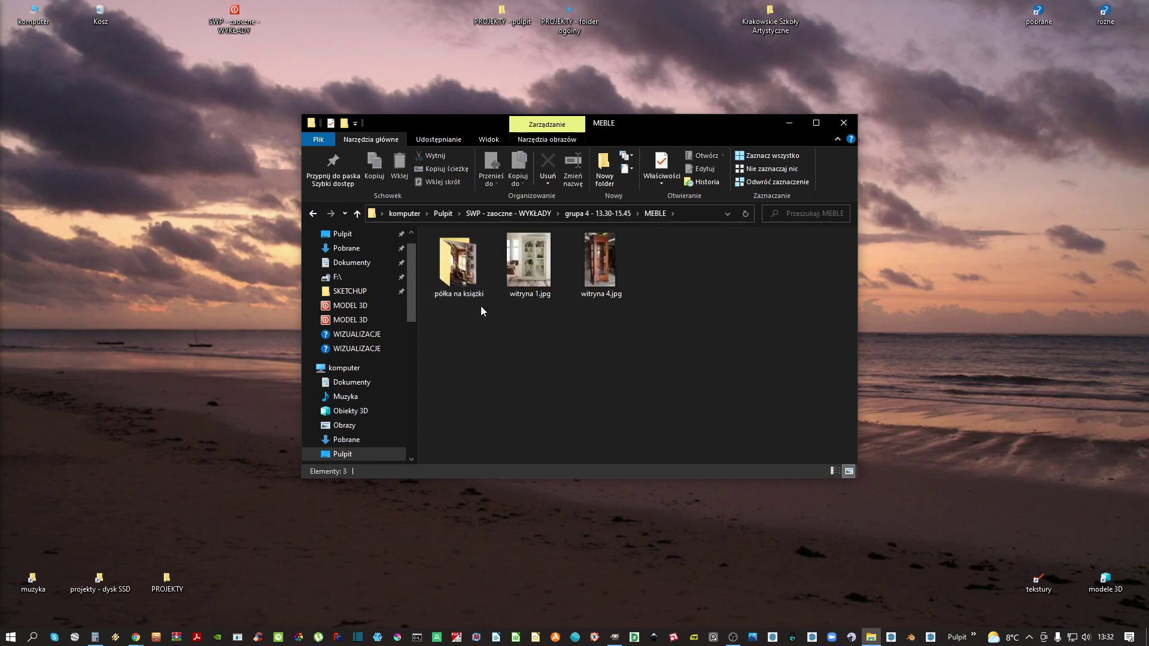
{"action": "key", "text": "BackSpace"}
Switch to SketchUp and dock the floating Tools on Surface toolbar at the window's edge
{"action": "left_click", "coordinate": [932, 638]}
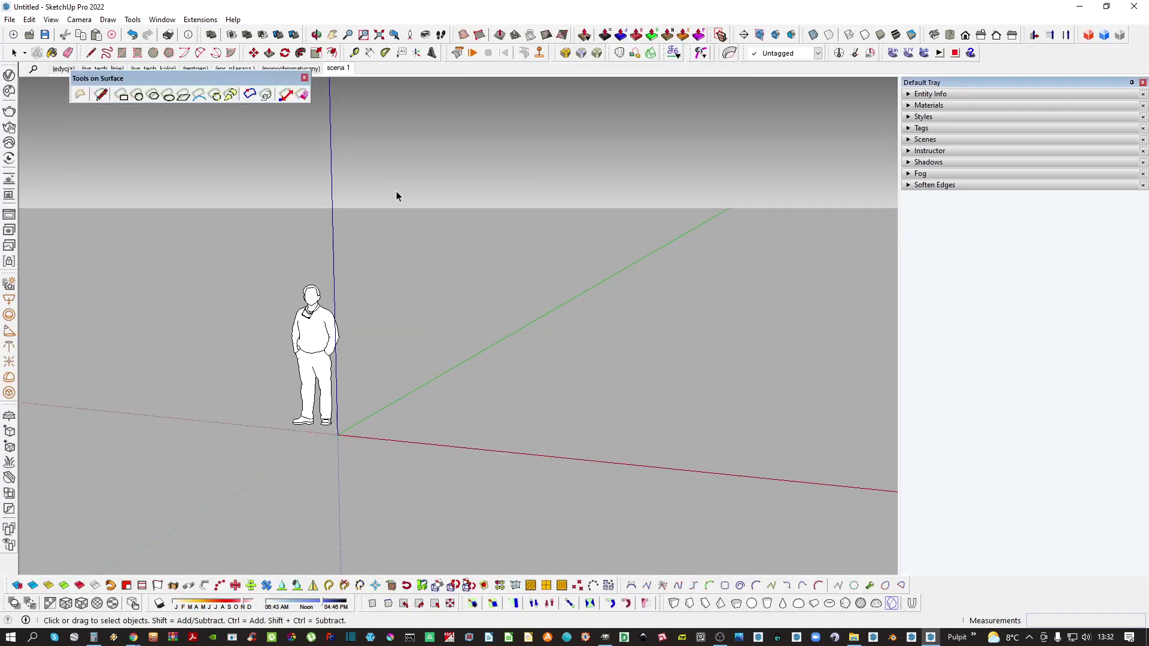
{"action": "left_click_drag", "start_coordinate": [219, 84], "coordinate": [1145, 82]}
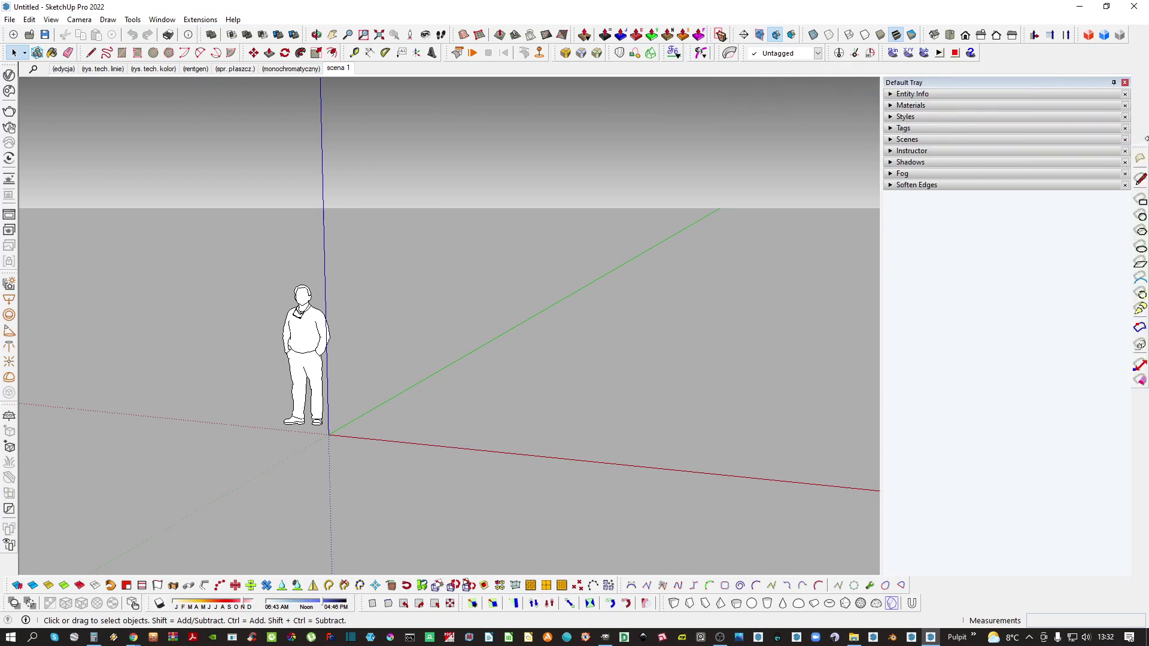
Insert witryna 4.jpg from grupa 4's MEBLE folder into the SketchUp model as an image, and minimize the file window
{"action": "left_click", "coordinate": [882, 637]}
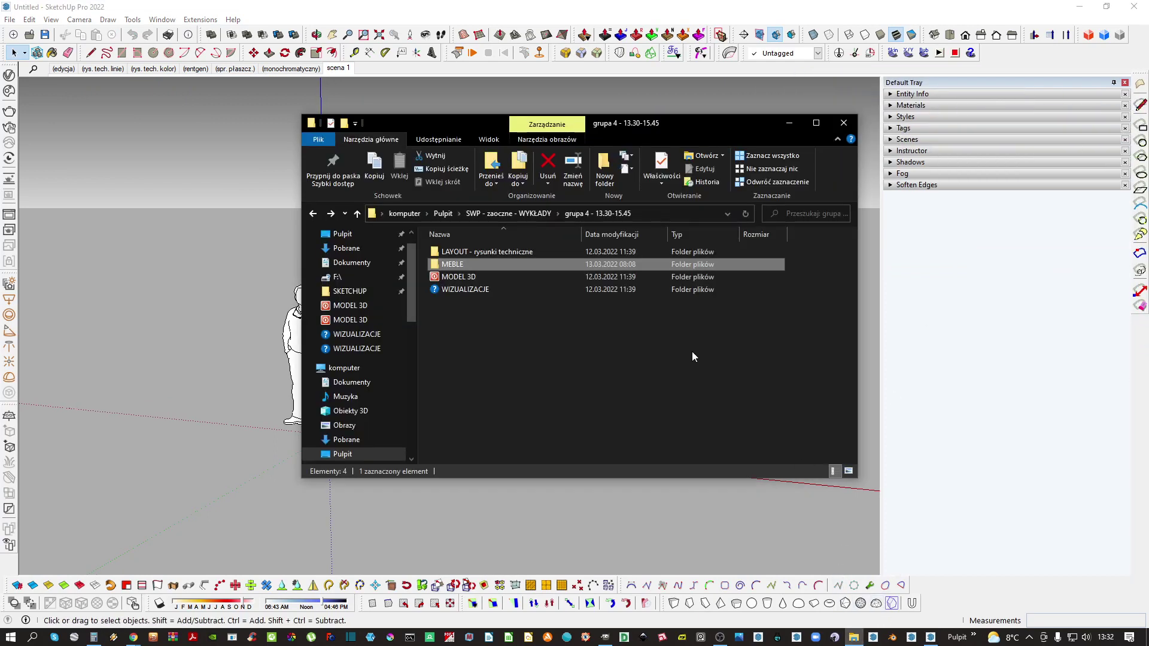
{"action": "double_click", "coordinate": [461, 265]}
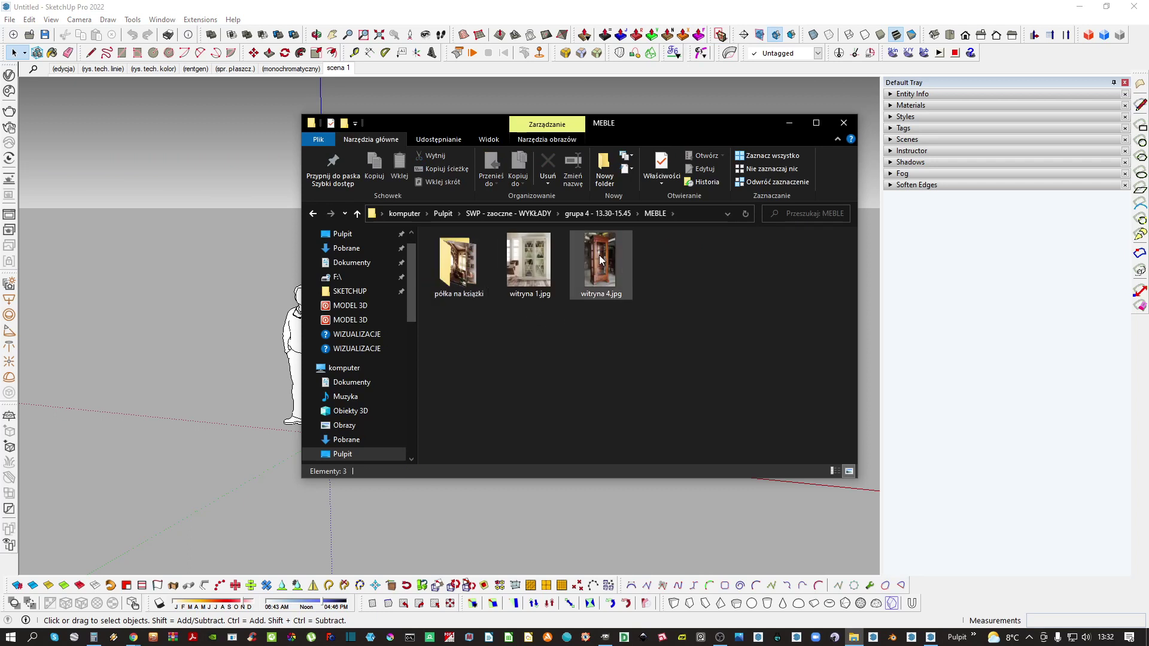
{"action": "left_click_drag", "start_coordinate": [444, 122], "coordinate": [704, 125]}
{"action": "mouse_move", "coordinate": [859, 281]}
{"action": "left_mouse_down"}
{"action": "mouse_move", "coordinate": [617, 281]}
{"action": "mouse_move", "coordinate": [484, 301]}
{"action": "mouse_move", "coordinate": [480, 218]}
{"action": "left_mouse_up"}
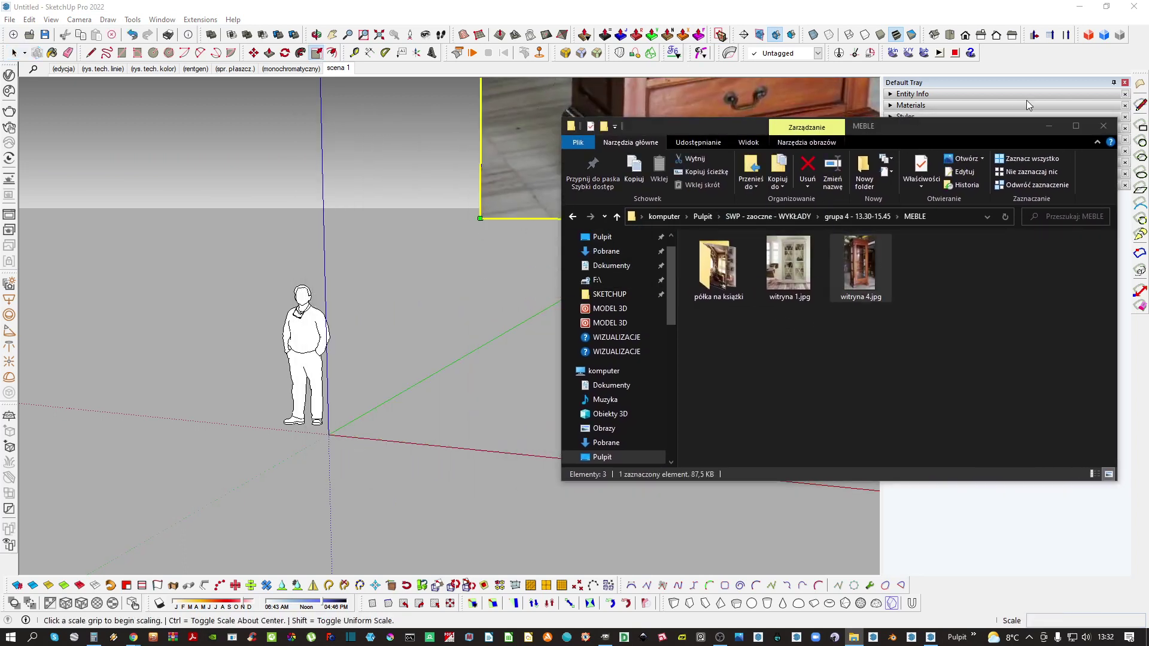
{"action": "left_click", "coordinate": [1055, 128]}
Move the cabinet image by its lower corner on the figure's side to the model origin
{"action": "key", "text": "space"}
{"action": "scroll", "coordinate": [631, 223], "scroll_direction": "down", "scroll_amount": 2}
{"action": "mouse_move", "coordinate": [633, 225]}
{"action": "middle_mouse_down"}
{"action": "mouse_move", "coordinate": [652, 192]}
{"action": "mouse_move", "coordinate": [637, 264]}
{"action": "middle_mouse_up"}
{"action": "key", "text": "m"}
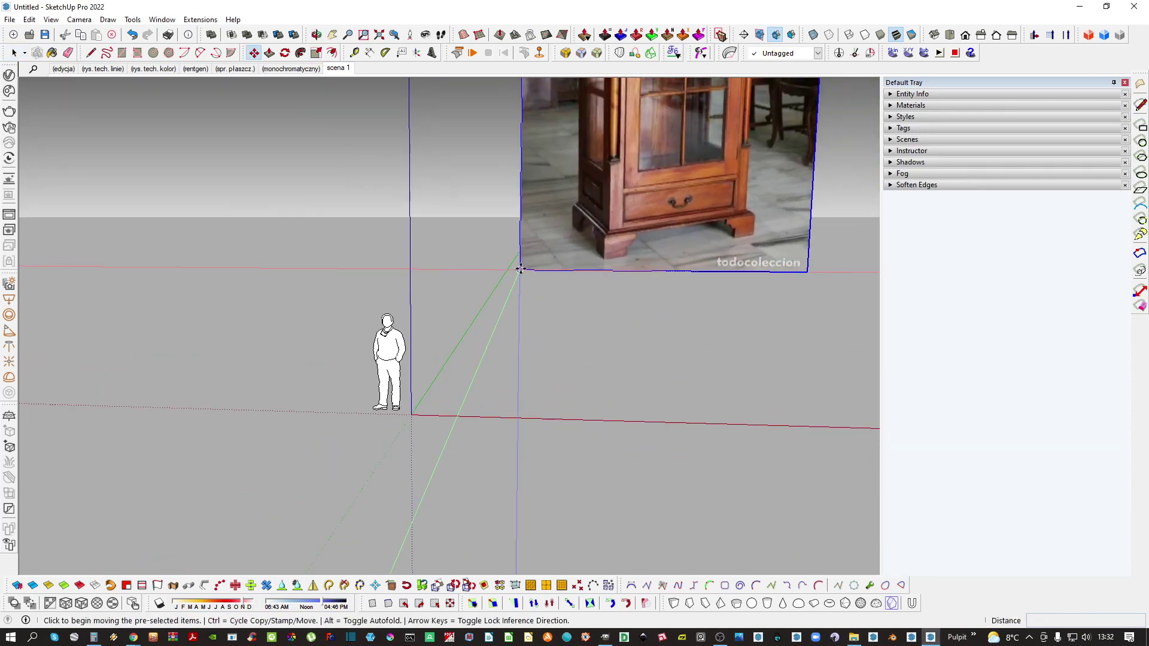
{"action": "left_click", "coordinate": [521, 269]}
{"action": "left_click", "coordinate": [412, 415]}
{"action": "mouse_move", "coordinate": [412, 415]}
{"action": "middle_mouse_down"}
{"action": "mouse_move", "coordinate": [448, 461]}
{"action": "mouse_move", "coordinate": [502, 417]}
{"action": "mouse_move", "coordinate": [556, 341]}
{"action": "mouse_move", "coordinate": [557, 359]}
{"action": "middle_mouse_up"}
{"action": "key", "text": "space"}
Draw connected reference lines on the image from the cabinet's front foot, sideways, up about 782 cm, and across to the cornice corner
{"action": "key", "text": "l"}
{"action": "scroll", "coordinate": [563, 504], "scroll_direction": "up", "scroll_amount": 5}
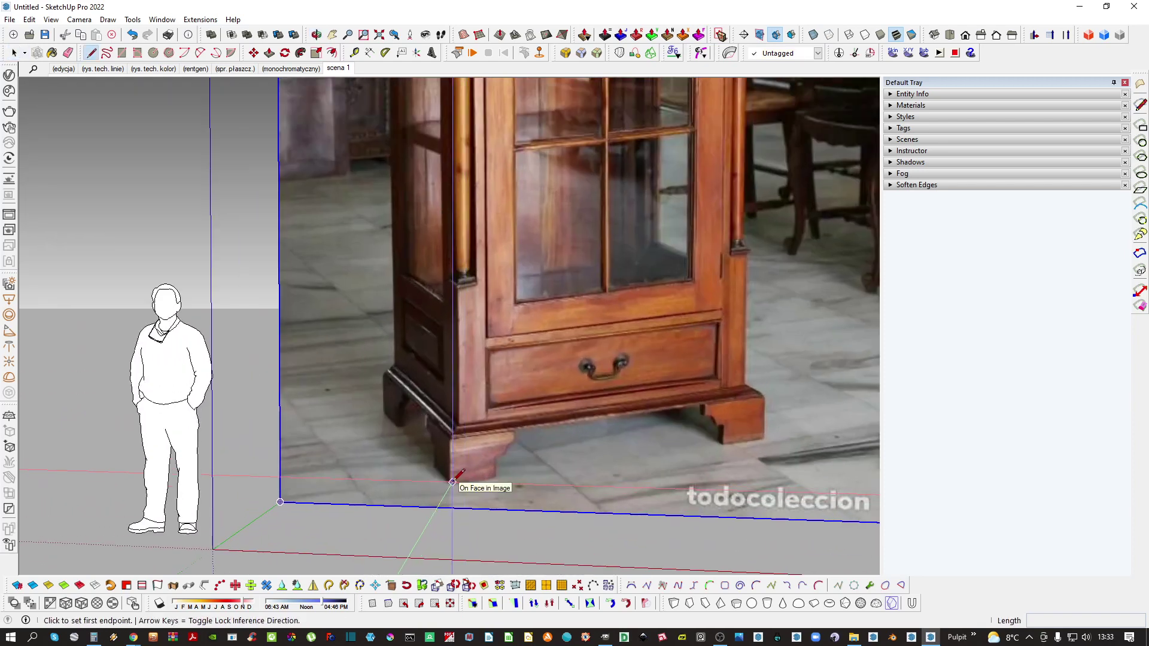
{"action": "left_click", "coordinate": [453, 481]}
{"action": "scroll", "coordinate": [419, 467], "scroll_direction": "down", "scroll_amount": 4}
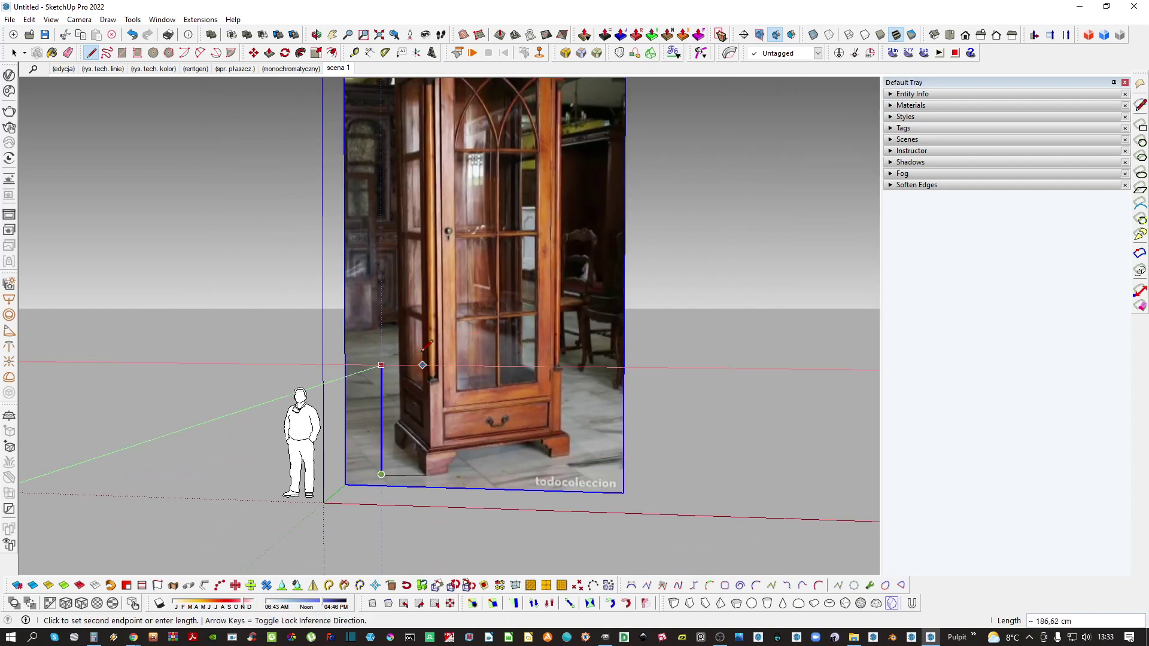
{"action": "middle_click_drag", "start_coordinate": [421, 224], "coordinate": [428, 386], "text": "shift"}
{"action": "scroll", "coordinate": [437, 200], "scroll_direction": "up", "scroll_amount": 4}
{"action": "left_click", "coordinate": [420, 157]}
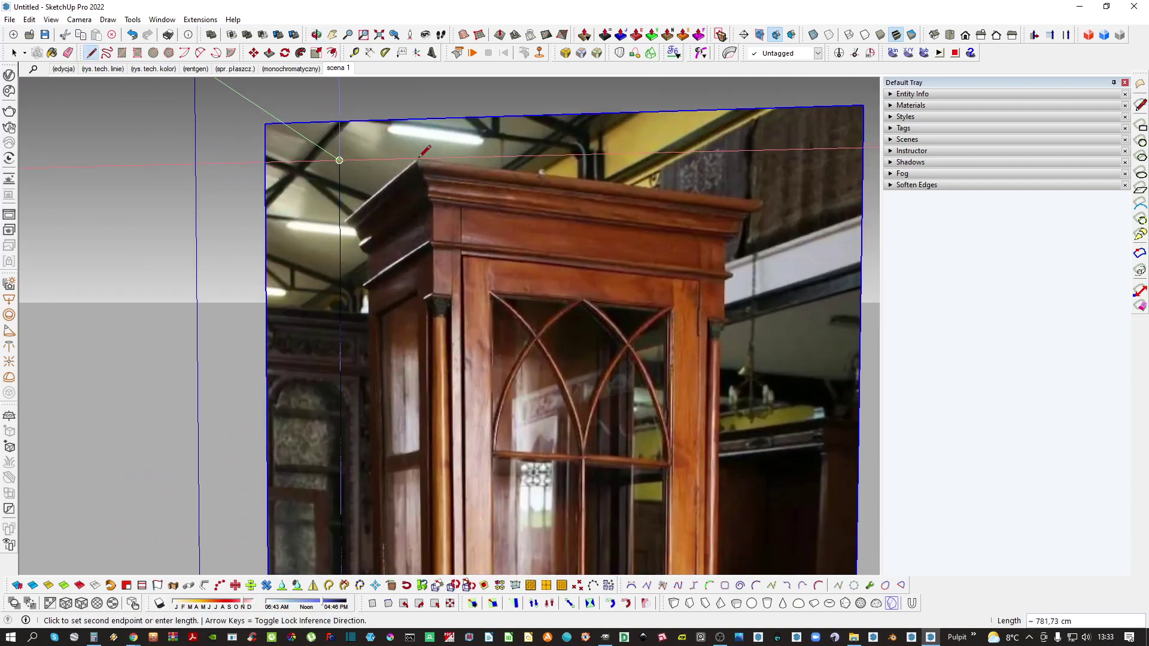
{"action": "scroll", "coordinate": [424, 151], "scroll_direction": "down", "scroll_amount": 6}
{"action": "key", "text": "space"}
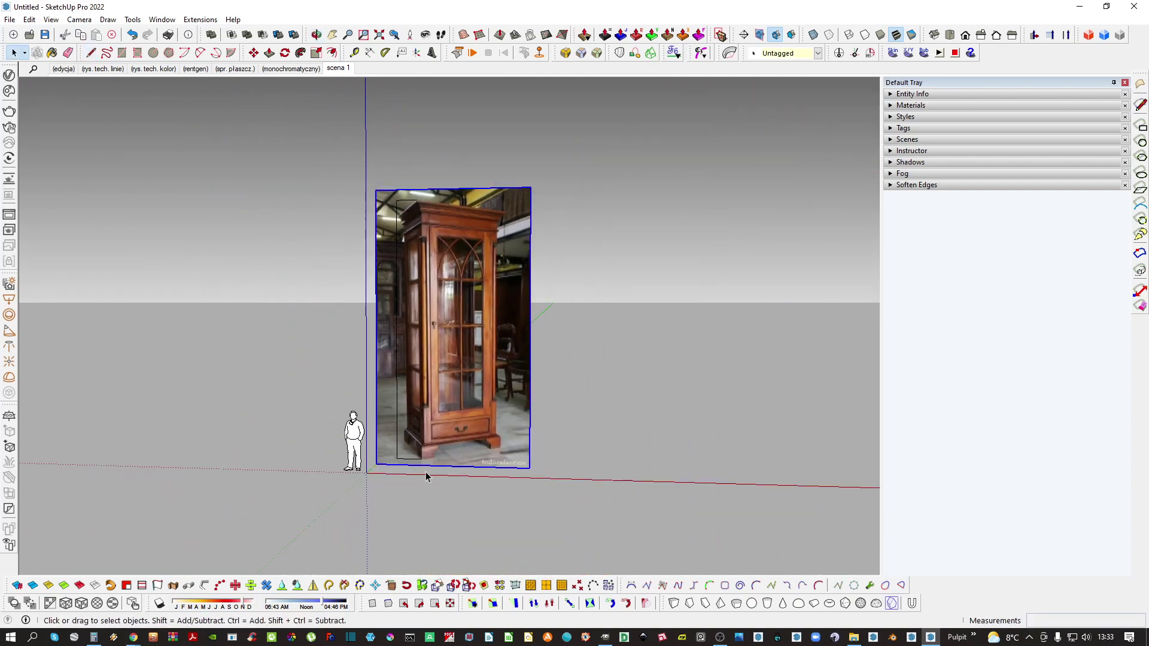
Group the reference lines with the cabinet image and open the group for editing
{"action": "left_click", "coordinate": [398, 361]}
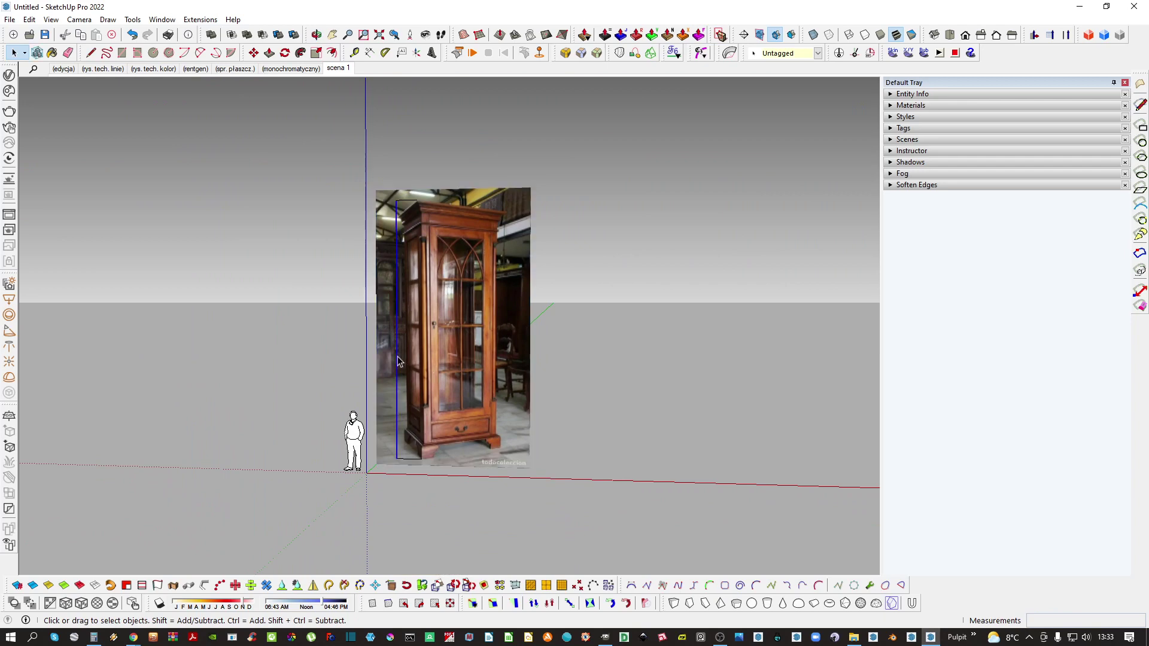
{"action": "left_click", "coordinate": [443, 310], "text": "ctrl"}
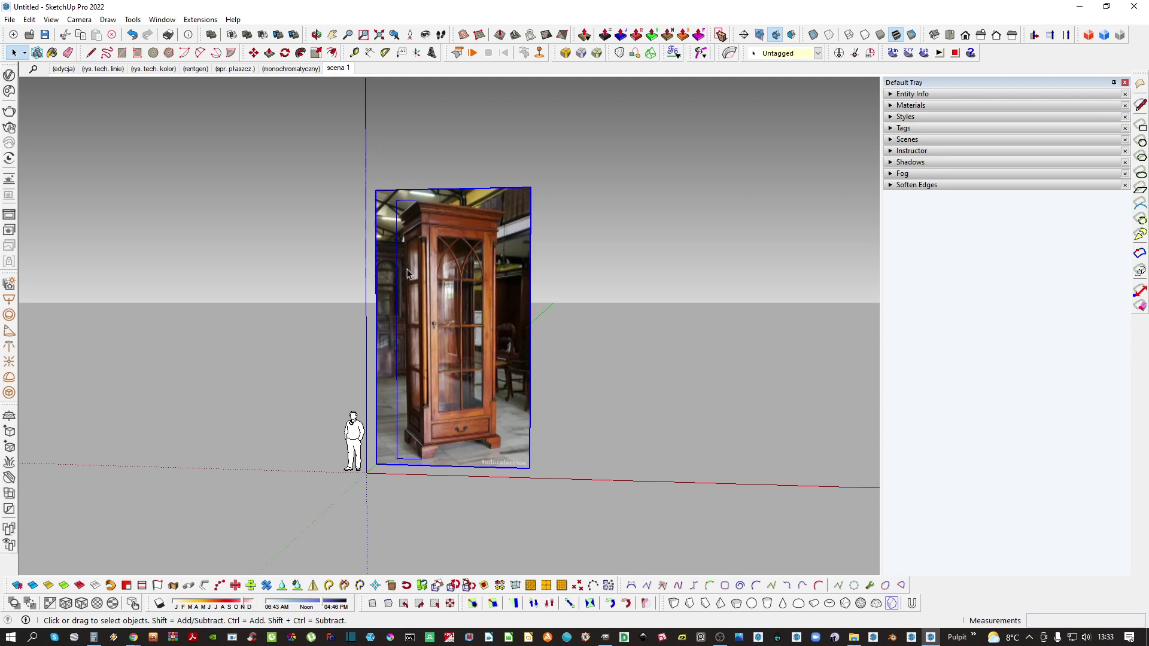
{"action": "double_click", "coordinate": [460, 375]}
Measure the vertical reference line inside the group and rescale the group so that line is 200 cm long, then leave group editing
{"action": "middle_click_drag", "start_coordinate": [459, 326], "coordinate": [456, 358]}
{"action": "key", "text": "t"}
{"action": "key", "text": "space"}
{"action": "key", "text": "t"}
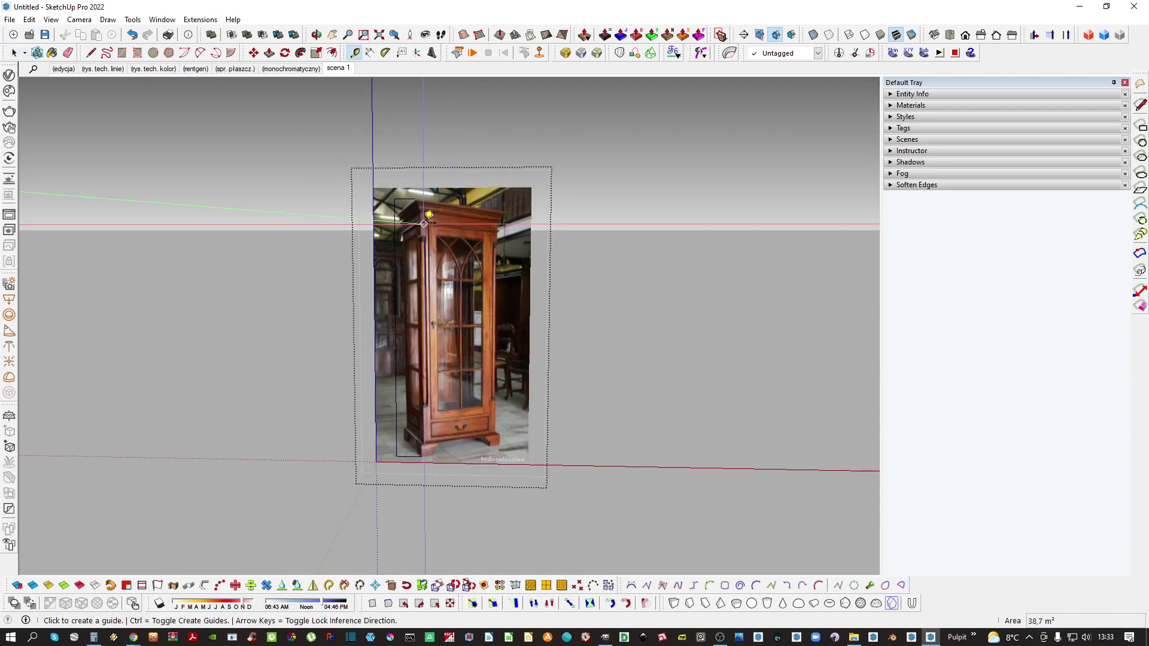
{"action": "left_click", "coordinate": [405, 191]}
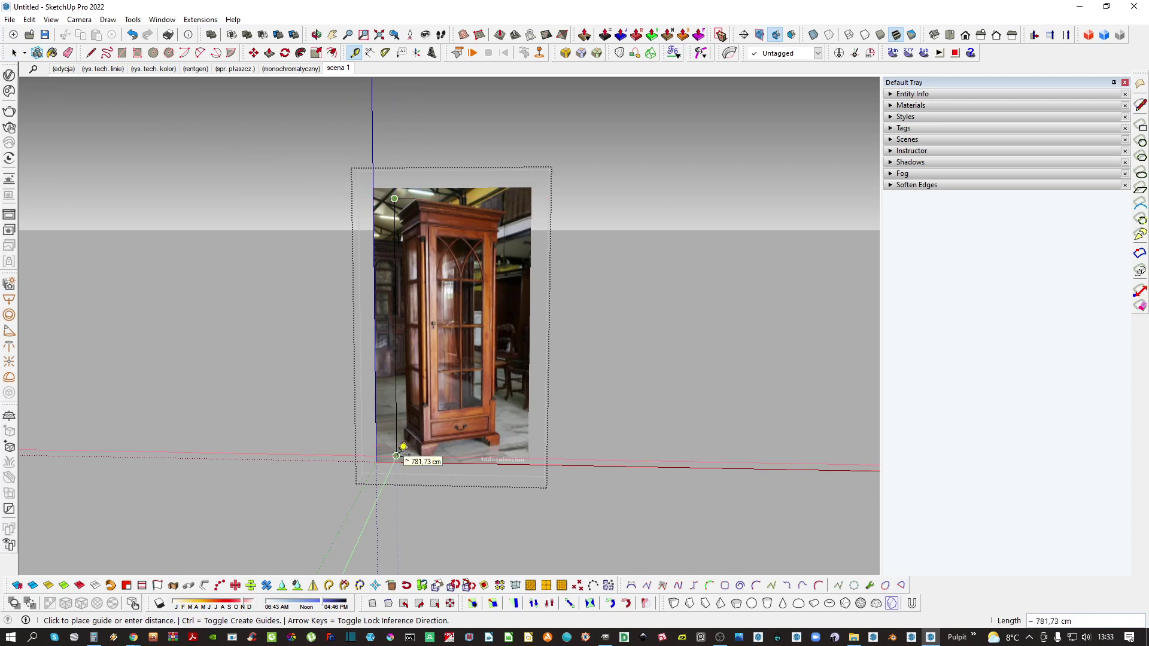
{"action": "left_click", "coordinate": [404, 446]}
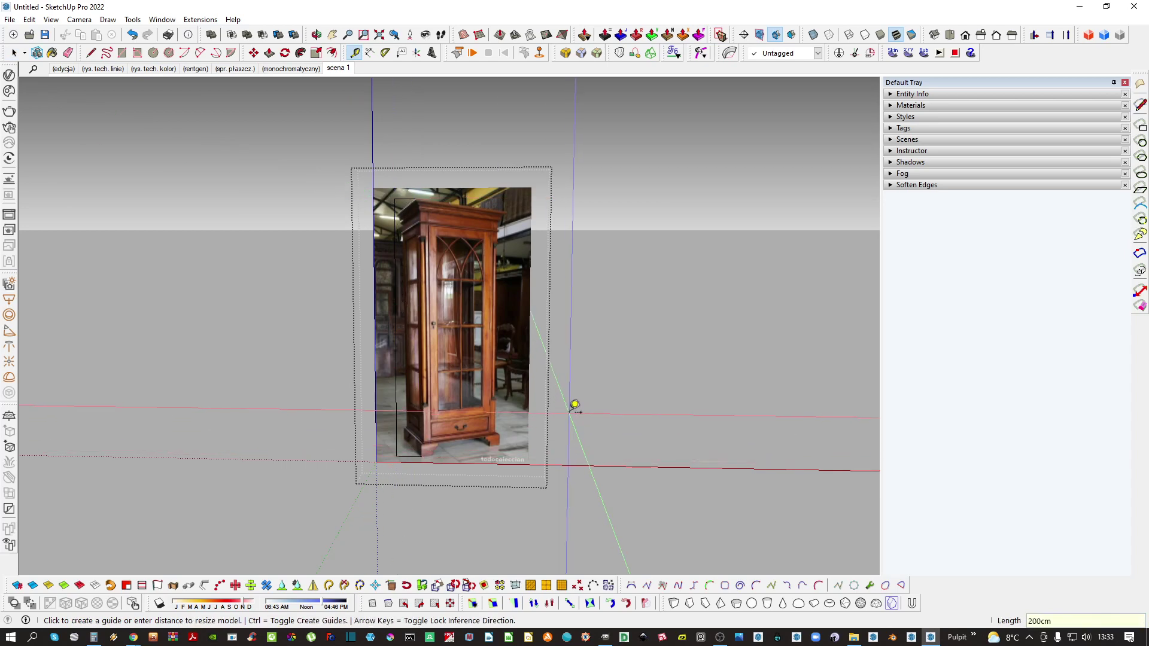
{"action": "type", "text": "200cm"}
{"action": "key", "text": "Return"}
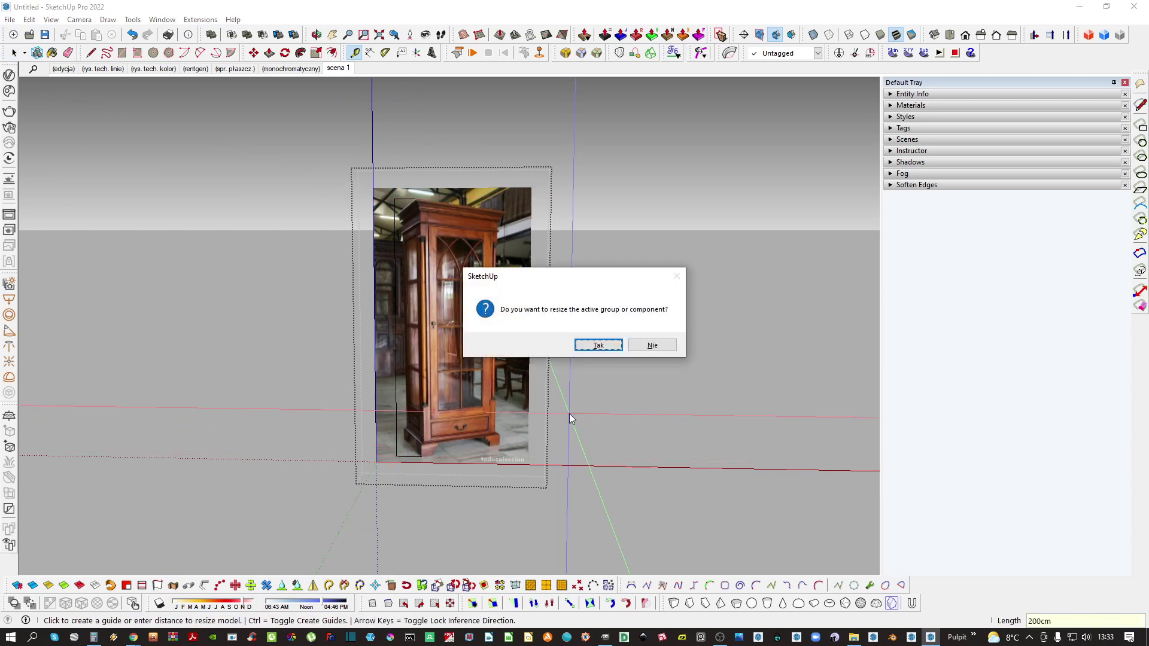
{"action": "key", "text": "Return"}
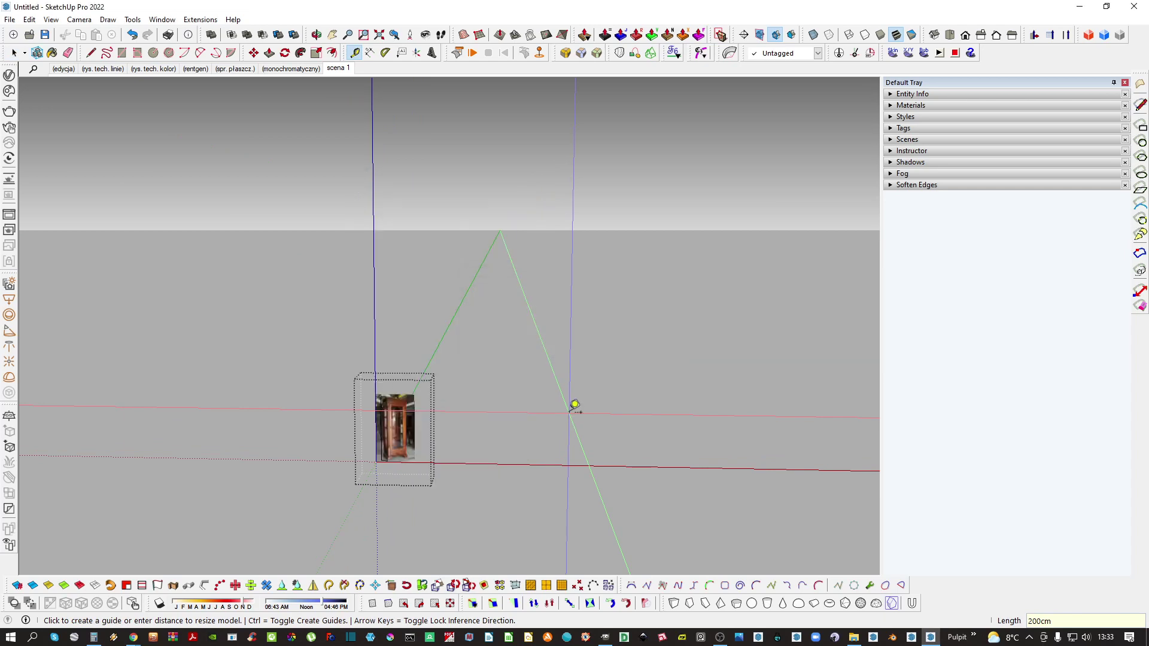
{"action": "key", "text": "space"}
{"action": "scroll", "coordinate": [389, 436], "scroll_direction": "up", "scroll_amount": 3}
{"action": "middle_click_drag", "start_coordinate": [390, 436], "coordinate": [395, 473]}
{"action": "left_click", "coordinate": [404, 419]}
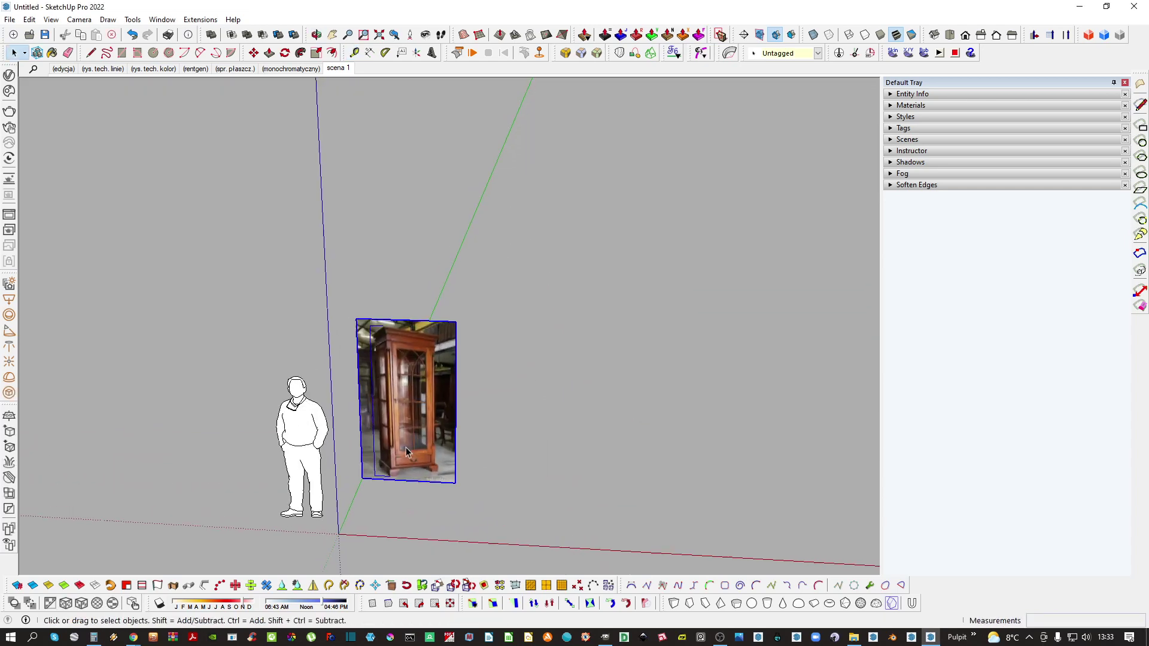
Draw a large ground rectangle around the origin, extending beneath the figure and the cabinet image, and make it a group
{"action": "scroll", "coordinate": [404, 413], "scroll_direction": "up", "scroll_amount": 3}
{"action": "middle_click_drag", "start_coordinate": [404, 413], "coordinate": [386, 452]}
{"action": "key", "text": "m"}
{"action": "middle_click_drag", "start_coordinate": [379, 493], "coordinate": [406, 432], "text": "shift"}
{"action": "key", "text": "r"}
{"action": "scroll", "coordinate": [370, 475], "scroll_direction": "down", "scroll_amount": 3}
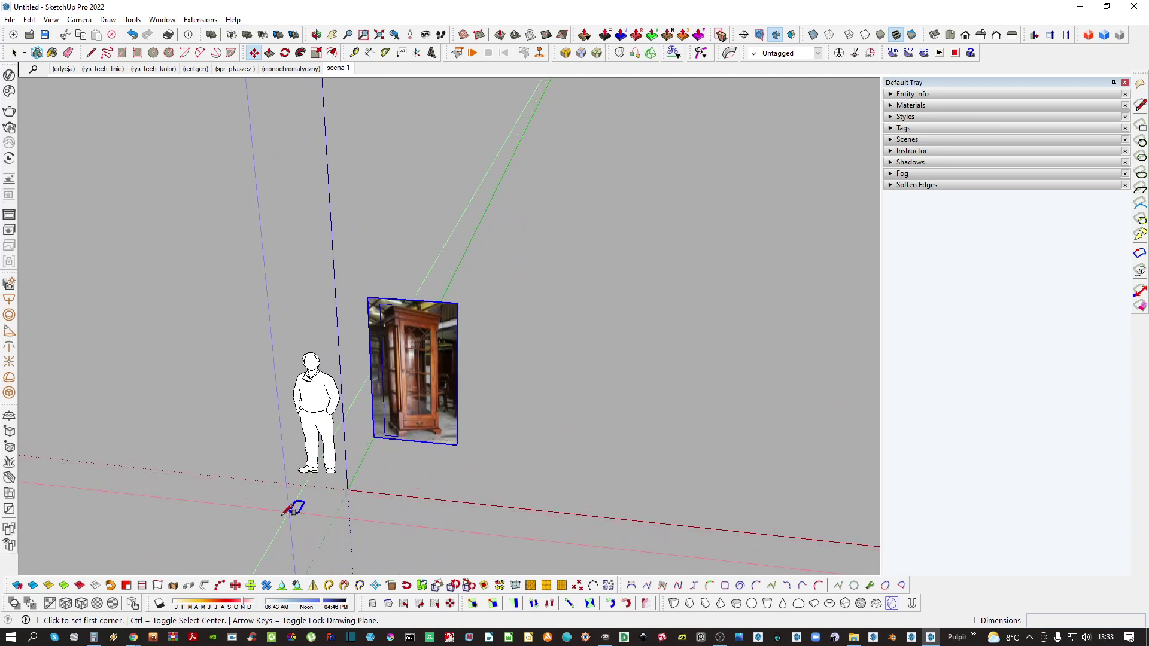
{"action": "left_click", "coordinate": [225, 539]}
{"action": "left_click", "coordinate": [531, 410]}
{"action": "key", "text": "space"}
{"action": "double_click", "coordinate": [496, 445]}
{"action": "key", "text": "g"}
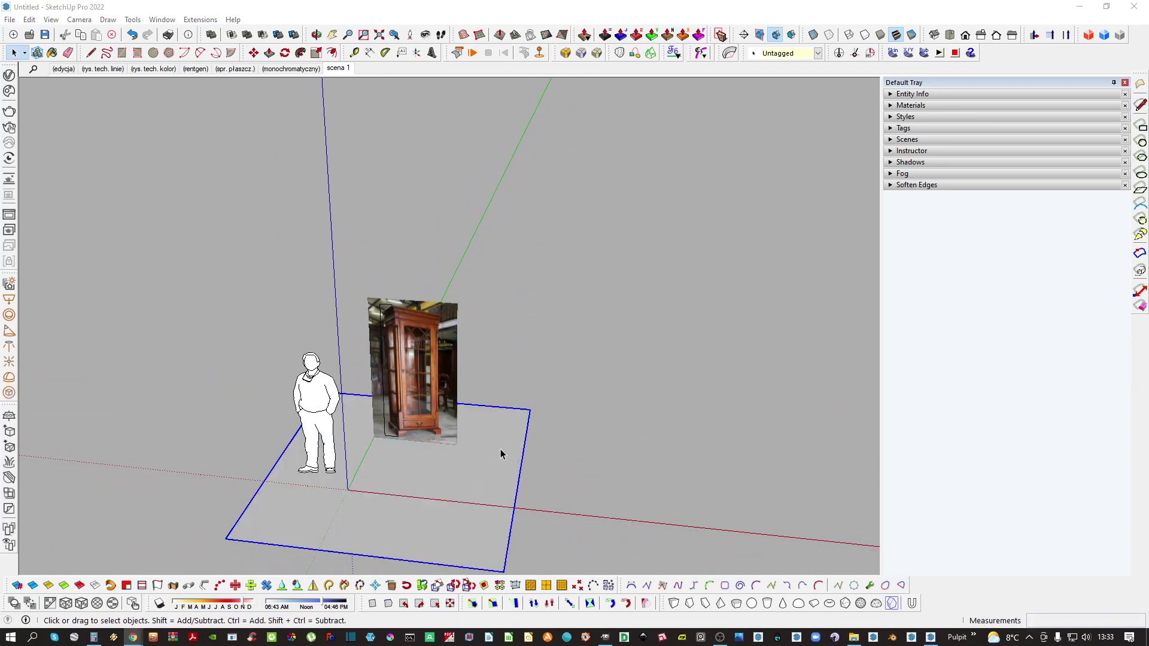
Move the cabinet image group a short distance to reposition it over the ground rectangle
{"action": "middle_click_drag", "start_coordinate": [500, 454], "coordinate": [508, 361]}
{"action": "left_click", "coordinate": [429, 374]}
{"action": "scroll", "coordinate": [413, 418], "scroll_direction": "up", "scroll_amount": 4}
{"action": "key", "text": "m"}
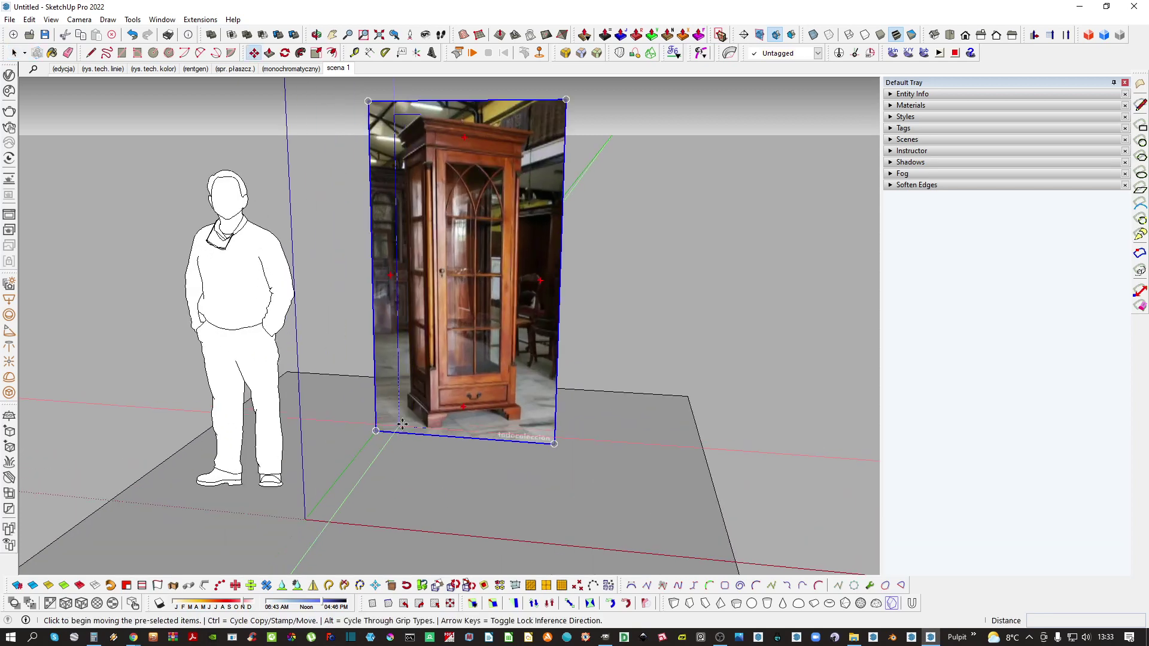
{"action": "scroll", "coordinate": [413, 443], "scroll_direction": "down", "scroll_amount": 3}
{"action": "left_click", "coordinate": [423, 467]}
{"action": "left_click", "coordinate": [461, 498]}
{"action": "key", "text": "space"}
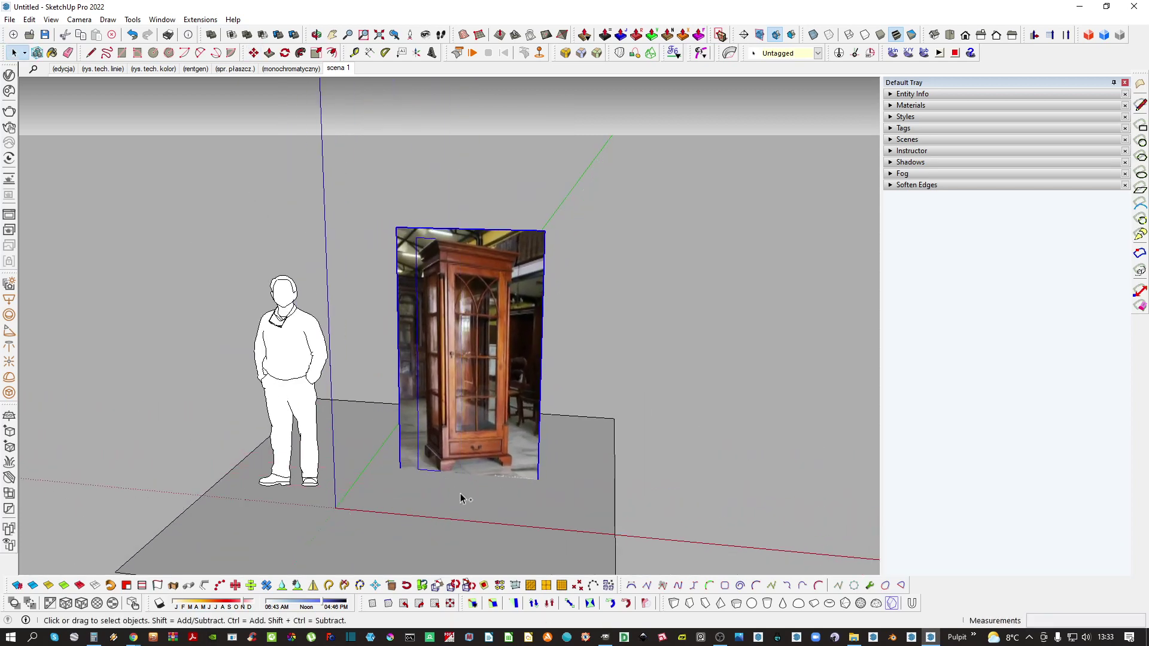
Save the model as witryna in the MODEL 3D folder of grupa 4 - 13.30-15.45
{"action": "key", "text": "ctrl+s"}
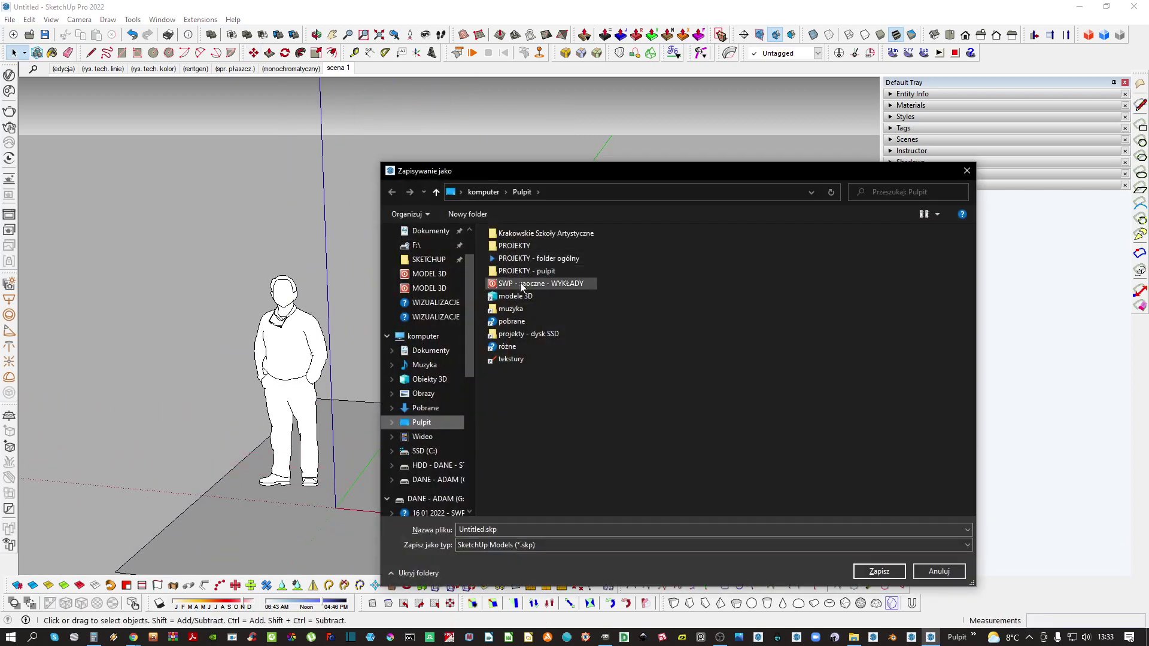
{"action": "double_click", "coordinate": [519, 283]}
{"action": "double_click", "coordinate": [520, 286]}
{"action": "left_click", "coordinate": [511, 276]}
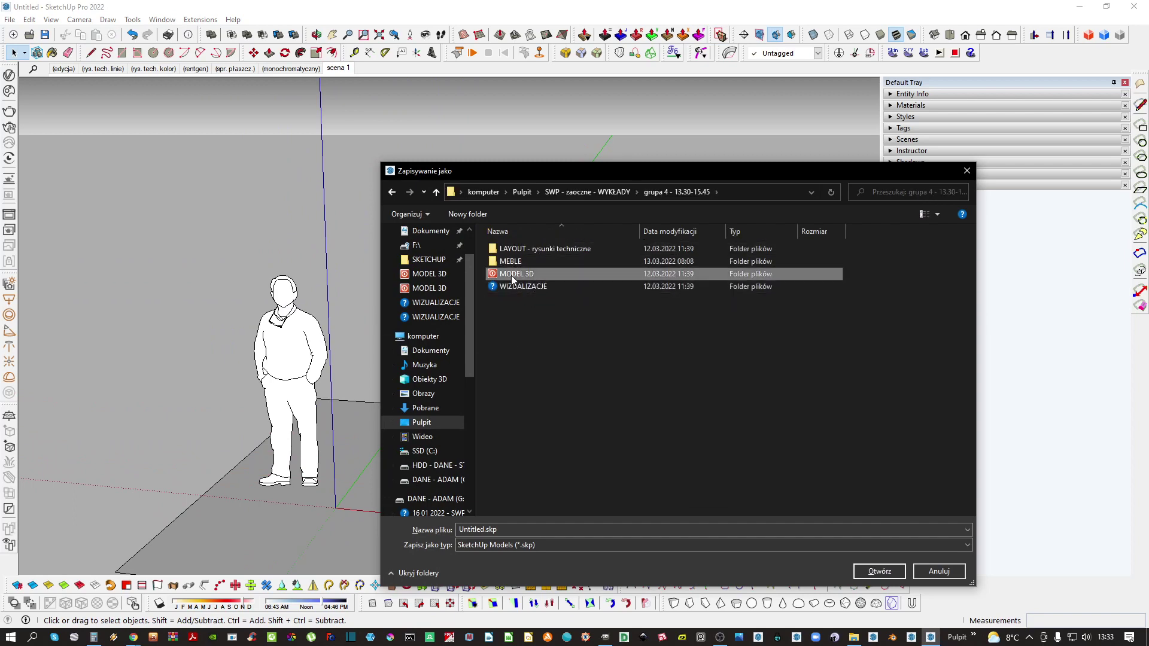
{"action": "double_click", "coordinate": [512, 275]}
{"action": "left_click", "coordinate": [598, 530]}
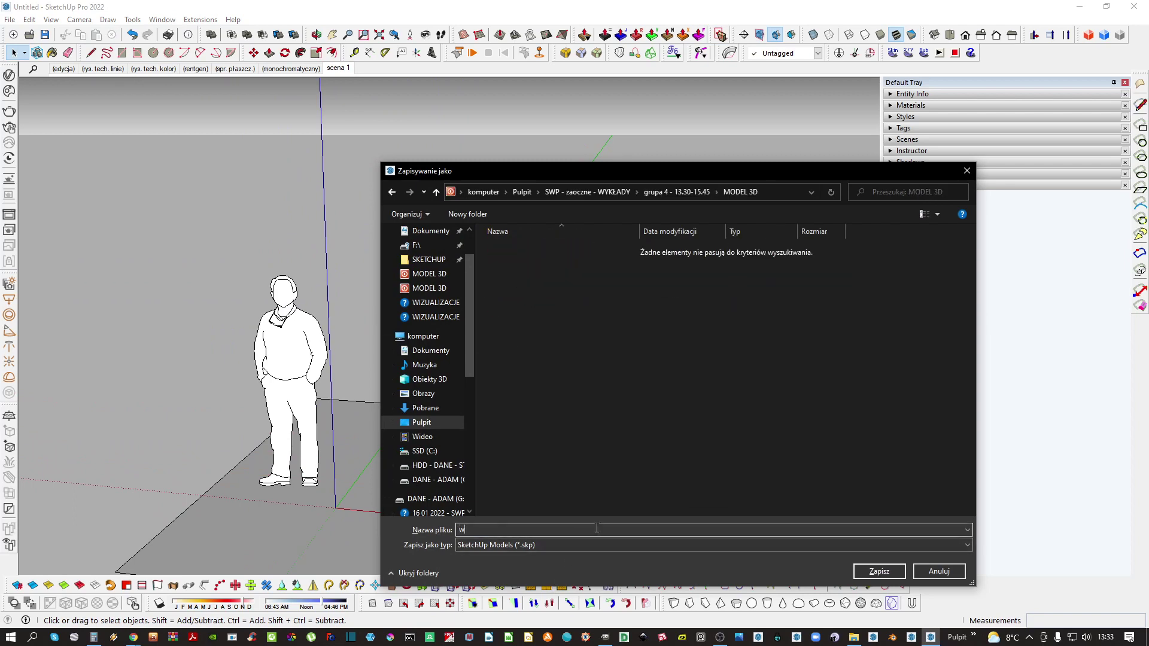
{"action": "type", "text": "witryna"}
{"action": "key", "text": "Return"}
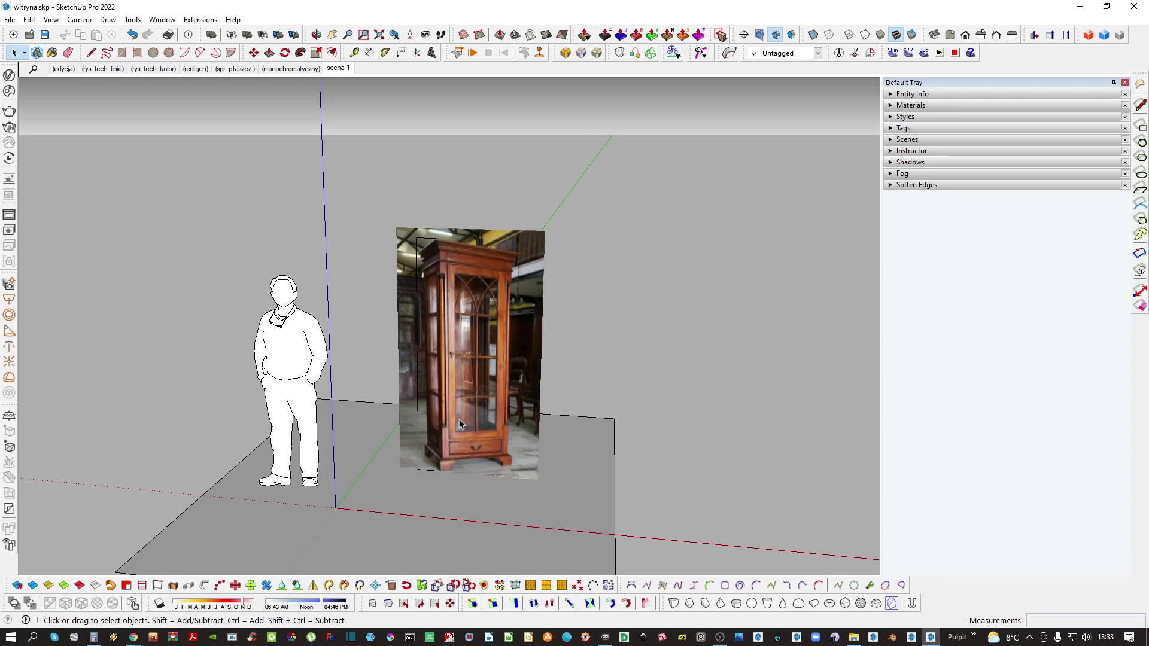
Gauge the cabinet's width across its two front feet in the photo with a temporary line
{"action": "scroll", "coordinate": [460, 423], "scroll_direction": "up", "scroll_amount": 6}
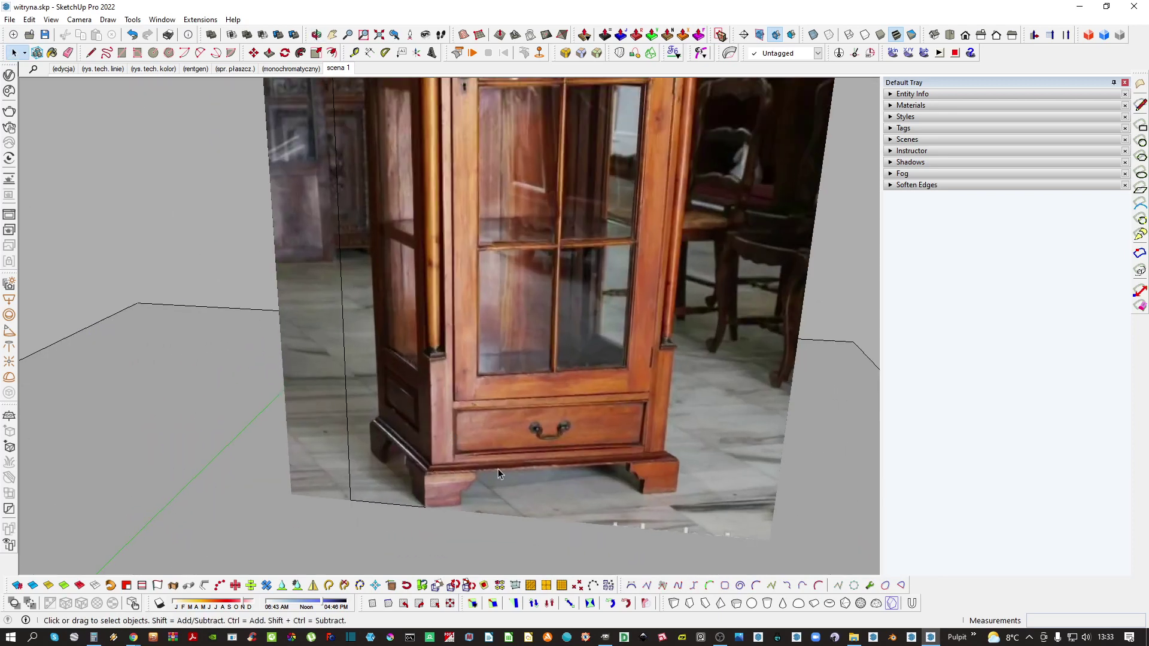
{"action": "middle_click_drag", "start_coordinate": [642, 474], "coordinate": [584, 441], "text": "shift"}
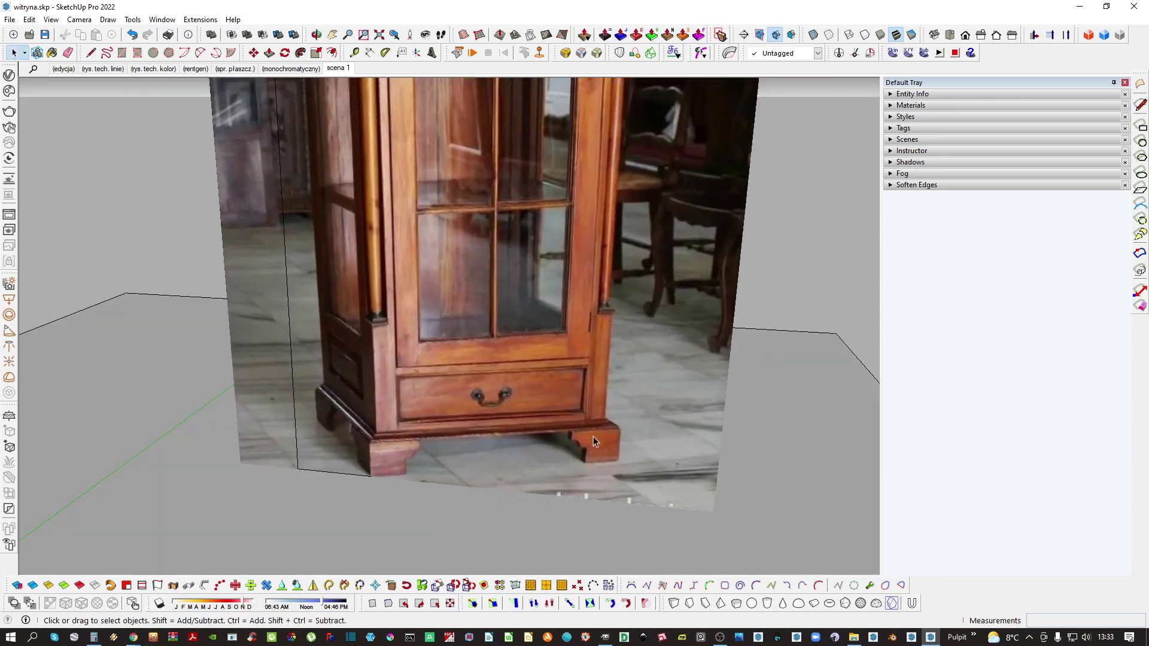
{"action": "scroll", "coordinate": [359, 461], "scroll_direction": "up", "scroll_amount": 5}
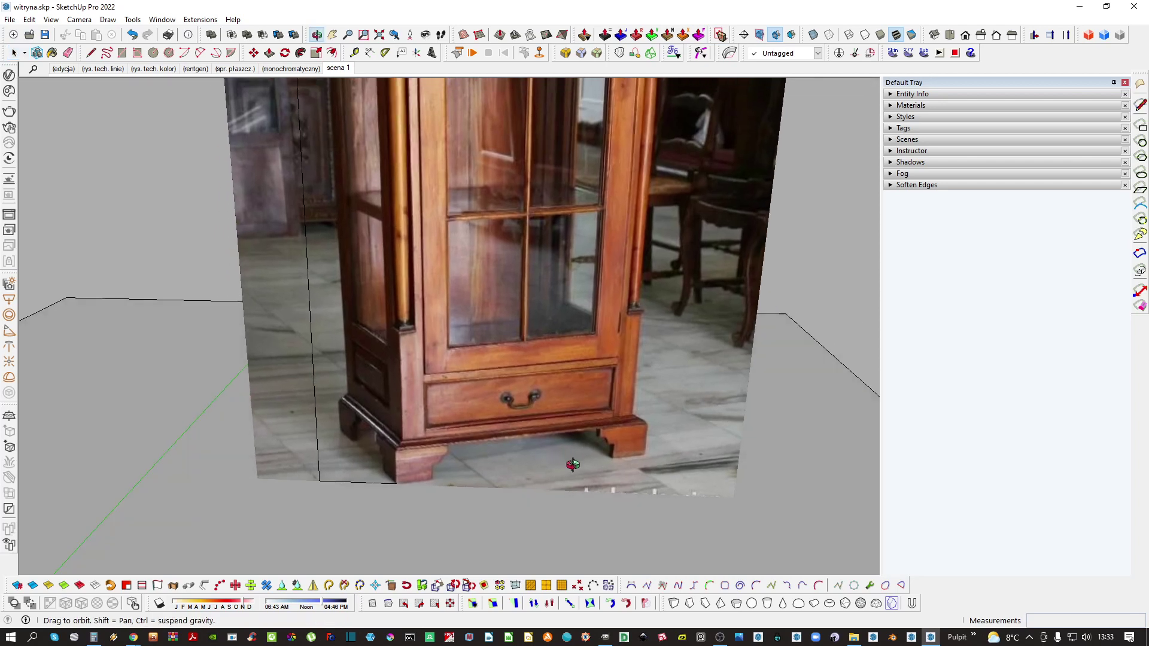
{"action": "key", "text": "l"}
{"action": "left_click", "coordinate": [390, 462]}
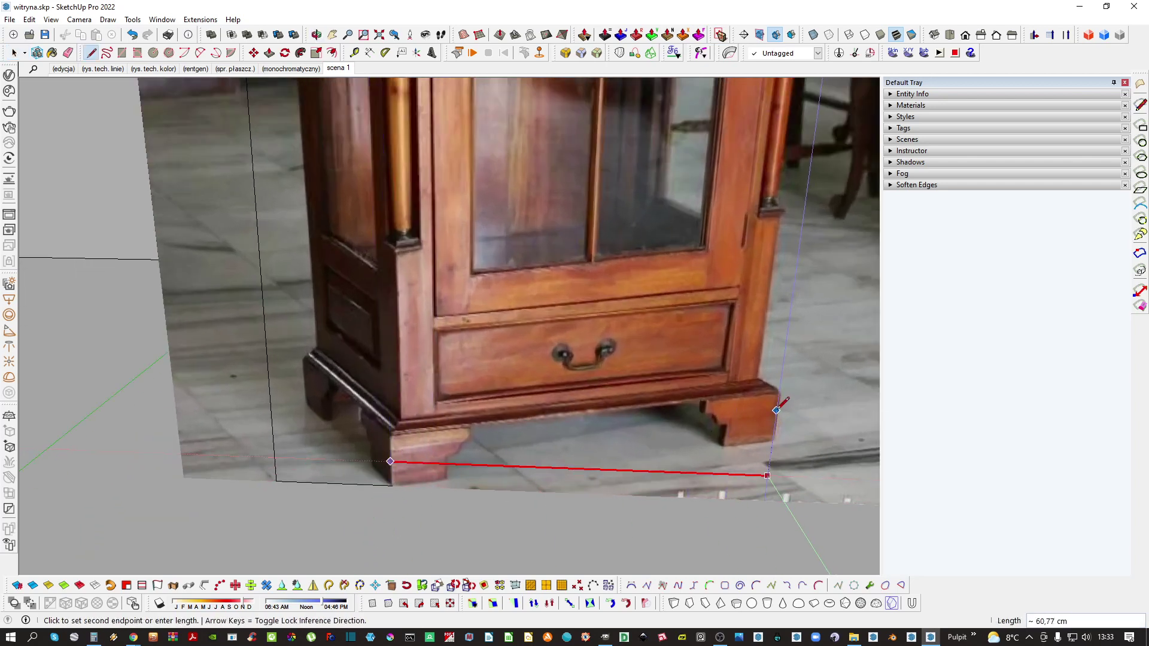
{"action": "key", "text": "space"}
Draw a 70 × 50 cm rectangle on the ground in front of the cabinet image and group it
{"action": "scroll", "coordinate": [776, 411], "scroll_direction": "down", "scroll_amount": 4}
{"action": "middle_click_drag", "start_coordinate": [626, 371], "coordinate": [521, 353]}
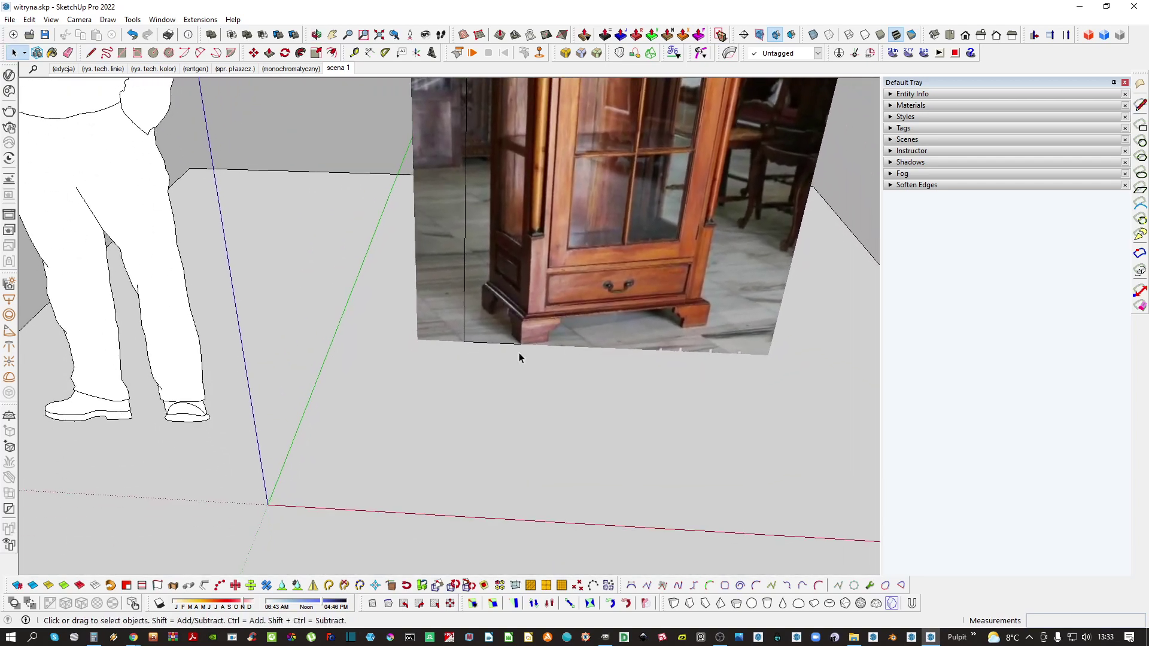
{"action": "scroll", "coordinate": [521, 353], "scroll_direction": "down", "scroll_amount": 2}
{"action": "key", "text": "r"}
{"action": "left_click", "coordinate": [400, 470]}
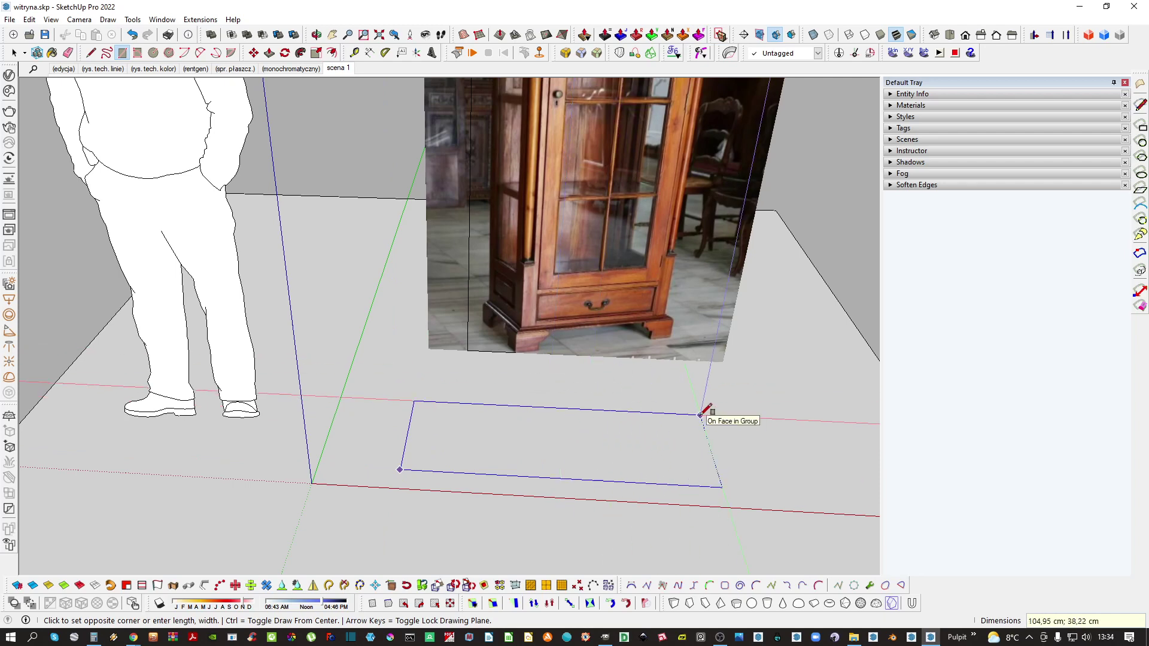
{"action": "type", "text": "70;50"}
{"action": "key", "text": "Return"}
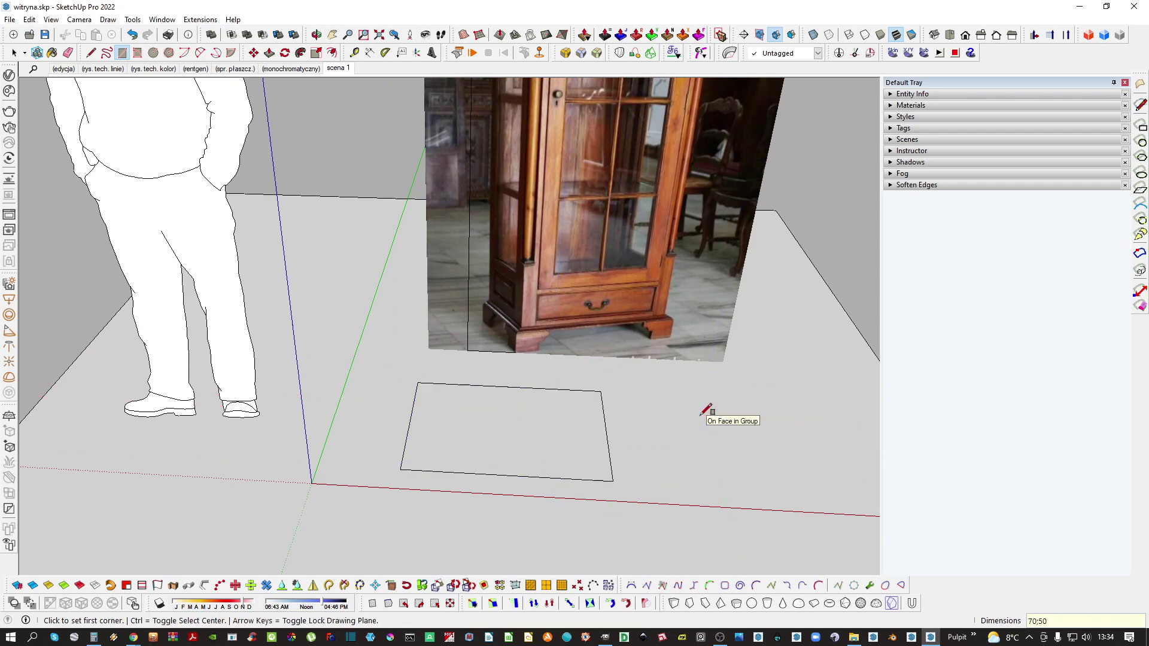
{"action": "key", "text": "space"}
{"action": "double_click", "coordinate": [481, 471]}
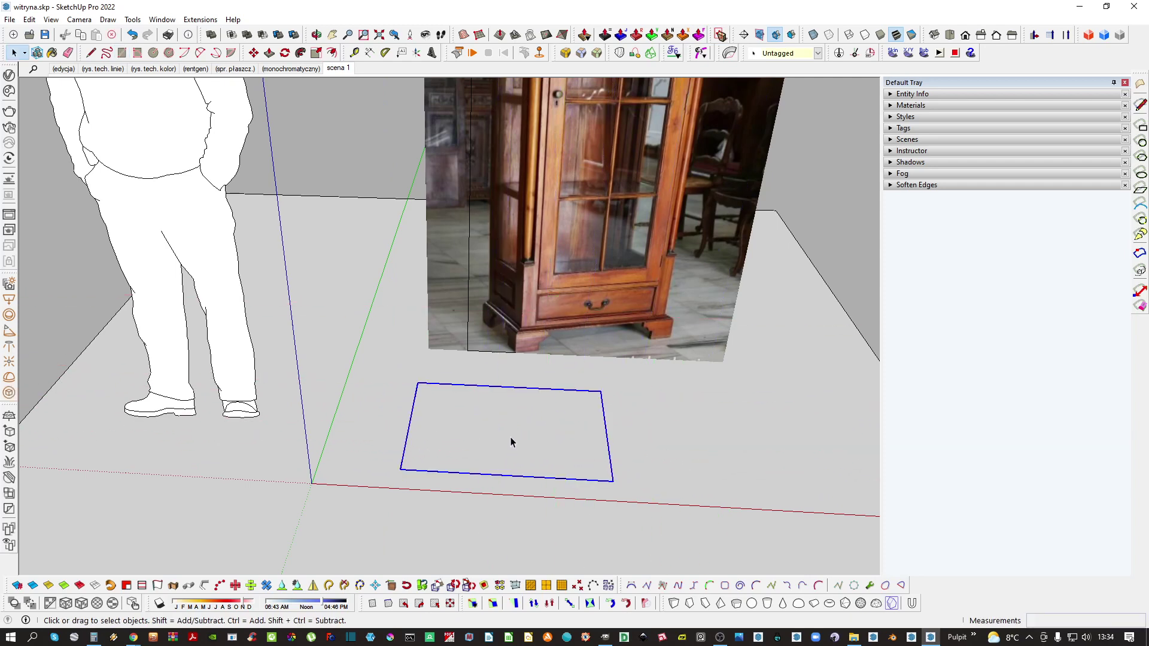
Draw a 15 × 15 cm square at the base rectangle's front corner nearest the origin and group it
{"action": "scroll", "coordinate": [488, 453], "scroll_direction": "up", "scroll_amount": 5}
{"action": "key", "text": "r"}
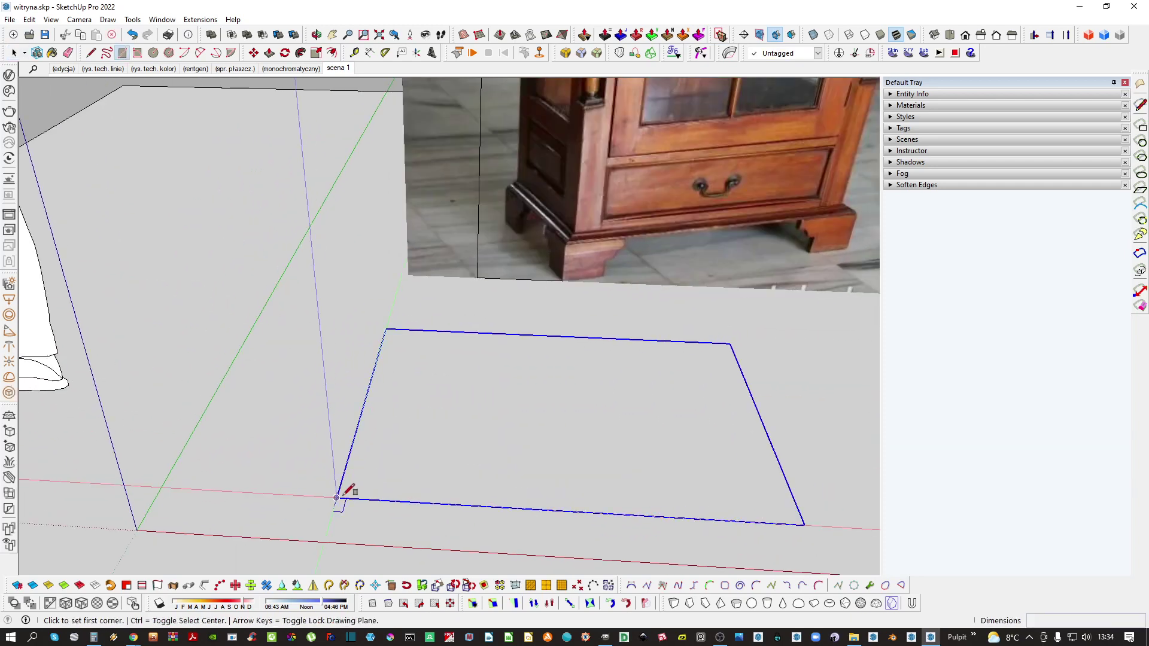
{"action": "left_click", "coordinate": [347, 498]}
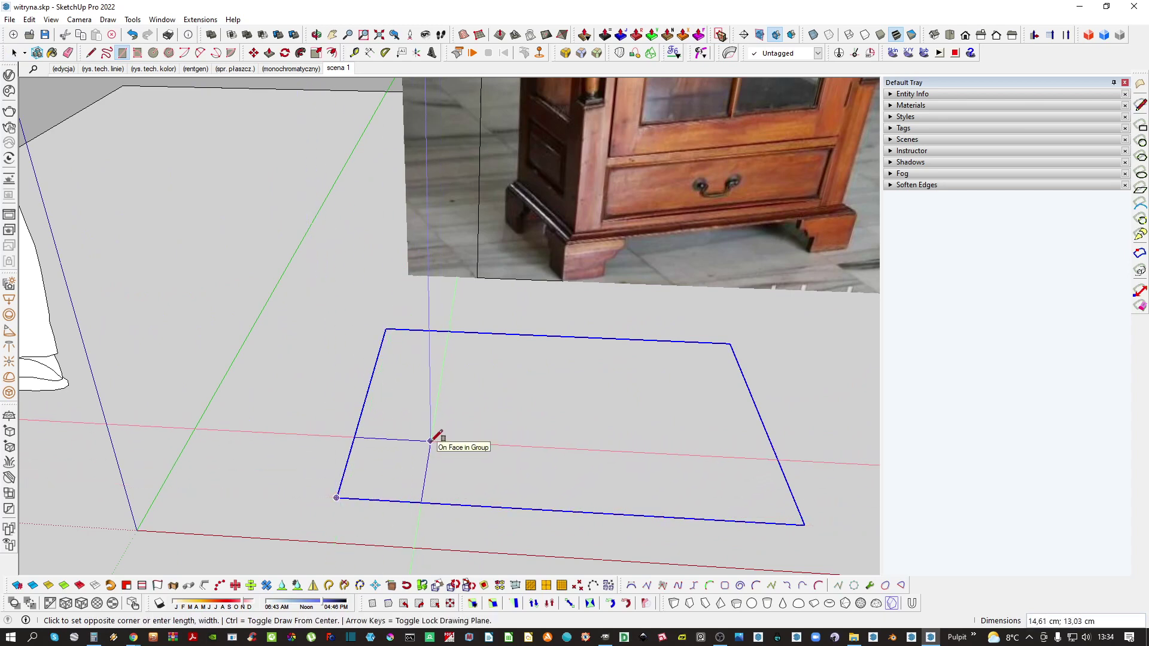
{"action": "type", "text": "15;15"}
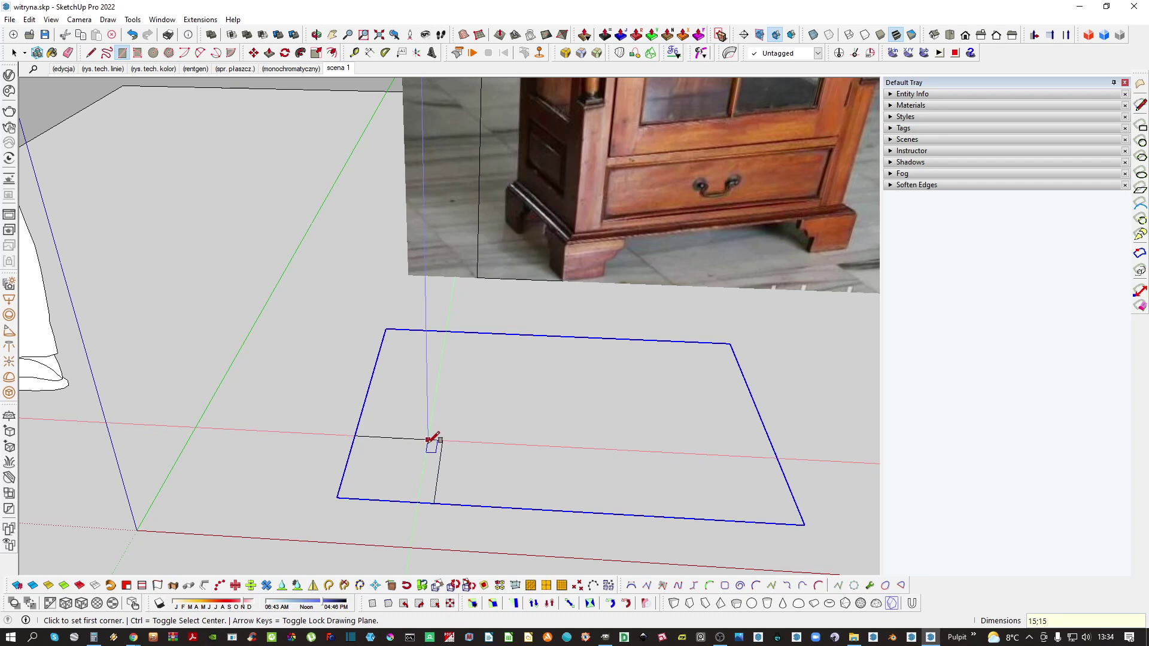
{"action": "key", "text": "Return"}
{"action": "key", "text": "space"}
{"action": "left_click", "coordinate": [411, 485]}
{"action": "key", "text": "ctrl+g"}
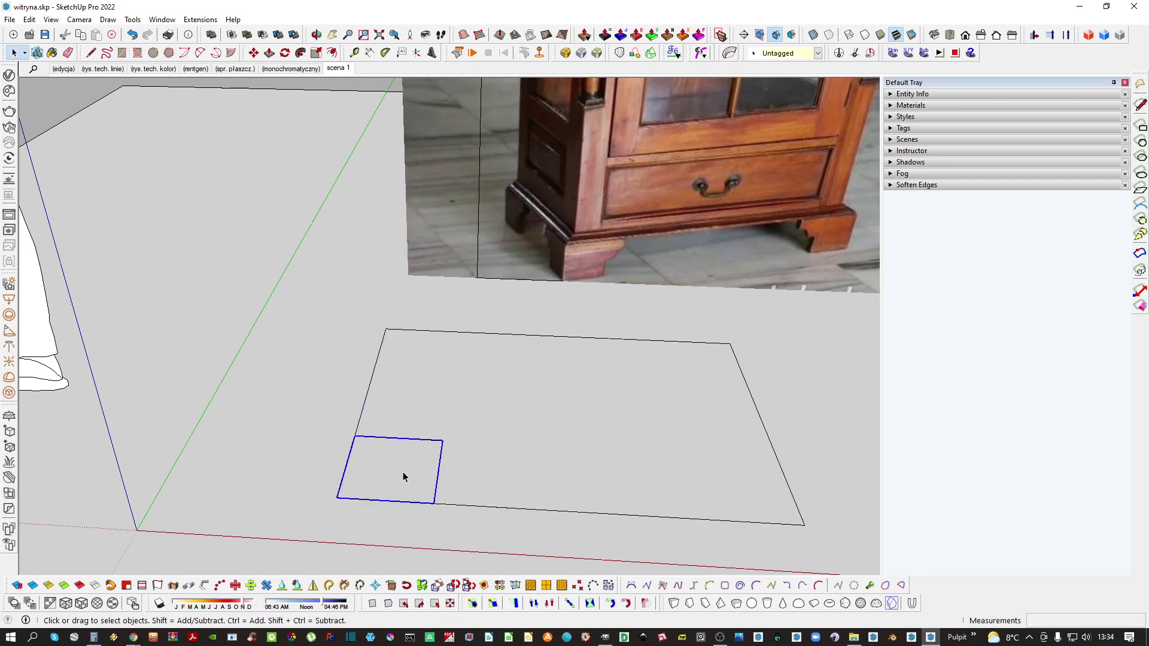
Gauge the height of the cabinet's near front foot in the photo with a temporary line
{"action": "scroll", "coordinate": [599, 252], "scroll_direction": "up", "scroll_amount": 5}
{"action": "key", "text": "l"}
{"action": "left_click", "coordinate": [498, 333]}
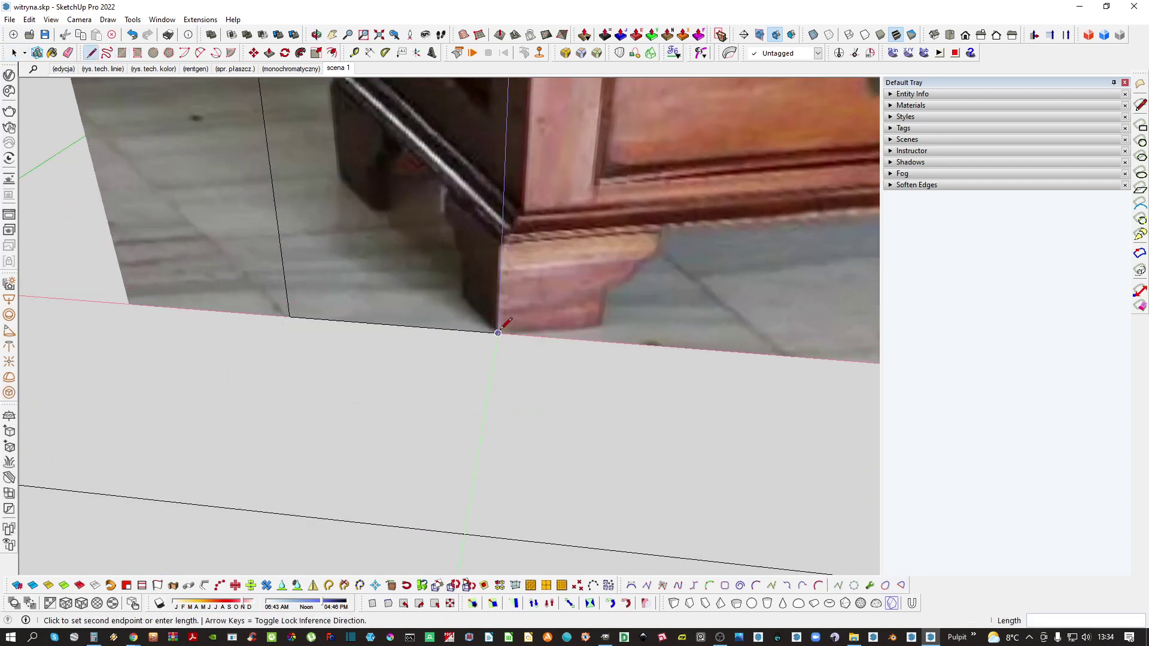
{"action": "key", "text": "space"}
{"action": "scroll", "coordinate": [517, 243], "scroll_direction": "down", "scroll_amount": 8}
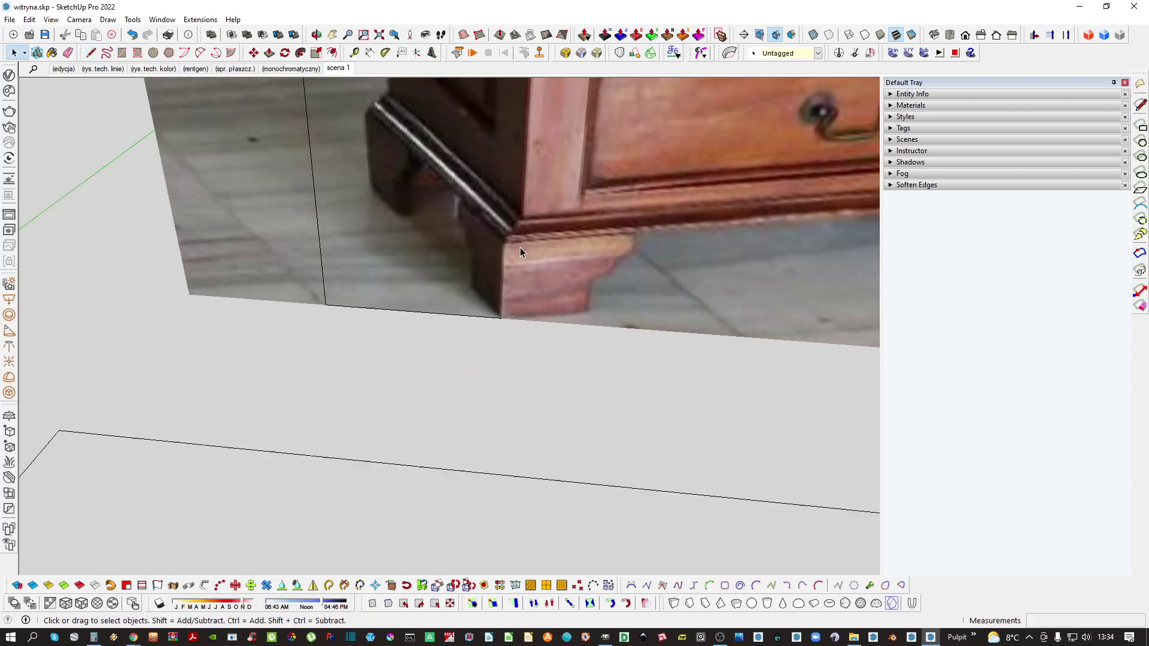
Open the corner square's group, extrude its face up to 9.5 cm, and show the surrounding model while editing
{"action": "double_click", "coordinate": [346, 388]}
{"action": "key", "text": "p"}
{"action": "left_click", "coordinate": [346, 391]}
{"action": "type", "text": "10"}
{"action": "key", "text": "Return"}
{"action": "scroll", "coordinate": [366, 354], "scroll_direction": "down", "scroll_amount": 1}
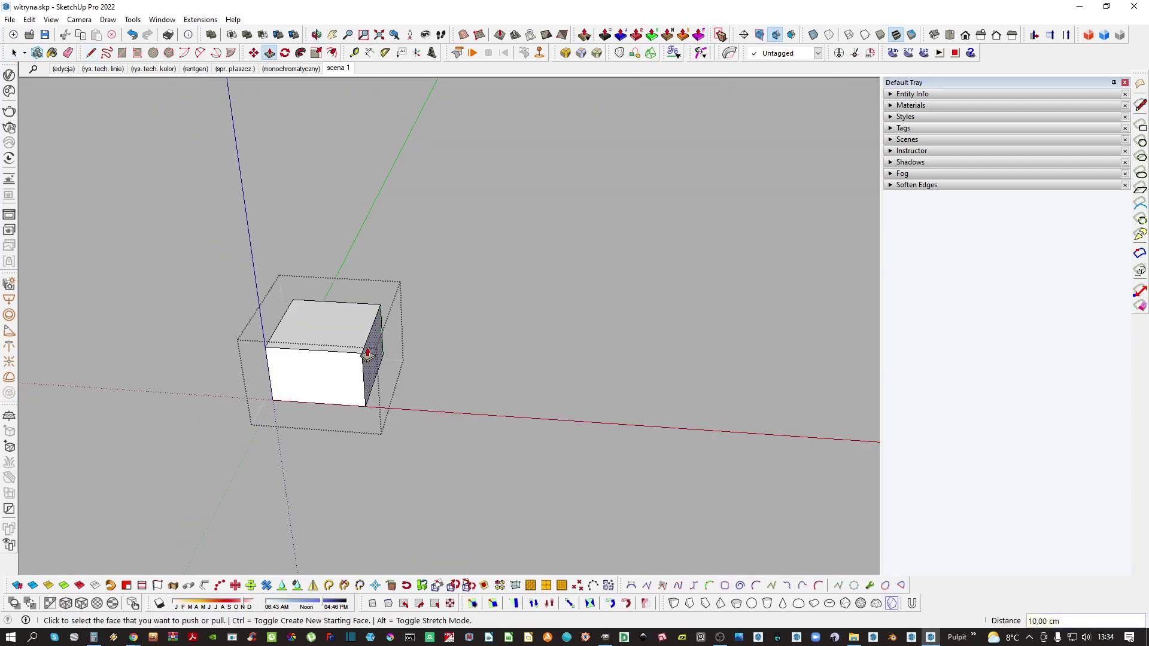
{"action": "type", "text": "9,5"}
{"action": "key", "text": "Return"}
{"action": "key", "text": "i"}
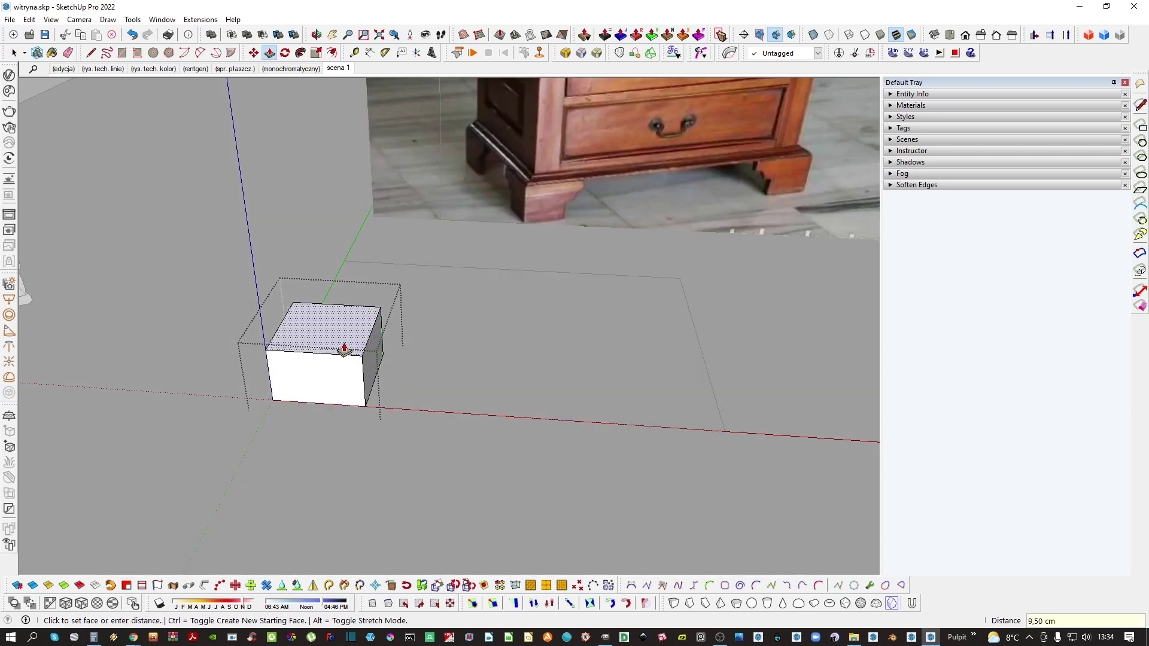
{"action": "middle_click_drag", "start_coordinate": [344, 351], "coordinate": [402, 381]}
{"action": "key", "text": "space"}
Draw a diagonal line across the foot block's top face, from the outer front corner to the opposite back corner
{"action": "scroll", "coordinate": [361, 430], "scroll_direction": "up", "scroll_amount": 2}
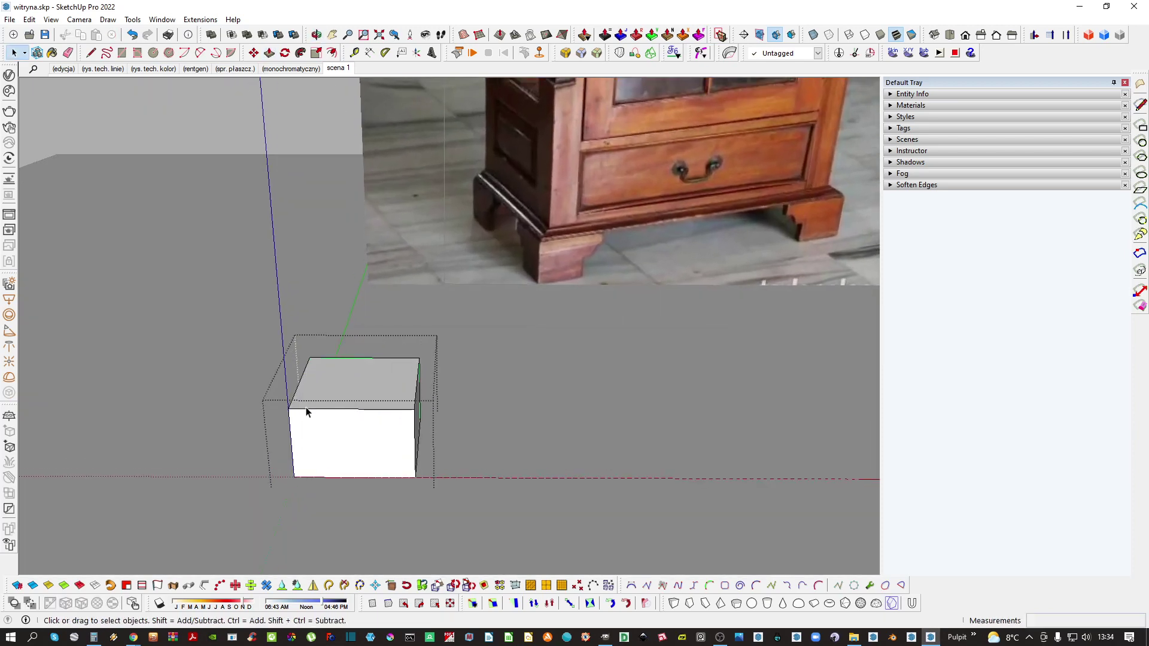
{"action": "middle_click_drag", "start_coordinate": [308, 412], "coordinate": [349, 455]}
{"action": "key", "text": "l"}
{"action": "left_click", "coordinate": [329, 449]}
{"action": "left_click", "coordinate": [452, 389]}
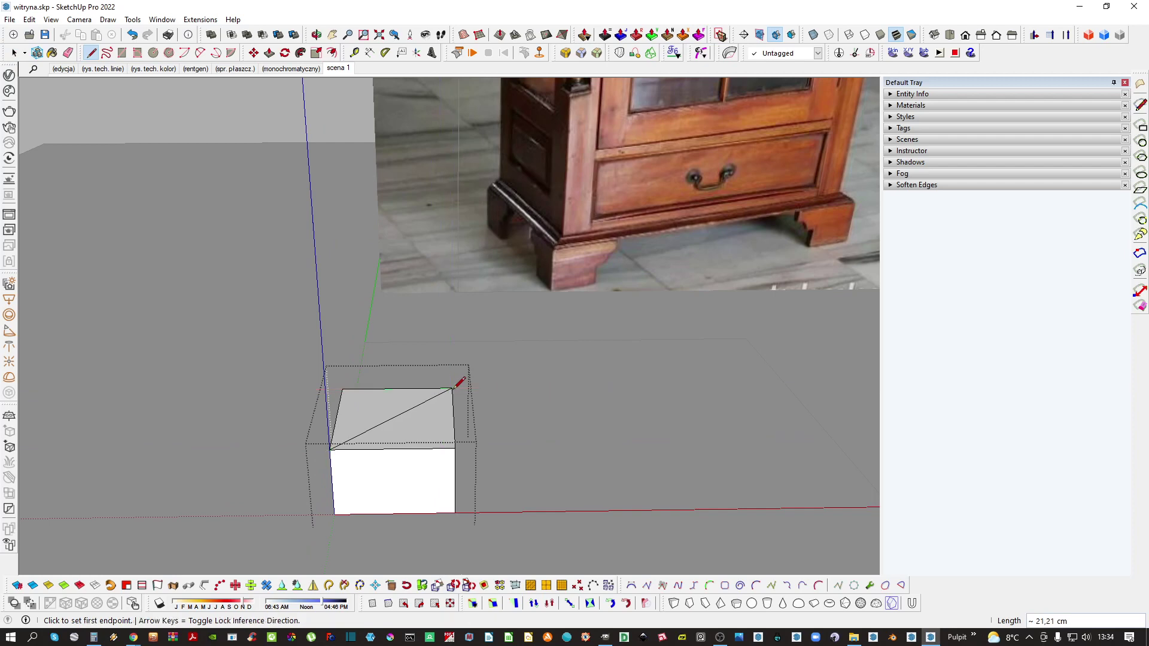
{"action": "scroll", "coordinate": [362, 429], "scroll_direction": "up", "scroll_amount": 3}
{"action": "key", "text": "space"}
Copy the front edge of the foot block's top face 2 cm inward
{"action": "left_click", "coordinate": [378, 455]}
{"action": "middle_click_drag", "start_coordinate": [378, 455], "coordinate": [303, 484]}
{"action": "key", "text": "m"}
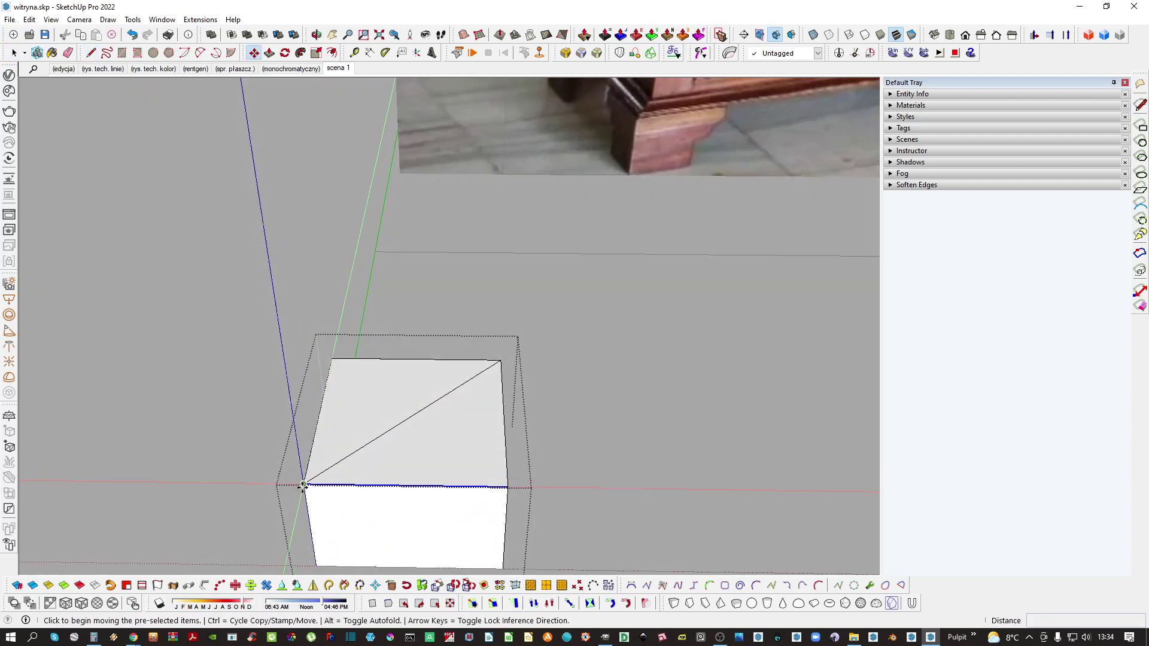
{"action": "left_click", "coordinate": [304, 486]}
{"action": "key", "text": "Escape"}
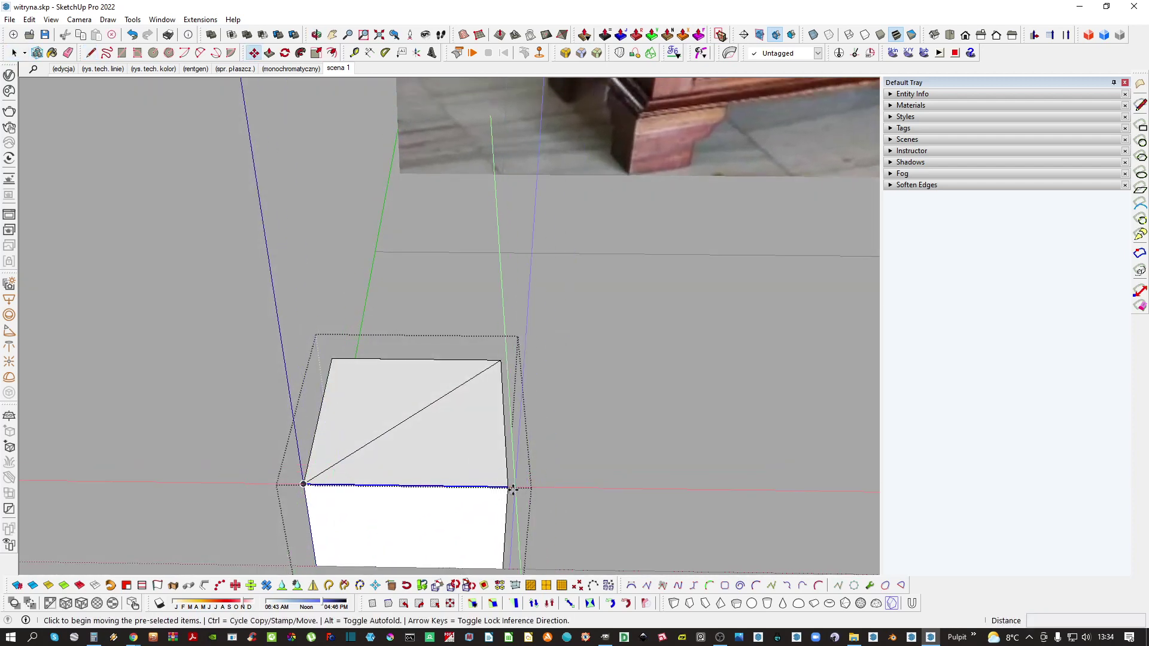
{"action": "left_click", "coordinate": [507, 487]}
{"action": "key", "text": "ctrl"}
{"action": "scroll", "coordinate": [507, 460], "scroll_direction": "up", "scroll_amount": 1}
{"action": "type", "text": "2"}
{"action": "key", "text": "Return"}
Remove the rest of the foot block, keeping only the 2 cm mitred strip along the front of its top face
{"action": "mouse_move", "coordinate": [482, 464]}
{"action": "middle_mouse_down"}
{"action": "mouse_move", "coordinate": [428, 458]}
{"action": "mouse_move", "coordinate": [459, 361]}
{"action": "middle_mouse_up"}
{"action": "key", "text": "e"}
{"action": "left_click", "coordinate": [324, 446]}
{"action": "key", "text": "space"}
{"action": "left_click", "coordinate": [367, 450]}
{"action": "left_click", "coordinate": [366, 456]}
{"action": "triple_click", "coordinate": [459, 360]}
{"action": "key", "text": "Delete"}
{"action": "key", "text": "ctrl+z"}
{"action": "key", "text": "o"}
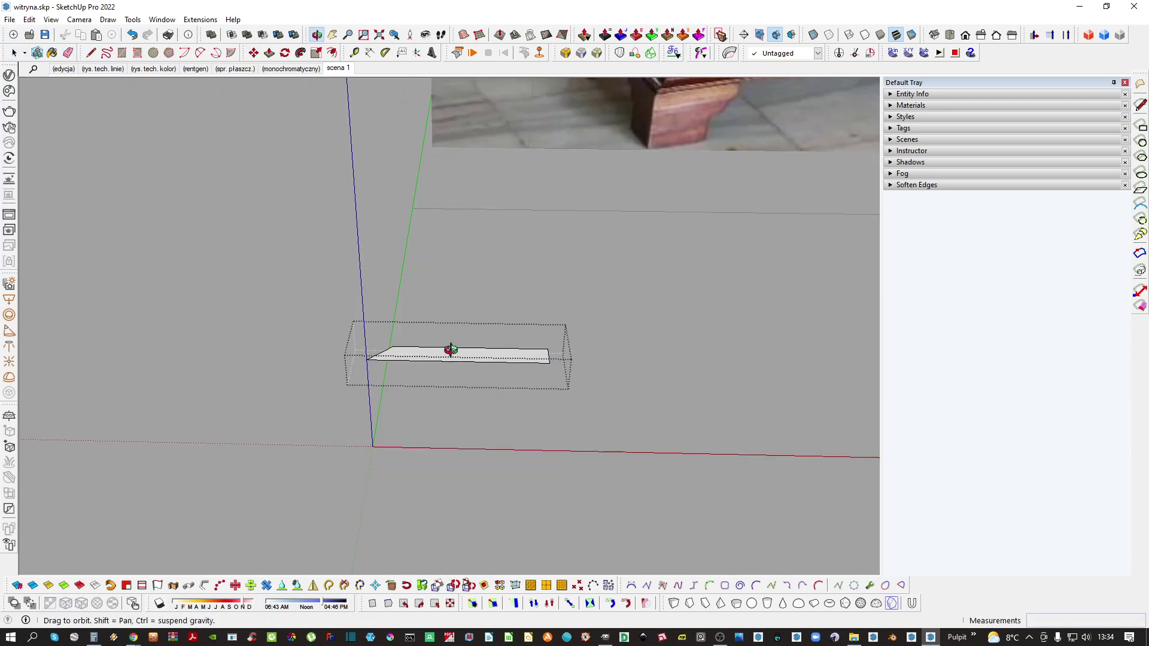
Extrude the mitred strip down to ground level and turn the resulting front board into a component
{"action": "key", "text": "p"}
{"action": "left_click", "coordinate": [456, 358]}
{"action": "left_click", "coordinate": [461, 450]}
{"action": "key", "text": "space"}
{"action": "scroll", "coordinate": [451, 402], "scroll_direction": "down", "scroll_amount": 2}
{"action": "triple_click", "coordinate": [451, 402]}
{"action": "key", "text": "g"}
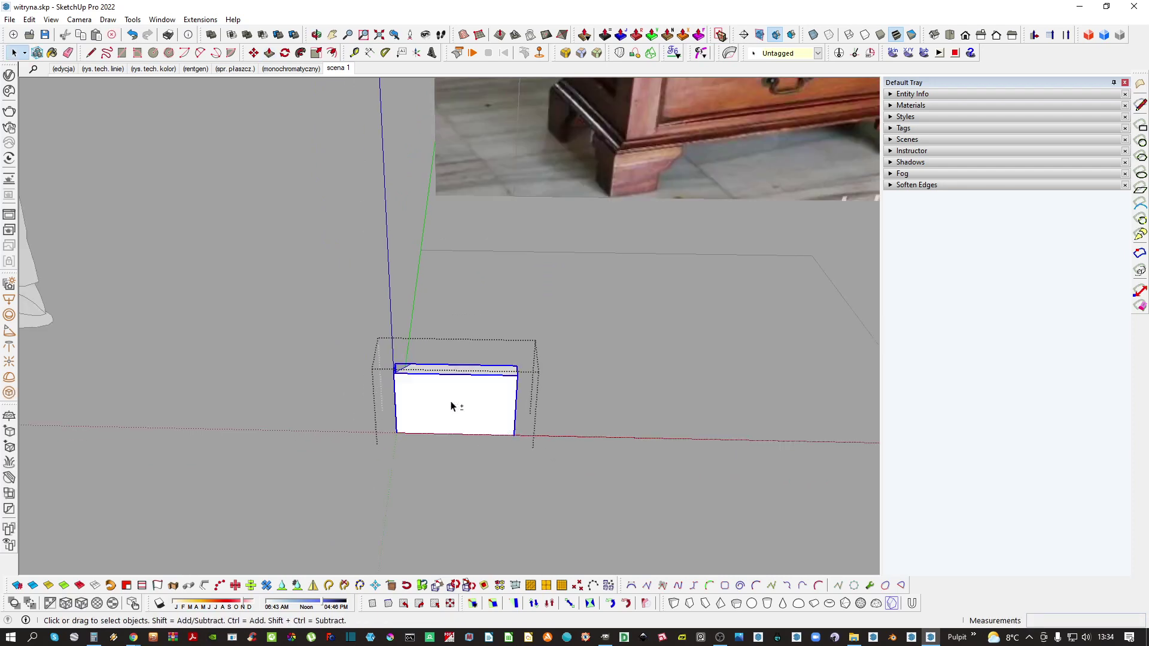
{"action": "key", "text": "Return"}
Make a copy of the front board rotated 90° about its outer top corner
{"action": "mouse_move", "coordinate": [451, 402]}
{"action": "middle_mouse_down"}
{"action": "mouse_move", "coordinate": [514, 420]}
{"action": "mouse_move", "coordinate": [452, 390]}
{"action": "middle_mouse_up"}
{"action": "key", "text": "q"}
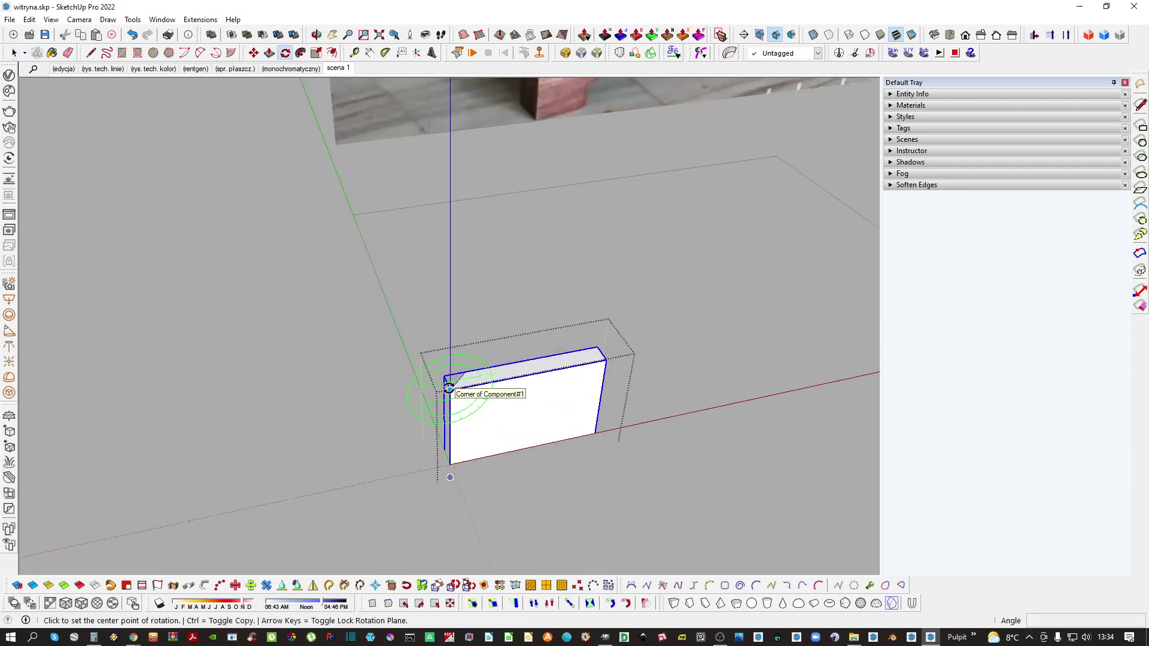
{"action": "left_click", "coordinate": [450, 389]}
{"action": "left_click", "coordinate": [508, 379]}
{"action": "key", "text": "ctrl"}
{"action": "type", "text": "90"}
{"action": "key", "text": "Return"}
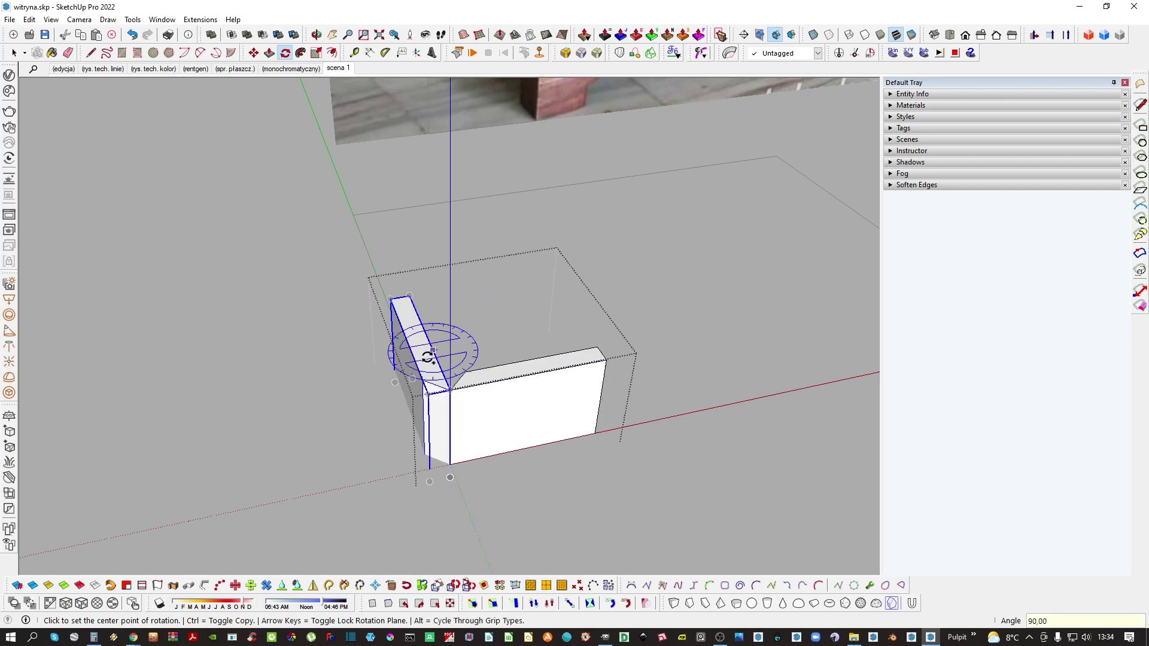
Mirror the rotated copy with a green scale of -1 so its mitre meets the front board at the corner
{"action": "key", "text": "s"}
{"action": "left_click", "coordinate": [409, 385]}
{"action": "left_click", "coordinate": [307, 383]}
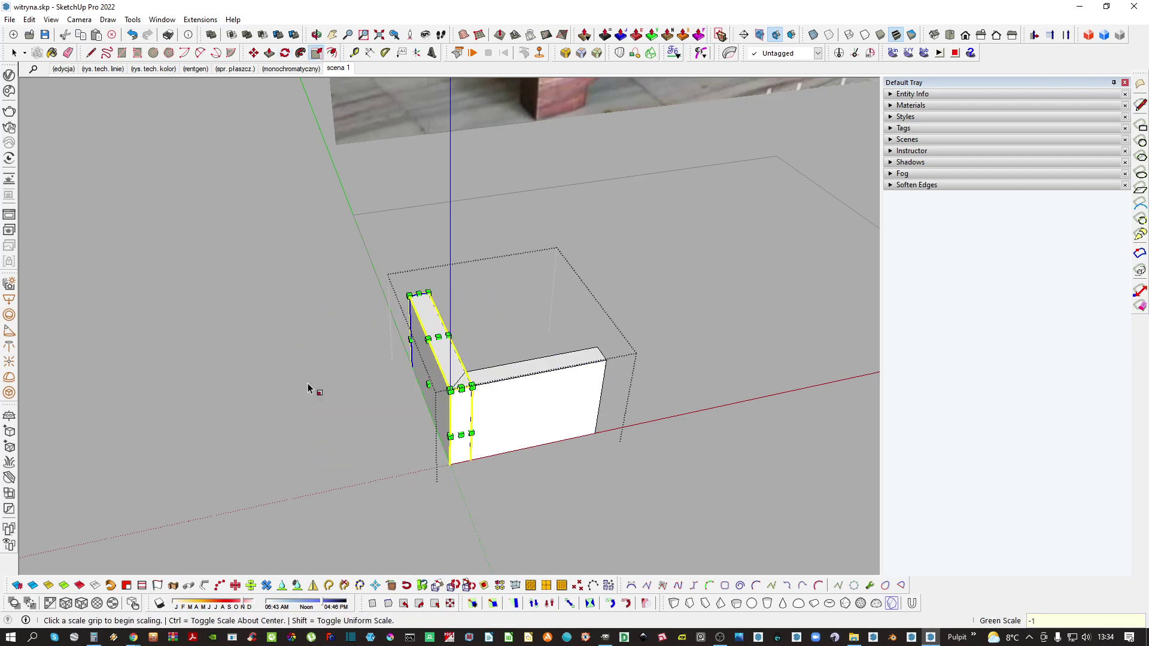
{"action": "key", "text": "space"}
Open the front board's component and copy the vertical end edge of its face about 4.4 cm inward
{"action": "middle_click_drag", "start_coordinate": [308, 389], "coordinate": [471, 413]}
{"action": "left_click", "coordinate": [546, 381]}
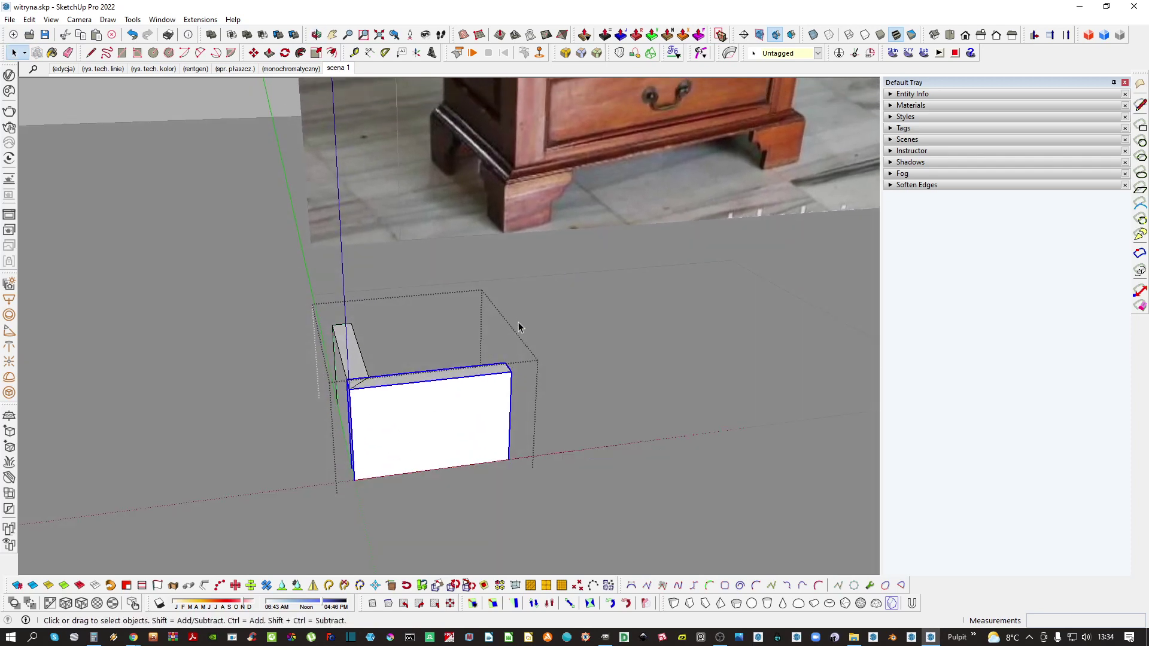
{"action": "double_click", "coordinate": [460, 428]}
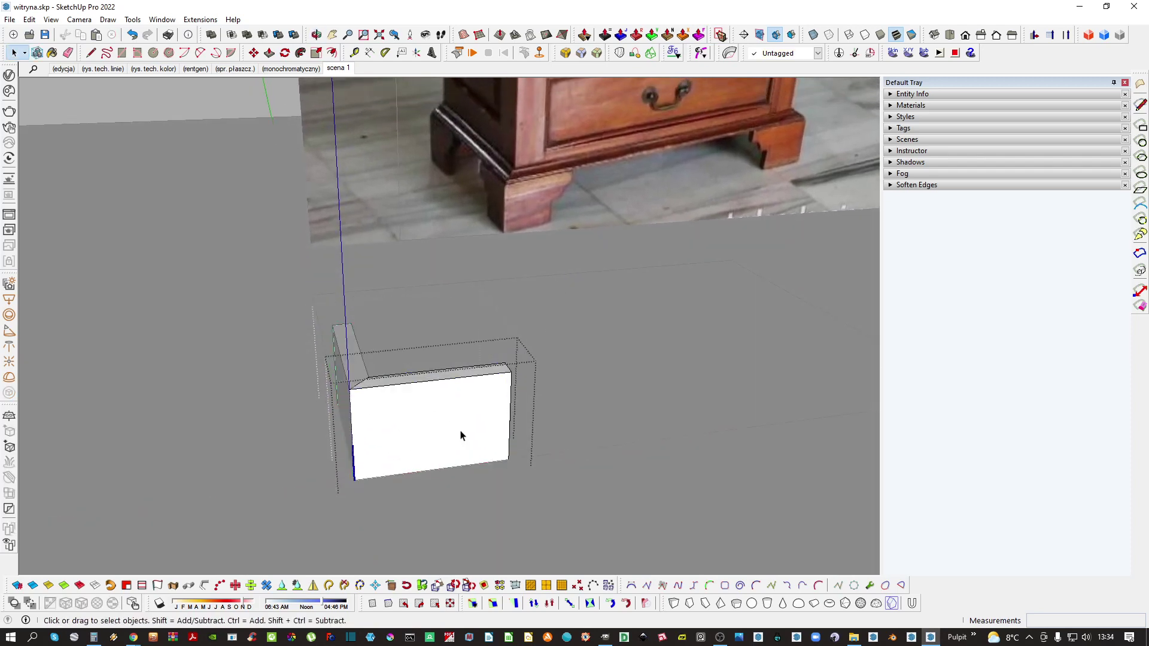
{"action": "key", "text": "m"}
{"action": "left_click", "coordinate": [509, 459]}
{"action": "key", "text": "ctrl"}
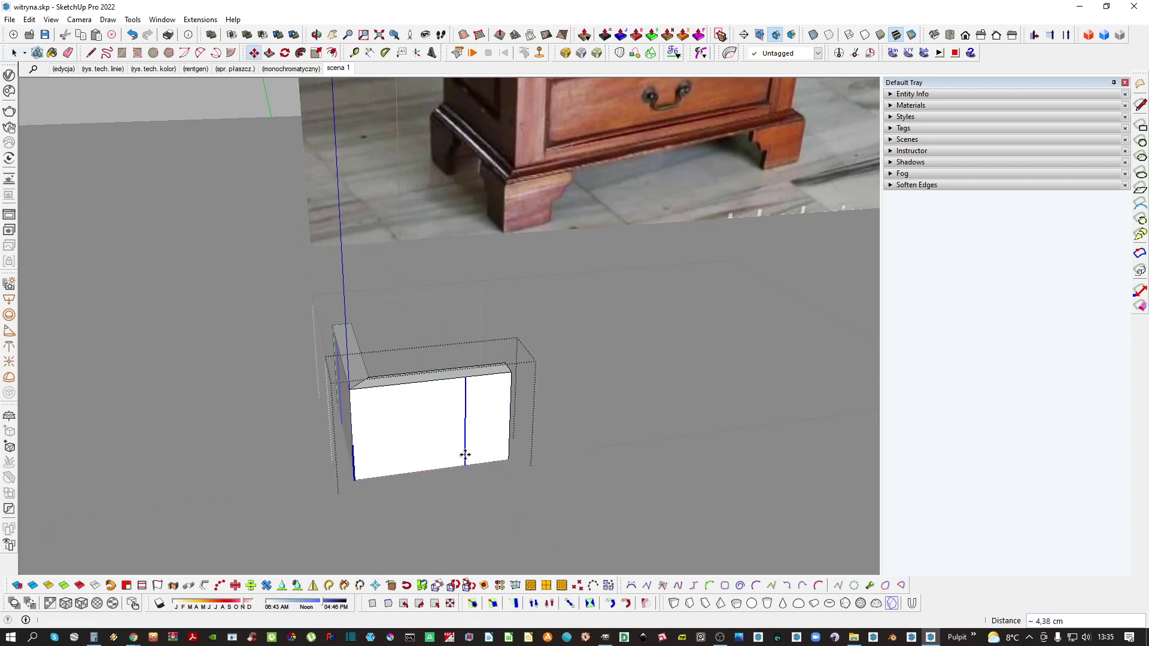
{"action": "left_click", "coordinate": [465, 456]}
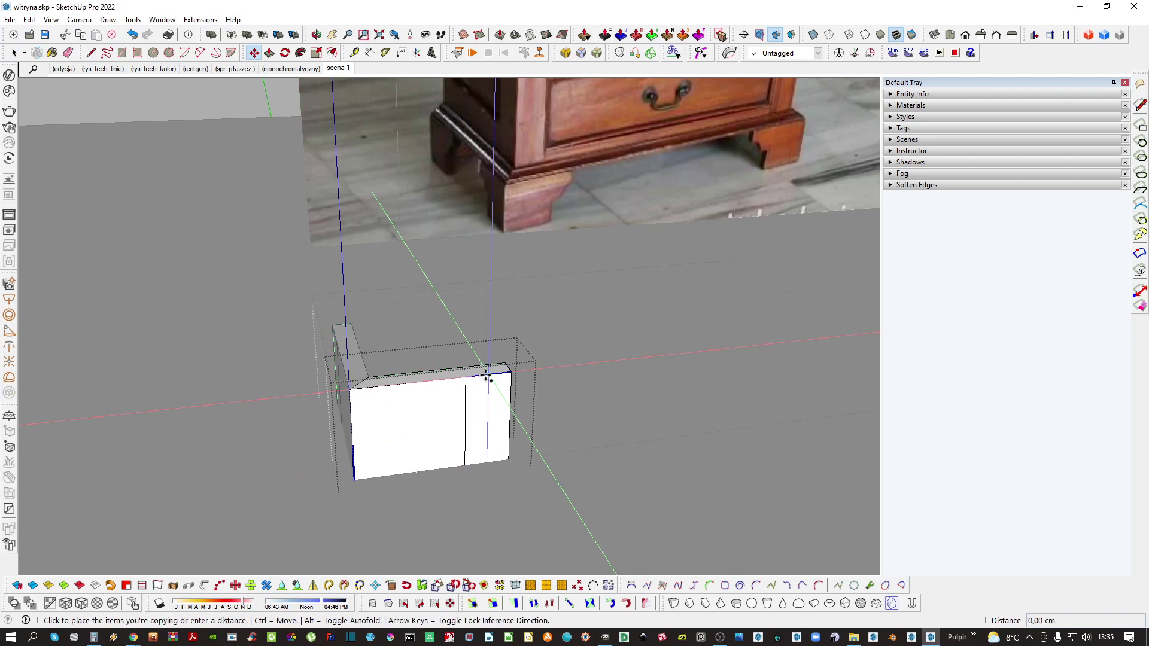
Copy the top edge of the narrow end strip about 1.8 cm down, and shift the copy slightly lower
{"action": "scroll", "coordinate": [502, 397], "scroll_direction": "up", "scroll_amount": 2}
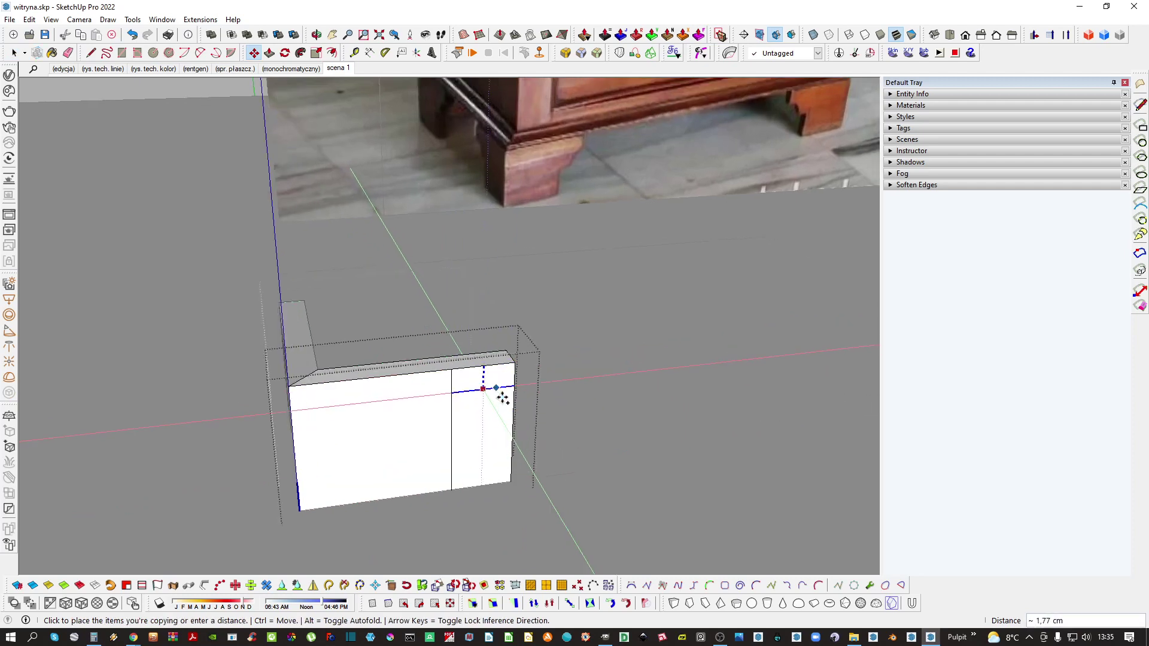
{"action": "left_click", "coordinate": [504, 392]}
{"action": "middle_click_drag", "start_coordinate": [503, 392], "coordinate": [489, 354]}
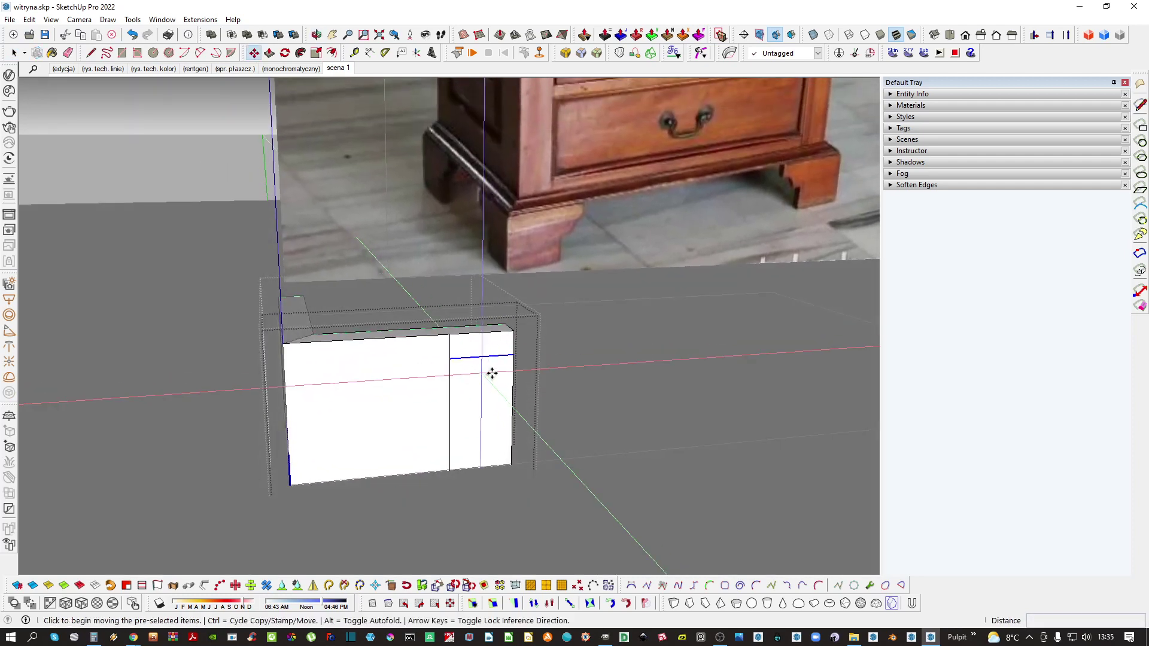
{"action": "left_click", "coordinate": [492, 375]}
{"action": "left_click", "coordinate": [480, 382]}
{"action": "key", "text": "space"}
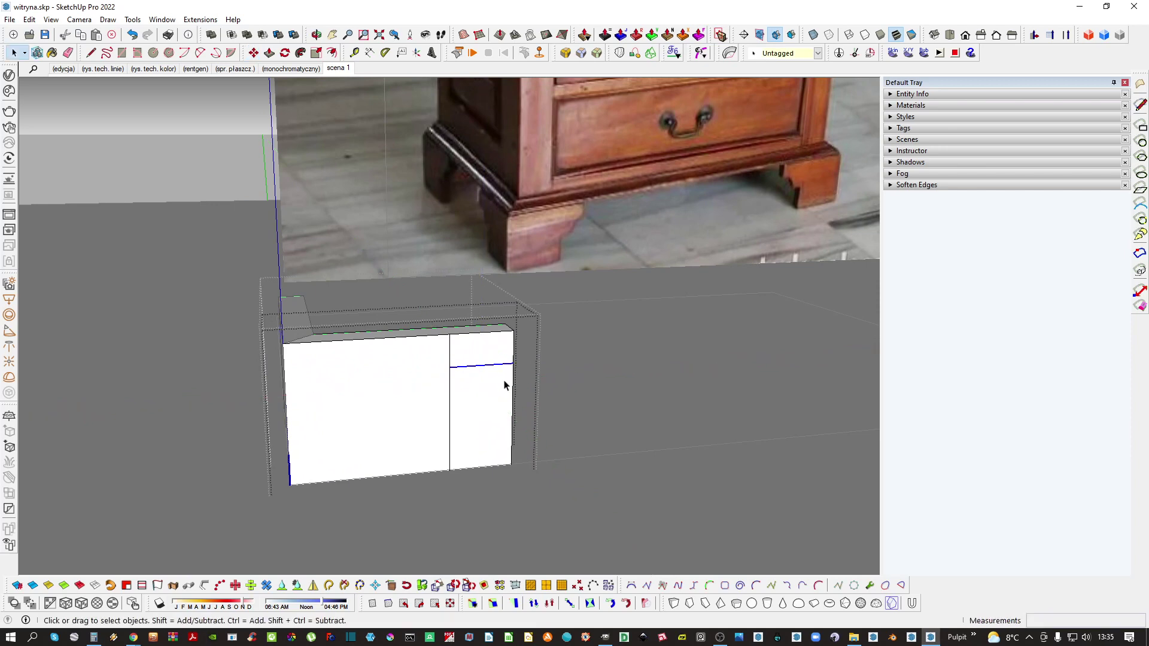
Draw an arc with a bulge of about 0.44 cm from the board's top end corner to the middle of the horizontal line
{"action": "key", "text": "a"}
{"action": "scroll", "coordinate": [501, 366], "scroll_direction": "up", "scroll_amount": 2}
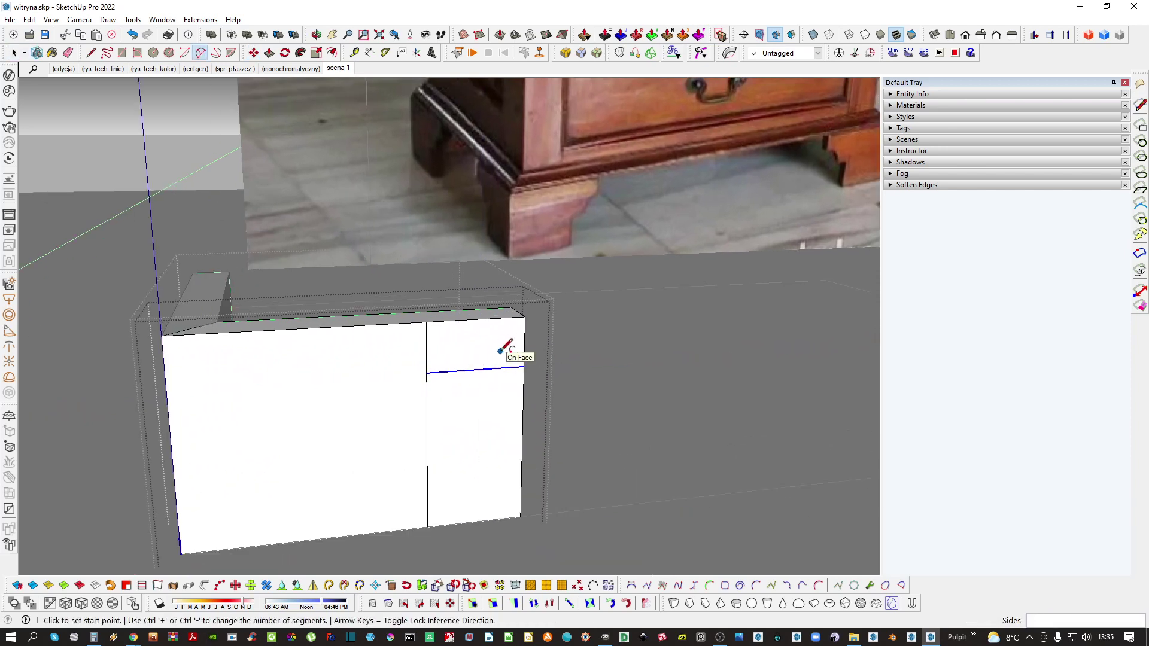
{"action": "left_click", "coordinate": [525, 315]}
{"action": "scroll", "coordinate": [525, 315], "scroll_direction": "up", "scroll_amount": 2}
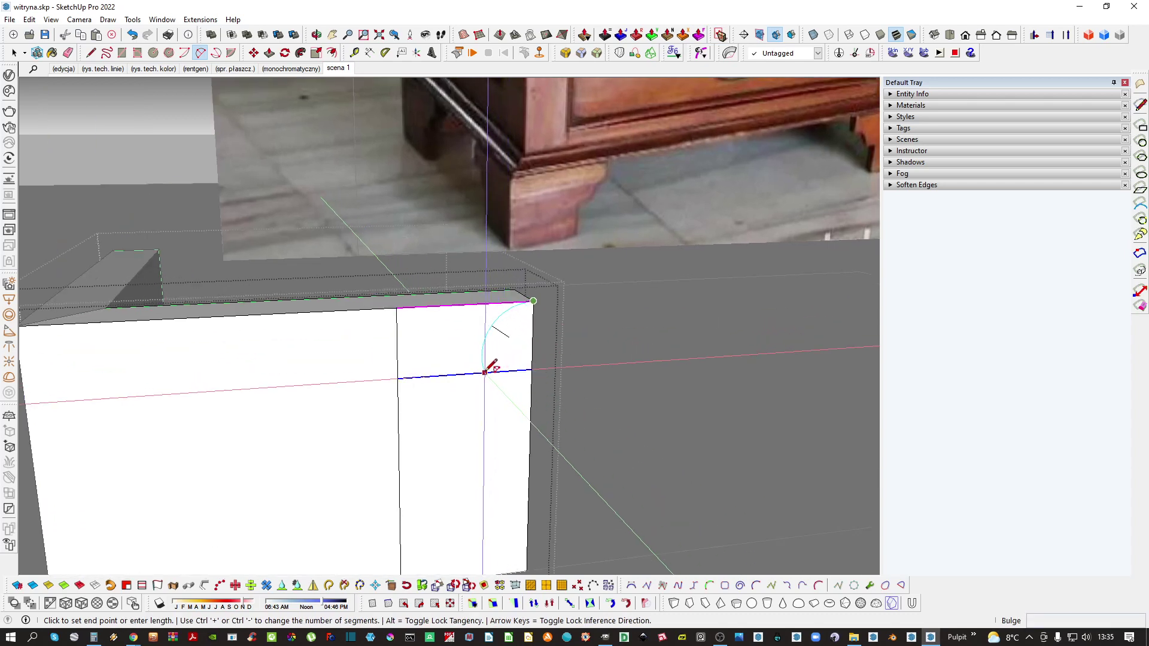
{"action": "left_click", "coordinate": [485, 372]}
{"action": "left_click", "coordinate": [514, 349]}
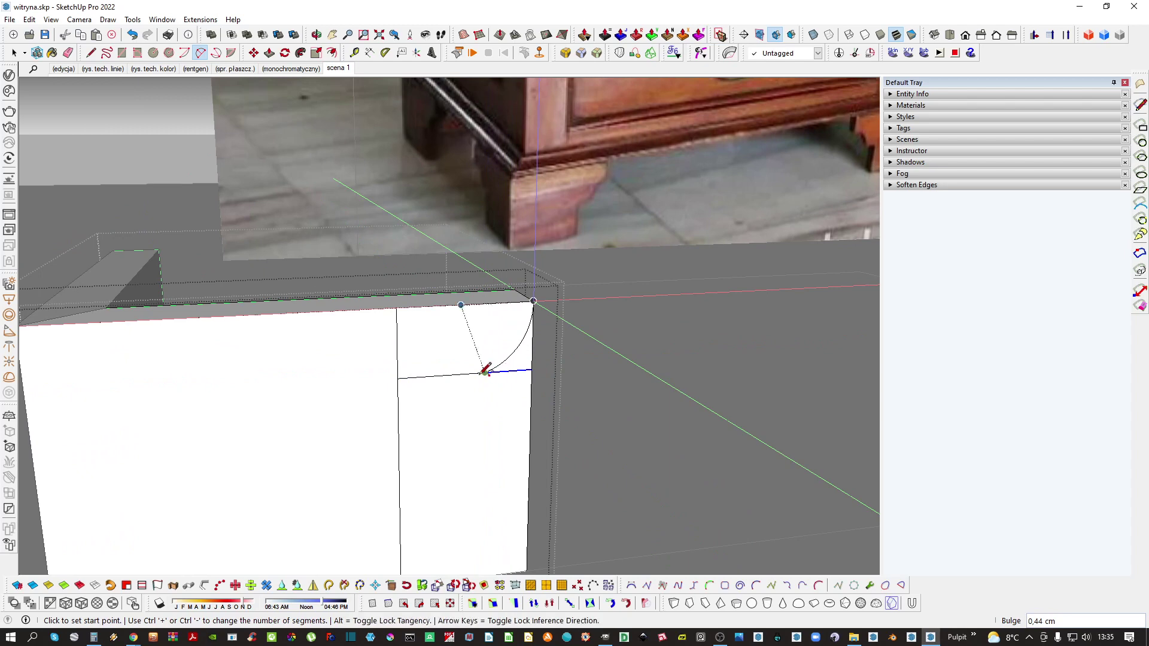
Draw a second arc bulging about 1 cm from just below the first arc's end down to the inner vertical line
{"action": "scroll", "coordinate": [486, 371], "scroll_direction": "up", "scroll_amount": 2}
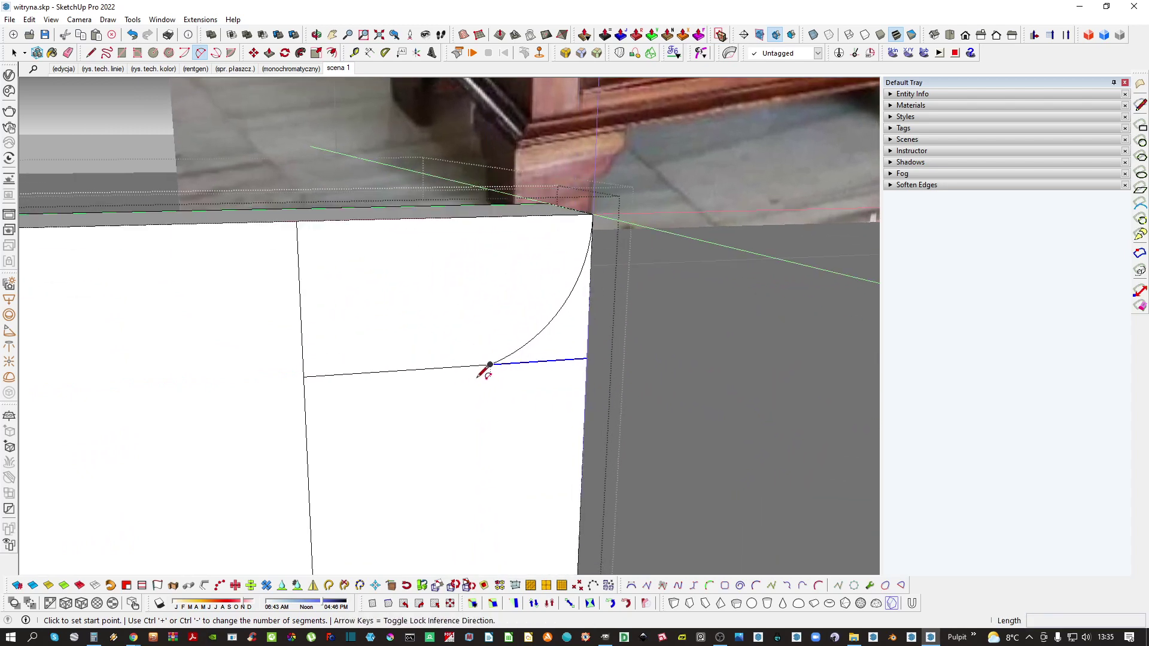
{"action": "left_click", "coordinate": [478, 378]}
{"action": "scroll", "coordinate": [473, 395], "scroll_direction": "down", "scroll_amount": 2}
{"action": "key", "text": "Escape"}
{"action": "middle_click_drag", "start_coordinate": [470, 404], "coordinate": [476, 315]}
{"action": "left_click", "coordinate": [473, 295]}
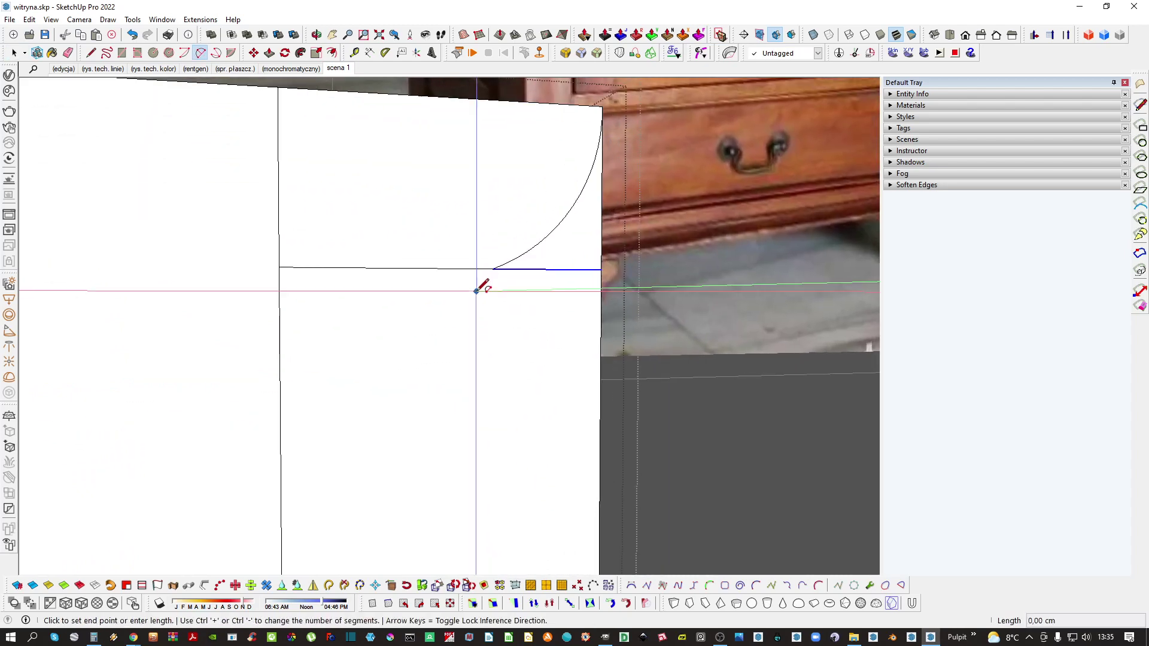
{"action": "scroll", "coordinate": [472, 296], "scroll_direction": "down", "scroll_amount": 3}
{"action": "left_click", "coordinate": [358, 448]}
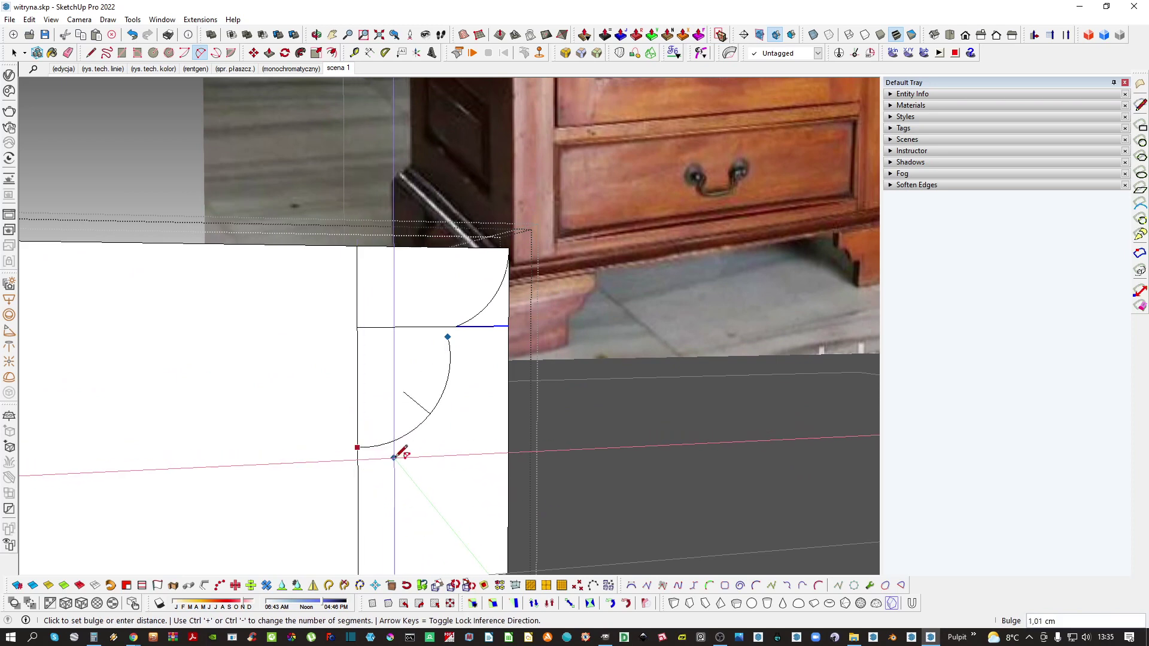
{"action": "left_click", "coordinate": [401, 446]}
Join the two profile arcs with a small 4-segment arc and erase the leftover line pieces
{"action": "scroll", "coordinate": [448, 344], "scroll_direction": "up", "scroll_amount": 2}
{"action": "scroll", "coordinate": [434, 365], "scroll_direction": "up", "scroll_amount": 1}
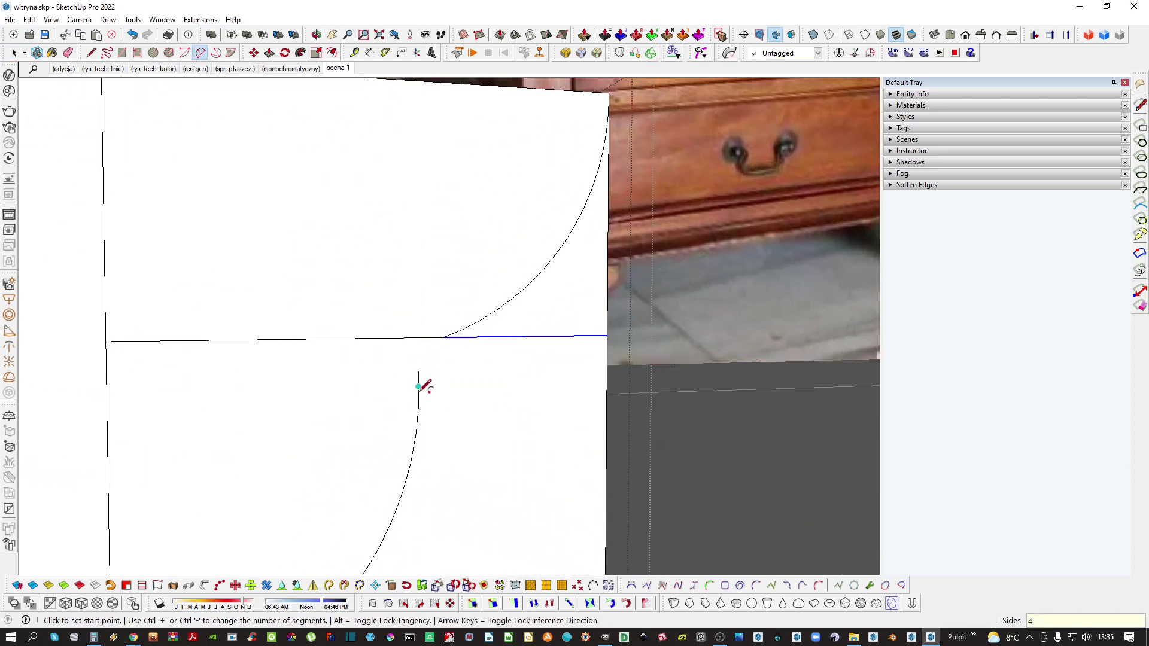
{"action": "left_click", "coordinate": [418, 387]}
{"action": "scroll", "coordinate": [431, 342], "scroll_direction": "up", "scroll_amount": 3}
{"action": "key", "text": "e"}
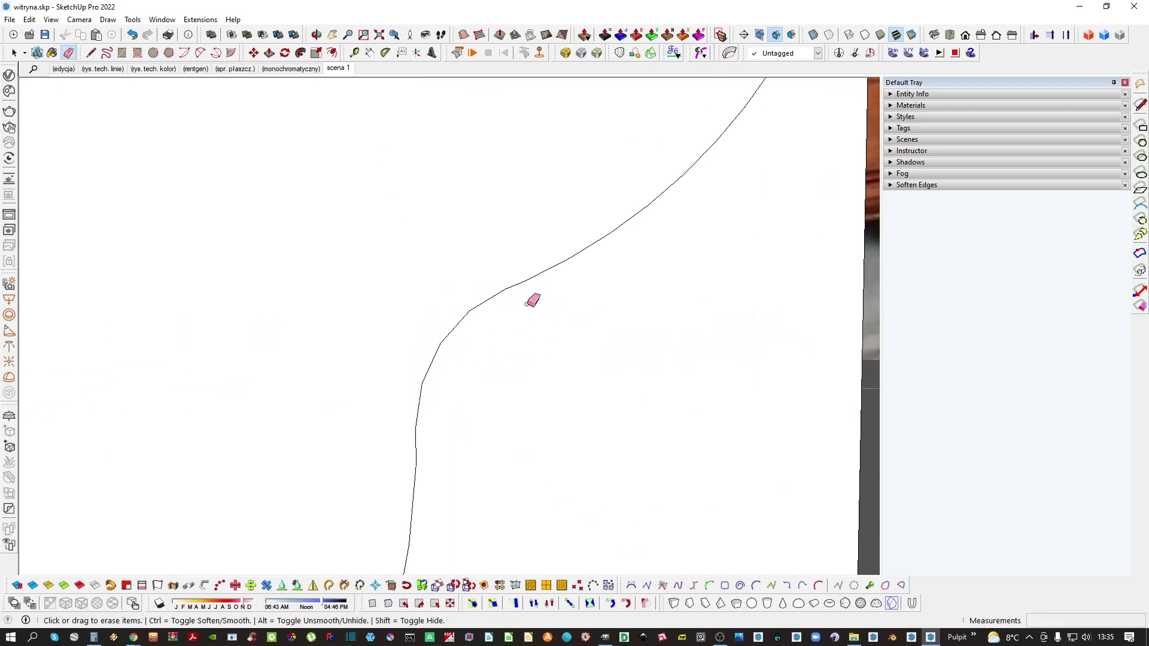
Round the junction of the lower arc and the vertical line with a small 4-segment arc and erase the leftover corner
{"action": "scroll", "coordinate": [544, 240], "scroll_direction": "down", "scroll_amount": 5}
{"action": "middle_click_drag", "start_coordinate": [547, 321], "coordinate": [478, 359], "text": "shift"}
{"action": "key", "text": "a"}
{"action": "scroll", "coordinate": [436, 389], "scroll_direction": "up", "scroll_amount": 3}
{"action": "scroll", "coordinate": [436, 385], "scroll_direction": "up", "scroll_amount": 2}
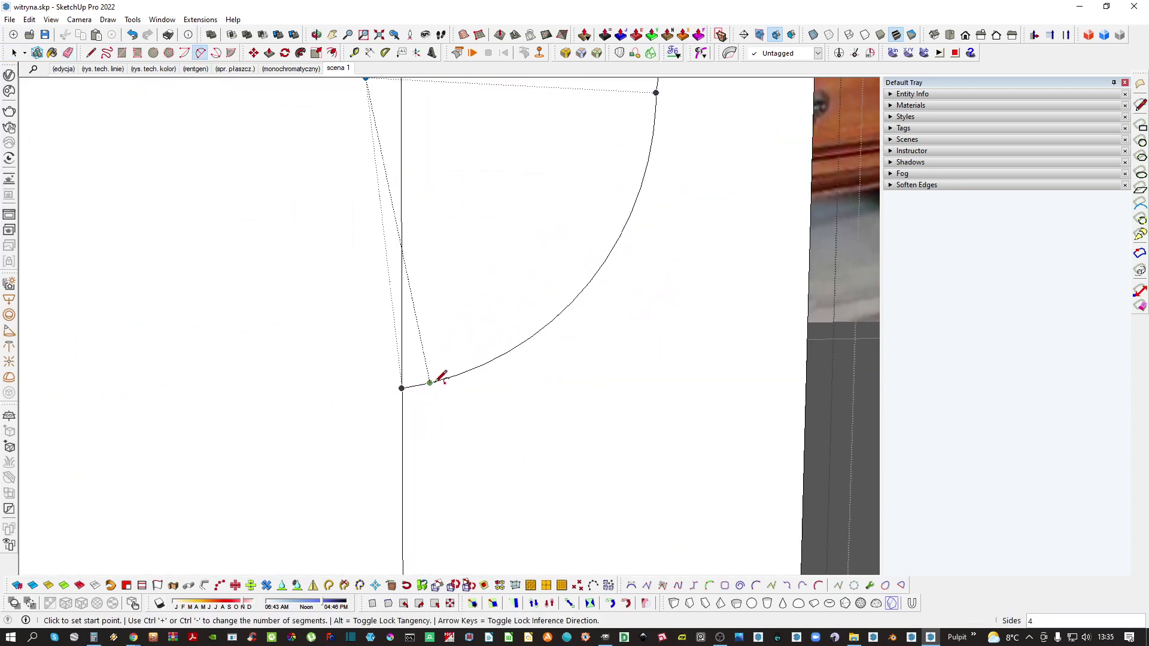
{"action": "left_click", "coordinate": [431, 383]}
{"action": "double_click", "coordinate": [402, 418]}
{"action": "key", "text": "e"}
{"action": "scroll", "coordinate": [406, 383], "scroll_direction": "up", "scroll_amount": 1}
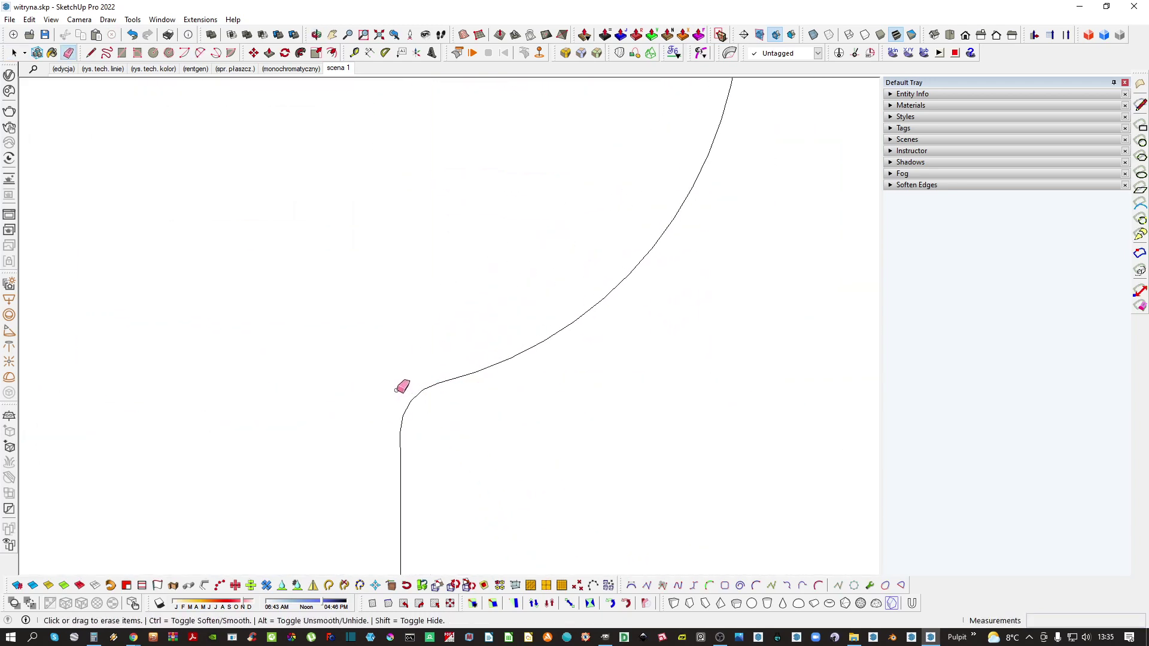
Push the waste area outside the curved profile through the board's full thickness to cut it away
{"action": "key", "text": "space"}
{"action": "scroll", "coordinate": [452, 377], "scroll_direction": "down", "scroll_amount": 8}
{"action": "middle_click_drag", "start_coordinate": [515, 359], "coordinate": [299, 508]}
{"action": "middle_click_drag", "start_coordinate": [538, 419], "coordinate": [530, 426], "text": "shift"}
{"action": "key", "text": "p"}
{"action": "left_click", "coordinate": [488, 494]}
{"action": "left_click", "coordinate": [529, 426]}
{"action": "key", "text": "space"}
Widen the curved end profile inward along the red axis with a scale factor of about 1.22
{"action": "middle_click_drag", "start_coordinate": [416, 400], "coordinate": [582, 334]}
{"action": "scroll", "coordinate": [459, 343], "scroll_direction": "down", "scroll_amount": 4}
{"action": "scroll", "coordinate": [582, 334], "scroll_direction": "down", "scroll_amount": 1}
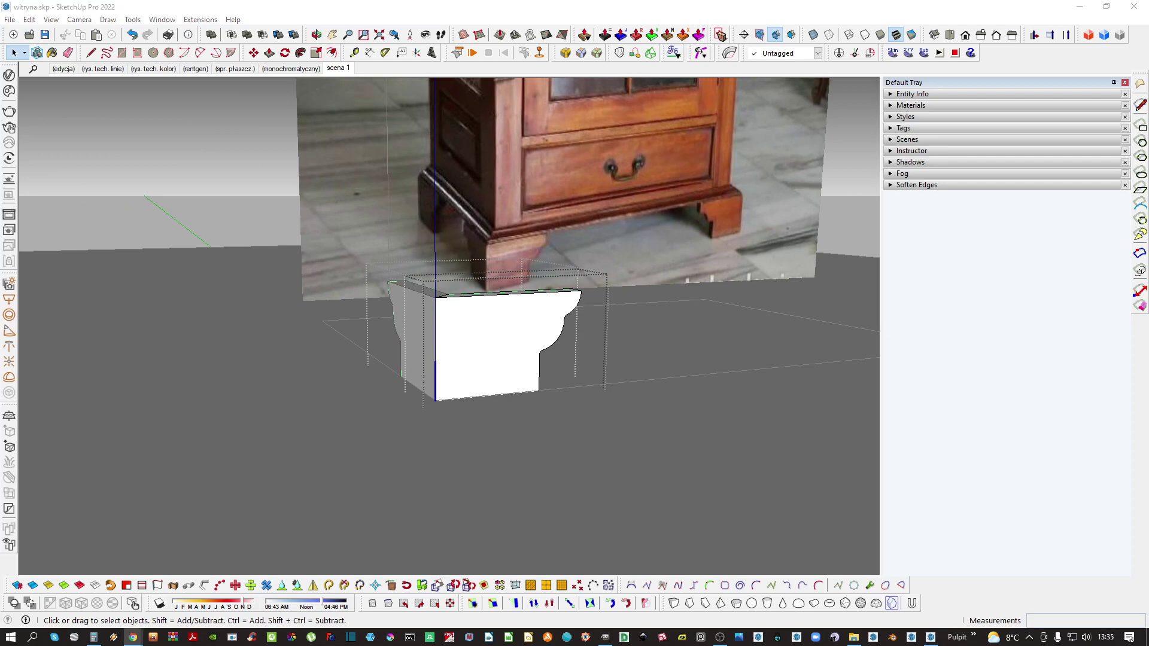
{"action": "middle_click_drag", "start_coordinate": [774, 329], "coordinate": [564, 359]}
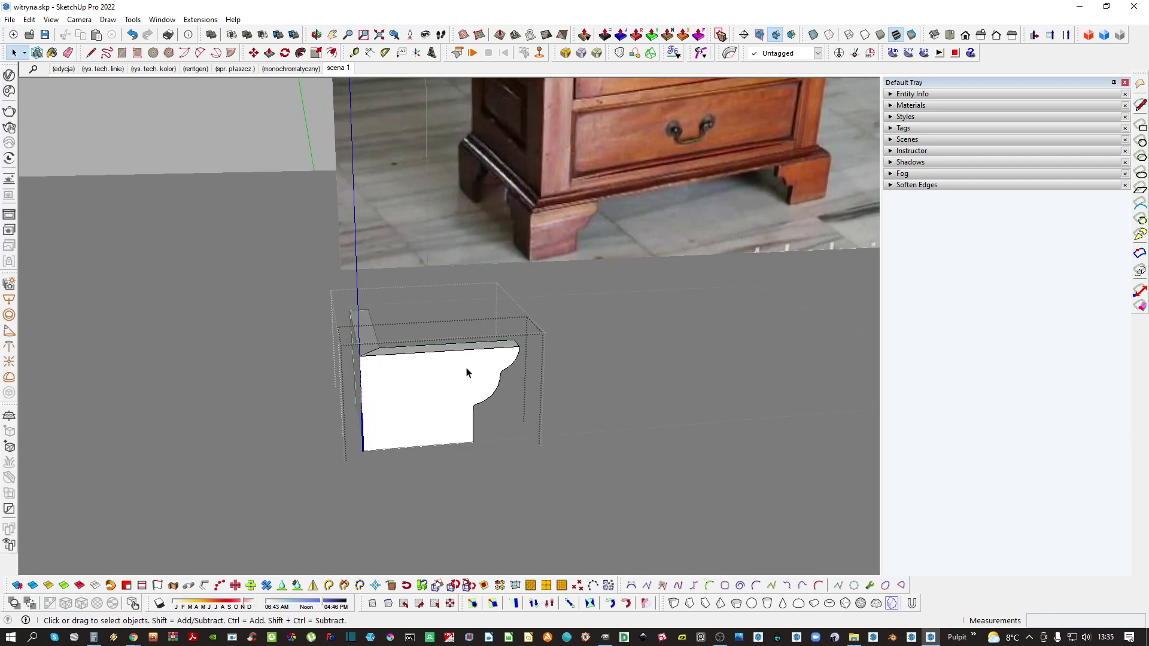
{"action": "middle_click_drag", "start_coordinate": [469, 375], "coordinate": [496, 361]}
{"action": "scroll", "coordinate": [488, 389], "scroll_direction": "up", "scroll_amount": 3}
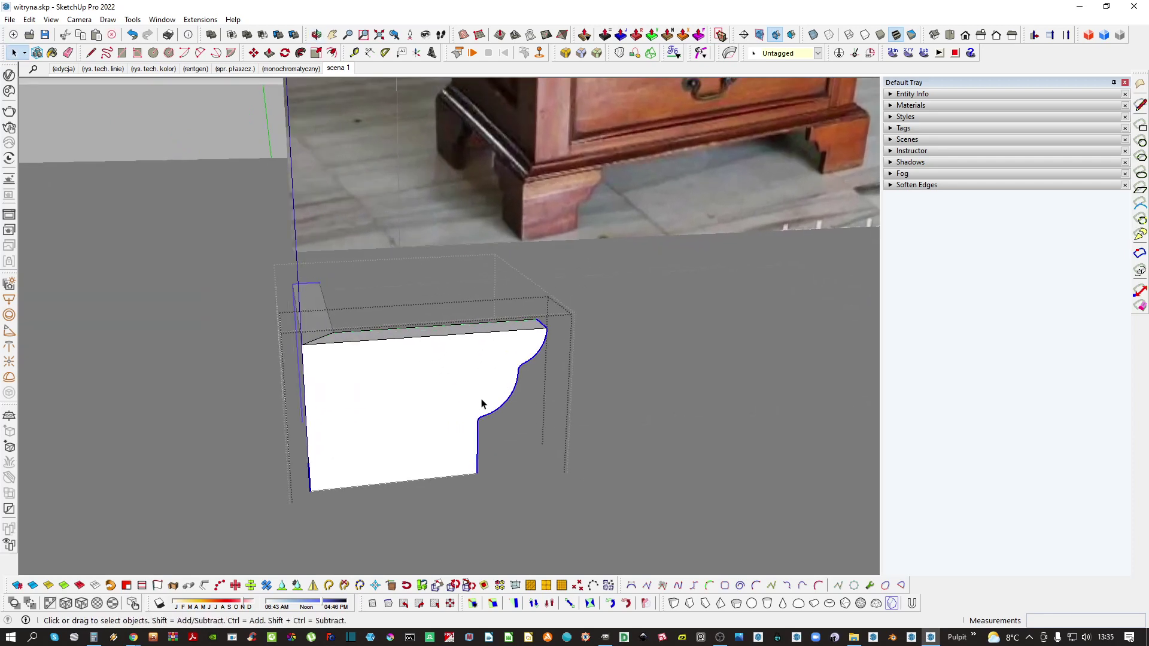
{"action": "key", "text": "s"}
{"action": "left_click", "coordinate": [474, 412]}
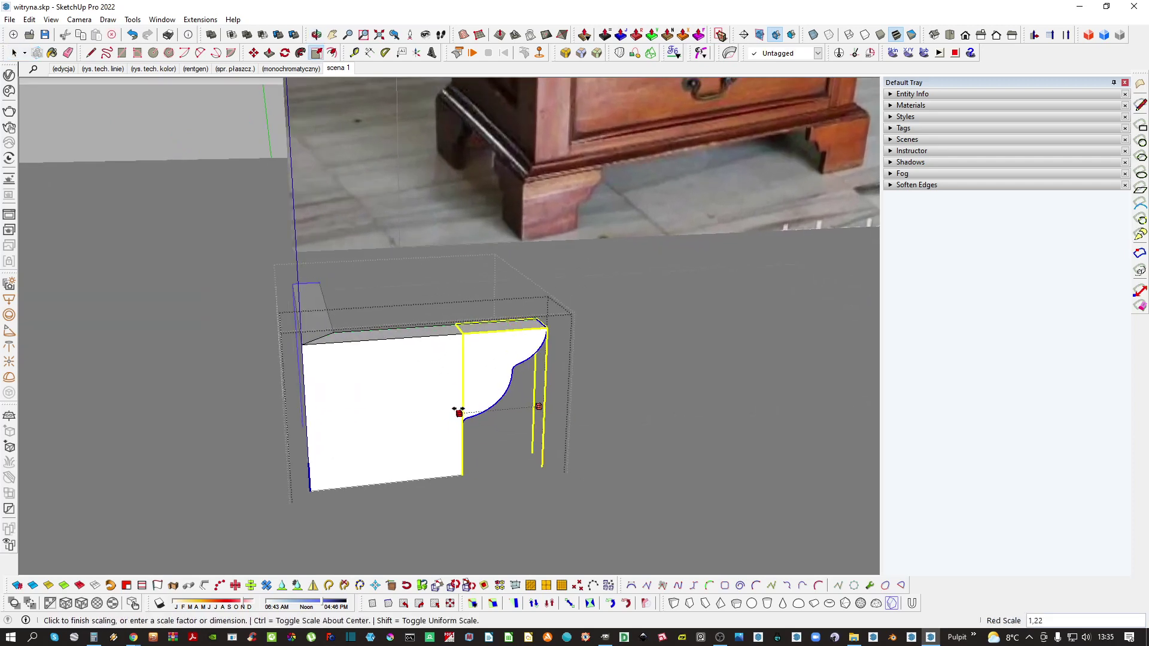
{"action": "left_click", "coordinate": [458, 409]}
{"action": "key", "text": "space"}
Leave and reopen the front board's component, isolate it from the surrounding model, and select all its geometry
{"action": "middle_click_drag", "start_coordinate": [485, 397], "coordinate": [431, 385]}
{"action": "key", "text": "Escape"}
{"action": "scroll", "coordinate": [495, 396], "scroll_direction": "down", "scroll_amount": 4}
{"action": "right_click", "coordinate": [494, 395]}
{"action": "left_click", "coordinate": [468, 393]}
{"action": "key", "text": "Escape"}
{"action": "double_click", "coordinate": [476, 391]}
{"action": "scroll", "coordinate": [490, 425], "scroll_direction": "up", "scroll_amount": 2}
{"action": "double_click", "coordinate": [469, 429]}
{"action": "key", "text": "ctrl+a"}
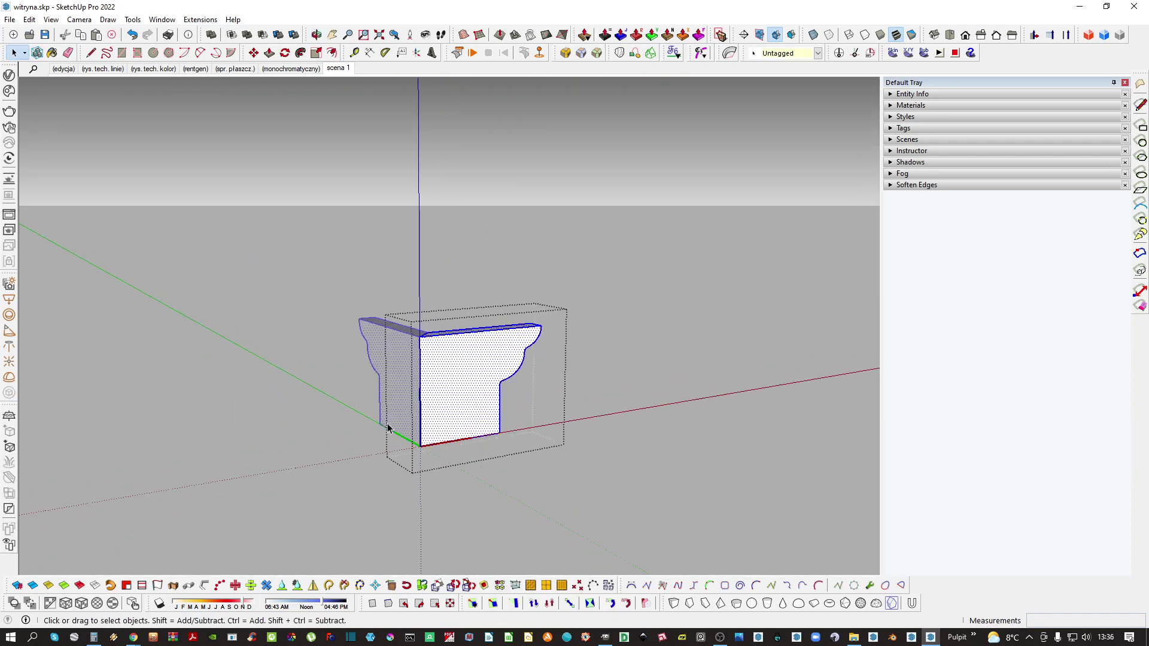
Draw a line along the board's vertical outer corner from its bottom end to the top
{"action": "left_click", "coordinate": [417, 440]}
{"action": "scroll", "coordinate": [441, 434], "scroll_direction": "up", "scroll_amount": 2}
{"action": "key", "text": "l"}
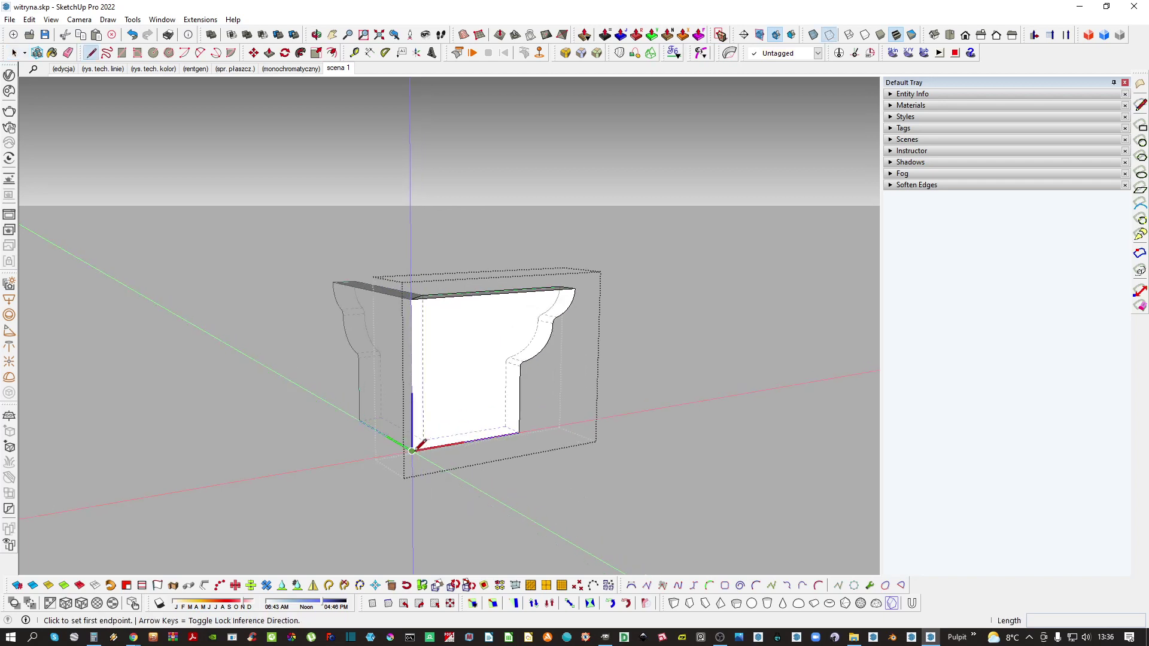
{"action": "left_click", "coordinate": [412, 450]}
{"action": "left_click", "coordinate": [412, 299]}
{"action": "key", "text": "space"}
{"action": "scroll", "coordinate": [413, 301], "scroll_direction": "down", "scroll_amount": 2}
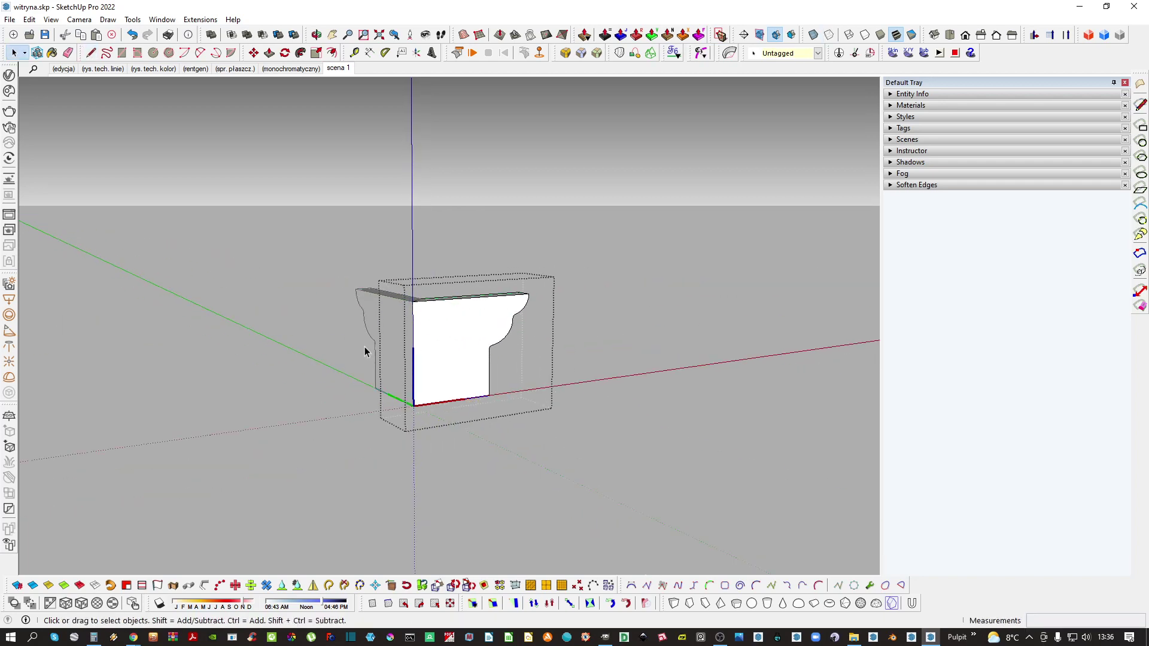
Move the board's bottom edges along the blue axis to the level of the base outline
{"action": "left_click_drag", "start_coordinate": [577, 443], "coordinate": [577, 442]}
{"action": "scroll", "coordinate": [440, 397], "scroll_direction": "up", "scroll_amount": 3}
{"action": "key", "text": "m"}
{"action": "left_click", "coordinate": [459, 398]}
{"action": "key", "text": "Up"}
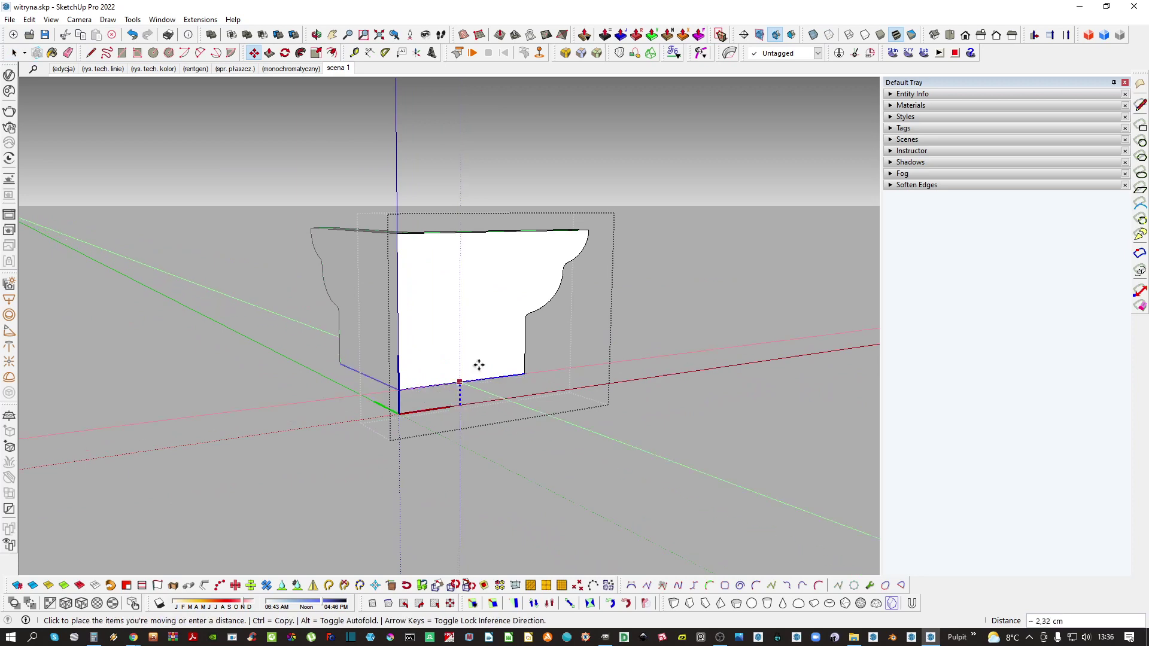
{"action": "key", "text": "i"}
{"action": "left_click", "coordinate": [569, 432]}
{"action": "key", "text": "space"}
Set the component's axes at the foot's outer bottom corner and accept updating them for all instances
{"action": "scroll", "coordinate": [411, 395], "scroll_direction": "up", "scroll_amount": 2}
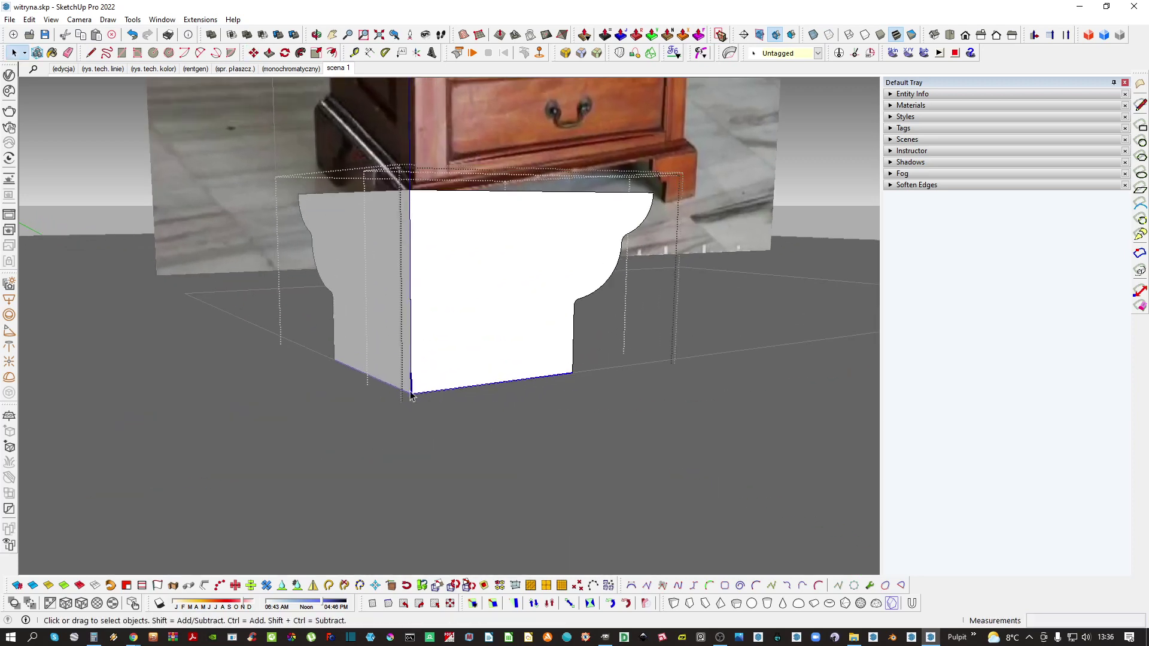
{"action": "left_click", "coordinate": [449, 393]}
{"action": "scroll", "coordinate": [455, 395], "scroll_direction": "down", "scroll_amount": 2}
{"action": "left_click", "coordinate": [608, 353]}
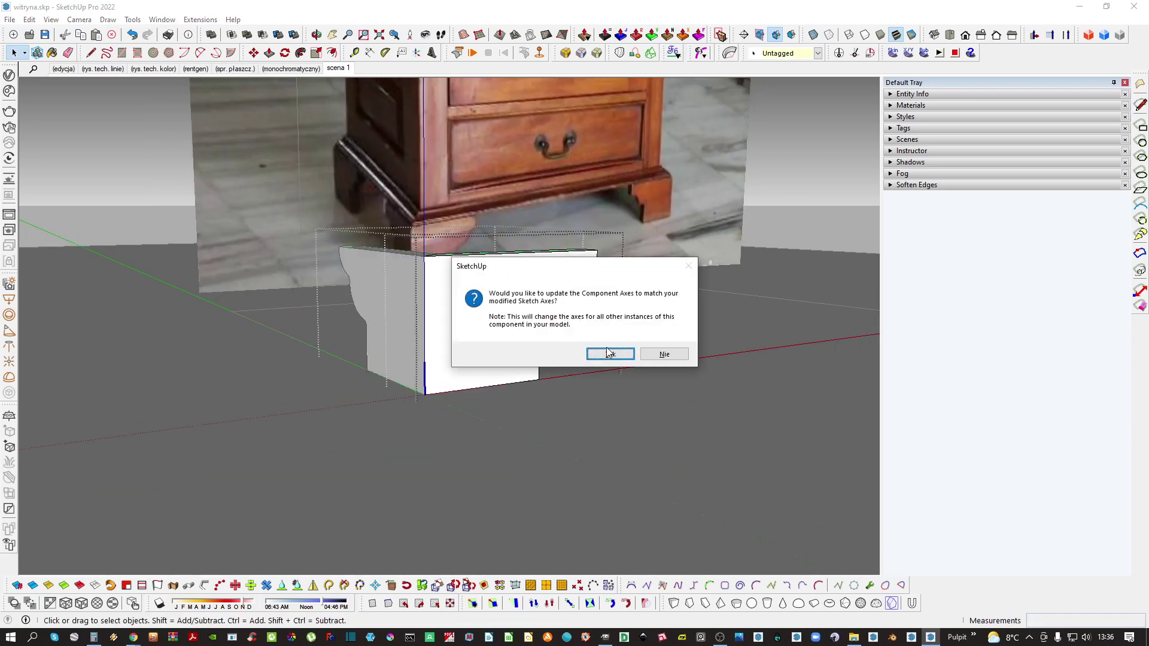
{"action": "left_click", "coordinate": [601, 358]}
Leave the foot's group and convert the whole foot into a component named noga
{"action": "left_click", "coordinate": [491, 340]}
{"action": "key", "text": "i"}
{"action": "middle_click_drag", "start_coordinate": [491, 340], "coordinate": [469, 388]}
{"action": "scroll", "coordinate": [469, 388], "scroll_direction": "down", "scroll_amount": 3}
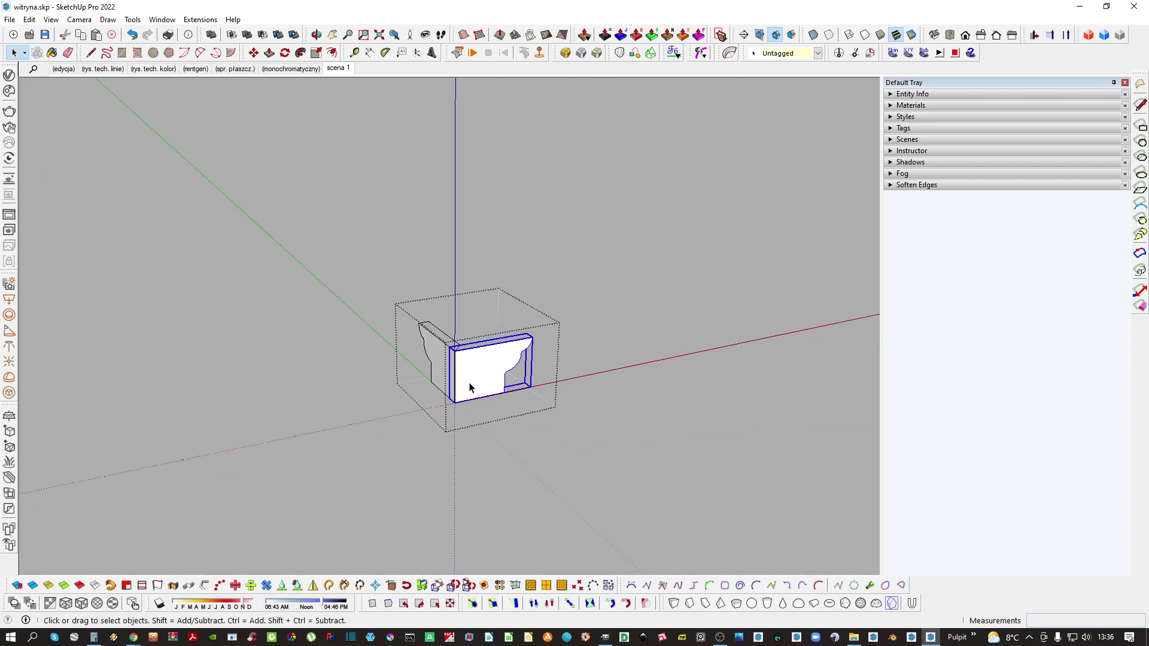
{"action": "key", "text": "Escape"}
{"action": "right_click", "coordinate": [461, 365]}
{"action": "left_click", "coordinate": [563, 327]}
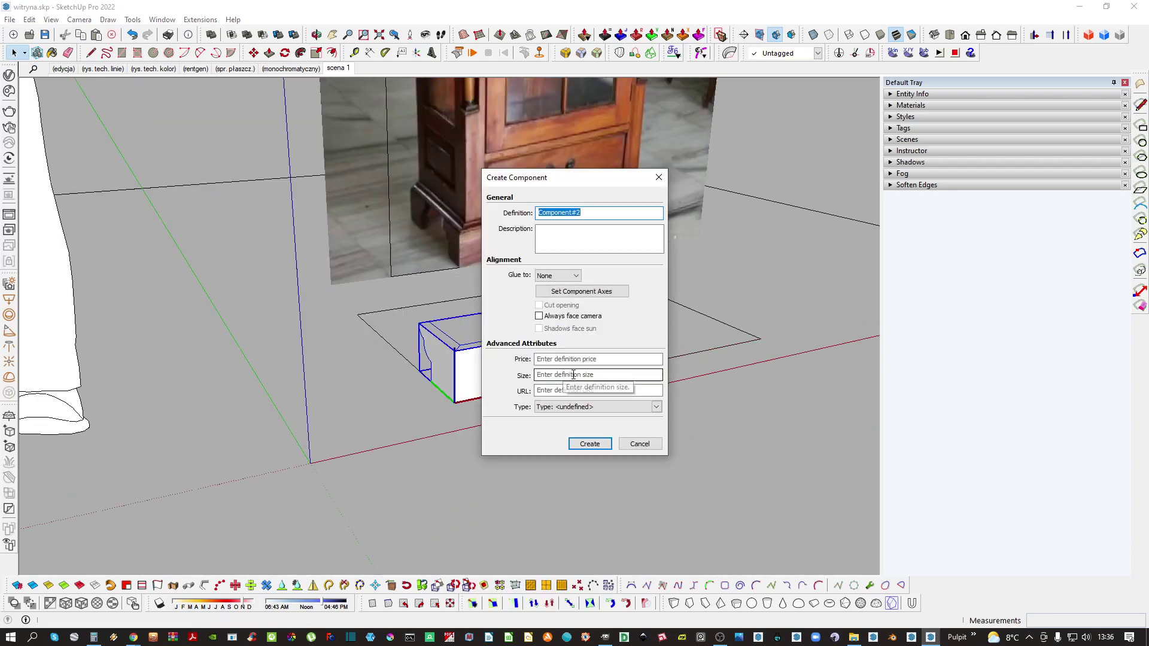
{"action": "type", "text": "noga"}
{"action": "key", "text": "Return"}
Copy the foot along the front edge of the base outline, partway to the opposite front corner
{"action": "middle_click_drag", "start_coordinate": [573, 391], "coordinate": [552, 393]}
{"action": "key", "text": "m"}
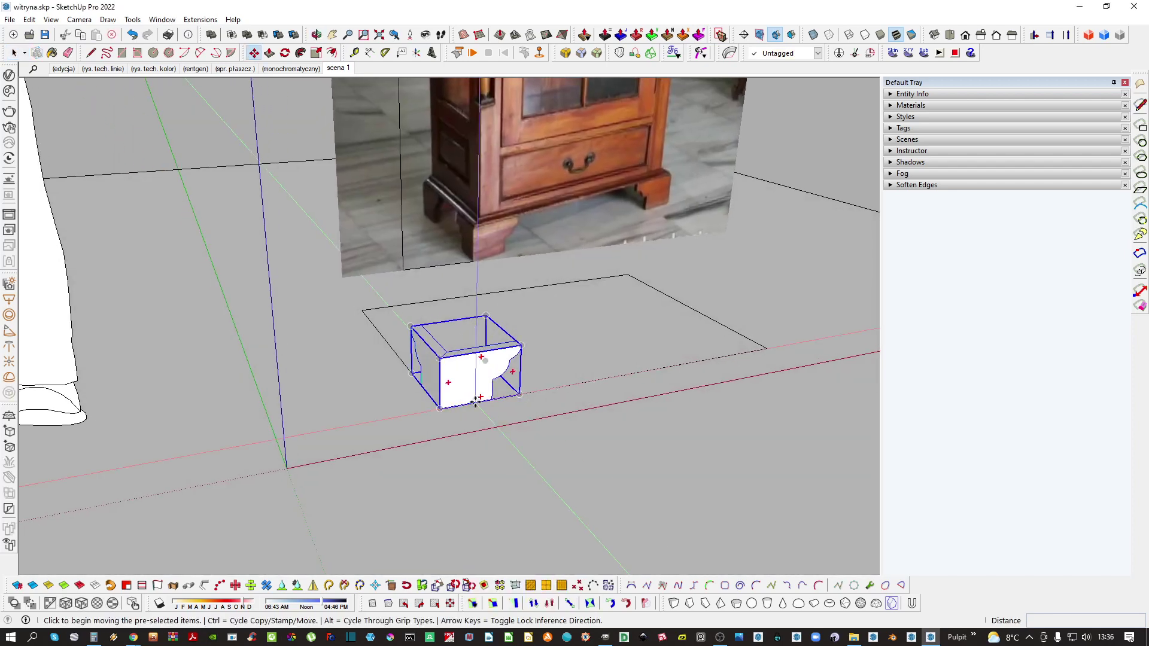
{"action": "key", "text": "ctrl"}
{"action": "left_click", "coordinate": [479, 398]}
{"action": "middle_click_drag", "start_coordinate": [479, 398], "coordinate": [359, 459], "text": "shift"}
{"action": "left_click", "coordinate": [513, 430]}
Mirror the copied foot by scaling it to -1 along the red axis
{"action": "key", "text": "s"}
{"action": "left_click", "coordinate": [466, 397]}
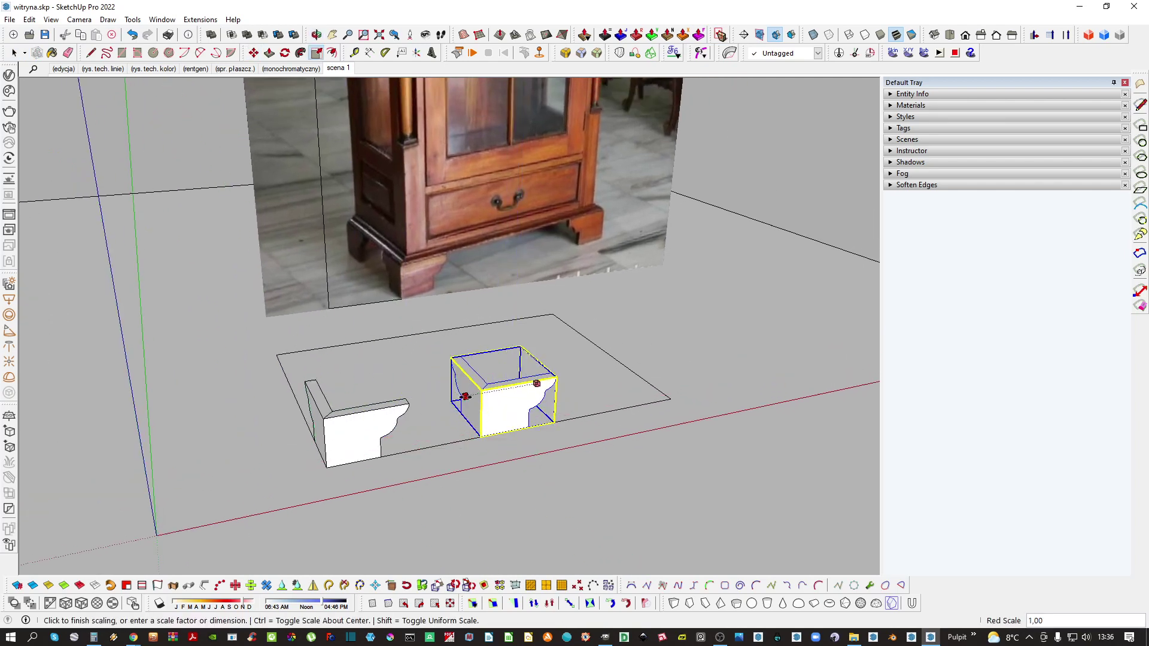
{"action": "type", "text": "-1"}
{"action": "key", "text": "Return"}
Move the mirrored foot by its outer bottom corner onto the free front corner of the base outline
{"action": "key", "text": "m"}
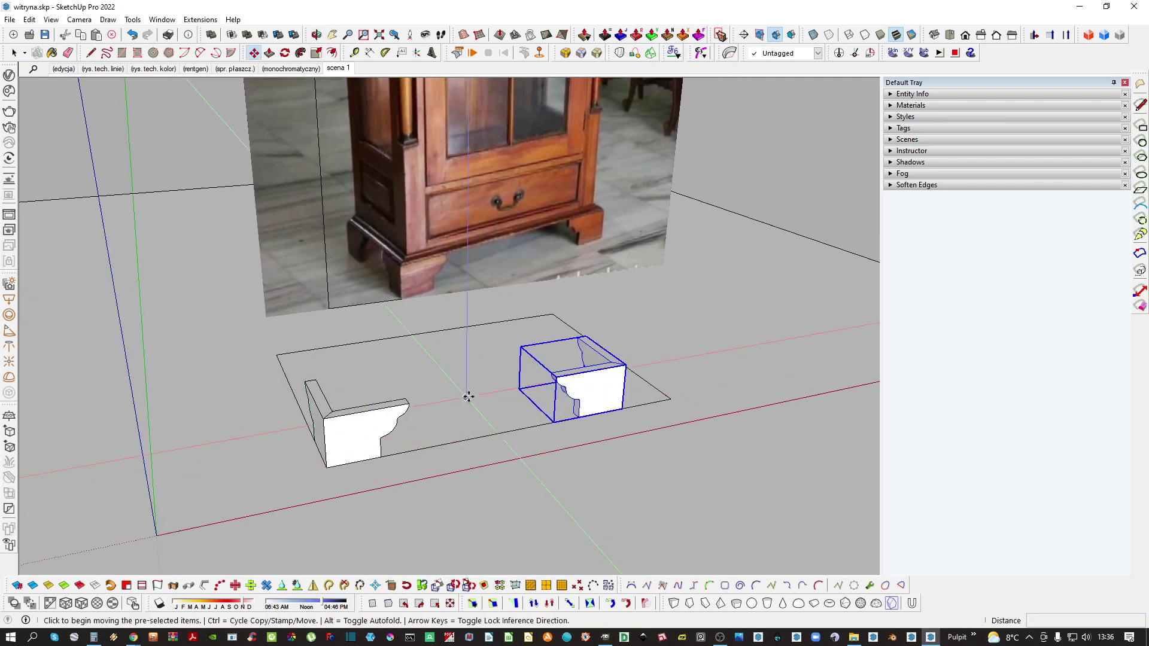
{"action": "scroll", "coordinate": [626, 412], "scroll_direction": "up", "scroll_amount": 3}
{"action": "left_click", "coordinate": [623, 409]}
{"action": "middle_click_drag", "start_coordinate": [645, 411], "coordinate": [587, 428], "text": "shift"}
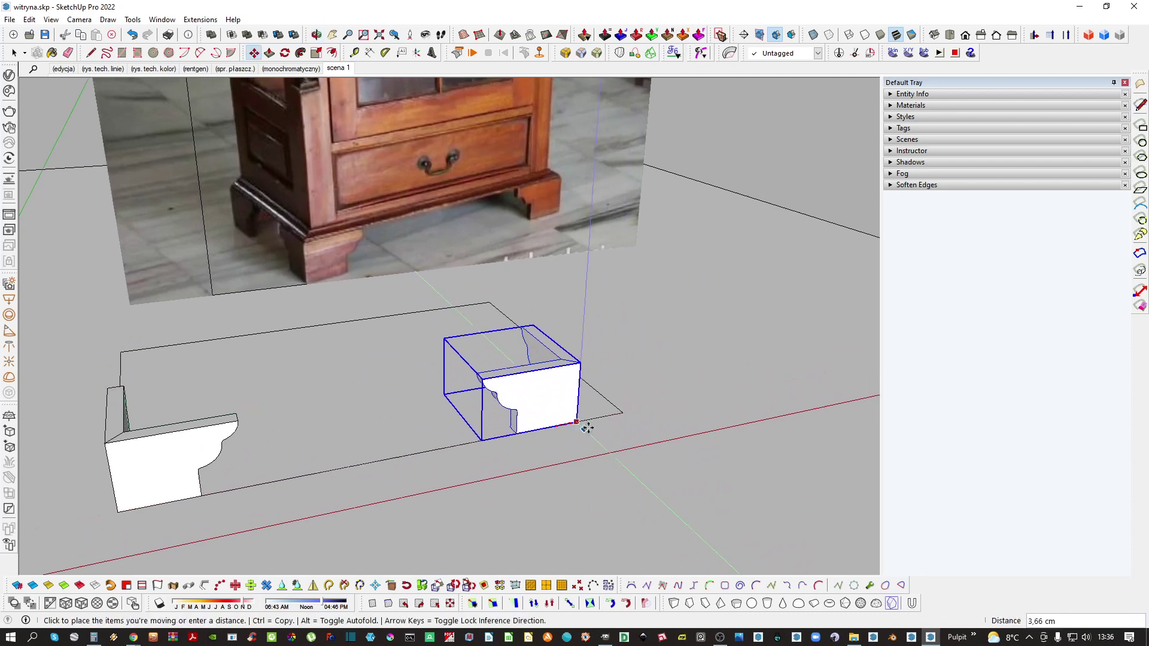
{"action": "scroll", "coordinate": [623, 413], "scroll_direction": "up", "scroll_amount": 2}
{"action": "left_click", "coordinate": [620, 413]}
{"action": "key", "text": "space"}
Select both front feet and copy them about 21 cm toward the back of the base outline
{"action": "scroll", "coordinate": [620, 413], "scroll_direction": "down", "scroll_amount": 3}
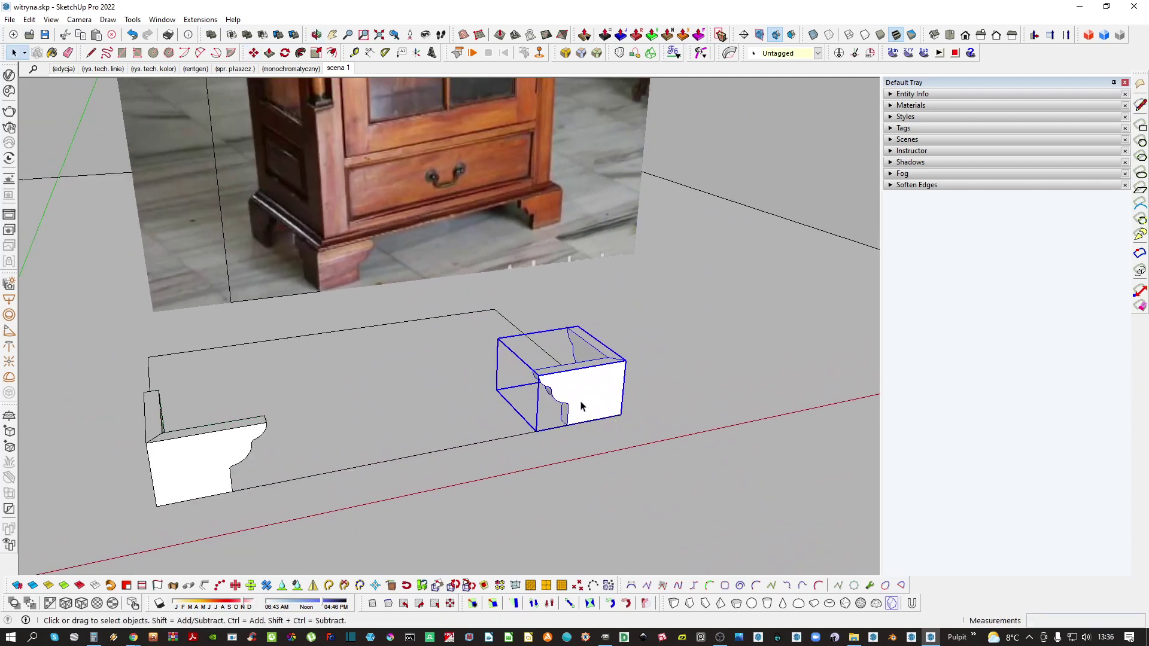
{"action": "scroll", "coordinate": [581, 403], "scroll_direction": "down", "scroll_amount": 3}
{"action": "middle_click_drag", "start_coordinate": [431, 407], "coordinate": [474, 418]}
{"action": "left_click", "coordinate": [436, 453], "text": "shift"}
{"action": "middle_click_drag", "start_coordinate": [436, 453], "coordinate": [485, 477]}
{"action": "key", "text": "m"}
{"action": "key", "text": "ctrl"}
{"action": "left_click", "coordinate": [428, 433]}
{"action": "middle_click_drag", "start_coordinate": [427, 433], "coordinate": [458, 455]}
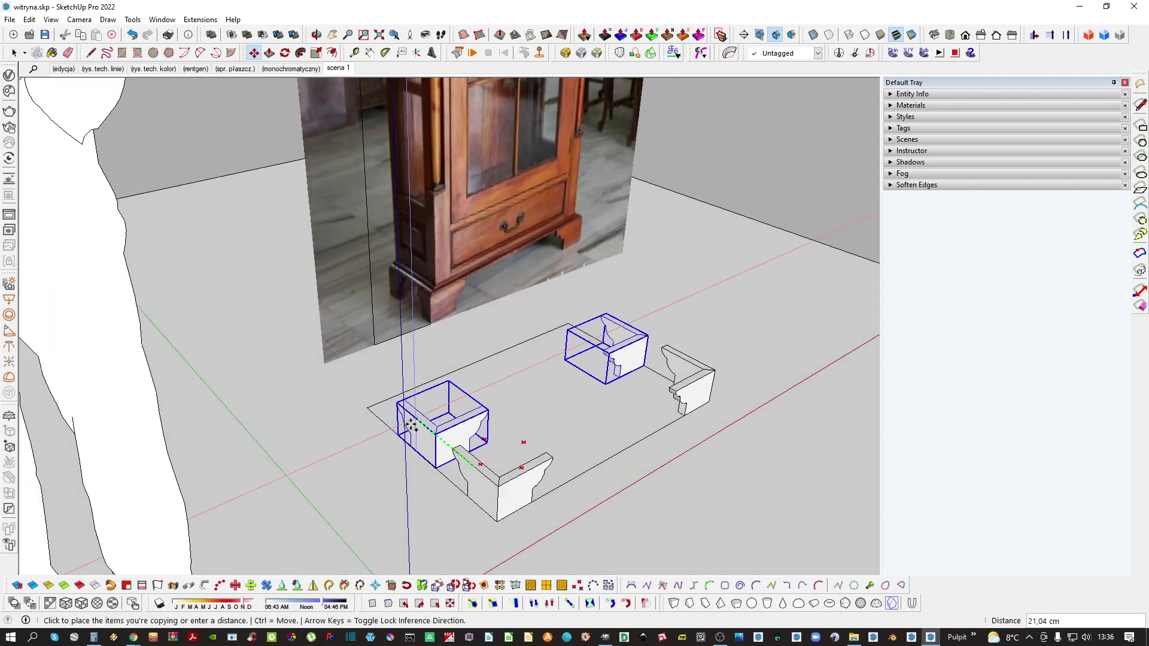
{"action": "left_click", "coordinate": [411, 426]}
Mirror the two rear feet by scaling them to -1 along the green axis
{"action": "key", "text": "s"}
{"action": "left_click", "coordinate": [551, 397]}
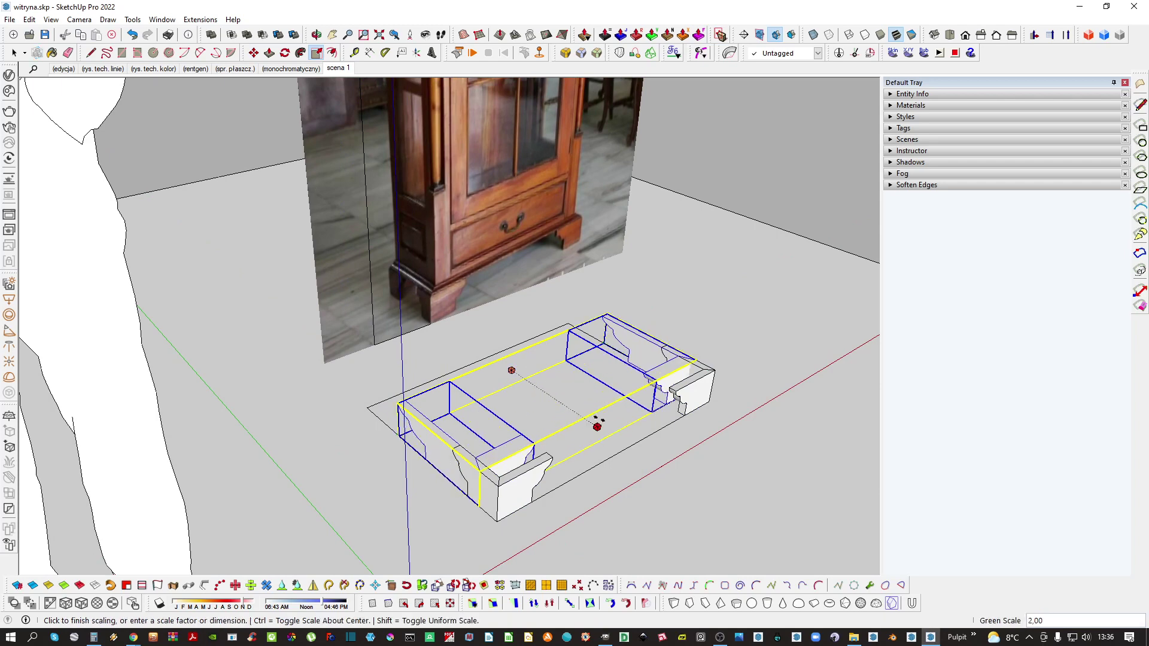
{"action": "type", "text": "-1"}
{"action": "key", "text": "Return"}
Move the mirrored pair by an outer bottom corner onto the back corners of the base outline
{"action": "key", "text": "m"}
{"action": "scroll", "coordinate": [494, 413], "scroll_direction": "up", "scroll_amount": 3}
{"action": "left_click", "coordinate": [305, 397]}
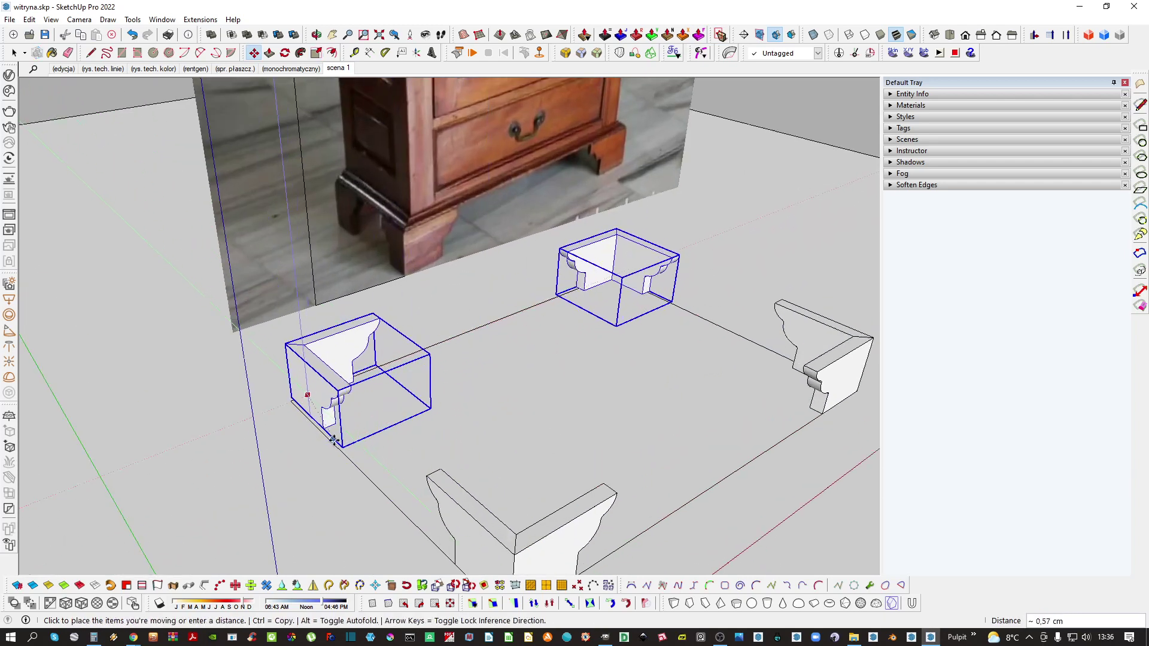
{"action": "left_click", "coordinate": [290, 403]}
{"action": "key", "text": "space"}
{"action": "scroll", "coordinate": [465, 426], "scroll_direction": "down", "scroll_amount": 3}
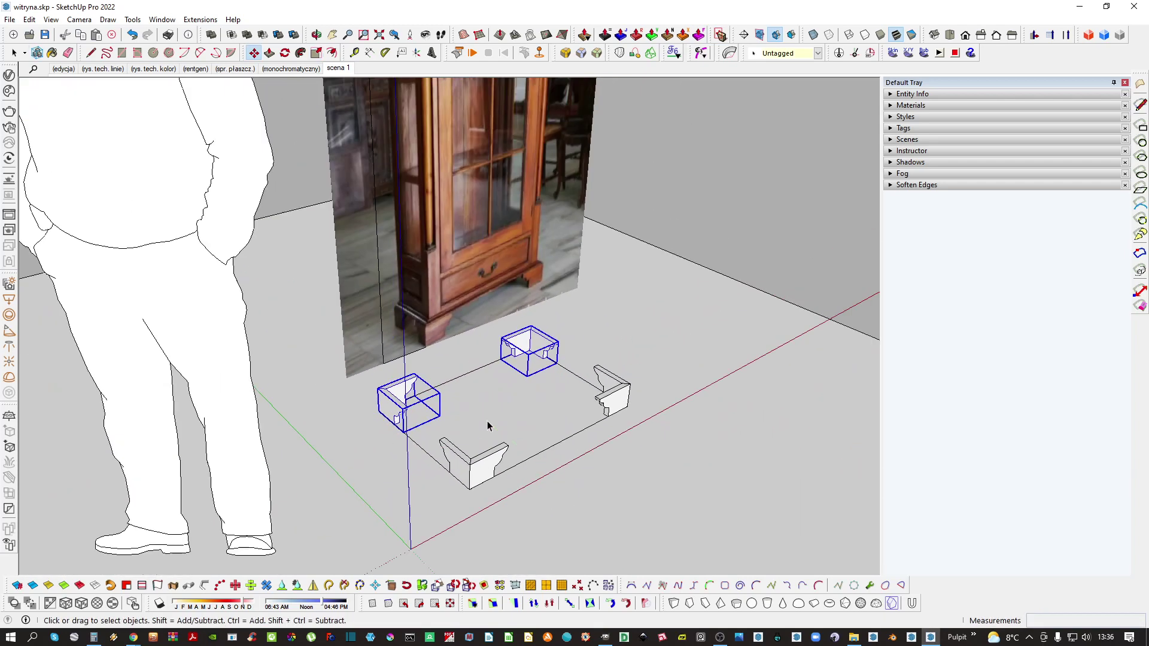
Open the front foot's board for editing and push its outer face outward by 0.5 cm
{"action": "left_click", "coordinate": [518, 429]}
{"action": "middle_click_drag", "start_coordinate": [578, 432], "coordinate": [535, 414]}
{"action": "scroll", "coordinate": [471, 347], "scroll_direction": "up", "scroll_amount": 6}
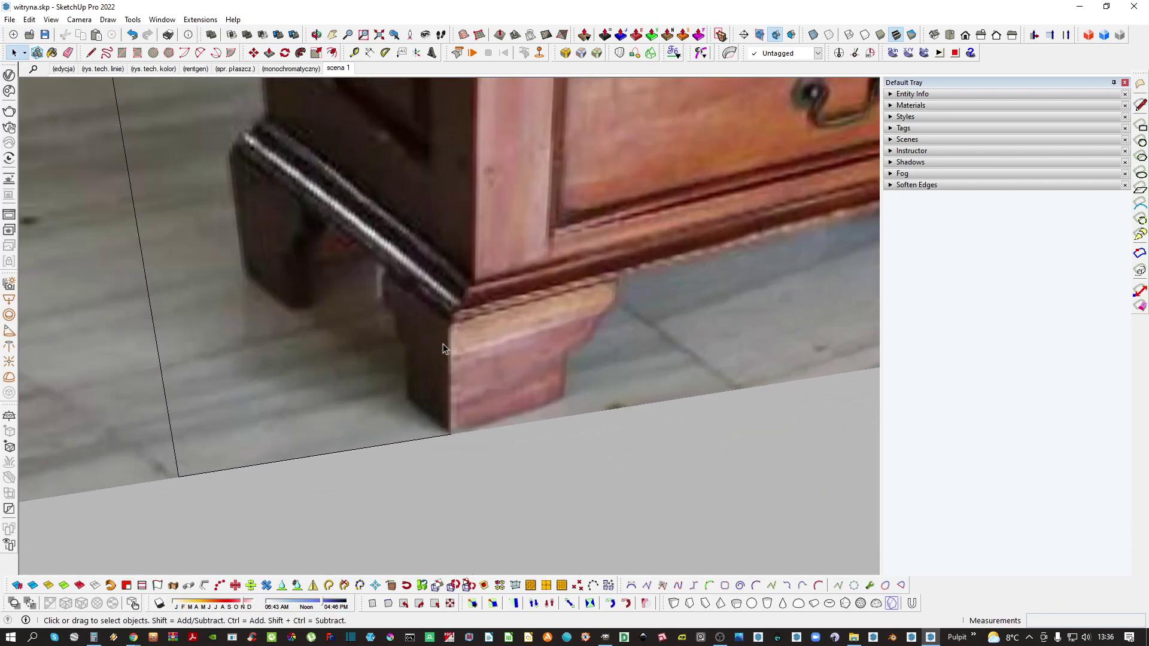
{"action": "scroll", "coordinate": [445, 323], "scroll_direction": "down", "scroll_amount": 7}
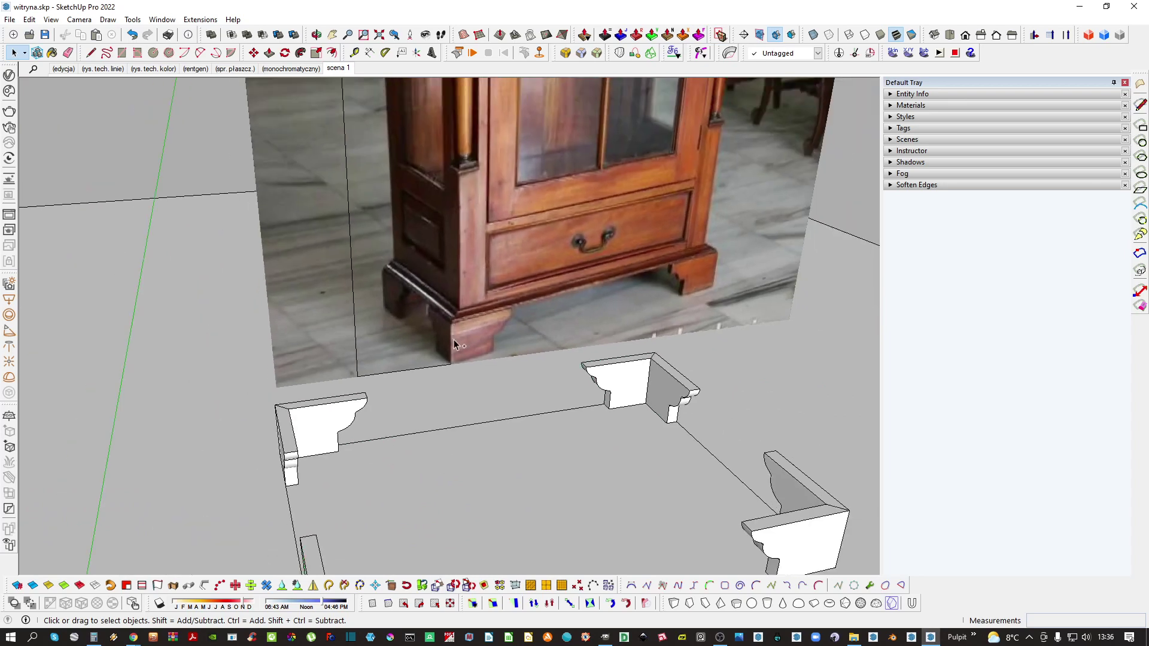
{"action": "mouse_move", "coordinate": [453, 359]}
{"action": "middle_mouse_down"}
{"action": "mouse_move", "coordinate": [451, 441]}
{"action": "mouse_move", "coordinate": [409, 418]}
{"action": "mouse_move", "coordinate": [457, 441]}
{"action": "mouse_move", "coordinate": [463, 489]}
{"action": "middle_mouse_up"}
{"action": "scroll", "coordinate": [408, 418], "scroll_direction": "up", "scroll_amount": 2}
{"action": "double_click", "coordinate": [403, 405]}
{"action": "scroll", "coordinate": [446, 450], "scroll_direction": "up", "scroll_amount": 2}
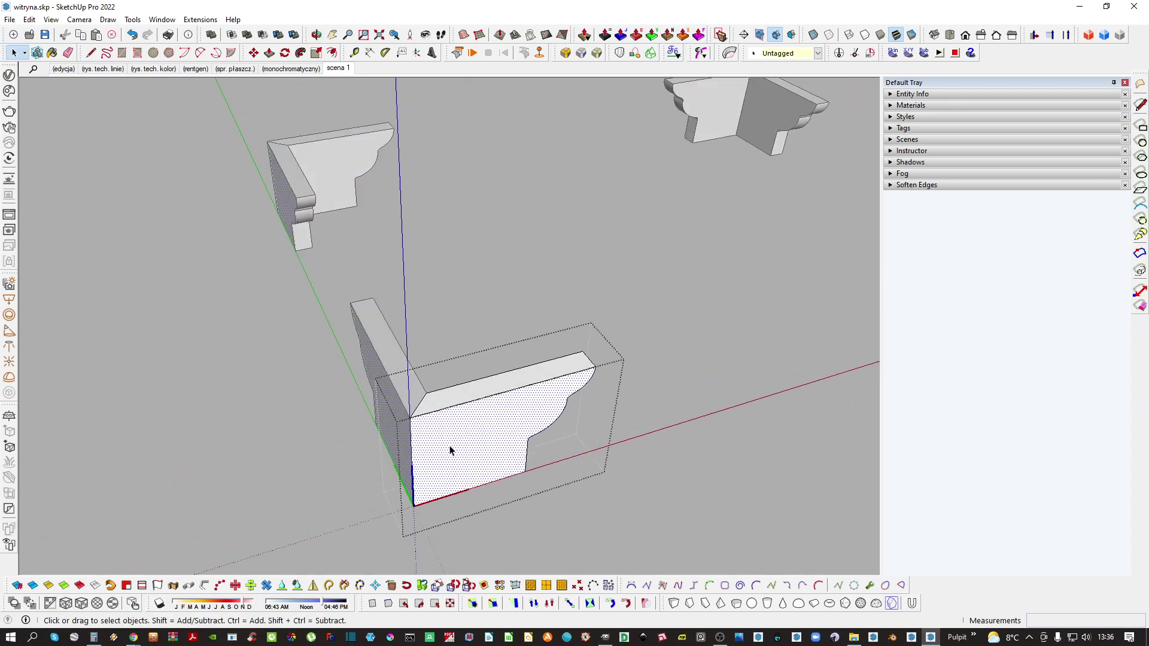
{"action": "key", "text": "p"}
{"action": "left_click", "coordinate": [452, 452]}
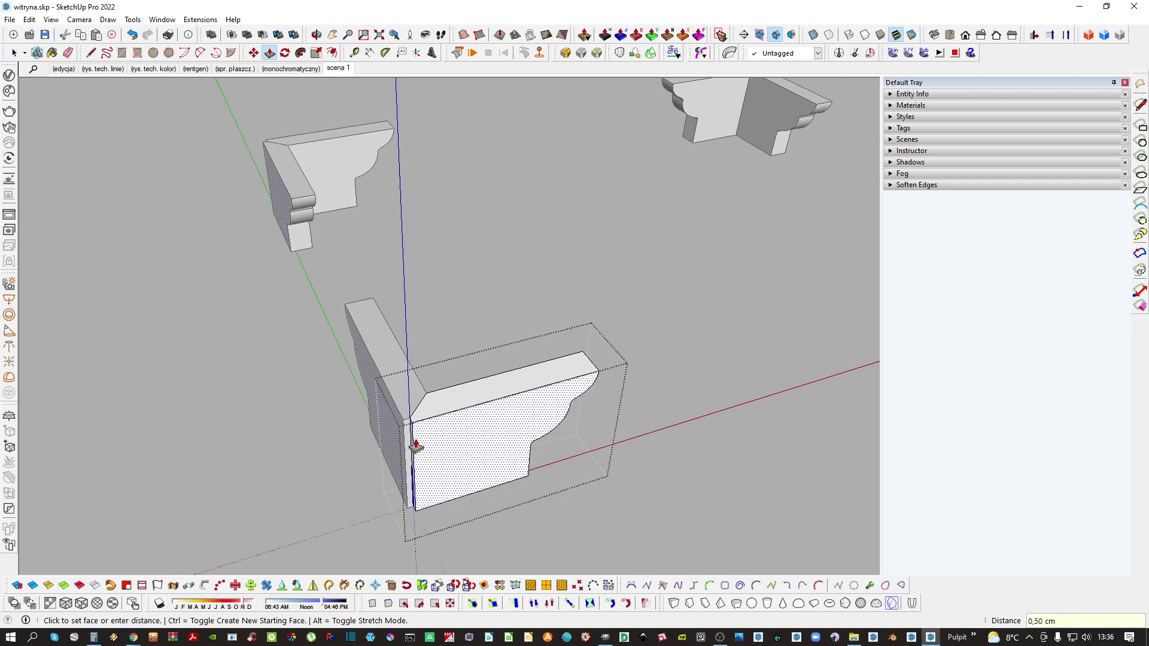
Draw lines closing the gap at the top of the board's mitred corner
{"action": "scroll", "coordinate": [476, 419], "scroll_direction": "up", "scroll_amount": 4}
{"action": "key", "text": "l"}
{"action": "left_click", "coordinate": [492, 379]}
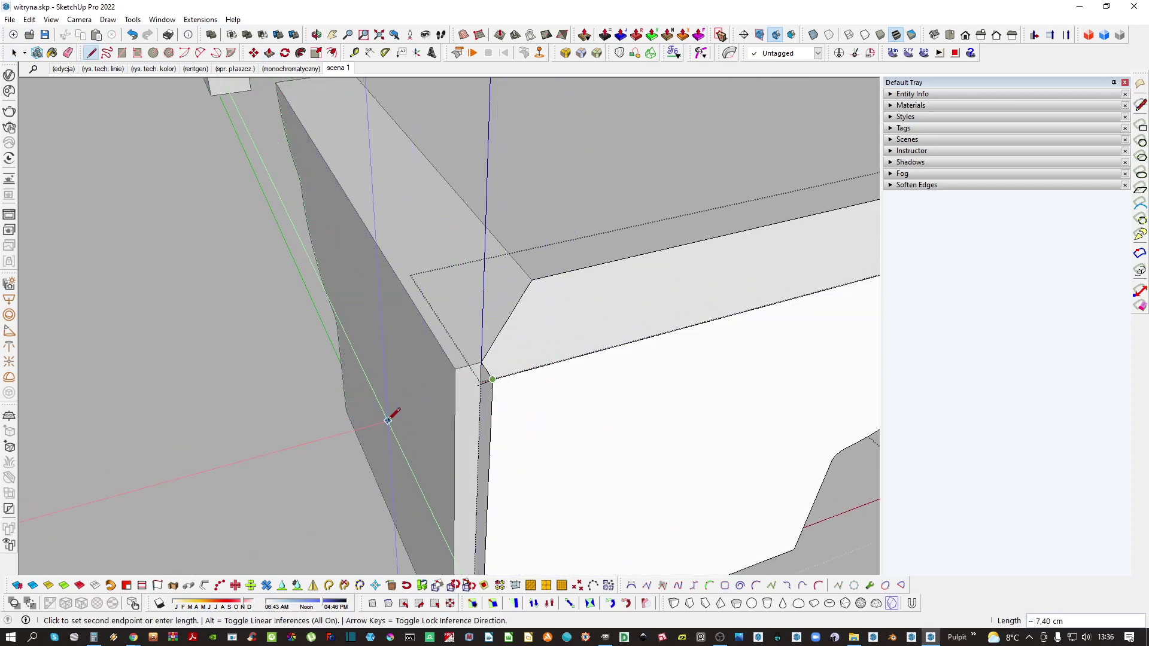
{"action": "key", "text": "Return"}
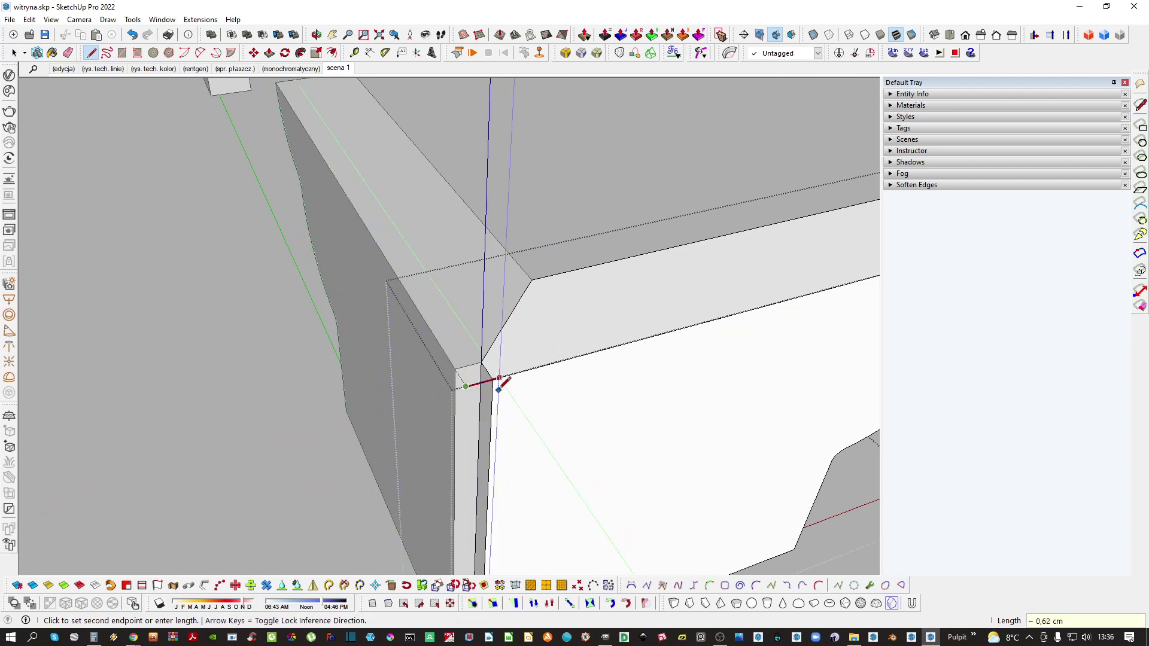
{"action": "left_click", "coordinate": [481, 362]}
Extrude the small face at the mitred corner down to the board's bottom edge
{"action": "middle_click_drag", "start_coordinate": [482, 362], "coordinate": [508, 351]}
{"action": "scroll", "coordinate": [495, 357], "scroll_direction": "down", "scroll_amount": 1}
{"action": "key", "text": "p"}
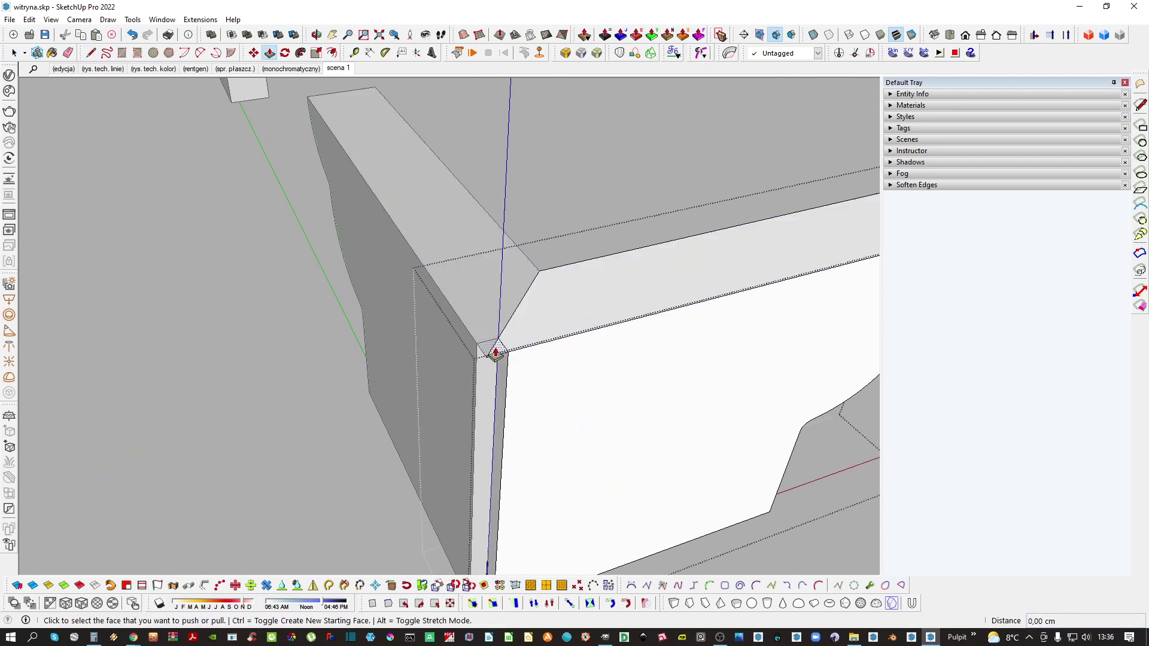
{"action": "left_click", "coordinate": [495, 354]}
{"action": "scroll", "coordinate": [540, 519], "scroll_direction": "down", "scroll_amount": 1}
{"action": "middle_click_drag", "start_coordinate": [541, 522], "coordinate": [550, 481]}
{"action": "left_click", "coordinate": [549, 478]}
Erase the leftover edge near the mitred corner and clean up the whole board's geometry with FixIt 101
{"action": "key", "text": "e"}
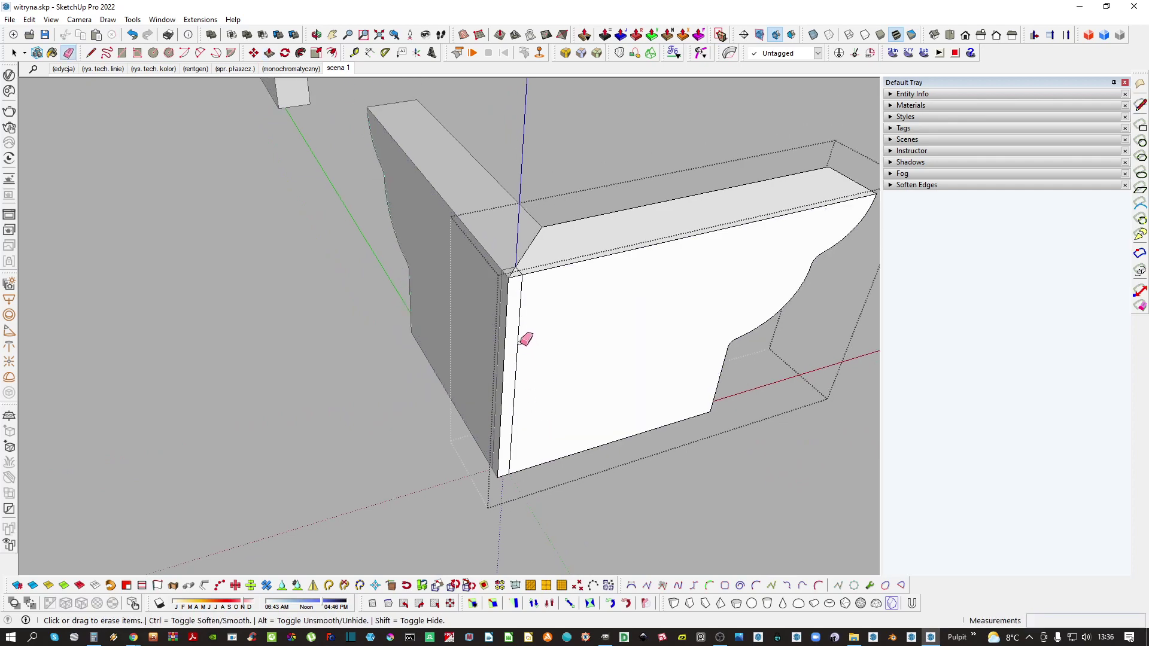
{"action": "scroll", "coordinate": [518, 260], "scroll_direction": "up", "scroll_amount": 3}
{"action": "left_click", "coordinate": [528, 278]}
{"action": "scroll", "coordinate": [528, 278], "scroll_direction": "down", "scroll_amount": 3}
{"action": "middle_click_drag", "start_coordinate": [528, 277], "coordinate": [465, 359]}
{"action": "key", "text": "space"}
{"action": "triple_click", "coordinate": [464, 361]}
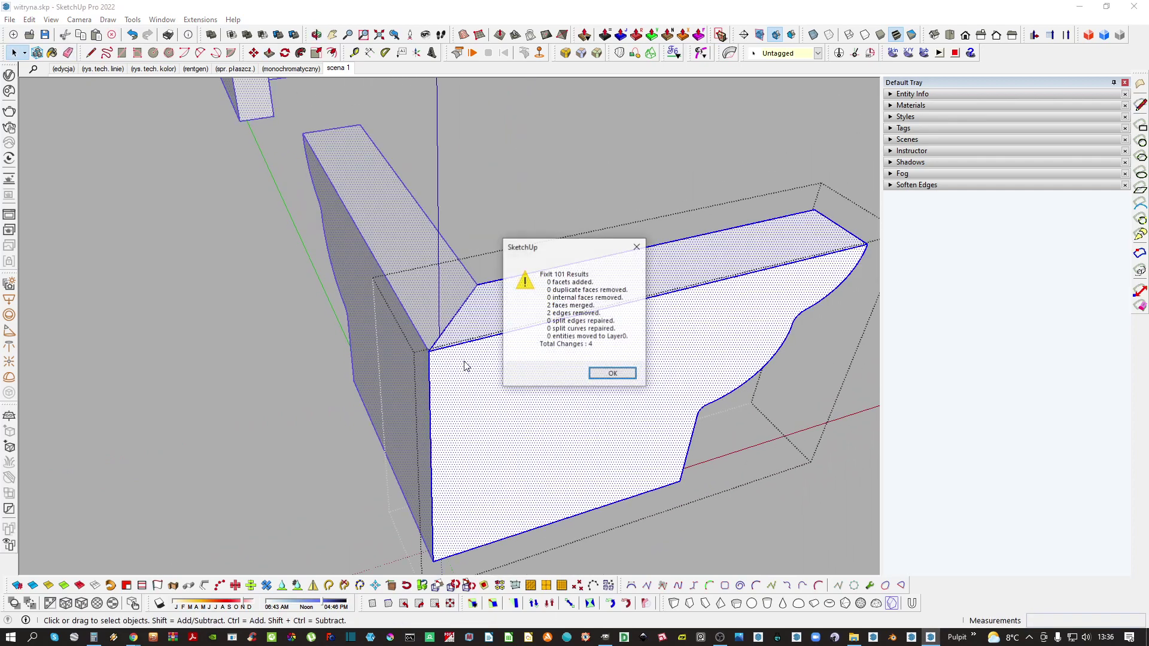
{"action": "key", "text": "Return"}
Draw a rectangle of about 3 by 2 cm flat beside the curved end of the foot and select its face
{"action": "mouse_move", "coordinate": [769, 331]}
{"action": "middle_mouse_down"}
{"action": "mouse_move", "coordinate": [484, 354]}
{"action": "mouse_move", "coordinate": [582, 365]}
{"action": "mouse_move", "coordinate": [423, 367]}
{"action": "mouse_move", "coordinate": [416, 395]}
{"action": "mouse_move", "coordinate": [450, 418]}
{"action": "mouse_move", "coordinate": [441, 366]}
{"action": "mouse_move", "coordinate": [379, 353]}
{"action": "mouse_move", "coordinate": [482, 410]}
{"action": "middle_mouse_up"}
{"action": "scroll", "coordinate": [470, 420], "scroll_direction": "up", "scroll_amount": 2}
{"action": "key", "text": "r"}
{"action": "left_click", "coordinate": [462, 476]}
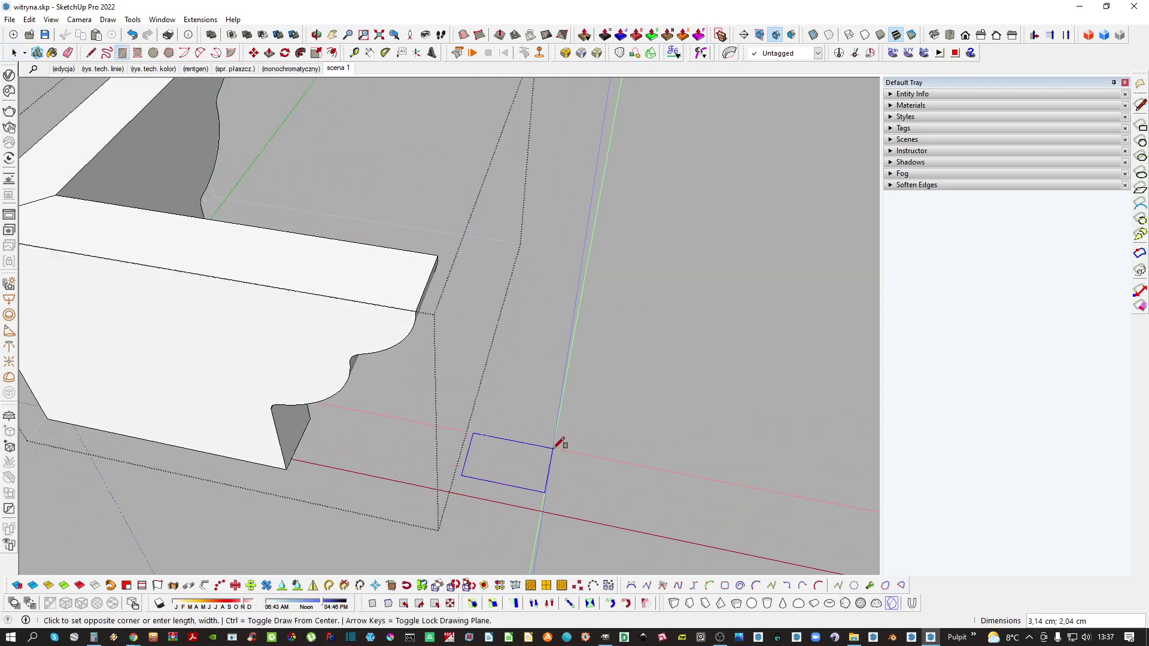
{"action": "left_click", "coordinate": [546, 449]}
{"action": "key", "text": "space"}
{"action": "left_click", "coordinate": [503, 467]}
Scale the rectangle down to a 1 cm square
{"action": "key", "text": "s"}
{"action": "left_click", "coordinate": [542, 471]}
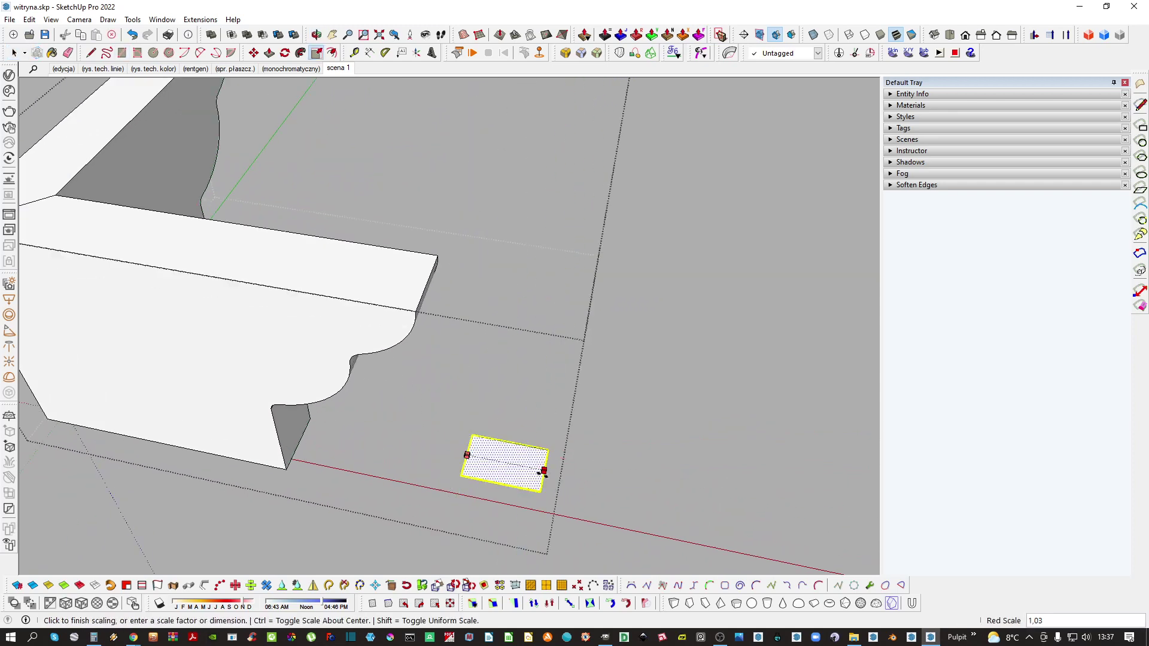
{"action": "type", "text": "1cm"}
{"action": "key", "text": "Return"}
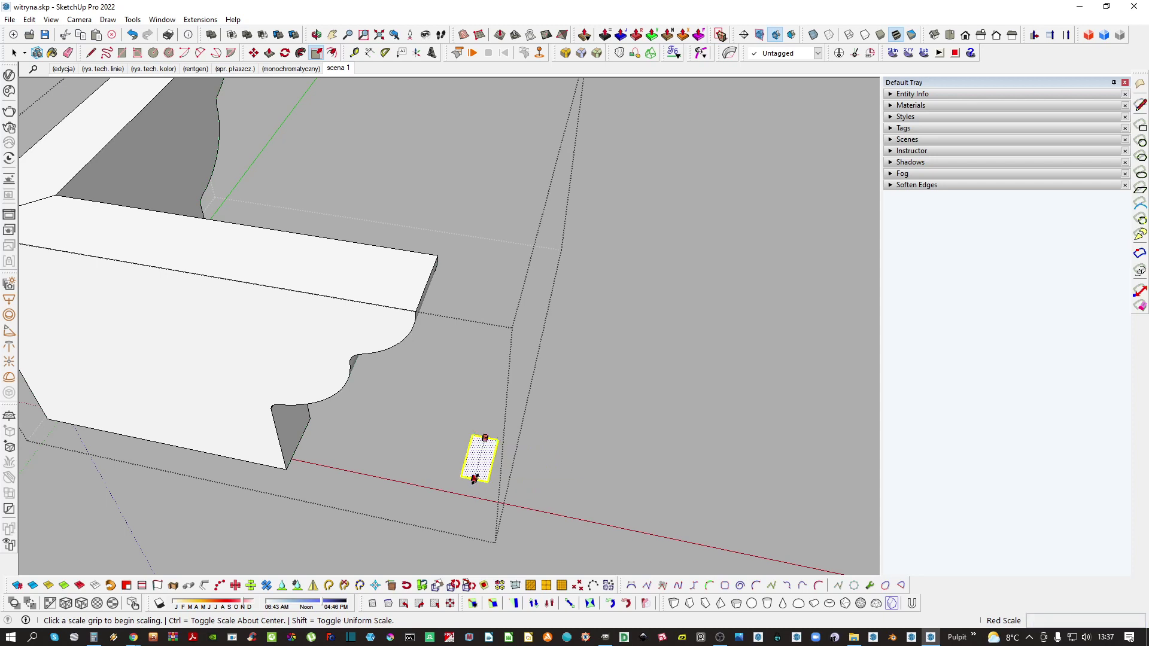
{"action": "scroll", "coordinate": [469, 500], "scroll_direction": "up", "scroll_amount": 2}
{"action": "key", "text": "p"}
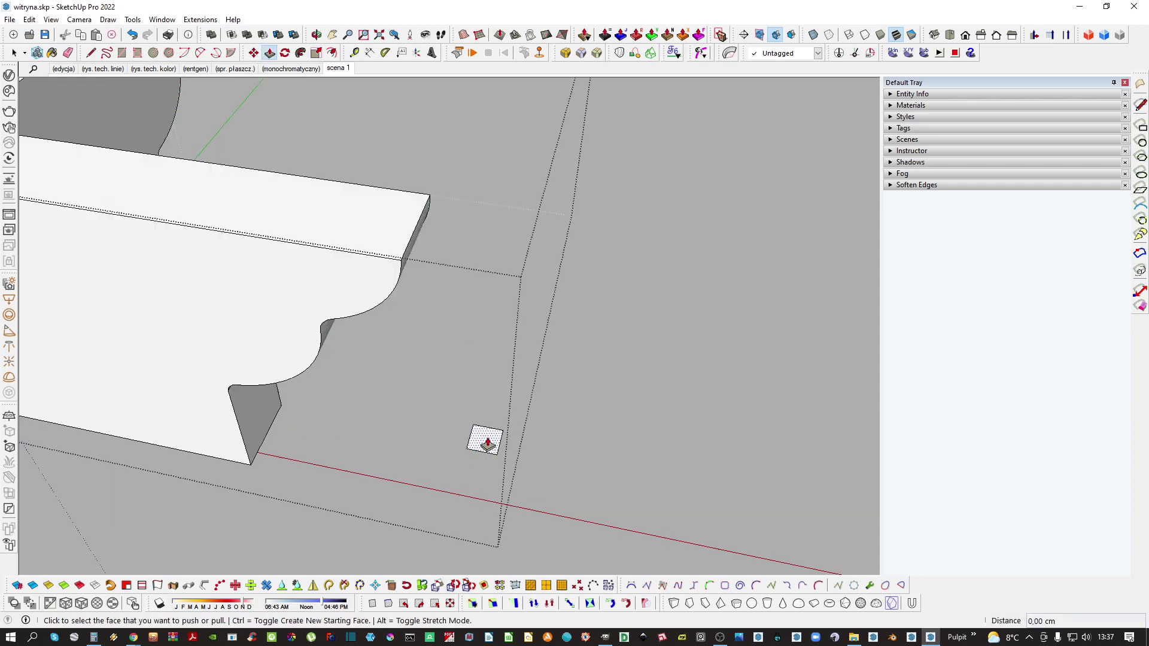
Draw a concave arc between the midpoints of two adjacent sides of the square and delete the cut-off corner
{"action": "scroll", "coordinate": [487, 444], "scroll_direction": "up", "scroll_amount": 3}
{"action": "key", "text": "a"}
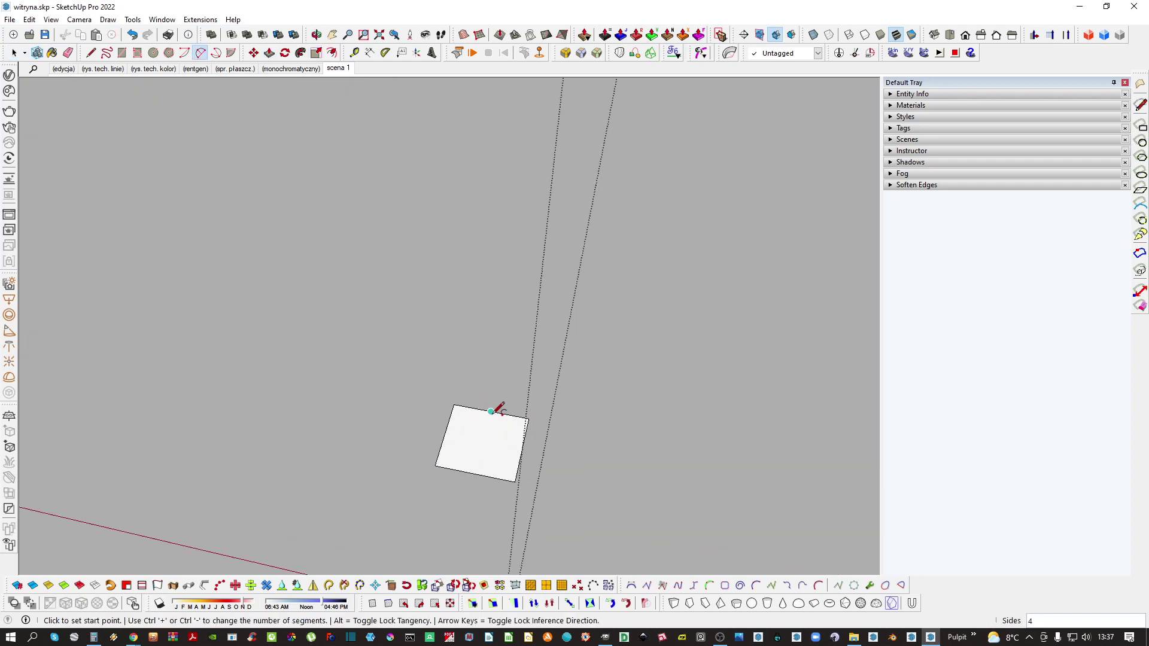
{"action": "left_click", "coordinate": [492, 412]}
{"action": "key", "text": "Escape"}
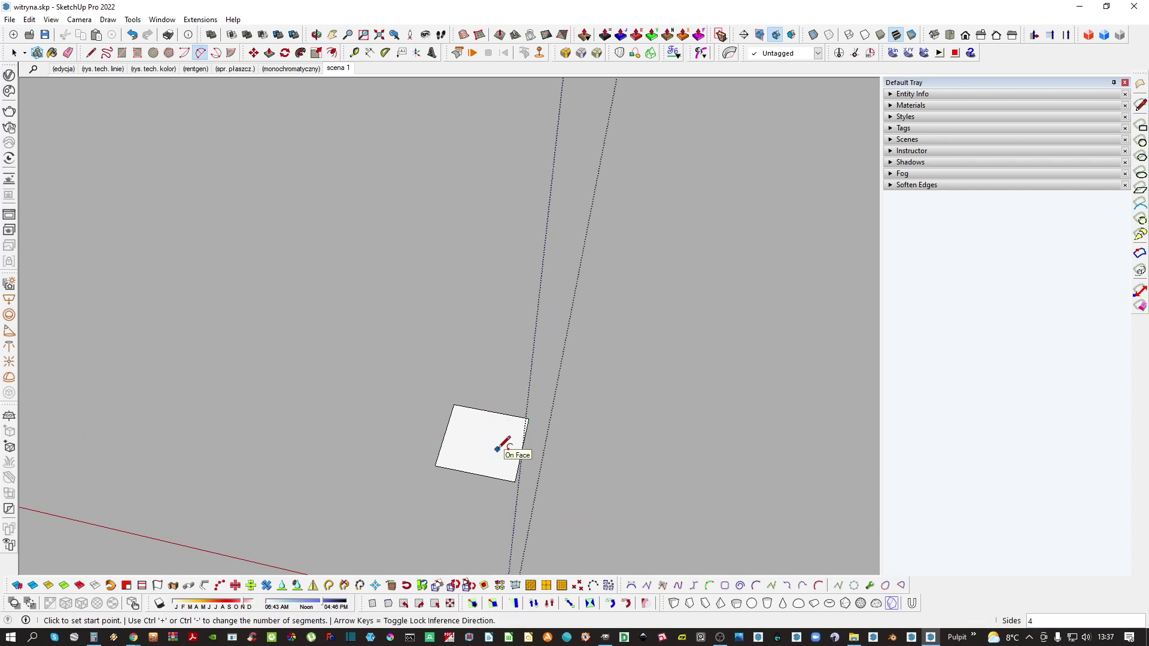
{"action": "left_click", "coordinate": [492, 412]}
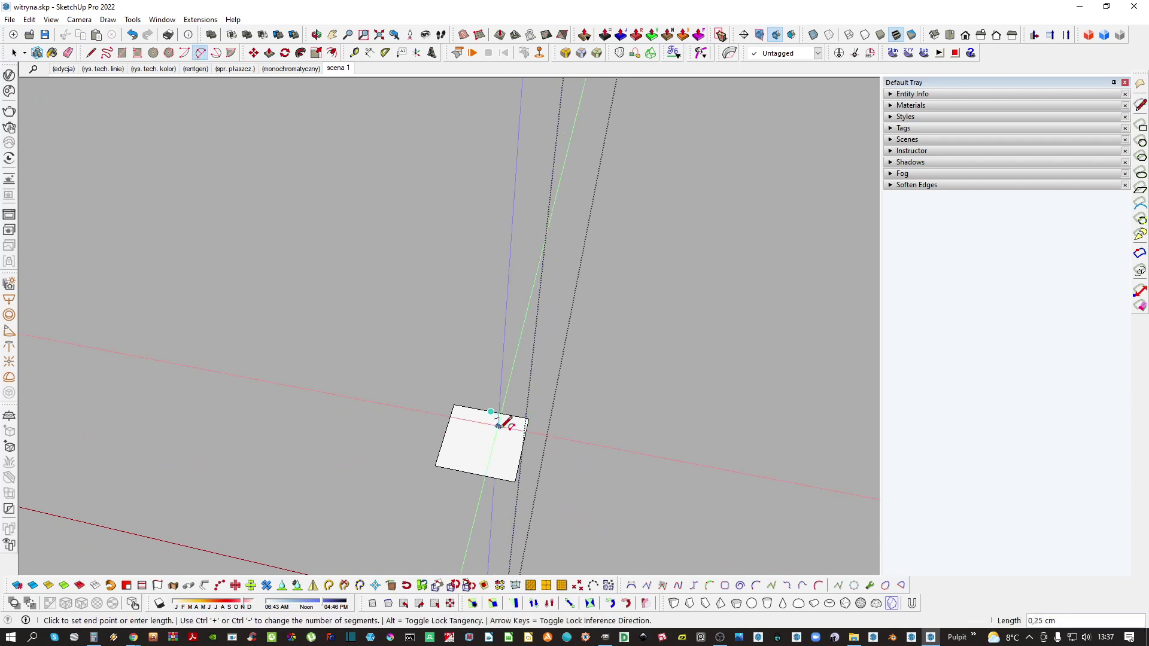
{"action": "left_click", "coordinate": [521, 449]}
{"action": "left_click", "coordinate": [508, 436]}
{"action": "key", "text": "space"}
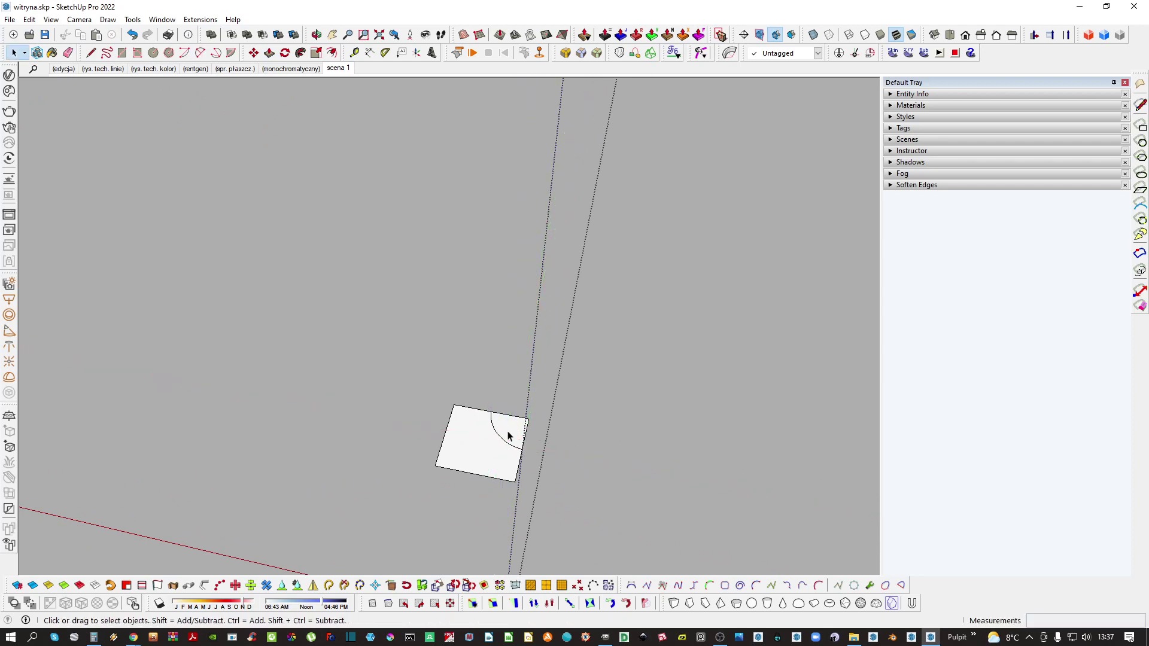
{"action": "left_click", "coordinate": [490, 448]}
{"action": "scroll", "coordinate": [491, 448], "scroll_direction": "down", "scroll_amount": 5}
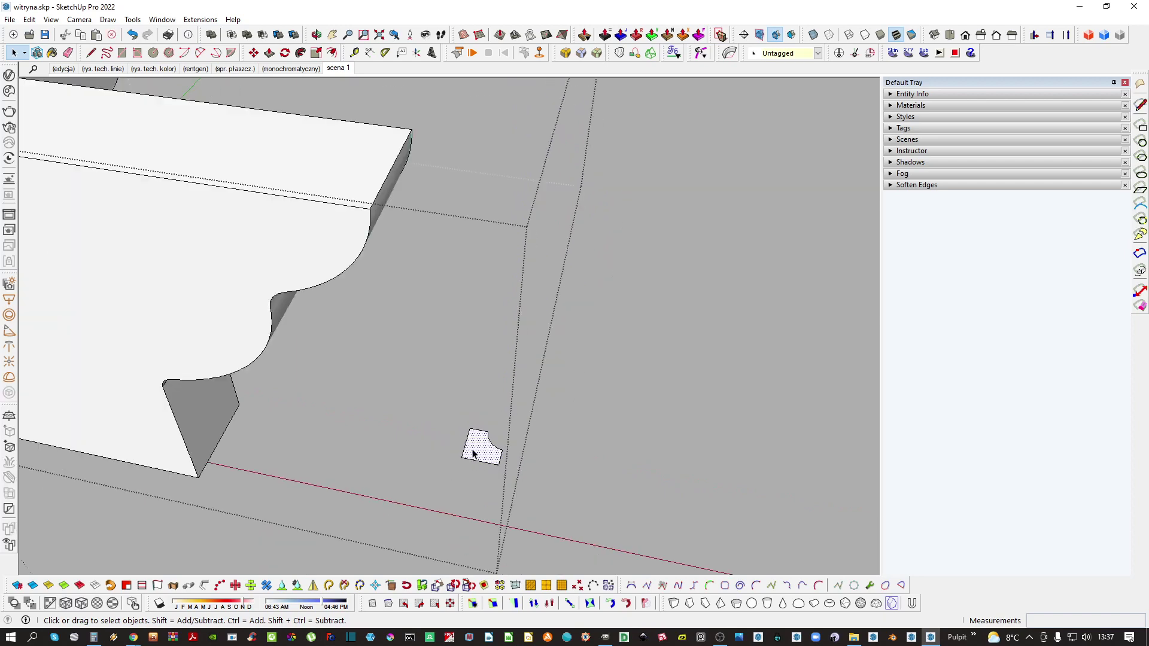
Extrude the notched profile upward to about the foot's height and group the resulting strip
{"action": "key", "text": "p"}
{"action": "left_click", "coordinate": [482, 450]}
{"action": "left_click", "coordinate": [504, 265]}
{"action": "key", "text": "space"}
{"action": "triple_click", "coordinate": [474, 309]}
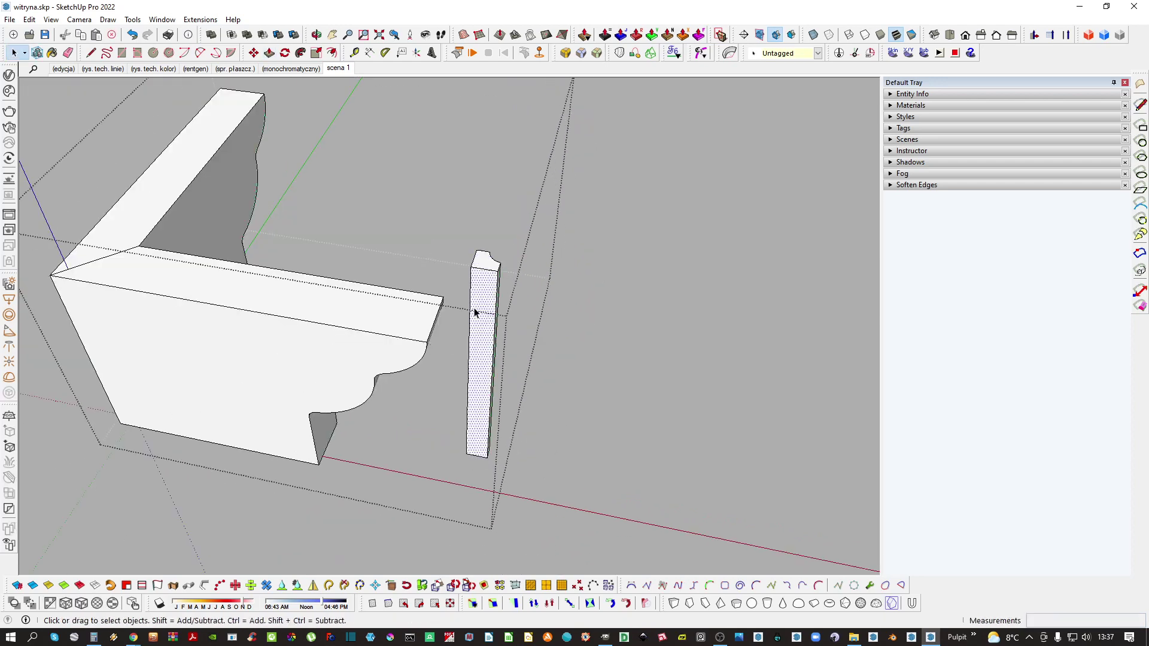
{"action": "key", "text": "ctrl+g"}
Rotate the moulding strip 90° so it lies horizontally along the red axis
{"action": "key", "text": "q"}
{"action": "left_click", "coordinate": [478, 348]}
{"action": "left_click", "coordinate": [480, 307]}
{"action": "left_click", "coordinate": [527, 359]}
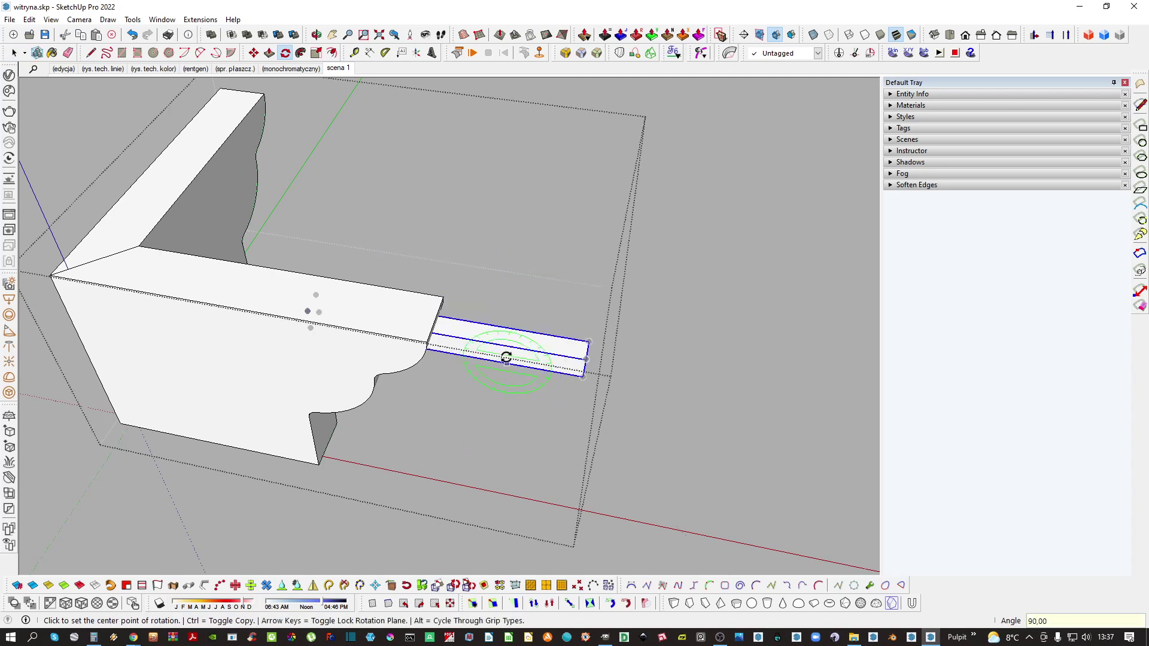
{"action": "middle_click_drag", "start_coordinate": [505, 357], "coordinate": [179, 366]}
{"action": "scroll", "coordinate": [466, 440], "scroll_direction": "up", "scroll_amount": 3}
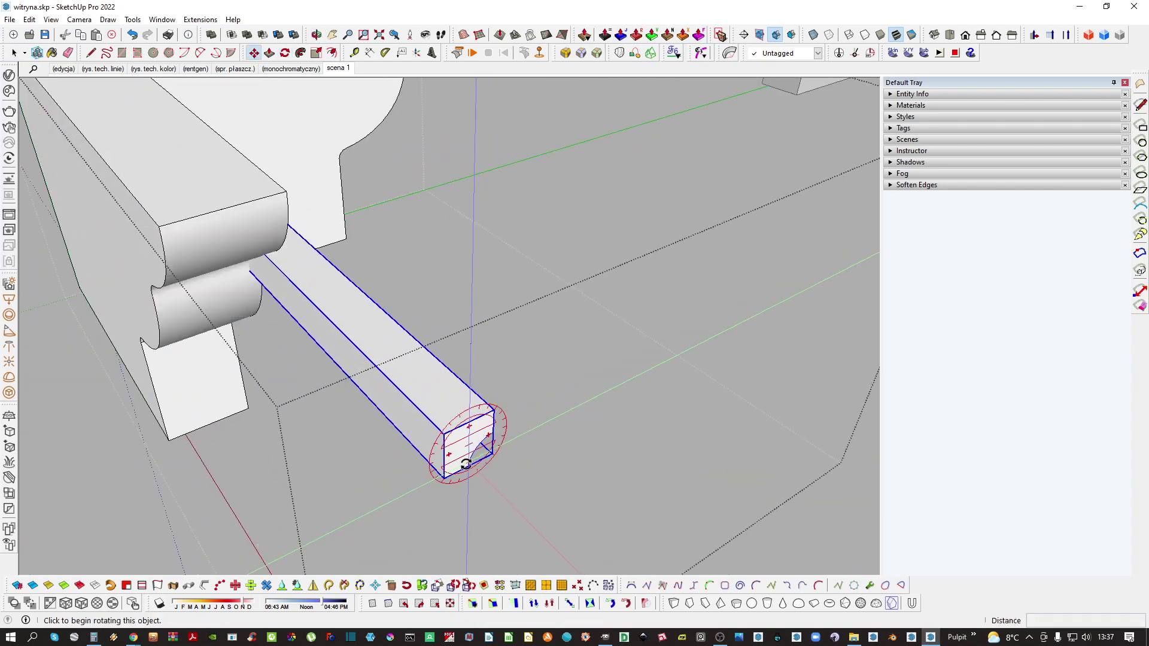
Move the strip to the board's upper outer corner at its curved end and lower it by 0.5 cm
{"action": "key", "text": "m"}
{"action": "left_click", "coordinate": [469, 455]}
{"action": "left_click", "coordinate": [162, 228]}
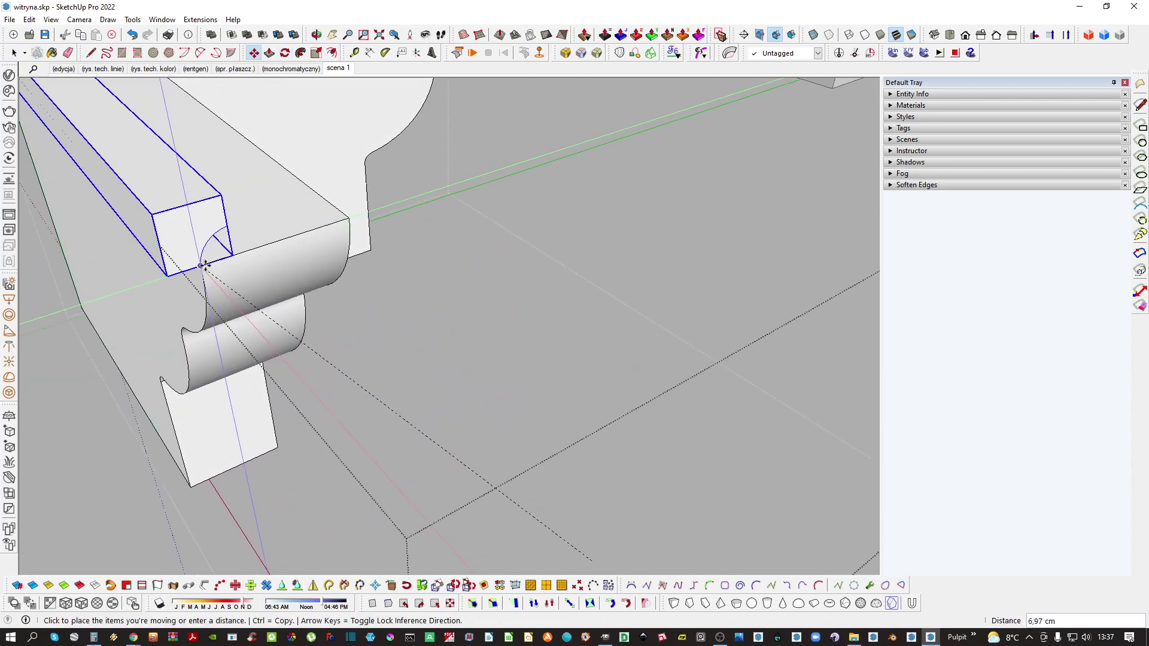
{"action": "scroll", "coordinate": [159, 224], "scroll_direction": "up", "scroll_amount": 5}
{"action": "left_click", "coordinate": [225, 235]}
{"action": "left_click", "coordinate": [233, 294]}
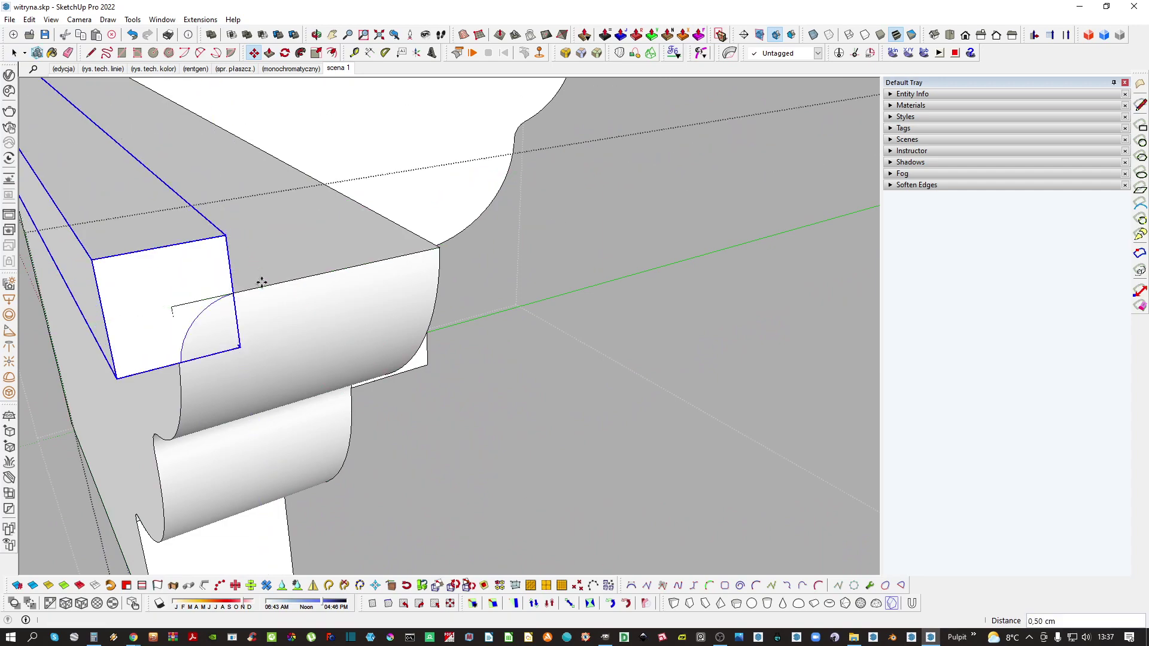
Shift the strip along the green axis at the board's top outer edge
{"action": "middle_click_drag", "start_coordinate": [261, 282], "coordinate": [171, 271]}
{"action": "scroll", "coordinate": [167, 269], "scroll_direction": "down", "scroll_amount": 3}
{"action": "left_click", "coordinate": [164, 269]}
{"action": "key", "text": "Left"}
{"action": "left_click", "coordinate": [222, 328]}
{"action": "scroll", "coordinate": [221, 327], "scroll_direction": "down", "scroll_amount": 3}
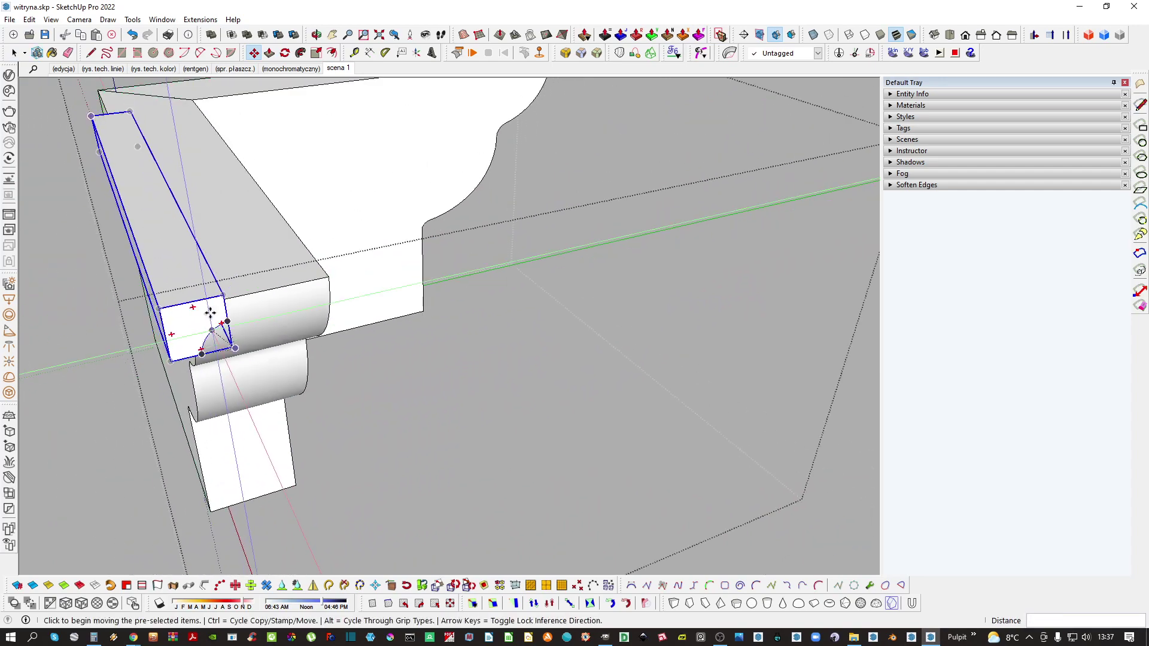
Stretch the moulding strip lengthwise along the front board until it extends past the mitred corner
{"action": "middle_click_drag", "start_coordinate": [210, 315], "coordinate": [682, 441]}
{"action": "scroll", "coordinate": [658, 443], "scroll_direction": "down", "scroll_amount": 2}
{"action": "middle_click_drag", "start_coordinate": [473, 455], "coordinate": [580, 408], "text": "shift"}
{"action": "scroll", "coordinate": [452, 420], "scroll_direction": "up", "scroll_amount": 2}
{"action": "middle_click_drag", "start_coordinate": [444, 421], "coordinate": [527, 415]}
{"action": "key", "text": "s"}
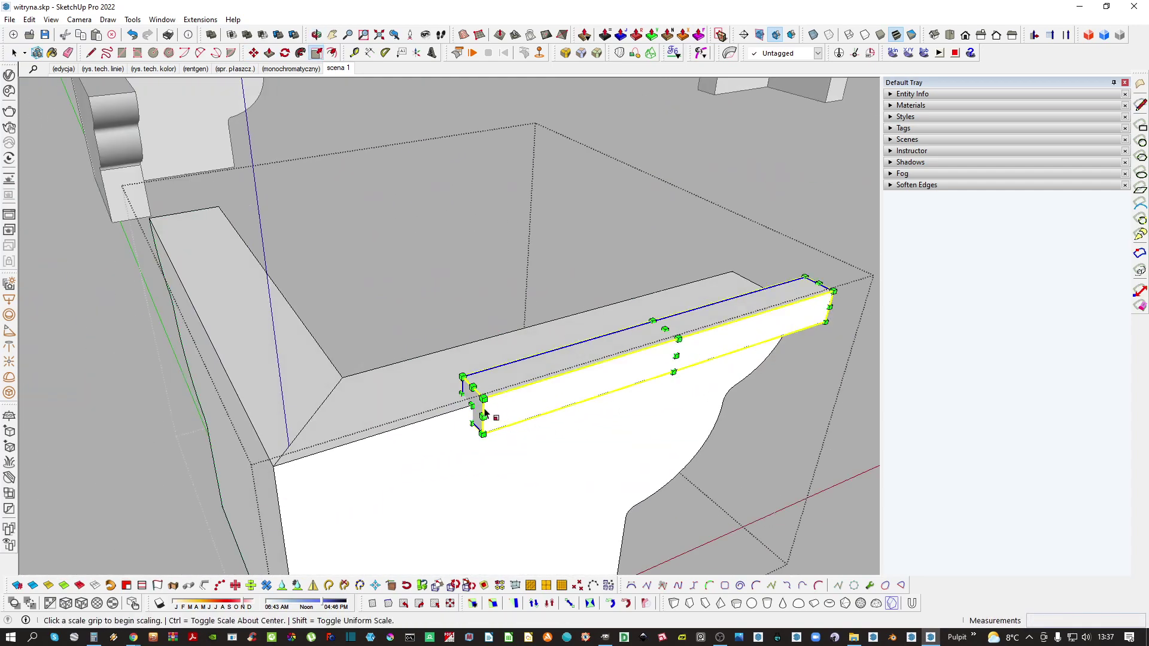
{"action": "left_click", "coordinate": [487, 415]}
{"action": "scroll", "coordinate": [412, 425], "scroll_direction": "down", "scroll_amount": 3}
{"action": "left_click", "coordinate": [190, 508]}
Try to place a rotated copy of the moulding strip along the top edge of the foot's side board
{"action": "middle_click_drag", "start_coordinate": [191, 508], "coordinate": [388, 485]}
{"action": "key", "text": "q"}
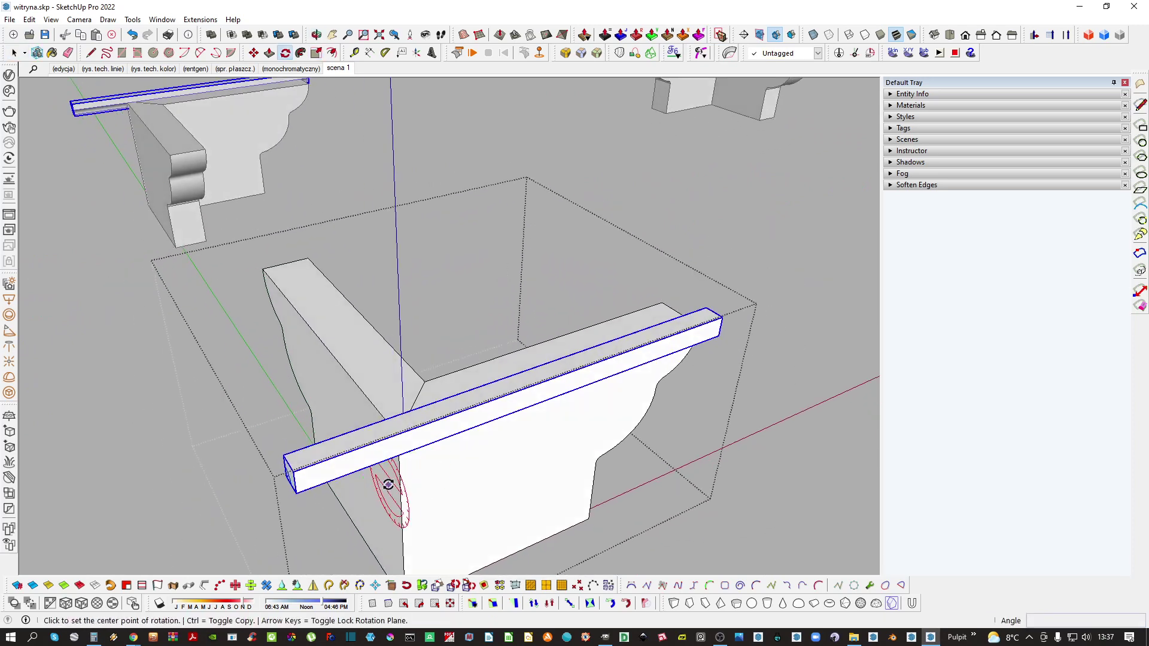
{"action": "left_click", "coordinate": [466, 440]}
{"action": "key", "text": "ctrl"}
{"action": "left_click", "coordinate": [484, 531]}
{"action": "middle_click_drag", "start_coordinate": [485, 531], "coordinate": [606, 514]}
{"action": "key", "text": "m"}
{"action": "left_click", "coordinate": [549, 501]}
{"action": "scroll", "coordinate": [549, 500], "scroll_direction": "down", "scroll_amount": 2}
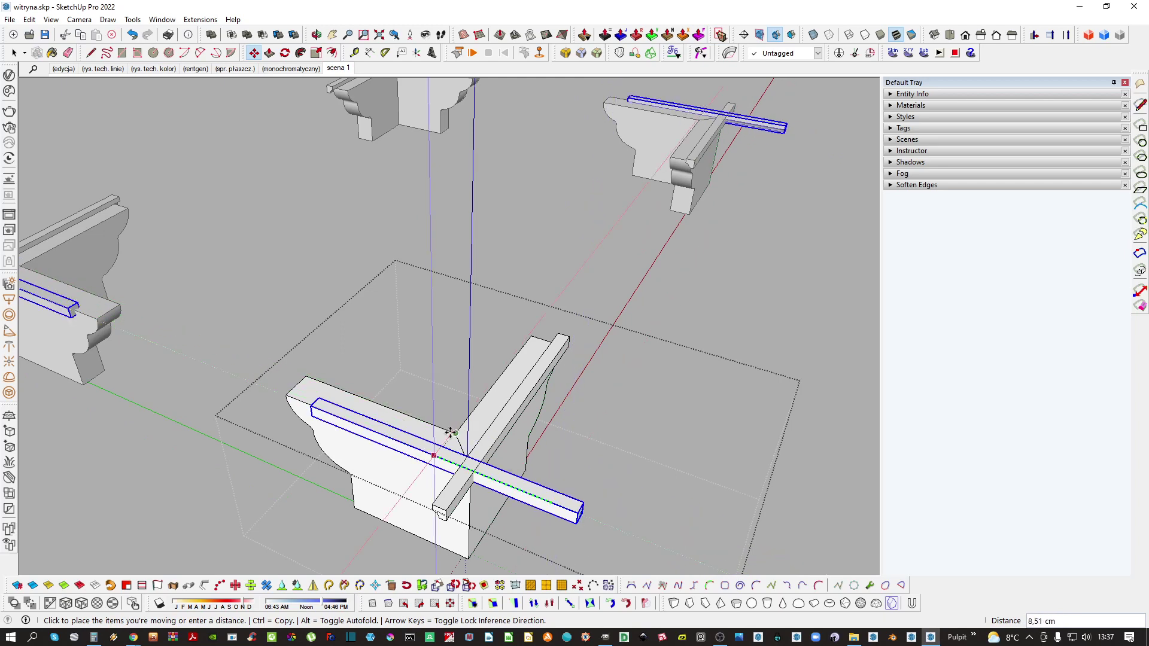
{"action": "key", "text": "space"}
{"action": "key", "text": "Delete"}
Cut the remaining moulding strip from the front board's top edge
{"action": "left_click", "coordinate": [495, 449]}
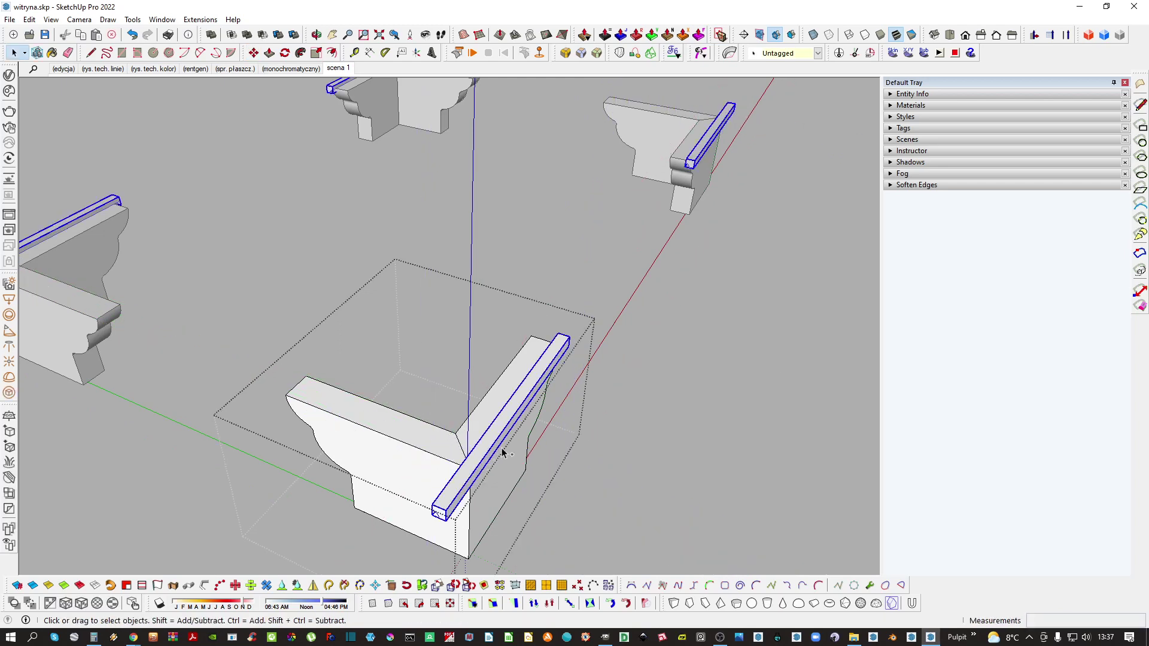
{"action": "key", "text": "Delete"}
{"action": "key", "text": "ctrl+z"}
{"action": "key", "text": "ctrl+z"}
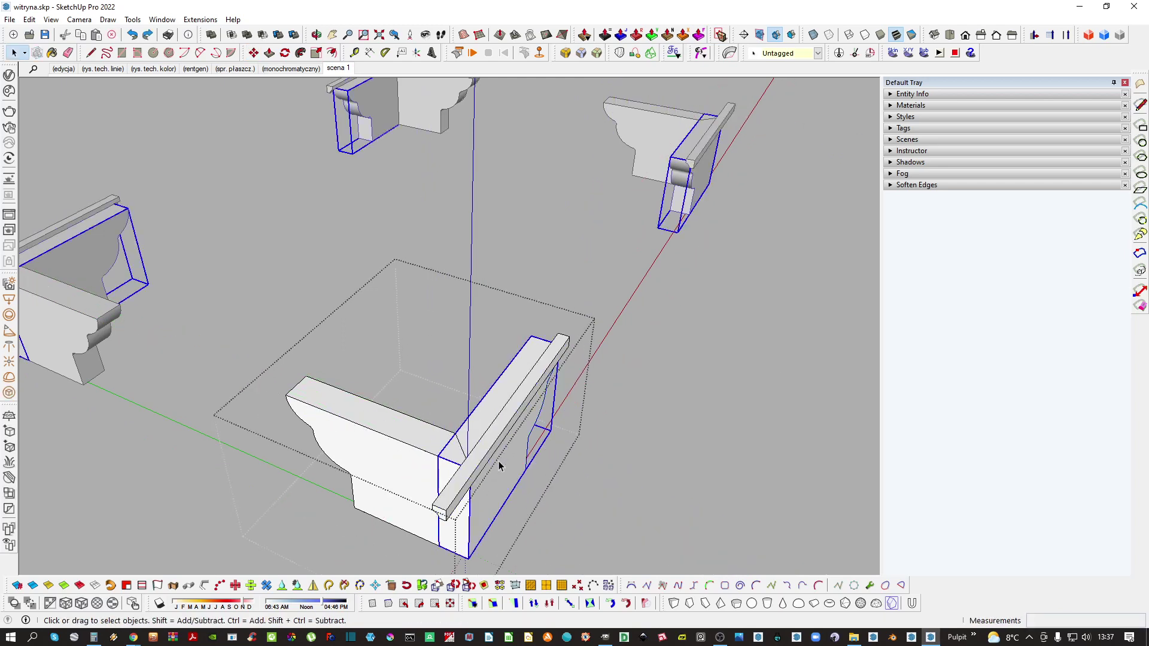
{"action": "key", "text": "ctrl+y"}
{"action": "key", "text": "ctrl+y"}
Group all geometry inside the front board component and paste the moulding strip in place beside it
{"action": "triple_click", "coordinate": [508, 462]}
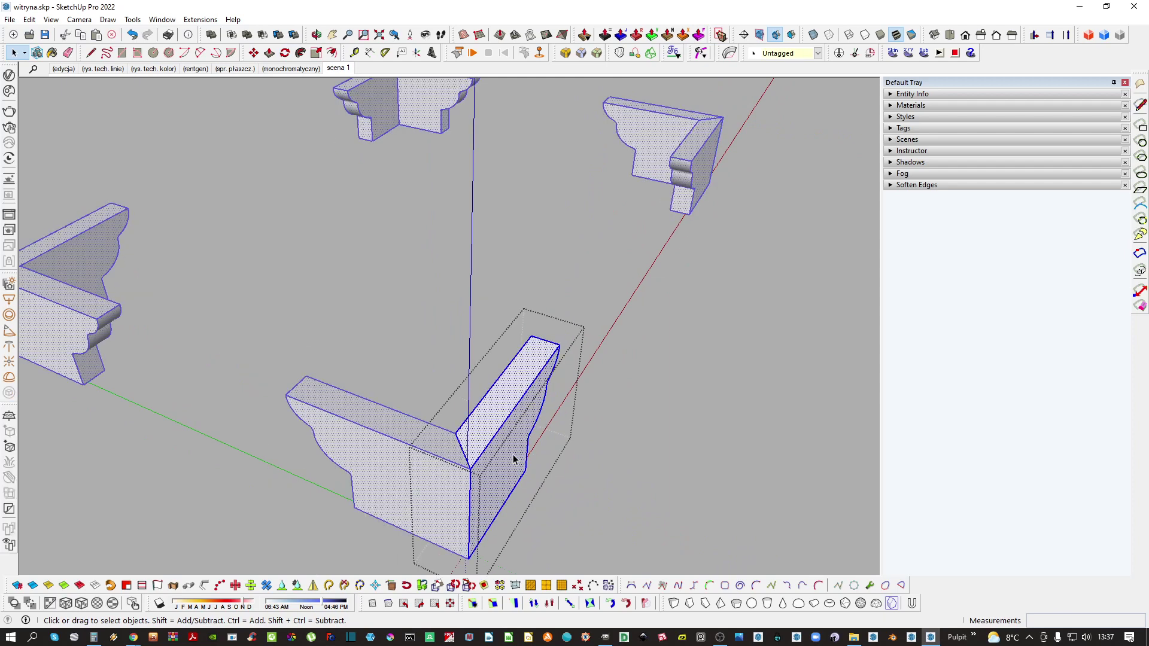
{"action": "key", "text": "ctrl+g"}
{"action": "left_click", "coordinate": [913, 94]}
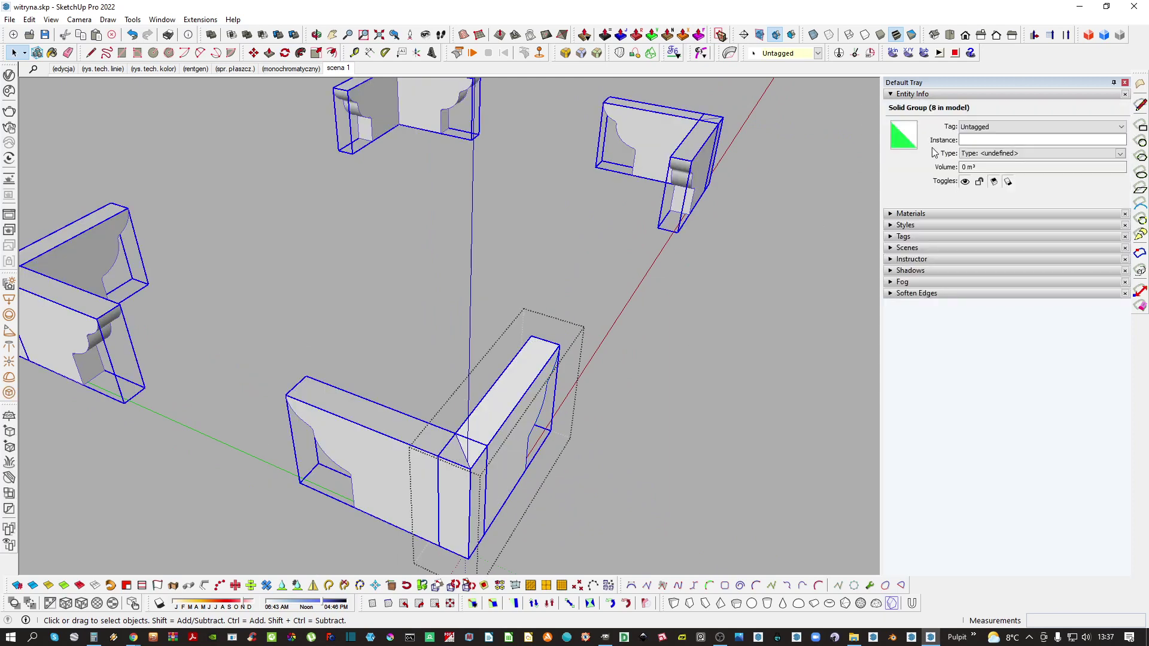
{"action": "key", "text": "ctrl+shift+v"}
Hide the rest of the model and subtract the moulding strip from the board with the solid Subtract tool
{"action": "key", "text": "j"}
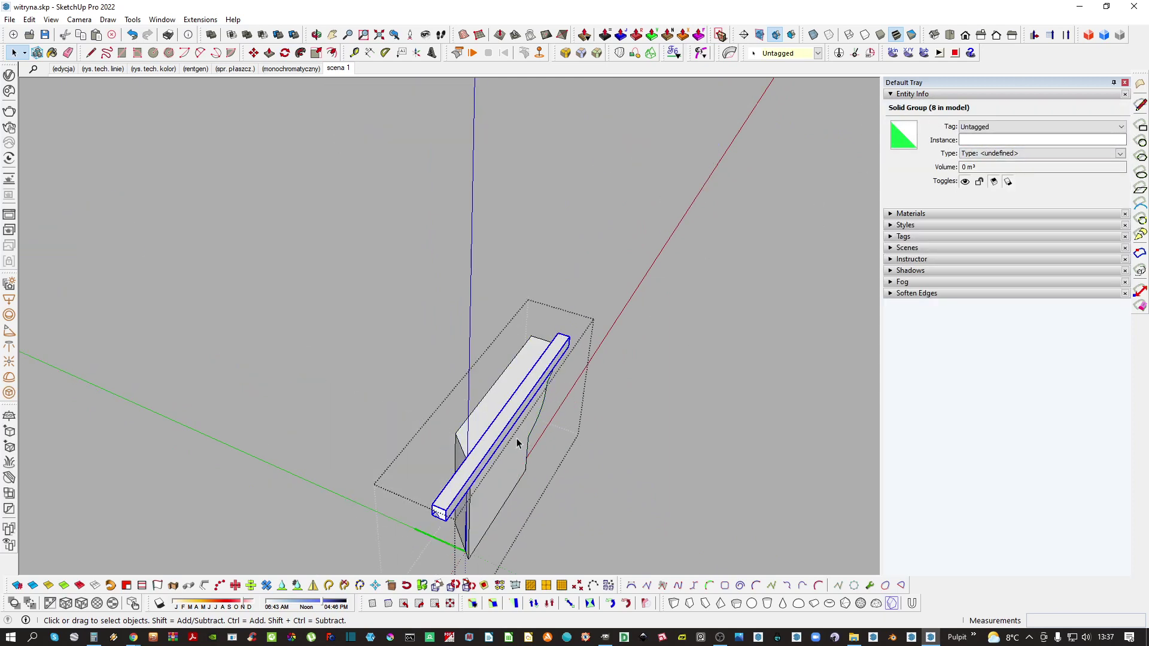
{"action": "middle_click_drag", "start_coordinate": [479, 441], "coordinate": [514, 444]}
{"action": "scroll", "coordinate": [497, 460], "scroll_direction": "up", "scroll_amount": 1}
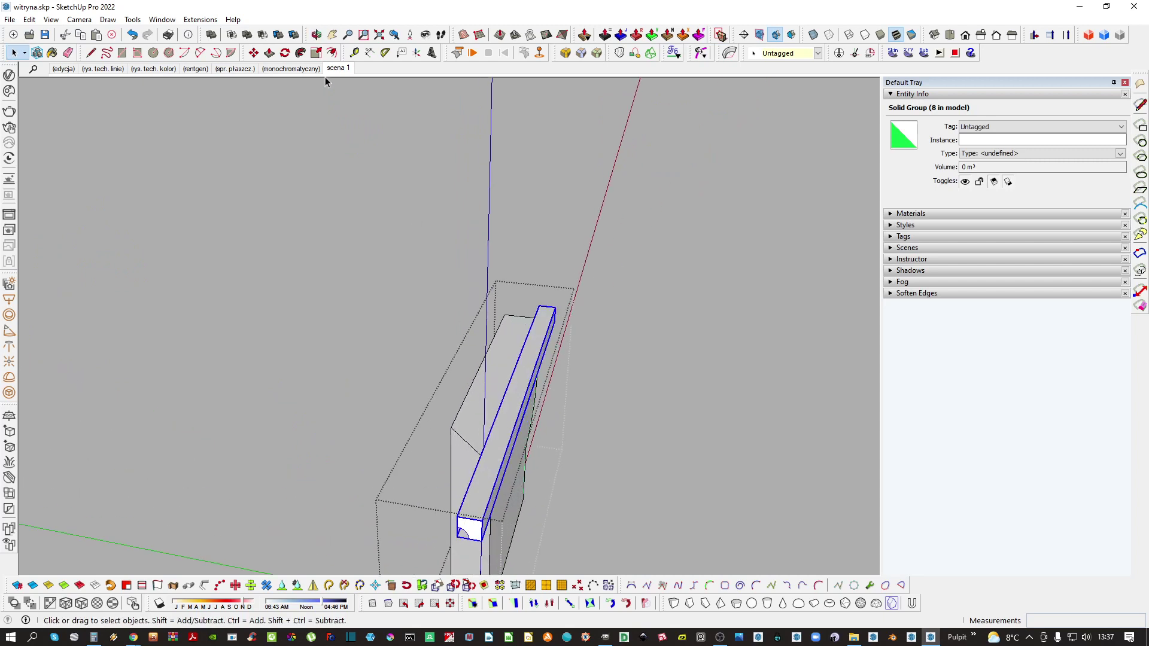
{"action": "left_click", "coordinate": [263, 35]}
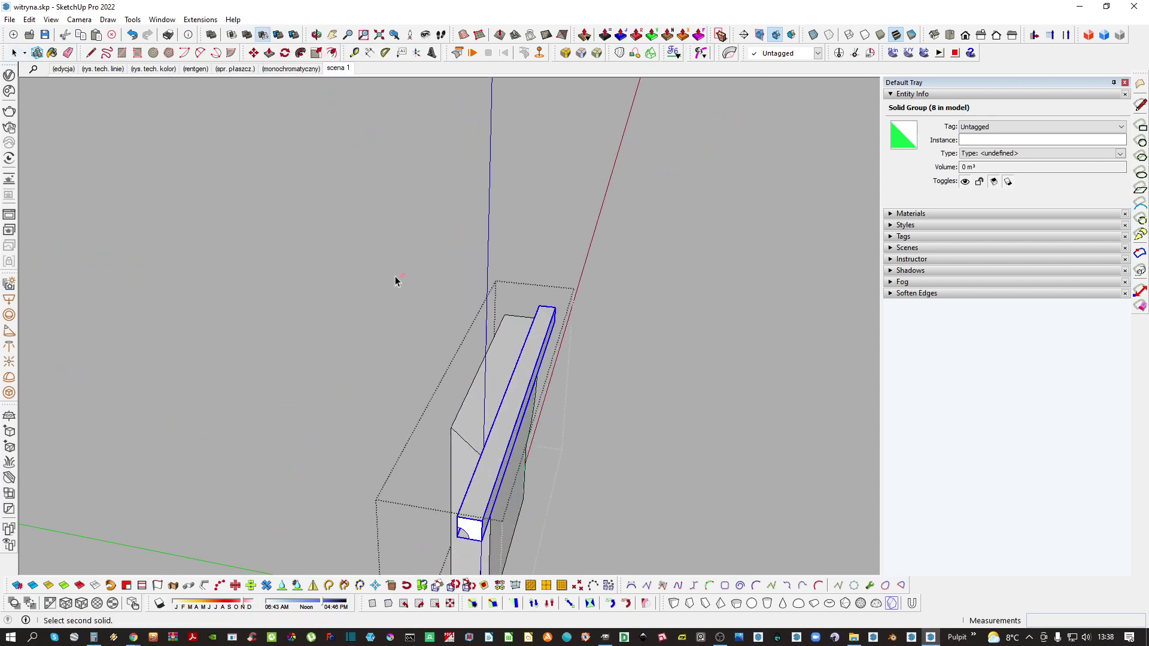
{"action": "left_click", "coordinate": [480, 415]}
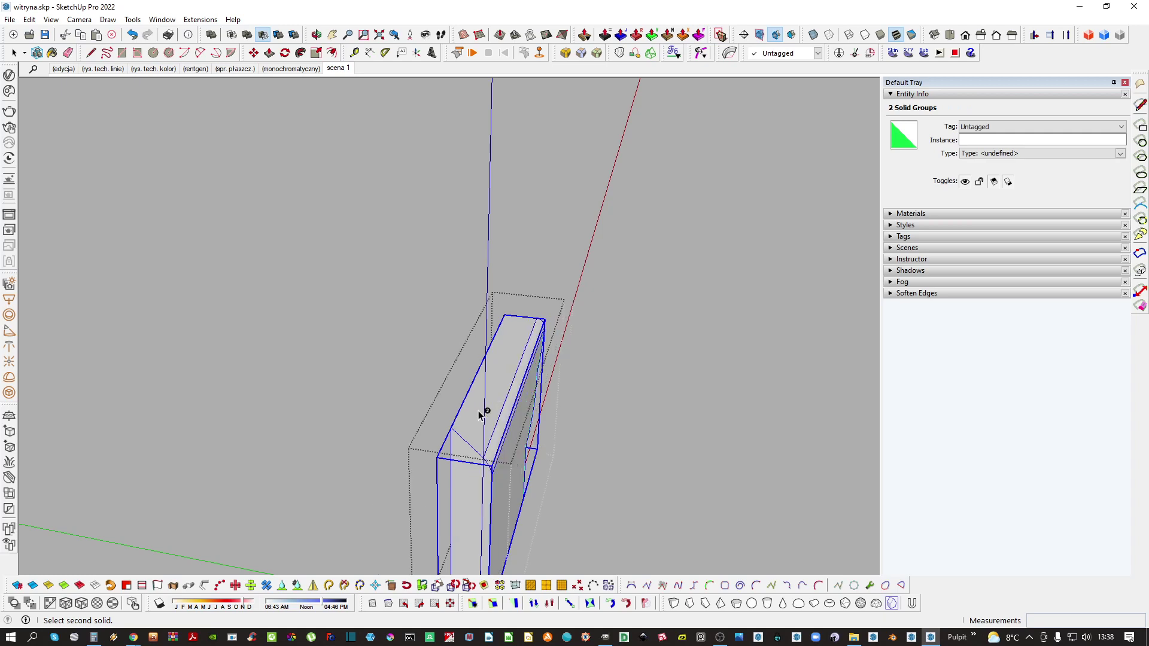
{"action": "middle_click_drag", "start_coordinate": [482, 410], "coordinate": [512, 417]}
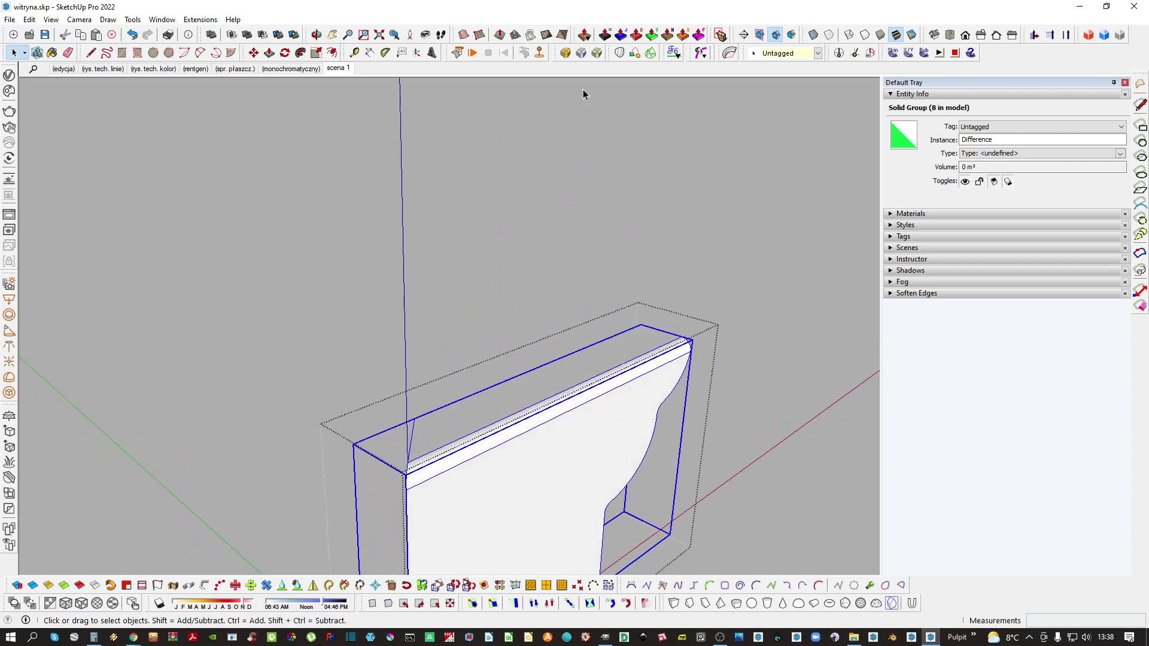
{"action": "left_click", "coordinate": [567, 57]}
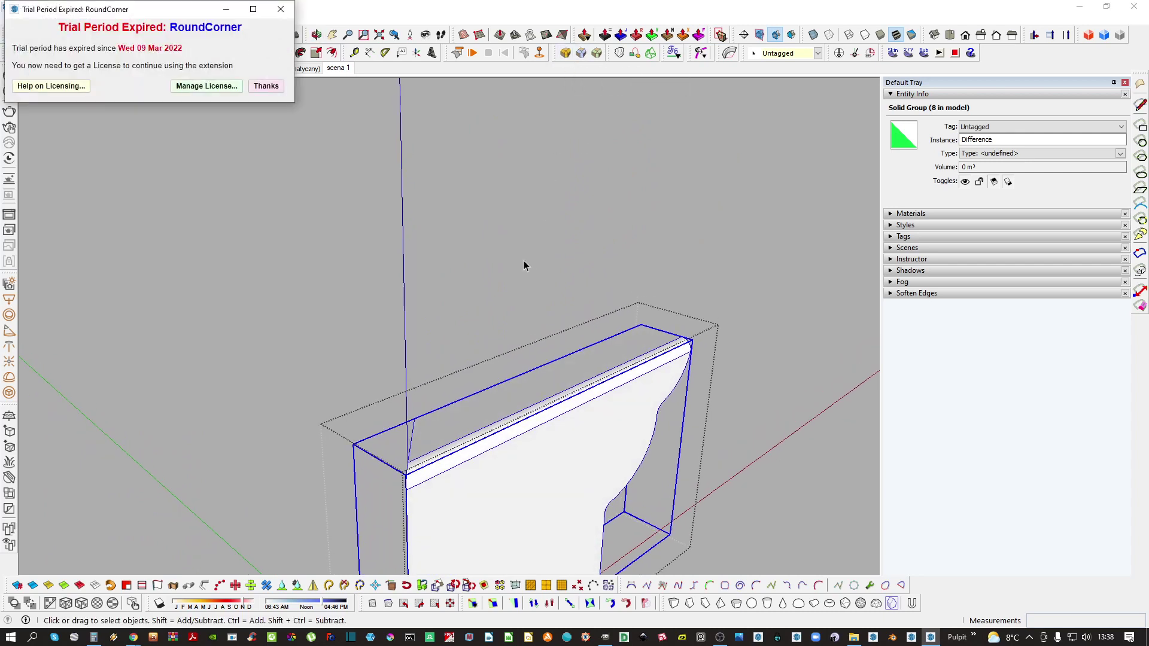
{"action": "left_click_drag", "start_coordinate": [136, 13], "coordinate": [249, 77]}
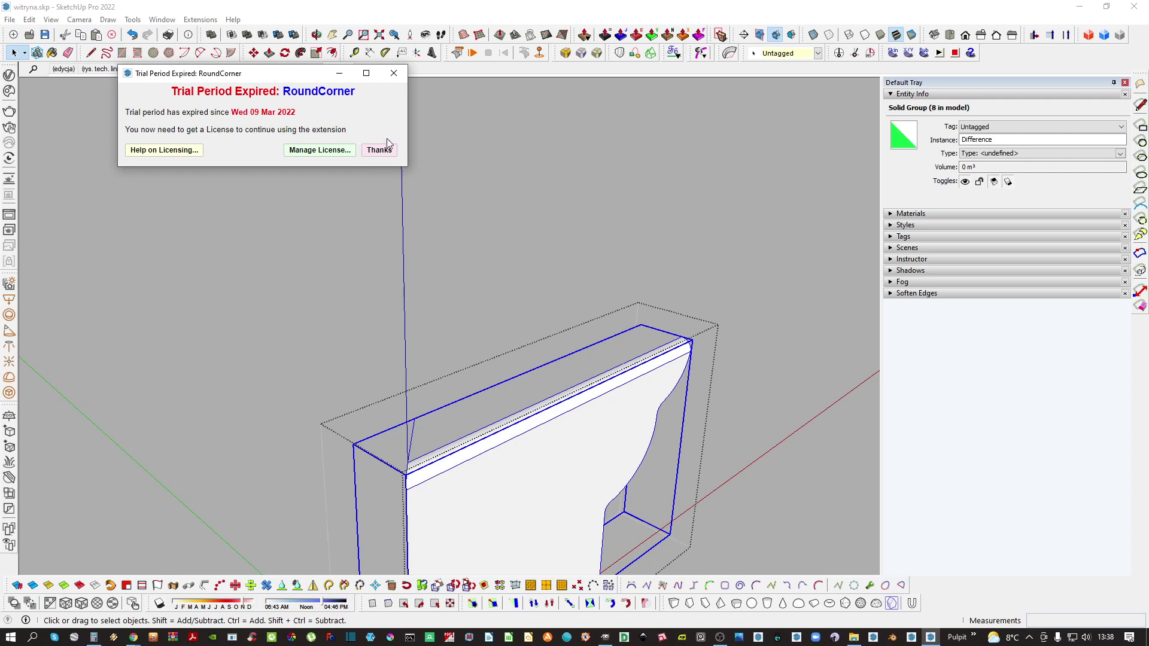
{"action": "left_click", "coordinate": [393, 73]}
Bring the moulding strip back at the foot's front edge and rotate it 90° to stand upright
{"action": "middle_click_drag", "start_coordinate": [616, 390], "coordinate": [533, 391]}
{"action": "left_click", "coordinate": [576, 353]}
{"action": "middle_click_drag", "start_coordinate": [600, 324], "coordinate": [472, 402]}
{"action": "key", "text": "ctrl+z"}
{"action": "key", "text": "q"}
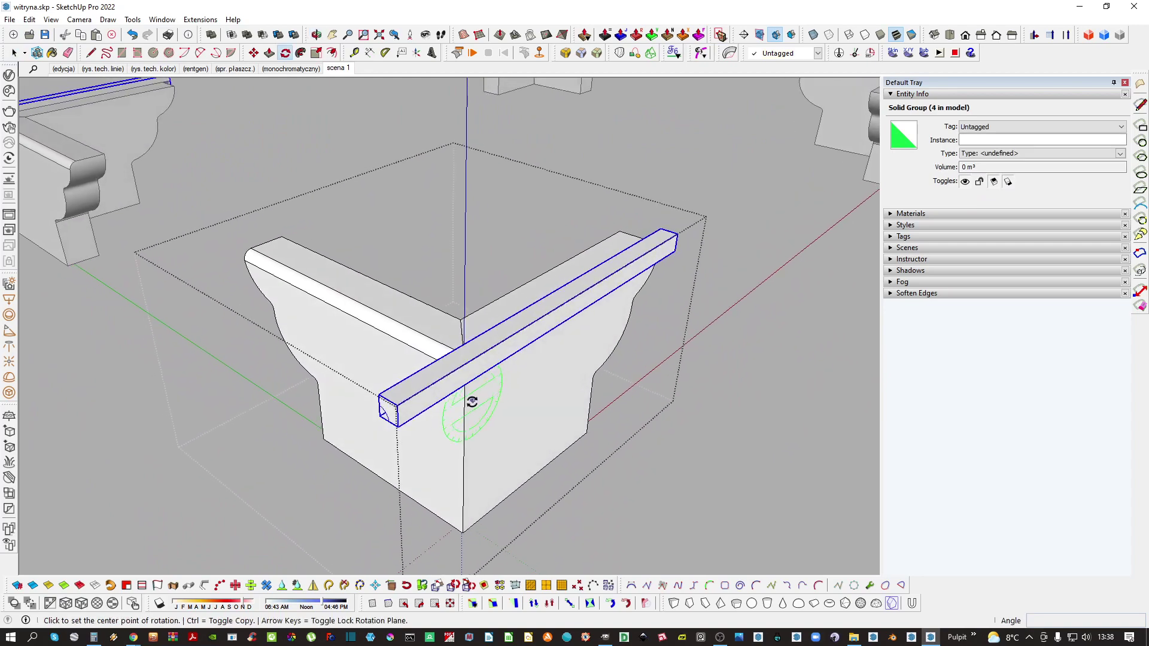
{"action": "left_click", "coordinate": [537, 335]}
{"action": "type", "text": "90"}
{"action": "key", "text": "Return"}
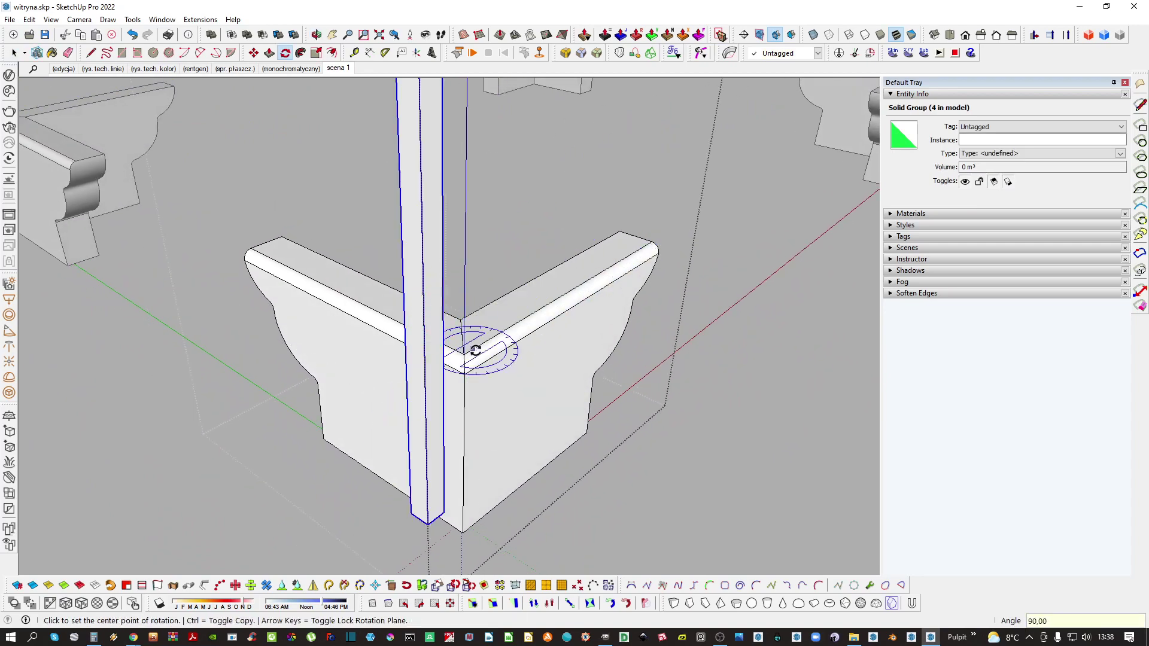
Move the upright strip by its lower end to the foot's outer bottom corner
{"action": "middle_click_drag", "start_coordinate": [475, 349], "coordinate": [469, 256]}
{"action": "middle_click_drag", "start_coordinate": [440, 437], "coordinate": [431, 388]}
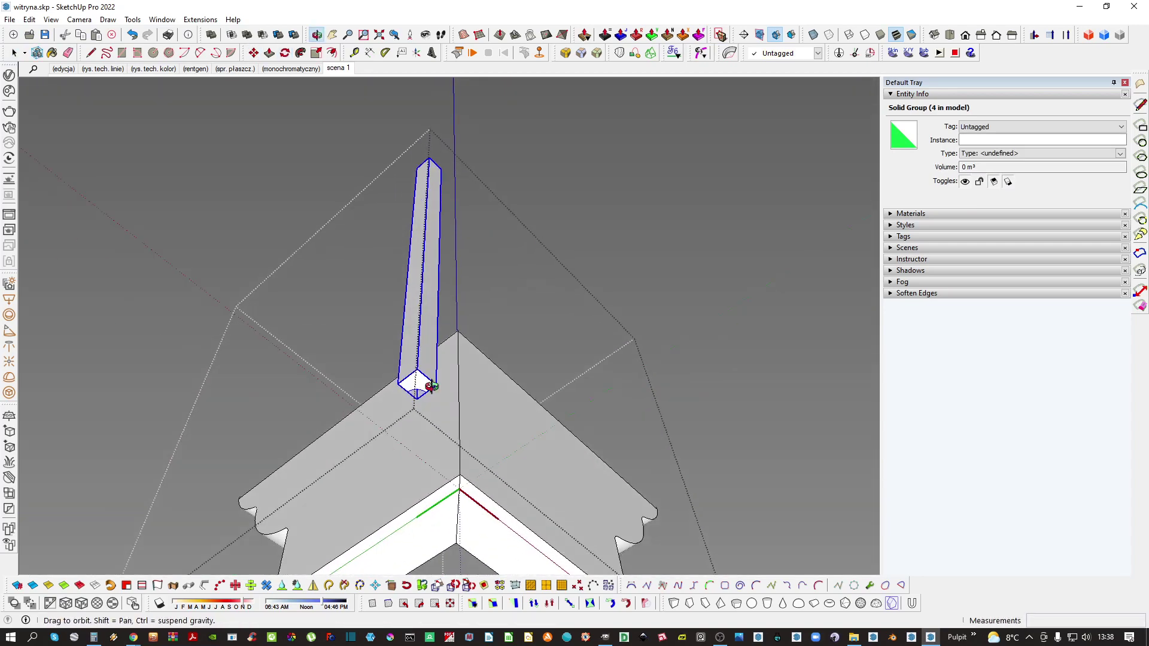
{"action": "scroll", "coordinate": [431, 386], "scroll_direction": "up", "scroll_amount": 2}
{"action": "key", "text": "m"}
{"action": "left_click", "coordinate": [422, 396]}
{"action": "middle_click_drag", "start_coordinate": [504, 467], "coordinate": [489, 450]}
{"action": "scroll", "coordinate": [479, 464], "scroll_direction": "up", "scroll_amount": 1}
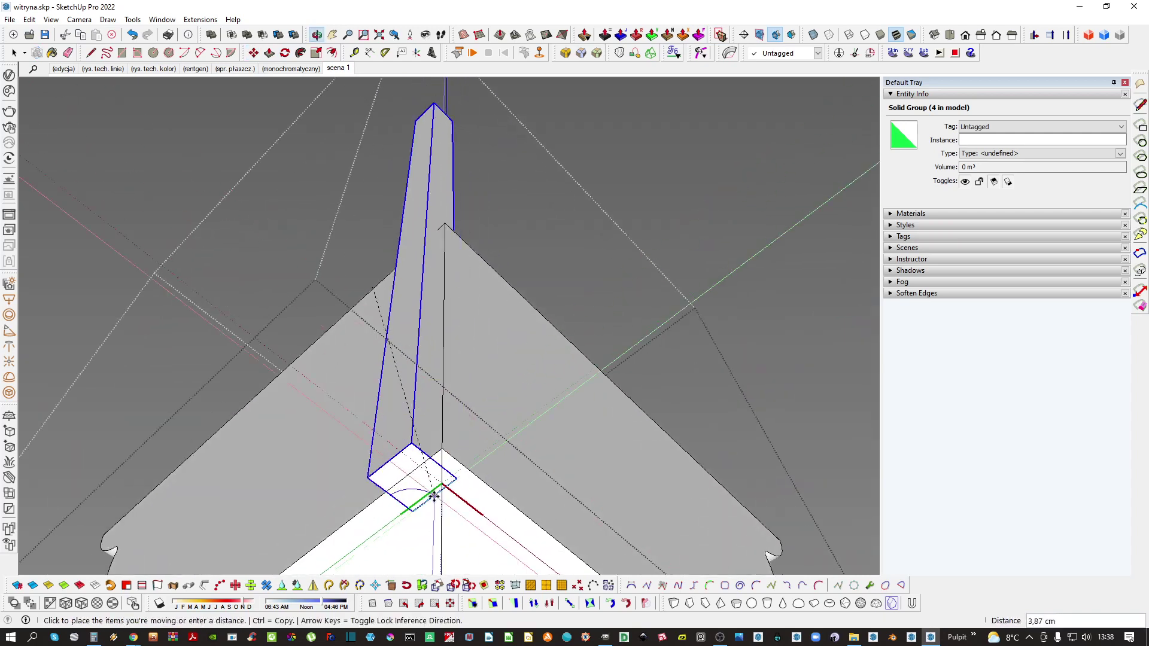
{"action": "left_click", "coordinate": [458, 463]}
Stretch the upright strip lengthwise beyond the underside of the foot, and cut it out of the foot group
{"action": "scroll", "coordinate": [421, 462], "scroll_direction": "up", "scroll_amount": 4}
{"action": "middle_click_drag", "start_coordinate": [396, 462], "coordinate": [446, 437]}
{"action": "key", "text": "s"}
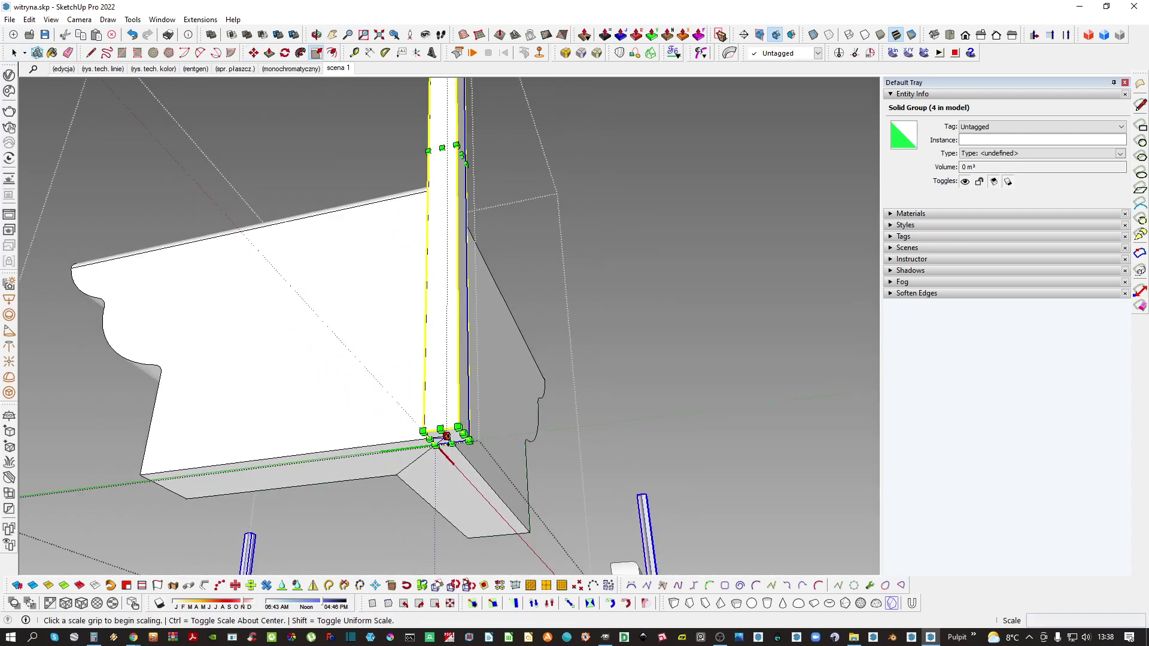
{"action": "left_click", "coordinate": [447, 571]}
{"action": "key", "text": "space"}
{"action": "scroll", "coordinate": [464, 419], "scroll_direction": "down", "scroll_amount": 2}
{"action": "key", "text": "Delete"}
Open the front board component, paste the upright strip in place there, and hide the rest of the model
{"action": "middle_click_drag", "start_coordinate": [467, 377], "coordinate": [411, 539]}
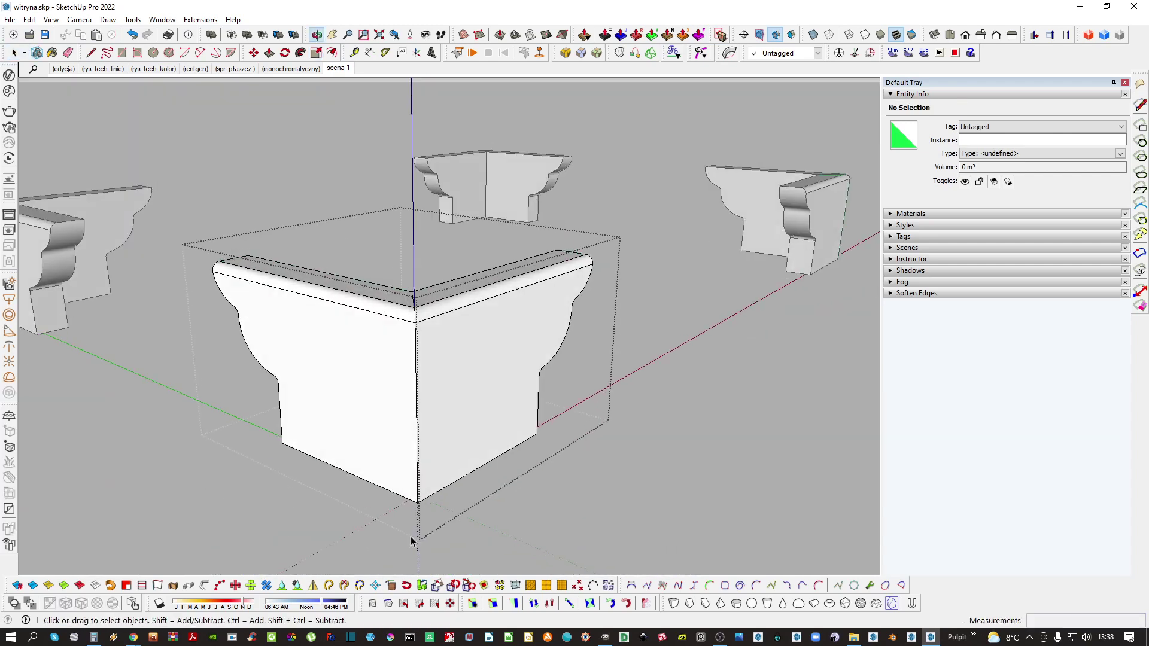
{"action": "left_click", "coordinate": [444, 365]}
{"action": "double_click", "coordinate": [444, 366]}
{"action": "key", "text": "ctrl+shift+v"}
{"action": "middle_click_drag", "start_coordinate": [463, 361], "coordinate": [282, 542]}
{"action": "key", "text": "shift+h"}
{"action": "middle_click_drag", "start_coordinate": [457, 309], "coordinate": [446, 476]}
{"action": "scroll", "coordinate": [432, 404], "scroll_direction": "up", "scroll_amount": 2}
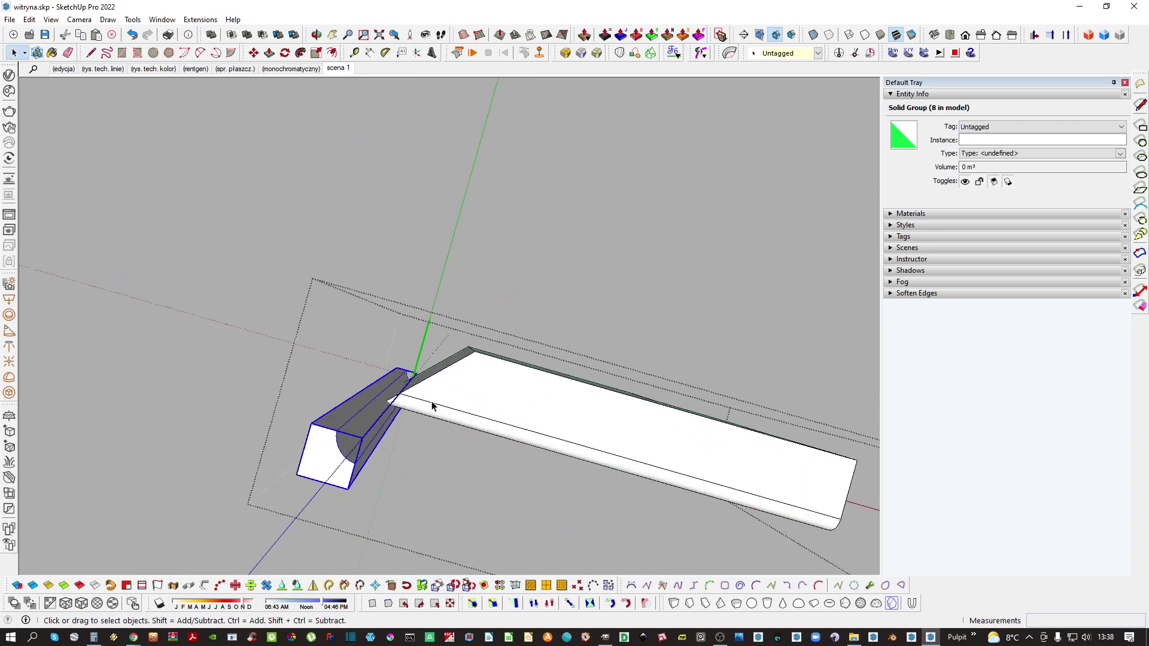
Use X-ray display and subtract the upright strip from the front board's vertical corner edge
{"action": "left_click", "coordinate": [813, 35]}
{"action": "middle_click_drag", "start_coordinate": [415, 431], "coordinate": [429, 381]}
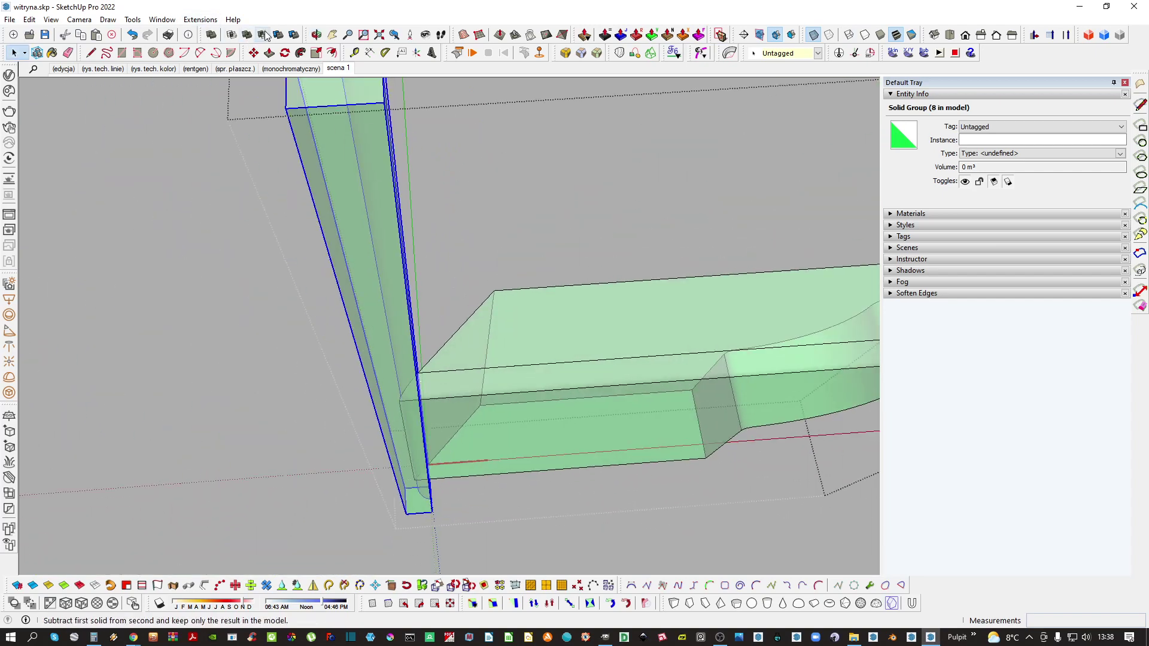
{"action": "left_click", "coordinate": [475, 361]}
{"action": "key", "text": "space"}
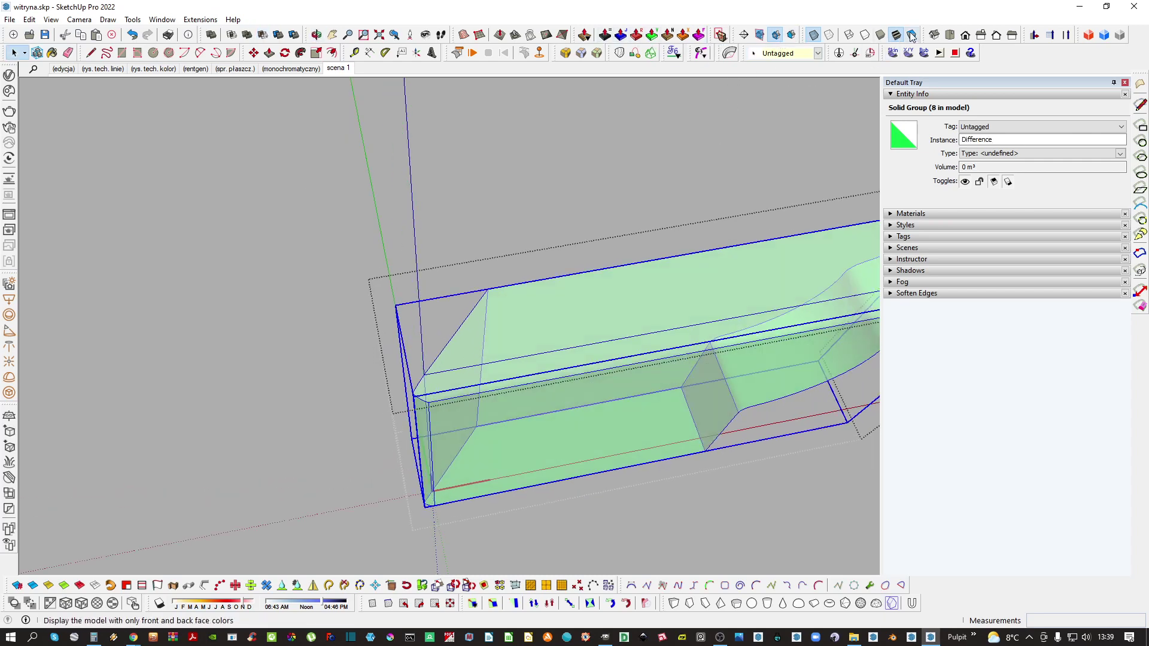
{"action": "middle_click_drag", "start_coordinate": [595, 351], "coordinate": [391, 465]}
{"action": "scroll", "coordinate": [444, 378], "scroll_direction": "down", "scroll_amount": 10}
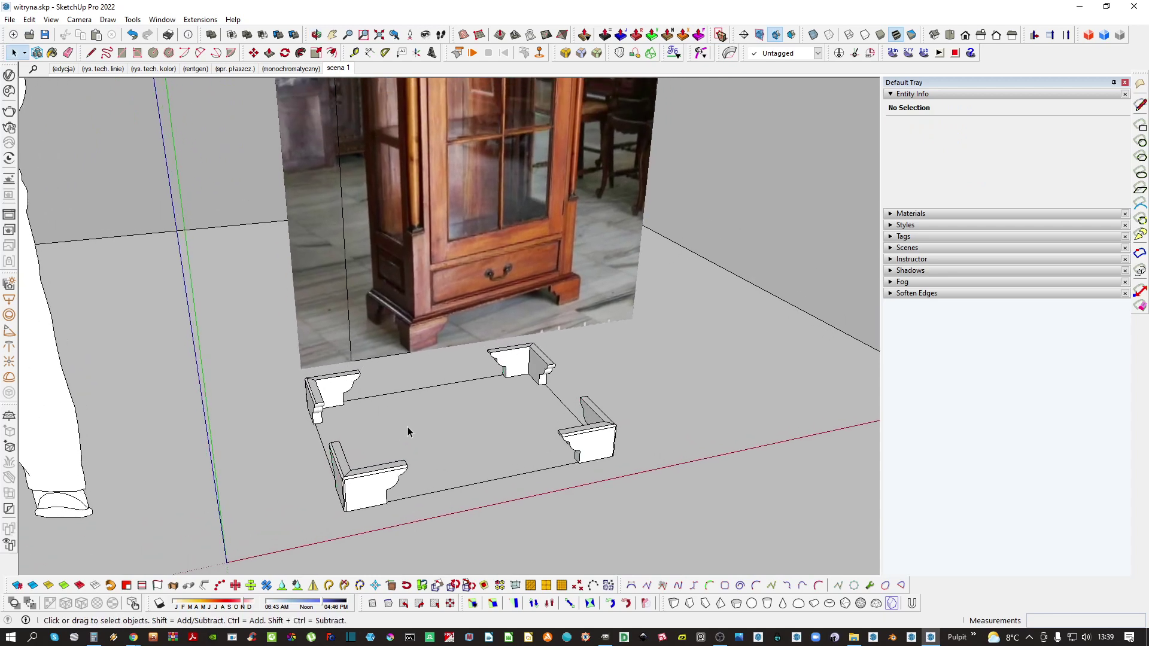
Measure the height of the cabinet's lower corner post in the reference photo, from the base moulding to the column base
{"action": "scroll", "coordinate": [429, 242], "scroll_direction": "up", "scroll_amount": 5}
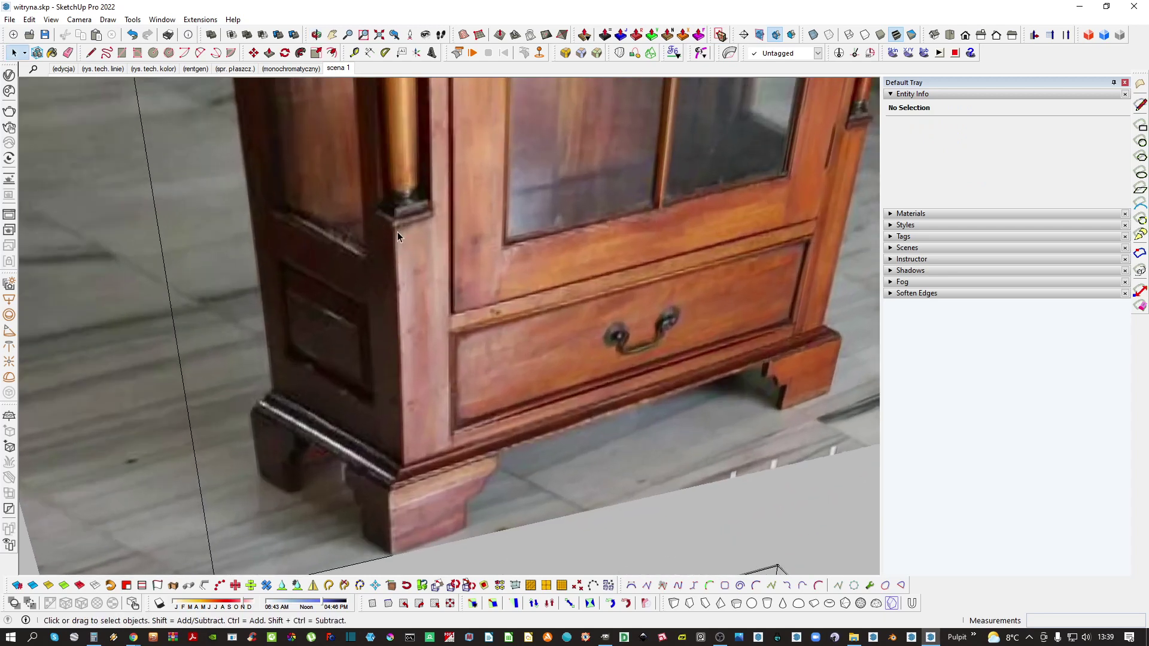
{"action": "scroll", "coordinate": [404, 281], "scroll_direction": "down", "scroll_amount": 3}
{"action": "scroll", "coordinate": [409, 389], "scroll_direction": "up", "scroll_amount": 5}
{"action": "key", "text": "l"}
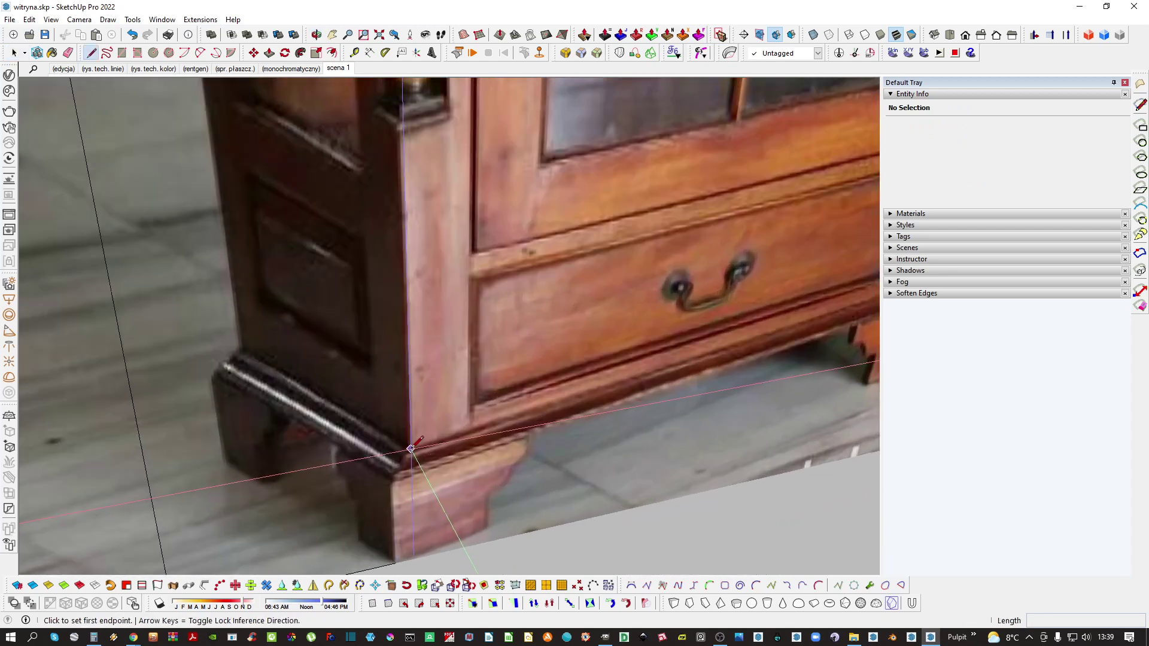
{"action": "scroll", "coordinate": [416, 461], "scroll_direction": "up", "scroll_amount": 1}
{"action": "scroll", "coordinate": [412, 461], "scroll_direction": "down", "scroll_amount": 1}
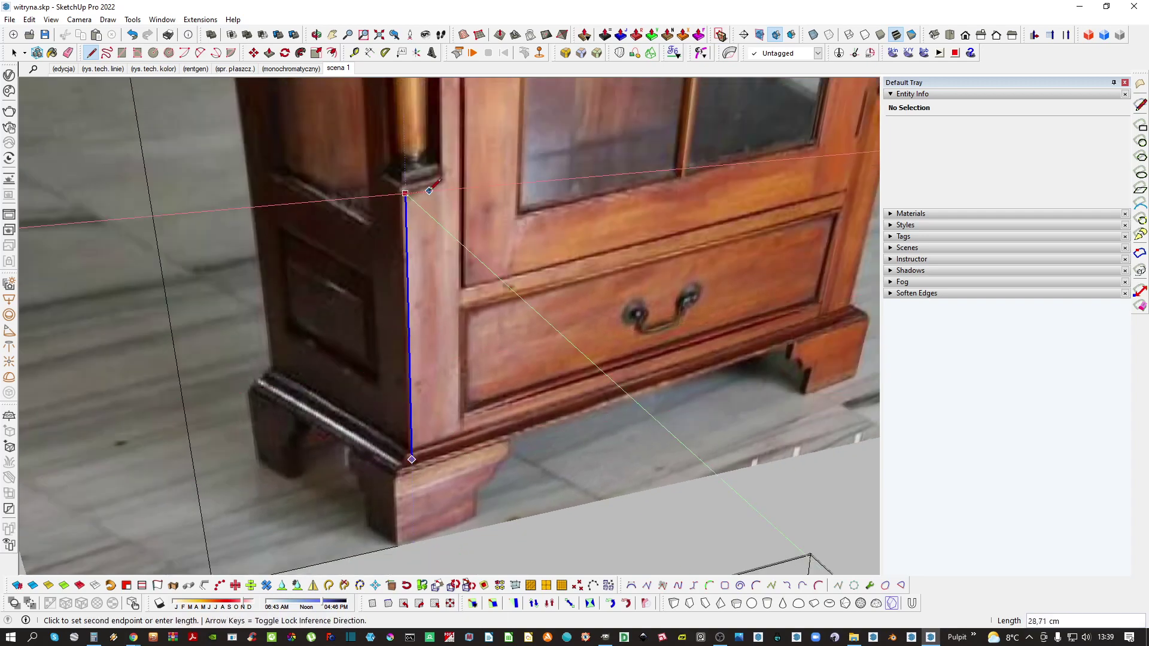
{"action": "key", "text": "space"}
{"action": "scroll", "coordinate": [468, 251], "scroll_direction": "down", "scroll_amount": 6}
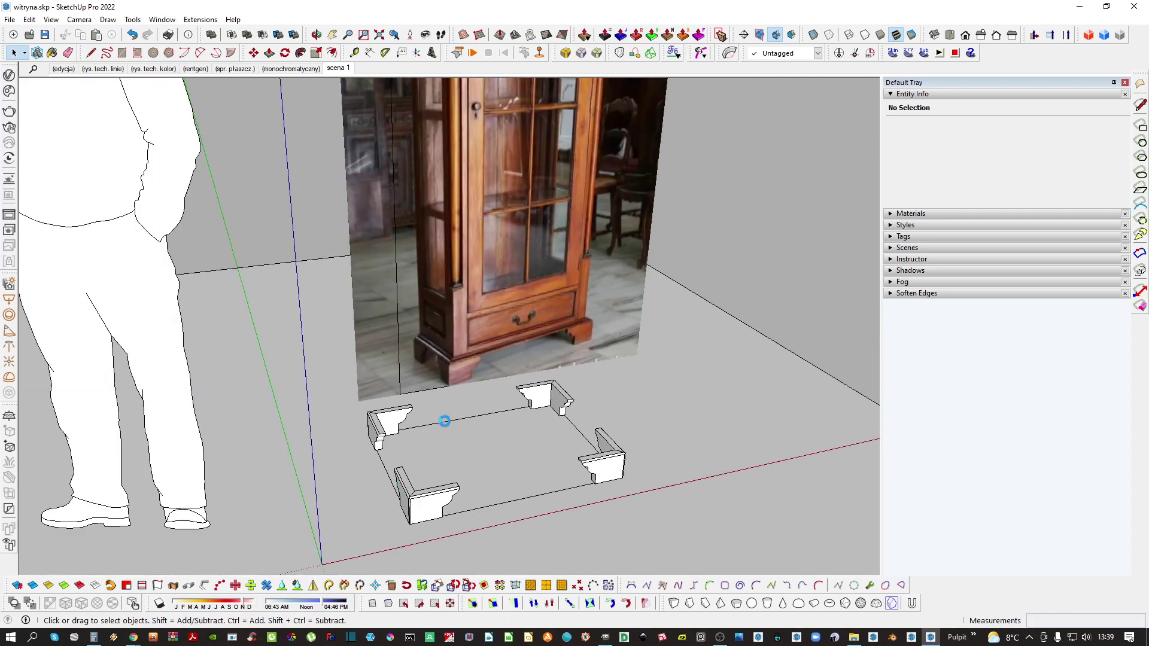
Draw a rectangle across the tops of the four feet, between the diagonally opposite outer corners inside the rounded edges
{"action": "scroll", "coordinate": [418, 496], "scroll_direction": "up", "scroll_amount": 4}
{"action": "key", "text": "r"}
{"action": "scroll", "coordinate": [407, 508], "scroll_direction": "up", "scroll_amount": 2}
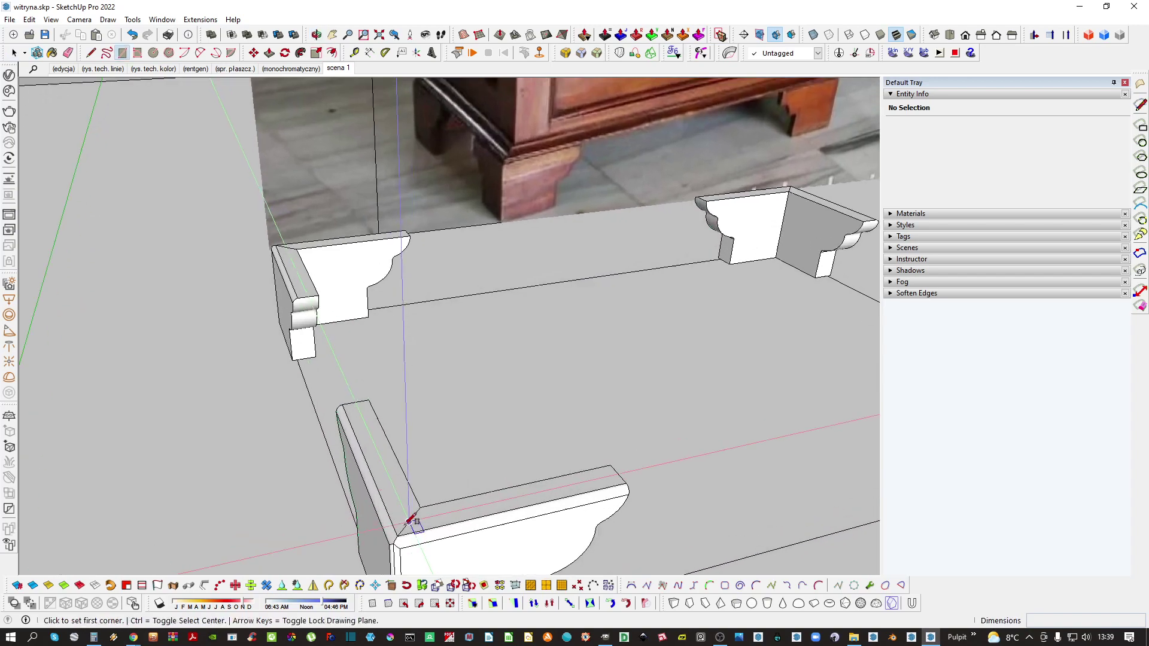
{"action": "scroll", "coordinate": [397, 536], "scroll_direction": "up", "scroll_amount": 2}
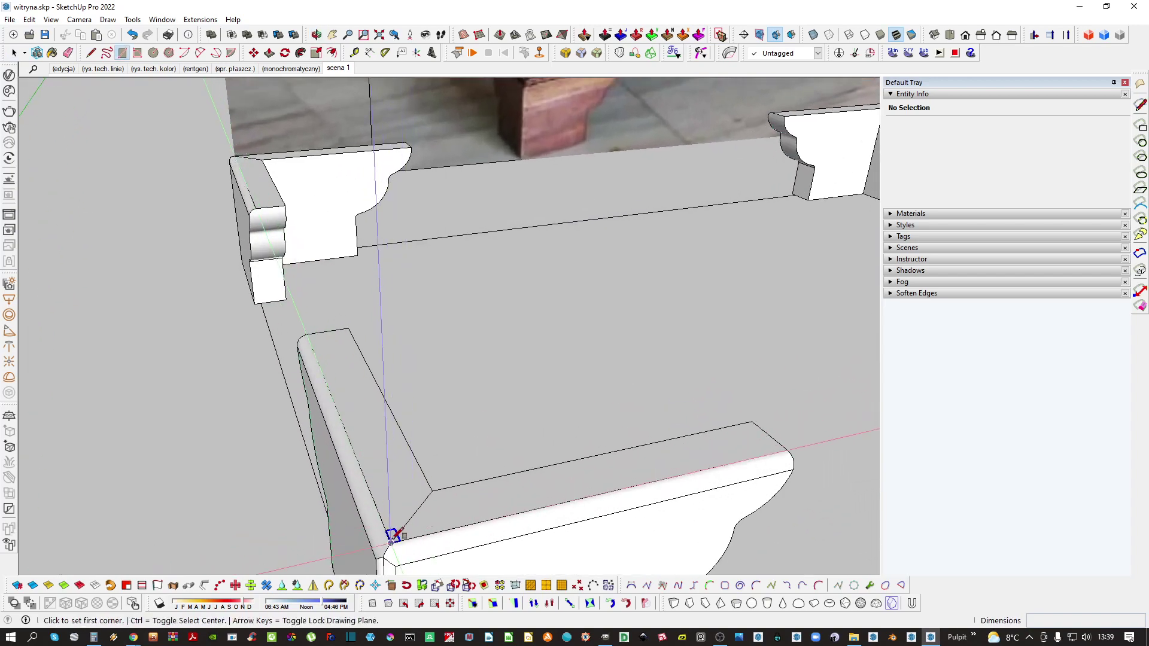
{"action": "left_click", "coordinate": [392, 537]}
{"action": "scroll", "coordinate": [493, 429], "scroll_direction": "down", "scroll_amount": 5}
{"action": "scroll", "coordinate": [611, 316], "scroll_direction": "up", "scroll_amount": 5}
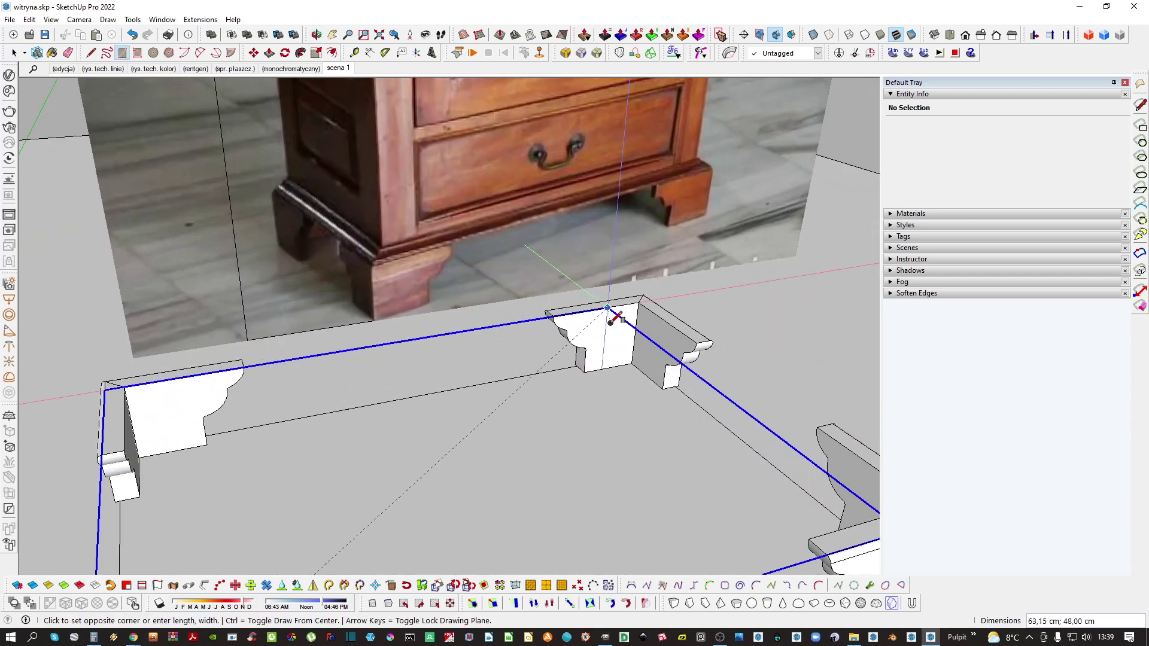
{"action": "scroll", "coordinate": [614, 319], "scroll_direction": "up", "scroll_amount": 6}
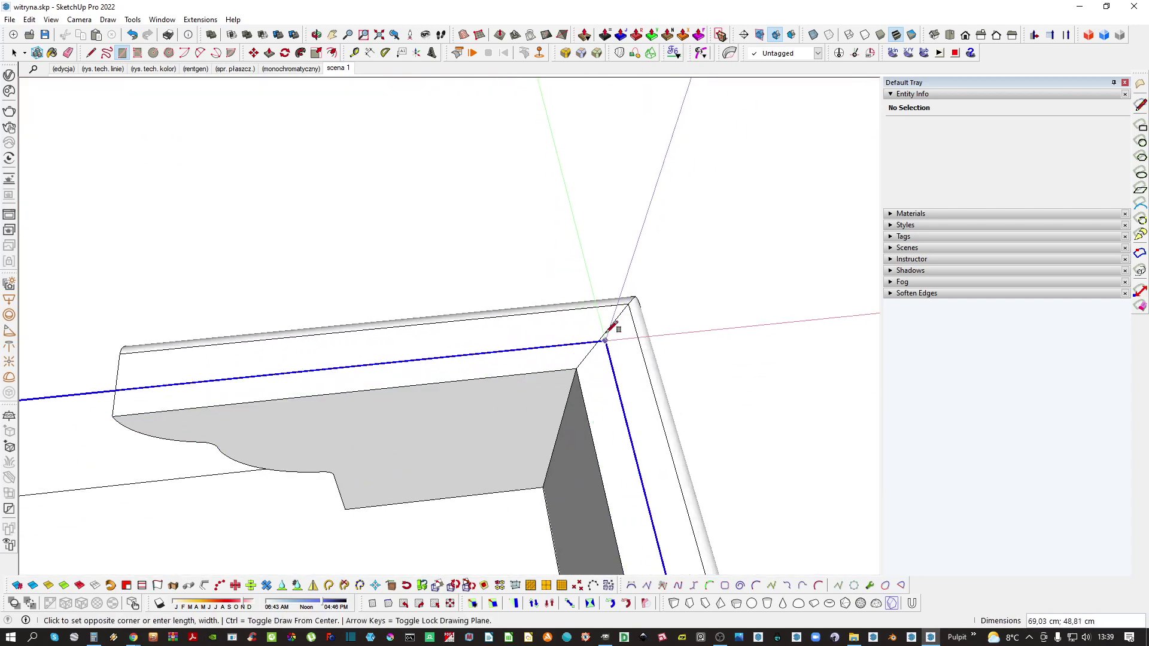
{"action": "left_click", "coordinate": [630, 303]}
{"action": "scroll", "coordinate": [577, 287], "scroll_direction": "down", "scroll_amount": 10}
{"action": "key", "text": "space"}
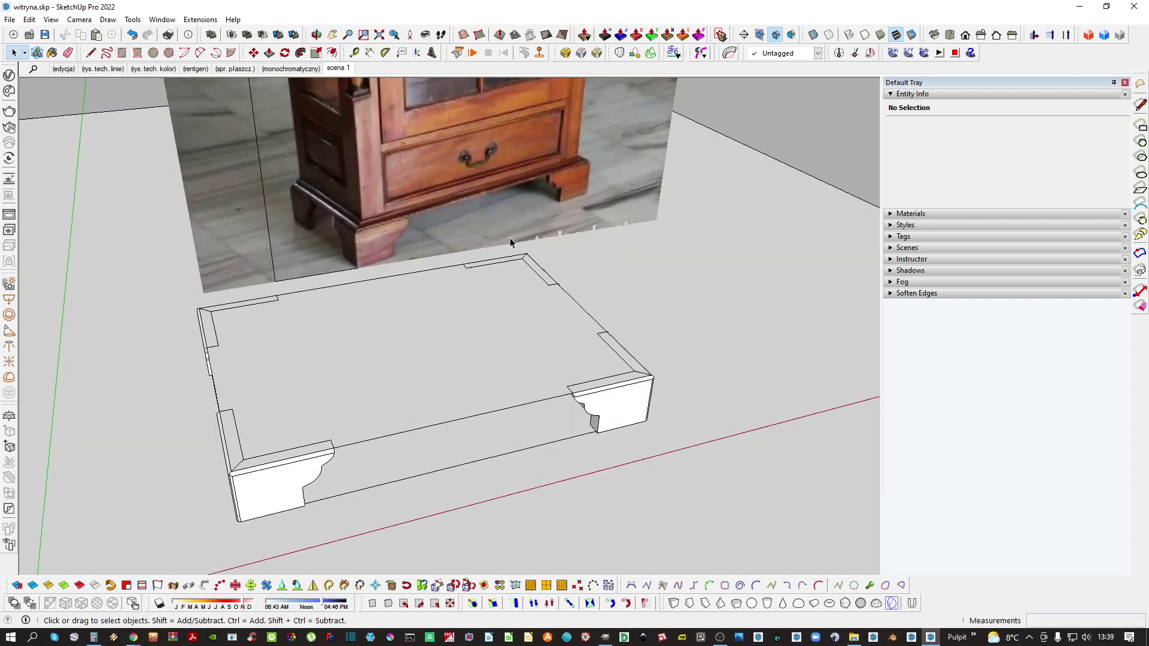
Group the rectangle's face together with its edges
{"action": "double_click", "coordinate": [464, 371]}
{"action": "key", "text": "g"}
{"action": "middle_click_drag", "start_coordinate": [465, 372], "coordinate": [451, 362]}
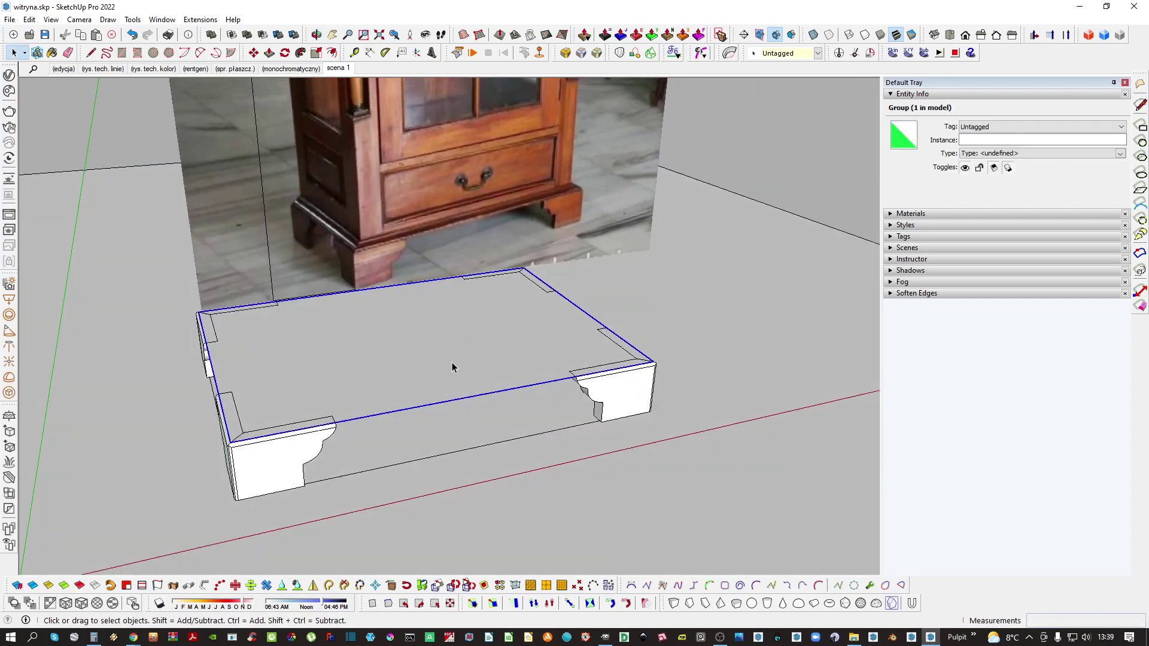
Open the rectangle's group and extrude its face 2 cm upward to form the base board
{"action": "double_click", "coordinate": [452, 361]}
{"action": "key", "text": "p"}
{"action": "key", "text": "h"}
{"action": "left_click", "coordinate": [468, 364]}
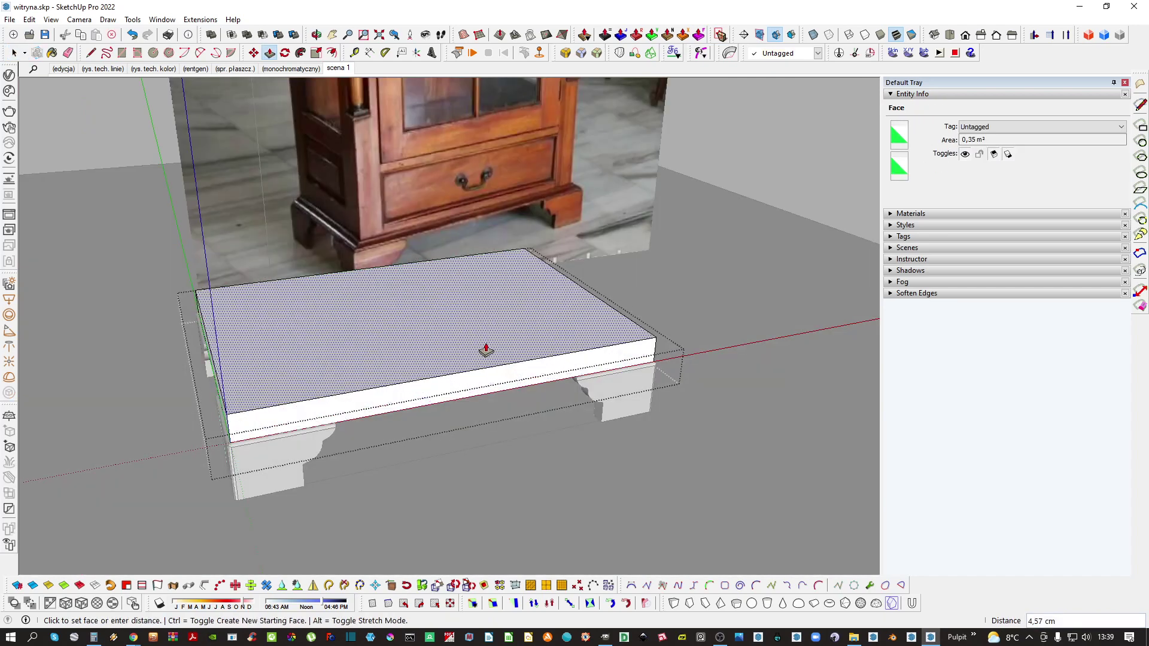
{"action": "key", "text": "Return"}
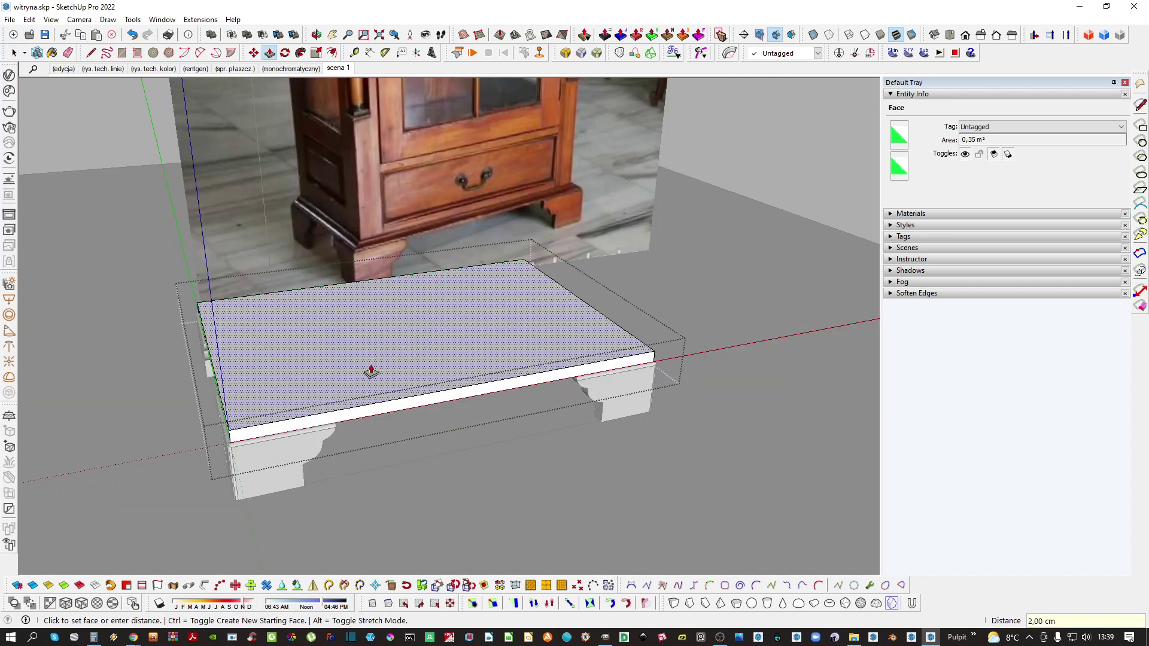
Push the base board's front face inward by 1 cm
{"action": "middle_click_drag", "start_coordinate": [372, 373], "coordinate": [452, 395]}
{"action": "key", "text": "space"}
{"action": "scroll", "coordinate": [413, 470], "scroll_direction": "up", "scroll_amount": 3}
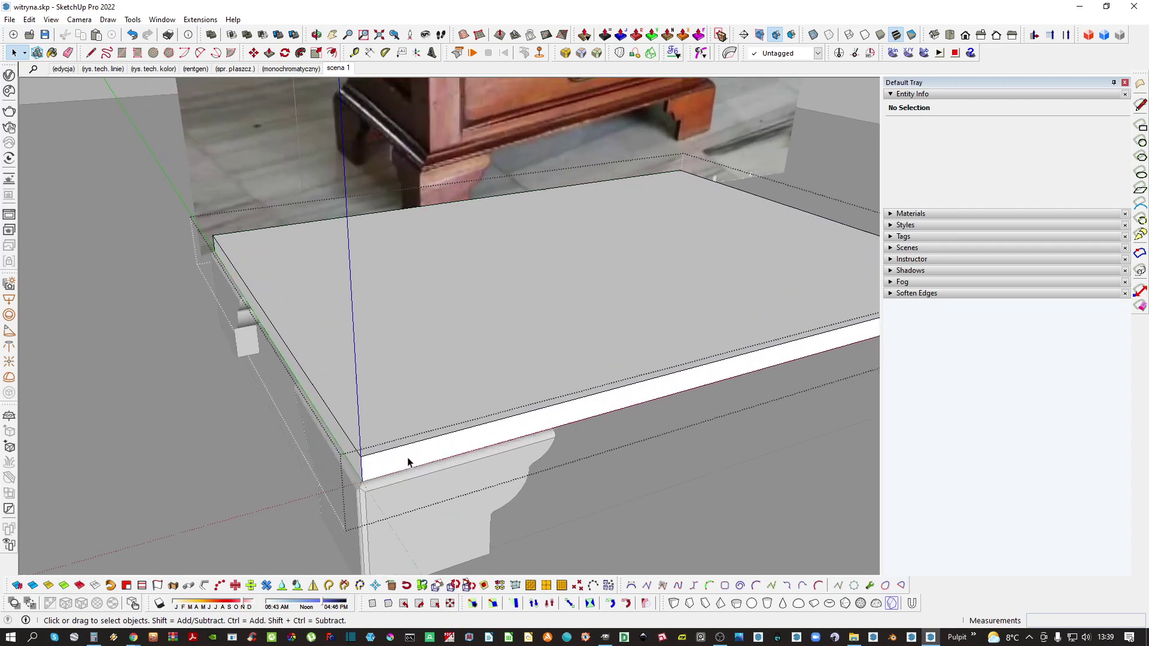
{"action": "key", "text": "p"}
{"action": "left_click", "coordinate": [404, 451]}
{"action": "type", "text": "1"}
{"action": "key", "text": "Return"}
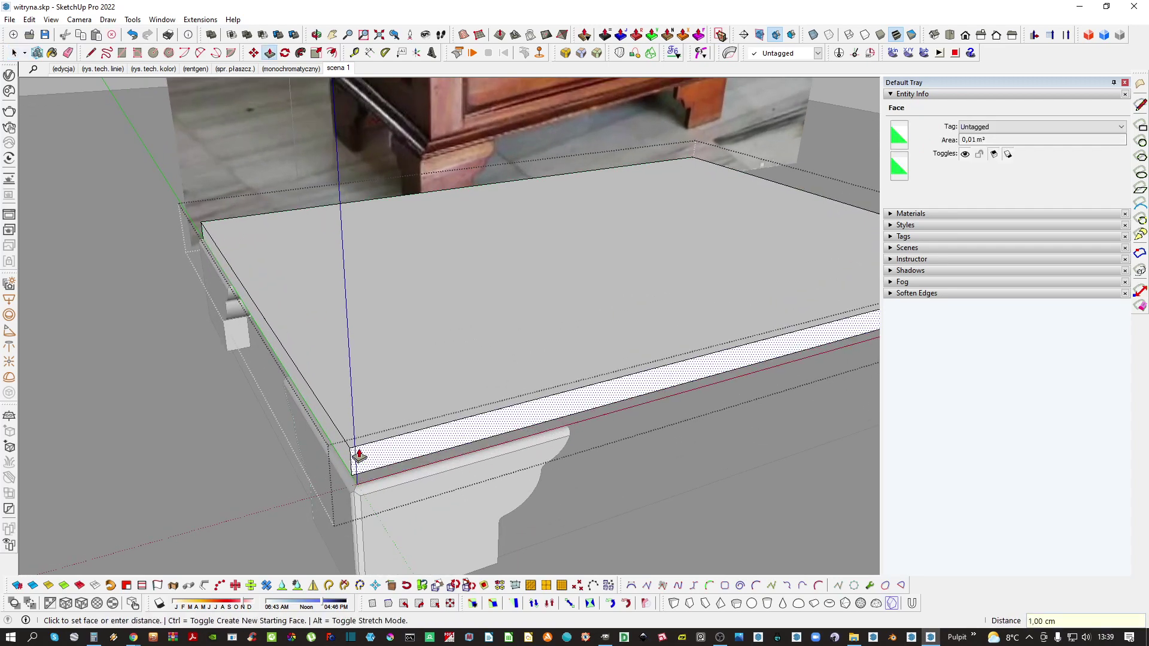
Push the base board's two side faces inward by the same 1 cm and close the board's group
{"action": "double_click", "coordinate": [348, 450]}
{"action": "scroll", "coordinate": [419, 431], "scroll_direction": "down", "scroll_amount": 1}
{"action": "middle_click_drag", "start_coordinate": [658, 306], "coordinate": [383, 377], "text": "shift"}
{"action": "scroll", "coordinate": [618, 408], "scroll_direction": "up", "scroll_amount": 1}
{"action": "middle_click_drag", "start_coordinate": [618, 407], "coordinate": [395, 457]}
{"action": "double_click", "coordinate": [326, 440]}
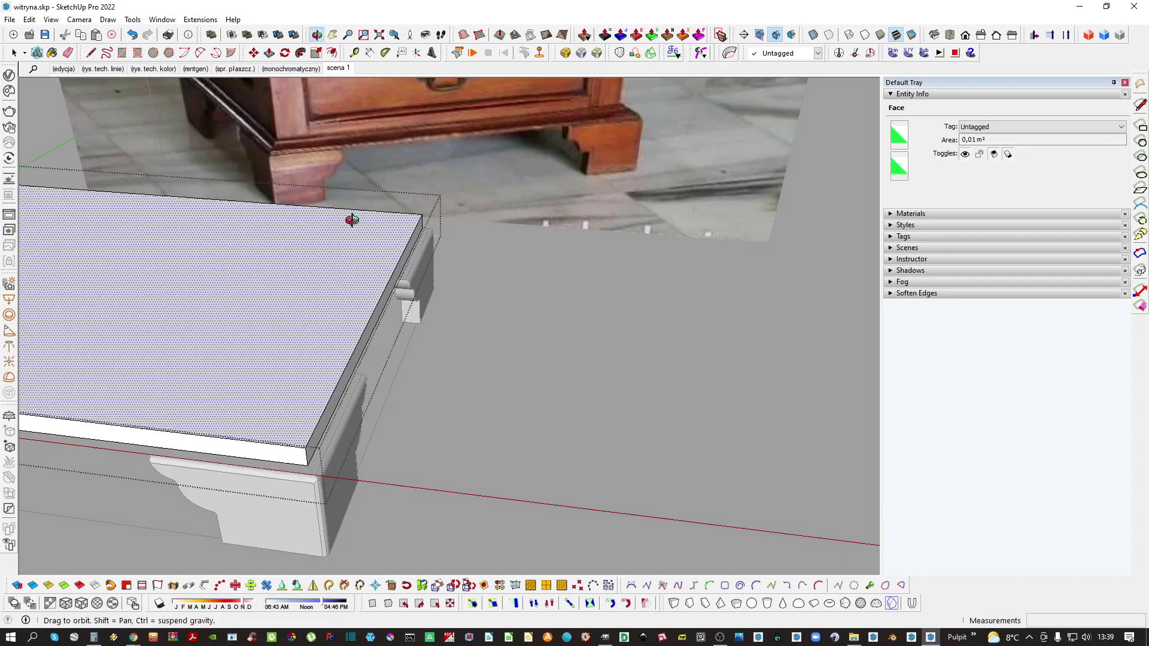
{"action": "scroll", "coordinate": [425, 321], "scroll_direction": "down", "scroll_amount": 2}
{"action": "middle_click_drag", "start_coordinate": [351, 220], "coordinate": [577, 314]}
{"action": "scroll", "coordinate": [425, 321], "scroll_direction": "up", "scroll_amount": 3}
{"action": "scroll", "coordinate": [392, 330], "scroll_direction": "up", "scroll_amount": 2}
{"action": "scroll", "coordinate": [539, 321], "scroll_direction": "down", "scroll_amount": 6}
{"action": "key", "text": "space"}
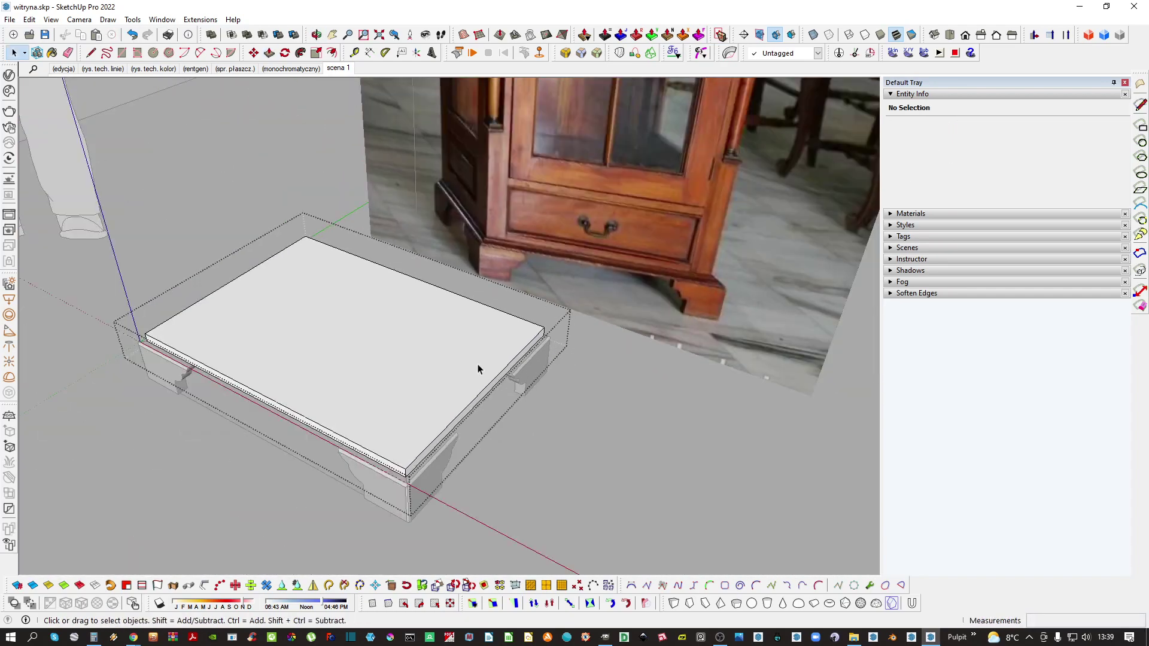
{"action": "mouse_move", "coordinate": [477, 367]}
{"action": "middle_mouse_down"}
{"action": "mouse_move", "coordinate": [505, 282]}
{"action": "mouse_move", "coordinate": [578, 383]}
{"action": "mouse_move", "coordinate": [598, 384]}
{"action": "mouse_move", "coordinate": [595, 358]}
{"action": "middle_mouse_up"}
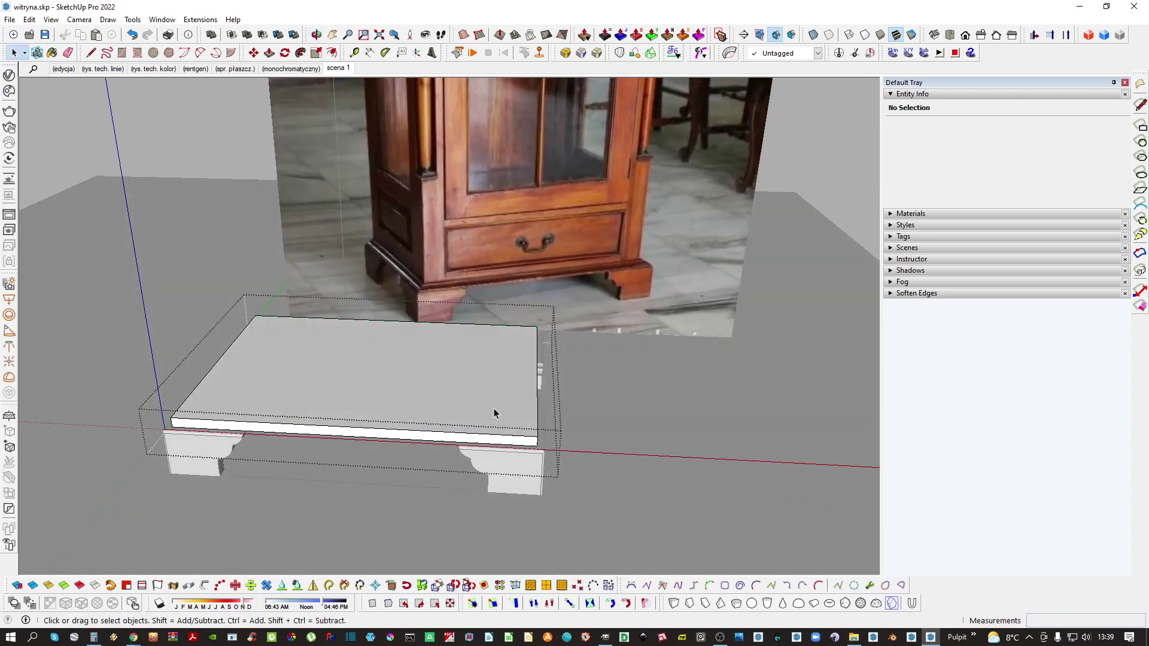
{"action": "mouse_move", "coordinate": [494, 408]}
{"action": "middle_mouse_down"}
{"action": "mouse_move", "coordinate": [447, 418]}
{"action": "mouse_move", "coordinate": [354, 379]}
{"action": "mouse_move", "coordinate": [406, 394]}
{"action": "middle_mouse_up"}
{"action": "key", "text": "Escape"}
Combine the feet and the base board into one group and open that group for editing
{"action": "middle_click_drag", "start_coordinate": [287, 439], "coordinate": [313, 441]}
{"action": "scroll", "coordinate": [320, 449], "scroll_direction": "up", "scroll_amount": 4}
{"action": "key", "text": "r"}
{"action": "key", "text": "space"}
{"action": "scroll", "coordinate": [383, 456], "scroll_direction": "down", "scroll_amount": 4}
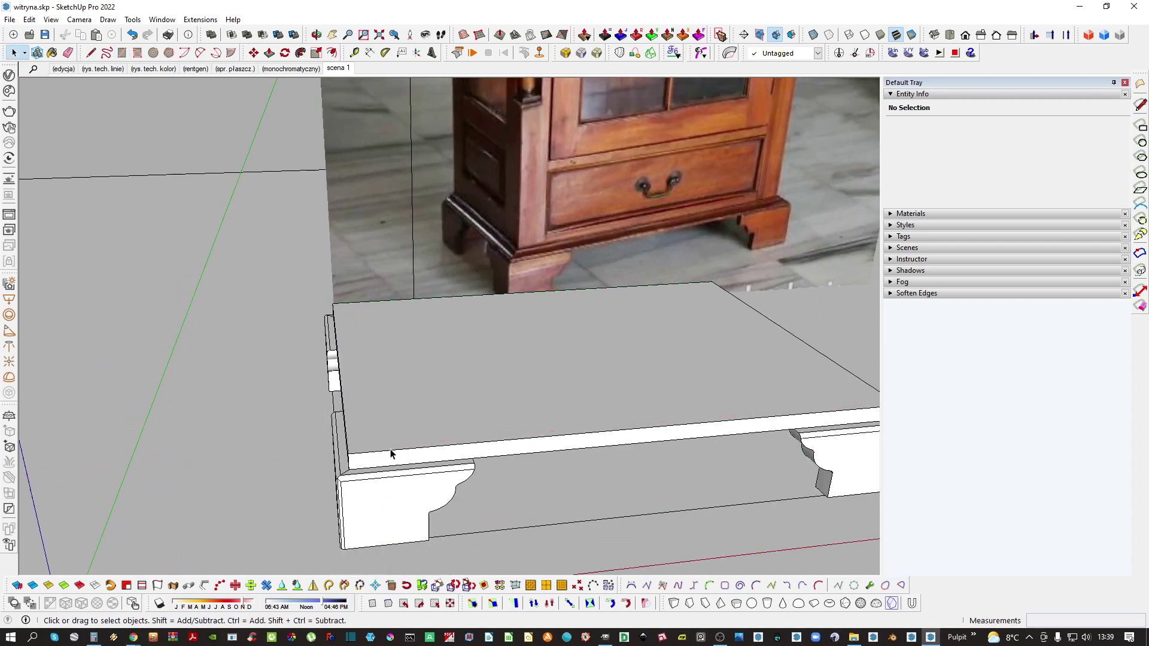
{"action": "left_click", "coordinate": [378, 505]}
{"action": "left_click", "coordinate": [378, 505]}
{"action": "middle_click_drag", "start_coordinate": [379, 505], "coordinate": [348, 406]}
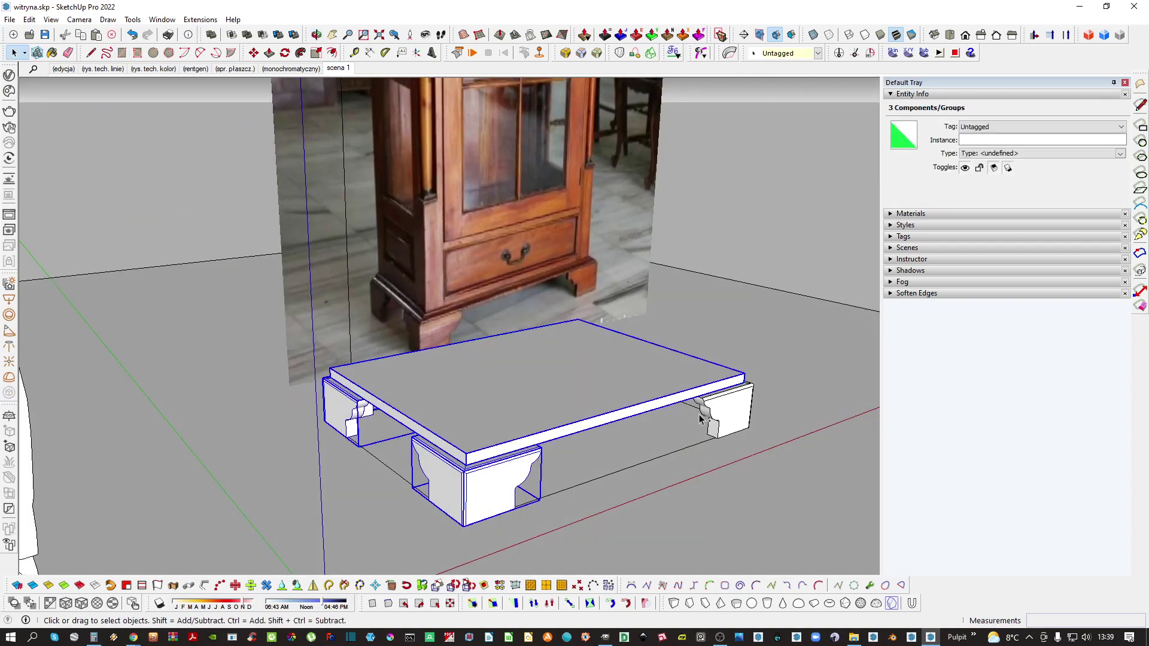
{"action": "left_click", "coordinate": [602, 411], "text": "shift"}
{"action": "middle_click_drag", "start_coordinate": [677, 421], "coordinate": [526, 389]}
{"action": "right_click", "coordinate": [526, 390]}
{"action": "left_click", "coordinate": [436, 441]}
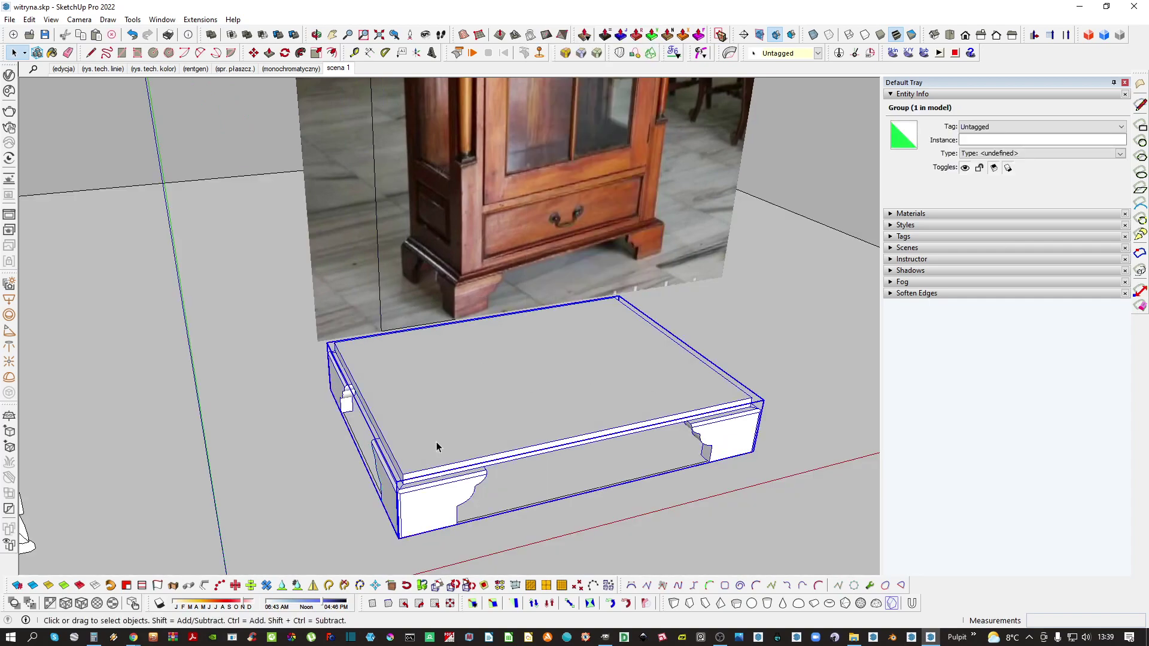
{"action": "double_click", "coordinate": [436, 442]}
{"action": "middle_click_drag", "start_coordinate": [403, 439], "coordinate": [396, 448]}
{"action": "scroll", "coordinate": [412, 488], "scroll_direction": "up", "scroll_amount": 2}
Measure the width of the lower corner post in the reference photo, just above the base moulding
{"action": "key", "text": "r"}
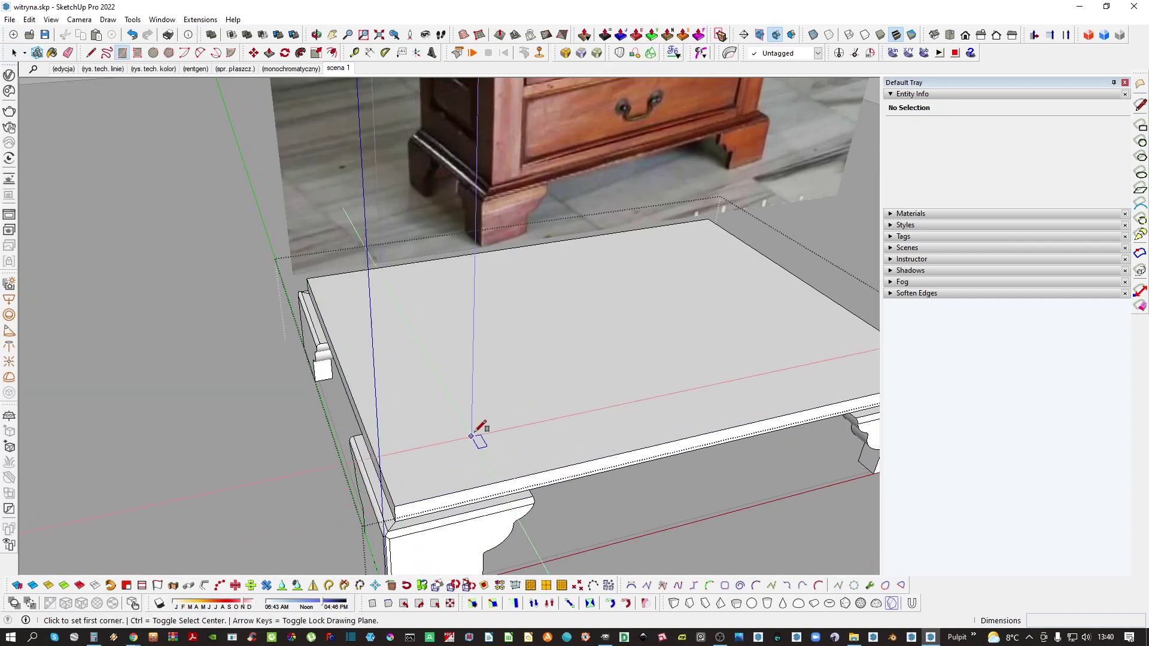
{"action": "middle_click_drag", "start_coordinate": [494, 190], "coordinate": [468, 304], "text": "shift"}
{"action": "scroll", "coordinate": [468, 304], "scroll_direction": "up", "scroll_amount": 5}
{"action": "key", "text": "l"}
{"action": "left_click", "coordinate": [459, 235]}
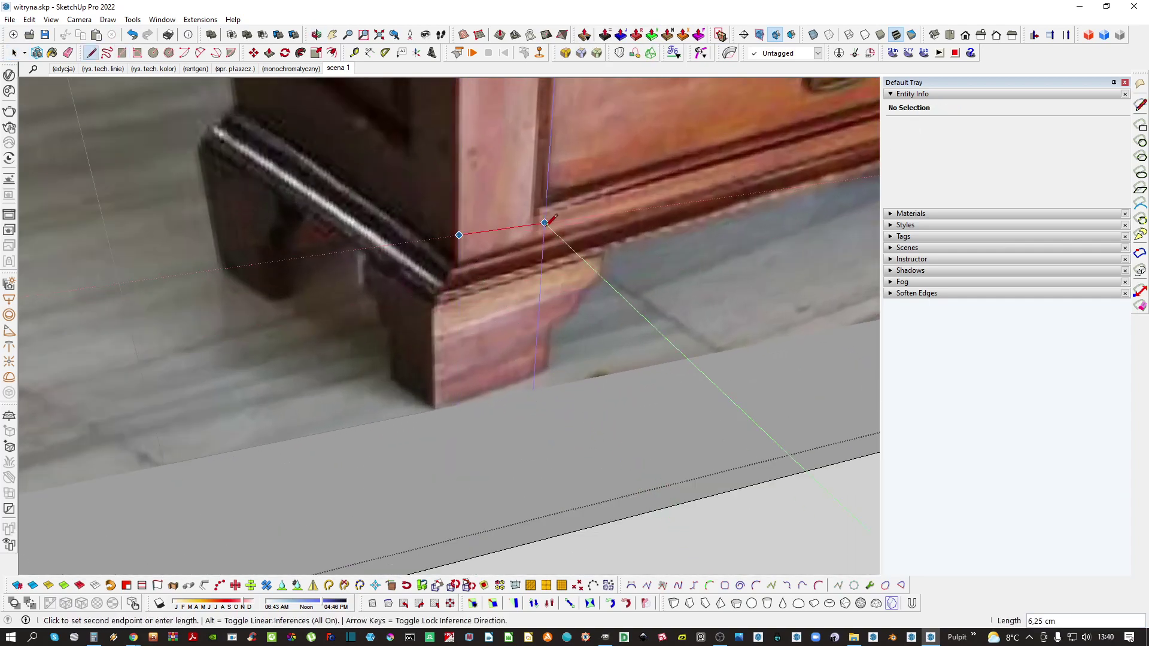
{"action": "key", "text": "space"}
{"action": "scroll", "coordinate": [533, 225], "scroll_direction": "down", "scroll_amount": 7}
Draw a 5 cm rectangle at the base board's front corner and extrude it about 14.75 cm upward as a post
{"action": "key", "text": "t"}
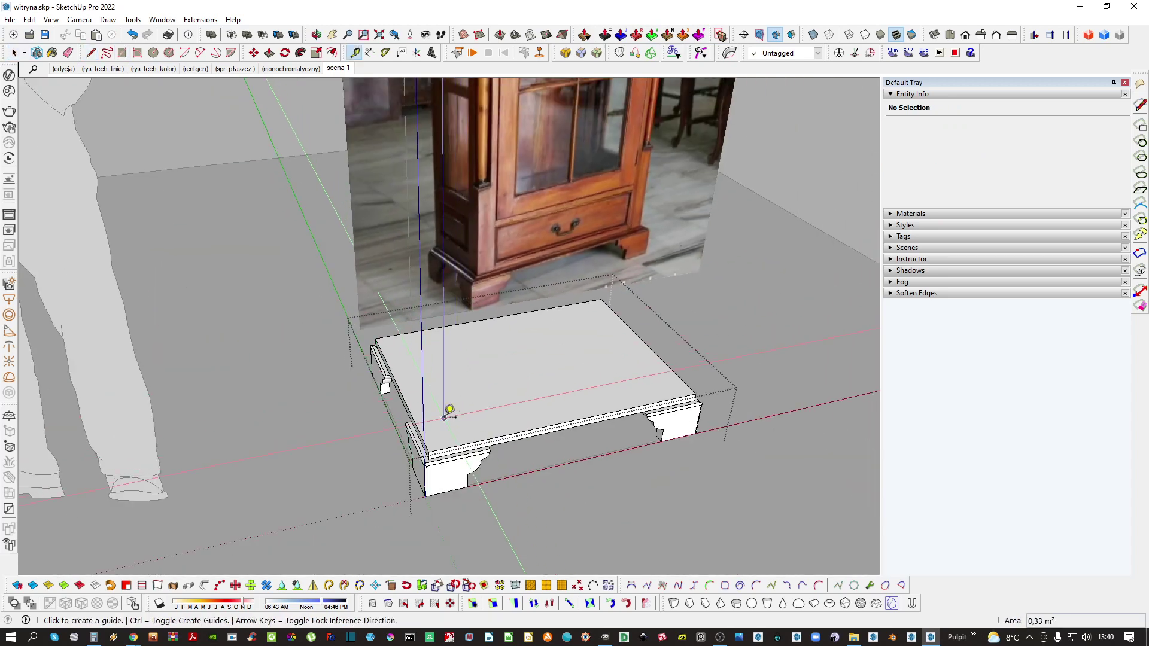
{"action": "scroll", "coordinate": [449, 416], "scroll_direction": "up", "scroll_amount": 2}
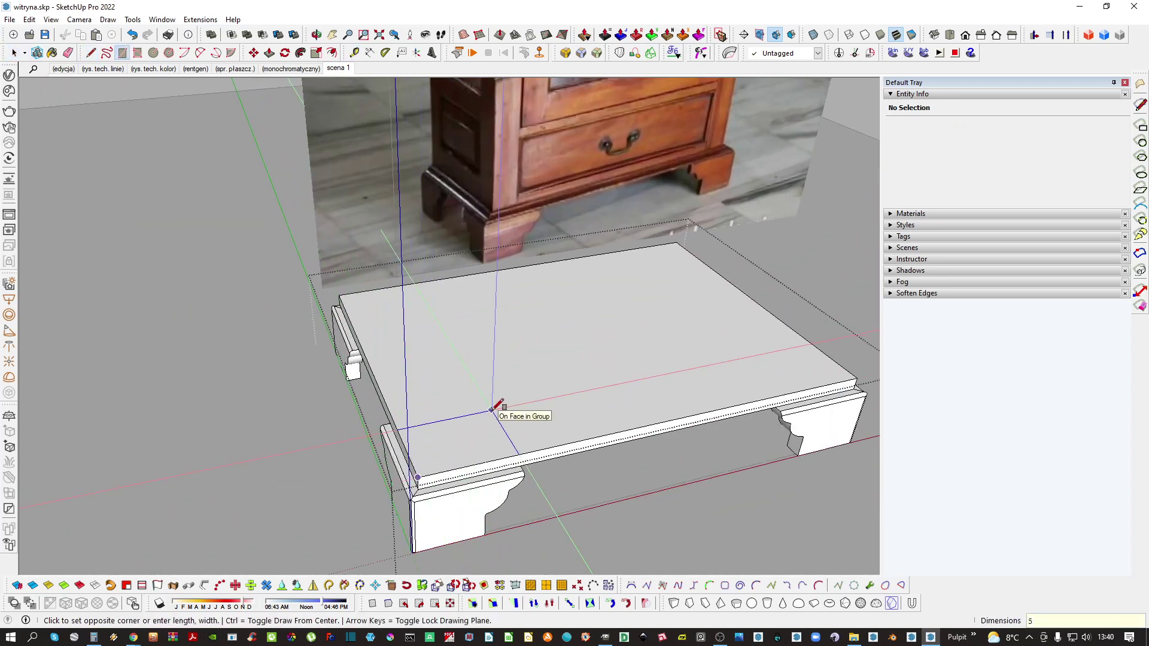
{"action": "scroll", "coordinate": [476, 426], "scroll_direction": "down", "scroll_amount": 2}
{"action": "key", "text": "p"}
{"action": "left_click", "coordinate": [446, 461]}
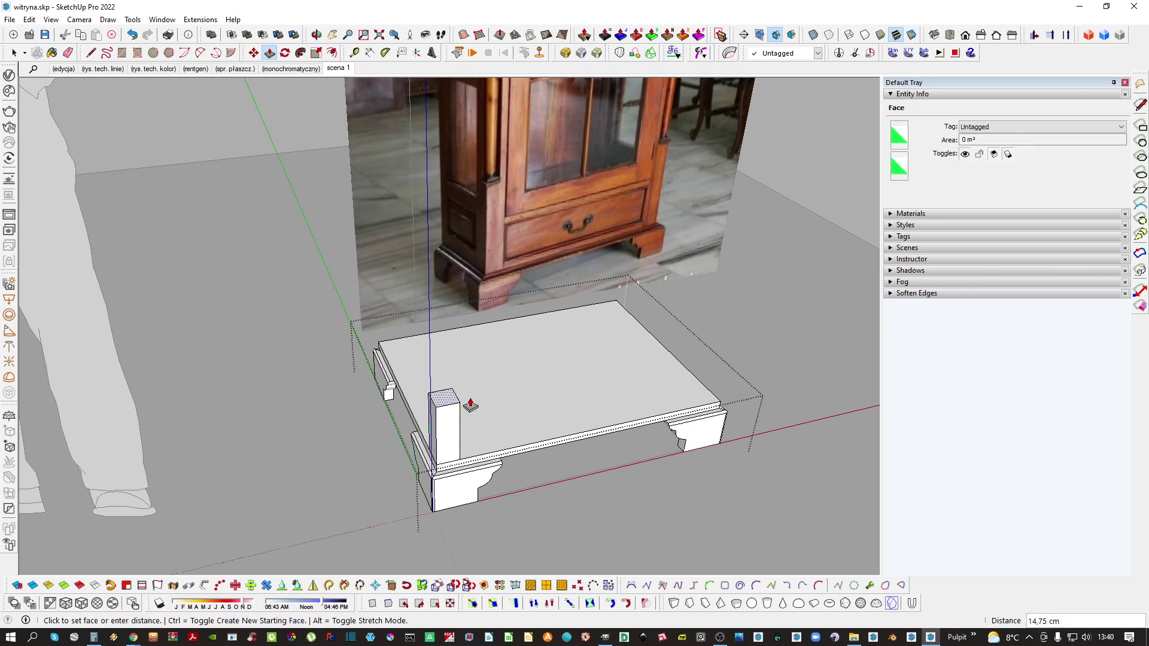
{"action": "left_click", "coordinate": [470, 406]}
Measure the lower corner post's height in the reference photo with a line and raise the modelled post accordingly
{"action": "key", "text": "l"}
{"action": "scroll", "coordinate": [485, 264], "scroll_direction": "up", "scroll_amount": 4}
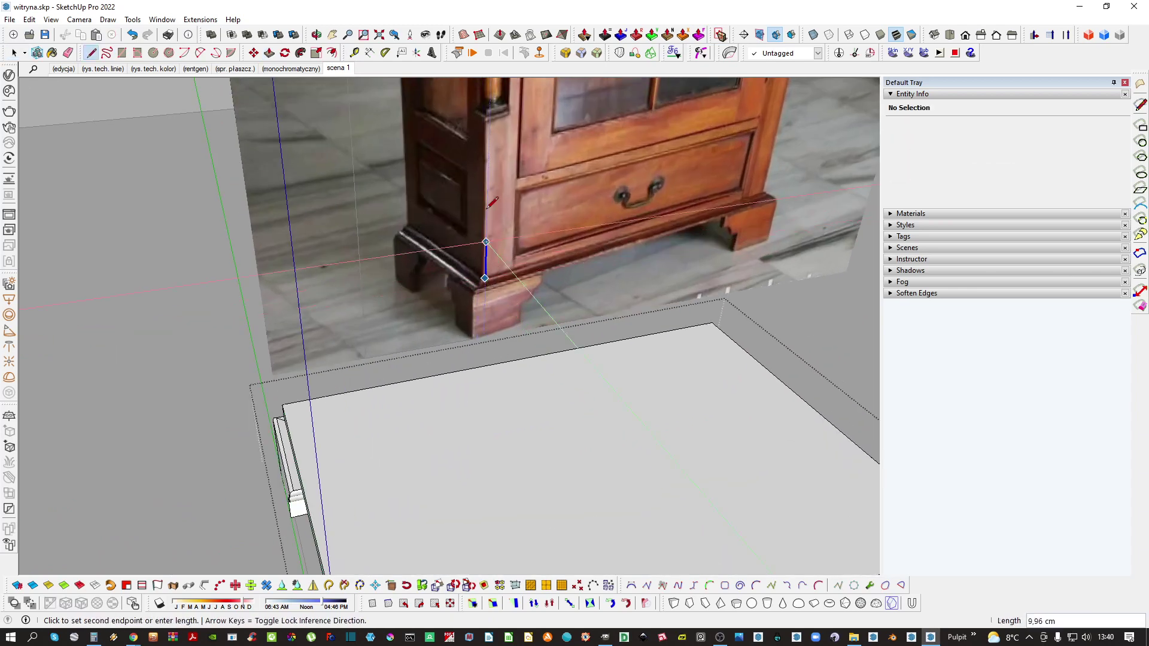
{"action": "key", "text": "space"}
{"action": "scroll", "coordinate": [449, 356], "scroll_direction": "down", "scroll_amount": 5}
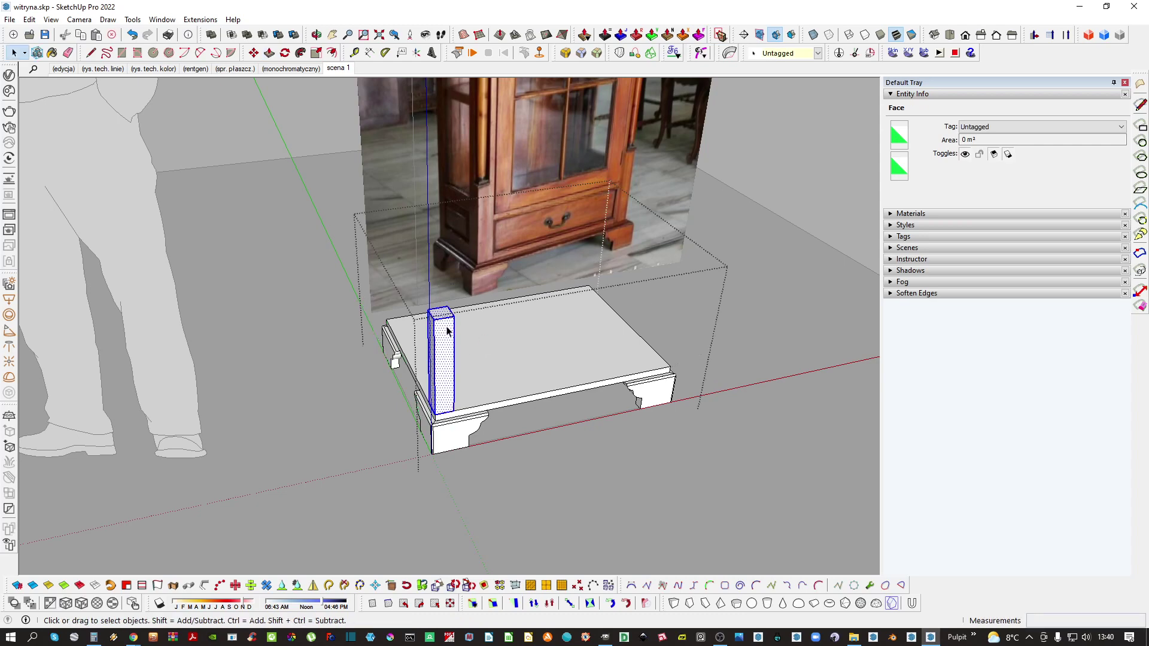
Turn the whole corner post into a component
{"action": "triple_click", "coordinate": [447, 331]}
{"action": "key", "text": "g"}
{"action": "key", "text": "Return"}
Copy the post component along the board's front edge and mirror the copy with a scale factor of -1
{"action": "scroll", "coordinate": [450, 443], "scroll_direction": "up", "scroll_amount": 2}
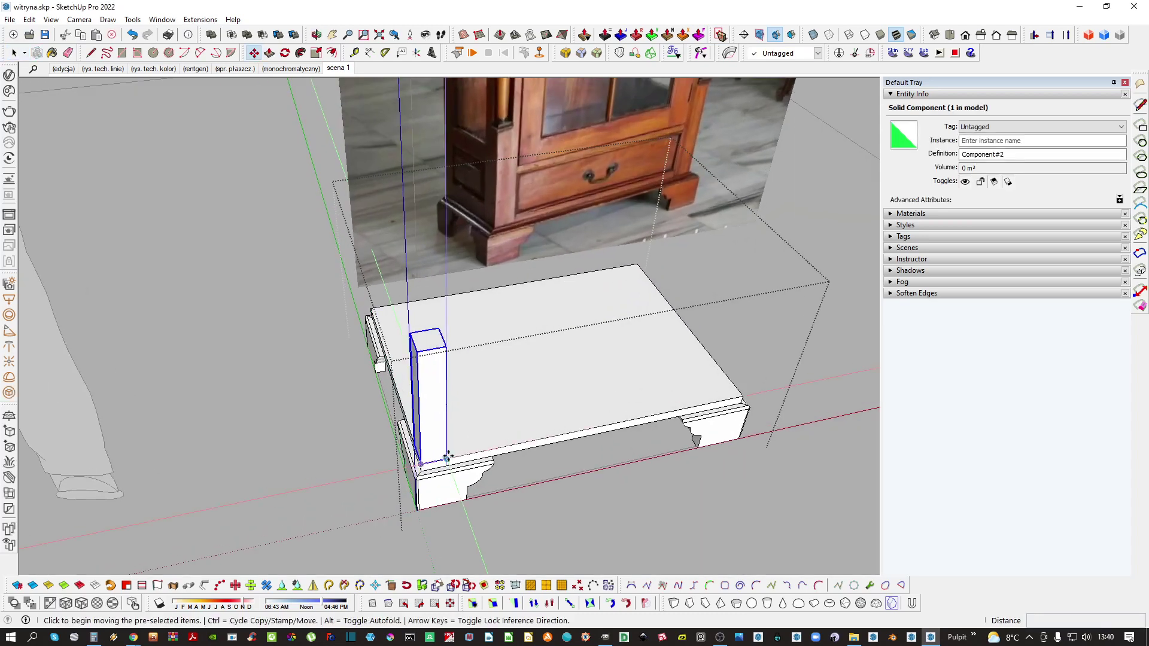
{"action": "key", "text": "ctrl"}
{"action": "left_click", "coordinate": [447, 457]}
{"action": "scroll", "coordinate": [502, 462], "scroll_direction": "up", "scroll_amount": 3}
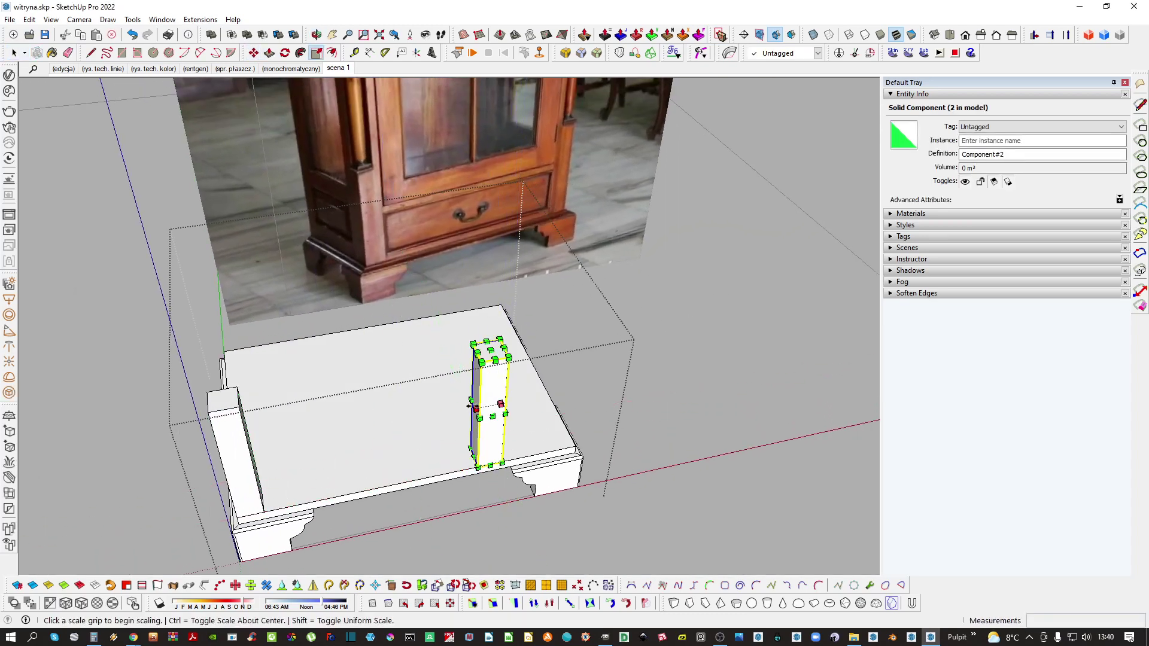
{"action": "type", "text": "-1"}
{"action": "key", "text": "Return"}
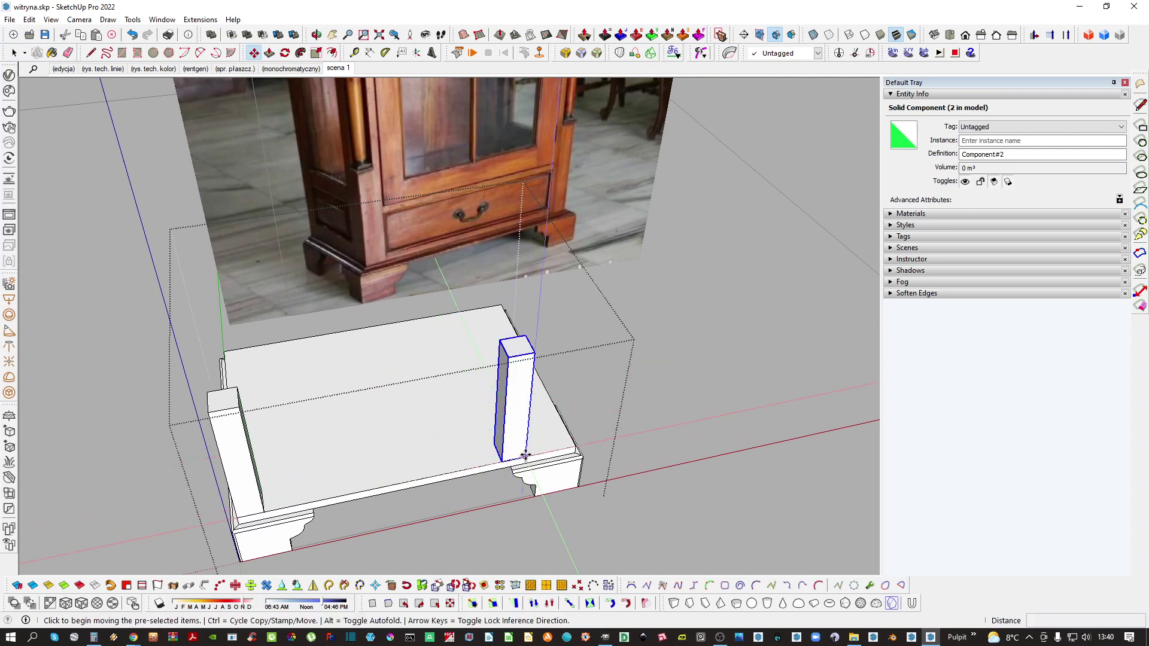
Move the mirrored post onto the base board's other front corner
{"action": "left_click", "coordinate": [525, 456]}
{"action": "left_click", "coordinate": [573, 446]}
{"action": "key", "text": "space"}
Open the mirrored post's component and make its geometry a nested component
{"action": "middle_click_drag", "start_coordinate": [573, 446], "coordinate": [388, 477]}
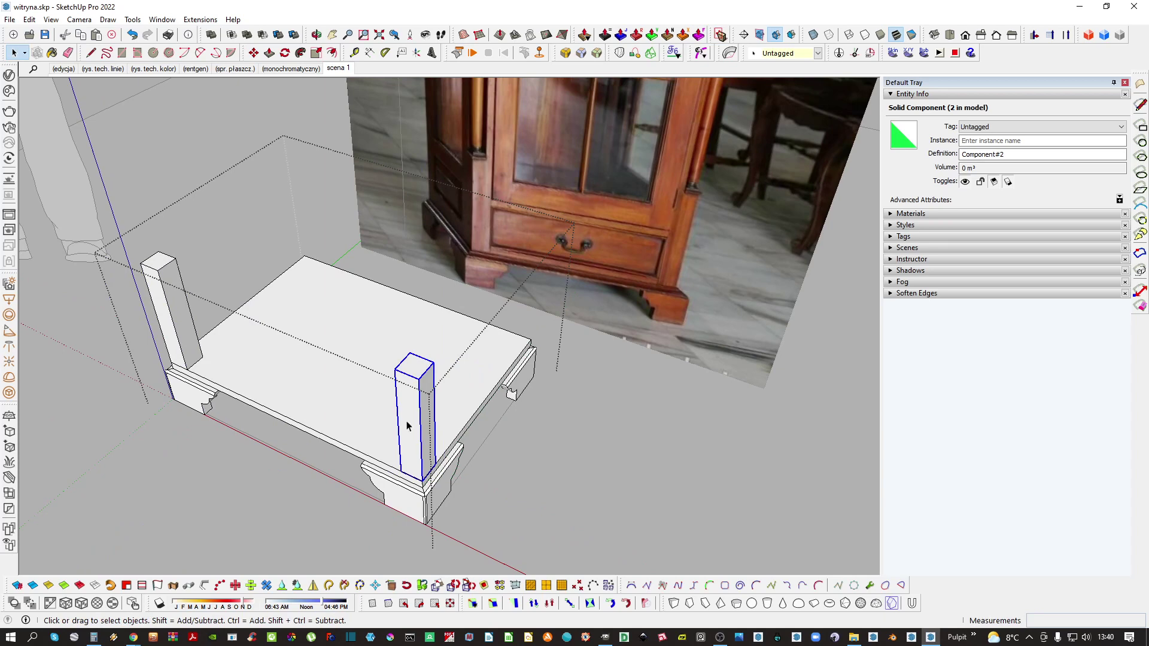
{"action": "double_click", "coordinate": [425, 423]}
{"action": "key", "text": "g"}
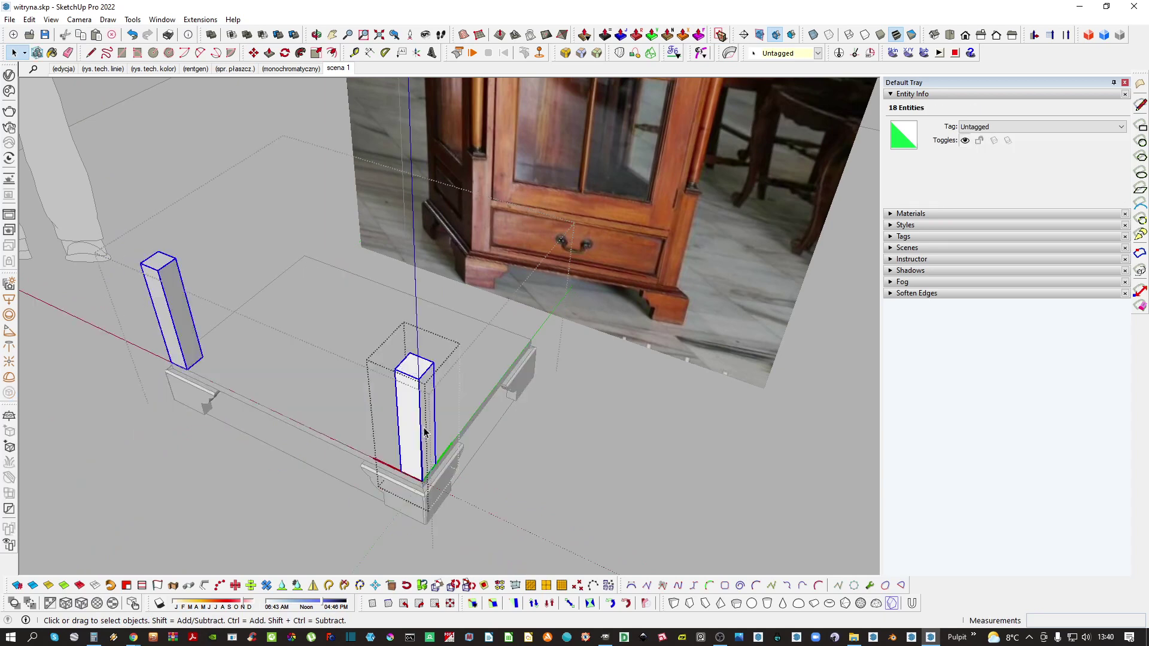
{"action": "key", "text": "Return"}
Copy the nested post along the board's side edge to the rear corner
{"action": "scroll", "coordinate": [437, 457], "scroll_direction": "up", "scroll_amount": 1}
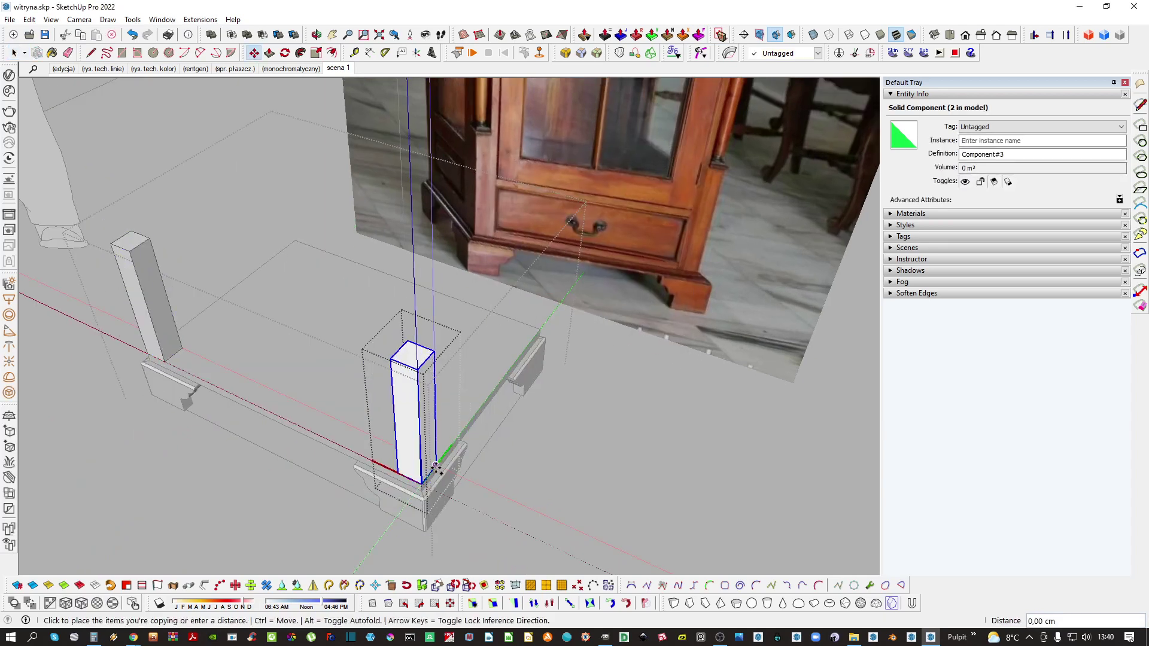
{"action": "scroll", "coordinate": [437, 466], "scroll_direction": "down", "scroll_amount": 1}
{"action": "left_click", "coordinate": [532, 342]}
{"action": "key", "text": "space"}
{"action": "scroll", "coordinate": [512, 367], "scroll_direction": "down", "scroll_amount": 2}
Examine the corner columns, upper cornice and lower posts of the cabinet in the reference photo
{"action": "middle_click_drag", "start_coordinate": [505, 407], "coordinate": [495, 498]}
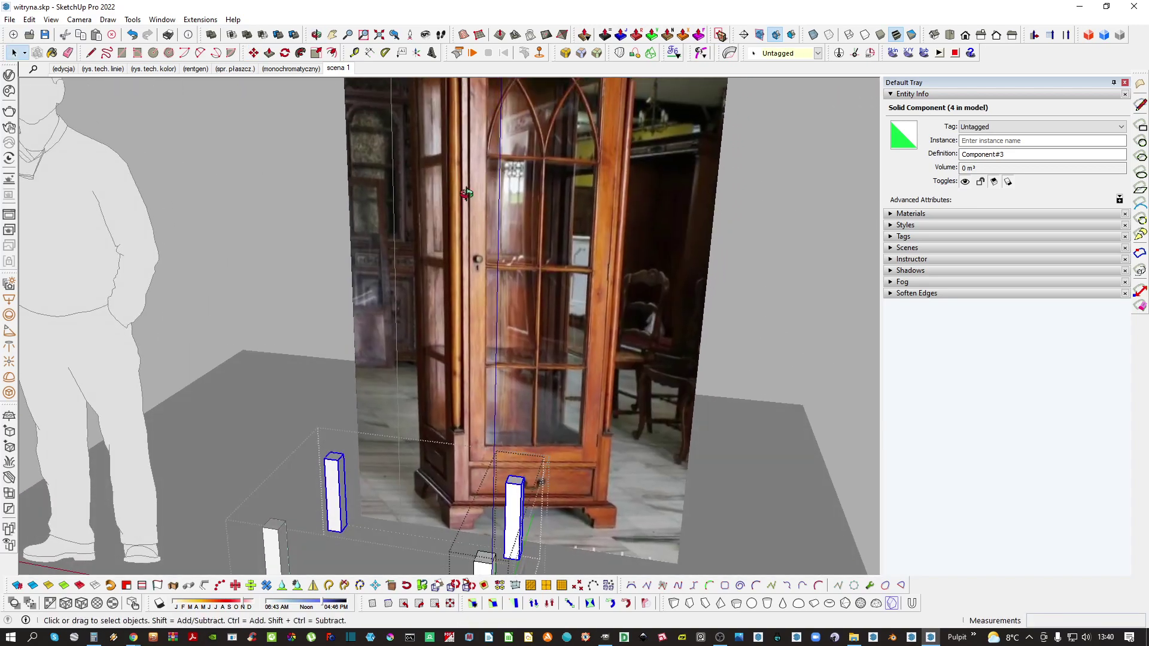
{"action": "middle_click_drag", "start_coordinate": [497, 197], "coordinate": [492, 364], "text": "shift"}
{"action": "key", "text": "space"}
{"action": "scroll", "coordinate": [428, 231], "scroll_direction": "up", "scroll_amount": 6}
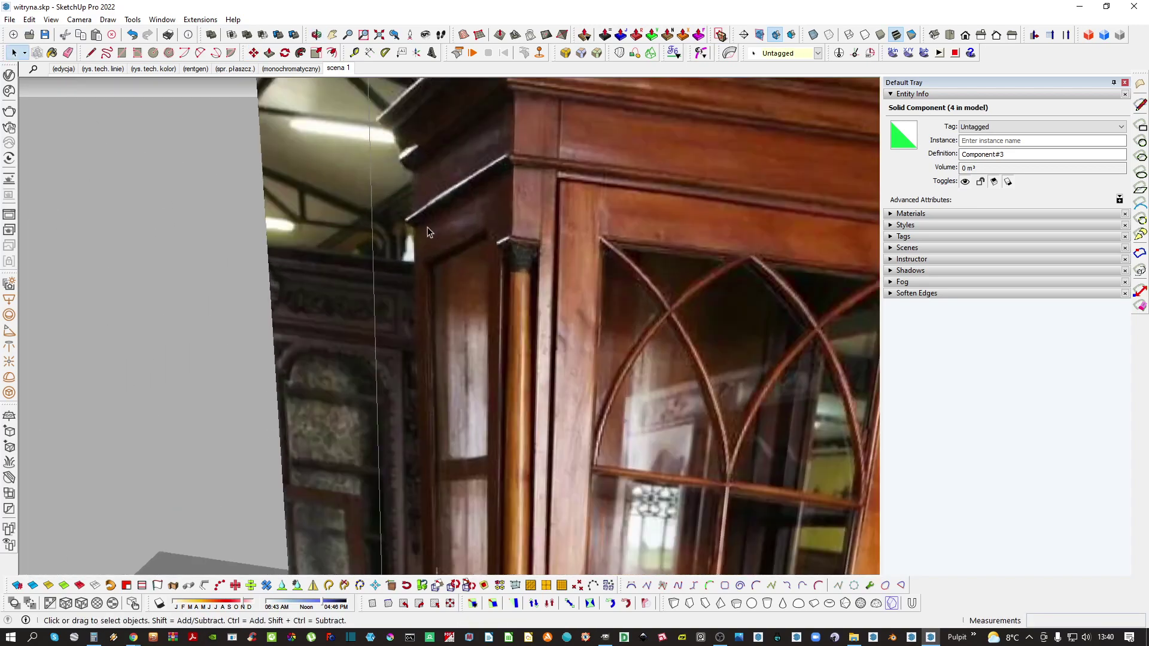
{"action": "scroll", "coordinate": [425, 242], "scroll_direction": "down", "scroll_amount": 4}
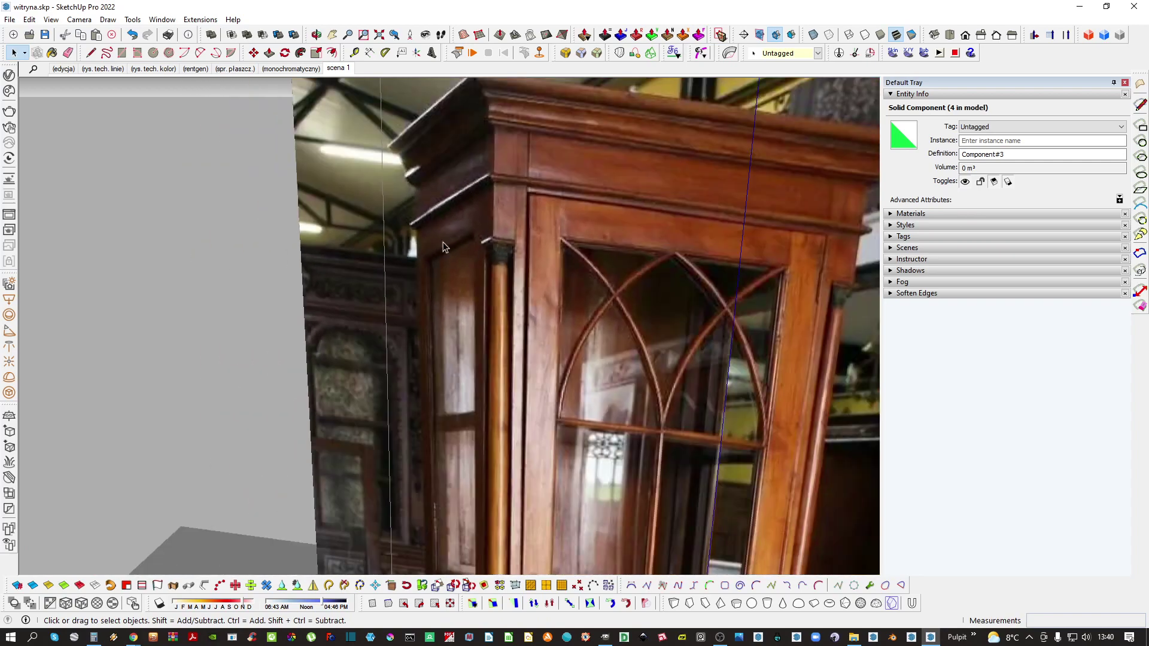
{"action": "scroll", "coordinate": [443, 428], "scroll_direction": "down", "scroll_amount": 2}
{"action": "middle_click_drag", "start_coordinate": [443, 428], "coordinate": [454, 490]}
{"action": "middle_click_drag", "start_coordinate": [453, 490], "coordinate": [465, 329], "text": "shift"}
{"action": "scroll", "coordinate": [511, 400], "scroll_direction": "up", "scroll_amount": 2}
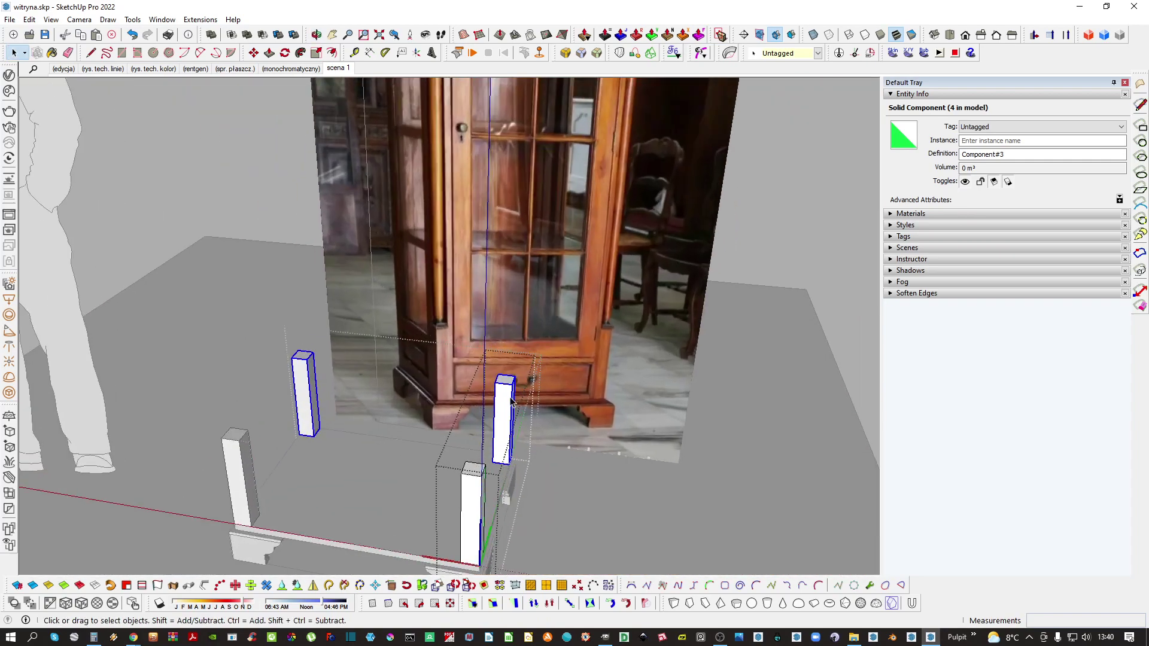
{"action": "middle_click_drag", "start_coordinate": [498, 368], "coordinate": [493, 425], "text": "shift"}
{"action": "scroll", "coordinate": [491, 443], "scroll_direction": "up", "scroll_amount": 2}
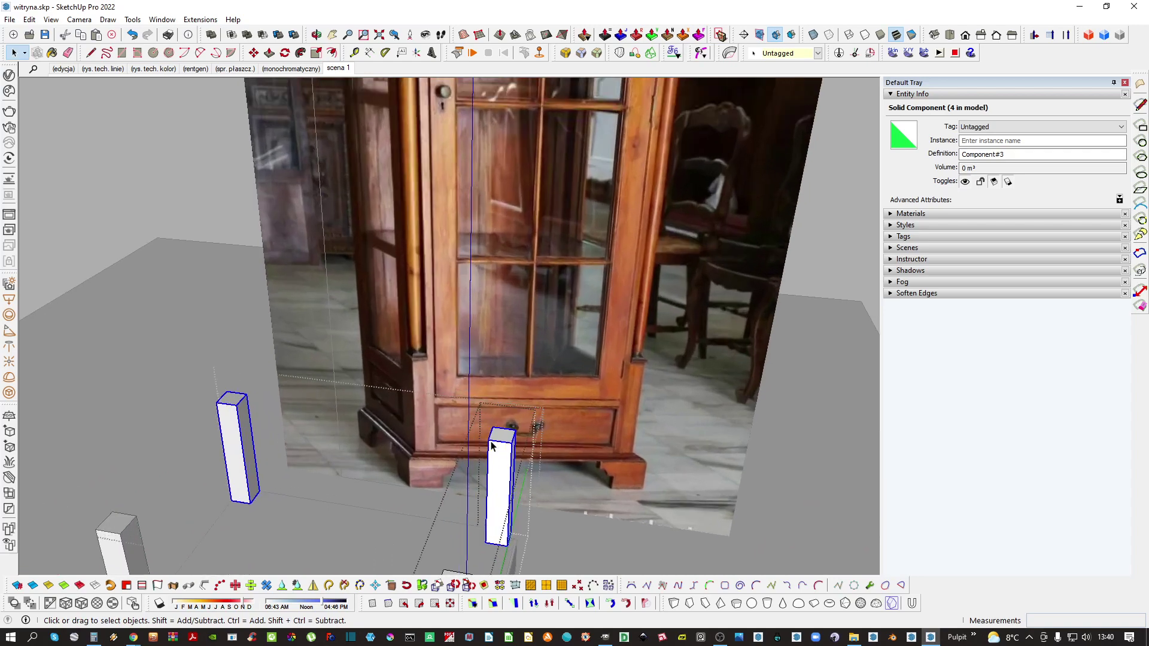
Select the front corner post inside the open component
{"action": "left_click", "coordinate": [501, 434]}
{"action": "scroll", "coordinate": [506, 413], "scroll_direction": "down", "scroll_amount": 2}
{"action": "left_click", "coordinate": [471, 536]}
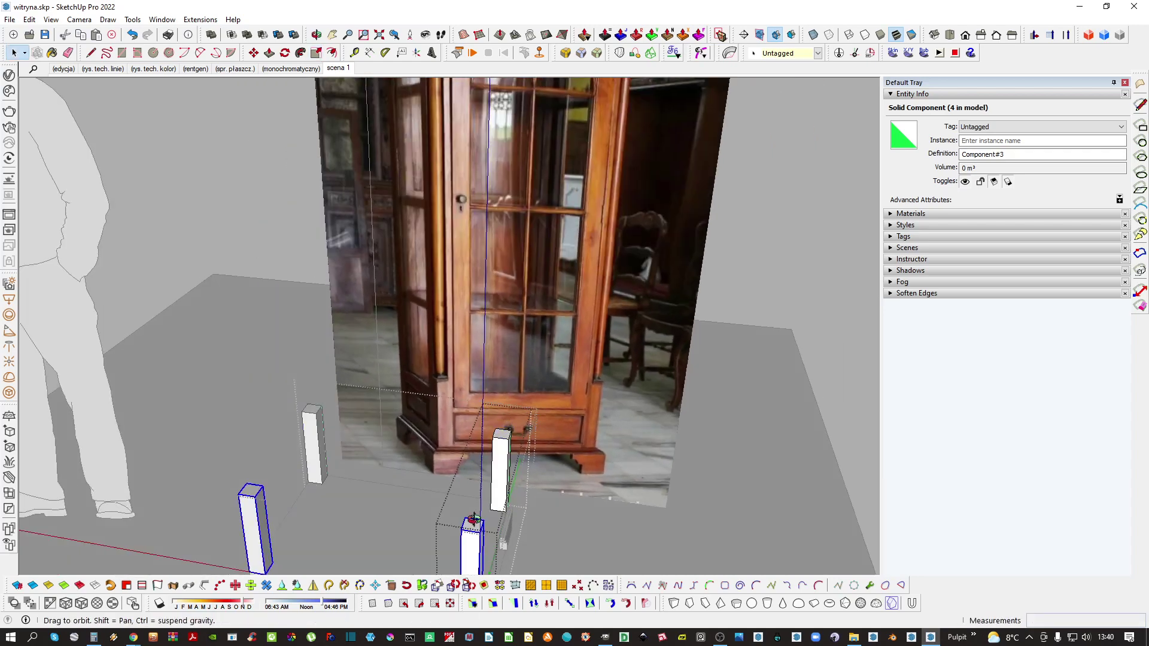
{"action": "middle_click_drag", "start_coordinate": [472, 523], "coordinate": [479, 407], "text": "shift"}
{"action": "scroll", "coordinate": [490, 419], "scroll_direction": "down", "scroll_amount": 1}
{"action": "scroll", "coordinate": [499, 483], "scroll_direction": "down", "scroll_amount": 2}
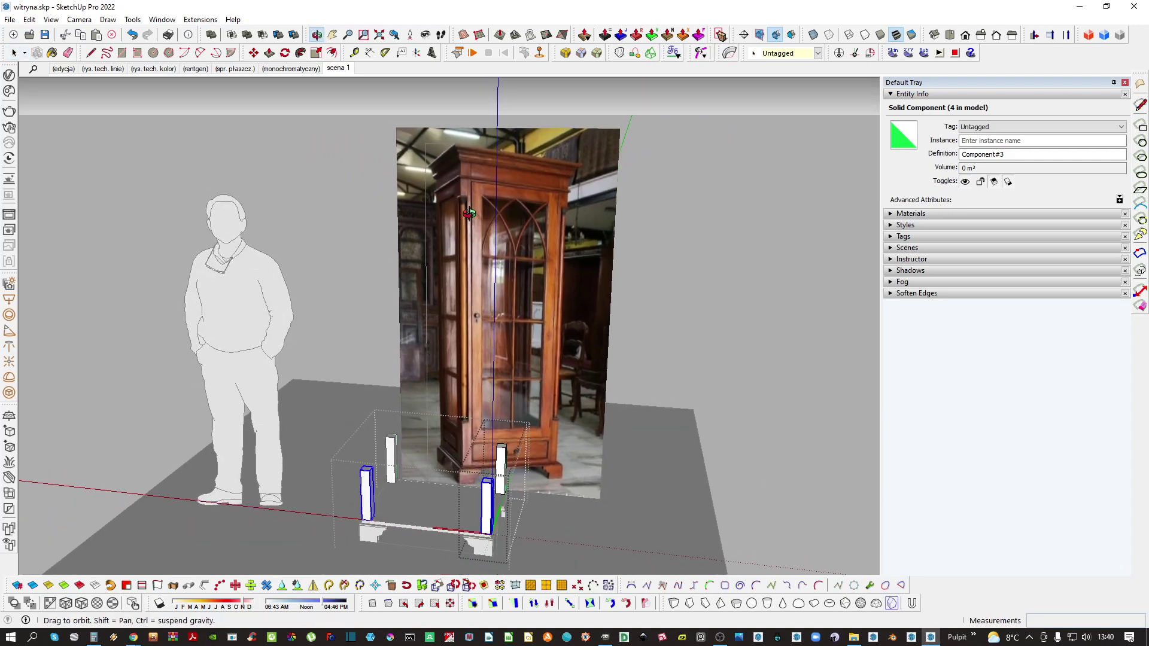
Measure the column's height in the reference photo, from the top of the lower post to above its capital
{"action": "key", "text": "l"}
{"action": "scroll", "coordinate": [473, 419], "scroll_direction": "up", "scroll_amount": 6}
{"action": "scroll", "coordinate": [469, 434], "scroll_direction": "up", "scroll_amount": 2}
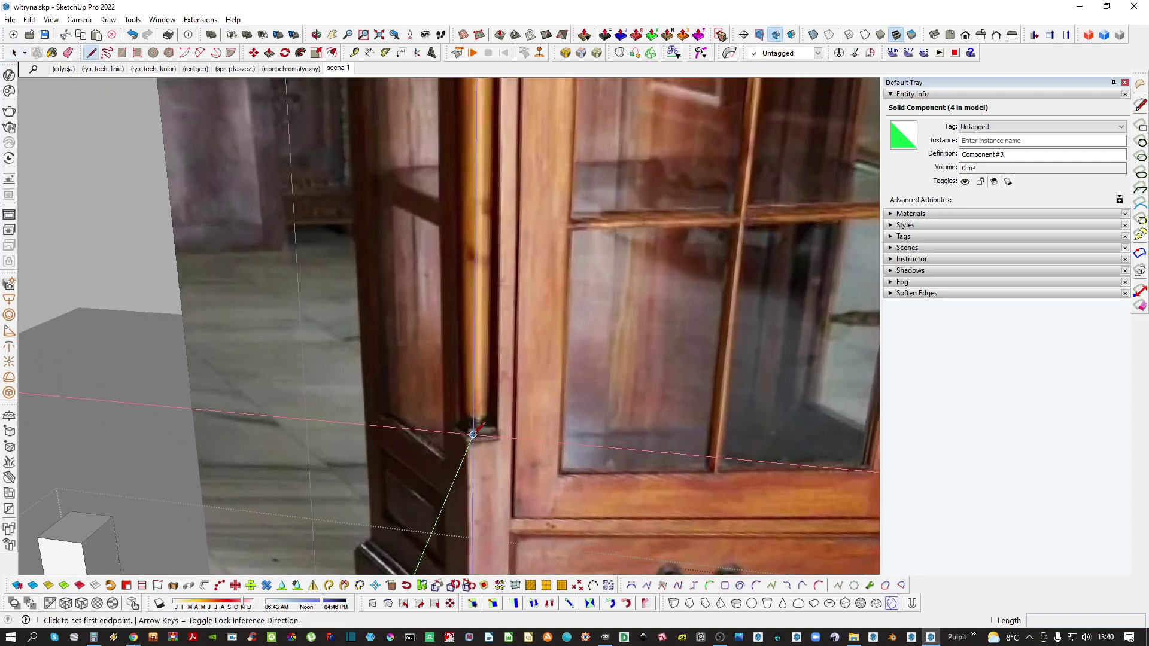
{"action": "left_click", "coordinate": [469, 435]}
{"action": "scroll", "coordinate": [469, 435], "scroll_direction": "down", "scroll_amount": 1}
{"action": "scroll", "coordinate": [470, 428], "scroll_direction": "down", "scroll_amount": 5}
{"action": "middle_click_drag", "start_coordinate": [479, 213], "coordinate": [488, 413], "text": "shift"}
{"action": "scroll", "coordinate": [500, 149], "scroll_direction": "up", "scroll_amount": 2}
{"action": "middle_click_drag", "start_coordinate": [499, 150], "coordinate": [512, 237], "text": "shift"}
{"action": "scroll", "coordinate": [500, 198], "scroll_direction": "up", "scroll_amount": 3}
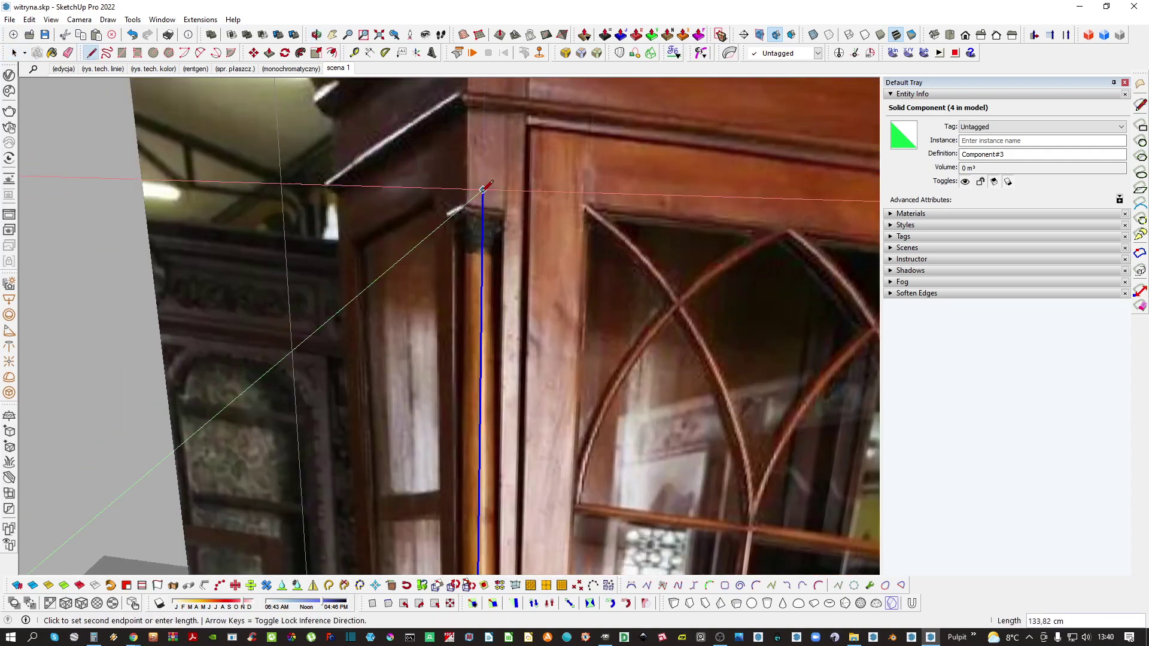
{"action": "key", "text": "space"}
{"action": "scroll", "coordinate": [482, 205], "scroll_direction": "down", "scroll_amount": 6}
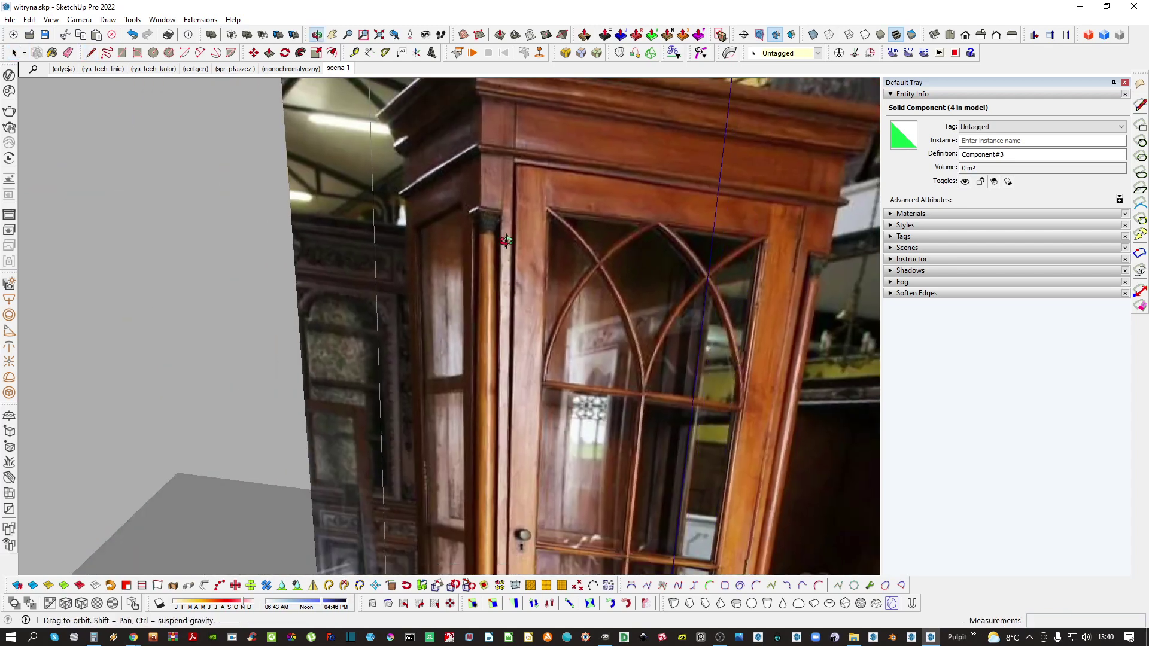
Stack a copy of the front post on top of the original and move that copy 132 cm higher
{"action": "scroll", "coordinate": [495, 426], "scroll_direction": "up", "scroll_amount": 3}
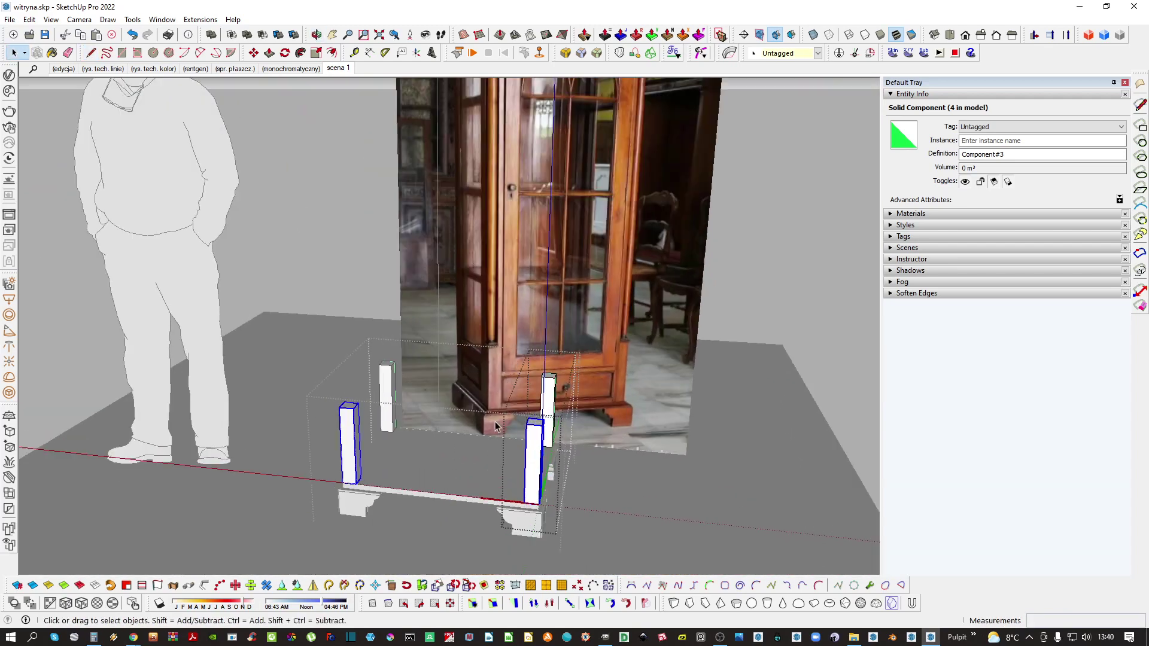
{"action": "left_click", "coordinate": [538, 505]}
{"action": "key", "text": "ctrl"}
{"action": "left_click", "coordinate": [546, 384]}
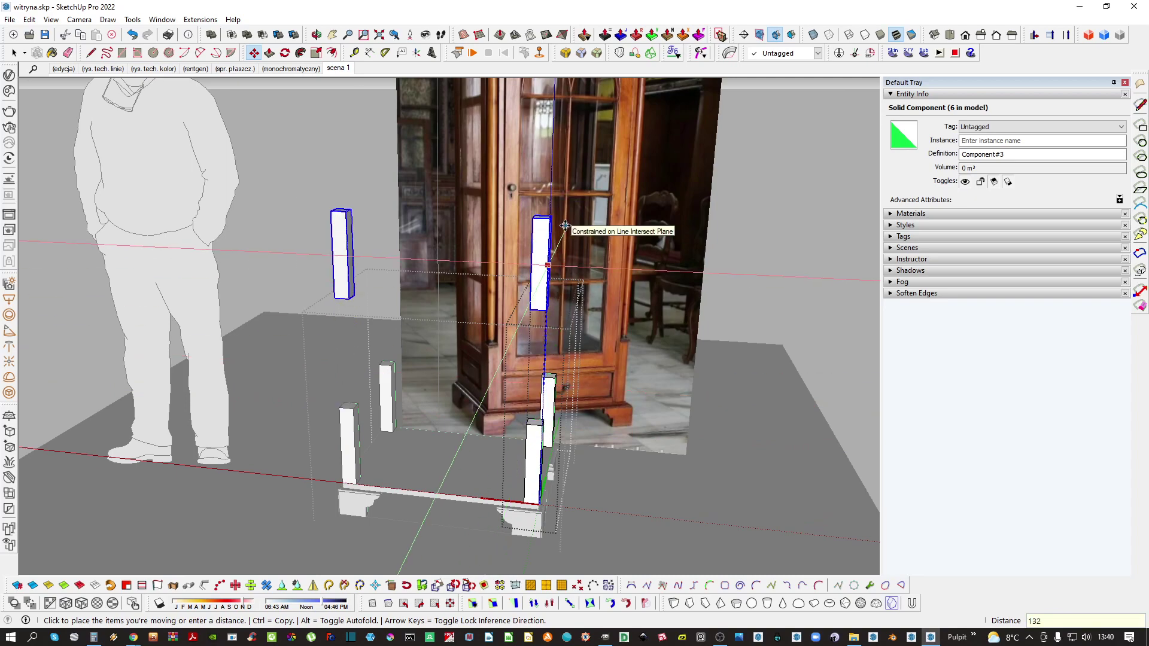
{"action": "key", "text": "Return"}
{"action": "key", "text": "space"}
Copy the rear post 160 cm upward, level with the raised copy of the front post
{"action": "middle_click_drag", "start_coordinate": [565, 226], "coordinate": [429, 532]}
{"action": "scroll", "coordinate": [536, 397], "scroll_direction": "down", "scroll_amount": 3}
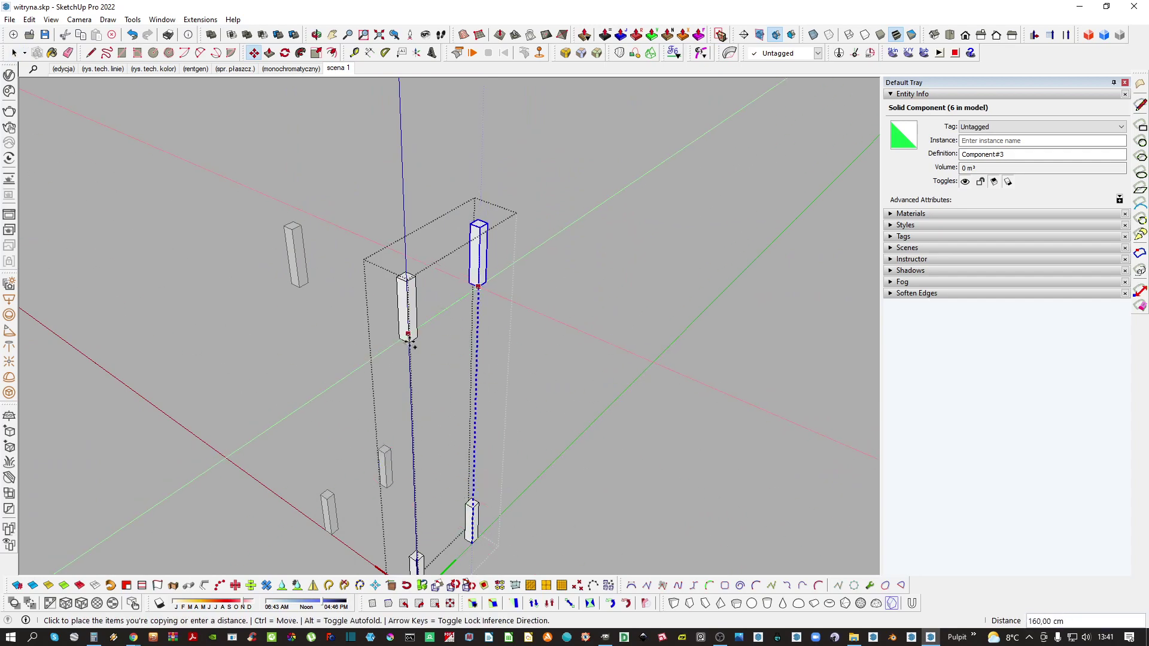
{"action": "key", "text": "h"}
{"action": "middle_click_drag", "start_coordinate": [433, 401], "coordinate": [520, 433]}
{"action": "scroll", "coordinate": [499, 358], "scroll_direction": "up", "scroll_amount": 10}
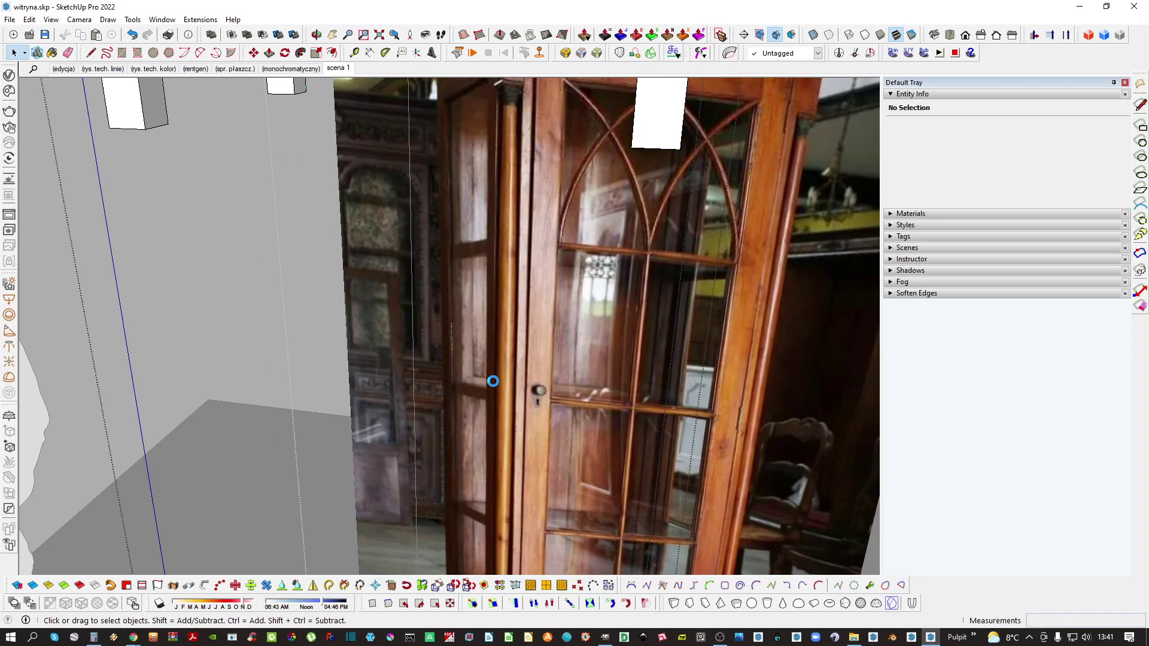
Draw both diagonals across the top face of the lower front post and group them
{"action": "middle_click_drag", "start_coordinate": [494, 381], "coordinate": [501, 193]}
{"action": "scroll", "coordinate": [501, 193], "scroll_direction": "down", "scroll_amount": 4}
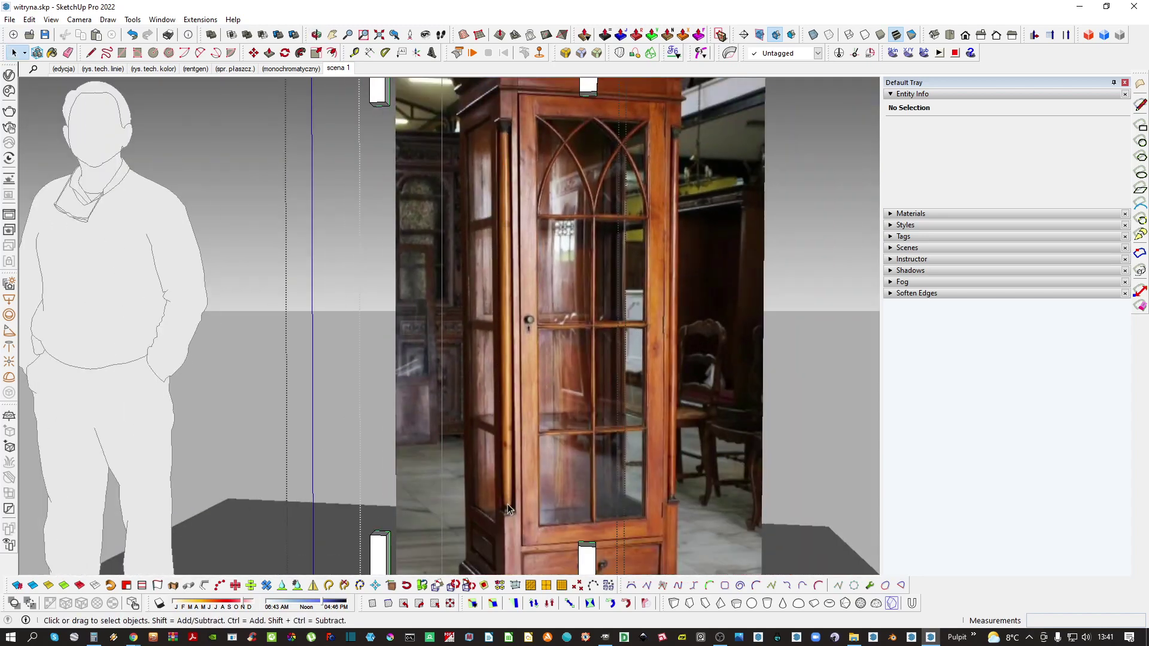
{"action": "scroll", "coordinate": [506, 384], "scroll_direction": "down", "scroll_amount": 4}
{"action": "middle_click_drag", "start_coordinate": [553, 479], "coordinate": [531, 509]}
{"action": "key", "text": "l"}
{"action": "scroll", "coordinate": [532, 524], "scroll_direction": "up", "scroll_amount": 6}
{"action": "middle_click_drag", "start_coordinate": [506, 449], "coordinate": [483, 453]}
{"action": "scroll", "coordinate": [479, 526], "scroll_direction": "up", "scroll_amount": 4}
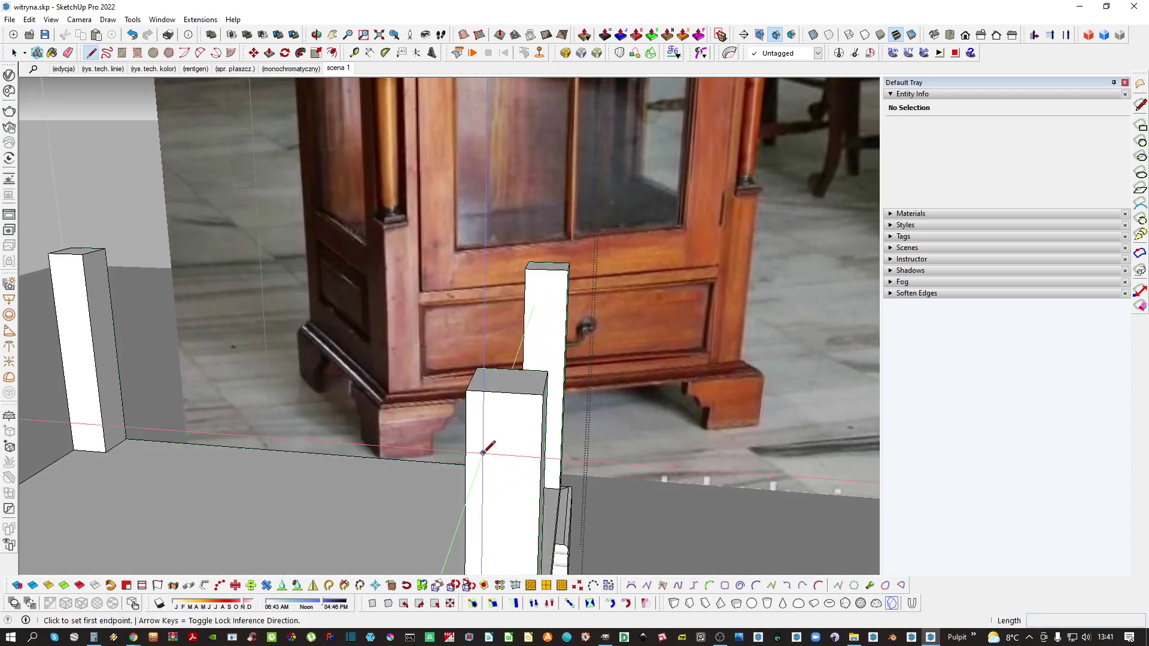
{"action": "scroll", "coordinate": [487, 456], "scroll_direction": "down", "scroll_amount": 5}
{"action": "scroll", "coordinate": [479, 425], "scroll_direction": "up", "scroll_amount": 3}
{"action": "key", "text": "l"}
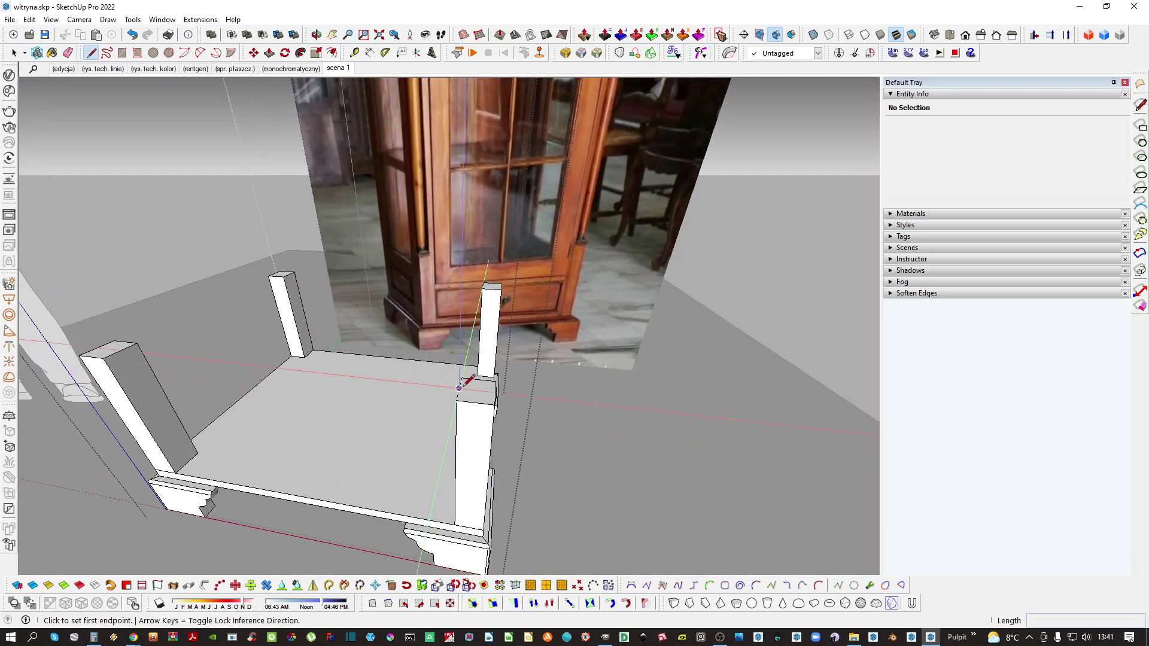
{"action": "left_click", "coordinate": [490, 403]}
{"action": "scroll", "coordinate": [482, 395], "scroll_direction": "up", "scroll_amount": 3}
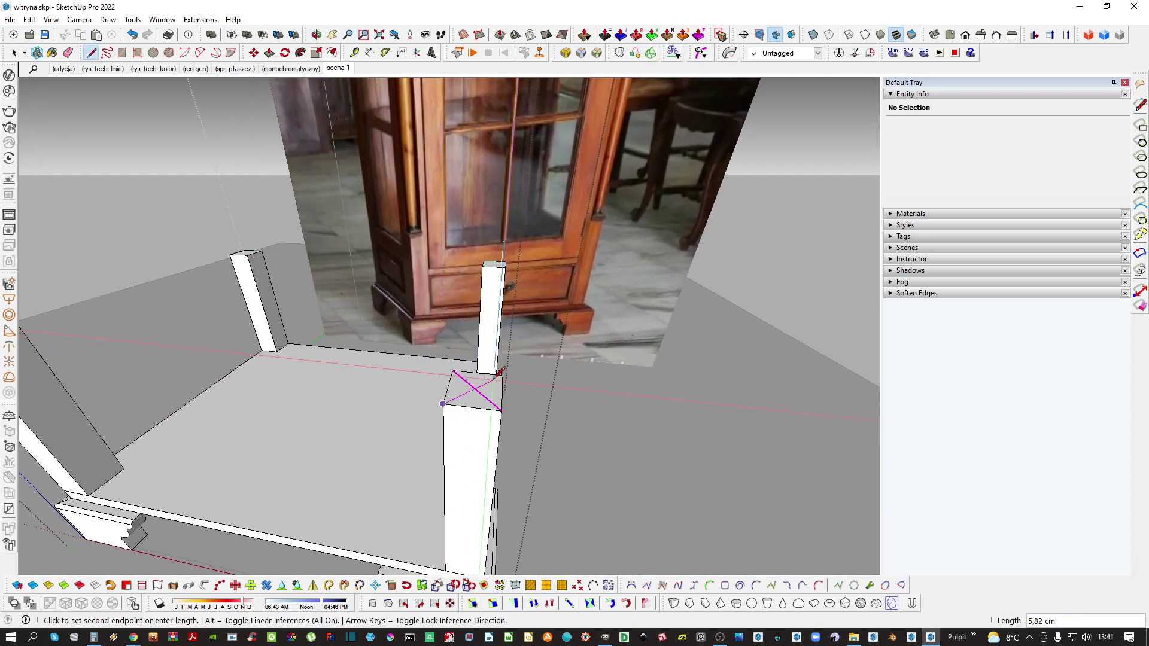
{"action": "key", "text": "ctrl+g"}
{"action": "mouse_move", "coordinate": [479, 391]}
{"action": "middle_mouse_down"}
{"action": "mouse_move", "coordinate": [415, 410]}
{"action": "mouse_move", "coordinate": [429, 401]}
{"action": "middle_mouse_up"}
Inside the diagonals' group, draw a 2.5 cm line from their crossing to the middle of the post's outer side
{"action": "double_click", "coordinate": [433, 410]}
{"action": "scroll", "coordinate": [429, 411], "scroll_direction": "down", "scroll_amount": 1}
{"action": "key", "text": "l"}
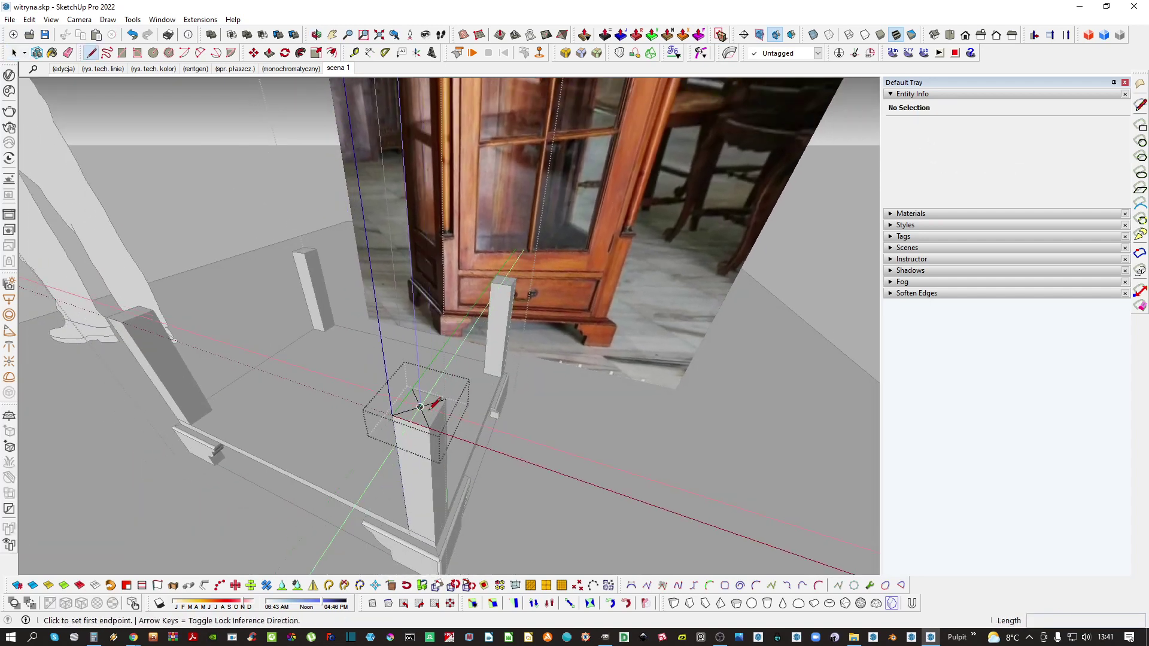
{"action": "scroll", "coordinate": [421, 407], "scroll_direction": "down", "scroll_amount": 5}
{"action": "middle_click_drag", "start_coordinate": [458, 365], "coordinate": [440, 432], "text": "shift"}
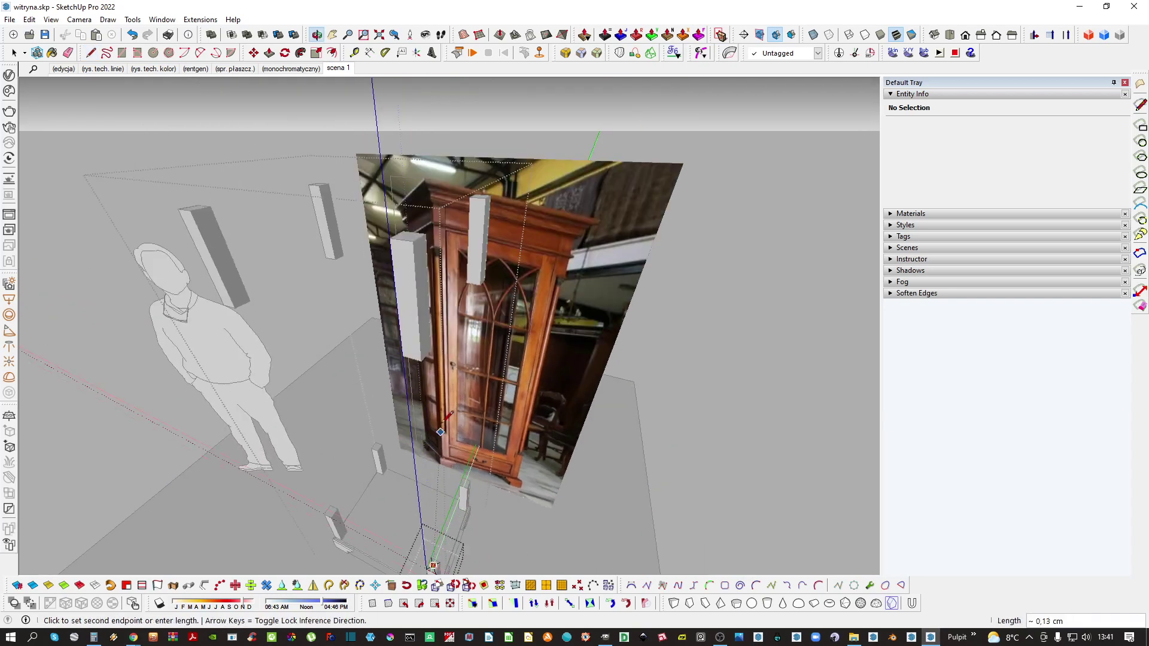
{"action": "middle_click_drag", "start_coordinate": [419, 254], "coordinate": [432, 311]}
{"action": "scroll", "coordinate": [423, 333], "scroll_direction": "up", "scroll_amount": 5}
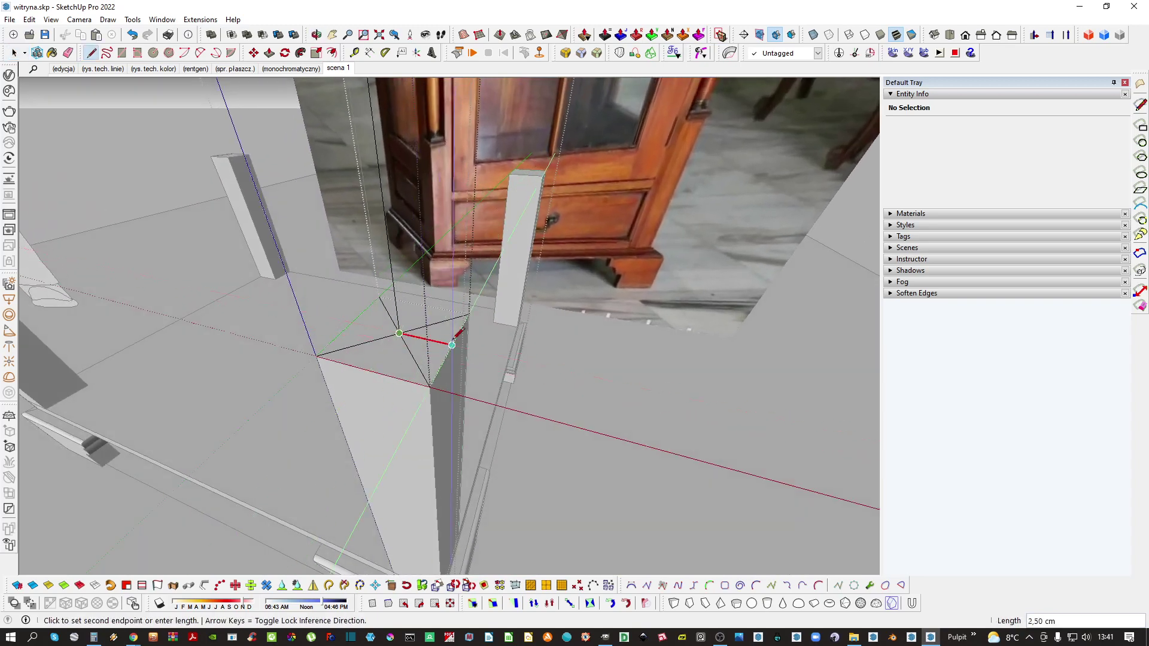
{"action": "left_click", "coordinate": [451, 346]}
Complete an upright rectangular profile on that line, reaching up to the underside of the upper front post
{"action": "middle_click_drag", "start_coordinate": [453, 350], "coordinate": [467, 308]}
{"action": "scroll", "coordinate": [426, 304], "scroll_direction": "down", "scroll_amount": 4}
{"action": "key", "text": "Up"}
{"action": "scroll", "coordinate": [422, 289], "scroll_direction": "up", "scroll_amount": 5}
{"action": "scroll", "coordinate": [434, 239], "scroll_direction": "up", "scroll_amount": 3}
{"action": "left_click", "coordinate": [446, 224]}
{"action": "scroll", "coordinate": [446, 225], "scroll_direction": "up", "scroll_amount": 1}
{"action": "left_click", "coordinate": [440, 224]}
{"action": "key", "text": "space"}
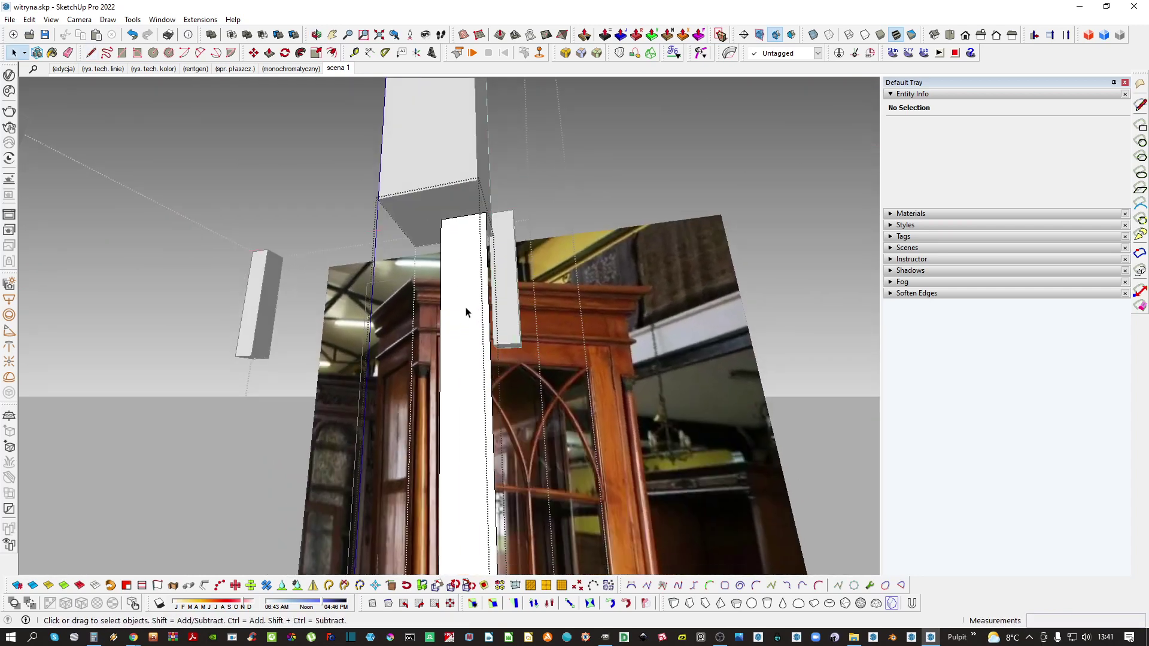
Start a two-point arc along the profile's full height, 132 cm between endpoints set slightly inside its outer edge
{"action": "key", "text": "a"}
{"action": "key", "text": "space"}
{"action": "key", "text": "a"}
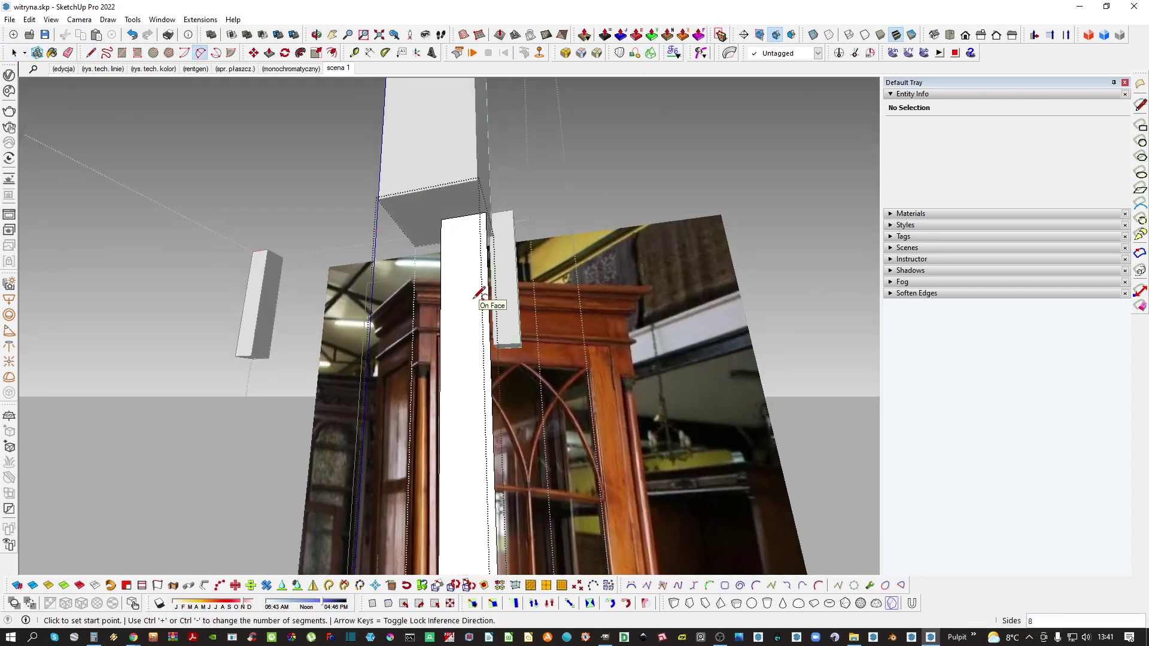
{"action": "scroll", "coordinate": [479, 257], "scroll_direction": "up", "scroll_amount": 2}
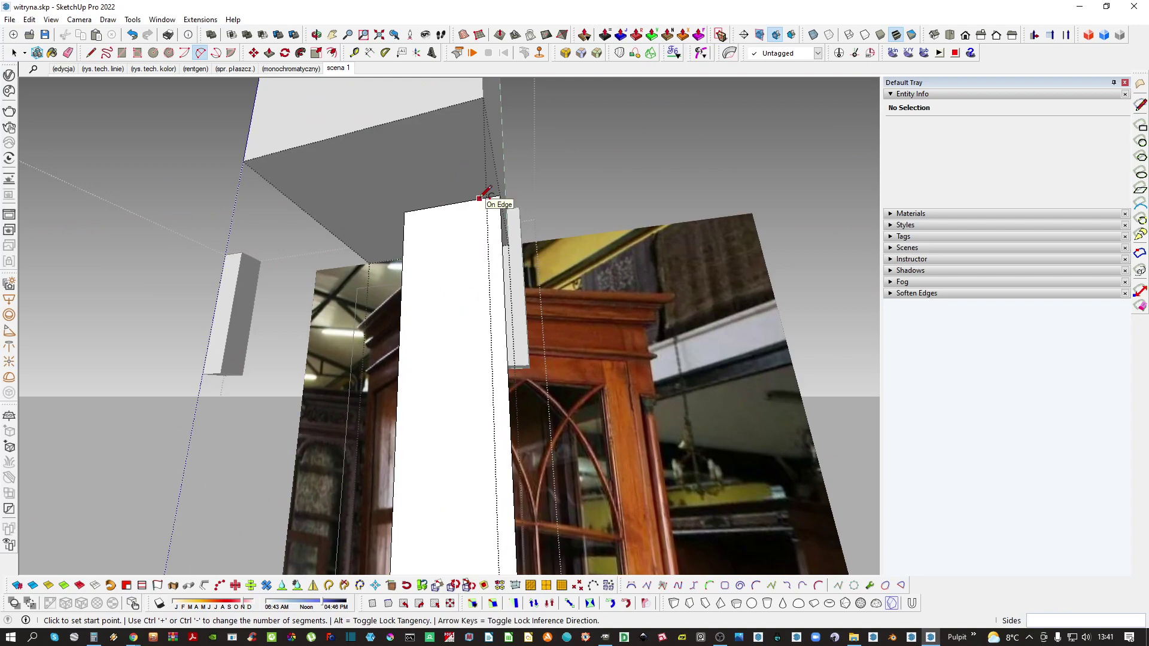
{"action": "left_click", "coordinate": [478, 198]}
{"action": "scroll", "coordinate": [481, 240], "scroll_direction": "down", "scroll_amount": 2}
{"action": "middle_click_drag", "start_coordinate": [477, 253], "coordinate": [449, 378]}
{"action": "scroll", "coordinate": [446, 376], "scroll_direction": "up", "scroll_amount": 5}
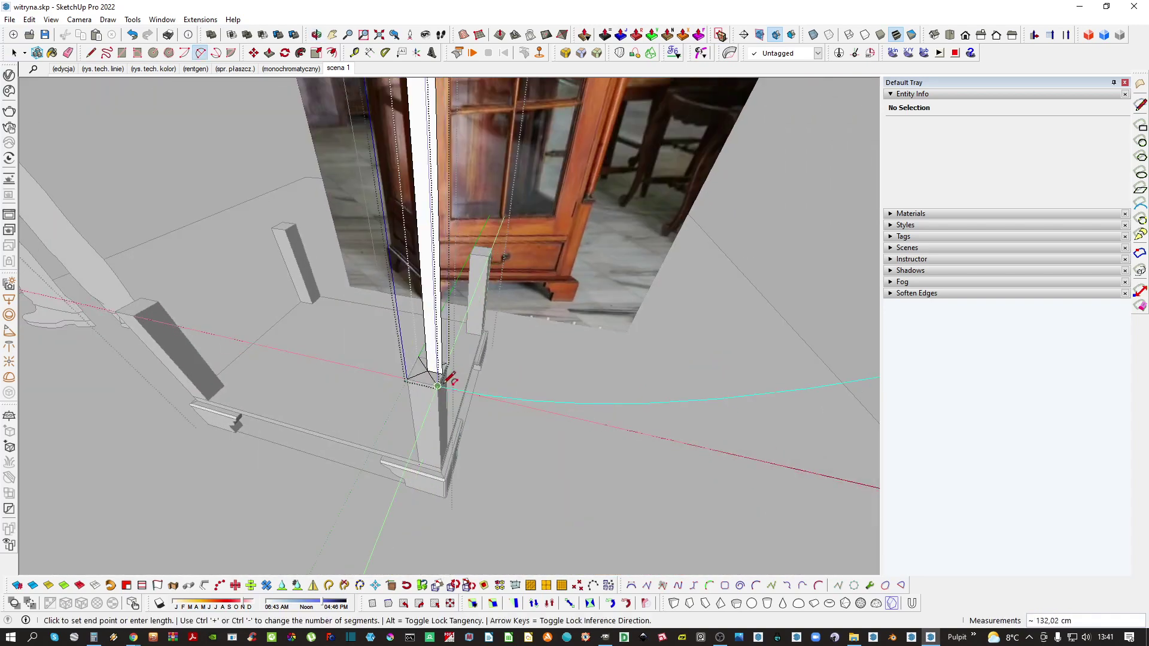
{"action": "scroll", "coordinate": [446, 368], "scroll_direction": "up", "scroll_amount": 1}
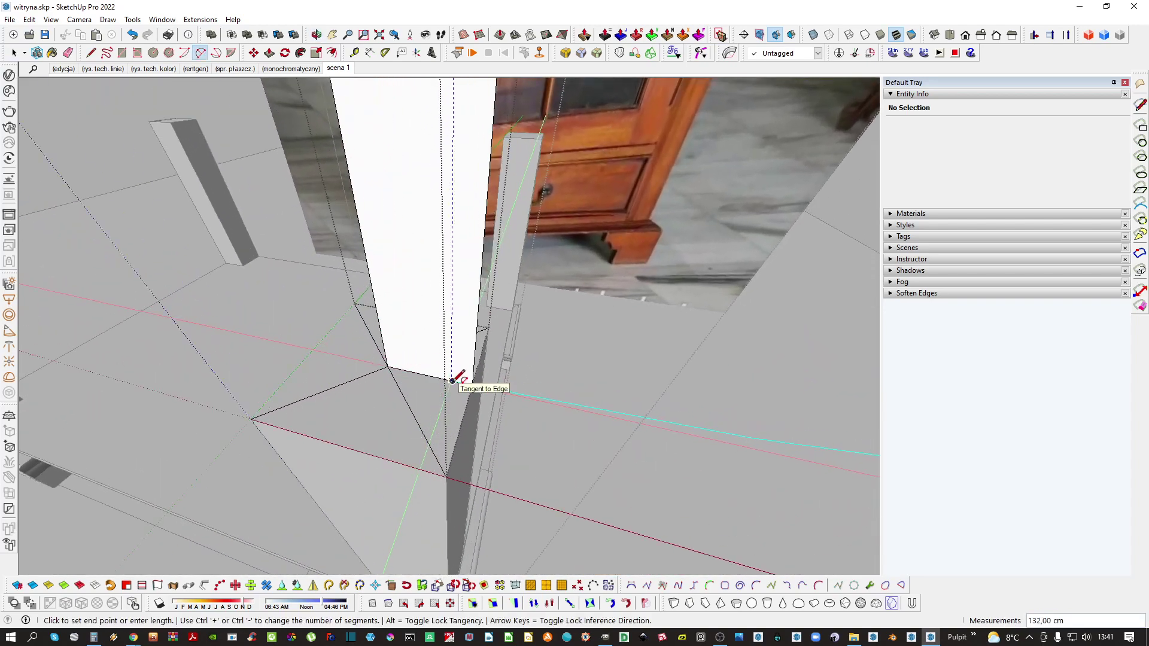
{"action": "scroll", "coordinate": [455, 383], "scroll_direction": "down", "scroll_amount": 2}
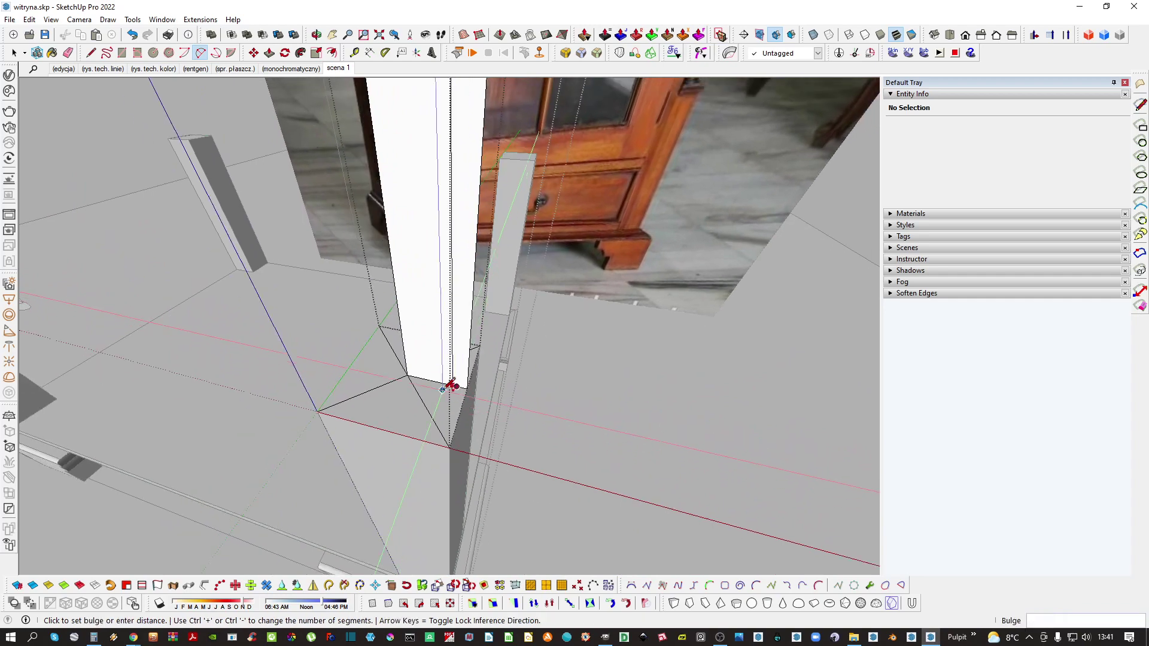
Give the arc an outward bulge of about 0.59 cm and delete the surplus strip outside it
{"action": "middle_click_drag", "start_coordinate": [452, 385], "coordinate": [448, 449]}
{"action": "scroll", "coordinate": [447, 288], "scroll_direction": "up", "scroll_amount": 3}
{"action": "scroll", "coordinate": [449, 294], "scroll_direction": "down", "scroll_amount": 4}
{"action": "scroll", "coordinate": [447, 274], "scroll_direction": "up", "scroll_amount": 1}
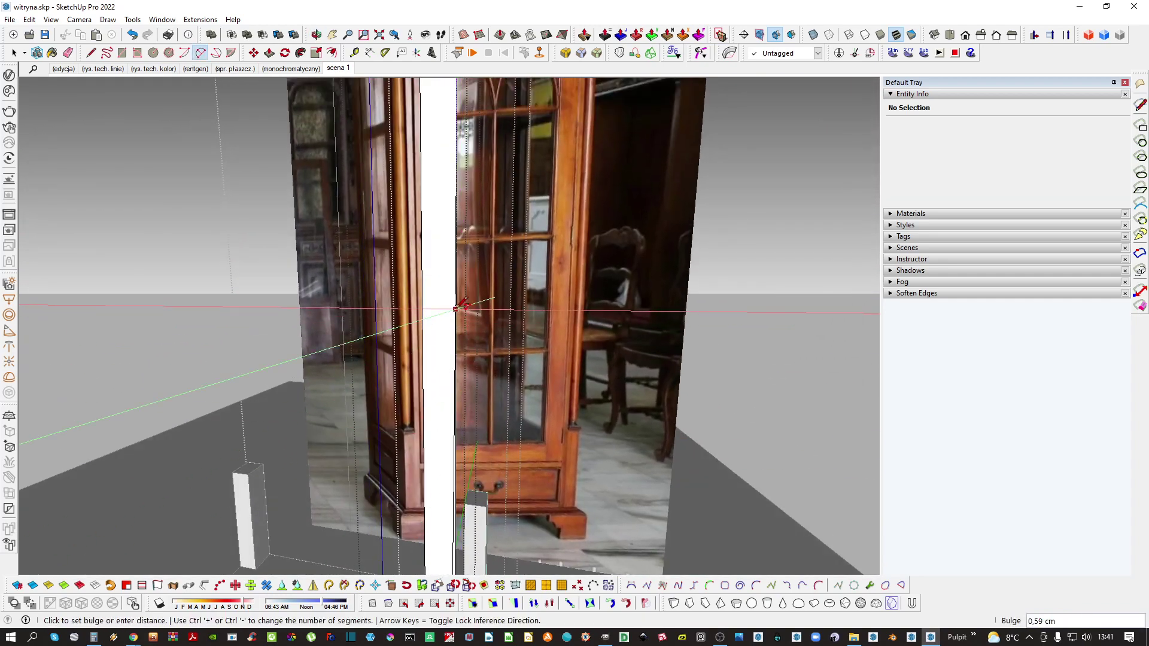
{"action": "middle_click_drag", "start_coordinate": [456, 306], "coordinate": [403, 413]}
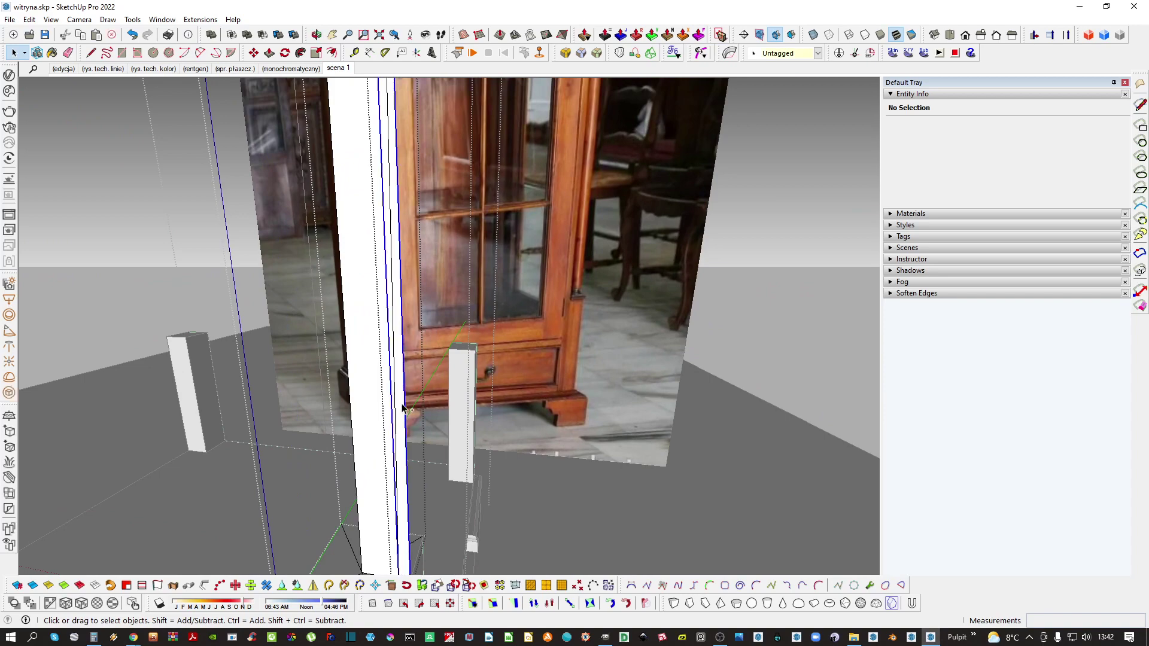
{"action": "key", "text": "Delete"}
Draw a circle of about 2.4 cm radius centred on the inner top corner of the column profile
{"action": "scroll", "coordinate": [402, 409], "scroll_direction": "down", "scroll_amount": 5}
{"action": "middle_click_drag", "start_coordinate": [390, 185], "coordinate": [454, 468], "text": "shift"}
{"action": "scroll", "coordinate": [413, 436], "scroll_direction": "up", "scroll_amount": 5}
{"action": "scroll", "coordinate": [414, 419], "scroll_direction": "up", "scroll_amount": 2}
{"action": "scroll", "coordinate": [407, 405], "scroll_direction": "down", "scroll_amount": 5}
{"action": "key", "text": "c"}
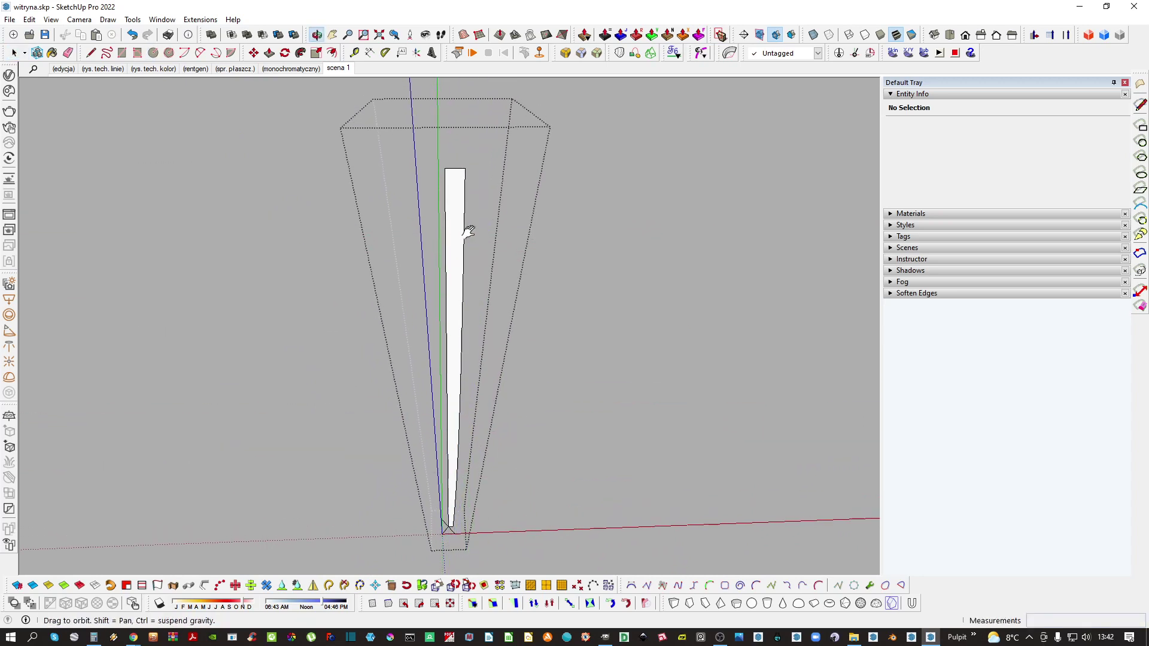
{"action": "scroll", "coordinate": [444, 293], "scroll_direction": "up", "scroll_amount": 3}
{"action": "scroll", "coordinate": [479, 185], "scroll_direction": "down", "scroll_amount": 2}
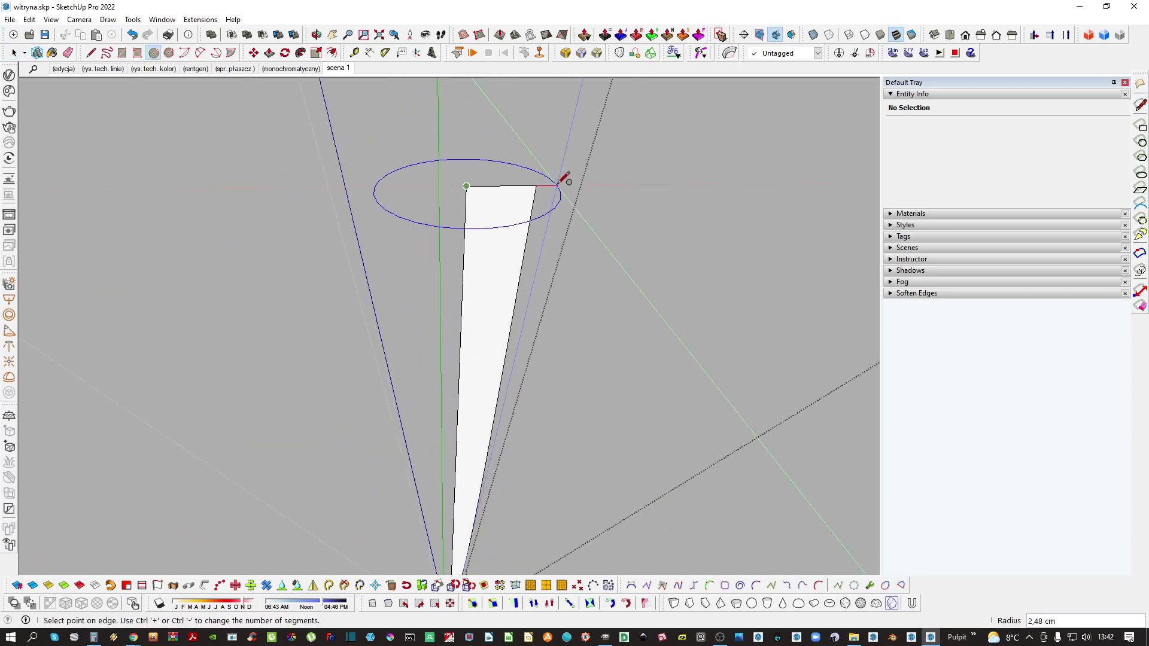
{"action": "left_click", "coordinate": [558, 184]}
Delete the circle's face, keeping its edge as the sweep path
{"action": "key", "text": "space"}
{"action": "left_click", "coordinate": [524, 208]}
{"action": "middle_click_drag", "start_coordinate": [523, 208], "coordinate": [523, 270]}
{"action": "key", "text": "Delete"}
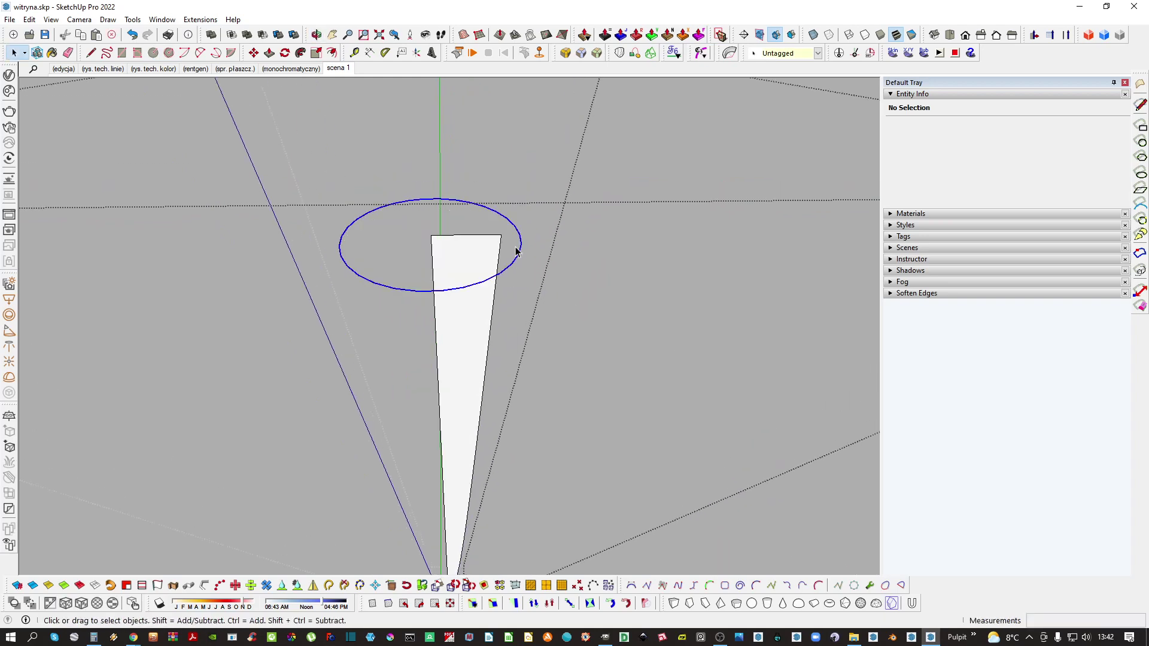
Try sweeping the column profile around the circle with Follow Me
{"action": "key", "text": "shift+f"}
{"action": "left_click", "coordinate": [477, 258]}
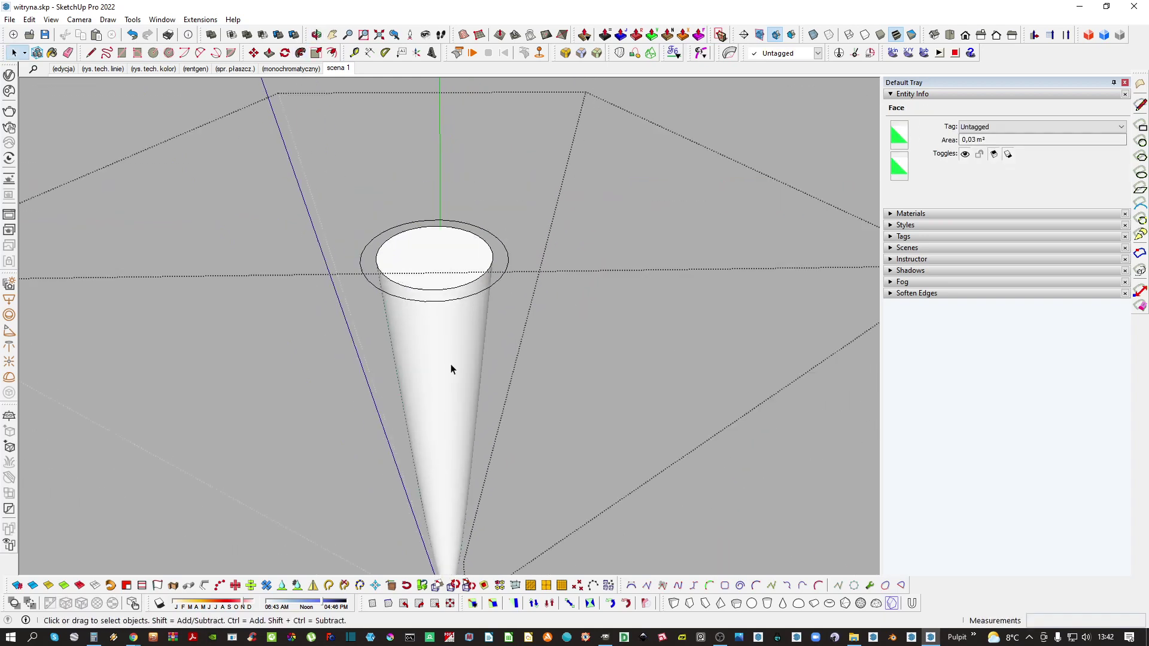
{"action": "middle_click_drag", "start_coordinate": [452, 367], "coordinate": [463, 293]}
{"action": "key", "text": "alt+h"}
Try converting the swept column group into a component named kolumna
{"action": "scroll", "coordinate": [445, 360], "scroll_direction": "down", "scroll_amount": 5}
{"action": "right_click", "coordinate": [445, 294]}
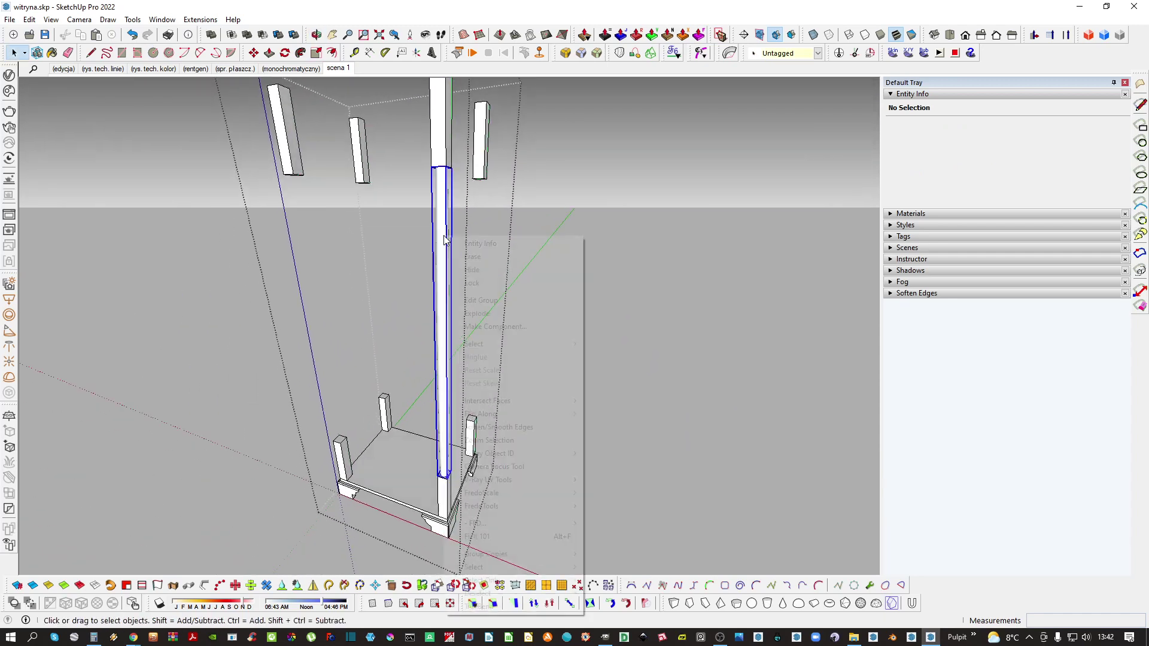
{"action": "left_click", "coordinate": [494, 327]}
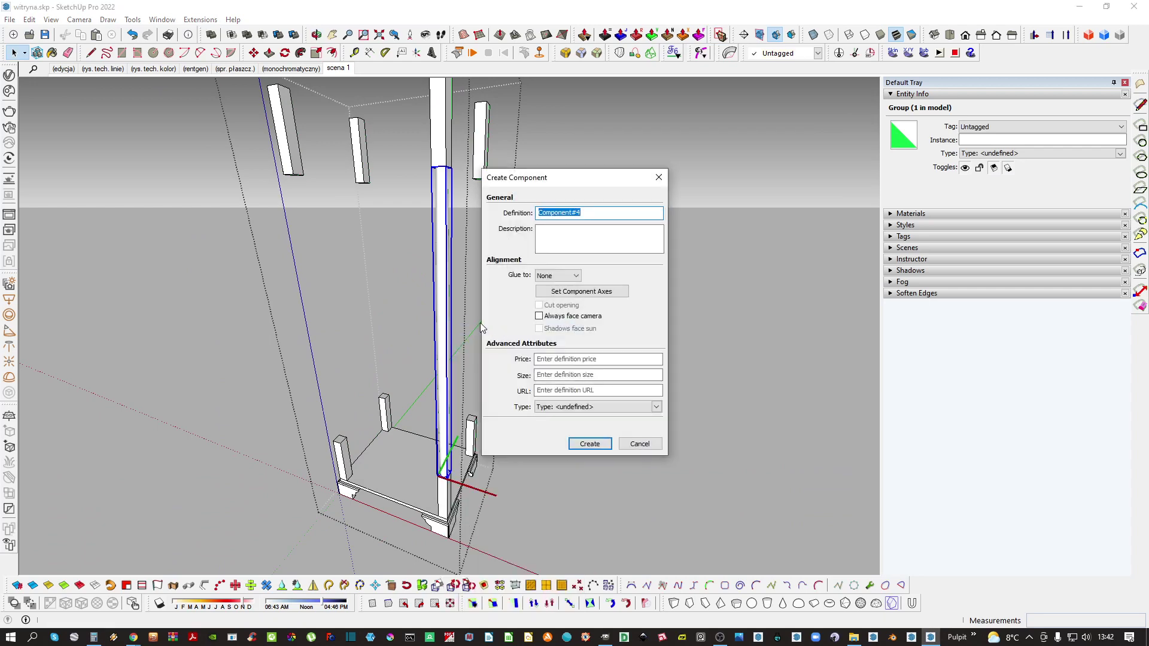
{"action": "key", "text": "Return"}
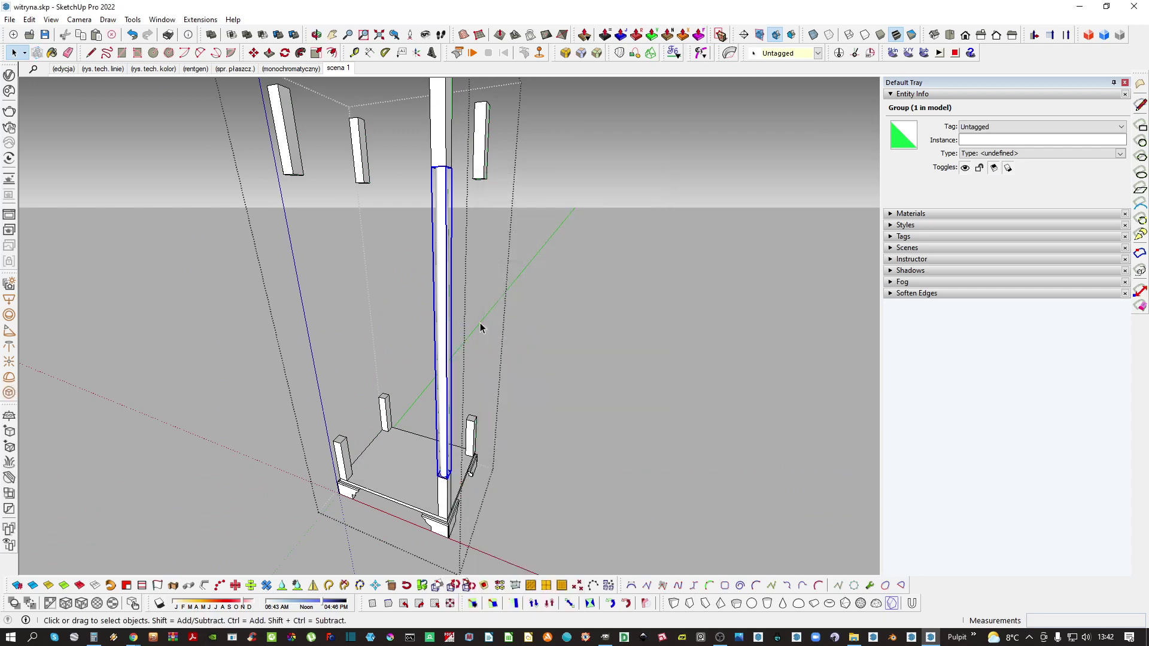
{"action": "scroll", "coordinate": [449, 263], "scroll_direction": "up", "scroll_amount": 3}
{"action": "scroll", "coordinate": [450, 244], "scroll_direction": "up", "scroll_amount": 1}
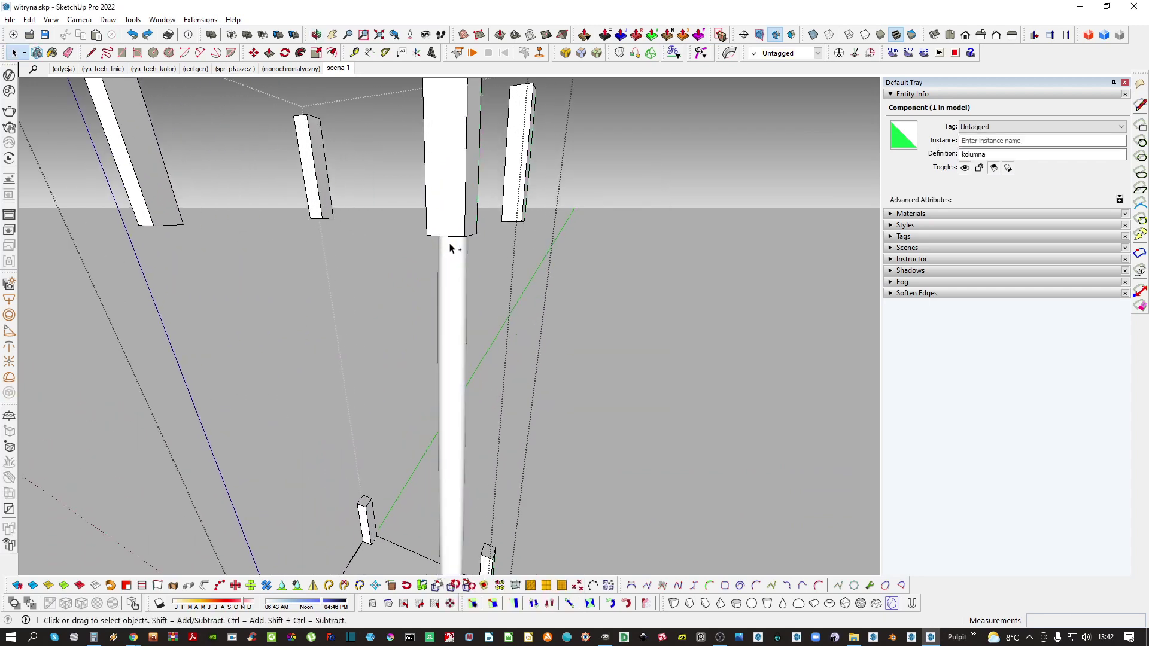
Undo the column back to its flat profile and set the curved edge's arc to 30 segments
{"action": "double_click", "coordinate": [450, 245]}
{"action": "middle_click_drag", "start_coordinate": [450, 245], "coordinate": [465, 522]}
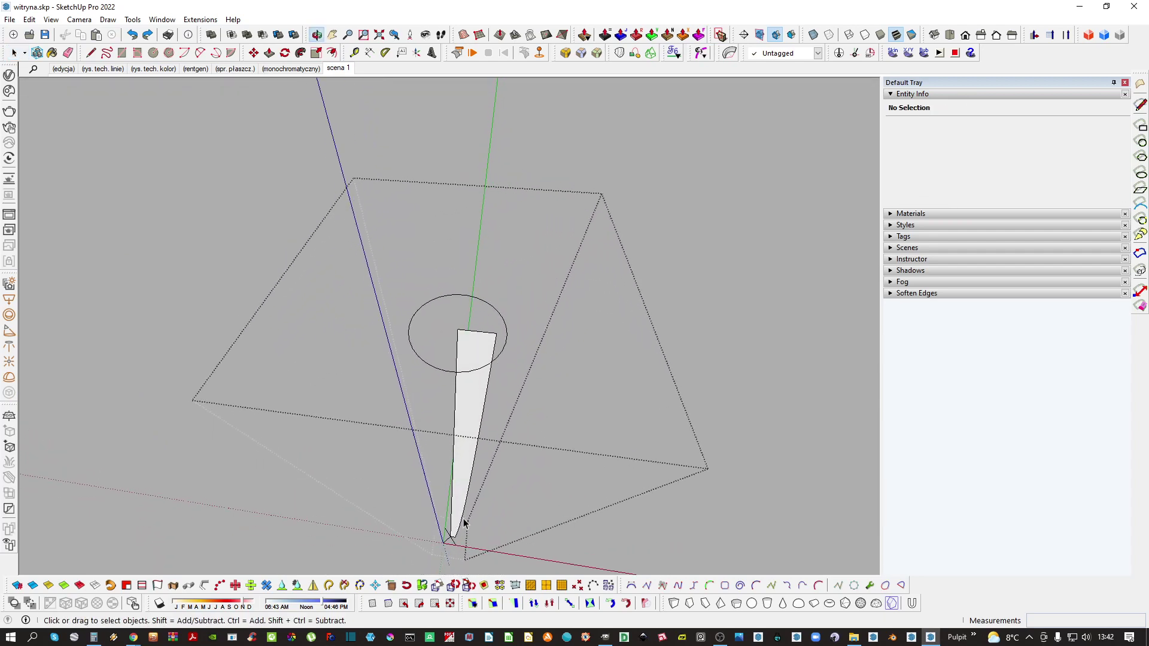
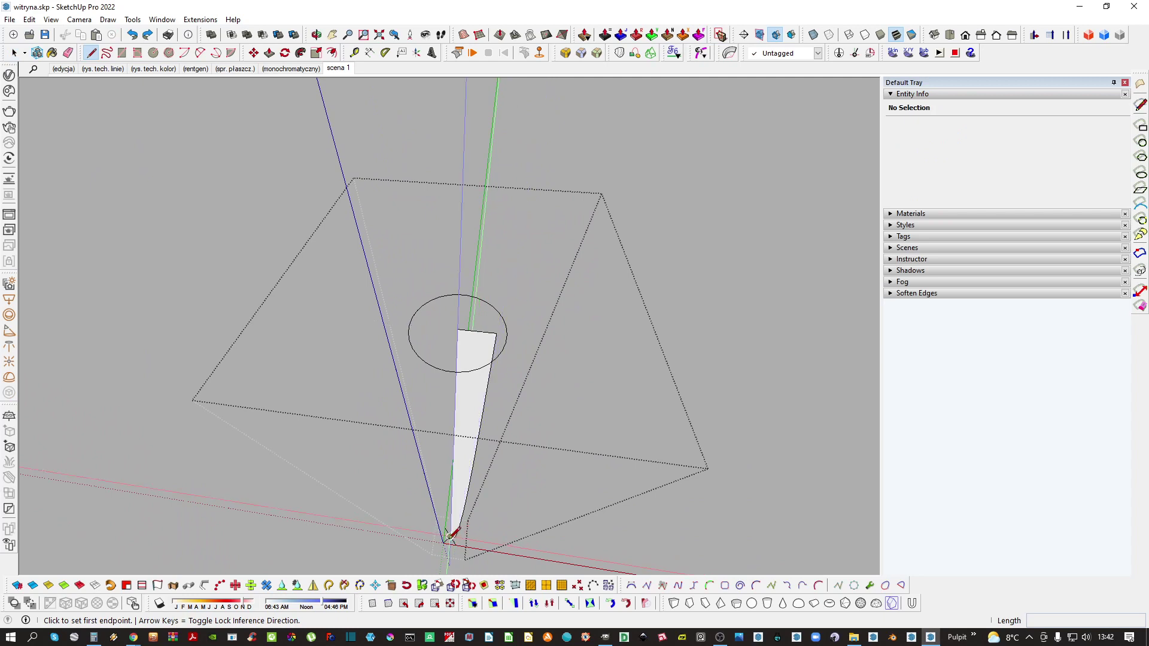
{"action": "left_click", "coordinate": [479, 434]}
{"action": "left_click", "coordinate": [481, 439]}
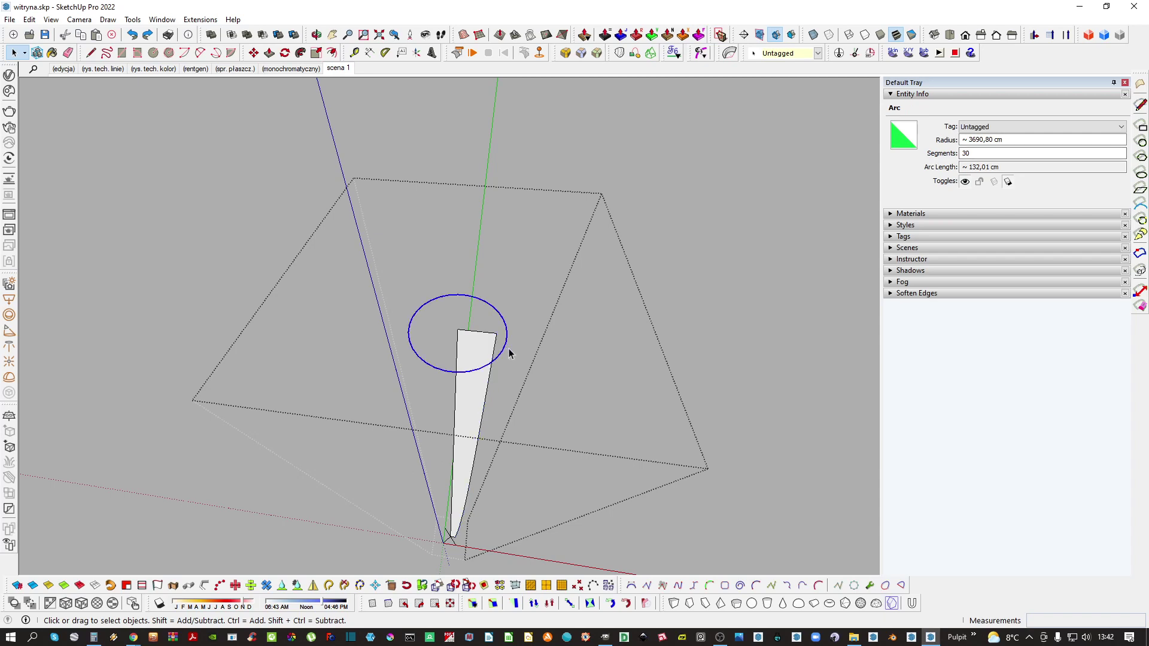
Sweep the column profile around the circle with Follow Me and turn off the hidden geometry display
{"action": "key", "text": "shift+f"}
{"action": "left_click", "coordinate": [479, 366]}
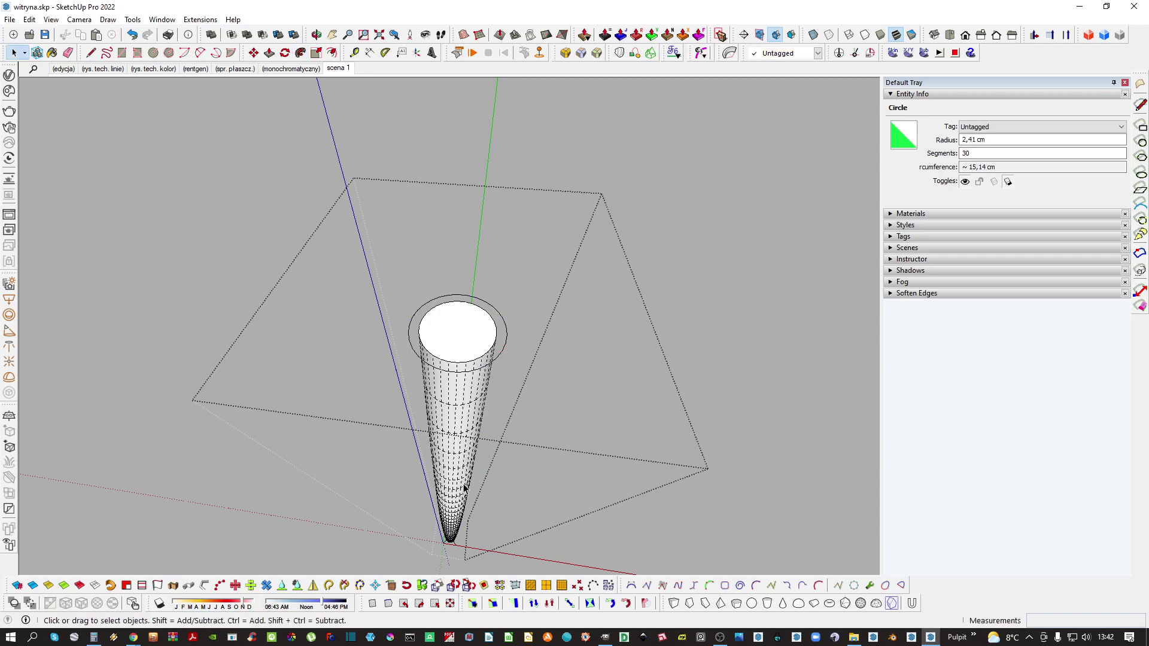
{"action": "middle_click_drag", "start_coordinate": [465, 489], "coordinate": [475, 215]}
{"action": "middle_click_drag", "start_coordinate": [462, 423], "coordinate": [460, 254]}
{"action": "key", "text": "alt+h"}
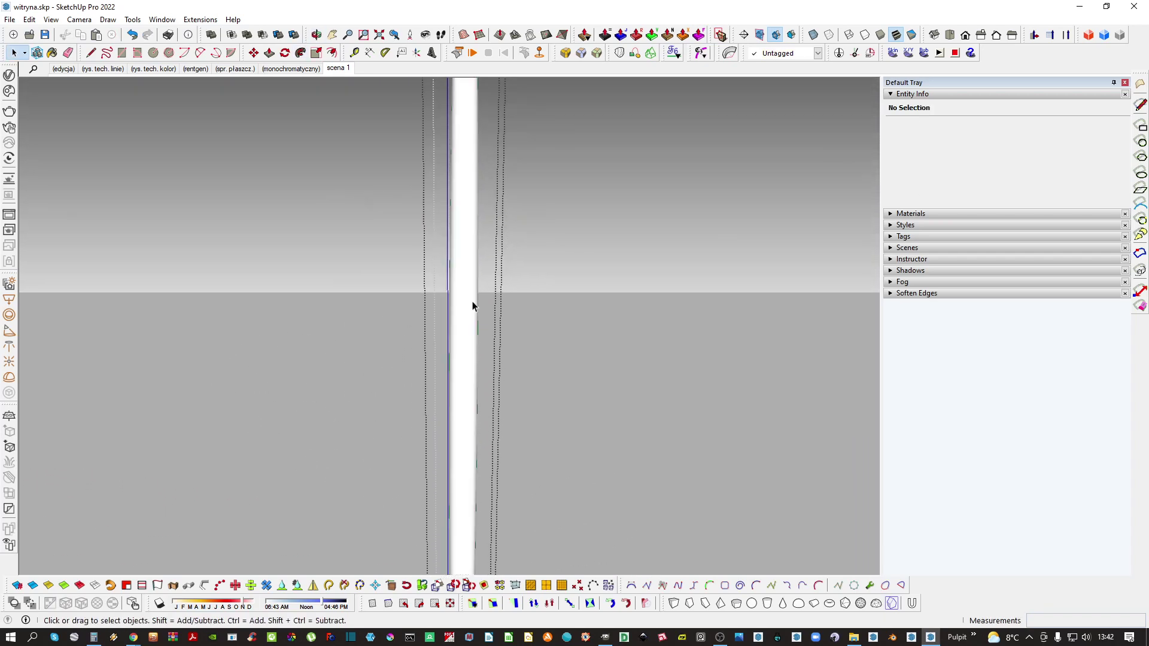
{"action": "mouse_move", "coordinate": [473, 306]}
{"action": "middle_mouse_down"}
{"action": "mouse_move", "coordinate": [474, 465]}
{"action": "mouse_move", "coordinate": [479, 313]}
{"action": "middle_mouse_up"}
Convert the column group into a component named kolumna
{"action": "right_click", "coordinate": [485, 341]}
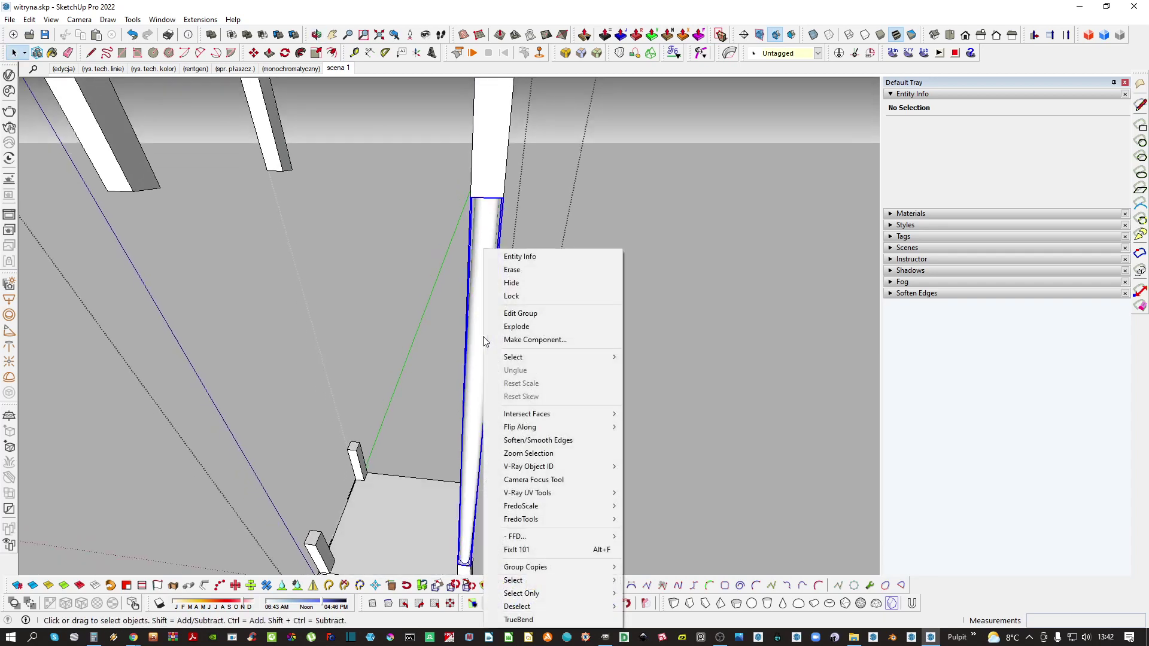
{"action": "left_click", "coordinate": [534, 340]}
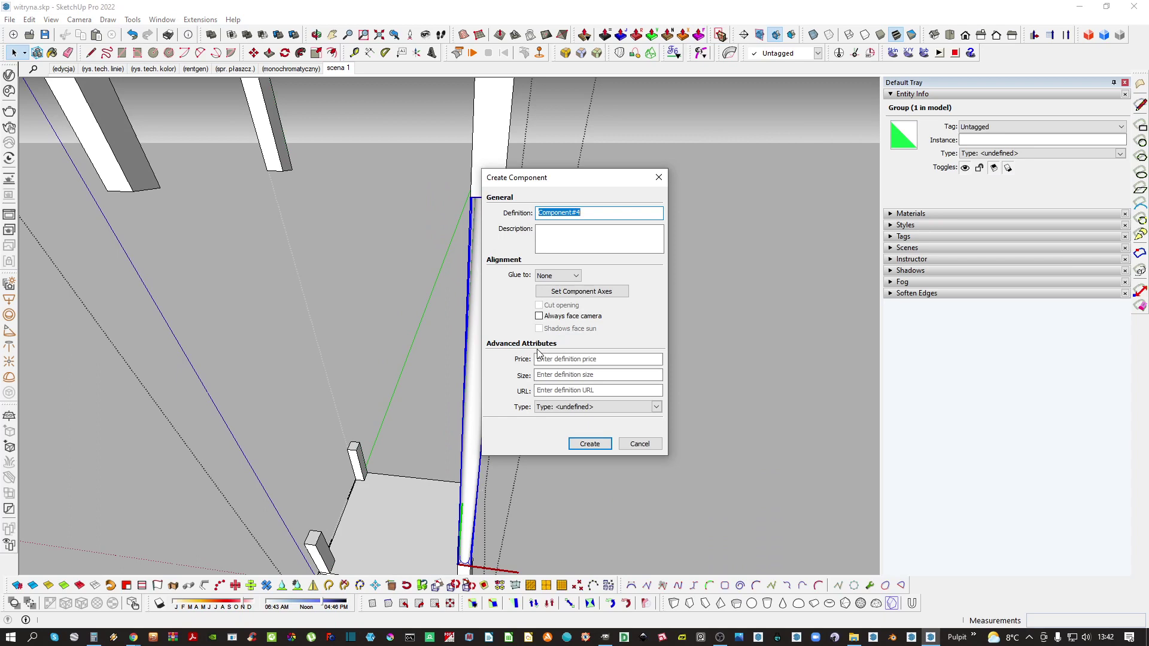
{"action": "type", "text": "kolumna"}
{"action": "key", "text": "Return"}
{"action": "middle_click_drag", "start_coordinate": [538, 351], "coordinate": [404, 298]}
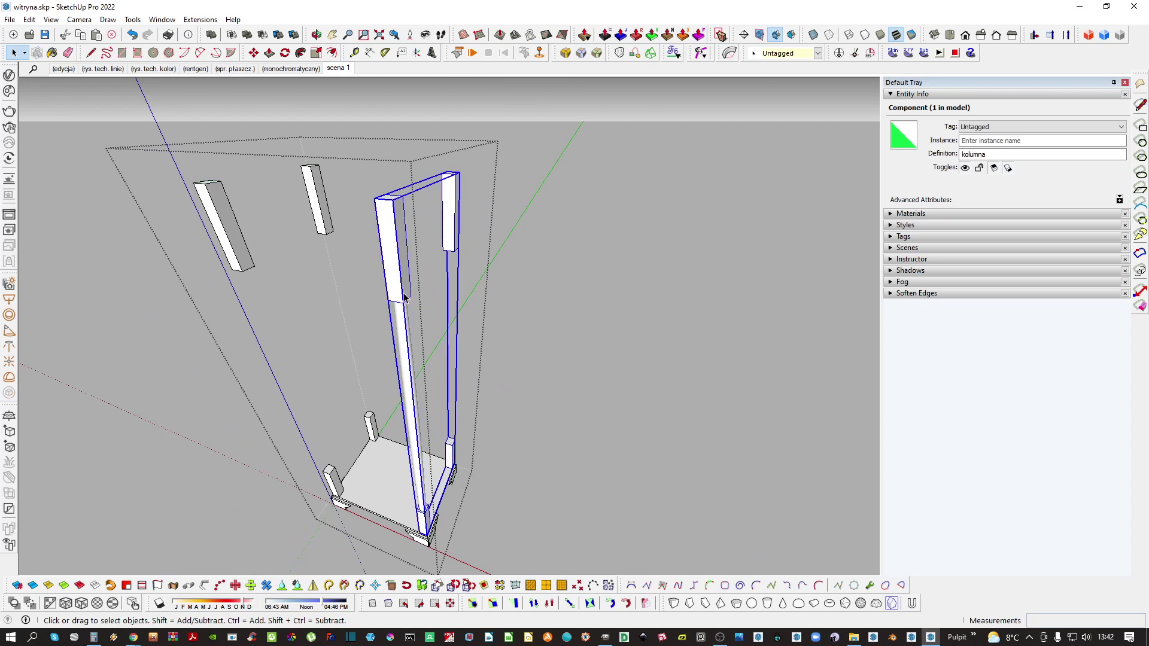
Cut the column and paste it in place inside the mirrored component that holds the corner posts
{"action": "left_click", "coordinate": [420, 488]}
{"action": "key", "text": "Delete"}
{"action": "left_click", "coordinate": [426, 522]}
{"action": "double_click", "coordinate": [428, 513]}
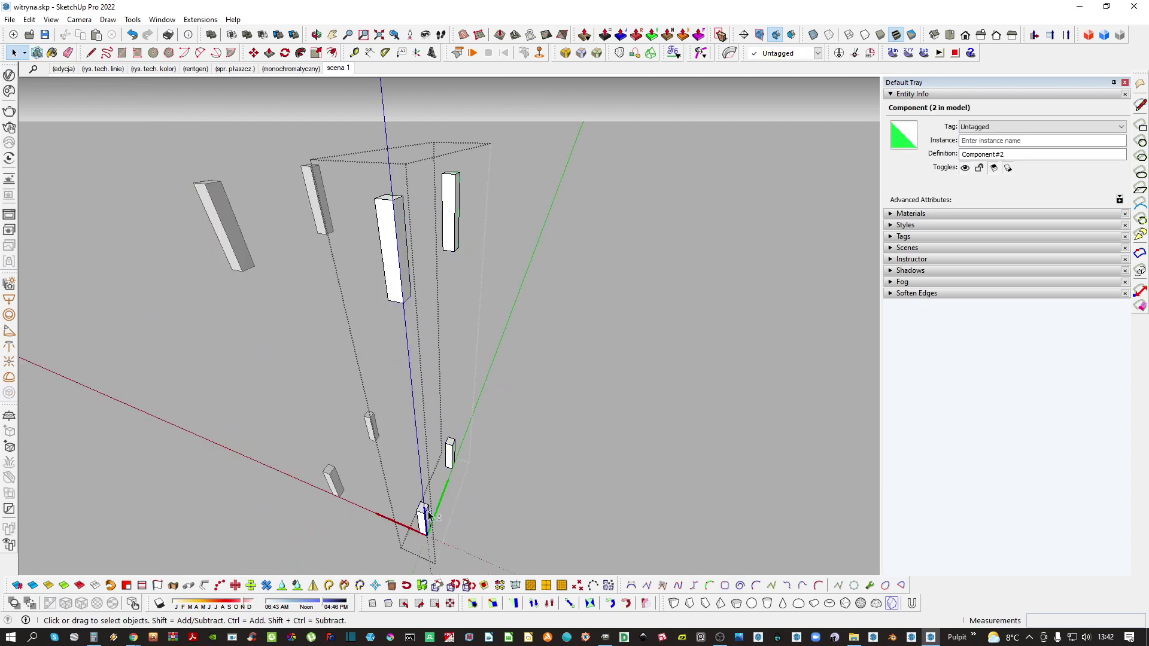
{"action": "key", "text": "ctrl+z"}
Combine the upper front post, column and lower front post into one component with the default name
{"action": "left_click", "coordinate": [402, 279]}
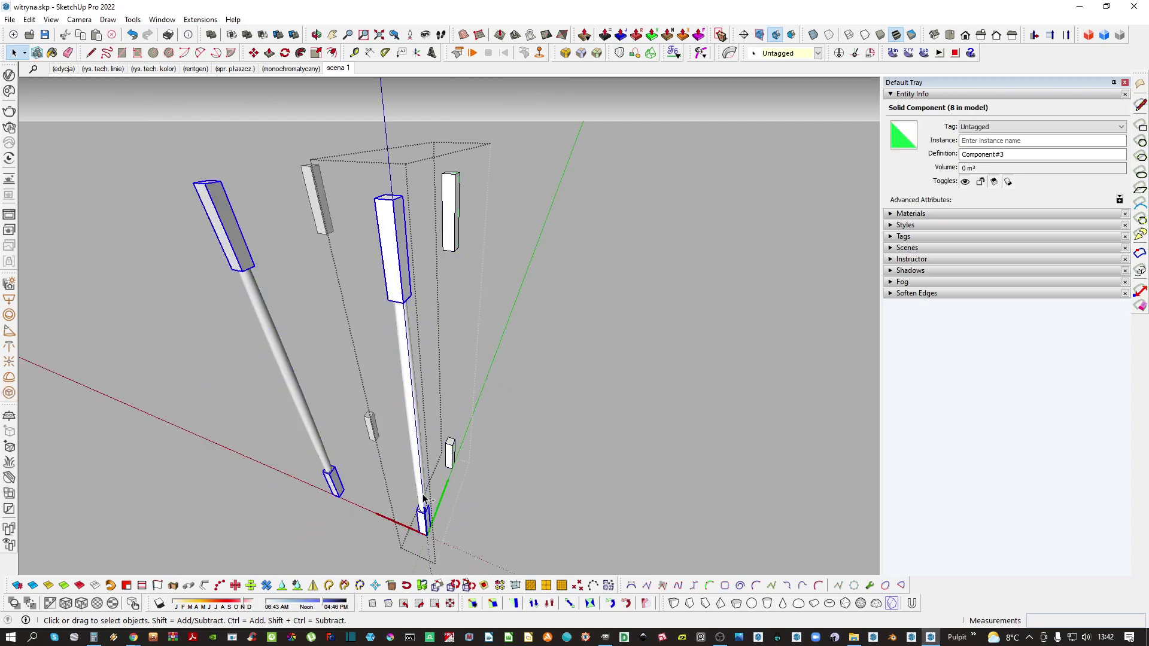
{"action": "key", "text": "g"}
{"action": "key", "text": "Return"}
{"action": "middle_click_drag", "start_coordinate": [424, 500], "coordinate": [524, 386]}
{"action": "scroll", "coordinate": [419, 254], "scroll_direction": "up", "scroll_amount": 5}
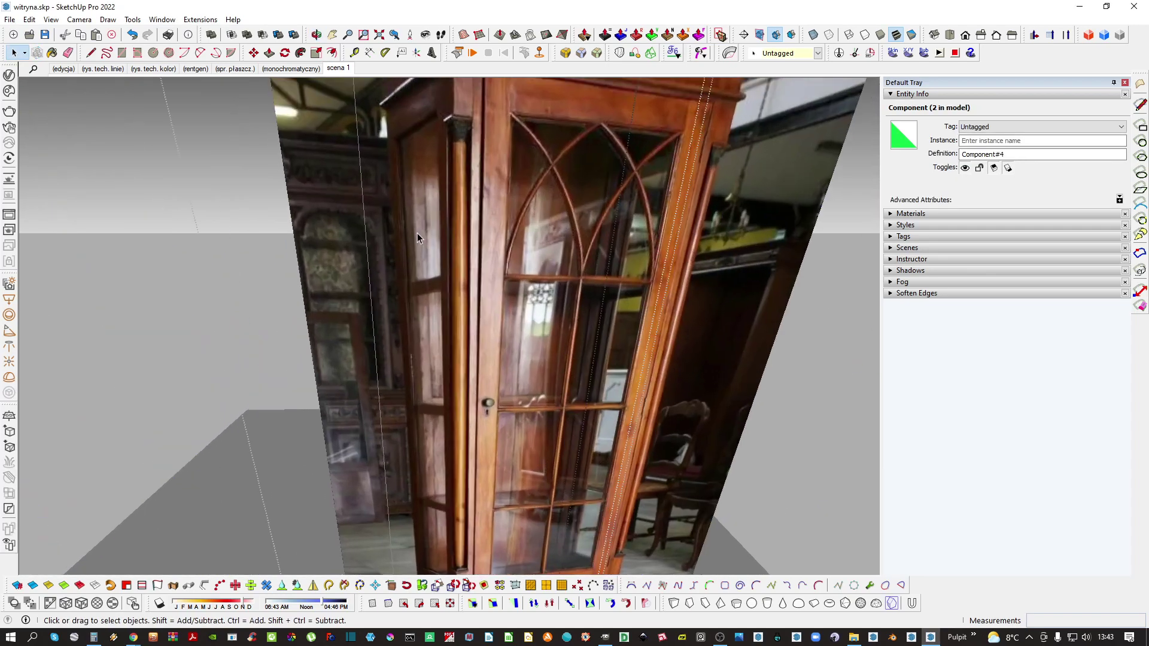
{"action": "scroll", "coordinate": [418, 233], "scroll_direction": "down", "scroll_amount": 8}
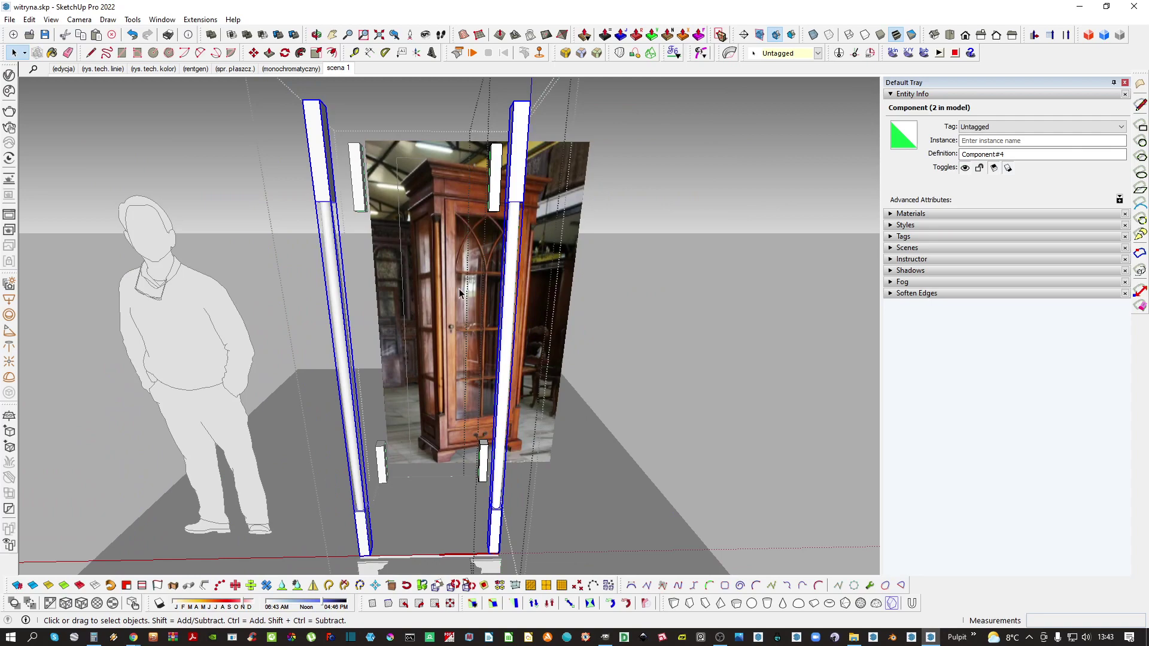
Copy the upper rear corner post 28 cm straight down, directly beneath the original
{"action": "middle_click_drag", "start_coordinate": [459, 288], "coordinate": [245, 409]}
{"action": "scroll", "coordinate": [410, 289], "scroll_direction": "up", "scroll_amount": 3}
{"action": "left_click", "coordinate": [453, 268]}
{"action": "scroll", "coordinate": [453, 265], "scroll_direction": "up", "scroll_amount": 3}
{"action": "scroll", "coordinate": [456, 172], "scroll_direction": "up", "scroll_amount": 2}
{"action": "key", "text": "m"}
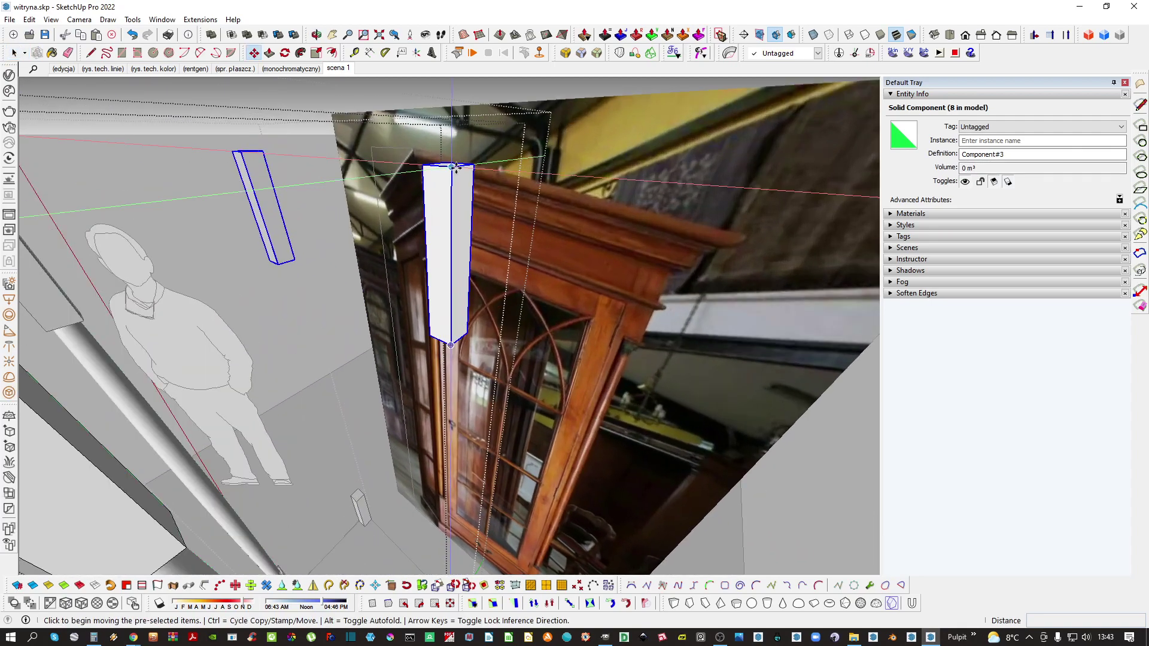
{"action": "left_click", "coordinate": [456, 168]}
{"action": "key", "text": "ctrl"}
{"action": "left_click", "coordinate": [451, 338]}
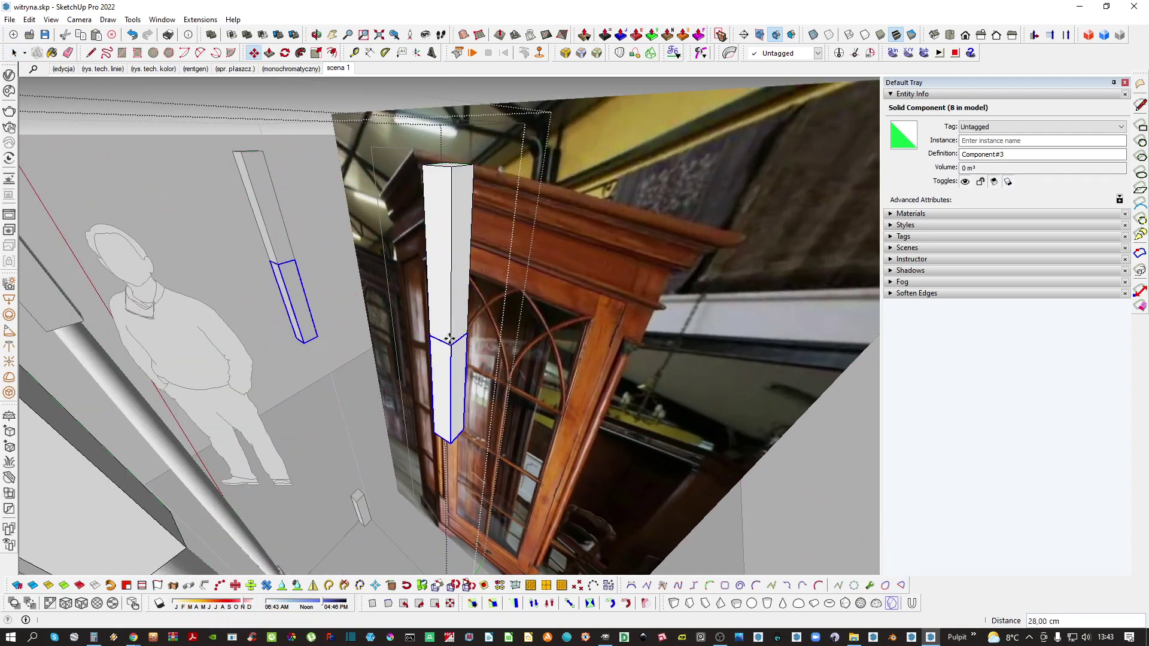
{"action": "key", "text": "space"}
Make the new lower copy of the rear post unique and push one of its side faces inward
{"action": "scroll", "coordinate": [448, 389], "scroll_direction": "up", "scroll_amount": 3}
{"action": "right_click", "coordinate": [447, 389]}
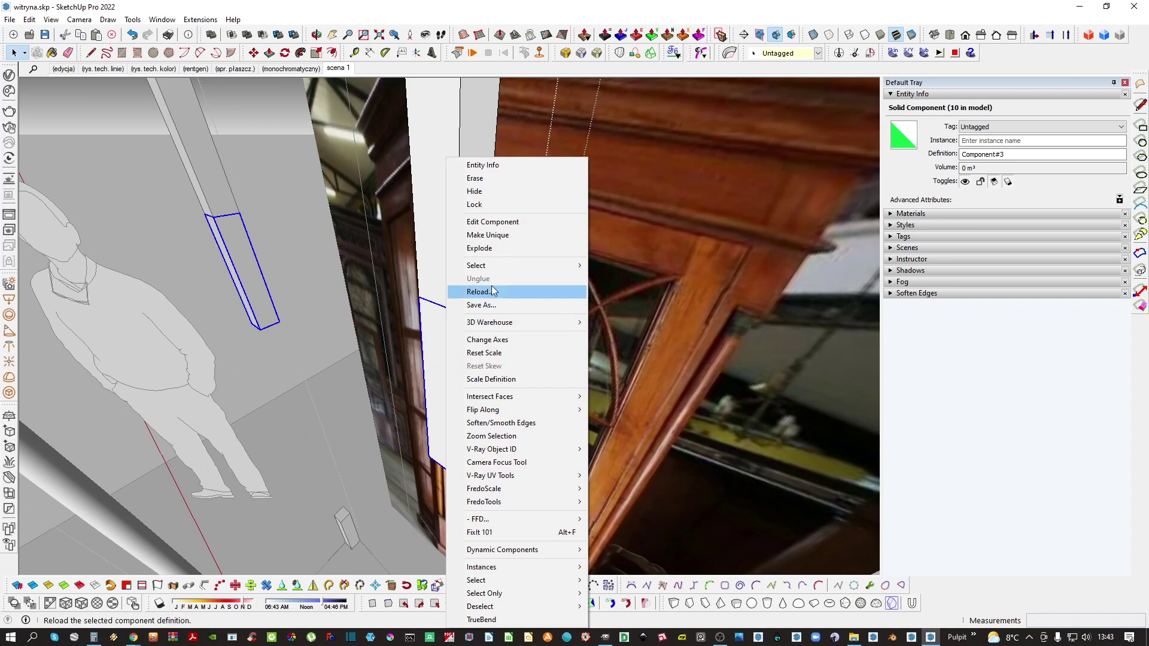
{"action": "left_click", "coordinate": [509, 235]}
{"action": "scroll", "coordinate": [441, 389], "scroll_direction": "up", "scroll_amount": 4}
{"action": "key", "text": "p"}
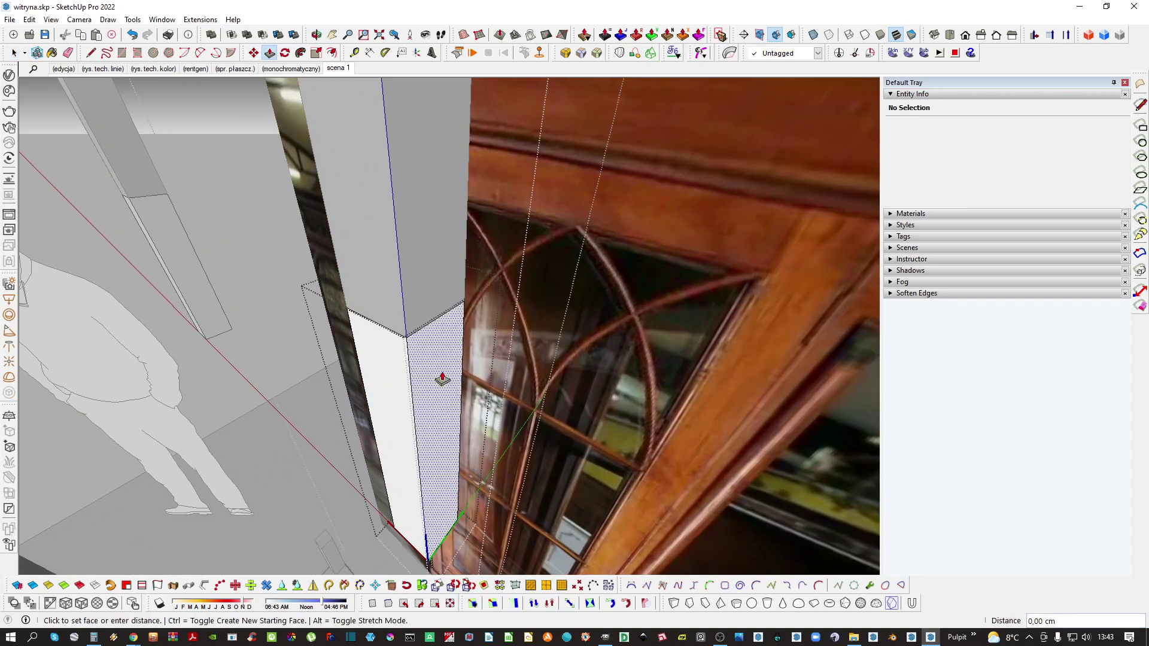
{"action": "middle_click_drag", "start_coordinate": [428, 367], "coordinate": [51, 153]}
{"action": "type", "text": ","}
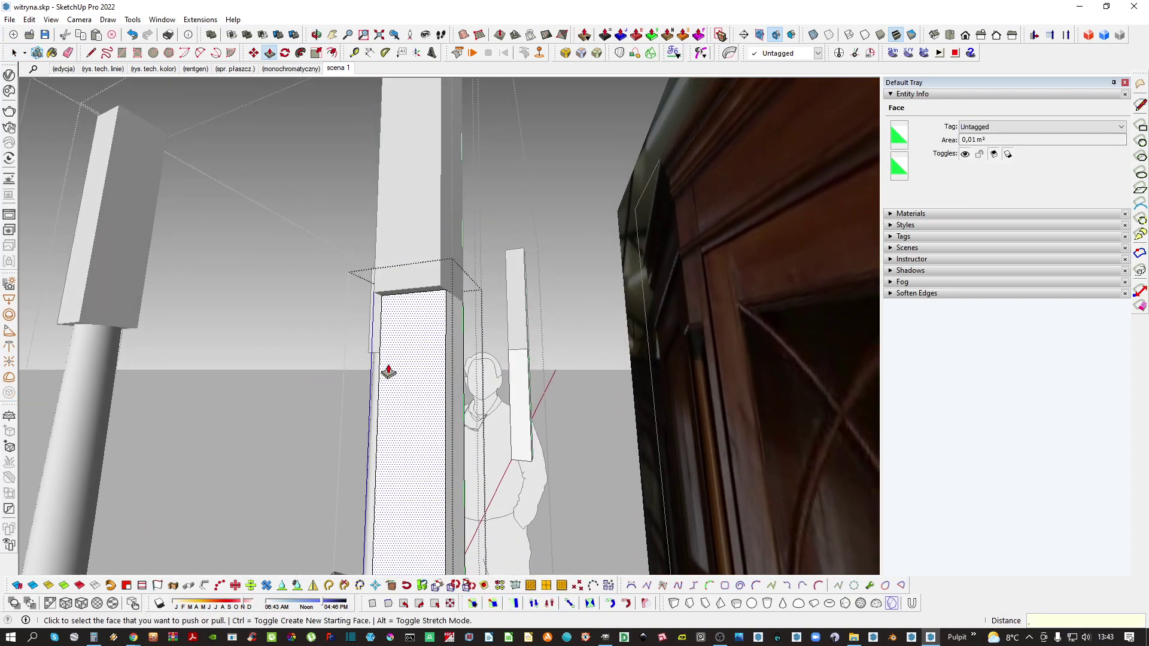
{"action": "left_click", "coordinate": [452, 330]}
{"action": "left_click", "coordinate": [445, 337]}
{"action": "key", "text": "space"}
Push the remaining side faces of the copied rear post section inward by 0,5 cm to make it slimmer
{"action": "middle_click_drag", "start_coordinate": [445, 336], "coordinate": [783, 446]}
{"action": "middle_click_drag", "start_coordinate": [569, 341], "coordinate": [509, 263]}
{"action": "key", "text": "p"}
{"action": "left_click", "coordinate": [546, 359]}
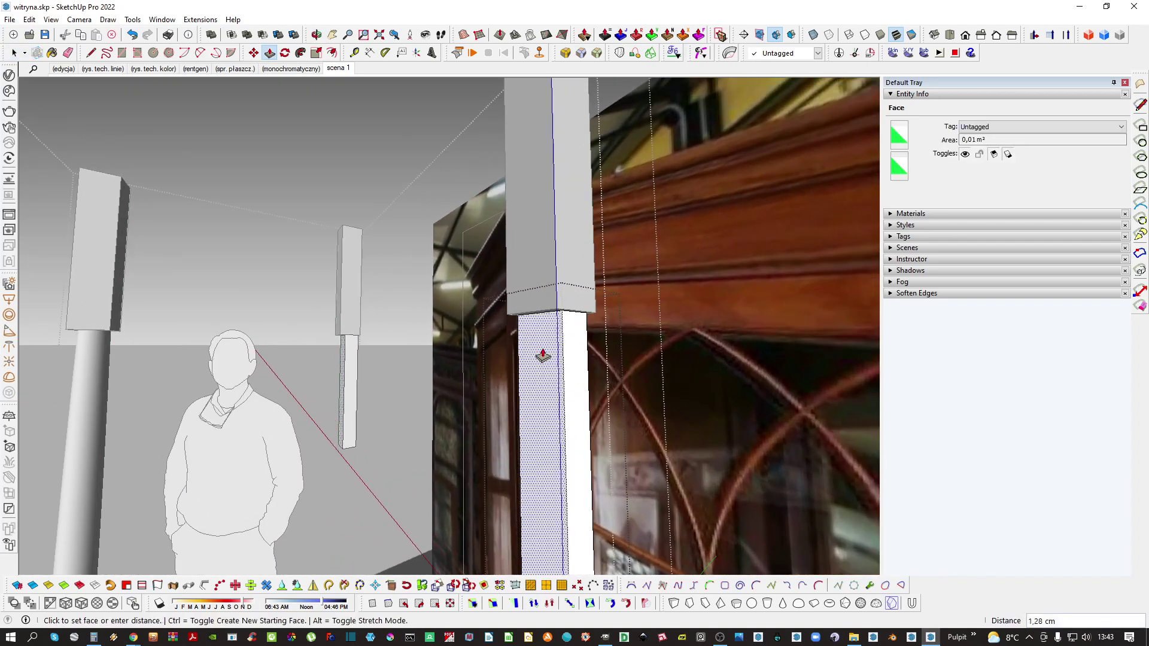
{"action": "key", "text": "Return"}
{"action": "middle_click_drag", "start_coordinate": [544, 356], "coordinate": [1062, 316]}
{"action": "left_click", "coordinate": [477, 361]}
{"action": "type", "text": "0,5"}
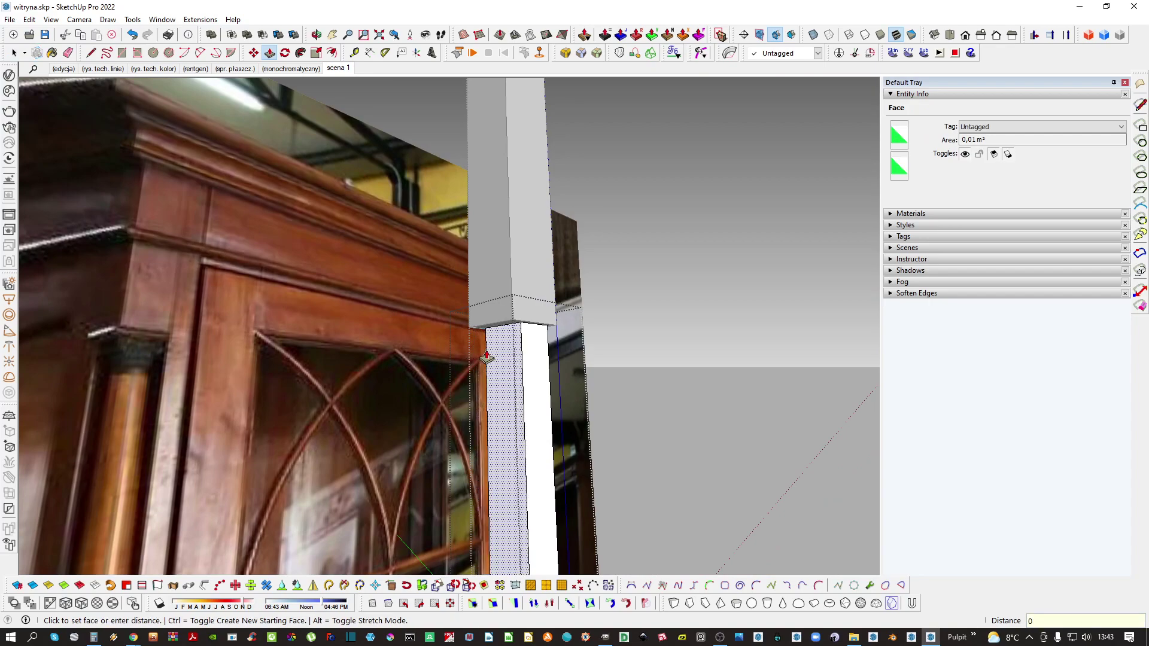
{"action": "key", "text": "Return"}
{"action": "left_click", "coordinate": [540, 333]}
{"action": "key", "text": "space"}
Stretch the slim rear post section down until its underside meets the top of the lower rear post
{"action": "middle_click_drag", "start_coordinate": [541, 333], "coordinate": [399, 290]}
{"action": "scroll", "coordinate": [361, 367], "scroll_direction": "down", "scroll_amount": 2}
{"action": "scroll", "coordinate": [399, 290], "scroll_direction": "up", "scroll_amount": 2}
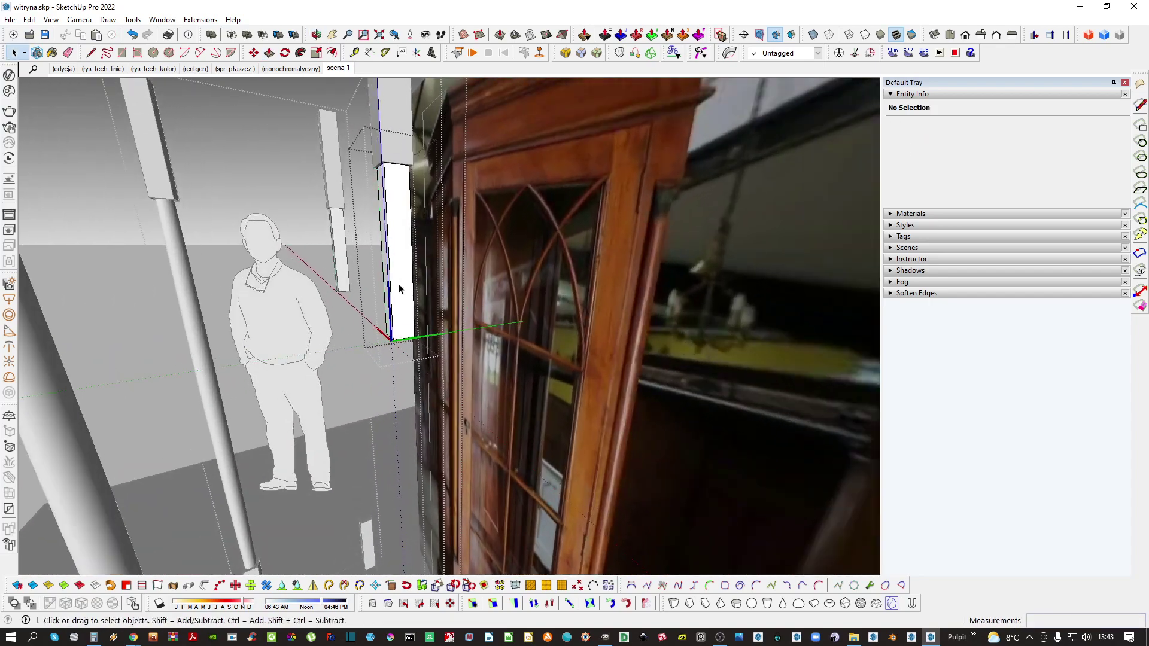
{"action": "key", "text": "m"}
{"action": "left_click", "coordinate": [404, 340]}
{"action": "scroll", "coordinate": [403, 340], "scroll_direction": "down", "scroll_amount": 2}
{"action": "middle_click_drag", "start_coordinate": [403, 339], "coordinate": [461, 269], "text": "shift"}
{"action": "scroll", "coordinate": [455, 253], "scroll_direction": "up", "scroll_amount": 2}
{"action": "left_click", "coordinate": [455, 250]}
{"action": "scroll", "coordinate": [454, 249], "scroll_direction": "down", "scroll_amount": 3}
{"action": "middle_click_drag", "start_coordinate": [447, 200], "coordinate": [462, 454], "text": "shift"}
{"action": "key", "text": "space"}
Examine the moulding under the column in the reference photo and the matching top of the lower front post
{"action": "key", "text": "h"}
{"action": "scroll", "coordinate": [521, 367], "scroll_direction": "down", "scroll_amount": 5}
{"action": "scroll", "coordinate": [460, 492], "scroll_direction": "up", "scroll_amount": 4}
{"action": "scroll", "coordinate": [460, 492], "scroll_direction": "up", "scroll_amount": 3}
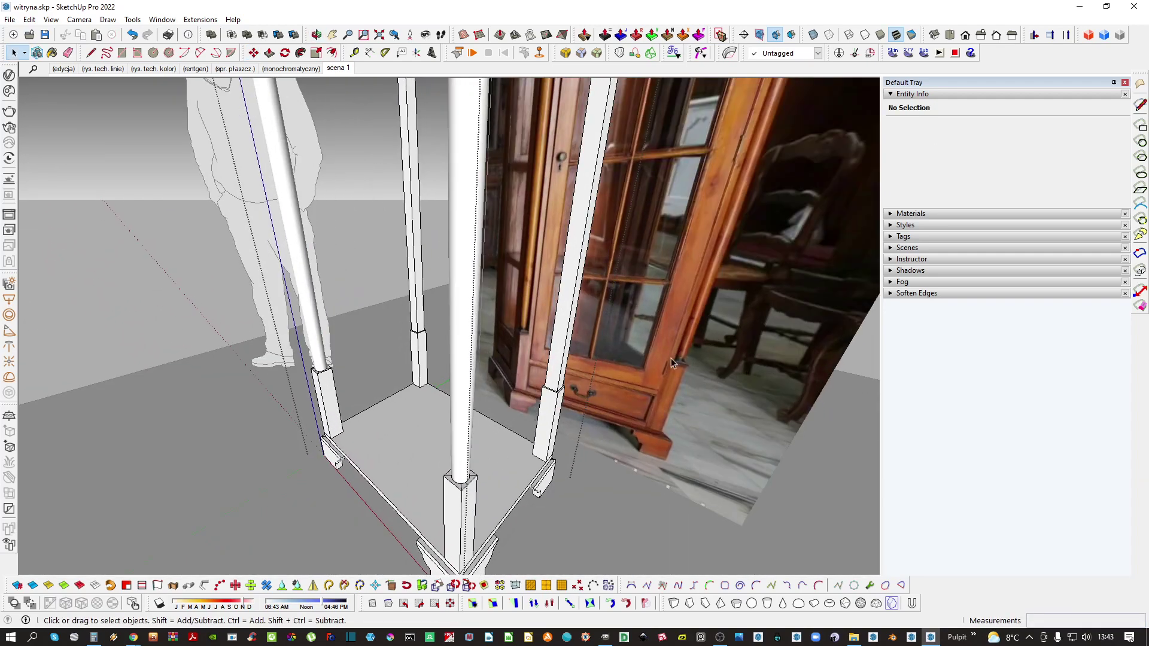
{"action": "middle_click_drag", "start_coordinate": [455, 498], "coordinate": [580, 229]}
{"action": "scroll", "coordinate": [555, 256], "scroll_direction": "up", "scroll_amount": 6}
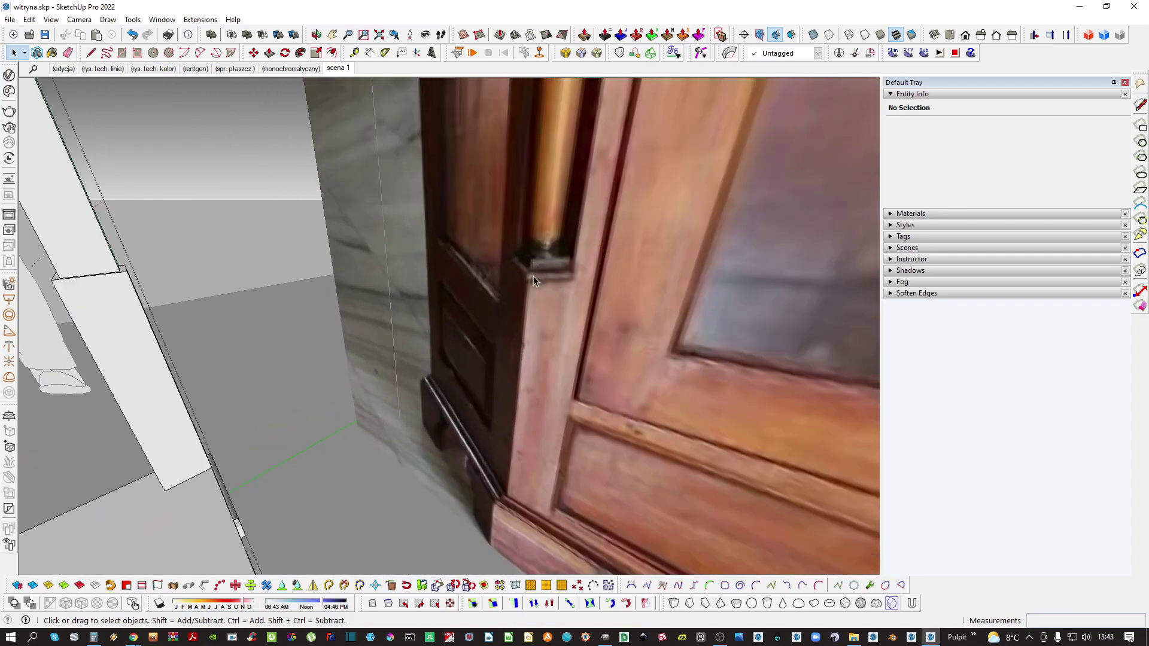
{"action": "scroll", "coordinate": [533, 279], "scroll_direction": "down", "scroll_amount": 8}
{"action": "middle_click_drag", "start_coordinate": [540, 275], "coordinate": [474, 367]}
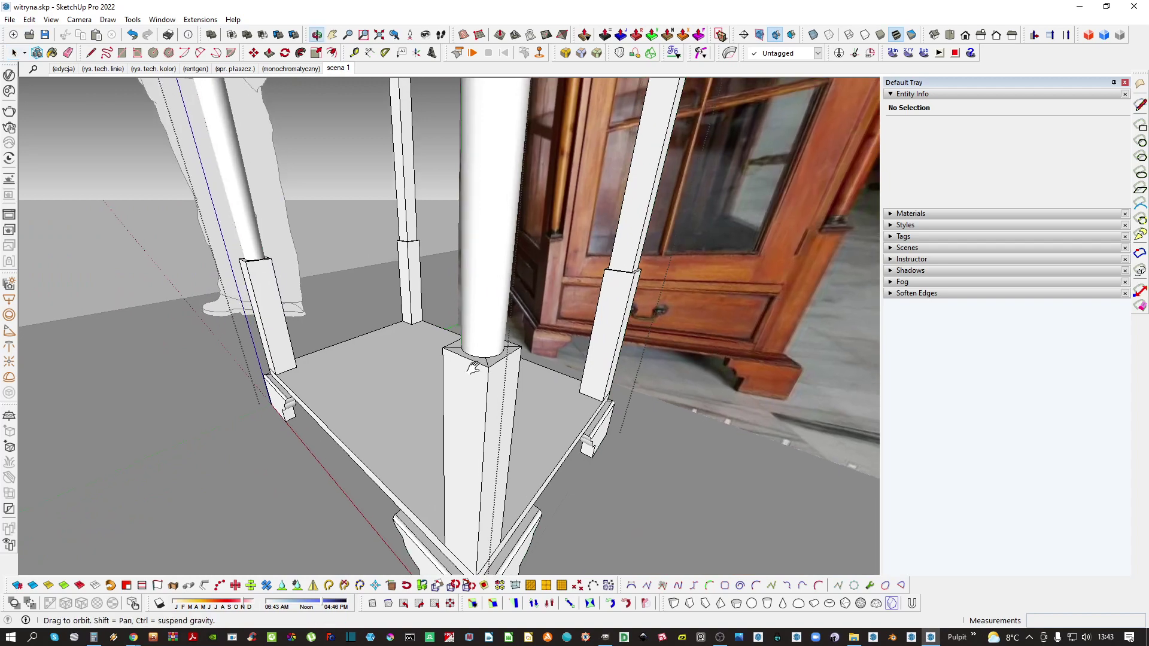
{"action": "scroll", "coordinate": [511, 401], "scroll_direction": "up", "scroll_amount": 5}
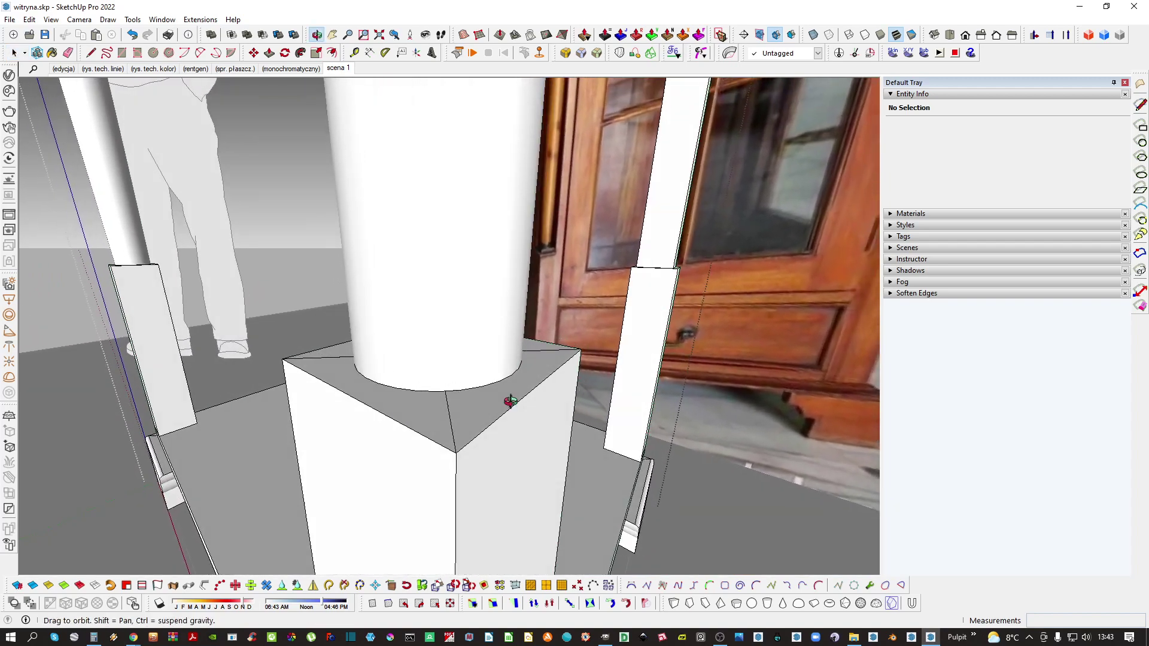
{"action": "middle_click_drag", "start_coordinate": [511, 401], "coordinate": [510, 406]}
{"action": "scroll", "coordinate": [557, 272], "scroll_direction": "up", "scroll_amount": 5}
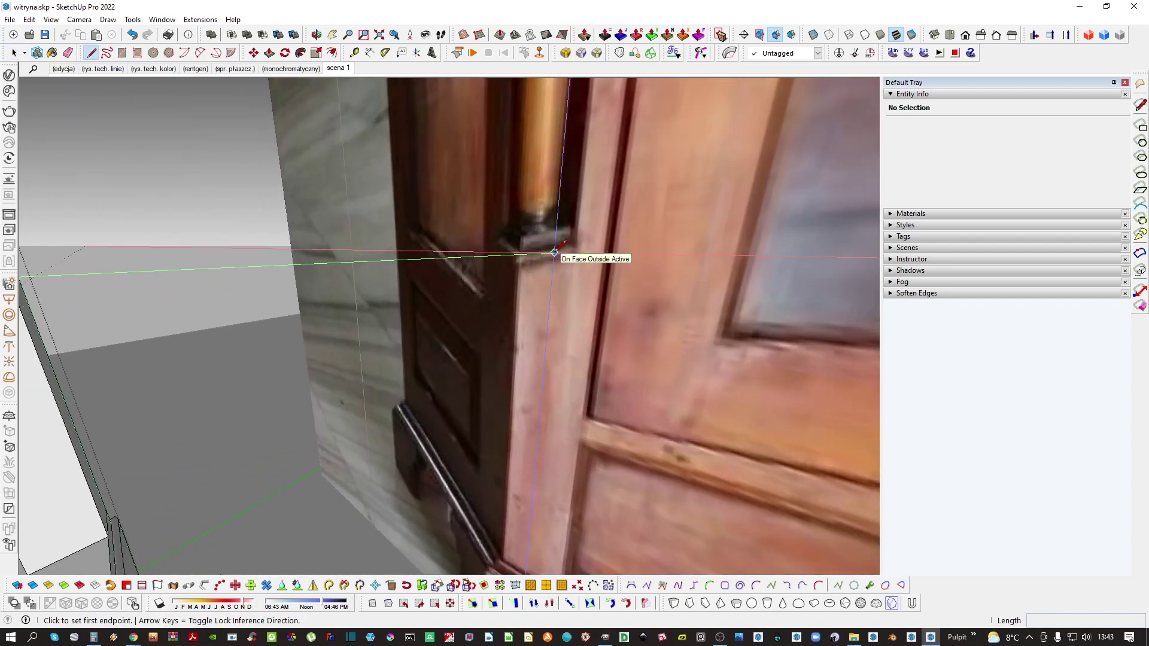
{"action": "scroll", "coordinate": [550, 264], "scroll_direction": "down", "scroll_amount": 7}
{"action": "scroll", "coordinate": [533, 363], "scroll_direction": "up", "scroll_amount": 6}
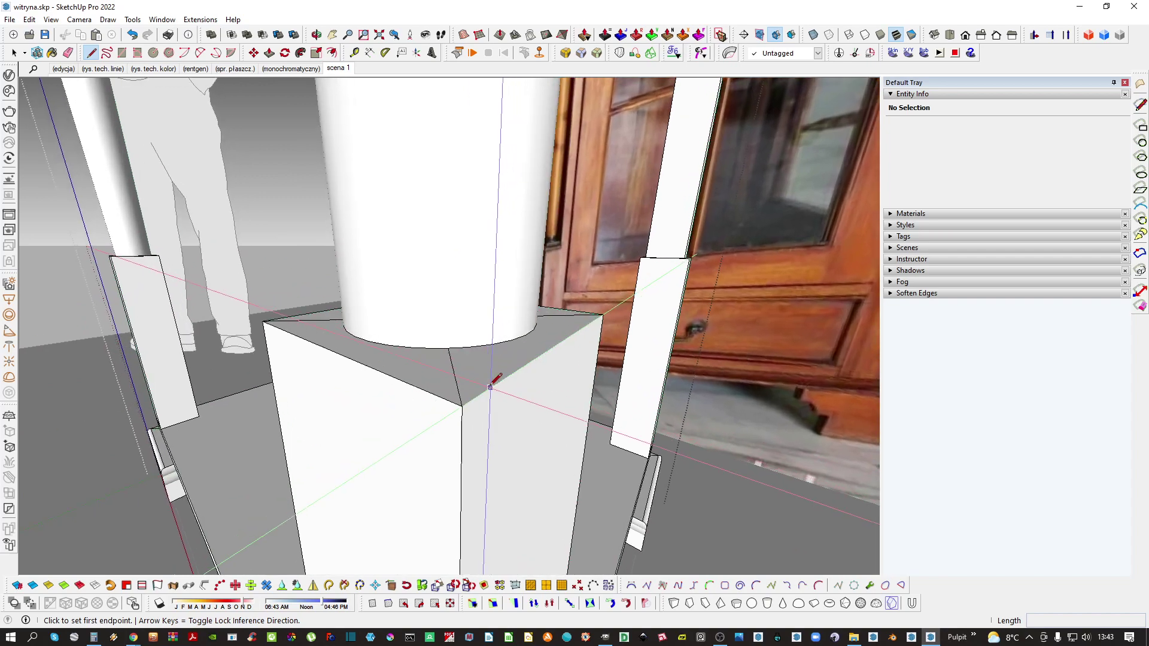
{"action": "scroll", "coordinate": [533, 363], "scroll_direction": "up", "scroll_amount": 1}
{"action": "left_click", "coordinate": [506, 398]}
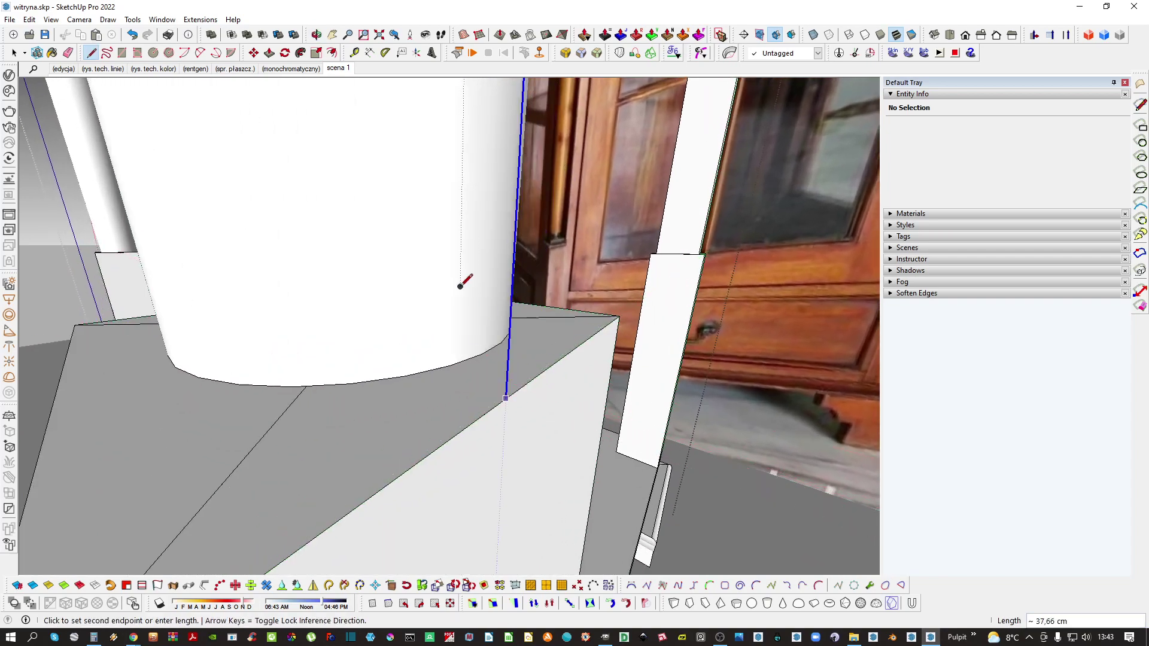
{"action": "scroll", "coordinate": [482, 424], "scroll_direction": "down", "scroll_amount": 6}
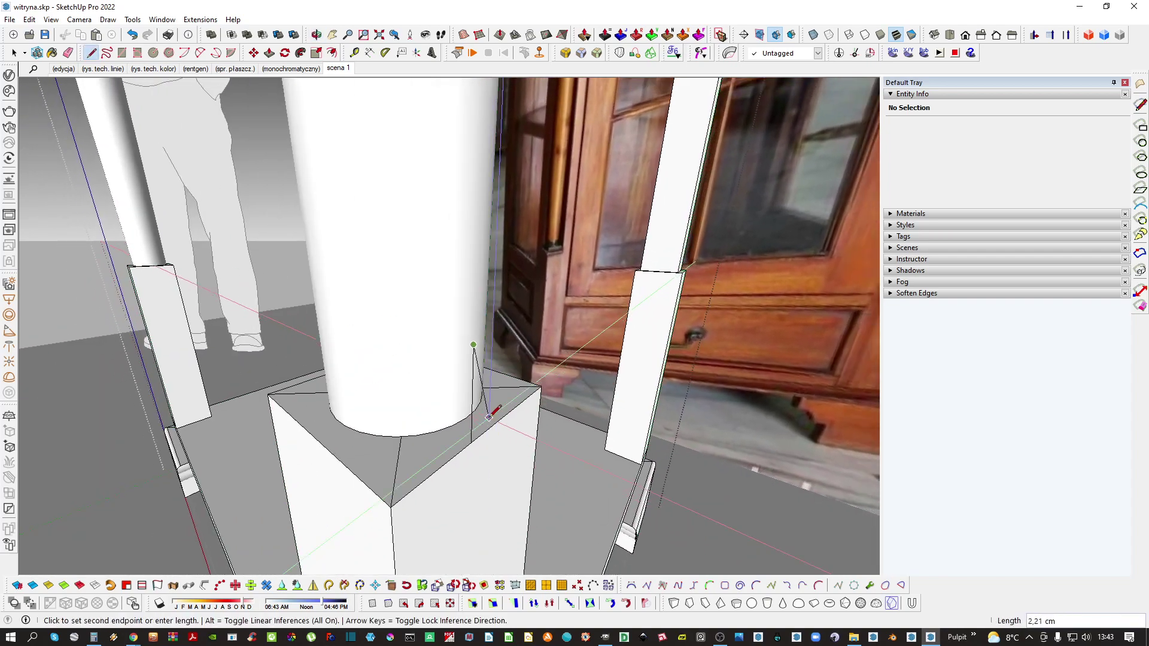
{"action": "key", "text": "Escape"}
Draw a small upright rectangular profile 0,5 cm wide on the top edge of the lower front post and open it for editing
{"action": "middle_click_drag", "start_coordinate": [493, 413], "coordinate": [494, 446]}
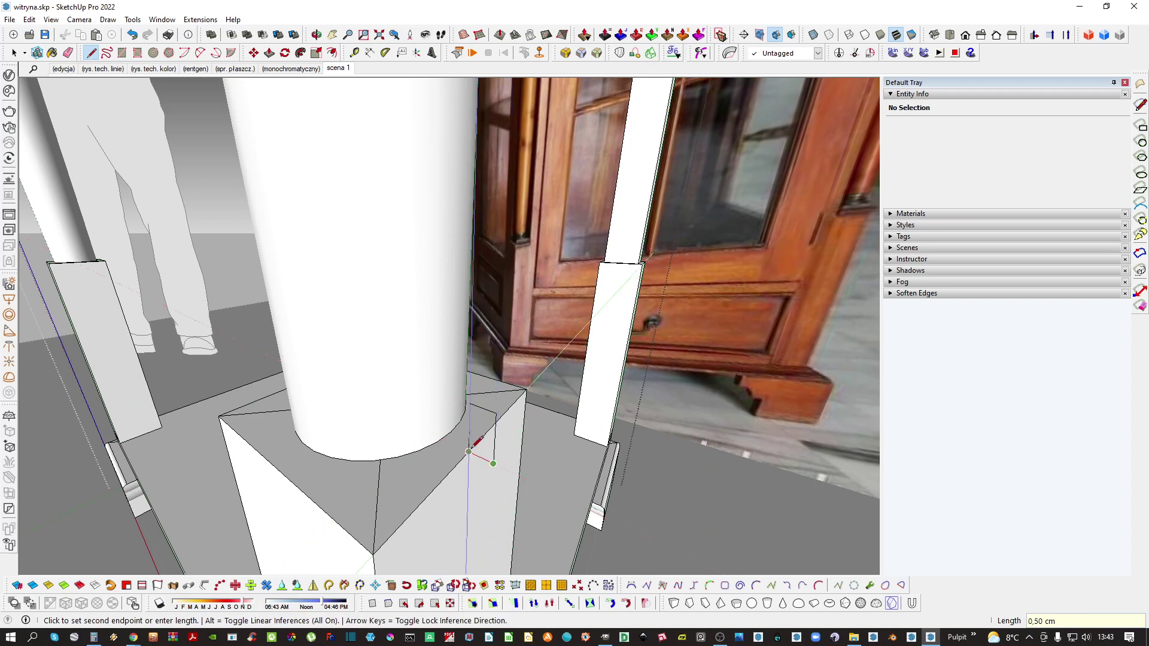
{"action": "left_click", "coordinate": [480, 435]}
{"action": "scroll", "coordinate": [489, 433], "scroll_direction": "up", "scroll_amount": 3}
{"action": "double_click", "coordinate": [489, 434]}
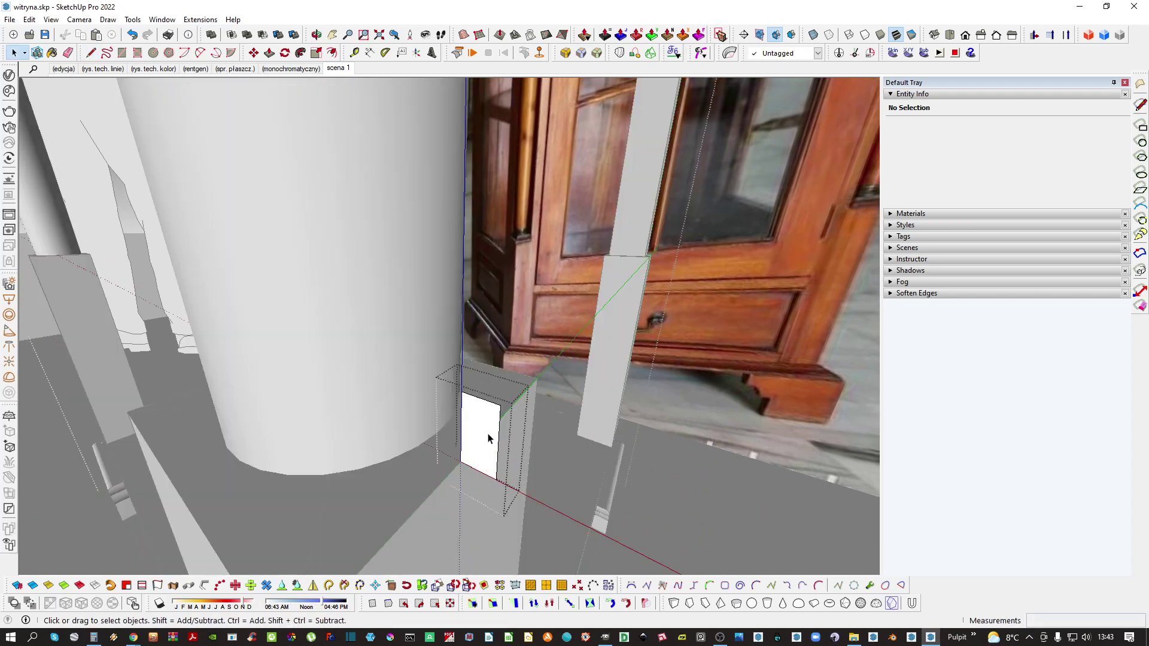
{"action": "middle_click_drag", "start_coordinate": [470, 456], "coordinate": [490, 434]}
{"action": "key", "text": "h"}
{"action": "left_click", "coordinate": [490, 433]}
{"action": "key", "text": "m"}
{"action": "key", "text": "space"}
Copy the rectangular face diagonally so that its lower outer corner sits on the original's upper inner corner
{"action": "double_click", "coordinate": [500, 477]}
{"action": "key", "text": "m"}
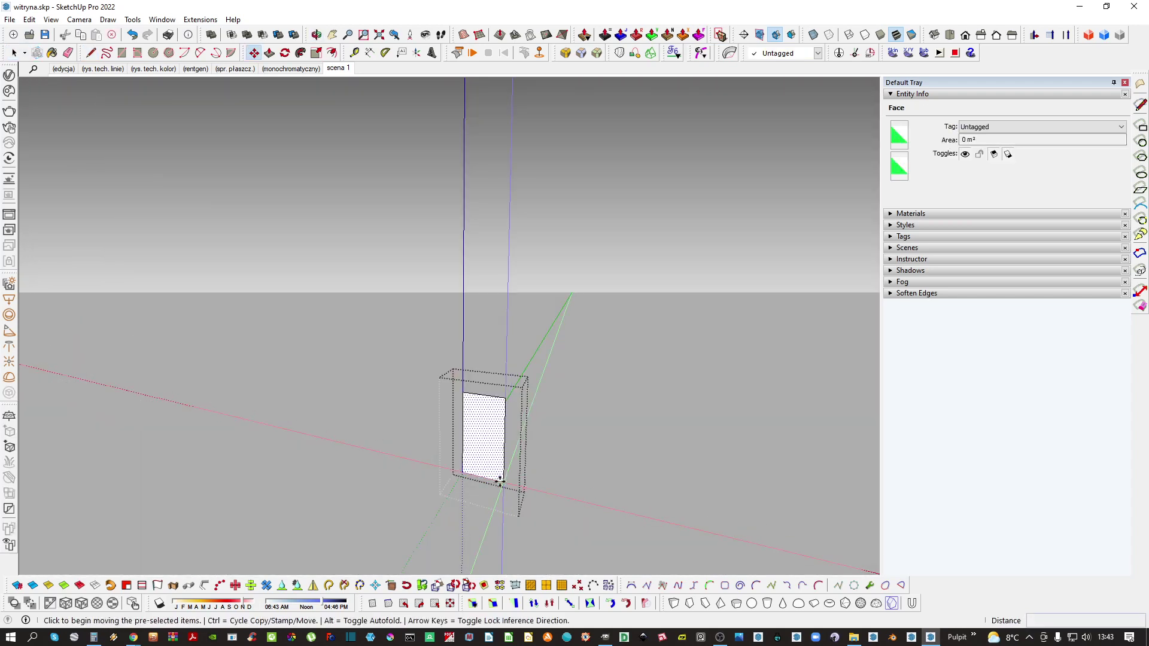
{"action": "left_click", "coordinate": [503, 482]}
{"action": "key", "text": "ctrl"}
{"action": "left_click", "coordinate": [462, 393]}
{"action": "key", "text": "space"}
Scale the copied face down in height, fill the gap beneath it with a rectangle and erase the dividing edge
{"action": "left_click", "coordinate": [443, 306]}
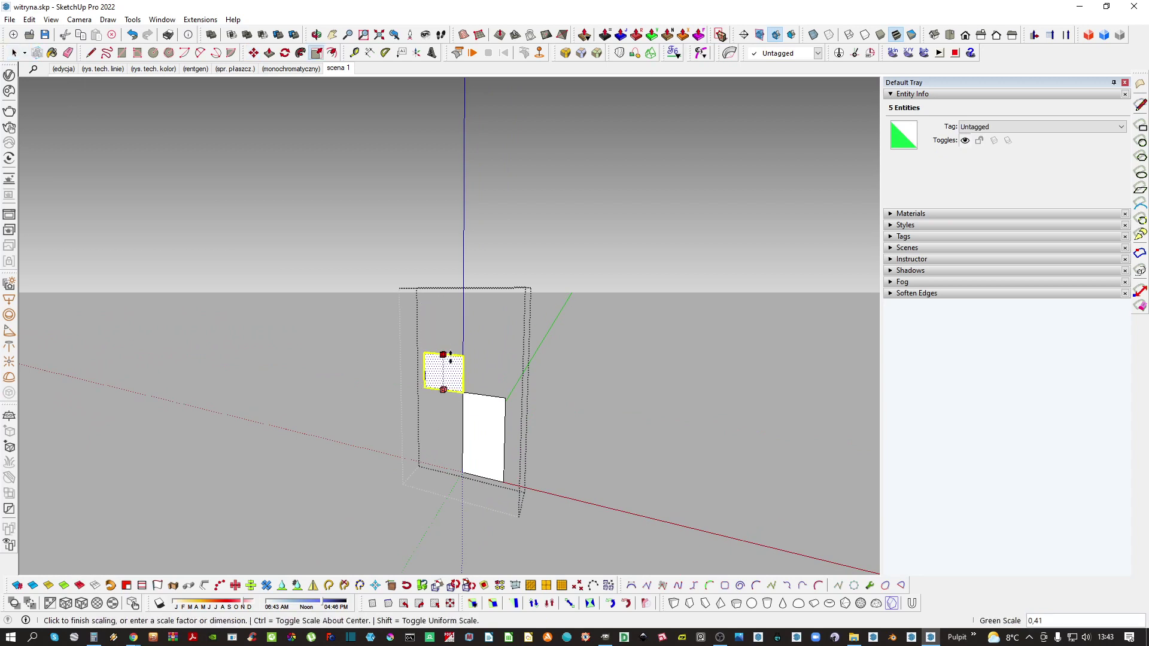
{"action": "key", "text": "r"}
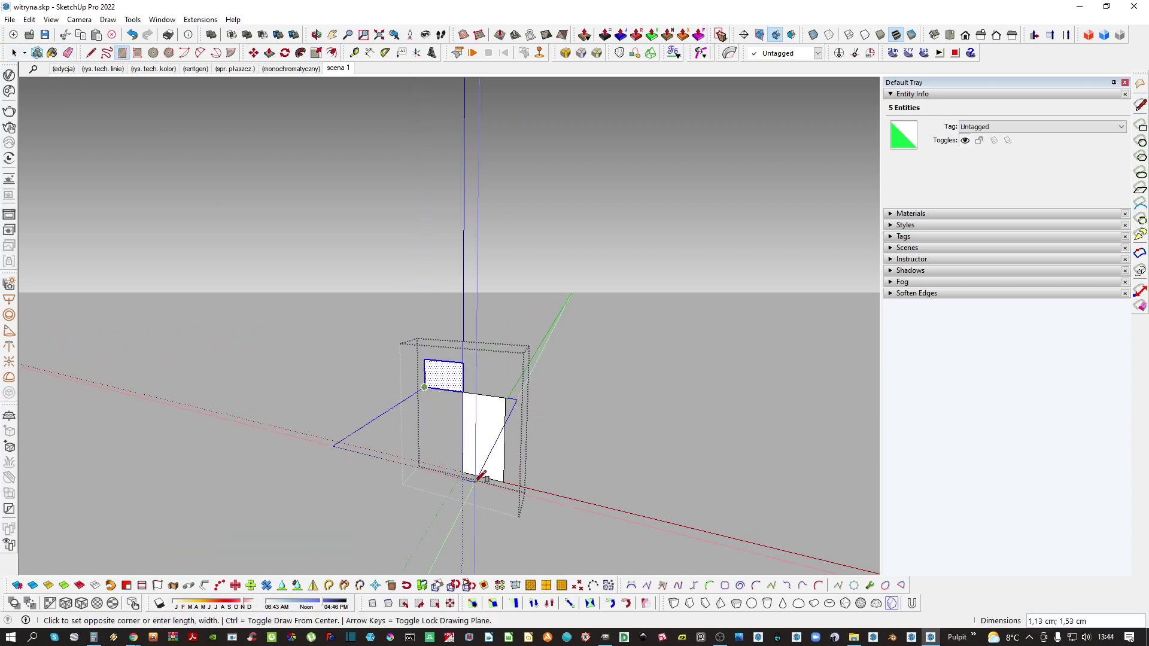
{"action": "key", "text": "e"}
{"action": "middle_click_drag", "start_coordinate": [464, 421], "coordinate": [510, 433]}
Try an outward arc between the midpoints of the lower rectangle's top and bottom edges, and undo it
{"action": "key", "text": "a"}
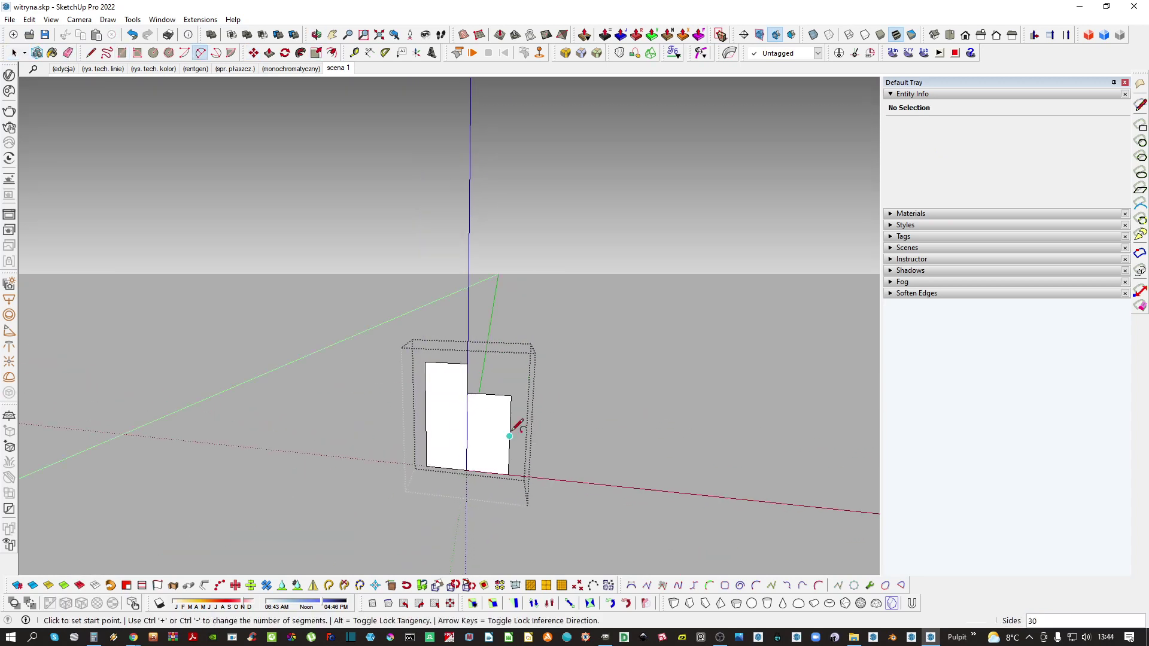
{"action": "left_click", "coordinate": [489, 393]}
{"action": "left_click", "coordinate": [488, 472]}
{"action": "scroll", "coordinate": [506, 462], "scroll_direction": "up", "scroll_amount": 2}
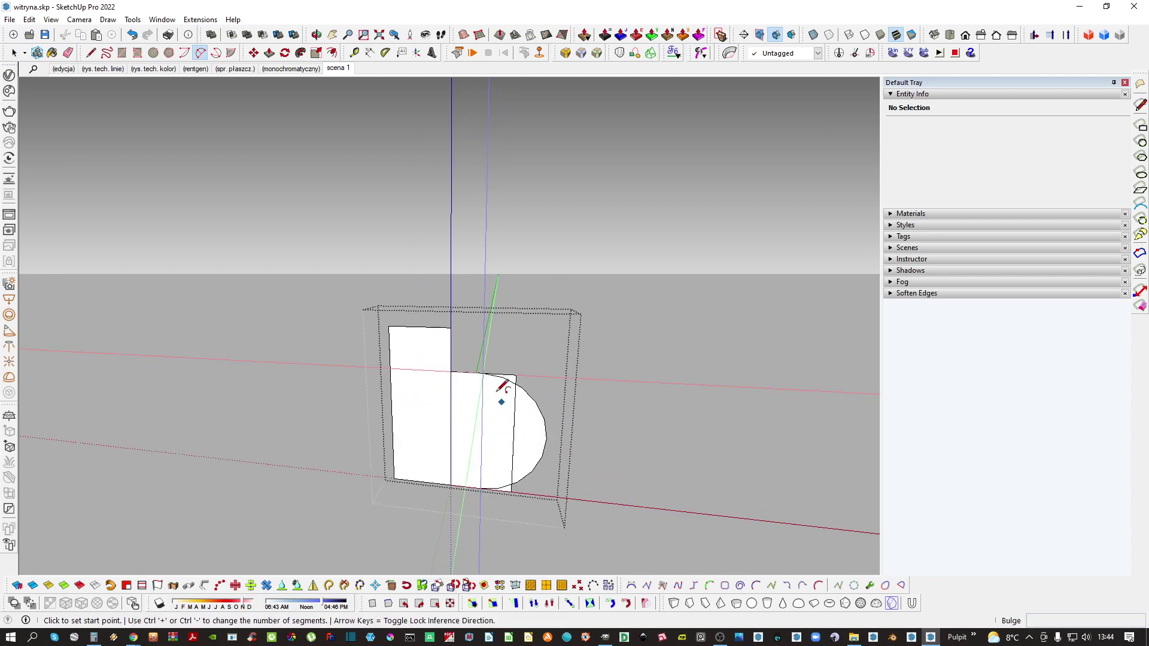
{"action": "key", "text": "ctrl+z"}
Round the outer side of the lower rectangle with an arc kept within its width and erase the surplus corner edges
{"action": "left_click", "coordinate": [467, 372]}
{"action": "left_click", "coordinate": [466, 487]}
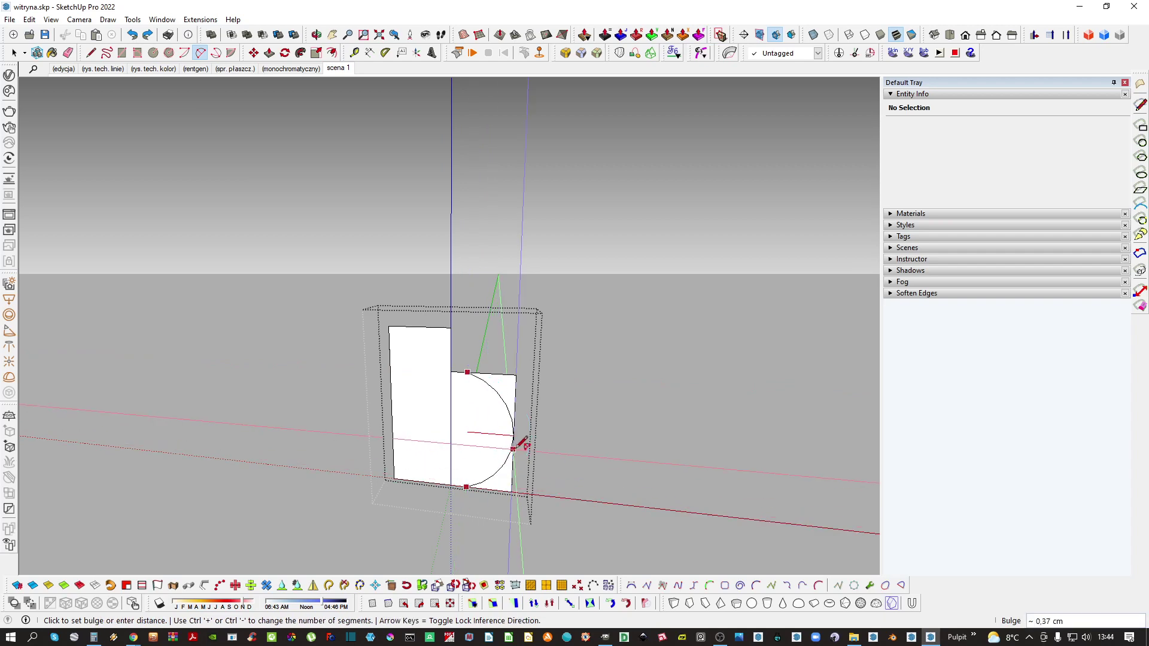
{"action": "left_click", "coordinate": [507, 445]}
{"action": "key", "text": "space"}
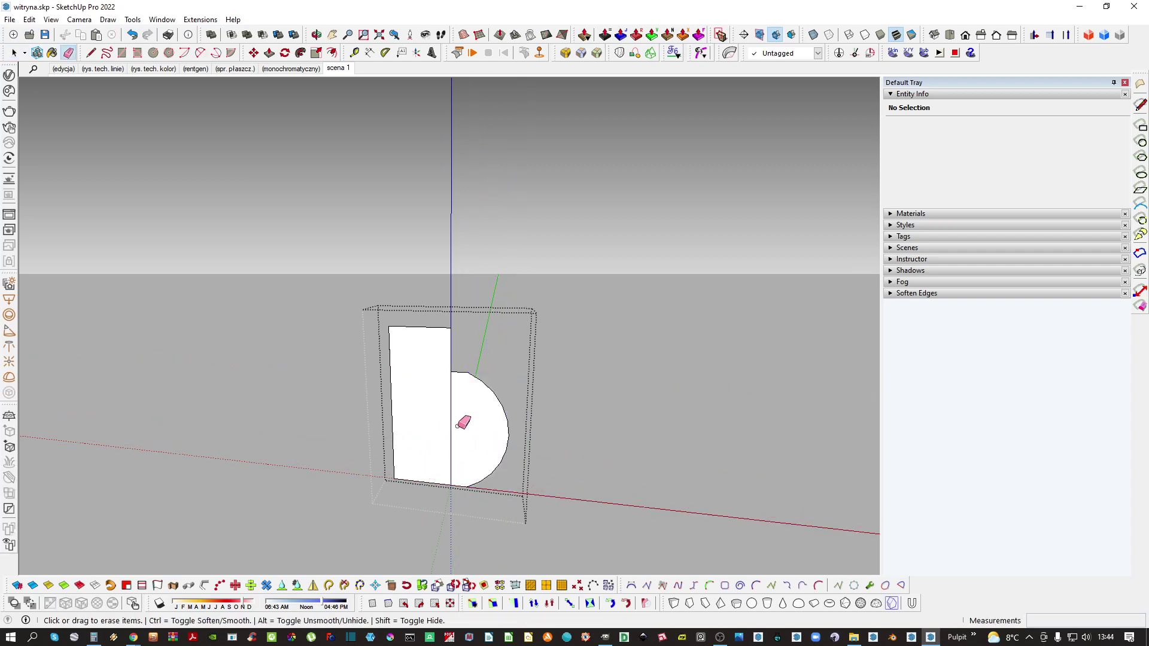
Cut the taller rectangle's outer corner with a slanted line rising from the rounded part, and erase the leftover corner edges
{"action": "mouse_move", "coordinate": [465, 419]}
{"action": "middle_mouse_down"}
{"action": "mouse_move", "coordinate": [411, 431]}
{"action": "mouse_move", "coordinate": [479, 433]}
{"action": "middle_mouse_up"}
{"action": "scroll", "coordinate": [482, 432], "scroll_direction": "down", "scroll_amount": 5}
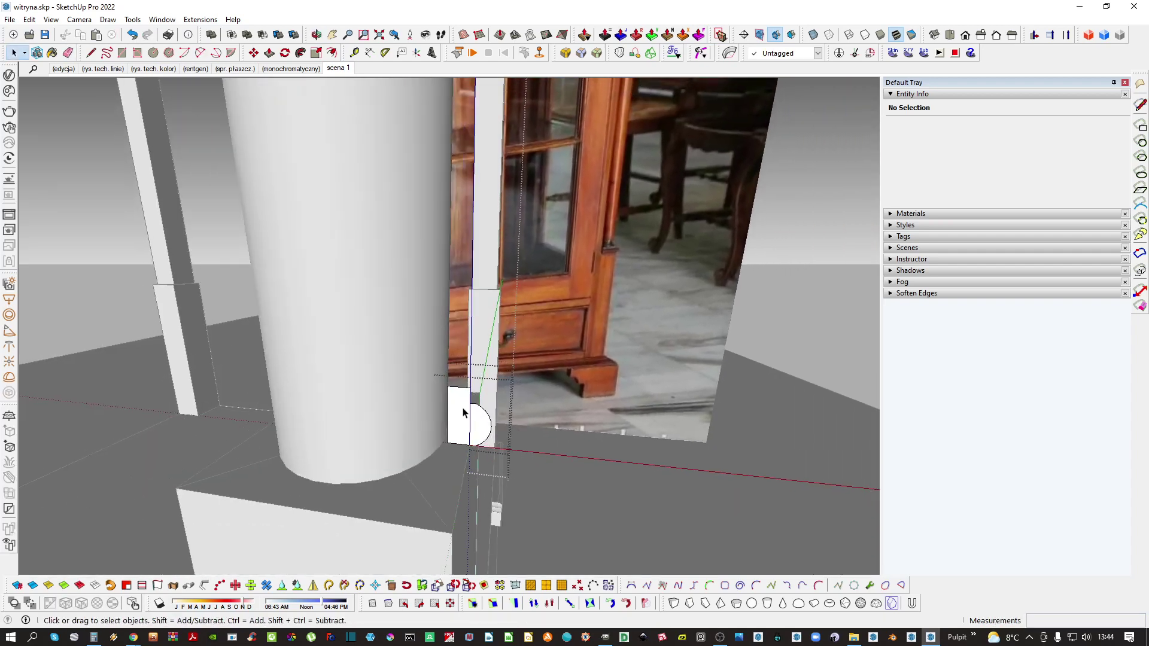
{"action": "scroll", "coordinate": [466, 409], "scroll_direction": "up", "scroll_amount": 5}
{"action": "scroll", "coordinate": [474, 402], "scroll_direction": "up", "scroll_amount": 2}
{"action": "key", "text": "l"}
{"action": "key", "text": "h"}
{"action": "left_click", "coordinate": [478, 411]}
{"action": "key", "text": "Escape"}
{"action": "scroll", "coordinate": [480, 412], "scroll_direction": "up", "scroll_amount": 2}
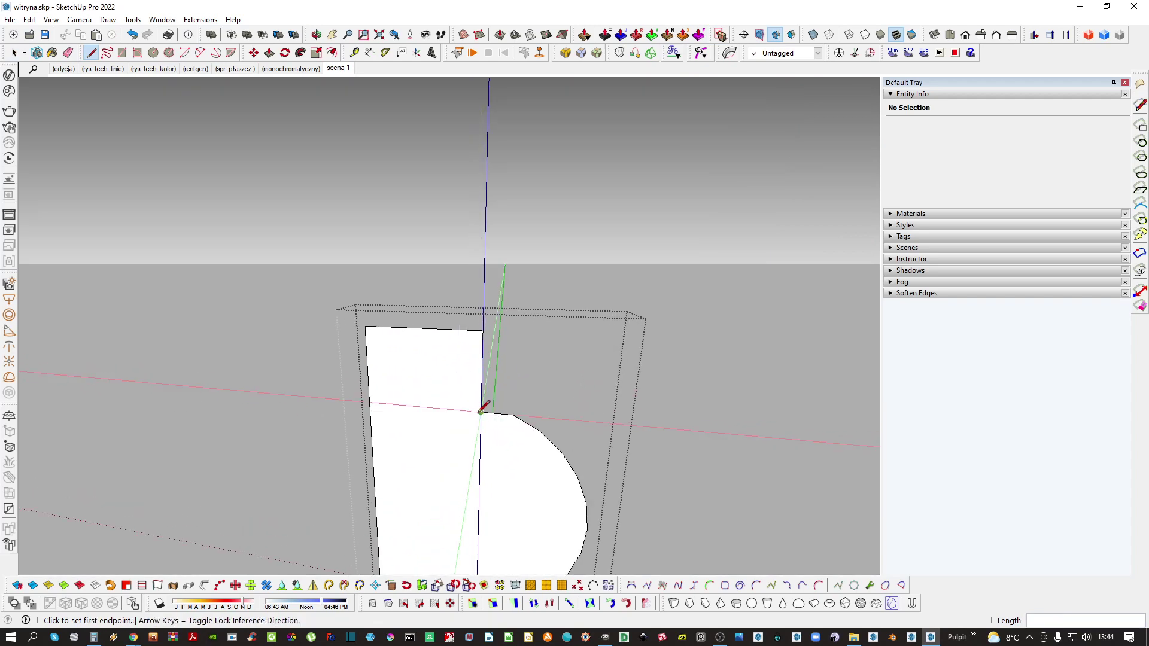
{"action": "key", "text": "e"}
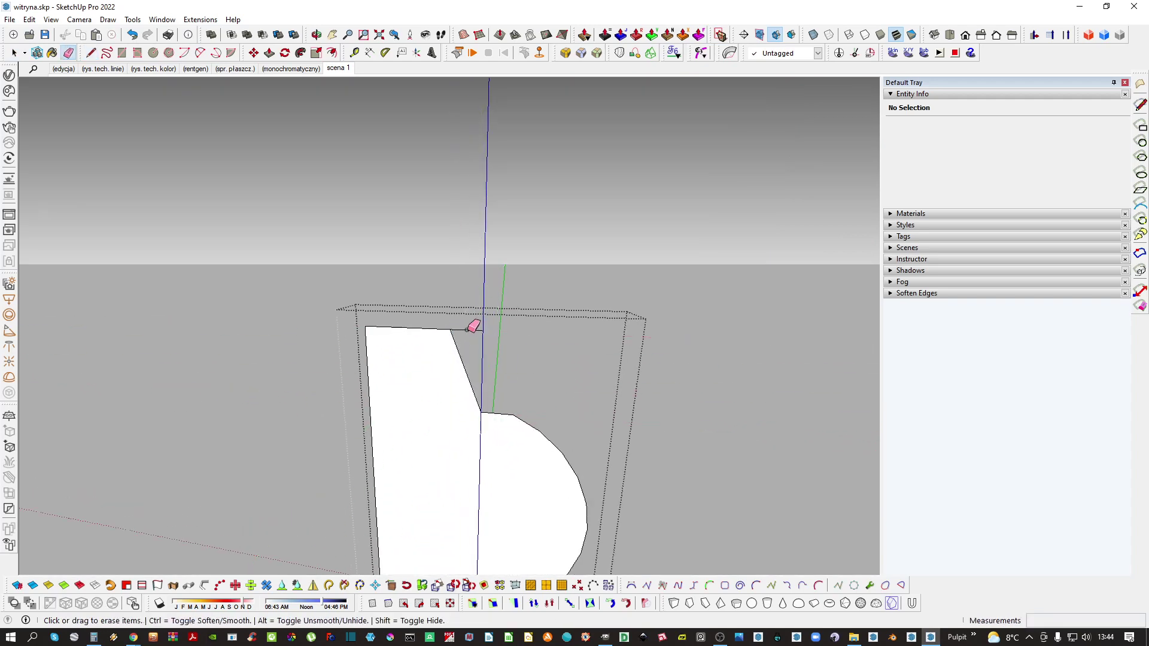
{"action": "left_click", "coordinate": [467, 330]}
Try a concave arc from the foot of the slanted edge to the profile's top edge, and undo it
{"action": "key", "text": "h"}
{"action": "middle_click_drag", "start_coordinate": [440, 402], "coordinate": [443, 372]}
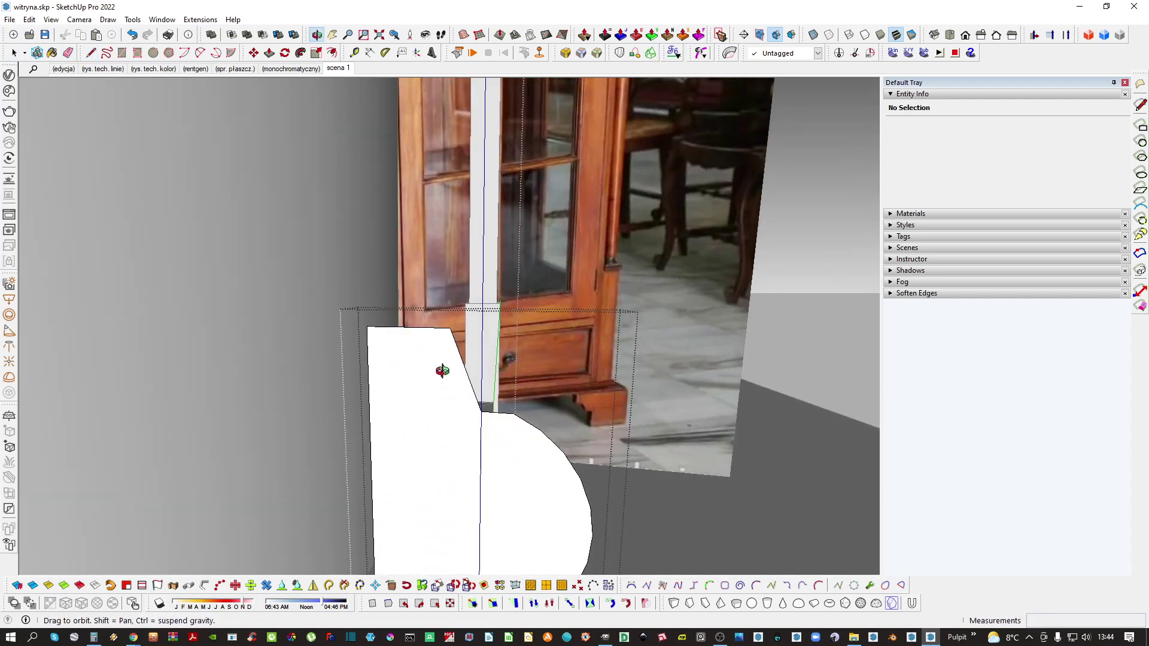
{"action": "key", "text": "space"}
{"action": "key", "text": "a"}
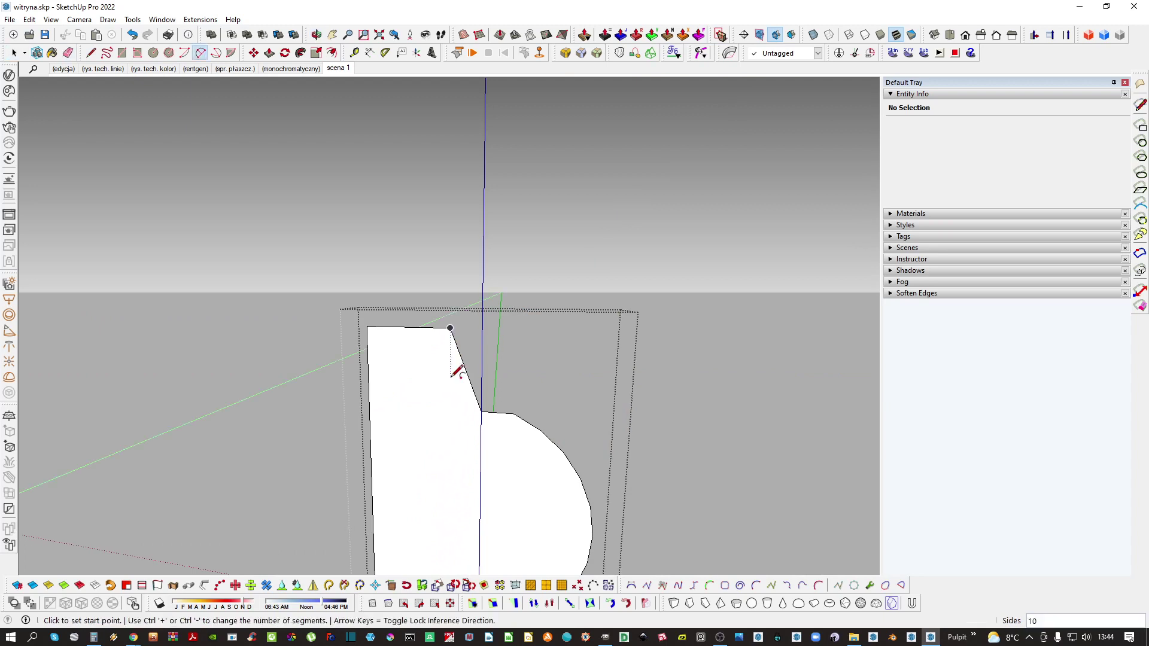
{"action": "left_click", "coordinate": [482, 410]}
{"action": "left_click", "coordinate": [398, 326]}
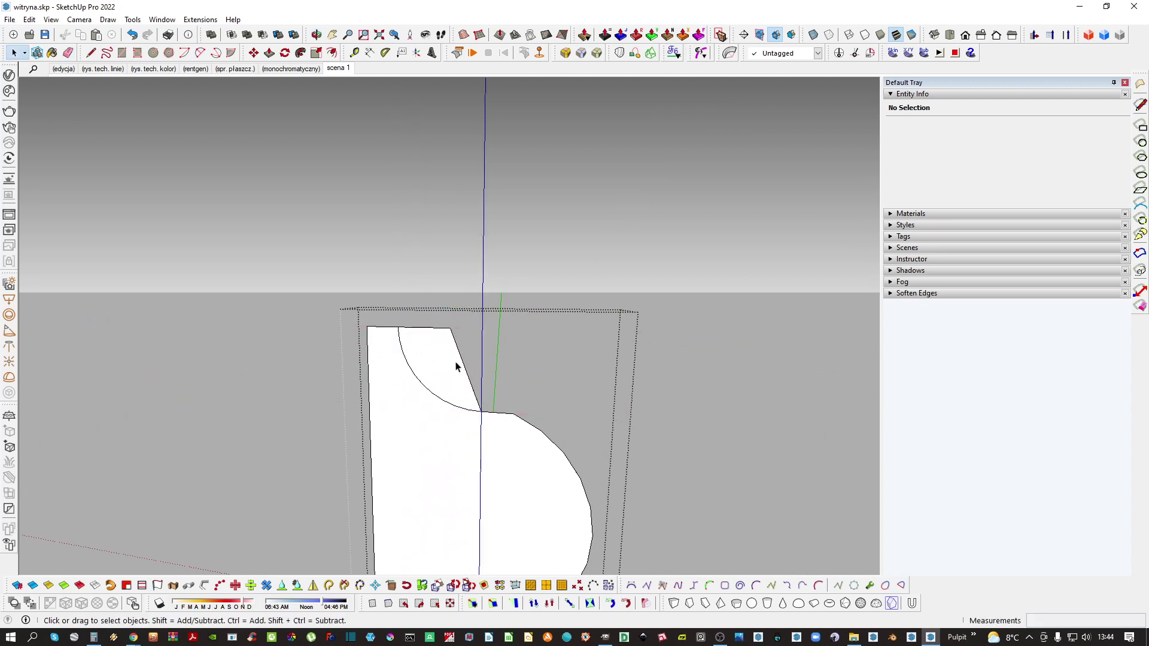
{"action": "key", "text": "ctrl+z"}
Draw a concave arc bulging about 0,09 cm from just above the slanted edge's foot to the top edge, and erase the surplus edges
{"action": "scroll", "coordinate": [470, 392], "scroll_direction": "up", "scroll_amount": 2}
{"action": "key", "text": "a"}
{"action": "left_click", "coordinate": [478, 399]}
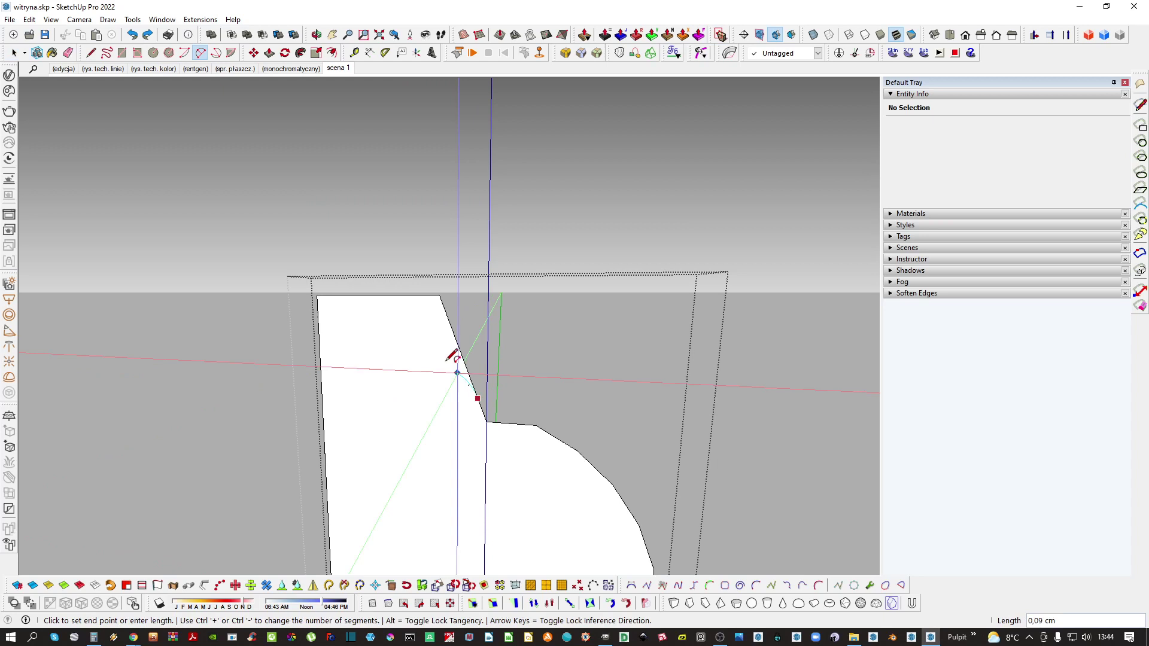
{"action": "left_click", "coordinate": [359, 296]}
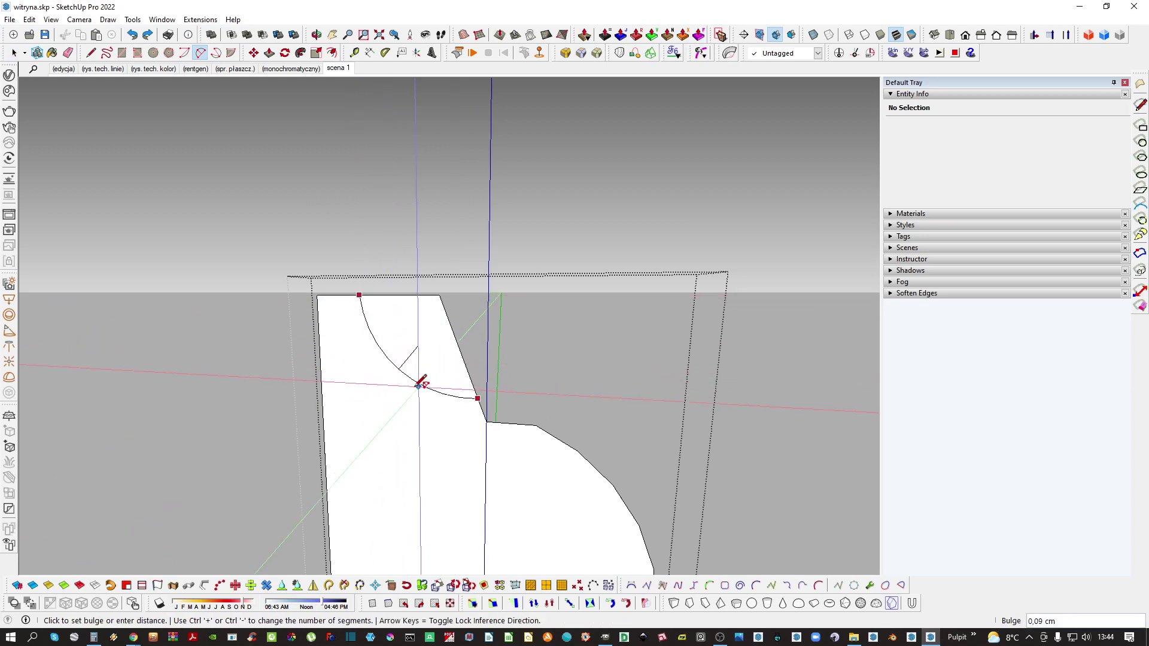
{"action": "key", "text": "e"}
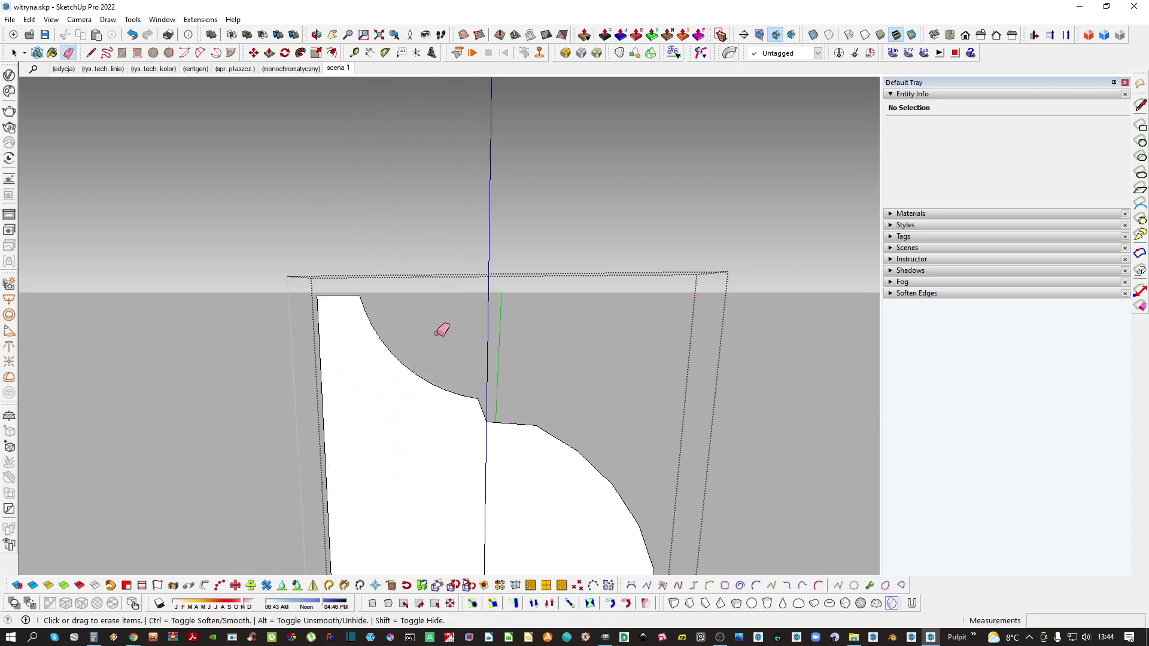
Split the profile face with a horizontal line from the foot of the slanted edge to the straight inner edge
{"action": "scroll", "coordinate": [457, 424], "scroll_direction": "down", "scroll_amount": 3}
{"action": "middle_click_drag", "start_coordinate": [456, 424], "coordinate": [479, 441]}
{"action": "key", "text": "l"}
{"action": "key", "text": "i"}
{"action": "left_click", "coordinate": [466, 465]}
{"action": "key", "text": "space"}
{"action": "scroll", "coordinate": [445, 448], "scroll_direction": "down", "scroll_amount": 2}
{"action": "key", "text": "Escape"}
{"action": "scroll", "coordinate": [483, 441], "scroll_direction": "up", "scroll_amount": 5}
{"action": "triple_click", "coordinate": [480, 423]}
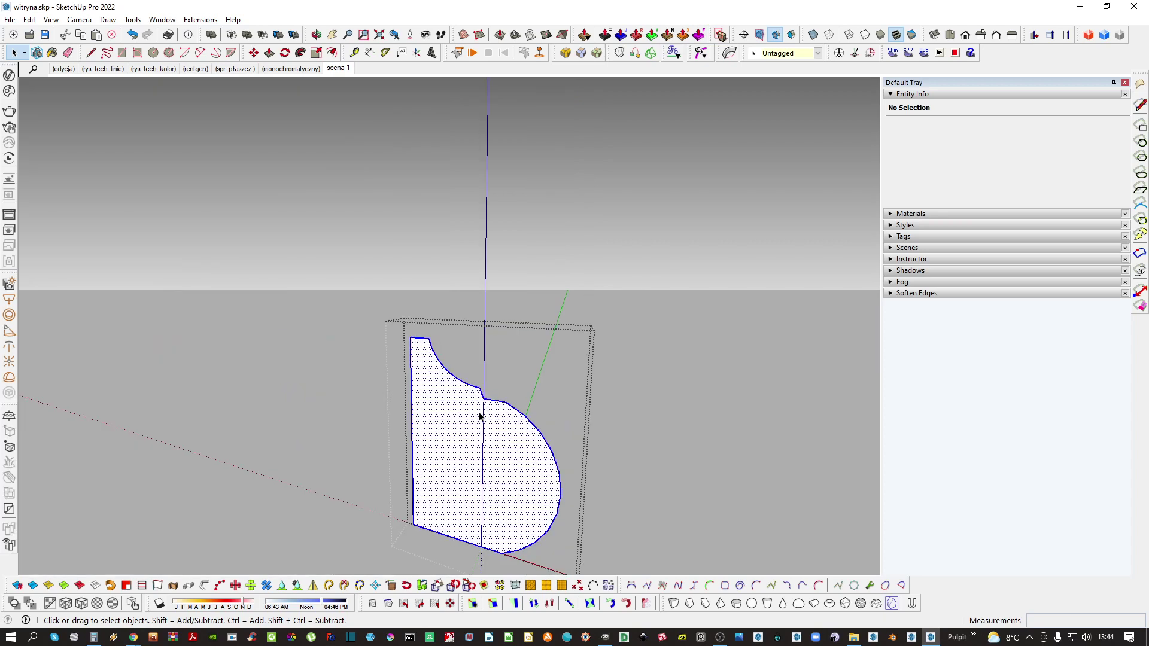
{"action": "scroll", "coordinate": [480, 415], "scroll_direction": "up", "scroll_amount": 1}
{"action": "key", "text": "l"}
{"action": "left_click", "coordinate": [354, 378]}
{"action": "key", "text": "e"}
{"action": "left_click", "coordinate": [370, 380]}
Make the concave upper part and the rounded lower part of the profile two separate groups
{"action": "key", "text": "space"}
{"action": "double_click", "coordinate": [426, 364]}
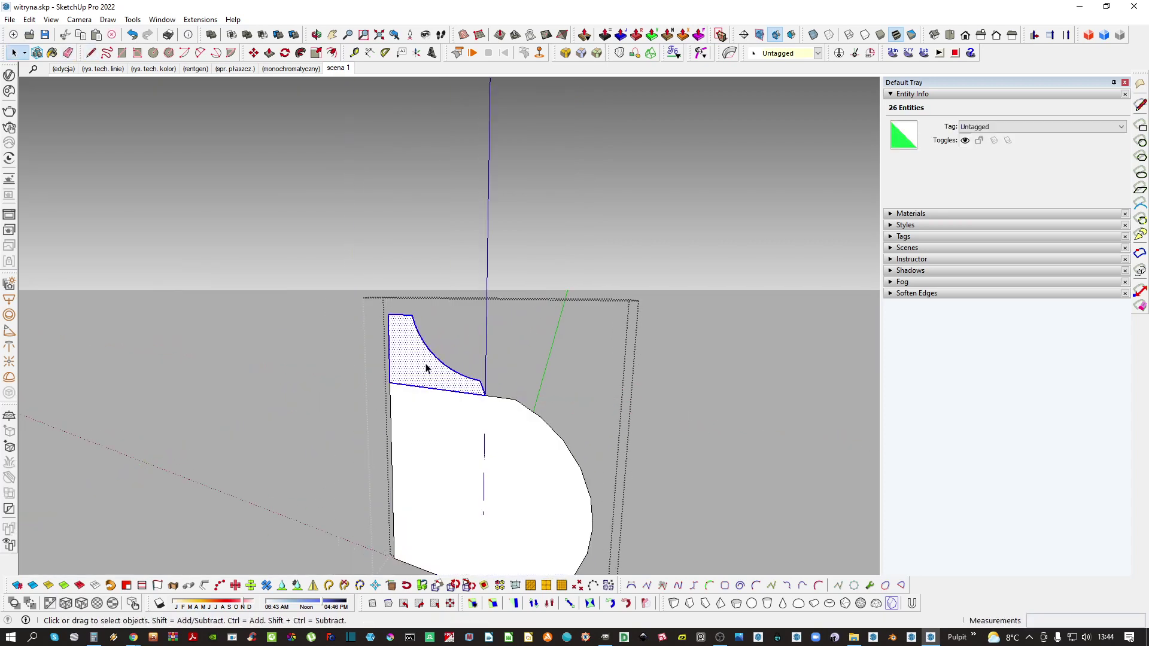
{"action": "scroll", "coordinate": [440, 376], "scroll_direction": "down", "scroll_amount": 2}
{"action": "double_click", "coordinate": [469, 430]}
{"action": "key", "text": "g"}
{"action": "key", "text": "Escape"}
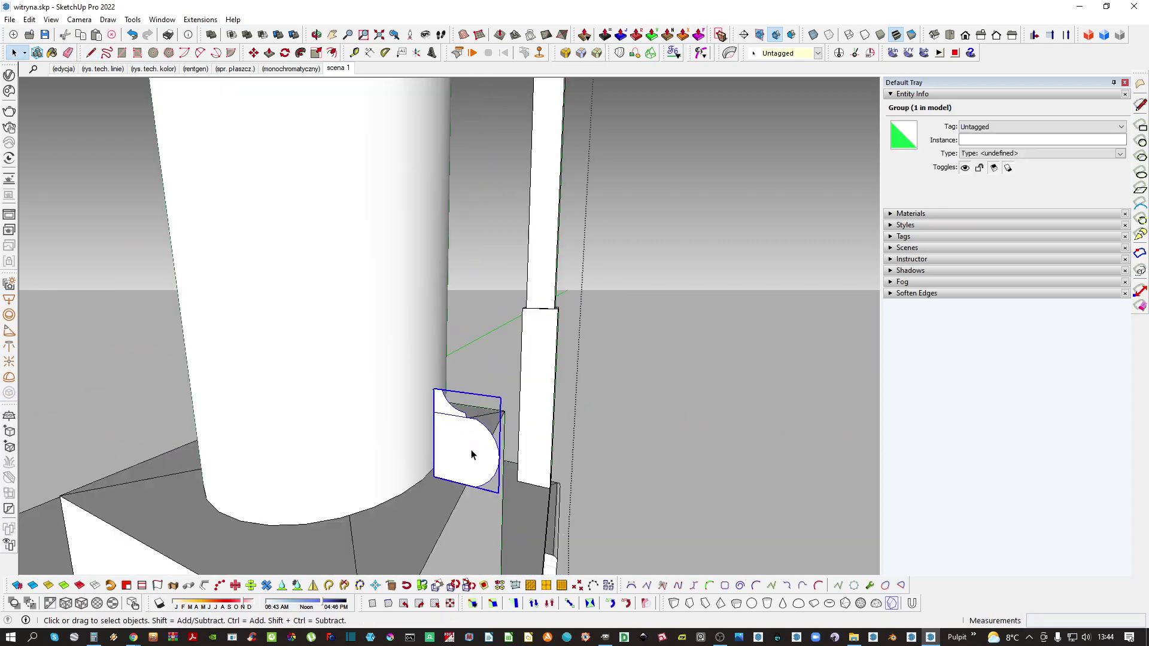
Copy the outer edges of the front post's top face as a sweep path
{"action": "left_click", "coordinate": [465, 461]}
{"action": "middle_click_drag", "start_coordinate": [465, 461], "coordinate": [417, 469]}
{"action": "key", "text": "ctrl+x"}
{"action": "double_click", "coordinate": [418, 469]}
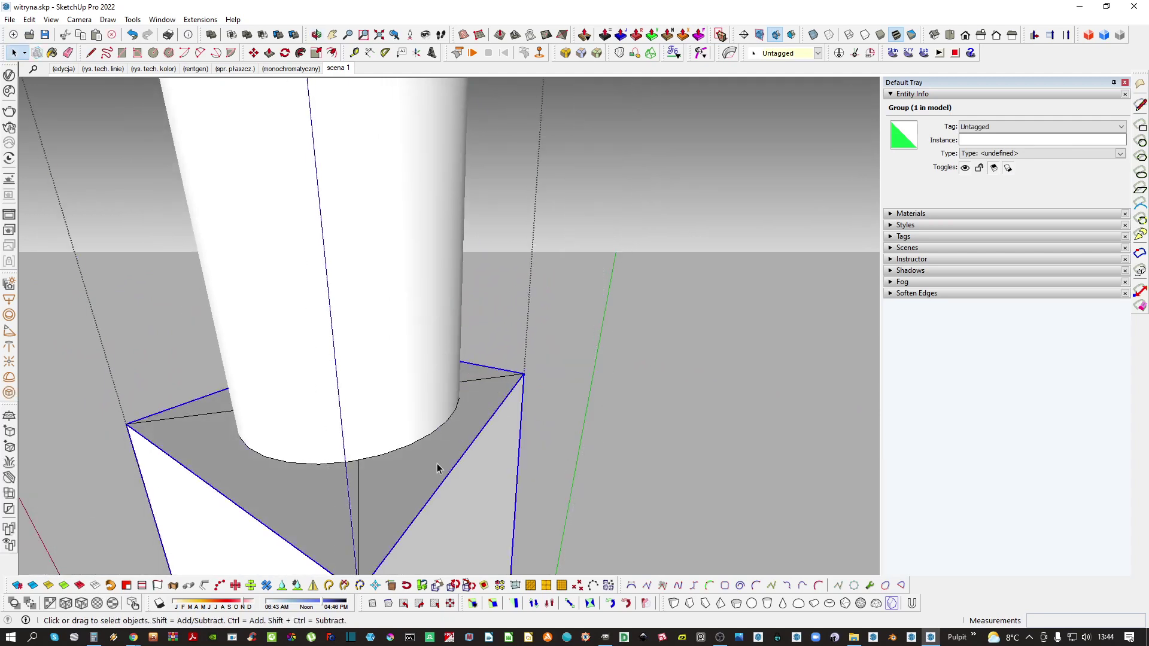
{"action": "triple_click", "coordinate": [440, 467]}
{"action": "double_click", "coordinate": [449, 444]}
{"action": "scroll", "coordinate": [452, 443], "scroll_direction": "down", "scroll_amount": 1}
{"action": "key", "text": "Escape"}
{"action": "key", "text": "Escape"}
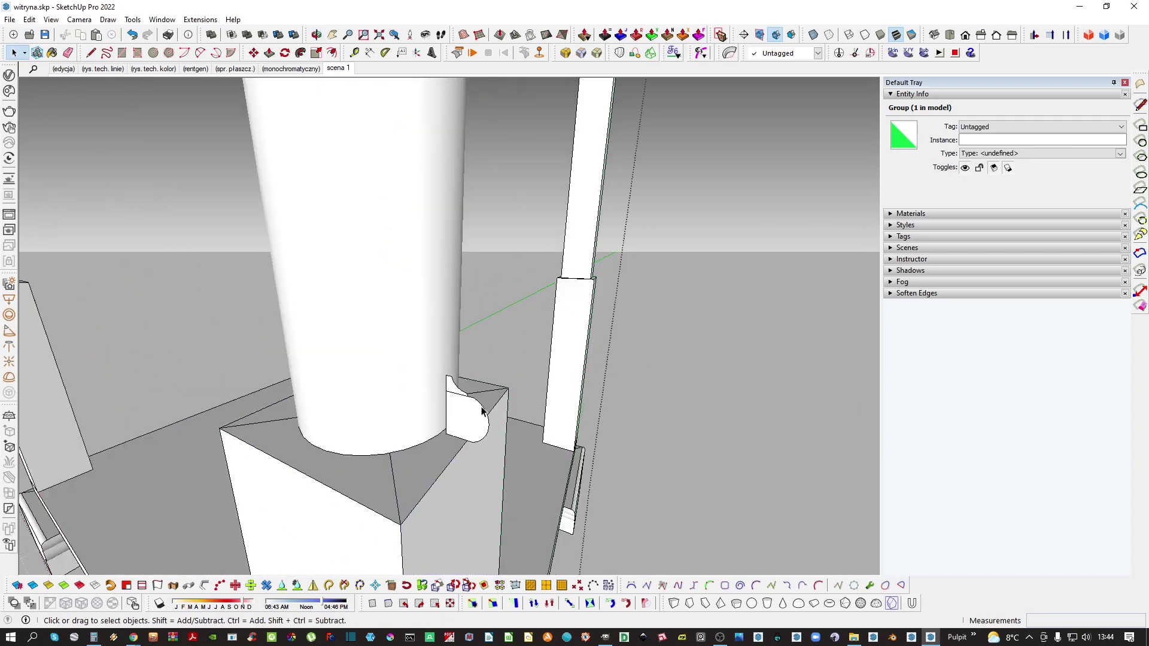
Paste the edges in place inside the rounded profile's group and sweep the profile around them with Follow Me
{"action": "double_click", "coordinate": [480, 410]}
{"action": "key", "text": "ctrl+shift+v"}
{"action": "key", "text": "shift+f"}
{"action": "left_click", "coordinate": [476, 424]}
{"action": "key", "text": "space"}
{"action": "scroll", "coordinate": [472, 411], "scroll_direction": "down", "scroll_amount": 1}
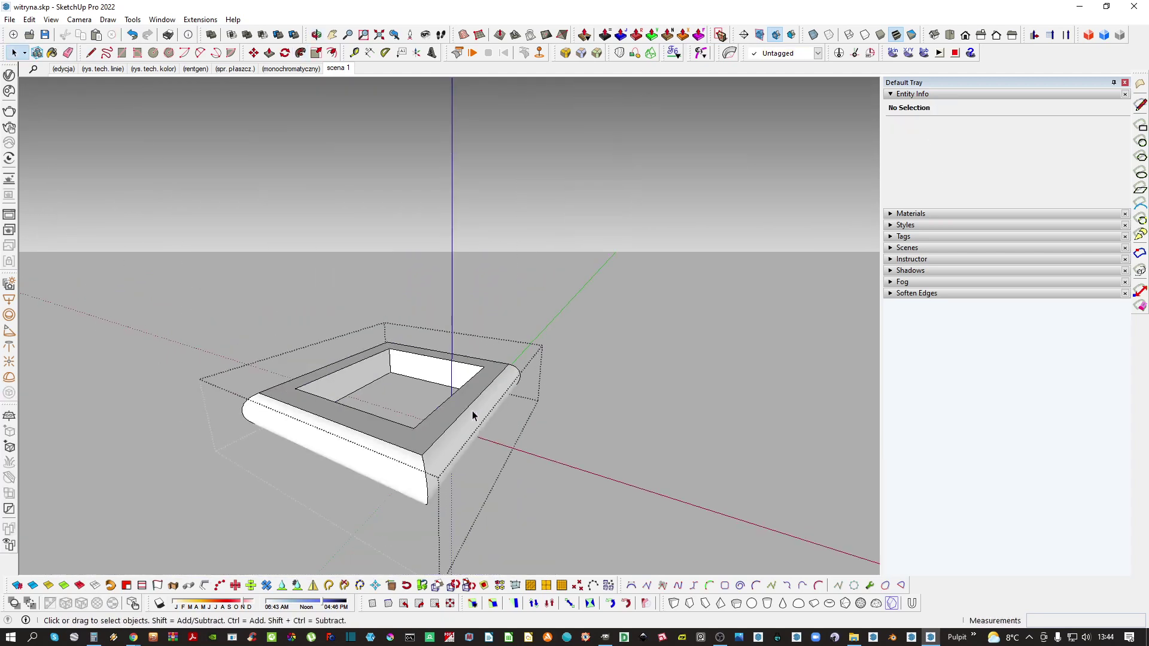
{"action": "key", "text": "Escape"}
Push/Pull the inner face of the square moulding across its central opening to close it, and leave the group
{"action": "triple_click", "coordinate": [461, 413]}
{"action": "middle_click_drag", "start_coordinate": [462, 415], "coordinate": [433, 416]}
{"action": "key", "text": "p"}
{"action": "left_click", "coordinate": [403, 401]}
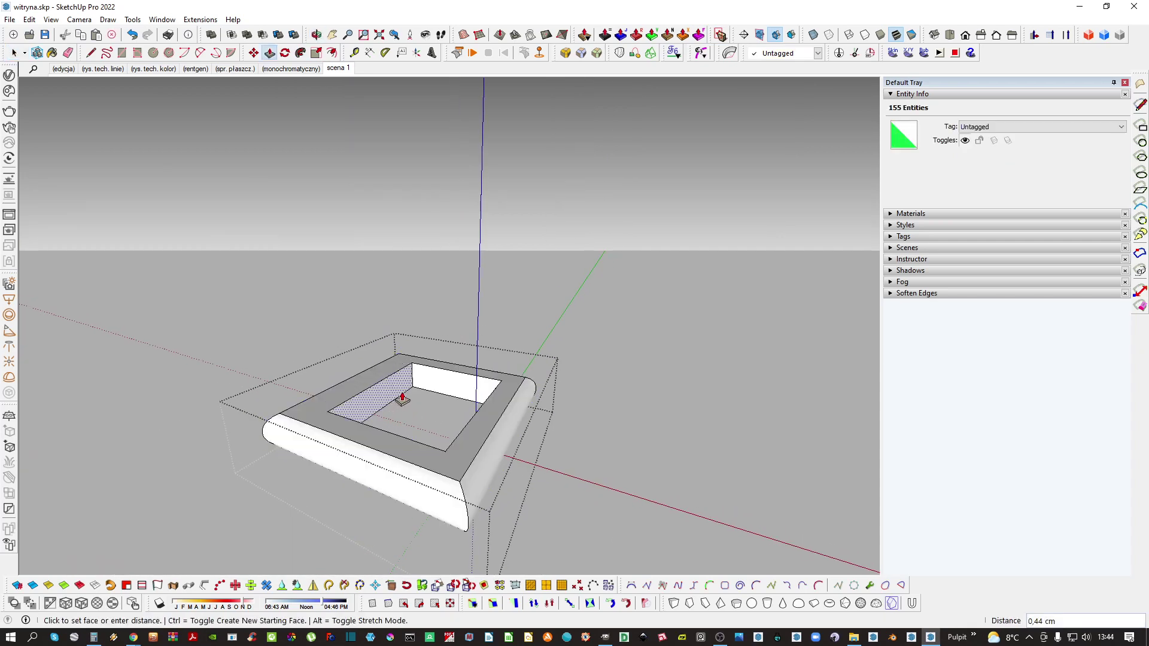
{"action": "key", "text": "space"}
{"action": "scroll", "coordinate": [496, 407], "scroll_direction": "down", "scroll_amount": 1}
{"action": "key", "text": "Escape"}
{"action": "scroll", "coordinate": [494, 412], "scroll_direction": "up", "scroll_amount": 2}
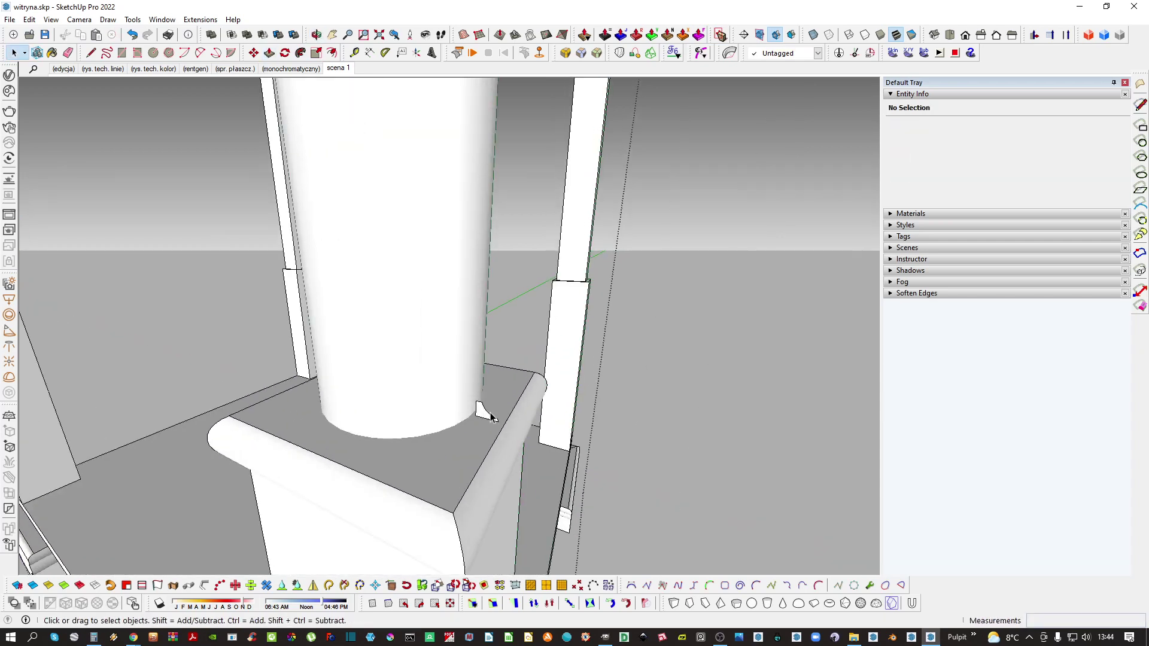
Copy the circular outline of the column's bottom face as a sweep path and leave the column group
{"action": "triple_click", "coordinate": [455, 401]}
{"action": "triple_click", "coordinate": [441, 442]}
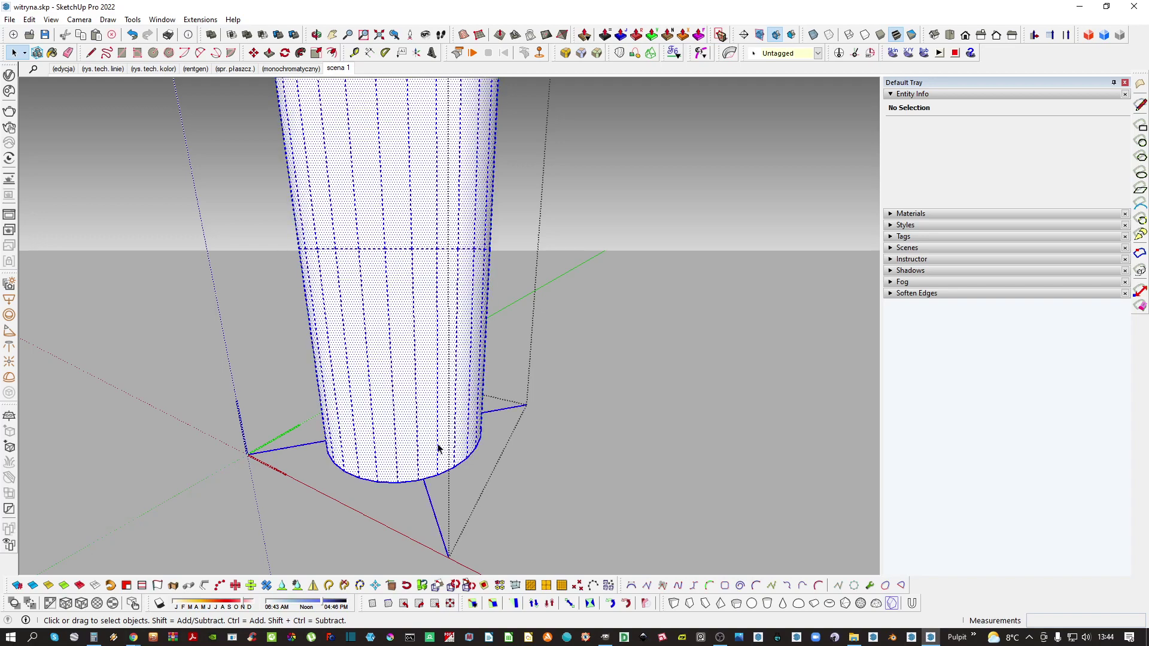
{"action": "middle_click_drag", "start_coordinate": [437, 449], "coordinate": [396, 443]}
{"action": "key", "text": "space"}
{"action": "left_click", "coordinate": [412, 432]}
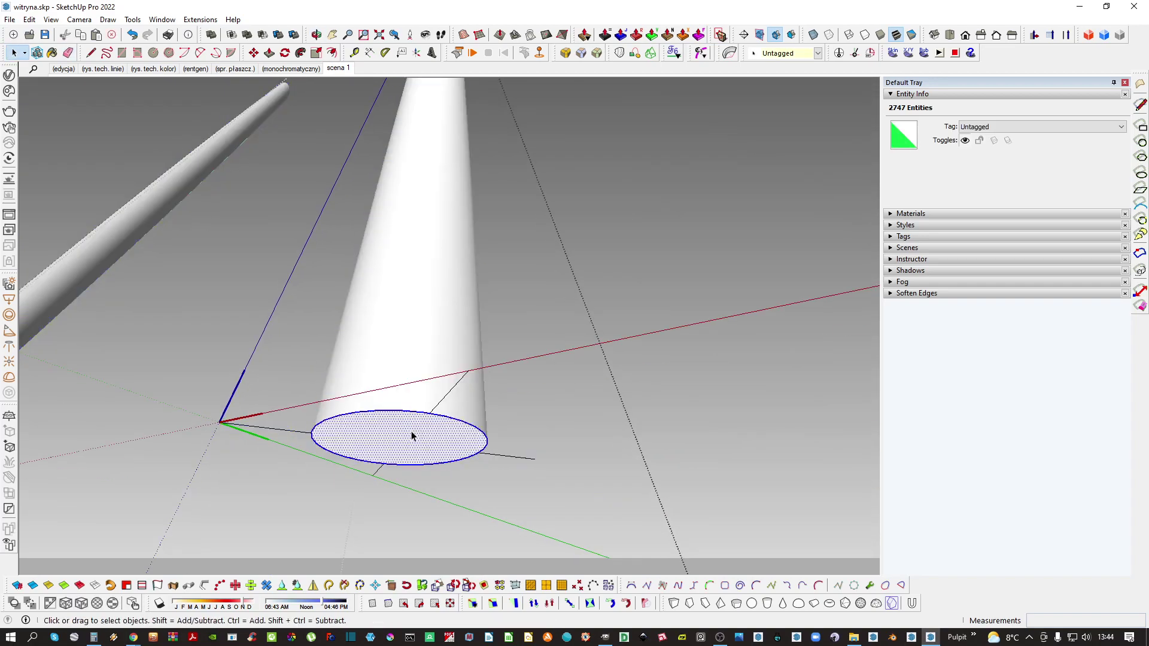
{"action": "key", "text": "space"}
{"action": "triple_click", "coordinate": [452, 395]}
{"action": "key", "text": "alt+c"}
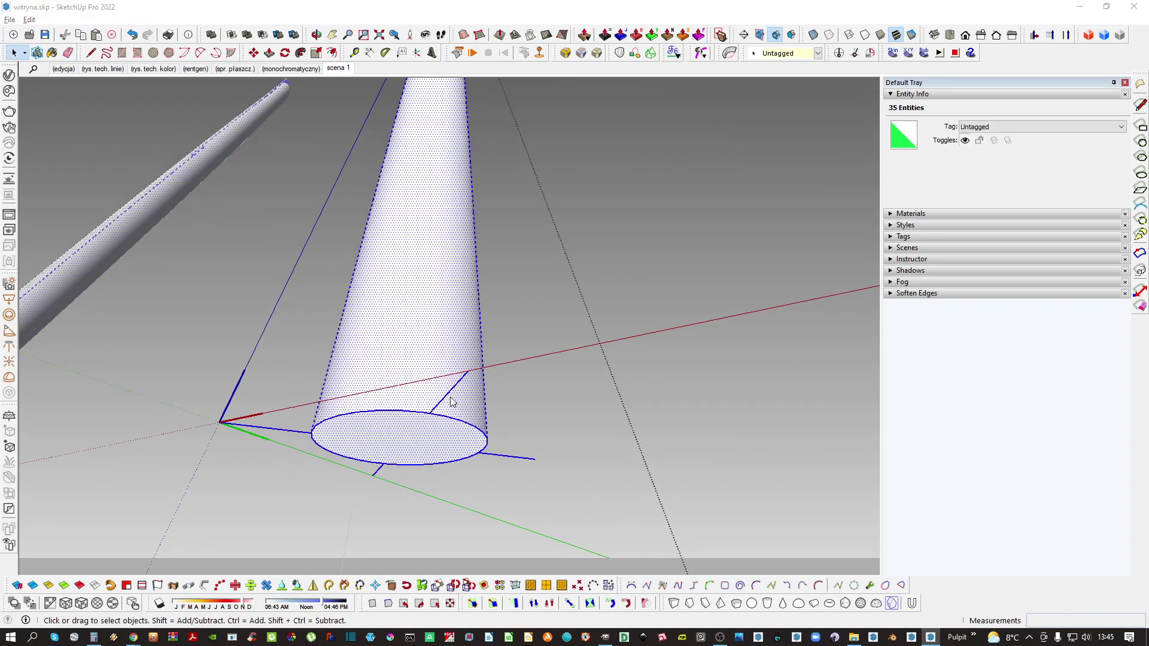
{"action": "key", "text": "Return"}
{"action": "left_click", "coordinate": [398, 430]}
{"action": "middle_click_drag", "start_coordinate": [432, 369], "coordinate": [492, 375]}
{"action": "key", "text": "Escape"}
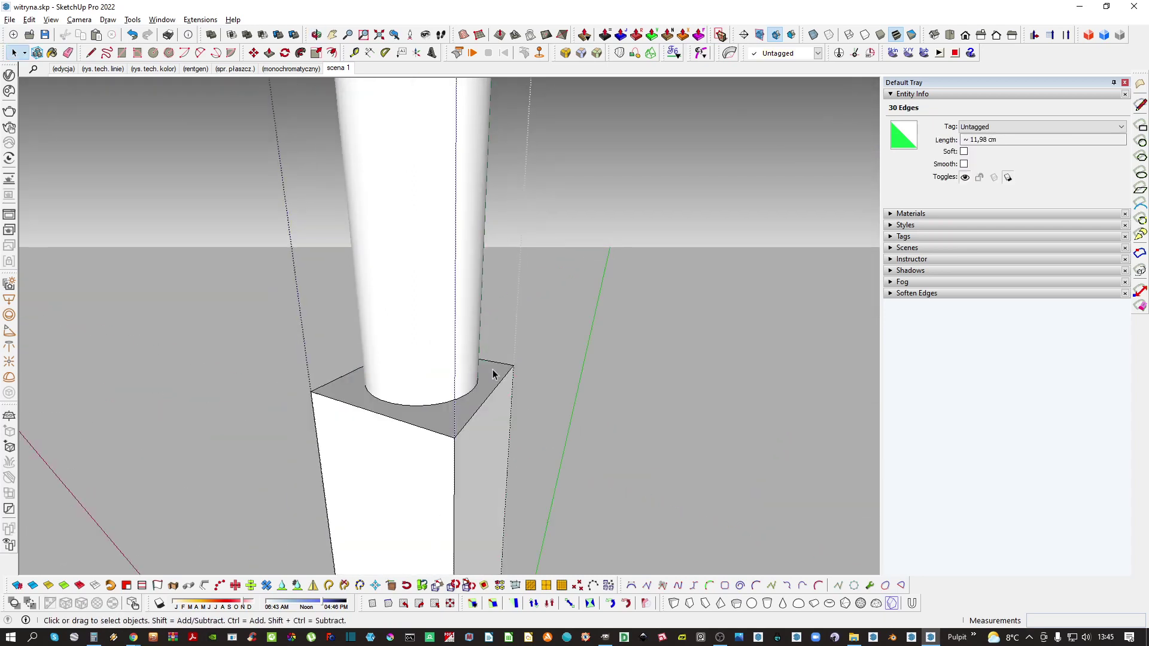
{"action": "key", "text": "Escape"}
{"action": "key", "text": "Escape"}
Paste the circle in place inside the concave profile's group and sweep the profile around it with Follow Me
{"action": "scroll", "coordinate": [488, 362], "scroll_direction": "up", "scroll_amount": 2}
{"action": "double_click", "coordinate": [487, 363]}
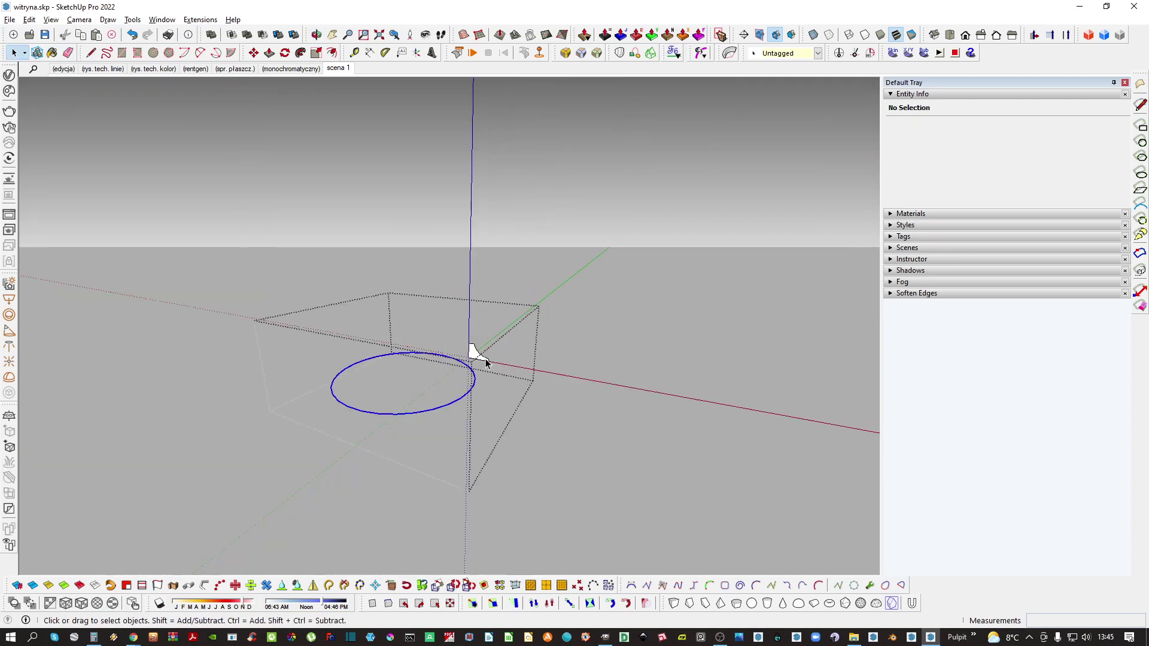
{"action": "key", "text": "shift+f"}
{"action": "left_click", "coordinate": [479, 358]}
{"action": "key", "text": "space"}
{"action": "middle_click_drag", "start_coordinate": [441, 352], "coordinate": [444, 404]}
{"action": "scroll", "coordinate": [444, 404], "scroll_direction": "up", "scroll_amount": 1}
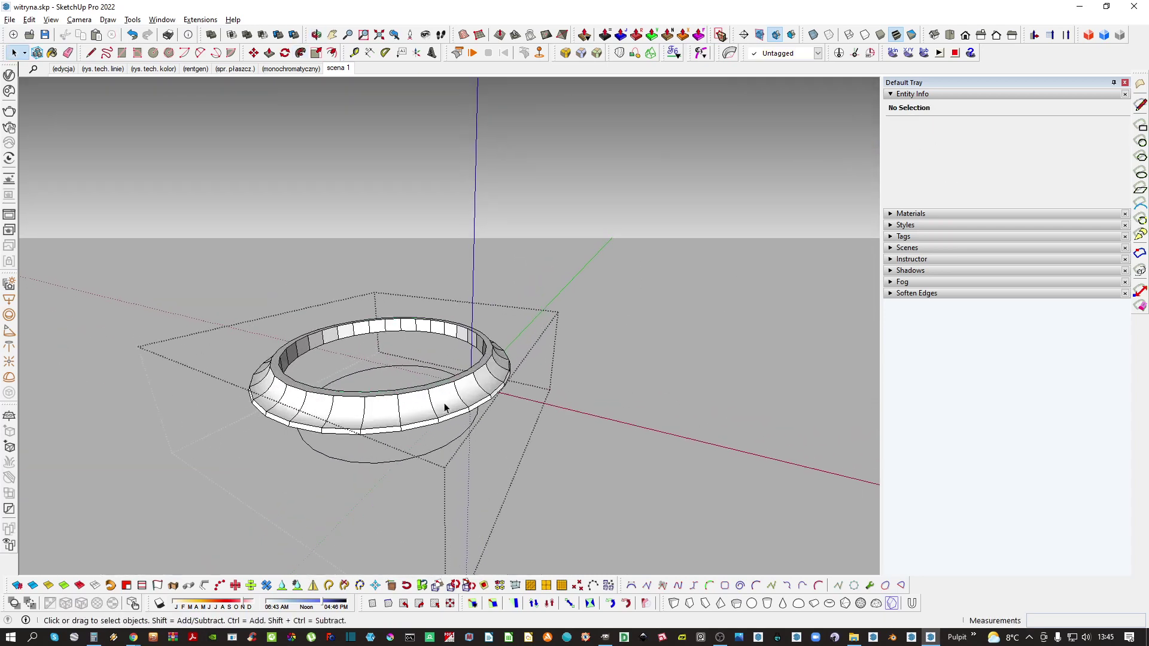
Soften the ring's edges at 20 degrees including coplanar ones, and turn the ring into a component
{"action": "triple_click", "coordinate": [477, 403]}
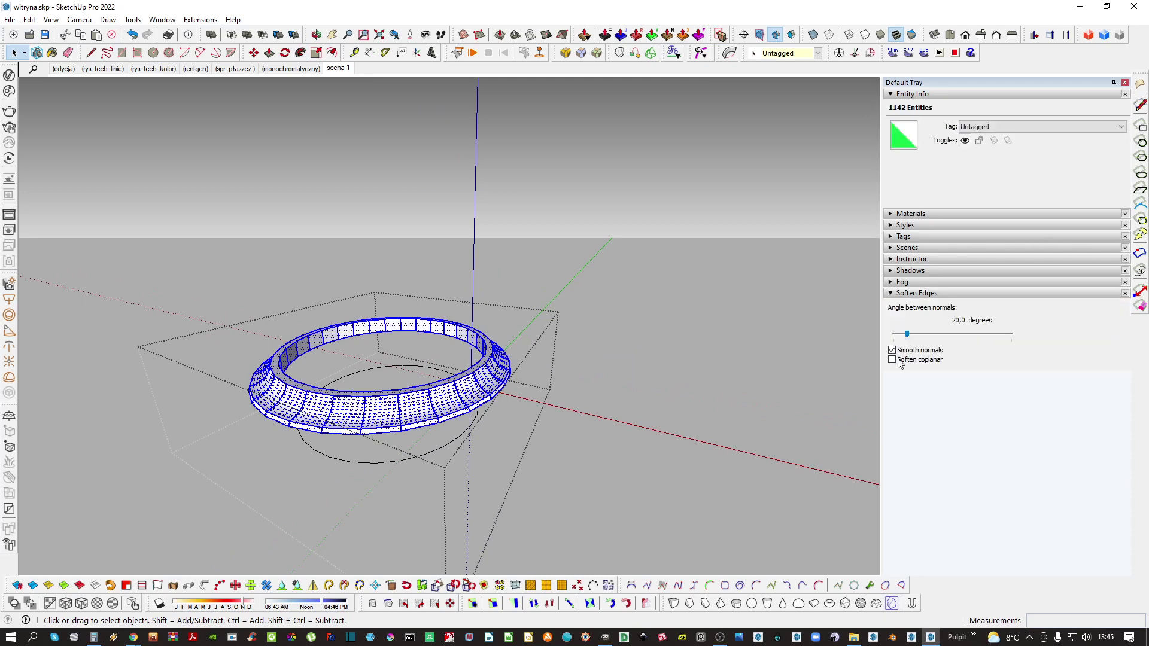
{"action": "left_click", "coordinate": [898, 360]}
{"action": "left_click", "coordinate": [475, 405]}
{"action": "key", "text": "Escape"}
{"action": "mouse_move", "coordinate": [475, 406]}
{"action": "middle_mouse_down"}
{"action": "mouse_move", "coordinate": [434, 475]}
{"action": "mouse_move", "coordinate": [472, 426]}
{"action": "middle_mouse_up"}
{"action": "right_click", "coordinate": [452, 384]}
{"action": "left_click", "coordinate": [509, 335]}
{"action": "key", "text": "Return"}
Close the ring's top opening with a face by drawing a line across its inner edge, and erase the helper line
{"action": "double_click", "coordinate": [470, 416]}
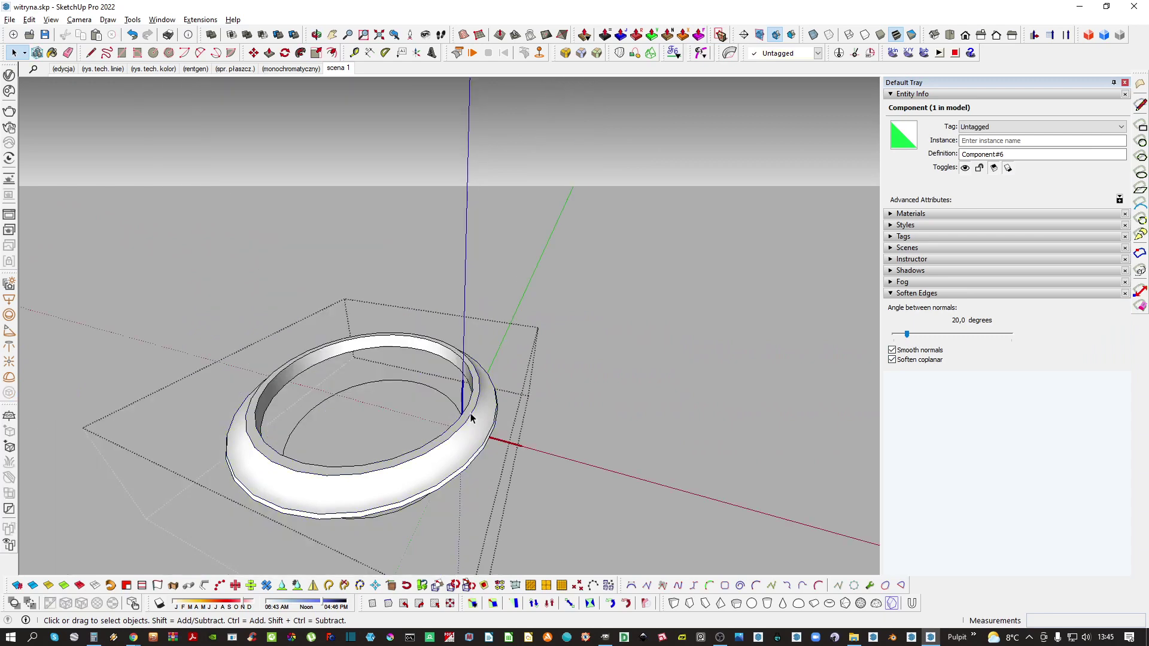
{"action": "key", "text": "l"}
{"action": "scroll", "coordinate": [515, 401], "scroll_direction": "up", "scroll_amount": 5}
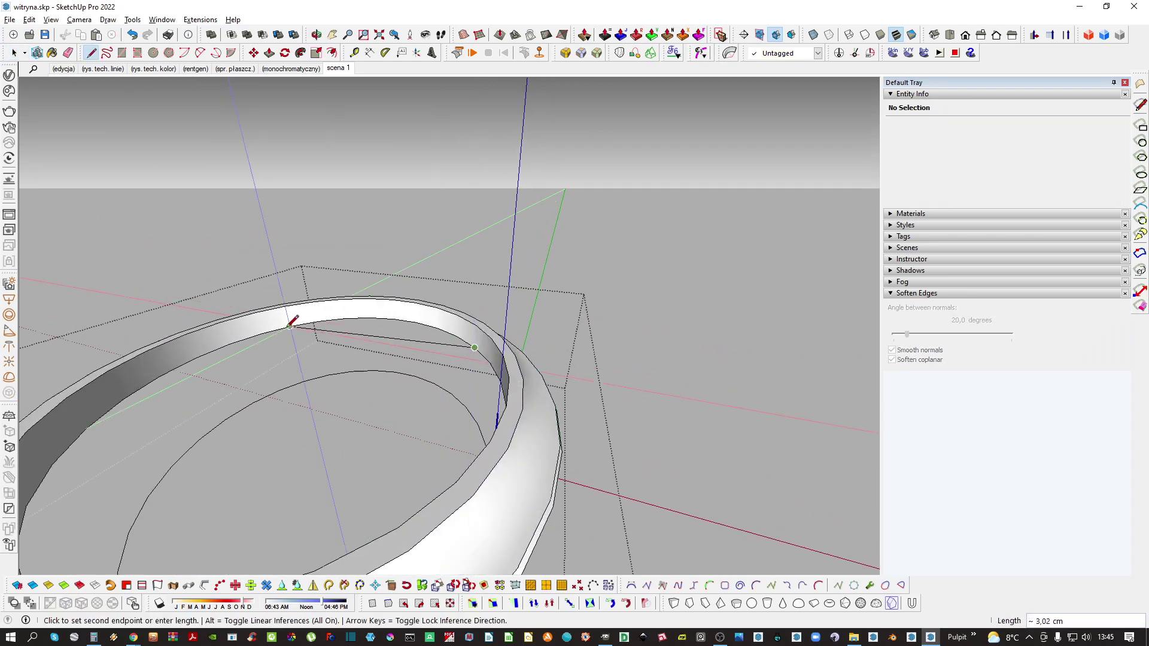
{"action": "left_click", "coordinate": [287, 327]}
{"action": "left_click", "coordinate": [460, 315]}
{"action": "key", "text": "e"}
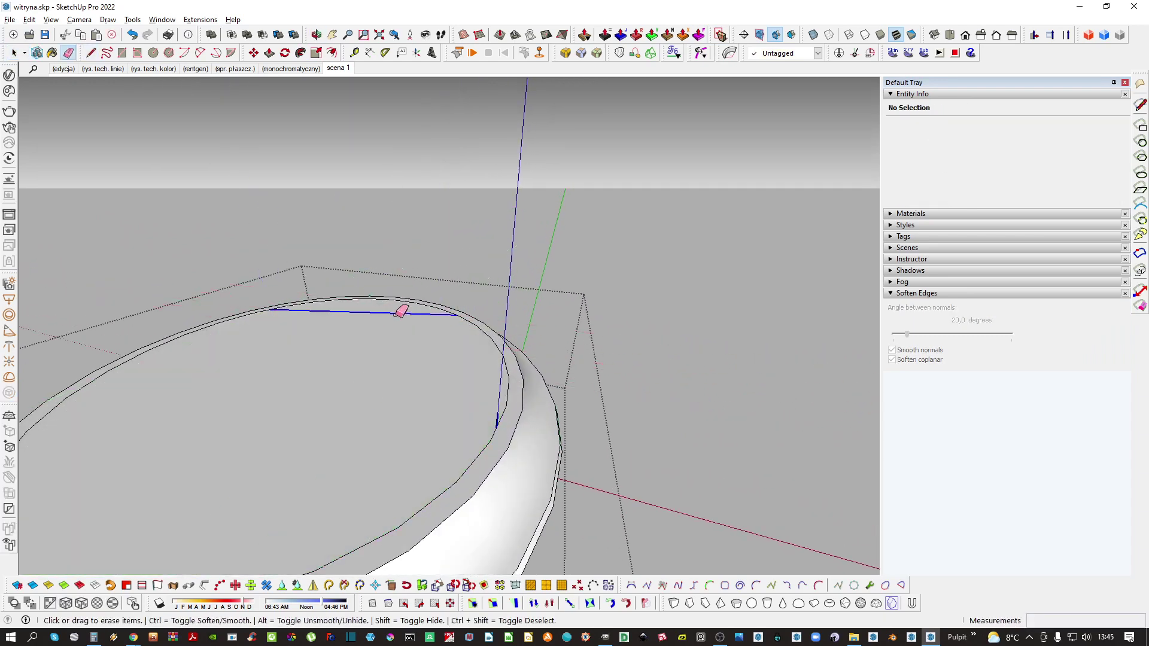
{"action": "middle_click_drag", "start_coordinate": [505, 383], "coordinate": [500, 381]}
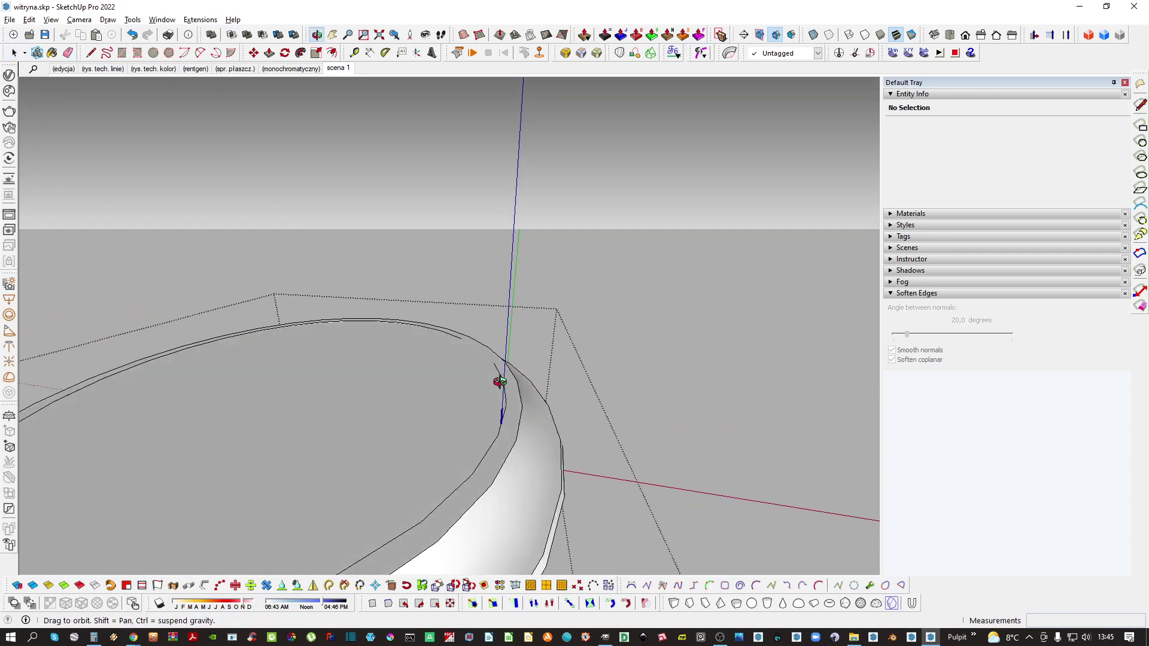
{"action": "scroll", "coordinate": [466, 439], "scroll_direction": "down", "scroll_amount": 1}
Reduce the ring to its outer shell with top and underside faces, clearing the leftover inner geometry to make it a solid component
{"action": "left_click", "coordinate": [485, 474]}
{"action": "middle_click_drag", "start_coordinate": [475, 457], "coordinate": [476, 239]}
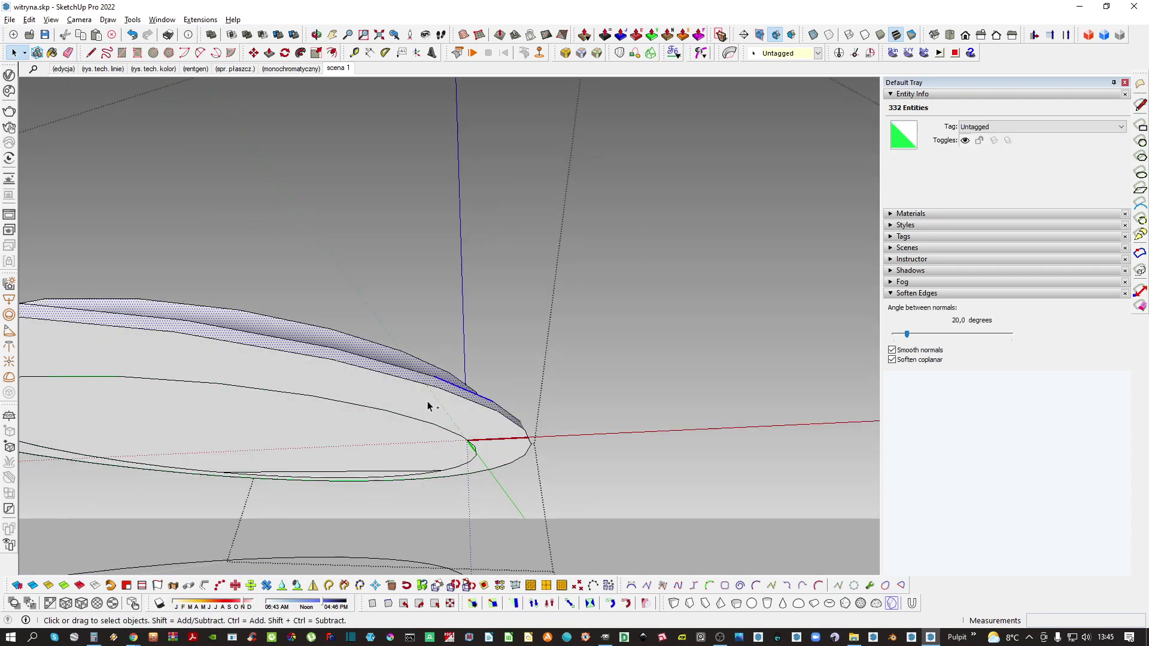
{"action": "left_click", "coordinate": [427, 407], "text": "ctrl"}
{"action": "left_click", "coordinate": [415, 439], "text": "ctrl"}
{"action": "scroll", "coordinate": [444, 435], "scroll_direction": "down", "scroll_amount": 2}
{"action": "scroll", "coordinate": [385, 470], "scroll_direction": "up", "scroll_amount": 3}
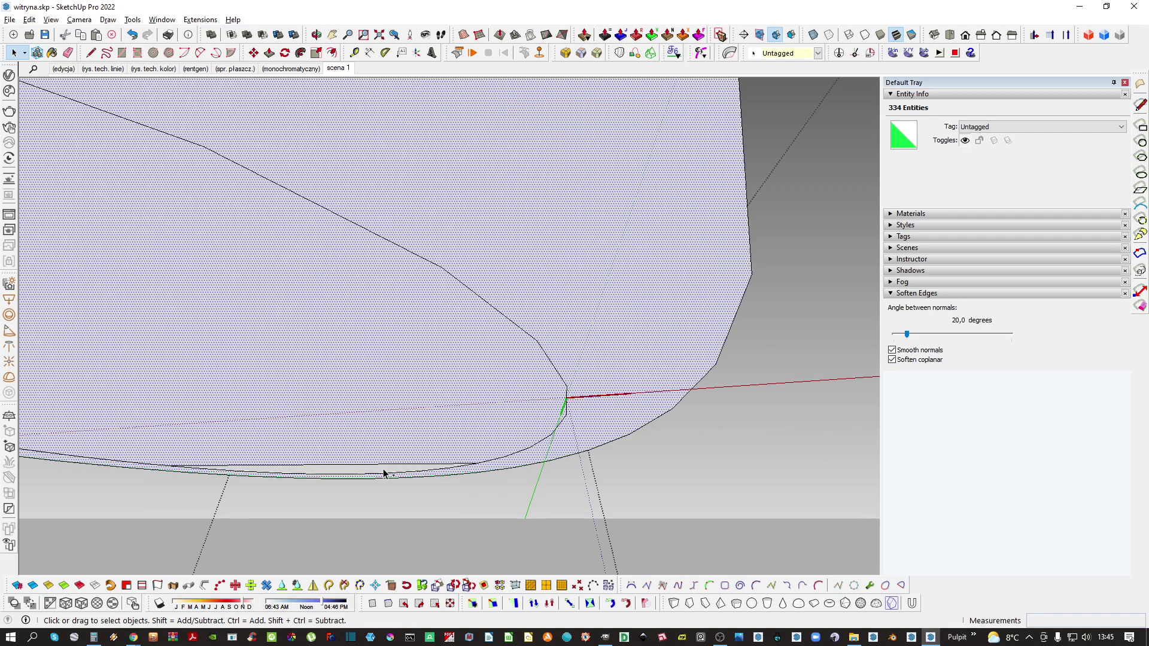
{"action": "left_click", "coordinate": [384, 470], "text": "ctrl"}
{"action": "scroll", "coordinate": [385, 470], "scroll_direction": "down", "scroll_amount": 3}
{"action": "middle_click_drag", "start_coordinate": [411, 413], "coordinate": [433, 542]}
{"action": "key", "text": "ctrl+a"}
{"action": "key", "text": "alt+h"}
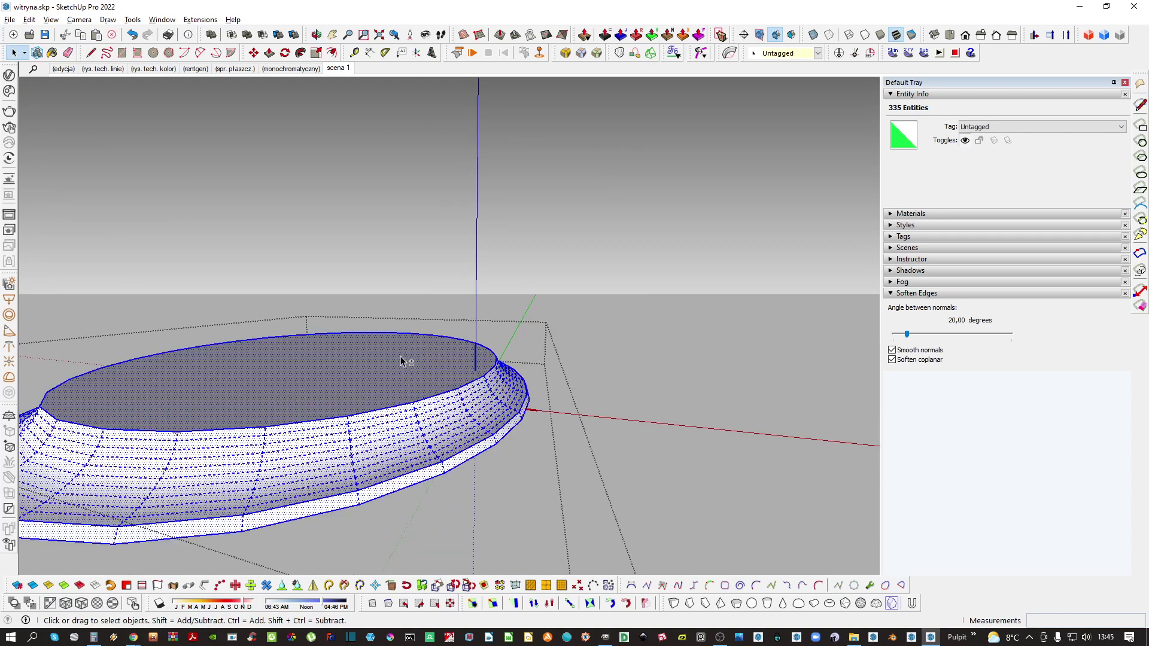
{"action": "key", "text": "alt+h"}
{"action": "scroll", "coordinate": [406, 361], "scroll_direction": "down", "scroll_amount": 2}
{"action": "triple_click", "coordinate": [452, 408]}
{"action": "middle_click_drag", "start_coordinate": [453, 407], "coordinate": [473, 374]}
{"action": "key", "text": "Escape"}
{"action": "right_click", "coordinate": [465, 397]}
{"action": "left_click", "coordinate": [519, 249]}
{"action": "scroll", "coordinate": [413, 369], "scroll_direction": "down", "scroll_amount": 2}
{"action": "key", "text": "ctrl+t"}
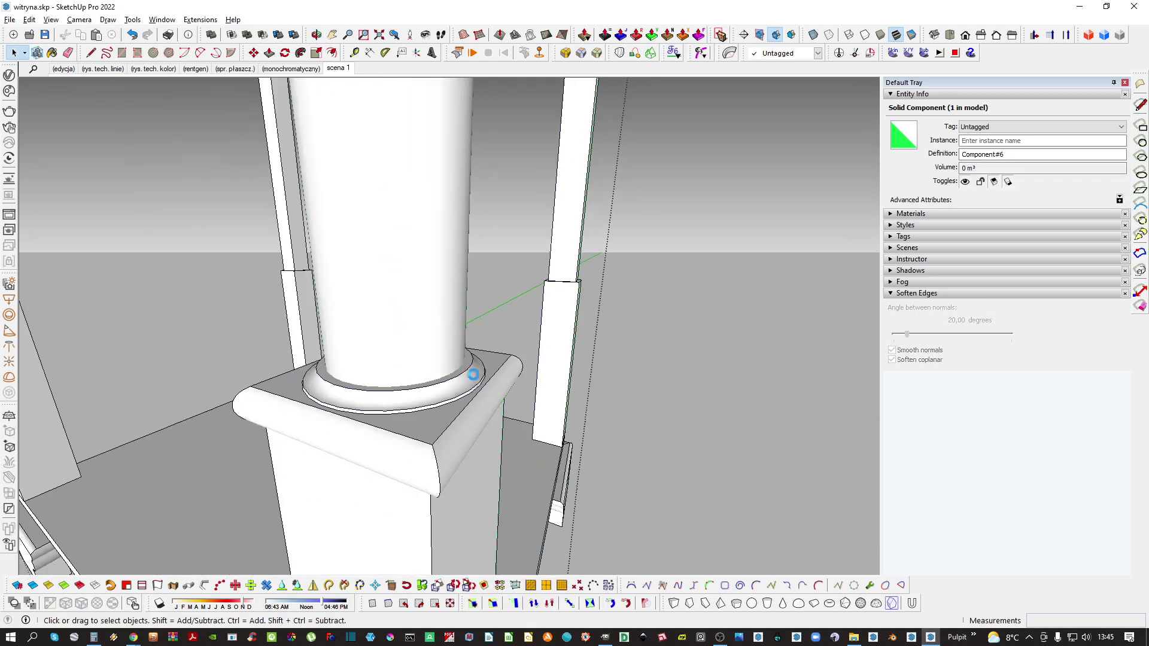
{"action": "scroll", "coordinate": [454, 390], "scroll_direction": "up", "scroll_amount": 4}
{"action": "key", "text": "m"}
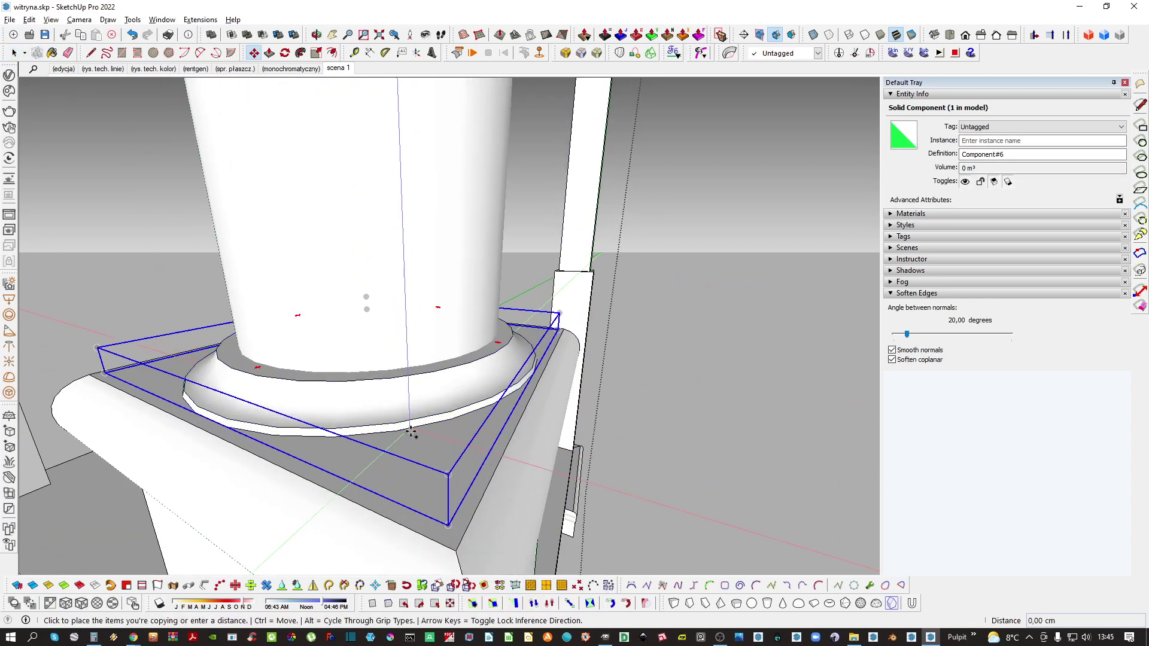
{"action": "key", "text": "space"}
{"action": "right_click", "coordinate": [431, 404]}
{"action": "key", "text": "Escape"}
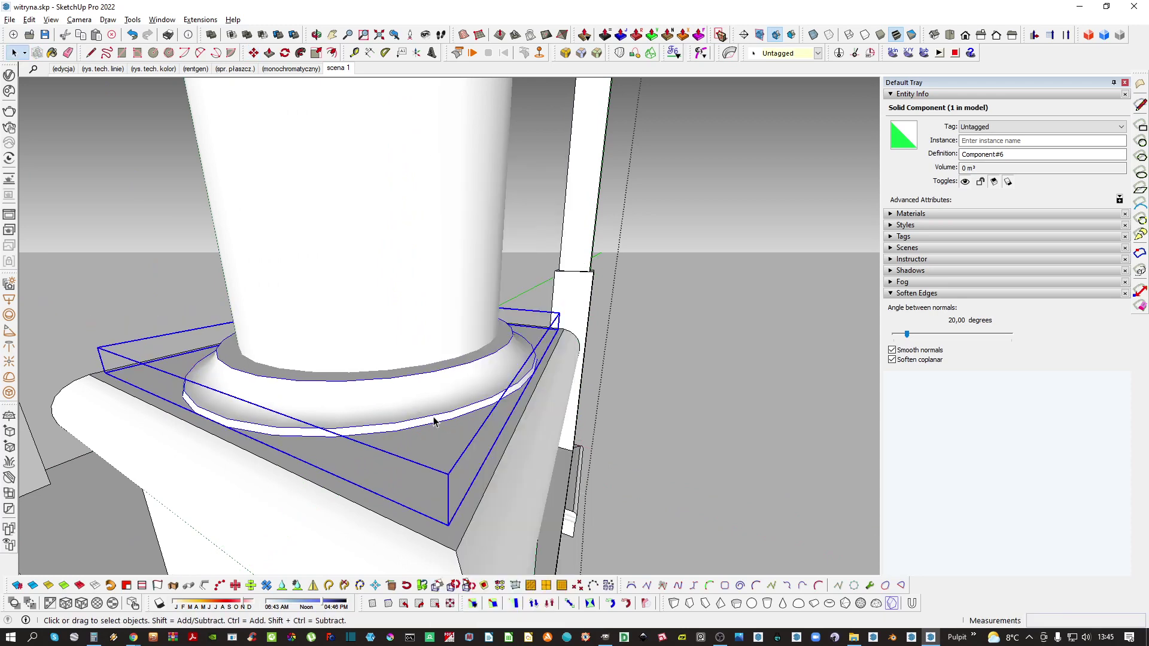
Copy the ring component straight up along the blue axis so the copy sits on top of the original
{"action": "scroll", "coordinate": [434, 421], "scroll_direction": "up", "scroll_amount": 2}
{"action": "key", "text": "m"}
{"action": "scroll", "coordinate": [423, 424], "scroll_direction": "down", "scroll_amount": 1}
{"action": "left_click", "coordinate": [423, 426]}
{"action": "key", "text": "ctrl"}
{"action": "key", "text": "Up"}
{"action": "key", "text": "k"}
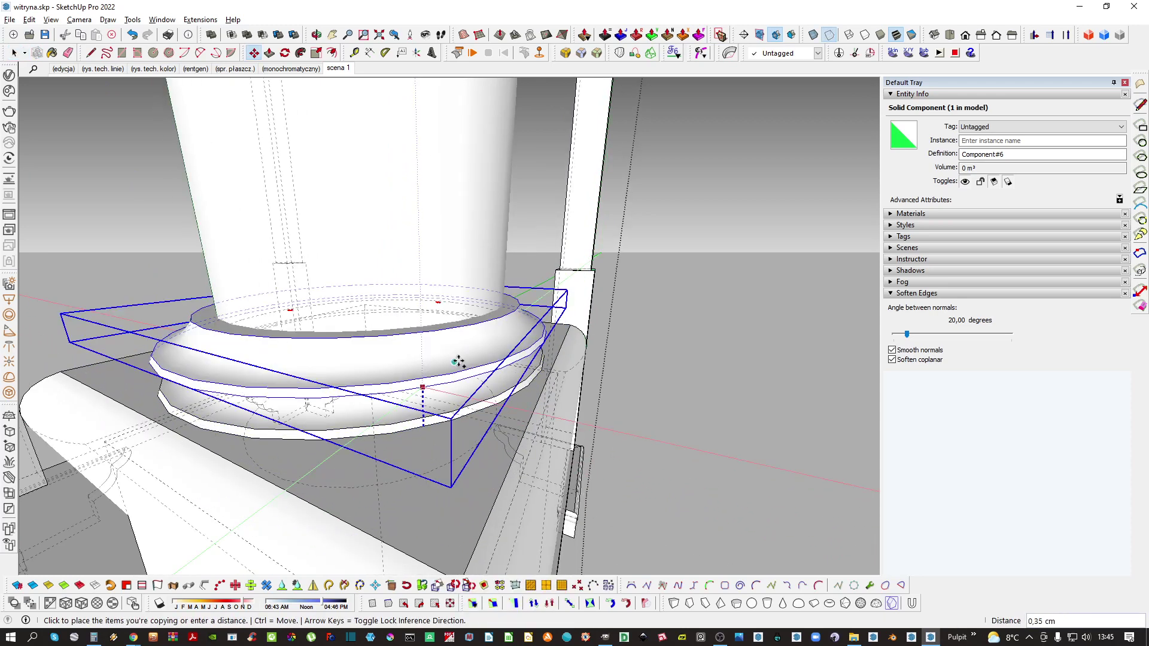
{"action": "left_click", "coordinate": [515, 343]}
{"action": "key", "text": "k"}
Scale the upper ring uniformly about its centre by about 0,82
{"action": "middle_click_drag", "start_coordinate": [515, 344], "coordinate": [505, 287]}
{"action": "scroll", "coordinate": [499, 362], "scroll_direction": "up", "scroll_amount": 4}
{"action": "left_click", "coordinate": [509, 361]}
{"action": "left_click", "coordinate": [516, 337]}
{"action": "key", "text": "s"}
{"action": "scroll", "coordinate": [532, 341], "scroll_direction": "down", "scroll_amount": 1}
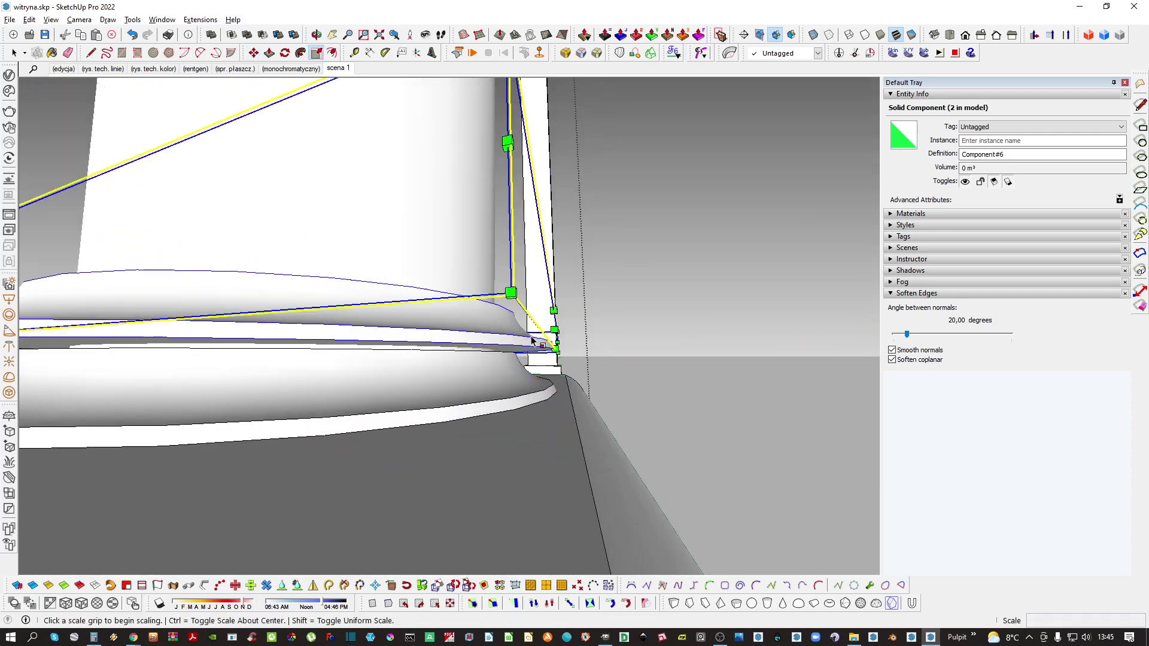
{"action": "middle_click_drag", "start_coordinate": [512, 320], "coordinate": [510, 406]}
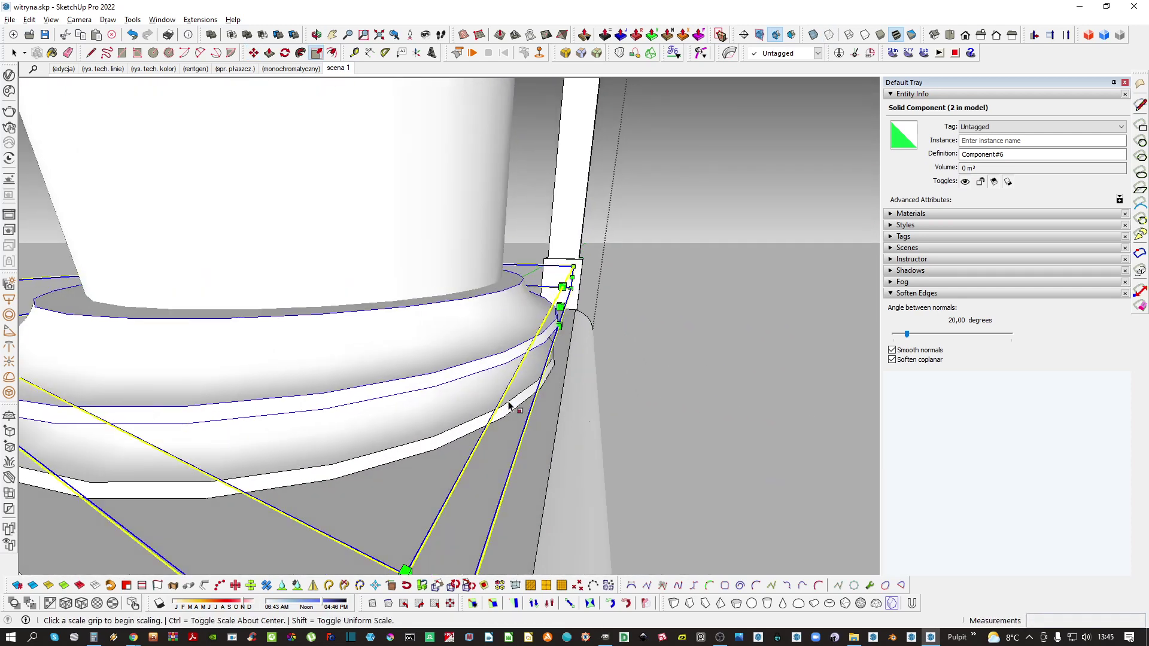
{"action": "left_click", "coordinate": [580, 263]}
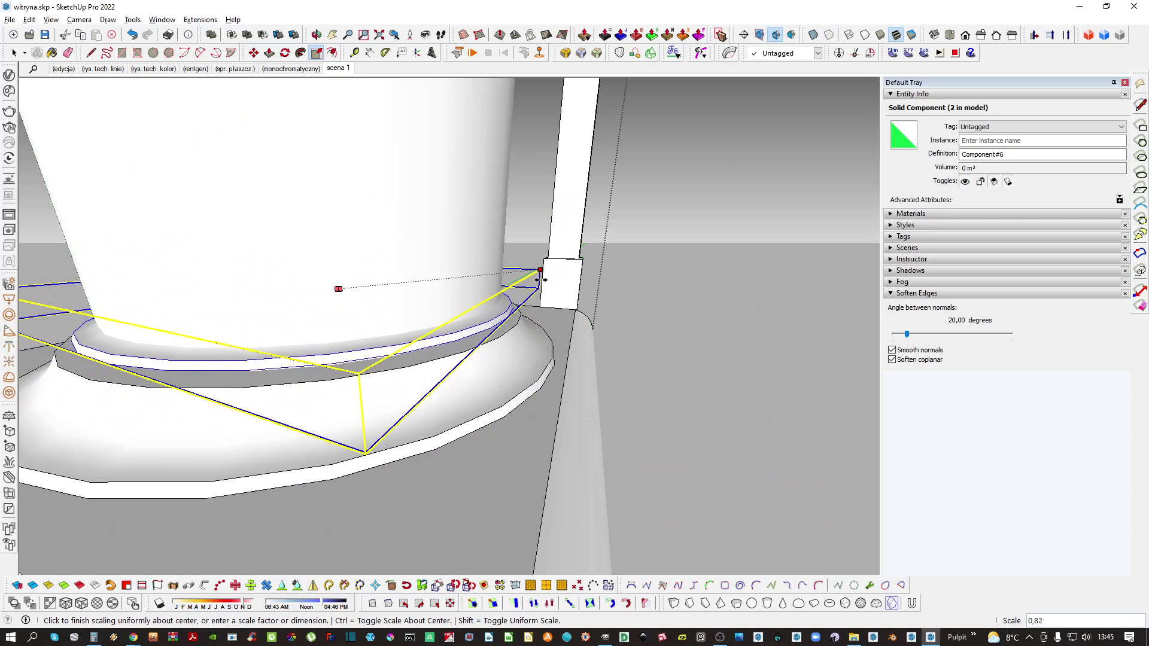
{"action": "left_click", "coordinate": [541, 280]}
Move the scaled ring along the blue axis so it rests on the lower ring
{"action": "key", "text": "m"}
{"action": "scroll", "coordinate": [483, 331], "scroll_direction": "up", "scroll_amount": 4}
{"action": "left_click", "coordinate": [484, 332]}
{"action": "key", "text": "Up"}
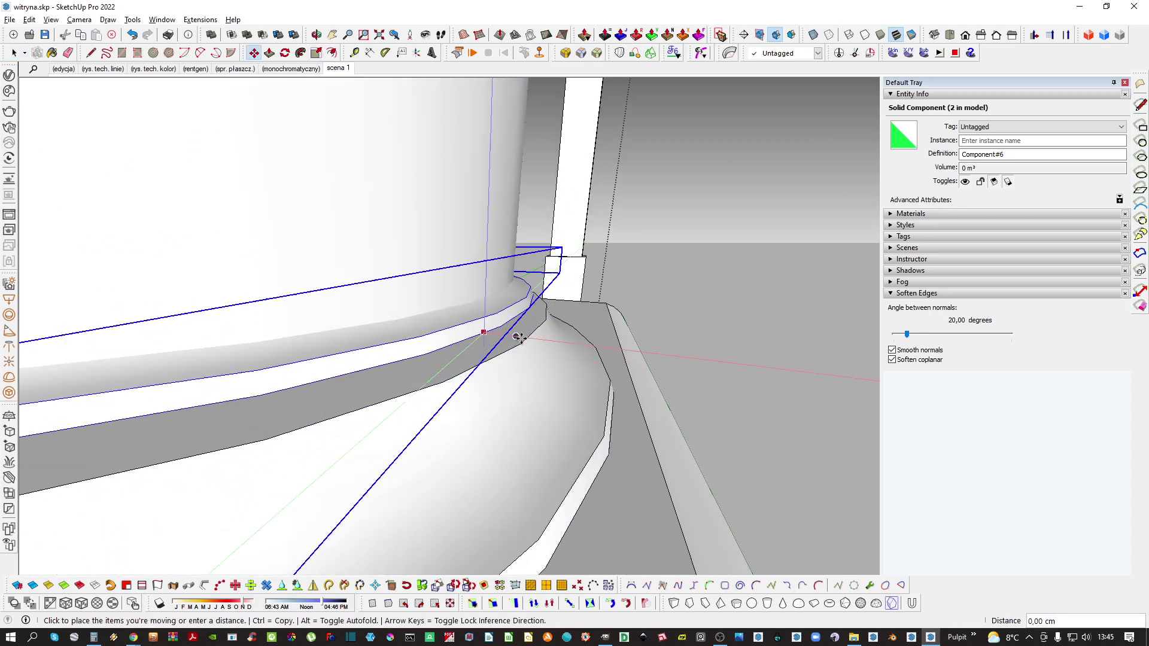
{"action": "left_click", "coordinate": [519, 343]}
{"action": "key", "text": "space"}
{"action": "scroll", "coordinate": [511, 361], "scroll_direction": "down", "scroll_amount": 6}
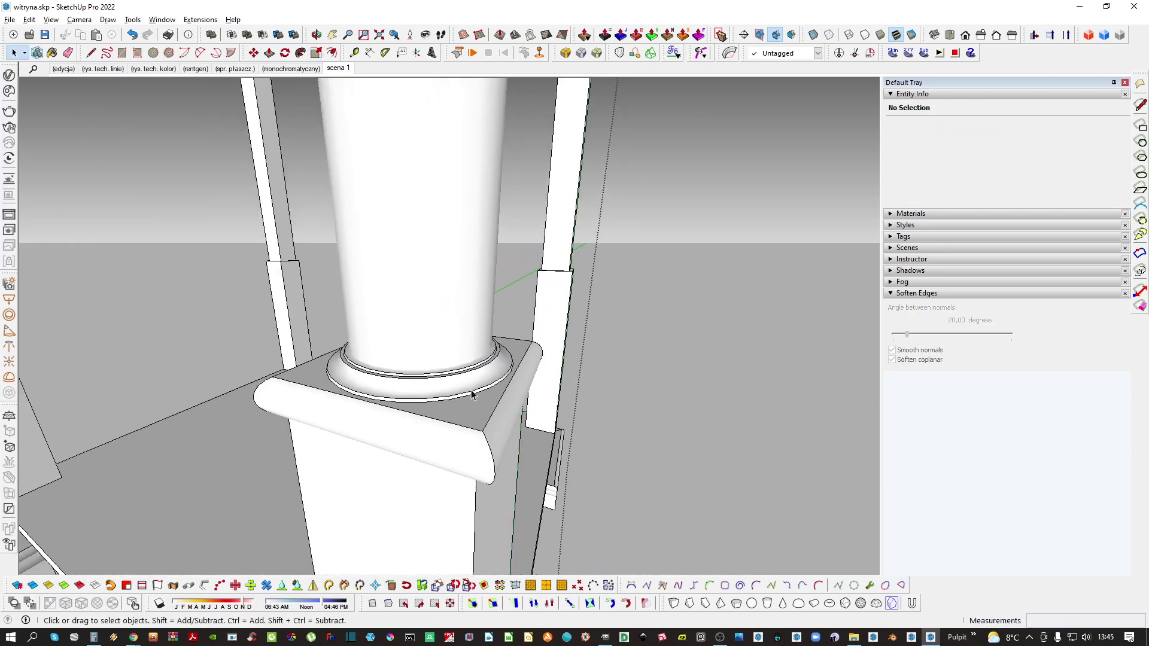
Stretch the upper ring upward by scaling it along the blue axis from its base
{"action": "middle_click_drag", "start_coordinate": [472, 393], "coordinate": [433, 402]}
{"action": "scroll", "coordinate": [441, 403], "scroll_direction": "down", "scroll_amount": 2}
{"action": "scroll", "coordinate": [434, 403], "scroll_direction": "down", "scroll_amount": 1}
{"action": "left_click", "coordinate": [437, 396]}
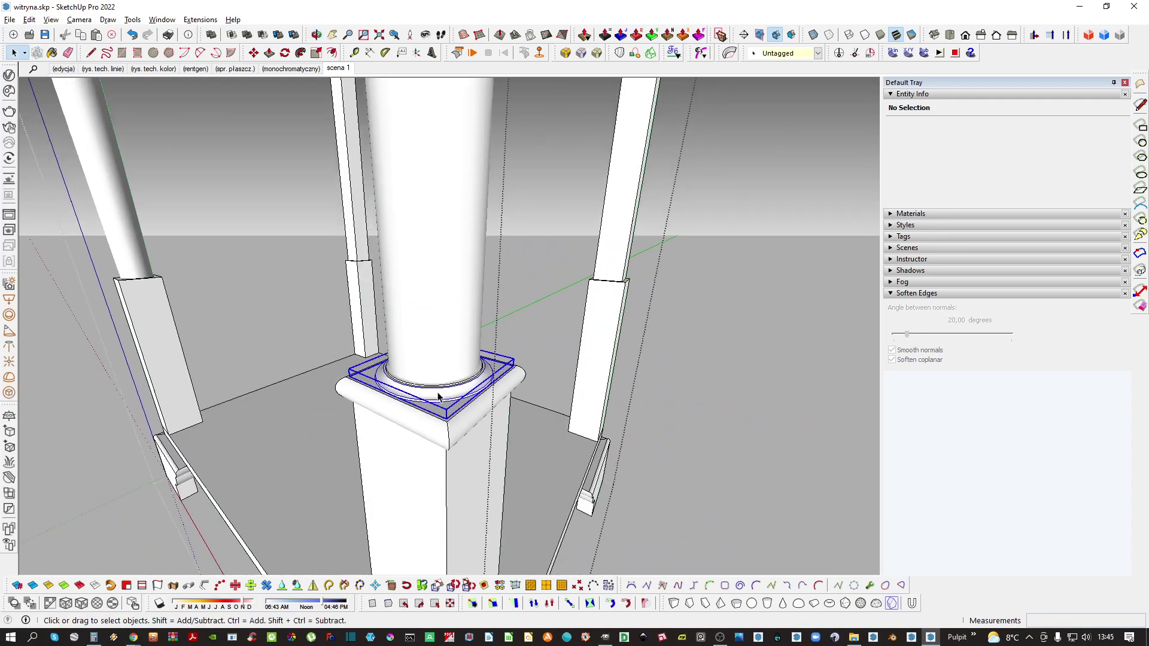
{"action": "scroll", "coordinate": [438, 396], "scroll_direction": "up", "scroll_amount": 5}
{"action": "key", "text": "s"}
{"action": "scroll", "coordinate": [413, 382], "scroll_direction": "up", "scroll_amount": 2}
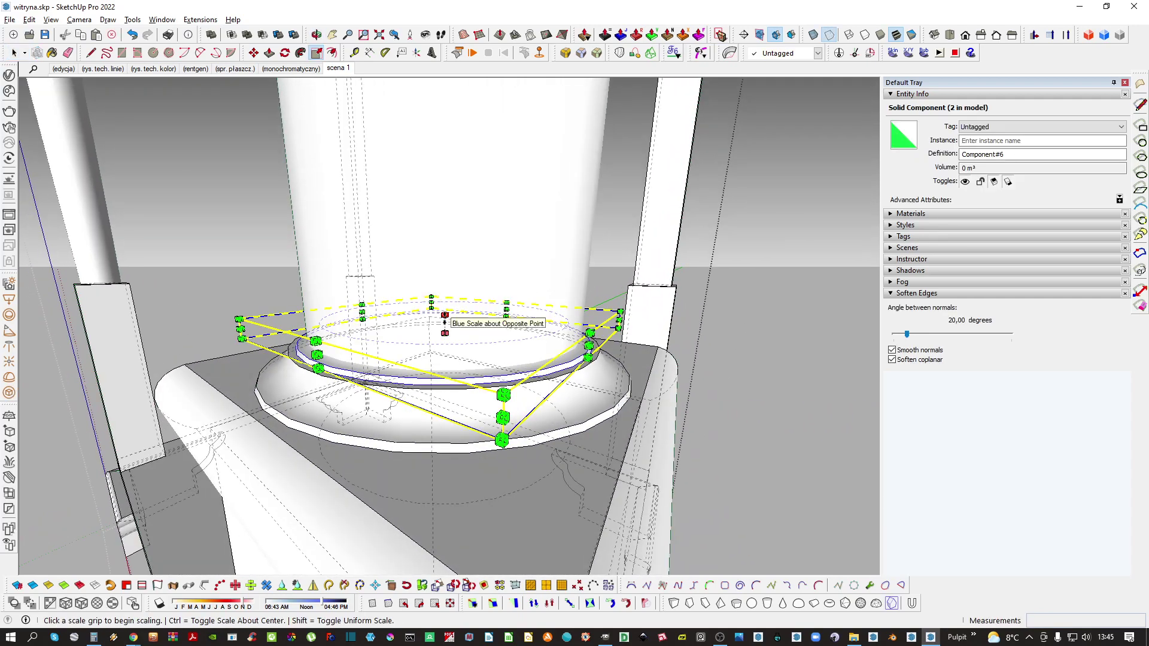
{"action": "left_click", "coordinate": [445, 315]}
{"action": "left_click", "coordinate": [465, 259]}
{"action": "key", "text": "space"}
{"action": "scroll", "coordinate": [424, 337], "scroll_direction": "down", "scroll_amount": 3}
{"action": "middle_click_drag", "start_coordinate": [424, 338], "coordinate": [433, 454]}
{"action": "scroll", "coordinate": [433, 454], "scroll_direction": "down", "scroll_amount": 4}
Group the two ring mouldings together with the square moulding on the post
{"action": "left_click", "coordinate": [429, 444]}
{"action": "scroll", "coordinate": [428, 446], "scroll_direction": "up", "scroll_amount": 2}
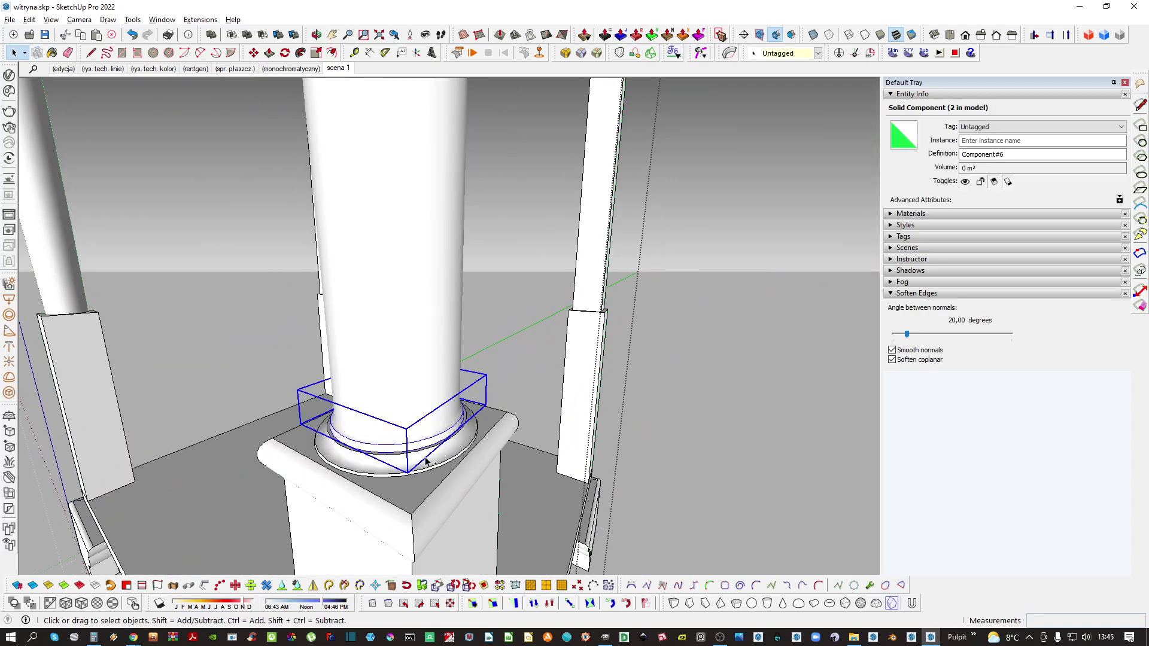
{"action": "left_click", "coordinate": [444, 488], "text": "ctrl"}
{"action": "scroll", "coordinate": [445, 491], "scroll_direction": "down", "scroll_amount": 2}
{"action": "key", "text": "g"}
{"action": "key", "text": "Return"}
{"action": "middle_click_drag", "start_coordinate": [445, 491], "coordinate": [464, 361]}
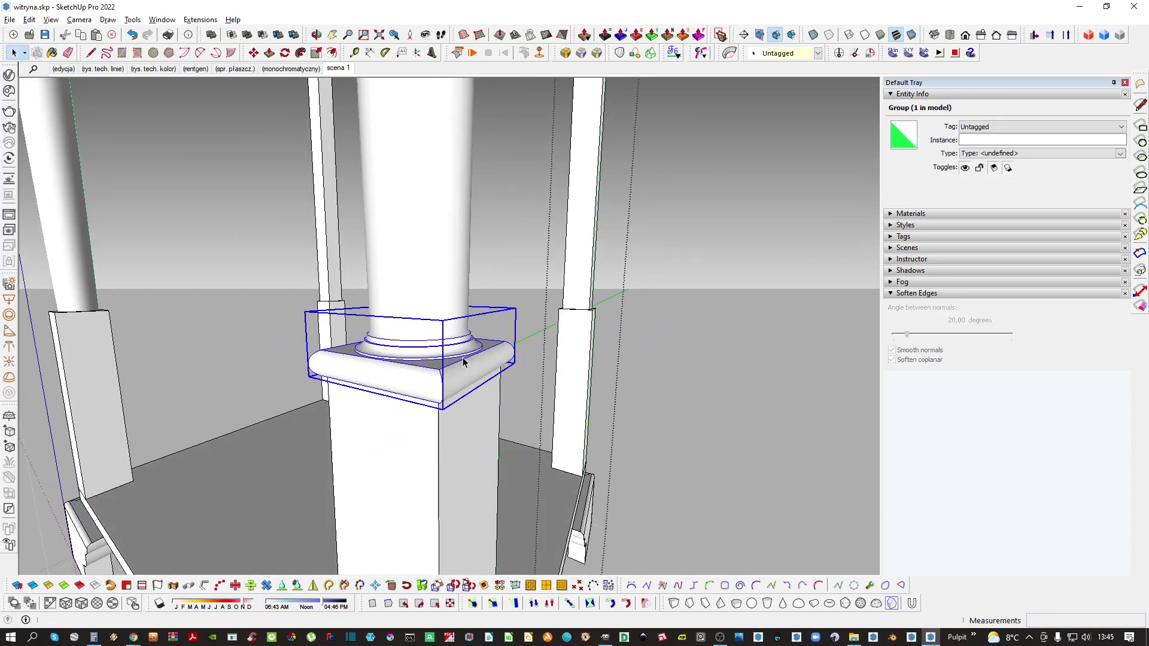
Cut the grouped mouldings from the front post and return to editing the component that holds all the columns and post blocks
{"action": "scroll", "coordinate": [464, 362], "scroll_direction": "down", "scroll_amount": 3}
{"action": "key", "text": "ctrl+x"}
{"action": "scroll", "coordinate": [463, 409], "scroll_direction": "down", "scroll_amount": 3}
{"action": "left_click", "coordinate": [463, 409]}
{"action": "double_click", "coordinate": [449, 424]}
{"action": "left_click", "coordinate": [449, 423]}
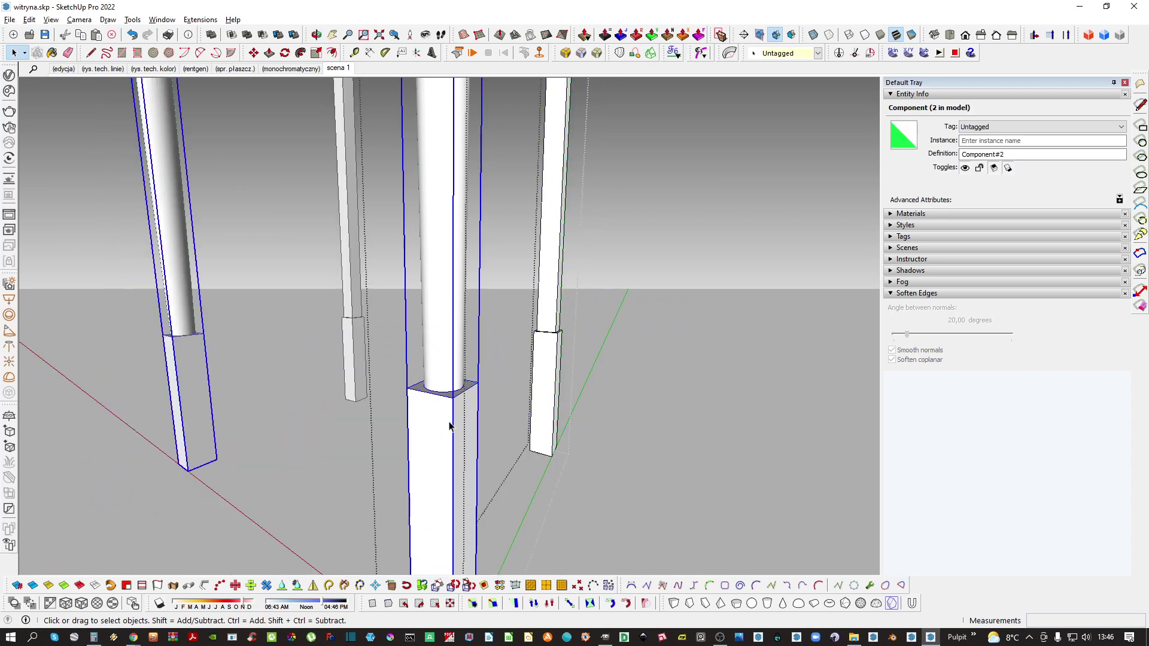
{"action": "middle_click_drag", "start_coordinate": [449, 423], "coordinate": [443, 486]}
{"action": "scroll", "coordinate": [437, 434], "scroll_direction": "down", "scroll_amount": 1}
{"action": "double_click", "coordinate": [457, 423]}
{"action": "left_click", "coordinate": [458, 424]}
{"action": "scroll", "coordinate": [460, 426], "scroll_direction": "down", "scroll_amount": 4}
{"action": "triple_click", "coordinate": [436, 496]}
{"action": "scroll", "coordinate": [436, 496], "scroll_direction": "down", "scroll_amount": 2}
{"action": "key", "text": "Escape"}
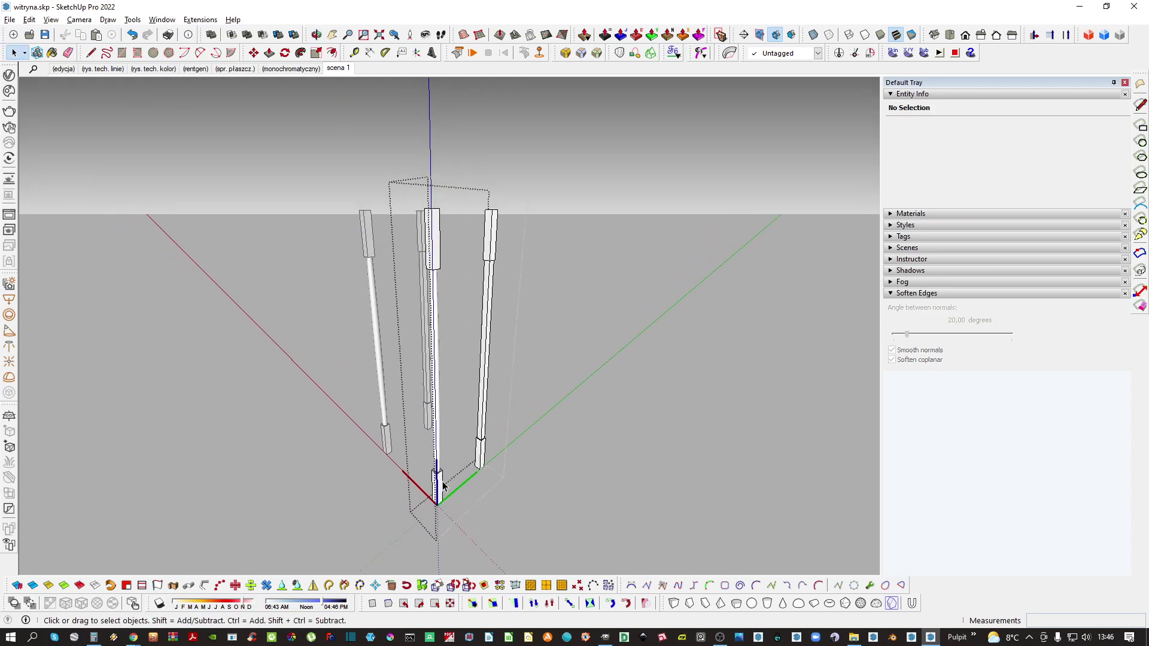
Make the lower post blocks unique and paste the cut mouldings in place inside their shared component
{"action": "right_click", "coordinate": [484, 453]}
{"action": "left_click", "coordinate": [537, 178]}
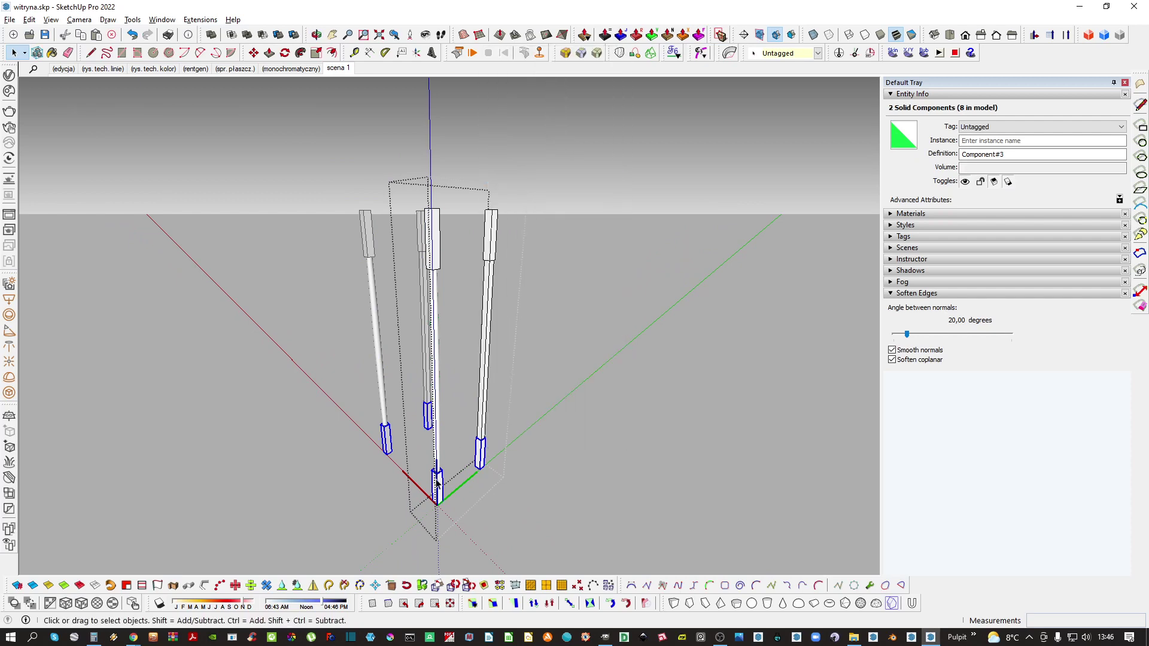
{"action": "double_click", "coordinate": [439, 480]}
{"action": "scroll", "coordinate": [440, 478], "scroll_direction": "up", "scroll_amount": 2}
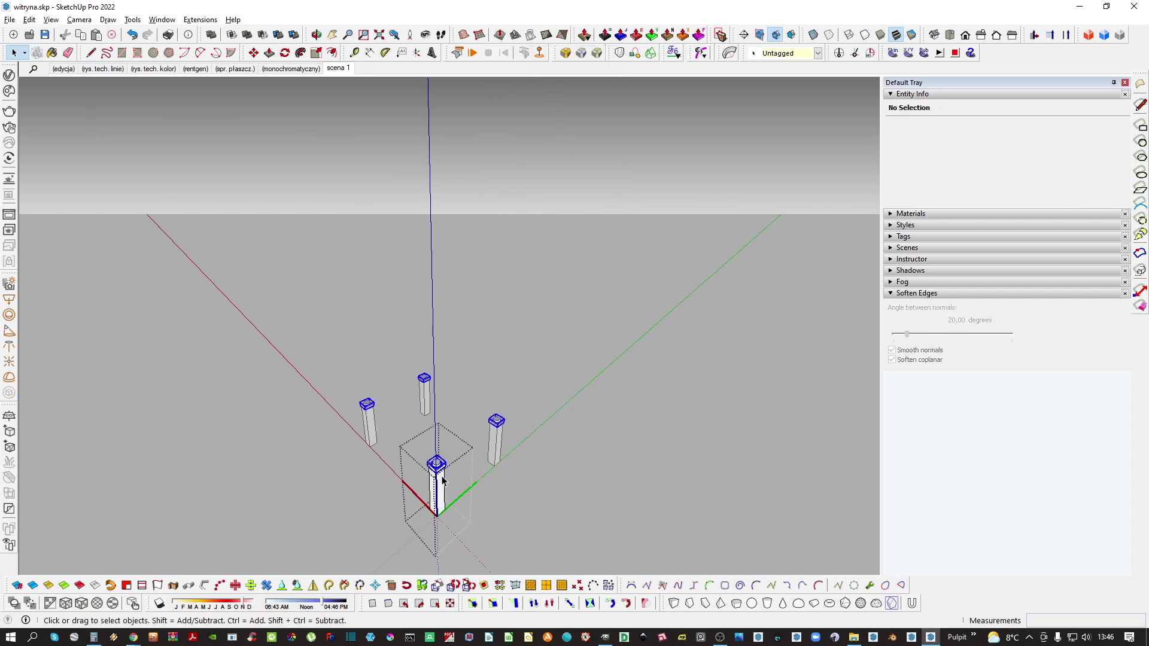
{"action": "left_click", "coordinate": [442, 481]}
{"action": "scroll", "coordinate": [456, 489], "scroll_direction": "up", "scroll_amount": 10}
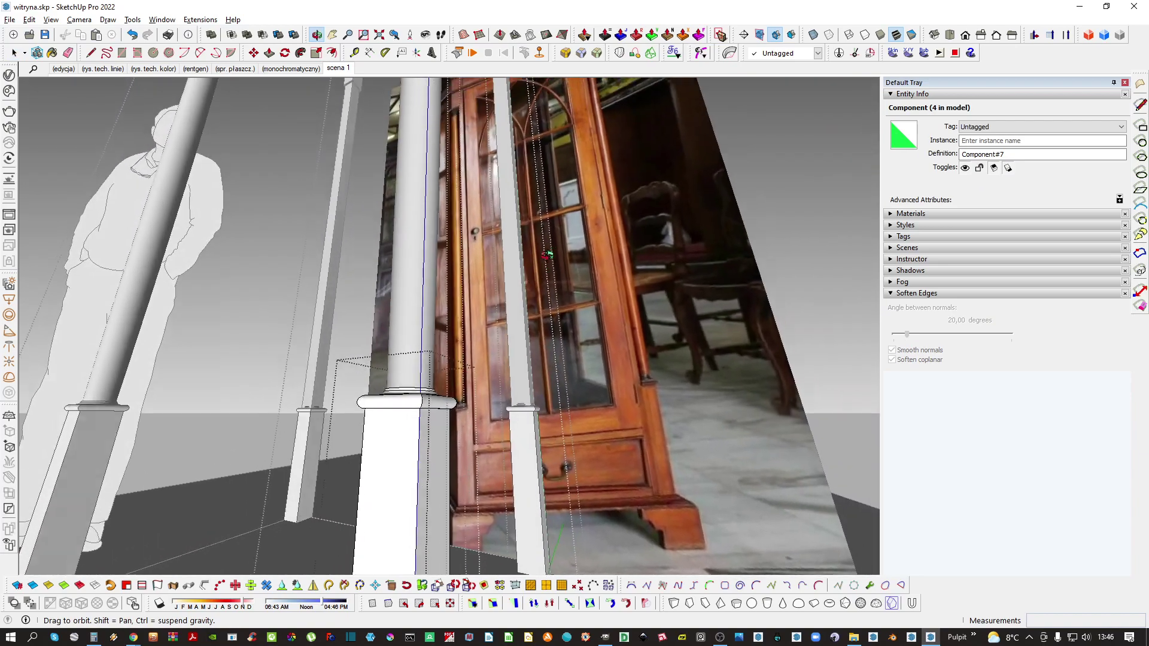
Make the lower blocks of the back posts unique from the front ones
{"action": "middle_click_drag", "start_coordinate": [547, 256], "coordinate": [501, 381]}
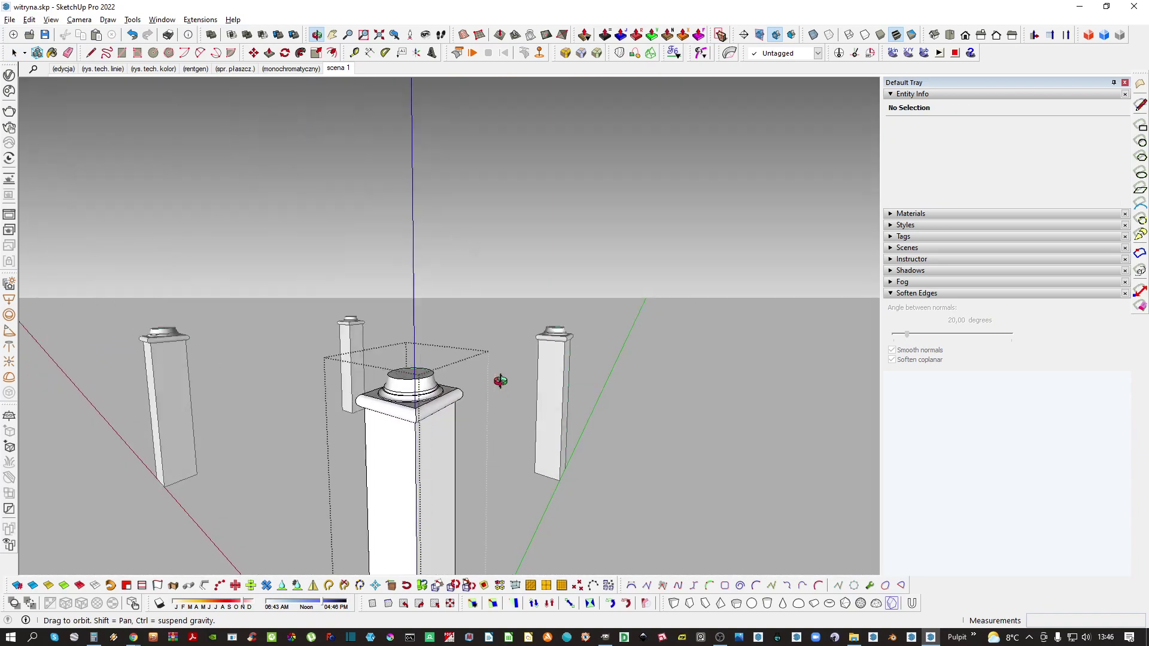
{"action": "left_click_drag", "start_coordinate": [500, 382], "coordinate": [416, 400]}
{"action": "key", "text": "space"}
{"action": "left_click", "coordinate": [573, 355]}
{"action": "left_click", "coordinate": [573, 355]}
{"action": "middle_click_drag", "start_coordinate": [572, 354], "coordinate": [413, 356], "text": "shift"}
{"action": "key", "text": "h"}
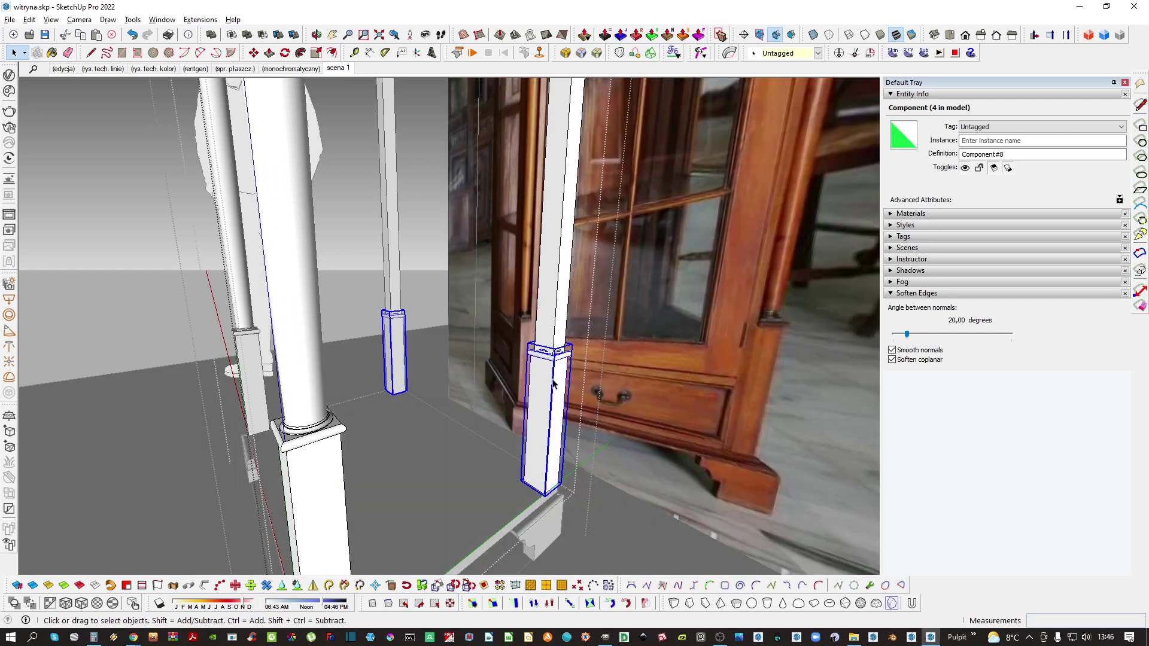
{"action": "middle_click_drag", "start_coordinate": [529, 346], "coordinate": [554, 357]}
{"action": "right_click", "coordinate": [553, 357]}
{"action": "left_click", "coordinate": [592, 235]}
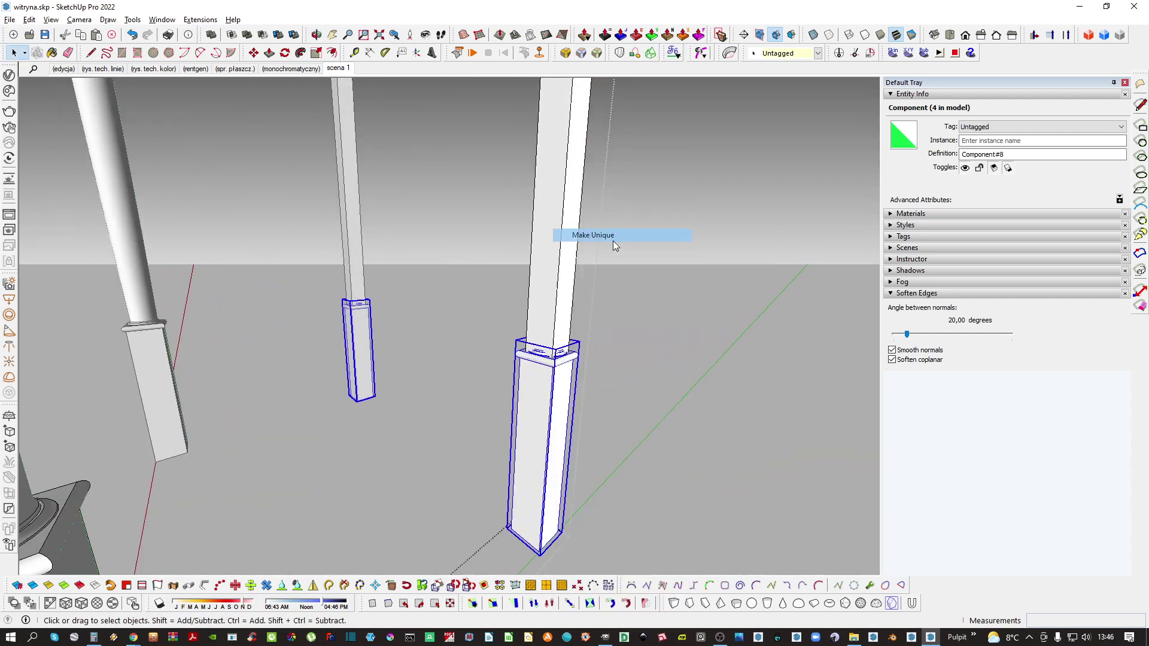
Delete the ring mouldings from the back posts, keeping only the square moulding
{"action": "double_click", "coordinate": [554, 357]}
{"action": "left_click", "coordinate": [554, 343]}
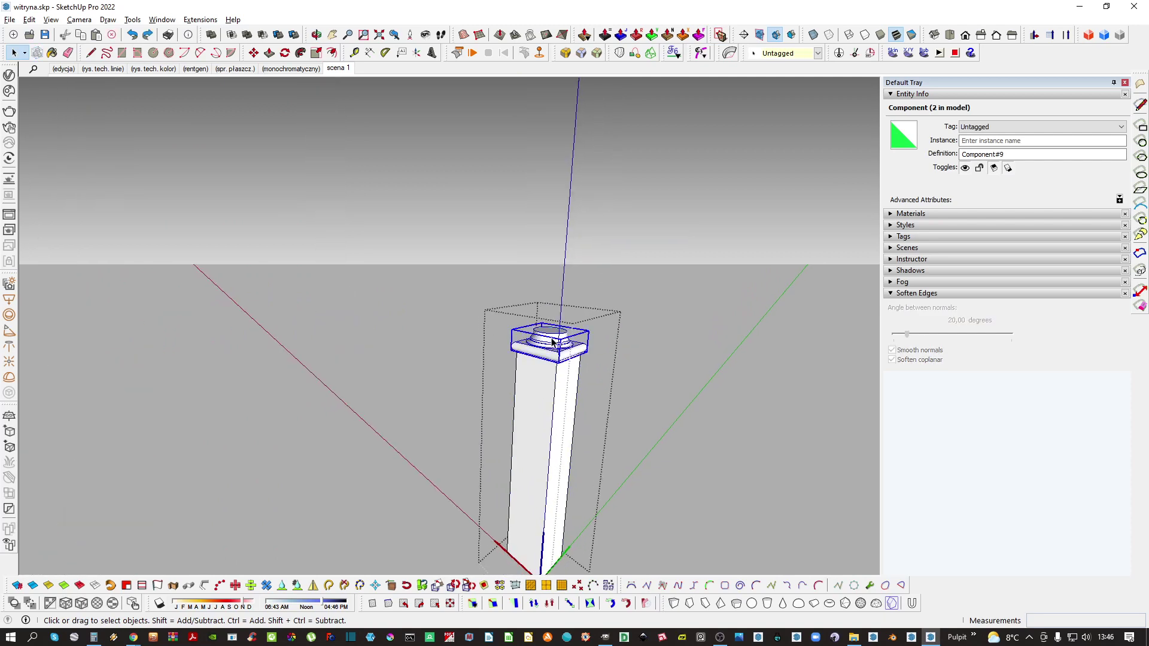
{"action": "key", "text": "Delete"}
{"action": "key", "text": "Escape"}
{"action": "scroll", "coordinate": [557, 338], "scroll_direction": "down", "scroll_amount": 1}
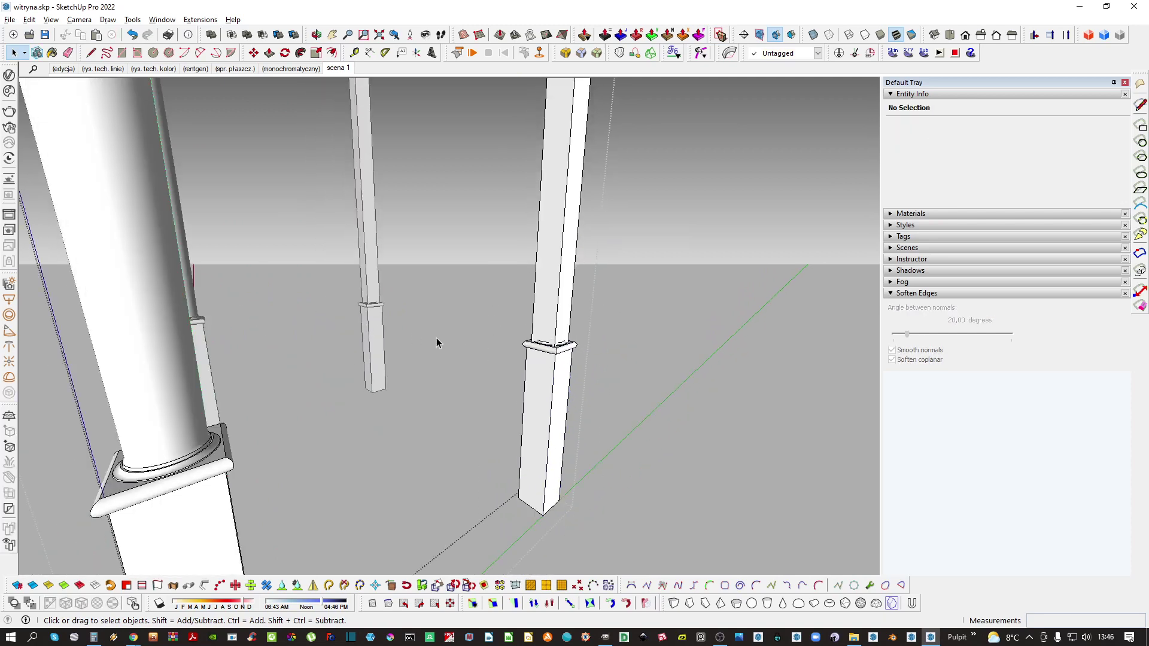
{"action": "scroll", "coordinate": [543, 350], "scroll_direction": "up", "scroll_amount": 2}
{"action": "double_click", "coordinate": [545, 348]}
{"action": "key", "text": "Delete"}
{"action": "key", "text": "Escape"}
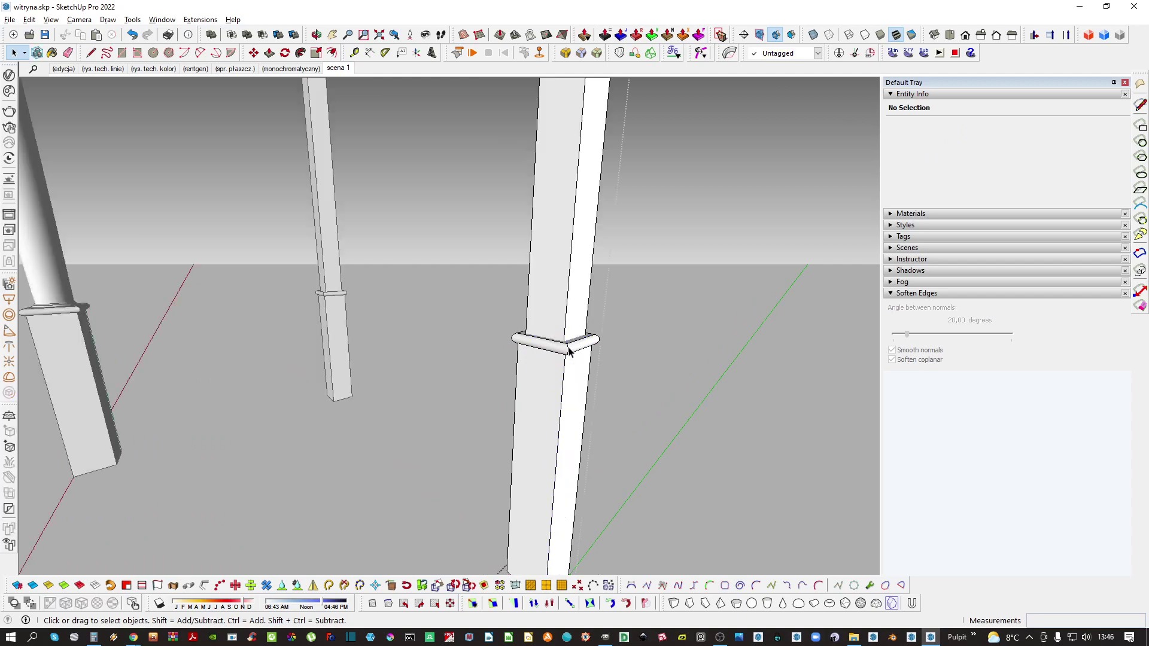
{"action": "scroll", "coordinate": [564, 354], "scroll_direction": "down", "scroll_amount": 4}
{"action": "scroll", "coordinate": [449, 405], "scroll_direction": "down", "scroll_amount": 5}
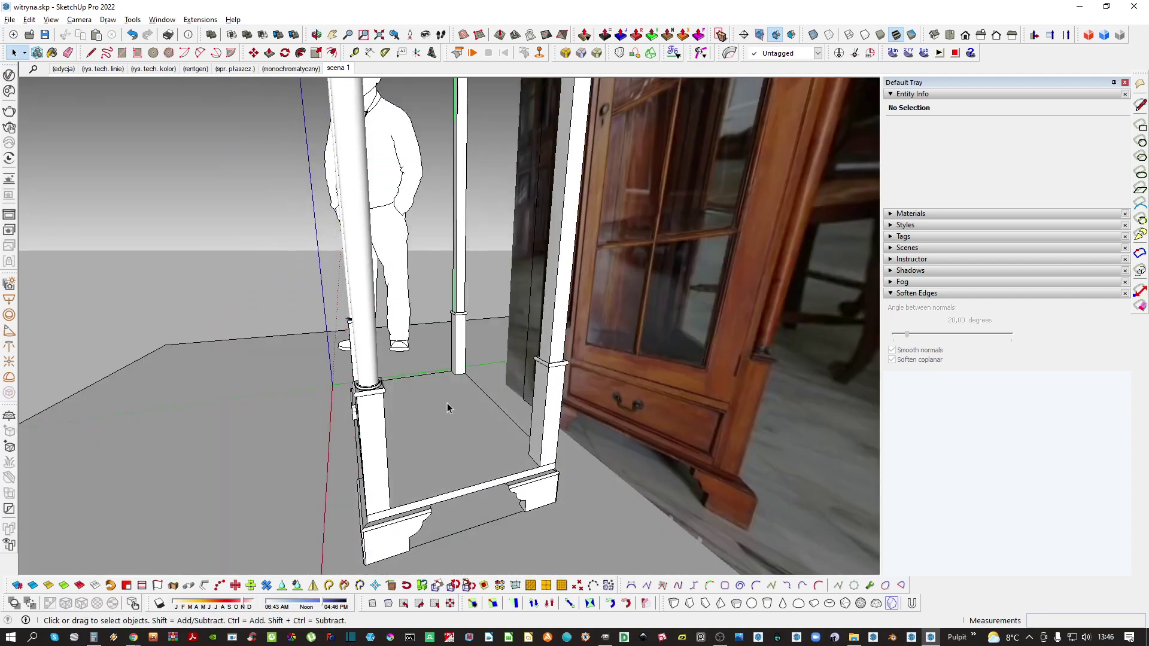
Combine the two ring mouldings on the front lower post into one component and copy it
{"action": "middle_click_drag", "start_coordinate": [449, 405], "coordinate": [601, 480]}
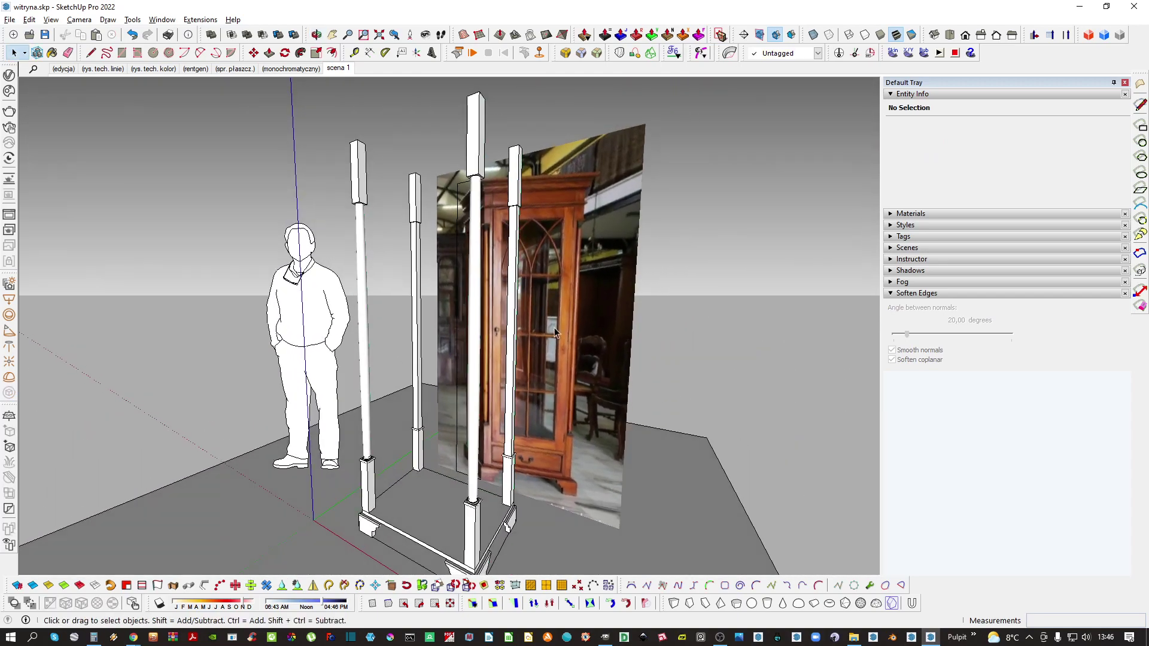
{"action": "scroll", "coordinate": [519, 202], "scroll_direction": "up", "scroll_amount": 5}
{"action": "scroll", "coordinate": [522, 204], "scroll_direction": "down", "scroll_amount": 4}
{"action": "middle_click_drag", "start_coordinate": [467, 326], "coordinate": [464, 272], "text": "shift"}
{"action": "scroll", "coordinate": [463, 479], "scroll_direction": "up", "scroll_amount": 6}
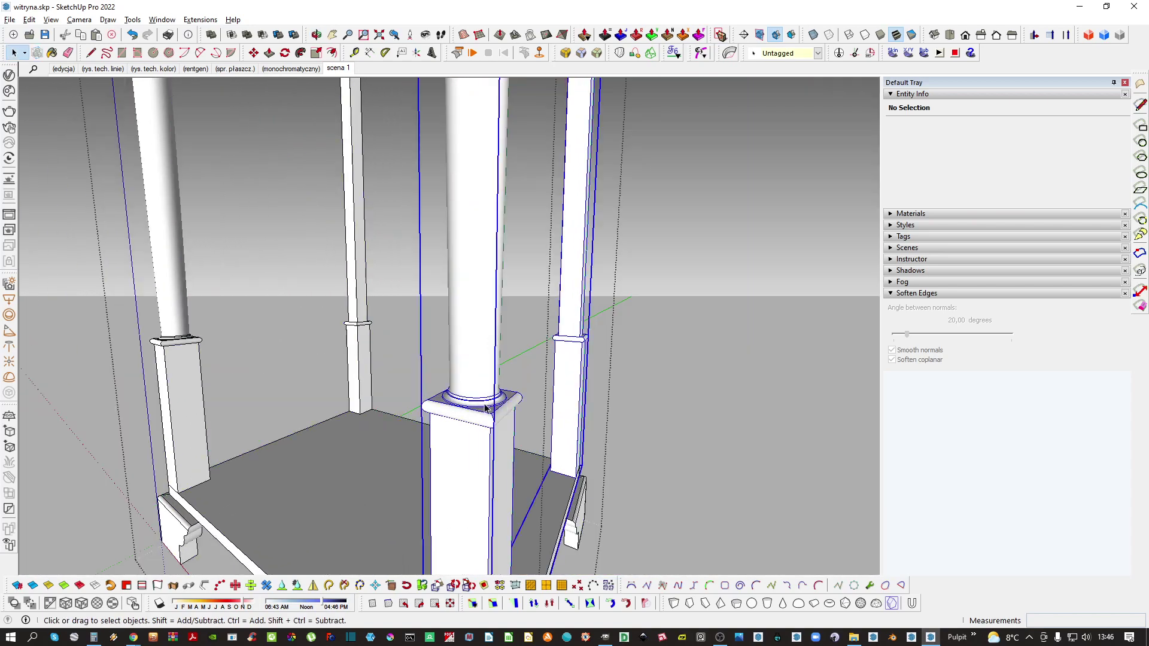
{"action": "double_click", "coordinate": [485, 409]}
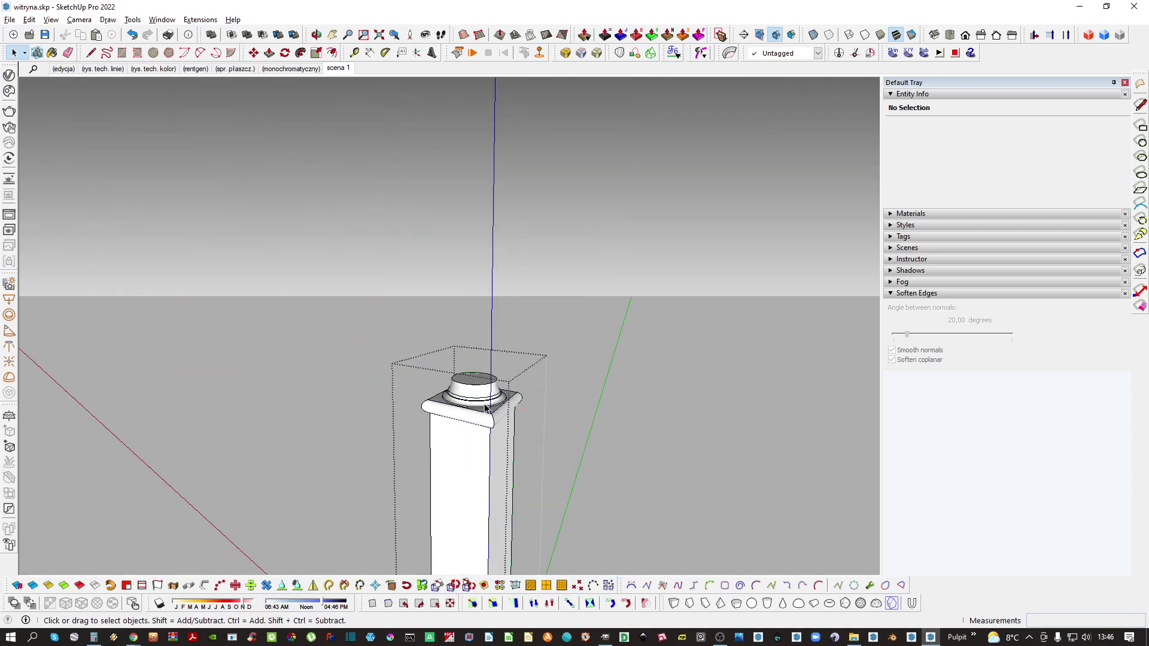
{"action": "double_click", "coordinate": [485, 405]}
{"action": "scroll", "coordinate": [484, 394], "scroll_direction": "up", "scroll_amount": 2}
{"action": "left_click", "coordinate": [485, 393]}
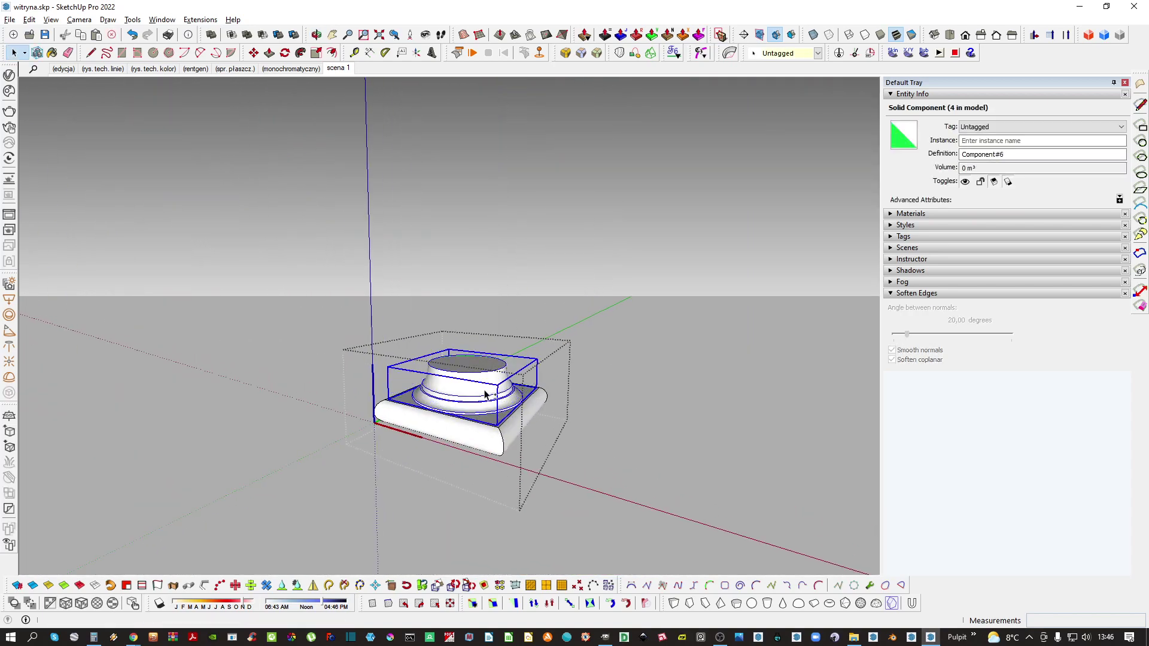
{"action": "scroll", "coordinate": [482, 393], "scroll_direction": "down", "scroll_amount": 2}
{"action": "right_click", "coordinate": [482, 392]}
{"action": "key", "text": "Escape"}
{"action": "scroll", "coordinate": [481, 393], "scroll_direction": "down", "scroll_amount": 2}
{"action": "middle_click_drag", "start_coordinate": [480, 390], "coordinate": [467, 453]}
{"action": "key", "text": "Escape"}
{"action": "scroll", "coordinate": [467, 453], "scroll_direction": "down", "scroll_amount": 3}
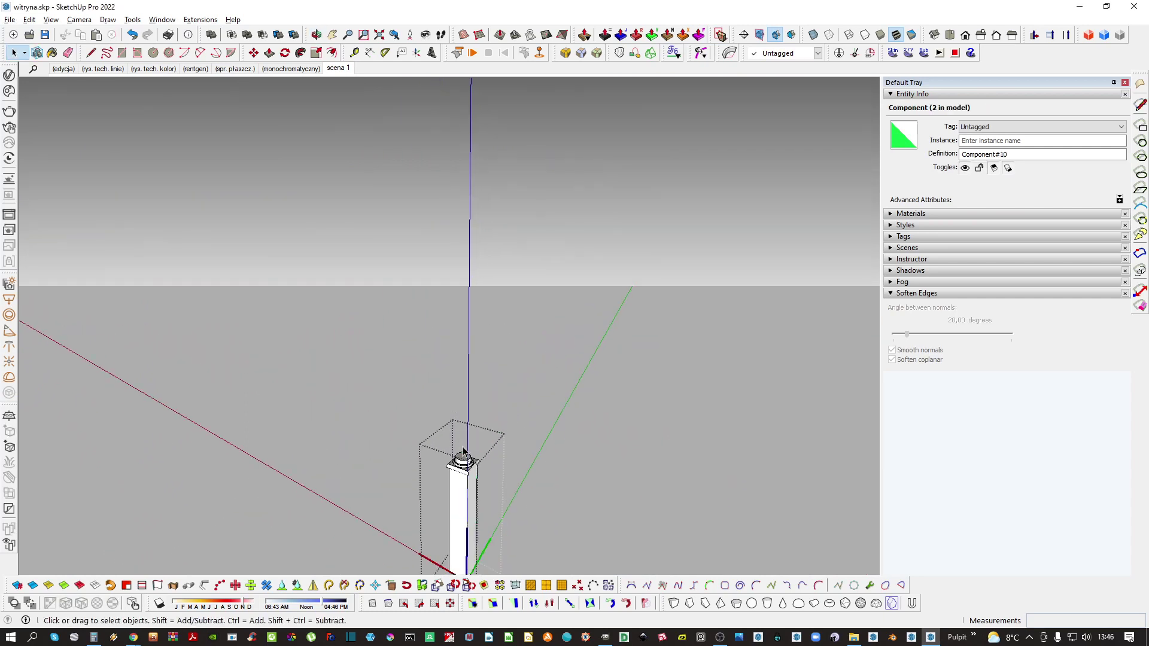
Paste the ring component into the column component and move it up to the lower end of the front upper block
{"action": "key", "text": "Escape"}
{"action": "scroll", "coordinate": [467, 453], "scroll_direction": "down", "scroll_amount": 3}
{"action": "key", "text": "shift+h"}
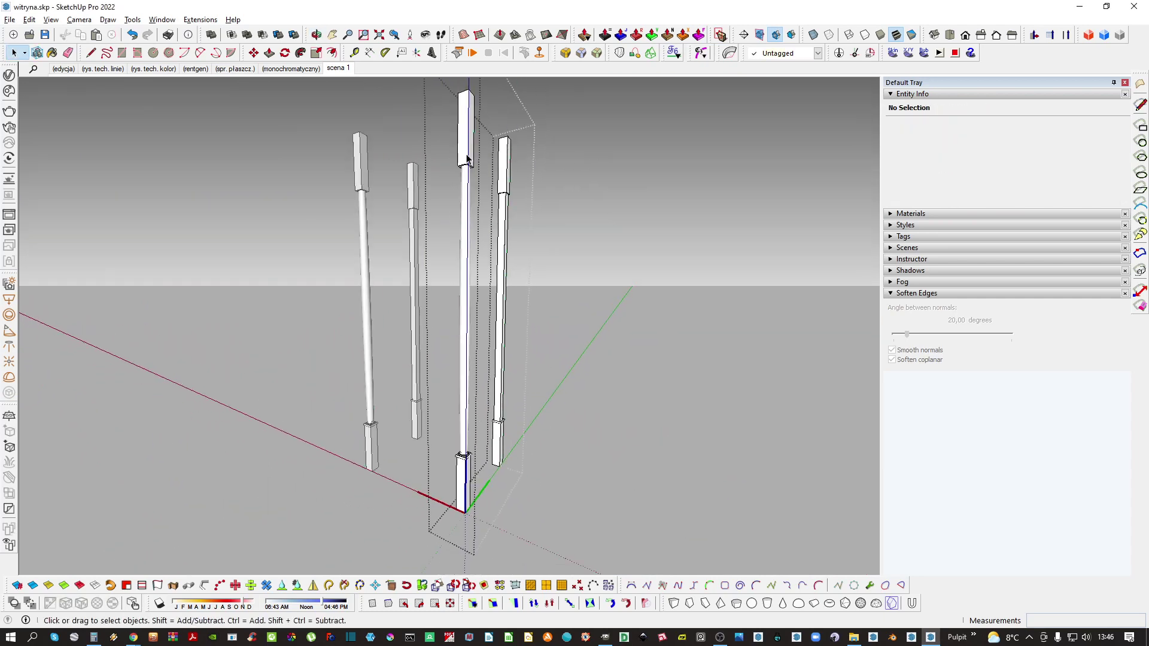
{"action": "left_click", "coordinate": [464, 456]}
{"action": "key", "text": "m"}
{"action": "left_click", "coordinate": [462, 451]}
{"action": "middle_click_drag", "start_coordinate": [468, 167], "coordinate": [466, 217]}
{"action": "scroll", "coordinate": [467, 218], "scroll_direction": "up", "scroll_amount": 4}
{"action": "left_click", "coordinate": [466, 218]}
Flip the upper ring component upside down by scaling it along the blue axis by -1
{"action": "key", "text": "s"}
{"action": "scroll", "coordinate": [443, 192], "scroll_direction": "up", "scroll_amount": 2}
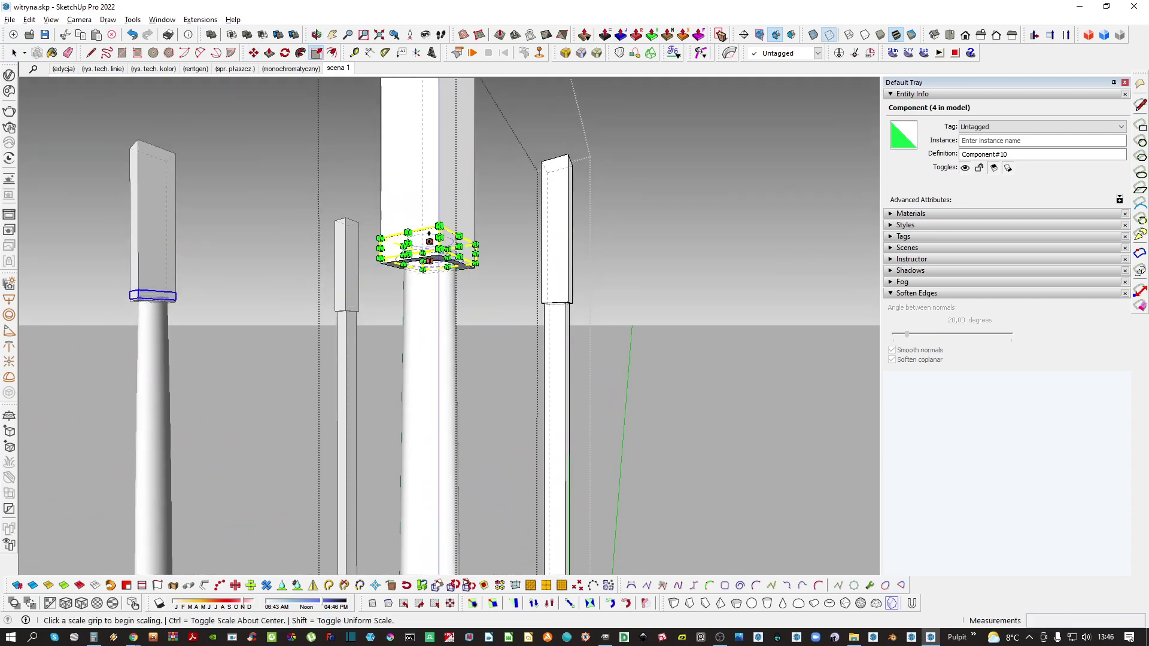
{"action": "left_click", "coordinate": [429, 241]}
{"action": "type", "text": "-1"}
{"action": "key", "text": "Return"}
Move the flipped ring component along the blue axis so it sits against the underside of the upper block
{"action": "key", "text": "m"}
{"action": "scroll", "coordinate": [449, 286], "scroll_direction": "up", "scroll_amount": 3}
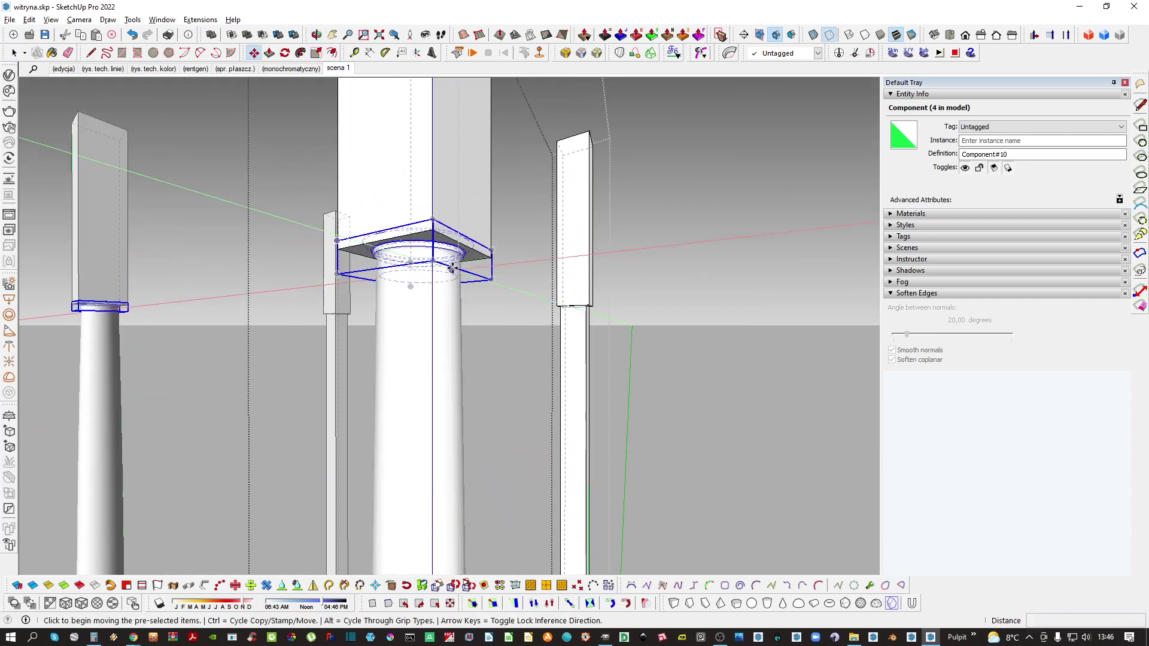
{"action": "left_click", "coordinate": [453, 267]}
{"action": "key", "text": "Up"}
{"action": "left_click", "coordinate": [506, 328]}
{"action": "scroll", "coordinate": [433, 295], "scroll_direction": "up", "scroll_amount": 3}
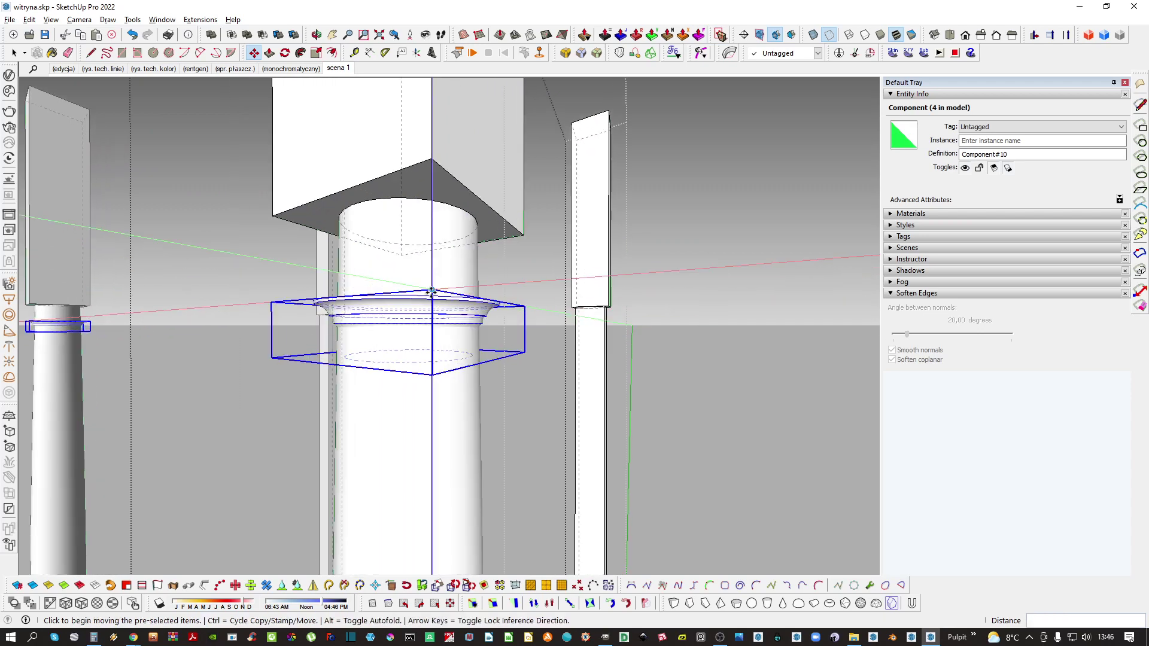
{"action": "middle_click_drag", "start_coordinate": [434, 294], "coordinate": [477, 304]}
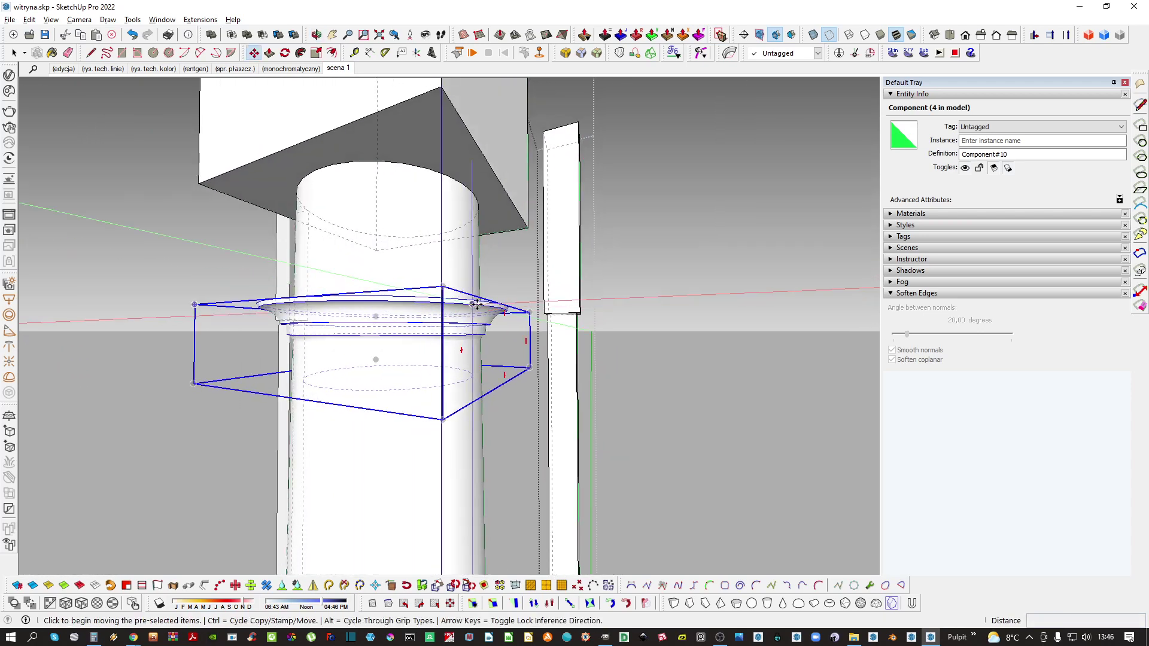
{"action": "left_click", "coordinate": [491, 302]}
{"action": "key", "text": "space"}
{"action": "scroll", "coordinate": [453, 143], "scroll_direction": "down", "scroll_amount": 5}
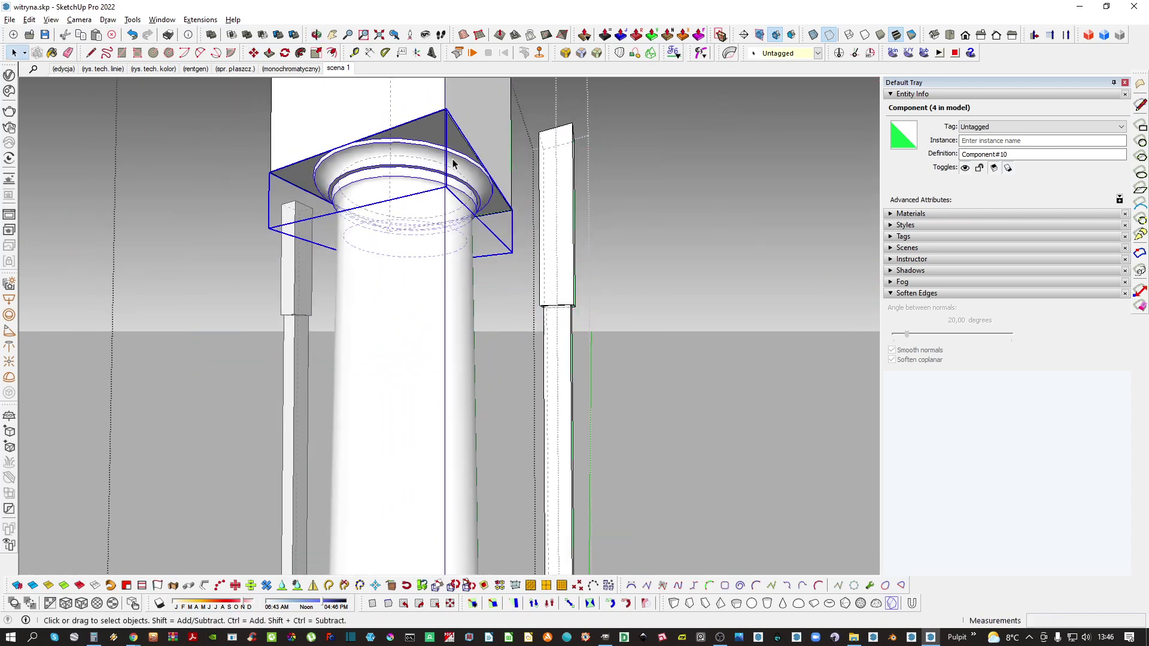
{"action": "key", "text": "k"}
{"action": "key", "text": "Escape"}
{"action": "key", "text": "Escape"}
Stretch the ring component under the upper block downward along the blue axis by a factor of about 3,05
{"action": "middle_click_drag", "start_coordinate": [435, 251], "coordinate": [502, 294]}
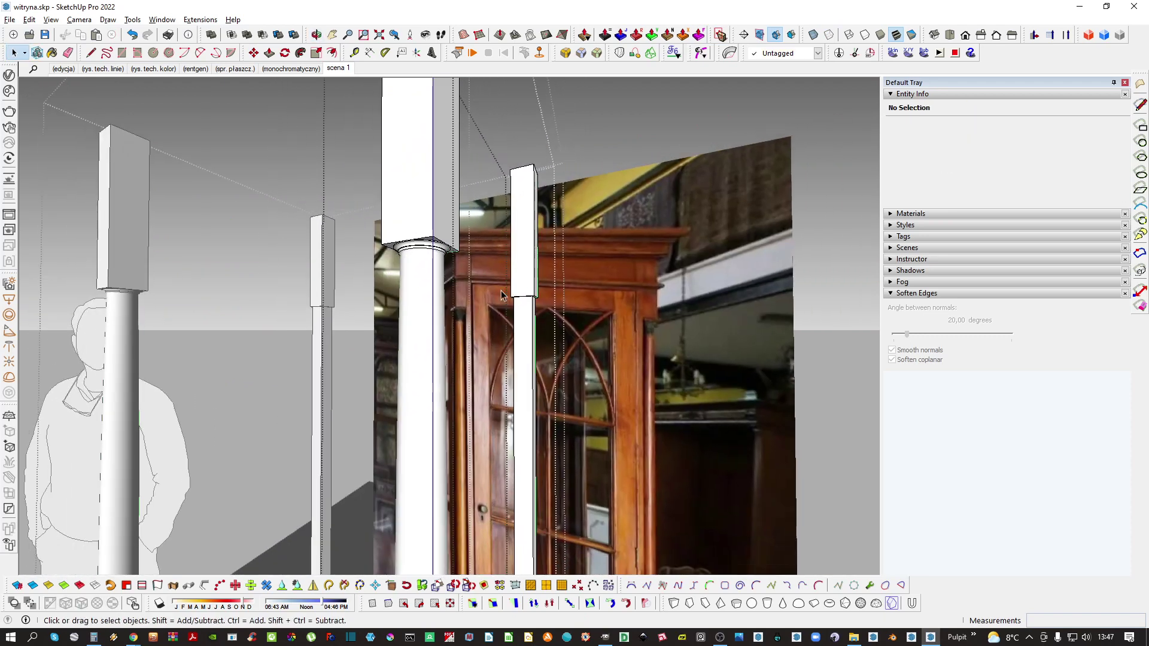
{"action": "scroll", "coordinate": [439, 245], "scroll_direction": "up", "scroll_amount": 1}
{"action": "double_click", "coordinate": [427, 248]}
{"action": "key", "text": "h"}
{"action": "scroll", "coordinate": [426, 248], "scroll_direction": "up", "scroll_amount": 2}
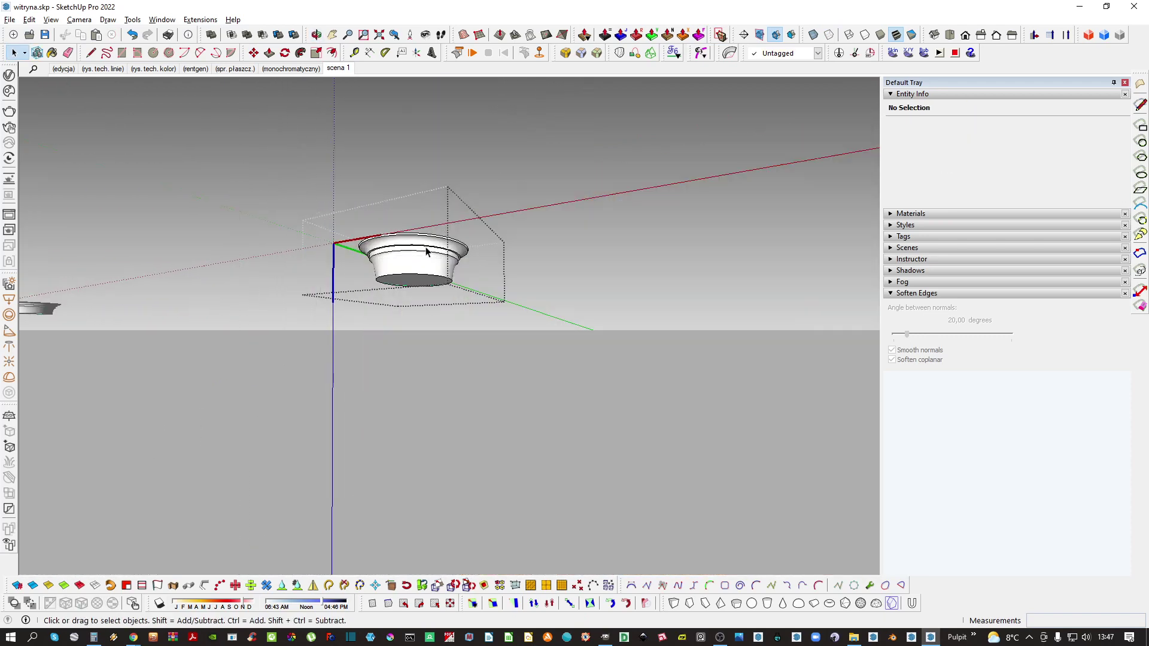
{"action": "key", "text": "Escape"}
{"action": "left_click", "coordinate": [417, 254]}
{"action": "key", "text": "s"}
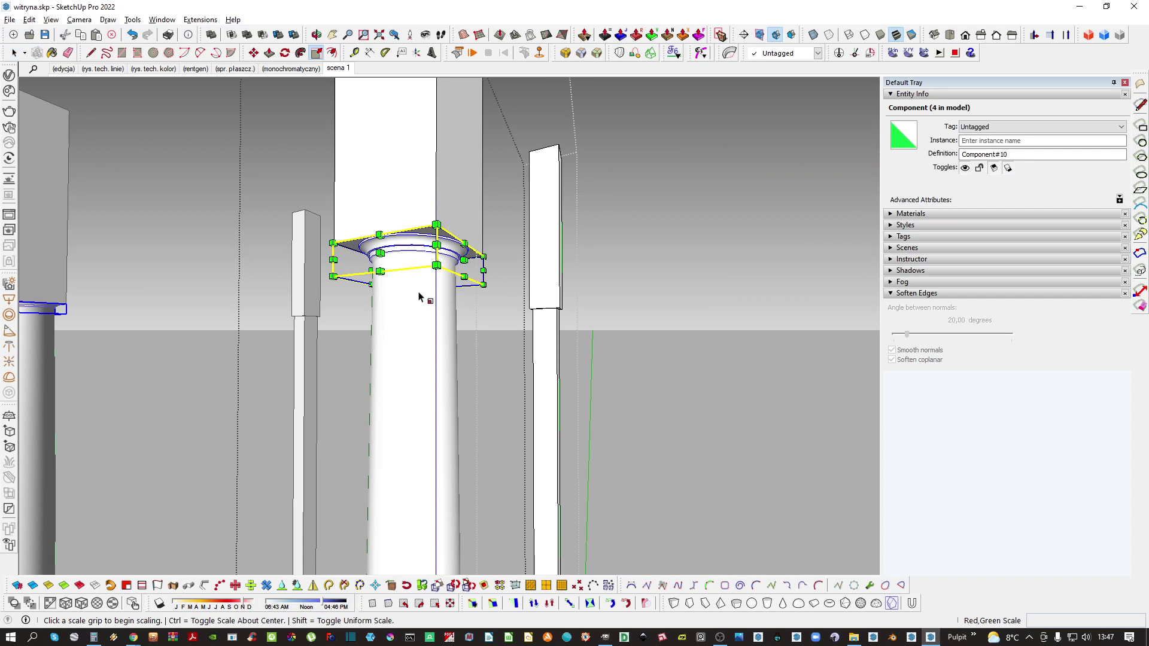
{"action": "scroll", "coordinate": [420, 291], "scroll_direction": "up", "scroll_amount": 2}
{"action": "left_click", "coordinate": [415, 285]}
{"action": "scroll", "coordinate": [416, 326], "scroll_direction": "down", "scroll_amount": 1}
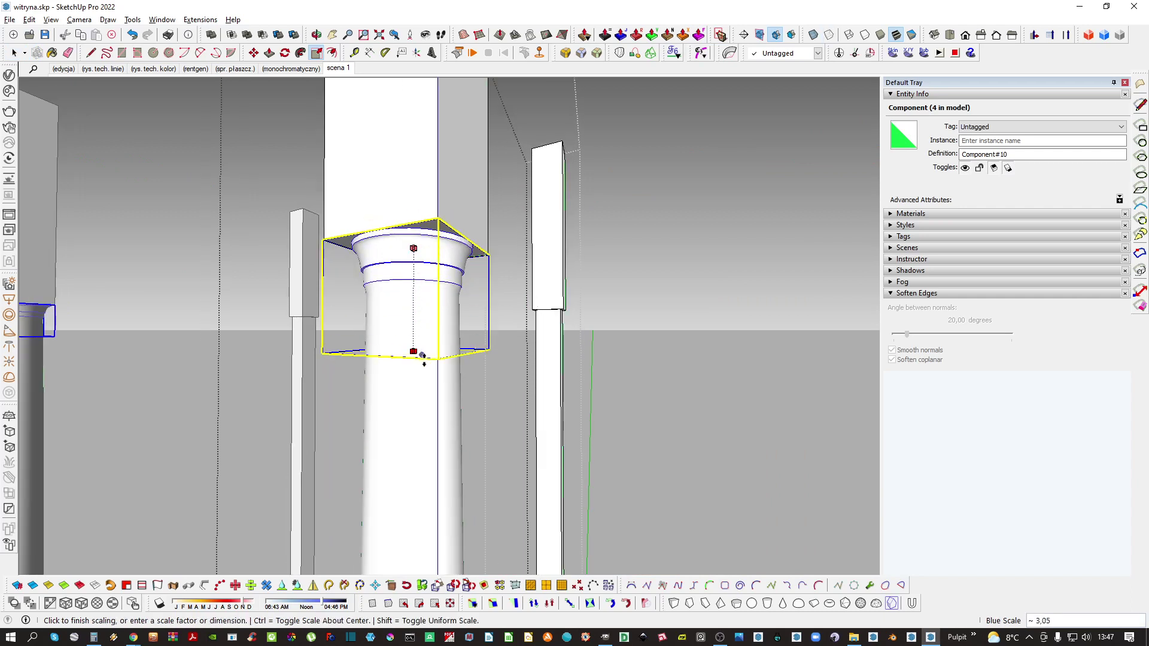
{"action": "left_click", "coordinate": [443, 342]}
{"action": "key", "text": "space"}
Make the stretched upper ring component unique and open it for editing
{"action": "scroll", "coordinate": [423, 267], "scroll_direction": "up", "scroll_amount": 2}
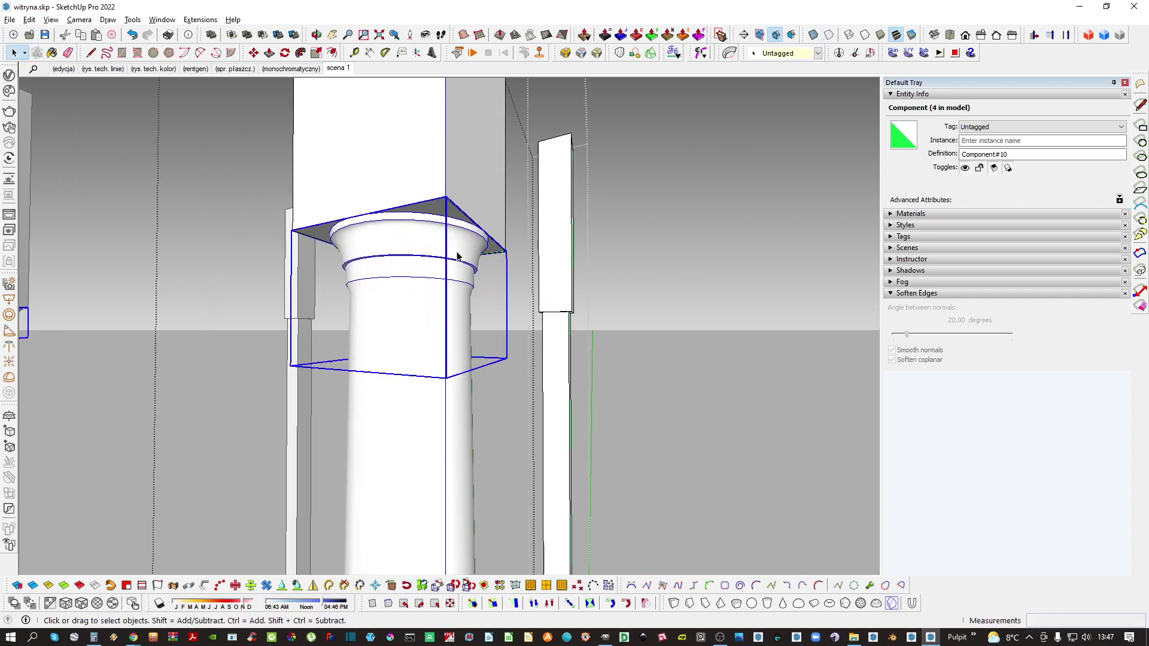
{"action": "double_click", "coordinate": [428, 260]}
{"action": "left_click", "coordinate": [433, 289]}
{"action": "key", "text": "Escape"}
{"action": "right_click", "coordinate": [423, 257]}
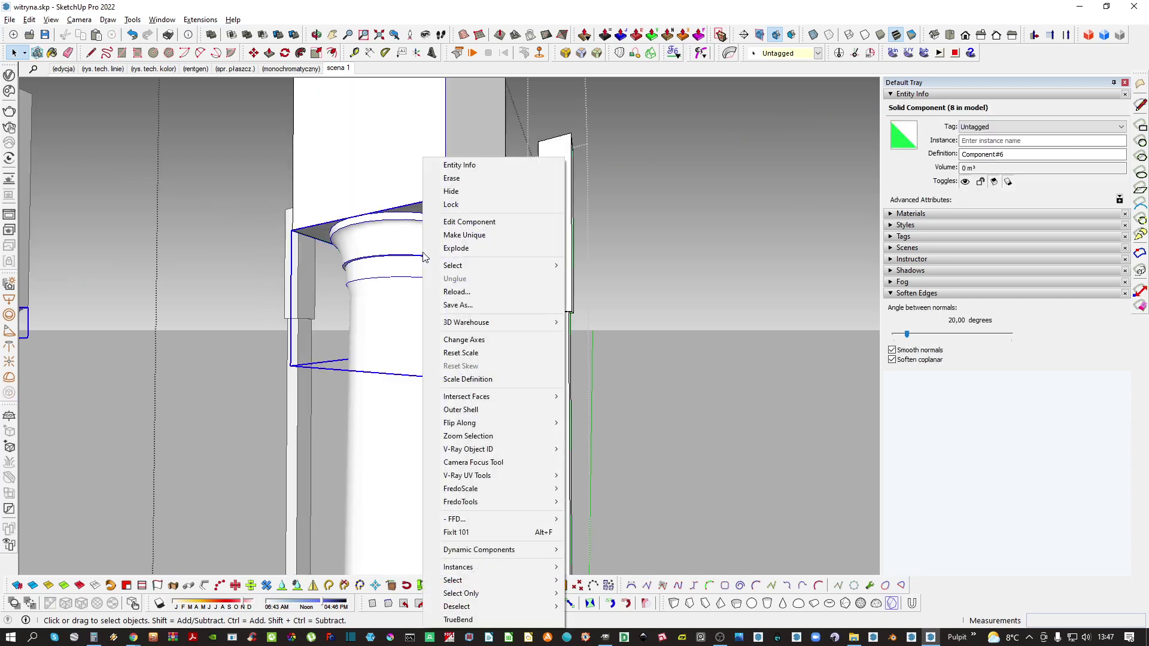
{"action": "left_click", "coordinate": [464, 235]}
{"action": "double_click", "coordinate": [422, 271]}
Copy the tall lower ring of the capital upward along the blue axis
{"action": "key", "text": "m"}
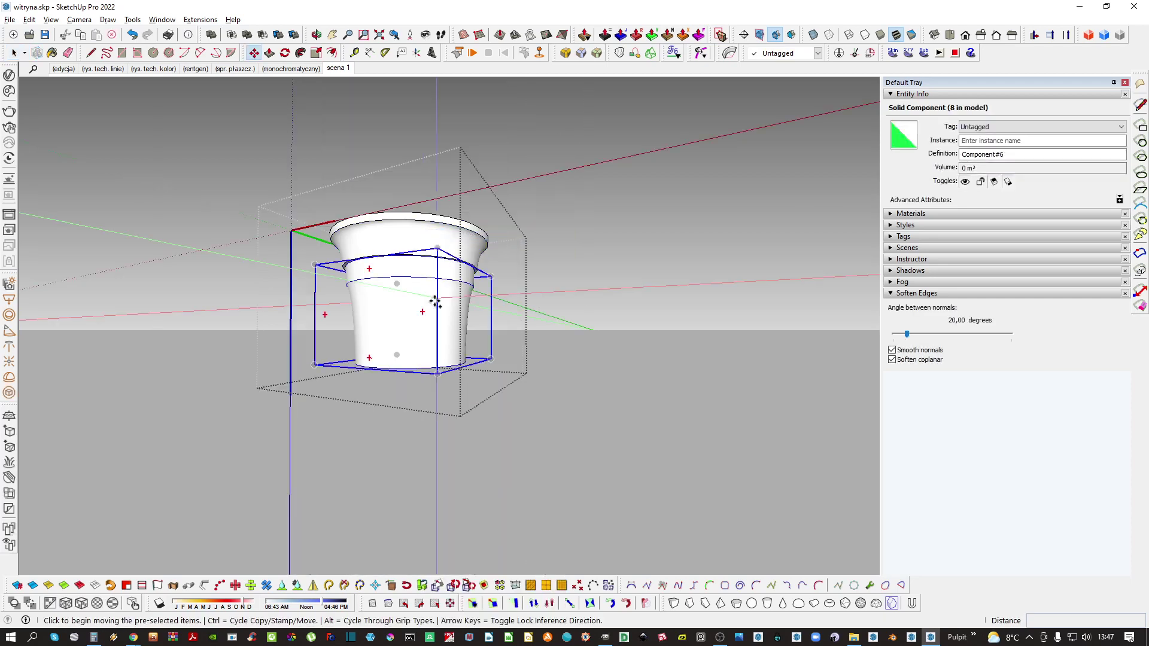
{"action": "left_click", "coordinate": [436, 281]}
{"action": "key", "text": "ctrl"}
{"action": "left_click", "coordinate": [550, 273]}
Enlarge the copied ring uniformly by about 1,15 and flatten it along the blue axis to about 0,17
{"action": "key", "text": "s"}
{"action": "left_click", "coordinate": [489, 263]}
{"action": "key", "text": "ctrl"}
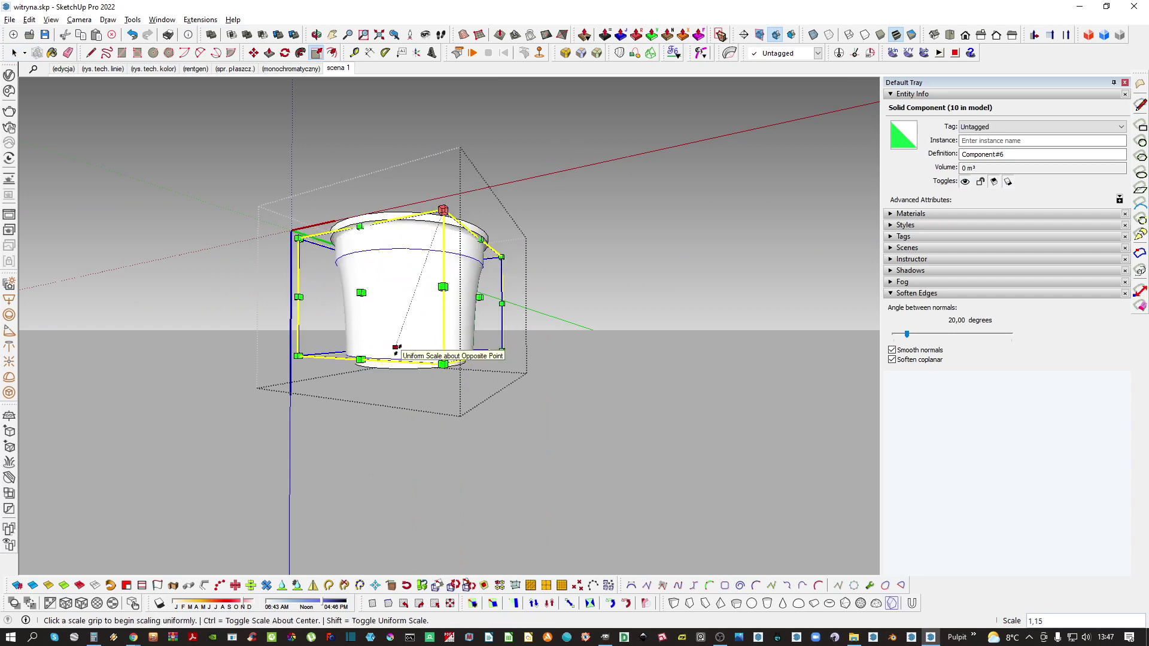
{"action": "left_click", "coordinate": [412, 352]}
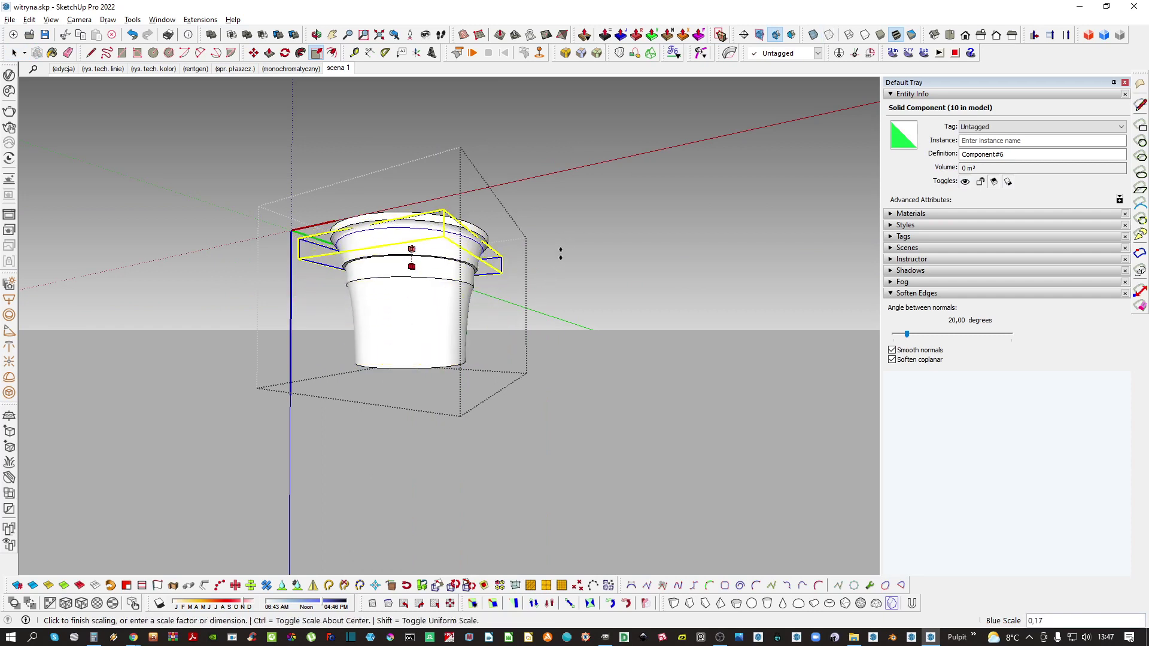
{"action": "key", "text": "space"}
{"action": "left_click", "coordinate": [557, 286]}
{"action": "middle_click_drag", "start_coordinate": [445, 263], "coordinate": [367, 314]}
{"action": "key", "text": "Escape"}
Examine the cornice at the top of the cabinet in the reference photo
{"action": "scroll", "coordinate": [443, 278], "scroll_direction": "down", "scroll_amount": 8}
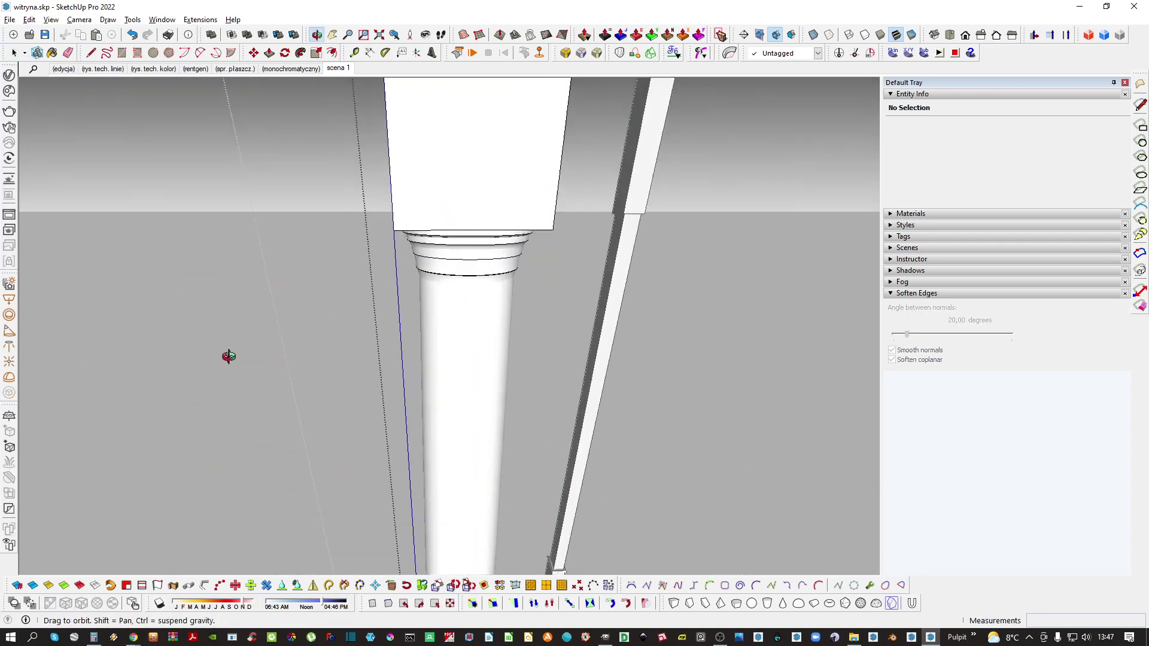
{"action": "scroll", "coordinate": [450, 288], "scroll_direction": "down", "scroll_amount": 3}
{"action": "middle_click_drag", "start_coordinate": [450, 288], "coordinate": [707, 252]}
{"action": "key", "text": "Escape"}
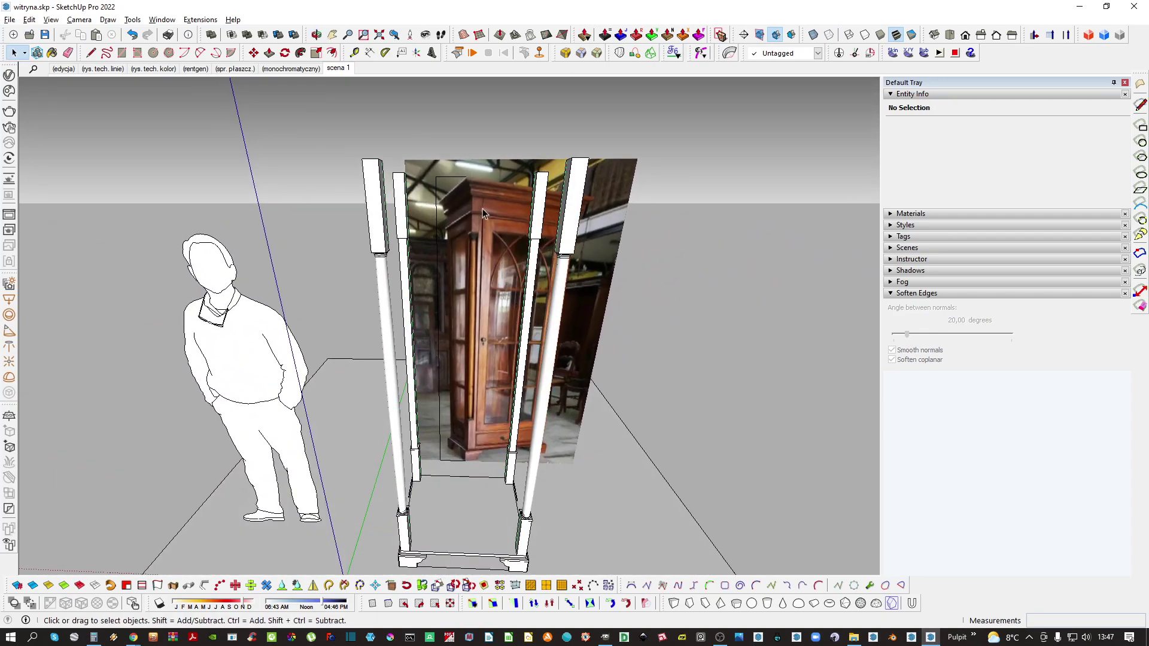
{"action": "scroll", "coordinate": [482, 209], "scroll_direction": "up", "scroll_amount": 3}
{"action": "middle_click_drag", "start_coordinate": [473, 234], "coordinate": [447, 264]}
{"action": "scroll", "coordinate": [447, 264], "scroll_direction": "up", "scroll_amount": 3}
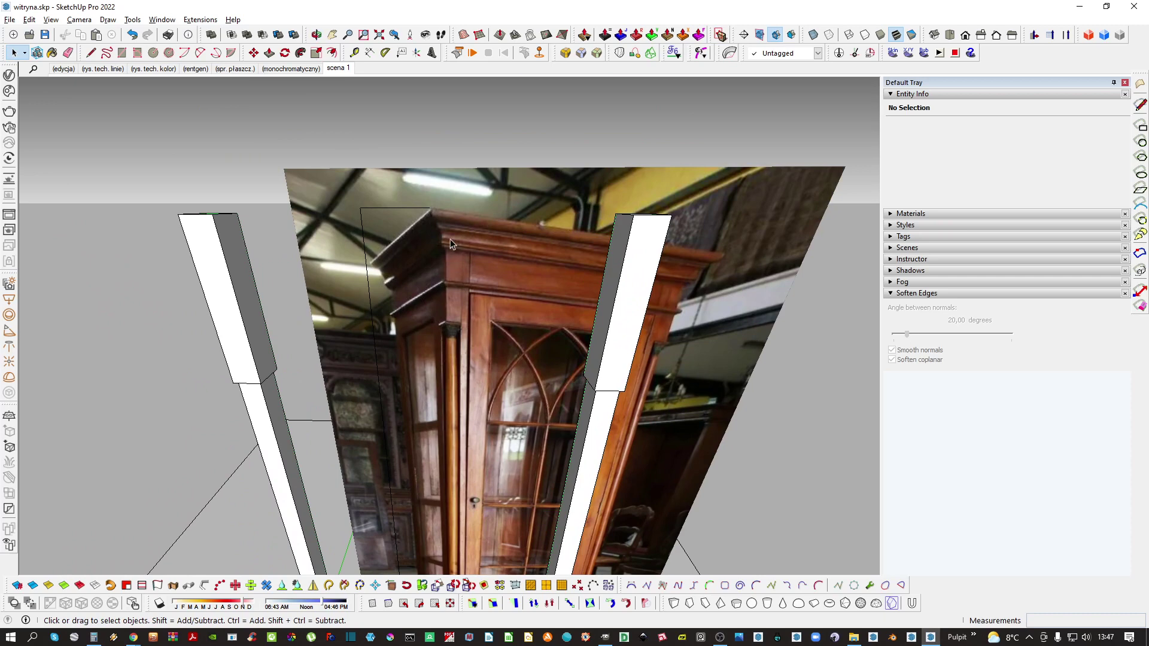
{"action": "scroll", "coordinate": [450, 239], "scroll_direction": "up", "scroll_amount": 3}
{"action": "middle_click_drag", "start_coordinate": [535, 252], "coordinate": [161, 222], "text": "shift"}
{"action": "middle_click_drag", "start_coordinate": [519, 300], "coordinate": [523, 305]}
{"action": "scroll", "coordinate": [520, 311], "scroll_direction": "up", "scroll_amount": 6}
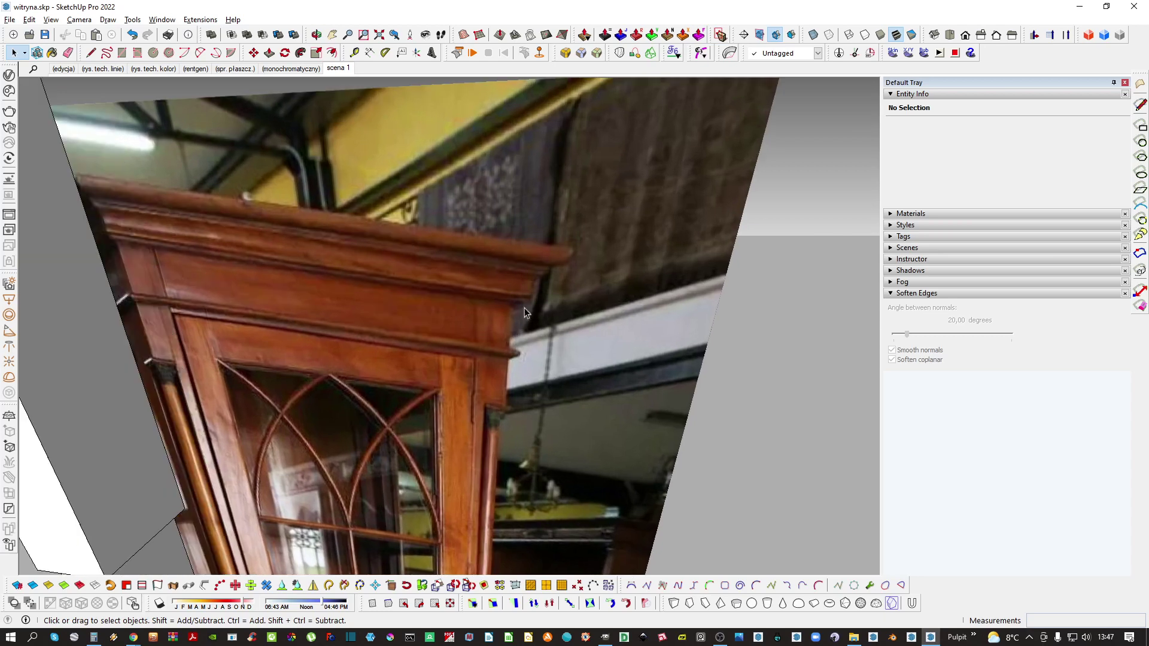
{"action": "key", "text": "l"}
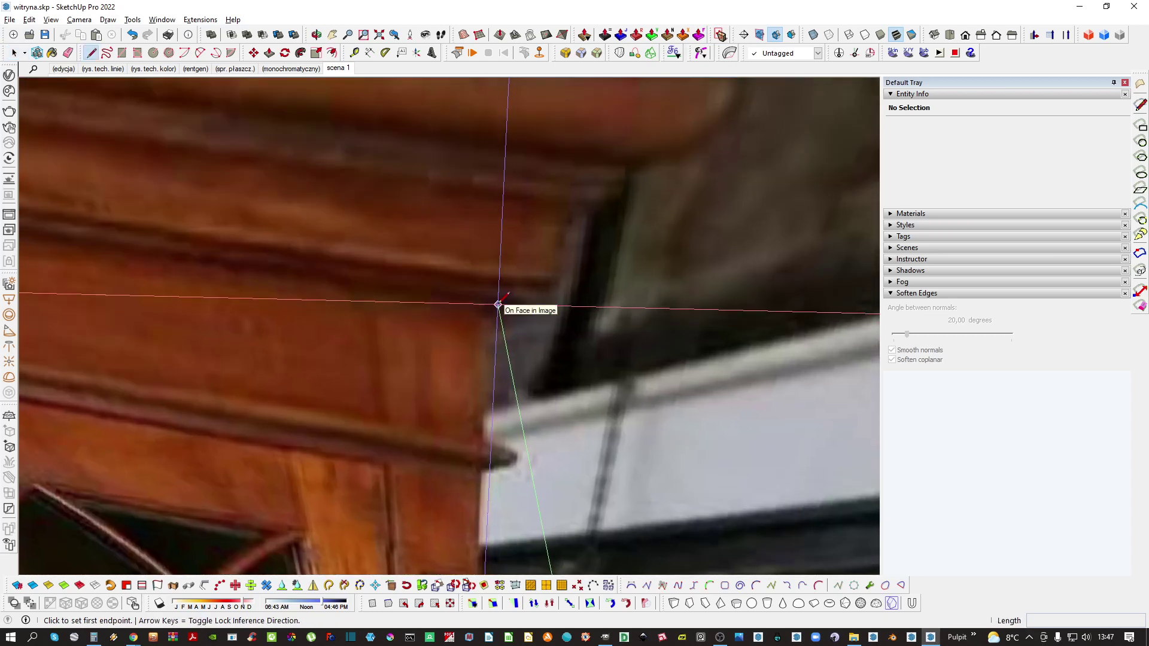
{"action": "left_click", "coordinate": [406, 282]}
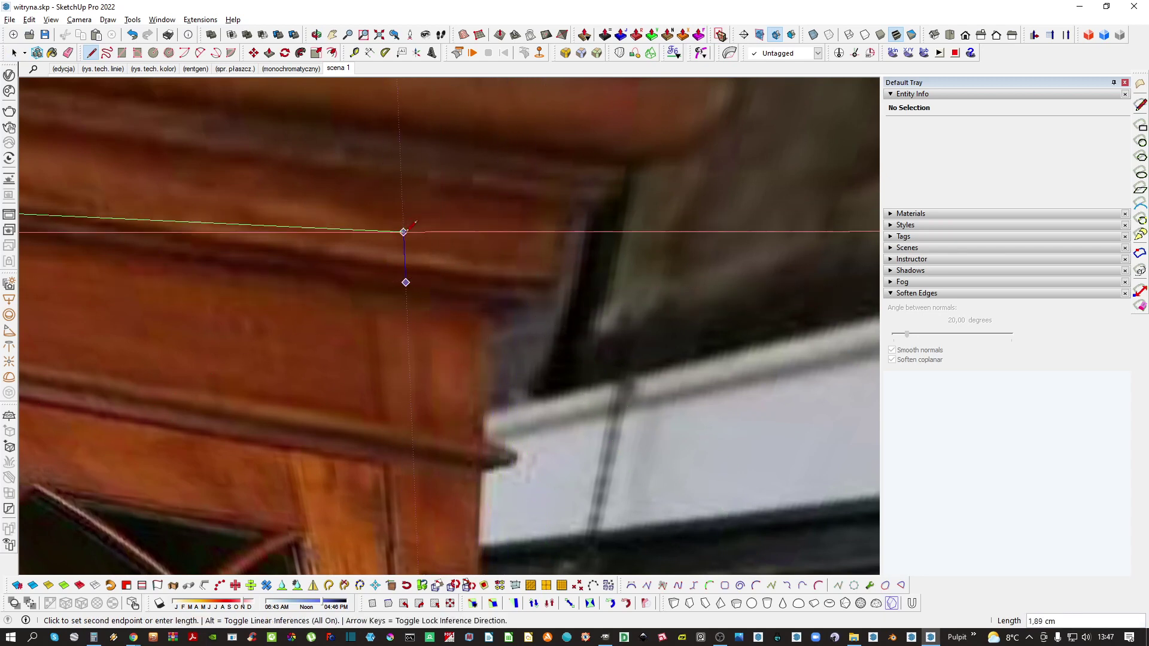
{"action": "key", "text": "space"}
Trace the lower part of the cornice profile over the reference photo with short line segments, starting at the frieze's outer corner
{"action": "key", "text": "l"}
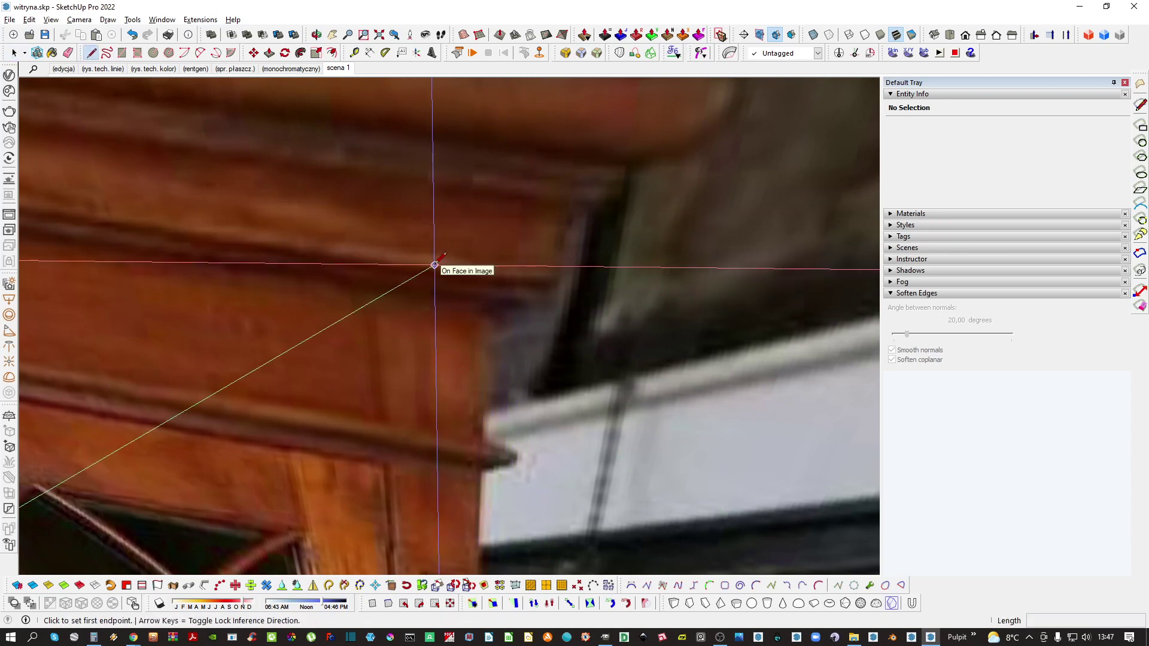
{"action": "middle_click_drag", "start_coordinate": [372, 278], "coordinate": [413, 290]}
{"action": "scroll", "coordinate": [523, 307], "scroll_direction": "up", "scroll_amount": 2}
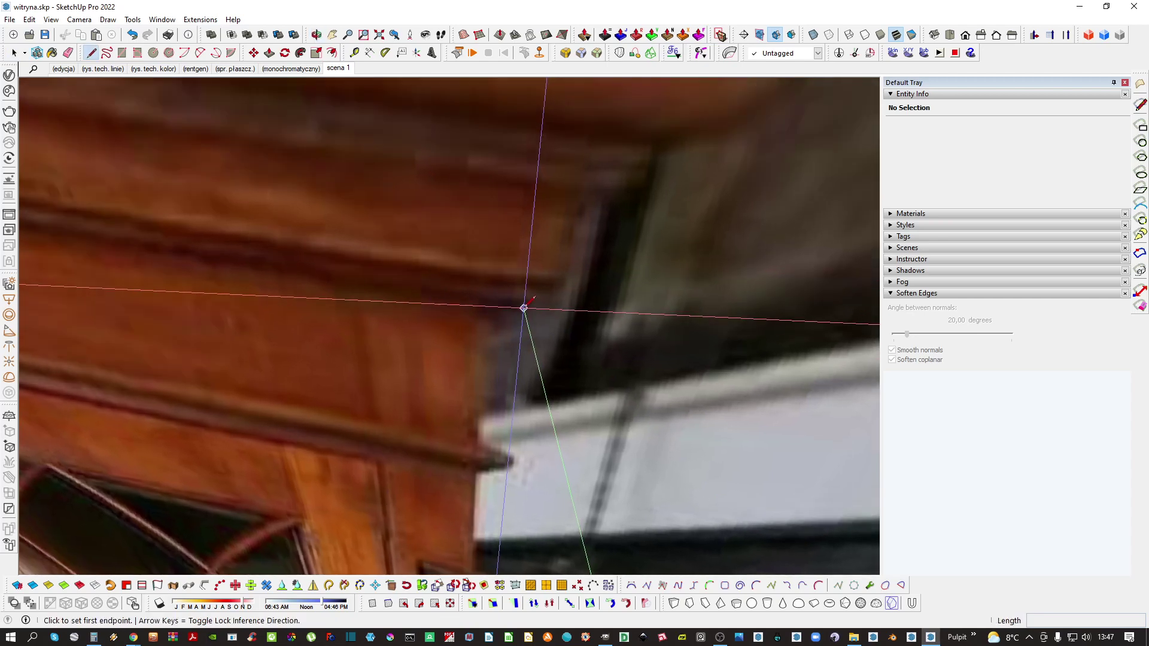
{"action": "left_click", "coordinate": [473, 308]}
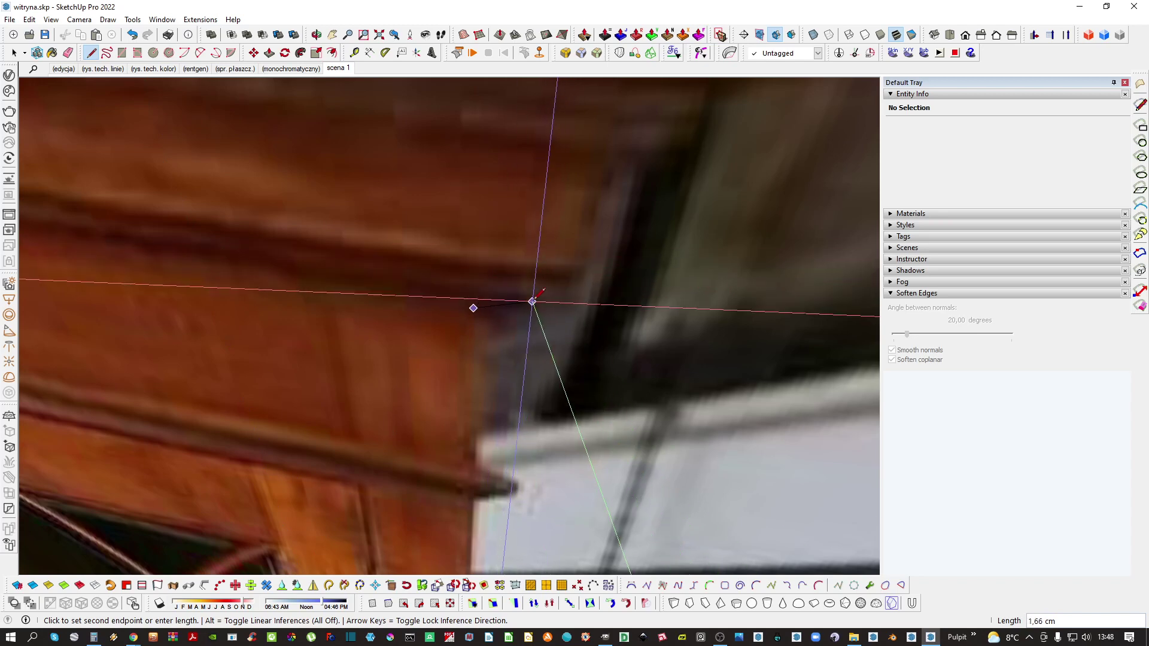
{"action": "mouse_move", "coordinate": [543, 295]}
{"action": "middle_mouse_down"}
{"action": "mouse_move", "coordinate": [532, 239]}
{"action": "mouse_move", "coordinate": [516, 304]}
{"action": "mouse_move", "coordinate": [587, 293]}
{"action": "mouse_move", "coordinate": [555, 292]}
{"action": "middle_mouse_up"}
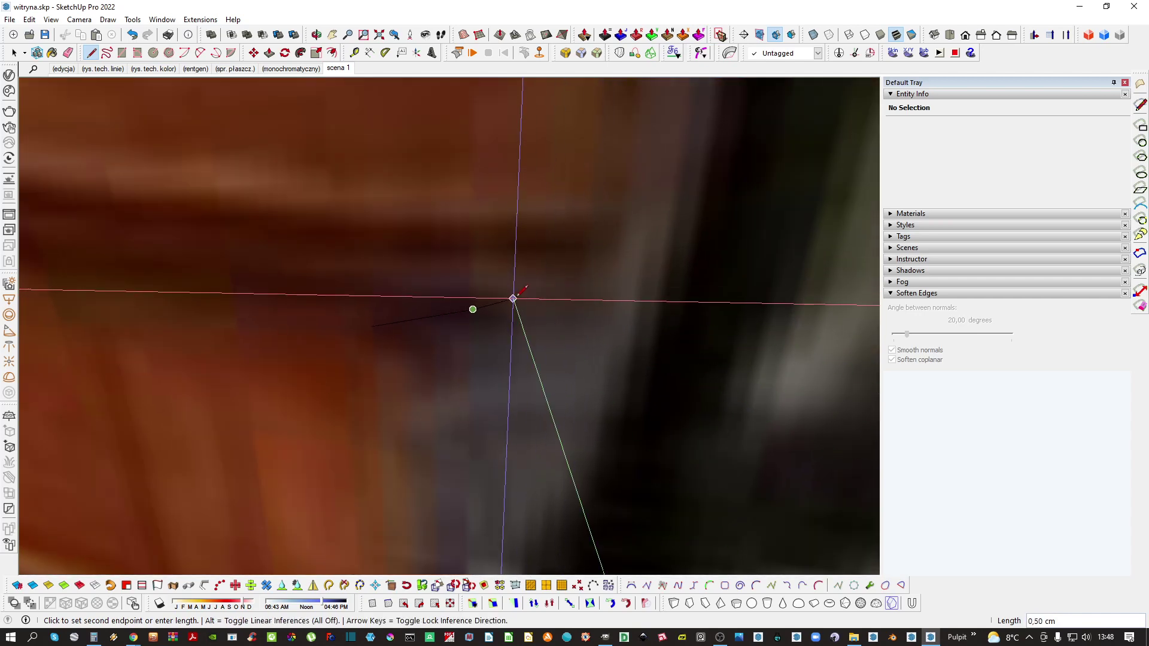
{"action": "left_click", "coordinate": [522, 298]}
{"action": "left_click", "coordinate": [560, 276]}
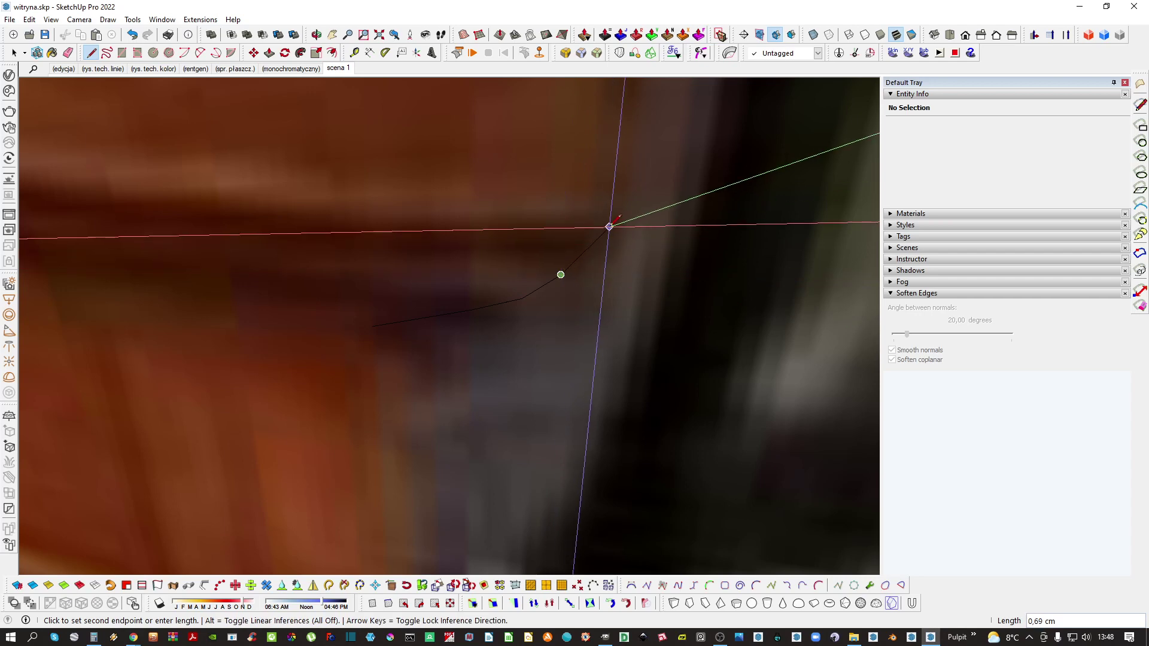
{"action": "left_click", "coordinate": [592, 238]}
{"action": "mouse_move", "coordinate": [600, 228]}
{"action": "middle_mouse_down"}
{"action": "mouse_move", "coordinate": [547, 318]}
{"action": "mouse_move", "coordinate": [549, 335]}
{"action": "mouse_move", "coordinate": [623, 214]}
{"action": "mouse_move", "coordinate": [556, 286]}
{"action": "mouse_move", "coordinate": [592, 246]}
{"action": "middle_mouse_up"}
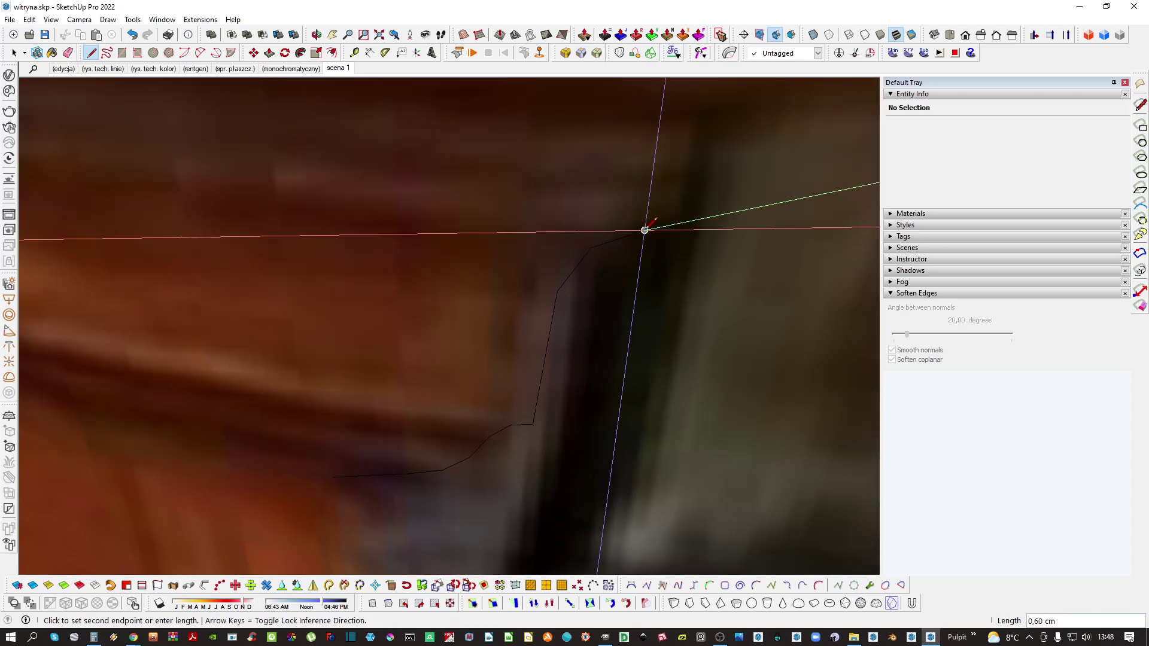
Continue the traced line up the cornice's upper step and around its rounded top lip
{"action": "middle_click_drag", "start_coordinate": [644, 231], "coordinate": [493, 351], "text": "shift"}
{"action": "scroll", "coordinate": [524, 334], "scroll_direction": "up", "scroll_amount": 1}
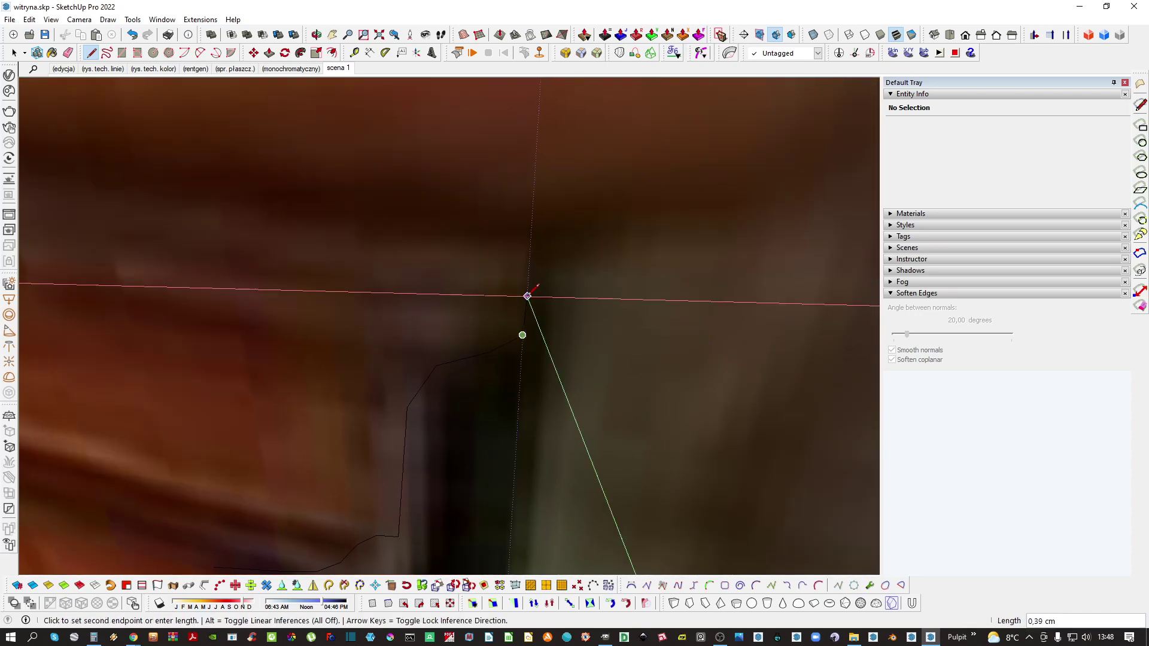
{"action": "scroll", "coordinate": [553, 266], "scroll_direction": "up", "scroll_amount": 2}
{"action": "left_click", "coordinate": [551, 225]}
{"action": "scroll", "coordinate": [520, 295], "scroll_direction": "down", "scroll_amount": 5}
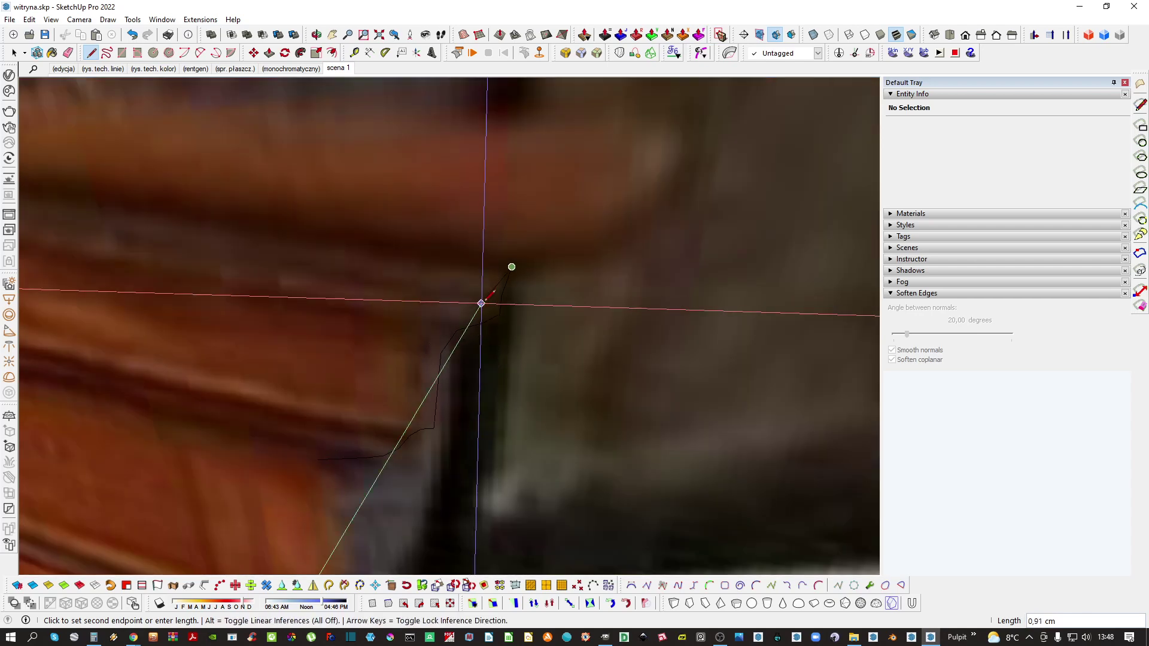
{"action": "scroll", "coordinate": [548, 264], "scroll_direction": "up", "scroll_amount": 3}
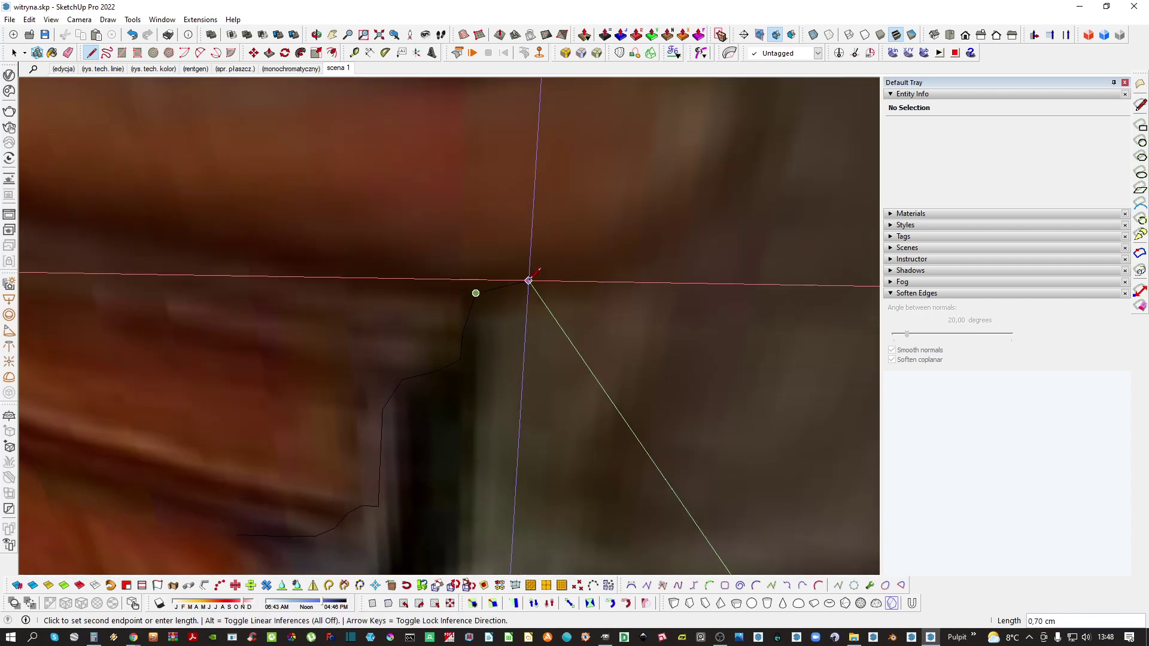
{"action": "middle_click_drag", "start_coordinate": [640, 196], "coordinate": [606, 292]}
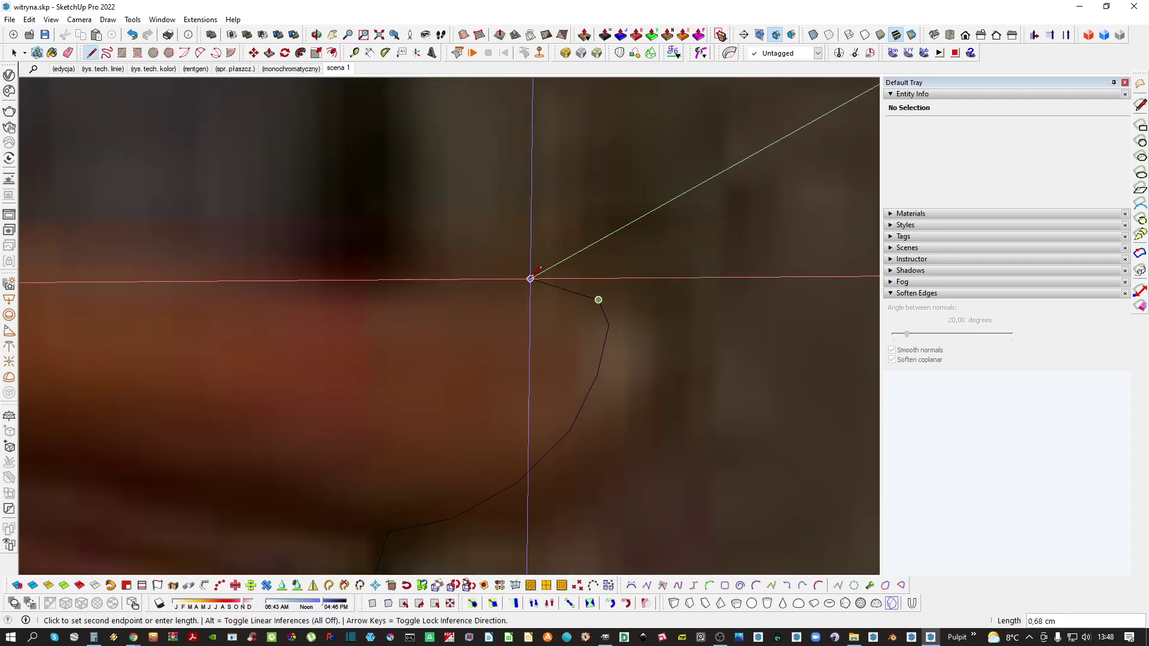
Close the cornice profile with a top edge about 5,9 cm long along the red axis and a vertical back edge about 6,5 cm long
{"action": "scroll", "coordinate": [518, 284], "scroll_direction": "down", "scroll_amount": 5}
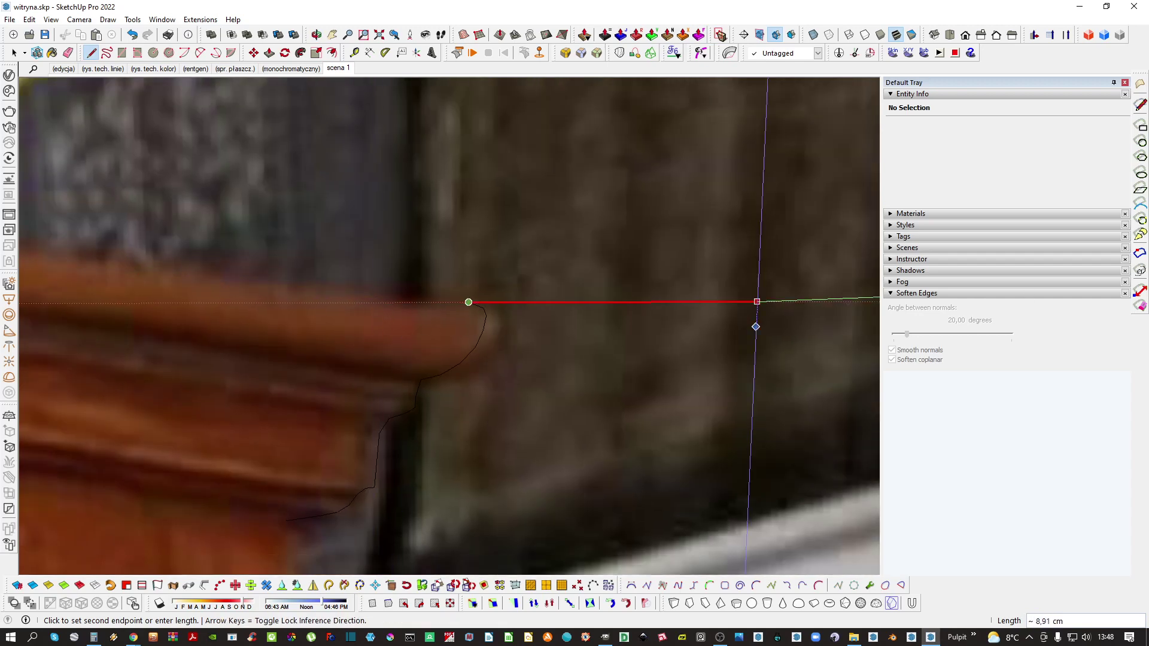
{"action": "scroll", "coordinate": [458, 333], "scroll_direction": "down", "scroll_amount": 2}
{"action": "middle_click_drag", "start_coordinate": [456, 334], "coordinate": [480, 305]}
{"action": "scroll", "coordinate": [470, 304], "scroll_direction": "down", "scroll_amount": 2}
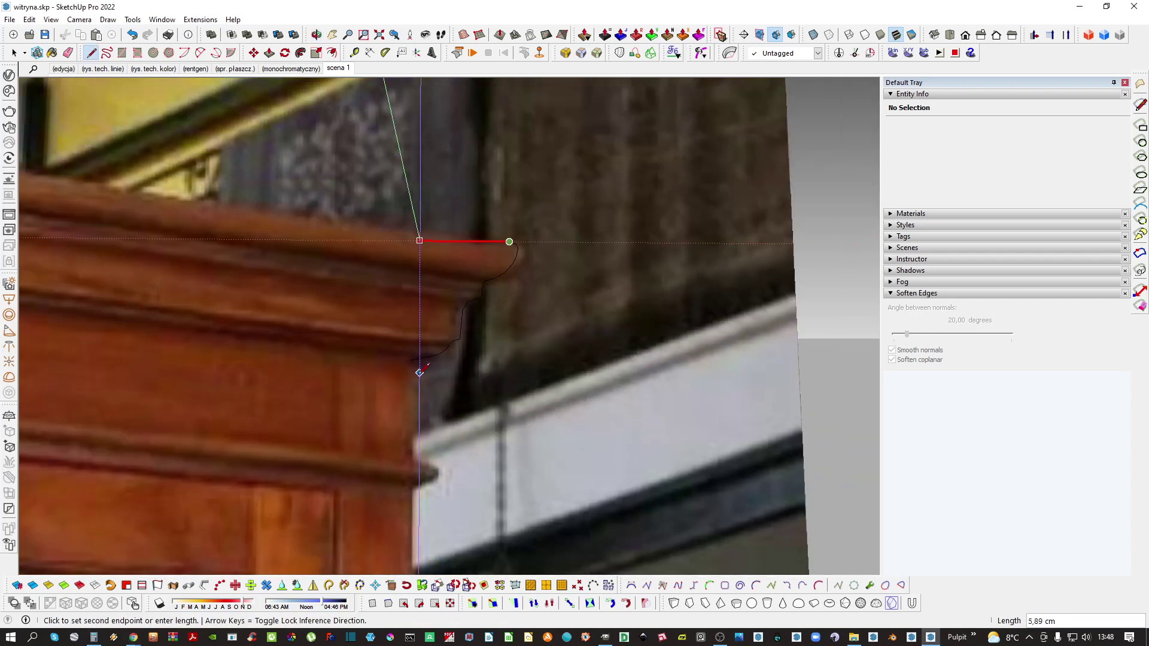
{"action": "scroll", "coordinate": [425, 346], "scroll_direction": "up", "scroll_amount": 3}
{"action": "scroll", "coordinate": [425, 346], "scroll_direction": "up", "scroll_amount": 2}
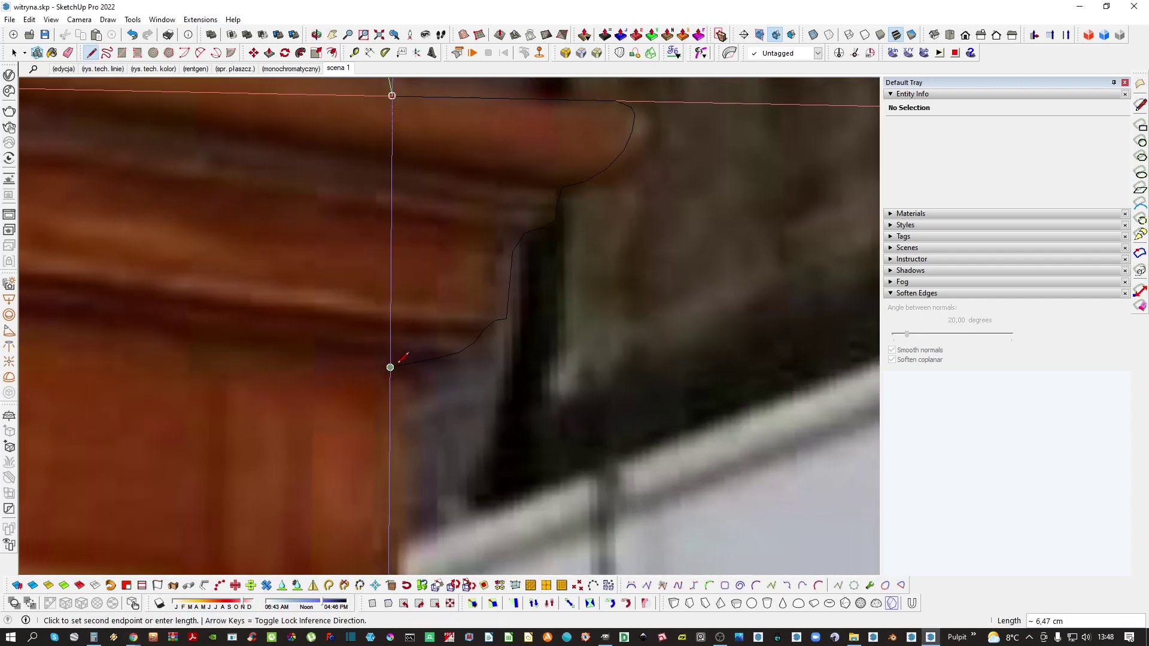
{"action": "scroll", "coordinate": [399, 362], "scroll_direction": "down", "scroll_amount": 2}
{"action": "left_click", "coordinate": [421, 387]}
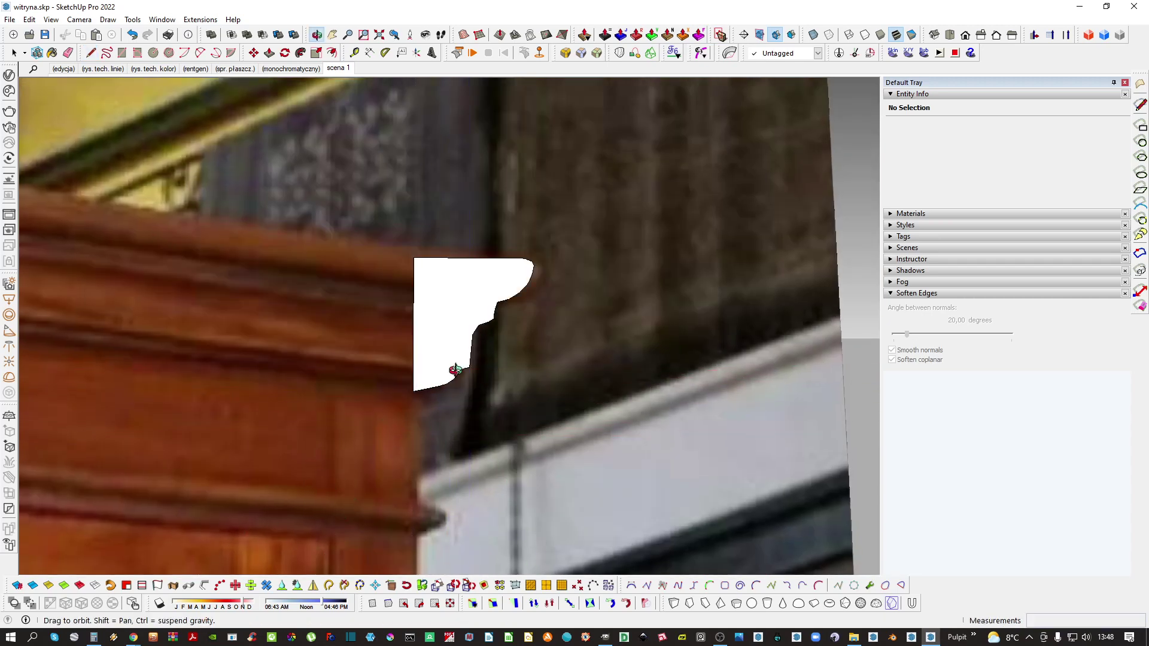
Group the closed cornice profile face with its edges and open the group for editing
{"action": "key", "text": "space"}
{"action": "scroll", "coordinate": [501, 302], "scroll_direction": "up", "scroll_amount": 4}
{"action": "middle_click_drag", "start_coordinate": [516, 285], "coordinate": [381, 374]}
{"action": "double_click", "coordinate": [483, 301]}
{"action": "key", "text": "ctrl+g"}
{"action": "double_click", "coordinate": [465, 339]}
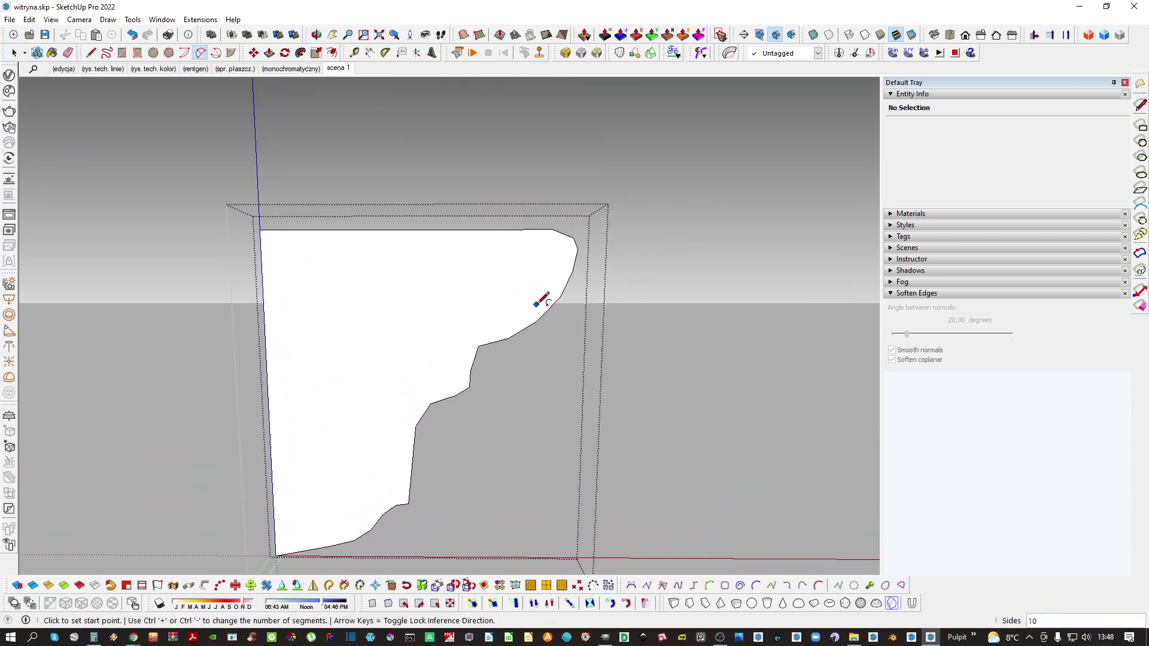
Draw a two-point arc over the cornice profile's upper bulge and delete the segmented edges it replaces
{"action": "scroll", "coordinate": [526, 311], "scroll_direction": "up", "scroll_amount": 3}
{"action": "key", "text": "space"}
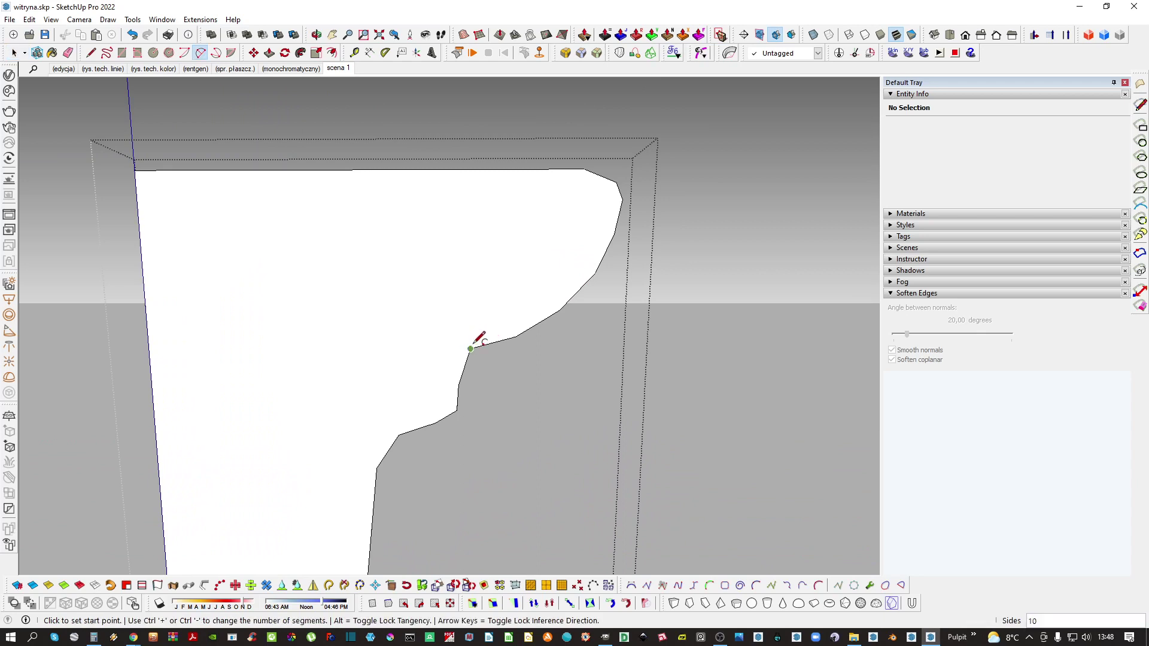
{"action": "left_click", "coordinate": [623, 198]}
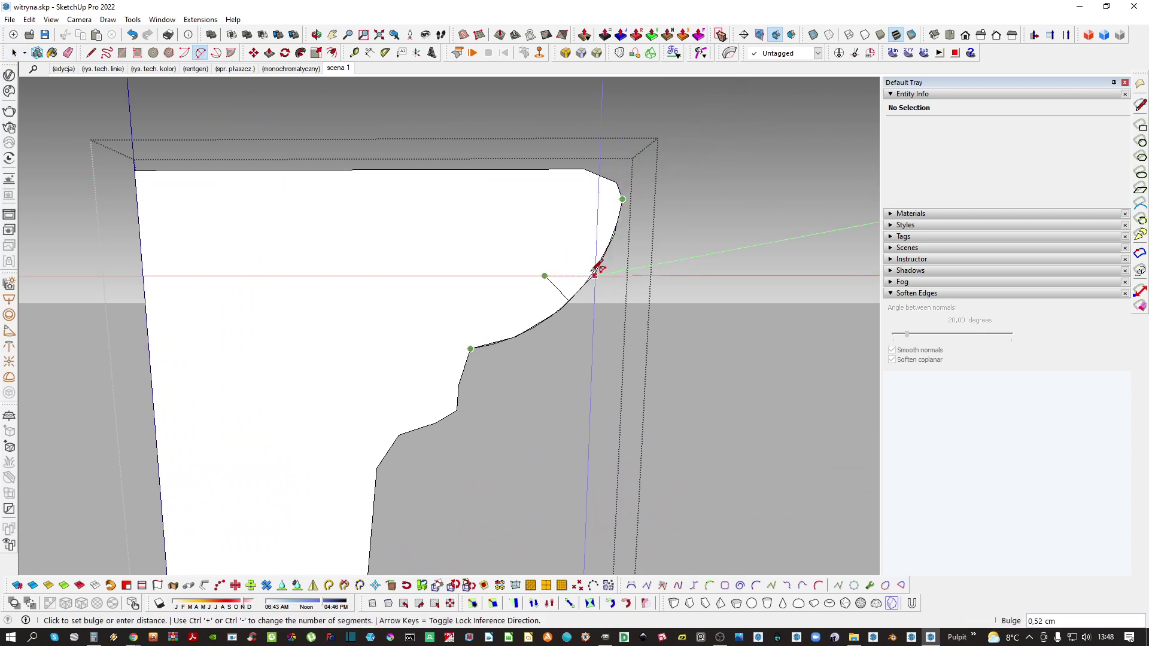
{"action": "left_click", "coordinate": [590, 265]}
{"action": "key", "text": "space"}
{"action": "scroll", "coordinate": [597, 260], "scroll_direction": "up", "scroll_amount": 2}
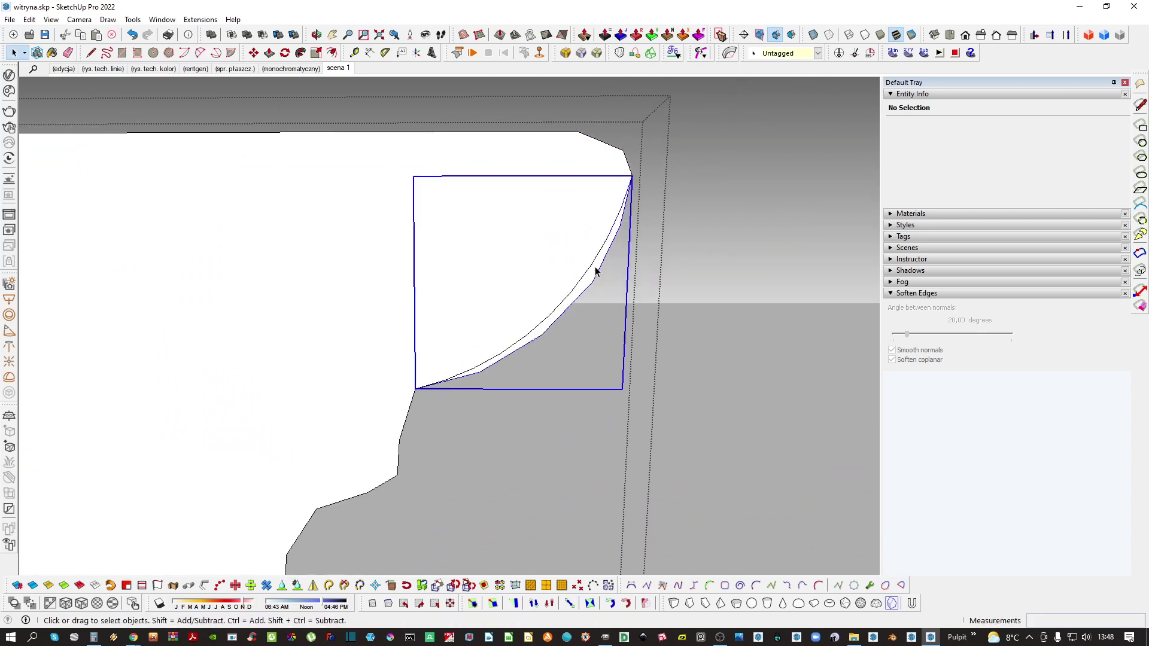
{"action": "key", "text": "Delete"}
Square off the profile's upper outer corner with a vertical line and an extended top edge, erasing the old chamfered edges
{"action": "scroll", "coordinate": [595, 270], "scroll_direction": "down", "scroll_amount": 2}
{"action": "middle_click_drag", "start_coordinate": [585, 211], "coordinate": [562, 261], "text": "shift"}
{"action": "key", "text": "a"}
{"action": "scroll", "coordinate": [596, 254], "scroll_direction": "up", "scroll_amount": 2}
{"action": "key", "text": "l"}
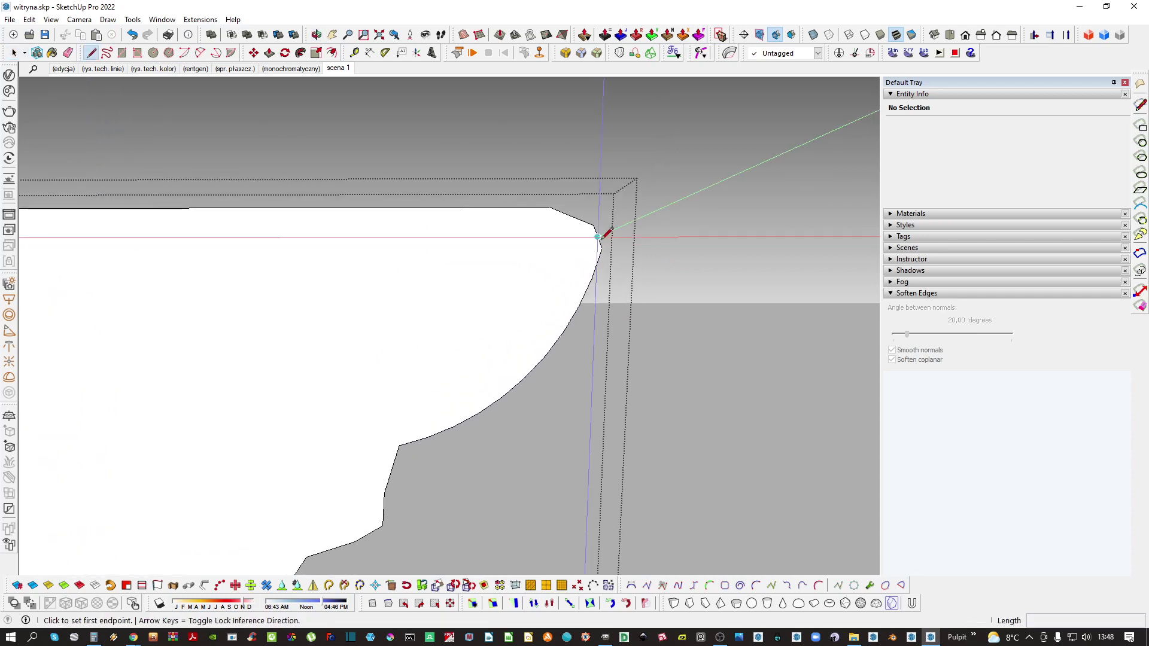
{"action": "left_click", "coordinate": [598, 262]}
{"action": "left_click", "coordinate": [633, 180]}
{"action": "key", "text": "Escape"}
{"action": "scroll", "coordinate": [606, 195], "scroll_direction": "down", "scroll_amount": 1}
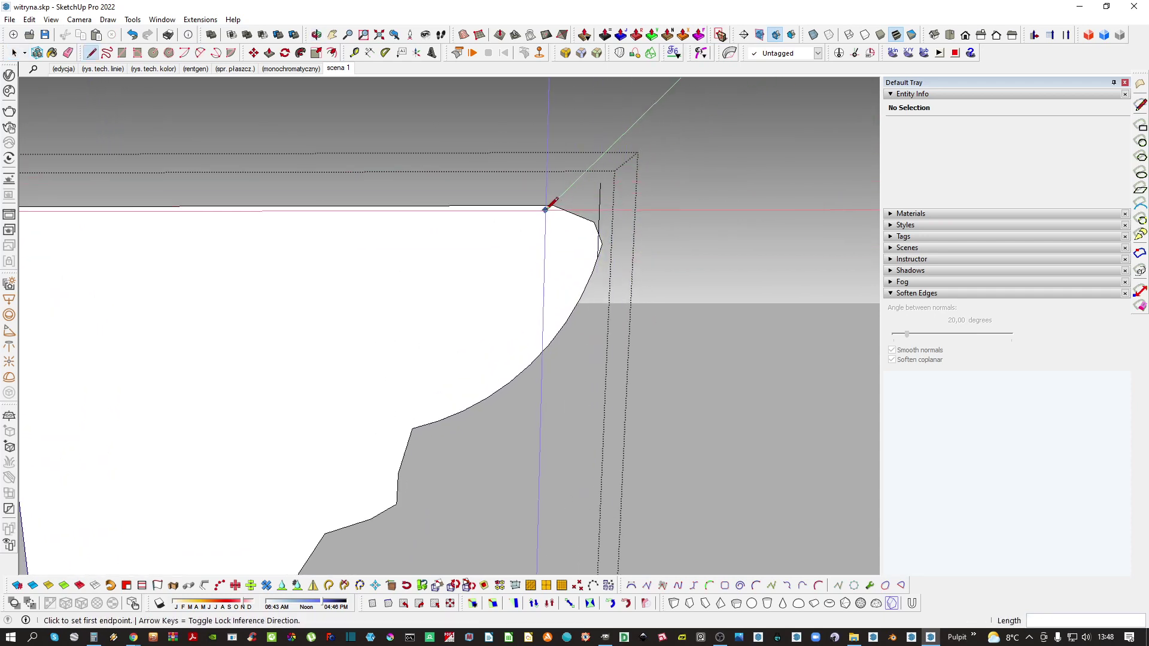
{"action": "key", "text": "e"}
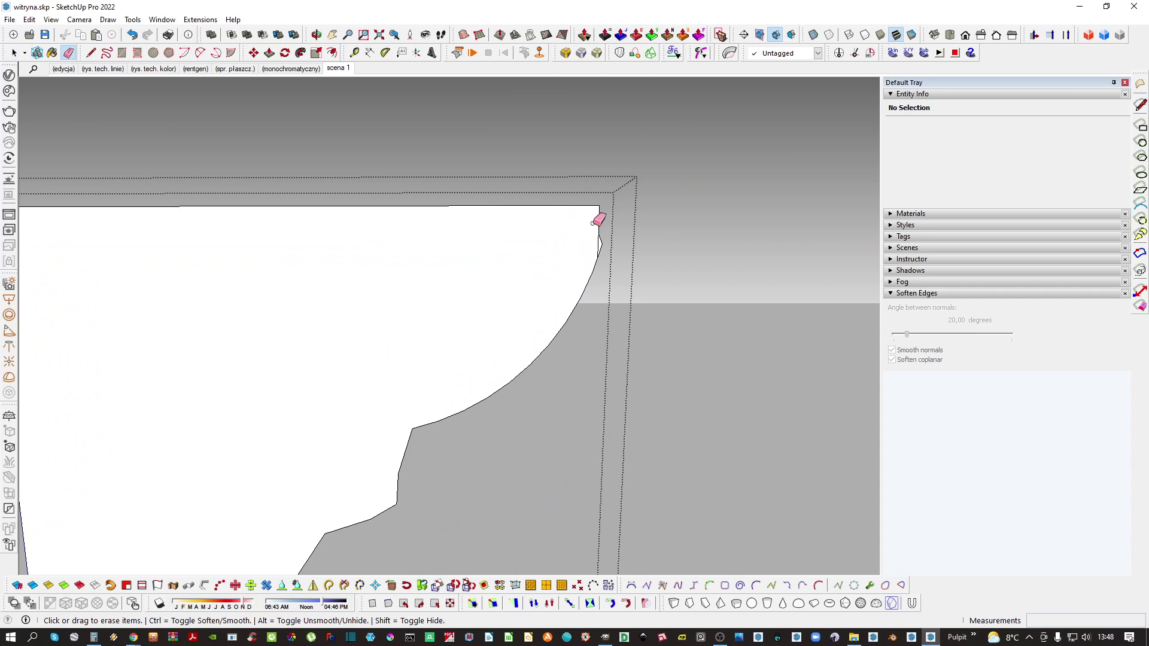
{"action": "scroll", "coordinate": [593, 223], "scroll_direction": "up", "scroll_amount": 1}
{"action": "scroll", "coordinate": [609, 245], "scroll_direction": "up", "scroll_amount": 2}
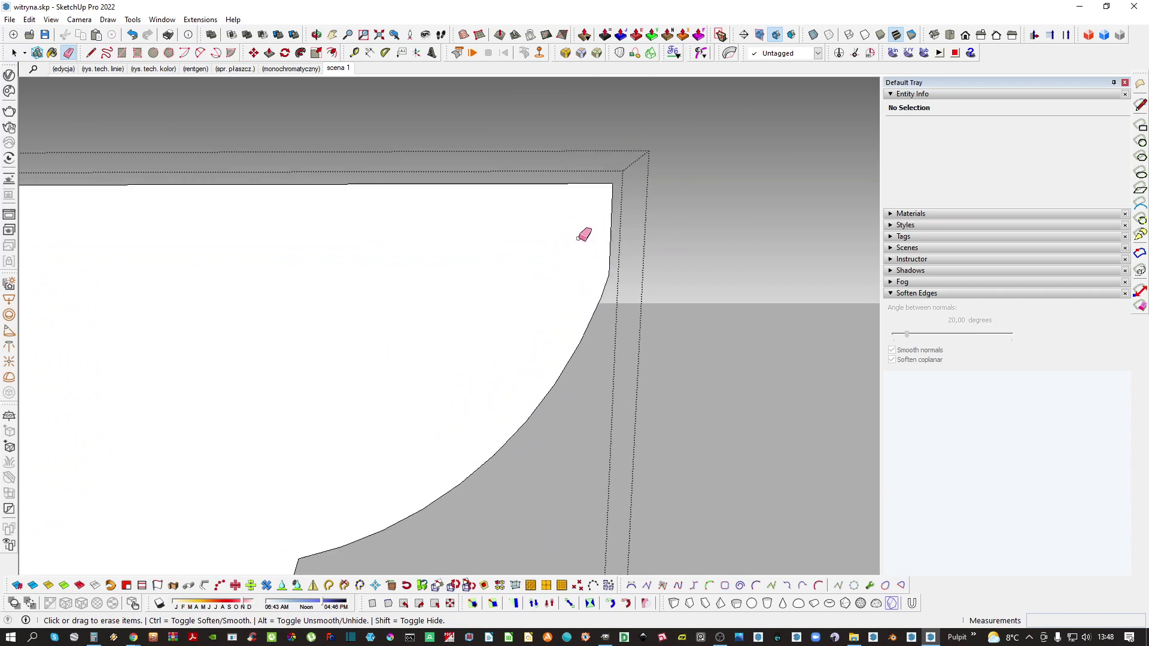
Redraw the profile's short outer edge between the arc's end and the top corner, and erase the slanted one
{"action": "key", "text": "l"}
{"action": "left_click", "coordinate": [613, 279]}
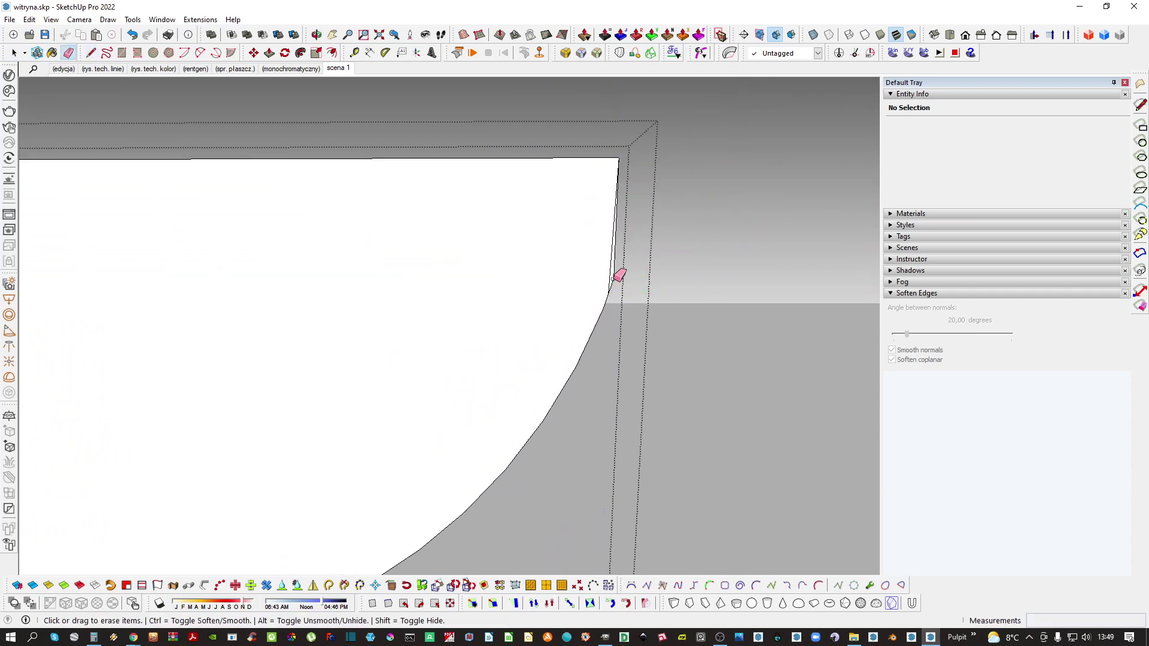
{"action": "key", "text": "space"}
{"action": "scroll", "coordinate": [610, 251], "scroll_direction": "down", "scroll_amount": 2}
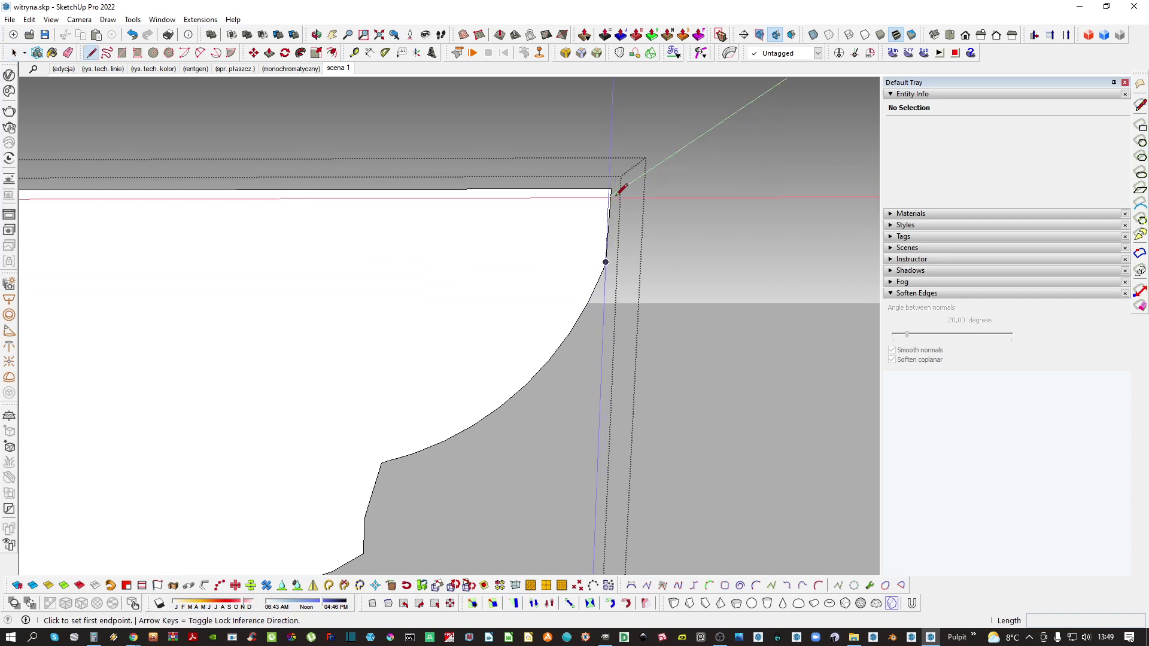
Draw a line from the outer edge just below the corner to the profile's inner top corner and erase the sliver above it
{"action": "left_click", "coordinate": [611, 196]}
{"action": "middle_click_drag", "start_coordinate": [264, 216], "coordinate": [281, 222]}
{"action": "scroll", "coordinate": [221, 239], "scroll_direction": "down", "scroll_amount": 2}
{"action": "middle_click_drag", "start_coordinate": [219, 256], "coordinate": [235, 256]}
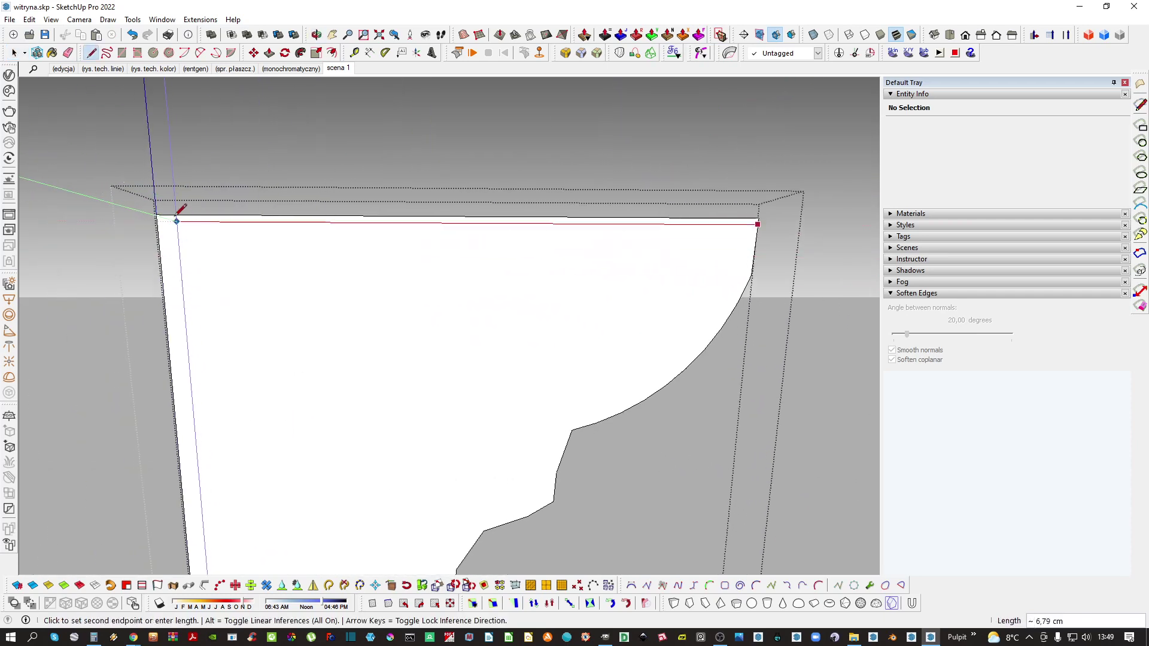
{"action": "scroll", "coordinate": [172, 214], "scroll_direction": "up", "scroll_amount": 1}
{"action": "left_click", "coordinate": [153, 214]}
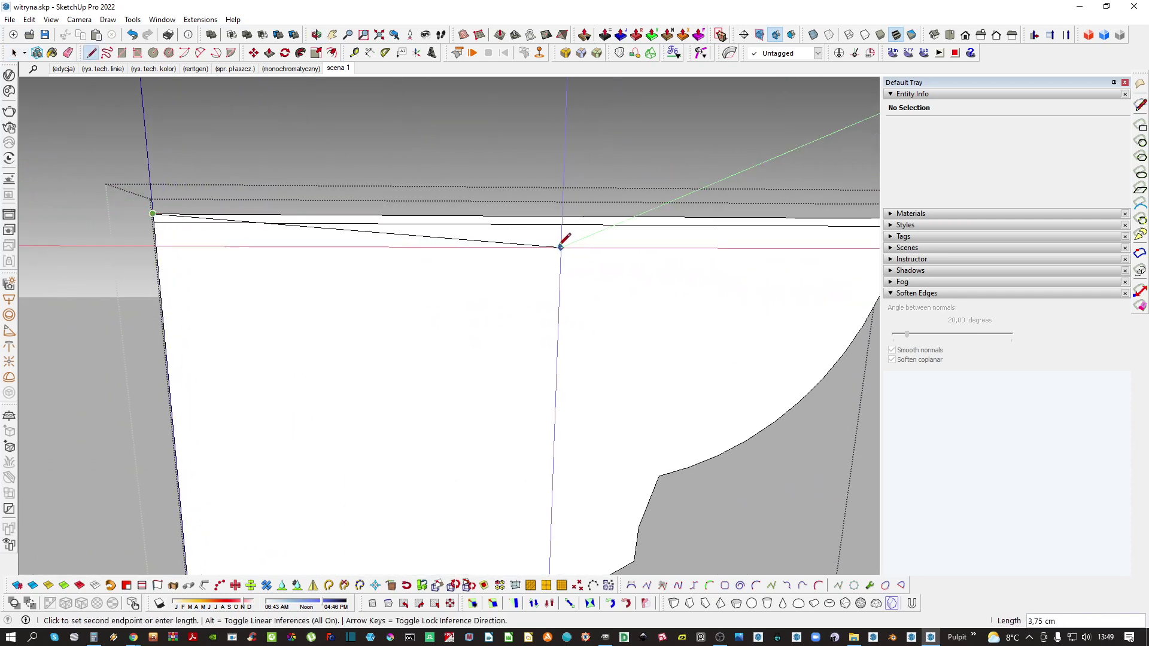
{"action": "key", "text": "ctrl+z"}
{"action": "left_click", "coordinate": [153, 214]}
{"action": "middle_click_drag", "start_coordinate": [658, 281], "coordinate": [723, 259]}
{"action": "scroll", "coordinate": [686, 258], "scroll_direction": "up", "scroll_amount": 1}
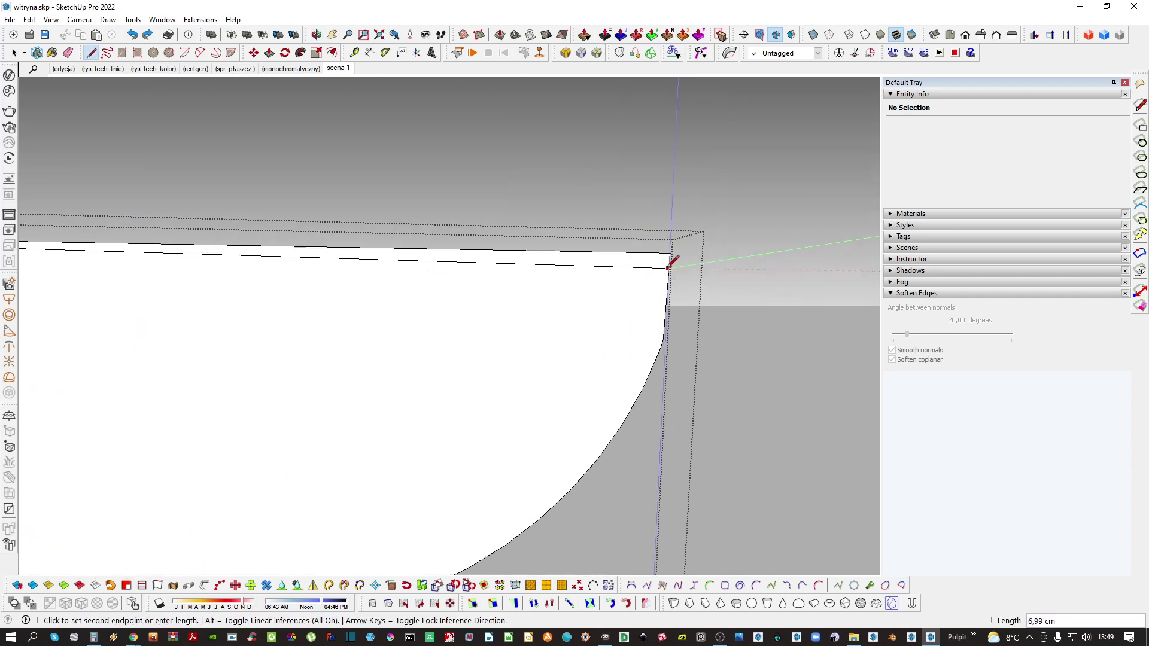
{"action": "left_click", "coordinate": [671, 263]}
{"action": "key", "text": "e"}
{"action": "left_click_drag", "start_coordinate": [677, 257], "coordinate": [658, 254]}
{"action": "key", "text": "space"}
{"action": "scroll", "coordinate": [606, 256], "scroll_direction": "down", "scroll_amount": 1}
{"action": "scroll", "coordinate": [523, 259], "scroll_direction": "down", "scroll_amount": 10}
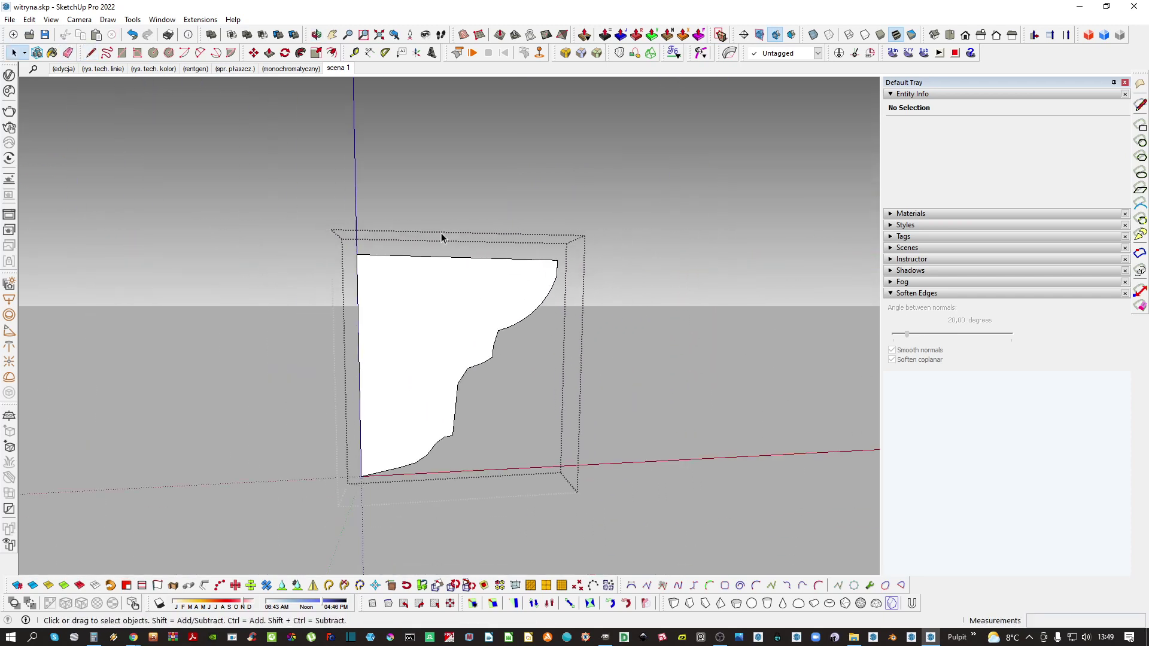
Convert the finished cornice profile group into a component
{"action": "right_click", "coordinate": [490, 243]}
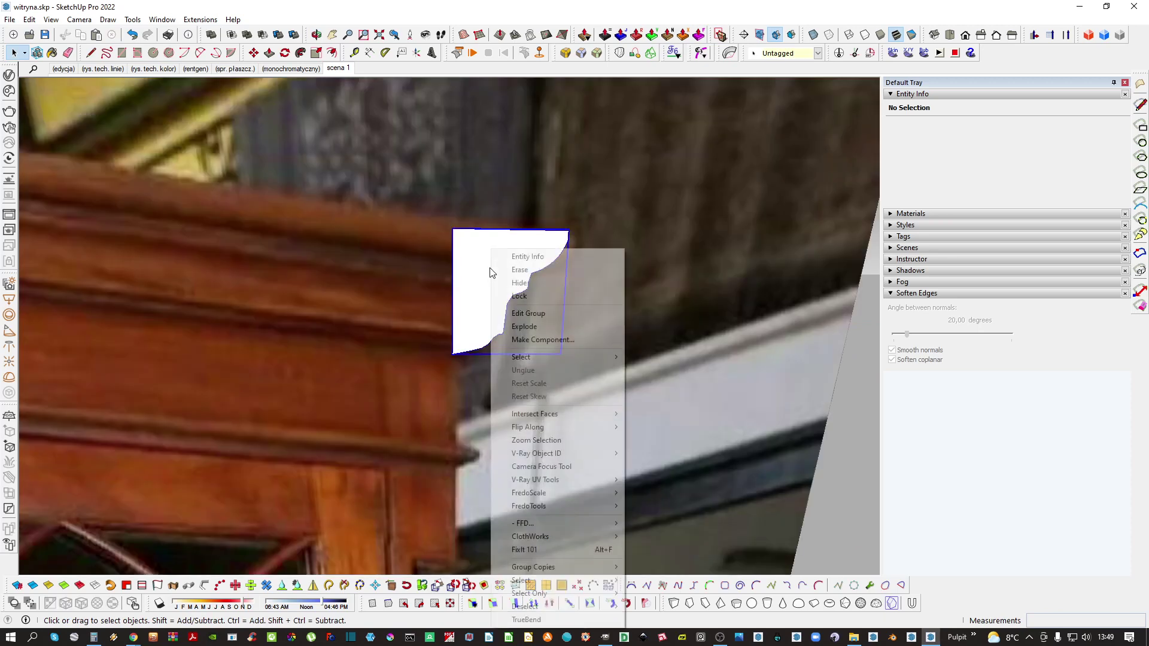
{"action": "left_click", "coordinate": [535, 326]}
{"action": "key", "text": "Return"}
{"action": "scroll", "coordinate": [557, 275], "scroll_direction": "down", "scroll_amount": 10}
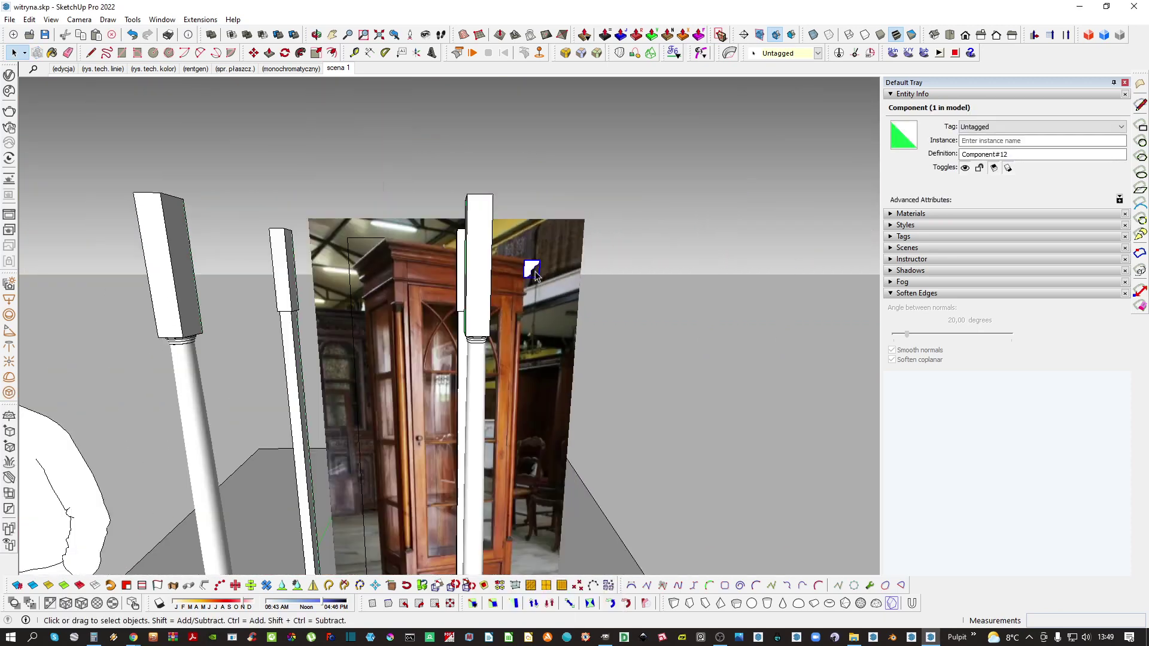
Move the profile component so its upper inner corner sits on the outer top corner of the front post
{"action": "key", "text": "m"}
{"action": "left_click", "coordinate": [507, 281]}
{"action": "scroll", "coordinate": [377, 269], "scroll_direction": "up", "scroll_amount": 5}
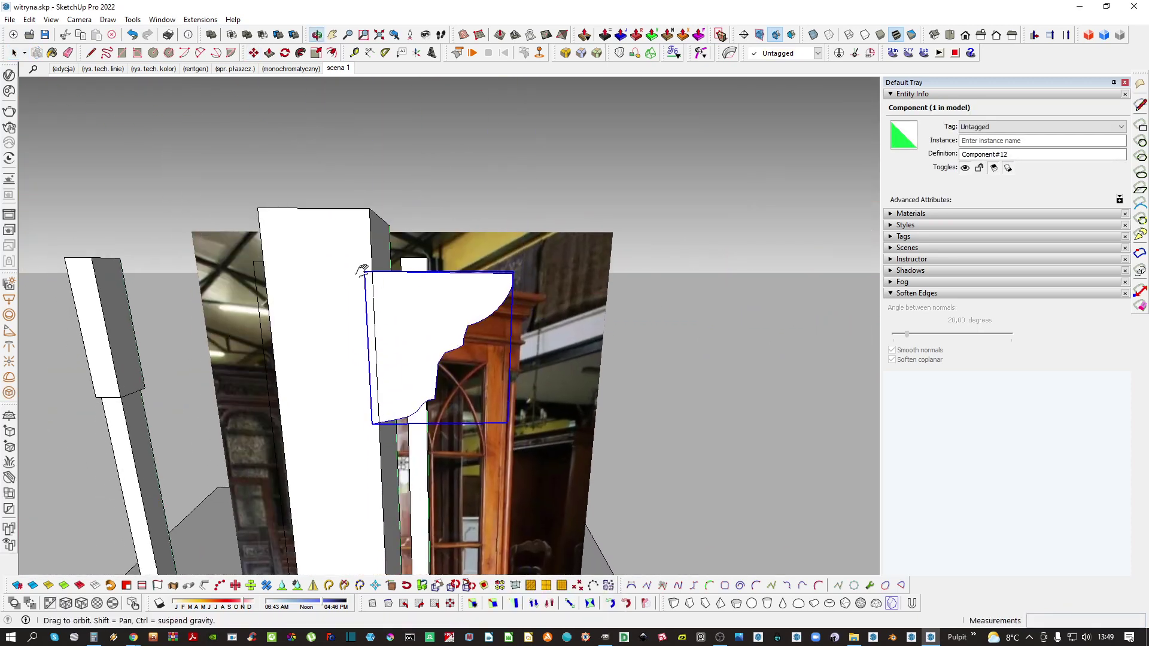
{"action": "left_click", "coordinate": [378, 340]}
{"action": "key", "text": "space"}
{"action": "scroll", "coordinate": [446, 352], "scroll_direction": "down", "scroll_amount": 6}
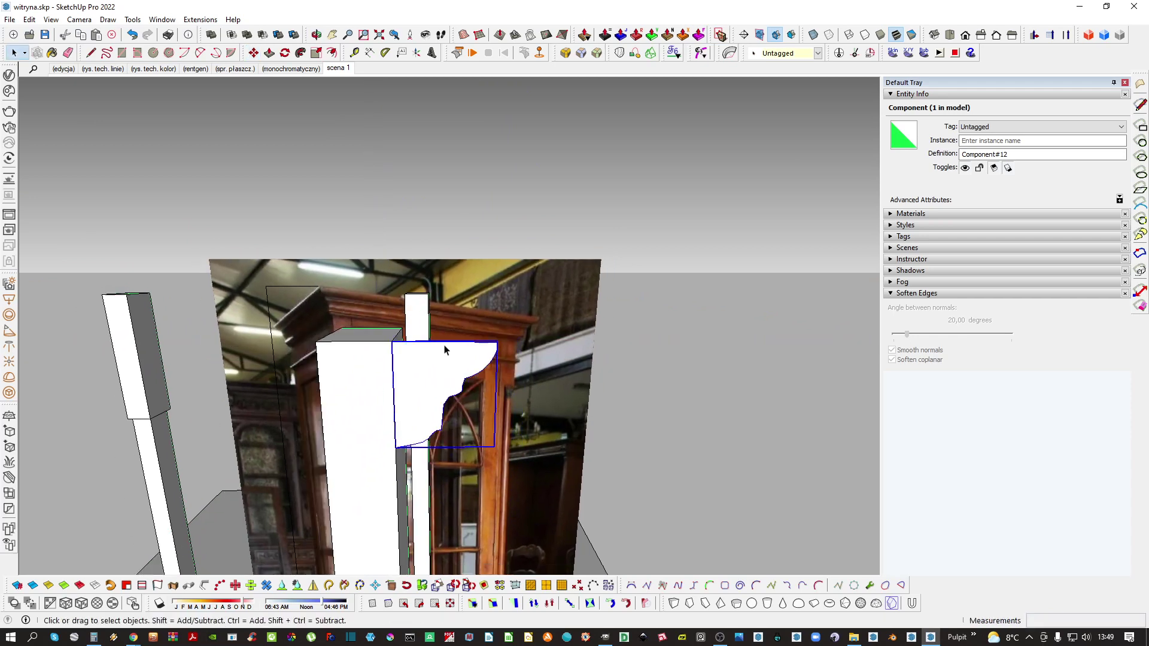
{"action": "middle_click_drag", "start_coordinate": [445, 372], "coordinate": [438, 407]}
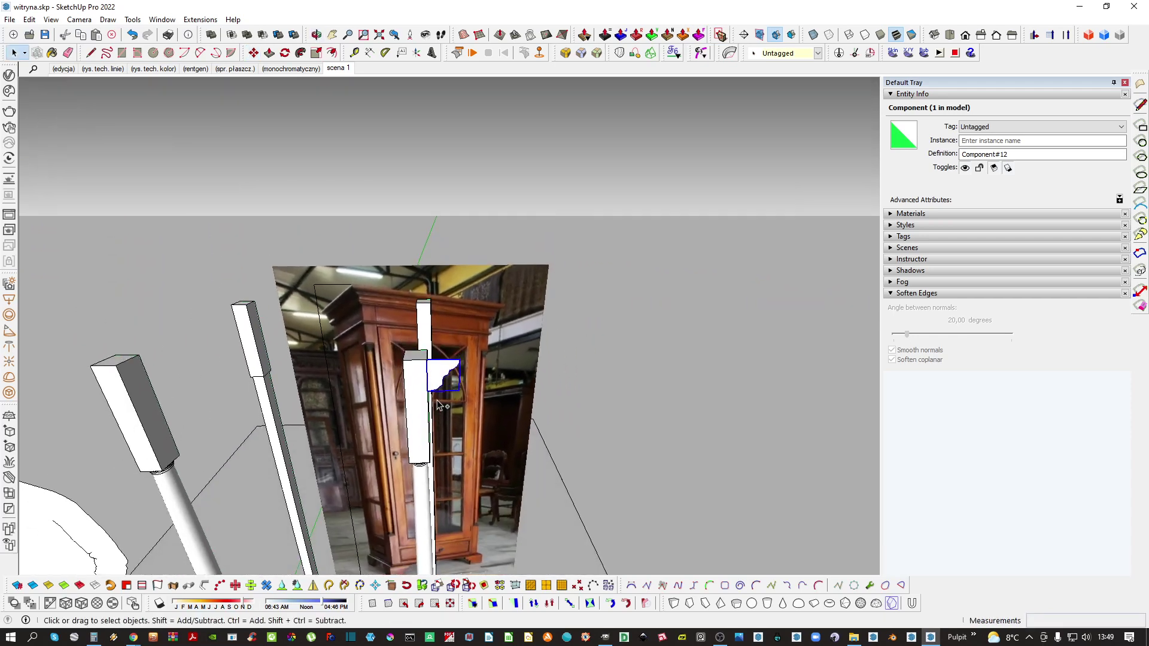
{"action": "scroll", "coordinate": [439, 379], "scroll_direction": "up", "scroll_amount": 3}
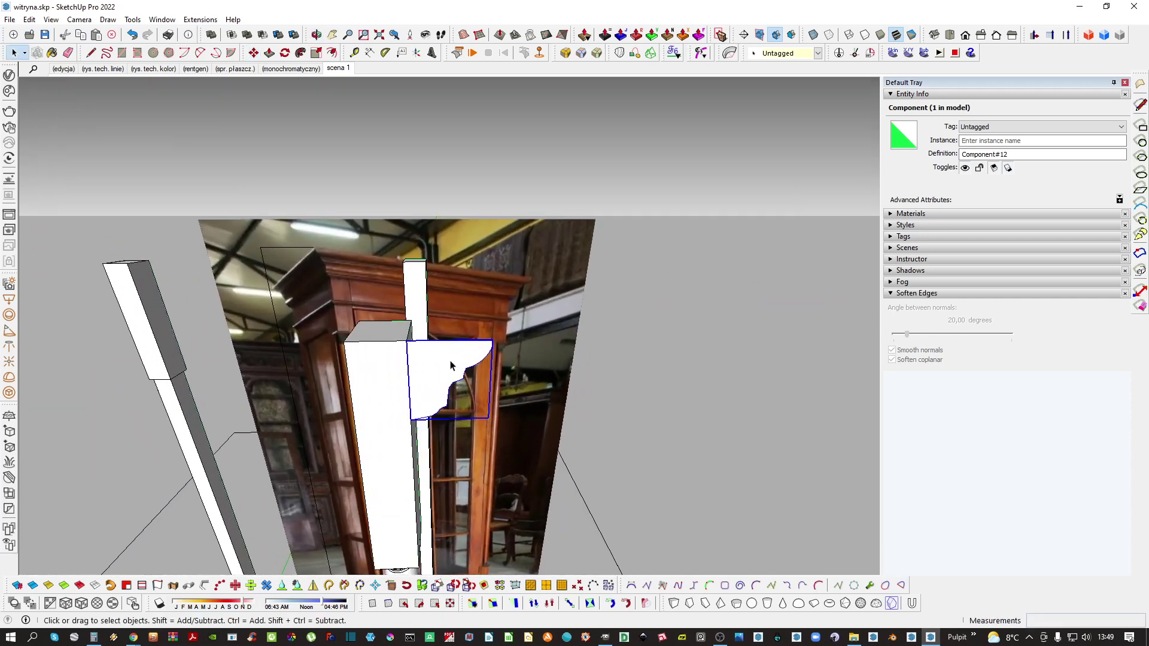
{"action": "scroll", "coordinate": [349, 242], "scroll_direction": "up", "scroll_amount": 3}
{"action": "scroll", "coordinate": [391, 300], "scroll_direction": "down", "scroll_amount": 3}
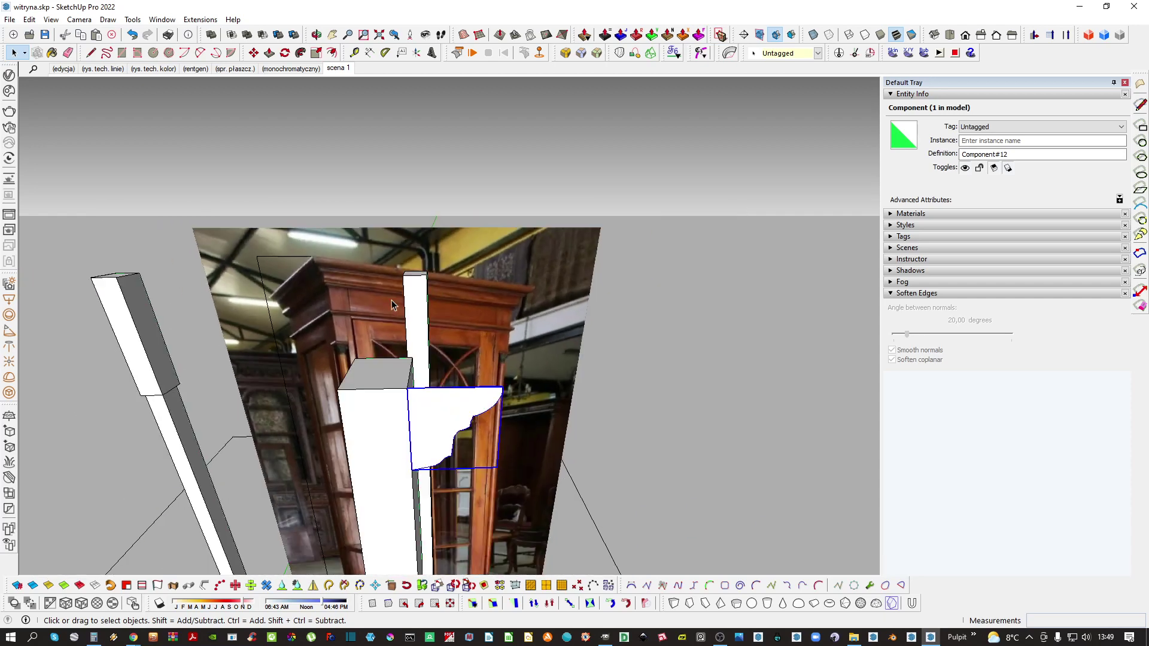
Inside the profile component, draw a tangent arc across the upper outer corner, with its endpoints about 0.77 cm apart
{"action": "double_click", "coordinate": [461, 403]}
{"action": "scroll", "coordinate": [487, 393], "scroll_direction": "up", "scroll_amount": 3}
{"action": "middle_click_drag", "start_coordinate": [490, 405], "coordinate": [503, 298]}
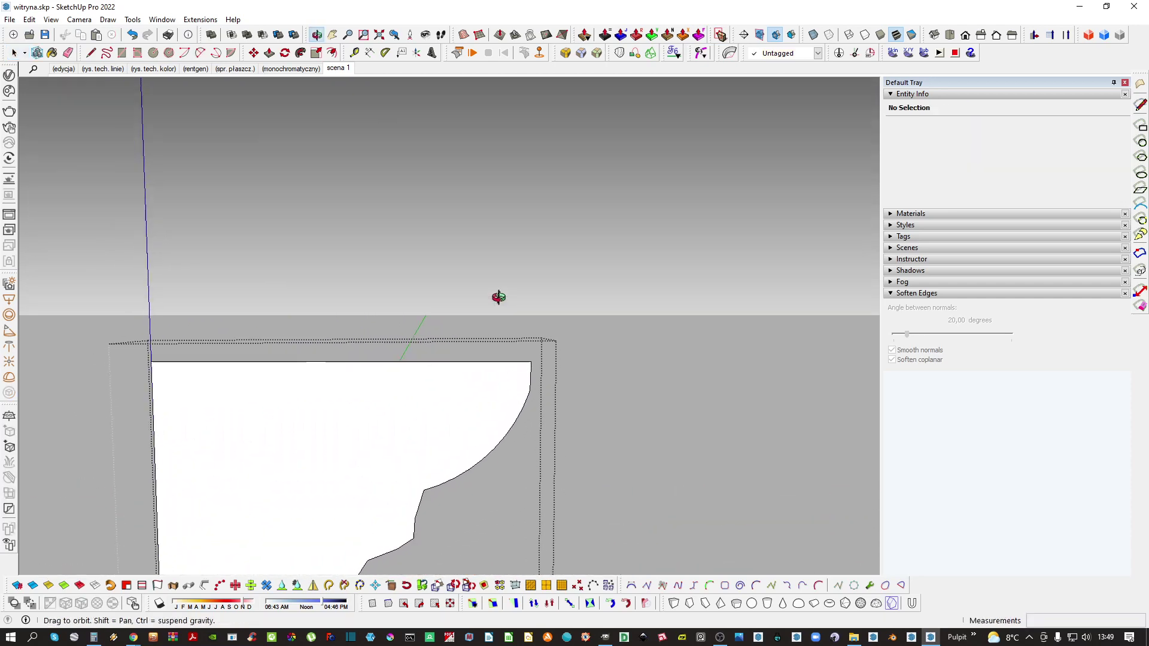
{"action": "key", "text": "a"}
{"action": "scroll", "coordinate": [503, 379], "scroll_direction": "up", "scroll_amount": 1}
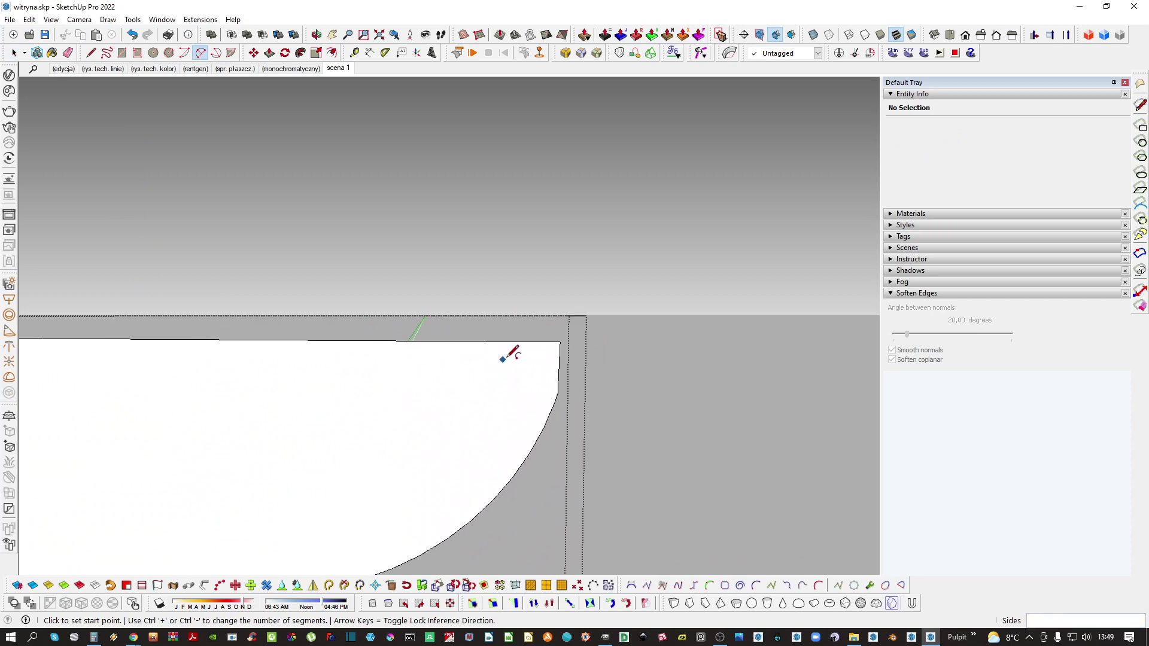
{"action": "left_click", "coordinate": [529, 341]}
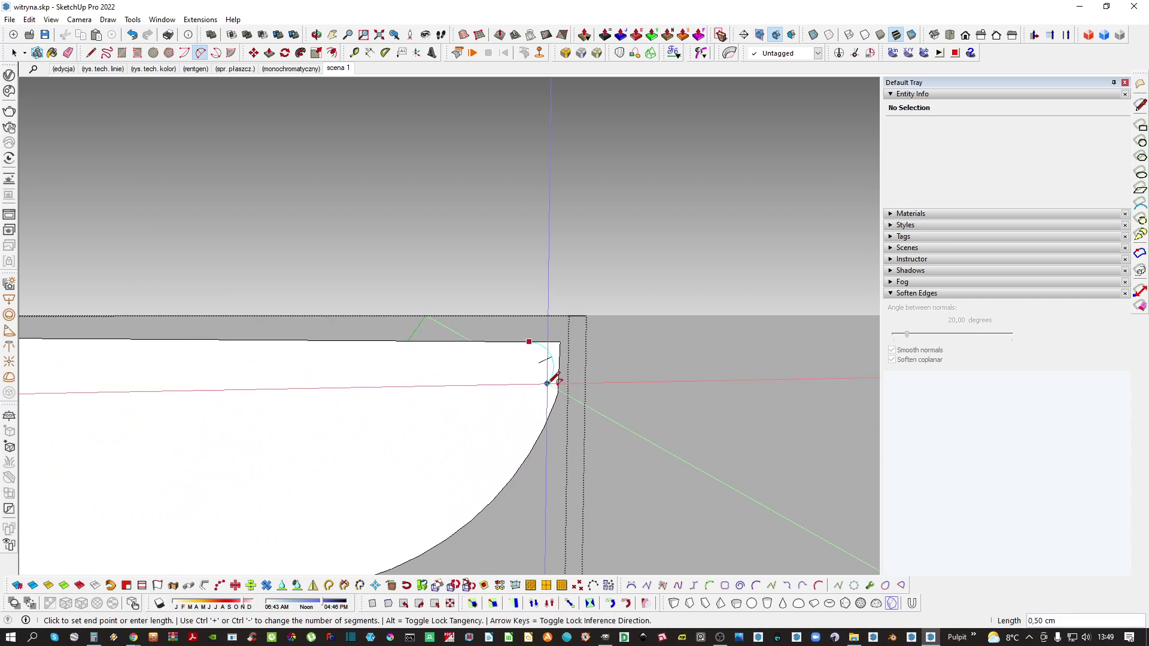
{"action": "scroll", "coordinate": [563, 386], "scroll_direction": "up", "scroll_amount": 2}
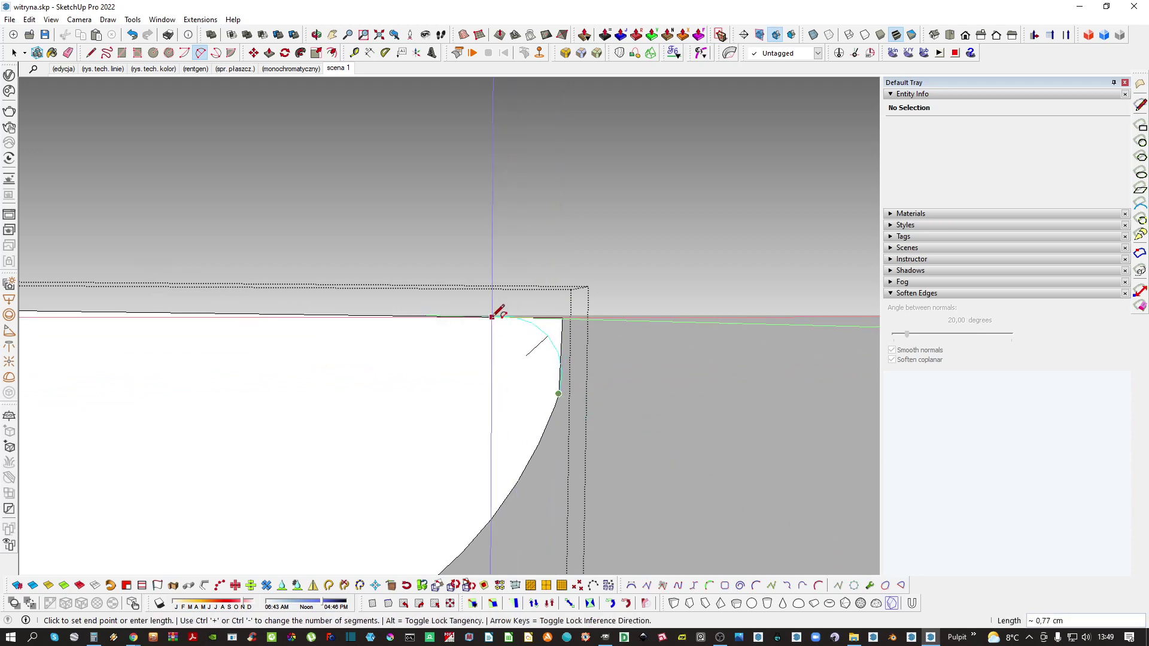
Erase the leftover sharp corner edges outside the new arc to leave a rounded upper outer corner
{"action": "key", "text": "e"}
{"action": "left_click_drag", "start_coordinate": [546, 312], "coordinate": [567, 329]}
{"action": "scroll", "coordinate": [563, 383], "scroll_direction": "up", "scroll_amount": 2}
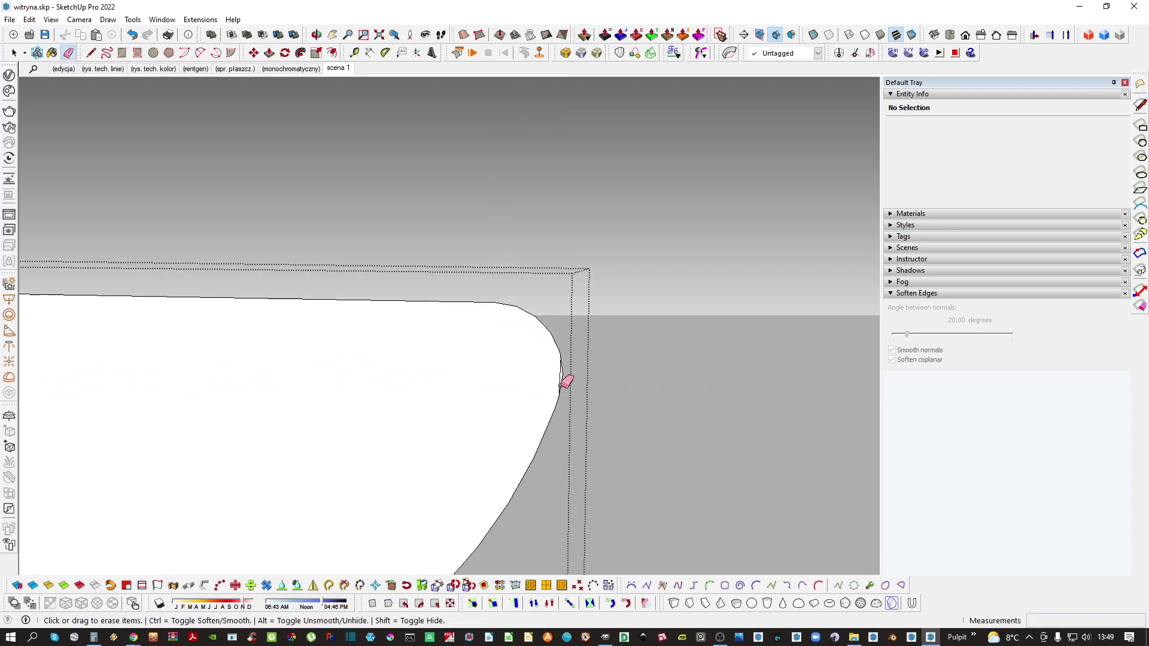
{"action": "left_click", "coordinate": [562, 373]}
{"action": "key", "text": "space"}
{"action": "scroll", "coordinate": [480, 328], "scroll_direction": "down", "scroll_amount": 3}
{"action": "scroll", "coordinate": [467, 335], "scroll_direction": "down", "scroll_amount": 3}
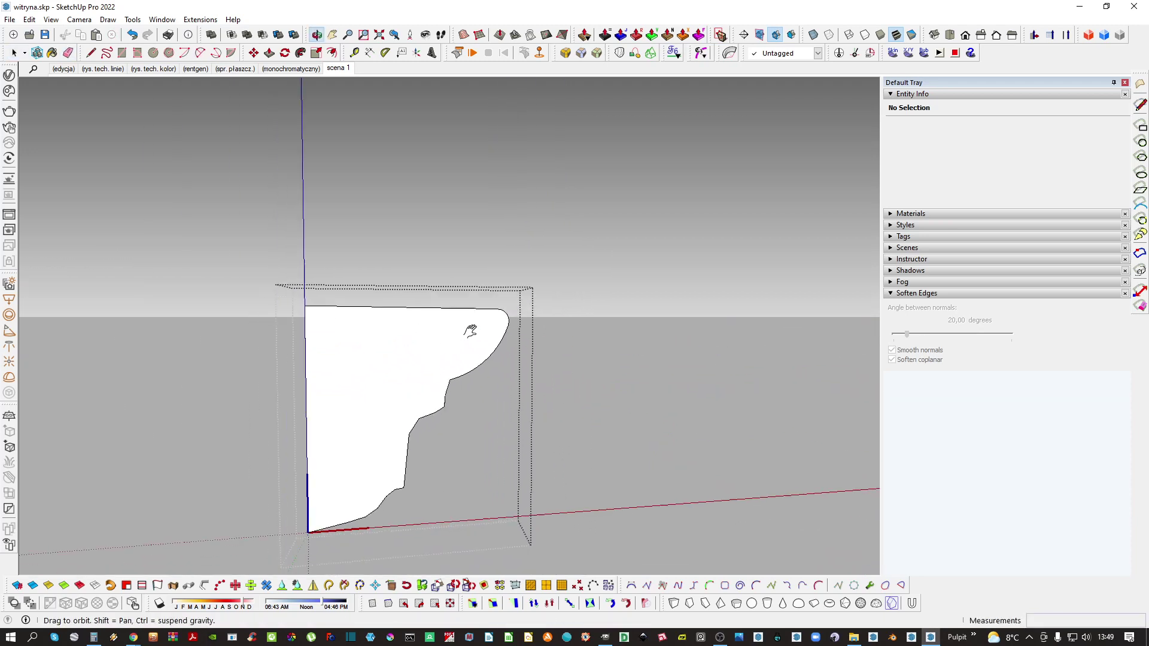
Draw a rectangle spanning the tops of all four posts and group its face with its edges
{"action": "scroll", "coordinate": [490, 319], "scroll_direction": "down", "scroll_amount": 1}
{"action": "middle_click_drag", "start_coordinate": [489, 319], "coordinate": [429, 383]}
{"action": "scroll", "coordinate": [423, 353], "scroll_direction": "down", "scroll_amount": 3}
{"action": "key", "text": "Escape"}
{"action": "key", "text": "r"}
{"action": "left_click", "coordinate": [332, 374]}
{"action": "key", "text": "space"}
{"action": "double_click", "coordinate": [429, 383]}
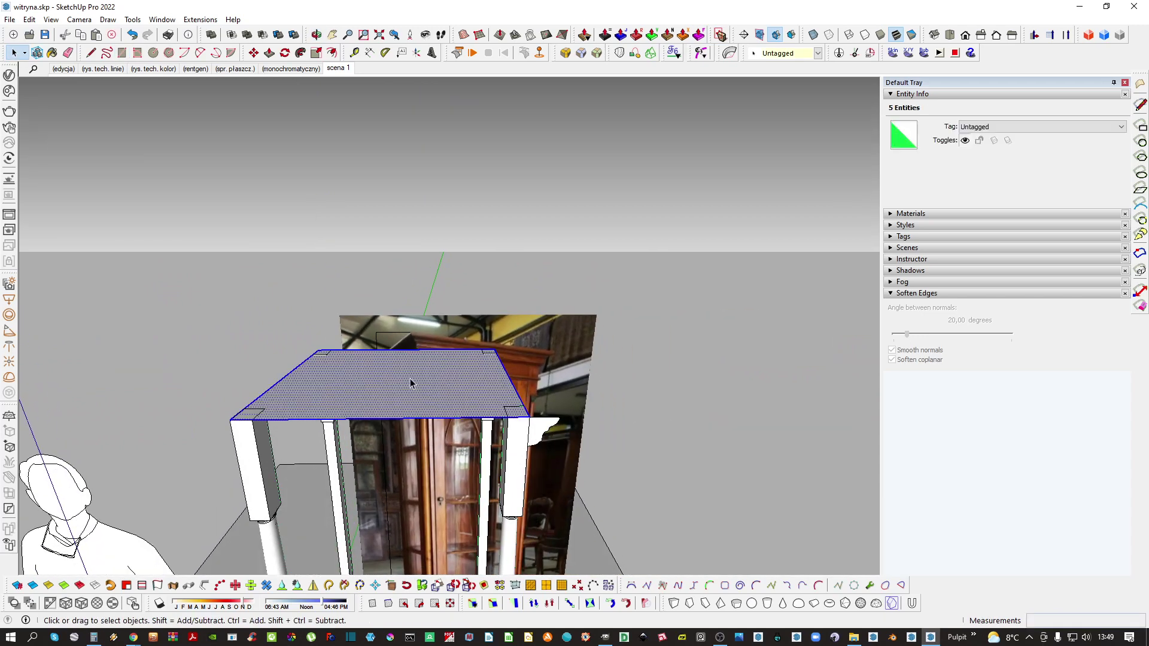
{"action": "key", "text": "ctrl+g"}
Open the rectangle's group and delete its face, keeping only the perimeter edges as a sweep path
{"action": "scroll", "coordinate": [524, 417], "scroll_direction": "up", "scroll_amount": 2}
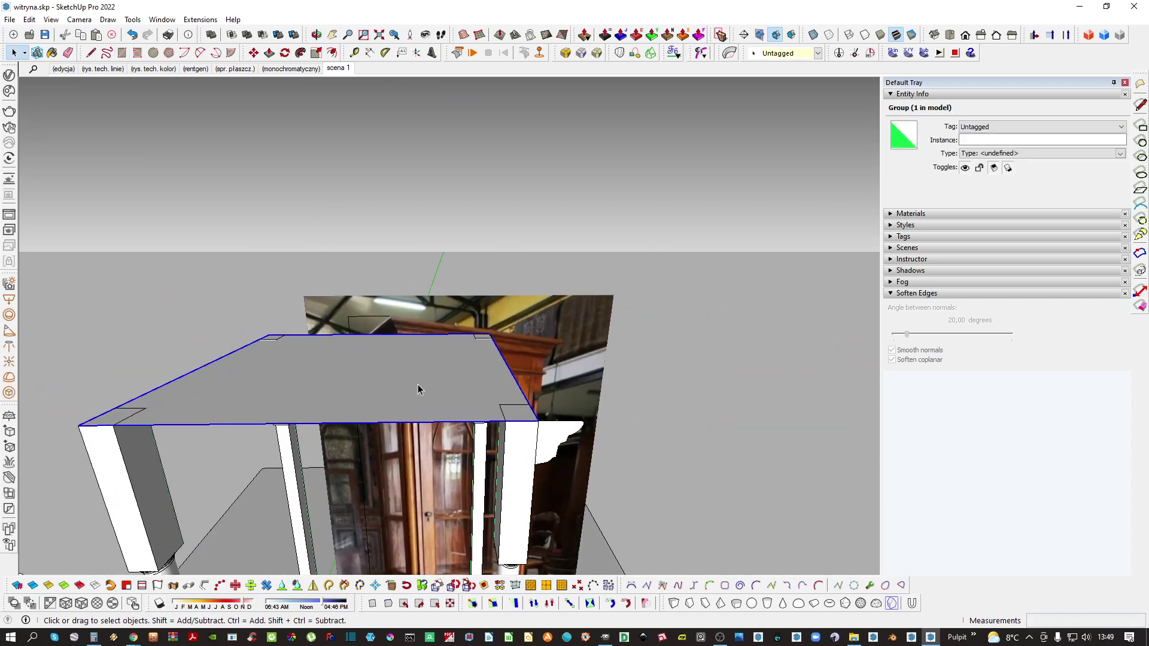
{"action": "double_click", "coordinate": [455, 407]}
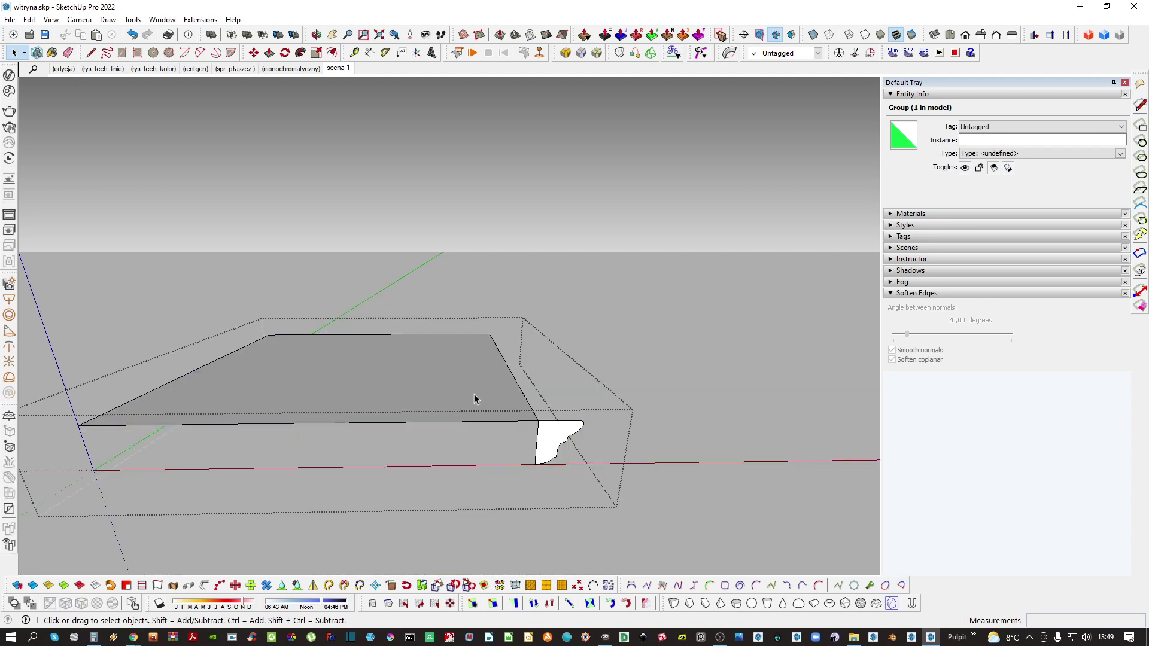
{"action": "left_click", "coordinate": [415, 383]}
{"action": "key", "text": "Delete"}
Select all four perimeter edges and sweep the cornice profile around them with Follow Me
{"action": "left_click_drag", "start_coordinate": [511, 427], "coordinate": [367, 306]}
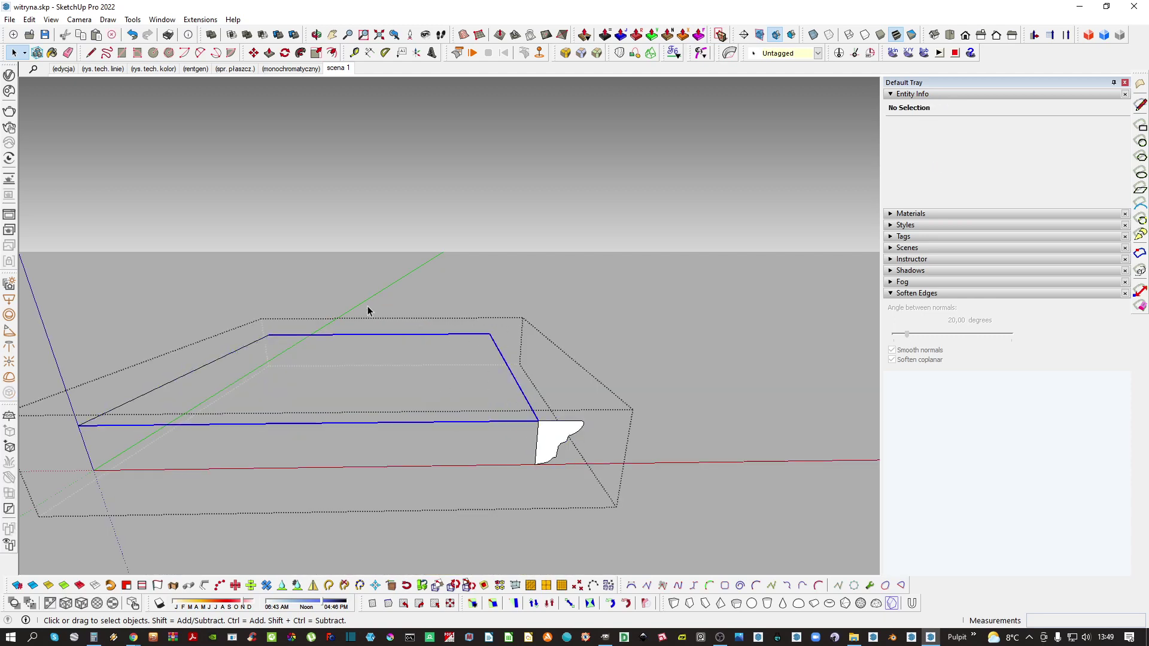
{"action": "left_click_drag", "start_coordinate": [396, 398], "coordinate": [194, 334], "text": "ctrl"}
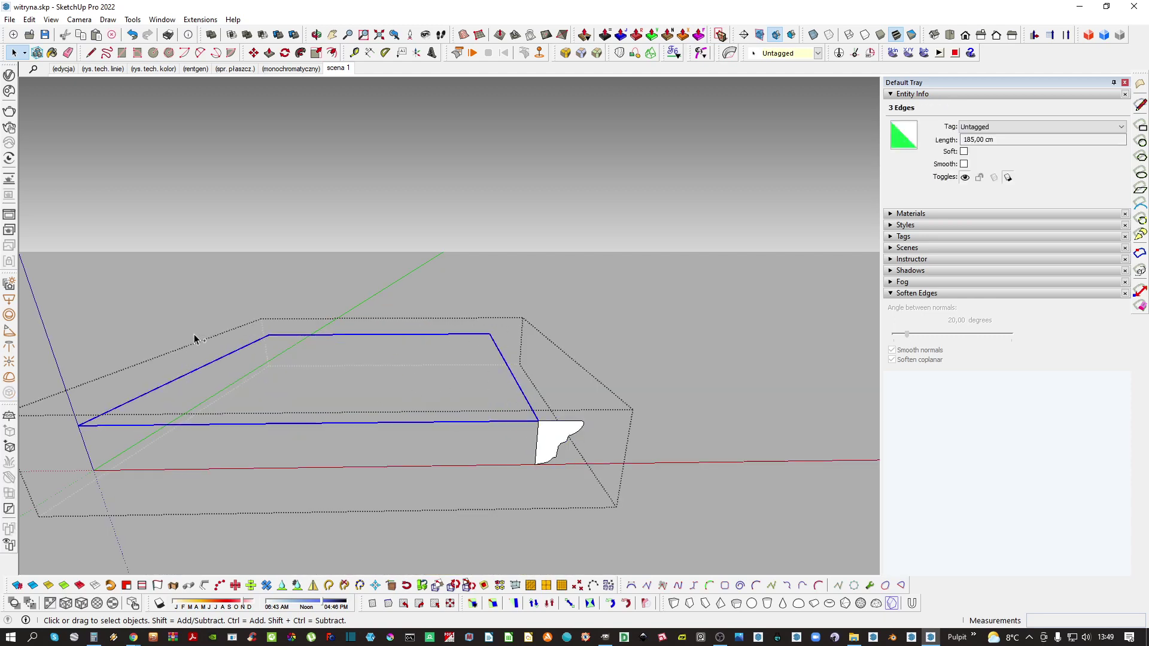
{"action": "left_click", "coordinate": [546, 427]}
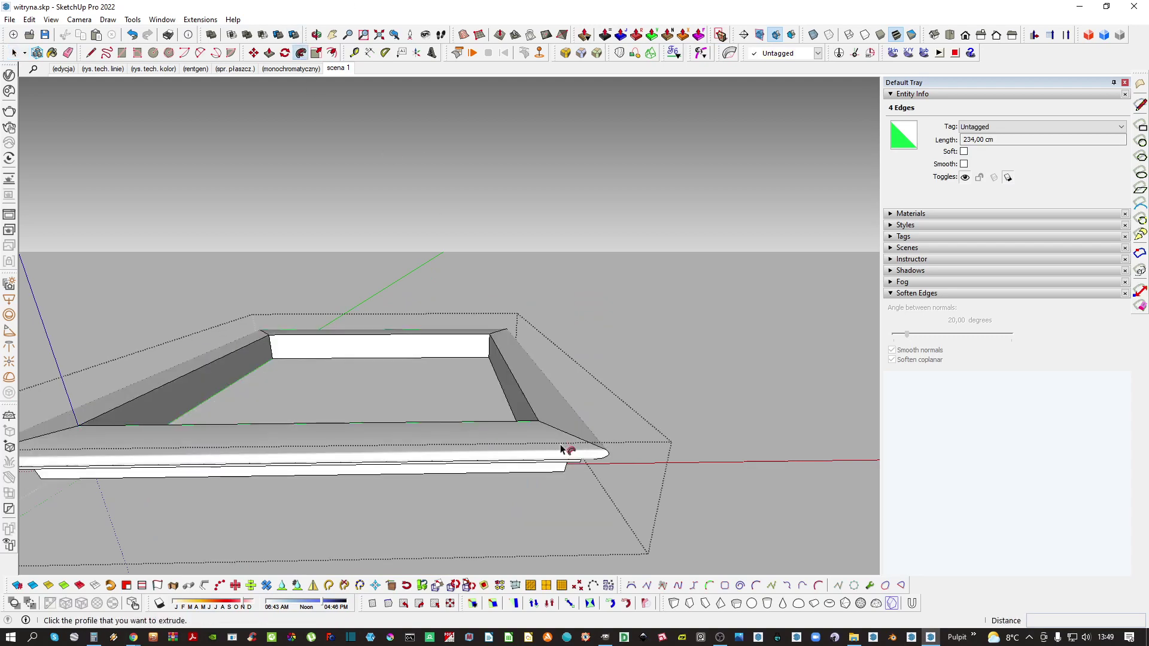
{"action": "middle_click_drag", "start_coordinate": [566, 452], "coordinate": [459, 404]}
{"action": "scroll", "coordinate": [529, 353], "scroll_direction": "up", "scroll_amount": 3}
{"action": "scroll", "coordinate": [486, 326], "scroll_direction": "down", "scroll_amount": 4}
{"action": "scroll", "coordinate": [461, 407], "scroll_direction": "down", "scroll_amount": 3}
{"action": "left_click_drag", "start_coordinate": [459, 404], "coordinate": [463, 456]}
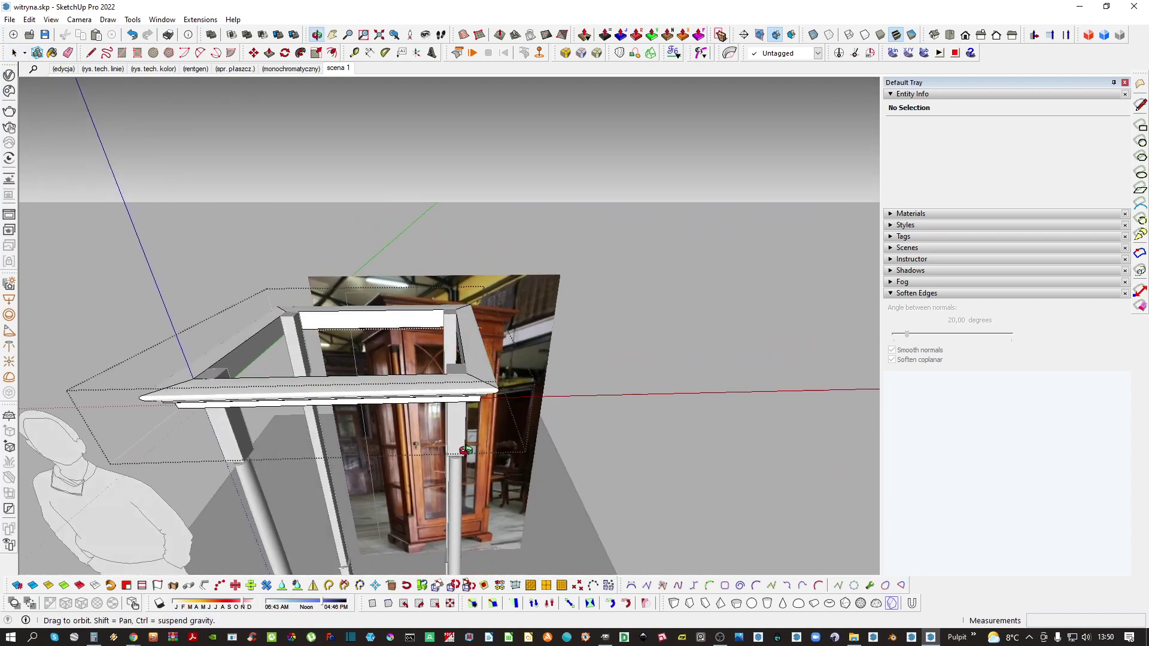
{"action": "middle_click_drag", "start_coordinate": [462, 456], "coordinate": [465, 449]}
{"action": "key", "text": "Escape"}
Lower the top face of the post by 2 cm with Push/Pull and exit the post's group
{"action": "scroll", "coordinate": [460, 370], "scroll_direction": "up", "scroll_amount": 4}
{"action": "double_click", "coordinate": [456, 375]}
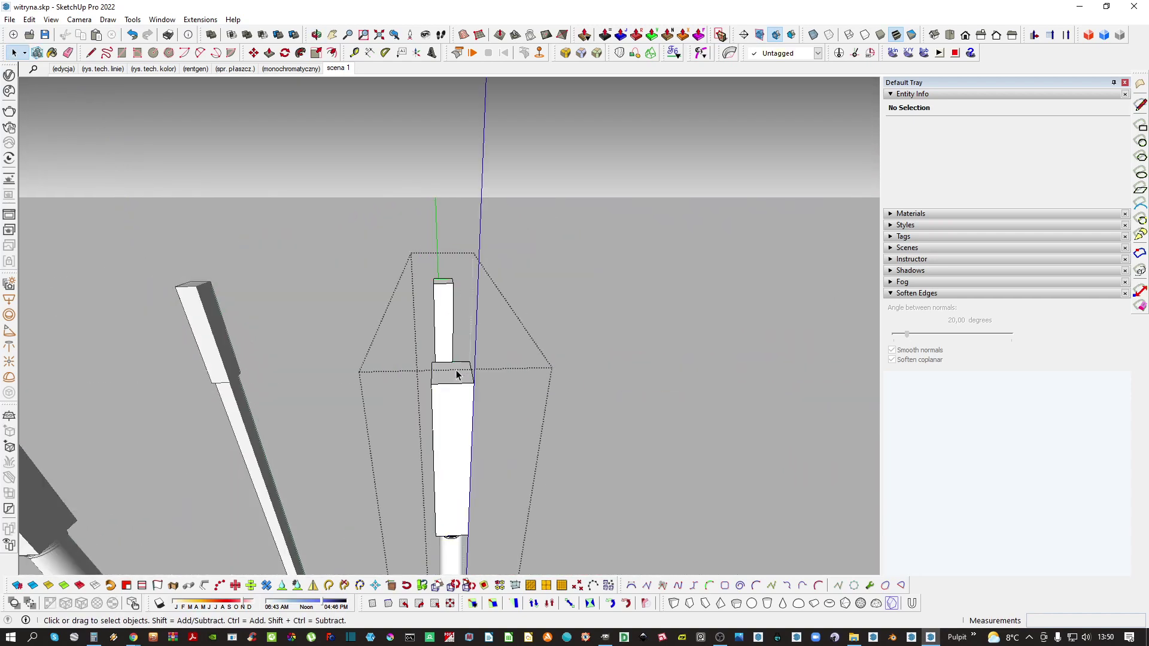
{"action": "scroll", "coordinate": [458, 377], "scroll_direction": "down", "scroll_amount": 2}
{"action": "key", "text": "p"}
{"action": "scroll", "coordinate": [457, 381], "scroll_direction": "down", "scroll_amount": 3}
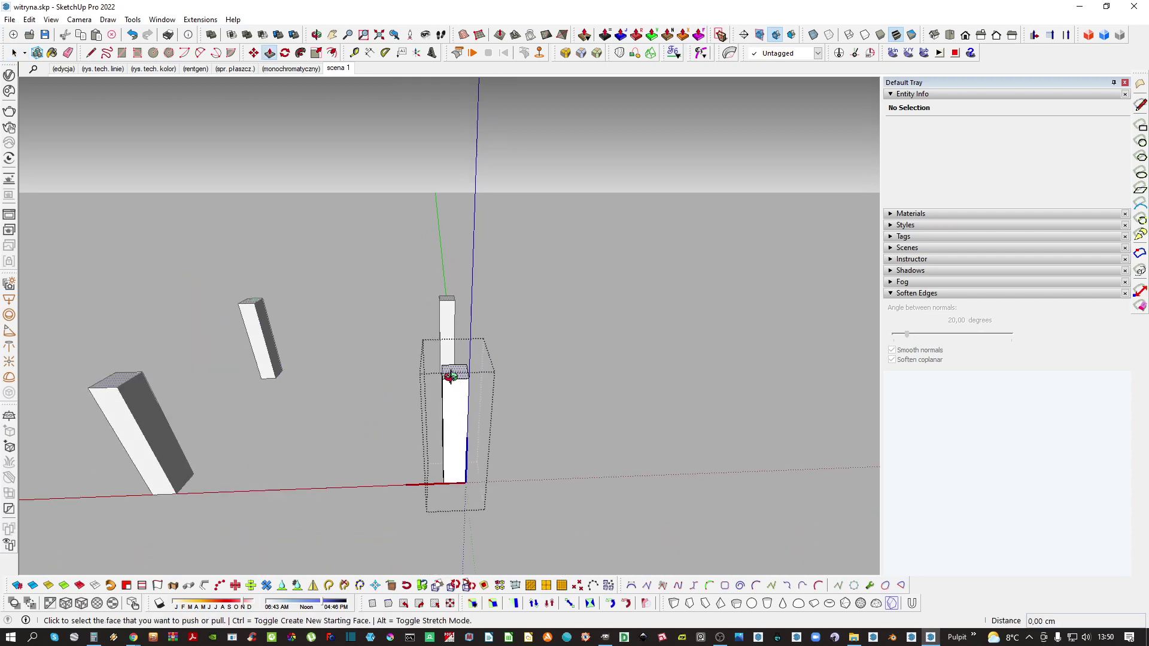
{"action": "middle_click_drag", "start_coordinate": [450, 379], "coordinate": [441, 460]}
{"action": "scroll", "coordinate": [441, 390], "scroll_direction": "up", "scroll_amount": 3}
{"action": "left_click", "coordinate": [464, 375]}
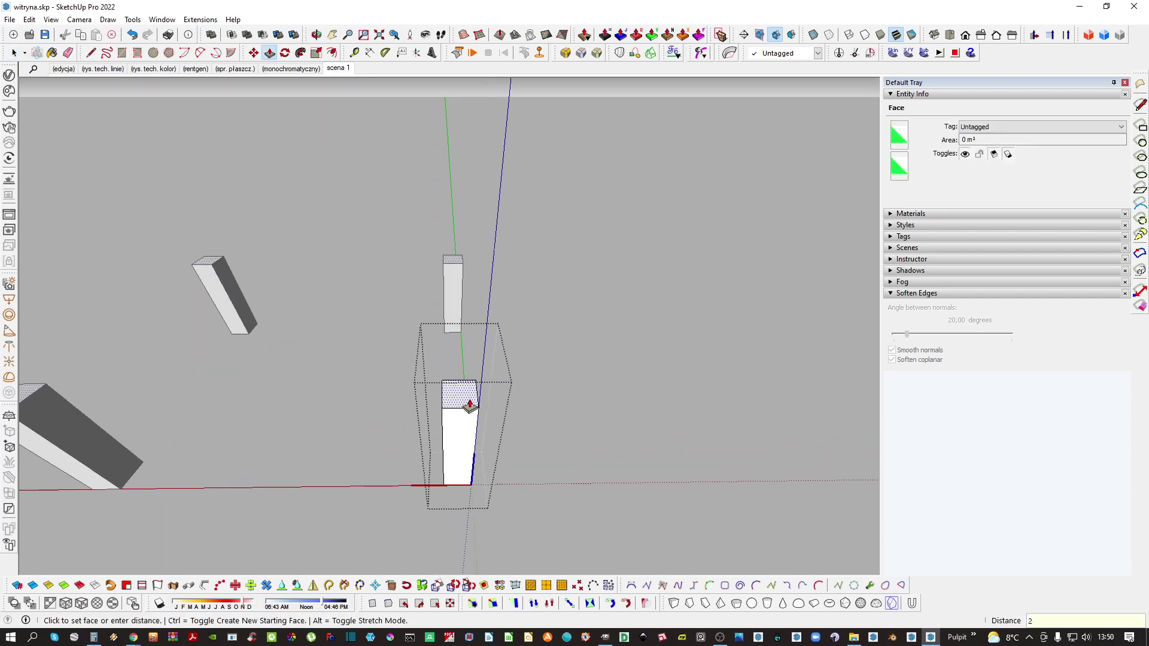
{"action": "key", "text": "space"}
{"action": "middle_click_drag", "start_coordinate": [465, 379], "coordinate": [507, 395]}
{"action": "key", "text": "Escape"}
{"action": "key", "text": "Escape"}
{"action": "key", "text": "Escape"}
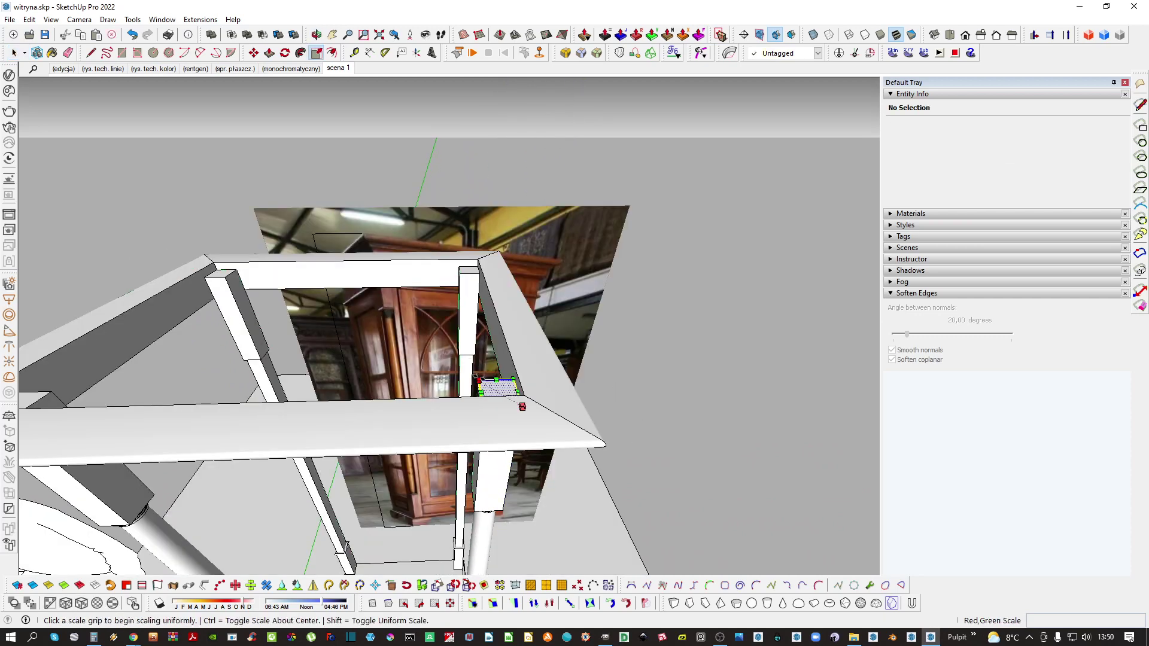
Scale the copied post-top face in both directions so that it spans the tops of all four posts
{"action": "left_click", "coordinate": [522, 407]}
{"action": "scroll", "coordinate": [442, 272], "scroll_direction": "up", "scroll_amount": 2}
{"action": "scroll", "coordinate": [484, 318], "scroll_direction": "down", "scroll_amount": 2}
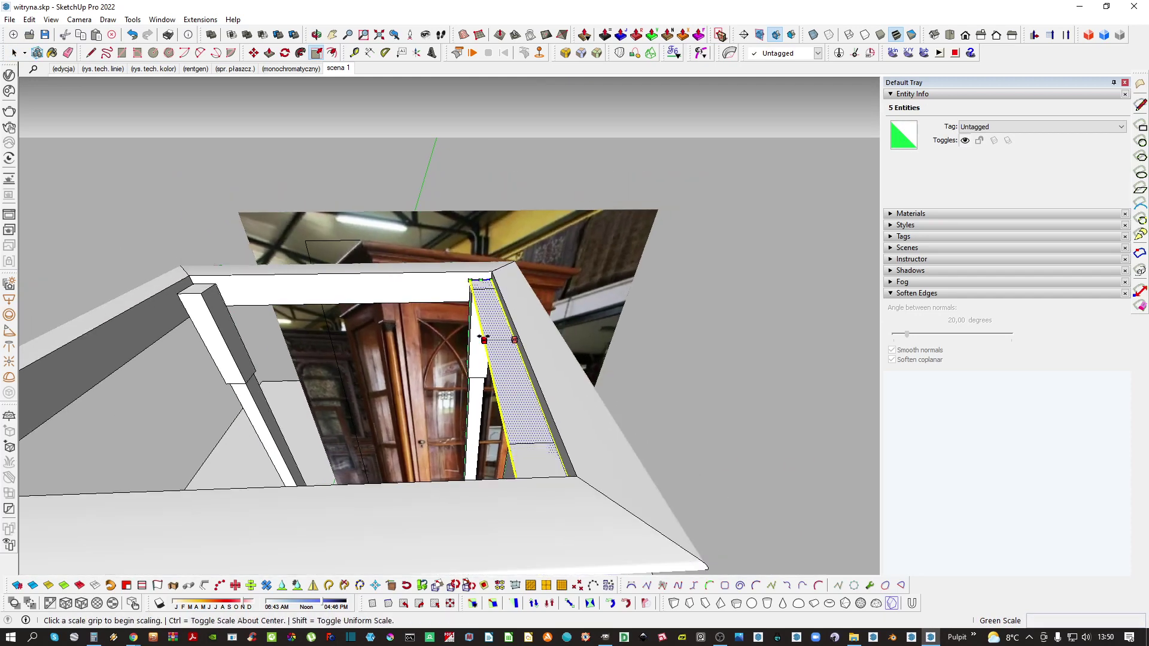
{"action": "left_click", "coordinate": [485, 336]}
{"action": "left_click", "coordinate": [190, 277]}
{"action": "key", "text": "space"}
Open the panel's group and push/pull its face up to fill the opening inside the cornice
{"action": "double_click", "coordinate": [339, 342]}
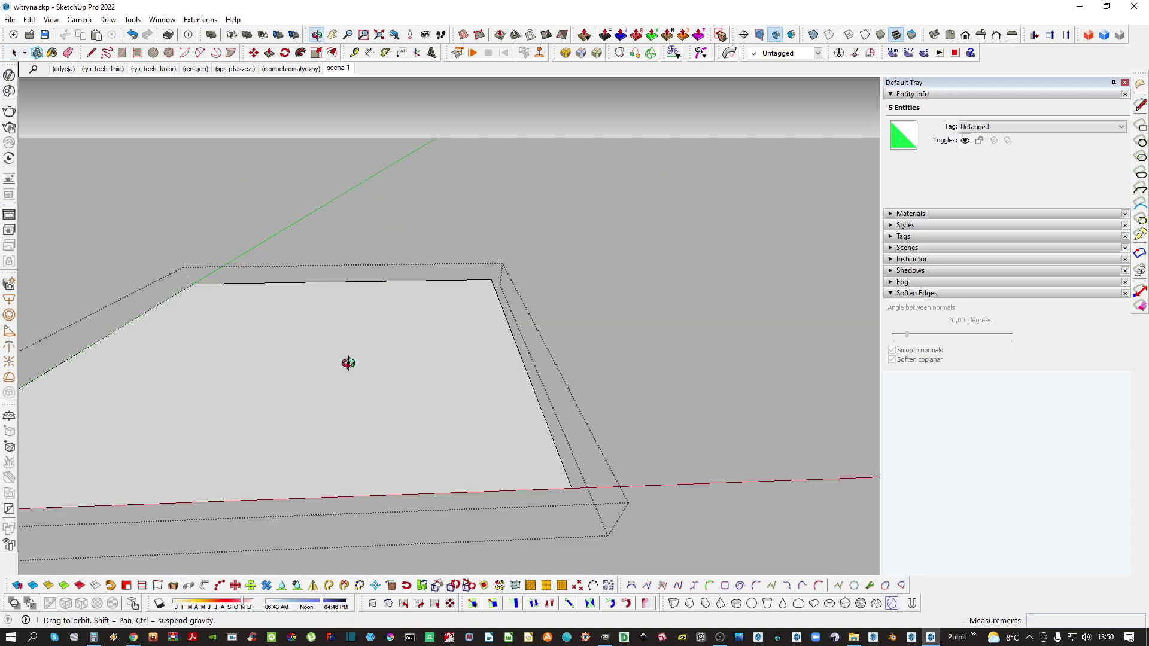
{"action": "middle_click_drag", "start_coordinate": [349, 361], "coordinate": [362, 337]}
{"action": "key", "text": "p"}
{"action": "left_click", "coordinate": [363, 338]}
{"action": "left_click", "coordinate": [374, 334]}
{"action": "key", "text": "space"}
{"action": "key", "text": "Escape"}
{"action": "scroll", "coordinate": [376, 335], "scroll_direction": "down", "scroll_amount": 2}
{"action": "scroll", "coordinate": [421, 353], "scroll_direction": "down", "scroll_amount": 2}
{"action": "middle_click_drag", "start_coordinate": [456, 388], "coordinate": [497, 292]}
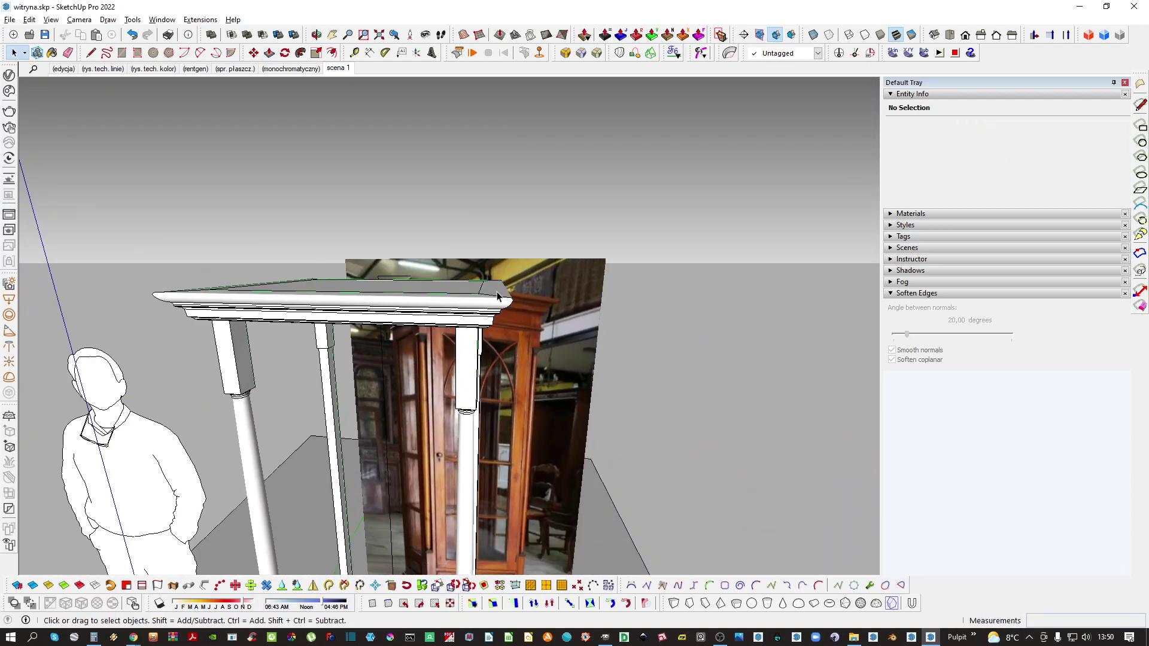
Draw a rectangle about 1.7 by 1.4 cm over the thin moulding above the door in the photo and group it
{"action": "middle_click_drag", "start_coordinate": [490, 398], "coordinate": [457, 306]}
{"action": "scroll", "coordinate": [486, 344], "scroll_direction": "up", "scroll_amount": 3}
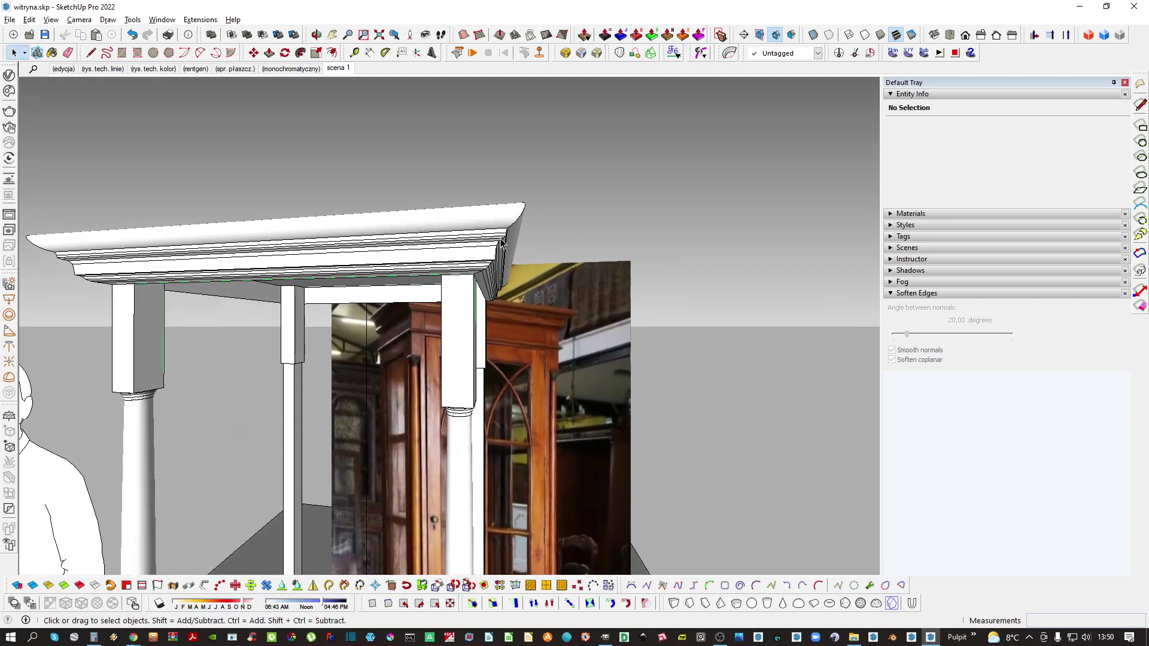
{"action": "scroll", "coordinate": [522, 350], "scroll_direction": "up", "scroll_amount": 6}
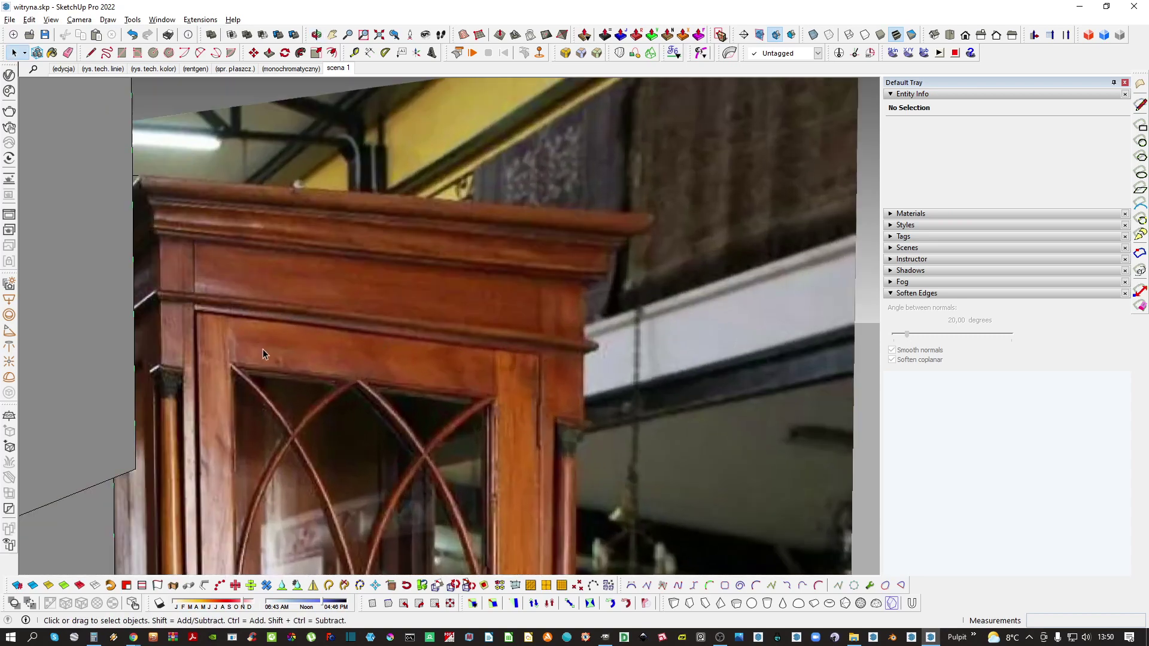
{"action": "middle_click_drag", "start_coordinate": [264, 351], "coordinate": [295, 311]}
{"action": "scroll", "coordinate": [249, 302], "scroll_direction": "up", "scroll_amount": 4}
{"action": "scroll", "coordinate": [267, 308], "scroll_direction": "down", "scroll_amount": 2}
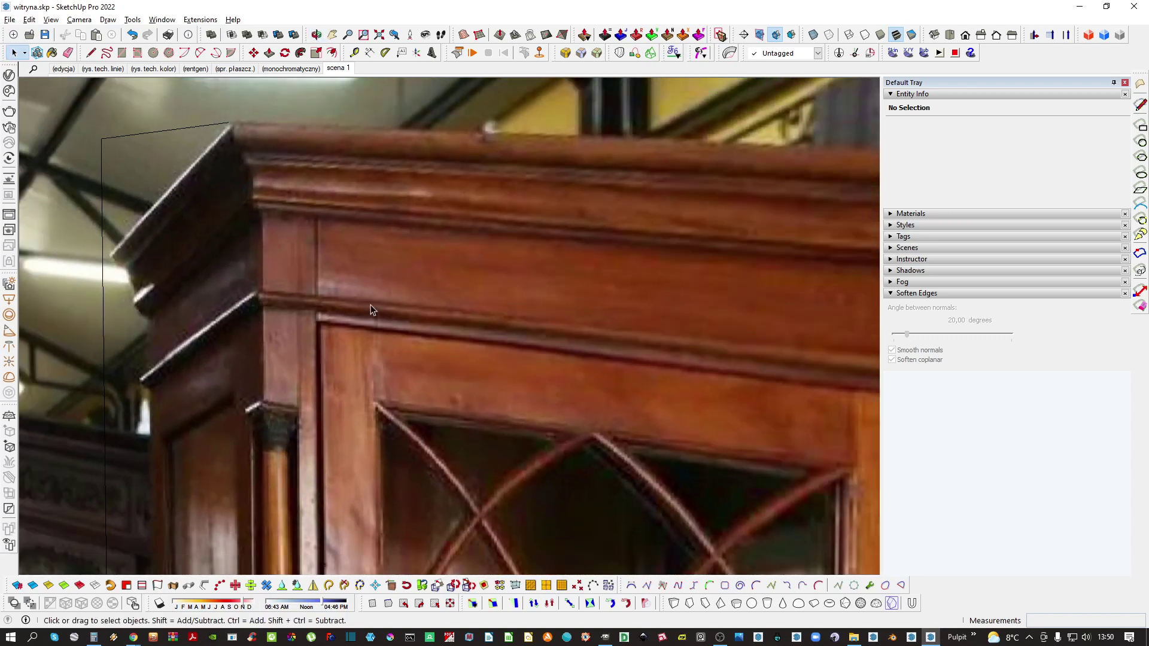
{"action": "key", "text": "r"}
{"action": "scroll", "coordinate": [335, 302], "scroll_direction": "up", "scroll_amount": 7}
{"action": "left_click", "coordinate": [271, 322]}
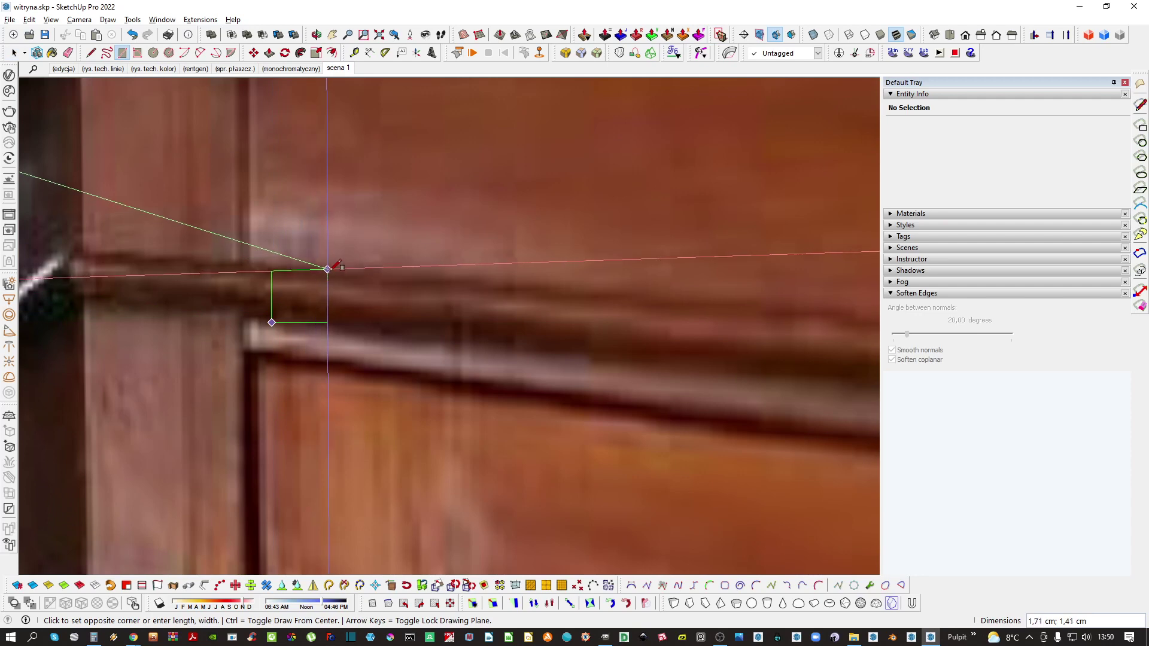
{"action": "left_click", "coordinate": [326, 271]}
{"action": "key", "text": "space"}
{"action": "scroll", "coordinate": [307, 293], "scroll_direction": "up", "scroll_amount": 4}
{"action": "middle_click_drag", "start_coordinate": [318, 296], "coordinate": [369, 295], "text": "shift"}
{"action": "double_click", "coordinate": [385, 317]}
{"action": "key", "text": "ctrl+g"}
Open the rectangle's group and draw a slightly sloping line from its upper inner corner to its outer edge
{"action": "double_click", "coordinate": [384, 318]}
{"action": "left_click", "coordinate": [318, 271]}
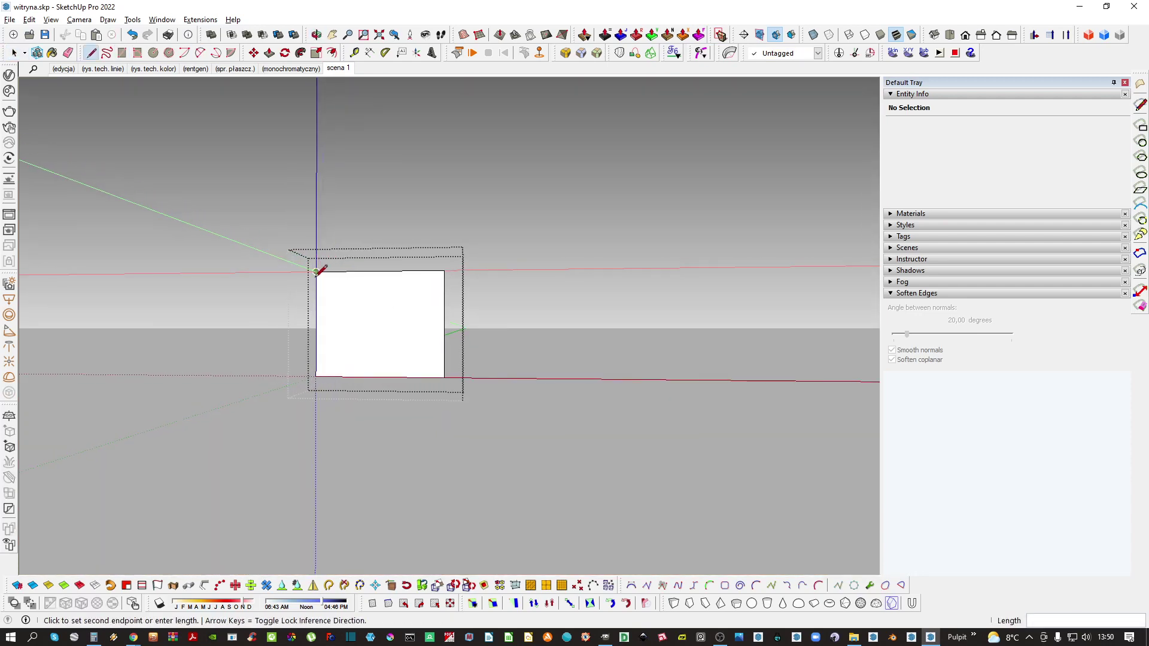
{"action": "scroll", "coordinate": [440, 284], "scroll_direction": "up", "scroll_amount": 2}
{"action": "left_click", "coordinate": [448, 276]}
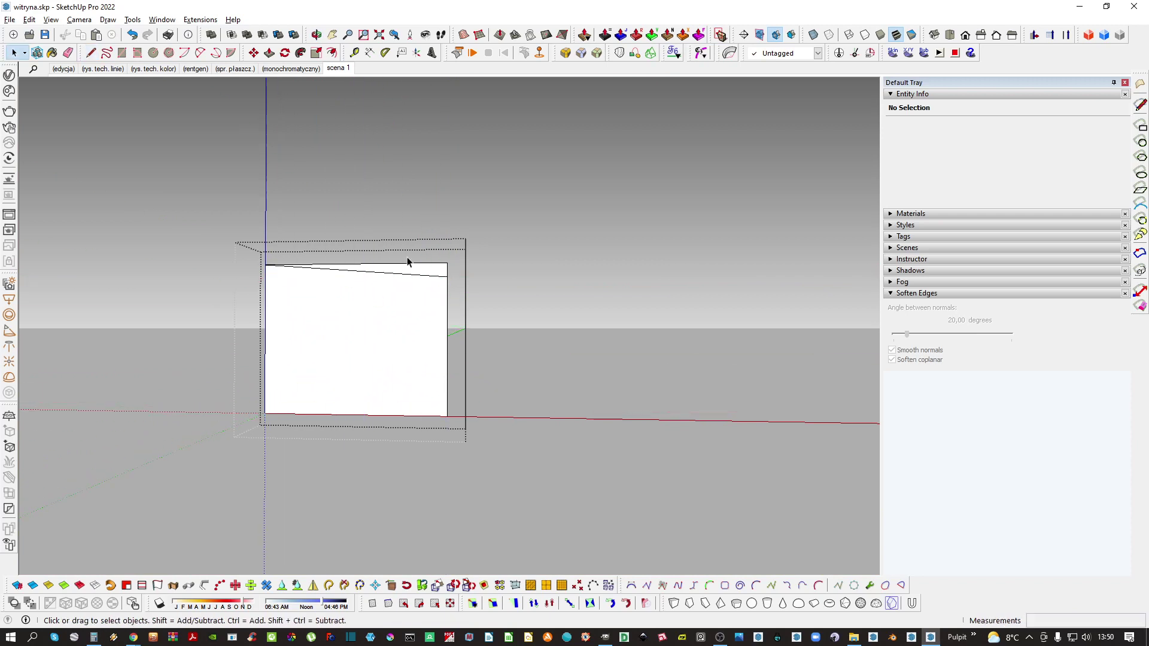
Copy the thin upper wedge, mirror it vertically with a scale of -1, and place it along the rectangle's lower edge
{"action": "left_click", "coordinate": [424, 270]}
{"action": "left_click", "coordinate": [423, 468]}
{"action": "key", "text": "s"}
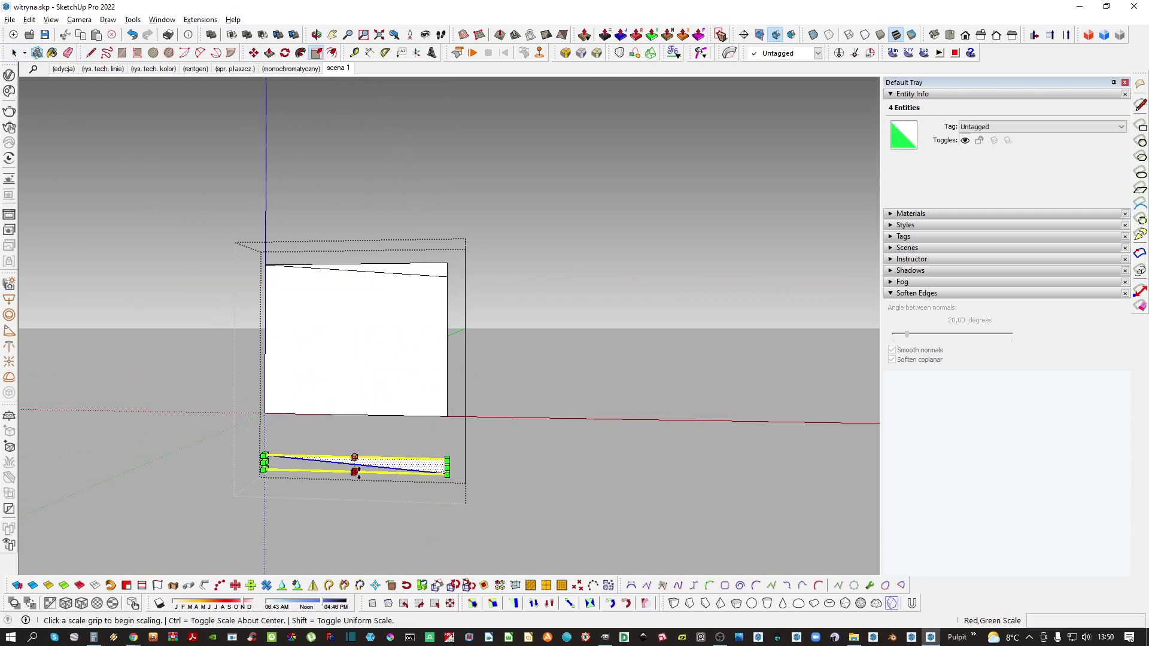
{"action": "left_click", "coordinate": [355, 472]}
{"action": "type", "text": "-1"}
{"action": "key", "text": "Return"}
{"action": "key", "text": "m"}
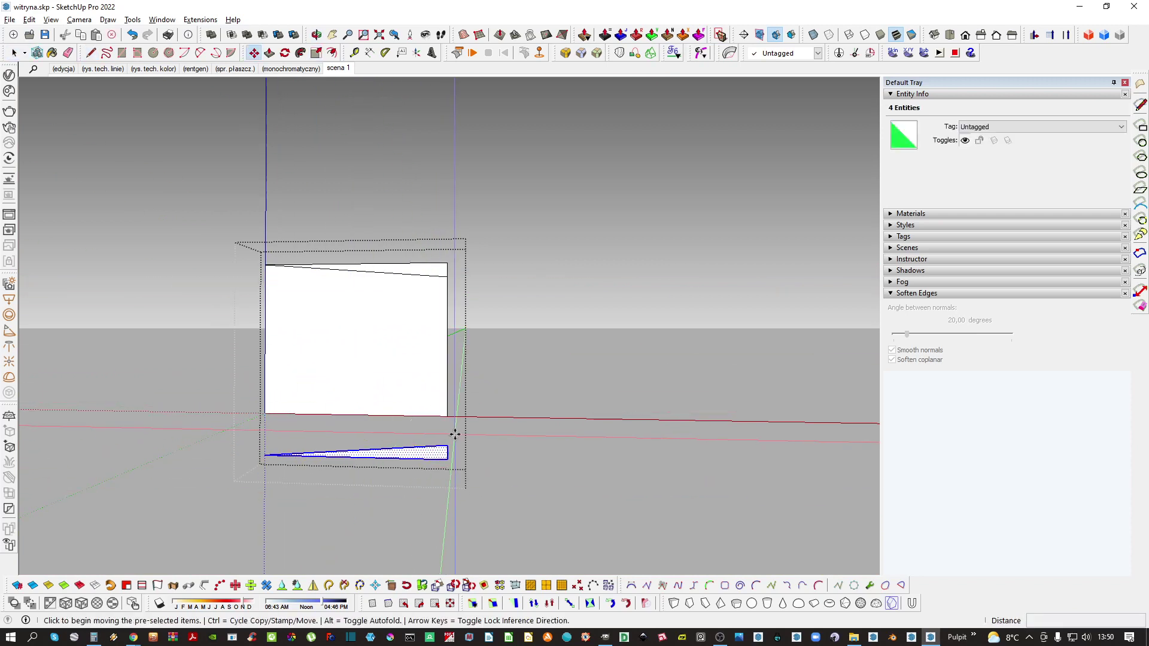
{"action": "left_click", "coordinate": [450, 461]}
{"action": "left_click", "coordinate": [446, 416]}
{"action": "key", "text": "space"}
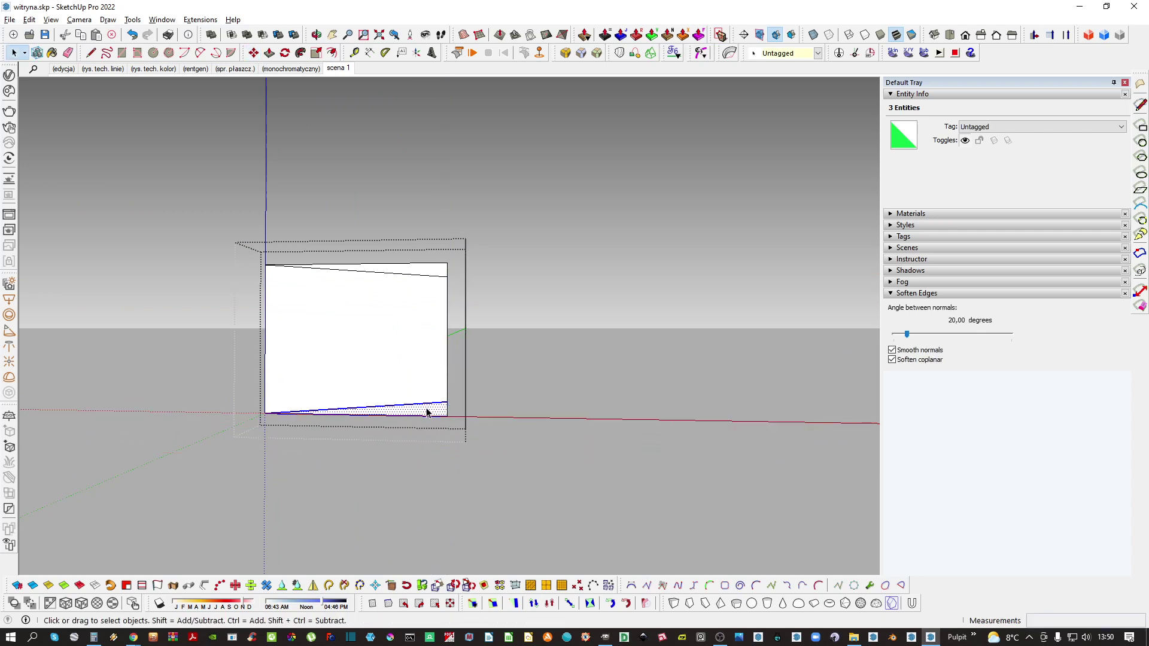
Draw a 25-segment arc bulging outward between the two sloping lines and erase the leftover edges to round the profile's outer end
{"action": "middle_click_drag", "start_coordinate": [428, 370], "coordinate": [455, 362]}
{"action": "key", "text": "a"}
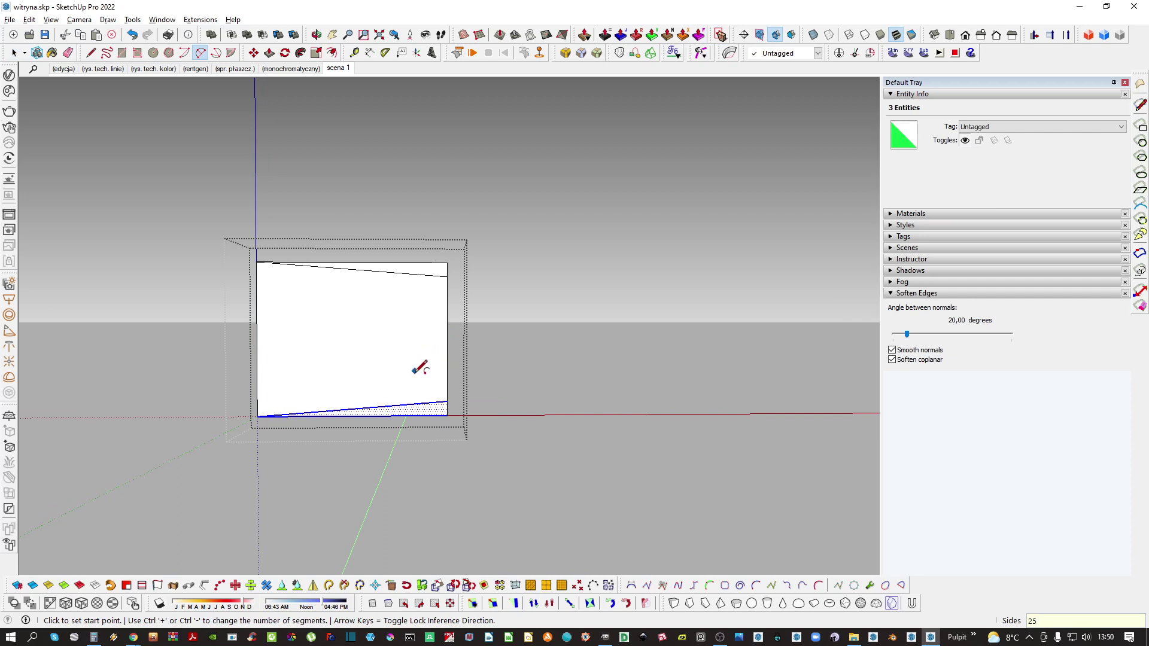
{"action": "left_click", "coordinate": [406, 404]}
{"action": "left_click", "coordinate": [407, 272]}
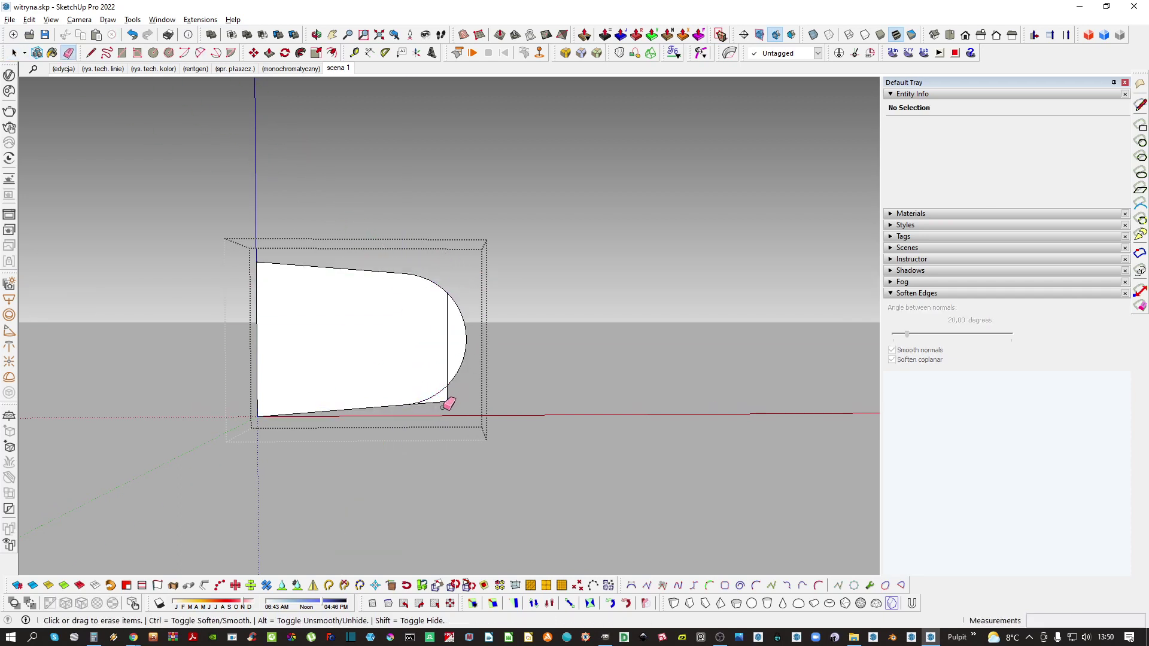
{"action": "middle_click_drag", "start_coordinate": [445, 348], "coordinate": [440, 291]}
{"action": "key", "text": "space"}
{"action": "scroll", "coordinate": [397, 303], "scroll_direction": "down", "scroll_amount": 5}
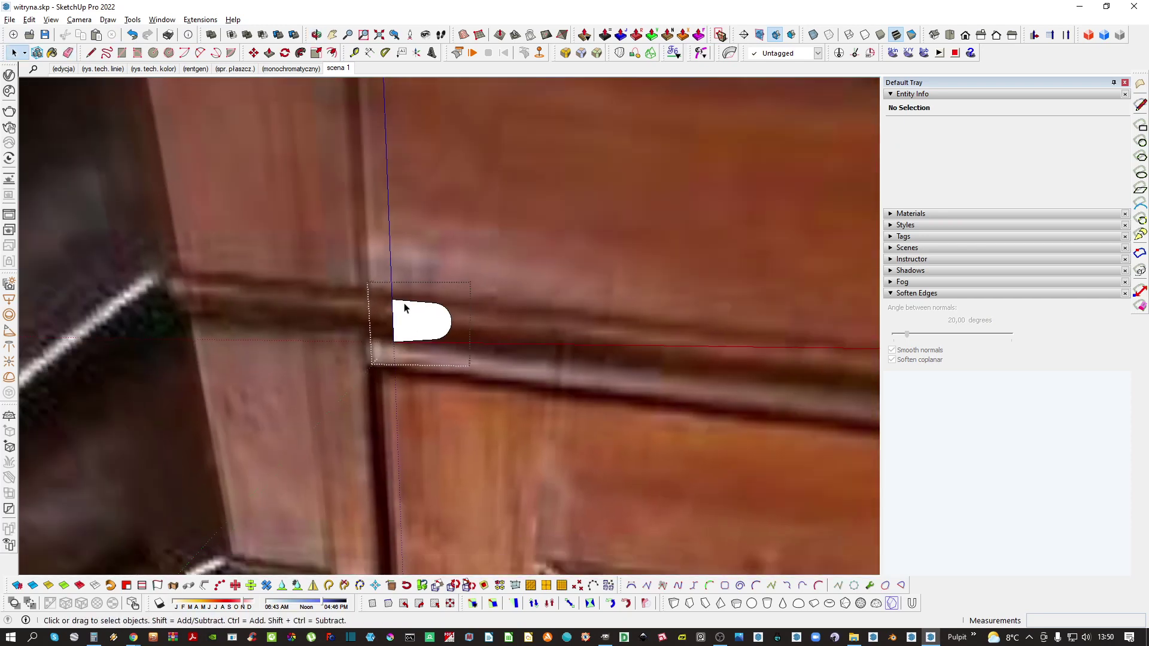
Paste the rounded moulding profile group at the front post, beneath the cornice's corner
{"action": "scroll", "coordinate": [409, 308], "scroll_direction": "up", "scroll_amount": 8}
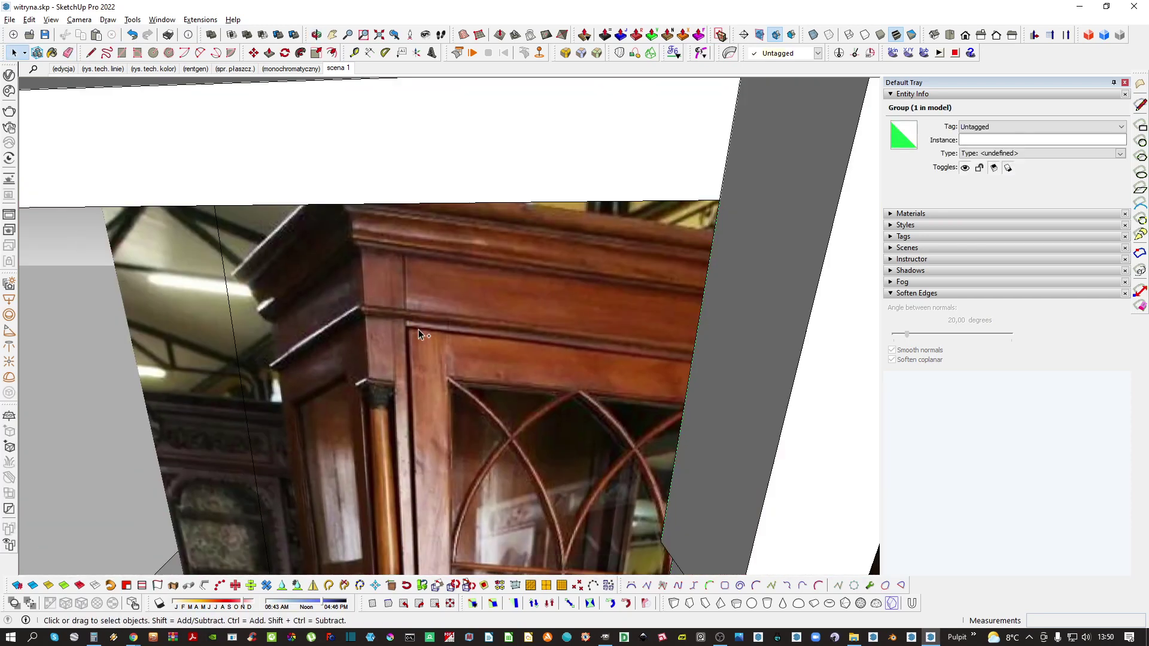
{"action": "scroll", "coordinate": [473, 329], "scroll_direction": "down", "scroll_amount": 10}
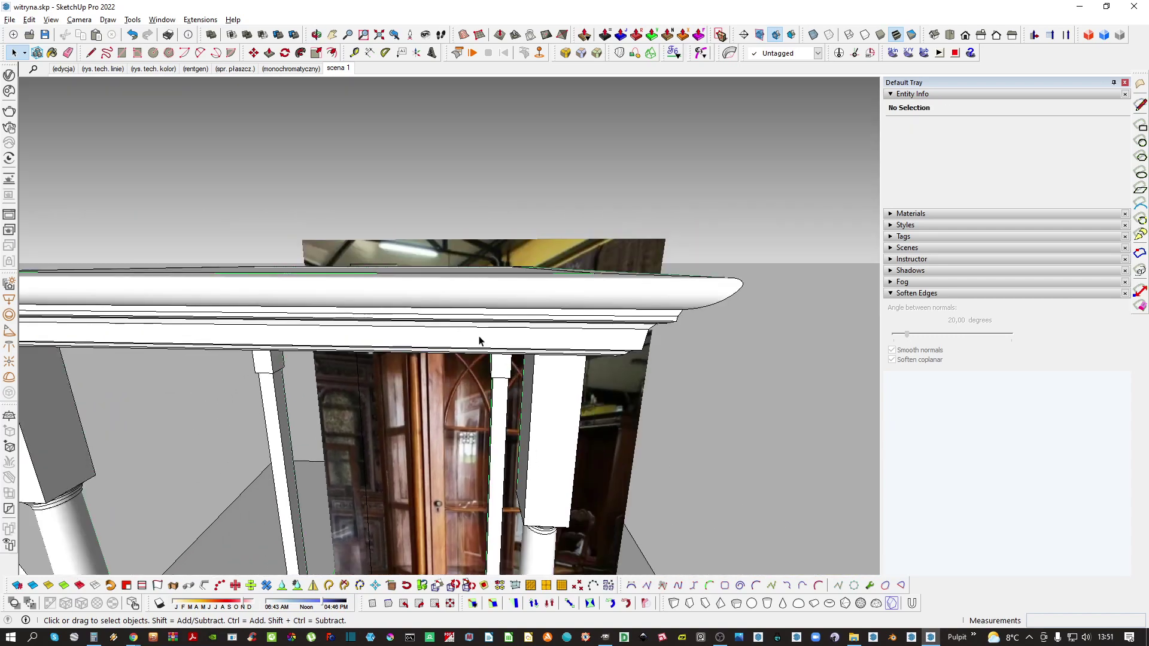
{"action": "middle_click_drag", "start_coordinate": [514, 317], "coordinate": [476, 353]}
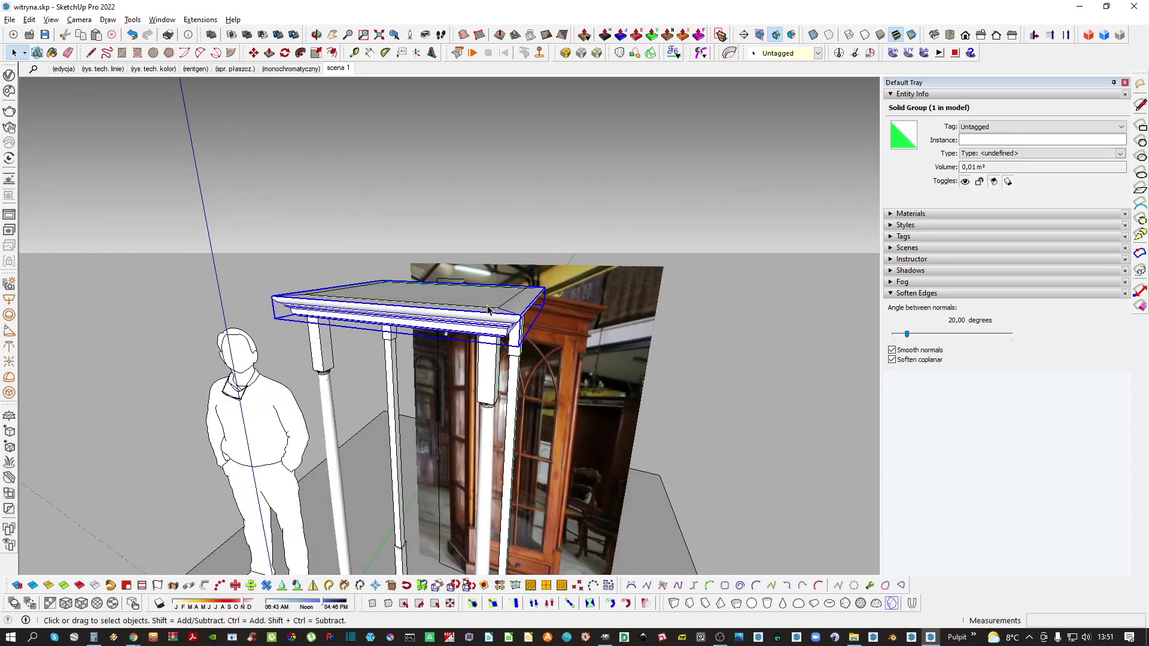
{"action": "scroll", "coordinate": [496, 324], "scroll_direction": "up", "scroll_amount": 5}
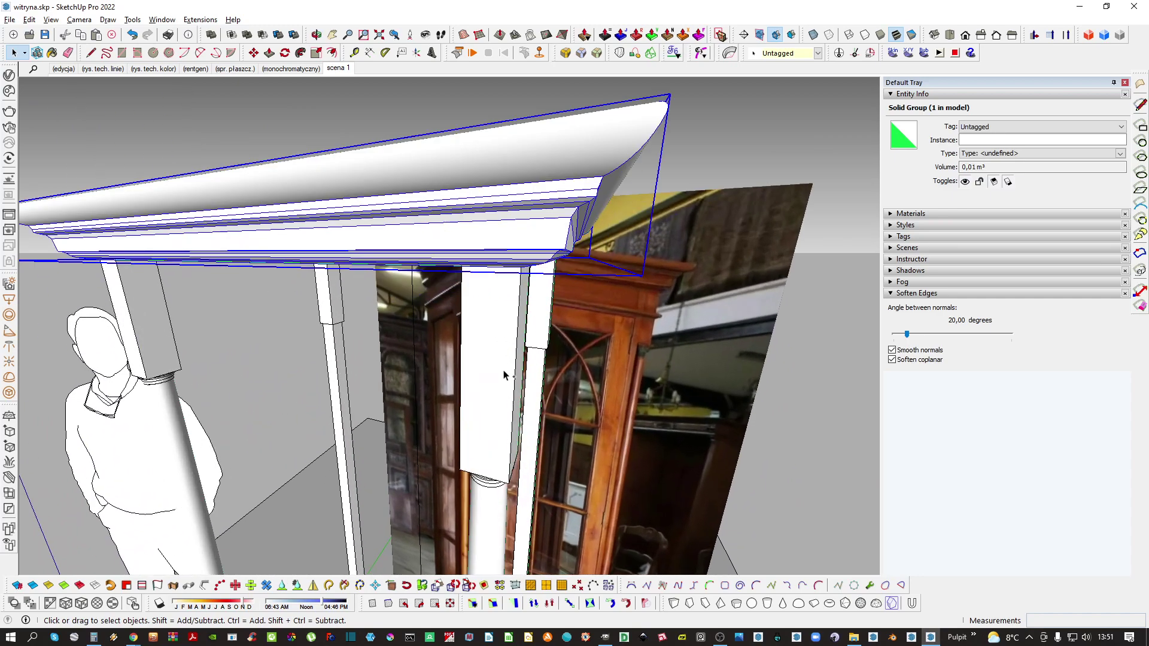
{"action": "key", "text": "ctrl+v"}
{"action": "scroll", "coordinate": [656, 330], "scroll_direction": "up", "scroll_amount": 10}
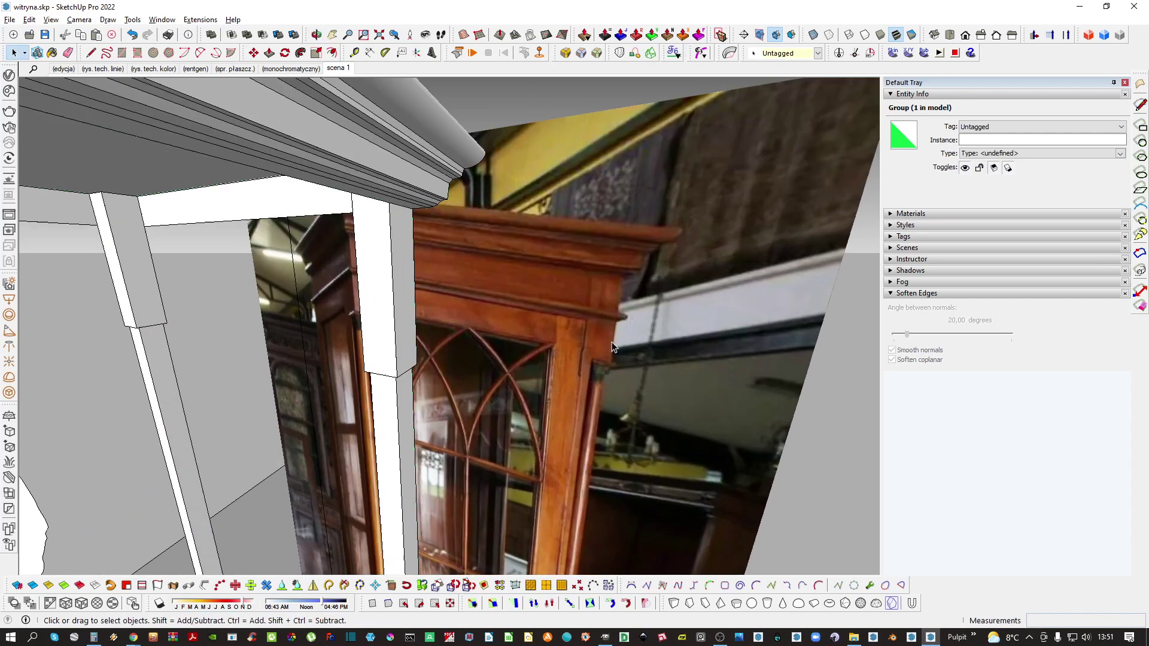
Measure the height between the cornice's underside and the thin moulding on the photo with the Line tool
{"action": "key", "text": "l"}
{"action": "left_click", "coordinate": [609, 269]}
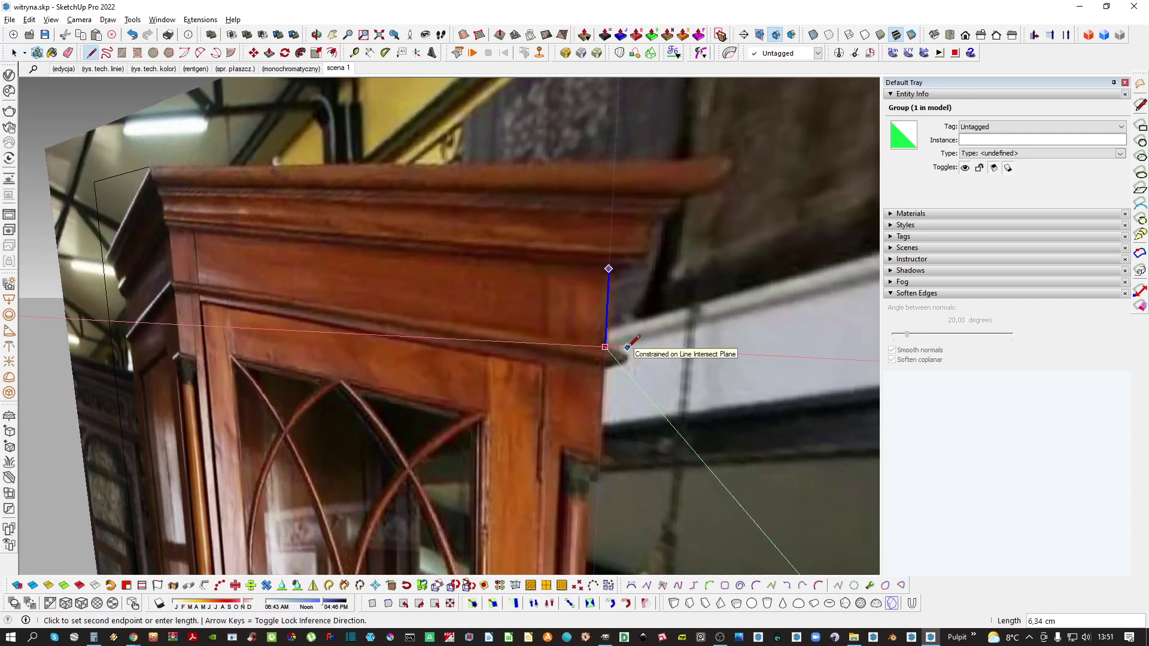
{"action": "scroll", "coordinate": [628, 342], "scroll_direction": "down", "scroll_amount": 10}
Move the moulding profile 6.5 cm straight down the post and fine-tune its position at the post's outer corner
{"action": "key", "text": "m"}
{"action": "scroll", "coordinate": [409, 334], "scroll_direction": "up", "scroll_amount": 8}
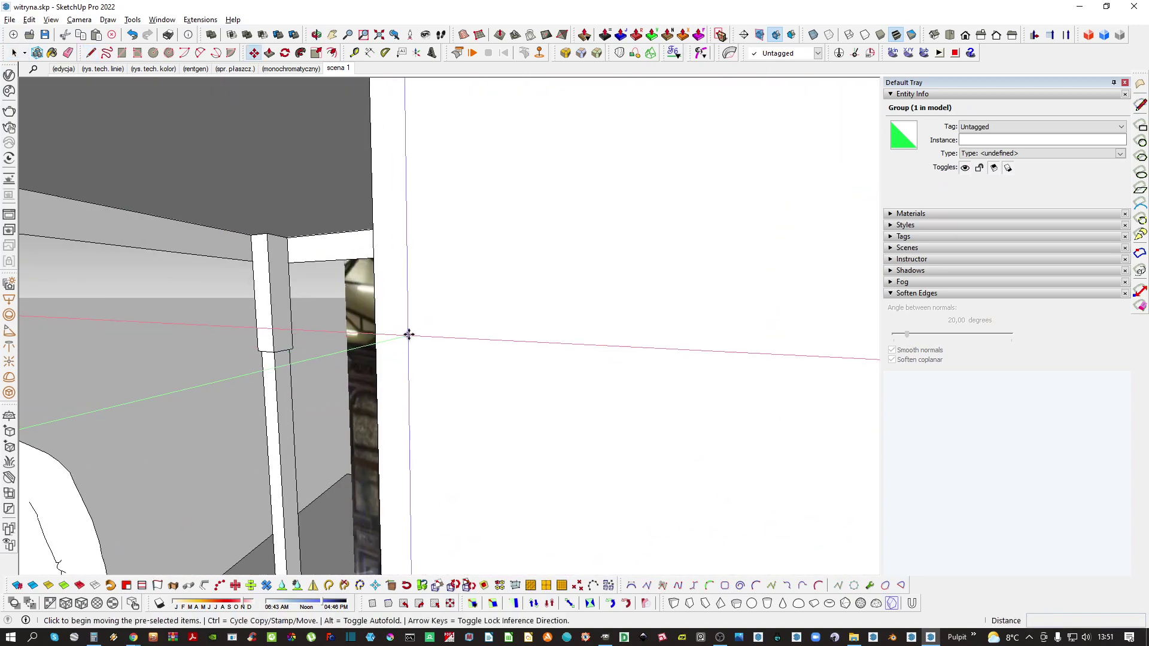
{"action": "scroll", "coordinate": [541, 318], "scroll_direction": "down", "scroll_amount": 5}
{"action": "middle_click_drag", "start_coordinate": [579, 257], "coordinate": [499, 194]}
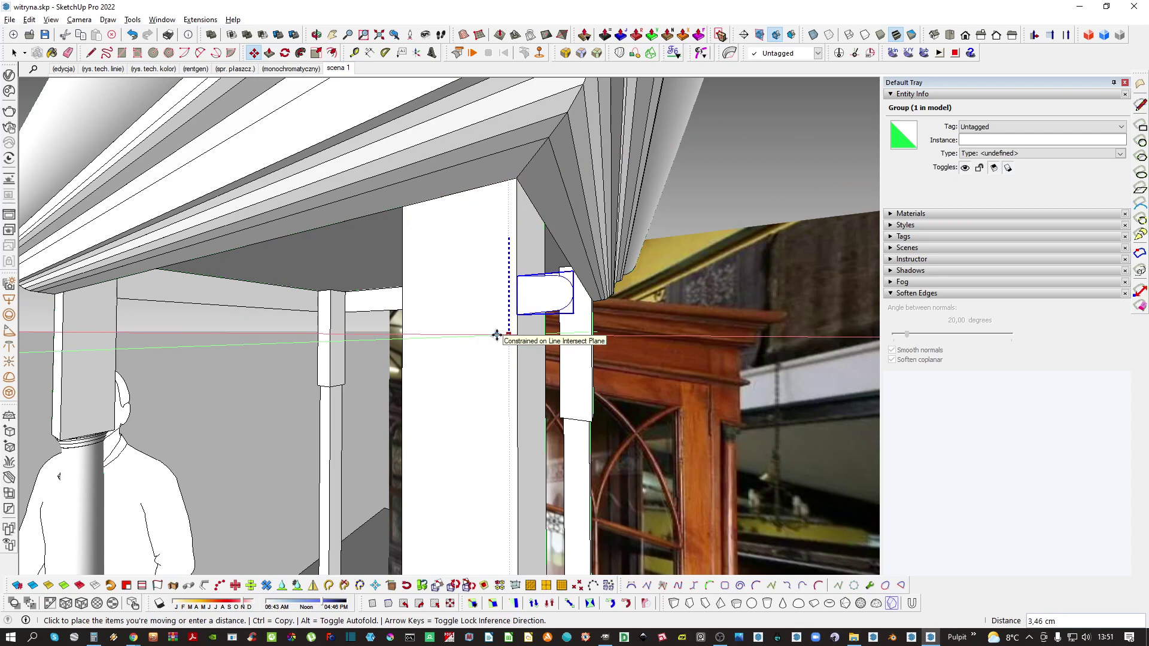
{"action": "type", "text": "6,5"}
{"action": "key", "text": "Return"}
{"action": "scroll", "coordinate": [491, 367], "scroll_direction": "down", "scroll_amount": 5}
{"action": "mouse_move", "coordinate": [490, 383]}
{"action": "middle_mouse_down"}
{"action": "mouse_move", "coordinate": [495, 394]}
{"action": "mouse_move", "coordinate": [474, 413]}
{"action": "mouse_move", "coordinate": [500, 392]}
{"action": "middle_mouse_up"}
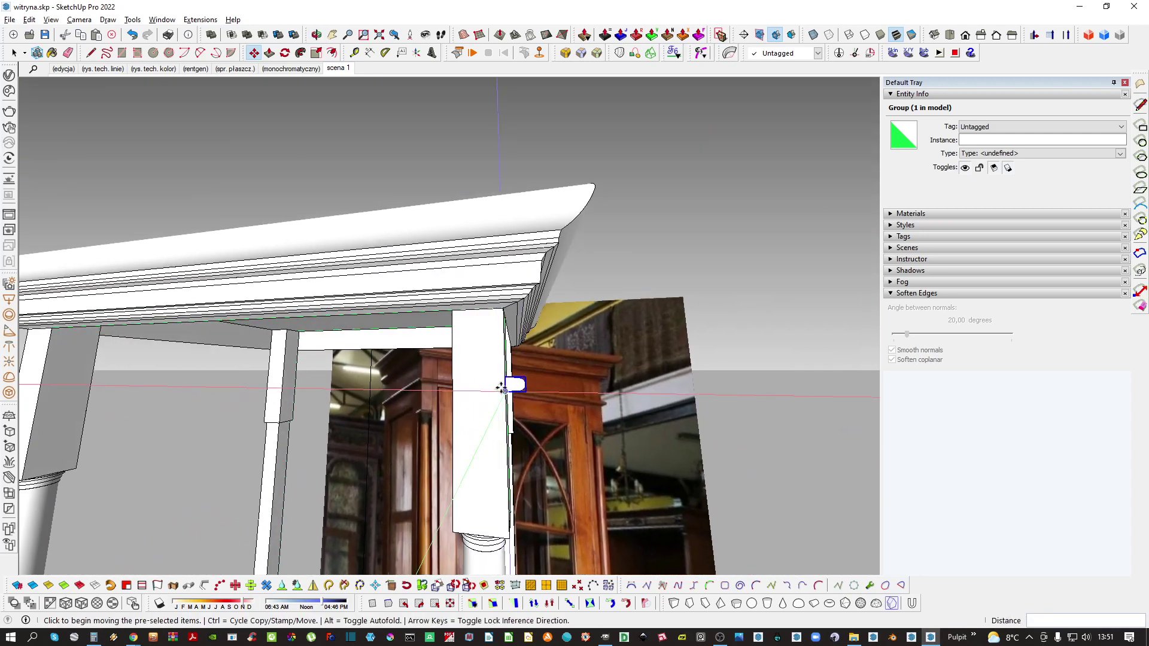
{"action": "scroll", "coordinate": [505, 386], "scroll_direction": "up", "scroll_amount": 3}
{"action": "left_click", "coordinate": [503, 382]}
{"action": "scroll", "coordinate": [477, 390], "scroll_direction": "down", "scroll_amount": 4}
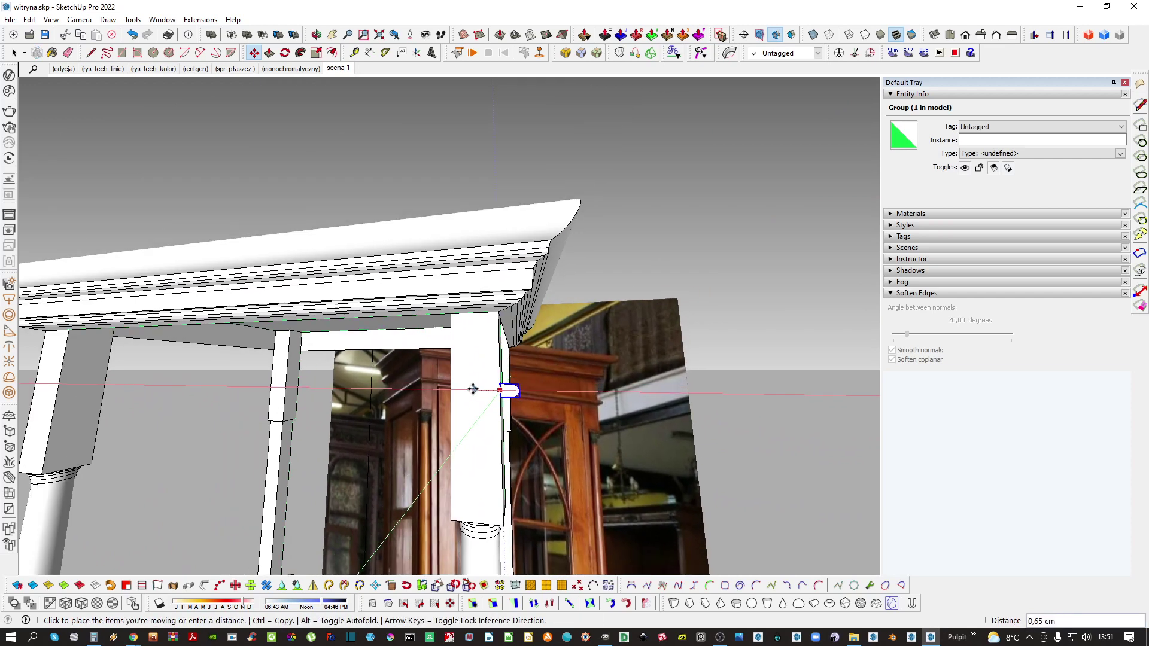
{"action": "middle_click_drag", "start_coordinate": [477, 392], "coordinate": [474, 364]}
{"action": "key", "text": "space"}
{"action": "scroll", "coordinate": [493, 376], "scroll_direction": "up", "scroll_amount": 2}
{"action": "scroll", "coordinate": [496, 376], "scroll_direction": "up", "scroll_amount": 3}
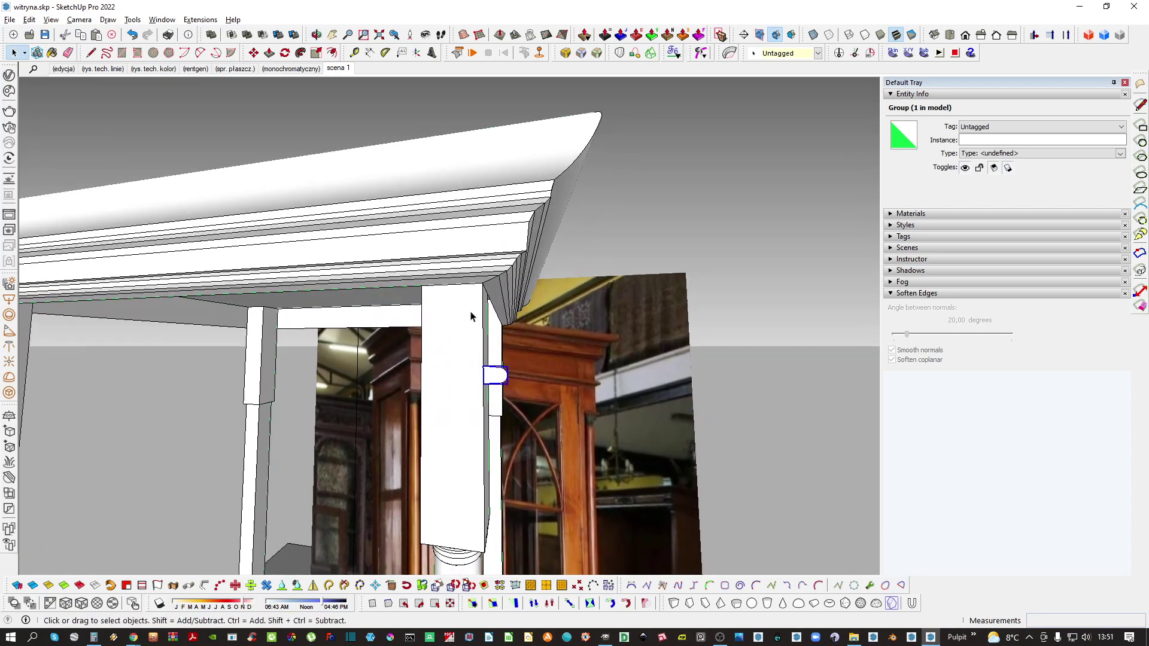
Copy the perimeter edges of the top panel and paste them in place inside the moulding profile's group as a sweep path
{"action": "middle_click_drag", "start_coordinate": [472, 316], "coordinate": [441, 417]}
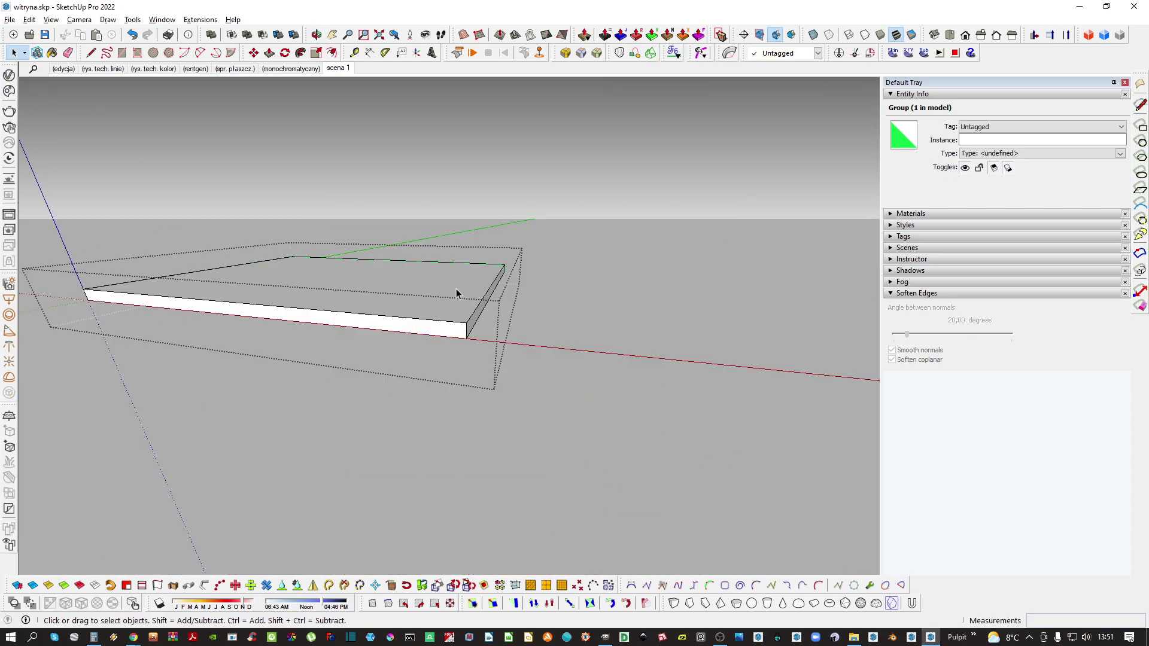
{"action": "left_click", "coordinate": [441, 303]}
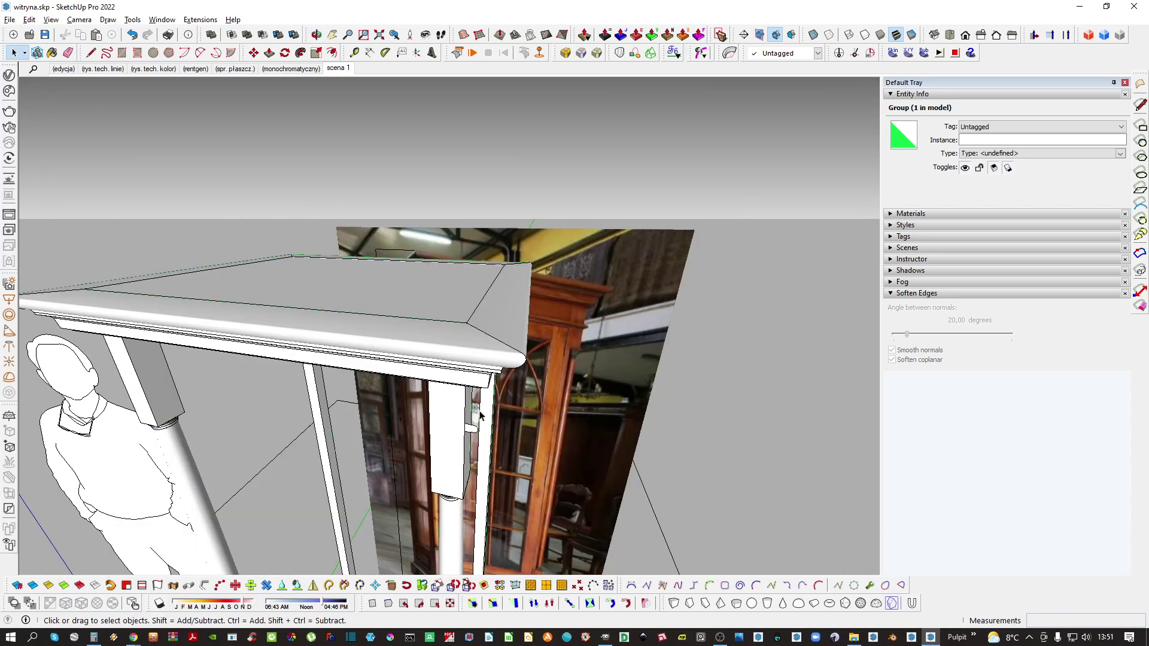
{"action": "key", "text": "Escape"}
{"action": "scroll", "coordinate": [473, 431], "scroll_direction": "up", "scroll_amount": 1}
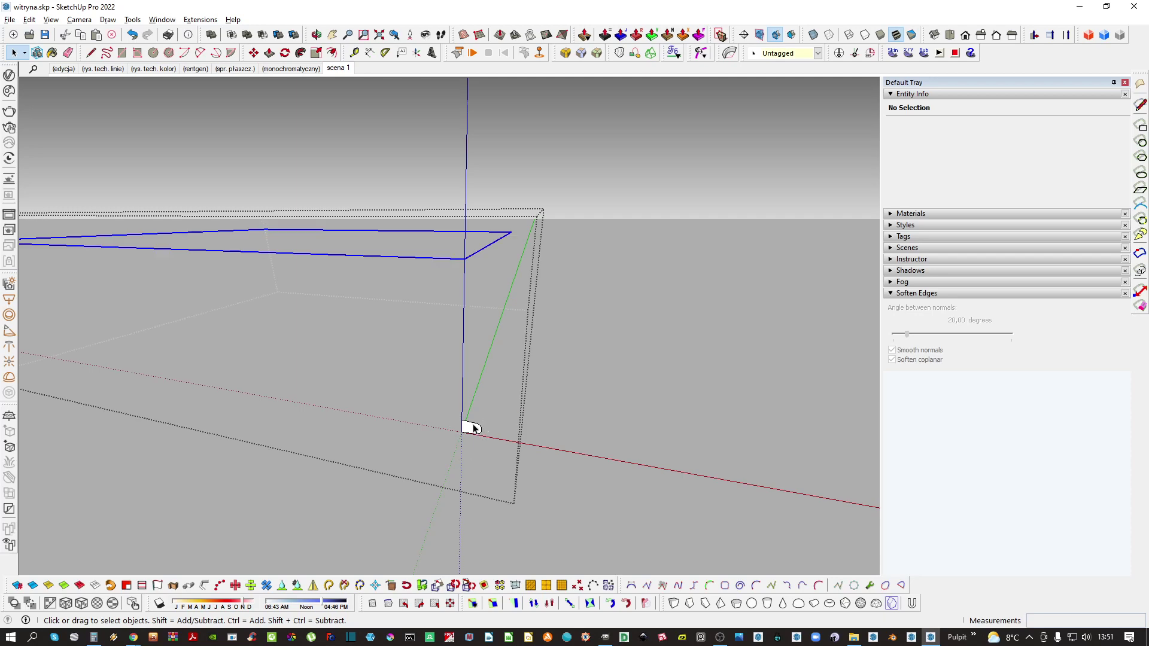
Sweep the rounded profile around the pasted perimeter with Follow Me and clean up the leftover path edges
{"action": "left_click", "coordinate": [477, 428]}
{"action": "middle_click_drag", "start_coordinate": [482, 417], "coordinate": [466, 278]}
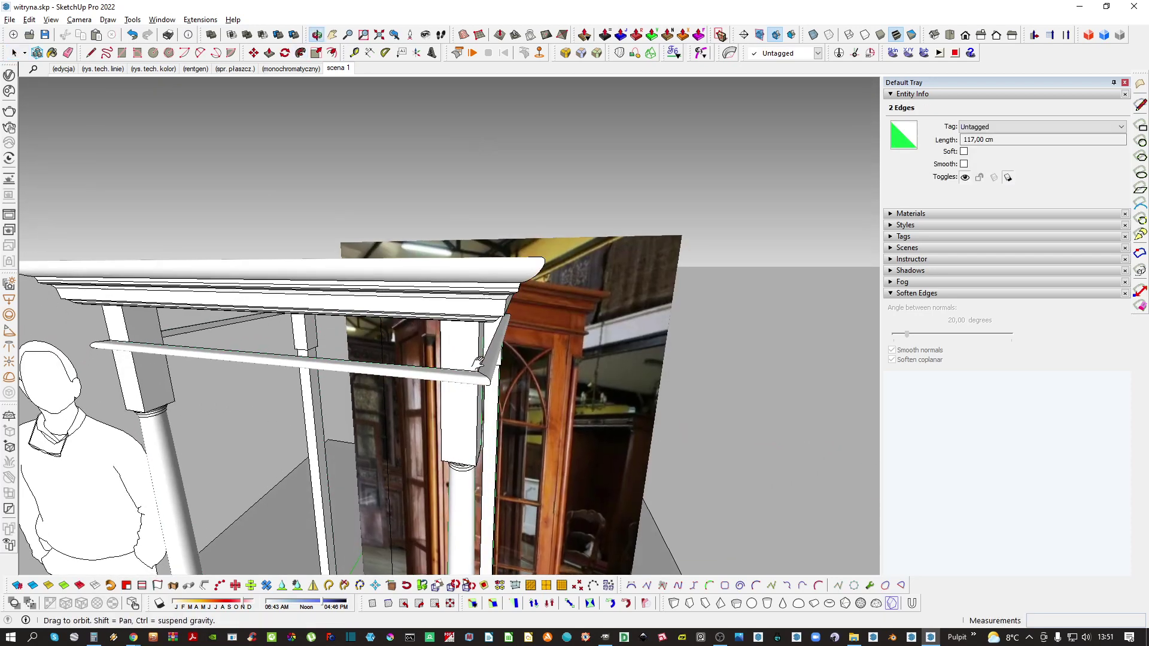
{"action": "right_click", "coordinate": [497, 357]}
{"action": "left_click", "coordinate": [535, 328]}
{"action": "key", "text": "Return"}
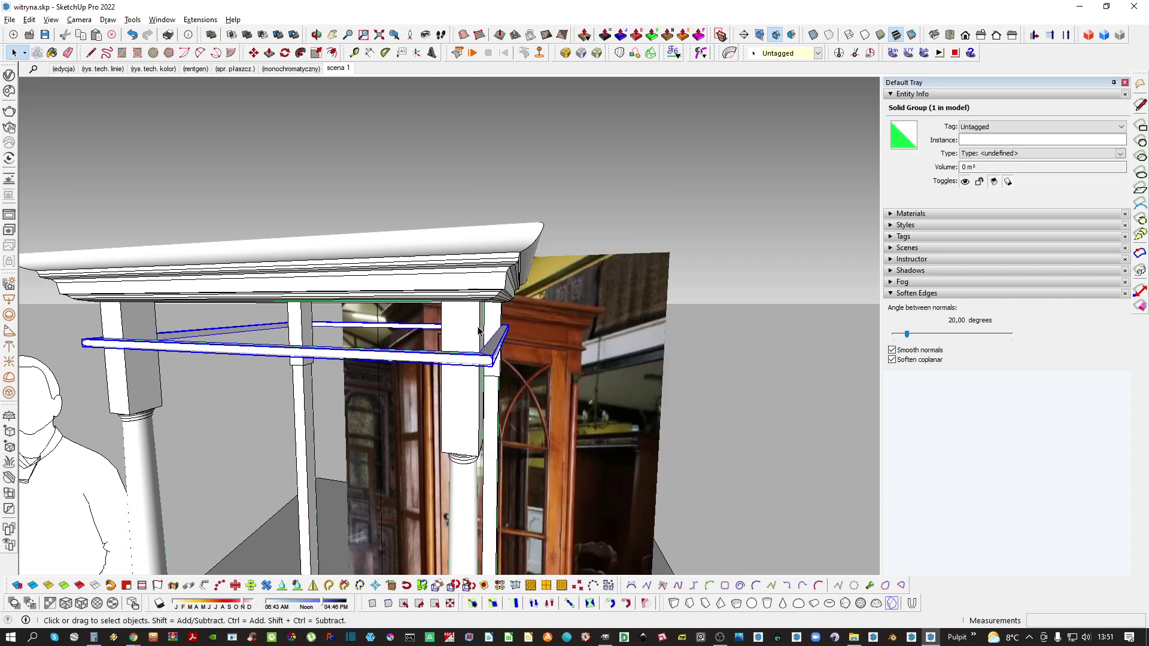
{"action": "middle_click_drag", "start_coordinate": [533, 332], "coordinate": [465, 400]}
{"action": "scroll", "coordinate": [469, 368], "scroll_direction": "down", "scroll_amount": 5}
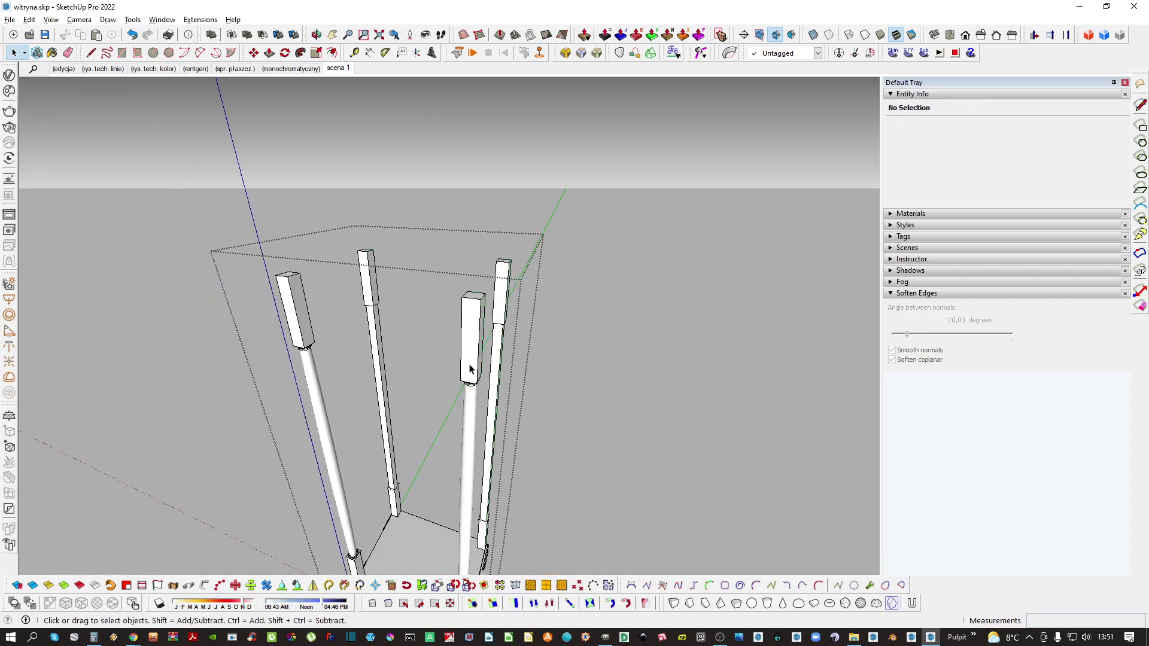
{"action": "key", "text": "shift+h"}
{"action": "key", "text": "Escape"}
{"action": "double_click", "coordinate": [456, 290]}
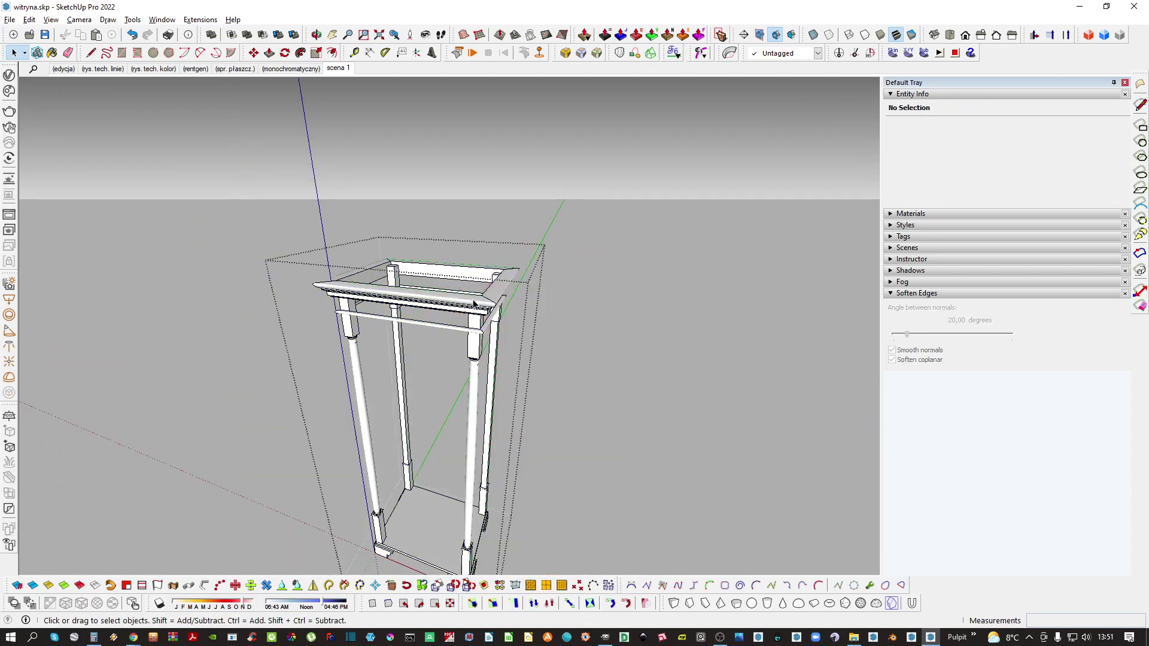
{"action": "key", "text": "Escape"}
{"action": "middle_click_drag", "start_coordinate": [482, 346], "coordinate": [476, 324]}
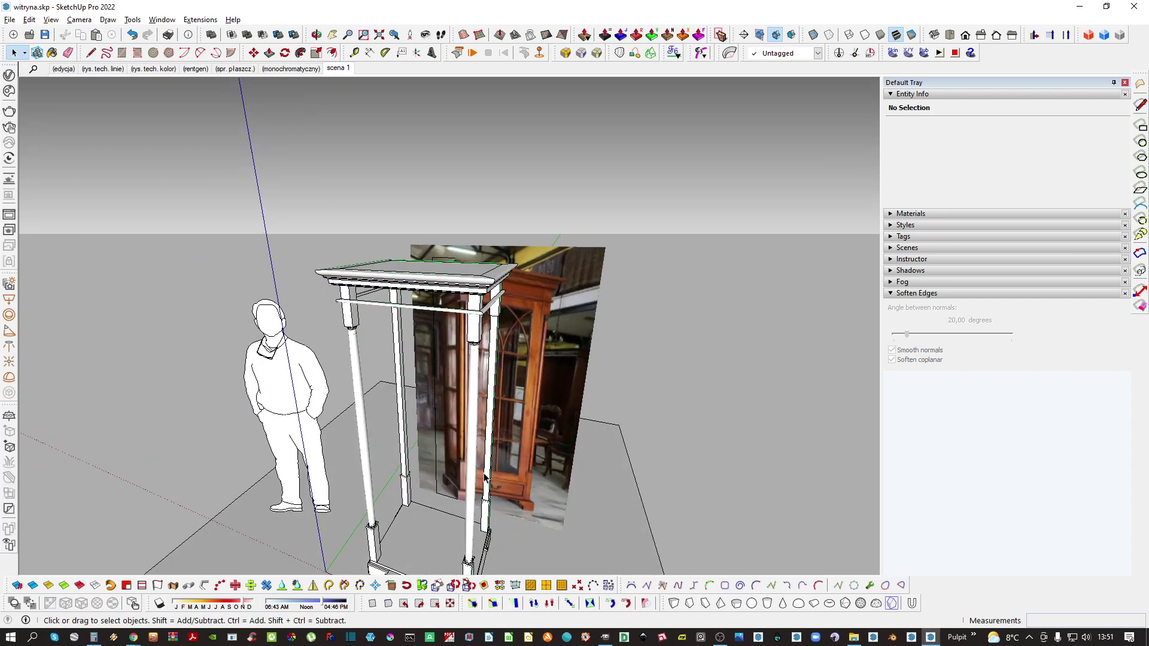
{"action": "scroll", "coordinate": [472, 348], "scroll_direction": "up", "scroll_amount": 3}
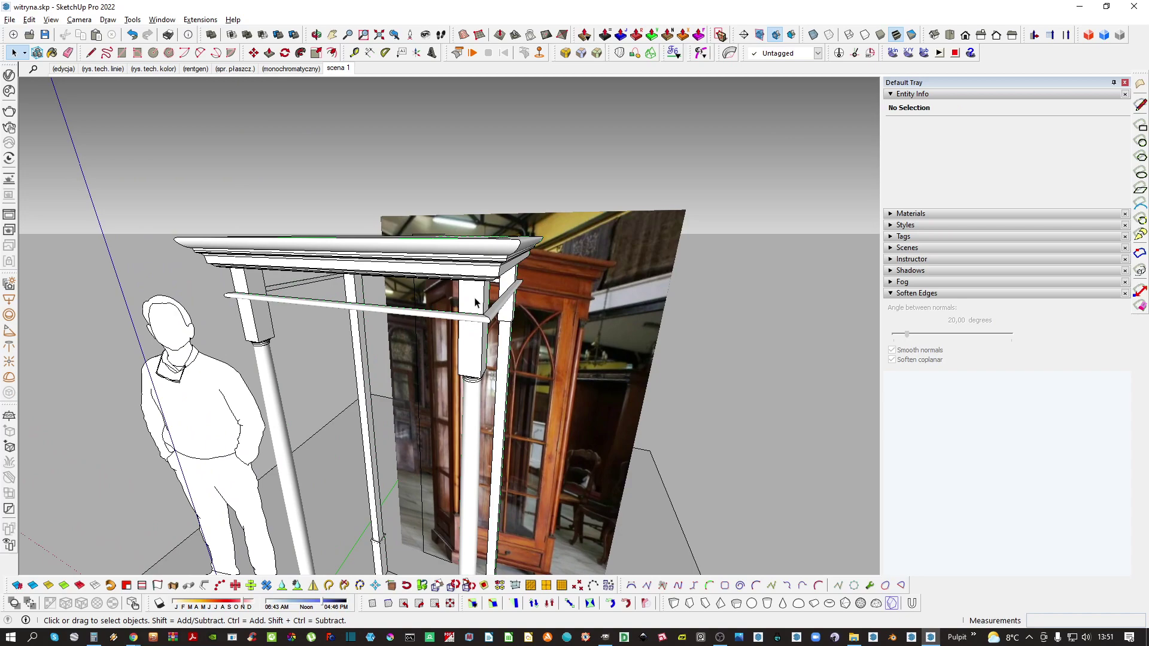
Draw a rectangle on the upper post's inner face between the cornice and the thin moulding, and scale it to 2 cm thick
{"action": "scroll", "coordinate": [476, 301], "scroll_direction": "up", "scroll_amount": 3}
{"action": "middle_click_drag", "start_coordinate": [469, 300], "coordinate": [454, 344]}
{"action": "double_click", "coordinate": [464, 349]}
{"action": "scroll", "coordinate": [547, 328], "scroll_direction": "up", "scroll_amount": 5}
{"action": "middle_click_drag", "start_coordinate": [552, 326], "coordinate": [638, 279]}
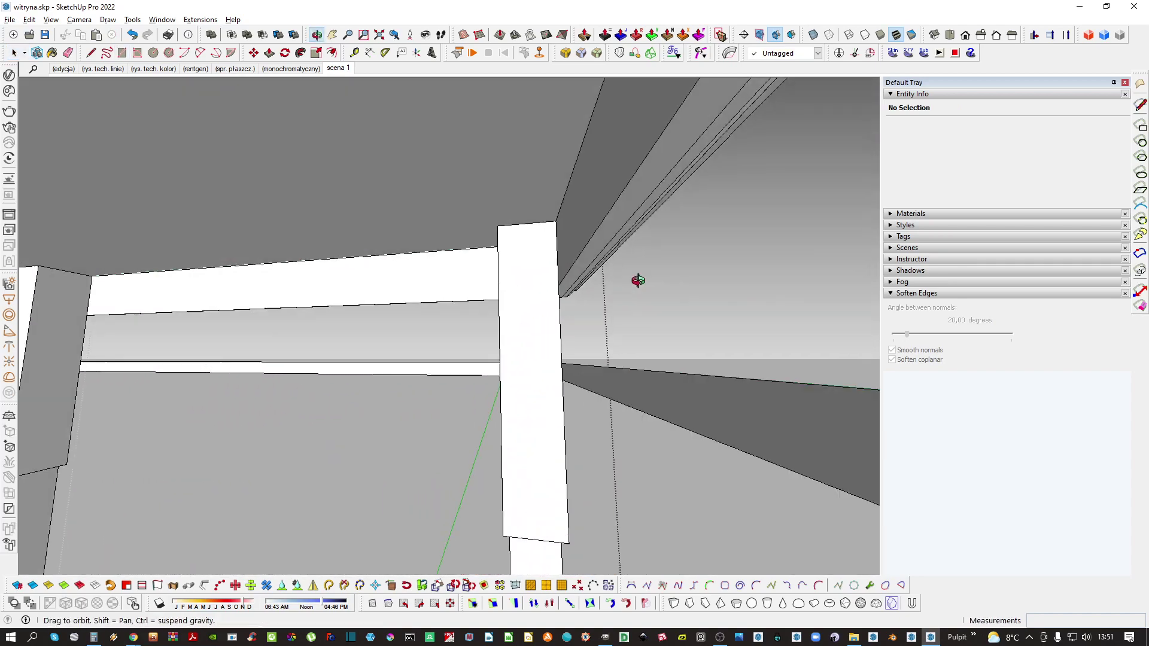
{"action": "scroll", "coordinate": [560, 374], "scroll_direction": "up", "scroll_amount": 2}
{"action": "key", "text": "r"}
{"action": "middle_click_drag", "start_coordinate": [525, 241], "coordinate": [540, 299]}
{"action": "key", "text": "space"}
{"action": "left_click", "coordinate": [540, 299]}
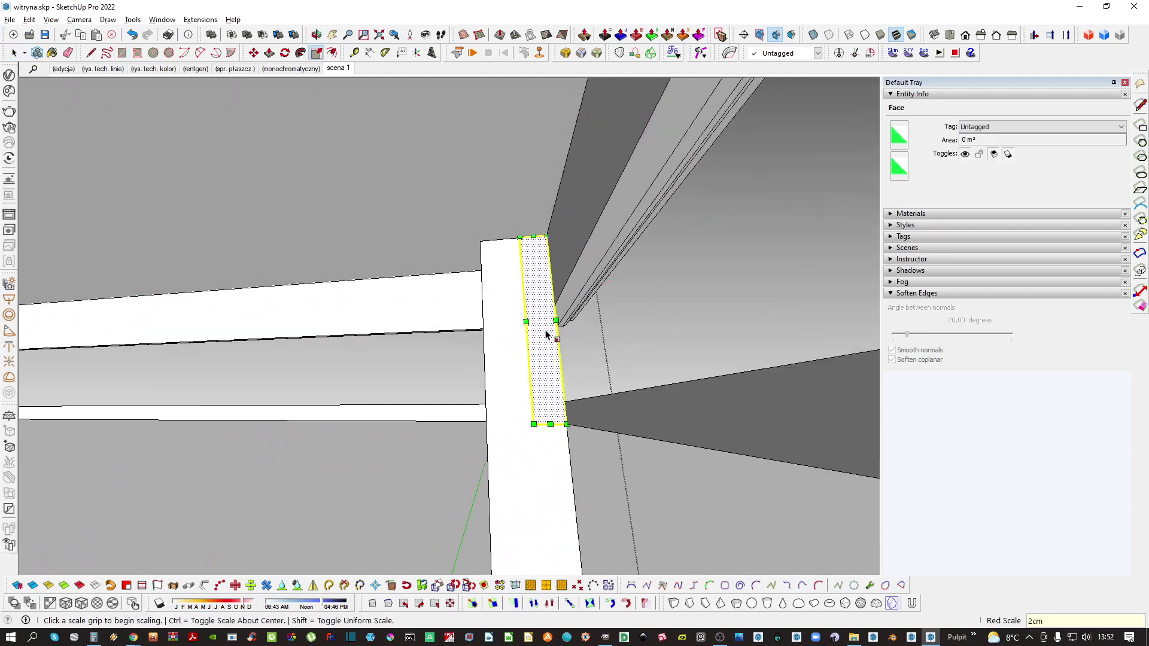
Extrude the rectangle to the opposite post of the same side and turn the resulting board into a component
{"action": "key", "text": "p"}
{"action": "middle_click_drag", "start_coordinate": [545, 334], "coordinate": [593, 346]}
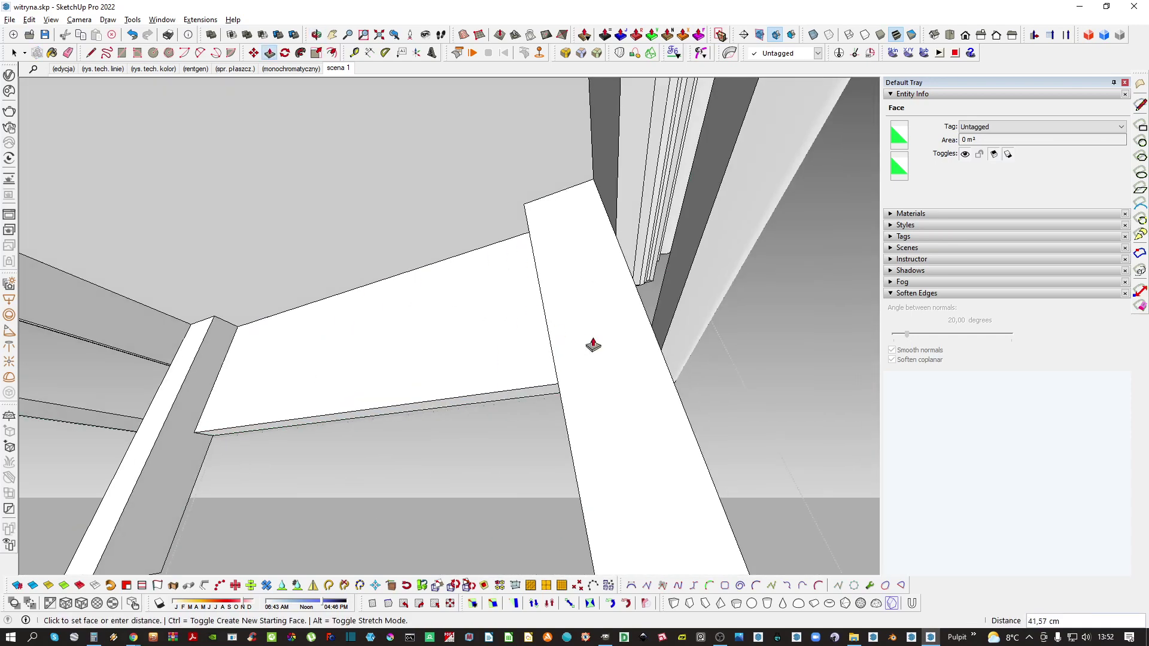
{"action": "left_click", "coordinate": [551, 347]}
{"action": "middle_click_drag", "start_coordinate": [453, 348], "coordinate": [444, 429]}
{"action": "key", "text": "space"}
{"action": "triple_click", "coordinate": [506, 298]}
{"action": "key", "text": "g"}
{"action": "key", "text": "Return"}
Cut the side board, paste it in place inside the posts' group, and paste another copy in place in the cabinet's group
{"action": "scroll", "coordinate": [517, 316], "scroll_direction": "down", "scroll_amount": 6}
{"action": "key", "text": "ctrl+x"}
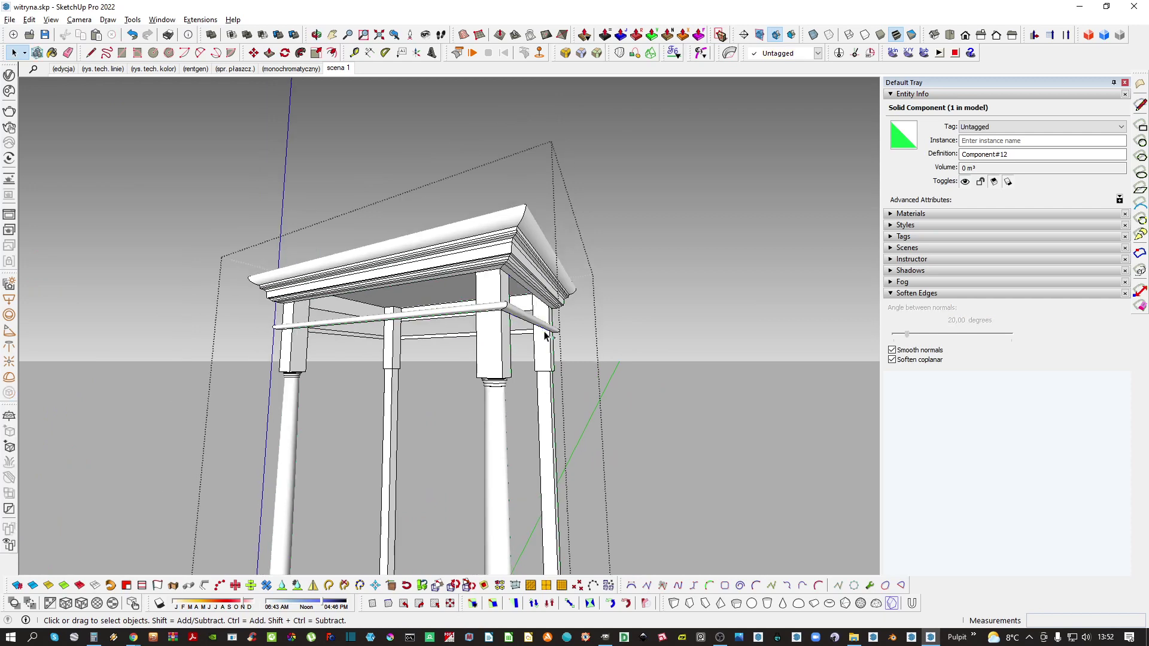
{"action": "double_click", "coordinate": [549, 363]}
{"action": "key", "text": "ctrl+shift+v"}
{"action": "middle_click_drag", "start_coordinate": [549, 361], "coordinate": [497, 335]}
{"action": "key", "text": "Escape"}
{"action": "double_click", "coordinate": [528, 306]}
{"action": "left_click", "coordinate": [519, 308]}
{"action": "key", "text": "Escape"}
{"action": "key", "text": "ctrl+shift+v"}
Rotate the pasted board to run along the cabinet's width and move its corner to the front post, above the moulding
{"action": "key", "text": "q"}
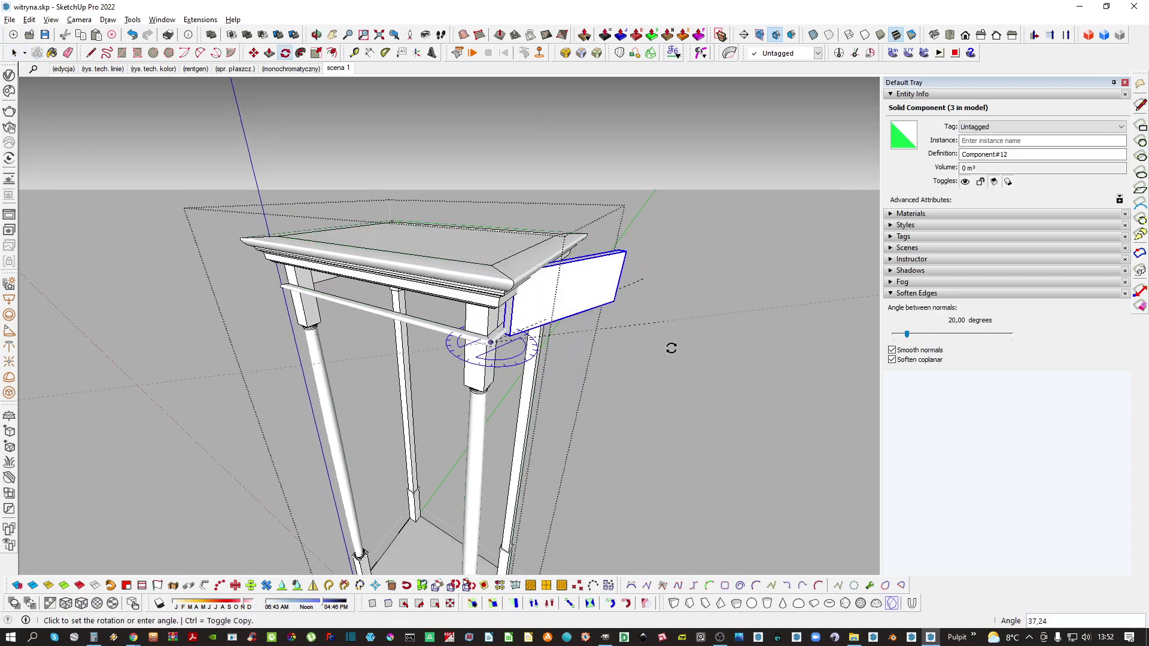
{"action": "middle_click_drag", "start_coordinate": [671, 349], "coordinate": [698, 405]}
{"action": "key", "text": "m"}
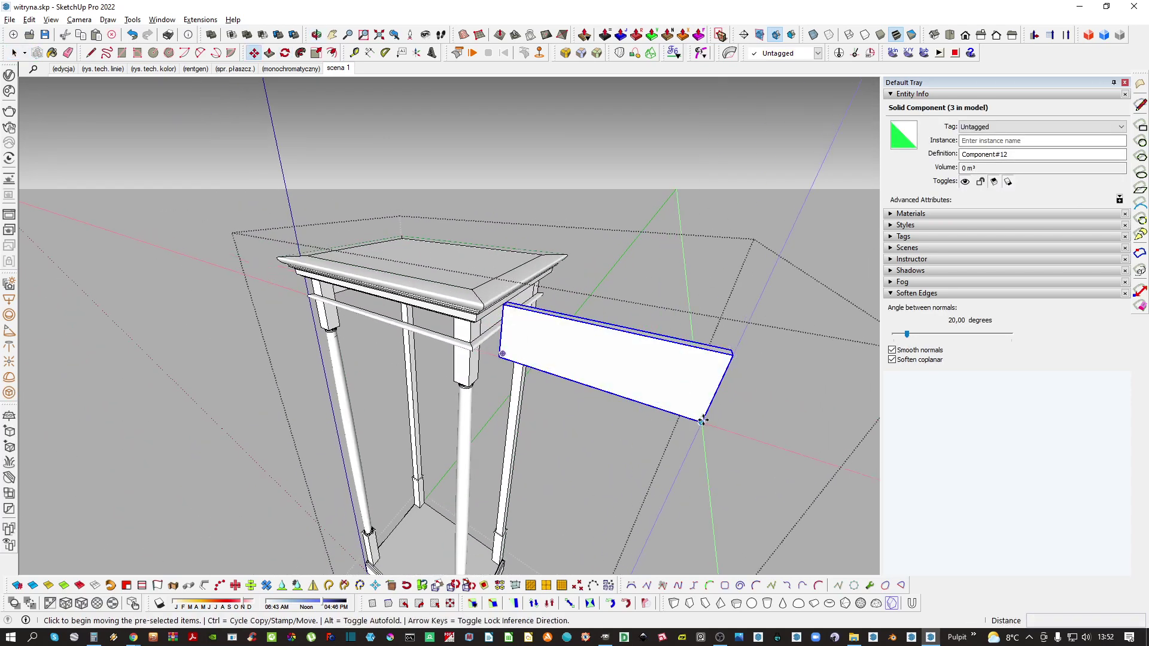
{"action": "left_click", "coordinate": [703, 421]}
{"action": "scroll", "coordinate": [505, 362], "scroll_direction": "up", "scroll_amount": 6}
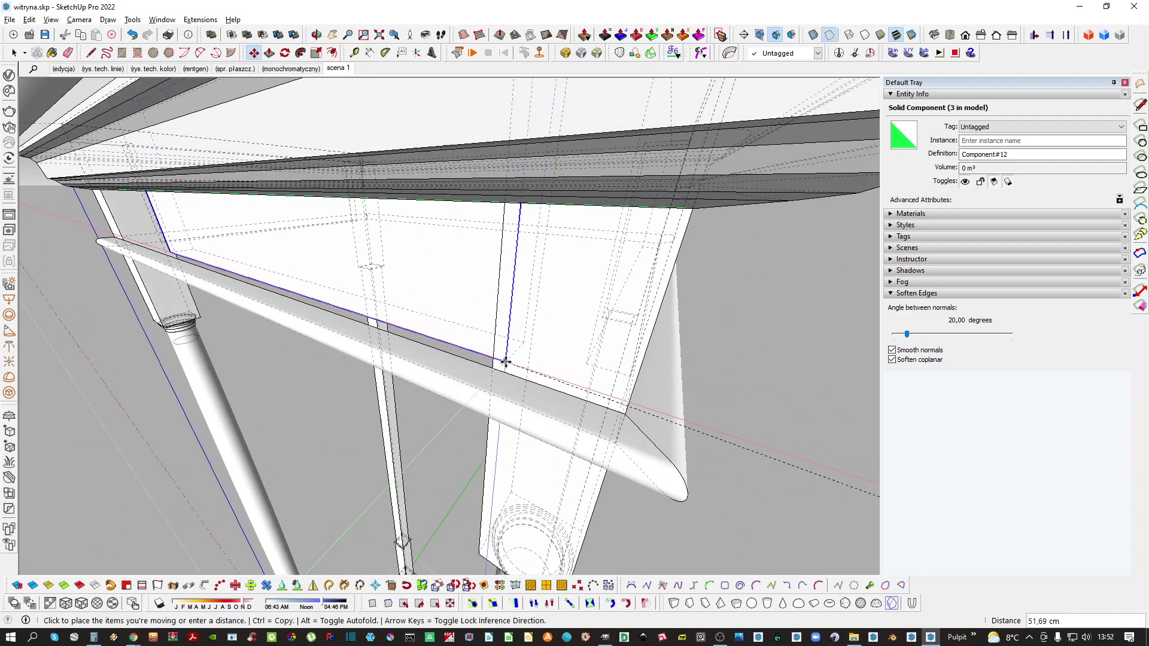
{"action": "middle_click_drag", "start_coordinate": [497, 384], "coordinate": [239, 257]}
{"action": "left_click", "coordinate": [483, 381]}
{"action": "key", "text": "k"}
{"action": "key", "text": "space"}
Select the board across the cabinet's width and stretch it lengthwise to close the gap to the far post
{"action": "left_click", "coordinate": [251, 290]}
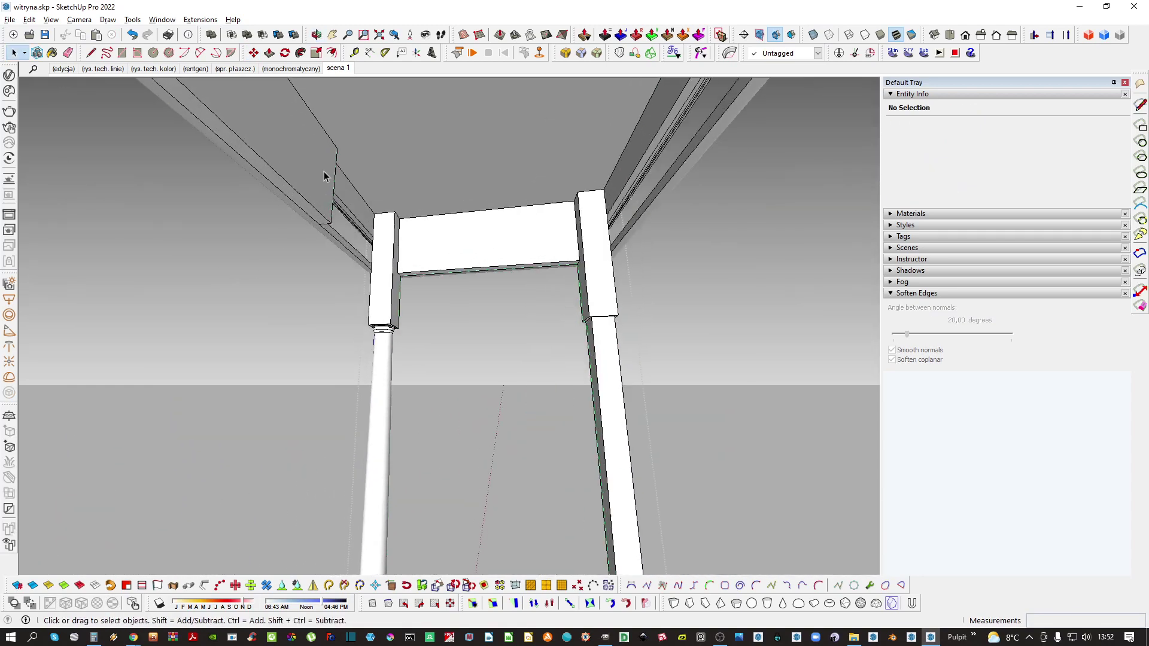
{"action": "left_click", "coordinate": [324, 171]}
{"action": "middle_click_drag", "start_coordinate": [324, 171], "coordinate": [309, 344]}
{"action": "key", "text": "z"}
{"action": "type", "text": "90"}
{"action": "key", "text": "Return"}
{"action": "key", "text": "s"}
{"action": "left_click", "coordinate": [308, 325]}
Move the stretched board from the front to the back of the cabinet, between the rear posts
{"action": "middle_click_drag", "start_coordinate": [448, 335], "coordinate": [458, 280]}
{"action": "middle_click_drag", "start_coordinate": [397, 351], "coordinate": [648, 313]}
{"action": "left_click", "coordinate": [551, 310]}
{"action": "left_click", "coordinate": [623, 317]}
{"action": "key", "text": "Left"}
{"action": "middle_click_drag", "start_coordinate": [429, 367], "coordinate": [299, 377]}
{"action": "scroll", "coordinate": [435, 406], "scroll_direction": "up", "scroll_amount": 2}
{"action": "middle_click_drag", "start_coordinate": [435, 406], "coordinate": [373, 305]}
Make the rear board unique and extend its bottom face down to the cabinet's base with Push/Pull to form a back panel
{"action": "key", "text": "s"}
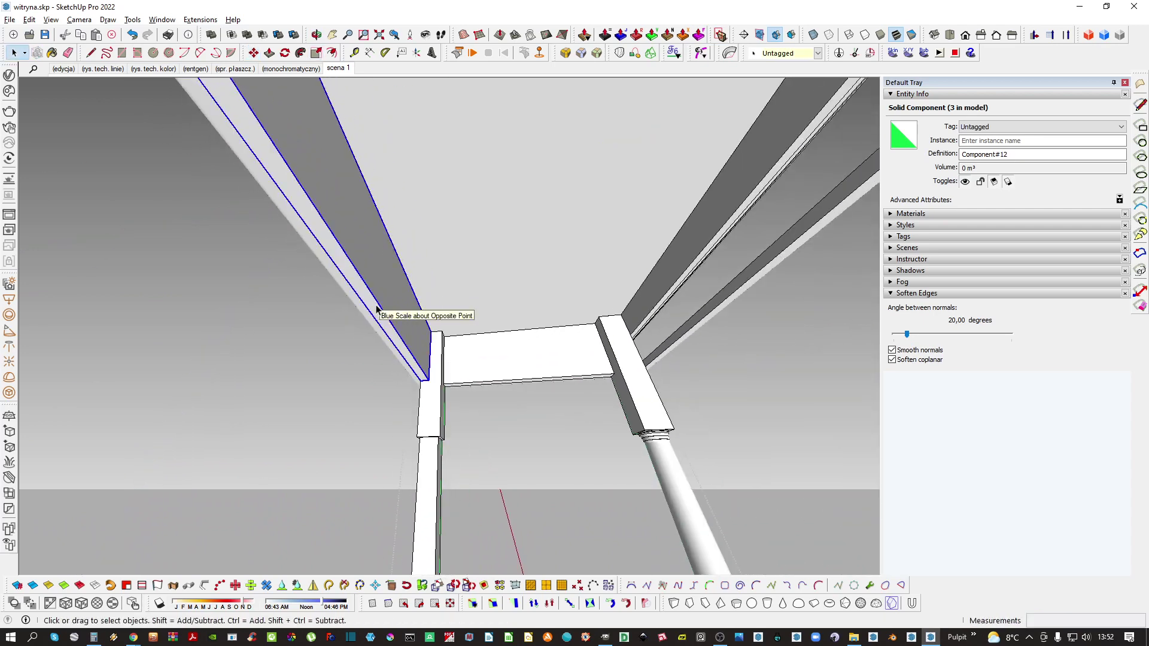
{"action": "right_click", "coordinate": [373, 307]}
{"action": "left_click", "coordinate": [454, 233]}
{"action": "double_click", "coordinate": [366, 277]}
{"action": "key", "text": "p"}
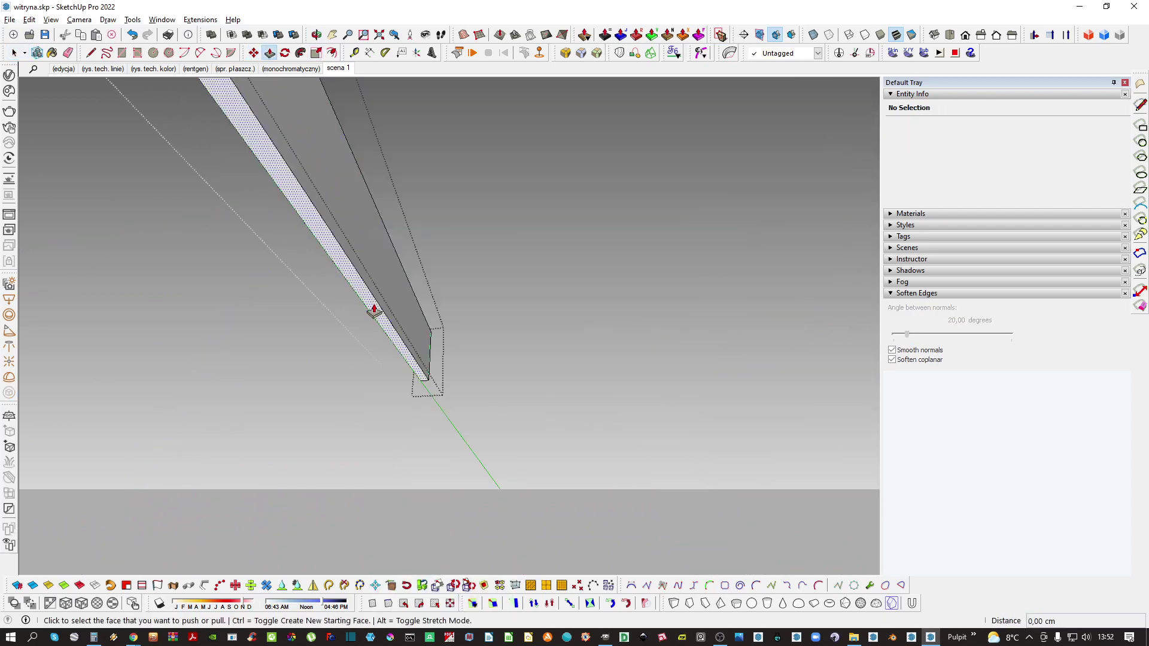
{"action": "left_click", "coordinate": [372, 309]}
{"action": "middle_click_drag", "start_coordinate": [374, 309], "coordinate": [380, 523]}
{"action": "scroll", "coordinate": [380, 522], "scroll_direction": "down", "scroll_amount": 6}
{"action": "middle_click_drag", "start_coordinate": [440, 473], "coordinate": [427, 419], "text": "shift"}
{"action": "middle_click_drag", "start_coordinate": [441, 460], "coordinate": [425, 328]}
{"action": "key", "text": "space"}
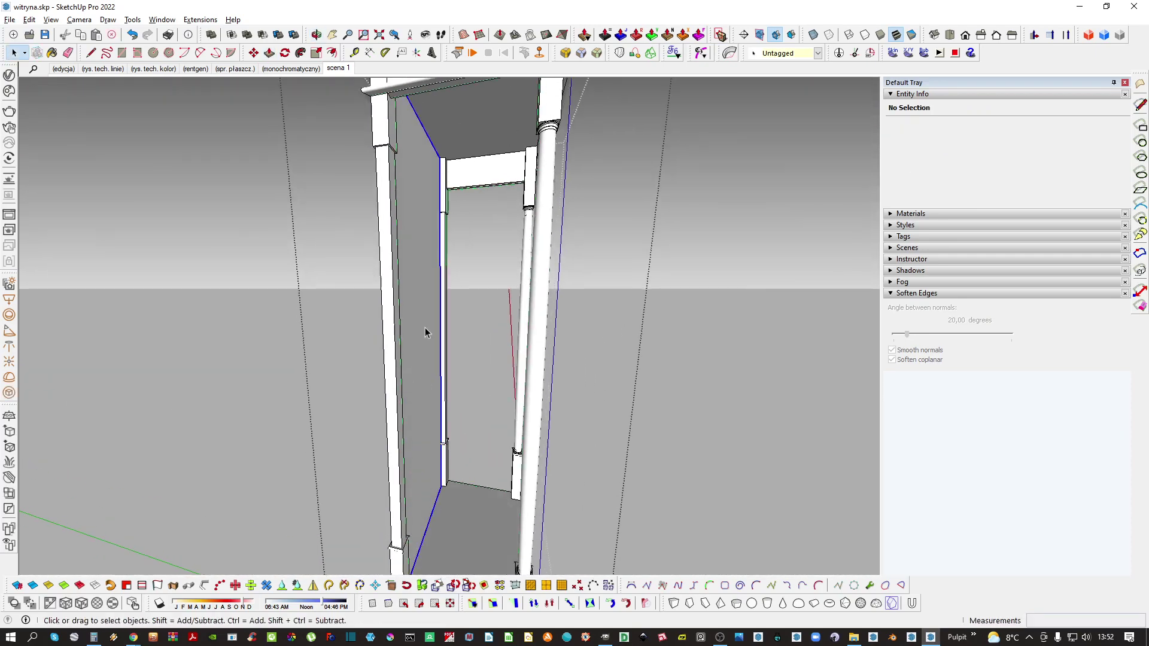
Scale the back panel's thickness to 1 cm and leave its group
{"action": "scroll", "coordinate": [424, 328], "scroll_direction": "up", "scroll_amount": 3}
{"action": "triple_click", "coordinate": [425, 328]}
{"action": "key", "text": "s"}
{"action": "left_click", "coordinate": [422, 351]}
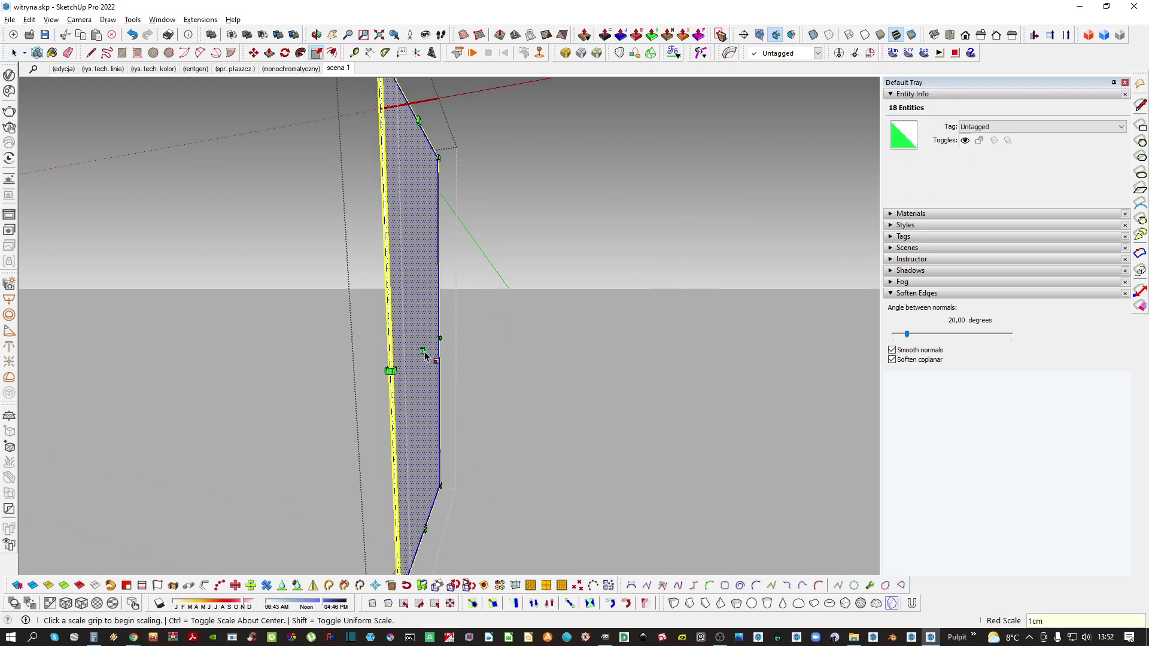
{"action": "key", "text": "Return"}
{"action": "key", "text": "space"}
{"action": "scroll", "coordinate": [426, 356], "scroll_direction": "down", "scroll_amount": 5}
{"action": "left_click", "coordinate": [416, 421]}
Draw a rectangle on the rear post's inner face, starting from its top corner beside the back panel
{"action": "middle_click_drag", "start_coordinate": [425, 356], "coordinate": [741, 209]}
{"action": "scroll", "coordinate": [416, 421], "scroll_direction": "down", "scroll_amount": 3}
{"action": "scroll", "coordinate": [440, 285], "scroll_direction": "up", "scroll_amount": 6}
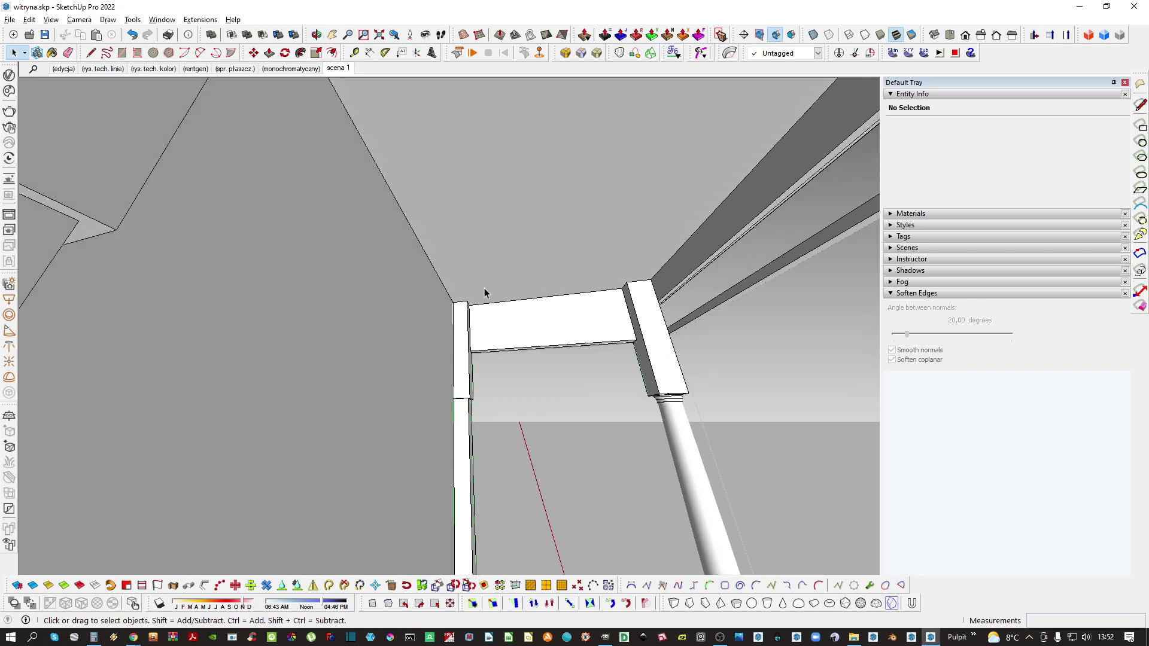
{"action": "key", "text": "r"}
{"action": "scroll", "coordinate": [455, 299], "scroll_direction": "up", "scroll_amount": 3}
{"action": "left_click", "coordinate": [453, 303]}
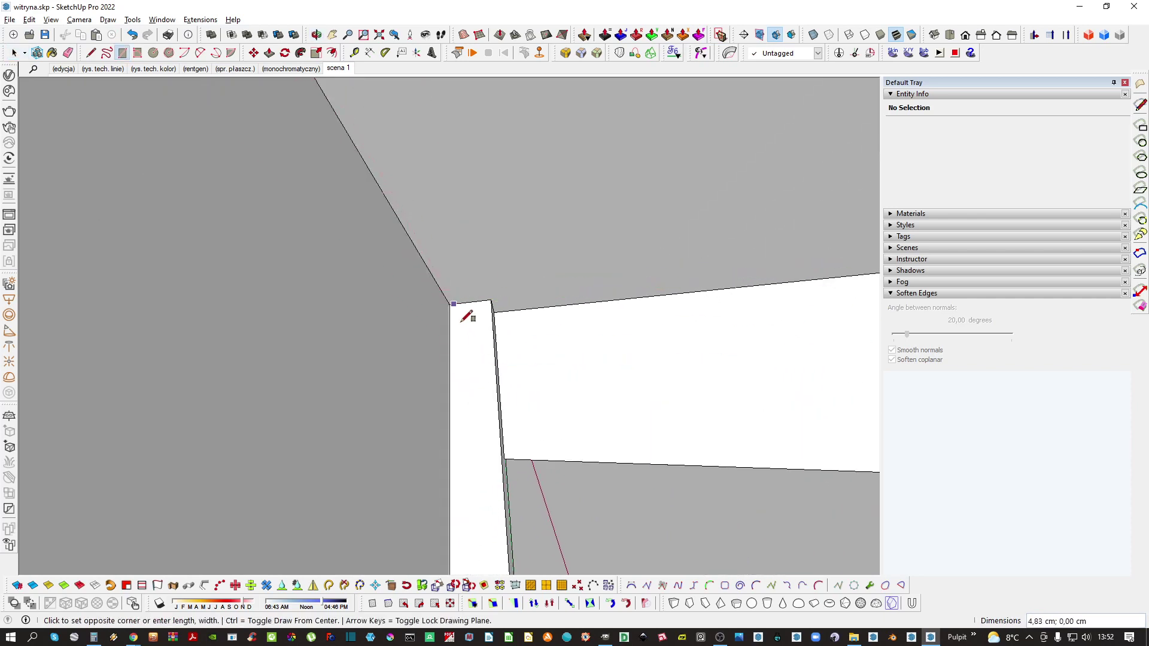
{"action": "scroll", "coordinate": [462, 321], "scroll_direction": "up", "scroll_amount": 2}
{"action": "key", "text": "Escape"}
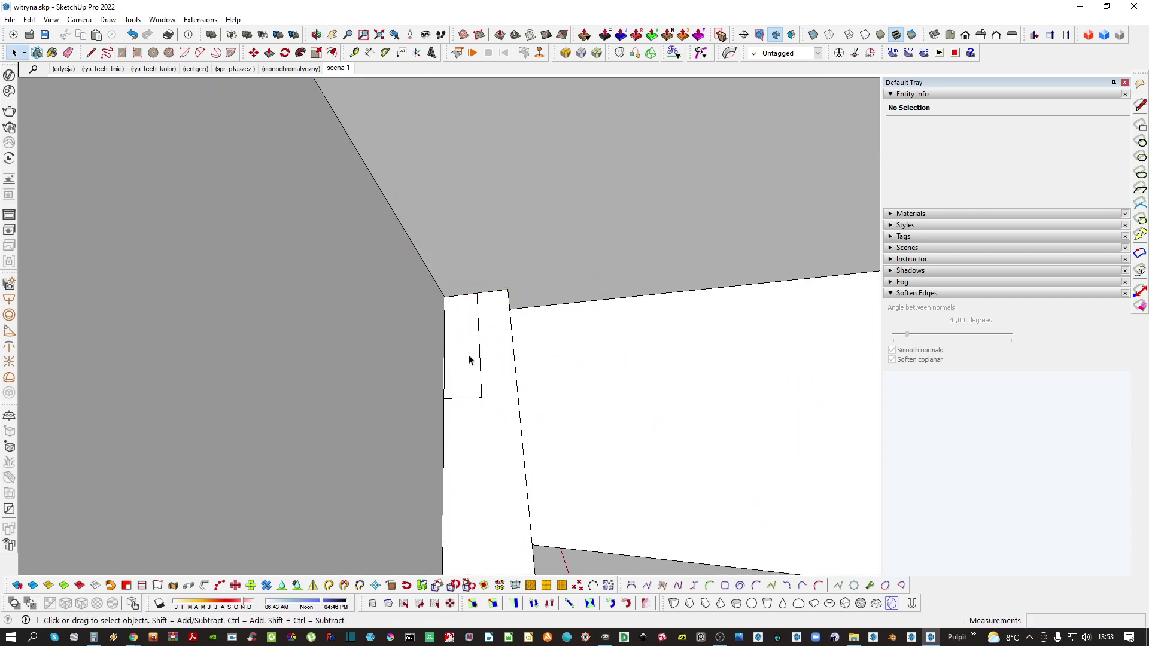
Extrude the rectangle to the opposite rear post and bring the rail's bottom face level with the side board's underside
{"action": "key", "text": "p"}
{"action": "scroll", "coordinate": [479, 349], "scroll_direction": "down", "scroll_amount": 2}
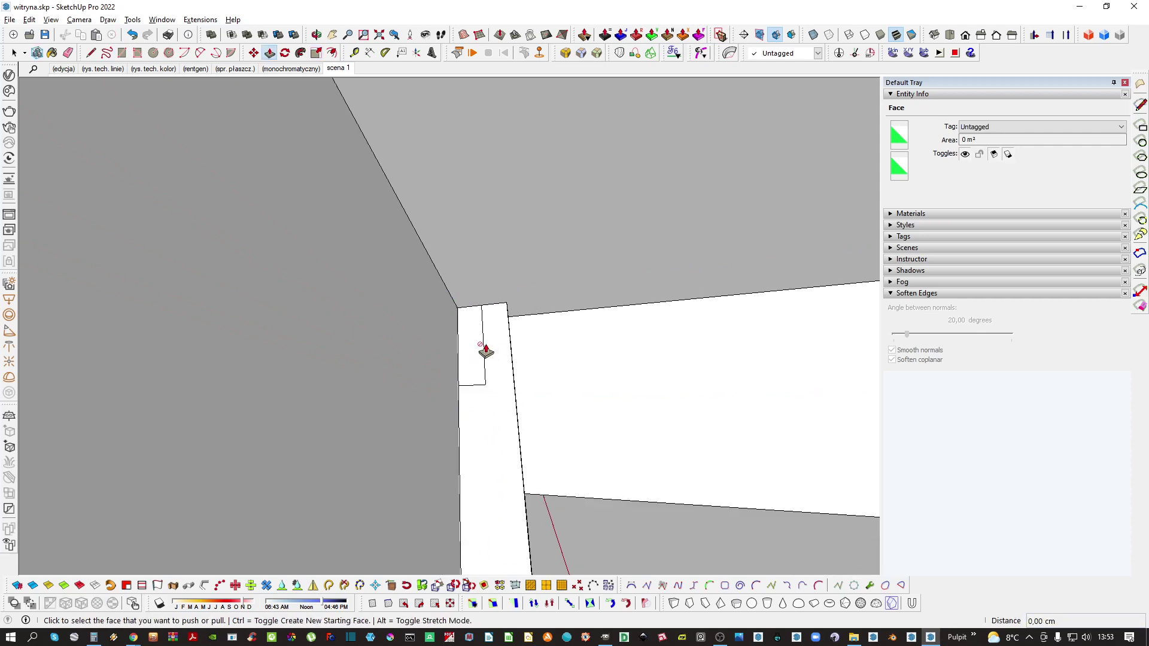
{"action": "left_click", "coordinate": [481, 350]}
{"action": "scroll", "coordinate": [490, 317], "scroll_direction": "down", "scroll_amount": 6}
{"action": "middle_click_drag", "start_coordinate": [441, 223], "coordinate": [393, 446]}
{"action": "scroll", "coordinate": [459, 305], "scroll_direction": "down", "scroll_amount": 3}
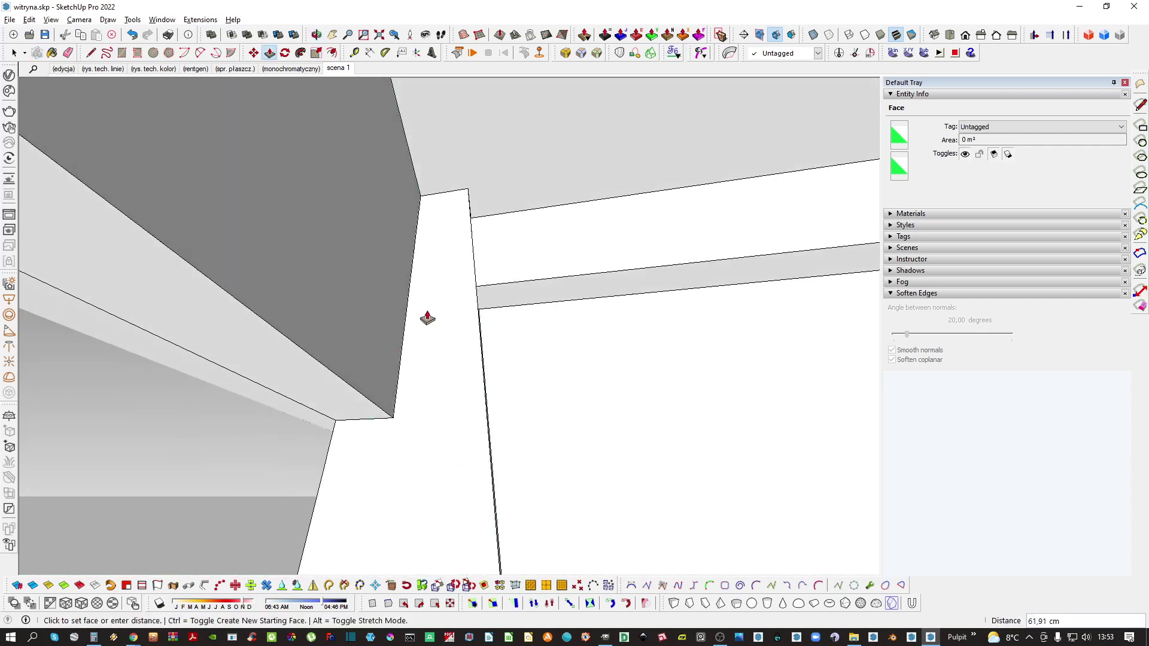
{"action": "middle_click_drag", "start_coordinate": [428, 318], "coordinate": [417, 344]}
{"action": "left_click", "coordinate": [418, 344]}
{"action": "middle_click_drag", "start_coordinate": [445, 303], "coordinate": [303, 372]}
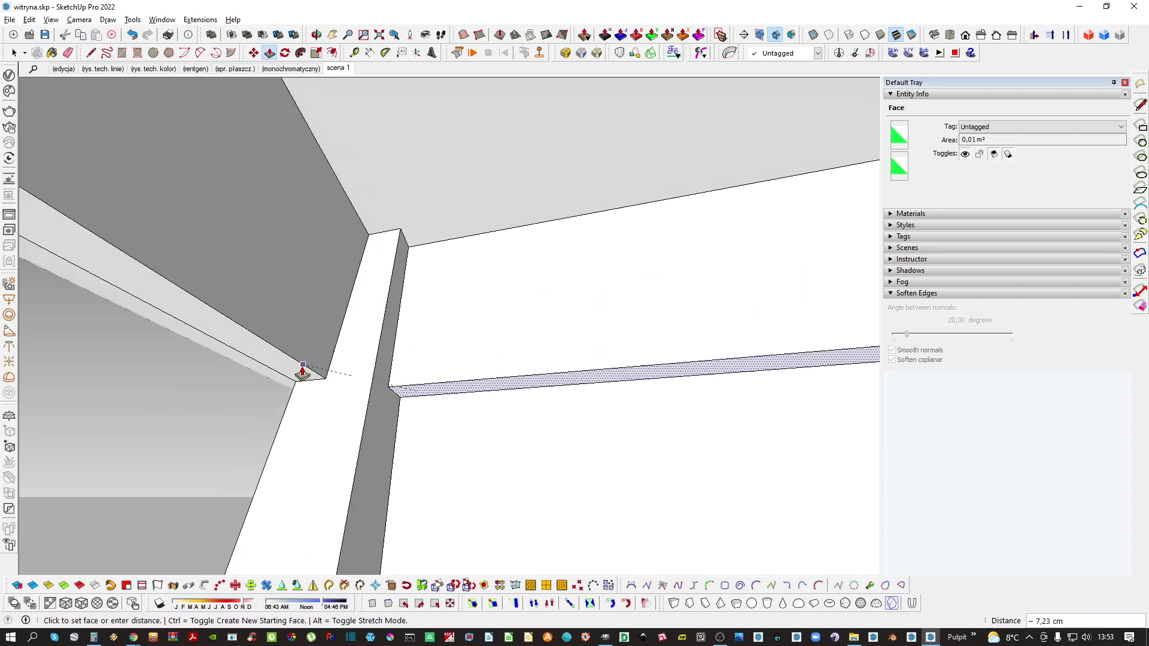
Turn the new rail in front of the back panel into a component
{"action": "key", "text": "space"}
{"action": "left_click", "coordinate": [444, 349]}
{"action": "key", "text": "g"}
{"action": "key", "text": "Return"}
Copy the rear rail straight forward between the front posts, above the thin moulding
{"action": "middle_click_drag", "start_coordinate": [388, 366], "coordinate": [614, 402]}
{"action": "left_click", "coordinate": [712, 398]}
{"action": "scroll", "coordinate": [667, 381], "scroll_direction": "up", "scroll_amount": 1}
{"action": "scroll", "coordinate": [614, 402], "scroll_direction": "up", "scroll_amount": 2}
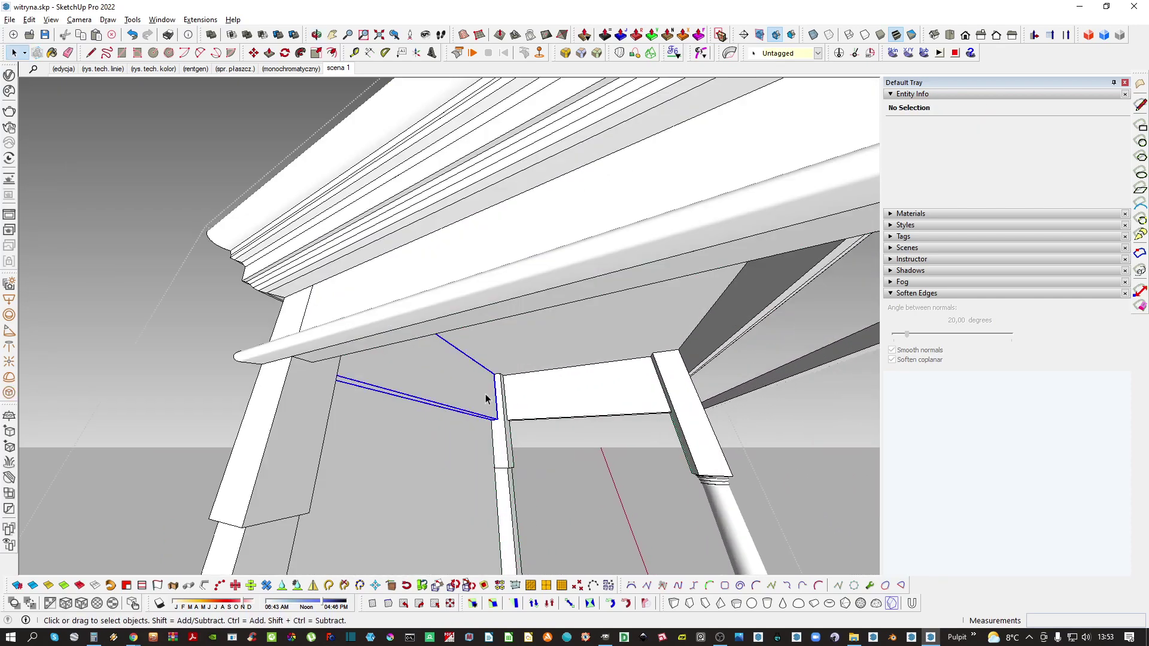
{"action": "left_click", "coordinate": [486, 399]}
{"action": "middle_click_drag", "start_coordinate": [486, 399], "coordinate": [530, 400]}
{"action": "left_click", "coordinate": [495, 415]}
{"action": "key", "text": "ctrl"}
{"action": "middle_click_drag", "start_coordinate": [604, 396], "coordinate": [554, 400]}
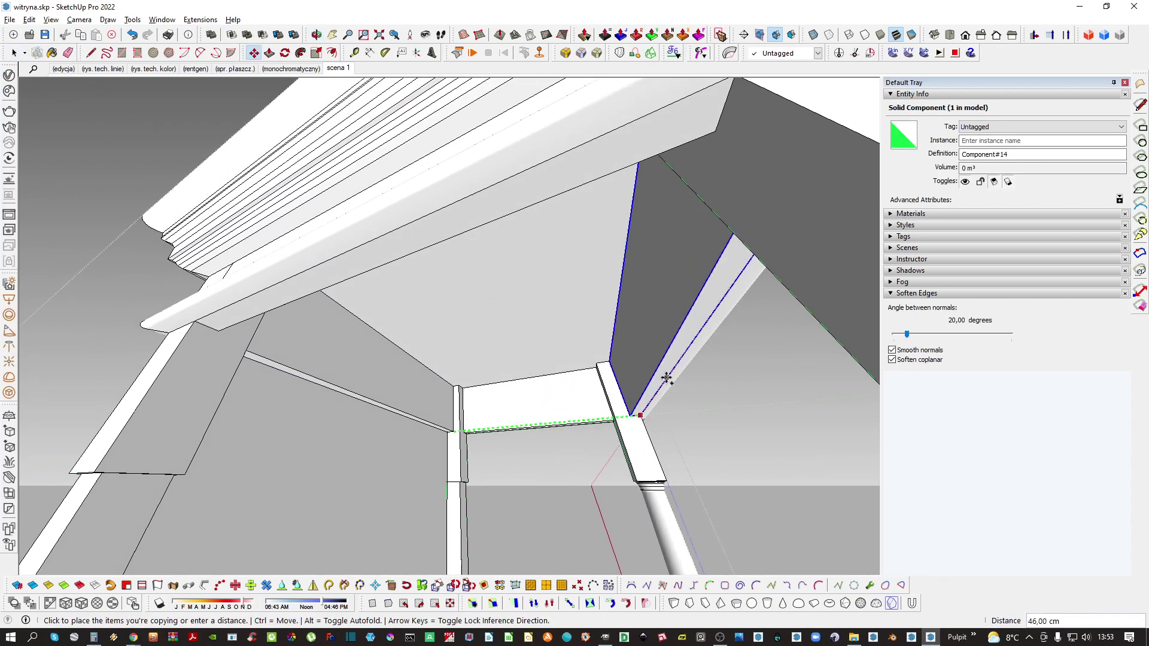
{"action": "left_click", "coordinate": [663, 375]}
{"action": "scroll", "coordinate": [538, 391], "scroll_direction": "down", "scroll_amount": 6}
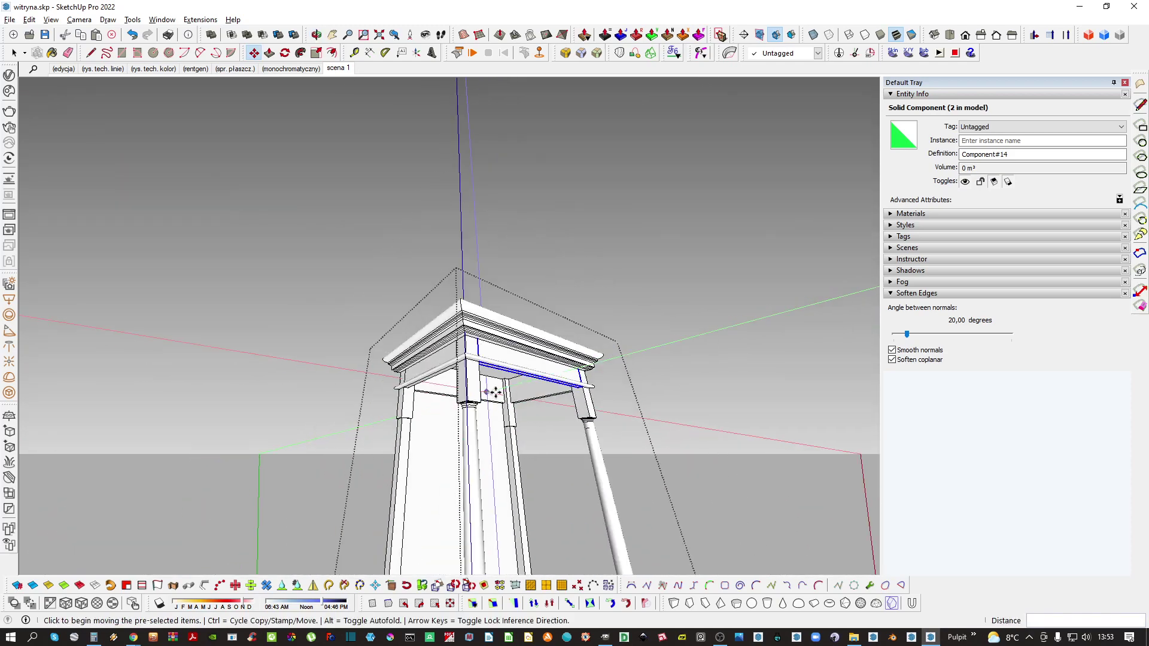
{"action": "middle_click_drag", "start_coordinate": [540, 370], "coordinate": [519, 389]}
{"action": "left_click", "coordinate": [528, 349]}
{"action": "middle_click_drag", "start_coordinate": [528, 349], "coordinate": [390, 382]}
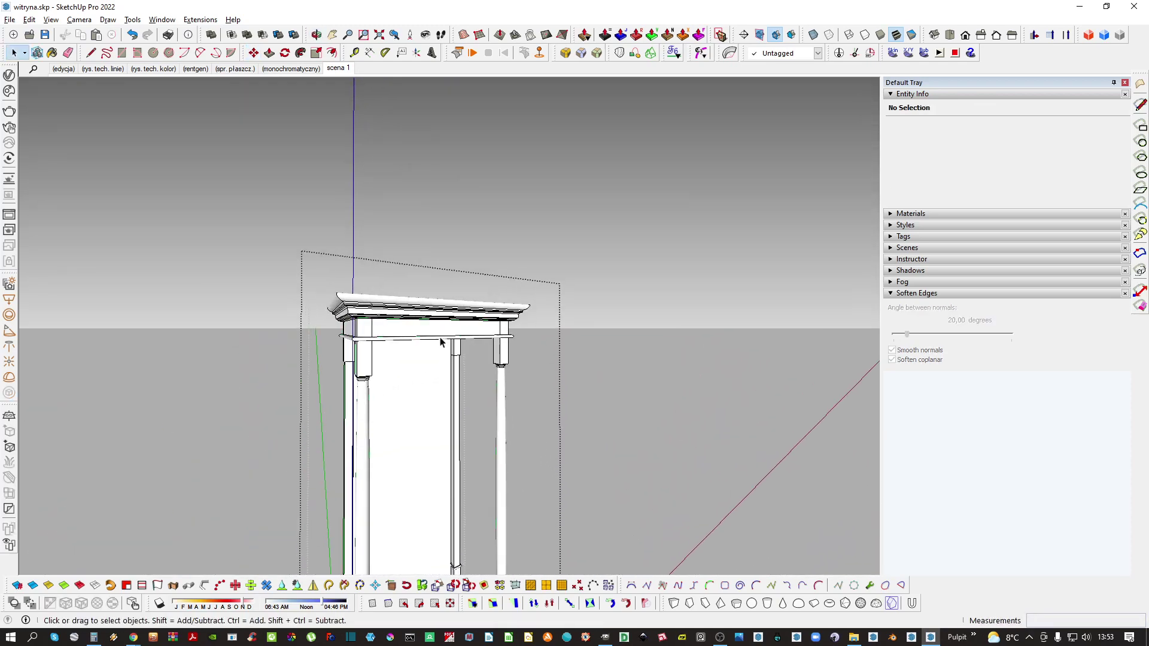
Measure the height from the thin moulding's underside to the bottom of the post's upper block on the photo with the Line tool
{"action": "middle_click_drag", "start_coordinate": [414, 329], "coordinate": [479, 301]}
{"action": "left_click_drag", "start_coordinate": [479, 301], "coordinate": [248, 336]}
{"action": "middle_click_drag", "start_coordinate": [247, 337], "coordinate": [254, 386], "text": "shift"}
{"action": "scroll", "coordinate": [495, 300], "scroll_direction": "up", "scroll_amount": 10}
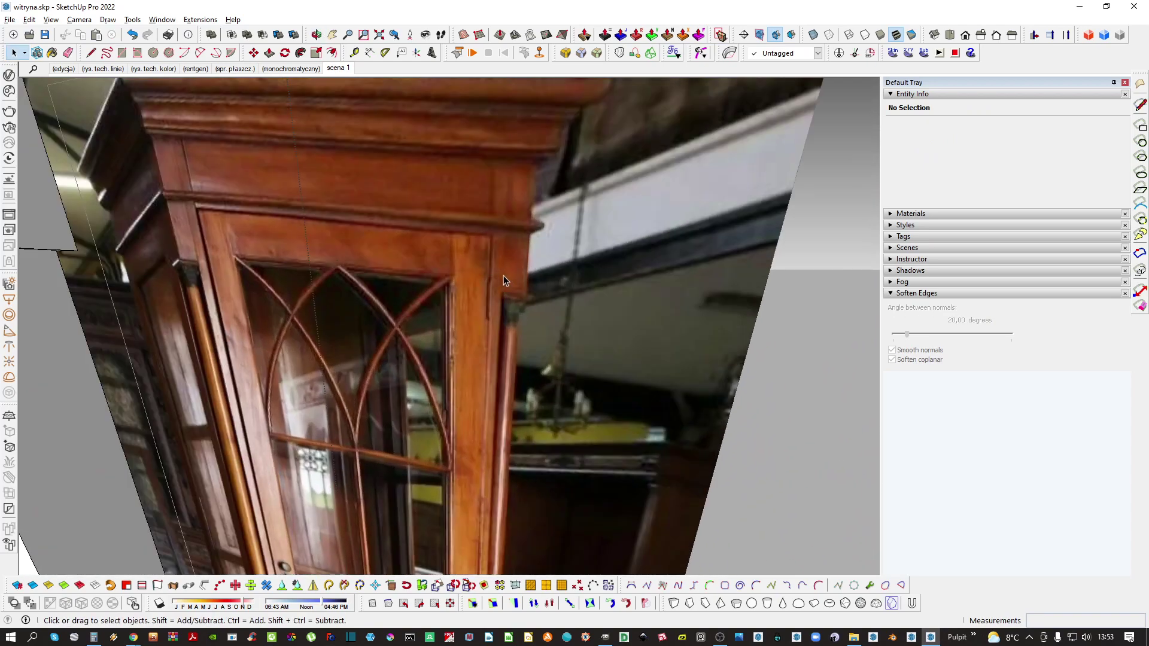
{"action": "key", "text": "l"}
{"action": "scroll", "coordinate": [504, 279], "scroll_direction": "up", "scroll_amount": 2}
{"action": "left_click", "coordinate": [529, 310]}
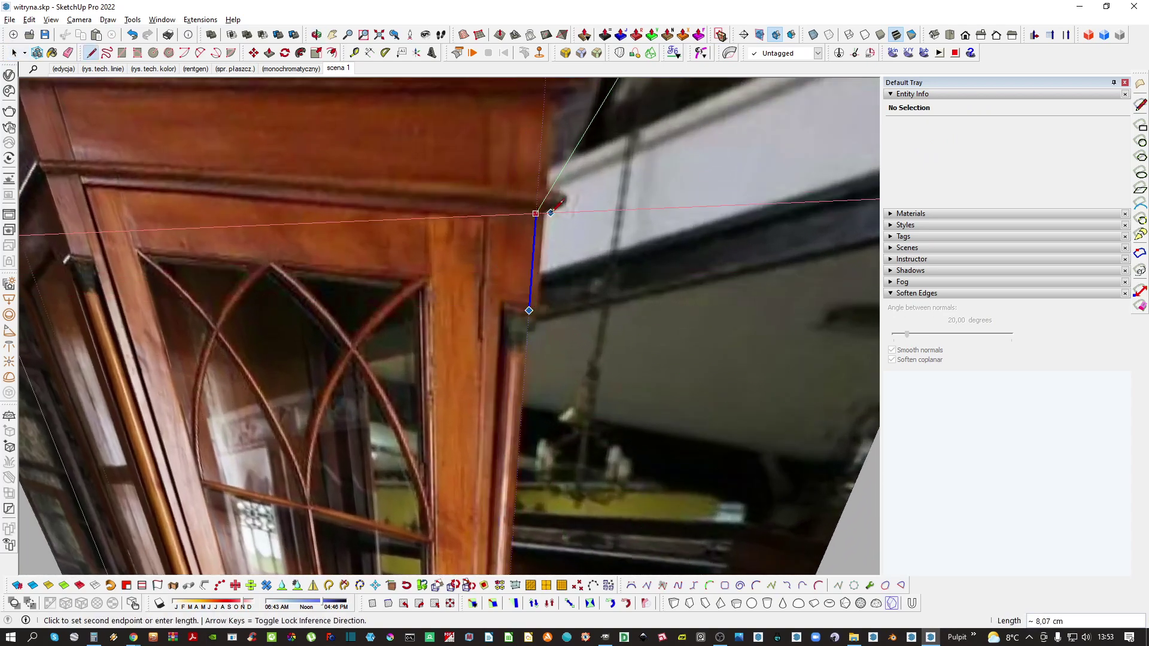
{"action": "key", "text": "space"}
Select the upper blocks of the front and rear posts and shorten them from below to match the photo
{"action": "scroll", "coordinate": [508, 254], "scroll_direction": "down", "scroll_amount": 10}
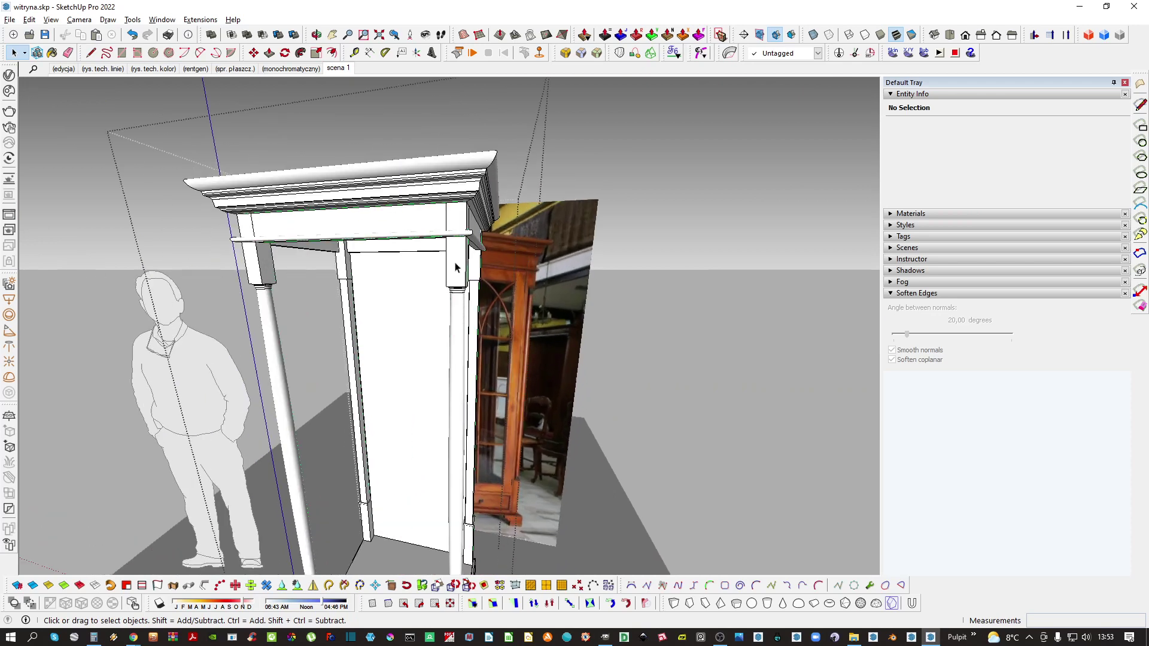
{"action": "left_click", "coordinate": [468, 271]}
{"action": "scroll", "coordinate": [468, 271], "scroll_direction": "up", "scroll_amount": 4}
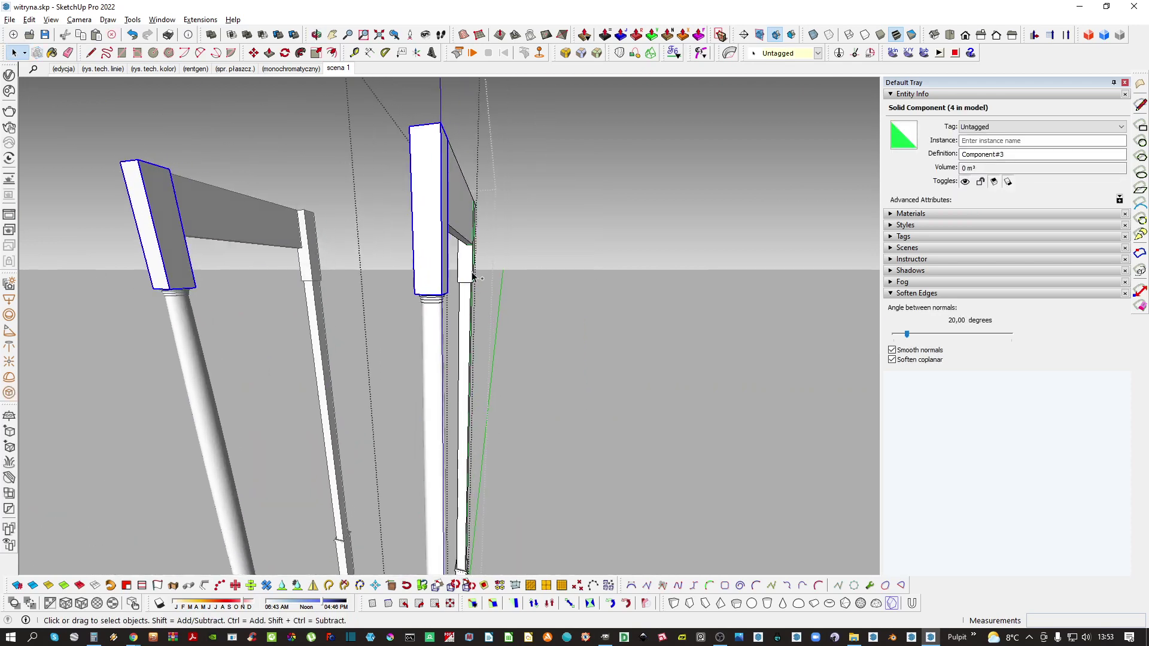
{"action": "left_click", "coordinate": [460, 279], "text": "ctrl"}
{"action": "key", "text": "s"}
{"action": "scroll", "coordinate": [456, 285], "scroll_direction": "up", "scroll_amount": 1}
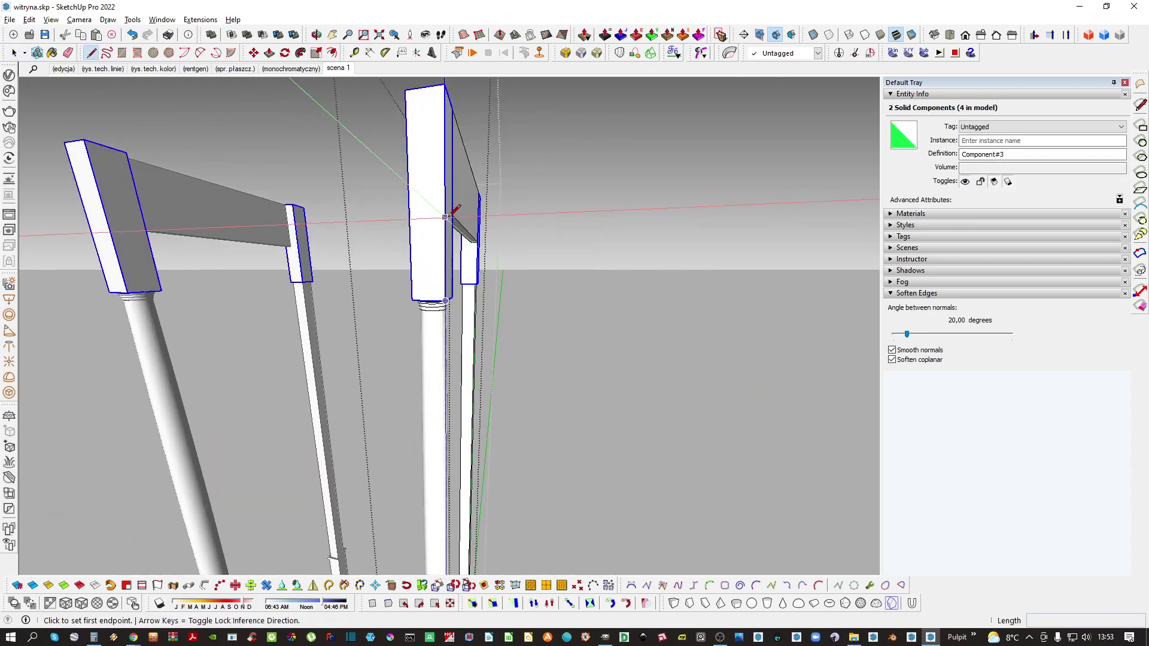
{"action": "scroll", "coordinate": [453, 213], "scroll_direction": "down", "scroll_amount": 5}
{"action": "scroll", "coordinate": [469, 240], "scroll_direction": "up", "scroll_amount": 7}
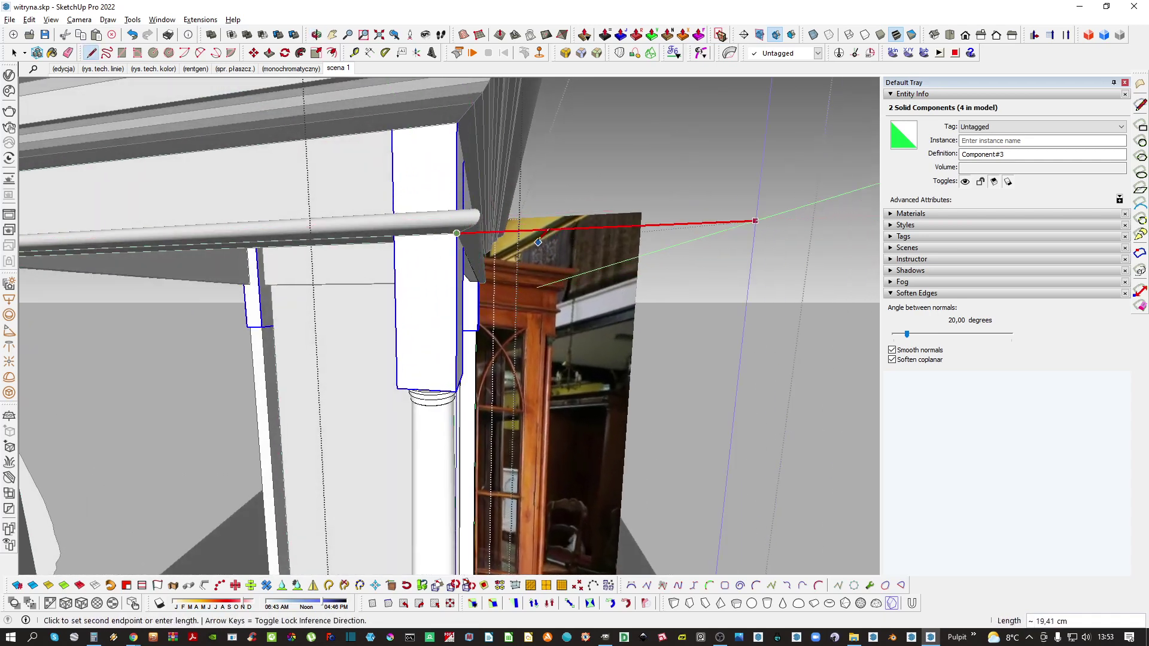
{"action": "key", "text": "i"}
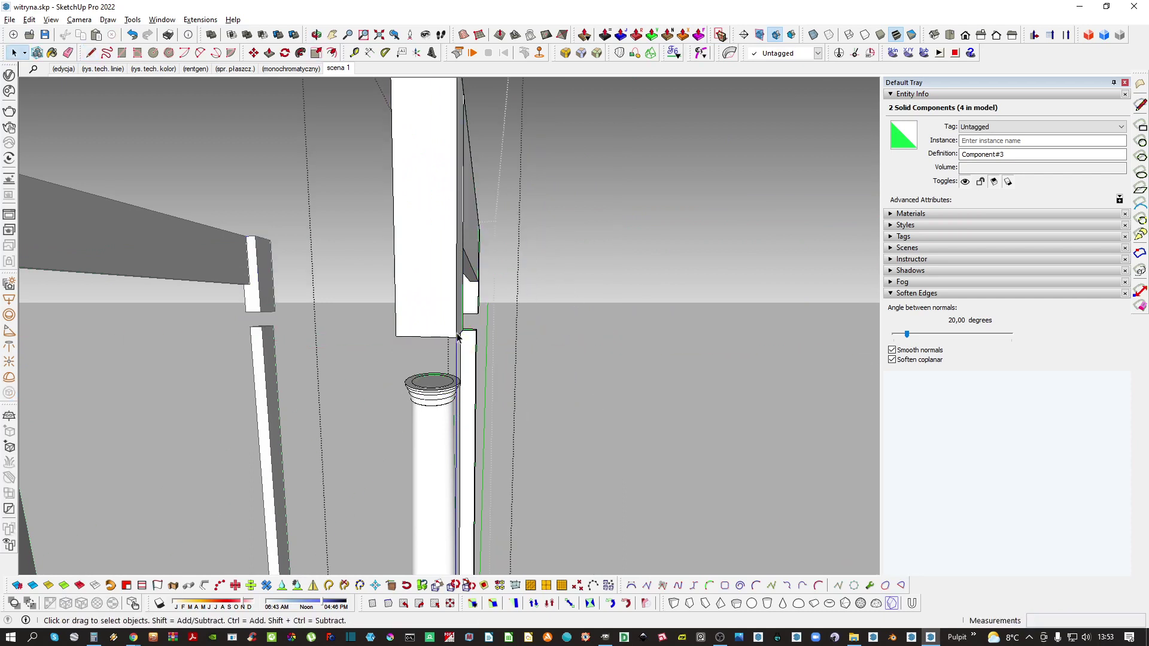
Stretch the front column and the rear post's shaft upward with the Scale tool to meet the shortened upper blocks
{"action": "left_click", "coordinate": [420, 385]}
{"action": "middle_click_drag", "start_coordinate": [421, 385], "coordinate": [415, 388]}
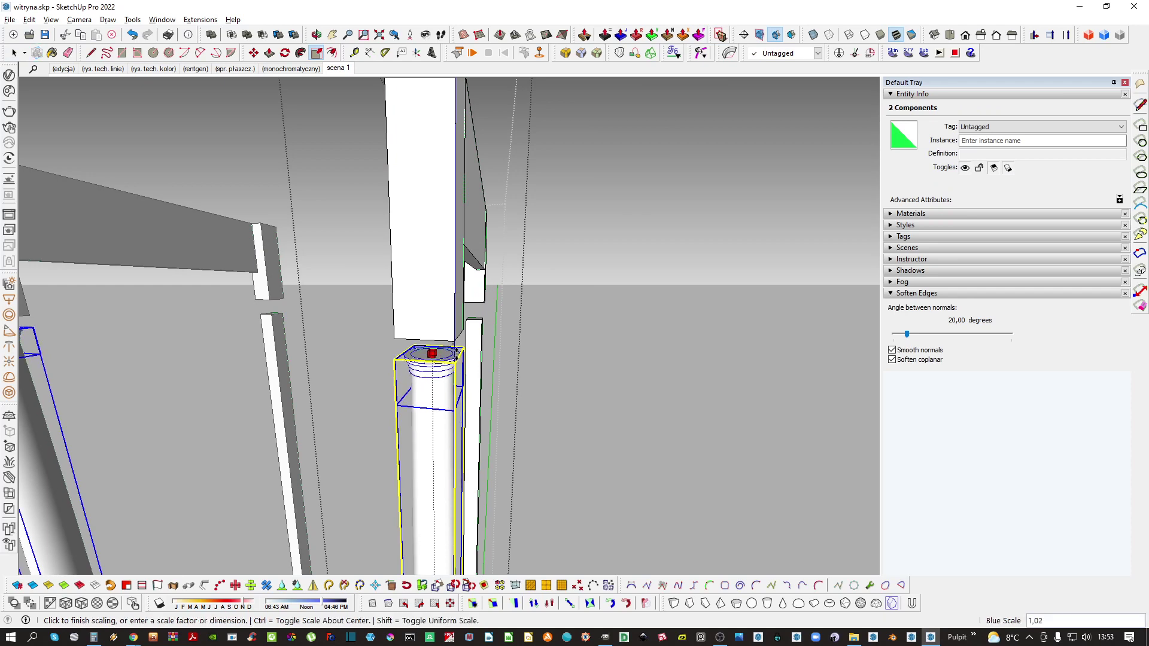
{"action": "left_click", "coordinate": [473, 342]}
{"action": "key", "text": "s"}
{"action": "middle_click_drag", "start_coordinate": [473, 342], "coordinate": [488, 329]}
{"action": "scroll", "coordinate": [474, 319], "scroll_direction": "up", "scroll_amount": 4}
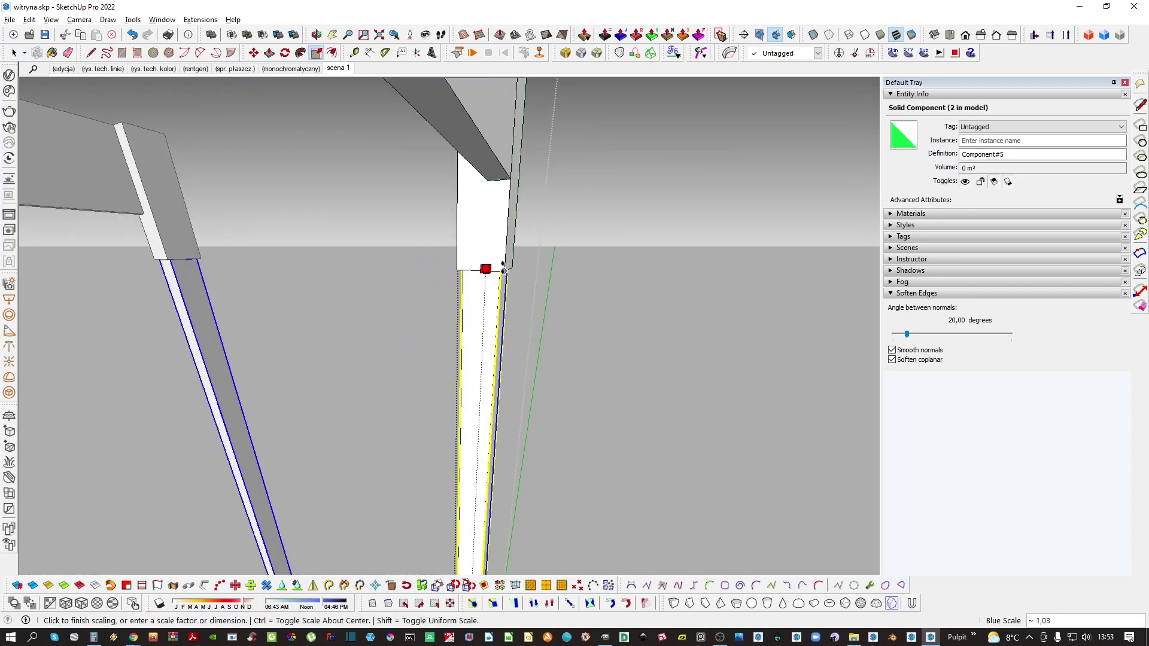
{"action": "left_click", "coordinate": [503, 271]}
{"action": "key", "text": "space"}
{"action": "scroll", "coordinate": [490, 259], "scroll_direction": "down", "scroll_amount": 6}
{"action": "key", "text": "Escape"}
Examine the upper post, column capital and door frame on the reference photo and compare them with the modelled cabinet
{"action": "scroll", "coordinate": [489, 252], "scroll_direction": "down", "scroll_amount": 3}
{"action": "middle_click_drag", "start_coordinate": [477, 321], "coordinate": [581, 378]}
{"action": "scroll", "coordinate": [470, 308], "scroll_direction": "down", "scroll_amount": 5}
{"action": "scroll", "coordinate": [502, 377], "scroll_direction": "up", "scroll_amount": 3}
{"action": "scroll", "coordinate": [432, 249], "scroll_direction": "up", "scroll_amount": 6}
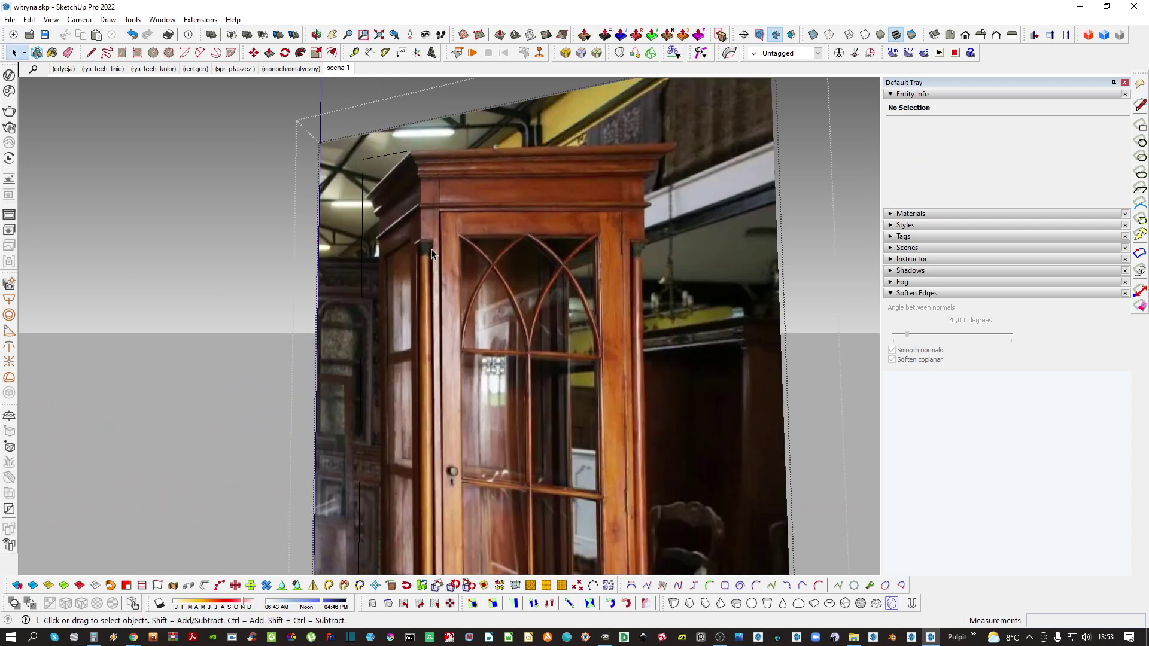
{"action": "scroll", "coordinate": [439, 225], "scroll_direction": "down", "scroll_amount": 5}
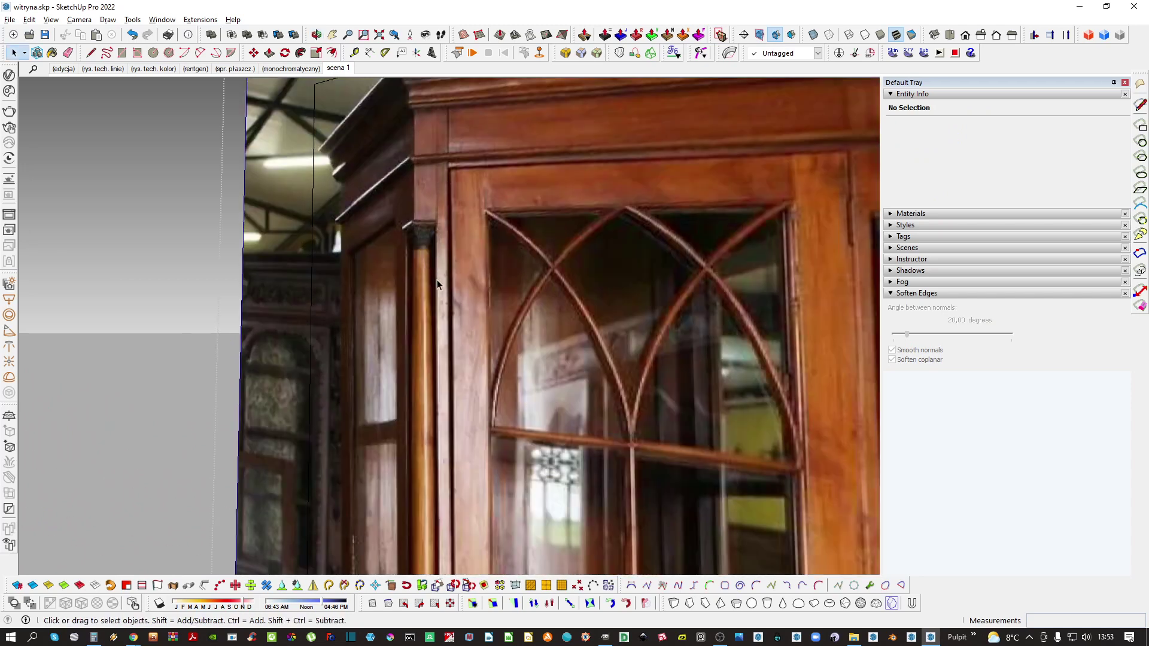
{"action": "scroll", "coordinate": [448, 318], "scroll_direction": "up", "scroll_amount": 2}
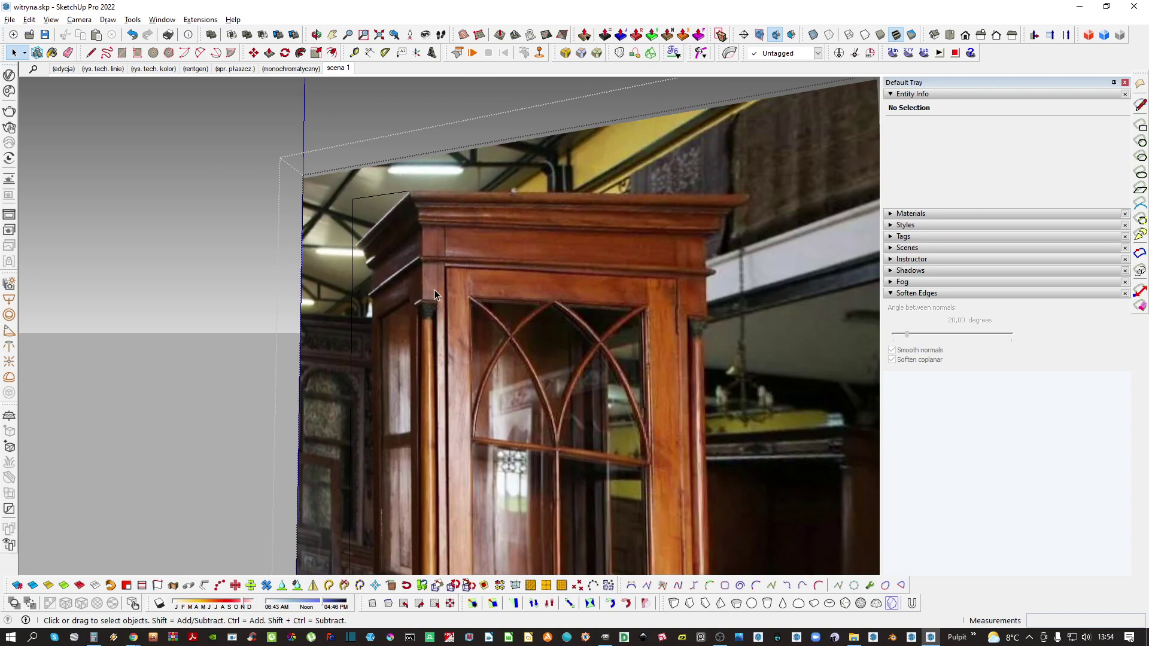
{"action": "scroll", "coordinate": [434, 289], "scroll_direction": "down", "scroll_amount": 6}
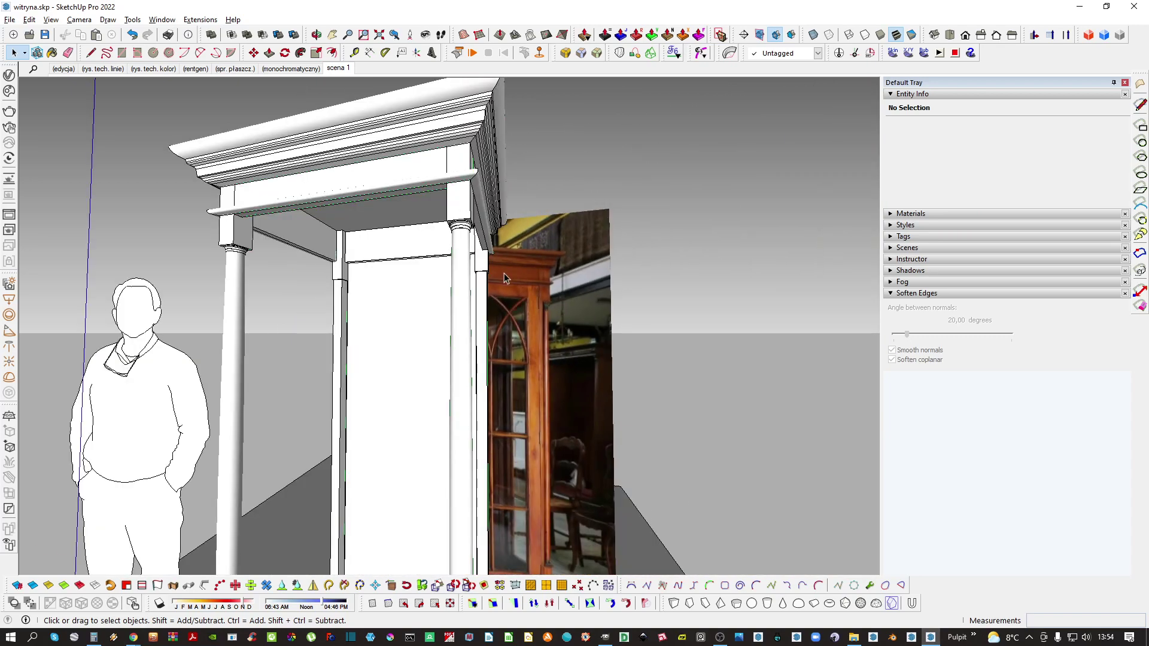
{"action": "scroll", "coordinate": [504, 273], "scroll_direction": "up", "scroll_amount": 5}
{"action": "scroll", "coordinate": [407, 291], "scroll_direction": "up", "scroll_amount": 2}
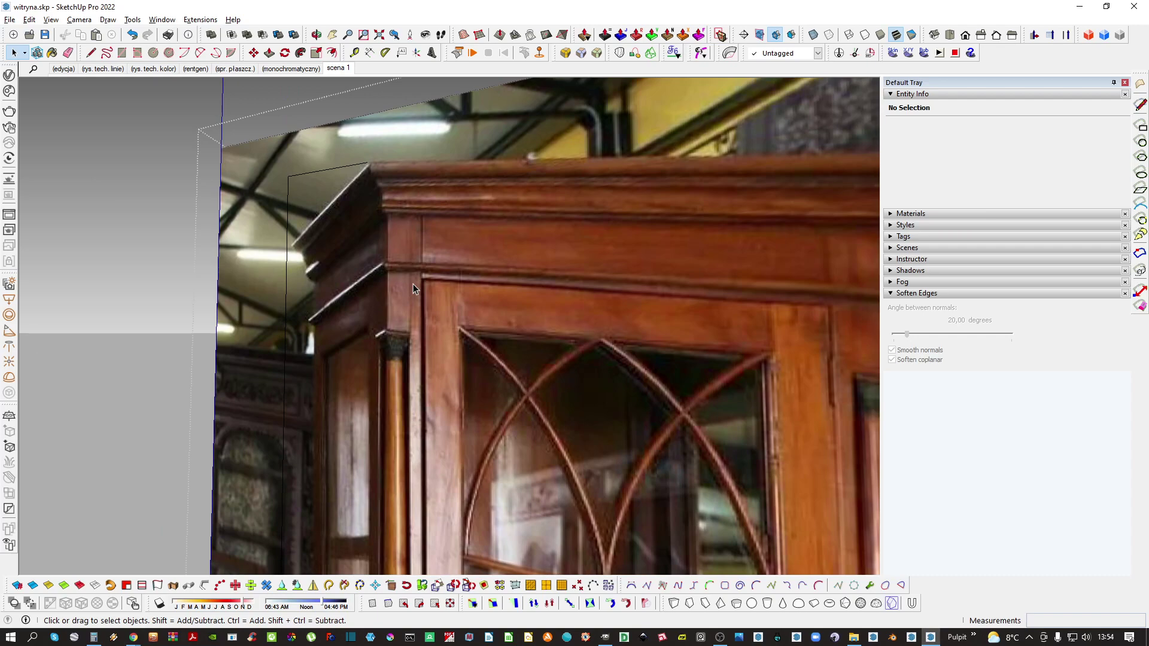
{"action": "scroll", "coordinate": [413, 288], "scroll_direction": "down", "scroll_amount": 7}
{"action": "middle_click_drag", "start_coordinate": [422, 287], "coordinate": [426, 327]}
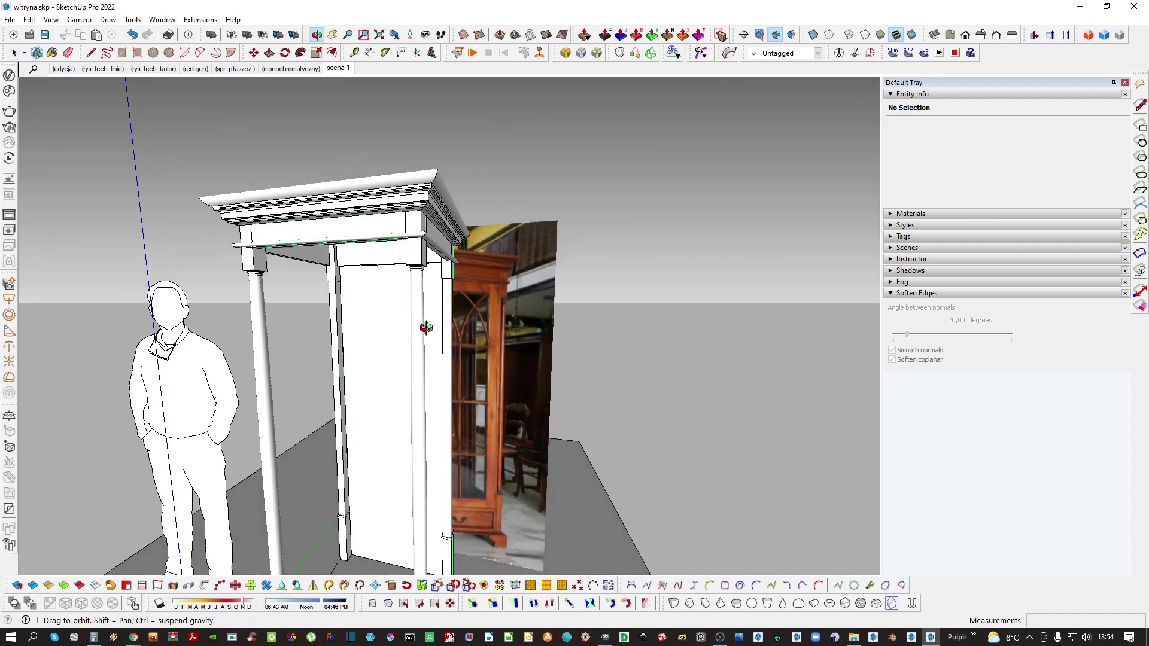
{"action": "scroll", "coordinate": [443, 281], "scroll_direction": "up", "scroll_amount": 8}
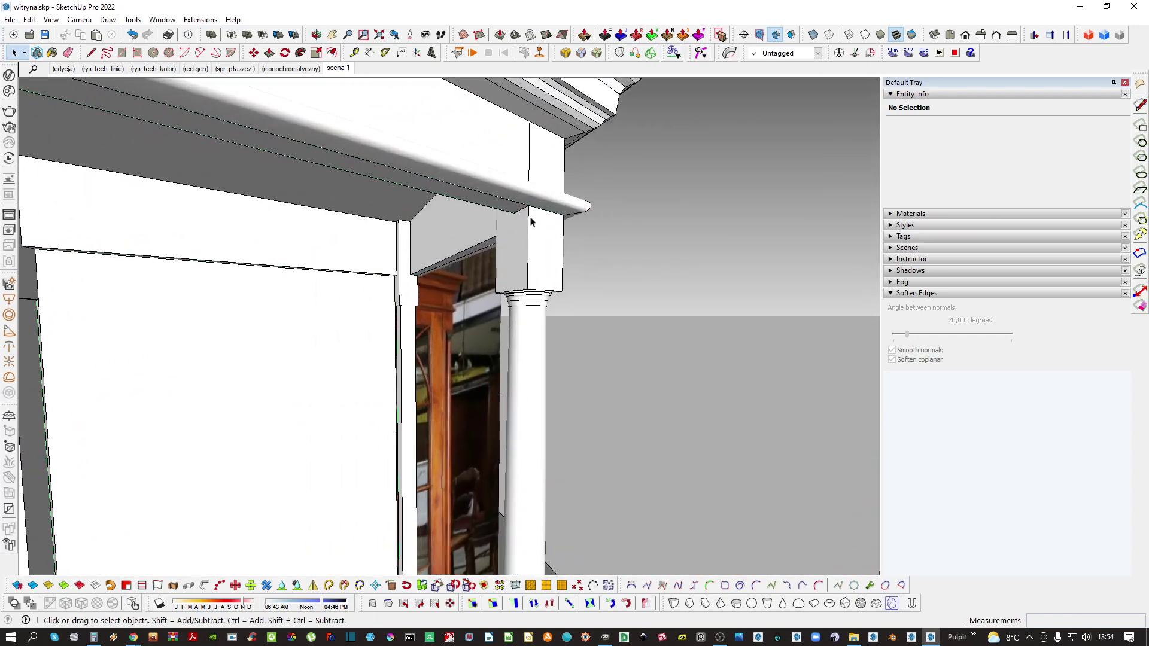
Open the front post for editing and pull a 2.3 cm thick strip out of the upper block's inner side
{"action": "left_click", "coordinate": [530, 222]}
{"action": "scroll", "coordinate": [520, 236], "scroll_direction": "up", "scroll_amount": 2}
{"action": "middle_click_drag", "start_coordinate": [508, 249], "coordinate": [573, 221]}
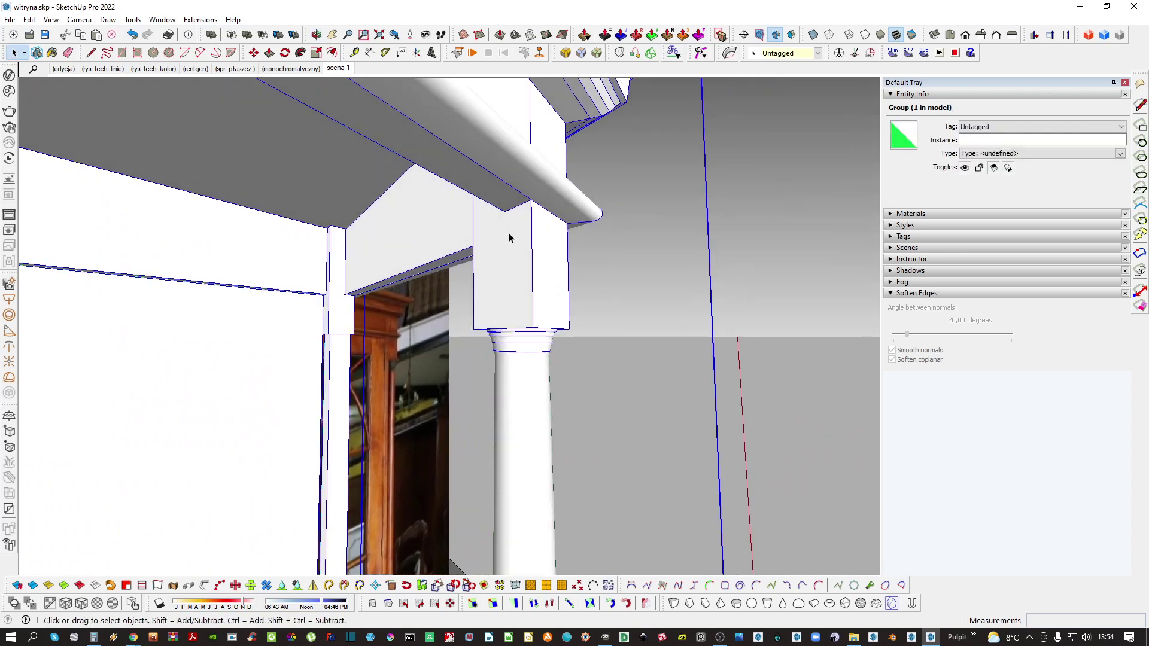
{"action": "middle_click_drag", "start_coordinate": [505, 231], "coordinate": [581, 269]}
{"action": "scroll", "coordinate": [525, 246], "scroll_direction": "down", "scroll_amount": 3}
{"action": "scroll", "coordinate": [521, 232], "scroll_direction": "up", "scroll_amount": 2}
{"action": "key", "text": "r"}
{"action": "key", "text": "space"}
{"action": "double_click", "coordinate": [576, 272]}
{"action": "double_click", "coordinate": [576, 280]}
{"action": "left_click", "coordinate": [608, 275]}
{"action": "scroll", "coordinate": [584, 273], "scroll_direction": "up", "scroll_amount": 1}
{"action": "left_click", "coordinate": [587, 275]}
{"action": "scroll", "coordinate": [580, 273], "scroll_direction": "up", "scroll_amount": 1}
{"action": "key", "text": "r"}
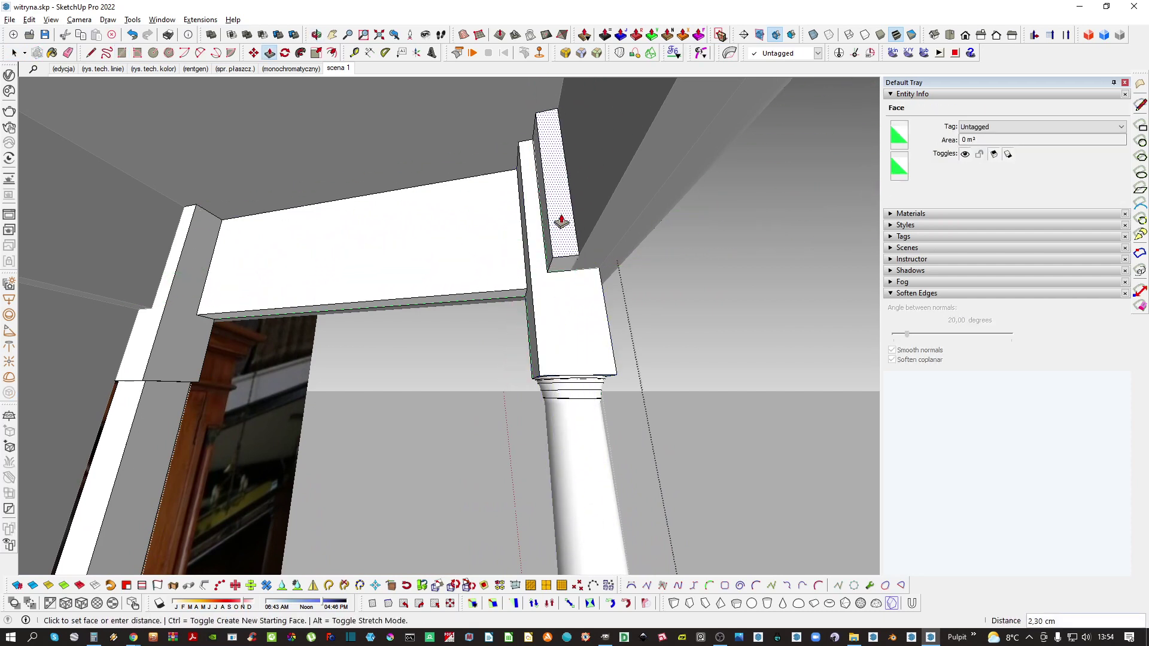
Extend the new strip beside the front post down to the base board
{"action": "left_click", "coordinate": [571, 261]}
{"action": "middle_click_drag", "start_coordinate": [572, 262], "coordinate": [322, 385]}
{"action": "left_click", "coordinate": [322, 385]}
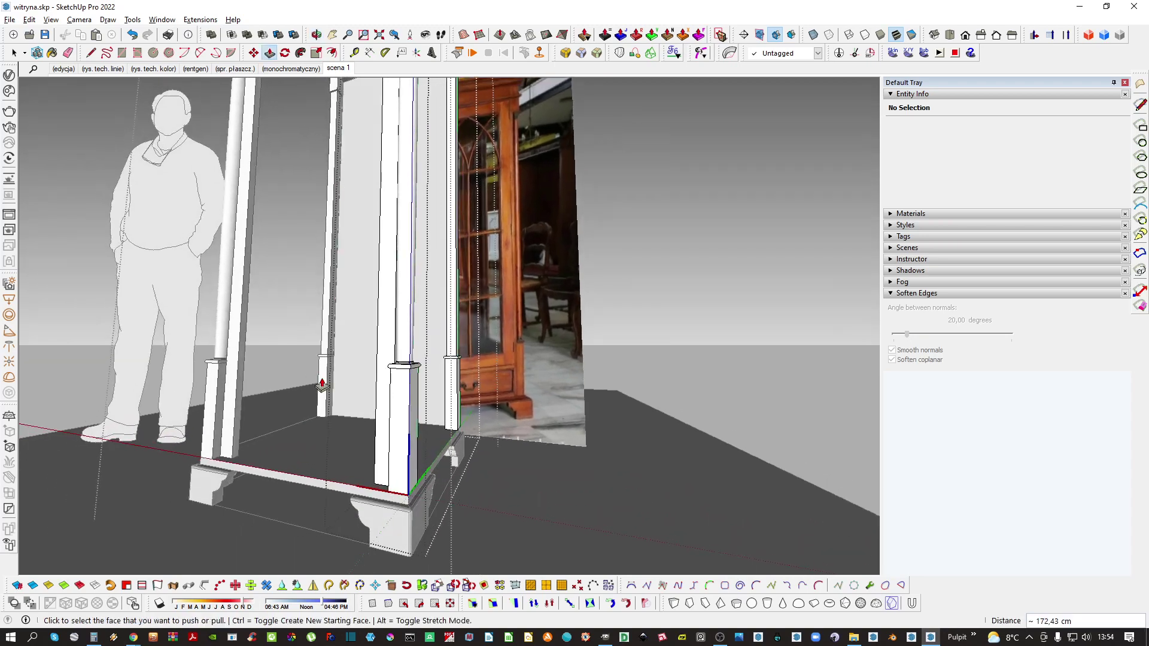
Move the reference photo sideways, farther out from behind the cabinet
{"action": "left_click", "coordinate": [507, 301]}
{"action": "middle_click_drag", "start_coordinate": [508, 302], "coordinate": [545, 389]}
{"action": "scroll", "coordinate": [538, 371], "scroll_direction": "down", "scroll_amount": 4}
{"action": "left_click", "coordinate": [533, 347]}
{"action": "left_click", "coordinate": [533, 346]}
{"action": "middle_click_drag", "start_coordinate": [534, 346], "coordinate": [393, 319]}
{"action": "key", "text": "m"}
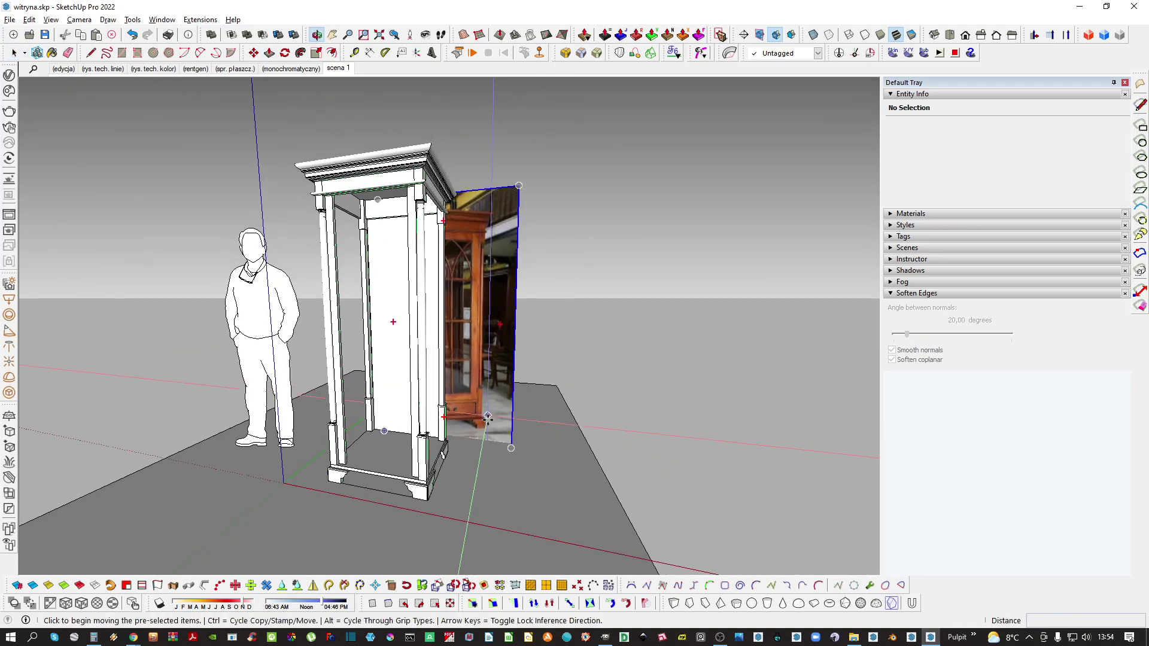
{"action": "left_click", "coordinate": [487, 429]}
{"action": "left_click", "coordinate": [549, 437]}
{"action": "middle_click_drag", "start_coordinate": [512, 399], "coordinate": [504, 400]}
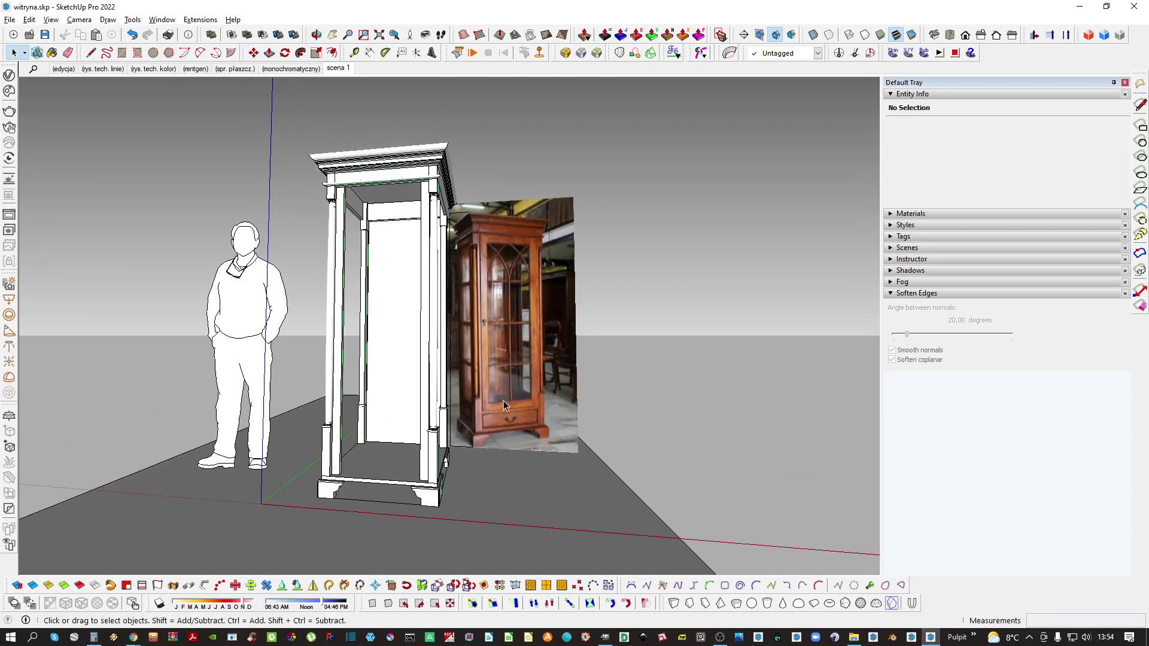
Check the post's base on the photo and delete the full-height strip beside the front post
{"action": "key", "text": "m"}
{"action": "scroll", "coordinate": [506, 402], "scroll_direction": "up", "scroll_amount": 3}
{"action": "left_click", "coordinate": [507, 403]}
{"action": "key", "text": "ctrl+t"}
{"action": "scroll", "coordinate": [473, 420], "scroll_direction": "up", "scroll_amount": 3}
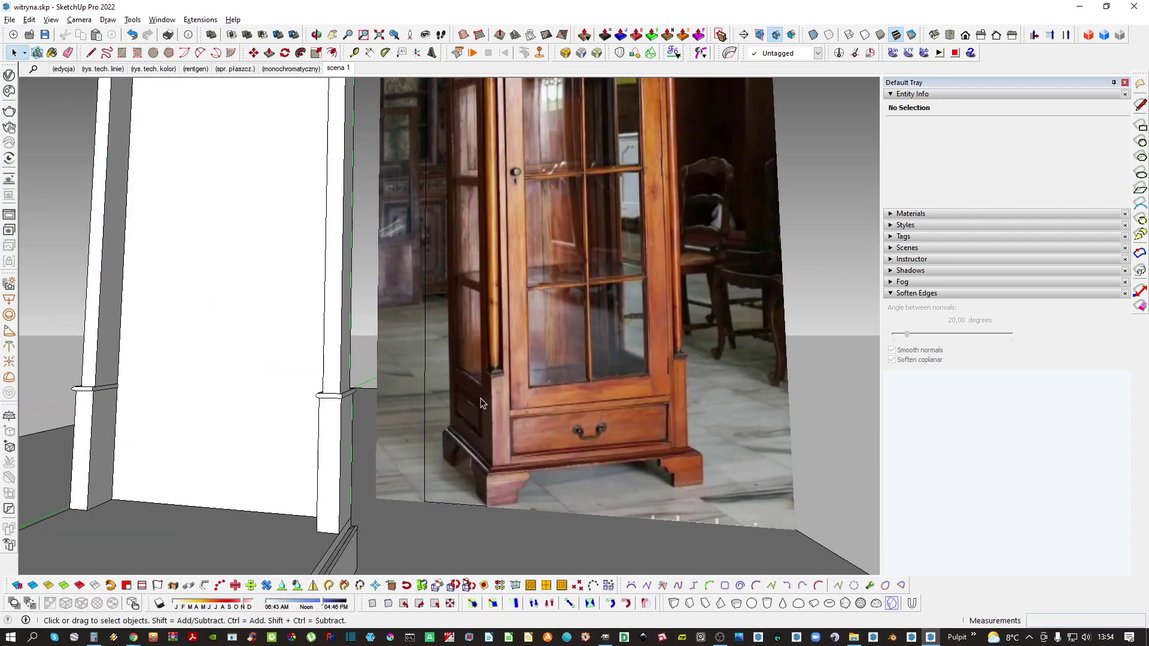
{"action": "scroll", "coordinate": [501, 383], "scroll_direction": "down", "scroll_amount": 3}
{"action": "middle_click_drag", "start_coordinate": [511, 335], "coordinate": [476, 427]}
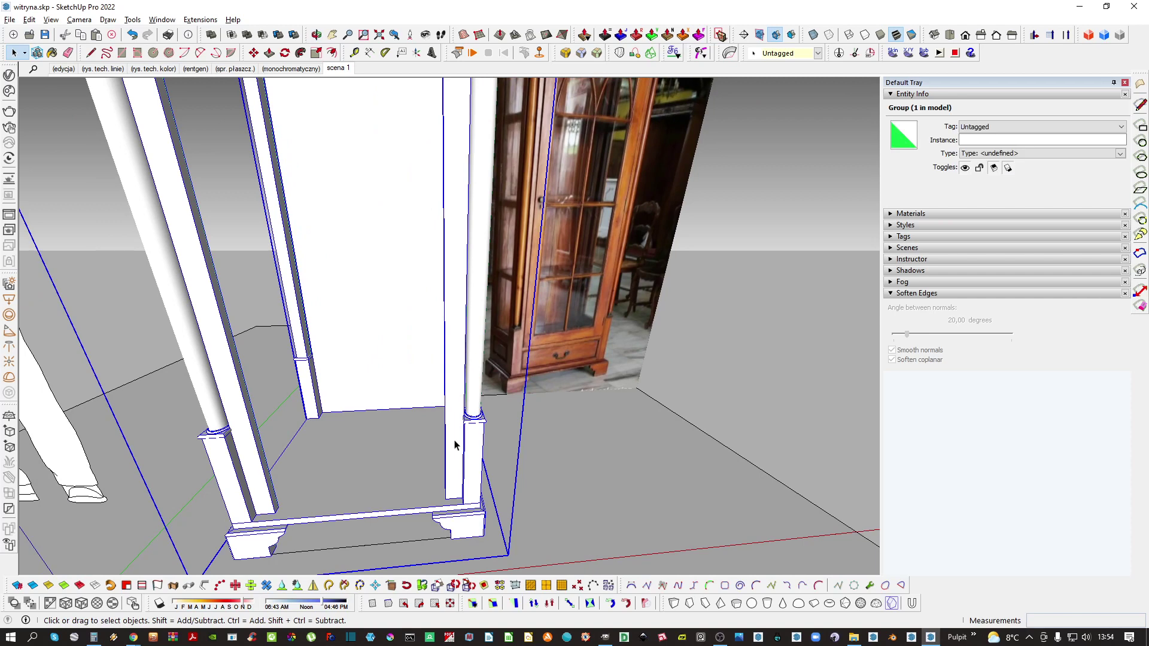
{"action": "double_click", "coordinate": [457, 445]}
{"action": "scroll", "coordinate": [457, 444], "scroll_direction": "down", "scroll_amount": 2}
{"action": "double_click", "coordinate": [457, 444]}
{"action": "triple_click", "coordinate": [458, 444]}
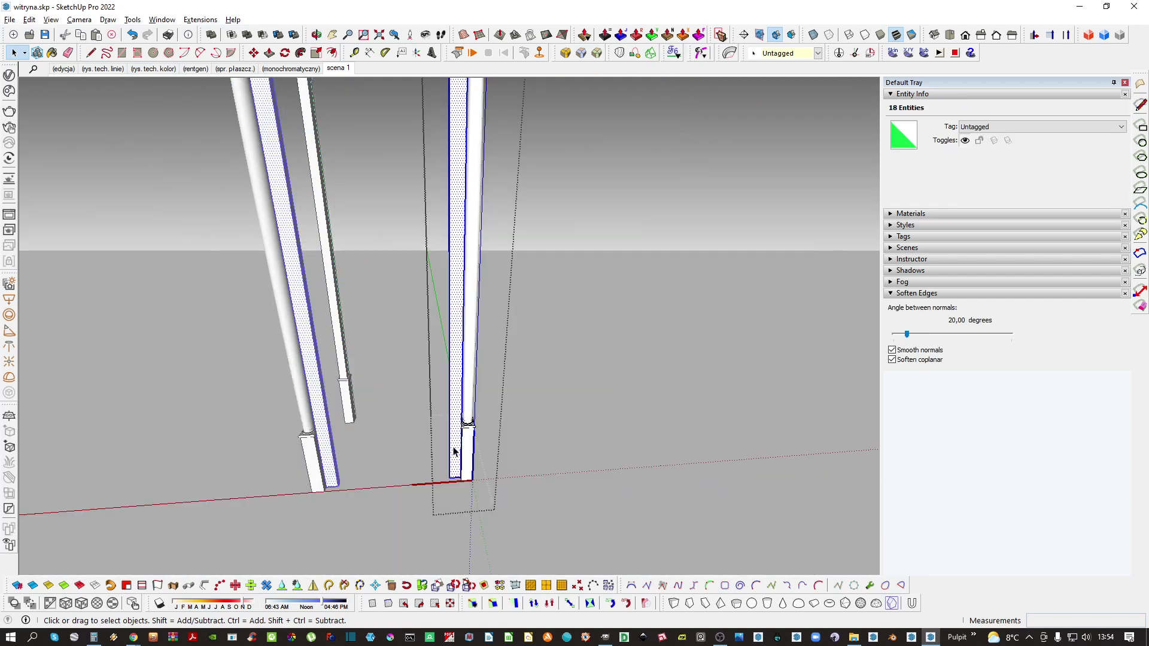
{"action": "key", "text": "Delete"}
Open the front post for editing and pull a 2 cm thick strip out beside its lower block
{"action": "middle_click_drag", "start_coordinate": [453, 451], "coordinate": [538, 465]}
{"action": "scroll", "coordinate": [472, 431], "scroll_direction": "up", "scroll_amount": 3}
{"action": "mouse_move", "coordinate": [472, 430]}
{"action": "middle_mouse_down", "text": "shift"}
{"action": "mouse_move", "coordinate": [487, 456]}
{"action": "mouse_move", "coordinate": [454, 461]}
{"action": "mouse_move", "coordinate": [464, 445]}
{"action": "mouse_move", "coordinate": [421, 429]}
{"action": "mouse_move", "coordinate": [440, 412]}
{"action": "mouse_move", "coordinate": [470, 432]}
{"action": "middle_mouse_up", "text": "shift"}
{"action": "double_click", "coordinate": [482, 457]}
{"action": "left_click", "coordinate": [481, 457]}
{"action": "key", "text": "Escape"}
{"action": "scroll", "coordinate": [480, 456], "scroll_direction": "down", "scroll_amount": 2}
{"action": "key", "text": "Escape"}
{"action": "double_click", "coordinate": [480, 440]}
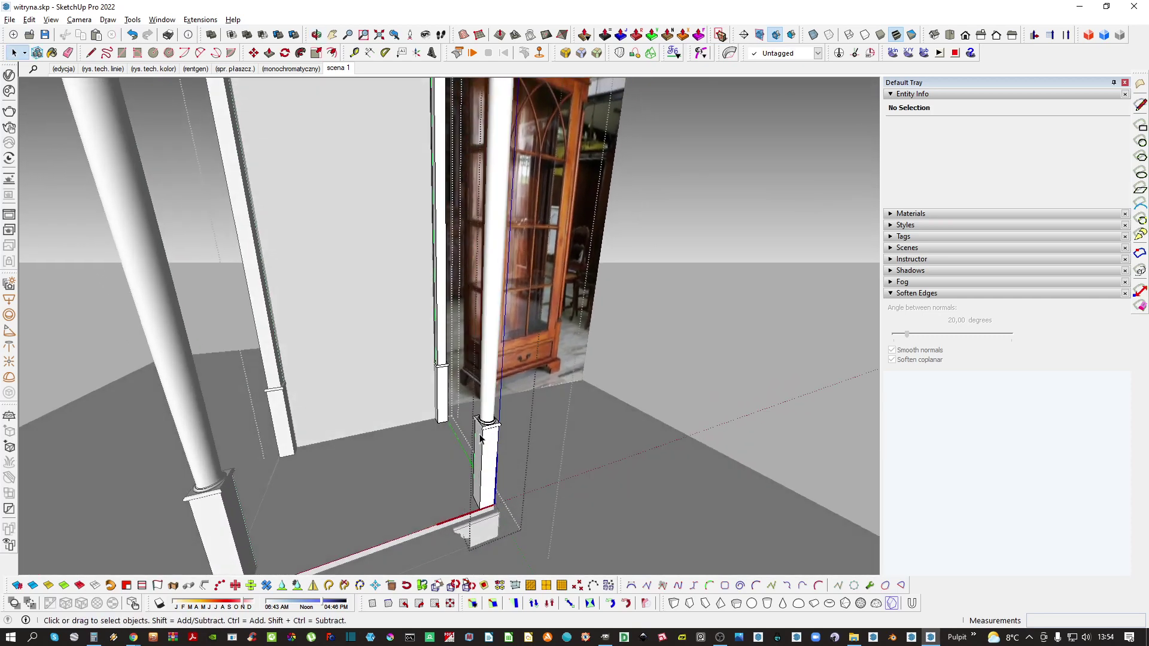
{"action": "scroll", "coordinate": [480, 442], "scroll_direction": "up", "scroll_amount": 2}
{"action": "scroll", "coordinate": [480, 445], "scroll_direction": "up", "scroll_amount": 2}
{"action": "key", "text": "p"}
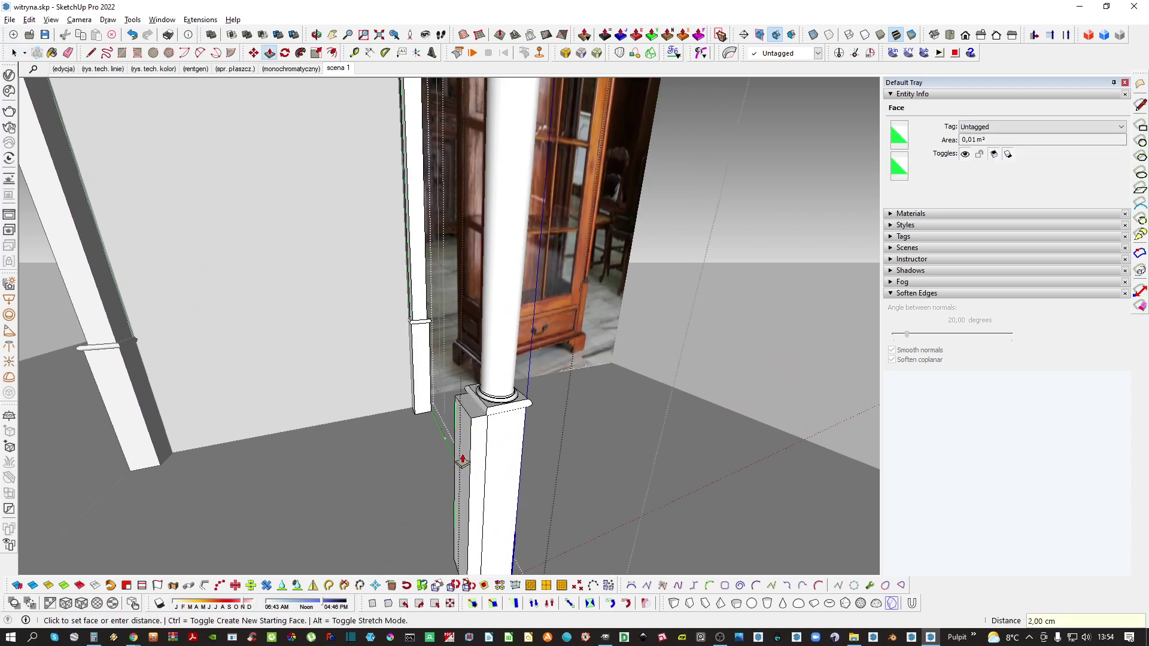
Extend the new strip upward behind the front column to the top of the post
{"action": "scroll", "coordinate": [467, 445], "scroll_direction": "down", "scroll_amount": 3}
{"action": "middle_click_drag", "start_coordinate": [461, 484], "coordinate": [441, 160]}
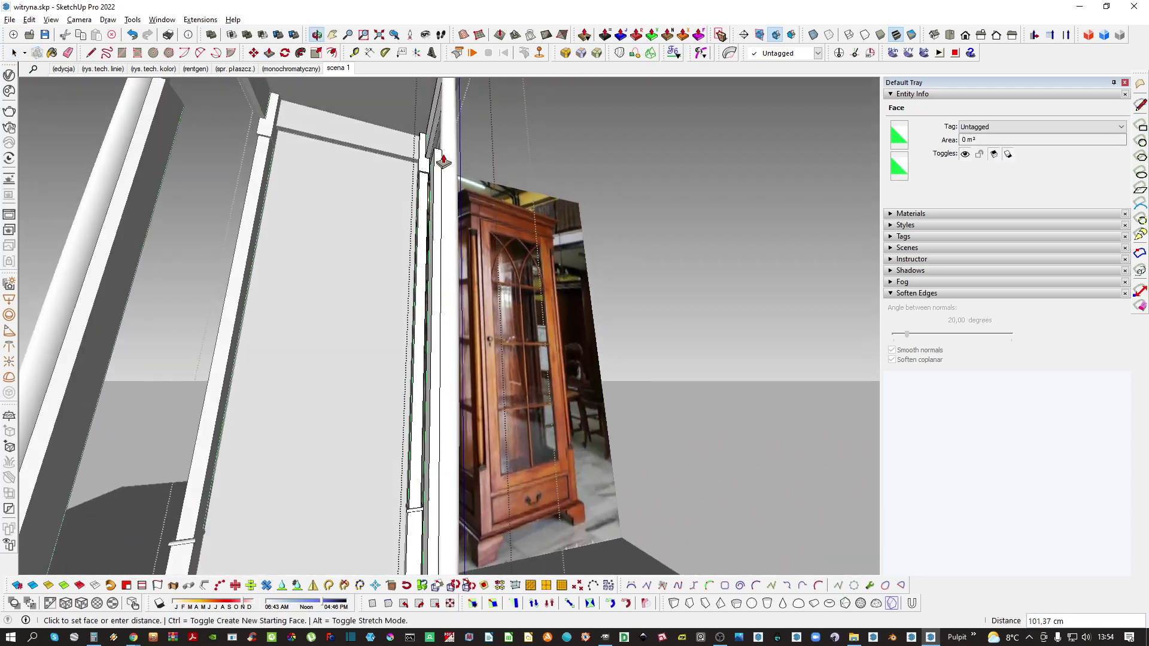
{"action": "scroll", "coordinate": [442, 180], "scroll_direction": "down", "scroll_amount": 3}
{"action": "scroll", "coordinate": [438, 200], "scroll_direction": "up", "scroll_amount": 5}
{"action": "middle_click_drag", "start_coordinate": [456, 224], "coordinate": [348, 202]}
{"action": "middle_click_drag", "start_coordinate": [411, 258], "coordinate": [432, 320]}
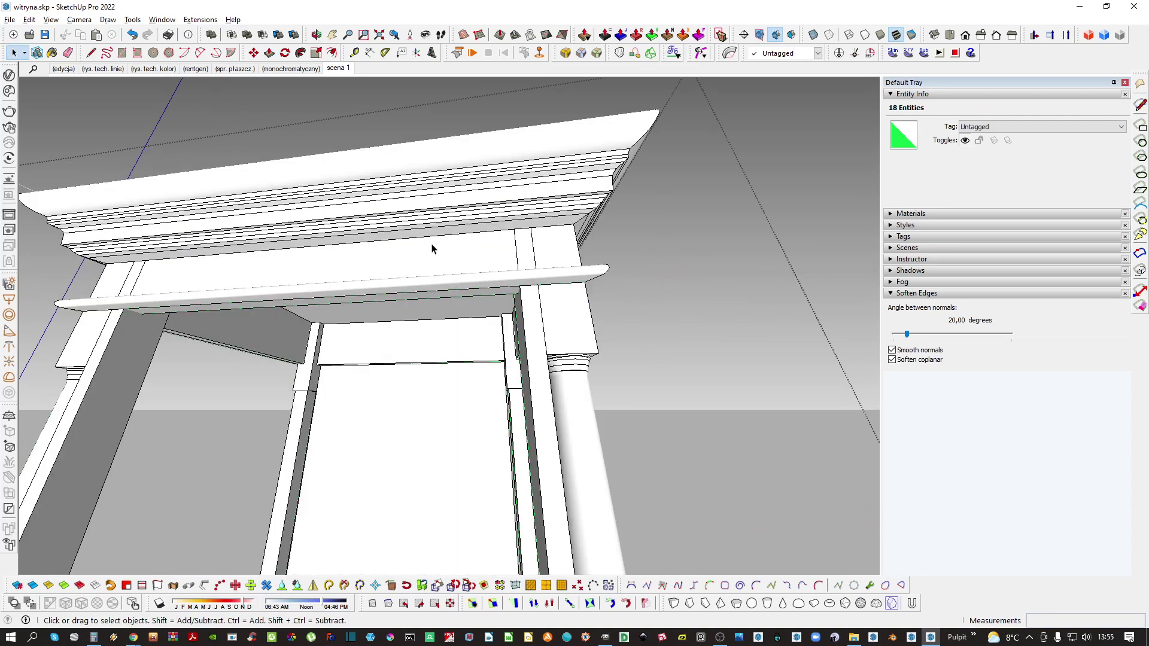
Scale the rail between the front posts so that it ends at the new strip's inner edge
{"action": "left_click", "coordinate": [431, 249]}
{"action": "key", "text": "s"}
{"action": "scroll", "coordinate": [531, 241], "scroll_direction": "up", "scroll_amount": 2}
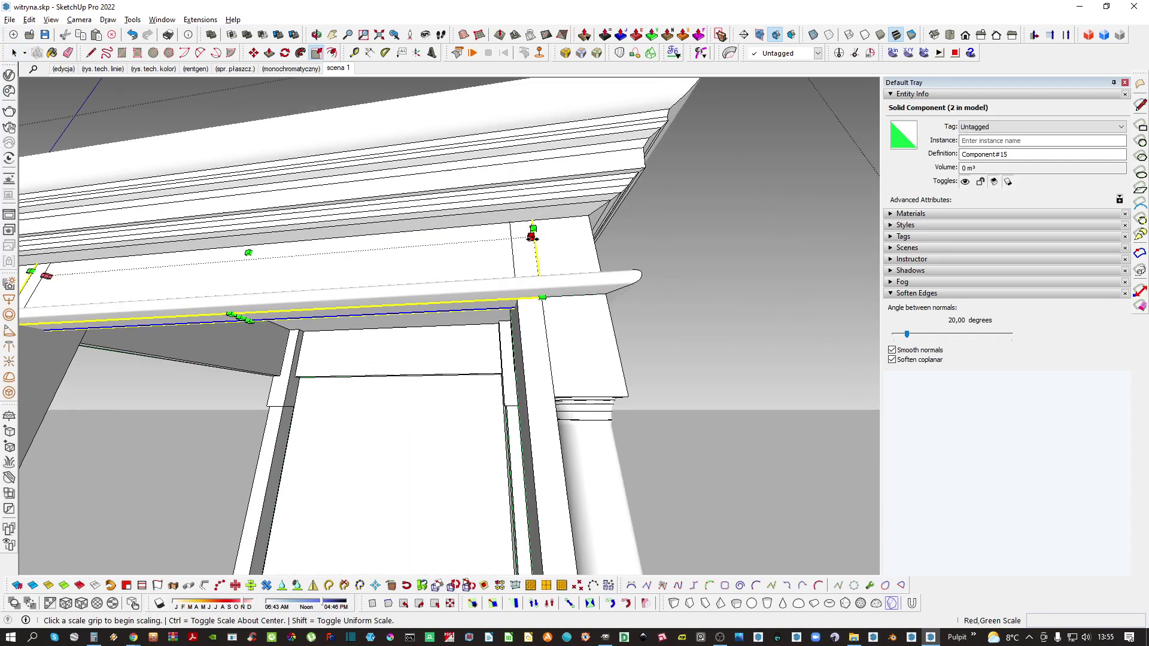
{"action": "left_click", "coordinate": [515, 307]}
{"action": "key", "text": "space"}
{"action": "scroll", "coordinate": [513, 307], "scroll_direction": "down", "scroll_amount": 5}
{"action": "key", "text": "ctrl+t"}
Open the side frame in isolation and draw diagonals across the top of the front post's block to mark its centre
{"action": "middle_click_drag", "start_coordinate": [502, 318], "coordinate": [283, 317]}
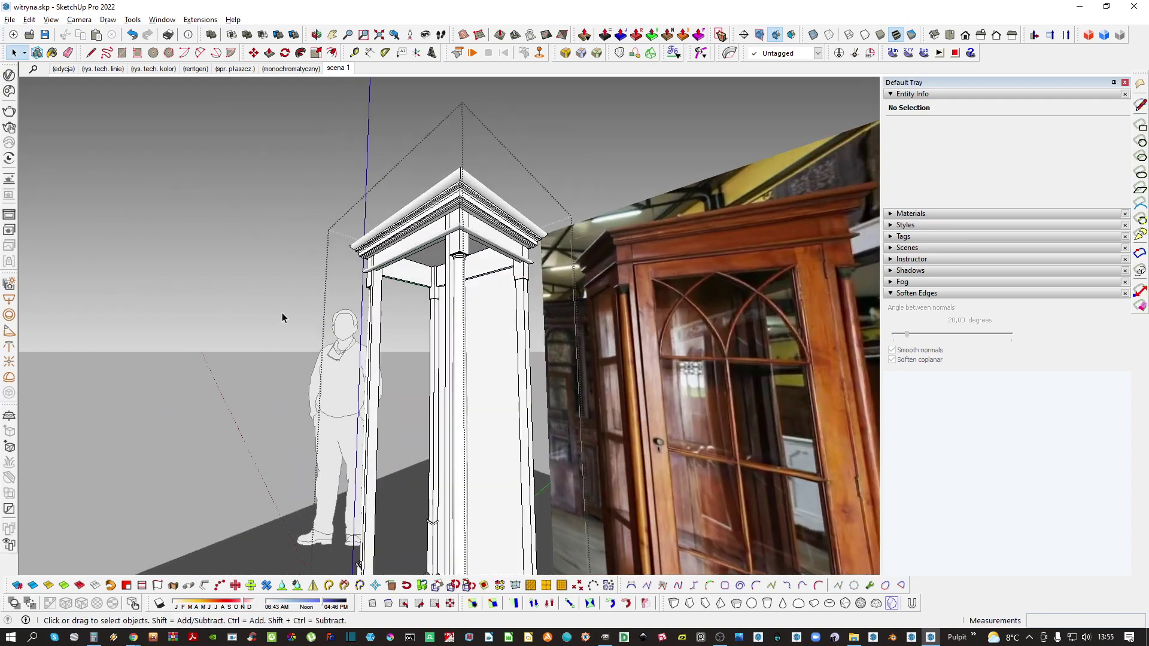
{"action": "scroll", "coordinate": [453, 259], "scroll_direction": "up", "scroll_amount": 3}
{"action": "left_click", "coordinate": [456, 261]}
{"action": "middle_click_drag", "start_coordinate": [465, 264], "coordinate": [406, 302]}
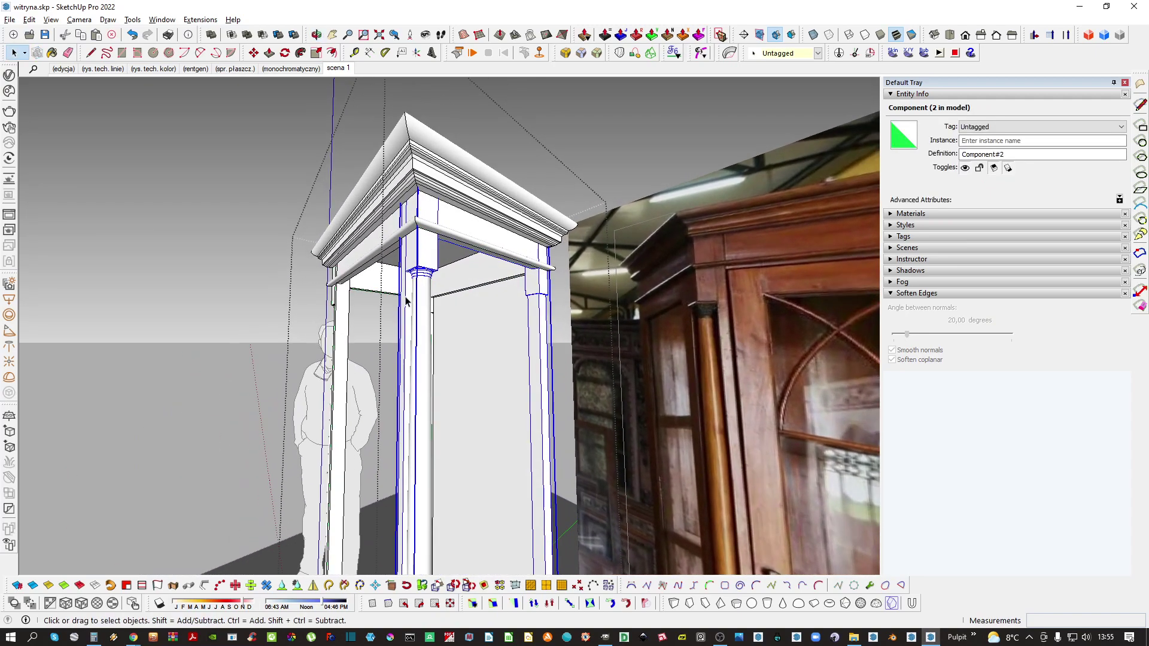
{"action": "double_click", "coordinate": [410, 297]}
{"action": "key", "text": "i"}
{"action": "middle_click_drag", "start_coordinate": [419, 262], "coordinate": [420, 372]}
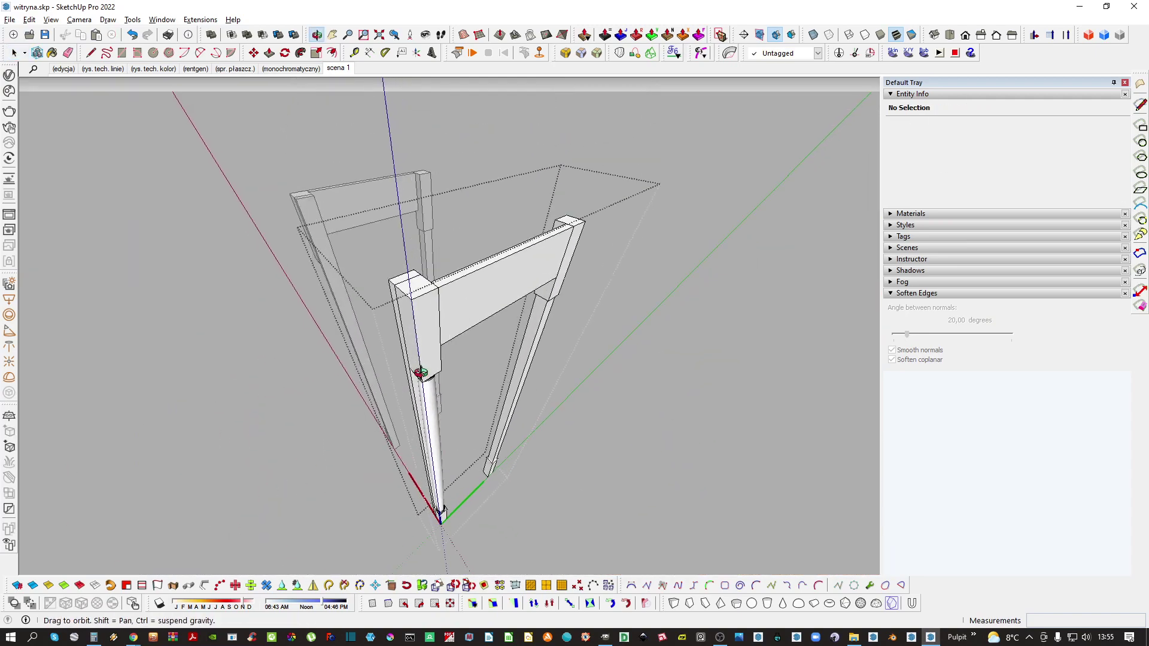
{"action": "scroll", "coordinate": [421, 373], "scroll_direction": "up", "scroll_amount": 4}
{"action": "left_click", "coordinate": [421, 371]}
{"action": "key", "text": "l"}
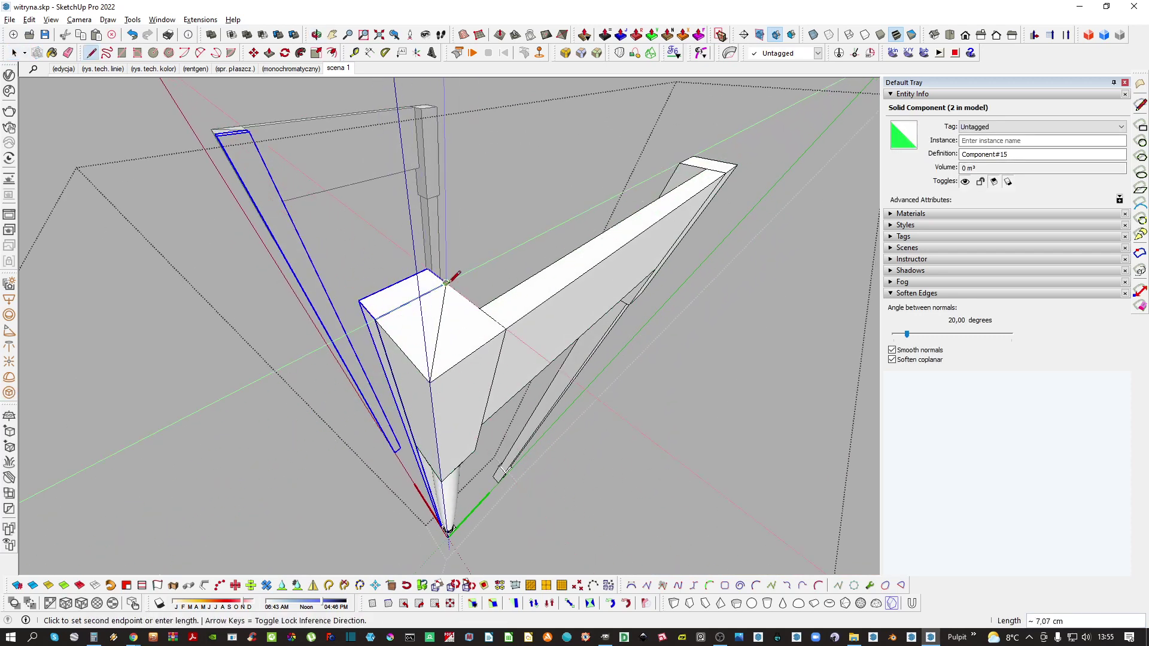
Copy the strip by rotating it 90° about the block's centre onto the side facing the rear post
{"action": "key", "text": "q"}
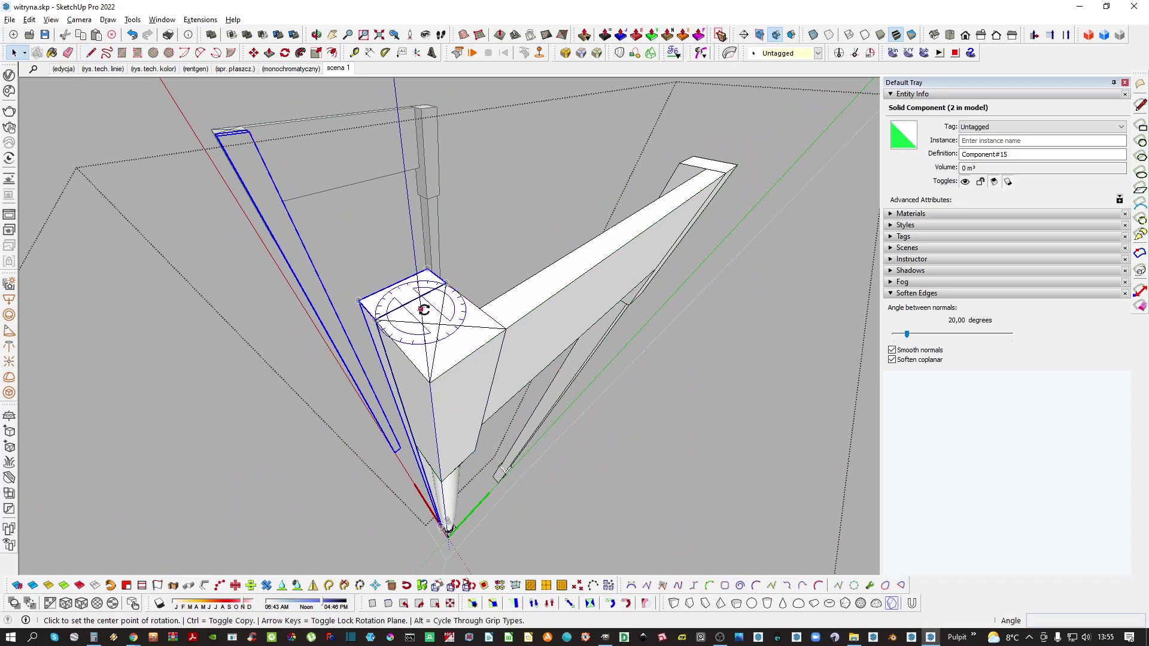
{"action": "left_click", "coordinate": [446, 281]}
{"action": "left_click", "coordinate": [507, 329]}
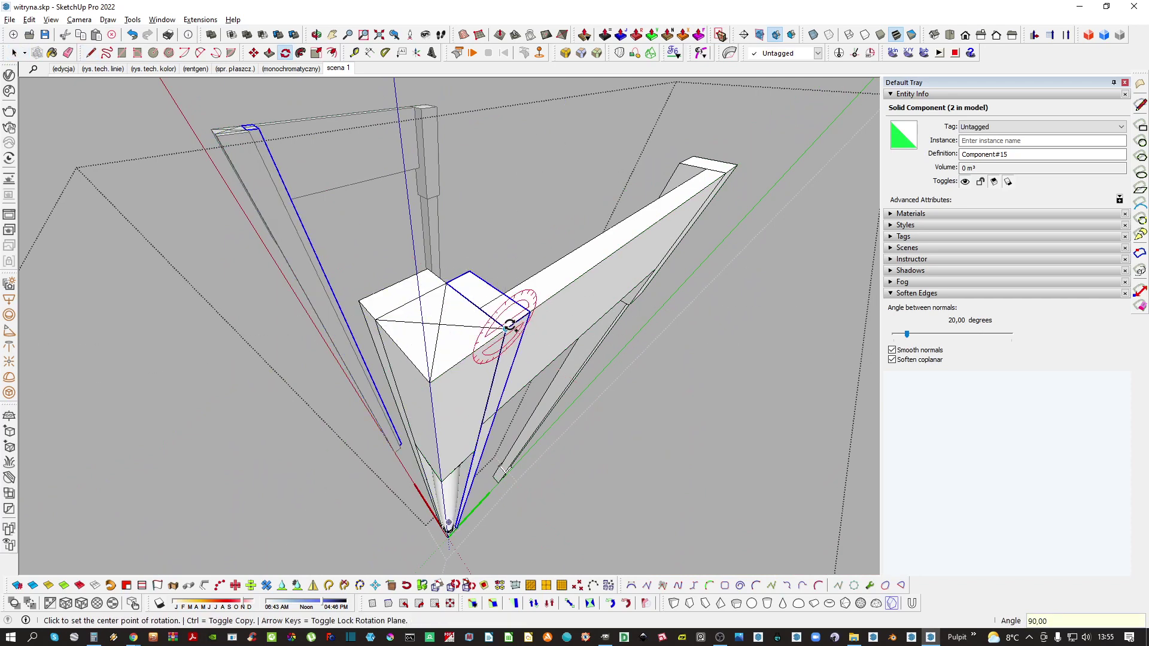
{"action": "key", "text": "space"}
{"action": "middle_click_drag", "start_coordinate": [508, 328], "coordinate": [458, 372]}
Scale the rotated strip to fit against the adjoining strip at the front block's corner
{"action": "key", "text": "s"}
{"action": "middle_click_drag", "start_coordinate": [510, 334], "coordinate": [473, 239]}
{"action": "left_click", "coordinate": [457, 395]}
{"action": "left_click", "coordinate": [488, 349]}
{"action": "key", "text": "space"}
Copy the side strip across to the rear post and scale it to fit the post's face
{"action": "left_click", "coordinate": [472, 221]}
{"action": "middle_click_drag", "start_coordinate": [575, 292], "coordinate": [347, 362]}
{"action": "left_click", "coordinate": [320, 452]}
{"action": "key", "text": "ctrl"}
{"action": "middle_click_drag", "start_coordinate": [411, 538], "coordinate": [748, 389]}
{"action": "left_click", "coordinate": [437, 354]}
{"action": "key", "text": "s"}
{"action": "left_click", "coordinate": [420, 357]}
{"action": "key", "text": "space"}
{"action": "left_click", "coordinate": [540, 377]}
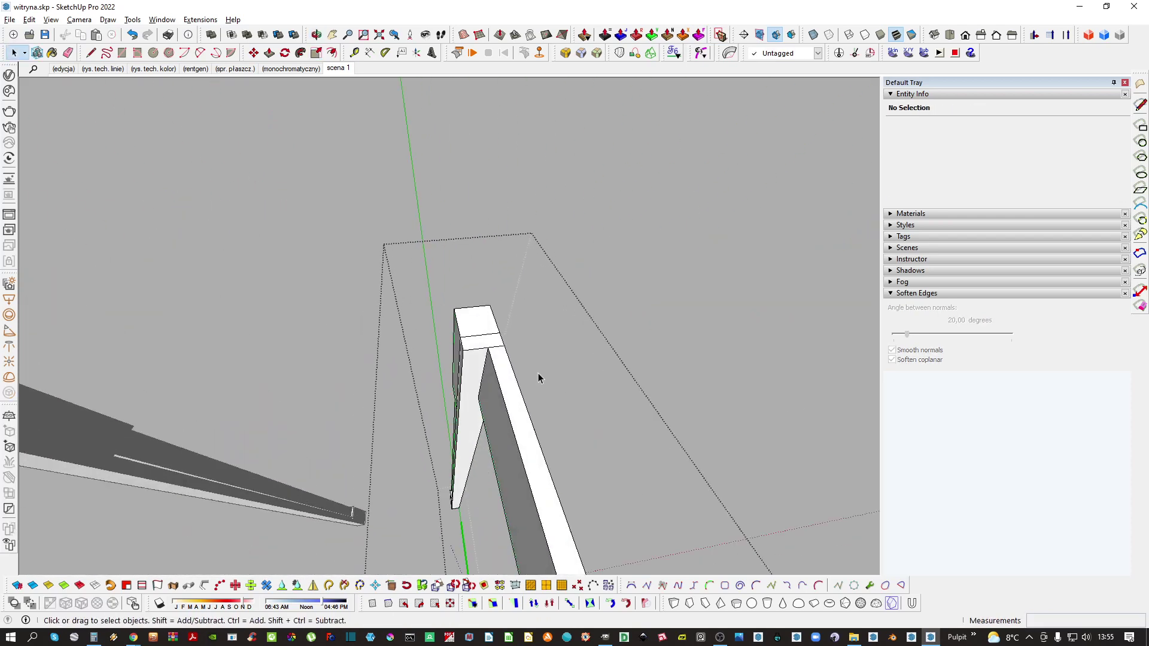
Rotate a copy of the rear post's strip to run perpendicular to it along the post
{"action": "scroll", "coordinate": [463, 351], "scroll_direction": "up", "scroll_amount": 1}
{"action": "left_click", "coordinate": [462, 352]}
{"action": "scroll", "coordinate": [463, 351], "scroll_direction": "up", "scroll_amount": 1}
{"action": "key", "text": "q"}
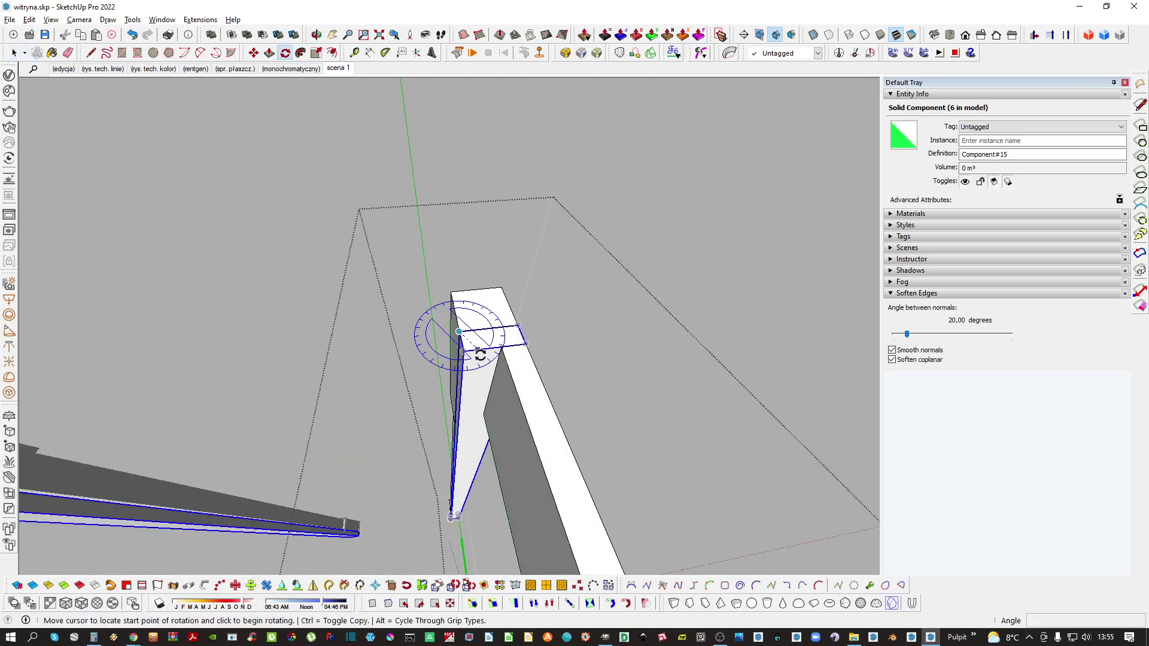
{"action": "left_click", "coordinate": [483, 289]}
{"action": "middle_click_drag", "start_coordinate": [475, 325], "coordinate": [506, 341]}
Move the rotated strip against the rear post's inner face and scale it by 1.40 to cover the adjoining strip's edge
{"action": "key", "text": "m"}
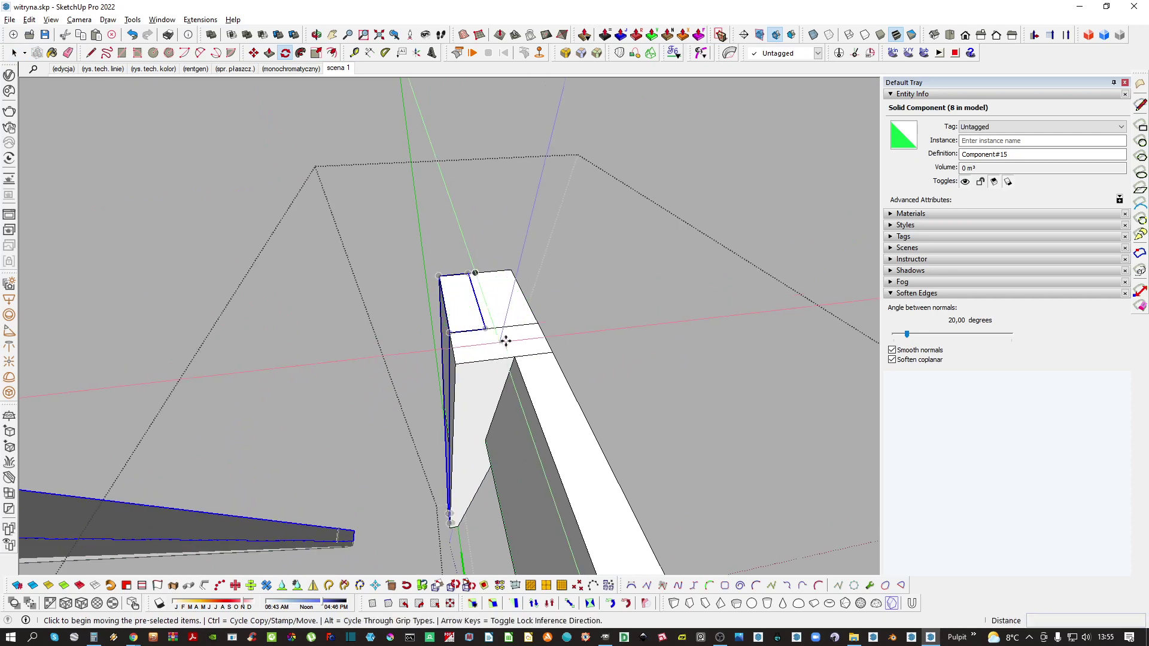
{"action": "left_click", "coordinate": [486, 325]}
{"action": "key", "text": "s"}
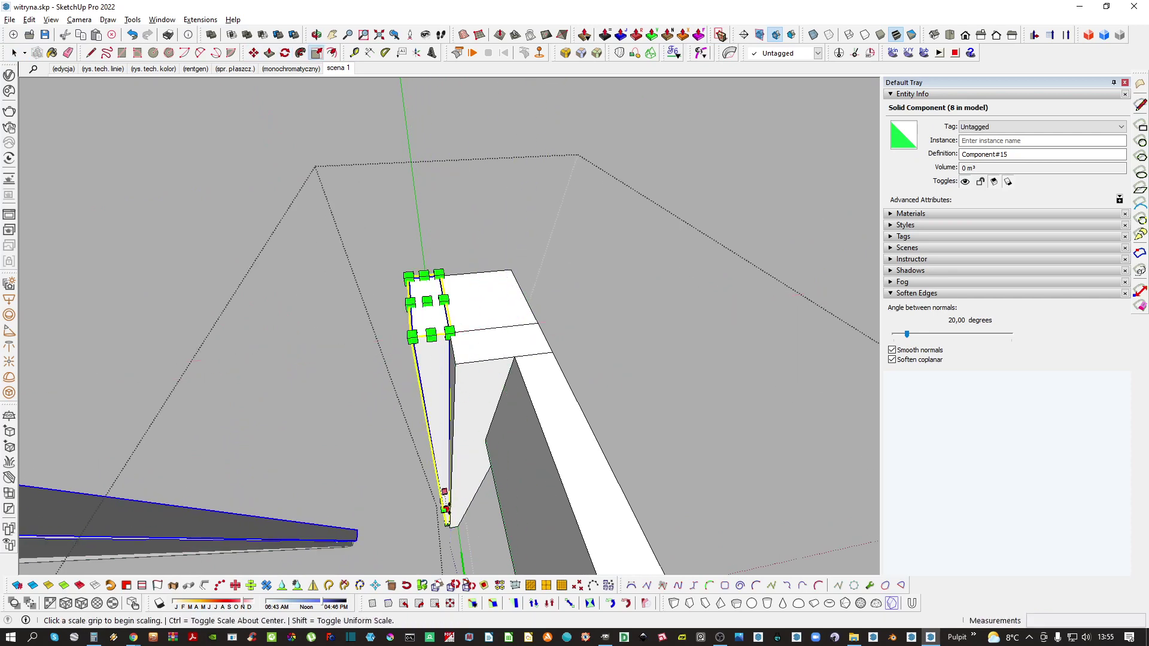
{"action": "left_click", "coordinate": [449, 332]}
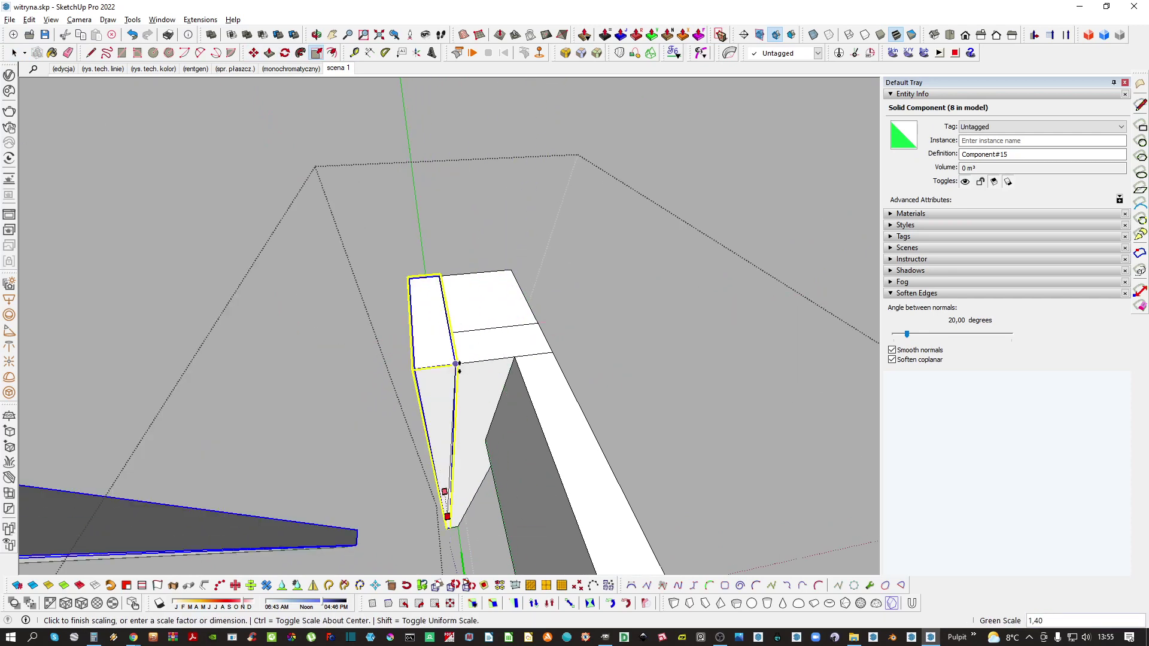
{"action": "left_click", "coordinate": [458, 364]}
{"action": "middle_click_drag", "start_coordinate": [458, 364], "coordinate": [426, 372]}
{"action": "scroll", "coordinate": [426, 372], "scroll_direction": "down", "scroll_amount": 4}
{"action": "key", "text": "space"}
{"action": "left_click", "coordinate": [426, 372]}
Scale the perpendicular strip beside the front post so its edge aligns with the post's corner
{"action": "scroll", "coordinate": [320, 398], "scroll_direction": "up", "scroll_amount": 5}
{"action": "left_click", "coordinate": [318, 392]}
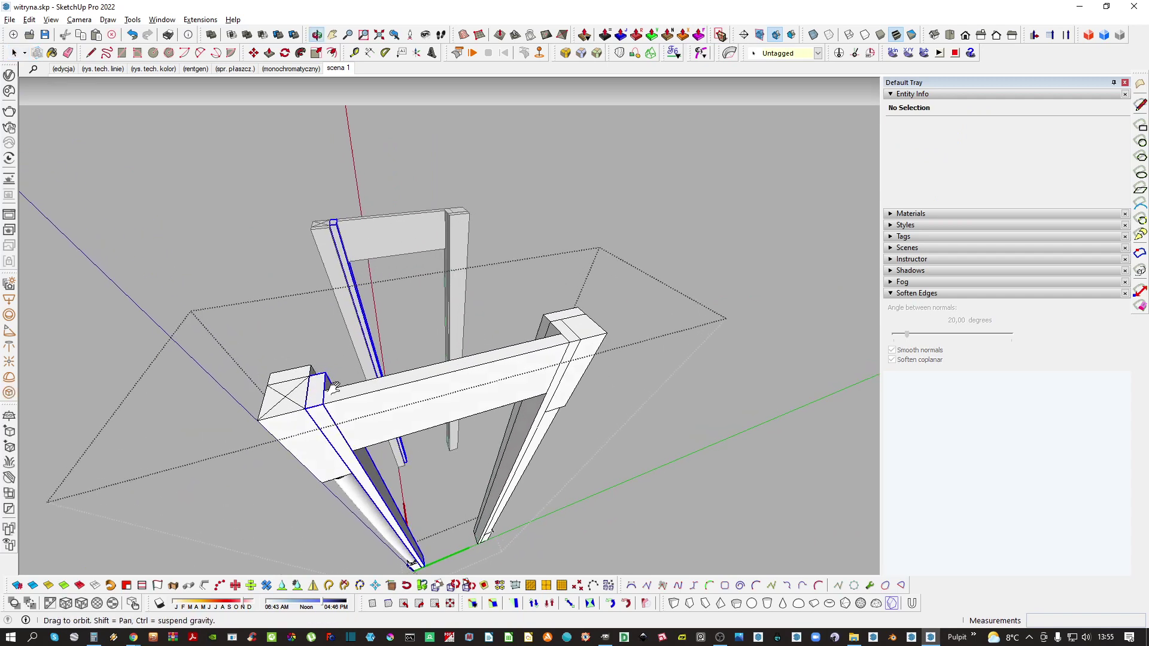
{"action": "middle_click_drag", "start_coordinate": [334, 390], "coordinate": [530, 487]}
{"action": "scroll", "coordinate": [472, 476], "scroll_direction": "up", "scroll_amount": 3}
{"action": "scroll", "coordinate": [455, 464], "scroll_direction": "up", "scroll_amount": 3}
{"action": "key", "text": "s"}
{"action": "scroll", "coordinate": [453, 466], "scroll_direction": "up", "scroll_amount": 2}
{"action": "left_click", "coordinate": [469, 469]}
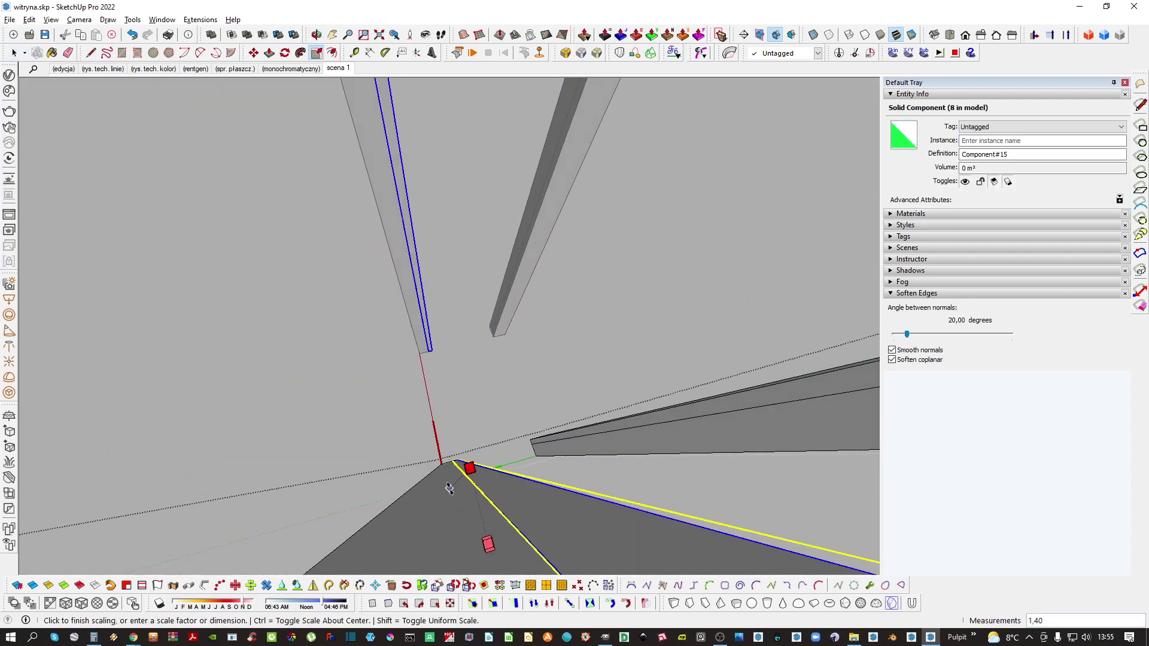
{"action": "left_click", "coordinate": [448, 480]}
Scale the cabinet's back panel along the green axis by about 0.93
{"action": "key", "text": "space"}
{"action": "left_click", "coordinate": [458, 454]}
{"action": "middle_click_drag", "start_coordinate": [458, 453], "coordinate": [520, 413]}
{"action": "scroll", "coordinate": [480, 445], "scroll_direction": "down", "scroll_amount": 6}
{"action": "triple_click", "coordinate": [513, 321]}
{"action": "key", "text": "Escape"}
{"action": "middle_click_drag", "start_coordinate": [520, 363], "coordinate": [508, 455]}
{"action": "left_click", "coordinate": [522, 411]}
{"action": "key", "text": "s"}
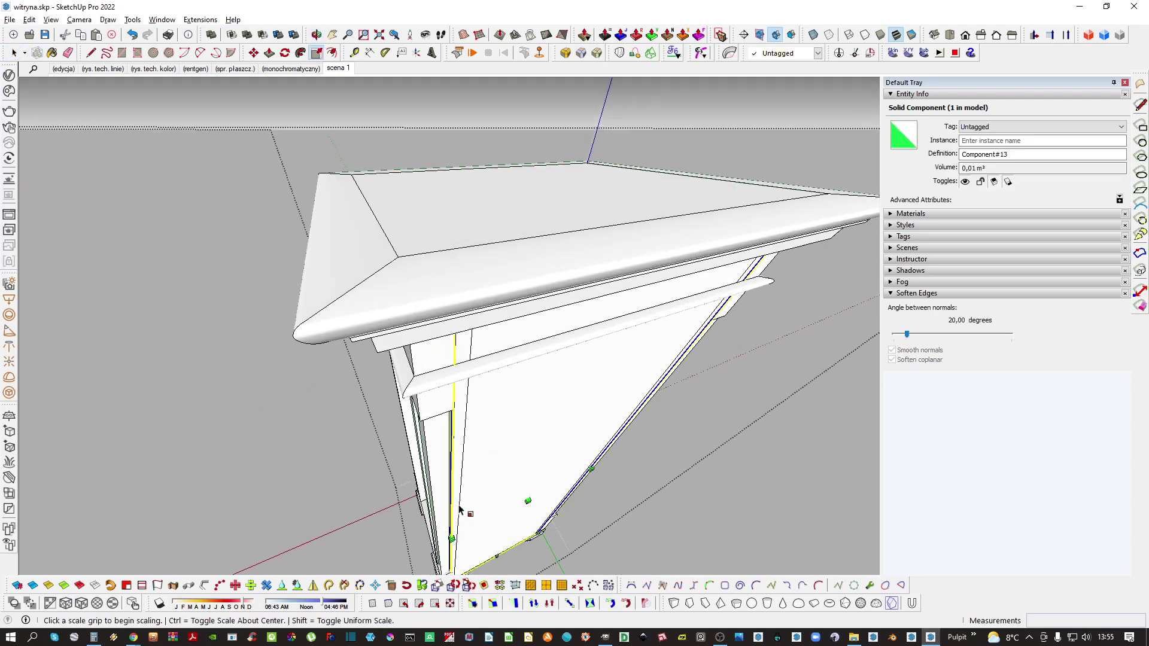
{"action": "scroll", "coordinate": [456, 529], "scroll_direction": "up", "scroll_amount": 3}
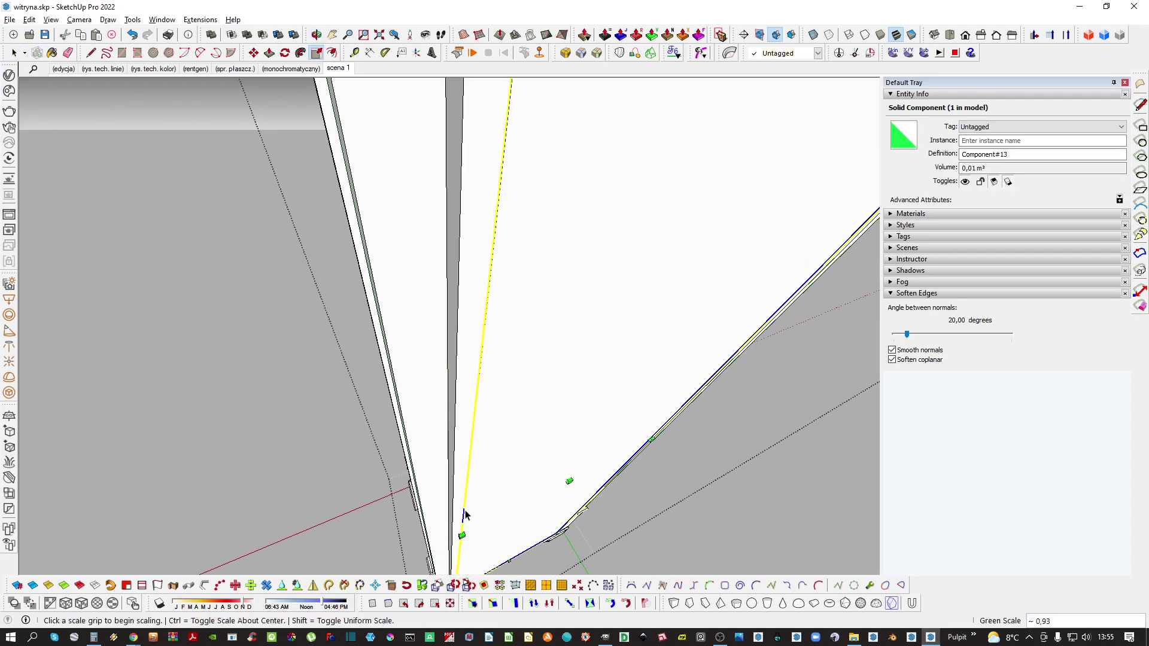
{"action": "scroll", "coordinate": [465, 516], "scroll_direction": "down", "scroll_amount": 5}
{"action": "key", "text": "space"}
{"action": "left_click", "coordinate": [602, 457]}
Examine the base moulding, foot and drawer section in the reference photo of the cabinet
{"action": "scroll", "coordinate": [603, 457], "scroll_direction": "down", "scroll_amount": 2}
{"action": "middle_click_drag", "start_coordinate": [602, 455], "coordinate": [477, 413]}
{"action": "key", "text": "h"}
{"action": "scroll", "coordinate": [423, 473], "scroll_direction": "up", "scroll_amount": 4}
{"action": "scroll", "coordinate": [504, 415], "scroll_direction": "up", "scroll_amount": 5}
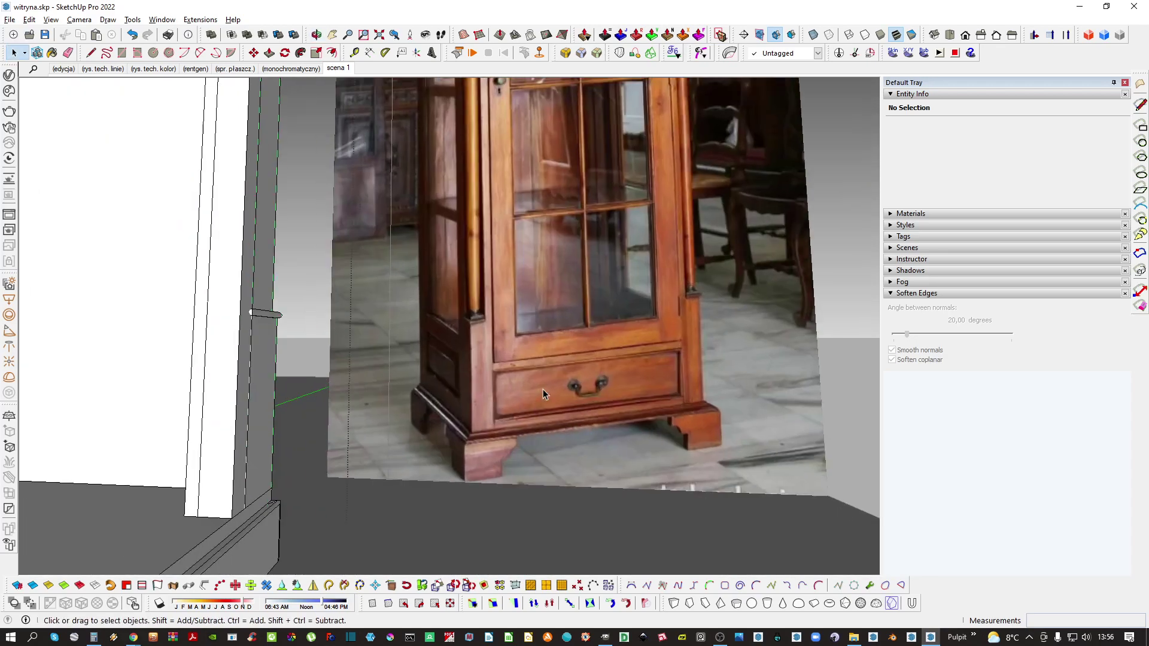
{"action": "scroll", "coordinate": [511, 429], "scroll_direction": "up", "scroll_amount": 3}
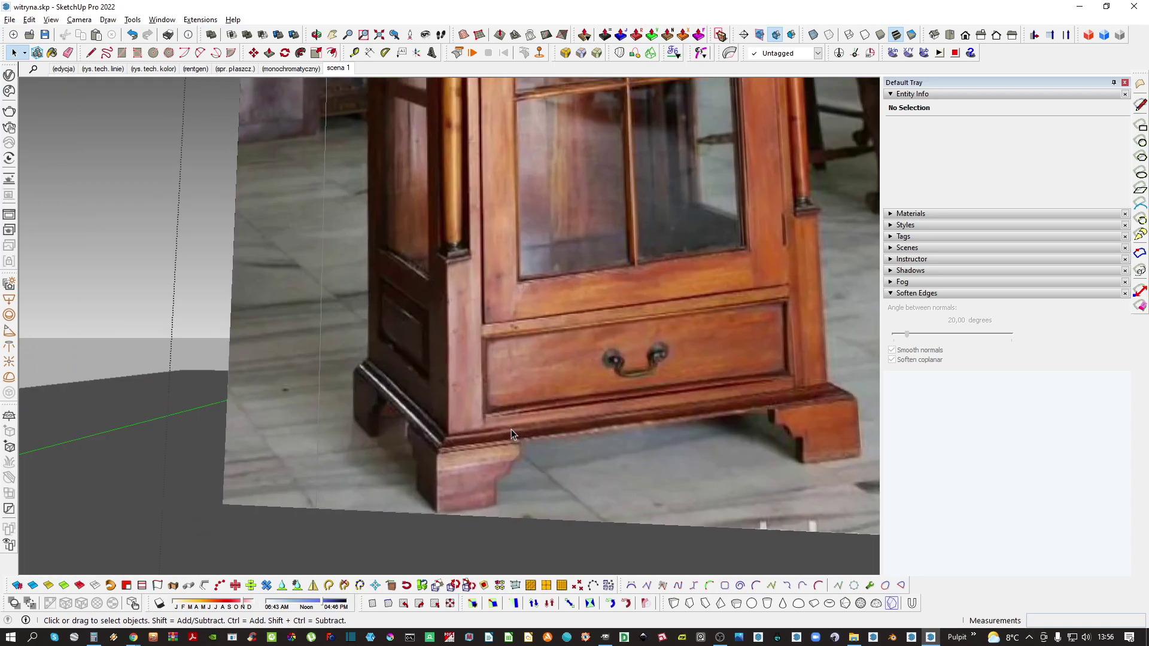
{"action": "scroll", "coordinate": [522, 440], "scroll_direction": "down", "scroll_amount": 3}
{"action": "scroll", "coordinate": [515, 439], "scroll_direction": "up", "scroll_amount": 5}
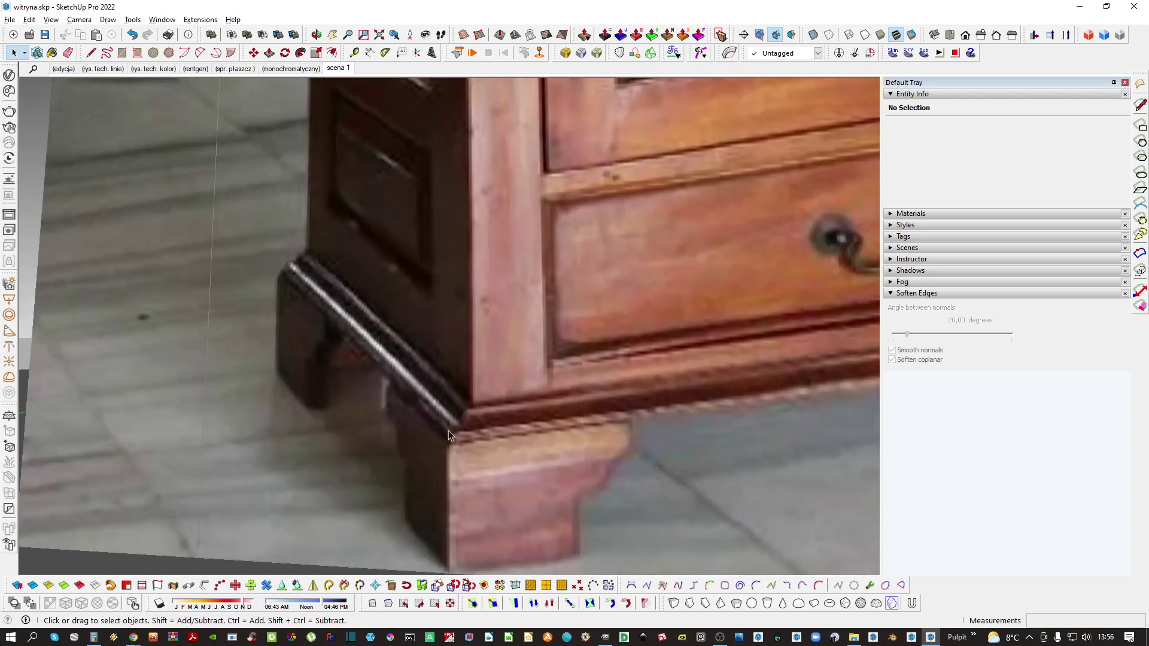
{"action": "scroll", "coordinate": [483, 389], "scroll_direction": "down", "scroll_amount": 7}
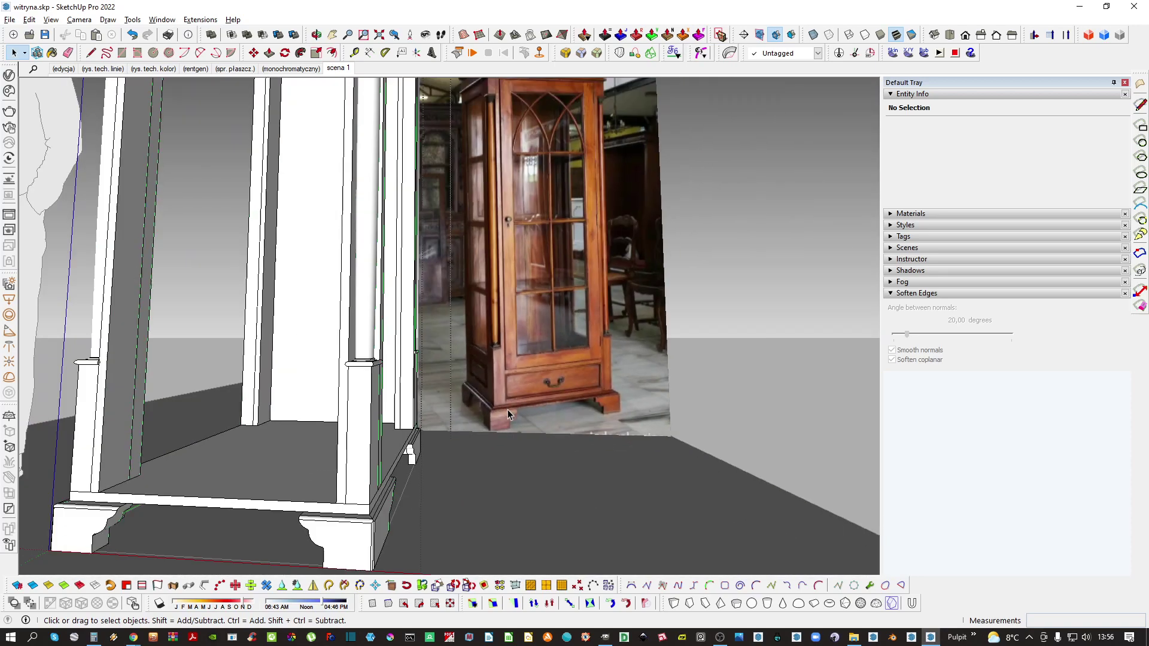
{"action": "scroll", "coordinate": [365, 510], "scroll_direction": "up", "scroll_amount": 4}
Draw an upright rectangular moulding profile about 1.10 cm wide against the base slab's side near the front corner
{"action": "key", "text": "l"}
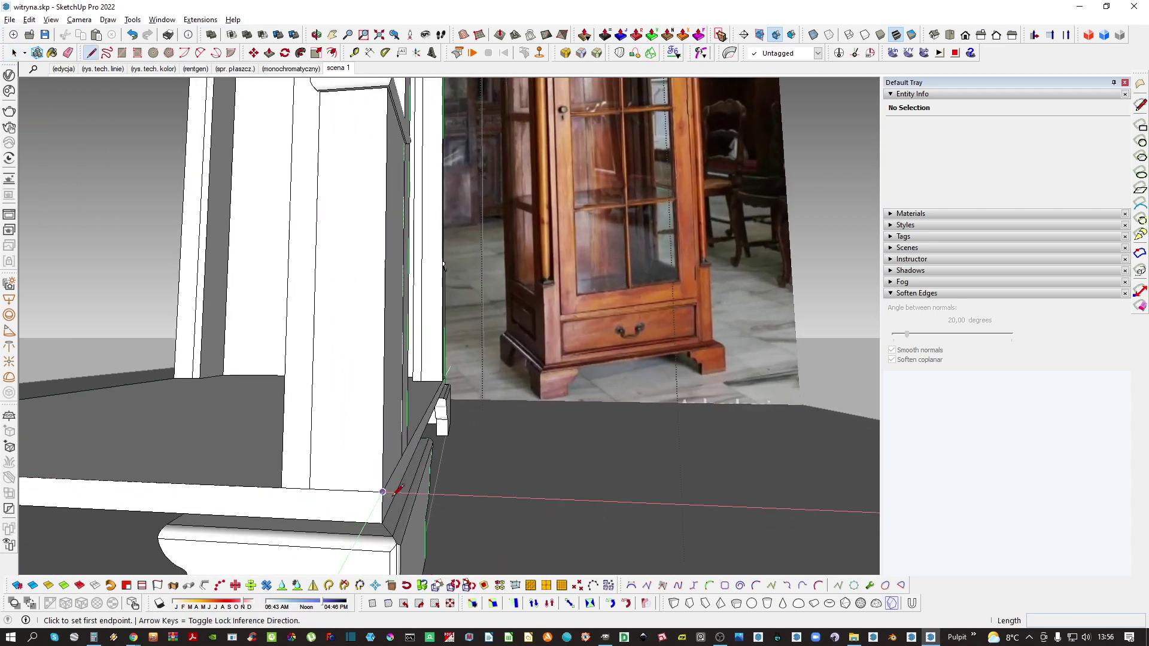
{"action": "scroll", "coordinate": [394, 489], "scroll_direction": "up", "scroll_amount": 3}
{"action": "middle_click_drag", "start_coordinate": [375, 483], "coordinate": [369, 420]}
{"action": "left_click", "coordinate": [368, 420]}
{"action": "scroll", "coordinate": [378, 442], "scroll_direction": "up", "scroll_amount": 2}
{"action": "key", "text": "Escape"}
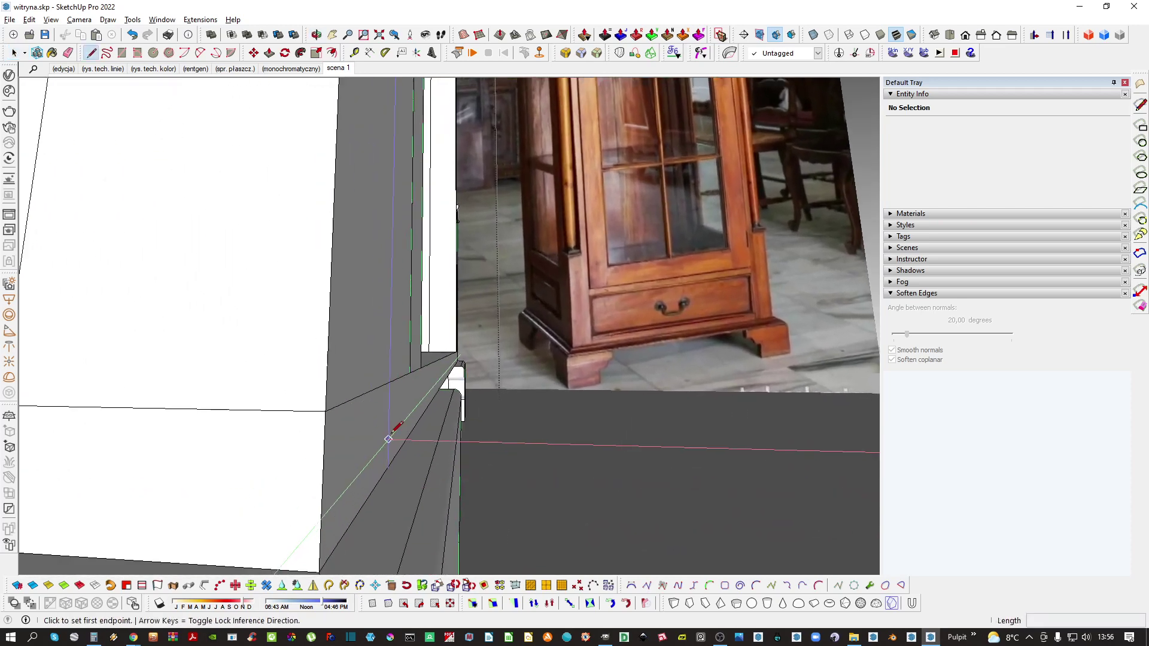
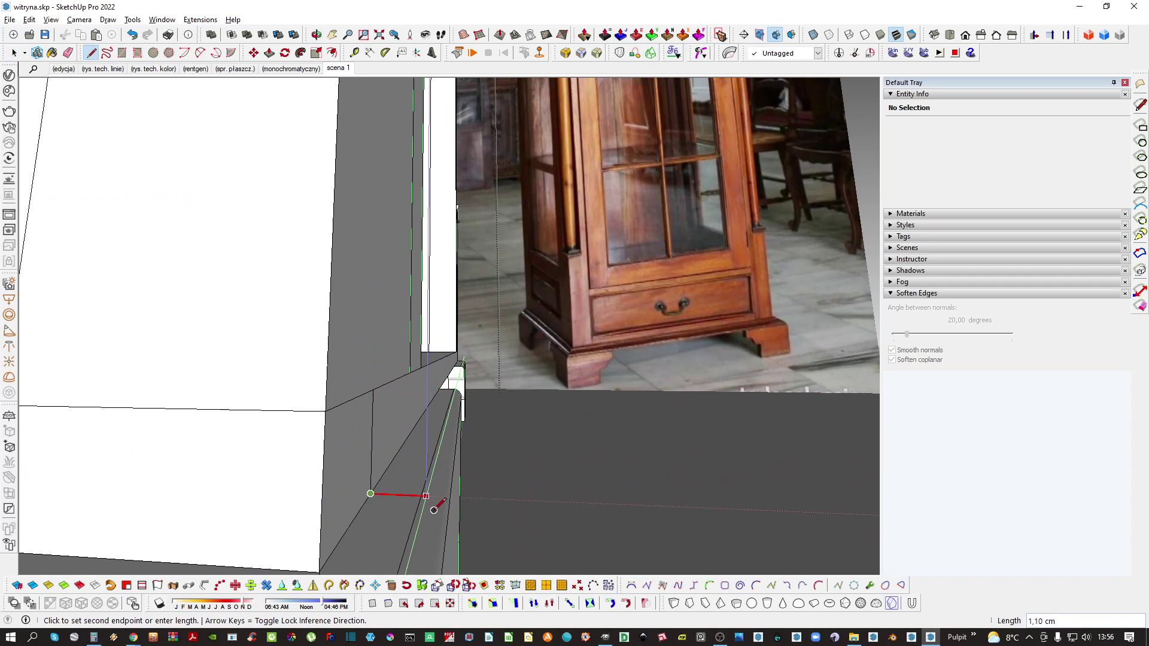
{"action": "left_click", "coordinate": [374, 389]}
{"action": "scroll", "coordinate": [409, 443], "scroll_direction": "down", "scroll_amount": 5}
Draw a concave arc with a 0.29 cm bulge across the profile and remove the waste outside it
{"action": "key", "text": "a"}
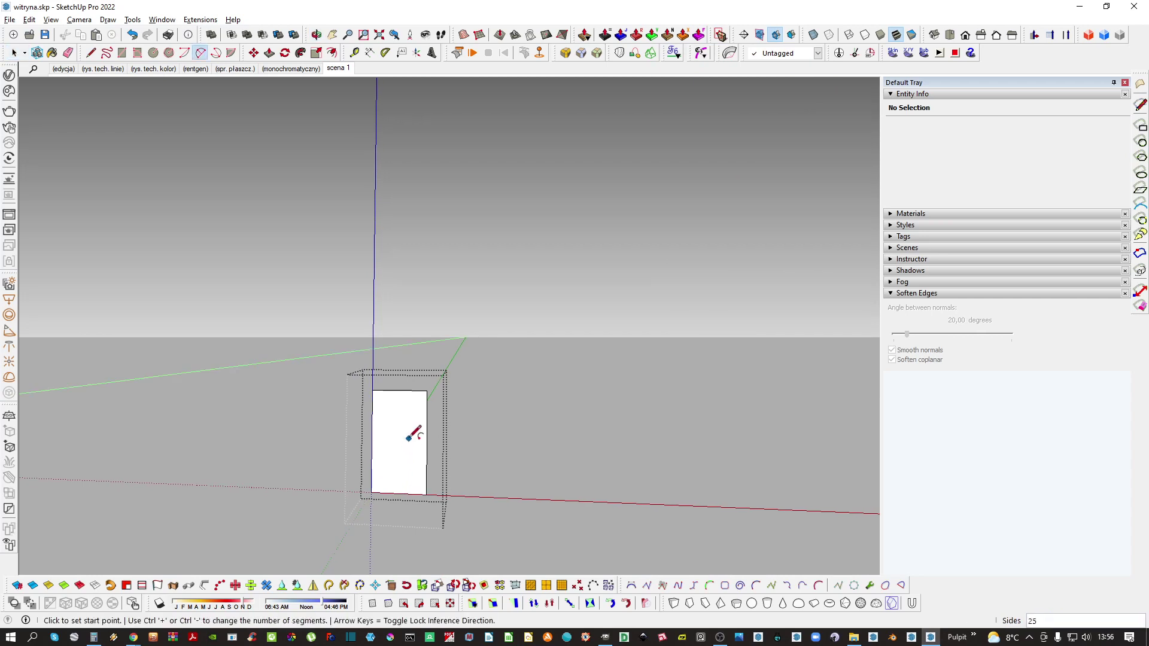
{"action": "scroll", "coordinate": [392, 390], "scroll_direction": "up", "scroll_amount": 1}
{"action": "key", "text": "Escape"}
{"action": "left_click", "coordinate": [382, 390]}
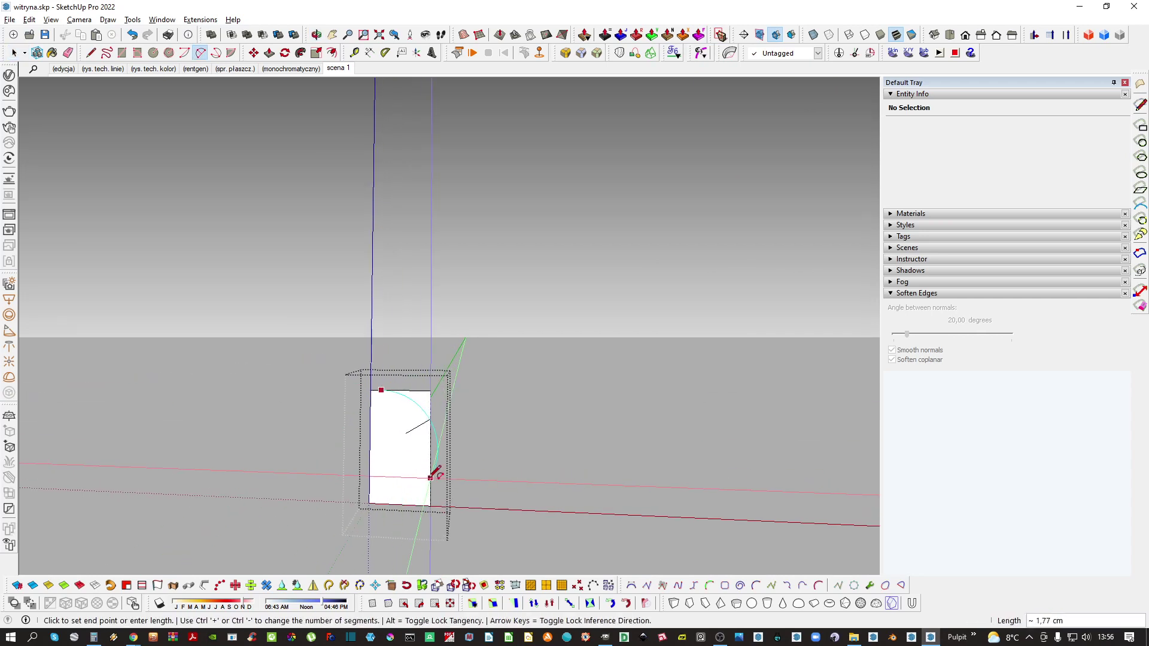
{"action": "left_click", "coordinate": [406, 470]}
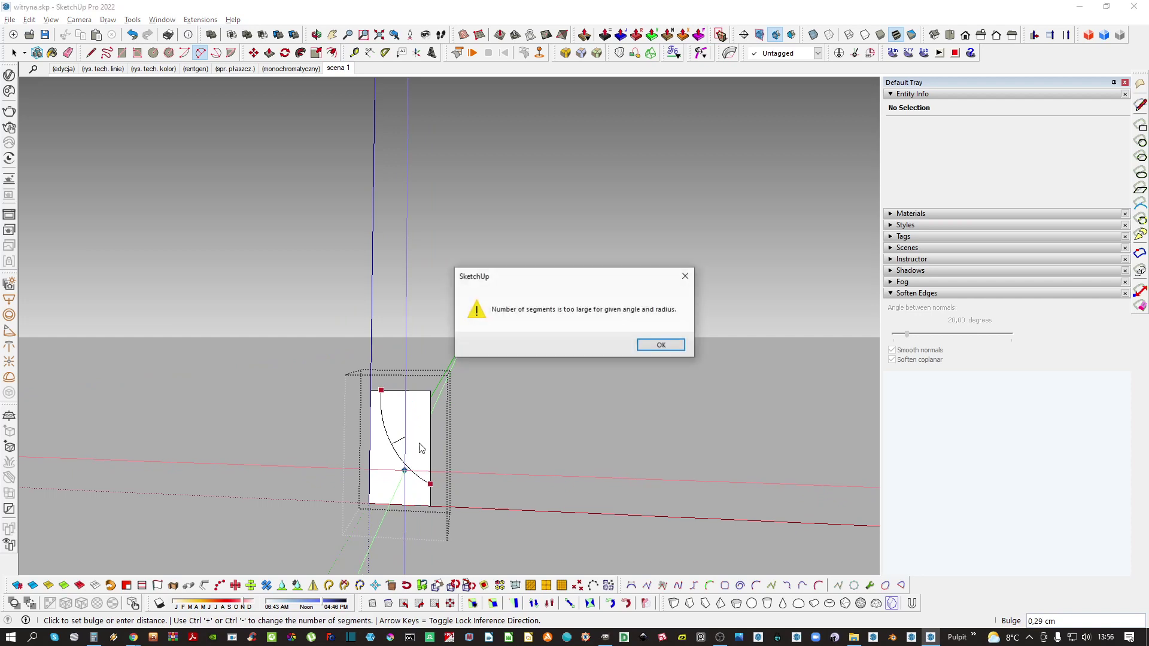
{"action": "key", "text": "Return"}
{"action": "scroll", "coordinate": [396, 442], "scroll_direction": "down", "scroll_amount": 3}
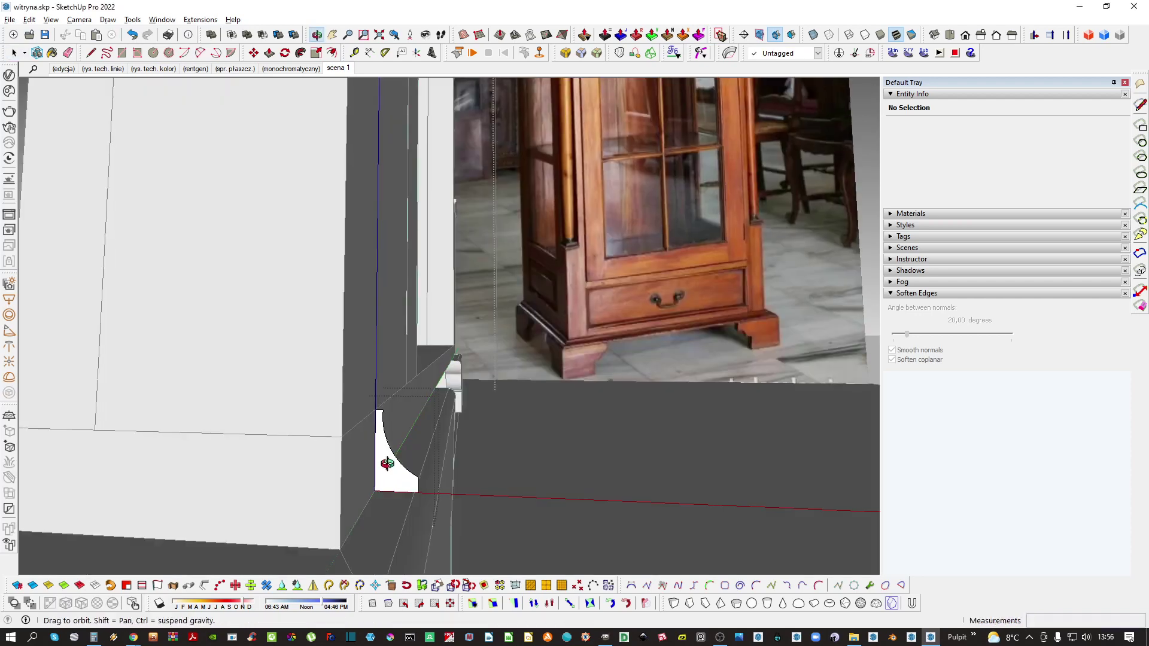
{"action": "mouse_move", "coordinate": [398, 430]}
{"action": "middle_mouse_down"}
{"action": "mouse_move", "coordinate": [366, 446]}
{"action": "mouse_move", "coordinate": [352, 497]}
{"action": "mouse_move", "coordinate": [386, 449]}
{"action": "middle_mouse_up"}
{"action": "key", "text": "h"}
{"action": "key", "text": "h"}
{"action": "key", "text": "h"}
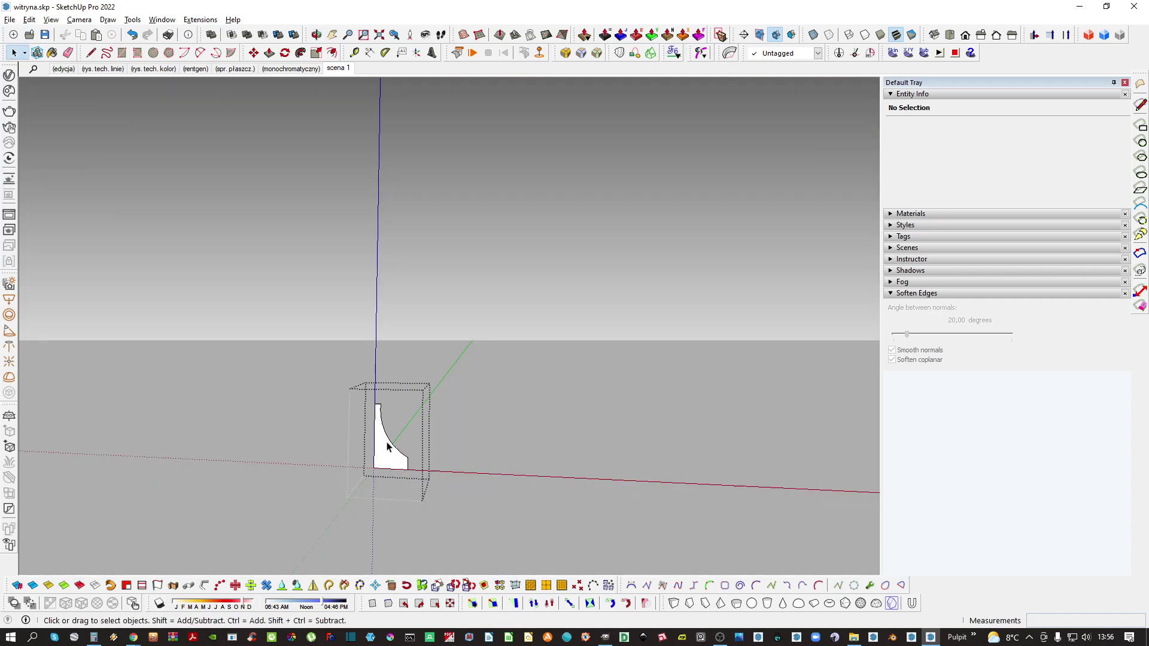
Paste the base slab's perimeter edges in place beside the profile and sweep the concave profile around them with Follow Me
{"action": "key", "text": "Escape"}
{"action": "triple_click", "coordinate": [360, 450]}
{"action": "double_click", "coordinate": [362, 411]}
{"action": "left_click", "coordinate": [363, 410], "text": "shift"}
{"action": "scroll", "coordinate": [402, 443], "scroll_direction": "down", "scroll_amount": 1}
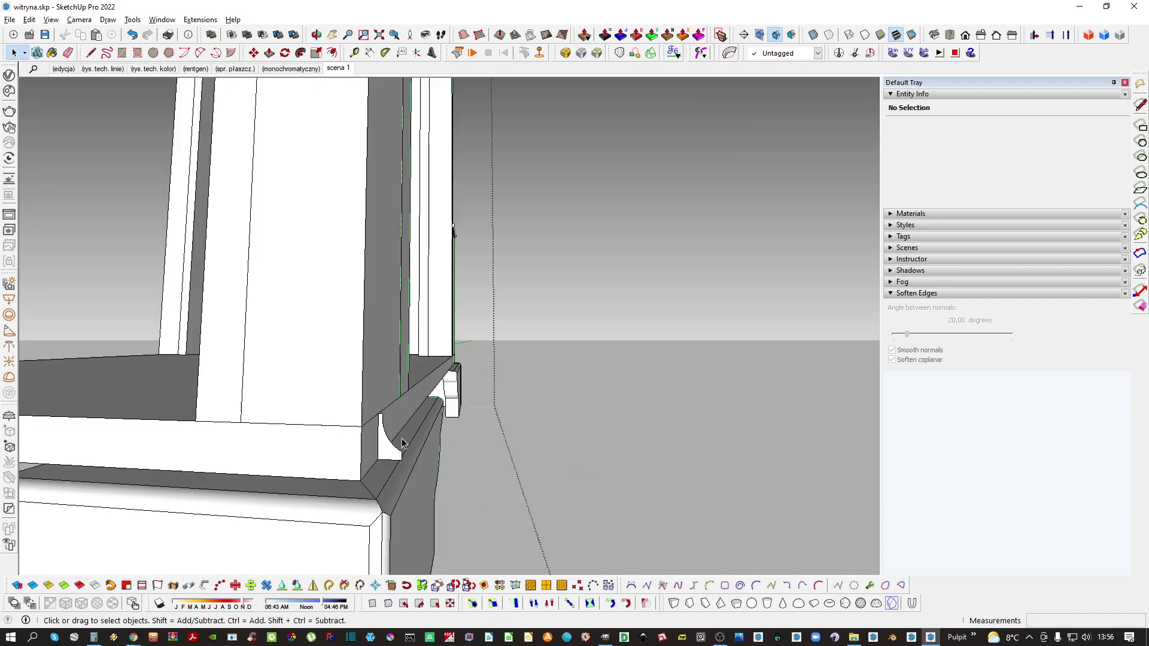
{"action": "double_click", "coordinate": [396, 453]}
{"action": "key", "text": "h"}
{"action": "key", "text": "ctrl+shift+v"}
{"action": "key", "text": "shift+f"}
{"action": "left_click", "coordinate": [389, 447]}
{"action": "key", "text": "space"}
{"action": "key", "text": "h"}
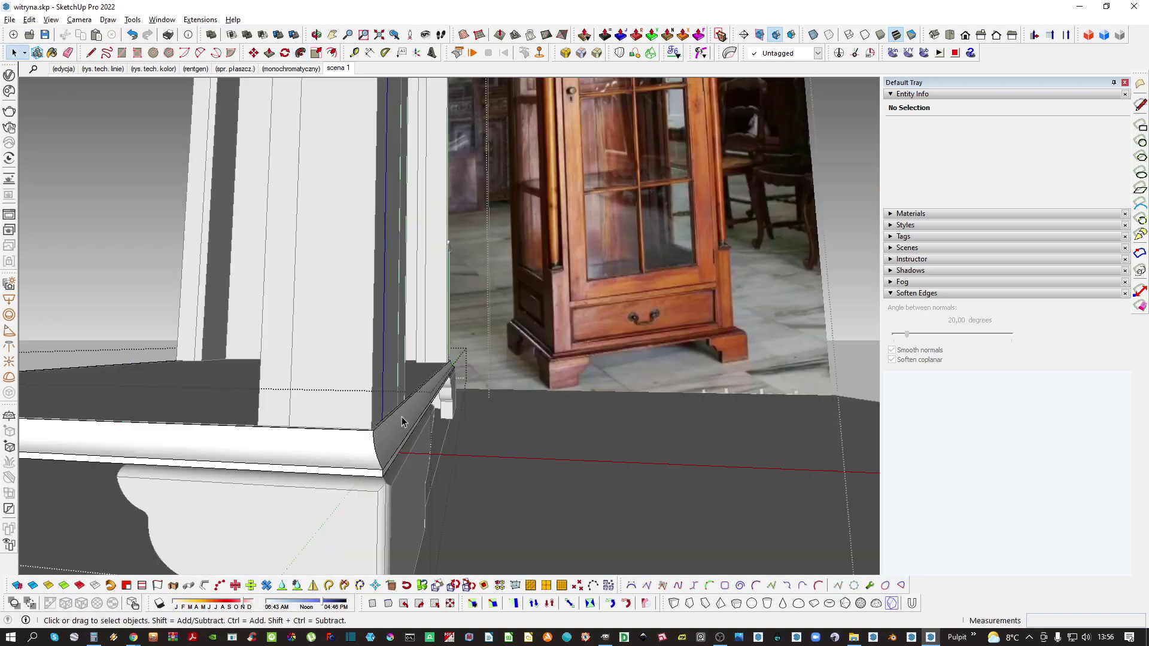
Slice the moulding with a section plane at the cabinet's rear and delete the run along the back
{"action": "middle_click_drag", "start_coordinate": [401, 416], "coordinate": [185, 434]}
{"action": "scroll", "coordinate": [198, 431], "scroll_direction": "down", "scroll_amount": 4}
{"action": "middle_click_drag", "start_coordinate": [269, 413], "coordinate": [227, 371]}
{"action": "scroll", "coordinate": [395, 361], "scroll_direction": "up", "scroll_amount": 8}
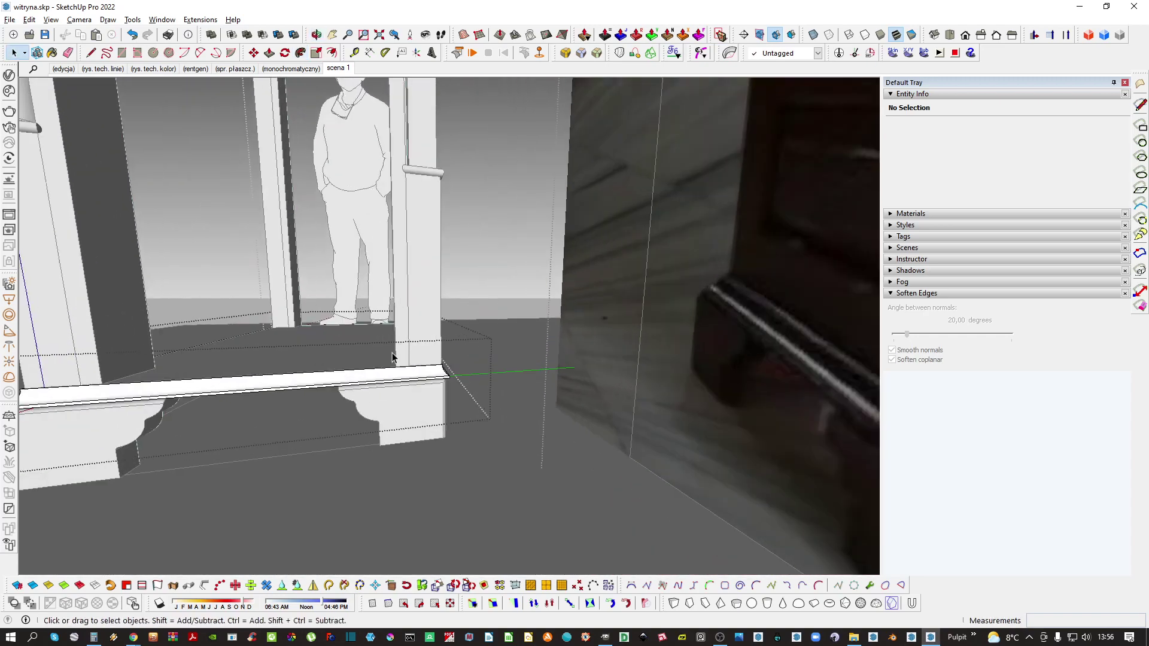
{"action": "middle_click_drag", "start_coordinate": [449, 390], "coordinate": [325, 365]}
{"action": "key", "text": "shift+s"}
{"action": "left_click", "coordinate": [364, 328]}
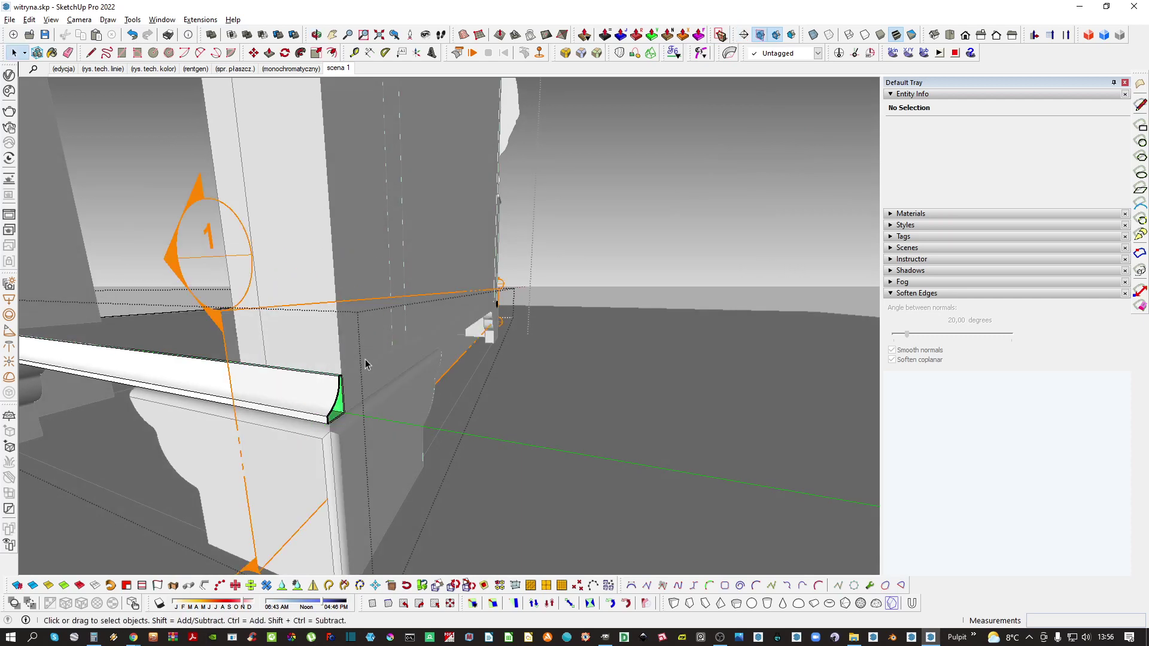
{"action": "right_click", "coordinate": [379, 312]}
{"action": "left_click", "coordinate": [386, 413]}
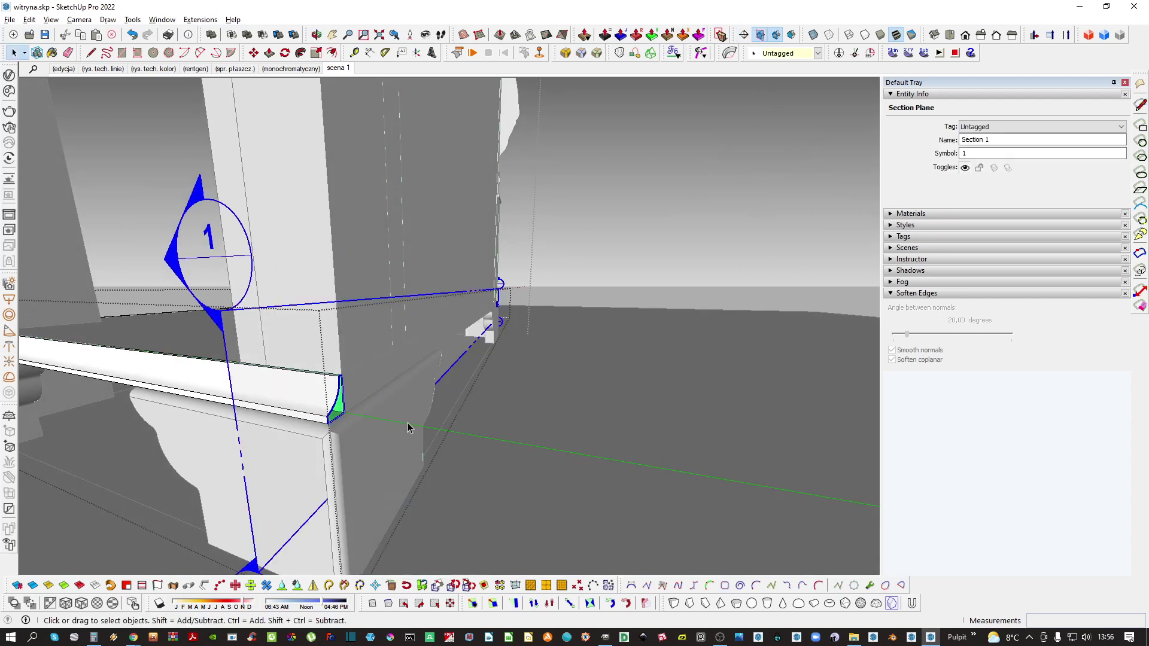
{"action": "key", "text": "Return"}
{"action": "key", "text": "h"}
{"action": "double_click", "coordinate": [390, 371]}
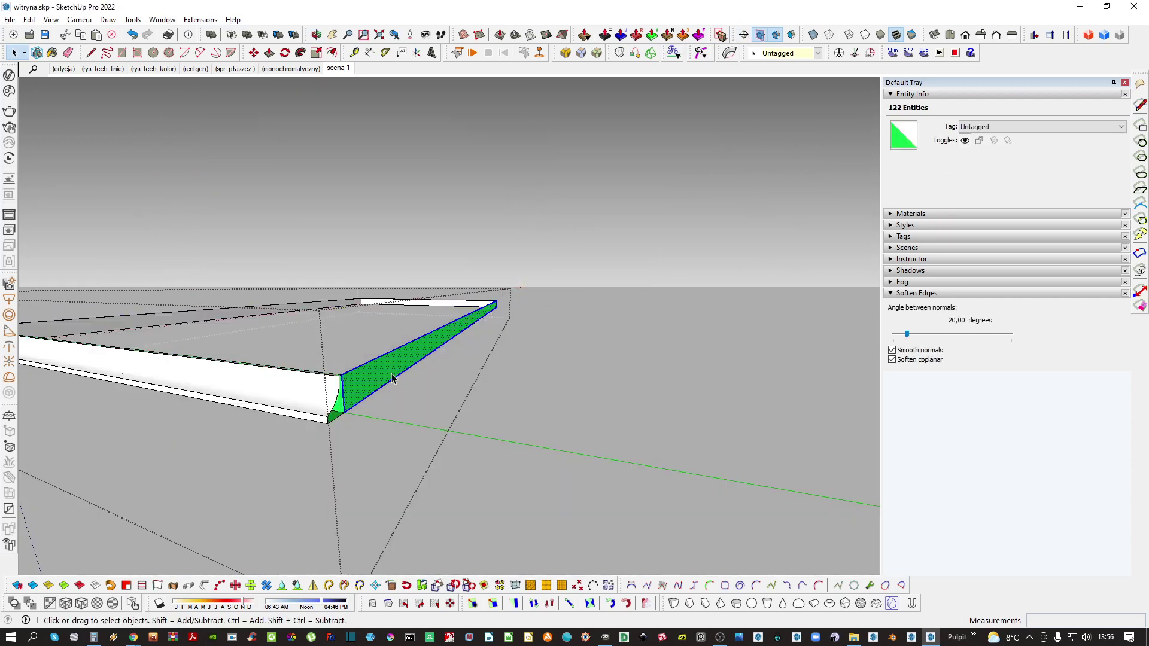
{"action": "key", "text": "Delete"}
Try slicing the moulding with a second section plane set slightly in from its rear end
{"action": "scroll", "coordinate": [329, 402], "scroll_direction": "up", "scroll_amount": 2}
{"action": "key", "text": "ctrl+a"}
{"action": "key", "text": "Return"}
{"action": "middle_click_drag", "start_coordinate": [330, 401], "coordinate": [392, 419]}
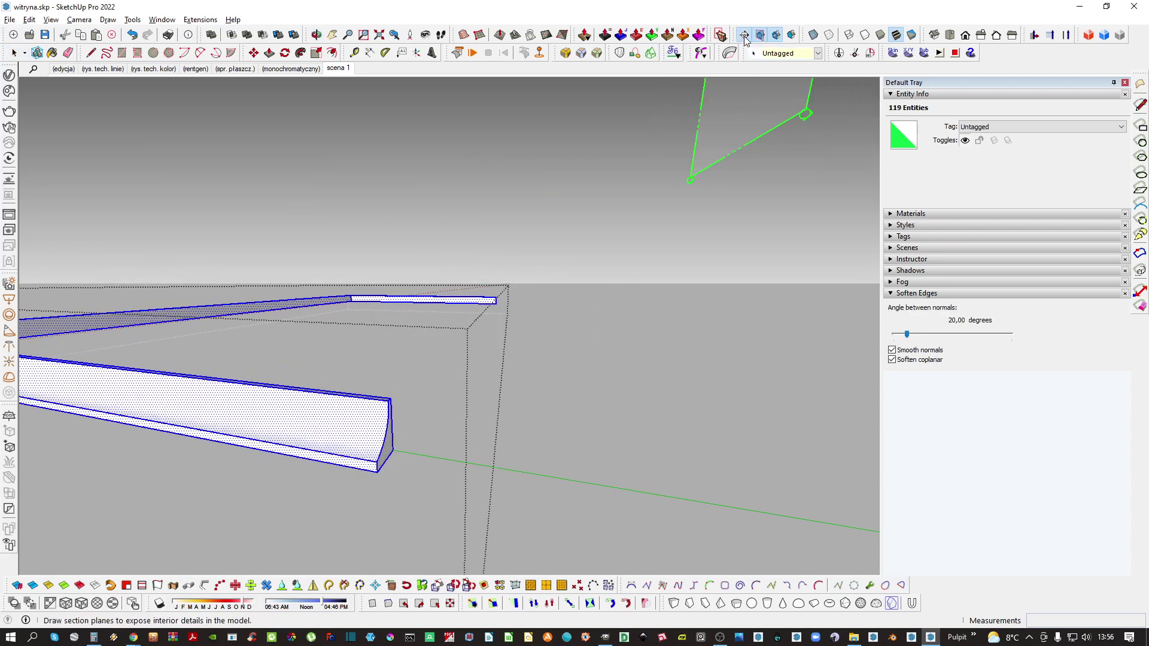
{"action": "left_click", "coordinate": [353, 417], "text": "shift"}
{"action": "right_click", "coordinate": [365, 339]}
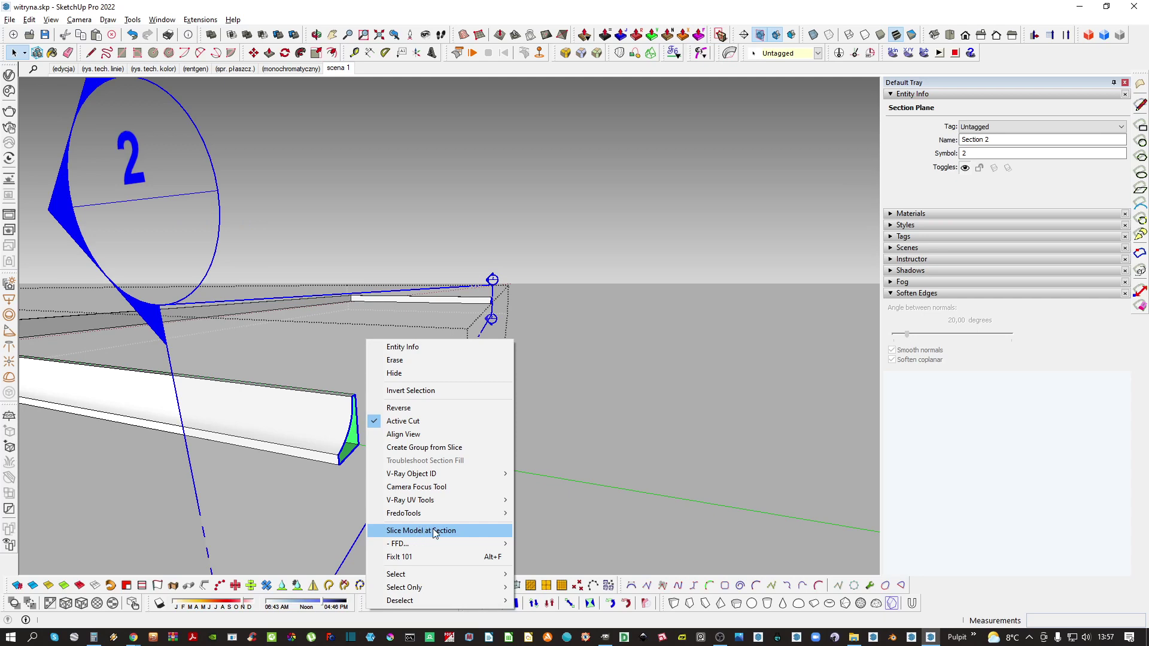
{"action": "left_click", "coordinate": [433, 529]}
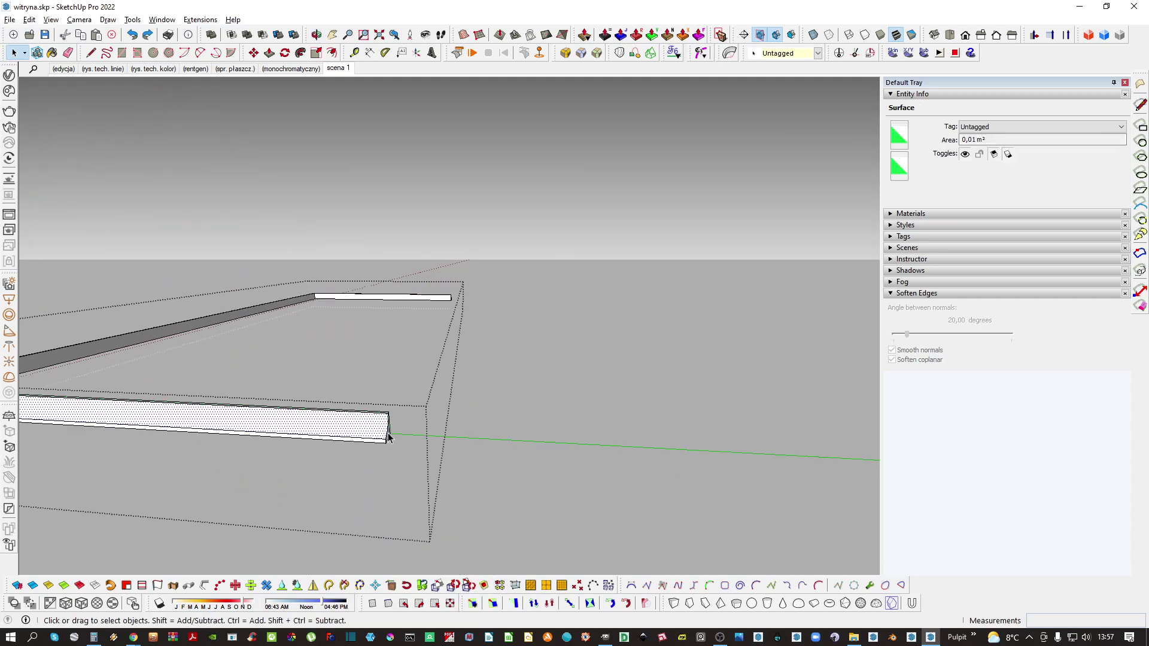
Compare the cabinet's base with the moulding and drawer section in the reference photo
{"action": "key", "text": "Escape"}
{"action": "scroll", "coordinate": [388, 437], "scroll_direction": "down", "scroll_amount": 3}
{"action": "middle_click_drag", "start_coordinate": [341, 424], "coordinate": [492, 350]}
{"action": "scroll", "coordinate": [395, 435], "scroll_direction": "down", "scroll_amount": 2}
{"action": "scroll", "coordinate": [438, 418], "scroll_direction": "down", "scroll_amount": 2}
{"action": "middle_click_drag", "start_coordinate": [444, 387], "coordinate": [468, 421]}
{"action": "scroll", "coordinate": [411, 474], "scroll_direction": "up", "scroll_amount": 2}
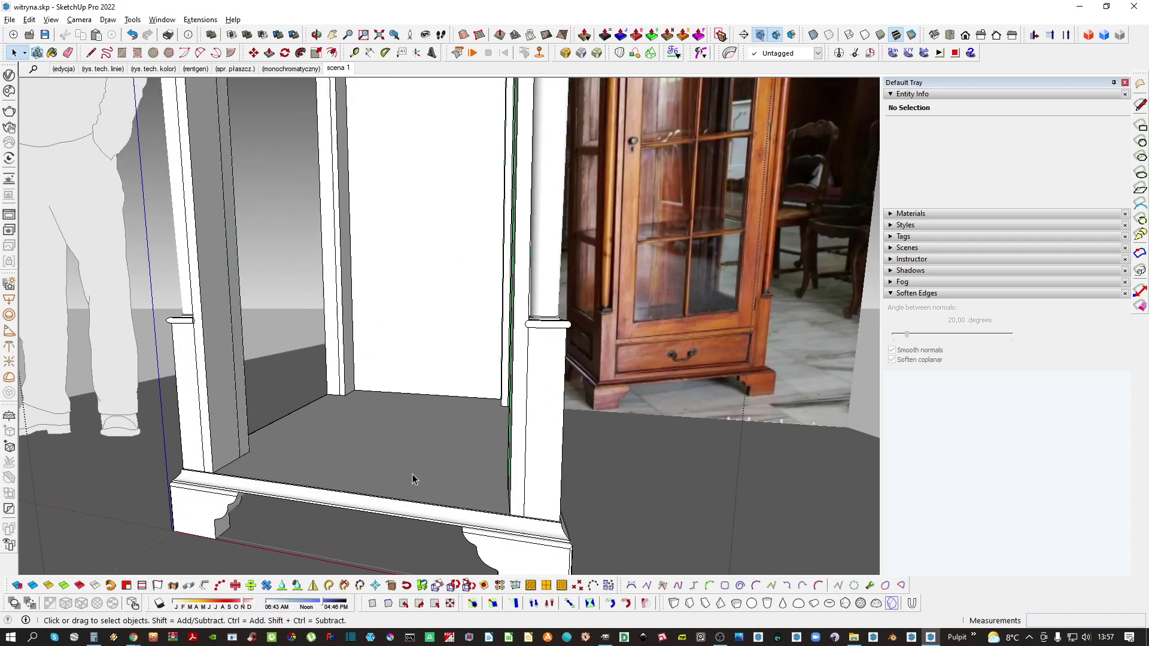
{"action": "middle_click_drag", "start_coordinate": [385, 479], "coordinate": [243, 492]}
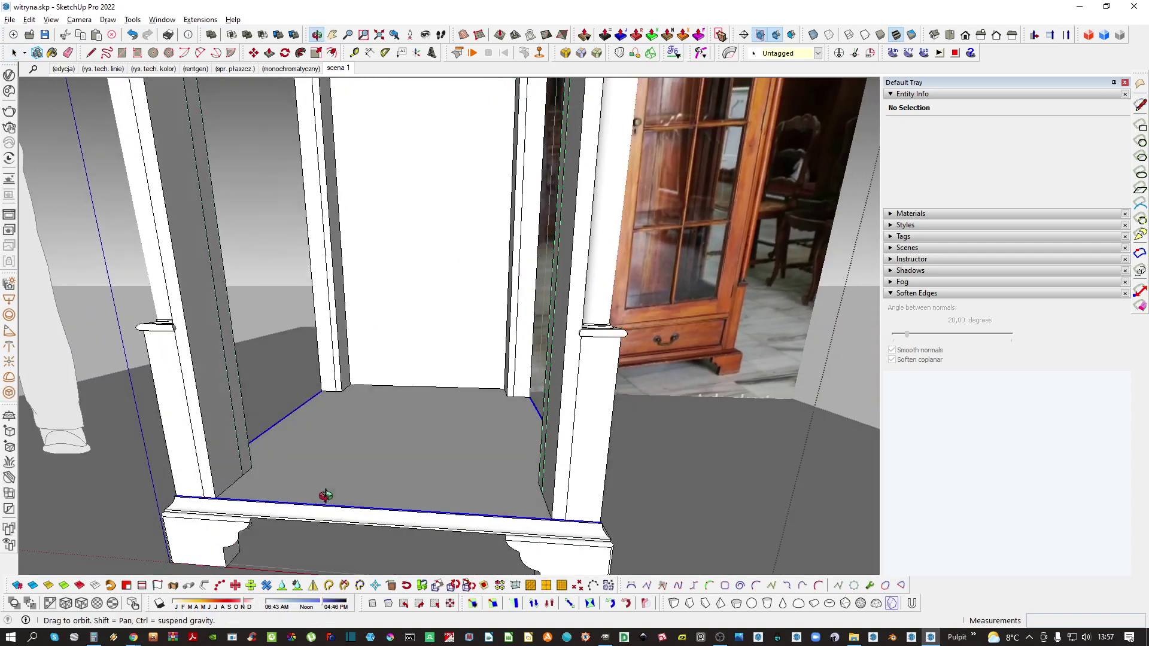
{"action": "left_click", "coordinate": [243, 492]}
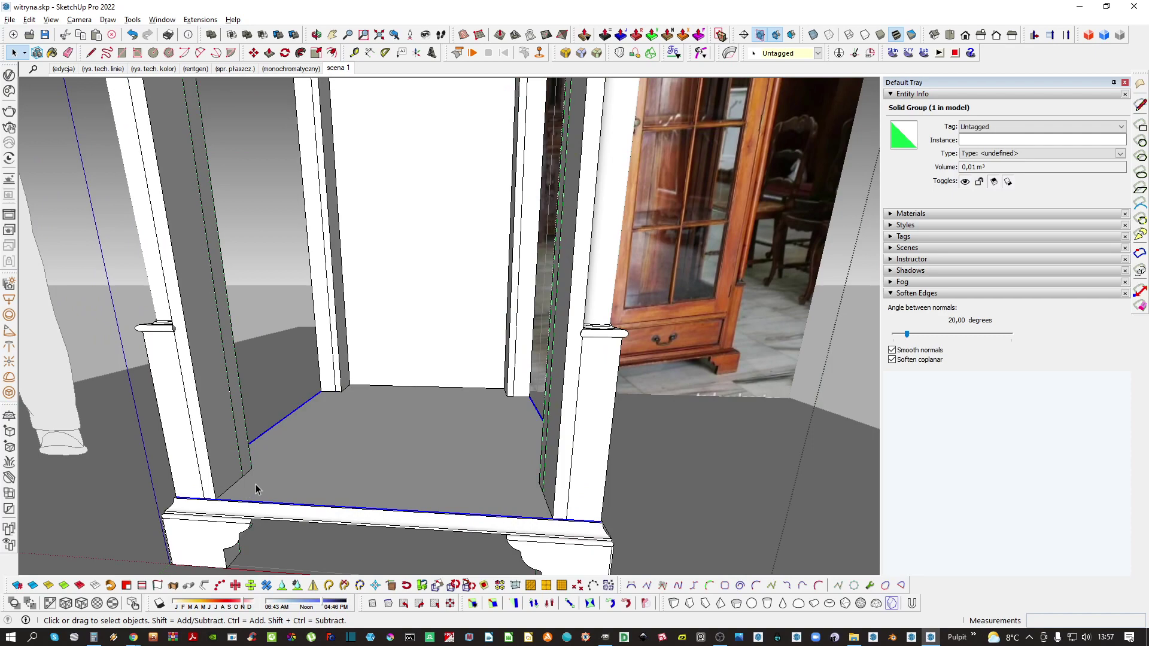
{"action": "scroll", "coordinate": [257, 490], "scroll_direction": "up", "scroll_amount": 2}
{"action": "middle_click_drag", "start_coordinate": [839, 367], "coordinate": [719, 323]}
{"action": "scroll", "coordinate": [719, 322], "scroll_direction": "up", "scroll_amount": 2}
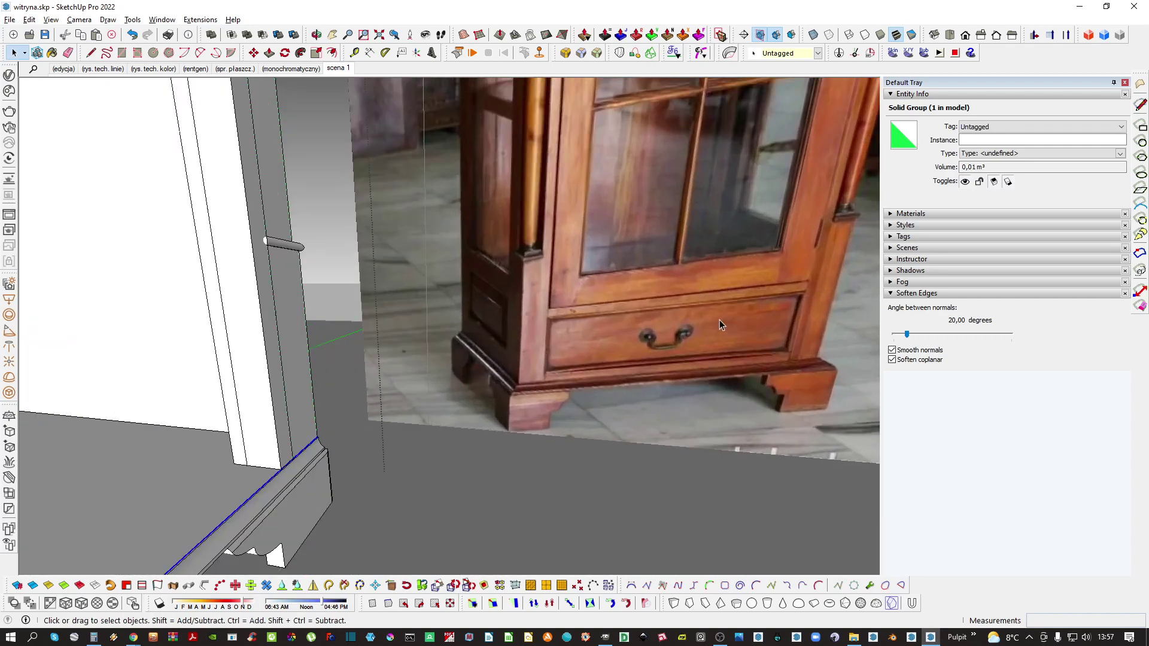
{"action": "scroll", "coordinate": [719, 321], "scroll_direction": "down", "scroll_amount": 3}
{"action": "middle_click_drag", "start_coordinate": [353, 419], "coordinate": [470, 442]}
{"action": "scroll", "coordinate": [269, 458], "scroll_direction": "up", "scroll_amount": 2}
{"action": "middle_click_drag", "start_coordinate": [271, 456], "coordinate": [299, 495]}
Draw a 54 by 48 cm rectangle on the base slab between the posts and group it for editing
{"action": "key", "text": "r"}
{"action": "scroll", "coordinate": [275, 494], "scroll_direction": "up", "scroll_amount": 3}
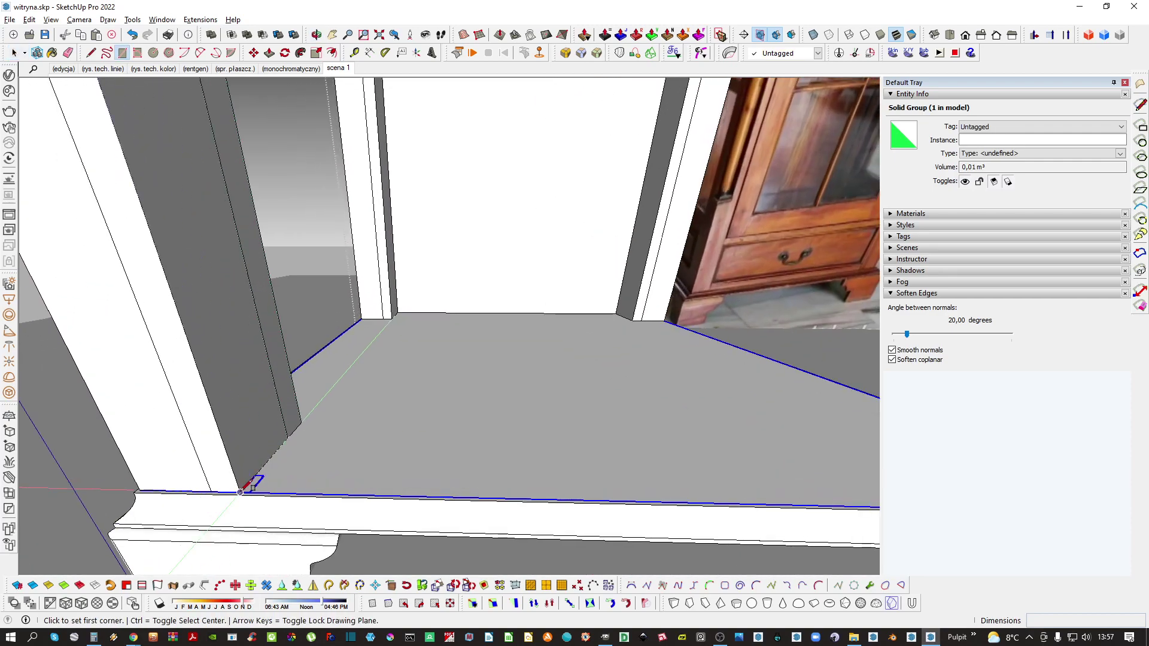
{"action": "scroll", "coordinate": [590, 314], "scroll_direction": "up", "scroll_amount": 2}
{"action": "middle_click_drag", "start_coordinate": [591, 314], "coordinate": [512, 369], "text": "shift"}
{"action": "scroll", "coordinate": [539, 365], "scroll_direction": "up", "scroll_amount": 3}
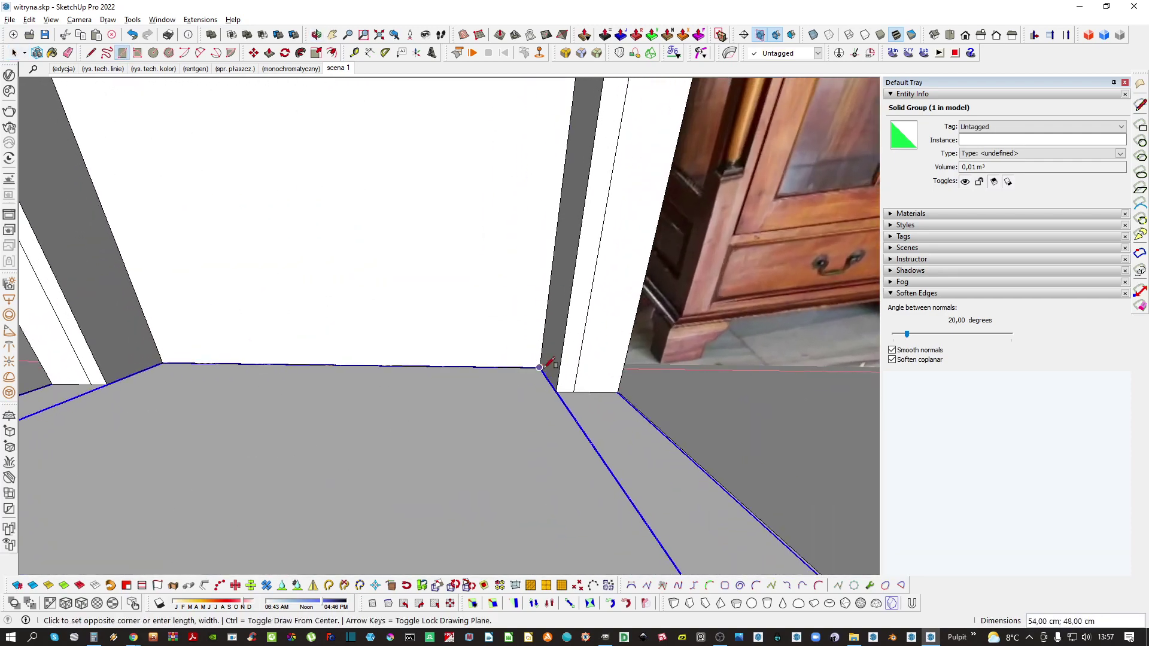
{"action": "left_click", "coordinate": [541, 367]}
{"action": "scroll", "coordinate": [509, 389], "scroll_direction": "down", "scroll_amount": 4}
{"action": "key", "text": "space"}
{"action": "double_click", "coordinate": [437, 425]}
{"action": "mouse_move", "coordinate": [437, 426]}
{"action": "middle_mouse_down"}
{"action": "mouse_move", "coordinate": [505, 461]}
{"action": "mouse_move", "coordinate": [449, 413]}
{"action": "middle_mouse_up"}
{"action": "double_click", "coordinate": [448, 407]}
{"action": "double_click", "coordinate": [447, 405]}
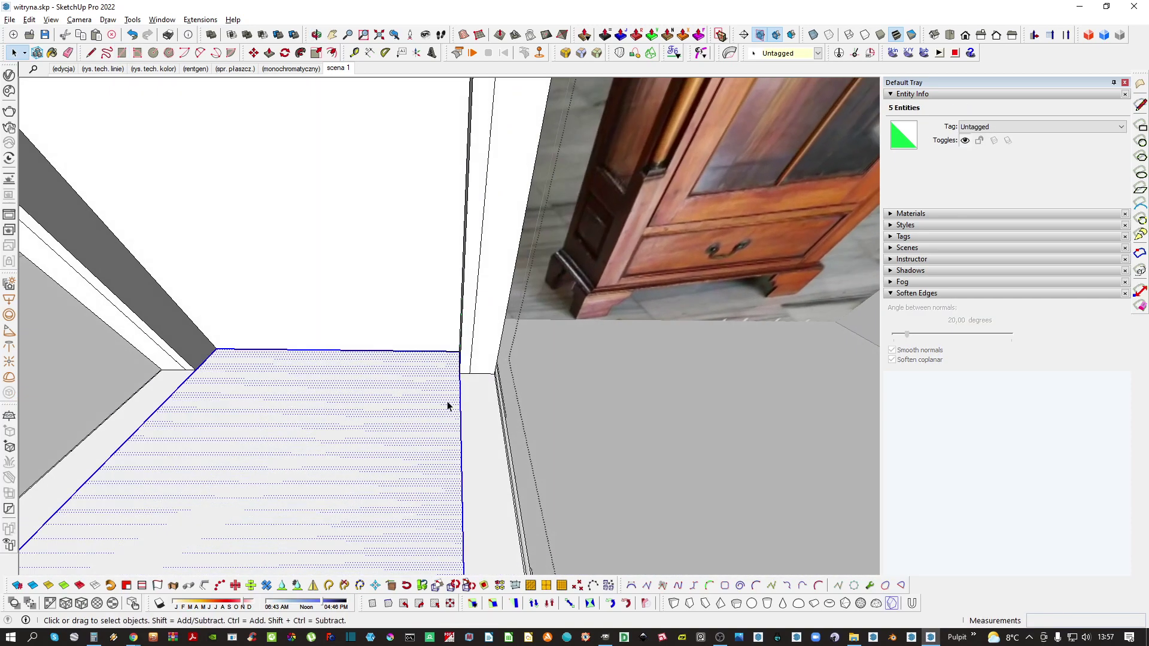
Add a narrow rectangle to the floor face, filling the gap between the cabinet's right front and rear posts
{"action": "key", "text": "r"}
{"action": "scroll", "coordinate": [461, 377], "scroll_direction": "up", "scroll_amount": 3}
{"action": "left_click", "coordinate": [421, 369]}
{"action": "middle_click_drag", "start_coordinate": [420, 369], "coordinate": [461, 405]}
{"action": "scroll", "coordinate": [574, 308], "scroll_direction": "up", "scroll_amount": 2}
{"action": "left_click", "coordinate": [563, 314]}
{"action": "key", "text": "space"}
Copy the narrow side rectangle to the opposite side of the floor face
{"action": "double_click", "coordinate": [555, 333]}
{"action": "scroll", "coordinate": [458, 406], "scroll_direction": "down", "scroll_amount": 2}
{"action": "key", "text": "m"}
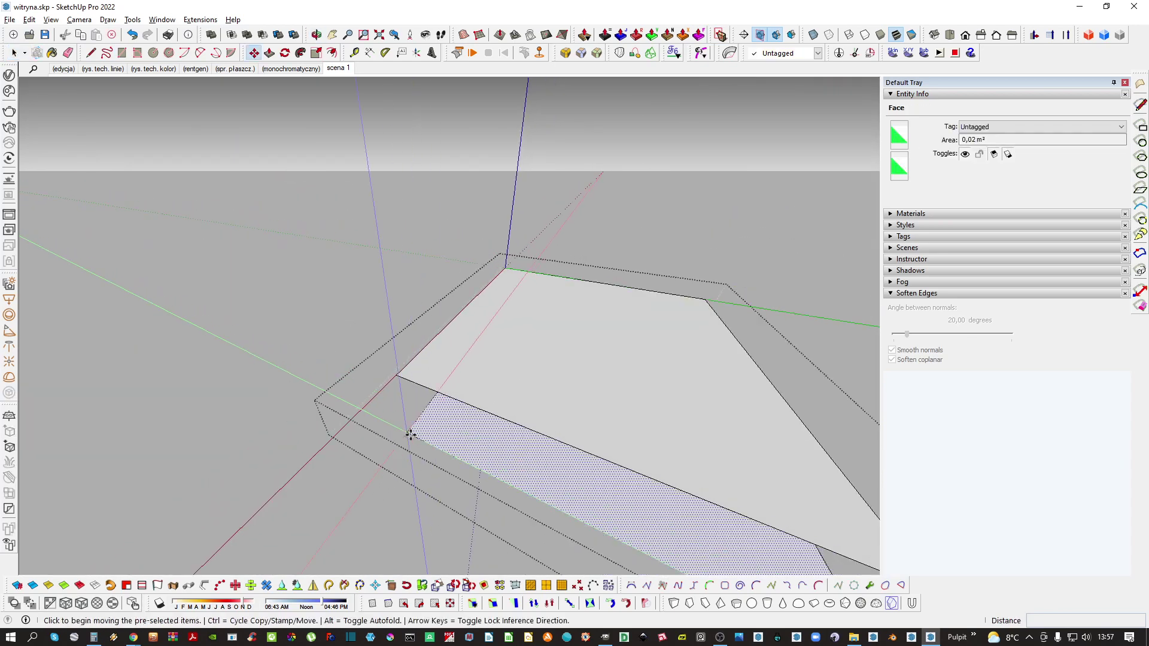
{"action": "left_click", "coordinate": [407, 430]}
{"action": "left_click", "coordinate": [526, 271]}
{"action": "key", "text": "space"}
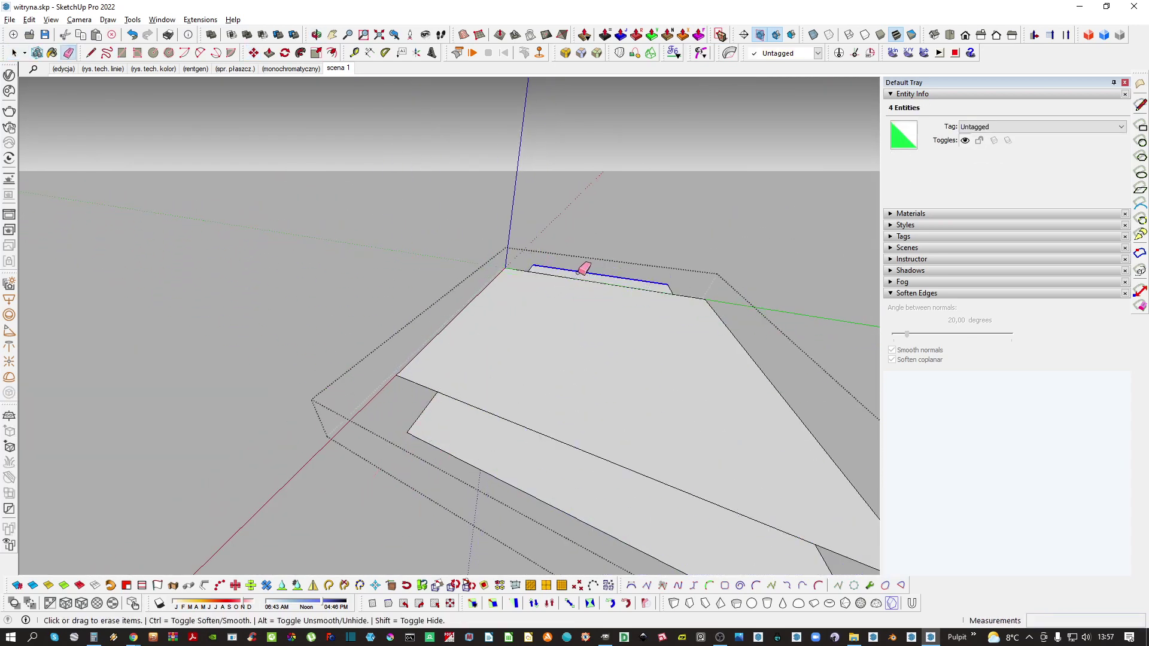
Erase the shared edge between the copied side rectangle and the main floor face
{"action": "left_click_drag", "start_coordinate": [578, 273], "coordinate": [580, 280]}
{"action": "key", "text": "ctrl+z"}
{"action": "left_click", "coordinate": [580, 279]}
{"action": "middle_click_drag", "start_coordinate": [516, 422], "coordinate": [719, 343]}
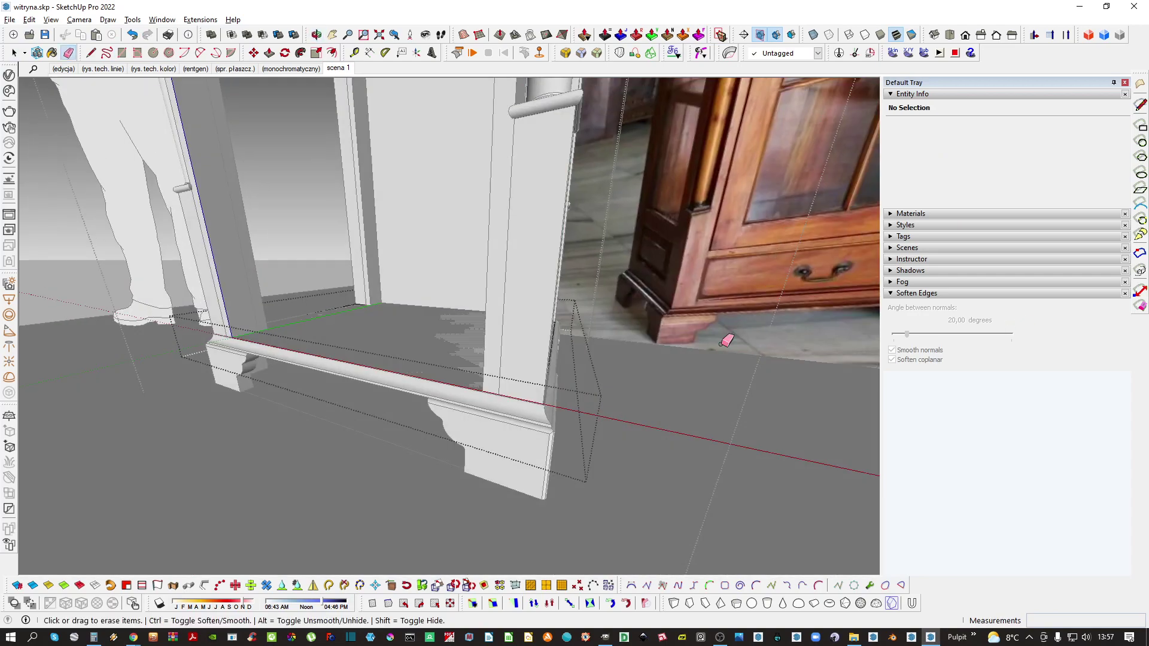
Extrude the floor face between the posts into a solid panel
{"action": "mouse_move", "coordinate": [362, 372]}
{"action": "middle_mouse_down"}
{"action": "mouse_move", "coordinate": [382, 392]}
{"action": "mouse_move", "coordinate": [419, 383]}
{"action": "middle_mouse_up"}
{"action": "scroll", "coordinate": [697, 331], "scroll_direction": "up", "scroll_amount": 4}
{"action": "middle_click_drag", "start_coordinate": [698, 330], "coordinate": [645, 296]}
{"action": "key", "text": "l"}
{"action": "scroll", "coordinate": [646, 295], "scroll_direction": "up", "scroll_amount": 2}
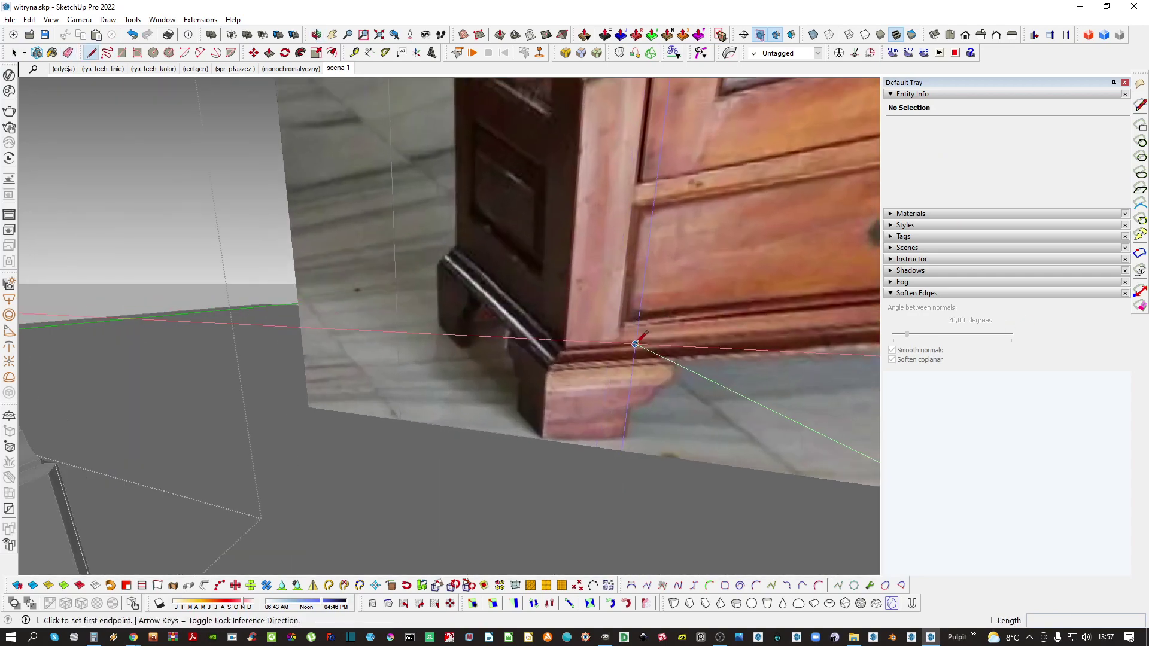
{"action": "scroll", "coordinate": [647, 314], "scroll_direction": "down", "scroll_amount": 5}
{"action": "key", "text": "p"}
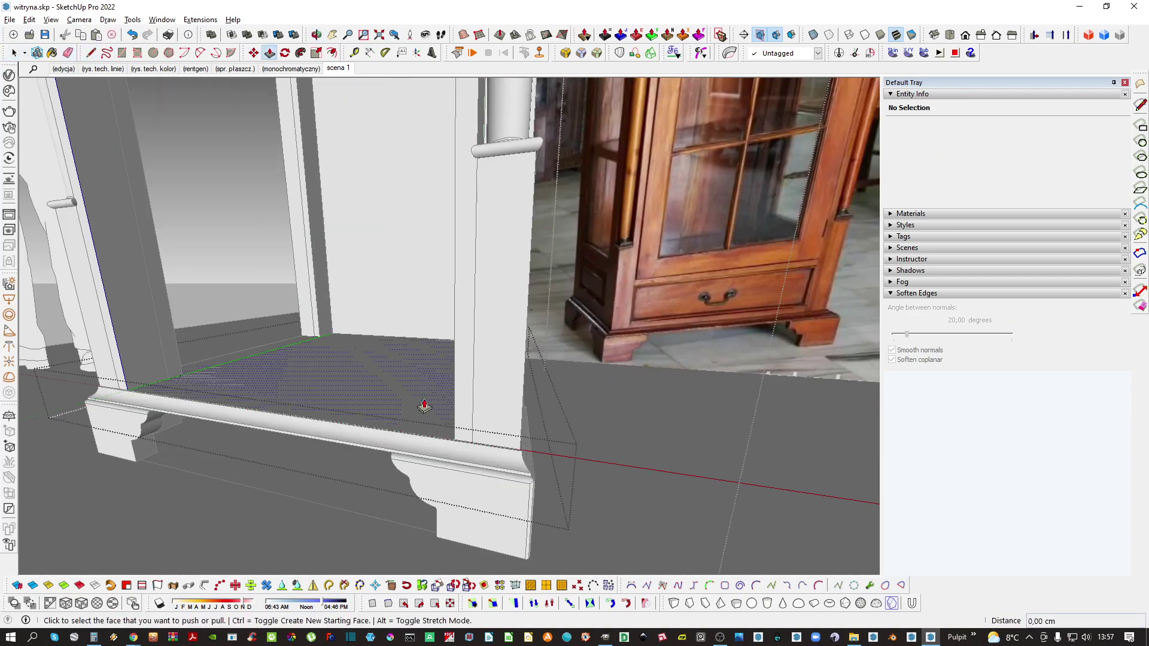
{"action": "left_click", "coordinate": [453, 379]}
{"action": "scroll", "coordinate": [443, 380], "scroll_direction": "down", "scroll_amount": 2}
{"action": "key", "text": "space"}
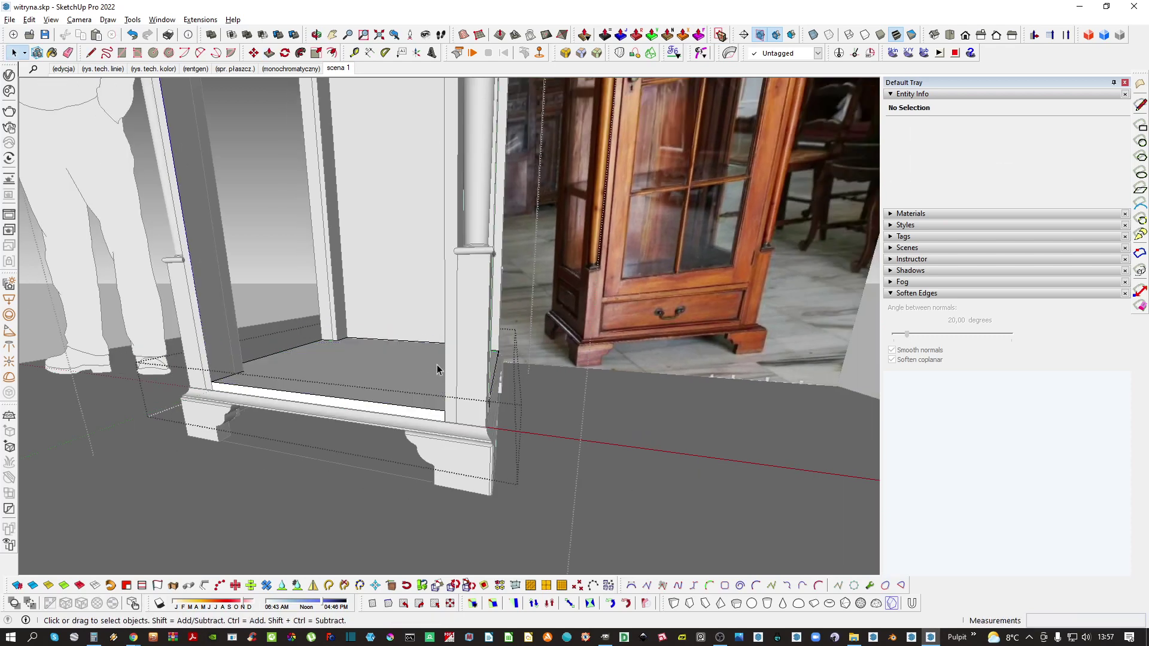
Convert the floor panel group into a component
{"action": "middle_click_drag", "start_coordinate": [437, 365], "coordinate": [397, 376]}
{"action": "right_click", "coordinate": [400, 372]}
{"action": "left_click", "coordinate": [452, 339]}
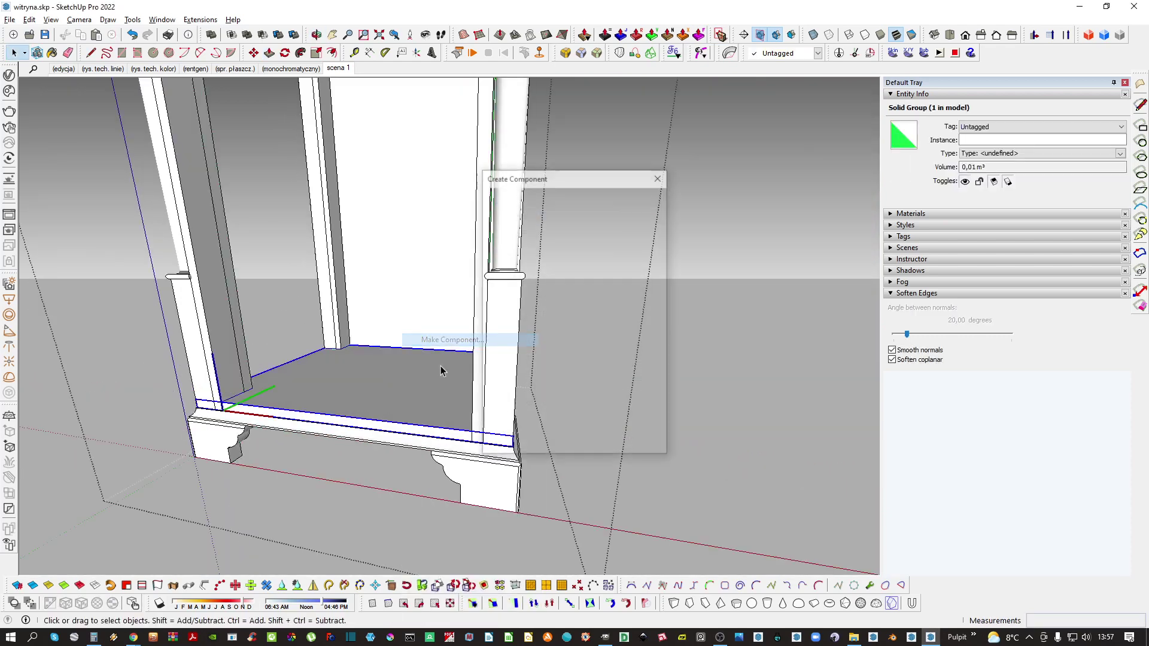
{"action": "key", "text": "Return"}
Copy the floor panel component 16 cm straight up as a shelf above the drawer opening
{"action": "key", "text": "m"}
{"action": "scroll", "coordinate": [444, 425], "scroll_direction": "up", "scroll_amount": 1}
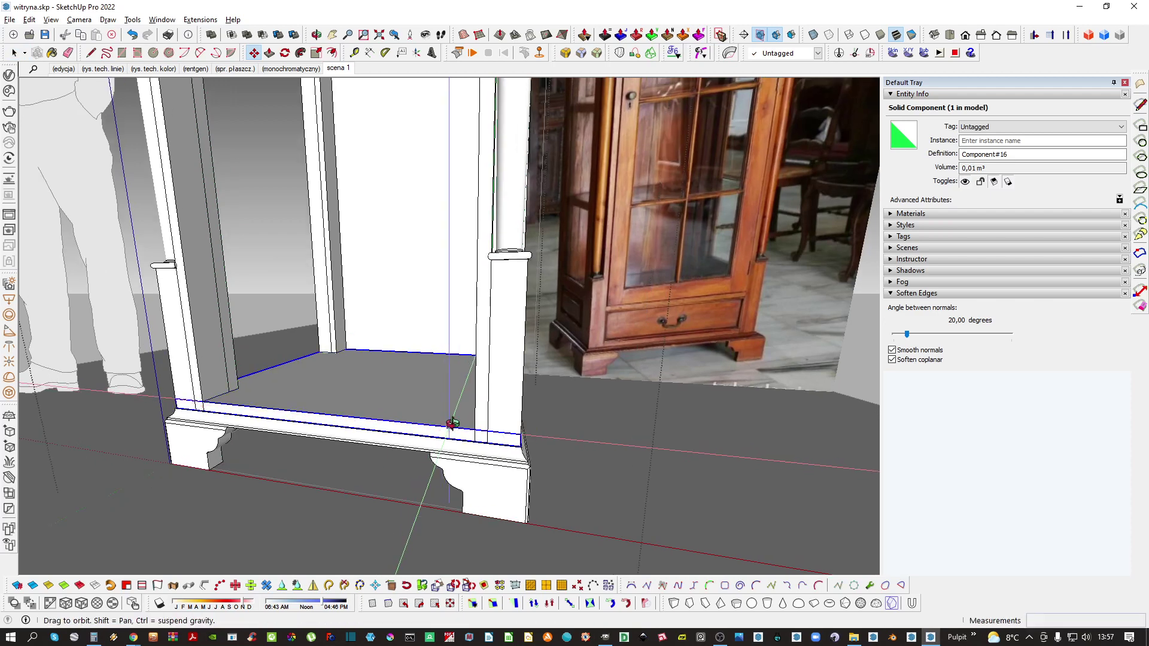
{"action": "middle_click_drag", "start_coordinate": [452, 424], "coordinate": [506, 354]}
{"action": "key", "text": "ctrl"}
{"action": "left_click", "coordinate": [463, 415]}
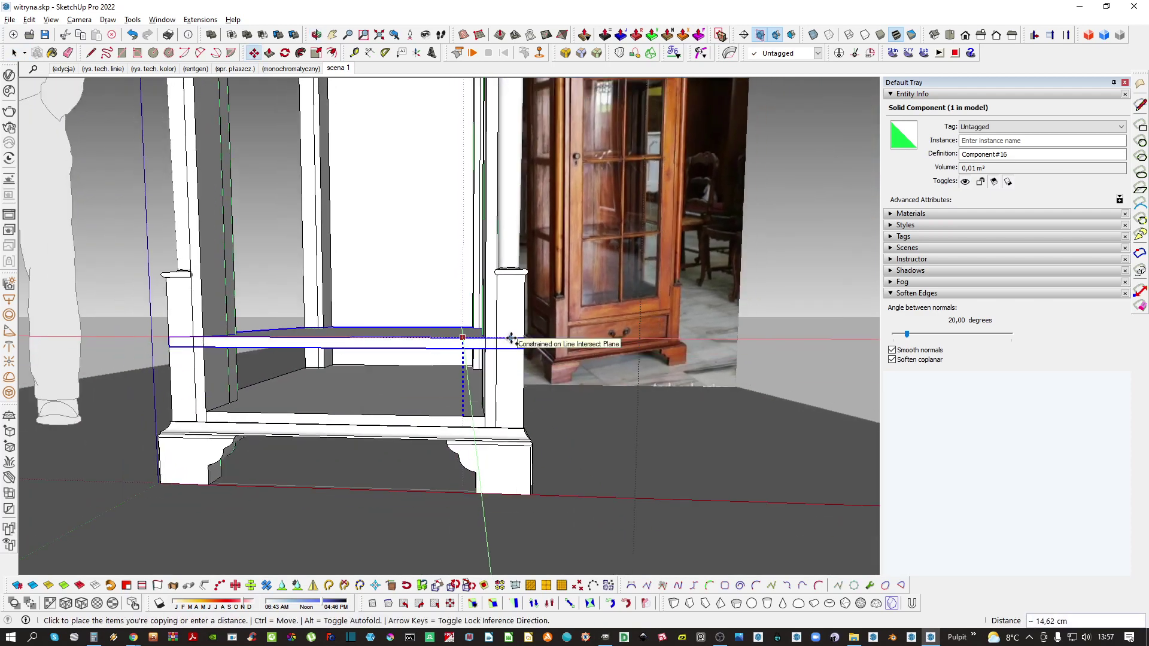
{"action": "key", "text": "Return"}
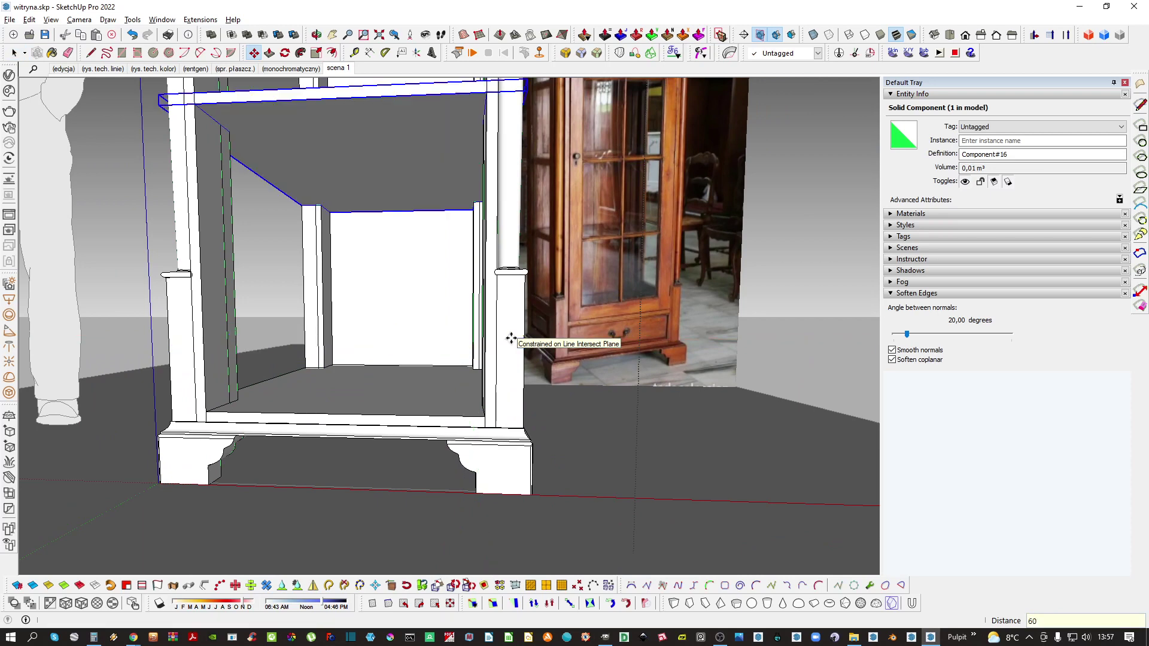
{"action": "type", "text": "16"}
{"action": "key", "text": "Return"}
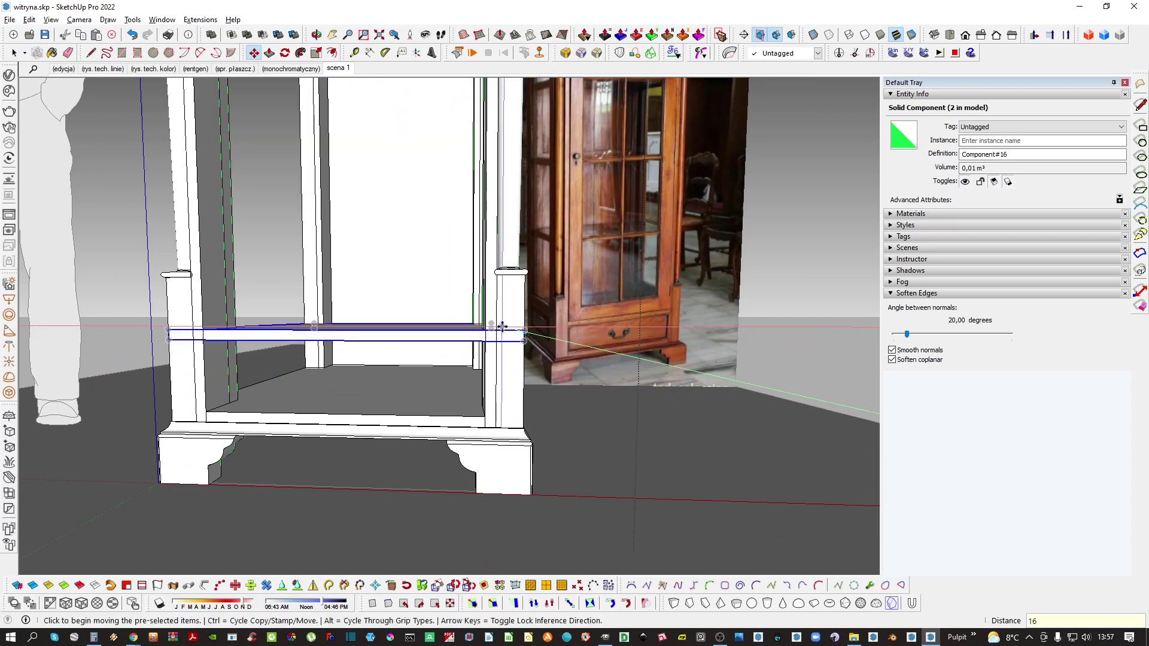
{"action": "key", "text": "space"}
Draw a rectangle filling the front opening between the floor panel and the shelf, and group it as the drawer front
{"action": "middle_click_drag", "start_coordinate": [492, 323], "coordinate": [558, 318]}
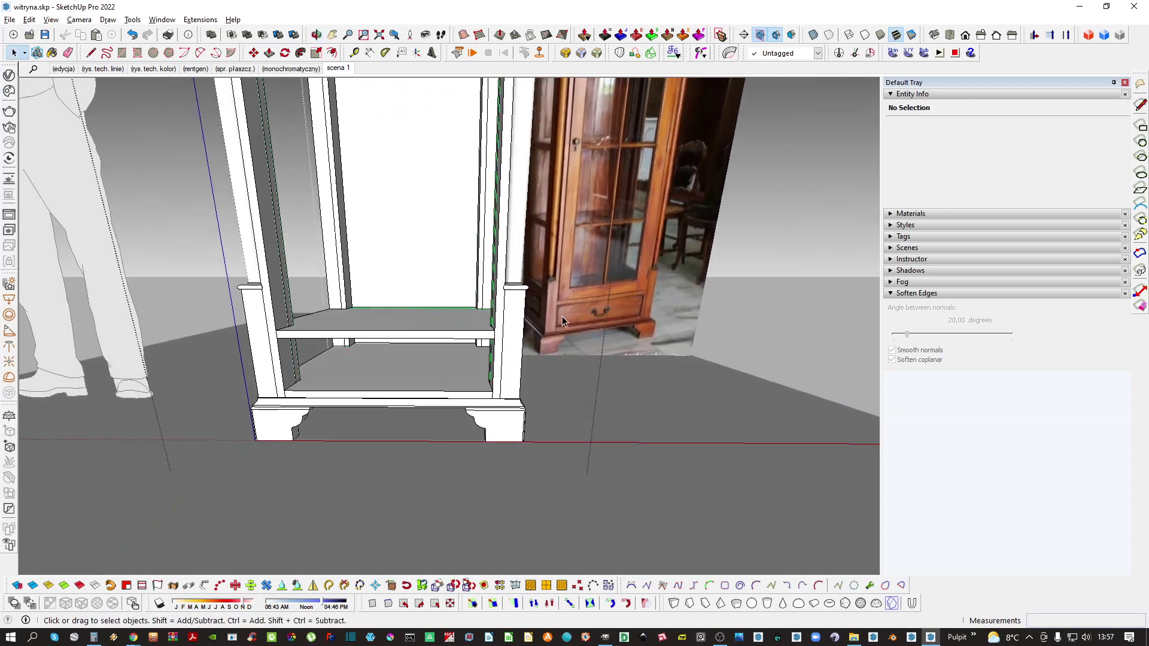
{"action": "scroll", "coordinate": [583, 310], "scroll_direction": "up", "scroll_amount": 3}
{"action": "scroll", "coordinate": [586, 307], "scroll_direction": "up", "scroll_amount": 3}
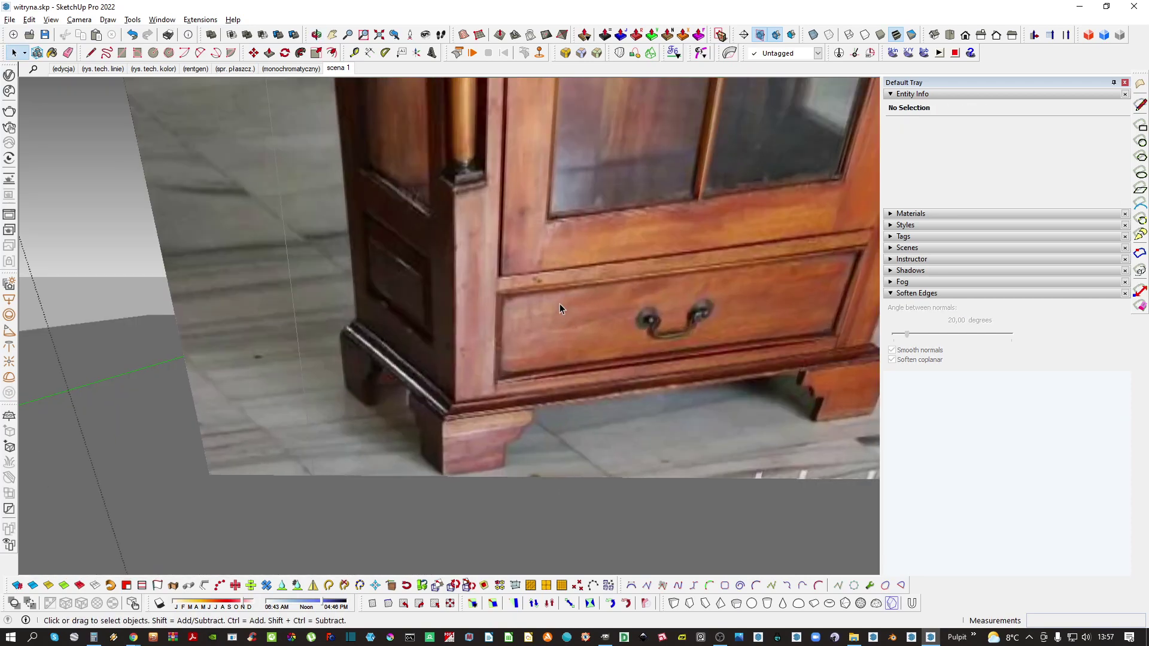
{"action": "scroll", "coordinate": [562, 304], "scroll_direction": "down", "scroll_amount": 6}
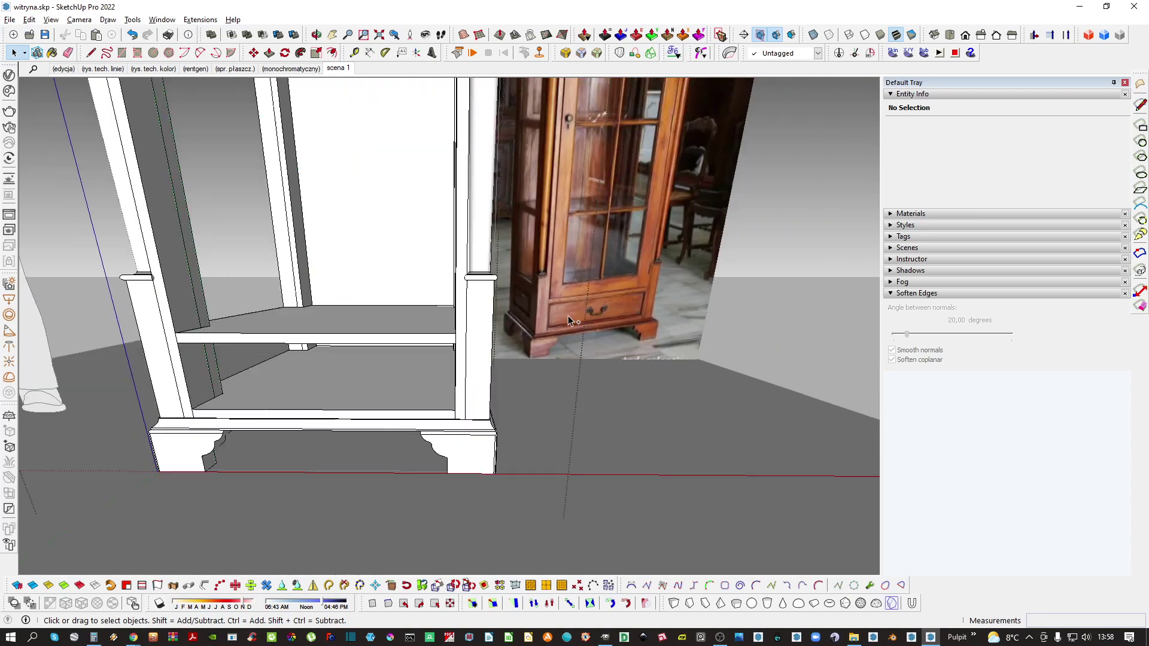
{"action": "middle_click_drag", "start_coordinate": [224, 355], "coordinate": [365, 375], "text": "shift"}
{"action": "scroll", "coordinate": [359, 375], "scroll_direction": "up", "scroll_amount": 2}
{"action": "key", "text": "r"}
{"action": "key", "text": "i"}
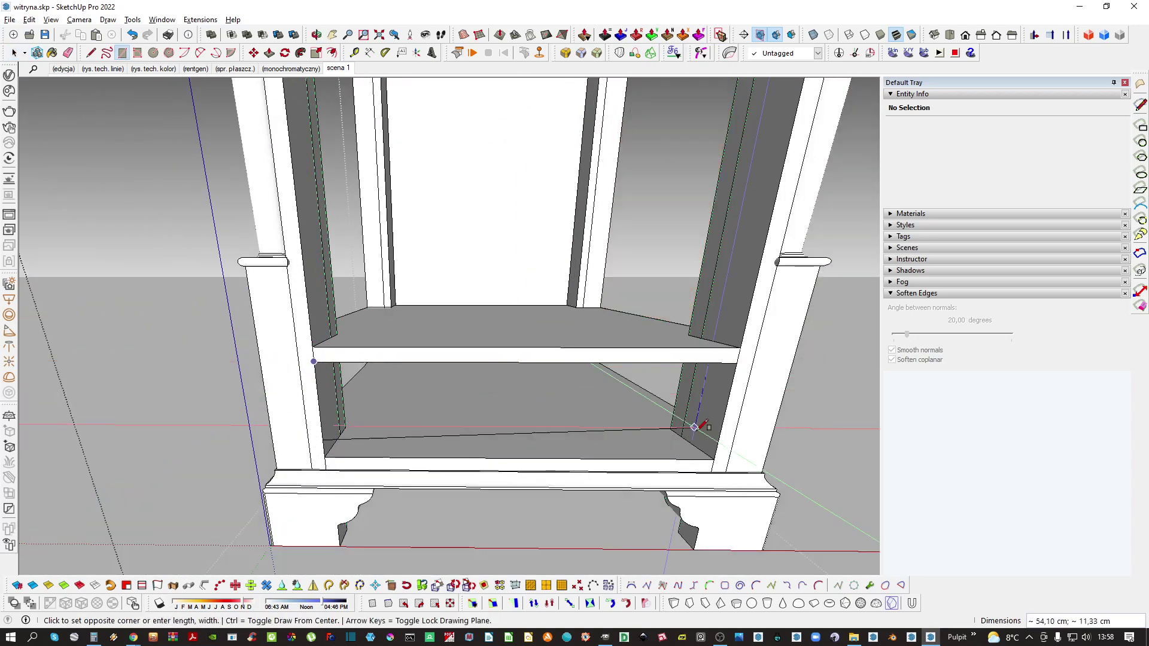
{"action": "left_click", "coordinate": [715, 456]}
{"action": "key", "text": "space"}
{"action": "double_click", "coordinate": [400, 397]}
{"action": "key", "text": "ctrl+g"}
Extrude the drawer front's face inside its group to a thickness of 2 cm
{"action": "double_click", "coordinate": [401, 398]}
{"action": "middle_click_drag", "start_coordinate": [400, 398], "coordinate": [419, 444]}
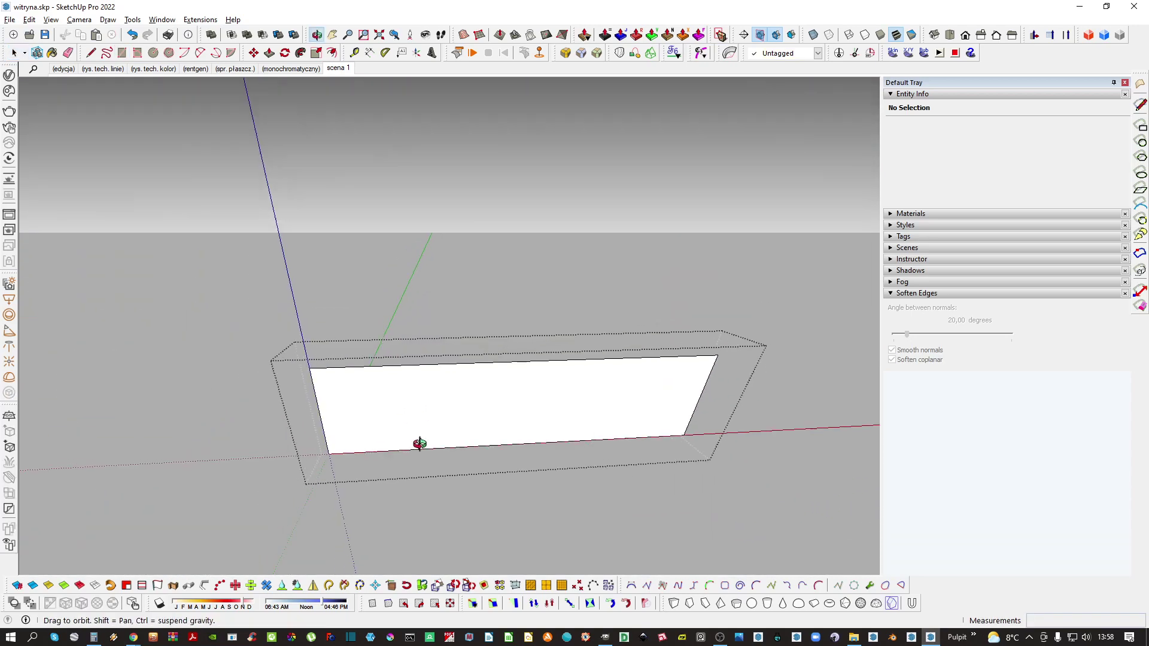
{"action": "key", "text": "p"}
{"action": "left_click", "coordinate": [454, 369]}
{"action": "left_click", "coordinate": [457, 363]}
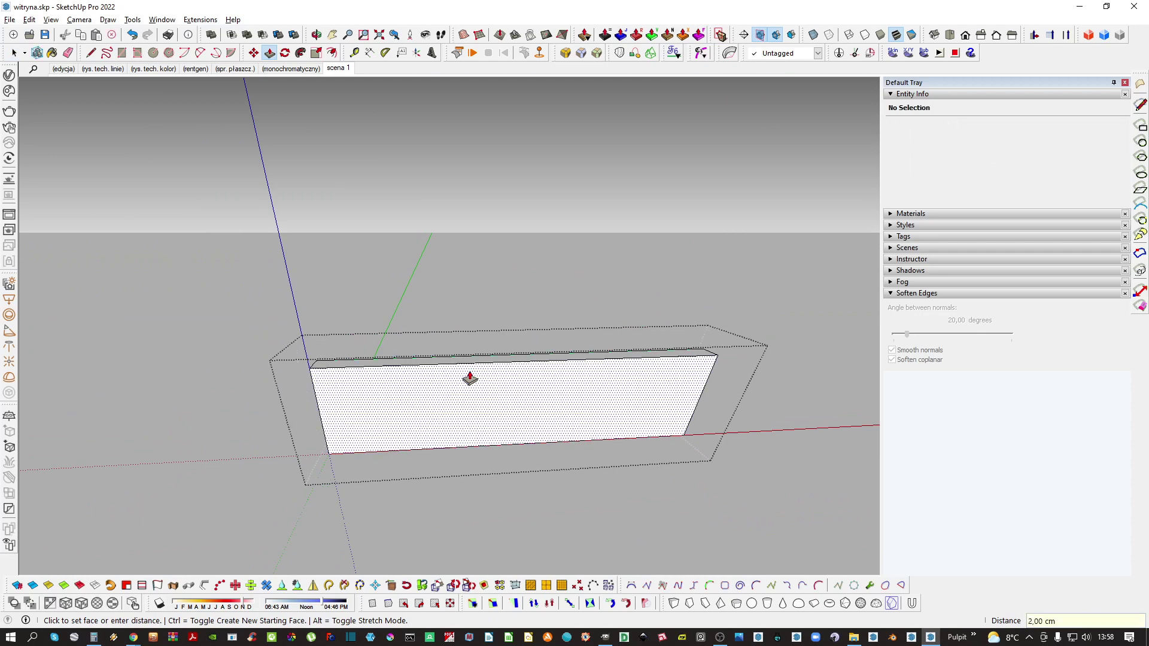
{"action": "key", "text": "space"}
{"action": "scroll", "coordinate": [324, 374], "scroll_direction": "up", "scroll_amount": 3}
{"action": "middle_click_drag", "start_coordinate": [318, 349], "coordinate": [326, 372]}
{"action": "scroll", "coordinate": [326, 372], "scroll_direction": "up", "scroll_amount": 3}
{"action": "key", "text": "f"}
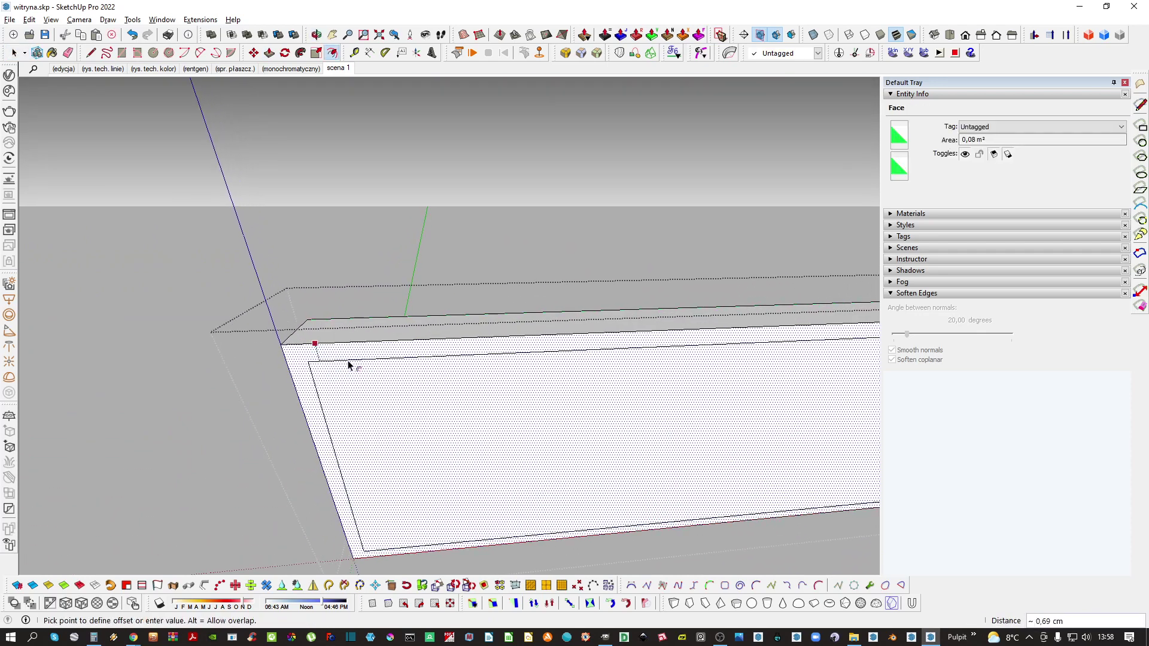
{"action": "key", "text": "space"}
Draw a 1 by 1 cm square beside the drawer front as the basis for the trim profile
{"action": "middle_click_drag", "start_coordinate": [349, 366], "coordinate": [418, 465]}
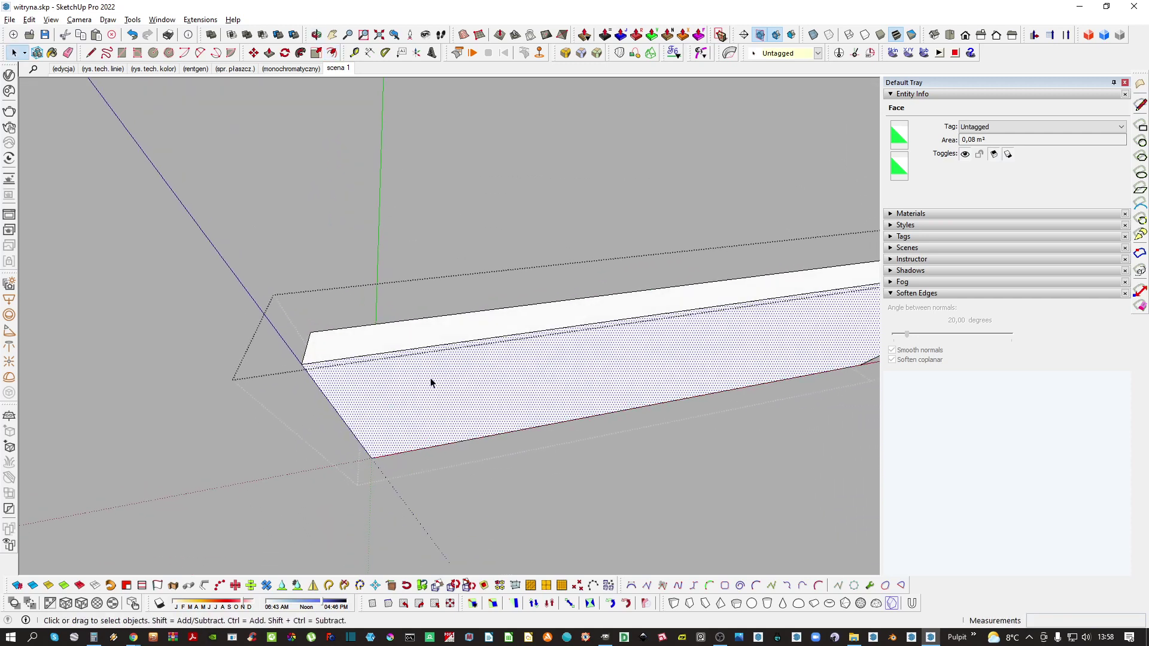
{"action": "mouse_move", "coordinate": [440, 381]}
{"action": "middle_mouse_down"}
{"action": "mouse_move", "coordinate": [218, 400]}
{"action": "mouse_move", "coordinate": [361, 377]}
{"action": "mouse_move", "coordinate": [486, 418]}
{"action": "middle_mouse_up"}
{"action": "key", "text": "l"}
{"action": "middle_click_drag", "start_coordinate": [364, 398], "coordinate": [446, 456]}
{"action": "key", "text": "r"}
{"action": "left_click", "coordinate": [445, 457]}
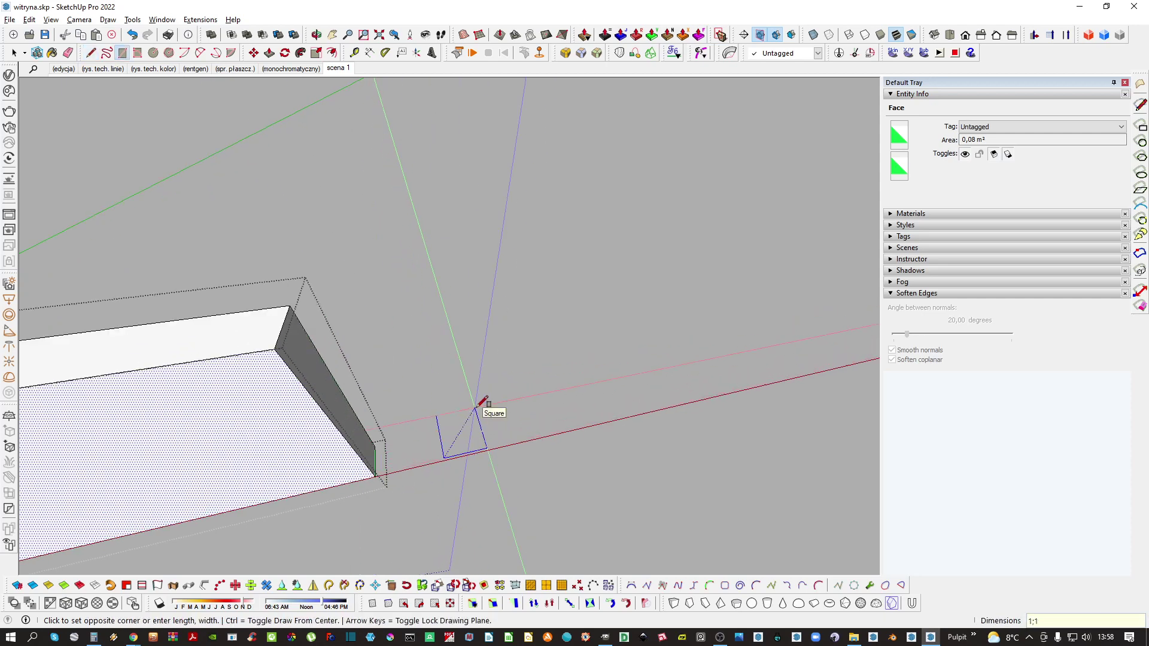
{"action": "left_click", "coordinate": [478, 407]}
Draw a concave arc between opposite corners of the small square
{"action": "scroll", "coordinate": [397, 452], "scroll_direction": "up", "scroll_amount": 7}
{"action": "key", "text": "a"}
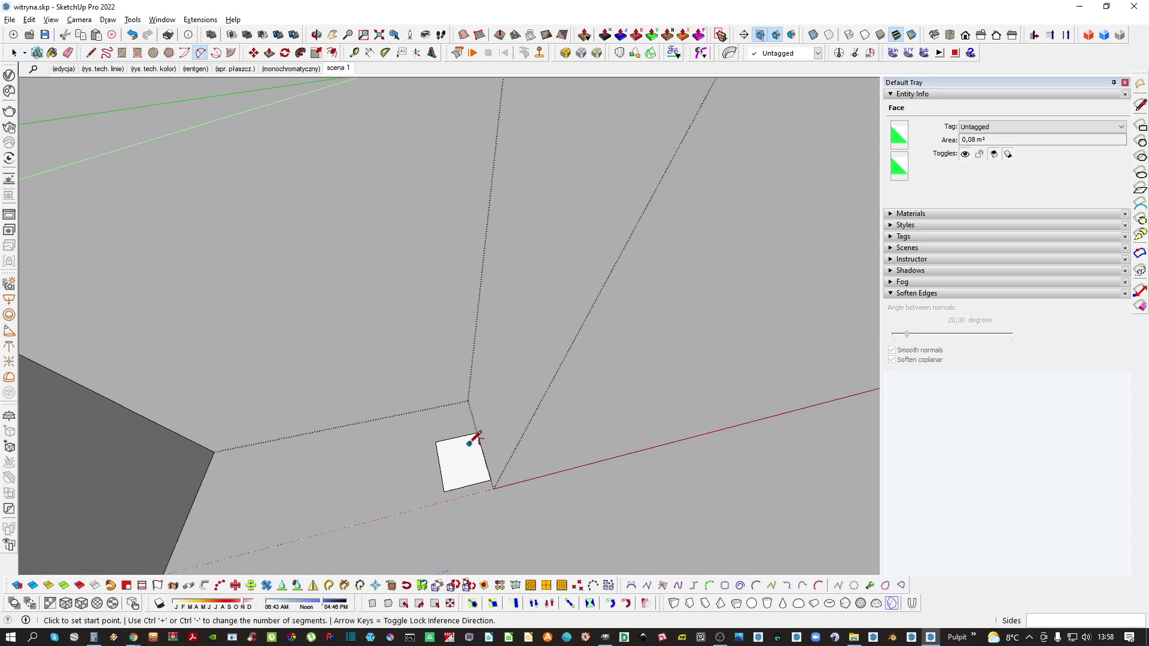
{"action": "left_click", "coordinate": [429, 441]}
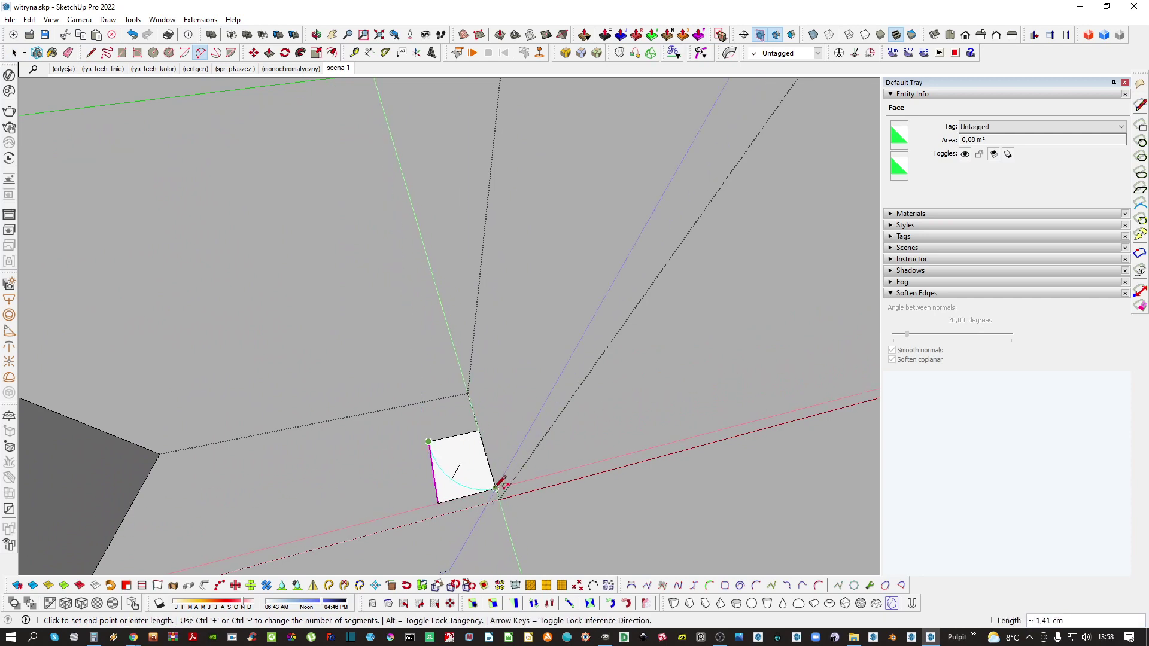
{"action": "key", "text": "Escape"}
{"action": "left_click", "coordinate": [428, 441]}
Outline an L-shaped strip with lines around two sides of the square to extend the concave profile
{"action": "key", "text": "l"}
{"action": "middle_click_drag", "start_coordinate": [491, 476], "coordinate": [454, 444]}
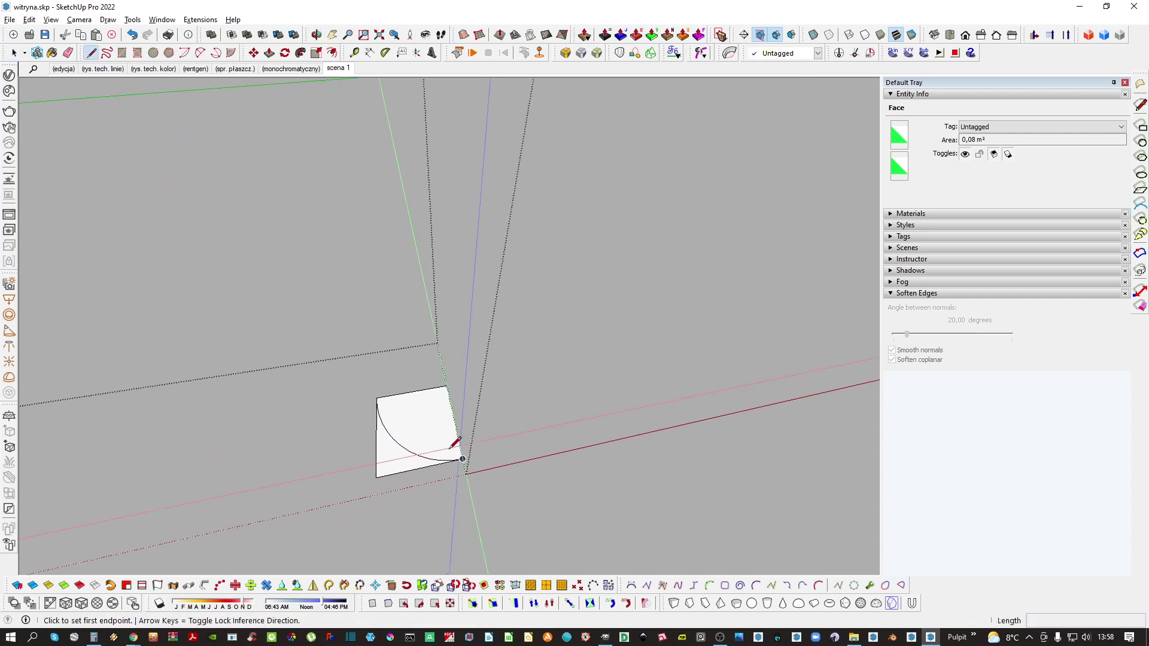
{"action": "left_click", "coordinate": [403, 455]}
{"action": "key", "text": "l"}
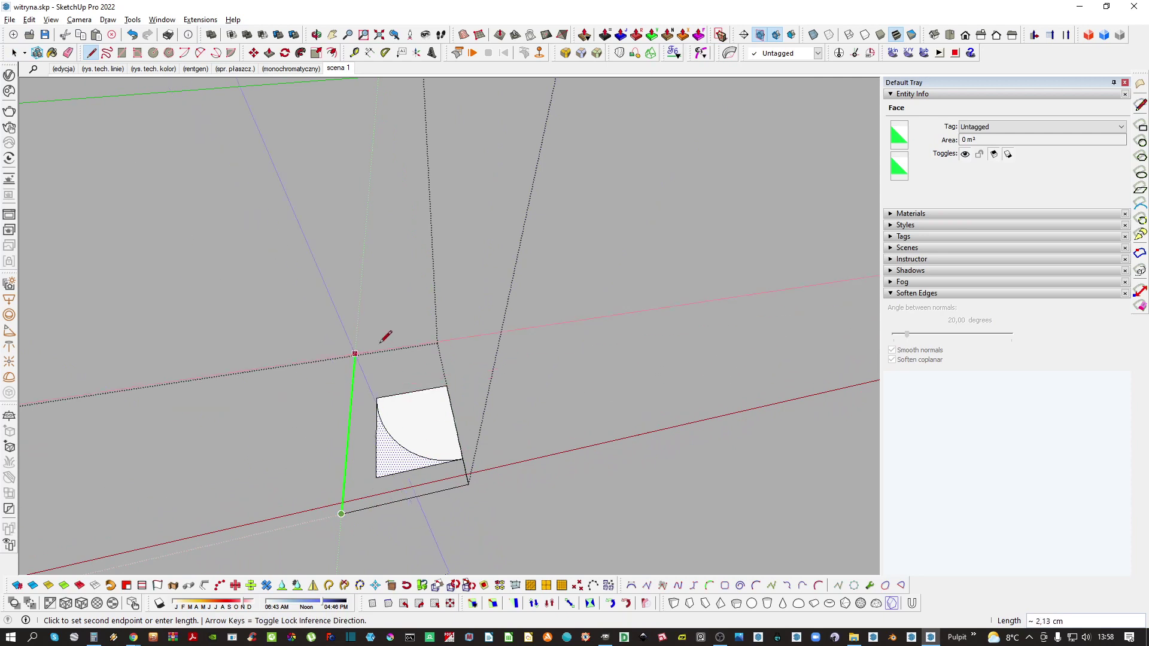
{"action": "left_click", "coordinate": [376, 397]}
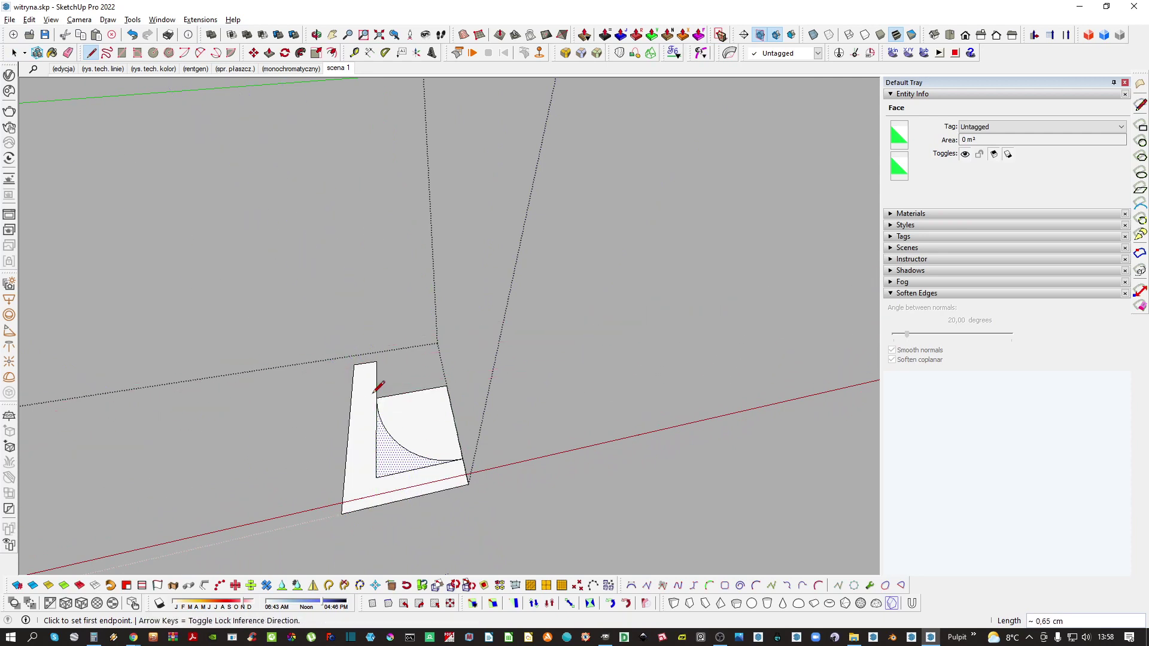
Merge the L-shaped strip with the concave corner, then cut the profile and paste it in place without the leftover square
{"action": "key", "text": "space"}
{"action": "double_click", "coordinate": [387, 448]}
{"action": "scroll", "coordinate": [388, 450], "scroll_direction": "down", "scroll_amount": 2}
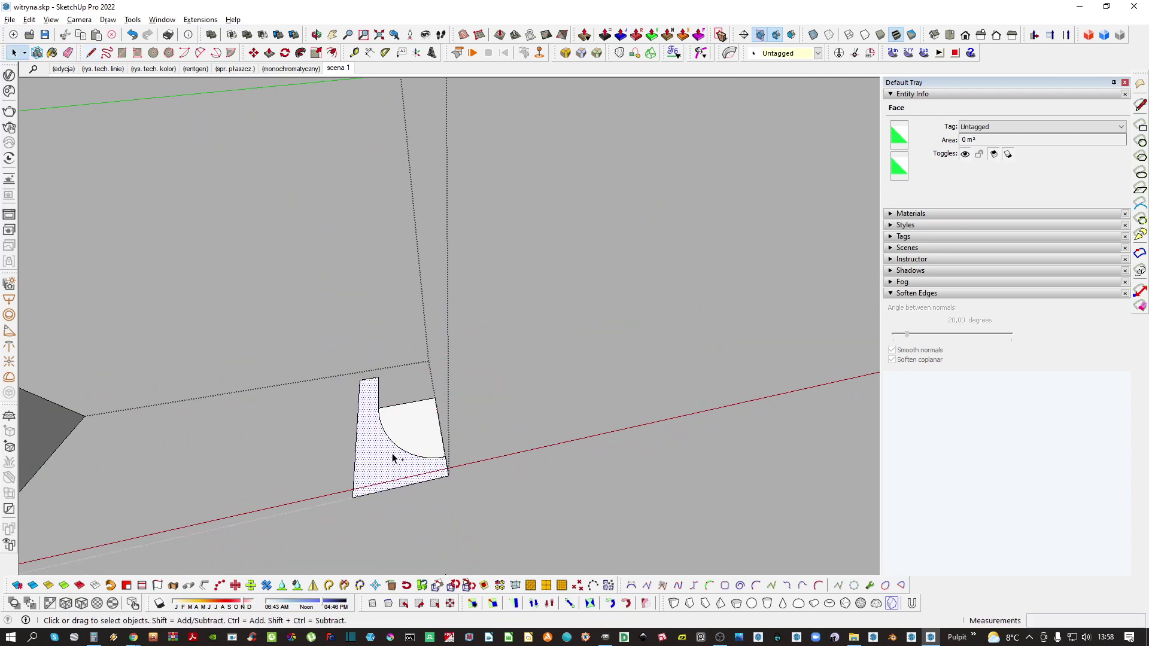
{"action": "key", "text": "ctrl+x"}
{"action": "key", "text": "ctrl+shift+v"}
{"action": "scroll", "coordinate": [423, 476], "scroll_direction": "up", "scroll_amount": 5}
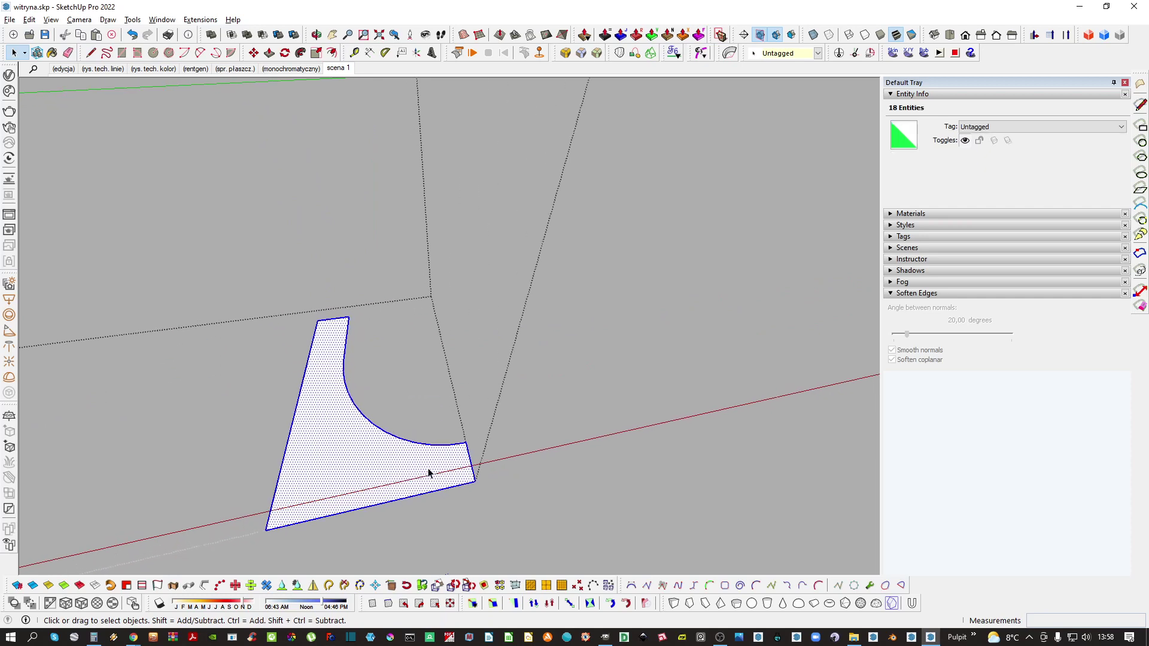
Cut a square notch of about 0.07 cm where the arc meets the profile's short end edge
{"action": "left_click", "coordinate": [503, 477]}
{"action": "key", "text": "m"}
{"action": "left_click", "coordinate": [480, 435]}
{"action": "key", "text": "ctrl"}
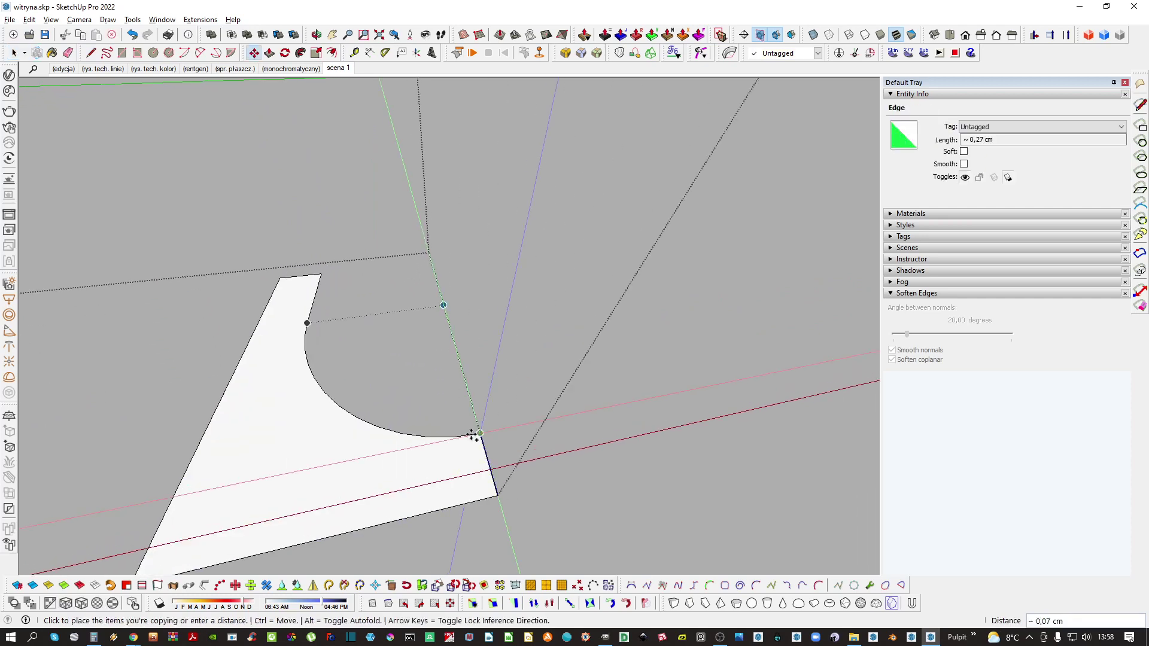
{"action": "left_click", "coordinate": [464, 436]}
{"action": "scroll", "coordinate": [466, 438], "scroll_direction": "up", "scroll_amount": 1}
{"action": "key", "text": "e"}
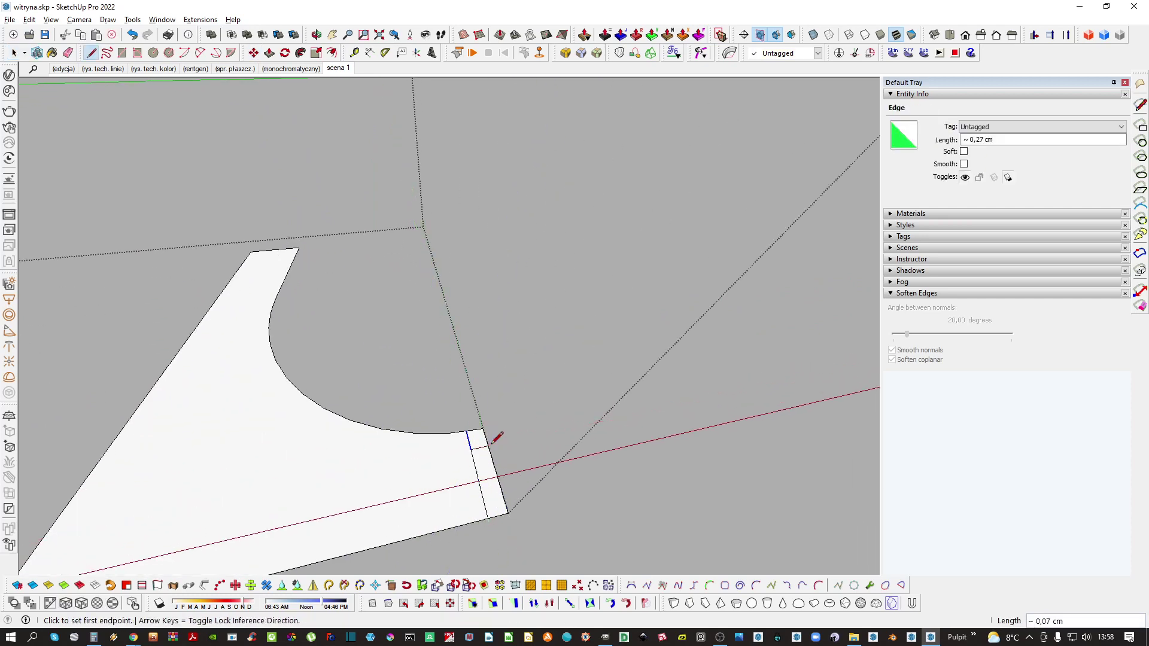
{"action": "scroll", "coordinate": [485, 431], "scroll_direction": "down", "scroll_amount": 1}
{"action": "left_click", "coordinate": [465, 437]}
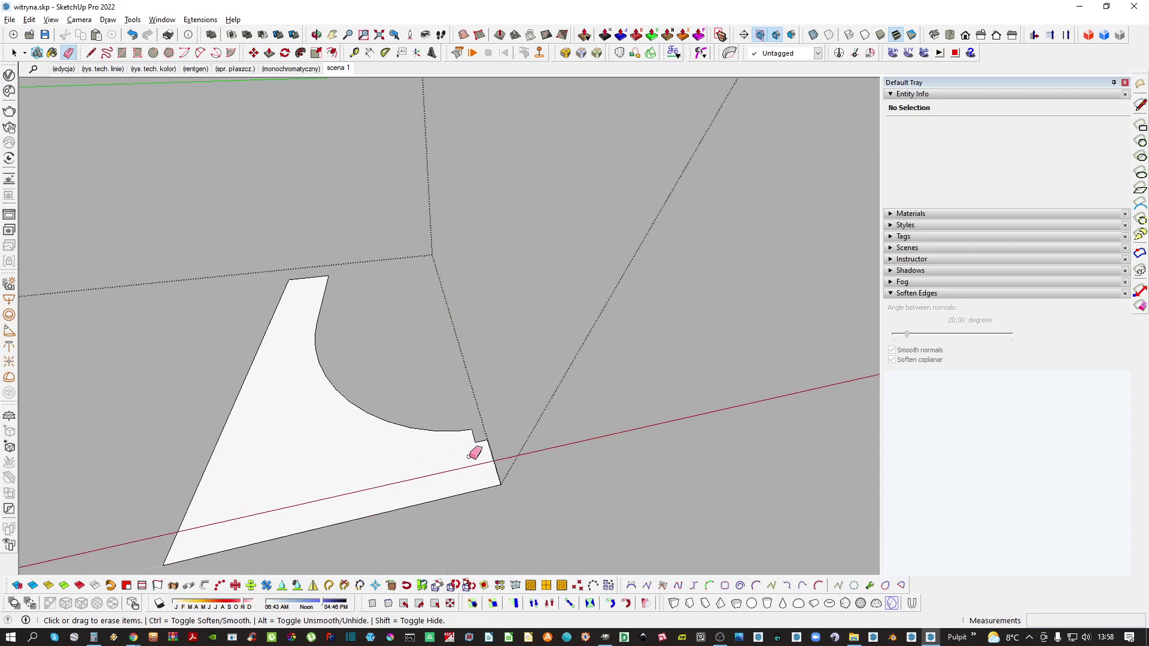
Cut a small square notch into the outer corner of the profile's upper end
{"action": "scroll", "coordinate": [469, 456], "scroll_direction": "up", "scroll_amount": 4}
{"action": "key", "text": "l"}
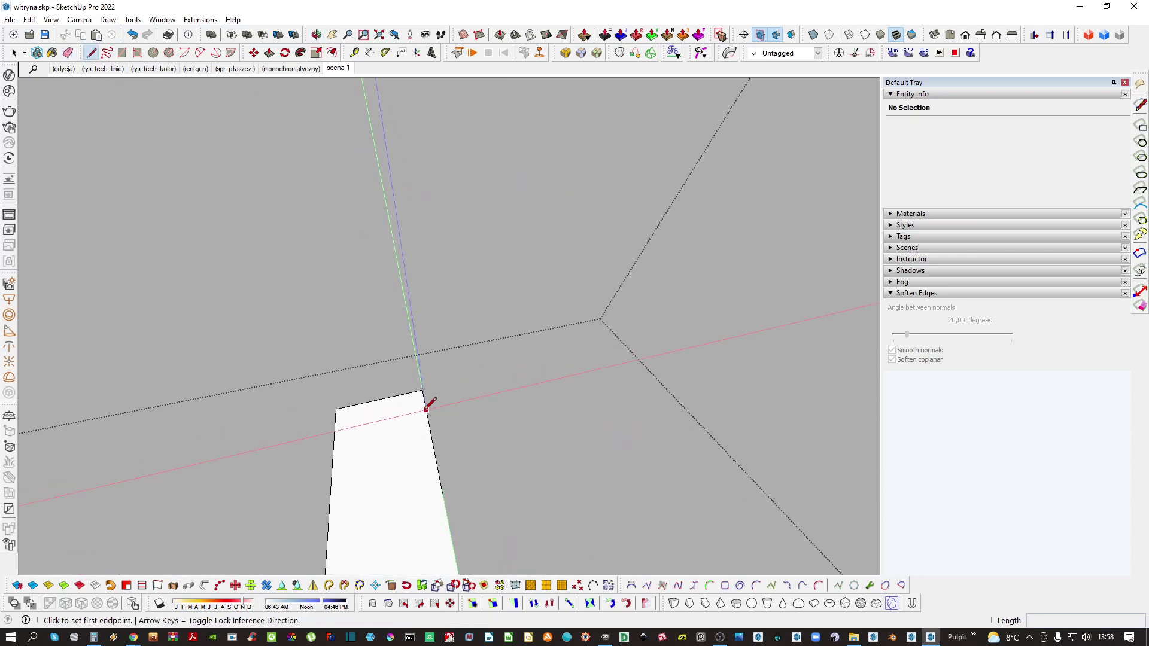
{"action": "scroll", "coordinate": [426, 405], "scroll_direction": "up", "scroll_amount": 1}
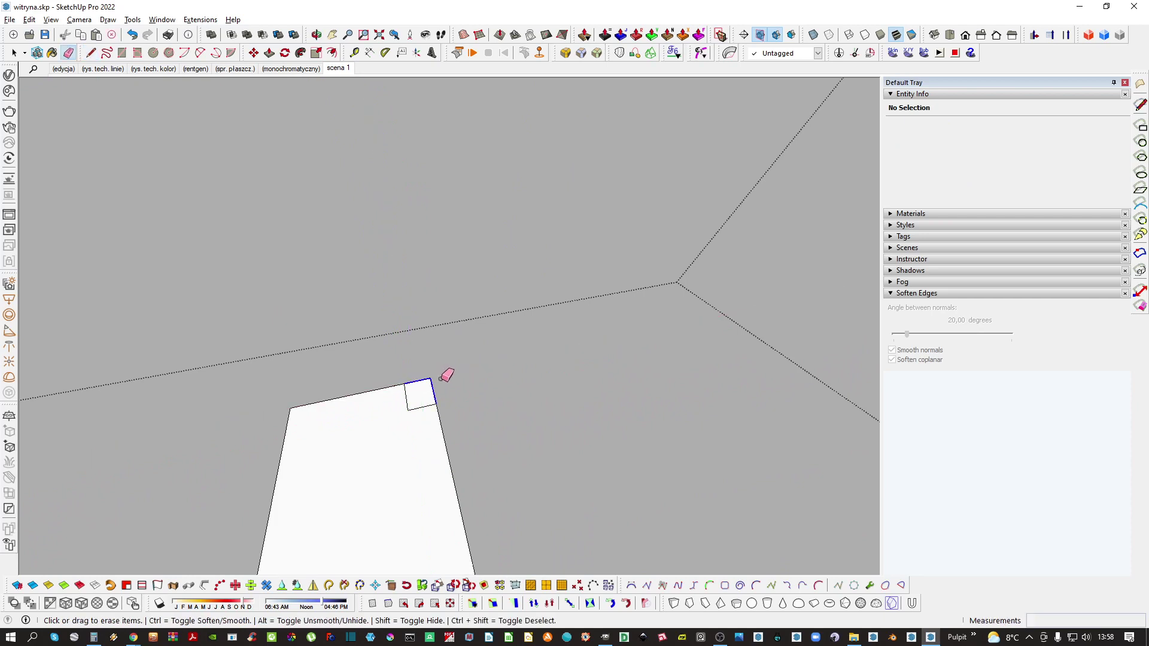
{"action": "left_click_drag", "start_coordinate": [441, 378], "coordinate": [439, 376]}
Group the notched concave profile
{"action": "key", "text": "space"}
{"action": "scroll", "coordinate": [363, 276], "scroll_direction": "down", "scroll_amount": 8}
{"action": "mouse_move", "coordinate": [387, 326]}
{"action": "middle_mouse_down"}
{"action": "mouse_move", "coordinate": [398, 402]}
{"action": "mouse_move", "coordinate": [434, 399]}
{"action": "middle_mouse_up"}
{"action": "left_click", "coordinate": [399, 404]}
{"action": "left_click", "coordinate": [421, 407]}
{"action": "key", "text": "m"}
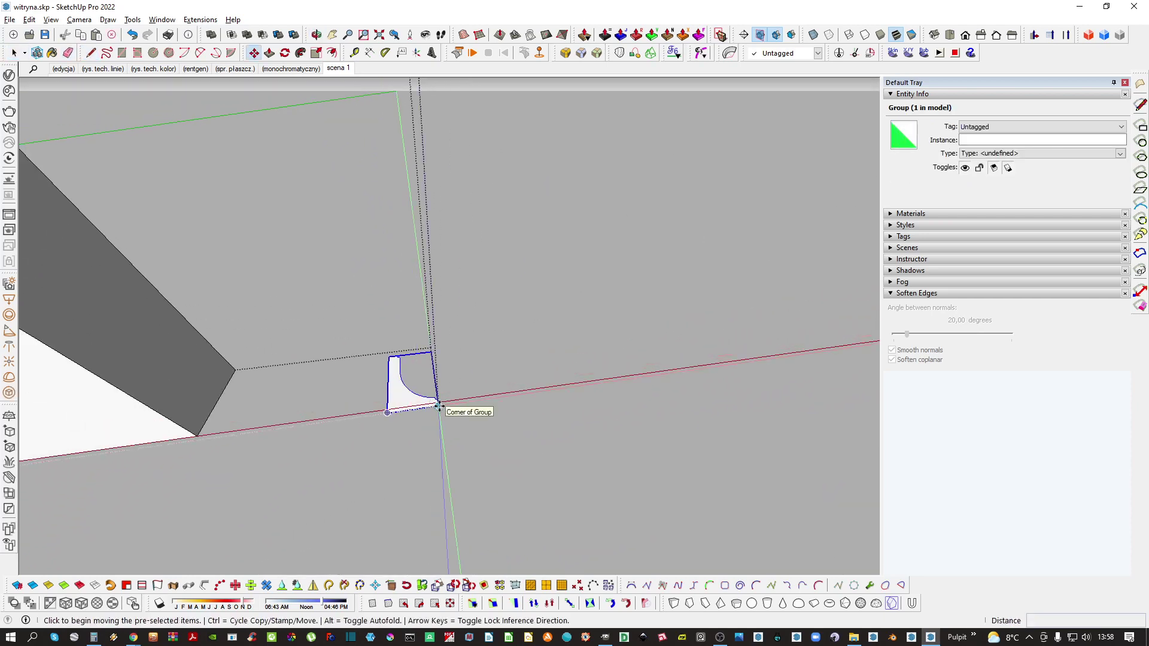
{"action": "left_click", "coordinate": [440, 407]}
{"action": "scroll", "coordinate": [439, 405], "scroll_direction": "down", "scroll_amount": 2}
{"action": "left_click", "coordinate": [439, 402]}
{"action": "key", "text": "space"}
{"action": "double_click", "coordinate": [416, 403]}
{"action": "key", "text": "p"}
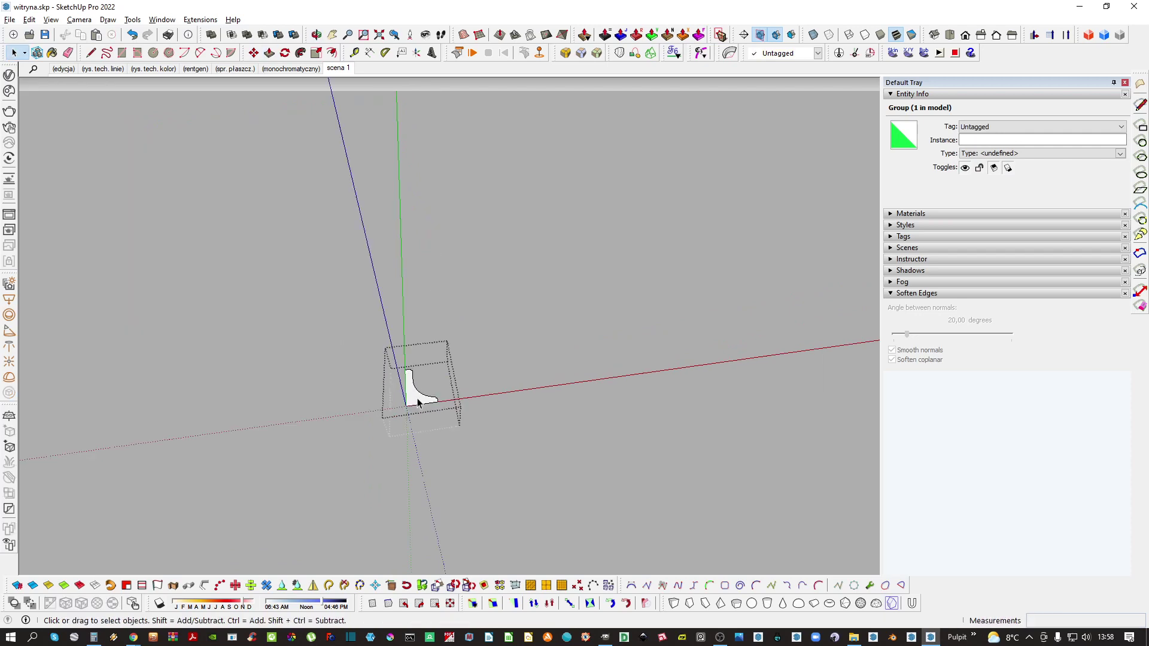
{"action": "scroll", "coordinate": [418, 402], "scroll_direction": "up", "scroll_amount": 3}
{"action": "left_click", "coordinate": [417, 403]}
Move the notched profile group onto the drawer front panel's vertical corner edge and open the group for editing
{"action": "key", "text": "m"}
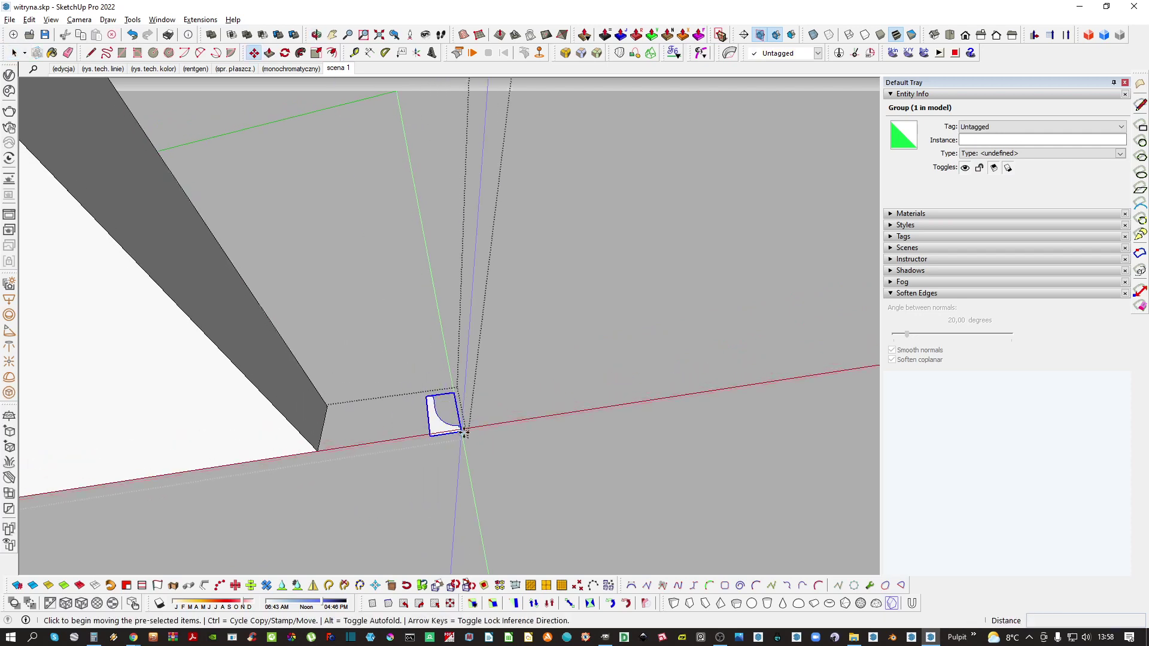
{"action": "left_click", "coordinate": [464, 432]}
{"action": "scroll", "coordinate": [337, 403], "scroll_direction": "down", "scroll_amount": 2}
{"action": "middle_click_drag", "start_coordinate": [302, 397], "coordinate": [662, 398], "text": "shift"}
{"action": "scroll", "coordinate": [662, 398], "scroll_direction": "down", "scroll_amount": 2}
{"action": "middle_click_drag", "start_coordinate": [418, 408], "coordinate": [575, 383], "text": "shift"}
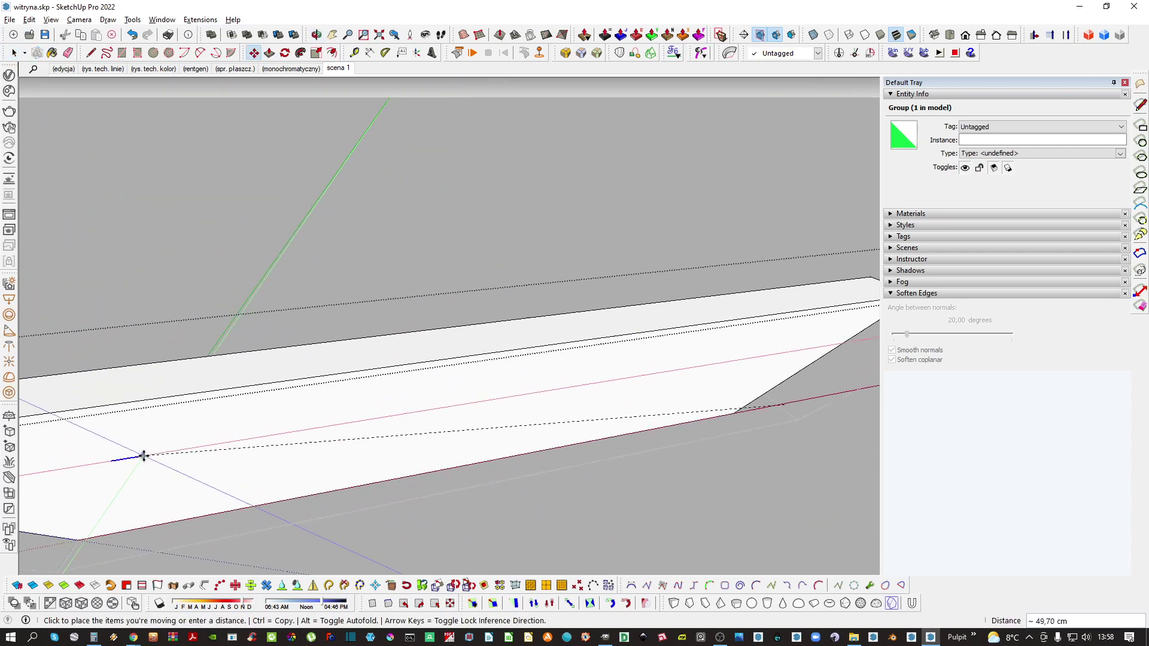
{"action": "middle_click_drag", "start_coordinate": [143, 456], "coordinate": [529, 380]}
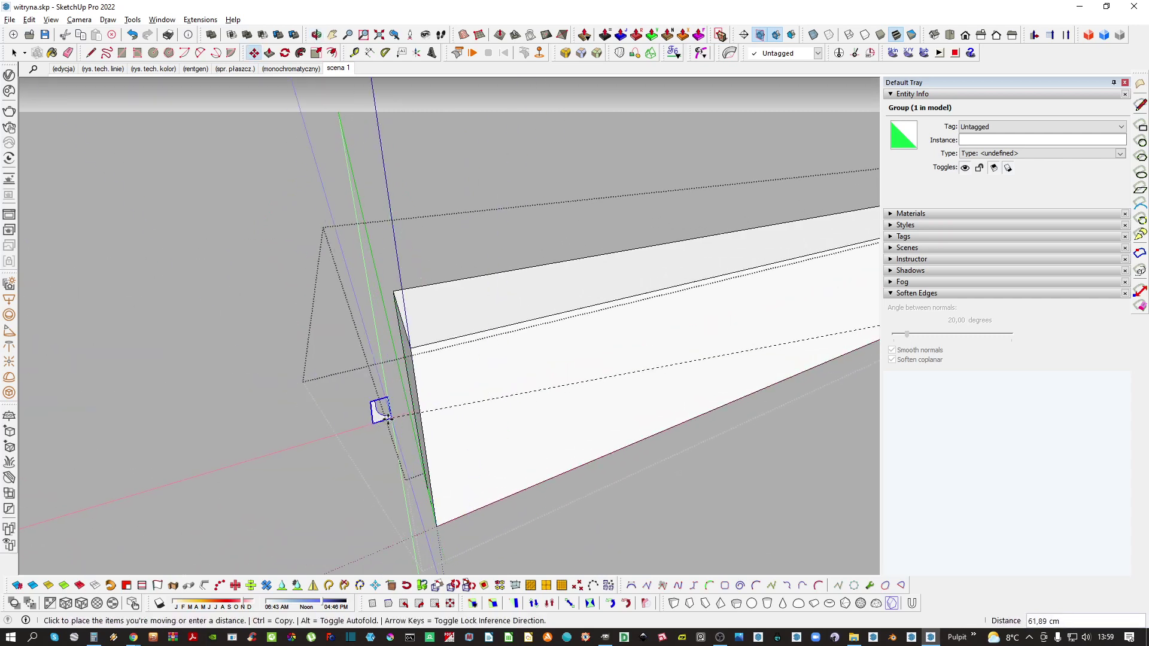
{"action": "left_click", "coordinate": [349, 368]}
{"action": "left_click", "coordinate": [334, 367]}
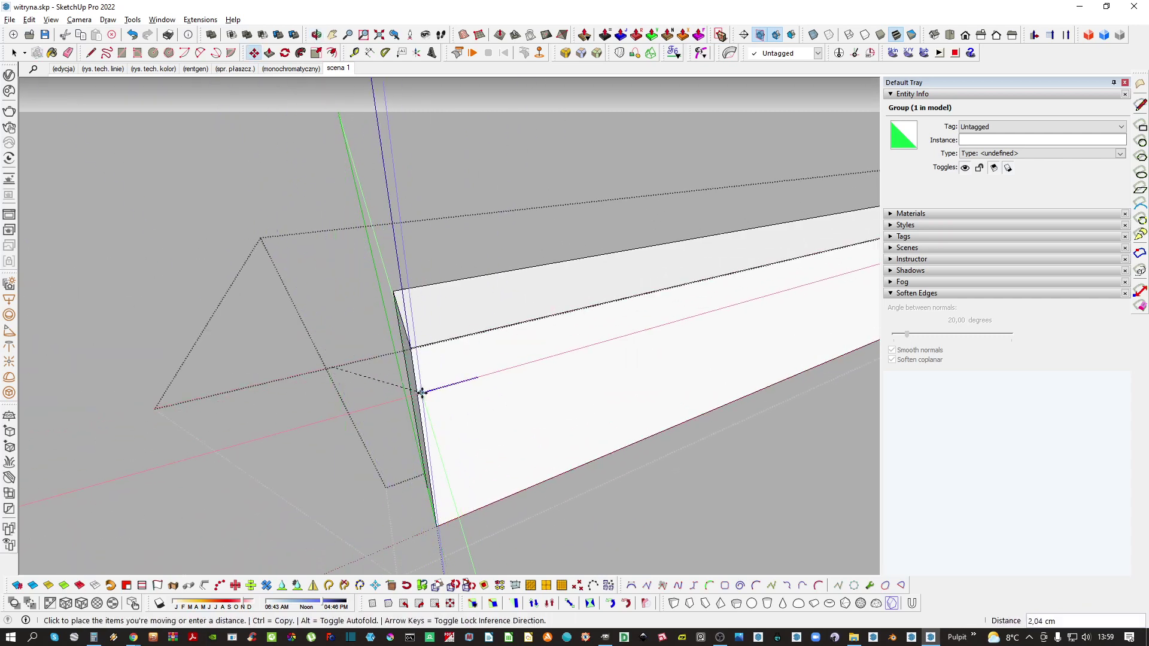
{"action": "left_click", "coordinate": [418, 395]}
{"action": "middle_click_drag", "start_coordinate": [418, 395], "coordinate": [589, 414]}
{"action": "scroll", "coordinate": [550, 413], "scroll_direction": "down", "scroll_amount": 5}
{"action": "key", "text": "space"}
{"action": "left_click", "coordinate": [551, 414]}
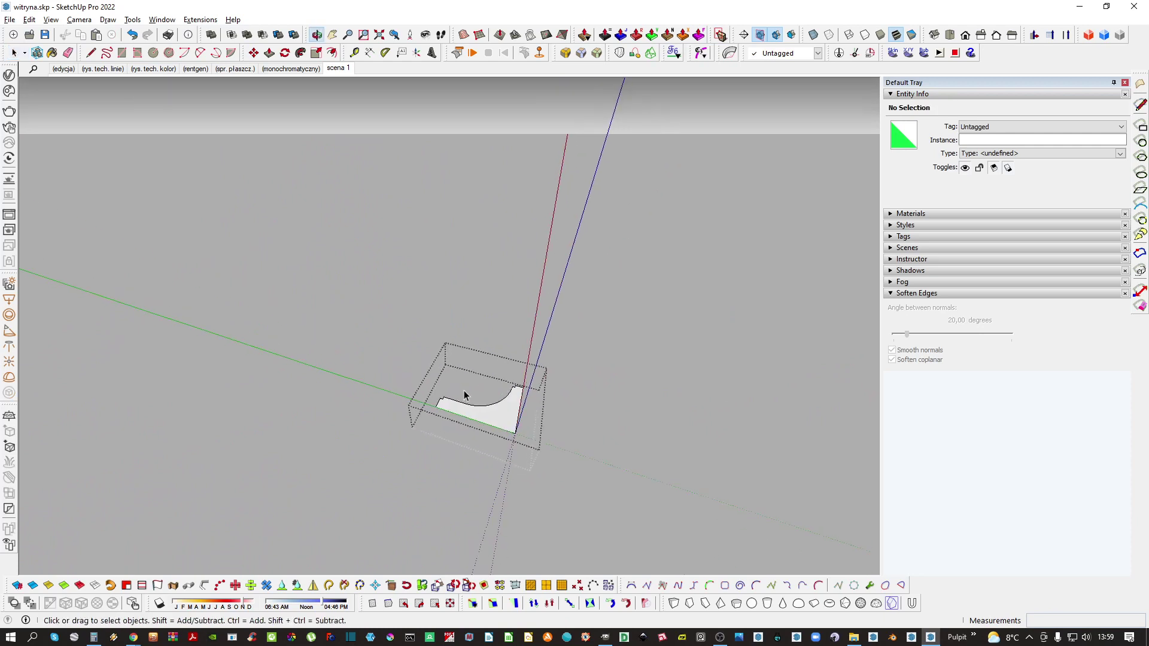
{"action": "left_click", "coordinate": [457, 411]}
{"action": "scroll", "coordinate": [456, 413], "scroll_direction": "up", "scroll_amount": 4}
{"action": "key", "text": "m"}
{"action": "left_click", "coordinate": [437, 408]}
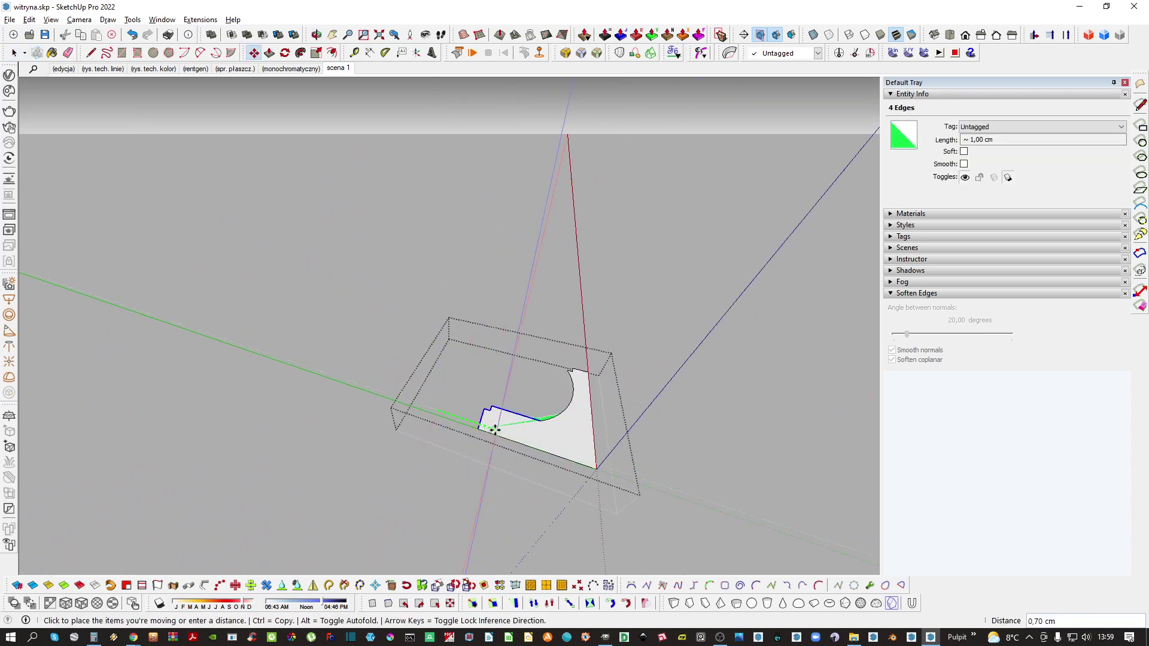
{"action": "key", "text": "space"}
{"action": "middle_click_drag", "start_coordinate": [491, 427], "coordinate": [539, 410]}
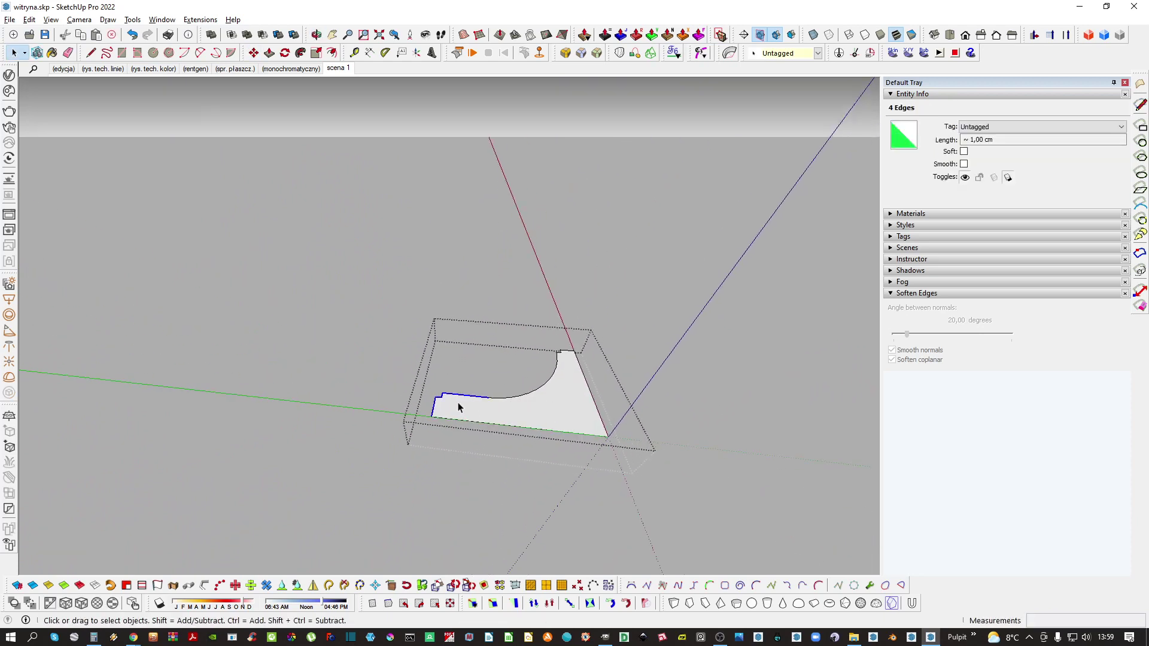
Shorten the profile's long leg by moving its notched end about 0.49 cm toward the arc, and close the group
{"action": "left_click_drag", "start_coordinate": [471, 444], "coordinate": [471, 444]}
{"action": "scroll", "coordinate": [442, 409], "scroll_direction": "up", "scroll_amount": 2}
{"action": "key", "text": "m"}
{"action": "left_click", "coordinate": [448, 406]}
{"action": "left_click", "coordinate": [502, 420]}
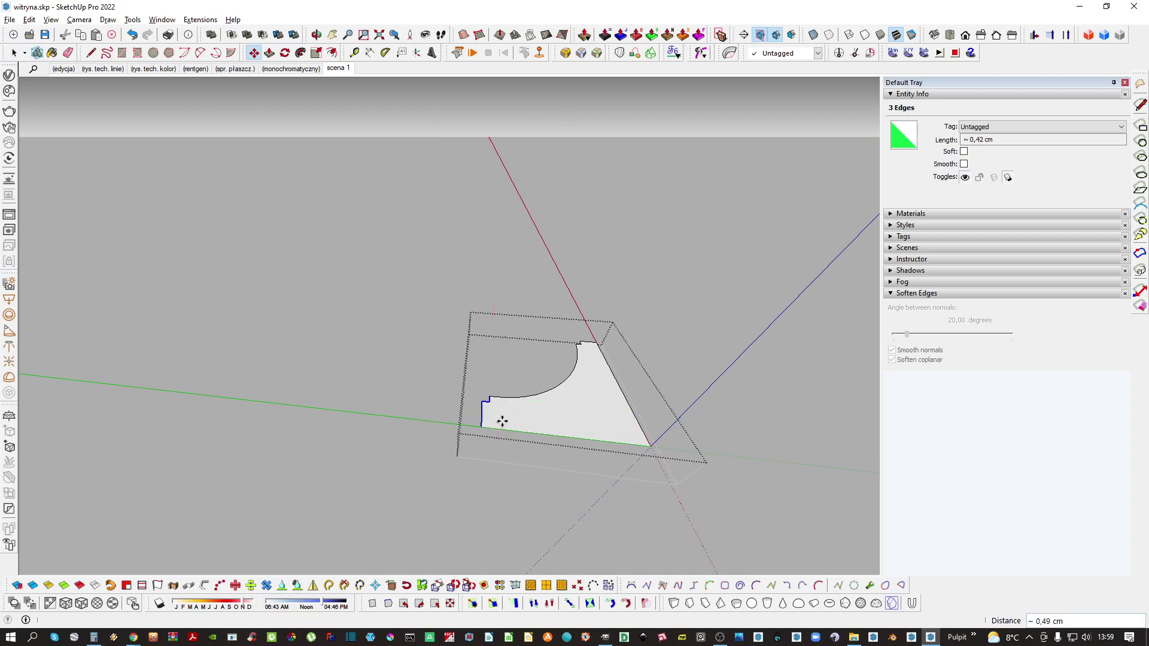
{"action": "key", "text": "space"}
{"action": "scroll", "coordinate": [479, 410], "scroll_direction": "down", "scroll_amount": 2}
{"action": "key", "text": "Escape"}
{"action": "scroll", "coordinate": [469, 410], "scroll_direction": "down", "scroll_amount": 5}
Explode the profile group at the drawer front panel's corner edge
{"action": "left_click", "coordinate": [490, 357]}
{"action": "middle_click_drag", "start_coordinate": [490, 357], "coordinate": [493, 411]}
{"action": "left_click", "coordinate": [495, 421]}
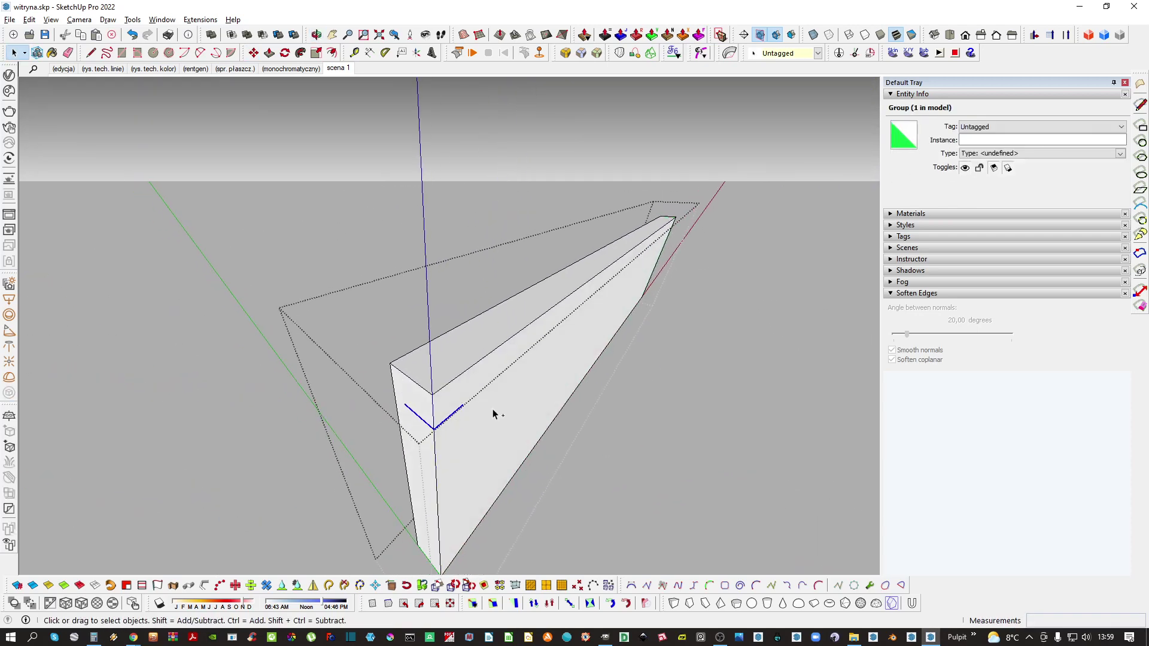
{"action": "triple_click", "coordinate": [493, 410], "text": "ctrl"}
Try to sweep the profile around the front face's edges with Follow Me
{"action": "double_click", "coordinate": [506, 389]}
{"action": "left_click", "coordinate": [506, 389], "text": "shift"}
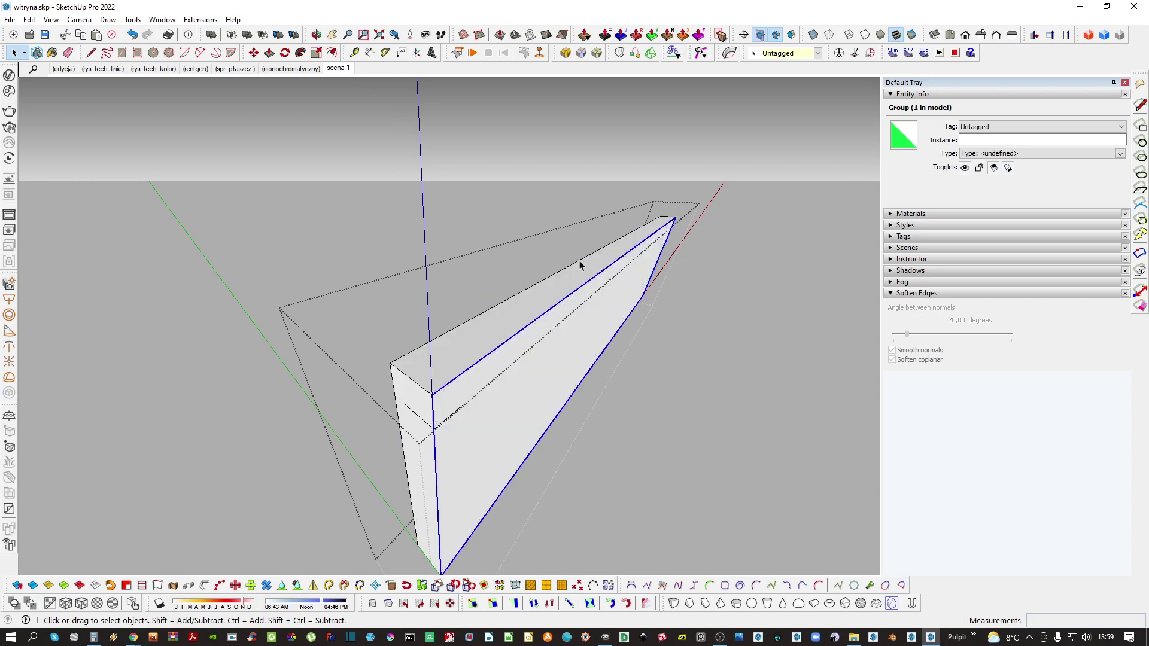
{"action": "scroll", "coordinate": [436, 457], "scroll_direction": "up", "scroll_amount": 10}
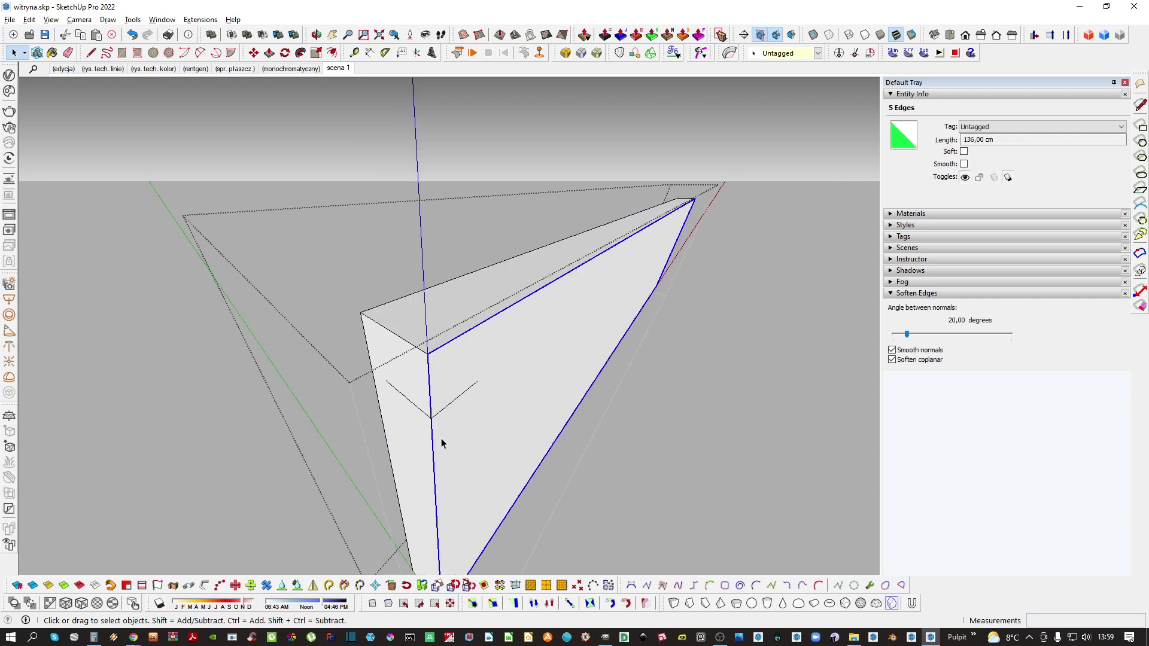
{"action": "middle_click_drag", "start_coordinate": [412, 327], "coordinate": [400, 461]}
{"action": "middle_click_drag", "start_coordinate": [410, 338], "coordinate": [431, 501]}
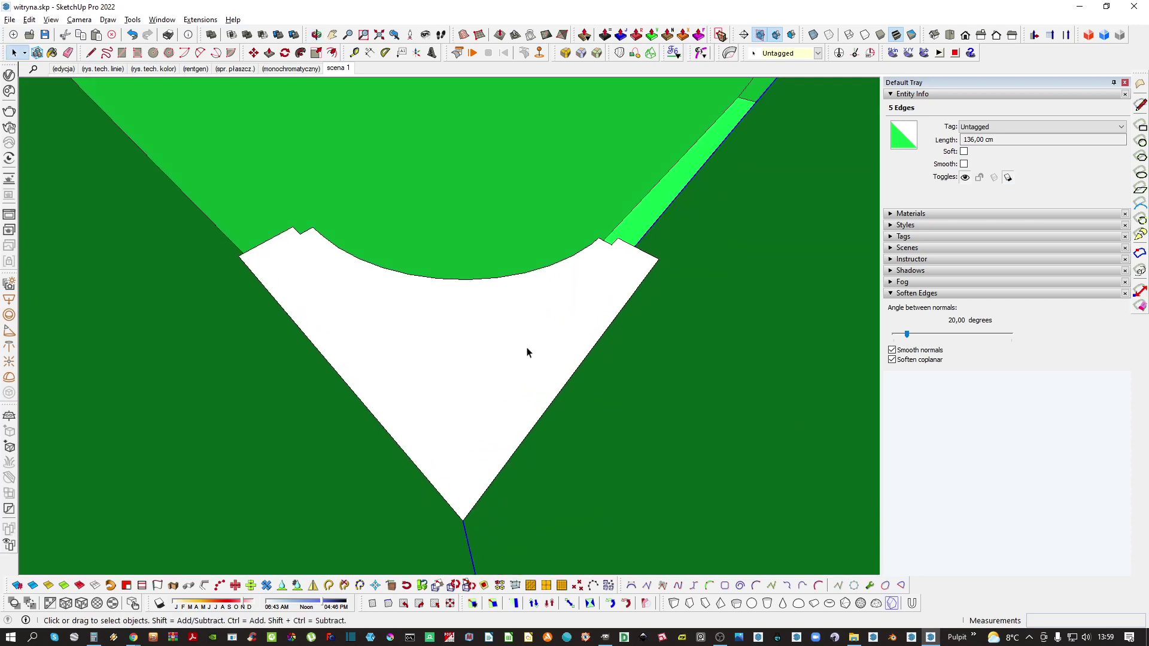
{"action": "left_click", "coordinate": [301, 53]}
{"action": "left_click", "coordinate": [390, 347]}
{"action": "middle_click_drag", "start_coordinate": [390, 346], "coordinate": [359, 275]}
{"action": "scroll", "coordinate": [410, 303], "scroll_direction": "down", "scroll_amount": 5}
Check the swept drawer front within the cabinet and undo the Follow Me sweep
{"action": "key", "text": "space"}
{"action": "middle_click_drag", "start_coordinate": [441, 302], "coordinate": [377, 190]}
{"action": "key", "text": "i"}
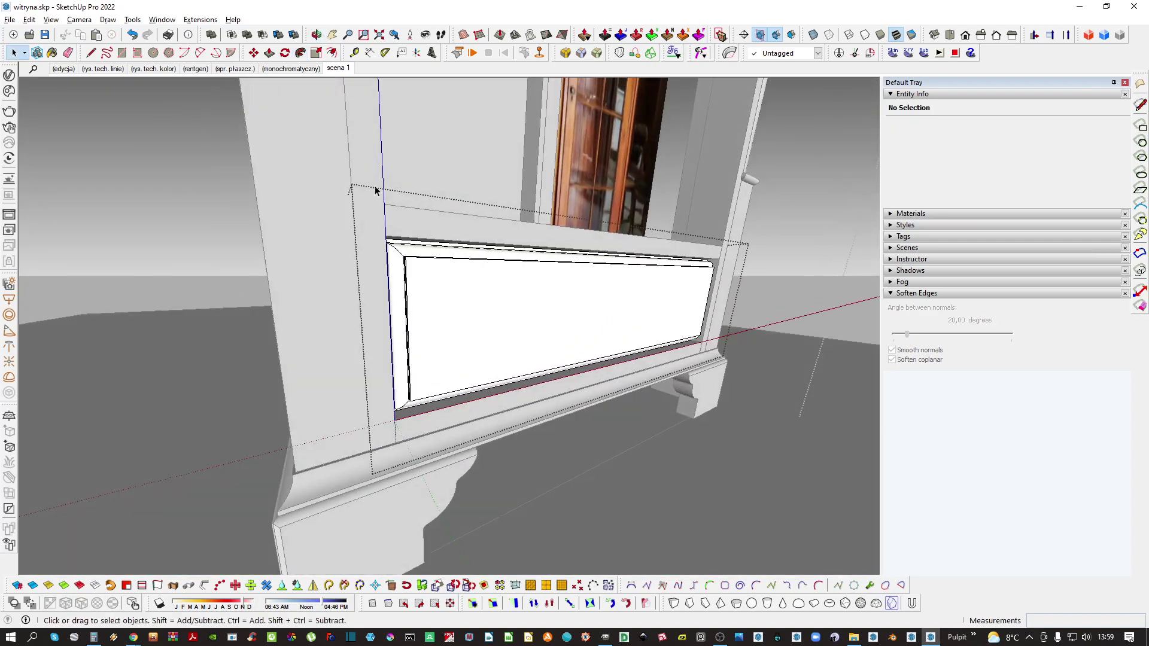
{"action": "middle_click_drag", "start_coordinate": [521, 245], "coordinate": [392, 298]}
{"action": "key", "text": "i"}
{"action": "middle_click_drag", "start_coordinate": [240, 304], "coordinate": [564, 354], "text": "shift"}
{"action": "key", "text": "ctrl+z"}
{"action": "key", "text": "ctrl+z"}
{"action": "key", "text": "ctrl+z"}
{"action": "scroll", "coordinate": [452, 349], "scroll_direction": "up", "scroll_amount": 2}
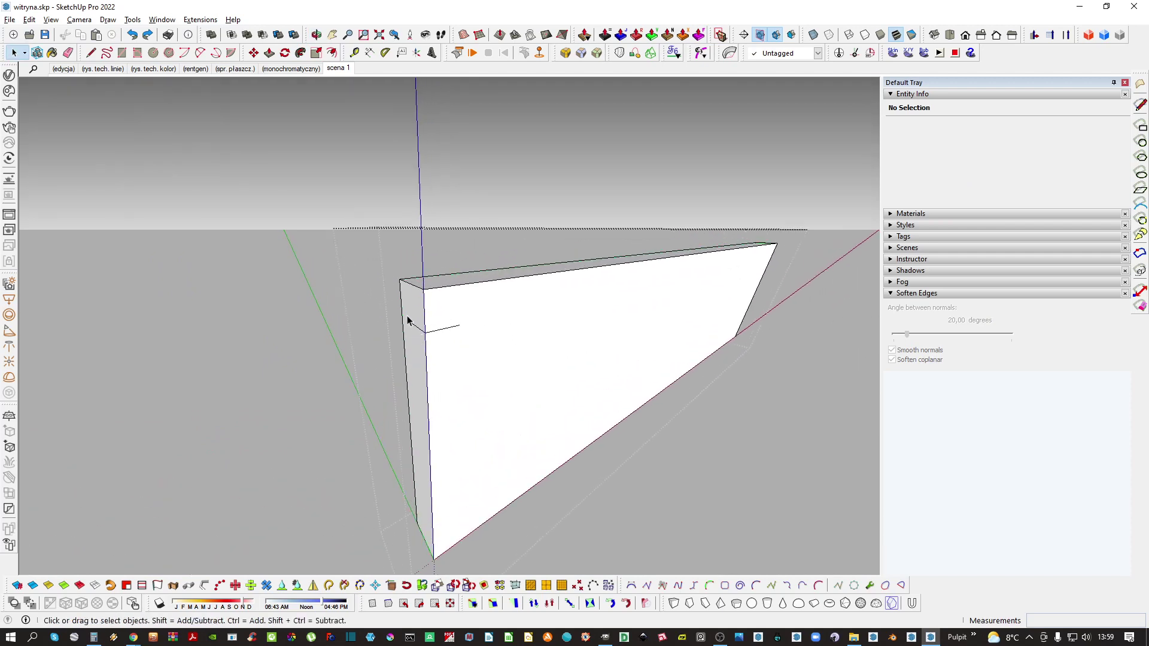
Sweep the profile around the four edges of the panel's rear face with Follow Me
{"action": "middle_click_drag", "start_coordinate": [417, 333], "coordinate": [727, 255]}
{"action": "scroll", "coordinate": [505, 320], "scroll_direction": "up", "scroll_amount": 5}
{"action": "double_click", "coordinate": [493, 288]}
{"action": "left_click", "coordinate": [469, 281], "text": "shift"}
{"action": "middle_click_drag", "start_coordinate": [537, 278], "coordinate": [462, 300]}
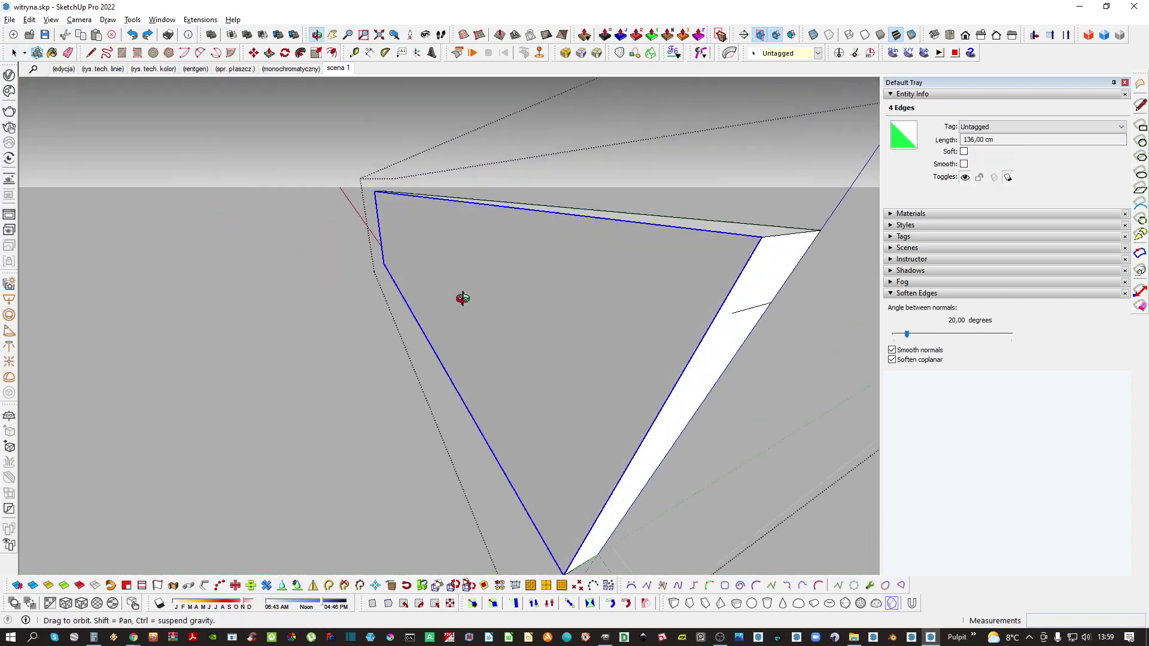
{"action": "scroll", "coordinate": [647, 323], "scroll_direction": "up", "scroll_amount": 3}
{"action": "middle_click_drag", "start_coordinate": [647, 323], "coordinate": [552, 434]}
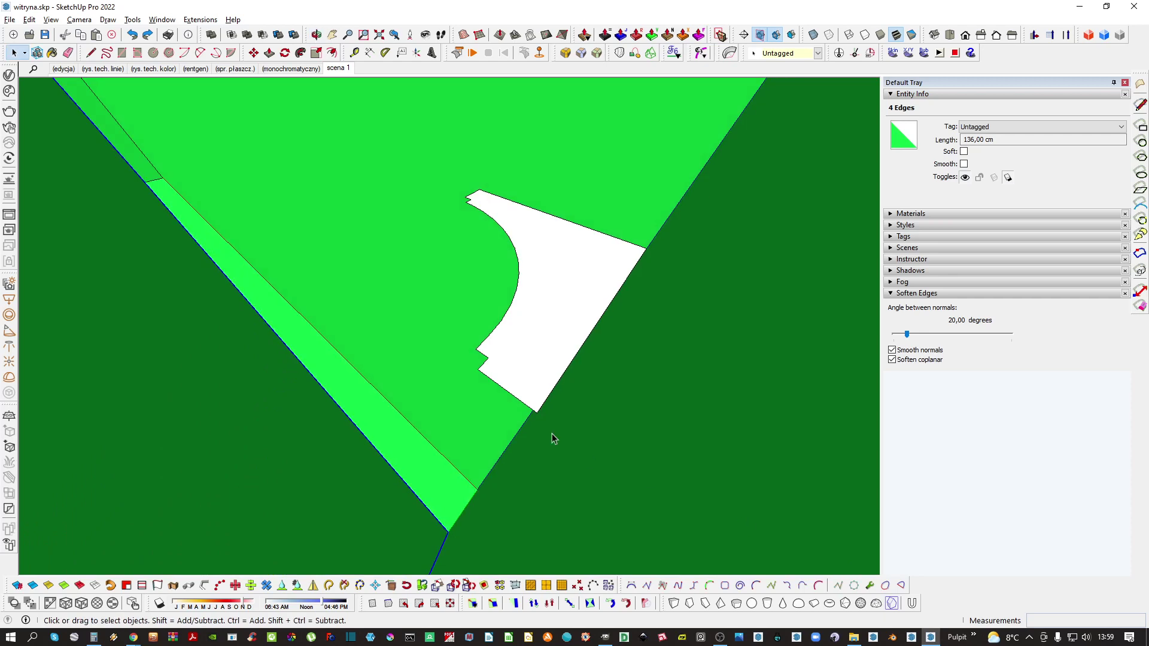
{"action": "left_click", "coordinate": [301, 57]}
{"action": "middle_click_drag", "start_coordinate": [513, 257], "coordinate": [551, 261]}
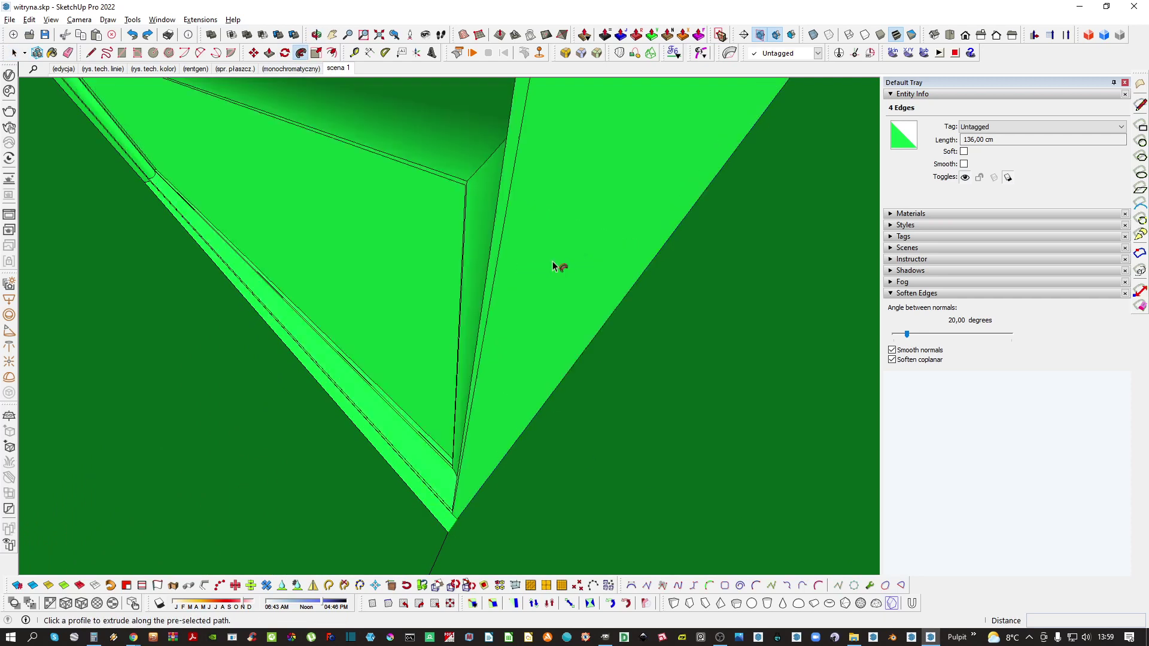
{"action": "middle_click_drag", "start_coordinate": [465, 347], "coordinate": [399, 267]}
{"action": "left_click", "coordinate": [401, 270]}
Select all geometry of the moulded drawer front and group it
{"action": "key", "text": "space"}
{"action": "scroll", "coordinate": [446, 341], "scroll_direction": "down", "scroll_amount": 3}
{"action": "left_click", "coordinate": [446, 341]}
{"action": "scroll", "coordinate": [447, 340], "scroll_direction": "down", "scroll_amount": 4}
{"action": "middle_click_drag", "start_coordinate": [446, 338], "coordinate": [471, 335]}
{"action": "key", "text": "ctrl+z"}
{"action": "key", "text": "ctrl+y"}
{"action": "triple_click", "coordinate": [416, 315]}
{"action": "key", "text": "Return"}
{"action": "scroll", "coordinate": [489, 334], "scroll_direction": "down", "scroll_amount": 2}
{"action": "scroll", "coordinate": [497, 331], "scroll_direction": "up", "scroll_amount": 2}
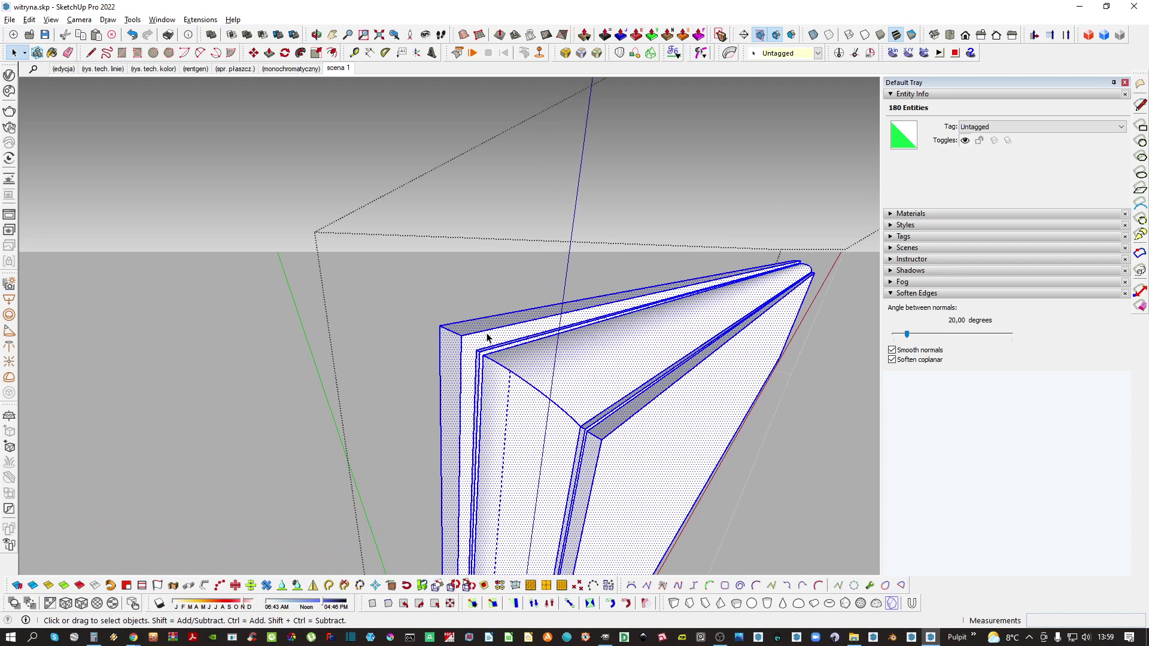
{"action": "key", "text": "ctrl+g"}
Convert the moulded drawer front group into a component
{"action": "scroll", "coordinate": [467, 353], "scroll_direction": "up", "scroll_amount": 5}
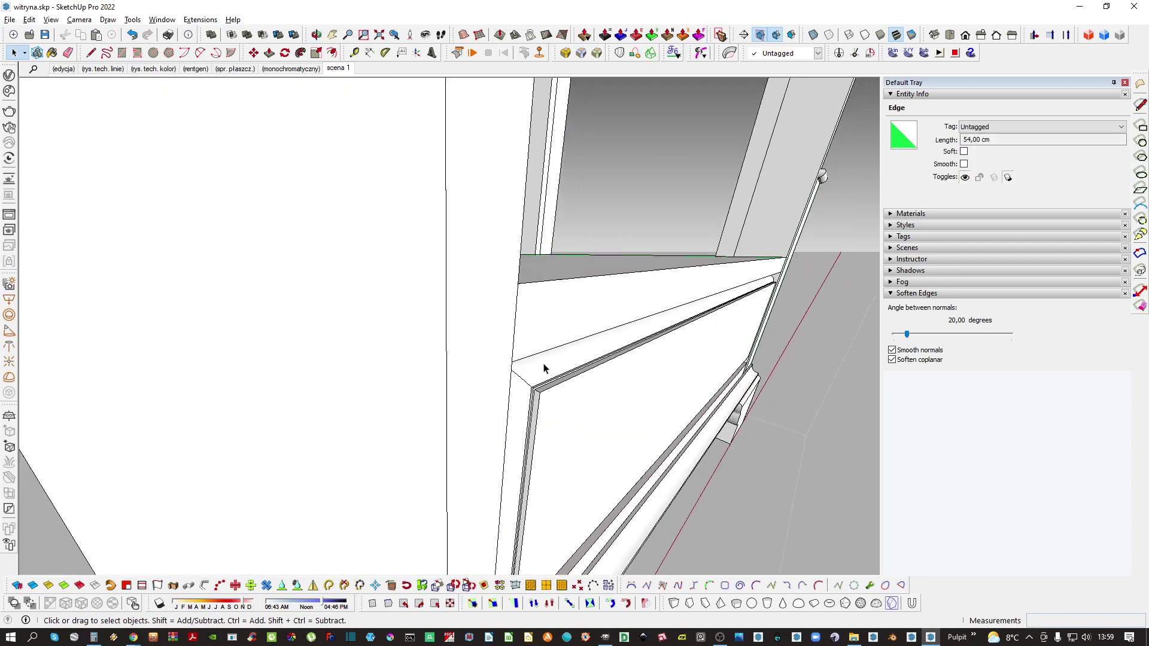
{"action": "right_click", "coordinate": [590, 363]}
{"action": "left_click", "coordinate": [637, 340]}
{"action": "middle_click_drag", "start_coordinate": [636, 340], "coordinate": [436, 341]}
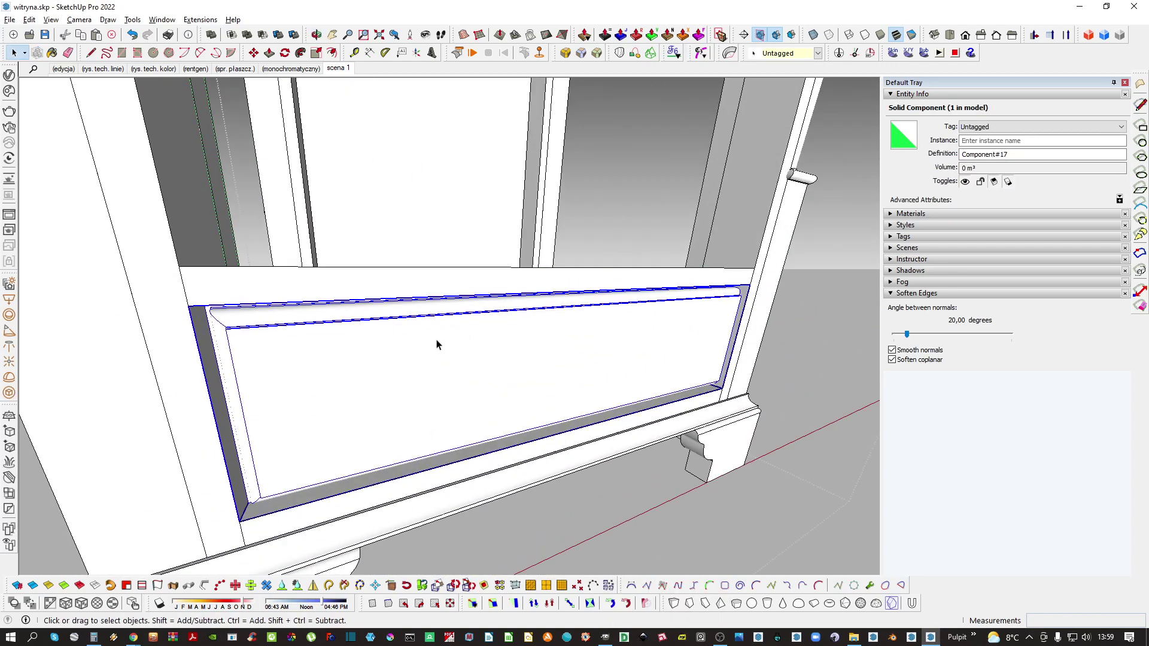
{"action": "scroll", "coordinate": [441, 362], "scroll_direction": "down", "scroll_amount": 3}
{"action": "scroll", "coordinate": [376, 346], "scroll_direction": "up", "scroll_amount": 3}
{"action": "scroll", "coordinate": [376, 346], "scroll_direction": "up", "scroll_amount": 3}
{"action": "middle_click_drag", "start_coordinate": [349, 315], "coordinate": [451, 336]}
{"action": "key", "text": "m"}
{"action": "left_click", "coordinate": [442, 325]}
{"action": "key", "text": "space"}
Open the drawer front component and offset its rear face's outline inward
{"action": "middle_click_drag", "start_coordinate": [464, 392], "coordinate": [479, 330]}
{"action": "double_click", "coordinate": [450, 351]}
{"action": "middle_click_drag", "start_coordinate": [180, 407], "coordinate": [470, 358]}
{"action": "left_click", "coordinate": [446, 374]}
{"action": "key", "text": "p"}
{"action": "key", "text": "f"}
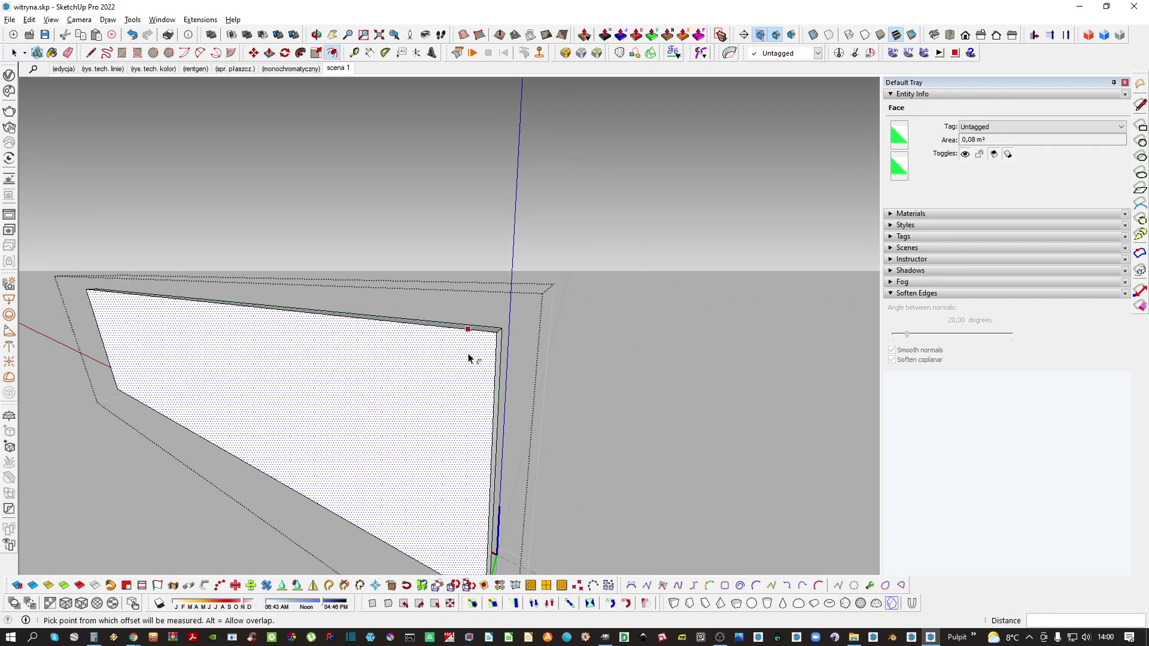
{"action": "left_click", "coordinate": [459, 378]}
{"action": "middle_click_drag", "start_coordinate": [457, 397], "coordinate": [415, 393]}
Copy the inset rear face and turn the moulded drawer front's geometry into its own nested component
{"action": "key", "text": "space"}
{"action": "left_click", "coordinate": [378, 409]}
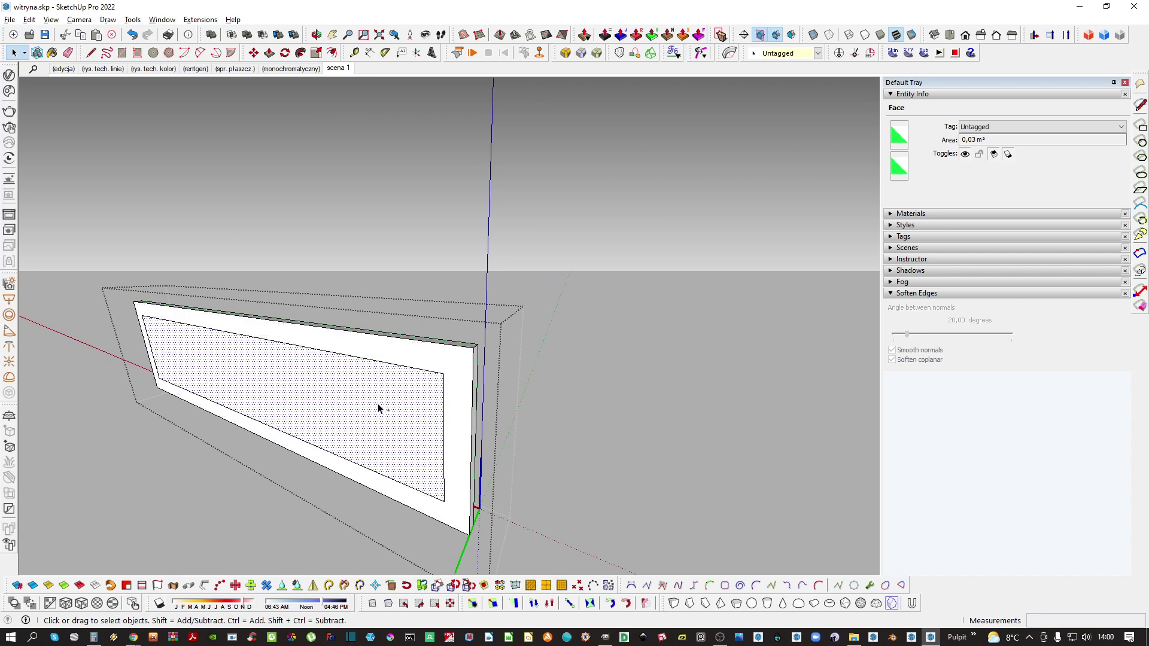
{"action": "triple_click", "coordinate": [397, 399]}
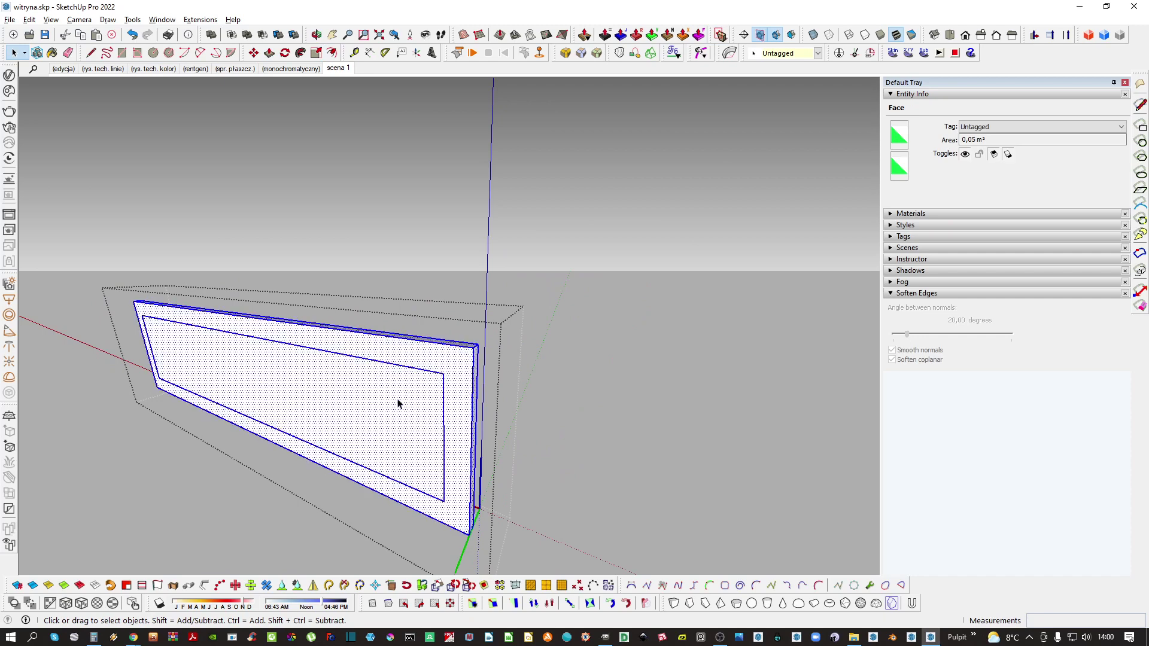
{"action": "key", "text": "shift+f"}
{"action": "key", "text": "Return"}
{"action": "middle_click_drag", "start_coordinate": [402, 400], "coordinate": [293, 421]}
{"action": "key", "text": "g"}
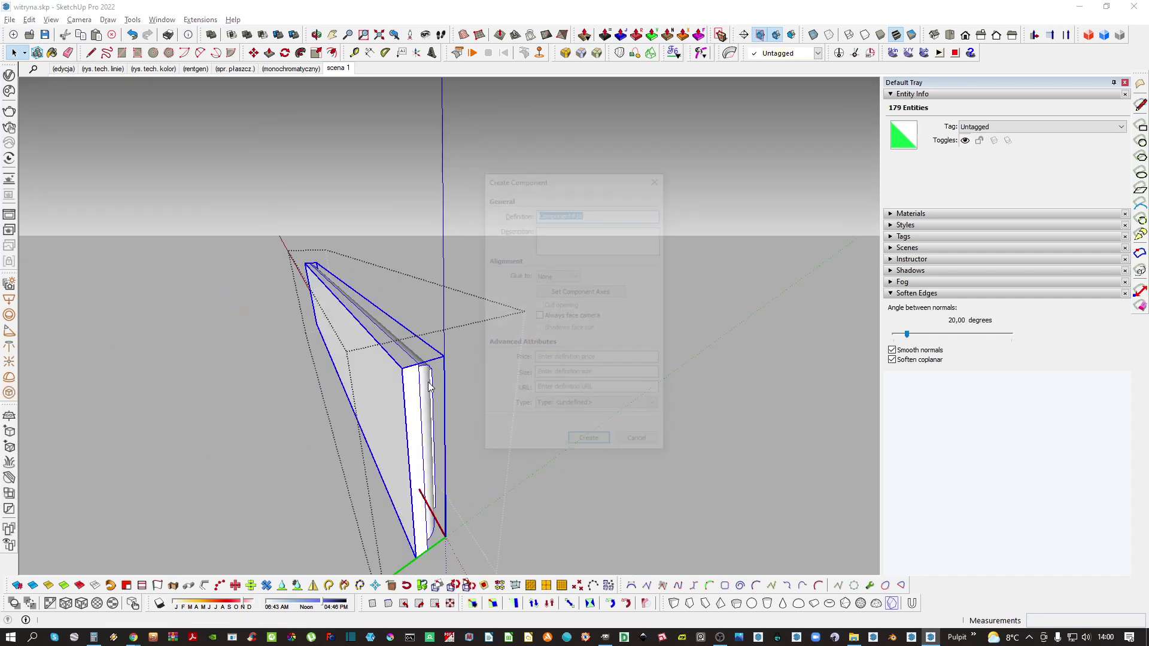
{"action": "key", "text": "Return"}
Paste the inset face in place and extrude it 44 cm backward as the drawer box
{"action": "middle_click_drag", "start_coordinate": [401, 397], "coordinate": [533, 361]}
{"action": "key", "text": "ctrl+shift+v"}
{"action": "scroll", "coordinate": [506, 375], "scroll_direction": "up", "scroll_amount": 3}
{"action": "key", "text": "p"}
{"action": "left_click", "coordinate": [532, 361]}
{"action": "middle_click_drag", "start_coordinate": [324, 349], "coordinate": [551, 294]}
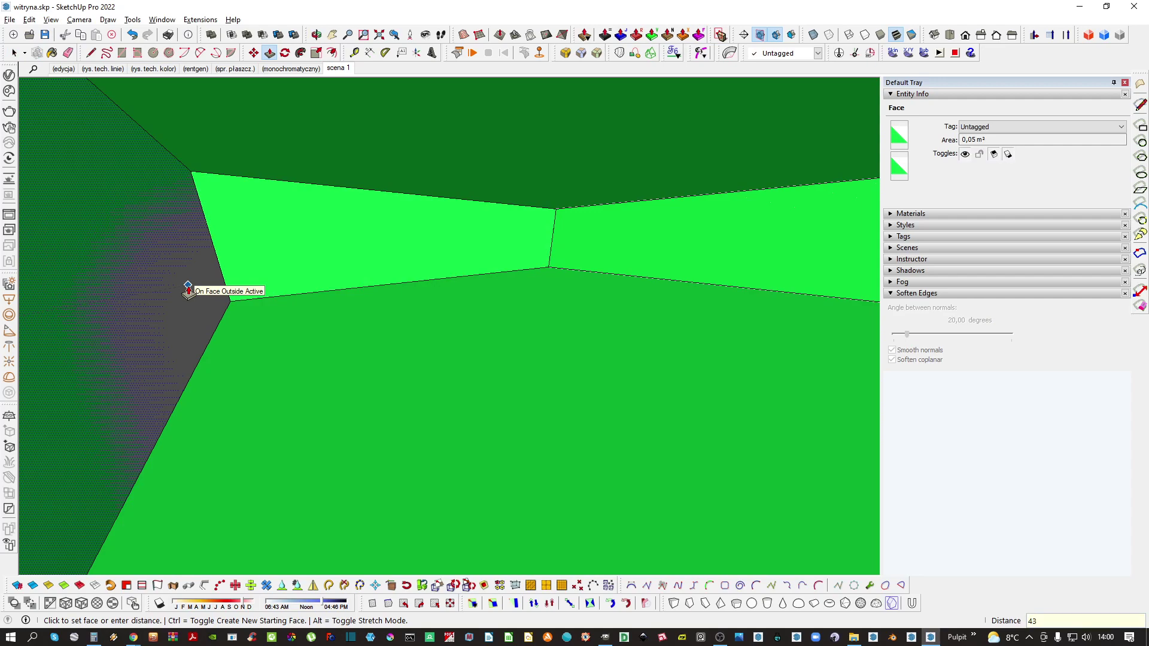
{"action": "key", "text": "Return"}
{"action": "key", "text": "Return"}
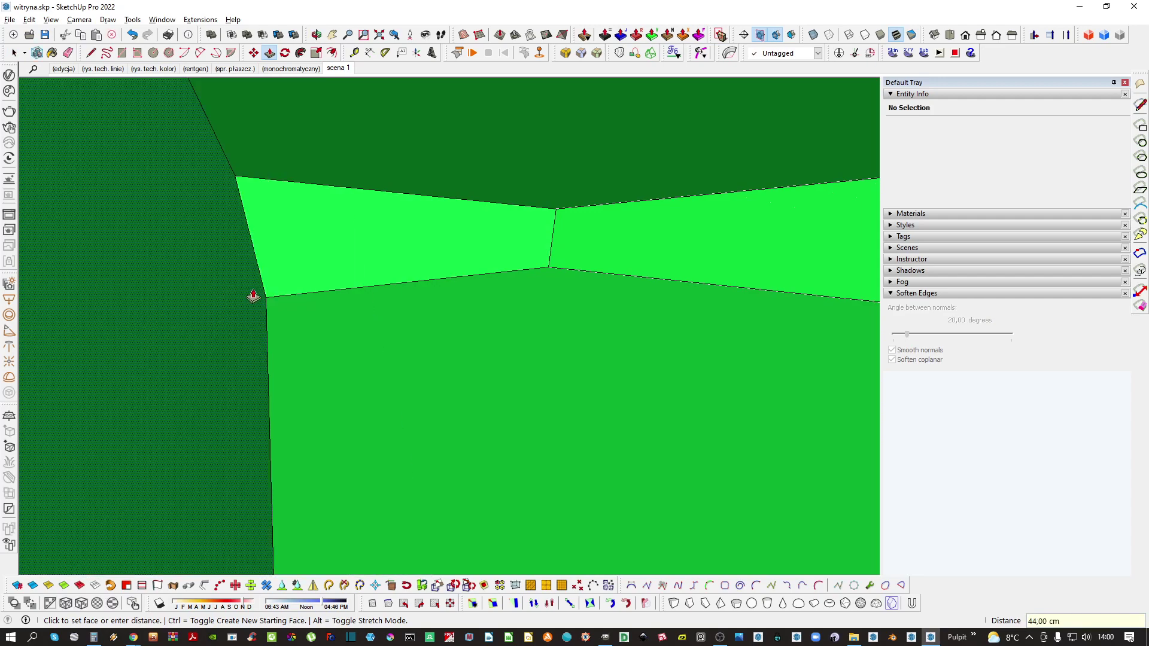
Select the whole extruded drawer box and group it
{"action": "scroll", "coordinate": [451, 351], "scroll_direction": "down", "scroll_amount": 5}
{"action": "middle_click_drag", "start_coordinate": [451, 351], "coordinate": [499, 321]}
{"action": "key", "text": "space"}
{"action": "triple_click", "coordinate": [496, 305]}
{"action": "key", "text": "ctrl+g"}
Open the box group and offset the side and rear edges of its upper face 2 cm inward, excluding the front edge
{"action": "double_click", "coordinate": [529, 304]}
{"action": "double_click", "coordinate": [534, 290]}
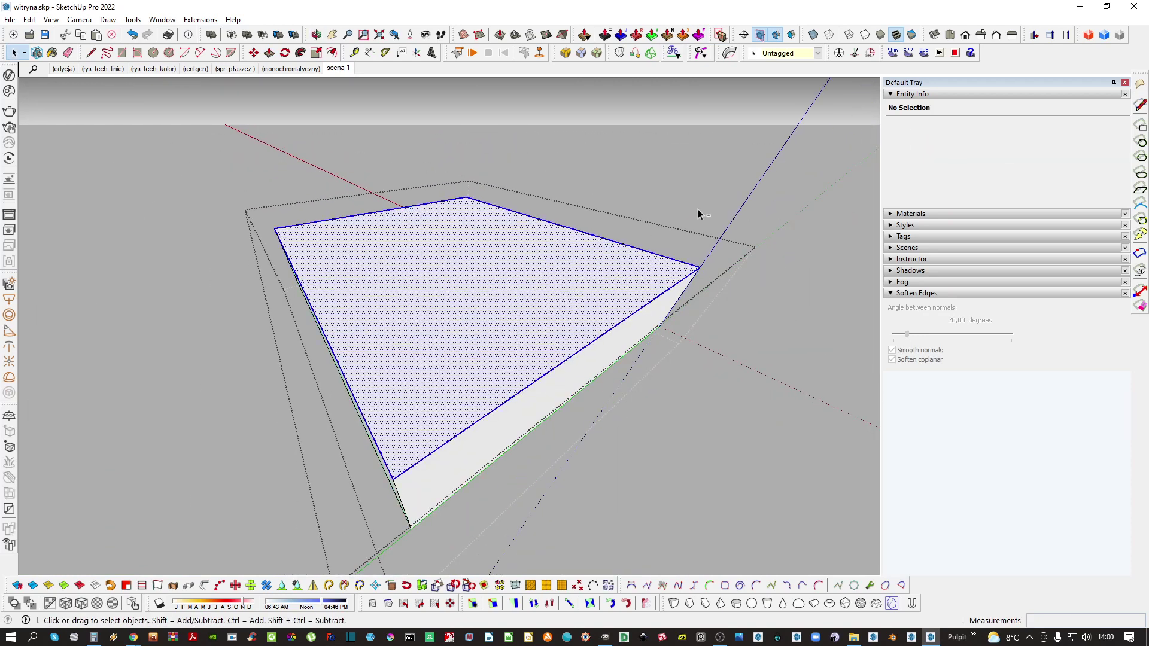
{"action": "left_click_drag", "start_coordinate": [698, 209], "coordinate": [533, 253], "text": "shift"}
{"action": "scroll", "coordinate": [517, 300], "scroll_direction": "down", "scroll_amount": 2}
{"action": "key", "text": "f"}
{"action": "left_click", "coordinate": [493, 377]}
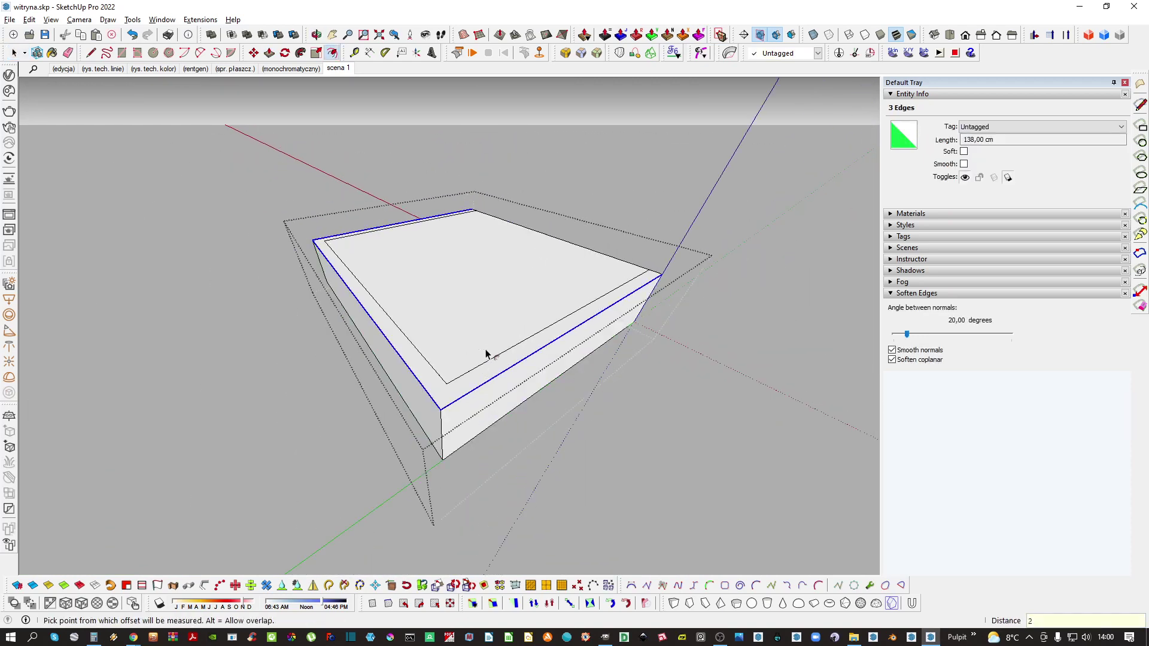
Hollow out the drawer box by pushing the inner upper face down 8 cm, and close the group
{"action": "key", "text": "p"}
{"action": "middle_click_drag", "start_coordinate": [486, 354], "coordinate": [449, 355]}
{"action": "left_click", "coordinate": [452, 278]}
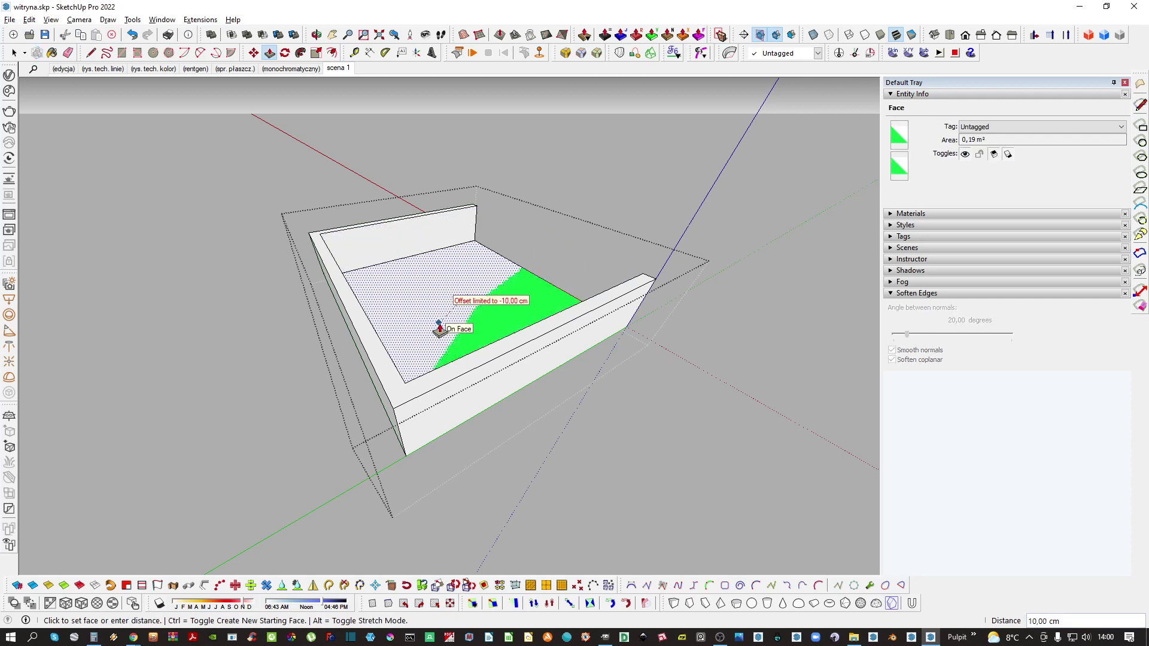
{"action": "type", "text": "8"}
{"action": "key", "text": "Return"}
{"action": "middle_click_drag", "start_coordinate": [441, 331], "coordinate": [110, 284]}
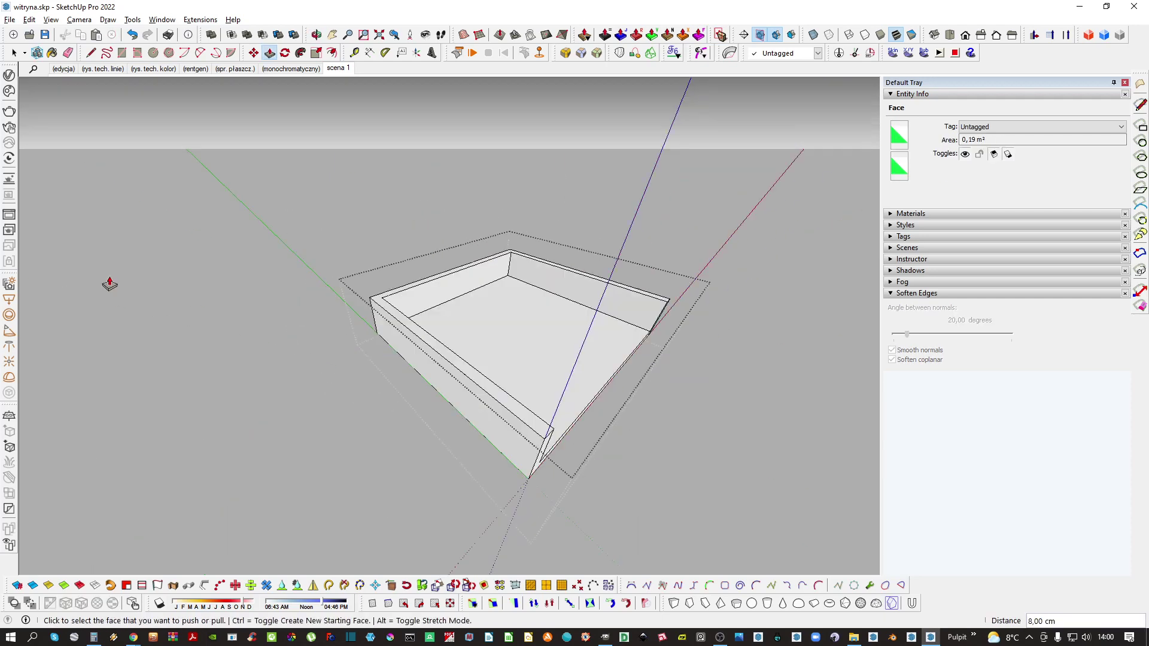
{"action": "key", "text": "space"}
{"action": "scroll", "coordinate": [502, 281], "scroll_direction": "down", "scroll_amount": 2}
{"action": "middle_click_drag", "start_coordinate": [590, 314], "coordinate": [552, 286]}
{"action": "key", "text": "Escape"}
Select the drawer box's underside and inner floor faces and move them down together
{"action": "middle_click_drag", "start_coordinate": [473, 340], "coordinate": [624, 259]}
{"action": "scroll", "coordinate": [439, 363], "scroll_direction": "up", "scroll_amount": 3}
{"action": "double_click", "coordinate": [435, 365]}
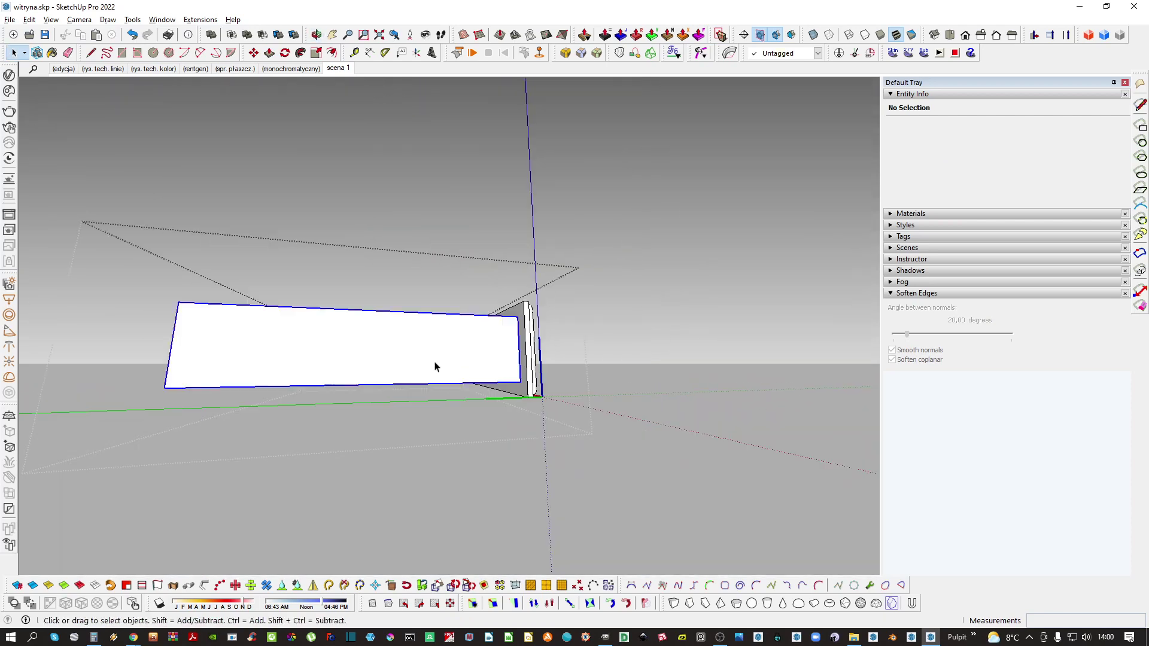
{"action": "triple_click", "coordinate": [436, 364]}
{"action": "middle_click_drag", "start_coordinate": [436, 364], "coordinate": [413, 264]}
{"action": "left_click", "coordinate": [401, 406]}
{"action": "middle_click_drag", "start_coordinate": [400, 407], "coordinate": [473, 459]}
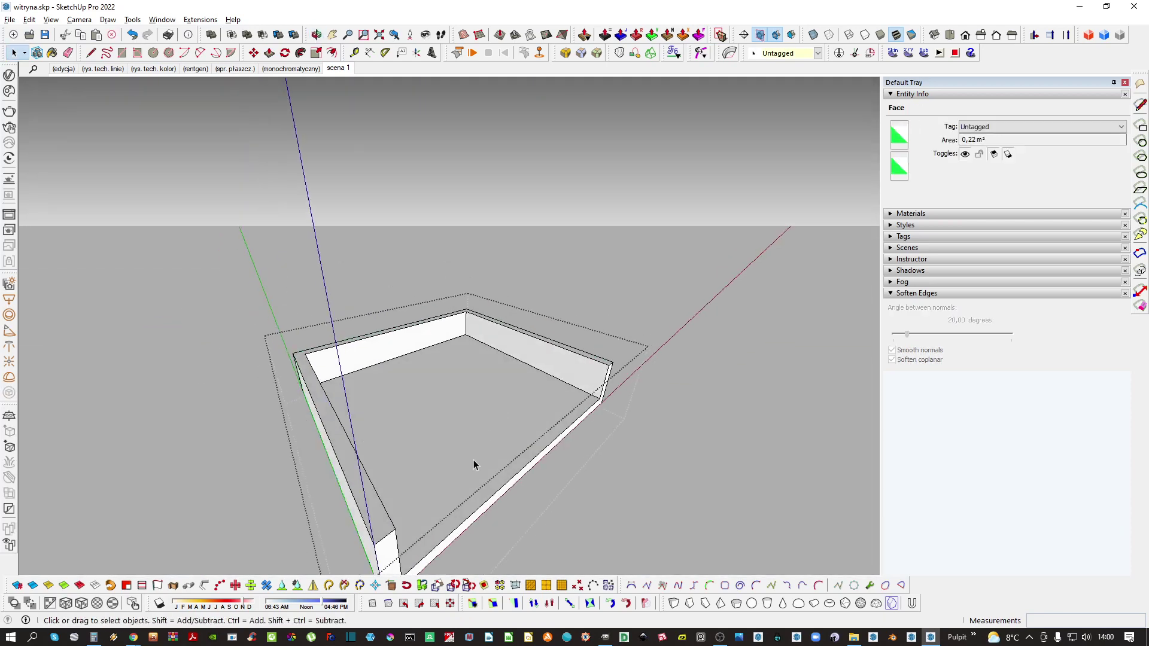
{"action": "left_click", "coordinate": [474, 460], "text": "shift"}
{"action": "middle_click_drag", "start_coordinate": [488, 407], "coordinate": [490, 347]}
{"action": "key", "text": "m"}
{"action": "scroll", "coordinate": [483, 321], "scroll_direction": "up", "scroll_amount": 3}
{"action": "left_click", "coordinate": [482, 319]}
{"action": "left_click", "coordinate": [483, 361]}
{"action": "scroll", "coordinate": [446, 364], "scroll_direction": "down", "scroll_amount": 7}
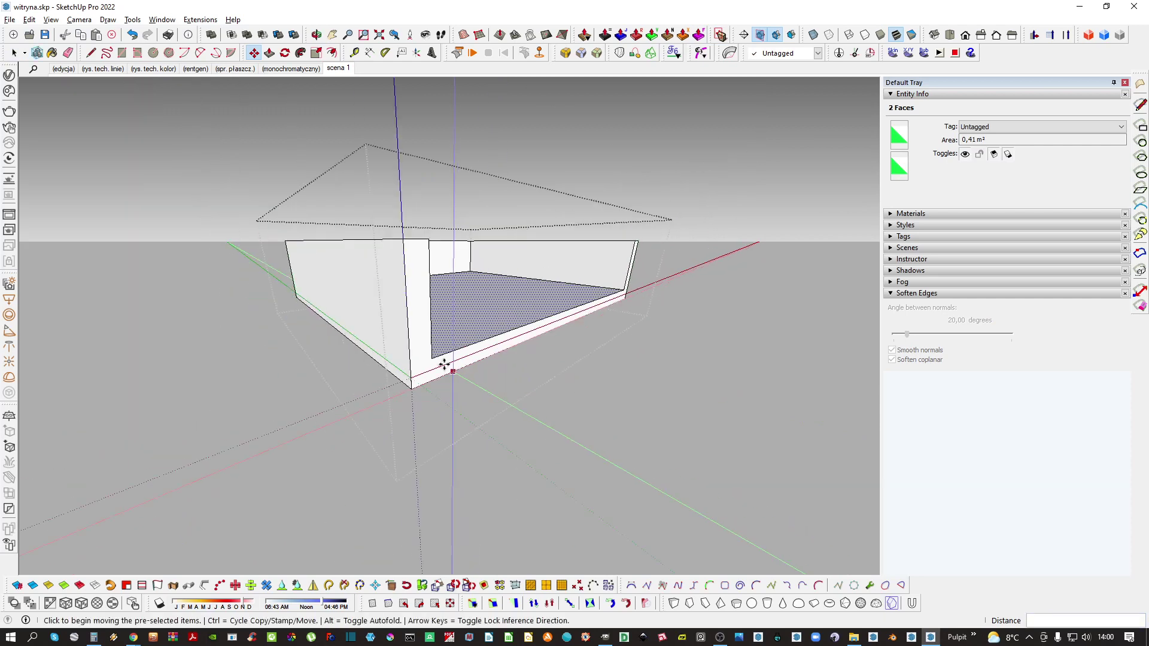
Convert the drawer box group into a component and exit the drawer to the full cabinet
{"action": "key", "text": "space"}
{"action": "key", "text": "Escape"}
{"action": "right_click", "coordinate": [490, 305]}
{"action": "right_click", "coordinate": [379, 292]}
{"action": "left_click", "coordinate": [431, 340]}
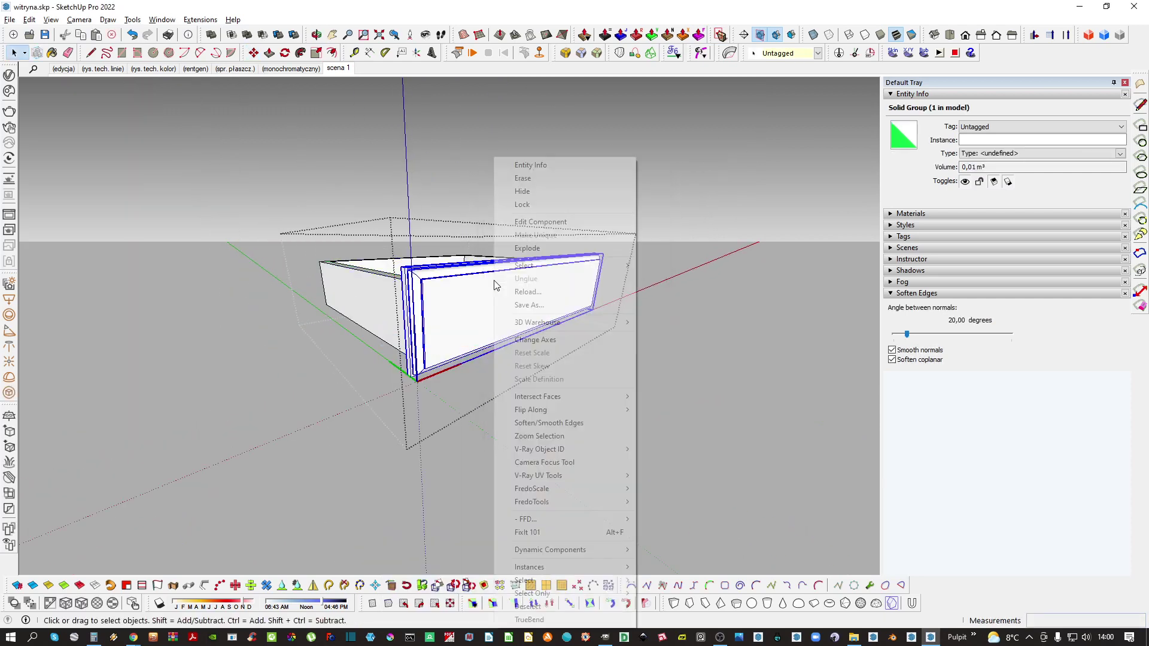
{"action": "key", "text": "Return"}
{"action": "middle_click_drag", "start_coordinate": [466, 315], "coordinate": [336, 386], "text": "shift"}
{"action": "key", "text": "Escape"}
{"action": "scroll", "coordinate": [371, 389], "scroll_direction": "down", "scroll_amount": 3}
{"action": "middle_click_drag", "start_coordinate": [539, 425], "coordinate": [430, 346]}
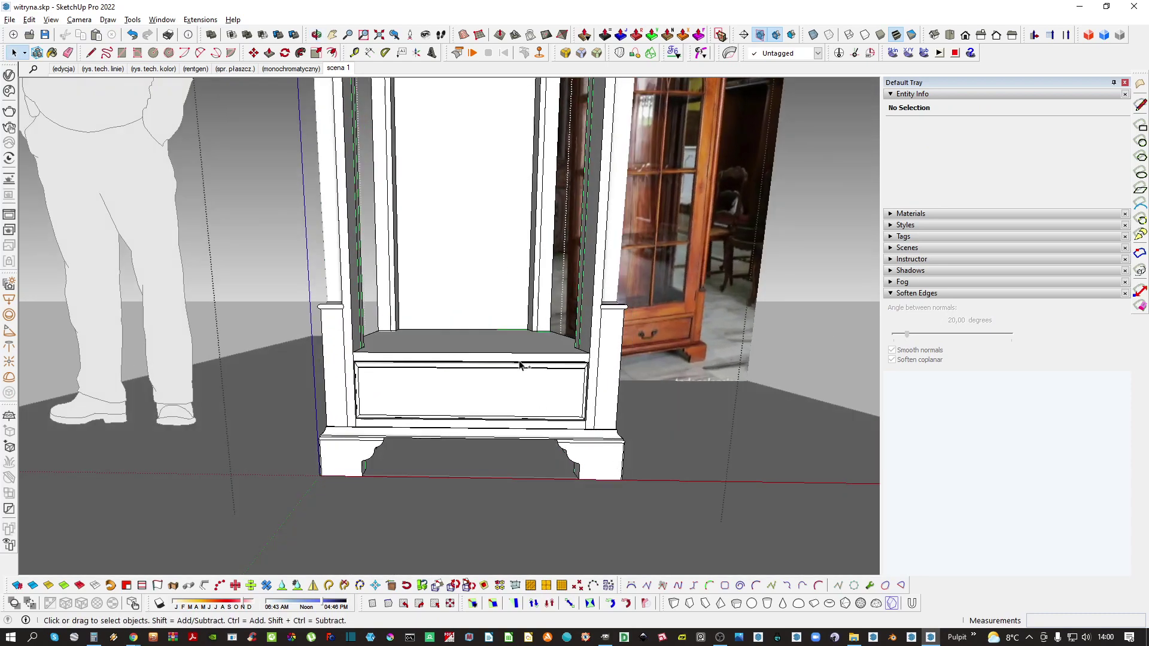
Examine the lower side panel on the reference photo and compare it with the open side of the modelled cabinet
{"action": "middle_click_drag", "start_coordinate": [587, 369], "coordinate": [509, 362]}
{"action": "scroll", "coordinate": [666, 350], "scroll_direction": "up", "scroll_amount": 5}
{"action": "middle_click_drag", "start_coordinate": [666, 350], "coordinate": [602, 353]}
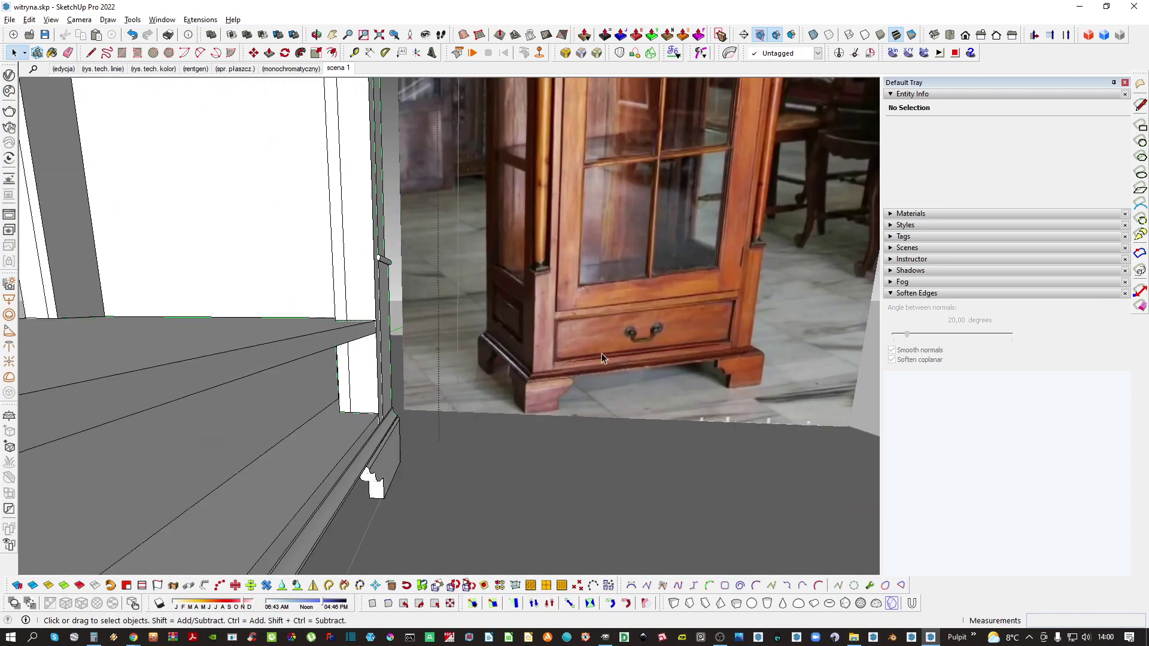
{"action": "scroll", "coordinate": [602, 353], "scroll_direction": "down", "scroll_amount": 5}
{"action": "scroll", "coordinate": [598, 354], "scroll_direction": "down", "scroll_amount": 2}
{"action": "scroll", "coordinate": [615, 359], "scroll_direction": "up", "scroll_amount": 5}
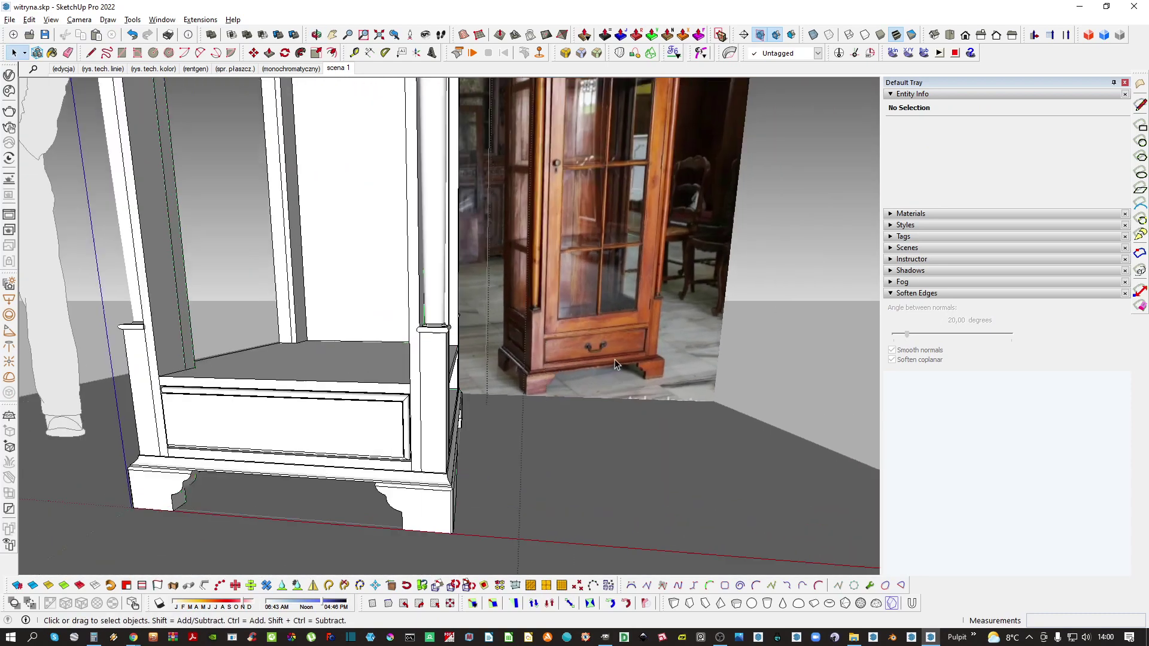
{"action": "scroll", "coordinate": [598, 372], "scroll_direction": "down", "scroll_amount": 5}
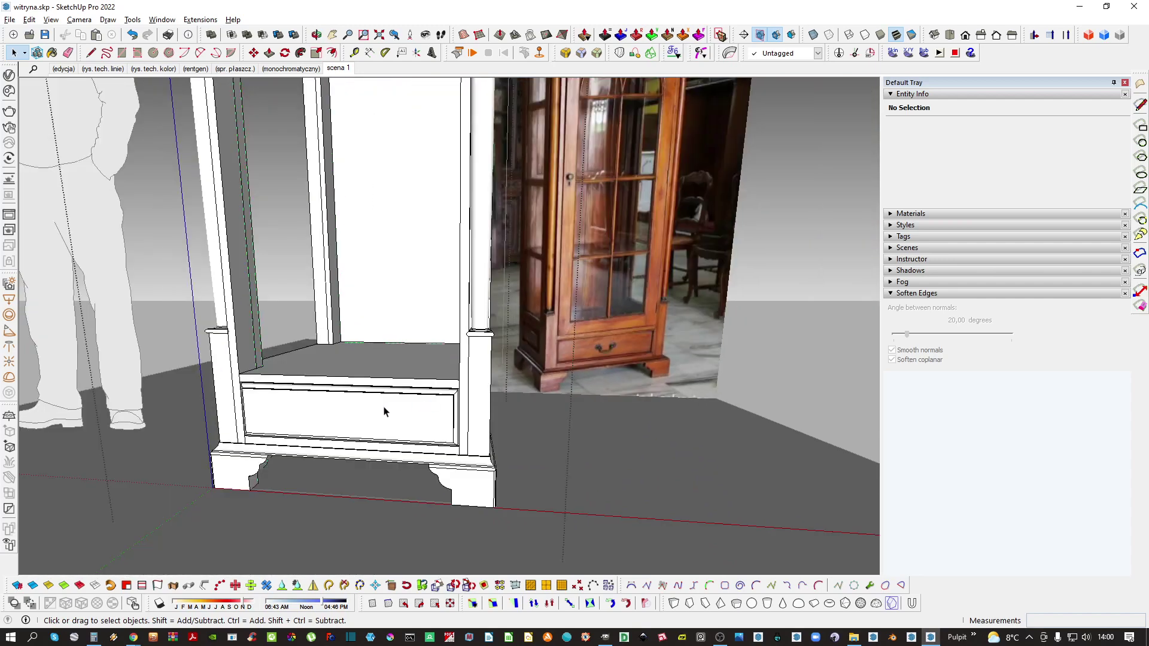
{"action": "scroll", "coordinate": [419, 422], "scroll_direction": "up", "scroll_amount": 2}
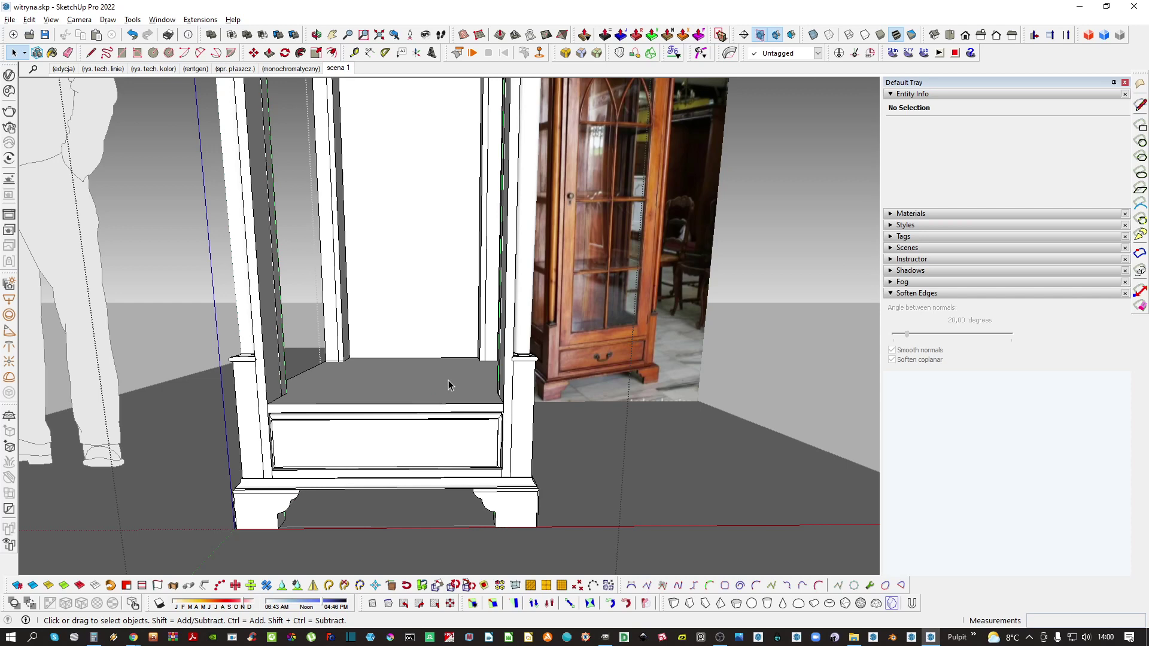
{"action": "middle_click_drag", "start_coordinate": [436, 356], "coordinate": [417, 409], "text": "shift"}
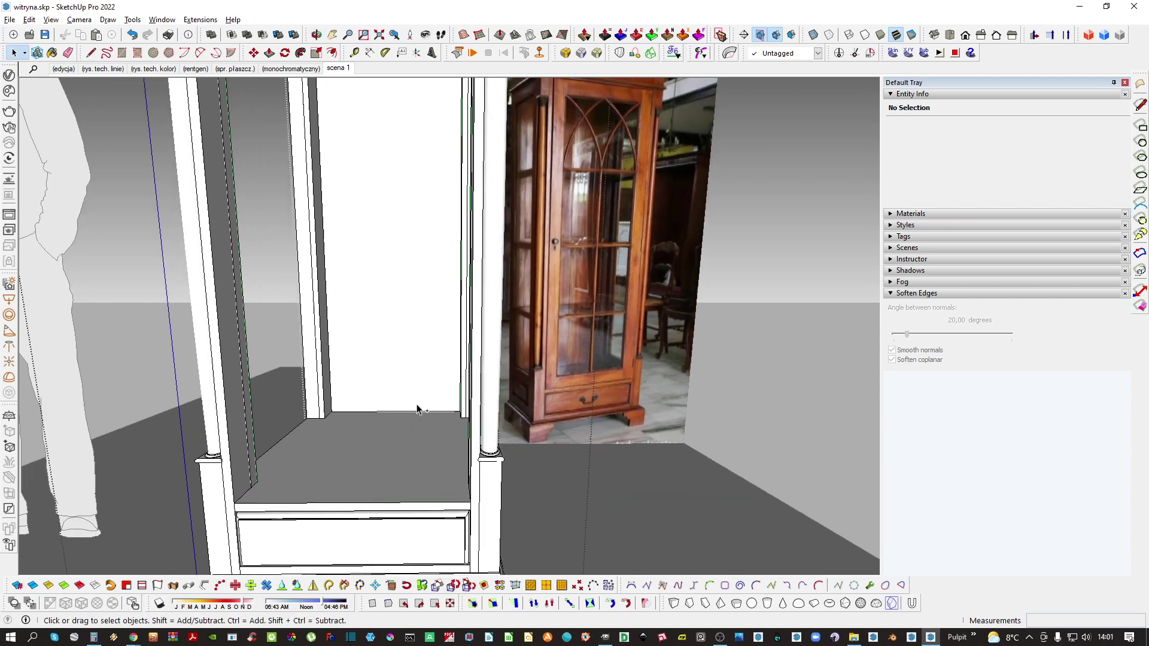
{"action": "scroll", "coordinate": [534, 390], "scroll_direction": "up", "scroll_amount": 6}
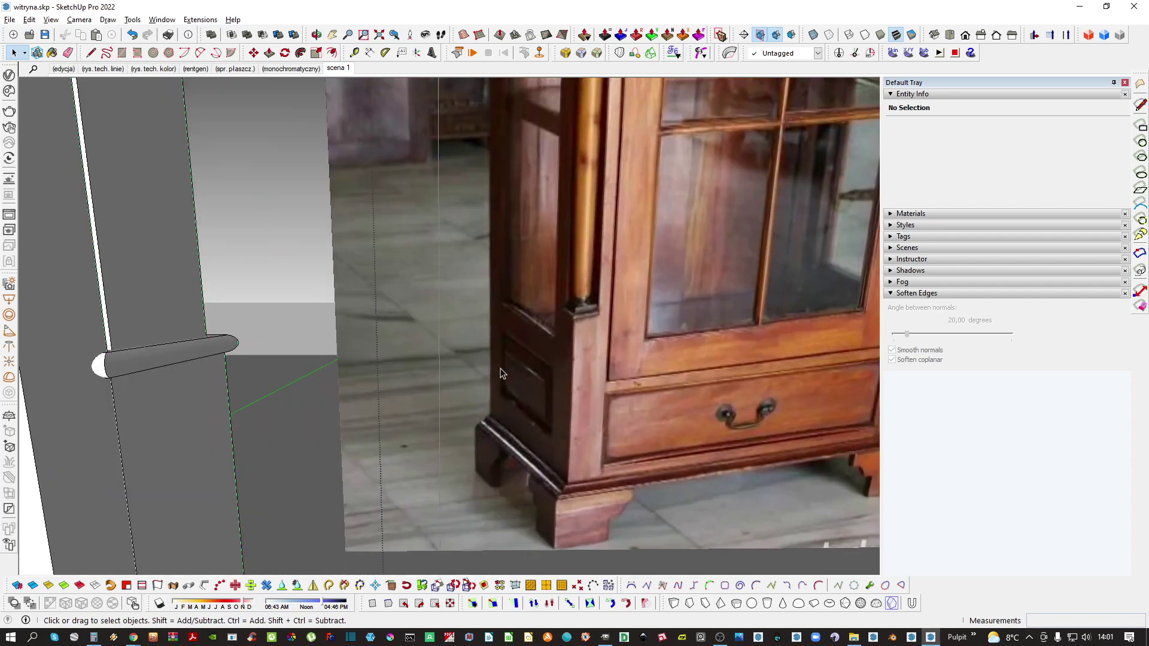
{"action": "scroll", "coordinate": [542, 380], "scroll_direction": "down", "scroll_amount": 3}
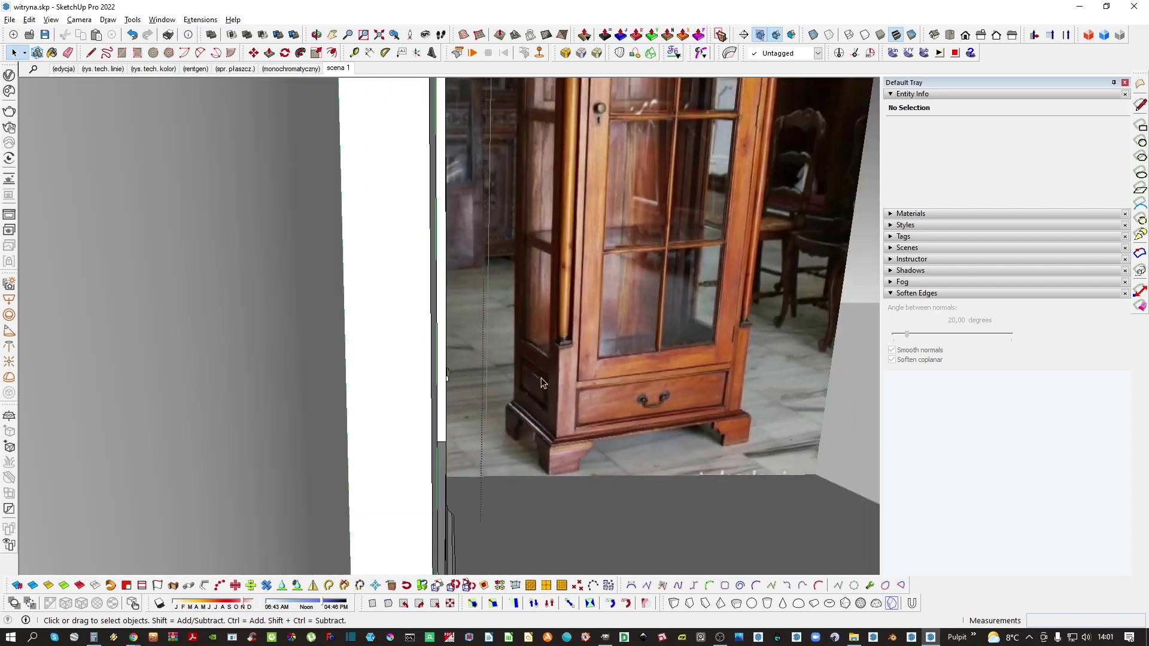
{"action": "scroll", "coordinate": [455, 407], "scroll_direction": "down", "scroll_amount": 3}
{"action": "scroll", "coordinate": [421, 413], "scroll_direction": "up", "scroll_amount": 1}
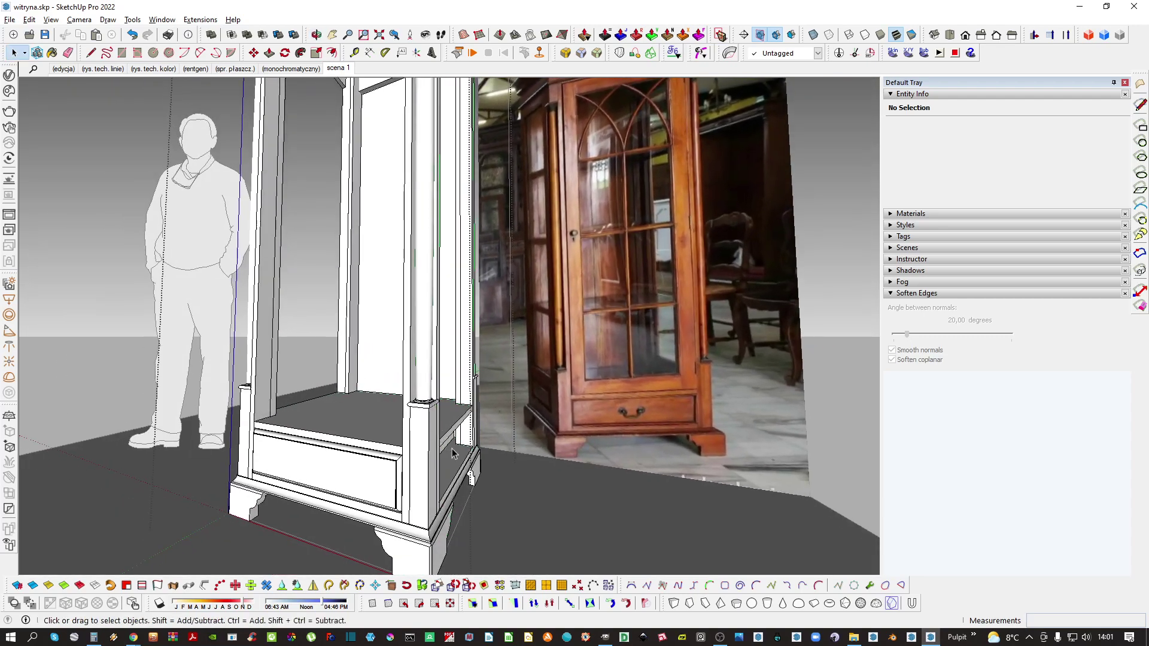
{"action": "scroll", "coordinate": [452, 453], "scroll_direction": "up", "scroll_amount": 2}
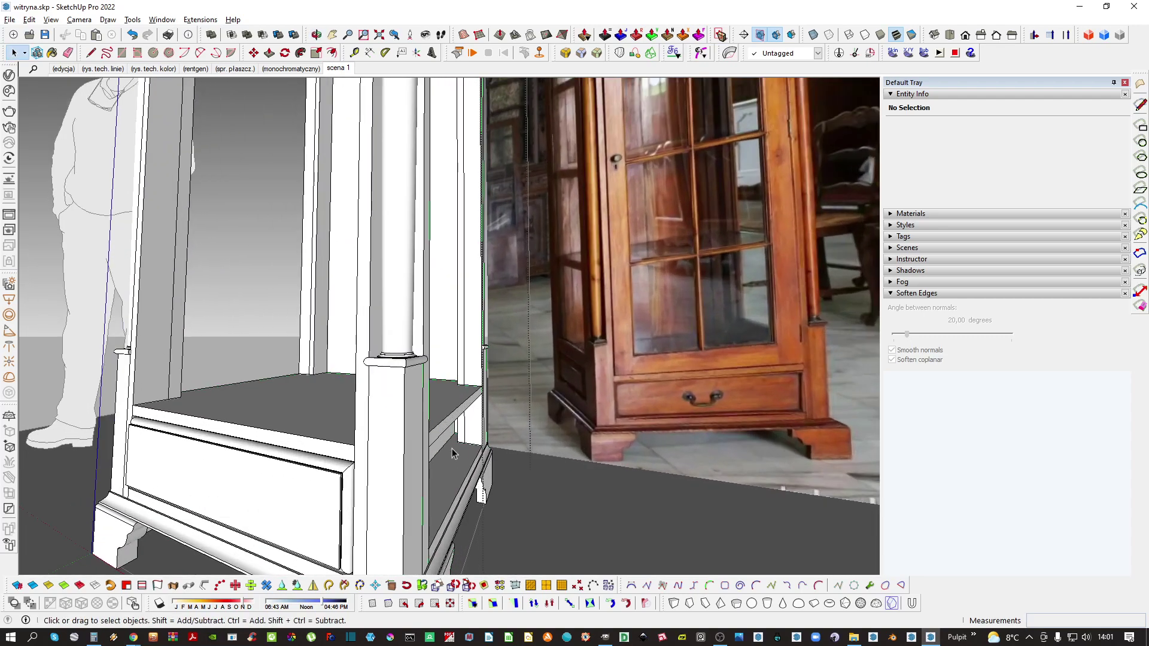
Convert the floor panel above the drawer into a component
{"action": "left_click", "coordinate": [456, 409]}
{"action": "scroll", "coordinate": [455, 405], "scroll_direction": "up", "scroll_amount": 2}
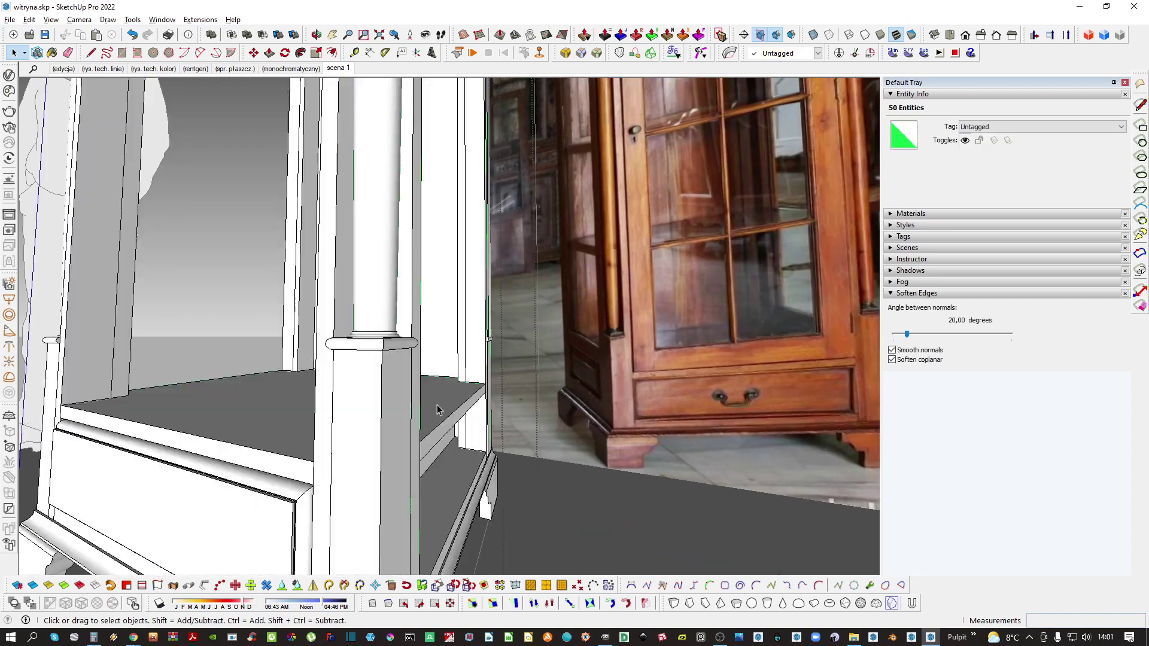
{"action": "right_click", "coordinate": [439, 405]}
{"action": "left_click", "coordinate": [499, 241]}
{"action": "middle_click_drag", "start_coordinate": [446, 413], "coordinate": [436, 419]}
{"action": "scroll", "coordinate": [433, 426], "scroll_direction": "down", "scroll_amount": 2}
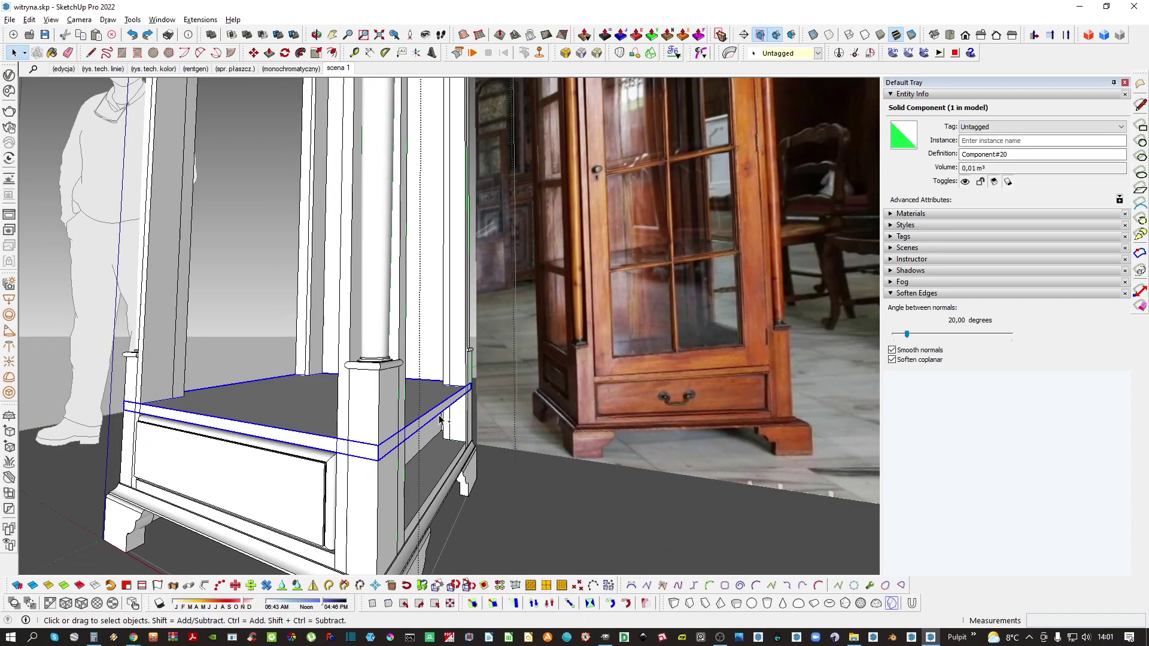
Open the floor panel component and push its two side faces inward by 2 cm
{"action": "triple_click", "coordinate": [432, 413]}
{"action": "scroll", "coordinate": [428, 419], "scroll_direction": "up", "scroll_amount": 4}
{"action": "key", "text": "p"}
{"action": "scroll", "coordinate": [419, 424], "scroll_direction": "down", "scroll_amount": 1}
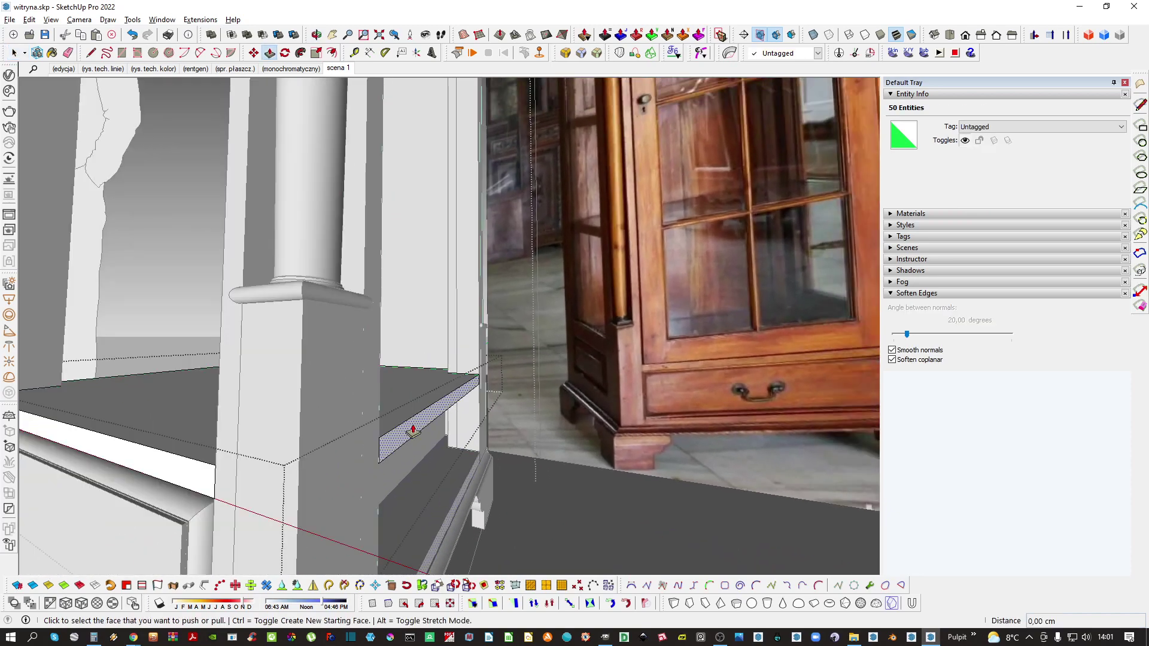
{"action": "left_click", "coordinate": [413, 430]}
{"action": "left_click", "coordinate": [406, 412]}
{"action": "scroll", "coordinate": [406, 413], "scroll_direction": "down", "scroll_amount": 2}
{"action": "middle_click_drag", "start_coordinate": [182, 441], "coordinate": [641, 429]}
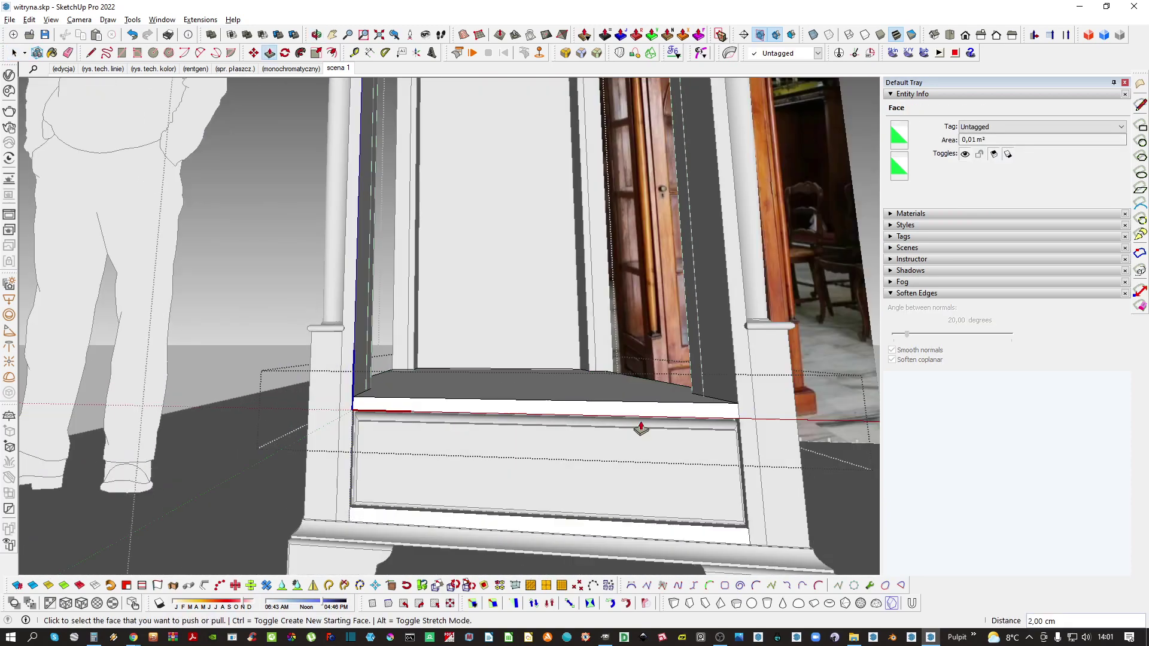
{"action": "middle_click_drag", "start_coordinate": [347, 424], "coordinate": [513, 390]}
{"action": "left_click", "coordinate": [395, 408]}
{"action": "left_click", "coordinate": [385, 406]}
Copy the floor panel's side face, close the component and paste the face in place outside it
{"action": "scroll", "coordinate": [385, 402], "scroll_direction": "up", "scroll_amount": 2}
{"action": "key", "text": "space"}
{"action": "left_click", "coordinate": [380, 391]}
{"action": "scroll", "coordinate": [385, 400], "scroll_direction": "down", "scroll_amount": 2}
{"action": "key", "text": "ctrl+c"}
{"action": "key", "text": "Escape"}
{"action": "key", "text": "ctrl+shift+v"}
{"action": "scroll", "coordinate": [493, 391], "scroll_direction": "up", "scroll_amount": 3}
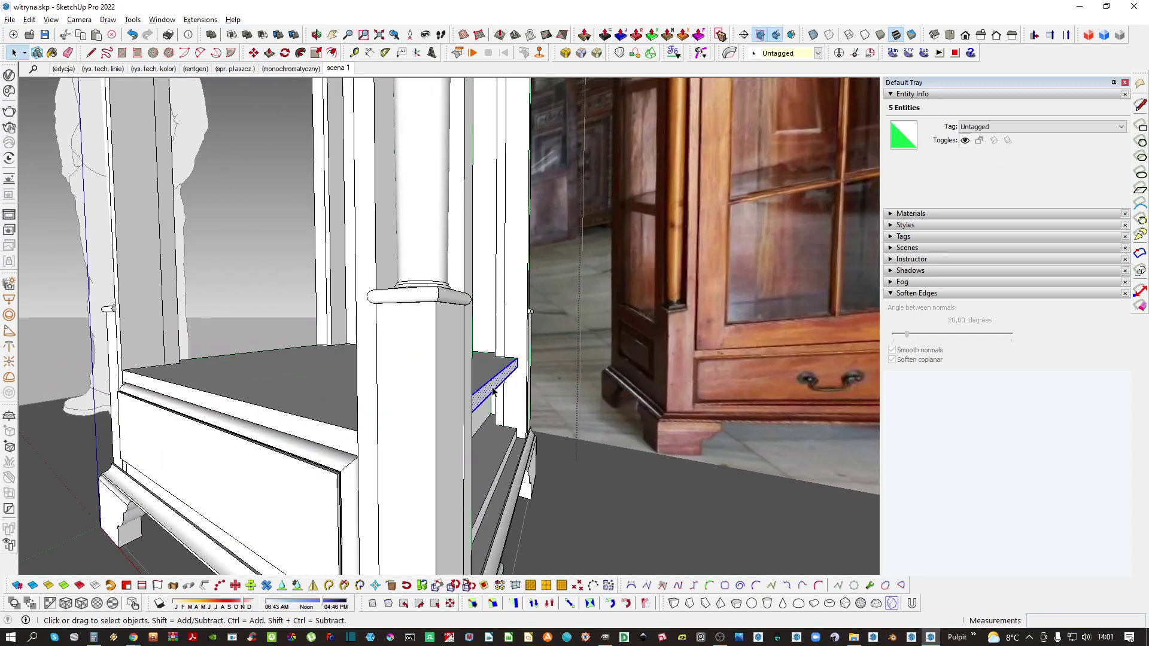
Extrude the pasted side face 2 cm outward to form a strip beside the floor panel
{"action": "left_click", "coordinate": [480, 403]}
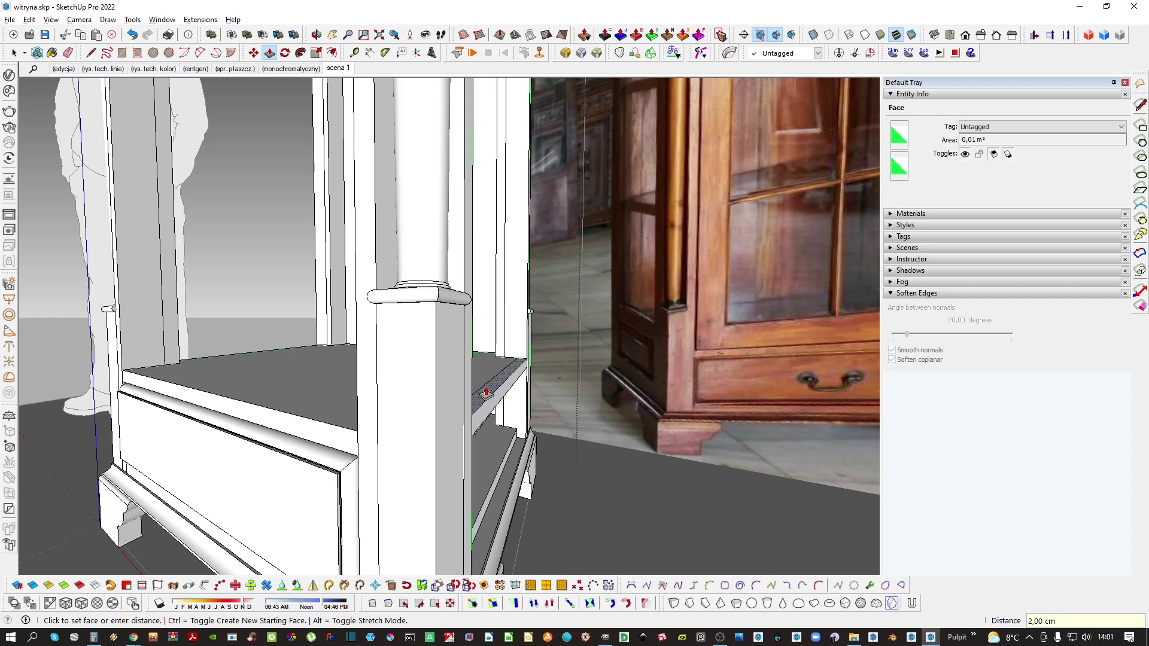
{"action": "key", "text": "Return"}
{"action": "middle_click_drag", "start_coordinate": [489, 392], "coordinate": [453, 413]}
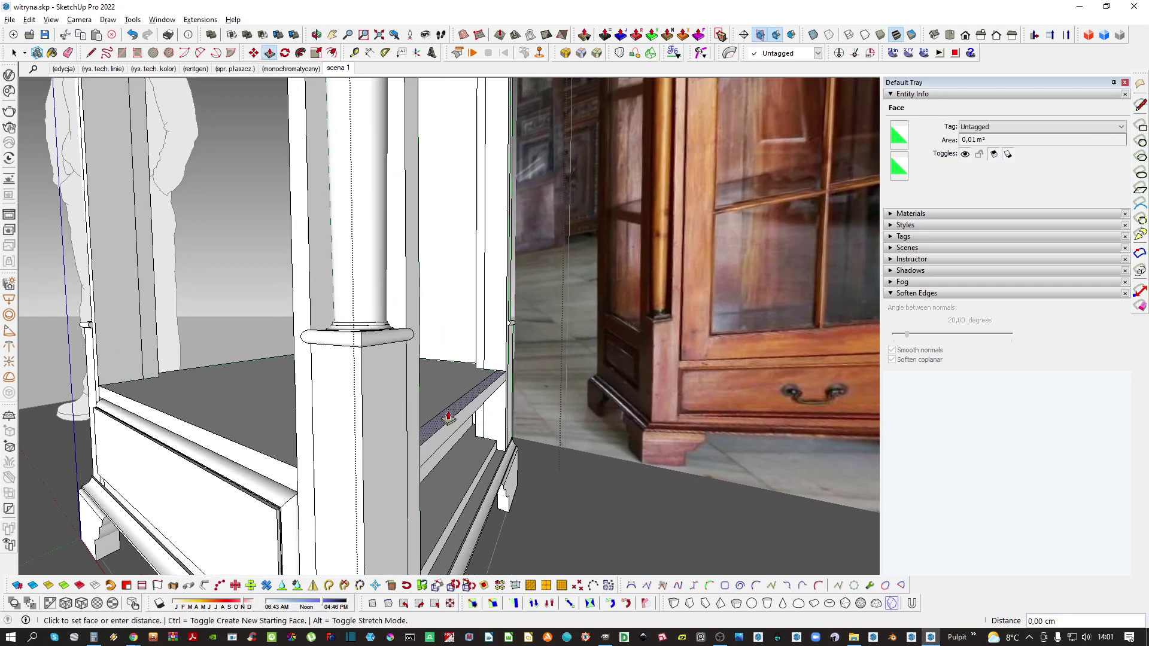
{"action": "middle_click_drag", "start_coordinate": [471, 360], "coordinate": [458, 297]}
{"action": "scroll", "coordinate": [458, 297], "scroll_direction": "up", "scroll_amount": 1}
{"action": "key", "text": "Escape"}
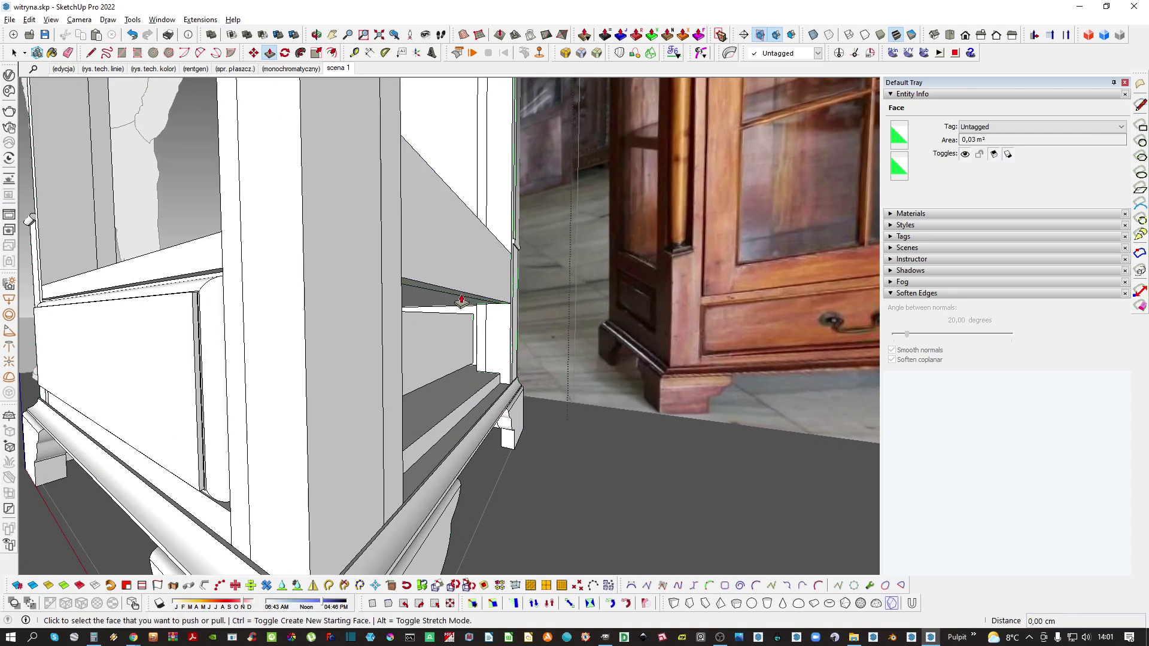
Try to extend the side strip's underside down towards the base moulding, and undo it
{"action": "left_click", "coordinate": [461, 302]}
{"action": "scroll", "coordinate": [430, 477], "scroll_direction": "up", "scroll_amount": 2}
{"action": "key", "text": "k"}
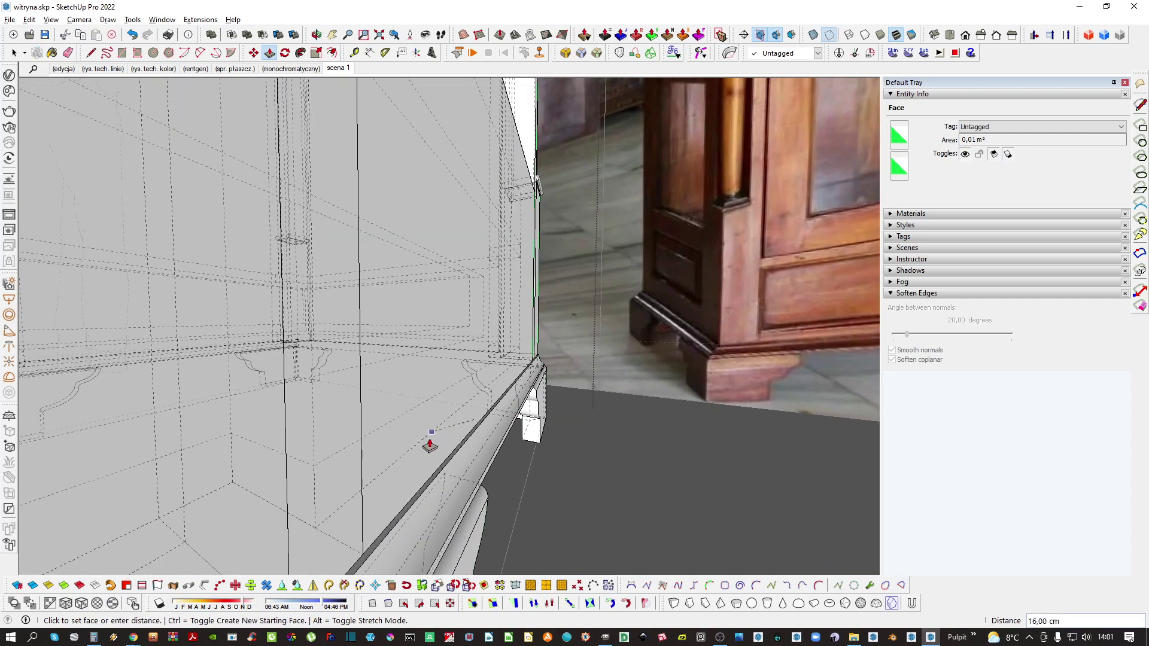
{"action": "key", "text": "ctrl+z"}
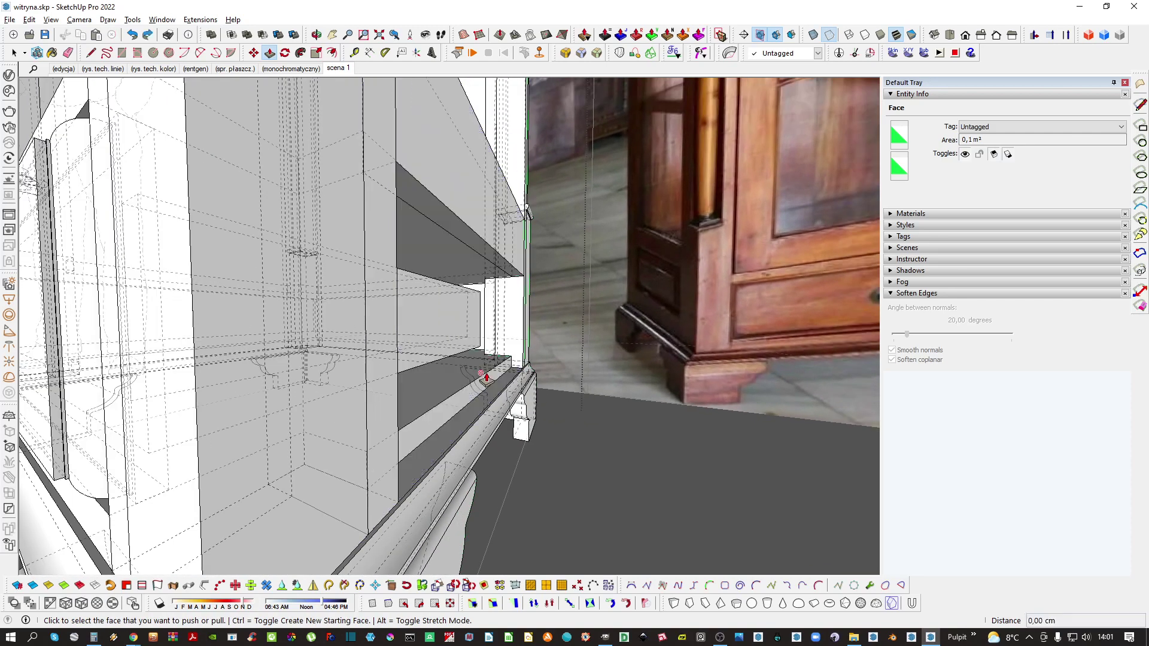
Extrude the side strip's underside 16 cm down to the base moulding to form the lower side panel
{"action": "left_click", "coordinate": [483, 261]}
{"action": "scroll", "coordinate": [450, 448], "scroll_direction": "up", "scroll_amount": 3}
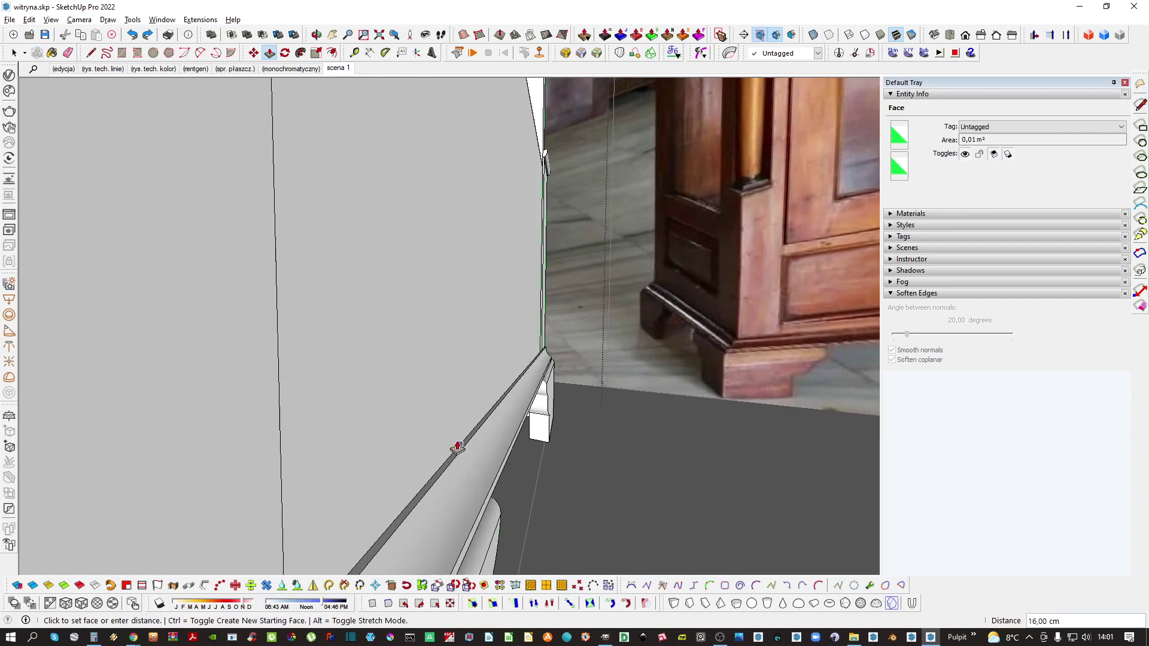
{"action": "left_click", "coordinate": [457, 463]}
{"action": "scroll", "coordinate": [474, 436], "scroll_direction": "down", "scroll_amount": 6}
{"action": "key", "text": "space"}
{"action": "key", "text": "k"}
Convert the lower side panel group into a component
{"action": "middle_click_drag", "start_coordinate": [482, 351], "coordinate": [448, 427]}
{"action": "left_click", "coordinate": [433, 367]}
{"action": "scroll", "coordinate": [443, 347], "scroll_direction": "down", "scroll_amount": 2}
{"action": "right_click", "coordinate": [459, 404]}
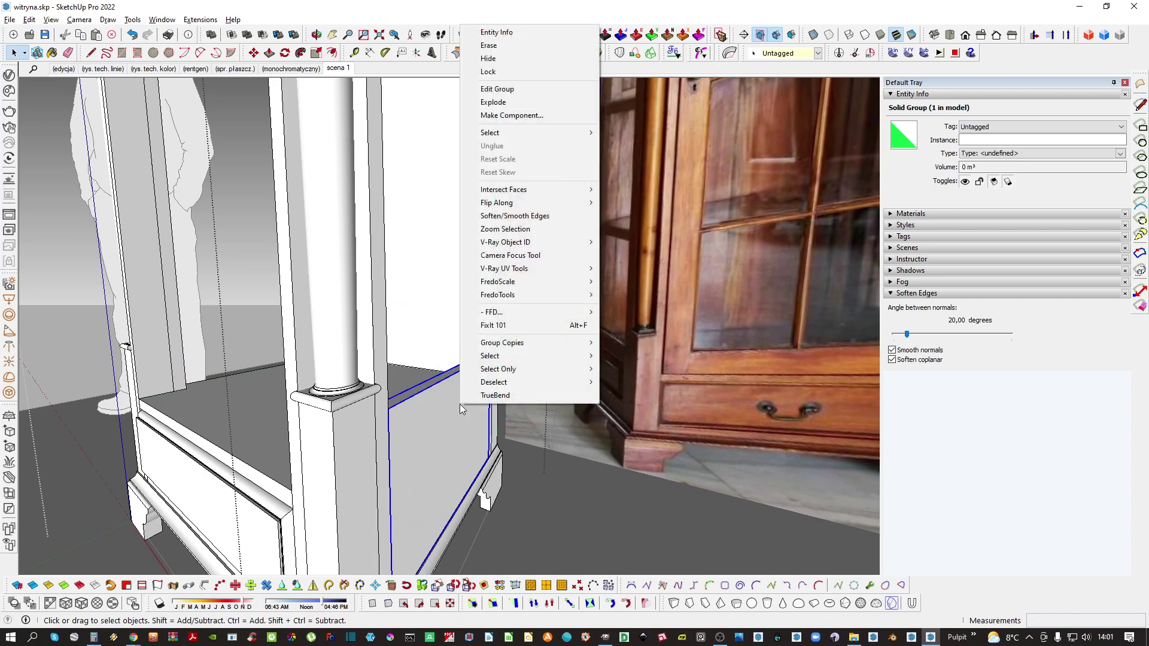
{"action": "left_click", "coordinate": [512, 115]}
{"action": "scroll", "coordinate": [490, 375], "scroll_direction": "down", "scroll_amount": 3}
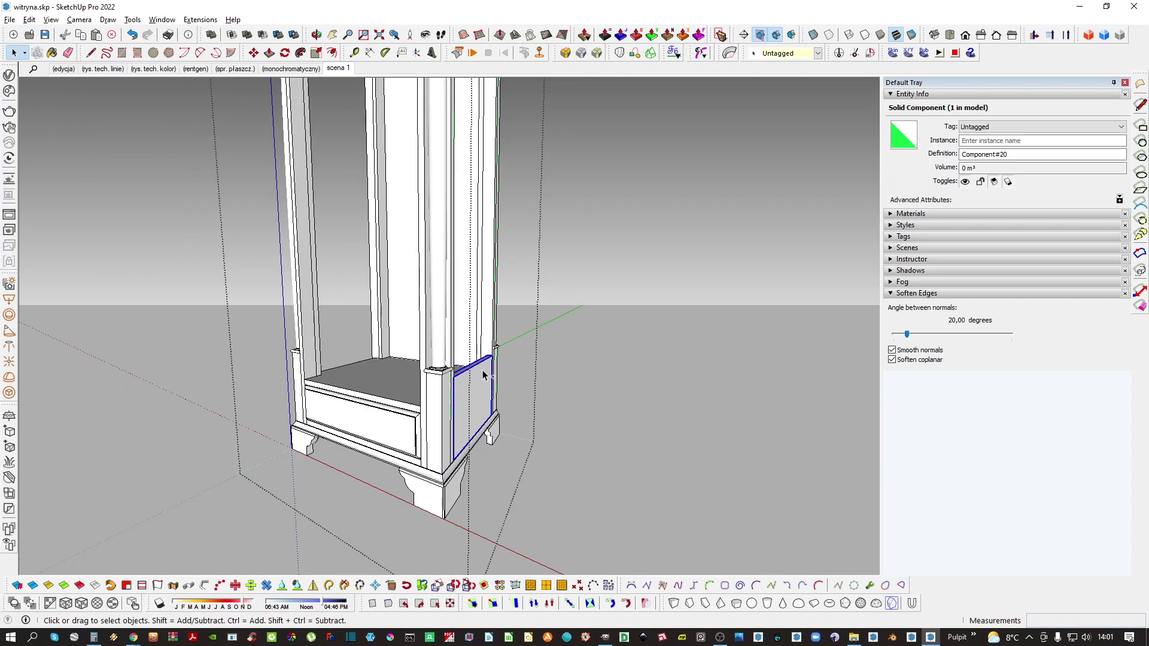
Raise the side panel's top above the floor panel and mirror a copy to the cabinet's opposite side
{"action": "double_click", "coordinate": [445, 408]}
{"action": "left_click", "coordinate": [431, 392]}
{"action": "middle_click_drag", "start_coordinate": [432, 392], "coordinate": [449, 443]}
{"action": "left_click", "coordinate": [453, 522]}
{"action": "scroll", "coordinate": [440, 431], "scroll_direction": "down", "scroll_amount": 3}
{"action": "left_click", "coordinate": [433, 429]}
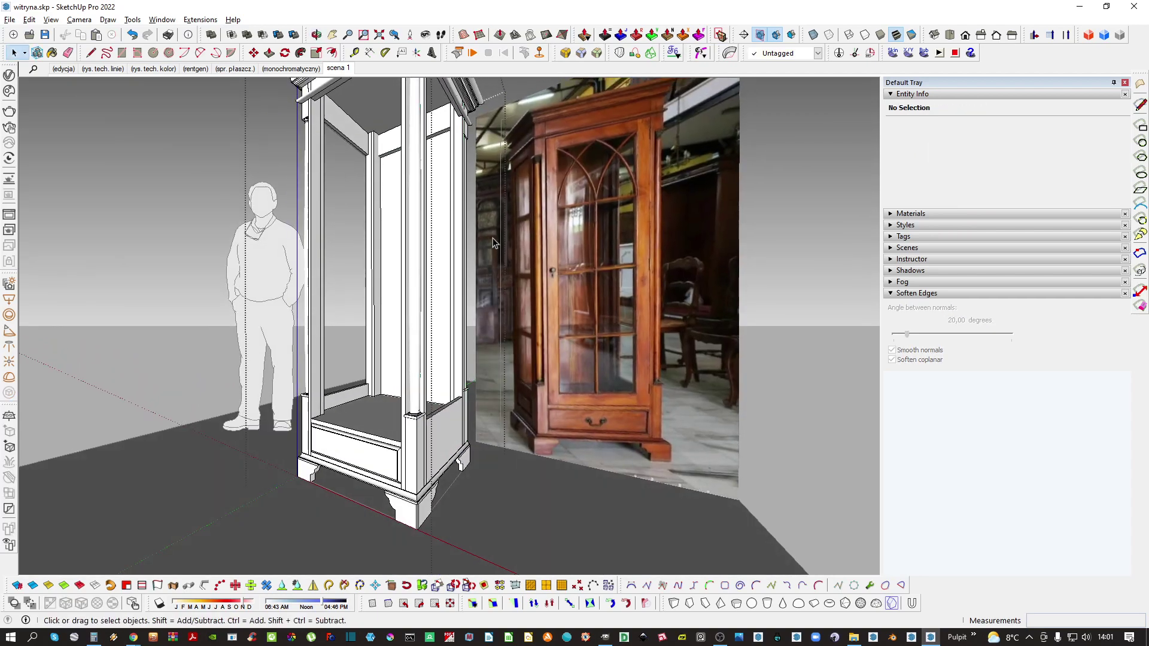
Examine the side frame's upper section and the recessed panel beside the drawer on the reference photo
{"action": "scroll", "coordinate": [538, 109], "scroll_direction": "up", "scroll_amount": 5}
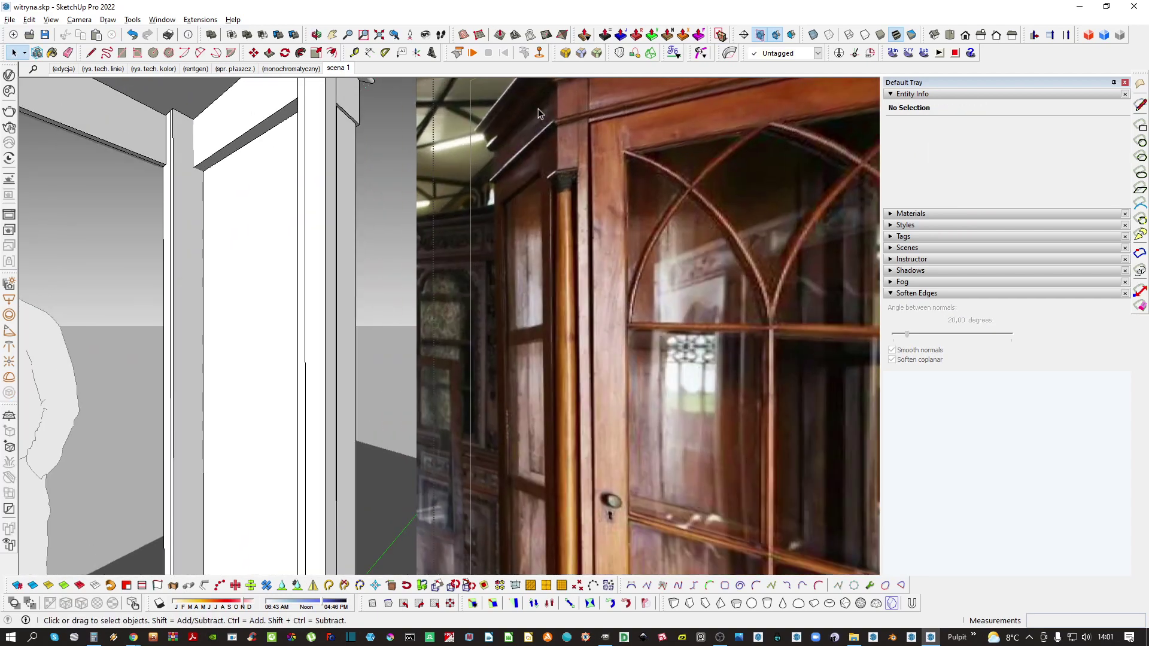
{"action": "scroll", "coordinate": [535, 160], "scroll_direction": "down", "scroll_amount": 6}
{"action": "scroll", "coordinate": [523, 452], "scroll_direction": "up", "scroll_amount": 5}
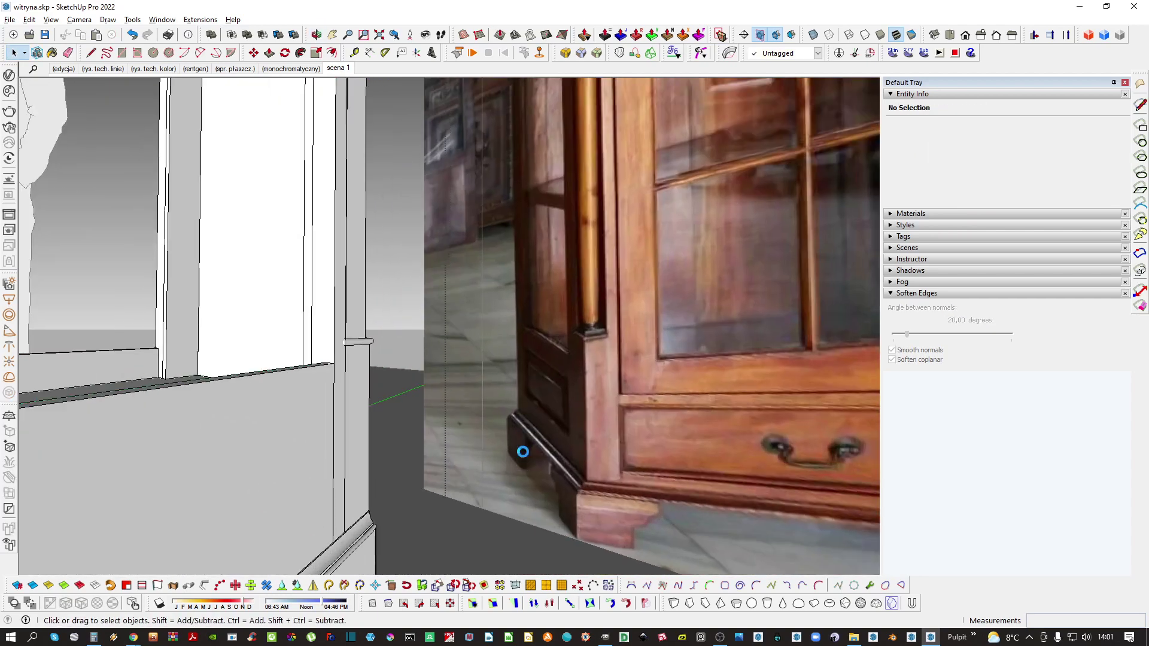
{"action": "scroll", "coordinate": [523, 452], "scroll_direction": "down", "scroll_amount": 4}
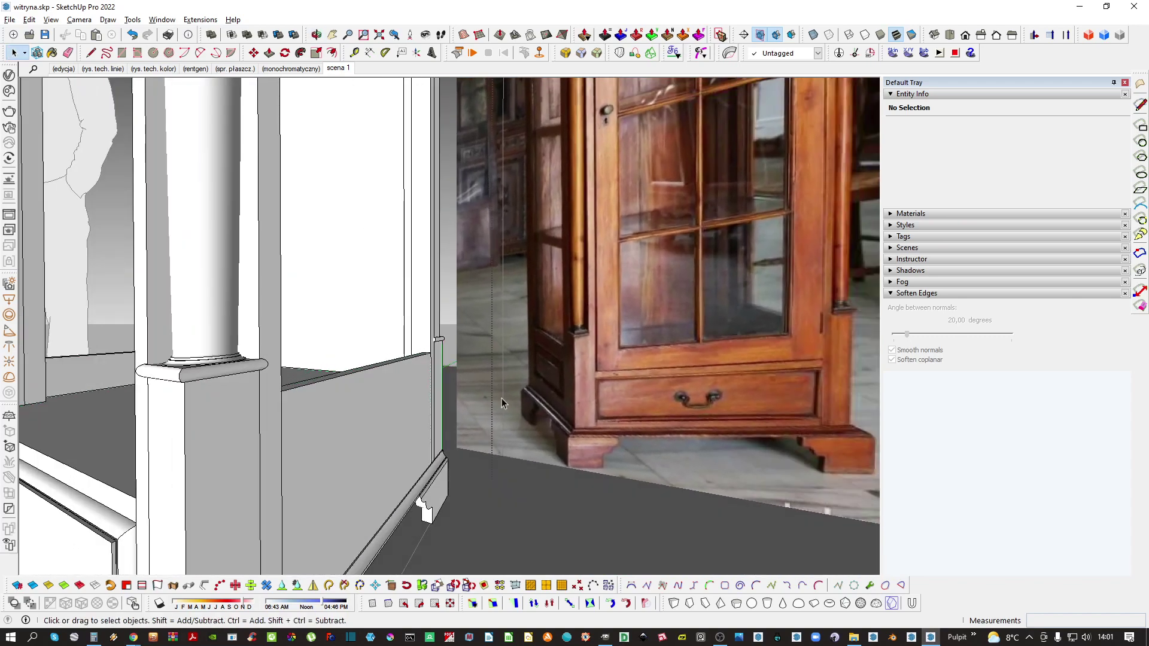
{"action": "scroll", "coordinate": [509, 359], "scroll_direction": "down", "scroll_amount": 2}
{"action": "scroll", "coordinate": [389, 423], "scroll_direction": "down", "scroll_amount": 3}
{"action": "scroll", "coordinate": [401, 408], "scroll_direction": "up", "scroll_amount": 3}
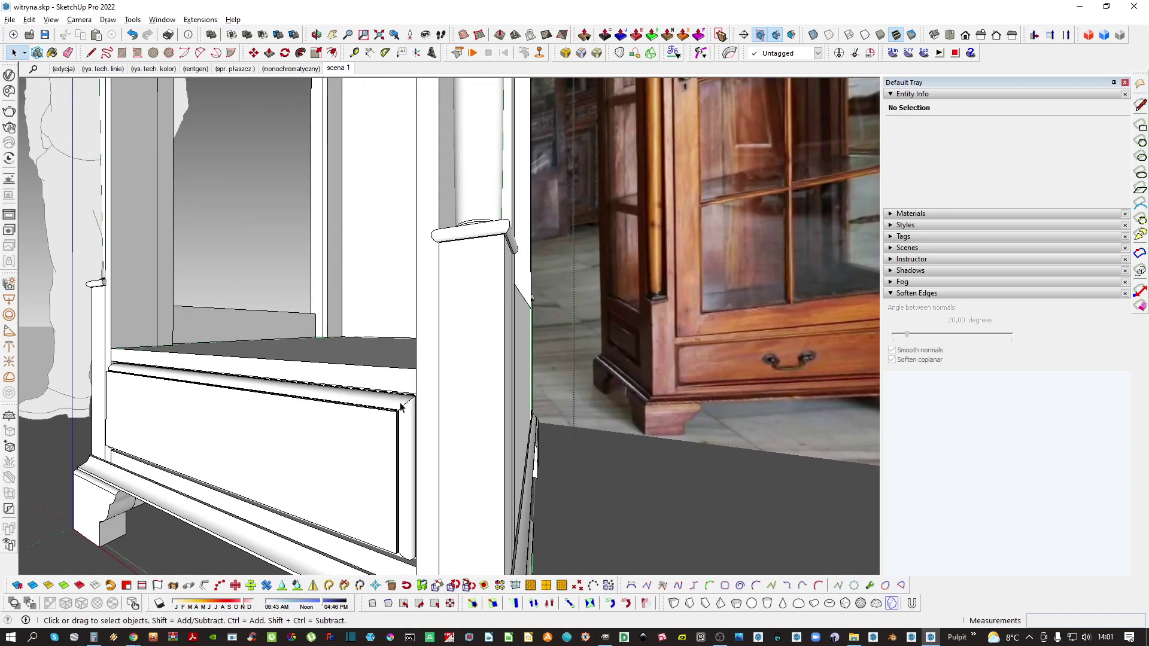
{"action": "scroll", "coordinate": [371, 403], "scroll_direction": "up", "scroll_amount": 6}
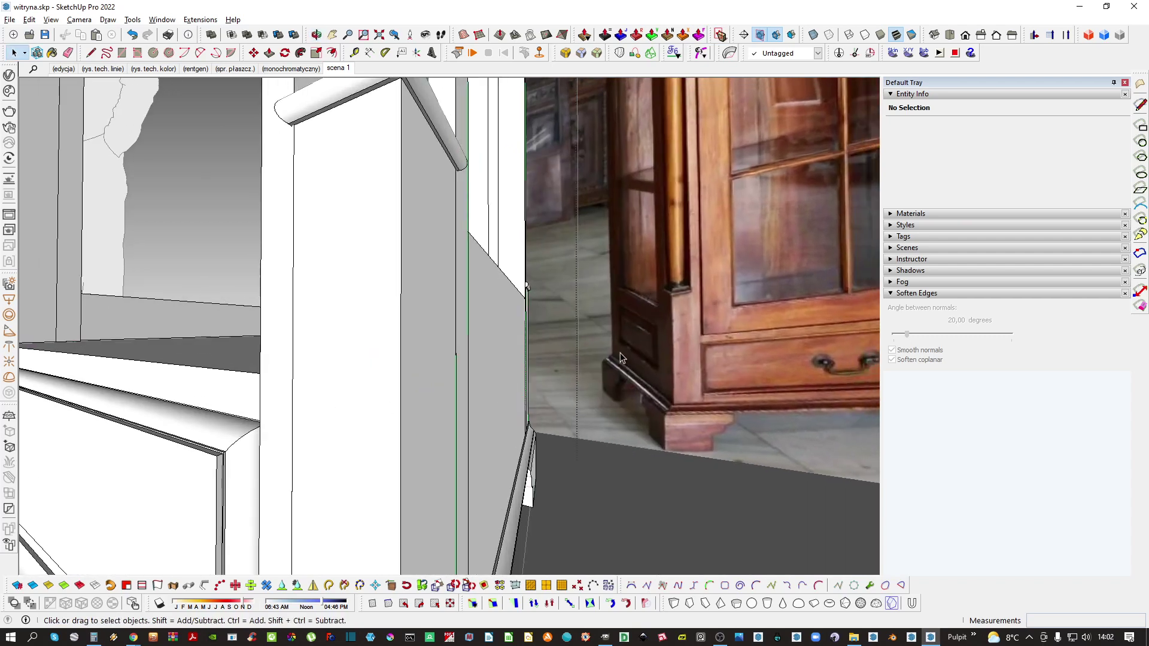
Open the side panel component, select its outer face and gauge the frame height on the reference photo
{"action": "middle_click_drag", "start_coordinate": [620, 353], "coordinate": [462, 387]}
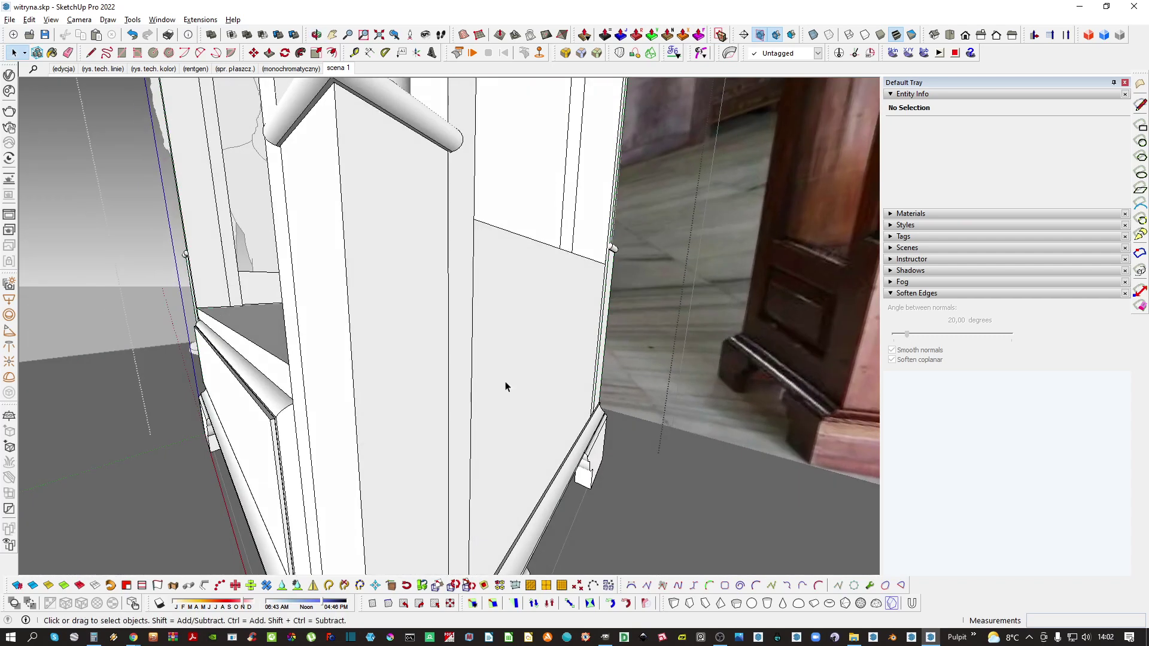
{"action": "triple_click", "coordinate": [460, 385]}
{"action": "middle_click_drag", "start_coordinate": [538, 343], "coordinate": [473, 337]}
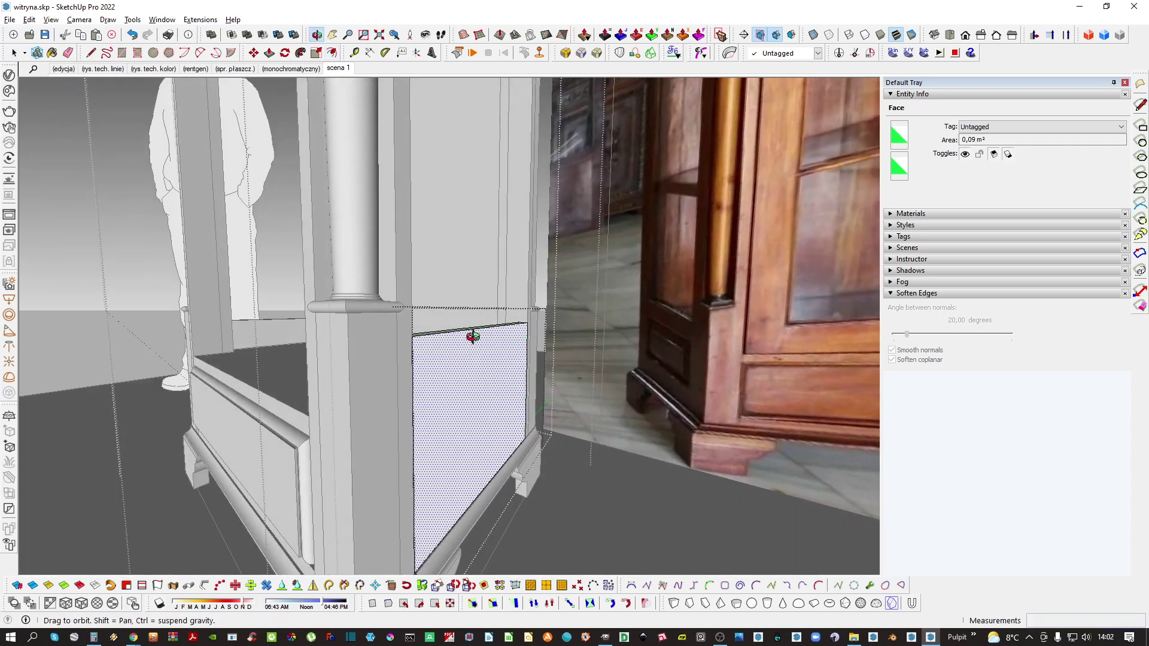
{"action": "scroll", "coordinate": [671, 338], "scroll_direction": "up", "scroll_amount": 3}
{"action": "key", "text": "l"}
{"action": "left_click", "coordinate": [675, 337]}
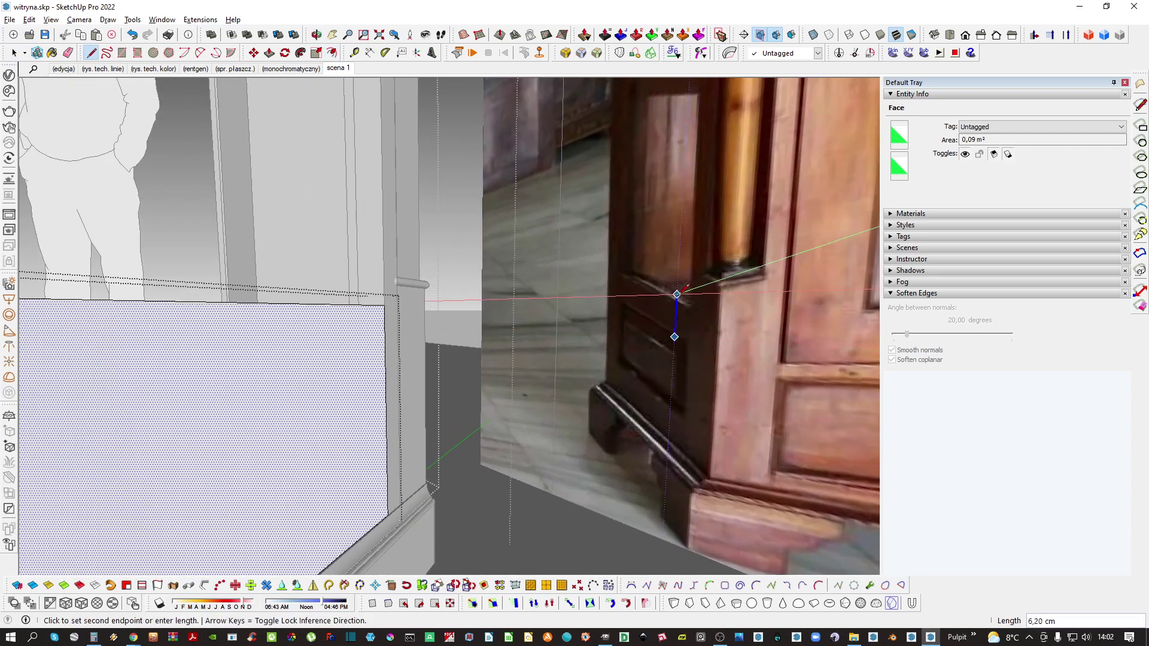
{"action": "key", "text": "space"}
Offset the edges of the side panel's outer face 5 cm inward
{"action": "scroll", "coordinate": [367, 362], "scroll_direction": "down", "scroll_amount": 5}
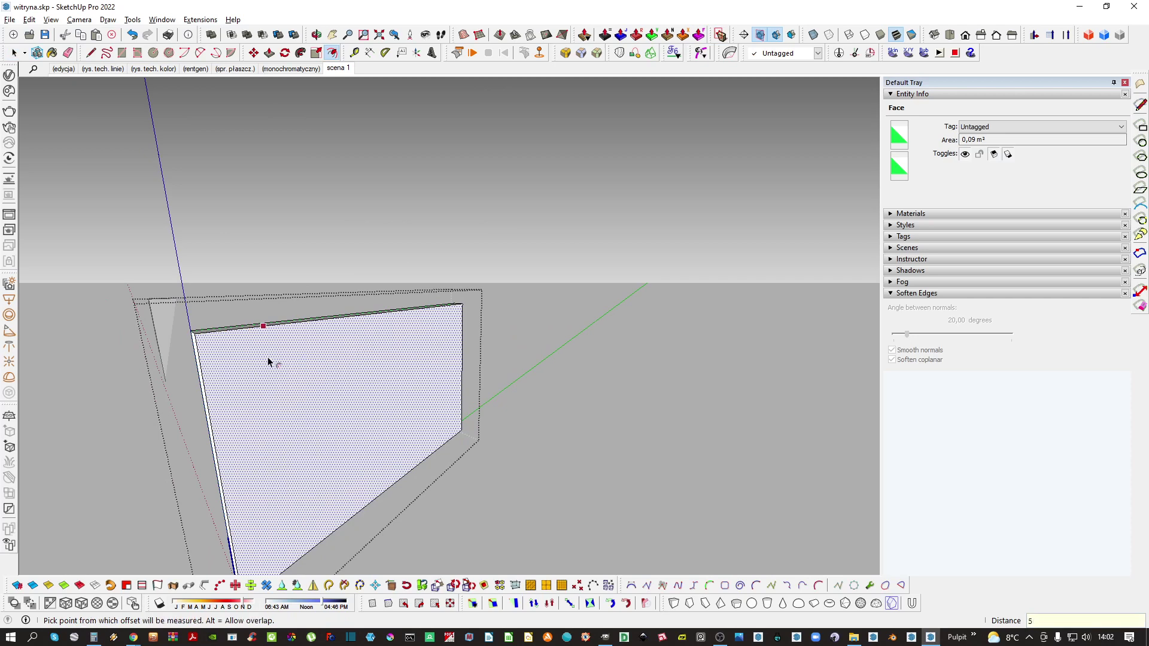
{"action": "middle_click_drag", "start_coordinate": [269, 362], "coordinate": [402, 378]}
{"action": "left_click", "coordinate": [303, 377]}
{"action": "scroll", "coordinate": [369, 371], "scroll_direction": "up", "scroll_amount": 2}
Try a narrow second offset with a 1 cm recess inside the side panel's inner rectangle, and undo both
{"action": "left_click", "coordinate": [361, 373]}
{"action": "scroll", "coordinate": [360, 372], "scroll_direction": "up", "scroll_amount": 3}
{"action": "left_click", "coordinate": [391, 377]}
{"action": "left_click", "coordinate": [379, 384]}
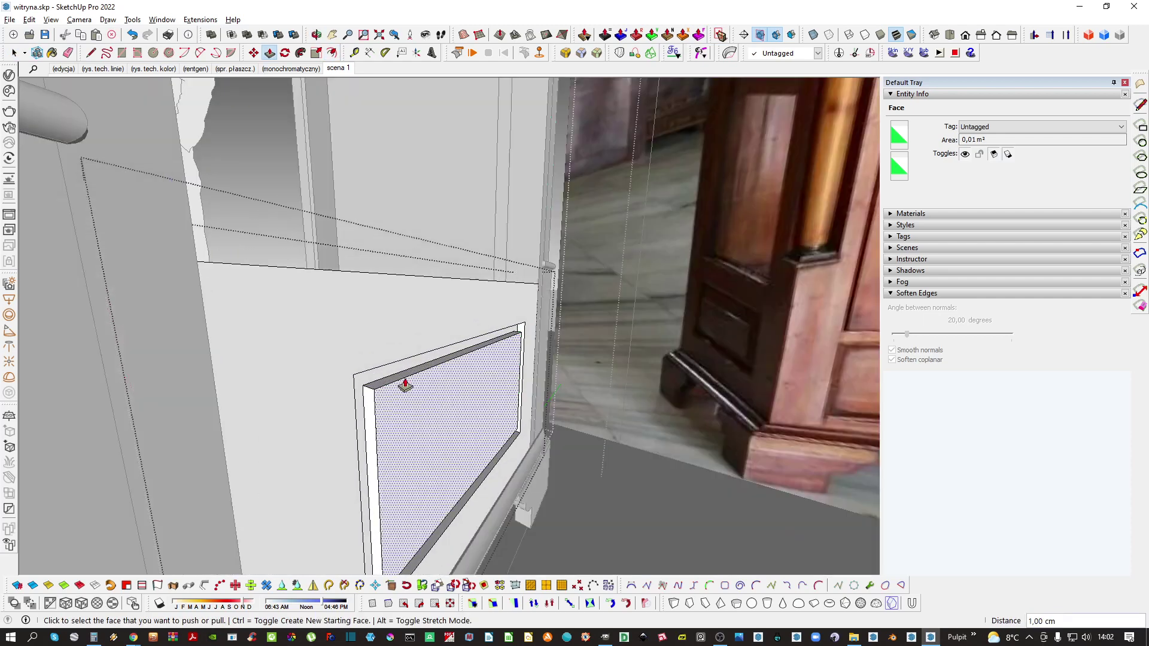
{"action": "key", "text": "ctrl+z"}
{"action": "key", "text": "ctrl+z"}
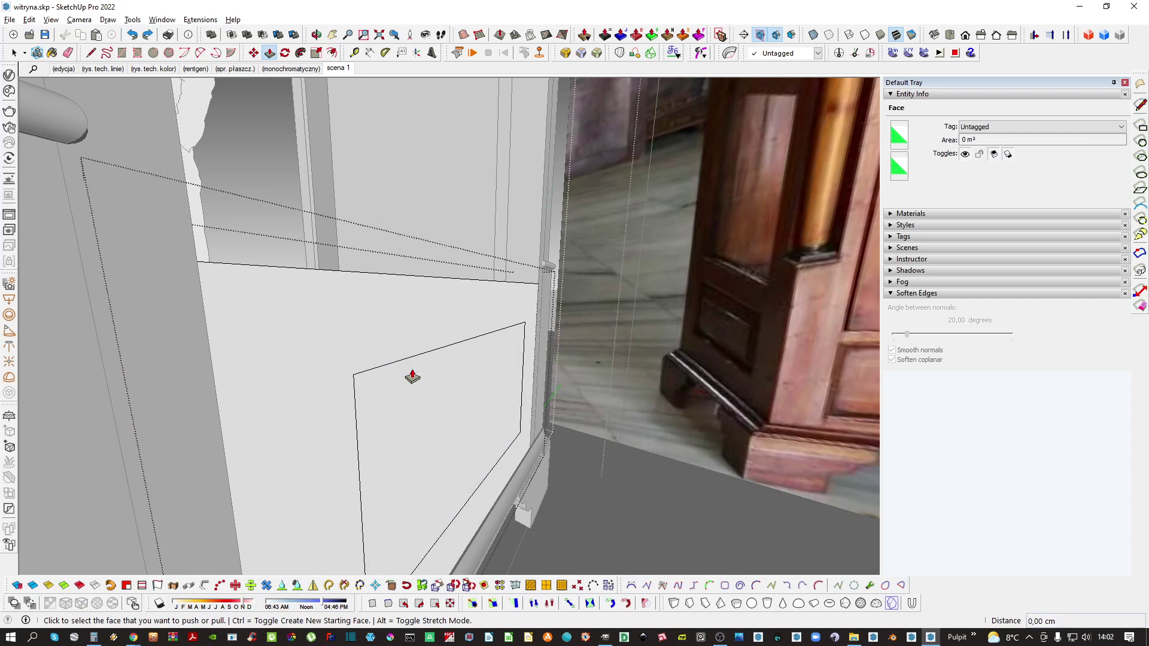
Offset the edges of the inner rectangle on the side panel's outer face 4 cm inward
{"action": "key", "text": "space"}
{"action": "key", "text": "f"}
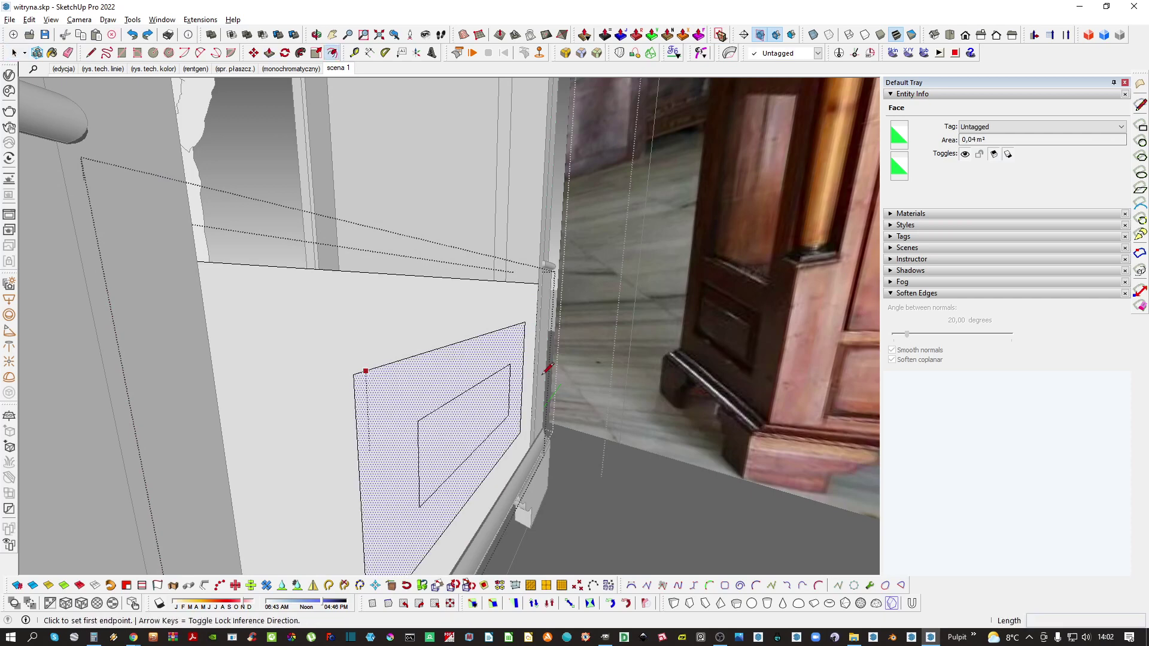
{"action": "middle_click_drag", "start_coordinate": [543, 375], "coordinate": [740, 317]}
{"action": "scroll", "coordinate": [746, 280], "scroll_direction": "down", "scroll_amount": 2}
{"action": "key", "text": "space"}
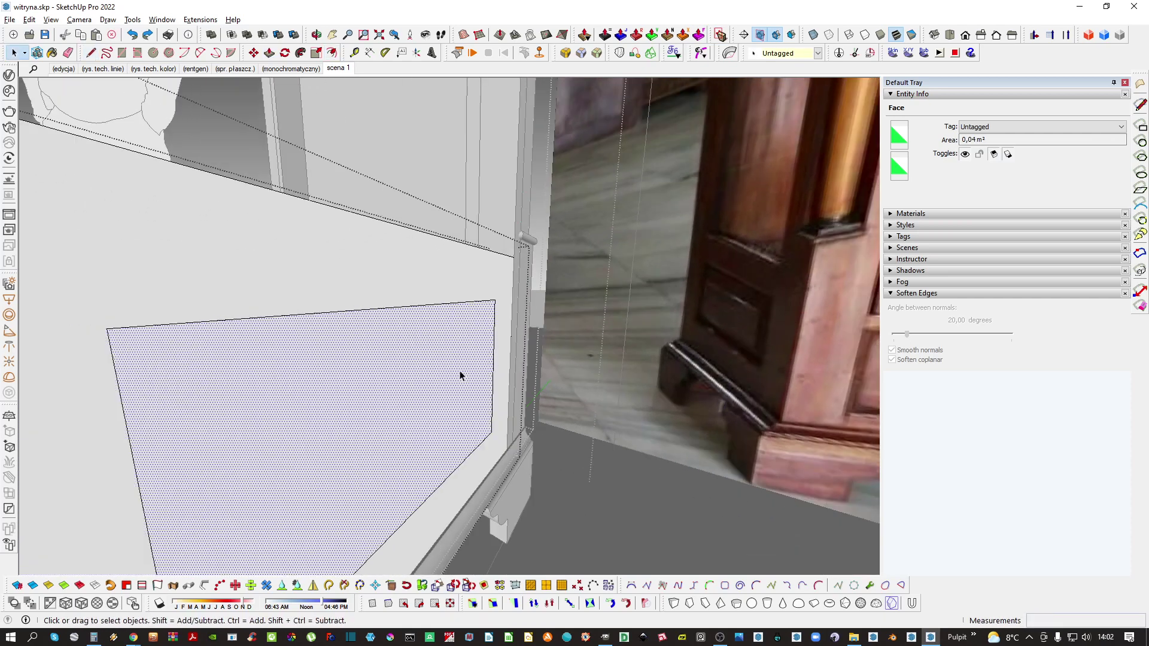
{"action": "type", "text": "f4"}
{"action": "key", "text": "Return"}
{"action": "scroll", "coordinate": [357, 371], "scroll_direction": "down", "scroll_amount": 1}
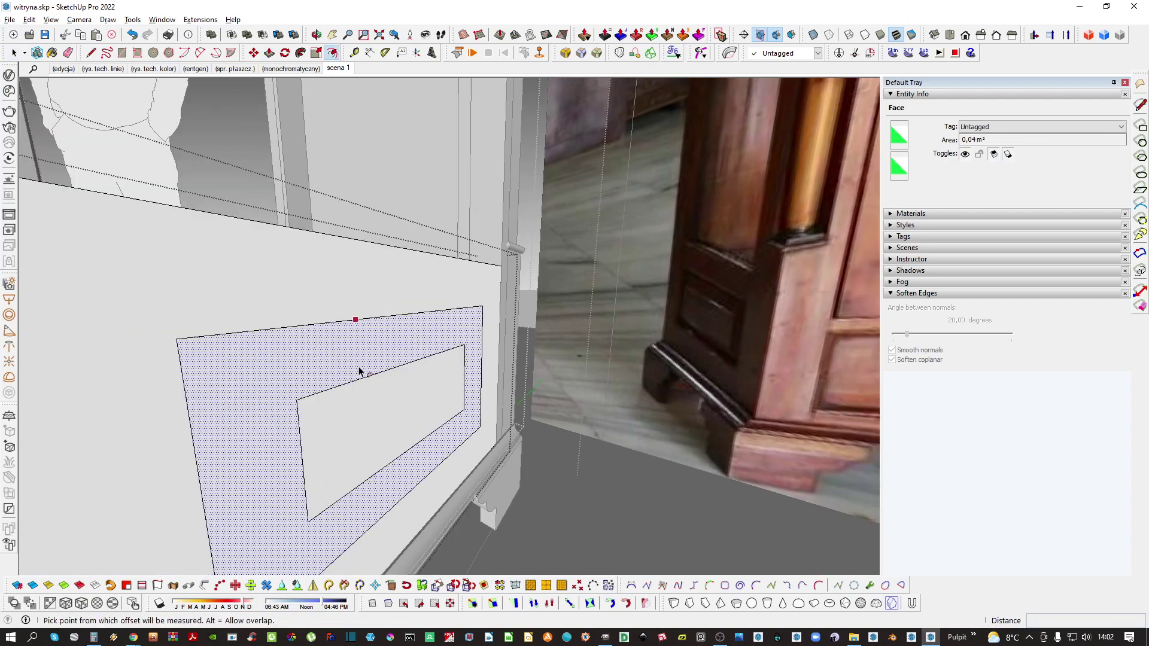
Recess the band between the two offset rectangles with Push/Pull, keeping a raised field in the side panel's centre
{"action": "key", "text": "space"}
{"action": "middle_click_drag", "start_coordinate": [358, 371], "coordinate": [479, 412]}
{"action": "scroll", "coordinate": [427, 372], "scroll_direction": "up", "scroll_amount": 1}
{"action": "key", "text": "p"}
{"action": "left_click", "coordinate": [426, 375]}
{"action": "key", "text": "Return"}
{"action": "scroll", "coordinate": [407, 375], "scroll_direction": "down", "scroll_amount": 2}
{"action": "key", "text": "space"}
{"action": "scroll", "coordinate": [420, 389], "scroll_direction": "down", "scroll_amount": 3}
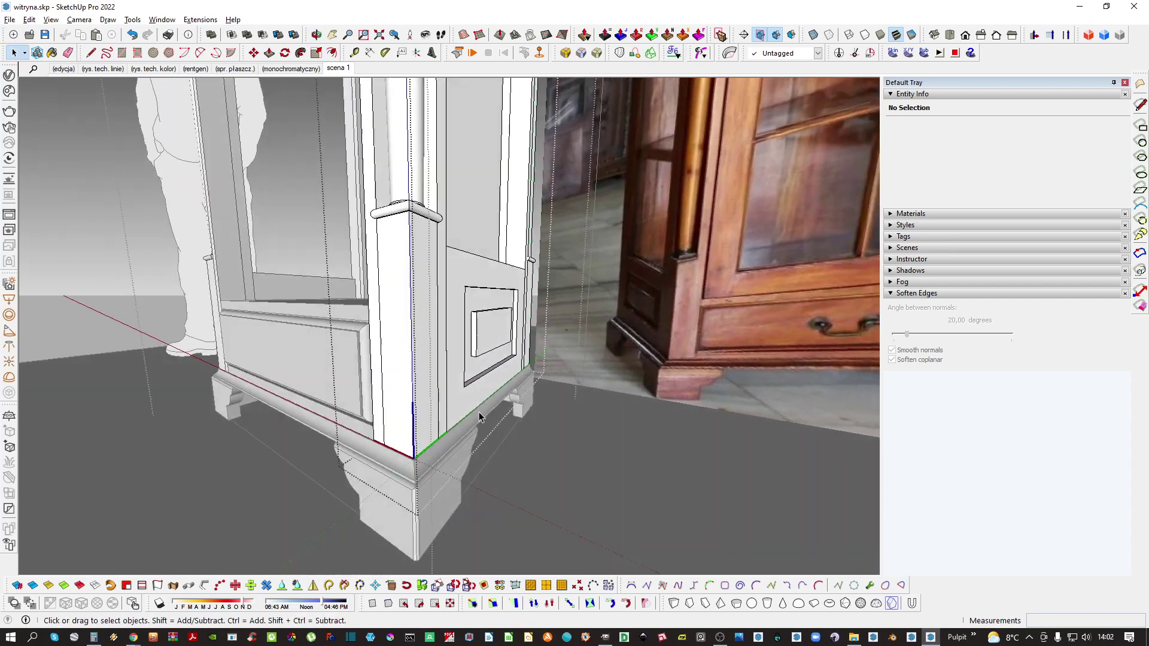
Open the base moulding in isolation and copy the curved profile at its back end
{"action": "scroll", "coordinate": [434, 452], "scroll_direction": "up", "scroll_amount": 2}
{"action": "triple_click", "coordinate": [427, 461]}
{"action": "key", "text": "h"}
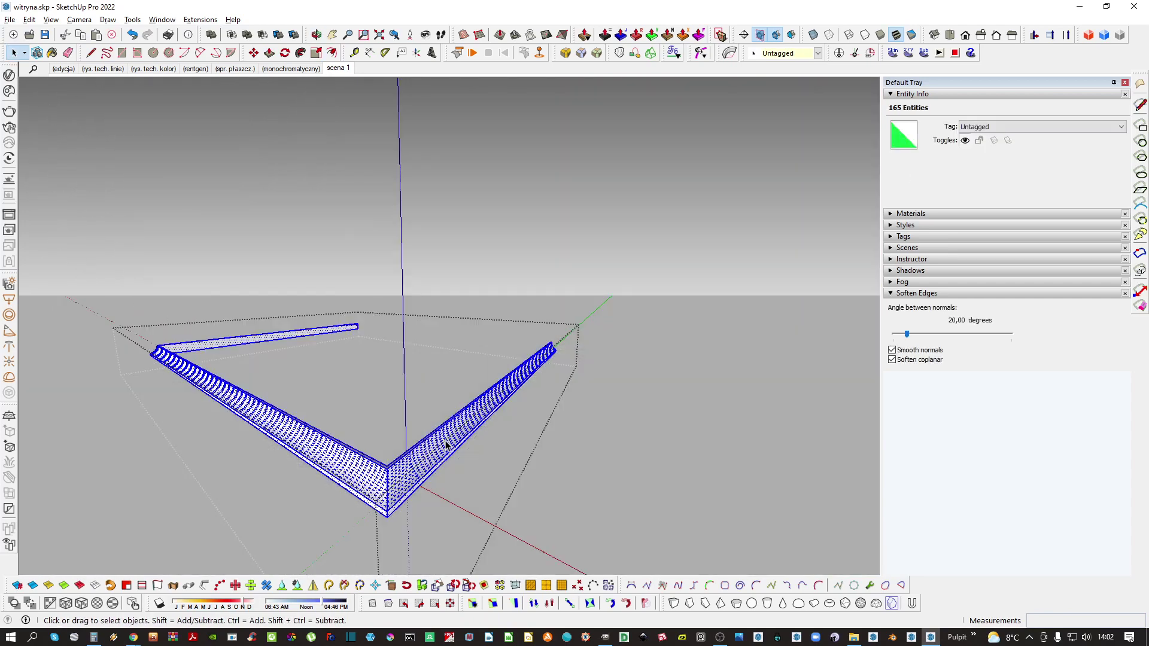
{"action": "left_click", "coordinate": [620, 413]}
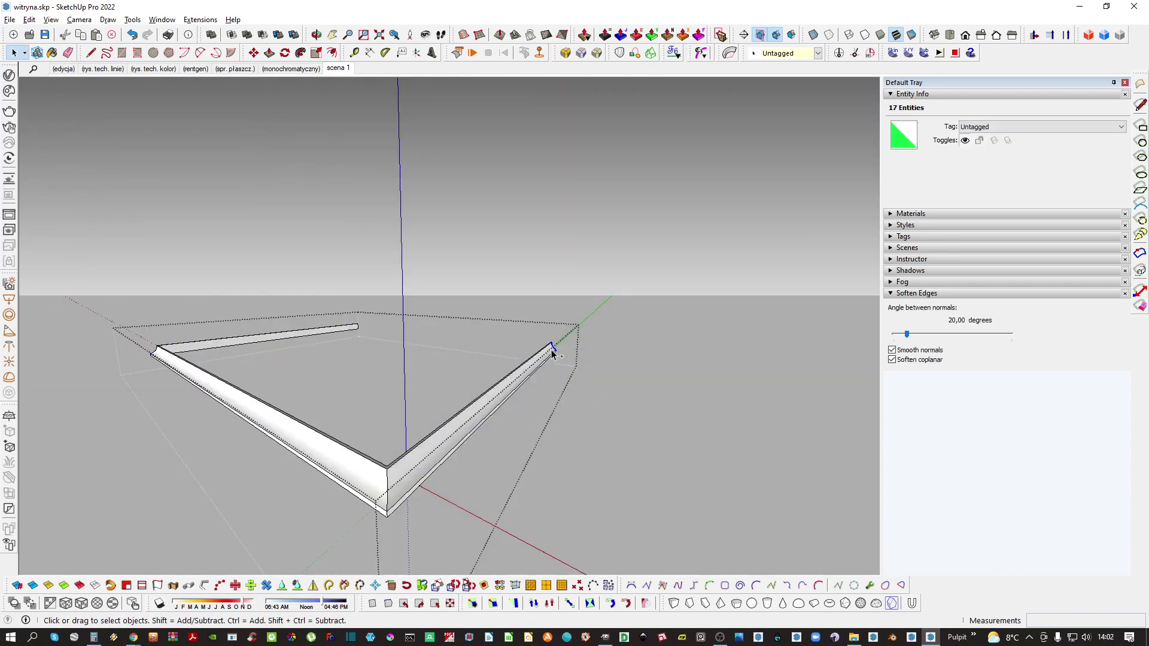
{"action": "left_click", "coordinate": [652, 425]}
{"action": "middle_click_drag", "start_coordinate": [512, 295], "coordinate": [508, 340], "text": "shift"}
Open the side panel for editing and paste the copied moulding profile at the raised field's upper edge
{"action": "double_click", "coordinate": [508, 340]}
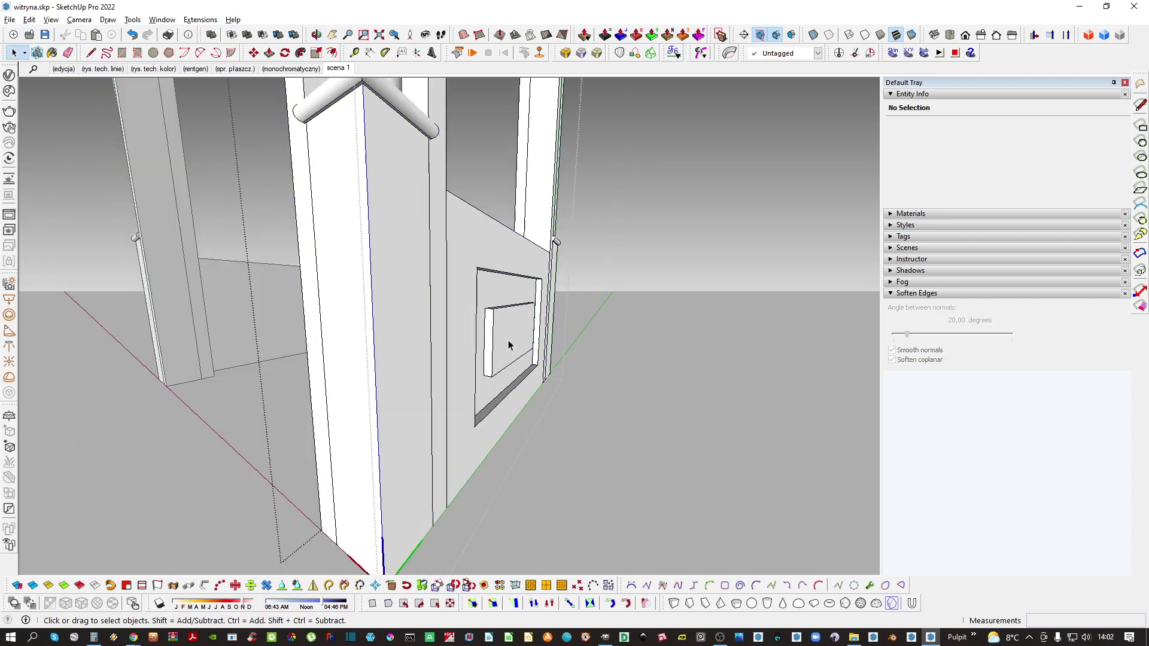
{"action": "double_click", "coordinate": [509, 340]}
{"action": "key", "text": "ctrl+a"}
{"action": "key", "text": "ctrl+v"}
{"action": "scroll", "coordinate": [505, 333], "scroll_direction": "up", "scroll_amount": 6}
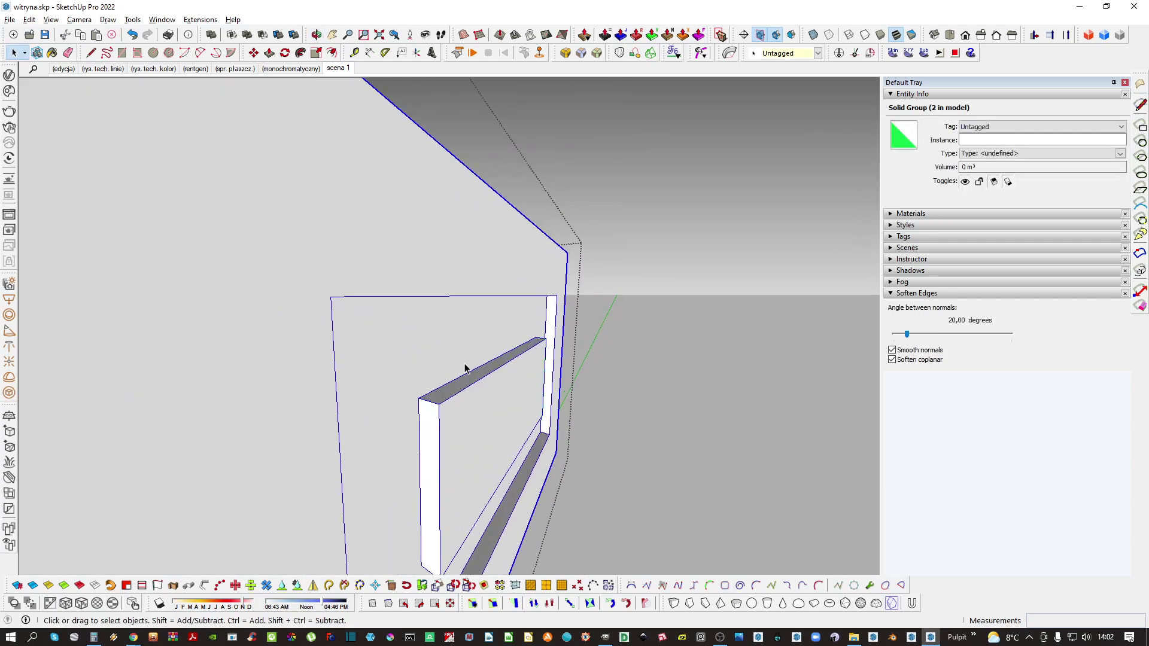
Scale the pasted profile so it fits the depth of the raised field's upper side
{"action": "key", "text": "s"}
{"action": "middle_click_drag", "start_coordinate": [456, 382], "coordinate": [468, 316]}
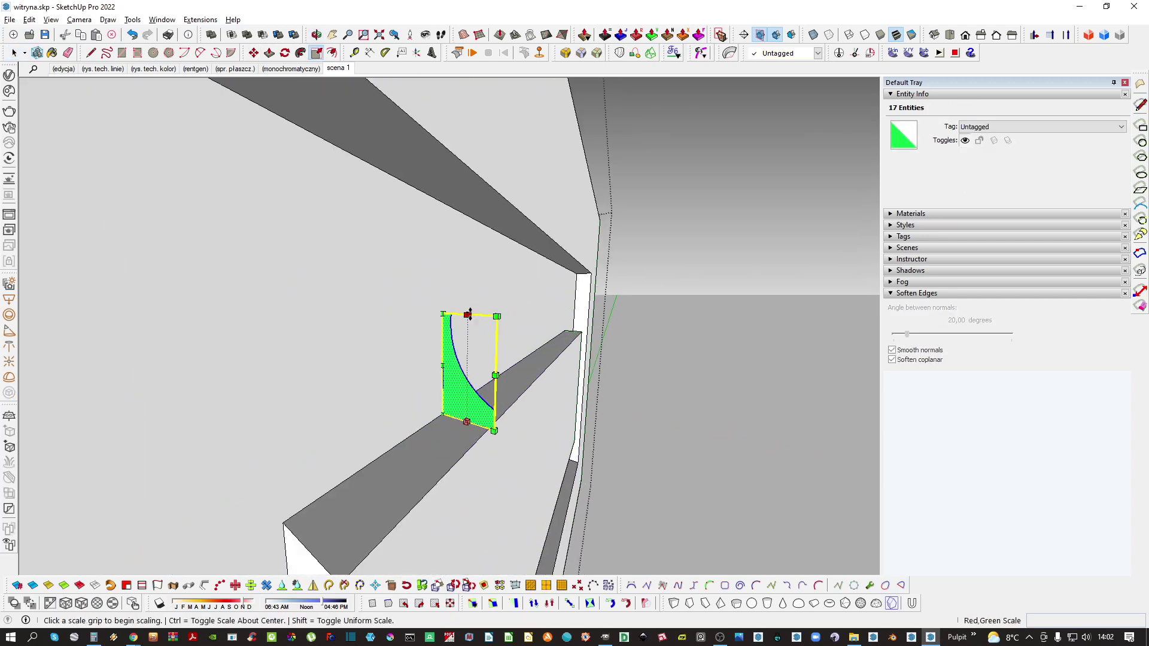
{"action": "middle_click_drag", "start_coordinate": [473, 362], "coordinate": [496, 387]}
{"action": "left_click", "coordinate": [488, 442]}
{"action": "key", "text": "space"}
Group the moulding profile and paste the four boundary edges of the raised field's face in place inside the group
{"action": "middle_click_drag", "start_coordinate": [489, 442], "coordinate": [482, 469]}
{"action": "double_click", "coordinate": [481, 468]}
{"action": "double_click", "coordinate": [379, 470]}
{"action": "left_click", "coordinate": [381, 468], "text": "shift"}
{"action": "middle_click_drag", "start_coordinate": [371, 462], "coordinate": [502, 400]}
{"action": "key", "text": "Escape"}
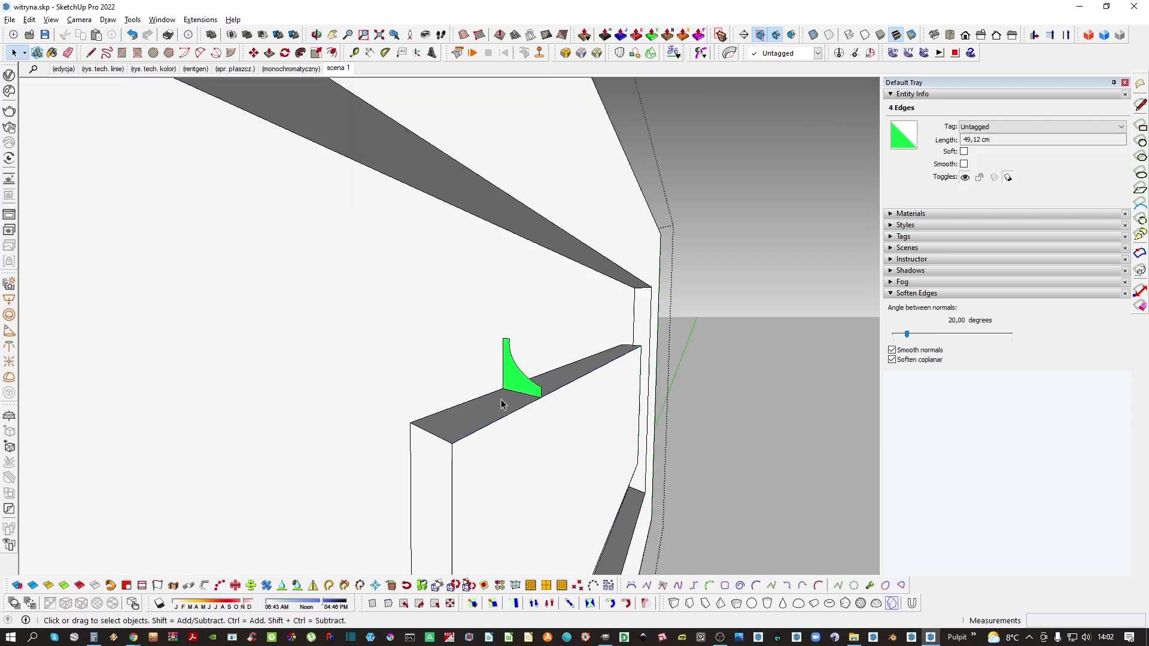
{"action": "key", "text": "ctrl+g"}
{"action": "double_click", "coordinate": [516, 381]}
{"action": "key", "text": "ctrl+shift+v"}
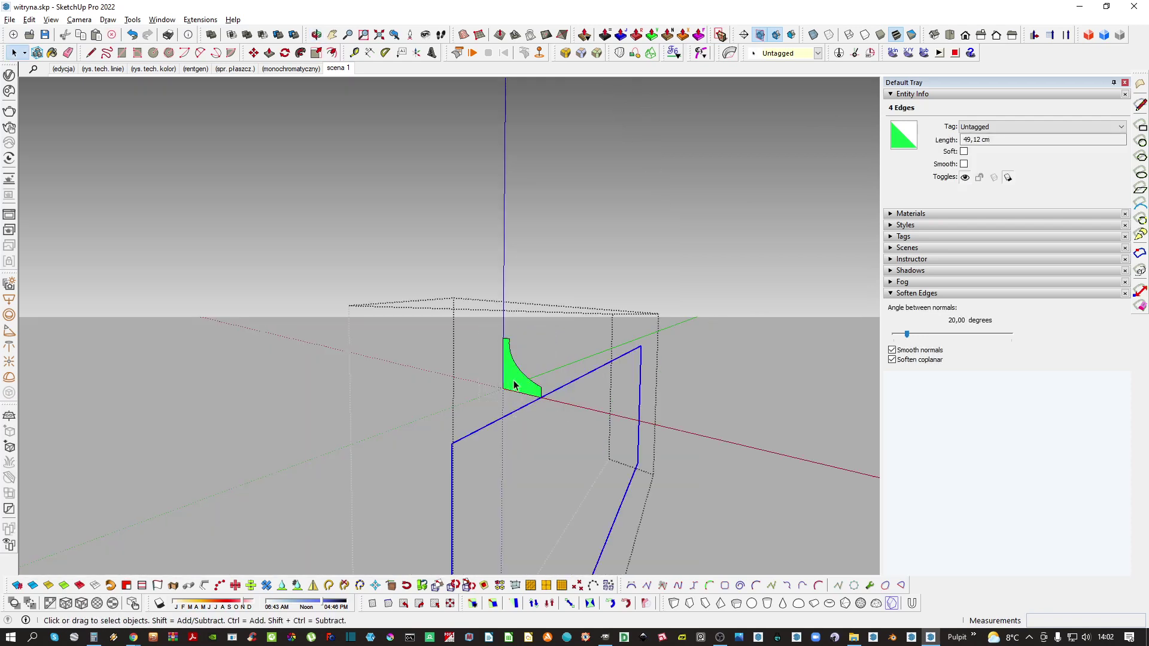
Try sweeping the profile around the pasted rectangle with Follow Me, and undo it
{"action": "key", "text": "shift+f"}
{"action": "left_click", "coordinate": [517, 381]}
{"action": "key", "text": "space"}
{"action": "scroll", "coordinate": [517, 380], "scroll_direction": "down", "scroll_amount": 2}
{"action": "key", "text": "ctrl+z"}
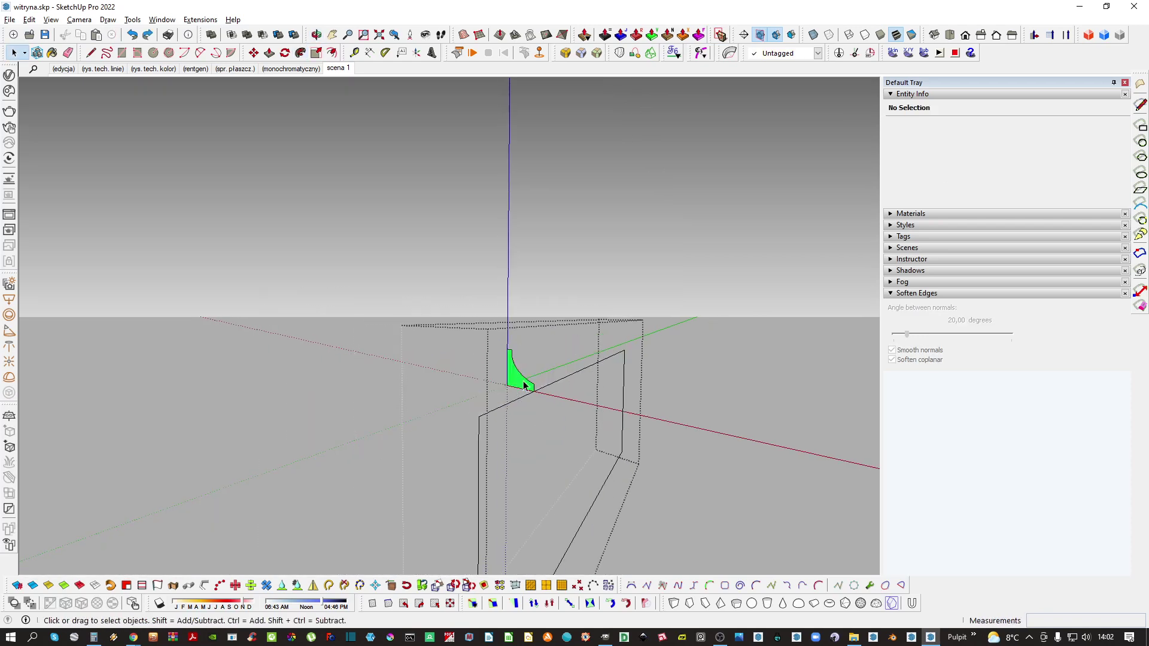
Square off the slanted end of the moulding profile with new lines and erase the leftover edges
{"action": "scroll", "coordinate": [527, 392], "scroll_direction": "up", "scroll_amount": 5}
{"action": "left_click", "coordinate": [555, 414]}
{"action": "scroll", "coordinate": [541, 380], "scroll_direction": "up", "scroll_amount": 3}
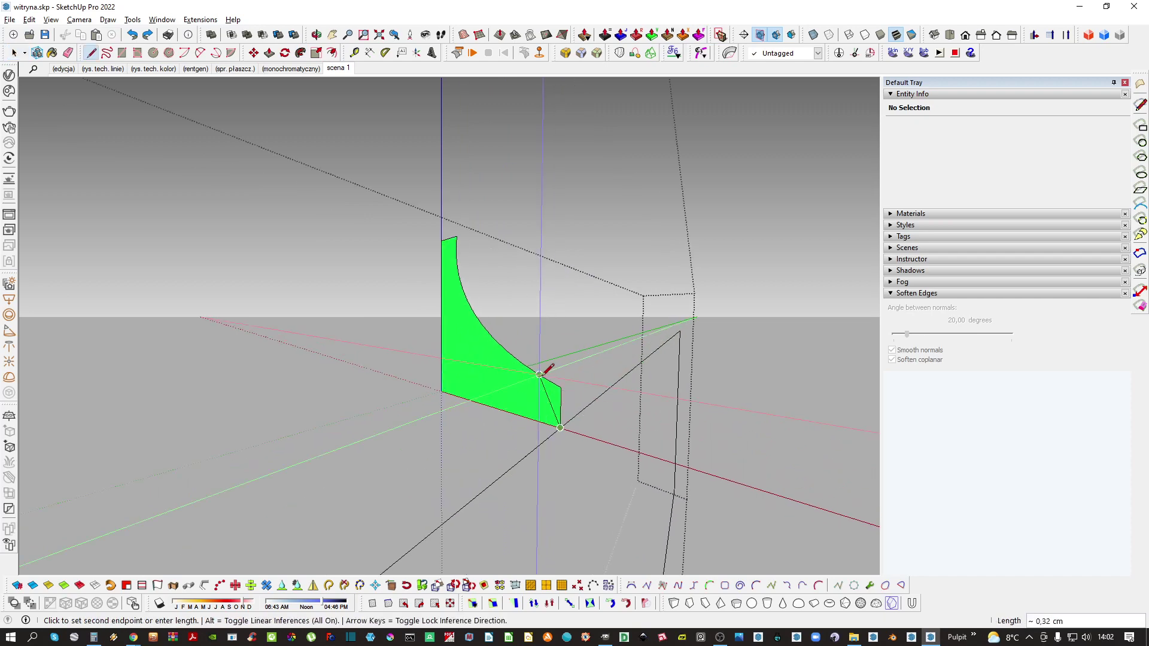
{"action": "scroll", "coordinate": [539, 402], "scroll_direction": "up", "scroll_amount": 3}
{"action": "mouse_move", "coordinate": [538, 399]}
{"action": "middle_mouse_down"}
{"action": "mouse_move", "coordinate": [556, 385]}
{"action": "mouse_move", "coordinate": [495, 347]}
{"action": "middle_mouse_up"}
{"action": "key", "text": "l"}
{"action": "scroll", "coordinate": [449, 257], "scroll_direction": "up", "scroll_amount": 3}
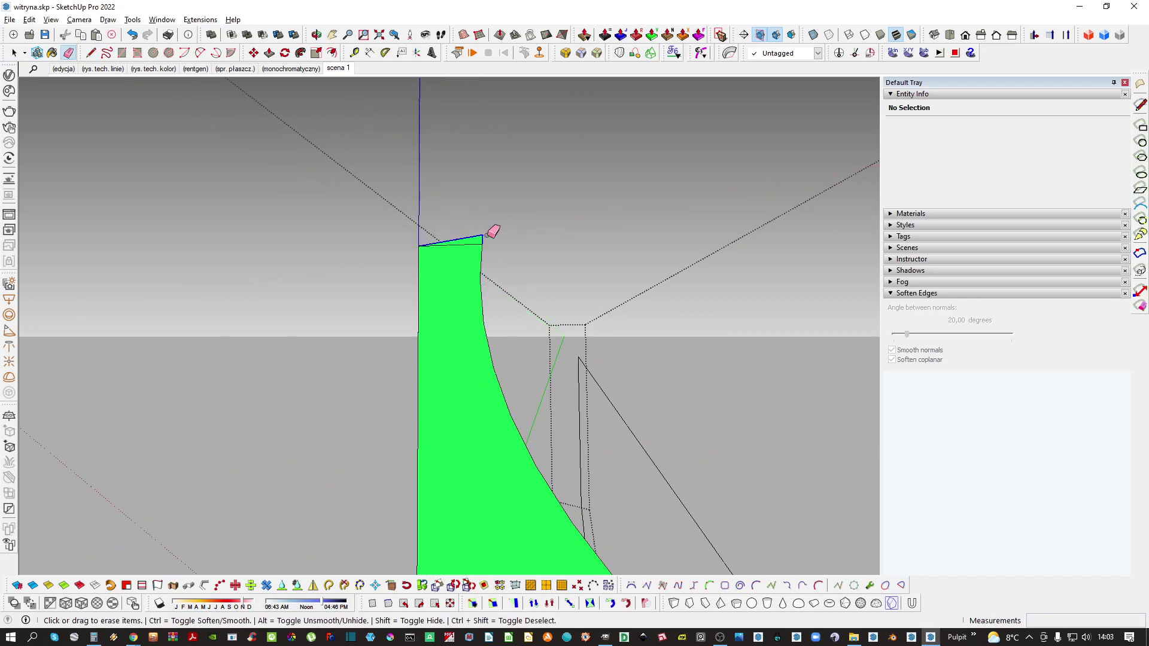
{"action": "left_click_drag", "start_coordinate": [487, 235], "coordinate": [488, 238]}
{"action": "key", "text": "space"}
Try Follow Me again with the corrected profile along the rectangular path, and undo the sweep
{"action": "scroll", "coordinate": [468, 284], "scroll_direction": "down", "scroll_amount": 5}
{"action": "mouse_move", "coordinate": [521, 392]}
{"action": "middle_mouse_down"}
{"action": "mouse_move", "coordinate": [496, 405]}
{"action": "mouse_move", "coordinate": [443, 396]}
{"action": "middle_mouse_up"}
{"action": "key", "text": "ctrl+a"}
{"action": "double_click", "coordinate": [438, 402], "text": "shift"}
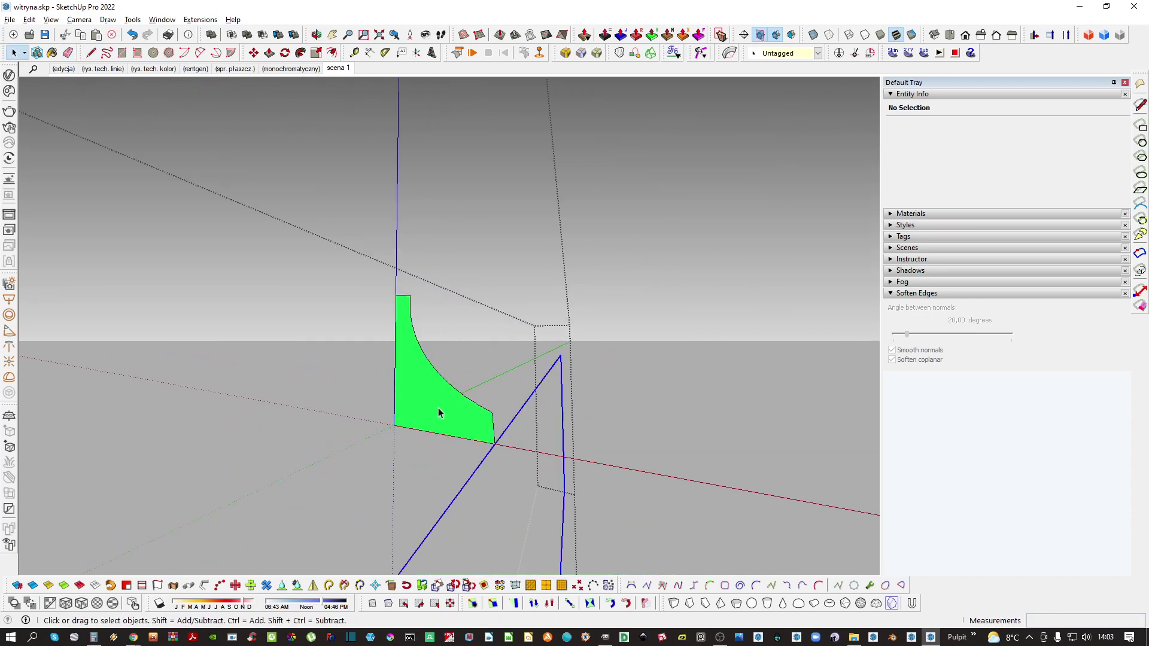
{"action": "key", "text": "shift+f"}
{"action": "left_click", "coordinate": [442, 408]}
{"action": "key", "text": "space"}
{"action": "scroll", "coordinate": [504, 384], "scroll_direction": "down", "scroll_amount": 5}
{"action": "key", "text": "ctrl+z"}
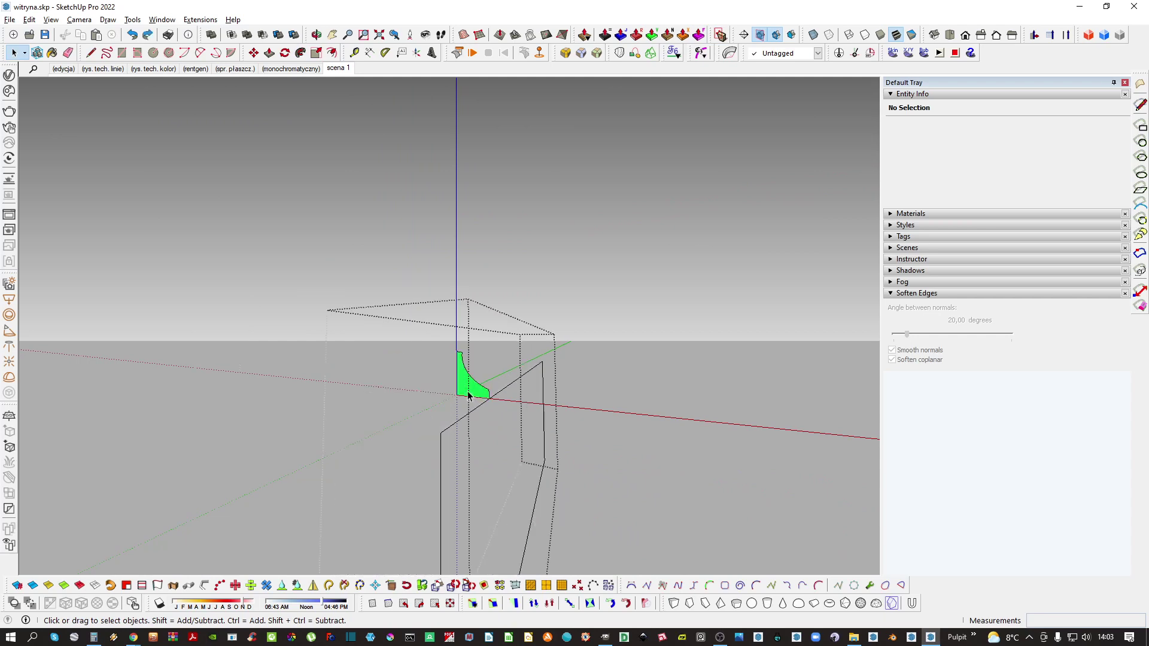
Copy the corrected profile straight up toward the upper edge of the recess
{"action": "double_click", "coordinate": [467, 392]}
{"action": "scroll", "coordinate": [468, 390], "scroll_direction": "up", "scroll_amount": 3}
{"action": "key", "text": "m"}
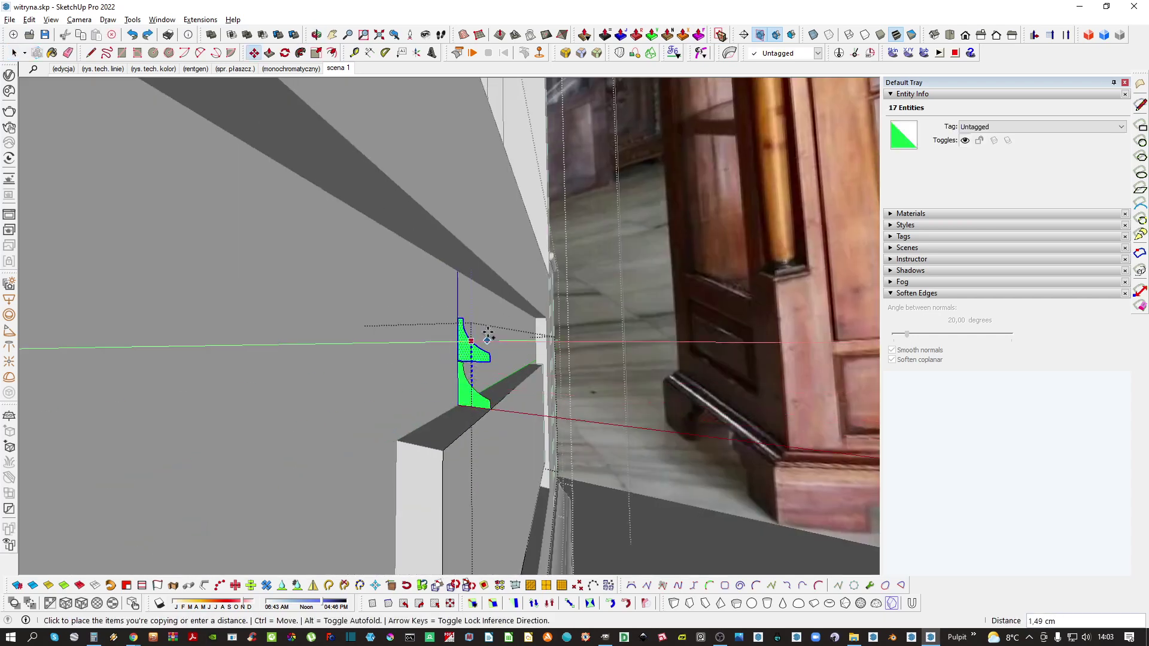
{"action": "left_click", "coordinate": [484, 300]}
{"action": "scroll", "coordinate": [479, 324], "scroll_direction": "up", "scroll_amount": 2}
Mirror the copied profile vertically with a scale factor of -1 and move it into the recess's upper corner
{"action": "key", "text": "s"}
{"action": "left_click", "coordinate": [472, 329]}
{"action": "type", "text": "-1"}
{"action": "key", "text": "Return"}
{"action": "key", "text": "m"}
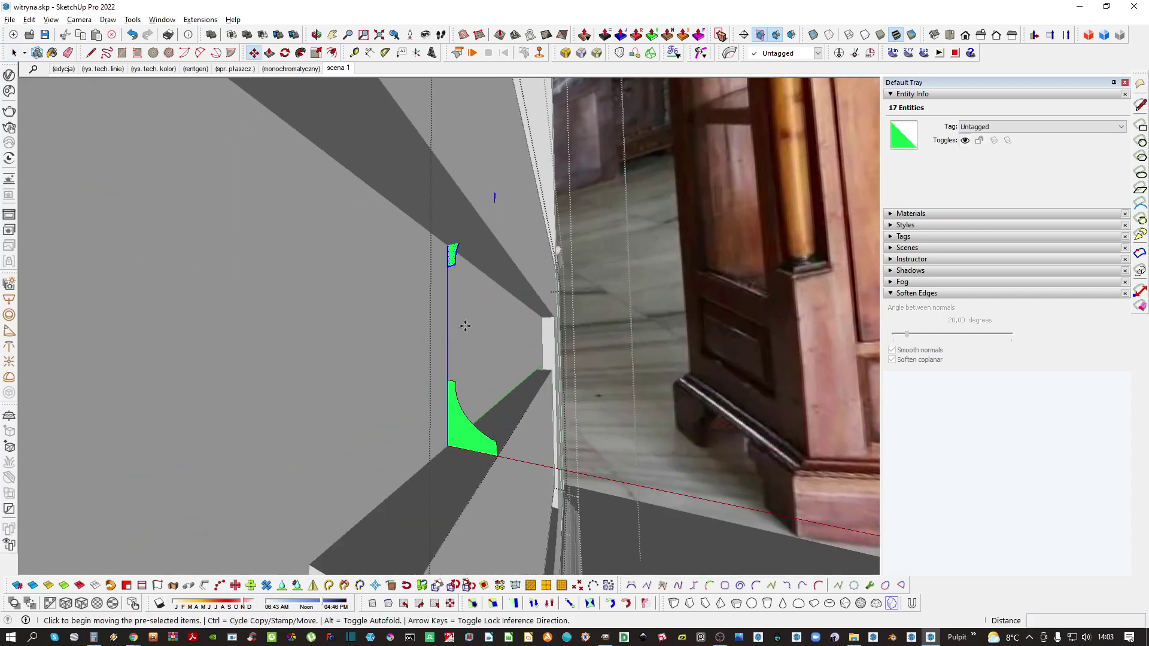
{"action": "left_click", "coordinate": [422, 226]}
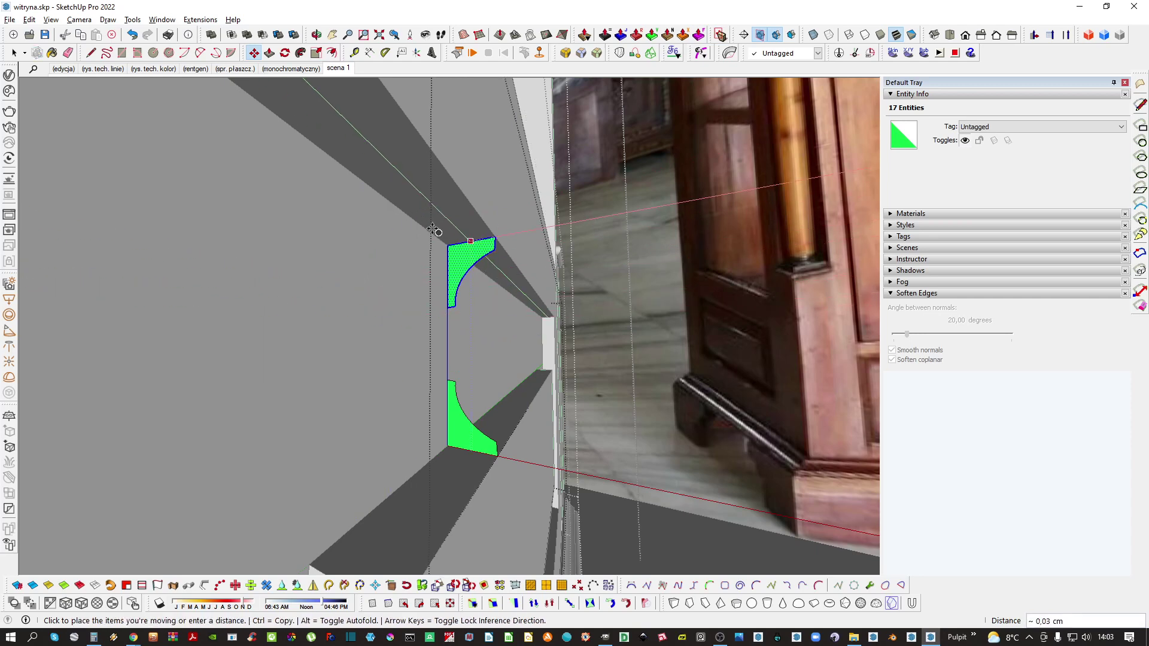
{"action": "left_click", "coordinate": [433, 229]}
Sweep the lower profile along the rectangular path around the raised field with Follow Me
{"action": "key", "text": "space"}
{"action": "scroll", "coordinate": [433, 229], "scroll_direction": "down", "scroll_amount": 2}
{"action": "key", "text": "h"}
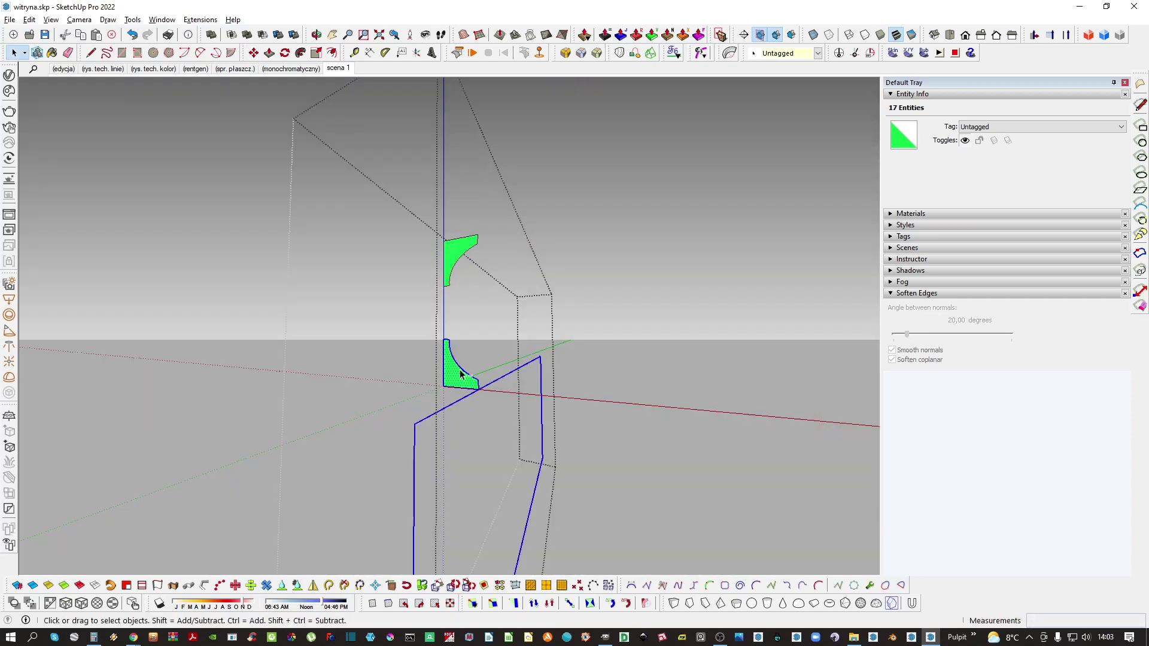
{"action": "key", "text": "shift+f"}
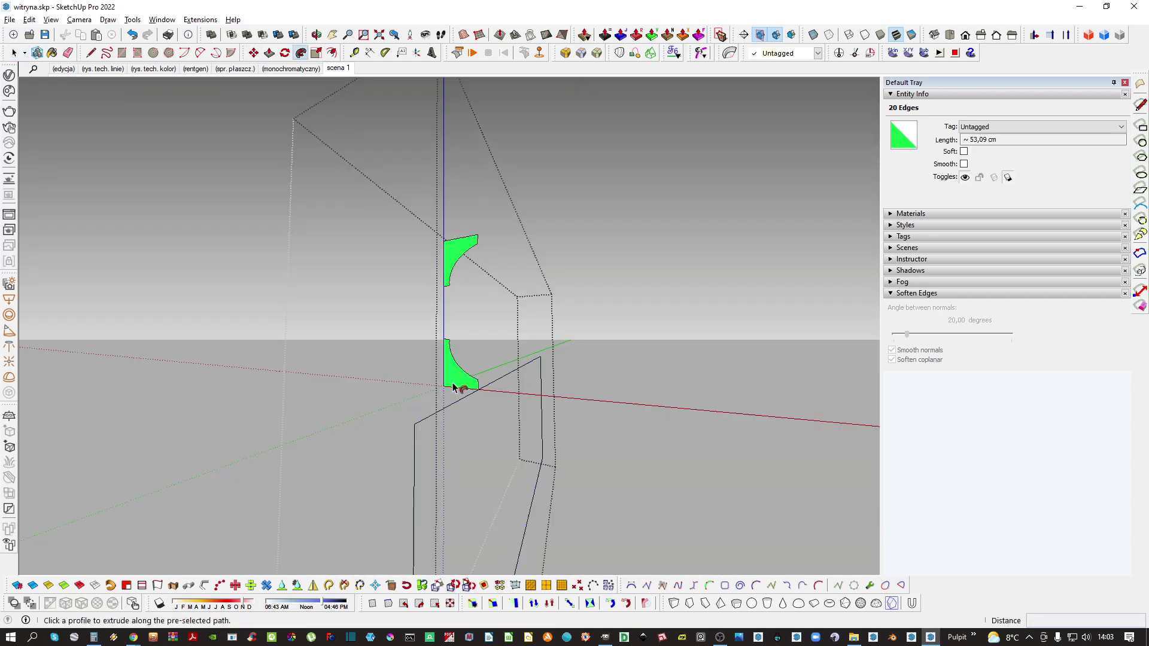
{"action": "left_click", "coordinate": [455, 382]}
{"action": "middle_click_drag", "start_coordinate": [473, 352], "coordinate": [462, 371]}
{"action": "key", "text": "space"}
{"action": "key", "text": "h"}
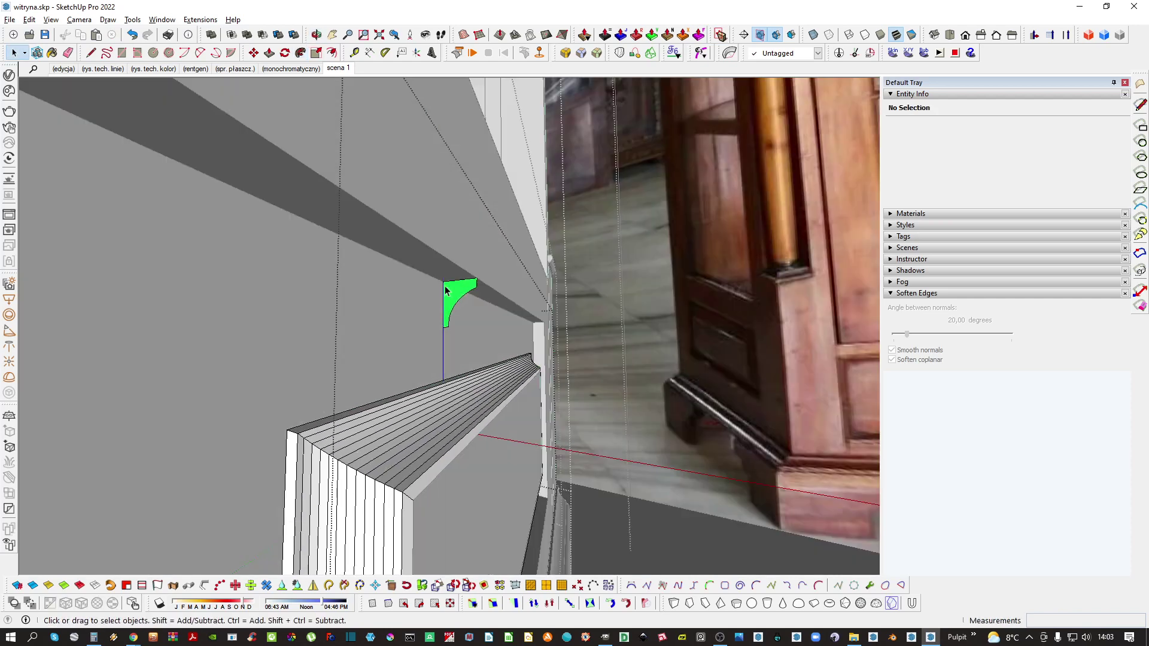
Return to the side panel's geometry and copy the boundary edges of the raised field's face again
{"action": "scroll", "coordinate": [462, 346], "scroll_direction": "down", "scroll_amount": 3}
{"action": "key", "text": "h"}
{"action": "key", "text": "Escape"}
{"action": "double_click", "coordinate": [480, 416]}
{"action": "double_click", "coordinate": [490, 415]}
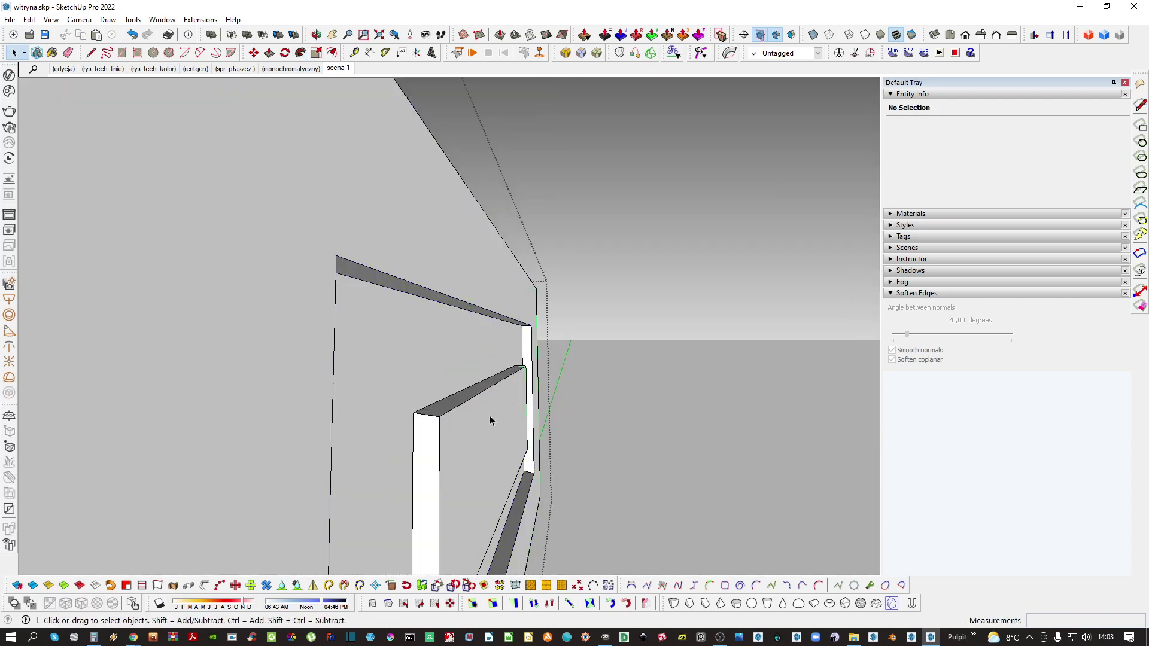
{"action": "left_click", "coordinate": [490, 415]}
{"action": "double_click", "coordinate": [451, 435]}
{"action": "left_click", "coordinate": [451, 435], "text": "shift"}
{"action": "key", "text": "Escape"}
Paste the copied edges in place with the upper profile and sweep that profile along them with Follow Me
{"action": "double_click", "coordinate": [457, 318]}
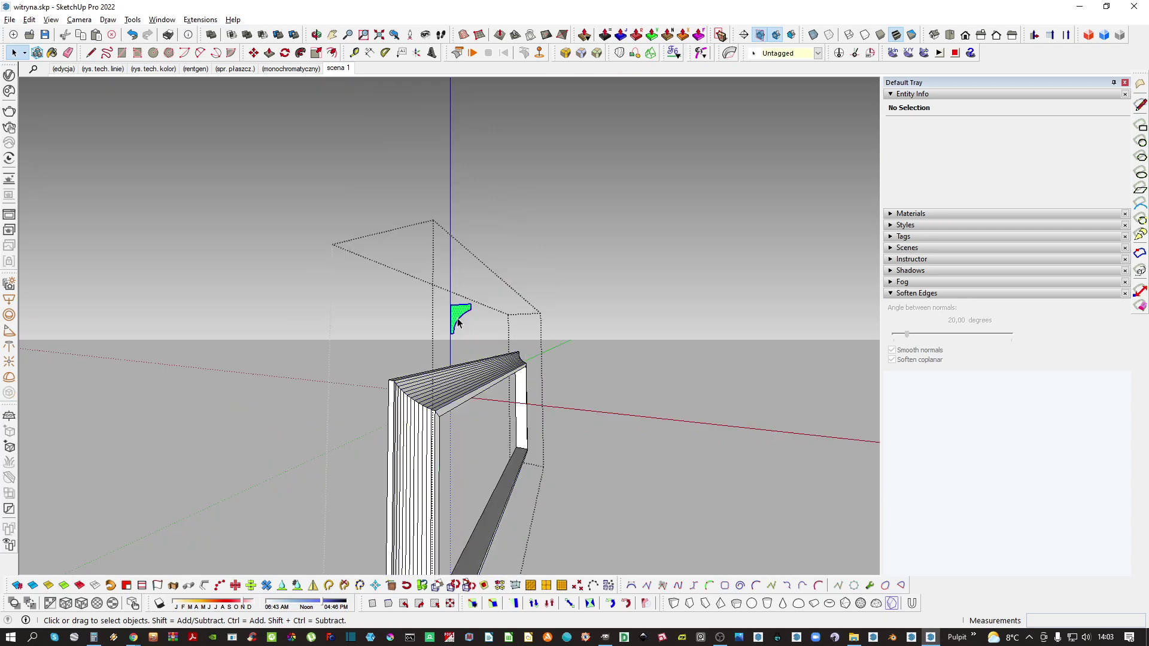
{"action": "double_click", "coordinate": [457, 318]}
{"action": "double_click", "coordinate": [457, 318]}
{"action": "key", "text": "ctrl+shift+v"}
{"action": "key", "text": "shift+f"}
{"action": "left_click", "coordinate": [453, 313]}
{"action": "key", "text": "space"}
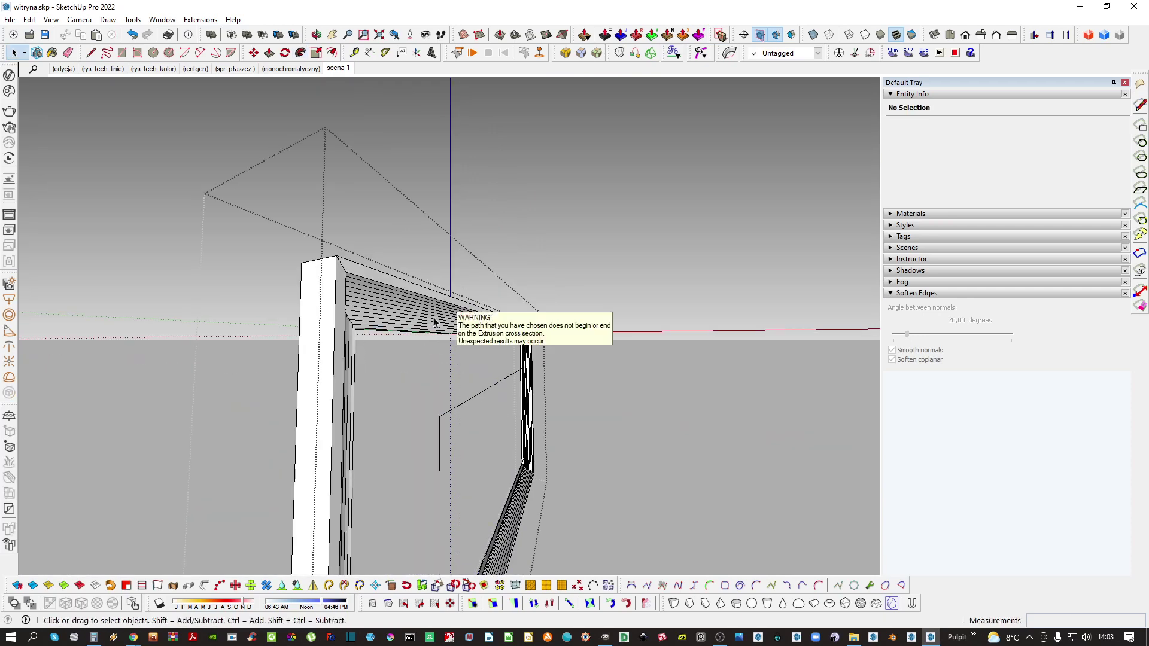
Select the outer moulding frame and soften its edges at an angle of 28.3 degrees
{"action": "middle_click_drag", "start_coordinate": [414, 317], "coordinate": [331, 307]}
{"action": "left_click", "coordinate": [406, 310]}
{"action": "left_click_drag", "start_coordinate": [852, 329], "coordinate": [431, 246]}
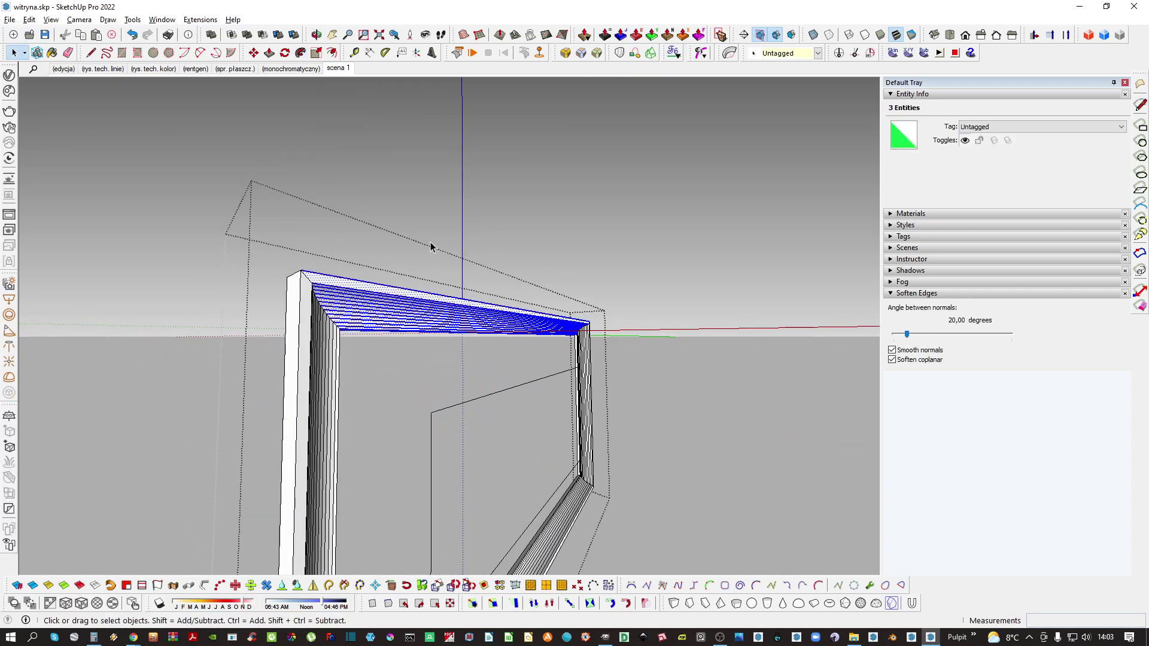
{"action": "middle_click_drag", "start_coordinate": [431, 246], "coordinate": [610, 378]}
{"action": "left_click_drag", "start_coordinate": [611, 378], "coordinate": [462, 371]}
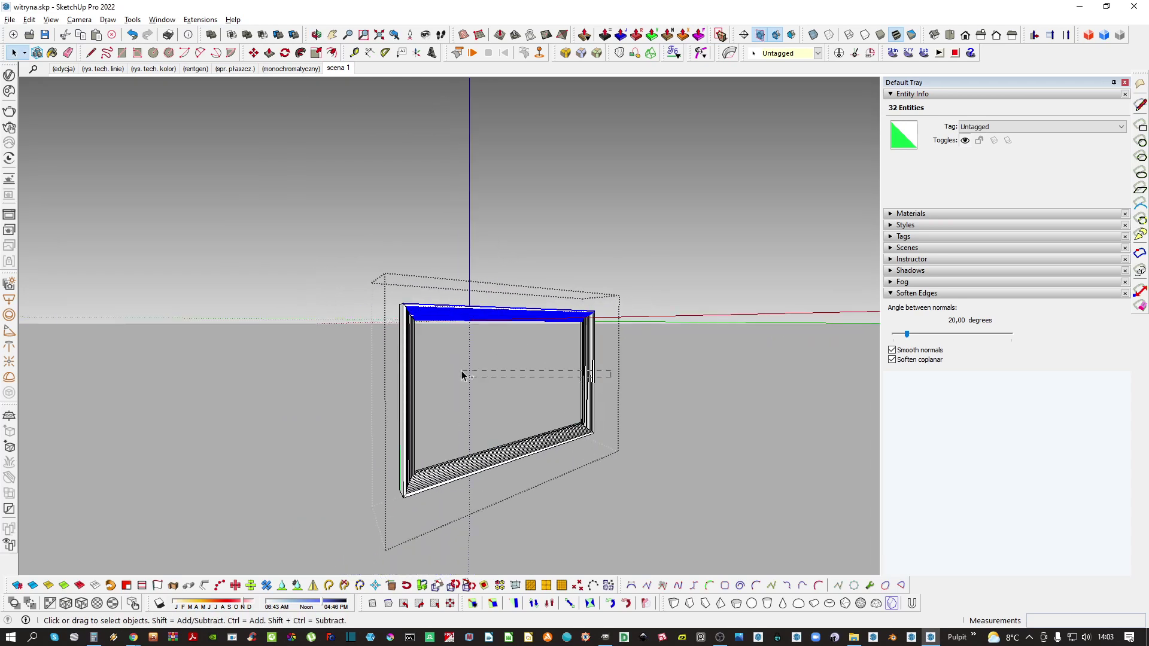
{"action": "left_click_drag", "start_coordinate": [908, 335], "coordinate": [913, 336]}
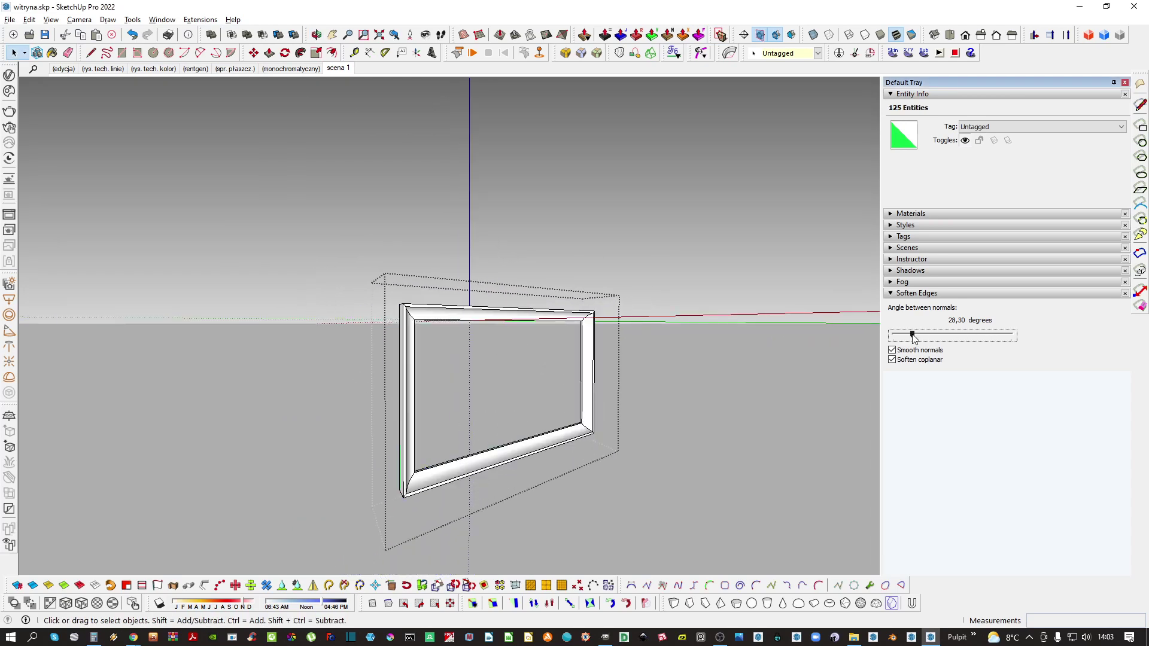
{"action": "middle_click_drag", "start_coordinate": [604, 378], "coordinate": [541, 385]}
{"action": "key", "text": "Escape"}
Select all geometry of the inner moulding around the raised field, group it and open the group
{"action": "left_click", "coordinate": [567, 345]}
{"action": "triple_click", "coordinate": [567, 345]}
{"action": "scroll", "coordinate": [566, 345], "scroll_direction": "up", "scroll_amount": 2}
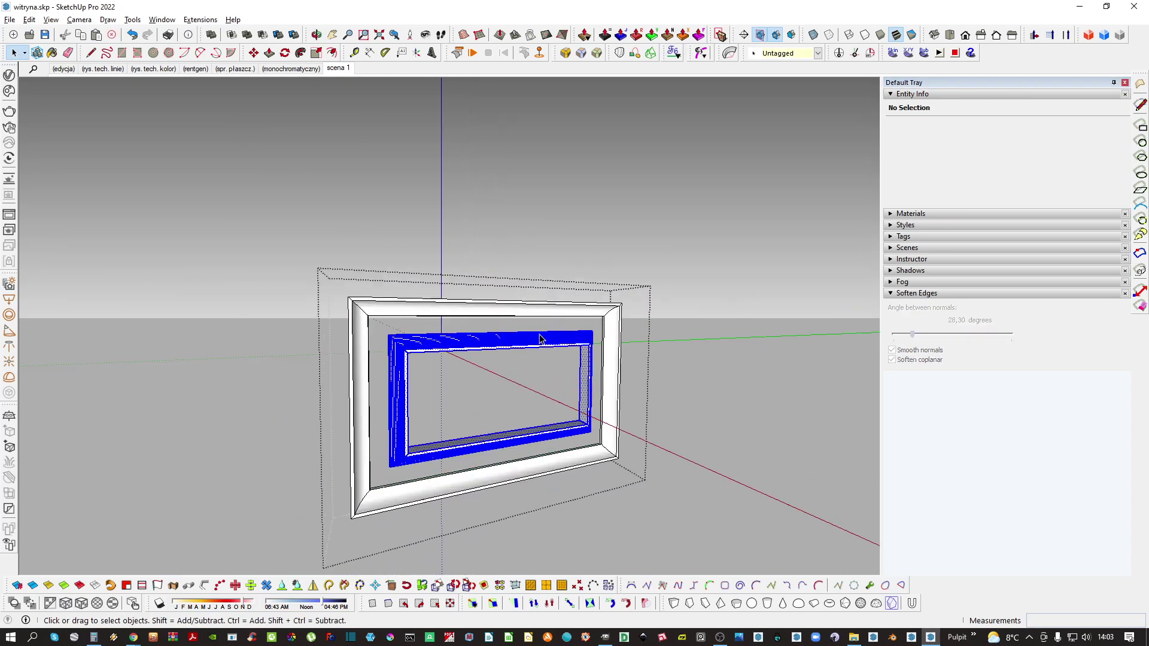
{"action": "key", "text": "g"}
{"action": "double_click", "coordinate": [512, 340]}
{"action": "key", "text": "ctrl+a"}
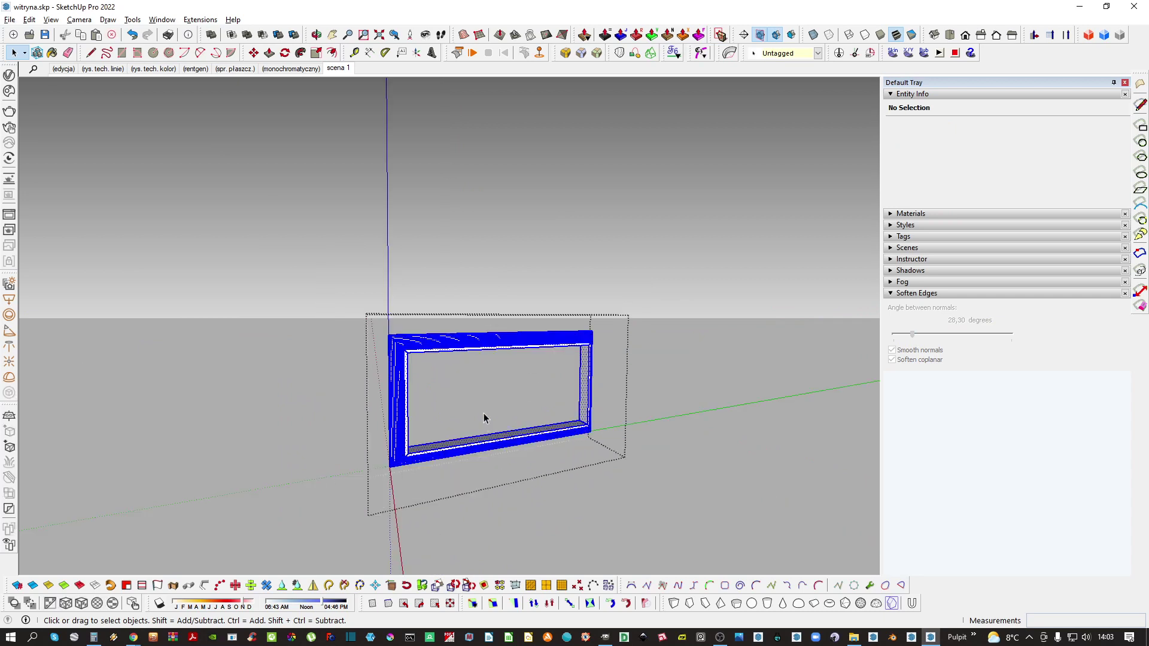
{"action": "key", "text": "shift+c"}
{"action": "key", "text": "Return"}
Soften the inner moulding's edges at an angle of 25.5 degrees and close its group
{"action": "left_click_drag", "start_coordinate": [495, 388], "coordinate": [446, 258]}
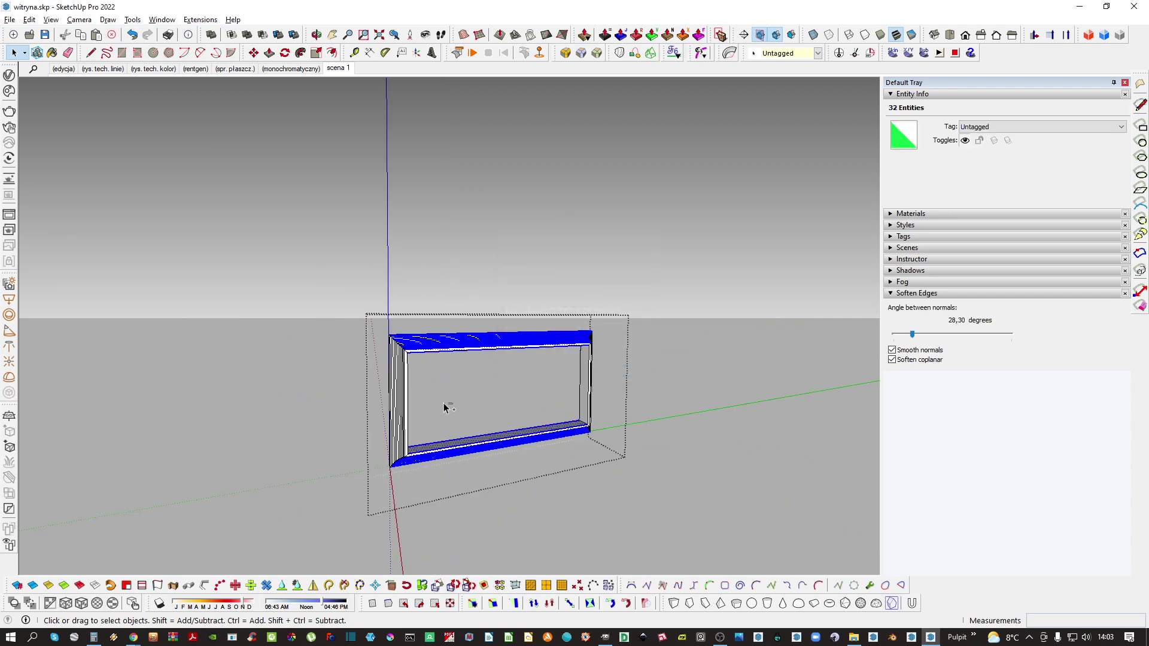
{"action": "left_click_drag", "start_coordinate": [912, 335], "coordinate": [910, 336]}
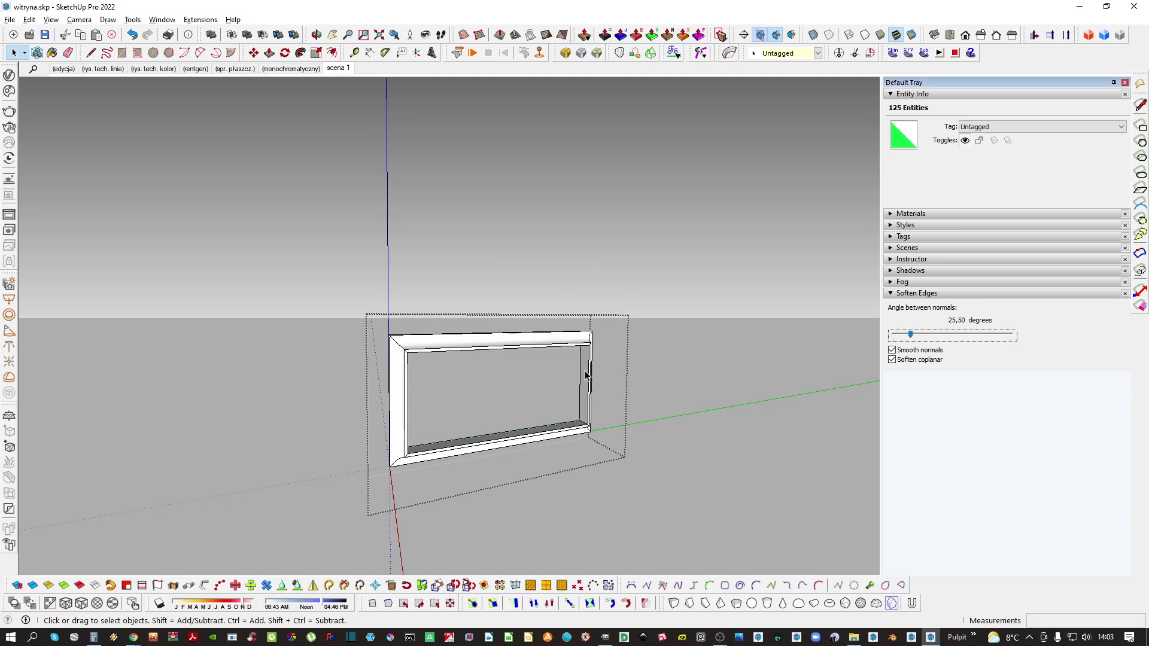
{"action": "middle_click_drag", "start_coordinate": [586, 373], "coordinate": [481, 340]}
{"action": "key", "text": "Escape"}
Inspect the inner and outer mouldings on the side panel and compare them with the reference photo
{"action": "scroll", "coordinate": [481, 340], "scroll_direction": "up", "scroll_amount": 2}
{"action": "double_click", "coordinate": [442, 350]}
{"action": "key", "text": "ctrl+a"}
{"action": "right_click", "coordinate": [443, 352]}
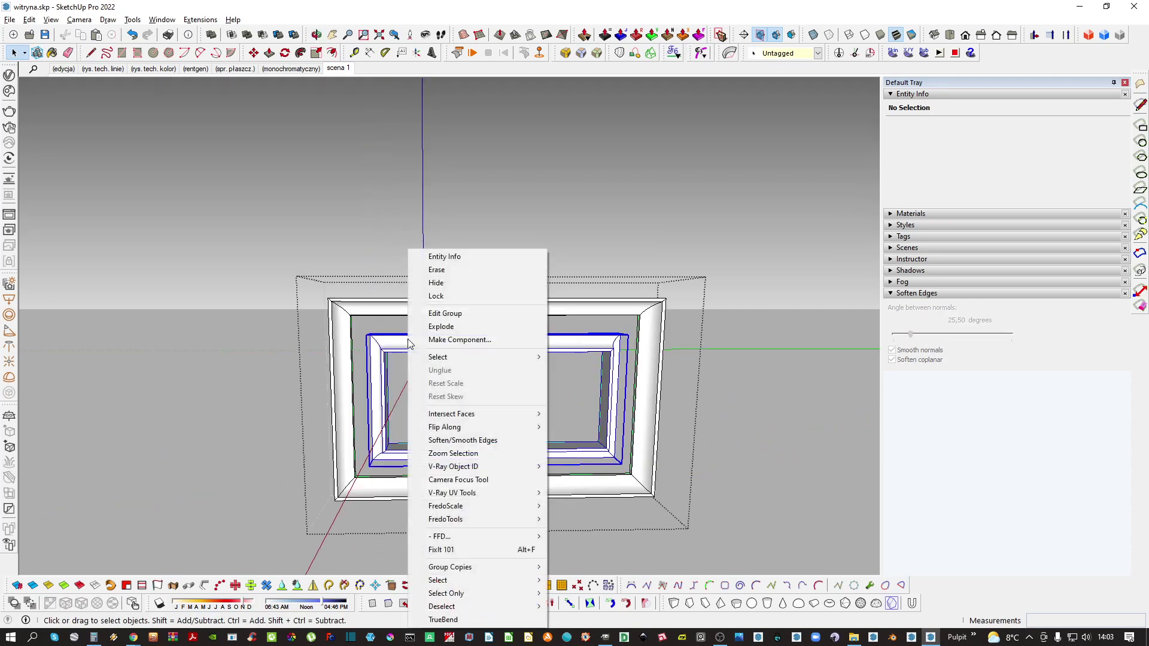
{"action": "middle_click_drag", "start_coordinate": [476, 339], "coordinate": [410, 326]}
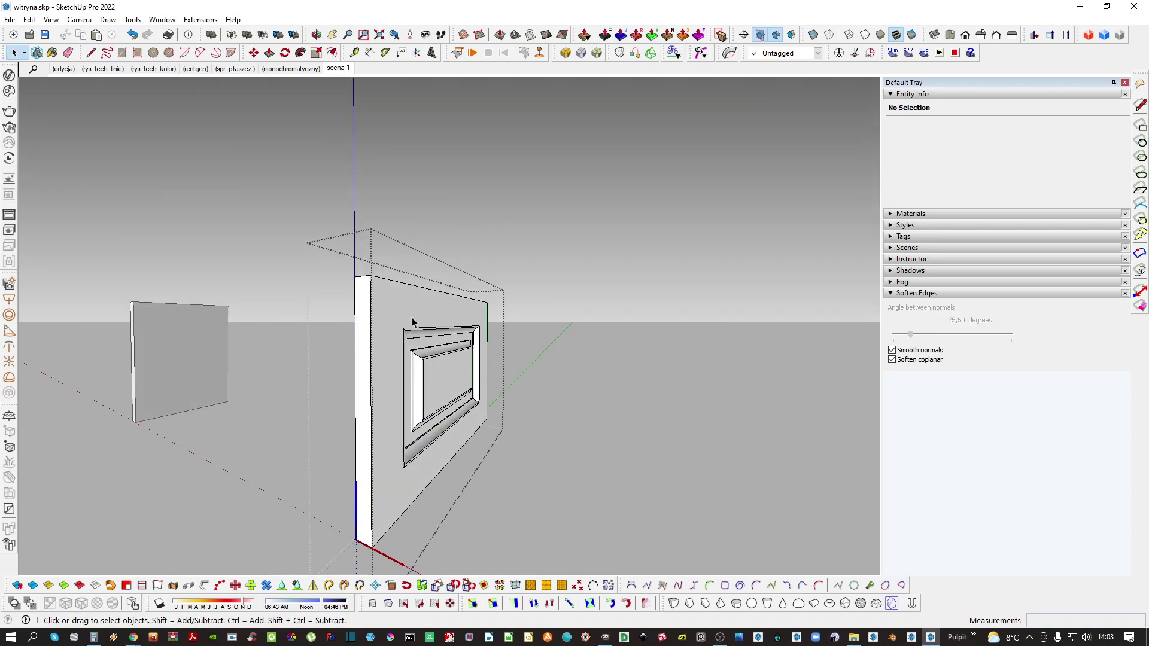
{"action": "right_click", "coordinate": [411, 327]}
{"action": "left_click", "coordinate": [447, 344]}
{"action": "scroll", "coordinate": [447, 344], "scroll_direction": "down", "scroll_amount": 2}
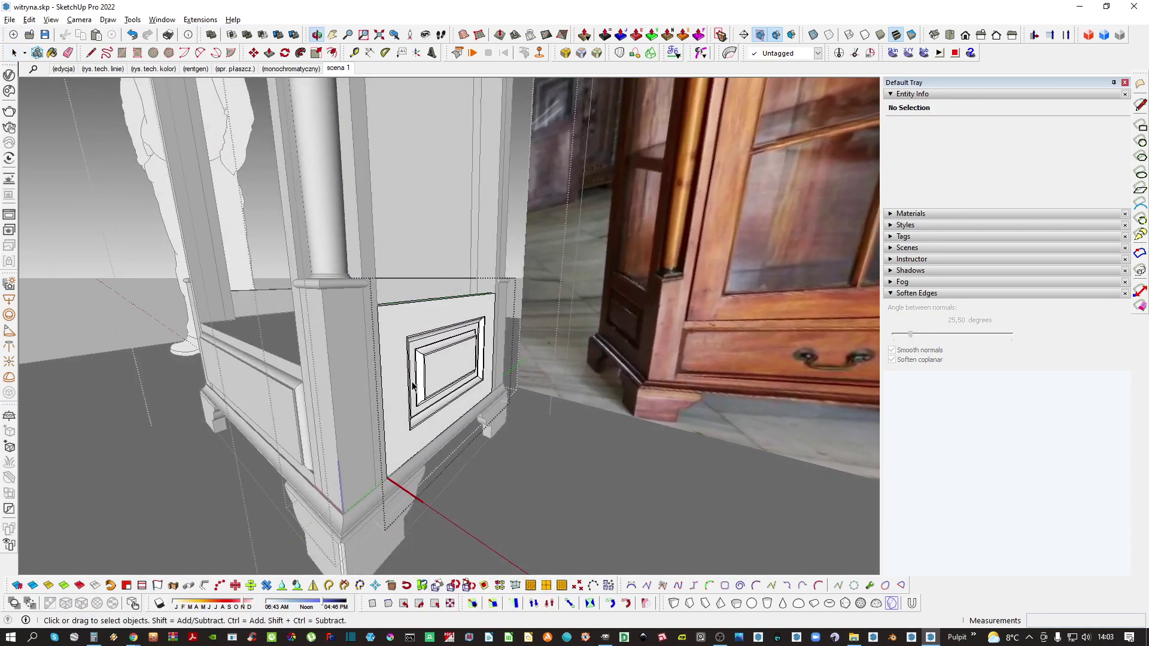
Scale the upper side panel by 1.50 in height so its lower edge extends down to the column capital
{"action": "scroll", "coordinate": [413, 388], "scroll_direction": "down", "scroll_amount": 4}
{"action": "key", "text": "Escape"}
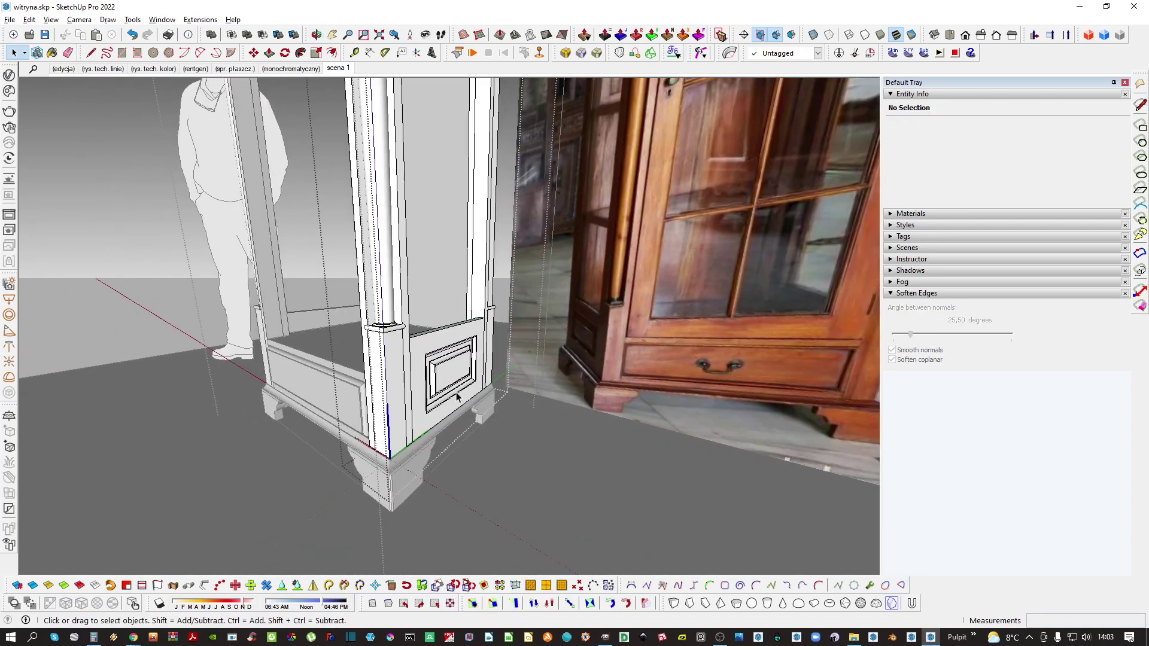
{"action": "middle_click_drag", "start_coordinate": [457, 395], "coordinate": [522, 415]}
{"action": "scroll", "coordinate": [500, 350], "scroll_direction": "down", "scroll_amount": 3}
{"action": "scroll", "coordinate": [448, 227], "scroll_direction": "up", "scroll_amount": 3}
{"action": "left_click", "coordinate": [449, 228]}
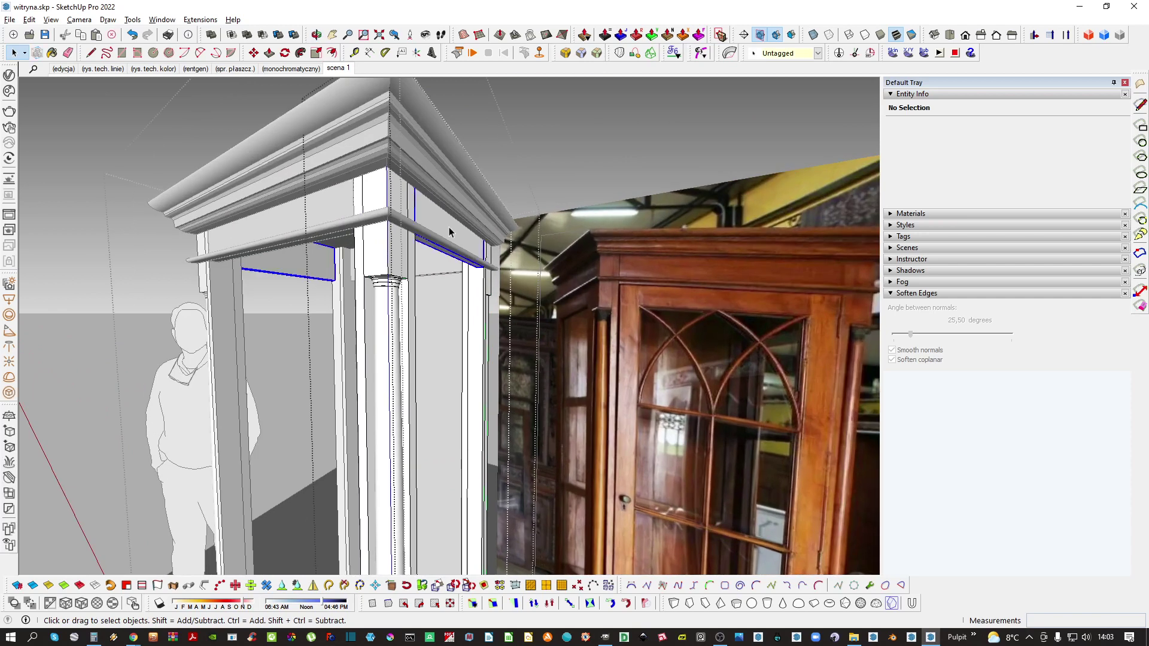
{"action": "scroll", "coordinate": [449, 227], "scroll_direction": "up", "scroll_amount": 3}
{"action": "key", "text": "s"}
{"action": "scroll", "coordinate": [451, 266], "scroll_direction": "down", "scroll_amount": 2}
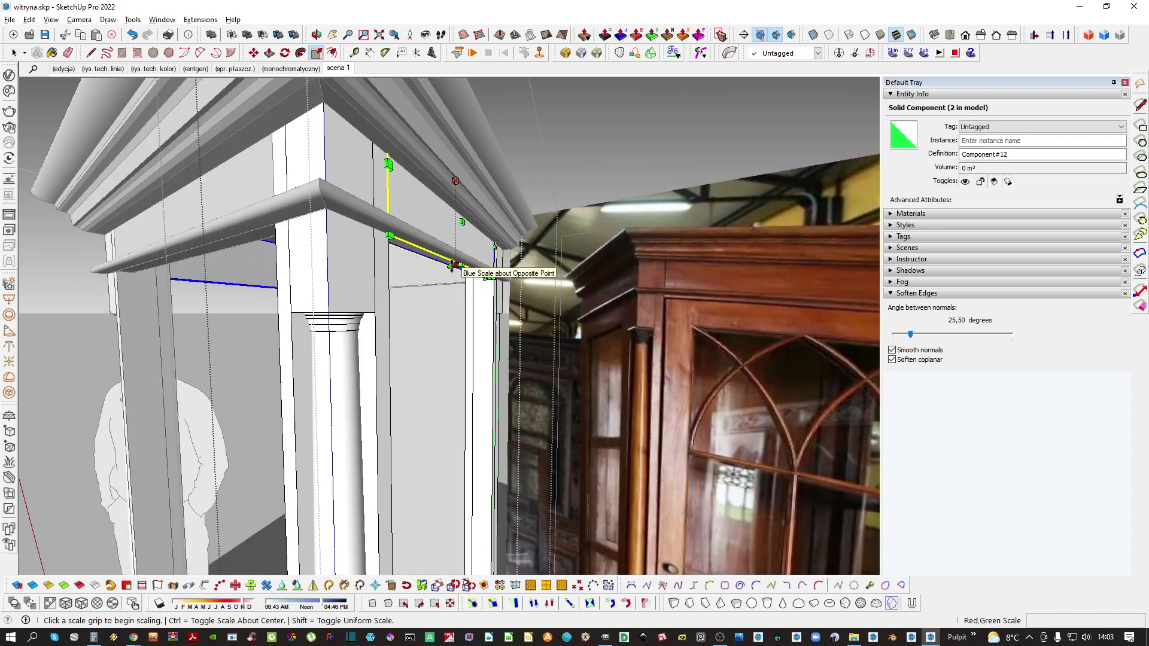
{"action": "left_click", "coordinate": [452, 265]}
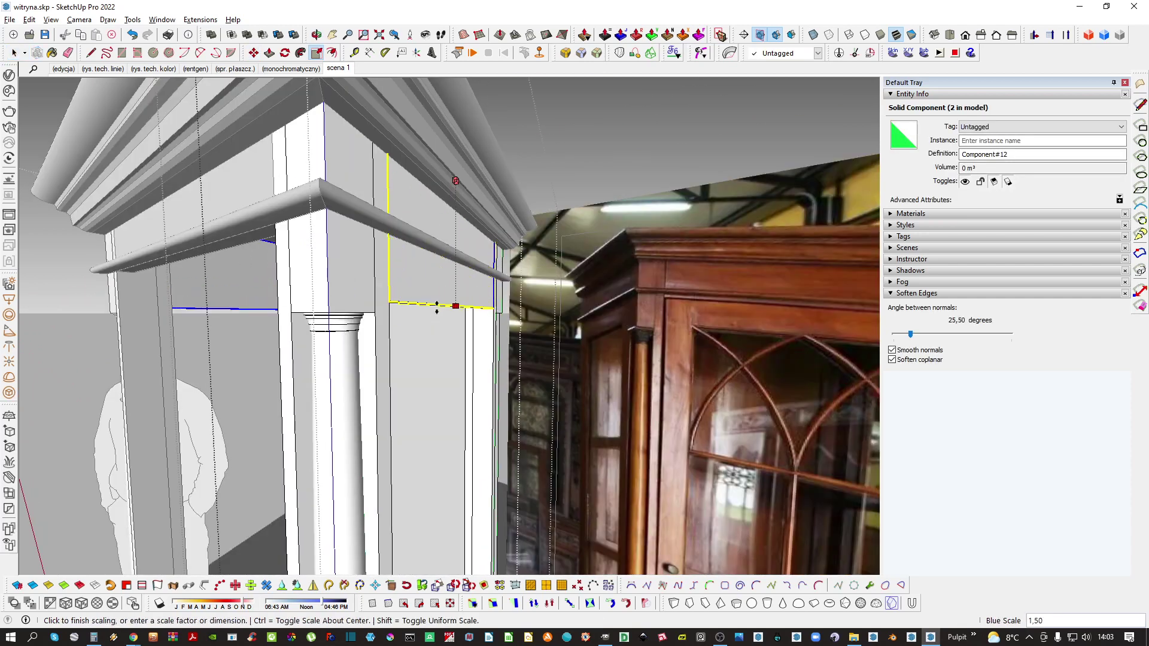
{"action": "left_click", "coordinate": [436, 306]}
{"action": "key", "text": "space"}
Examine the side opening between the upper and lower panels and compare it with the reference photo
{"action": "scroll", "coordinate": [443, 301], "scroll_direction": "down", "scroll_amount": 2}
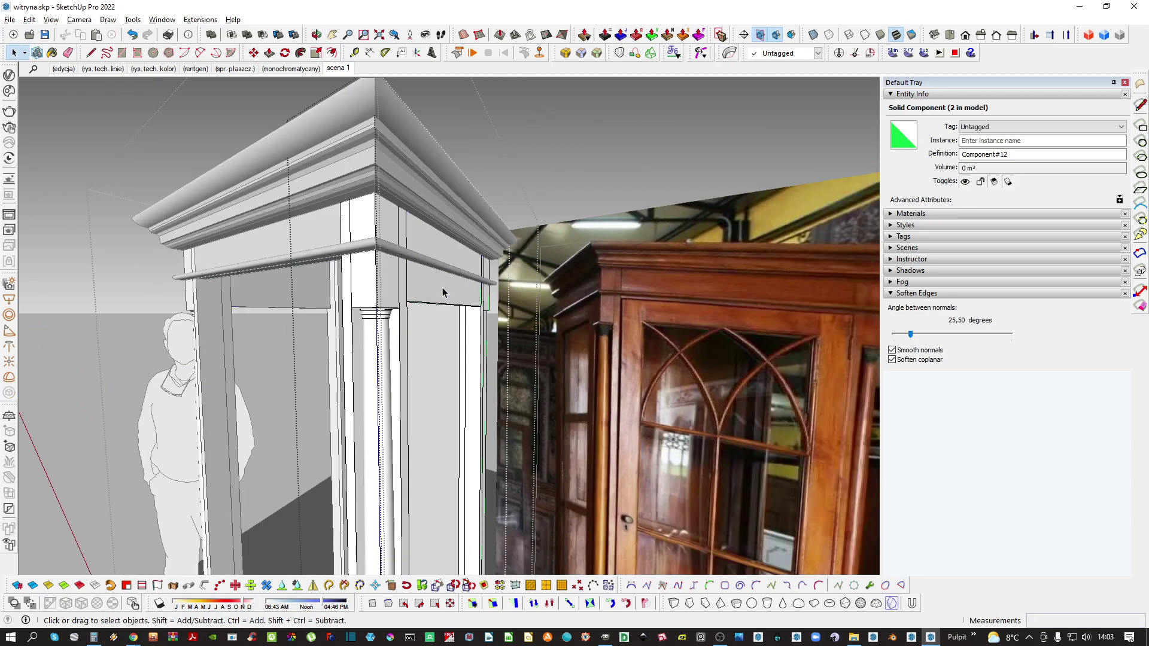
{"action": "scroll", "coordinate": [446, 291], "scroll_direction": "down", "scroll_amount": 2}
{"action": "left_click", "coordinate": [448, 289]}
{"action": "middle_click_drag", "start_coordinate": [453, 291], "coordinate": [464, 239]}
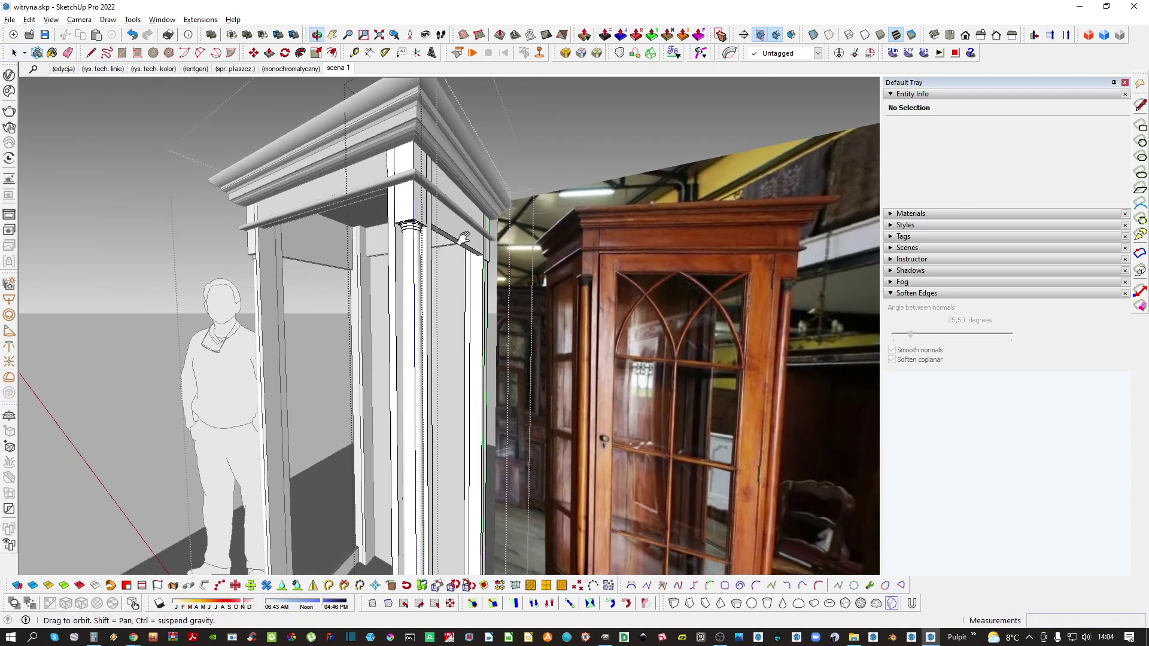
{"action": "scroll", "coordinate": [466, 282], "scroll_direction": "down", "scroll_amount": 3}
{"action": "scroll", "coordinate": [479, 372], "scroll_direction": "up", "scroll_amount": 5}
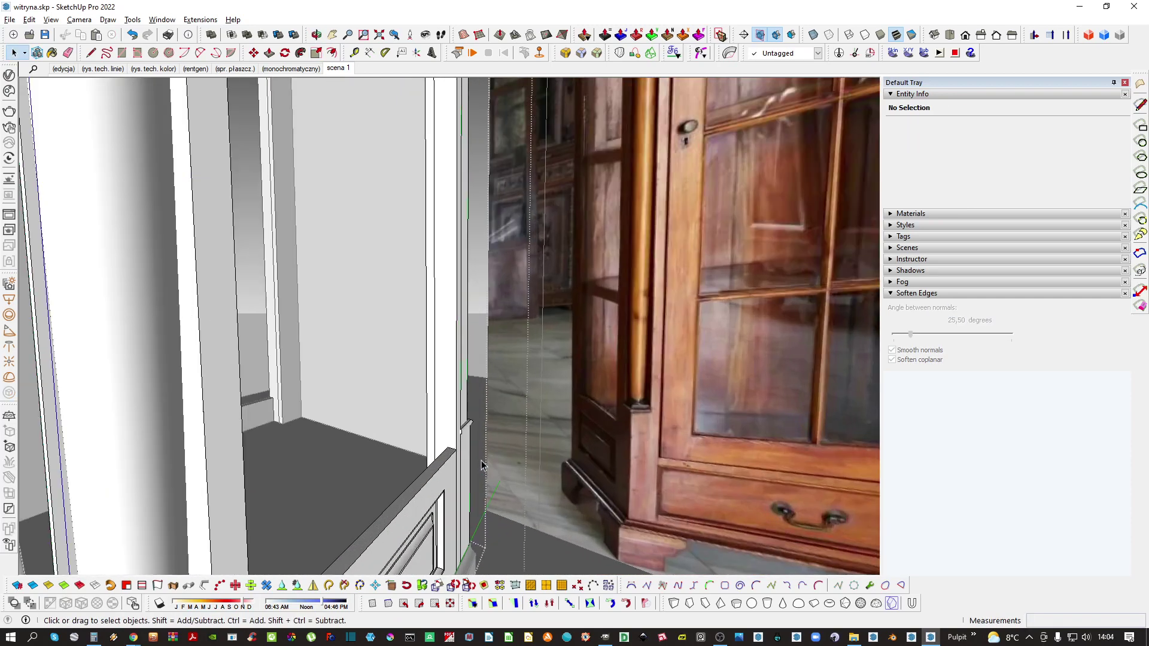
{"action": "scroll", "coordinate": [484, 454], "scroll_direction": "down", "scroll_amount": 5}
{"action": "middle_click_drag", "start_coordinate": [483, 454], "coordinate": [411, 425]}
{"action": "key", "text": "h"}
{"action": "key", "text": "h"}
{"action": "scroll", "coordinate": [456, 479], "scroll_direction": "up", "scroll_amount": 5}
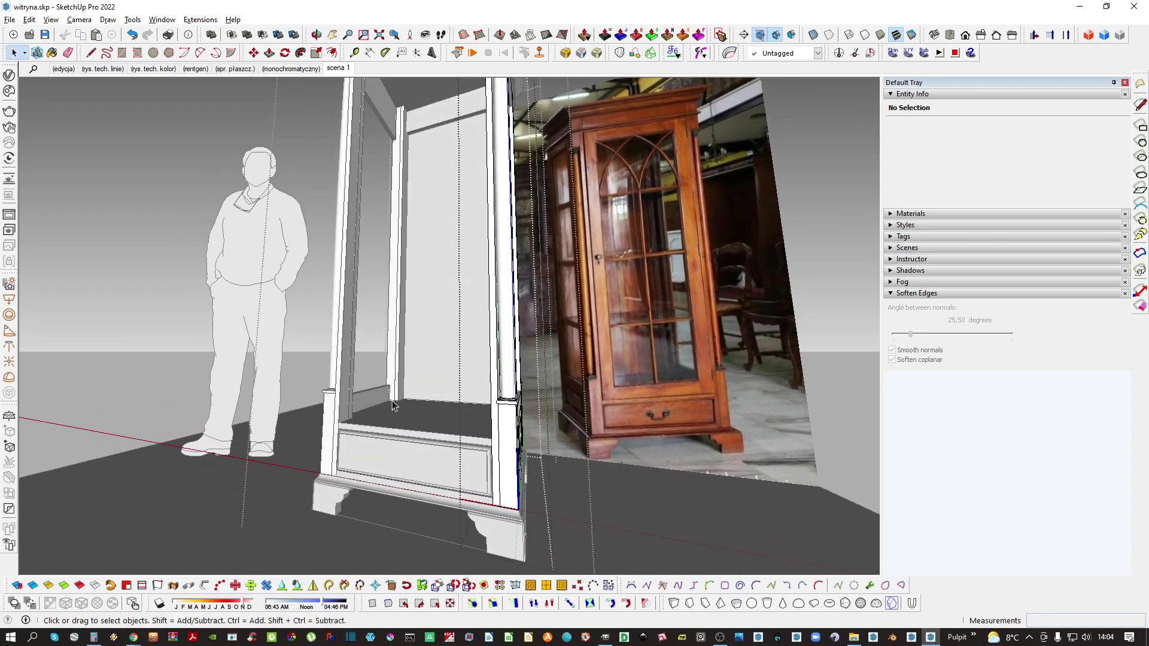
Draw a rectangle filling the side opening and push/pull it into a slab
{"action": "mouse_move", "coordinate": [499, 372]}
{"action": "middle_mouse_down"}
{"action": "mouse_move", "coordinate": [365, 458]}
{"action": "mouse_move", "coordinate": [290, 452]}
{"action": "mouse_move", "coordinate": [439, 325]}
{"action": "mouse_move", "coordinate": [503, 447]}
{"action": "mouse_move", "coordinate": [490, 147]}
{"action": "mouse_move", "coordinate": [505, 292]}
{"action": "mouse_move", "coordinate": [521, 329]}
{"action": "mouse_move", "coordinate": [475, 375]}
{"action": "mouse_move", "coordinate": [521, 510]}
{"action": "mouse_move", "coordinate": [410, 459]}
{"action": "middle_mouse_up"}
{"action": "scroll", "coordinate": [437, 421], "scroll_direction": "up", "scroll_amount": 6}
{"action": "key", "text": "r"}
{"action": "key", "text": "p"}
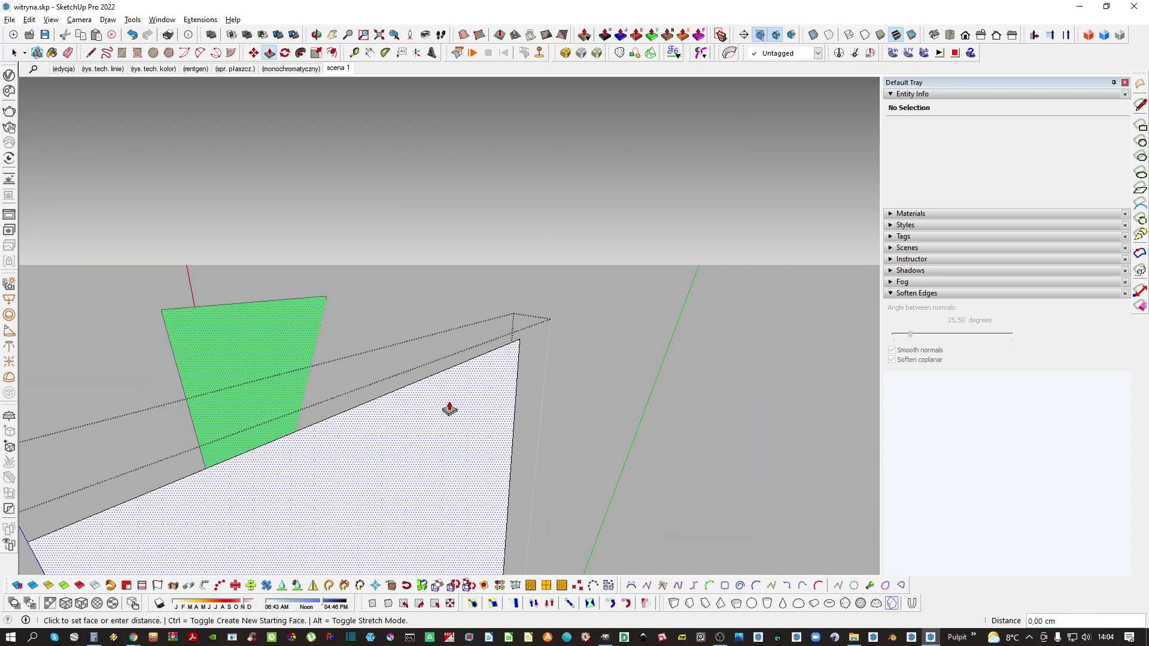
{"action": "left_click", "coordinate": [449, 405]}
{"action": "key", "text": "Return"}
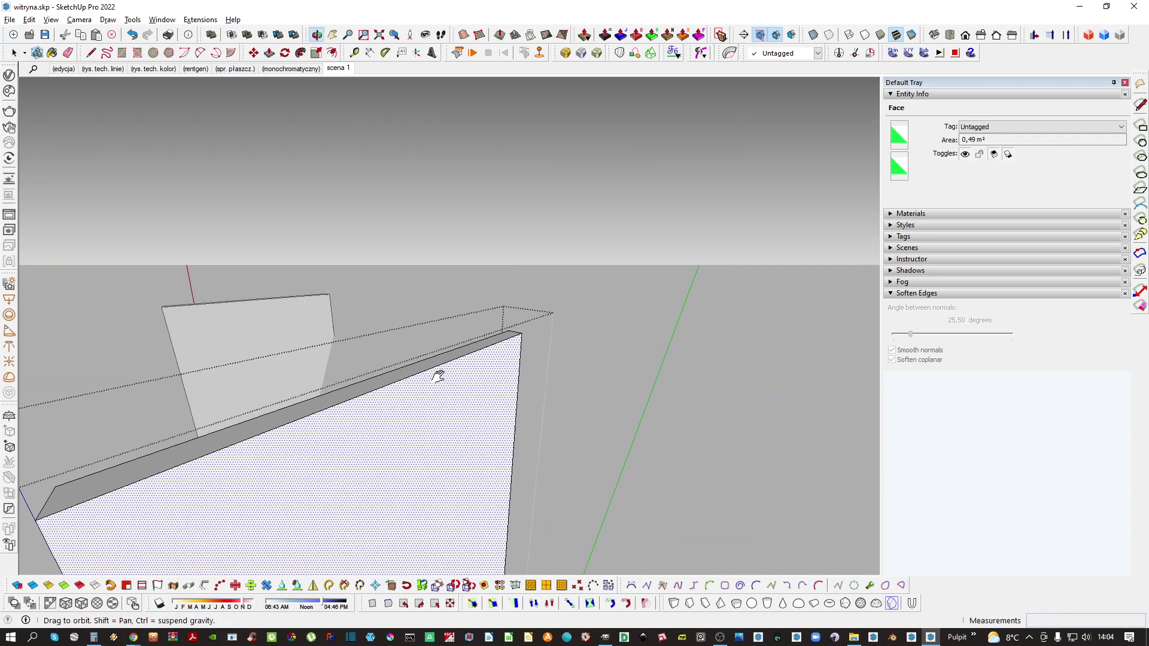
Offset the slab's face slightly inward to outline a narrow frame around the glass
{"action": "middle_click_drag", "start_coordinate": [437, 375], "coordinate": [469, 329]}
{"action": "key", "text": "space"}
{"action": "key", "text": "f"}
{"action": "key", "text": "space"}
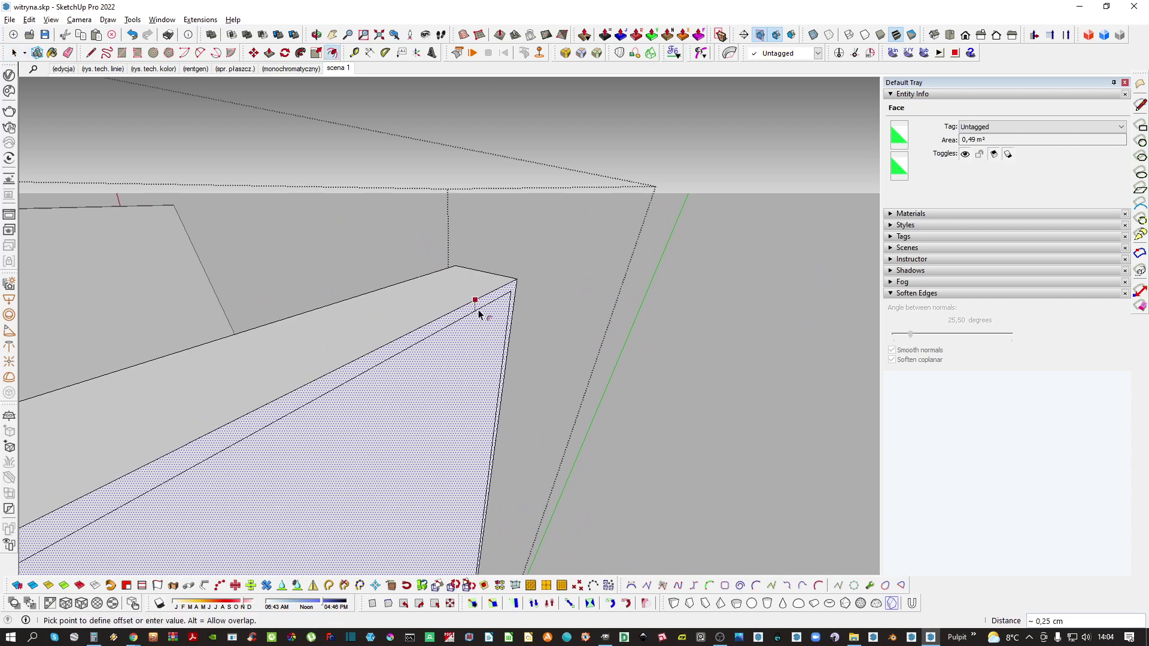
{"action": "left_click", "coordinate": [482, 309]}
{"action": "key", "text": "p"}
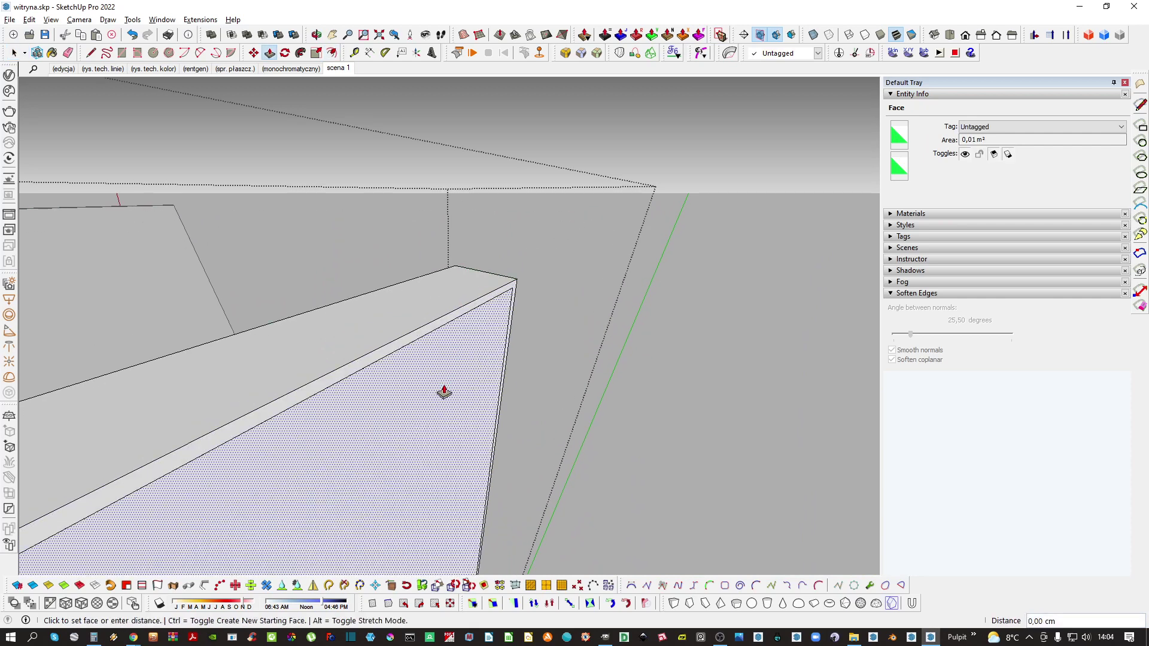
{"action": "key", "text": "space"}
Close the frame's opening with a face and select that face together with its bounding edges
{"action": "middle_click_drag", "start_coordinate": [411, 289], "coordinate": [464, 371]}
{"action": "double_click", "coordinate": [482, 316]}
{"action": "key", "text": "ctrl+z"}
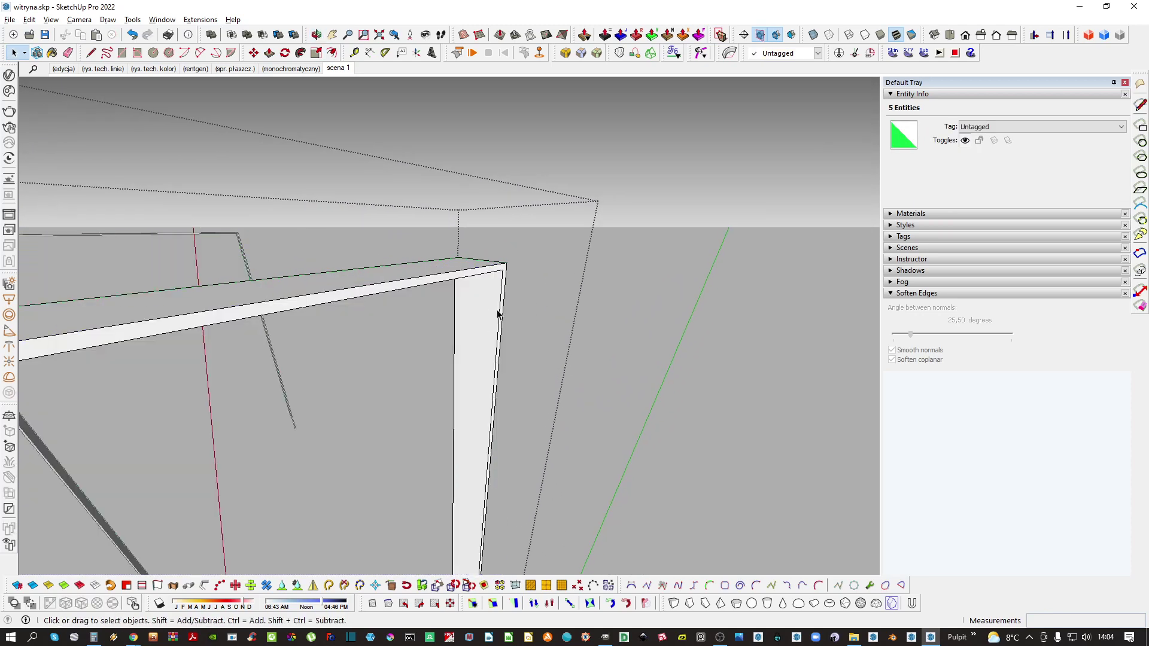
{"action": "key", "text": "l"}
{"action": "left_click", "coordinate": [500, 305]}
{"action": "key", "text": "space"}
{"action": "double_click", "coordinate": [459, 327]}
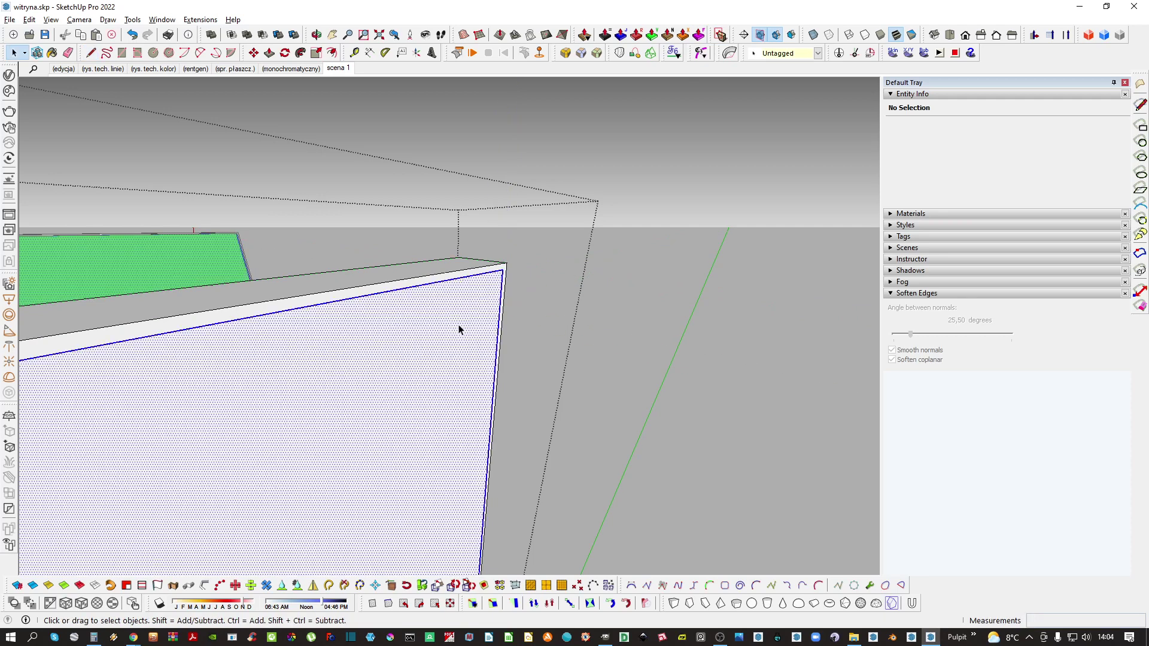
Group the inner face and the surrounding frame separately, cutting the pane out and pasting it back in place
{"action": "key", "text": "ctrl+g"}
{"action": "key", "text": "ctrl+x"}
{"action": "left_click", "coordinate": [493, 337]}
{"action": "scroll", "coordinate": [493, 340], "scroll_direction": "down", "scroll_amount": 2}
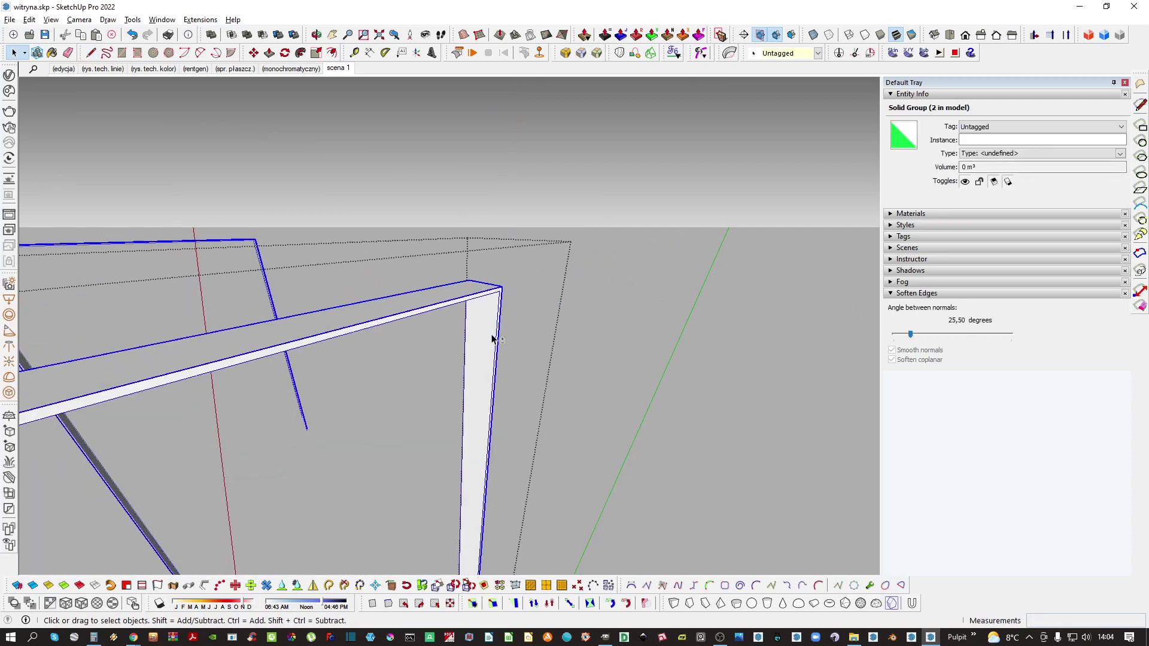
{"action": "key", "text": "ctrl+z"}
{"action": "key", "text": "ctrl+g"}
{"action": "key", "text": "ctrl+shift+v"}
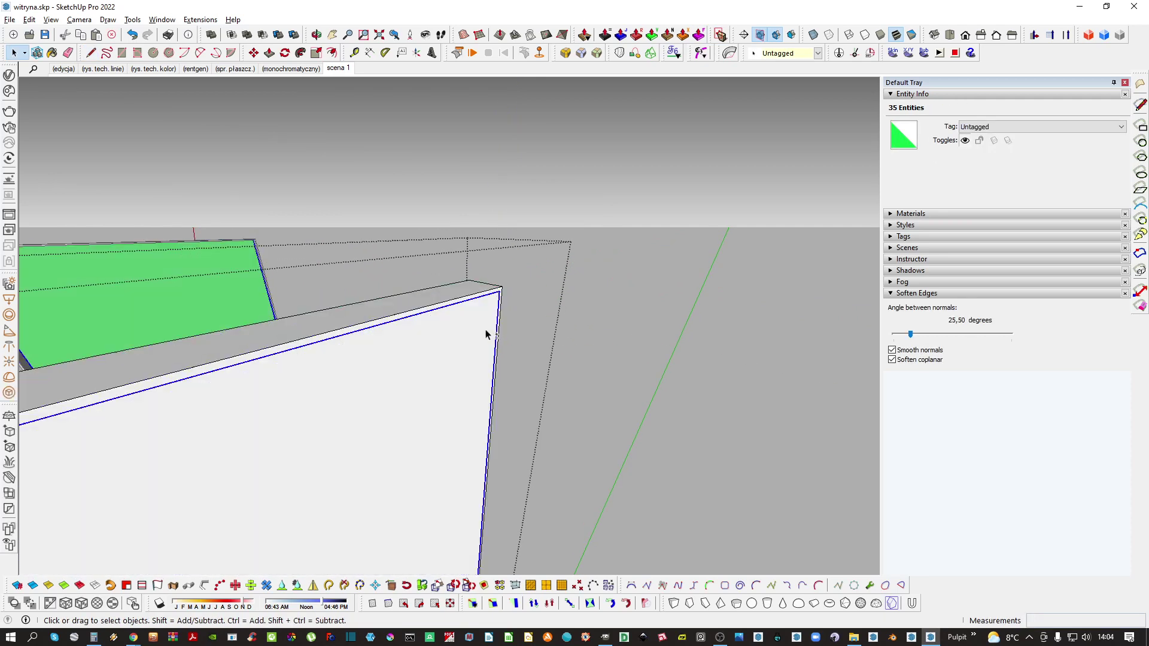
Move the pane group 1 cm through the depth of the frame, starting from its upper corner
{"action": "scroll", "coordinate": [470, 342], "scroll_direction": "up", "scroll_amount": 1}
{"action": "key", "text": "m"}
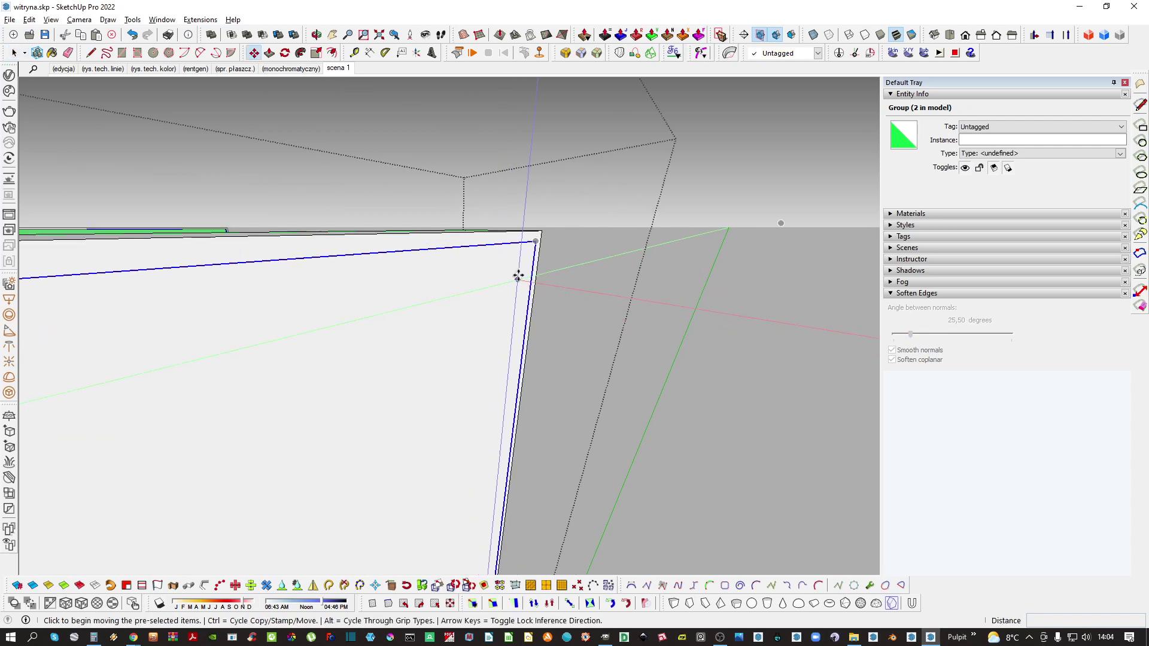
{"action": "left_click", "coordinate": [528, 240]}
{"action": "scroll", "coordinate": [429, 242], "scroll_direction": "up", "scroll_amount": 5}
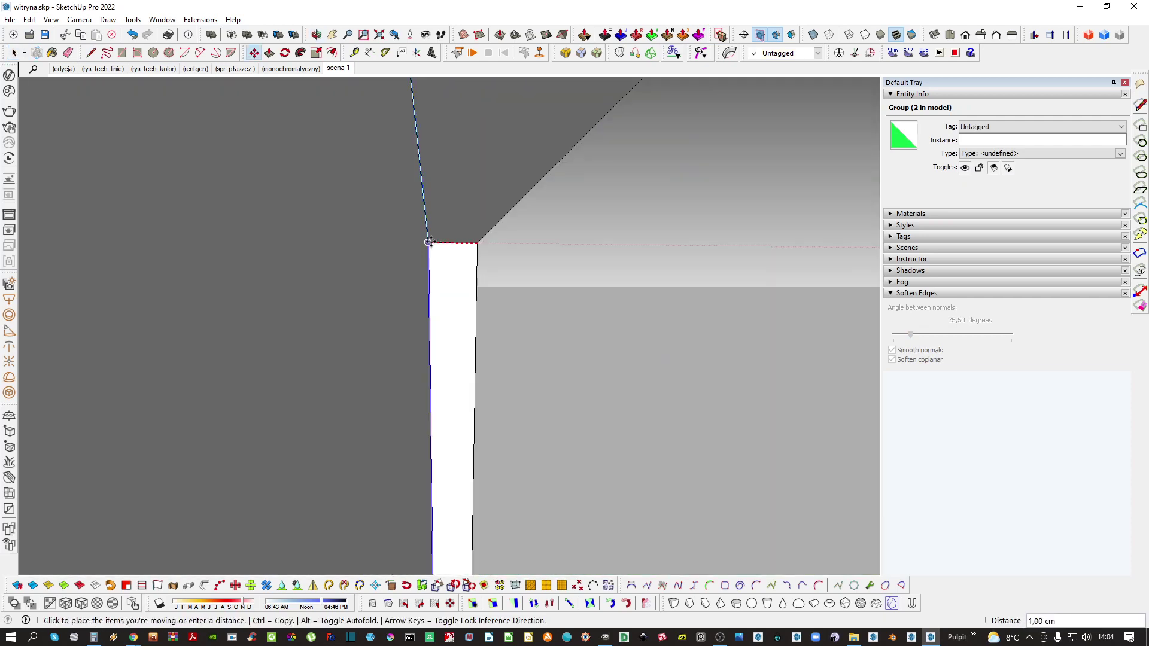
{"action": "left_click", "coordinate": [429, 243]}
Open the pane group and push/pull its face into a thin glass slab
{"action": "middle_click_drag", "start_coordinate": [425, 245], "coordinate": [280, 276]}
{"action": "key", "text": "space"}
{"action": "double_click", "coordinate": [397, 307]}
{"action": "middle_click_drag", "start_coordinate": [398, 308], "coordinate": [366, 416]}
{"action": "key", "text": "p"}
{"action": "left_click", "coordinate": [408, 434]}
{"action": "key", "text": "space"}
{"action": "key", "text": "p"}
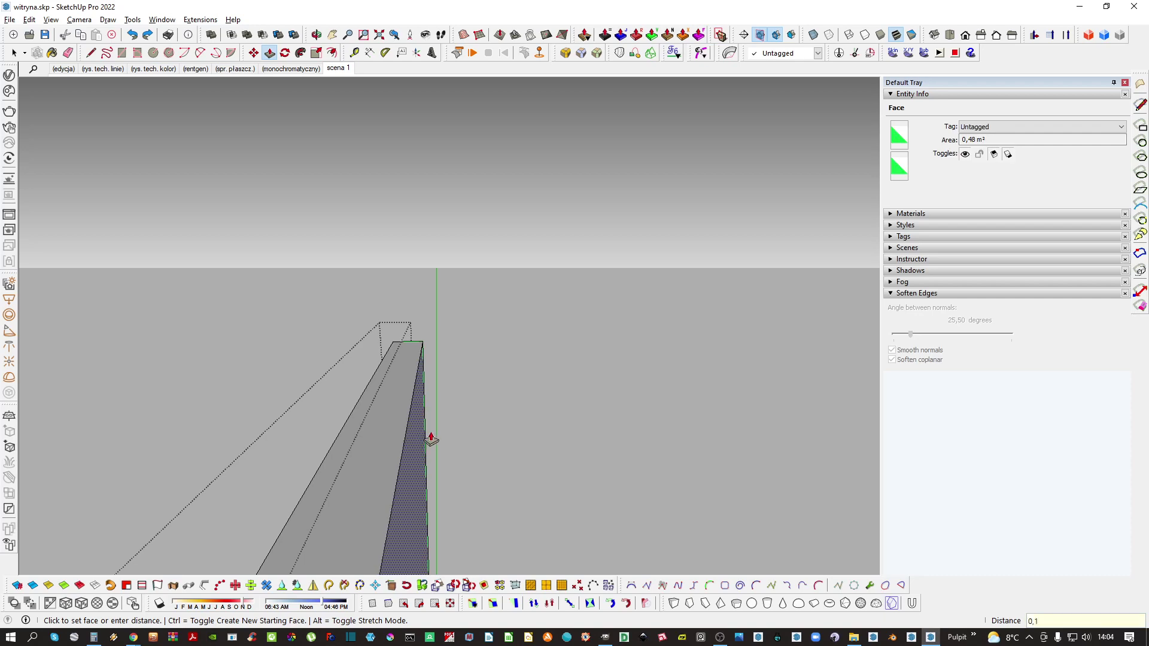
{"action": "middle_click_drag", "start_coordinate": [430, 440], "coordinate": [492, 381]}
{"action": "key", "text": "BackSpace"}
{"action": "key", "text": "Return"}
{"action": "key", "text": "space"}
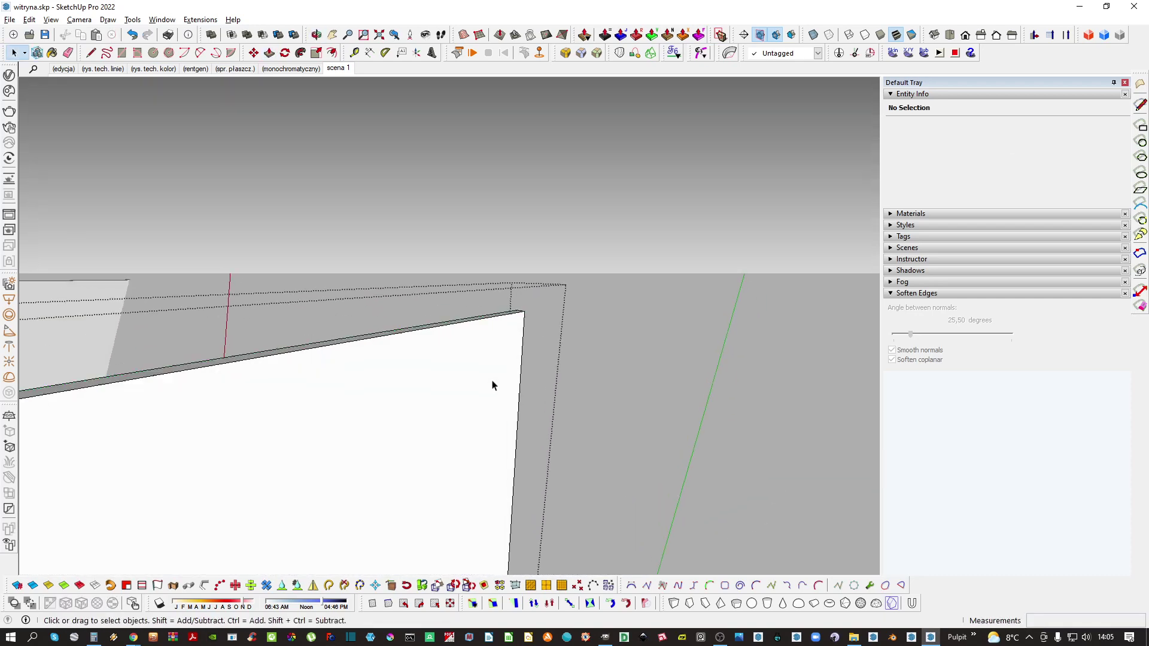
Offset the front face of the glass slab inward by about 0.20 cm
{"action": "middle_click_drag", "start_coordinate": [493, 333], "coordinate": [460, 323]}
{"action": "key", "text": "f"}
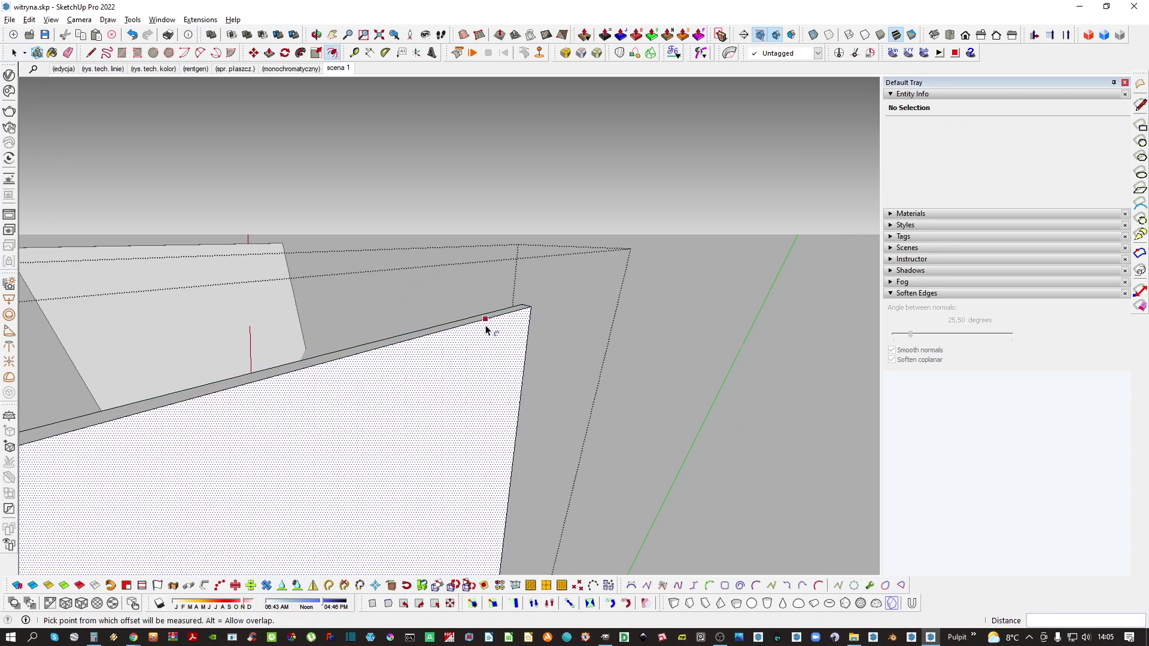
{"action": "left_click", "coordinate": [486, 326]}
{"action": "left_click", "coordinate": [488, 329]}
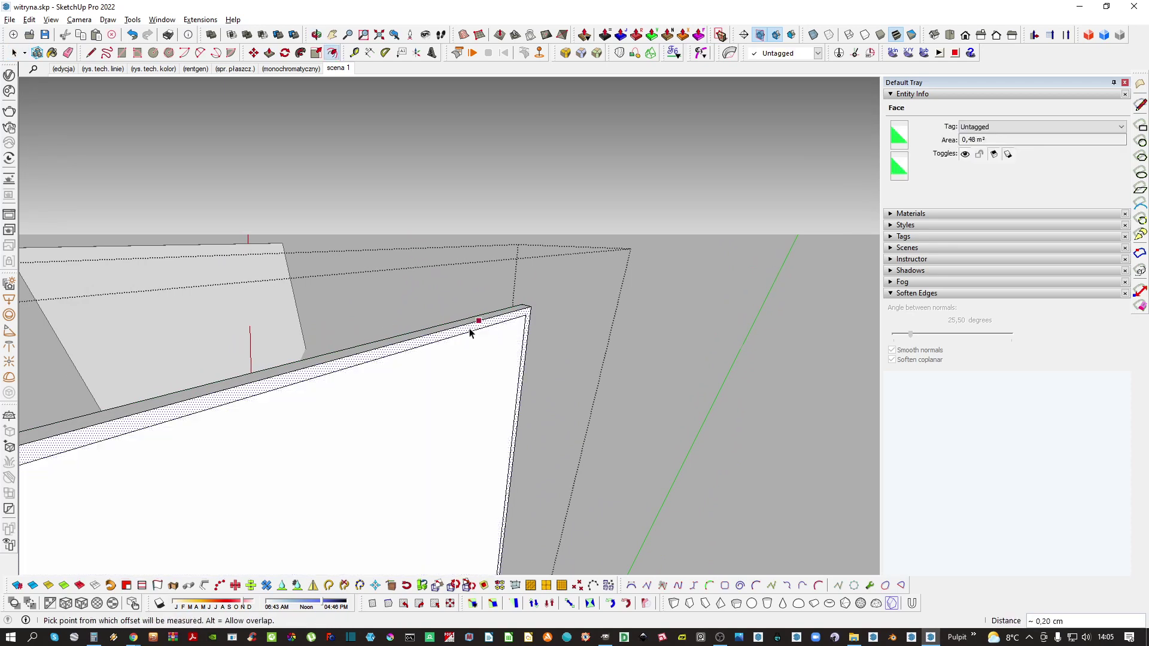
{"action": "scroll", "coordinate": [455, 334], "scroll_direction": "up", "scroll_amount": 2}
Push the narrow rim around the glass face back by 0.30 cm
{"action": "key", "text": "space"}
{"action": "key", "text": "p"}
{"action": "left_click", "coordinate": [437, 346]}
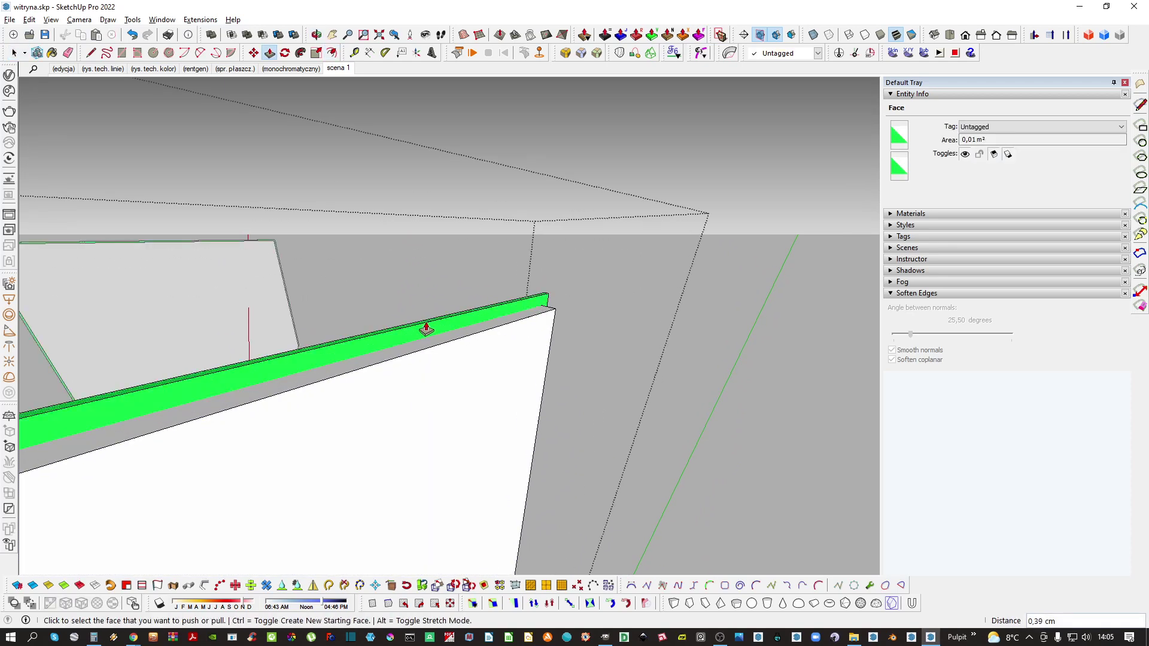
{"action": "key", "text": "ctrl+z"}
{"action": "left_click", "coordinate": [421, 351]}
{"action": "left_click", "coordinate": [431, 329]}
{"action": "scroll", "coordinate": [432, 332], "scroll_direction": "down", "scroll_amount": 3}
{"action": "key", "text": "space"}
{"action": "triple_click", "coordinate": [446, 361]}
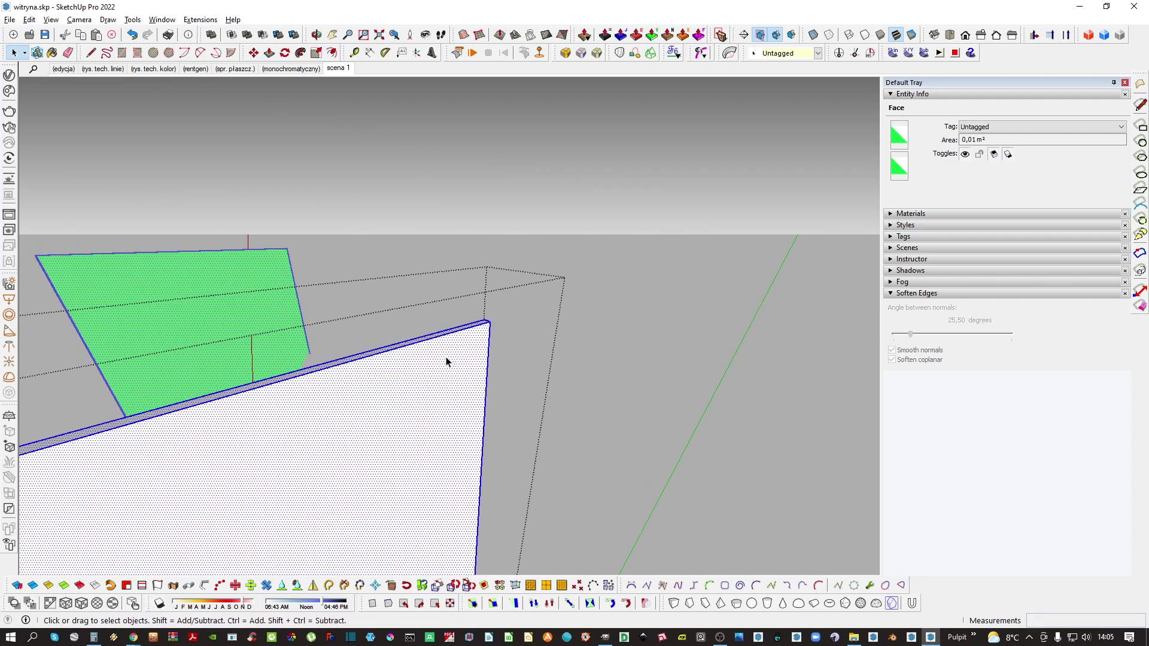
{"action": "scroll", "coordinate": [447, 360], "scroll_direction": "up", "scroll_amount": 4}
{"action": "key", "text": "p"}
{"action": "middle_click_drag", "start_coordinate": [419, 333], "coordinate": [444, 313]}
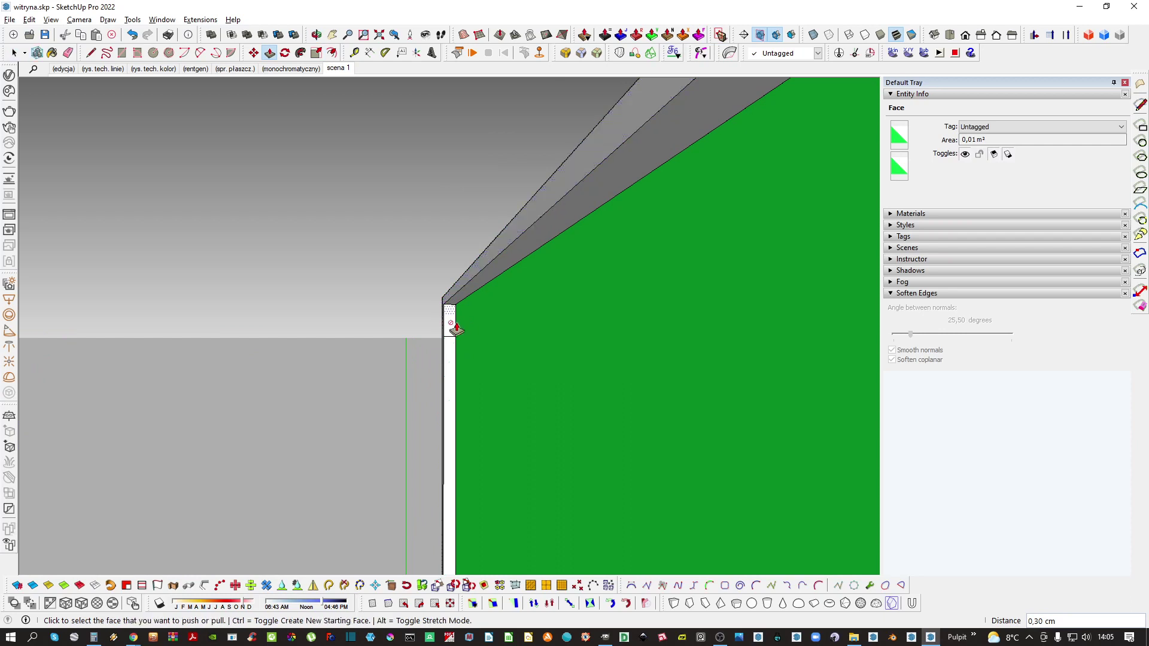
Clean up the glass pane's geometry and delete the leftover pieces
{"action": "key", "text": "space"}
{"action": "key", "text": "Escape"}
{"action": "key", "text": "ctrl+f"}
{"action": "key", "text": "Return"}
{"action": "mouse_move", "coordinate": [480, 346]}
{"action": "middle_mouse_down"}
{"action": "mouse_move", "coordinate": [458, 393]}
{"action": "mouse_move", "coordinate": [495, 405]}
{"action": "mouse_move", "coordinate": [561, 399]}
{"action": "middle_mouse_up"}
{"action": "triple_click", "coordinate": [480, 394]}
{"action": "key", "text": "Delete"}
{"action": "double_click", "coordinate": [432, 370]}
{"action": "left_click", "coordinate": [432, 369]}
{"action": "mouse_move", "coordinate": [432, 371]}
{"action": "middle_mouse_down"}
{"action": "mouse_move", "coordinate": [523, 410]}
{"action": "mouse_move", "coordinate": [446, 365]}
{"action": "mouse_move", "coordinate": [783, 415]}
{"action": "mouse_move", "coordinate": [569, 259]}
{"action": "mouse_move", "coordinate": [507, 310]}
{"action": "mouse_move", "coordinate": [549, 336]}
{"action": "mouse_move", "coordinate": [677, 344]}
{"action": "middle_mouse_up"}
{"action": "triple_click", "coordinate": [505, 402]}
{"action": "key", "text": "ctrl+f"}
{"action": "key", "text": "Return"}
{"action": "left_click", "coordinate": [502, 357]}
Create a translucent blue material named "witryna - szklo" with hue 211, saturation 49 and lightness 75
{"action": "key", "text": "b"}
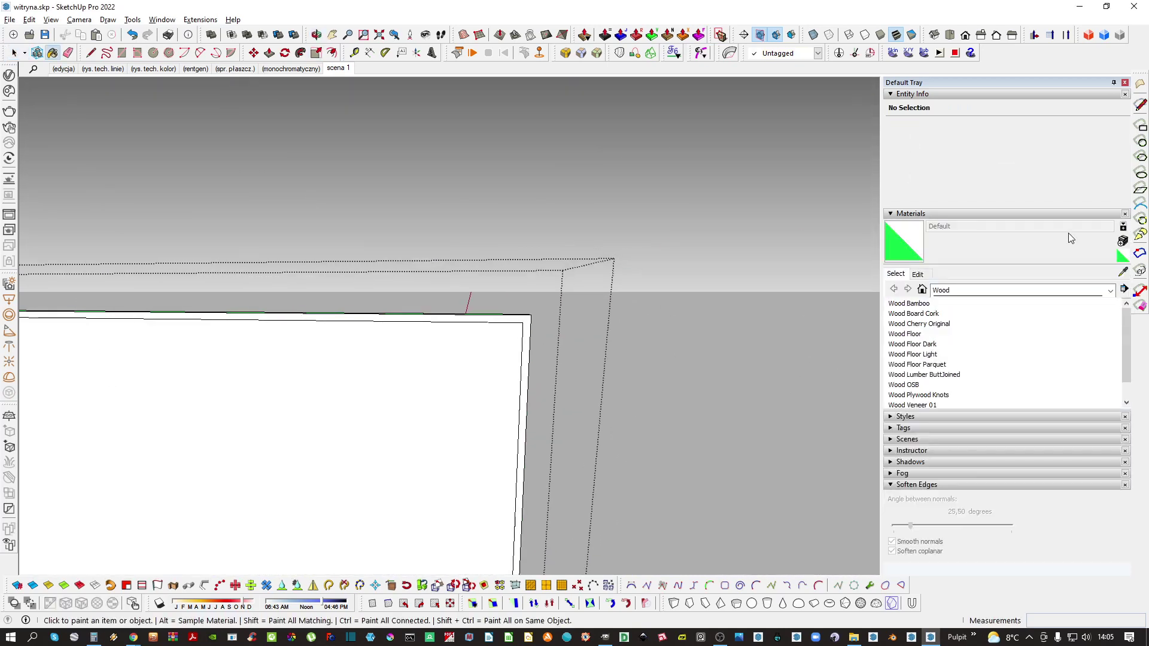
{"action": "left_click", "coordinate": [1124, 259]}
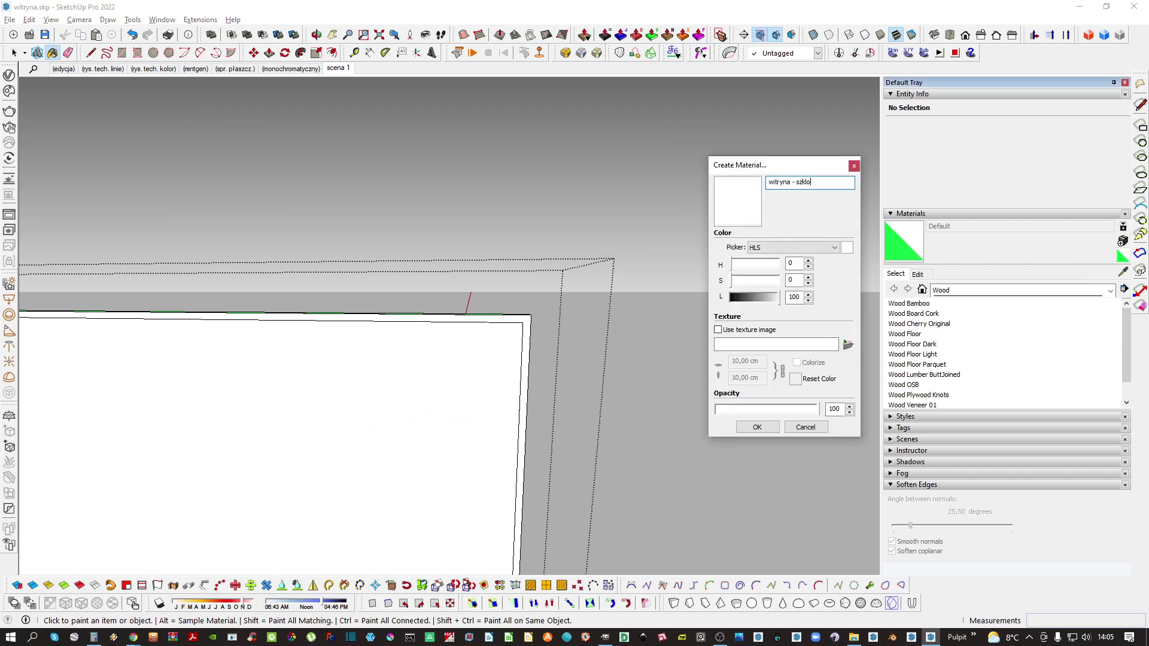
{"action": "left_click", "coordinate": [759, 266]}
{"action": "left_click", "coordinate": [766, 298]}
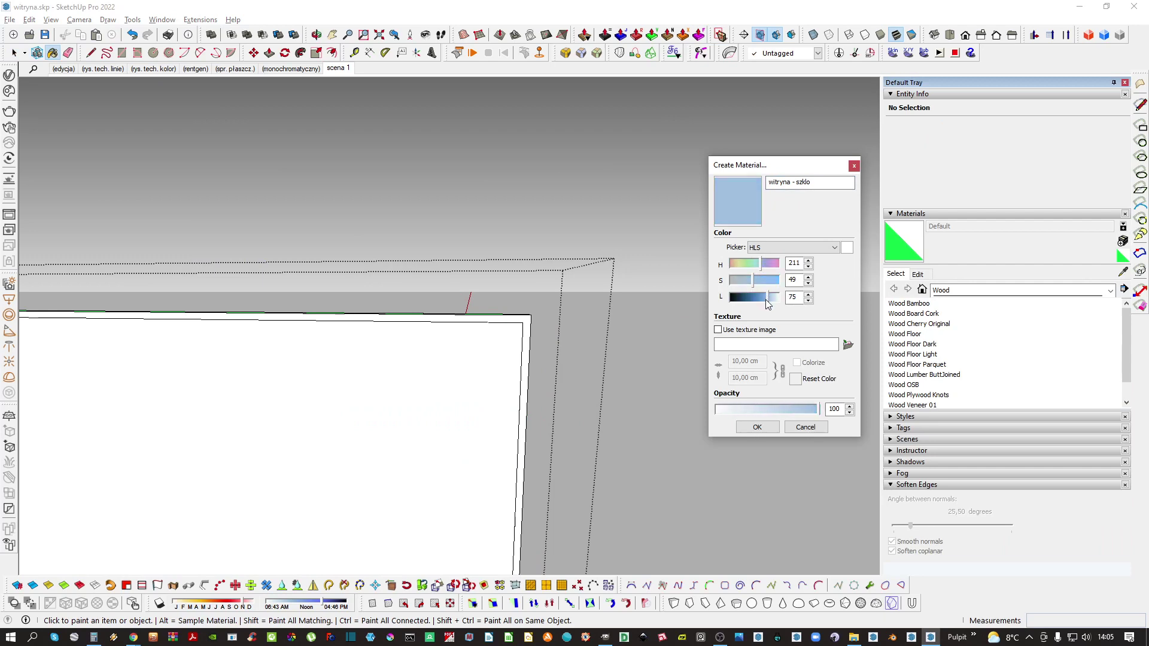
{"action": "left_click", "coordinate": [751, 427]}
Select all geometry of the glass pane and paint it with the "witryna - szklo" material
{"action": "key", "text": "space"}
{"action": "triple_click", "coordinate": [443, 365]}
{"action": "key", "text": "b"}
{"action": "left_click", "coordinate": [442, 365]}
{"action": "middle_click_drag", "start_coordinate": [442, 365], "coordinate": [239, 441]}
{"action": "key", "text": "space"}
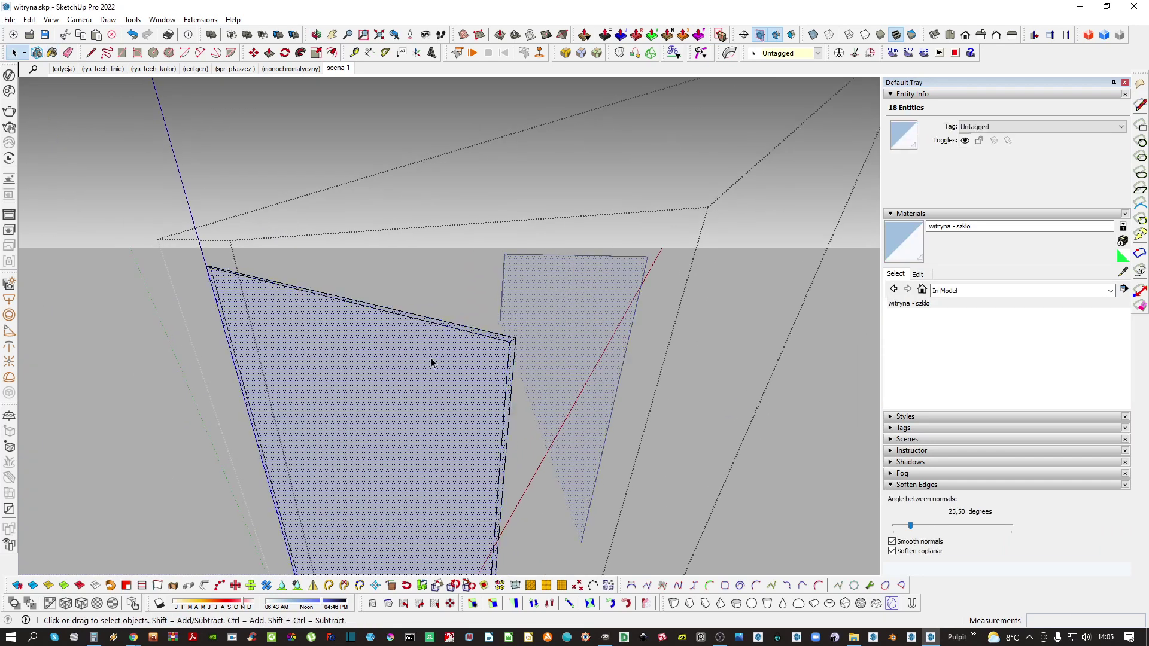
Explode the group containing the glass pane and clear the selection
{"action": "left_click", "coordinate": [431, 363]}
{"action": "right_click", "coordinate": [455, 387]}
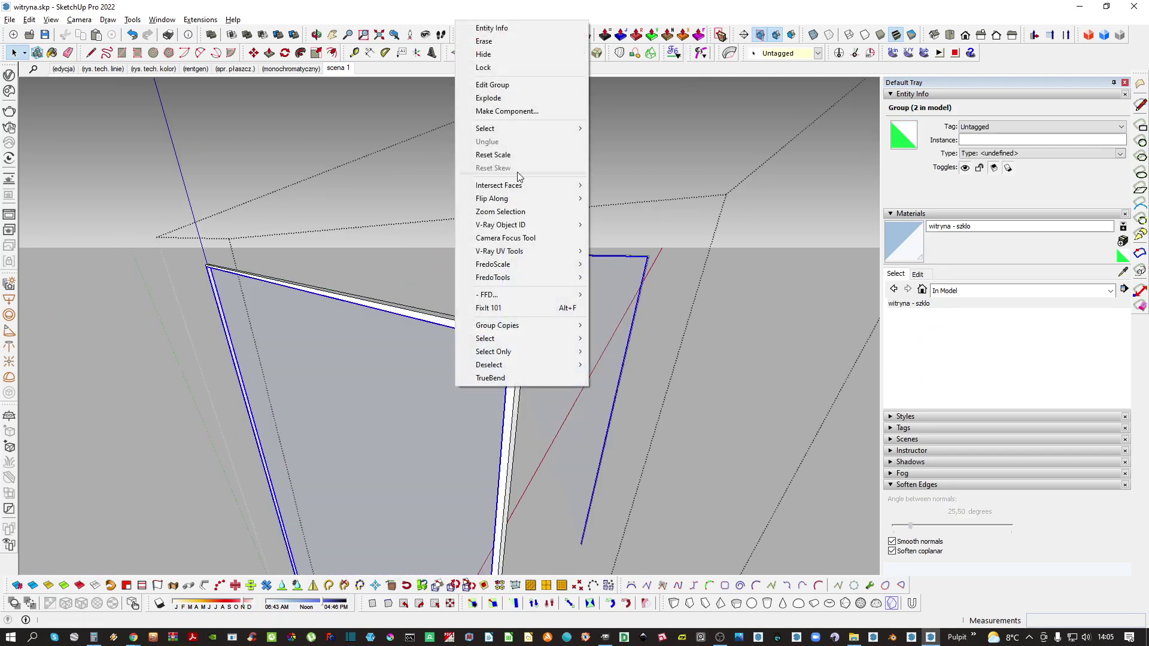
{"action": "left_click", "coordinate": [489, 98]}
{"action": "middle_click_drag", "start_coordinate": [428, 340], "coordinate": [217, 392]}
{"action": "double_click", "coordinate": [434, 345]}
{"action": "left_click", "coordinate": [410, 345]}
{"action": "key", "text": "ctrl+t"}
{"action": "middle_click_drag", "start_coordinate": [419, 331], "coordinate": [1058, 246]}
Select the glass pane and move it into position within its frame
{"action": "left_click", "coordinate": [451, 334]}
{"action": "key", "text": "m"}
{"action": "left_click", "coordinate": [502, 358]}
{"action": "left_click", "coordinate": [547, 358]}
{"action": "key", "text": "space"}
Isolate the frame, select all its geometry and create a dark grey material named "witryna - rama dla szkla"
{"action": "left_click", "coordinate": [587, 379]}
{"action": "key", "text": "alt+h"}
{"action": "triple_click", "coordinate": [569, 343]}
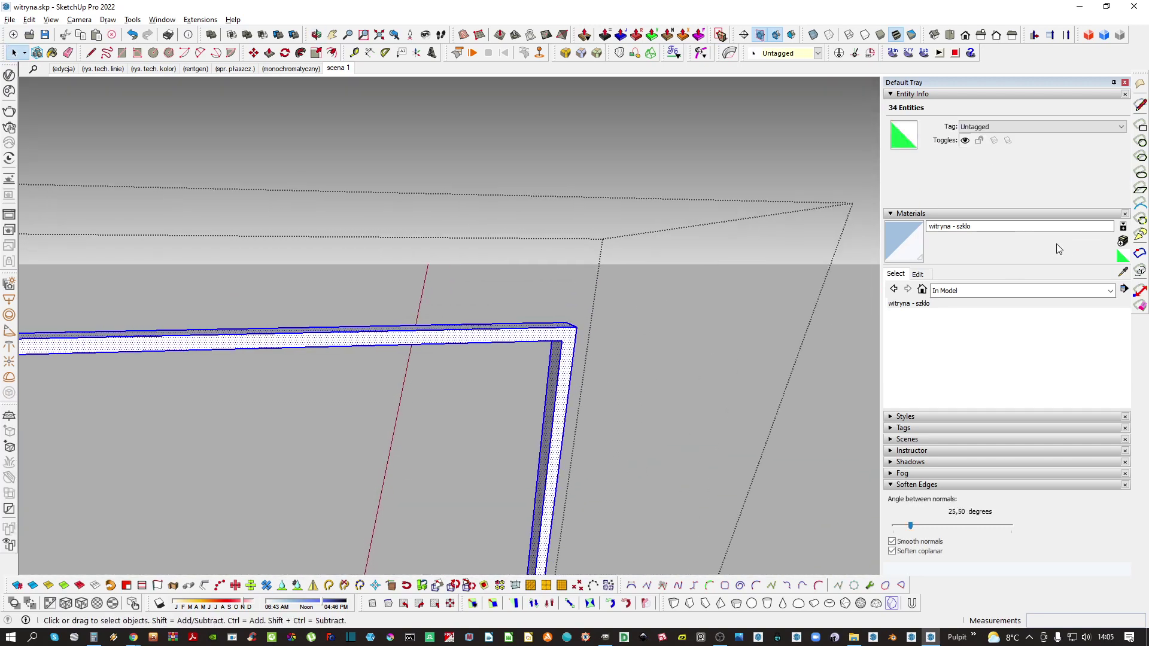
{"action": "left_click", "coordinate": [1118, 256]}
{"action": "left_click", "coordinate": [1123, 240]}
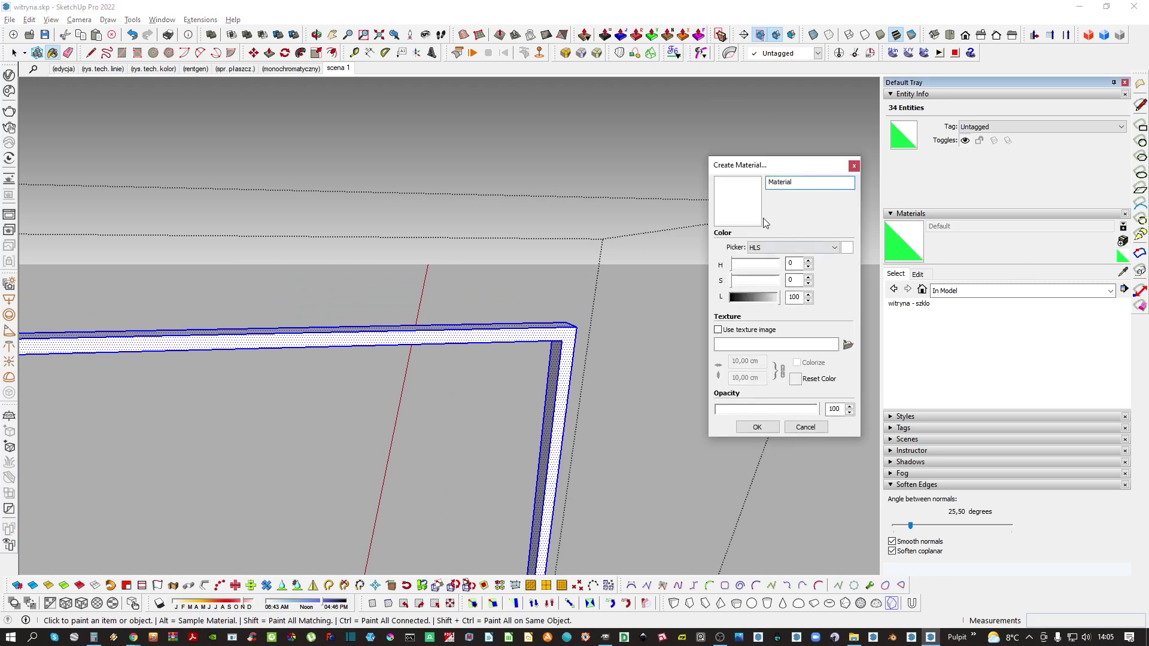
{"action": "type", "text": "witryna - rama dla szkal"}
{"action": "key", "text": "BackSpace"}
{"action": "key", "text": "BackSpace"}
{"action": "type", "text": "la"}
{"action": "left_click", "coordinate": [752, 428]}
Paint the frame geometry with the "witryna - rama dla szkla" material and clear the selection
{"action": "key", "text": "b"}
{"action": "left_click", "coordinate": [550, 333]}
{"action": "key", "text": "space"}
{"action": "key", "text": "ctrl+t"}
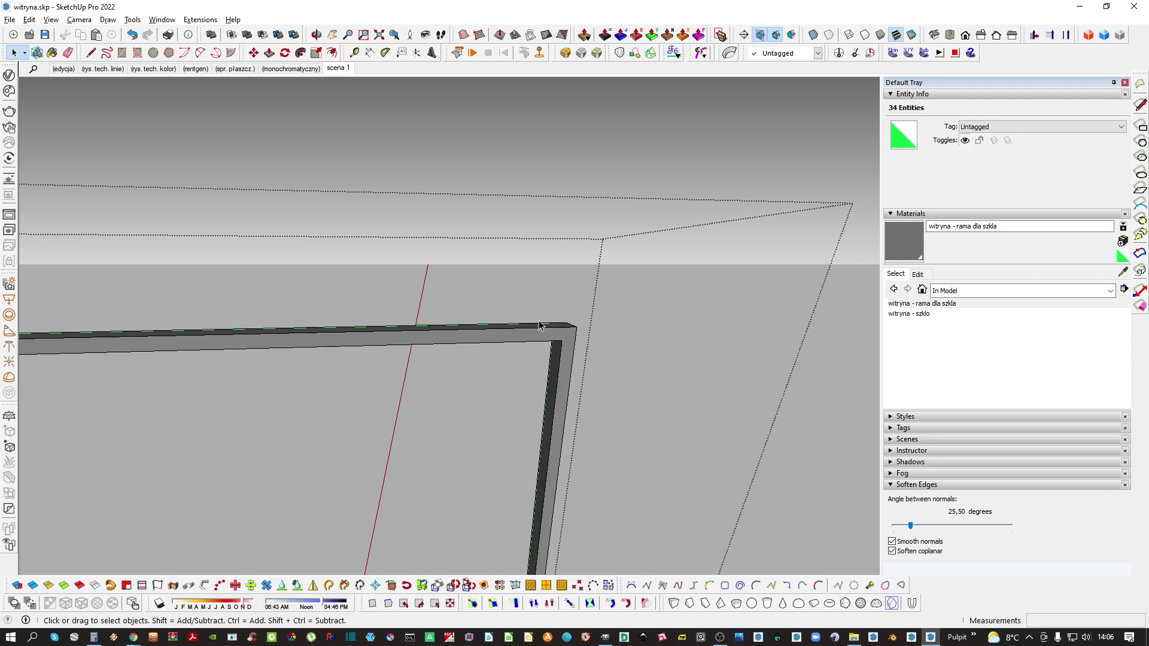
{"action": "middle_click_drag", "start_coordinate": [540, 326], "coordinate": [477, 331]}
{"action": "key", "text": "ctrl+t"}
{"action": "scroll", "coordinate": [485, 318], "scroll_direction": "down", "scroll_amount": 1}
Make a component from the glass frame and bring the rest of the cabinet back into view
{"action": "right_click", "coordinate": [528, 336]}
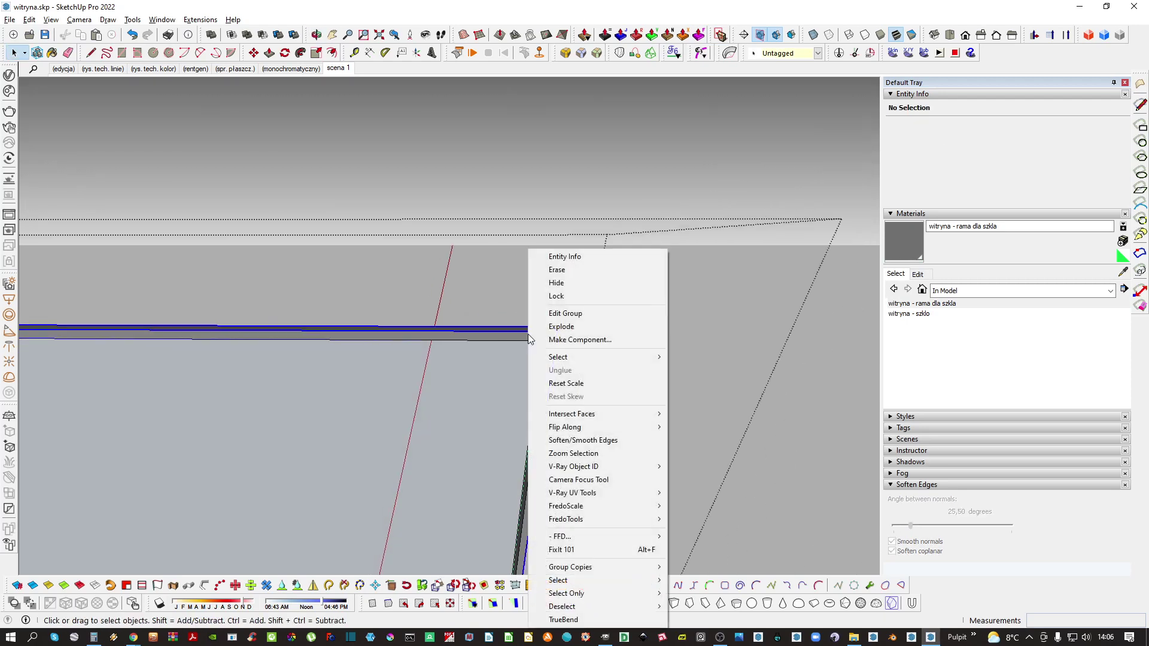
{"action": "left_click", "coordinate": [569, 341]}
{"action": "key", "text": "Escape"}
{"action": "scroll", "coordinate": [518, 310], "scroll_direction": "down", "scroll_amount": 4}
{"action": "middle_click_drag", "start_coordinate": [519, 309], "coordinate": [541, 203]}
{"action": "key", "text": "ctrl+t"}
{"action": "key", "text": "h"}
{"action": "scroll", "coordinate": [503, 276], "scroll_direction": "up", "scroll_amount": 3}
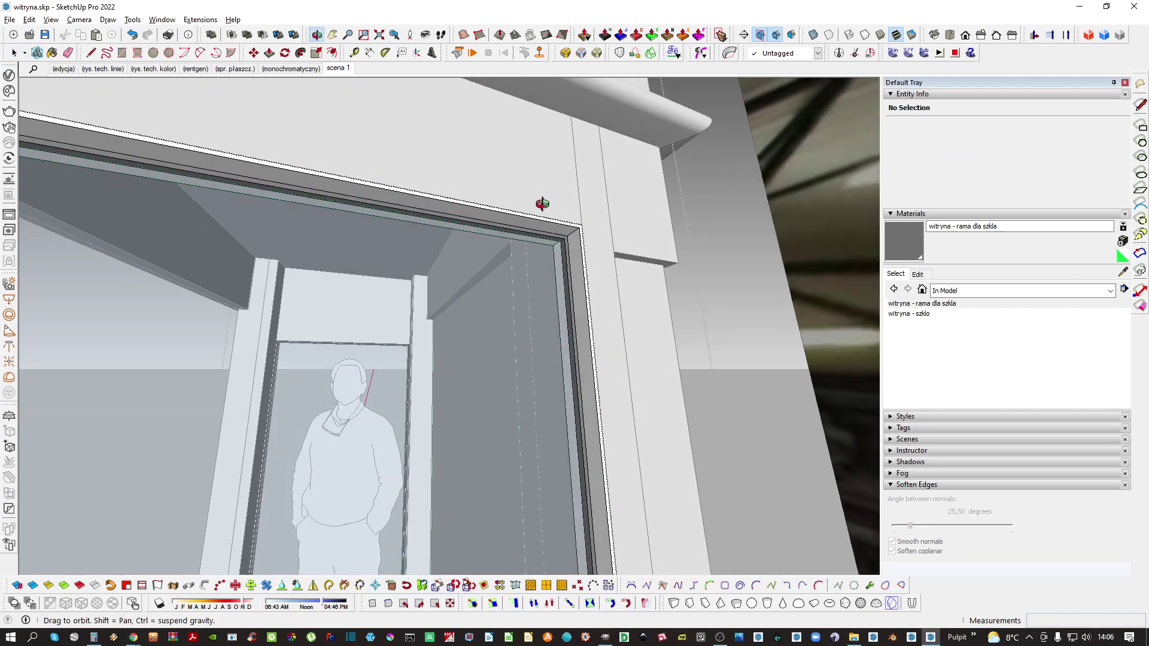
Leave the open group and compare the cabinet's empty interior with the reference photo
{"action": "scroll", "coordinate": [578, 239], "scroll_direction": "up", "scroll_amount": 1}
{"action": "scroll", "coordinate": [578, 241], "scroll_direction": "down", "scroll_amount": 6}
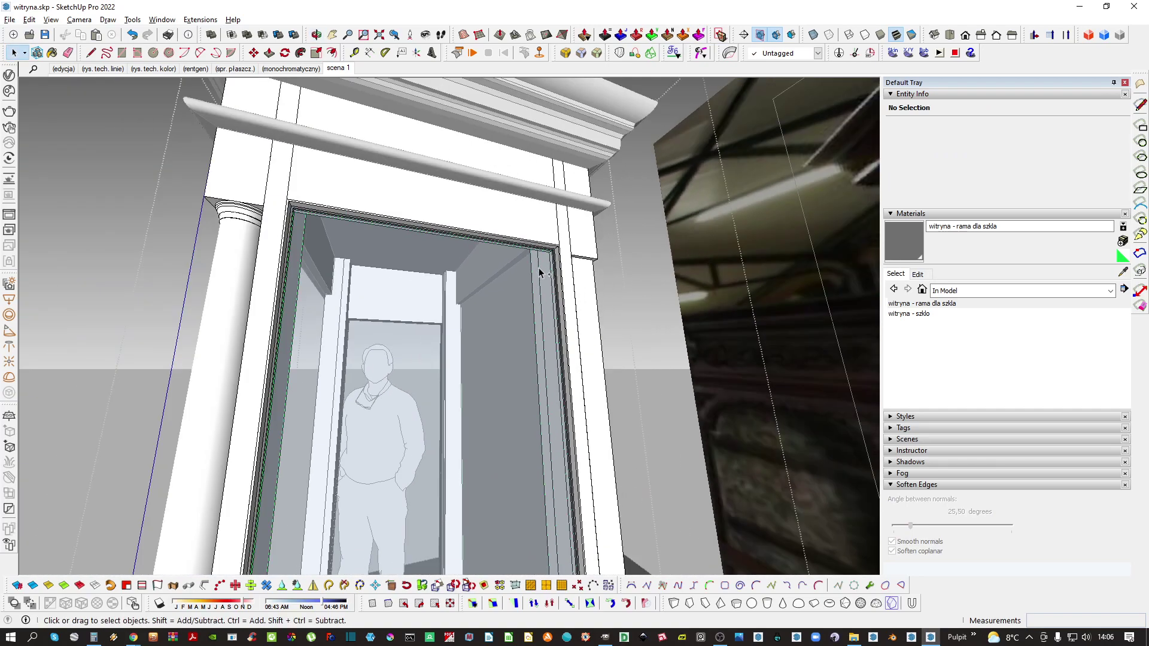
{"action": "middle_click_drag", "start_coordinate": [512, 269], "coordinate": [526, 289]}
{"action": "scroll", "coordinate": [487, 319], "scroll_direction": "down", "scroll_amount": 3}
{"action": "middle_click_drag", "start_coordinate": [488, 322], "coordinate": [522, 361]}
{"action": "key", "text": "Escape"}
{"action": "key", "text": "Escape"}
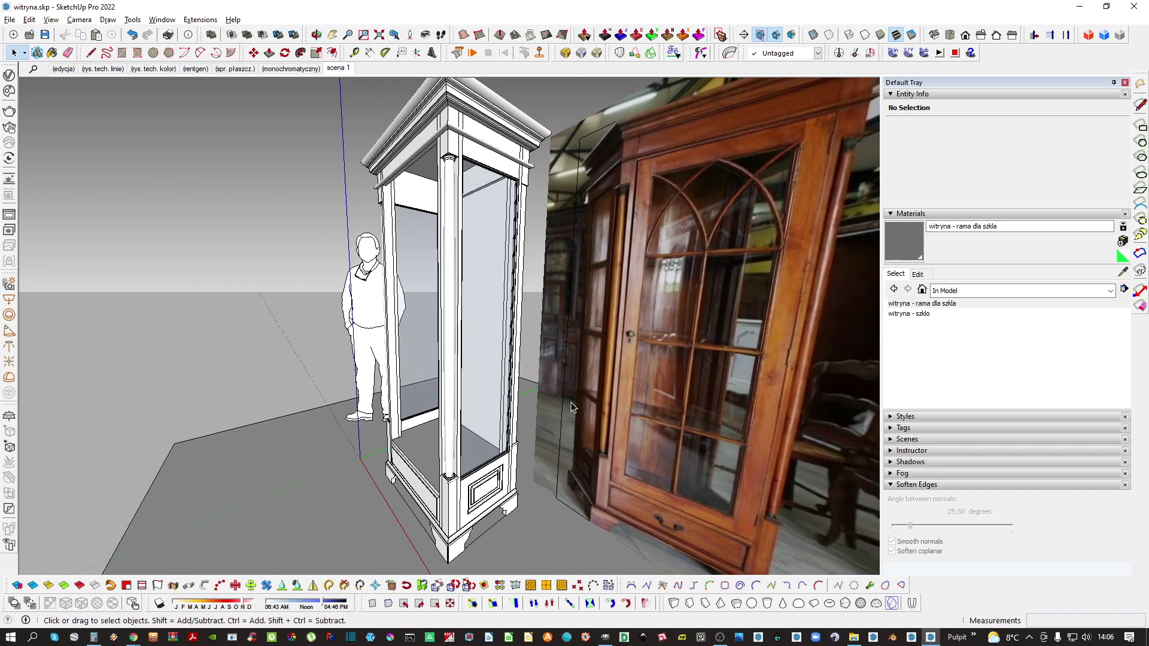
{"action": "scroll", "coordinate": [571, 407], "scroll_direction": "up", "scroll_amount": 5}
{"action": "middle_click_drag", "start_coordinate": [583, 396], "coordinate": [606, 367]}
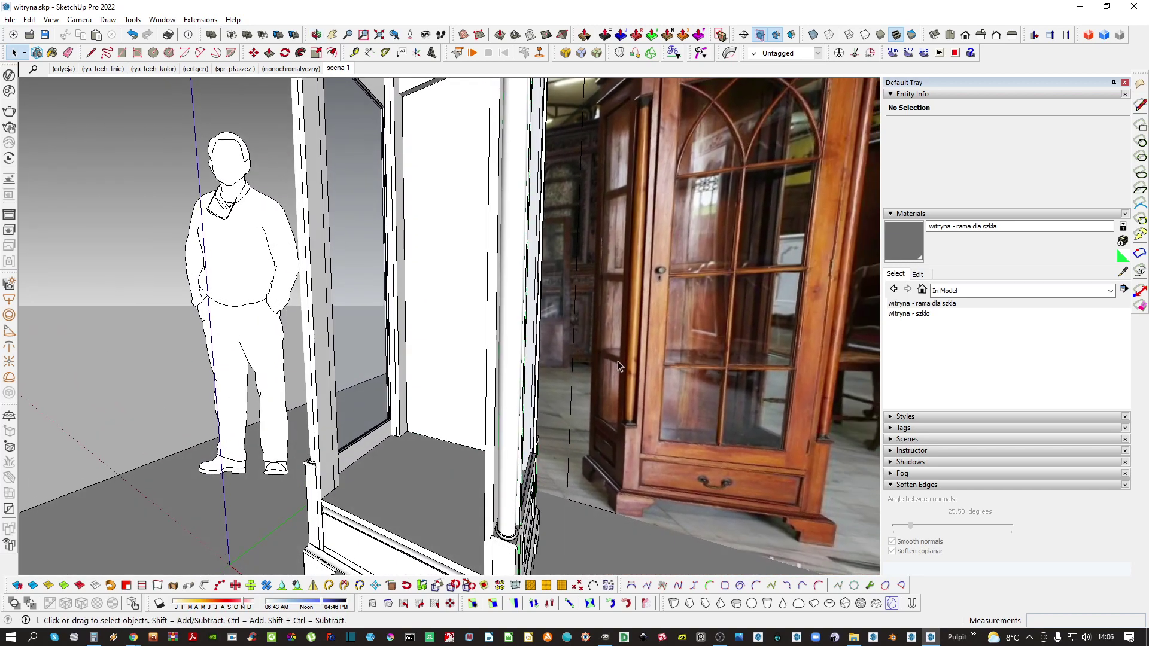
{"action": "middle_click_drag", "start_coordinate": [653, 177], "coordinate": [605, 220]}
{"action": "scroll", "coordinate": [605, 221], "scroll_direction": "down", "scroll_amount": 2}
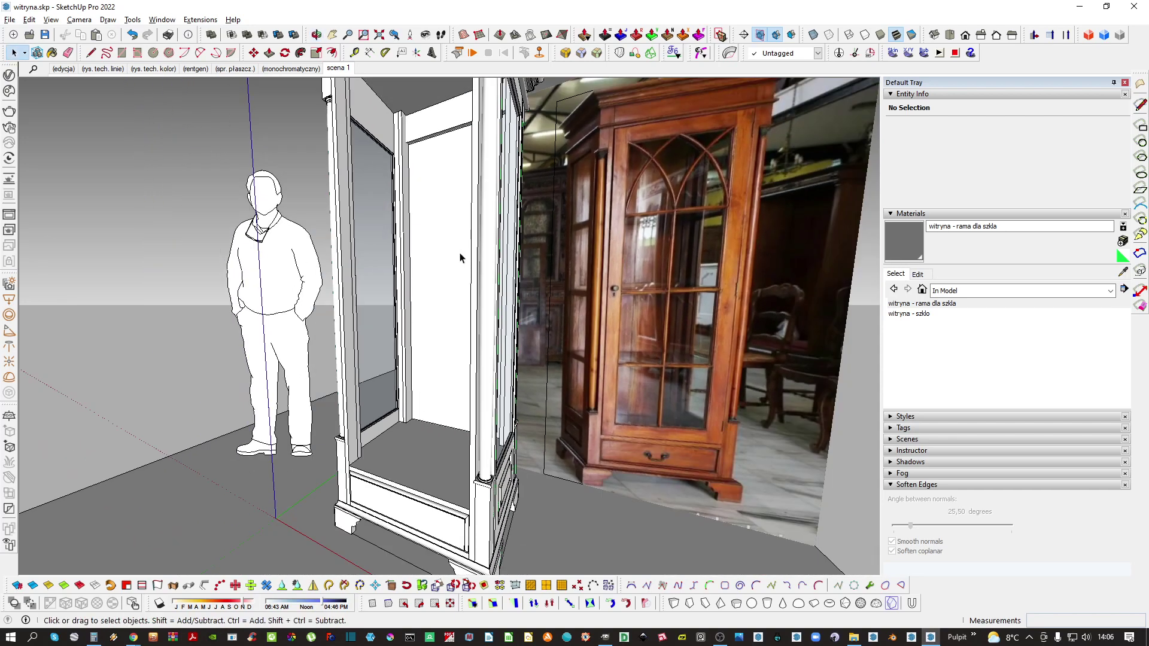
{"action": "middle_click_drag", "start_coordinate": [438, 250], "coordinate": [466, 295]}
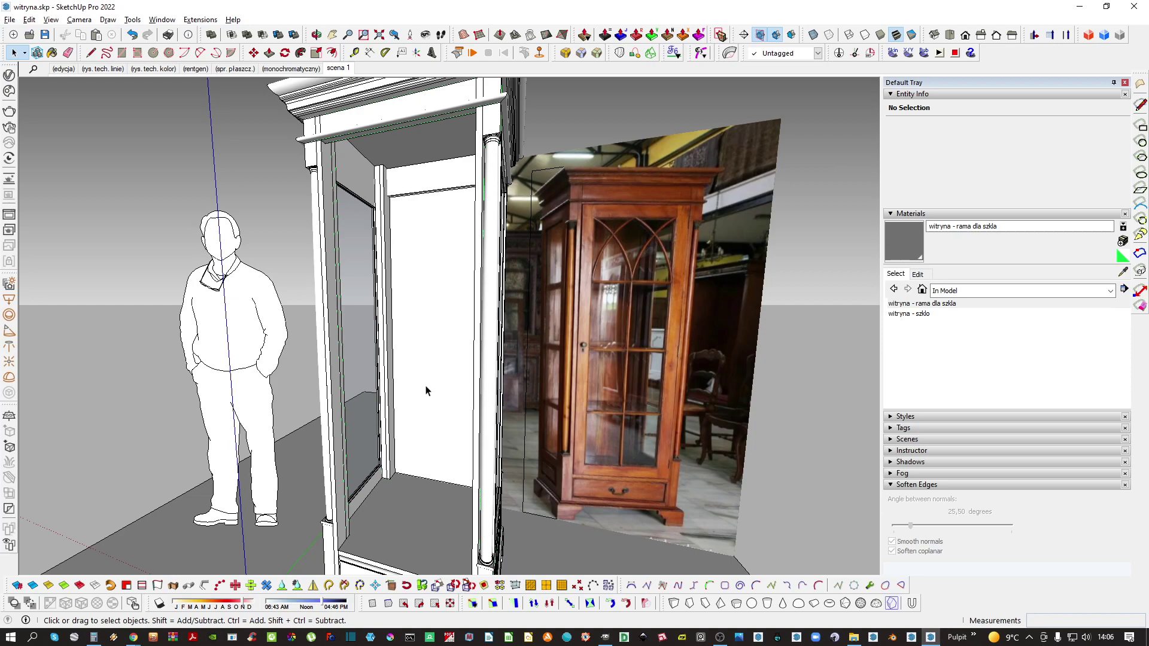
{"action": "mouse_move", "coordinate": [462, 453]}
{"action": "middle_mouse_down"}
{"action": "mouse_move", "coordinate": [437, 495]}
{"action": "mouse_move", "coordinate": [446, 466]}
{"action": "middle_mouse_up"}
{"action": "scroll", "coordinate": [429, 487], "scroll_direction": "up", "scroll_amount": 2}
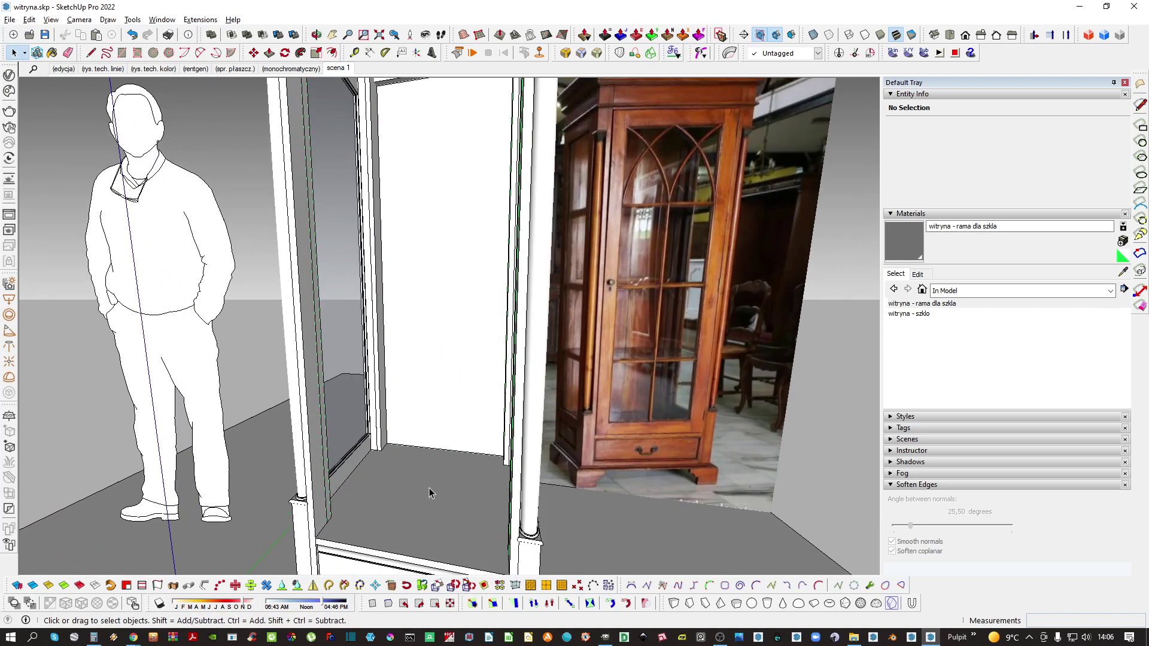
Open the cabinet group and select the horizontal bottom panel component above the drawer front
{"action": "left_click", "coordinate": [411, 472]}
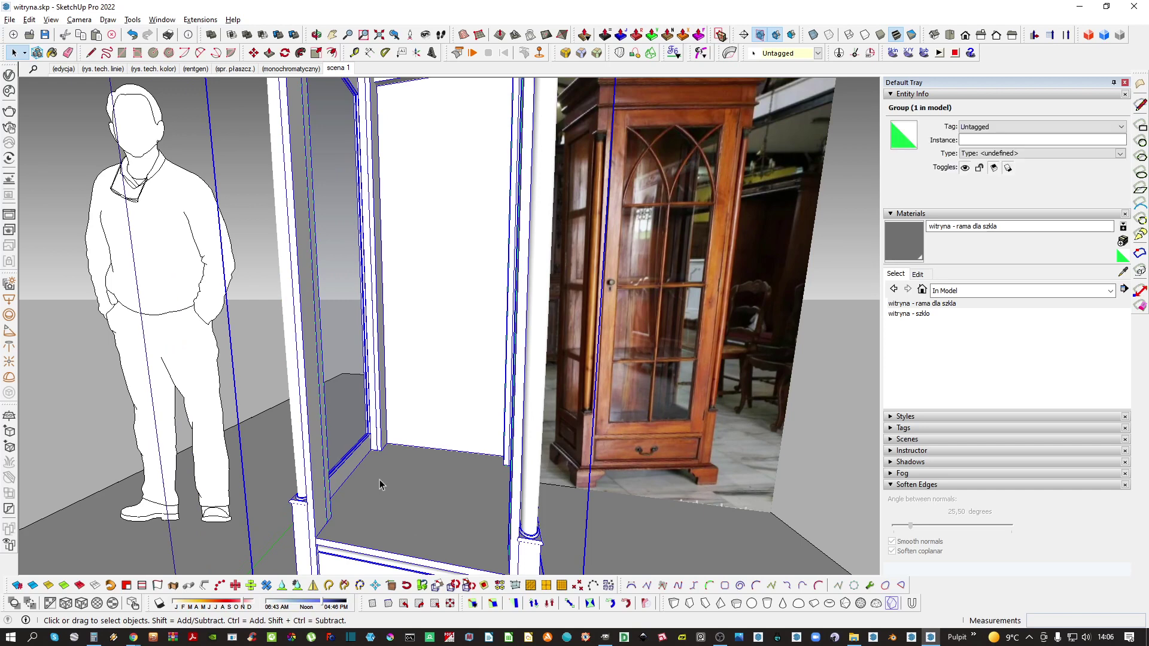
{"action": "double_click", "coordinate": [399, 476]}
{"action": "double_click", "coordinate": [400, 476]}
{"action": "left_click", "coordinate": [401, 476]}
{"action": "scroll", "coordinate": [429, 471], "scroll_direction": "down", "scroll_amount": 1}
{"action": "middle_click_drag", "start_coordinate": [426, 472], "coordinate": [413, 433], "text": "shift"}
{"action": "scroll", "coordinate": [405, 443], "scroll_direction": "up", "scroll_amount": 2}
{"action": "scroll", "coordinate": [404, 443], "scroll_direction": "up", "scroll_amount": 1}
{"action": "key", "text": "Escape"}
{"action": "right_click", "coordinate": [424, 429]}
{"action": "left_click", "coordinate": [394, 435]}
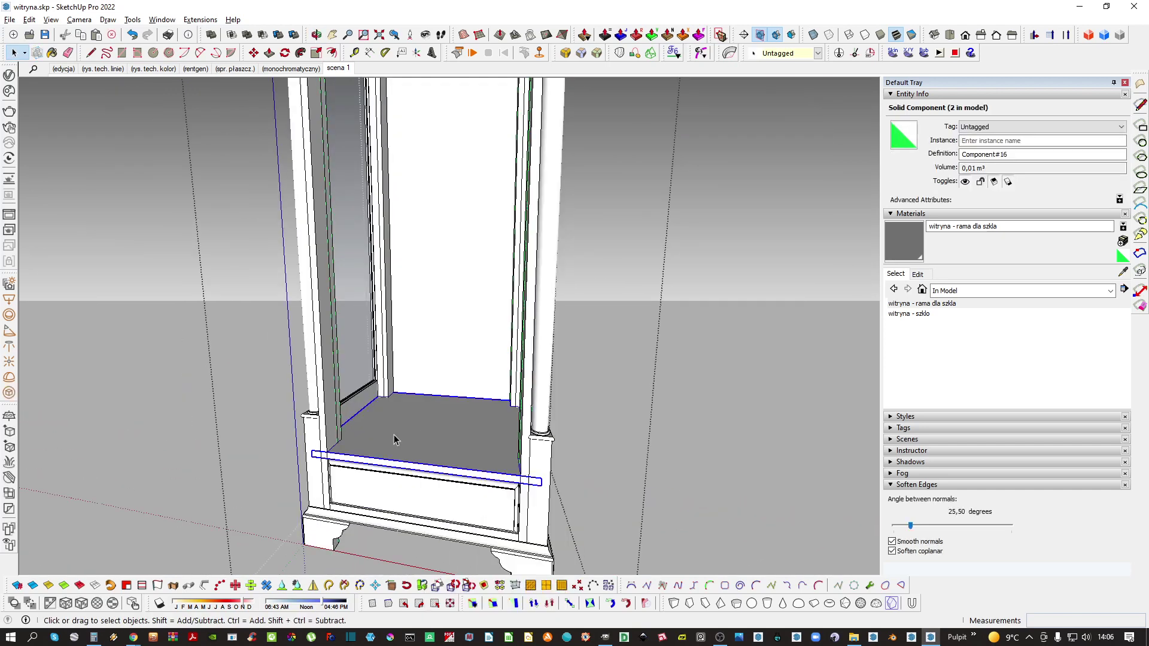
Copy the bottom panel about 150 cm straight up to the top of the glazed opening
{"action": "key", "text": "m"}
{"action": "scroll", "coordinate": [405, 427], "scroll_direction": "down", "scroll_amount": 2}
{"action": "scroll", "coordinate": [414, 432], "scroll_direction": "down", "scroll_amount": 1}
{"action": "mouse_move", "coordinate": [416, 423]}
{"action": "middle_mouse_down"}
{"action": "mouse_move", "coordinate": [439, 402]}
{"action": "mouse_move", "coordinate": [421, 439]}
{"action": "middle_mouse_up"}
{"action": "key", "text": "space"}
{"action": "key", "text": "i"}
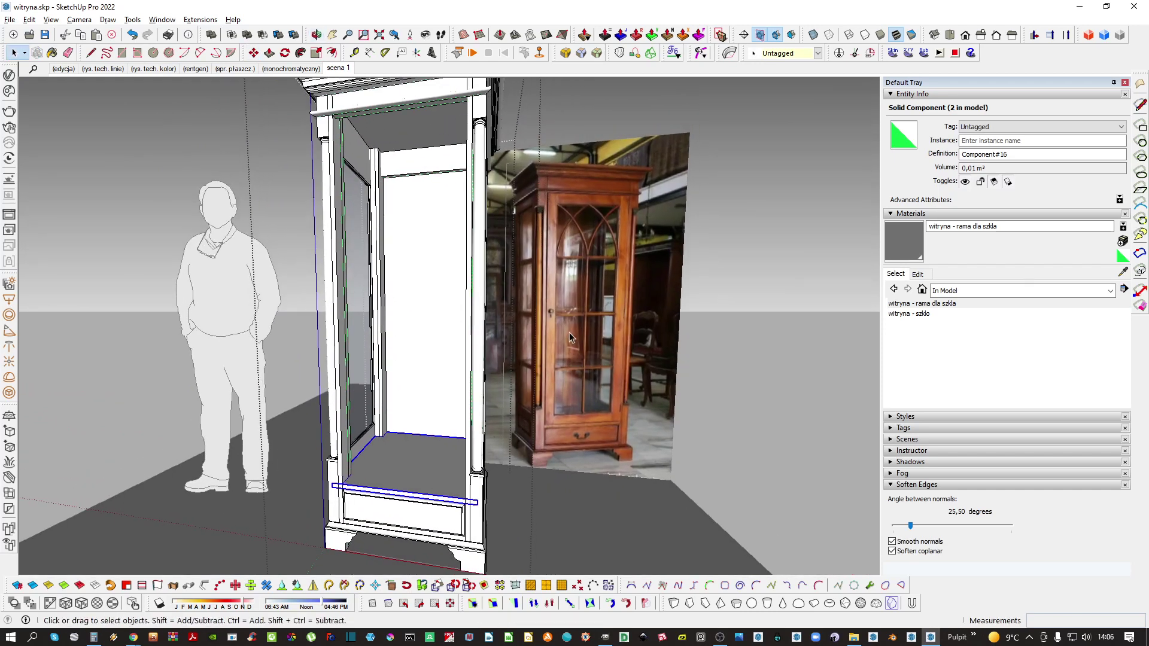
{"action": "middle_click_drag", "start_coordinate": [335, 414], "coordinate": [383, 392]}
{"action": "middle_click_drag", "start_coordinate": [444, 281], "coordinate": [515, 355], "text": "shift"}
{"action": "scroll", "coordinate": [444, 353], "scroll_direction": "up", "scroll_amount": 3}
{"action": "key", "text": "m"}
{"action": "scroll", "coordinate": [415, 502], "scroll_direction": "up", "scroll_amount": 3}
{"action": "left_click", "coordinate": [414, 502]}
{"action": "key", "text": "ctrl"}
{"action": "scroll", "coordinate": [438, 426], "scroll_direction": "down", "scroll_amount": 4}
{"action": "scroll", "coordinate": [473, 300], "scroll_direction": "up", "scroll_amount": 2}
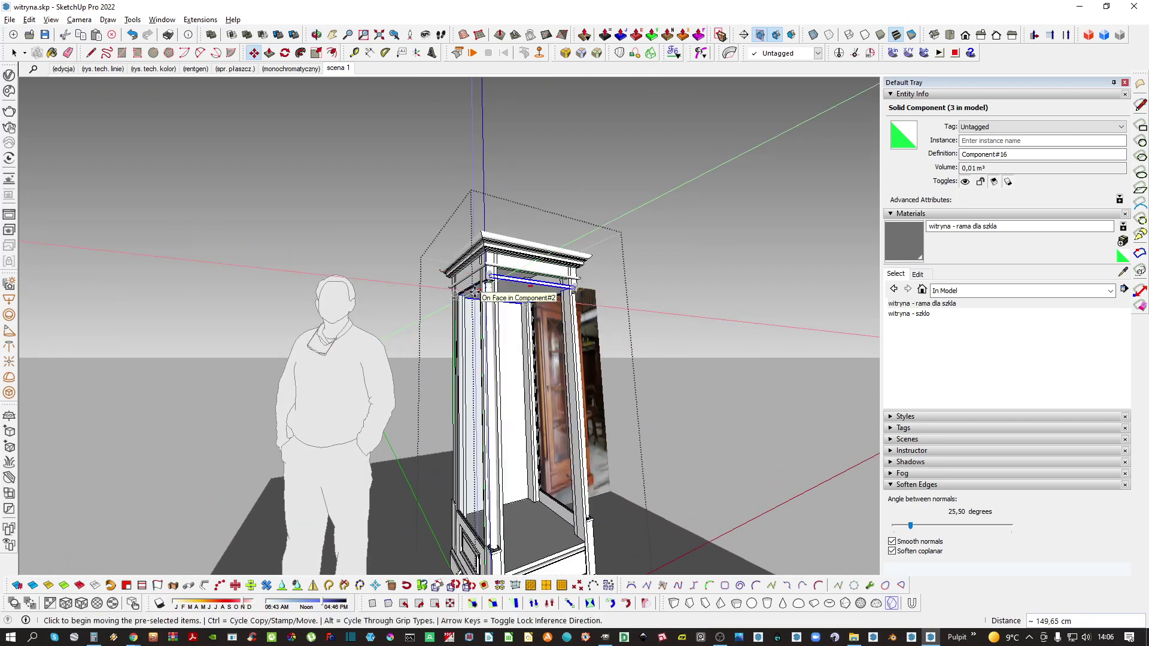
Divide the copy distance by 4 to space intermediate shelves evenly, and clear the selection
{"action": "key", "text": "ctrl+t"}
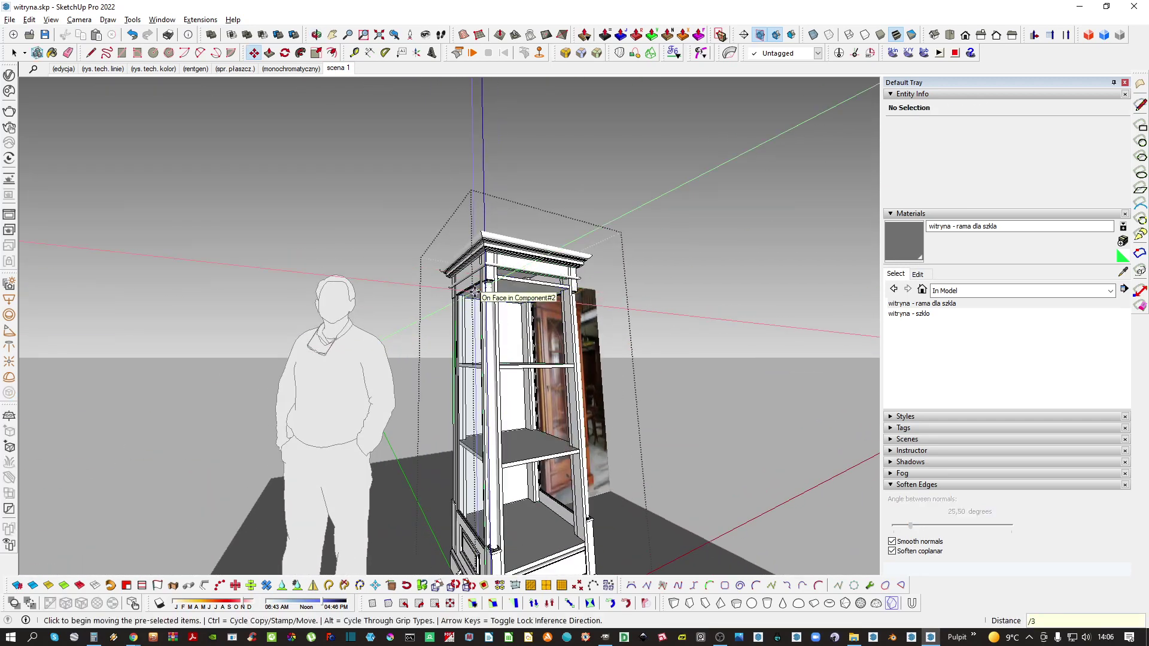
{"action": "type", "text": "/4"}
{"action": "key", "text": "Return"}
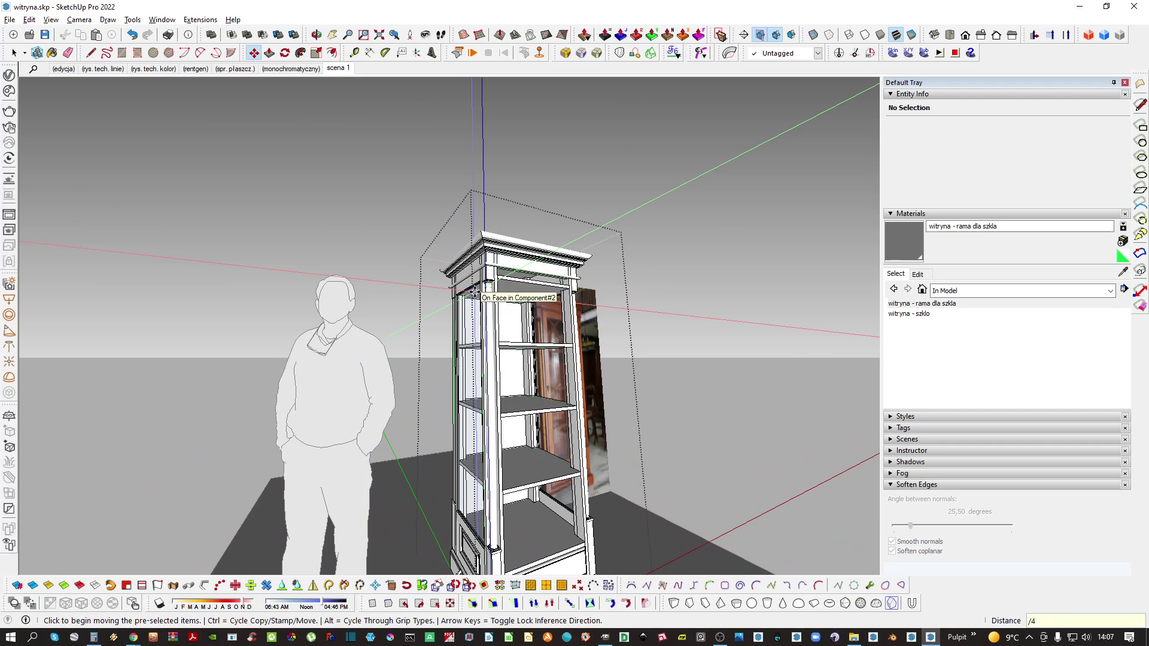
Delete the topmost panel copy and make the three intermediate shelves unique from the bottom panel
{"action": "key", "text": "space"}
{"action": "middle_click_drag", "start_coordinate": [537, 338], "coordinate": [495, 331]}
{"action": "key", "text": "Delete"}
{"action": "left_click", "coordinate": [503, 450]}
{"action": "middle_click_drag", "start_coordinate": [503, 450], "coordinate": [469, 424]}
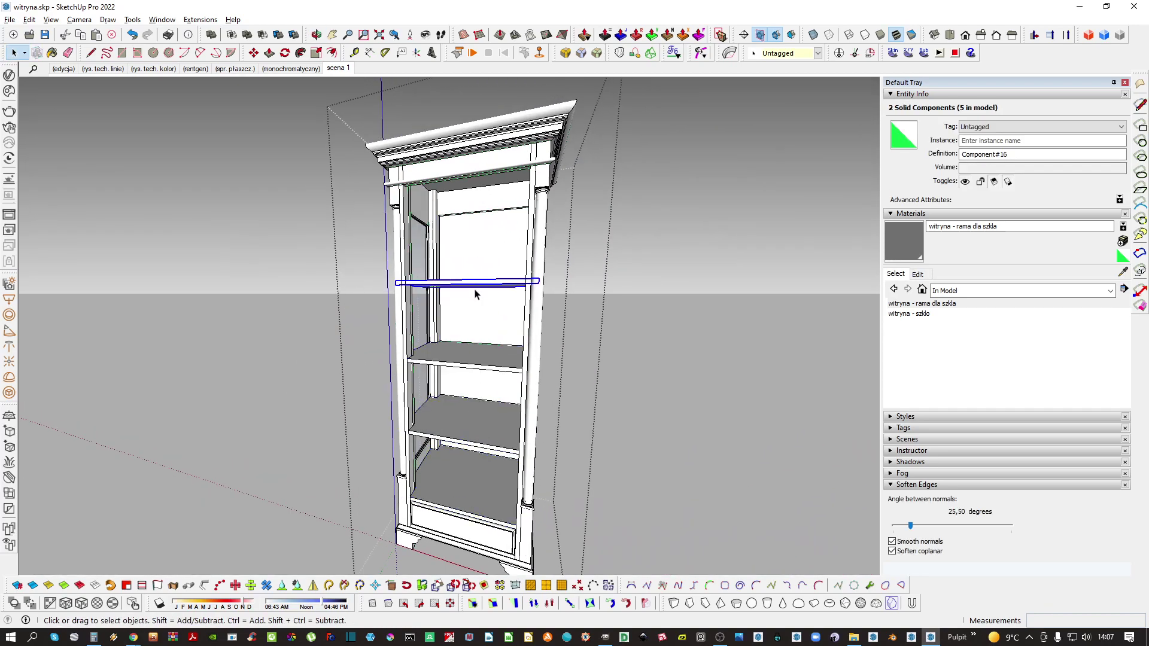
{"action": "right_click", "coordinate": [473, 420]}
{"action": "left_click", "coordinate": [531, 145]}
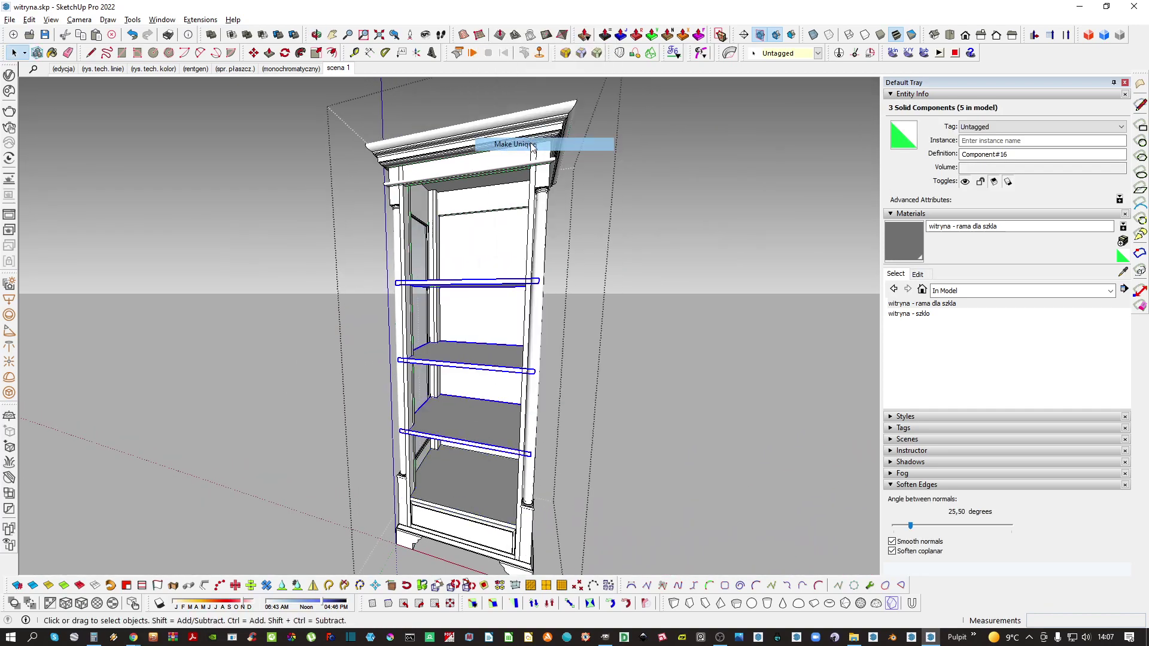
Set the front edge of the shelf component back 3 cm with Push/Pull and close the component
{"action": "scroll", "coordinate": [474, 299], "scroll_direction": "up", "scroll_amount": 3}
{"action": "middle_click_drag", "start_coordinate": [486, 251], "coordinate": [440, 384]}
{"action": "double_click", "coordinate": [440, 384]}
{"action": "scroll", "coordinate": [364, 413], "scroll_direction": "up", "scroll_amount": 5}
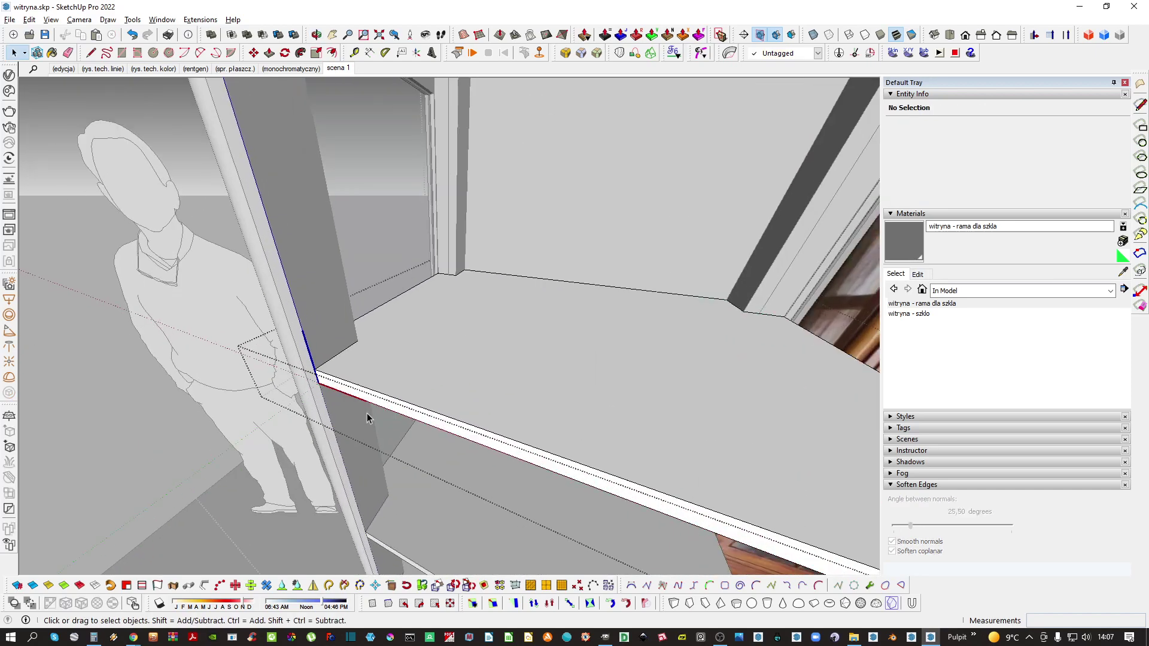
{"action": "key", "text": "p"}
{"action": "left_click", "coordinate": [364, 393]}
{"action": "key", "text": "Return"}
{"action": "scroll", "coordinate": [392, 380], "scroll_direction": "down", "scroll_amount": 3}
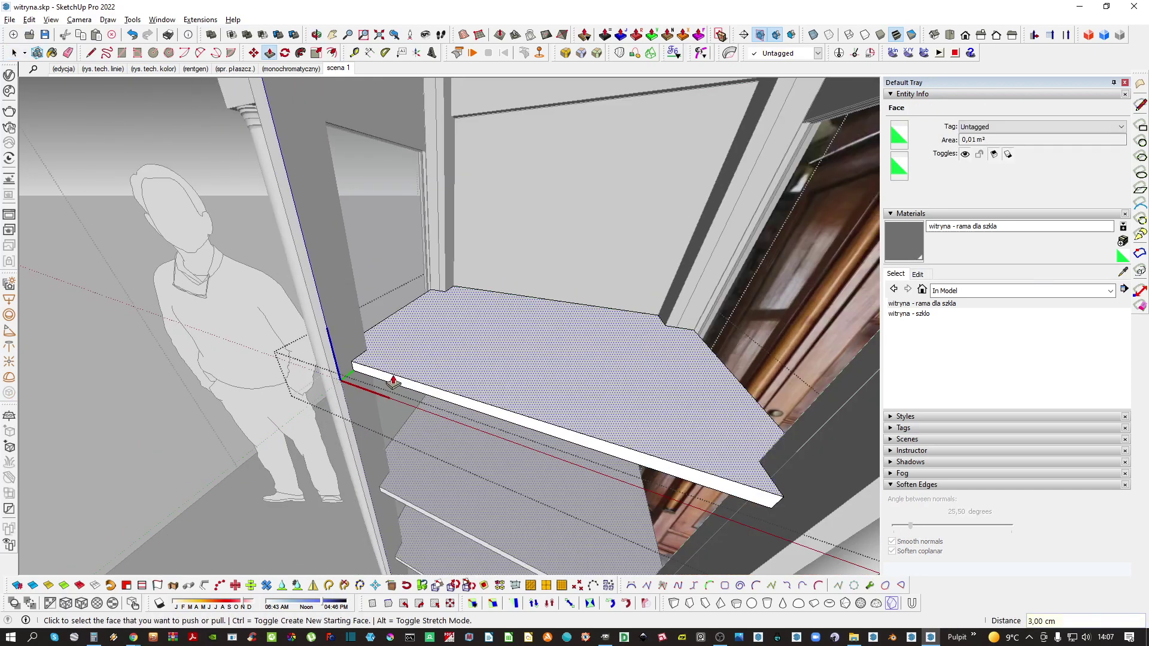
{"action": "key", "text": "space"}
{"action": "key", "text": "i"}
{"action": "scroll", "coordinate": [419, 386], "scroll_direction": "down", "scroll_amount": 3}
{"action": "key", "text": "Escape"}
Examine how the shelves meet the rear corner posts and compare the cabinet with the door in the reference photo
{"action": "mouse_move", "coordinate": [471, 391]}
{"action": "middle_mouse_down"}
{"action": "mouse_move", "coordinate": [429, 359]}
{"action": "mouse_move", "coordinate": [467, 198]}
{"action": "mouse_move", "coordinate": [496, 289]}
{"action": "mouse_move", "coordinate": [487, 389]}
{"action": "mouse_move", "coordinate": [585, 385]}
{"action": "mouse_move", "coordinate": [465, 374]}
{"action": "middle_mouse_up"}
{"action": "scroll", "coordinate": [411, 338], "scroll_direction": "up", "scroll_amount": 5}
{"action": "scroll", "coordinate": [411, 337], "scroll_direction": "up", "scroll_amount": 3}
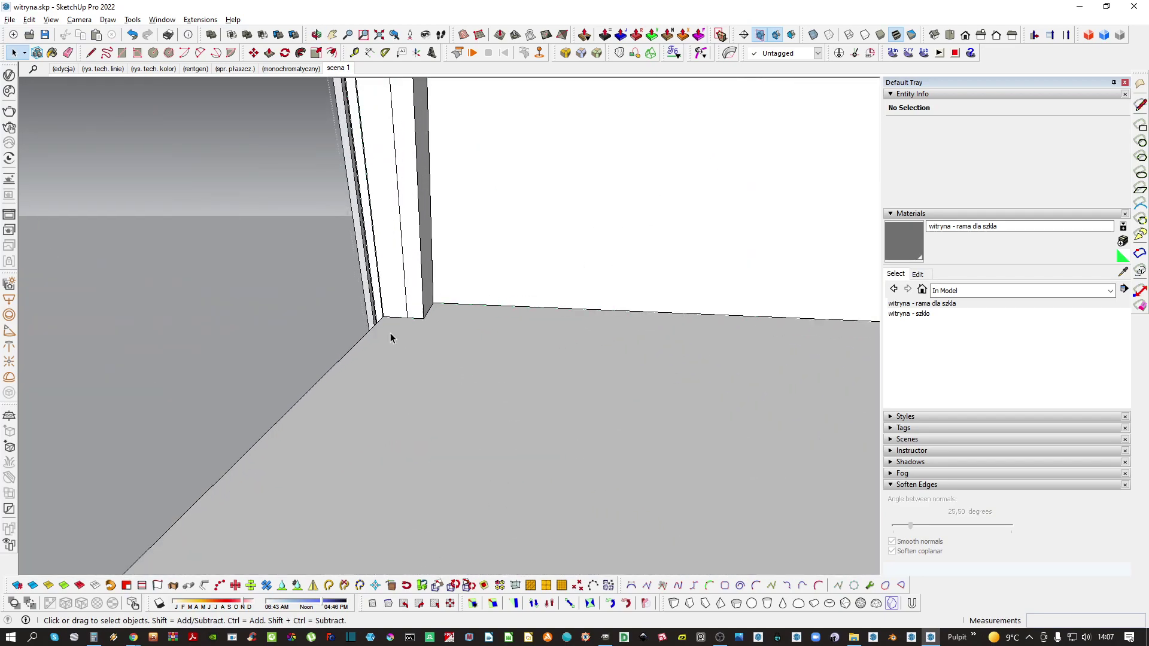
{"action": "middle_click_drag", "start_coordinate": [389, 334], "coordinate": [172, 441]}
{"action": "scroll", "coordinate": [446, 302], "scroll_direction": "down", "scroll_amount": 5}
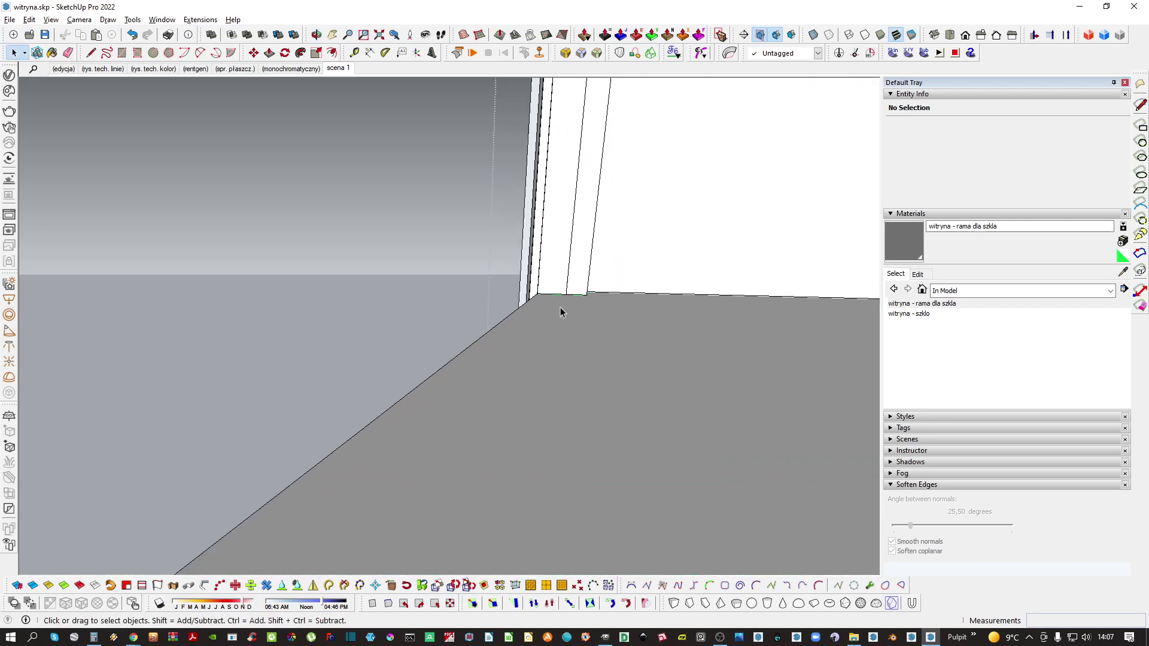
{"action": "scroll", "coordinate": [376, 343], "scroll_direction": "down", "scroll_amount": 10}
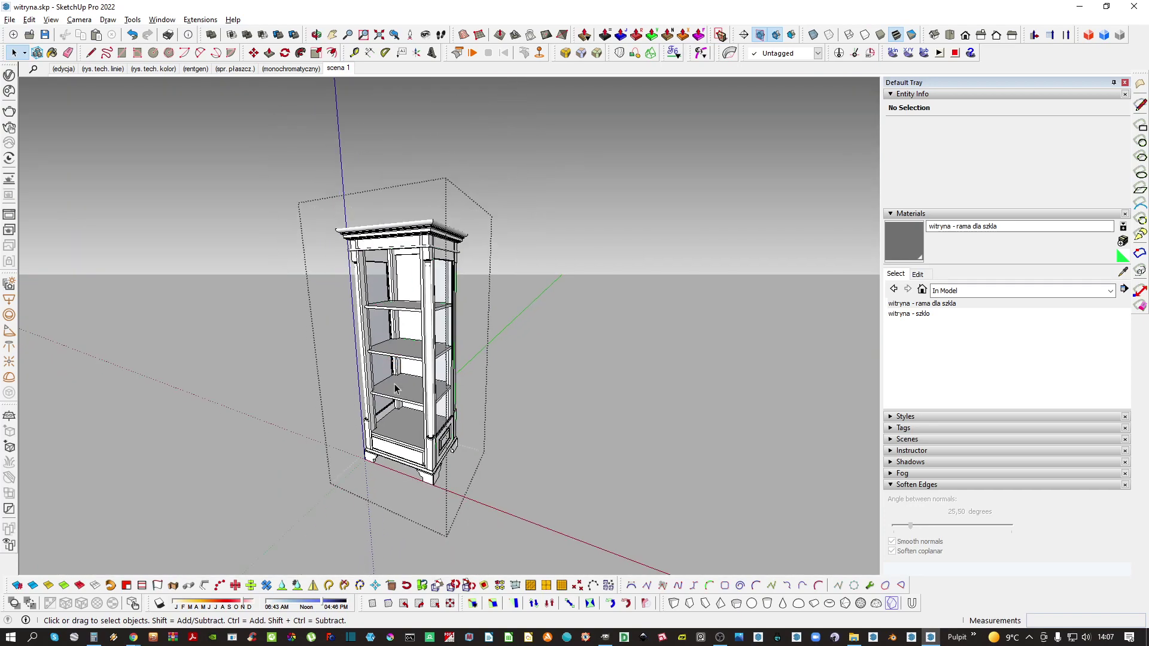
{"action": "mouse_move", "coordinate": [398, 365]}
{"action": "middle_mouse_down"}
{"action": "mouse_move", "coordinate": [523, 274]}
{"action": "mouse_move", "coordinate": [410, 366]}
{"action": "middle_mouse_up"}
{"action": "scroll", "coordinate": [509, 287], "scroll_direction": "up", "scroll_amount": 8}
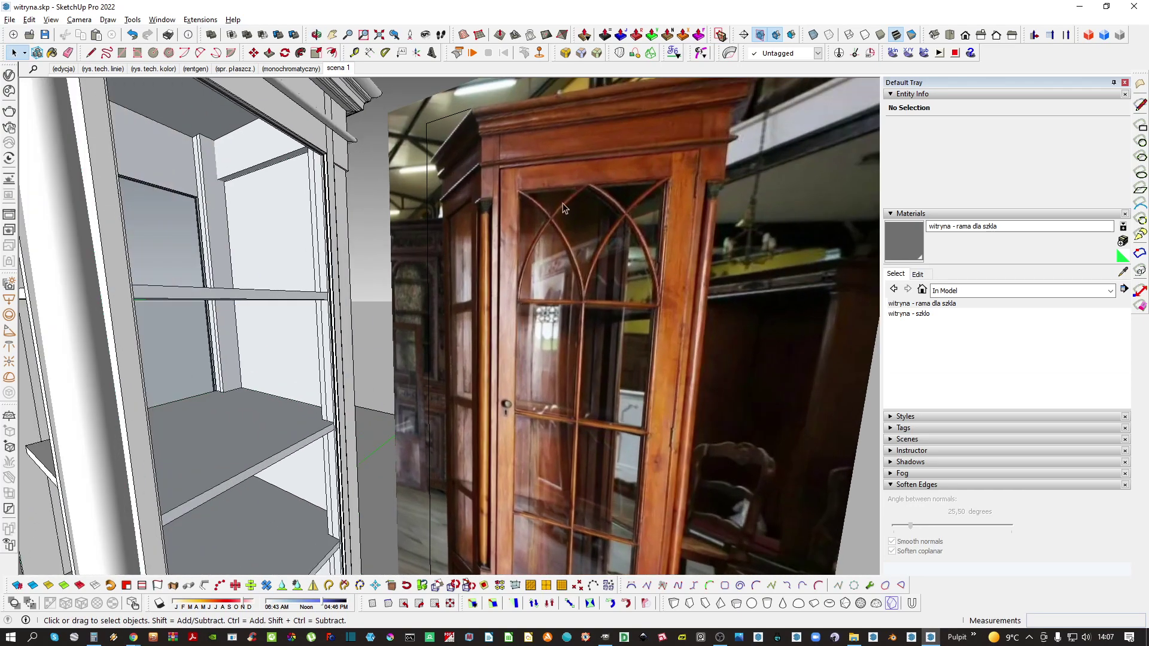
{"action": "scroll", "coordinate": [503, 244], "scroll_direction": "down", "scroll_amount": 8}
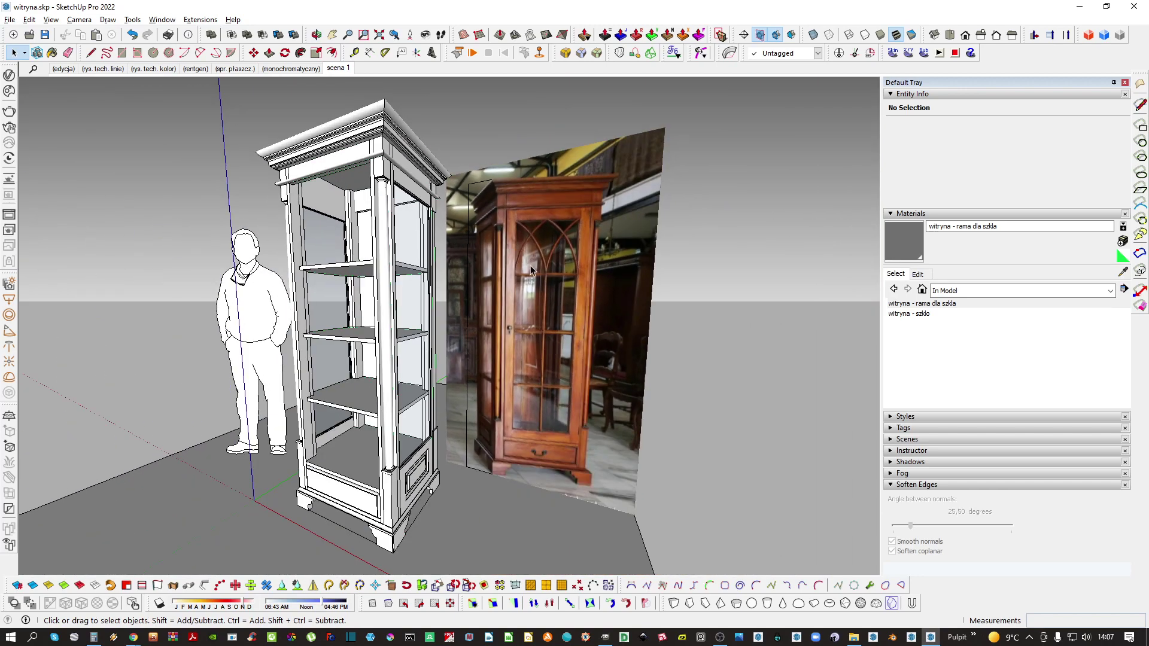
{"action": "middle_click_drag", "start_coordinate": [325, 405], "coordinate": [394, 413]}
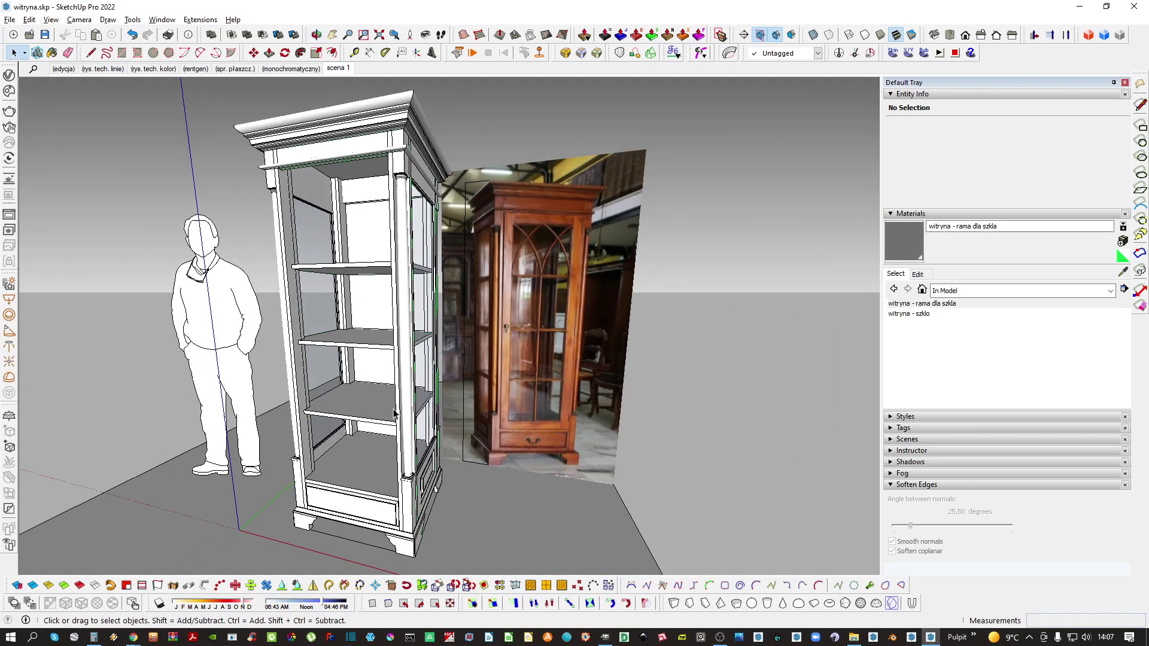
{"action": "scroll", "coordinate": [325, 472], "scroll_direction": "up", "scroll_amount": 3}
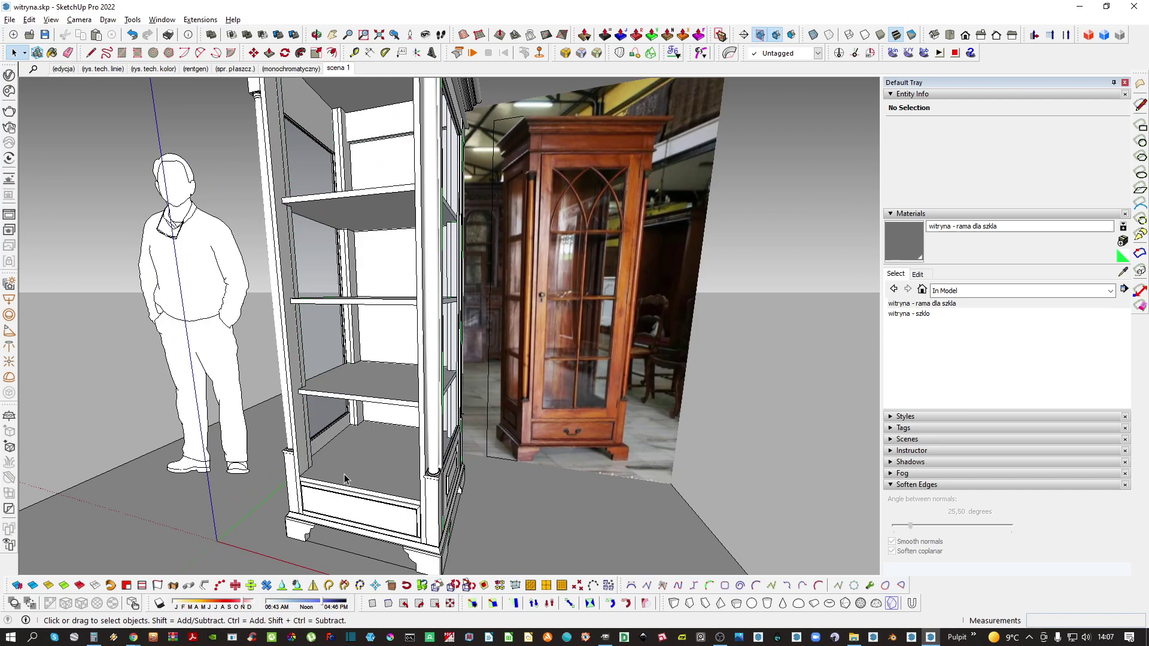
{"action": "scroll", "coordinate": [350, 472], "scroll_direction": "up", "scroll_amount": 5}
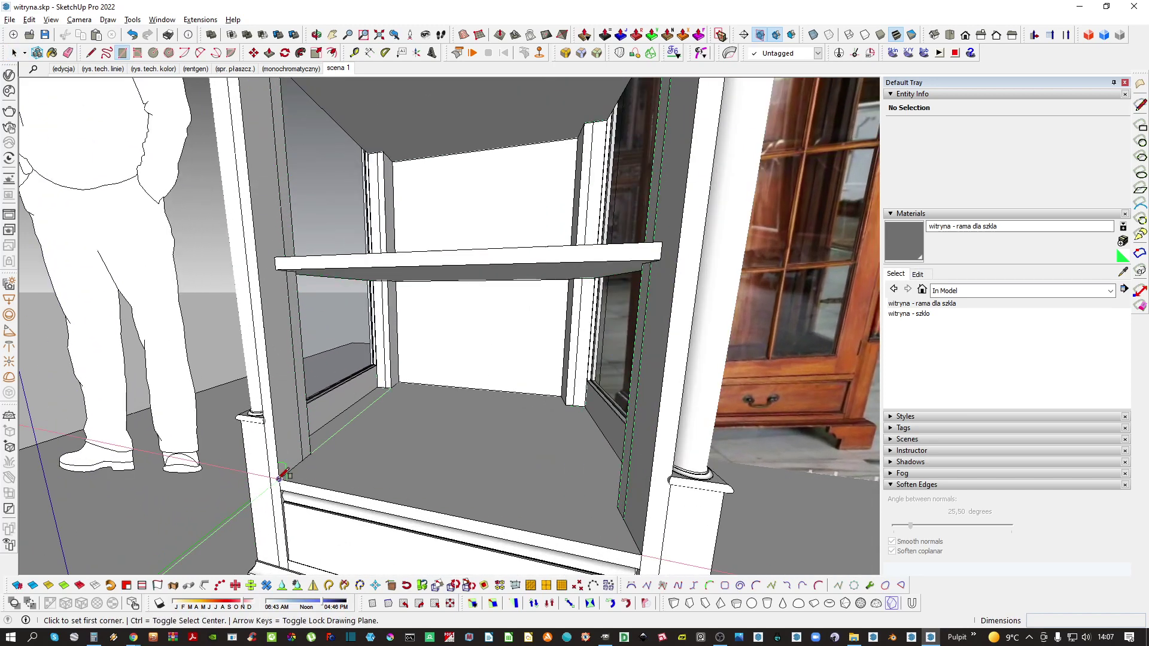
{"action": "left_click", "coordinate": [281, 478]}
{"action": "middle_click_drag", "start_coordinate": [281, 477], "coordinate": [293, 467]}
{"action": "key", "text": "space"}
{"action": "scroll", "coordinate": [391, 468], "scroll_direction": "down", "scroll_amount": 3}
{"action": "middle_click_drag", "start_coordinate": [608, 360], "coordinate": [569, 422]}
{"action": "middle_click_drag", "start_coordinate": [607, 287], "coordinate": [613, 297]}
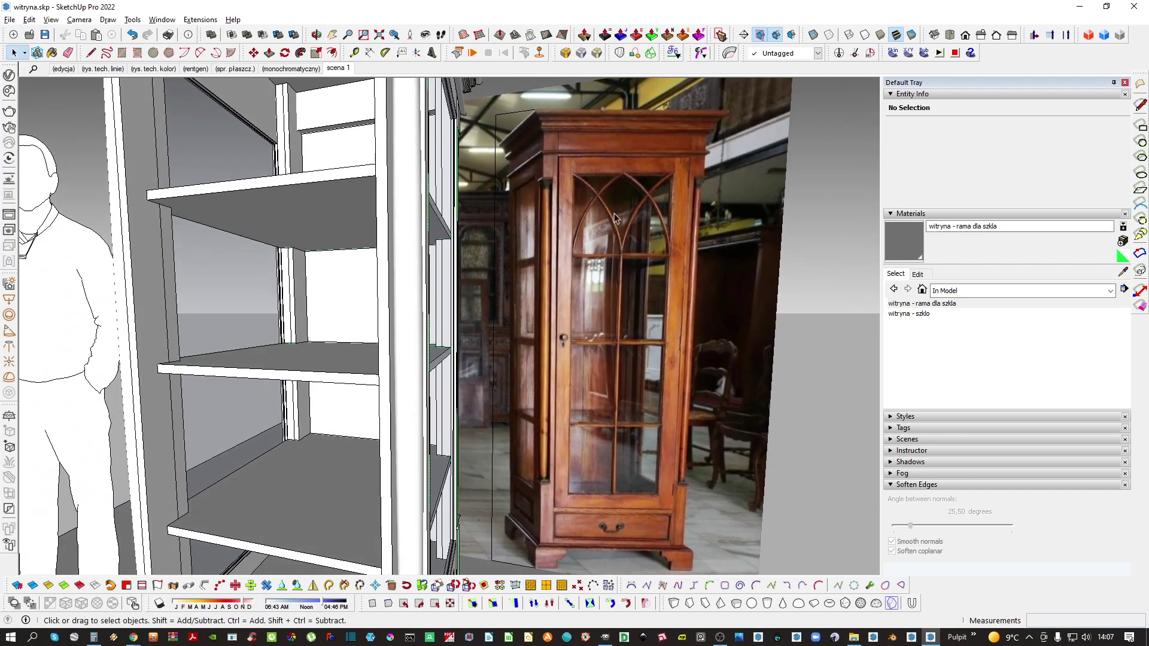
{"action": "scroll", "coordinate": [612, 337], "scroll_direction": "down", "scroll_amount": 5}
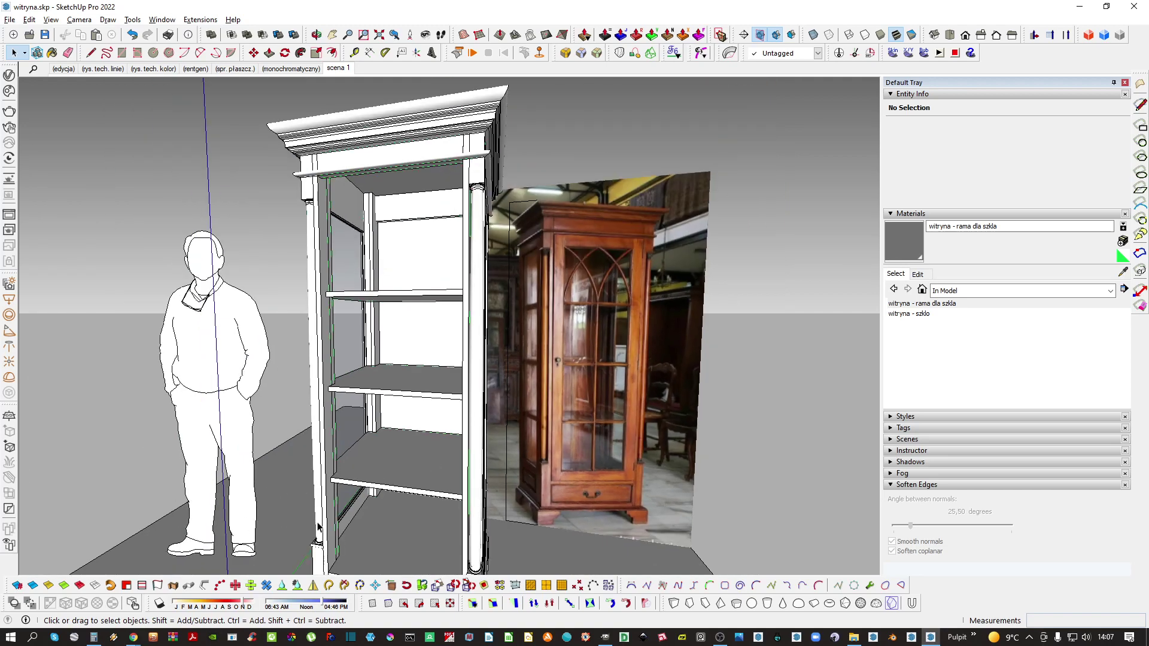
Draw a vertical rectangle across the cabinet's front opening, from its lower corner to the opposite upper corner
{"action": "scroll", "coordinate": [320, 521], "scroll_direction": "up", "scroll_amount": 3}
{"action": "key", "text": "r"}
{"action": "left_click", "coordinate": [311, 492]}
{"action": "scroll", "coordinate": [311, 492], "scroll_direction": "down", "scroll_amount": 3}
{"action": "scroll", "coordinate": [463, 214], "scroll_direction": "up", "scroll_amount": 6}
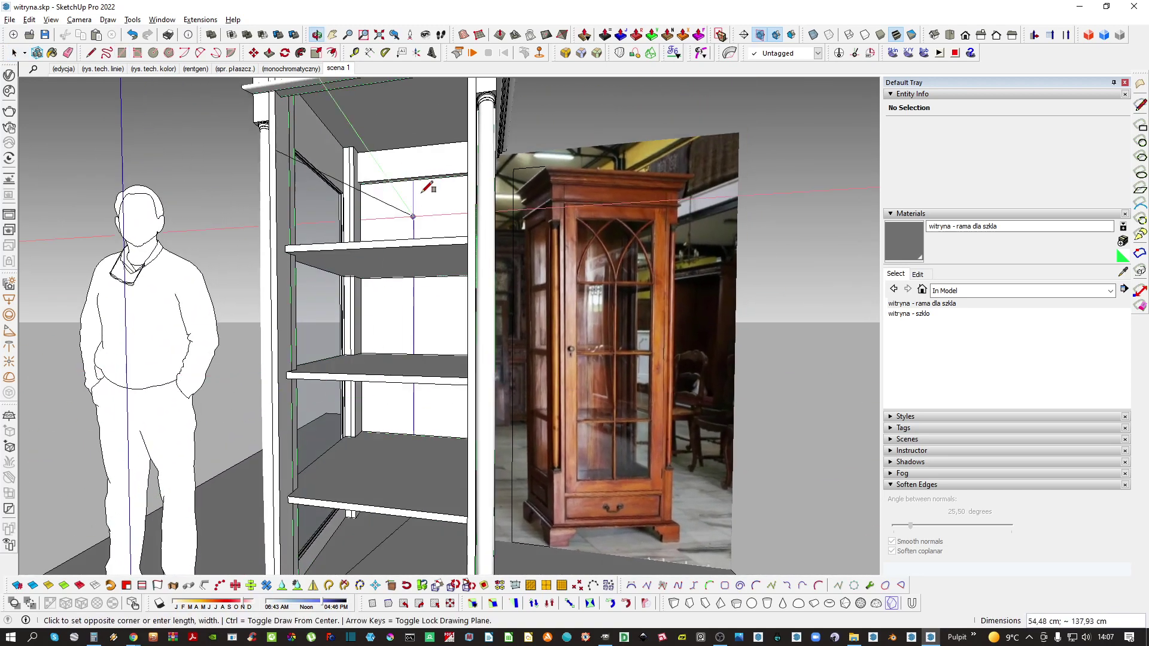
{"action": "scroll", "coordinate": [456, 218], "scroll_direction": "up", "scroll_amount": 3}
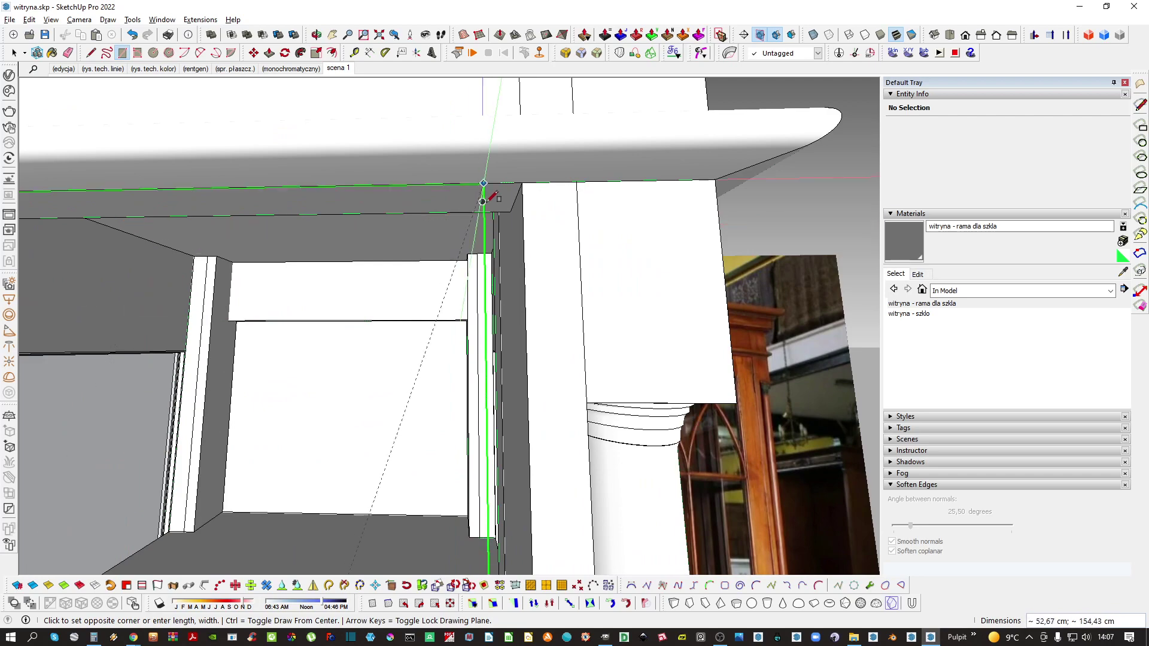
{"action": "left_click", "coordinate": [518, 220]}
{"action": "scroll", "coordinate": [397, 274], "scroll_direction": "down", "scroll_amount": 3}
{"action": "key", "text": "space"}
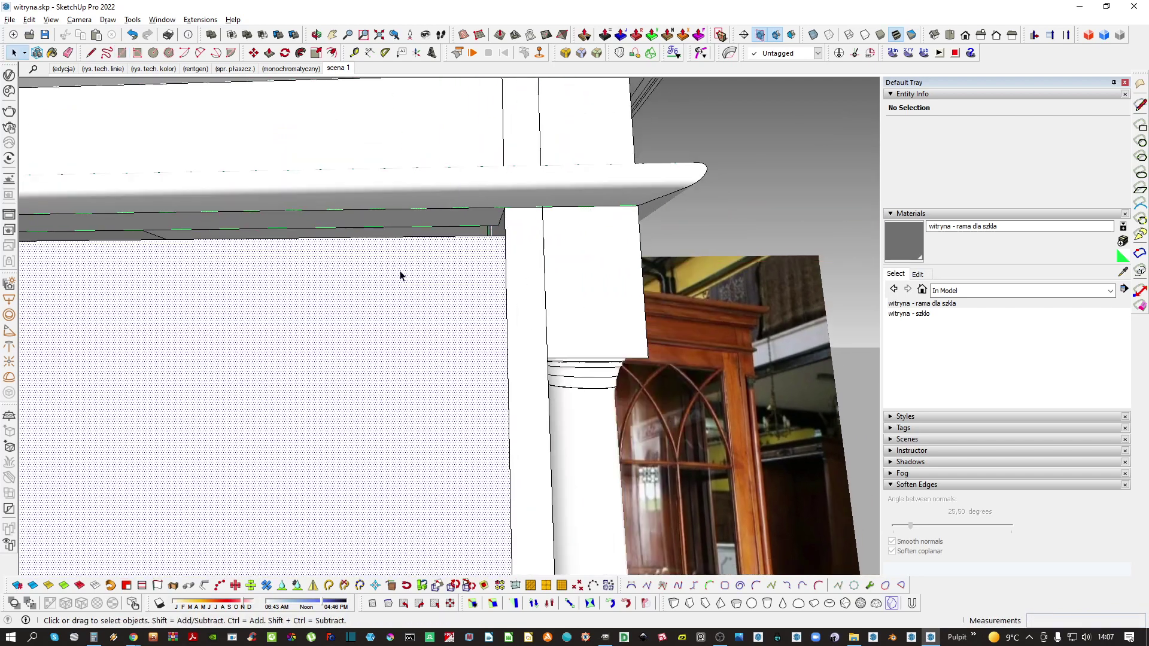
Scale the new front face upward along the green axis to the top of the opening, selecting it with its edges
{"action": "key", "text": "s"}
{"action": "key", "text": "k"}
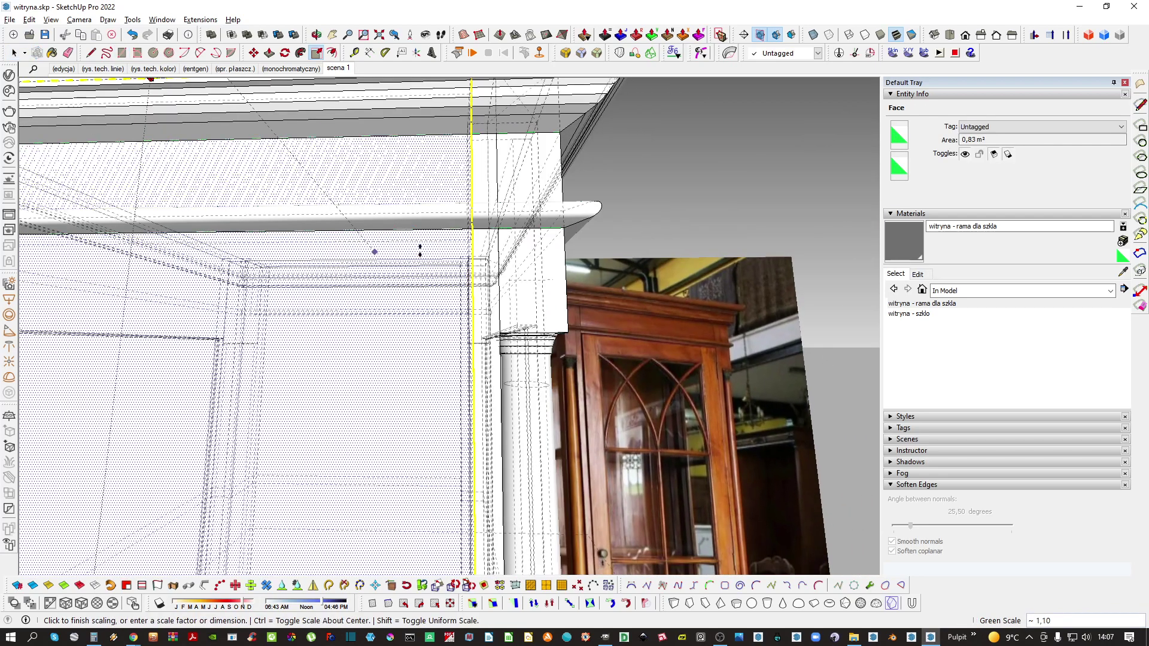
{"action": "scroll", "coordinate": [437, 247], "scroll_direction": "up", "scroll_amount": 2}
{"action": "left_click", "coordinate": [454, 242]}
{"action": "key", "text": "k"}
{"action": "key", "text": "space"}
{"action": "scroll", "coordinate": [454, 298], "scroll_direction": "down", "scroll_amount": 3}
{"action": "scroll", "coordinate": [452, 301], "scroll_direction": "down", "scroll_amount": 5}
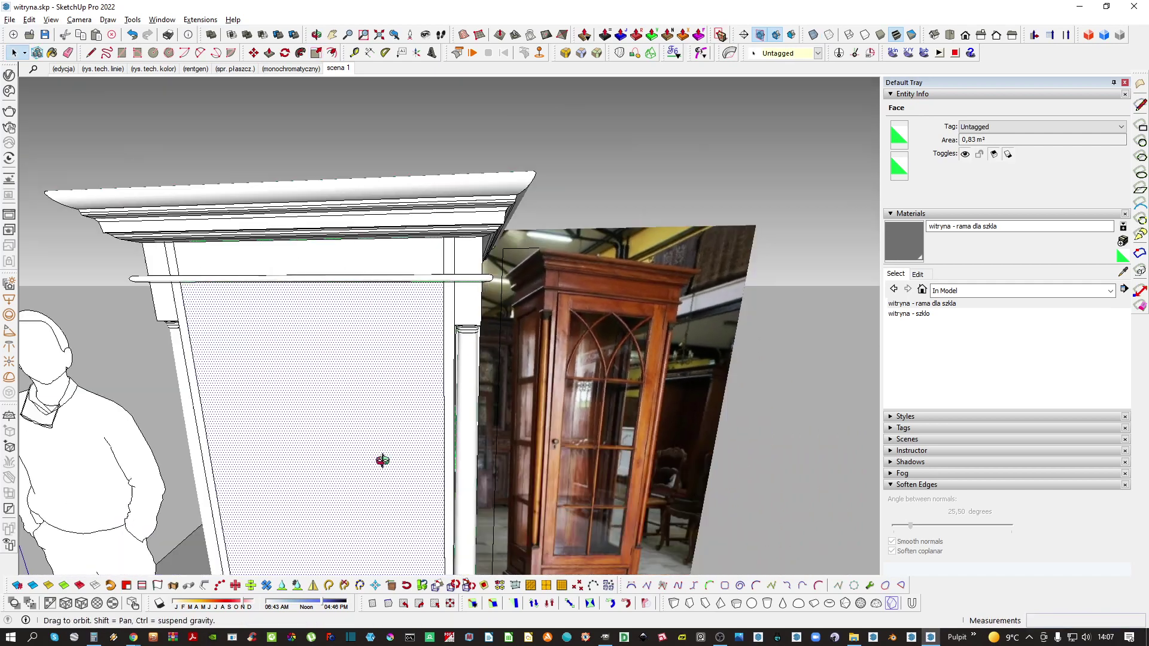
{"action": "left_click", "coordinate": [402, 358]}
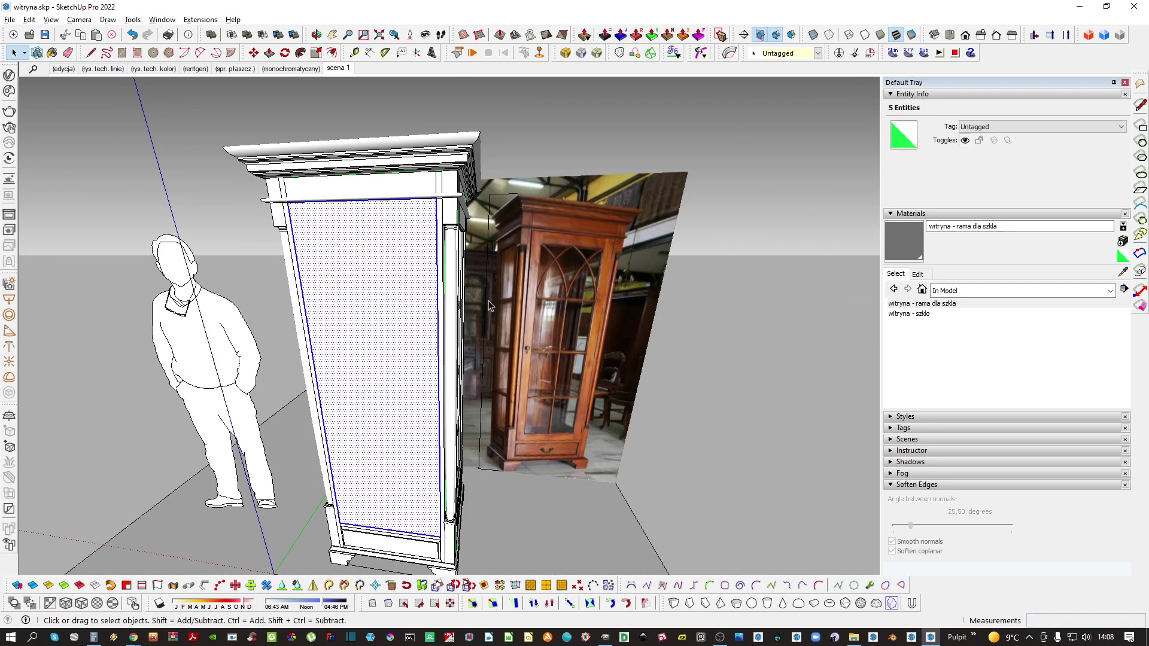
Measure the width of the door's stile on the reference photo
{"action": "scroll", "coordinate": [488, 306], "scroll_direction": "up", "scroll_amount": 10}
{"action": "key", "text": "l"}
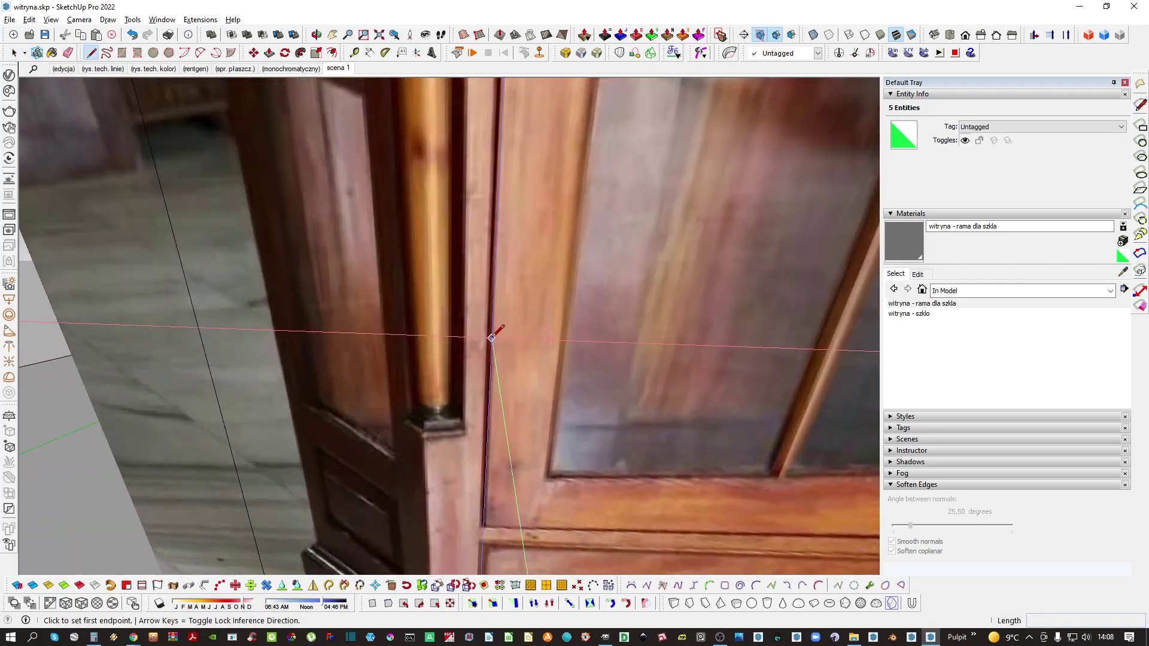
{"action": "left_click", "coordinate": [492, 337]}
{"action": "key", "text": "space"}
{"action": "scroll", "coordinate": [579, 392], "scroll_direction": "down", "scroll_amount": 12}
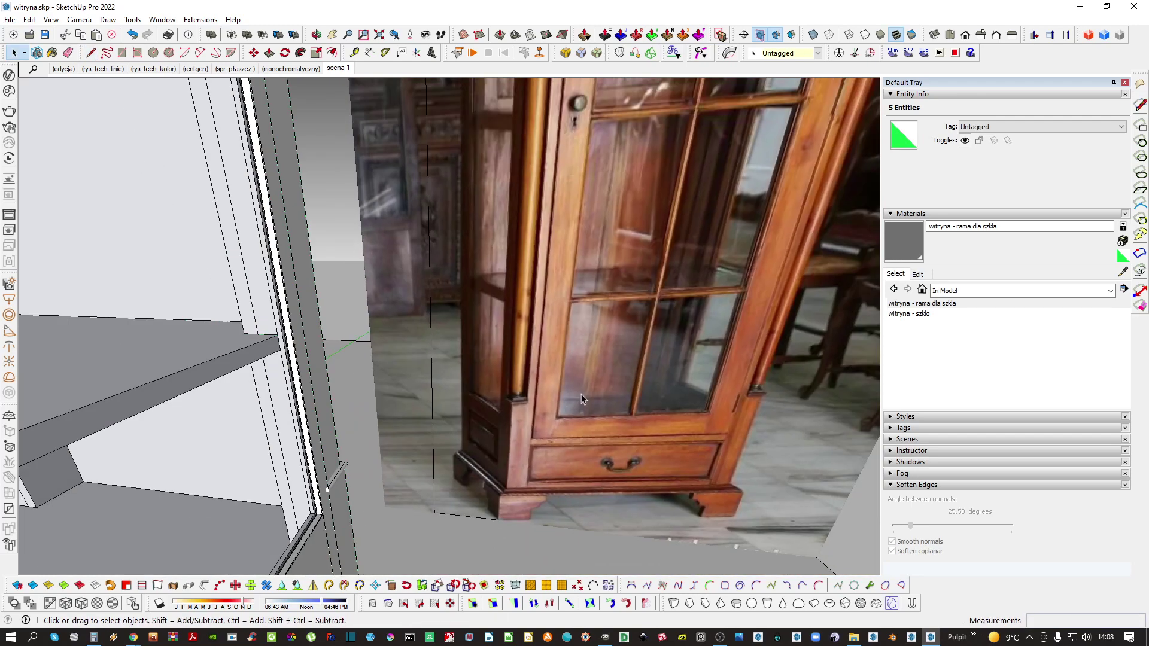
{"action": "scroll", "coordinate": [339, 405], "scroll_direction": "up", "scroll_amount": 1}
Group the front face with its edges and offset its outline 5 cm inward inside the group
{"action": "key", "text": "ctrl+g"}
{"action": "double_click", "coordinate": [391, 426]}
{"action": "type", "text": "f"}
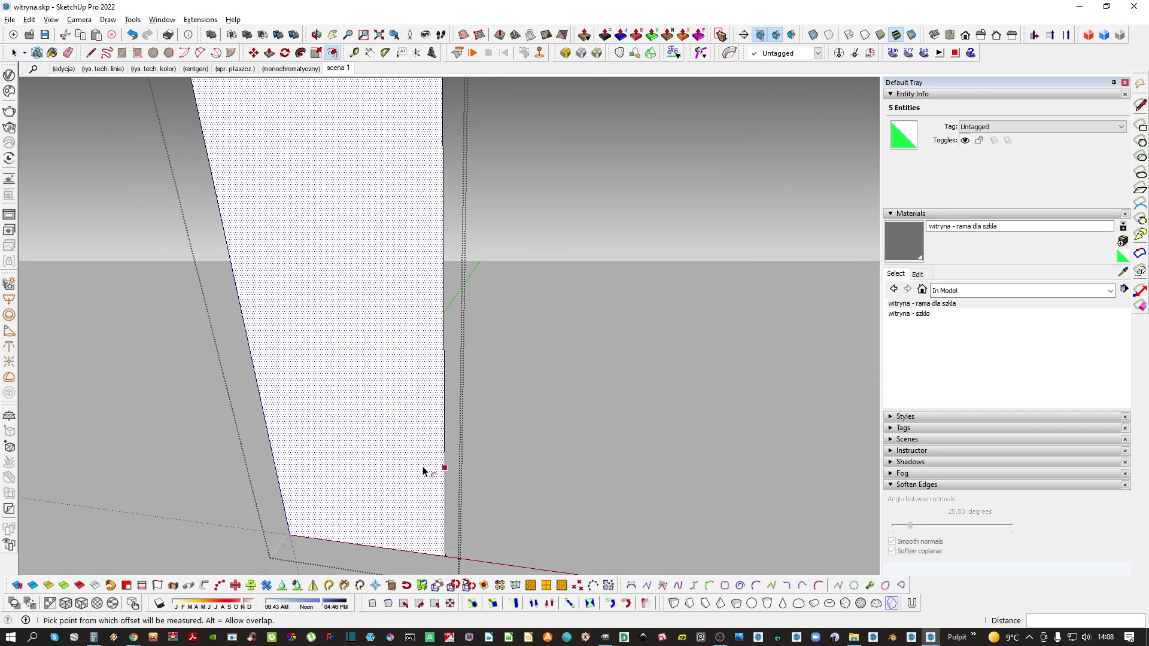
{"action": "type", "text": "5"}
{"action": "key", "text": "Return"}
{"action": "key", "text": "space"}
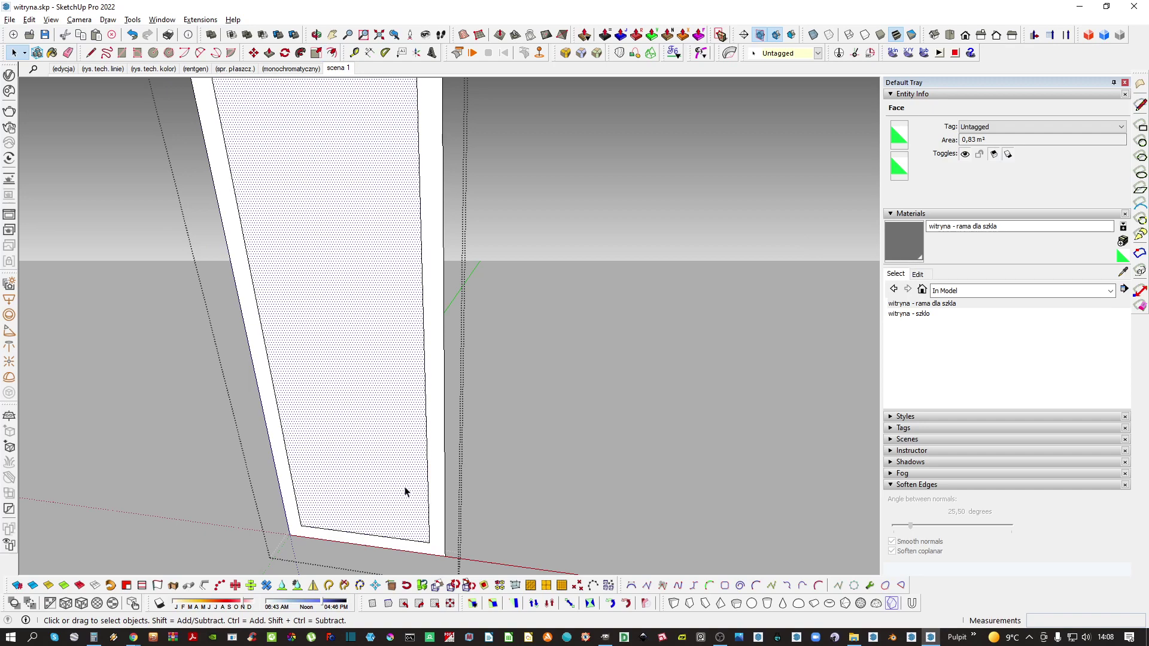
Delete the inner face and extrude the remaining border with Push/Pull into a solid door frame
{"action": "scroll", "coordinate": [398, 497], "scroll_direction": "up", "scroll_amount": 2}
{"action": "key", "text": "p"}
{"action": "key", "text": "space"}
{"action": "left_click", "coordinate": [411, 528]}
{"action": "key", "text": "Delete"}
{"action": "scroll", "coordinate": [460, 538], "scroll_direction": "up", "scroll_amount": 1}
{"action": "key", "text": "p"}
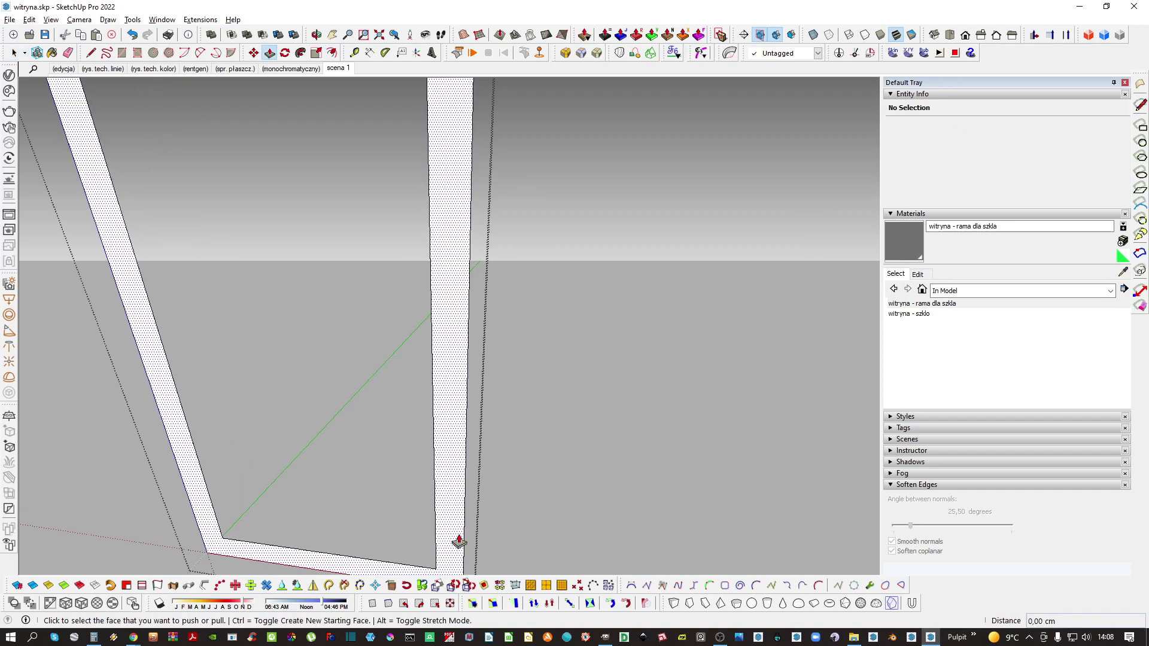
{"action": "left_click", "coordinate": [459, 542]}
{"action": "middle_click_drag", "start_coordinate": [472, 520], "coordinate": [349, 492]}
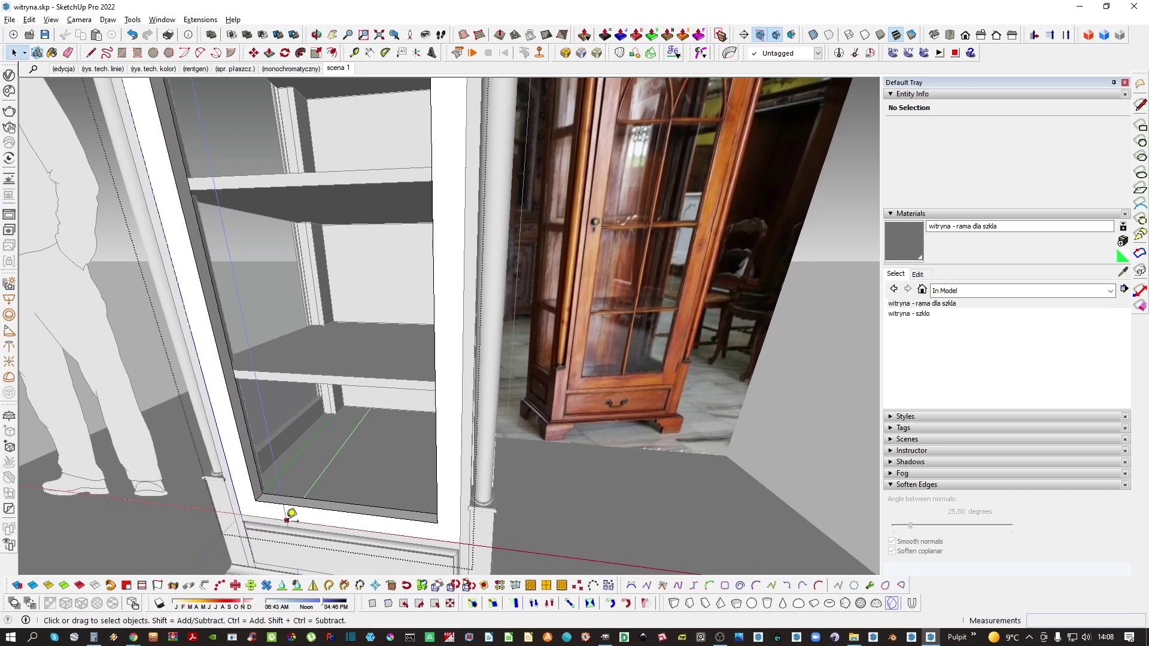
Draw vertical seam lines from the door frame's lower inner corners to its bottom edge, marking off the bottom rail
{"action": "scroll", "coordinate": [291, 514], "scroll_direction": "up", "scroll_amount": 4}
{"action": "key", "text": "t"}
{"action": "left_click", "coordinate": [295, 477]}
{"action": "scroll", "coordinate": [316, 508], "scroll_direction": "down", "scroll_amount": 1}
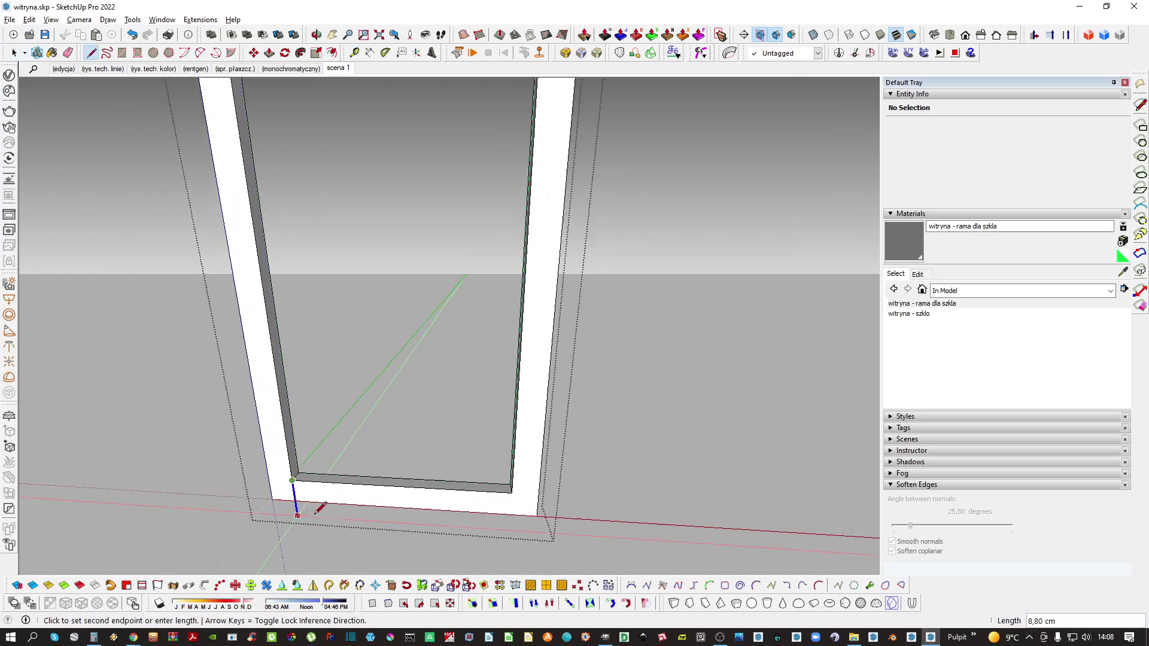
{"action": "middle_click_drag", "start_coordinate": [317, 508], "coordinate": [309, 489]}
{"action": "key", "text": "l"}
{"action": "scroll", "coordinate": [548, 482], "scroll_direction": "up", "scroll_amount": 1}
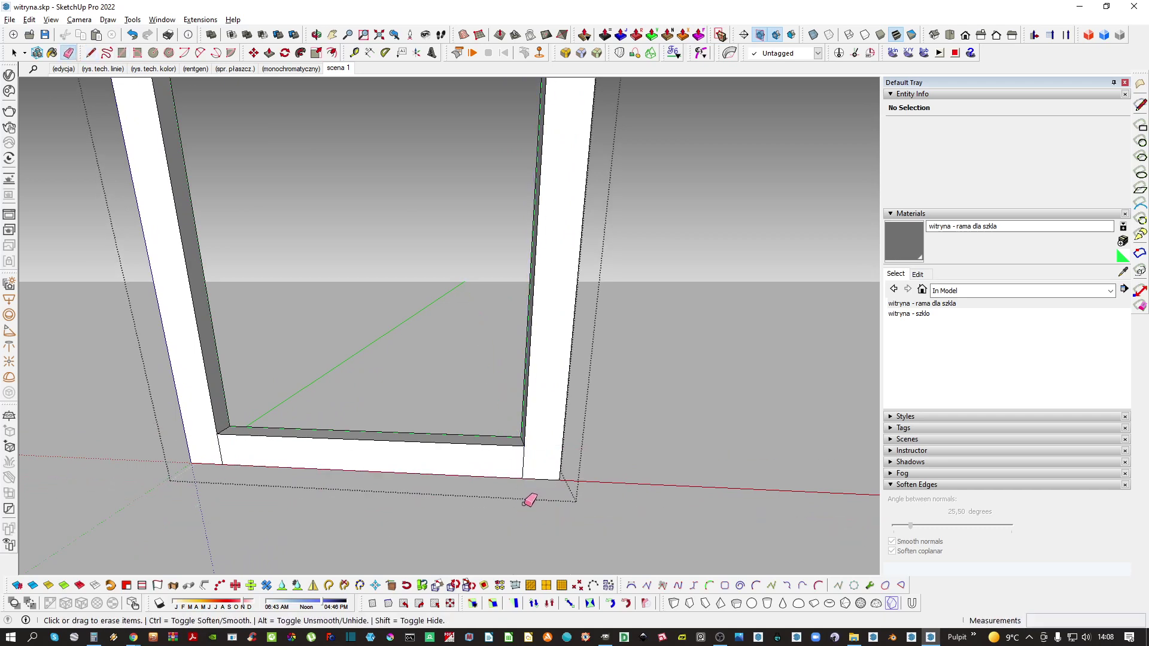
Complete the seams at the door frame's remaining corners so the stiles and rails are divided through its thickness
{"action": "middle_click_drag", "start_coordinate": [525, 504], "coordinate": [521, 379]}
{"action": "scroll", "coordinate": [487, 383], "scroll_direction": "down", "scroll_amount": 3}
{"action": "key", "text": "space"}
{"action": "mouse_move", "coordinate": [627, 377]}
{"action": "middle_mouse_down"}
{"action": "mouse_move", "coordinate": [331, 387]}
{"action": "mouse_move", "coordinate": [352, 359]}
{"action": "mouse_move", "coordinate": [479, 367]}
{"action": "mouse_move", "coordinate": [406, 363]}
{"action": "middle_mouse_up"}
{"action": "scroll", "coordinate": [323, 371], "scroll_direction": "down", "scroll_amount": 2}
{"action": "key", "text": "ctrl"}
{"action": "left_click", "coordinate": [488, 367]}
{"action": "left_click", "coordinate": [401, 367]}
{"action": "scroll", "coordinate": [399, 367], "scroll_direction": "down", "scroll_amount": 2}
{"action": "key", "text": "space"}
{"action": "key", "text": "m"}
{"action": "key", "text": "ctrl"}
{"action": "left_click", "coordinate": [403, 362]}
{"action": "middle_click_drag", "start_coordinate": [112, 417], "coordinate": [415, 318]}
{"action": "left_click", "coordinate": [237, 348]}
{"action": "key", "text": "space"}
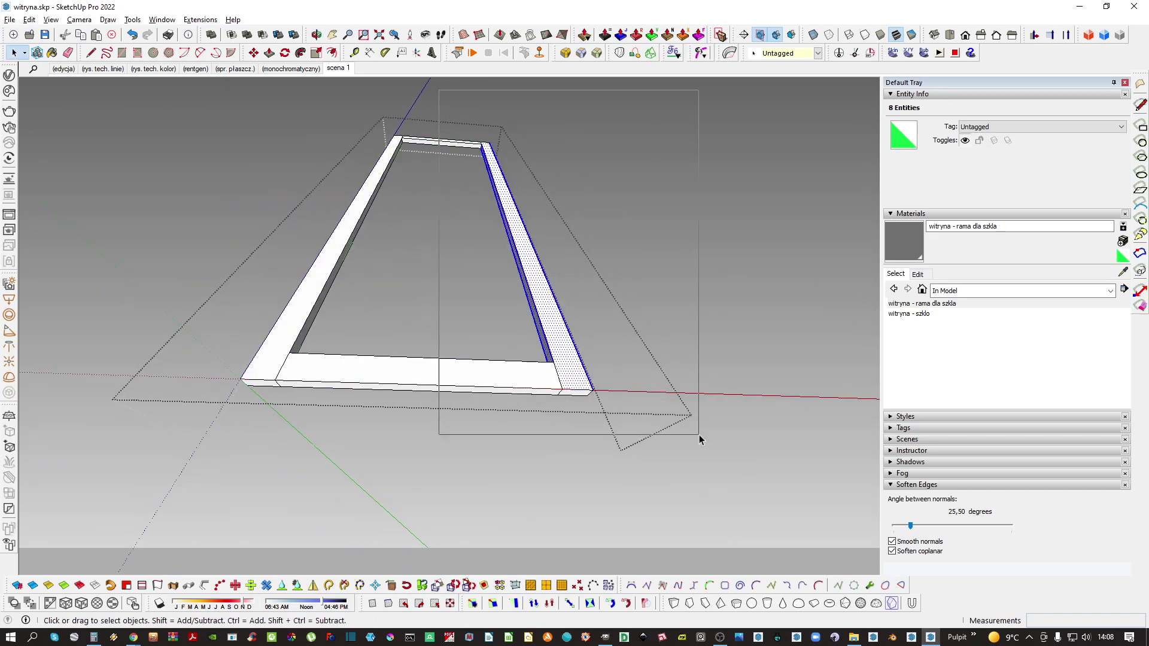
Separate the door frame's stiles and rails into individual groups
{"action": "left_click_drag", "start_coordinate": [441, 468], "coordinate": [442, 467]}
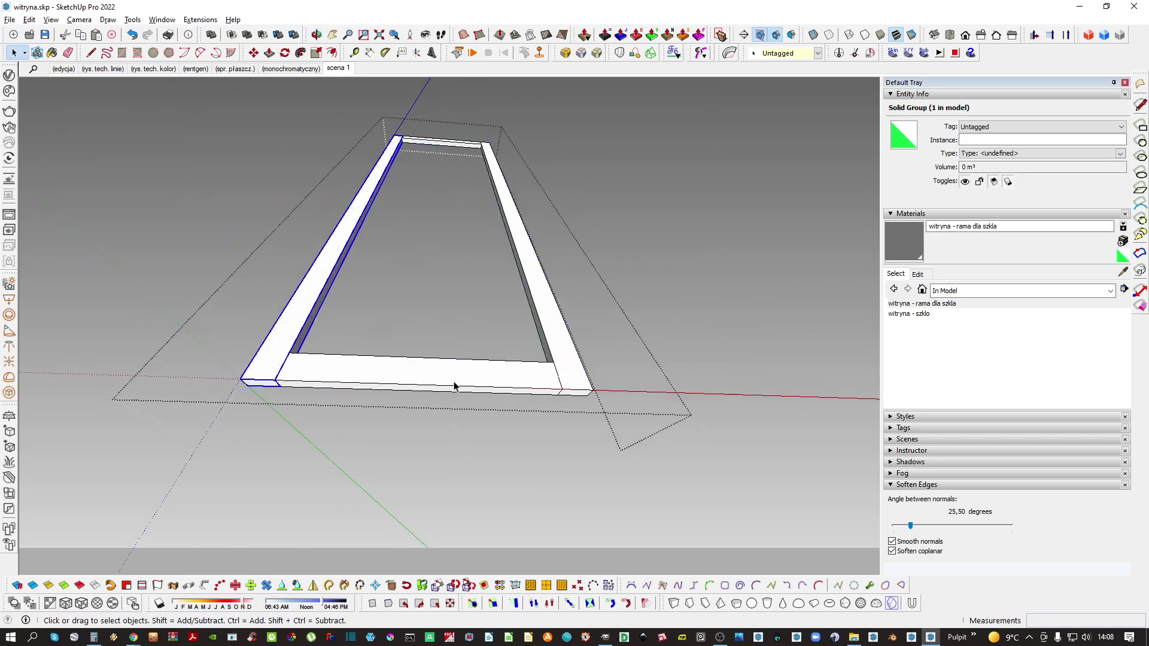
{"action": "key", "text": "ctrl+a"}
{"action": "middle_click_drag", "start_coordinate": [453, 363], "coordinate": [495, 443]}
Convert the door frame's bottom rail, top rail and both stiles into separate components
{"action": "left_click", "coordinate": [465, 432]}
{"action": "right_click", "coordinate": [495, 443]}
{"action": "scroll", "coordinate": [457, 439], "scroll_direction": "down", "scroll_amount": 2}
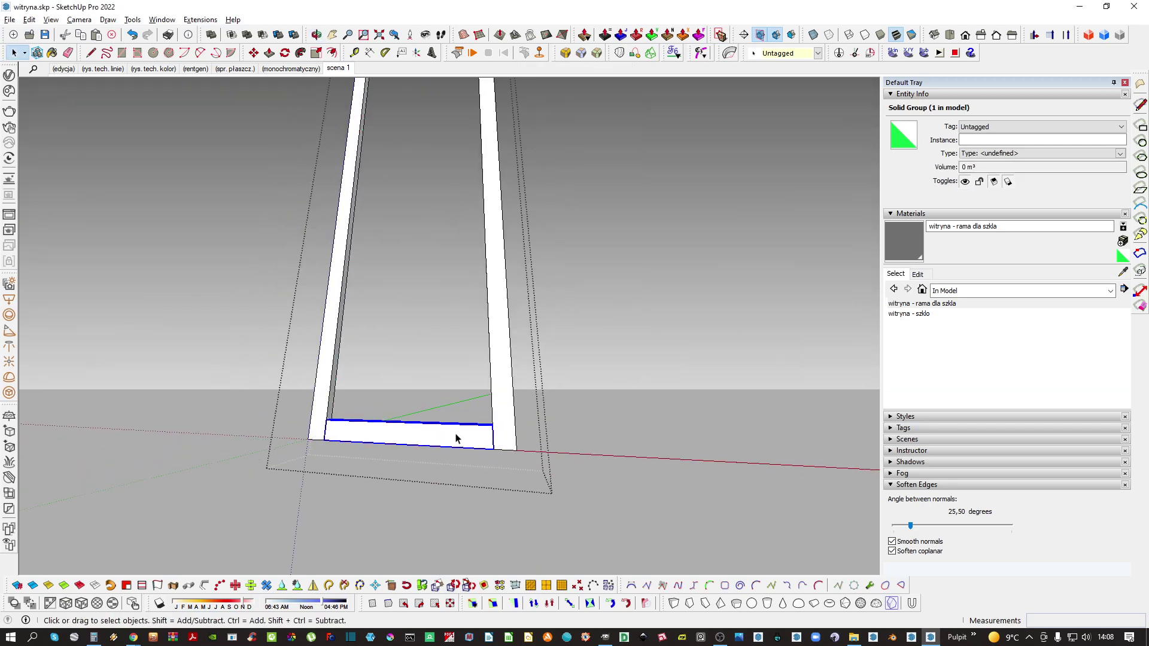
{"action": "key", "text": "g"}
{"action": "key", "text": "Return"}
{"action": "middle_click_drag", "start_coordinate": [452, 87], "coordinate": [441, 171], "text": "shift"}
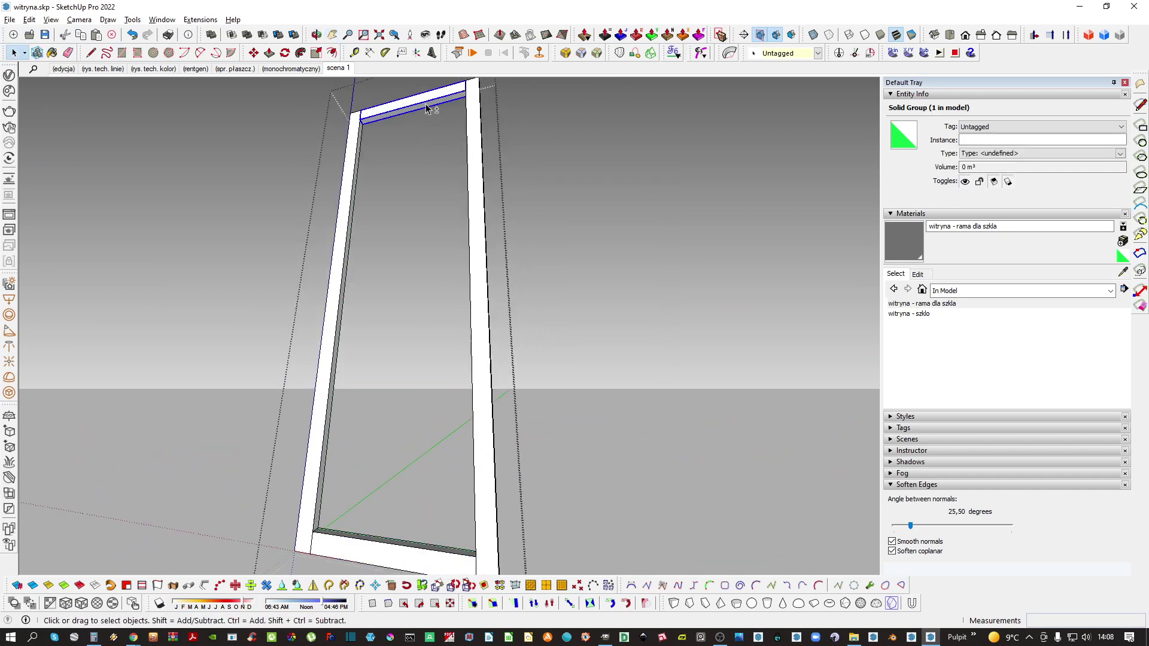
{"action": "key", "text": "g"}
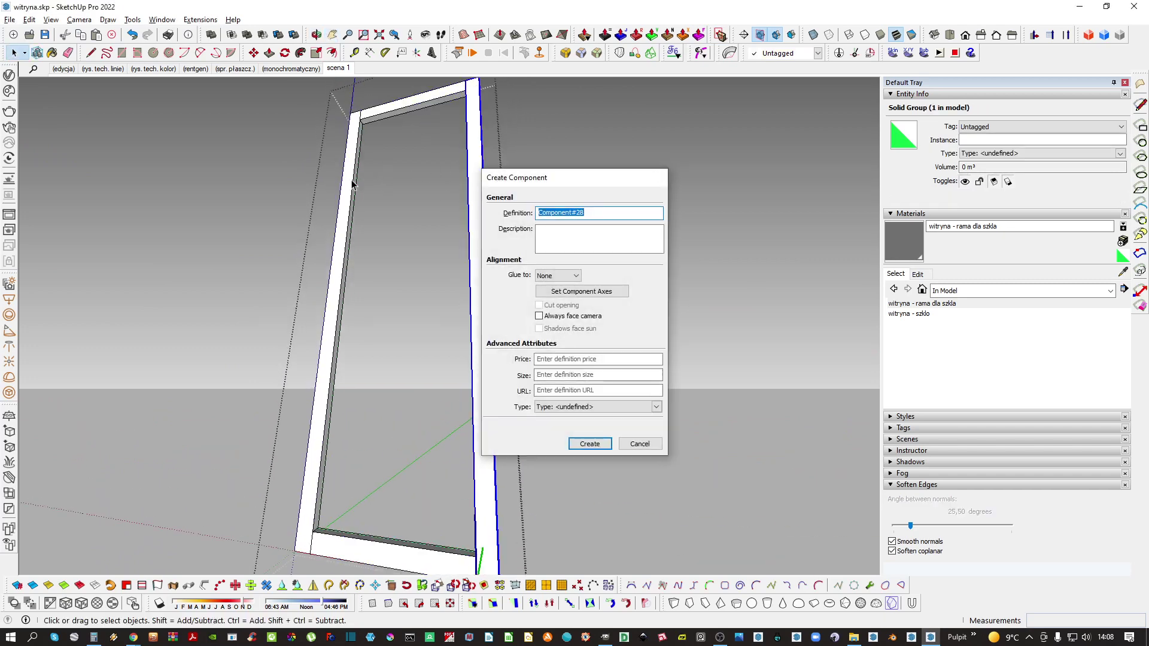
{"action": "key", "text": "Return"}
{"action": "double_click", "coordinate": [352, 181]}
{"action": "key", "text": "Escape"}
{"action": "left_click", "coordinate": [344, 187]}
{"action": "key", "text": "g"}
{"action": "key", "text": "Return"}
{"action": "middle_click_drag", "start_coordinate": [363, 262], "coordinate": [367, 271]}
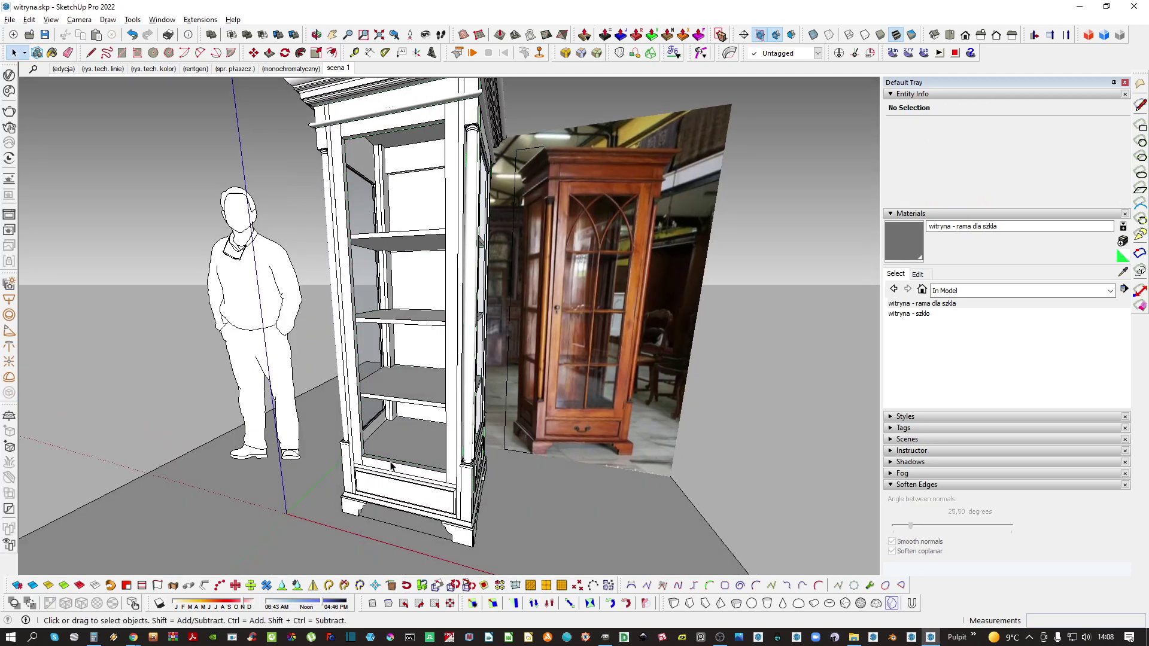
Copy the glass panel group from the cabinet's side and paste it in place inside the door's group
{"action": "scroll", "coordinate": [391, 465], "scroll_direction": "up", "scroll_amount": 3}
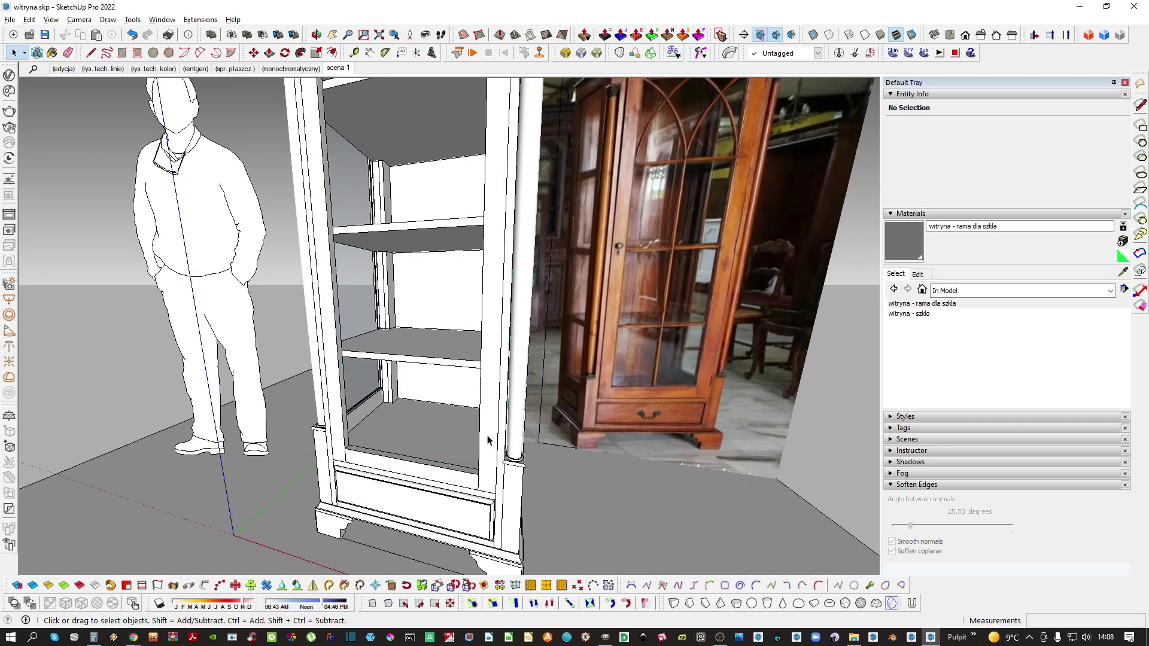
{"action": "scroll", "coordinate": [436, 464], "scroll_direction": "up", "scroll_amount": 2}
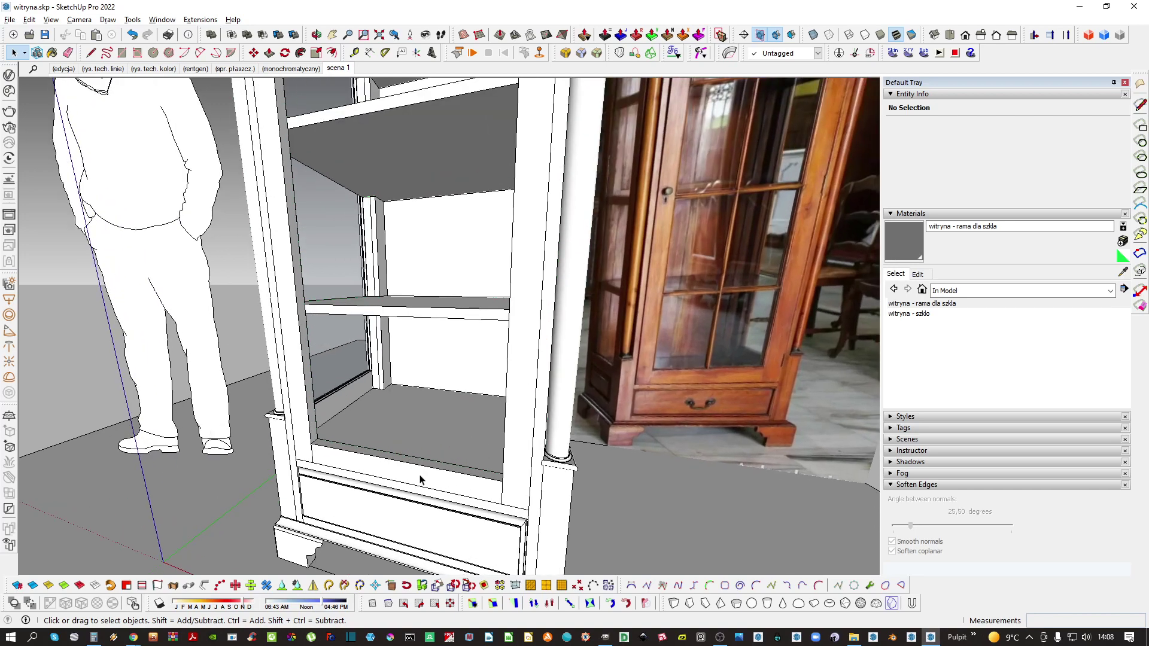
{"action": "middle_click_drag", "start_coordinate": [452, 476], "coordinate": [490, 400]}
{"action": "scroll", "coordinate": [490, 400], "scroll_direction": "up", "scroll_amount": 4}
{"action": "scroll", "coordinate": [490, 399], "scroll_direction": "up", "scroll_amount": 1}
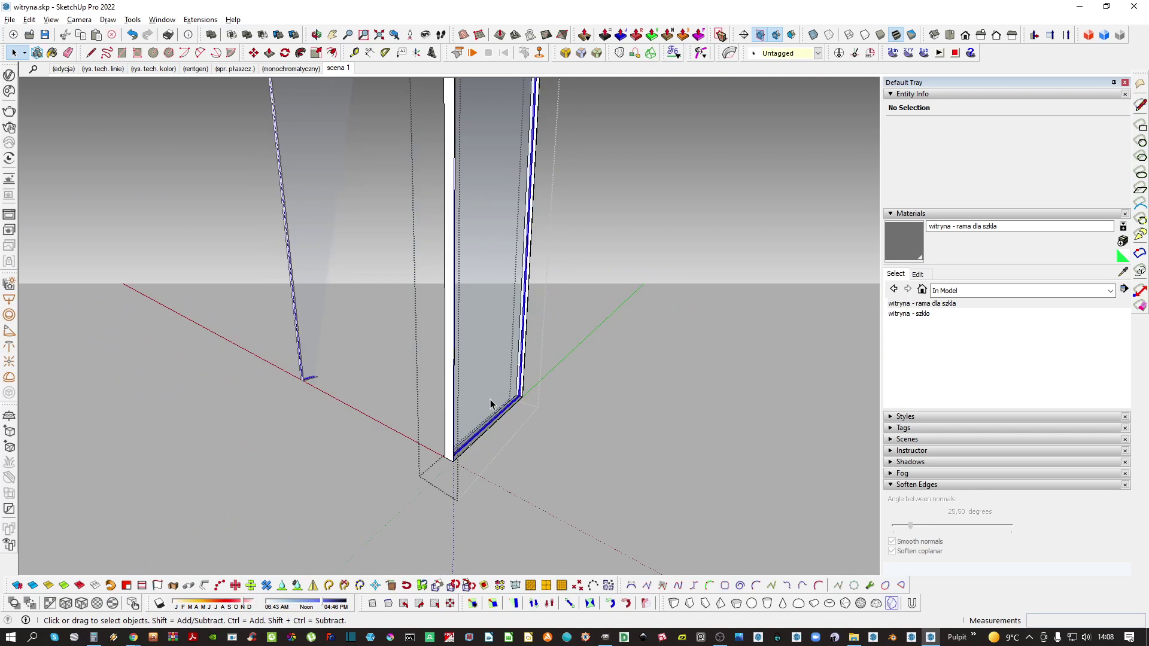
{"action": "left_click", "coordinate": [475, 418]}
{"action": "scroll", "coordinate": [477, 423], "scroll_direction": "down", "scroll_amount": 4}
{"action": "key", "text": "Escape"}
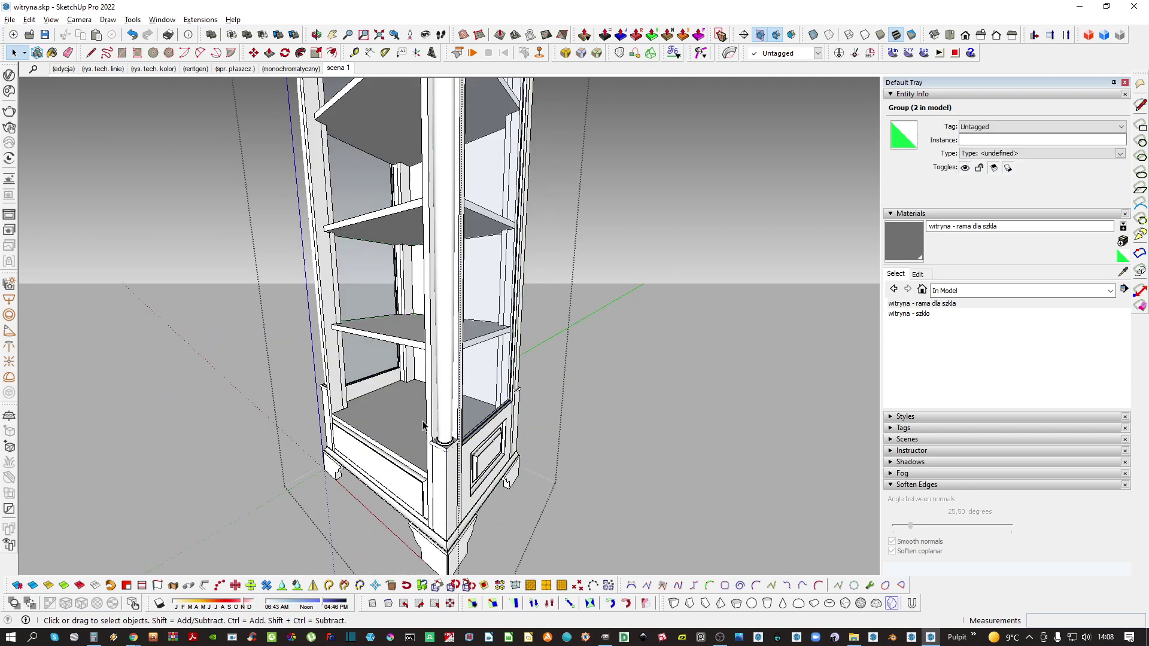
{"action": "middle_click_drag", "start_coordinate": [371, 429], "coordinate": [437, 436], "text": "shift"}
{"action": "key", "text": "Escape"}
{"action": "double_click", "coordinate": [419, 440]}
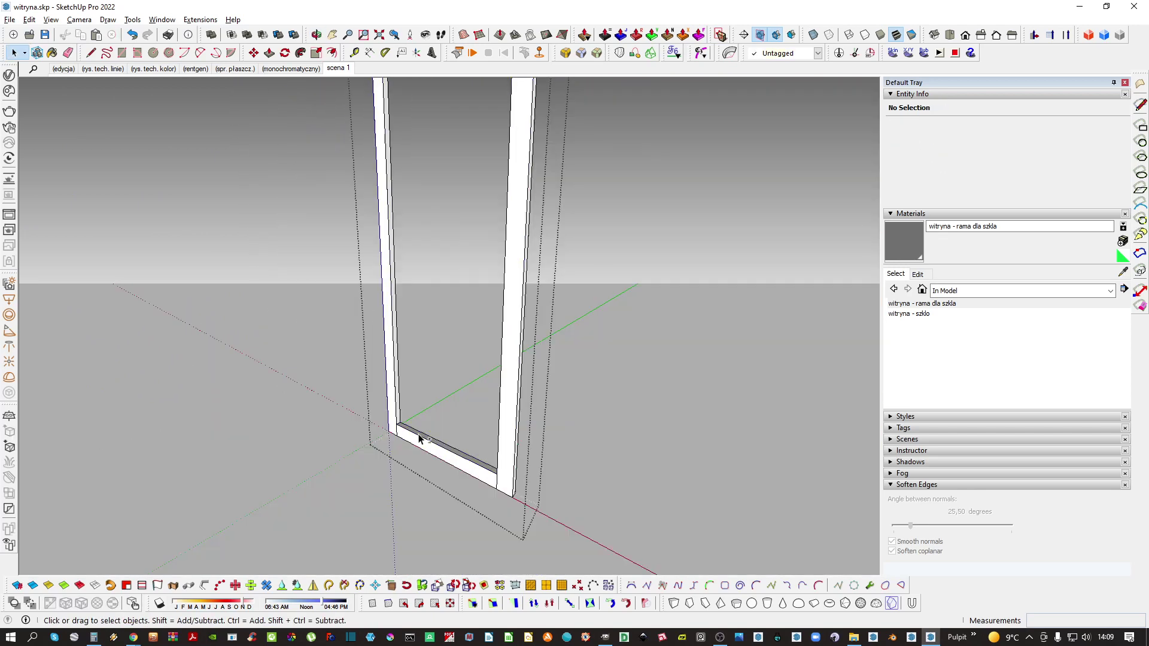
{"action": "key", "text": "ctrl+shift+v"}
Rotate the pasted glass panel about the vertical axis until it is parallel to the door frame
{"action": "scroll", "coordinate": [528, 475], "scroll_direction": "up", "scroll_amount": 3}
{"action": "key", "text": "q"}
{"action": "left_click", "coordinate": [589, 447]}
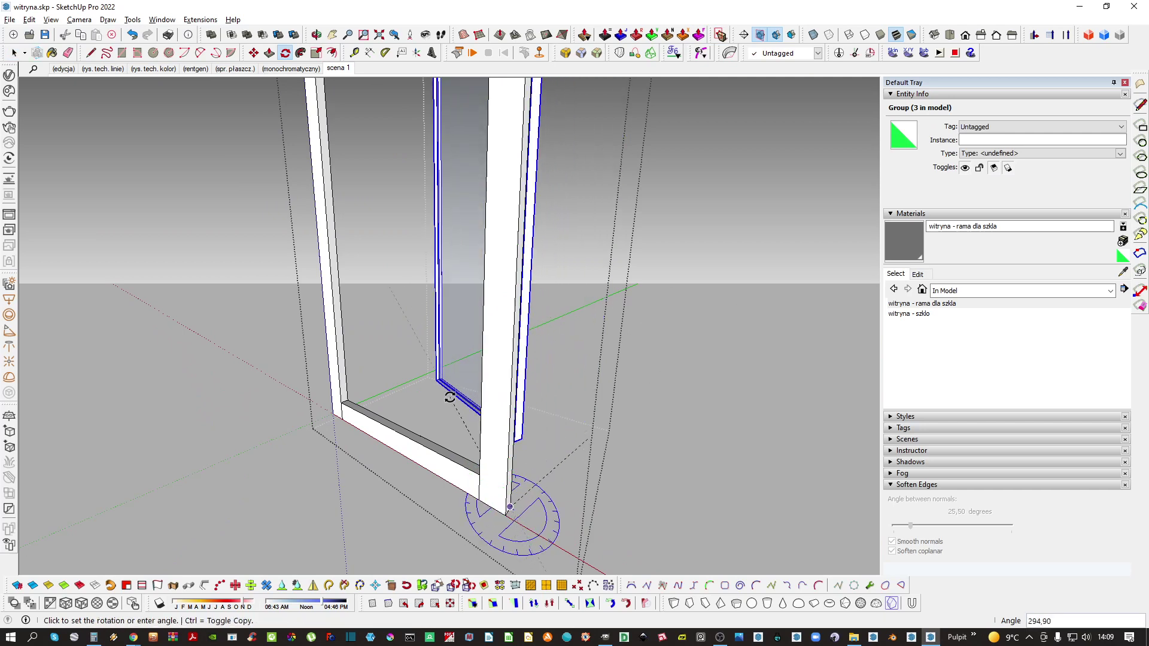
{"action": "left_click", "coordinate": [449, 385]}
{"action": "mouse_move", "coordinate": [563, 471]}
{"action": "middle_mouse_down"}
{"action": "mouse_move", "coordinate": [352, 333]}
{"action": "mouse_move", "coordinate": [549, 479]}
{"action": "middle_mouse_up"}
Move the glass panel by its lower corner to the matching lower inner corner of the door frame
{"action": "key", "text": "m"}
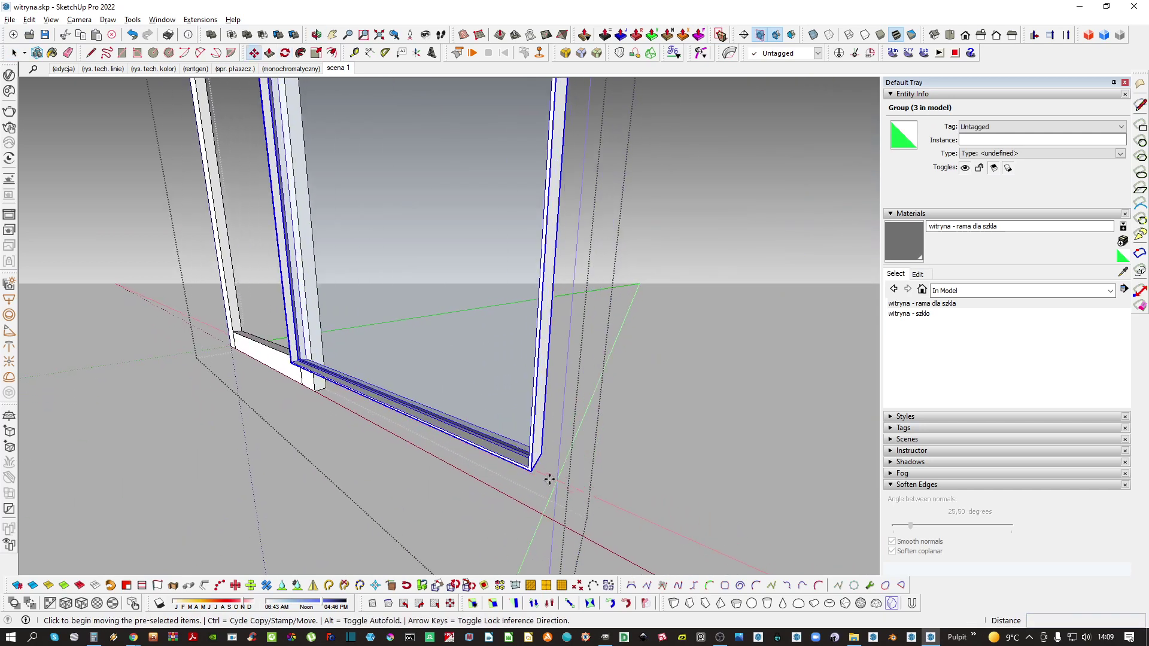
{"action": "left_click", "coordinate": [531, 472]}
{"action": "middle_click_drag", "start_coordinate": [323, 386], "coordinate": [635, 470]}
{"action": "scroll", "coordinate": [410, 416], "scroll_direction": "up", "scroll_amount": 5}
{"action": "middle_click_drag", "start_coordinate": [452, 401], "coordinate": [374, 413]}
{"action": "scroll", "coordinate": [554, 416], "scroll_direction": "down", "scroll_amount": 3}
{"action": "key", "text": "space"}
{"action": "left_click", "coordinate": [548, 413]}
Turn the glass panel group in the door into a component
{"action": "scroll", "coordinate": [359, 359], "scroll_direction": "down", "scroll_amount": 3}
{"action": "middle_click_drag", "start_coordinate": [344, 294], "coordinate": [468, 395]}
{"action": "scroll", "coordinate": [398, 264], "scroll_direction": "down", "scroll_amount": 3}
{"action": "right_click", "coordinate": [394, 250]}
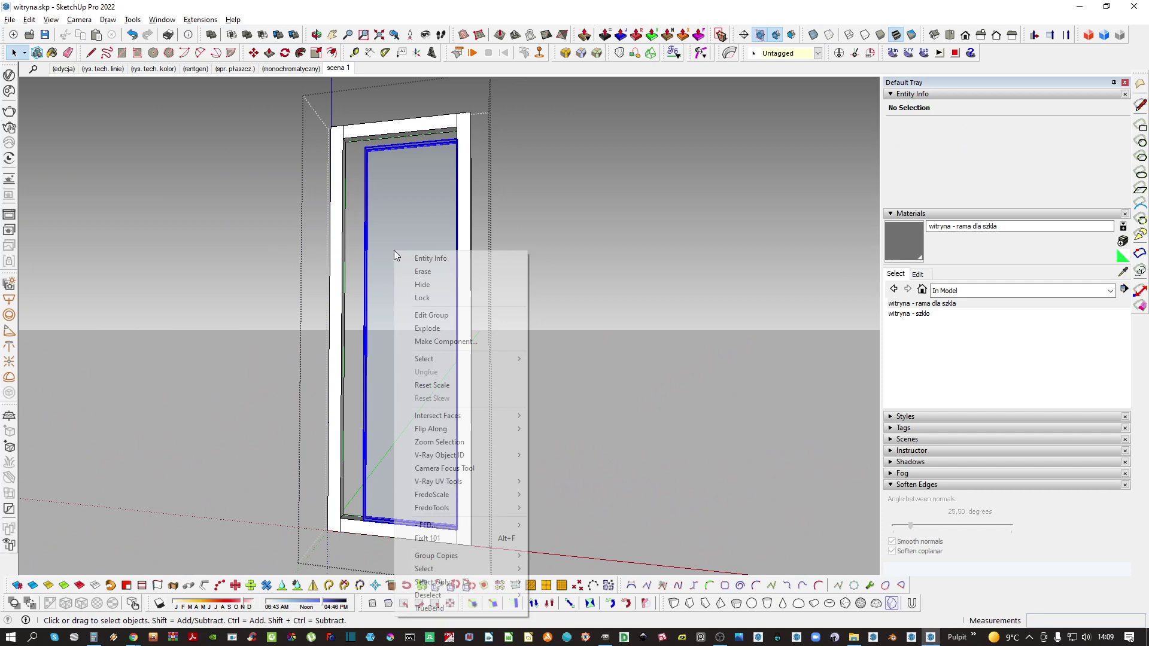
{"action": "left_click", "coordinate": [429, 347]}
{"action": "key", "text": "Return"}
Stretch the door's glass panel component by area, sideways and upward, until it fills the opening of the door frame
{"action": "middle_click_drag", "start_coordinate": [387, 252], "coordinate": [433, 249]}
{"action": "double_click", "coordinate": [434, 249]}
{"action": "scroll", "coordinate": [428, 243], "scroll_direction": "down", "scroll_amount": 3}
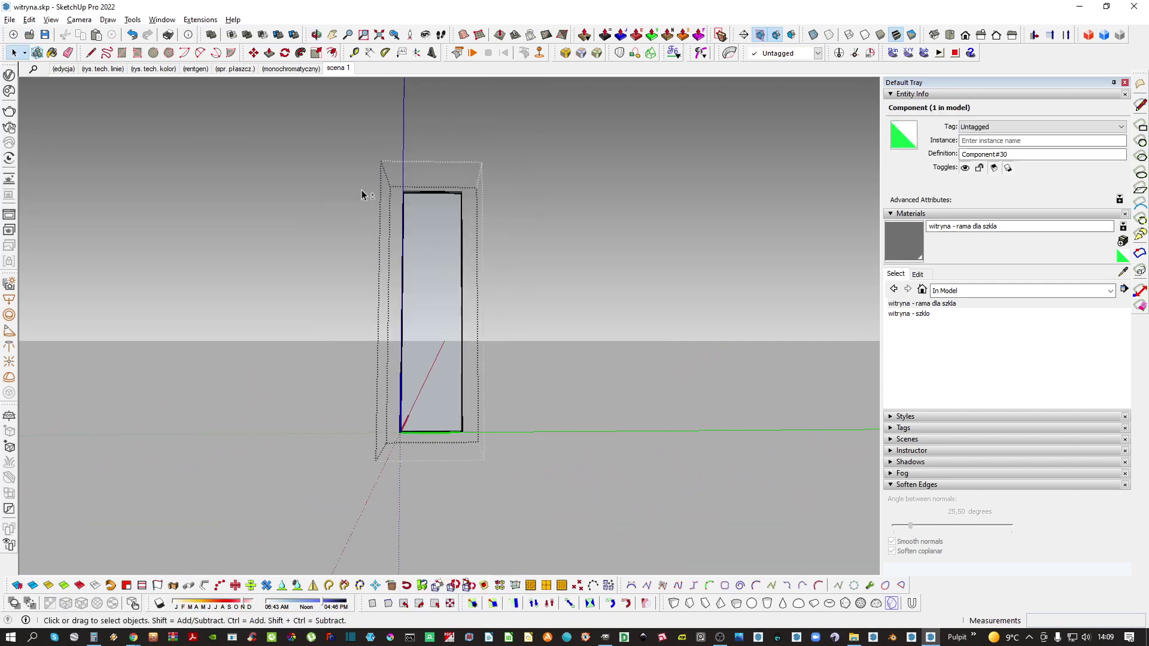
{"action": "left_click_drag", "start_coordinate": [326, 154], "coordinate": [444, 477]}
{"action": "scroll", "coordinate": [407, 203], "scroll_direction": "up", "scroll_amount": 10}
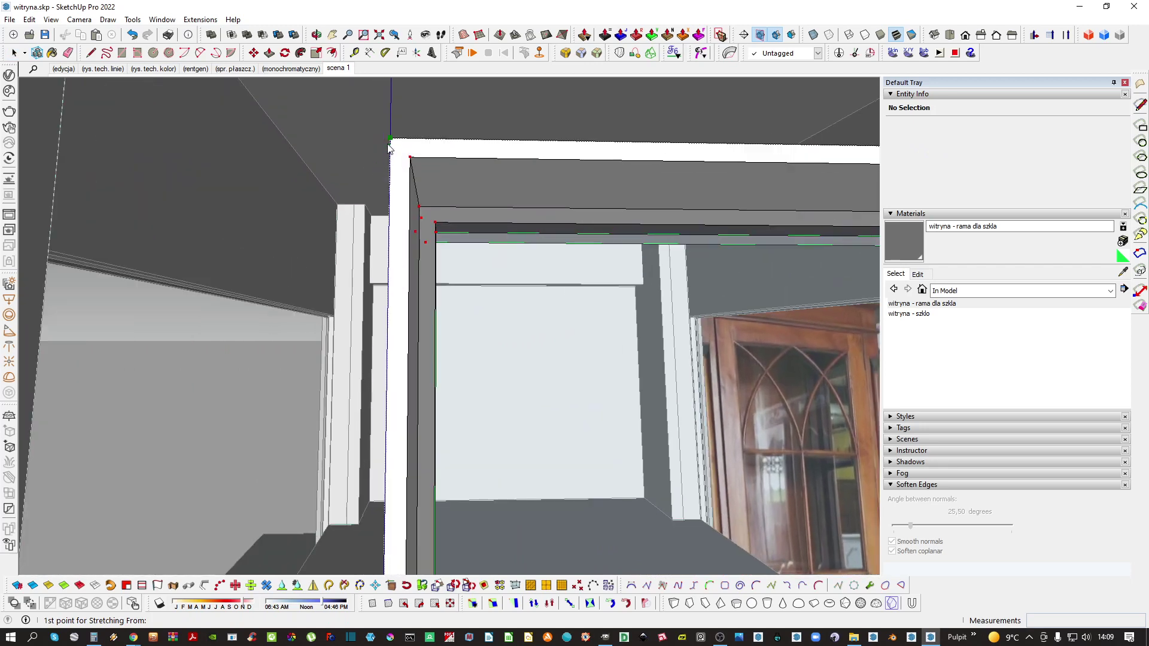
{"action": "scroll", "coordinate": [352, 142], "scroll_direction": "down", "scroll_amount": 4}
{"action": "scroll", "coordinate": [255, 138], "scroll_direction": "up", "scroll_amount": 2}
{"action": "left_click", "coordinate": [228, 127]}
{"action": "scroll", "coordinate": [269, 167], "scroll_direction": "down", "scroll_amount": 4}
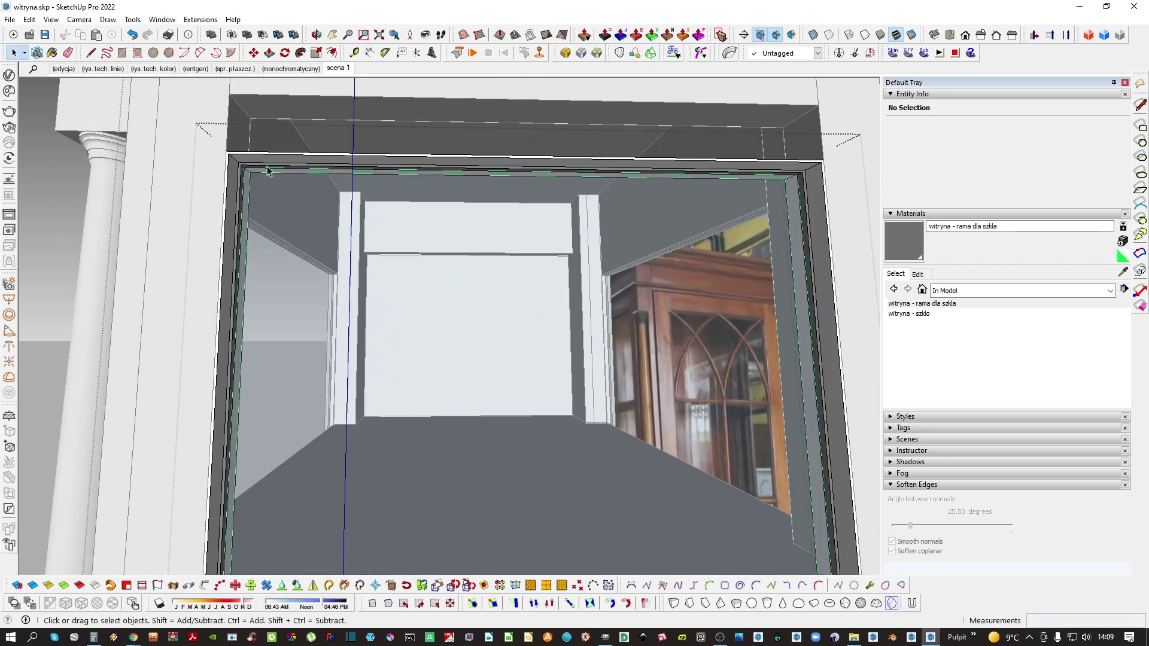
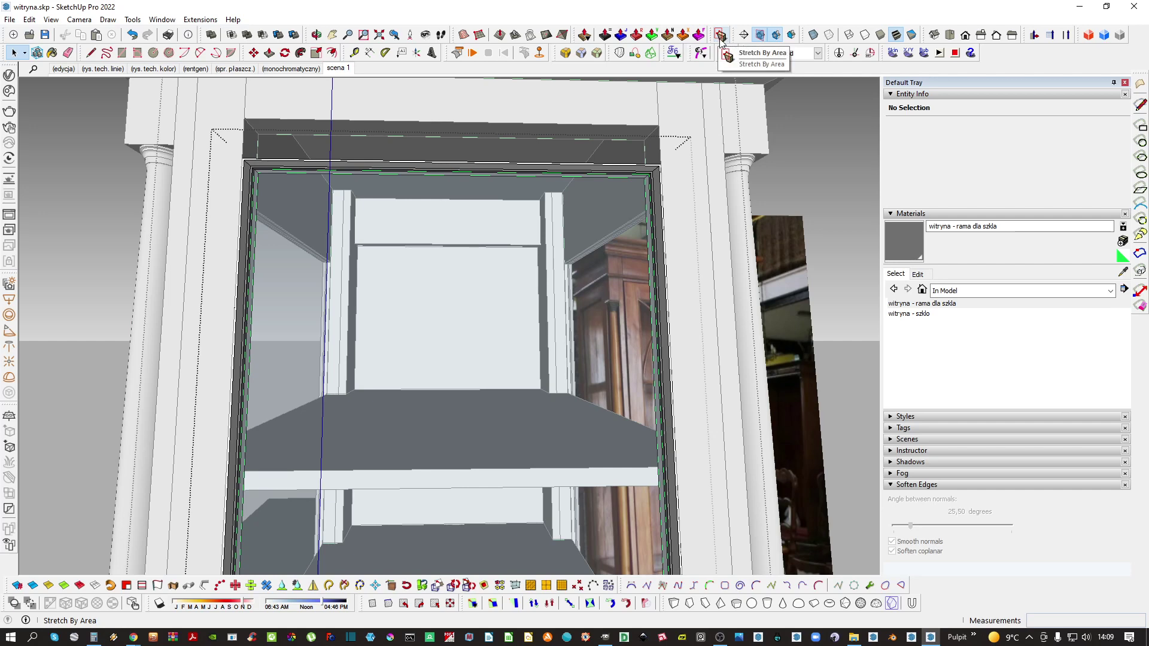
{"action": "scroll", "coordinate": [664, 180], "scroll_direction": "up", "scroll_amount": 4}
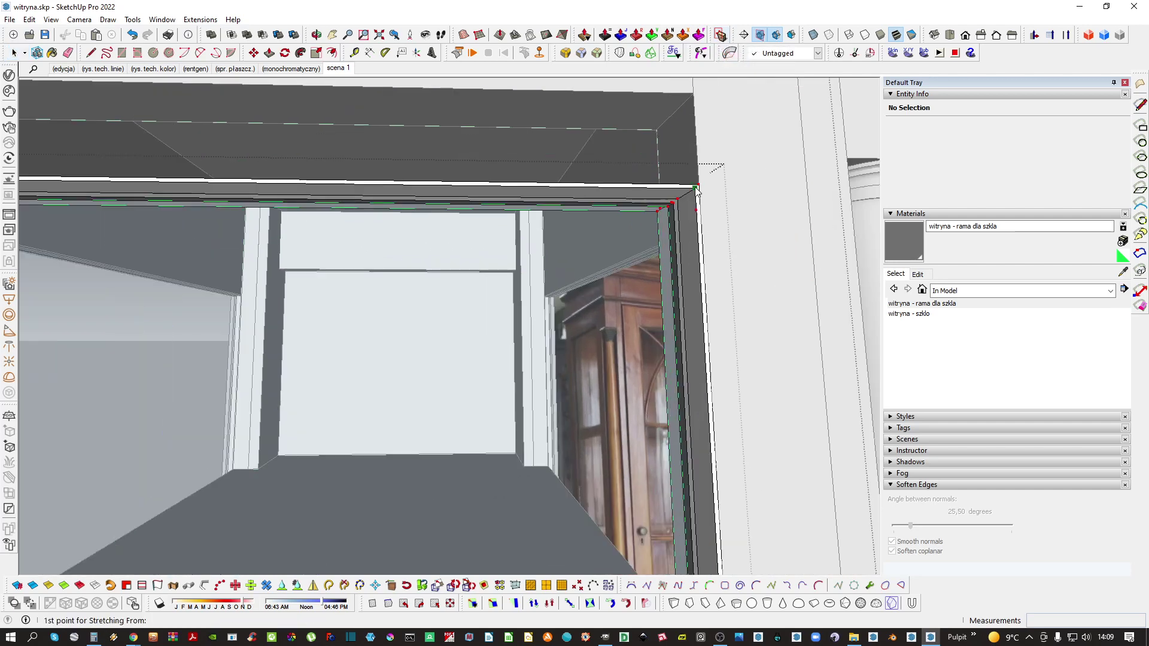
{"action": "scroll", "coordinate": [627, 139], "scroll_direction": "down", "scroll_amount": 6}
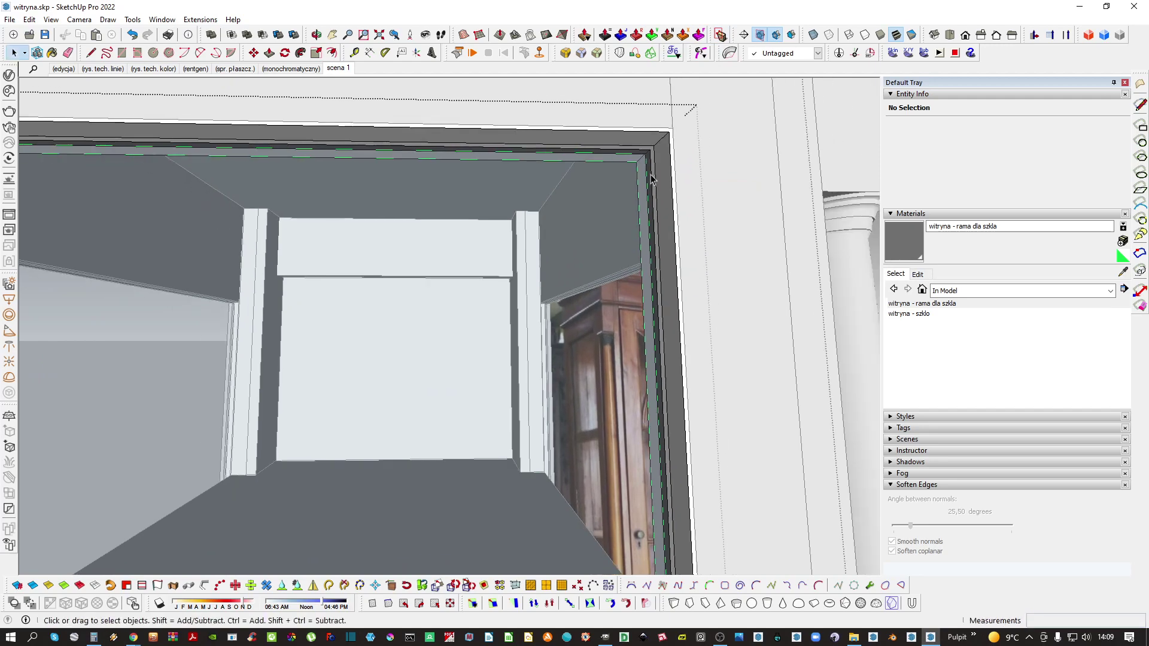
Scale the frame group around the door's glass about its centre to 0,3 along the red axis
{"action": "middle_click_drag", "start_coordinate": [593, 218], "coordinate": [486, 423]}
{"action": "scroll", "coordinate": [486, 423], "scroll_direction": "down", "scroll_amount": 3}
{"action": "middle_click_drag", "start_coordinate": [589, 263], "coordinate": [519, 334]}
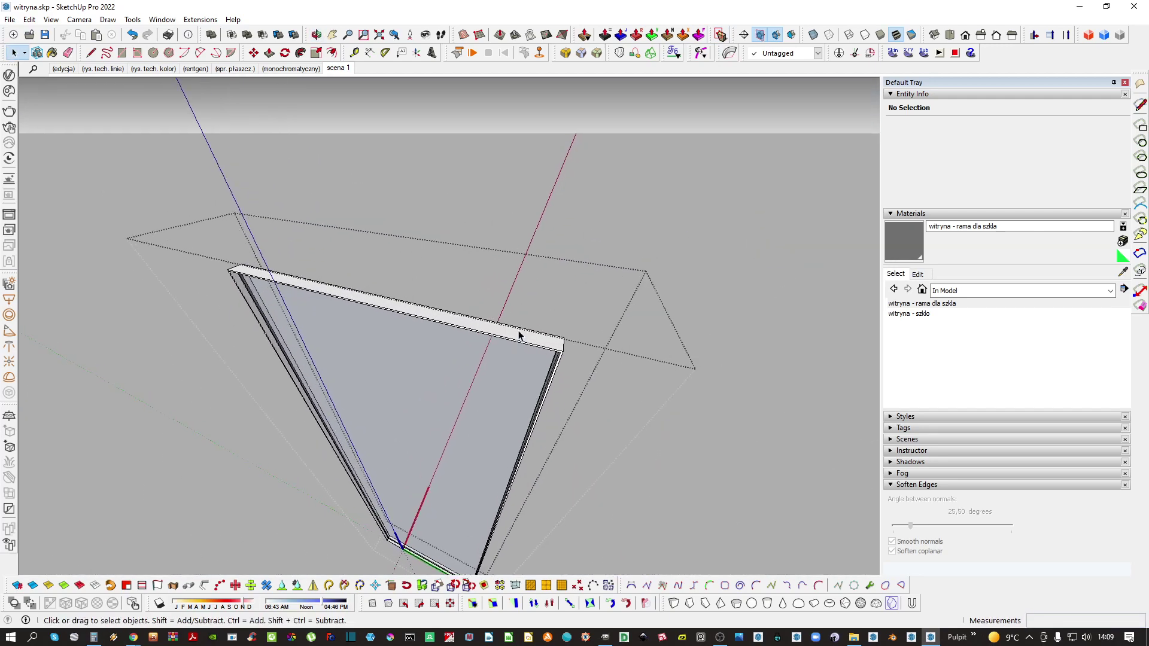
{"action": "left_click", "coordinate": [519, 335]}
{"action": "key", "text": "s"}
{"action": "scroll", "coordinate": [371, 359], "scroll_direction": "up", "scroll_amount": 5}
{"action": "key", "text": "ctrl"}
{"action": "left_click", "coordinate": [413, 554]}
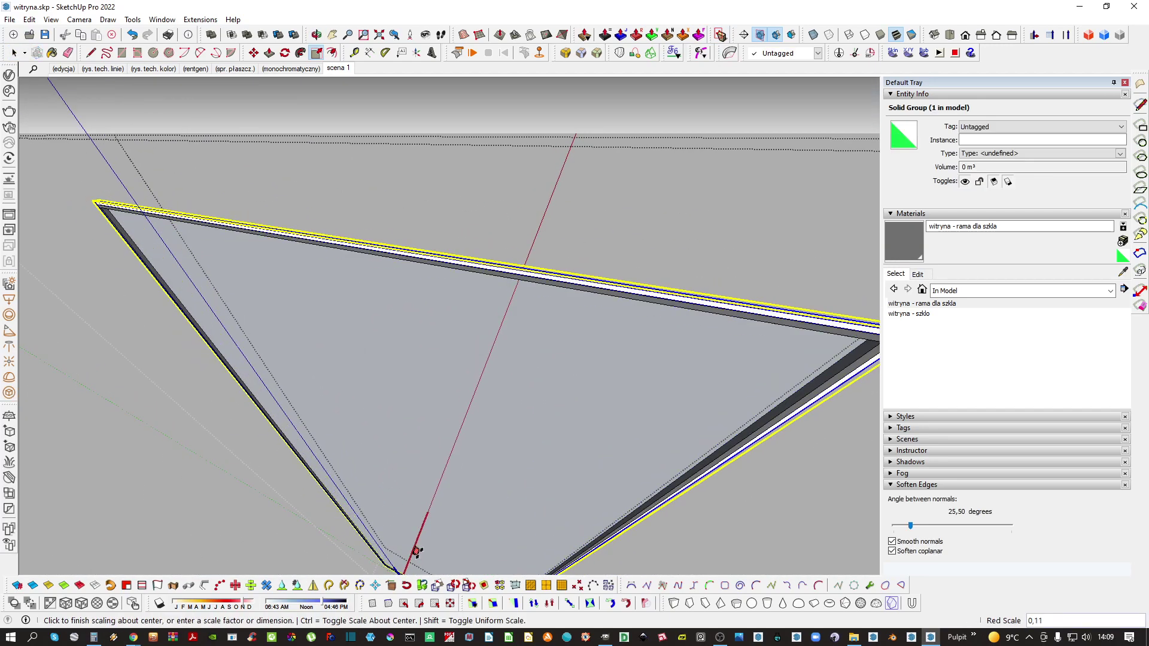
{"action": "left_click", "coordinate": [438, 518]}
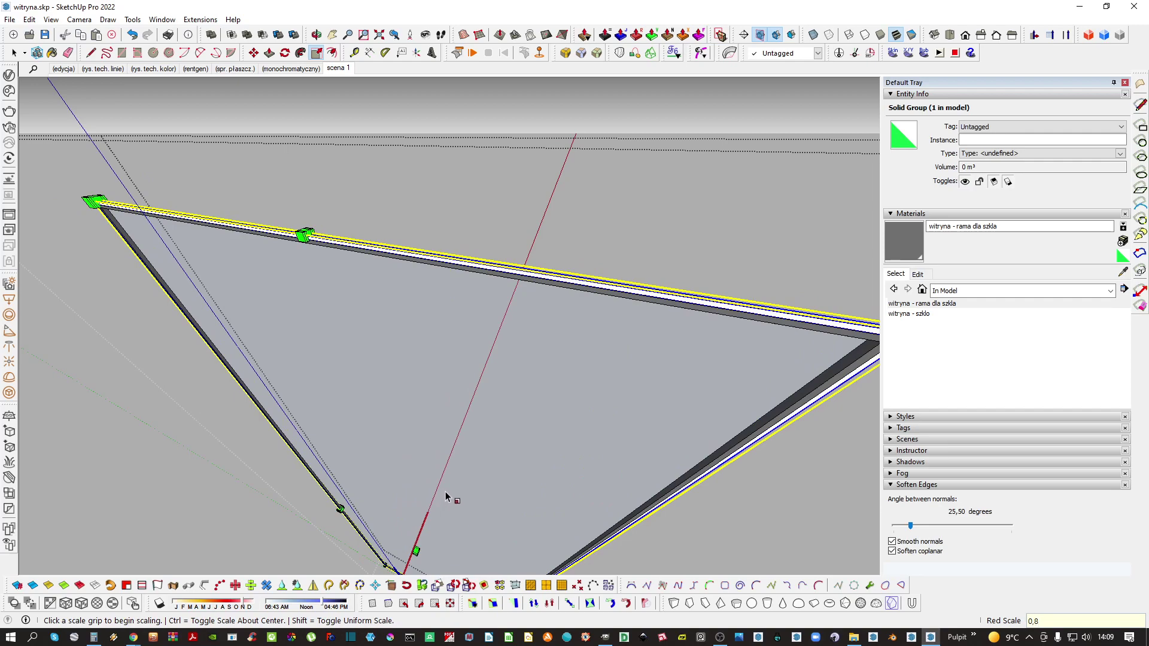
{"action": "type", "text": "0,3"}
{"action": "key", "text": "Return"}
{"action": "key", "text": "space"}
Examine the door frame's inner edges and the arched glazing bars in the reference photo
{"action": "key", "text": "h"}
{"action": "middle_click_drag", "start_coordinate": [455, 440], "coordinate": [569, 70]}
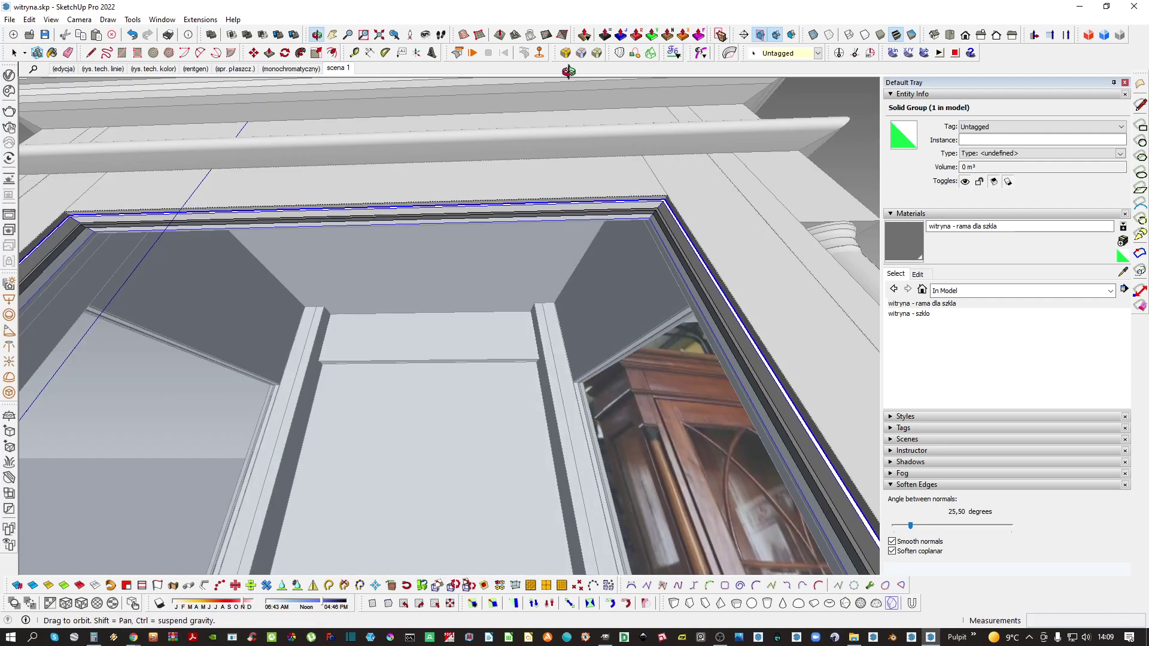
{"action": "scroll", "coordinate": [644, 234], "scroll_direction": "up", "scroll_amount": 2}
{"action": "middle_click_drag", "start_coordinate": [644, 234], "coordinate": [464, 287], "text": "shift"}
{"action": "left_click", "coordinate": [516, 239]}
{"action": "middle_click_drag", "start_coordinate": [515, 240], "coordinate": [469, 379]}
{"action": "scroll", "coordinate": [481, 299], "scroll_direction": "down", "scroll_amount": 3}
{"action": "scroll", "coordinate": [580, 432], "scroll_direction": "up", "scroll_amount": 6}
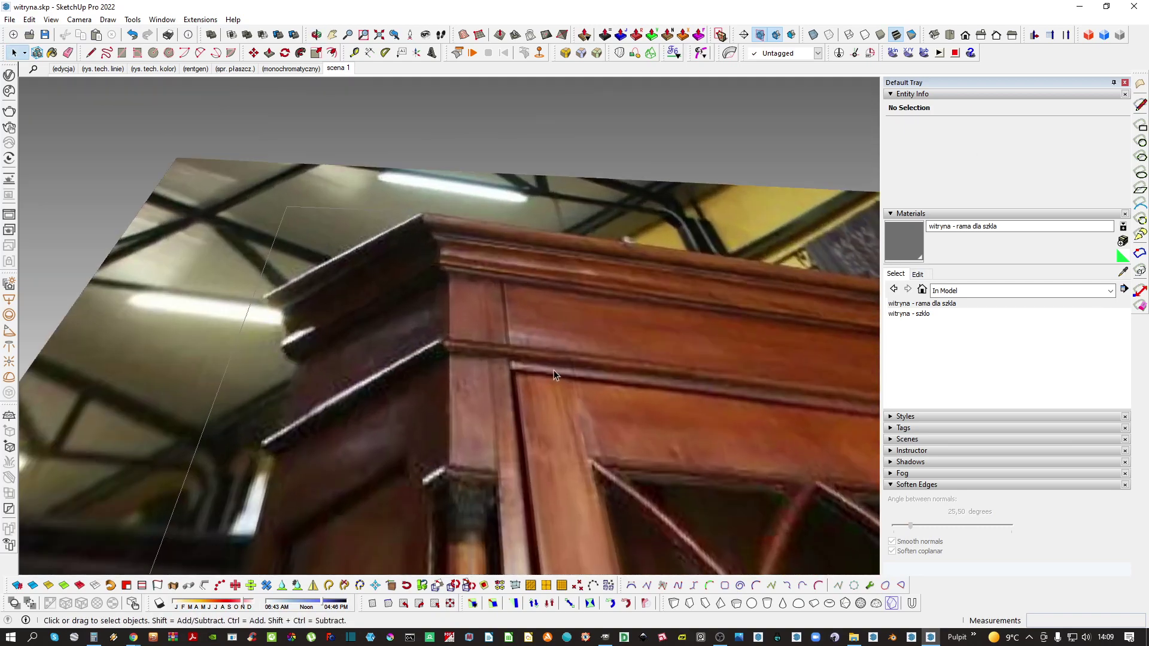
{"action": "middle_click_drag", "start_coordinate": [554, 371], "coordinate": [381, 266], "text": "shift"}
{"action": "scroll", "coordinate": [604, 251], "scroll_direction": "up", "scroll_amount": 5}
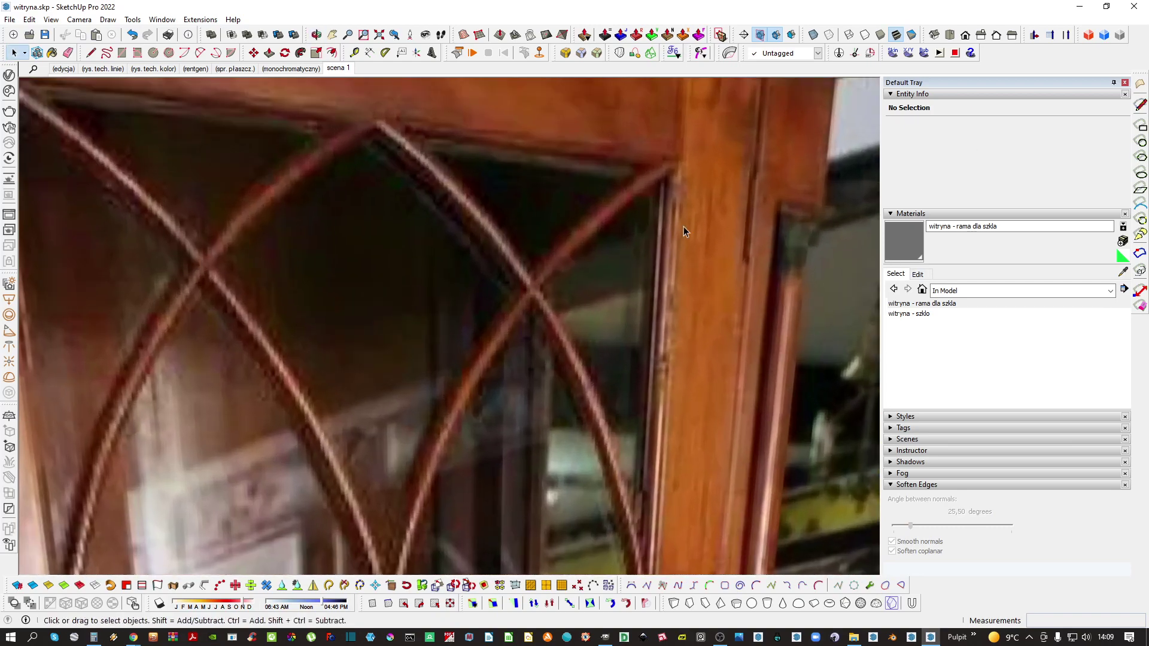
{"action": "scroll", "coordinate": [660, 249], "scroll_direction": "down", "scroll_amount": 5}
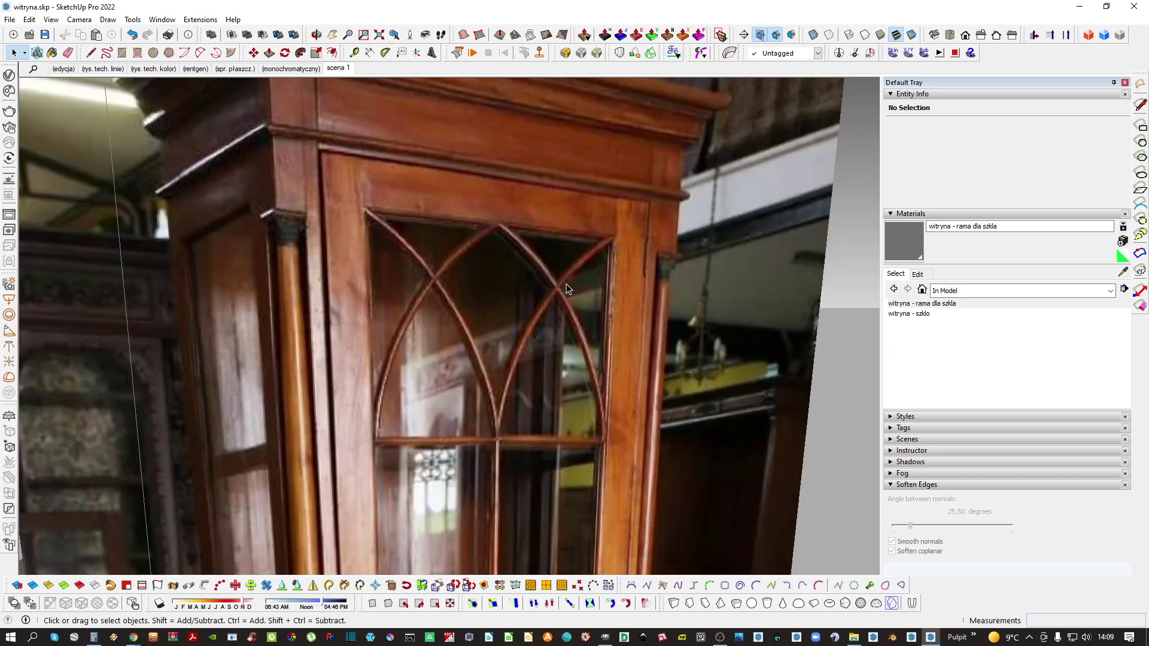
{"action": "middle_click_drag", "start_coordinate": [567, 284], "coordinate": [401, 250]}
Draw a vertical rectangle about 3,89 by 7,83 cm across the cabinet's profiled trim component
{"action": "scroll", "coordinate": [495, 293], "scroll_direction": "up", "scroll_amount": 8}
{"action": "key", "text": "h"}
{"action": "left_click", "coordinate": [505, 307]}
{"action": "key", "text": "r"}
{"action": "scroll", "coordinate": [380, 341], "scroll_direction": "up", "scroll_amount": 1}
{"action": "left_click", "coordinate": [388, 336]}
{"action": "left_click", "coordinate": [517, 93]}
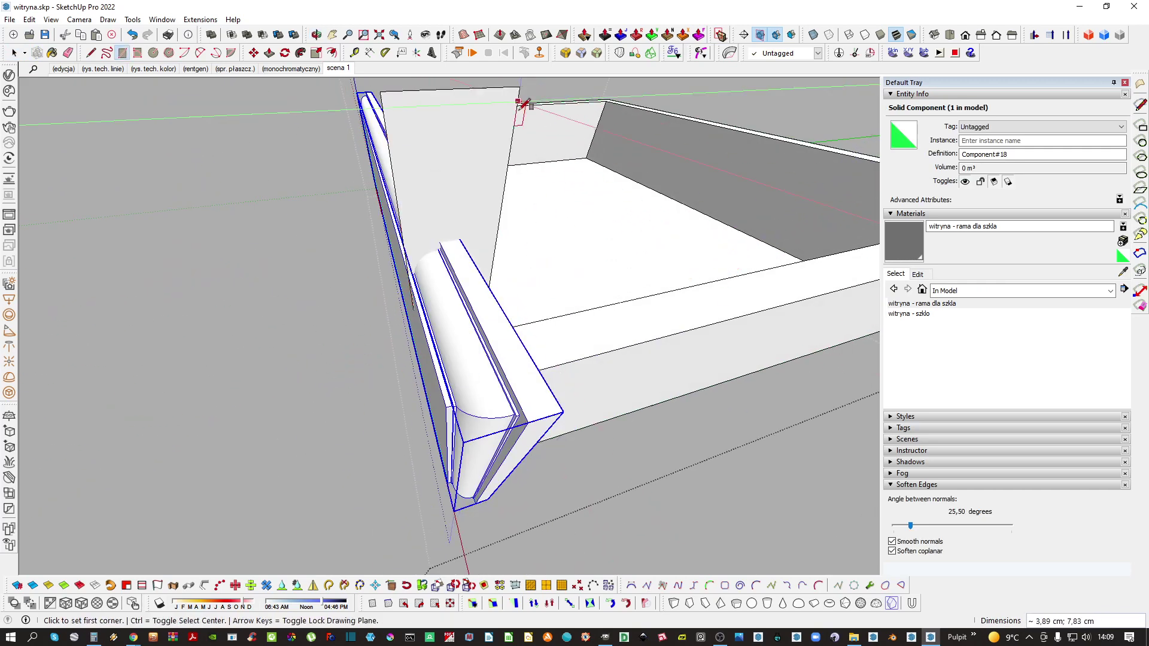
Turn the new rectangle into a group and enlarge it about its centre
{"action": "key", "text": "space"}
{"action": "double_click", "coordinate": [448, 206]}
{"action": "key", "text": "g"}
{"action": "key", "text": "s"}
{"action": "left_click_drag", "start_coordinate": [404, 237], "coordinate": [361, 244], "text": "ctrl"}
{"action": "key", "text": "space"}
Intersect the grouped rectangle's face with the surrounding model to trace the trim's cross-section
{"action": "double_click", "coordinate": [420, 237]}
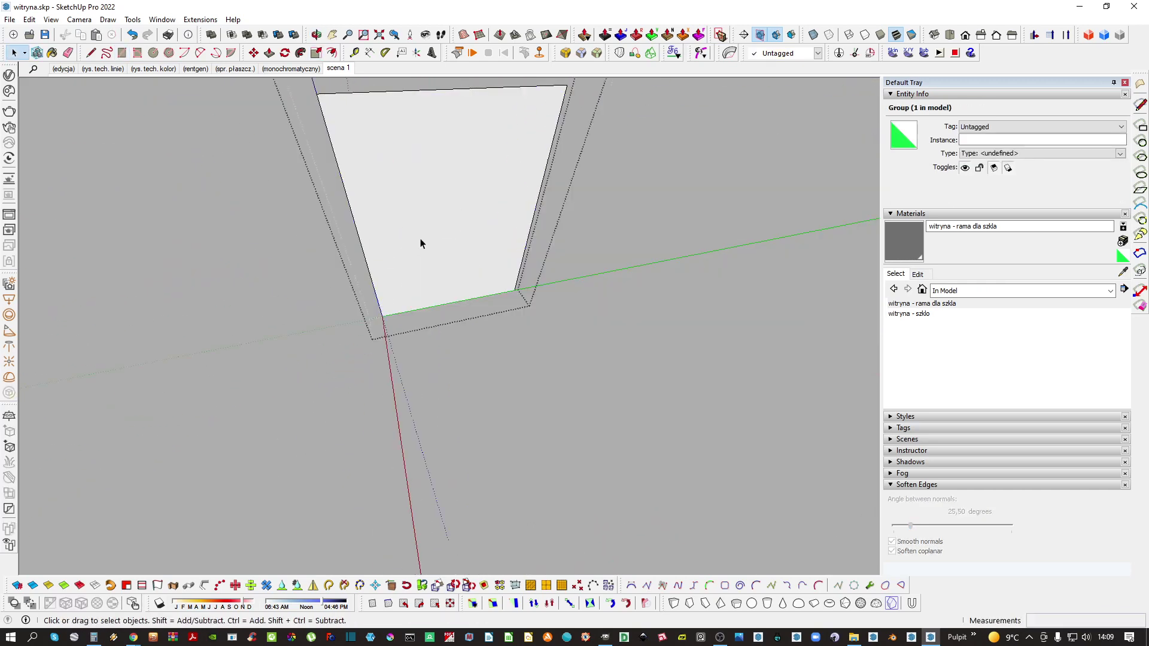
{"action": "right_click", "coordinate": [420, 238]}
{"action": "mouse_move", "coordinate": [496, 315]}
{"action": "left_click", "coordinate": [589, 317]}
{"action": "middle_click_drag", "start_coordinate": [440, 269], "coordinate": [445, 261]}
{"action": "scroll", "coordinate": [447, 271], "scroll_direction": "up", "scroll_amount": 3}
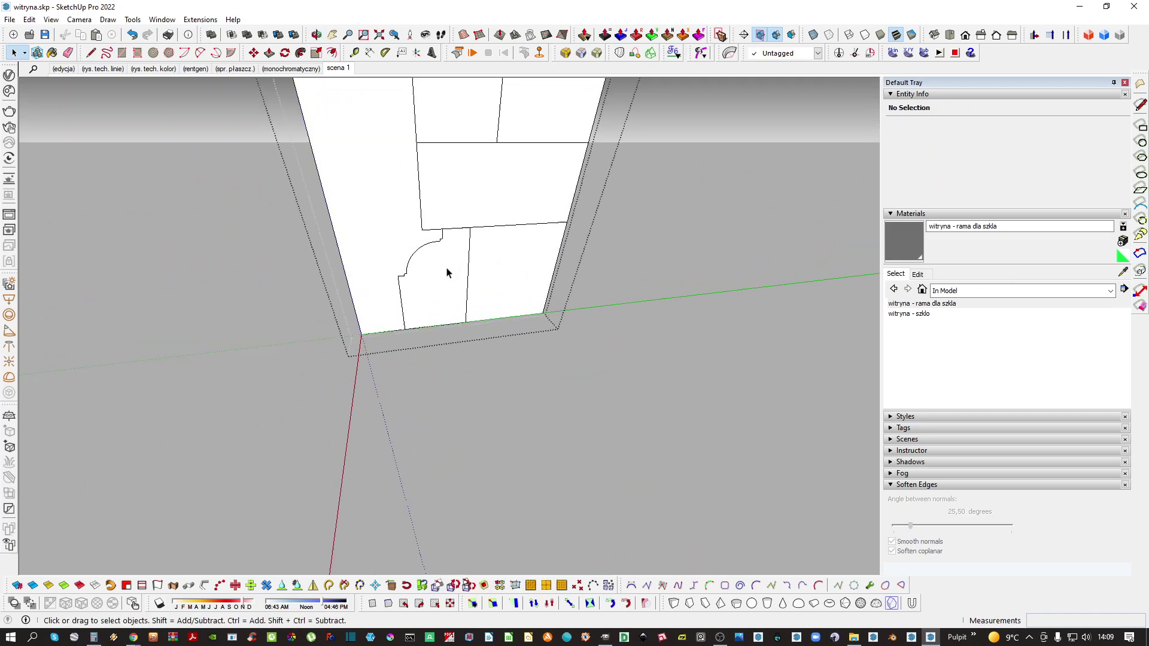
Close off the outer corner of the traced cove moulding with straight lines to form a separate profile face
{"action": "middle_click_drag", "start_coordinate": [429, 308], "coordinate": [419, 263]}
{"action": "key", "text": "l"}
{"action": "scroll", "coordinate": [388, 350], "scroll_direction": "up", "scroll_amount": 2}
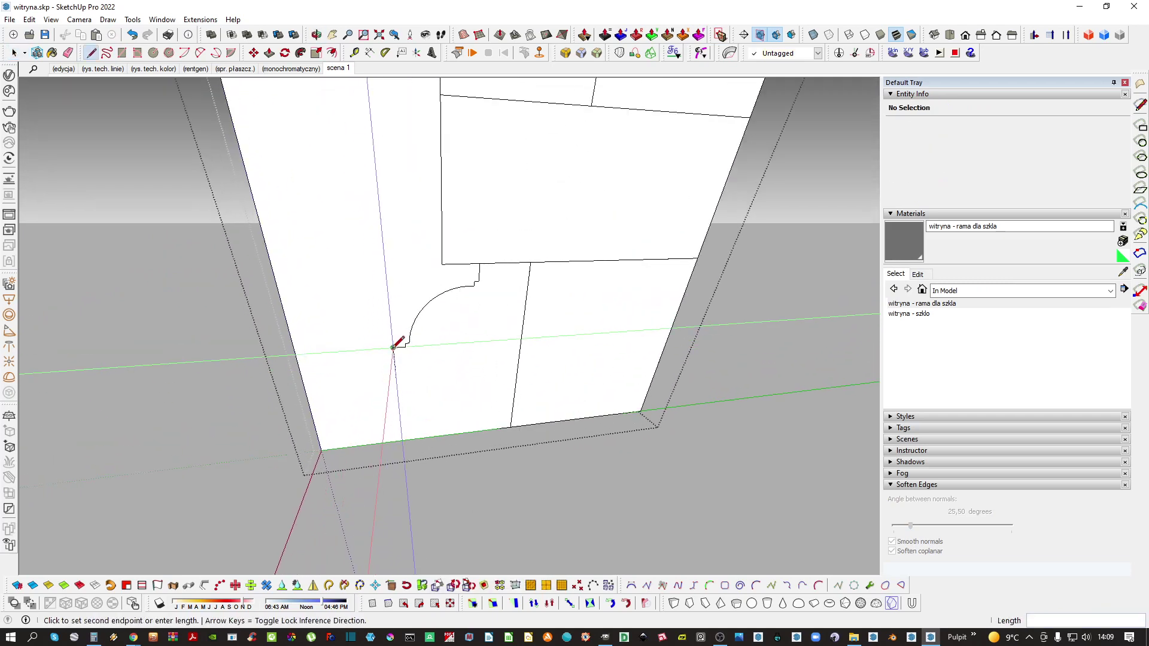
{"action": "left_click", "coordinate": [479, 264]}
{"action": "key", "text": "space"}
Copy the closed cove profile face and delete the helper rectangle group
{"action": "left_click", "coordinate": [413, 315]}
{"action": "scroll", "coordinate": [442, 314], "scroll_direction": "down", "scroll_amount": 6}
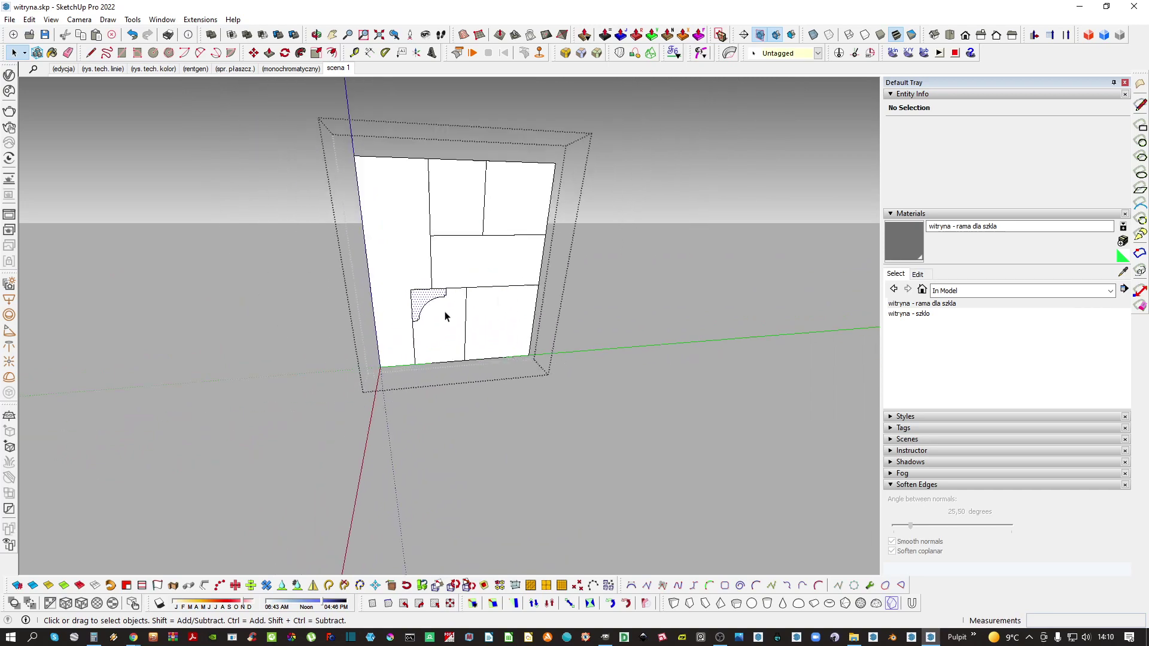
{"action": "key", "text": "Escape"}
{"action": "left_click", "coordinate": [443, 280]}
{"action": "key", "text": "Delete"}
Open the bottom rail component of the front door's frame for editing
{"action": "scroll", "coordinate": [444, 293], "scroll_direction": "up", "scroll_amount": 1}
{"action": "scroll", "coordinate": [444, 294], "scroll_direction": "down", "scroll_amount": 3}
{"action": "middle_click_drag", "start_coordinate": [444, 293], "coordinate": [433, 357]}
{"action": "key", "text": "Escape"}
{"action": "scroll", "coordinate": [590, 336], "scroll_direction": "down", "scroll_amount": 2}
{"action": "scroll", "coordinate": [443, 348], "scroll_direction": "down", "scroll_amount": 3}
{"action": "scroll", "coordinate": [433, 358], "scroll_direction": "up", "scroll_amount": 6}
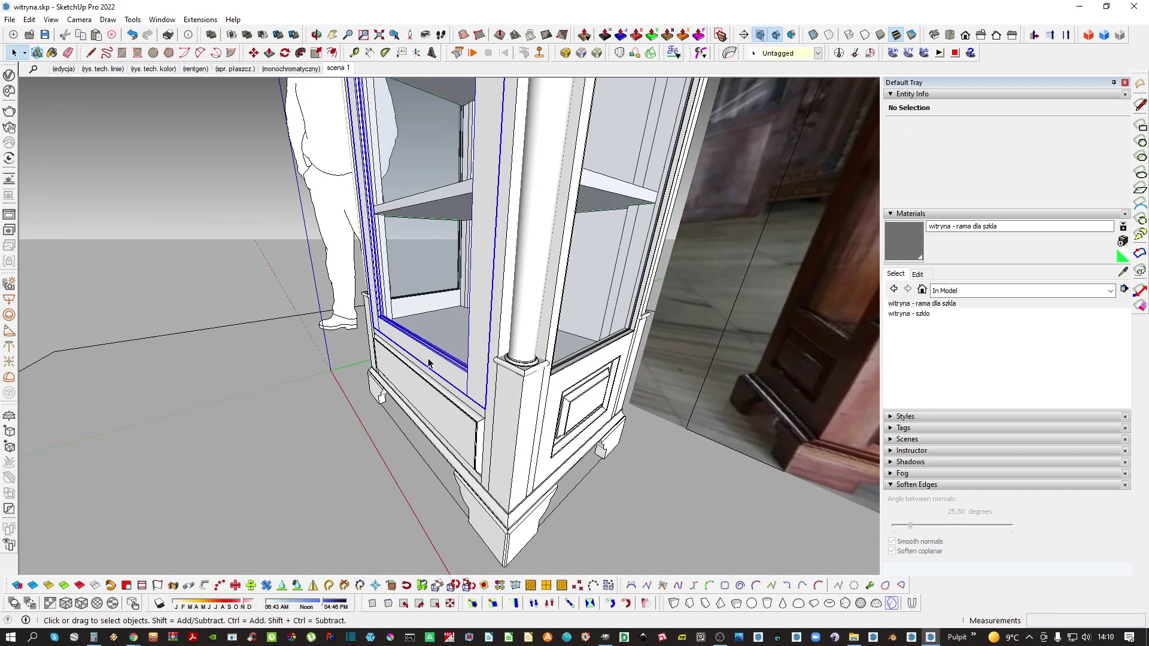
{"action": "scroll", "coordinate": [441, 365], "scroll_direction": "up", "scroll_amount": 2}
{"action": "right_click", "coordinate": [468, 378]}
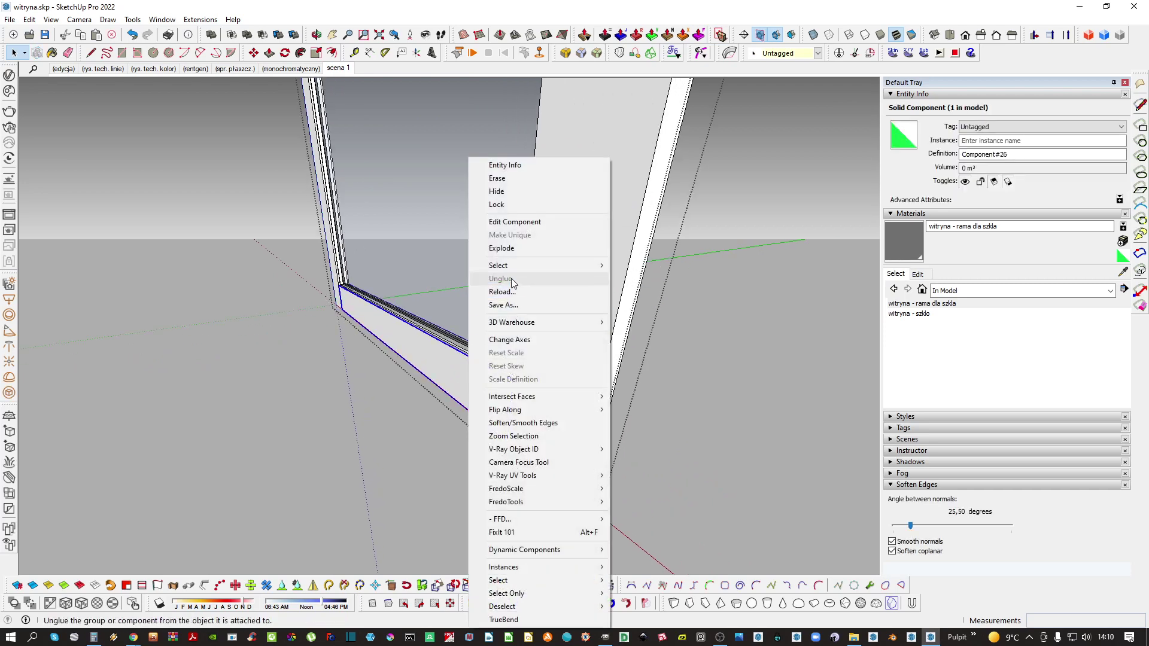
{"action": "left_click", "coordinate": [451, 360]}
{"action": "middle_click_drag", "start_coordinate": [451, 360], "coordinate": [489, 399]}
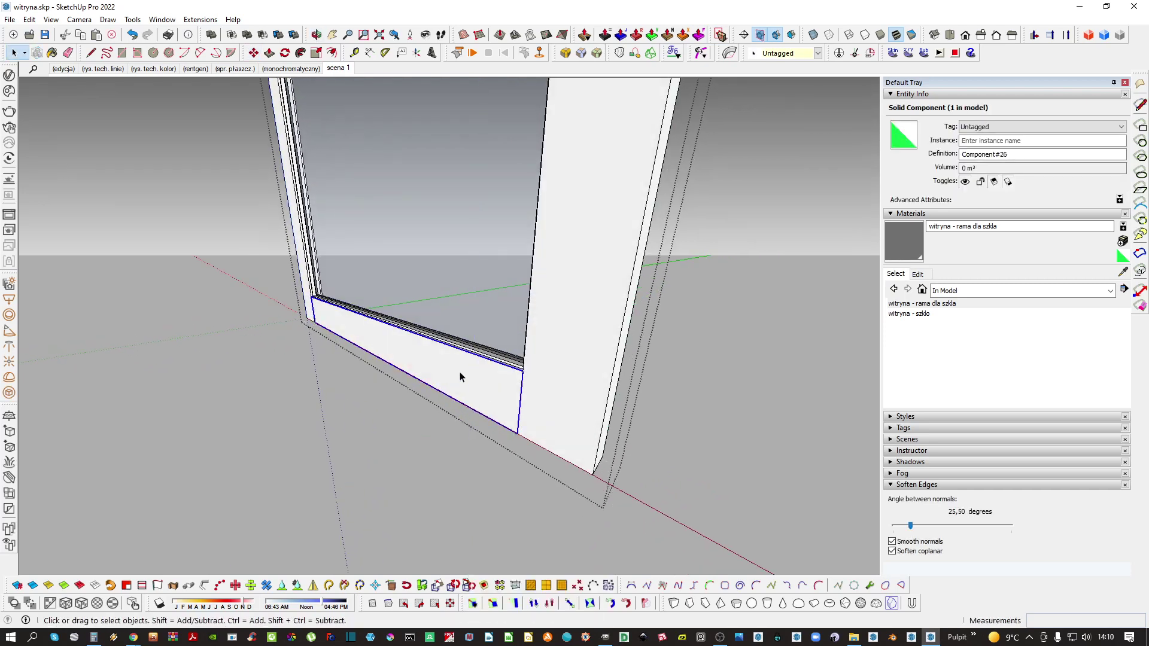
{"action": "scroll", "coordinate": [460, 376], "scroll_direction": "up", "scroll_amount": 2}
{"action": "middle_click_drag", "start_coordinate": [486, 364], "coordinate": [461, 397]}
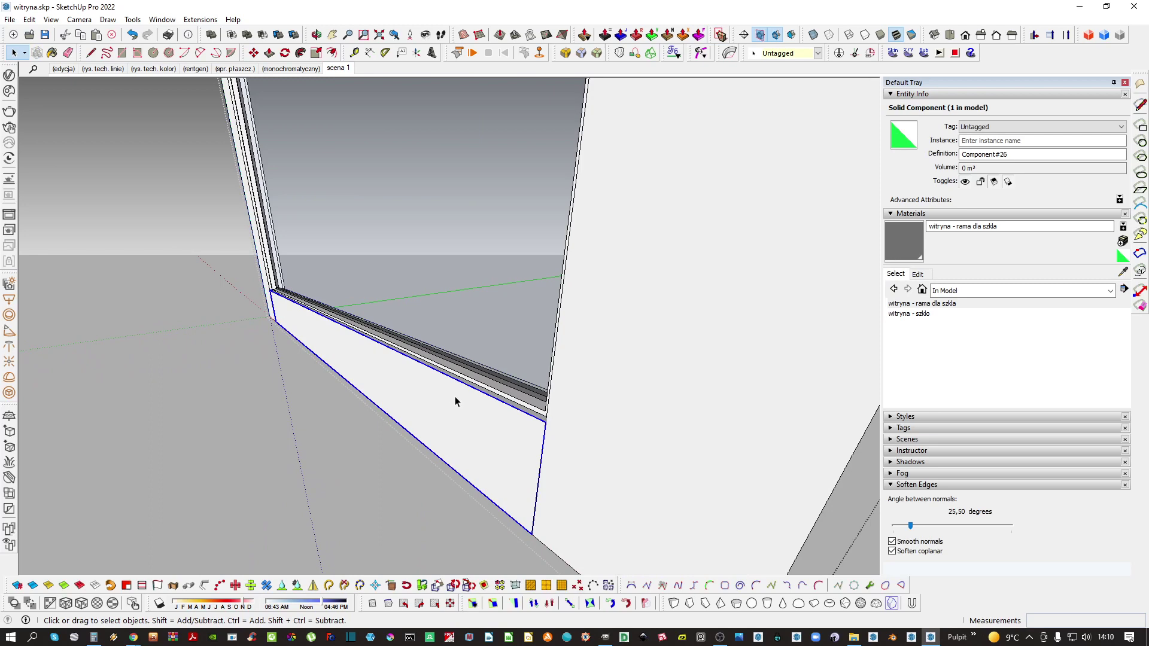
{"action": "double_click", "coordinate": [467, 396]}
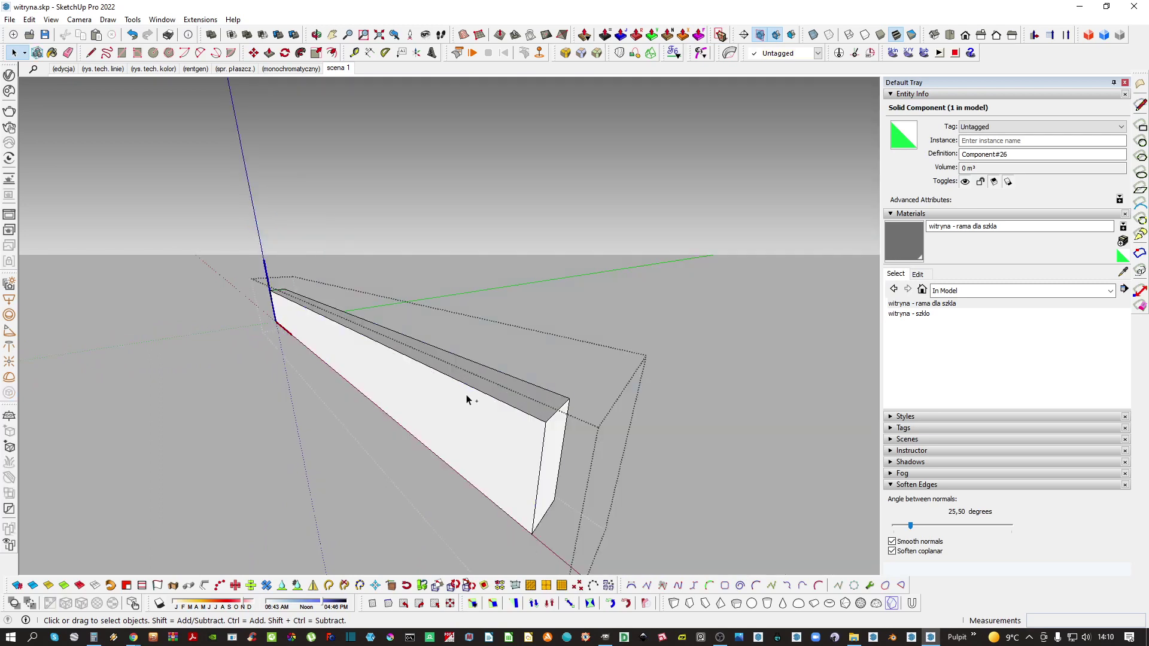
Paste the copied cove profile at the upper front corner of the bottom rail's end
{"action": "triple_click", "coordinate": [468, 397]}
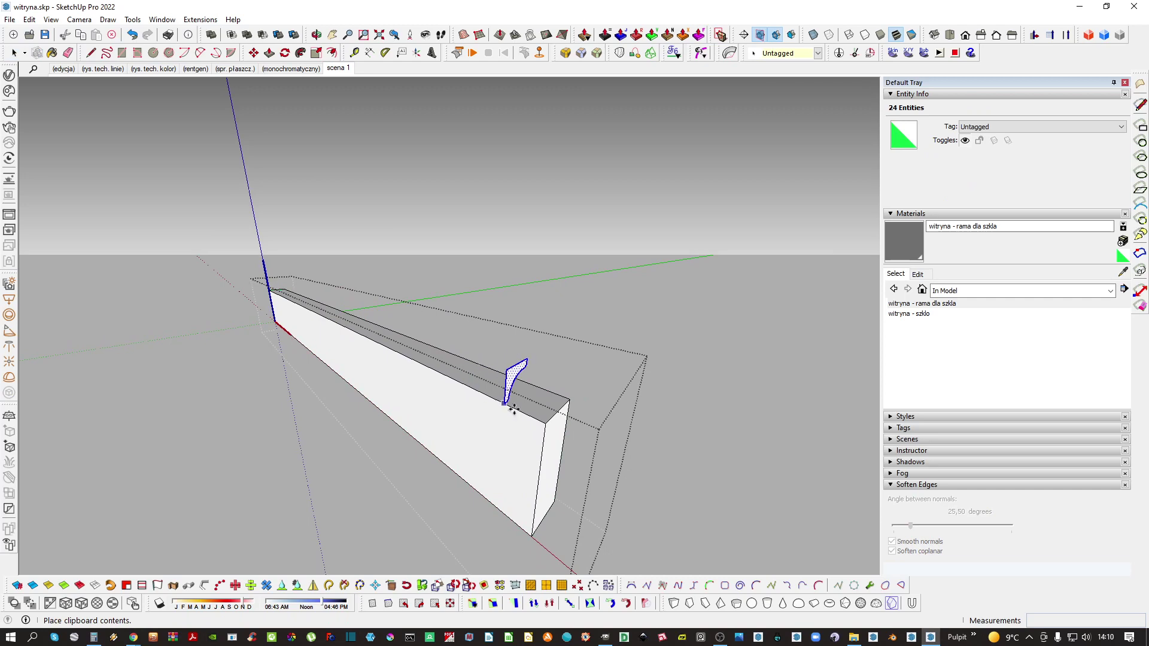
{"action": "middle_click_drag", "start_coordinate": [513, 409], "coordinate": [437, 425]}
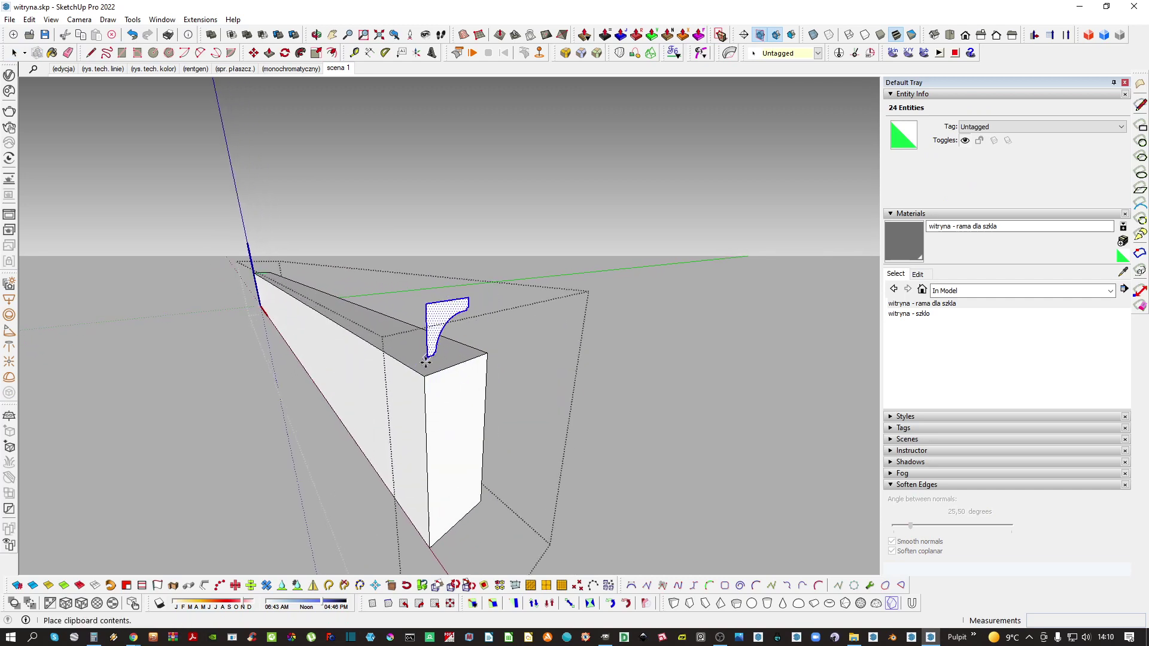
{"action": "left_click", "coordinate": [425, 360]}
Scale the pasted cove profile down uniformly, finishing with a factor of about 0,58
{"action": "key", "text": "s"}
{"action": "middle_click_drag", "start_coordinate": [426, 360], "coordinate": [483, 305]}
{"action": "left_click", "coordinate": [443, 353]}
{"action": "key", "text": "space"}
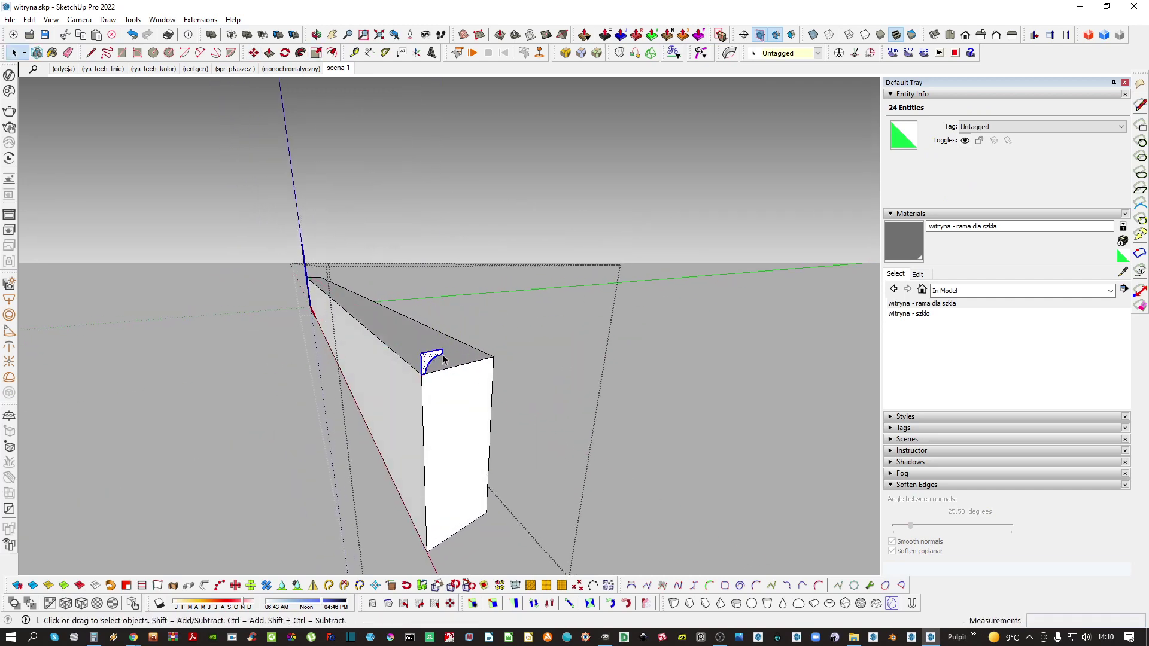
{"action": "key", "text": "i"}
{"action": "middle_click_drag", "start_coordinate": [329, 363], "coordinate": [504, 303]}
{"action": "key", "text": "s"}
{"action": "key", "text": "i"}
{"action": "left_click", "coordinate": [481, 300]}
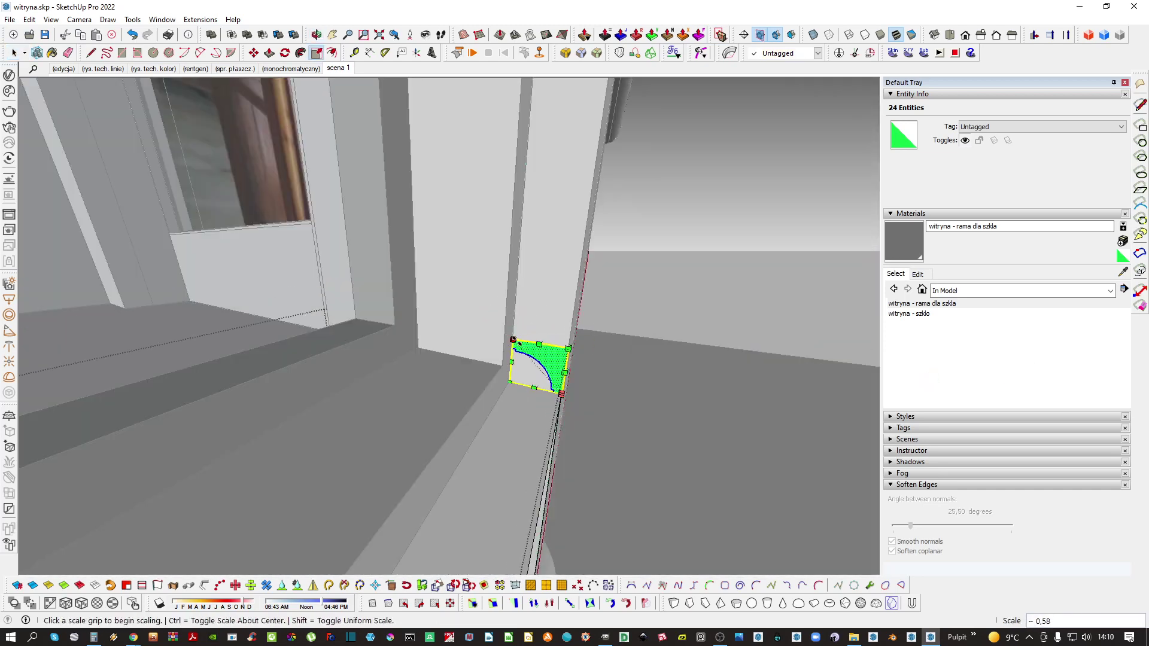
{"action": "middle_click_drag", "start_coordinate": [520, 343], "coordinate": [462, 385]}
Move the cove profile into the upper front corner of the rail's end face and push it along the rail's full length
{"action": "key", "text": "m"}
{"action": "key", "text": "space"}
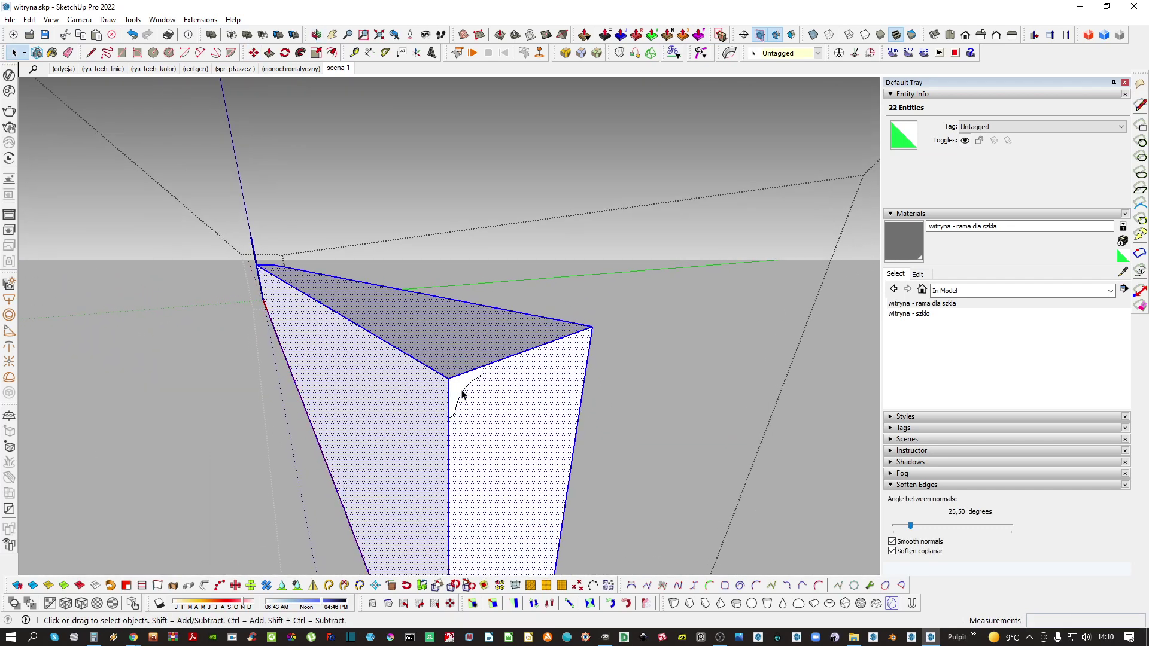
{"action": "left_click", "coordinate": [457, 388]}
{"action": "left_click", "coordinate": [456, 392]}
{"action": "middle_click_drag", "start_coordinate": [299, 326], "coordinate": [354, 353]}
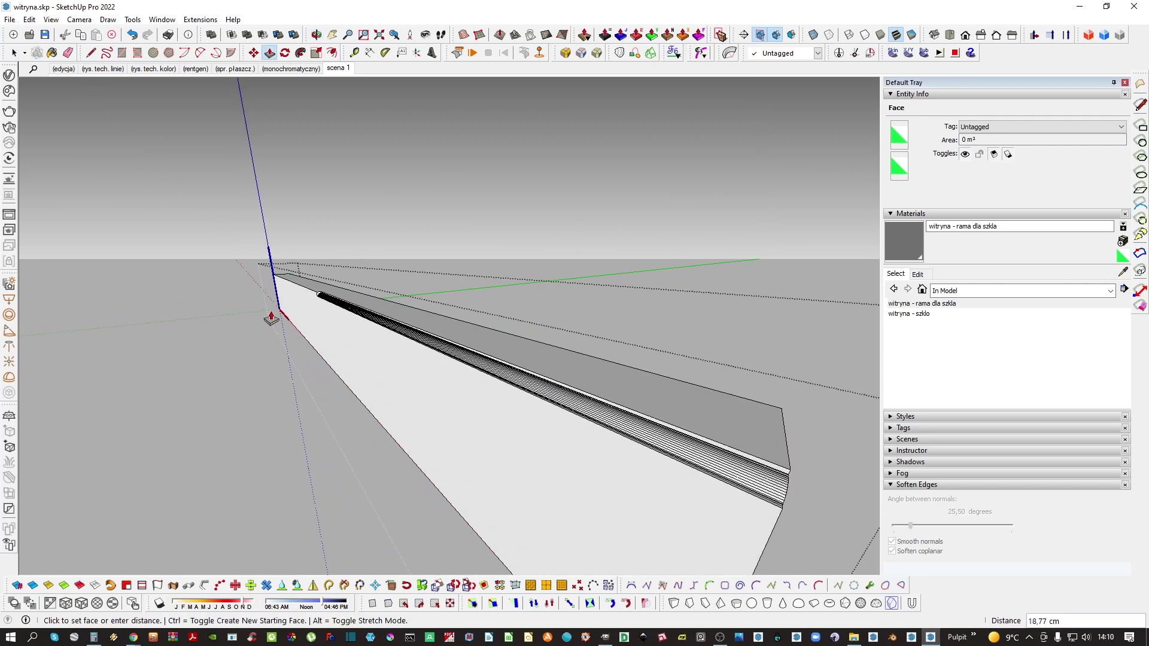
{"action": "key", "text": "space"}
Soften the profiled bottom rail's edges with an angle of 26,40 degrees and close the component
{"action": "middle_click_drag", "start_coordinate": [431, 356], "coordinate": [359, 322]}
{"action": "triple_click", "coordinate": [421, 329]}
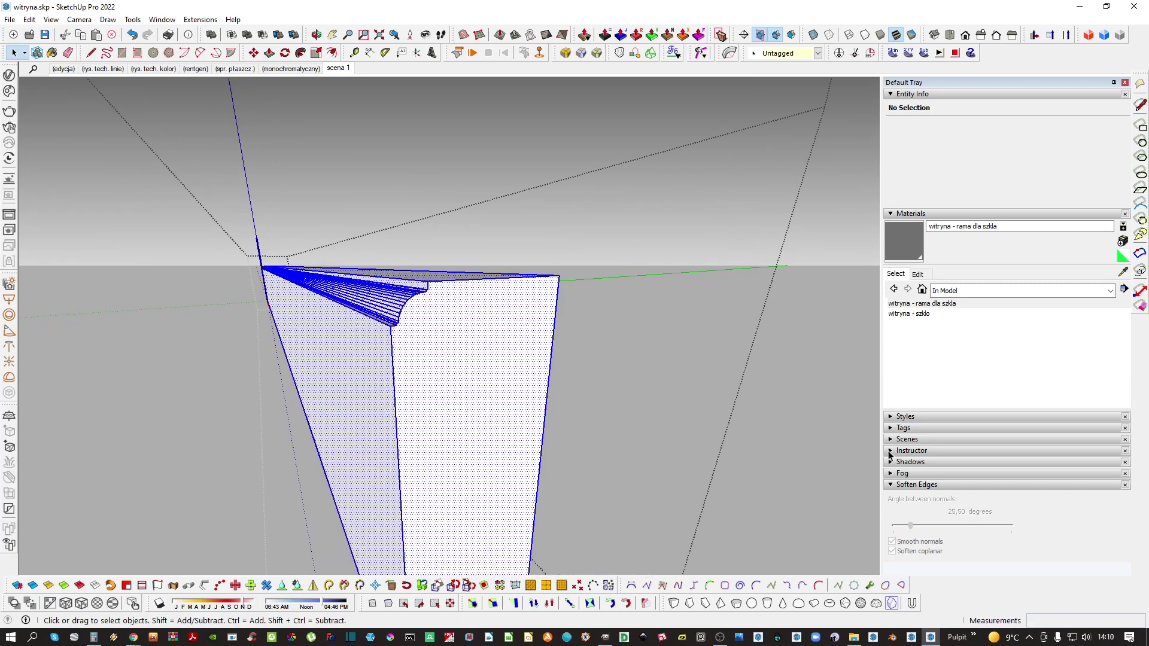
{"action": "left_click_drag", "start_coordinate": [911, 527], "coordinate": [911, 527]}
{"action": "left_click", "coordinate": [443, 378]}
{"action": "middle_click_drag", "start_coordinate": [444, 377], "coordinate": [544, 410]}
{"action": "key", "text": "Escape"}
Copy the profiled bottom rail straight up to above the door's top edge
{"action": "right_click", "coordinate": [455, 400]}
{"action": "middle_click_drag", "start_coordinate": [411, 431], "coordinate": [521, 474]}
{"action": "scroll", "coordinate": [519, 442], "scroll_direction": "down", "scroll_amount": 3}
{"action": "middle_click_drag", "start_coordinate": [515, 177], "coordinate": [510, 365], "text": "shift"}
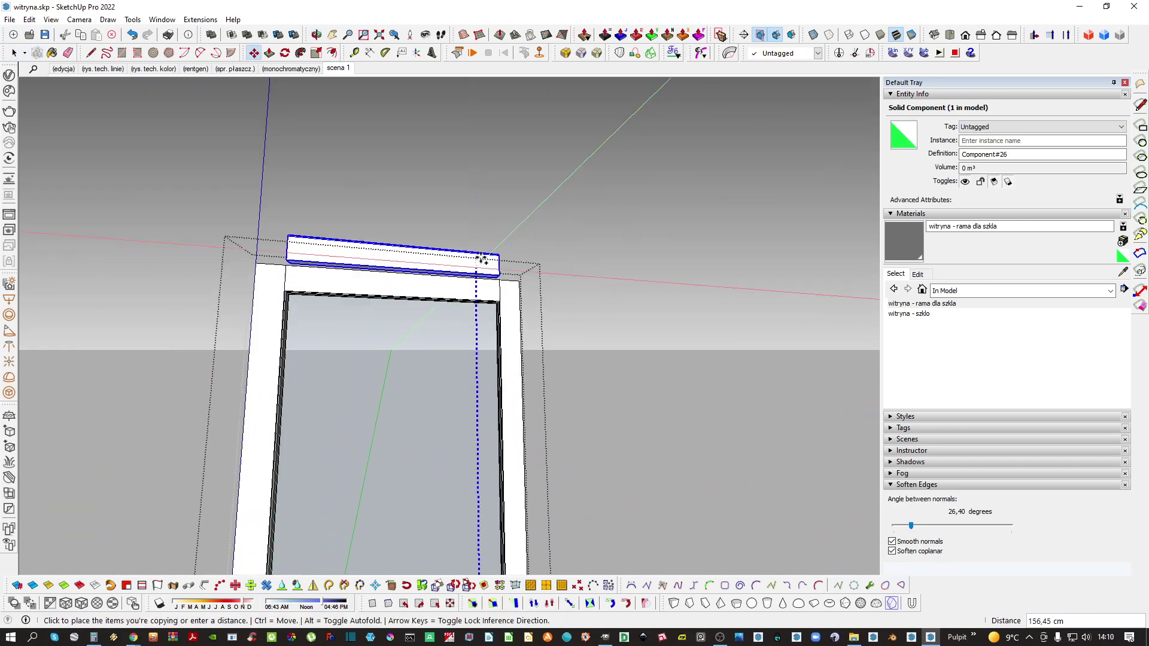
{"action": "left_click", "coordinate": [479, 227]}
Mirror the copied rail vertically by scaling it -1 along the blue axis
{"action": "key", "text": "s"}
{"action": "scroll", "coordinate": [422, 234], "scroll_direction": "up", "scroll_amount": 4}
{"action": "left_click", "coordinate": [409, 216]}
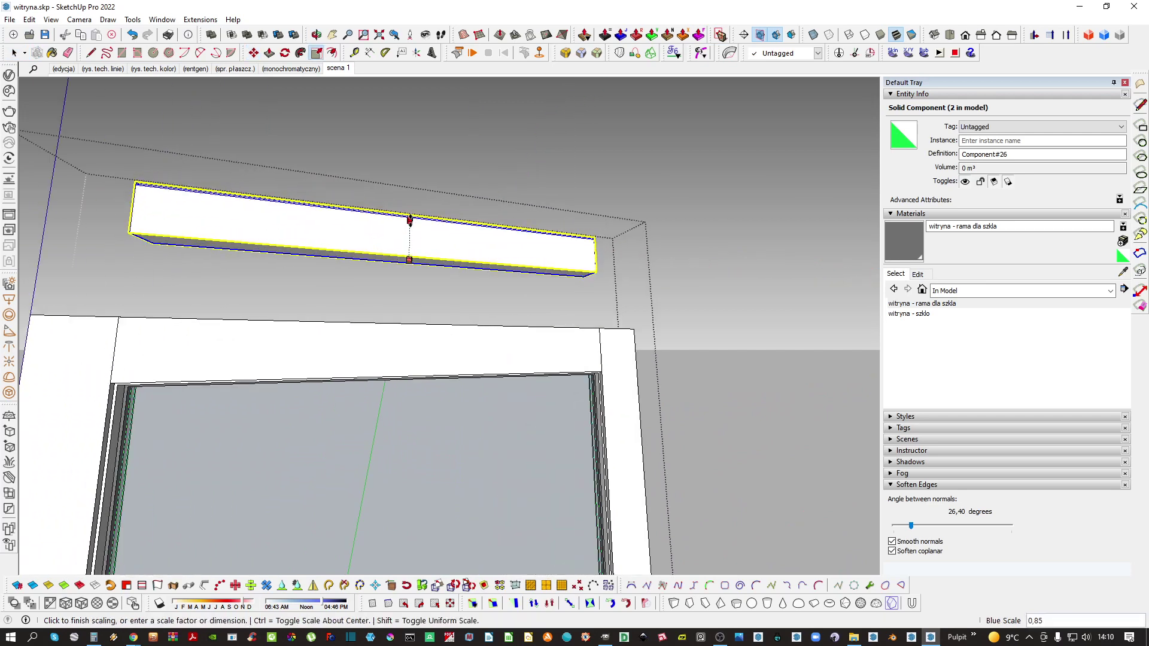
{"action": "type", "text": "-1"}
{"action": "key", "text": "Return"}
Move the mirrored rail straight down so its upper edge aligns with the top of the door frame
{"action": "key", "text": "m"}
{"action": "left_click", "coordinate": [428, 257]}
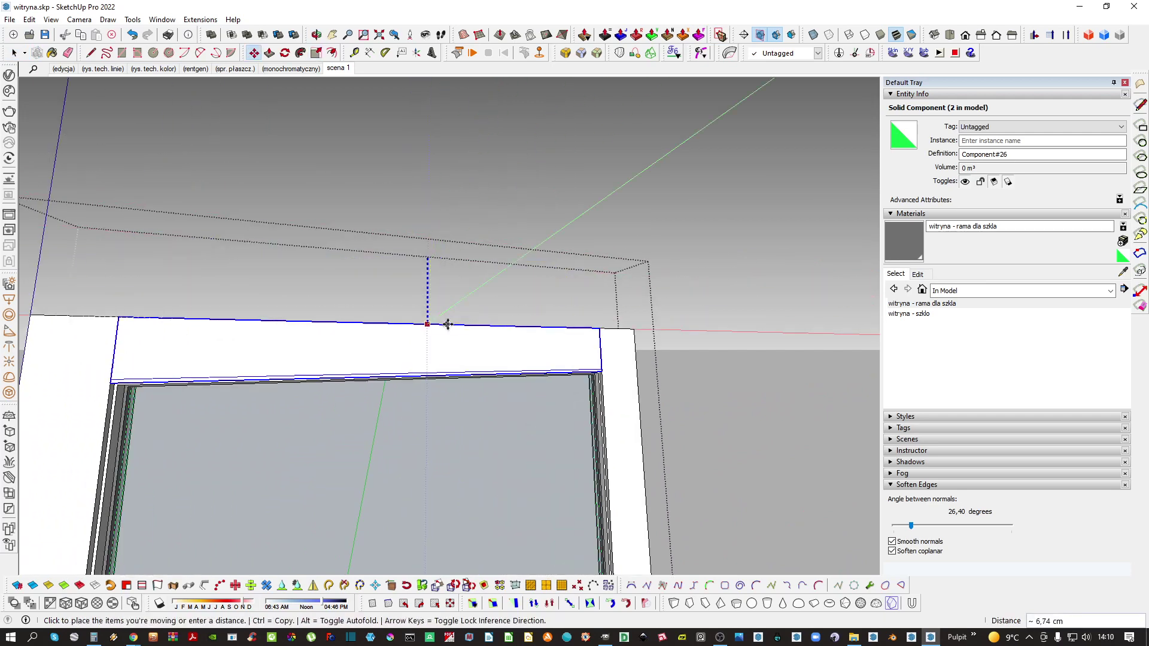
{"action": "key", "text": "ctrl+t"}
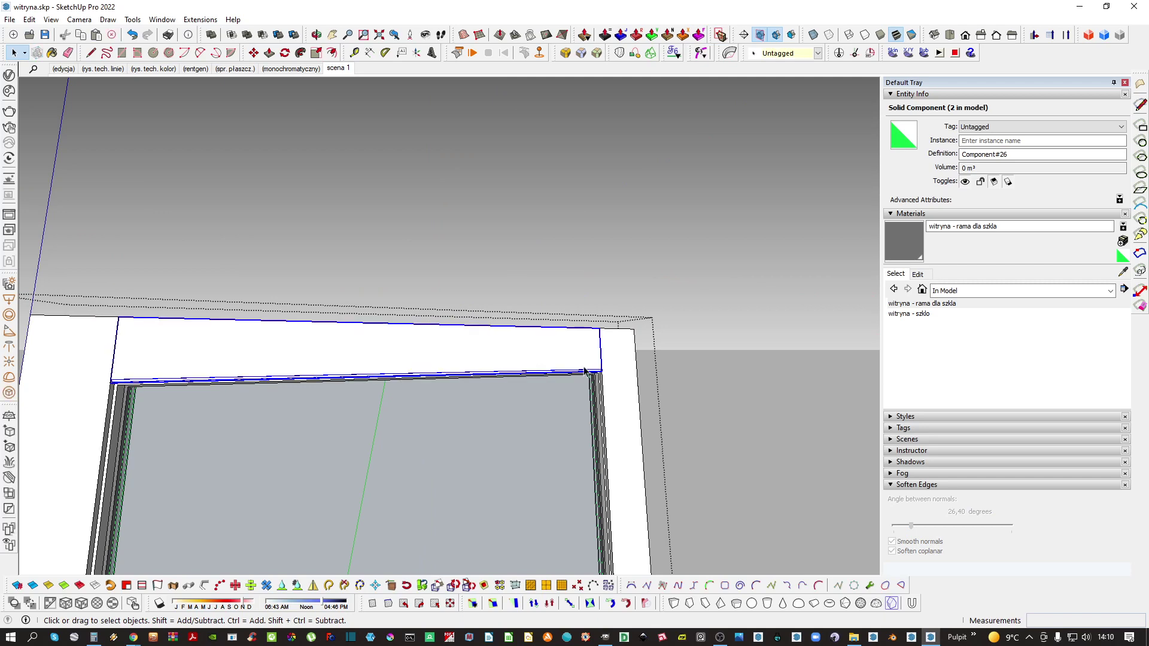
Open the door's side stile for editing and paste the copied cove profile group onto its upper end
{"action": "middle_click_drag", "start_coordinate": [658, 389], "coordinate": [481, 357]}
{"action": "scroll", "coordinate": [537, 320], "scroll_direction": "up", "scroll_amount": 3}
{"action": "double_click", "coordinate": [464, 405]}
{"action": "triple_click", "coordinate": [465, 405]}
{"action": "double_click", "coordinate": [384, 383]}
{"action": "key", "text": "ctrl+t"}
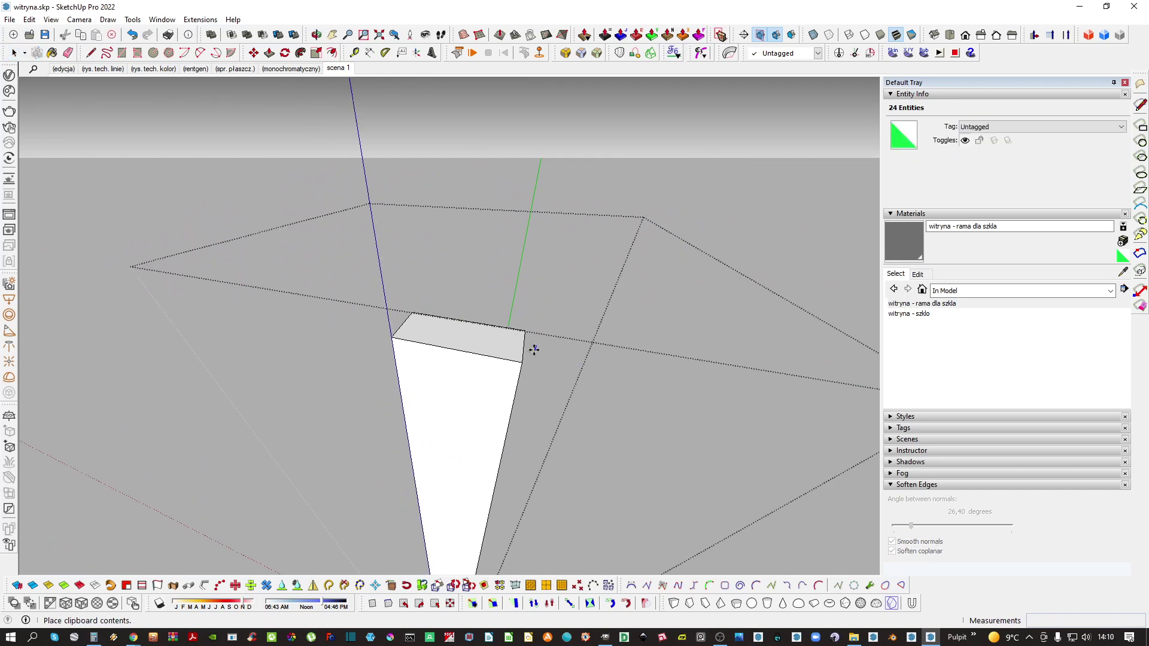
{"action": "left_click", "coordinate": [470, 341]}
{"action": "scroll", "coordinate": [463, 335], "scroll_direction": "up", "scroll_amount": 3}
Rotate the pasted profile 90 degrees so it lies flat on the stile's upper end
{"action": "key", "text": "q"}
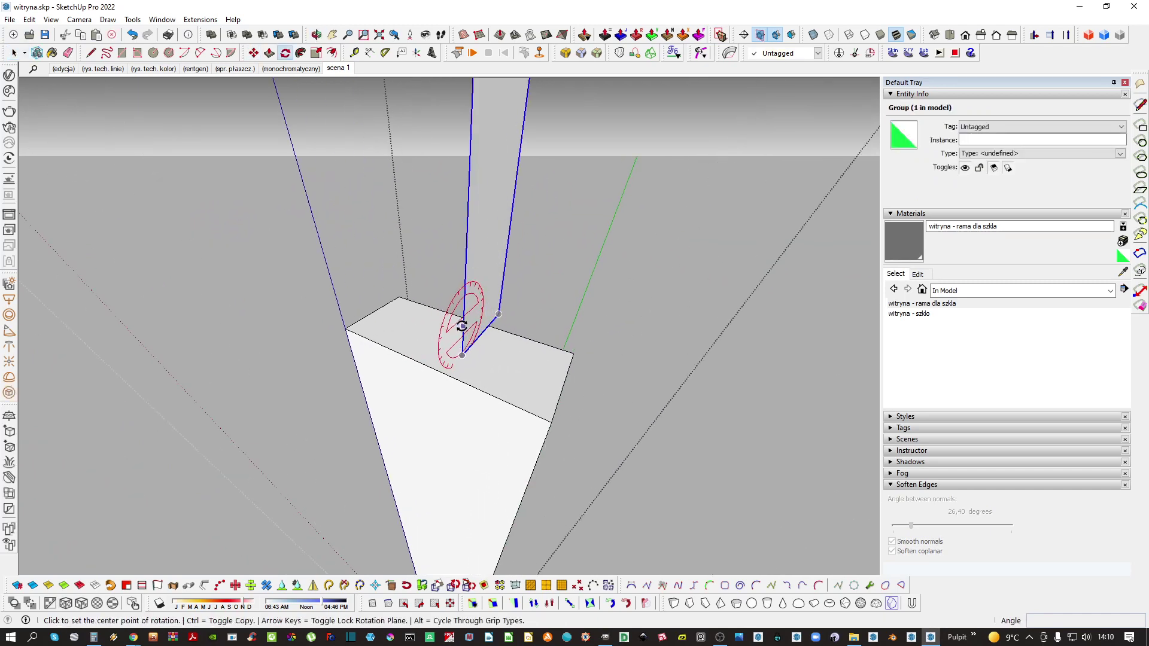
{"action": "left_click", "coordinate": [462, 353]}
{"action": "left_click", "coordinate": [467, 252]}
{"action": "left_click", "coordinate": [401, 297]}
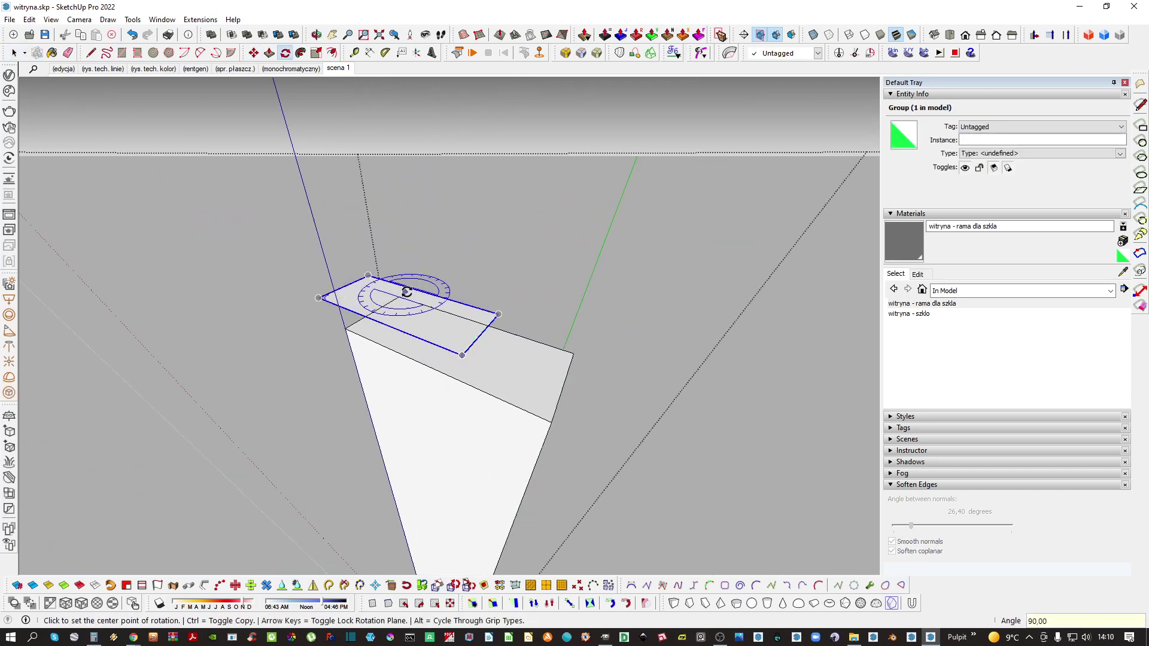
Move the profile onto the stile's end face, matching the corners, and explode the group
{"action": "key", "text": "m"}
{"action": "middle_click_drag", "start_coordinate": [404, 294], "coordinate": [507, 397]}
{"action": "left_click", "coordinate": [562, 365]}
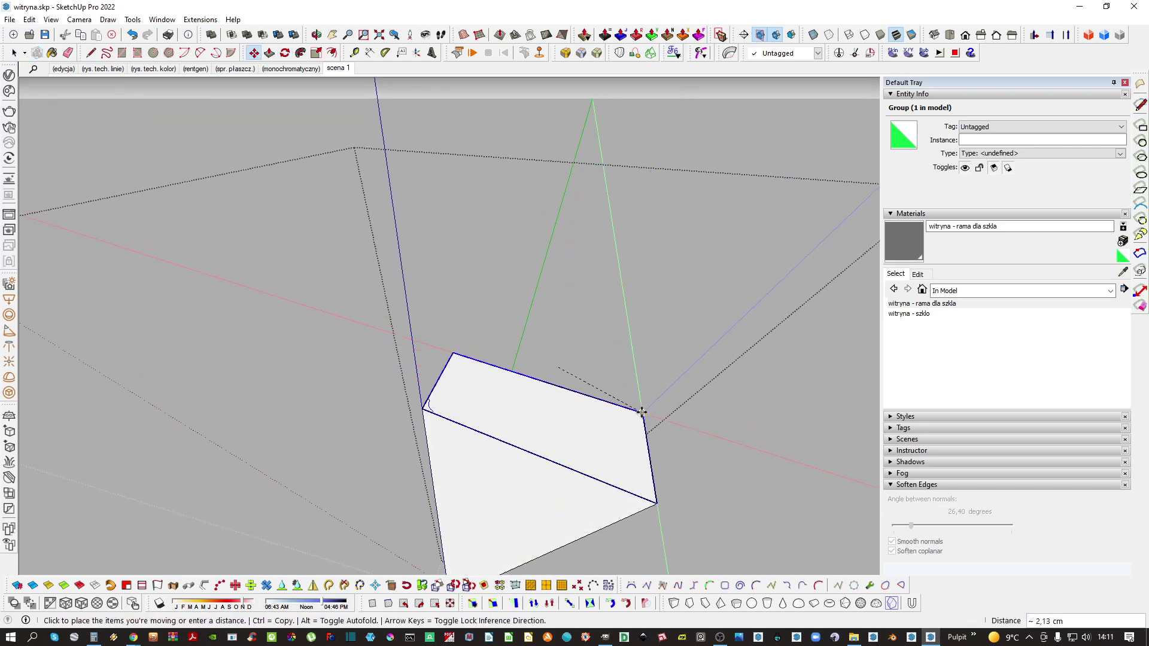
{"action": "left_click", "coordinate": [642, 412]}
{"action": "key", "text": "space"}
{"action": "key", "text": "x"}
Push/Pull the small corner face outside the profile about 154,43 cm down the stile to cut a full-length cove
{"action": "scroll", "coordinate": [426, 417], "scroll_direction": "up", "scroll_amount": 4}
{"action": "scroll", "coordinate": [435, 413], "scroll_direction": "down", "scroll_amount": 5}
{"action": "scroll", "coordinate": [502, 422], "scroll_direction": "up", "scroll_amount": 4}
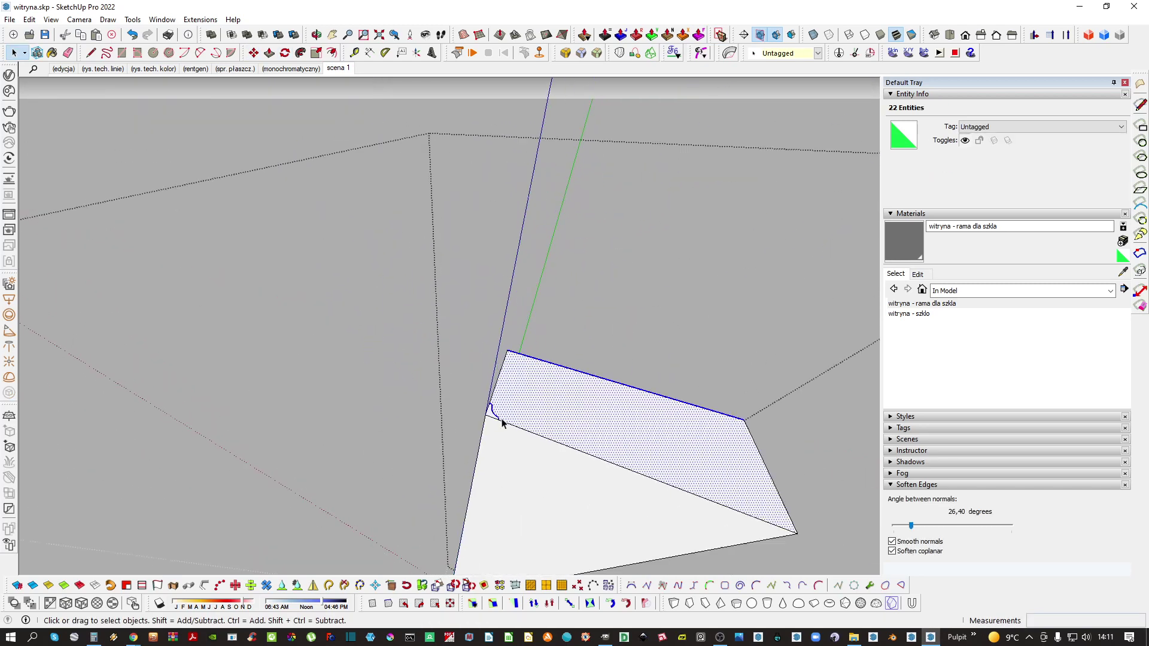
{"action": "scroll", "coordinate": [502, 420], "scroll_direction": "up", "scroll_amount": 2}
{"action": "key", "text": "p"}
{"action": "left_click", "coordinate": [483, 415]}
{"action": "scroll", "coordinate": [469, 449], "scroll_direction": "down", "scroll_amount": 6}
{"action": "mouse_move", "coordinate": [469, 465]}
{"action": "middle_mouse_down"}
{"action": "mouse_move", "coordinate": [462, 513]}
{"action": "mouse_move", "coordinate": [460, 476]}
{"action": "middle_mouse_up"}
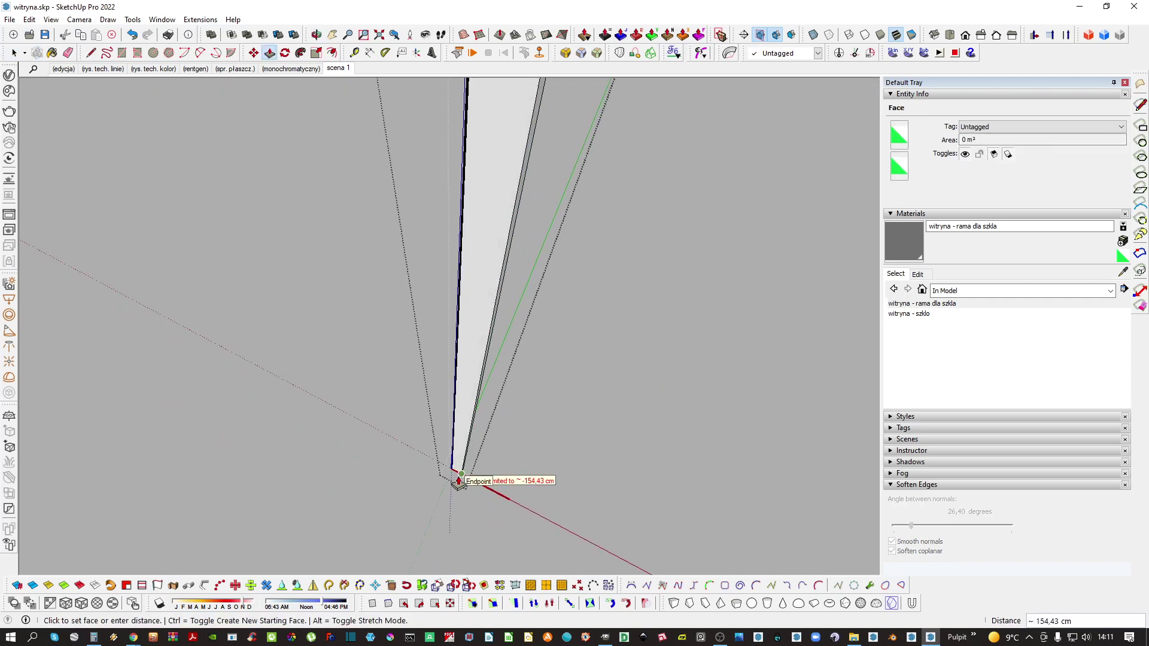
{"action": "left_click", "coordinate": [462, 479]}
Select all of the profiled stile's geometry and soften its edges with an angle of 30,10 degrees
{"action": "scroll", "coordinate": [463, 473], "scroll_direction": "down", "scroll_amount": 5}
{"action": "key", "text": "space"}
{"action": "triple_click", "coordinate": [468, 370]}
{"action": "key", "text": "ctrl+shift+c"}
{"action": "key", "text": "Return"}
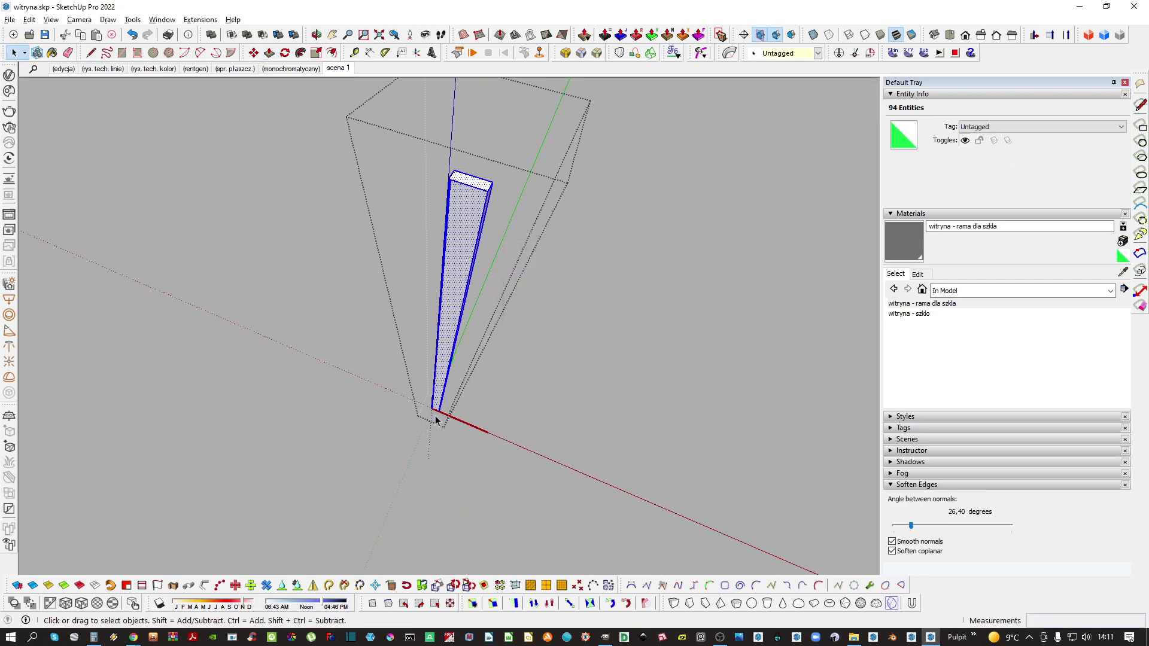
{"action": "scroll", "coordinate": [436, 418], "scroll_direction": "up", "scroll_amount": 5}
{"action": "middle_click_drag", "start_coordinate": [436, 418], "coordinate": [469, 361]}
{"action": "middle_click_drag", "start_coordinate": [455, 485], "coordinate": [439, 310], "text": "shift"}
{"action": "scroll", "coordinate": [434, 485], "scroll_direction": "up", "scroll_amount": 6}
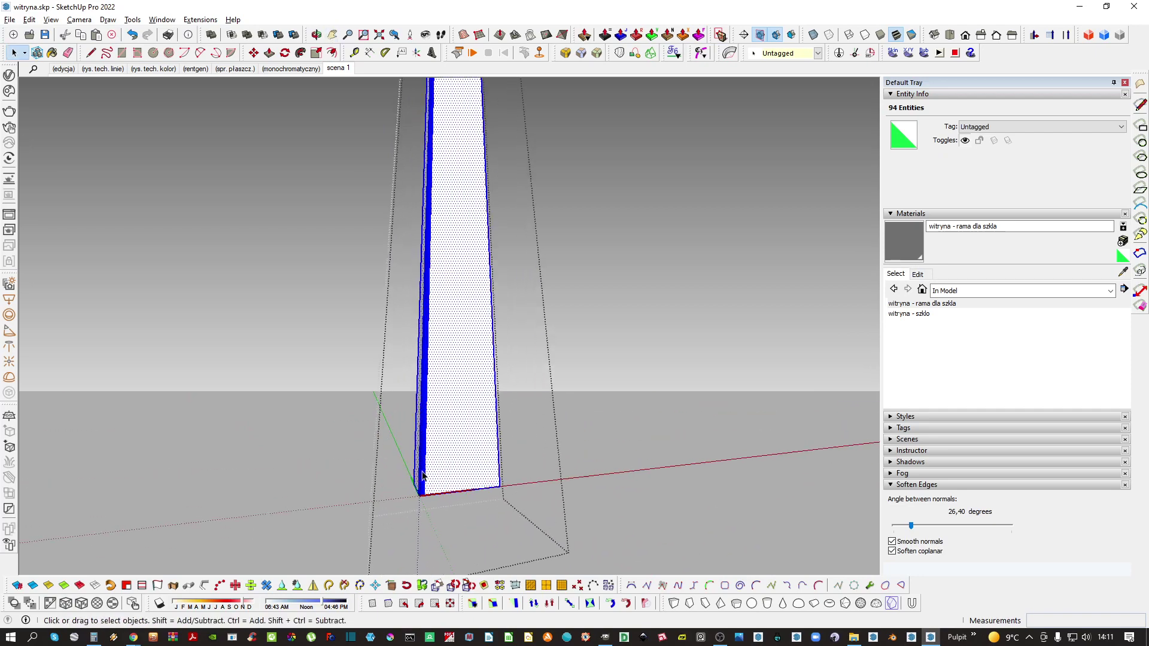
{"action": "middle_click_drag", "start_coordinate": [431, 491], "coordinate": [481, 381]}
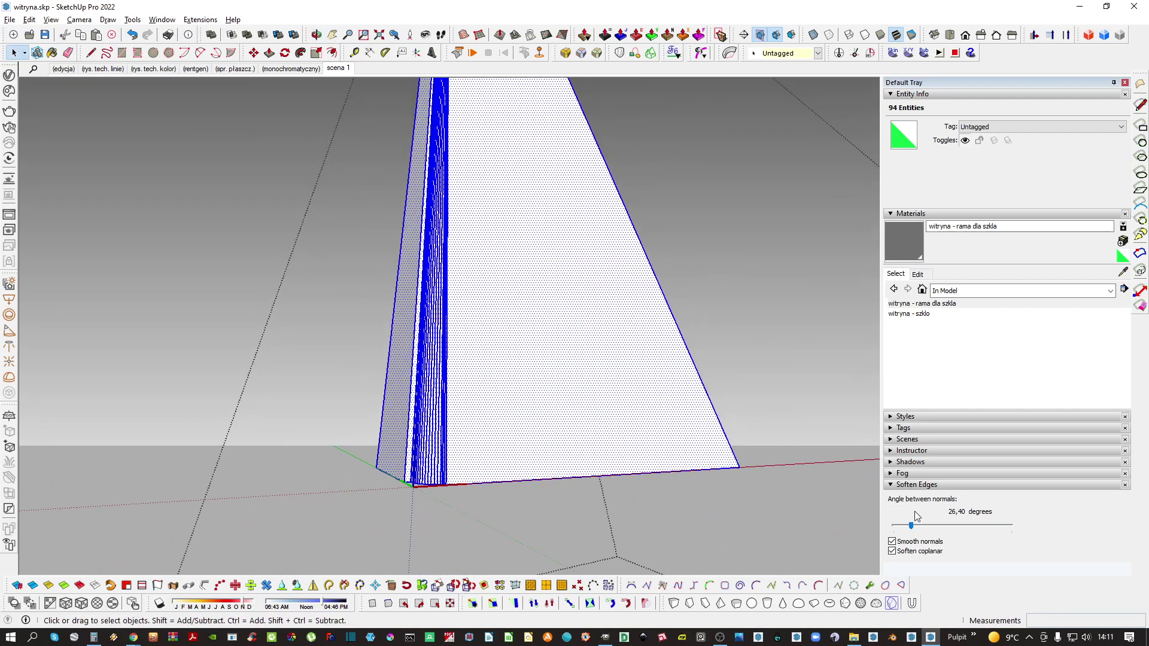
{"action": "left_click_drag", "start_coordinate": [914, 527], "coordinate": [915, 527]}
{"action": "key", "text": "Escape"}
{"action": "middle_click_drag", "start_coordinate": [533, 374], "coordinate": [437, 412]}
Close off the cove's outline at the stile's lower end and Push/Pull it up to the bottom rail's cove
{"action": "scroll", "coordinate": [436, 392], "scroll_direction": "down", "scroll_amount": 2}
{"action": "scroll", "coordinate": [438, 409], "scroll_direction": "down", "scroll_amount": 3}
{"action": "scroll", "coordinate": [475, 387], "scroll_direction": "down", "scroll_amount": 1}
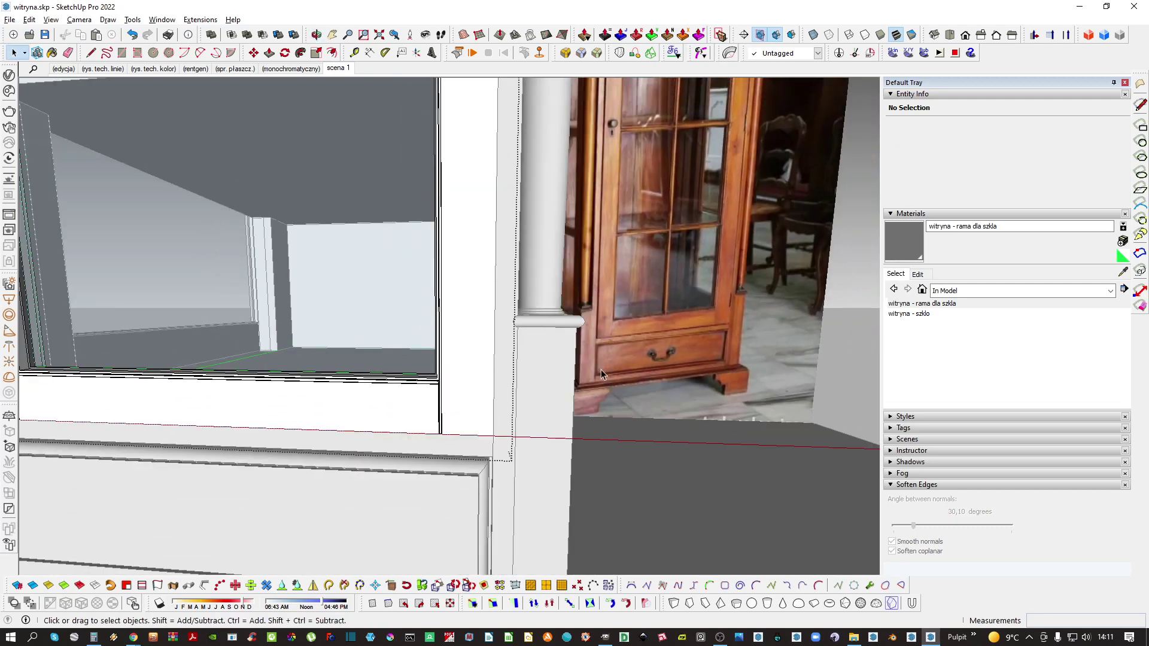
{"action": "scroll", "coordinate": [447, 393], "scroll_direction": "up", "scroll_amount": 1}
{"action": "scroll", "coordinate": [449, 410], "scroll_direction": "up", "scroll_amount": 2}
{"action": "double_click", "coordinate": [475, 411]}
{"action": "mouse_move", "coordinate": [450, 425]}
{"action": "middle_mouse_down"}
{"action": "mouse_move", "coordinate": [475, 411]}
{"action": "mouse_move", "coordinate": [450, 442]}
{"action": "mouse_move", "coordinate": [490, 484]}
{"action": "middle_mouse_up"}
{"action": "triple_click", "coordinate": [465, 414]}
{"action": "scroll", "coordinate": [450, 442], "scroll_direction": "up", "scroll_amount": 3}
{"action": "key", "text": "l"}
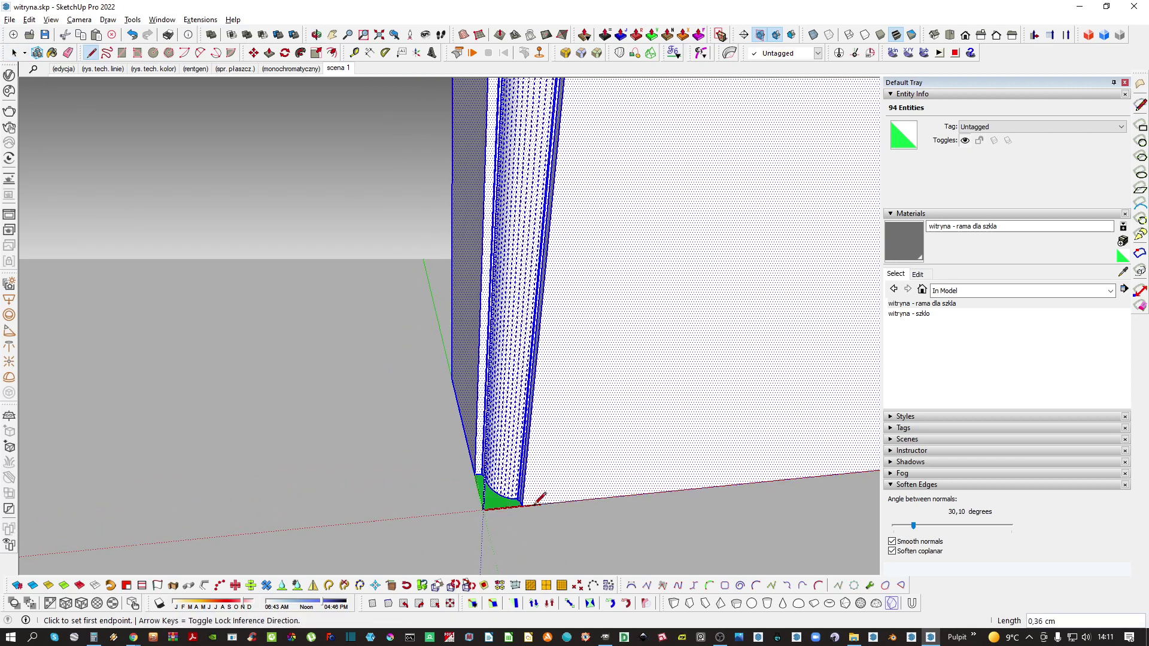
{"action": "key", "text": "p"}
{"action": "left_click", "coordinate": [498, 504]}
{"action": "middle_click_drag", "start_coordinate": [495, 394], "coordinate": [477, 377]}
{"action": "key", "text": "space"}
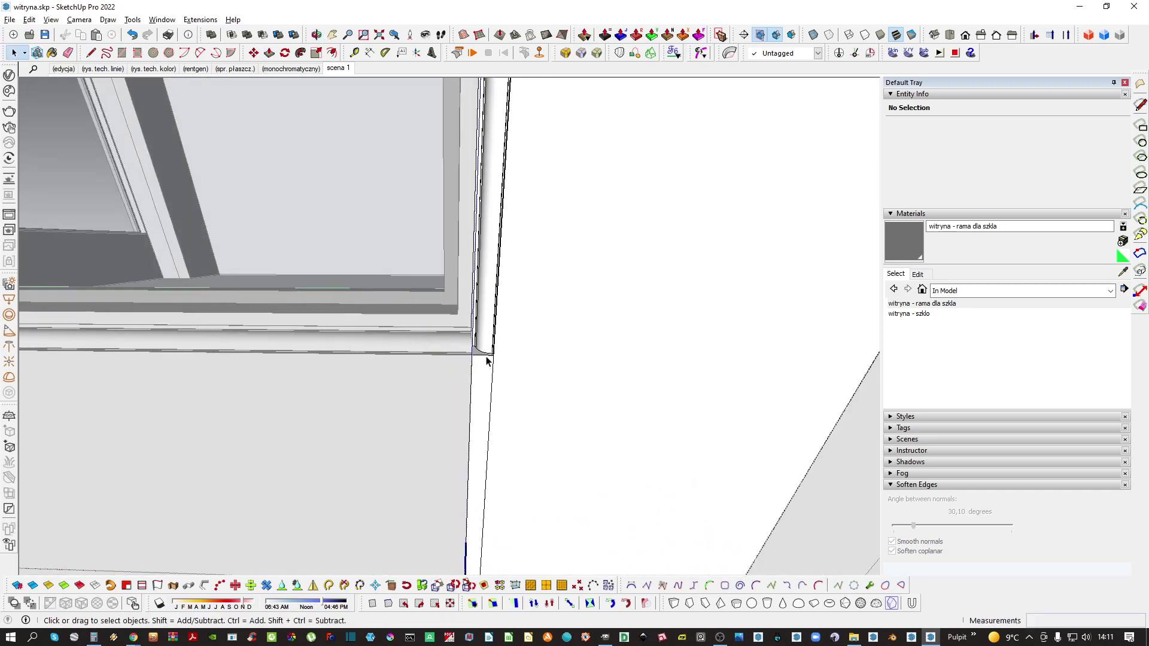
Erase the leftover profile lines on the stile's bottom face
{"action": "scroll", "coordinate": [486, 359], "scroll_direction": "down", "scroll_amount": 2}
{"action": "scroll", "coordinate": [491, 445], "scroll_direction": "down", "scroll_amount": 5}
{"action": "triple_click", "coordinate": [489, 443]}
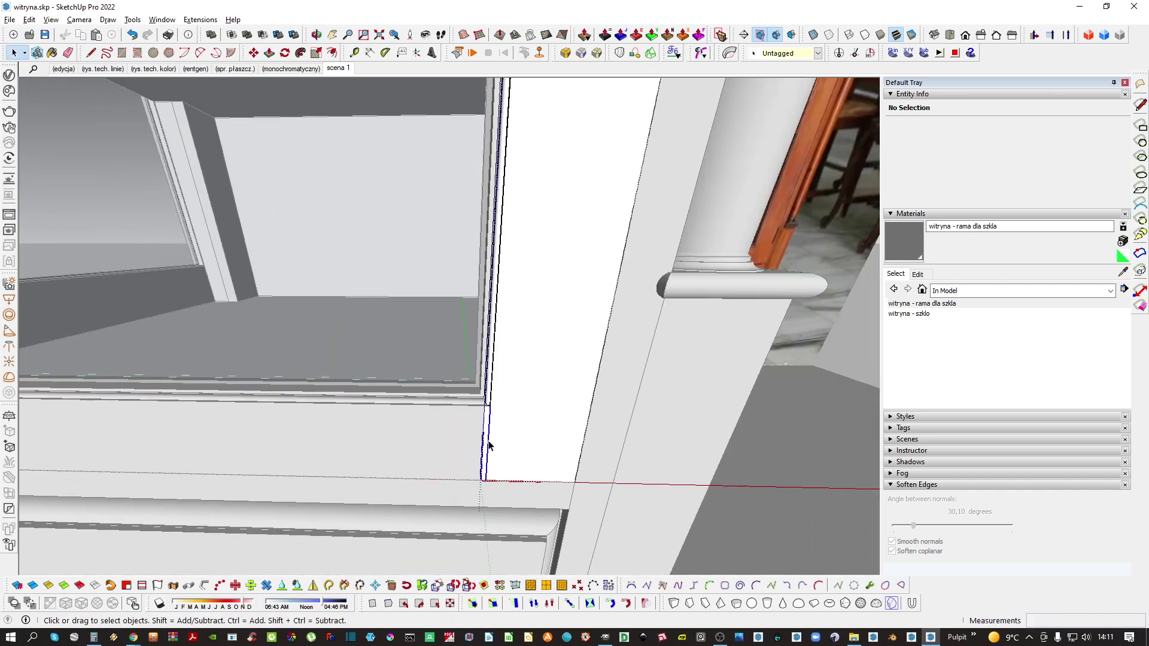
{"action": "key", "text": "shift+f"}
{"action": "key", "text": "space"}
{"action": "scroll", "coordinate": [494, 428], "scroll_direction": "up", "scroll_amount": 3}
{"action": "key", "text": "e"}
{"action": "key", "text": "i"}
{"action": "left_click", "coordinate": [481, 411]}
{"action": "middle_click_drag", "start_coordinate": [503, 377], "coordinate": [605, 240]}
{"action": "mouse_move", "coordinate": [477, 404]}
{"action": "middle_mouse_down"}
{"action": "mouse_move", "coordinate": [527, 92]}
{"action": "mouse_move", "coordinate": [514, 371]}
{"action": "mouse_move", "coordinate": [533, 353]}
{"action": "middle_mouse_up"}
{"action": "scroll", "coordinate": [576, 358], "scroll_direction": "down", "scroll_amount": 1}
{"action": "key", "text": "space"}
{"action": "key", "text": "ctrl+a"}
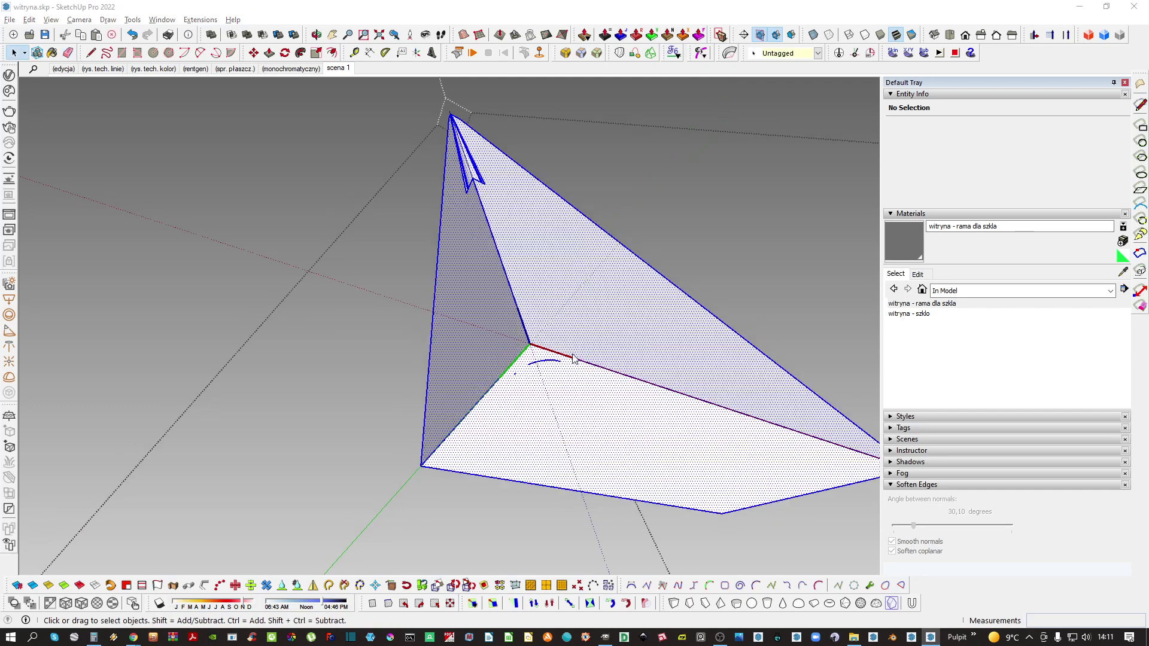
{"action": "key", "text": "e"}
{"action": "scroll", "coordinate": [553, 362], "scroll_direction": "up", "scroll_amount": 2}
{"action": "left_click", "coordinate": [520, 363]}
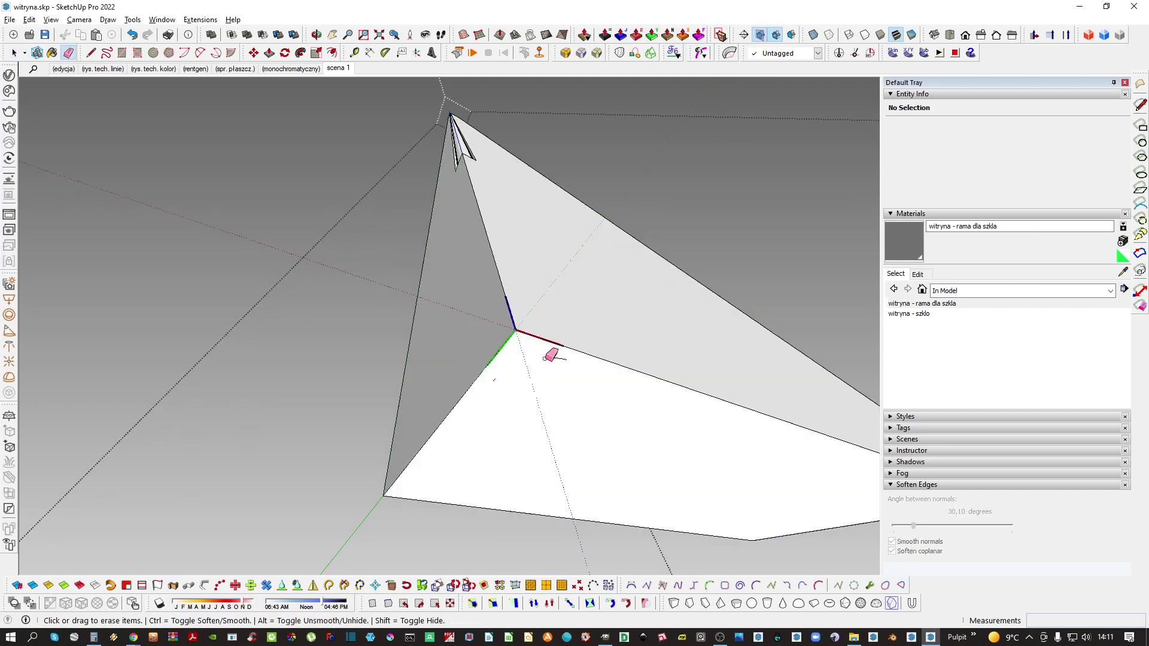
{"action": "key", "text": "space"}
{"action": "scroll", "coordinate": [506, 287], "scroll_direction": "down", "scroll_amount": 2}
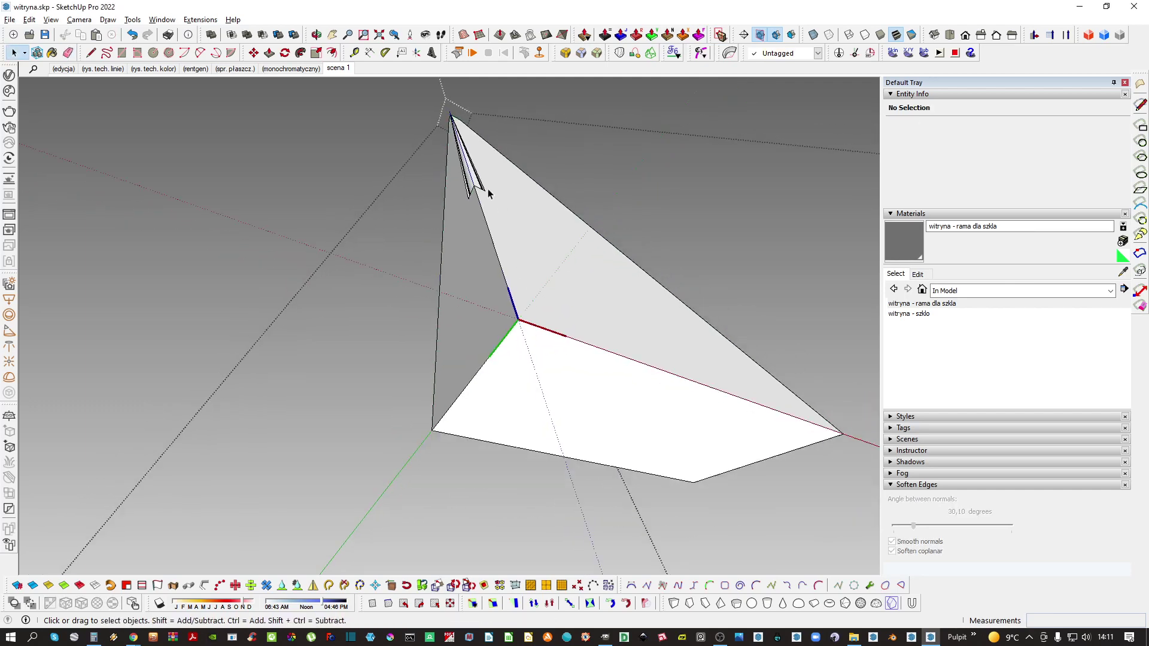
Close off the cove's outline at the stile's upper end and Push/Pull it down to the top rail's cove
{"action": "mouse_move", "coordinate": [487, 192]}
{"action": "middle_mouse_down"}
{"action": "mouse_move", "coordinate": [492, 385]}
{"action": "mouse_move", "coordinate": [469, 578]}
{"action": "middle_mouse_up"}
{"action": "scroll", "coordinate": [445, 573], "scroll_direction": "down", "scroll_amount": 4}
{"action": "middle_click_drag", "start_coordinate": [444, 226], "coordinate": [423, 323]}
{"action": "key", "text": "l"}
{"action": "left_click", "coordinate": [349, 297]}
{"action": "middle_click_drag", "start_coordinate": [349, 298], "coordinate": [502, 310]}
{"action": "key", "text": "p"}
{"action": "left_click", "coordinate": [460, 332]}
{"action": "scroll", "coordinate": [462, 385], "scroll_direction": "up", "scroll_amount": 3}
{"action": "middle_click_drag", "start_coordinate": [461, 385], "coordinate": [473, 282]}
{"action": "scroll", "coordinate": [472, 291], "scroll_direction": "down", "scroll_amount": 5}
{"action": "middle_click_drag", "start_coordinate": [504, 468], "coordinate": [456, 335]}
{"action": "scroll", "coordinate": [454, 327], "scroll_direction": "up", "scroll_amount": 5}
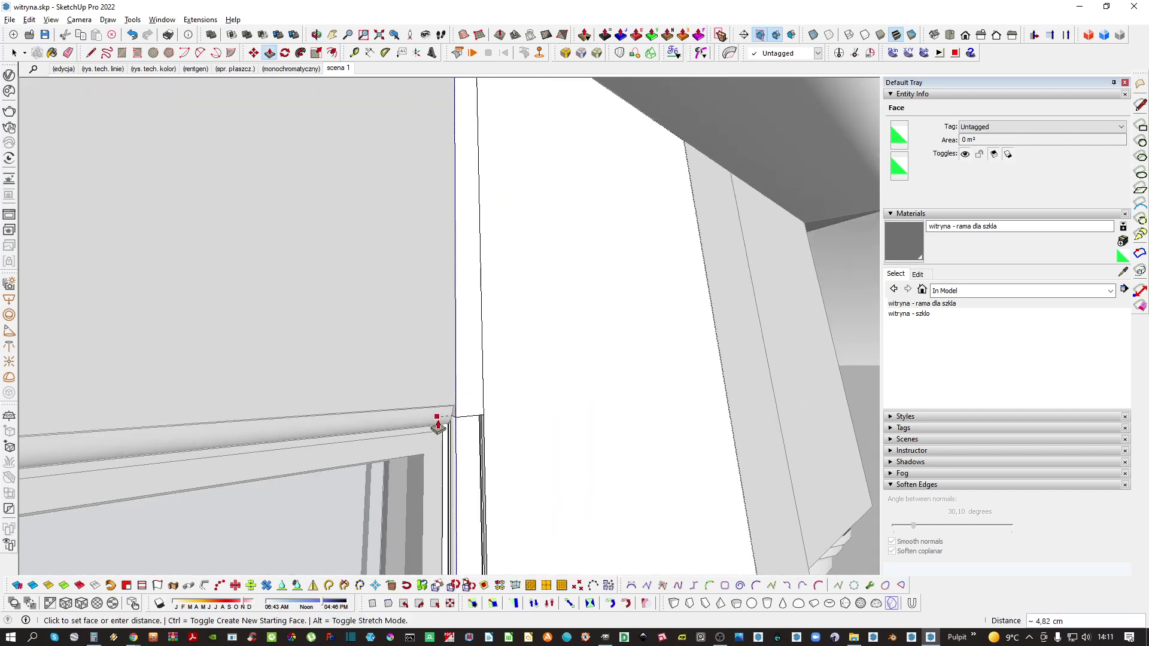
{"action": "middle_click_drag", "start_coordinate": [479, 411], "coordinate": [401, 400]}
{"action": "key", "text": "space"}
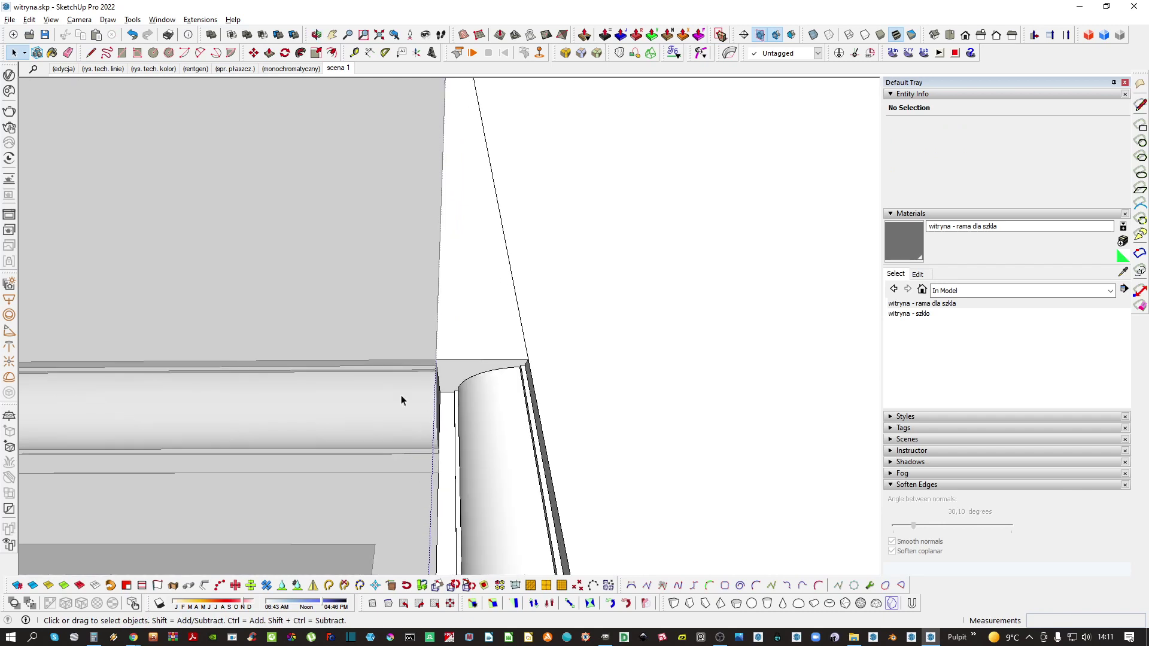
Erase the leftover profile curve on the stile's top face
{"action": "middle_click_drag", "start_coordinate": [475, 400], "coordinate": [492, 349]}
{"action": "mouse_move", "coordinate": [525, 261]}
{"action": "middle_mouse_down"}
{"action": "mouse_move", "coordinate": [503, 128]}
{"action": "mouse_move", "coordinate": [452, 241]}
{"action": "mouse_move", "coordinate": [491, 329]}
{"action": "mouse_move", "coordinate": [447, 367]}
{"action": "middle_mouse_up"}
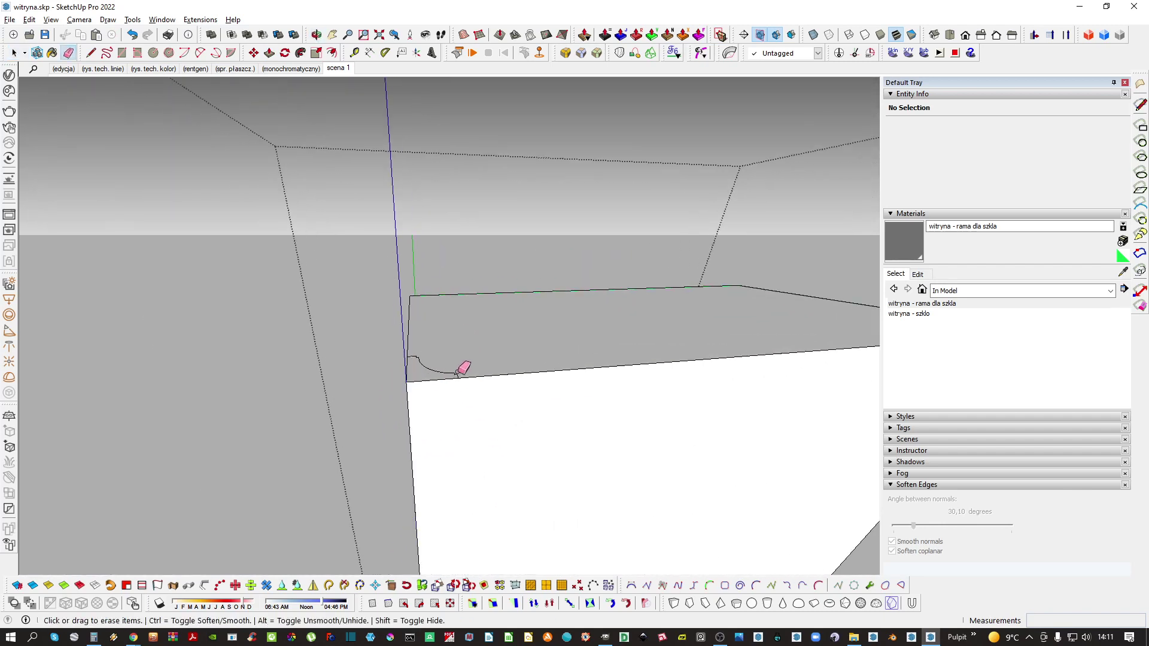
{"action": "scroll", "coordinate": [459, 374], "scroll_direction": "up", "scroll_amount": 1}
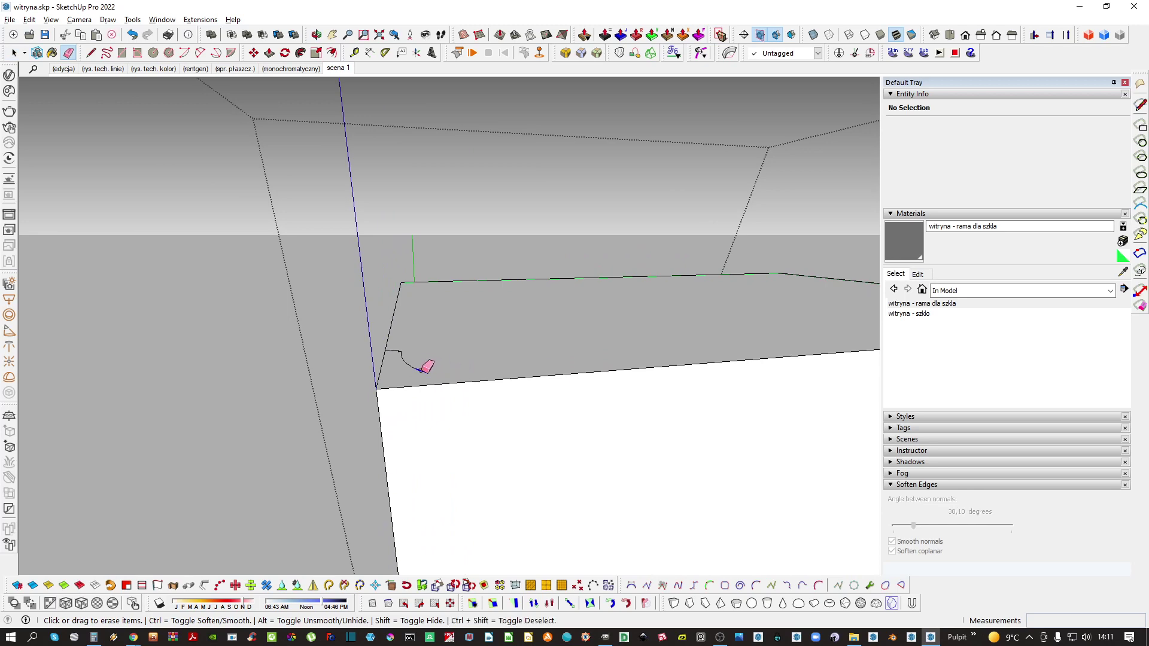
{"action": "mouse_move", "coordinate": [403, 355]}
{"action": "middle_mouse_down"}
{"action": "mouse_move", "coordinate": [390, 352]}
{"action": "mouse_move", "coordinate": [471, 386]}
{"action": "mouse_move", "coordinate": [495, 469]}
{"action": "mouse_move", "coordinate": [494, 334]}
{"action": "middle_mouse_up"}
{"action": "left_click", "coordinate": [425, 392]}
{"action": "key", "text": "space"}
Close the finished stile component and select it as a whole
{"action": "triple_click", "coordinate": [477, 330]}
{"action": "scroll", "coordinate": [477, 330], "scroll_direction": "down", "scroll_amount": 3}
{"action": "key", "text": "g"}
{"action": "key", "text": "Return"}
{"action": "middle_click_drag", "start_coordinate": [419, 338], "coordinate": [398, 288]}
{"action": "triple_click", "coordinate": [395, 389]}
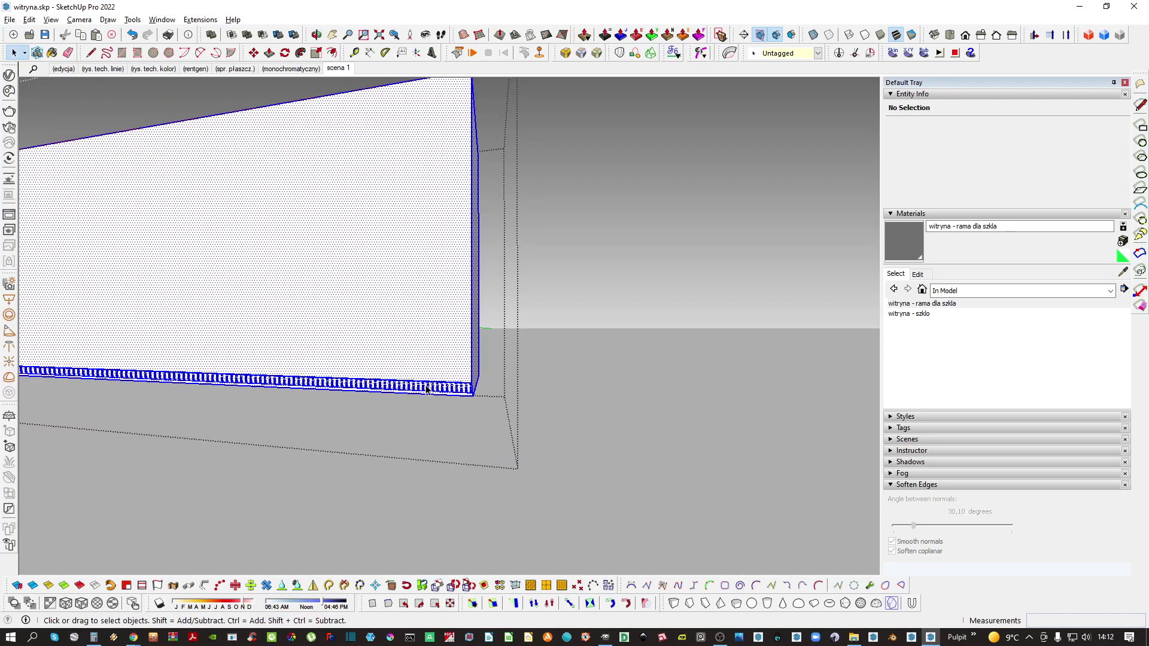
{"action": "middle_click_drag", "start_coordinate": [397, 390], "coordinate": [496, 333]}
{"action": "left_click", "coordinate": [498, 330]}
{"action": "scroll", "coordinate": [497, 330], "scroll_direction": "down", "scroll_amount": 1}
{"action": "right_click", "coordinate": [549, 331]}
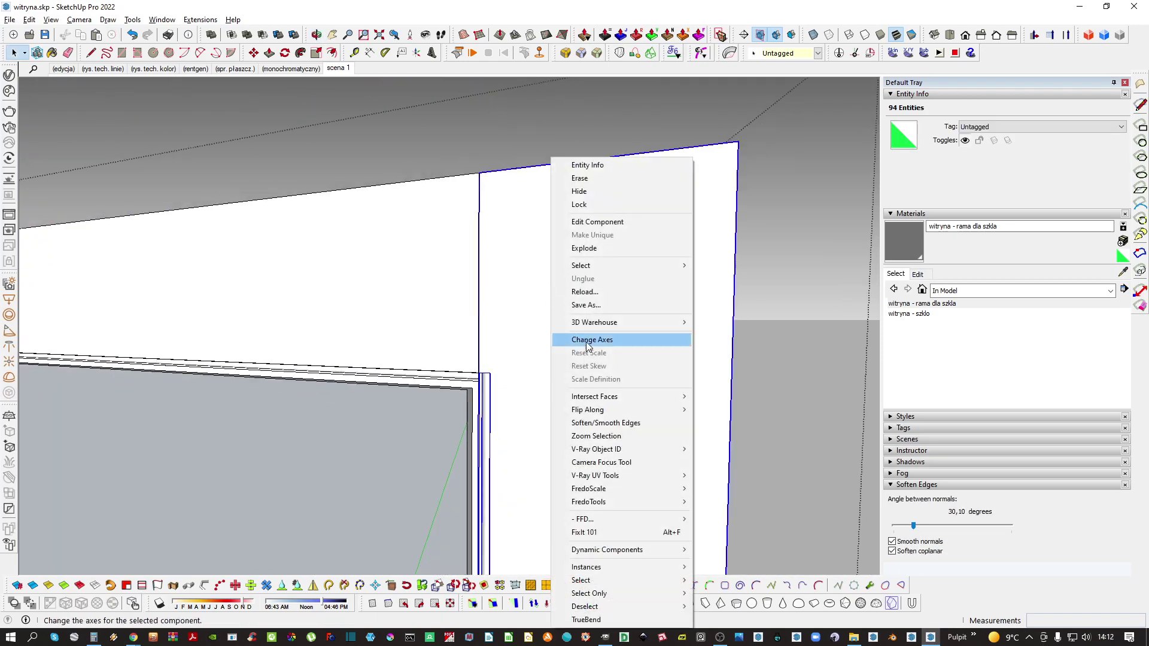
{"action": "left_click", "coordinate": [521, 327]}
Copy the profiled stile across the door to just beyond its opposite side
{"action": "scroll", "coordinate": [522, 330], "scroll_direction": "down", "scroll_amount": 5}
{"action": "scroll", "coordinate": [563, 389], "scroll_direction": "down", "scroll_amount": 4}
{"action": "key", "text": "m"}
{"action": "left_click", "coordinate": [561, 329]}
{"action": "middle_click_drag", "start_coordinate": [400, 371], "coordinate": [862, 419], "text": "shift"}
{"action": "left_click", "coordinate": [427, 389]}
{"action": "middle_click_drag", "start_coordinate": [427, 391], "coordinate": [456, 559]}
Mirror the copied stile by scaling it -1 along the red axis
{"action": "key", "text": "s"}
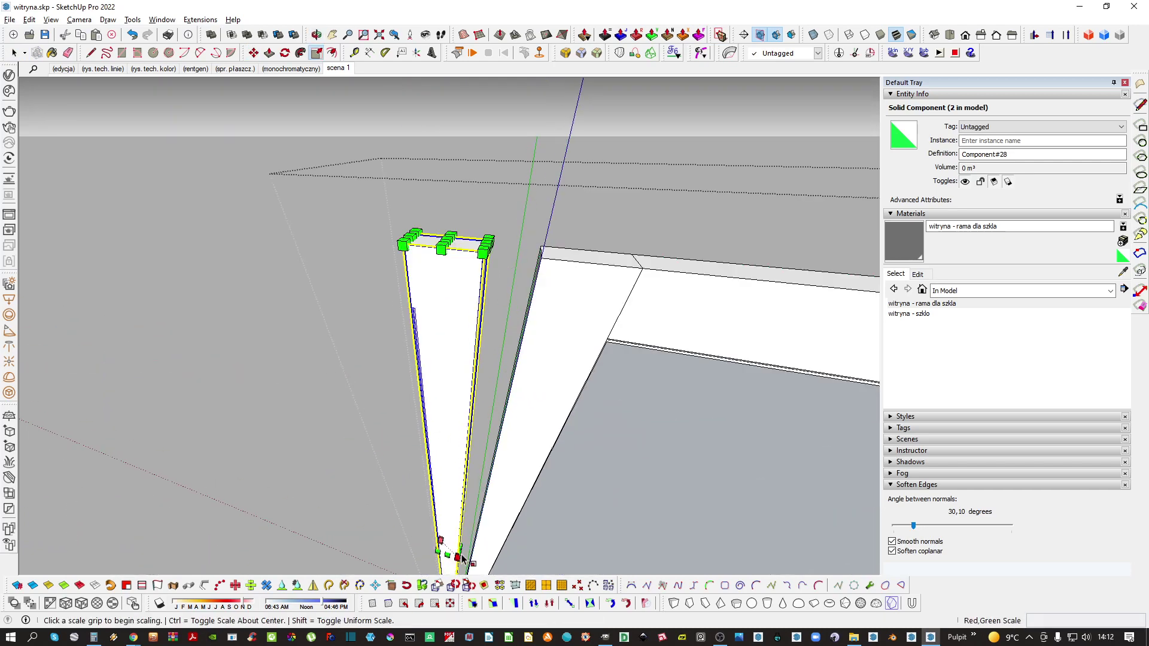
{"action": "left_click", "coordinate": [462, 558]}
{"action": "left_click", "coordinate": [321, 441]}
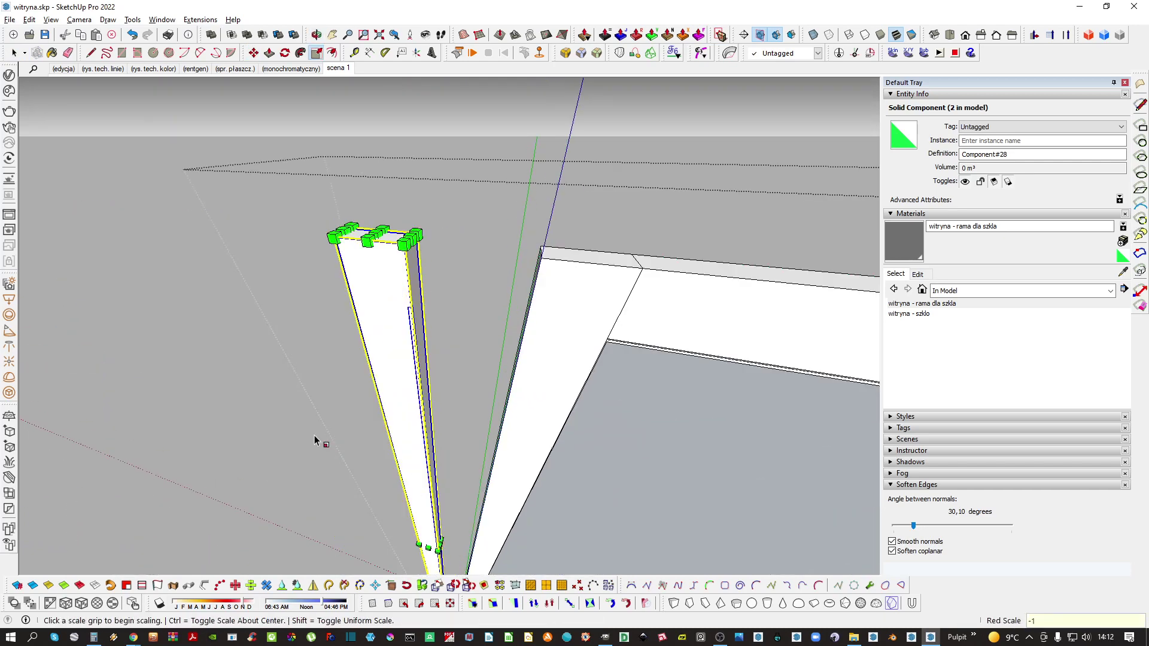
Move the mirrored stile 13,25 cm along the red axis so its outer corner meets the door frame's outer corner
{"action": "key", "text": "m"}
{"action": "left_click", "coordinate": [335, 233]}
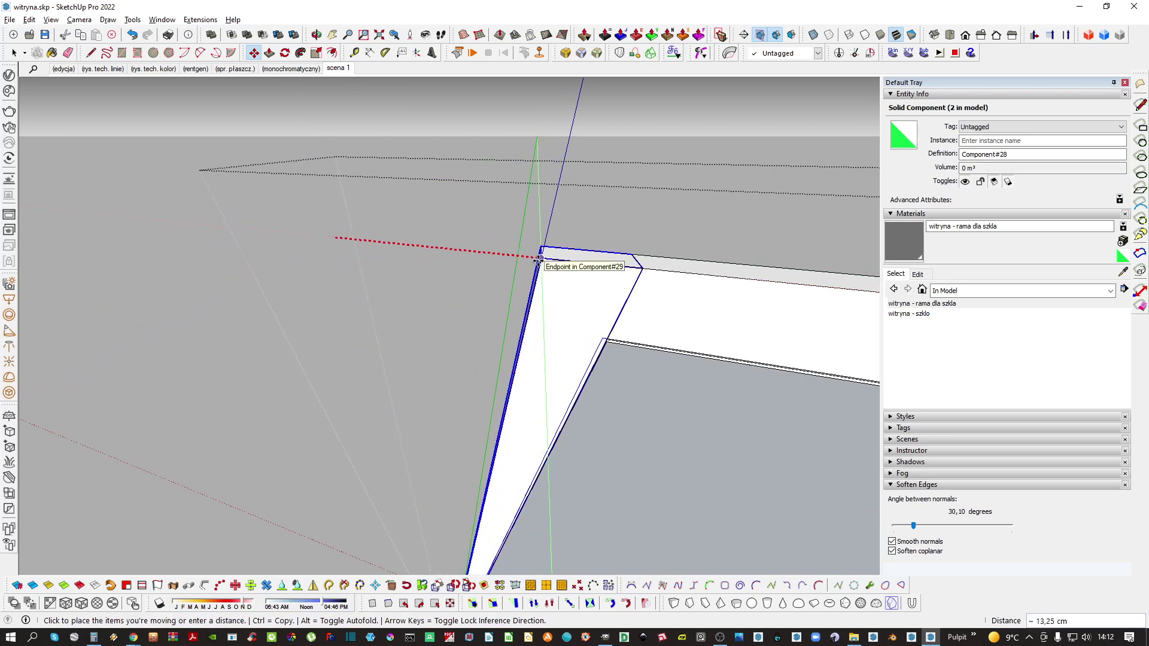
{"action": "left_click", "coordinate": [540, 258]}
{"action": "middle_click_drag", "start_coordinate": [539, 258], "coordinate": [572, 138]}
{"action": "key", "text": "space"}
{"action": "key", "text": "ctrl+t"}
{"action": "key", "text": "ctrl+z"}
{"action": "key", "text": "ctrl+z"}
{"action": "key", "text": "ctrl+t"}
Open the top rail, outline the cove's open end with lines and Push/Pull that face to meet the stile's cove
{"action": "scroll", "coordinate": [505, 264], "scroll_direction": "up", "scroll_amount": 8}
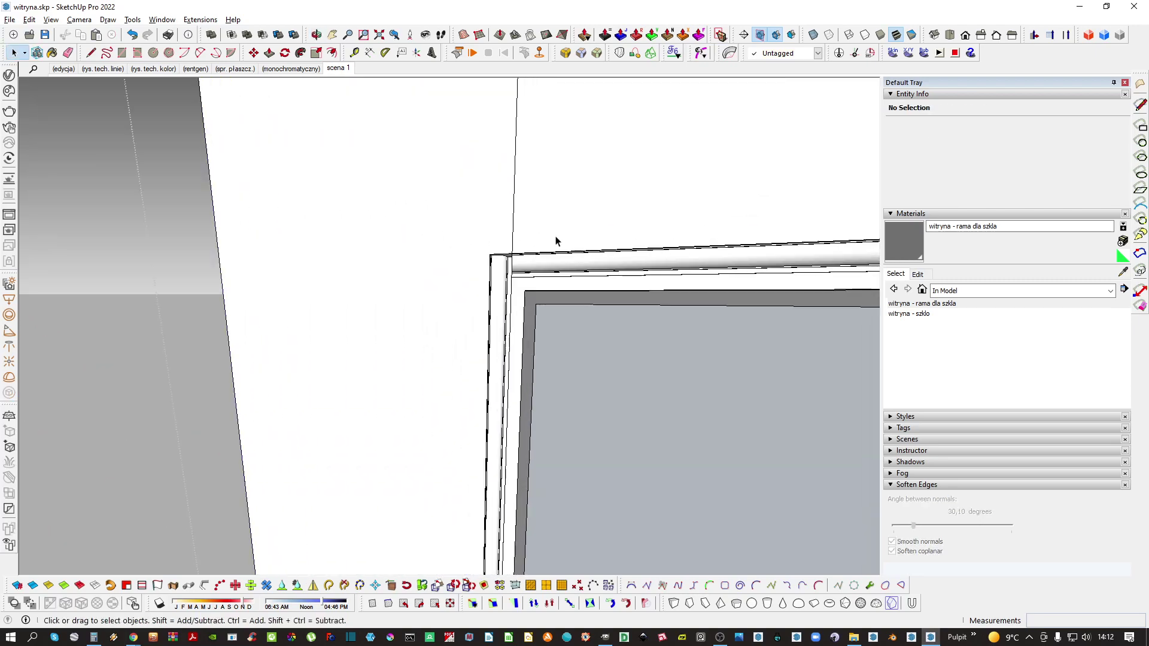
{"action": "middle_click_drag", "start_coordinate": [509, 345], "coordinate": [743, 304]}
{"action": "double_click", "coordinate": [472, 311]}
{"action": "double_click", "coordinate": [478, 307]}
{"action": "key", "text": "ctrl+a"}
{"action": "middle_click_drag", "start_coordinate": [419, 320], "coordinate": [470, 277]}
{"action": "key", "text": "l"}
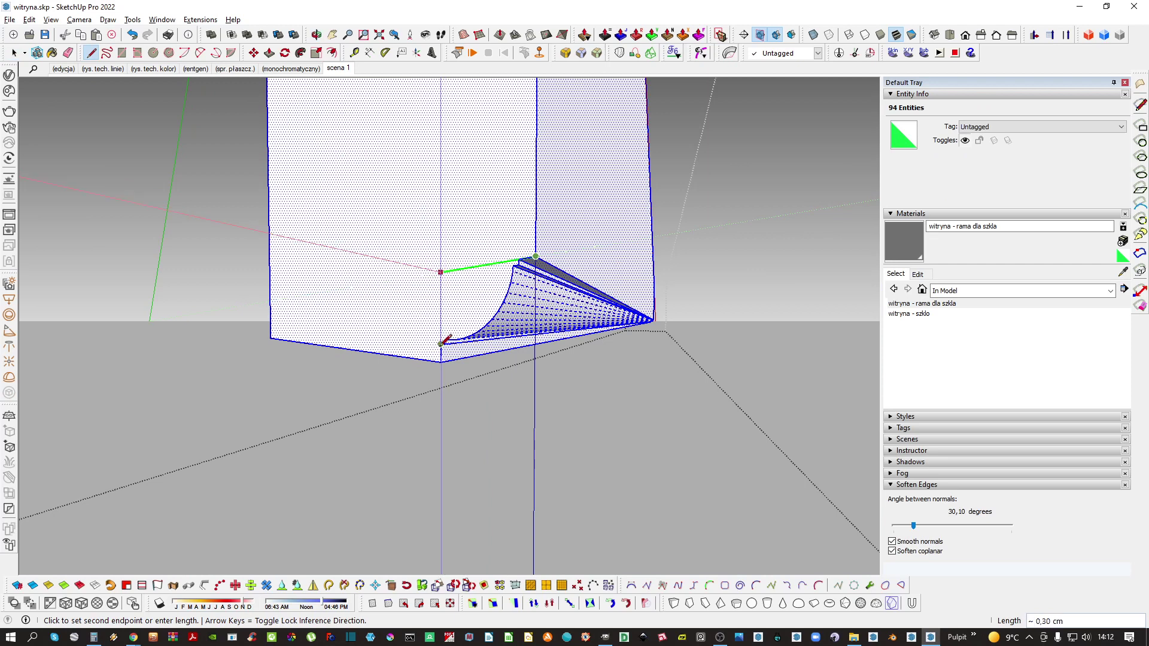
{"action": "left_click", "coordinate": [440, 344]}
{"action": "left_click", "coordinate": [440, 344]}
{"action": "middle_click_drag", "start_coordinate": [446, 323], "coordinate": [356, 351]}
{"action": "key", "text": "p"}
{"action": "left_click", "coordinate": [456, 323]}
{"action": "middle_click_drag", "start_coordinate": [360, 292], "coordinate": [355, 275]}
{"action": "left_click", "coordinate": [340, 237]}
Outline the cove at the top rail's other end and Push/Pull the face about 0,21 cm to meet that stile
{"action": "scroll", "coordinate": [490, 321], "scroll_direction": "down", "scroll_amount": 2}
{"action": "middle_click_drag", "start_coordinate": [518, 321], "coordinate": [335, 319], "text": "shift"}
{"action": "mouse_move", "coordinate": [654, 315]}
{"action": "middle_mouse_down", "text": "shift"}
{"action": "mouse_move", "coordinate": [690, 287]}
{"action": "mouse_move", "coordinate": [634, 321]}
{"action": "middle_mouse_up", "text": "shift"}
{"action": "scroll", "coordinate": [690, 288], "scroll_direction": "down", "scroll_amount": 2}
{"action": "left_click_drag", "start_coordinate": [634, 320], "coordinate": [236, 313], "text": "shift"}
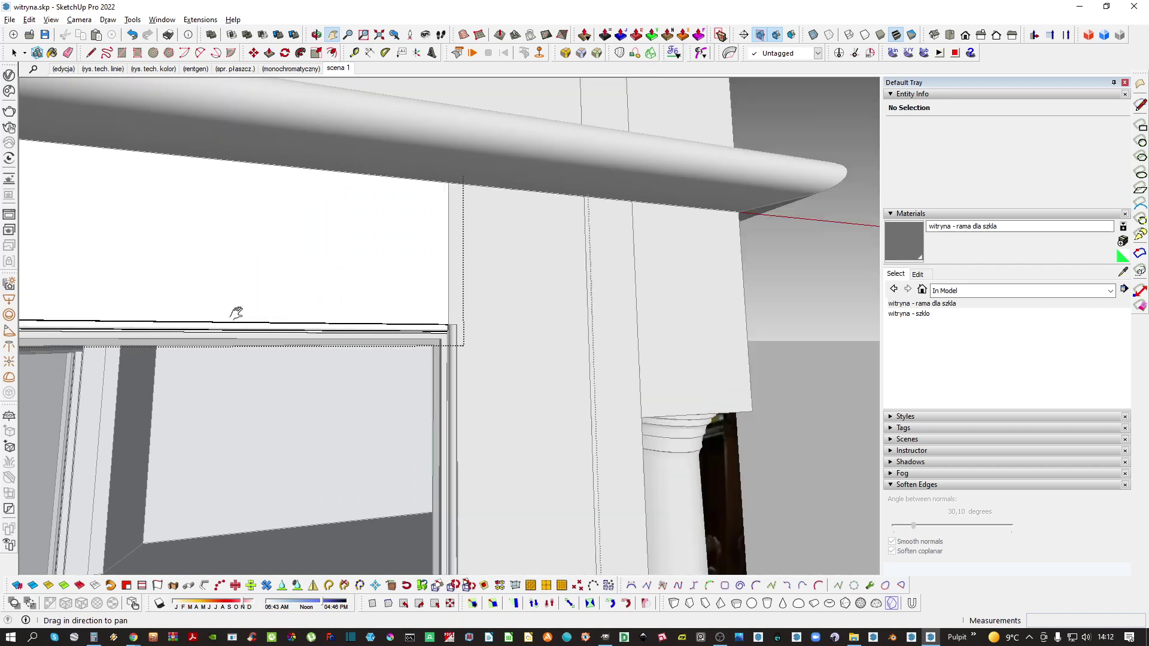
{"action": "key", "text": "space"}
{"action": "scroll", "coordinate": [389, 329], "scroll_direction": "up", "scroll_amount": 5}
{"action": "middle_click_drag", "start_coordinate": [407, 327], "coordinate": [305, 325]}
{"action": "scroll", "coordinate": [488, 319], "scroll_direction": "up", "scroll_amount": 2}
{"action": "key", "text": "l"}
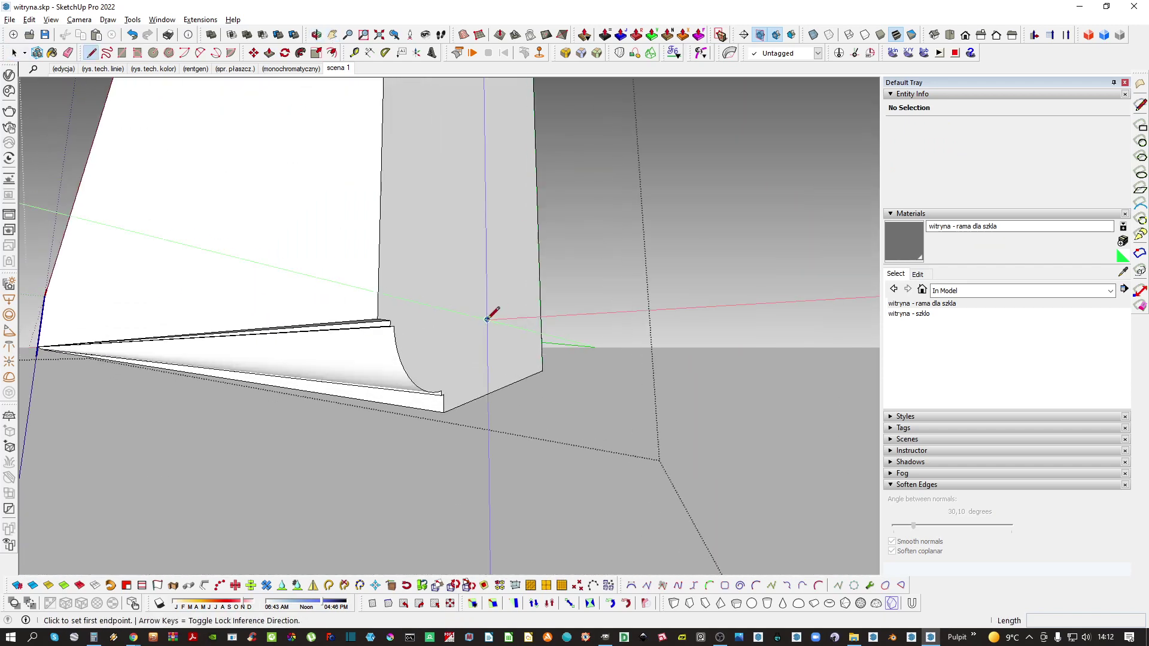
{"action": "left_click", "coordinate": [389, 320]}
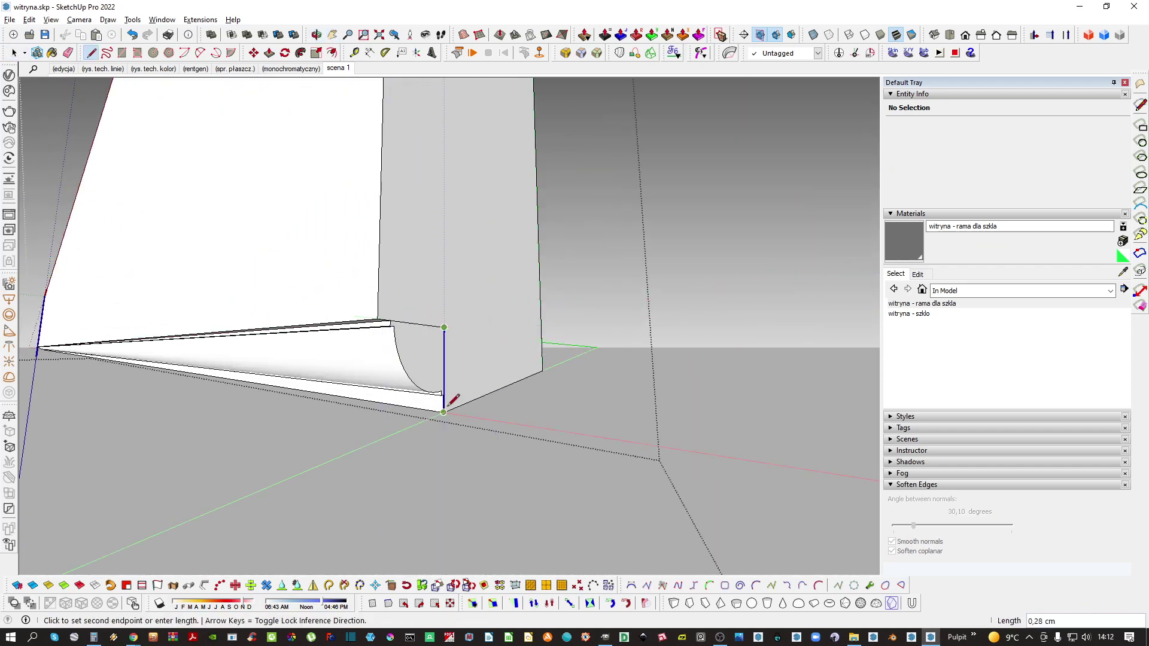
{"action": "key", "text": "p"}
{"action": "left_click", "coordinate": [415, 354]}
{"action": "middle_click_drag", "start_coordinate": [423, 352], "coordinate": [646, 325]}
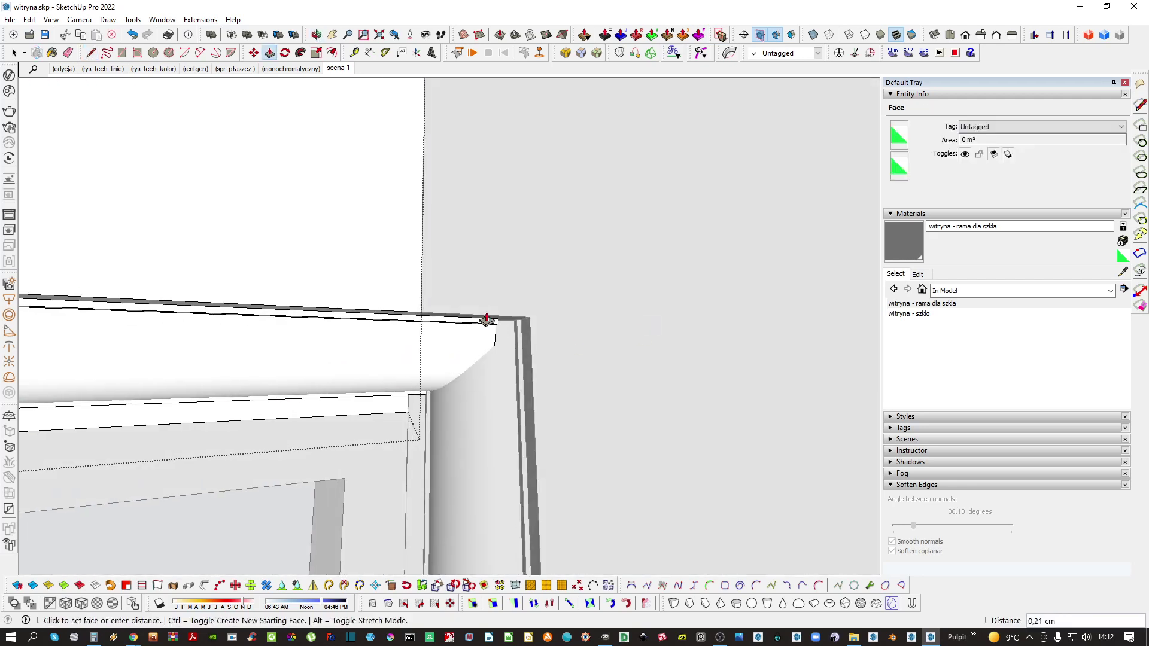
Examine the joined frame corners and the whole door beside the reference photo
{"action": "key", "text": "space"}
{"action": "scroll", "coordinate": [498, 325], "scroll_direction": "down", "scroll_amount": 3}
{"action": "middle_click_drag", "start_coordinate": [498, 326], "coordinate": [447, 315]}
{"action": "scroll", "coordinate": [446, 316], "scroll_direction": "down", "scroll_amount": 4}
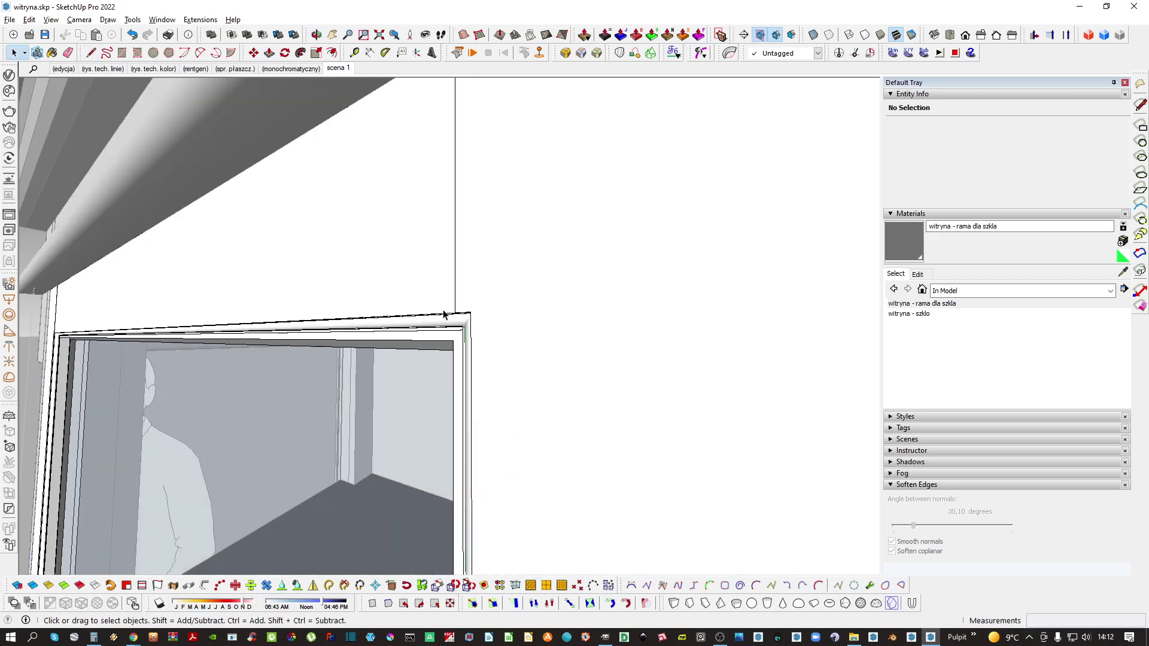
{"action": "middle_click_drag", "start_coordinate": [345, 353], "coordinate": [552, 230]}
{"action": "scroll", "coordinate": [551, 236], "scroll_direction": "down", "scroll_amount": 8}
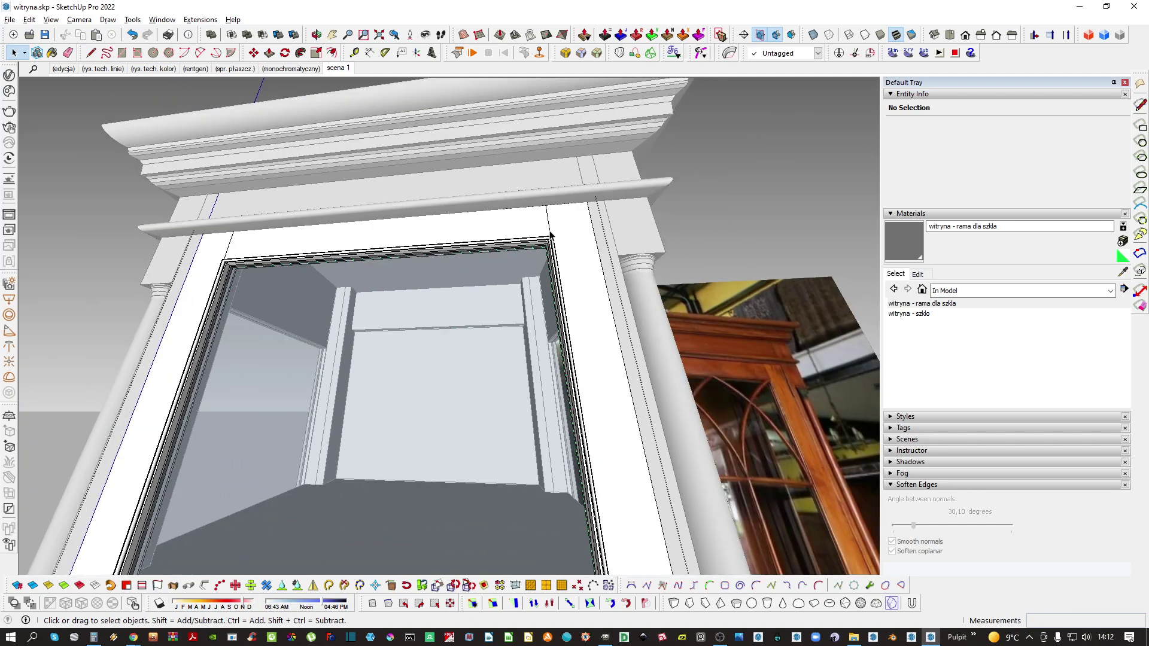
{"action": "scroll", "coordinate": [516, 267], "scroll_direction": "down", "scroll_amount": 4}
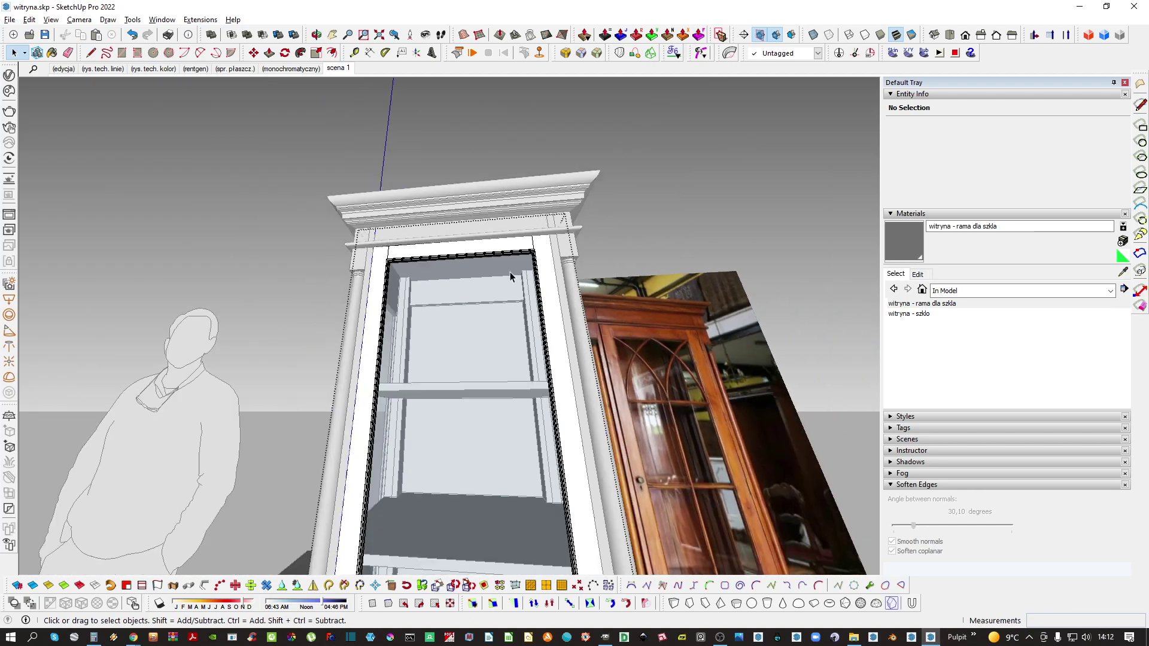
Examine the bottom rail's joints with the stiles, then the closed door and the whole cabinet beside the reference photo
{"action": "middle_click_drag", "start_coordinate": [510, 272], "coordinate": [472, 251]}
{"action": "scroll", "coordinate": [470, 368], "scroll_direction": "down", "scroll_amount": 3}
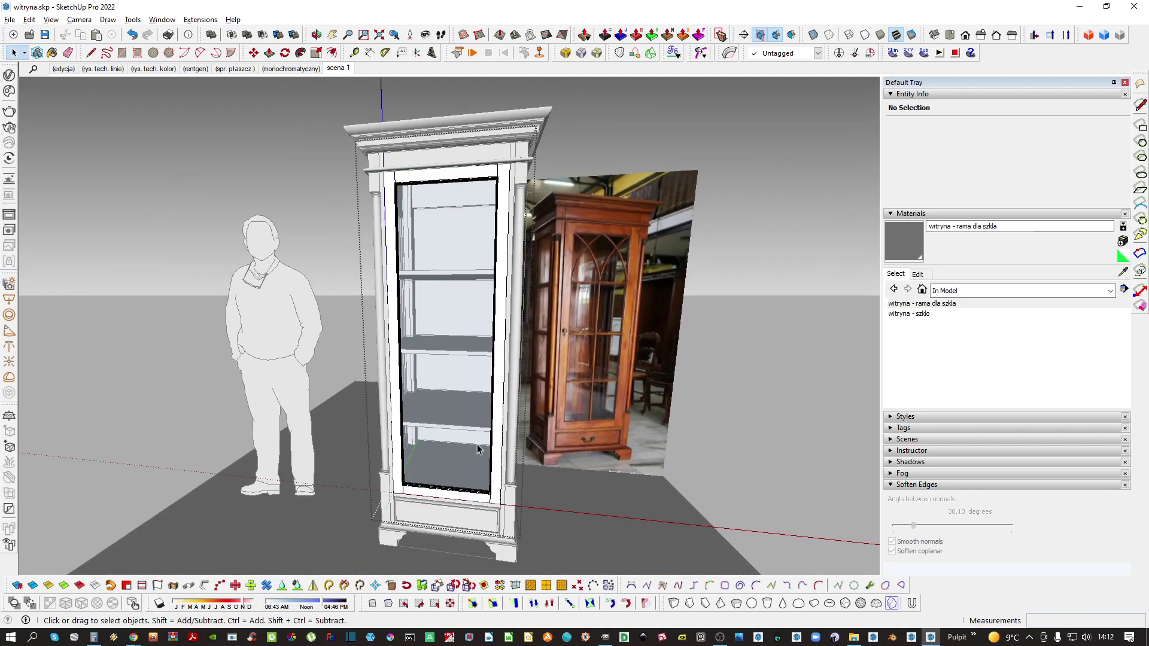
{"action": "scroll", "coordinate": [480, 487], "scroll_direction": "up", "scroll_amount": 3}
{"action": "middle_click_drag", "start_coordinate": [450, 494], "coordinate": [425, 513]}
{"action": "scroll", "coordinate": [425, 513], "scroll_direction": "up", "scroll_amount": 6}
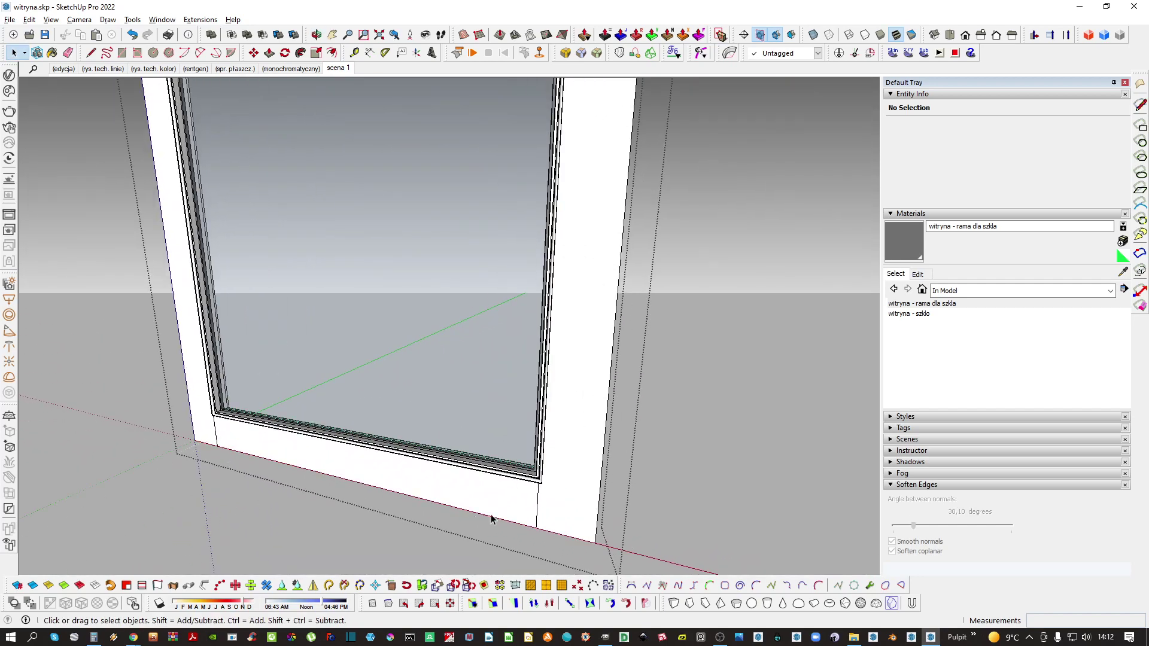
{"action": "scroll", "coordinate": [431, 451], "scroll_direction": "down", "scroll_amount": 6}
{"action": "scroll", "coordinate": [454, 437], "scroll_direction": "down", "scroll_amount": 3}
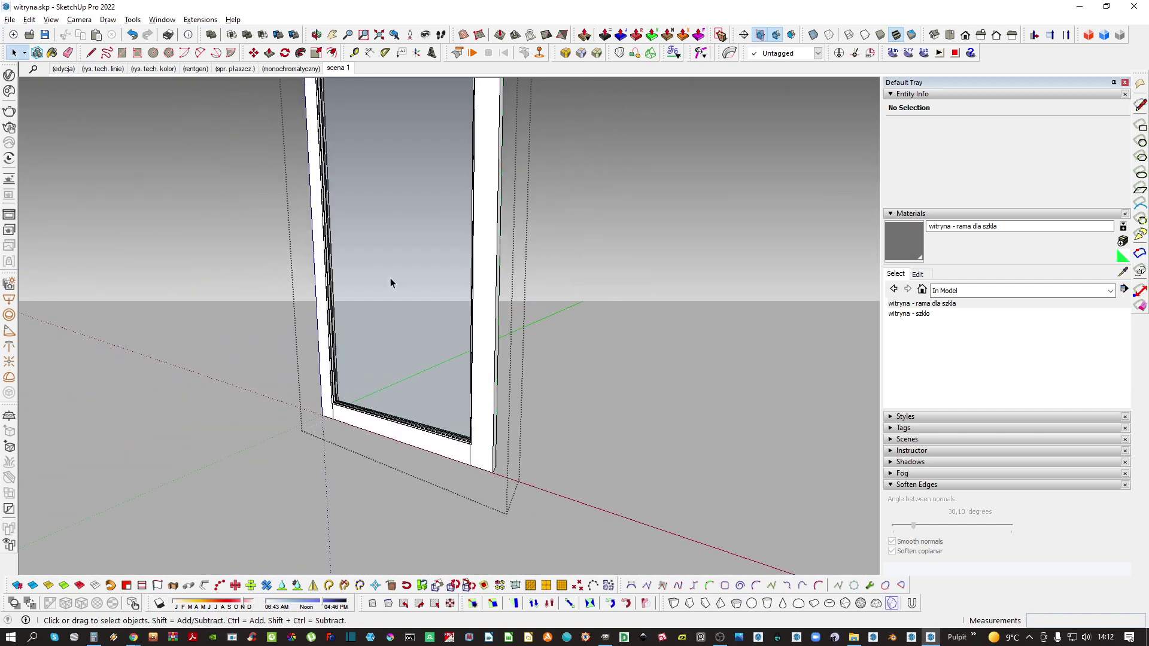
{"action": "key", "text": "Escape"}
{"action": "middle_click_drag", "start_coordinate": [398, 403], "coordinate": [526, 346]}
{"action": "scroll", "coordinate": [526, 347], "scroll_direction": "down", "scroll_amount": 3}
{"action": "middle_click_drag", "start_coordinate": [485, 217], "coordinate": [392, 365], "text": "shift"}
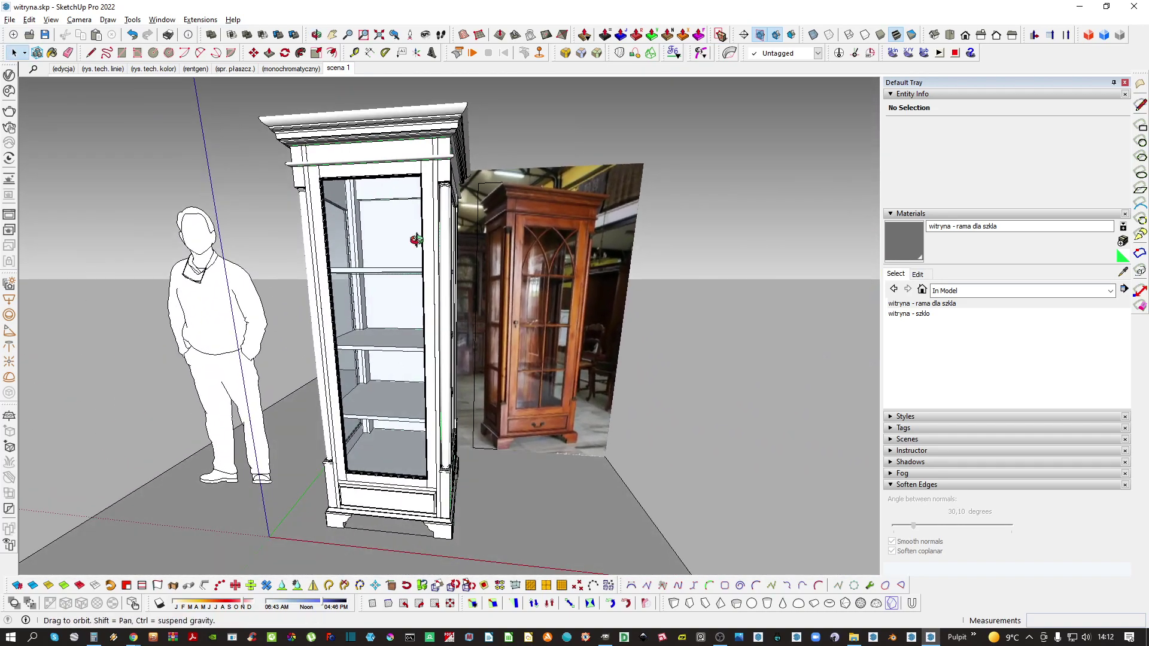
{"action": "middle_click_drag", "start_coordinate": [416, 240], "coordinate": [391, 243], "text": "shift"}
{"action": "scroll", "coordinate": [383, 235], "scroll_direction": "up", "scroll_amount": 1}
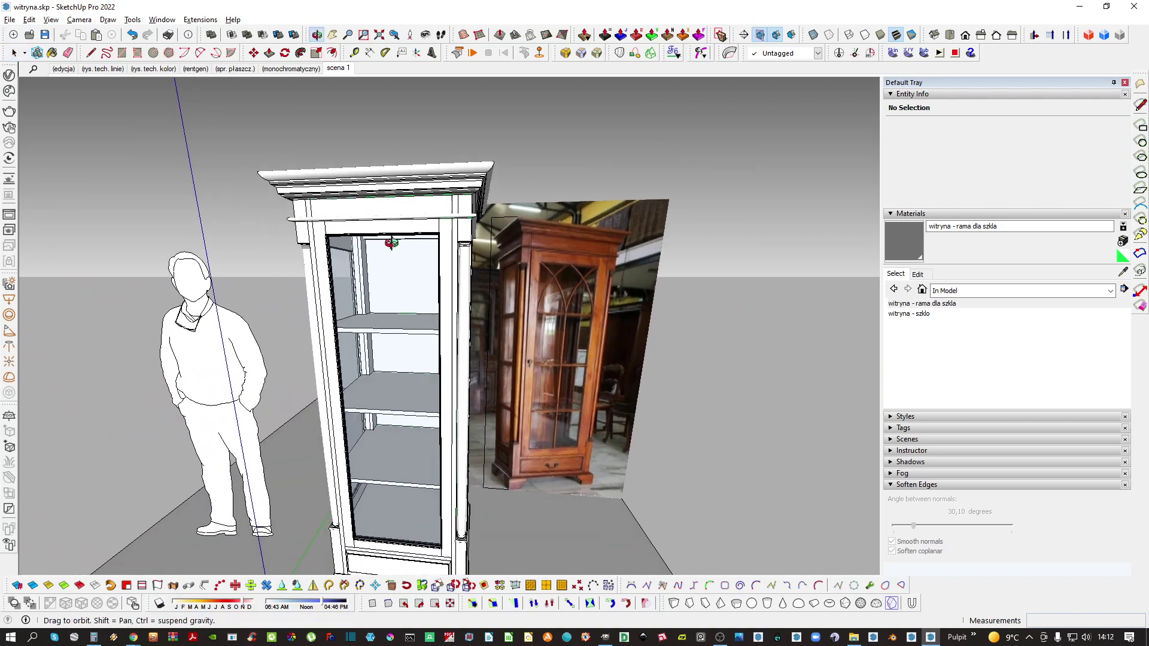
{"action": "scroll", "coordinate": [392, 243], "scroll_direction": "up", "scroll_amount": 5}
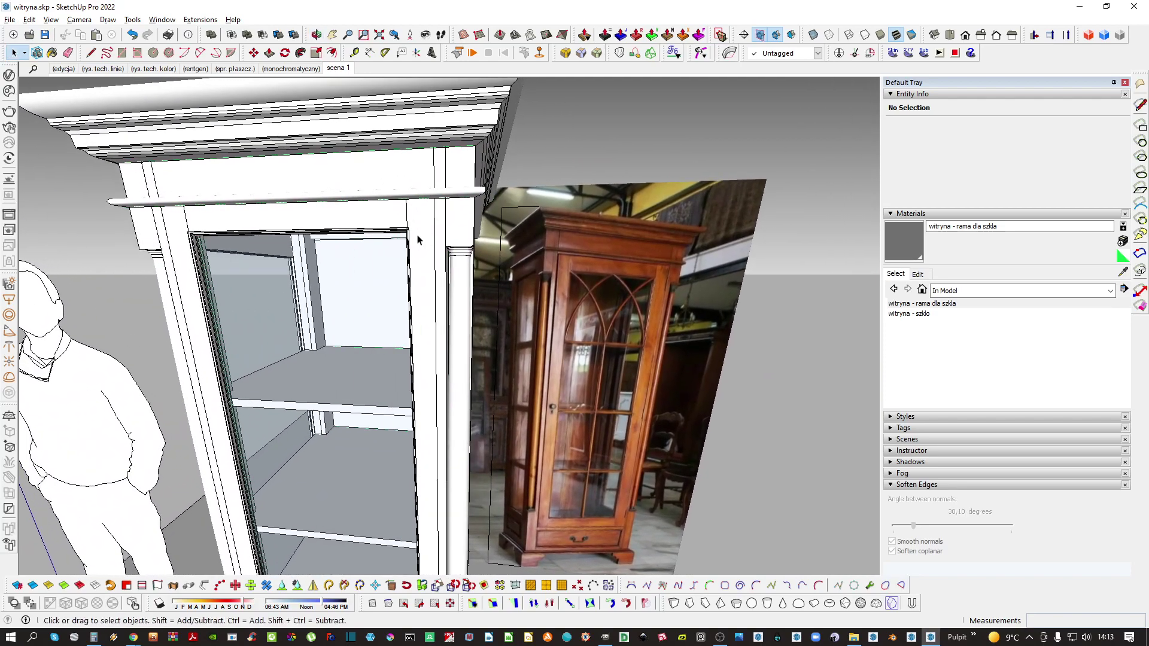
{"action": "double_click", "coordinate": [460, 242]}
{"action": "double_click", "coordinate": [461, 242]}
{"action": "left_click", "coordinate": [461, 242]}
{"action": "middle_click_drag", "start_coordinate": [461, 242], "coordinate": [293, 240]}
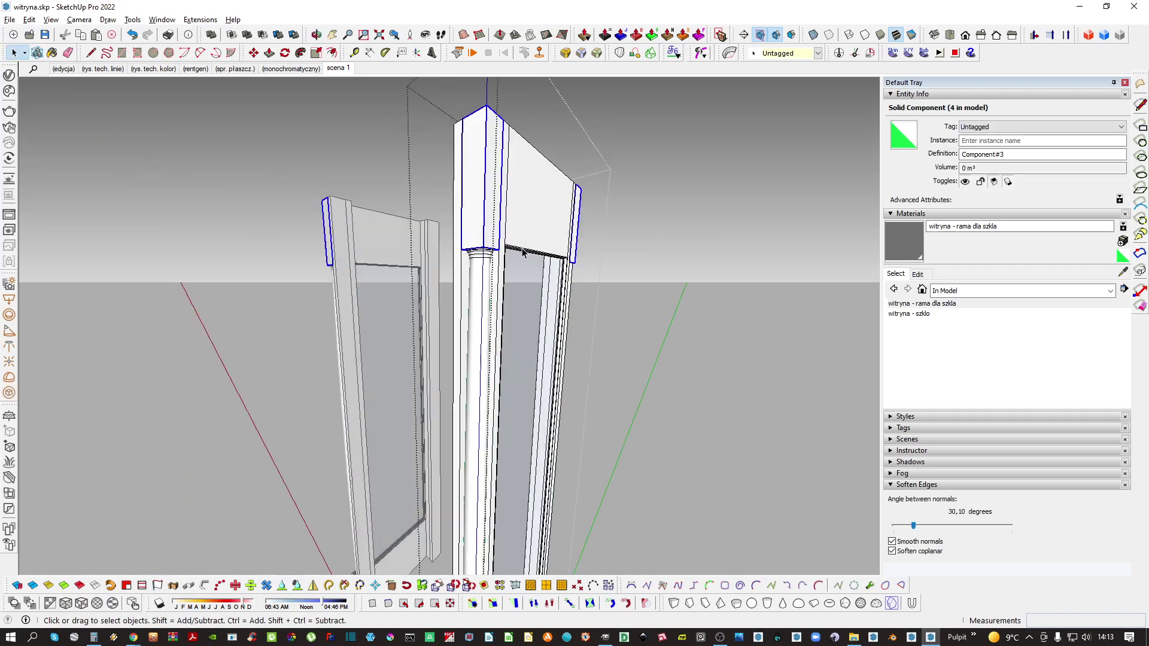
{"action": "scroll", "coordinate": [522, 252], "scroll_direction": "up", "scroll_amount": 1}
{"action": "left_click", "coordinate": [522, 252], "text": "shift"}
{"action": "key", "text": "s"}
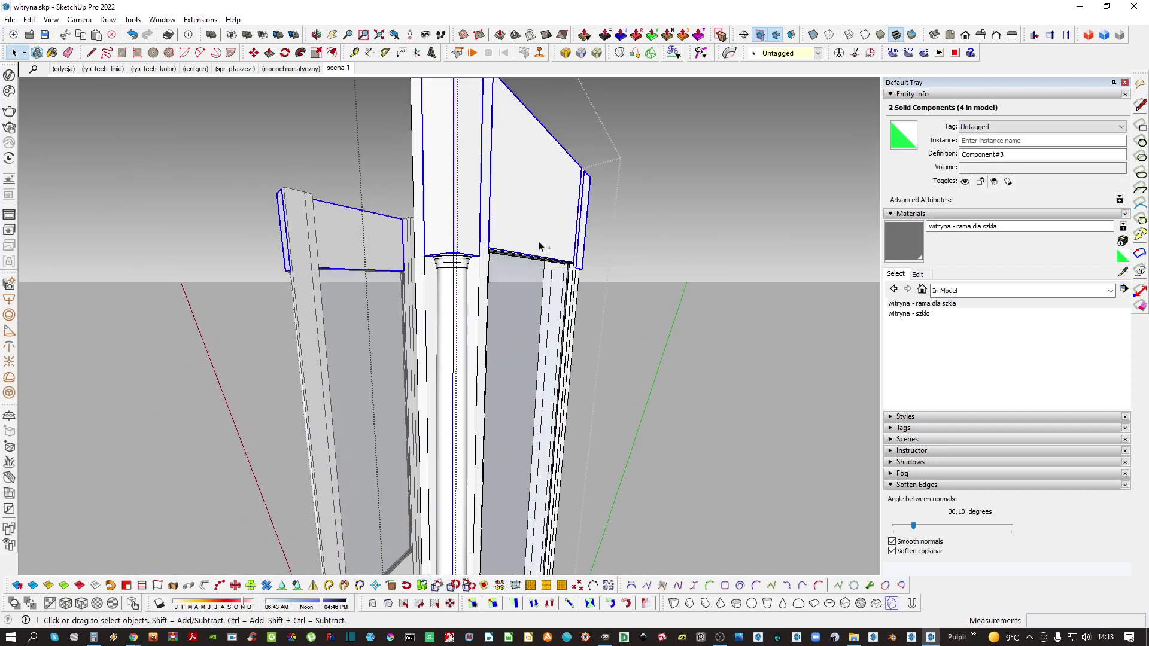
{"action": "middle_click_drag", "start_coordinate": [539, 243], "coordinate": [508, 275]}
{"action": "left_click", "coordinate": [580, 266], "text": "ctrl"}
{"action": "scroll", "coordinate": [436, 263], "scroll_direction": "down", "scroll_amount": 3}
{"action": "key", "text": "Escape"}
{"action": "key", "text": "Escape"}
{"action": "scroll", "coordinate": [437, 276], "scroll_direction": "down", "scroll_amount": 2}
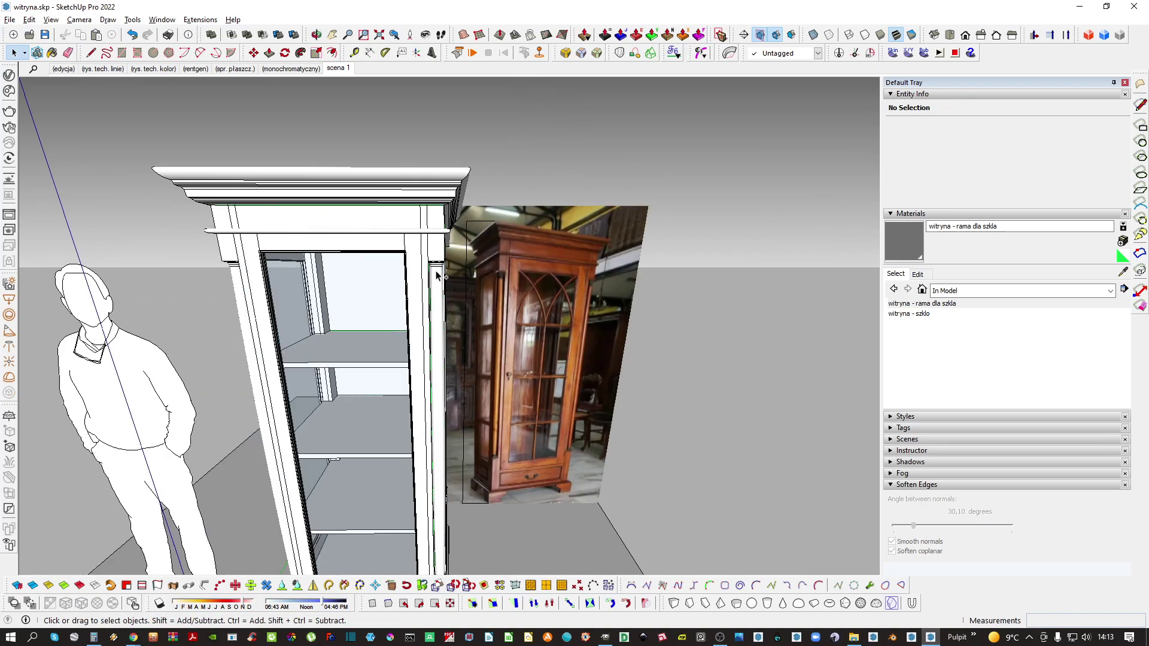
Examine the arched glazing bars, the crossbars and the cornice of the cabinet in the reference photo
{"action": "middle_click_drag", "start_coordinate": [433, 274], "coordinate": [309, 225]}
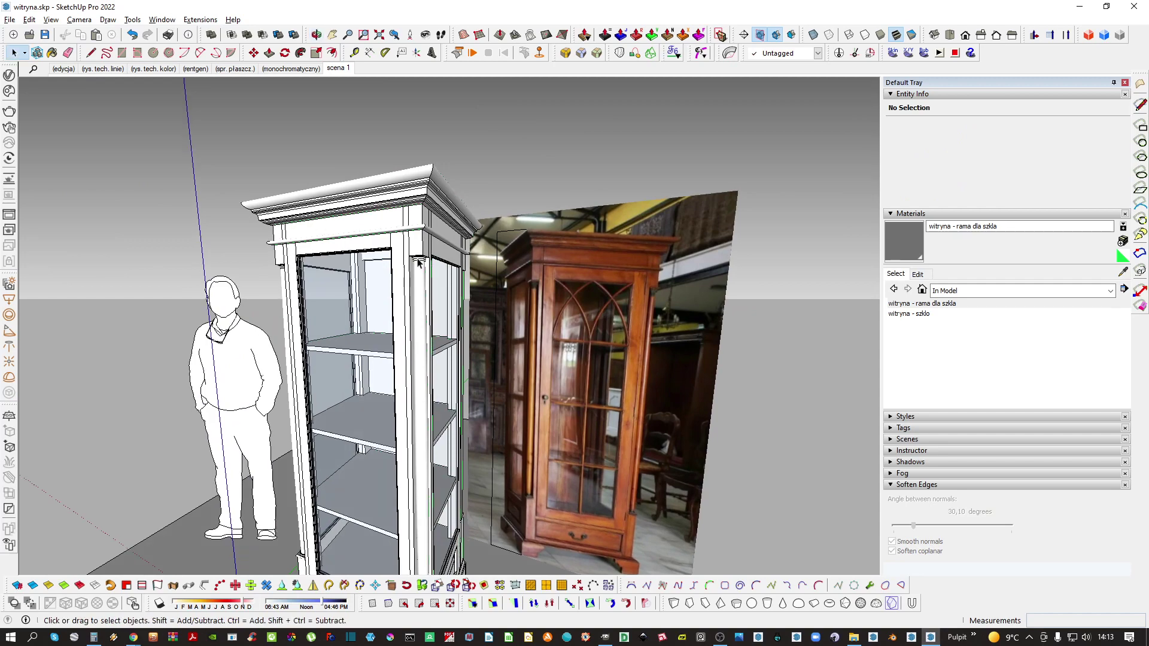
{"action": "middle_click_drag", "start_coordinate": [413, 294], "coordinate": [440, 308]}
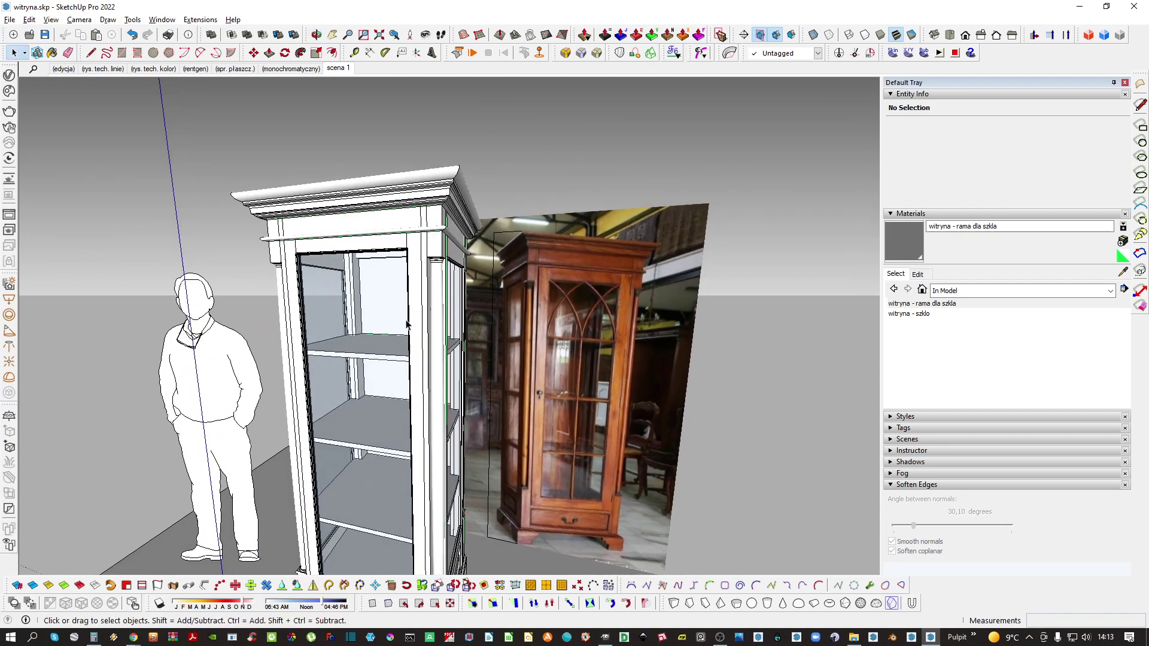
{"action": "scroll", "coordinate": [592, 417], "scroll_direction": "up", "scroll_amount": 3}
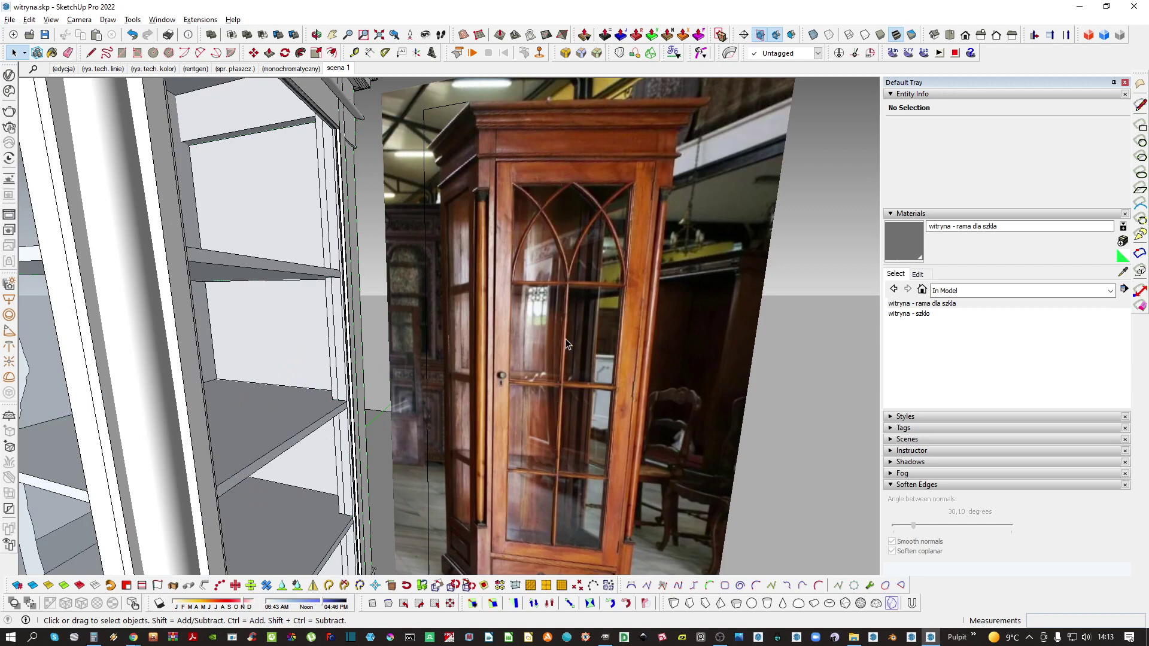
{"action": "scroll", "coordinate": [558, 260], "scroll_direction": "down", "scroll_amount": 3}
{"action": "scroll", "coordinate": [543, 435], "scroll_direction": "up", "scroll_amount": 10}
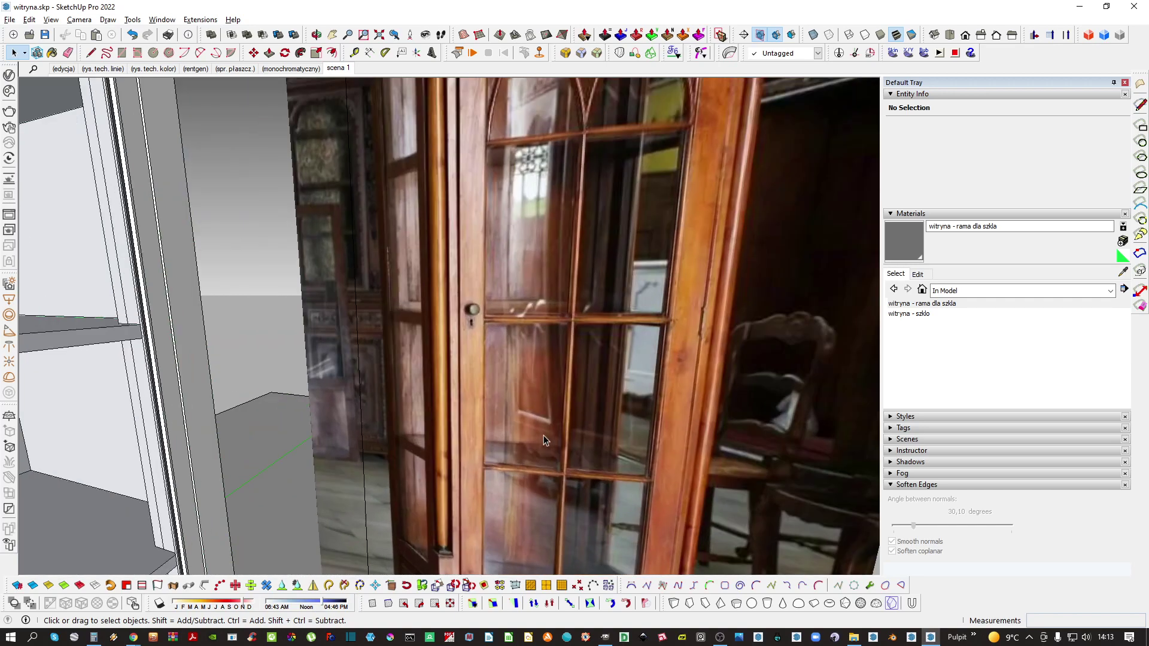
{"action": "scroll", "coordinate": [564, 480], "scroll_direction": "down", "scroll_amount": 6}
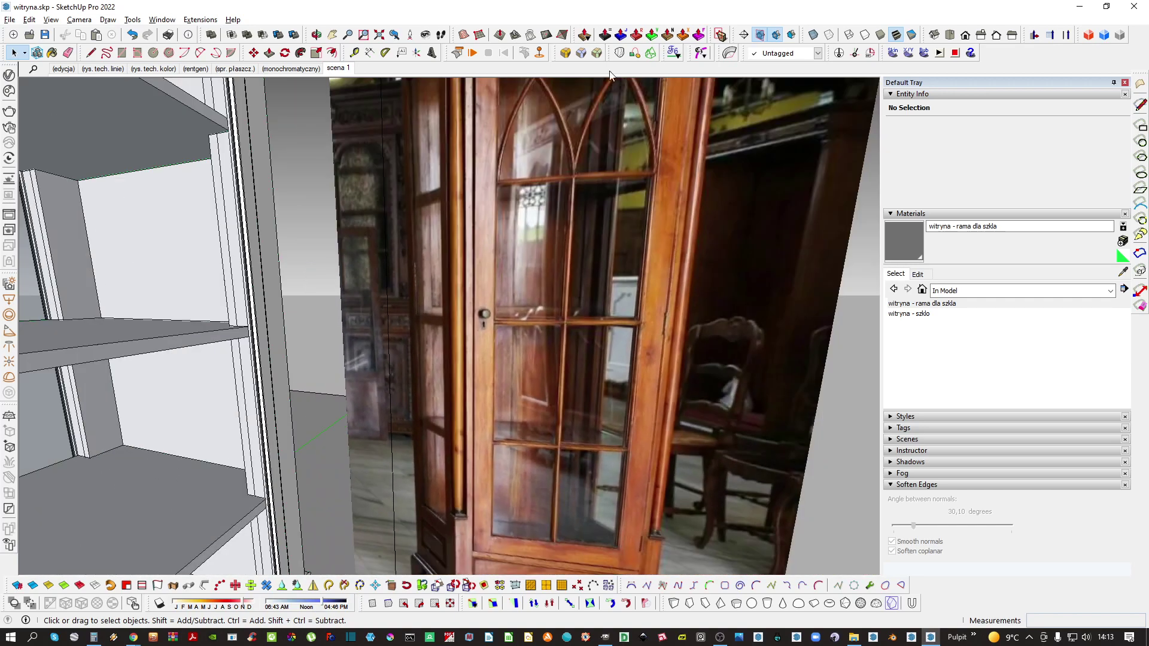
{"action": "middle_click_drag", "start_coordinate": [541, 157], "coordinate": [429, 304], "text": "shift"}
{"action": "scroll", "coordinate": [430, 304], "scroll_direction": "up", "scroll_amount": 4}
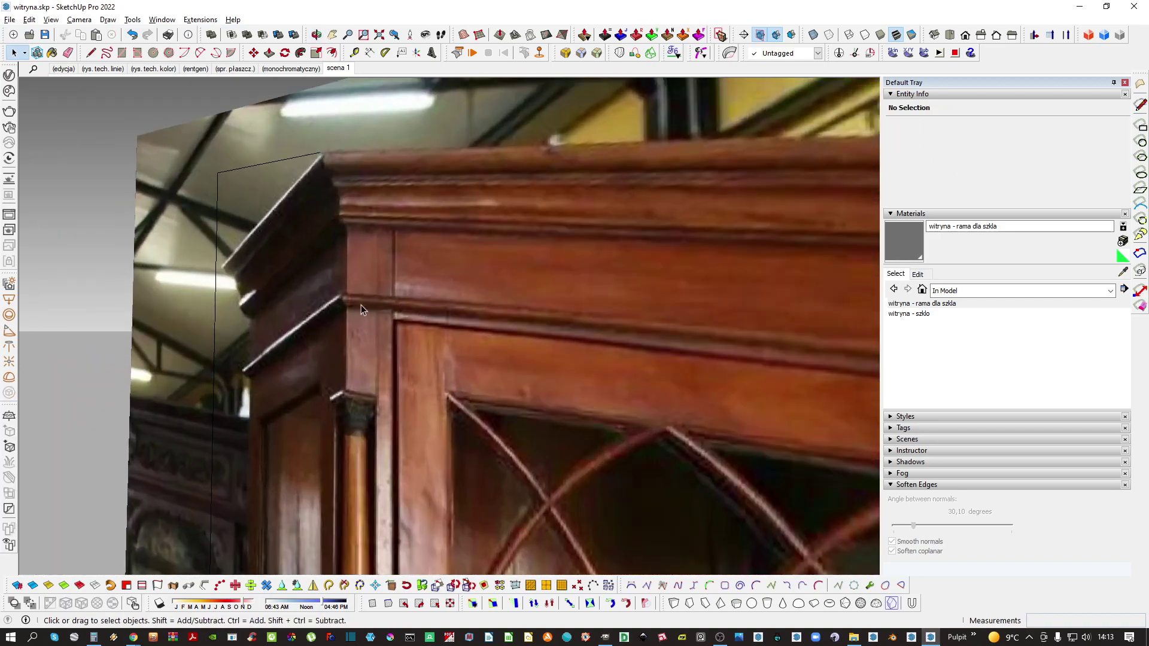
{"action": "scroll", "coordinate": [389, 302], "scroll_direction": "down", "scroll_amount": 6}
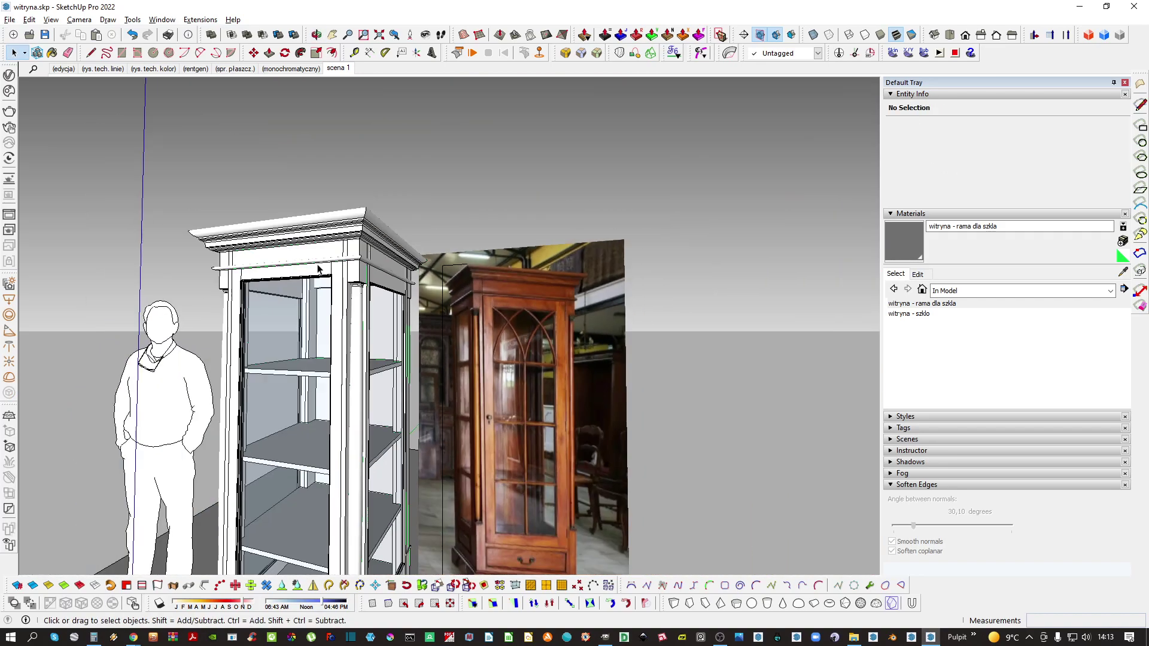
Draw a vertical rectangle cutting across the rounded moulding below the cornice and group it
{"action": "scroll", "coordinate": [335, 263], "scroll_direction": "up", "scroll_amount": 5}
{"action": "double_click", "coordinate": [362, 264]}
{"action": "middle_click_drag", "start_coordinate": [362, 264], "coordinate": [341, 371]}
{"action": "double_click", "coordinate": [418, 357]}
{"action": "key", "text": "Escape"}
{"action": "double_click", "coordinate": [397, 367]}
{"action": "key", "text": "r"}
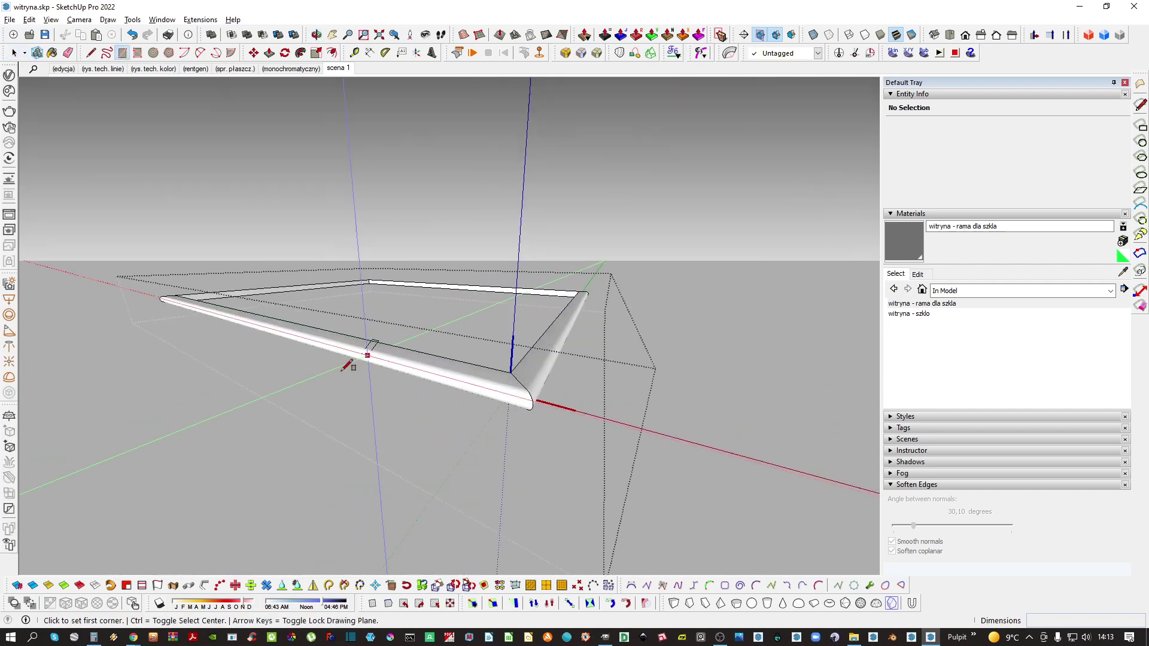
{"action": "key", "text": "space"}
{"action": "key", "text": "Escape"}
{"action": "key", "text": "r"}
{"action": "scroll", "coordinate": [367, 354], "scroll_direction": "down", "scroll_amount": 1}
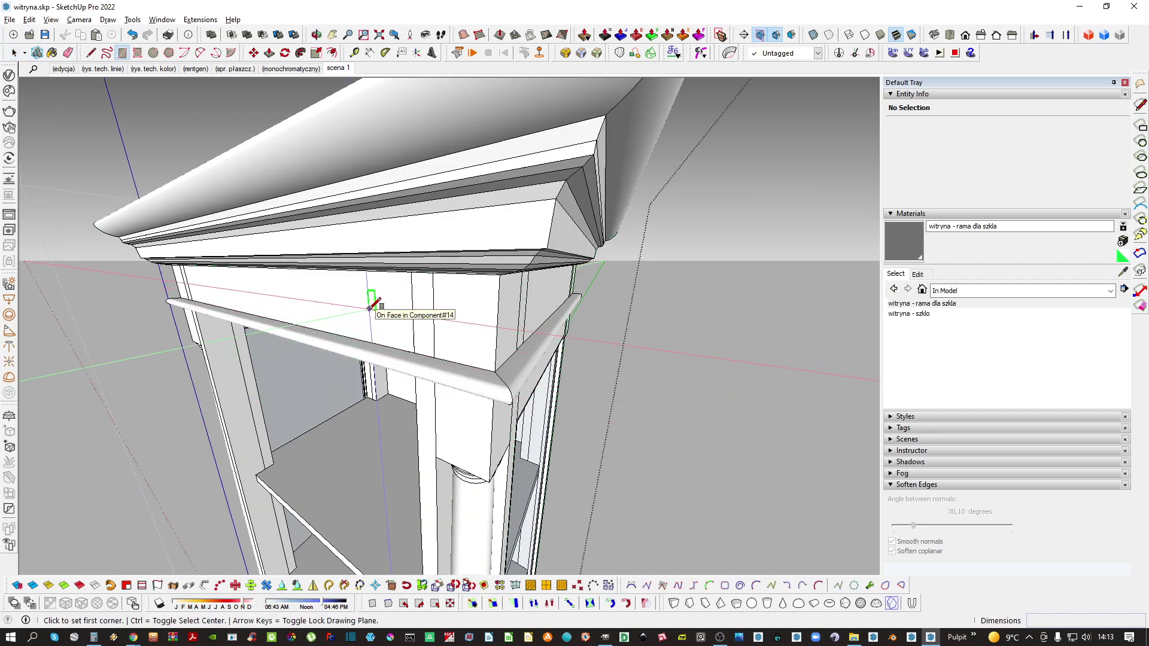
{"action": "middle_click_drag", "start_coordinate": [369, 308], "coordinate": [257, 397]}
{"action": "key", "text": "space"}
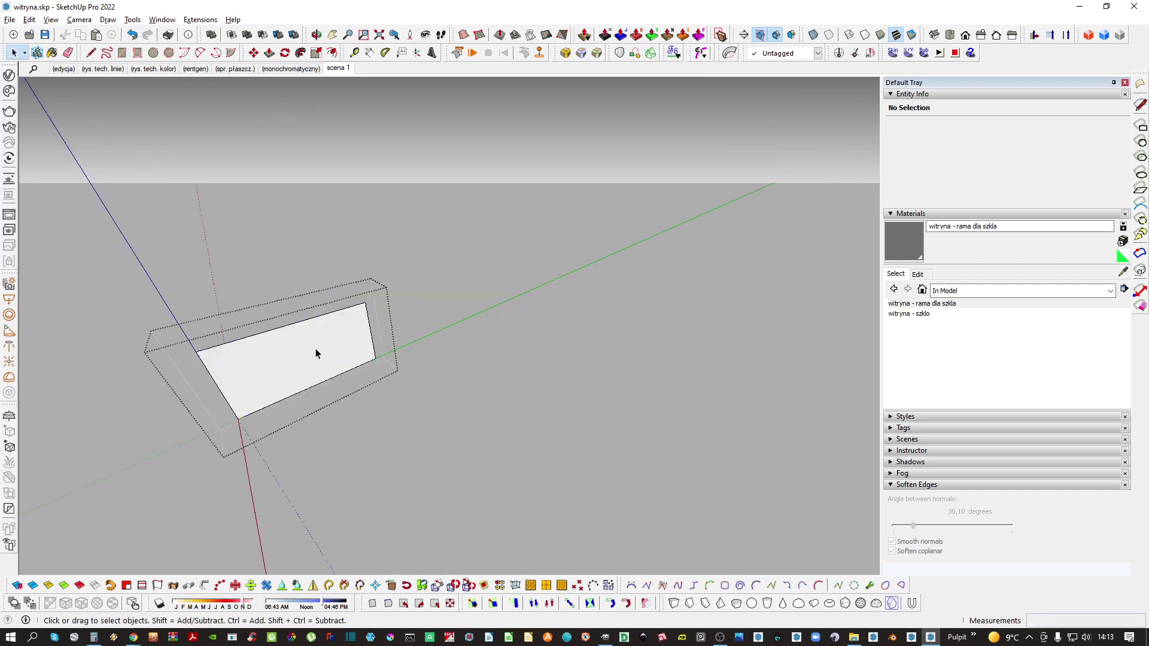
Intersect the rectangle's face with the model to trace the rounded moulding's cross-section and select that profile face
{"action": "double_click", "coordinate": [363, 304]}
{"action": "scroll", "coordinate": [366, 326], "scroll_direction": "up", "scroll_amount": 3}
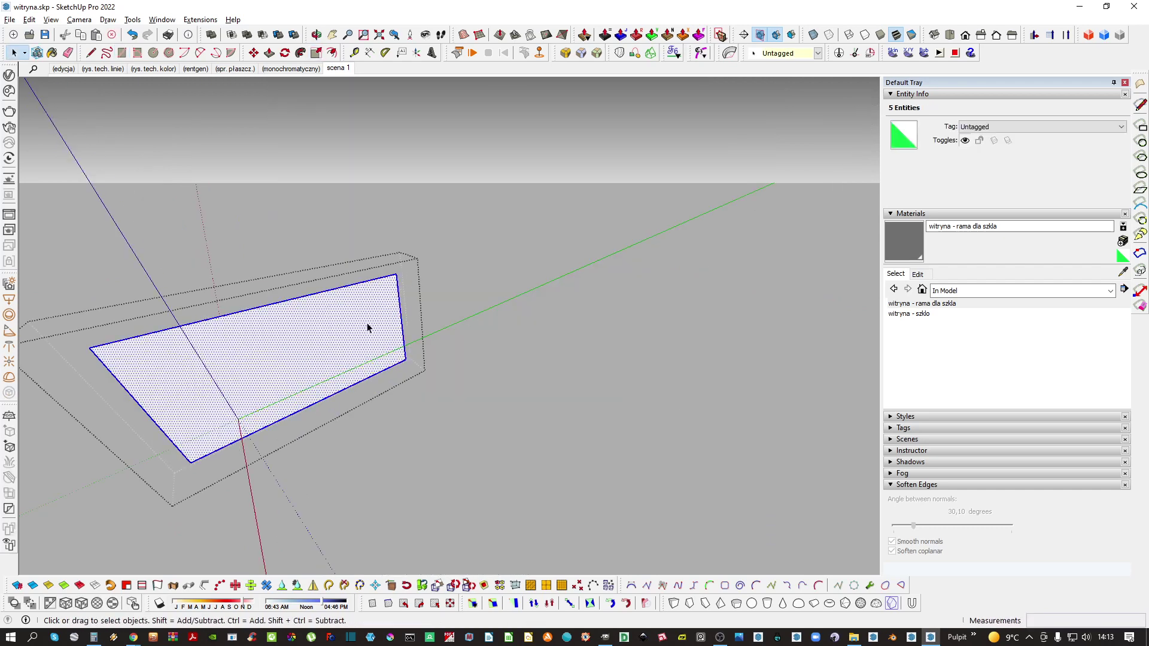
{"action": "right_click", "coordinate": [367, 325]}
{"action": "left_click", "coordinate": [559, 331]}
{"action": "scroll", "coordinate": [364, 361], "scroll_direction": "up", "scroll_amount": 5}
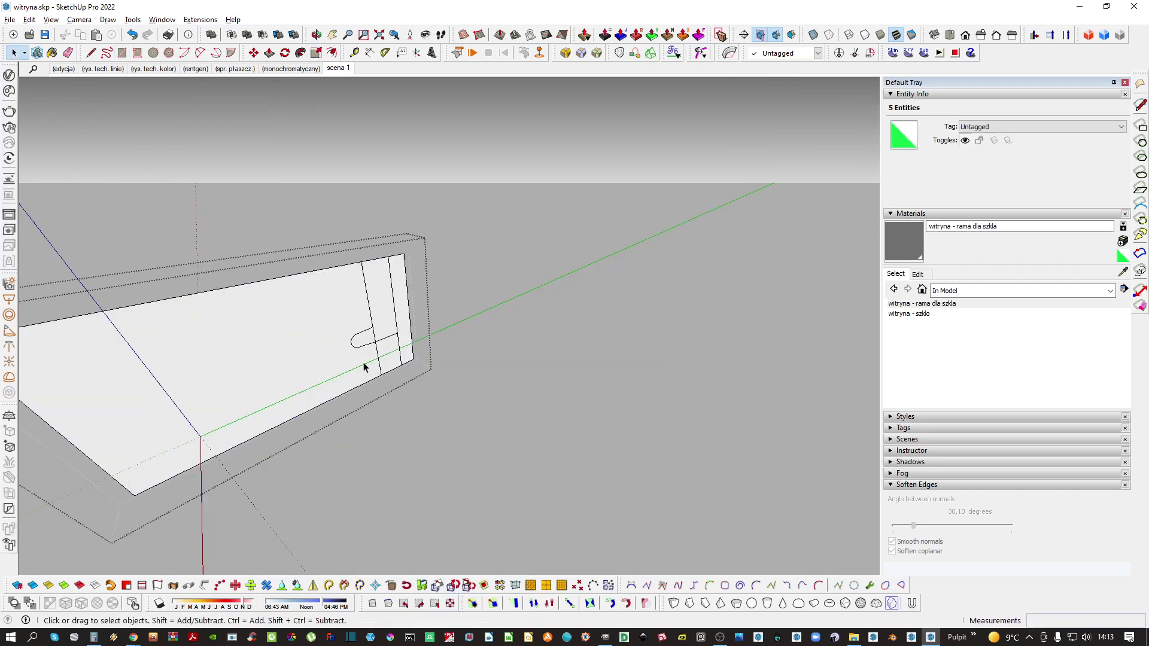
{"action": "scroll", "coordinate": [363, 329], "scroll_direction": "down", "scroll_amount": 5}
{"action": "key", "text": "h"}
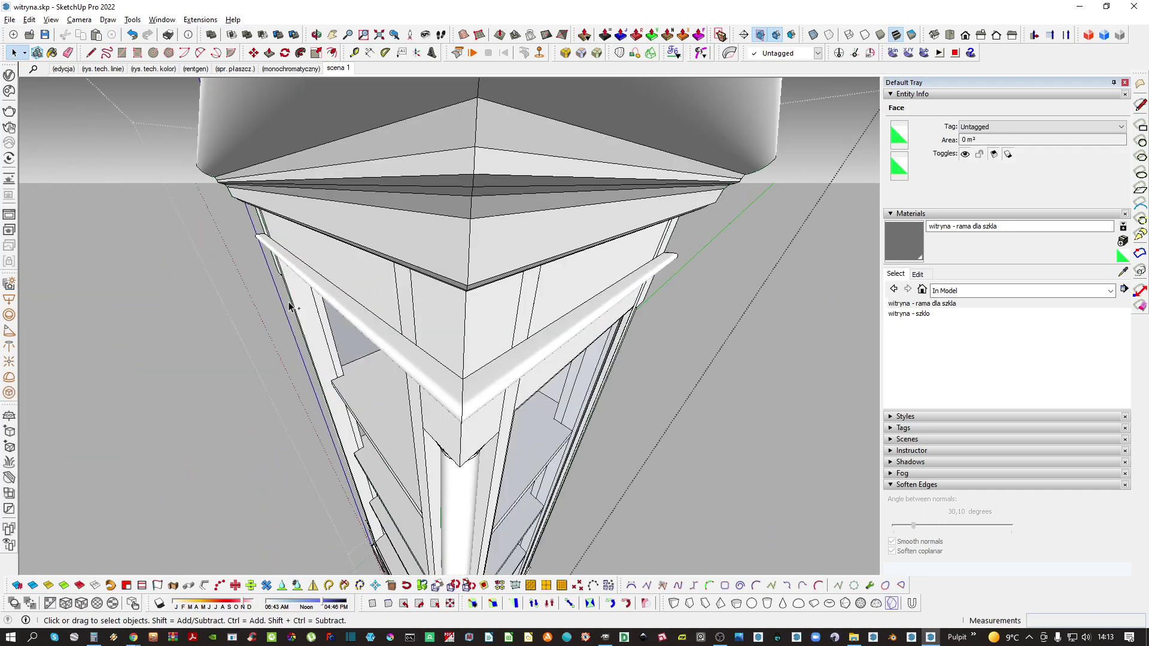
Copy the grouped moulding profile into the front door, opened for editing, near the bottom rail
{"action": "middle_click_drag", "start_coordinate": [292, 307], "coordinate": [477, 253]}
{"action": "left_click", "coordinate": [392, 313]}
{"action": "scroll", "coordinate": [392, 313], "scroll_direction": "down", "scroll_amount": 4}
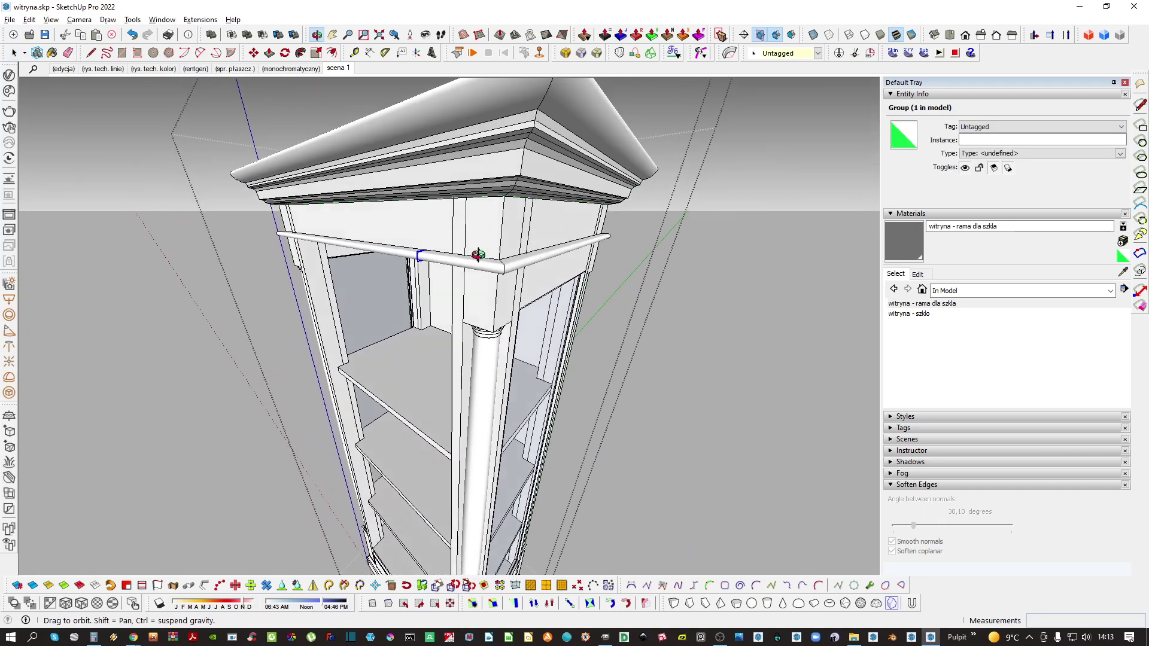
{"action": "scroll", "coordinate": [404, 416], "scroll_direction": "down", "scroll_amount": 4}
{"action": "middle_click_drag", "start_coordinate": [404, 422], "coordinate": [409, 402]}
{"action": "left_click", "coordinate": [409, 403]}
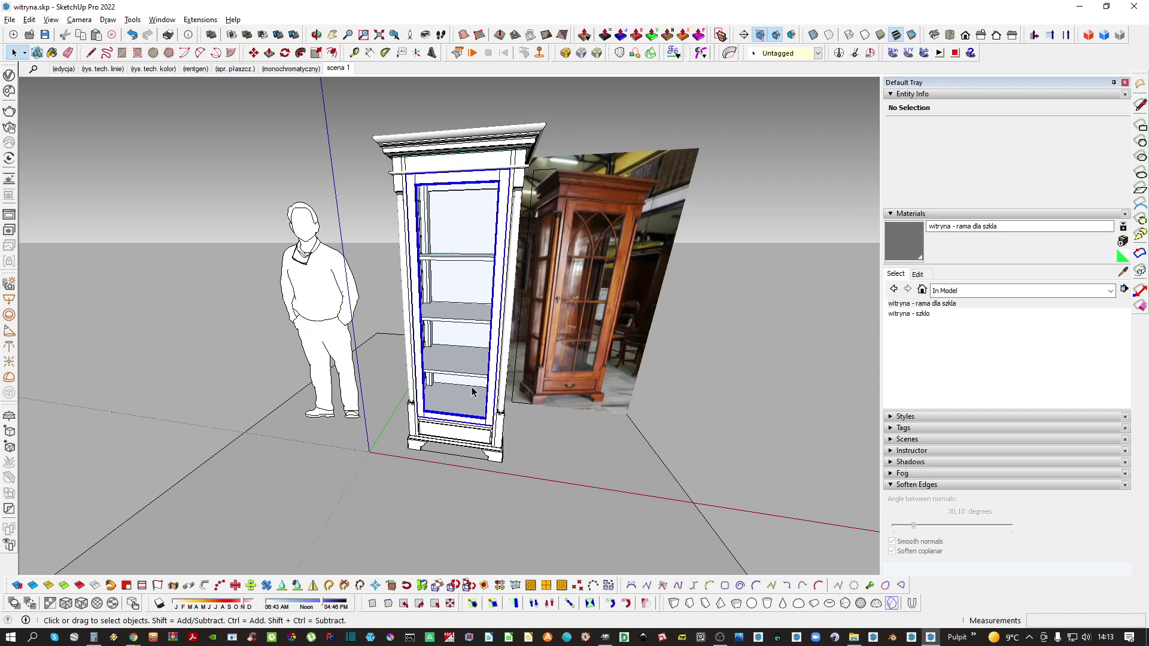
{"action": "scroll", "coordinate": [471, 387], "scroll_direction": "up", "scroll_amount": 5}
{"action": "left_click", "coordinate": [427, 413]}
{"action": "scroll", "coordinate": [431, 413], "scroll_direction": "up", "scroll_amount": 2}
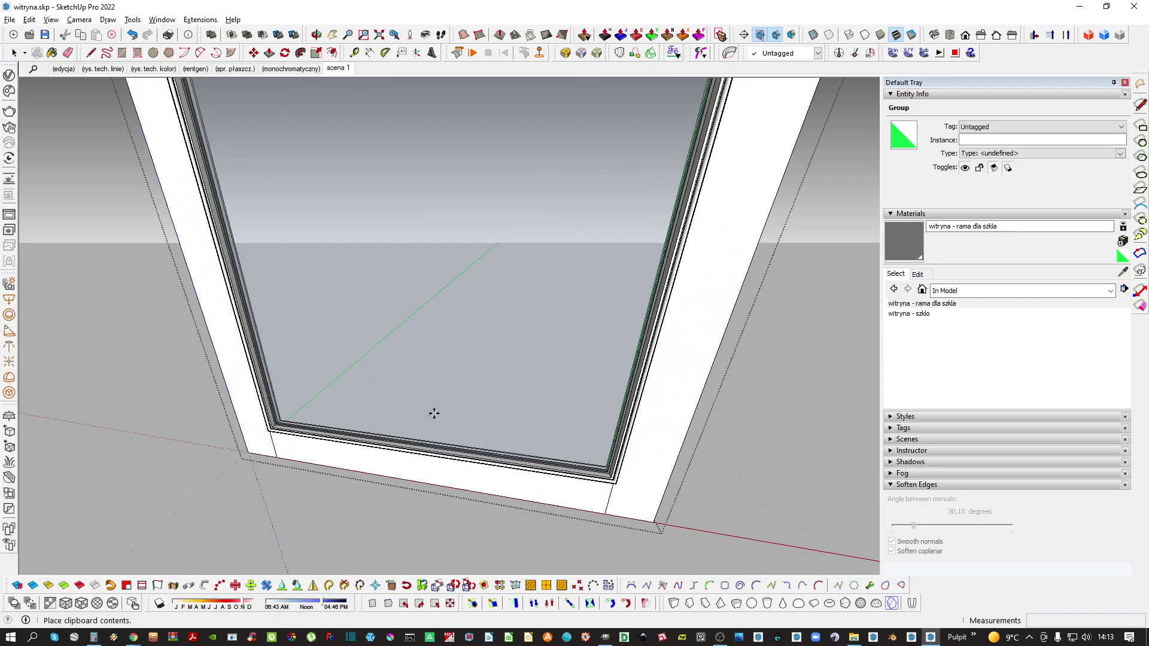
Place the profile in front of the door's bottom rail and rotate it 90 degrees so it lies flat
{"action": "middle_click_drag", "start_coordinate": [429, 413], "coordinate": [425, 435]}
{"action": "key", "text": "m"}
{"action": "left_click", "coordinate": [425, 435]}
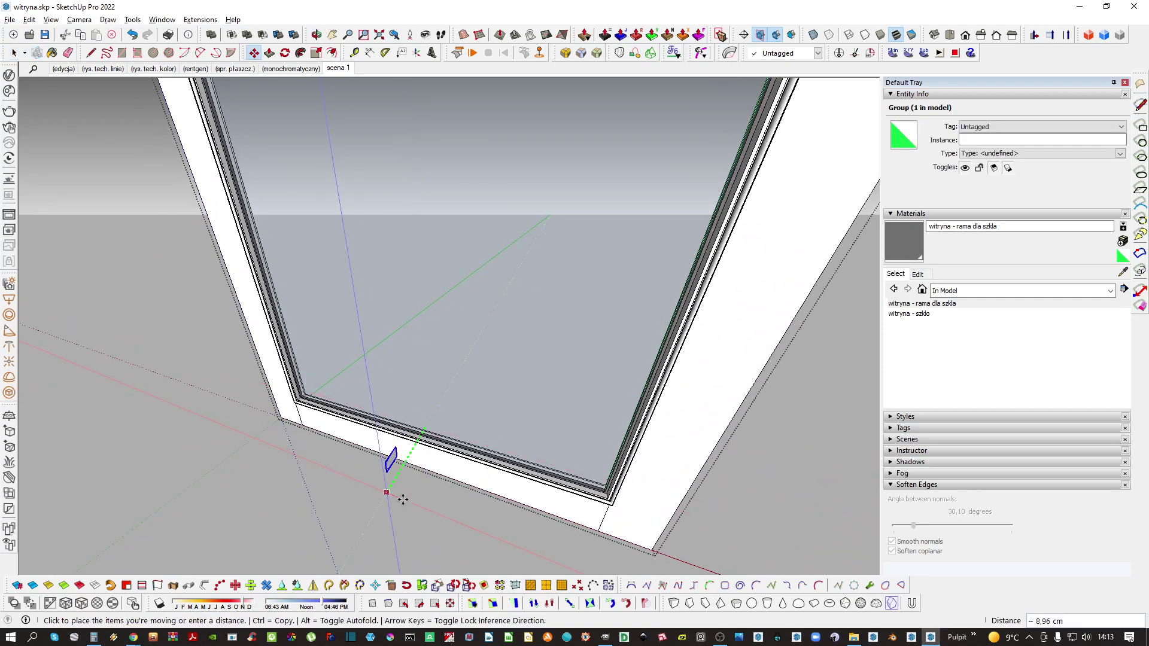
{"action": "left_click", "coordinate": [402, 500]}
{"action": "scroll", "coordinate": [392, 459], "scroll_direction": "up", "scroll_amount": 4}
{"action": "key", "text": "q"}
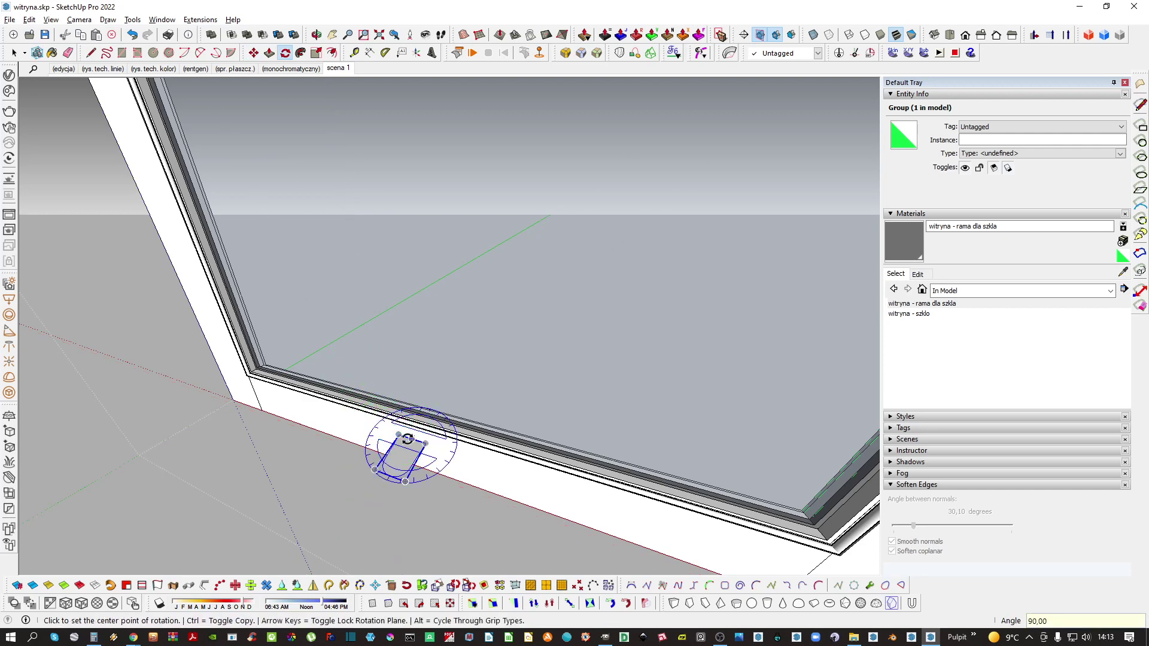
Move the flat profile along the green axis and then along the blue axis to the bottom rail's inner edge
{"action": "key", "text": "m"}
{"action": "left_click", "coordinate": [413, 439]}
{"action": "key", "text": "Left"}
{"action": "left_click", "coordinate": [521, 364]}
{"action": "middle_click_drag", "start_coordinate": [518, 361], "coordinate": [528, 321]}
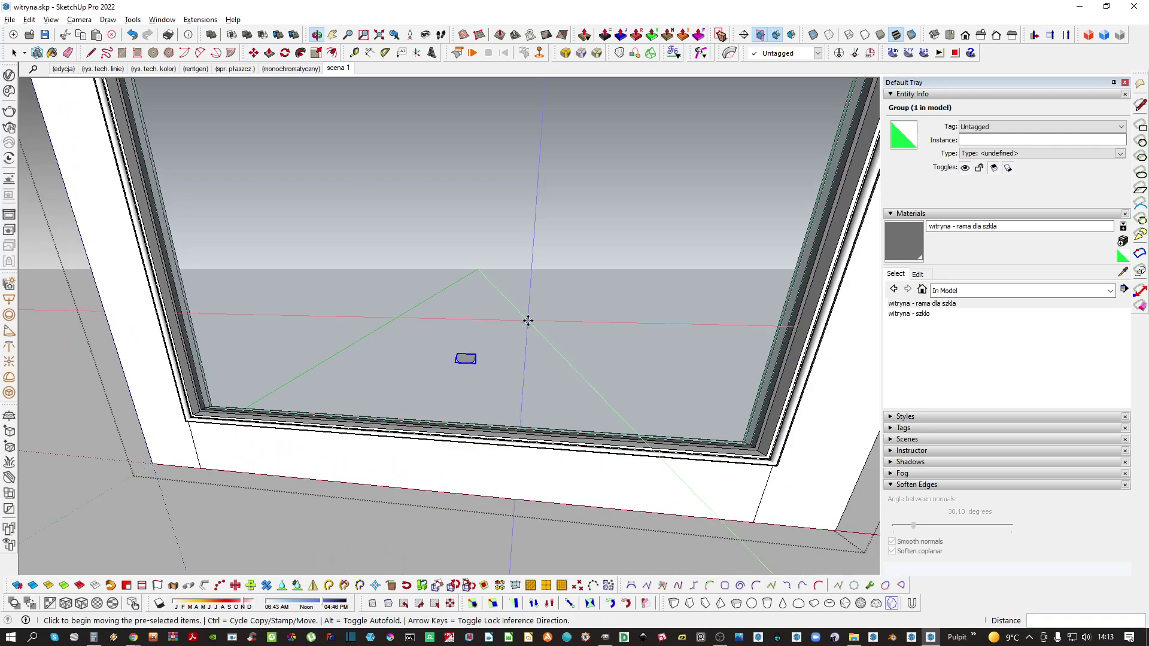
{"action": "scroll", "coordinate": [465, 358], "scroll_direction": "up", "scroll_amount": 4}
{"action": "left_click", "coordinate": [476, 359]}
{"action": "key", "text": "Up"}
{"action": "scroll", "coordinate": [474, 372], "scroll_direction": "down", "scroll_amount": 5}
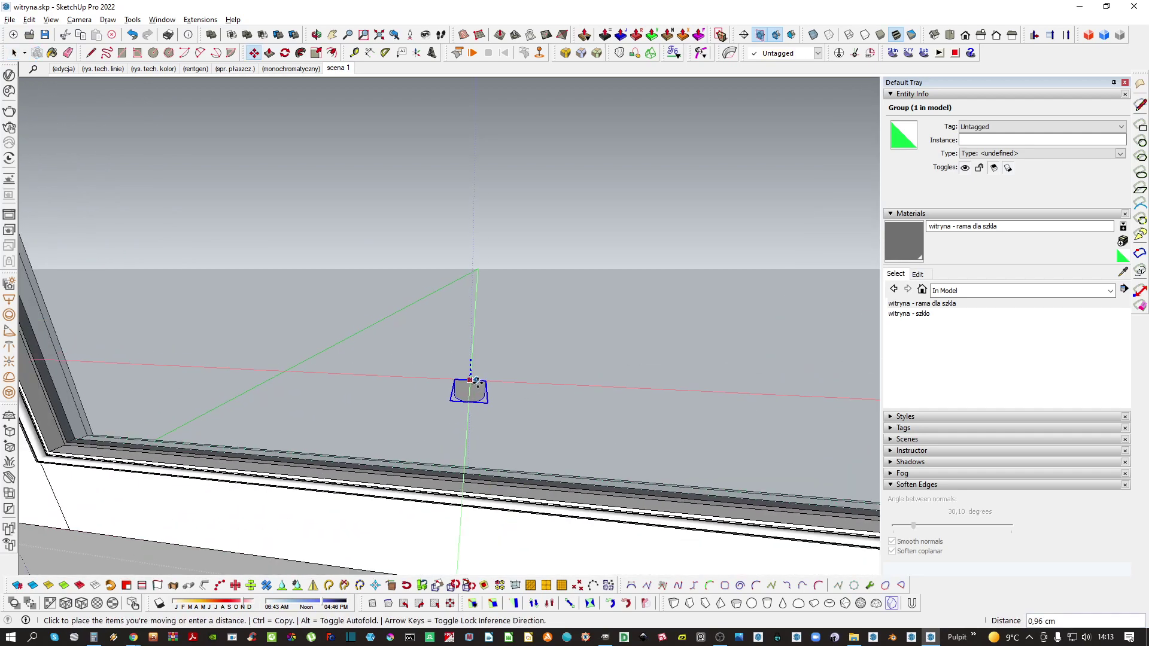
{"action": "scroll", "coordinate": [462, 467], "scroll_direction": "up", "scroll_amount": 4}
{"action": "middle_click_drag", "start_coordinate": [471, 471], "coordinate": [311, 427]}
Fit the rounded profile against the bottom rail's cove and glass edge with the Scale tool
{"action": "key", "text": "s"}
{"action": "scroll", "coordinate": [428, 467], "scroll_direction": "up", "scroll_amount": 4}
{"action": "scroll", "coordinate": [434, 464], "scroll_direction": "down", "scroll_amount": 5}
{"action": "middle_click_drag", "start_coordinate": [312, 427], "coordinate": [402, 327], "text": "shift"}
{"action": "middle_click_drag", "start_coordinate": [402, 327], "coordinate": [328, 489]}
{"action": "scroll", "coordinate": [354, 397], "scroll_direction": "up", "scroll_amount": 5}
{"action": "middle_click_drag", "start_coordinate": [400, 407], "coordinate": [396, 473], "text": "shift"}
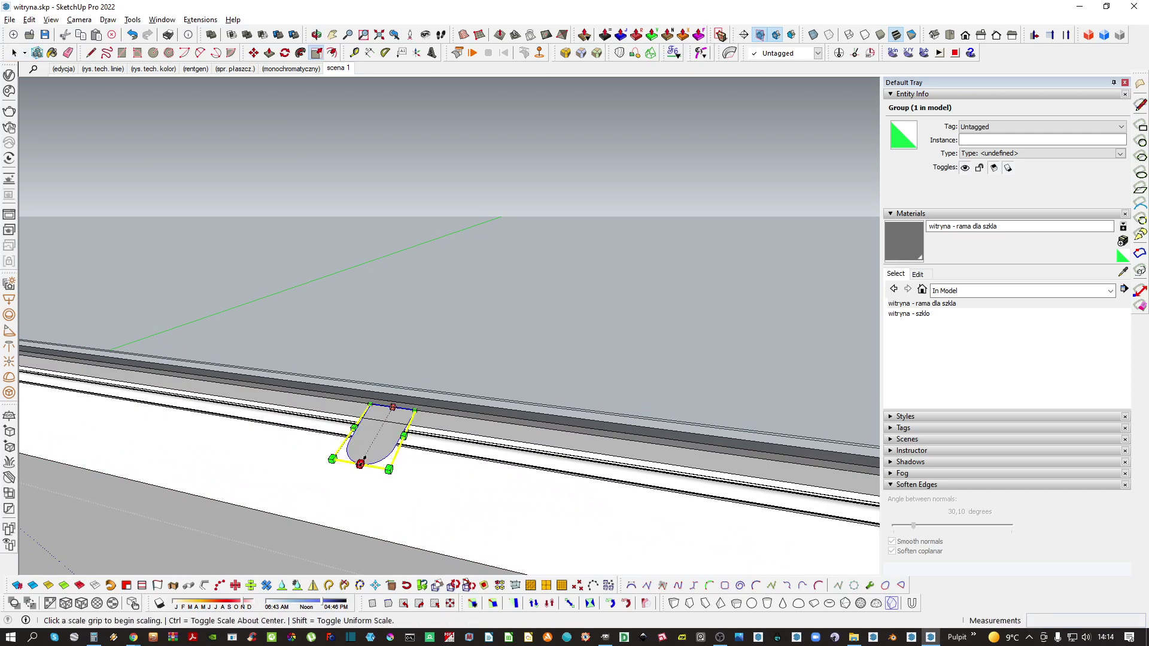
{"action": "middle_click_drag", "start_coordinate": [393, 415], "coordinate": [401, 464], "text": "shift"}
{"action": "middle_click_drag", "start_coordinate": [401, 464], "coordinate": [340, 454]}
{"action": "scroll", "coordinate": [417, 462], "scroll_direction": "up", "scroll_amount": 3}
{"action": "key", "text": "space"}
Mirror a copy of the profile to the other side of the glass with a green-axis scale of -1
{"action": "scroll", "coordinate": [394, 475], "scroll_direction": "down", "scroll_amount": 3}
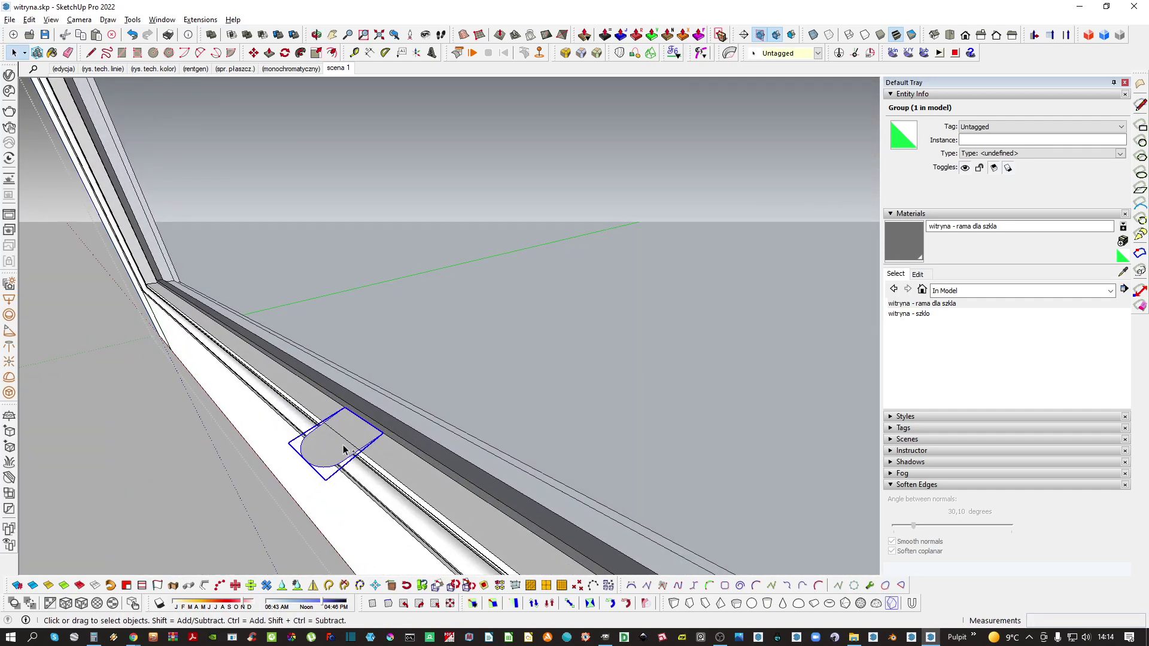
{"action": "scroll", "coordinate": [347, 427], "scroll_direction": "down", "scroll_amount": 2}
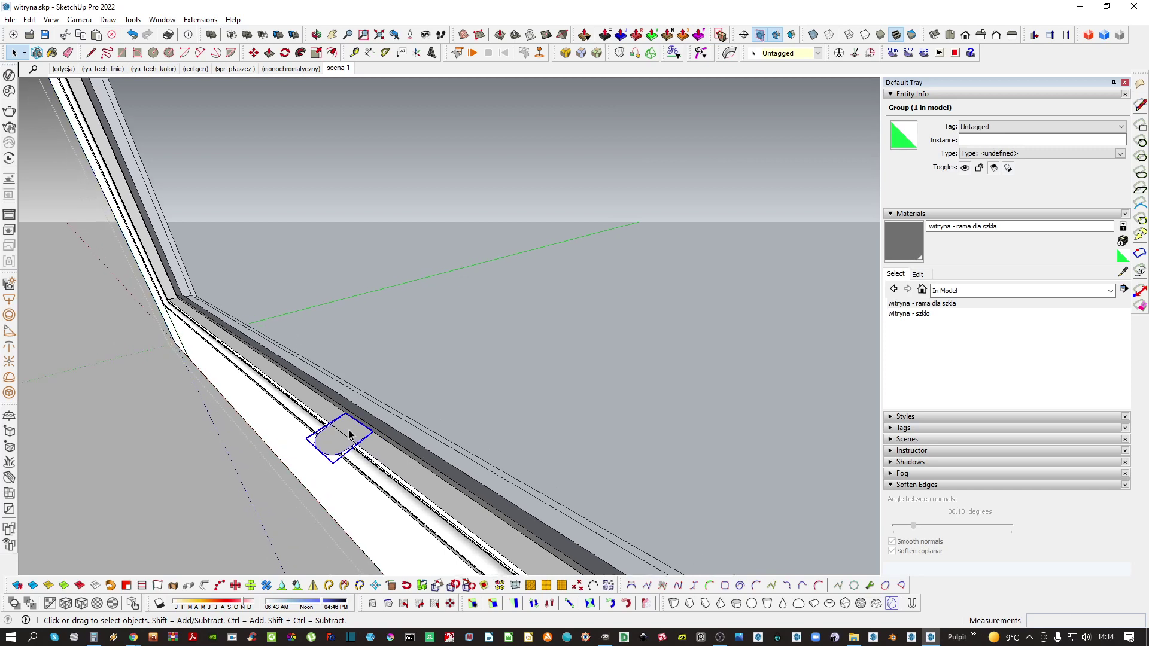
{"action": "key", "text": "s"}
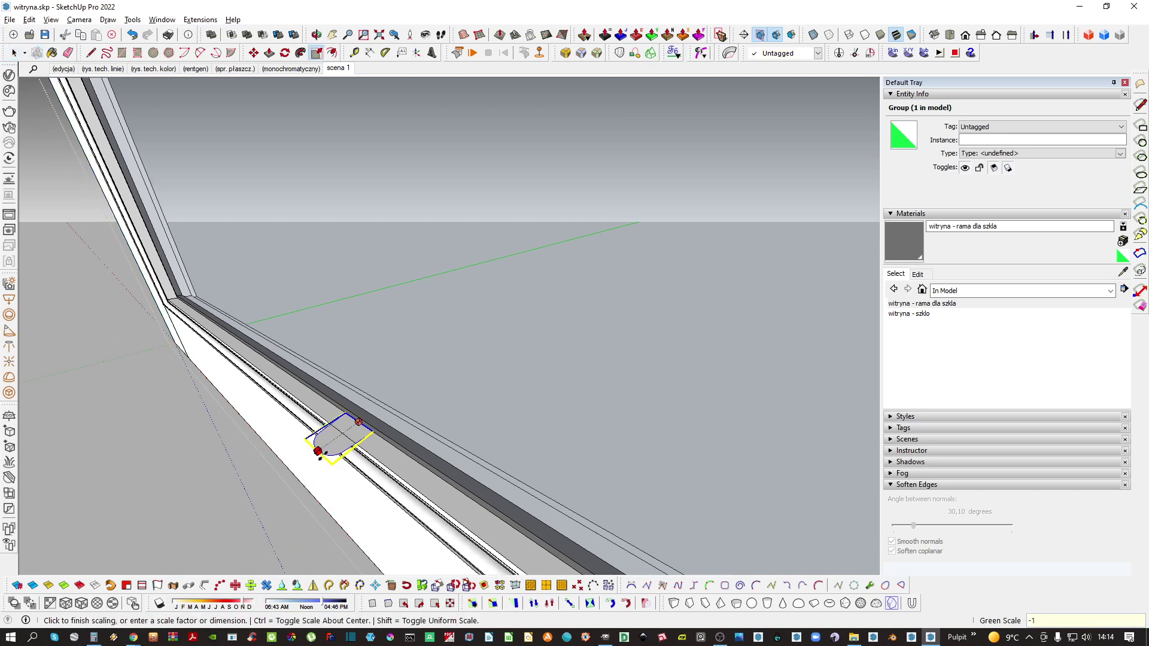
{"action": "middle_click_drag", "start_coordinate": [324, 462], "coordinate": [405, 364]}
{"action": "key", "text": "space"}
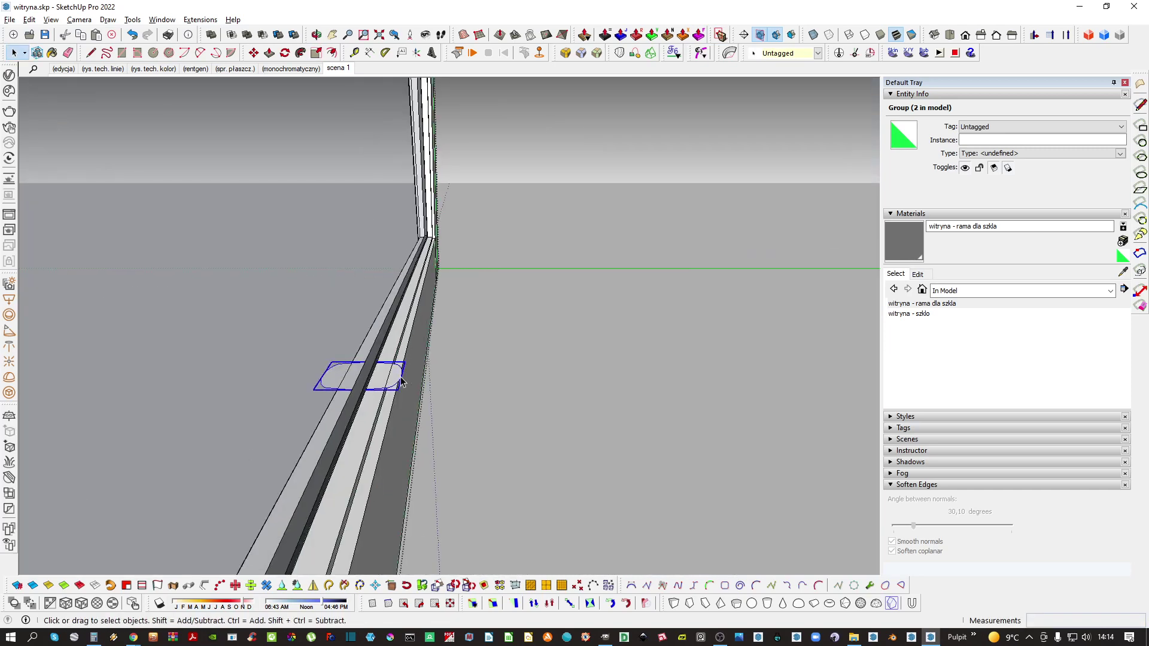
Join the two mirrored halves into one rounded glazing-bar profile and erase the surplus lines
{"action": "double_click", "coordinate": [400, 383]}
{"action": "left_click", "coordinate": [389, 384]}
{"action": "scroll", "coordinate": [388, 412], "scroll_direction": "up", "scroll_amount": 2}
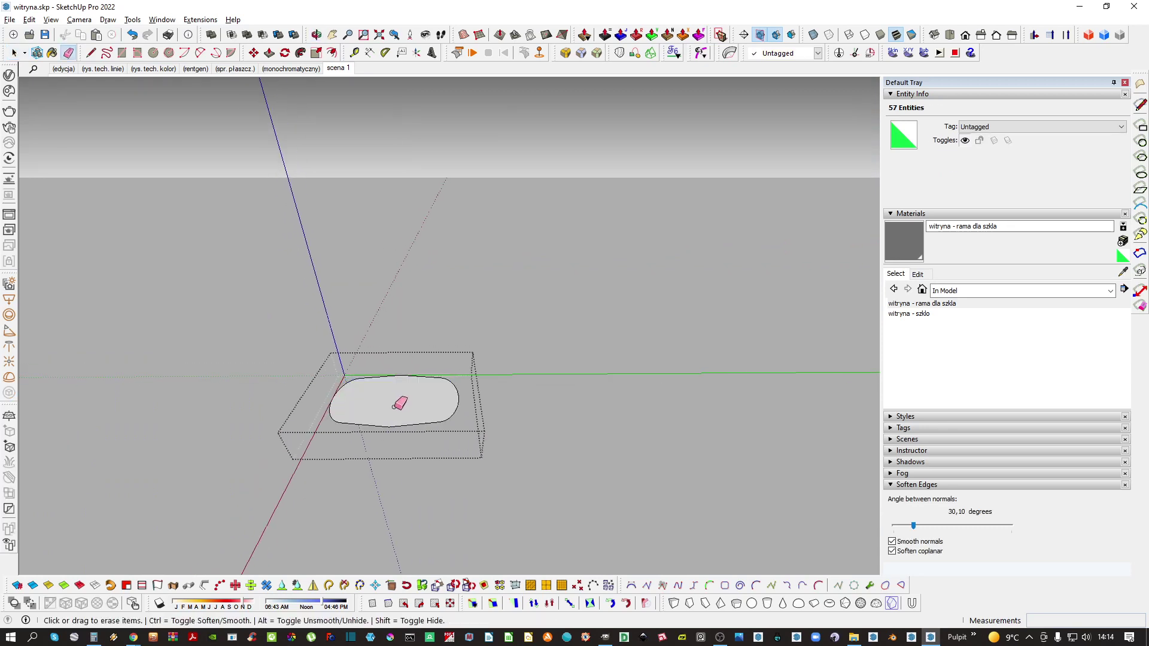
Scale the whole glazing-bar profile uniformly about its centre to about 0.88
{"action": "key", "text": "space"}
{"action": "key", "text": "i"}
{"action": "middle_click_drag", "start_coordinate": [395, 407], "coordinate": [461, 393]}
{"action": "scroll", "coordinate": [386, 426], "scroll_direction": "up", "scroll_amount": 1}
{"action": "double_click", "coordinate": [387, 425]}
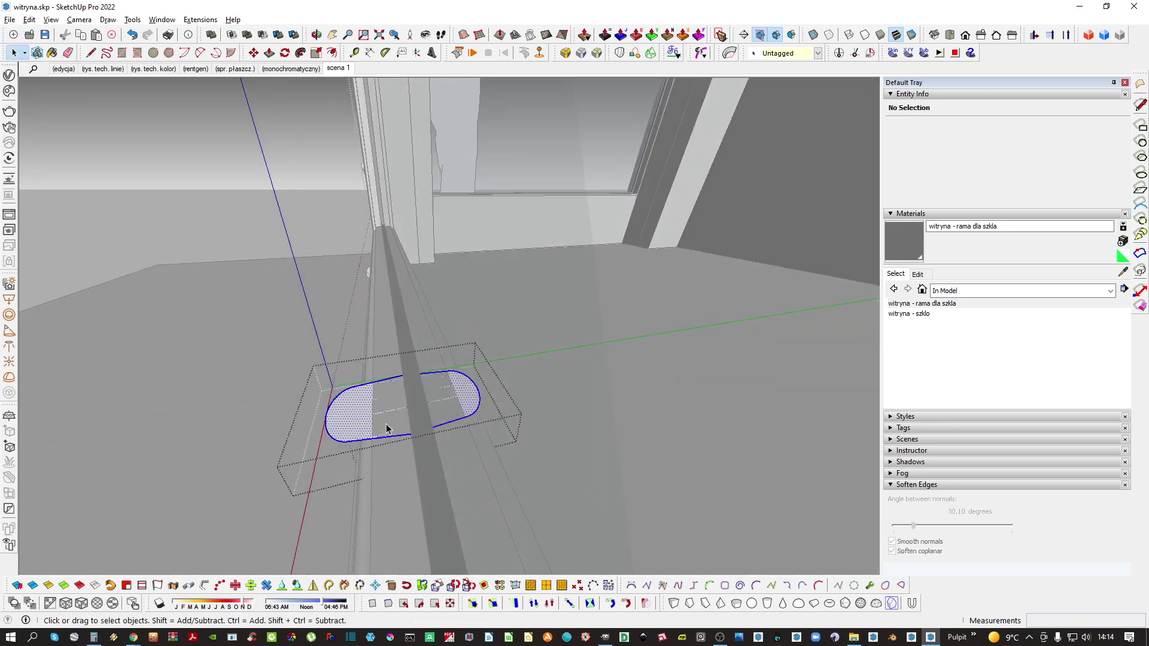
{"action": "scroll", "coordinate": [386, 429], "scroll_direction": "up", "scroll_amount": 2}
{"action": "key", "text": "m"}
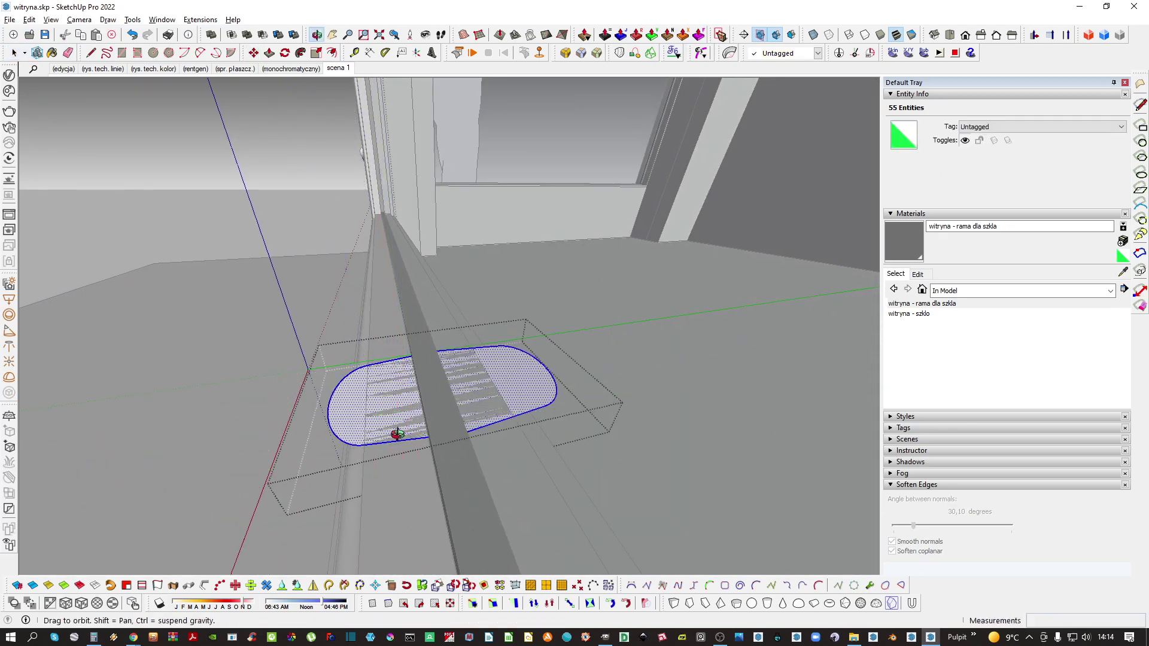
{"action": "middle_click_drag", "start_coordinate": [397, 434], "coordinate": [433, 353]}
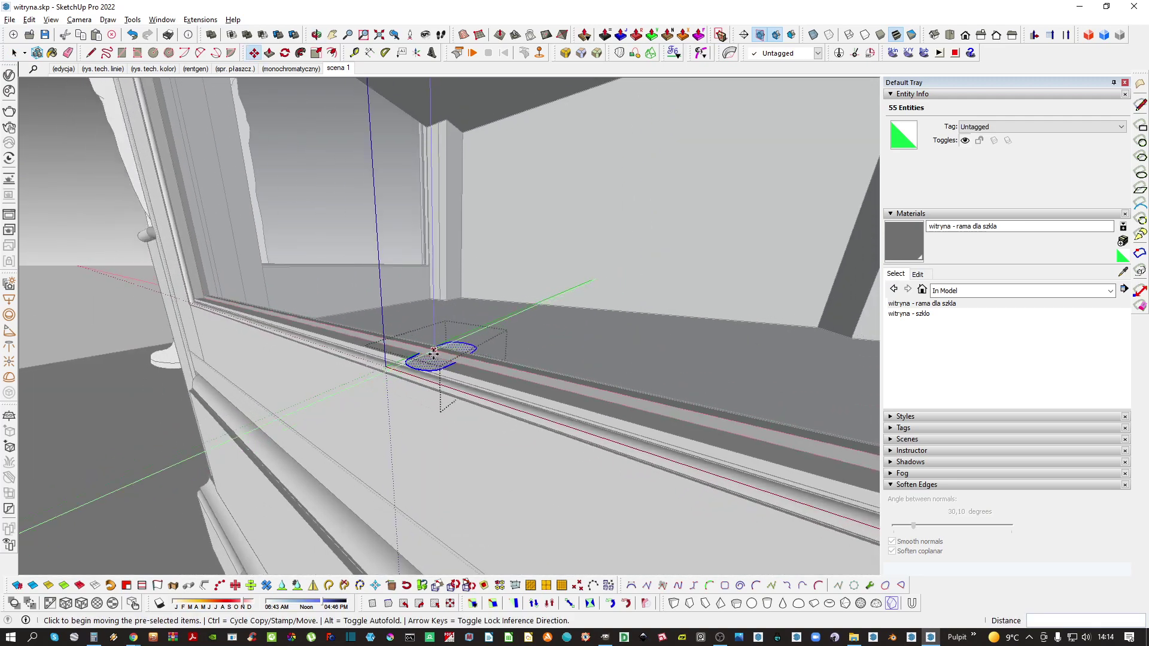
{"action": "scroll", "coordinate": [420, 432], "scroll_direction": "up", "scroll_amount": 3}
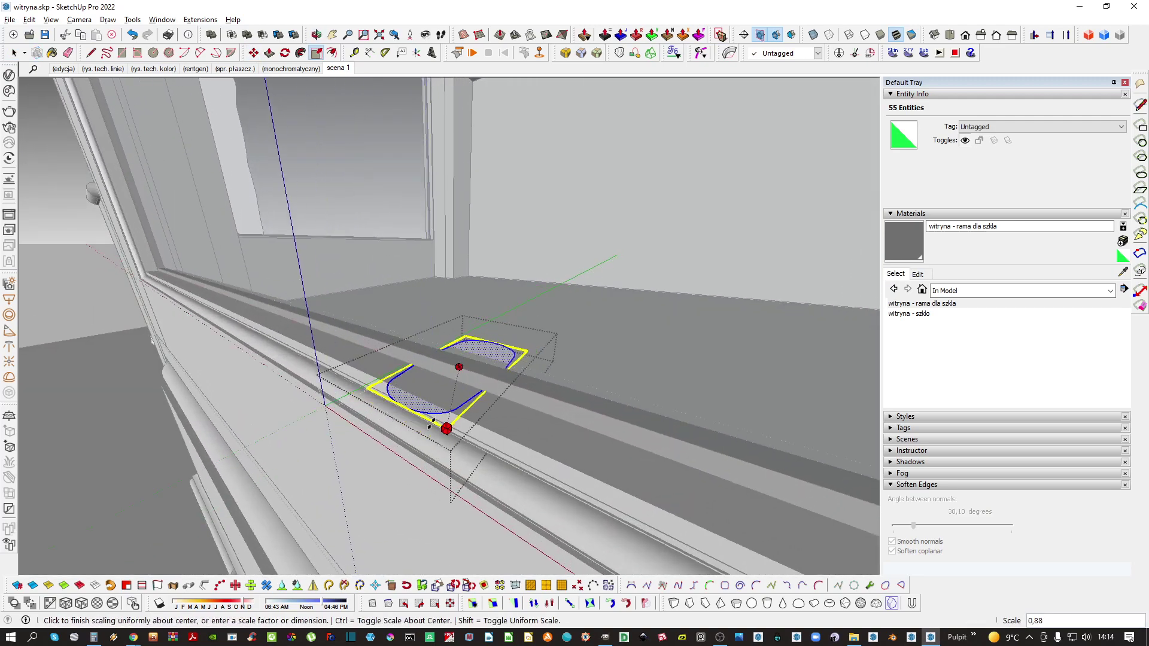
{"action": "scroll", "coordinate": [435, 420], "scroll_direction": "down", "scroll_amount": 2}
{"action": "middle_click_drag", "start_coordinate": [435, 420], "coordinate": [155, 539]}
{"action": "key", "text": "space"}
{"action": "left_click", "coordinate": [375, 430]}
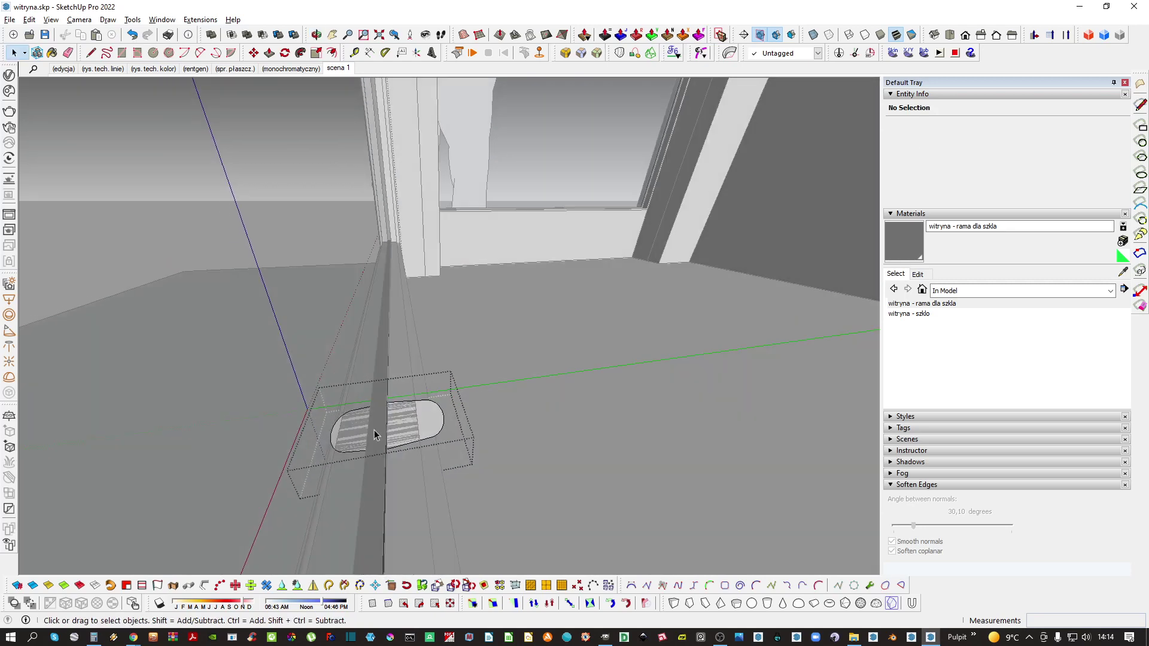
Move the end arc on the profile's cabinet side about 0.3 cm along the green axis toward the glass
{"action": "key", "text": "h"}
{"action": "scroll", "coordinate": [423, 419], "scroll_direction": "up", "scroll_amount": 2}
{"action": "key", "text": "s"}
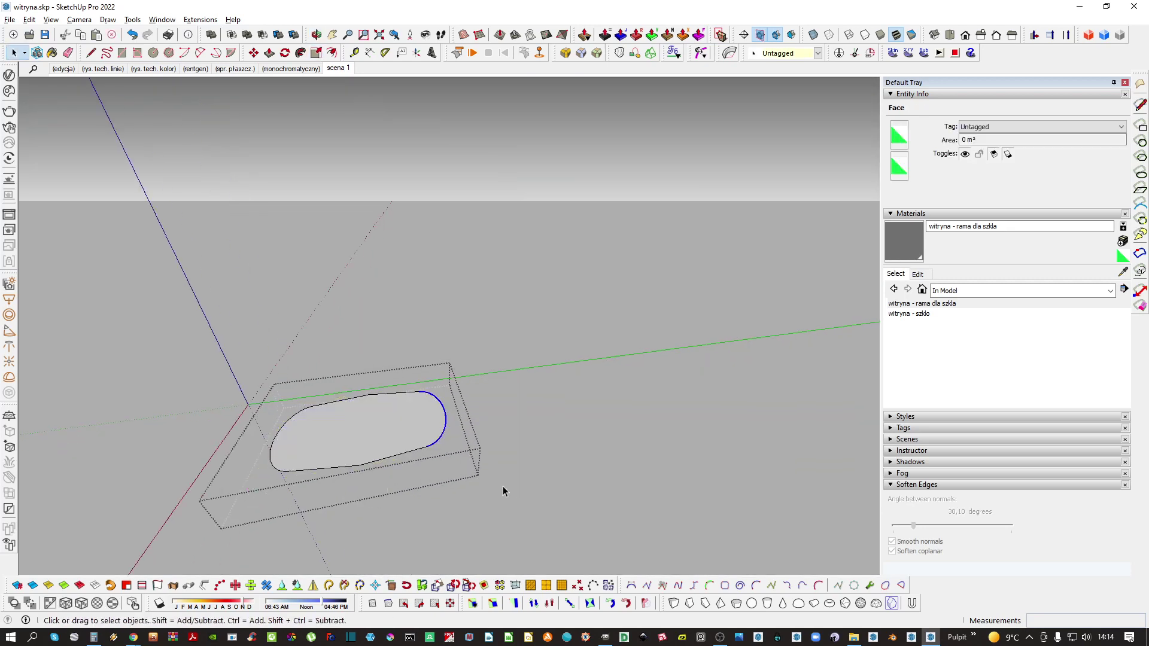
{"action": "key", "text": "m"}
{"action": "left_click", "coordinate": [433, 420]}
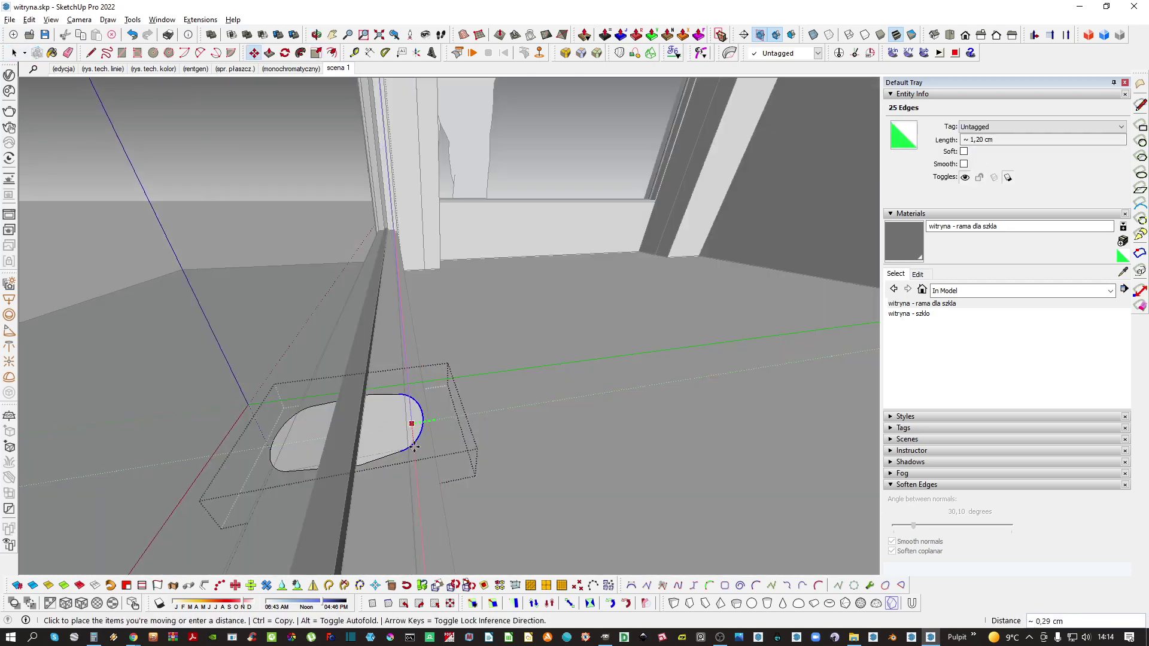
{"action": "left_click", "coordinate": [412, 453]}
{"action": "middle_click_drag", "start_coordinate": [369, 432], "coordinate": [484, 401], "text": "shift"}
{"action": "key", "text": "space"}
{"action": "key", "text": "Escape"}
{"action": "scroll", "coordinate": [440, 412], "scroll_direction": "down", "scroll_amount": 10}
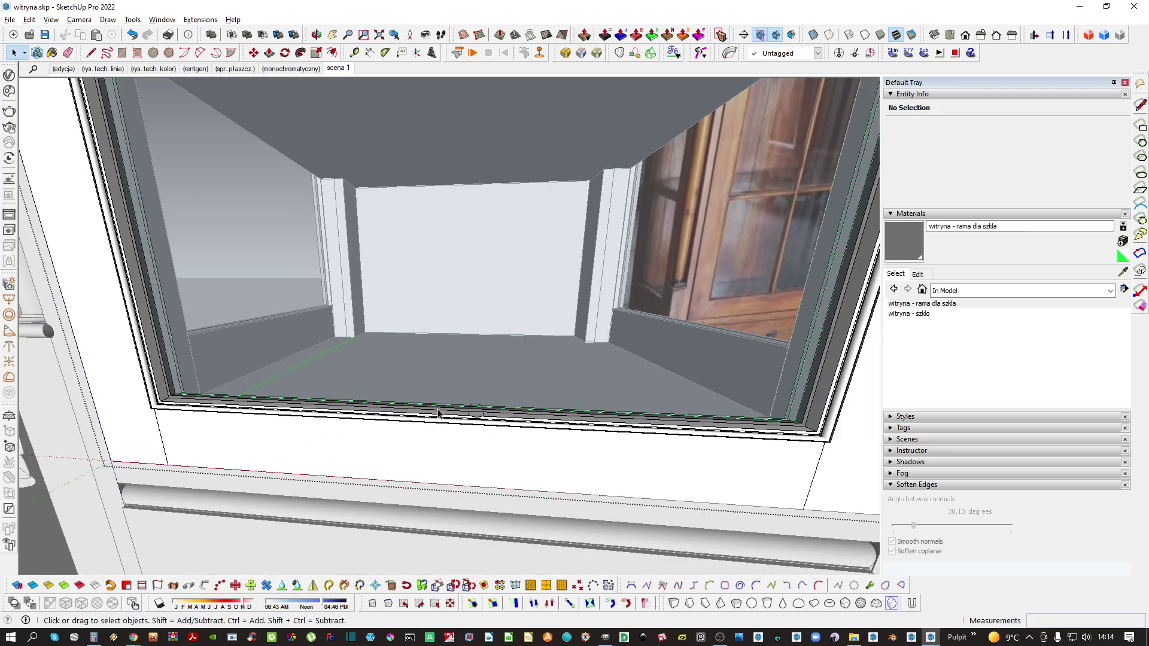
Compare the door's glazing bars in the reference photo with the modelled frame
{"action": "middle_click_drag", "start_coordinate": [714, 376], "coordinate": [663, 415], "text": "shift"}
{"action": "scroll", "coordinate": [635, 352], "scroll_direction": "up", "scroll_amount": 5}
{"action": "scroll", "coordinate": [635, 352], "scroll_direction": "up", "scroll_amount": 2}
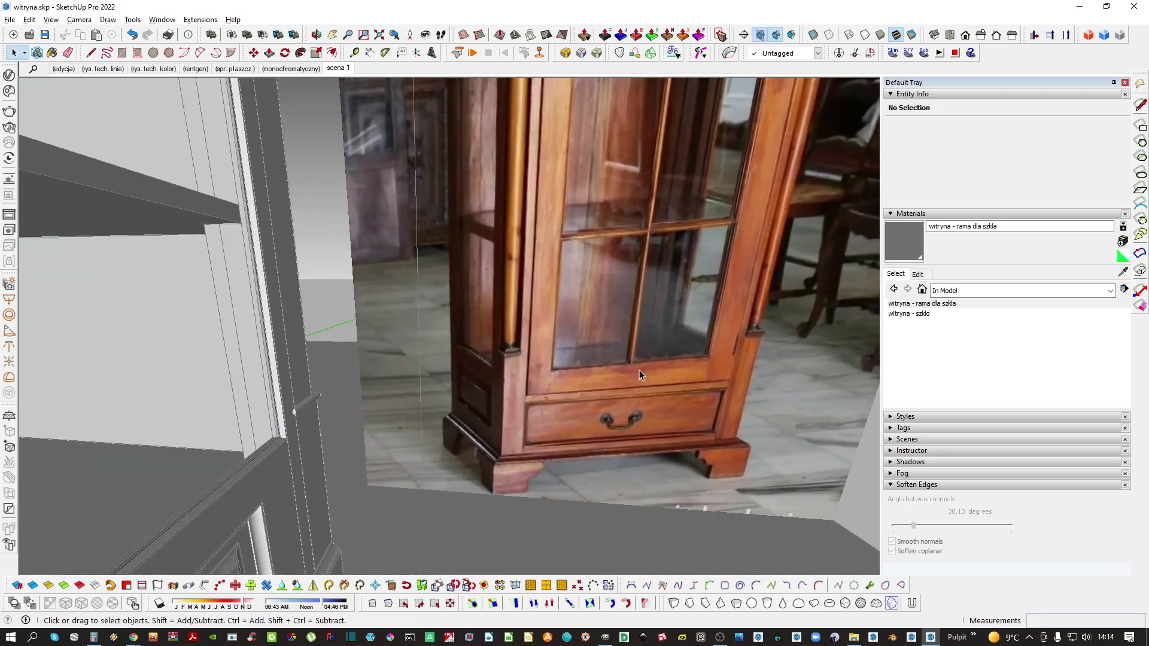
{"action": "scroll", "coordinate": [638, 362], "scroll_direction": "down", "scroll_amount": 3}
{"action": "scroll", "coordinate": [637, 326], "scroll_direction": "down", "scroll_amount": 4}
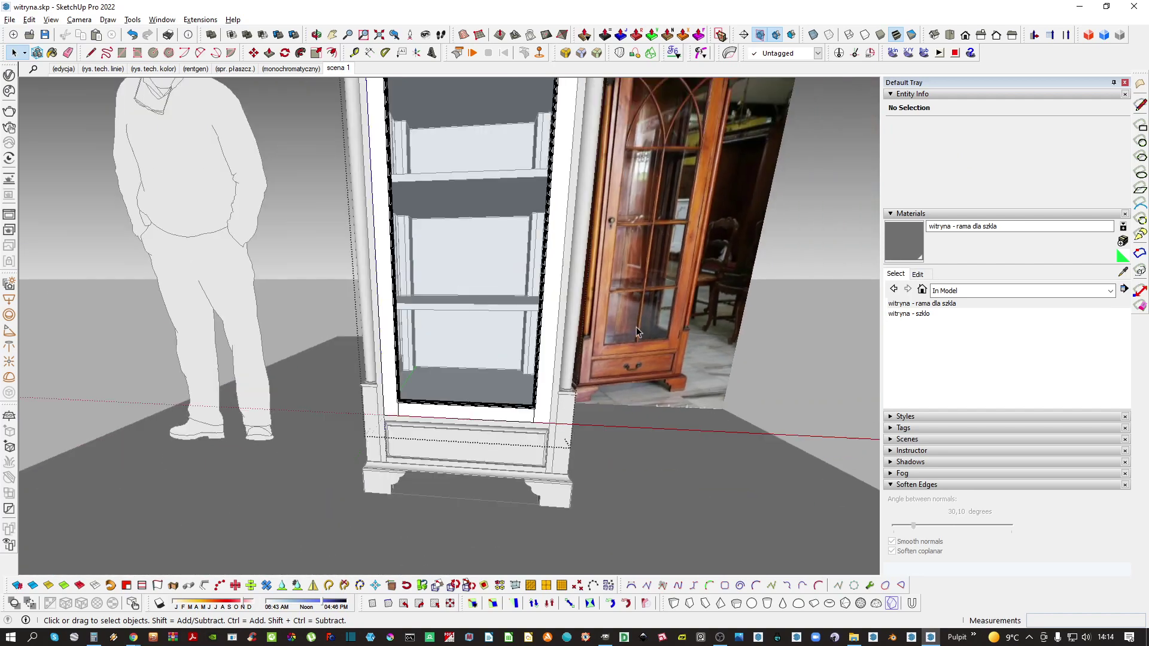
{"action": "scroll", "coordinate": [451, 416], "scroll_direction": "up", "scroll_amount": 6}
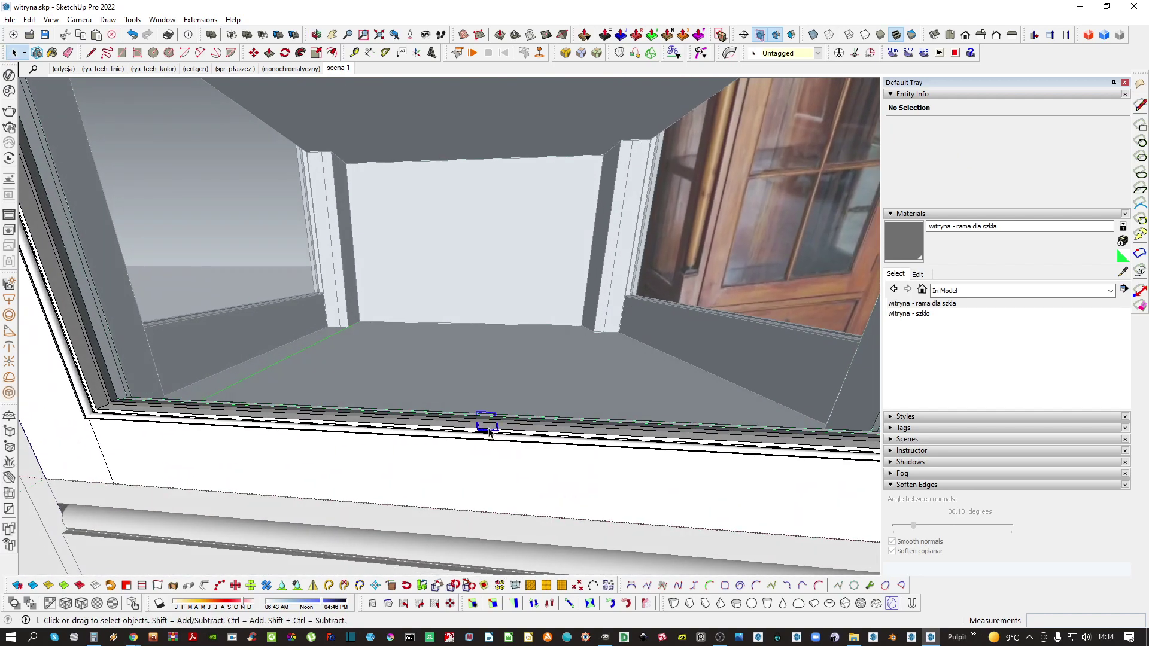
Isolate the door by hiding the rest of the model and select its bottom frame component
{"action": "scroll", "coordinate": [489, 428], "scroll_direction": "up", "scroll_amount": 3}
{"action": "key", "text": "h"}
{"action": "scroll", "coordinate": [487, 427], "scroll_direction": "down", "scroll_amount": 2}
{"action": "key", "text": "Delete"}
{"action": "middle_click_drag", "start_coordinate": [488, 428], "coordinate": [496, 446]}
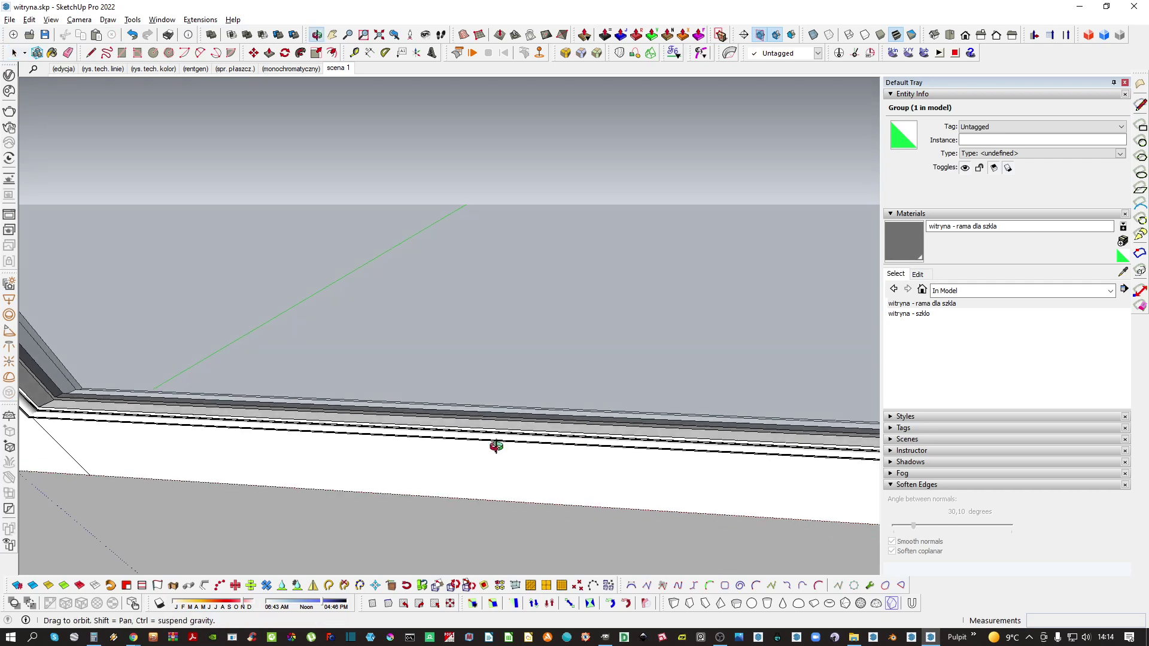
{"action": "scroll", "coordinate": [491, 399], "scroll_direction": "down", "scroll_amount": 3}
{"action": "scroll", "coordinate": [487, 396], "scroll_direction": "up", "scroll_amount": 1}
{"action": "left_click", "coordinate": [487, 394]}
{"action": "scroll", "coordinate": [487, 397], "scroll_direction": "up", "scroll_amount": 5}
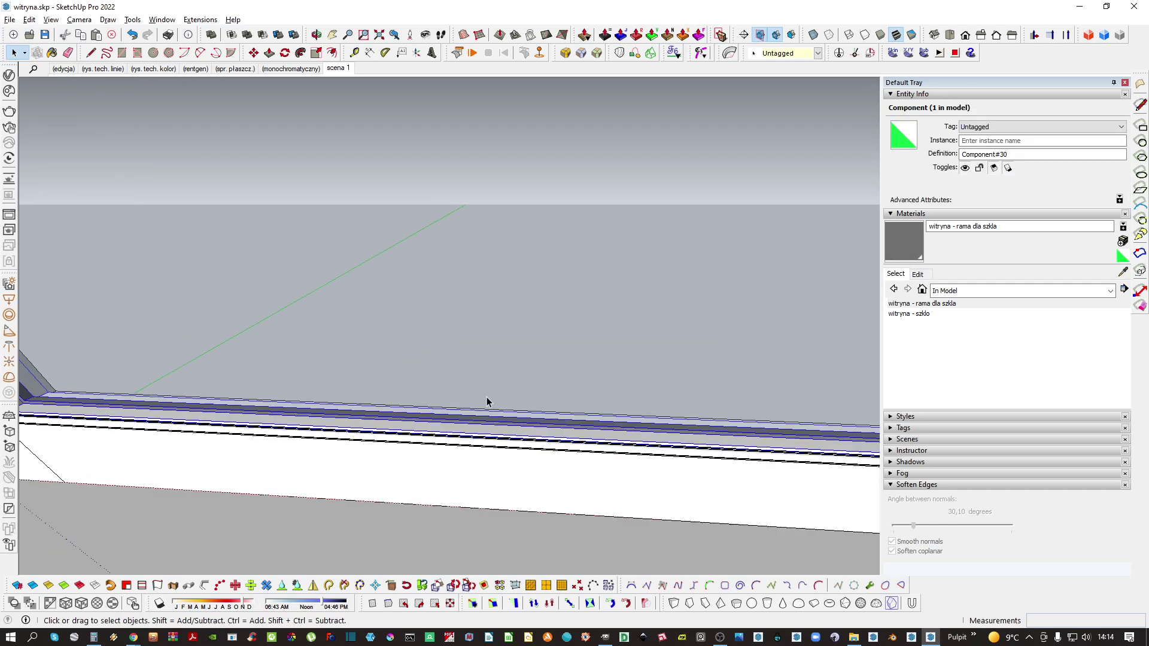
{"action": "scroll", "coordinate": [437, 401], "scroll_direction": "up", "scroll_amount": 4}
{"action": "right_click", "coordinate": [442, 414]}
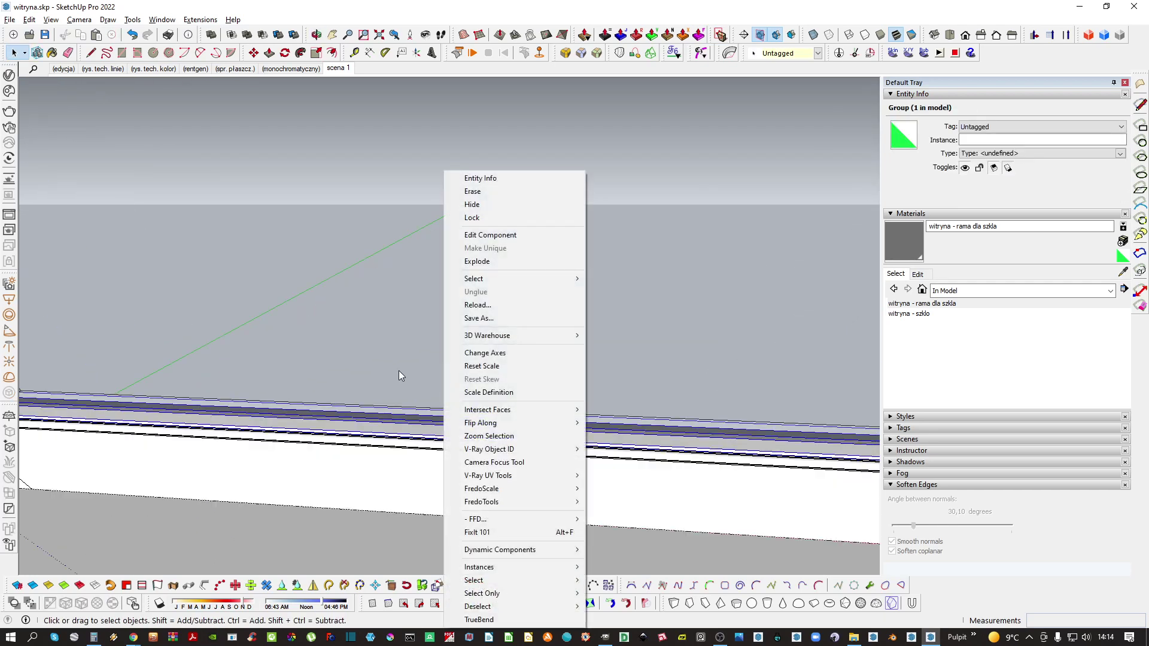
{"action": "left_click", "coordinate": [398, 372]}
Inside the frame component, move the dark inner strip group about 0.02 cm along the red axis
{"action": "scroll", "coordinate": [413, 401], "scroll_direction": "down", "scroll_amount": 3}
{"action": "double_click", "coordinate": [419, 423]}
{"action": "left_click", "coordinate": [418, 424]}
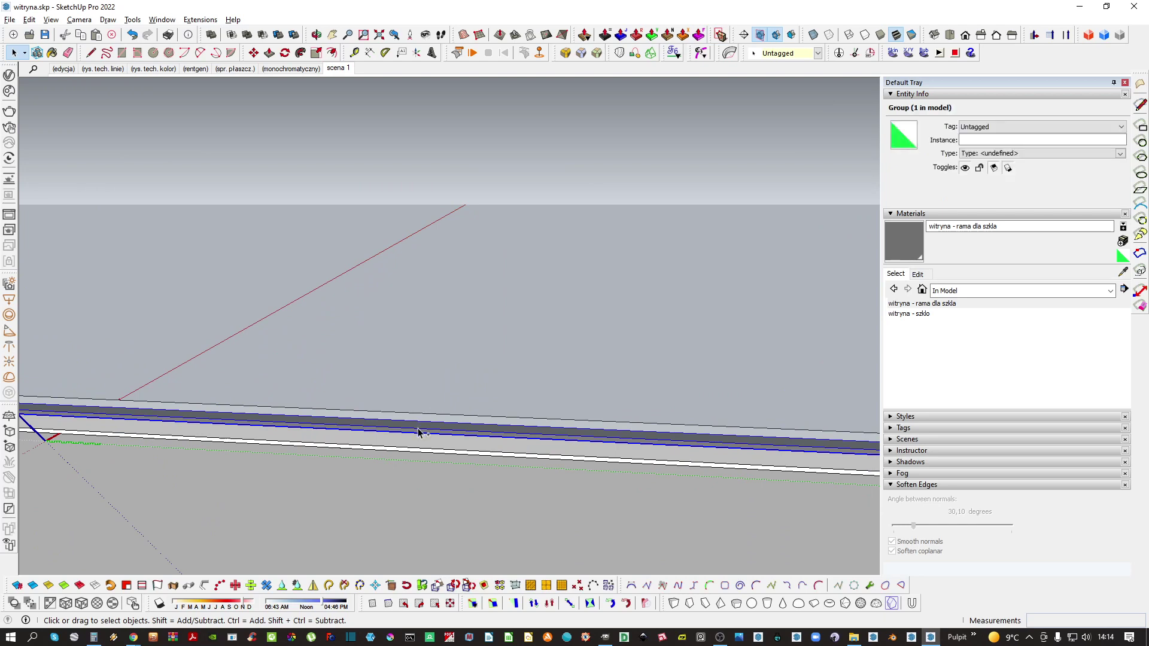
{"action": "key", "text": "m"}
{"action": "scroll", "coordinate": [443, 428], "scroll_direction": "up", "scroll_amount": 1}
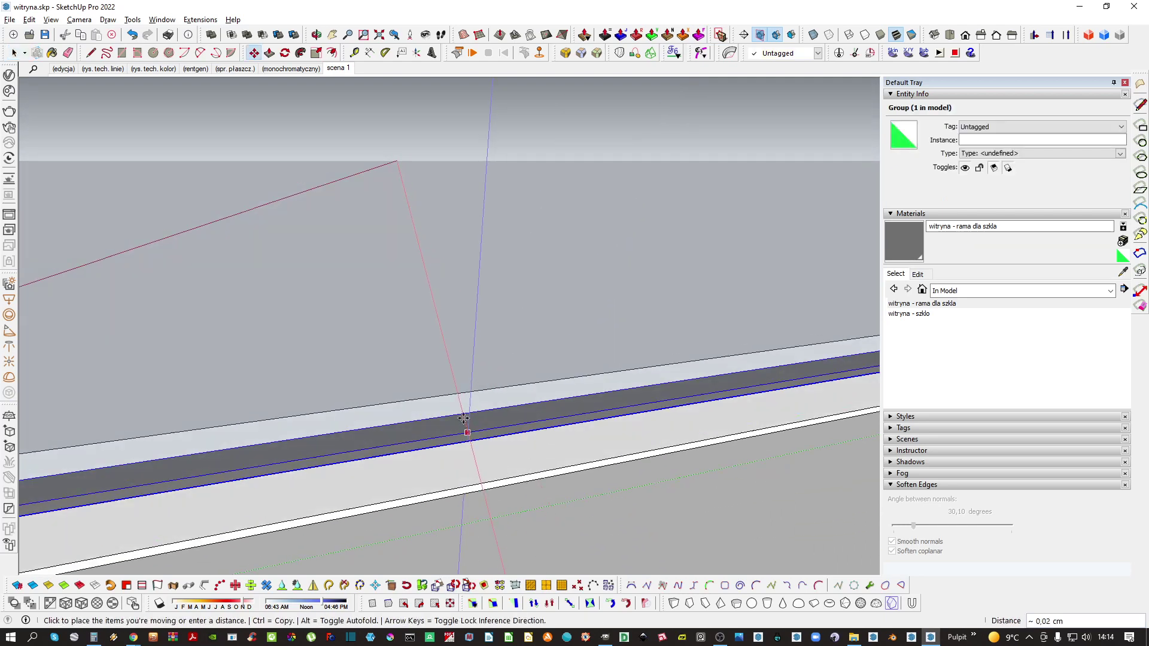
{"action": "left_click", "coordinate": [466, 419]}
{"action": "key", "text": "space"}
{"action": "scroll", "coordinate": [501, 429], "scroll_direction": "down", "scroll_amount": 2}
{"action": "left_click", "coordinate": [500, 429]}
{"action": "middle_click_drag", "start_coordinate": [500, 429], "coordinate": [479, 407]}
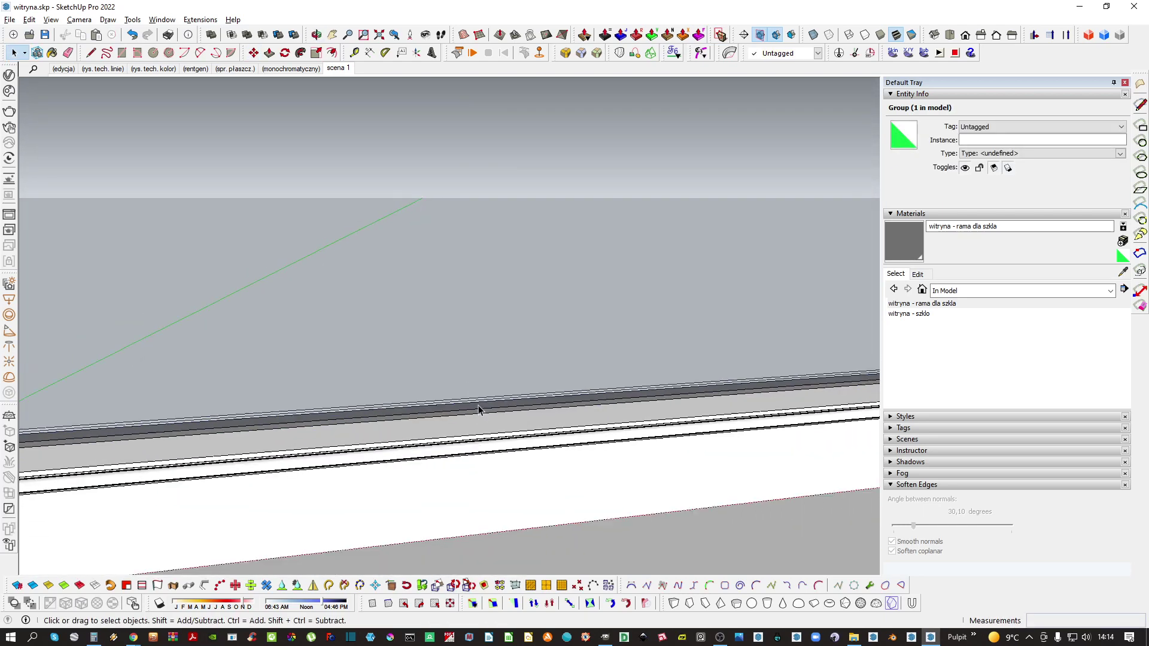
Scale the bar profile group uniformly by about 0.97 to fit the bottom rail's inner edge
{"action": "left_click", "coordinate": [517, 412]}
{"action": "scroll", "coordinate": [518, 412], "scroll_direction": "up", "scroll_amount": 3}
{"action": "key", "text": "s"}
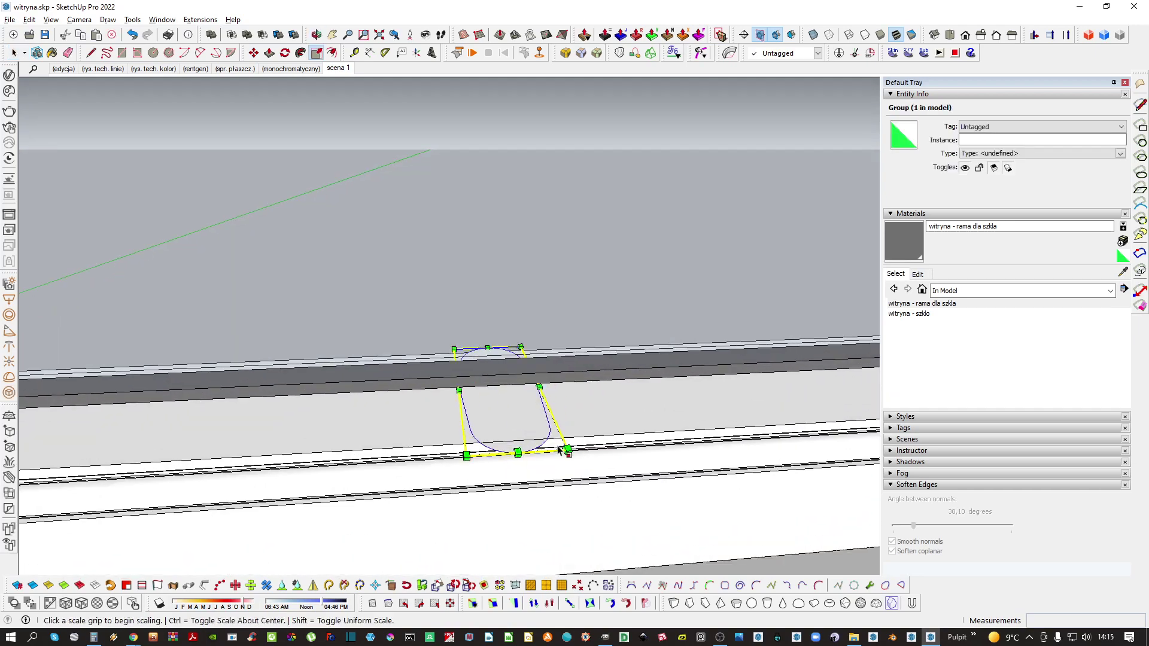
{"action": "middle_click_drag", "start_coordinate": [550, 446], "coordinate": [522, 331]}
{"action": "key", "text": "s"}
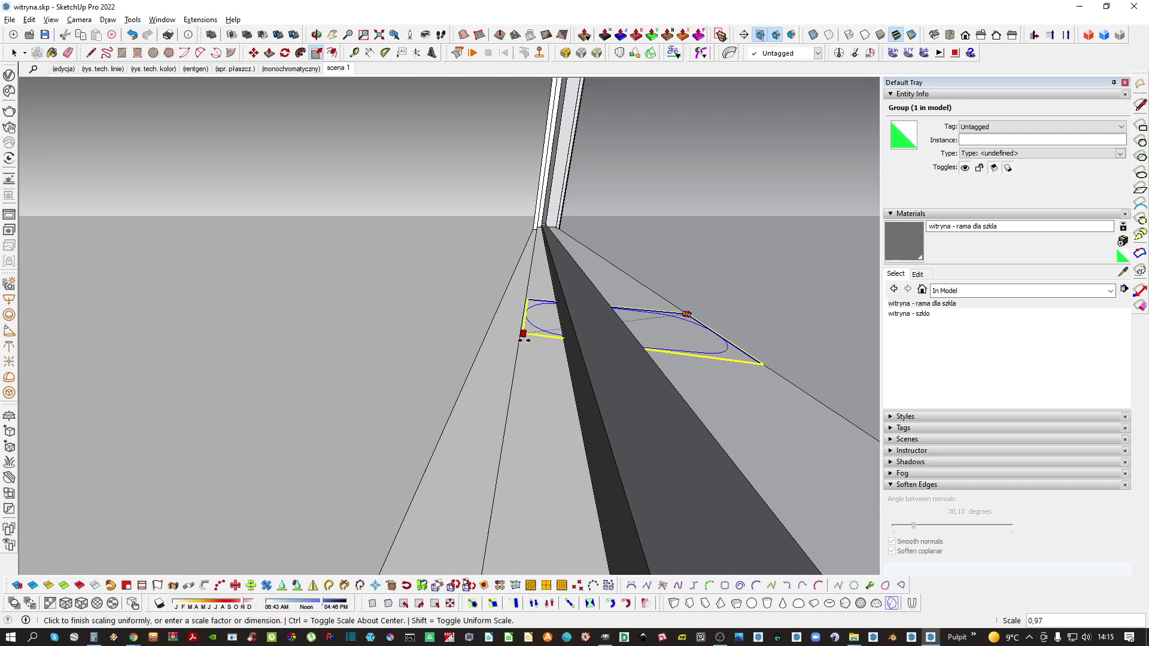
{"action": "left_click", "coordinate": [523, 337]}
{"action": "key", "text": "space"}
{"action": "left_click", "coordinate": [419, 360]}
{"action": "middle_click_drag", "start_coordinate": [419, 359], "coordinate": [369, 371]}
{"action": "scroll", "coordinate": [462, 360], "scroll_direction": "down", "scroll_amount": 6}
{"action": "left_click", "coordinate": [536, 373]}
{"action": "middle_click_drag", "start_coordinate": [536, 372], "coordinate": [475, 290]}
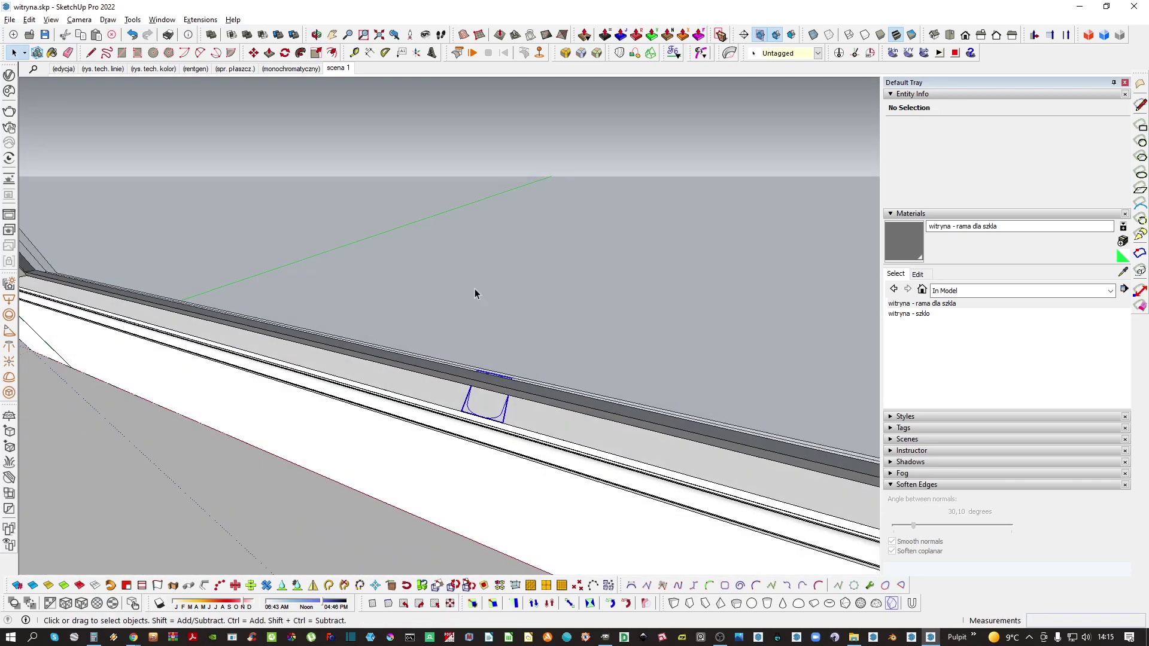
{"action": "left_click", "coordinate": [476, 288]}
Examine the arrangement of vertical and horizontal glazing bars in the reference photo's door
{"action": "scroll", "coordinate": [492, 372], "scroll_direction": "down", "scroll_amount": 11}
{"action": "middle_click_drag", "start_coordinate": [539, 390], "coordinate": [634, 313]}
{"action": "scroll", "coordinate": [594, 235], "scroll_direction": "up", "scroll_amount": 4}
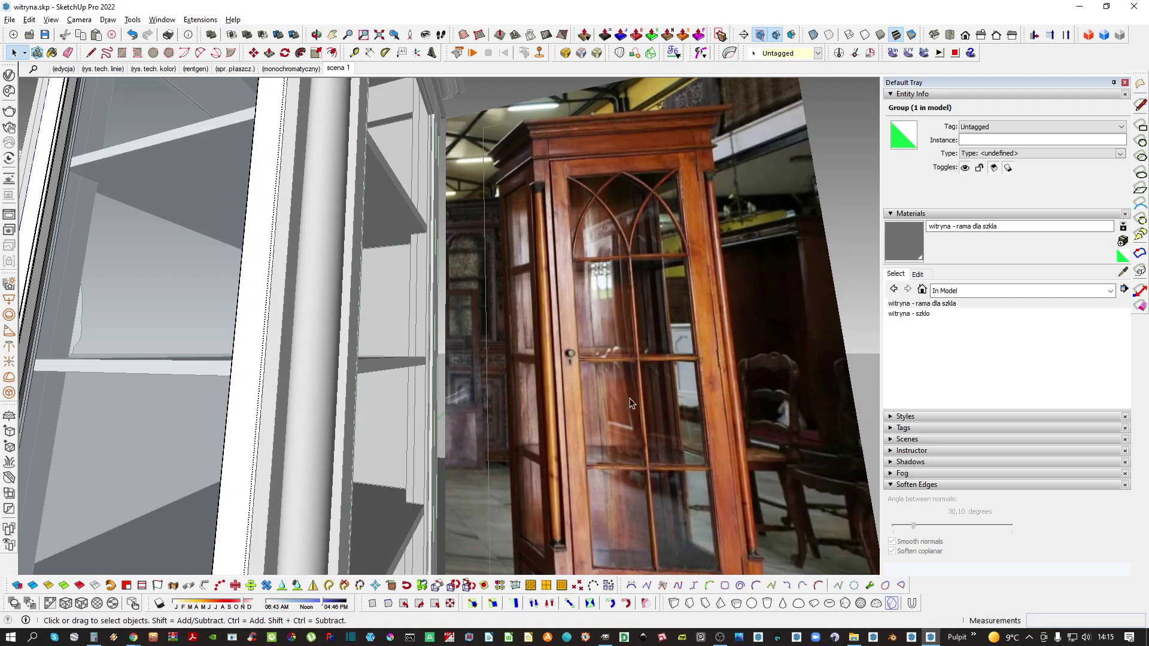
{"action": "scroll", "coordinate": [629, 399], "scroll_direction": "down", "scroll_amount": 4}
Push/Pull the bar profile upward about 106 cm to the upper shelf to form the vertical glazing bar
{"action": "middle_click_drag", "start_coordinate": [311, 383], "coordinate": [335, 491]}
{"action": "scroll", "coordinate": [404, 516], "scroll_direction": "up", "scroll_amount": 4}
{"action": "middle_click_drag", "start_coordinate": [404, 517], "coordinate": [423, 555]}
{"action": "scroll", "coordinate": [416, 552], "scroll_direction": "up", "scroll_amount": 2}
{"action": "double_click", "coordinate": [412, 548]}
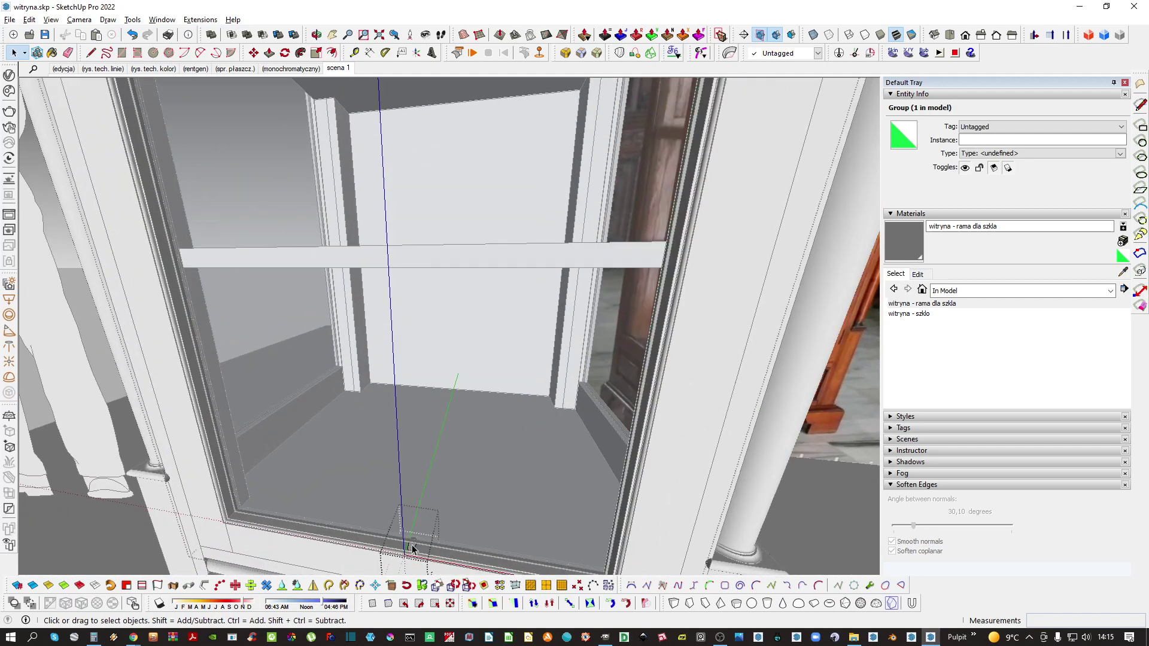
{"action": "scroll", "coordinate": [412, 549], "scroll_direction": "up", "scroll_amount": 1}
{"action": "triple_click", "coordinate": [412, 548]}
{"action": "scroll", "coordinate": [417, 545], "scroll_direction": "up", "scroll_amount": 1}
{"action": "left_click", "coordinate": [409, 553]}
{"action": "scroll", "coordinate": [439, 339], "scroll_direction": "down", "scroll_amount": 4}
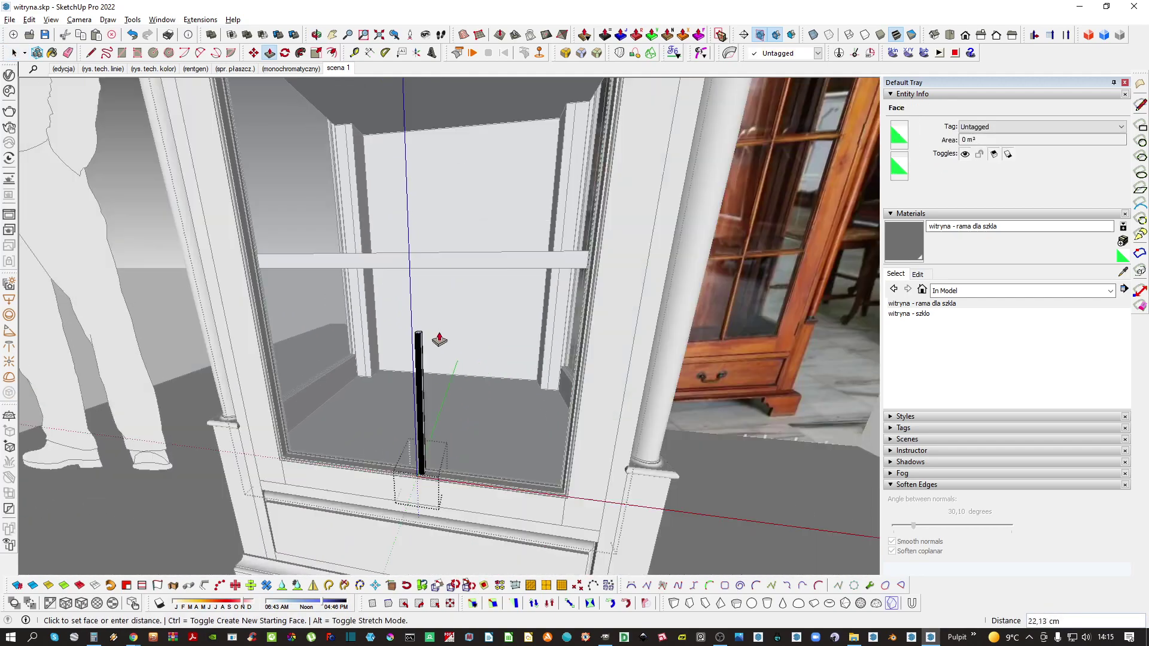
{"action": "middle_click_drag", "start_coordinate": [447, 280], "coordinate": [466, 335]}
{"action": "scroll", "coordinate": [475, 299], "scroll_direction": "down", "scroll_amount": 3}
{"action": "mouse_move", "coordinate": [477, 295]}
{"action": "middle_mouse_down"}
{"action": "mouse_move", "coordinate": [489, 357]}
{"action": "mouse_move", "coordinate": [495, 285]}
{"action": "middle_mouse_up"}
{"action": "scroll", "coordinate": [484, 335], "scroll_direction": "down", "scroll_amount": 1}
{"action": "scroll", "coordinate": [492, 311], "scroll_direction": "up", "scroll_amount": 4}
{"action": "middle_click_drag", "start_coordinate": [490, 326], "coordinate": [498, 287]}
{"action": "scroll", "coordinate": [498, 286], "scroll_direction": "up", "scroll_amount": 2}
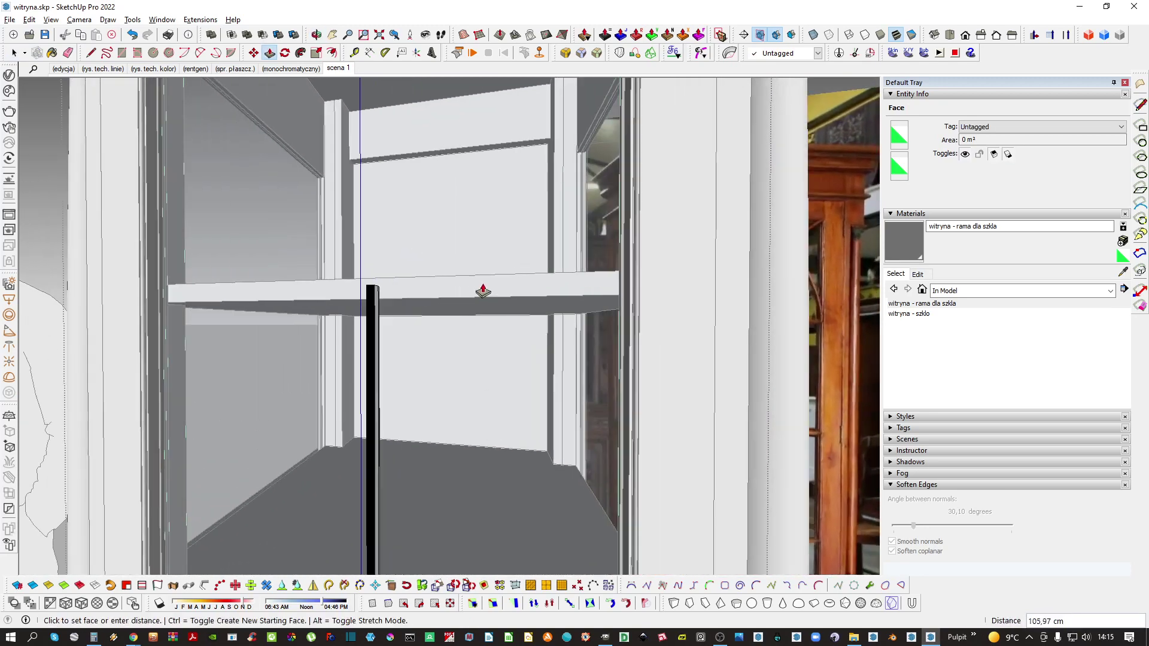
{"action": "left_click", "coordinate": [493, 292]}
{"action": "key", "text": "space"}
Soften the vertical bar's edges at 35.6 degrees and convert its group into a component
{"action": "scroll", "coordinate": [490, 302], "scroll_direction": "down", "scroll_amount": 2}
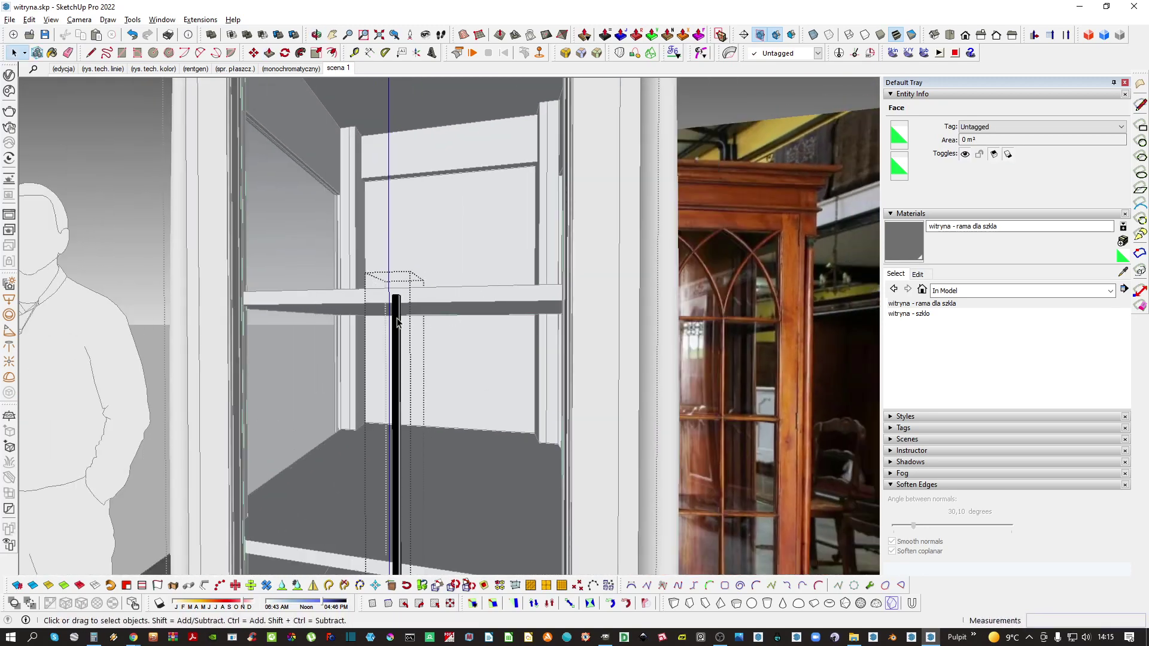
{"action": "key", "text": "h"}
{"action": "scroll", "coordinate": [397, 327], "scroll_direction": "up", "scroll_amount": 1}
{"action": "triple_click", "coordinate": [396, 318]}
{"action": "left_click_drag", "start_coordinate": [914, 525], "coordinate": [920, 530]}
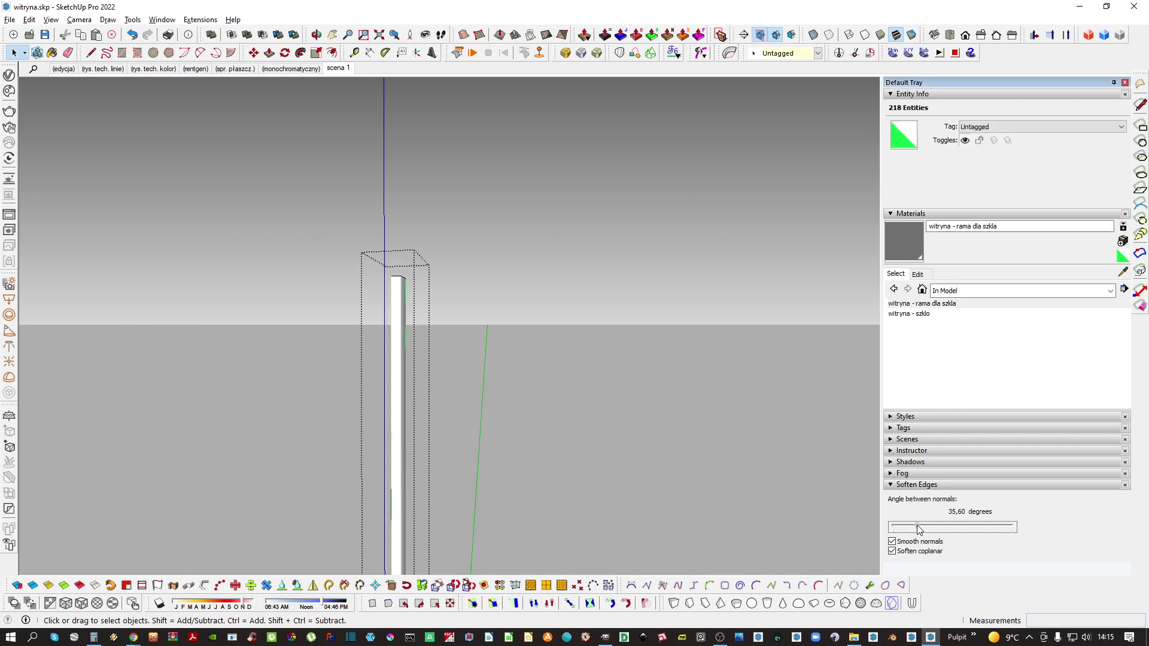
{"action": "middle_click_drag", "start_coordinate": [365, 329], "coordinate": [393, 398]}
{"action": "scroll", "coordinate": [391, 372], "scroll_direction": "down", "scroll_amount": 2}
{"action": "middle_click_drag", "start_coordinate": [324, 365], "coordinate": [430, 378], "text": "shift"}
{"action": "key", "text": "Escape"}
{"action": "right_click", "coordinate": [431, 378]}
{"action": "left_click", "coordinate": [479, 342]}
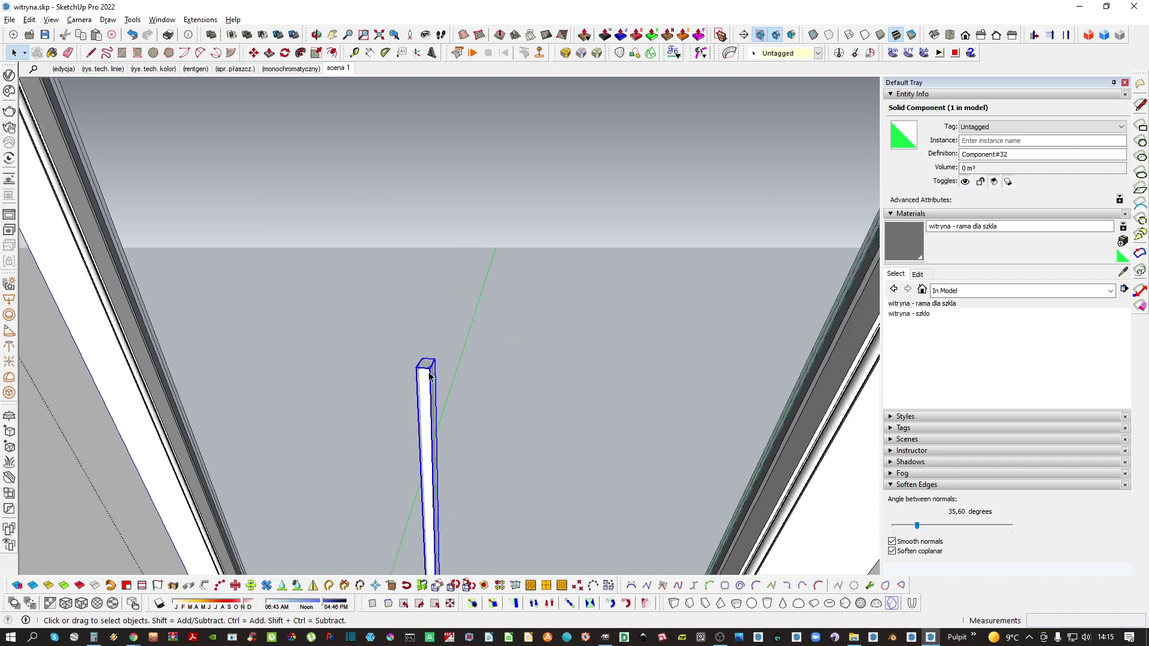
{"action": "scroll", "coordinate": [425, 383], "scroll_direction": "down", "scroll_amount": 4}
{"action": "middle_click_drag", "start_coordinate": [431, 395], "coordinate": [475, 301]}
{"action": "scroll", "coordinate": [449, 350], "scroll_direction": "up", "scroll_amount": 2}
{"action": "scroll", "coordinate": [449, 347], "scroll_direction": "up", "scroll_amount": 3}
{"action": "middle_click_drag", "start_coordinate": [448, 348], "coordinate": [419, 428]}
{"action": "scroll", "coordinate": [419, 429], "scroll_direction": "up", "scroll_amount": 2}
{"action": "key", "text": "s"}
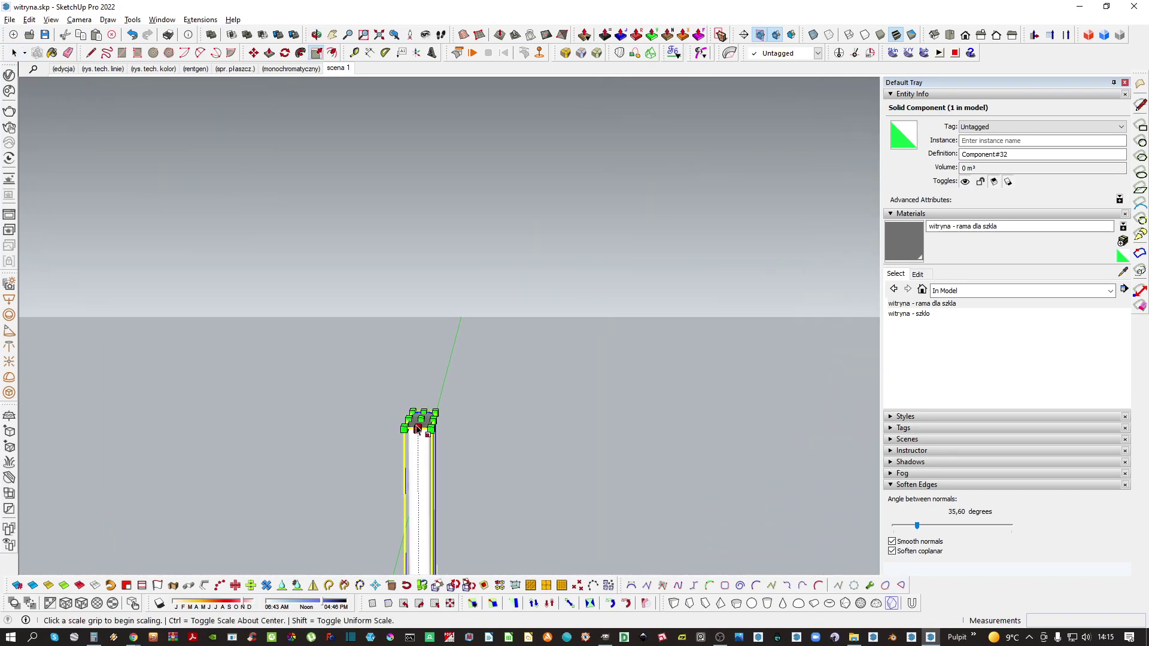
{"action": "key", "text": "space"}
Rotate a copy of the vertical bar by 90 degrees about its upper end to create a horizontal bar
{"action": "scroll", "coordinate": [426, 428], "scroll_direction": "down", "scroll_amount": 4}
{"action": "scroll", "coordinate": [421, 438], "scroll_direction": "up", "scroll_amount": 2}
{"action": "scroll", "coordinate": [420, 443], "scroll_direction": "up", "scroll_amount": 1}
{"action": "key", "text": "q"}
{"action": "left_click", "coordinate": [412, 391]}
{"action": "left_click", "coordinate": [468, 368]}
{"action": "key", "text": "ctrl"}
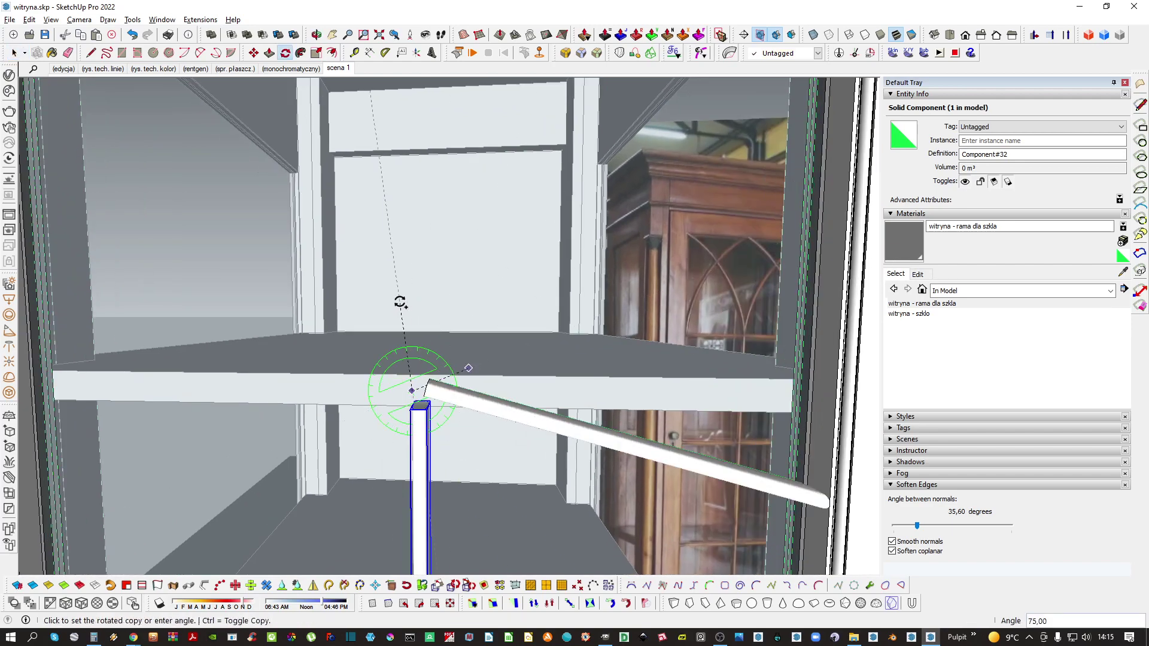
{"action": "type", "text": "90"}
{"action": "key", "text": "Return"}
{"action": "scroll", "coordinate": [432, 320], "scroll_direction": "down", "scroll_amount": 3}
{"action": "key", "text": "space"}
Move the horizontal bar along the door so its end meets the left stile's inner edge
{"action": "scroll", "coordinate": [523, 349], "scroll_direction": "up", "scroll_amount": 3}
{"action": "middle_click_drag", "start_coordinate": [523, 349], "coordinate": [285, 331], "text": "shift"}
{"action": "scroll", "coordinate": [479, 335], "scroll_direction": "down", "scroll_amount": 4}
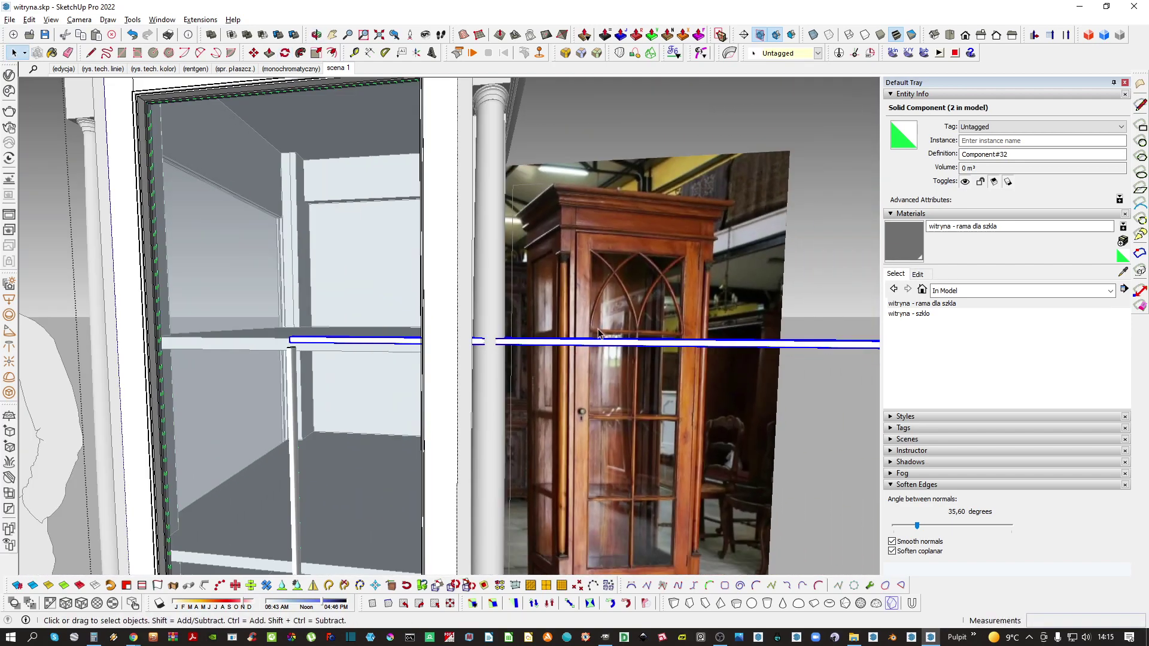
{"action": "scroll", "coordinate": [623, 353], "scroll_direction": "up", "scroll_amount": 5}
{"action": "scroll", "coordinate": [382, 392], "scroll_direction": "down", "scroll_amount": 10}
{"action": "scroll", "coordinate": [508, 405], "scroll_direction": "up", "scroll_amount": 5}
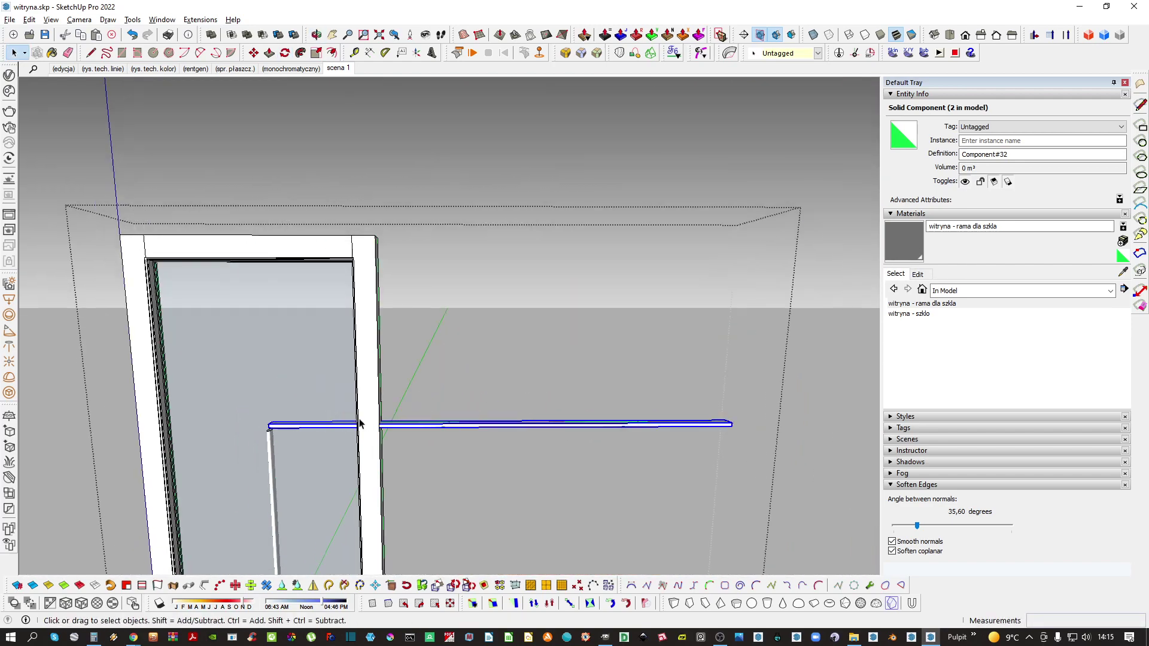
{"action": "key", "text": "m"}
{"action": "middle_click_drag", "start_coordinate": [312, 423], "coordinate": [263, 398]}
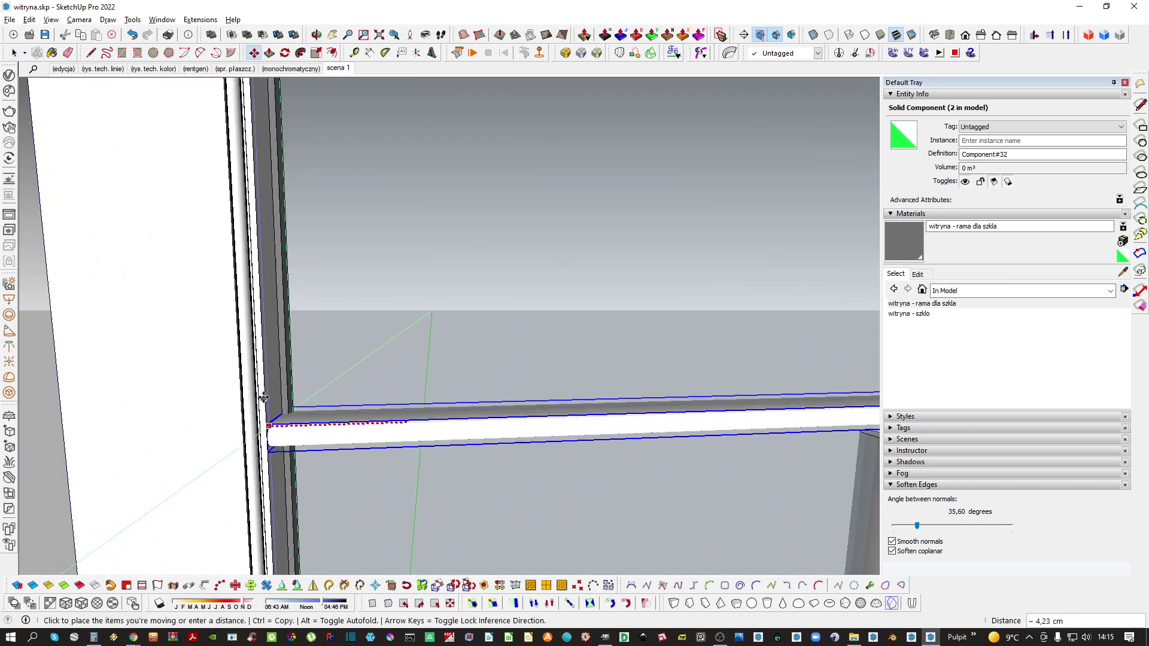
{"action": "left_click", "coordinate": [266, 390]}
Adjust the horizontal bar's length and position above the vertical bar with the Scale and Move tools
{"action": "scroll", "coordinate": [299, 394], "scroll_direction": "down", "scroll_amount": 3}
{"action": "middle_click_drag", "start_coordinate": [536, 397], "coordinate": [384, 399]}
{"action": "key", "text": "s"}
{"action": "scroll", "coordinate": [812, 370], "scroll_direction": "up", "scroll_amount": 3}
{"action": "scroll", "coordinate": [812, 371], "scroll_direction": "up", "scroll_amount": 2}
{"action": "key", "text": "m"}
{"action": "left_click", "coordinate": [358, 306]}
{"action": "left_click", "coordinate": [359, 317]}
{"action": "scroll", "coordinate": [352, 379], "scroll_direction": "up", "scroll_amount": 2}
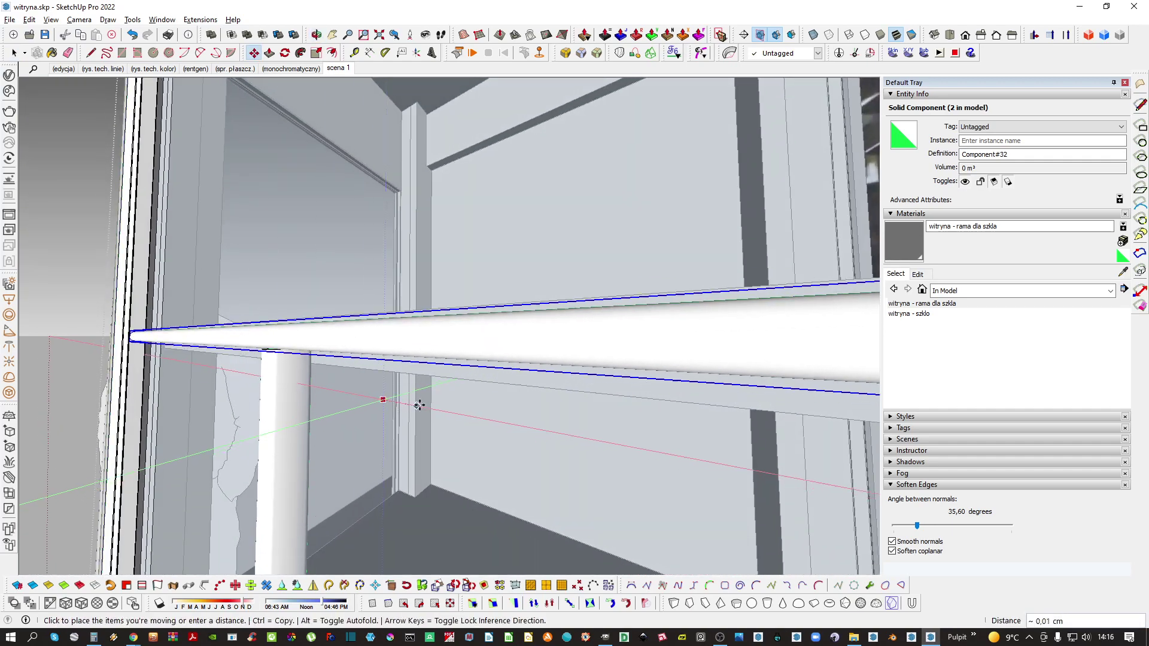
{"action": "key", "text": "s"}
{"action": "key", "text": "space"}
Lengthen the vertical bar with the Scale tool so its upper end reaches the height of the horizontal bar's end point
{"action": "left_click", "coordinate": [277, 355]}
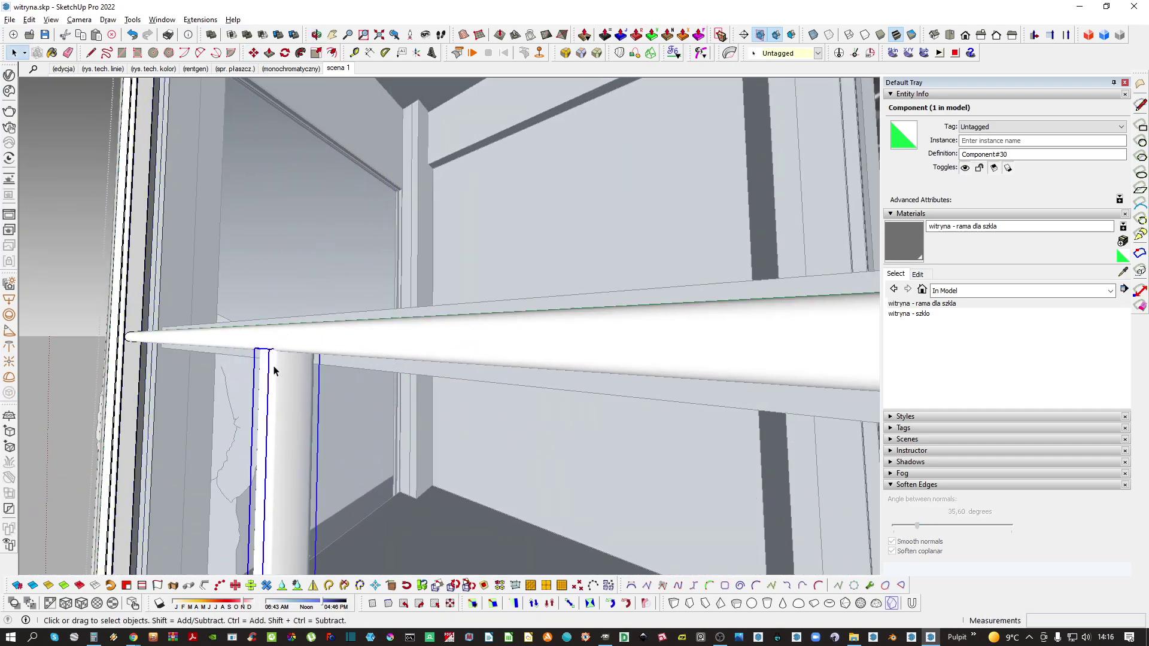
{"action": "scroll", "coordinate": [278, 351], "scroll_direction": "up", "scroll_amount": 1}
{"action": "scroll", "coordinate": [291, 338], "scroll_direction": "up", "scroll_amount": 1}
{"action": "key", "text": "k"}
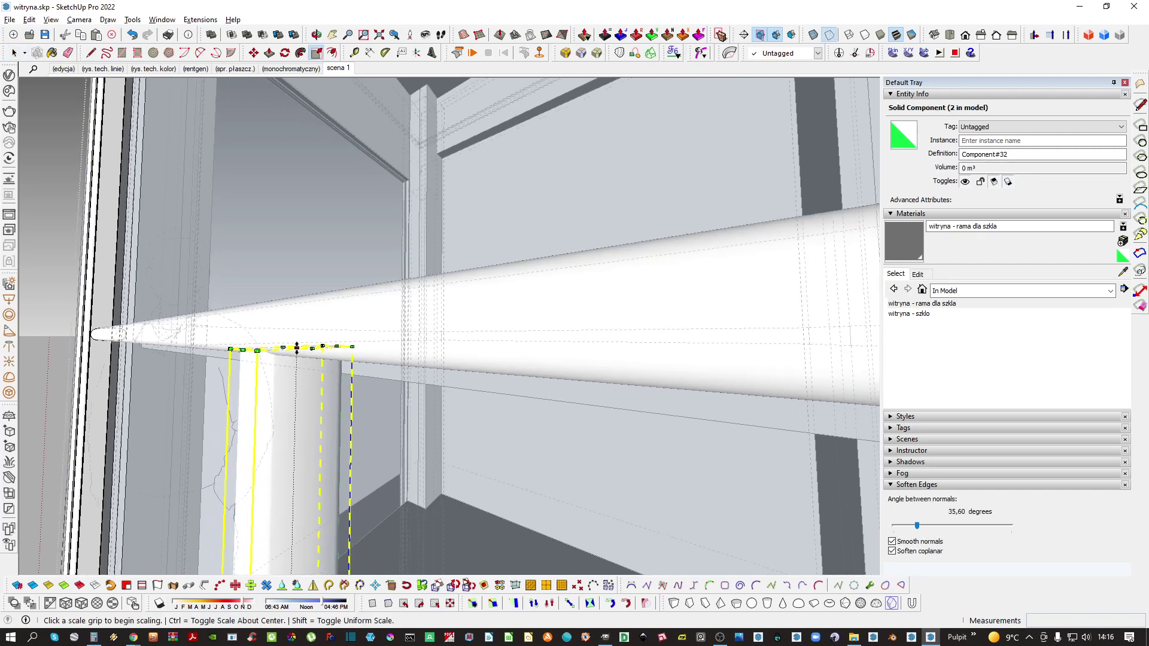
{"action": "key", "text": "alt+h"}
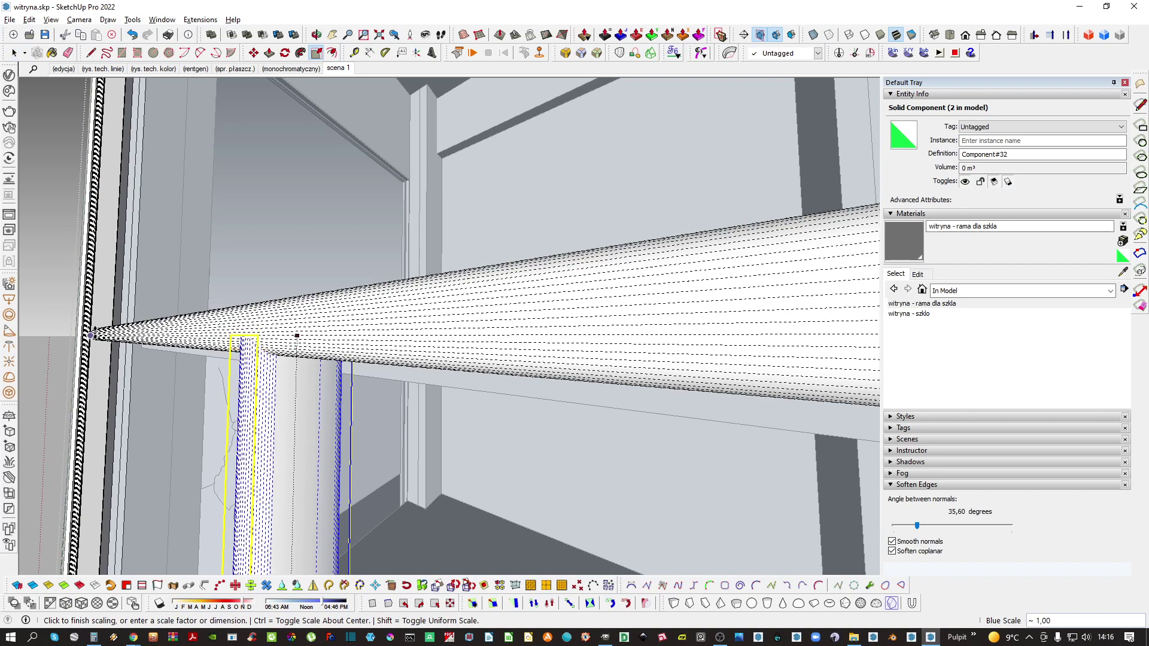
{"action": "left_click", "coordinate": [90, 336]}
{"action": "key", "text": "space"}
{"action": "scroll", "coordinate": [180, 344], "scroll_direction": "down", "scroll_amount": 2}
{"action": "left_click", "coordinate": [314, 383]}
{"action": "middle_click_drag", "start_coordinate": [314, 383], "coordinate": [268, 375]}
{"action": "key", "text": "alt+h"}
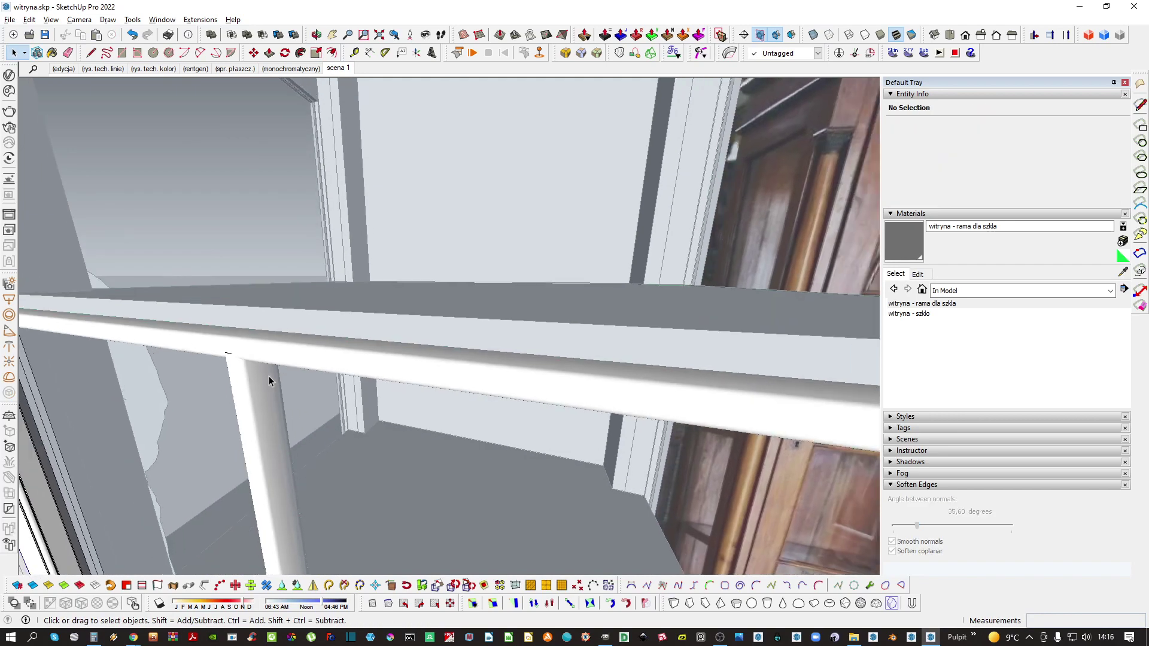
Inside the door component, copy the horizontal bar straight down along the vertical bar
{"action": "scroll", "coordinate": [269, 376], "scroll_direction": "down", "scroll_amount": 4}
{"action": "scroll", "coordinate": [414, 343], "scroll_direction": "down", "scroll_amount": 2}
{"action": "double_click", "coordinate": [417, 343]}
{"action": "right_click", "coordinate": [429, 337]}
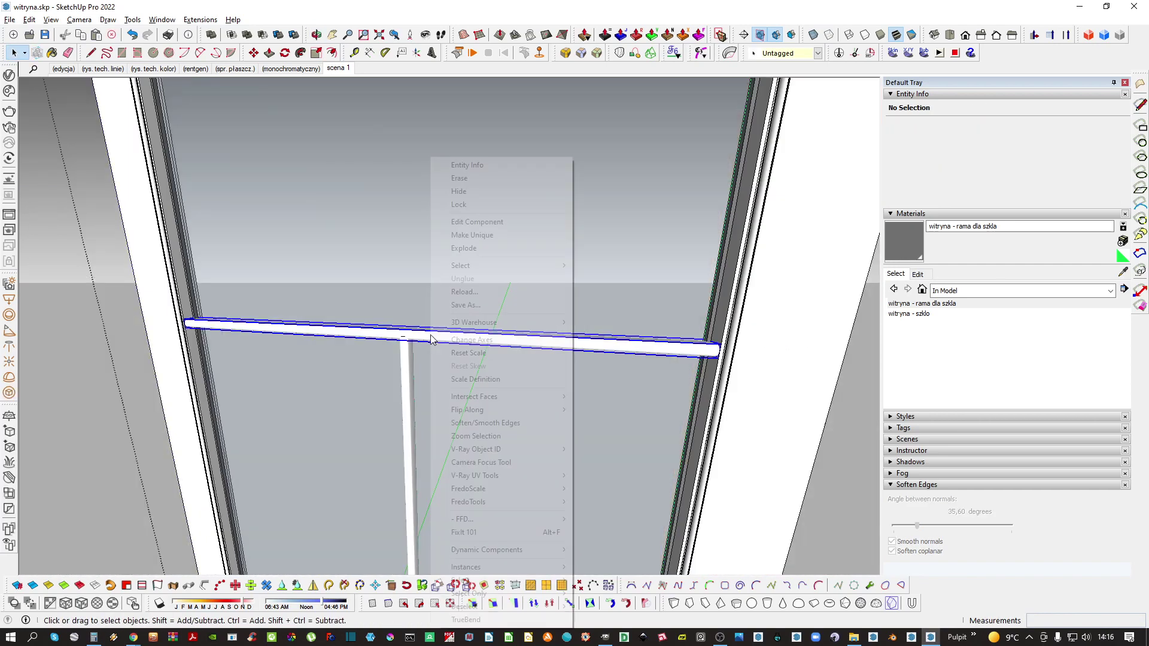
{"action": "left_click", "coordinate": [393, 333]}
{"action": "double_click", "coordinate": [406, 353]}
{"action": "scroll", "coordinate": [408, 359], "scroll_direction": "down", "scroll_amount": 1}
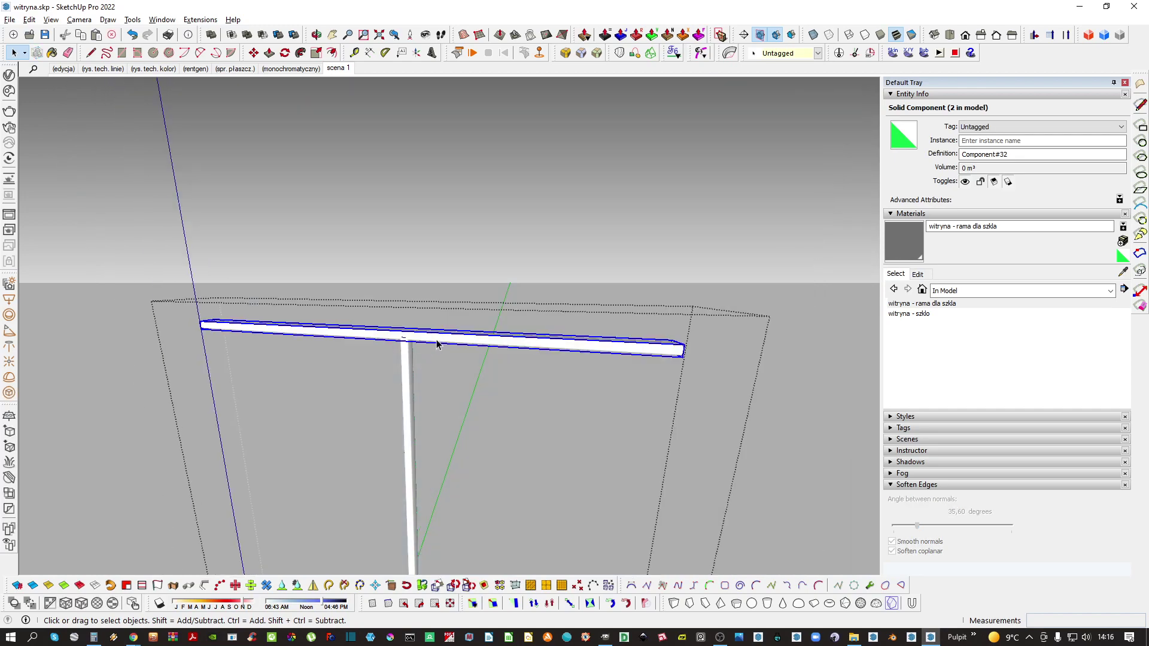
{"action": "scroll", "coordinate": [437, 345], "scroll_direction": "down", "scroll_amount": 1}
{"action": "key", "text": "m"}
{"action": "middle_click_drag", "start_coordinate": [552, 352], "coordinate": [518, 251]}
{"action": "scroll", "coordinate": [432, 348], "scroll_direction": "up", "scroll_amount": 5}
{"action": "key", "text": "ctrl"}
{"action": "left_click", "coordinate": [508, 353]}
{"action": "key", "text": "Up"}
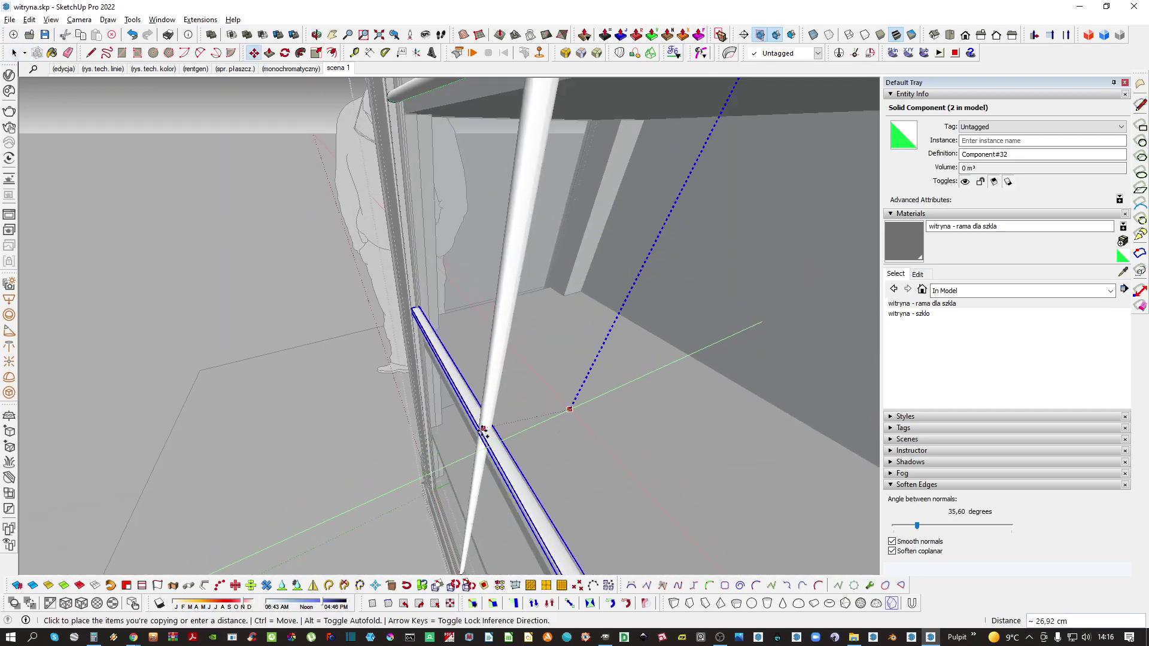
Multiply the horizontal bar copy x2 to array equally spaced bars down the vertical bar
{"action": "middle_click_drag", "start_coordinate": [484, 429], "coordinate": [358, 425]}
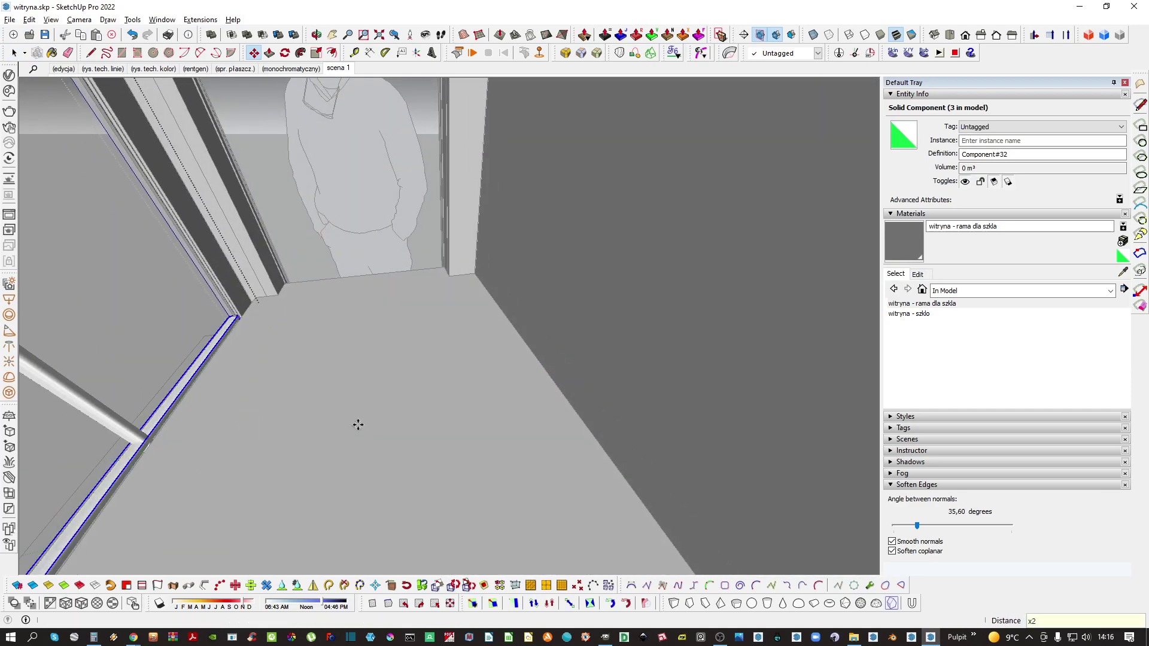
{"action": "middle_click_drag", "start_coordinate": [269, 413], "coordinate": [221, 405]}
{"action": "scroll", "coordinate": [618, 215], "scroll_direction": "up", "scroll_amount": 5}
{"action": "scroll", "coordinate": [387, 418], "scroll_direction": "down", "scroll_amount": 5}
{"action": "key", "text": "space"}
{"action": "middle_click_drag", "start_coordinate": [359, 341], "coordinate": [509, 369]}
{"action": "middle_click_drag", "start_coordinate": [492, 280], "coordinate": [469, 446]}
{"action": "key", "text": "h"}
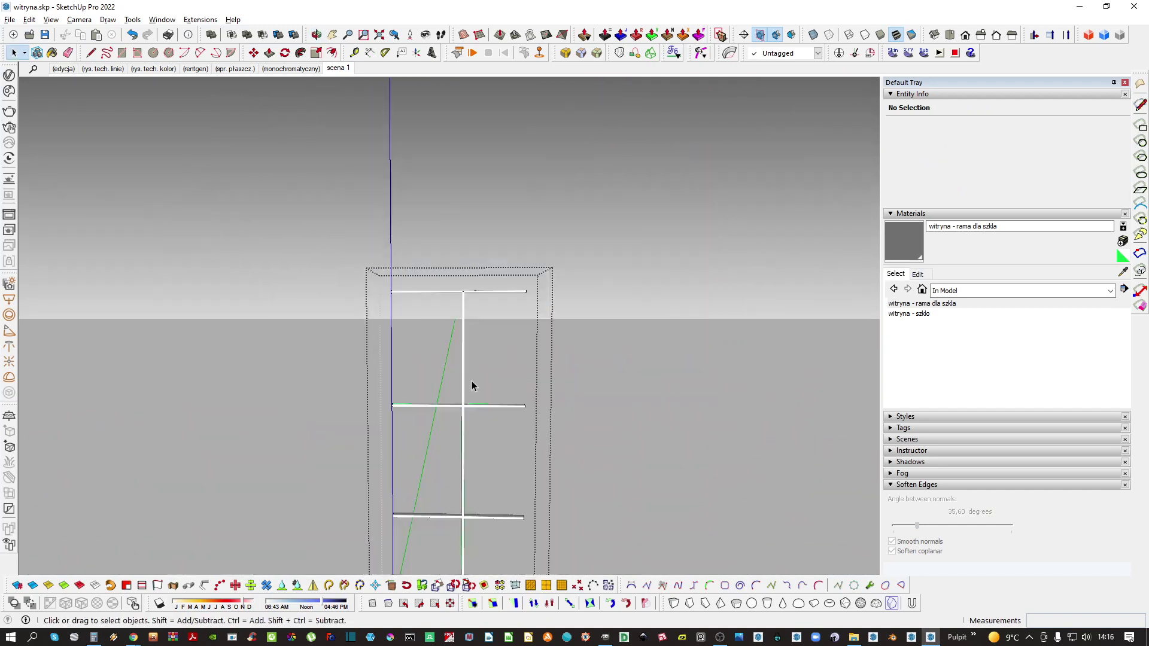
Move the vertical bar by its upper end point to the midpoint of the top horizontal bar
{"action": "scroll", "coordinate": [465, 333], "scroll_direction": "up", "scroll_amount": 4}
{"action": "left_click", "coordinate": [463, 307]}
{"action": "key", "text": "m"}
{"action": "scroll", "coordinate": [459, 277], "scroll_direction": "up", "scroll_amount": 4}
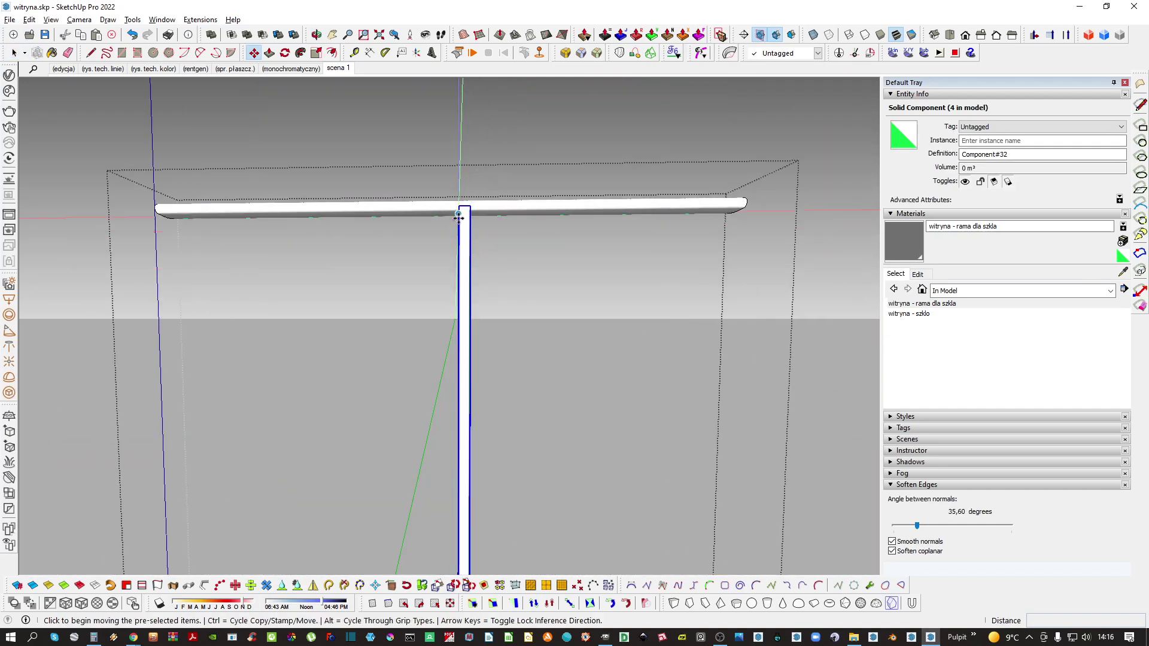
{"action": "scroll", "coordinate": [458, 217], "scroll_direction": "up", "scroll_amount": 3}
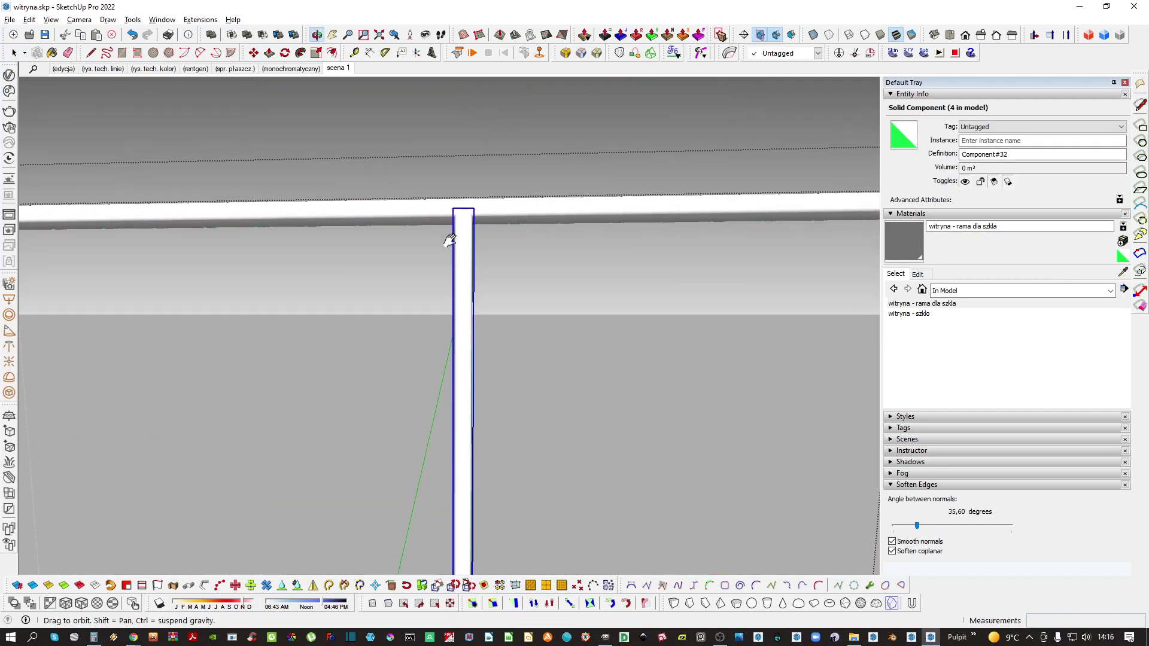
{"action": "left_click", "coordinate": [457, 207]}
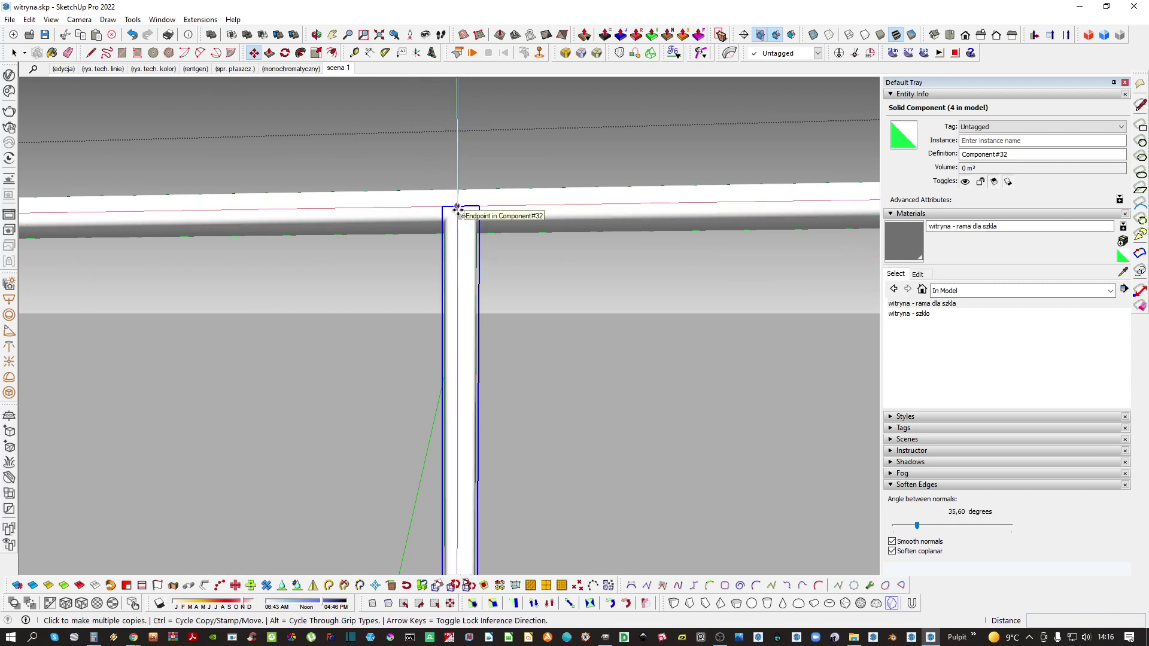
{"action": "scroll", "coordinate": [460, 252], "scroll_direction": "down", "scroll_amount": 3}
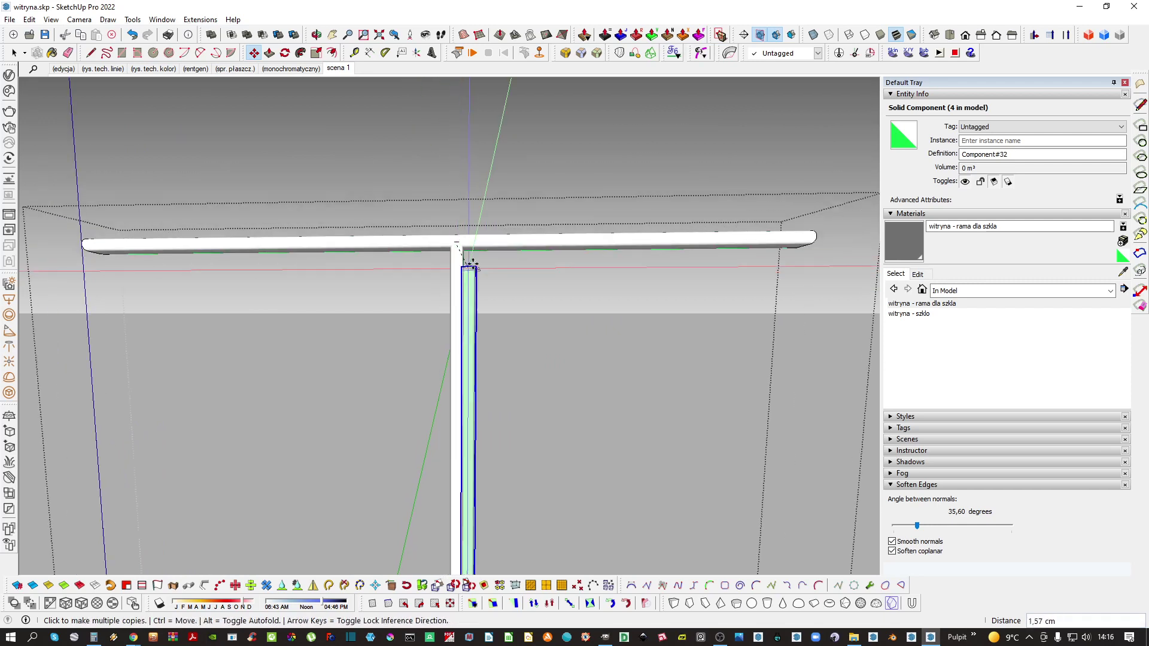
{"action": "scroll", "coordinate": [491, 244], "scroll_direction": "down", "scroll_amount": 3}
{"action": "key", "text": "ctrl"}
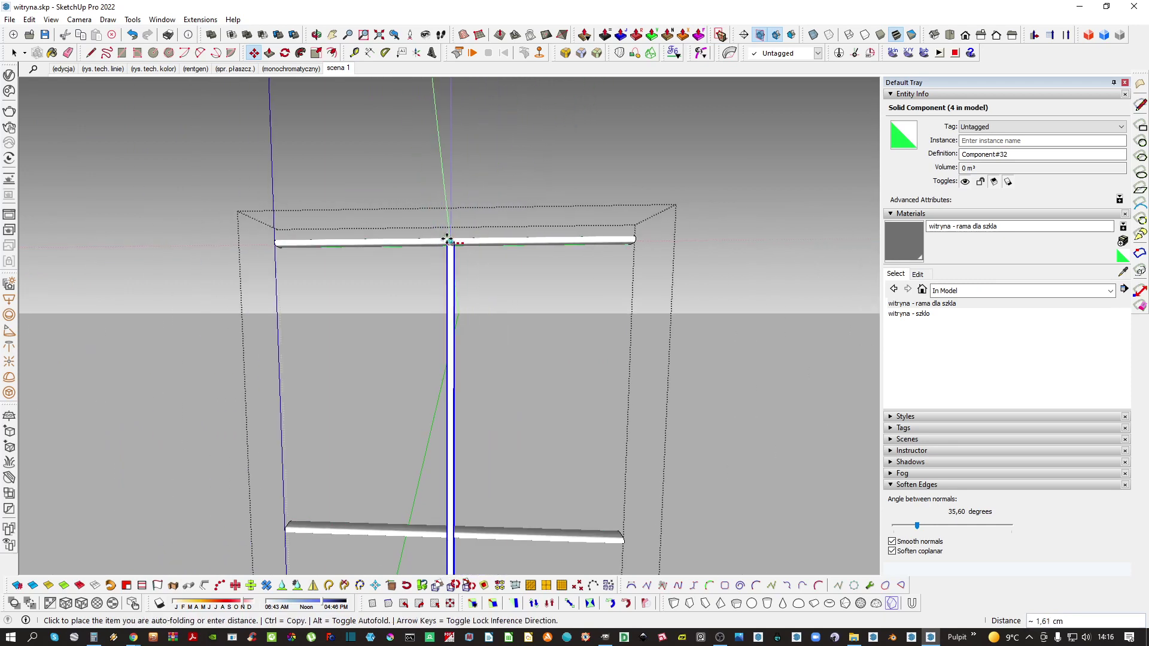
{"action": "scroll", "coordinate": [450, 249], "scroll_direction": "down", "scroll_amount": 3}
{"action": "key", "text": "space"}
{"action": "left_click", "coordinate": [467, 274]}
Draw a vertical rectangle from the middle of the top horizontal bar to the upper right inner corner of the door frame
{"action": "middle_click_drag", "start_coordinate": [448, 413], "coordinate": [458, 308], "text": "shift"}
{"action": "key", "text": "h"}
{"action": "scroll", "coordinate": [460, 319], "scroll_direction": "down", "scroll_amount": 3}
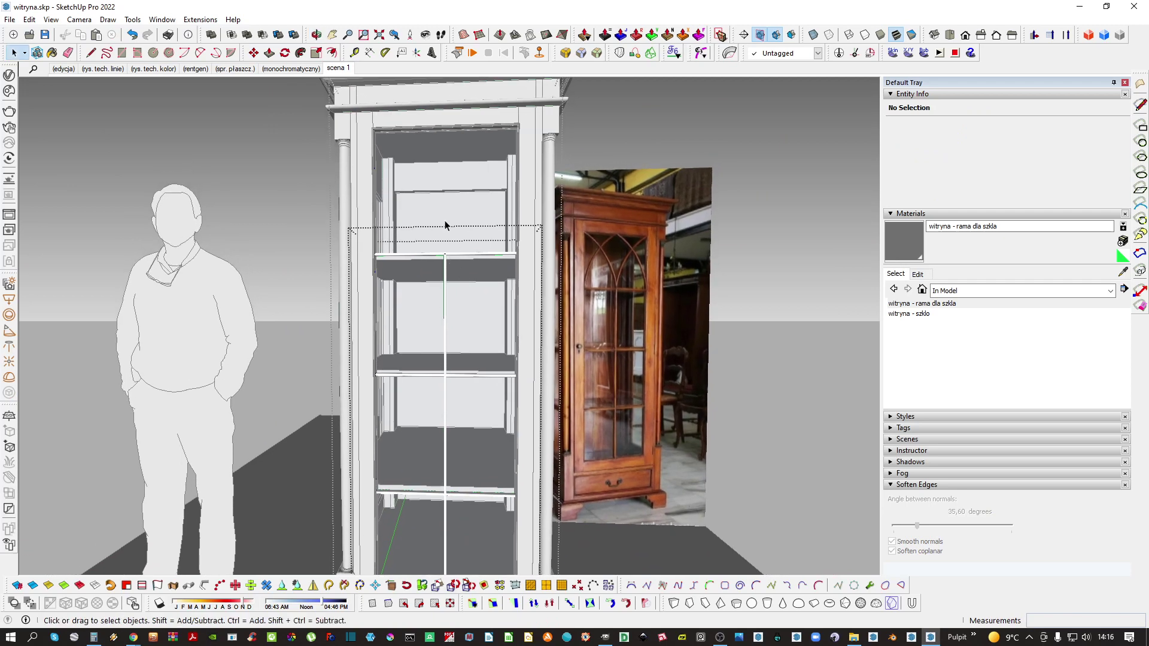
{"action": "scroll", "coordinate": [445, 225], "scroll_direction": "up", "scroll_amount": 6}
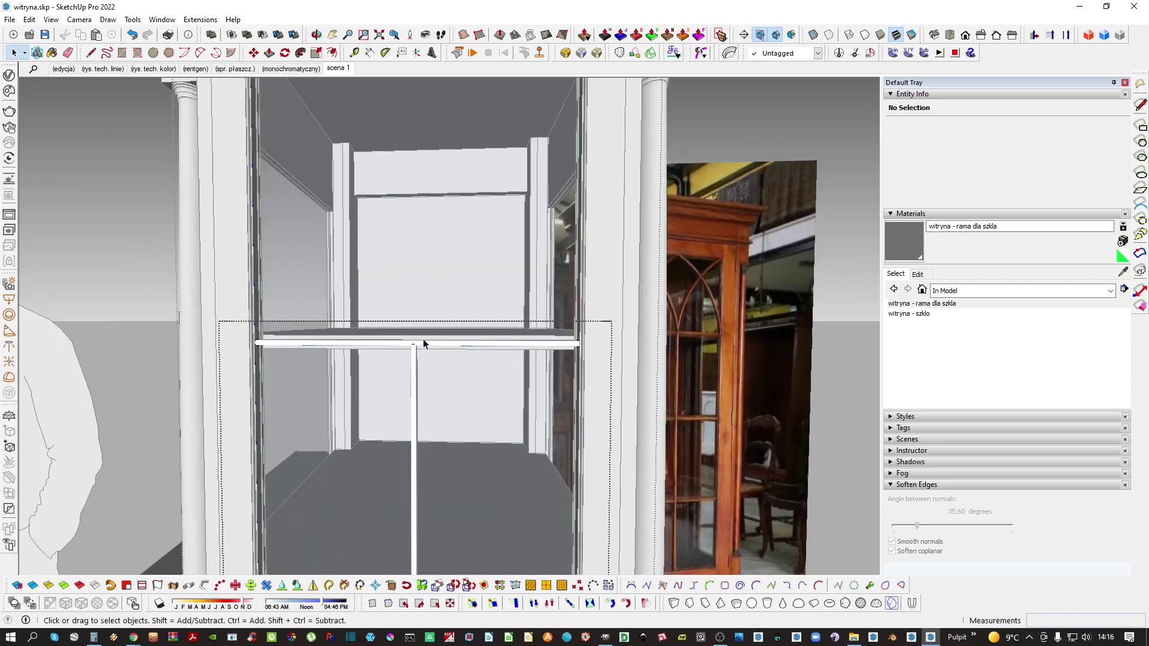
{"action": "scroll", "coordinate": [424, 344], "scroll_direction": "up", "scroll_amount": 8}
{"action": "key", "text": "r"}
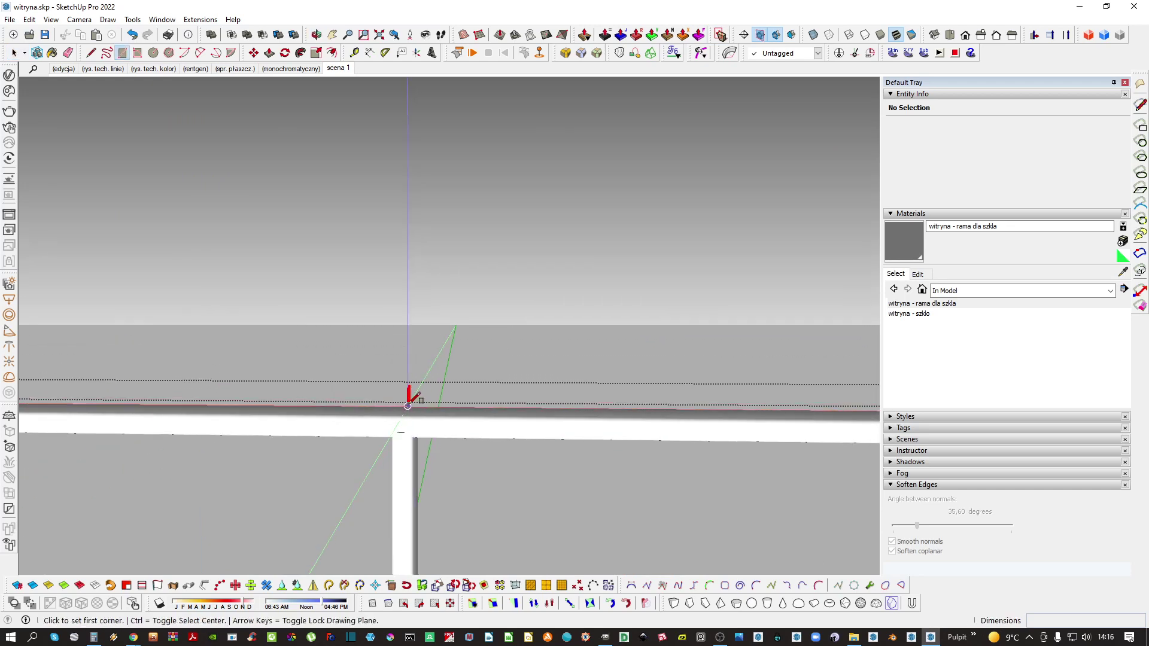
{"action": "scroll", "coordinate": [411, 402], "scroll_direction": "down", "scroll_amount": 5}
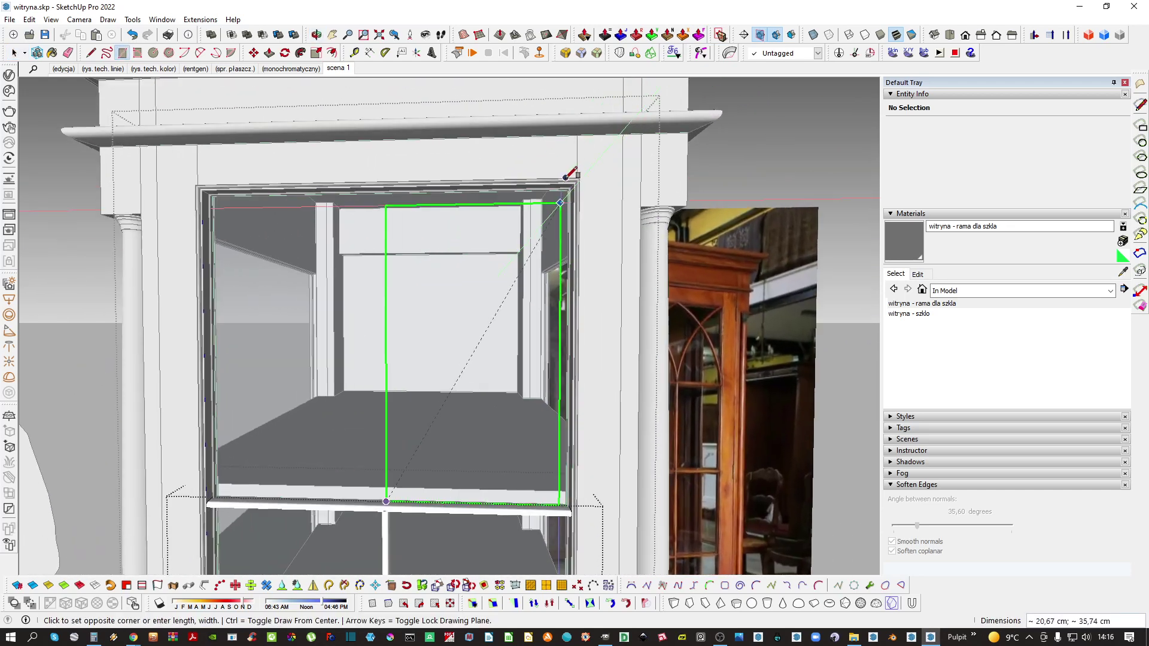
{"action": "left_click", "coordinate": [571, 187]}
{"action": "key", "text": "space"}
{"action": "scroll", "coordinate": [513, 323], "scroll_direction": "down", "scroll_amount": 3}
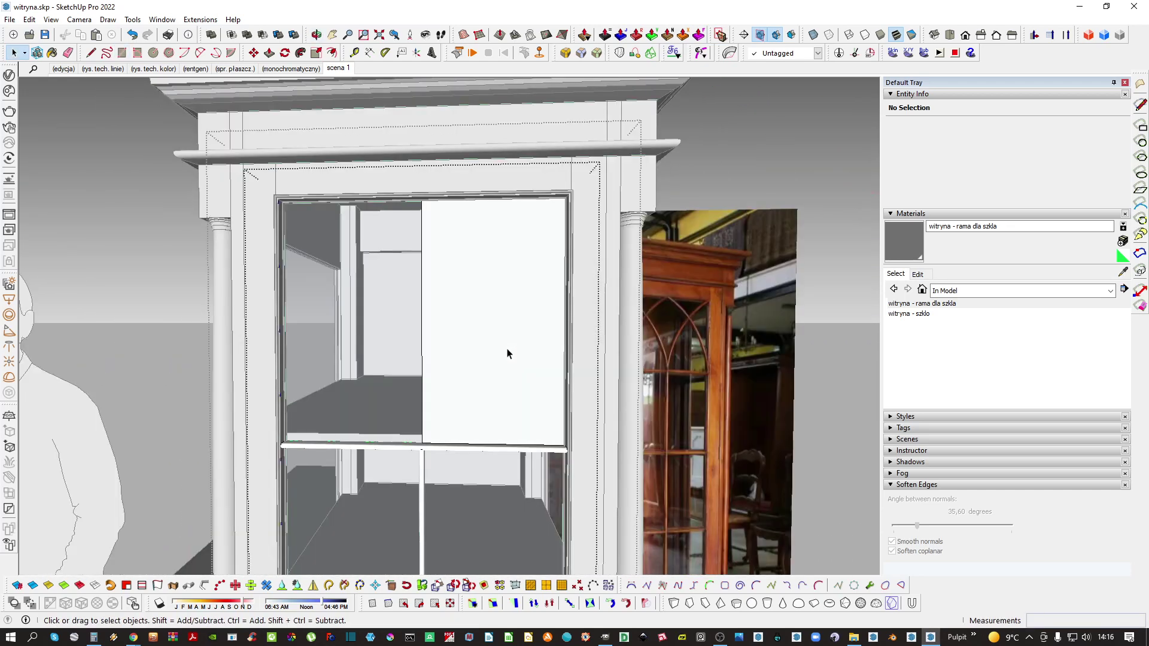
Group the rectangle and draw an arc inside it from its lower left to its upper right corner with a 5.52 cm bulge
{"action": "scroll", "coordinate": [506, 354], "scroll_direction": "up", "scroll_amount": 2}
{"action": "scroll", "coordinate": [472, 314], "scroll_direction": "down", "scroll_amount": 1}
{"action": "key", "text": "h"}
{"action": "double_click", "coordinate": [450, 343]}
{"action": "key", "text": "g"}
{"action": "double_click", "coordinate": [484, 325]}
{"action": "key", "text": "a"}
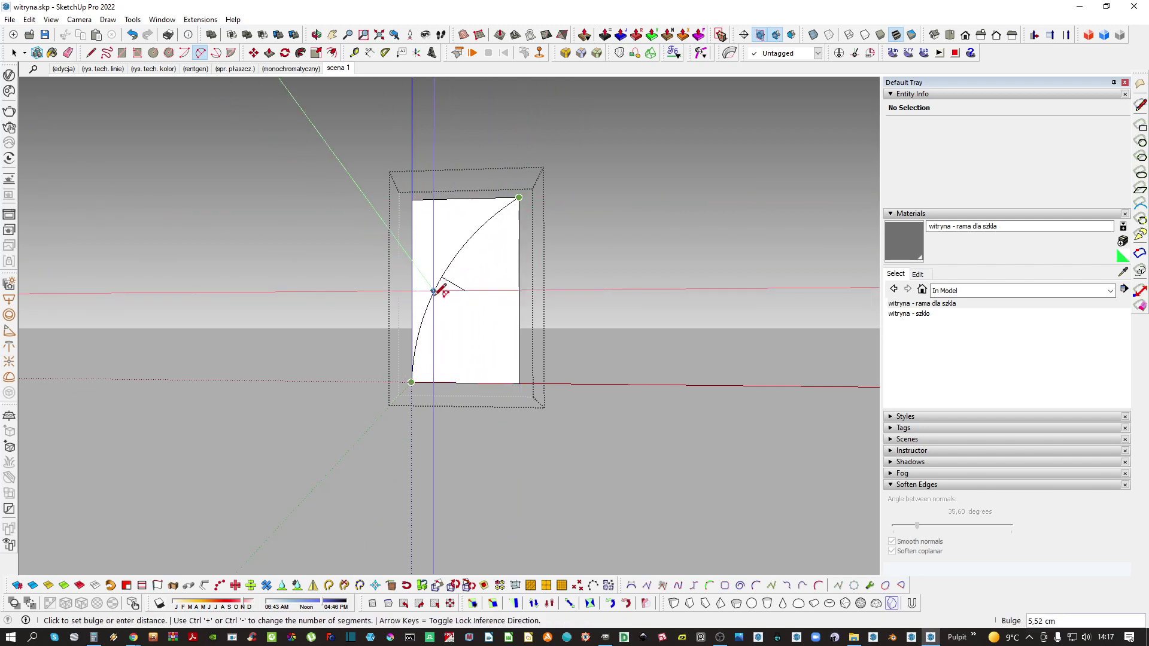
{"action": "key", "text": "space"}
{"action": "scroll", "coordinate": [457, 365], "scroll_direction": "up", "scroll_amount": 6}
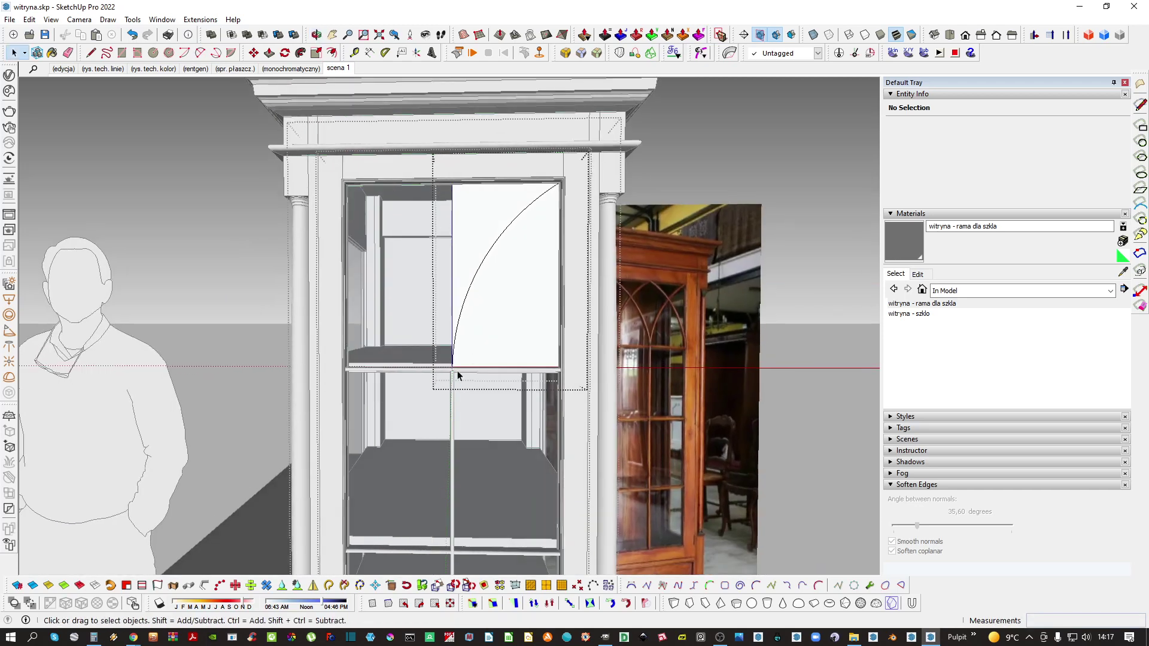
{"action": "scroll", "coordinate": [465, 338], "scroll_direction": "down", "scroll_amount": 3}
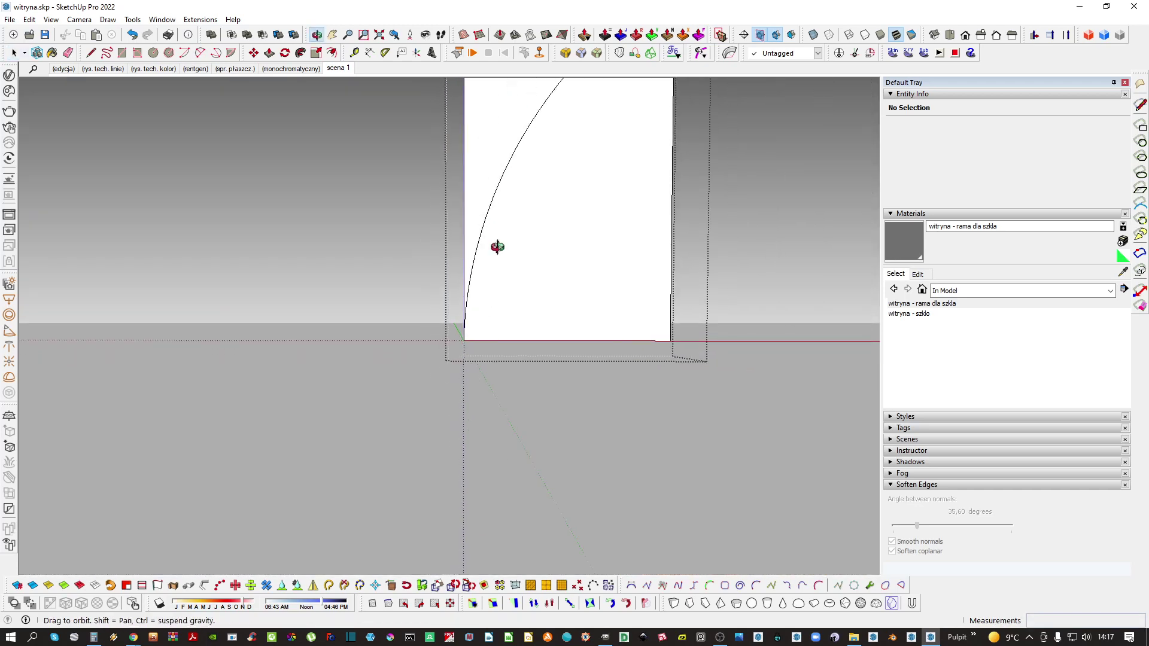
{"action": "middle_click_drag", "start_coordinate": [498, 246], "coordinate": [464, 366], "text": "shift"}
Replace the rectangle group with a copy of its arc pasted in place above the glazing bars
{"action": "left_click", "coordinate": [452, 264]}
{"action": "scroll", "coordinate": [452, 265], "scroll_direction": "down", "scroll_amount": 2}
{"action": "key", "text": "e"}
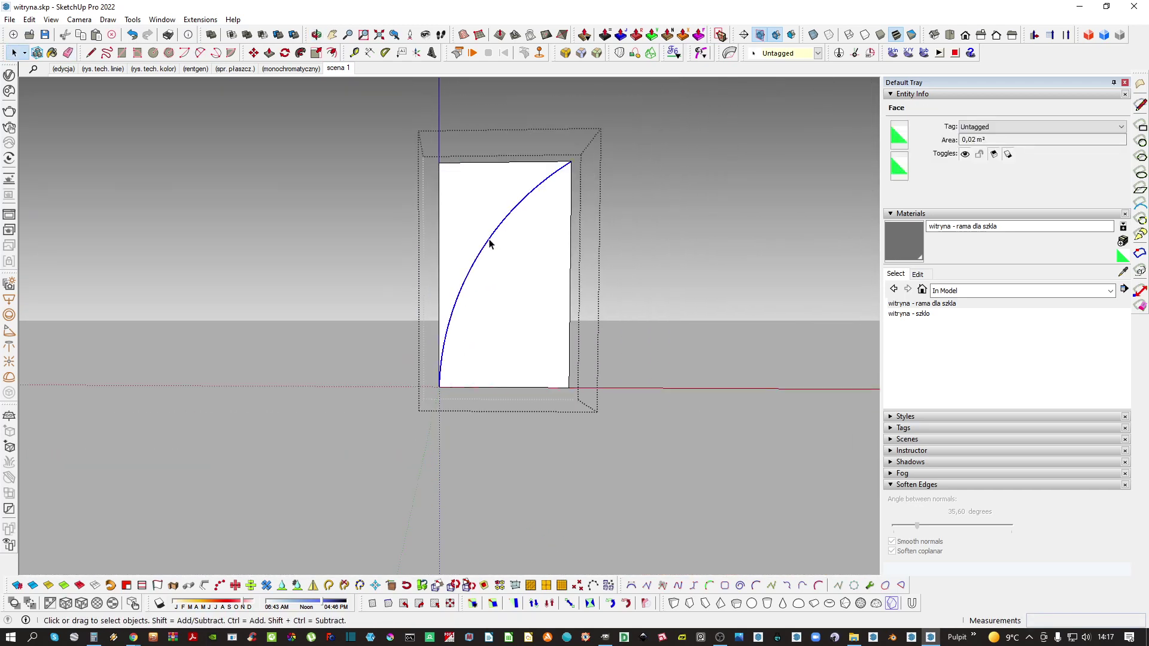
{"action": "key", "text": "ctrl+c"}
{"action": "key", "text": "Escape"}
{"action": "left_click", "coordinate": [454, 230]}
{"action": "key", "text": "Delete"}
{"action": "scroll", "coordinate": [440, 392], "scroll_direction": "up", "scroll_amount": 3}
{"action": "key", "text": "ctrl+shift+v"}
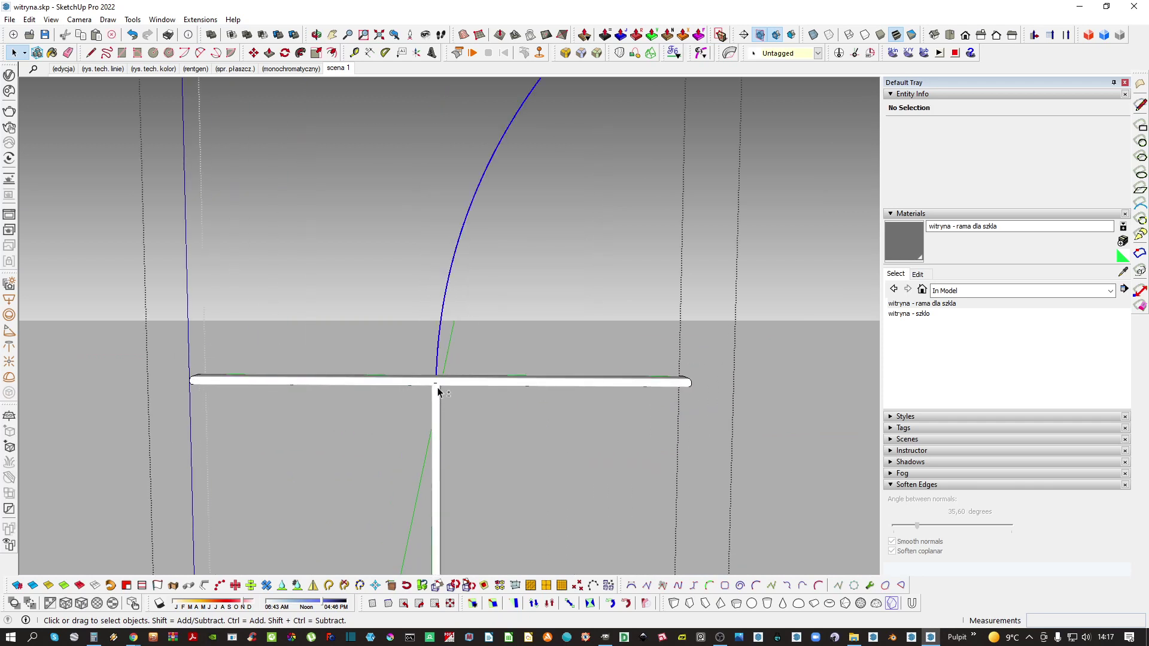
Copy the rounded end profile from the top of the vertical bar's component
{"action": "scroll", "coordinate": [438, 387], "scroll_direction": "up", "scroll_amount": 2}
{"action": "double_click", "coordinate": [437, 389]}
{"action": "left_click_drag", "start_coordinate": [389, 357], "coordinate": [456, 400]}
{"action": "left_click", "coordinate": [451, 338]}
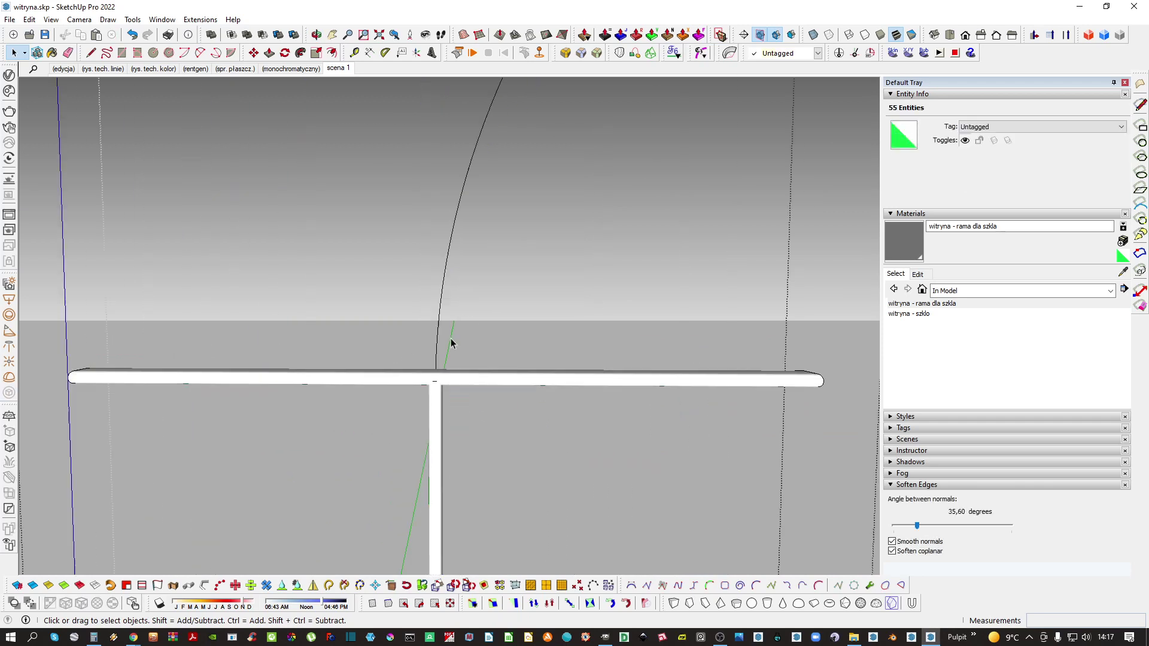
Group the arc and paste the bar profile in place inside that group at the arc's lower end
{"action": "left_click", "coordinate": [440, 314]}
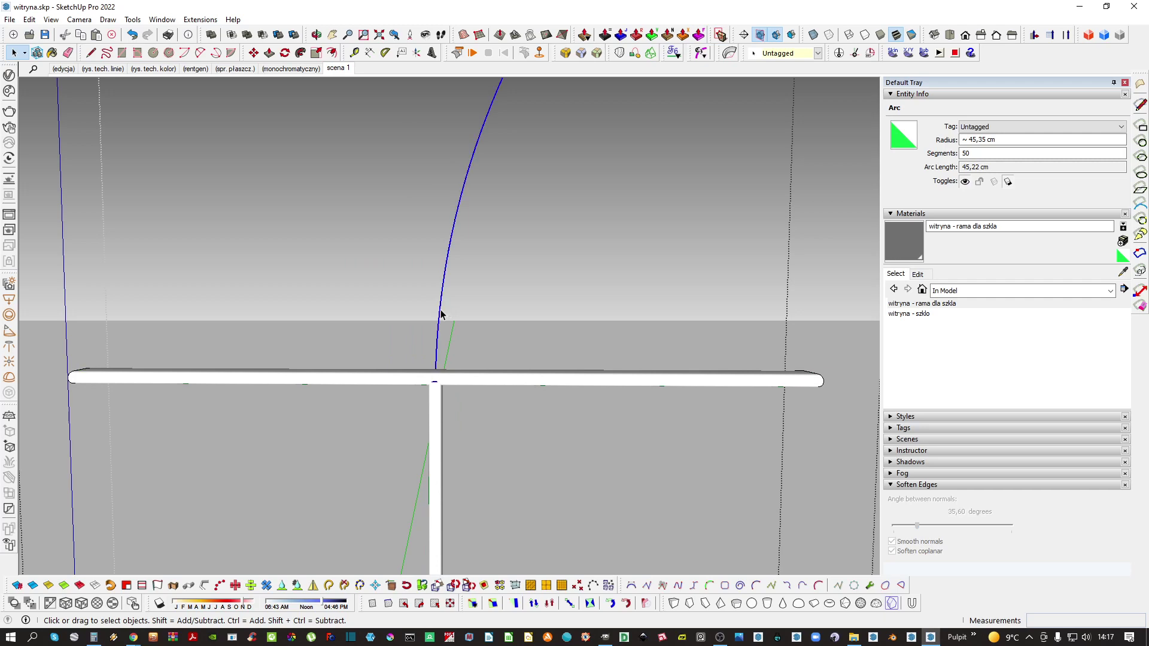
{"action": "key", "text": "g"}
{"action": "double_click", "coordinate": [441, 313]}
{"action": "middle_click_drag", "start_coordinate": [441, 314], "coordinate": [441, 377]}
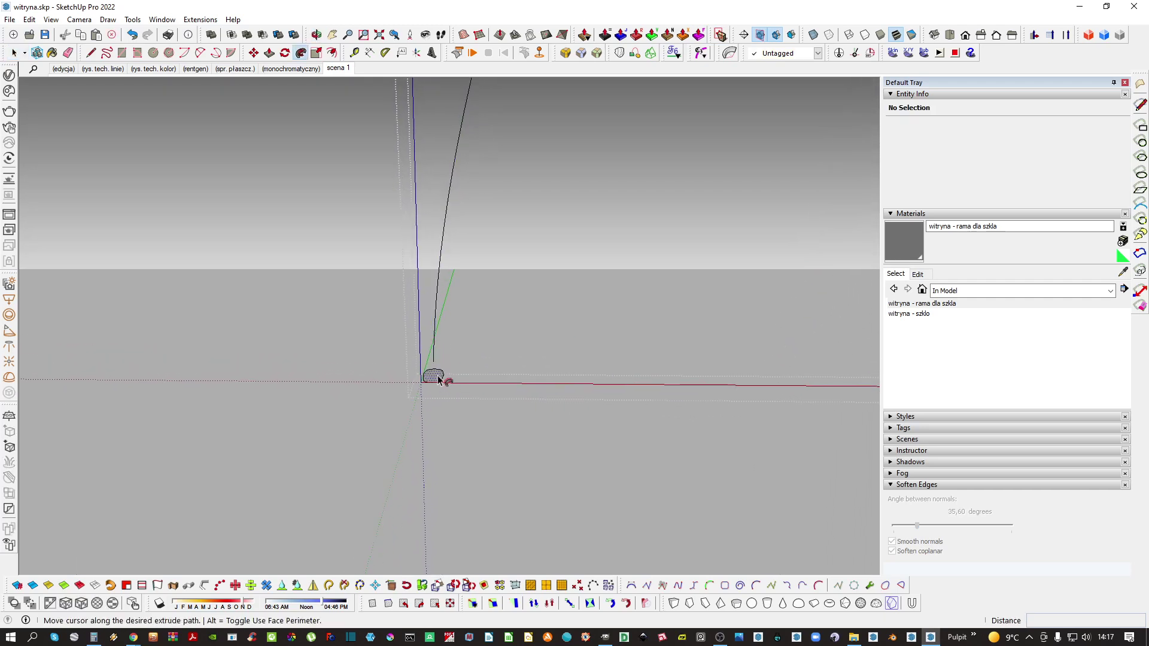
Try to extrude the pasted profile along the arc with Follow Me
{"action": "left_click", "coordinate": [439, 381]}
{"action": "key", "text": "space"}
{"action": "key", "text": "i"}
{"action": "middle_click_drag", "start_coordinate": [440, 372], "coordinate": [469, 329]}
{"action": "scroll", "coordinate": [411, 377], "scroll_direction": "up", "scroll_amount": 2}
{"action": "key", "text": "ctrl+z"}
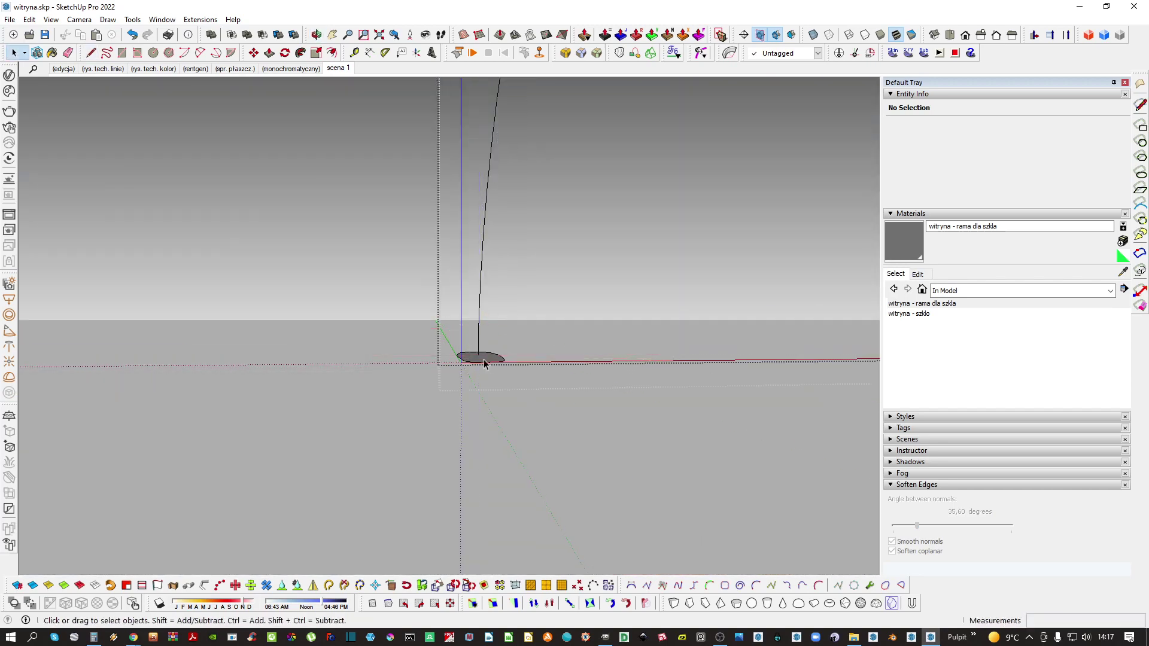
Sweep the rounded bar profile along the full arc with Follow Me to form a curved glazing bar
{"action": "left_click", "coordinate": [492, 357]}
{"action": "mouse_move", "coordinate": [492, 357]}
{"action": "middle_mouse_down"}
{"action": "mouse_move", "coordinate": [465, 405]}
{"action": "mouse_move", "coordinate": [477, 371]}
{"action": "middle_mouse_up"}
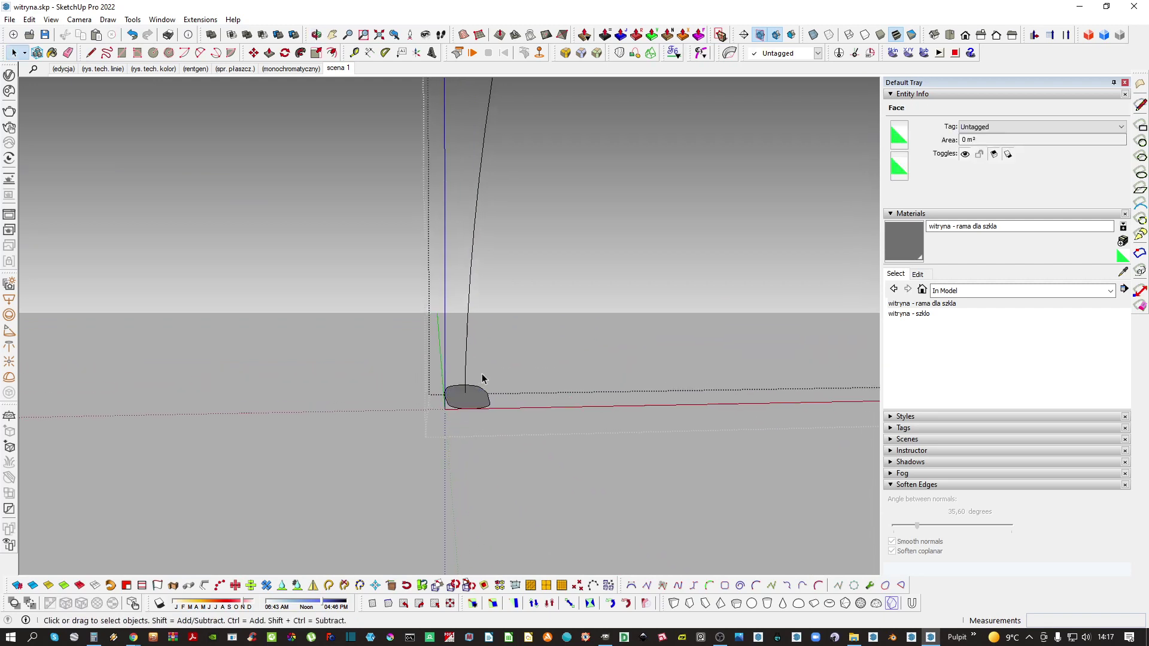
{"action": "key", "text": "f"}
{"action": "key", "text": "shift+f"}
{"action": "left_click", "coordinate": [473, 396]}
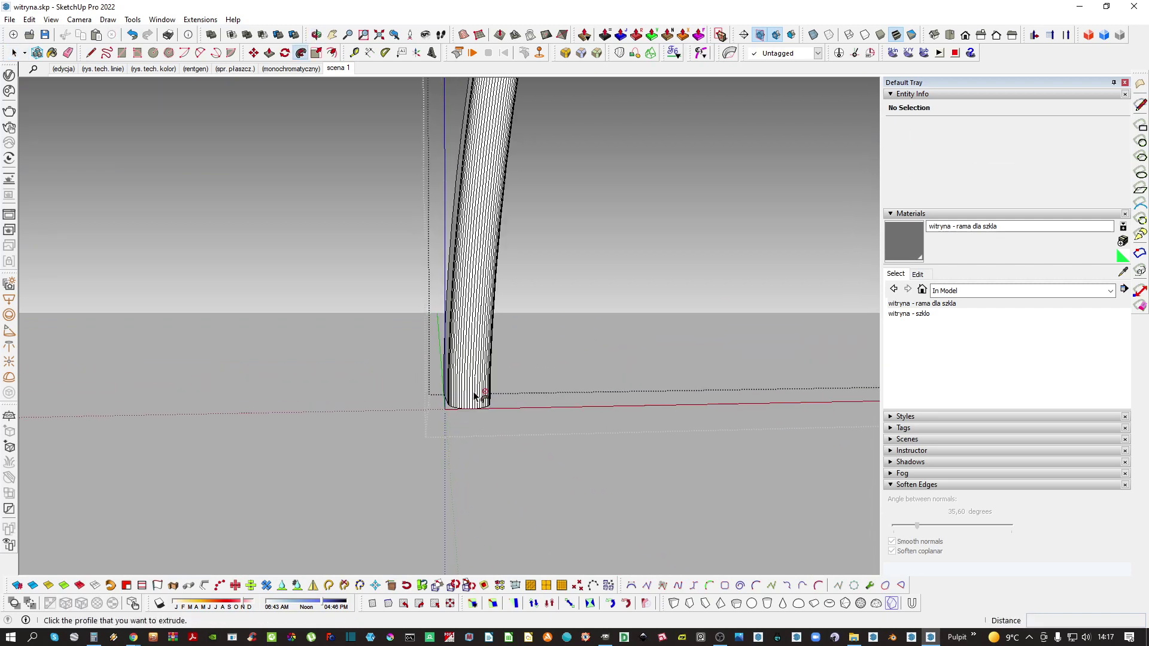
{"action": "key", "text": "space"}
Soften the curved bar's edges at 34.7 degrees and convert its group into a component
{"action": "middle_click_drag", "start_coordinate": [473, 395], "coordinate": [471, 381]}
{"action": "triple_click", "coordinate": [473, 381]}
{"action": "left_click_drag", "start_coordinate": [918, 527], "coordinate": [917, 527]}
{"action": "left_click", "coordinate": [615, 417]}
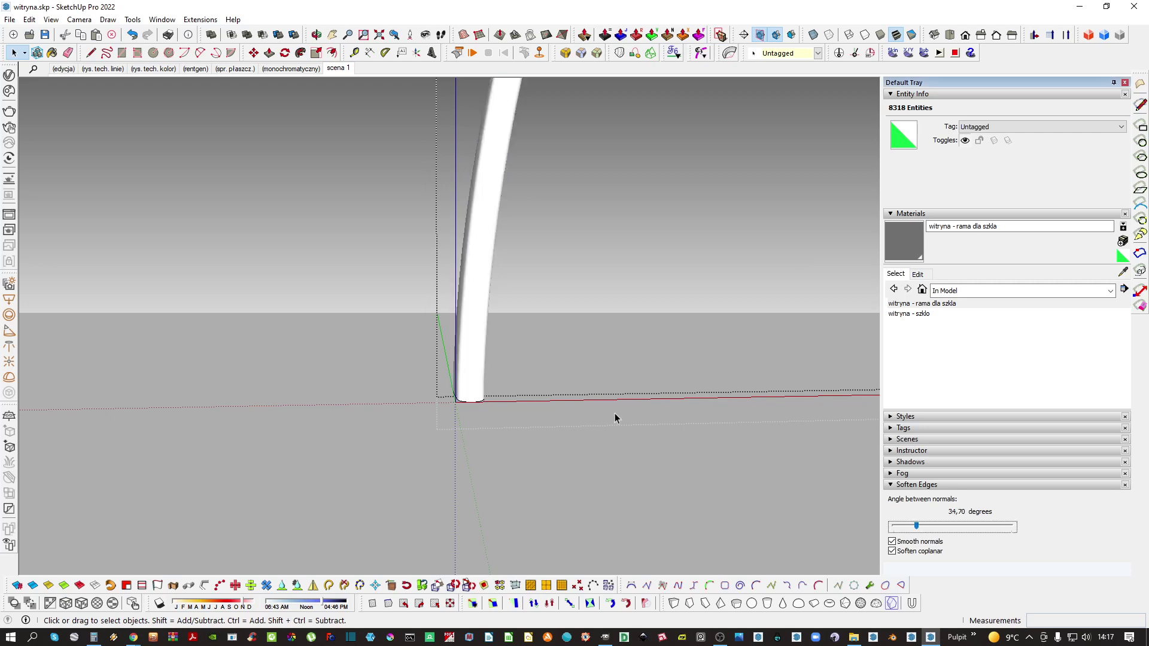
{"action": "right_click", "coordinate": [482, 324]}
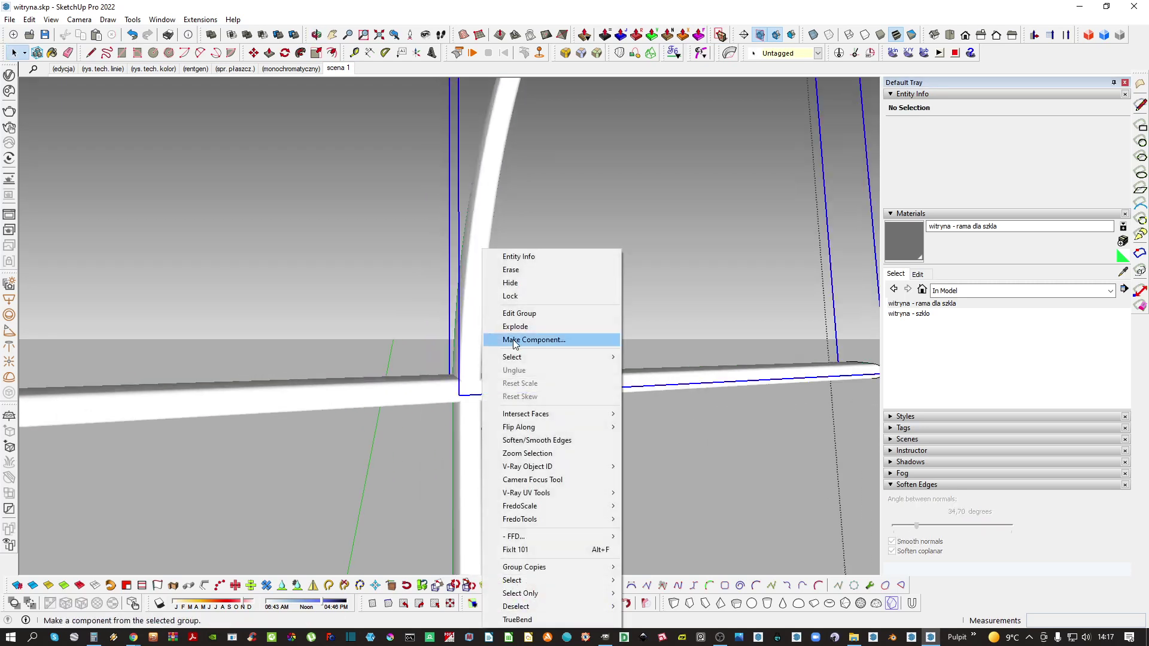
{"action": "left_click", "coordinate": [515, 340]}
{"action": "key", "text": "Return"}
{"action": "scroll", "coordinate": [502, 284], "scroll_direction": "down", "scroll_amount": 5}
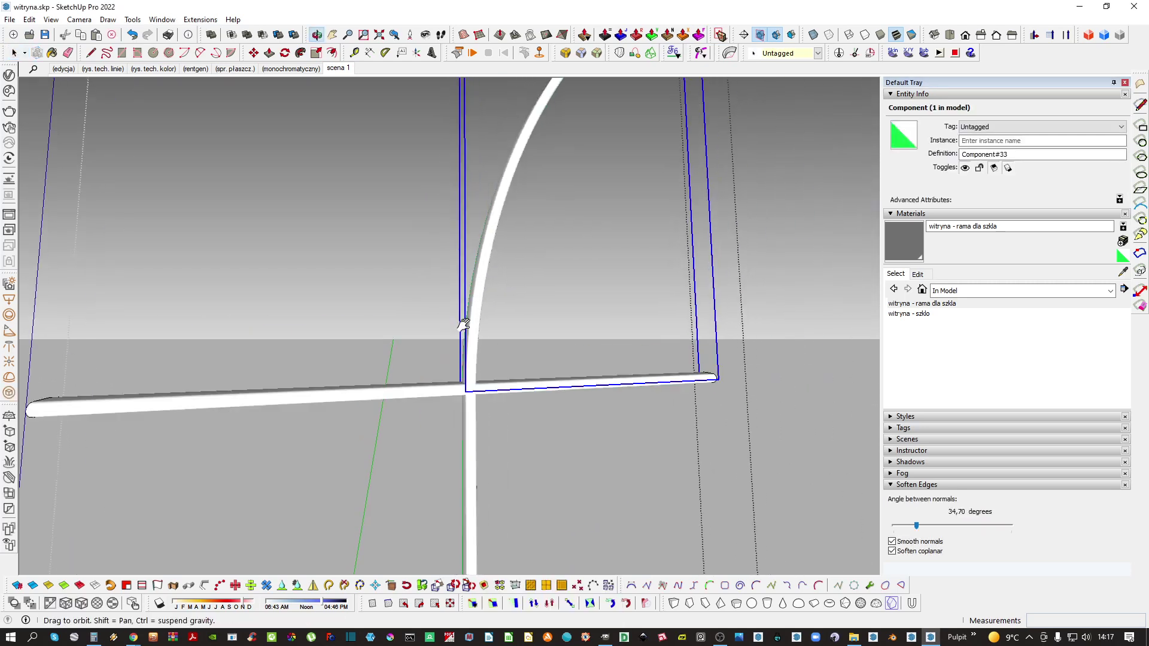
{"action": "scroll", "coordinate": [448, 361], "scroll_direction": "down", "scroll_amount": 2}
{"action": "key", "text": "c"}
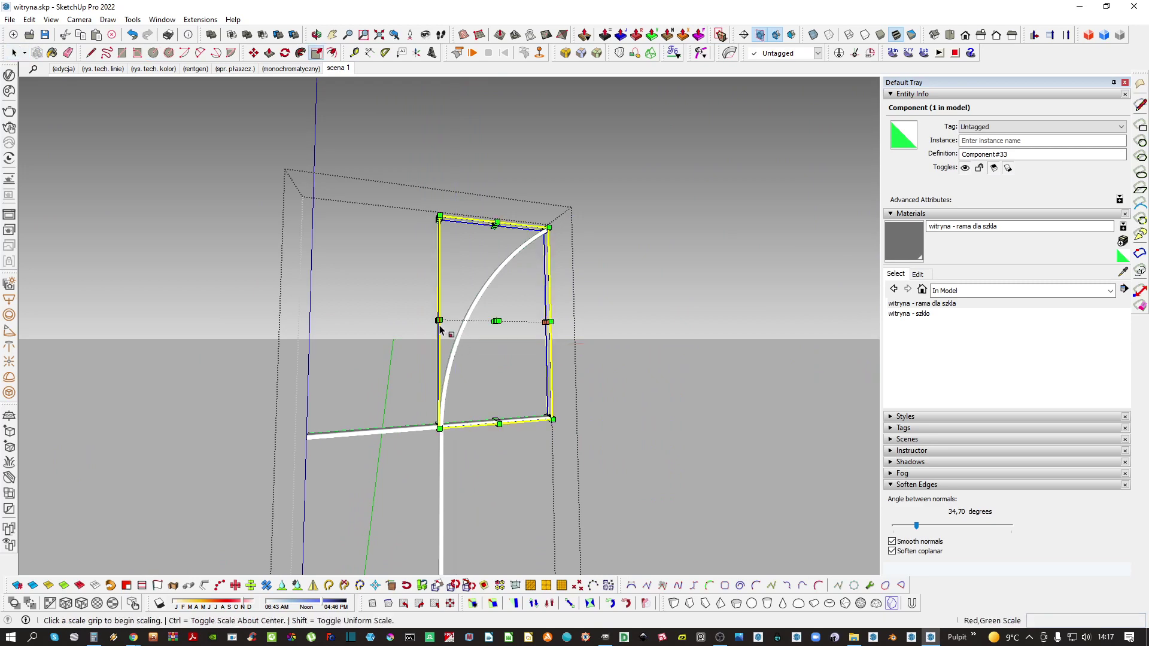
{"action": "scroll", "coordinate": [456, 339], "scroll_direction": "up", "scroll_amount": 5}
{"action": "key", "text": "space"}
{"action": "middle_click_drag", "start_coordinate": [418, 304], "coordinate": [533, 254]}
{"action": "scroll", "coordinate": [410, 310], "scroll_direction": "up", "scroll_amount": 3}
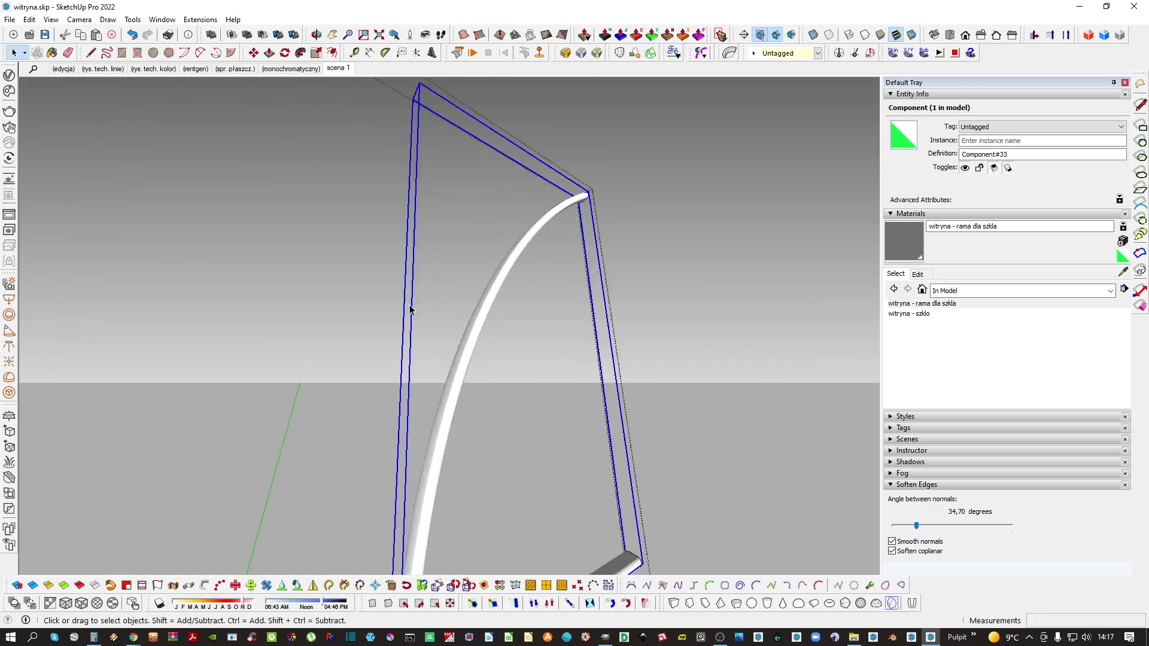
Mirror a copy of the curved glazing bar across its own width with Scale so the two arcs cross
{"action": "scroll", "coordinate": [411, 309], "scroll_direction": "up", "scroll_amount": 1}
{"action": "key", "text": "s"}
{"action": "left_click", "coordinate": [402, 327]}
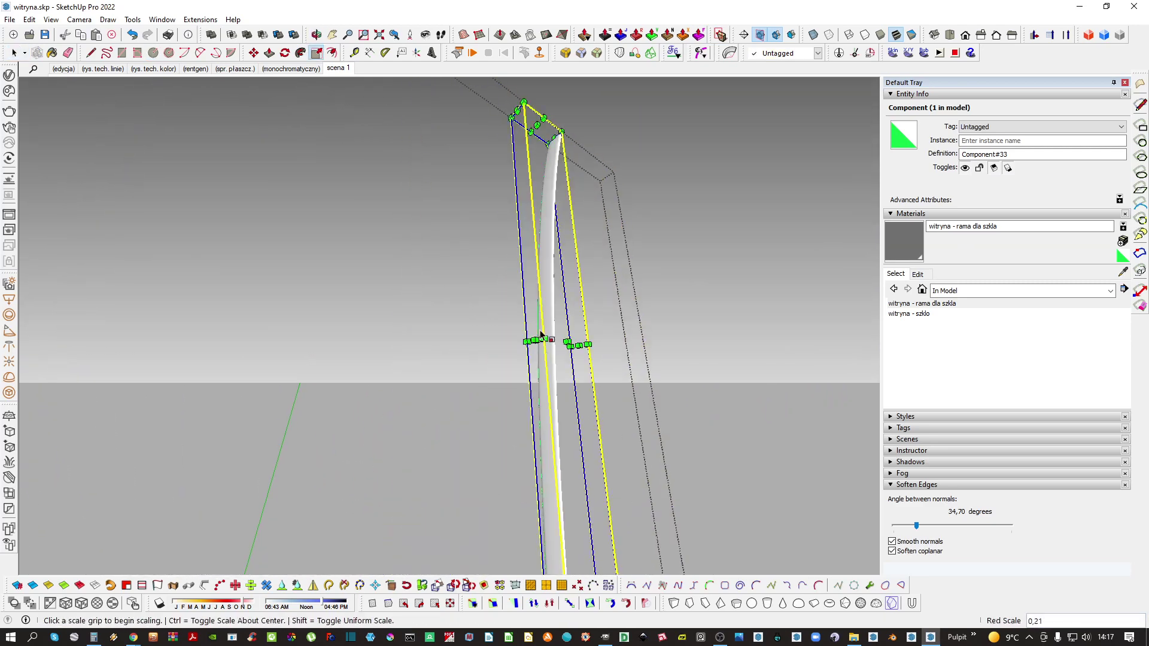
{"action": "key", "text": "Return"}
{"action": "scroll", "coordinate": [536, 320], "scroll_direction": "down", "scroll_amount": 2}
{"action": "key", "text": "space"}
{"action": "key", "text": "Escape"}
Group the two crossed curved bars and convert the group into a component
{"action": "middle_click_drag", "start_coordinate": [530, 286], "coordinate": [427, 246]}
{"action": "scroll", "coordinate": [400, 350], "scroll_direction": "up", "scroll_amount": 1}
{"action": "scroll", "coordinate": [400, 351], "scroll_direction": "down", "scroll_amount": 2}
{"action": "key", "text": "i"}
{"action": "scroll", "coordinate": [427, 251], "scroll_direction": "down", "scroll_amount": 3}
{"action": "middle_click_drag", "start_coordinate": [454, 335], "coordinate": [492, 361]}
{"action": "key", "text": "i"}
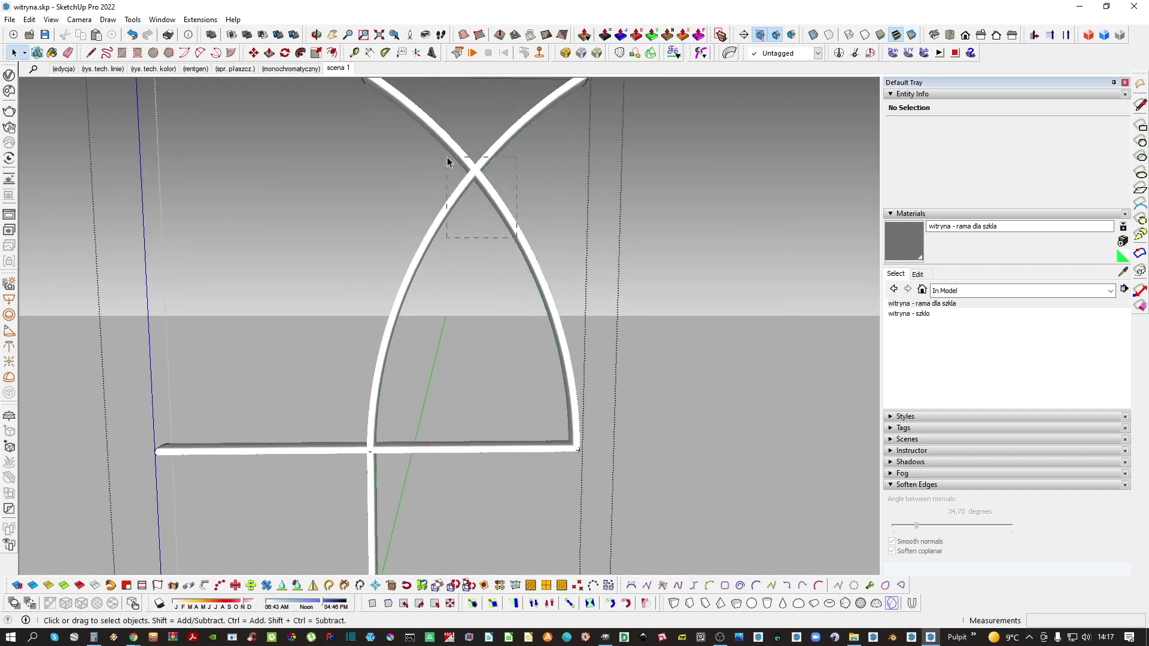
{"action": "left_click_drag", "start_coordinate": [447, 158], "coordinate": [446, 157]}
{"action": "scroll", "coordinate": [466, 179], "scroll_direction": "down", "scroll_amount": 3}
{"action": "middle_click_drag", "start_coordinate": [471, 184], "coordinate": [469, 286], "text": "shift"}
{"action": "key", "text": "g"}
{"action": "key", "text": "Return"}
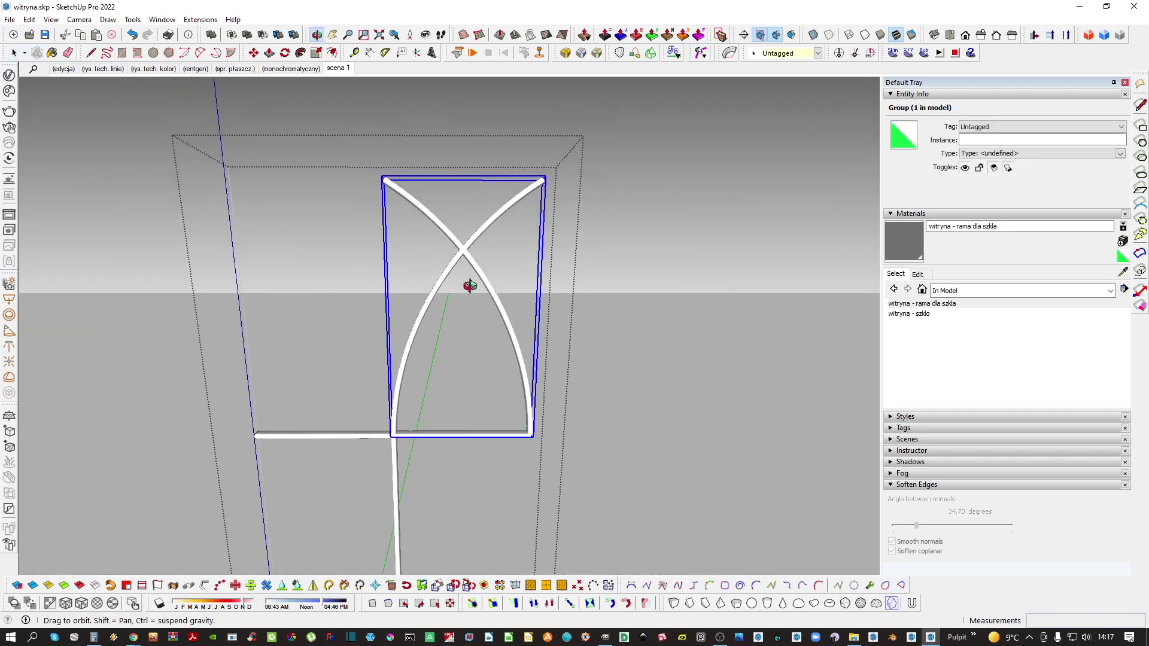
{"action": "key", "text": "s"}
{"action": "scroll", "coordinate": [516, 315], "scroll_direction": "up", "scroll_amount": 1}
{"action": "middle_click_drag", "start_coordinate": [512, 318], "coordinate": [503, 343]}
{"action": "key", "text": "space"}
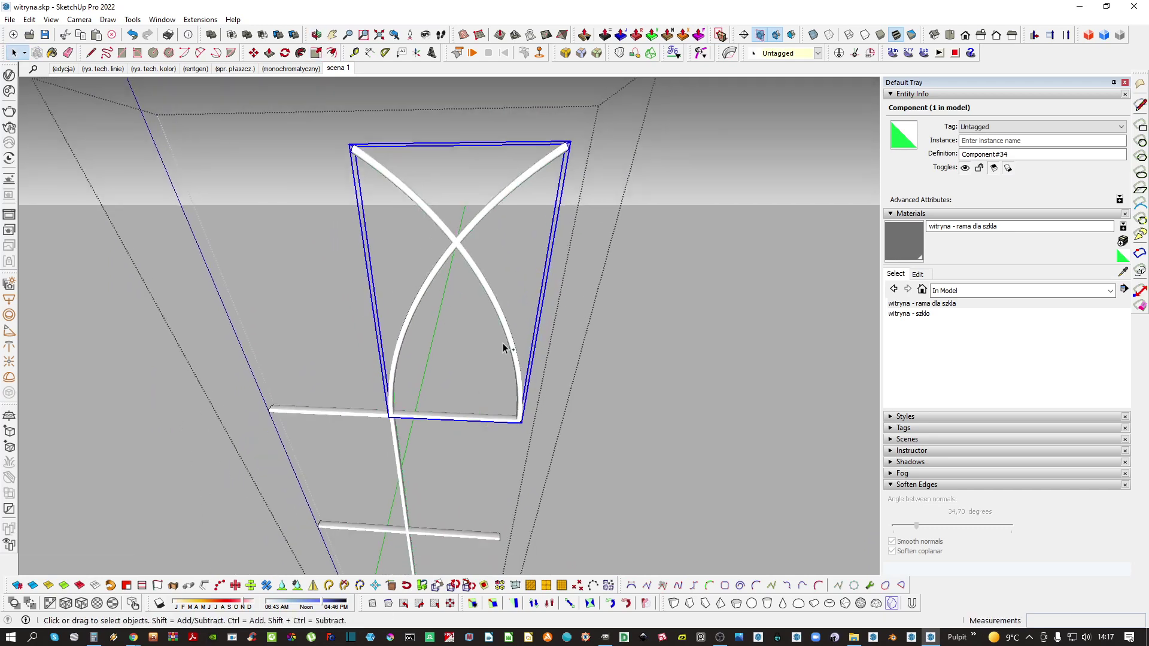
Place a mirrored copy of the crossed-bar component over the other half of the door glass
{"action": "scroll", "coordinate": [503, 343], "scroll_direction": "up", "scroll_amount": 2}
{"action": "key", "text": "s"}
{"action": "left_click_drag", "start_coordinate": [546, 310], "coordinate": [590, 311]}
{"action": "key", "text": "space"}
{"action": "left_click", "coordinate": [589, 303]}
Group both pairs of crossed curved bars and open the group for editing at the central feet
{"action": "scroll", "coordinate": [432, 380], "scroll_direction": "down", "scroll_amount": 3}
{"action": "middle_click_drag", "start_coordinate": [426, 394], "coordinate": [433, 357]}
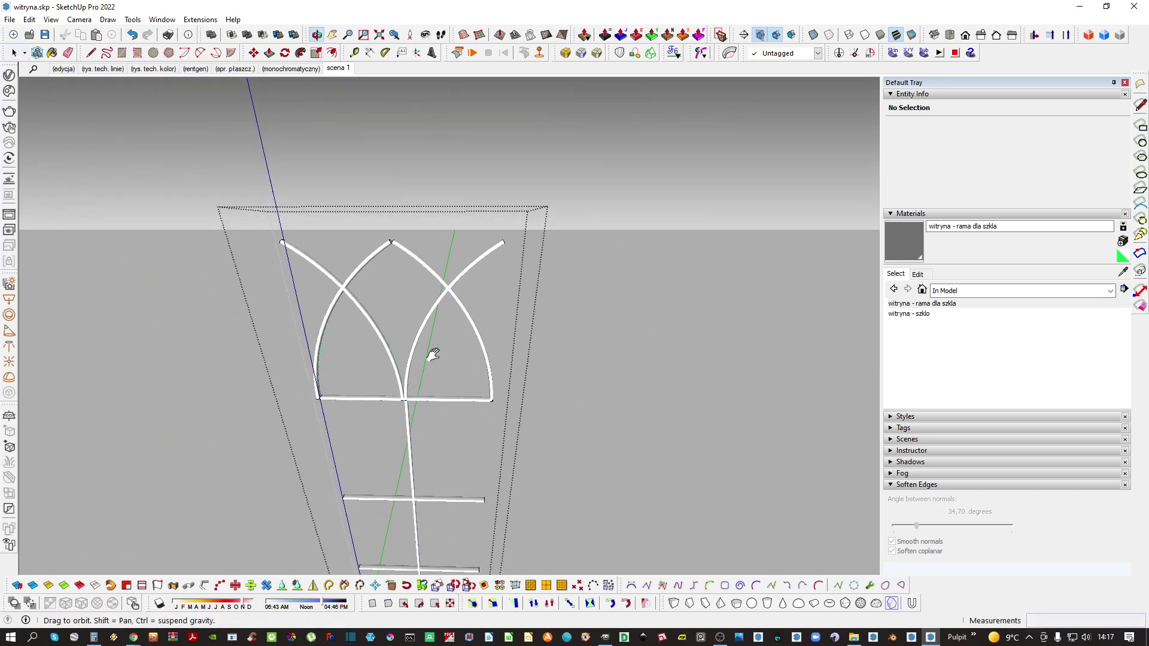
{"action": "scroll", "coordinate": [435, 357], "scroll_direction": "up", "scroll_amount": 3}
{"action": "key", "text": "h"}
{"action": "middle_click_drag", "start_coordinate": [379, 382], "coordinate": [492, 302]}
{"action": "scroll", "coordinate": [486, 413], "scroll_direction": "up", "scroll_amount": 3}
{"action": "left_click", "coordinate": [486, 415]}
{"action": "scroll", "coordinate": [484, 412], "scroll_direction": "up", "scroll_amount": 4}
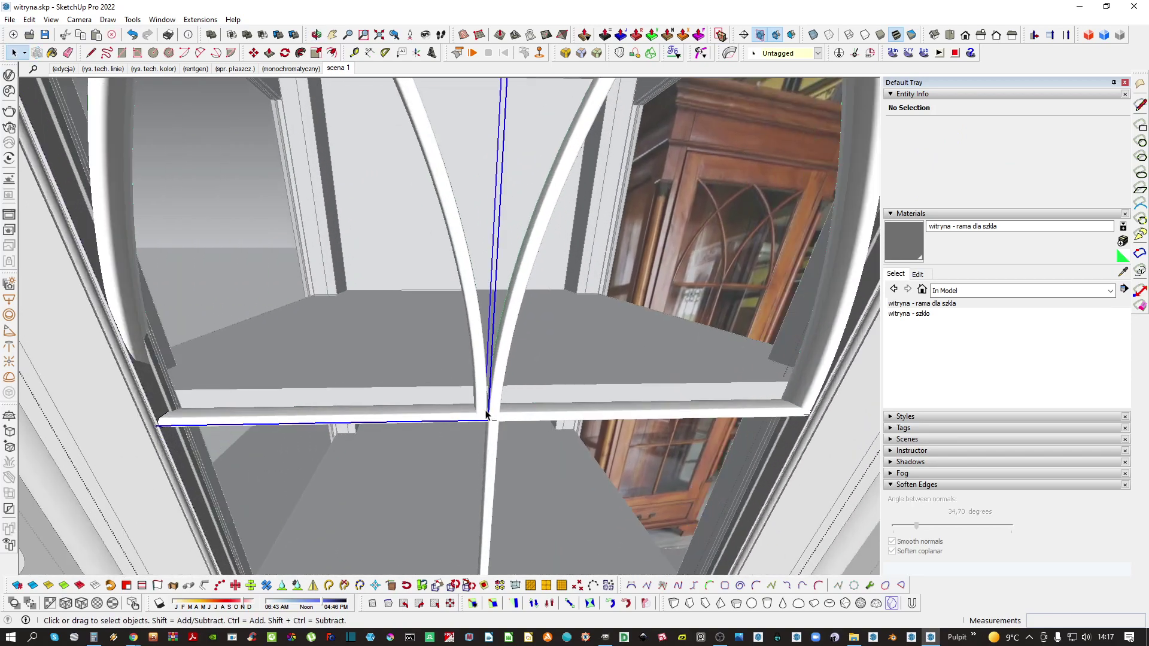
{"action": "middle_click_drag", "start_coordinate": [482, 411], "coordinate": [446, 185], "text": "shift"}
{"action": "key", "text": "m"}
{"action": "key", "text": "t"}
{"action": "key", "text": "h"}
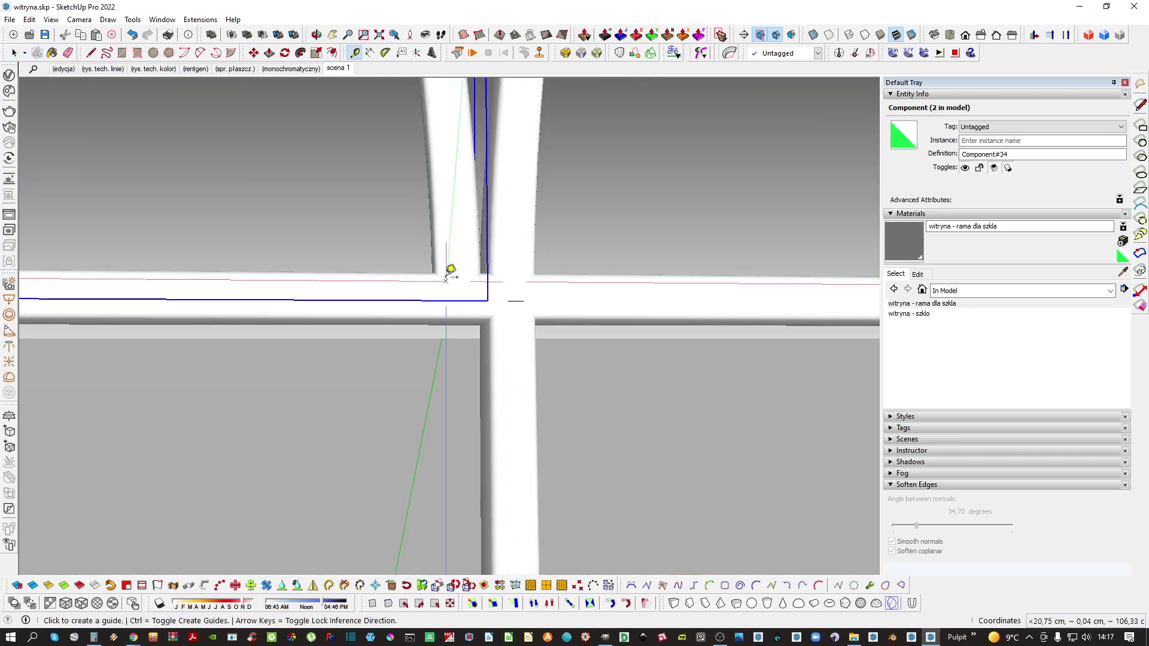
{"action": "middle_click_drag", "start_coordinate": [449, 273], "coordinate": [461, 258]}
{"action": "key", "text": "space"}
{"action": "scroll", "coordinate": [473, 240], "scroll_direction": "up", "scroll_amount": 2}
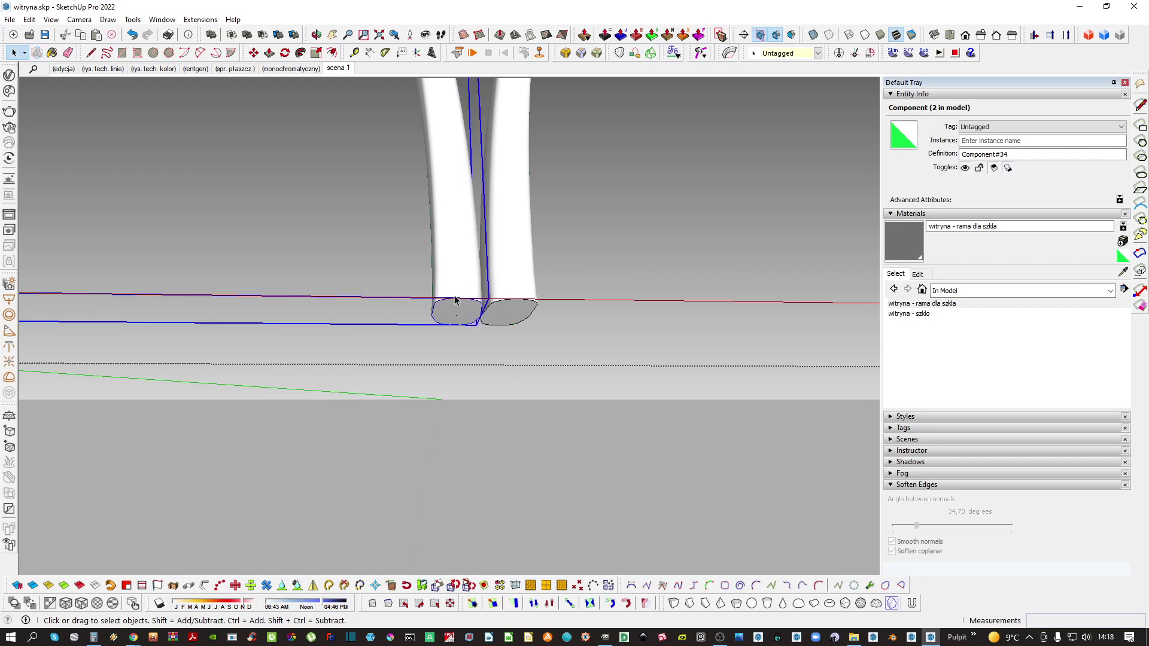
Move one crossed-bar component along the red axis until its central foot overlaps the foot of the other pair
{"action": "scroll", "coordinate": [455, 299], "scroll_direction": "up", "scroll_amount": 2}
{"action": "key", "text": "m"}
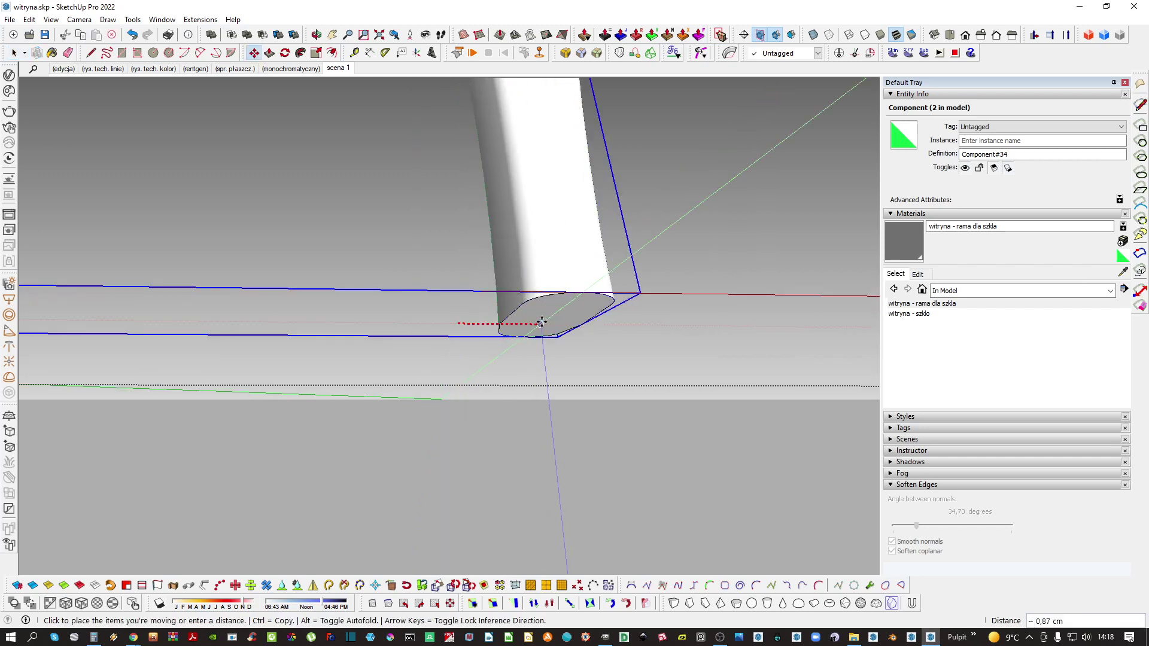
{"action": "left_click", "coordinate": [538, 322]}
{"action": "key", "text": "space"}
{"action": "scroll", "coordinate": [522, 299], "scroll_direction": "down", "scroll_amount": 3}
{"action": "middle_click_drag", "start_coordinate": [522, 299], "coordinate": [457, 346]}
{"action": "left_click", "coordinate": [457, 347]}
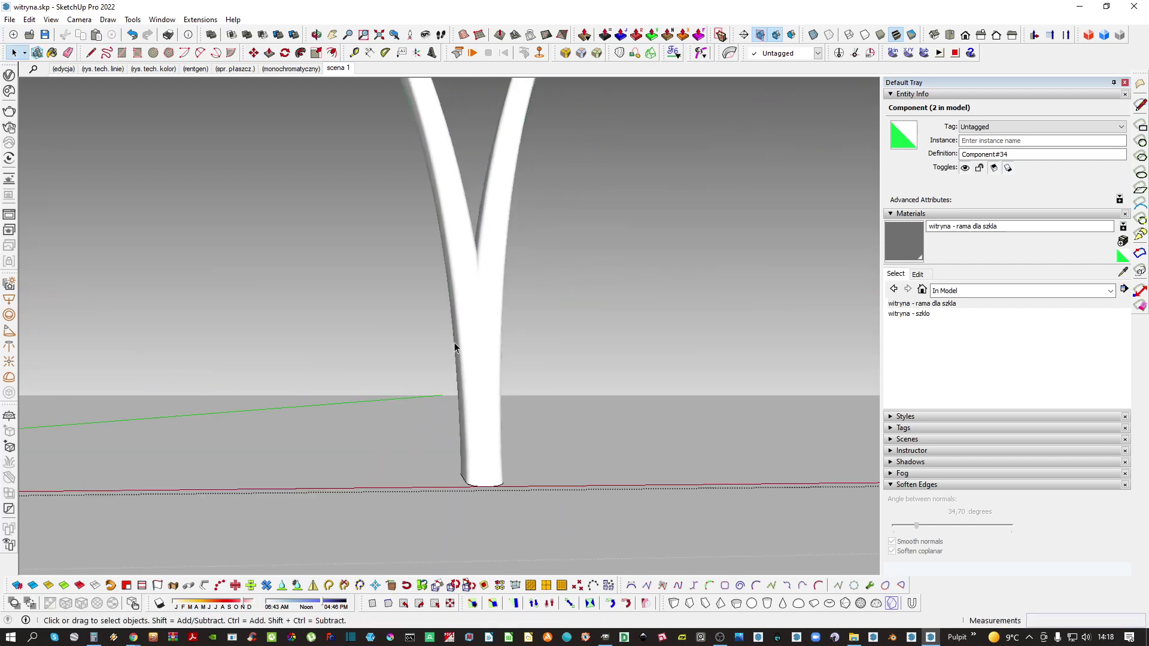
Explode both crossed-bar components into their separate curved bars
{"action": "left_click", "coordinate": [482, 290]}
{"action": "scroll", "coordinate": [482, 289], "scroll_direction": "down", "scroll_amount": 4}
{"action": "middle_click_drag", "start_coordinate": [482, 290], "coordinate": [428, 212]}
{"action": "scroll", "coordinate": [469, 267], "scroll_direction": "down", "scroll_amount": 2}
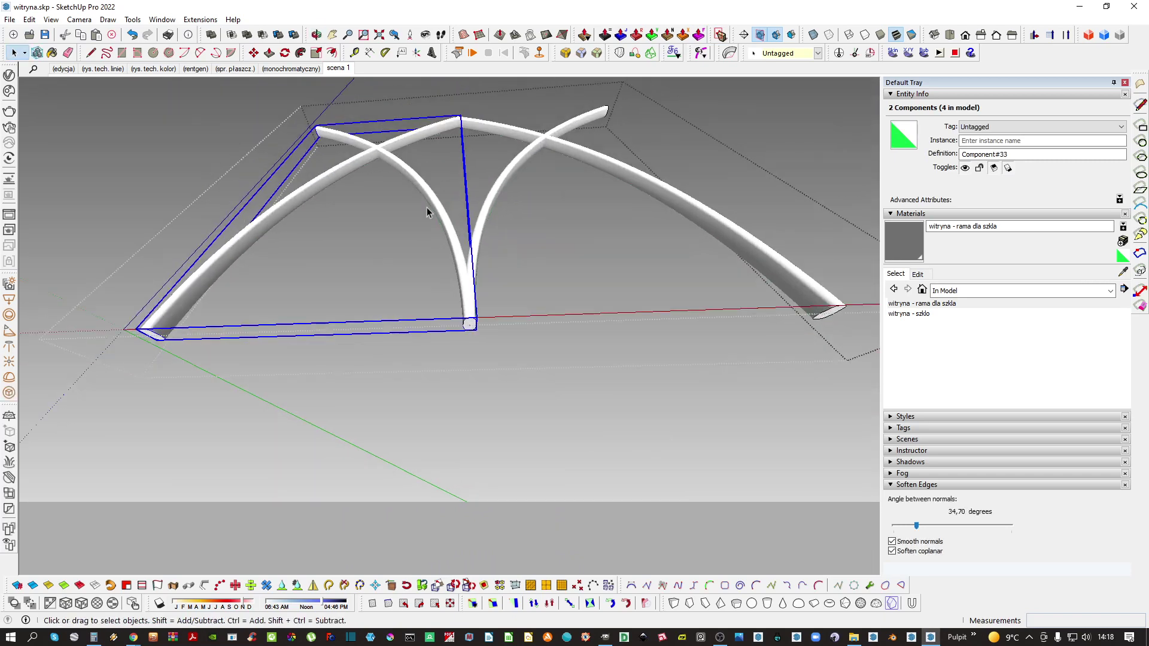
{"action": "key", "text": "ctrl+z"}
{"action": "left_click", "coordinate": [401, 161]}
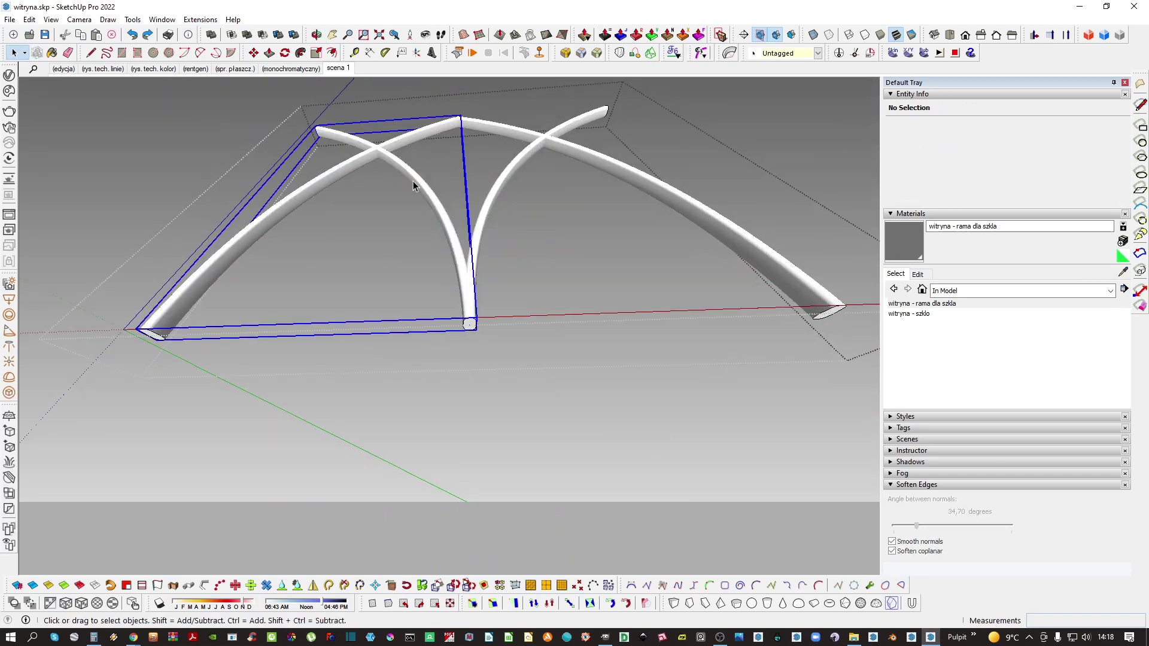
{"action": "left_click", "coordinate": [480, 234]}
Make the curved glazing-bar component a closed solid in all its instances
{"action": "scroll", "coordinate": [482, 220], "scroll_direction": "up", "scroll_amount": 2}
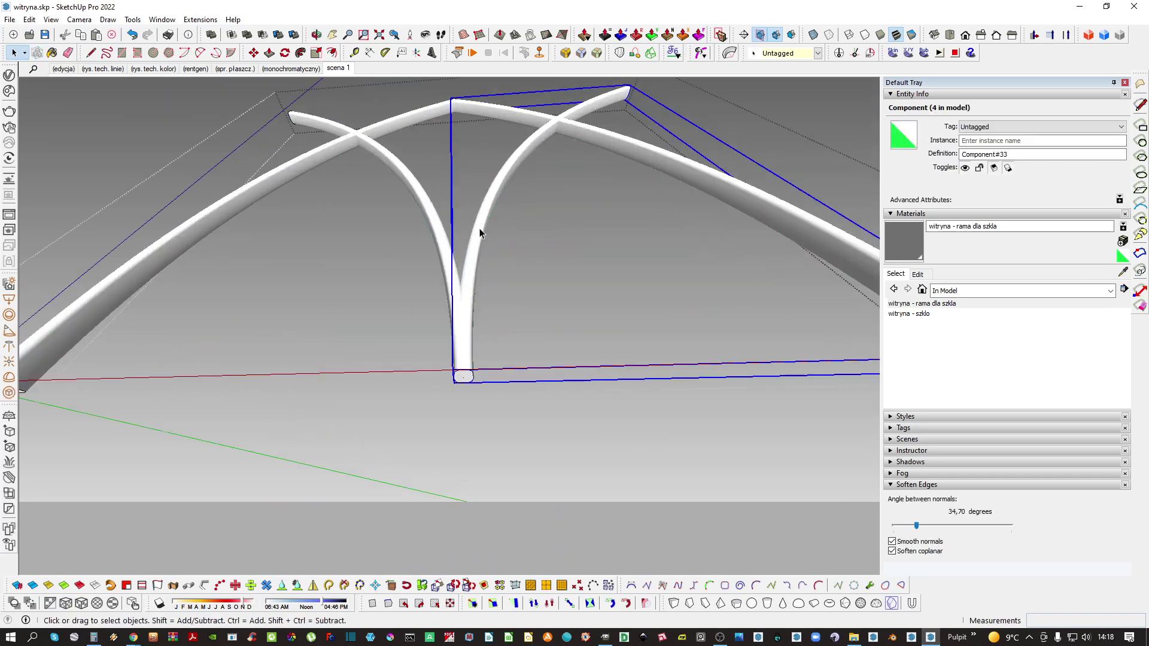
{"action": "key", "text": "shift+t"}
{"action": "left_click", "coordinate": [655, 348]}
{"action": "key", "text": "space"}
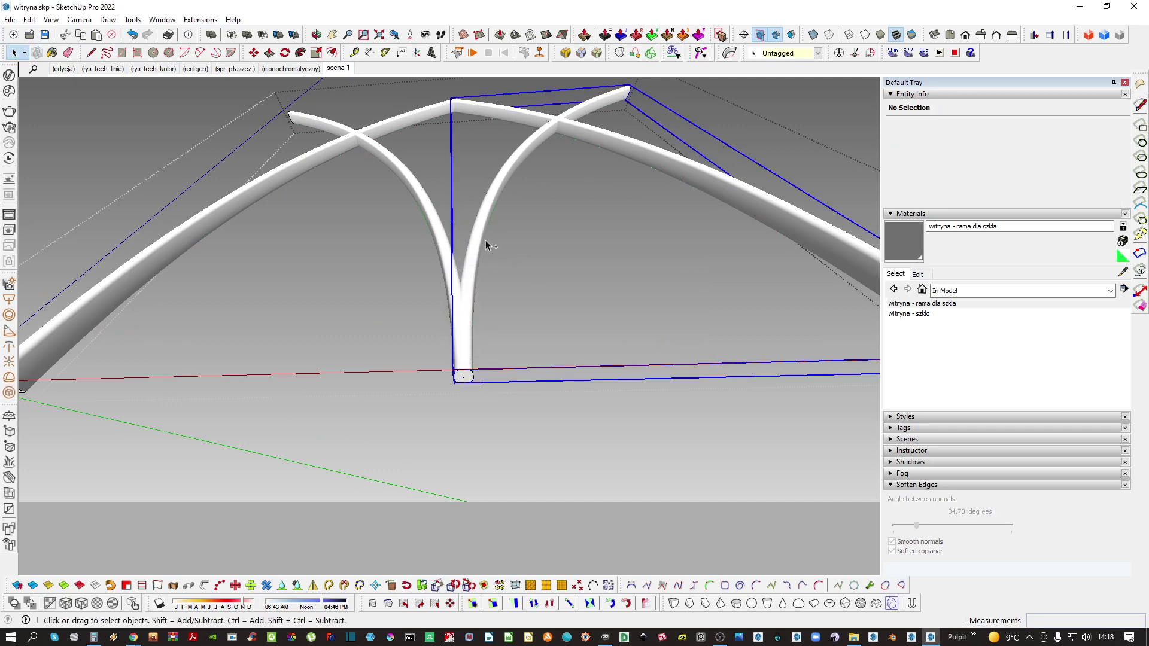
{"action": "key", "text": "Return"}
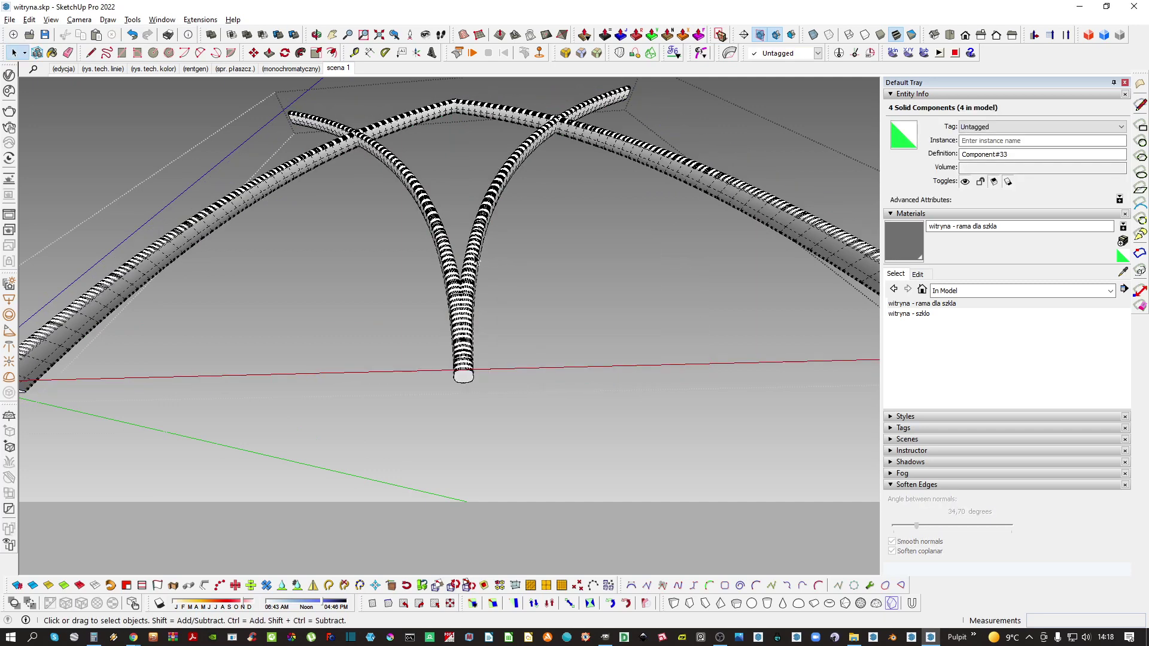
{"action": "left_click", "coordinate": [472, 254]}
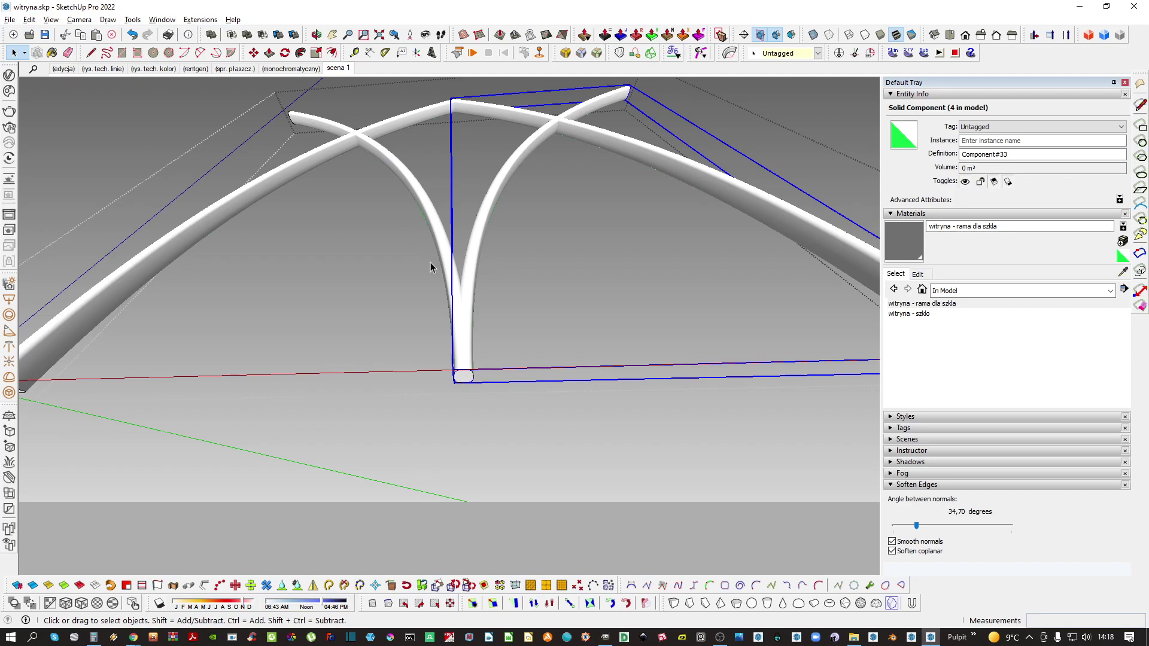
Try to combine the two curved bars overlapping at the central foot with a solid tool, with hidden geometry shown
{"action": "middle_click_drag", "start_coordinate": [473, 301], "coordinate": [483, 266]}
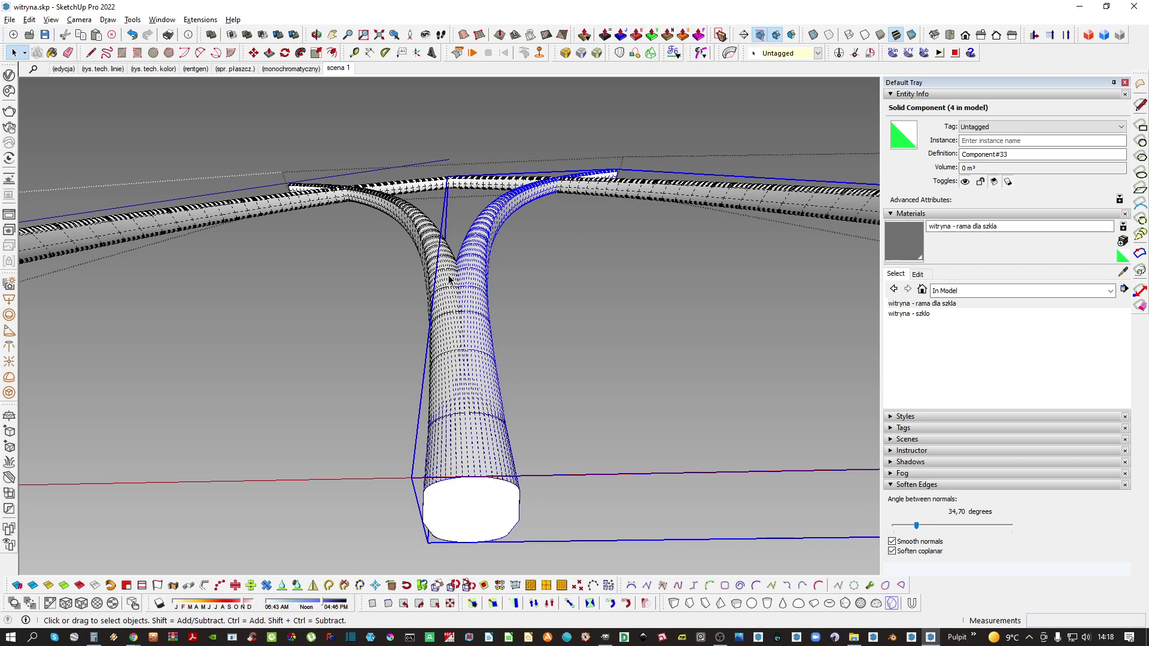
{"action": "left_click", "coordinate": [462, 281]}
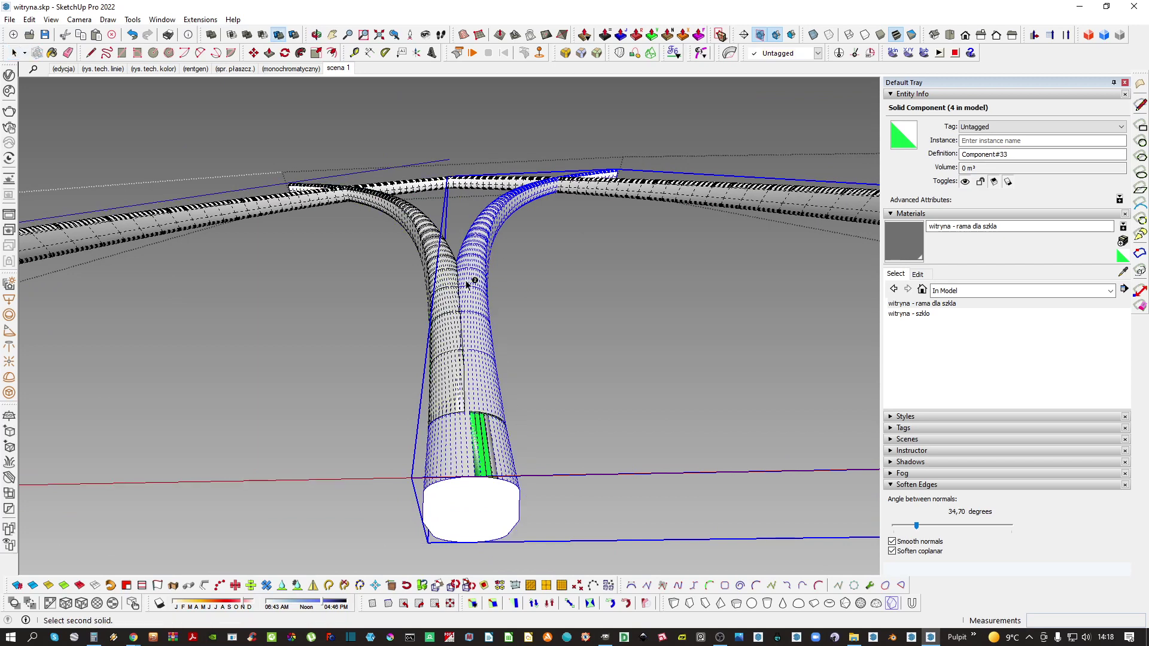
{"action": "key", "text": "space"}
{"action": "key", "text": "alt+h"}
{"action": "middle_click_drag", "start_coordinate": [476, 290], "coordinate": [472, 467]}
{"action": "key", "text": "ctrl+z"}
{"action": "scroll", "coordinate": [472, 441], "scroll_direction": "down", "scroll_amount": 5}
{"action": "key", "text": "alt+h"}
Scale the curved tracery group upward to 1,01 along the blue axis to meet the door frame's upper rail
{"action": "middle_click_drag", "start_coordinate": [463, 331], "coordinate": [426, 328]}
{"action": "scroll", "coordinate": [459, 370], "scroll_direction": "down", "scroll_amount": 6}
{"action": "scroll", "coordinate": [430, 216], "scroll_direction": "up", "scroll_amount": 7}
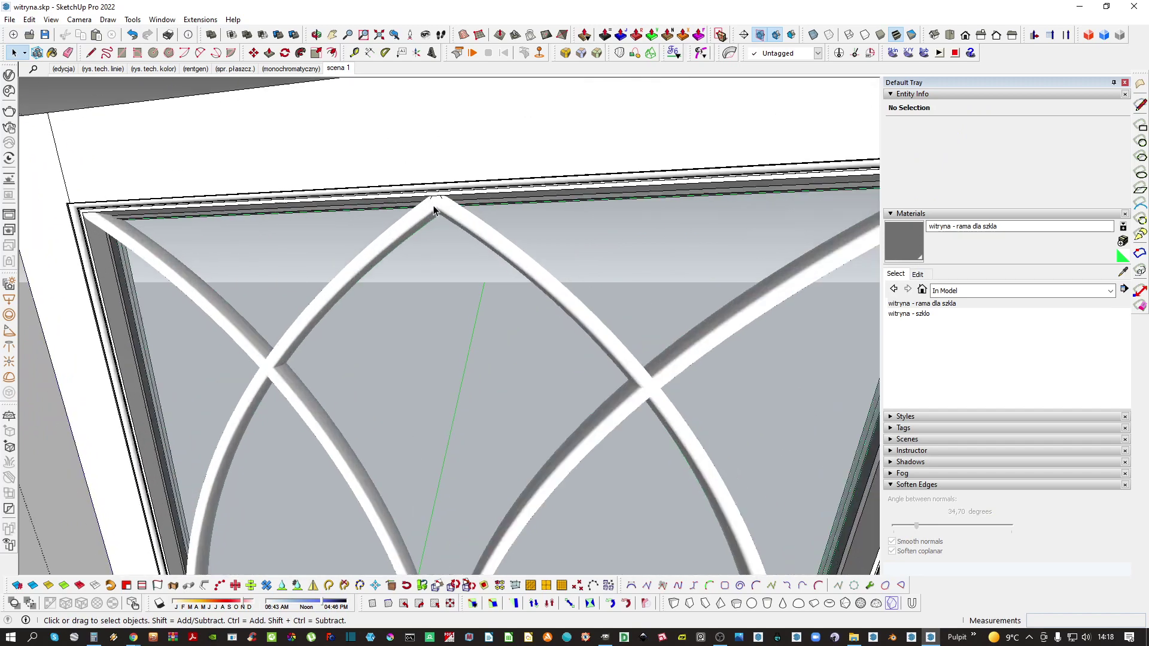
{"action": "middle_click_drag", "start_coordinate": [432, 217], "coordinate": [909, 231]}
{"action": "middle_click_drag", "start_coordinate": [694, 138], "coordinate": [488, 192]}
{"action": "scroll", "coordinate": [487, 193], "scroll_direction": "up", "scroll_amount": 2}
{"action": "left_click", "coordinate": [489, 216]}
{"action": "scroll", "coordinate": [492, 221], "scroll_direction": "down", "scroll_amount": 4}
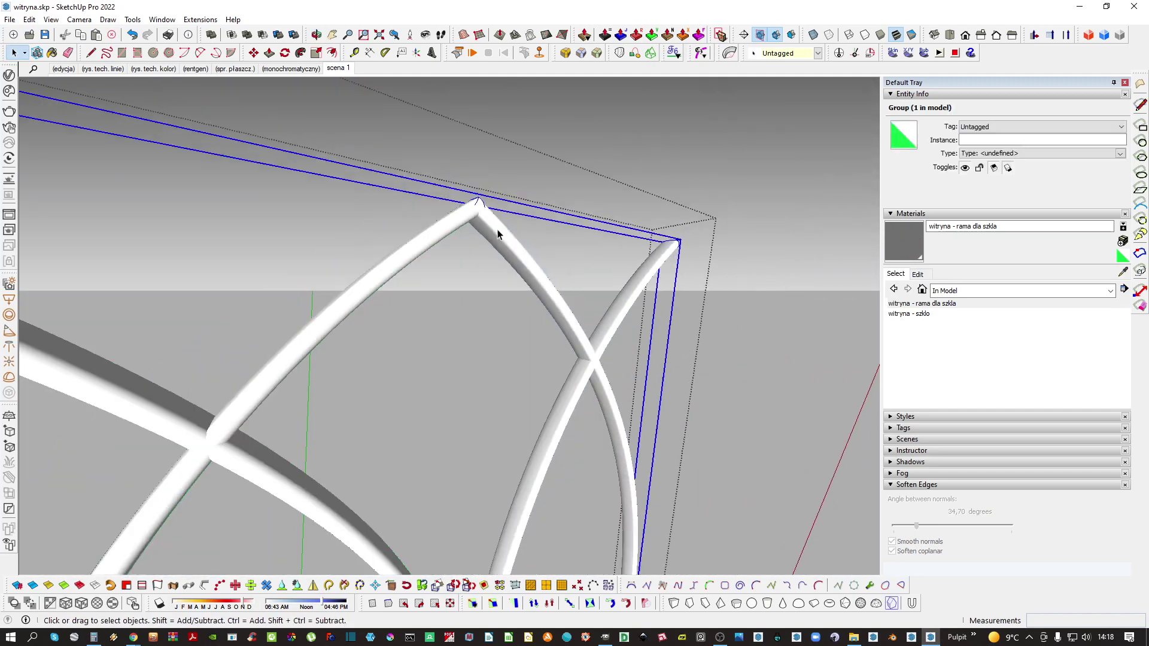
{"action": "key", "text": "s"}
{"action": "scroll", "coordinate": [483, 210], "scroll_direction": "up", "scroll_amount": 5}
{"action": "left_click", "coordinate": [483, 211]}
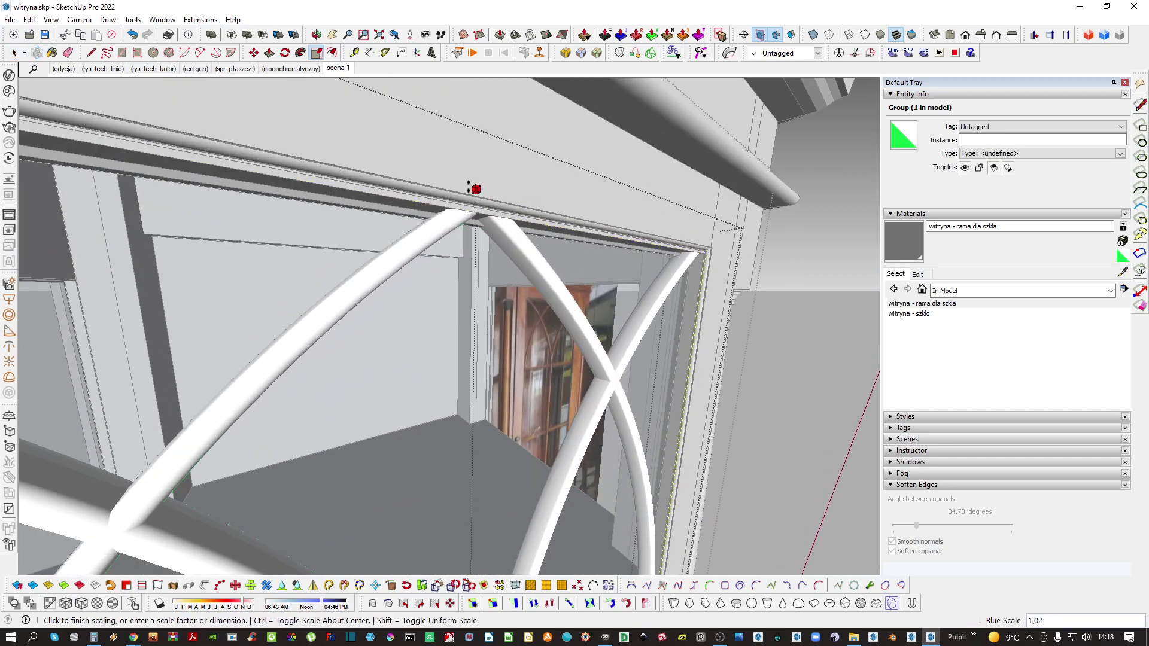
{"action": "type", "text": "1,01"}
{"action": "key", "text": "Return"}
{"action": "middle_click_drag", "start_coordinate": [487, 195], "coordinate": [392, 180]}
{"action": "key", "text": "space"}
Open the curved tracery group for editing and select its two outer bars
{"action": "scroll", "coordinate": [454, 217], "scroll_direction": "down", "scroll_amount": 6}
{"action": "left_click", "coordinate": [505, 256]}
{"action": "middle_click_drag", "start_coordinate": [509, 257], "coordinate": [613, 347]}
{"action": "left_click", "coordinate": [488, 316]}
{"action": "scroll", "coordinate": [494, 437], "scroll_direction": "down", "scroll_amount": 3}
{"action": "scroll", "coordinate": [614, 347], "scroll_direction": "up", "scroll_amount": 6}
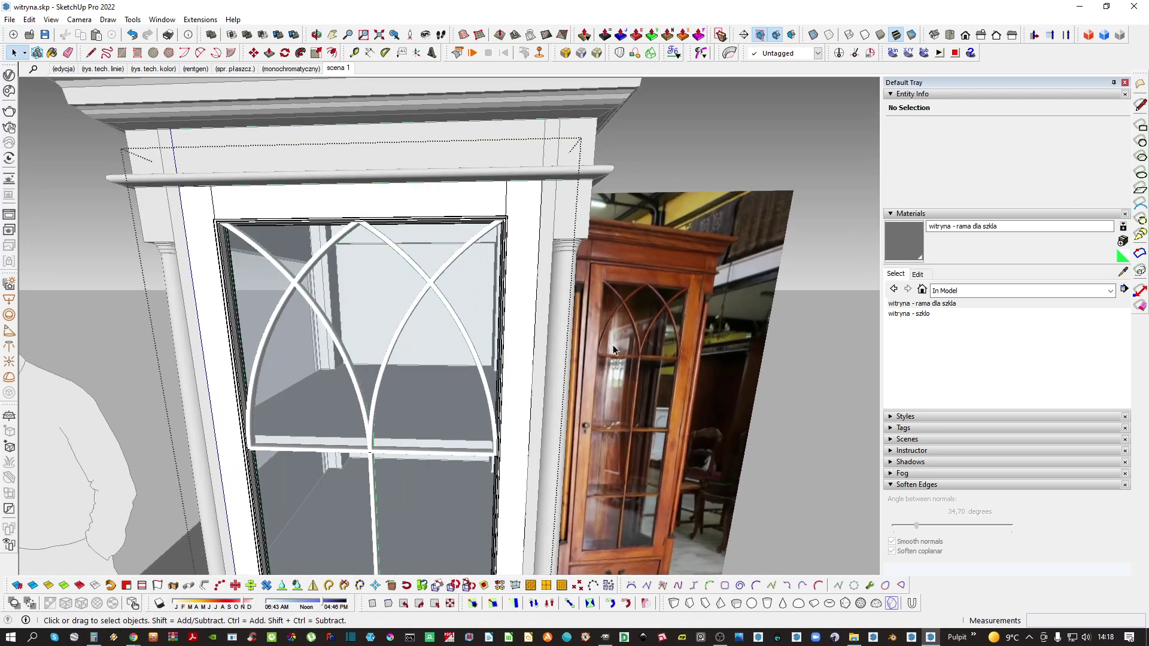
{"action": "middle_click_drag", "start_coordinate": [325, 419], "coordinate": [436, 401]}
{"action": "double_click", "coordinate": [453, 378]}
{"action": "left_click", "coordinate": [453, 380]}
{"action": "scroll", "coordinate": [454, 378], "scroll_direction": "down", "scroll_amount": 6}
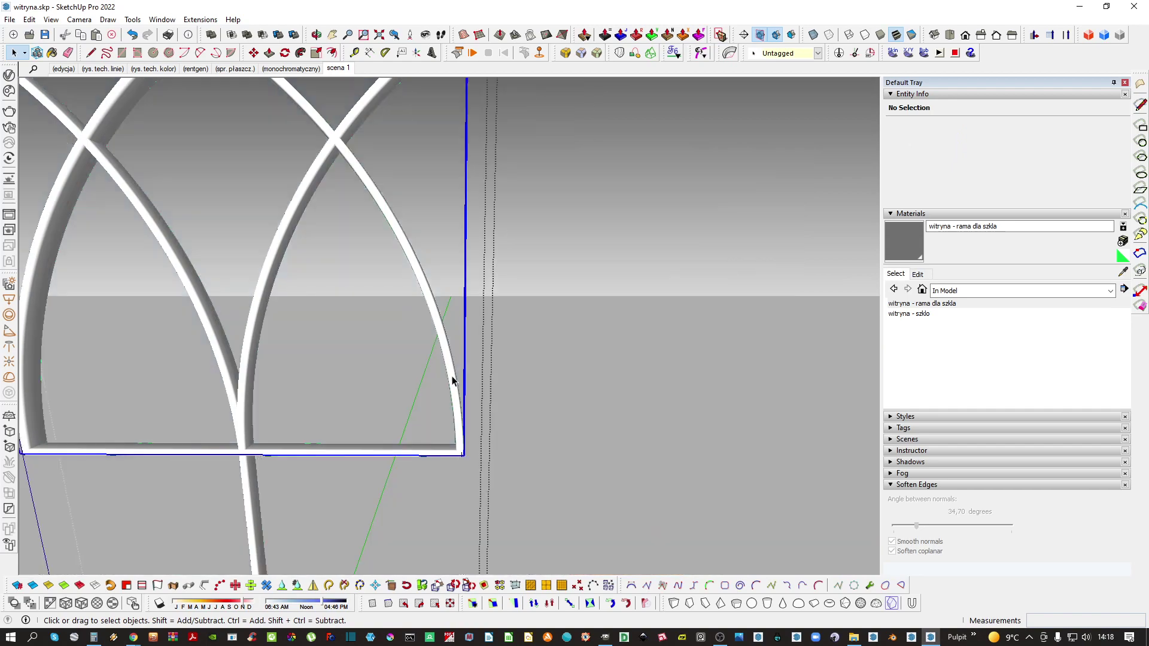
{"action": "double_click", "coordinate": [464, 368]}
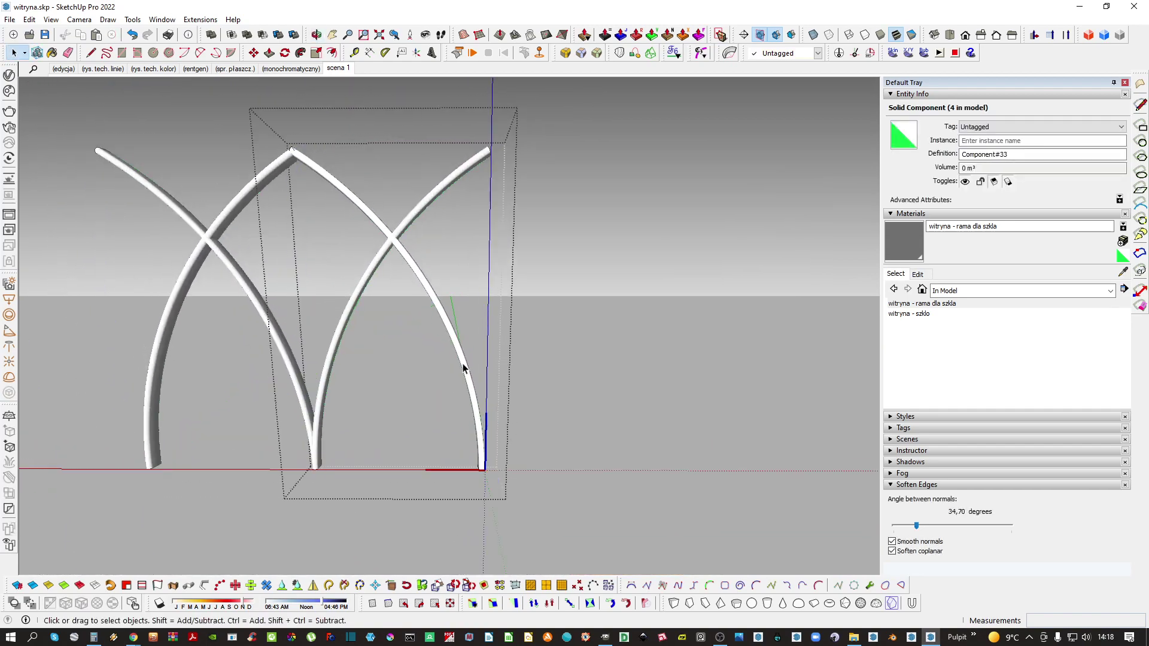
{"action": "key", "text": "Escape"}
{"action": "left_click", "coordinate": [464, 369]}
Scale the two outer curved bars about their center to 1,02 along the red axis to reach the door frame
{"action": "key", "text": "s"}
{"action": "key", "text": "h"}
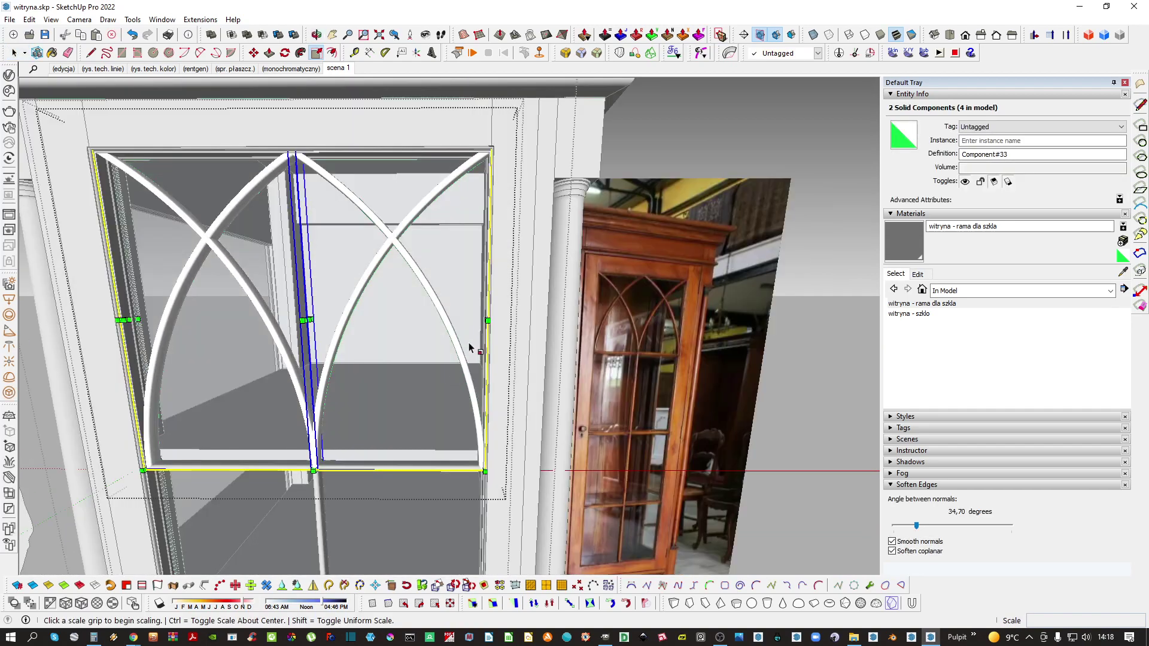
{"action": "middle_click_drag", "start_coordinate": [469, 343], "coordinate": [498, 389]}
{"action": "scroll", "coordinate": [500, 353], "scroll_direction": "up", "scroll_amount": 2}
{"action": "left_click", "coordinate": [501, 298]}
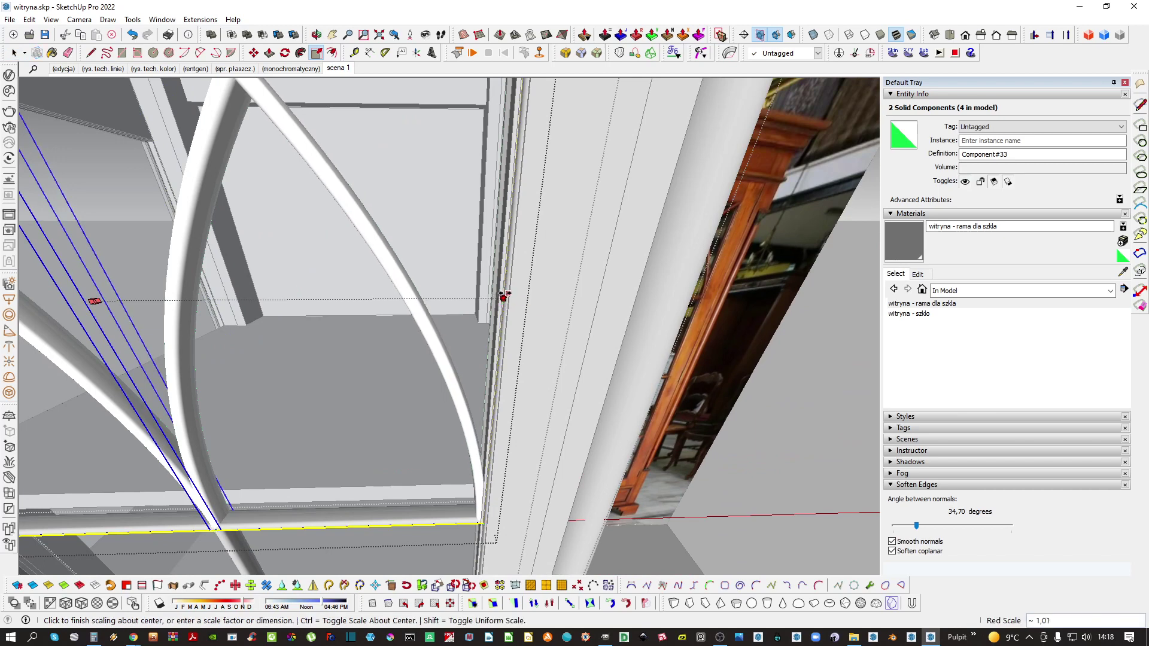
{"action": "left_click", "coordinate": [510, 292]}
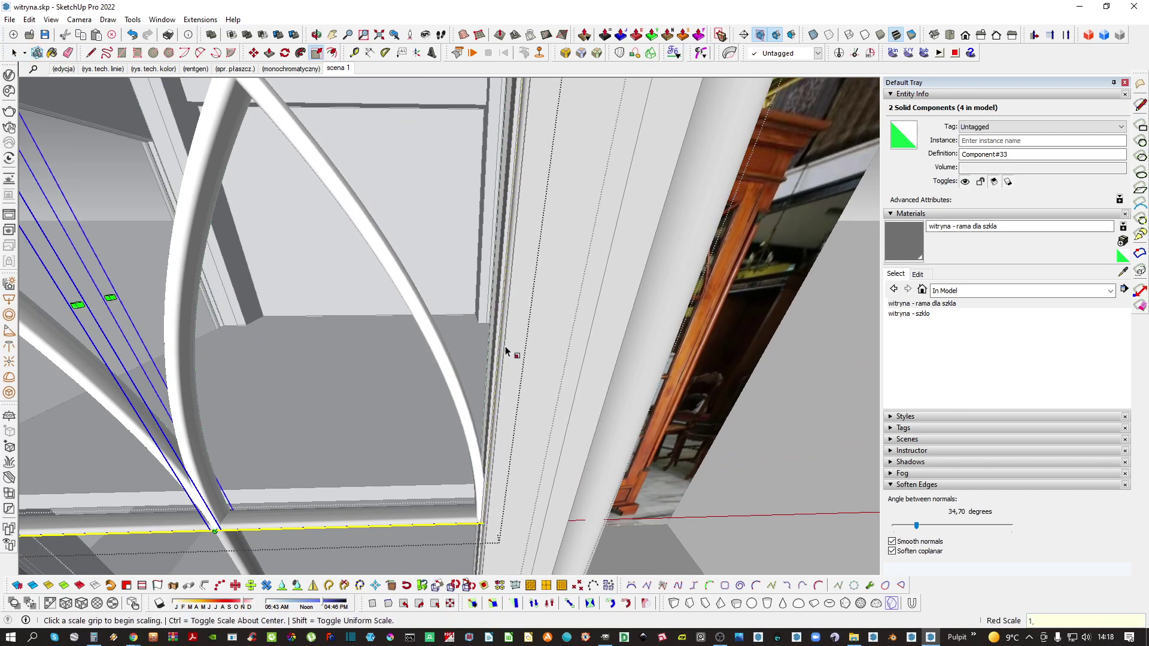
{"action": "type", "text": "1,015"}
{"action": "key", "text": "Return"}
{"action": "type", "text": "1"}
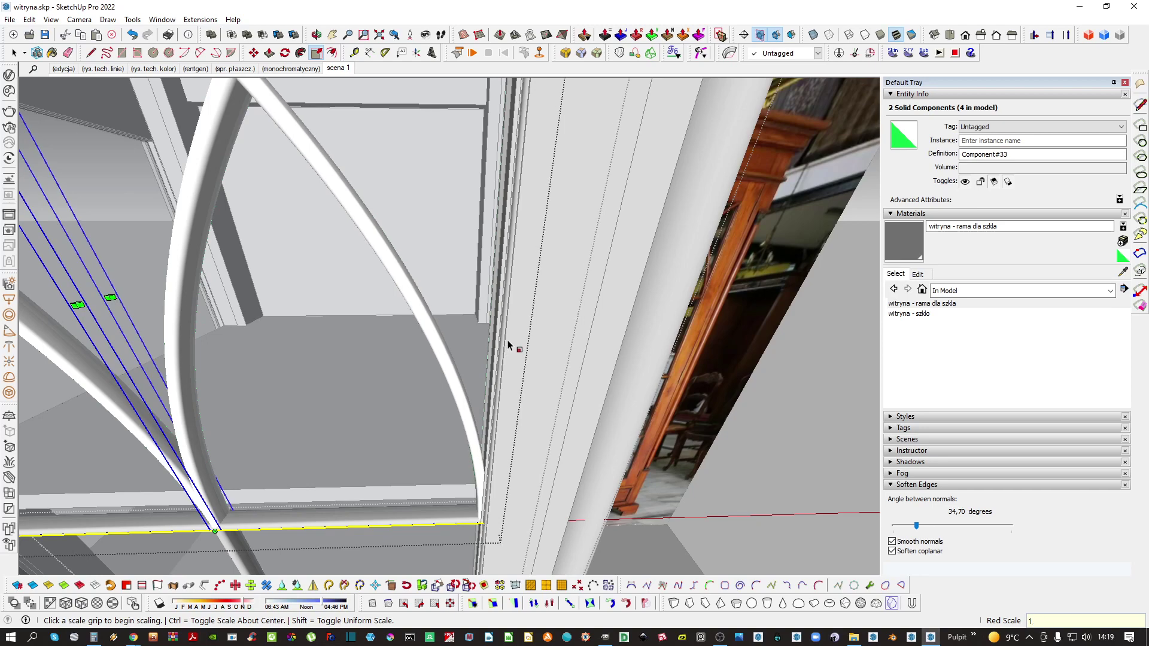
{"action": "type", "text": ",02"}
{"action": "key", "text": "Return"}
{"action": "key", "text": "space"}
{"action": "middle_click_drag", "start_coordinate": [508, 346], "coordinate": [496, 386]}
{"action": "scroll", "coordinate": [497, 344], "scroll_direction": "down", "scroll_amount": 2}
{"action": "left_click", "coordinate": [496, 386]}
{"action": "scroll", "coordinate": [487, 383], "scroll_direction": "down", "scroll_amount": 4}
{"action": "mouse_move", "coordinate": [470, 348]}
{"action": "middle_mouse_down"}
{"action": "mouse_move", "coordinate": [422, 296]}
{"action": "mouse_move", "coordinate": [413, 313]}
{"action": "mouse_move", "coordinate": [437, 325]}
{"action": "mouse_move", "coordinate": [442, 390]}
{"action": "mouse_move", "coordinate": [456, 357]}
{"action": "middle_mouse_up"}
{"action": "scroll", "coordinate": [421, 295], "scroll_direction": "down", "scroll_amount": 5}
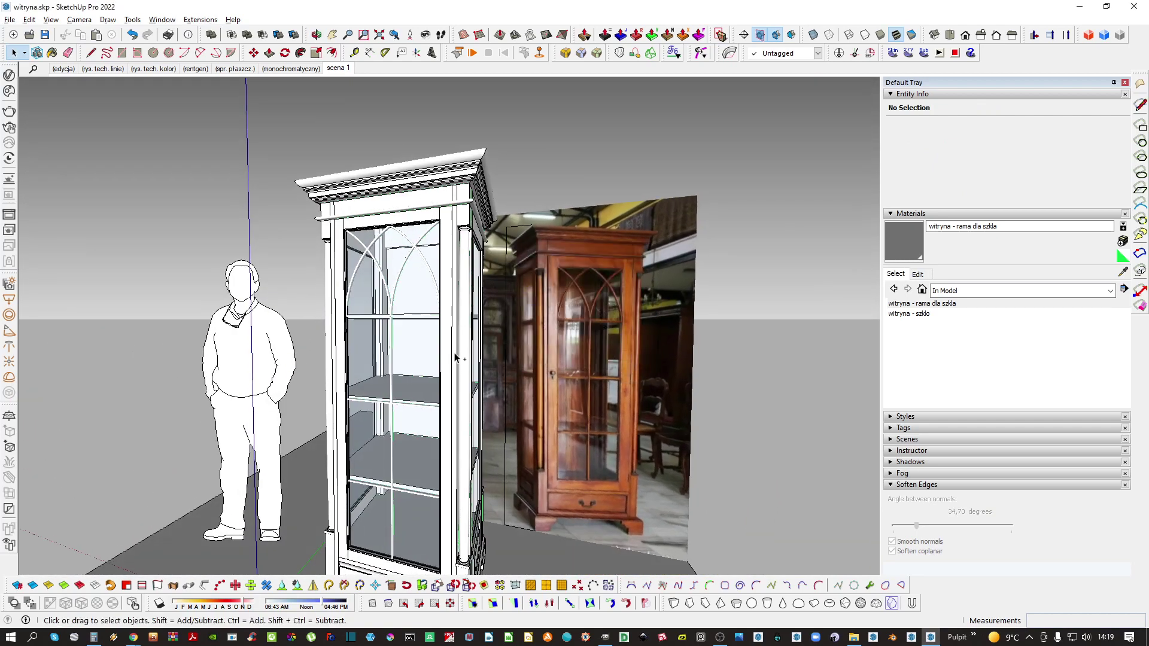
{"action": "middle_click_drag", "start_coordinate": [580, 475], "coordinate": [451, 395]}
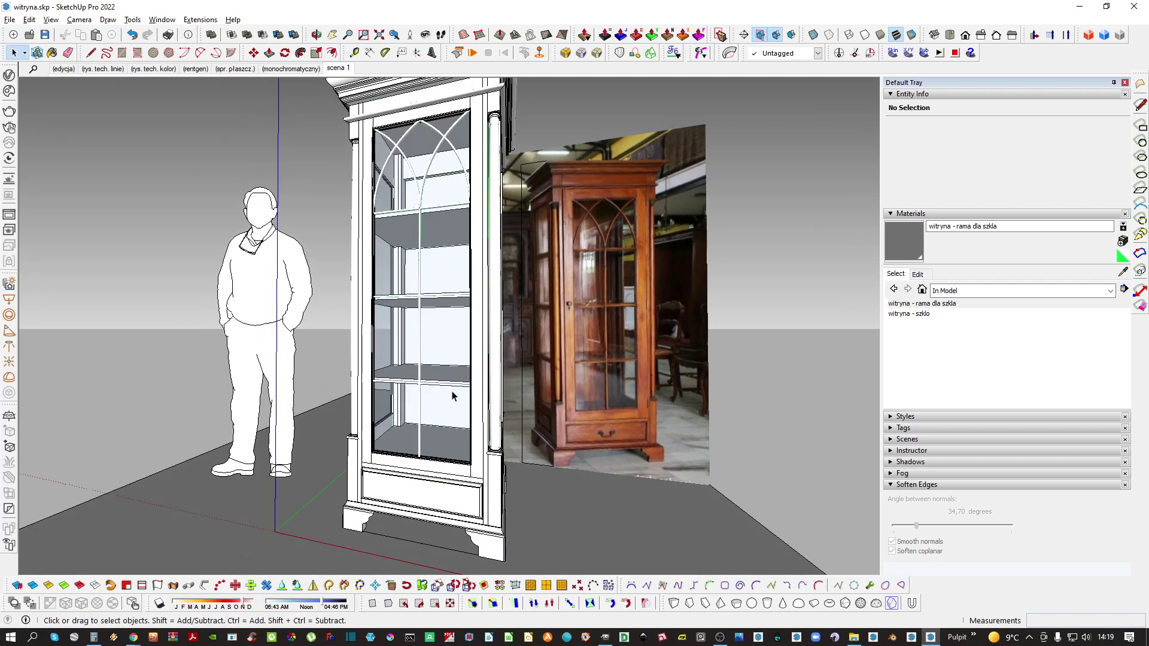
In File Explorer, browse to grupa 3's MODEL 3D folder, open komoda - klasyczna.skp in SketchUp 2022 and accept the version notice
{"action": "left_click", "coordinate": [854, 638]}
{"action": "left_click", "coordinate": [762, 223]}
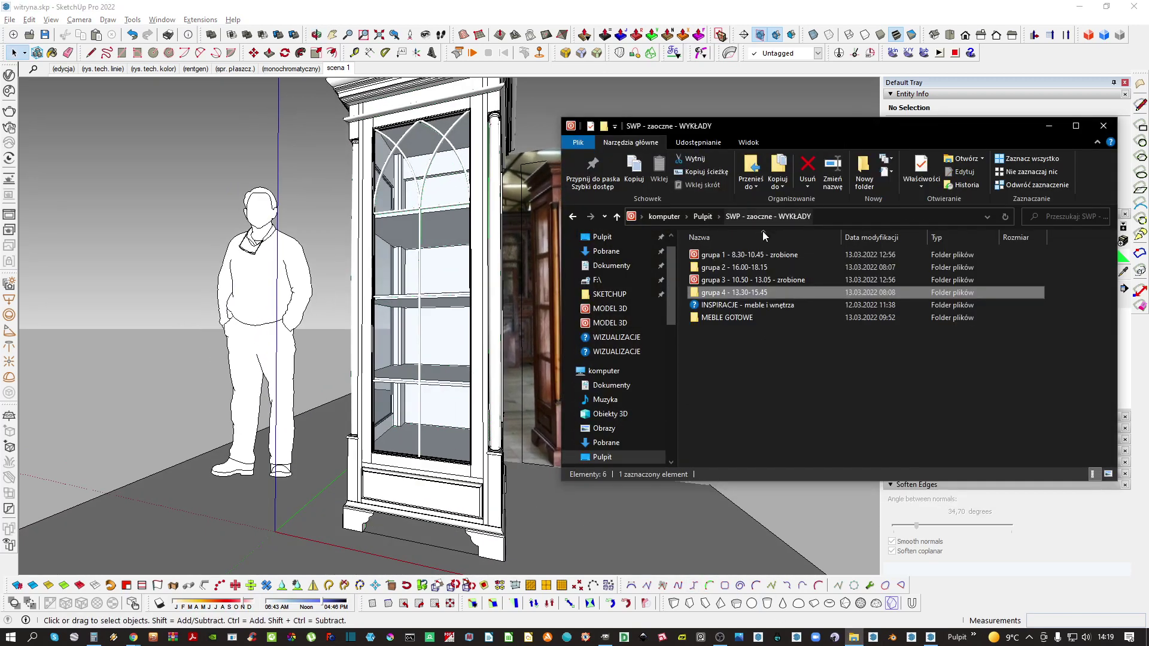
{"action": "double_click", "coordinate": [729, 281]}
{"action": "double_click", "coordinate": [720, 292]}
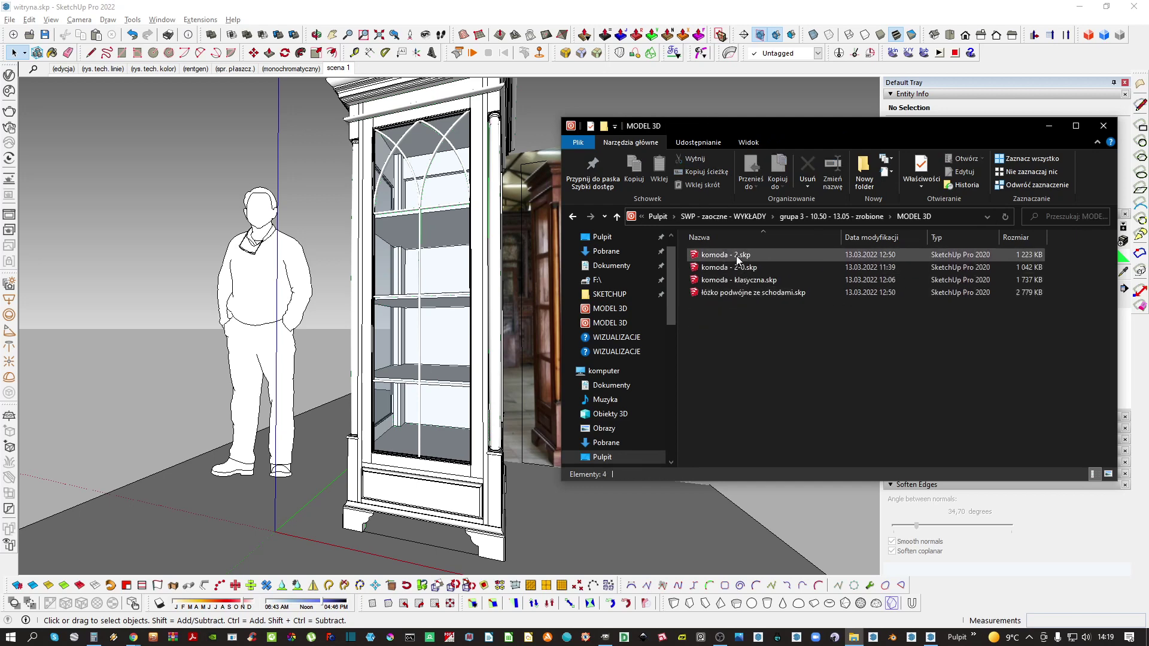
{"action": "right_click", "coordinate": [733, 279]}
{"action": "mouse_move", "coordinate": [790, 390]}
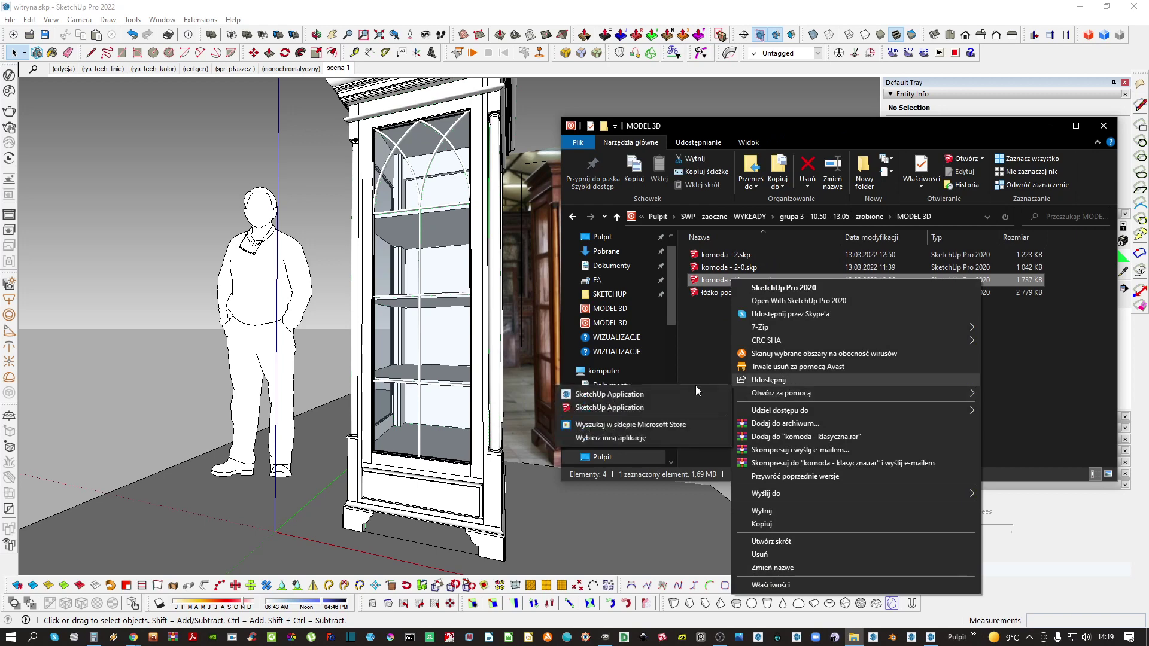
{"action": "left_click", "coordinate": [646, 394]}
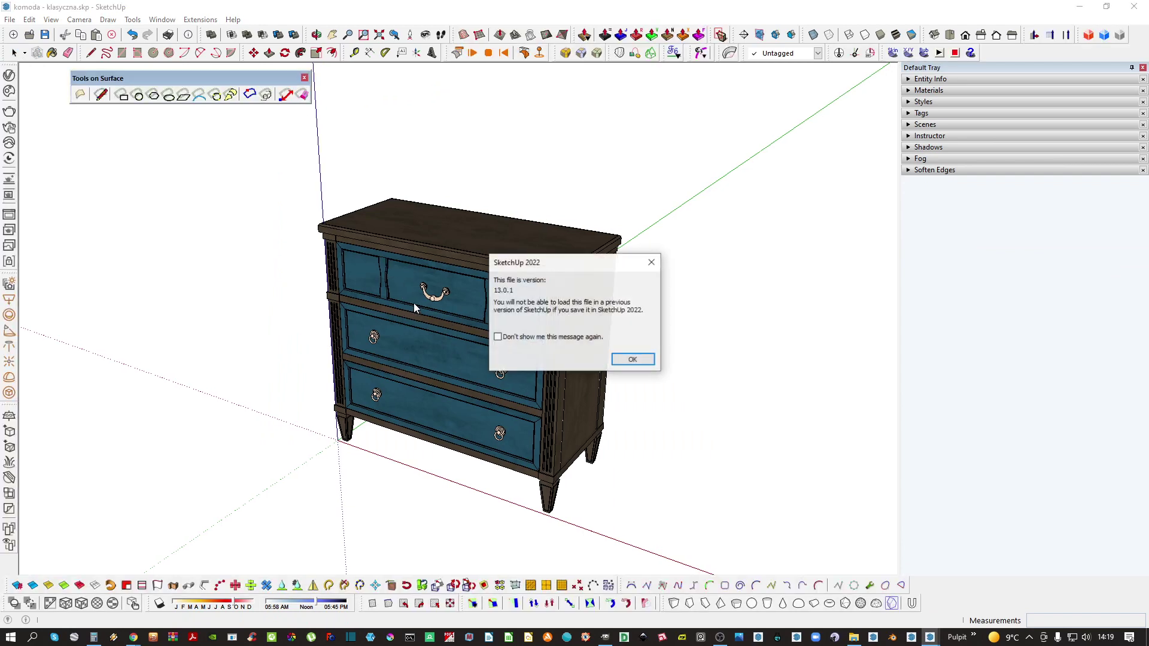
{"action": "left_click", "coordinate": [630, 359]}
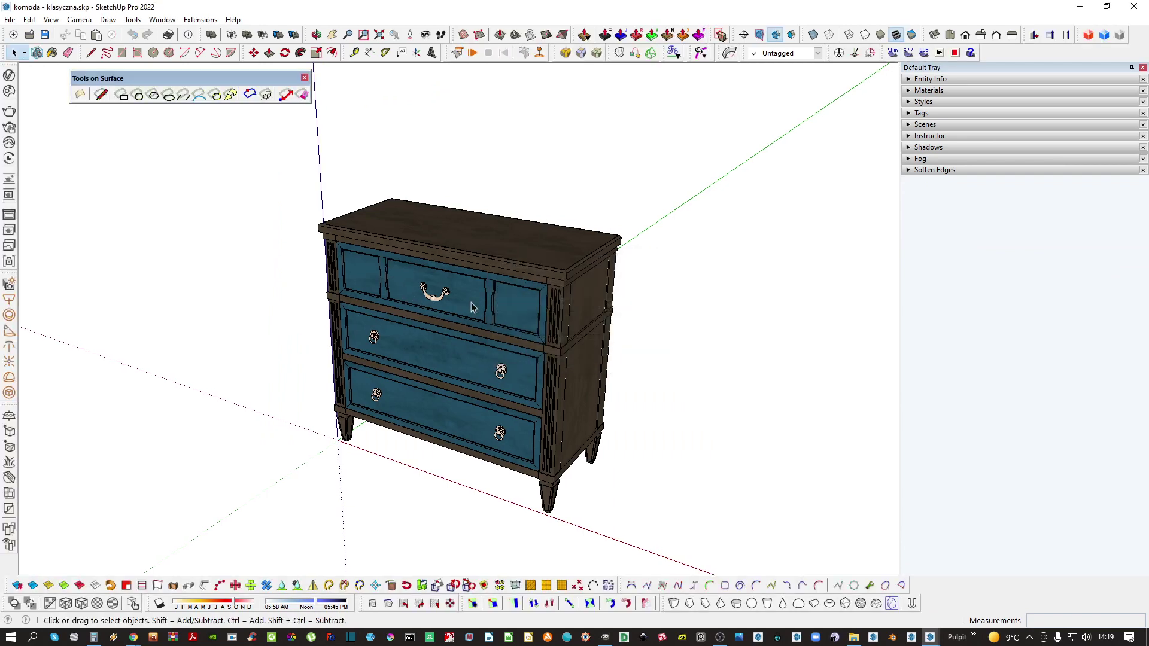
Copy the curved metal handle from the chest's top drawer in the komoda model
{"action": "scroll", "coordinate": [479, 315], "scroll_direction": "up", "scroll_amount": 10}
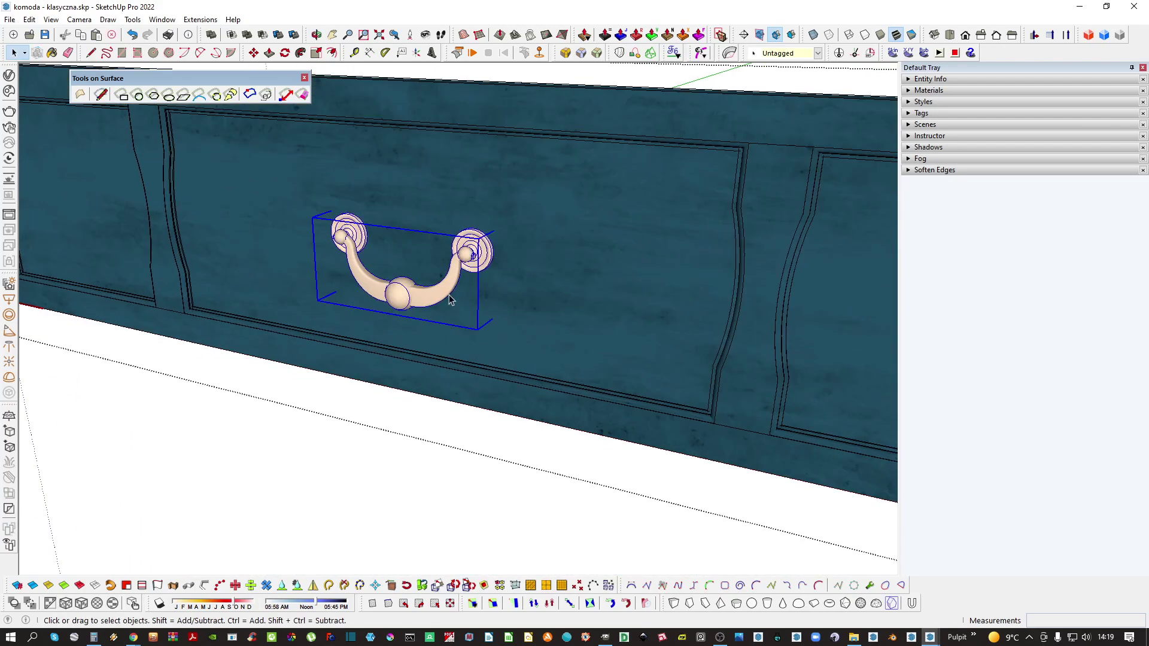
{"action": "scroll", "coordinate": [449, 296], "scroll_direction": "up", "scroll_amount": 2}
{"action": "double_click", "coordinate": [439, 285]}
{"action": "middle_click_drag", "start_coordinate": [439, 285], "coordinate": [461, 364], "text": "shift"}
{"action": "key", "text": "Escape"}
{"action": "right_click", "coordinate": [460, 364]}
{"action": "left_click", "coordinate": [435, 372]}
{"action": "scroll", "coordinate": [435, 372], "scroll_direction": "down", "scroll_amount": 10}
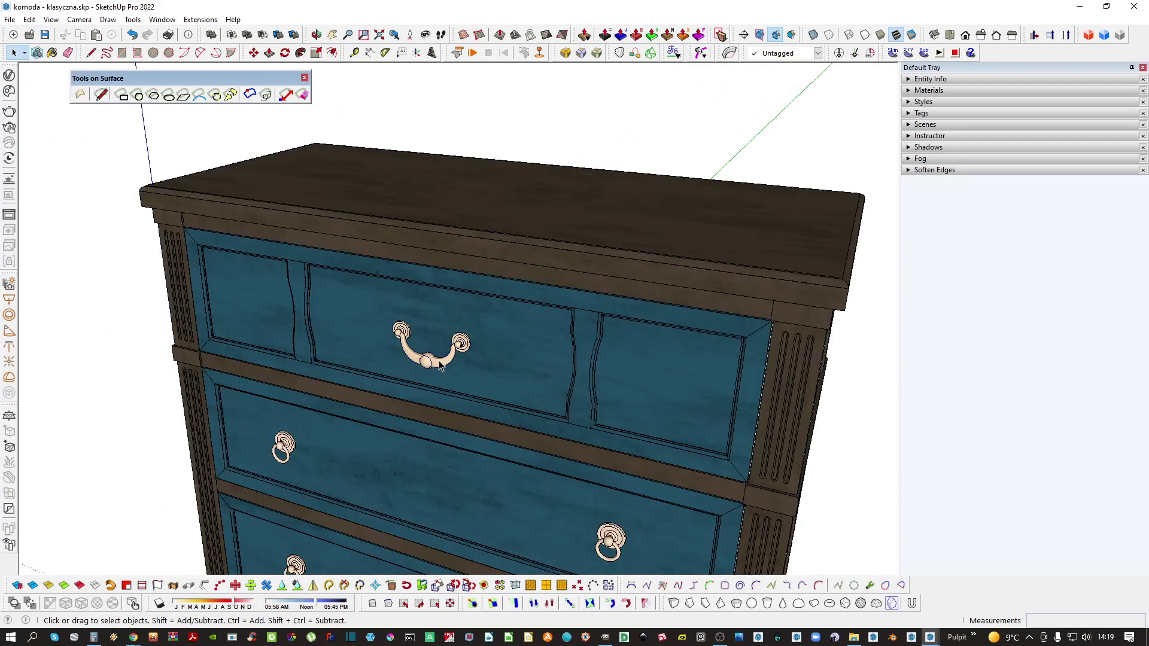
Switch to the witryna model and paste the copied handle in front of the cabinet's bottom drawer
{"action": "mouse_move", "coordinate": [930, 637]}
{"action": "left_click", "coordinate": [849, 601]}
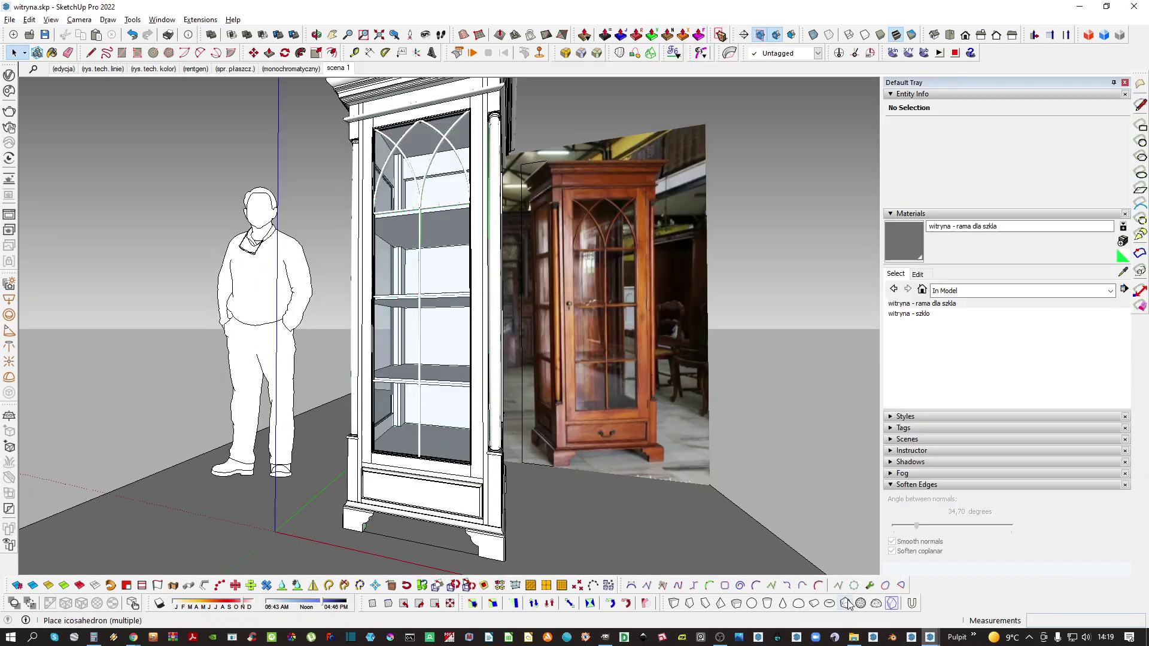
{"action": "middle_click_drag", "start_coordinate": [568, 308], "coordinate": [445, 335]}
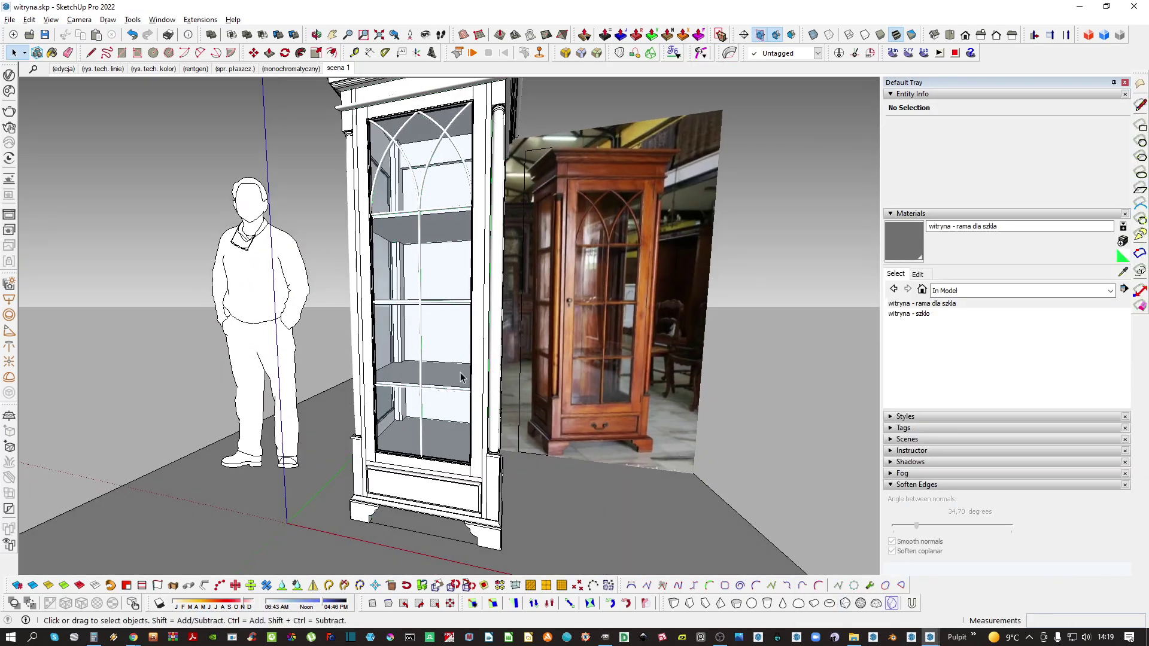
{"action": "scroll", "coordinate": [427, 498], "scroll_direction": "up", "scroll_amount": 3}
{"action": "scroll", "coordinate": [424, 490], "scroll_direction": "up", "scroll_amount": 5}
{"action": "key", "text": "ctrl+v"}
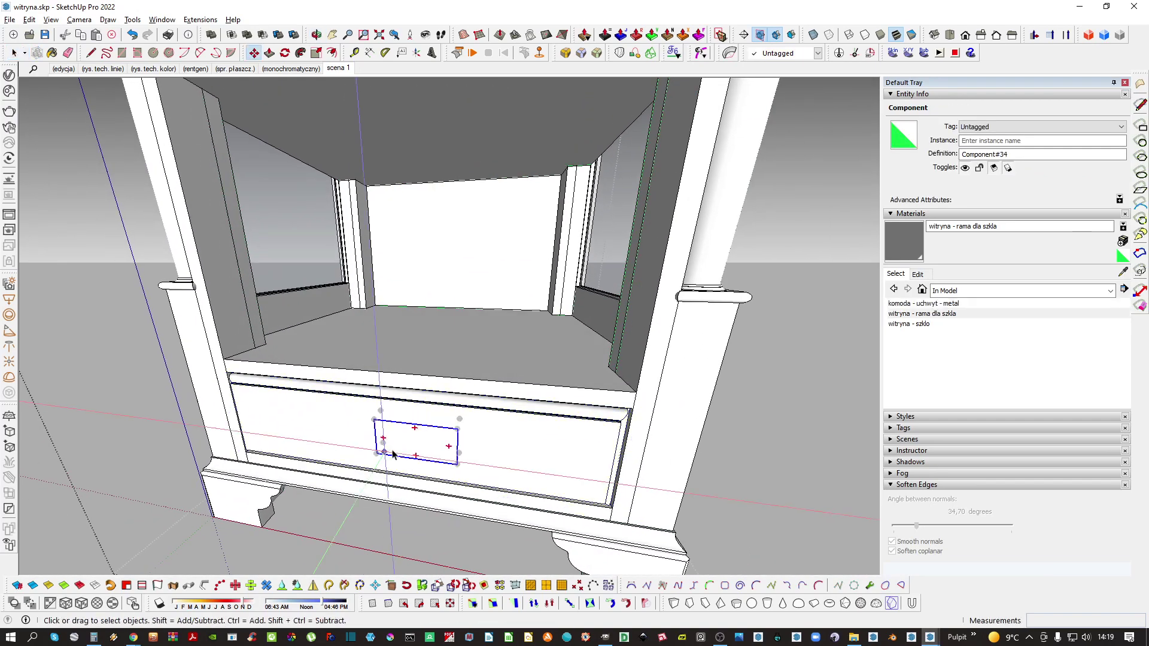
{"action": "scroll", "coordinate": [392, 472], "scroll_direction": "down", "scroll_amount": 3}
Move the pasted handle by the back of its rosette onto the drawer front's face
{"action": "key", "text": "m"}
{"action": "scroll", "coordinate": [395, 496], "scroll_direction": "up", "scroll_amount": 6}
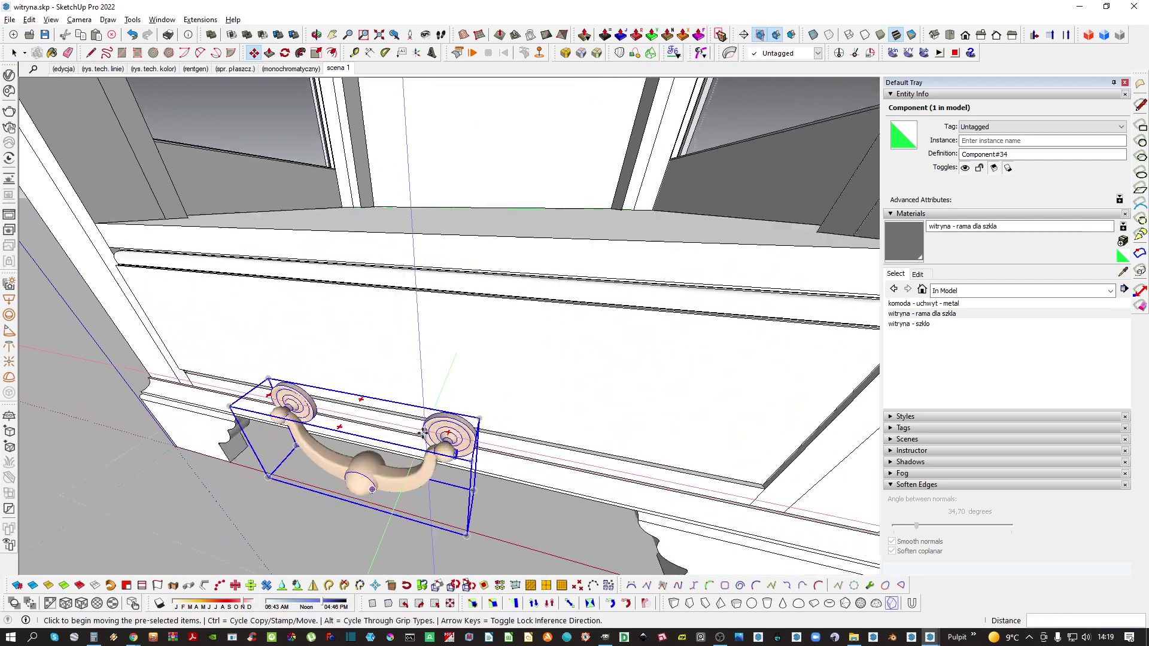
{"action": "scroll", "coordinate": [423, 432], "scroll_direction": "up", "scroll_amount": 2}
{"action": "left_click", "coordinate": [470, 409]}
{"action": "scroll", "coordinate": [471, 410], "scroll_direction": "down", "scroll_amount": 3}
{"action": "left_click", "coordinate": [488, 341]}
Move the handle by its upper midpoint so it sits centered on the drawer front
{"action": "middle_click_drag", "start_coordinate": [413, 397], "coordinate": [465, 344]}
{"action": "scroll", "coordinate": [464, 344], "scroll_direction": "down", "scroll_amount": 2}
{"action": "scroll", "coordinate": [440, 364], "scroll_direction": "up", "scroll_amount": 2}
{"action": "scroll", "coordinate": [440, 364], "scroll_direction": "up", "scroll_amount": 2}
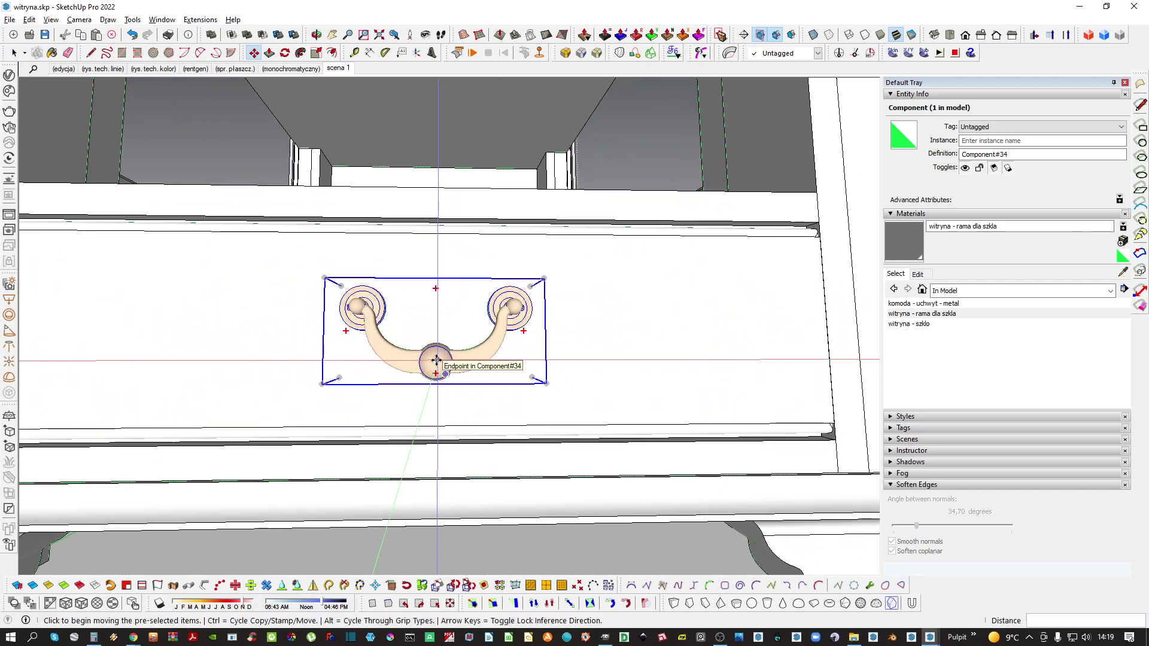
{"action": "scroll", "coordinate": [435, 363], "scroll_direction": "up", "scroll_amount": 2}
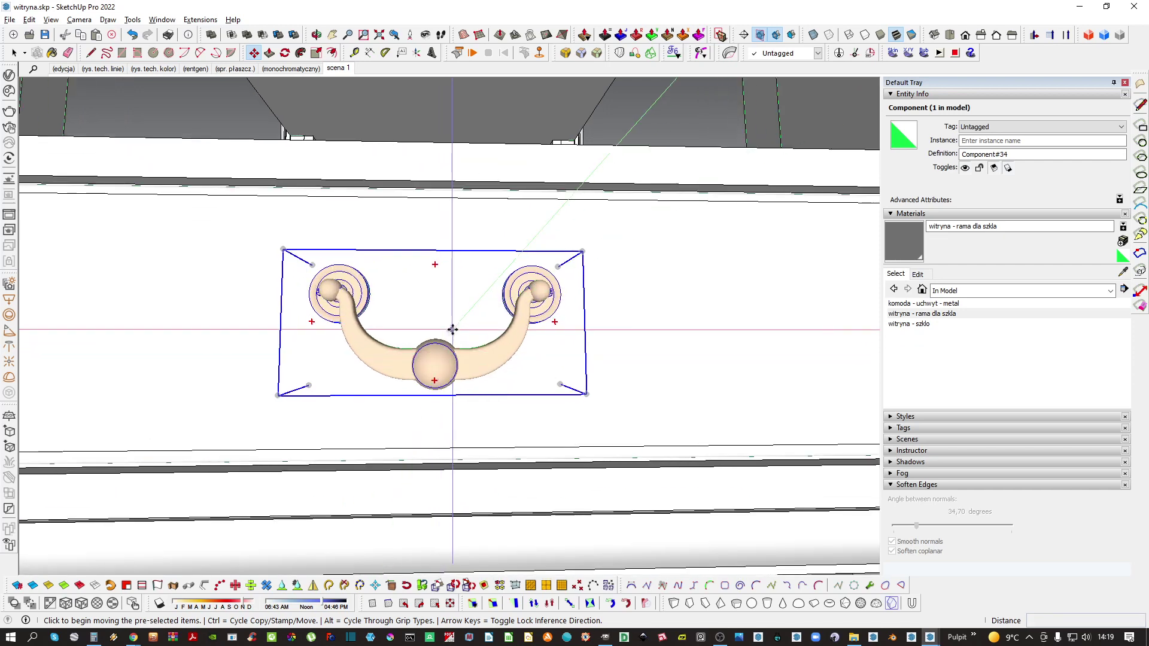
{"action": "left_click", "coordinate": [435, 257]}
{"action": "scroll", "coordinate": [435, 257], "scroll_direction": "down", "scroll_amount": 5}
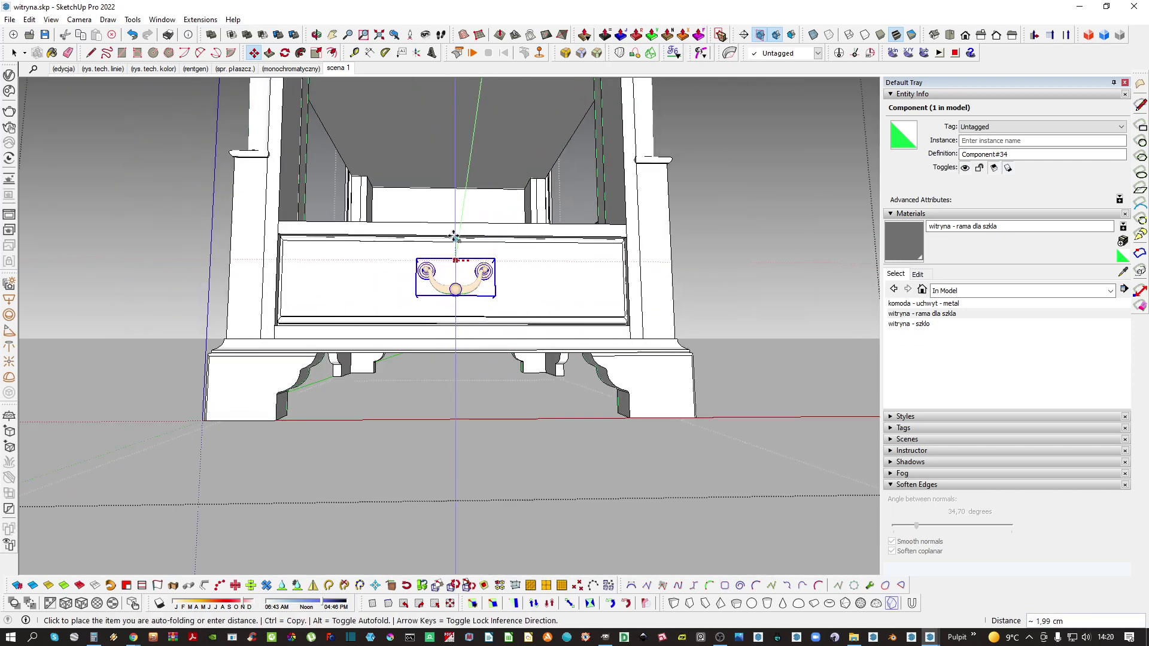
{"action": "left_click", "coordinate": [455, 242]}
Inspect the handle's placement and seating against the drawer front from several angles
{"action": "key", "text": "space"}
{"action": "left_click", "coordinate": [490, 308]}
{"action": "middle_click_drag", "start_coordinate": [484, 304], "coordinate": [435, 348]}
{"action": "scroll", "coordinate": [453, 339], "scroll_direction": "up", "scroll_amount": 1}
{"action": "left_click", "coordinate": [434, 341]}
{"action": "left_click", "coordinate": [434, 348]}
{"action": "key", "text": "m"}
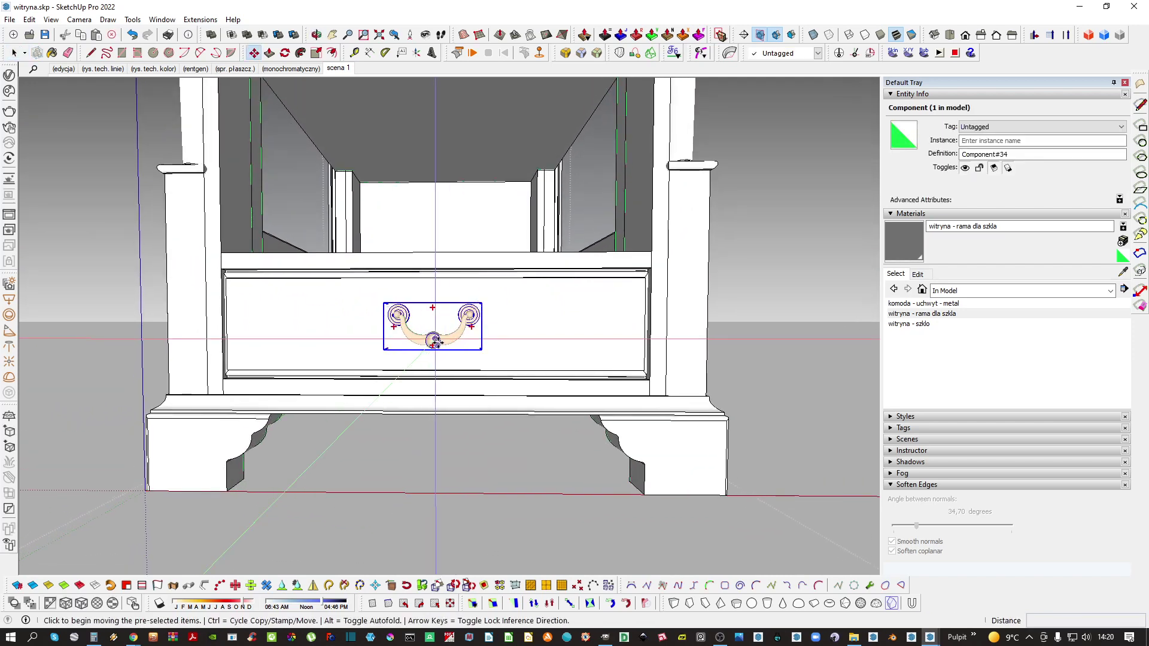
{"action": "scroll", "coordinate": [435, 341], "scroll_direction": "up", "scroll_amount": 3}
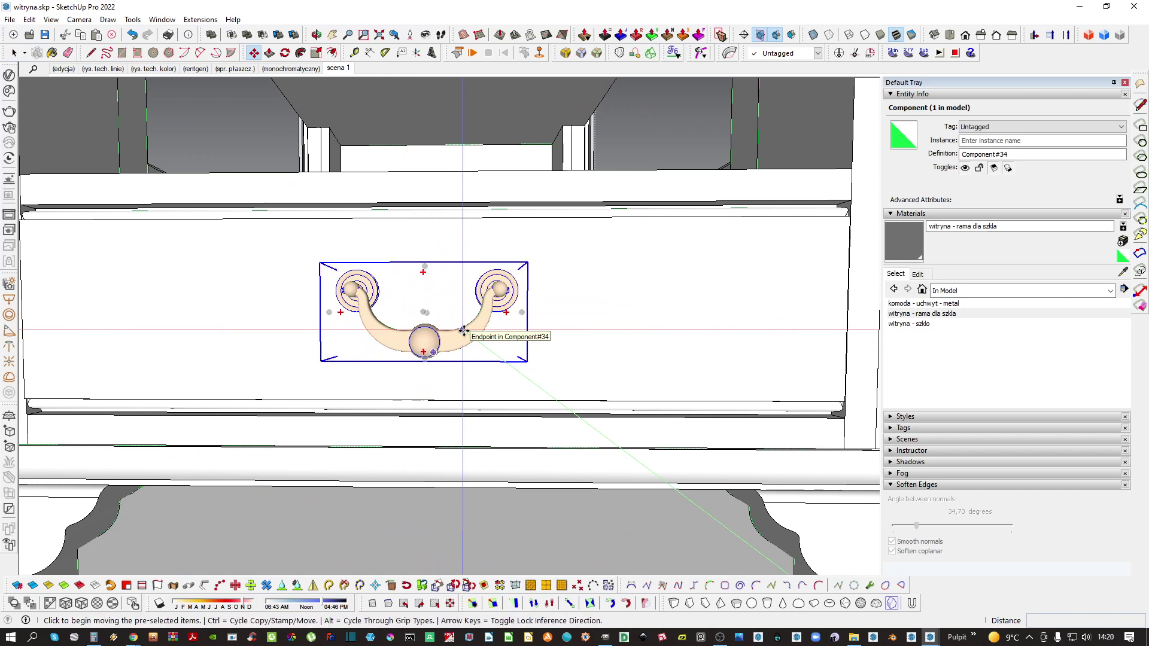
{"action": "key", "text": "space"}
{"action": "scroll", "coordinate": [458, 341], "scroll_direction": "down", "scroll_amount": 5}
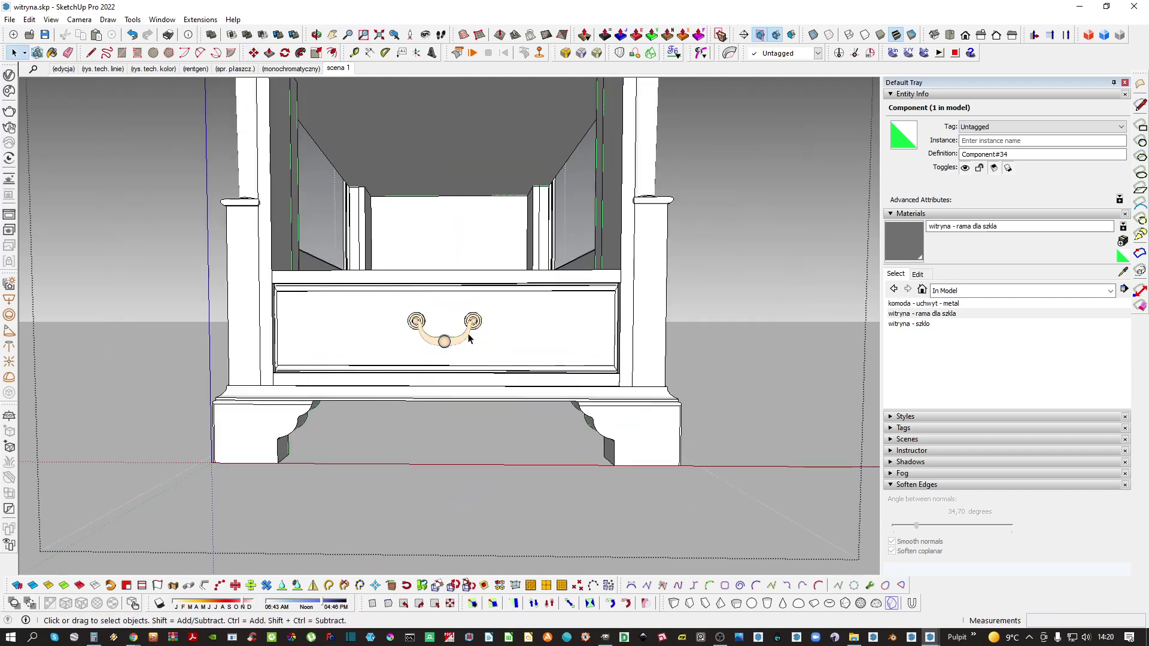
{"action": "key", "text": "Escape"}
{"action": "middle_click_drag", "start_coordinate": [468, 336], "coordinate": [383, 379]}
{"action": "scroll", "coordinate": [400, 385], "scroll_direction": "up", "scroll_amount": 2}
{"action": "double_click", "coordinate": [406, 389]}
{"action": "scroll", "coordinate": [407, 390], "scroll_direction": "up", "scroll_amount": 3}
{"action": "left_click", "coordinate": [407, 390]}
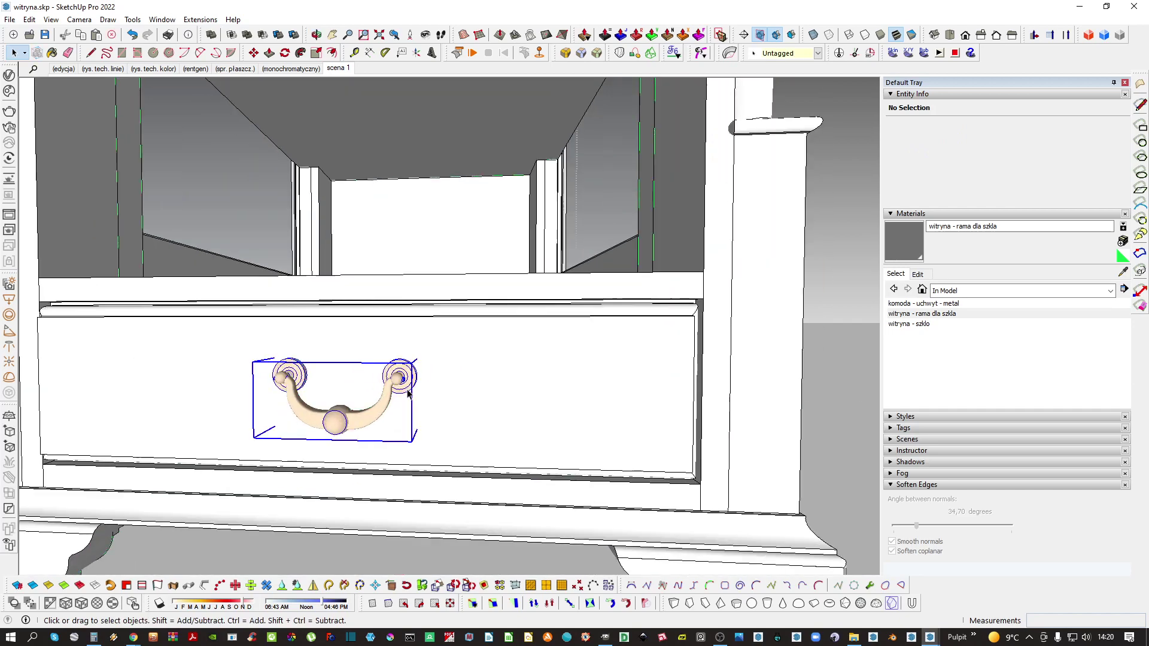
{"action": "left_click", "coordinate": [408, 394]}
{"action": "key", "text": "m"}
{"action": "scroll", "coordinate": [409, 394], "scroll_direction": "up", "scroll_amount": 3}
{"action": "middle_click_drag", "start_coordinate": [383, 431], "coordinate": [357, 502]}
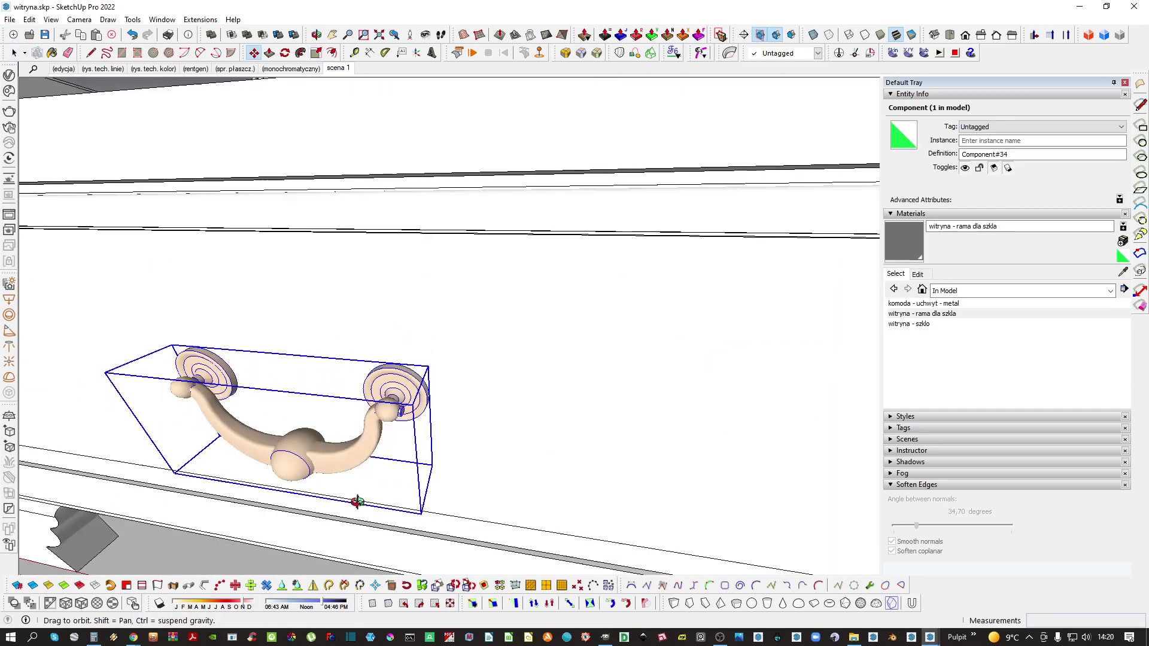
{"action": "scroll", "coordinate": [406, 368], "scroll_direction": "up", "scroll_amount": 3}
{"action": "scroll", "coordinate": [456, 358], "scroll_direction": "down", "scroll_amount": 2}
{"action": "key", "text": "space"}
{"action": "left_click", "coordinate": [502, 324]}
{"action": "scroll", "coordinate": [479, 335], "scroll_direction": "down", "scroll_amount": 3}
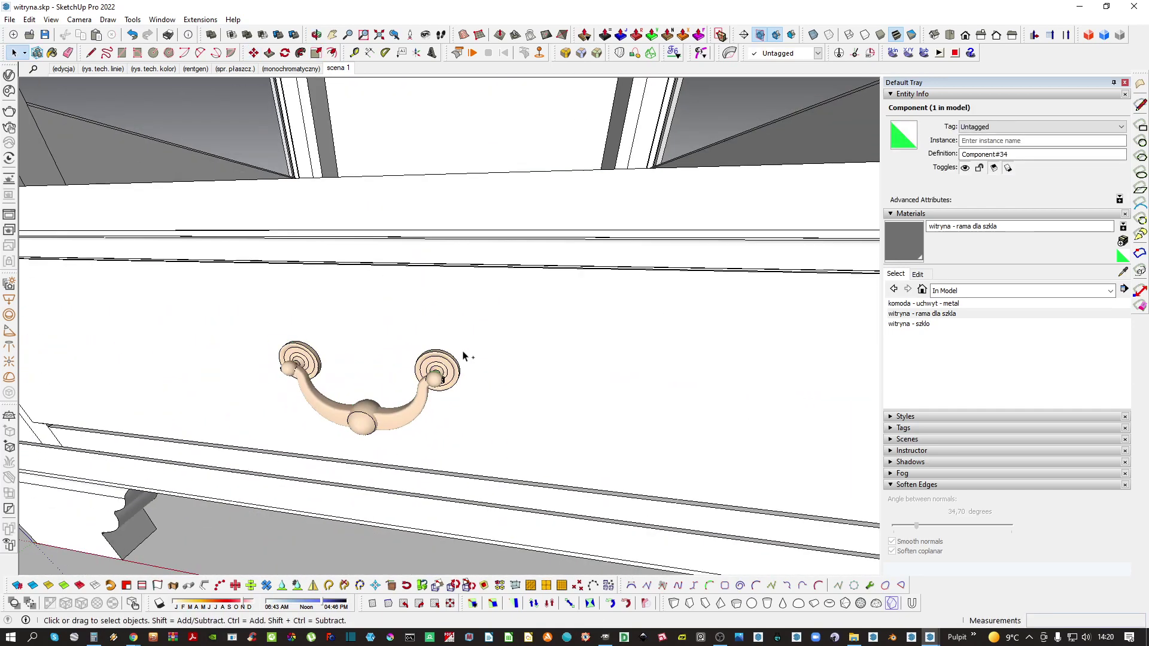
{"action": "scroll", "coordinate": [463, 377], "scroll_direction": "down", "scroll_amount": 6}
{"action": "scroll", "coordinate": [440, 407], "scroll_direction": "up", "scroll_amount": 1}
{"action": "key", "text": "Escape"}
{"action": "scroll", "coordinate": [440, 401], "scroll_direction": "down", "scroll_amount": 3}
{"action": "middle_click_drag", "start_coordinate": [440, 401], "coordinate": [448, 373]}
Sample the handle's metal material and rename it witryna - uchwyty
{"action": "scroll", "coordinate": [450, 372], "scroll_direction": "up", "scroll_amount": 7}
{"action": "key", "text": "b"}
{"action": "left_click", "coordinate": [462, 377], "text": "alt"}
{"action": "key", "text": "space"}
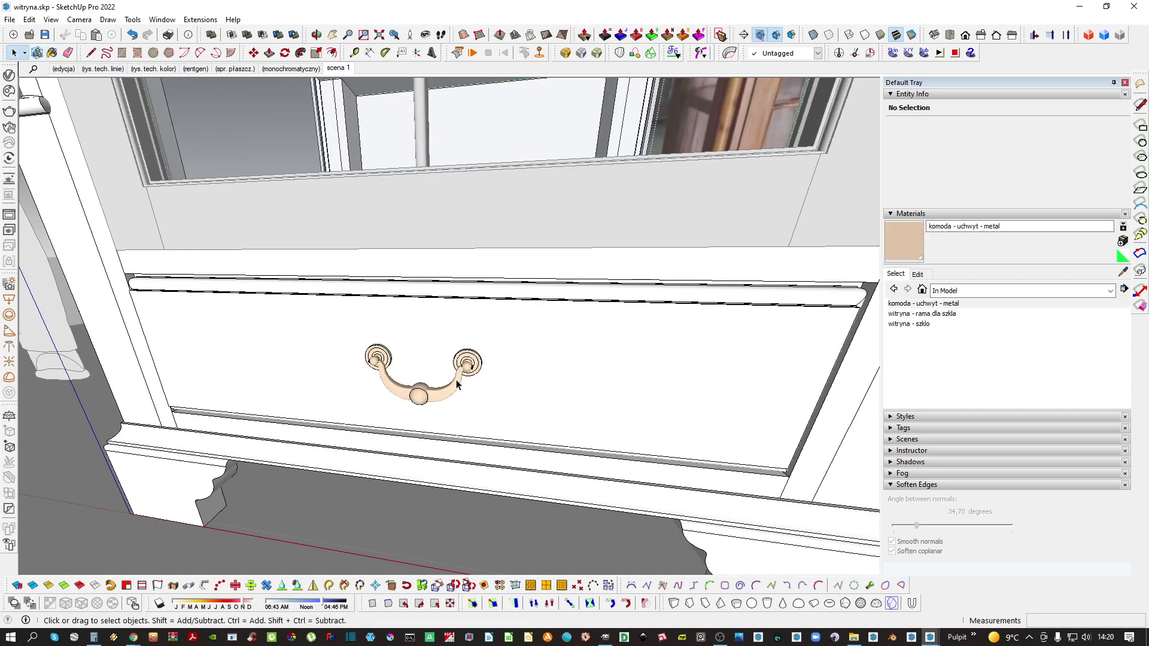
{"action": "left_click", "coordinate": [919, 274]}
{"action": "left_click", "coordinate": [893, 275]}
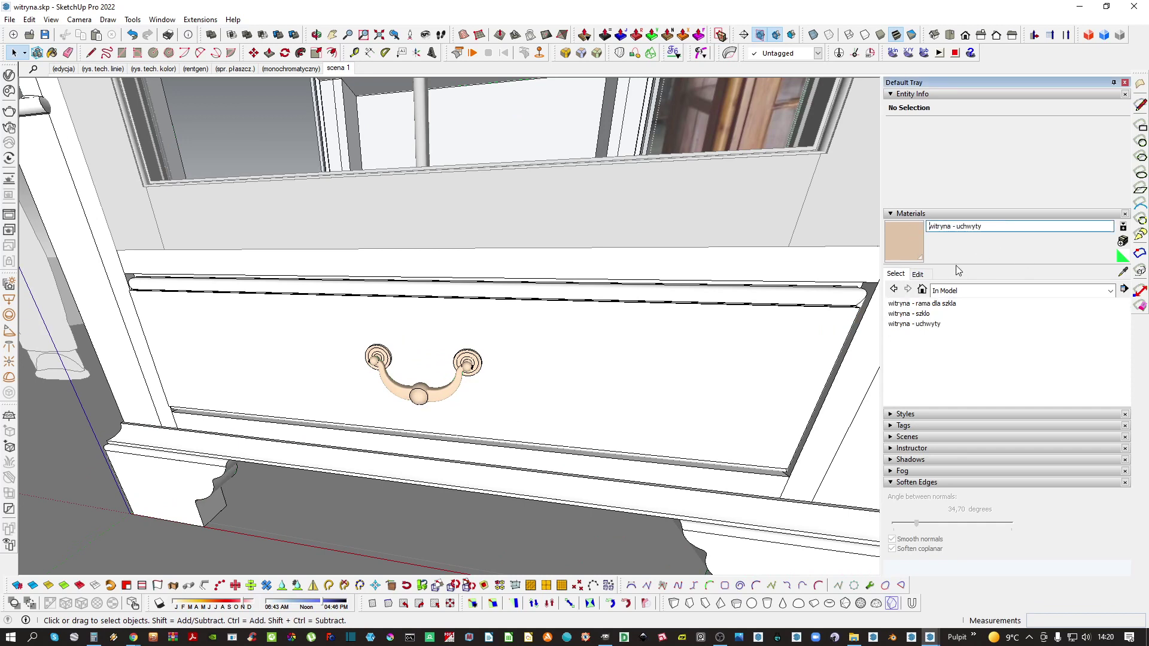
Recolor the witryna - uchwyty material dark grey in HLS with saturation 0 and lightness 35
{"action": "left_click", "coordinate": [918, 274]}
{"action": "left_click_drag", "start_coordinate": [944, 356], "coordinate": [928, 353]}
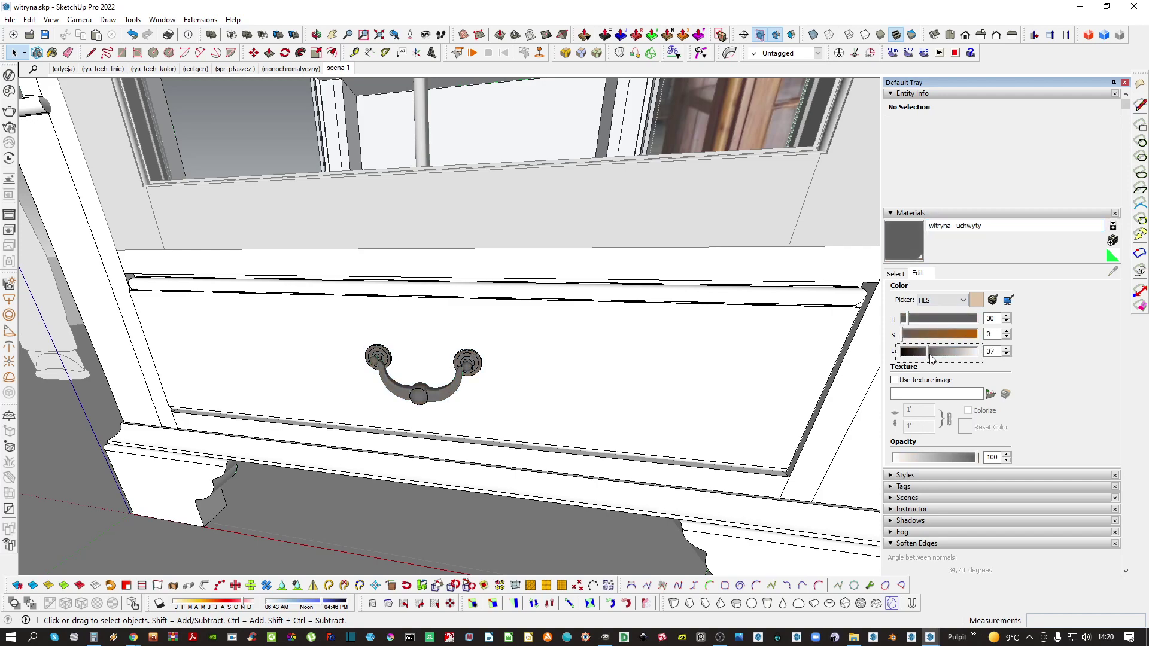
{"action": "middle_click_drag", "start_coordinate": [605, 365], "coordinate": [616, 372]}
{"action": "scroll", "coordinate": [526, 353], "scroll_direction": "down", "scroll_amount": 5}
{"action": "middle_click_drag", "start_coordinate": [541, 331], "coordinate": [493, 357]}
{"action": "scroll", "coordinate": [442, 441], "scroll_direction": "up", "scroll_amount": 5}
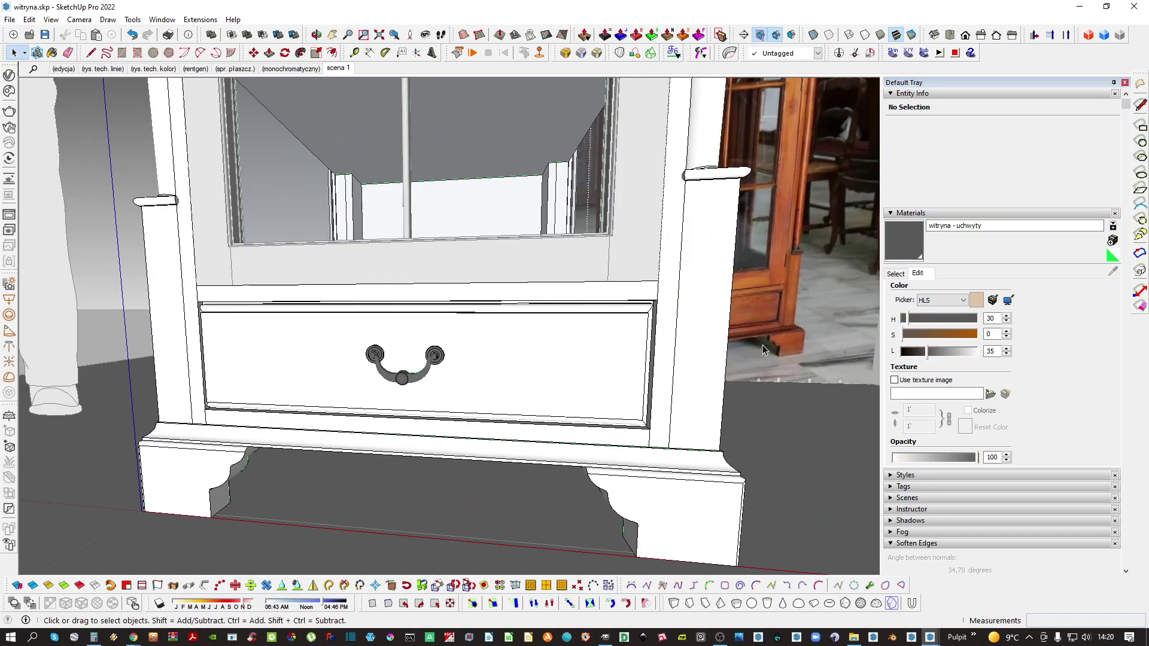
Open the handle component for editing and move its mirrored arm and rosette outward from the central ball along the red axis
{"action": "middle_click_drag", "start_coordinate": [763, 350], "coordinate": [432, 383]}
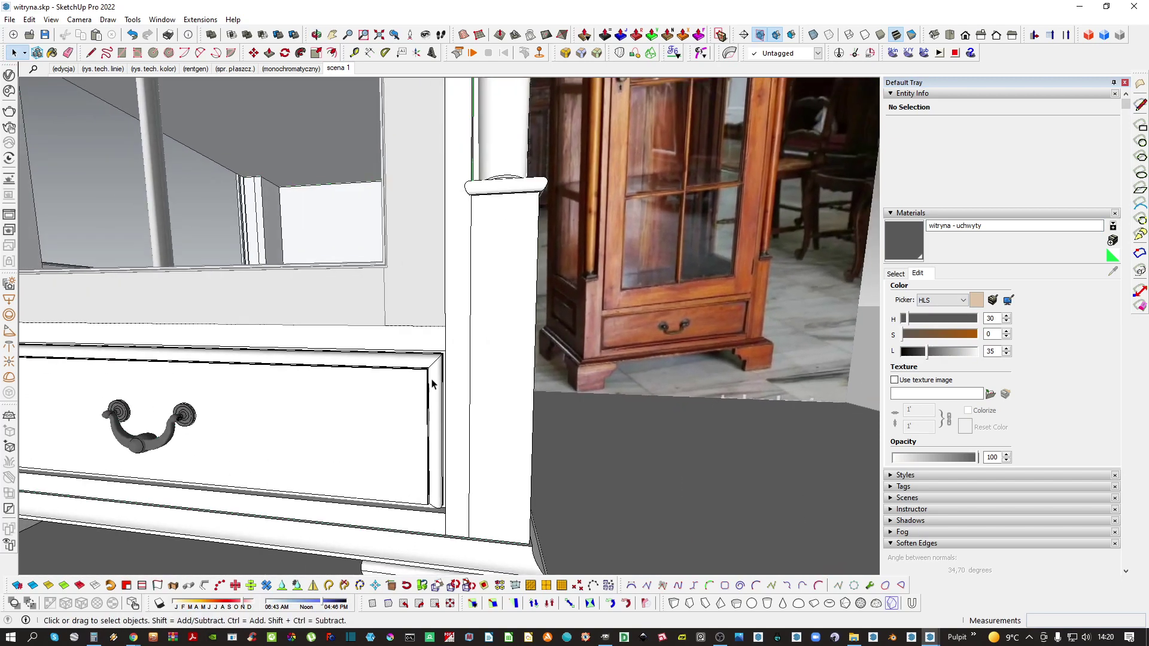
{"action": "middle_click_drag", "start_coordinate": [191, 415], "coordinate": [456, 391], "text": "shift"}
{"action": "scroll", "coordinate": [456, 390], "scroll_direction": "up", "scroll_amount": 5}
{"action": "double_click", "coordinate": [414, 430]}
{"action": "double_click", "coordinate": [414, 429]}
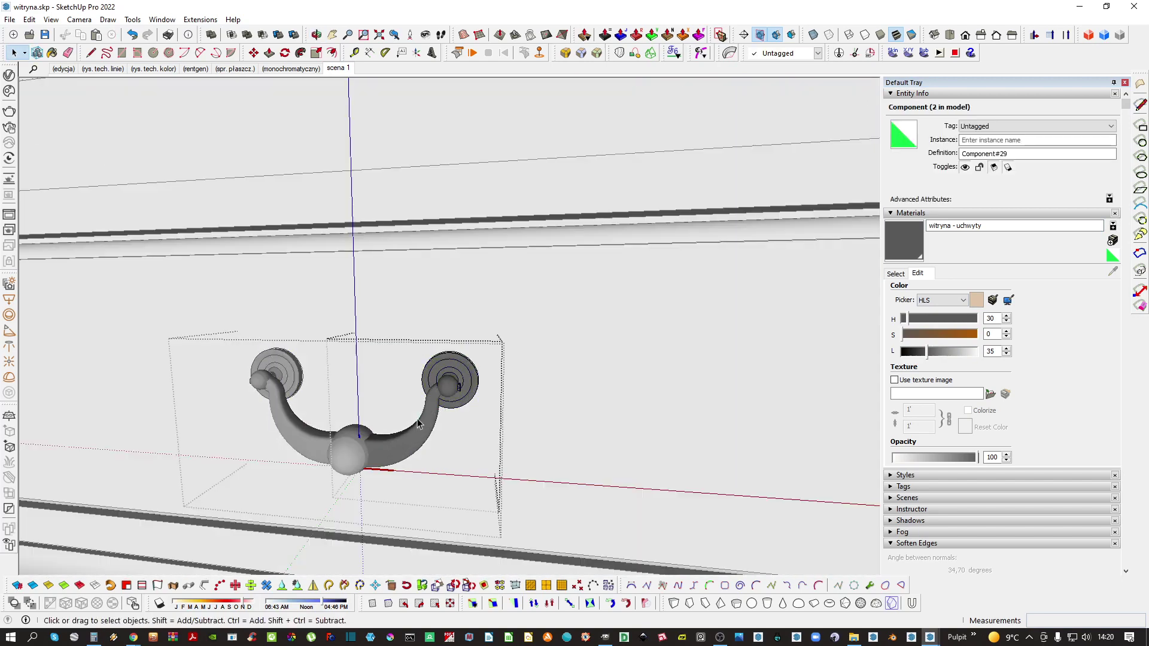
{"action": "key", "text": "ctrl+a"}
{"action": "middle_click_drag", "start_coordinate": [415, 429], "coordinate": [539, 416]}
{"action": "scroll", "coordinate": [430, 426], "scroll_direction": "up", "scroll_amount": 2}
{"action": "key", "text": "m"}
{"action": "left_click", "coordinate": [430, 425]}
{"action": "left_click", "coordinate": [484, 432]}
{"action": "key", "text": "space"}
Stretch the handle arm's inner end back to the central ball, moving it about 1,29 cm along the red axis
{"action": "scroll", "coordinate": [537, 417], "scroll_direction": "up", "scroll_amount": 3}
{"action": "double_click", "coordinate": [536, 417]}
{"action": "scroll", "coordinate": [536, 416], "scroll_direction": "up", "scroll_amount": 3}
{"action": "key", "text": "p"}
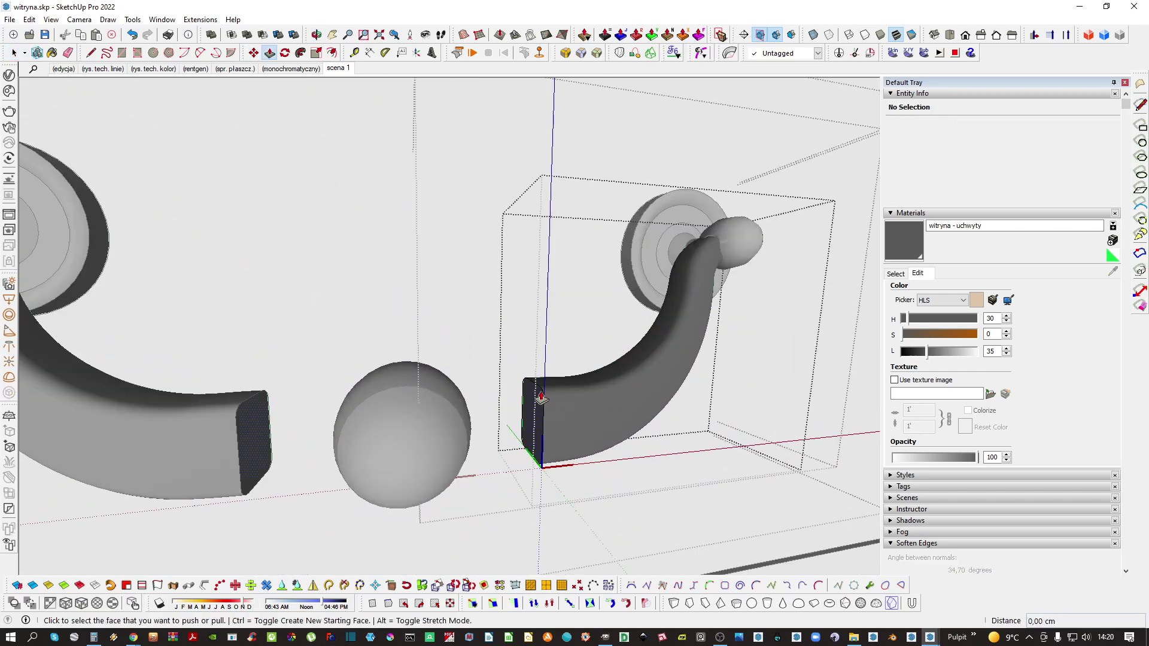
{"action": "left_click", "coordinate": [536, 415]}
{"action": "key", "text": "space"}
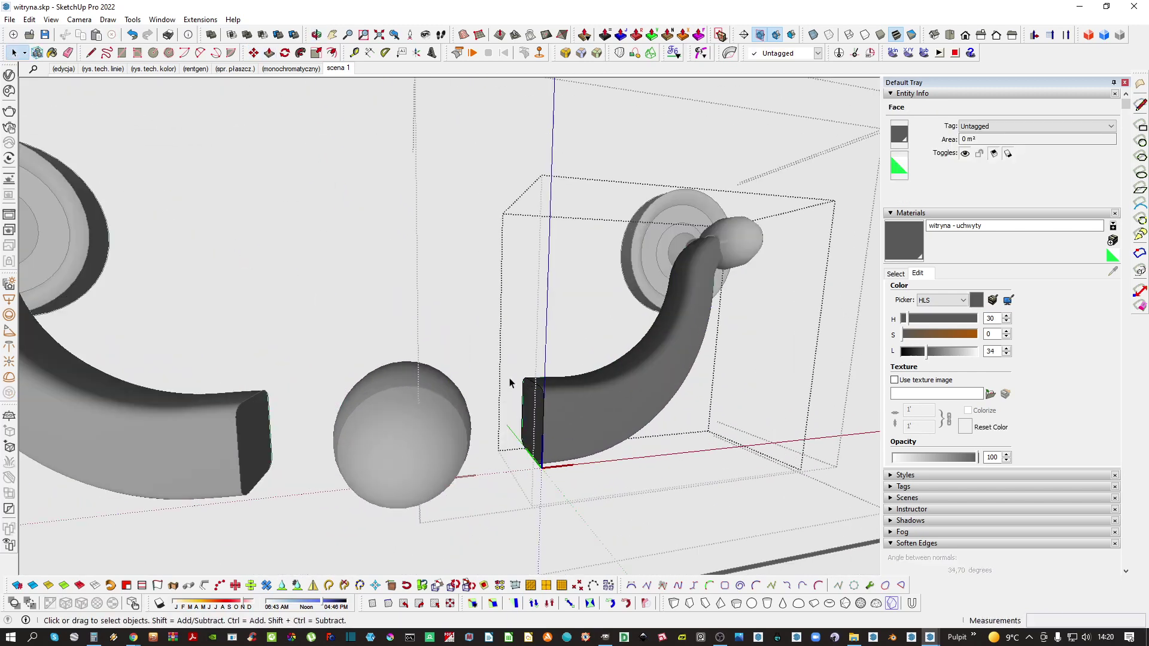
{"action": "left_click_drag", "start_coordinate": [497, 363], "coordinate": [558, 473]}
{"action": "key", "text": "m"}
{"action": "left_click", "coordinate": [556, 397]}
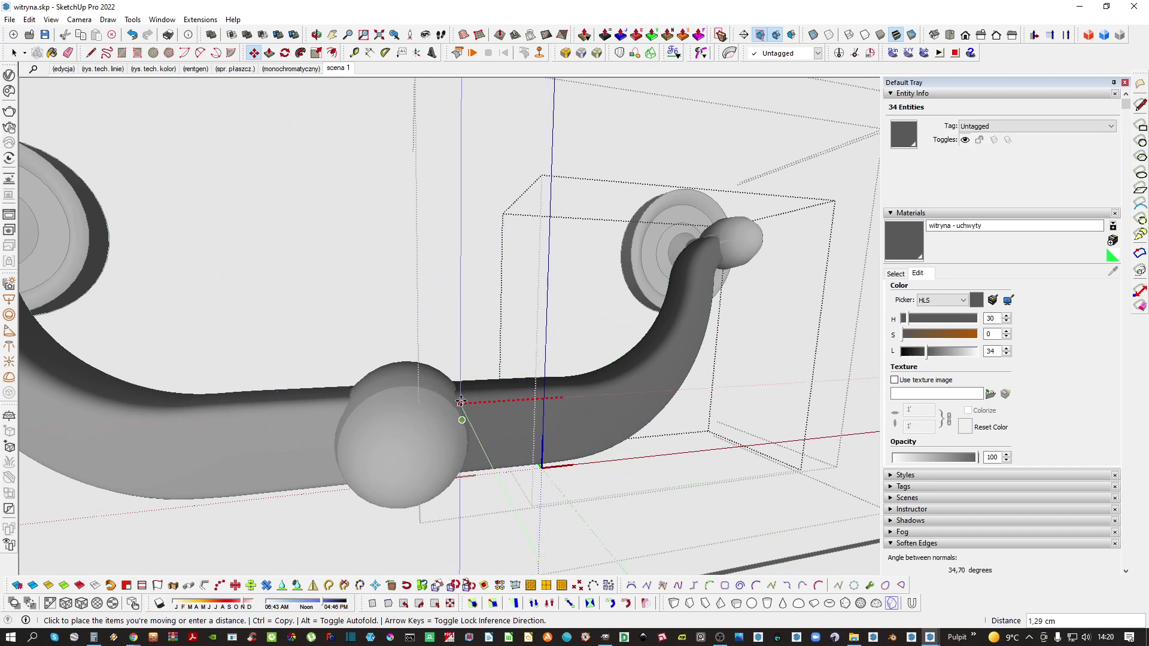
{"action": "middle_click_drag", "start_coordinate": [448, 249], "coordinate": [333, 385]}
{"action": "scroll", "coordinate": [516, 331], "scroll_direction": "down", "scroll_amount": 3}
{"action": "scroll", "coordinate": [559, 381], "scroll_direction": "down", "scroll_amount": 2}
{"action": "key", "text": "Escape"}
{"action": "key", "text": "Escape"}
{"action": "key", "text": "Escape"}
Compare the drawer handle with the reference photo and examine the knob and keyhole on the photographed door
{"action": "scroll", "coordinate": [479, 371], "scroll_direction": "down", "scroll_amount": 4}
{"action": "middle_click_drag", "start_coordinate": [538, 365], "coordinate": [656, 340]}
{"action": "scroll", "coordinate": [655, 340], "scroll_direction": "up", "scroll_amount": 6}
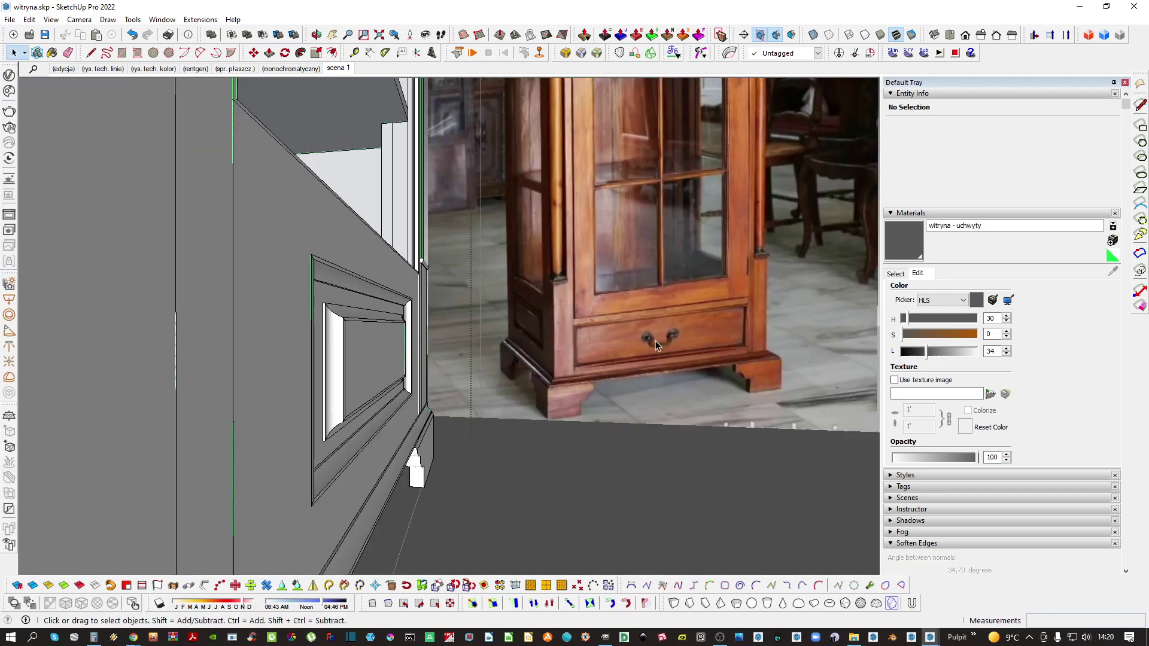
{"action": "scroll", "coordinate": [587, 371], "scroll_direction": "down", "scroll_amount": 7}
{"action": "middle_click_drag", "start_coordinate": [539, 381], "coordinate": [531, 359]}
{"action": "scroll", "coordinate": [451, 388], "scroll_direction": "up", "scroll_amount": 3}
{"action": "scroll", "coordinate": [452, 387], "scroll_direction": "up", "scroll_amount": 3}
{"action": "scroll", "coordinate": [482, 396], "scroll_direction": "down", "scroll_amount": 2}
{"action": "scroll", "coordinate": [482, 396], "scroll_direction": "down", "scroll_amount": 2}
{"action": "scroll", "coordinate": [521, 431], "scroll_direction": "down", "scroll_amount": 3}
{"action": "scroll", "coordinate": [533, 361], "scroll_direction": "down", "scroll_amount": 2}
{"action": "scroll", "coordinate": [566, 267], "scroll_direction": "up", "scroll_amount": 10}
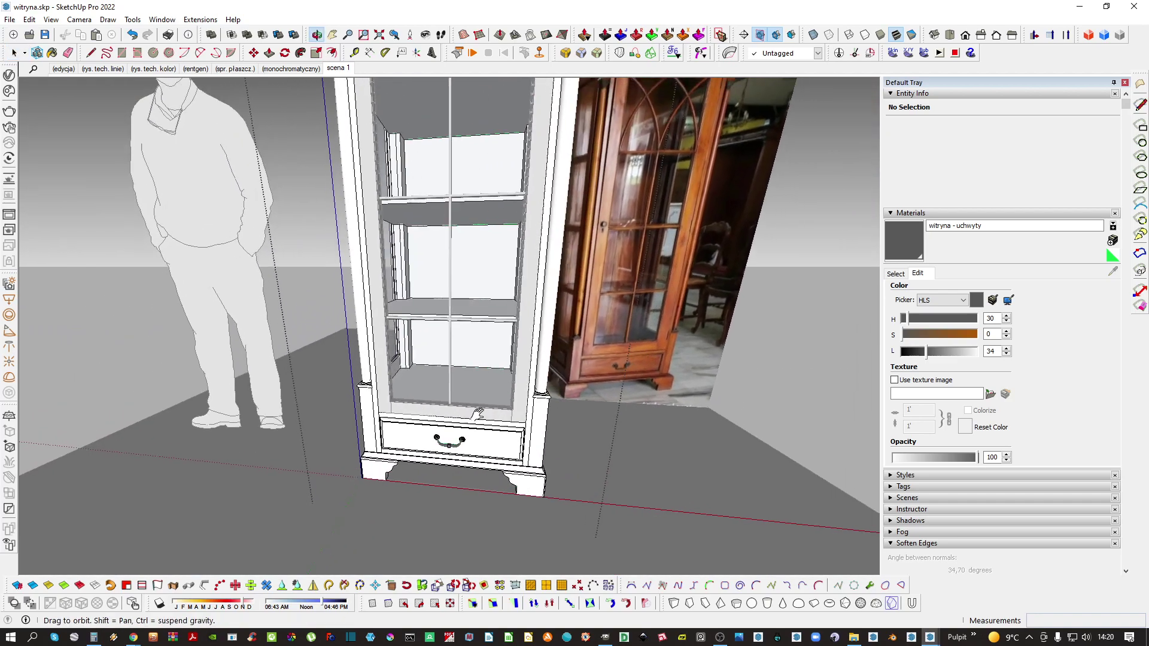
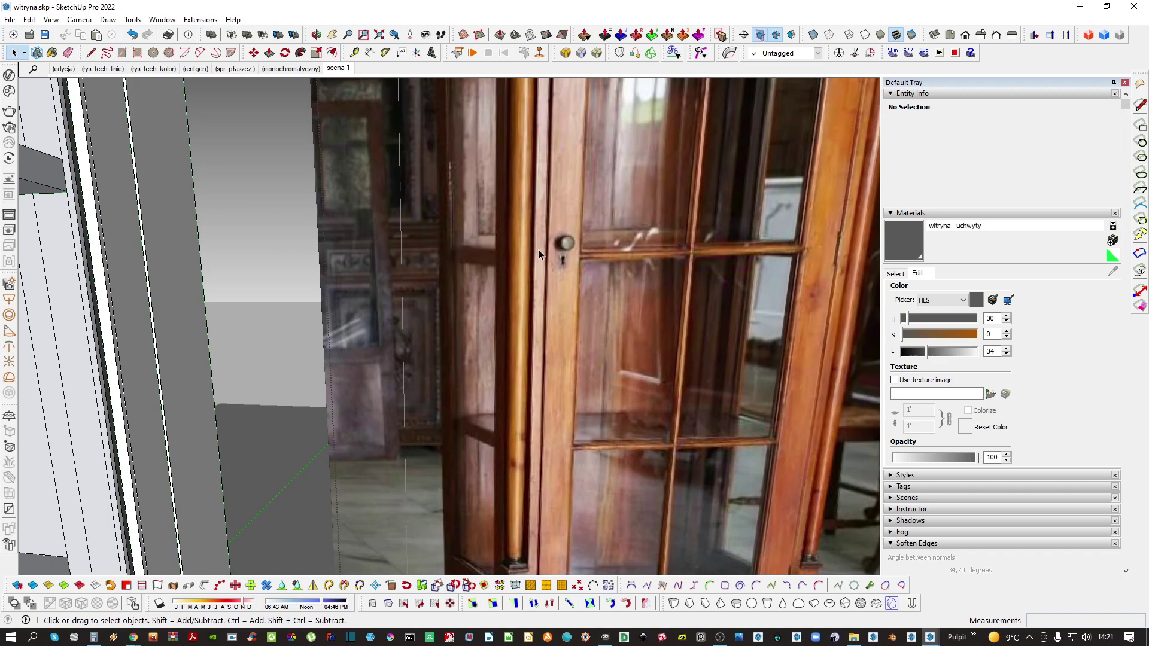
{"action": "scroll", "coordinate": [554, 248], "scroll_direction": "down", "scroll_amount": 8}
{"action": "middle_click_drag", "start_coordinate": [381, 341], "coordinate": [475, 328]}
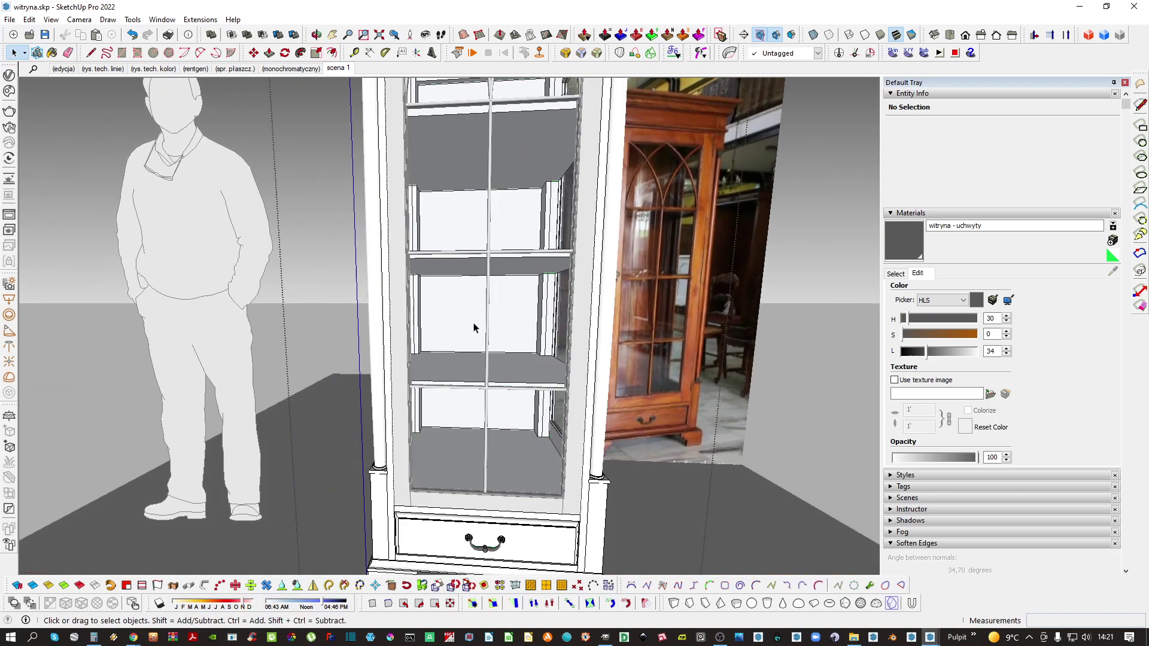
{"action": "middle_click_drag", "start_coordinate": [663, 268], "coordinate": [675, 261]}
{"action": "scroll", "coordinate": [383, 299], "scroll_direction": "up", "scroll_amount": 5}
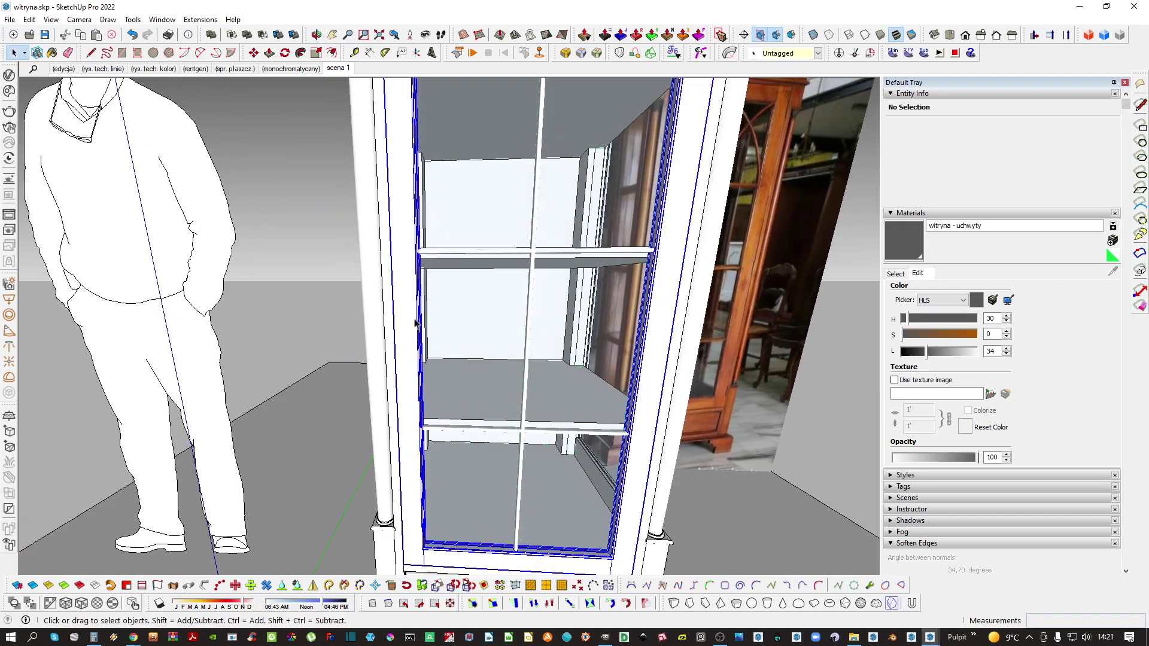
Open the front door group and make its left stile component unique
{"action": "middle_click_drag", "start_coordinate": [414, 323], "coordinate": [377, 340]}
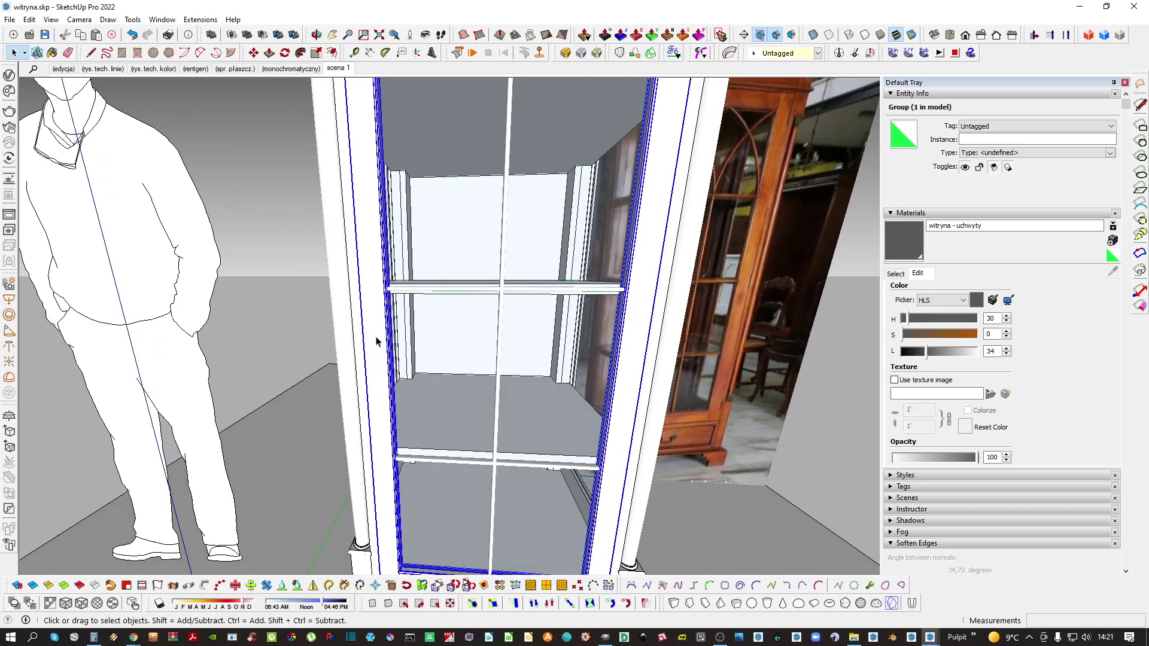
{"action": "double_click", "coordinate": [377, 339]}
{"action": "scroll", "coordinate": [378, 339], "scroll_direction": "down", "scroll_amount": 2}
{"action": "middle_click_drag", "start_coordinate": [509, 344], "coordinate": [419, 318]}
{"action": "scroll", "coordinate": [407, 314], "scroll_direction": "up", "scroll_amount": 6}
{"action": "left_click", "coordinate": [402, 308]}
{"action": "key", "text": "c"}
{"action": "key", "text": "space"}
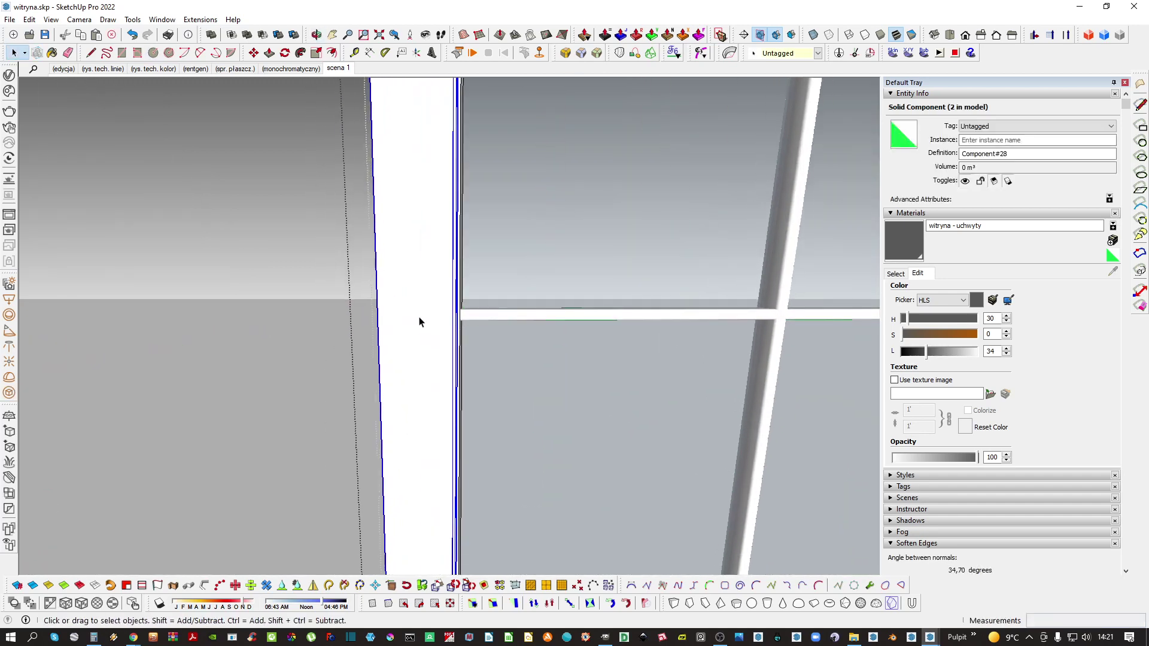
{"action": "triple_click", "coordinate": [417, 317]}
{"action": "scroll", "coordinate": [414, 314], "scroll_direction": "down", "scroll_amount": 2}
{"action": "key", "text": "Escape"}
{"action": "right_click", "coordinate": [410, 312]}
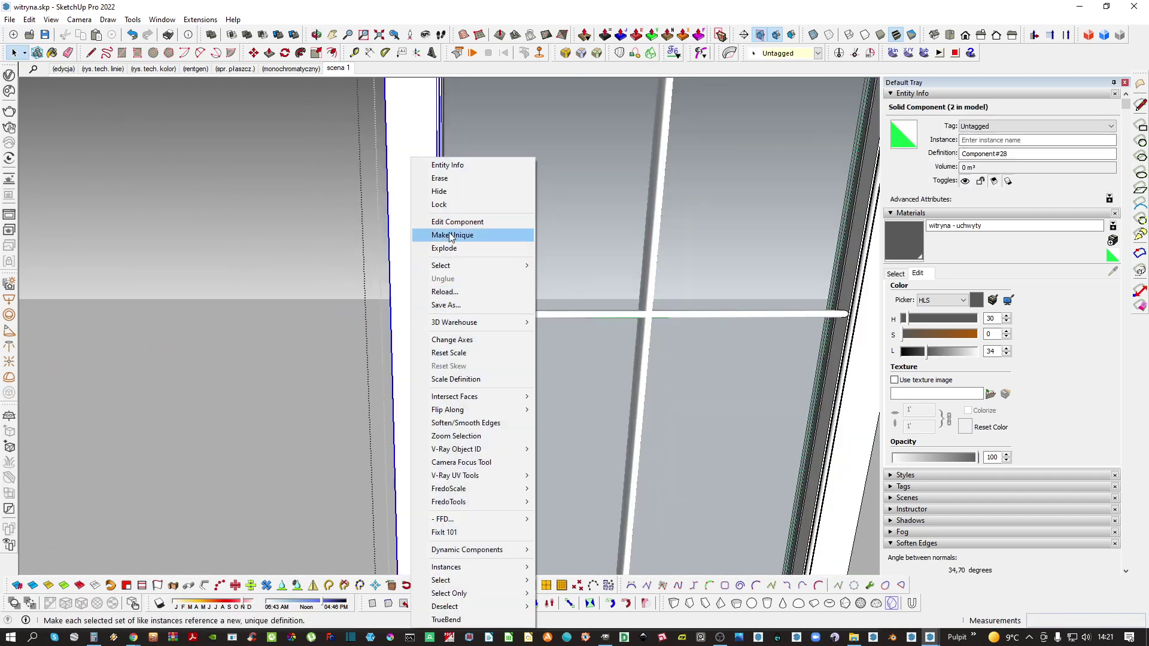
{"action": "left_click", "coordinate": [451, 237]}
Open the left stile for editing and draw a small circle on its front face beside the horizontal glazing bar
{"action": "double_click", "coordinate": [409, 338]}
{"action": "scroll", "coordinate": [414, 321], "scroll_direction": "up", "scroll_amount": 4}
{"action": "key", "text": "i"}
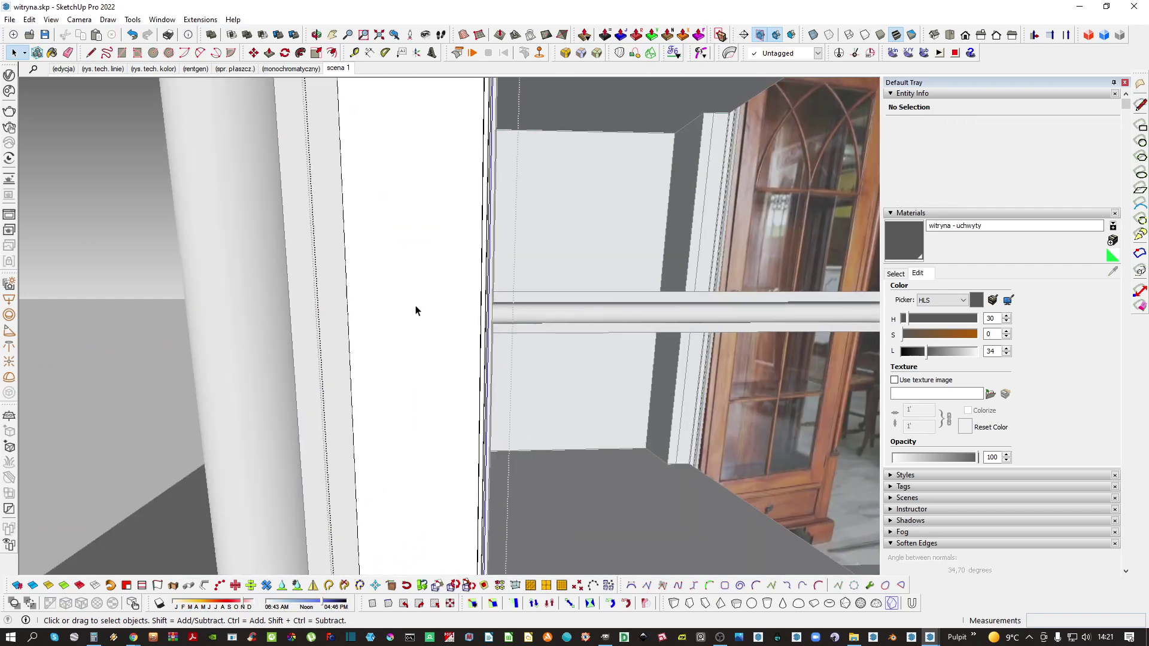
{"action": "scroll", "coordinate": [416, 310], "scroll_direction": "up", "scroll_amount": 1}
{"action": "key", "text": "c"}
{"action": "scroll", "coordinate": [431, 305], "scroll_direction": "up", "scroll_amount": 1}
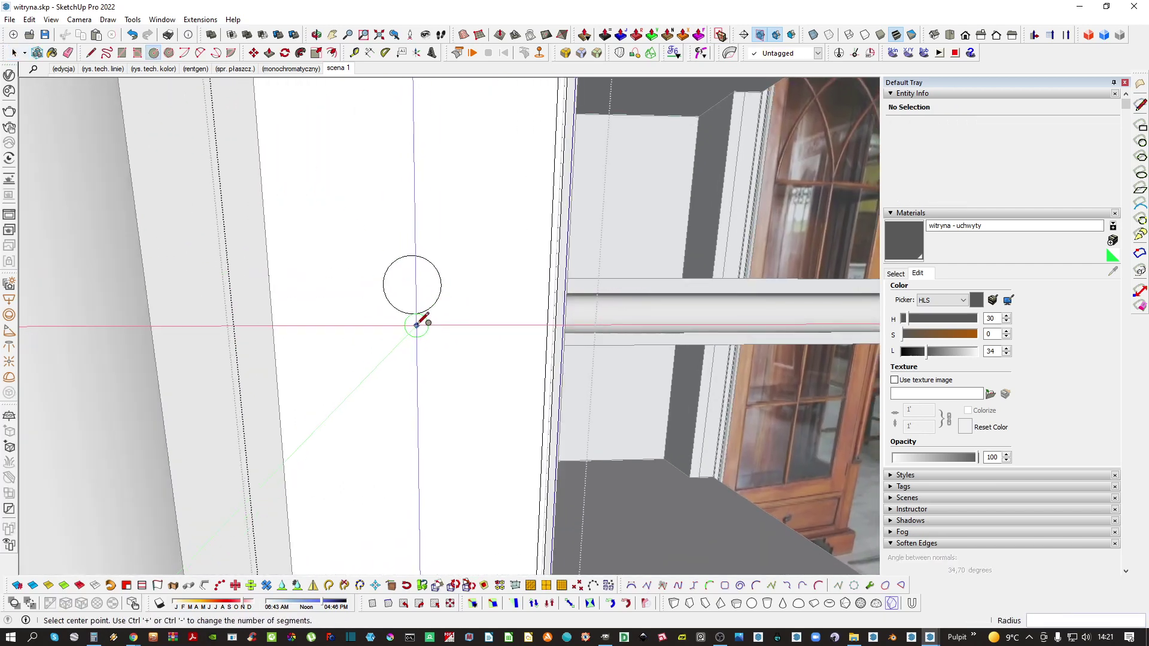
Copy the circle on the left stile about 1,1 cm straight down below the original
{"action": "left_click", "coordinate": [440, 281]}
{"action": "key", "text": "m"}
{"action": "scroll", "coordinate": [446, 283], "scroll_direction": "up", "scroll_amount": 1}
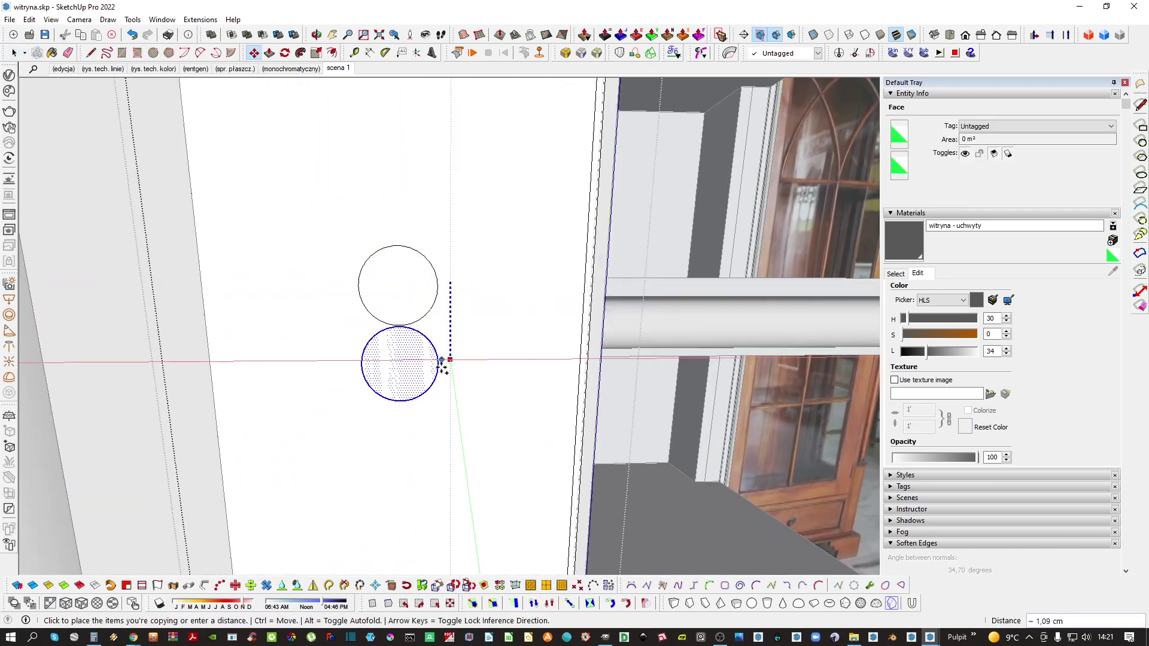
{"action": "left_click", "coordinate": [443, 374]}
Scale the lower circle down about its centre and move it up close beneath the larger circle
{"action": "key", "text": "space"}
{"action": "left_click", "coordinate": [441, 407]}
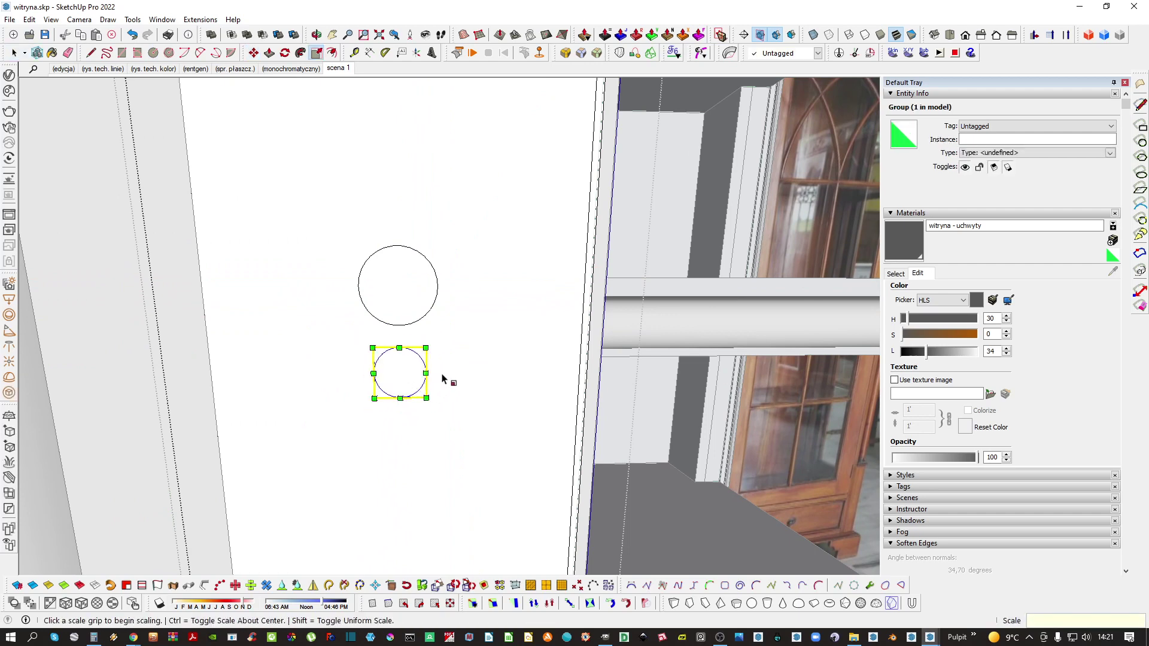
{"action": "scroll", "coordinate": [442, 376], "scroll_direction": "up", "scroll_amount": 2}
{"action": "key", "text": "m"}
{"action": "left_click", "coordinate": [447, 365]}
{"action": "left_click", "coordinate": [467, 343]}
{"action": "key", "text": "space"}
{"action": "left_click", "coordinate": [404, 283]}
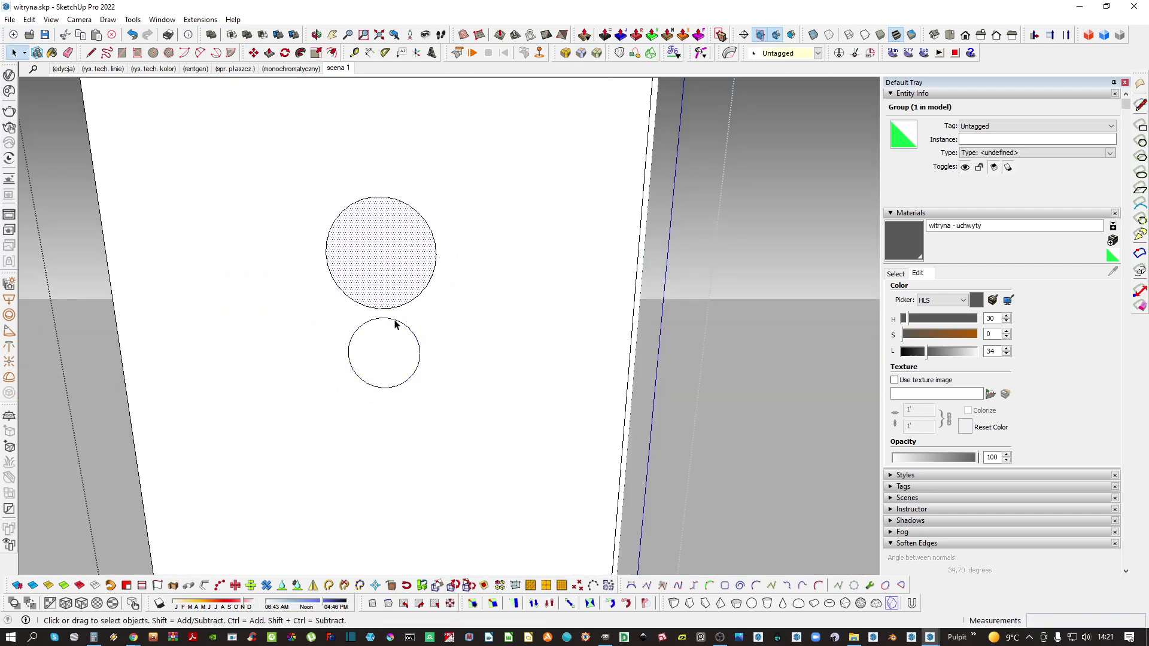
Connect the two circles with vertical lines and erase the inner edges to form one keyhole outline
{"action": "key", "text": "l"}
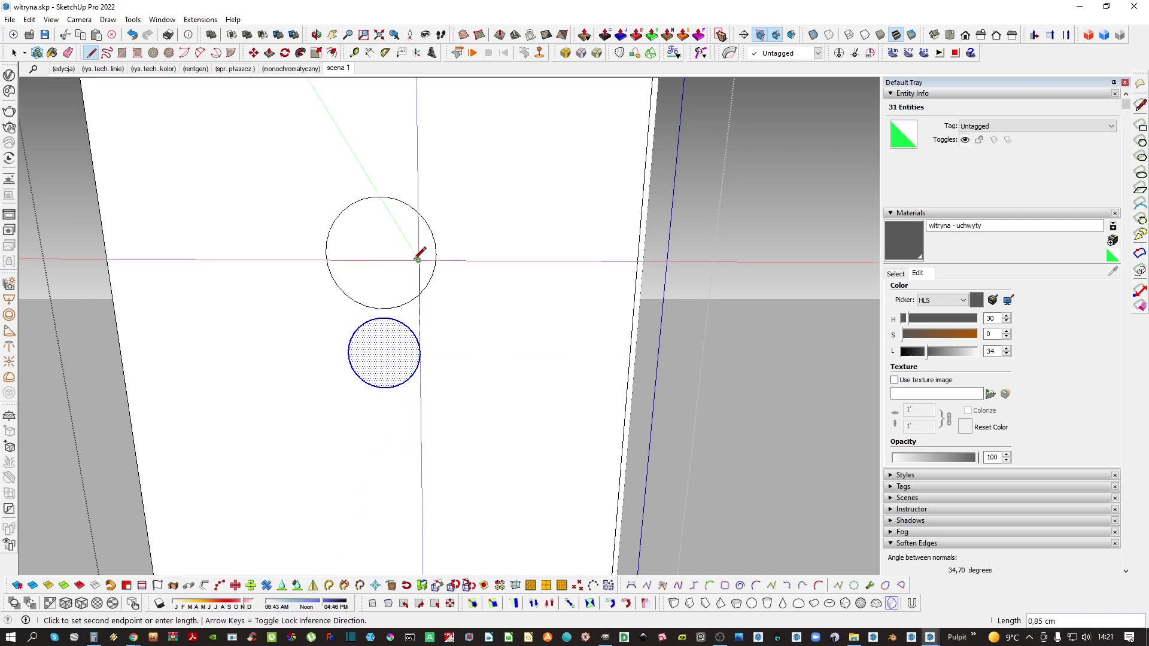
{"action": "left_click", "coordinate": [346, 295]}
{"action": "key", "text": "e"}
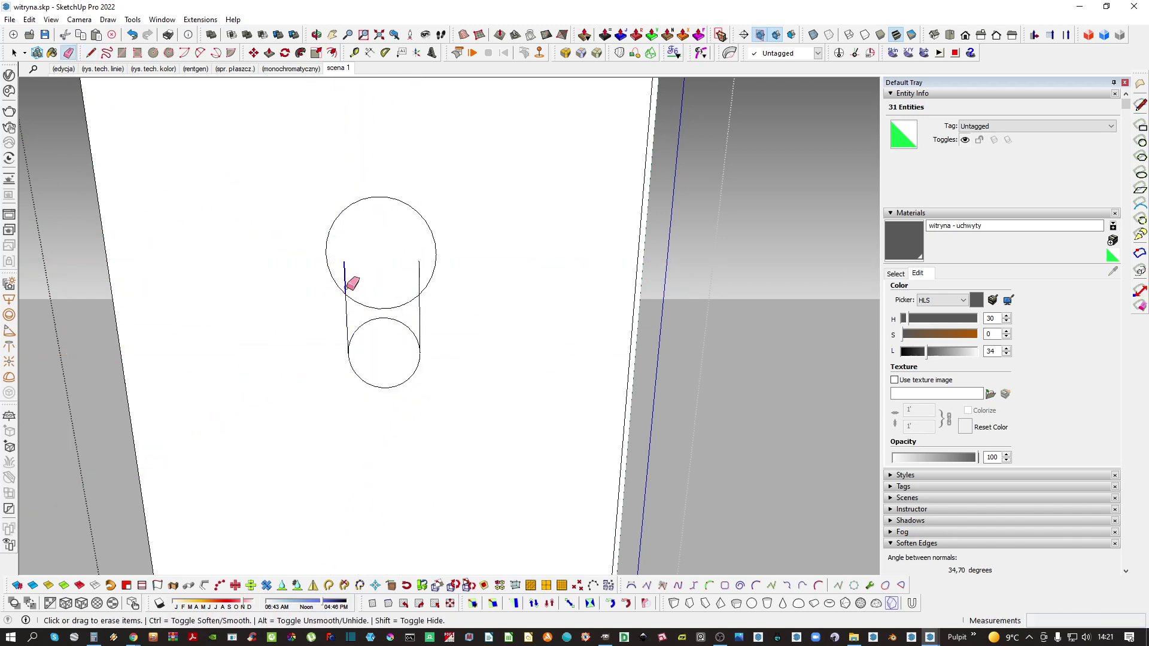
{"action": "left_click", "coordinate": [397, 289]}
{"action": "middle_click_drag", "start_coordinate": [397, 289], "coordinate": [469, 292], "text": "shift"}
Scale the keyhole outline down and push its face through the full thickness of the stile
{"action": "key", "text": "s"}
{"action": "middle_click_drag", "start_coordinate": [477, 248], "coordinate": [474, 274]}
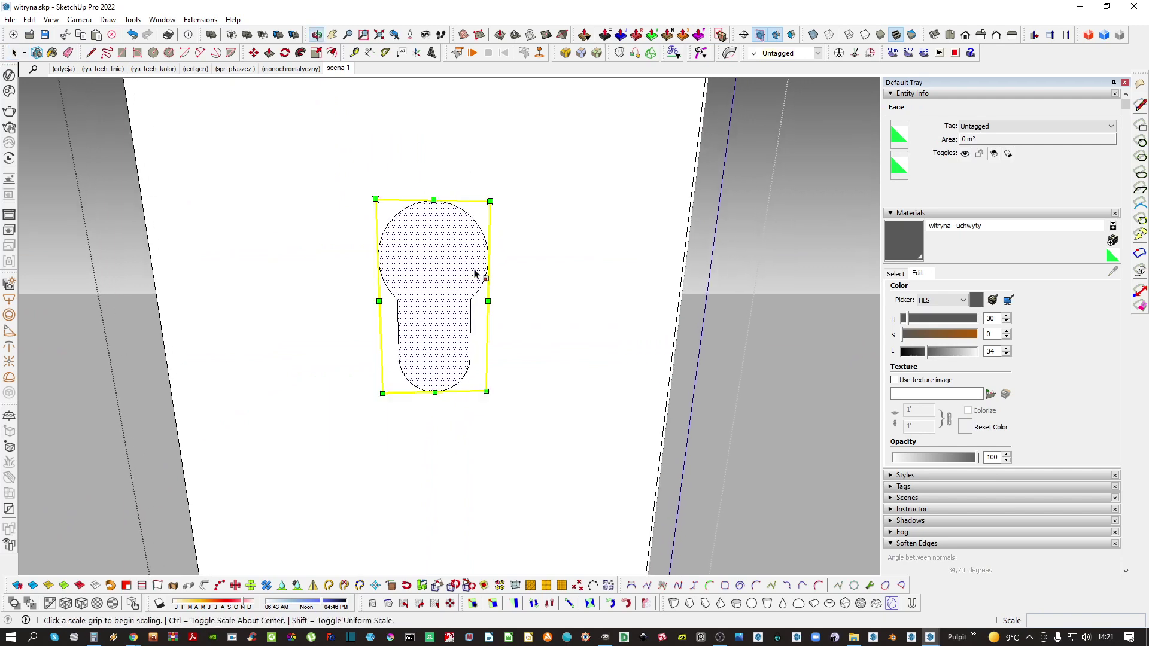
{"action": "left_click_drag", "start_coordinate": [404, 375], "coordinate": [430, 377]}
{"action": "key", "text": "p"}
{"action": "left_click", "coordinate": [431, 377]}
{"action": "middle_click_drag", "start_coordinate": [439, 317], "coordinate": [78, 401]}
{"action": "left_click", "coordinate": [541, 344]}
{"action": "key", "text": "space"}
Paste the keyhole face in place over the opening in the stile's front and group it
{"action": "middle_click_drag", "start_coordinate": [408, 356], "coordinate": [467, 357]}
{"action": "left_click", "coordinate": [818, 305]}
{"action": "left_click", "coordinate": [480, 321]}
{"action": "scroll", "coordinate": [467, 357], "scroll_direction": "up", "scroll_amount": 3}
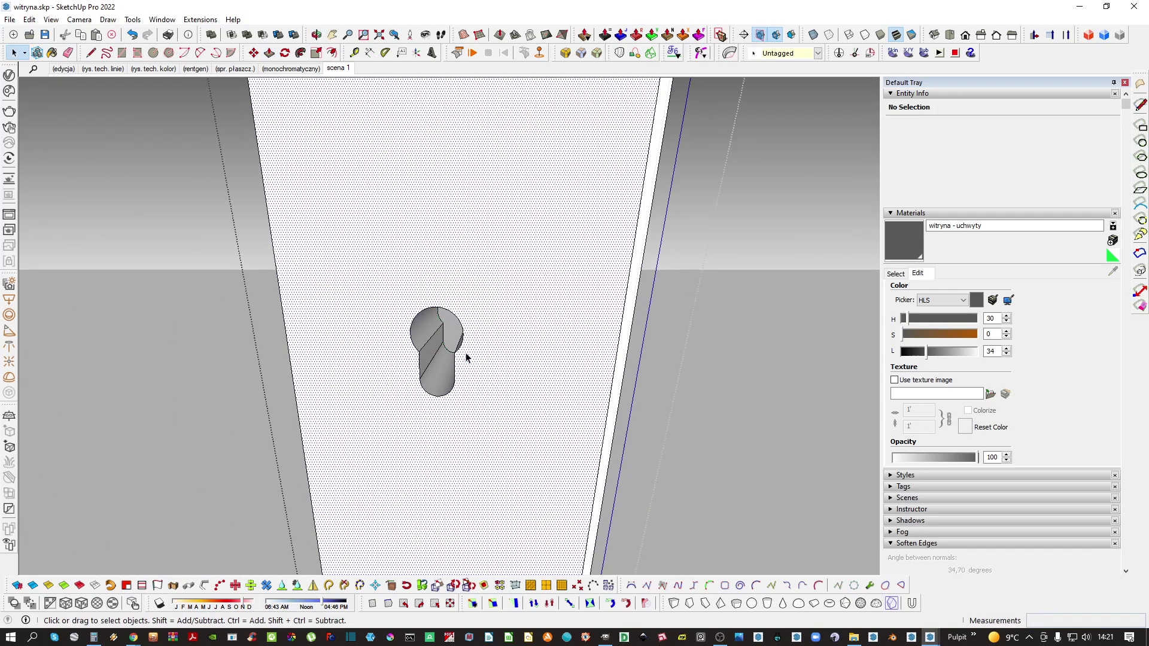
{"action": "triple_click", "coordinate": [469, 374]}
{"action": "key", "text": "ctrl+shift+v"}
{"action": "double_click", "coordinate": [424, 364]}
{"action": "scroll", "coordinate": [424, 365], "scroll_direction": "up", "scroll_amount": 2}
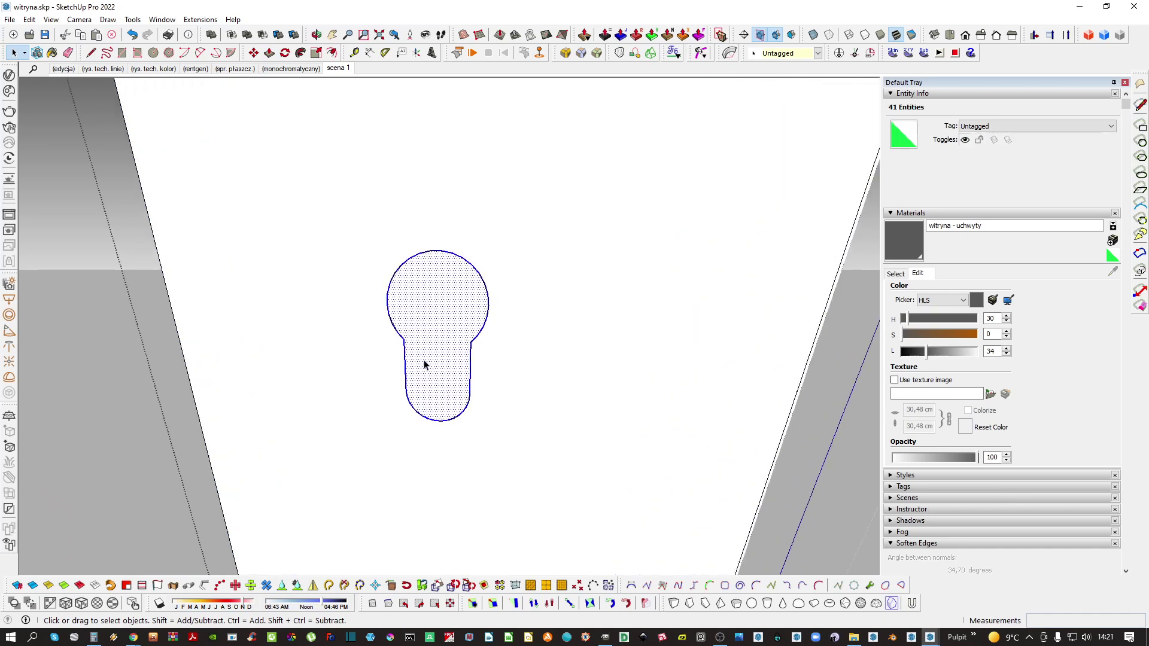
Offset the grouped keyhole outline outward to form a rim and delete the inner face
{"action": "key", "text": "f"}
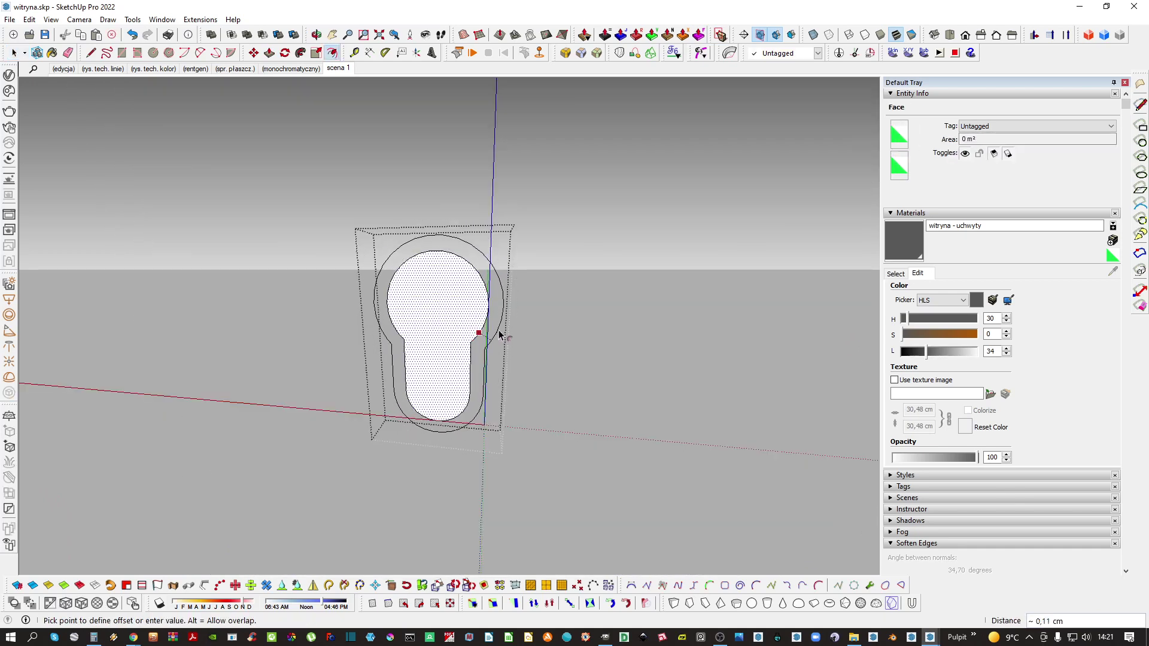
{"action": "key", "text": "space"}
{"action": "scroll", "coordinate": [462, 339], "scroll_direction": "up", "scroll_amount": 4}
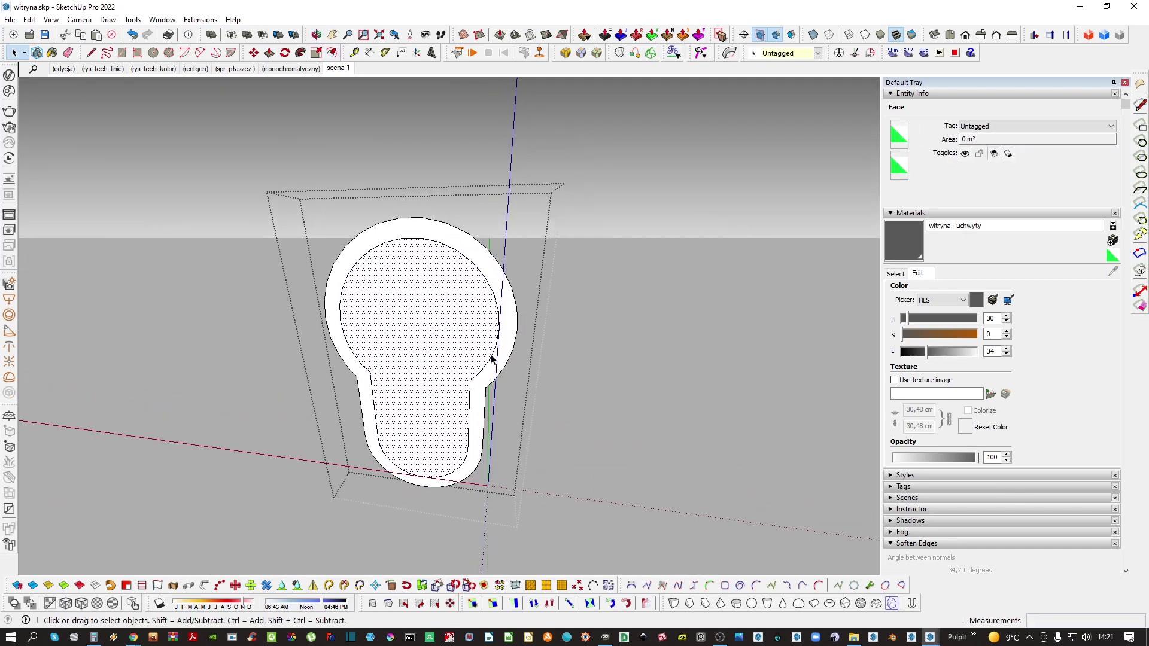
{"action": "left_click", "coordinate": [521, 370]}
{"action": "key", "text": "space"}
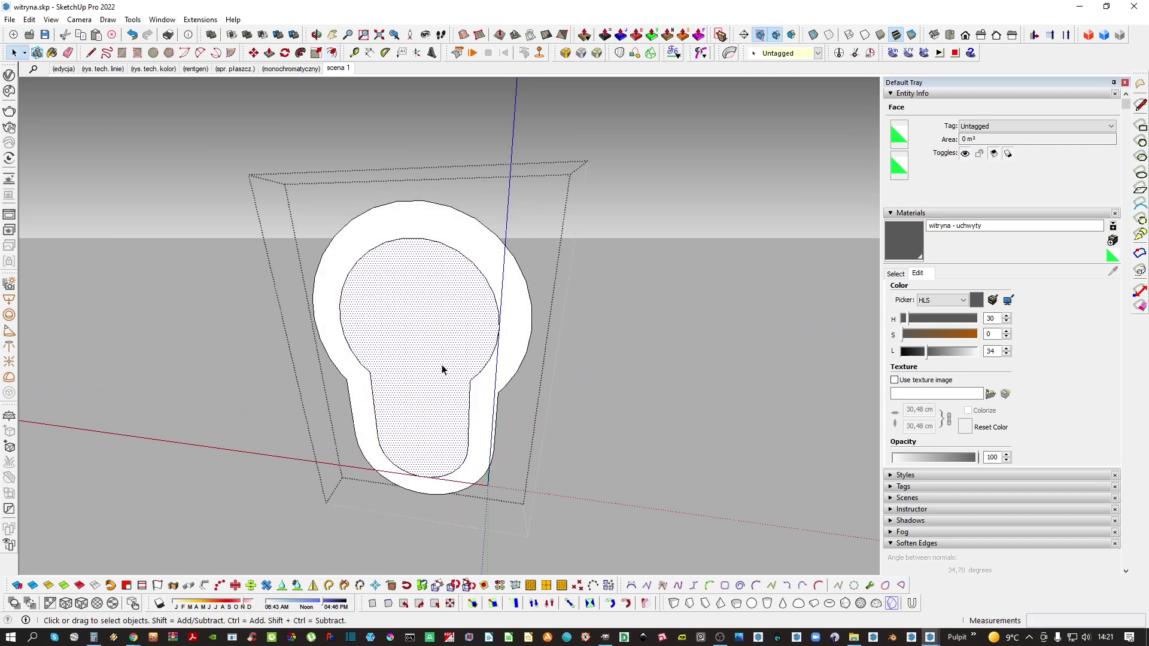
{"action": "key", "text": "Delete"}
Extrude the keyhole rim face slightly outward from the stile's front
{"action": "middle_click_drag", "start_coordinate": [478, 374], "coordinate": [466, 384]}
{"action": "left_click", "coordinate": [492, 388]}
{"action": "scroll", "coordinate": [493, 392], "scroll_direction": "up", "scroll_amount": 3}
{"action": "key", "text": "p"}
{"action": "left_click", "coordinate": [493, 400]}
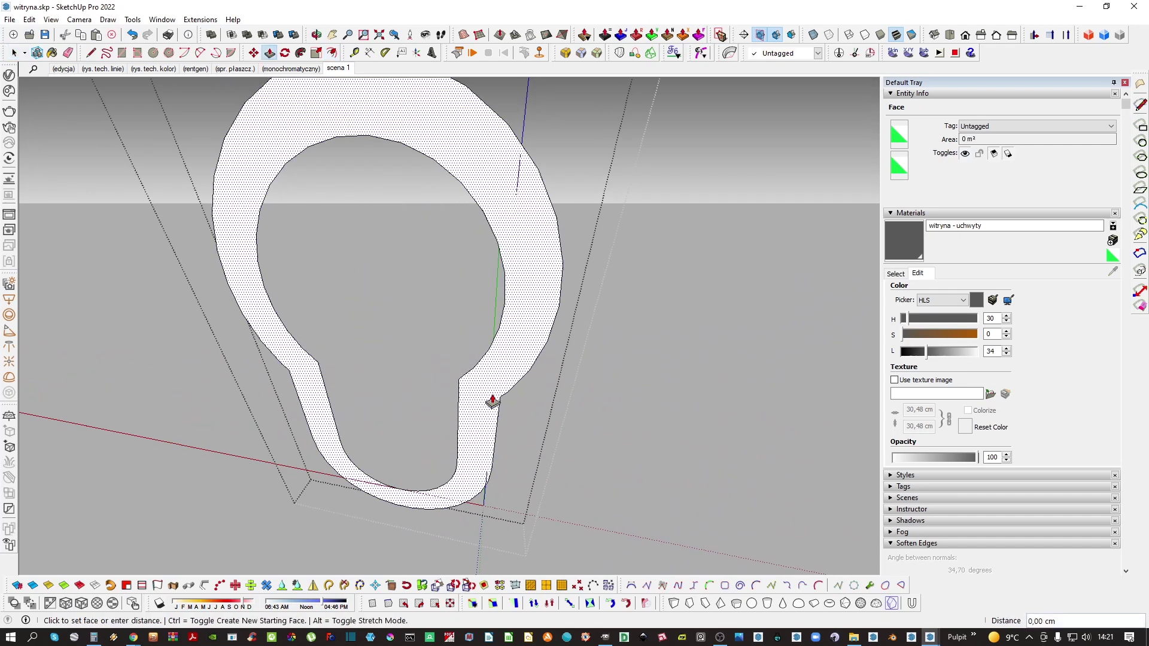
{"action": "left_click", "coordinate": [498, 365]}
{"action": "key", "text": "space"}
Shape the front of the keyhole rim into a bevelled profile, undoing the last two trial changes
{"action": "left_click", "coordinate": [486, 367]}
{"action": "scroll", "coordinate": [486, 367], "scroll_direction": "up", "scroll_amount": 2}
{"action": "middle_click_drag", "start_coordinate": [488, 365], "coordinate": [469, 419]}
{"action": "key", "text": "m"}
{"action": "left_click", "coordinate": [486, 406]}
{"action": "scroll", "coordinate": [495, 455], "scroll_direction": "down", "scroll_amount": 3}
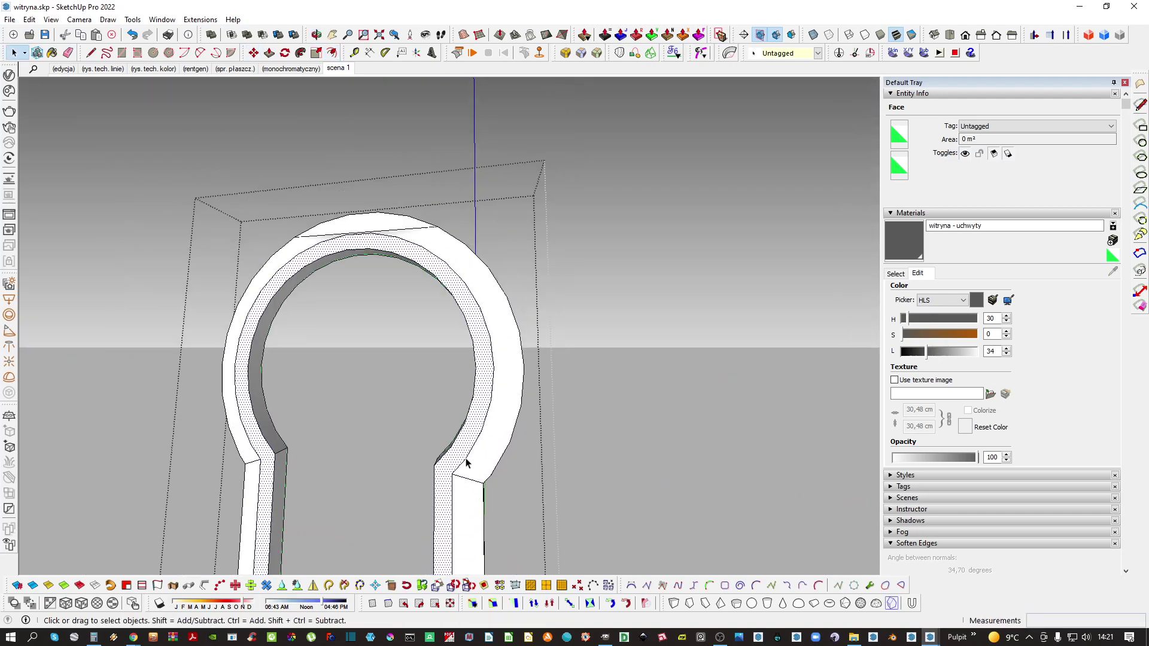
{"action": "middle_click_drag", "start_coordinate": [467, 465], "coordinate": [461, 436], "text": "shift"}
{"action": "key", "text": "ctrl+z"}
{"action": "key", "text": "ctrl+z"}
{"action": "key", "text": "p"}
{"action": "key", "text": "space"}
{"action": "scroll", "coordinate": [437, 458], "scroll_direction": "down", "scroll_amount": 3}
Make the keyhole rim group a component and cut it from the stile to expose the opening
{"action": "right_click", "coordinate": [466, 432]}
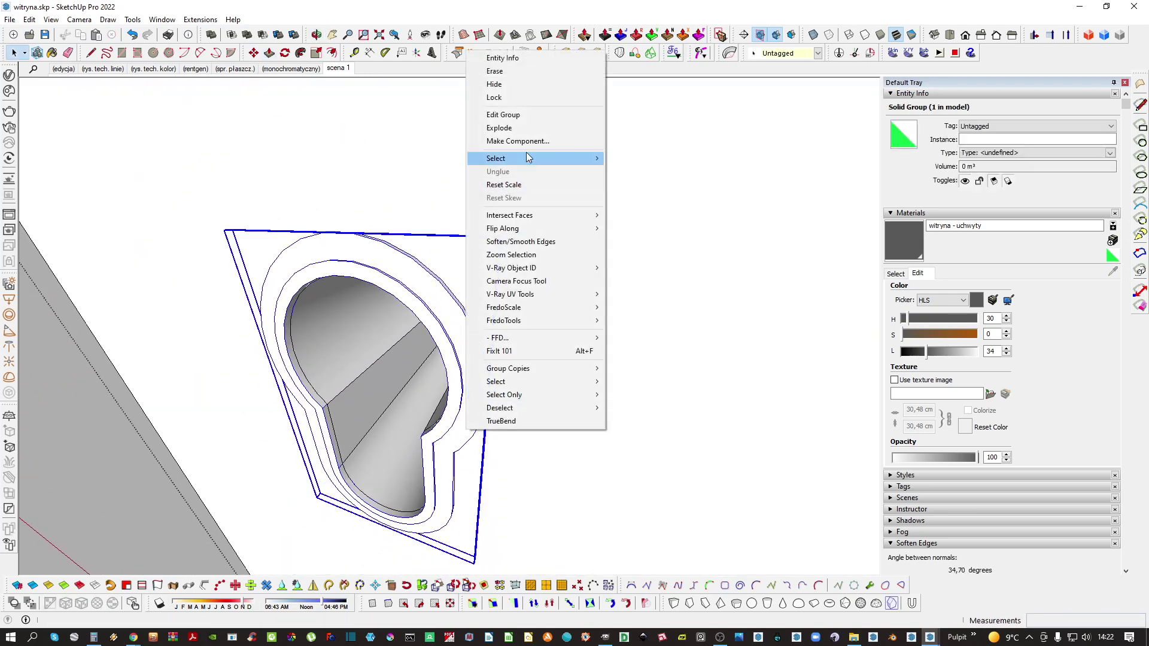
{"action": "left_click", "coordinate": [527, 142]}
{"action": "key", "text": "Return"}
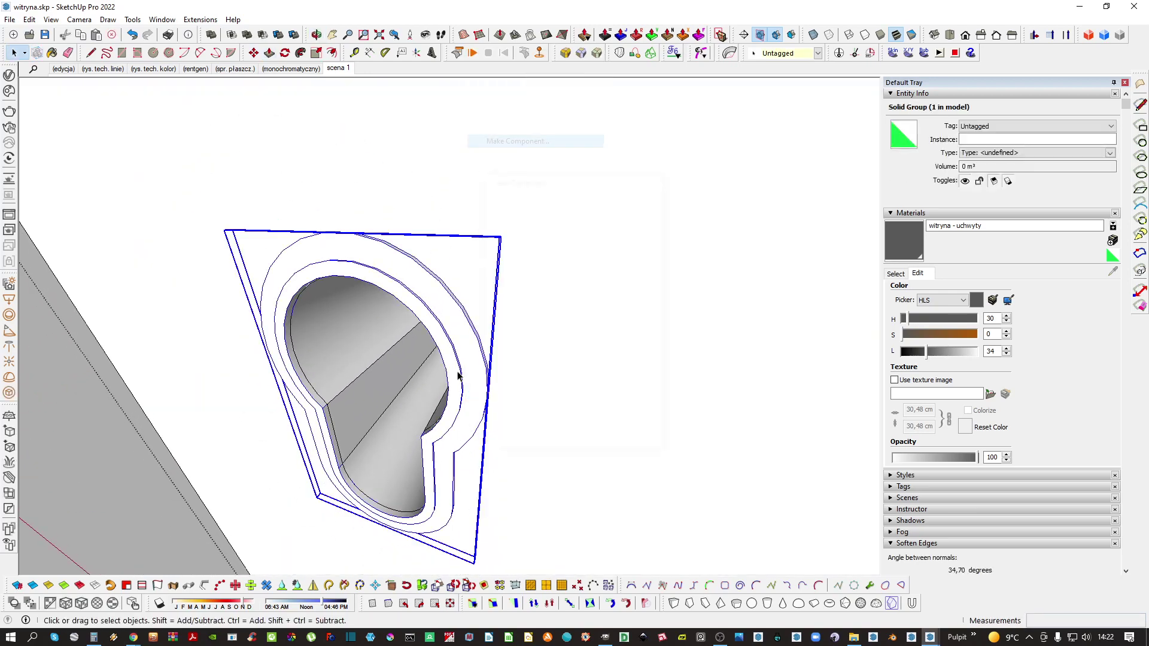
{"action": "middle_click_drag", "start_coordinate": [459, 377], "coordinate": [443, 363]}
{"action": "key", "text": "ctrl+x"}
Soften the seam edges inside the keyhole opening and copy its inner wall surfaces
{"action": "key", "text": "e"}
{"action": "left_click", "coordinate": [388, 421], "text": "ctrl"}
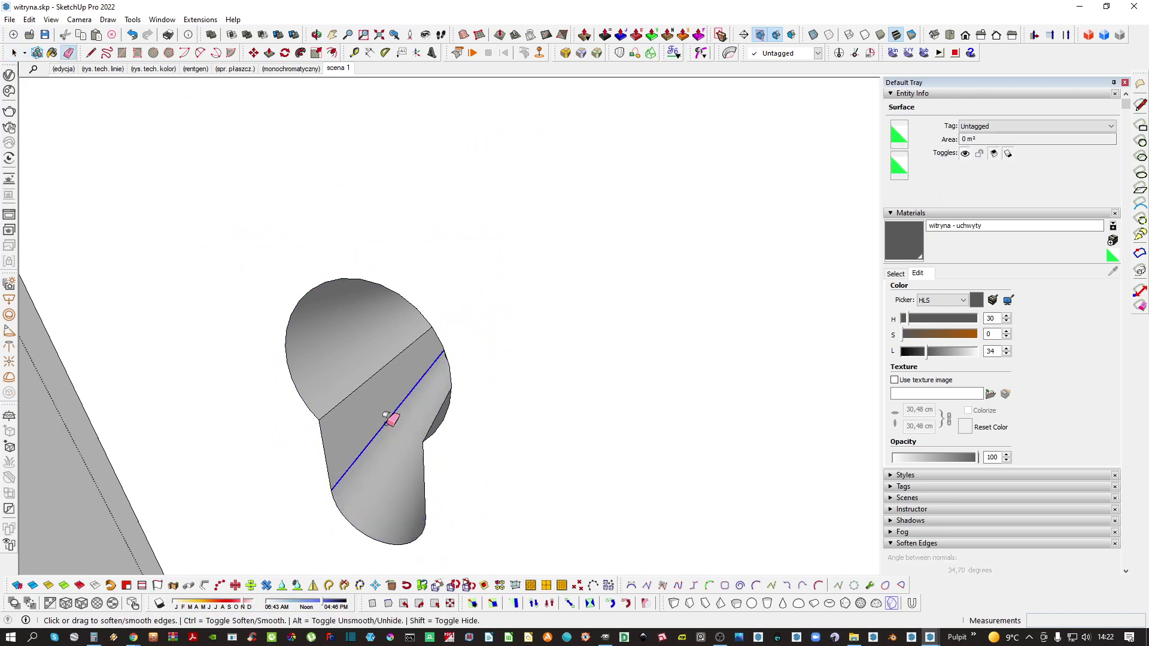
{"action": "middle_click_drag", "start_coordinate": [389, 420], "coordinate": [538, 366]}
{"action": "left_click", "coordinate": [557, 368], "text": "ctrl"}
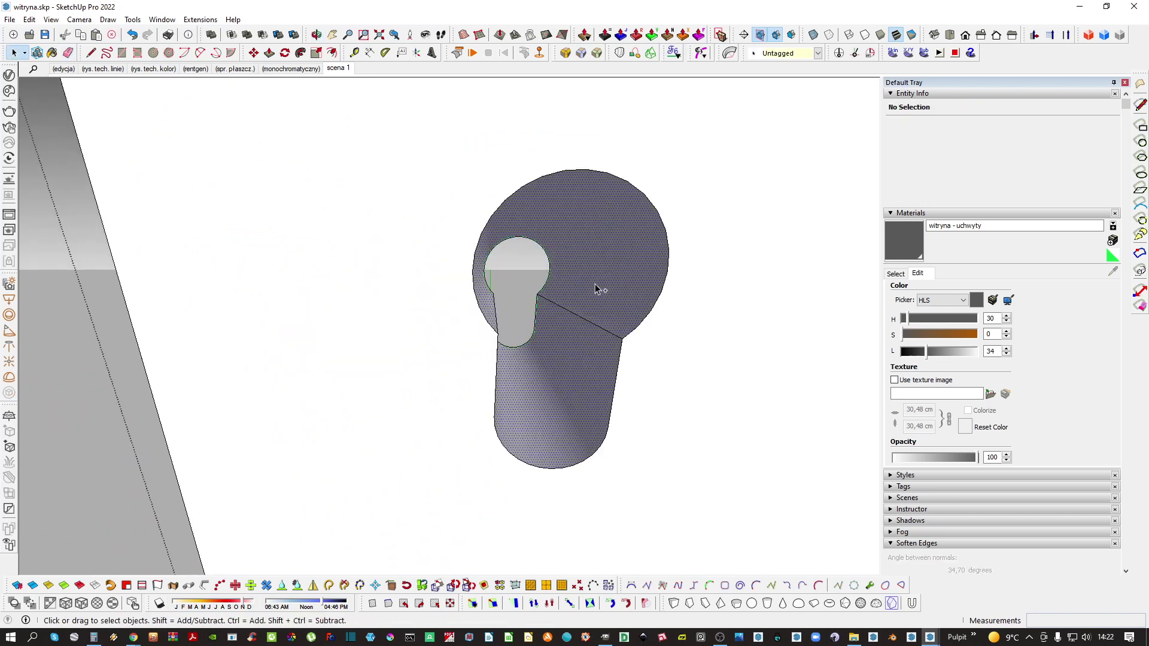
{"action": "middle_click_drag", "start_coordinate": [596, 290], "coordinate": [495, 336]}
{"action": "right_click", "coordinate": [503, 386]}
{"action": "key", "text": "Escape"}
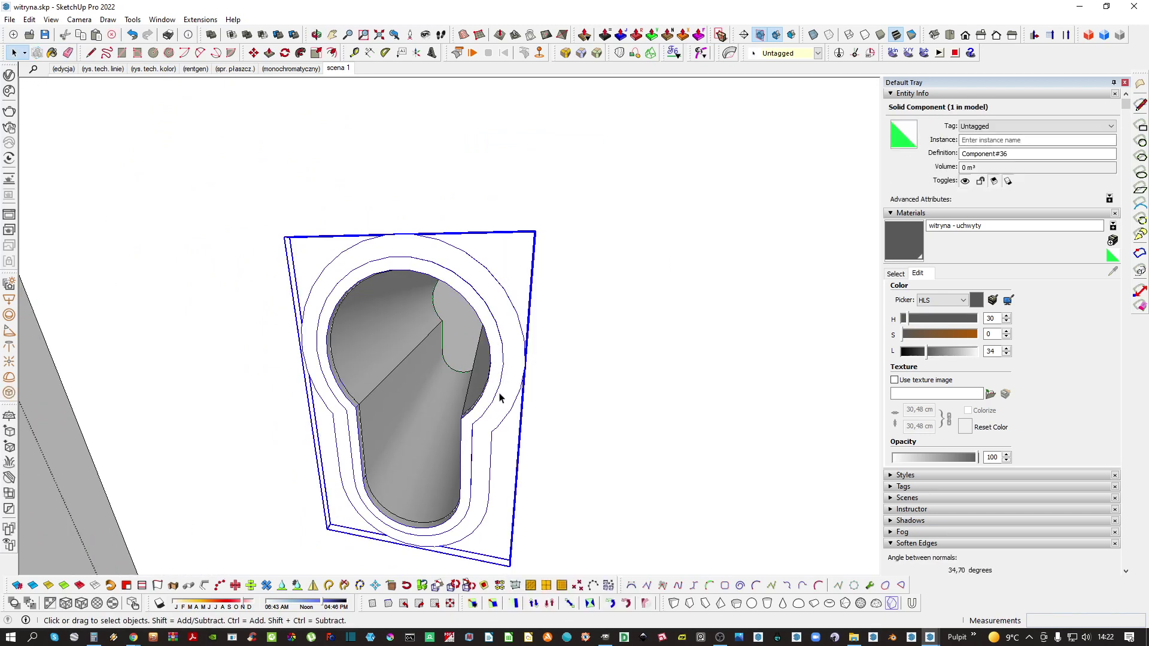
Open the keyhole rim component, group its geometry and paste the copied inner walls in place beside it
{"action": "double_click", "coordinate": [499, 397]}
{"action": "key", "text": "ctrl+a"}
{"action": "key", "text": "g"}
{"action": "key", "text": "Return"}
{"action": "middle_click_drag", "start_coordinate": [499, 398], "coordinate": [473, 436]}
{"action": "key", "text": "Escape"}
{"action": "left_click", "coordinate": [439, 410]}
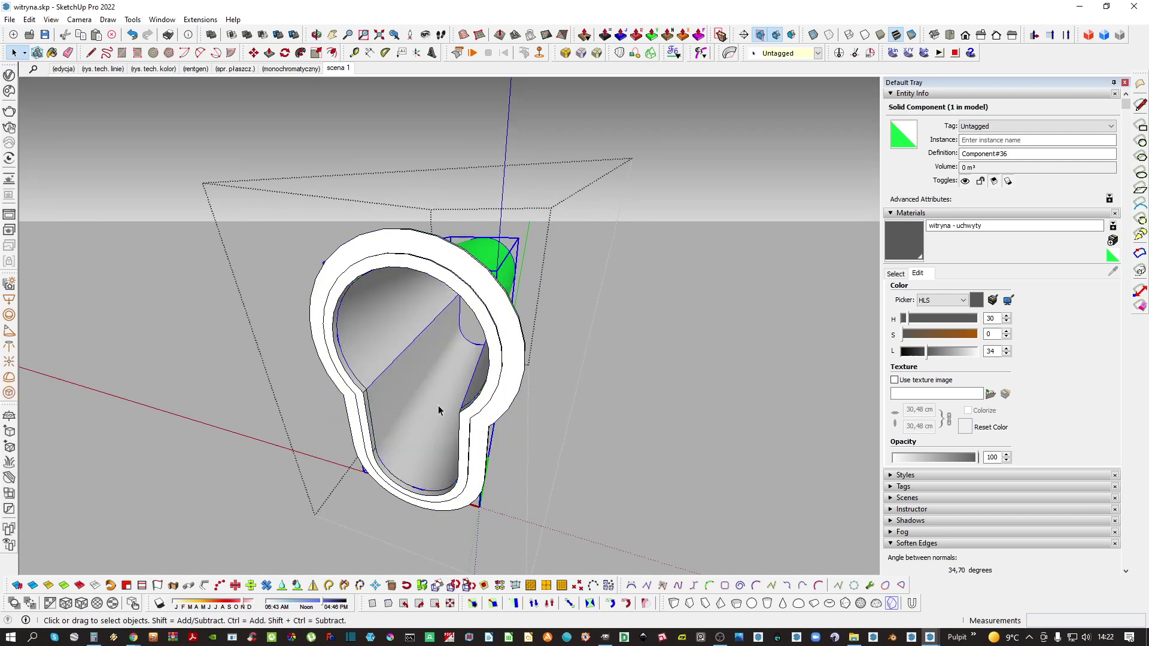
Thicken all the keyhole's inner wall faces inward by about 0,02 cm with Joint Push Pull
{"action": "double_click", "coordinate": [422, 398]}
{"action": "key", "text": "ctrl+a"}
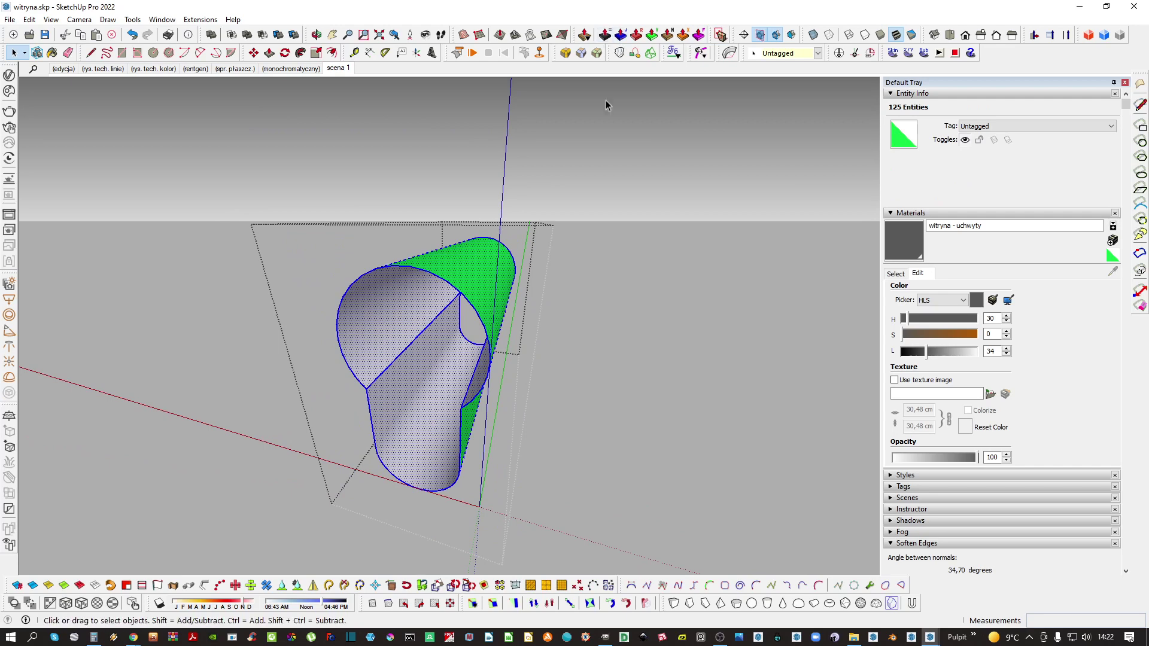
{"action": "left_click", "coordinate": [606, 35]}
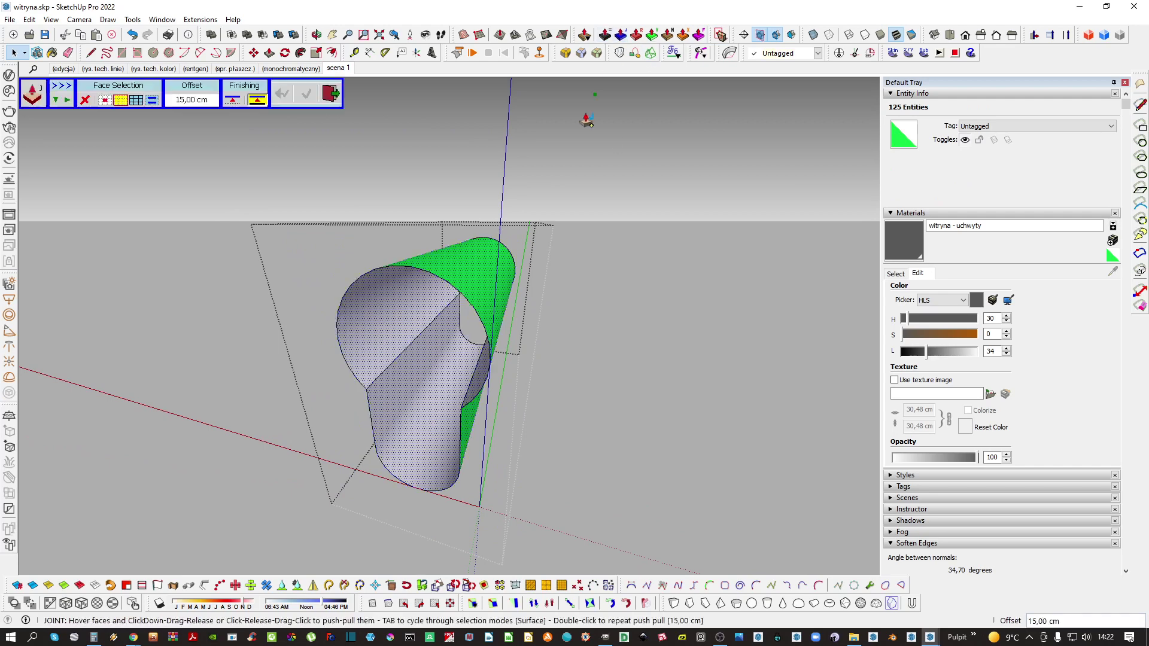
{"action": "left_click", "coordinate": [402, 302]}
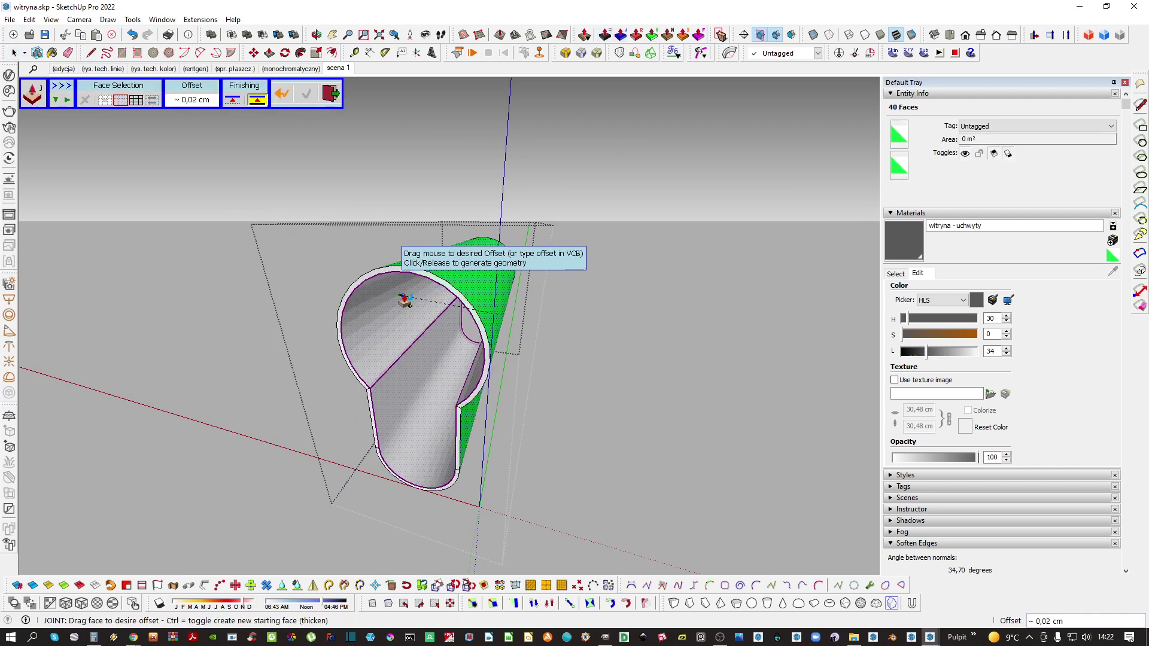
{"action": "left_click", "coordinate": [404, 303]}
{"action": "key", "text": "space"}
Copy the front keyhole rim along the green axis to the rear end of the keyhole tube
{"action": "middle_click_drag", "start_coordinate": [423, 318], "coordinate": [336, 389]}
{"action": "right_click", "coordinate": [433, 340]}
{"action": "left_click", "coordinate": [472, 340]}
{"action": "right_click", "coordinate": [477, 351]}
{"action": "left_click", "coordinate": [504, 246]}
{"action": "key", "text": "m"}
{"action": "left_click", "coordinate": [354, 452]}
{"action": "middle_click_drag", "start_coordinate": [671, 389], "coordinate": [321, 424]}
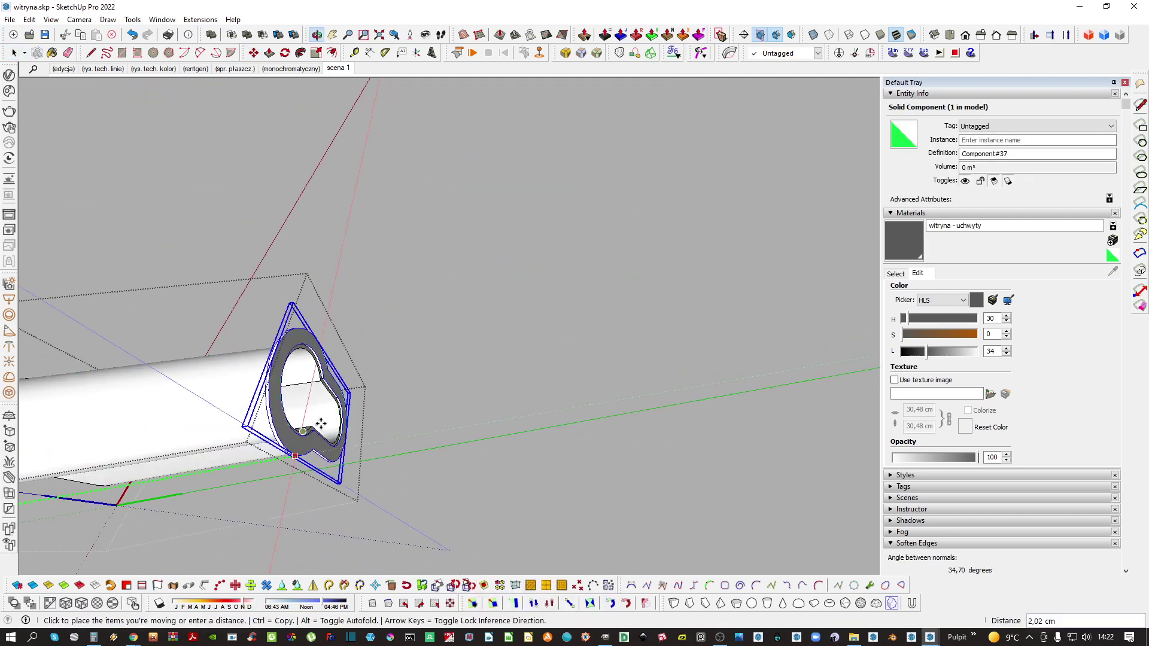
{"action": "left_click", "coordinate": [395, 402]}
Mirror the copied rim along the green axis with a scale factor of -1
{"action": "key", "text": "s"}
{"action": "left_click", "coordinate": [379, 393]}
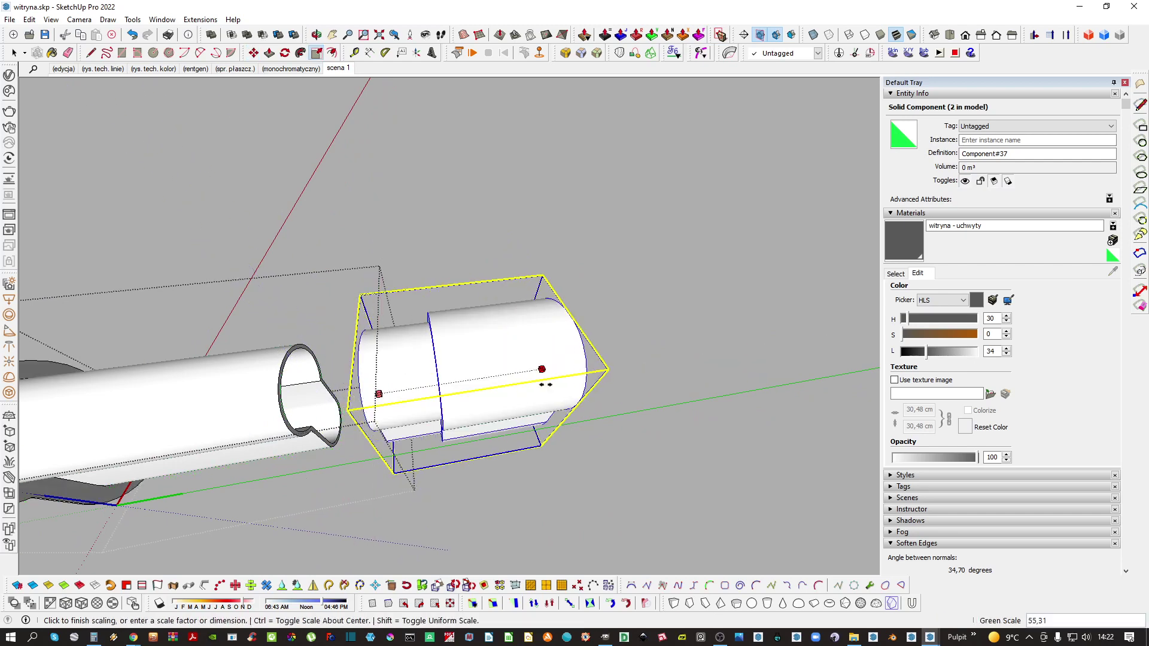
{"action": "type", "text": "-1"}
{"action": "key", "text": "Return"}
Move the mirrored rim along the green axis until it sits flush on the stile's back face
{"action": "key", "text": "i"}
{"action": "scroll", "coordinate": [352, 389], "scroll_direction": "up", "scroll_amount": 4}
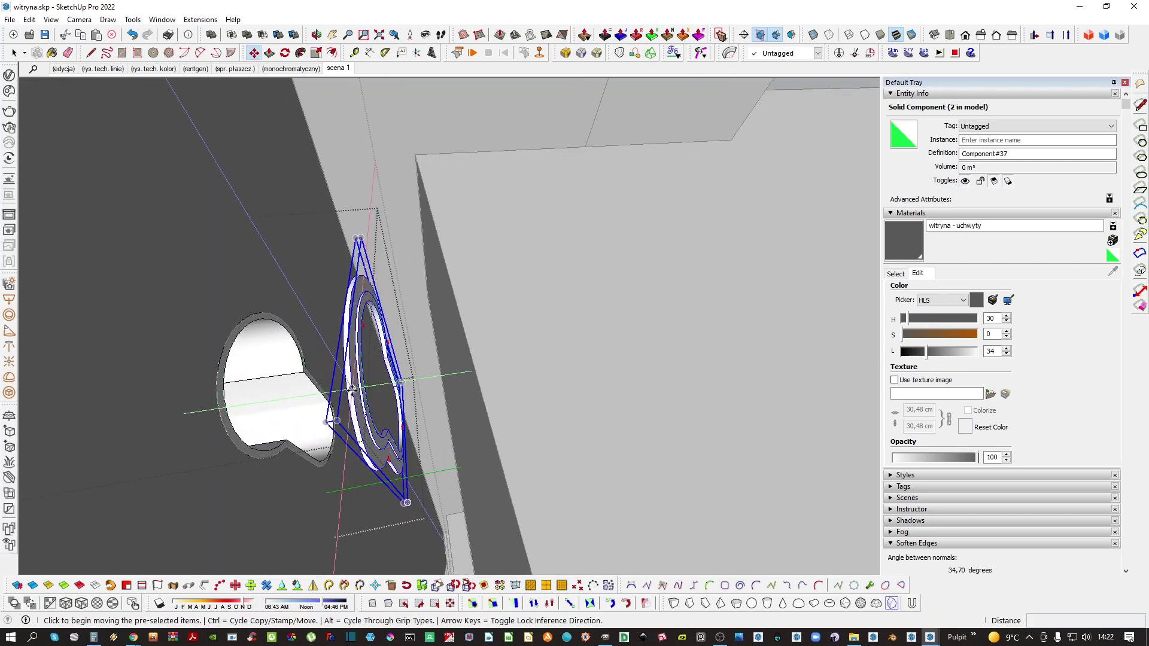
{"action": "left_click", "coordinate": [344, 376]}
{"action": "key", "text": "Left"}
{"action": "left_click", "coordinate": [236, 228]}
{"action": "key", "text": "space"}
{"action": "key", "text": "i"}
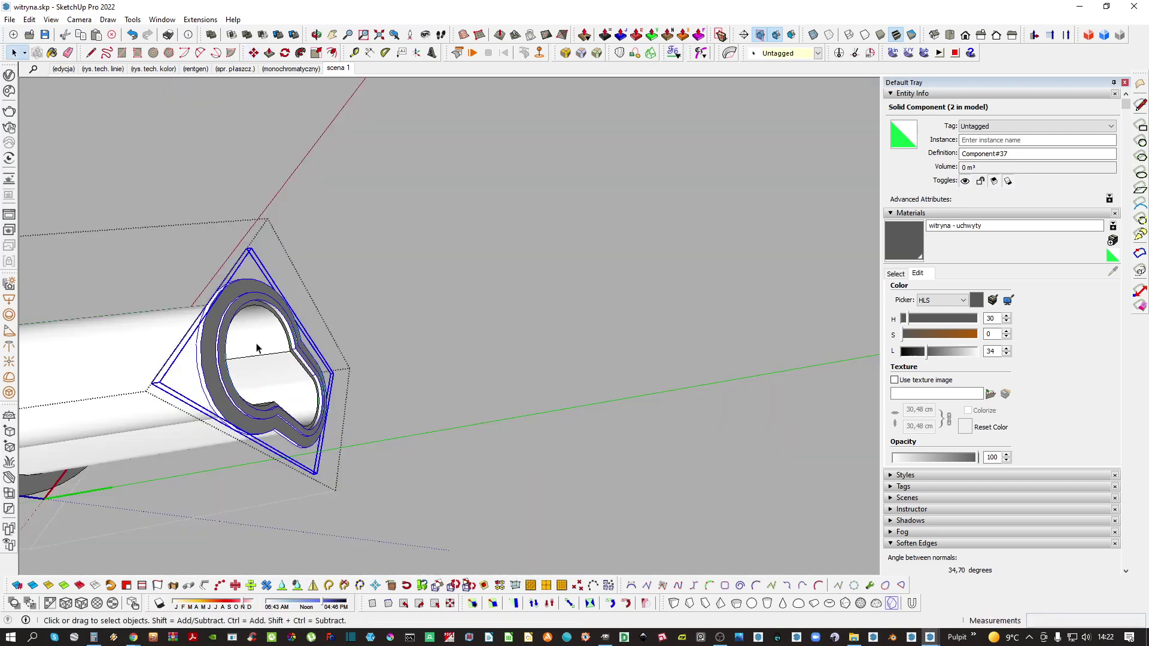
Close the keyhole component and inspect the finished fitting on the stile's front
{"action": "middle_click_drag", "start_coordinate": [257, 347], "coordinate": [539, 315]}
{"action": "scroll", "coordinate": [538, 316], "scroll_direction": "down", "scroll_amount": 3}
{"action": "key", "text": "ctrl+t"}
{"action": "key", "text": "Escape"}
{"action": "middle_click_drag", "start_coordinate": [331, 375], "coordinate": [424, 313]}
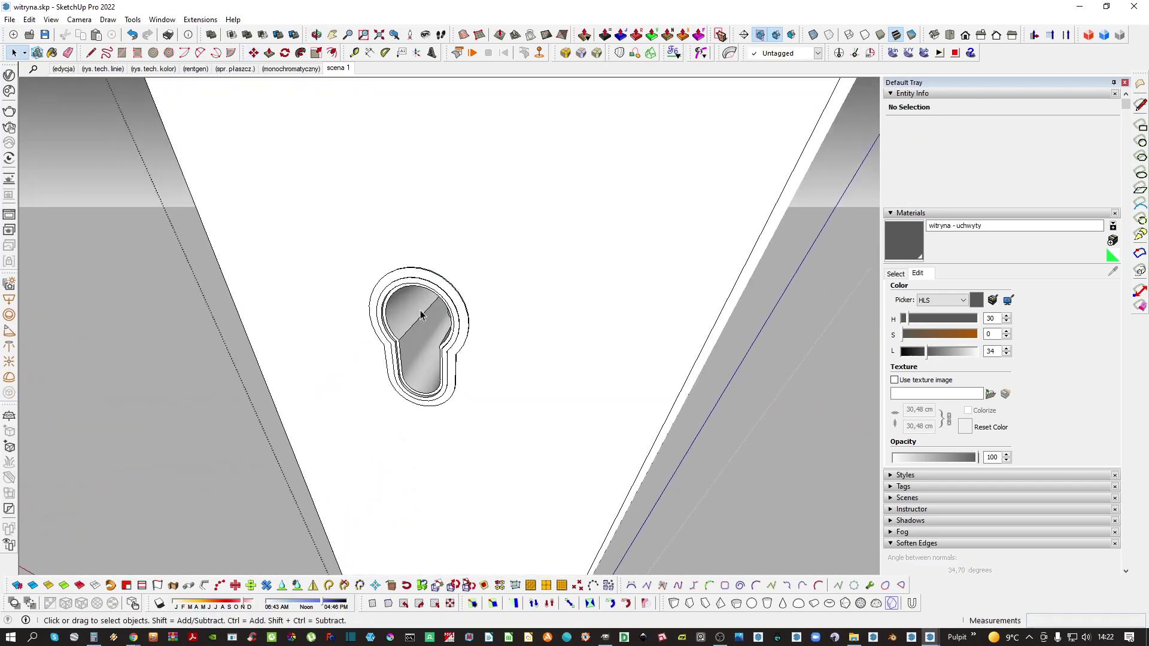
{"action": "right_click", "coordinate": [417, 318]}
{"action": "left_click", "coordinate": [400, 334]}
{"action": "scroll", "coordinate": [400, 334], "scroll_direction": "down", "scroll_amount": 2}
{"action": "middle_click_drag", "start_coordinate": [450, 354], "coordinate": [477, 287]}
{"action": "scroll", "coordinate": [477, 287], "scroll_direction": "down", "scroll_amount": 4}
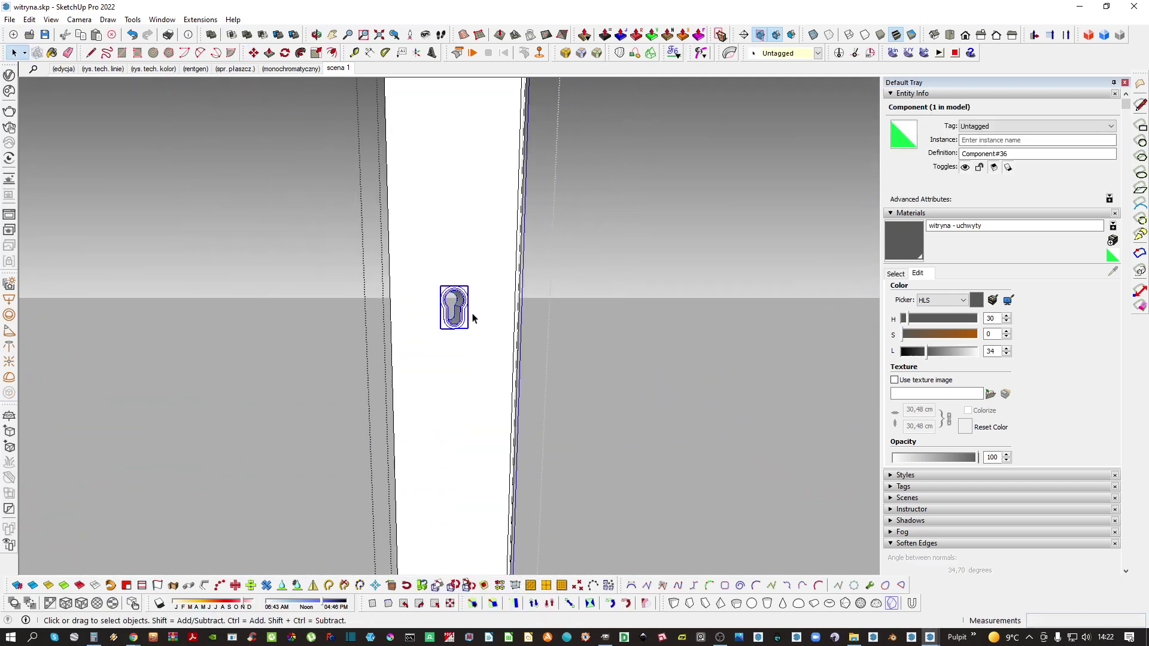
Close the stile and door for editing and bring the whole cabinet front into view beside the reference photo
{"action": "scroll", "coordinate": [472, 318], "scroll_direction": "down", "scroll_amount": 2}
{"action": "left_click", "coordinate": [421, 320]}
{"action": "left_click", "coordinate": [422, 320]}
{"action": "scroll", "coordinate": [500, 365], "scroll_direction": "down", "scroll_amount": 3}
{"action": "middle_click_drag", "start_coordinate": [501, 370], "coordinate": [523, 328]}
{"action": "middle_click_drag", "start_coordinate": [596, 357], "coordinate": [523, 395]}
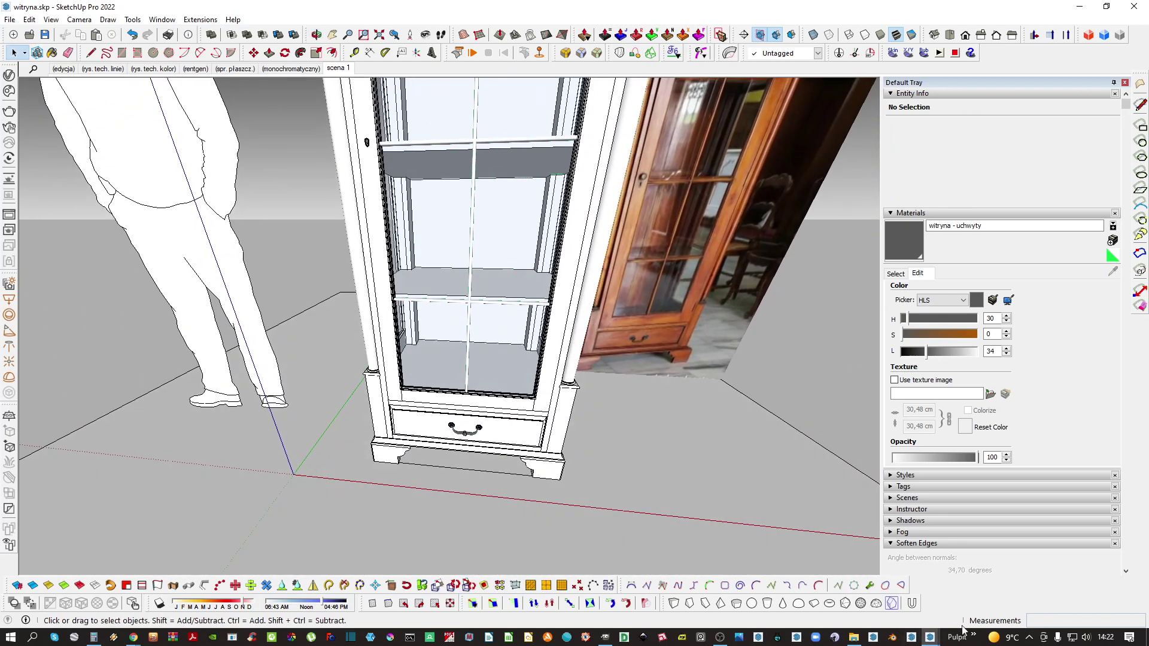
Switch to the komoda model, copy a handle component from its drawers and return to the witryna model
{"action": "mouse_move", "coordinate": [929, 635]}
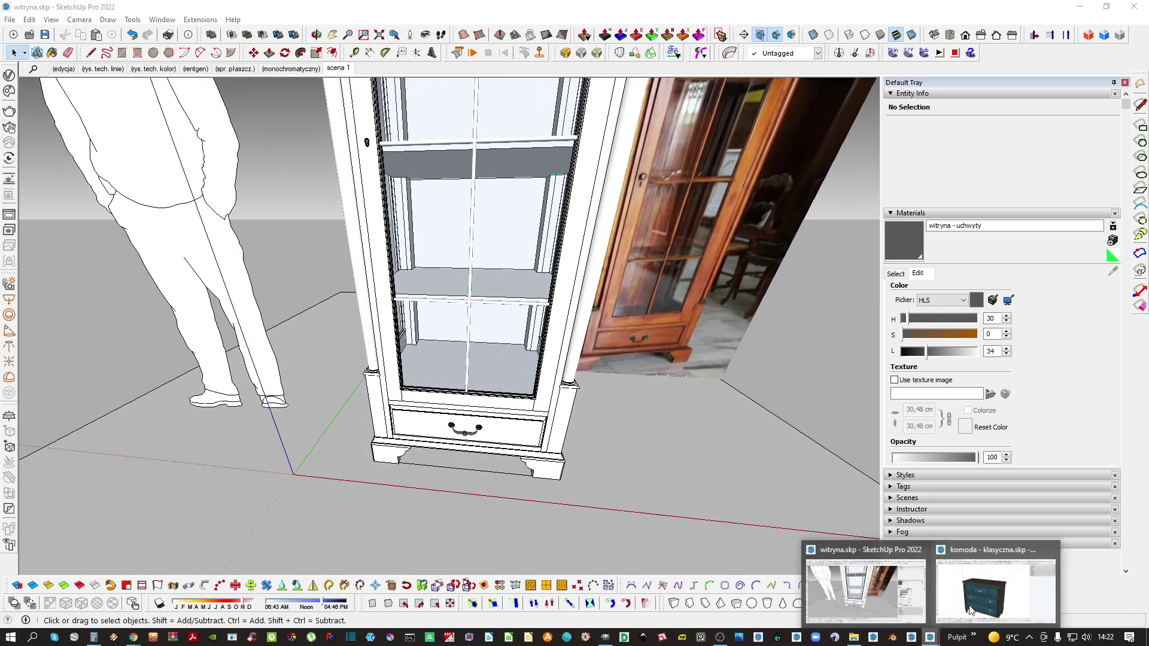
{"action": "left_click", "coordinate": [971, 610]}
{"action": "scroll", "coordinate": [532, 422], "scroll_direction": "up", "scroll_amount": 5}
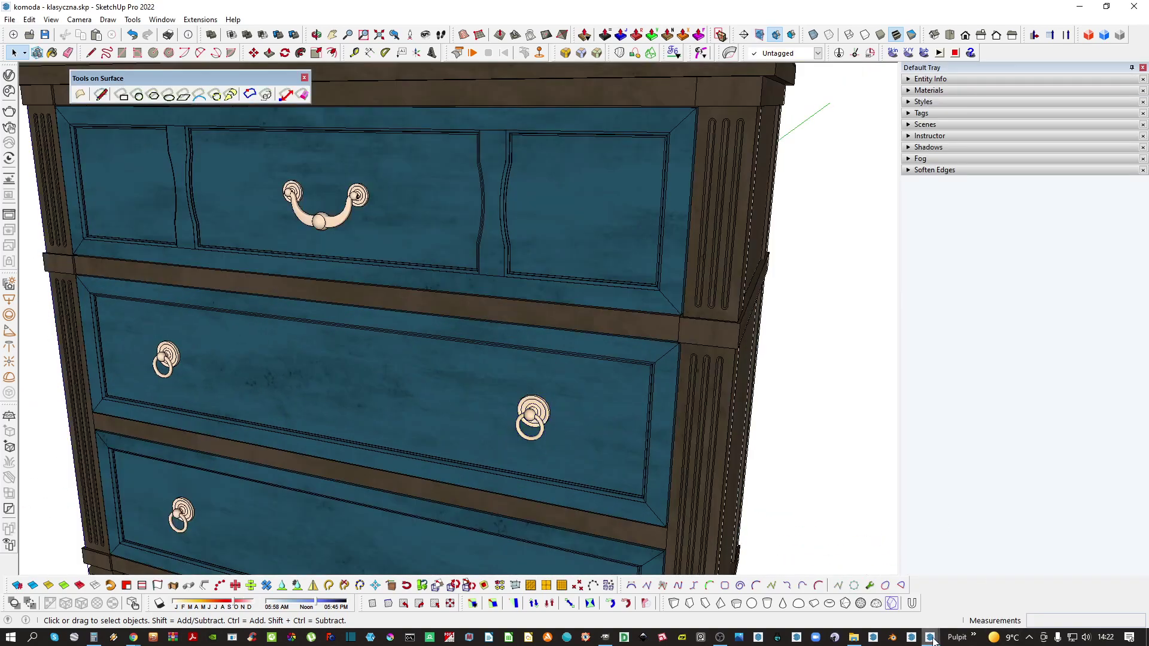
{"action": "mouse_move", "coordinate": [933, 638]}
{"action": "left_click", "coordinate": [865, 594]}
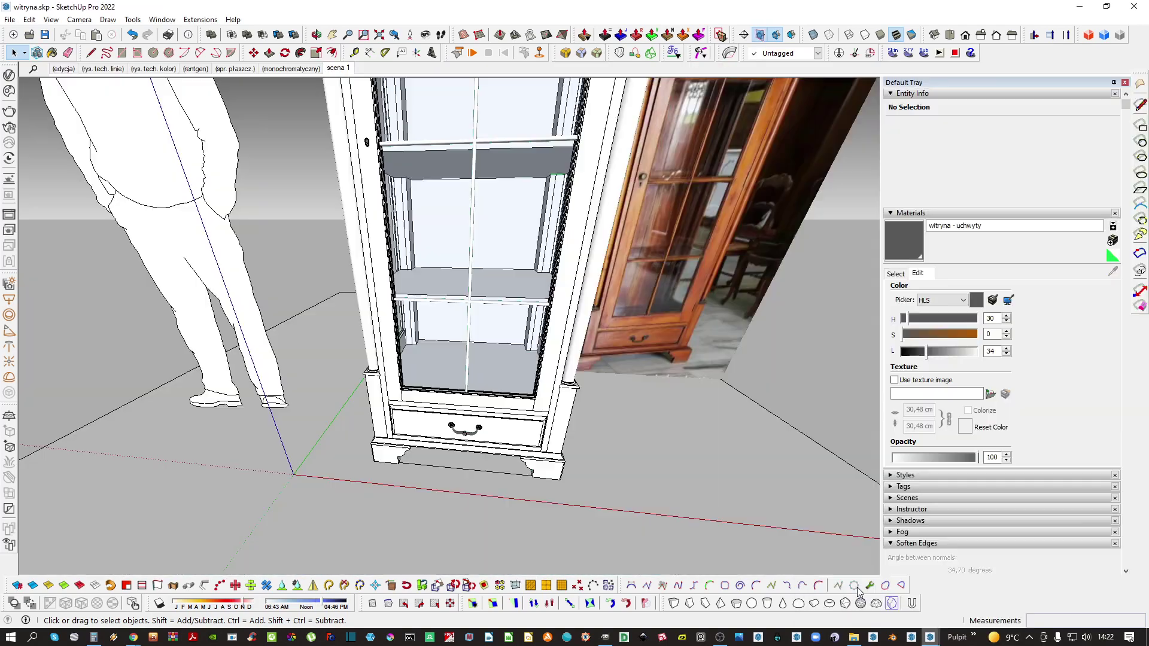
Paste the copied ring handle onto the door's stile just above the keyhole
{"action": "scroll", "coordinate": [718, 473], "scroll_direction": "down", "scroll_amount": 2}
{"action": "mouse_move", "coordinate": [486, 346]}
{"action": "middle_mouse_down"}
{"action": "mouse_move", "coordinate": [380, 352]}
{"action": "mouse_move", "coordinate": [400, 343]}
{"action": "middle_mouse_up"}
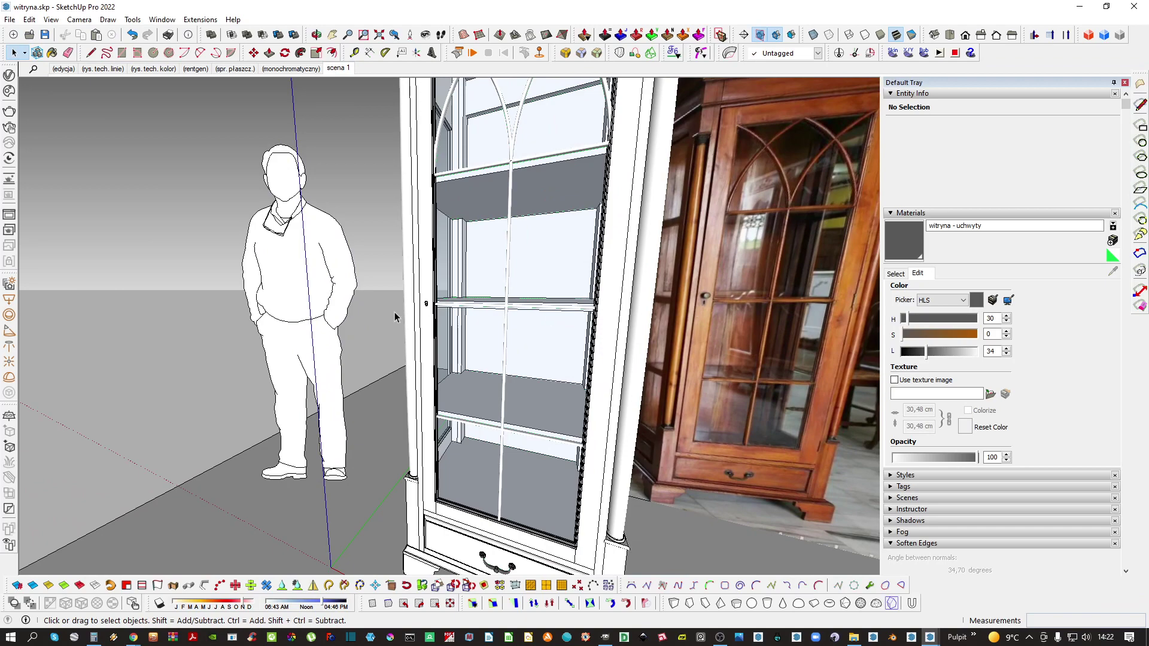
{"action": "scroll", "coordinate": [417, 318], "scroll_direction": "up", "scroll_amount": 8}
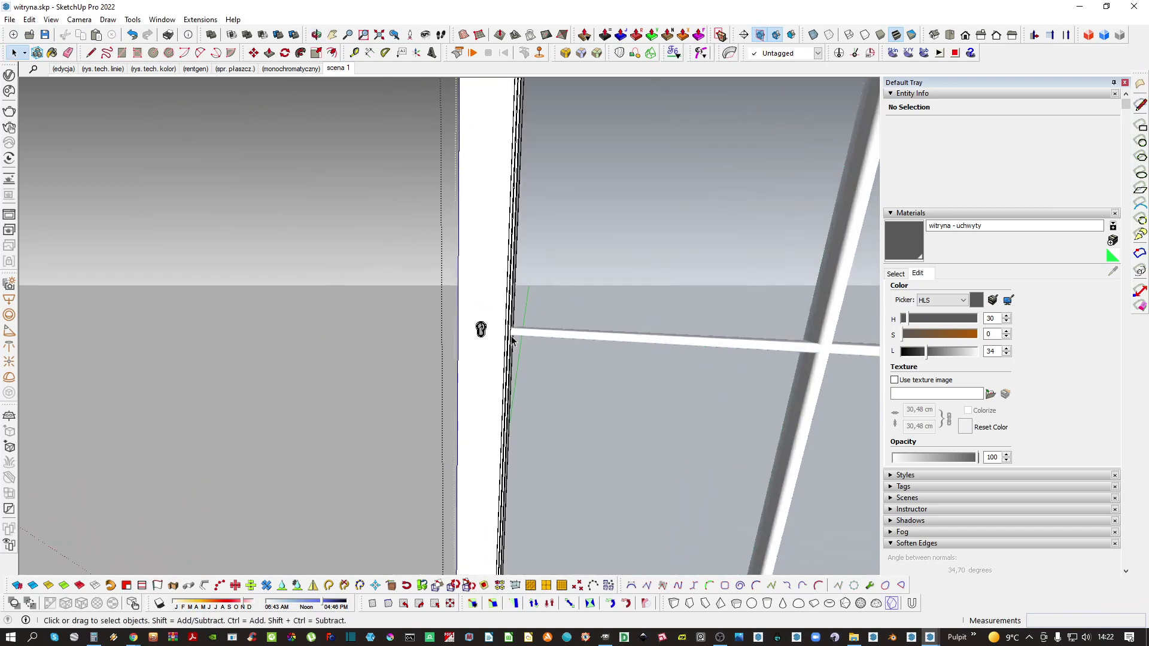
{"action": "scroll", "coordinate": [488, 313], "scroll_direction": "up", "scroll_amount": 3}
{"action": "left_click", "coordinate": [479, 298]}
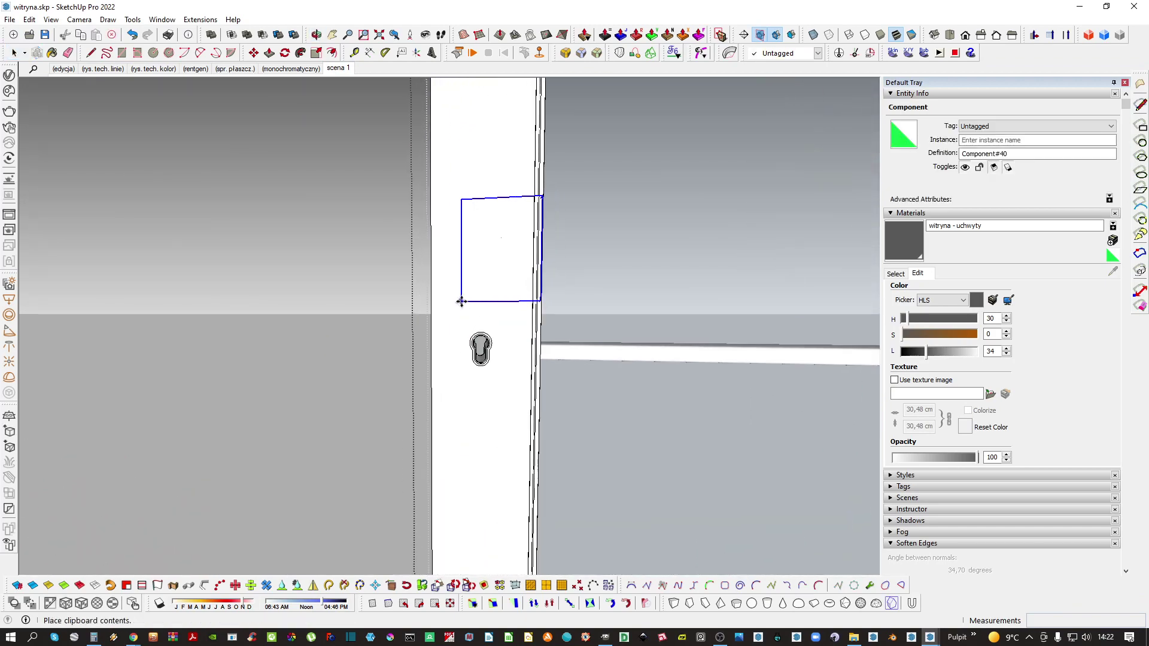
Move the pasted ring handle in depth until its round backplate meets the stile's front face
{"action": "middle_click_drag", "start_coordinate": [479, 298], "coordinate": [497, 559]}
{"action": "key", "text": "m"}
{"action": "left_click", "coordinate": [497, 559]}
{"action": "left_click", "coordinate": [524, 307]}
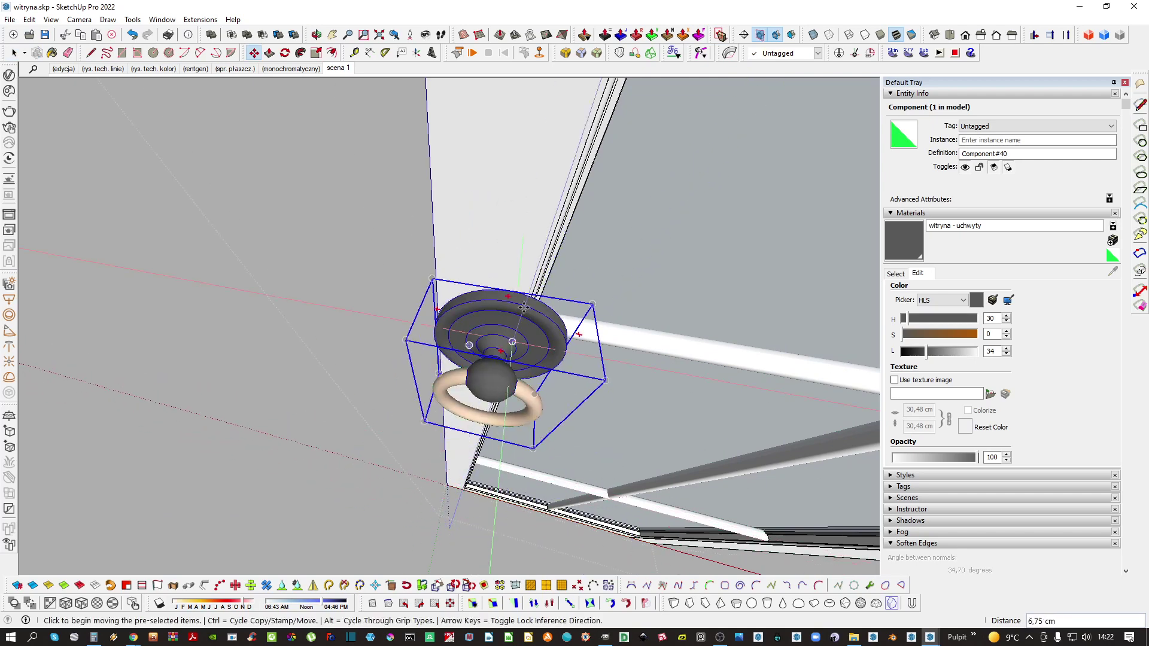
{"action": "left_click", "coordinate": [523, 292]}
{"action": "left_click", "coordinate": [529, 202]}
Shift the ring handle sideways along the stile's front to bring it over the keyhole
{"action": "middle_click_drag", "start_coordinate": [503, 413], "coordinate": [509, 242]}
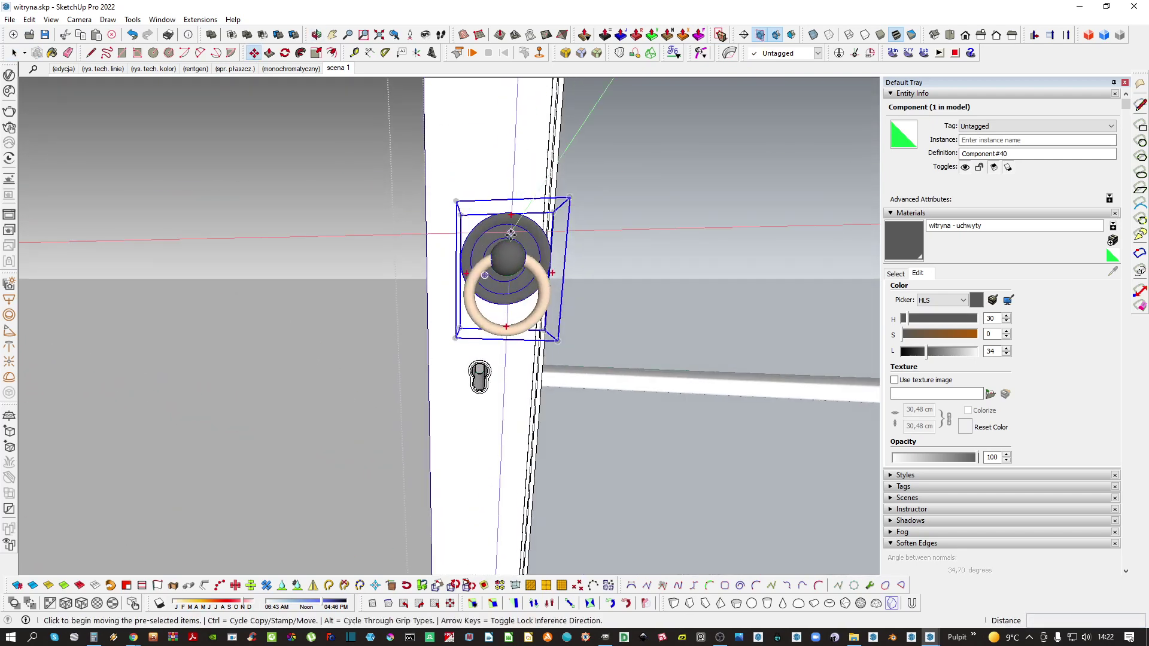
{"action": "left_click", "coordinate": [510, 239]}
{"action": "left_click", "coordinate": [479, 255]}
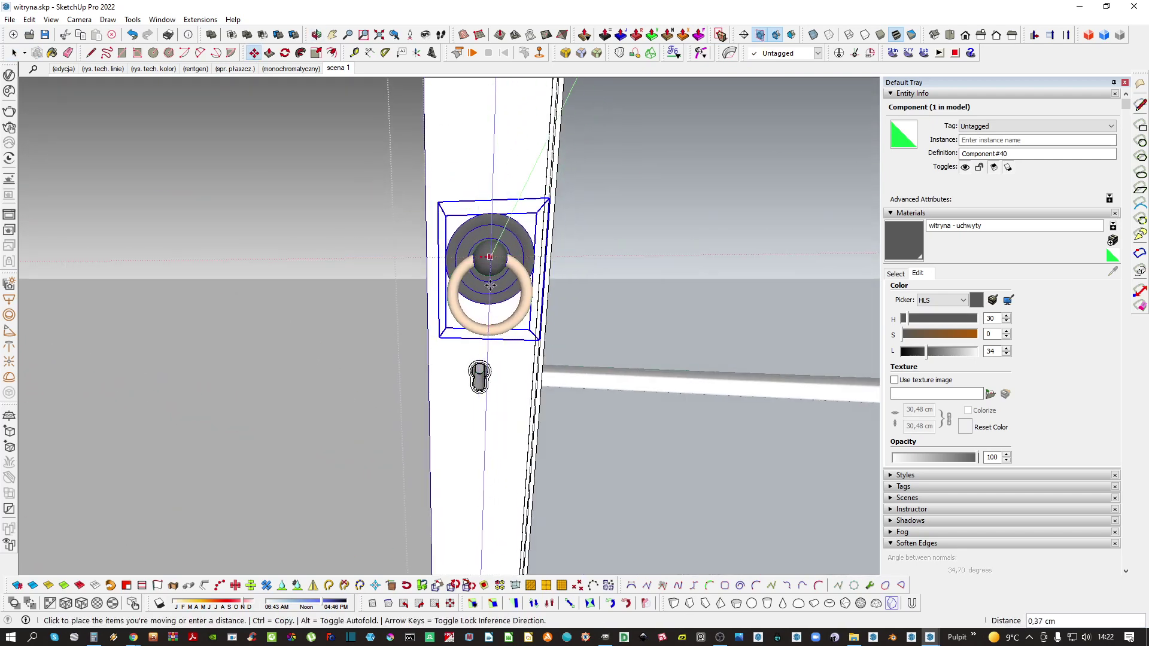
{"action": "left_click", "coordinate": [546, 198]}
{"action": "left_click", "coordinate": [529, 221]}
{"action": "key", "text": "space"}
{"action": "scroll", "coordinate": [480, 233], "scroll_direction": "up", "scroll_amount": 2}
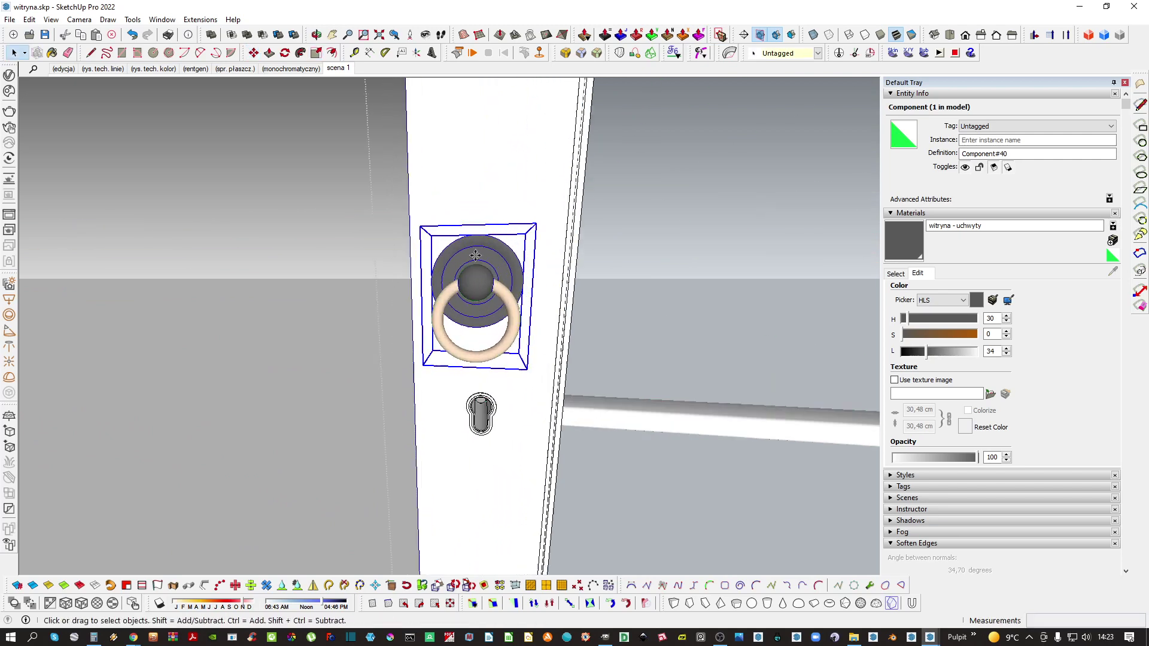
Fine-tune the ring handle's position so it is centred on the stile directly above the keyhole
{"action": "key", "text": "m"}
{"action": "left_click", "coordinate": [478, 273]}
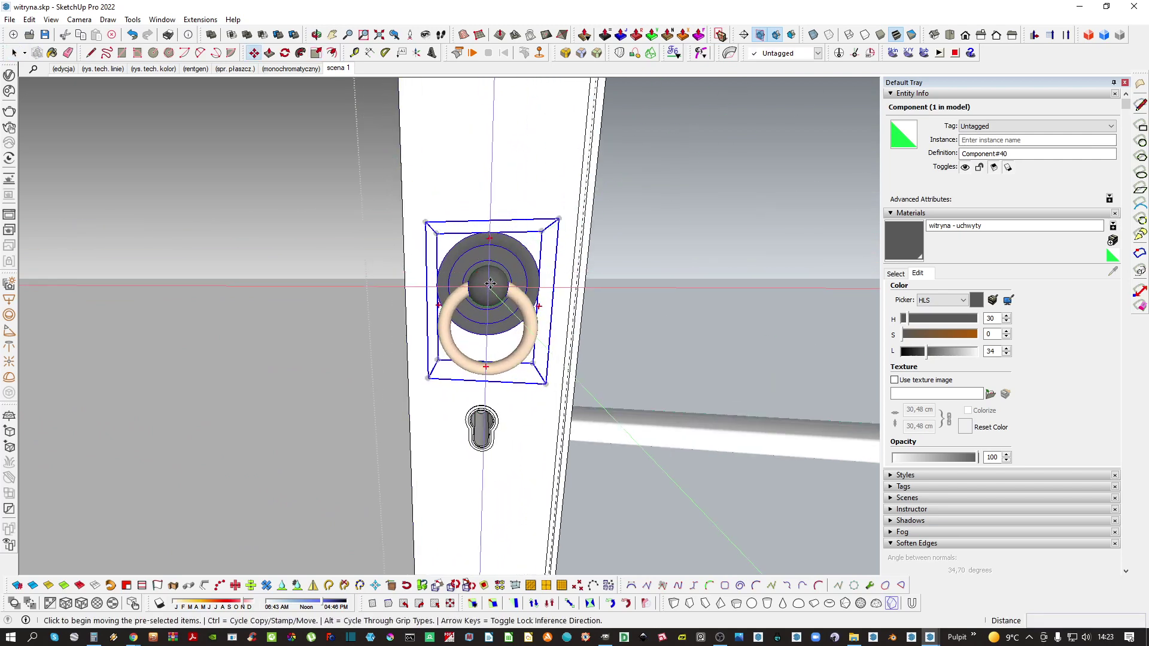
{"action": "left_click", "coordinate": [490, 284]}
{"action": "scroll", "coordinate": [491, 323], "scroll_direction": "down", "scroll_amount": 3}
{"action": "middle_click_drag", "start_coordinate": [491, 335], "coordinate": [503, 204]}
{"action": "left_click", "coordinate": [501, 208]}
{"action": "key", "text": "space"}
{"action": "scroll", "coordinate": [497, 254], "scroll_direction": "down", "scroll_amount": 5}
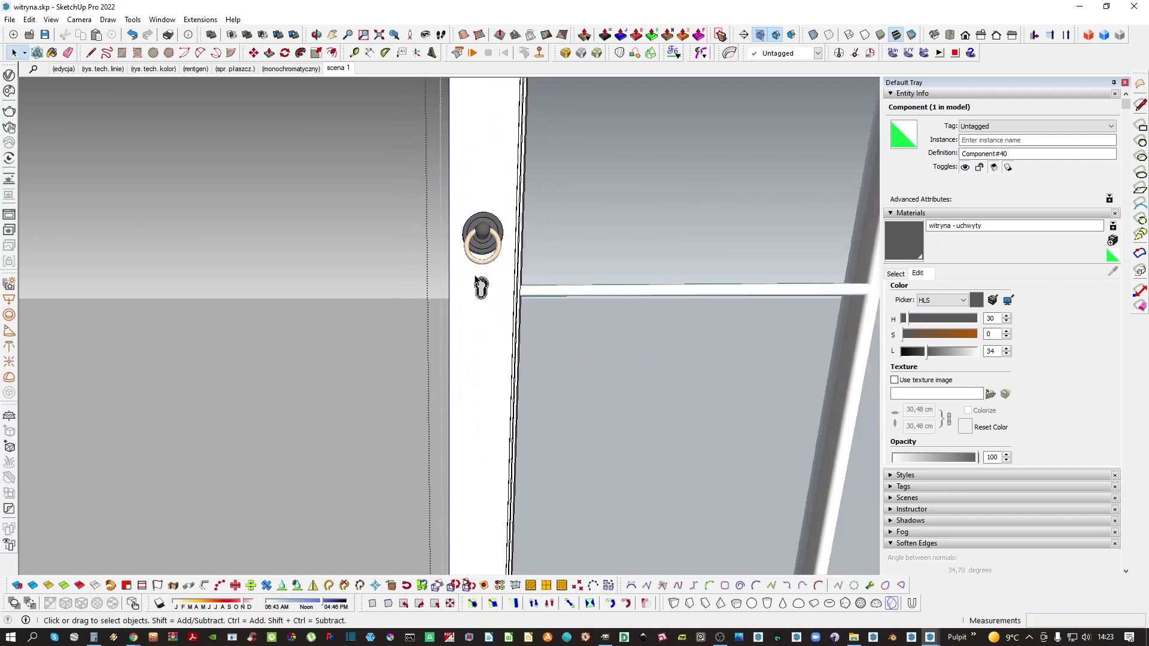
Open the ring handle component, paint its pull ring with the "witryna - uchwyty" material and close the component
{"action": "left_click", "coordinate": [528, 297]}
{"action": "middle_click_drag", "start_coordinate": [622, 283], "coordinate": [446, 294]}
{"action": "scroll", "coordinate": [362, 266], "scroll_direction": "up", "scroll_amount": 4}
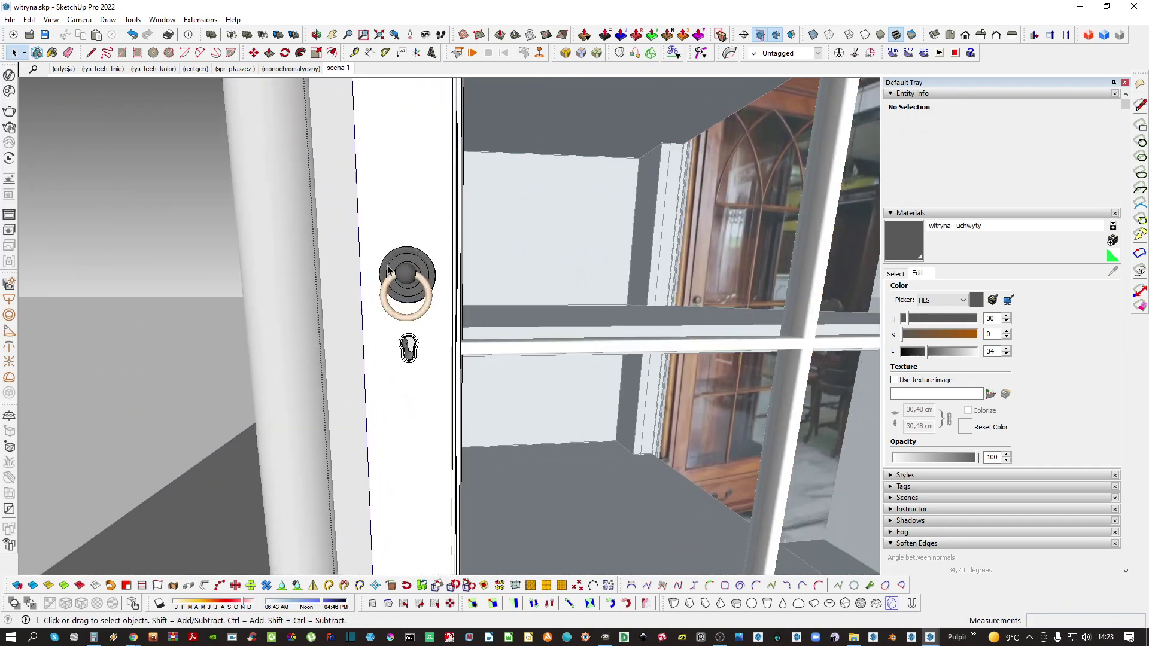
{"action": "key", "text": "b"}
{"action": "scroll", "coordinate": [411, 280], "scroll_direction": "up", "scroll_amount": 2}
{"action": "left_click", "coordinate": [406, 310]}
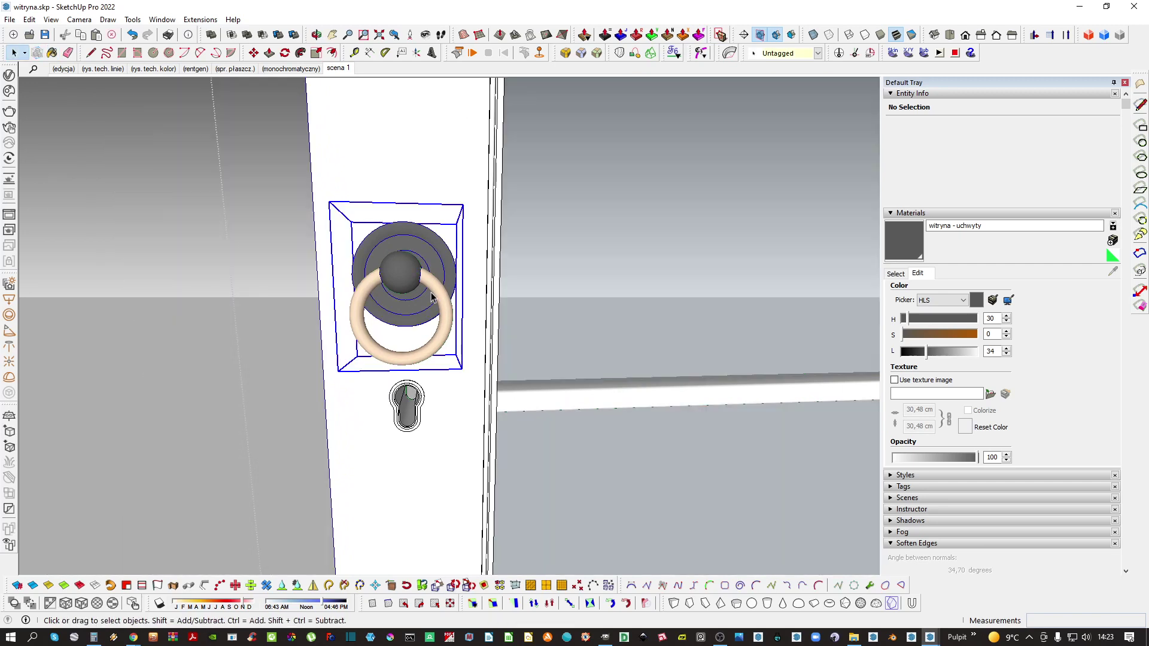
{"action": "double_click", "coordinate": [433, 297]}
{"action": "left_click", "coordinate": [436, 285]}
{"action": "key", "text": "space"}
{"action": "key", "text": "Escape"}
{"action": "middle_click_drag", "start_coordinate": [435, 285], "coordinate": [150, 416]}
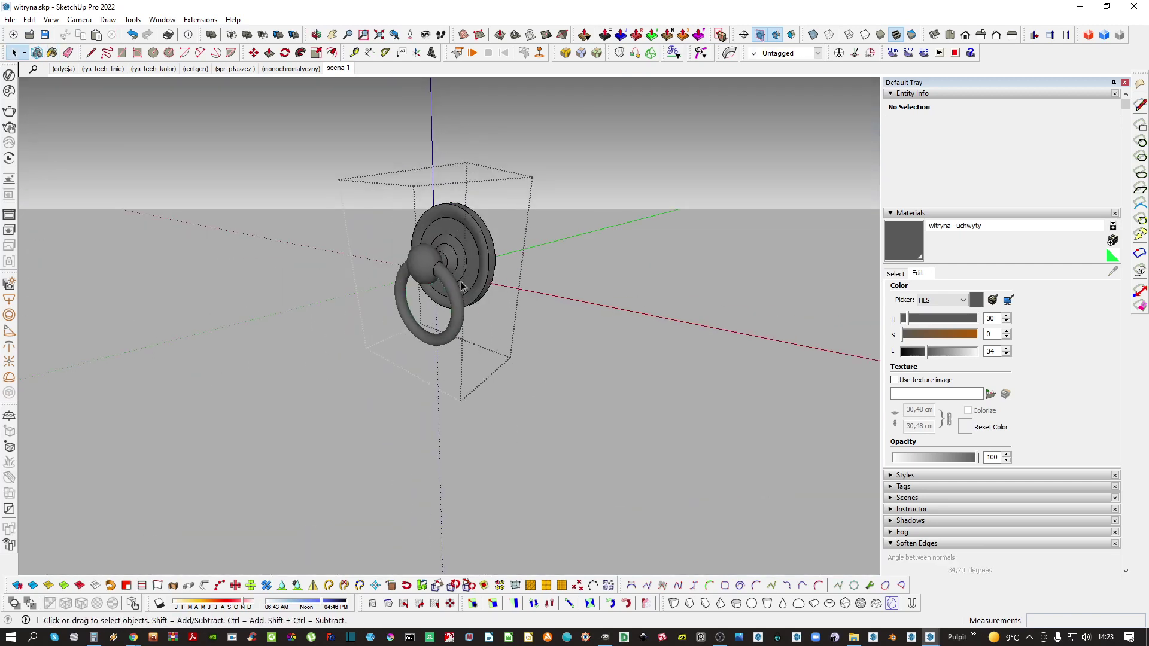
{"action": "key", "text": "g"}
{"action": "key", "text": "Return"}
{"action": "key", "text": "Escape"}
{"action": "middle_click_drag", "start_coordinate": [456, 293], "coordinate": [477, 292]}
{"action": "scroll", "coordinate": [477, 317], "scroll_direction": "down", "scroll_amount": 7}
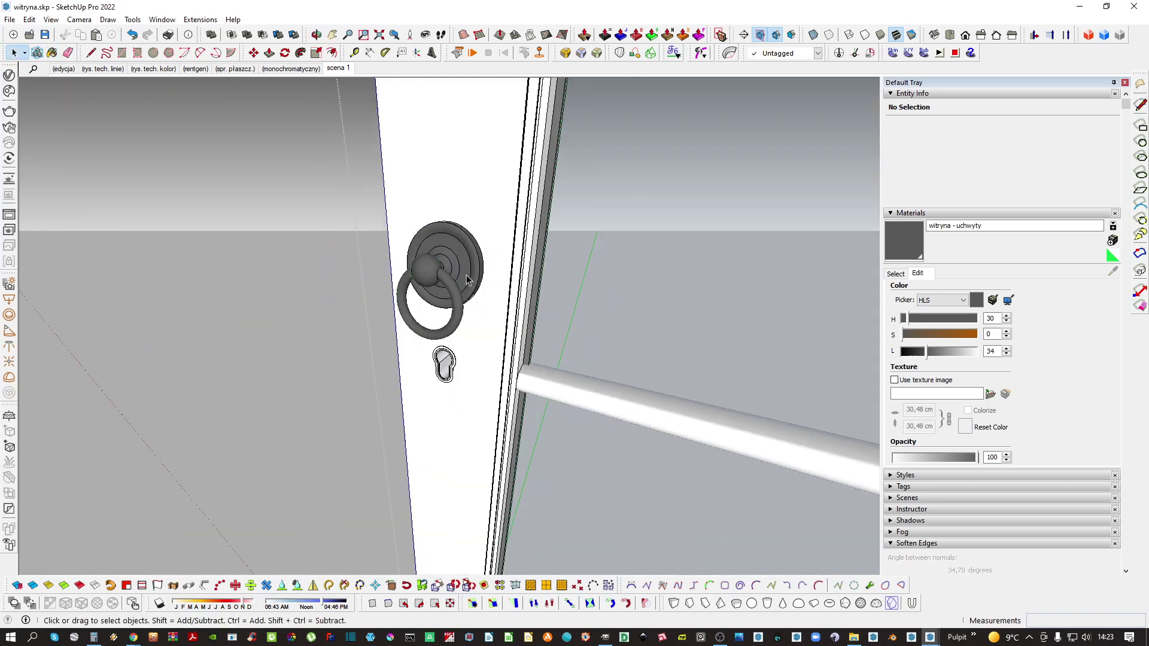
Paint all of the keyhole's metal rim with the "witryna - uchwyty" material and close its component
{"action": "scroll", "coordinate": [489, 357], "scroll_direction": "up", "scroll_amount": 8}
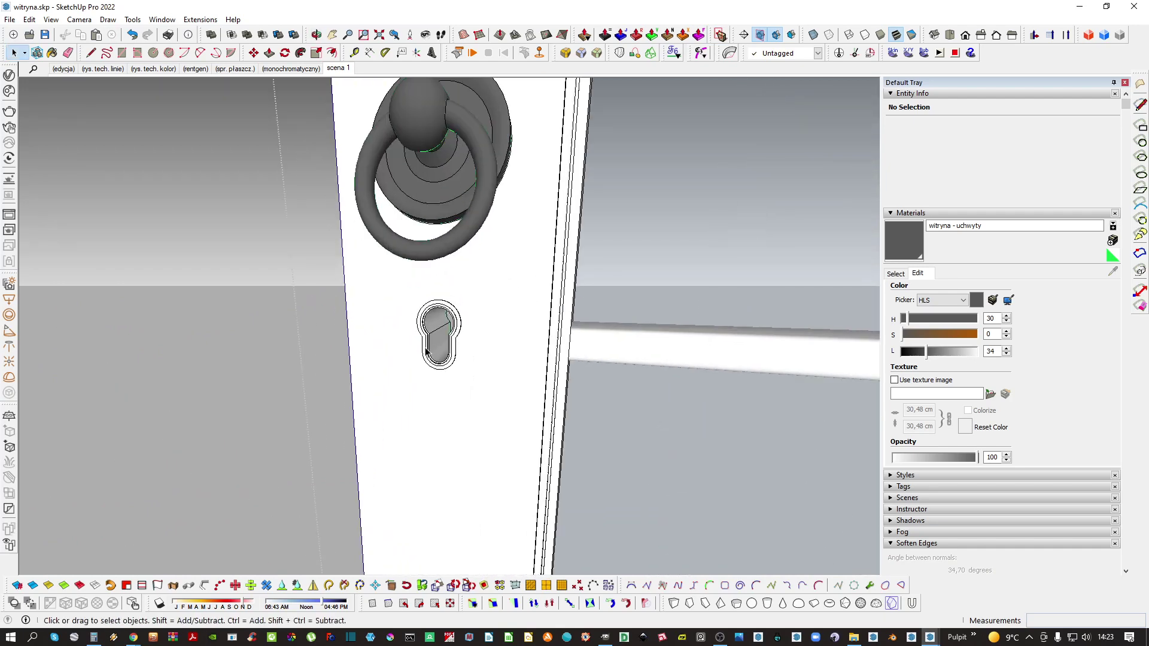
{"action": "left_click", "coordinate": [427, 349]}
{"action": "double_click", "coordinate": [428, 349]}
{"action": "scroll", "coordinate": [419, 345], "scroll_direction": "up", "scroll_amount": 3}
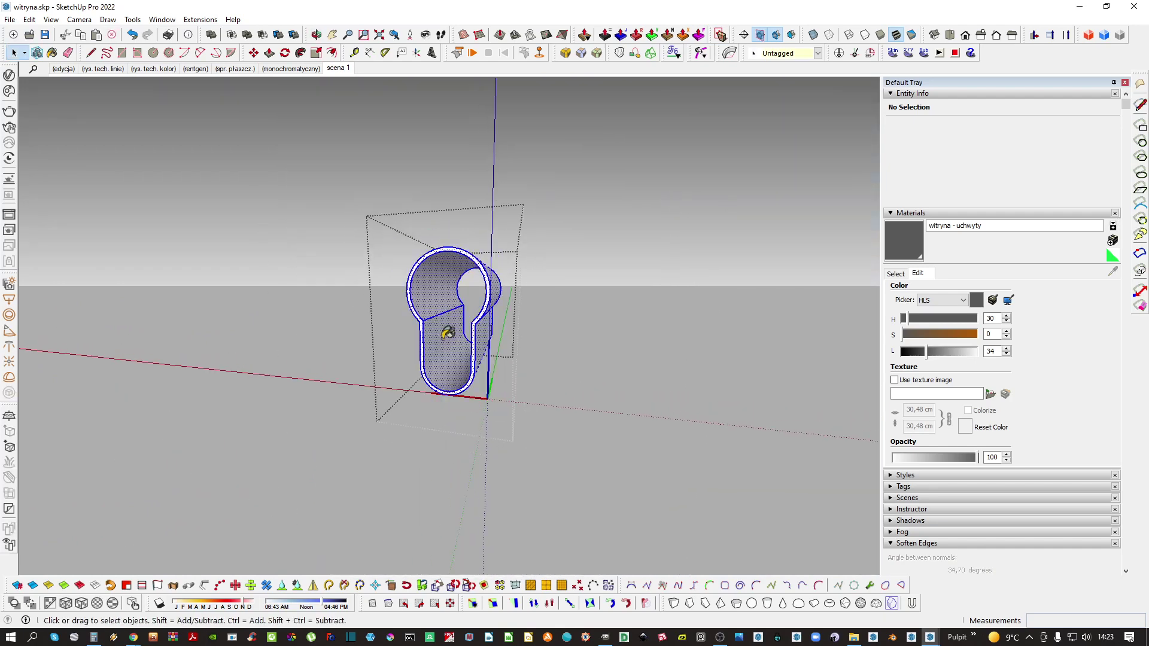
{"action": "triple_click", "coordinate": [413, 342]}
{"action": "key", "text": "b"}
{"action": "left_click", "coordinate": [415, 344]}
{"action": "key", "text": "space"}
{"action": "middle_click_drag", "start_coordinate": [426, 349], "coordinate": [477, 359]}
{"action": "key", "text": "Escape"}
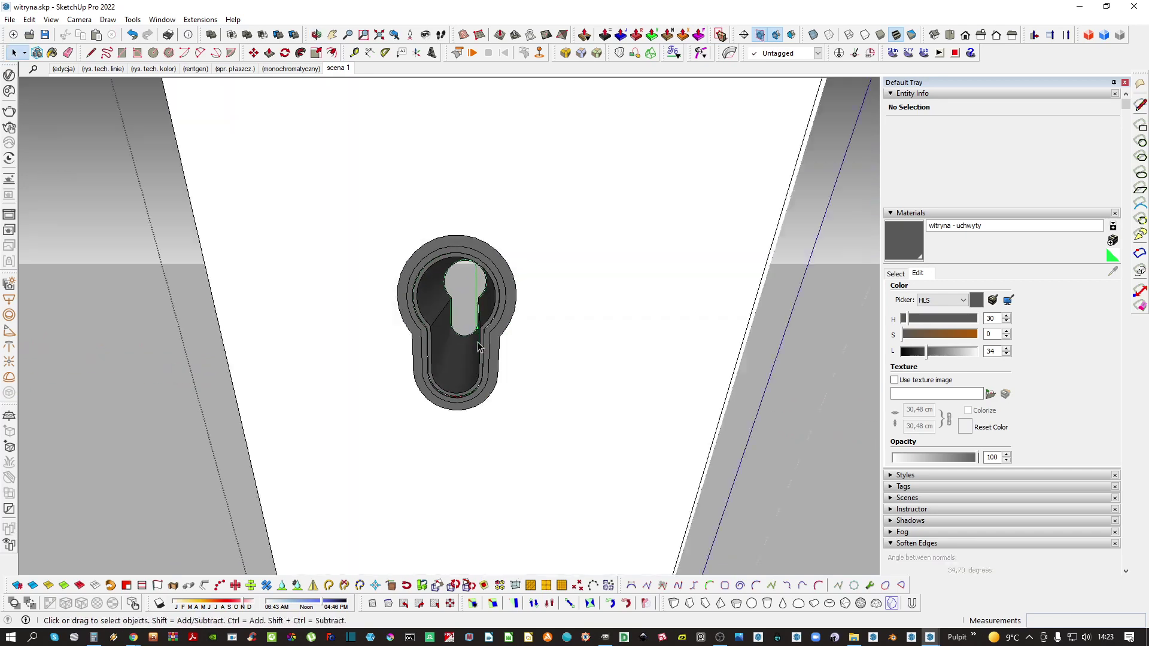
{"action": "scroll", "coordinate": [476, 362], "scroll_direction": "down", "scroll_amount": 5}
{"action": "scroll", "coordinate": [473, 365], "scroll_direction": "down", "scroll_amount": 3}
{"action": "middle_click_drag", "start_coordinate": [413, 444], "coordinate": [423, 372]}
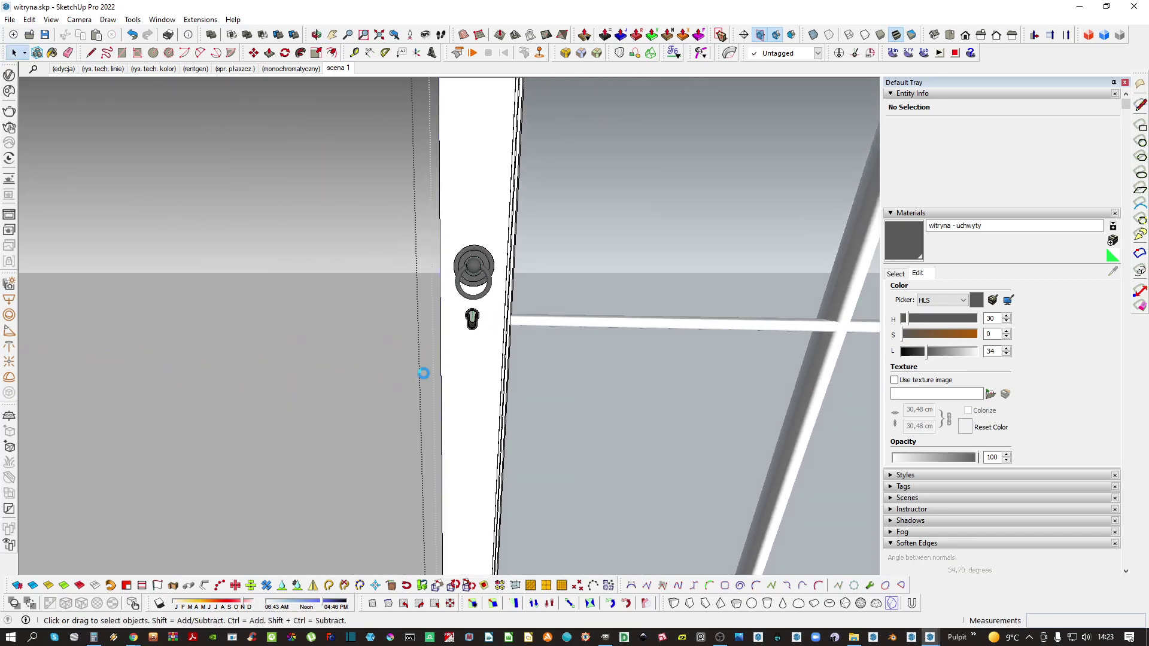
Switch to Chrome, open 3D Warehouse in place of the Blender playlist and close the unneeded tabs
{"action": "mouse_move", "coordinate": [133, 639]}
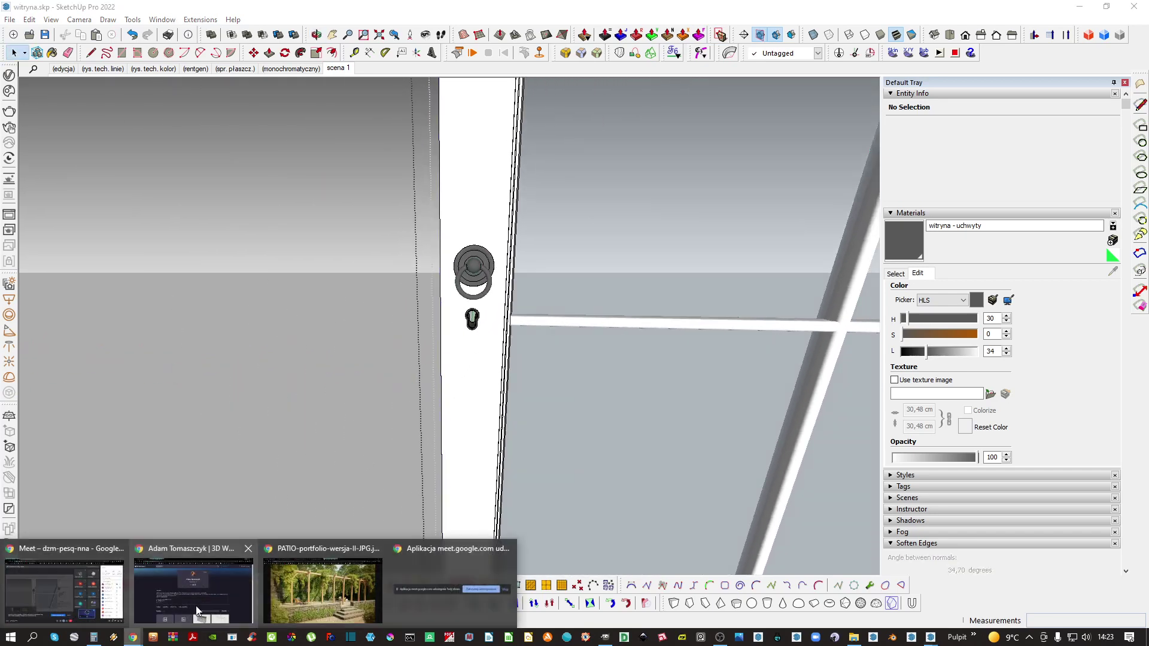
{"action": "left_click", "coordinate": [326, 587]}
{"action": "left_click", "coordinate": [344, 10]}
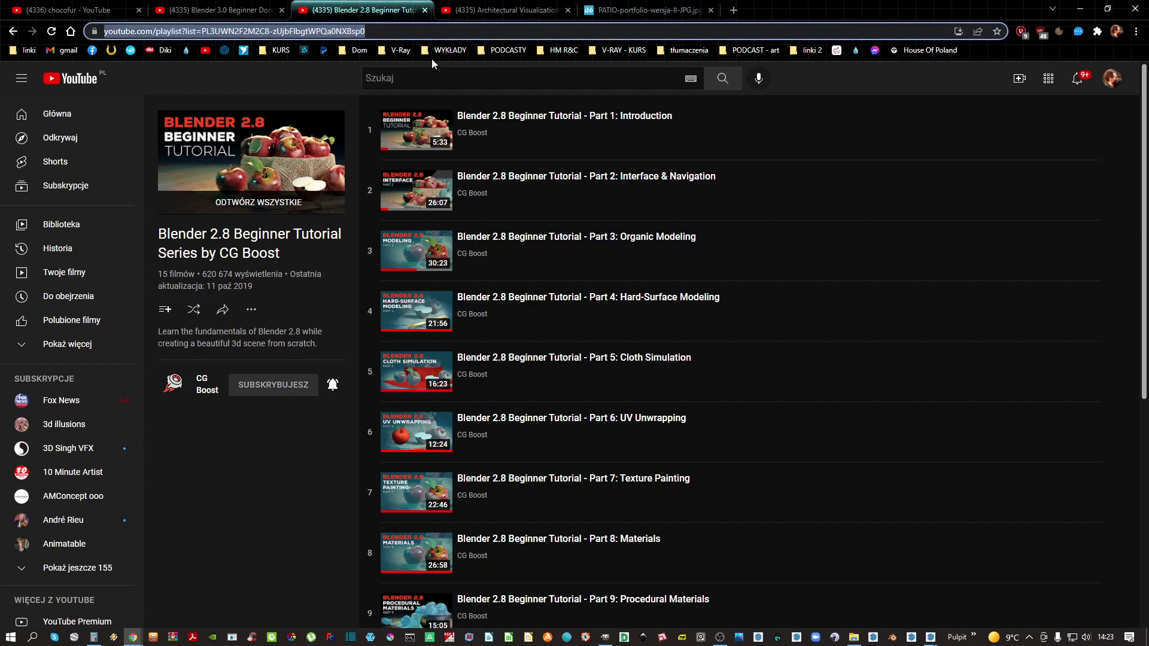
{"action": "type", "text": "3d"}
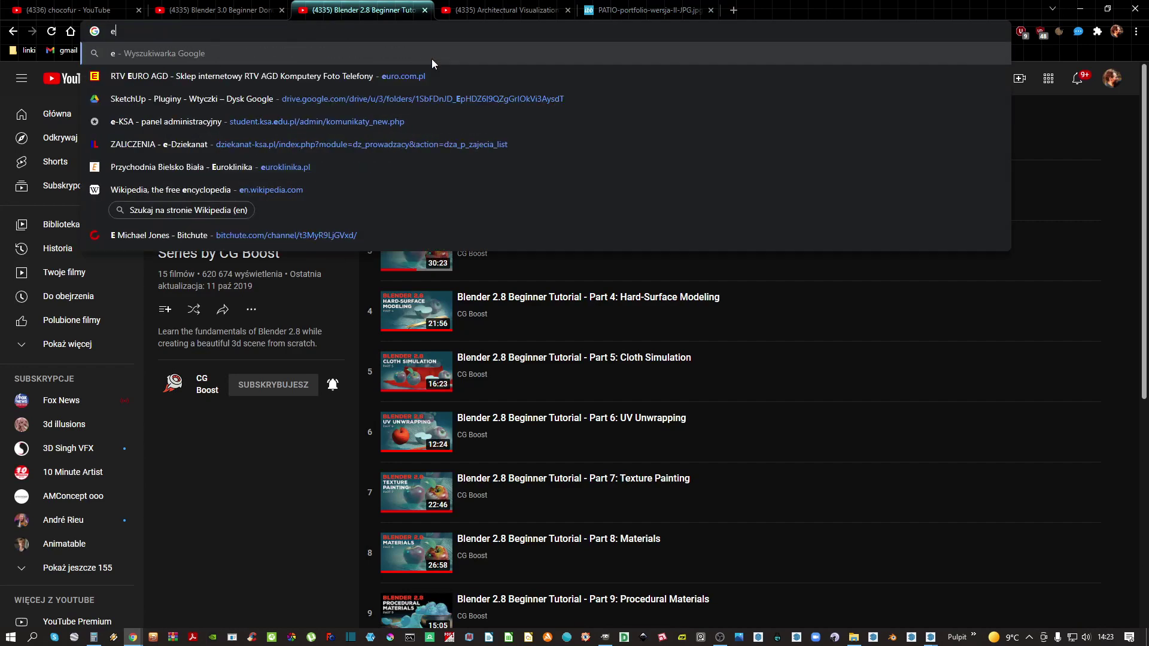
{"action": "left_click", "coordinate": [432, 59]}
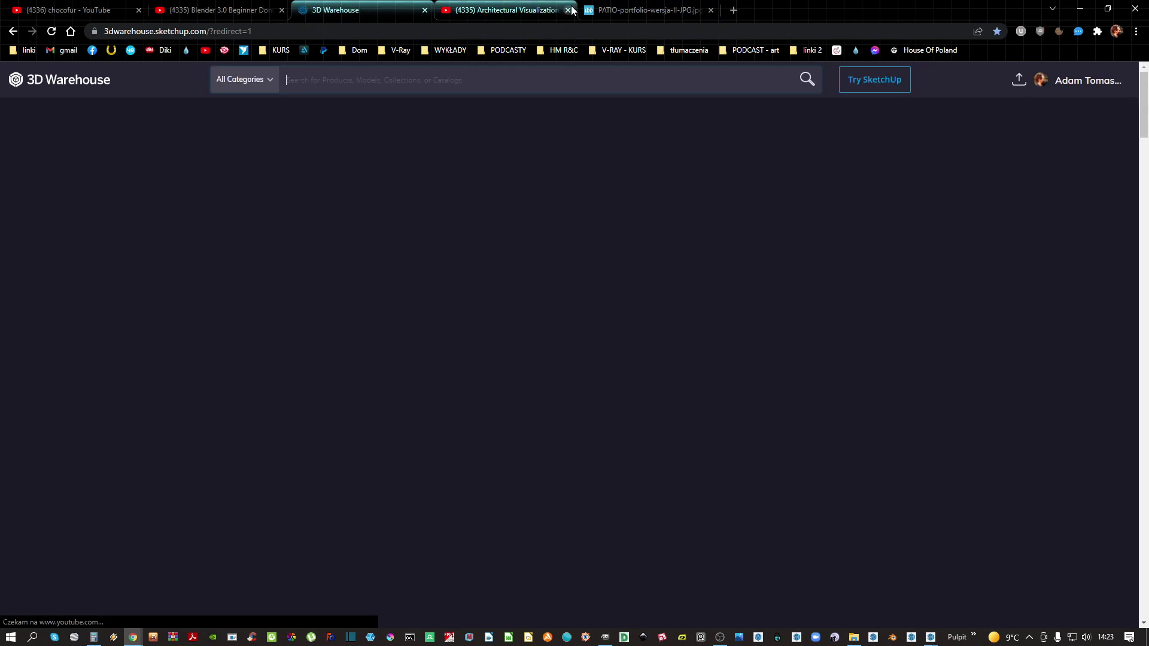
{"action": "left_click", "coordinate": [568, 10]}
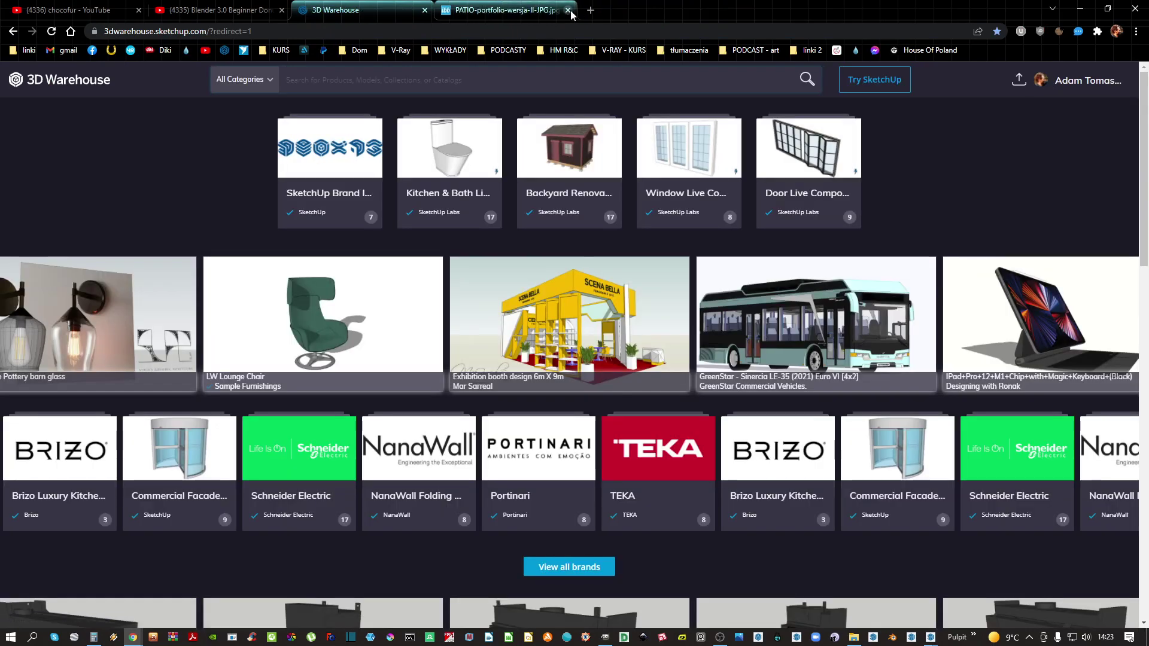
Search 3D Warehouse for "key" and restrict the results to models
{"action": "left_click", "coordinate": [469, 73]}
{"action": "type", "text": "key"}
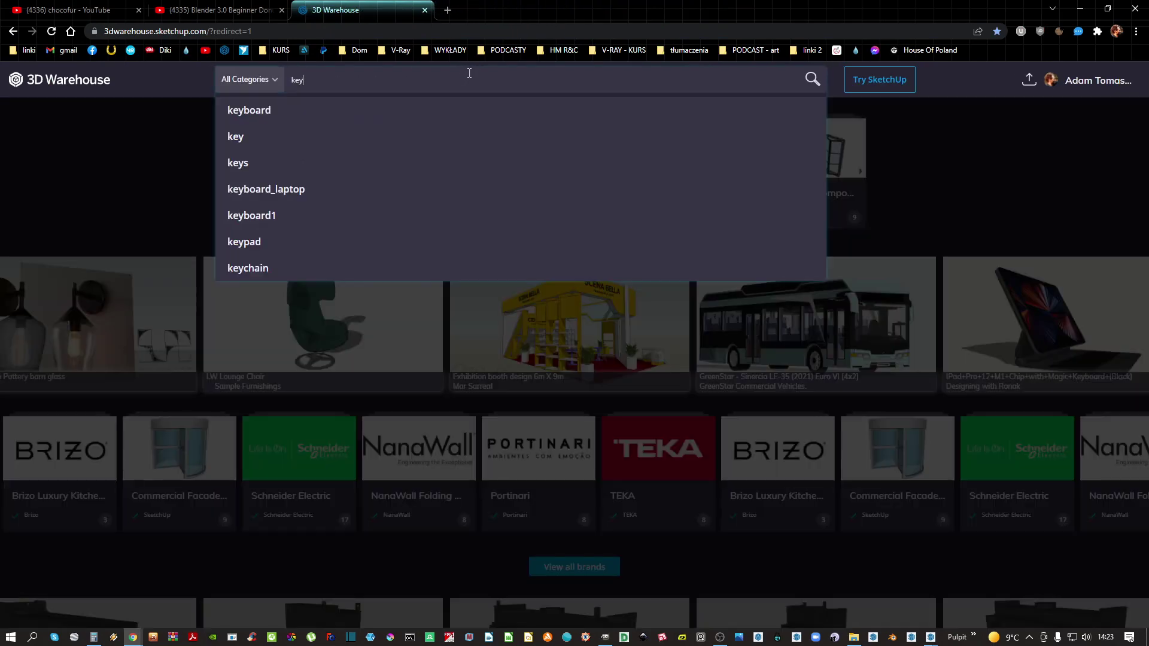
{"action": "key", "text": "Return"}
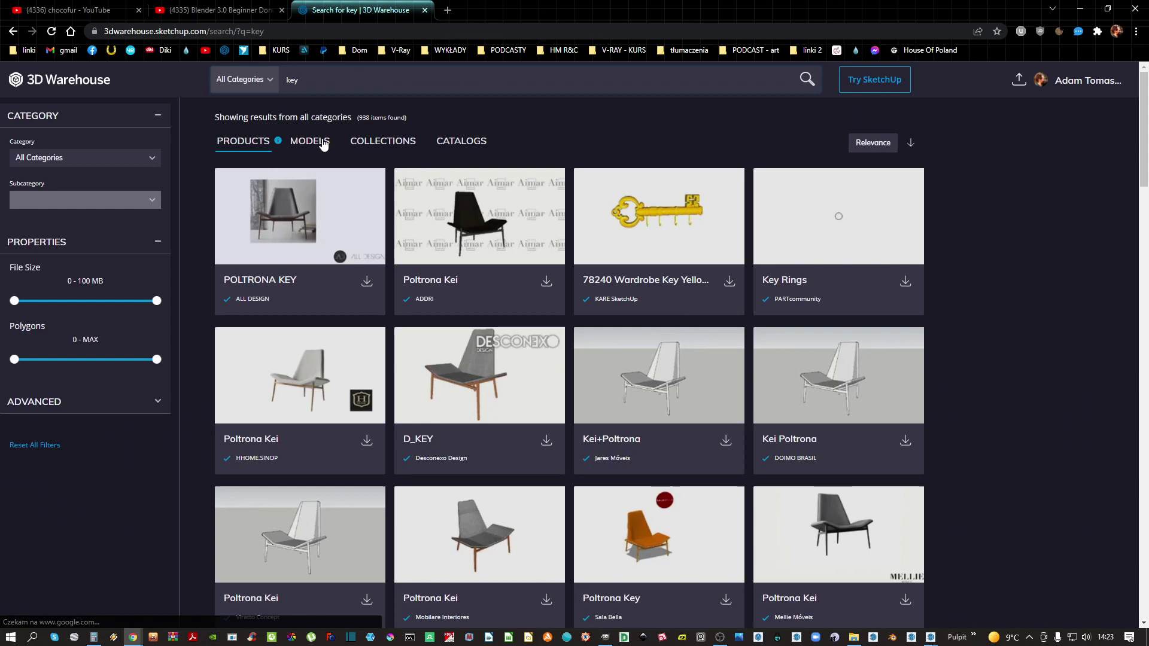
{"action": "left_click", "coordinate": [309, 142]}
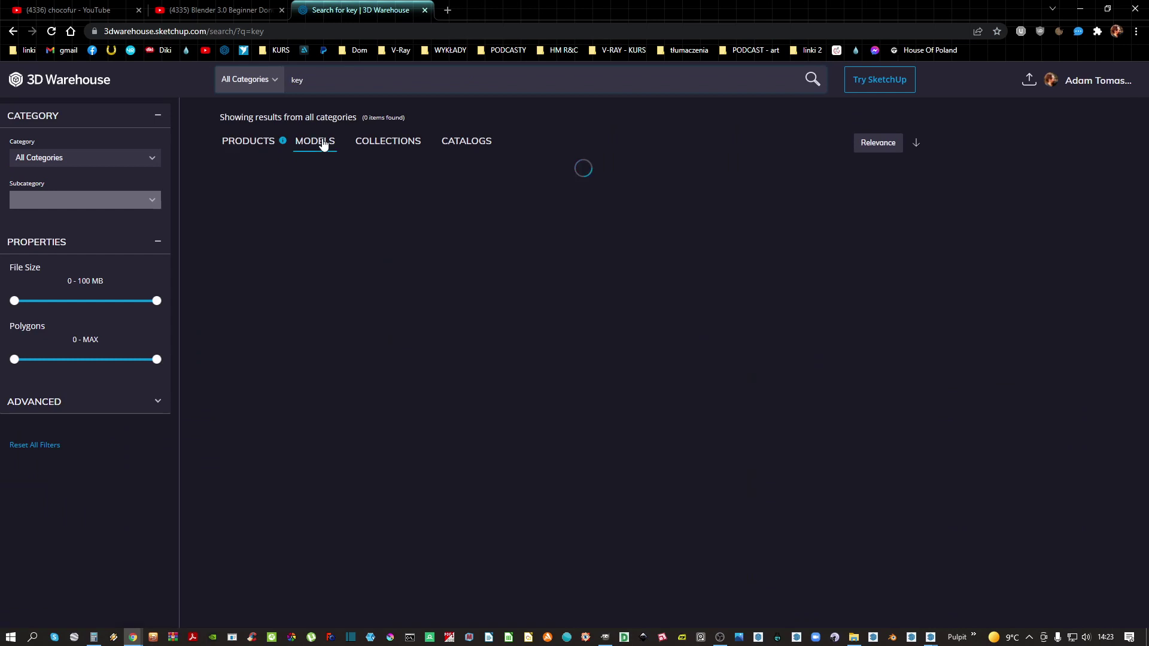
Download the grey old-fashioned key model as a SketchUp file and insert it into the witryna model in SketchUp
{"action": "scroll", "coordinate": [984, 215], "scroll_direction": "down", "scroll_amount": 2}
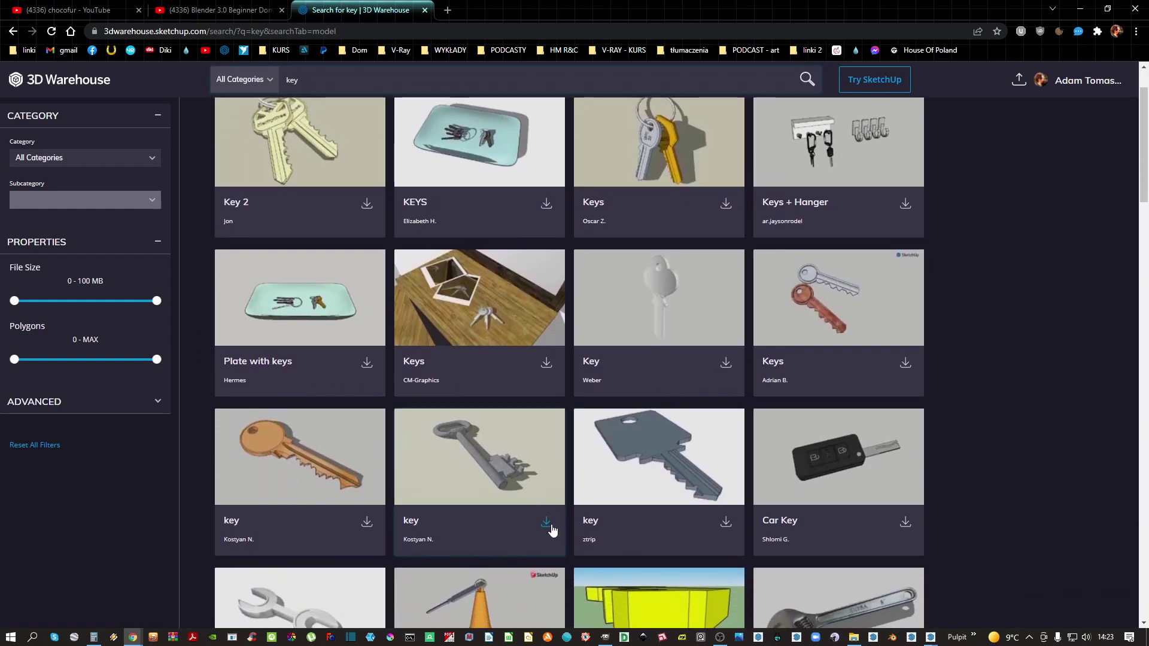
{"action": "left_click", "coordinate": [546, 523]}
{"action": "left_click", "coordinate": [536, 474]}
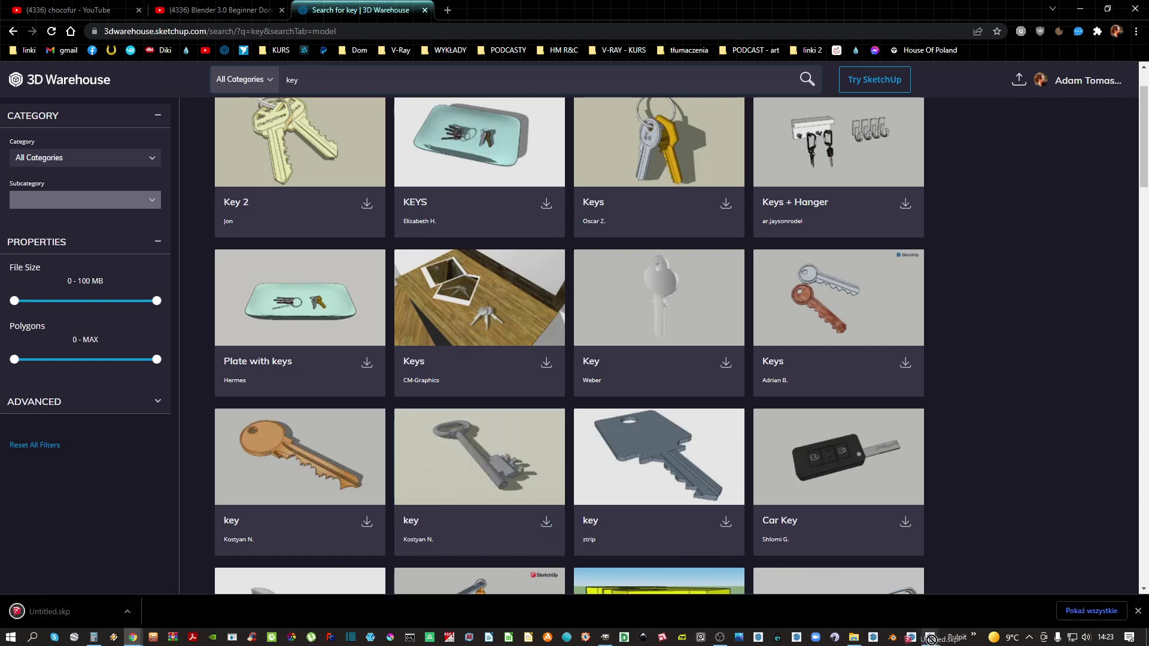
{"action": "mouse_move", "coordinate": [927, 627]}
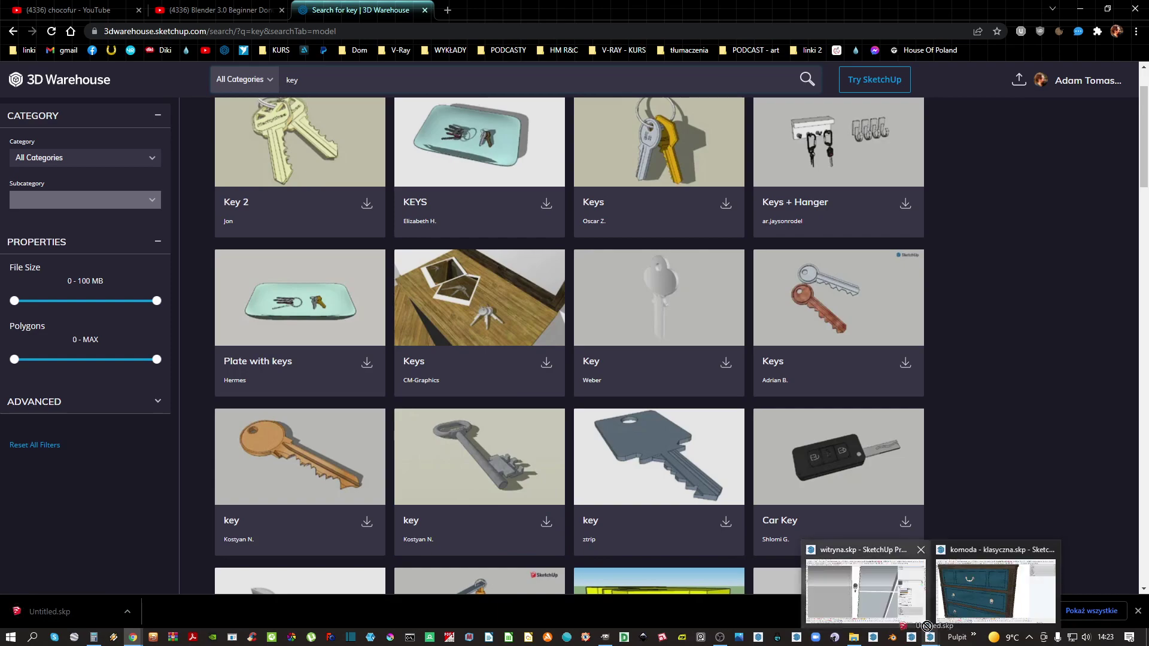
{"action": "left_click", "coordinate": [837, 598]}
{"action": "middle_click_drag", "start_coordinate": [472, 328], "coordinate": [450, 338]}
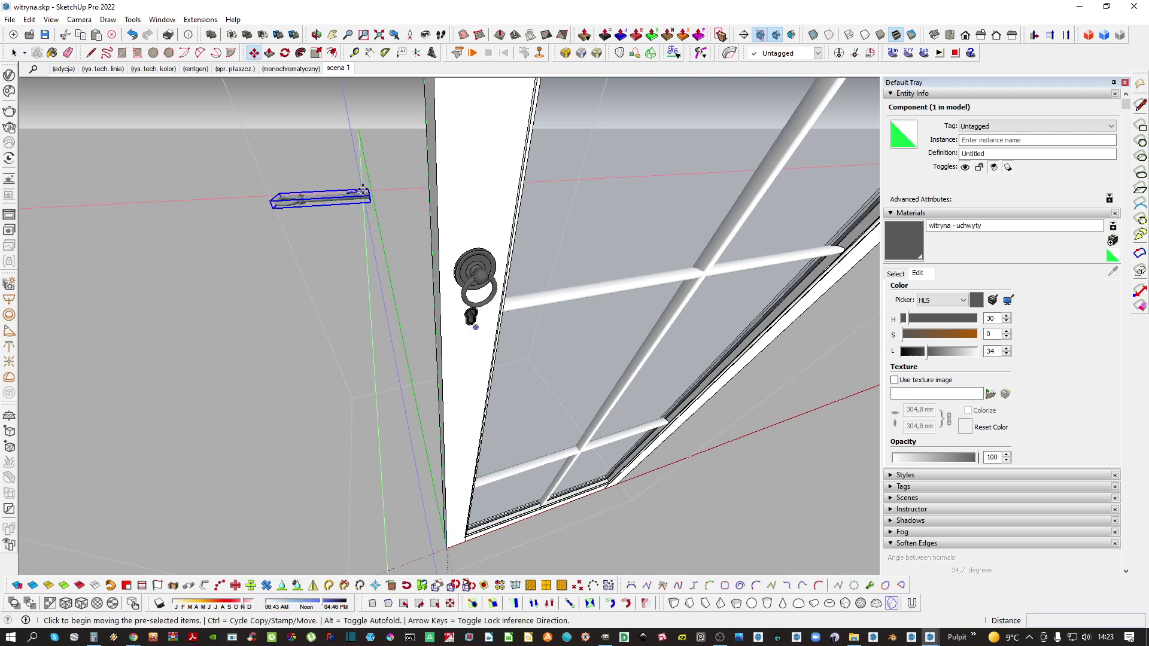
Move the imported key to the keyhole on the door's stile and scale it down to suit the lock
{"action": "left_click", "coordinate": [363, 190]}
{"action": "left_click", "coordinate": [478, 330]}
{"action": "key", "text": "space"}
{"action": "middle_click_drag", "start_coordinate": [479, 340], "coordinate": [295, 326]}
{"action": "key", "text": "s"}
{"action": "left_click", "coordinate": [179, 312]}
{"action": "left_click", "coordinate": [495, 281]}
{"action": "key", "text": "space"}
{"action": "scroll", "coordinate": [560, 248], "scroll_direction": "up", "scroll_amount": 5}
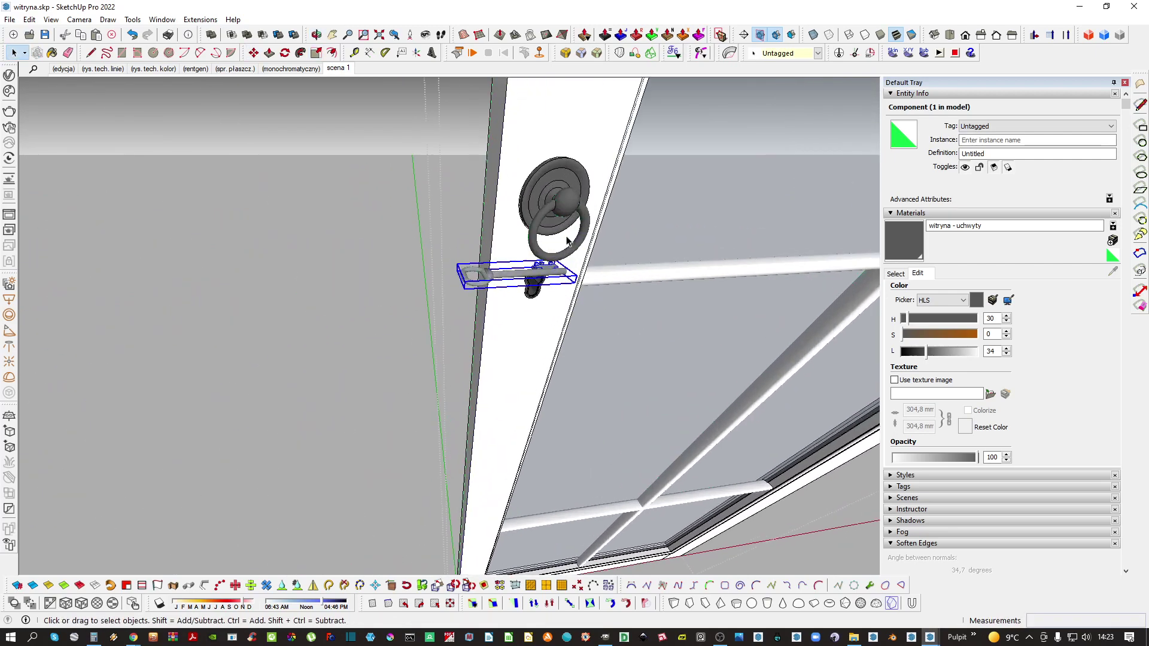
Rotate the key upright against the stile and by another 90 degrees so its shaft points into the keyhole
{"action": "key", "text": "q"}
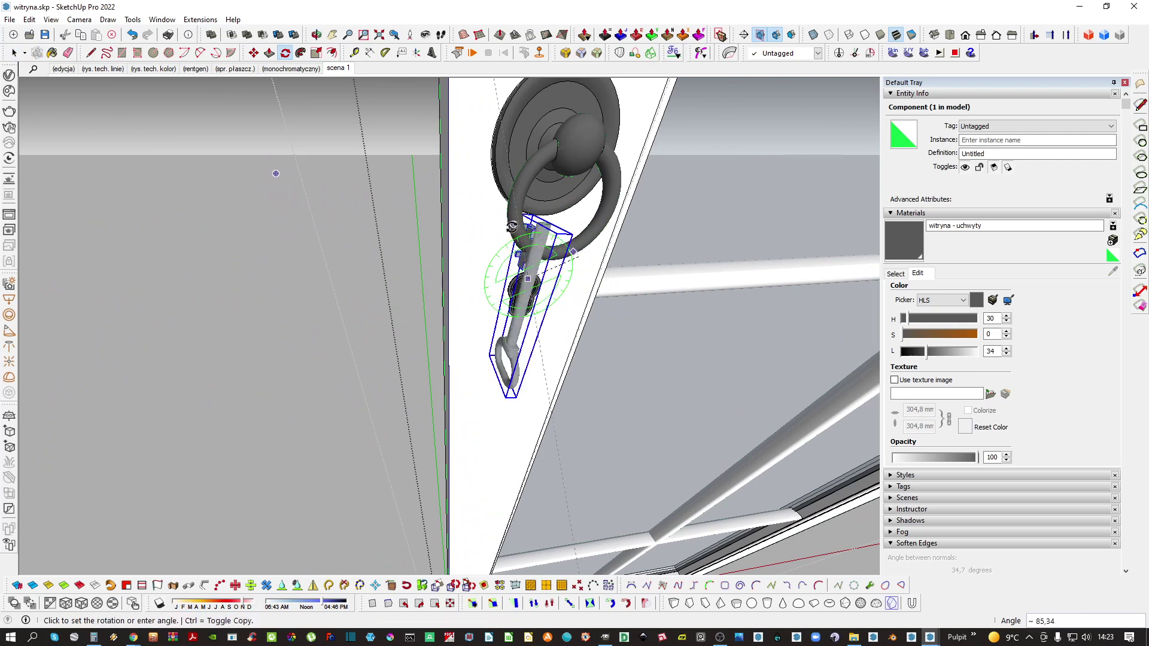
{"action": "key", "text": "Return"}
{"action": "middle_click_drag", "start_coordinate": [514, 232], "coordinate": [520, 340]}
{"action": "left_click", "coordinate": [544, 238]}
{"action": "type", "text": "90"}
{"action": "key", "text": "Return"}
{"action": "scroll", "coordinate": [522, 341], "scroll_direction": "up", "scroll_amount": 3}
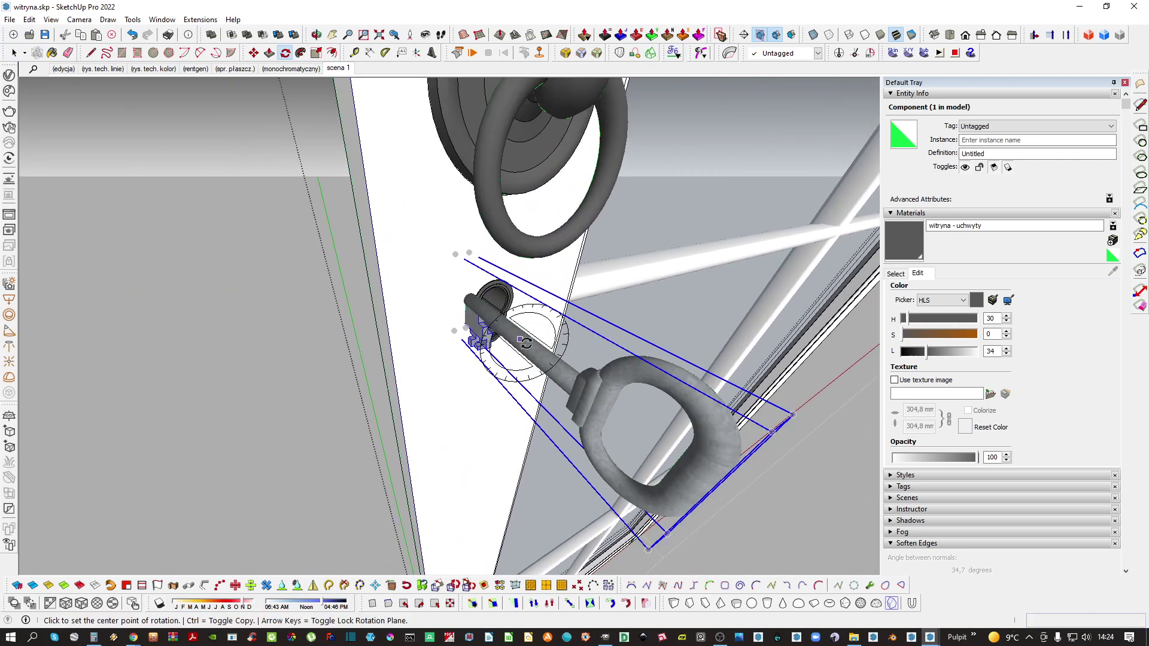
Move the key into the keyhole, aligning its shaft with the round upper part of the opening
{"action": "left_click", "coordinate": [535, 350]}
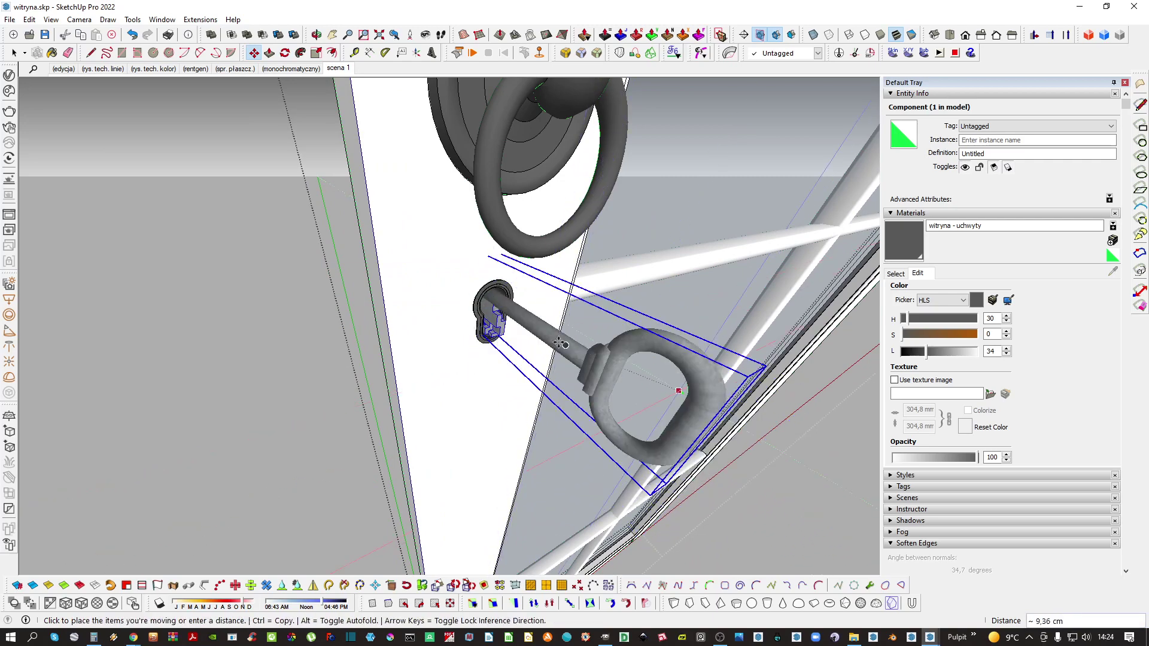
{"action": "middle_click_drag", "start_coordinate": [683, 393], "coordinate": [666, 302]}
{"action": "left_click", "coordinate": [666, 302]}
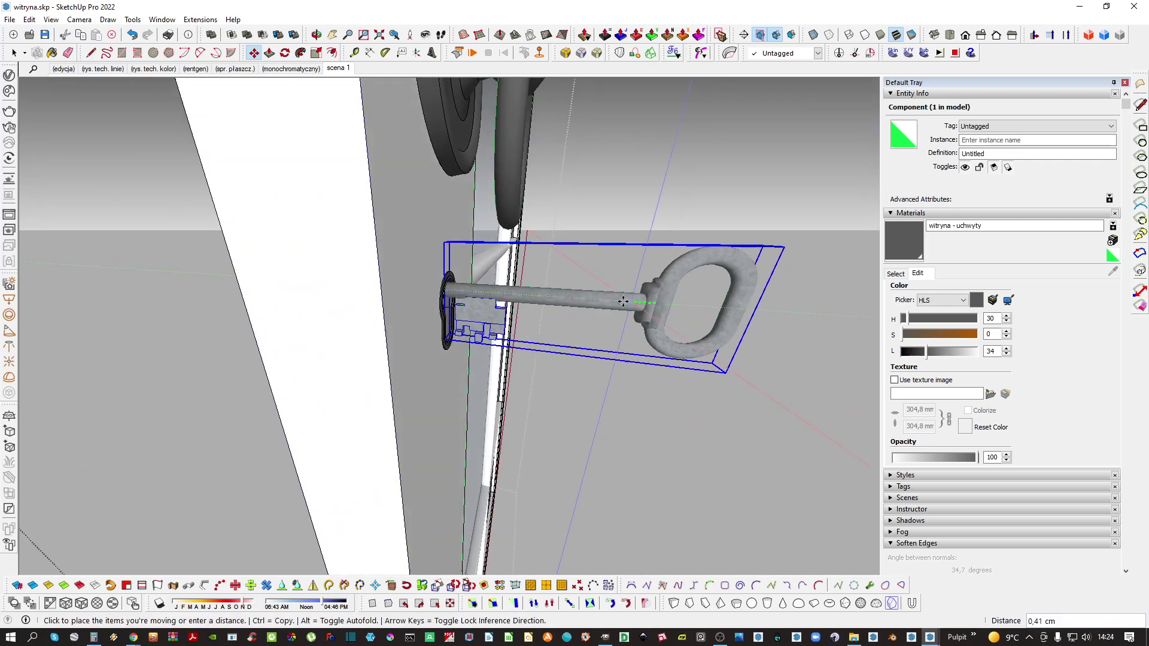
{"action": "middle_click_drag", "start_coordinate": [490, 293], "coordinate": [432, 279]}
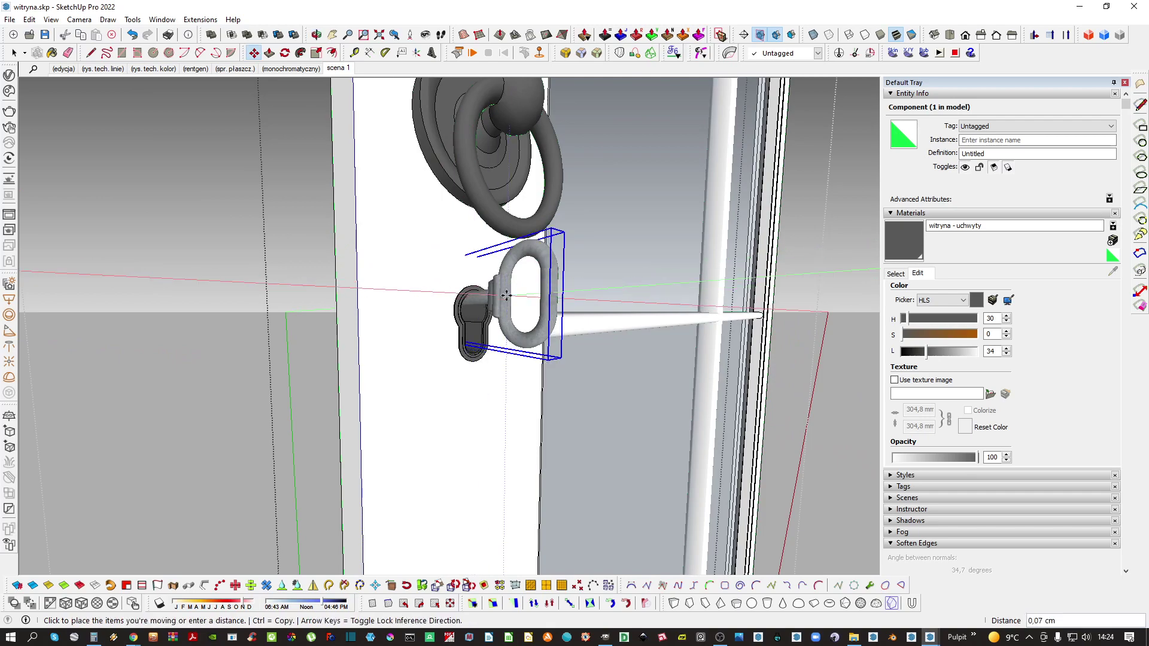
{"action": "middle_click_drag", "start_coordinate": [500, 308], "coordinate": [513, 345]}
{"action": "scroll", "coordinate": [501, 332], "scroll_direction": "up", "scroll_amount": 2}
{"action": "scroll", "coordinate": [513, 346], "scroll_direction": "down", "scroll_amount": 2}
Select the keyhole insert inside the door and rescale it along the red axis
{"action": "double_click", "coordinate": [513, 346]}
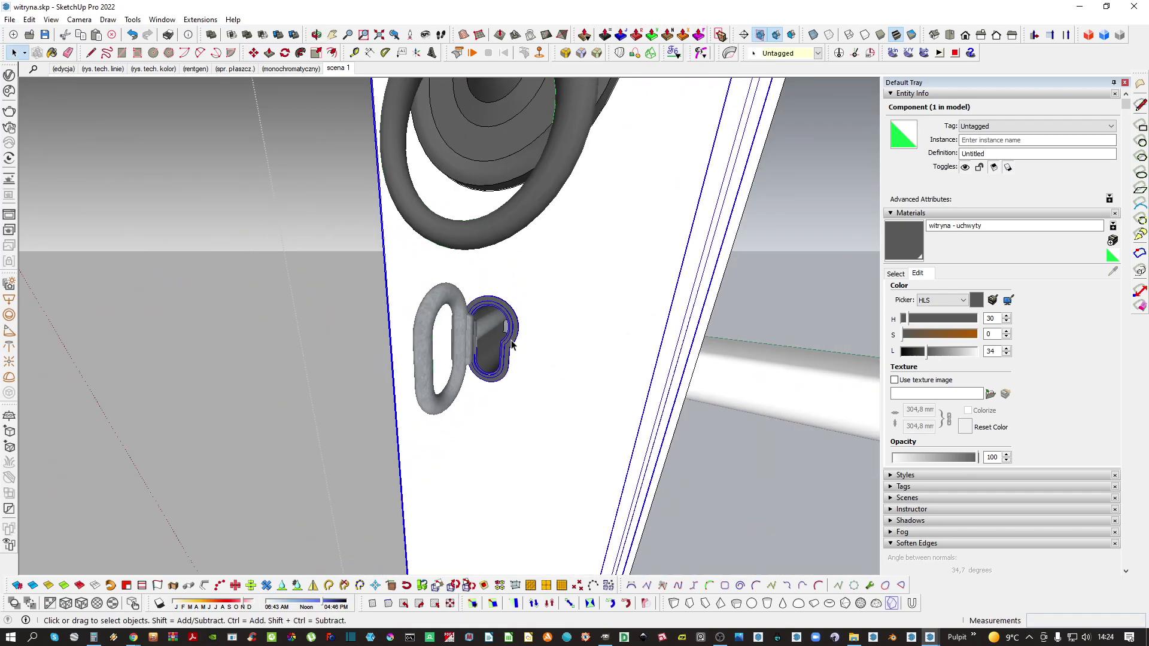
{"action": "left_click", "coordinate": [513, 345]}
{"action": "scroll", "coordinate": [513, 343], "scroll_direction": "up", "scroll_amount": 2}
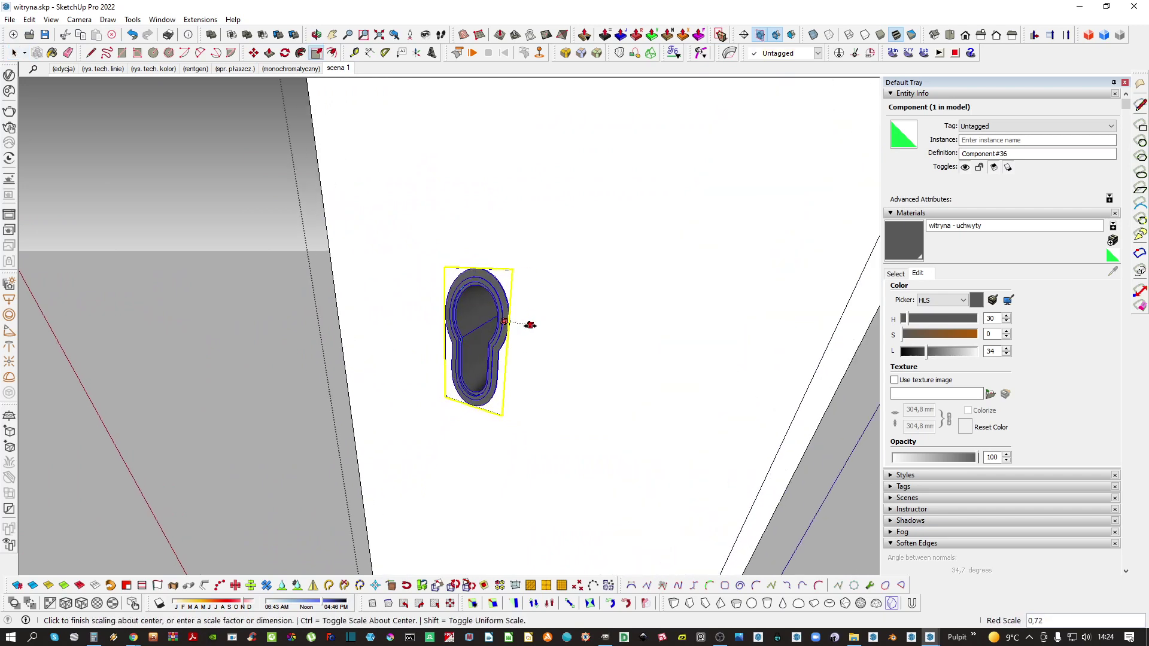
{"action": "scroll", "coordinate": [532, 331], "scroll_direction": "down", "scroll_amount": 5}
{"action": "middle_click_drag", "start_coordinate": [533, 330], "coordinate": [454, 352]}
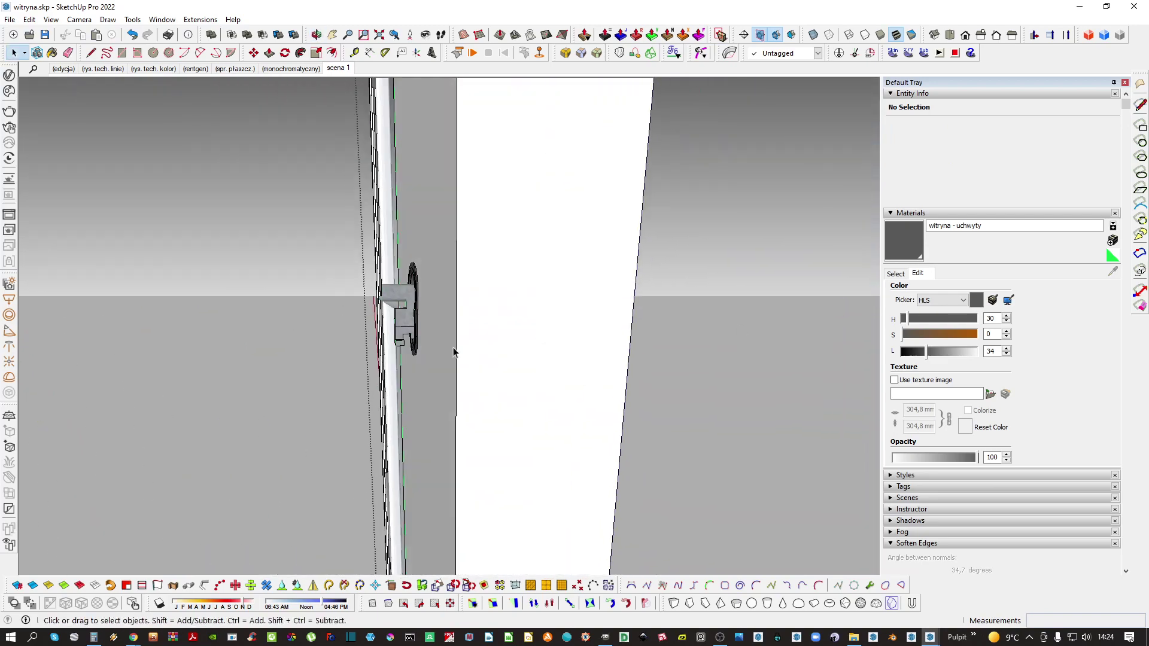
Move the key along its shaft to adjust how deep its bit sits in the door stile
{"action": "middle_click_drag", "start_coordinate": [421, 304], "coordinate": [377, 377]}
{"action": "key", "text": "m"}
{"action": "scroll", "coordinate": [431, 343], "scroll_direction": "down", "scroll_amount": 3}
{"action": "scroll", "coordinate": [646, 264], "scroll_direction": "up", "scroll_amount": 1}
{"action": "scroll", "coordinate": [646, 264], "scroll_direction": "up", "scroll_amount": 3}
{"action": "left_click", "coordinate": [562, 301]}
{"action": "left_click", "coordinate": [618, 294]}
{"action": "scroll", "coordinate": [459, 282], "scroll_direction": "up", "scroll_amount": 4}
{"action": "scroll", "coordinate": [397, 374], "scroll_direction": "up", "scroll_amount": 4}
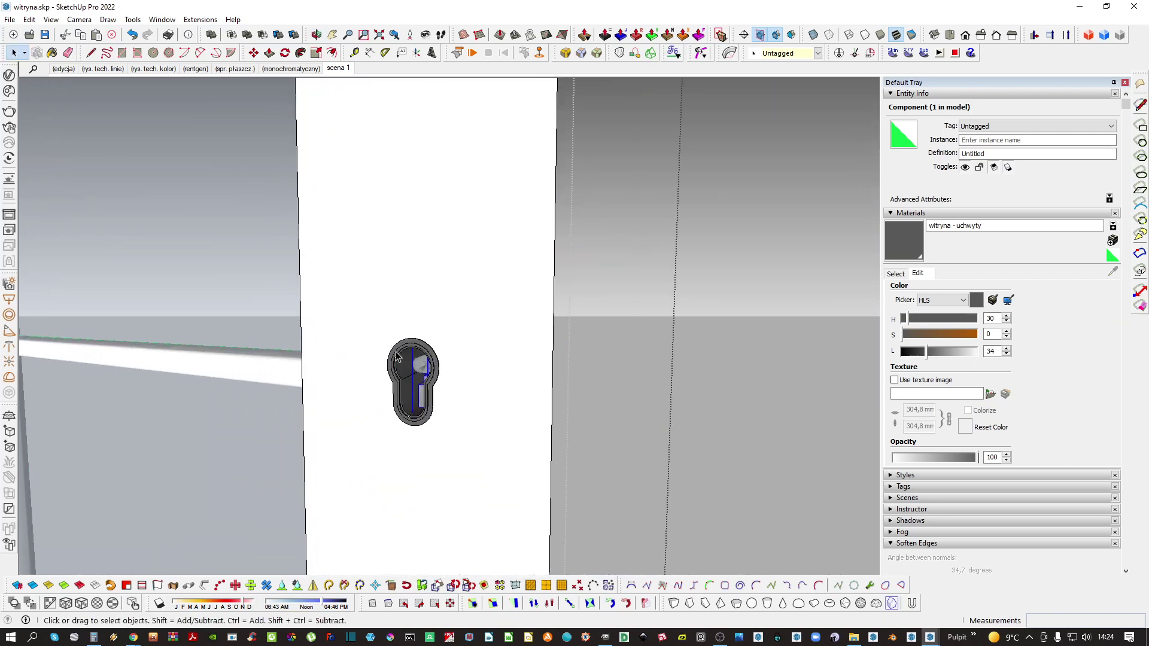
Open the keyhole insert for editing and close its open back end with a face
{"action": "double_click", "coordinate": [398, 356]}
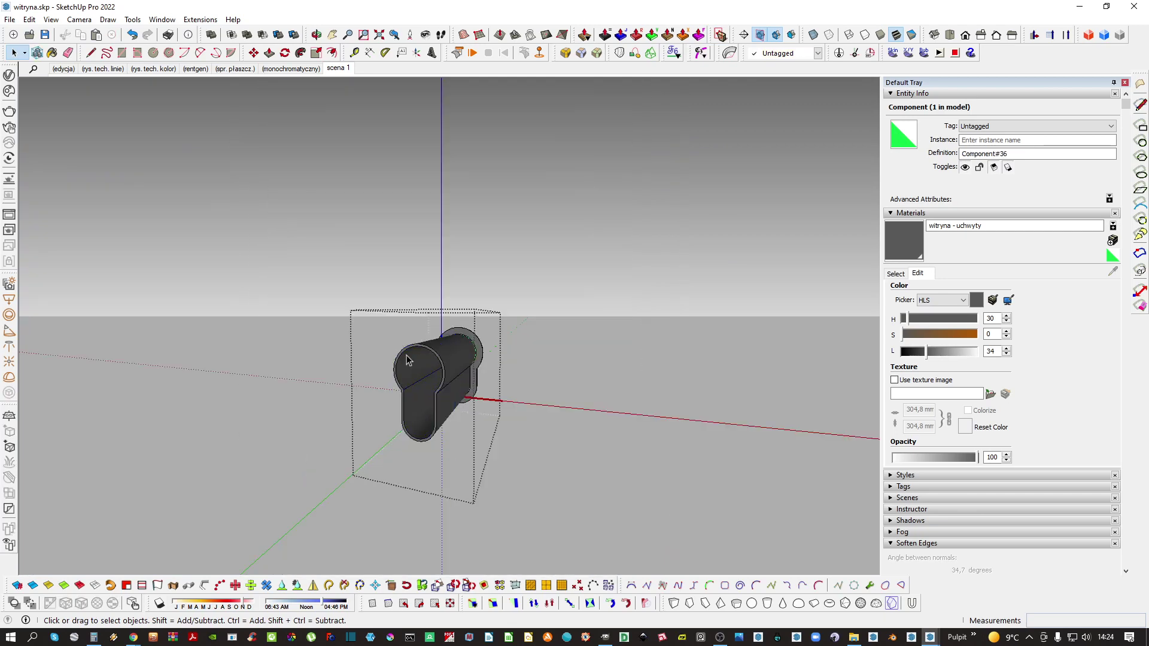
{"action": "scroll", "coordinate": [406, 362], "scroll_direction": "up", "scroll_amount": 3}
{"action": "triple_click", "coordinate": [407, 372]}
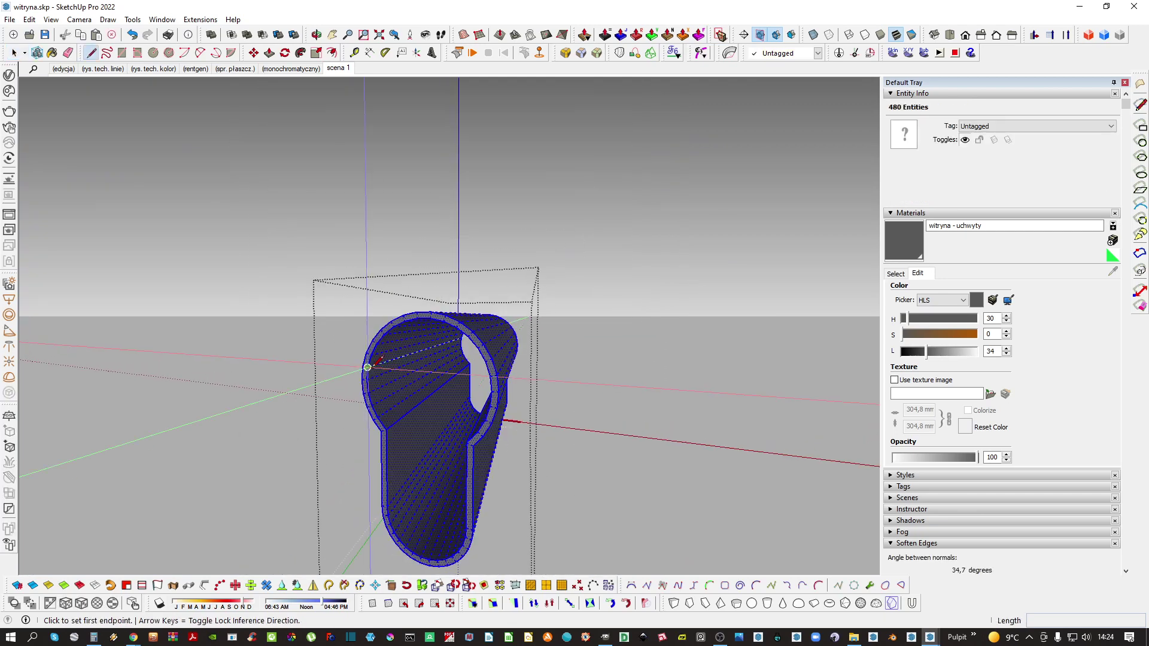
{"action": "middle_click_drag", "start_coordinate": [368, 368], "coordinate": [380, 463]}
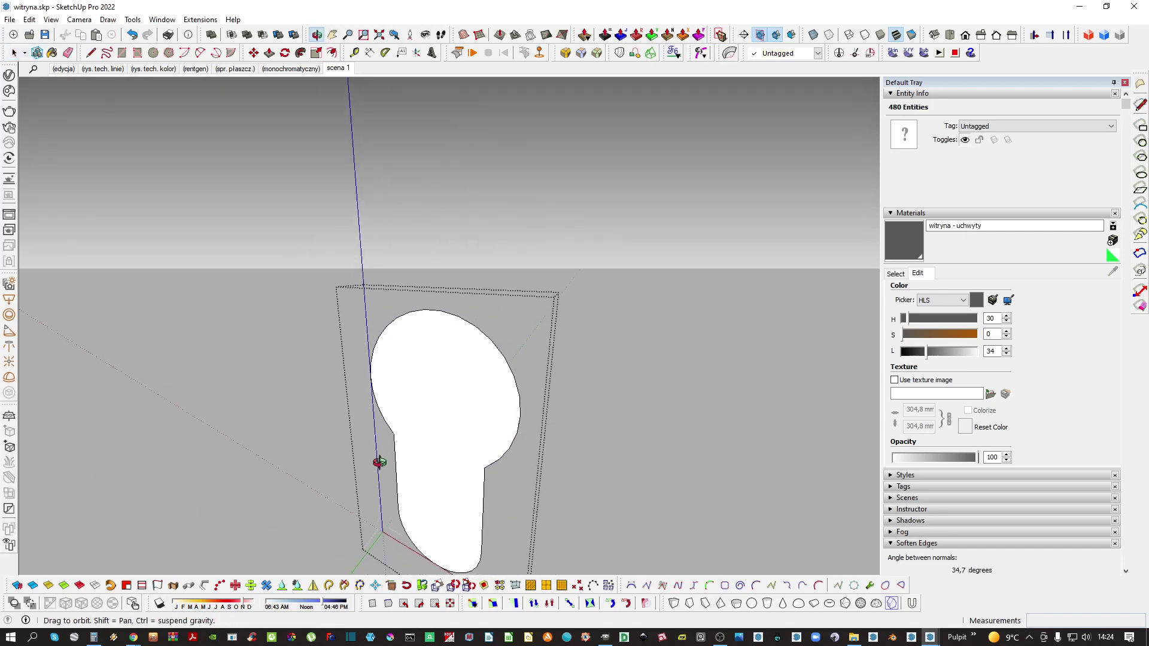
{"action": "key", "text": "space"}
{"action": "middle_click_drag", "start_coordinate": [456, 422], "coordinate": [464, 411]}
Paint the whole keyhole insert with the witryna - uchwyty material and soften its edges at about 37.4 degrees
{"action": "triple_click", "coordinate": [462, 403]}
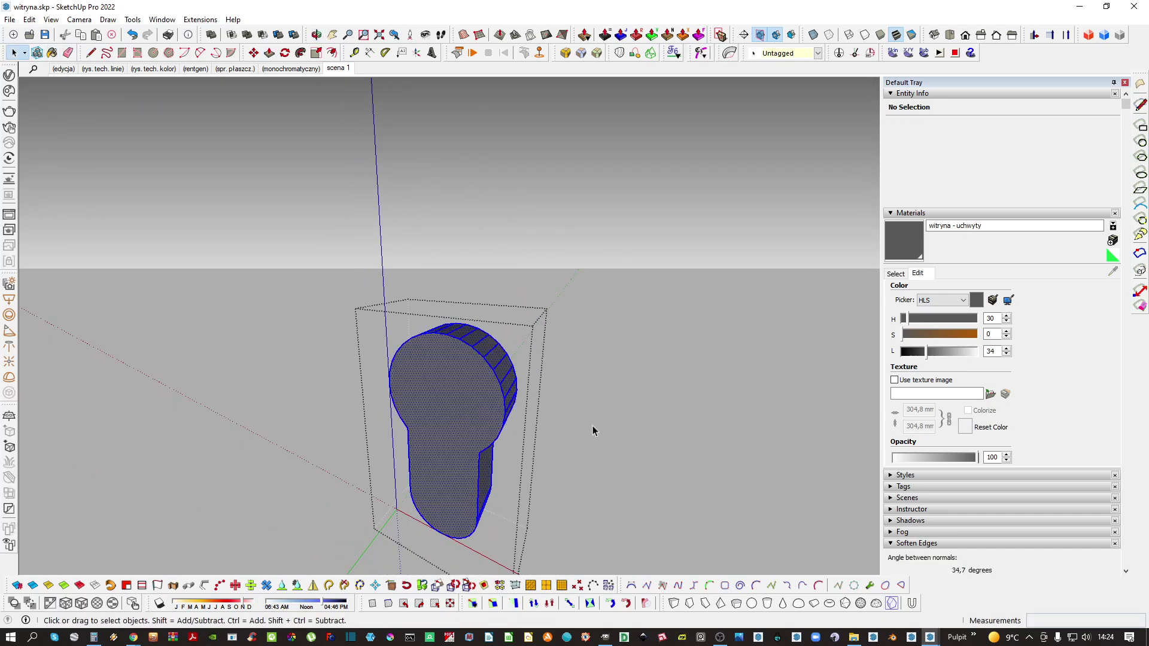
{"action": "scroll", "coordinate": [944, 531], "scroll_direction": "down", "scroll_amount": 3}
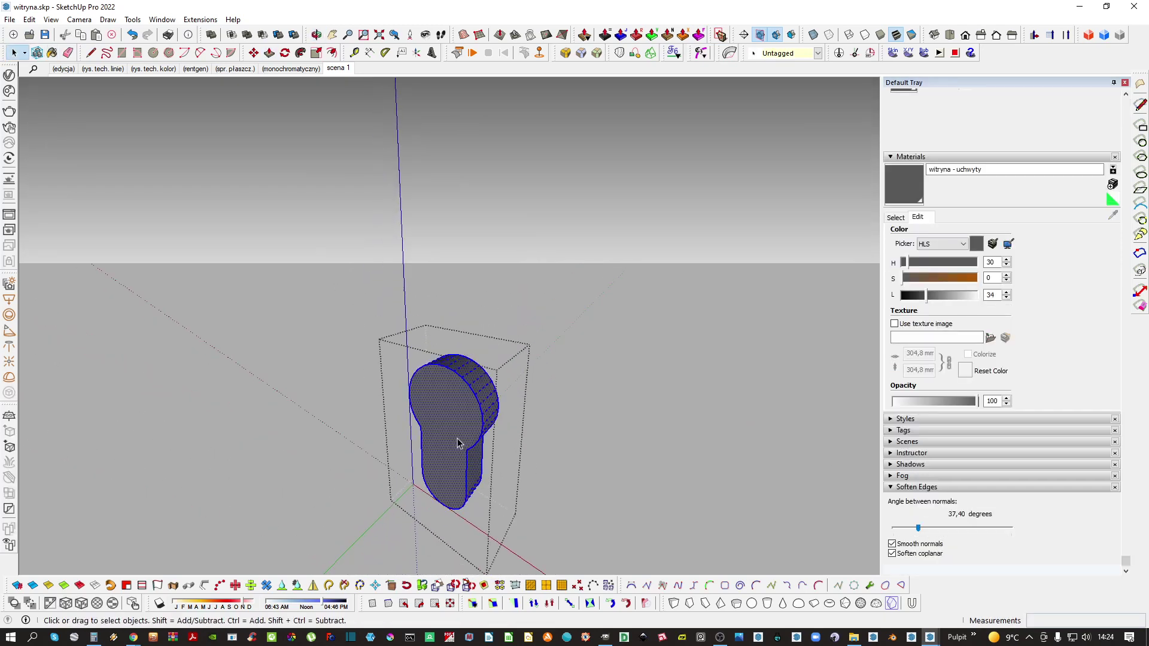
{"action": "middle_click_drag", "start_coordinate": [461, 441], "coordinate": [550, 393]}
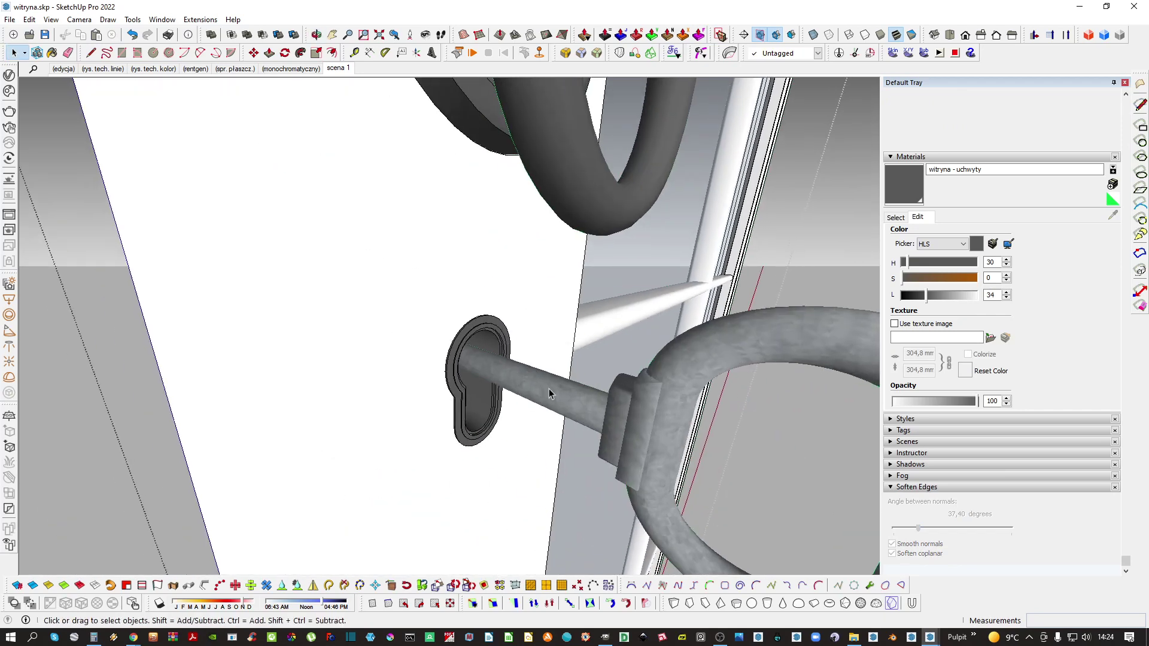
Paint all the key's geometry with the witryna - uchwyty material and soften its edges at about 32.9 degrees
{"action": "double_click", "coordinate": [522, 374]}
{"action": "key", "text": "ctrl+a"}
{"action": "key", "text": "b"}
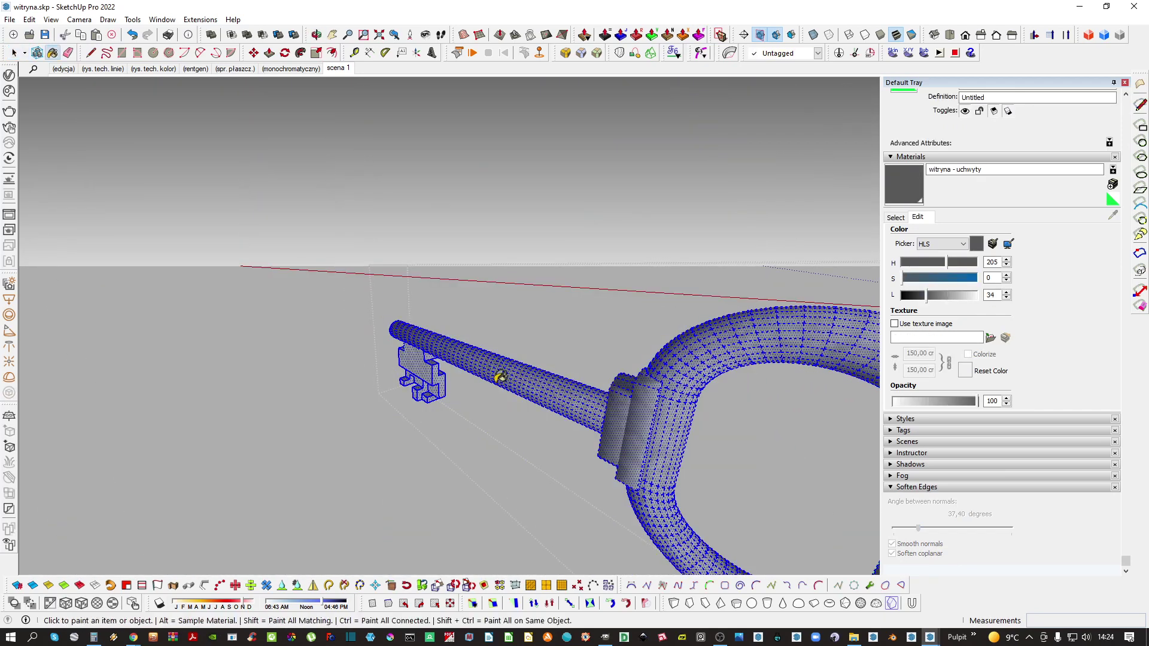
{"action": "left_click", "coordinate": [499, 380]}
{"action": "scroll", "coordinate": [500, 381], "scroll_direction": "down", "scroll_amount": 3}
{"action": "scroll", "coordinate": [502, 385], "scroll_direction": "up", "scroll_amount": 6}
{"action": "key", "text": "space"}
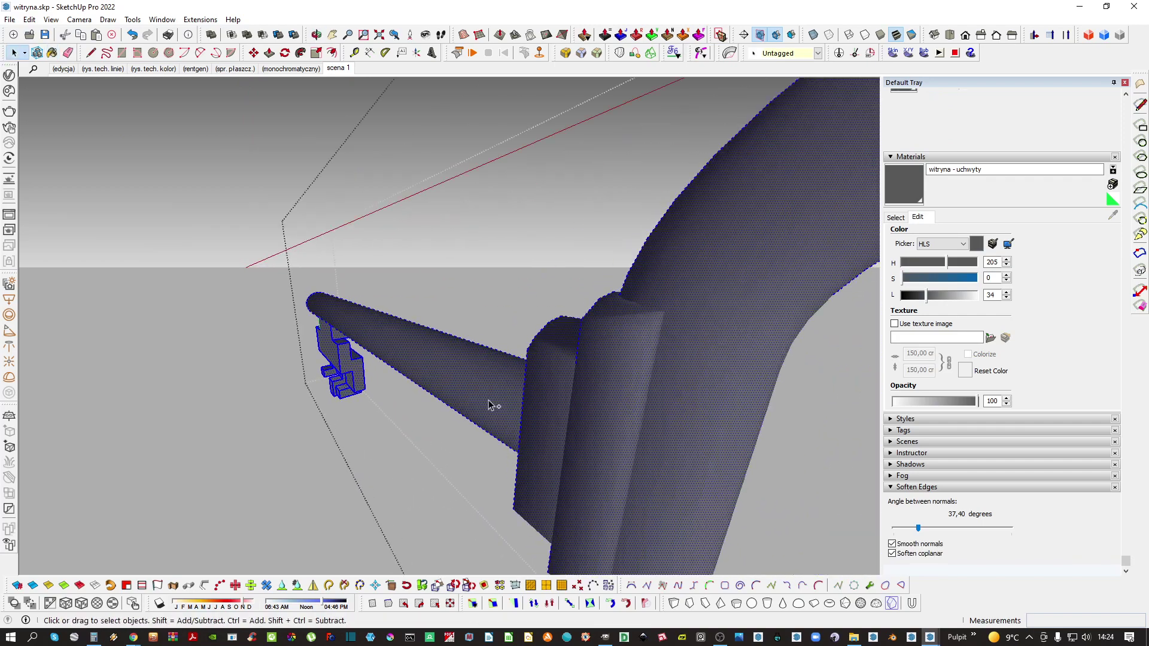
{"action": "left_click_drag", "start_coordinate": [918, 529], "coordinate": [916, 529]}
Open the collar between the key's shaft and bow and paint all of it with the witryna - uchwyty material
{"action": "left_click", "coordinate": [514, 424]}
{"action": "middle_click_drag", "start_coordinate": [508, 425], "coordinate": [532, 422]}
{"action": "scroll", "coordinate": [474, 421], "scroll_direction": "up", "scroll_amount": 5}
{"action": "double_click", "coordinate": [474, 422]}
{"action": "key", "text": "ctrl+a"}
{"action": "key", "text": "b"}
{"action": "scroll", "coordinate": [561, 365], "scroll_direction": "down", "scroll_amount": 5}
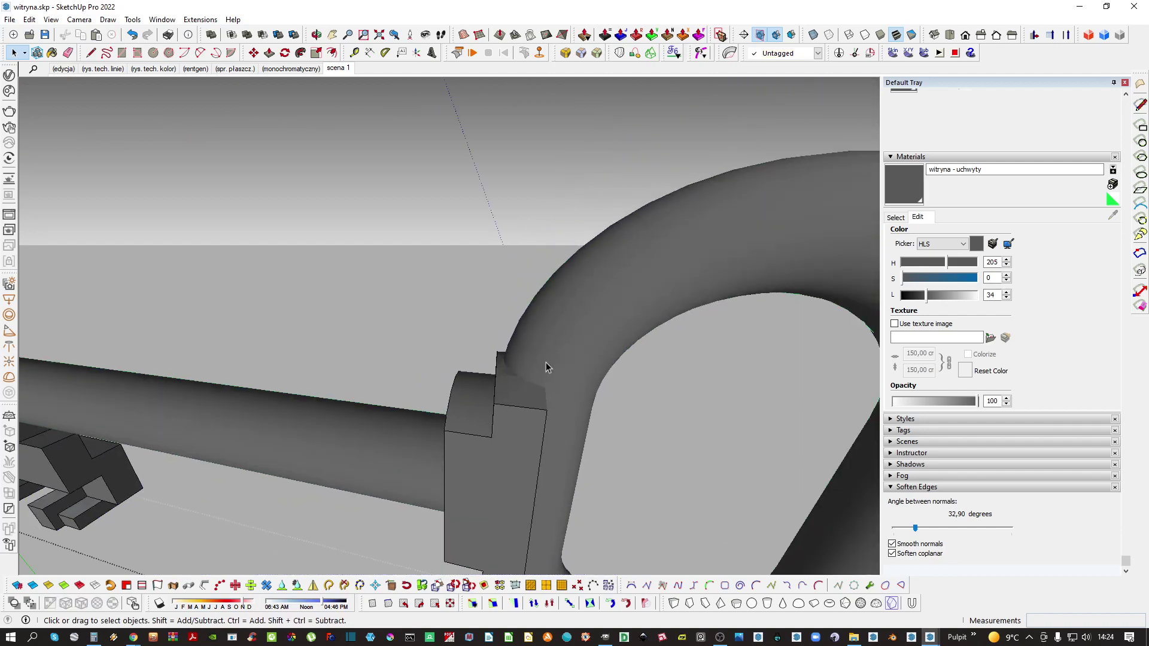
Combine the painted key parts into a single new component
{"action": "right_click", "coordinate": [546, 367]}
{"action": "middle_click_drag", "start_coordinate": [546, 367], "coordinate": [508, 395]}
{"action": "scroll", "coordinate": [496, 392], "scroll_direction": "down", "scroll_amount": 3}
{"action": "key", "text": "ctrl+e"}
{"action": "key", "text": "g"}
{"action": "key", "text": "Return"}
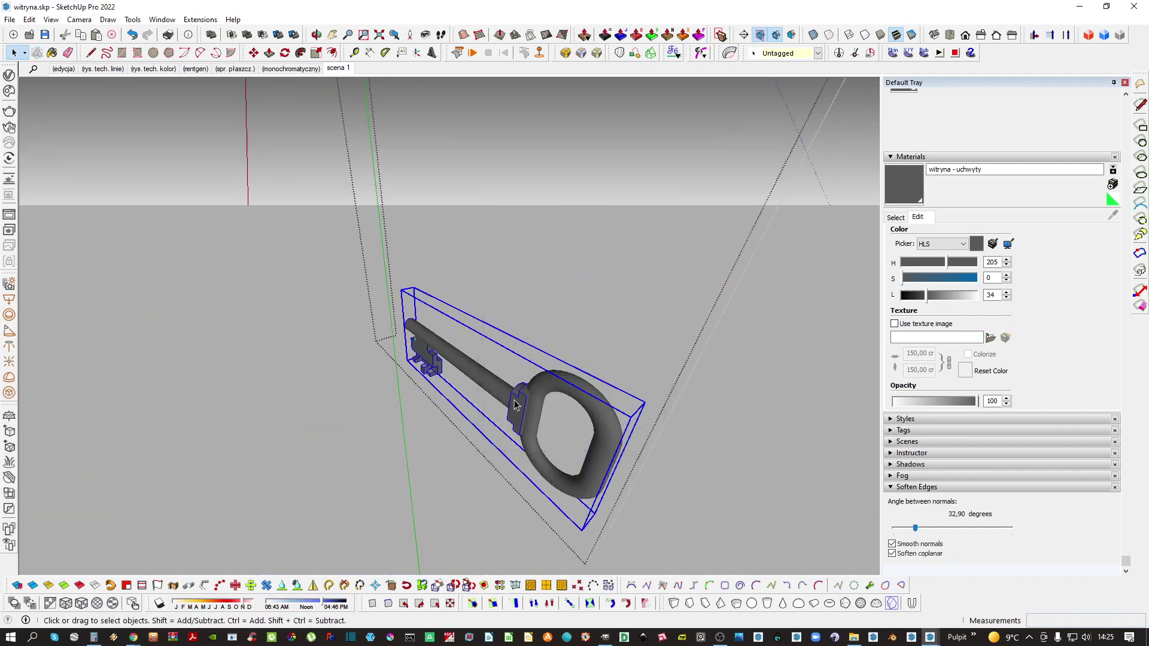
Cut the new key component out of its imported wrapper and paste it in place in the parent door component
{"action": "key", "text": "ctrl+x"}
{"action": "key", "text": "Escape"}
{"action": "key", "text": "ctrl+shift+v"}
{"action": "key", "text": "Escape"}
{"action": "key", "text": "Escape"}
{"action": "middle_click_drag", "start_coordinate": [508, 394], "coordinate": [499, 386]}
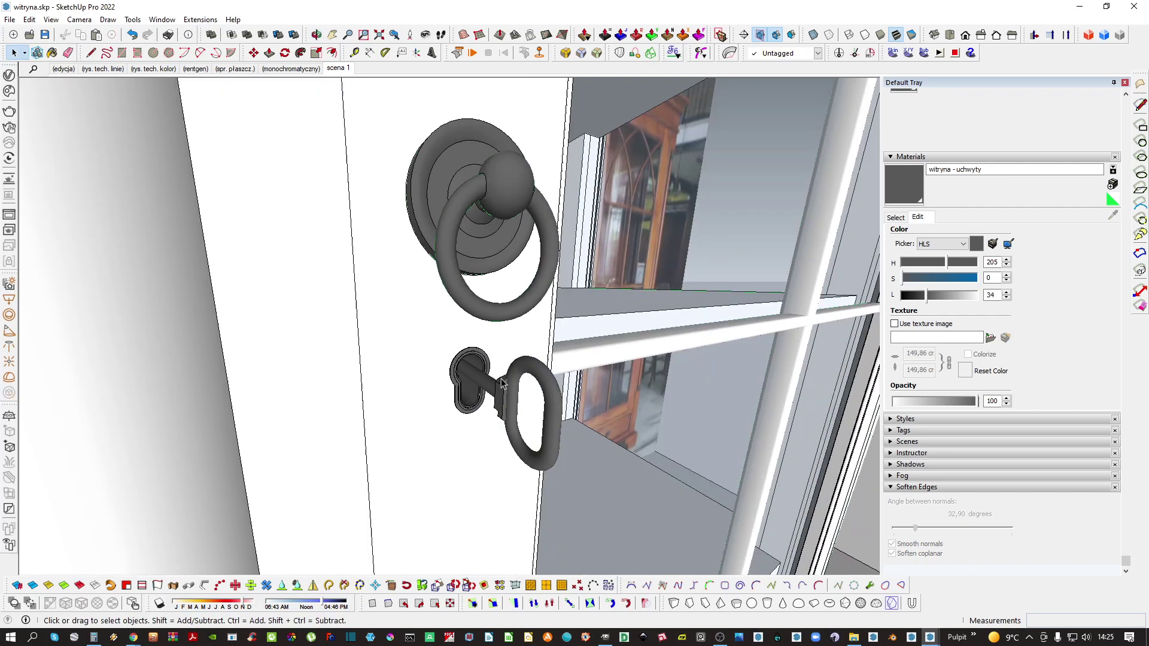
{"action": "scroll", "coordinate": [500, 388], "scroll_direction": "down", "scroll_amount": 2}
{"action": "key", "text": "ctrl+shift+p"}
{"action": "key", "text": "Return"}
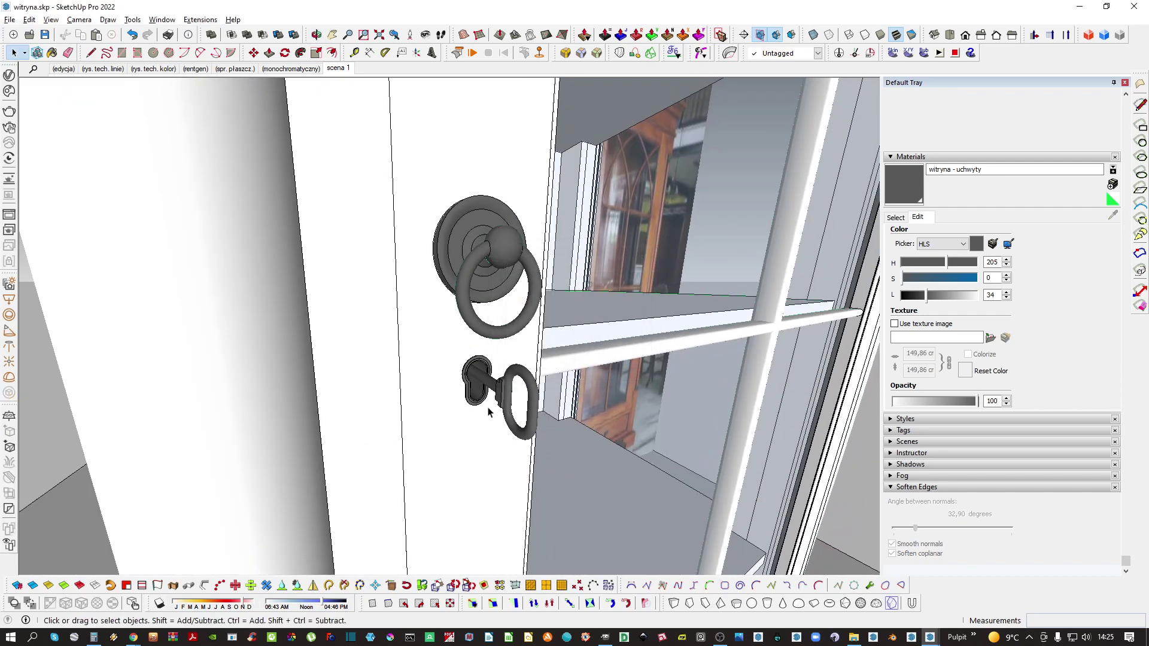
Select the key component within the door and fine-tune its position in the keyhole
{"action": "scroll", "coordinate": [487, 409], "scroll_direction": "up", "scroll_amount": 1}
{"action": "double_click", "coordinate": [512, 389]}
{"action": "left_click", "coordinate": [511, 390]}
{"action": "middle_click_drag", "start_coordinate": [512, 389], "coordinate": [391, 328]}
{"action": "key", "text": "m"}
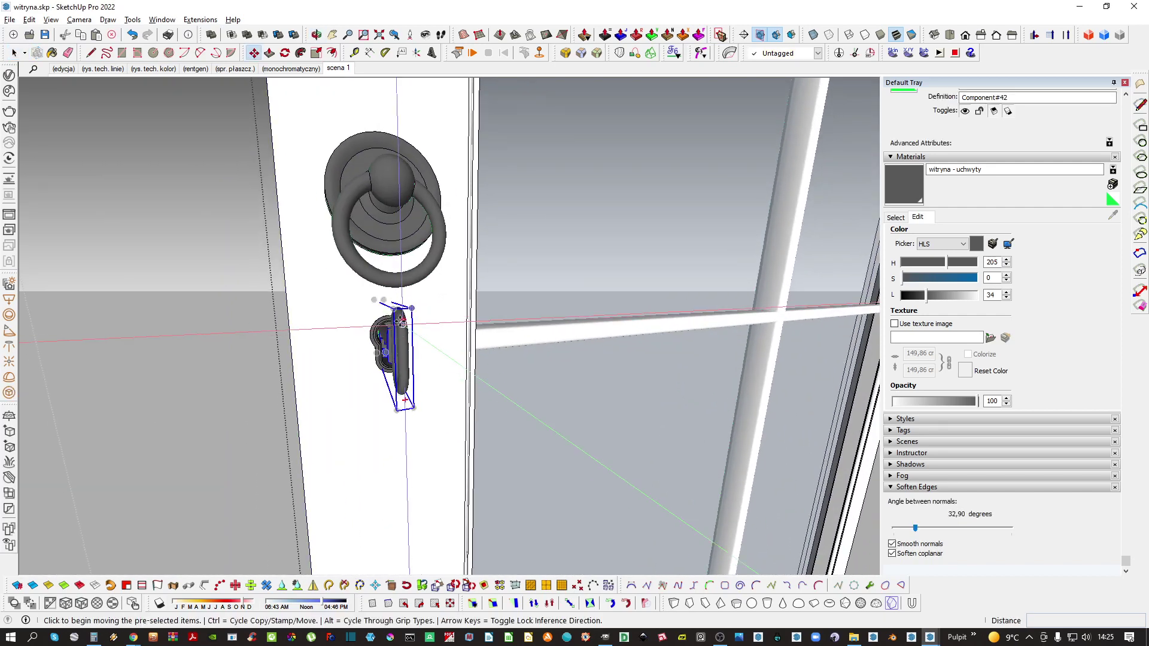
{"action": "left_click", "coordinate": [402, 322]}
{"action": "left_click", "coordinate": [438, 288]}
{"action": "key", "text": "space"}
{"action": "middle_click_drag", "start_coordinate": [440, 290], "coordinate": [511, 326]}
{"action": "scroll", "coordinate": [507, 334], "scroll_direction": "down", "scroll_amount": 4}
{"action": "key", "text": "Escape"}
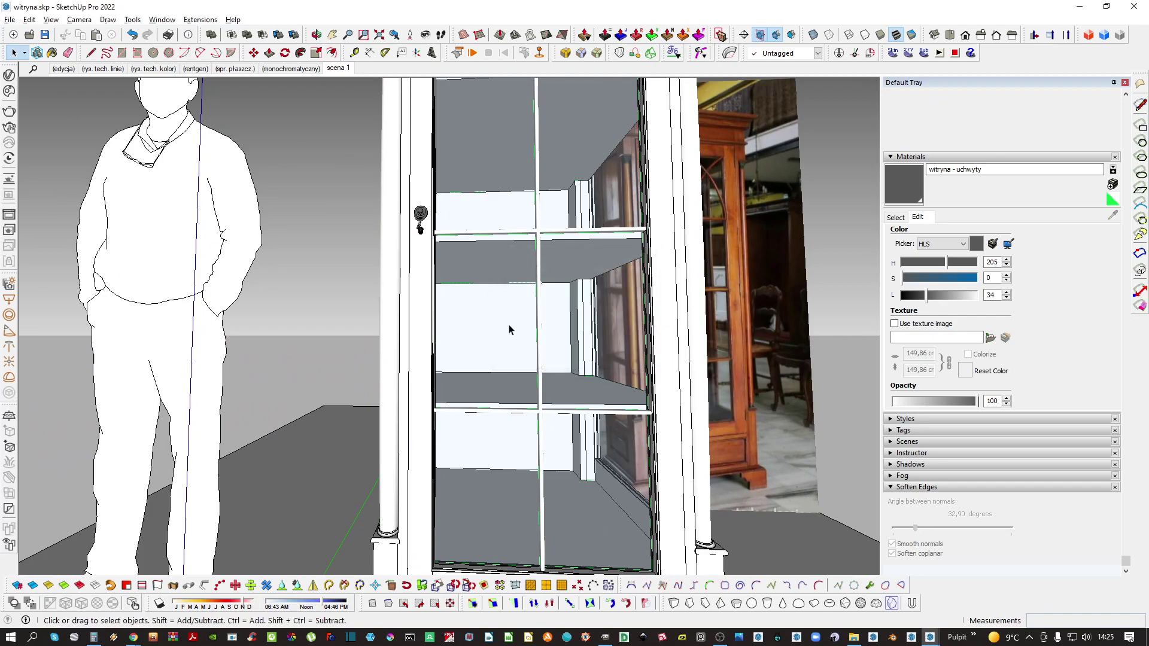
Examine the base moulding and bracket feet of the cabinet in the reference photo
{"action": "scroll", "coordinate": [682, 477], "scroll_direction": "down", "scroll_amount": 5}
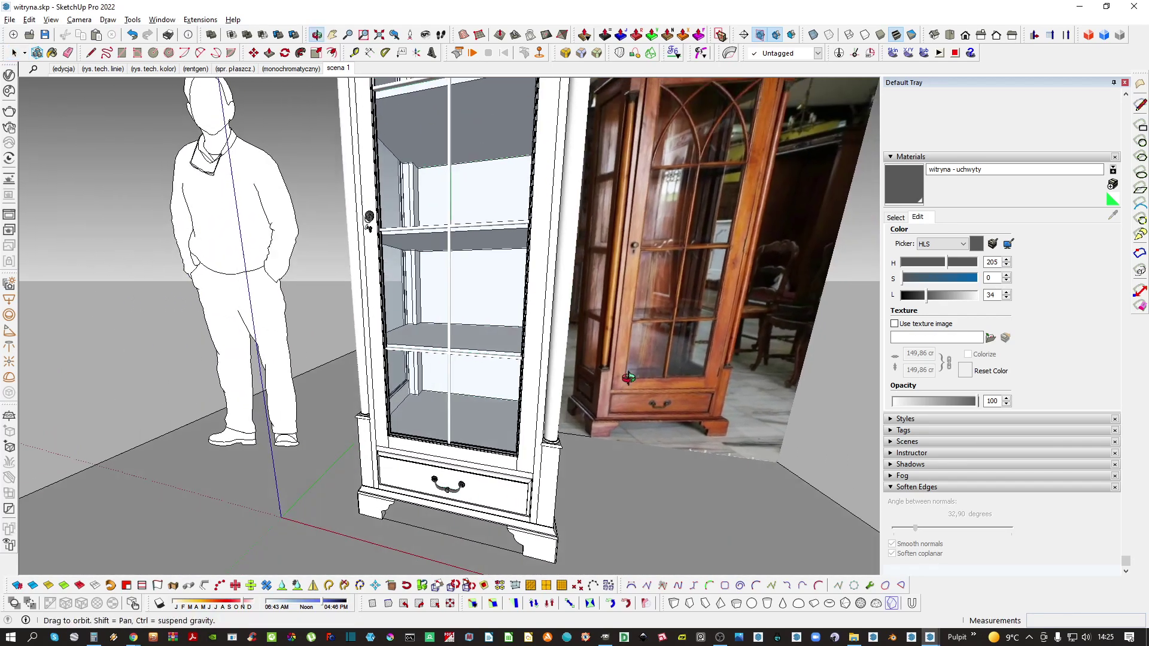
{"action": "scroll", "coordinate": [629, 400], "scroll_direction": "up", "scroll_amount": 8}
{"action": "middle_click_drag", "start_coordinate": [630, 395], "coordinate": [537, 384]}
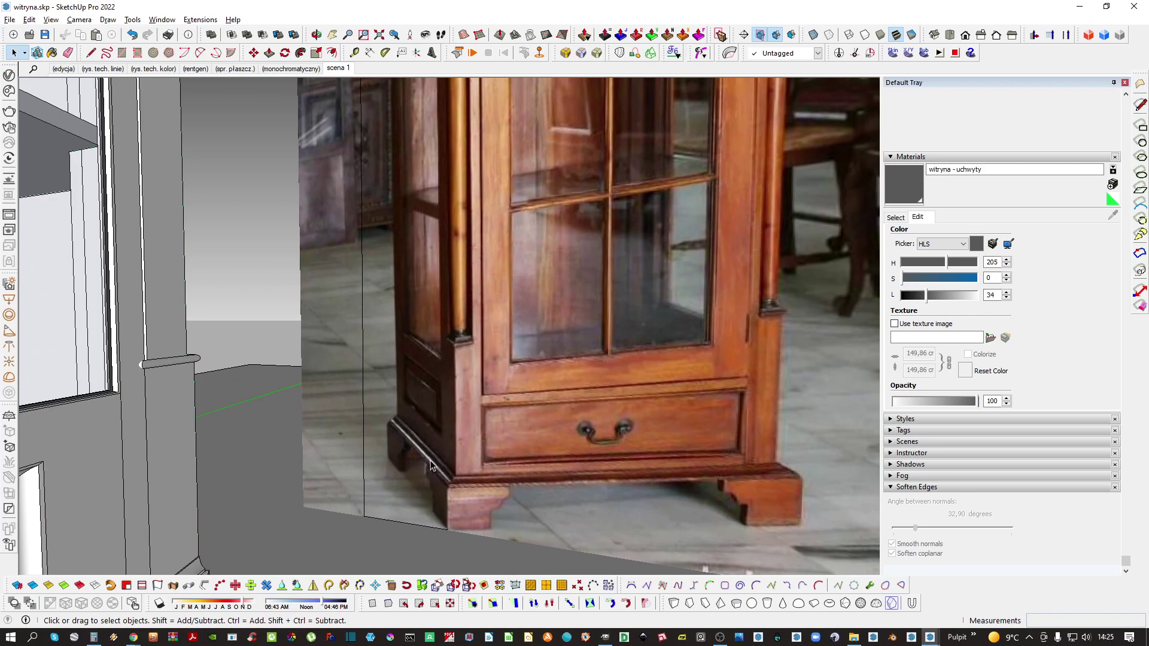
Switch to the Chrome window with the 3D Warehouse search and load ambientcg.com there
{"action": "left_click", "coordinate": [133, 636]}
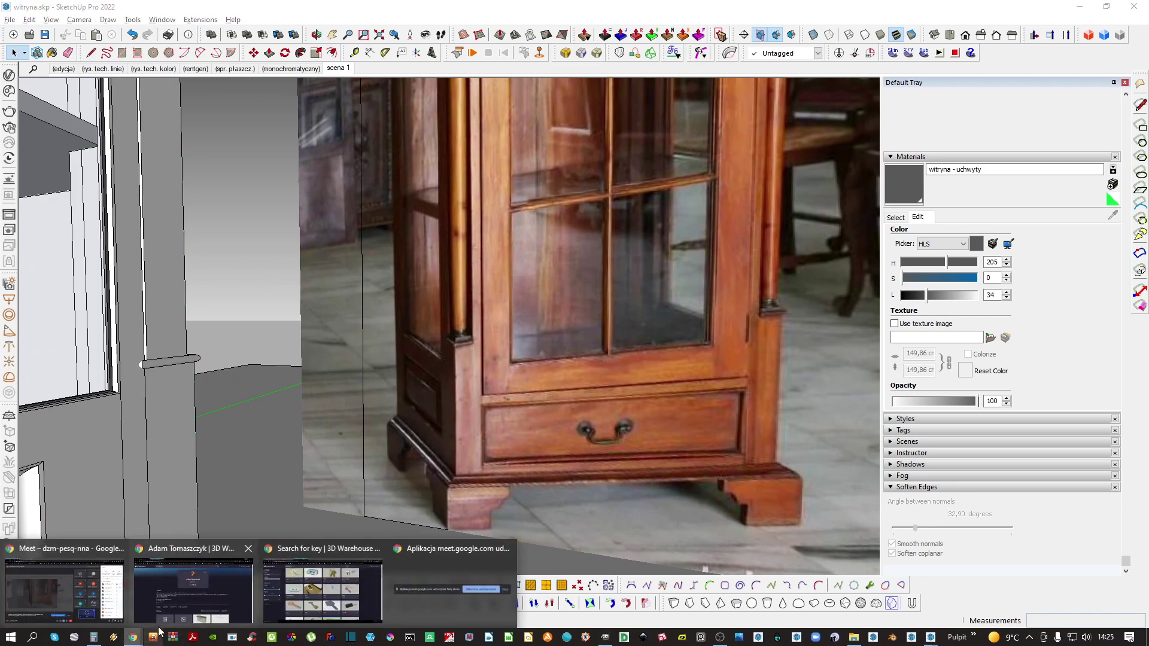
{"action": "left_click", "coordinate": [335, 576]}
{"action": "left_click", "coordinate": [433, 38]}
{"action": "type", "text": "ambie"}
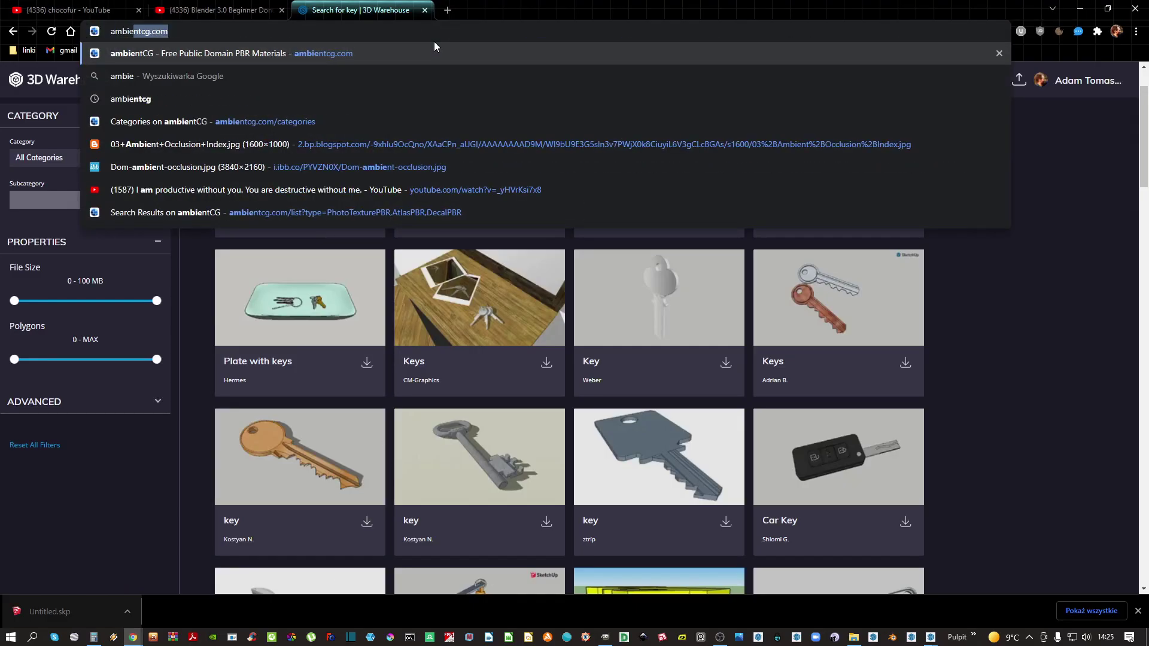
{"action": "key", "text": "Return"}
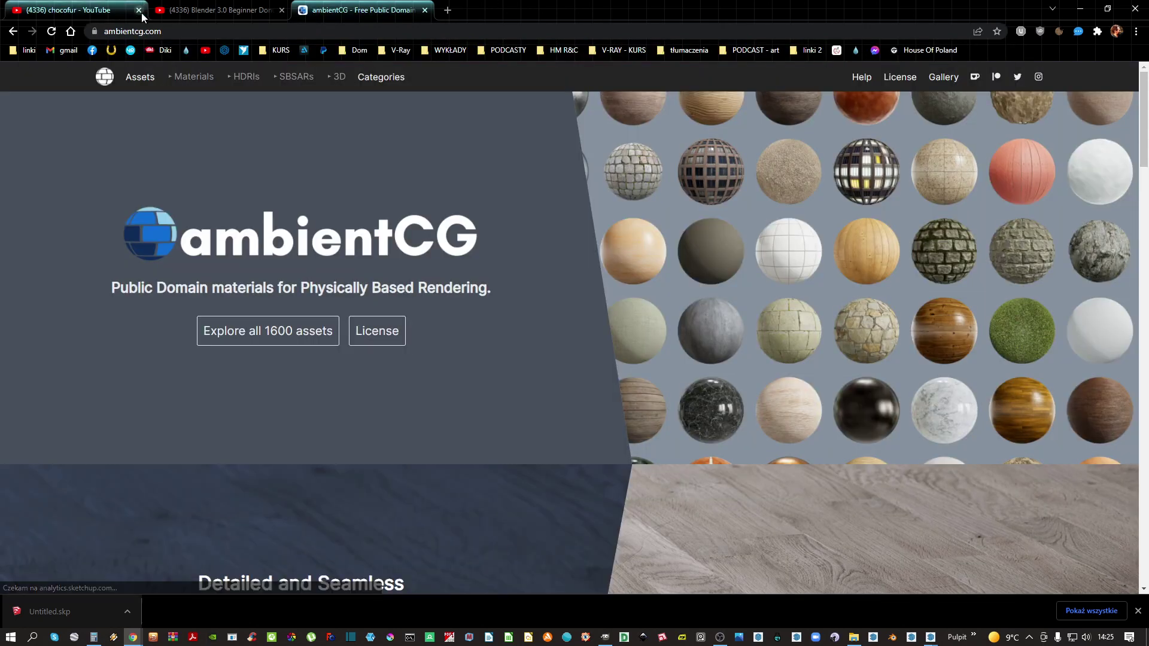
Close the two YouTube tabs and filter the ambientCG materials by the Wood tag
{"action": "left_click", "coordinate": [142, 12]}
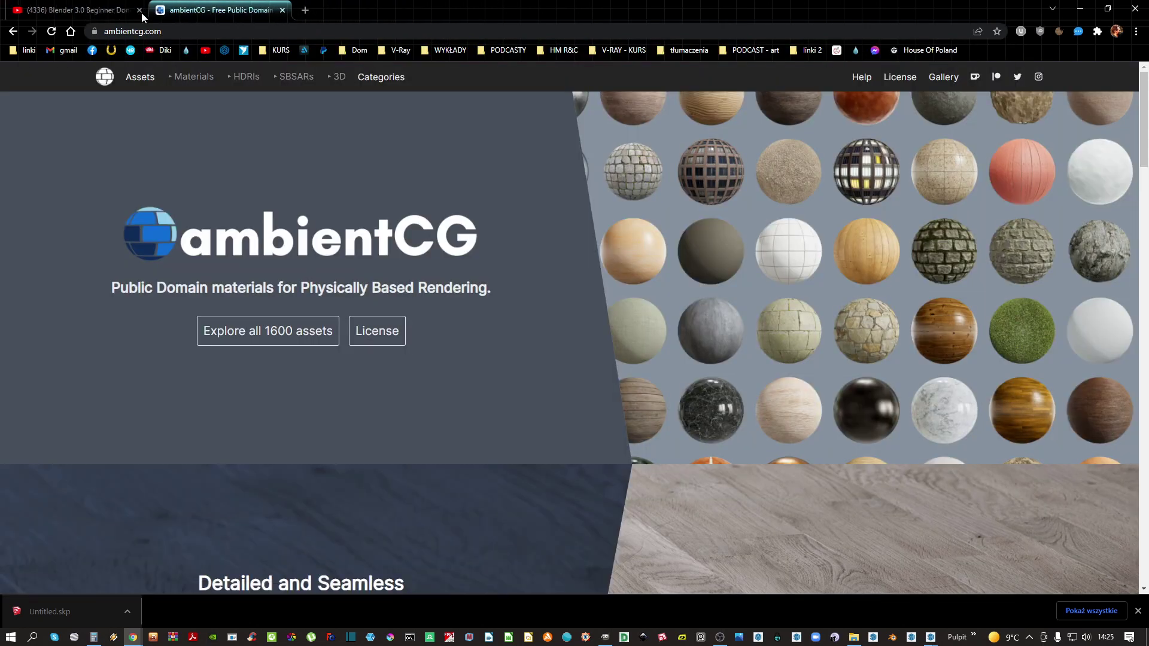
{"action": "left_click", "coordinate": [141, 12]}
{"action": "left_click", "coordinate": [190, 76]}
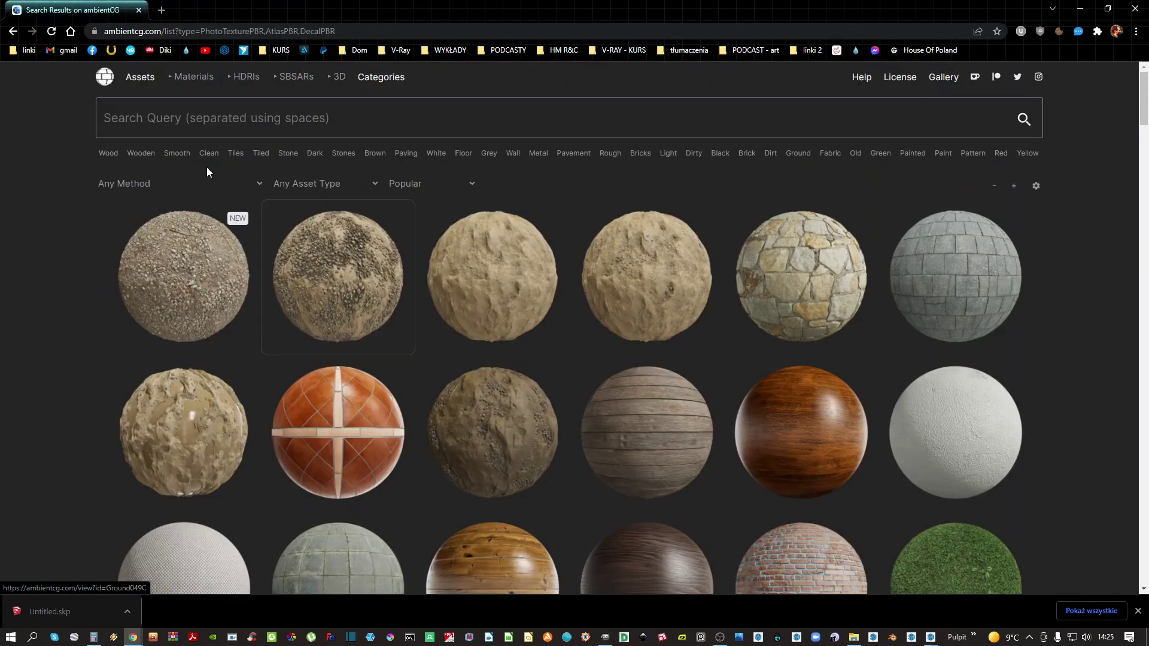
{"action": "left_click", "coordinate": [232, 114]}
{"action": "left_click", "coordinate": [107, 153]}
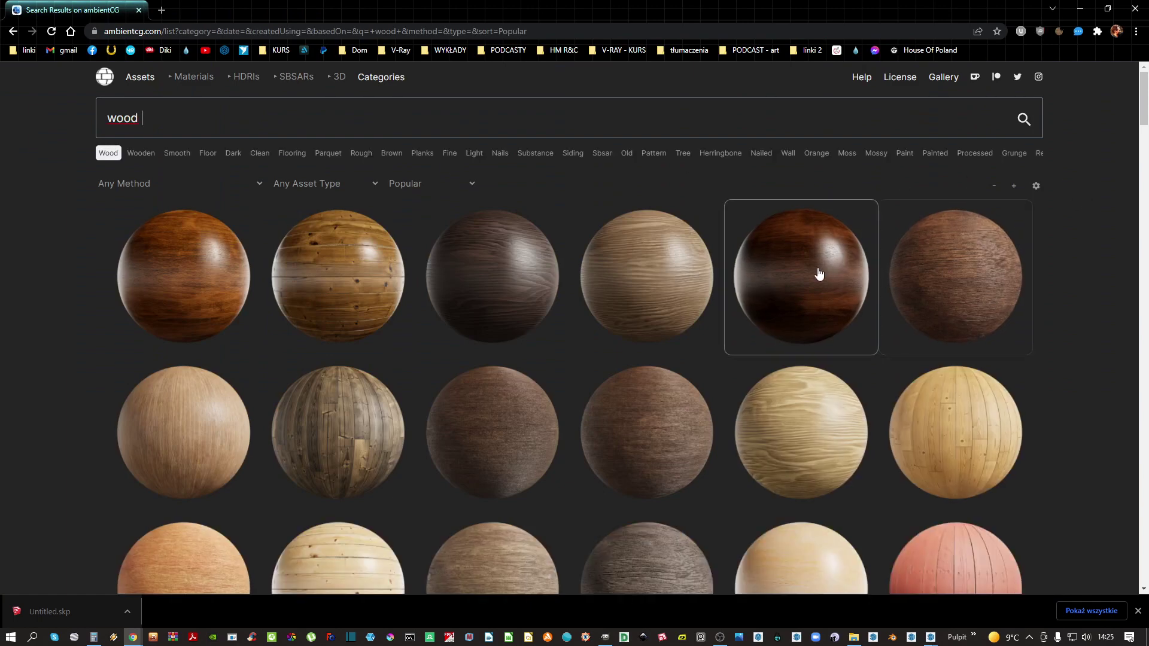
Open the Wood 067 material page and download its 2K-JPG texture package
{"action": "left_click", "coordinate": [801, 280]}
{"action": "scroll", "coordinate": [954, 339], "scroll_direction": "down", "scroll_amount": 6}
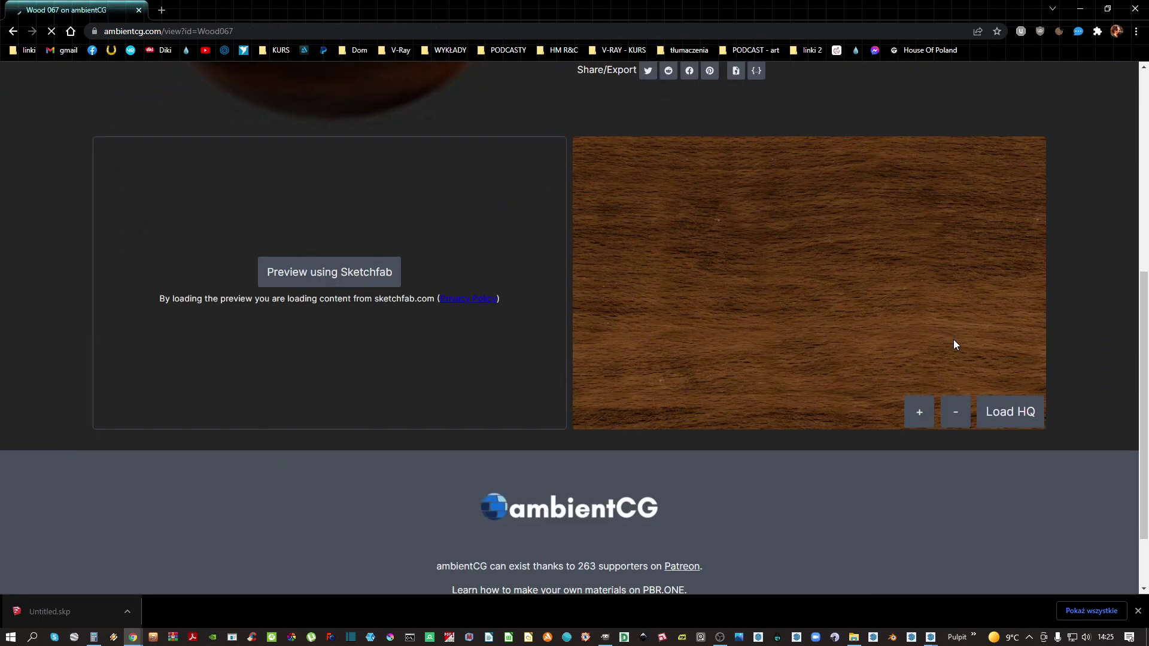
{"action": "scroll", "coordinate": [953, 344], "scroll_direction": "up", "scroll_amount": 6}
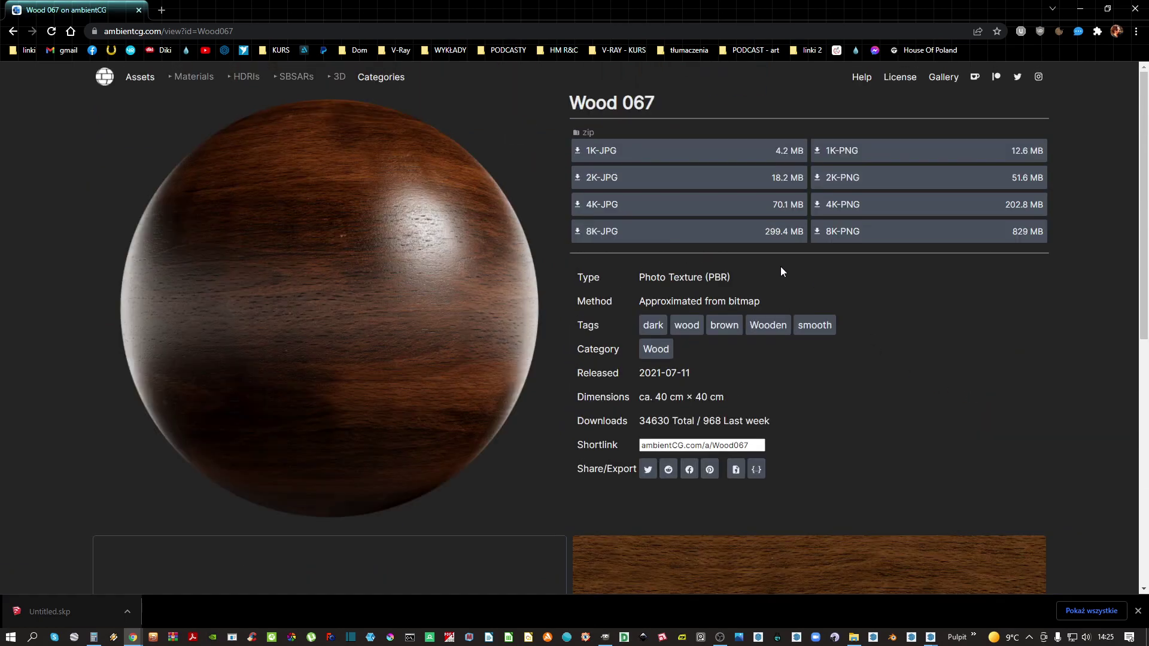
{"action": "left_click", "coordinate": [664, 323]}
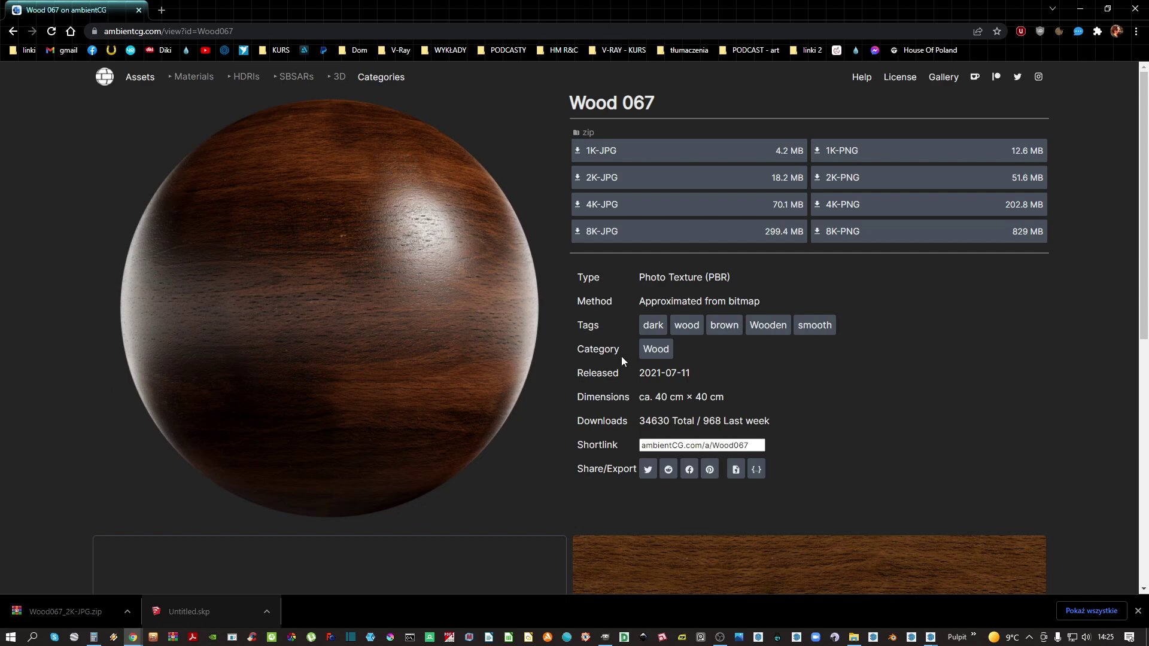
Show the downloaded Wood067_2K-JPG.zip in its folder and paste it onto the Pulpit desktop folder
{"action": "right_click", "coordinate": [59, 613]}
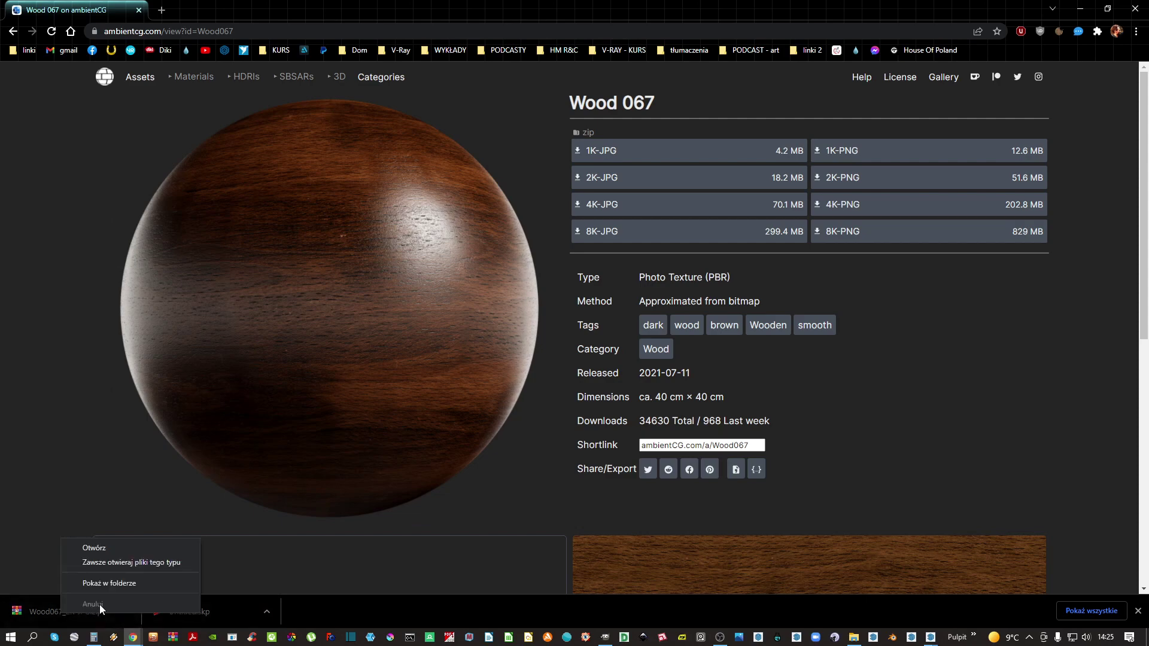
{"action": "left_click", "coordinate": [110, 588]}
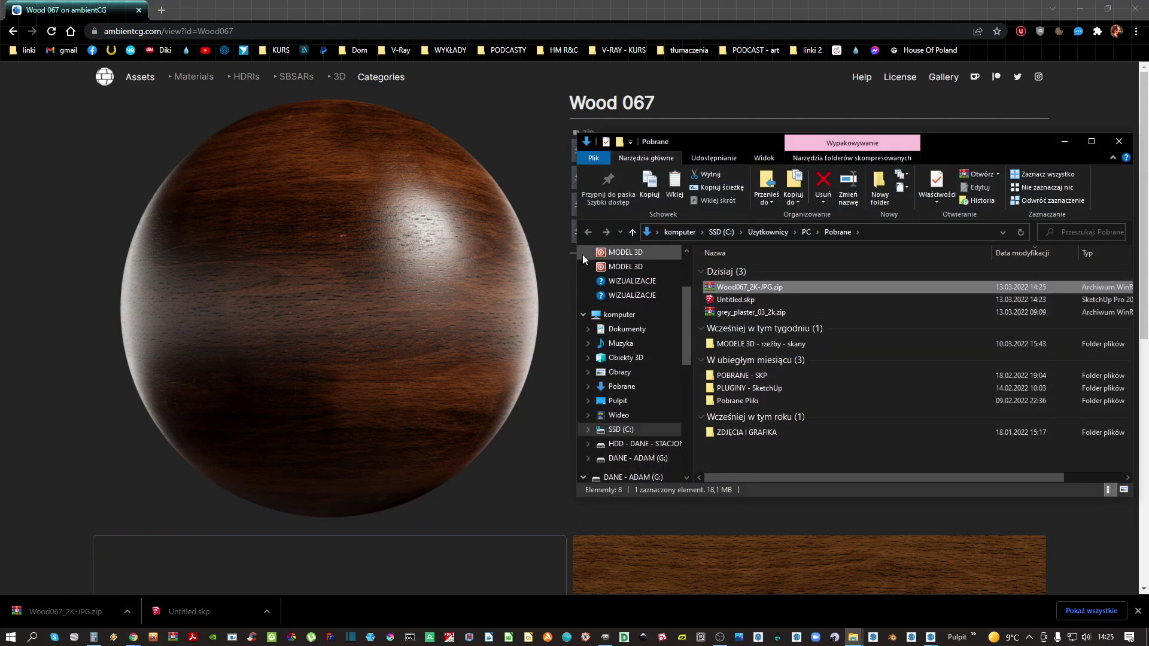
{"action": "scroll", "coordinate": [586, 257], "scroll_direction": "up", "scroll_amount": 3}
{"action": "left_click", "coordinate": [616, 277]}
{"action": "right_click", "coordinate": [823, 409]}
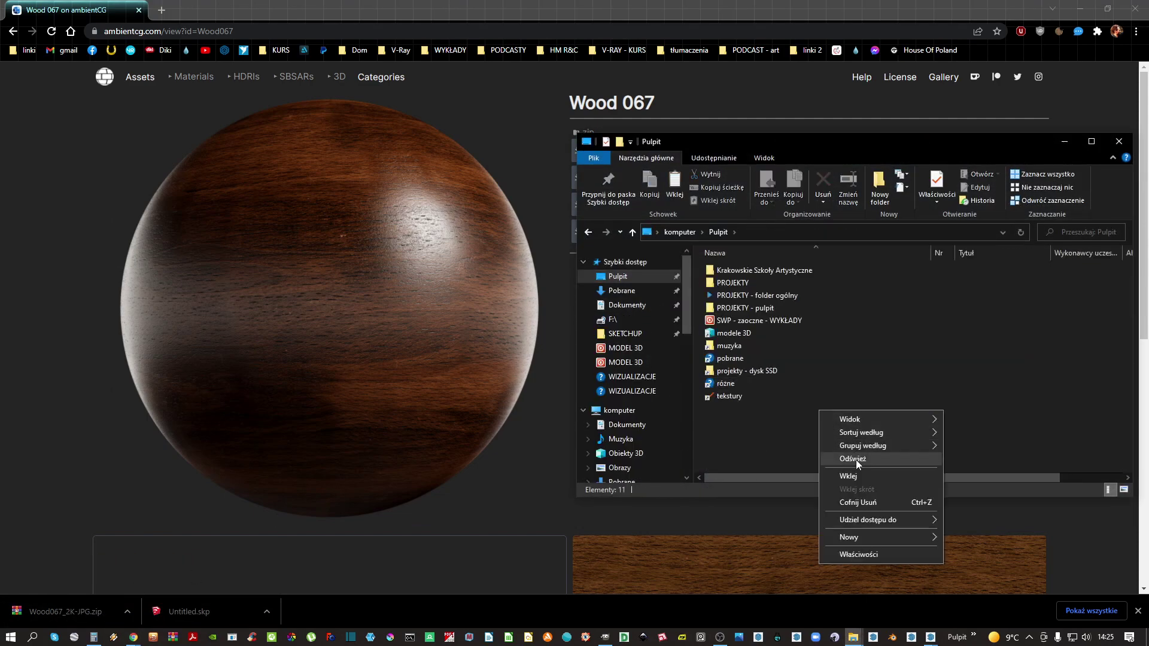
{"action": "left_click", "coordinate": [856, 476]}
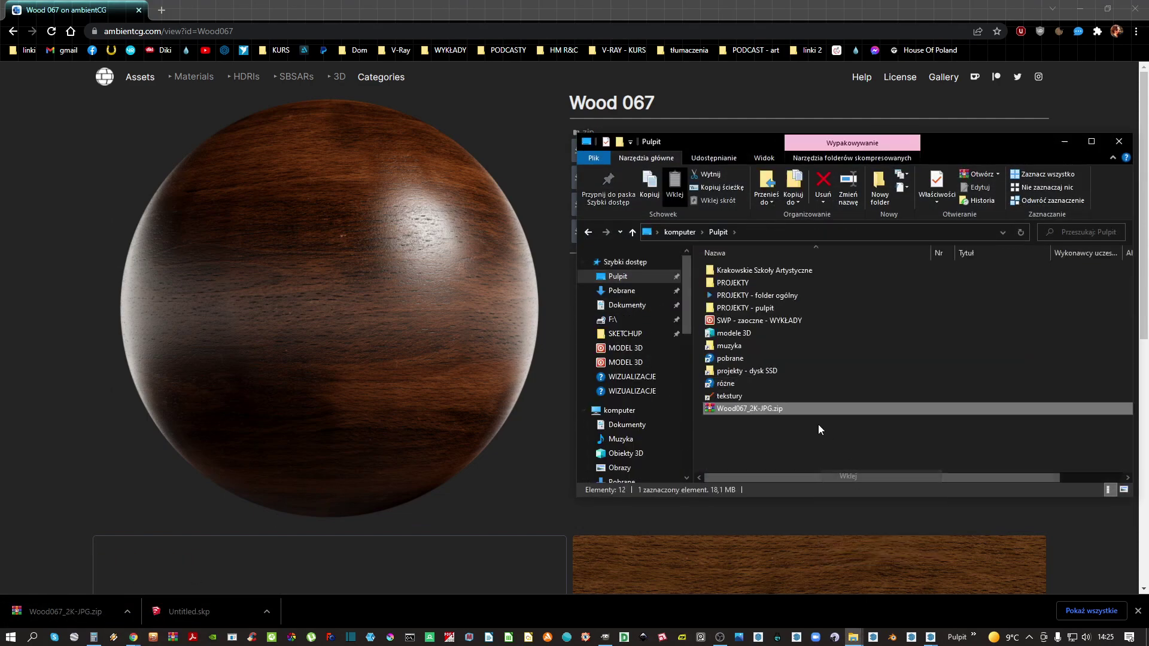
Create a TEKSTURY folder in SWP - zaoczne - WYKŁADY under grupa 4 - 13.30-15.45 and paste the Wood067_2K-JPG.zip archive into it
{"action": "double_click", "coordinate": [746, 321]}
{"action": "double_click", "coordinate": [740, 308]}
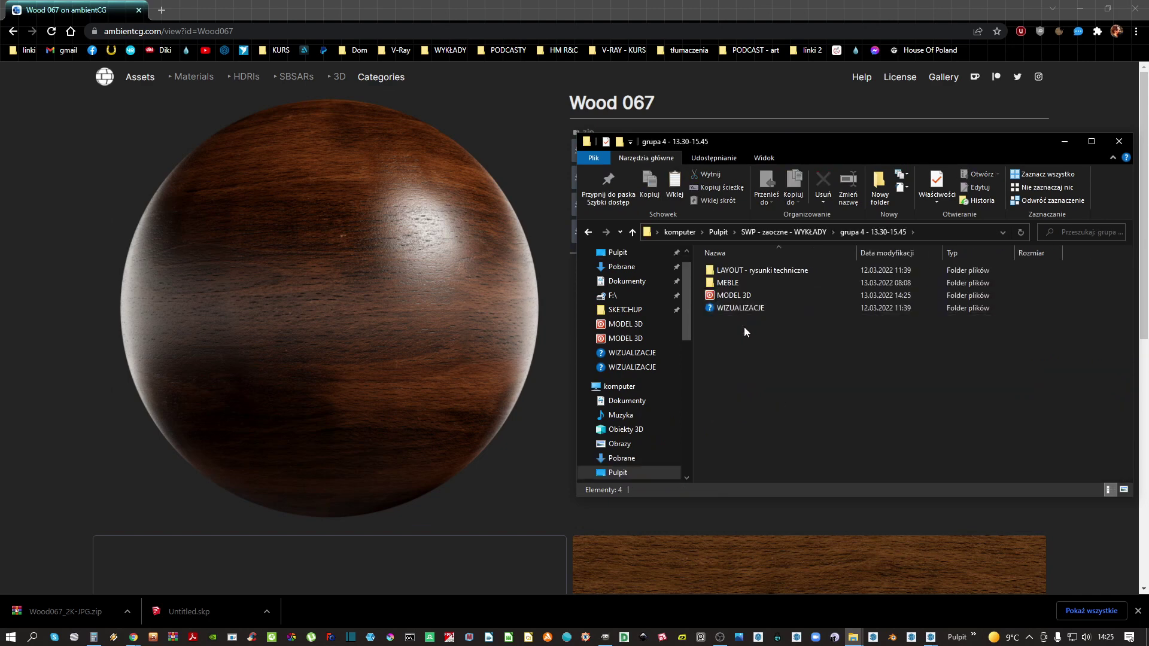
{"action": "key", "text": "ctrl+shift+n"}
{"action": "type", "text": "TEKSTURY"}
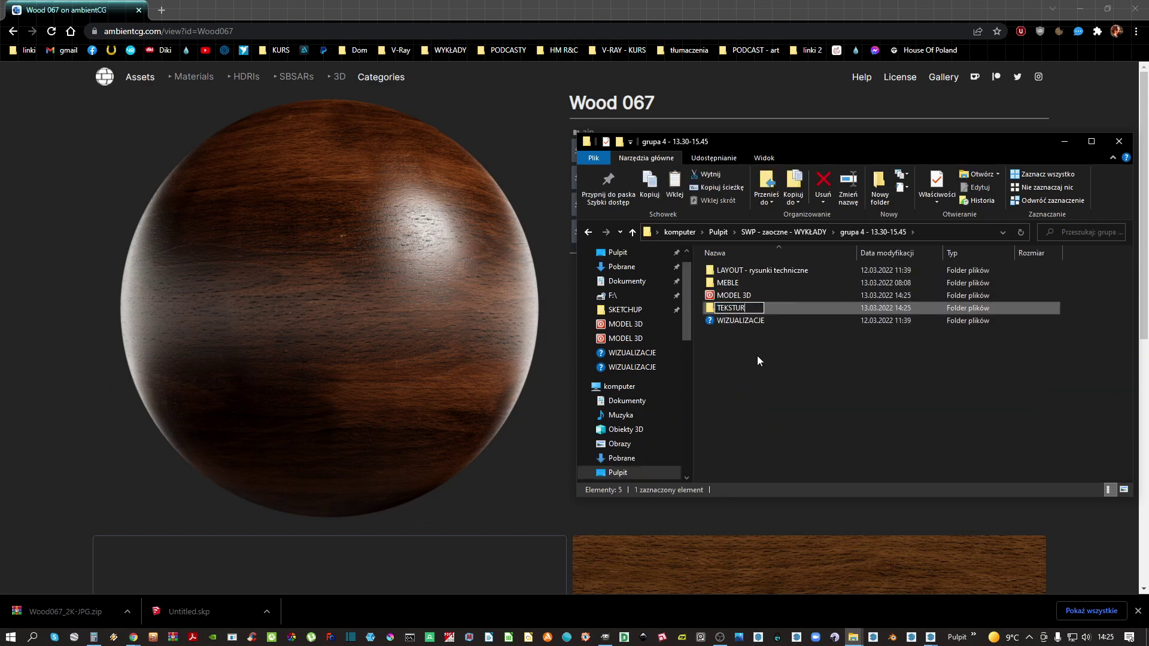
{"action": "key", "text": "Return"}
{"action": "key", "text": "Return"}
{"action": "key", "text": "ctrl+v"}
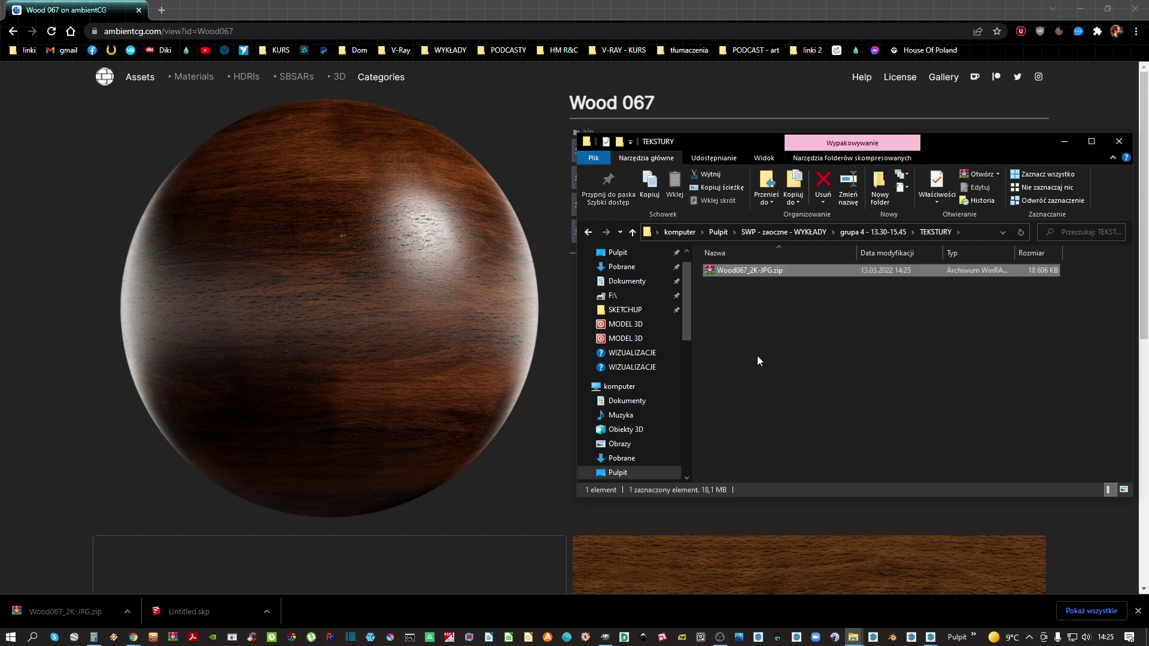
Extract Wood067_2K-JPG.zip into its own folder within TEKSTURY and delete the archive there
{"action": "right_click", "coordinate": [745, 268]}
{"action": "left_click", "coordinate": [803, 341]}
{"action": "left_click", "coordinate": [748, 283]}
{"action": "key", "text": "Delete"}
Open Wood067_2K_Color.jpg from the extracted Wood067_2K-JPG folder in GIMP for editing
{"action": "double_click", "coordinate": [742, 271]}
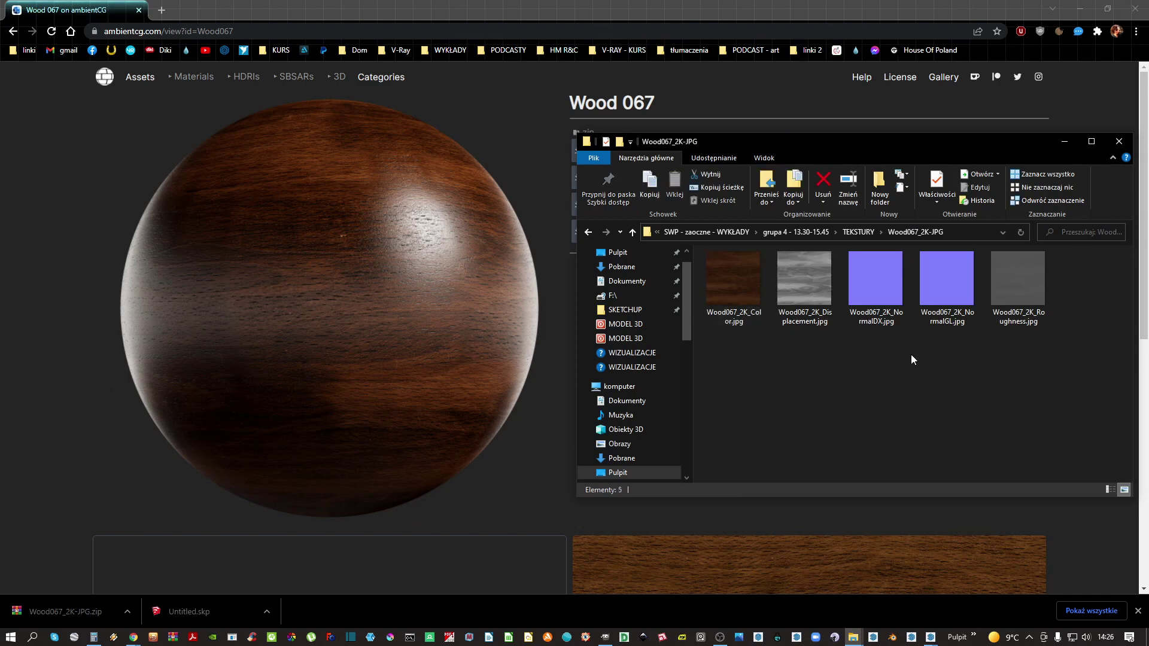
{"action": "double_click", "coordinate": [742, 284]}
{"action": "right_click", "coordinate": [754, 196]}
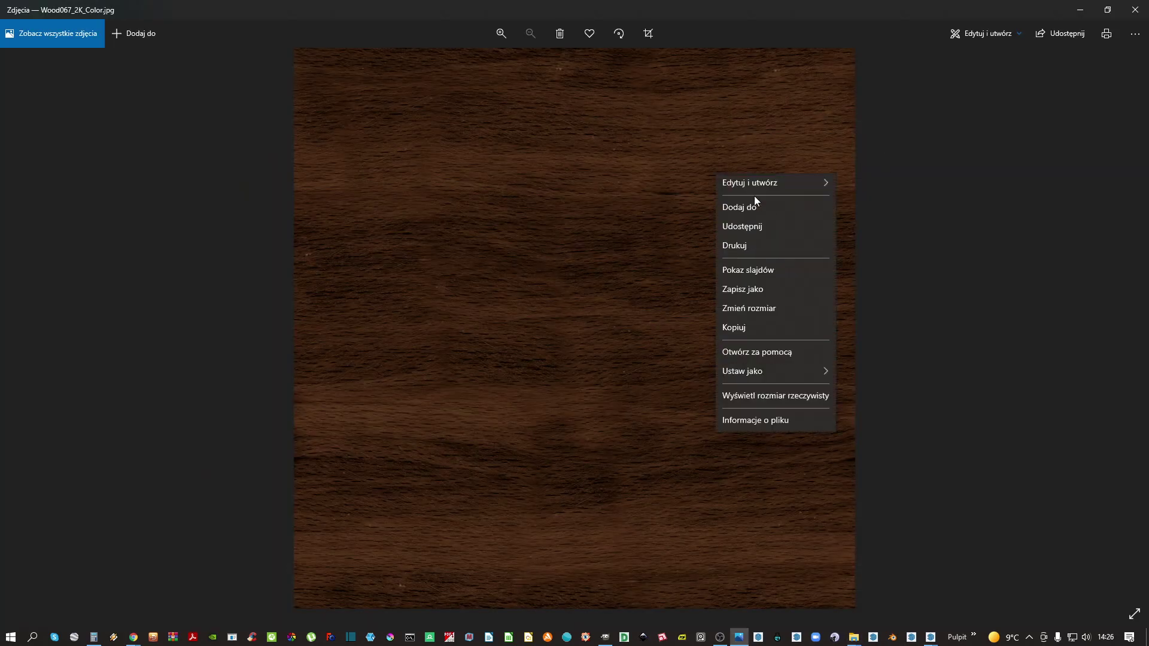
{"action": "left_click", "coordinate": [777, 423]}
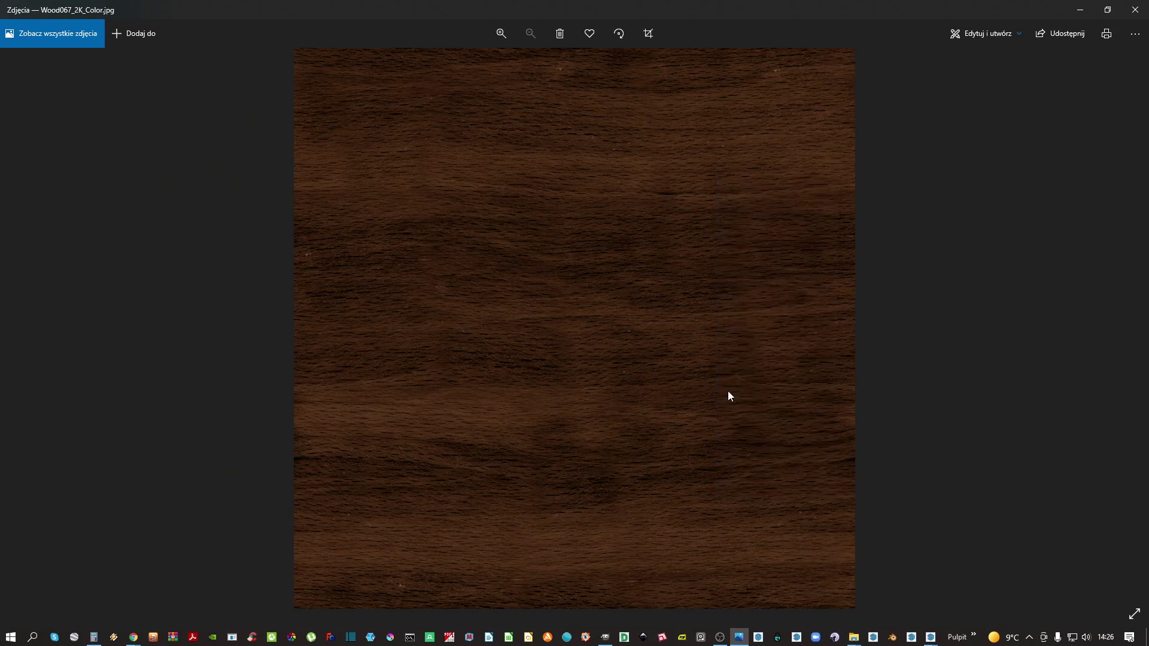
{"action": "double_click", "coordinate": [531, 348]}
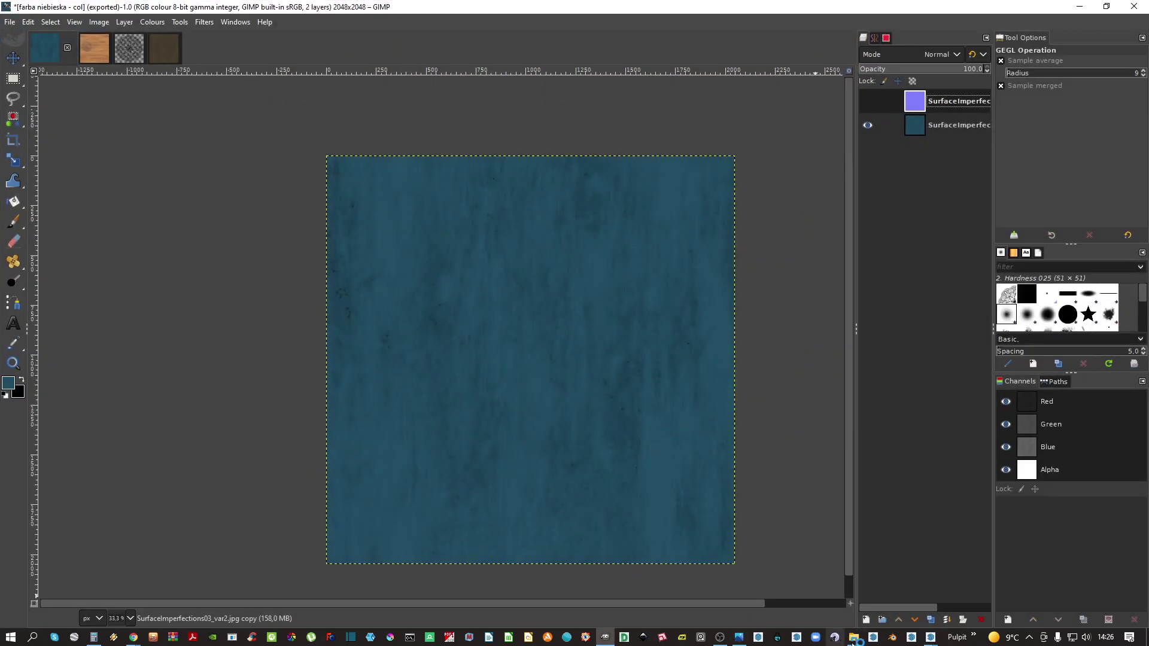
{"action": "mouse_move", "coordinate": [854, 640]}
{"action": "left_click", "coordinate": [888, 617]}
{"action": "left_click", "coordinate": [728, 323]}
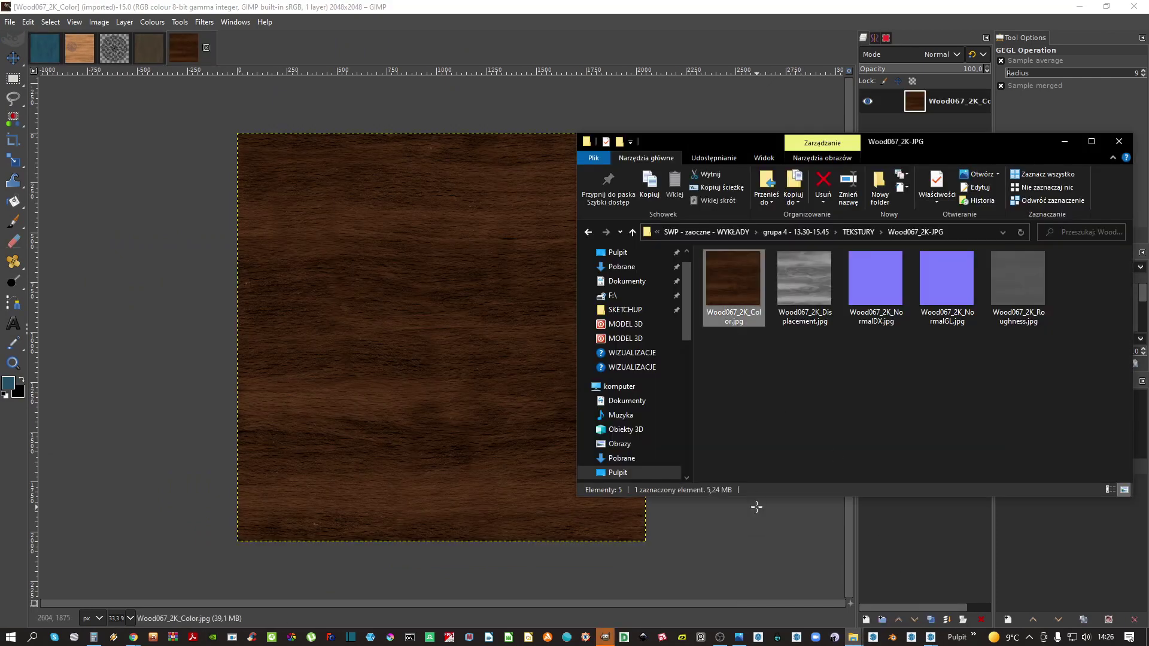
{"action": "left_click", "coordinate": [544, 97]}
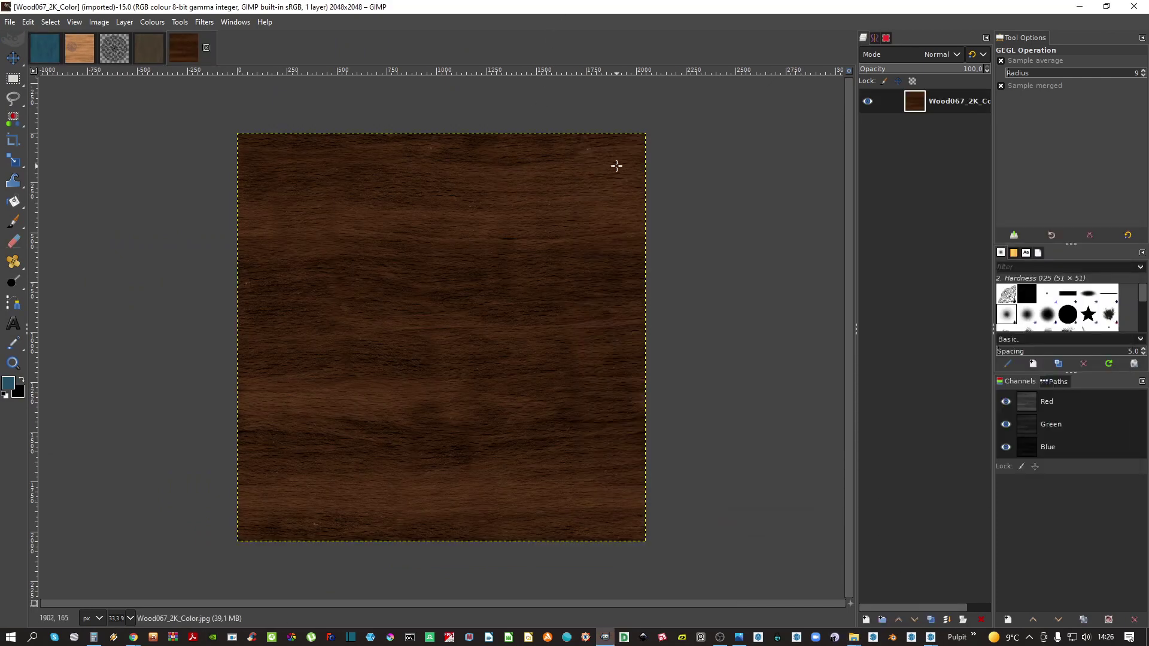
Duplicate the wood layer and brighten the copy with Levels, setting the input gamma to 1.26 and the white point to 193
{"action": "key", "text": "ctrl+shift+d"}
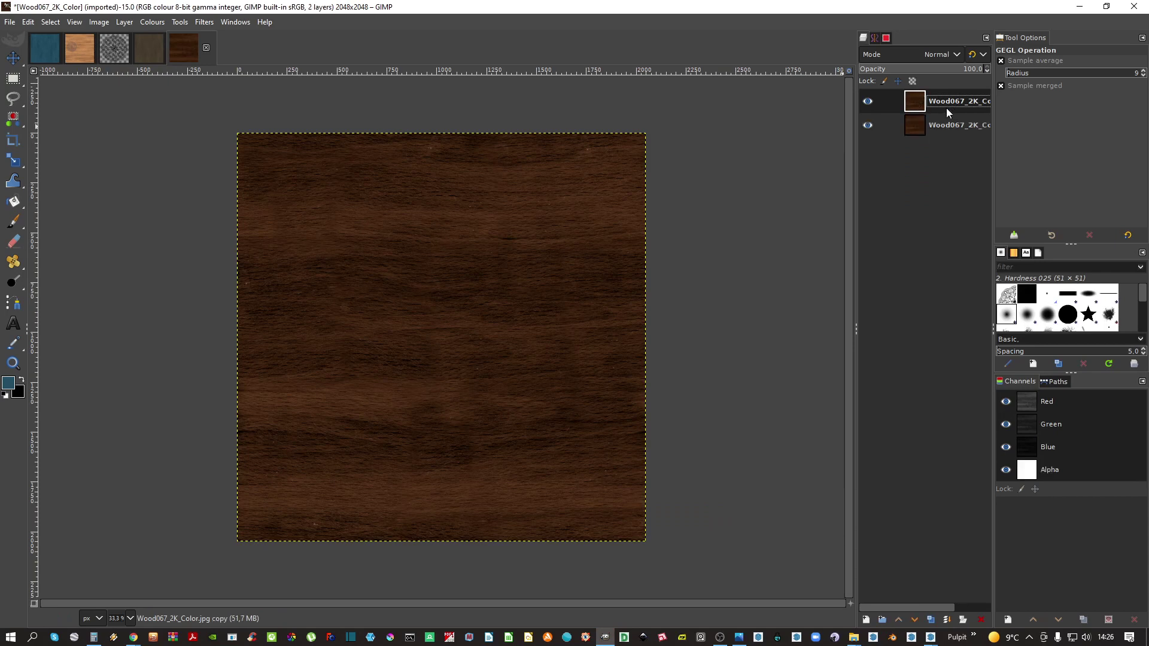
{"action": "key", "text": "ctrl+l"}
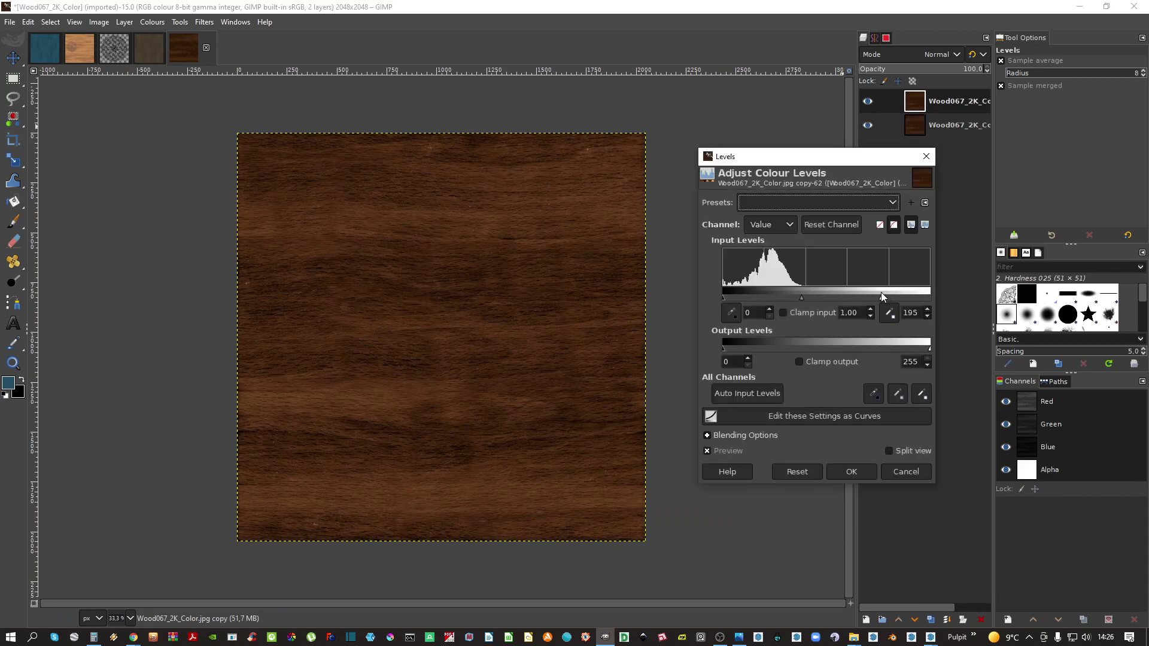
{"action": "left_click_drag", "start_coordinate": [808, 290], "coordinate": [795, 296]}
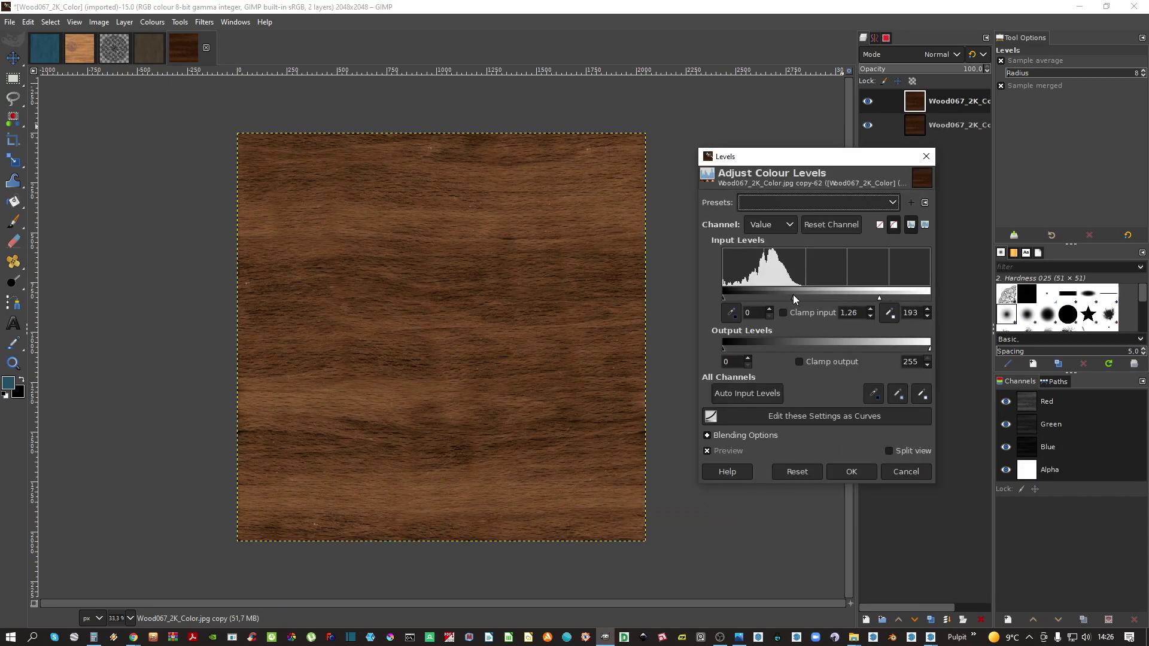
{"action": "left_click", "coordinate": [849, 472]}
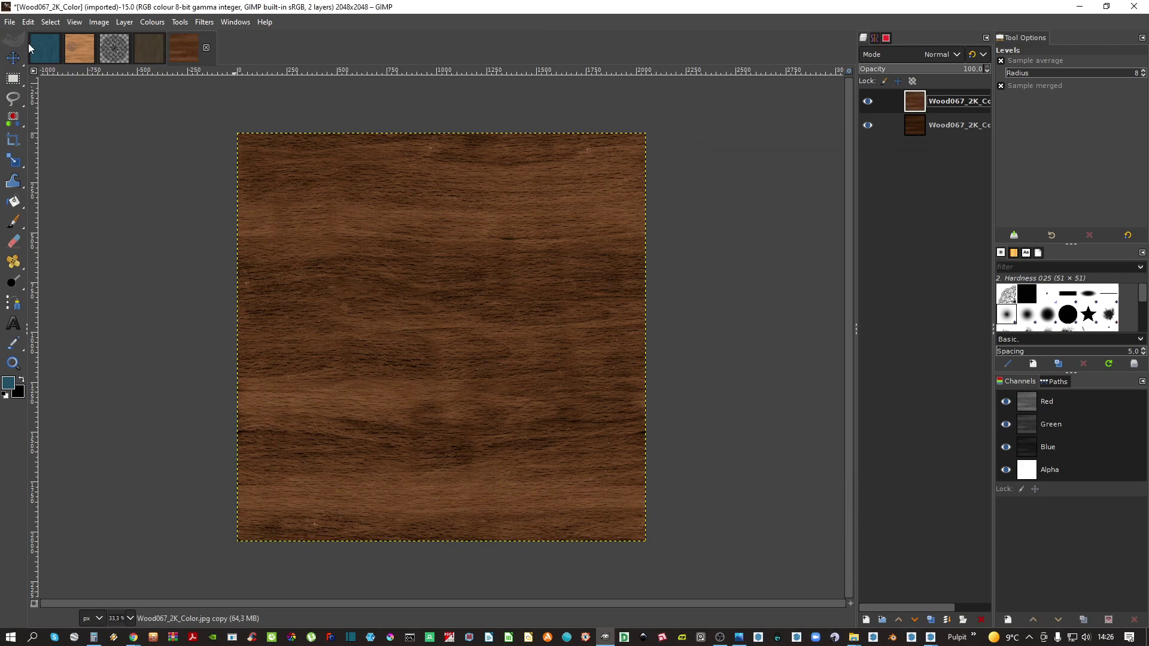
Export the brightened wood image as drewno - kolor.jpg to the Wood067_2K-JPG folder, with JPEG quality 75
{"action": "left_click", "coordinate": [10, 22]}
{"action": "left_click", "coordinate": [59, 224]}
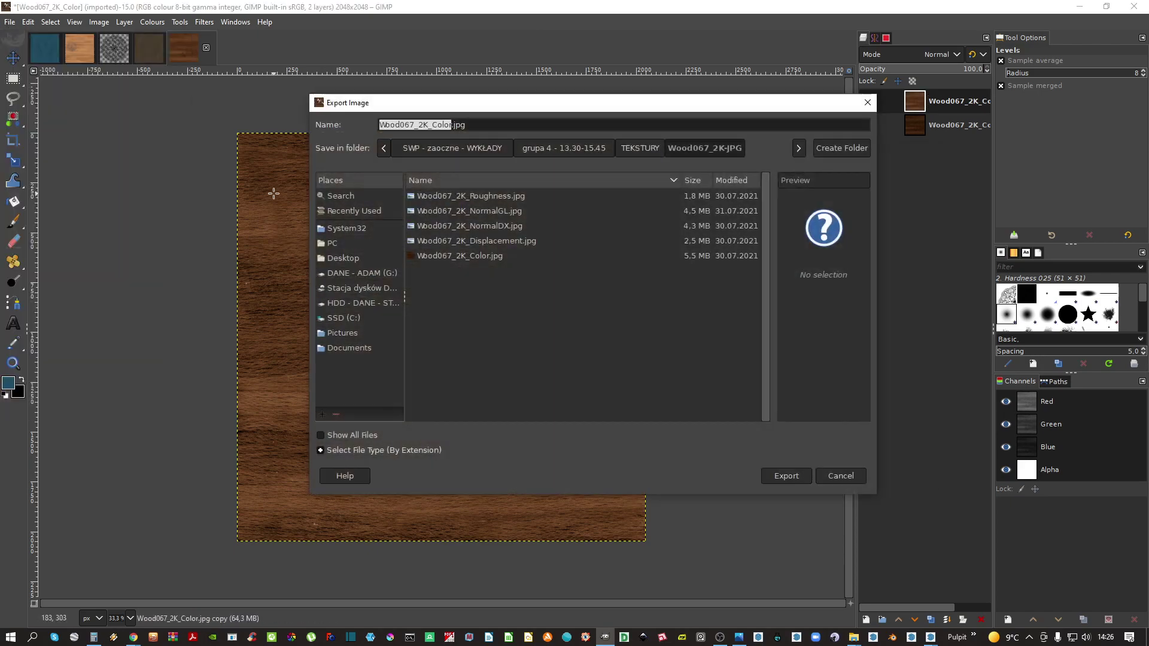
{"action": "left_click", "coordinate": [490, 129]}
{"action": "key", "text": "ctrl+a"}
{"action": "type", "text": "drewnio"}
{"action": "key", "text": "ctrl+a"}
{"action": "key", "text": "BackSpace"}
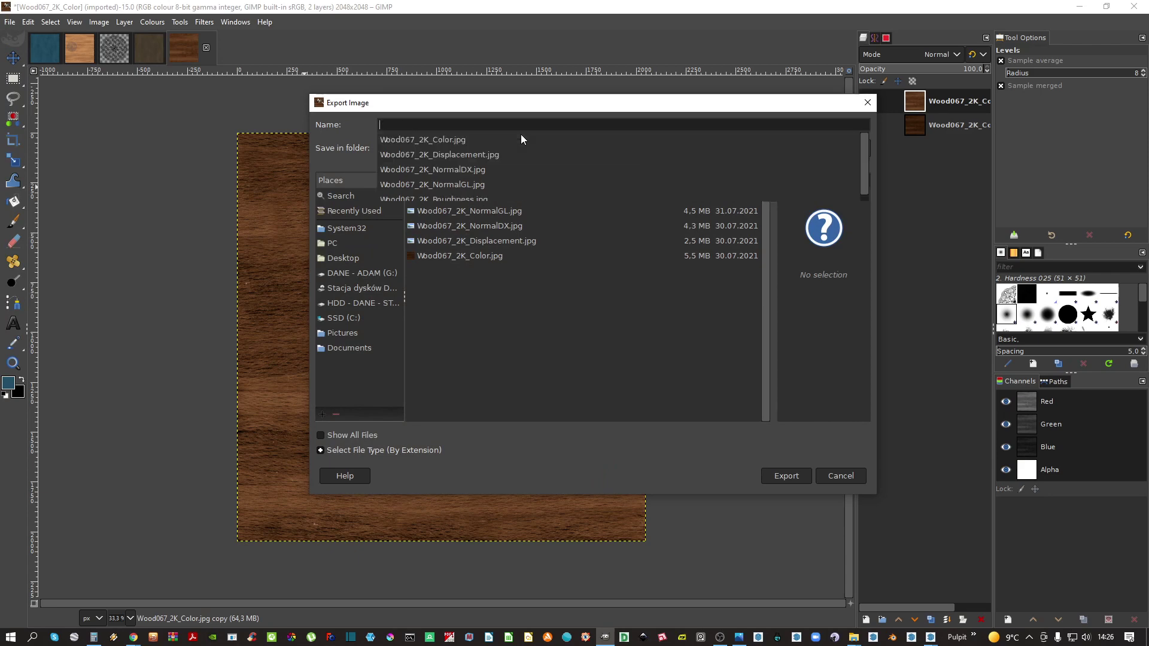
{"action": "type", "text": "drewno - kolor.jpg"}
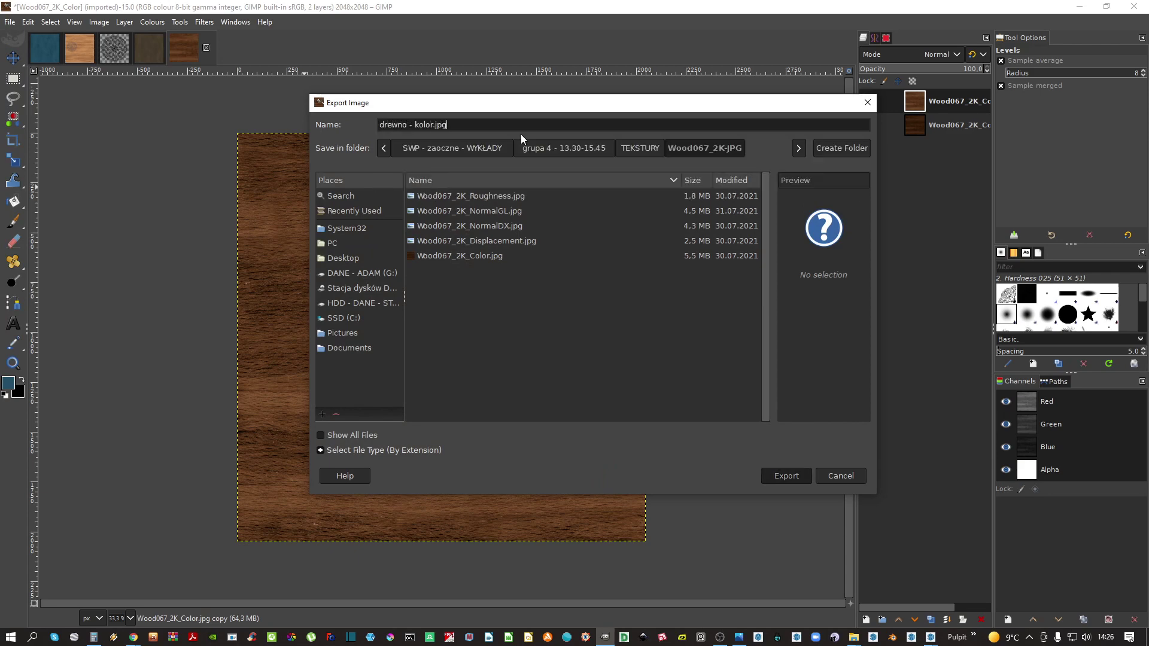
{"action": "key", "text": "Return"}
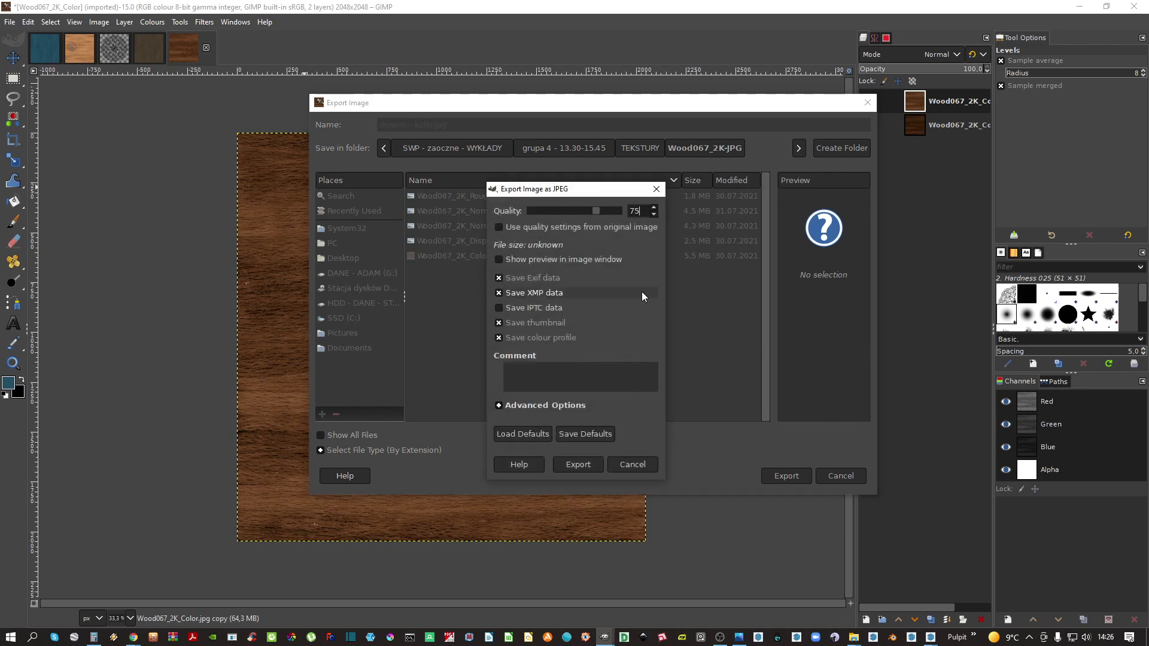
{"action": "left_click", "coordinate": [585, 468]}
Close the wood image without saving the GIMP project and minimise GIMP
{"action": "key", "text": "ctrl+w"}
{"action": "left_click", "coordinate": [600, 398]}
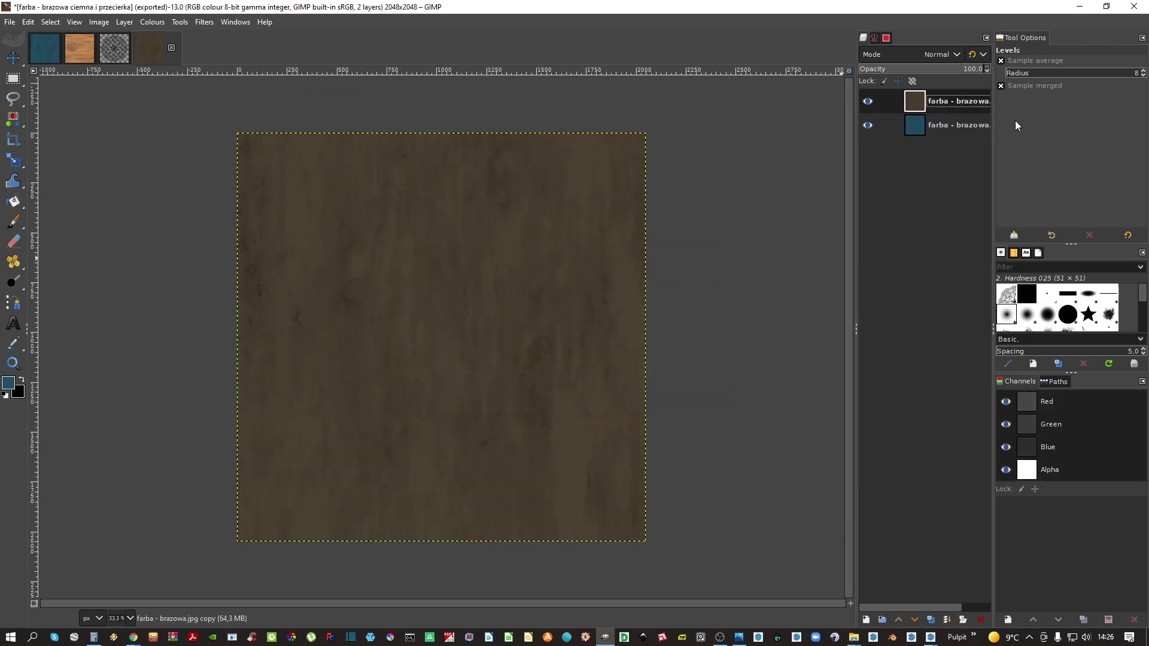
{"action": "left_click", "coordinate": [1082, 8]}
Minimise the photo viewer and browser windows and switch back to the witryna.skp model in SketchUp
{"action": "left_click", "coordinate": [727, 281]}
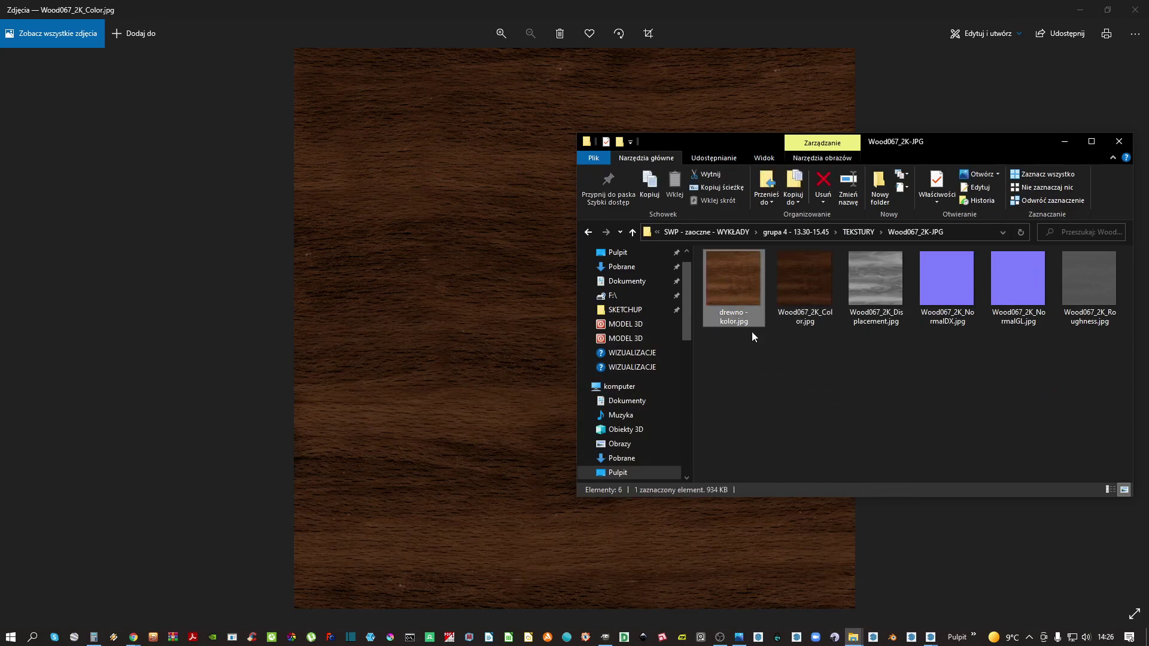
{"action": "left_click", "coordinate": [1079, 12]}
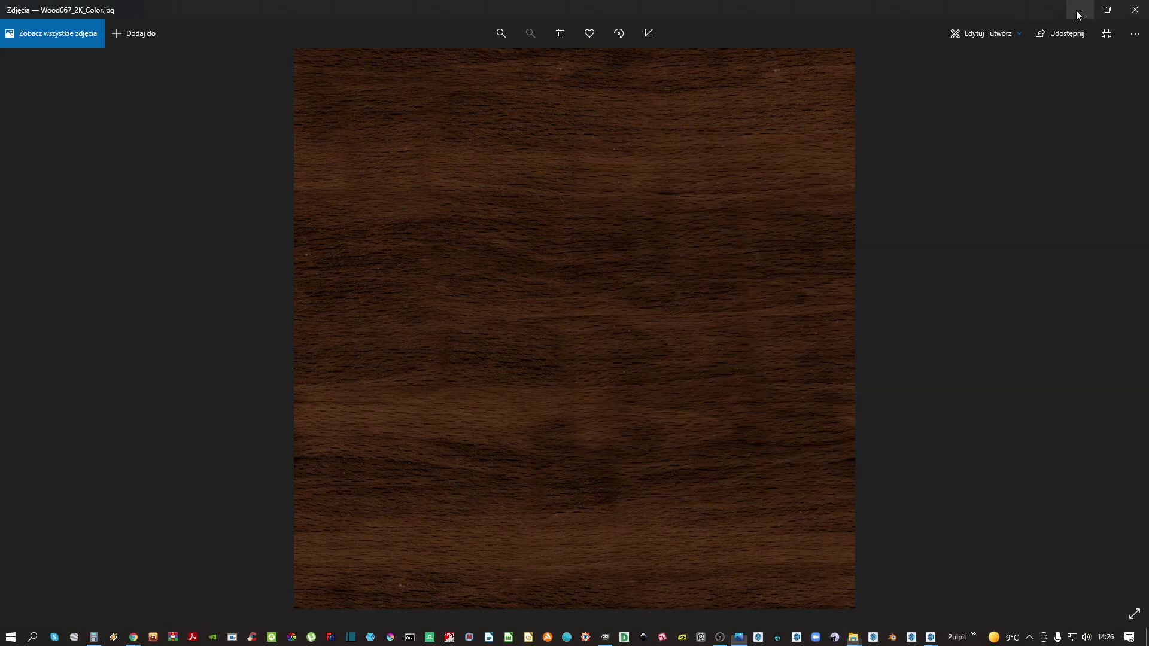
{"action": "left_click", "coordinate": [1079, 12]}
{"action": "left_click", "coordinate": [1080, 8]}
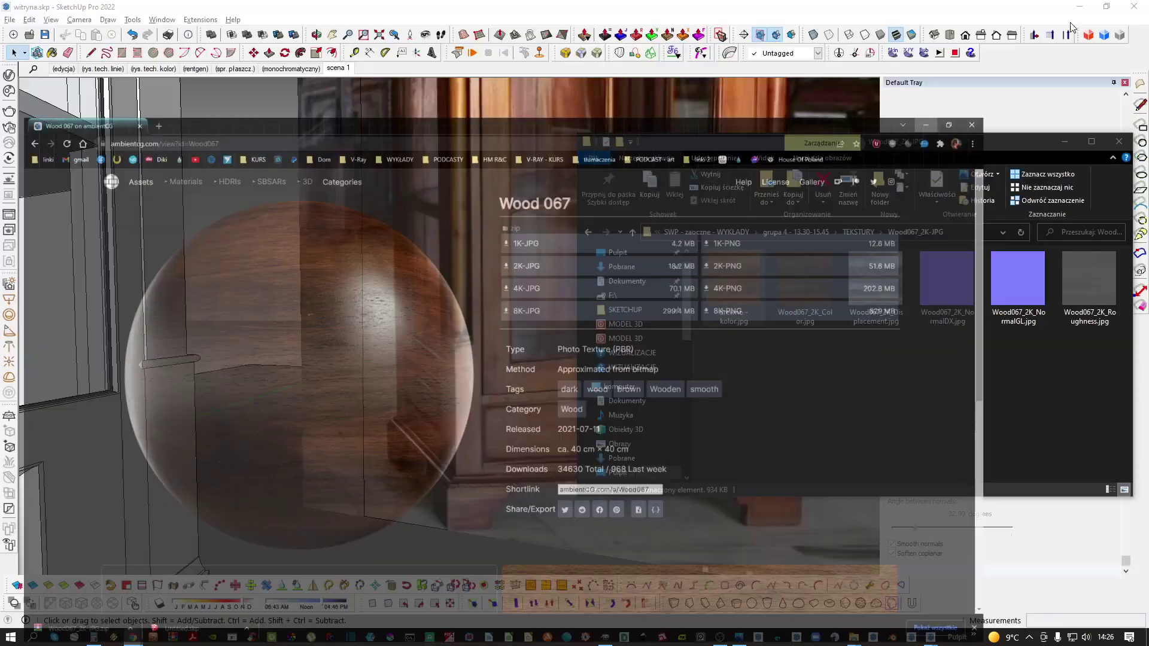
{"action": "left_click", "coordinate": [593, 6]}
{"action": "mouse_move", "coordinate": [588, 238]}
{"action": "middle_mouse_down"}
{"action": "mouse_move", "coordinate": [577, 251]}
{"action": "mouse_move", "coordinate": [586, 299]}
{"action": "middle_mouse_up"}
{"action": "scroll", "coordinate": [590, 324], "scroll_direction": "down", "scroll_amount": 5}
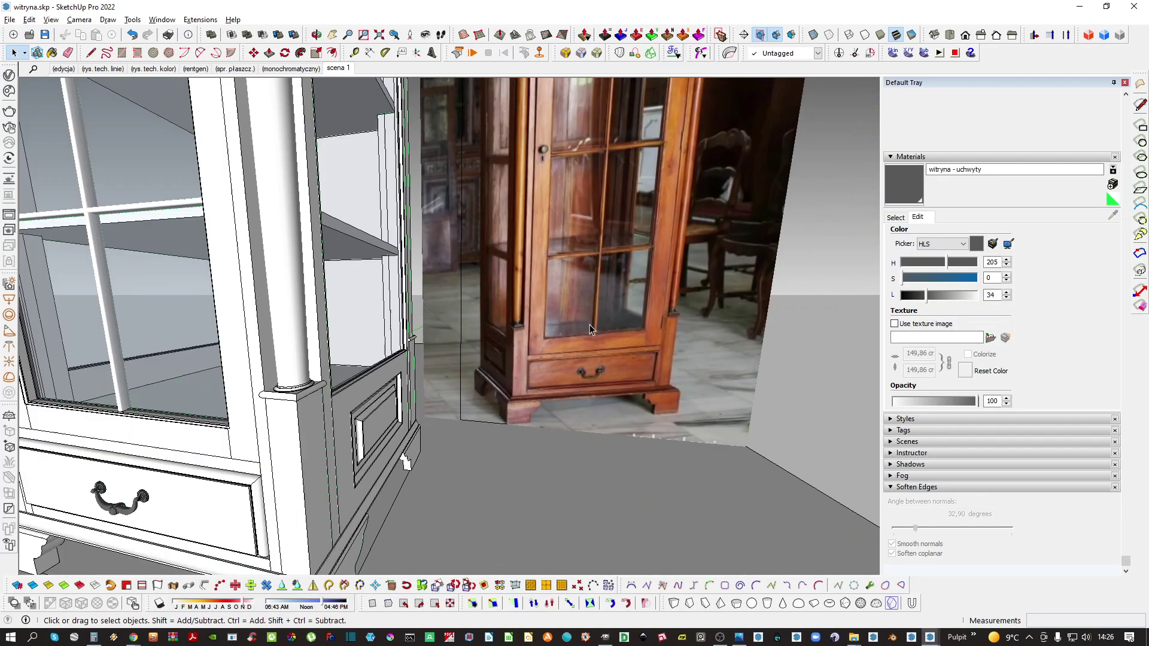
Create the material "witryna - drewno" with drewno - kolor.jpg from TEKSTURY/Wood067_2K-JPG as its texture, set 80 cm wide
{"action": "middle_click_drag", "start_coordinate": [372, 387], "coordinate": [383, 390], "text": "shift"}
{"action": "scroll", "coordinate": [263, 413], "scroll_direction": "up", "scroll_amount": 5}
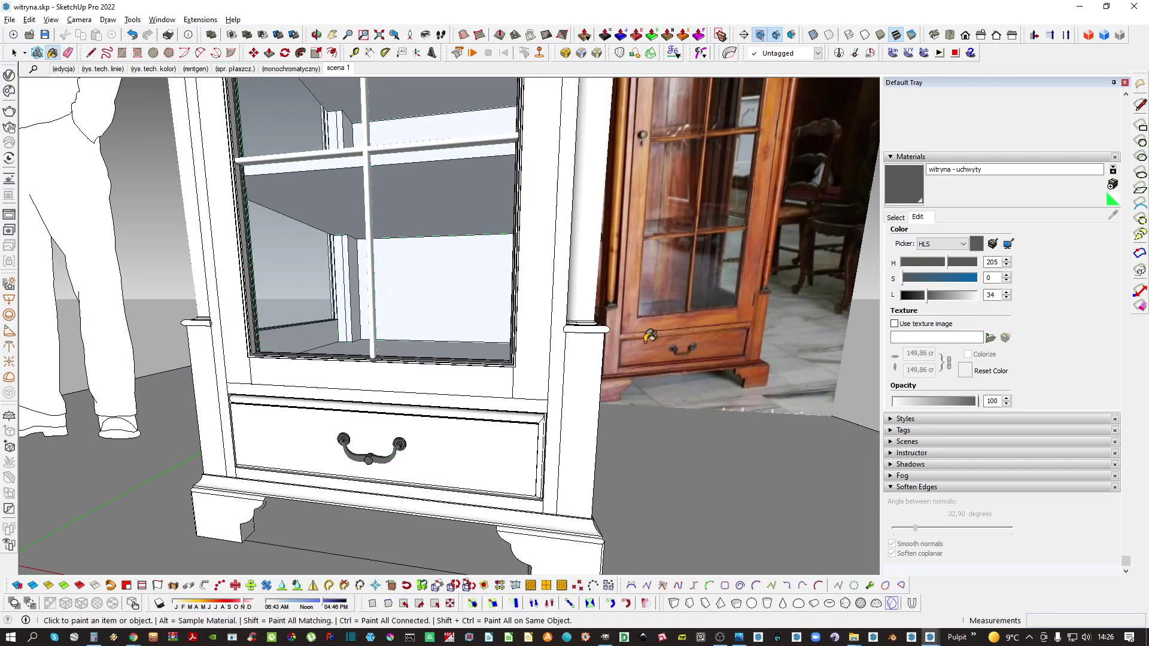
{"action": "left_click", "coordinate": [1112, 201]}
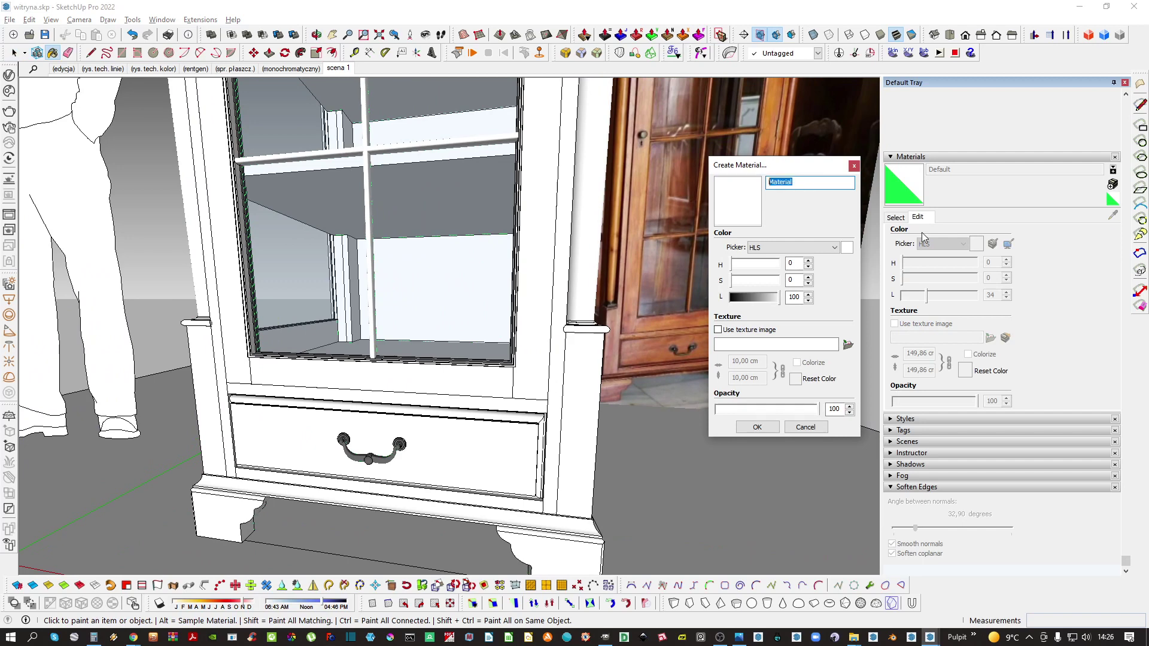
{"action": "type", "text": "witryna - drewno"}
{"action": "left_click", "coordinate": [848, 345]}
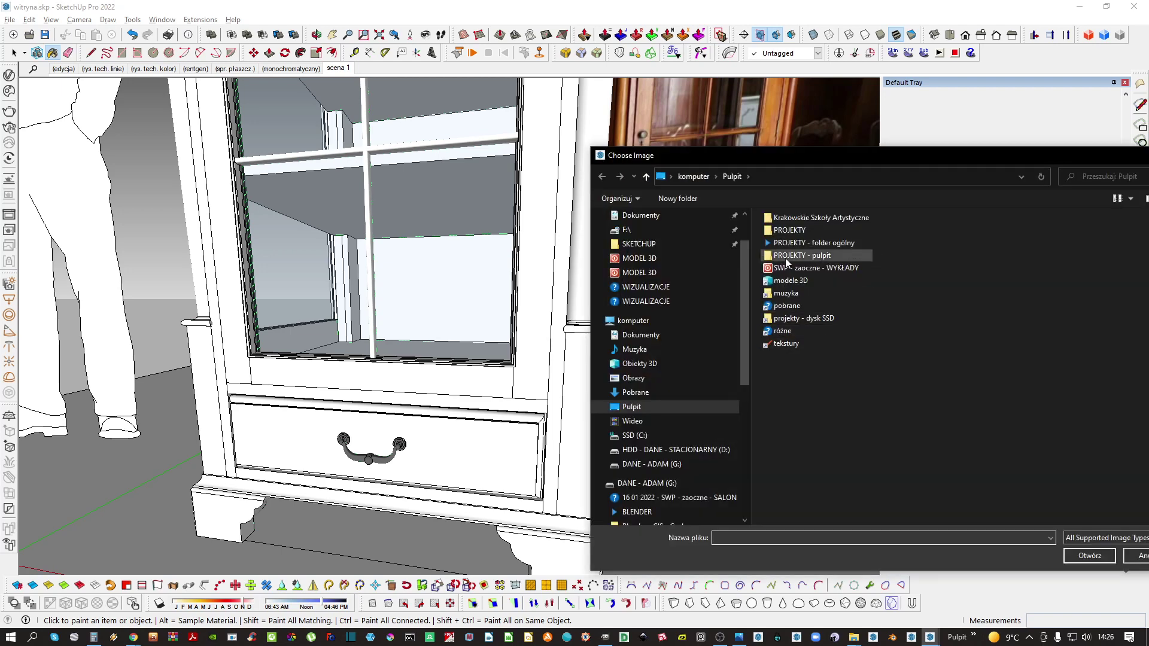
{"action": "double_click", "coordinate": [816, 273]}
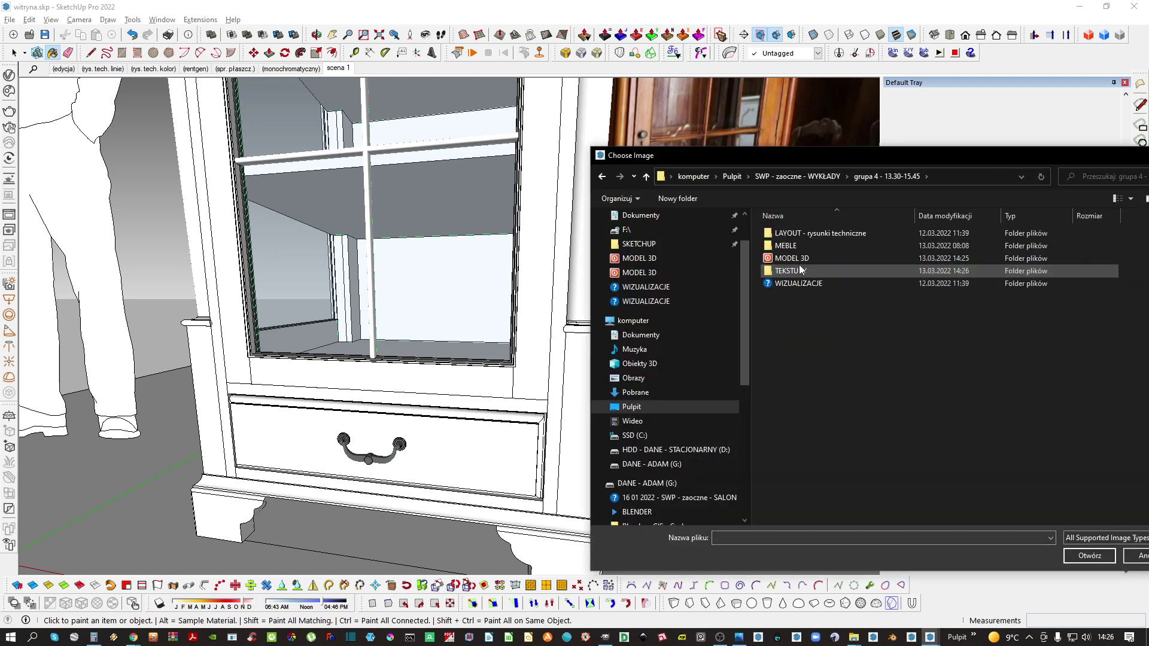
{"action": "double_click", "coordinate": [803, 273]}
{"action": "double_click", "coordinate": [805, 234]}
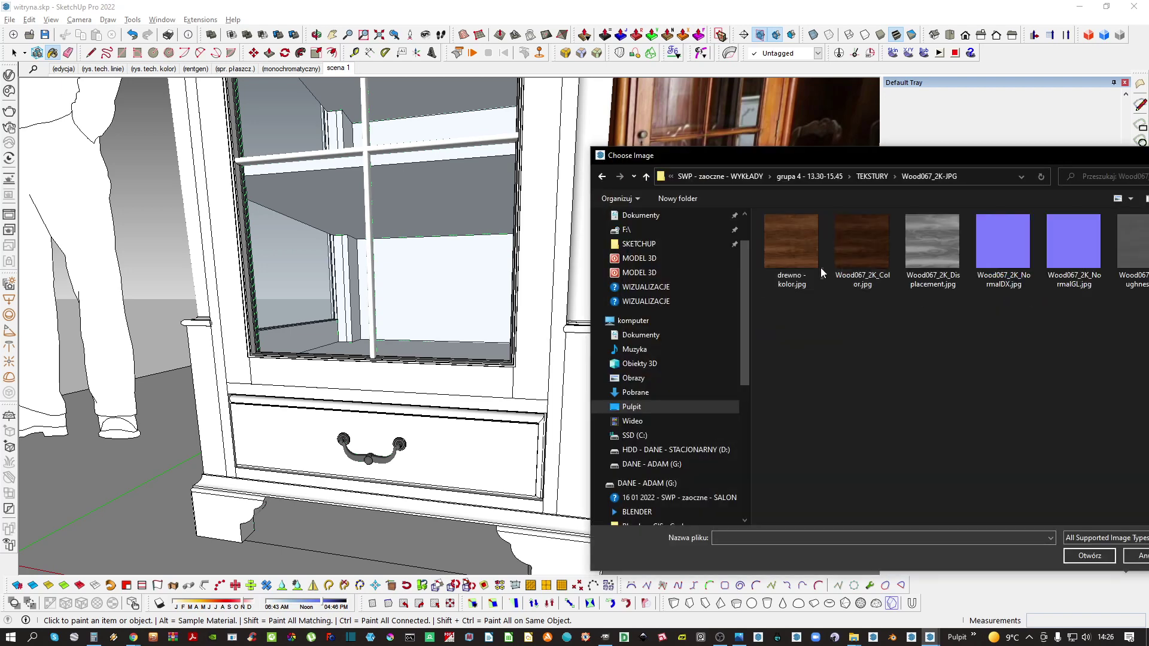
{"action": "right_click", "coordinate": [792, 245]}
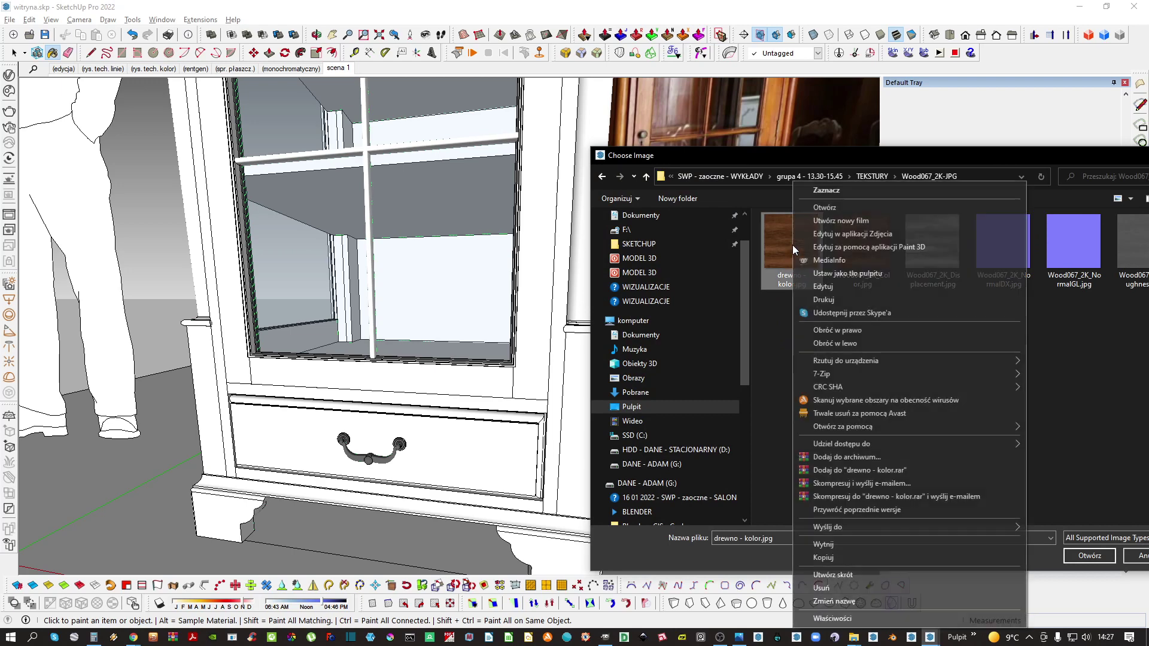
{"action": "left_click", "coordinate": [773, 237]}
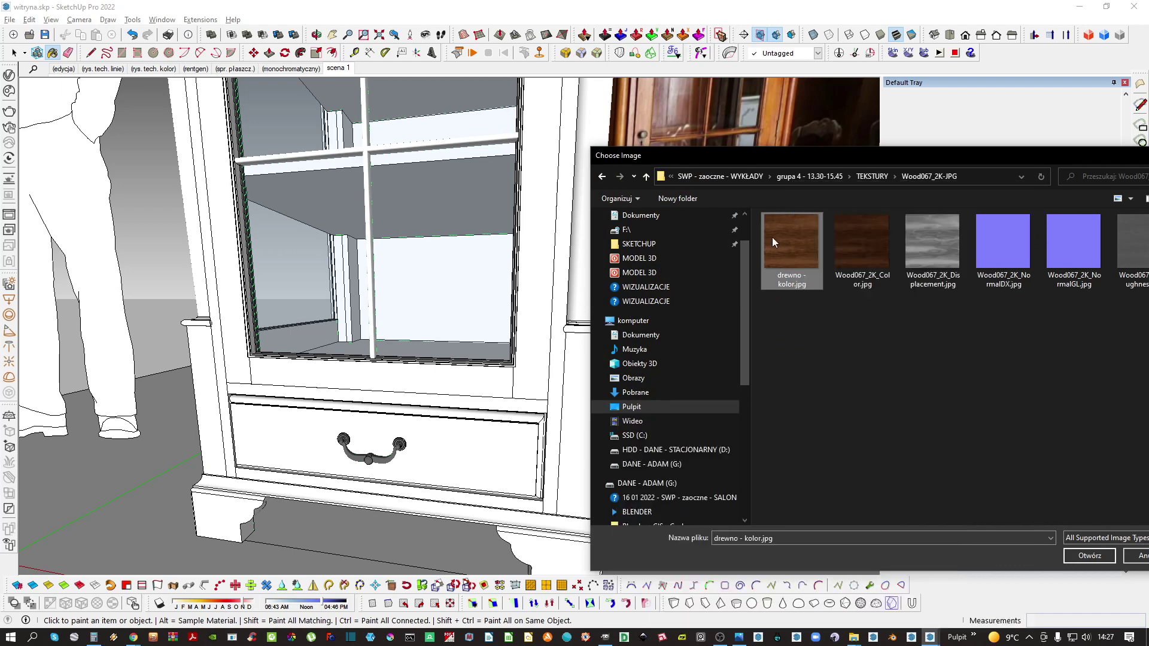
{"action": "double_click", "coordinate": [772, 237]}
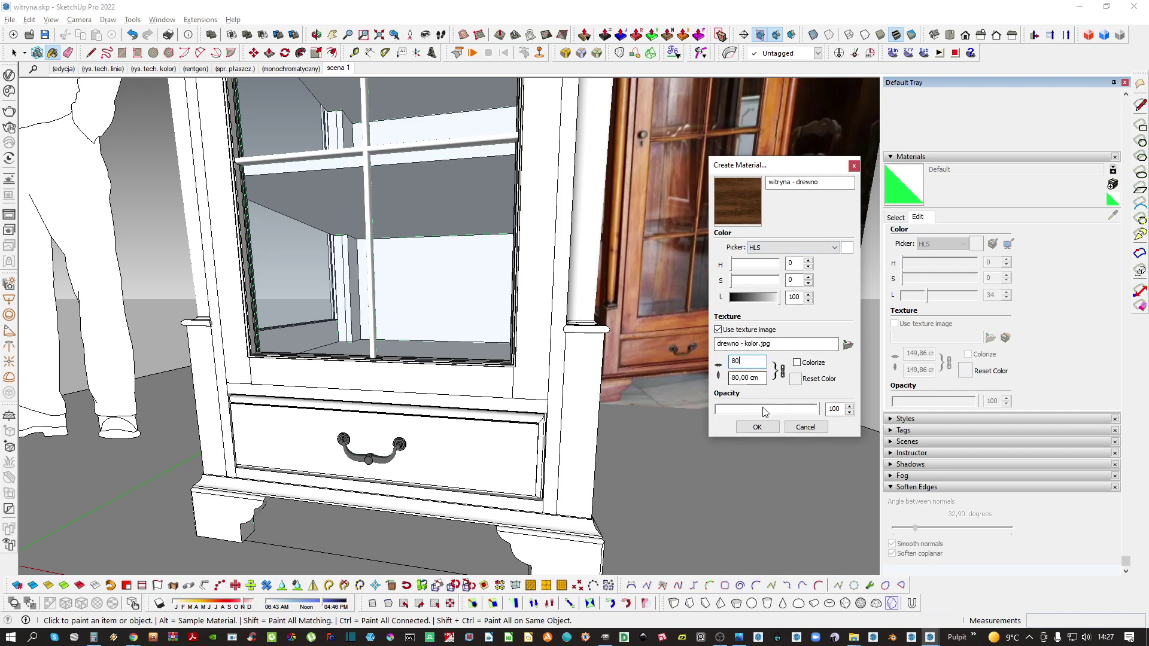
{"action": "left_click", "coordinate": [758, 427]}
Capture a screenshot of the drawer and lower door frame in the reference photo and save it as 2.png on the desktop
{"action": "middle_click_drag", "start_coordinate": [744, 390], "coordinate": [551, 407]}
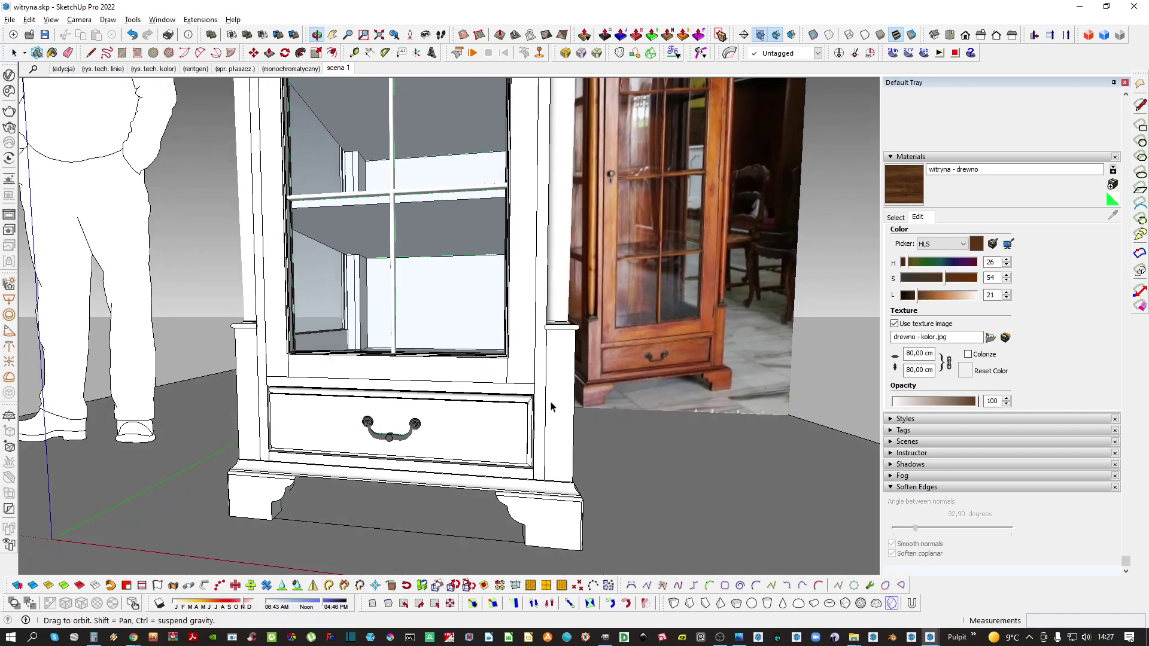
{"action": "scroll", "coordinate": [634, 343], "scroll_direction": "up", "scroll_amount": 6}
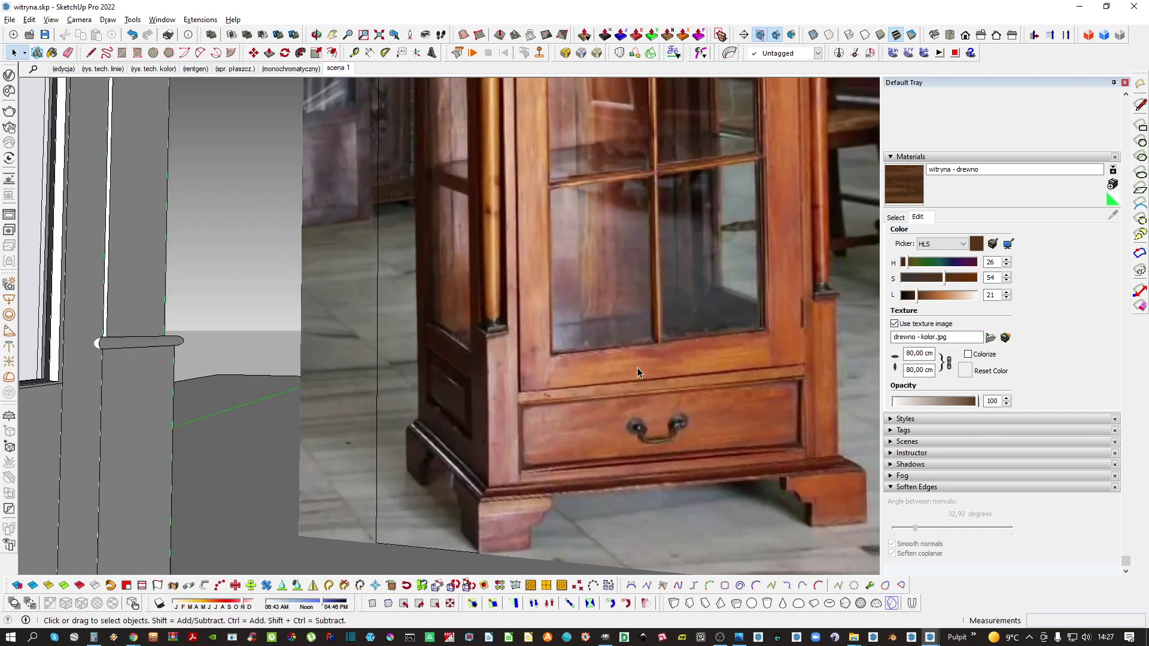
{"action": "scroll", "coordinate": [637, 367], "scroll_direction": "up", "scroll_amount": 4}
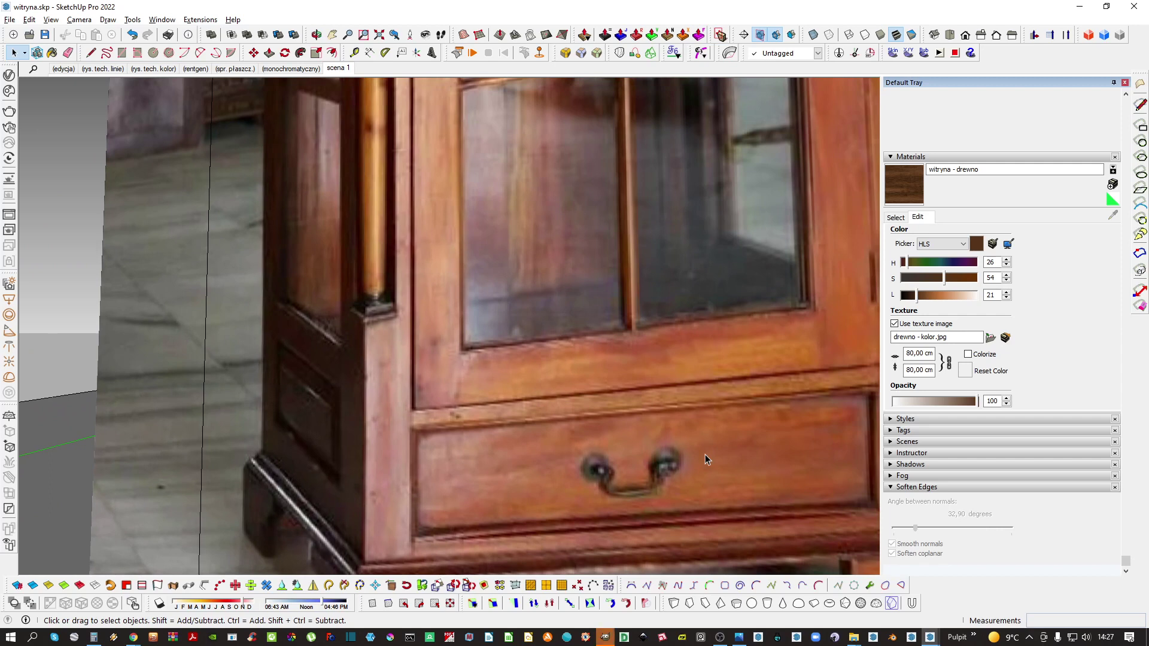
{"action": "middle_click_drag", "start_coordinate": [705, 455], "coordinate": [559, 457]}
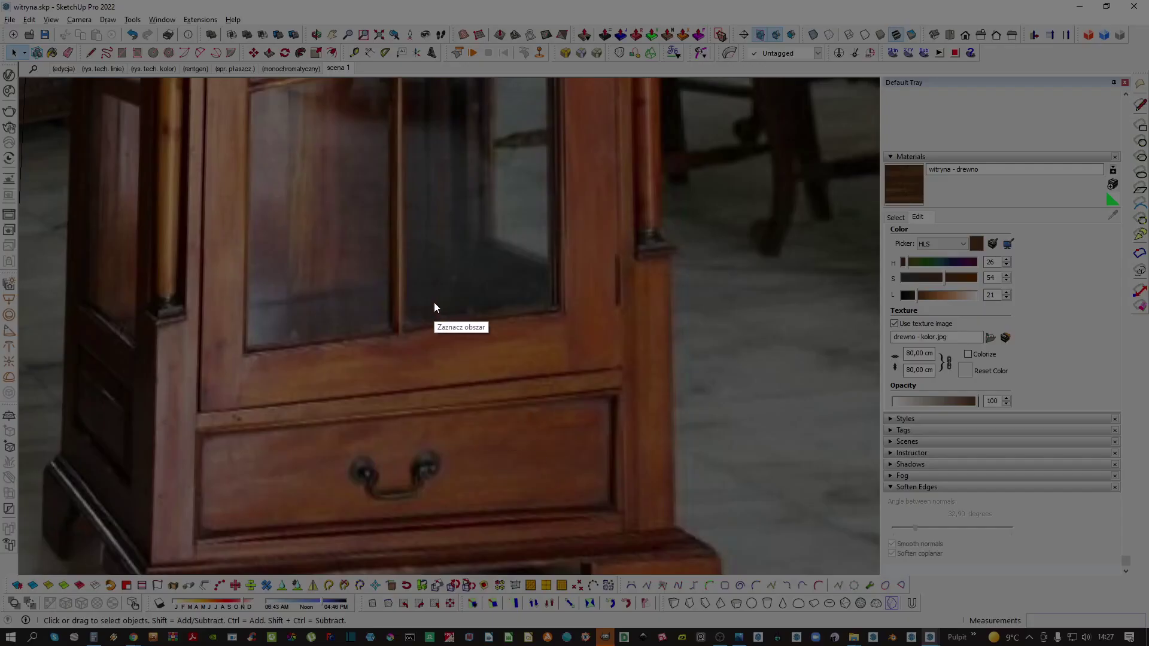
{"action": "left_click_drag", "start_coordinate": [434, 303], "coordinate": [686, 517]}
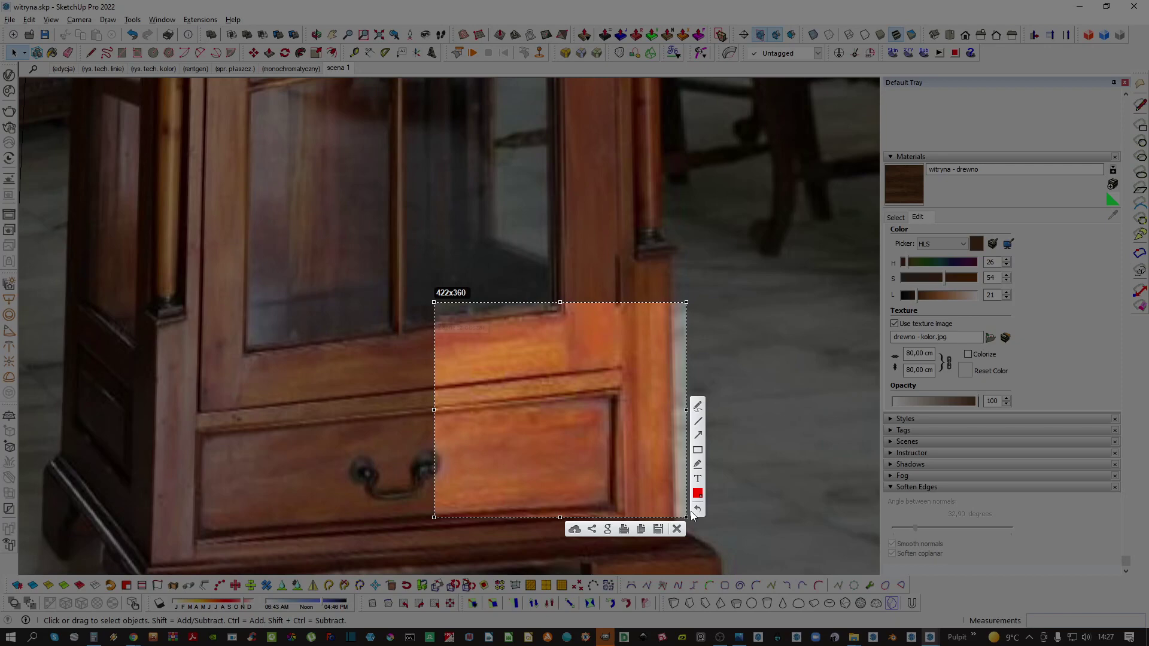
{"action": "left_click", "coordinate": [658, 528]}
{"action": "left_click", "coordinate": [306, 251]}
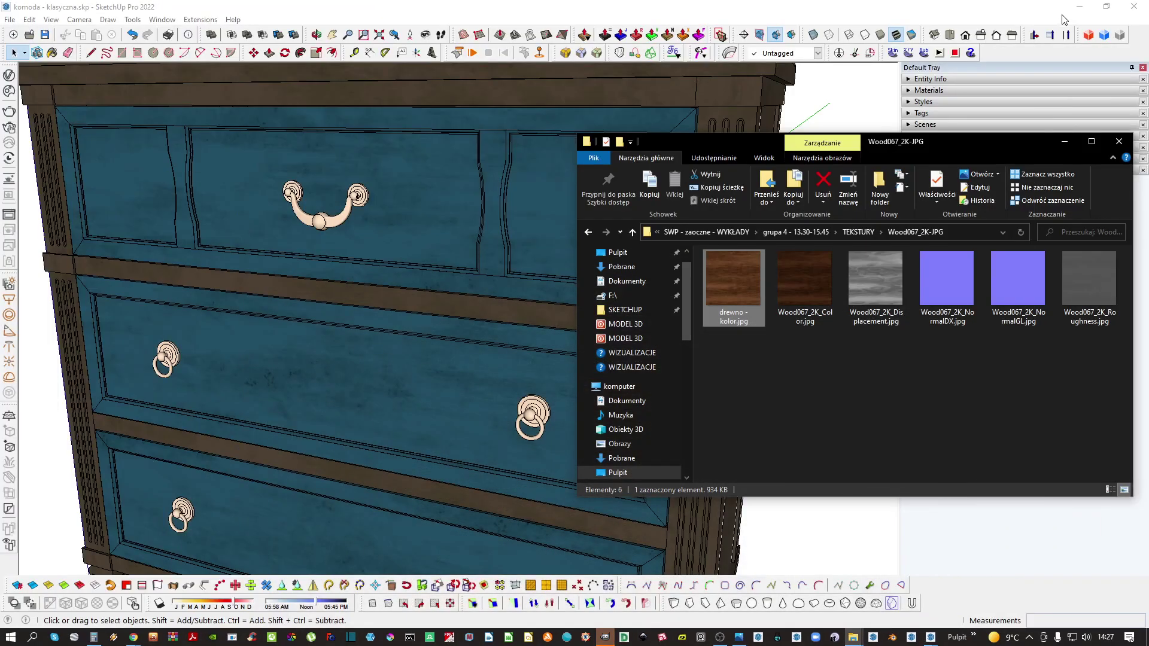
Minimise the open SketchUp window and open 2.png from the desktop in GIMP
{"action": "left_click", "coordinate": [1076, 7]}
{"action": "left_click", "coordinate": [33, 56]}
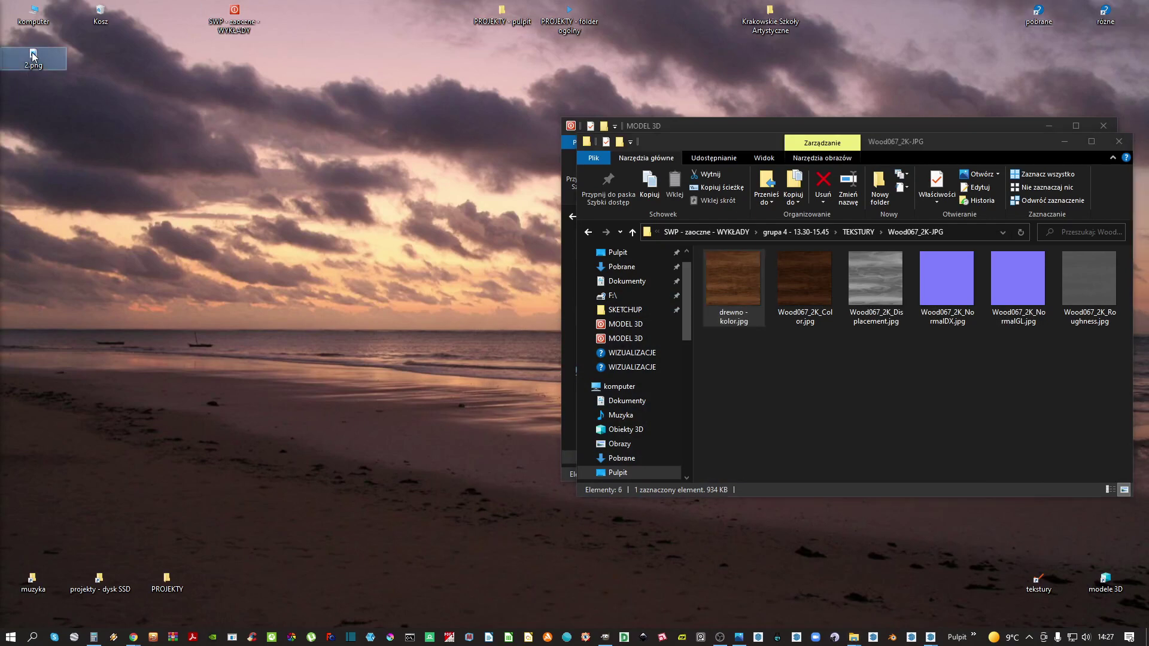
{"action": "right_click", "coordinate": [33, 55]}
{"action": "mouse_move", "coordinate": [93, 284]}
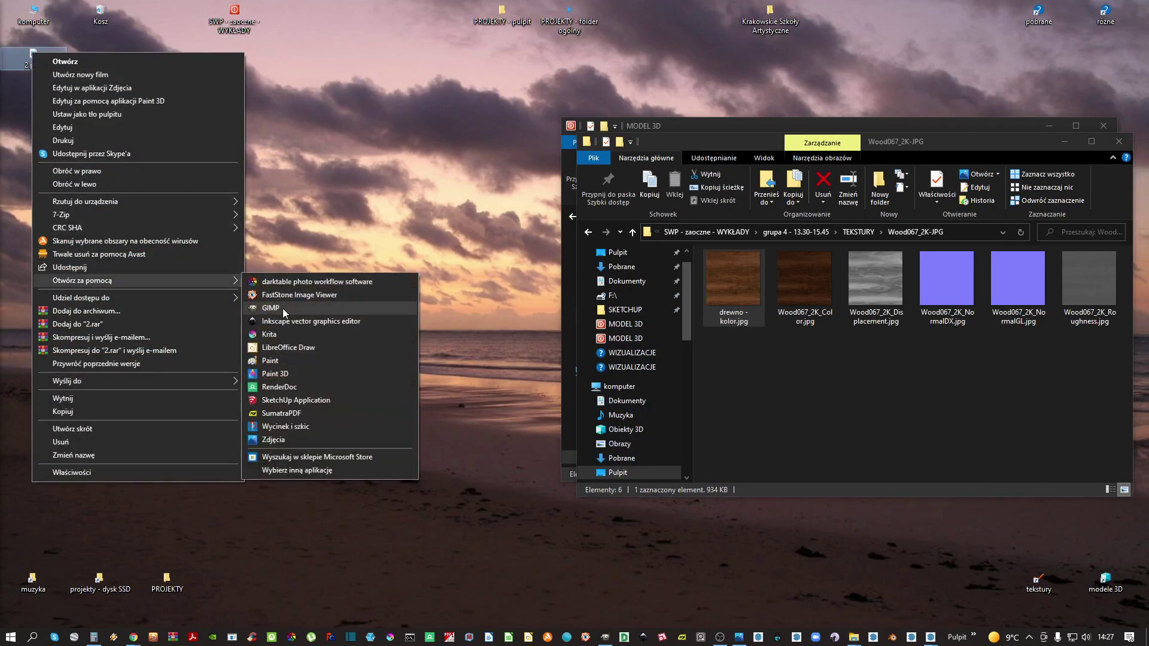
{"action": "left_click", "coordinate": [283, 308]}
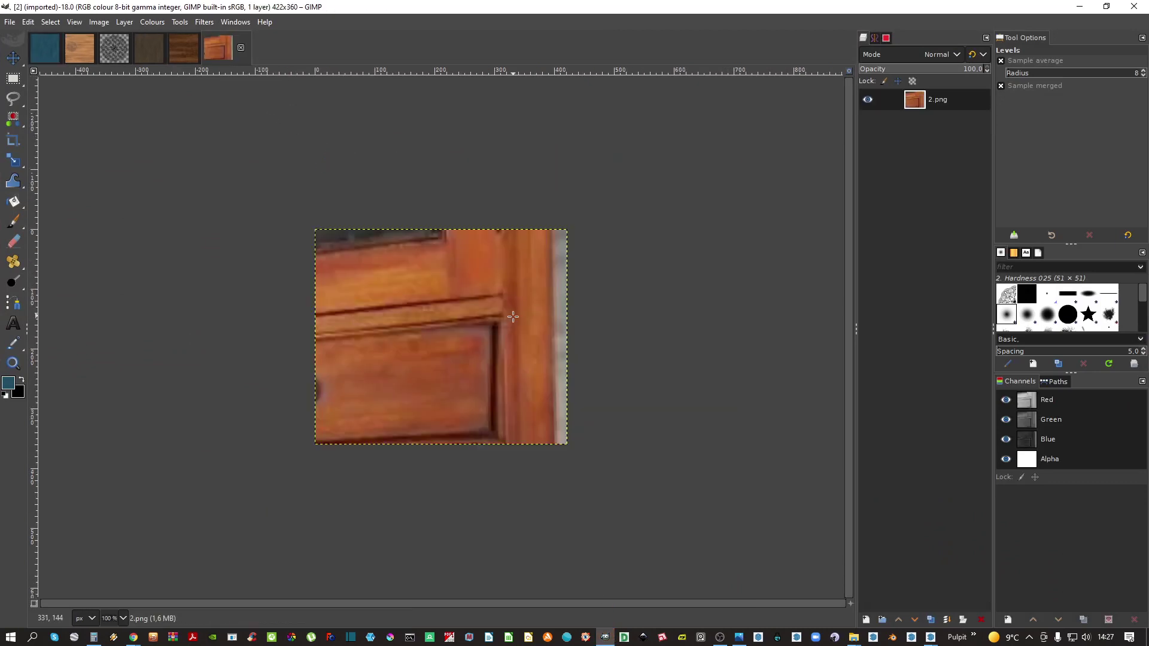
Copy the whole 2.png image and paste it as a new layer into the drewno - kolor image
{"action": "key", "text": "r"}
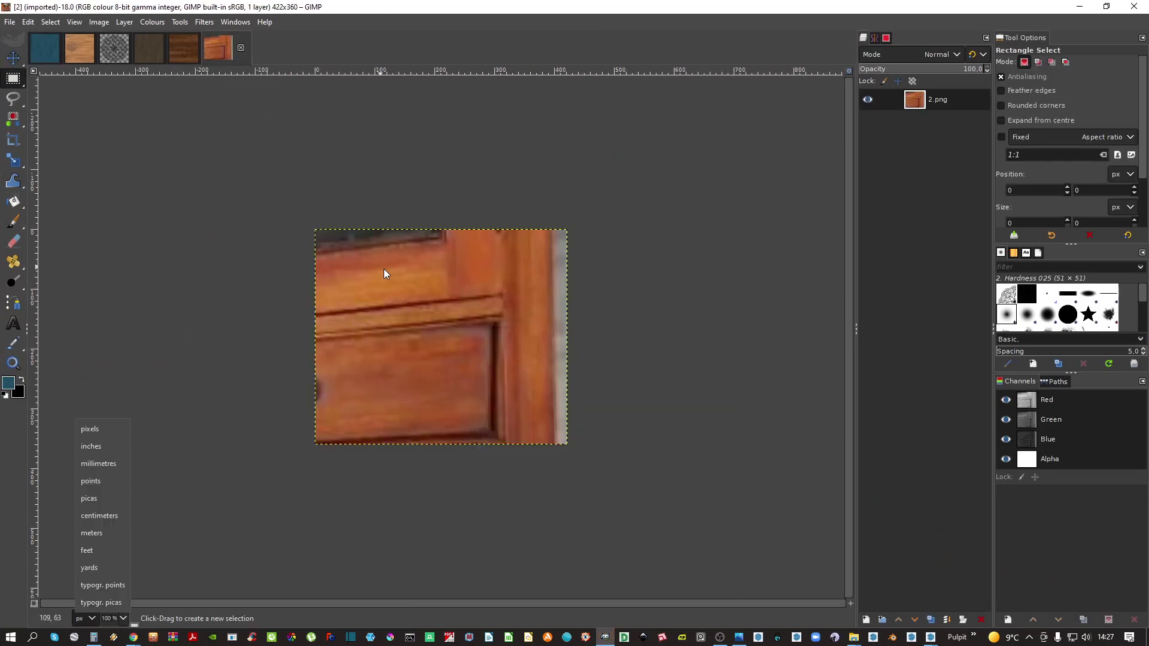
{"action": "key", "text": "ctrl+a"}
{"action": "key", "text": "ctrl+c"}
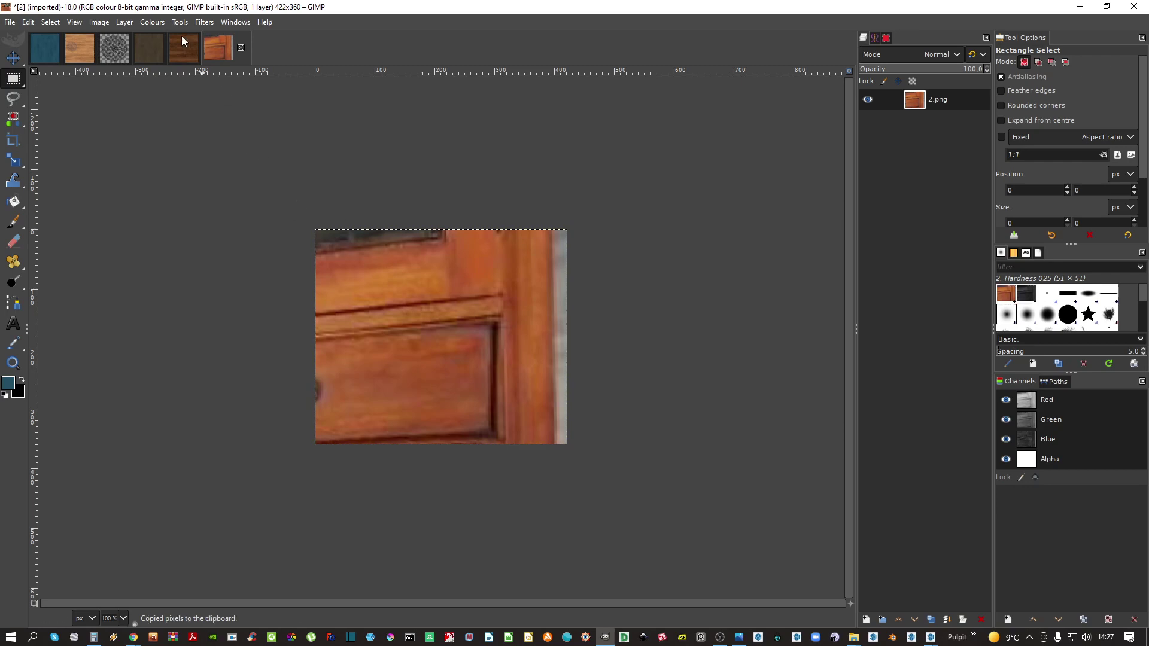
{"action": "key", "text": "ctrl+Page_Up"}
{"action": "key", "text": "ctrl+v"}
{"action": "key", "text": "shift+ctrl+n"}
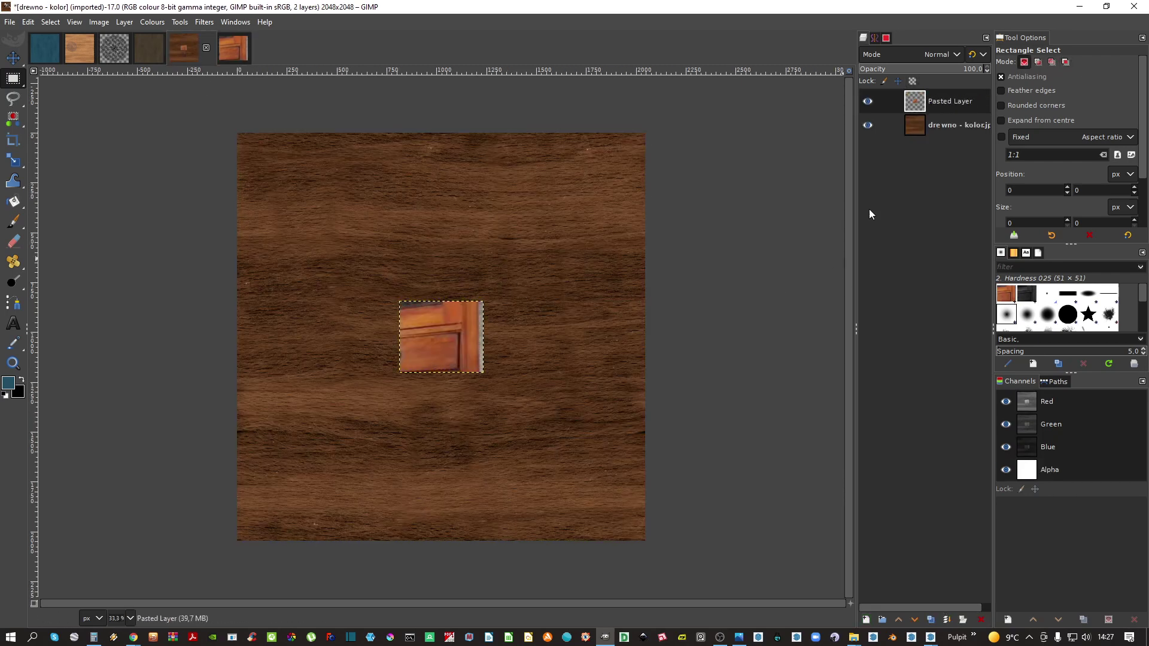
Duplicate the wood layer and brighten the copy with Levels, lowering the input white point to 179
{"action": "left_click", "coordinate": [950, 128]}
{"action": "key", "text": "shift+ctrl+d"}
{"action": "key", "text": "ctrl+l"}
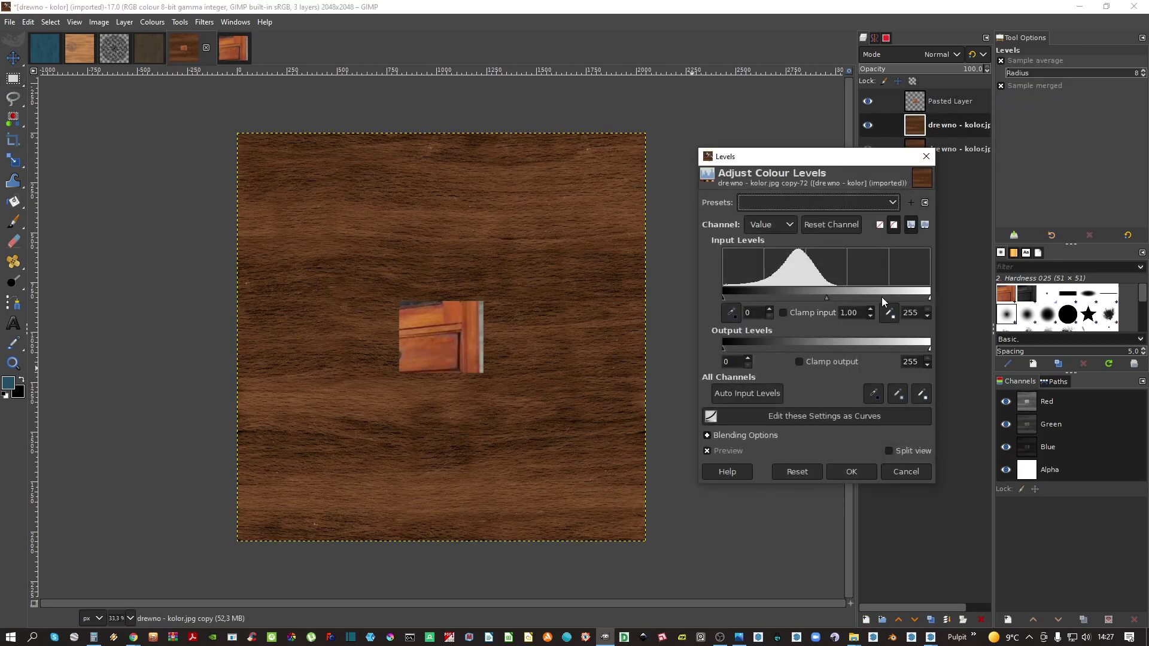
{"action": "left_click_drag", "start_coordinate": [886, 294], "coordinate": [868, 293]}
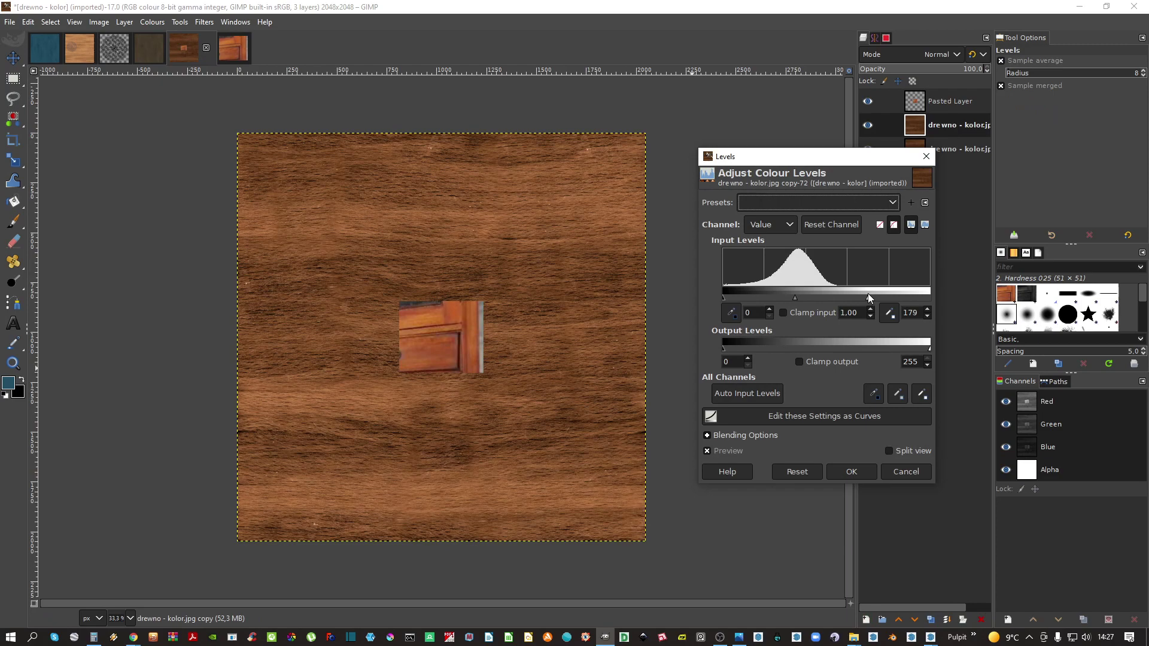
{"action": "left_click", "coordinate": [862, 470]}
Match the wood copy to the photo sample with Hue-Saturation at lightness 9.8 and saturation 33.5, plus a second pass at saturation about -11.6
{"action": "key", "text": "ctrl+u"}
{"action": "left_click_drag", "start_coordinate": [759, 384], "coordinate": [745, 360]}
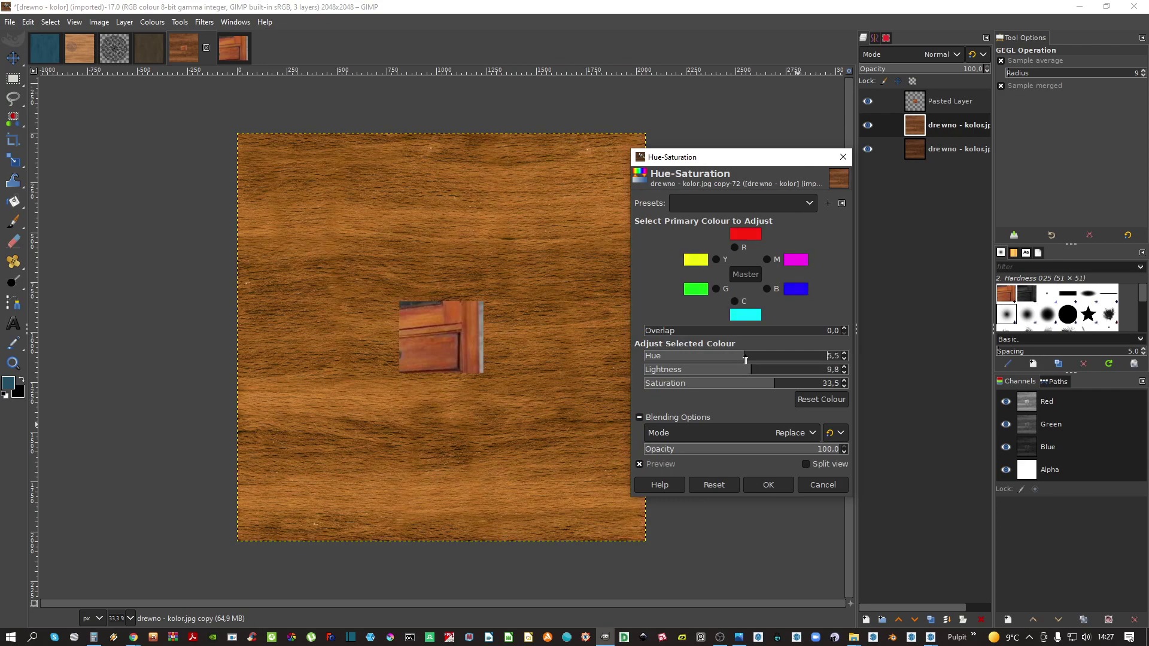
{"action": "left_click", "coordinate": [769, 485]}
{"action": "key", "text": "shift+ctrl+f"}
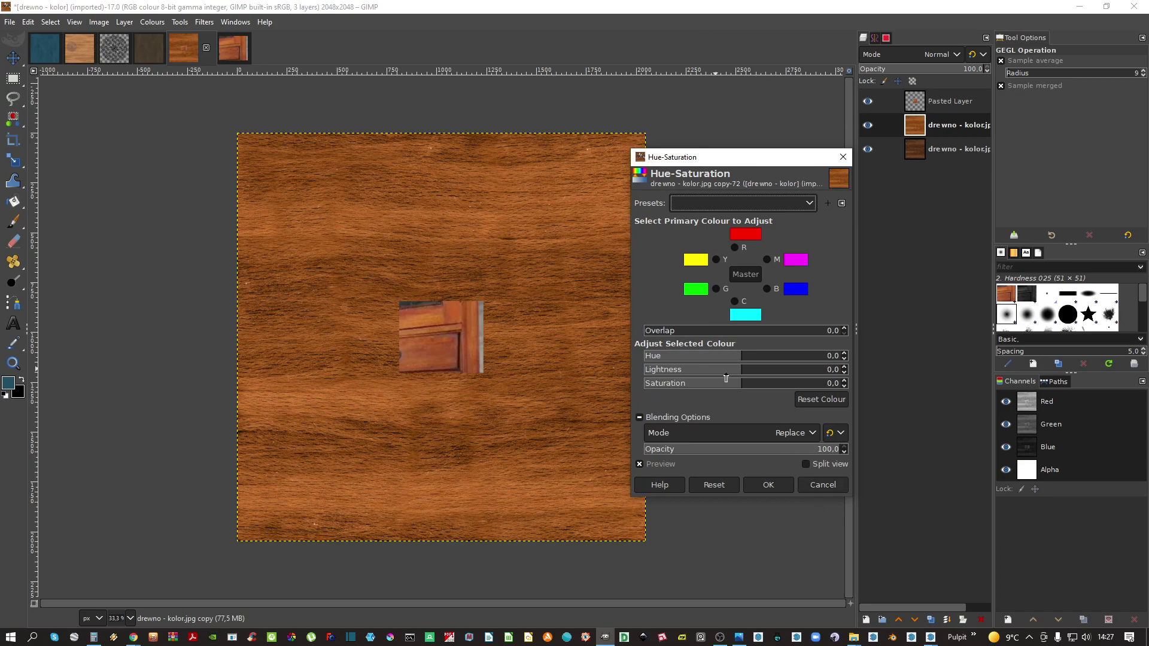
{"action": "left_click_drag", "start_coordinate": [739, 387], "coordinate": [720, 387]}
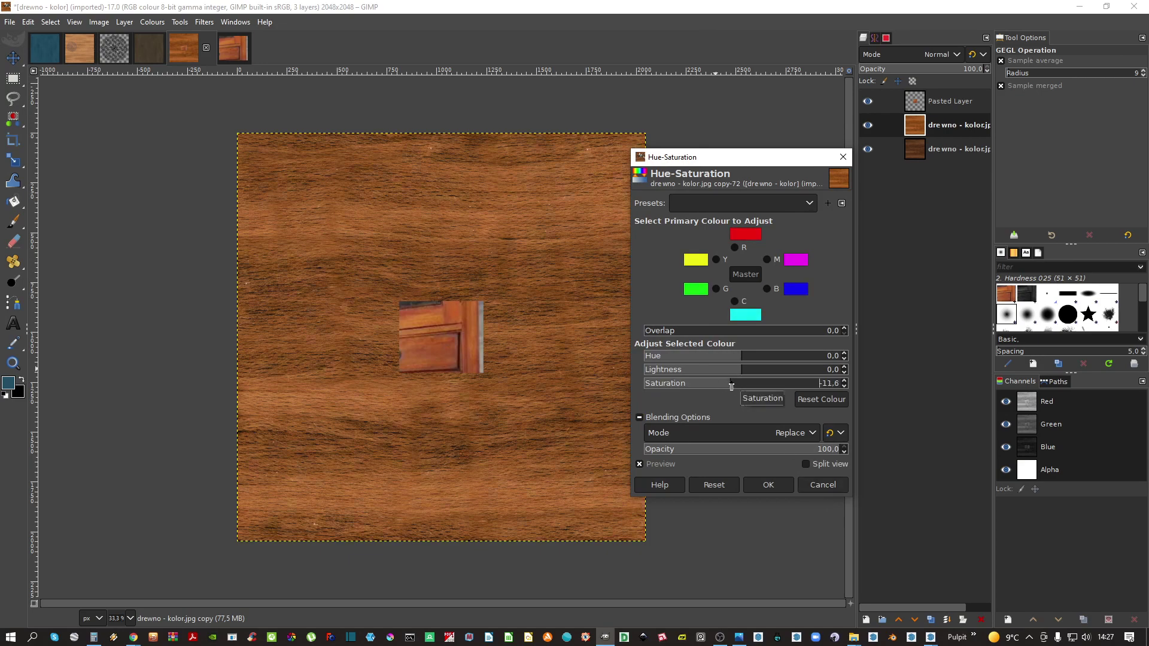
{"action": "left_click", "coordinate": [769, 485]}
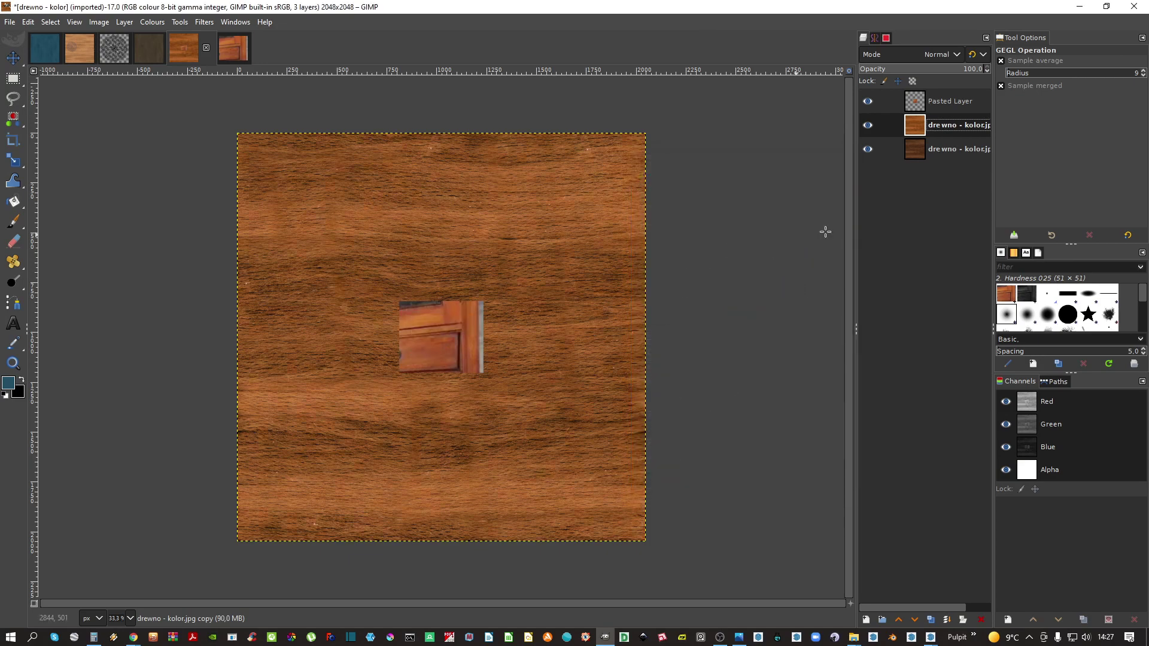
Hide the pasted sample layer and overwrite drewno - kolor.jpg with the recoloured wood
{"action": "left_click", "coordinate": [10, 26]}
{"action": "left_click", "coordinate": [51, 223]}
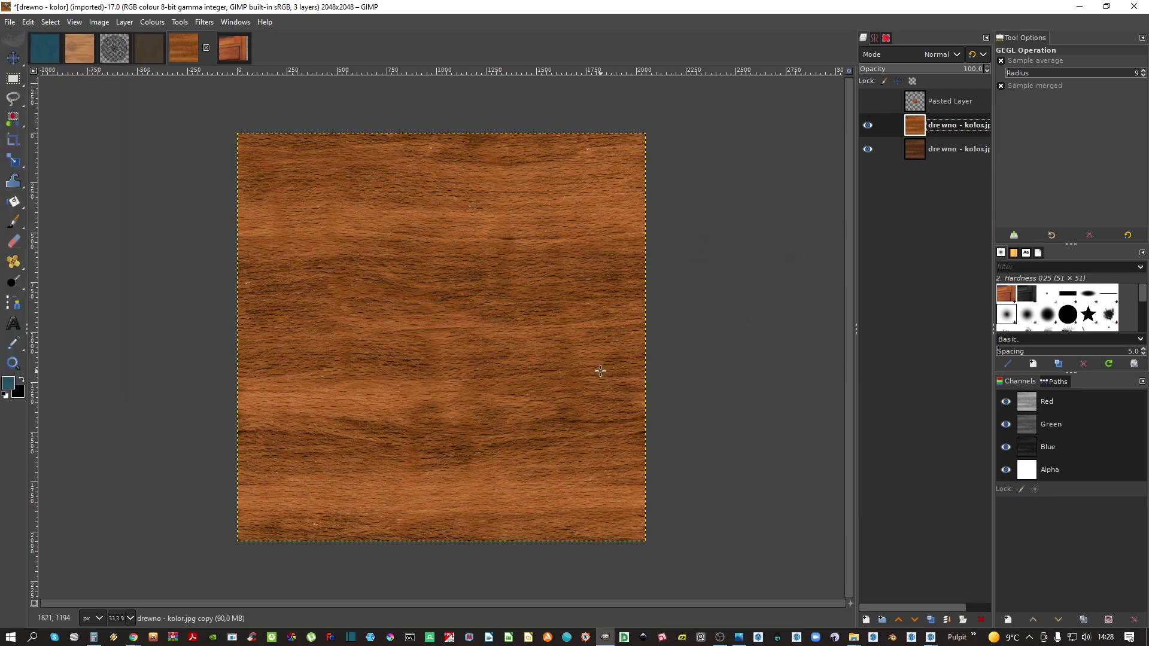
{"action": "left_click", "coordinate": [578, 465]}
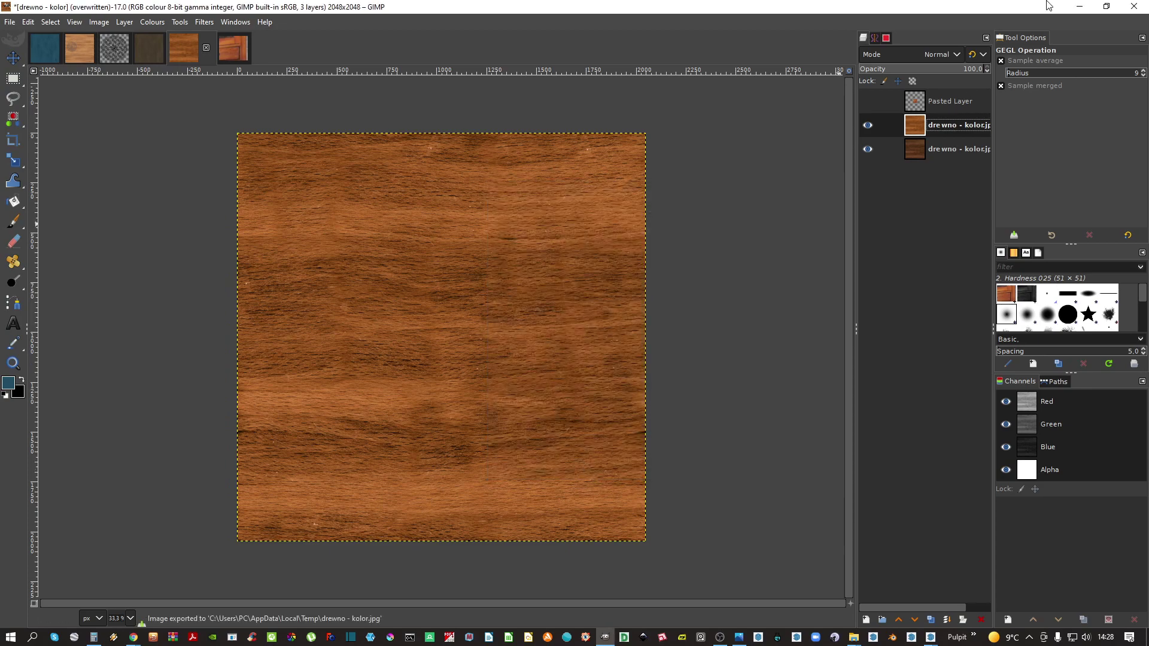
Minimise GIMP and switch back to the witryna.skp model in SketchUp
{"action": "left_click", "coordinate": [1077, 9]}
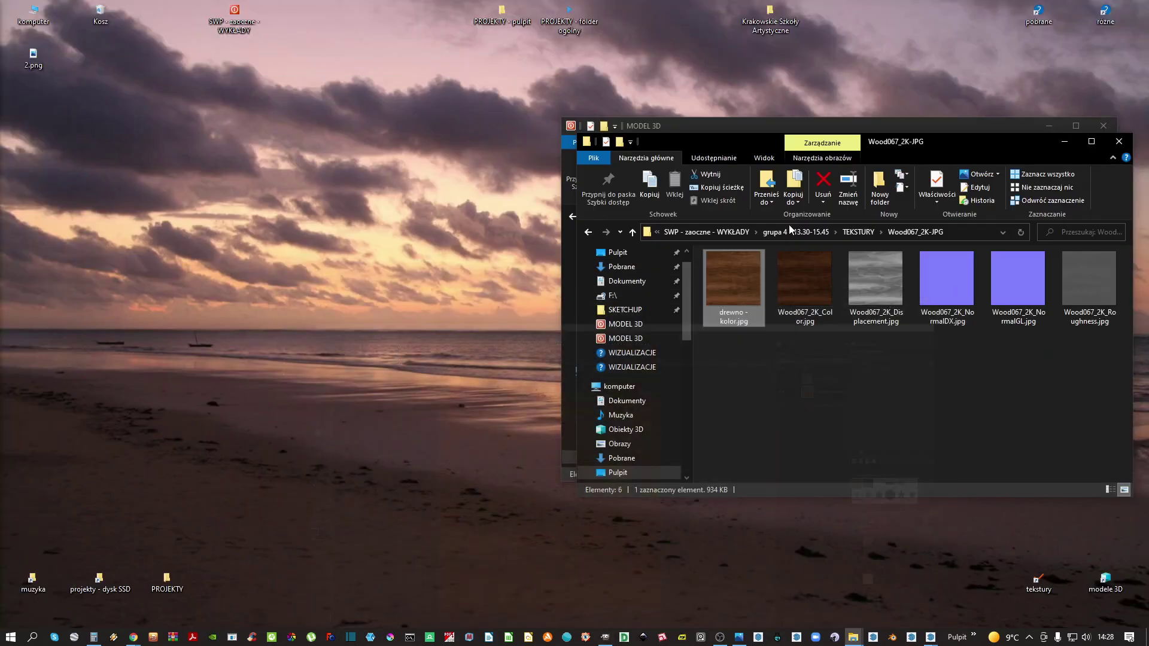
{"action": "left_click", "coordinate": [919, 644]}
{"action": "mouse_move", "coordinate": [930, 638]}
{"action": "left_click", "coordinate": [843, 552]}
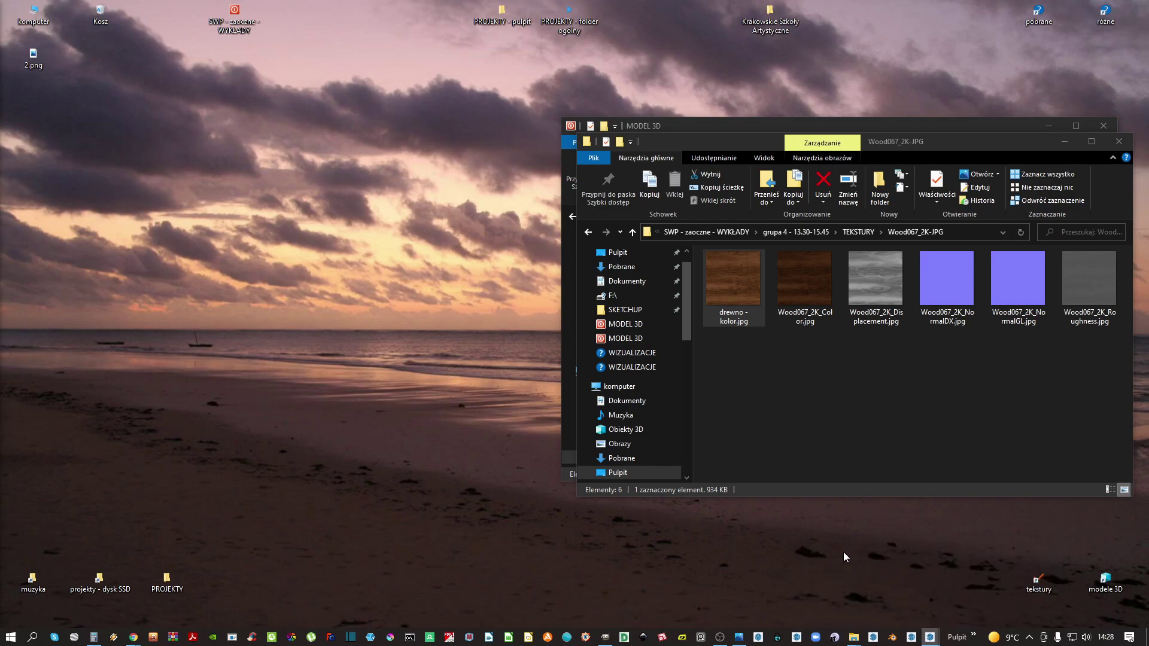
List the materials used in the model and make "witryna - drewno" the active paint material
{"action": "middle_click_drag", "start_coordinate": [538, 396], "coordinate": [559, 358]}
{"action": "scroll", "coordinate": [559, 358], "scroll_direction": "down", "scroll_amount": 3}
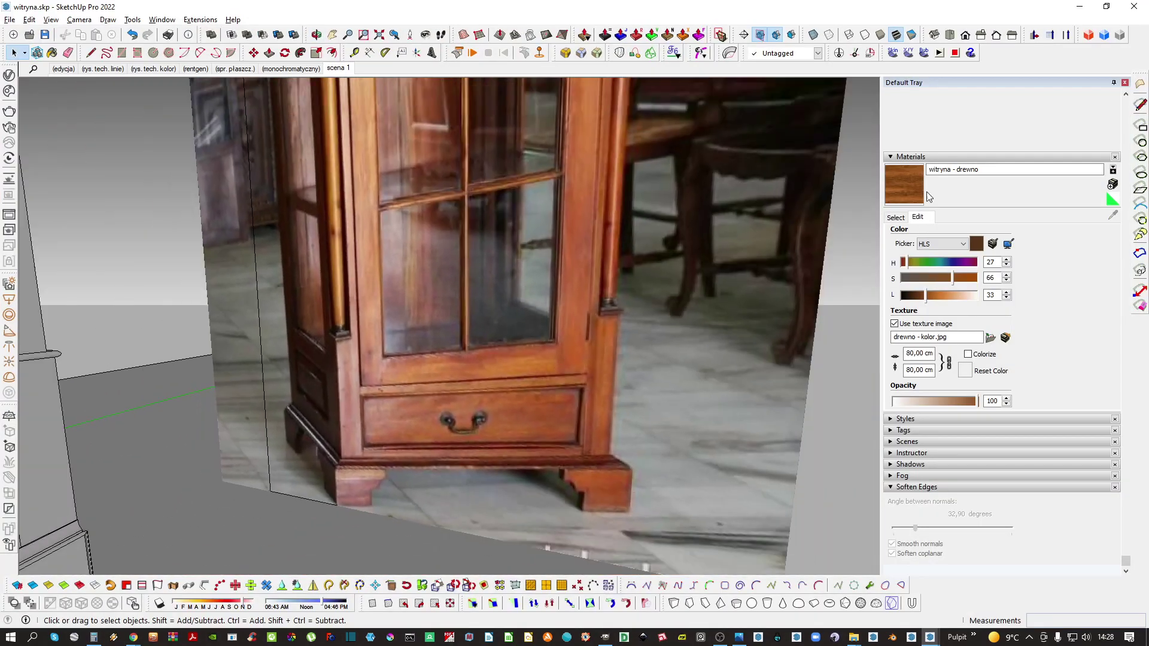
{"action": "left_click", "coordinate": [908, 188]}
{"action": "left_click", "coordinate": [896, 218]}
{"action": "left_click", "coordinate": [904, 251]}
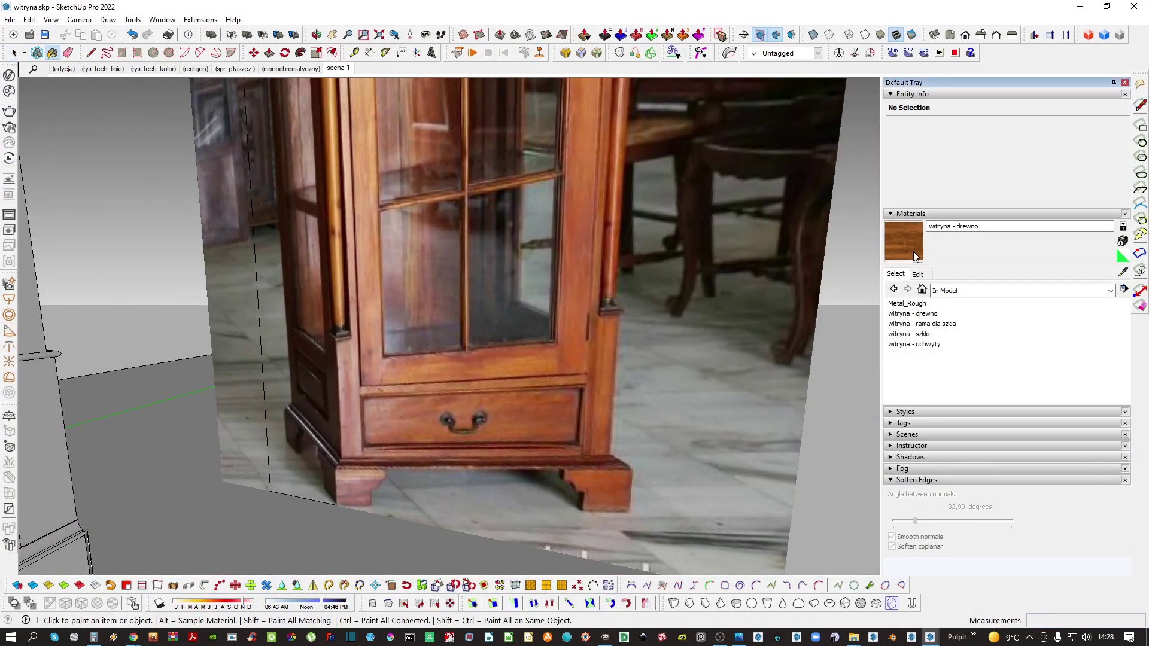
Open the cabinet's front foot component "noga" for editing and select the foot piece inside it
{"action": "middle_click_drag", "start_coordinate": [575, 389], "coordinate": [512, 463]}
{"action": "scroll", "coordinate": [543, 419], "scroll_direction": "down", "scroll_amount": 4}
{"action": "scroll", "coordinate": [544, 474], "scroll_direction": "up", "scroll_amount": 3}
{"action": "scroll", "coordinate": [544, 461], "scroll_direction": "up", "scroll_amount": 5}
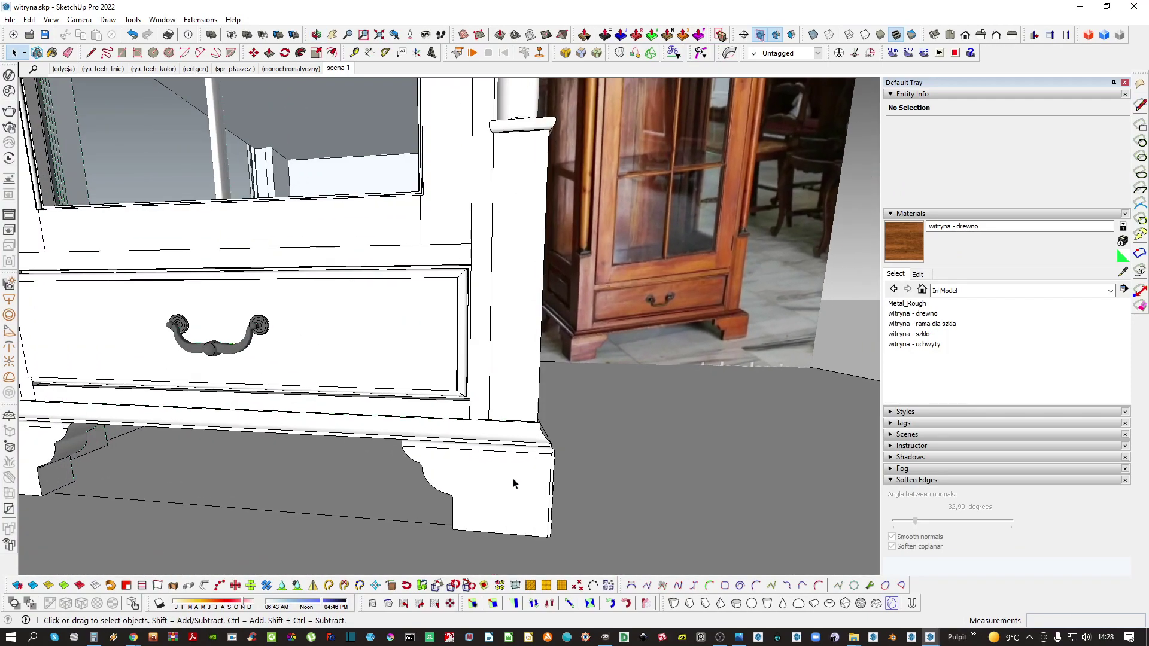
{"action": "left_click", "coordinate": [508, 455]}
{"action": "middle_click_drag", "start_coordinate": [509, 455], "coordinate": [520, 357]}
{"action": "scroll", "coordinate": [501, 378], "scroll_direction": "up", "scroll_amount": 3}
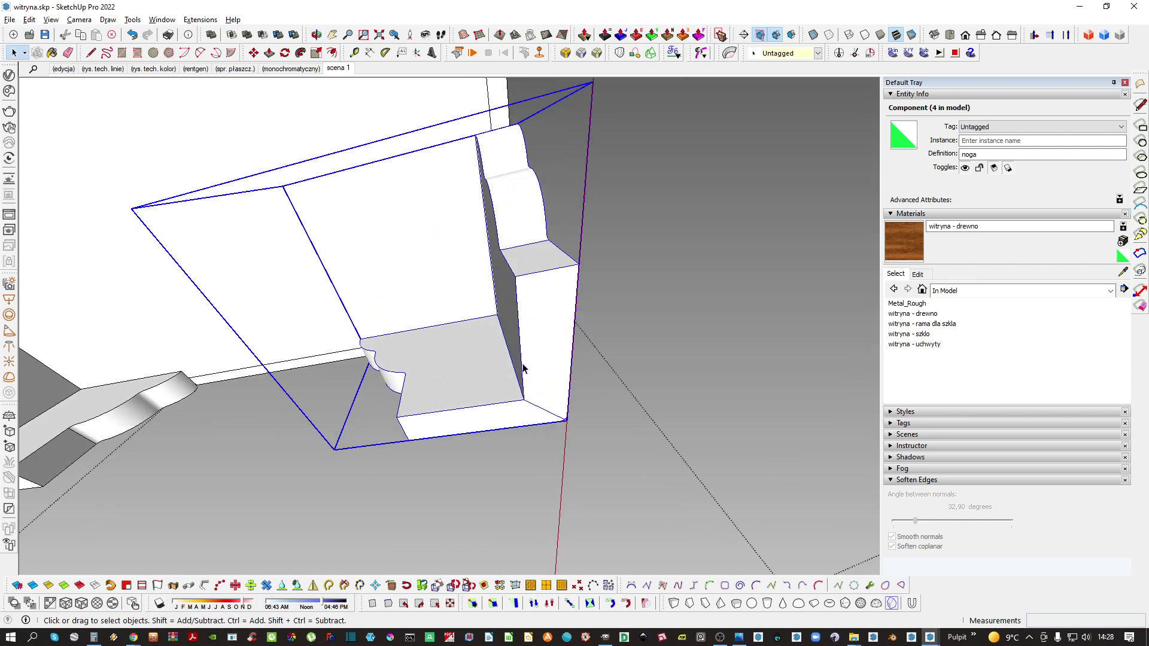
{"action": "key", "text": "space"}
{"action": "double_click", "coordinate": [536, 380]}
{"action": "double_click", "coordinate": [527, 381]}
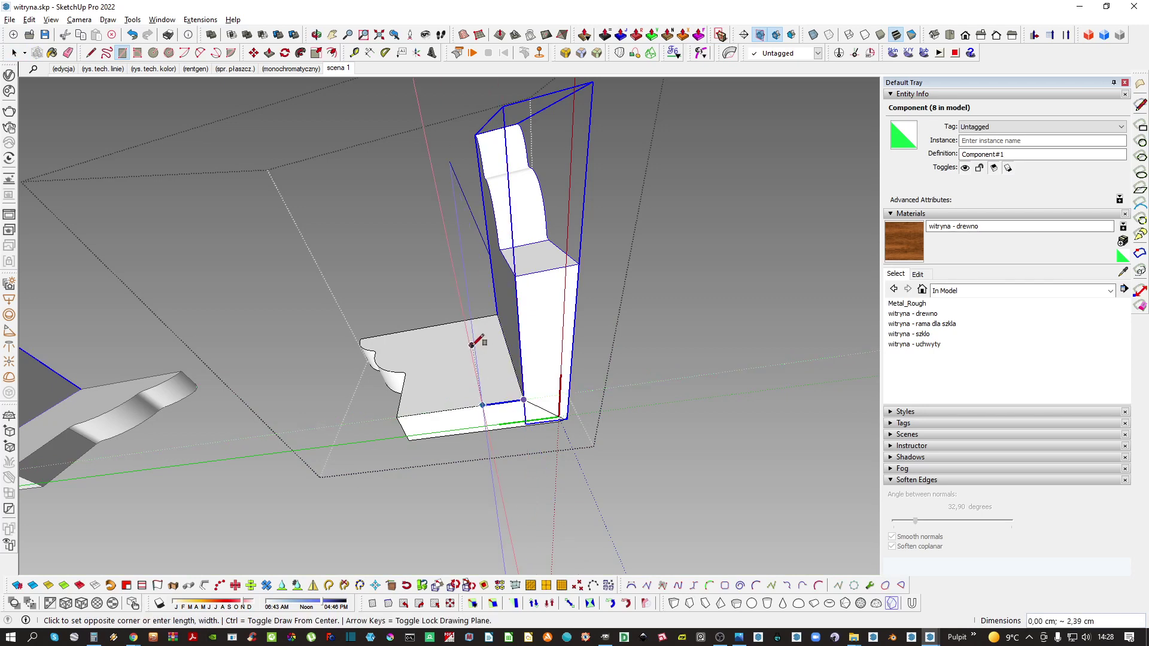
Draw a rectangle in the inner corner between the foot's two side pieces and scale it to 4 cm
{"action": "middle_click_drag", "start_coordinate": [500, 372], "coordinate": [518, 378]}
{"action": "key", "text": "r"}
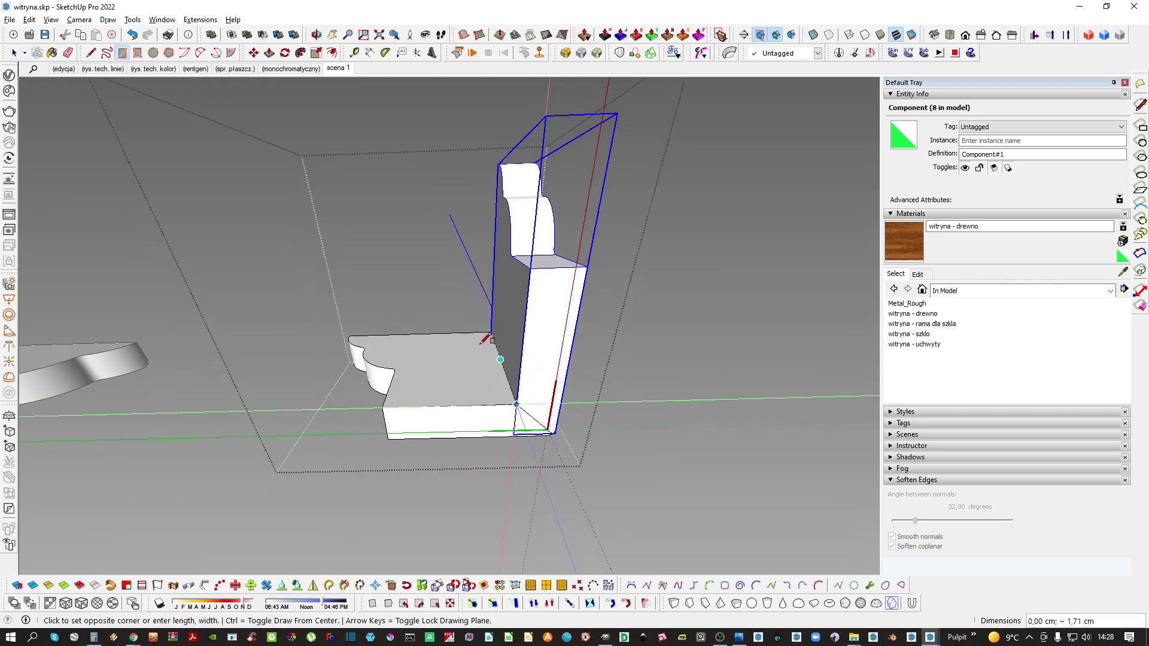
{"action": "left_click", "coordinate": [435, 268]}
{"action": "type", "text": "s"}
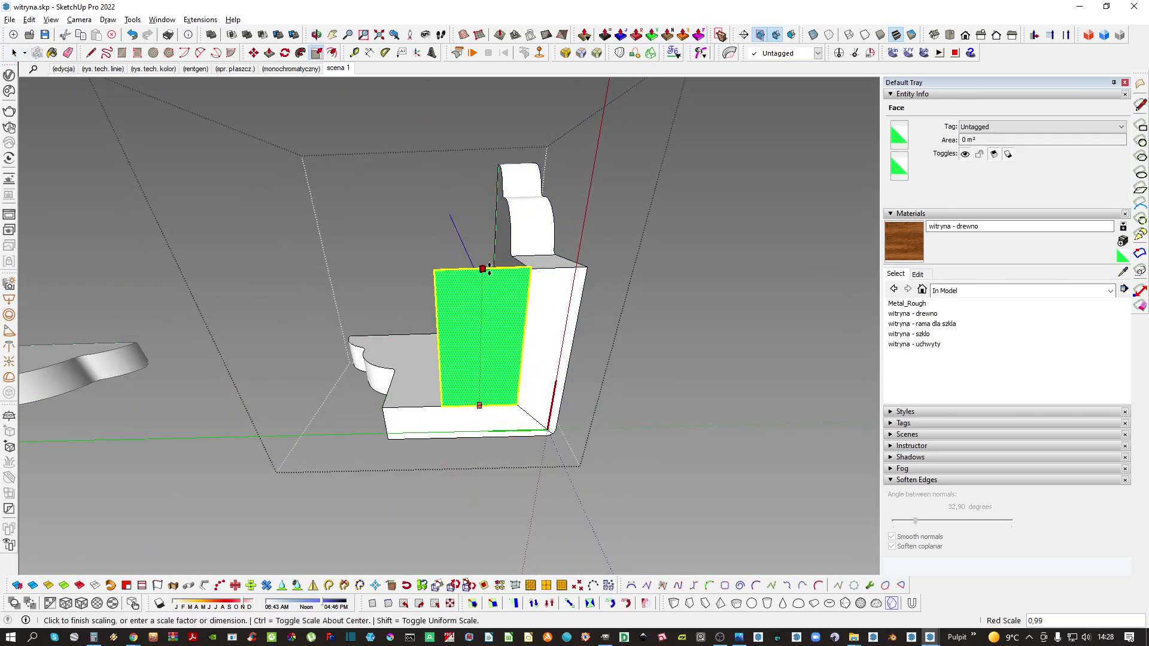
{"action": "type", "text": "4cm"}
{"action": "key", "text": "Return"}
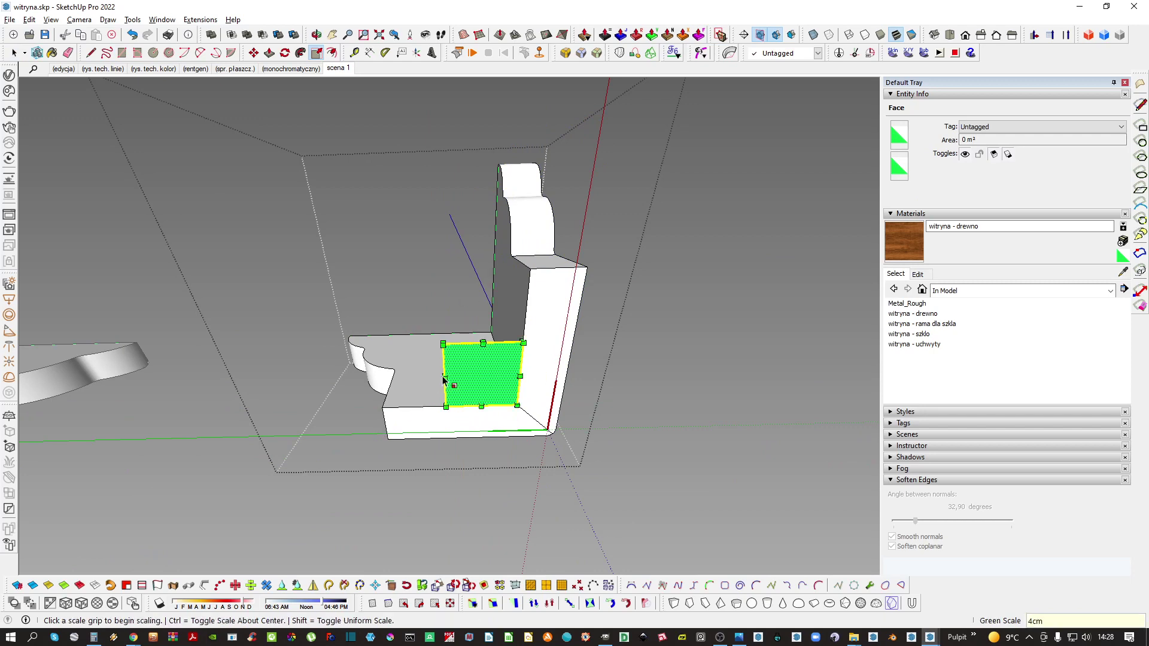
Push/Pull the rectangle into a corner block behind the foot's side pieces and make the block a component
{"action": "key", "text": "p"}
{"action": "left_click", "coordinate": [446, 379]}
{"action": "middle_click_drag", "start_coordinate": [462, 313], "coordinate": [298, 503]}
{"action": "triple_click", "coordinate": [512, 382]}
{"action": "key", "text": "g"}
{"action": "key", "text": "Return"}
{"action": "key", "text": "h"}
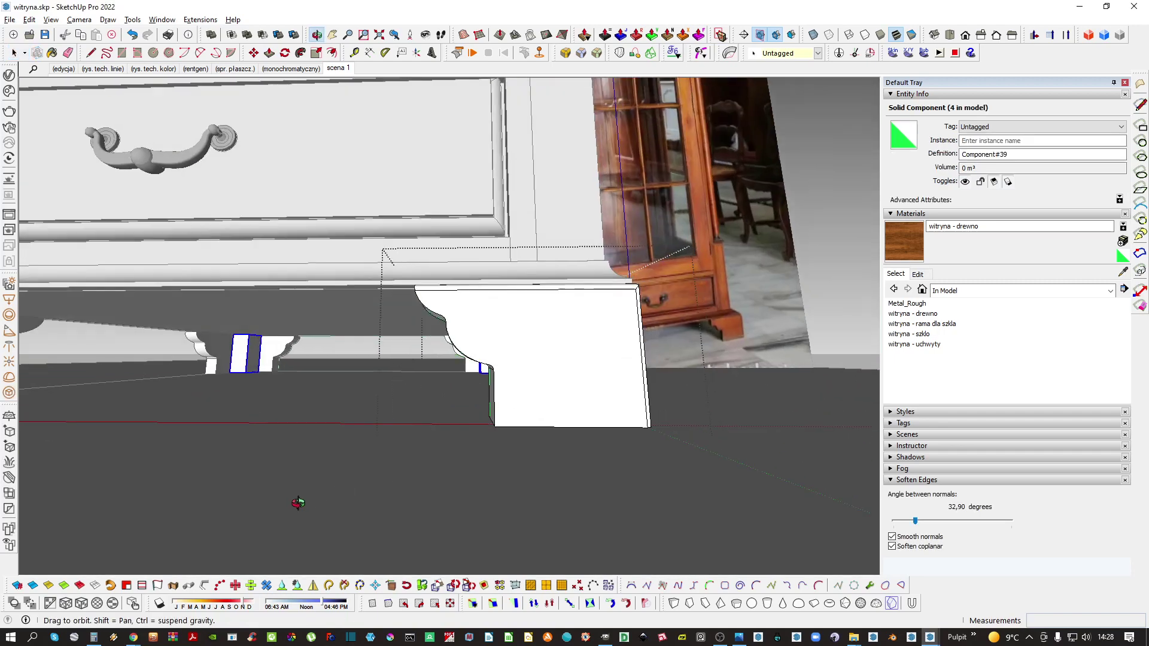
Select the foot's two profiled side pieces and paint them with the "witryna - drewno" material
{"action": "middle_click_drag", "start_coordinate": [513, 343], "coordinate": [543, 531]}
{"action": "key", "text": "h"}
{"action": "key", "text": "j"}
{"action": "triple_click", "coordinate": [618, 400]}
{"action": "middle_click_drag", "start_coordinate": [635, 395], "coordinate": [475, 439], "text": "shift"}
{"action": "key", "text": "ctrl+g"}
{"action": "double_click", "coordinate": [475, 439]}
{"action": "triple_click", "coordinate": [475, 438]}
{"action": "key", "text": "ctrl+g"}
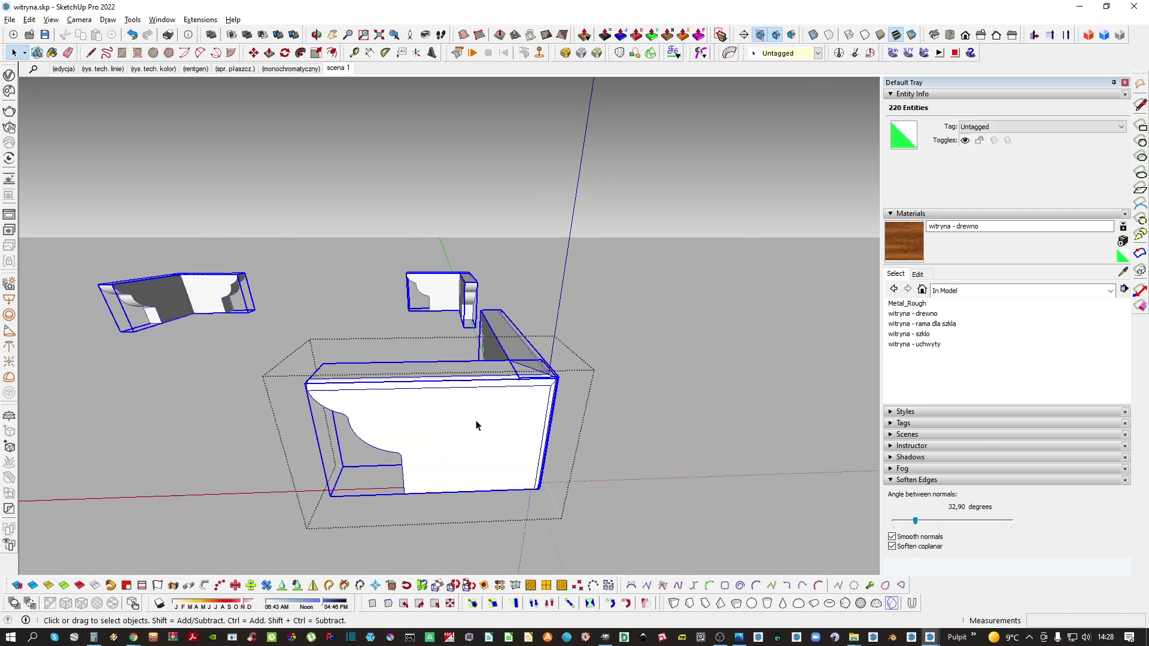
{"action": "key", "text": "b"}
{"action": "left_click", "coordinate": [470, 436]}
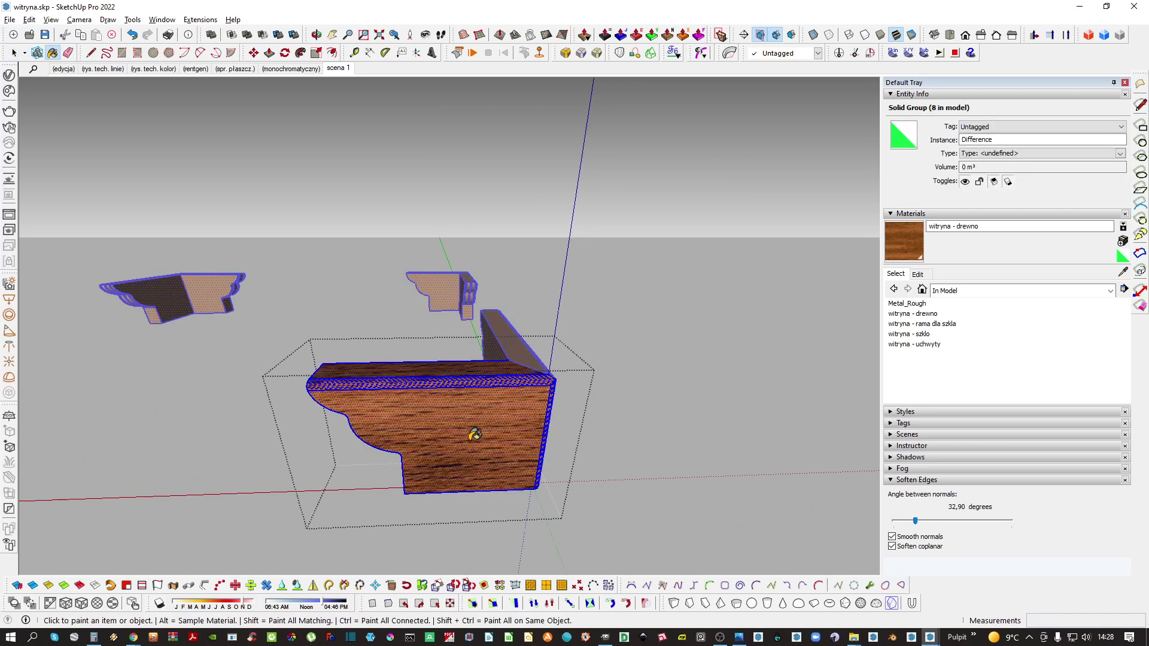
Open the inner corner block of the foot and paint all of its faces with "witryna - drewno"
{"action": "key", "text": "space"}
{"action": "scroll", "coordinate": [484, 420], "scroll_direction": "up", "scroll_amount": 1}
{"action": "scroll", "coordinate": [483, 418], "scroll_direction": "down", "scroll_amount": 1}
{"action": "middle_click_drag", "start_coordinate": [483, 418], "coordinate": [321, 440]}
{"action": "left_click", "coordinate": [322, 440]}
{"action": "scroll", "coordinate": [505, 412], "scroll_direction": "down", "scroll_amount": 1}
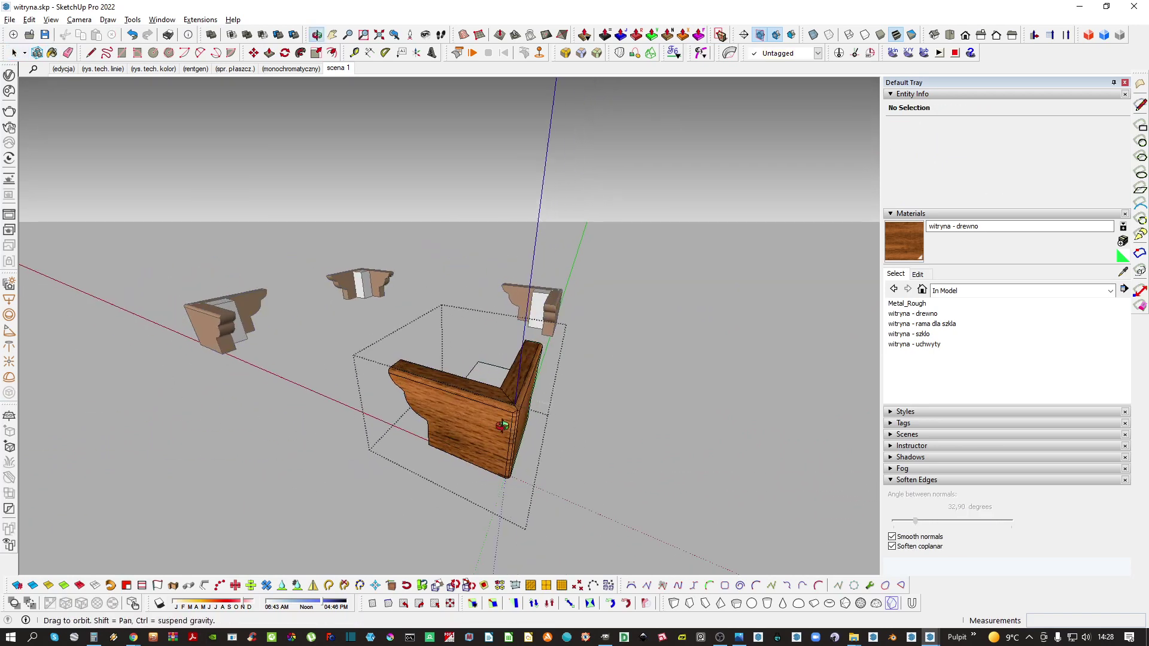
{"action": "middle_click_drag", "start_coordinate": [505, 411], "coordinate": [538, 380]}
{"action": "scroll", "coordinate": [510, 383], "scroll_direction": "up", "scroll_amount": 1}
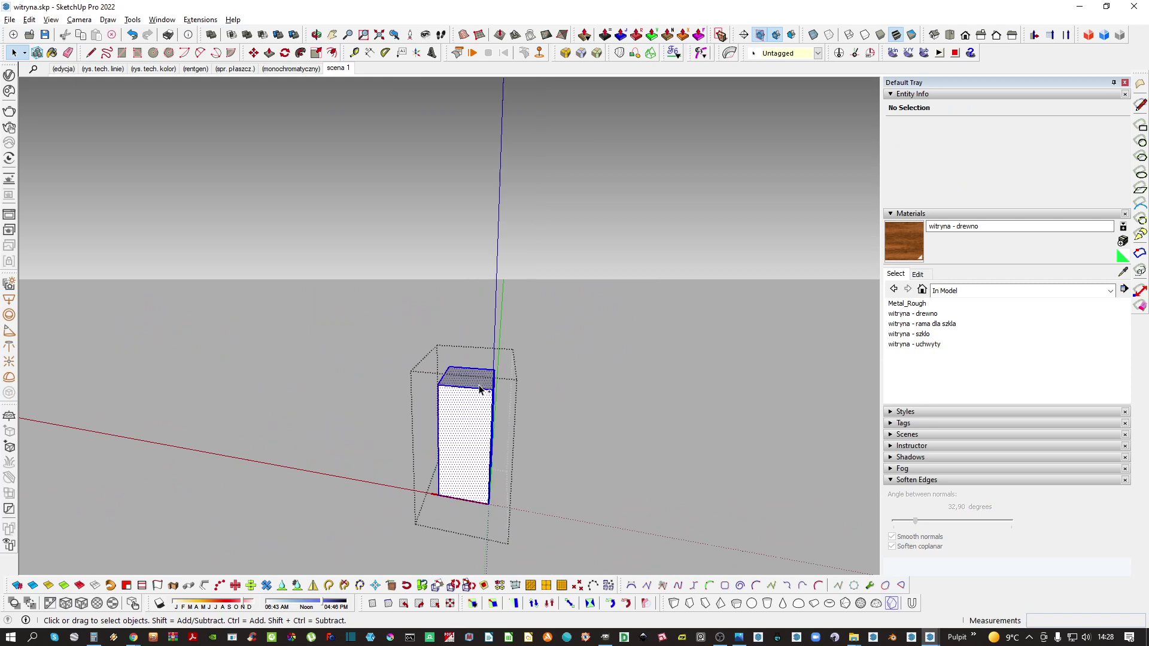
{"action": "key", "text": "b"}
{"action": "key", "text": "alt"}
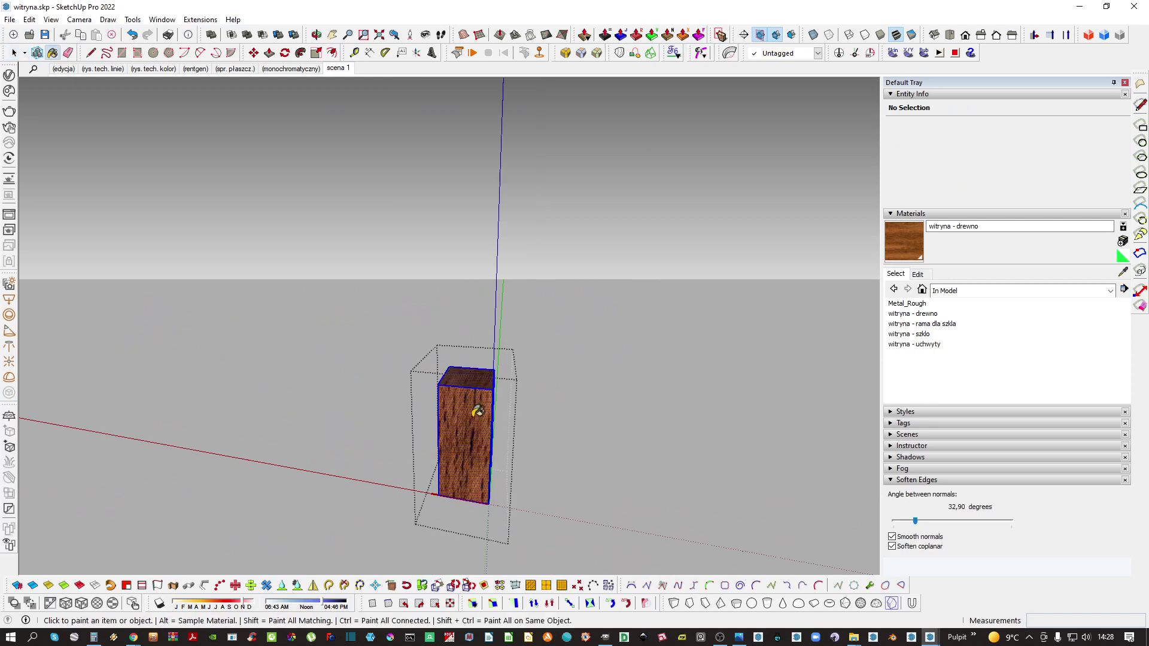
{"action": "left_click", "coordinate": [477, 414]}
{"action": "key", "text": "alt"}
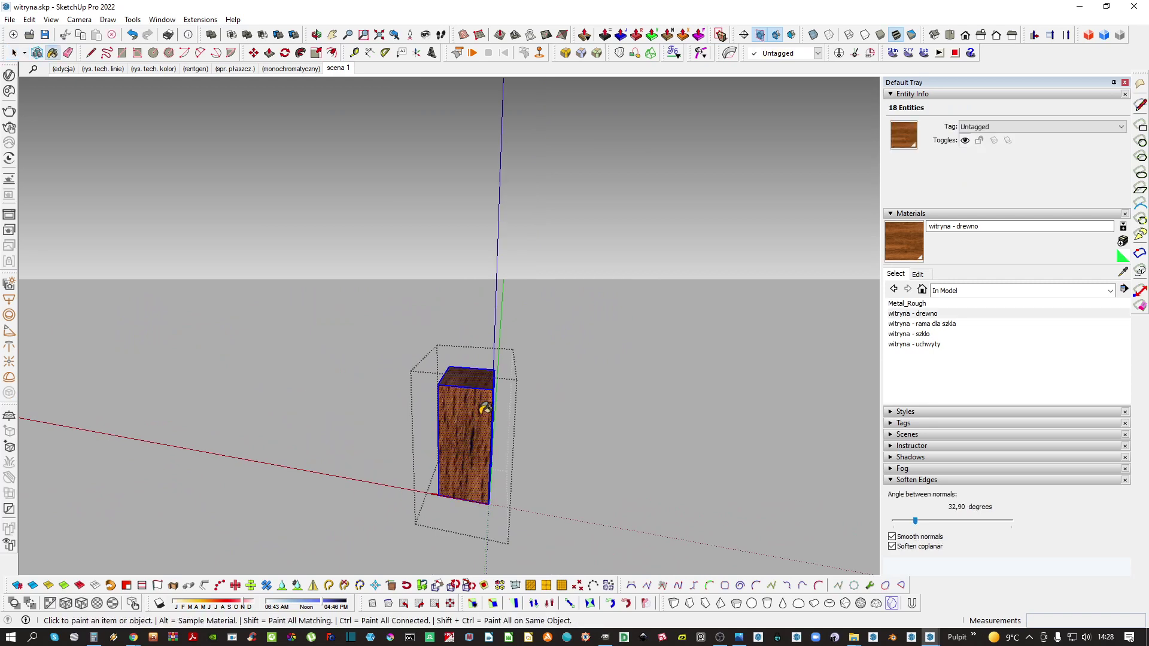
Set the "witryna - drewno" texture size to 50 cm and return to the whole cabinet
{"action": "left_click", "coordinate": [918, 274]}
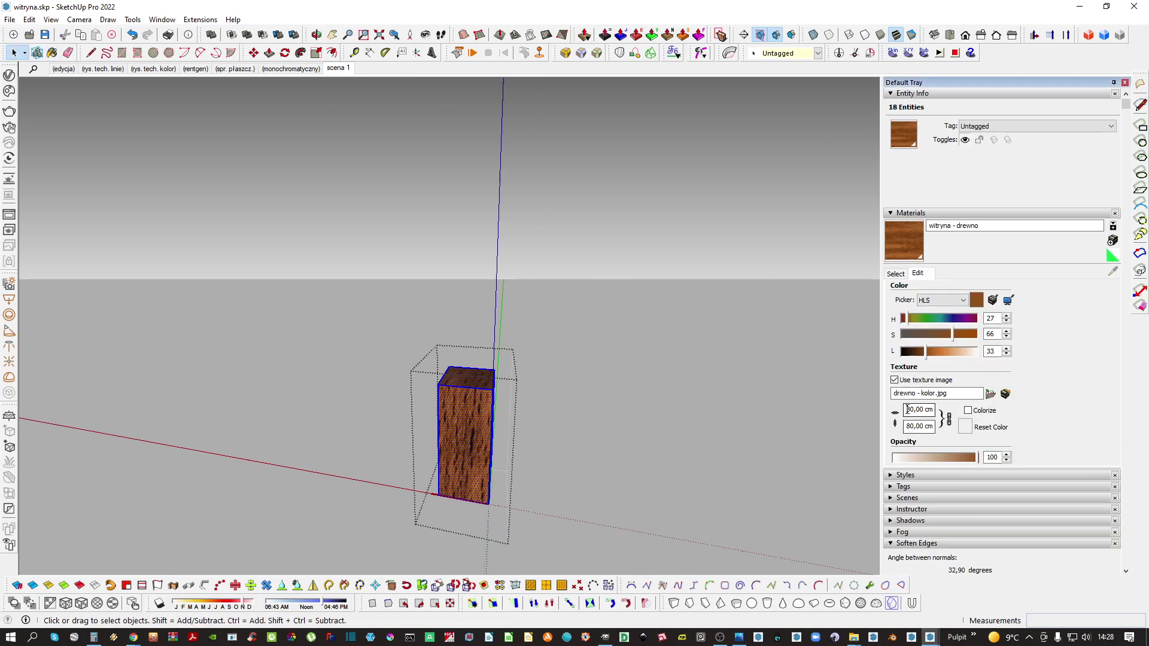
{"action": "key", "text": "Return"}
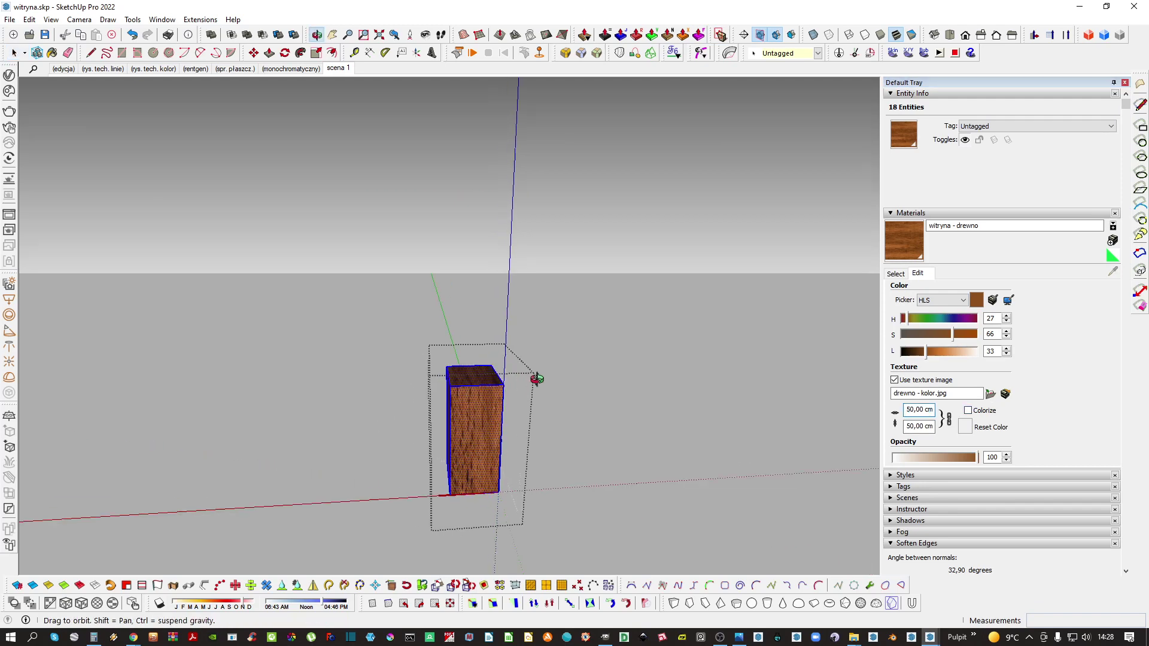
{"action": "scroll", "coordinate": [472, 430], "scroll_direction": "up", "scroll_amount": 6}
{"action": "scroll", "coordinate": [473, 415], "scroll_direction": "up", "scroll_amount": 2}
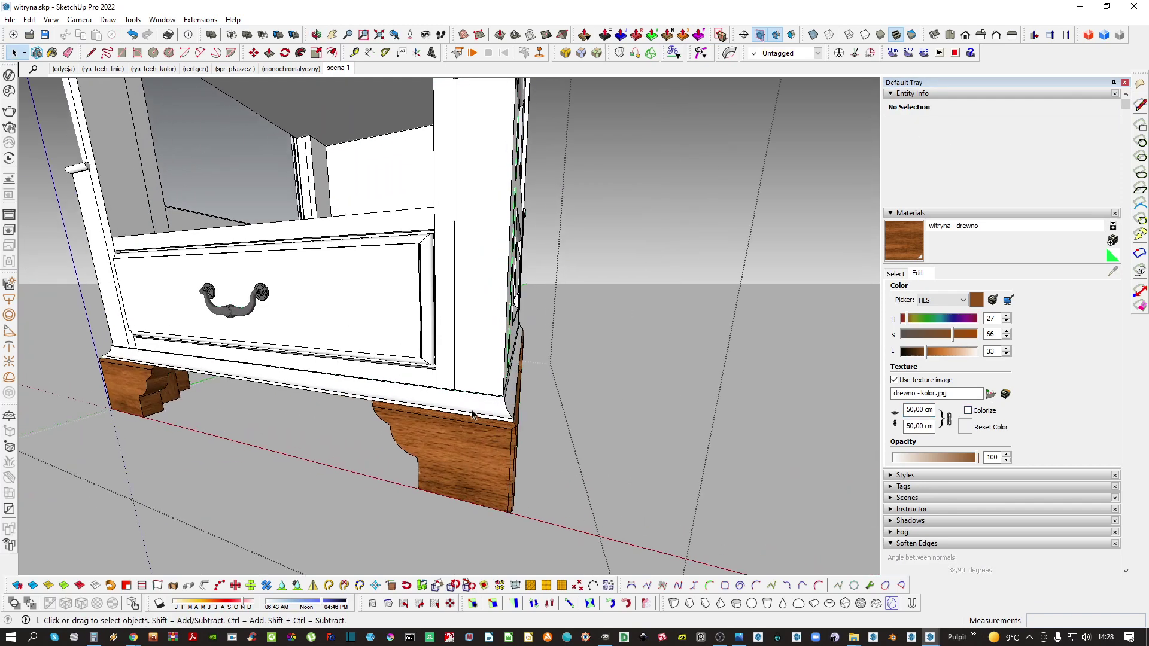
Open the base moulding above the feet and paint all of its geometry with "witryna - drewno"
{"action": "double_click", "coordinate": [472, 414]}
{"action": "key", "text": "ctrl+a"}
{"action": "left_click", "coordinate": [483, 395]}
{"action": "scroll", "coordinate": [484, 398], "scroll_direction": "up", "scroll_amount": 3}
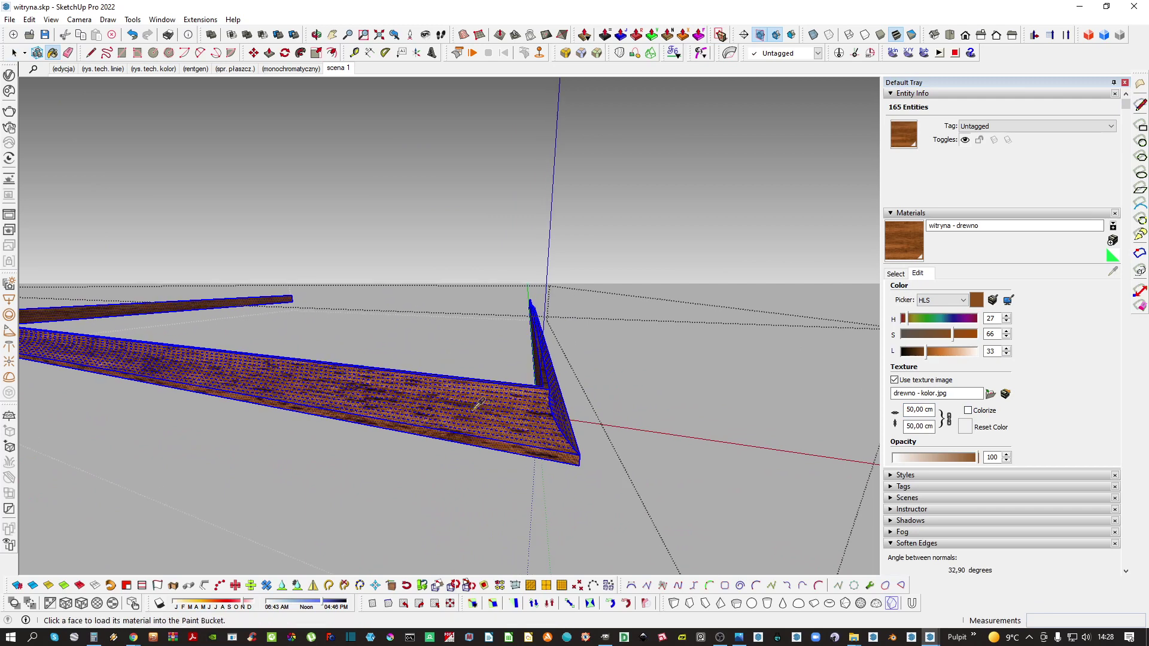
Apply the V-Ray Tri-Planar Projection (World) mapping to the whole base moulding
{"action": "scroll", "coordinate": [488, 409], "scroll_direction": "up", "scroll_amount": 4}
{"action": "key", "text": "space"}
{"action": "right_click", "coordinate": [461, 411]}
{"action": "triple_click", "coordinate": [394, 414]}
{"action": "right_click", "coordinate": [393, 414]}
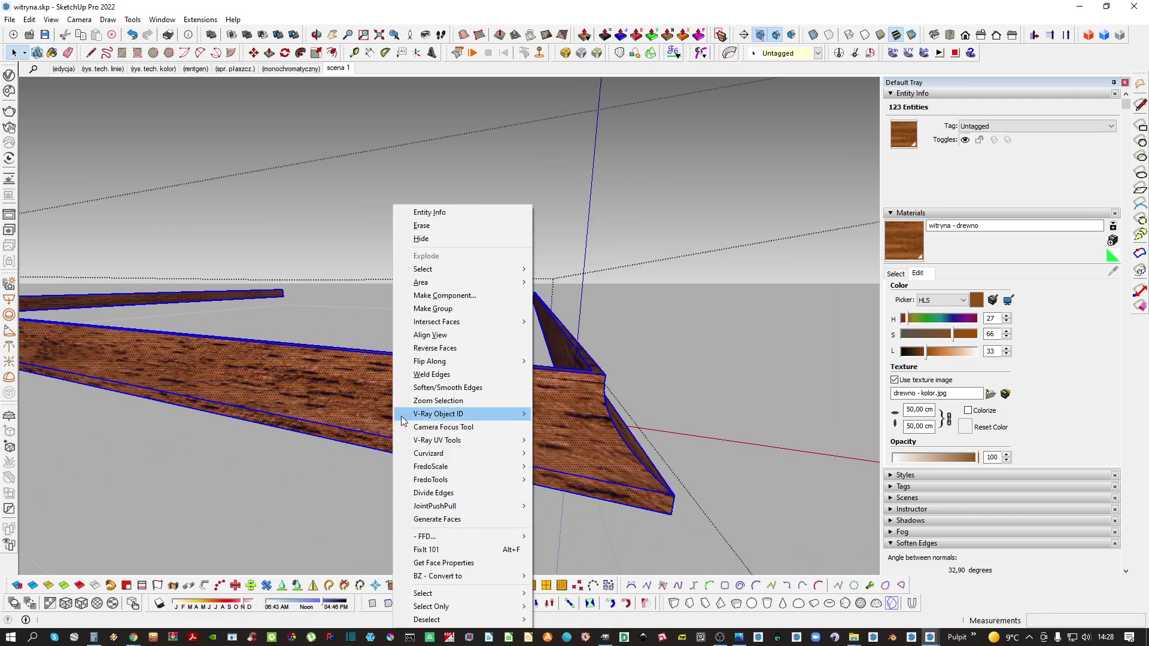
{"action": "mouse_move", "coordinate": [487, 439]}
{"action": "left_click", "coordinate": [547, 441]}
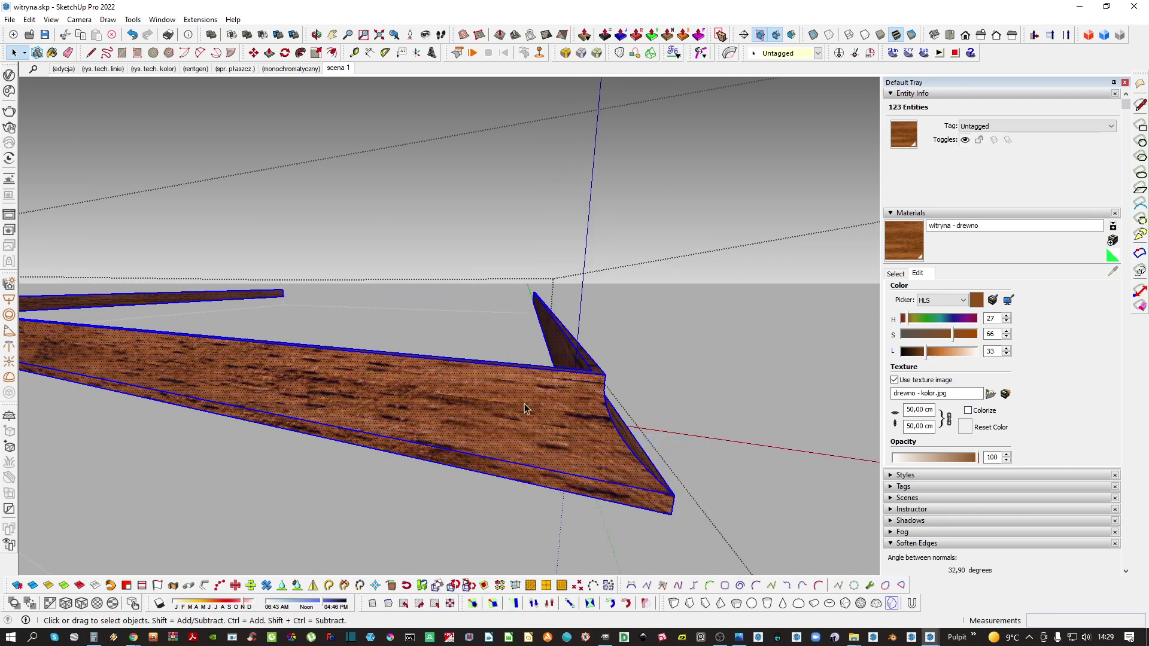
Sample the wood on the base moulding's side and repaint that side's curved surface with it, then close the moulding
{"action": "middle_click_drag", "start_coordinate": [524, 409], "coordinate": [557, 417]}
{"action": "scroll", "coordinate": [542, 414], "scroll_direction": "down", "scroll_amount": 1}
{"action": "key", "text": "ctrl+t"}
{"action": "scroll", "coordinate": [633, 415], "scroll_direction": "up", "scroll_amount": 1}
{"action": "mouse_move", "coordinate": [633, 415]}
{"action": "middle_mouse_down"}
{"action": "mouse_move", "coordinate": [549, 431]}
{"action": "mouse_move", "coordinate": [572, 485]}
{"action": "middle_mouse_up"}
{"action": "scroll", "coordinate": [557, 432], "scroll_direction": "up", "scroll_amount": 2}
{"action": "left_click", "coordinate": [559, 432]}
{"action": "key", "text": "b"}
{"action": "key", "text": "alt"}
{"action": "key", "text": "b"}
{"action": "left_click", "coordinate": [553, 452]}
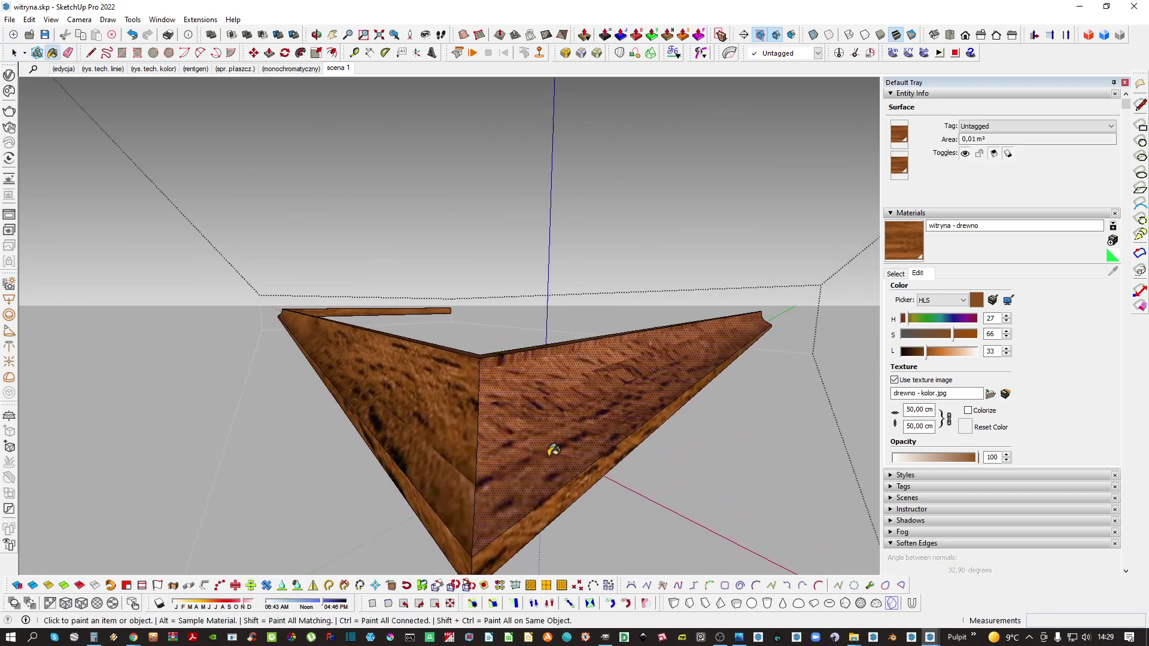
{"action": "left_click", "coordinate": [553, 451]}
{"action": "scroll", "coordinate": [584, 372], "scroll_direction": "up", "scroll_amount": 2}
{"action": "key", "text": "space"}
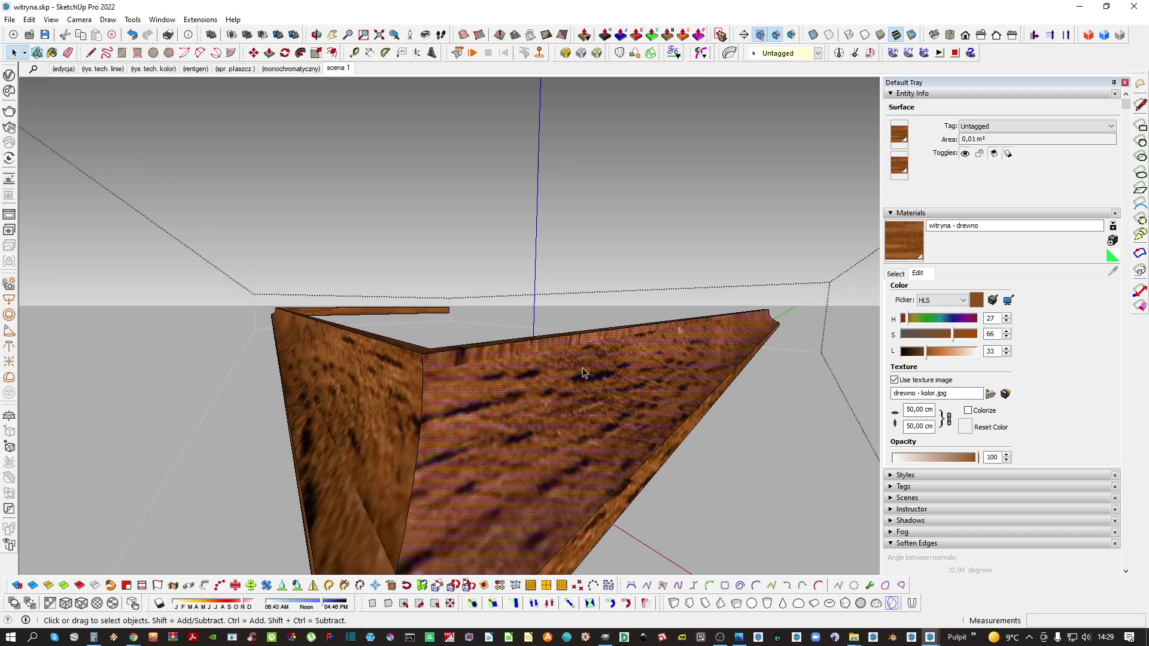
{"action": "scroll", "coordinate": [551, 398], "scroll_direction": "down", "scroll_amount": 4}
{"action": "left_click", "coordinate": [569, 486]}
{"action": "middle_click_drag", "start_coordinate": [568, 486], "coordinate": [763, 400]}
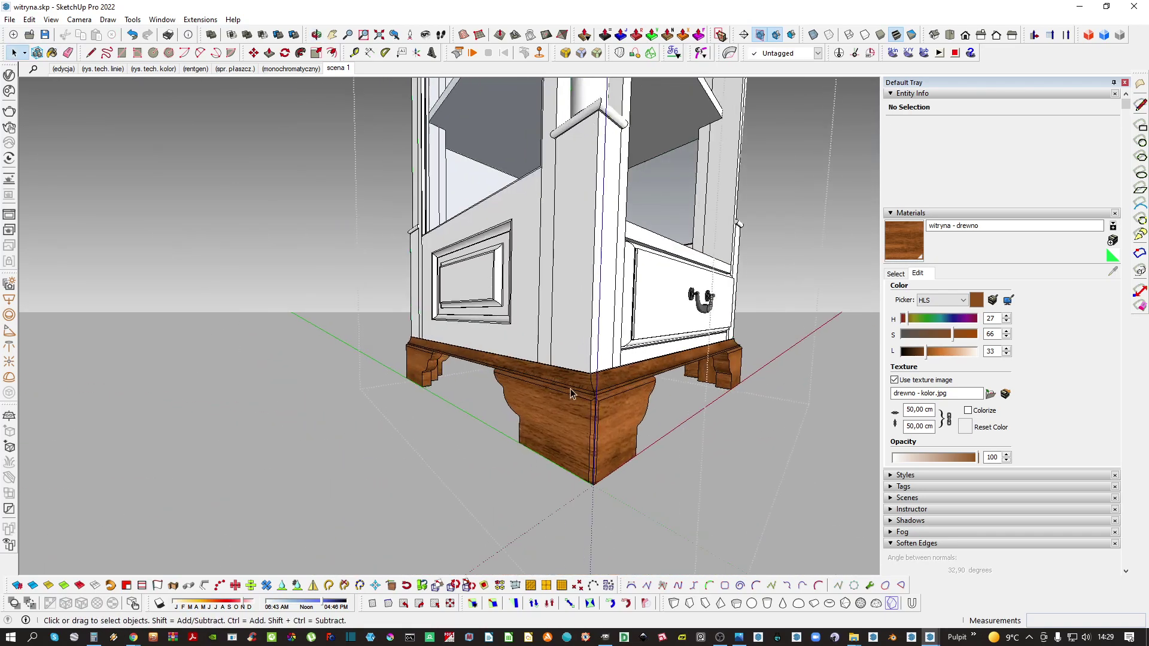
Reopen the base moulding and repaint the curved surface of its opposite side with the wood texture
{"action": "scroll", "coordinate": [570, 386], "scroll_direction": "up", "scroll_amount": 3}
{"action": "double_click", "coordinate": [569, 379]}
{"action": "triple_click", "coordinate": [569, 380]}
{"action": "scroll", "coordinate": [558, 371], "scroll_direction": "up", "scroll_amount": 3}
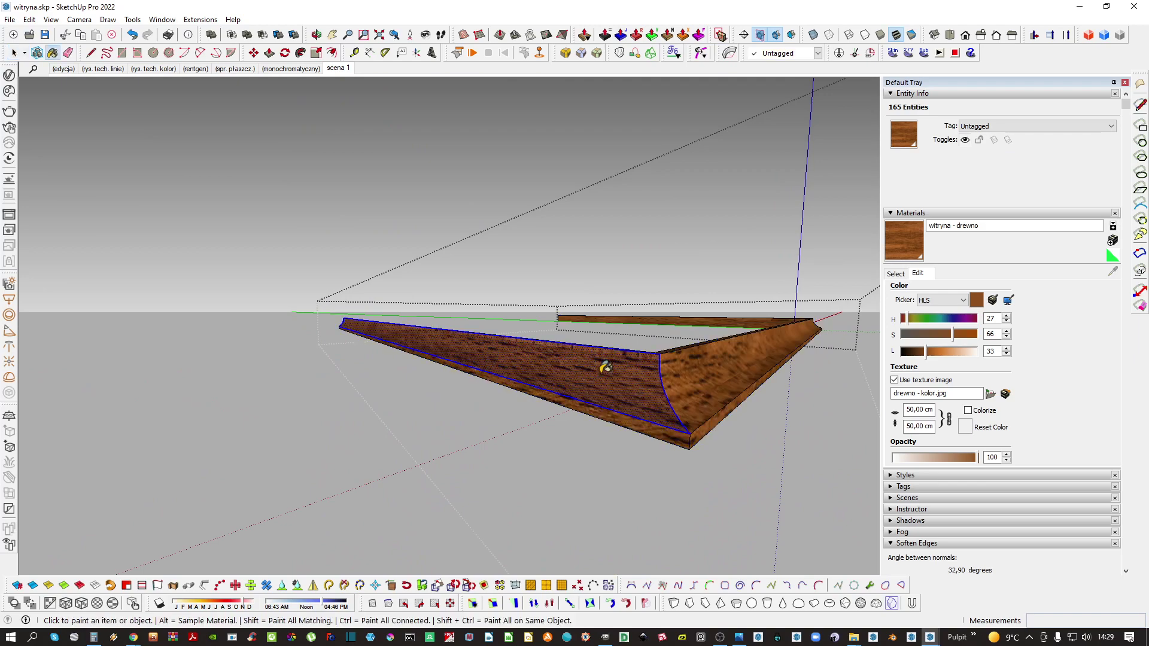
{"action": "key", "text": "space"}
{"action": "scroll", "coordinate": [598, 371], "scroll_direction": "down", "scroll_amount": 2}
{"action": "left_click", "coordinate": [526, 413]}
{"action": "scroll", "coordinate": [519, 407], "scroll_direction": "down", "scroll_amount": 3}
Open the side panel of the cabinet base and paint all of its geometry with "witryna - drewno"
{"action": "mouse_move", "coordinate": [601, 300]}
{"action": "middle_mouse_down", "text": "shift"}
{"action": "mouse_move", "coordinate": [569, 405]}
{"action": "mouse_move", "coordinate": [597, 354]}
{"action": "mouse_move", "coordinate": [572, 372]}
{"action": "middle_mouse_up", "text": "shift"}
{"action": "scroll", "coordinate": [569, 405], "scroll_direction": "down", "scroll_amount": 3}
{"action": "scroll", "coordinate": [444, 324], "scroll_direction": "up", "scroll_amount": 3}
{"action": "double_click", "coordinate": [443, 324]}
{"action": "double_click", "coordinate": [442, 323]}
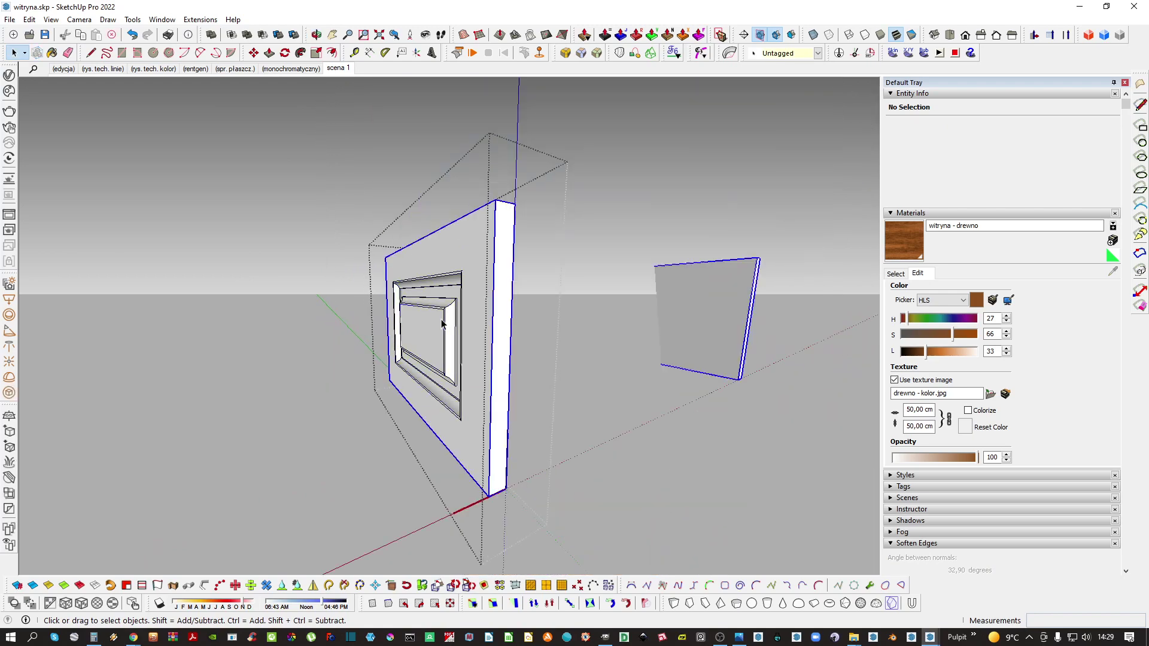
{"action": "triple_click", "coordinate": [442, 323]}
{"action": "key", "text": "b"}
{"action": "left_click", "coordinate": [441, 324]}
{"action": "middle_click_drag", "start_coordinate": [442, 324], "coordinate": [542, 350]}
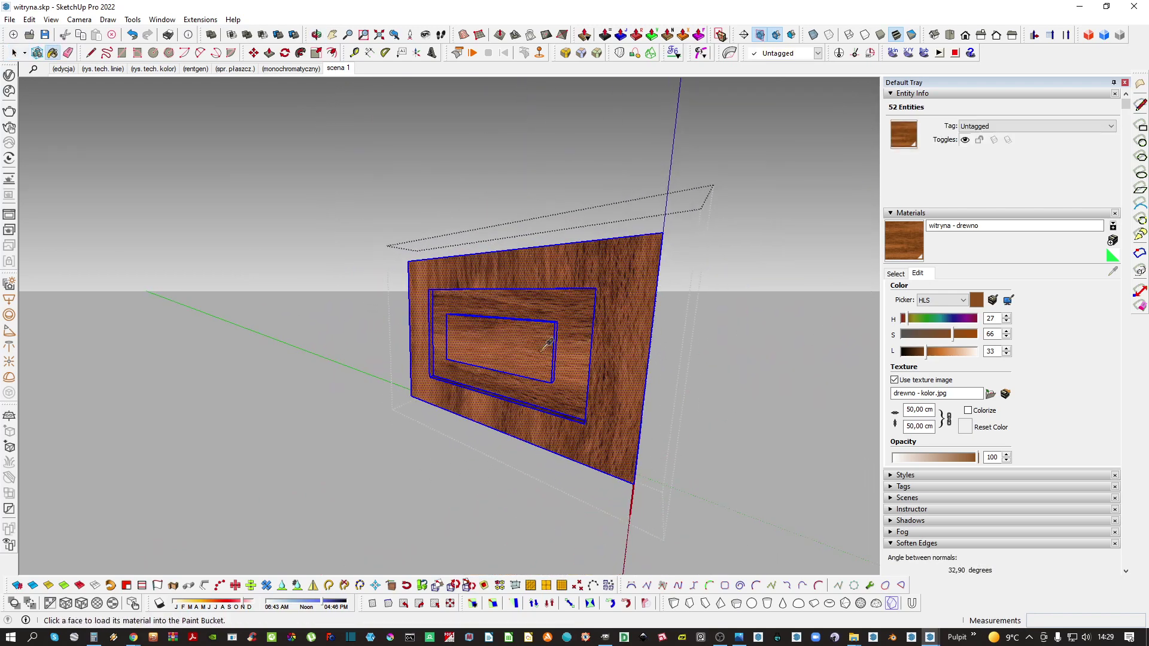
Sample the horizontal grain from the side panel's centre field and repaint the whole panel with it
{"action": "left_click", "coordinate": [522, 350], "text": "alt"}
{"action": "left_click", "coordinate": [523, 350]}
{"action": "key", "text": "space"}
{"action": "scroll", "coordinate": [525, 361], "scroll_direction": "down", "scroll_amount": 4}
{"action": "key", "text": "Escape"}
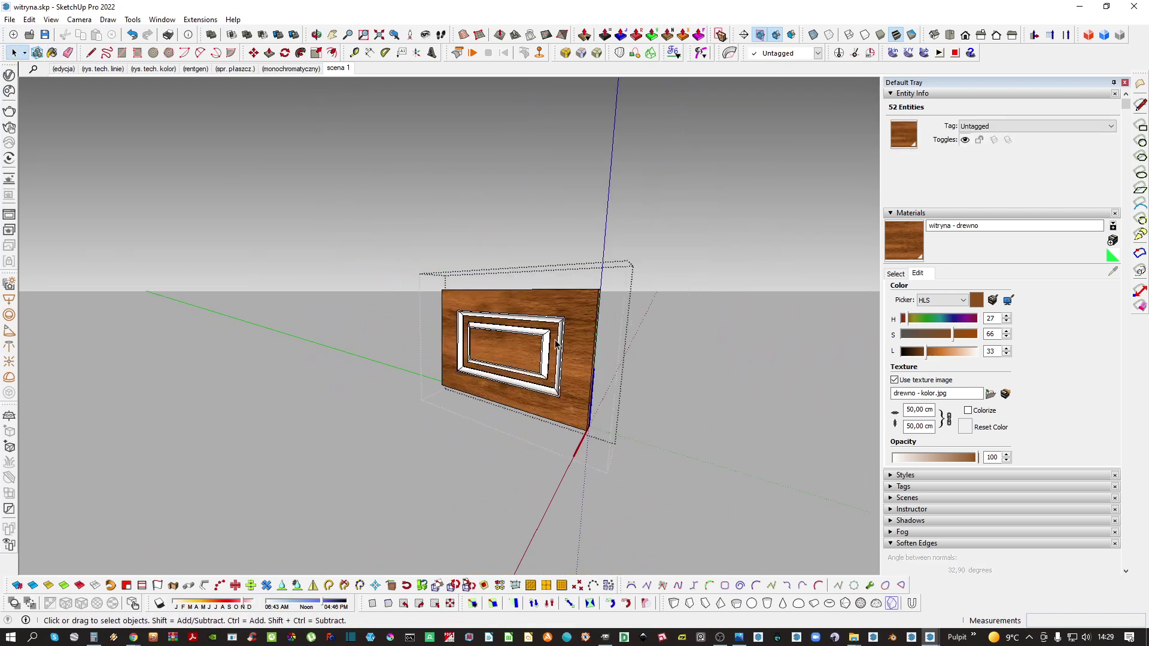
Open the inner moulding frame on the side panel and paint all of its faces with "witryna - drewno"
{"action": "scroll", "coordinate": [541, 352], "scroll_direction": "up", "scroll_amount": 5}
{"action": "double_click", "coordinate": [541, 352]}
{"action": "key", "text": "ctrl+a"}
{"action": "key", "text": "b"}
{"action": "left_click", "coordinate": [541, 348]}
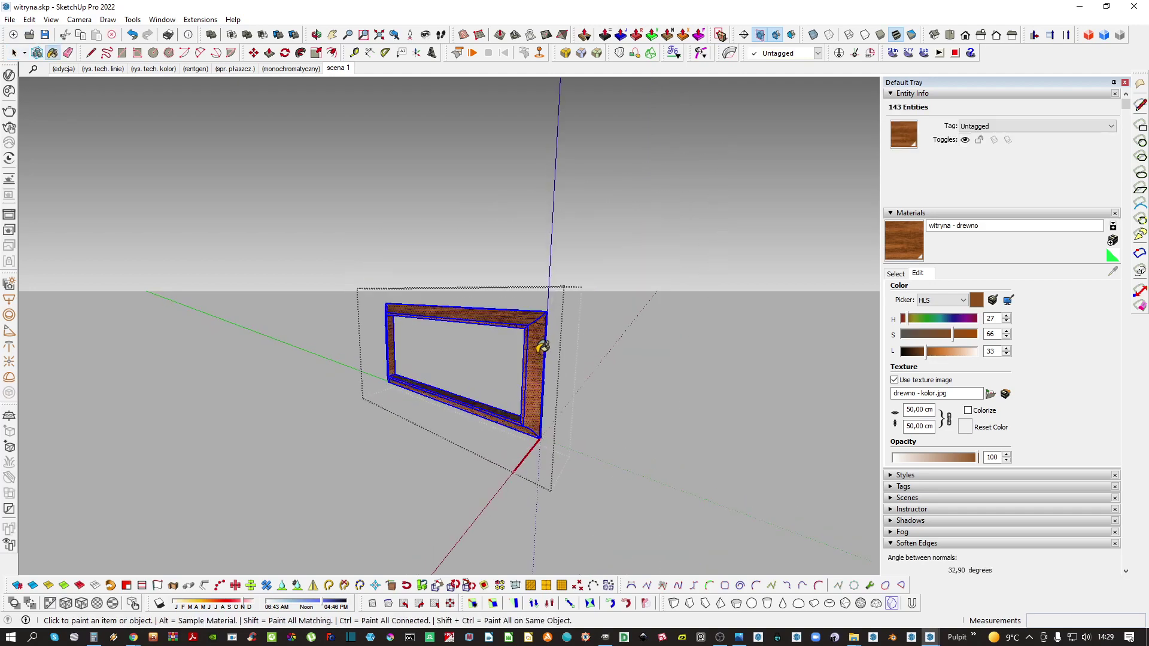
{"action": "key", "text": "space"}
{"action": "middle_click_drag", "start_coordinate": [542, 348], "coordinate": [522, 395], "text": "shift"}
{"action": "scroll", "coordinate": [508, 416], "scroll_direction": "down", "scroll_amount": 1}
{"action": "key", "text": "Escape"}
Open the outer moulding frame on the side panel, paint it entirely with "witryna - drewno" and leave the panel
{"action": "double_click", "coordinate": [550, 368]}
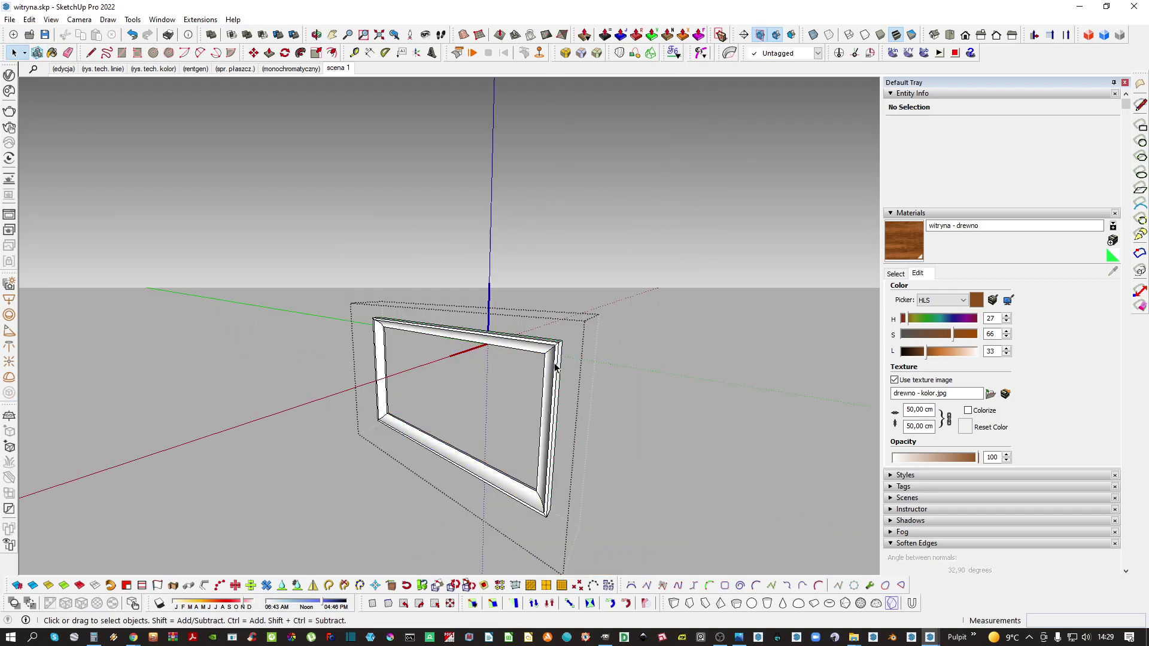
{"action": "key", "text": "ctrl+a"}
{"action": "key", "text": "b"}
{"action": "left_click", "coordinate": [552, 376]}
{"action": "key", "text": "space"}
{"action": "key", "text": "Escape"}
{"action": "scroll", "coordinate": [544, 386], "scroll_direction": "down", "scroll_amount": 2}
{"action": "mouse_move", "coordinate": [543, 388]}
{"action": "middle_mouse_down", "text": "shift"}
{"action": "mouse_move", "coordinate": [319, 429]}
{"action": "mouse_move", "coordinate": [415, 409]}
{"action": "middle_mouse_up", "text": "shift"}
{"action": "key", "text": "Escape"}
{"action": "key", "text": "Escape"}
Reopen the side panel's outer moulding frame and apply V-Ray Tri-Planar Projection (World) to all of its geometry
{"action": "scroll", "coordinate": [414, 409], "scroll_direction": "up", "scroll_amount": 4}
{"action": "scroll", "coordinate": [496, 372], "scroll_direction": "up", "scroll_amount": 1}
{"action": "middle_click_drag", "start_coordinate": [437, 342], "coordinate": [501, 362], "text": "shift"}
{"action": "scroll", "coordinate": [516, 417], "scroll_direction": "up", "scroll_amount": 3}
{"action": "double_click", "coordinate": [515, 403]}
{"action": "double_click", "coordinate": [514, 397]}
{"action": "double_click", "coordinate": [513, 394]}
{"action": "key", "text": "ctrl+a"}
{"action": "right_click", "coordinate": [501, 362]}
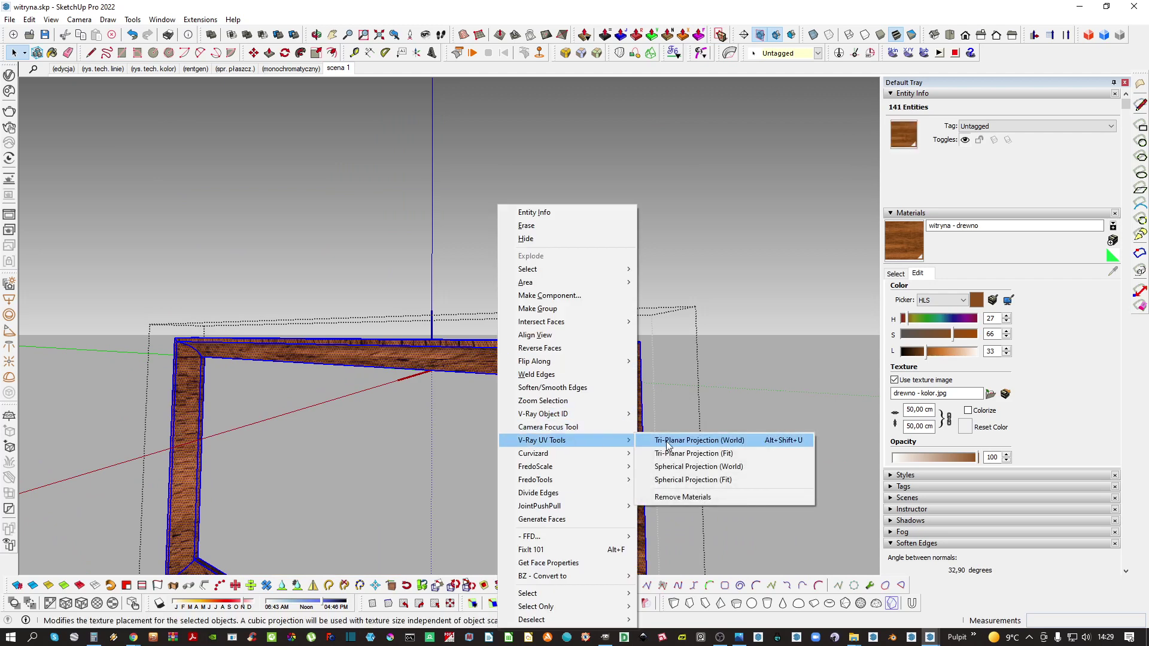
{"action": "key", "text": "Escape"}
{"action": "middle_click_drag", "start_coordinate": [566, 448], "coordinate": [544, 366]}
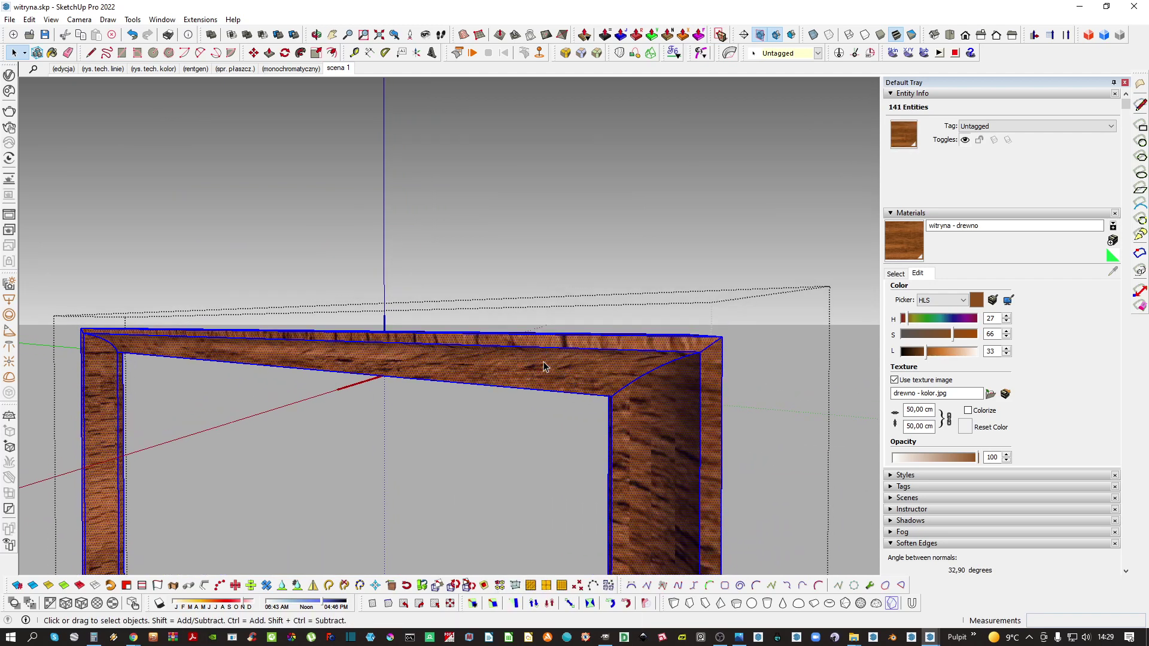
Try repainting the outer moulding frame with grain sampled from different faces of its top bar
{"action": "key", "text": "b"}
{"action": "left_click", "coordinate": [502, 356]}
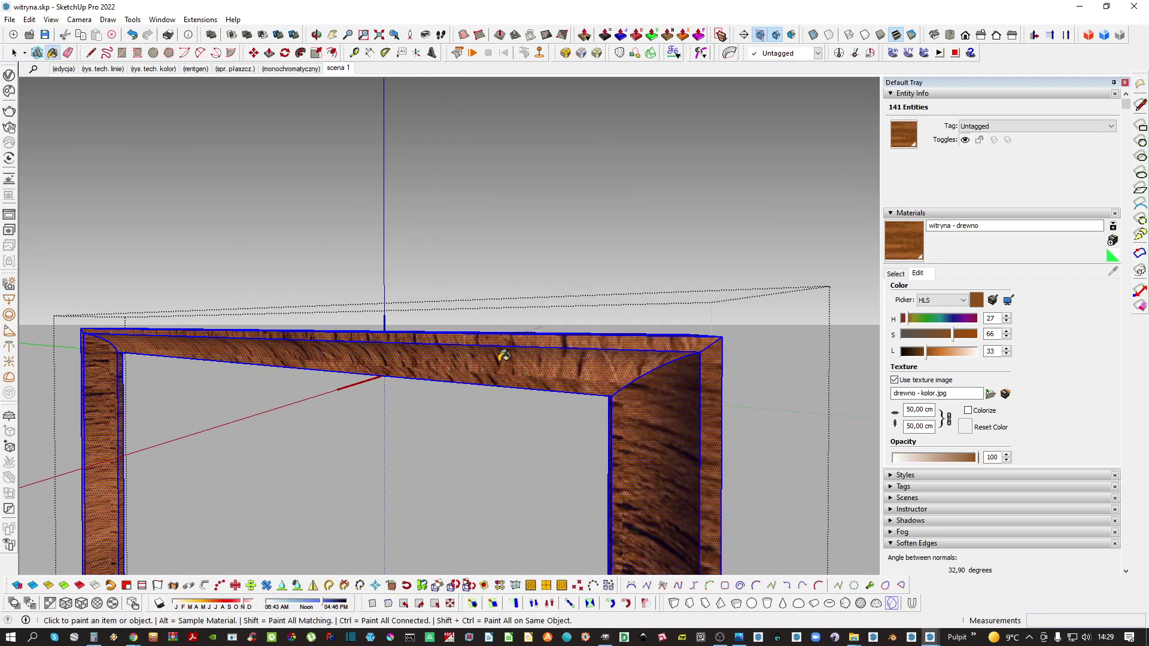
{"action": "left_click", "coordinate": [521, 342]}
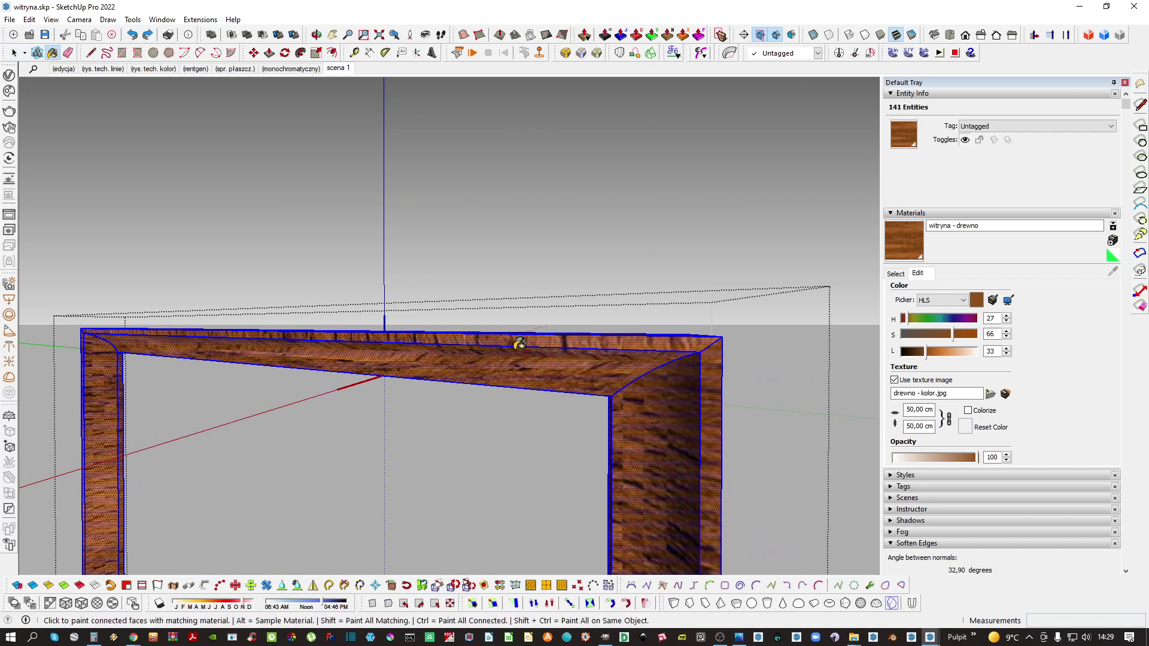
{"action": "left_click", "coordinate": [514, 366]}
{"action": "left_click", "coordinate": [522, 366]}
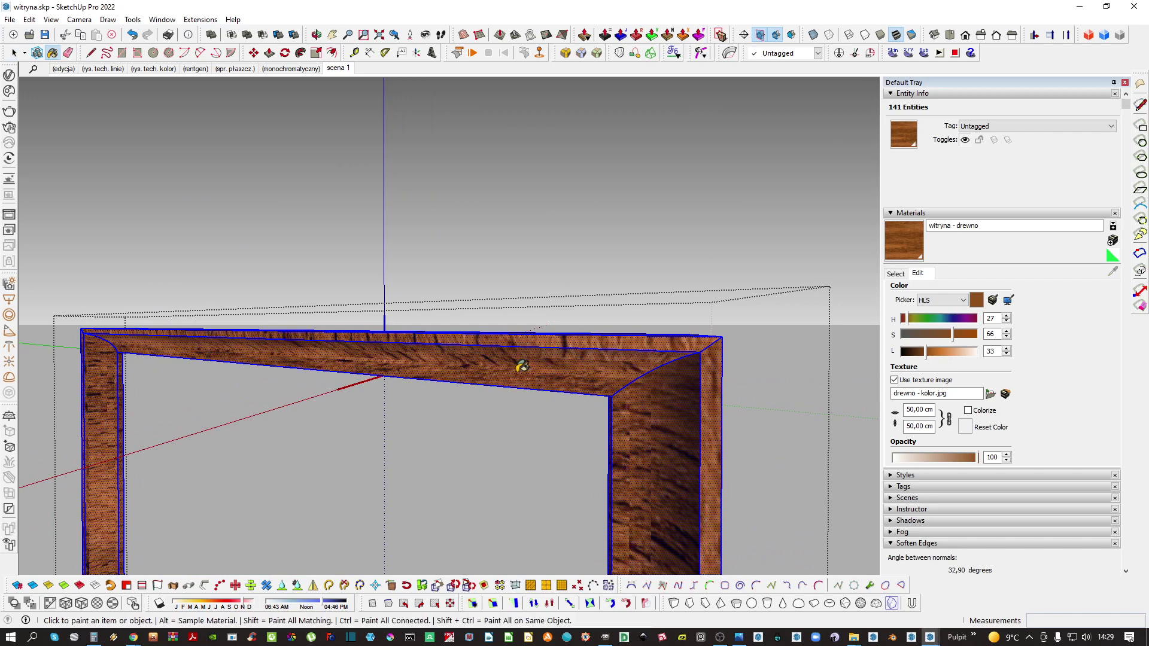
{"action": "middle_click_drag", "start_coordinate": [523, 365], "coordinate": [509, 350]}
Change the texture mapping of the frame's narrow top face, sample it and repaint the moulding frame with it
{"action": "key", "text": "space"}
{"action": "right_click", "coordinate": [507, 346]}
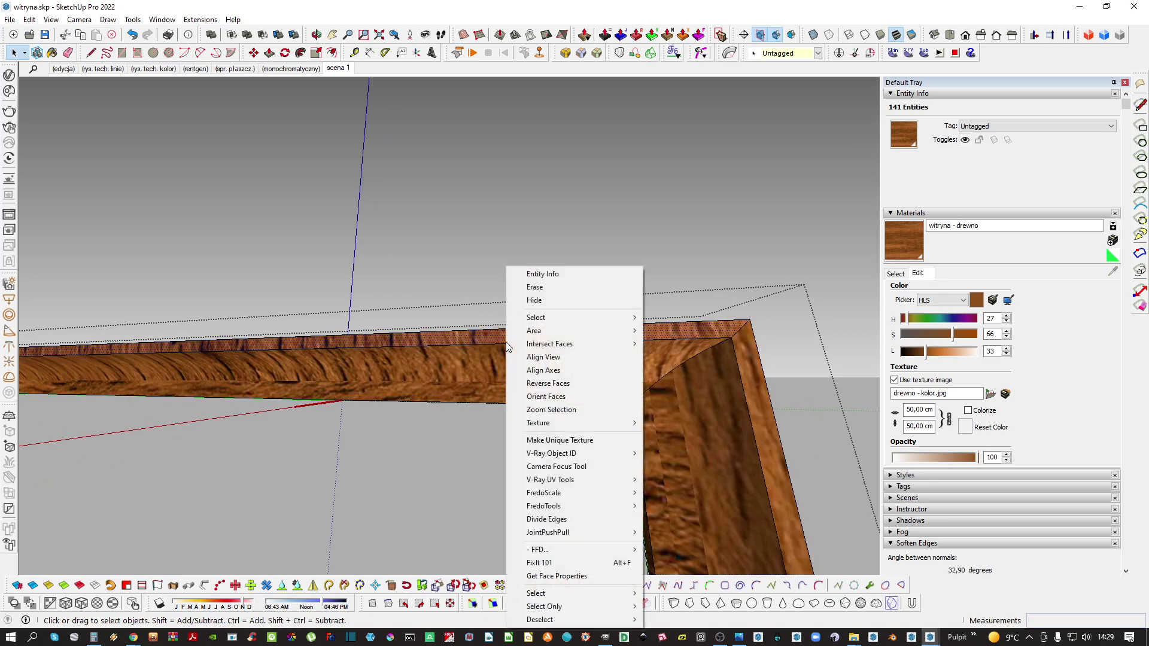
{"action": "left_click", "coordinate": [695, 455]}
{"action": "key", "text": "b"}
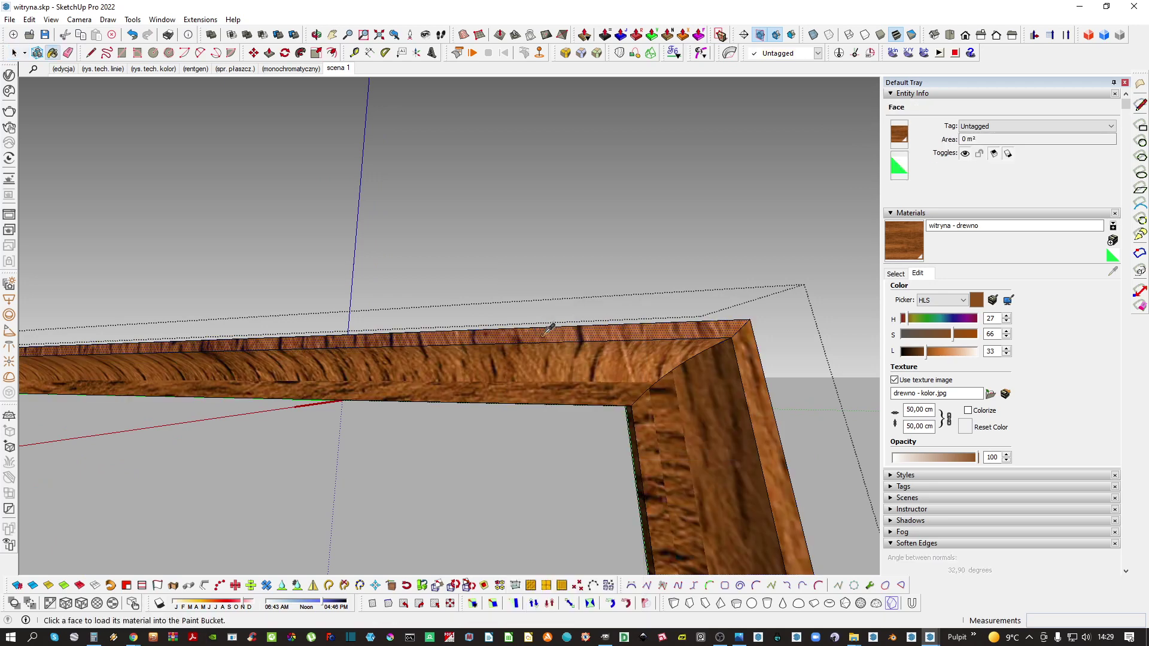
{"action": "left_click", "coordinate": [582, 333]}
{"action": "key", "text": "space"}
{"action": "key", "text": "ctrl+t"}
{"action": "scroll", "coordinate": [565, 345], "scroll_direction": "down", "scroll_amount": 2}
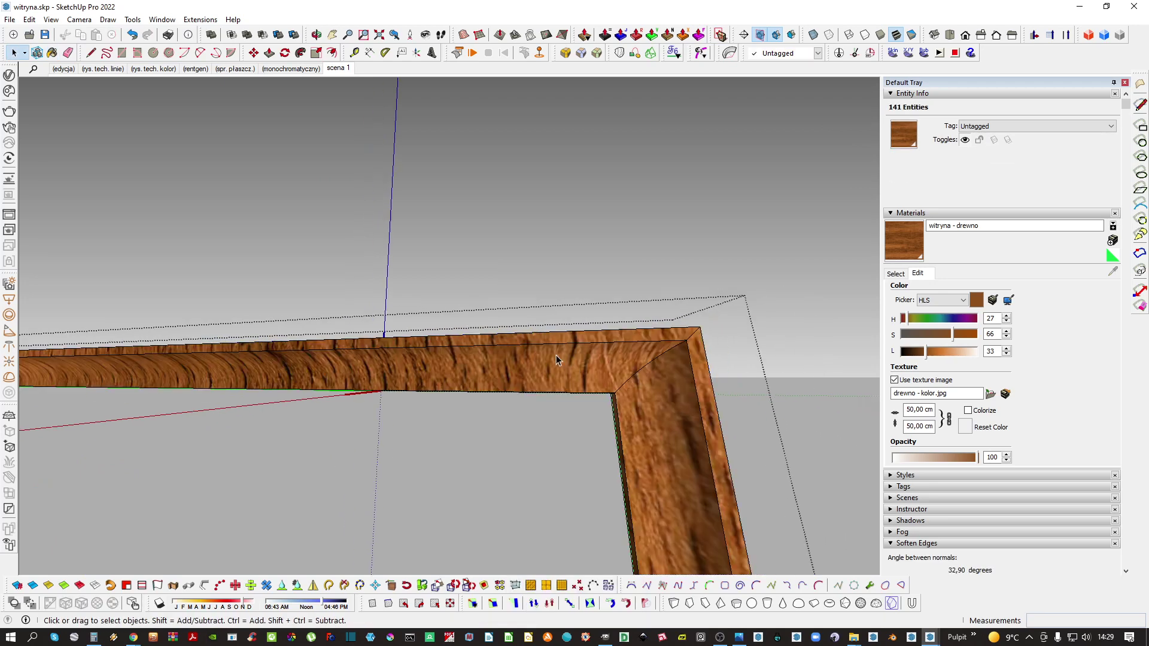
Sample the lengthwise grain from the frame's narrow top face and repaint the entire moulding frame with it
{"action": "left_click", "coordinate": [550, 341]}
{"action": "scroll", "coordinate": [547, 338], "scroll_direction": "up", "scroll_amount": 4}
{"action": "left_click", "coordinate": [547, 337]}
{"action": "key", "text": "b"}
{"action": "left_click", "coordinate": [547, 335]}
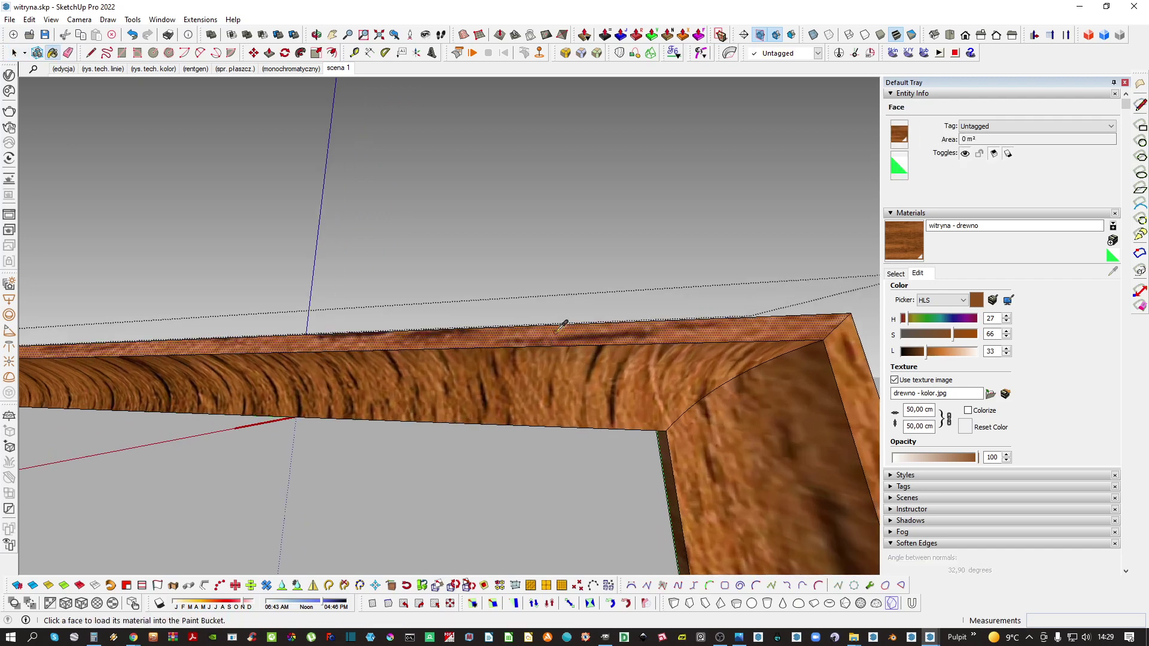
{"action": "key", "text": "ctrl+a"}
{"action": "left_click", "coordinate": [568, 333]}
{"action": "left_click", "coordinate": [567, 333]}
{"action": "left_click", "coordinate": [568, 333]}
{"action": "left_click", "coordinate": [567, 333]}
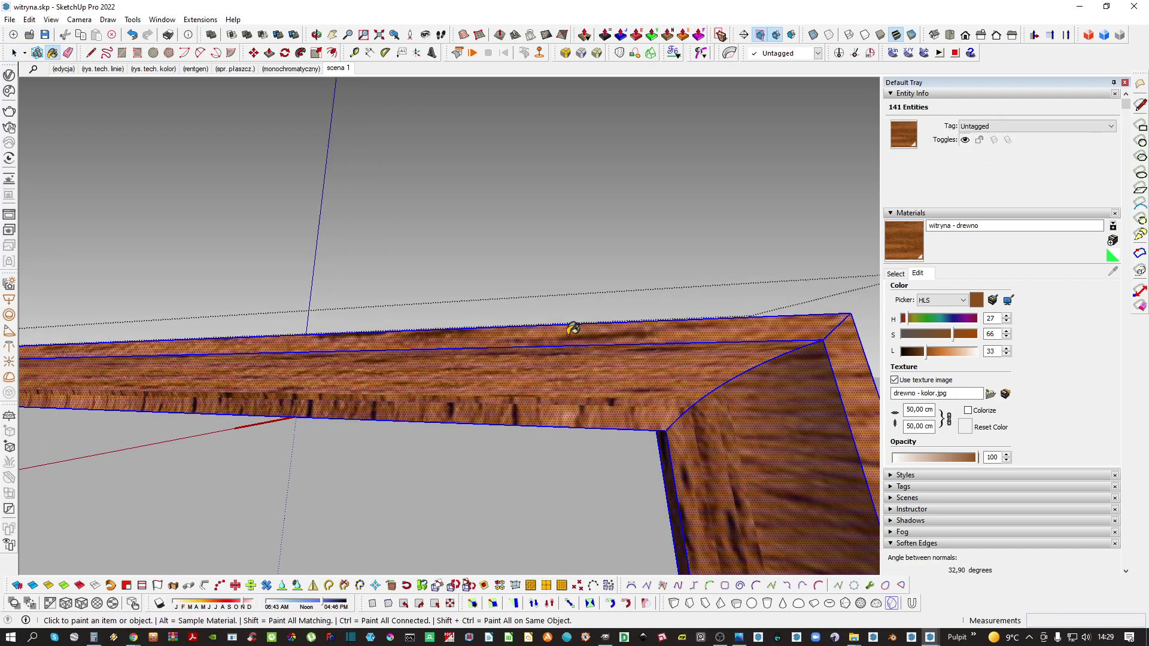
Repaint the selected geometry of the moulding frame with the sampled lengthwise grain and clear the selection
{"action": "left_click", "coordinate": [568, 334]}
{"action": "left_click", "coordinate": [567, 333]}
{"action": "left_click", "coordinate": [567, 333]}
{"action": "key", "text": "space"}
{"action": "key", "text": "ctrl+t"}
{"action": "scroll", "coordinate": [573, 359], "scroll_direction": "down", "scroll_amount": 4}
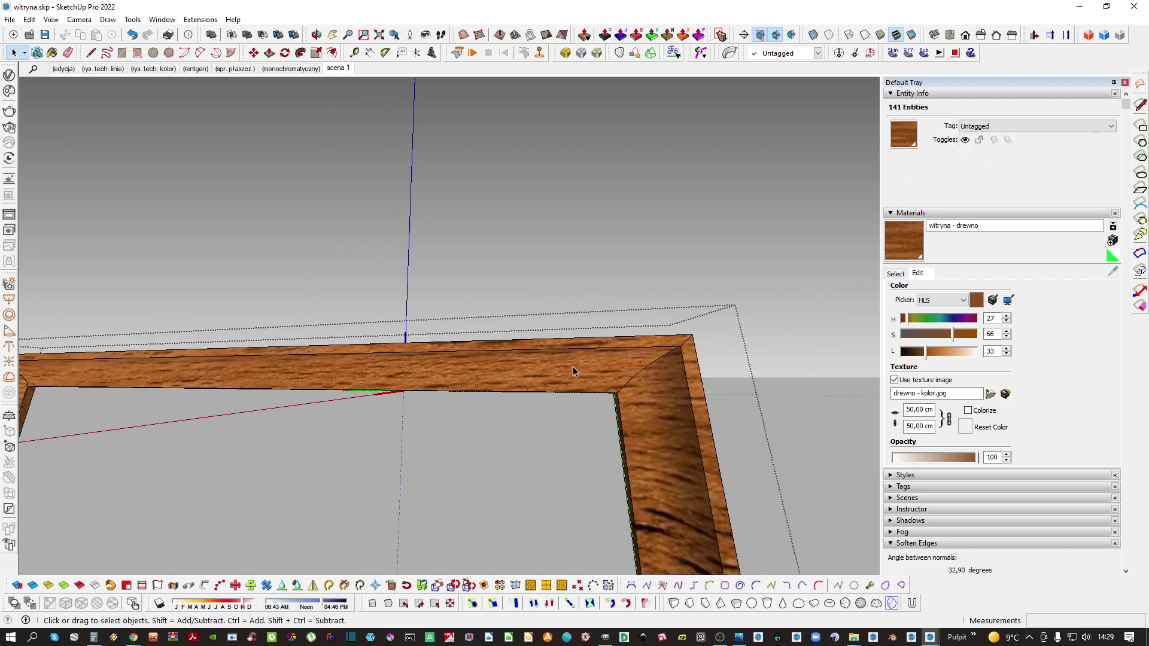
{"action": "middle_click_drag", "start_coordinate": [675, 473], "coordinate": [624, 419], "text": "shift"}
{"action": "left_click", "coordinate": [624, 419]}
{"action": "scroll", "coordinate": [471, 440], "scroll_direction": "down", "scroll_amount": 2}
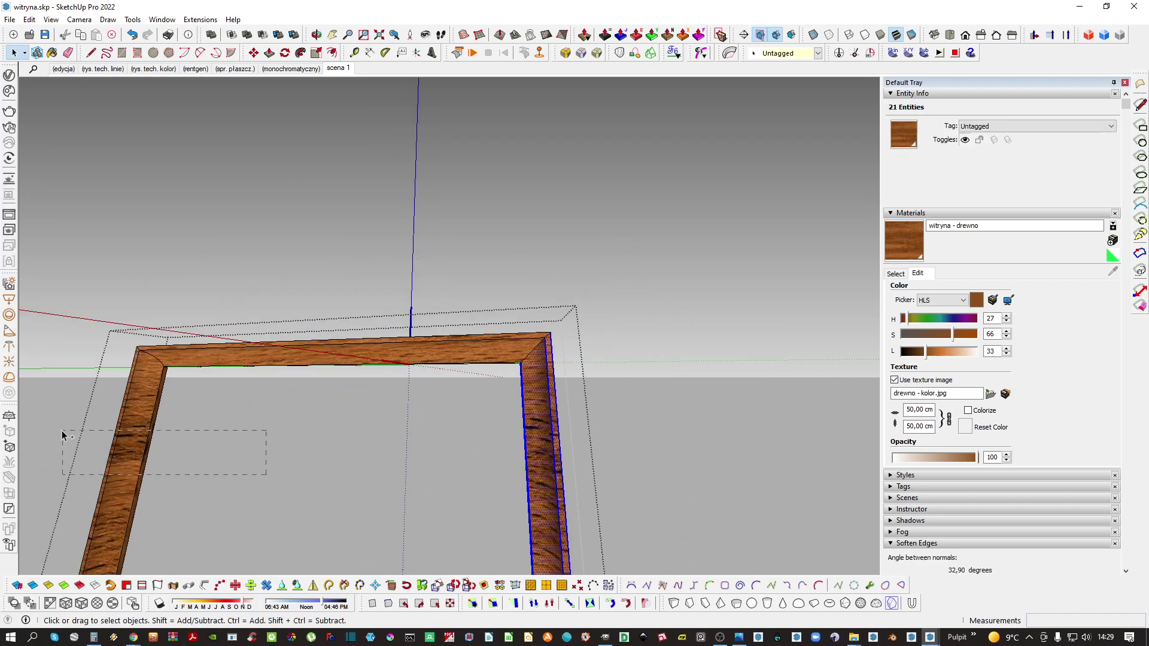
{"action": "left_click_drag", "start_coordinate": [63, 434], "coordinate": [62, 434], "text": "ctrl"}
{"action": "key", "text": "Escape"}
Toggle the Projected texture state on the narrow outer face of the outer moulding frame's vertical bar
{"action": "scroll", "coordinate": [540, 374], "scroll_direction": "down", "scroll_amount": 3}
{"action": "middle_click_drag", "start_coordinate": [522, 374], "coordinate": [550, 404]}
{"action": "scroll", "coordinate": [548, 403], "scroll_direction": "up", "scroll_amount": 1}
{"action": "triple_click", "coordinate": [548, 403]}
{"action": "triple_click", "coordinate": [548, 403]}
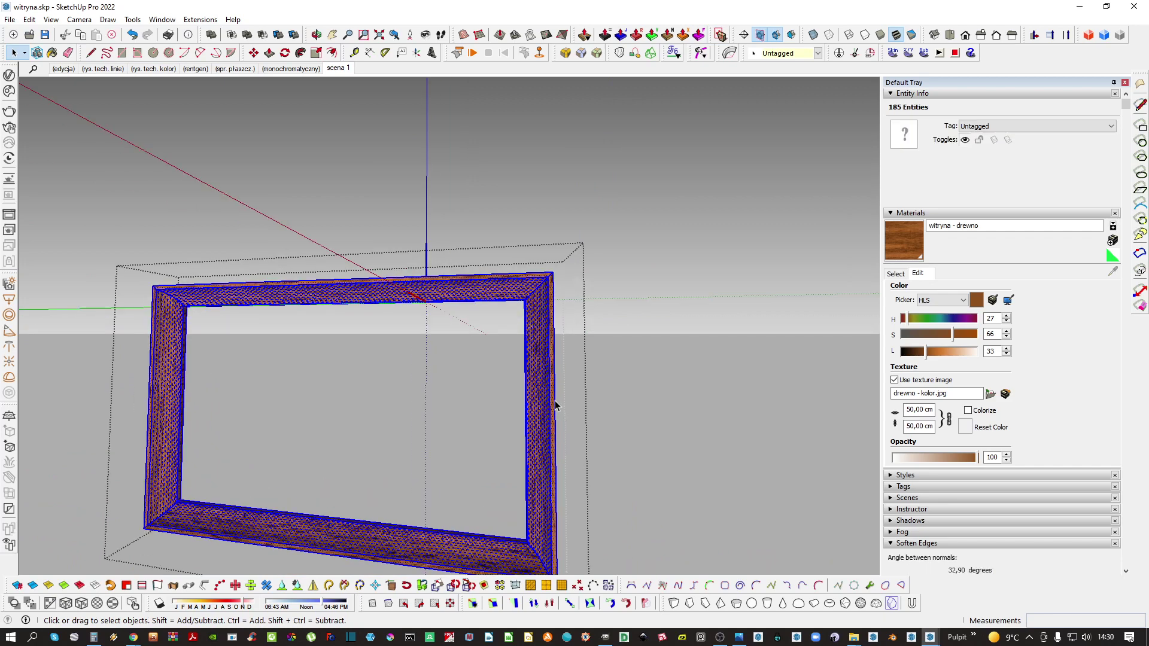
{"action": "scroll", "coordinate": [549, 408], "scroll_direction": "up", "scroll_amount": 5}
{"action": "scroll", "coordinate": [553, 395], "scroll_direction": "up", "scroll_amount": 1}
{"action": "right_click", "coordinate": [553, 395]}
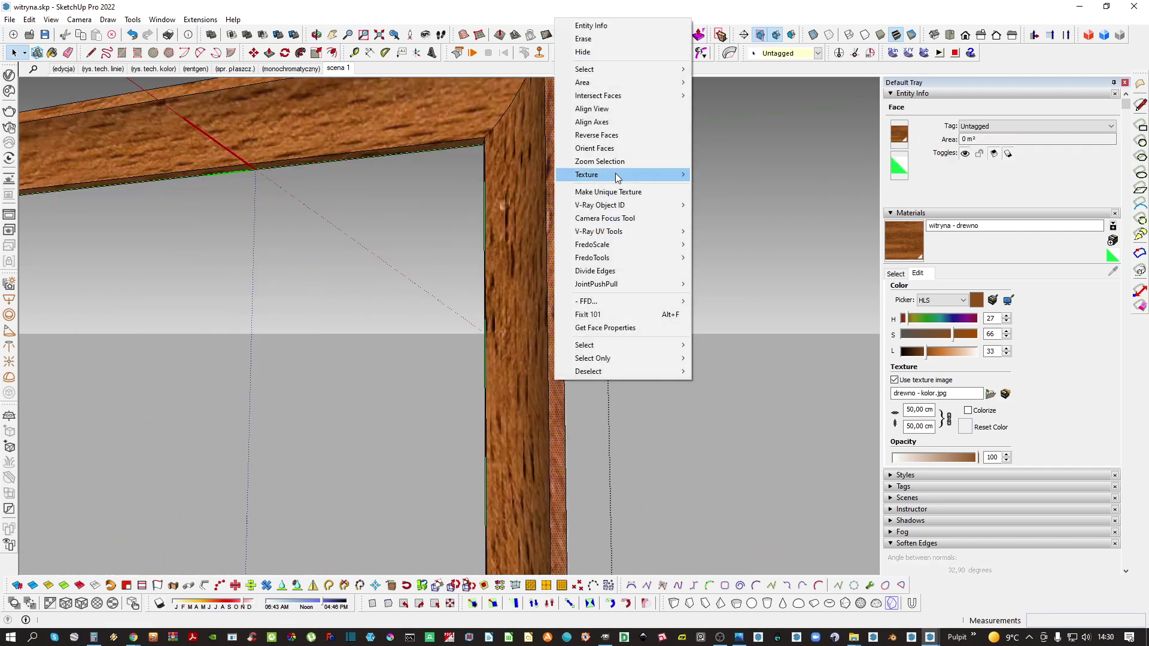
{"action": "left_click", "coordinate": [719, 207]}
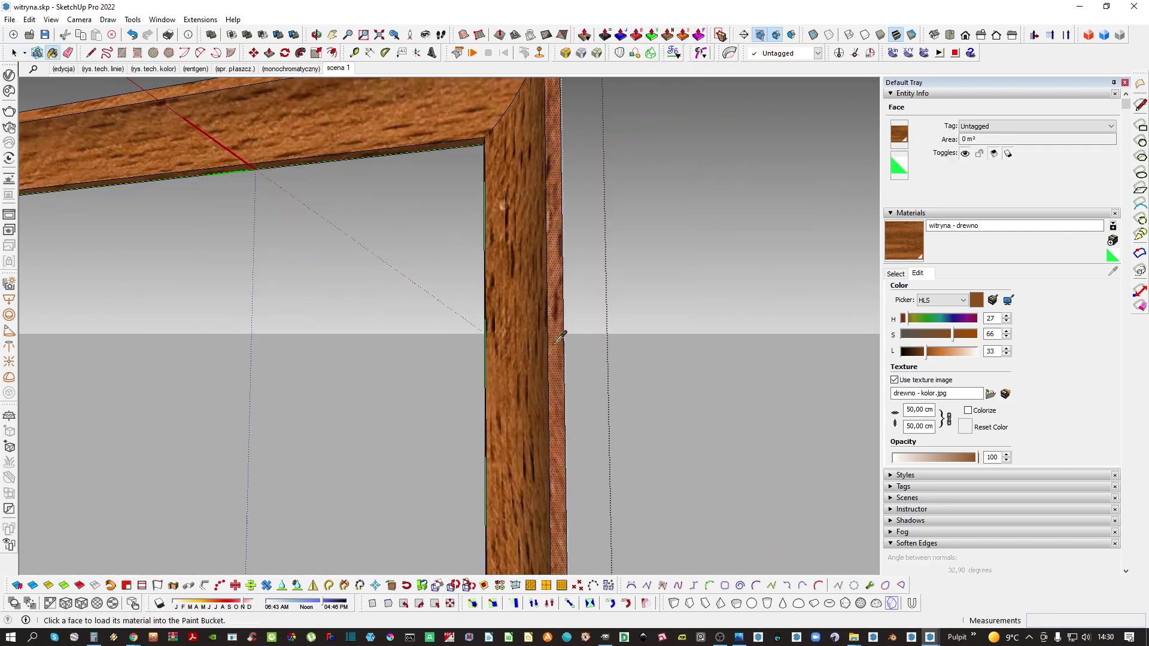
Sample the grain from that narrow side face and repaint the outer moulding frame's two vertical bars with it
{"action": "scroll", "coordinate": [561, 337], "scroll_direction": "down", "scroll_amount": 3}
{"action": "key", "text": "space"}
{"action": "scroll", "coordinate": [480, 380], "scroll_direction": "down", "scroll_amount": 4}
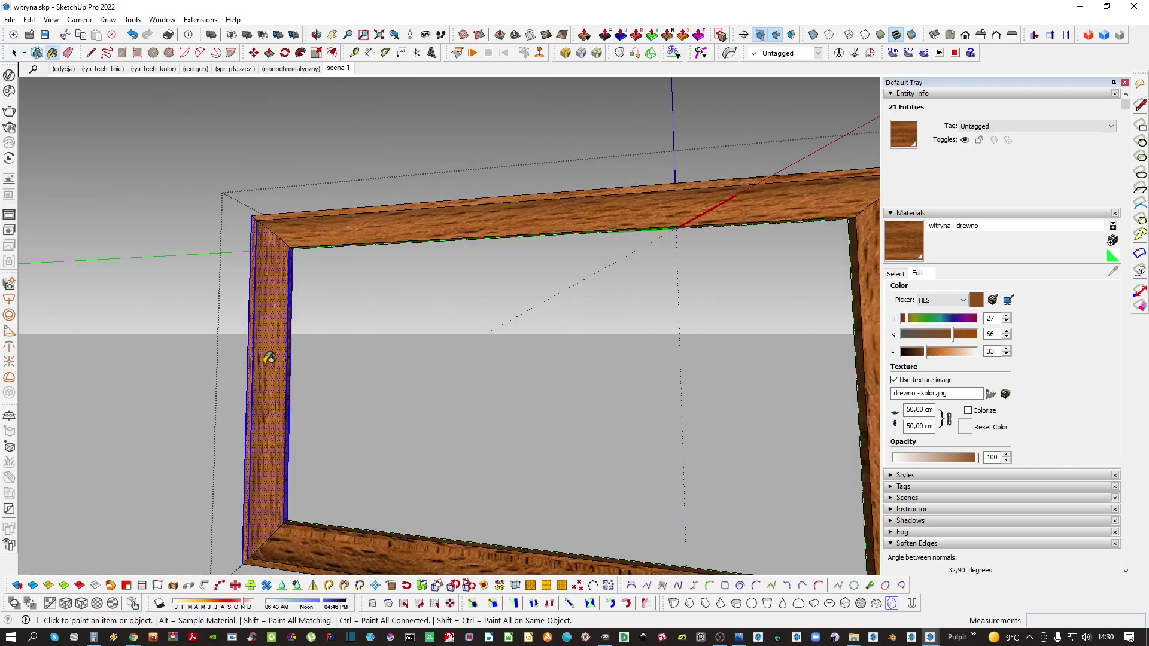
{"action": "key", "text": "space"}
{"action": "key", "text": "Escape"}
Open the inner moulding frame and repaint its two vertical bars with the sampled upright grain
{"action": "scroll", "coordinate": [288, 361], "scroll_direction": "down", "scroll_amount": 5}
{"action": "middle_click_drag", "start_coordinate": [299, 362], "coordinate": [445, 346]}
{"action": "scroll", "coordinate": [407, 365], "scroll_direction": "up", "scroll_amount": 5}
{"action": "triple_click", "coordinate": [386, 366]}
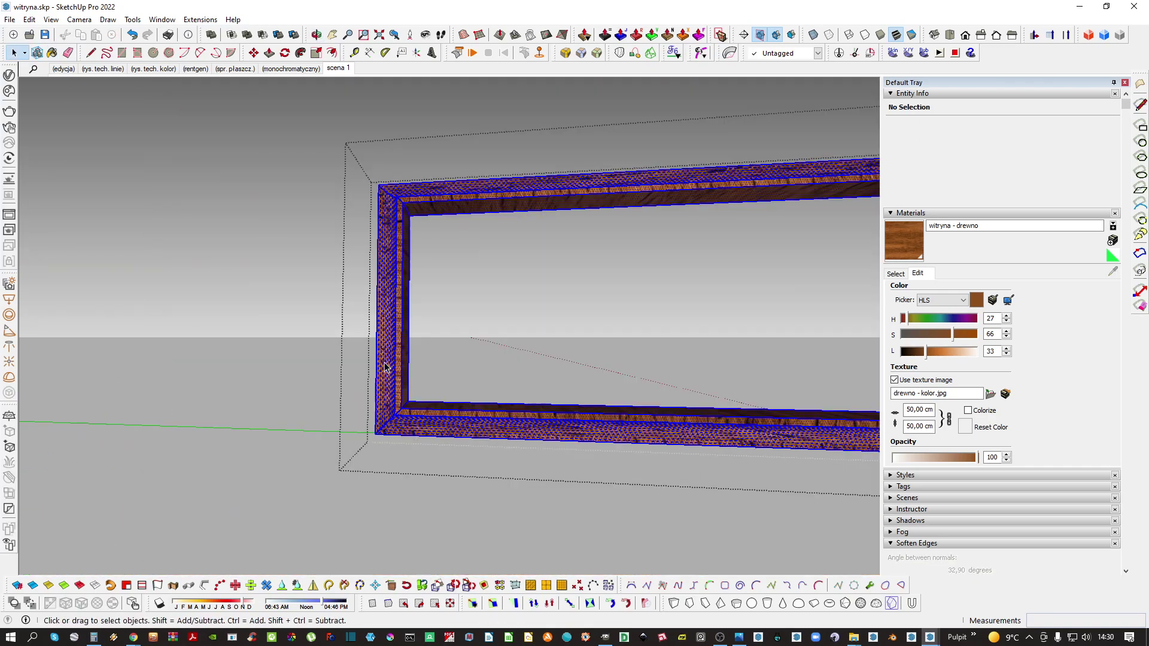
{"action": "left_click_drag", "start_coordinate": [437, 364], "coordinate": [308, 297]}
{"action": "key", "text": "b"}
{"action": "scroll", "coordinate": [405, 291], "scroll_direction": "down", "scroll_amount": 4}
{"action": "scroll", "coordinate": [684, 305], "scroll_direction": "up", "scroll_amount": 2}
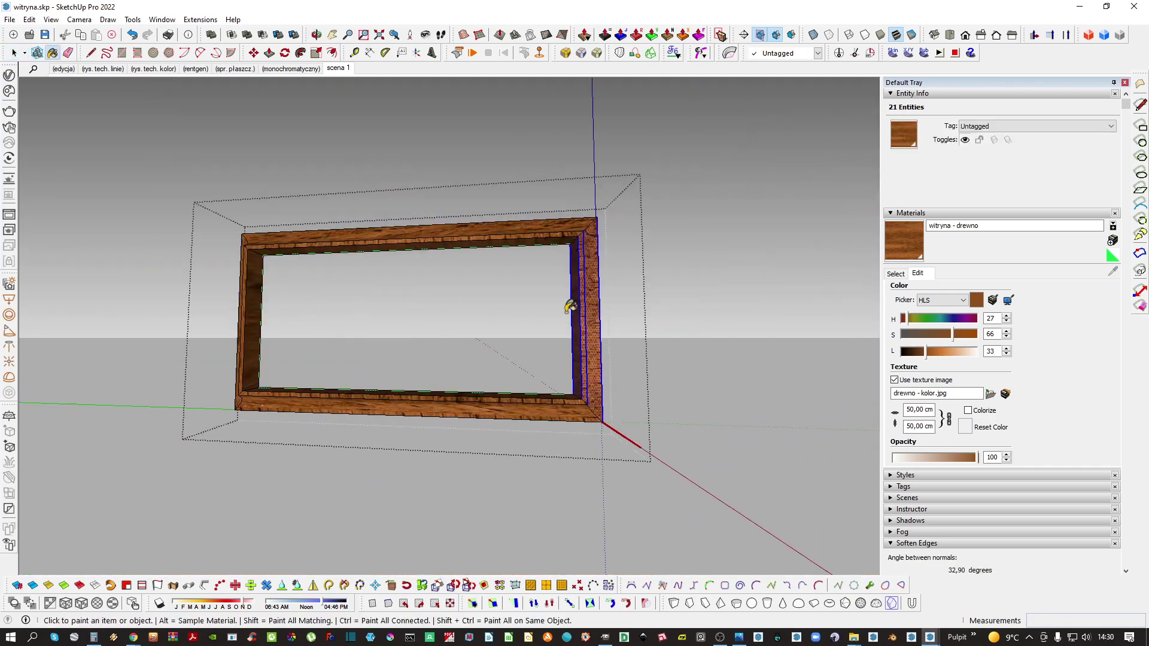
{"action": "key", "text": "space"}
{"action": "key", "text": "Escape"}
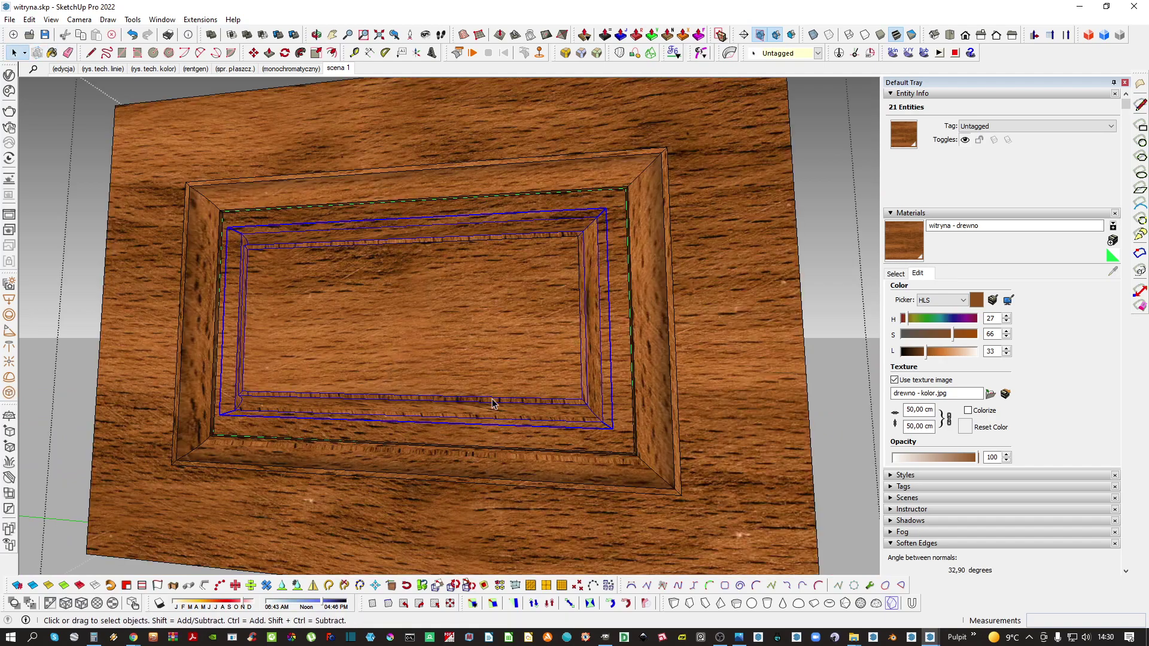
Reopen the outer moulding frame, toggle the Projected texture state on its top bar's narrow face and sample that face
{"action": "scroll", "coordinate": [492, 403], "scroll_direction": "up", "scroll_amount": 3}
{"action": "triple_click", "coordinate": [480, 475]}
{"action": "scroll", "coordinate": [477, 477], "scroll_direction": "down", "scroll_amount": 2}
{"action": "middle_click_drag", "start_coordinate": [461, 217], "coordinate": [453, 298], "text": "shift"}
{"action": "left_click", "coordinate": [449, 199]}
{"action": "scroll", "coordinate": [449, 198], "scroll_direction": "up", "scroll_amount": 5}
{"action": "right_click", "coordinate": [473, 174]}
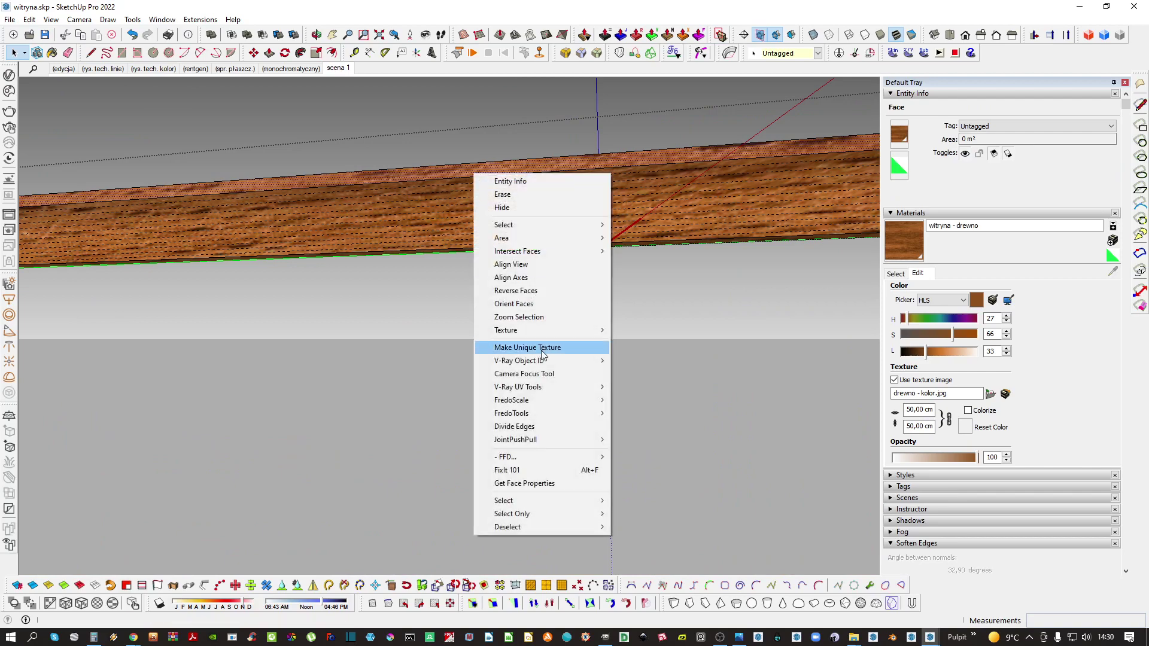
{"action": "left_click", "coordinate": [643, 361]}
{"action": "key", "text": "b"}
{"action": "scroll", "coordinate": [533, 154], "scroll_direction": "up", "scroll_amount": 1}
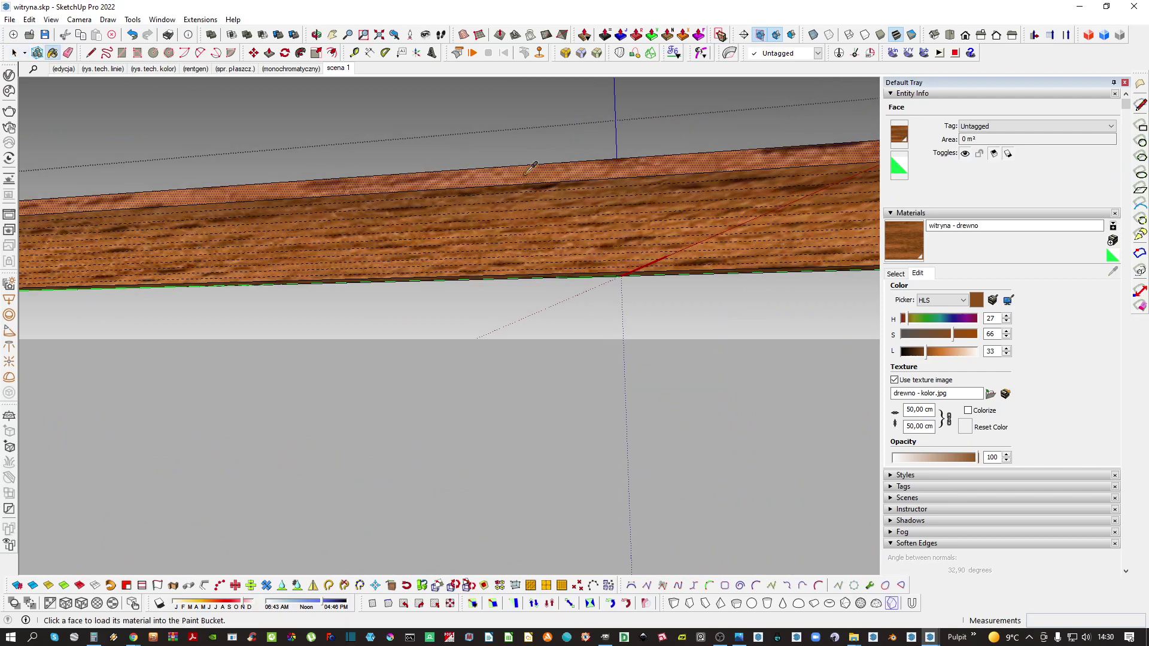
Repaint the outer moulding frame's top and bottom bars with the sampled horizontal grain and close the frame
{"action": "key", "text": "space"}
{"action": "scroll", "coordinate": [528, 188], "scroll_direction": "down", "scroll_amount": 2}
{"action": "triple_click", "coordinate": [501, 192]}
{"action": "key", "text": "b"}
{"action": "left_click", "coordinate": [496, 182]}
{"action": "key", "text": "space"}
{"action": "scroll", "coordinate": [500, 201], "scroll_direction": "down", "scroll_amount": 5}
{"action": "key", "text": "Escape"}
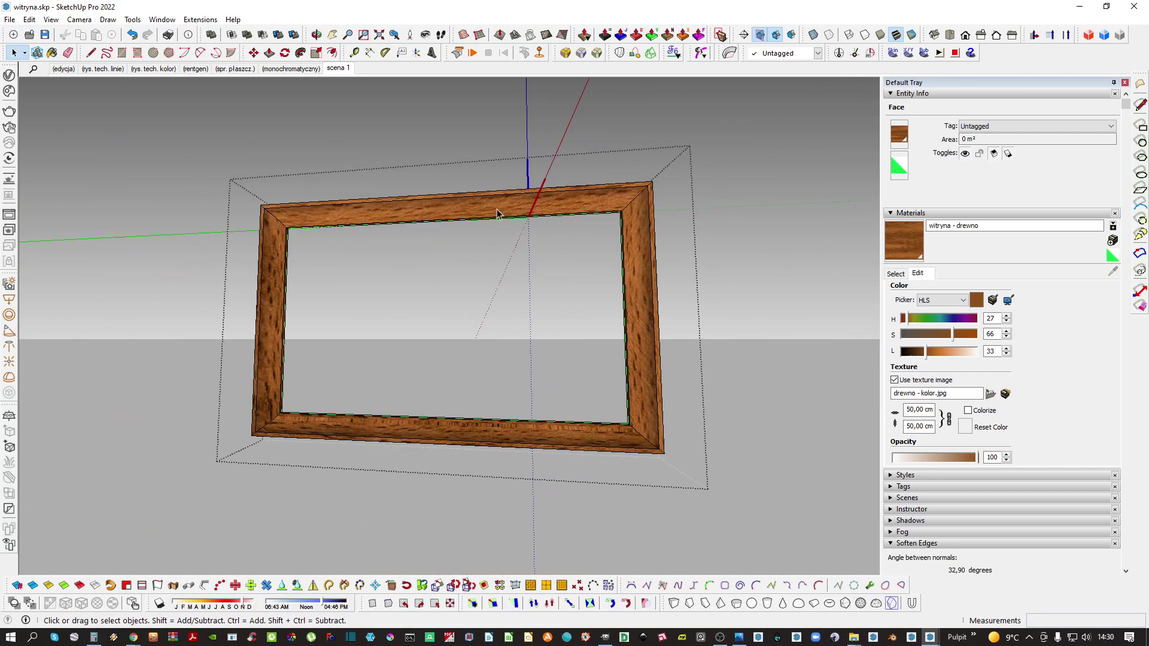
{"action": "key", "text": "b"}
{"action": "left_click", "coordinate": [449, 433]}
{"action": "key", "text": "space"}
{"action": "key", "text": "Escape"}
{"action": "key", "text": "Escape"}
{"action": "scroll", "coordinate": [486, 388], "scroll_direction": "up", "scroll_amount": 2}
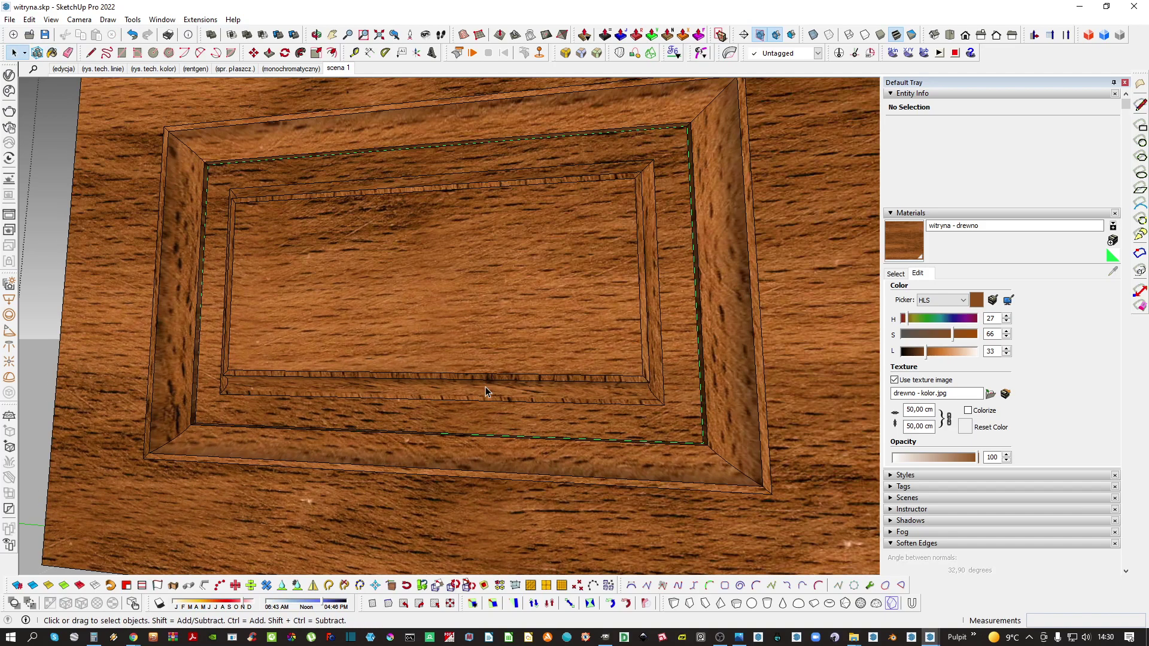
Open the inner moulding frame and repaint its top and bottom bars with the same horizontal grain
{"action": "double_click", "coordinate": [486, 388]}
{"action": "triple_click", "coordinate": [486, 388]}
{"action": "left_click_drag", "start_coordinate": [486, 413], "coordinate": [446, 360]}
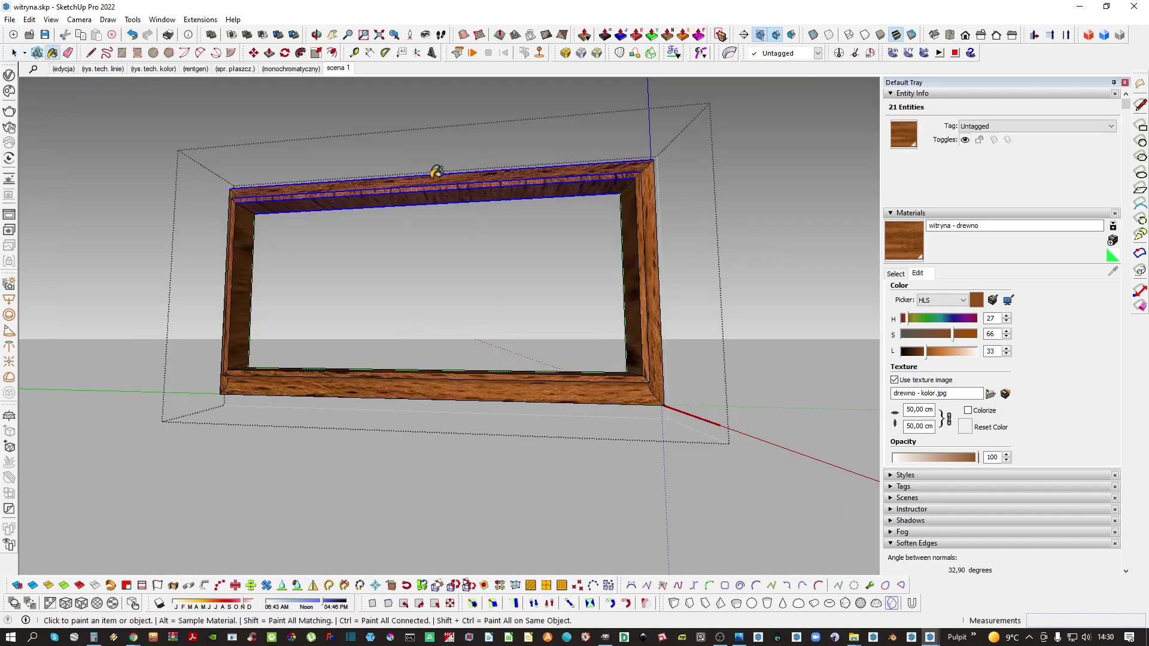
{"action": "middle_click_drag", "start_coordinate": [436, 174], "coordinate": [449, 213]}
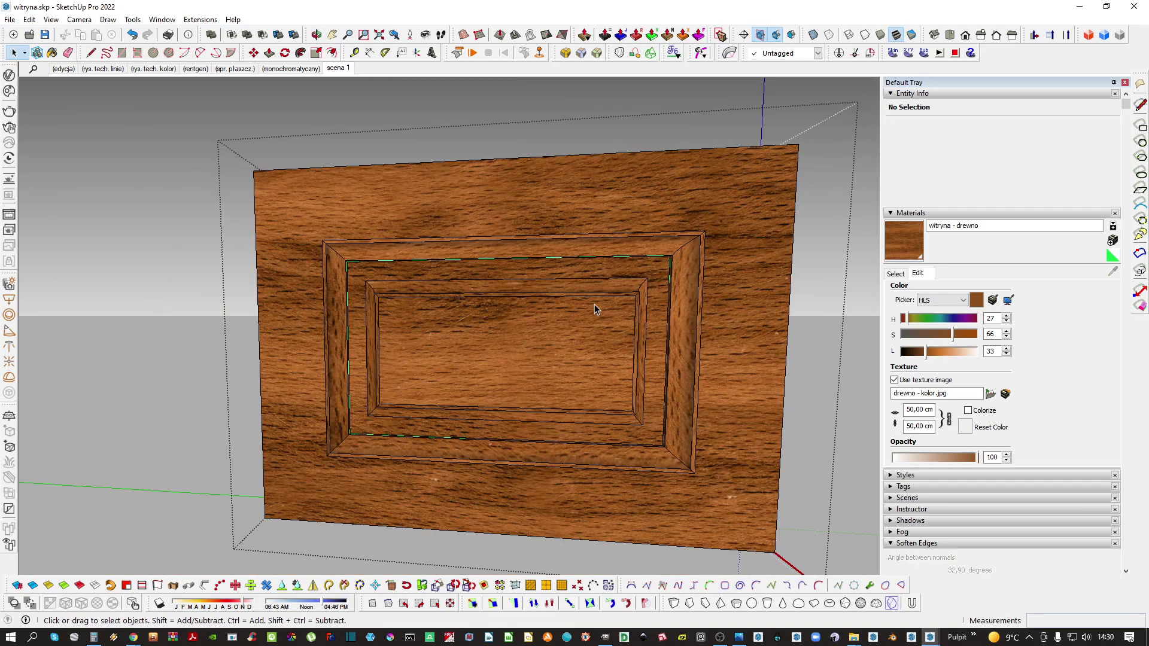
{"action": "middle_click_drag", "start_coordinate": [594, 304], "coordinate": [465, 377], "text": "shift"}
{"action": "key", "text": "Escape"}
Open the frame around the glass above the side panel and paint all its geometry with "witryna - drewno"
{"action": "scroll", "coordinate": [469, 367], "scroll_direction": "down", "scroll_amount": 3}
{"action": "middle_click_drag", "start_coordinate": [493, 326], "coordinate": [450, 473], "text": "shift"}
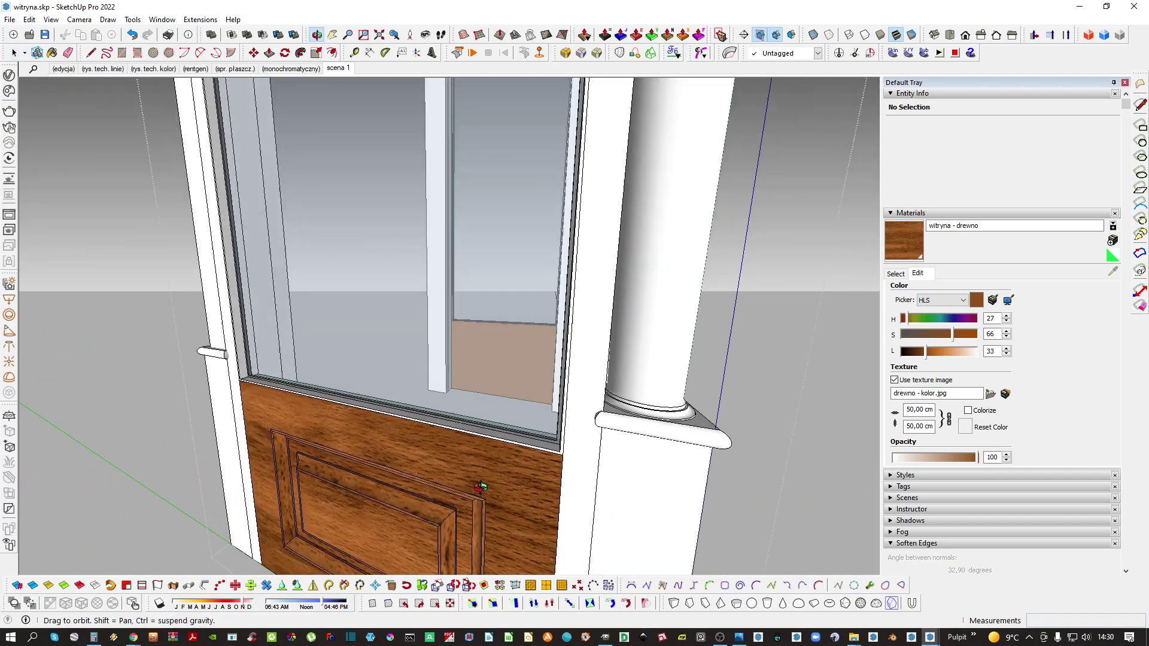
{"action": "scroll", "coordinate": [441, 422], "scroll_direction": "up", "scroll_amount": 4}
{"action": "double_click", "coordinate": [439, 436]}
{"action": "double_click", "coordinate": [440, 437]}
{"action": "key", "text": "ctrl+a"}
{"action": "key", "text": "b"}
{"action": "left_click", "coordinate": [443, 429]}
{"action": "scroll", "coordinate": [443, 428], "scroll_direction": "up", "scroll_amount": 2}
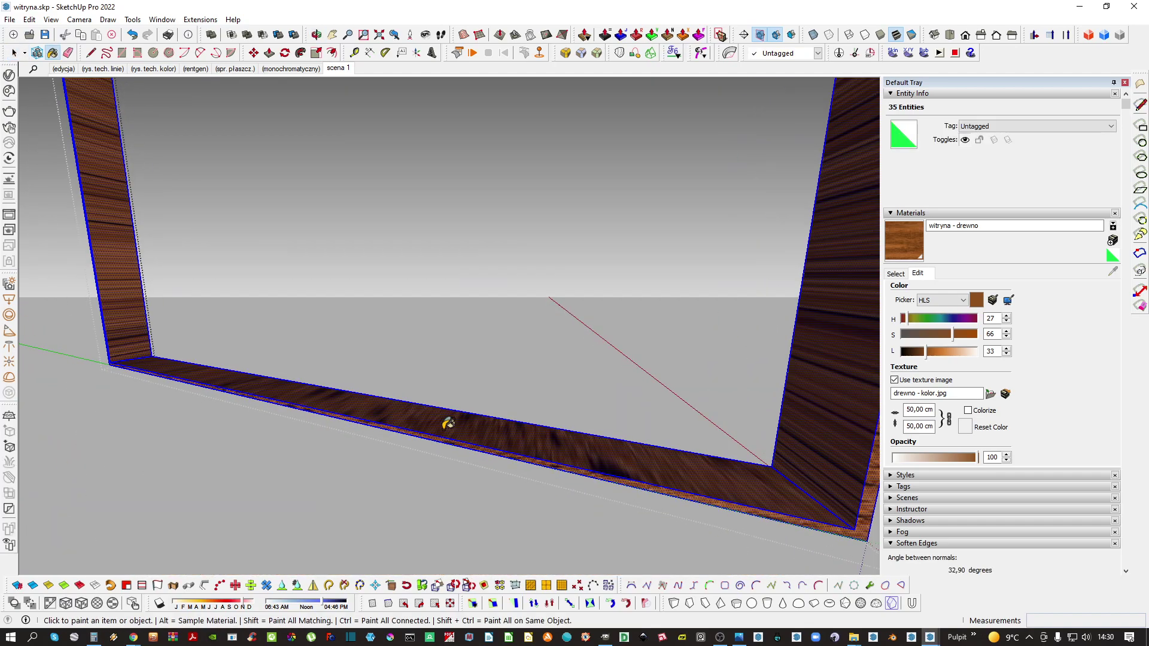
Turn off Projected texture on the glass frame's bottom bar, sample that face and repaint the whole frame with it
{"action": "scroll", "coordinate": [488, 427], "scroll_direction": "up", "scroll_amount": 3}
{"action": "key", "text": "space"}
{"action": "left_click", "coordinate": [448, 418]}
{"action": "right_click", "coordinate": [447, 417]}
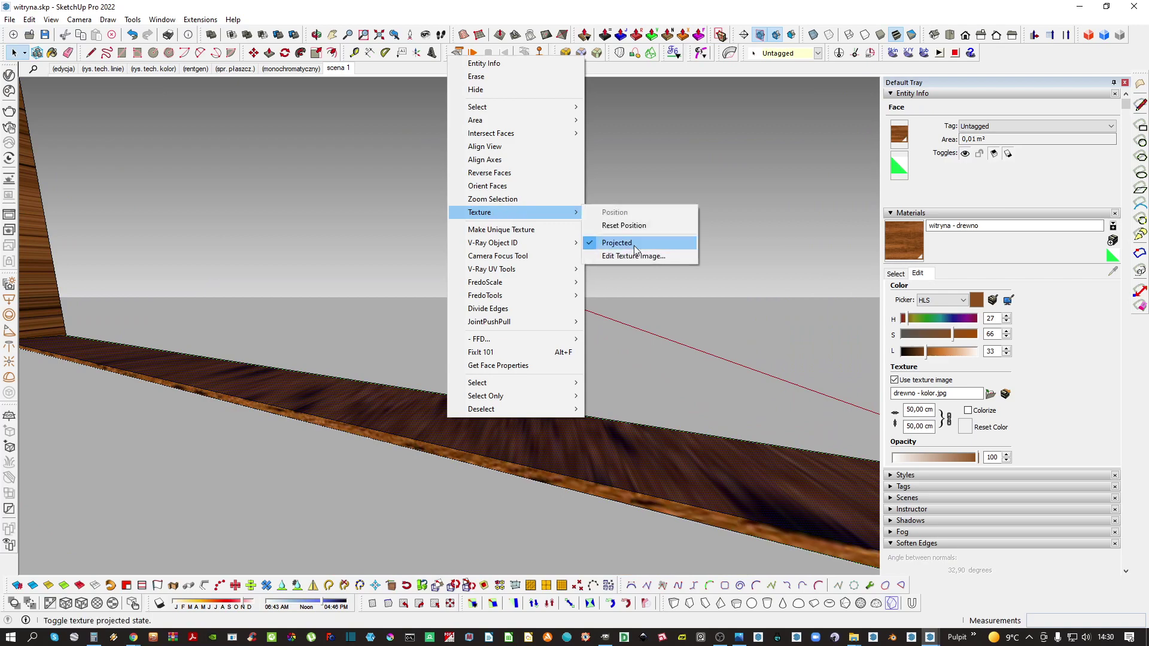
{"action": "left_click", "coordinate": [635, 250]}
{"action": "key", "text": "b"}
{"action": "left_click", "coordinate": [506, 431]}
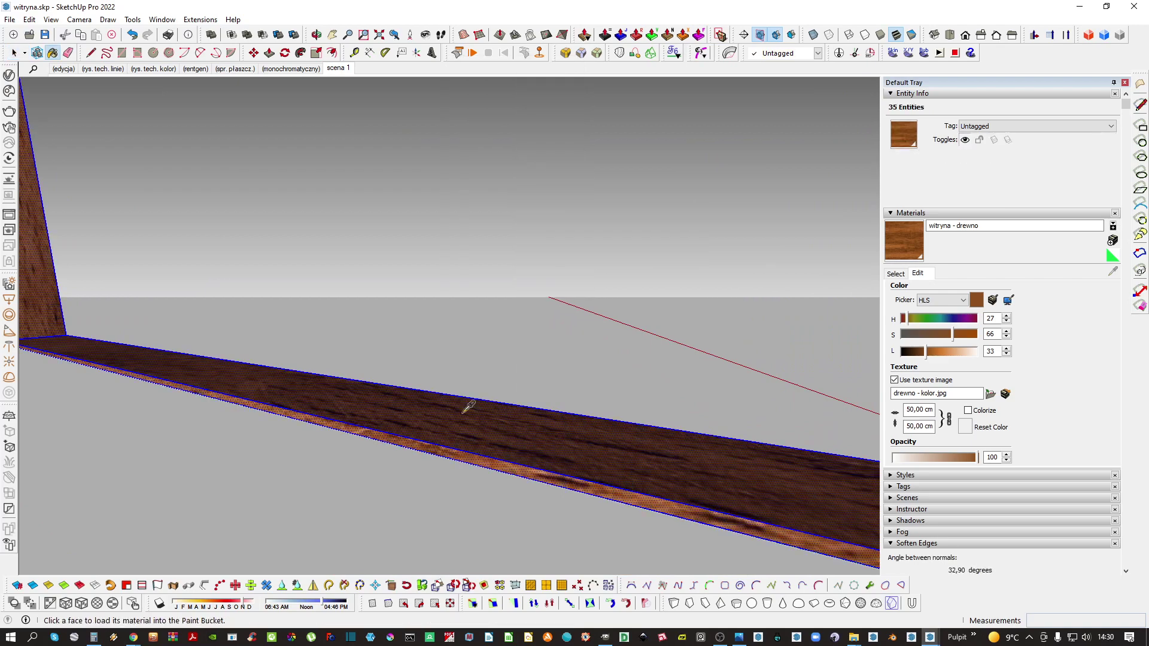
{"action": "key", "text": "space"}
{"action": "key", "text": "Escape"}
Open the tall vertical post beside the side panel and paint all its geometry with "witryna - drewno"
{"action": "scroll", "coordinate": [469, 425], "scroll_direction": "down", "scroll_amount": 8}
{"action": "key", "text": "Escape"}
{"action": "middle_click_drag", "start_coordinate": [498, 426], "coordinate": [550, 328]}
{"action": "middle_click_drag", "start_coordinate": [407, 407], "coordinate": [475, 389]}
{"action": "scroll", "coordinate": [474, 390], "scroll_direction": "down", "scroll_amount": 3}
{"action": "middle_click_drag", "start_coordinate": [597, 399], "coordinate": [525, 415]}
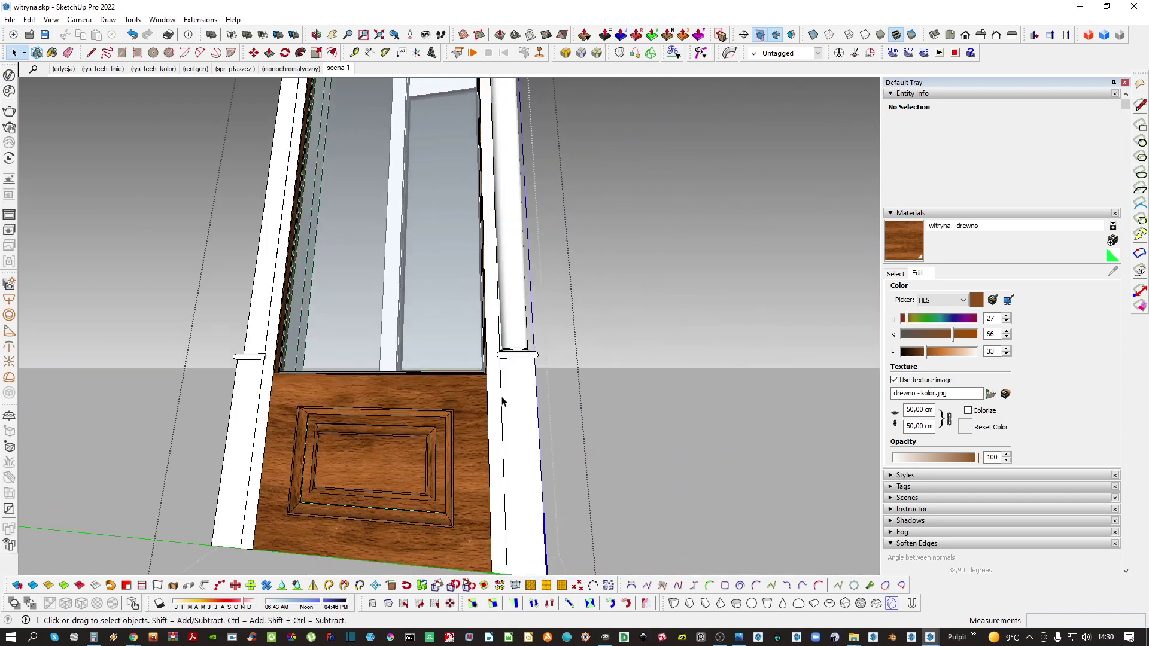
{"action": "scroll", "coordinate": [502, 400], "scroll_direction": "up", "scroll_amount": 1}
{"action": "left_click", "coordinate": [494, 398]}
{"action": "triple_click", "coordinate": [494, 398]}
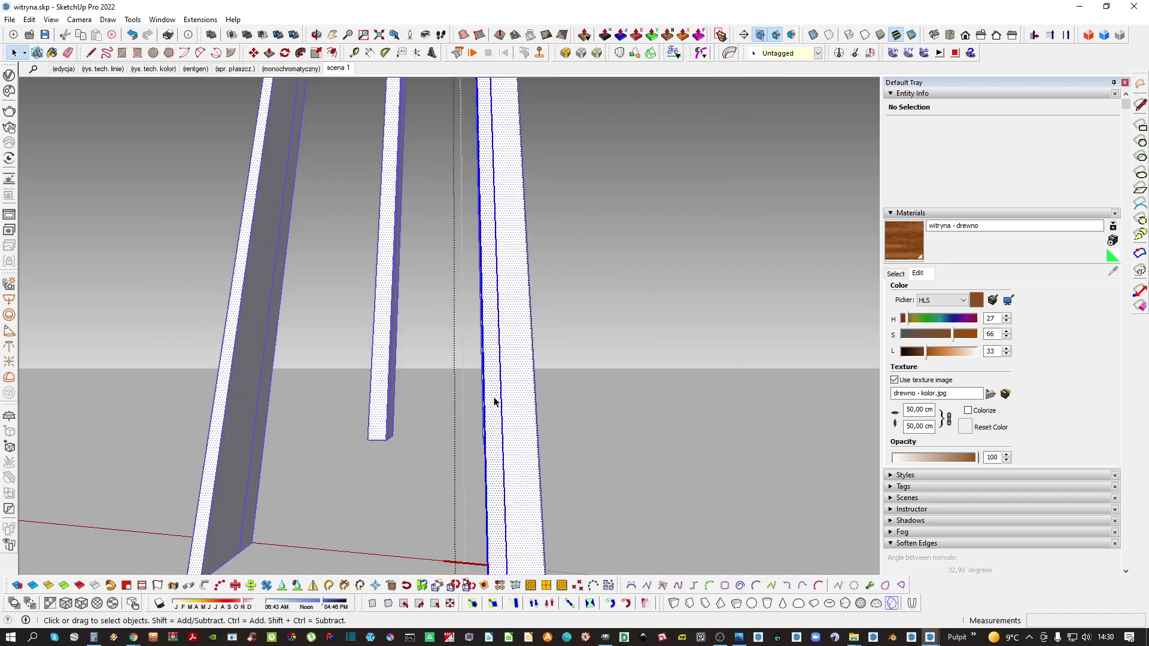
{"action": "key", "text": "b"}
{"action": "left_click", "coordinate": [500, 363]}
Paint the square pedestal below the column with "witryna - drewno" and open the cap plate on top of it
{"action": "scroll", "coordinate": [500, 362], "scroll_direction": "up", "scroll_amount": 1}
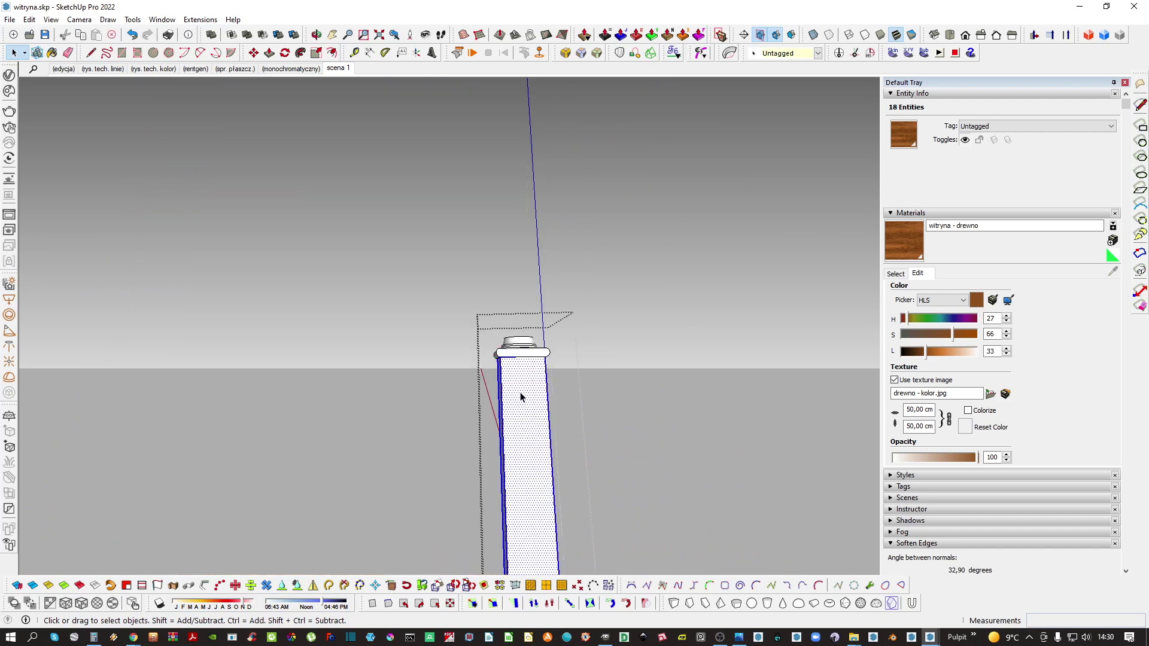
{"action": "left_click", "coordinate": [475, 418]}
{"action": "scroll", "coordinate": [569, 438], "scroll_direction": "down", "scroll_amount": 2}
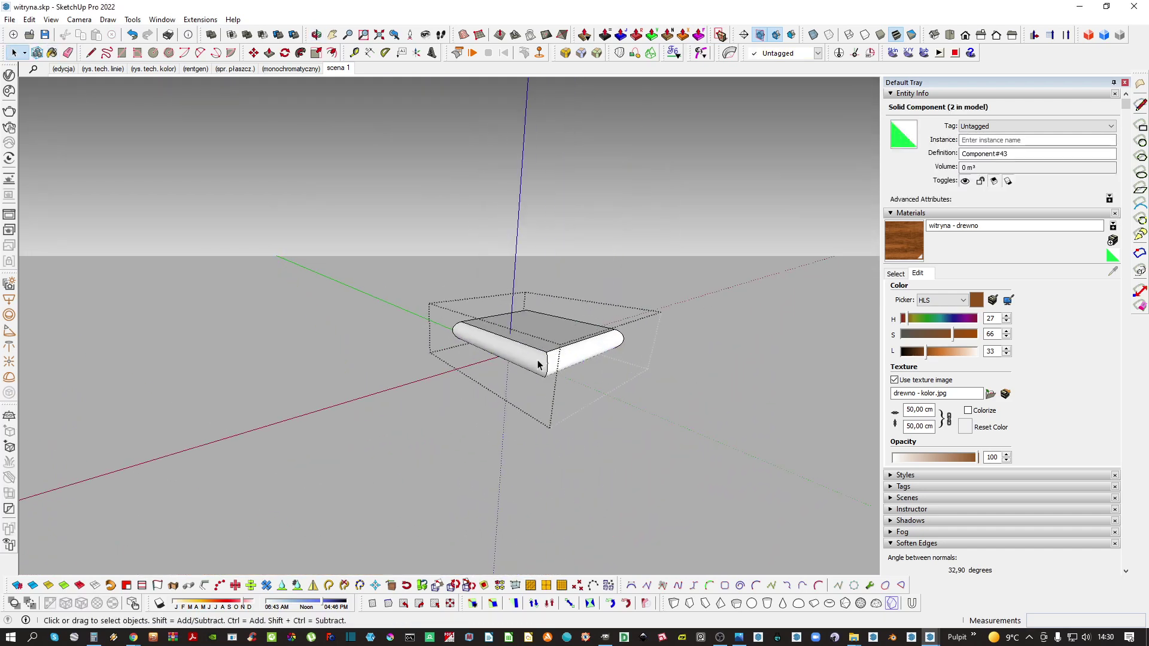
Paint the rounded cap plate with "witryna - drewno" and apply a V-Ray UV projection to its geometry
{"action": "key", "text": "b"}
{"action": "left_click", "coordinate": [538, 345]}
{"action": "scroll", "coordinate": [526, 359], "scroll_direction": "up", "scroll_amount": 1}
{"action": "key", "text": "space"}
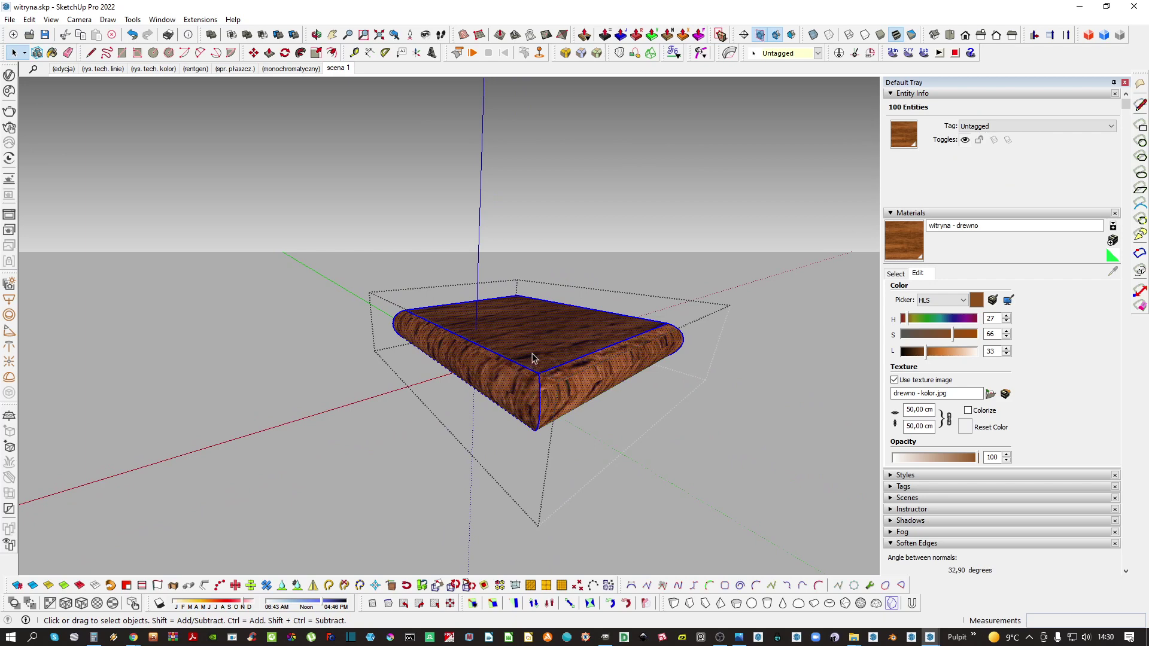
{"action": "right_click", "coordinate": [533, 355]}
{"action": "mouse_move", "coordinate": [637, 441]}
{"action": "left_click", "coordinate": [693, 441]}
{"action": "middle_click_drag", "start_coordinate": [546, 384], "coordinate": [486, 385]}
{"action": "scroll", "coordinate": [486, 386], "scroll_direction": "down", "scroll_amount": 1}
{"action": "key", "text": "Escape"}
Paint the round column base above the cap plate with "witryna - drewno" and remap it with a V-Ray UV projection
{"action": "double_click", "coordinate": [486, 356]}
{"action": "scroll", "coordinate": [483, 357], "scroll_direction": "up", "scroll_amount": 2}
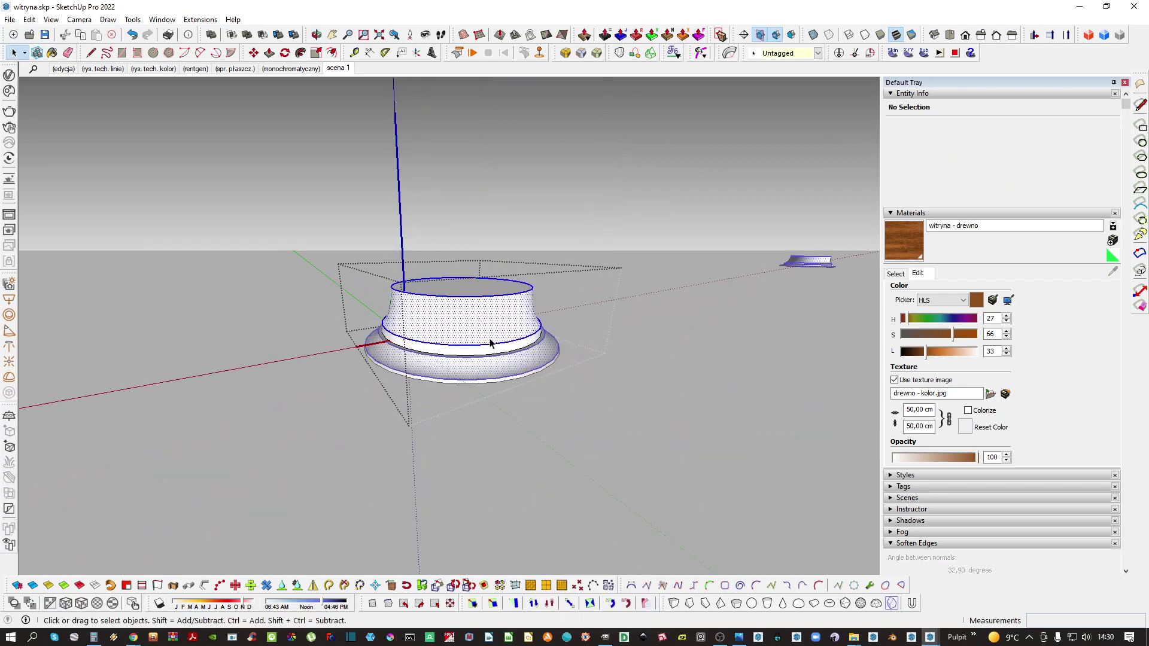
{"action": "middle_click_drag", "start_coordinate": [490, 343], "coordinate": [481, 322]}
{"action": "right_click", "coordinate": [482, 322]}
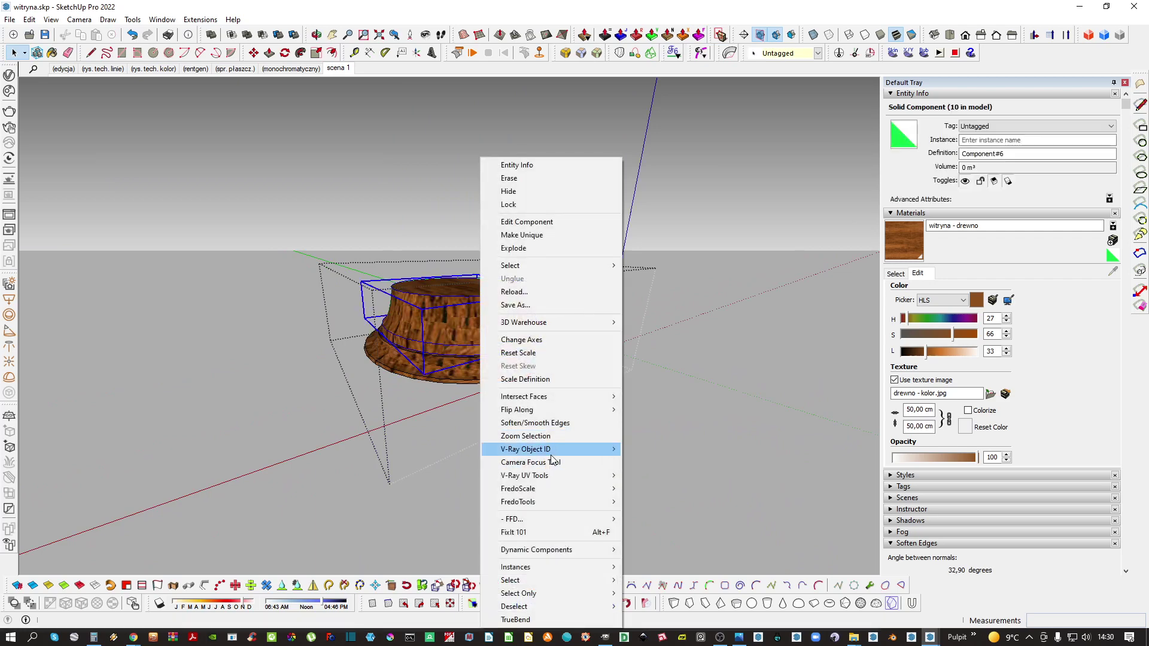
{"action": "mouse_move", "coordinate": [542, 475]}
{"action": "left_click", "coordinate": [670, 508]}
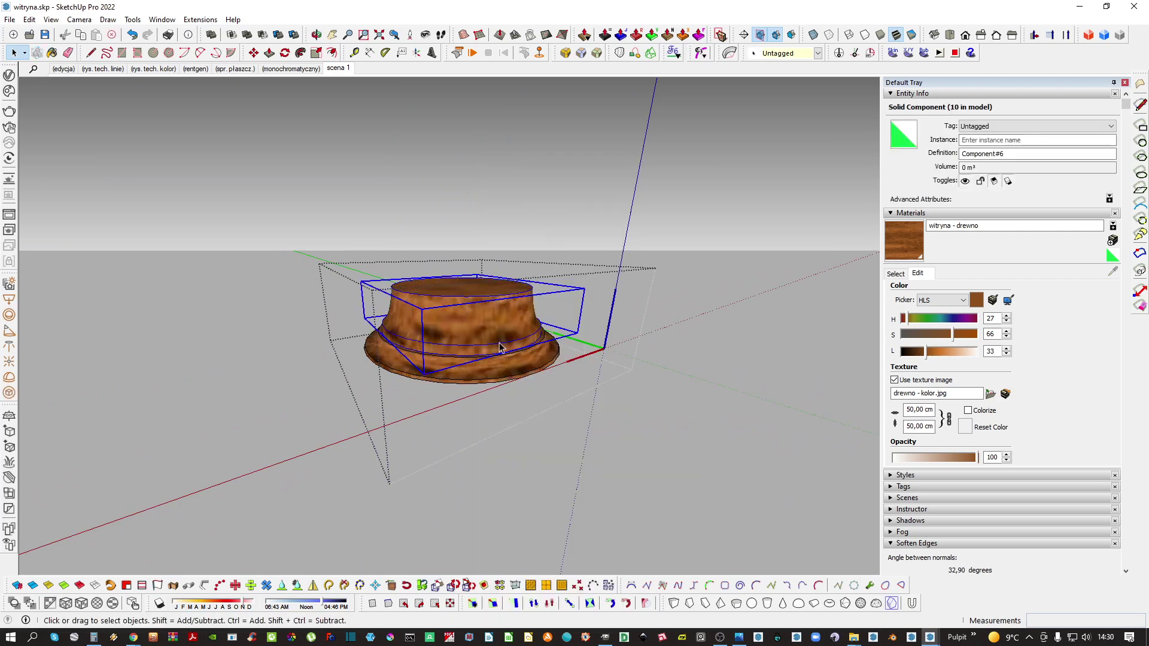
{"action": "middle_click_drag", "start_coordinate": [502, 345], "coordinate": [447, 361]}
{"action": "key", "text": "Escape"}
{"action": "scroll", "coordinate": [470, 379], "scroll_direction": "down", "scroll_amount": 2}
Paint the column shaft's geometry with "witryna - drewno" and apply a V-Ray UV projection to it
{"action": "scroll", "coordinate": [470, 377], "scroll_direction": "up", "scroll_amount": 10}
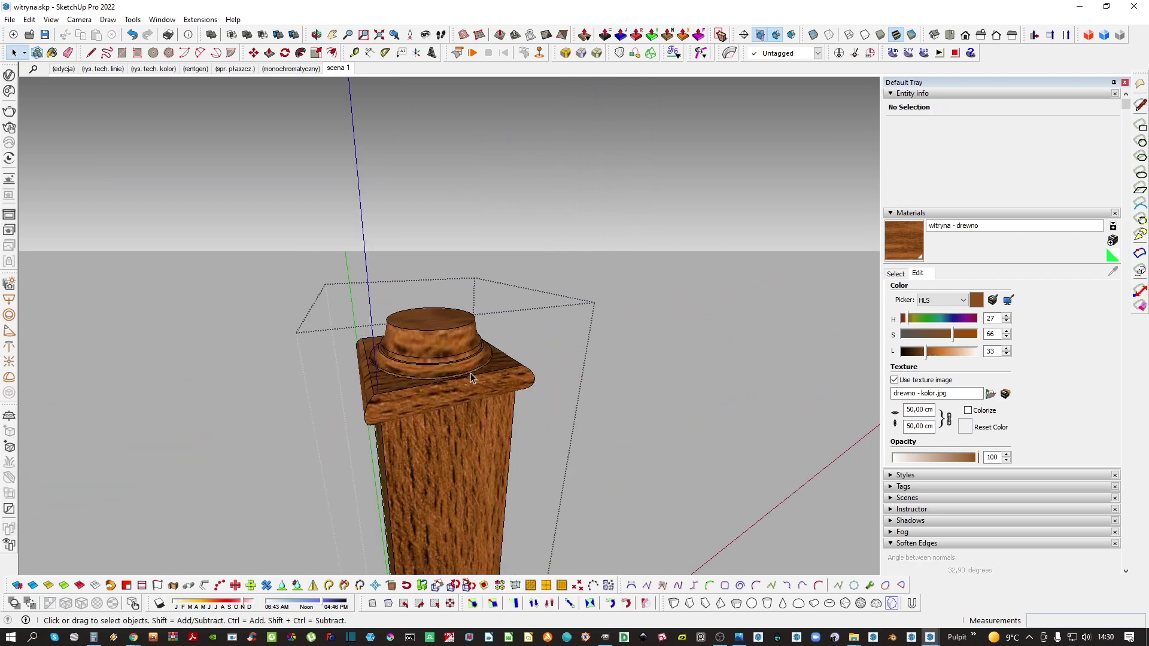
{"action": "triple_click", "coordinate": [470, 347]}
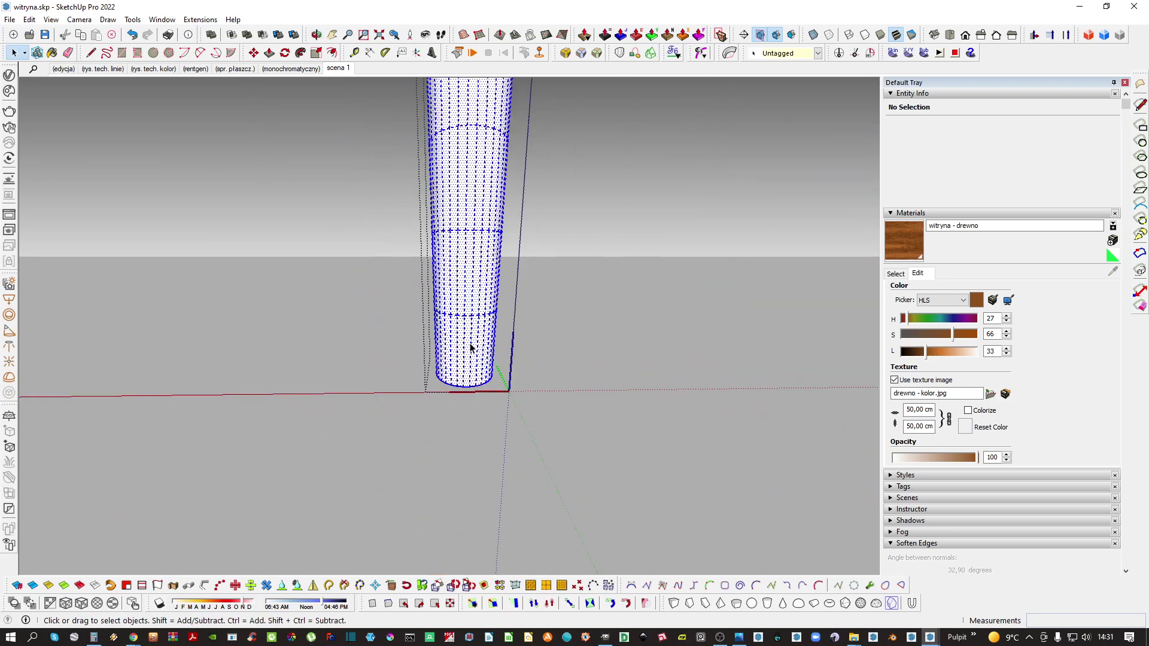
{"action": "key", "text": "b"}
{"action": "left_click", "coordinate": [470, 336]}
{"action": "key", "text": "space"}
{"action": "scroll", "coordinate": [470, 326], "scroll_direction": "up", "scroll_amount": 3}
{"action": "right_click", "coordinate": [469, 327]}
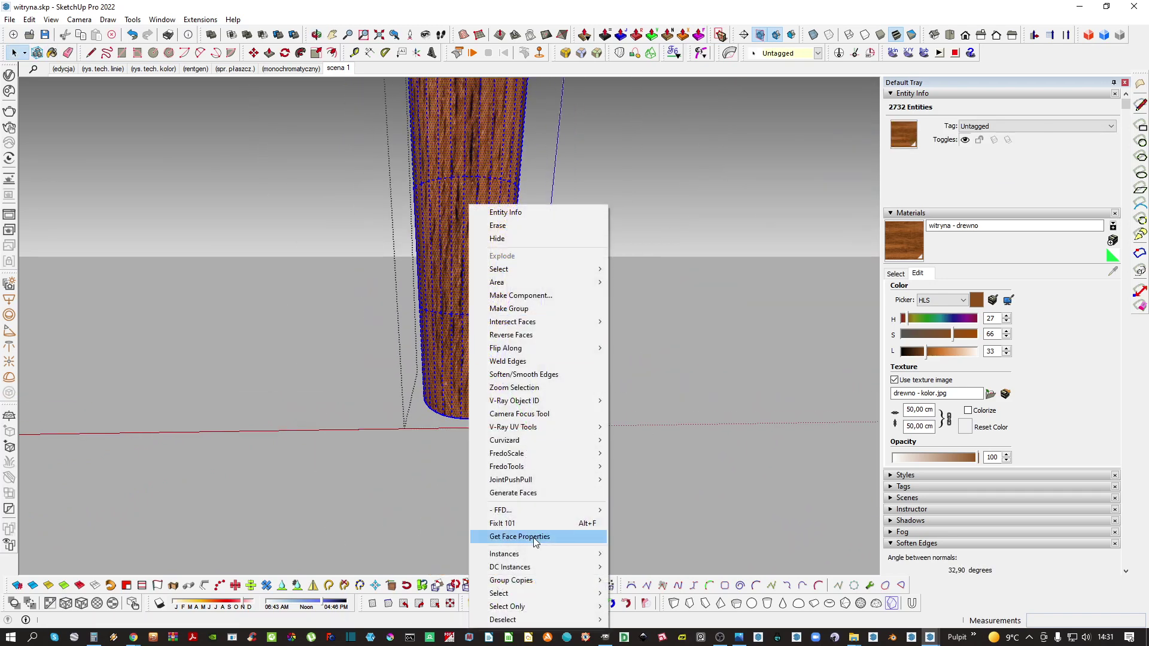
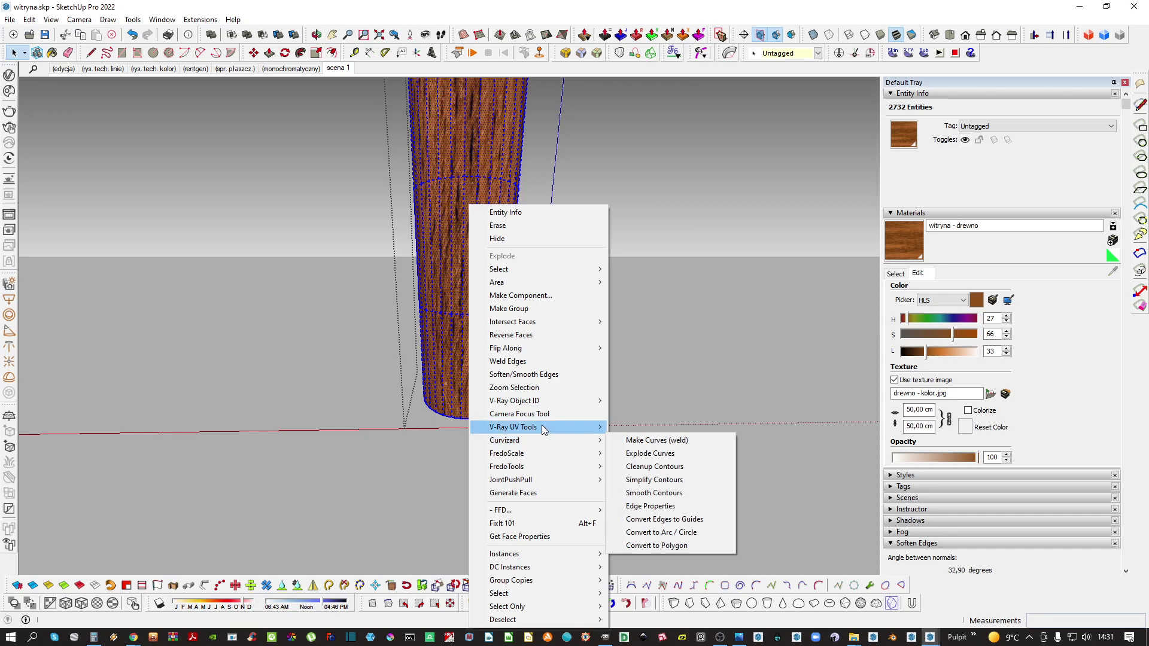
{"action": "mouse_move", "coordinate": [546, 427]}
{"action": "left_click", "coordinate": [655, 427]}
Try a different V-Ray UV projection on the column shaft's geometry
{"action": "right_click", "coordinate": [466, 328]}
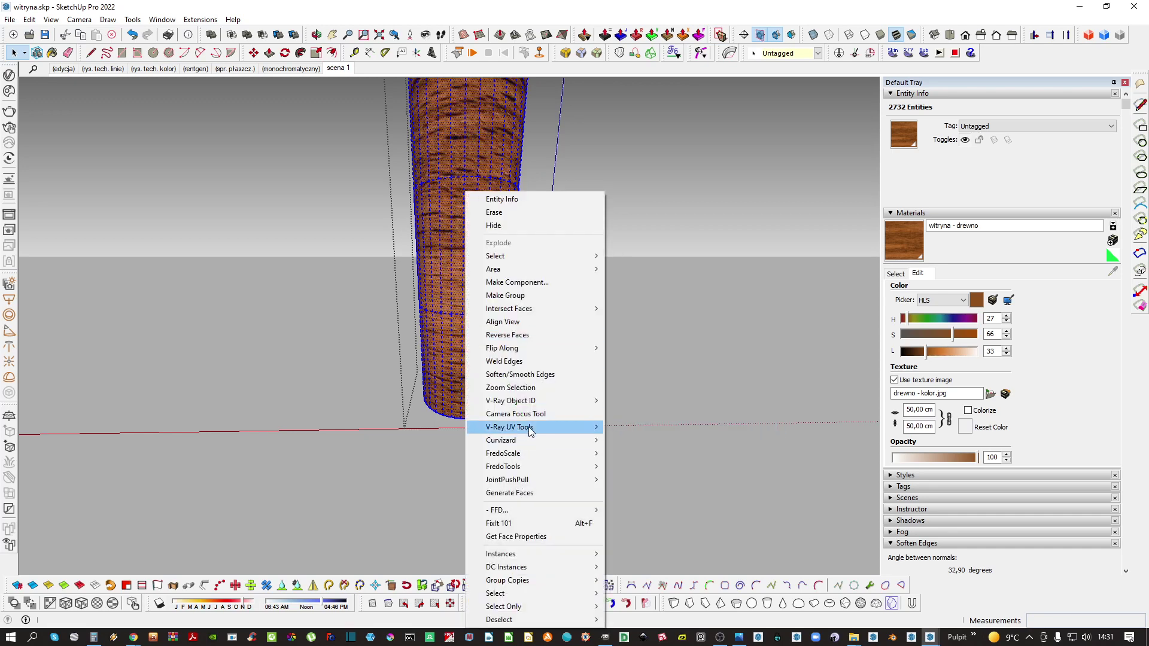
{"action": "left_click", "coordinate": [647, 458]}
{"action": "middle_click_drag", "start_coordinate": [526, 385], "coordinate": [498, 306]}
{"action": "left_click", "coordinate": [486, 307]}
{"action": "scroll", "coordinate": [498, 305], "scroll_direction": "up", "scroll_amount": 2}
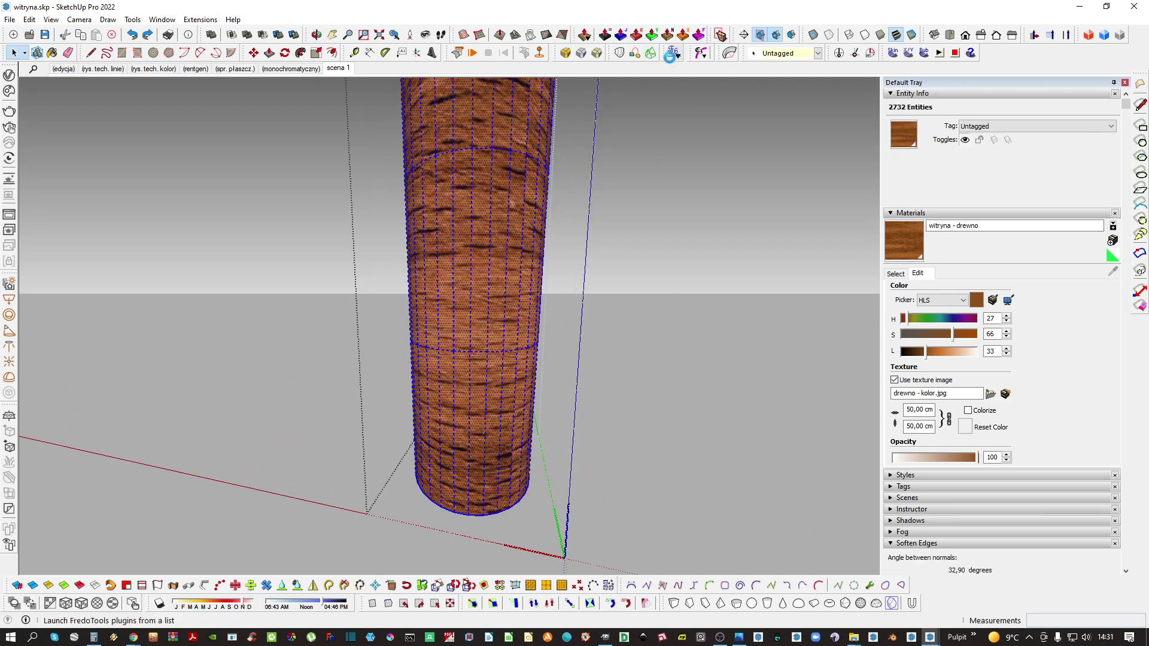
Rotate the column shaft's wood texture by 90° with ThruPaint so the grain runs along the shaft
{"action": "left_click", "coordinate": [382, 418]}
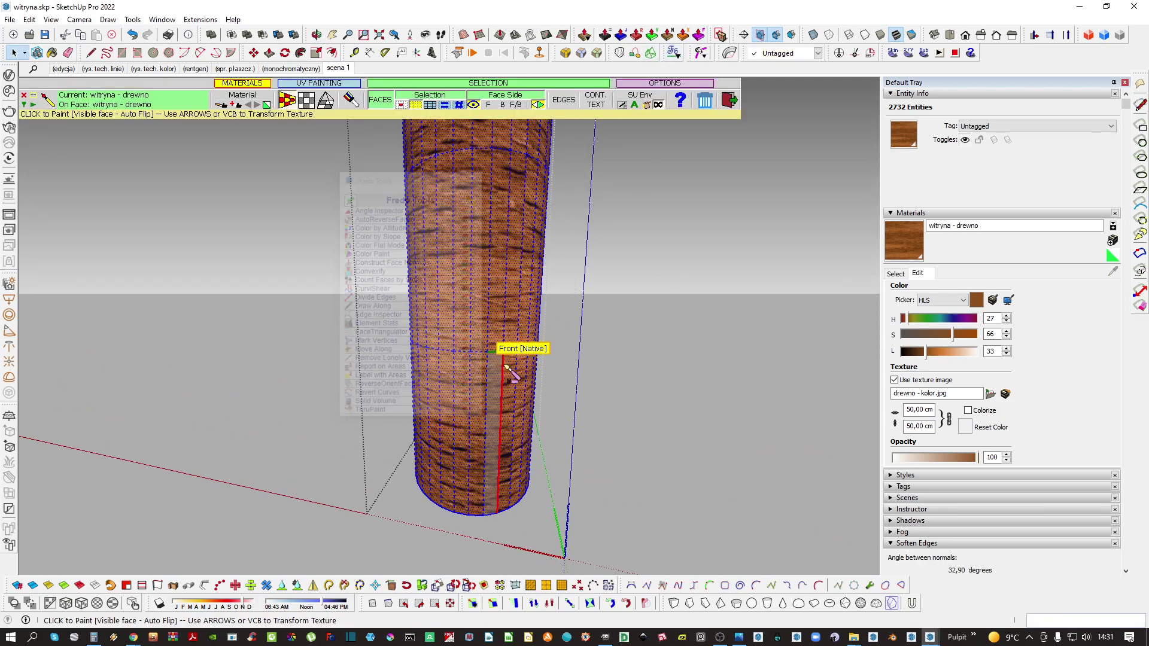
{"action": "left_click", "coordinate": [290, 106]}
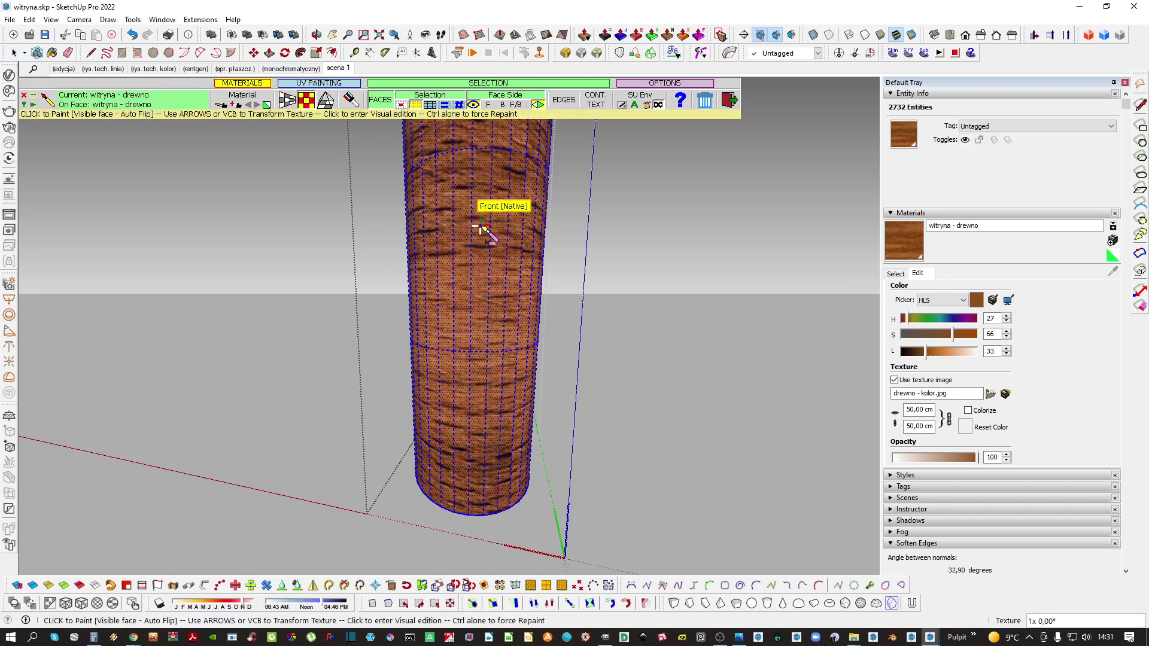
{"action": "left_click_drag", "start_coordinate": [561, 226], "coordinate": [484, 287]}
{"action": "left_click", "coordinate": [483, 287]}
{"action": "middle_click_drag", "start_coordinate": [488, 266], "coordinate": [329, 367]}
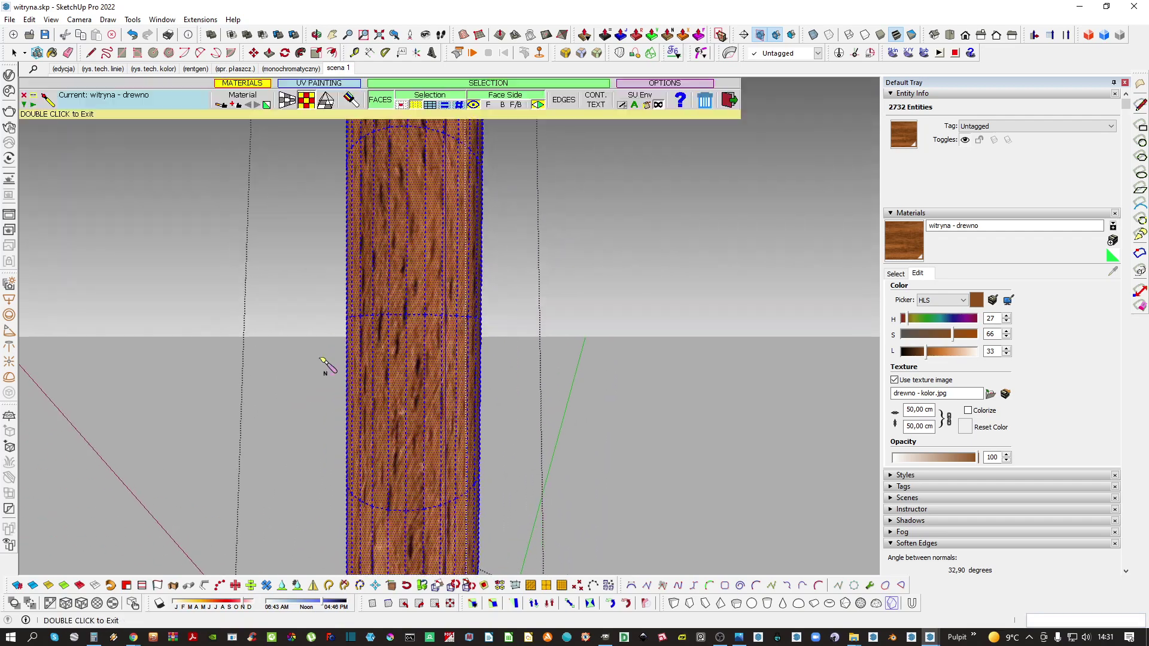
{"action": "key", "text": "space"}
{"action": "middle_click_drag", "start_coordinate": [452, 322], "coordinate": [480, 338]}
{"action": "key", "text": "Escape"}
{"action": "scroll", "coordinate": [479, 339], "scroll_direction": "down", "scroll_amount": 2}
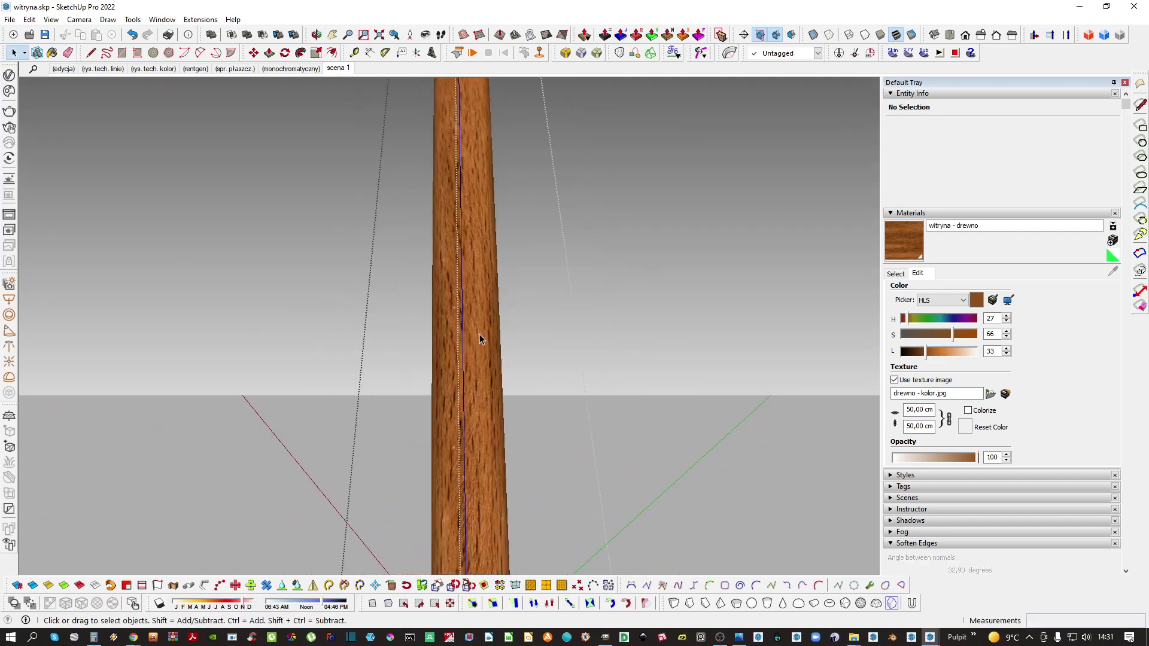
{"action": "key", "text": "Escape"}
Paint the square corner block above the column with "witryna - drewno"
{"action": "middle_click_drag", "start_coordinate": [477, 259], "coordinate": [444, 359]}
{"action": "scroll", "coordinate": [469, 302], "scroll_direction": "up", "scroll_amount": 4}
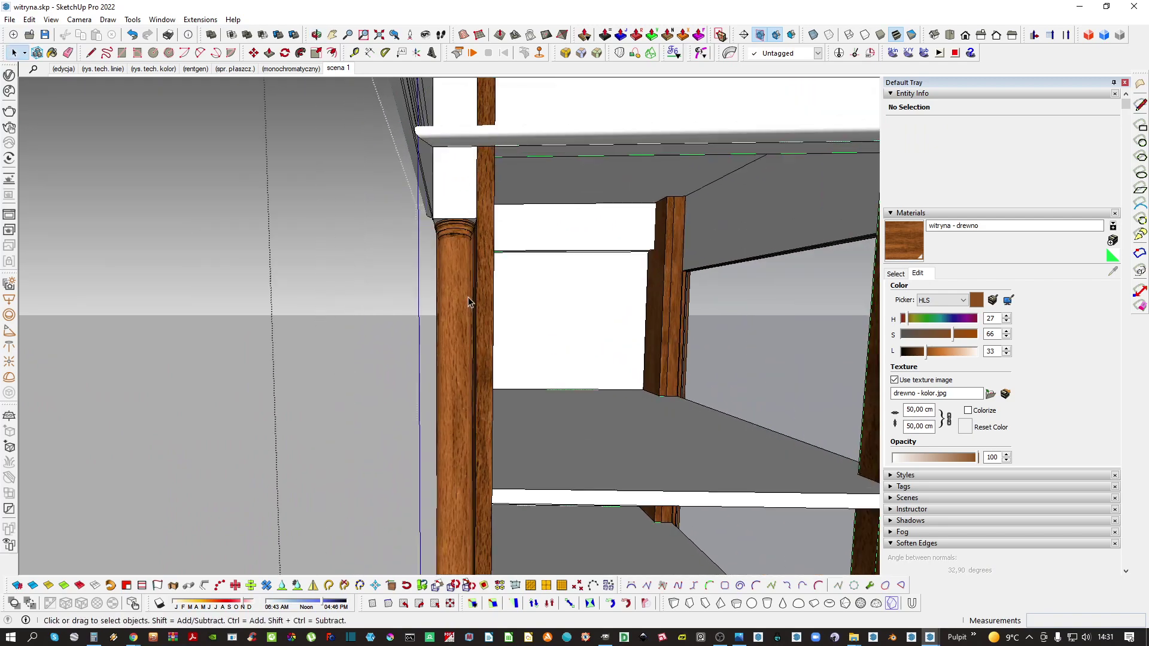
{"action": "left_click", "coordinate": [674, 53]}
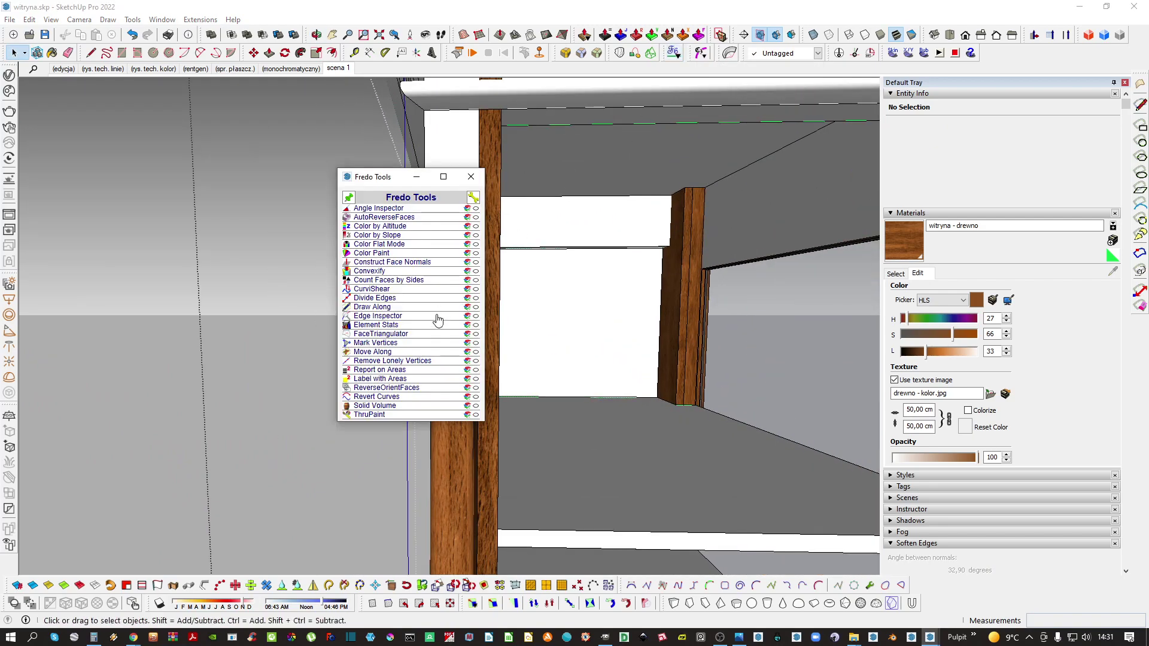
{"action": "left_click", "coordinate": [471, 177]}
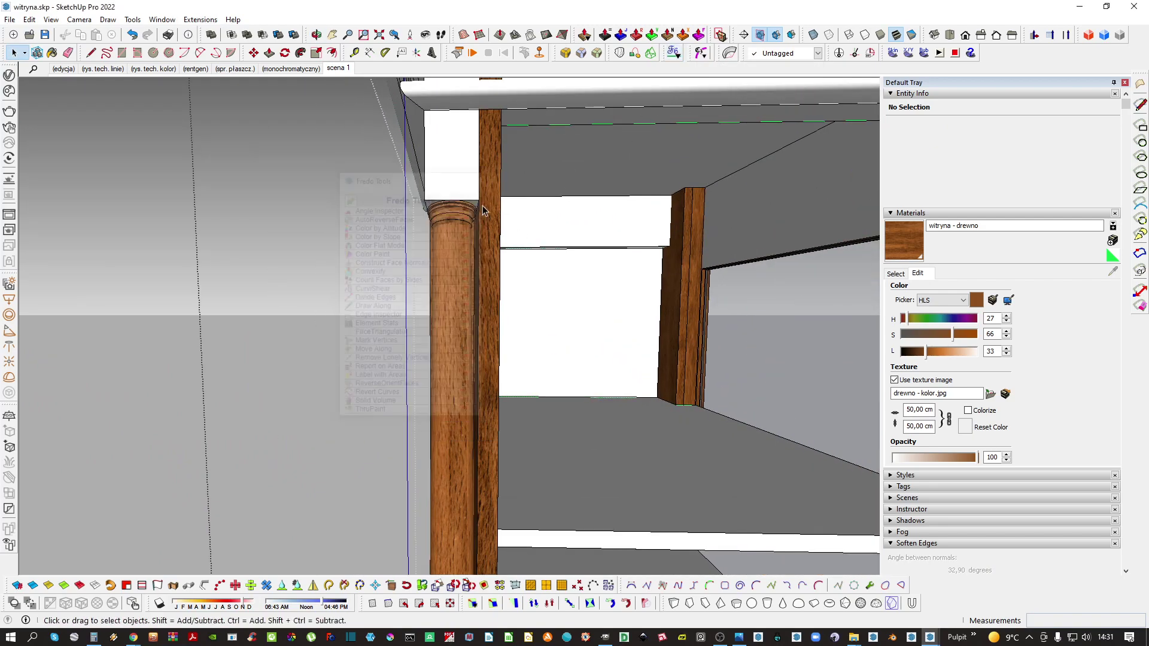
{"action": "middle_click_drag", "start_coordinate": [471, 176], "coordinate": [556, 292]}
{"action": "mouse_move", "coordinate": [453, 214]}
{"action": "middle_mouse_down"}
{"action": "mouse_move", "coordinate": [431, 382]}
{"action": "mouse_move", "coordinate": [440, 322]}
{"action": "mouse_move", "coordinate": [472, 294]}
{"action": "mouse_move", "coordinate": [465, 209]}
{"action": "middle_mouse_up"}
{"action": "triple_click", "coordinate": [471, 294]}
{"action": "left_click", "coordinate": [483, 258]}
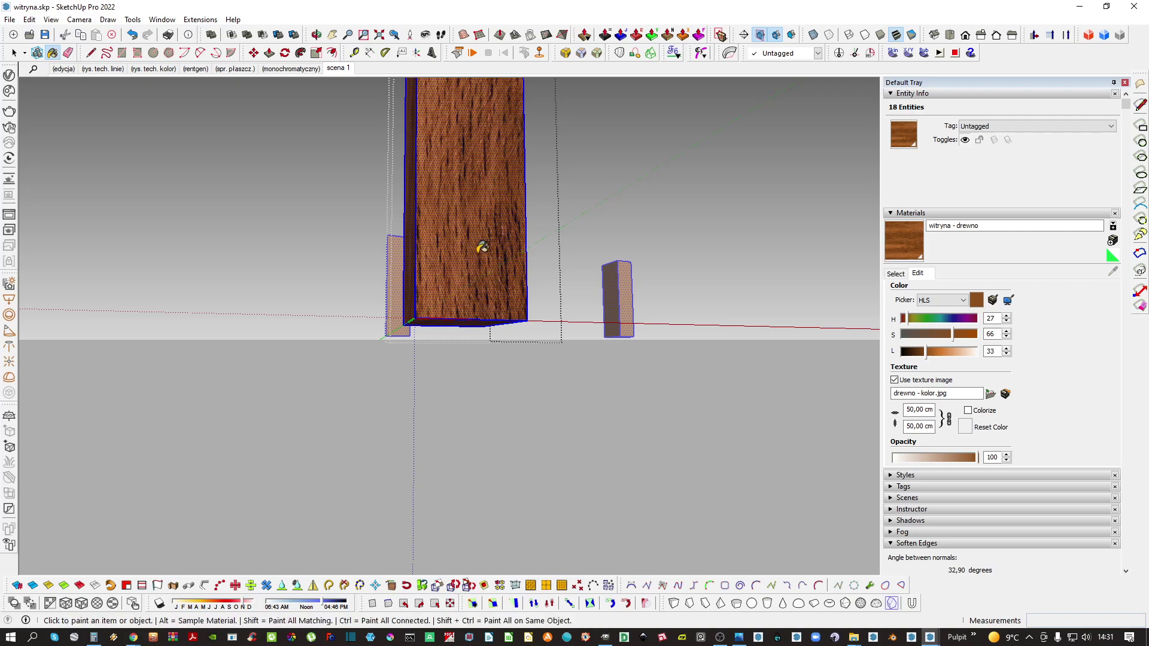
{"action": "mouse_move", "coordinate": [482, 247]}
{"action": "middle_mouse_down"}
{"action": "mouse_move", "coordinate": [487, 167]}
{"action": "mouse_move", "coordinate": [469, 282]}
{"action": "mouse_move", "coordinate": [538, 309]}
{"action": "middle_mouse_up"}
{"action": "scroll", "coordinate": [473, 281], "scroll_direction": "down", "scroll_amount": 3}
{"action": "key", "text": "space"}
{"action": "key", "text": "ctrl+t"}
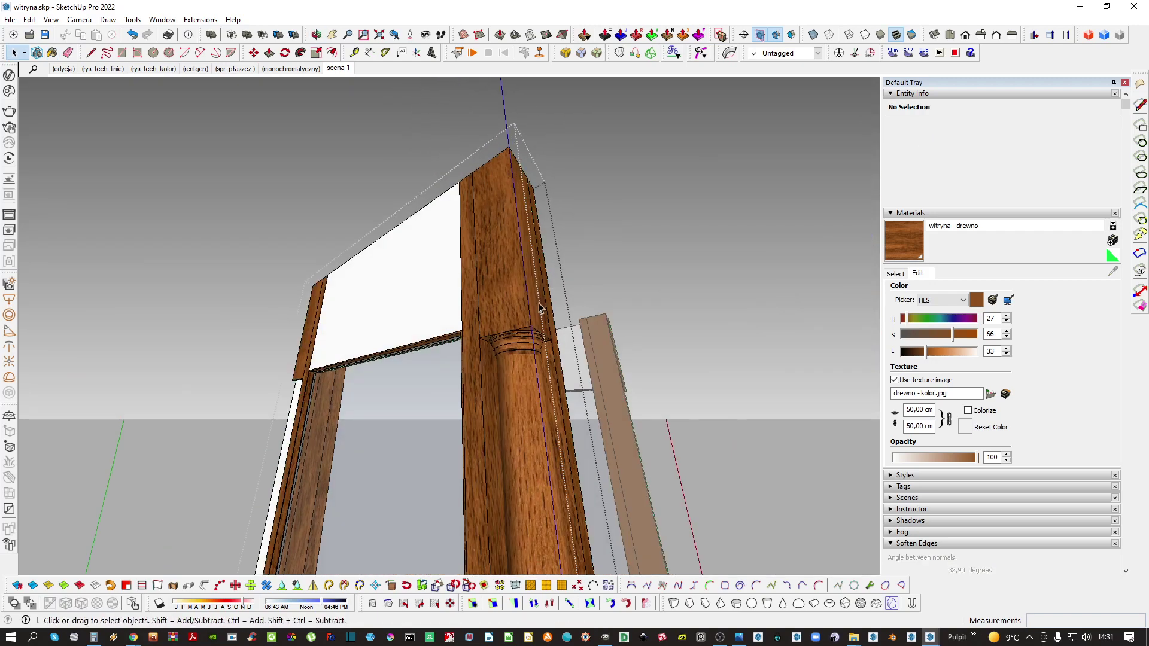
Paint the white upper side board between the corner posts with "witryna - drewno"
{"action": "double_click", "coordinate": [428, 289]}
{"action": "left_click", "coordinate": [411, 302]}
{"action": "mouse_move", "coordinate": [390, 300]}
{"action": "middle_mouse_down"}
{"action": "mouse_move", "coordinate": [437, 281]}
{"action": "mouse_move", "coordinate": [249, 369]}
{"action": "middle_mouse_up"}
{"action": "key", "text": "space"}
{"action": "key", "text": "Escape"}
{"action": "key", "text": "Escape"}
{"action": "key", "text": "Escape"}
{"action": "middle_click_drag", "start_coordinate": [563, 359], "coordinate": [428, 389]}
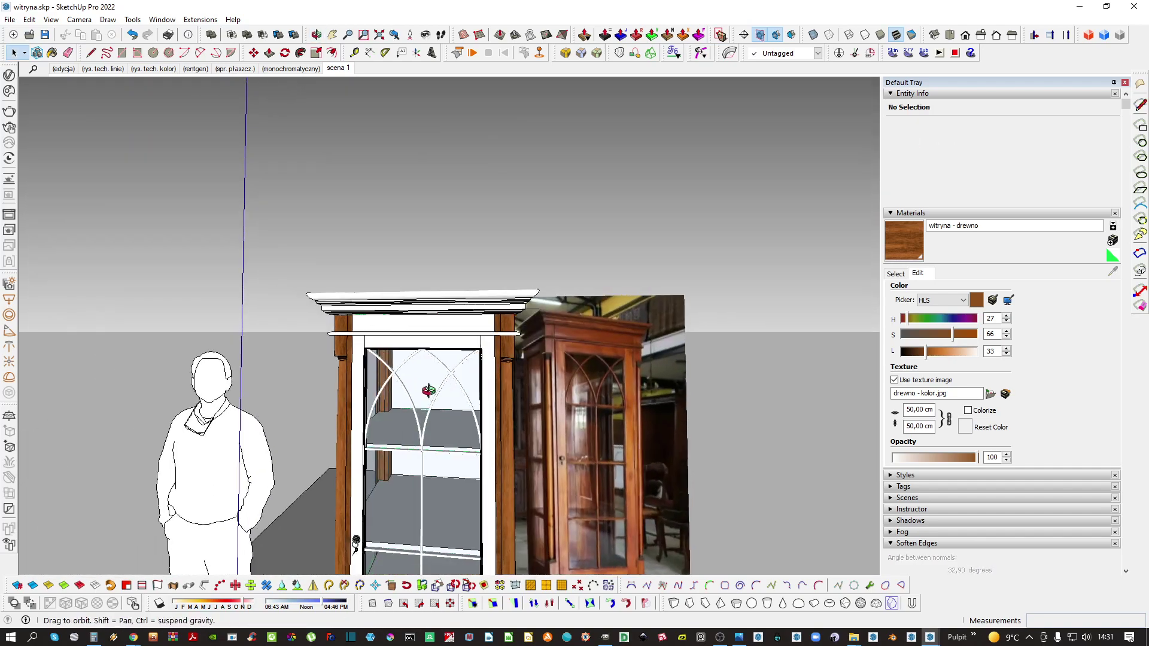
Paint the front frieze board beneath the cornice with "witryna - drewno"
{"action": "scroll", "coordinate": [592, 372], "scroll_direction": "up", "scroll_amount": 3}
{"action": "double_click", "coordinate": [411, 274]}
{"action": "mouse_move", "coordinate": [275, 304]}
{"action": "middle_mouse_down"}
{"action": "mouse_move", "coordinate": [410, 274]}
{"action": "mouse_move", "coordinate": [325, 218]}
{"action": "middle_mouse_up"}
{"action": "double_click", "coordinate": [410, 274]}
{"action": "key", "text": "b"}
{"action": "left_click", "coordinate": [413, 275]}
{"action": "key", "text": "space"}
{"action": "key", "text": "Escape"}
{"action": "scroll", "coordinate": [383, 308], "scroll_direction": "up", "scroll_amount": 2}
{"action": "triple_click", "coordinate": [478, 316]}
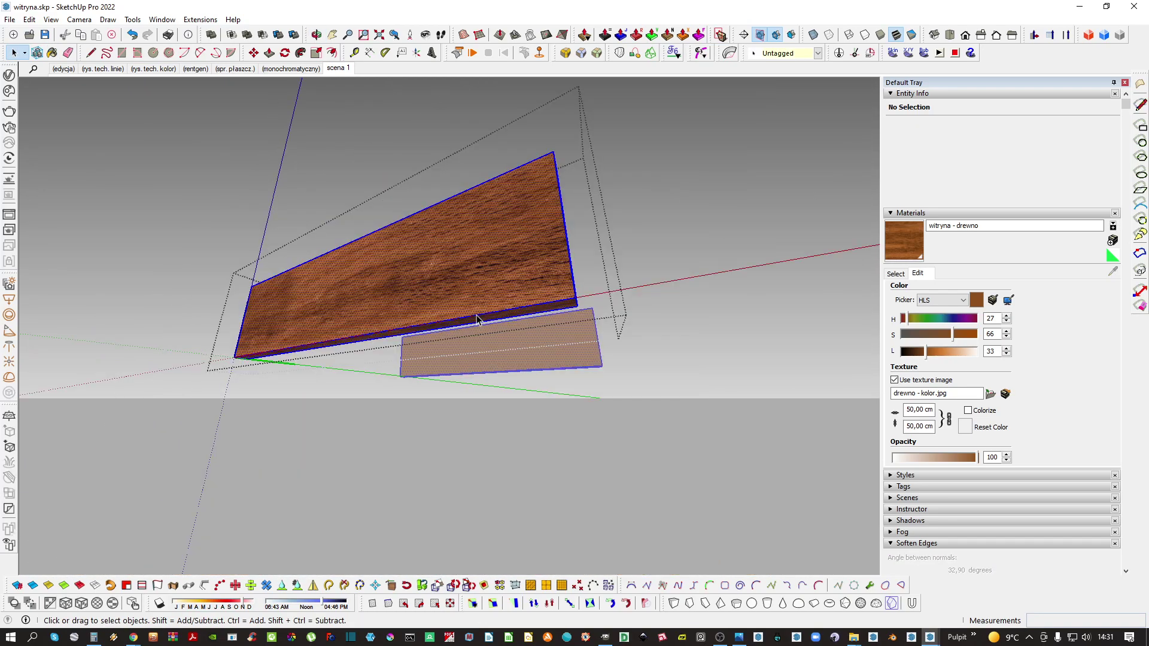
{"action": "key", "text": "Escape"}
Paint the rounded trim moulding around the cabinet below the cornice with "witryna - drewno" and select its geometry
{"action": "triple_click", "coordinate": [515, 301]}
{"action": "key", "text": "b"}
{"action": "left_click", "coordinate": [547, 286]}
{"action": "mouse_move", "coordinate": [547, 285]}
{"action": "middle_mouse_down"}
{"action": "mouse_move", "coordinate": [367, 313]}
{"action": "mouse_move", "coordinate": [455, 306]}
{"action": "mouse_move", "coordinate": [488, 287]}
{"action": "mouse_move", "coordinate": [525, 599]}
{"action": "middle_mouse_up"}
{"action": "key", "text": "space"}
{"action": "key", "text": "Escape"}
{"action": "triple_click", "coordinate": [499, 277]}
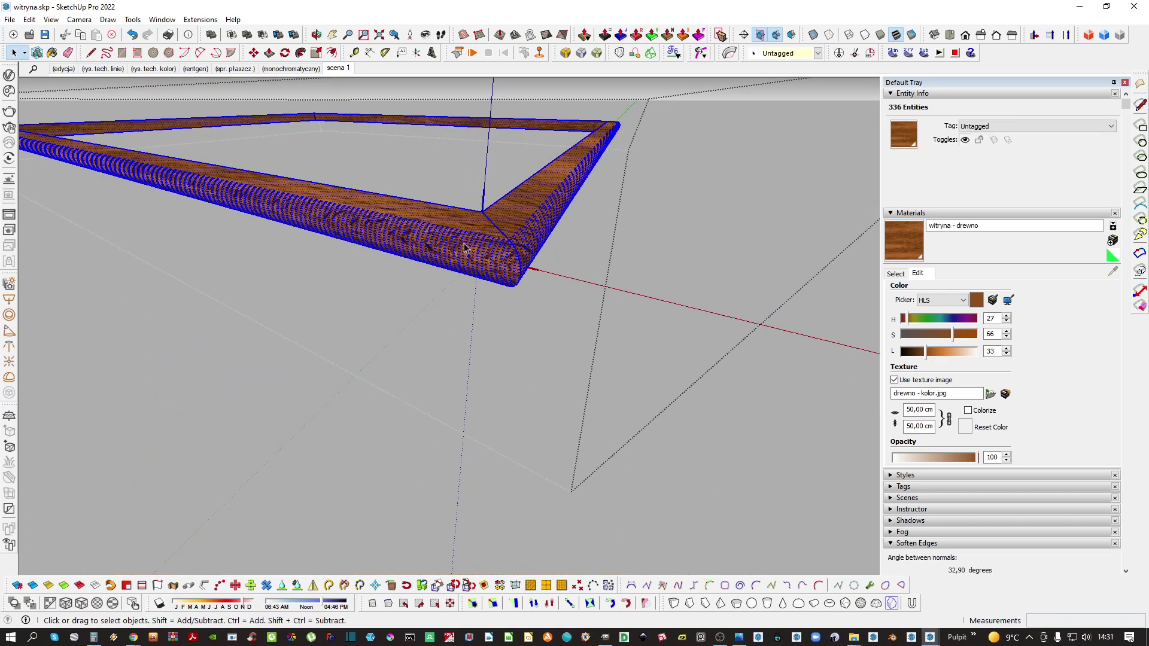
Rotate the wood texture on the rounded trim moulding with ThruPaint
{"action": "scroll", "coordinate": [459, 226], "scroll_direction": "up", "scroll_amount": 2}
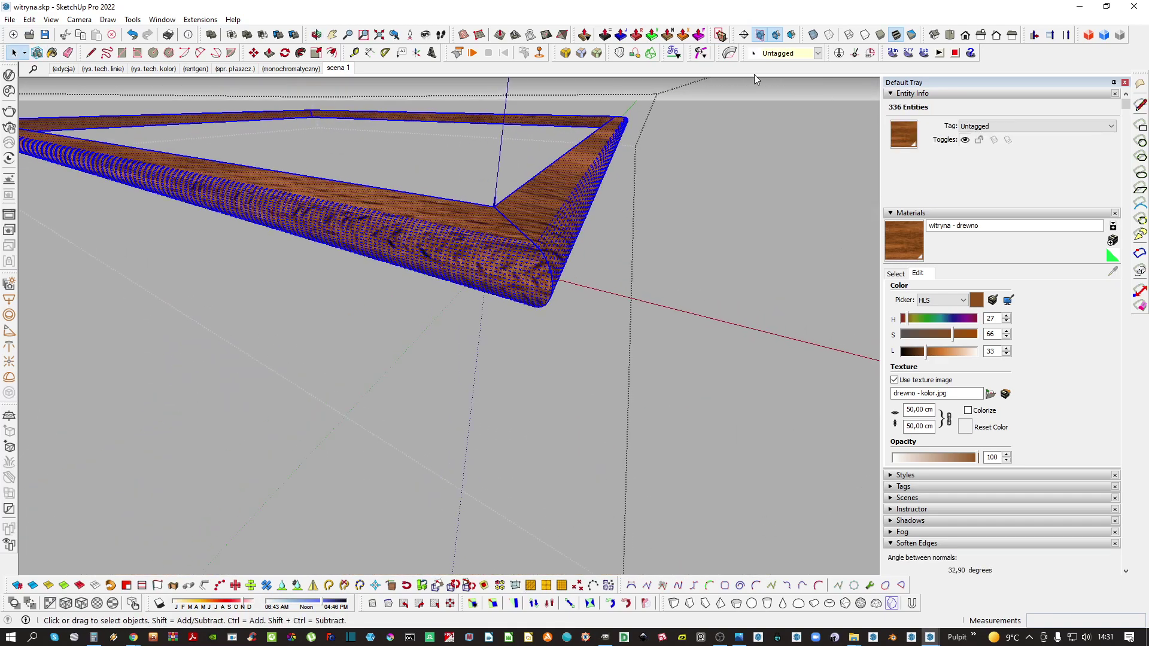
{"action": "left_click", "coordinate": [673, 53]}
{"action": "left_click", "coordinate": [369, 415]}
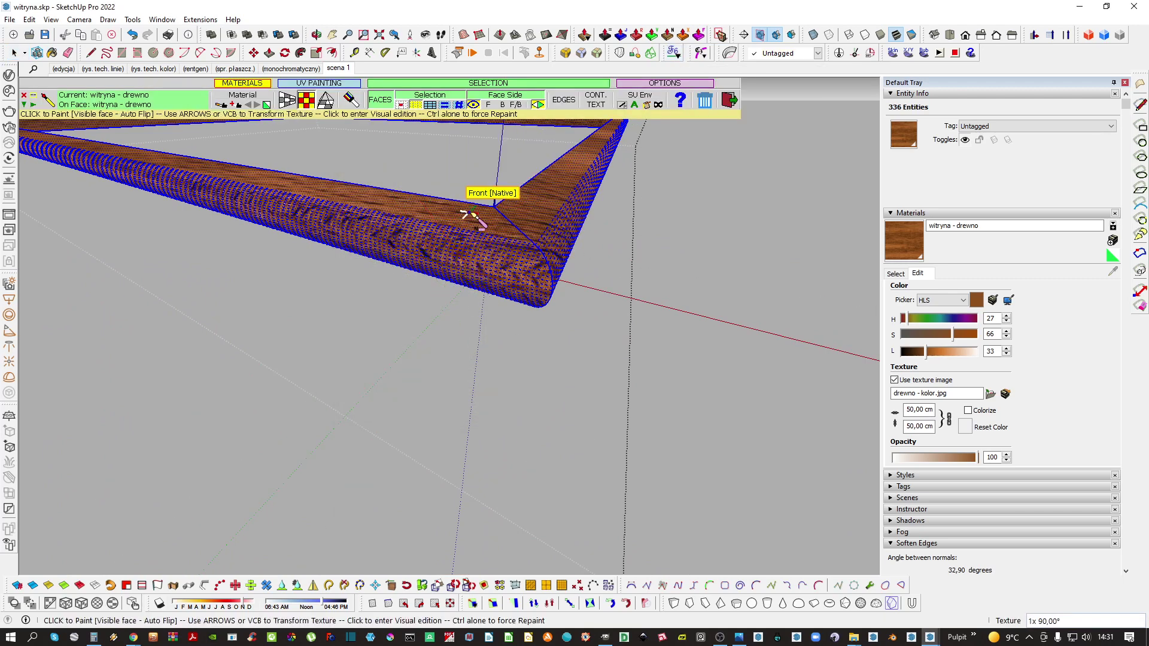
{"action": "left_click_drag", "start_coordinate": [568, 227], "coordinate": [561, 240]}
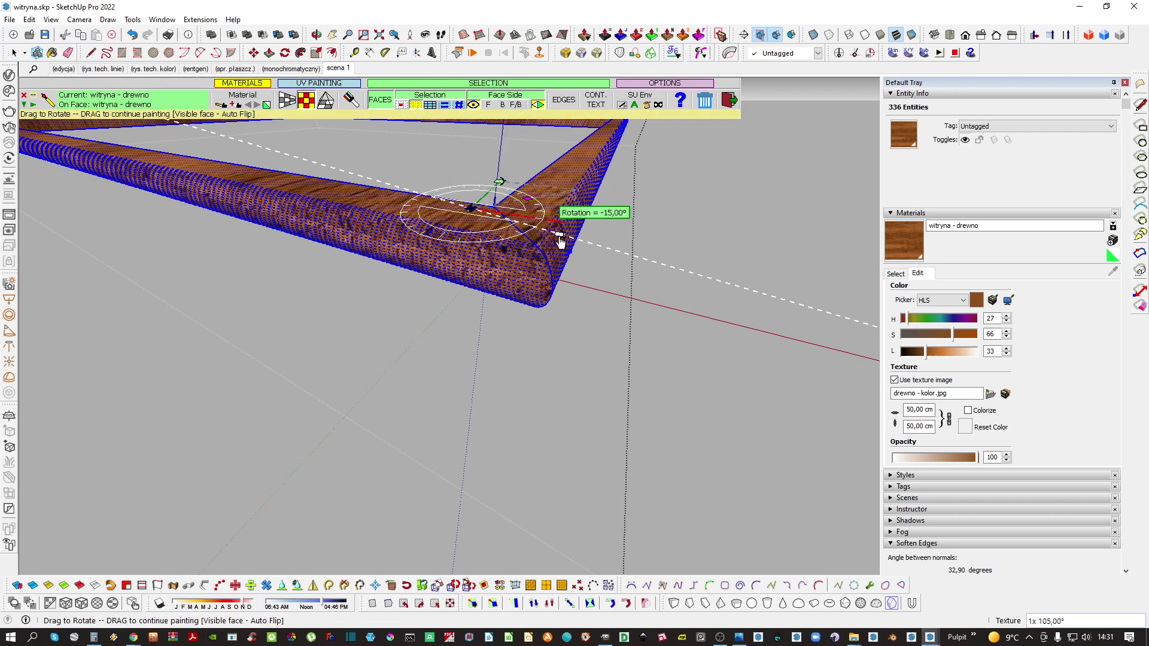
{"action": "middle_click_drag", "start_coordinate": [494, 242], "coordinate": [449, 286]}
{"action": "key", "text": "space"}
{"action": "scroll", "coordinate": [464, 308], "scroll_direction": "down", "scroll_amount": 1}
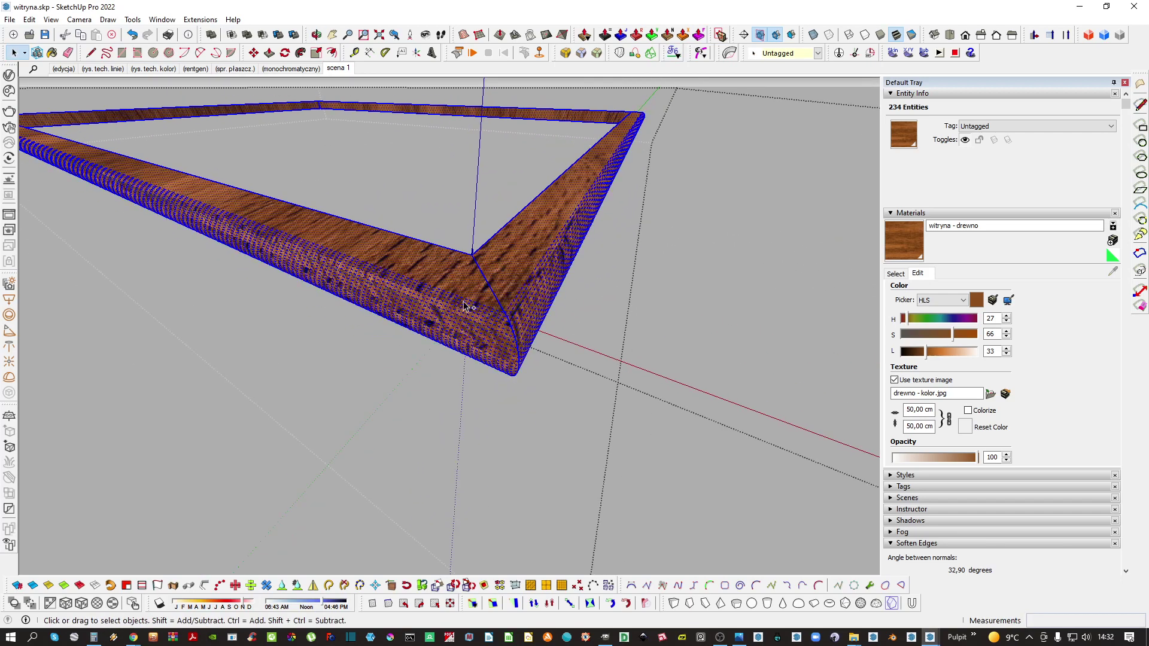
{"action": "scroll", "coordinate": [443, 274], "scroll_direction": "down", "scroll_amount": 2}
{"action": "key", "text": "Escape"}
{"action": "key", "text": "Escape"}
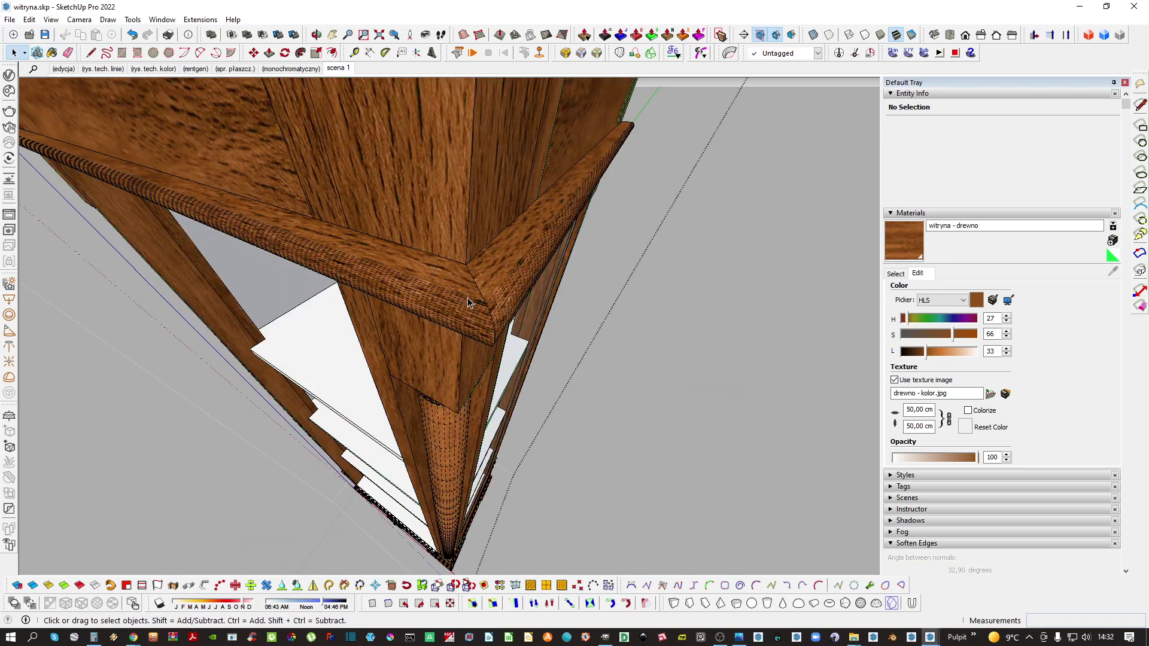
Open the crown cornice for editing and paint its front profile faces with "witryna - drewno"
{"action": "middle_click_drag", "start_coordinate": [472, 303], "coordinate": [466, 192]}
{"action": "middle_click_drag", "start_coordinate": [465, 264], "coordinate": [472, 120]}
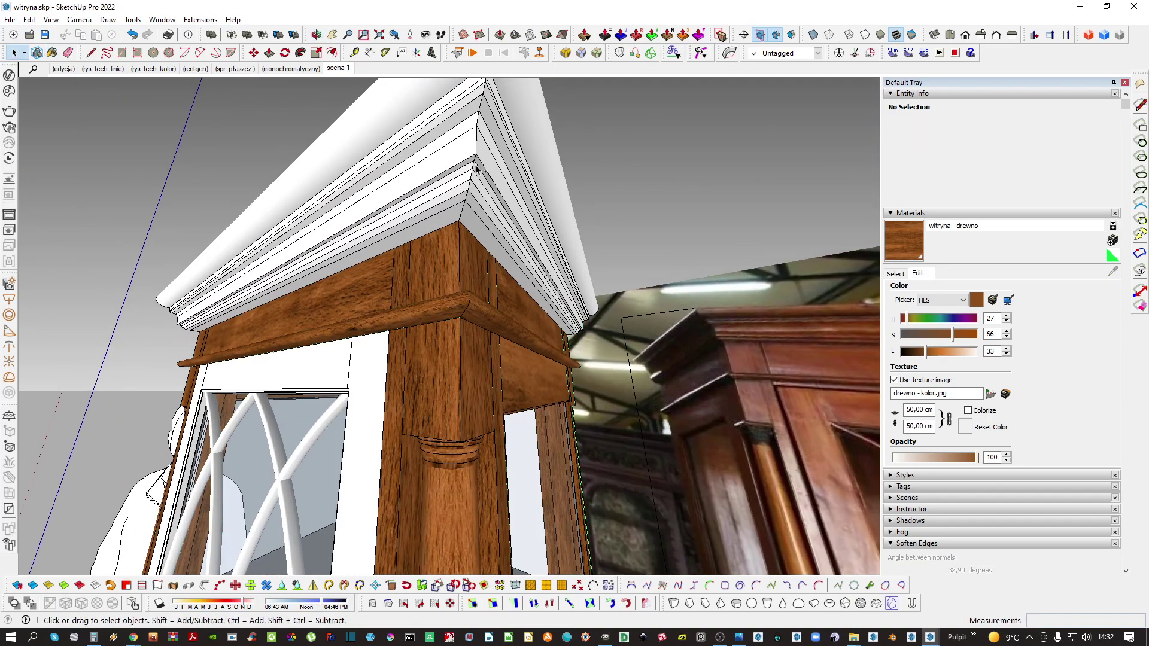
{"action": "middle_click_drag", "start_coordinate": [471, 179], "coordinate": [618, 181]}
{"action": "scroll", "coordinate": [482, 299], "scroll_direction": "up", "scroll_amount": 1}
{"action": "double_click", "coordinate": [495, 258]}
{"action": "double_click", "coordinate": [495, 255]}
{"action": "key", "text": "ctrl+a"}
{"action": "scroll", "coordinate": [469, 295], "scroll_direction": "down", "scroll_amount": 1}
{"action": "left_click_drag", "start_coordinate": [339, 311], "coordinate": [297, 147]}
{"action": "key", "text": "b"}
{"action": "left_click", "coordinate": [331, 239]}
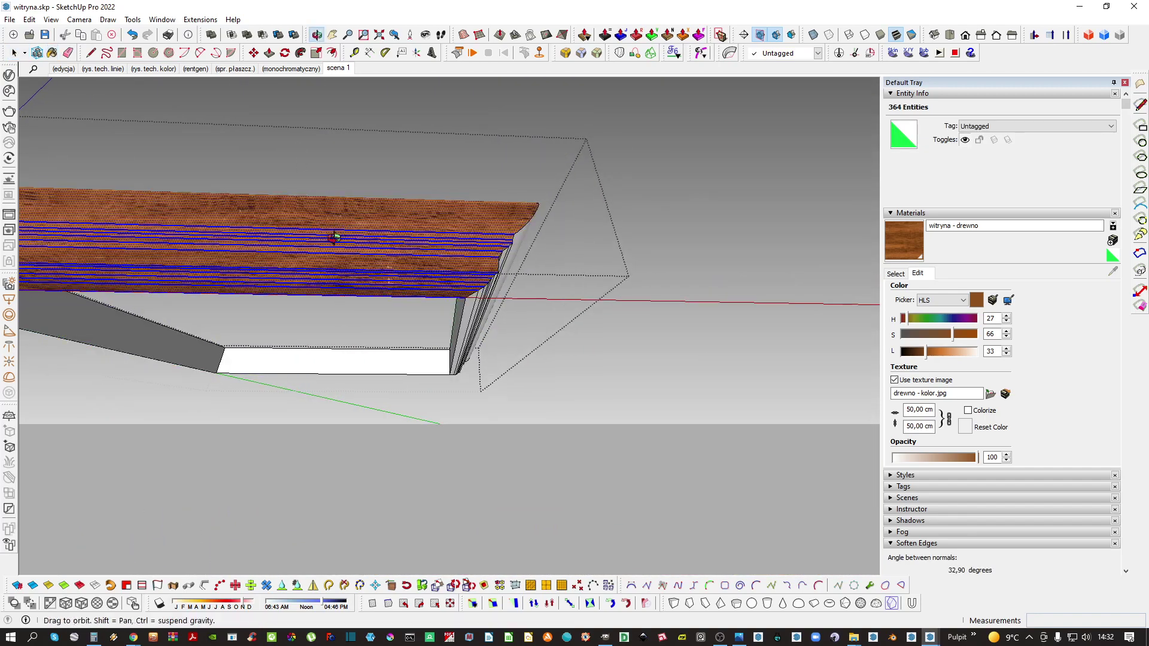
Change the texture mapping on one cornice face, sample that face's material and apply it across the cornice's front faces
{"action": "middle_click_drag", "start_coordinate": [331, 238], "coordinate": [477, 261]}
{"action": "key", "text": "space"}
{"action": "scroll", "coordinate": [419, 309], "scroll_direction": "up", "scroll_amount": 2}
{"action": "scroll", "coordinate": [436, 282], "scroll_direction": "up", "scroll_amount": 4}
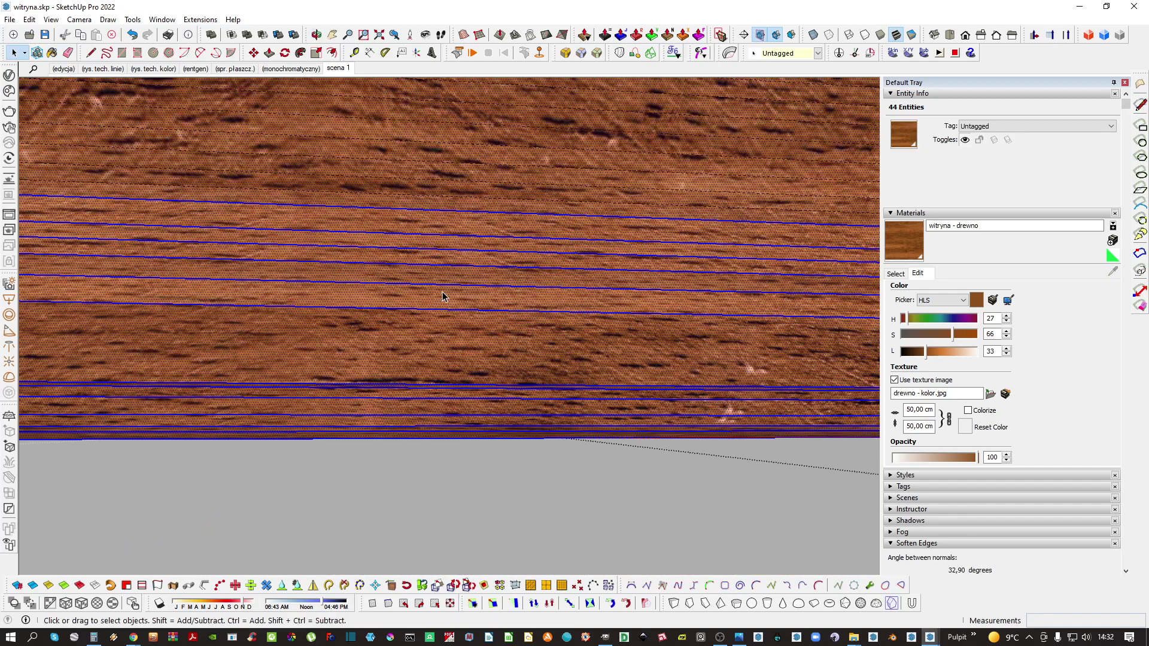
{"action": "right_click", "coordinate": [442, 299]}
{"action": "left_click", "coordinate": [640, 458]}
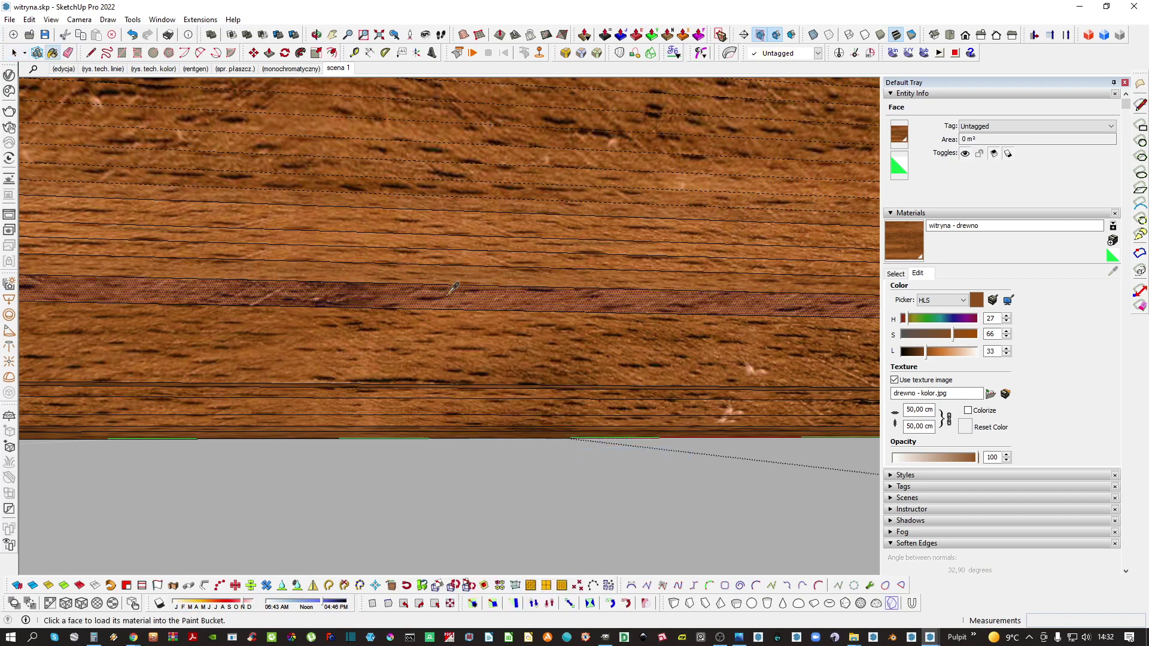
{"action": "scroll", "coordinate": [457, 300], "scroll_direction": "down", "scroll_amount": 3}
{"action": "middle_click_drag", "start_coordinate": [457, 300], "coordinate": [456, 413]}
{"action": "triple_click", "coordinate": [449, 277]}
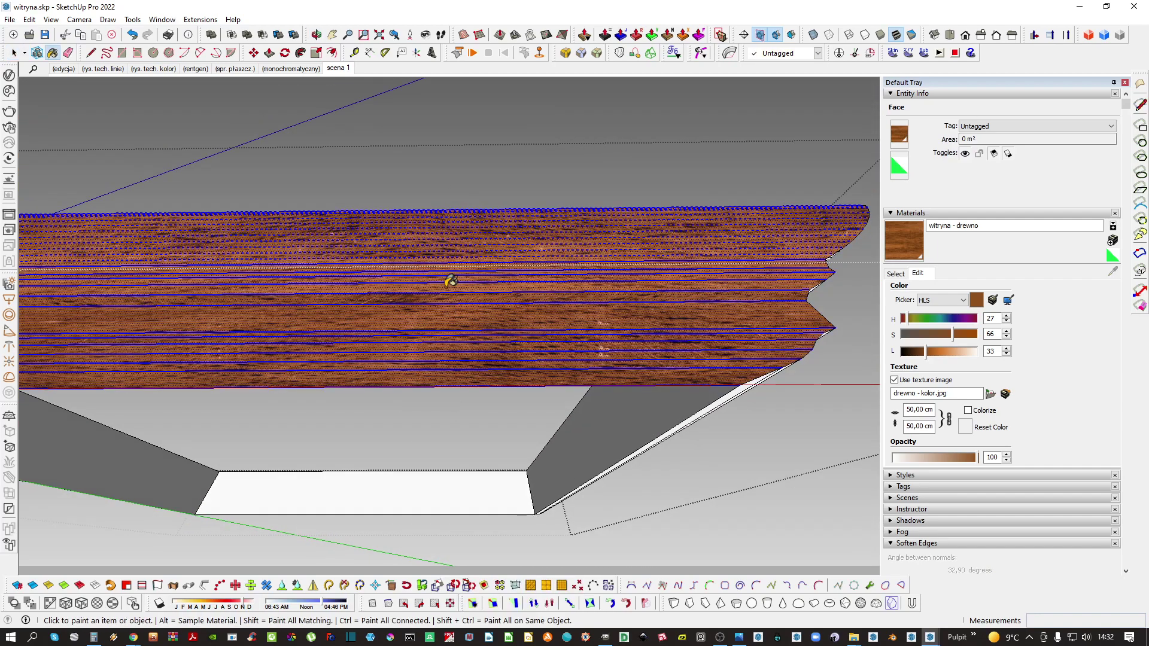
{"action": "middle_click_drag", "start_coordinate": [449, 277], "coordinate": [398, 311]}
{"action": "key", "text": "Escape"}
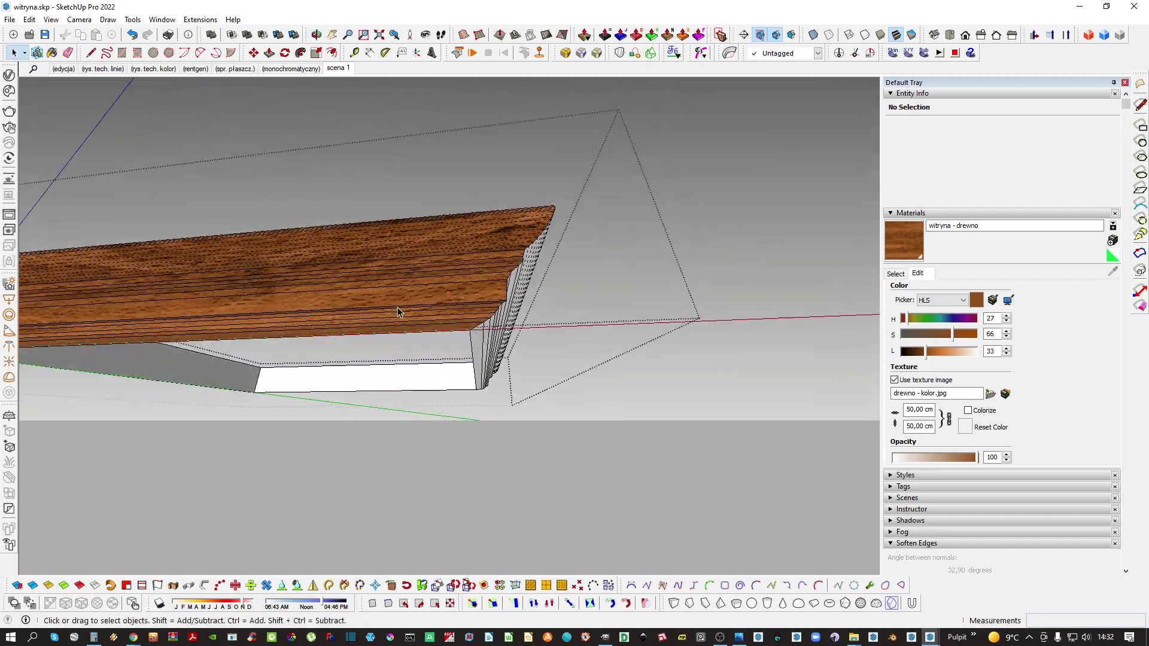
{"action": "key", "text": "b"}
{"action": "left_click", "coordinate": [427, 371]}
Slice the cornice with a section plane at the cabinet's back and clean up its geometry with FixIt 101
{"action": "scroll", "coordinate": [428, 367], "scroll_direction": "down", "scroll_amount": 5}
{"action": "mouse_move", "coordinate": [428, 366]}
{"action": "middle_mouse_down"}
{"action": "mouse_move", "coordinate": [471, 398]}
{"action": "mouse_move", "coordinate": [434, 442]}
{"action": "mouse_move", "coordinate": [432, 300]}
{"action": "middle_mouse_up"}
{"action": "key", "text": "space"}
{"action": "scroll", "coordinate": [434, 442], "scroll_direction": "up", "scroll_amount": 4}
{"action": "scroll", "coordinate": [433, 442], "scroll_direction": "up", "scroll_amount": 5}
{"action": "key", "text": "x"}
{"action": "left_click", "coordinate": [429, 274]}
{"action": "key", "text": "space"}
{"action": "scroll", "coordinate": [429, 274], "scroll_direction": "down", "scroll_amount": 4}
{"action": "key", "text": "i"}
{"action": "right_click", "coordinate": [445, 198]}
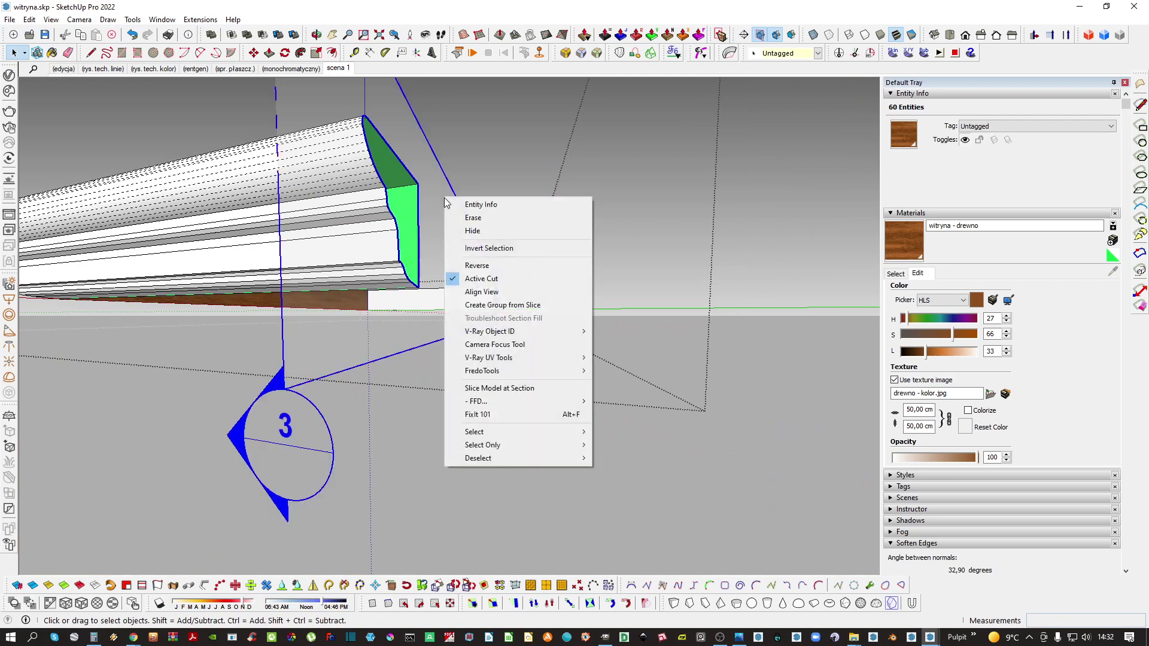
{"action": "left_click", "coordinate": [509, 387]}
{"action": "key", "text": "Return"}
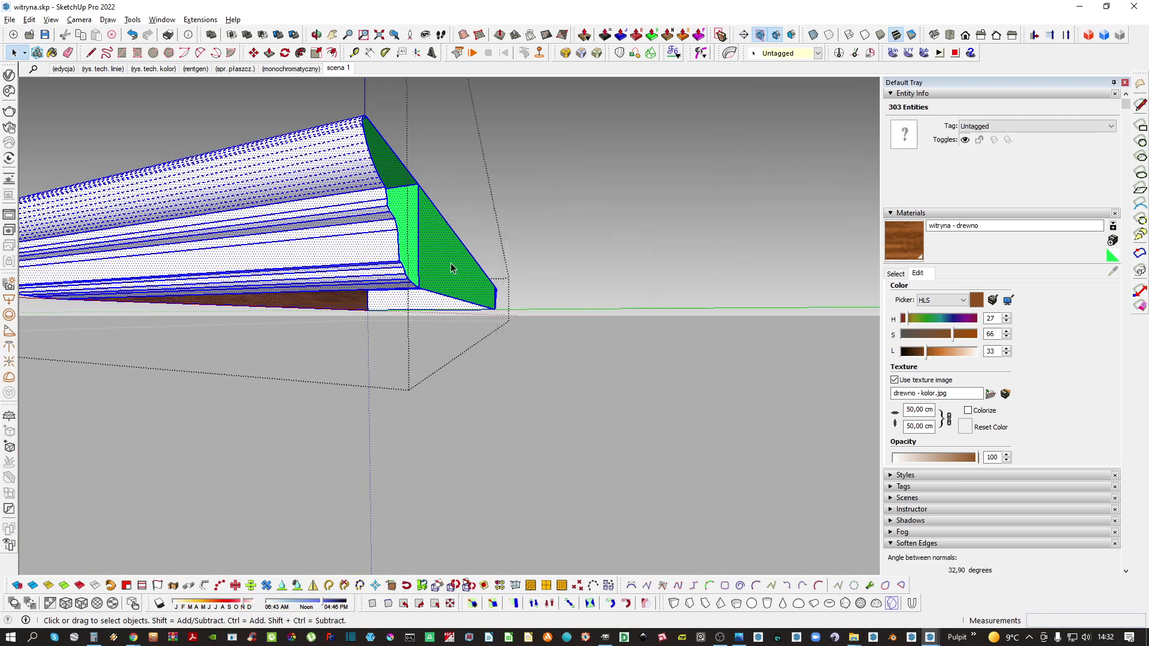
{"action": "key", "text": "ctrl+a"}
{"action": "key", "text": "c"}
{"action": "key", "text": "Return"}
Slice the rounded trim moulding at the cabinet's back, delete the section plane and clean up the geometry with FixIt 101
{"action": "middle_click_drag", "start_coordinate": [389, 241], "coordinate": [467, 357]}
{"action": "left_click", "coordinate": [471, 363]}
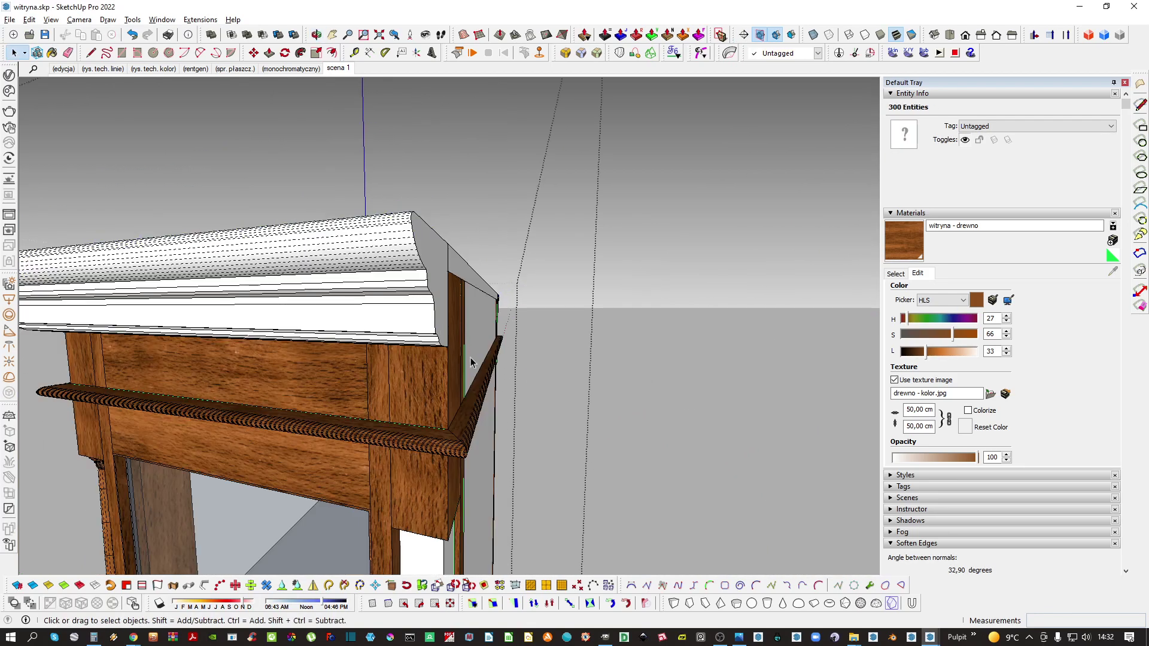
{"action": "left_click", "coordinate": [449, 434]}
{"action": "middle_click_drag", "start_coordinate": [449, 434], "coordinate": [457, 399]}
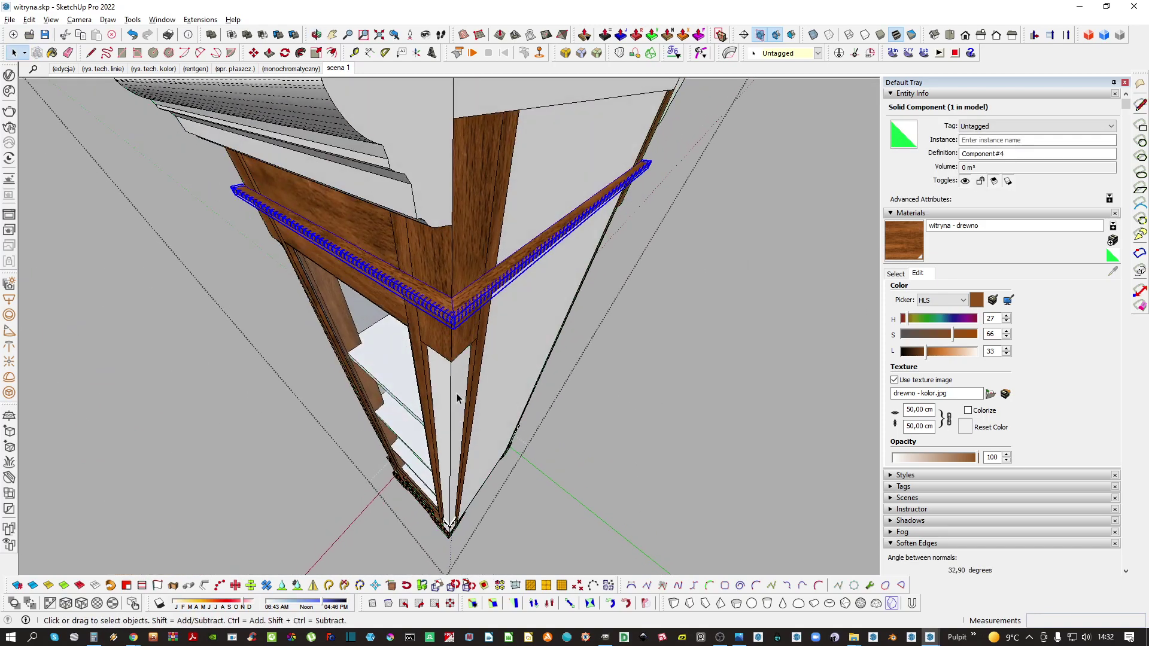
{"action": "middle_click_drag", "start_coordinate": [483, 279], "coordinate": [465, 302]}
{"action": "double_click", "coordinate": [492, 324]}
{"action": "key", "text": "h"}
{"action": "key", "text": "x"}
{"action": "key", "text": "space"}
{"action": "left_click", "coordinate": [469, 296]}
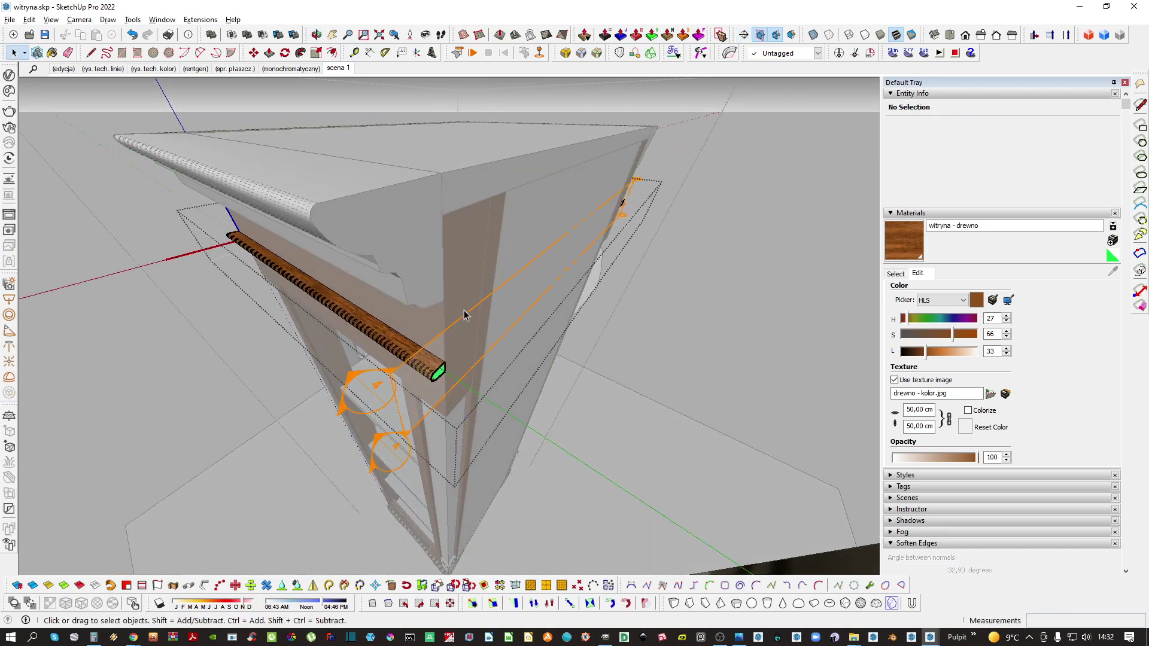
{"action": "right_click", "coordinate": [486, 304]}
{"action": "left_click", "coordinate": [541, 498]}
{"action": "key", "text": "Delete"}
{"action": "key", "text": "ctrl+a"}
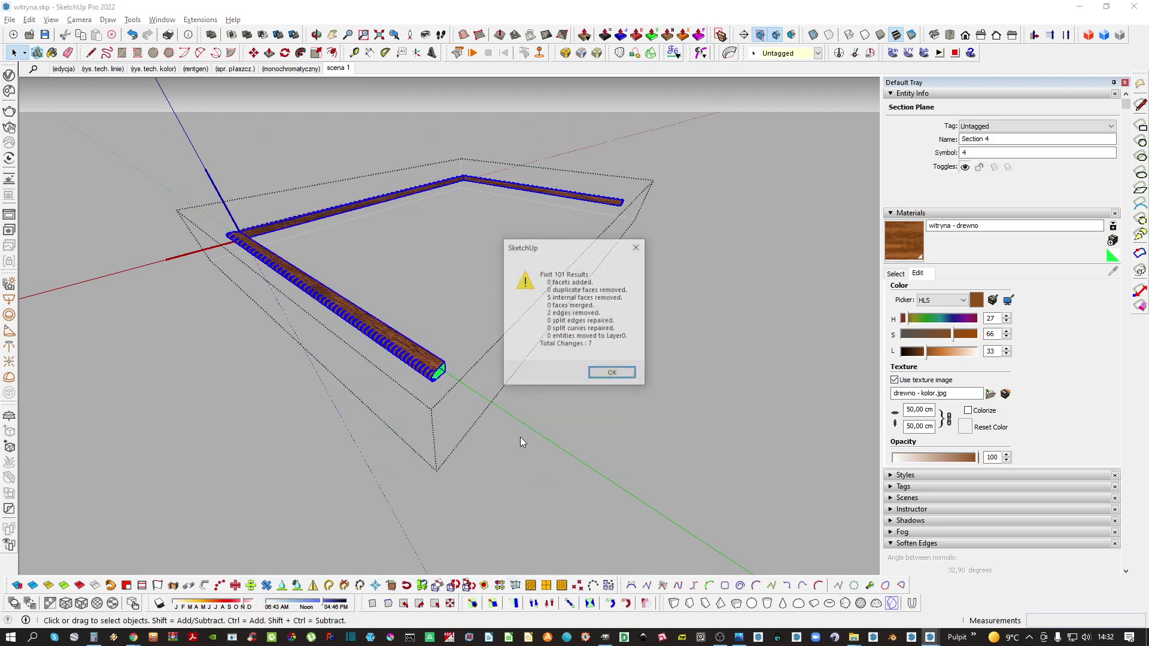
{"action": "key", "text": "Return"}
Sample the wood from the sliced trim moulding and paint its near cut end face with it
{"action": "scroll", "coordinate": [436, 358], "scroll_direction": "up", "scroll_amount": 1}
{"action": "scroll", "coordinate": [440, 366], "scroll_direction": "up", "scroll_amount": 1}
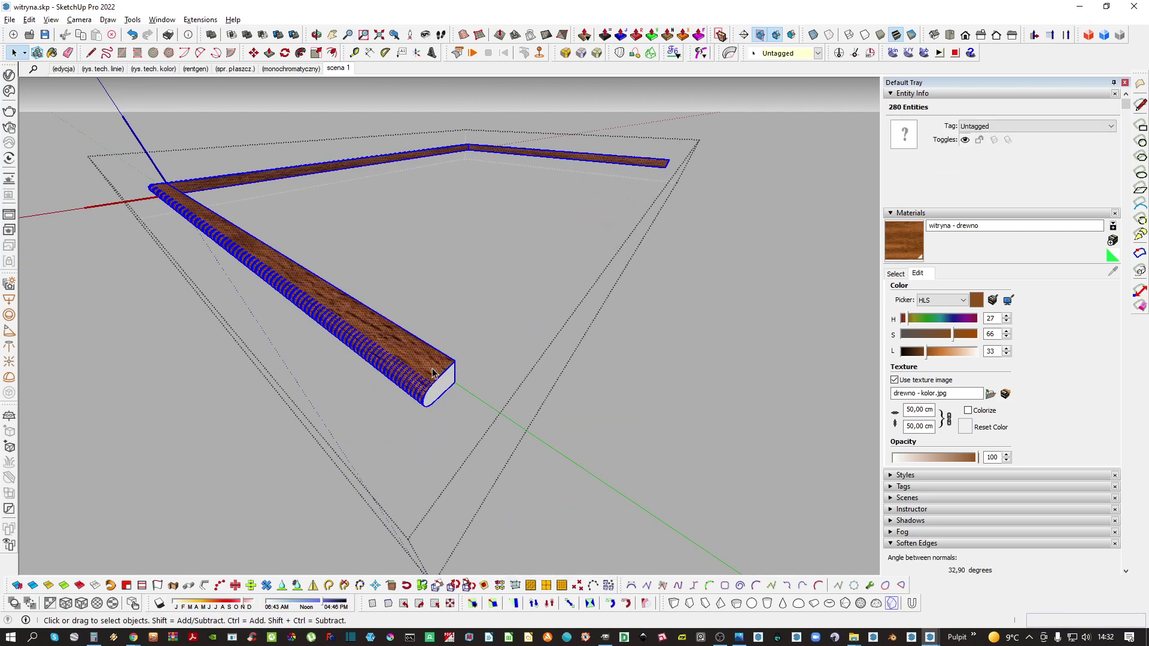
{"action": "key", "text": "Escape"}
{"action": "scroll", "coordinate": [432, 368], "scroll_direction": "up", "scroll_amount": 1}
{"action": "double_click", "coordinate": [432, 368]}
{"action": "scroll", "coordinate": [432, 368], "scroll_direction": "up", "scroll_amount": 1}
{"action": "key", "text": "b"}
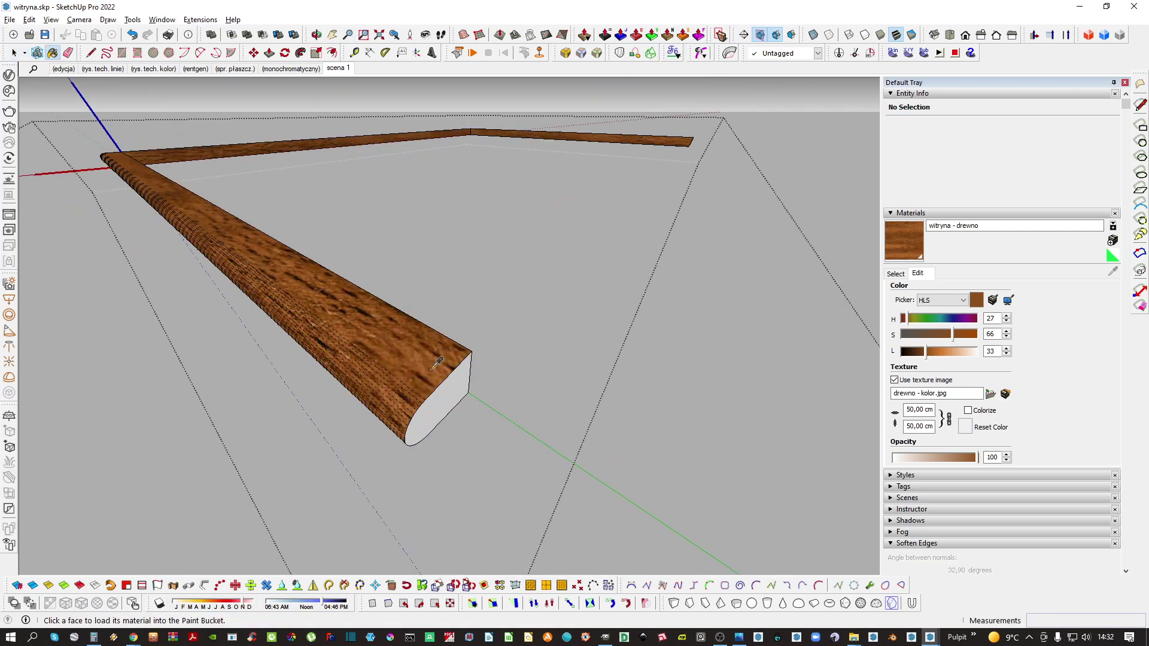
{"action": "left_click", "coordinate": [458, 388]}
{"action": "scroll", "coordinate": [458, 385], "scroll_direction": "down", "scroll_amount": 2}
Paint the cut end face at the opposite end of the trim moulding with "witryna - drewno"
{"action": "key", "text": "space"}
{"action": "middle_click_drag", "start_coordinate": [516, 339], "coordinate": [533, 232]}
{"action": "middle_click_drag", "start_coordinate": [627, 306], "coordinate": [403, 305]}
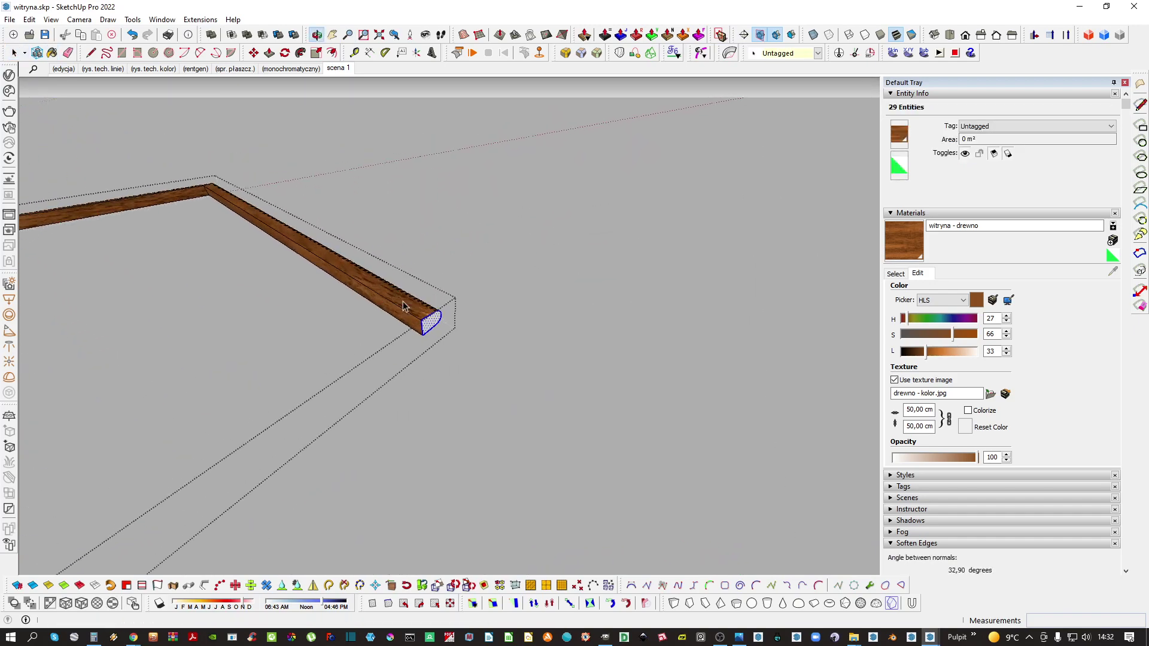
{"action": "left_click", "coordinate": [442, 321]}
{"action": "key", "text": "space"}
{"action": "left_click", "coordinate": [479, 276]}
Open the sliced cornice for editing and paint its remaining white faces with "witryna - drewno"
{"action": "scroll", "coordinate": [478, 278], "scroll_direction": "down", "scroll_amount": 5}
{"action": "scroll", "coordinate": [457, 316], "scroll_direction": "up", "scroll_amount": 3}
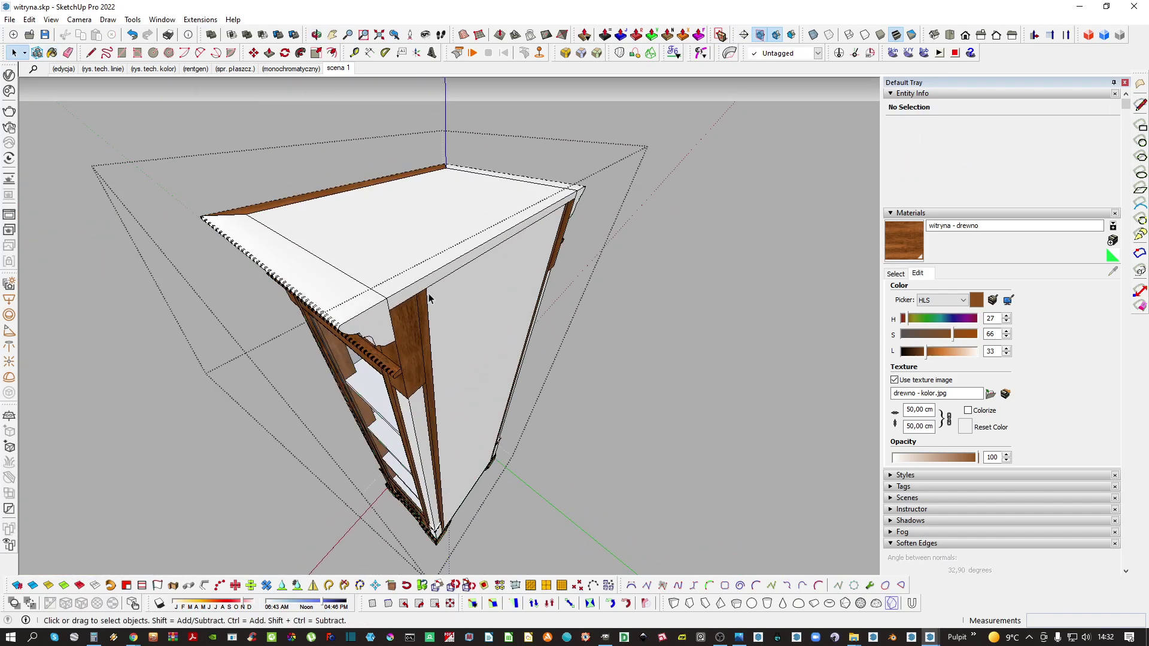
{"action": "left_click", "coordinate": [398, 301]}
{"action": "middle_click_drag", "start_coordinate": [399, 305], "coordinate": [521, 365]}
{"action": "scroll", "coordinate": [398, 238], "scroll_direction": "up", "scroll_amount": 5}
{"action": "triple_click", "coordinate": [399, 238]}
{"action": "left_click_drag", "start_coordinate": [610, 411], "coordinate": [496, 257]}
{"action": "left_click", "coordinate": [439, 312]}
{"action": "scroll", "coordinate": [453, 316], "scroll_direction": "up", "scroll_amount": 3}
{"action": "key", "text": "space"}
{"action": "scroll", "coordinate": [479, 347], "scroll_direction": "down", "scroll_amount": 1}
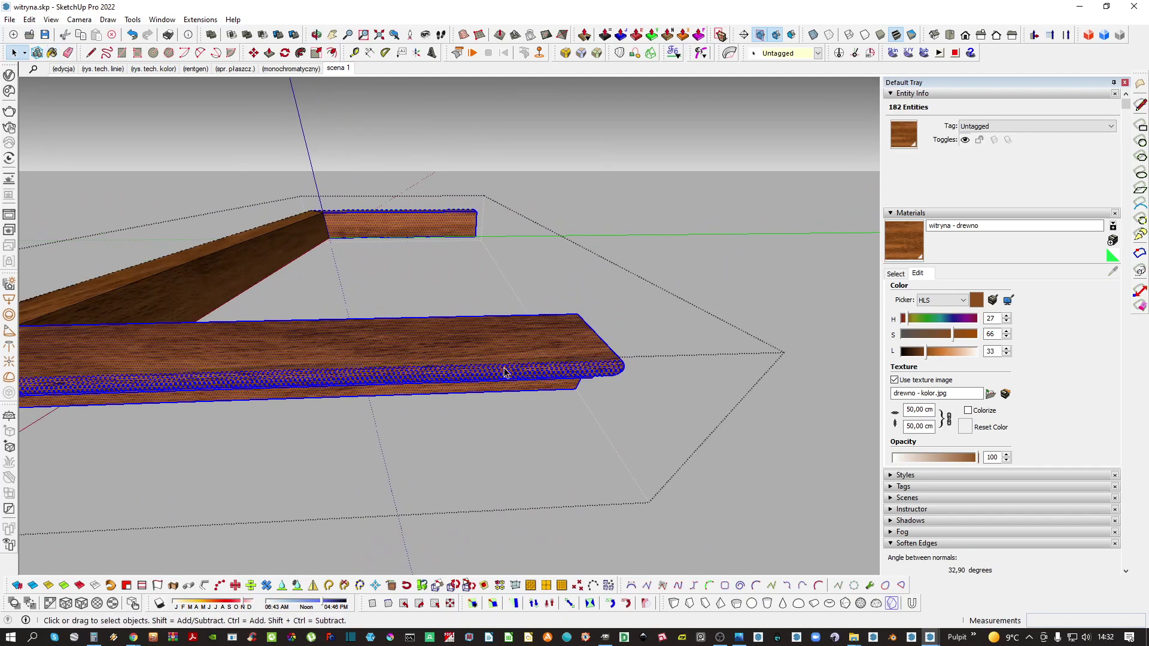
{"action": "left_click", "coordinate": [506, 383]}
Paint the tall white recessed strip of the side frame's corner post with "witryna - drewno"
{"action": "middle_click_drag", "start_coordinate": [507, 383], "coordinate": [467, 335]}
{"action": "left_click", "coordinate": [458, 263]}
{"action": "middle_click_drag", "start_coordinate": [458, 263], "coordinate": [416, 174]}
{"action": "middle_click_drag", "start_coordinate": [416, 174], "coordinate": [386, 95], "text": "shift"}
{"action": "triple_click", "coordinate": [429, 361]}
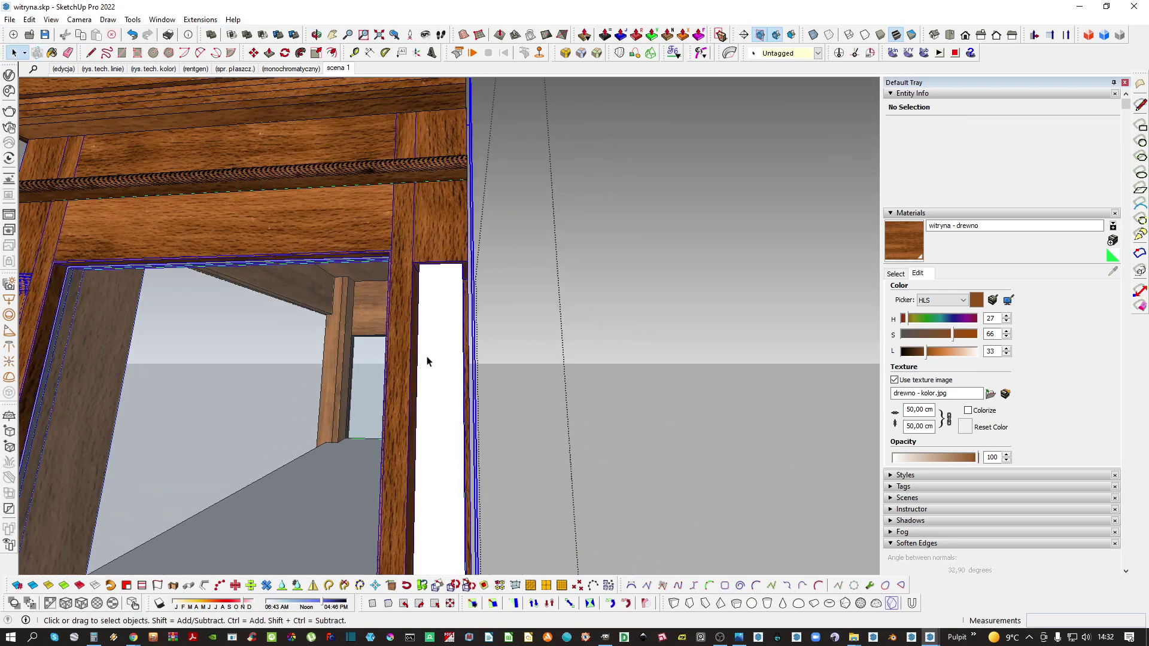
{"action": "key", "text": "b"}
{"action": "left_click", "coordinate": [429, 362]}
{"action": "mouse_move", "coordinate": [429, 361]}
{"action": "middle_mouse_down"}
{"action": "mouse_move", "coordinate": [367, 364]}
{"action": "mouse_move", "coordinate": [450, 373]}
{"action": "mouse_move", "coordinate": [461, 443]}
{"action": "middle_mouse_up"}
{"action": "triple_click", "coordinate": [450, 372]}
{"action": "key", "text": "space"}
Open the white base block at the foot of the corner post and paint all its faces with "witryna - drewno"
{"action": "scroll", "coordinate": [452, 353], "scroll_direction": "down", "scroll_amount": 1}
{"action": "mouse_move", "coordinate": [461, 443]}
{"action": "middle_mouse_down", "text": "shift"}
{"action": "mouse_move", "coordinate": [453, 346]}
{"action": "mouse_move", "coordinate": [459, 380]}
{"action": "middle_mouse_up", "text": "shift"}
{"action": "left_click", "coordinate": [454, 346]}
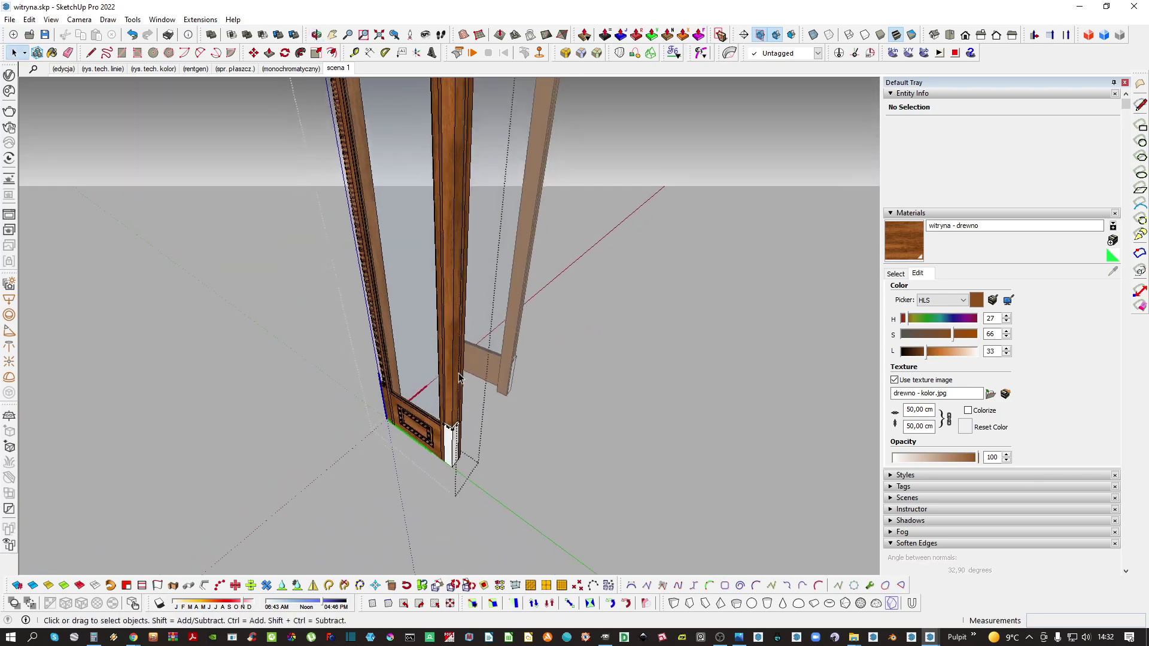
{"action": "scroll", "coordinate": [463, 407], "scroll_direction": "up", "scroll_amount": 4}
{"action": "triple_click", "coordinate": [465, 407]}
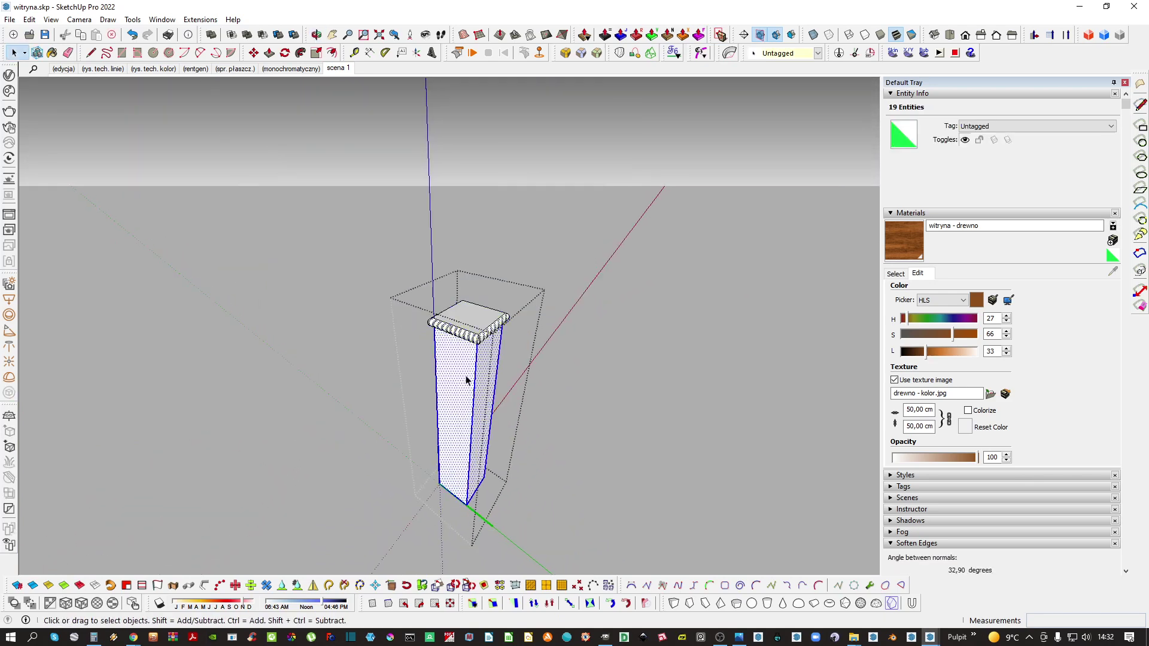
Paint the rounded cap on the corner base block with "witryna - drewno"
{"action": "triple_click", "coordinate": [481, 333]}
{"action": "triple_click", "coordinate": [480, 312]}
{"action": "key", "text": "b"}
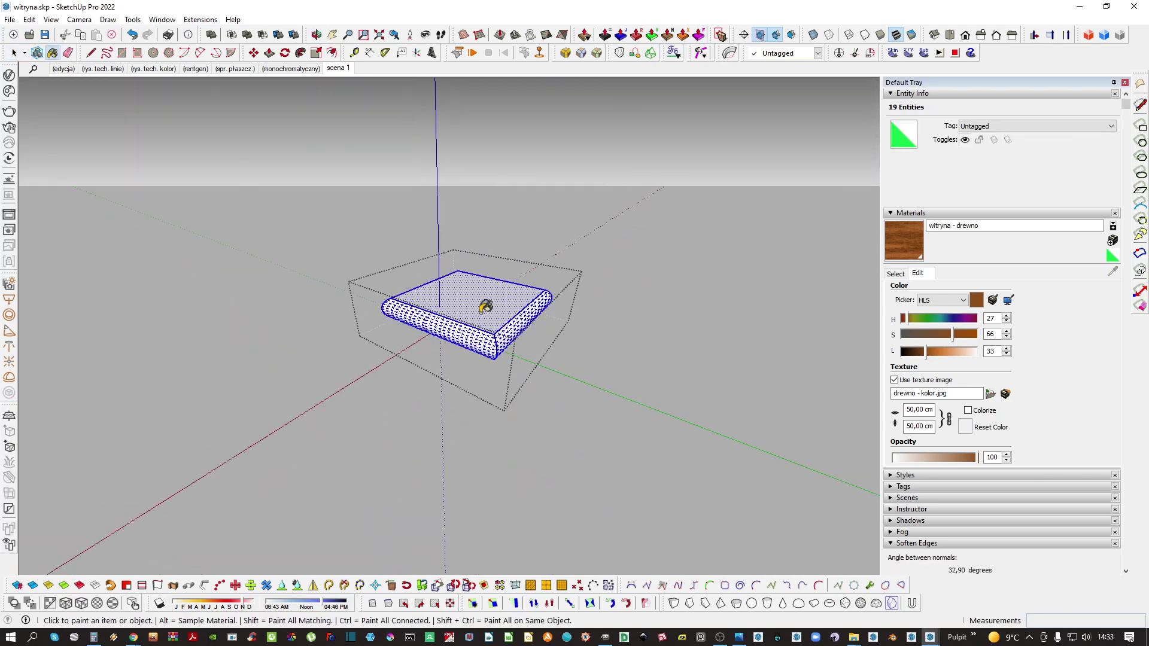
{"action": "key", "text": "space"}
{"action": "key", "text": "Escape"}
Remap the wood texture on the base block's cap with V-Ray UV Tools
{"action": "middle_click_drag", "start_coordinate": [490, 312], "coordinate": [473, 319]}
{"action": "right_click", "coordinate": [467, 323]}
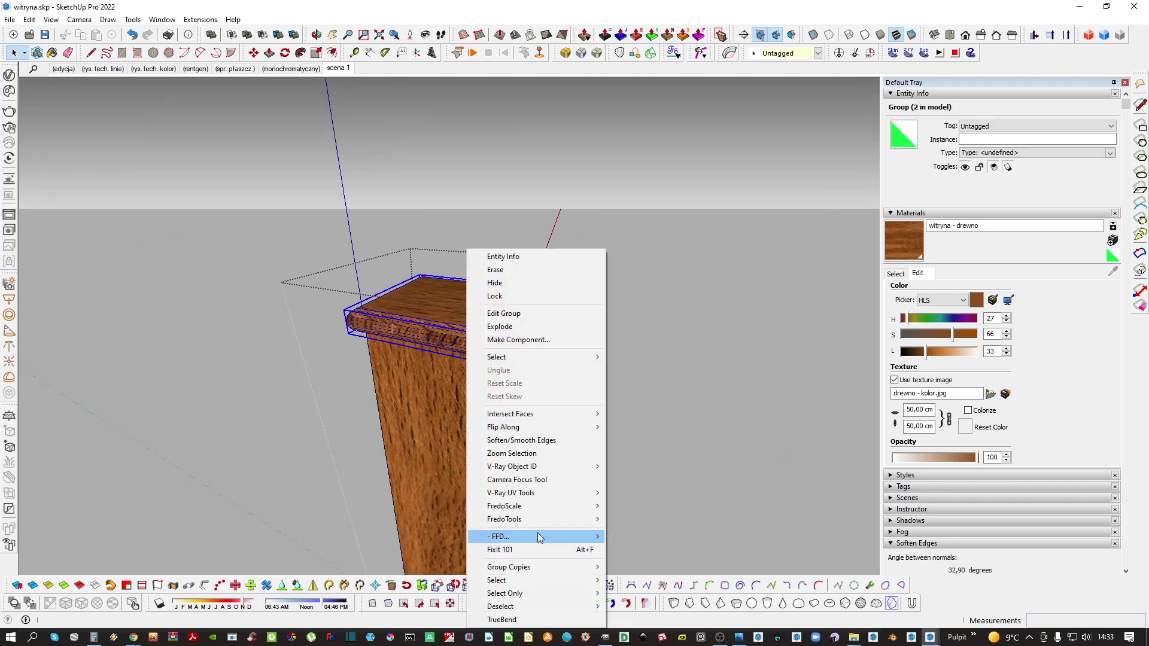
{"action": "left_click", "coordinate": [636, 492]}
{"action": "left_click", "coordinate": [538, 385]}
{"action": "middle_click_drag", "start_coordinate": [537, 384], "coordinate": [563, 329]}
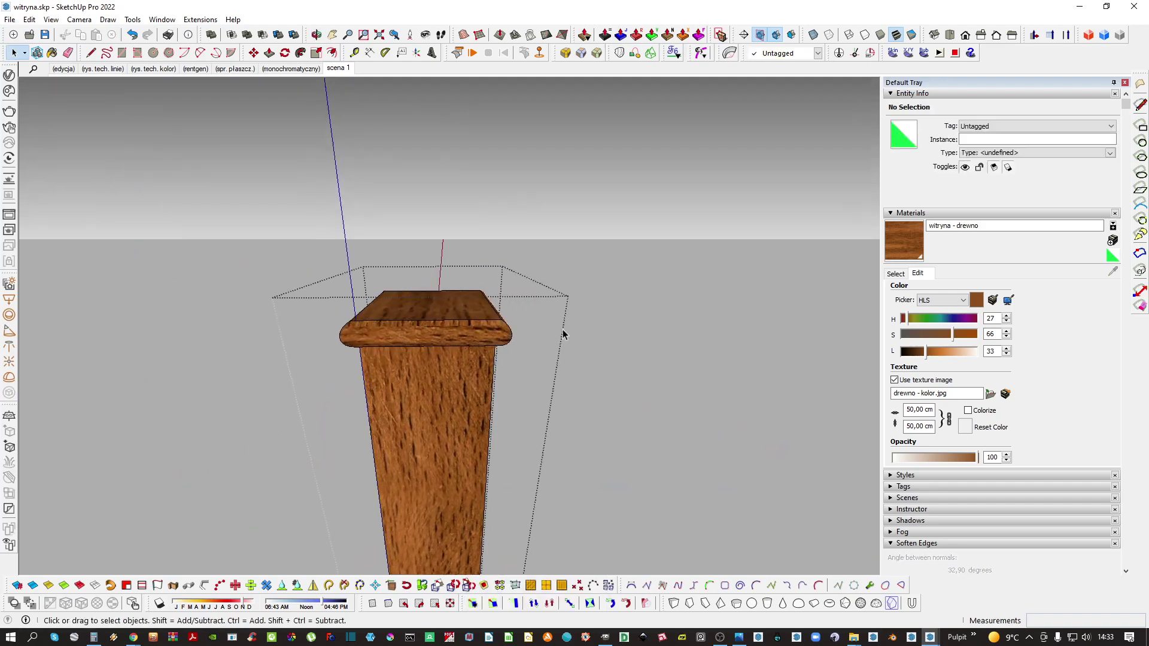
{"action": "left_click", "coordinate": [562, 329]}
Open the first notched horizontal board of the cabinet and paint all its faces with "witryna - drewno"
{"action": "scroll", "coordinate": [526, 341], "scroll_direction": "down", "scroll_amount": 2}
{"action": "middle_click_drag", "start_coordinate": [467, 388], "coordinate": [549, 231]}
{"action": "scroll", "coordinate": [479, 364], "scroll_direction": "down", "scroll_amount": 5}
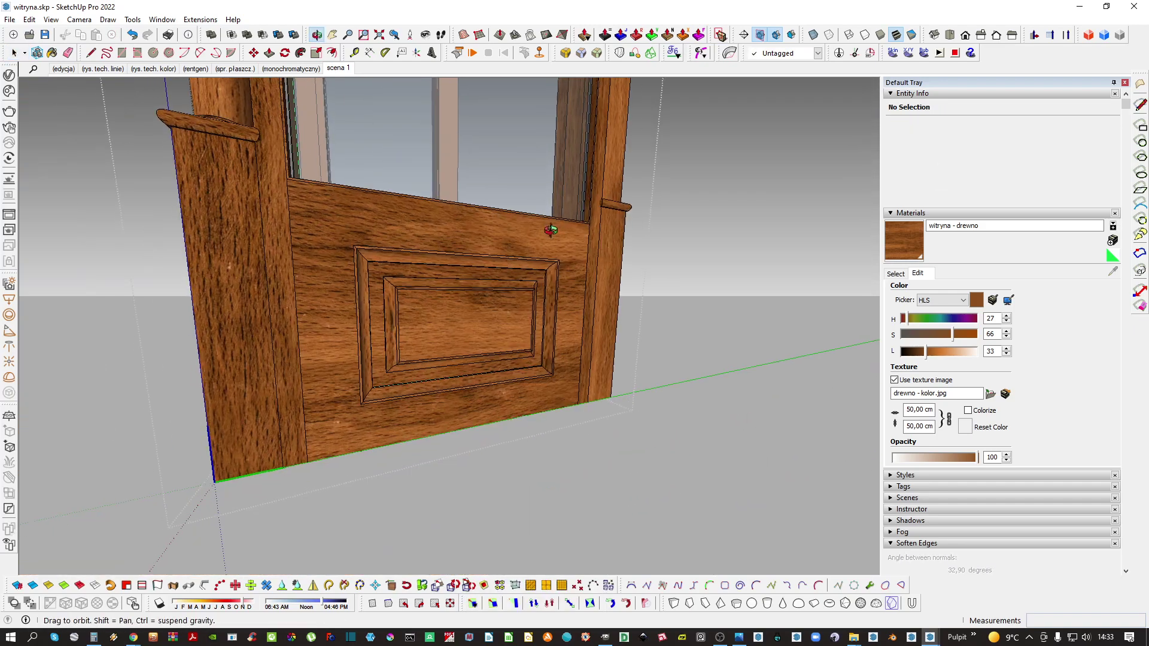
{"action": "scroll", "coordinate": [509, 282], "scroll_direction": "down", "scroll_amount": 4}
{"action": "left_click", "coordinate": [317, 344]}
{"action": "middle_click_drag", "start_coordinate": [317, 344], "coordinate": [413, 314]}
{"action": "scroll", "coordinate": [413, 313], "scroll_direction": "up", "scroll_amount": 2}
{"action": "left_click", "coordinate": [333, 289]}
{"action": "mouse_move", "coordinate": [333, 288]}
{"action": "middle_mouse_down"}
{"action": "mouse_move", "coordinate": [435, 329]}
{"action": "mouse_move", "coordinate": [491, 419]}
{"action": "middle_mouse_up"}
{"action": "scroll", "coordinate": [434, 329], "scroll_direction": "up", "scroll_amount": 2}
{"action": "triple_click", "coordinate": [436, 329]}
{"action": "key", "text": "b"}
{"action": "left_click", "coordinate": [452, 322]}
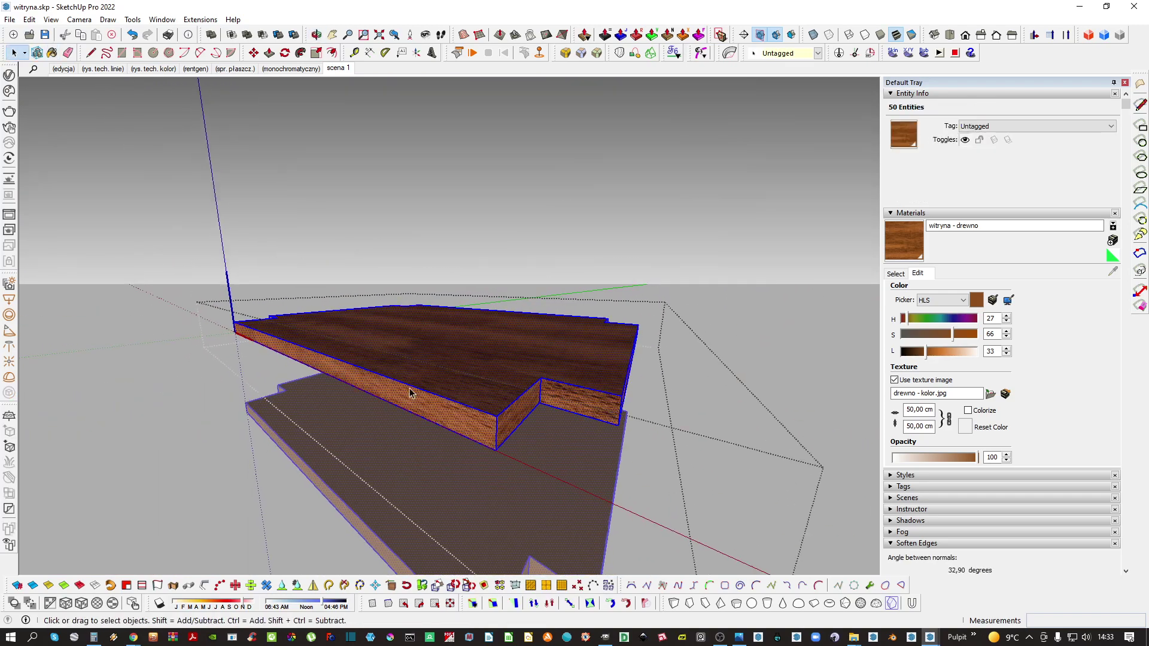
Close the painted board and paint the next notched shelf below it with "witryna - drewno"
{"action": "key", "text": "space"}
{"action": "scroll", "coordinate": [469, 361], "scroll_direction": "down", "scroll_amount": 2}
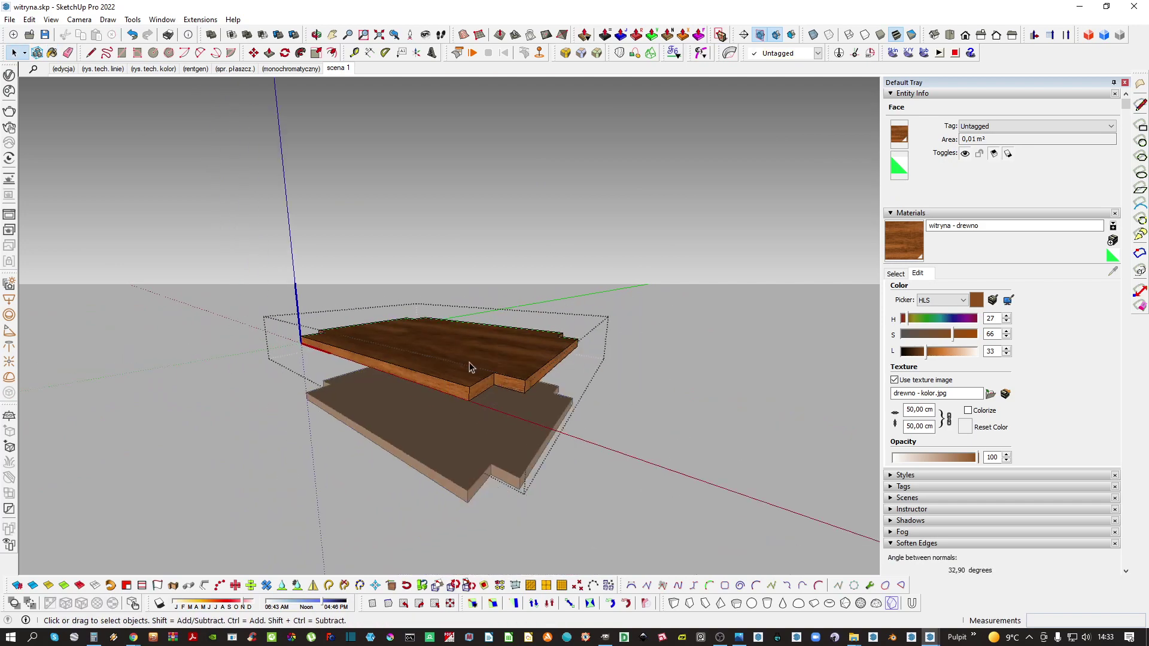
{"action": "key", "text": "Escape"}
{"action": "middle_click_drag", "start_coordinate": [469, 362], "coordinate": [468, 404], "text": "shift"}
{"action": "triple_click", "coordinate": [450, 253]}
{"action": "key", "text": "b"}
{"action": "left_click", "coordinate": [479, 234]}
{"action": "middle_click_drag", "start_coordinate": [479, 234], "coordinate": [464, 416], "text": "shift"}
{"action": "key", "text": "space"}
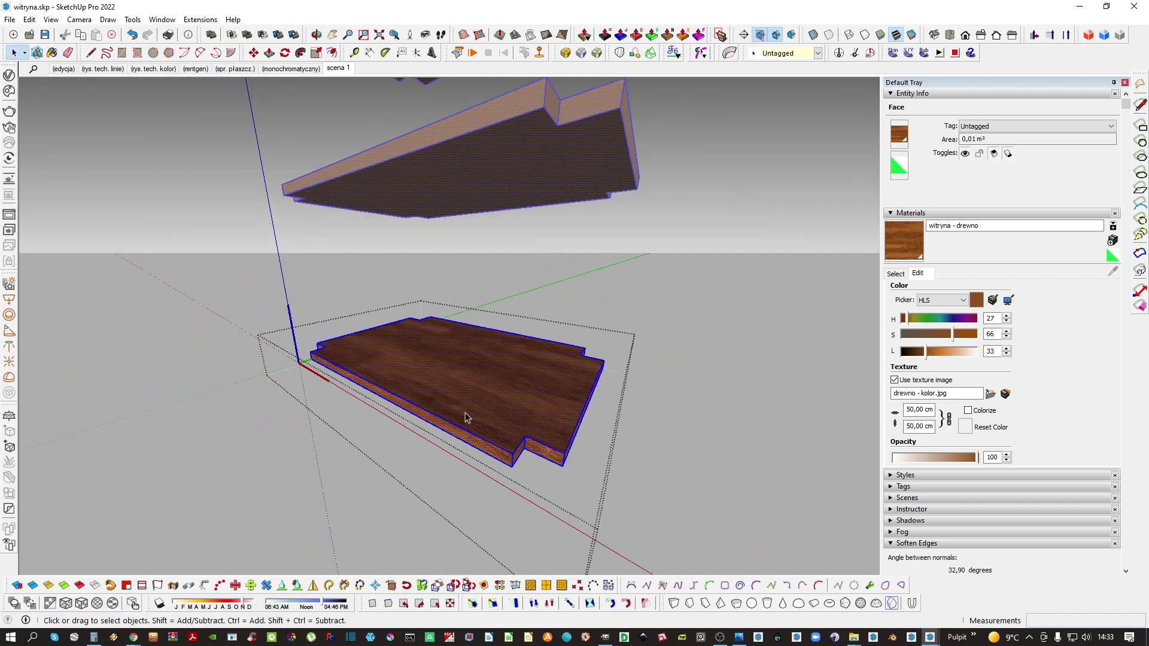
Paint the tall back panel behind the shelves with "witryna - drewno"
{"action": "key", "text": "Escape"}
{"action": "scroll", "coordinate": [465, 359], "scroll_direction": "down", "scroll_amount": 4}
{"action": "triple_click", "coordinate": [465, 313]}
{"action": "key", "text": "b"}
{"action": "left_click", "coordinate": [497, 316]}
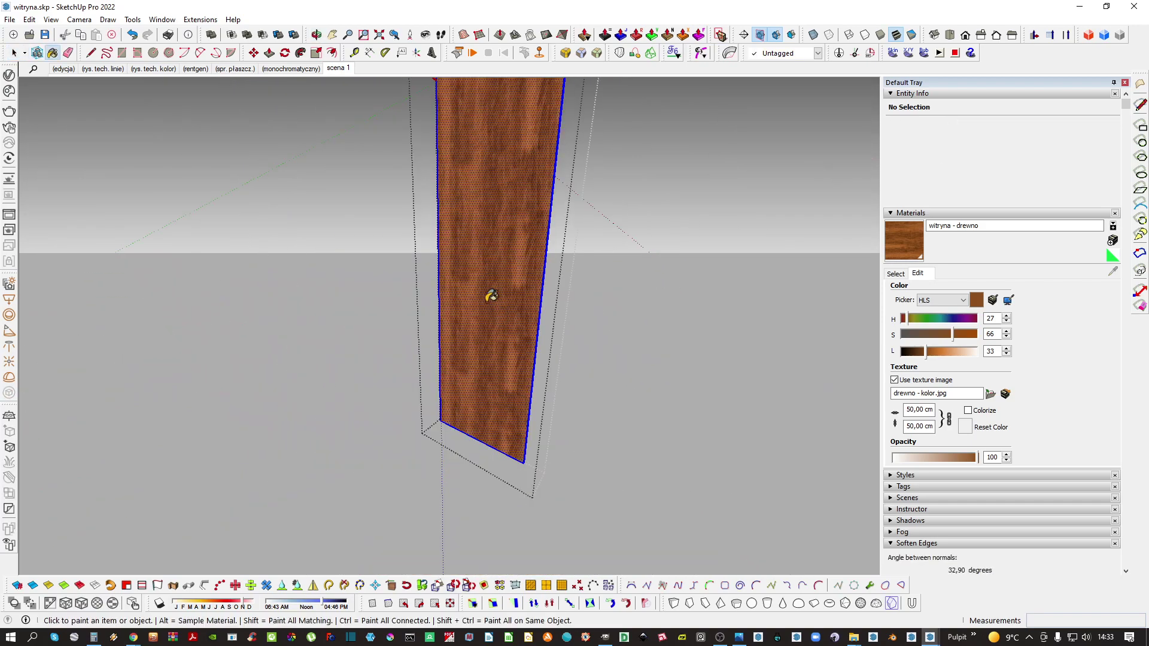
{"action": "key", "text": "space"}
{"action": "key", "text": "Escape"}
Open the drawer at the cabinet's base and paint its white front board with "witryna - drewno"
{"action": "scroll", "coordinate": [503, 320], "scroll_direction": "down", "scroll_amount": 3}
{"action": "scroll", "coordinate": [464, 430], "scroll_direction": "up", "scroll_amount": 3}
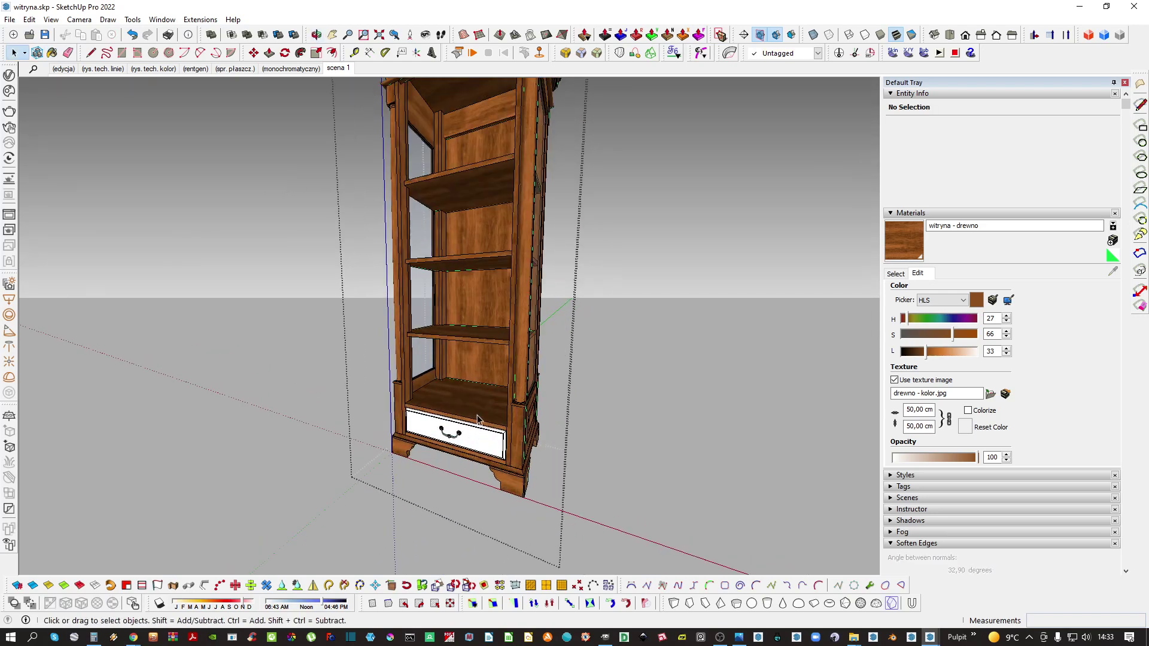
{"action": "double_click", "coordinate": [462, 450]}
{"action": "scroll", "coordinate": [472, 448], "scroll_direction": "up", "scroll_amount": 2}
{"action": "double_click", "coordinate": [520, 448]}
{"action": "mouse_move", "coordinate": [521, 449]}
{"action": "middle_mouse_down"}
{"action": "mouse_move", "coordinate": [475, 405]}
{"action": "mouse_move", "coordinate": [456, 439]}
{"action": "mouse_move", "coordinate": [344, 473]}
{"action": "mouse_move", "coordinate": [468, 419]}
{"action": "mouse_move", "coordinate": [489, 394]}
{"action": "middle_mouse_up"}
{"action": "triple_click", "coordinate": [513, 423]}
{"action": "key", "text": "b"}
{"action": "left_click", "coordinate": [511, 423]}
Toggle the Projected texture setting on the drawer front's large face and close the part
{"action": "key", "text": "space"}
{"action": "key", "text": "space"}
{"action": "right_click", "coordinate": [489, 394]}
{"action": "left_click", "coordinate": [670, 216]}
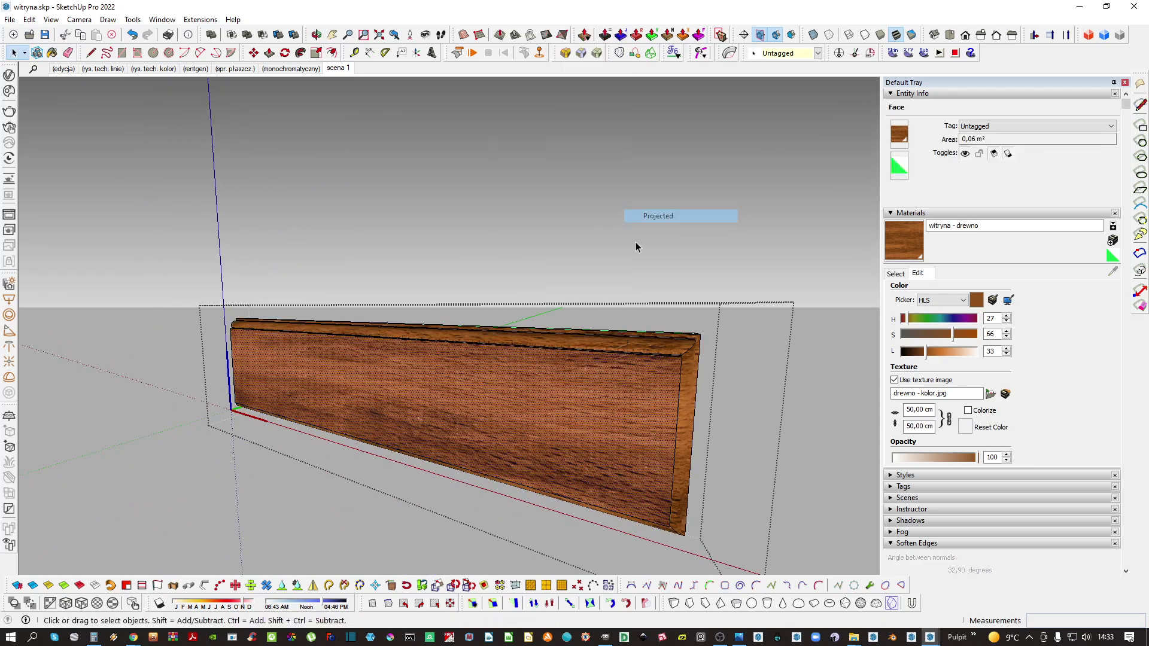
{"action": "key", "text": "Escape"}
{"action": "mouse_move", "coordinate": [564, 394]}
{"action": "middle_mouse_down"}
{"action": "mouse_move", "coordinate": [521, 413]}
{"action": "mouse_move", "coordinate": [542, 398]}
{"action": "middle_mouse_up"}
{"action": "right_click", "coordinate": [546, 398]}
{"action": "left_click", "coordinate": [535, 371]}
Select all faces of the drawer box and paint them with "witryna - drewno"
{"action": "mouse_move", "coordinate": [535, 360]}
{"action": "middle_mouse_down"}
{"action": "mouse_move", "coordinate": [502, 381]}
{"action": "mouse_move", "coordinate": [493, 422]}
{"action": "middle_mouse_up"}
{"action": "triple_click", "coordinate": [535, 362]}
{"action": "left_click", "coordinate": [497, 383]}
{"action": "key", "text": "space"}
{"action": "scroll", "coordinate": [497, 383], "scroll_direction": "down", "scroll_amount": 2}
Toggle texture projection on the drawer box's floor face, repaint the box with its wood and close the drawer
{"action": "right_click", "coordinate": [473, 408]}
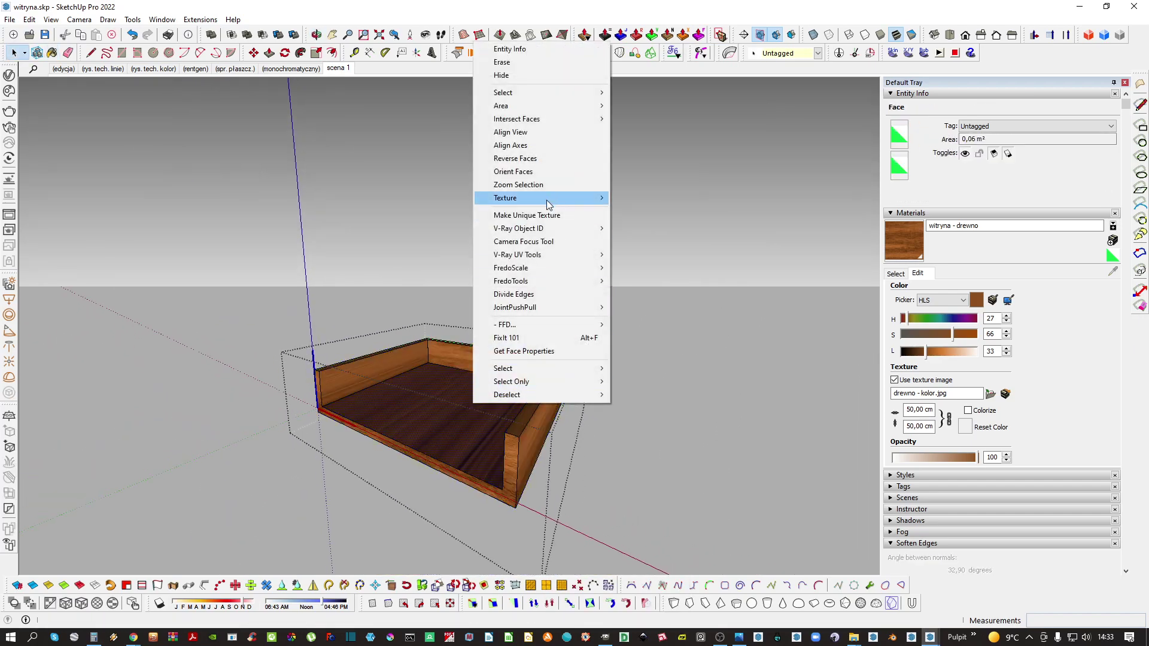
{"action": "mouse_move", "coordinate": [547, 202]}
{"action": "left_click", "coordinate": [635, 226]}
{"action": "key", "text": "b"}
{"action": "mouse_move", "coordinate": [522, 357]}
{"action": "middle_mouse_down"}
{"action": "mouse_move", "coordinate": [485, 422]}
{"action": "mouse_move", "coordinate": [529, 460]}
{"action": "middle_mouse_up"}
{"action": "key", "text": "b"}
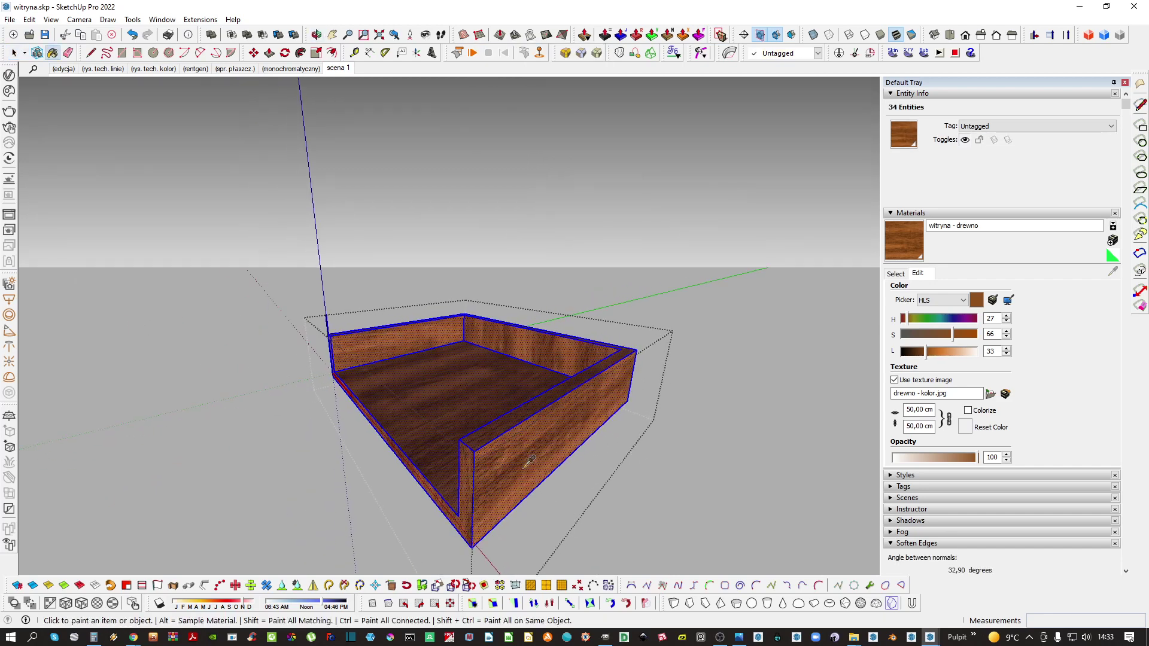
{"action": "key", "text": "space"}
{"action": "left_click", "coordinate": [386, 446]}
{"action": "mouse_move", "coordinate": [407, 431]}
{"action": "middle_mouse_down"}
{"action": "mouse_move", "coordinate": [500, 408]}
{"action": "mouse_move", "coordinate": [599, 424]}
{"action": "middle_mouse_up"}
{"action": "left_click", "coordinate": [498, 409]}
{"action": "key", "text": "Escape"}
{"action": "middle_click_drag", "start_coordinate": [491, 409], "coordinate": [591, 389]}
{"action": "key", "text": "Escape"}
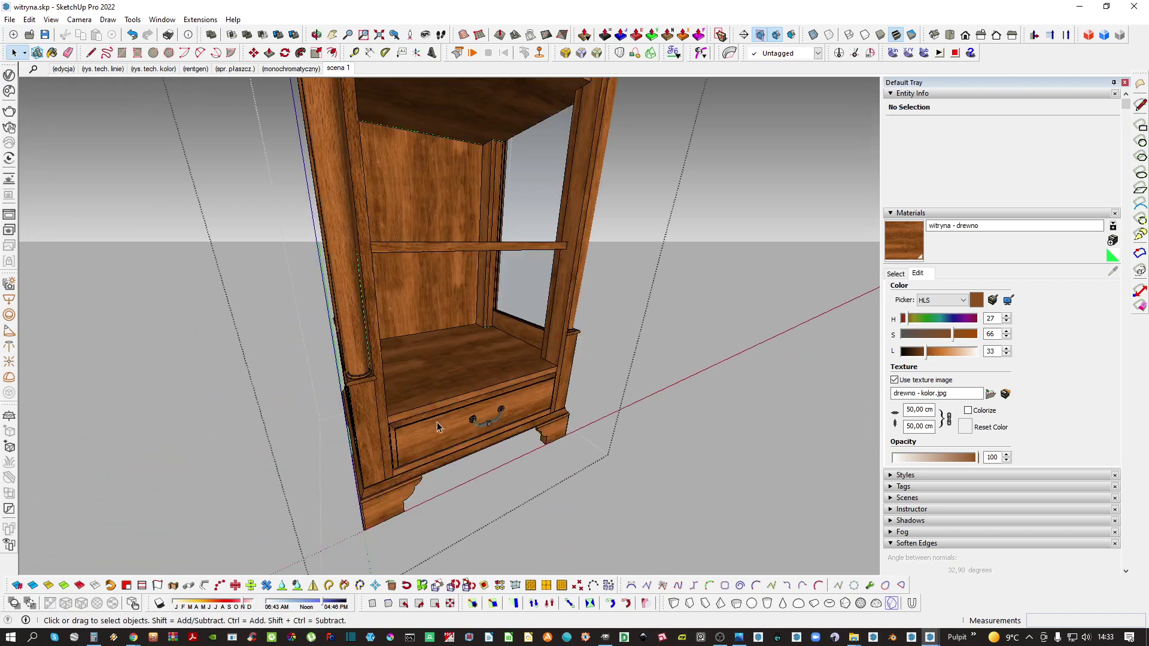
Examine the cabinet's exterior and glazed front door for parts that still lack the wood material
{"action": "middle_click_drag", "start_coordinate": [440, 426], "coordinate": [516, 405]}
{"action": "scroll", "coordinate": [432, 388], "scroll_direction": "down", "scroll_amount": 6}
{"action": "key", "text": "Escape"}
{"action": "middle_click_drag", "start_coordinate": [433, 388], "coordinate": [419, 419]}
{"action": "scroll", "coordinate": [462, 231], "scroll_direction": "up", "scroll_amount": 5}
{"action": "middle_click_drag", "start_coordinate": [462, 231], "coordinate": [429, 329]}
{"action": "left_click", "coordinate": [429, 329]}
{"action": "scroll", "coordinate": [440, 336], "scroll_direction": "down", "scroll_amount": 4}
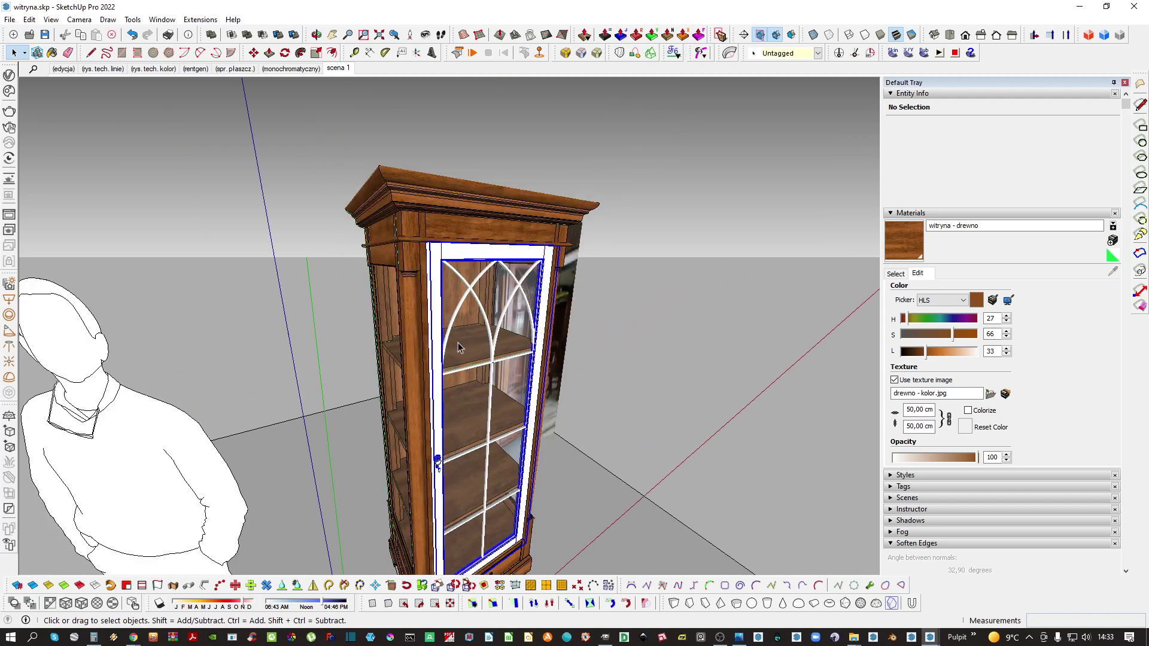
{"action": "key", "text": "h"}
{"action": "double_click", "coordinate": [466, 376]}
{"action": "key", "text": "shift+h"}
{"action": "middle_click_drag", "start_coordinate": [428, 419], "coordinate": [498, 426]}
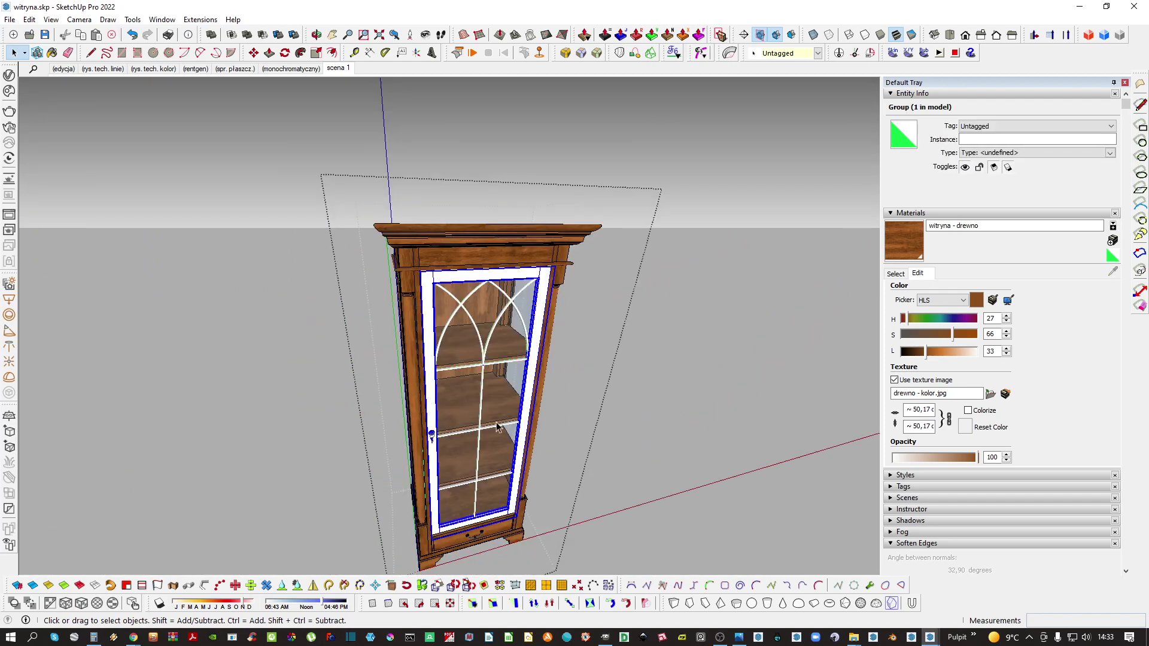
{"action": "key", "text": "Escape"}
{"action": "key", "text": "shift+p"}
{"action": "key", "text": "Return"}
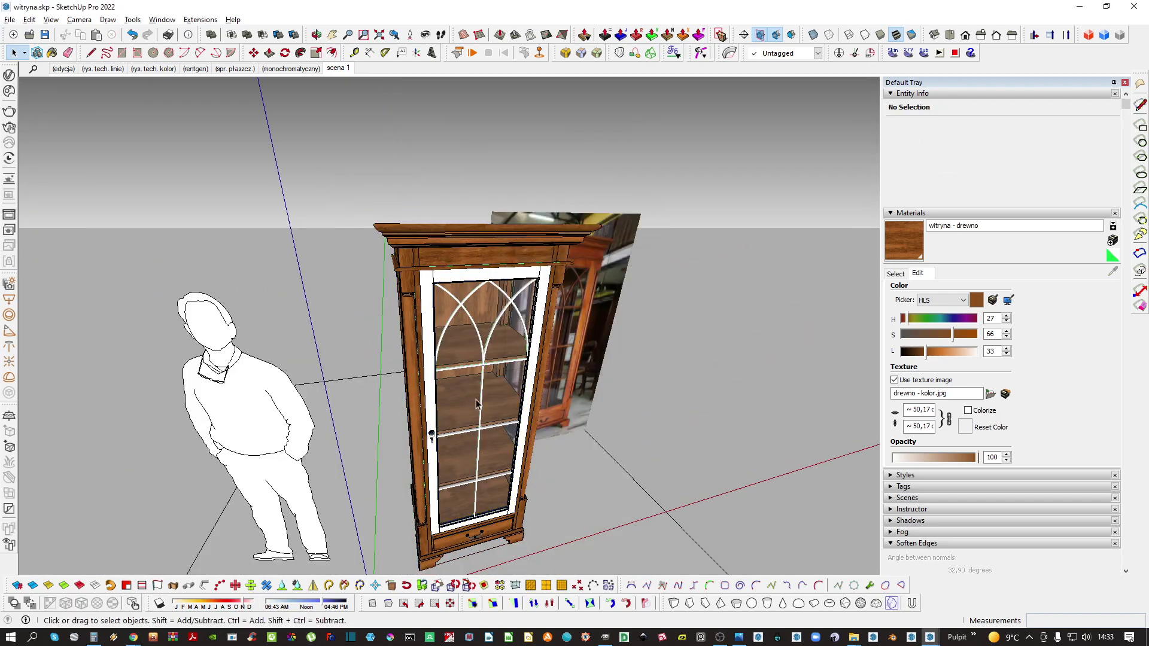
Move the reference photo clear of the cabinet so it stands beside it
{"action": "scroll", "coordinate": [477, 404], "scroll_direction": "down", "scroll_amount": 2}
{"action": "middle_click_drag", "start_coordinate": [553, 372], "coordinate": [510, 407]}
{"action": "left_click", "coordinate": [510, 407]}
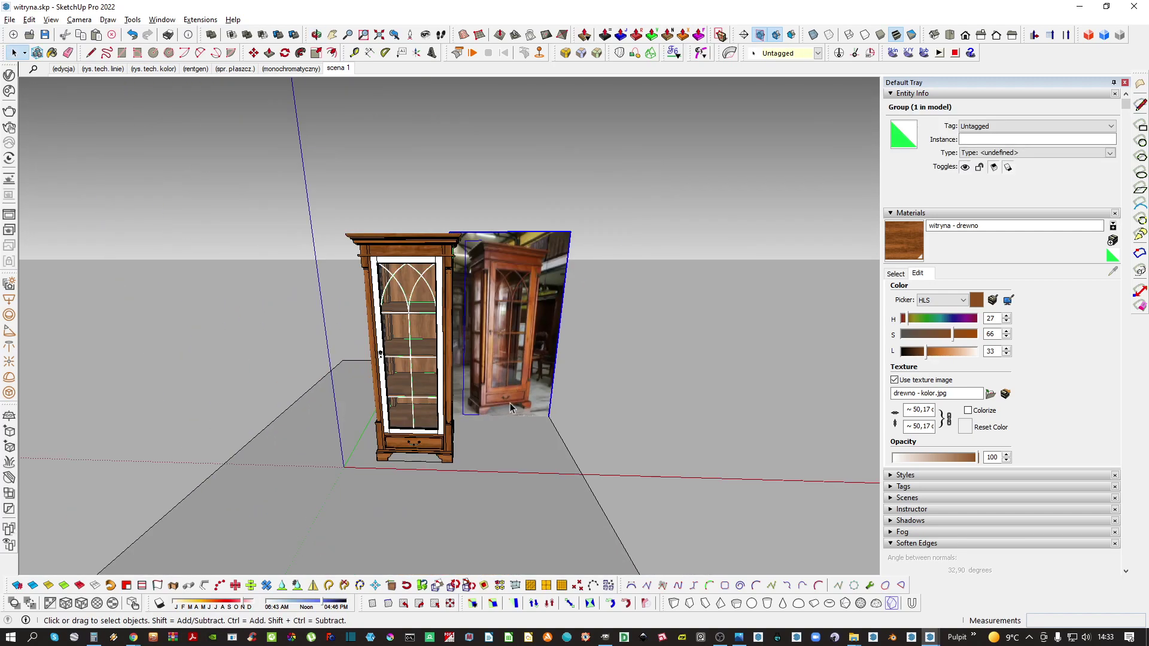
{"action": "key", "text": "m"}
{"action": "left_click", "coordinate": [510, 408]}
{"action": "left_click", "coordinate": [522, 449]}
Open the glazed door's hinge-side vertical stile, opposite the lock, and paint all its faces with "witryna - drewno"
{"action": "scroll", "coordinate": [516, 428], "scroll_direction": "down", "scroll_amount": 3}
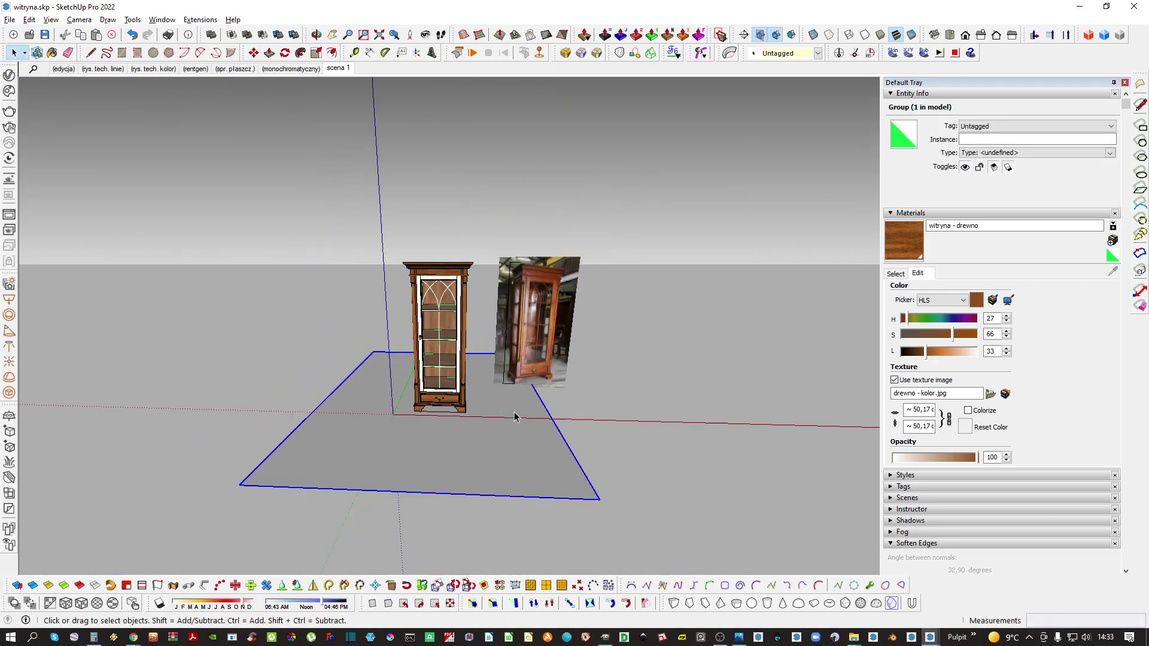
{"action": "key", "text": "s"}
{"action": "scroll", "coordinate": [455, 407], "scroll_direction": "up", "scroll_amount": 8}
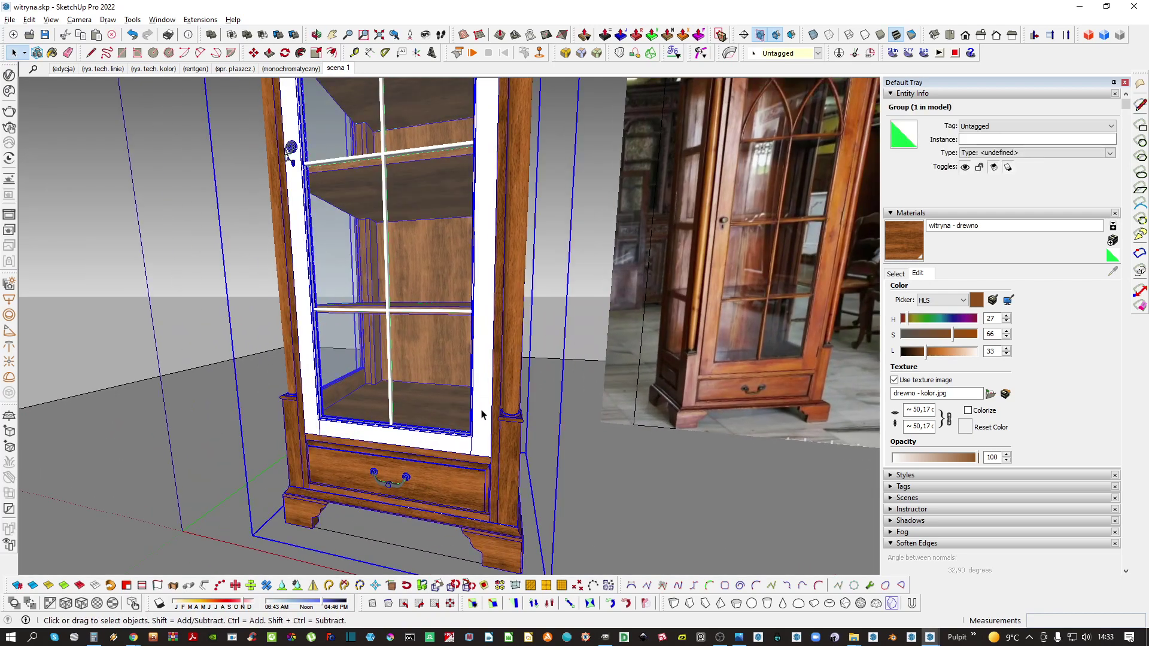
{"action": "scroll", "coordinate": [482, 413], "scroll_direction": "up", "scroll_amount": 5}
{"action": "scroll", "coordinate": [482, 397], "scroll_direction": "up", "scroll_amount": 3}
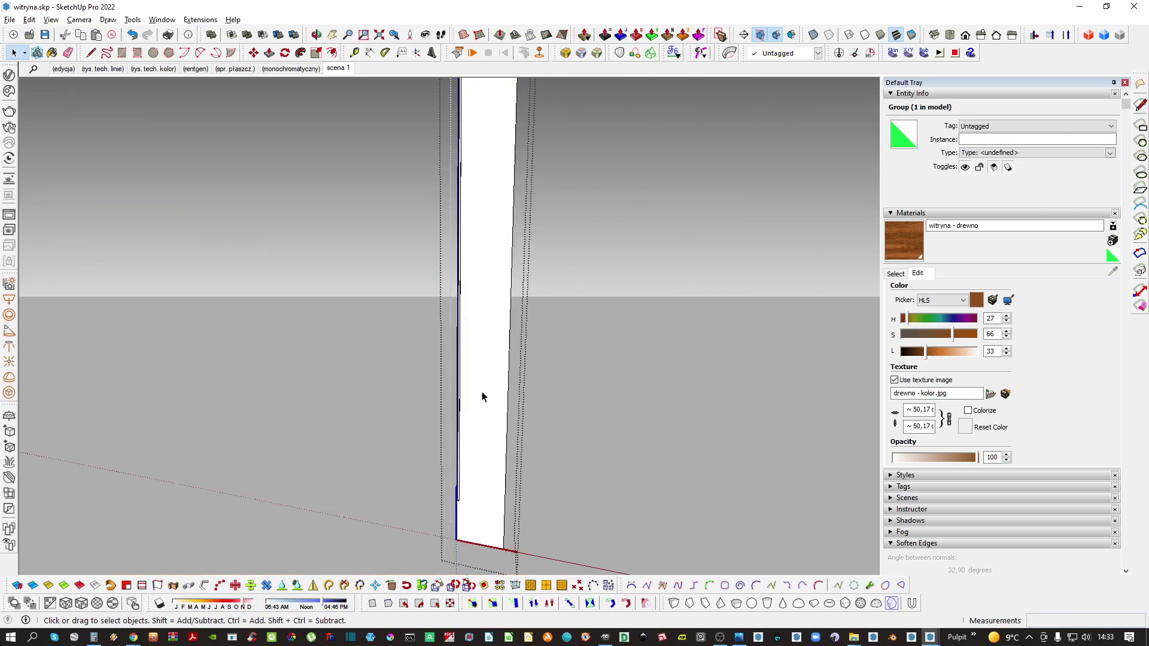
{"action": "key", "text": "b"}
{"action": "left_click", "coordinate": [488, 411]}
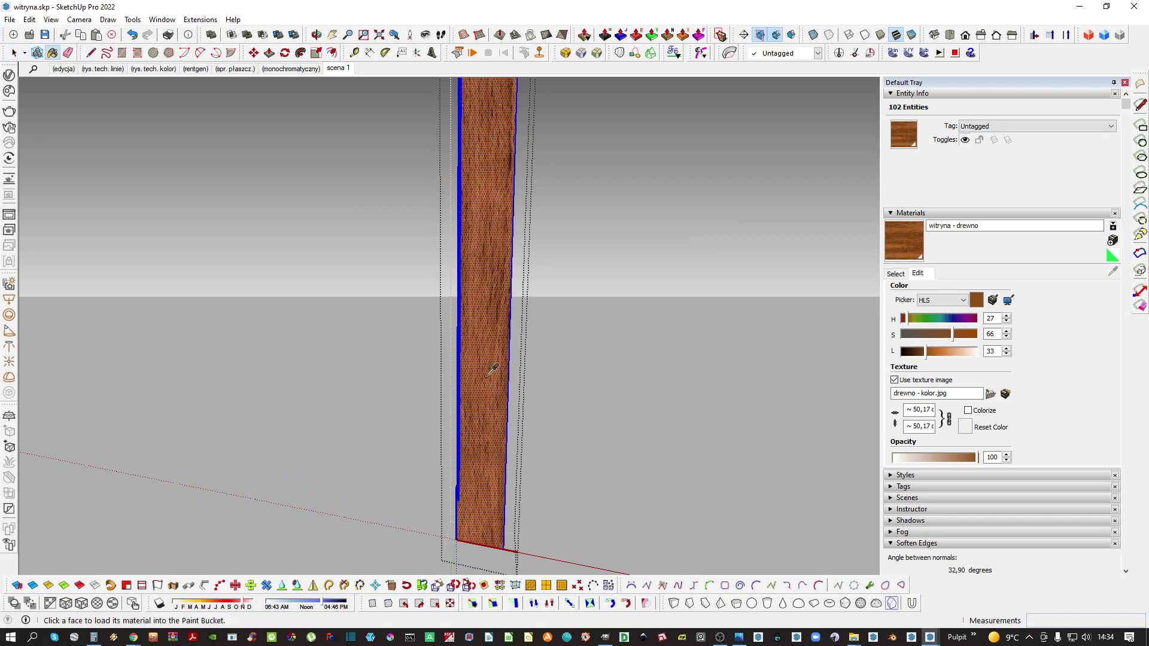
{"action": "key", "text": "space"}
{"action": "key", "text": "Escape"}
Paint the door's lock-side vertical stile with "witryna - drewno" and close it
{"action": "scroll", "coordinate": [492, 382], "scroll_direction": "down", "scroll_amount": 4}
{"action": "scroll", "coordinate": [369, 406], "scroll_direction": "up", "scroll_amount": 4}
{"action": "double_click", "coordinate": [366, 398]}
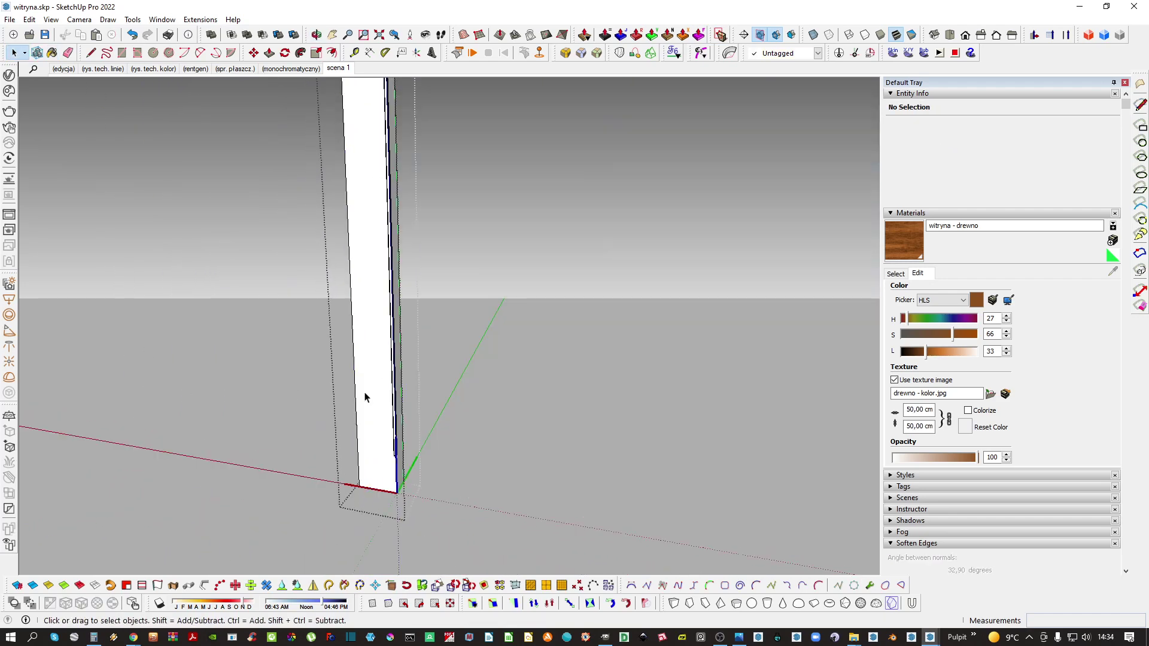
{"action": "scroll", "coordinate": [378, 350], "scroll_direction": "down", "scroll_amount": 3}
{"action": "scroll", "coordinate": [413, 479], "scroll_direction": "up", "scroll_amount": 4}
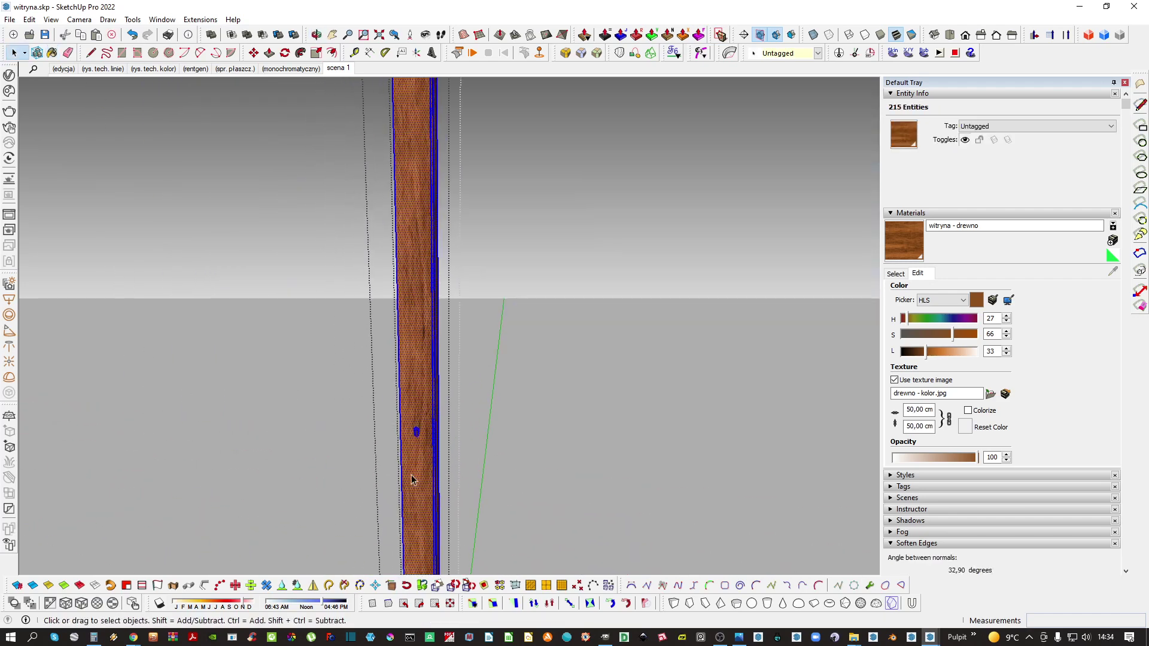
{"action": "middle_click_drag", "start_coordinate": [412, 479], "coordinate": [419, 502]}
{"action": "scroll", "coordinate": [413, 361], "scroll_direction": "down", "scroll_amount": 3}
{"action": "middle_click_drag", "start_coordinate": [413, 419], "coordinate": [416, 371]}
{"action": "middle_click_drag", "start_coordinate": [418, 473], "coordinate": [401, 300], "text": "shift"}
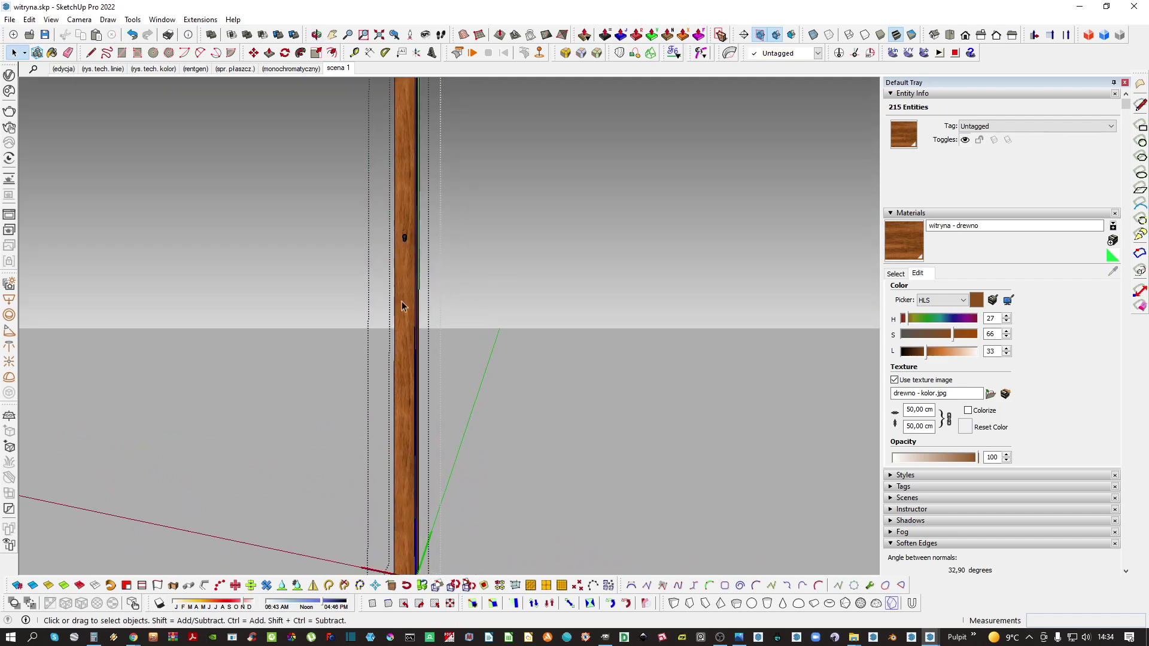
{"action": "scroll", "coordinate": [402, 317], "scroll_direction": "up", "scroll_amount": 3}
{"action": "key", "text": "Escape"}
Paint the thin white glazing strip along the inner edge of the lock-side stile with "witryna - drewno"
{"action": "middle_click_drag", "start_coordinate": [409, 222], "coordinate": [402, 328], "text": "shift"}
{"action": "scroll", "coordinate": [431, 295], "scroll_direction": "up", "scroll_amount": 3}
{"action": "scroll", "coordinate": [415, 307], "scroll_direction": "up", "scroll_amount": 2}
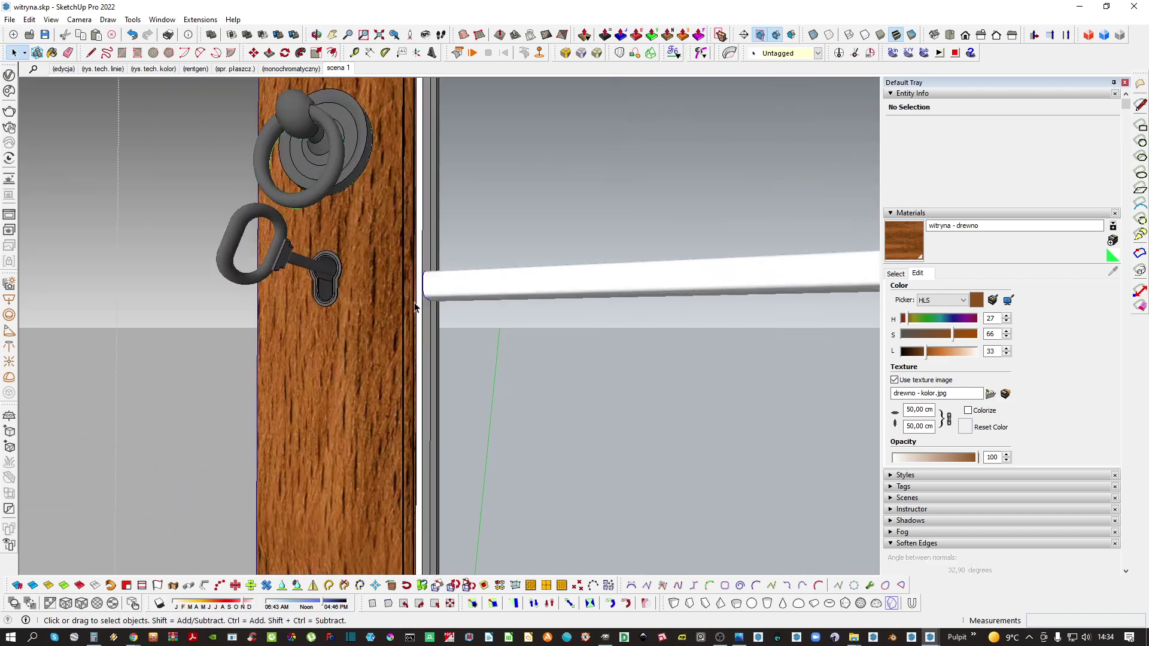
{"action": "scroll", "coordinate": [421, 312], "scroll_direction": "up", "scroll_amount": 3}
{"action": "left_click", "coordinate": [430, 296]}
{"action": "key", "text": "space"}
{"action": "key", "text": "Escape"}
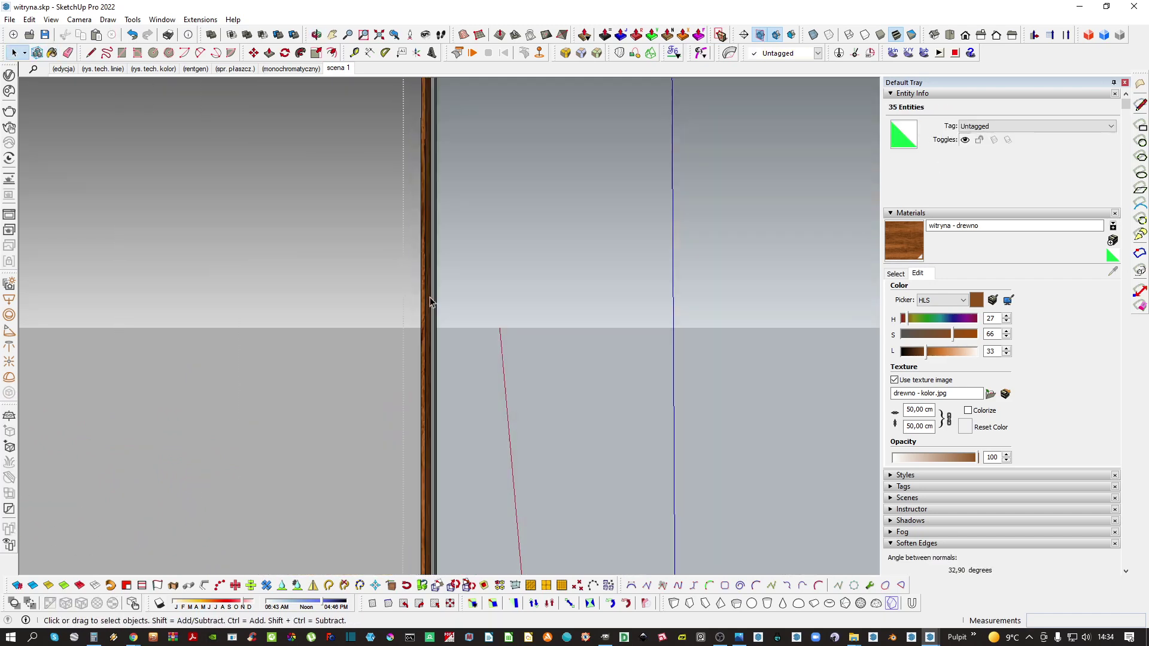
Open the round glazing bar crossing the door glass and paint all its faces with "witryna - drewno"
{"action": "scroll", "coordinate": [554, 352], "scroll_direction": "down", "scroll_amount": 5}
{"action": "scroll", "coordinate": [408, 352], "scroll_direction": "up", "scroll_amount": 1}
{"action": "double_click", "coordinate": [423, 344]}
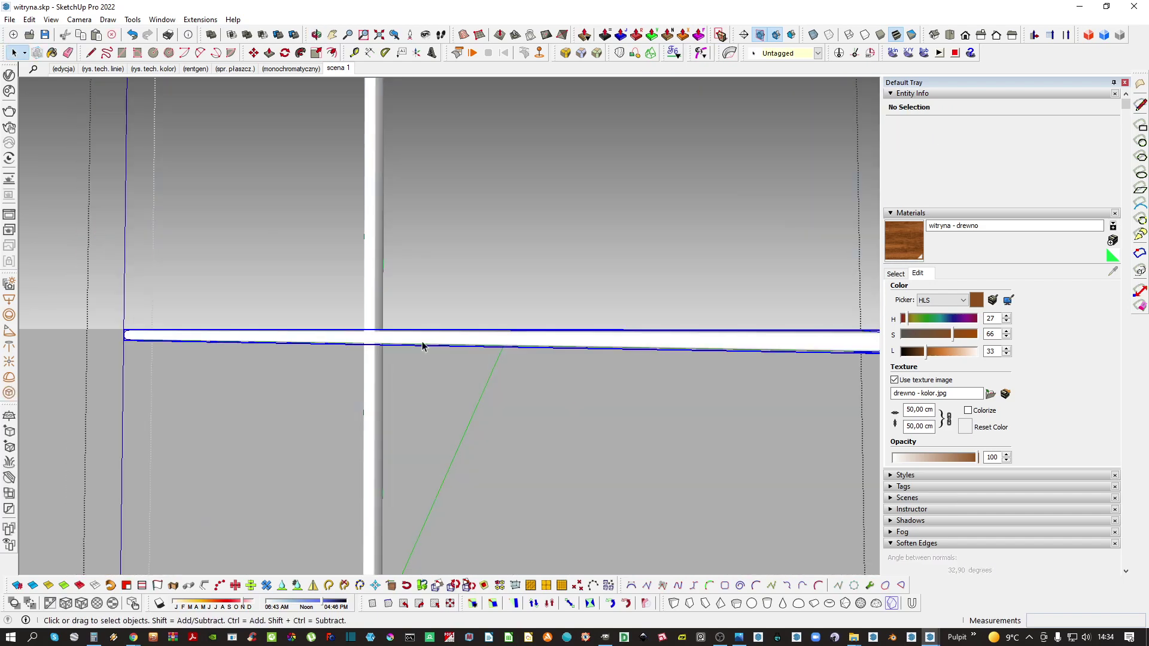
{"action": "triple_click", "coordinate": [433, 338]}
{"action": "scroll", "coordinate": [433, 342], "scroll_direction": "down", "scroll_amount": 3}
{"action": "scroll", "coordinate": [429, 340], "scroll_direction": "up", "scroll_amount": 5}
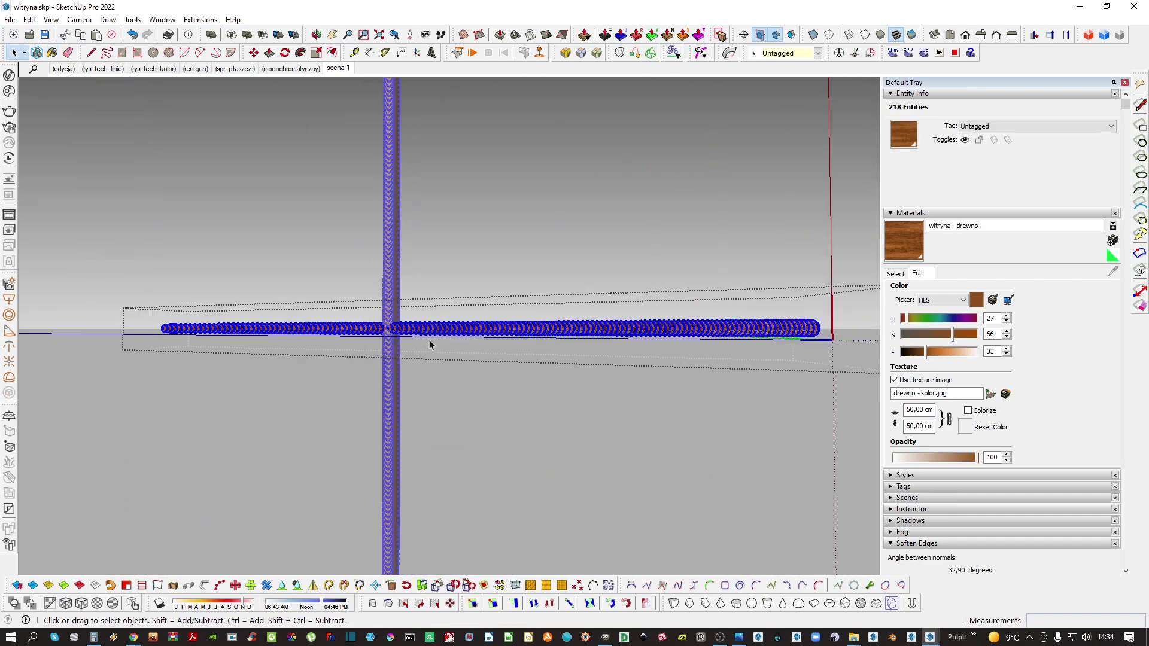
Sample the wood from one facet of the glazing bar and repaint the whole bar with it
{"action": "left_click", "coordinate": [461, 337]}
{"action": "scroll", "coordinate": [463, 339], "scroll_direction": "up", "scroll_amount": 4}
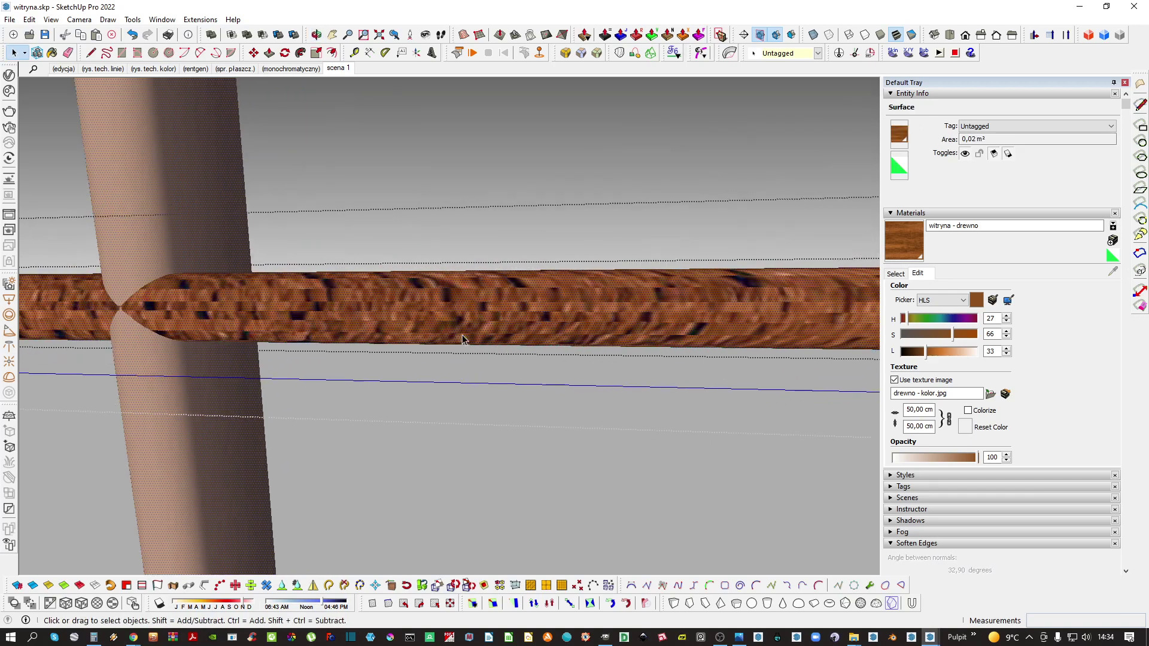
{"action": "scroll", "coordinate": [417, 296], "scroll_direction": "up", "scroll_amount": 2}
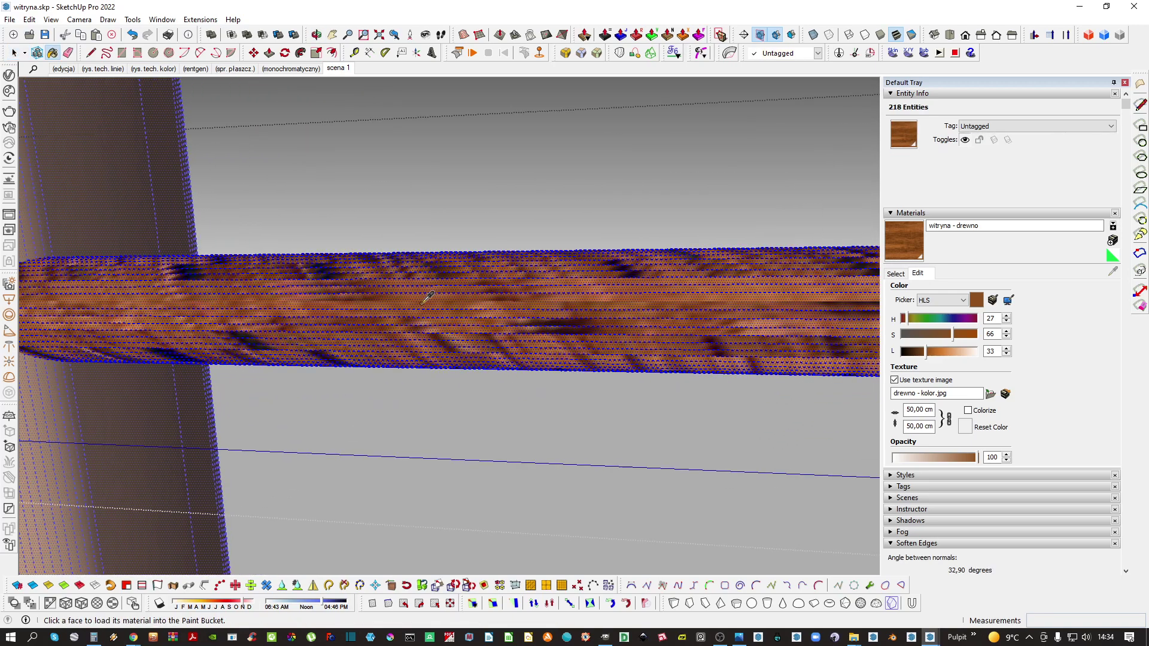
{"action": "left_click", "coordinate": [453, 303], "text": "alt"}
{"action": "left_click", "coordinate": [453, 303]}
{"action": "key", "text": "space"}
Toggle hidden geometry and change the Projected texture setting on a single facet of the glazing bar
{"action": "scroll", "coordinate": [453, 301], "scroll_direction": "up", "scroll_amount": 2}
{"action": "key", "text": "alt+h"}
{"action": "right_click", "coordinate": [437, 302]}
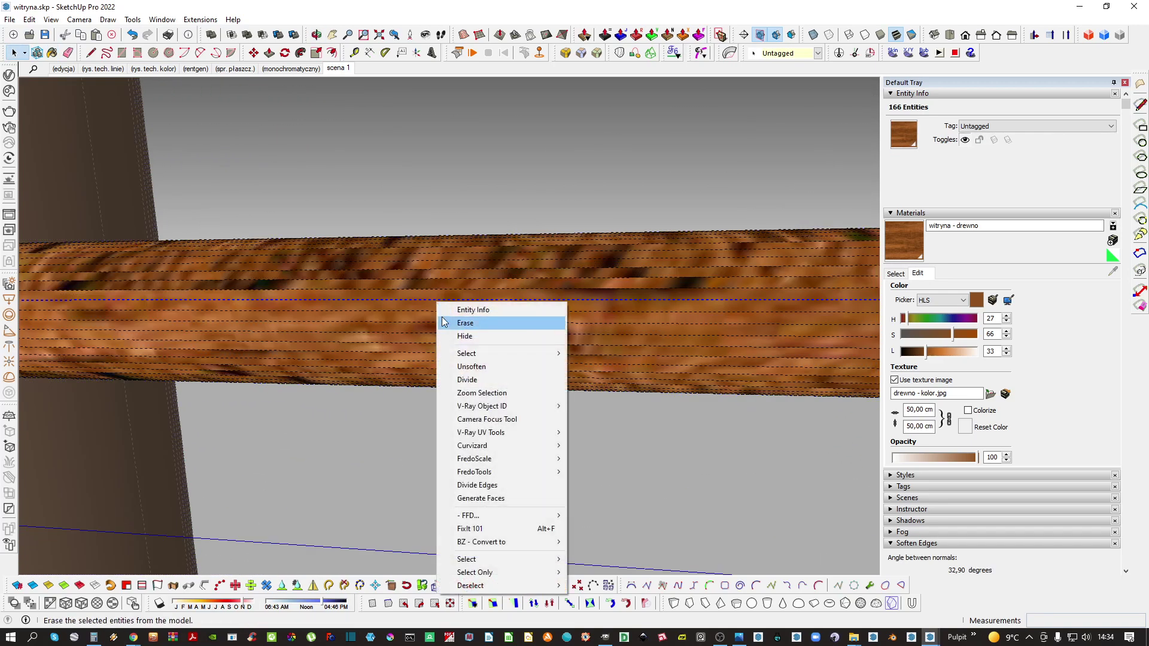
{"action": "right_click", "coordinate": [402, 306]}
{"action": "left_click", "coordinate": [572, 454]}
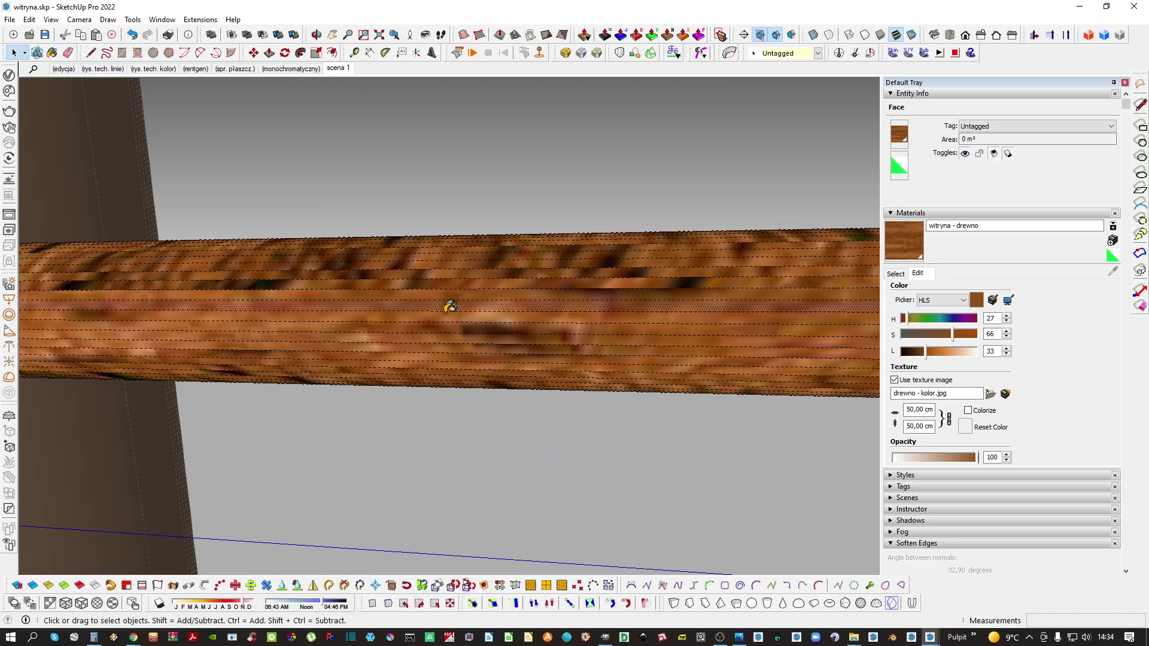
Turn off the display of hidden geometry and leave the horizontal glazing bar
{"action": "scroll", "coordinate": [449, 303], "scroll_direction": "up", "scroll_amount": 1}
{"action": "key", "text": "alt+h"}
{"action": "scroll", "coordinate": [473, 319], "scroll_direction": "down", "scroll_amount": 6}
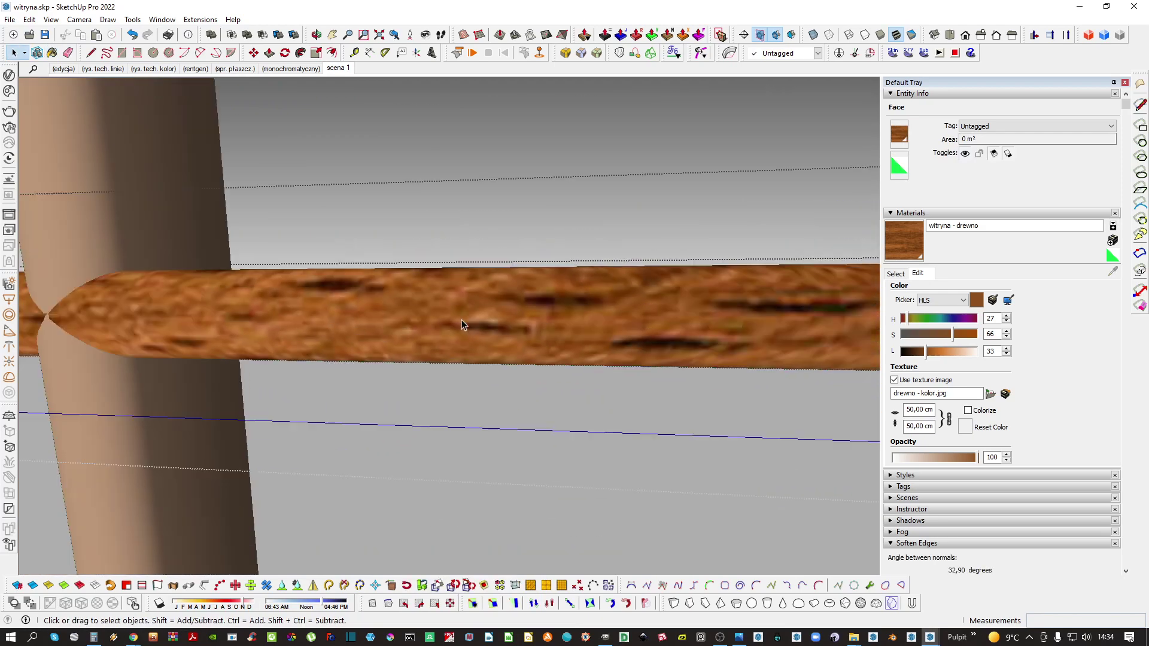
{"action": "left_click", "coordinate": [408, 302]}
{"action": "scroll", "coordinate": [354, 299], "scroll_direction": "down", "scroll_amount": 2}
{"action": "middle_click_drag", "start_coordinate": [354, 294], "coordinate": [405, 409], "text": "shift"}
{"action": "scroll", "coordinate": [405, 409], "scroll_direction": "up", "scroll_amount": 2}
{"action": "scroll", "coordinate": [405, 408], "scroll_direction": "down", "scroll_amount": 3}
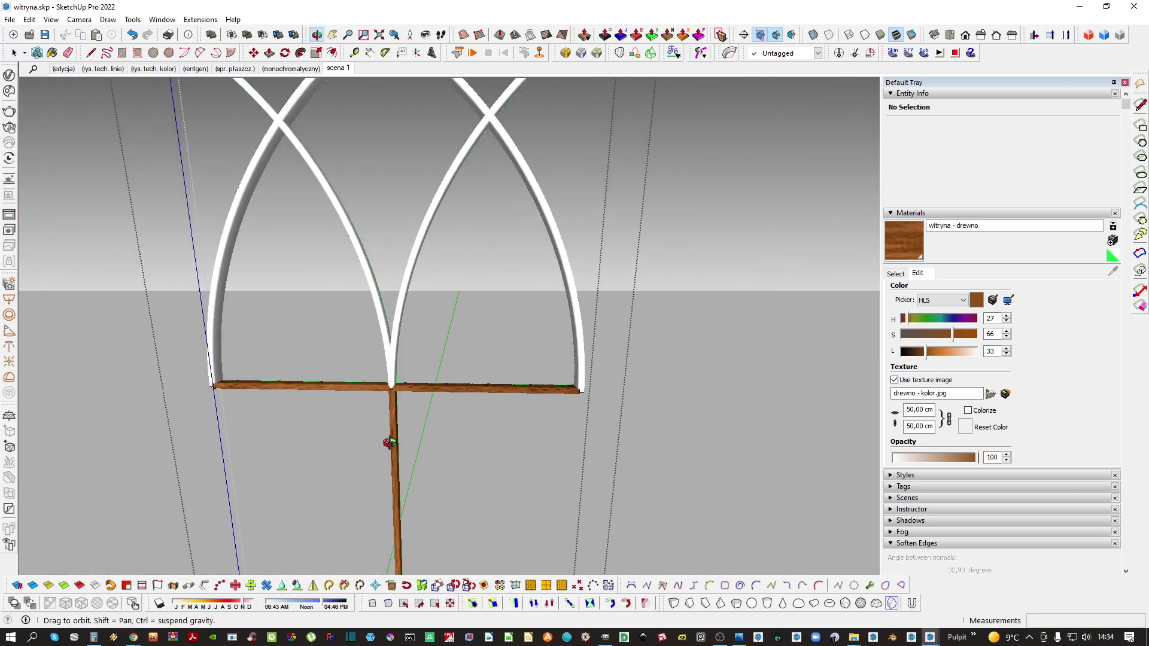
Open the curved glazing bars of the door's arch tracery and paint the selected faces with "witryna - drewno"
{"action": "scroll", "coordinate": [405, 333], "scroll_direction": "up", "scroll_amount": 5}
{"action": "left_click", "coordinate": [407, 335]}
{"action": "double_click", "coordinate": [407, 334]}
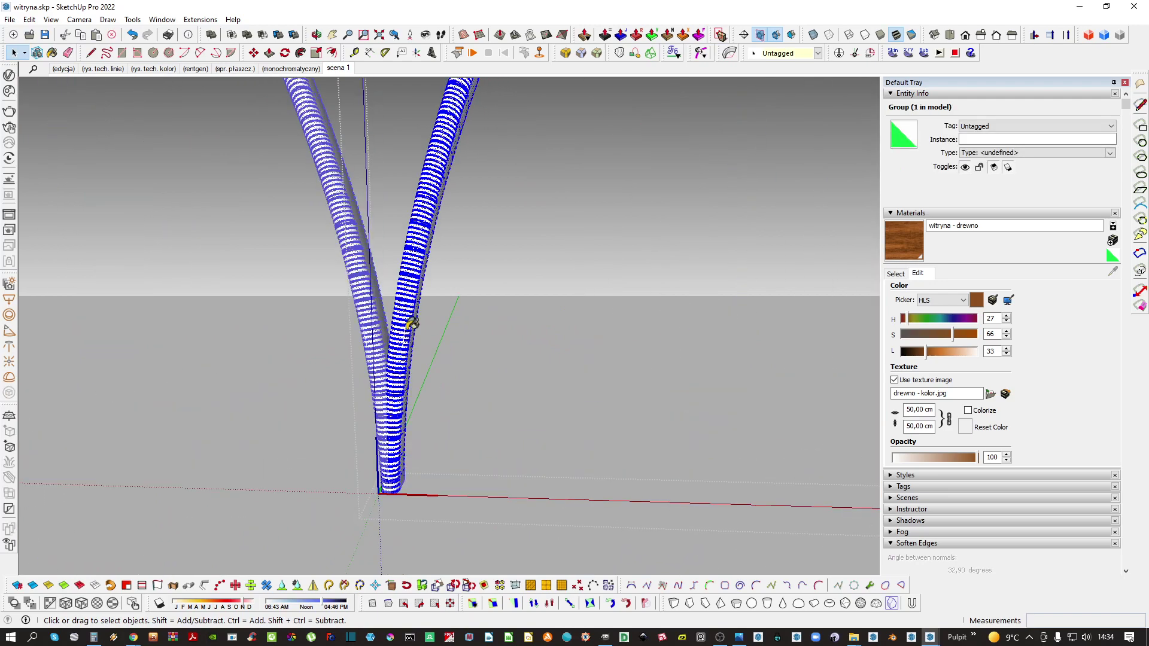
{"action": "left_click", "coordinate": [410, 333]}
{"action": "key", "text": "space"}
Rotate the wood texture on the curved glazing bar by about 94.23° with ThruPaint so the grain runs lengthwise
{"action": "scroll", "coordinate": [397, 338], "scroll_direction": "up", "scroll_amount": 6}
{"action": "middle_click_drag", "start_coordinate": [395, 341], "coordinate": [378, 290]}
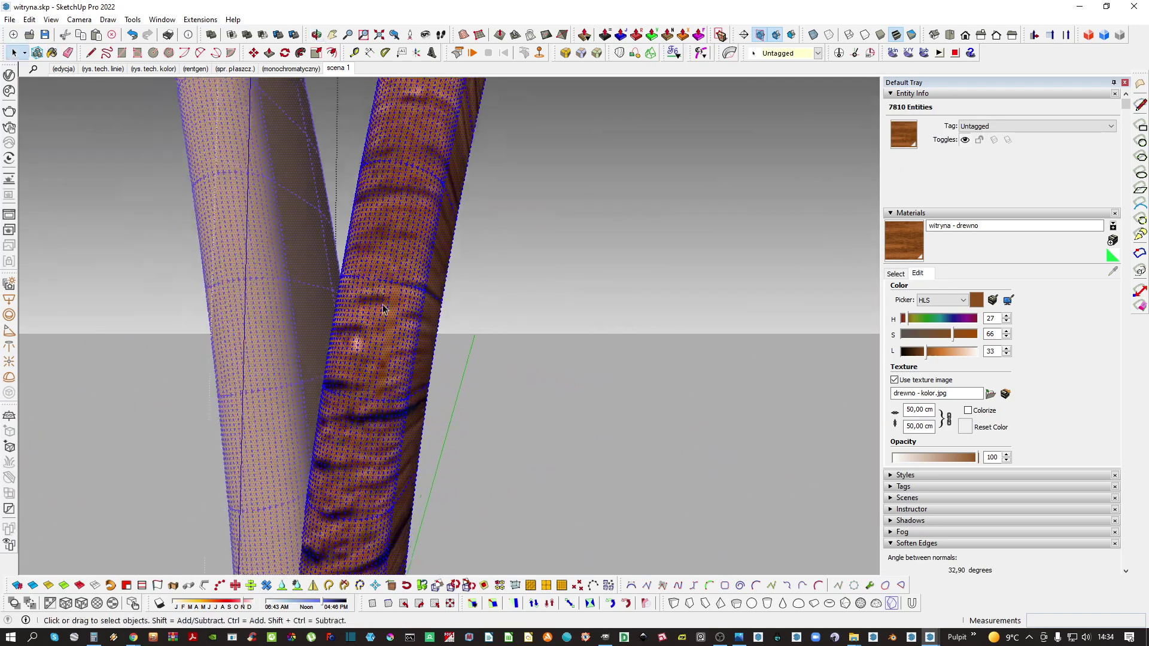
{"action": "left_click", "coordinate": [677, 57]}
{"action": "left_click", "coordinate": [367, 416]}
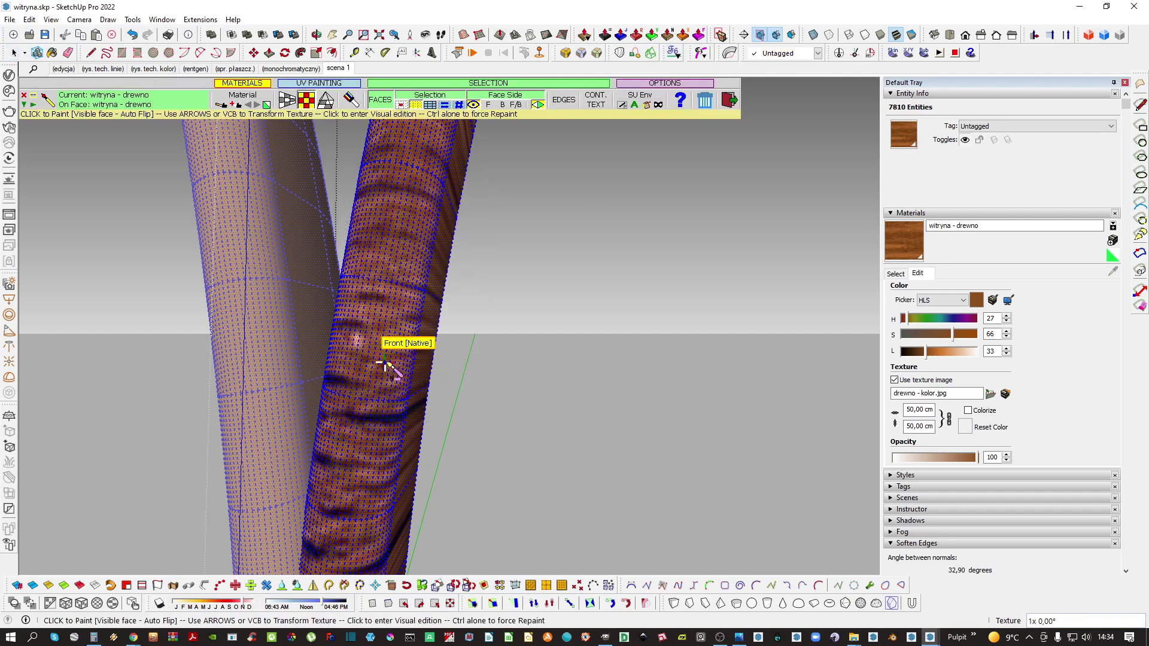
{"action": "left_click", "coordinate": [400, 362]}
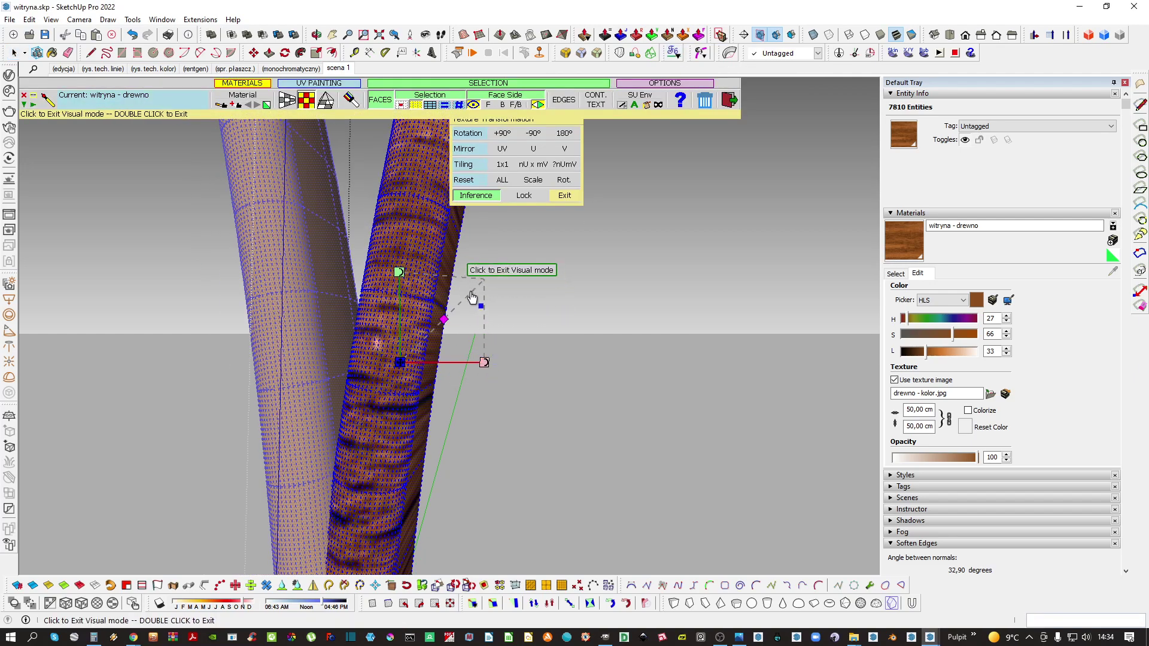
{"action": "left_click", "coordinate": [415, 356]}
{"action": "left_click_drag", "start_coordinate": [477, 344], "coordinate": [503, 350]}
{"action": "left_click", "coordinate": [394, 343]}
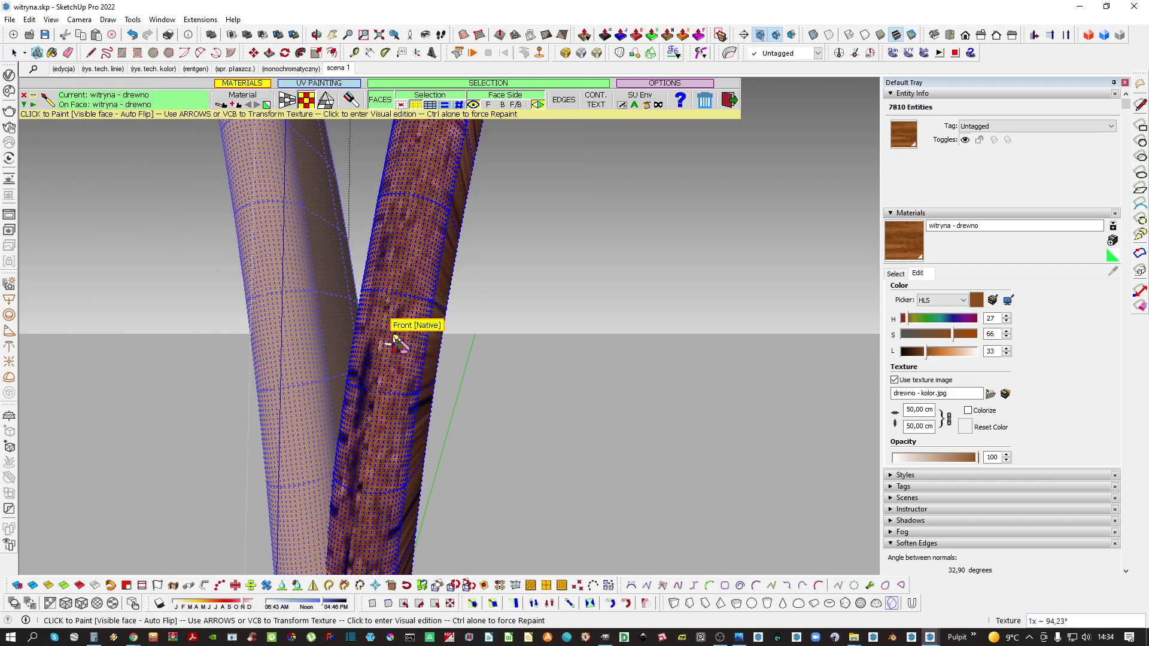
Change the Projected texture setting on one facet of the curved bar and repaint the whole bar with its wood
{"action": "key", "text": "space"}
{"action": "middle_click_drag", "start_coordinate": [383, 333], "coordinate": [396, 337]}
{"action": "scroll", "coordinate": [382, 354], "scroll_direction": "up", "scroll_amount": 2}
{"action": "left_click", "coordinate": [383, 354]}
{"action": "key", "text": "b"}
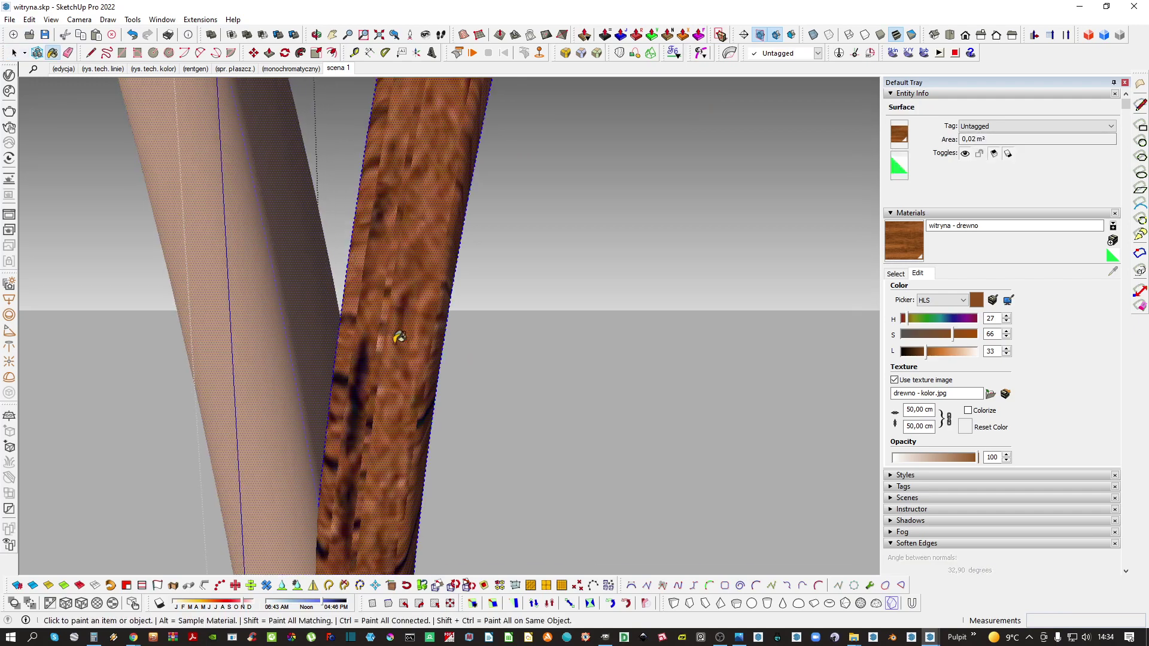
{"action": "left_click", "coordinate": [398, 338]}
{"action": "scroll", "coordinate": [376, 326], "scroll_direction": "up", "scroll_amount": 3}
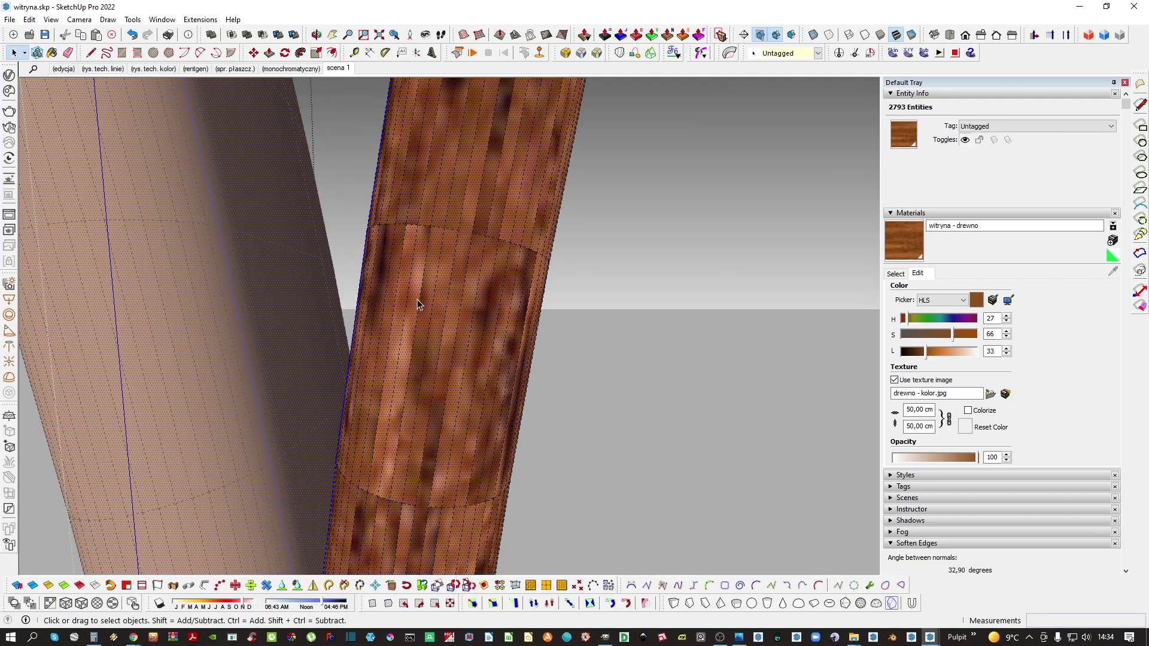
{"action": "right_click", "coordinate": [428, 296]}
{"action": "left_click", "coordinate": [590, 453]}
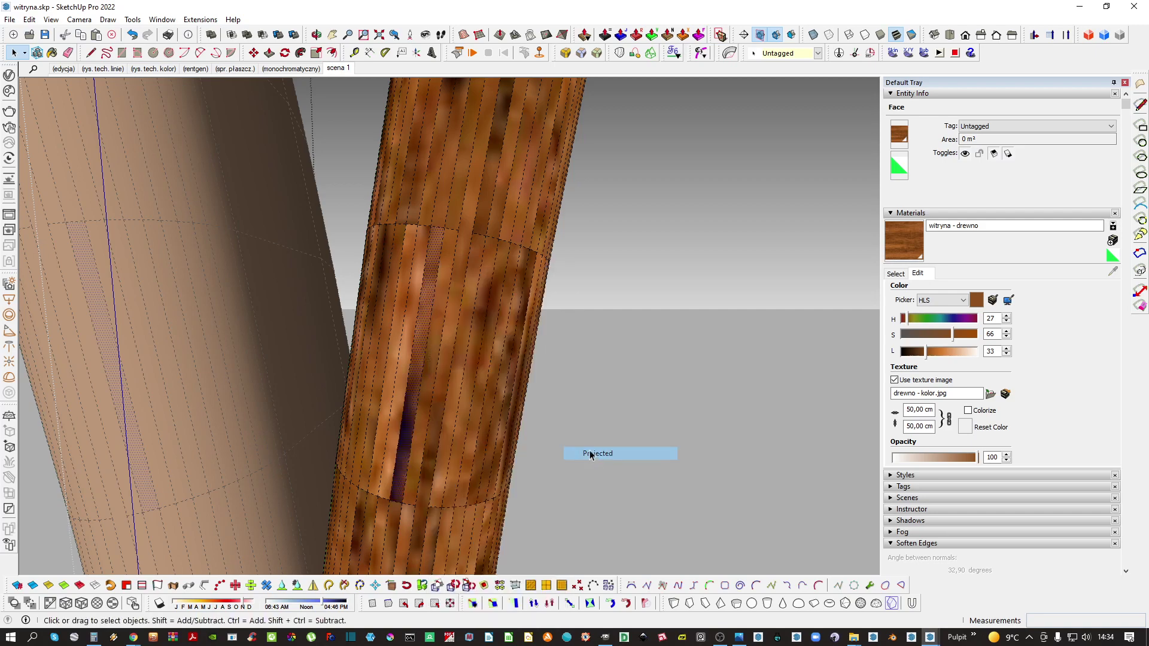
{"action": "left_click", "coordinate": [424, 337]}
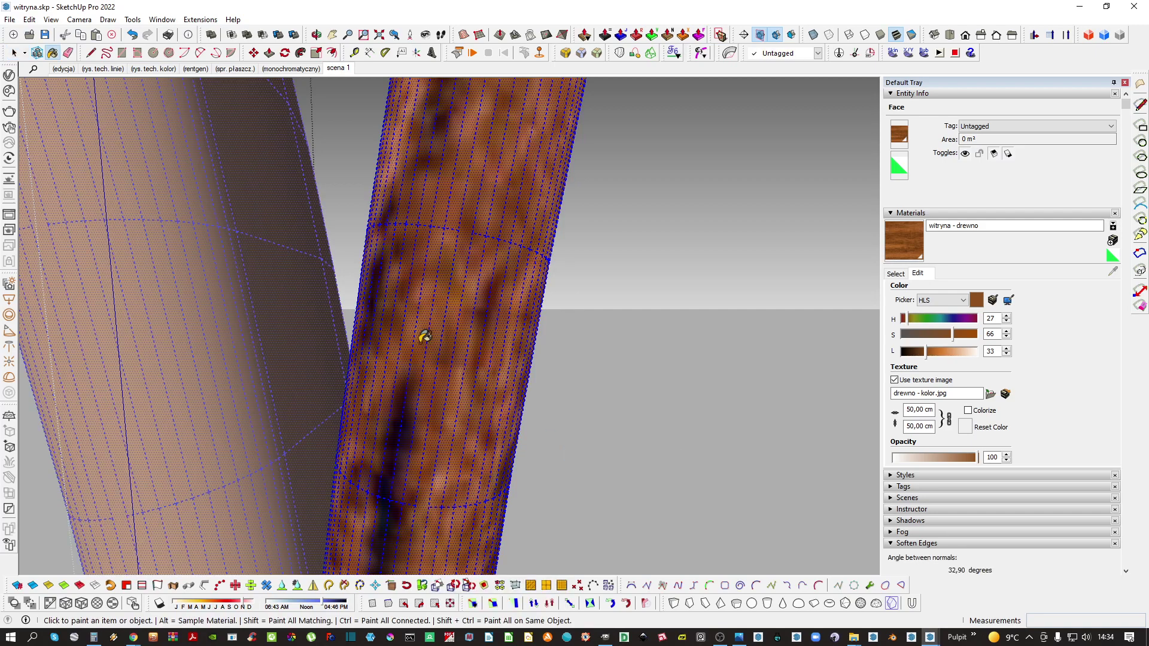
{"action": "key", "text": "space"}
{"action": "key", "text": "ctrl+t"}
Select all faces of the crossing curved bar and repaint one side with ThruPaint in QuadMesh mode
{"action": "scroll", "coordinate": [459, 345], "scroll_direction": "down", "scroll_amount": 9}
{"action": "scroll", "coordinate": [448, 411], "scroll_direction": "down", "scroll_amount": 5}
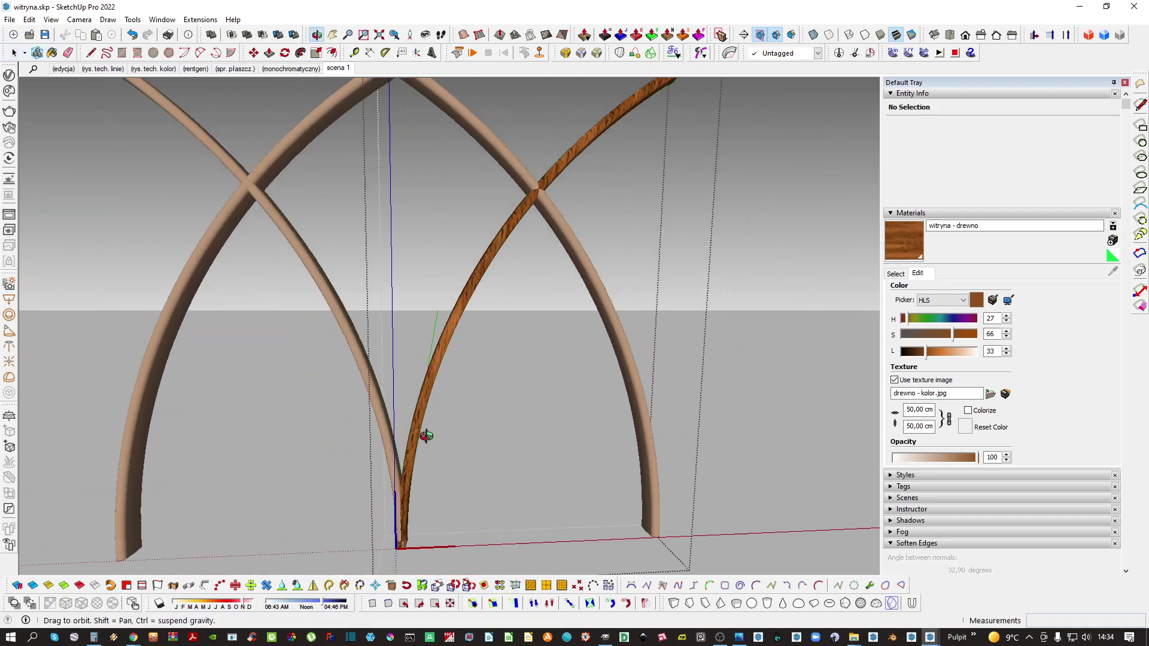
{"action": "middle_click_drag", "start_coordinate": [425, 441], "coordinate": [546, 226]}
{"action": "scroll", "coordinate": [442, 346], "scroll_direction": "up", "scroll_amount": 3}
{"action": "scroll", "coordinate": [383, 395], "scroll_direction": "up", "scroll_amount": 3}
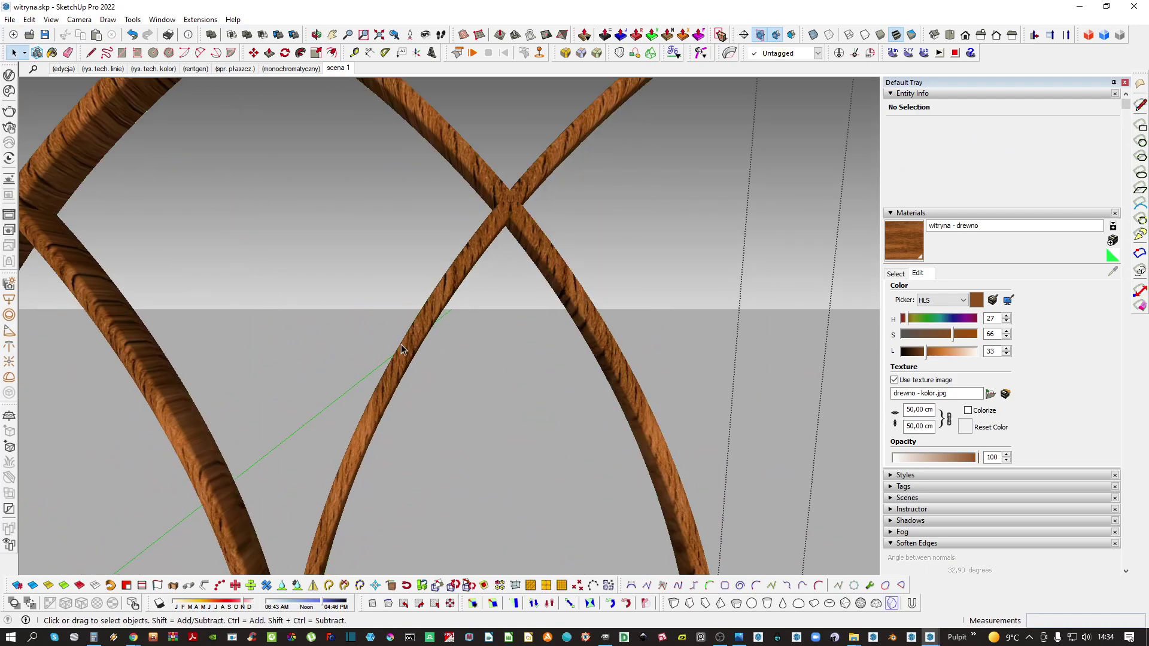
{"action": "triple_click", "coordinate": [416, 344]}
{"action": "scroll", "coordinate": [426, 325], "scroll_direction": "up", "scroll_amount": 4}
{"action": "triple_click", "coordinate": [444, 303]}
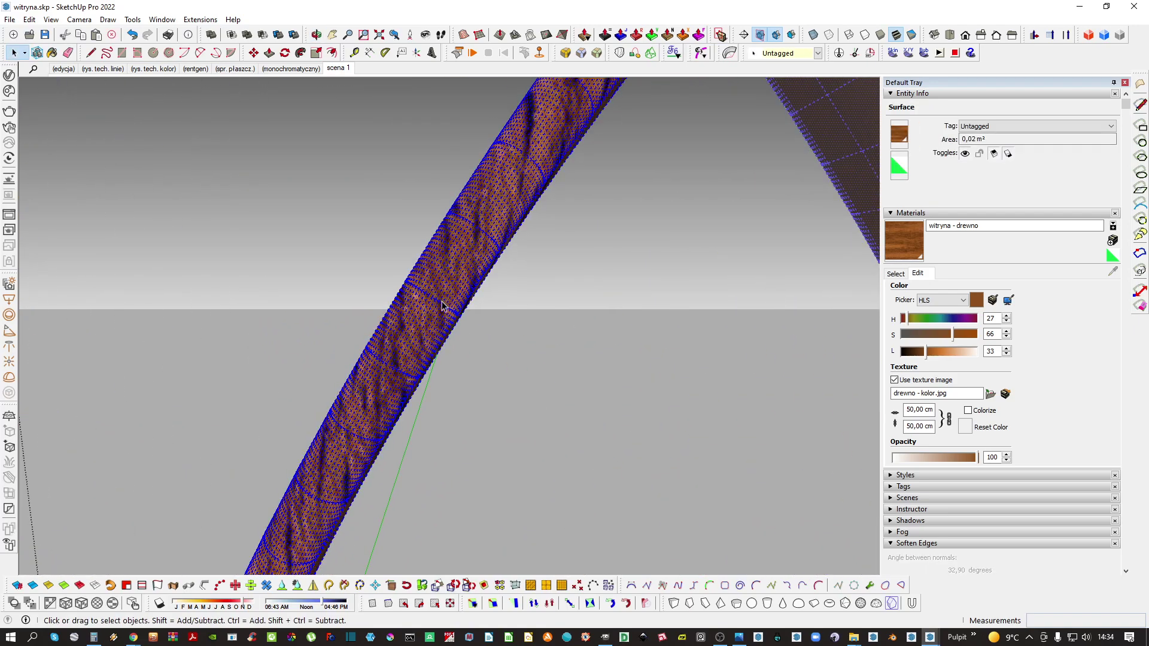
{"action": "left_click", "coordinate": [674, 52]}
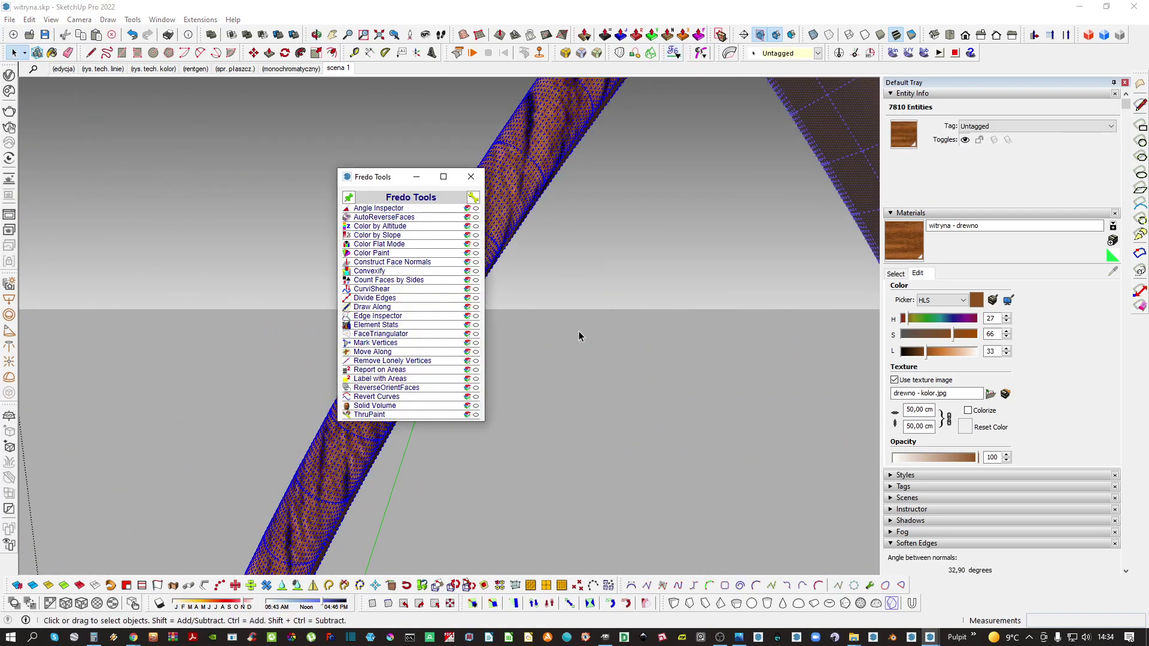
{"action": "left_click", "coordinate": [386, 416]}
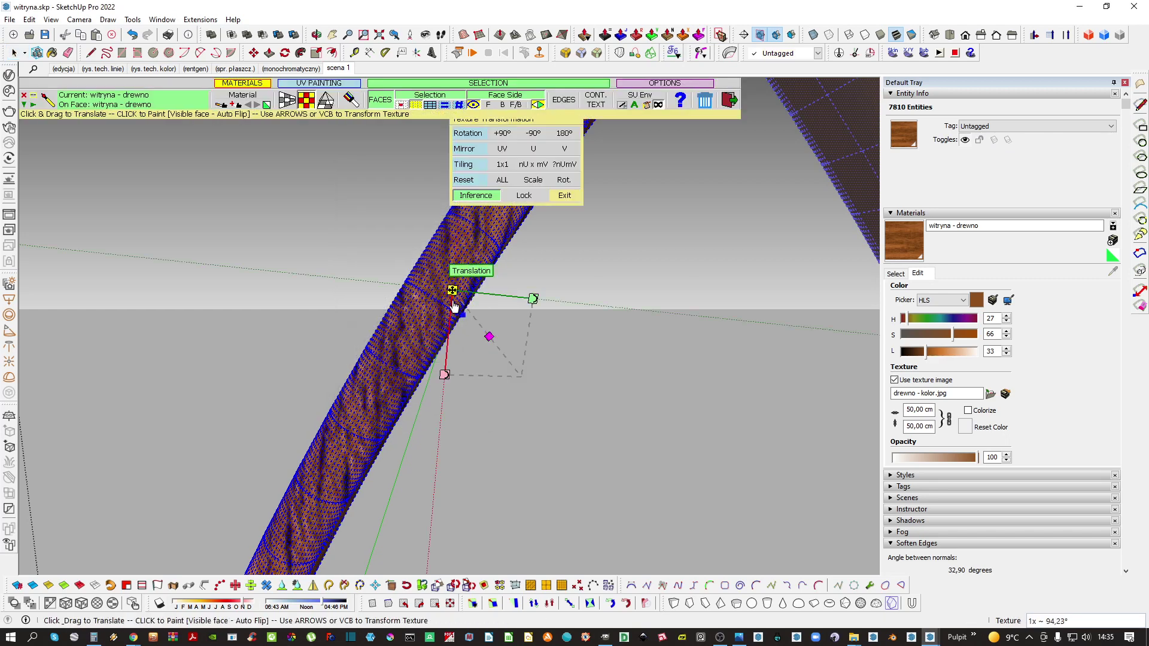
{"action": "scroll", "coordinate": [440, 294], "scroll_direction": "up", "scroll_amount": 3}
{"action": "left_click", "coordinate": [436, 287]}
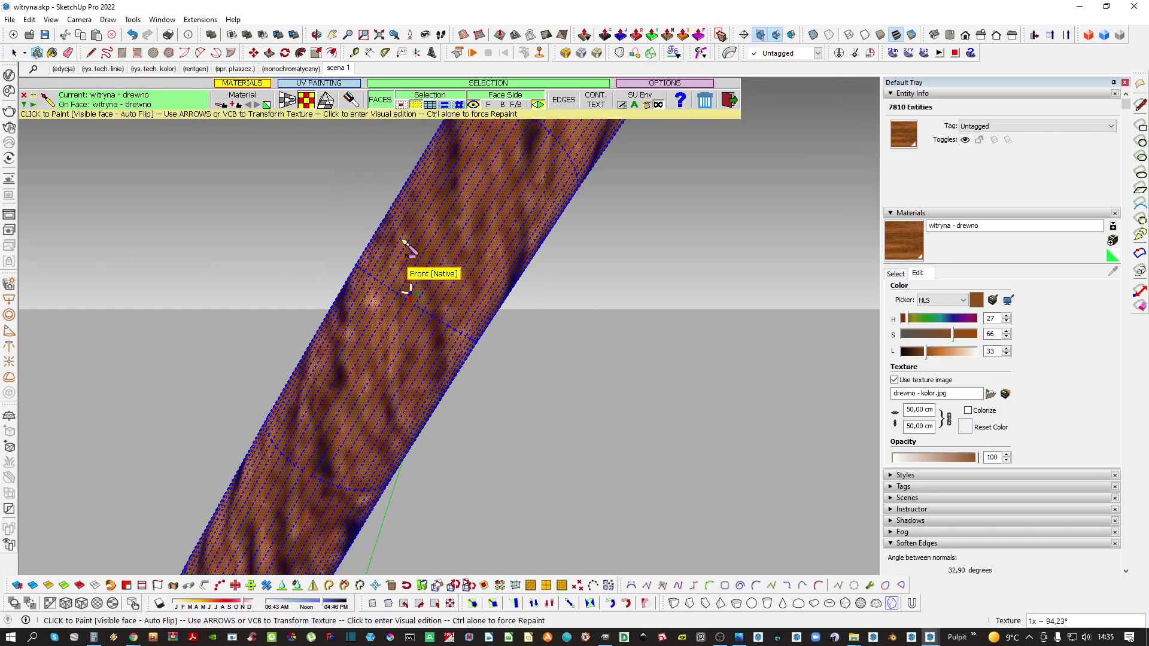
{"action": "left_click", "coordinate": [455, 262]}
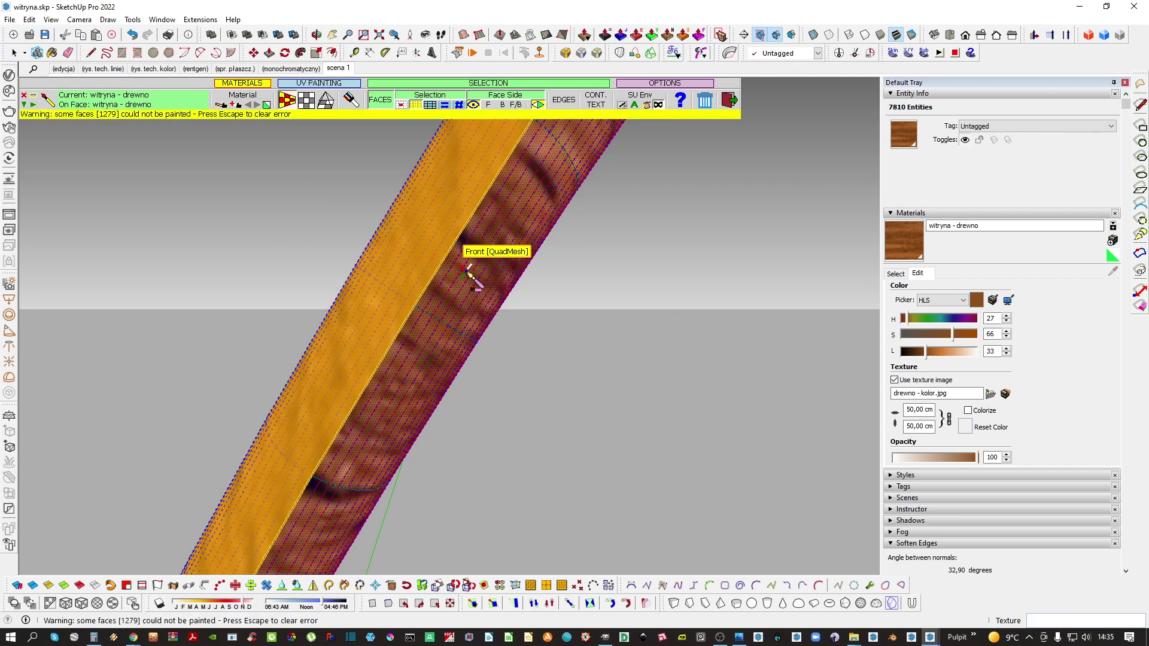
Rotate the QuadMesh wood texture on the curved bar to about 356.78° to follow its length
{"action": "left_click", "coordinate": [470, 275]}
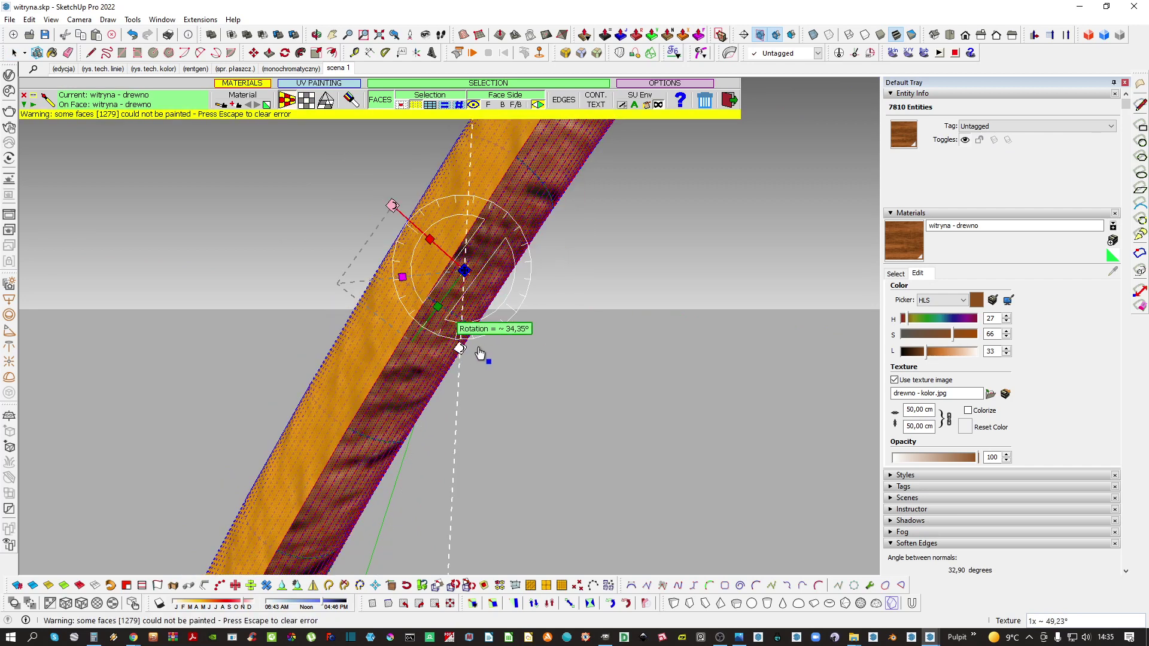
{"action": "left_click_drag", "start_coordinate": [480, 353], "coordinate": [535, 320]}
{"action": "left_click", "coordinate": [535, 321]}
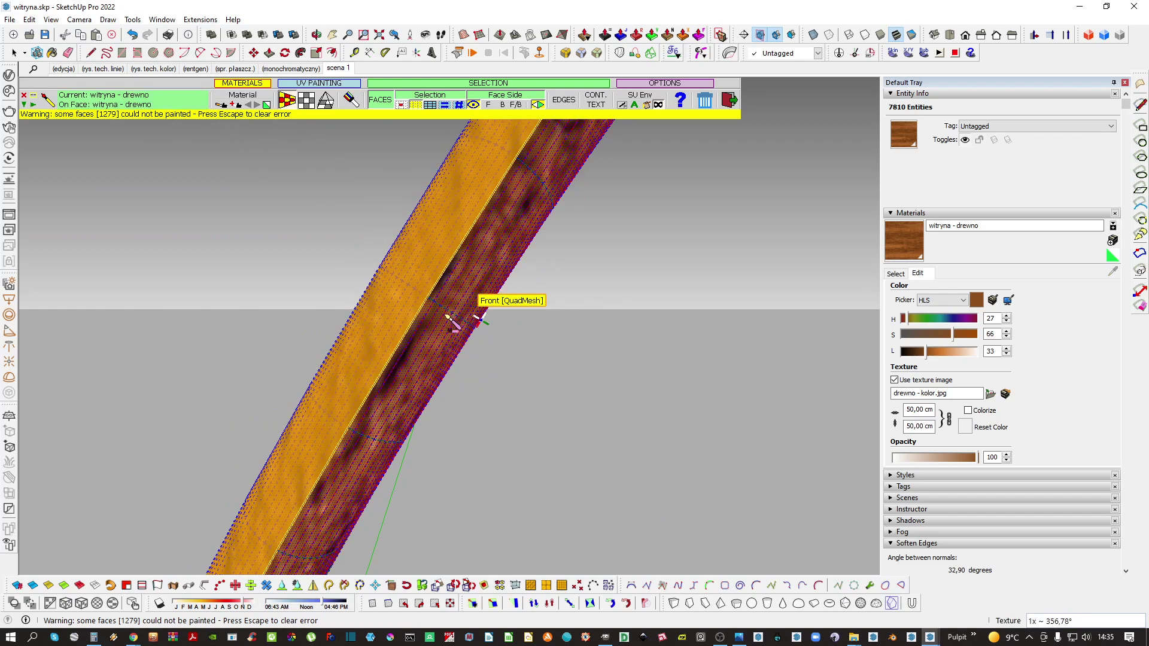
{"action": "key", "text": "space"}
{"action": "scroll", "coordinate": [450, 326], "scroll_direction": "down", "scroll_amount": 2}
{"action": "scroll", "coordinate": [460, 275], "scroll_direction": "up", "scroll_amount": 3}
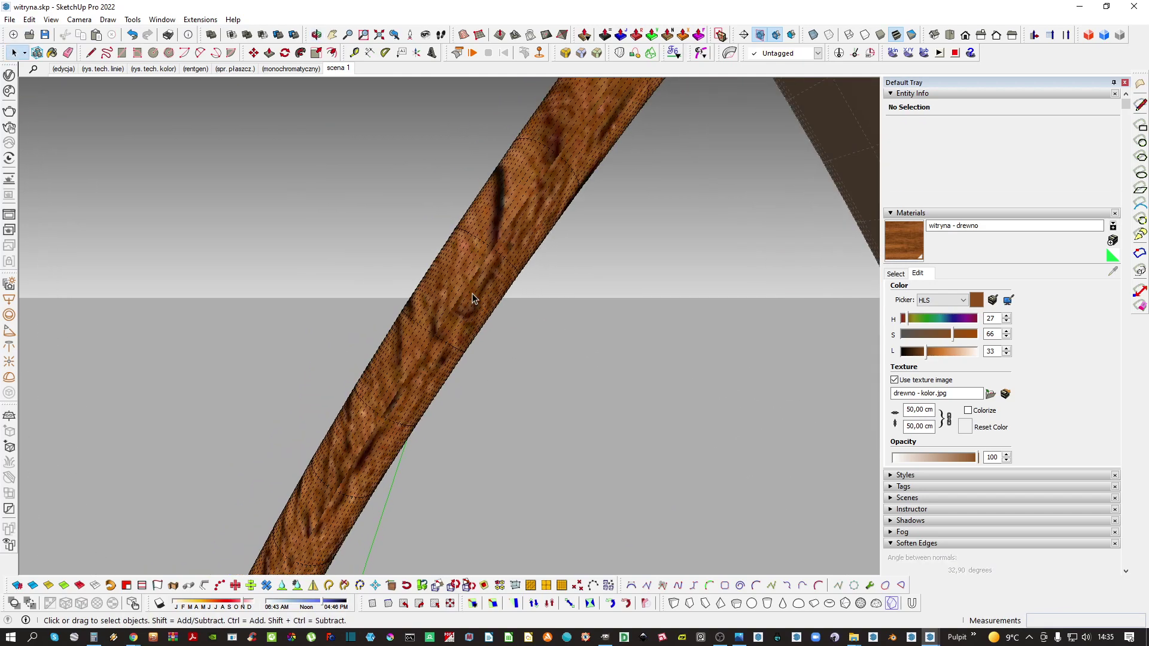
Repaint the other side of the curved bar with ThruPaint's QuadMesh mapping so its grain follows the curve
{"action": "left_click", "coordinate": [455, 281]}
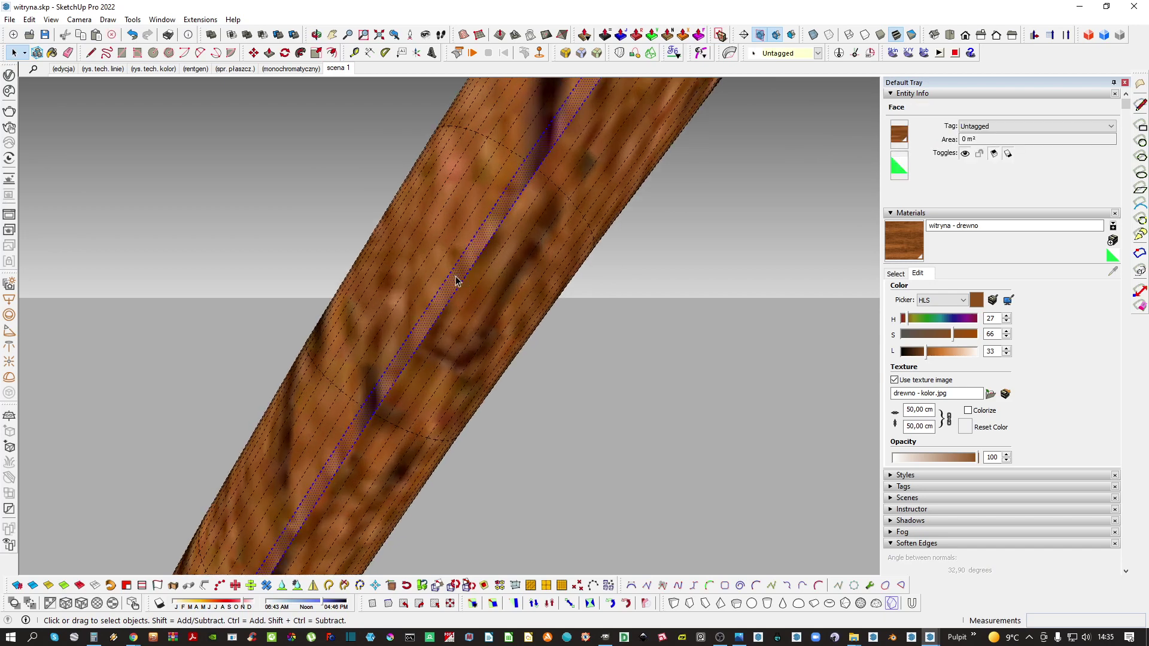
{"action": "triple_click", "coordinate": [456, 276]}
{"action": "left_click", "coordinate": [457, 258]}
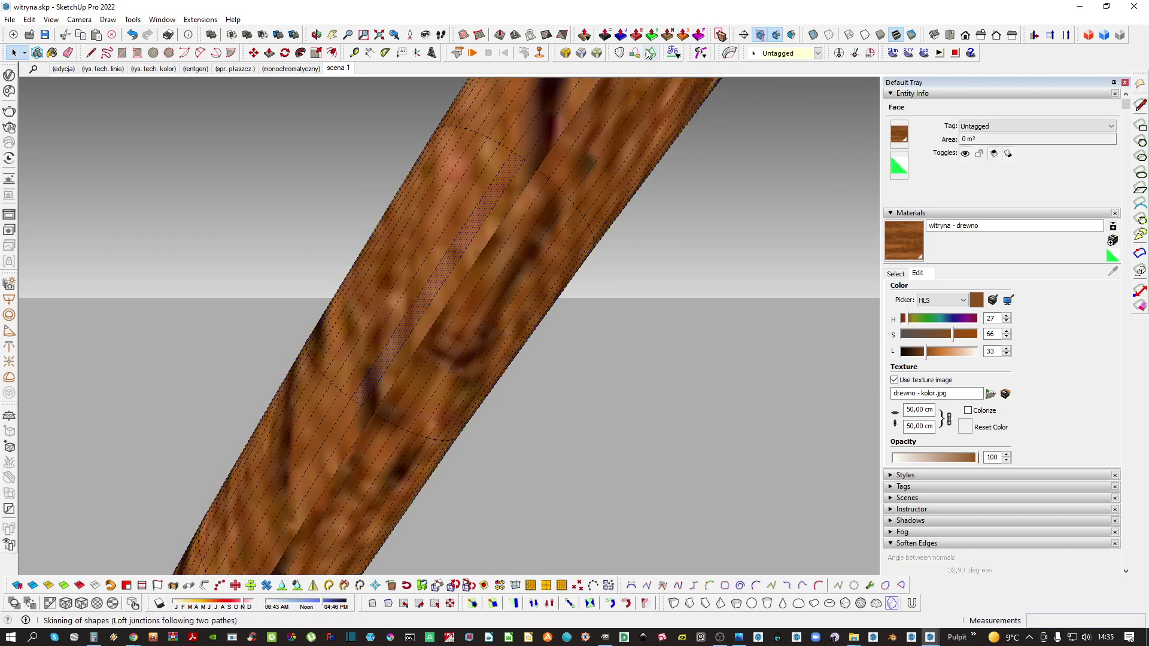
{"action": "left_click", "coordinate": [672, 57]}
{"action": "left_click", "coordinate": [413, 414]}
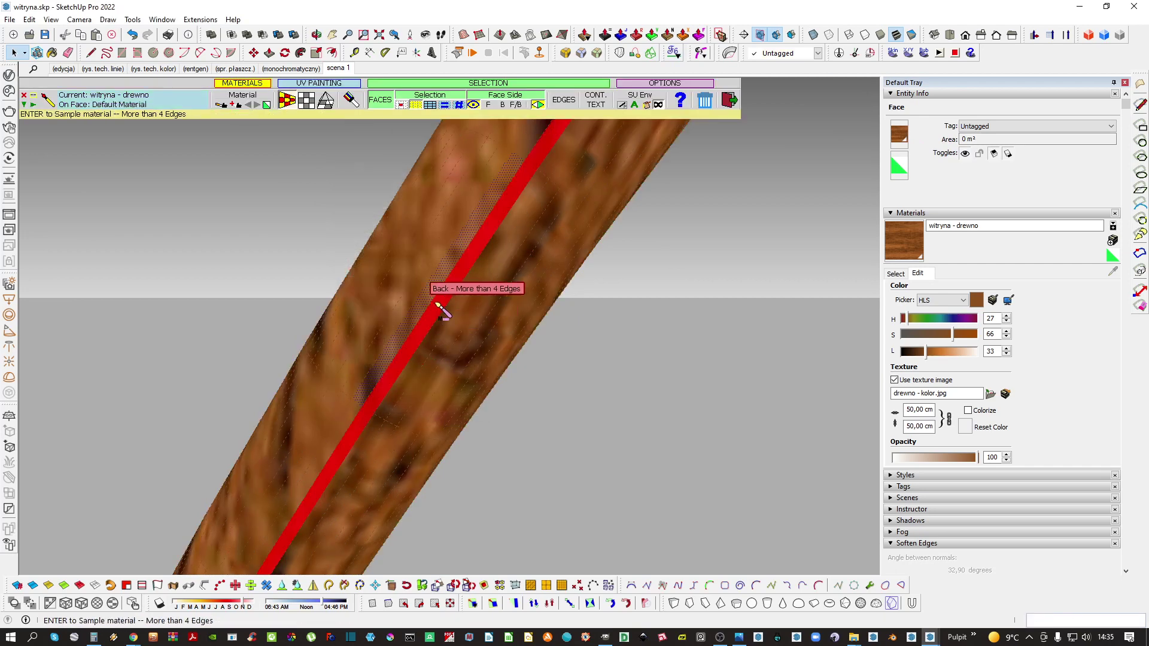
{"action": "left_click", "coordinate": [287, 101]}
{"action": "double_click", "coordinate": [431, 271]}
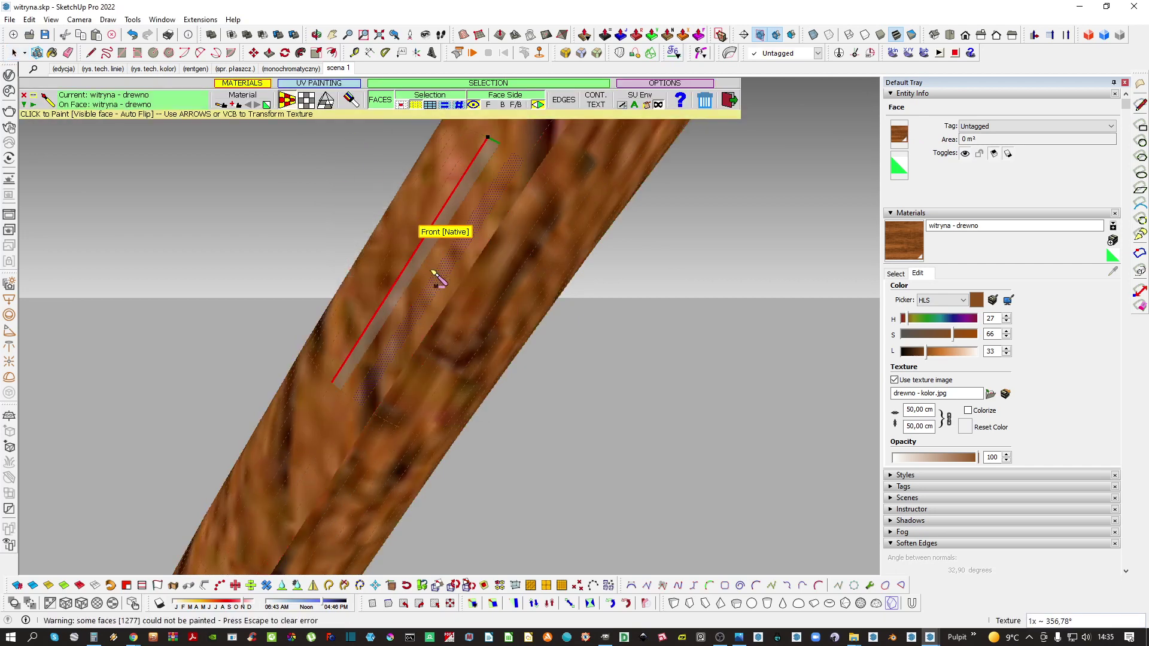
{"action": "left_click", "coordinate": [431, 274]}
{"action": "key", "text": "space"}
{"action": "scroll", "coordinate": [377, 290], "scroll_direction": "down", "scroll_amount": 2}
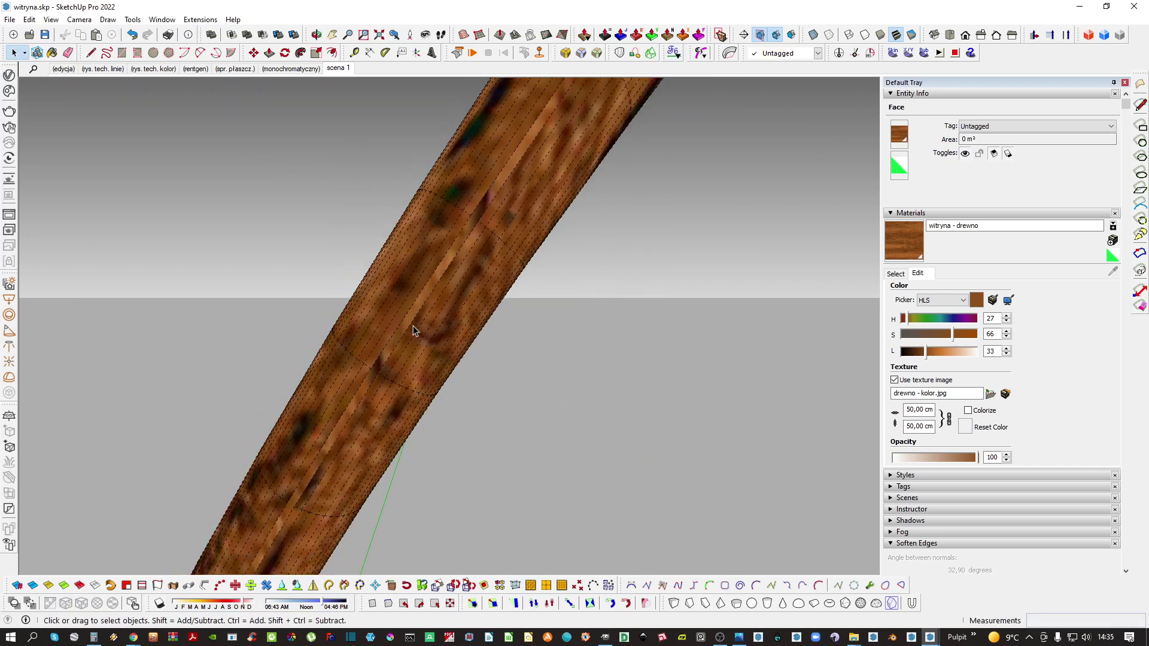
{"action": "scroll", "coordinate": [411, 323], "scroll_direction": "up", "scroll_amount": 2}
Try to repaint the narrow mismatched strip along the middle of the curved bar with ThruPaint
{"action": "left_click", "coordinate": [719, 37]}
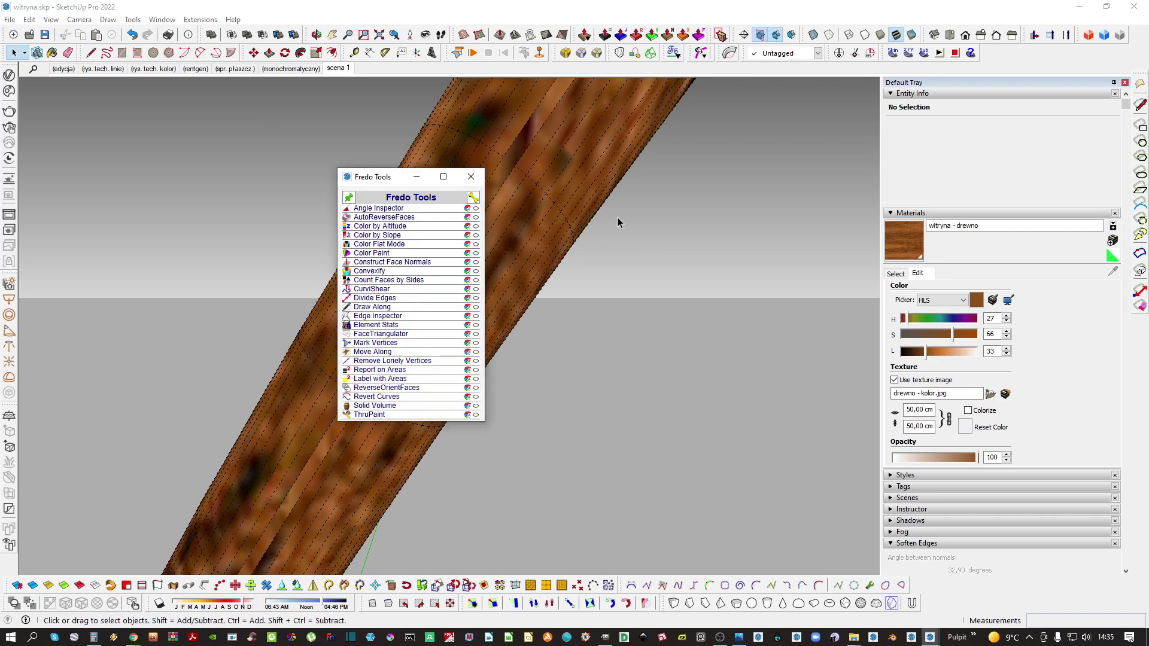
{"action": "left_click", "coordinate": [424, 415]}
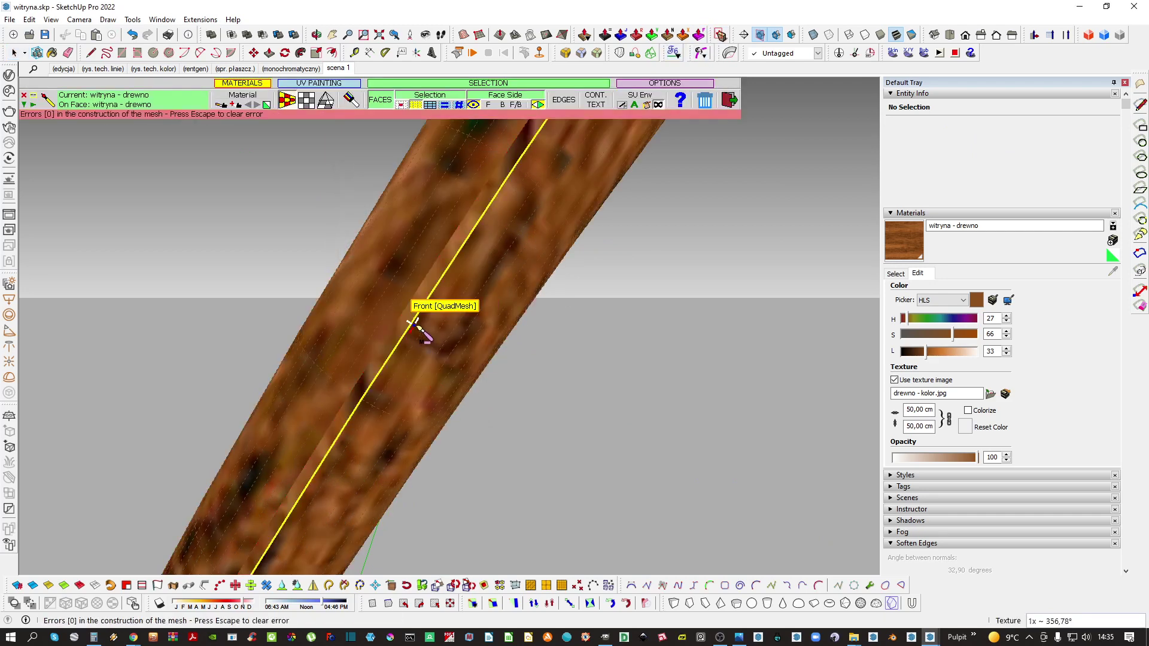
{"action": "key", "text": "space"}
Open the white rail above the door glass, paint all its faces with "witryna - drewno", and close it
{"action": "middle_click_drag", "start_coordinate": [449, 300], "coordinate": [470, 267]}
{"action": "scroll", "coordinate": [470, 263], "scroll_direction": "down", "scroll_amount": 10}
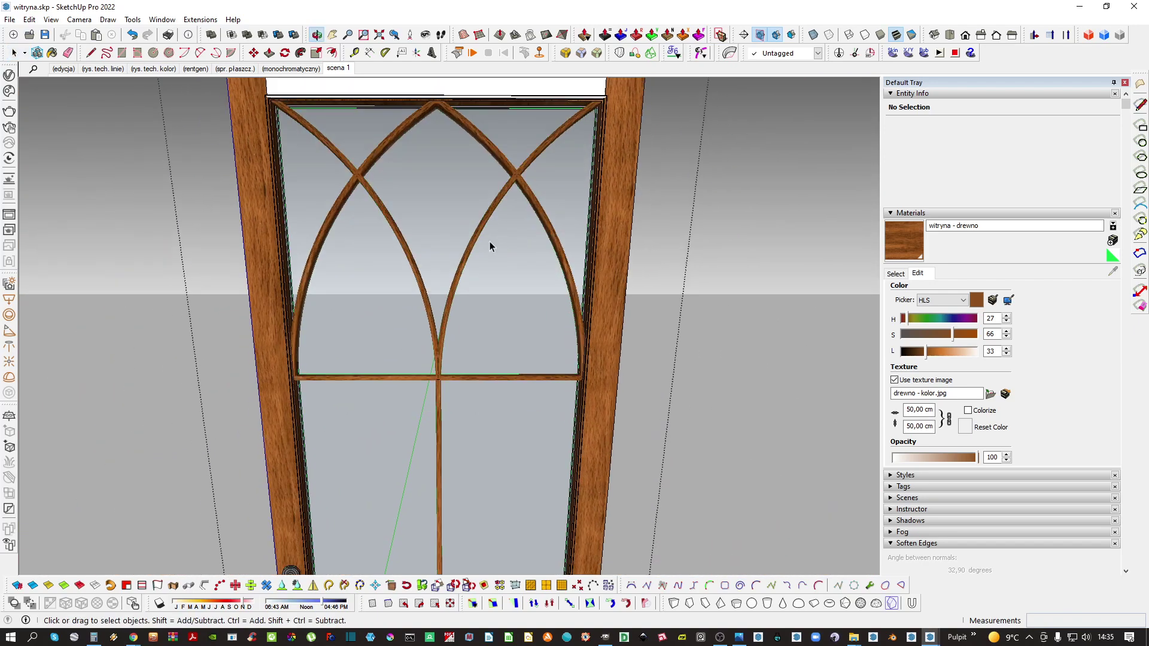
{"action": "middle_click_drag", "start_coordinate": [485, 162], "coordinate": [473, 317], "text": "shift"}
{"action": "scroll", "coordinate": [475, 308], "scroll_direction": "up", "scroll_amount": 3}
{"action": "double_click", "coordinate": [492, 208]}
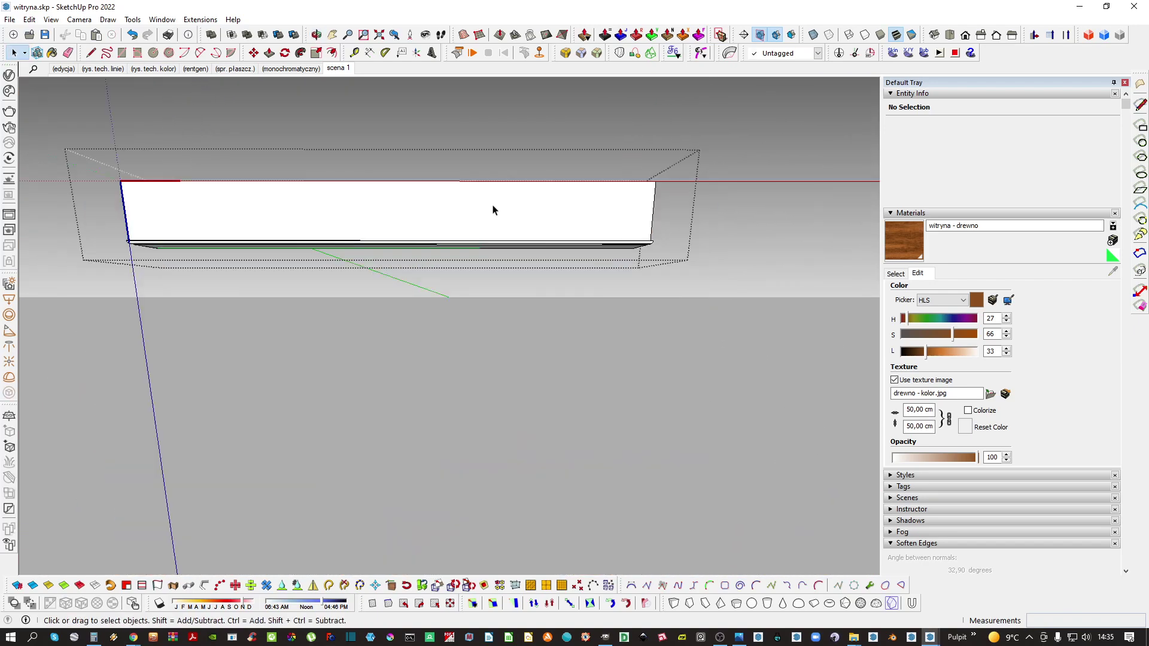
{"action": "key", "text": "ctrl+a"}
{"action": "key", "text": "b"}
{"action": "left_click", "coordinate": [456, 218]}
{"action": "key", "text": "space"}
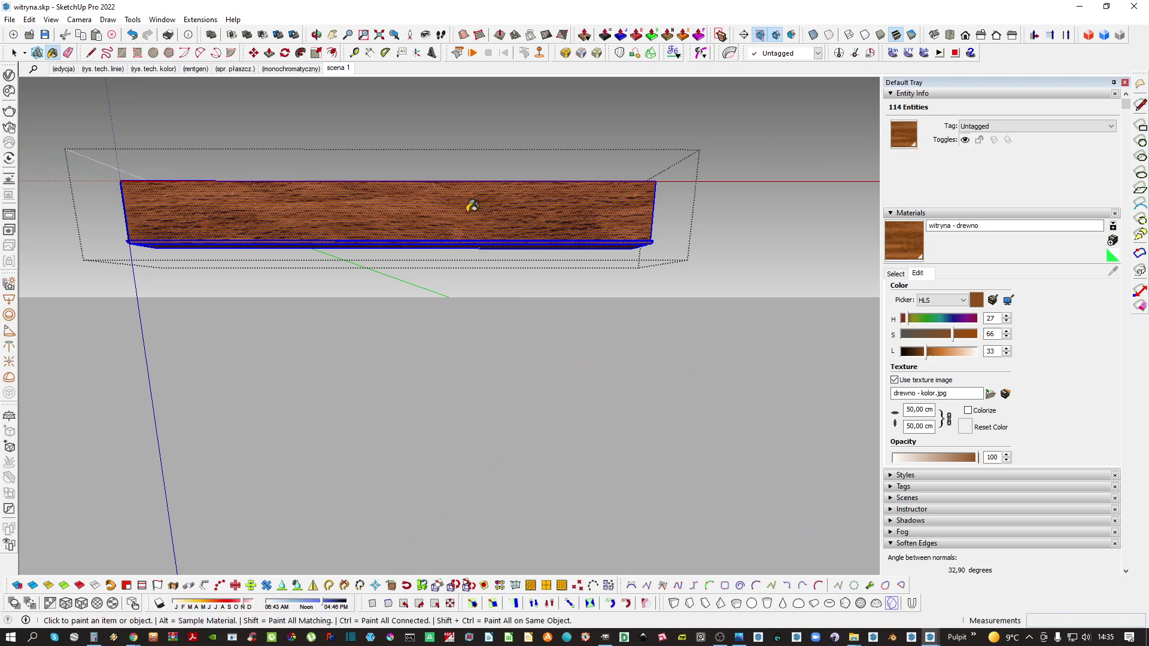
{"action": "scroll", "coordinate": [467, 215], "scroll_direction": "down", "scroll_amount": 2}
{"action": "key", "text": "Escape"}
{"action": "right_click", "coordinate": [468, 221]}
{"action": "left_click", "coordinate": [418, 220]}
{"action": "scroll", "coordinate": [418, 240], "scroll_direction": "down", "scroll_amount": 5}
{"action": "key", "text": "Escape"}
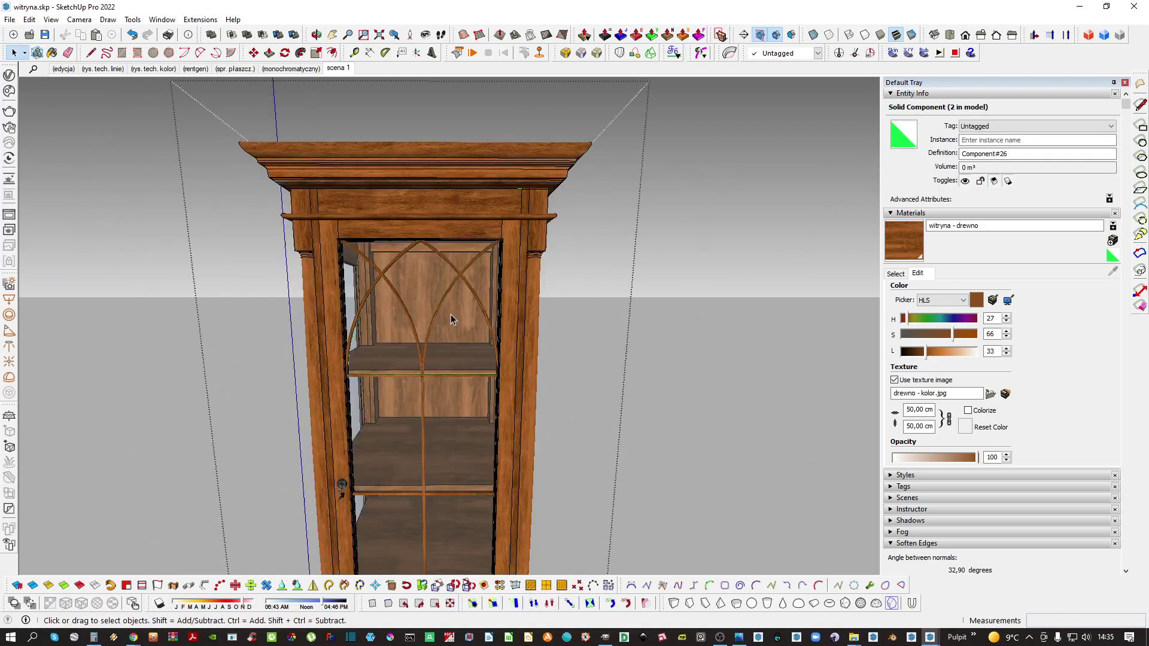
Examine the cabinet's glazed door, lock side and shelves for parts with missing or wrongly oriented wood
{"action": "middle_click_drag", "start_coordinate": [453, 320], "coordinate": [441, 210], "text": "shift"}
{"action": "scroll", "coordinate": [443, 258], "scroll_direction": "down", "scroll_amount": 2}
{"action": "middle_click_drag", "start_coordinate": [443, 293], "coordinate": [418, 313]}
{"action": "scroll", "coordinate": [477, 333], "scroll_direction": "up", "scroll_amount": 6}
{"action": "left_click", "coordinate": [389, 372]}
{"action": "double_click", "coordinate": [413, 376]}
{"action": "scroll", "coordinate": [419, 313], "scroll_direction": "down", "scroll_amount": 4}
{"action": "scroll", "coordinate": [500, 330], "scroll_direction": "down", "scroll_amount": 3}
{"action": "key", "text": "Escape"}
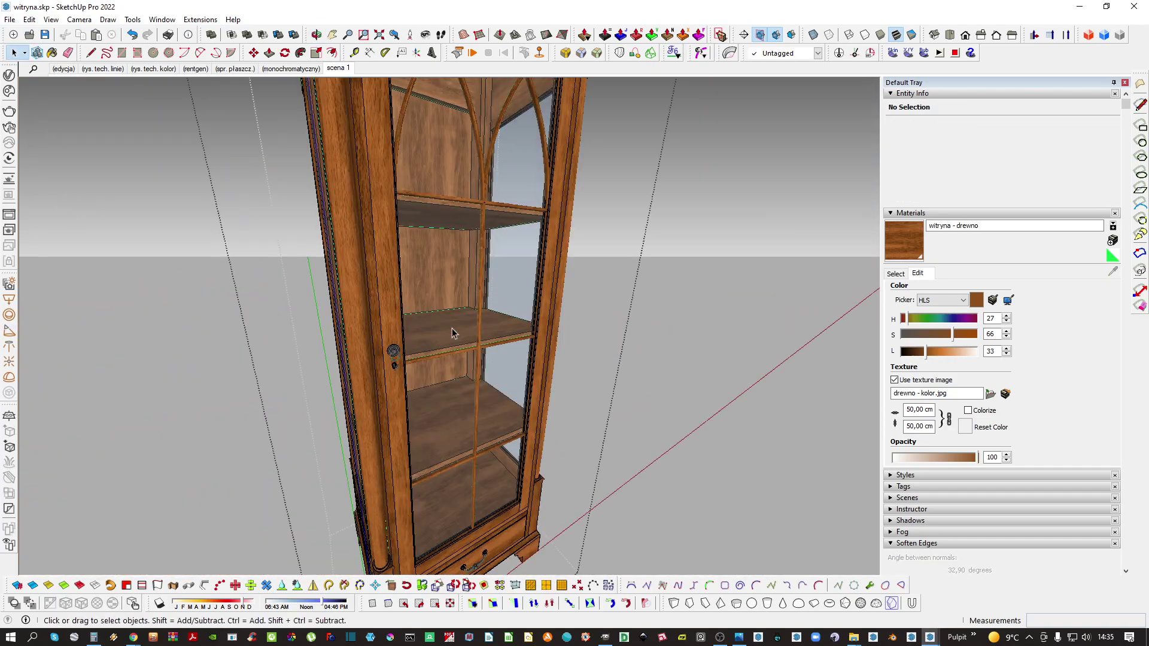
Open the shelves inside the cabinet, select all their geometry to check the wood, and leave the group
{"action": "scroll", "coordinate": [518, 308], "scroll_direction": "up", "scroll_amount": 6}
{"action": "middle_click_drag", "start_coordinate": [518, 307], "coordinate": [850, 419]}
{"action": "left_click", "coordinate": [411, 429]}
{"action": "middle_click_drag", "start_coordinate": [411, 428], "coordinate": [349, 482]}
{"action": "left_click", "coordinate": [349, 482]}
{"action": "middle_click_drag", "start_coordinate": [387, 294], "coordinate": [479, 515], "text": "shift"}
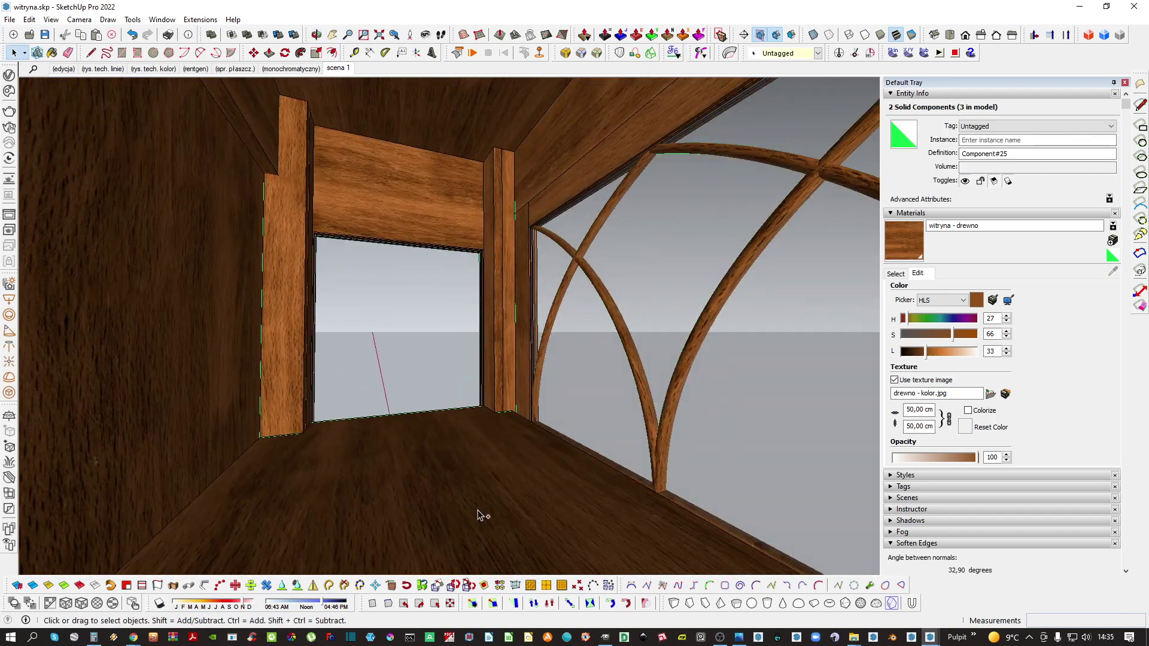
{"action": "double_click", "coordinate": [471, 464]}
{"action": "scroll", "coordinate": [474, 469], "scroll_direction": "down", "scroll_amount": 2}
{"action": "middle_click_drag", "start_coordinate": [474, 469], "coordinate": [454, 343]}
{"action": "scroll", "coordinate": [454, 344], "scroll_direction": "down", "scroll_amount": 5}
{"action": "key", "text": "ctrl+a"}
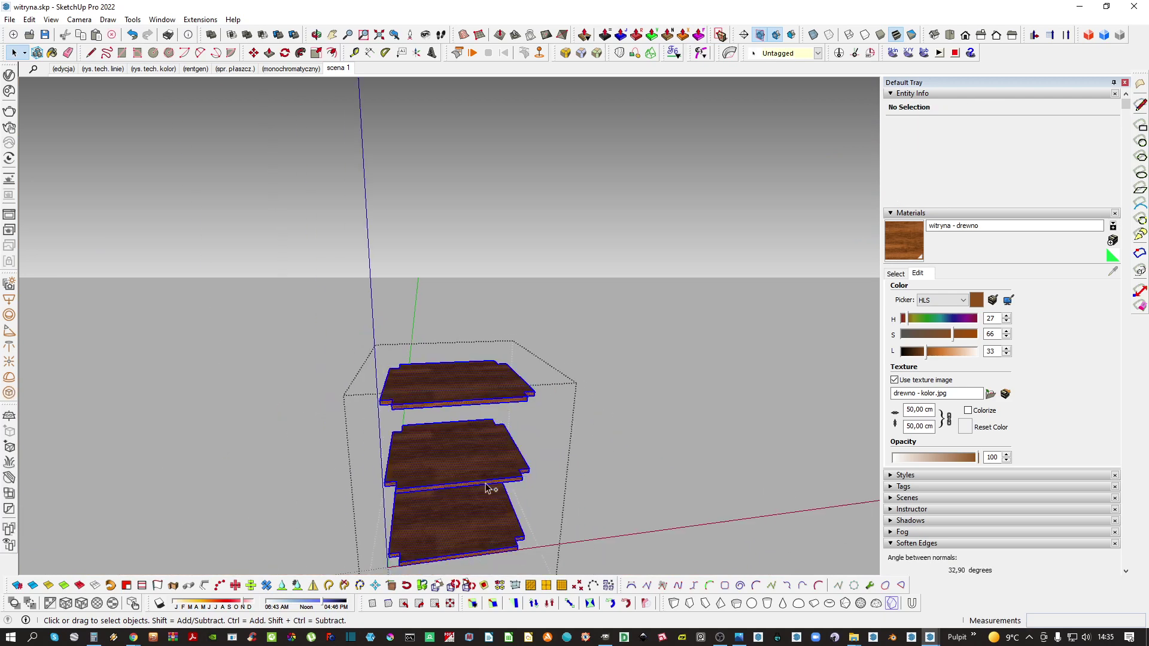
{"action": "middle_click_drag", "start_coordinate": [486, 486], "coordinate": [485, 417], "text": "shift"}
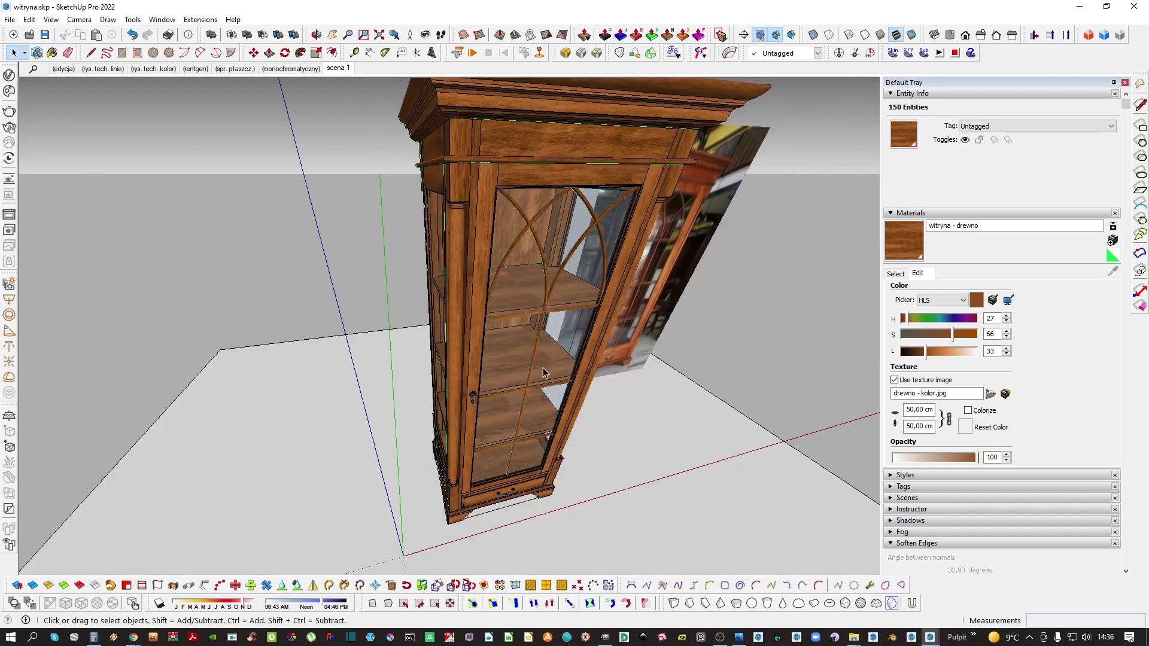
{"action": "key", "text": "Escape"}
Purge the model's unused items and compare the whole cabinet with the reference photo
{"action": "scroll", "coordinate": [470, 366], "scroll_direction": "up", "scroll_amount": 3}
{"action": "middle_click_drag", "start_coordinate": [470, 362], "coordinate": [359, 320]}
{"action": "scroll", "coordinate": [505, 318], "scroll_direction": "down", "scroll_amount": 3}
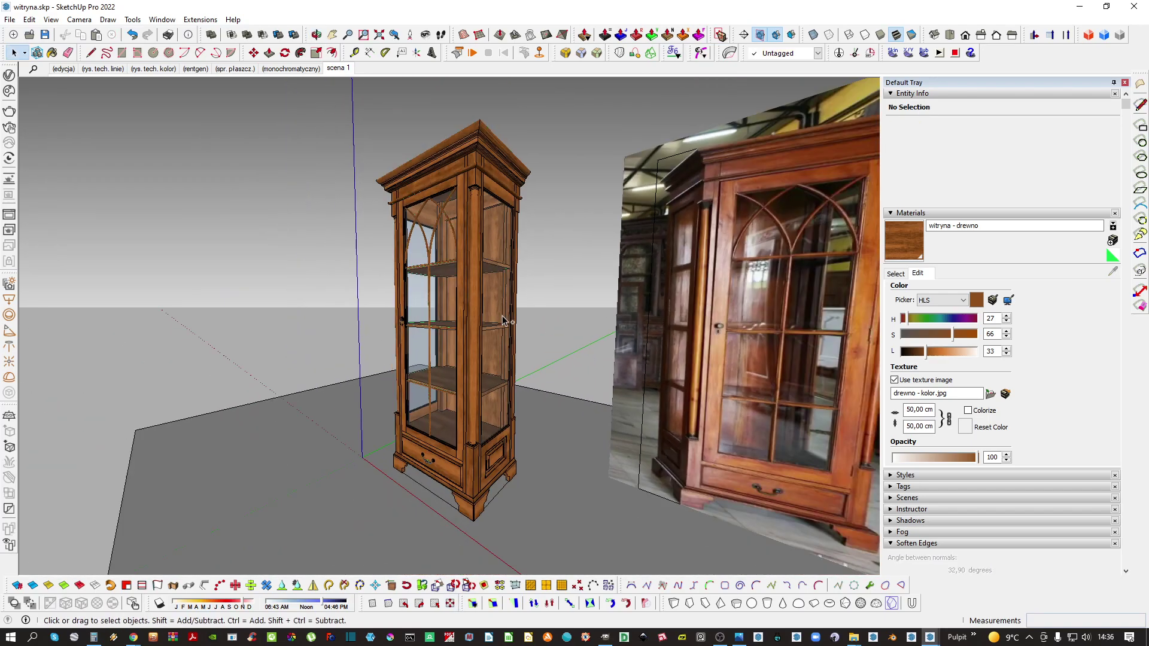
{"action": "middle_click_drag", "start_coordinate": [506, 319], "coordinate": [621, 352]}
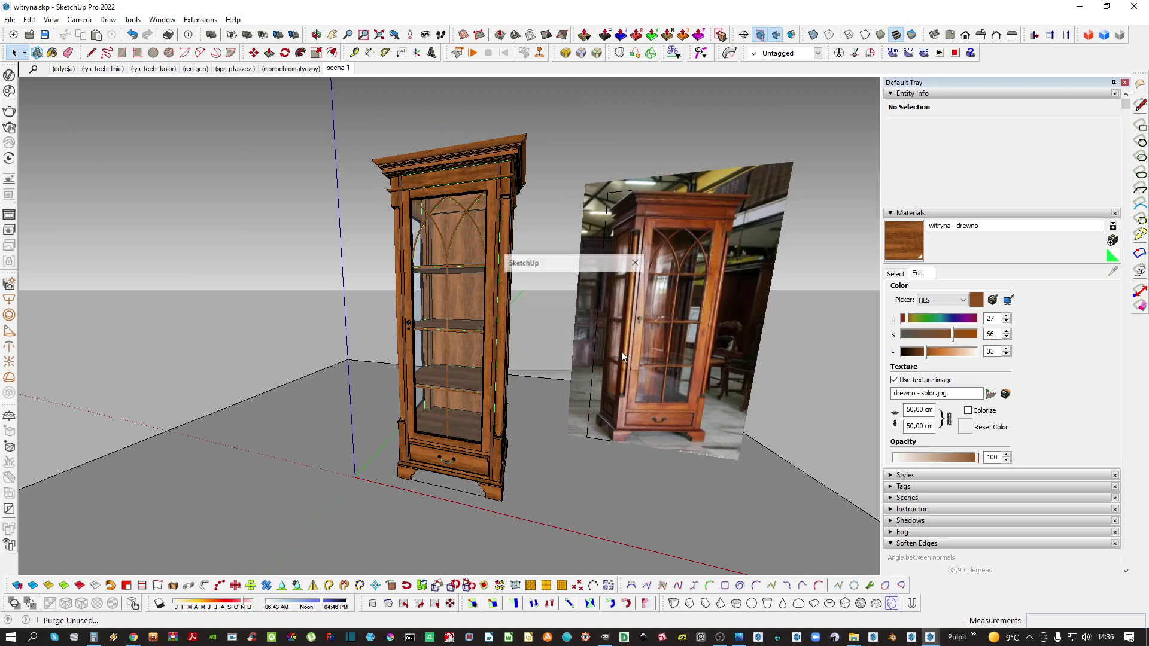
{"action": "middle_click_drag", "start_coordinate": [497, 302], "coordinate": [600, 342]}
{"action": "scroll", "coordinate": [605, 346], "scroll_direction": "up", "scroll_amount": 6}
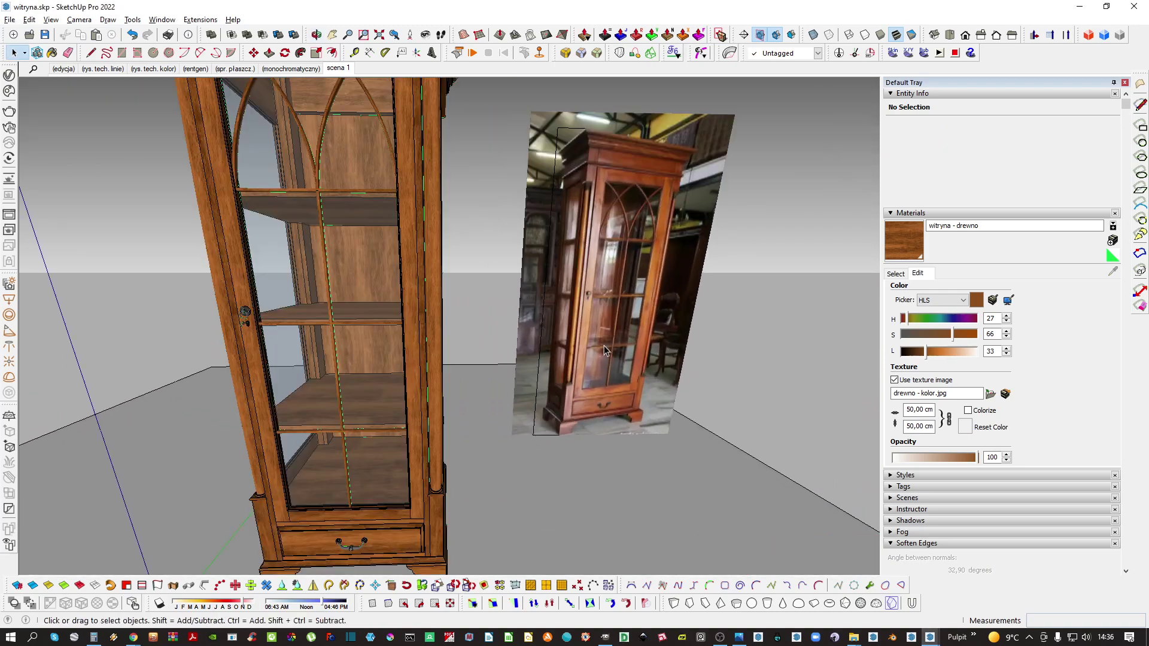
{"action": "scroll", "coordinate": [610, 379], "scroll_direction": "down", "scroll_amount": 5}
{"action": "middle_click_drag", "start_coordinate": [450, 427], "coordinate": [553, 382], "text": "shift"}
Delete the rectangle group lying on the floor beneath the cabinet, keeping the cabinet itself
{"action": "double_click", "coordinate": [470, 454]}
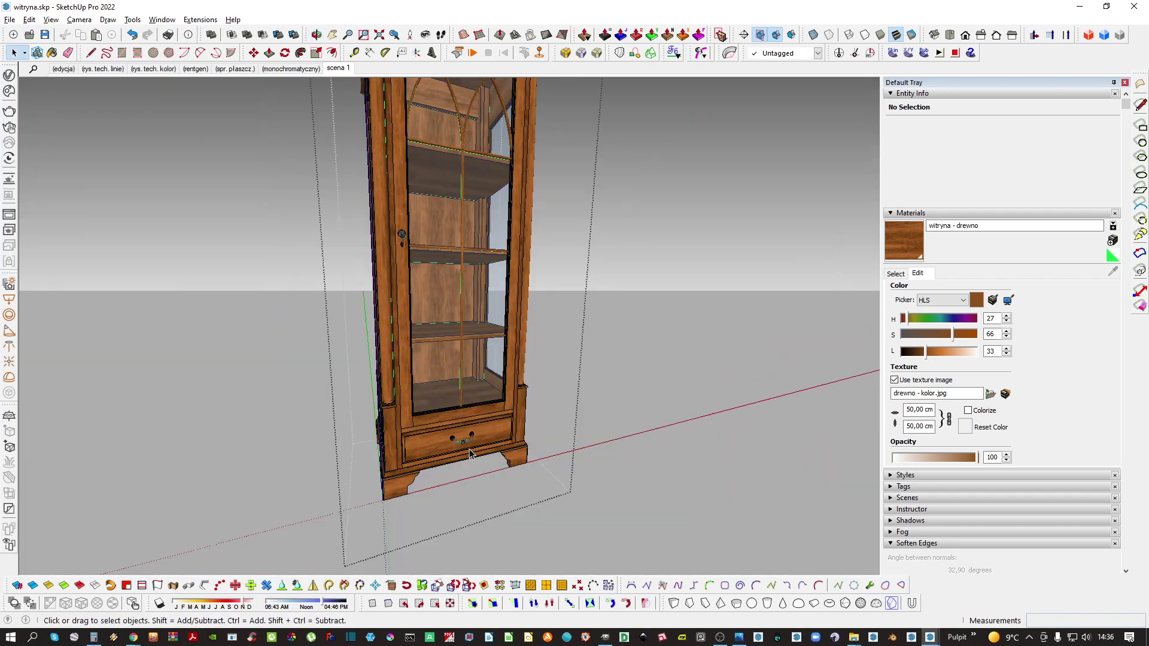
{"action": "left_click_drag", "start_coordinate": [454, 500], "coordinate": [452, 501]}
{"action": "key", "text": "Escape"}
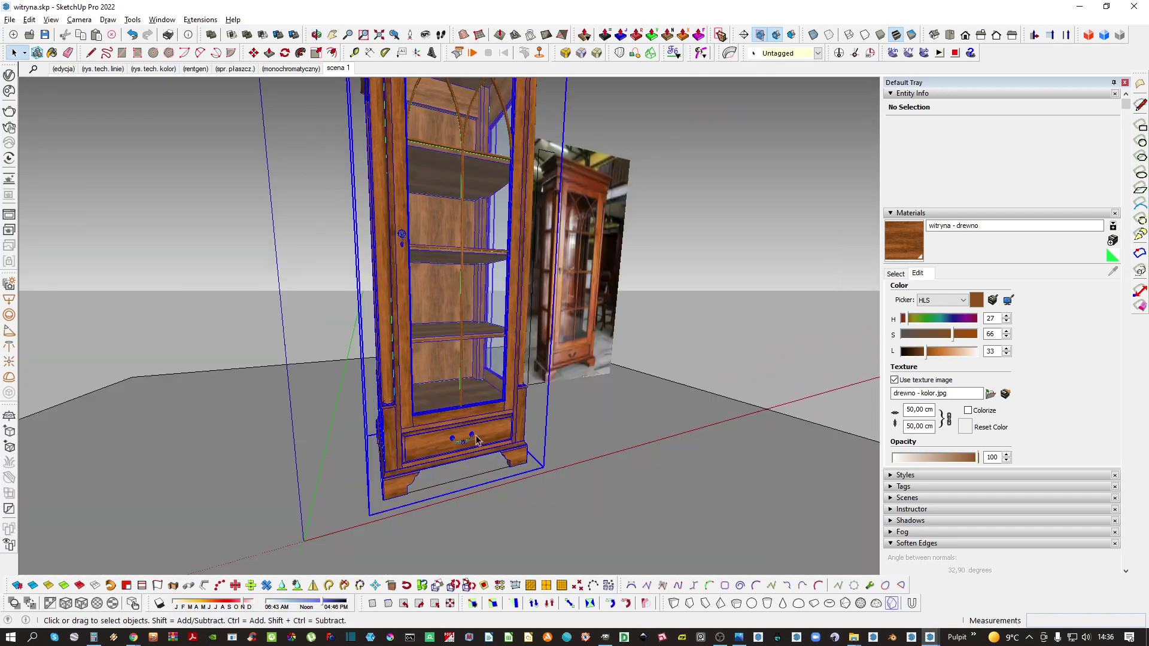
{"action": "middle_click_drag", "start_coordinate": [452, 502], "coordinate": [424, 510]}
{"action": "key", "text": "m"}
{"action": "left_click", "coordinate": [398, 487]}
{"action": "key", "text": "space"}
{"action": "triple_click", "coordinate": [419, 482]}
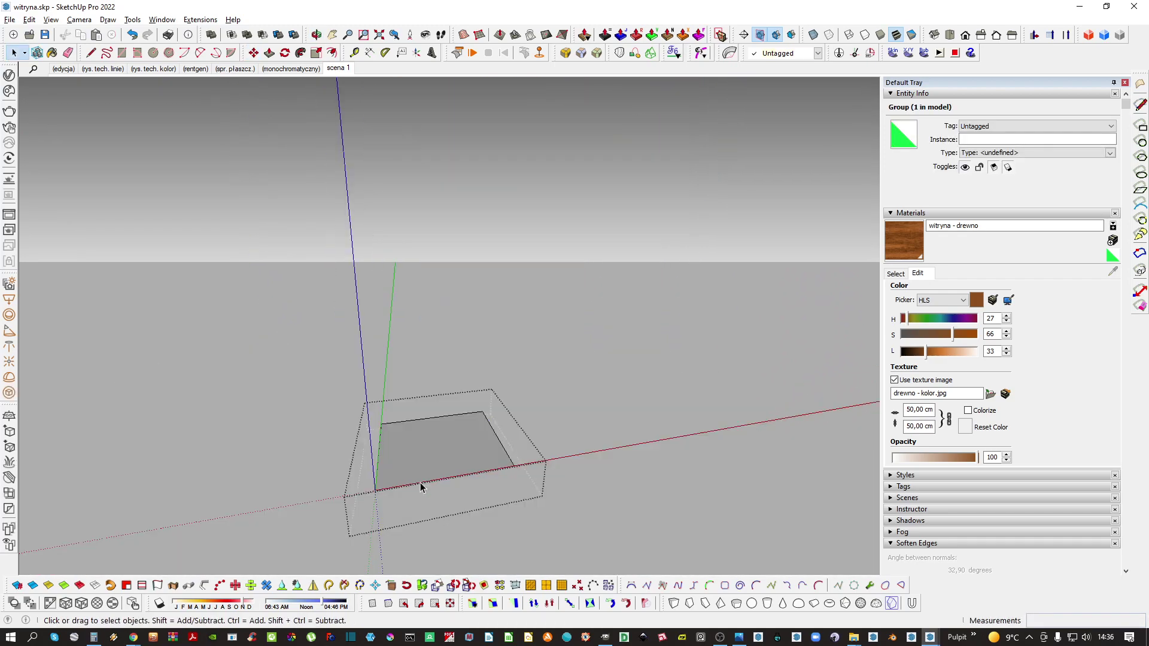
{"action": "key", "text": "Escape"}
{"action": "left_click", "coordinate": [429, 482]}
{"action": "key", "text": "Delete"}
{"action": "scroll", "coordinate": [559, 456], "scroll_direction": "down", "scroll_amount": 3}
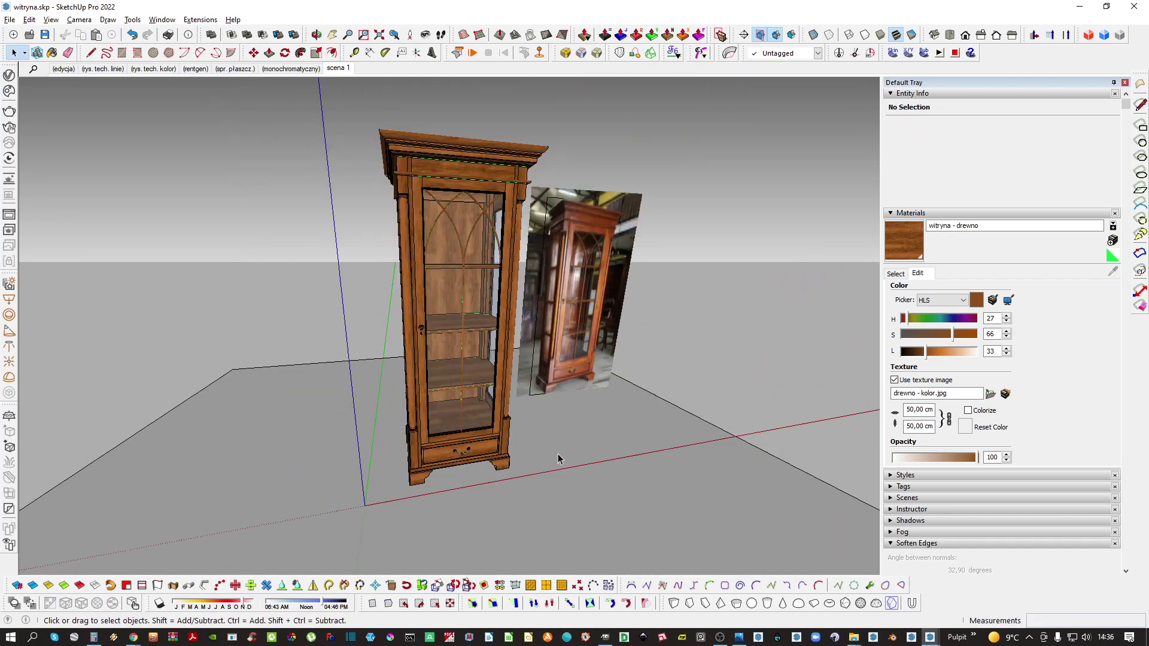
Select the reference photo group and create a new tag named "JPG - zdjęcie"
{"action": "middle_click_drag", "start_coordinate": [559, 456], "coordinate": [483, 432]}
{"action": "left_click", "coordinate": [571, 359]}
{"action": "scroll", "coordinate": [688, 335], "scroll_direction": "up", "scroll_amount": 2}
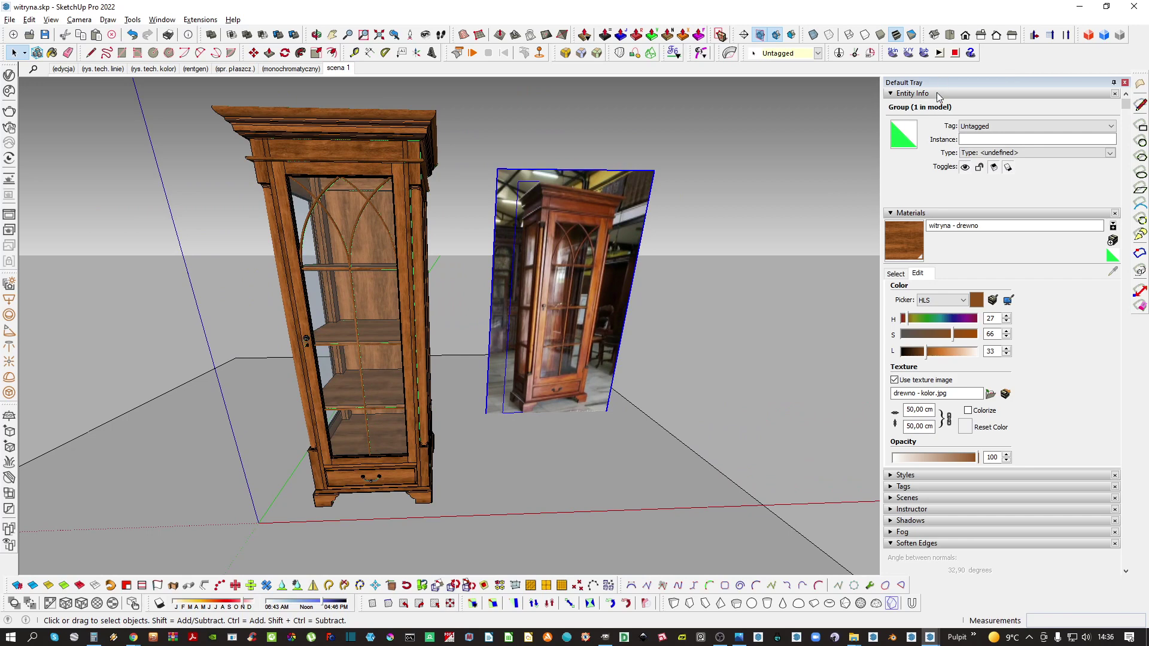
{"action": "left_click", "coordinate": [912, 93]}
{"action": "left_click", "coordinate": [911, 105]}
{"action": "left_click", "coordinate": [904, 128]}
{"action": "left_click", "coordinate": [892, 141]}
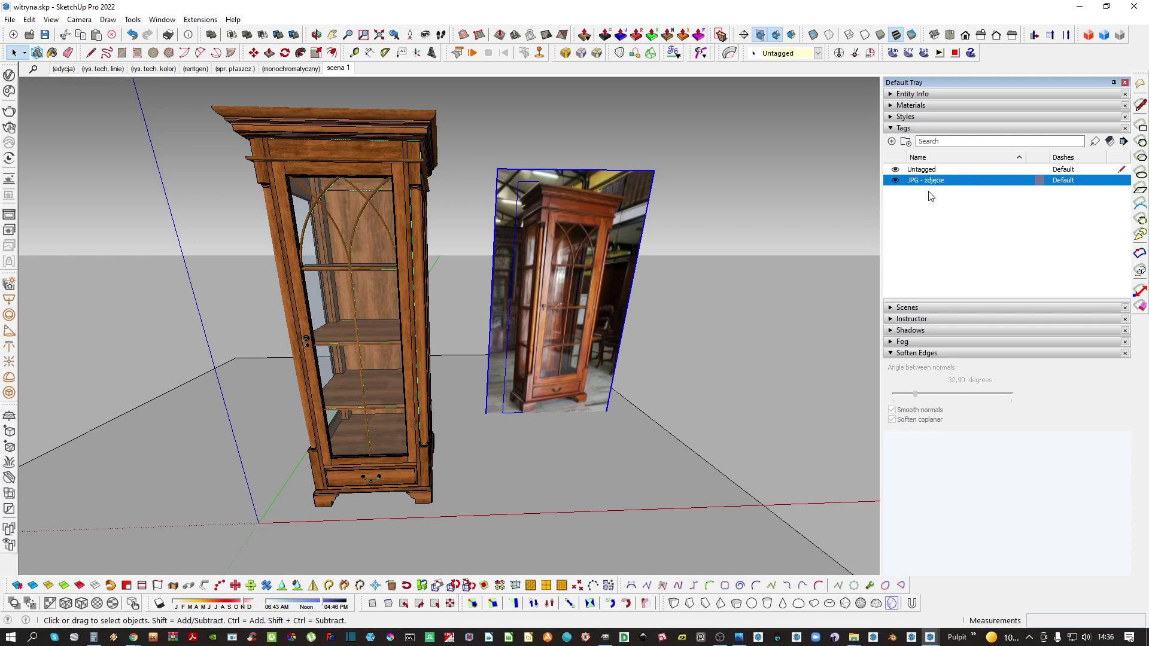
Assign the selected reference photo to the "JPG - zdjęcie" tag and hide that tag
{"action": "left_click", "coordinate": [785, 53]}
{"action": "left_click", "coordinate": [784, 76]}
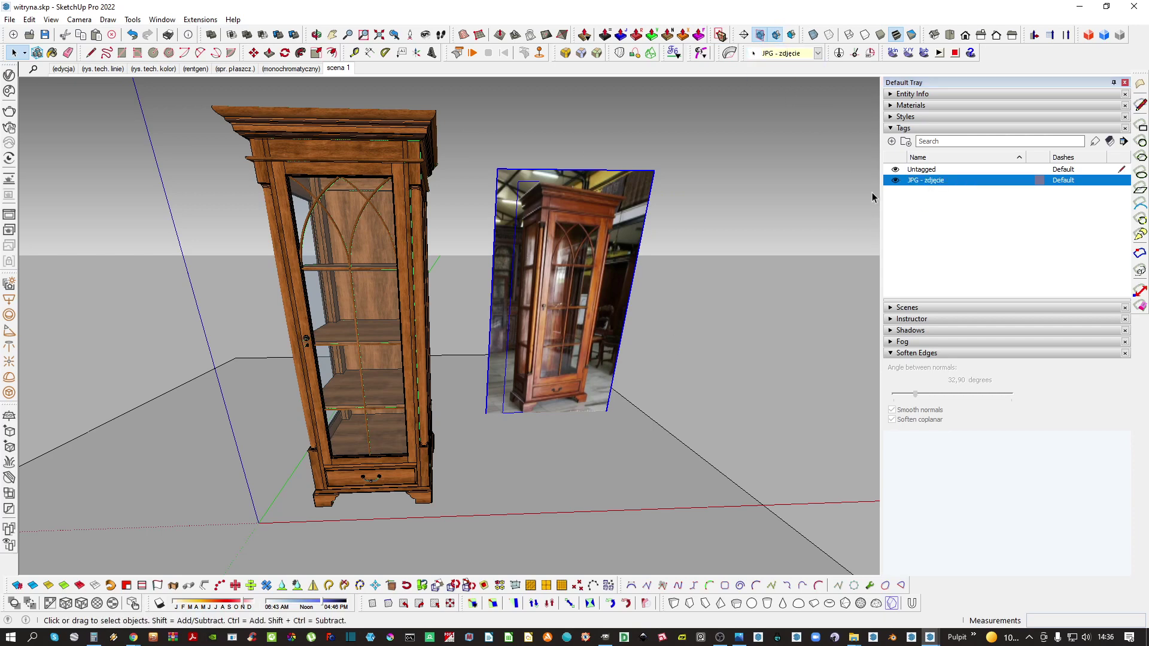
{"action": "left_click", "coordinate": [895, 180]}
Select the large floor rectangle and create a new tag named "0.00 - podłoga"
{"action": "scroll", "coordinate": [531, 324], "scroll_direction": "down", "scroll_amount": 5}
{"action": "left_click", "coordinate": [553, 402]}
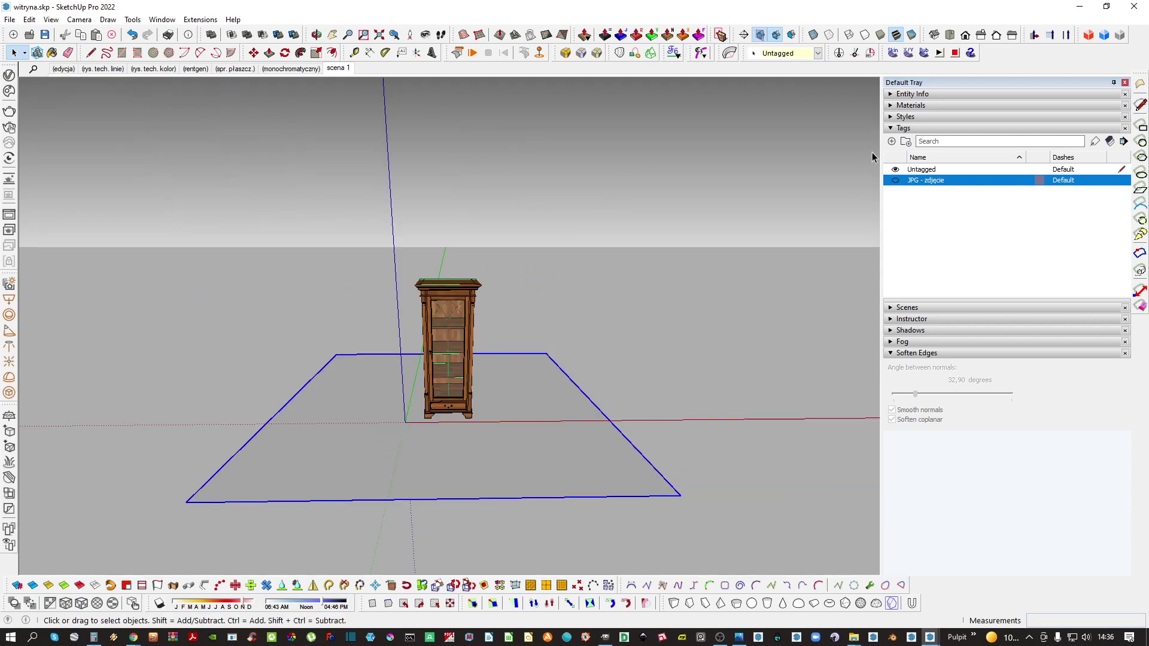
{"action": "left_click", "coordinate": [892, 142]}
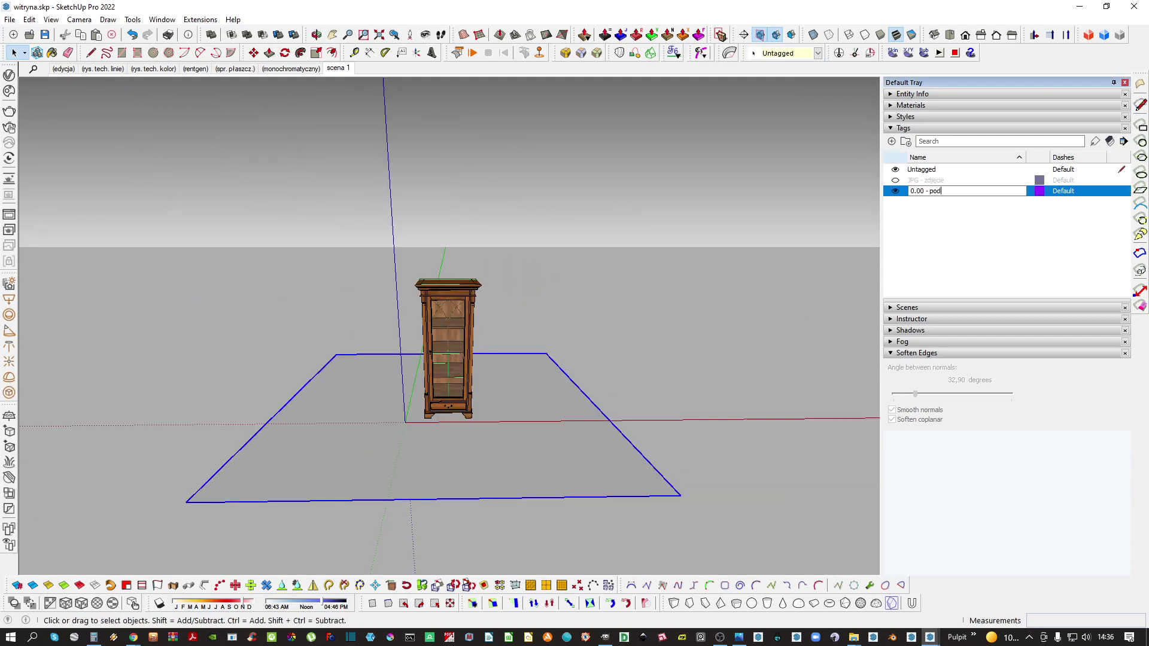
{"action": "key", "text": "Return"}
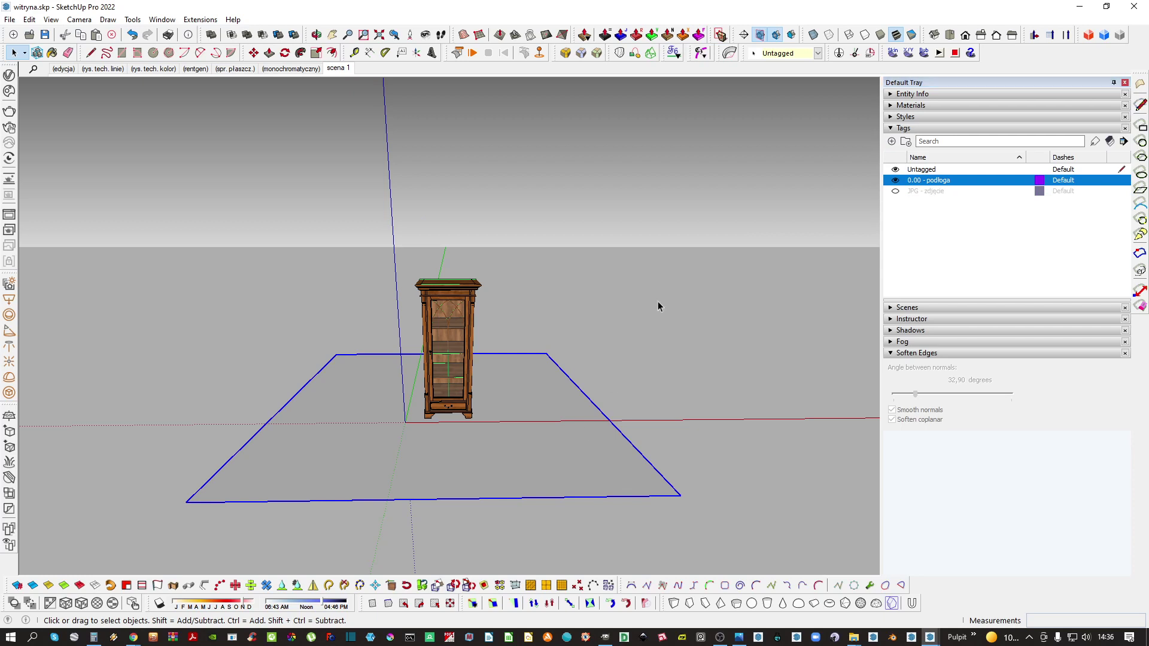
Assign the floor rectangle to the "0.00 - podłoga" tag and check it by toggling the tag's visibility
{"action": "left_click", "coordinate": [788, 54]}
{"action": "left_click", "coordinate": [795, 76]}
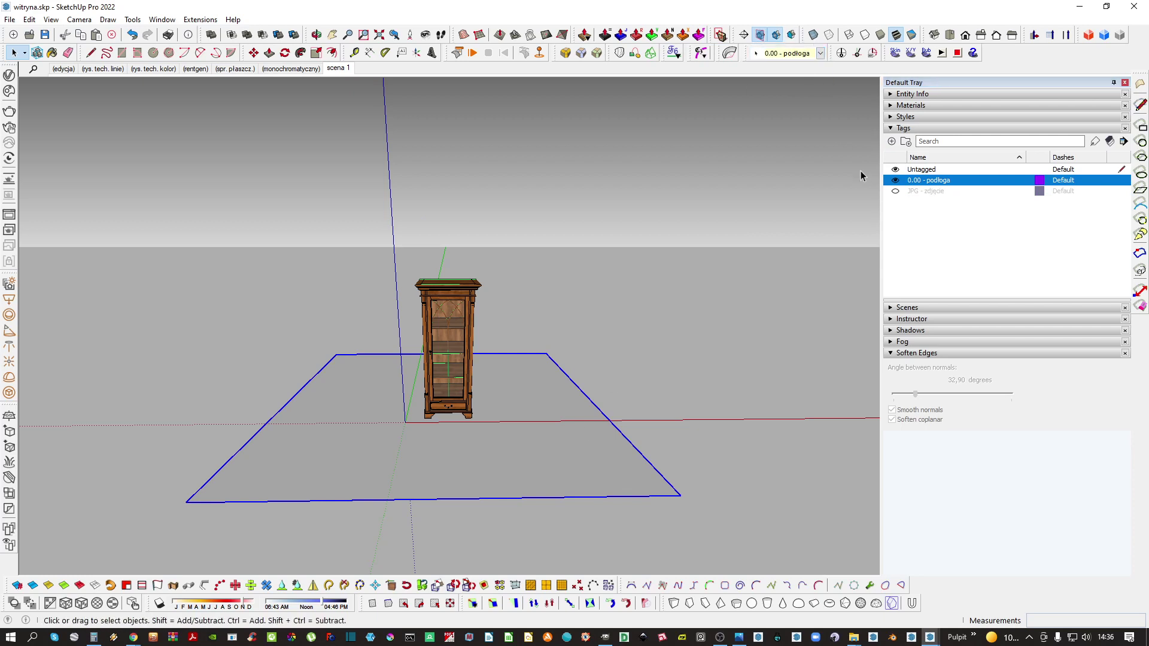
{"action": "left_click", "coordinate": [894, 180]}
{"action": "left_click", "coordinate": [895, 181]}
Enlarge the floor rectangle about its centre with Scale, in both width and depth, and deselect it
{"action": "middle_click_drag", "start_coordinate": [669, 351], "coordinate": [541, 424]}
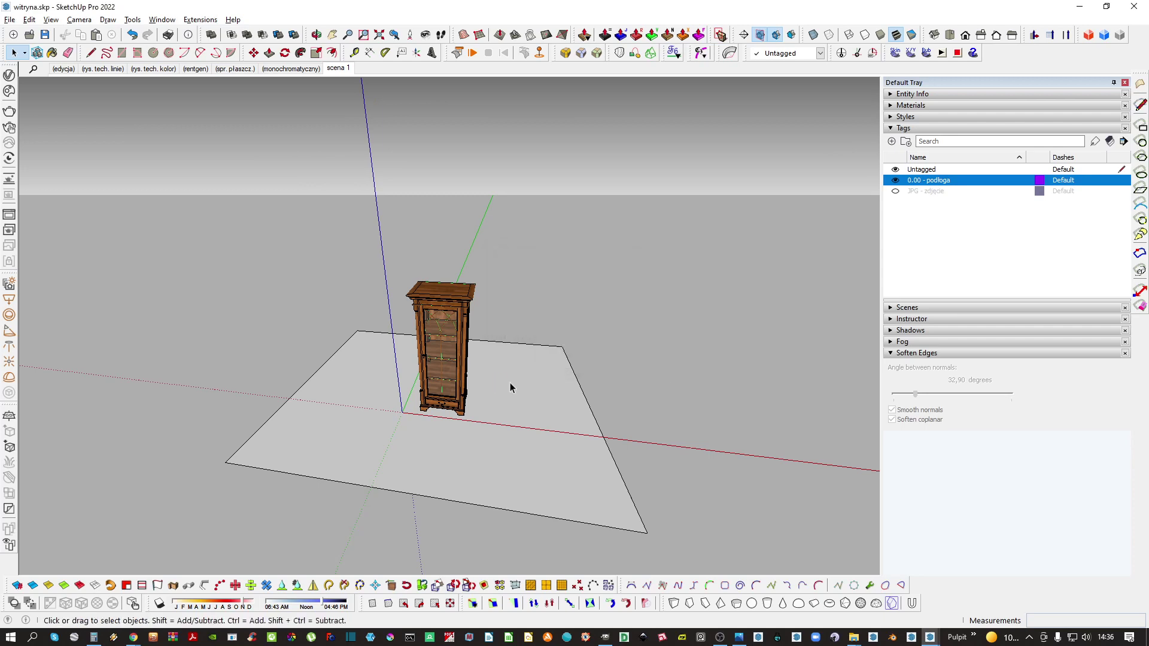
{"action": "left_click", "coordinate": [532, 385]}
{"action": "key", "text": "s"}
{"action": "left_click", "coordinate": [603, 429]}
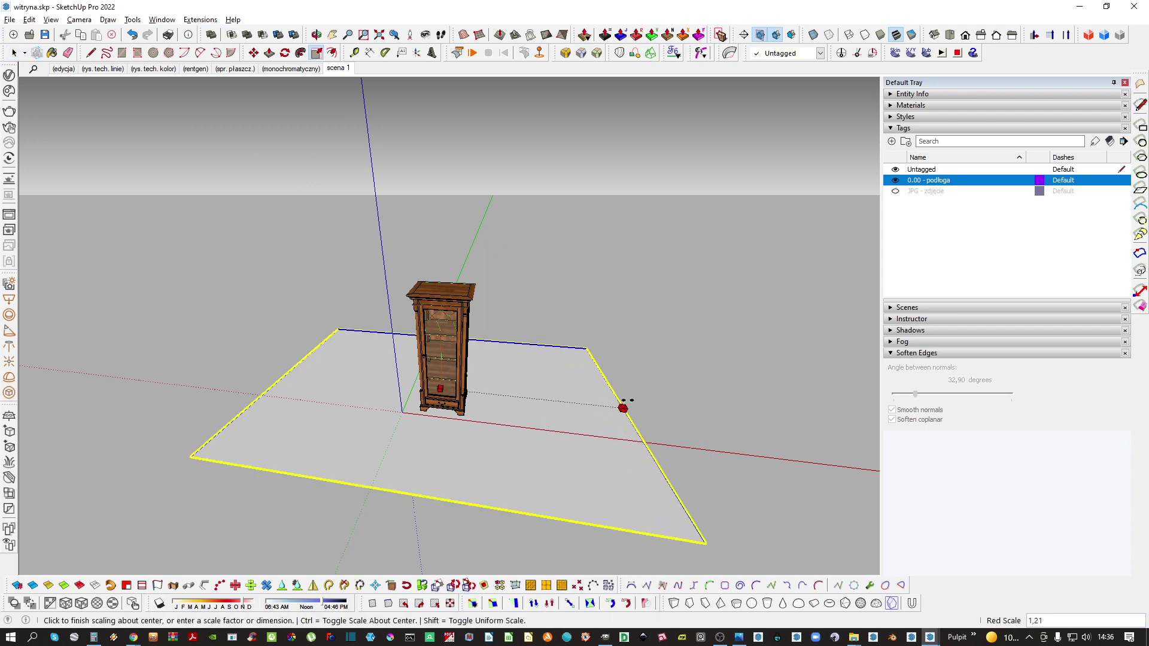
{"action": "left_click", "coordinate": [649, 411]}
{"action": "left_click", "coordinate": [411, 494]}
{"action": "left_click", "coordinate": [394, 562]}
{"action": "key", "text": "space"}
{"action": "key", "text": "ctrl+t"}
Try a 90-degree camera field of view on the cabinet, and set it to 35 degrees
{"action": "scroll", "coordinate": [428, 488], "scroll_direction": "down", "scroll_amount": 1}
{"action": "middle_click_drag", "start_coordinate": [443, 466], "coordinate": [449, 454]}
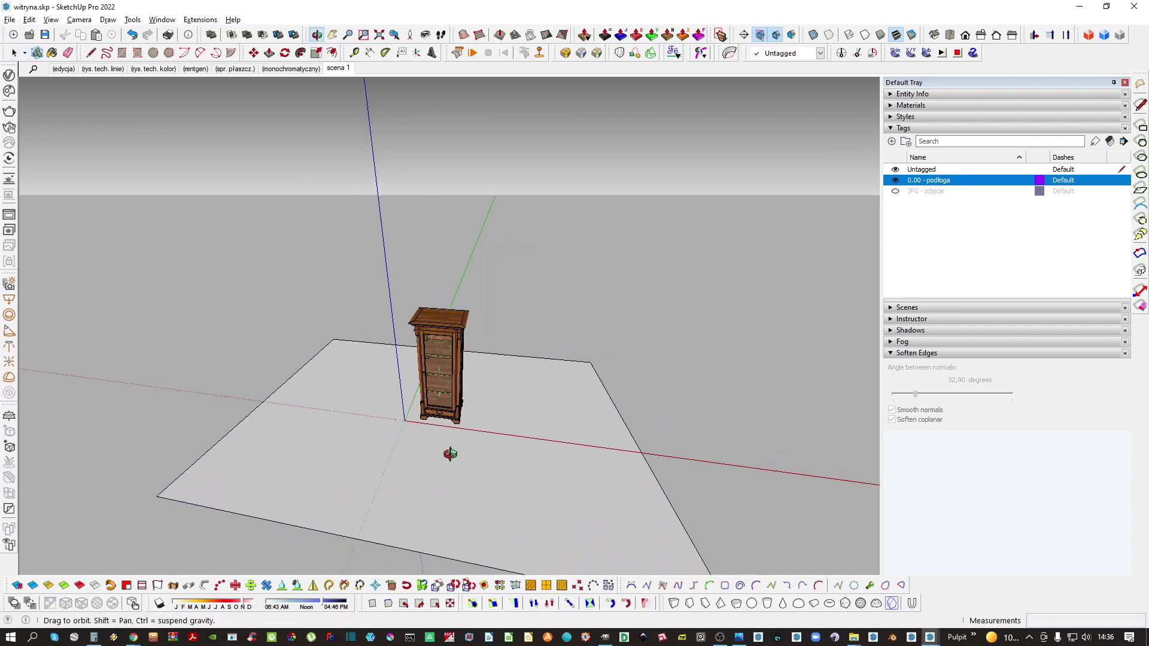
{"action": "scroll", "coordinate": [460, 422], "scroll_direction": "up", "scroll_amount": 5}
{"action": "middle_click_drag", "start_coordinate": [491, 419], "coordinate": [440, 359]}
{"action": "scroll", "coordinate": [437, 410], "scroll_direction": "up", "scroll_amount": 4}
{"action": "middle_click_drag", "start_coordinate": [439, 359], "coordinate": [444, 422], "text": "shift"}
{"action": "middle_click_drag", "start_coordinate": [444, 422], "coordinate": [454, 338]}
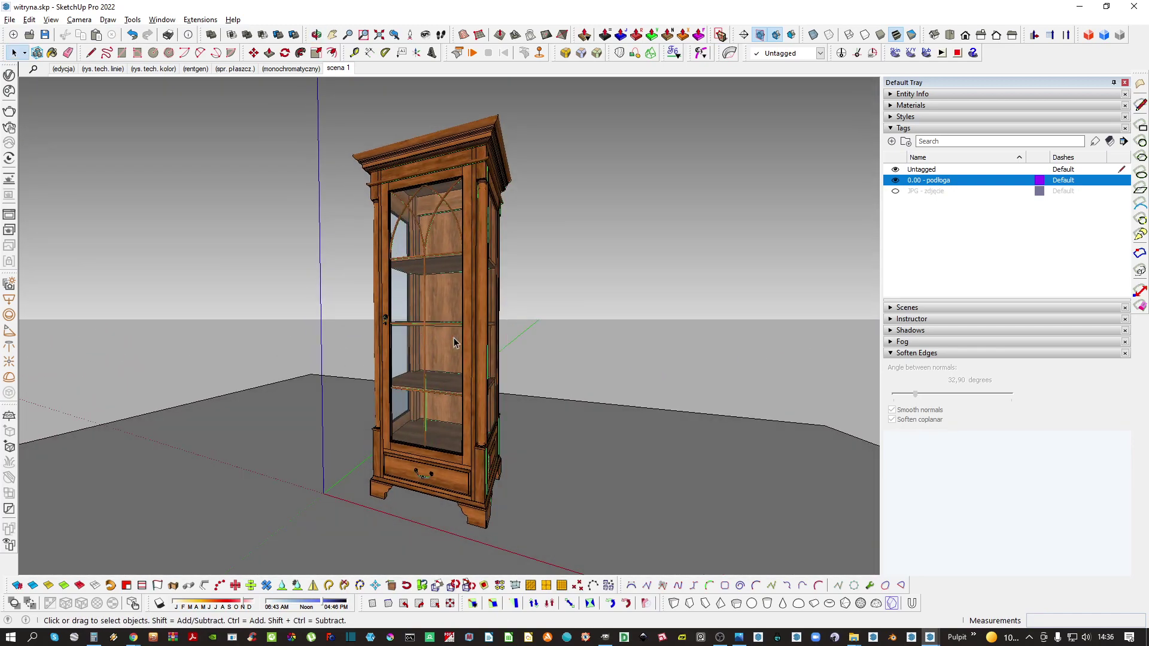
{"action": "scroll", "coordinate": [464, 358], "scroll_direction": "up", "scroll_amount": 3}
{"action": "scroll", "coordinate": [468, 383], "scroll_direction": "up", "scroll_amount": 5}
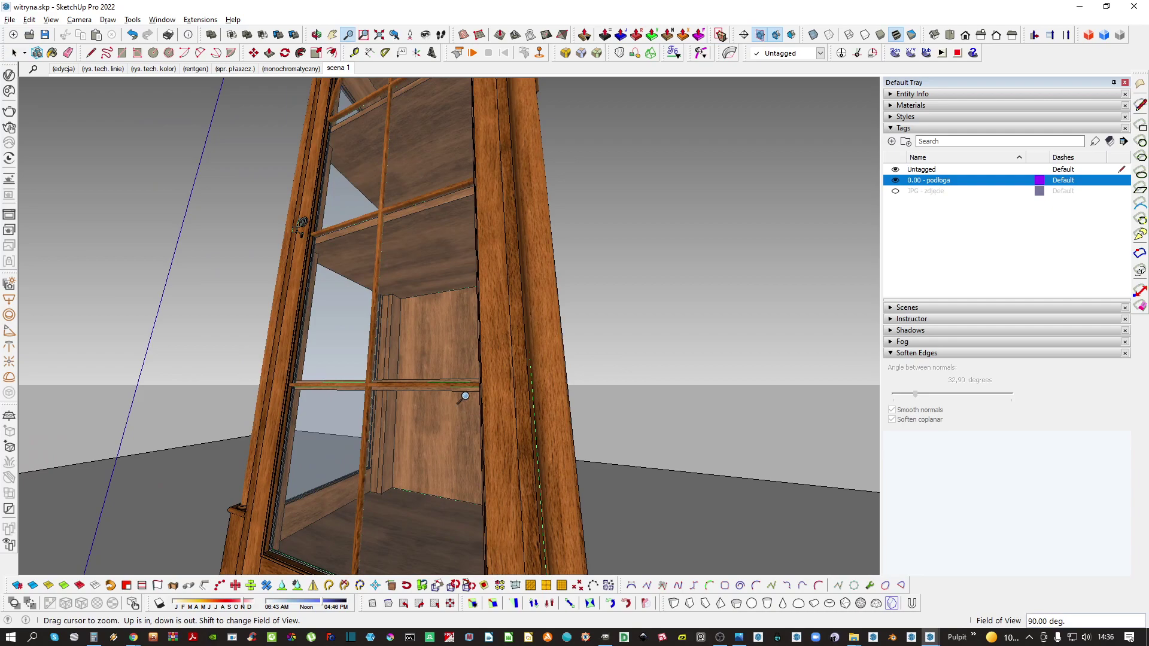
{"action": "scroll", "coordinate": [465, 396], "scroll_direction": "up", "scroll_amount": 10}
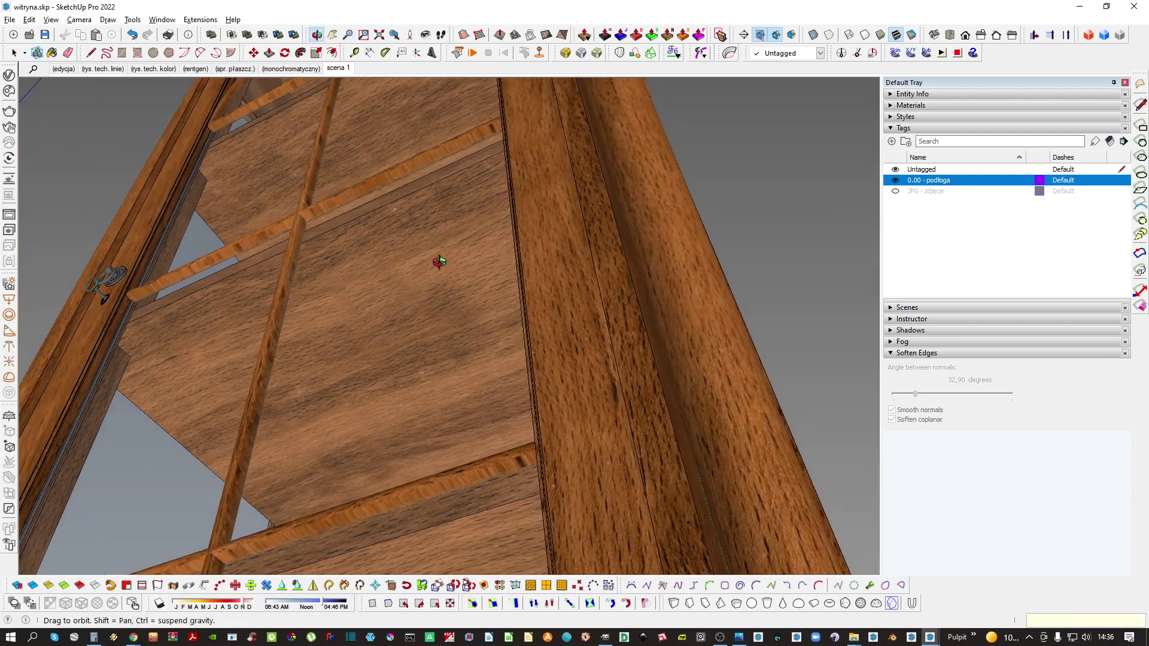
{"action": "scroll", "coordinate": [440, 261], "scroll_direction": "down", "scroll_amount": 10}
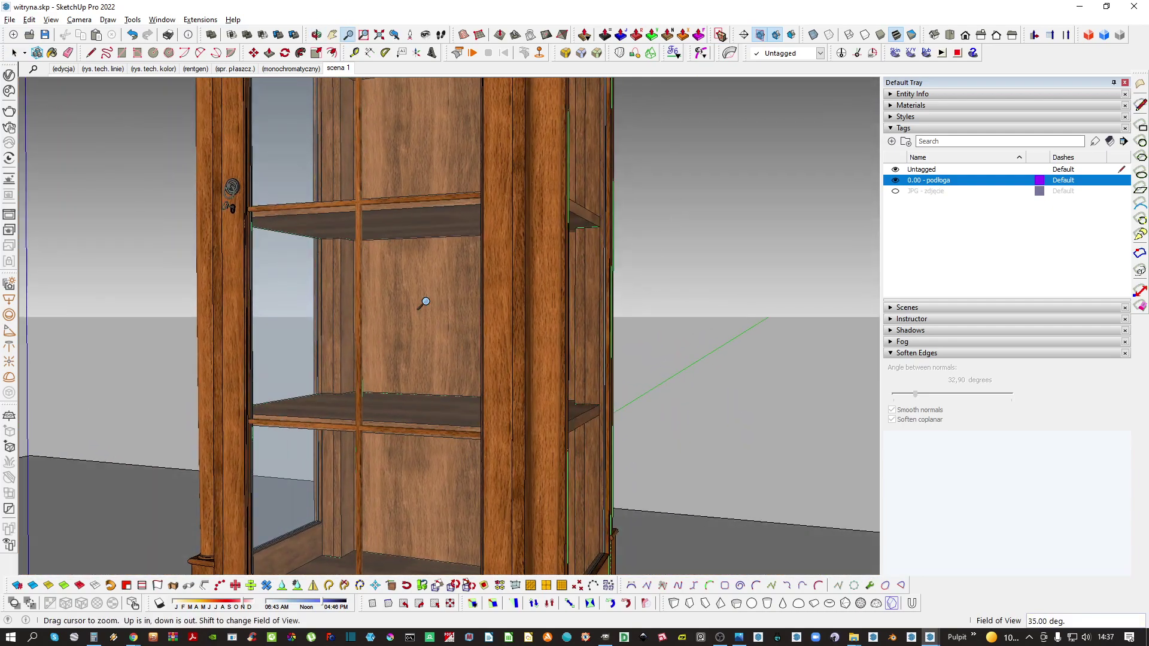
{"action": "middle_click_drag", "start_coordinate": [425, 302], "coordinate": [423, 300]}
{"action": "key", "text": "space"}
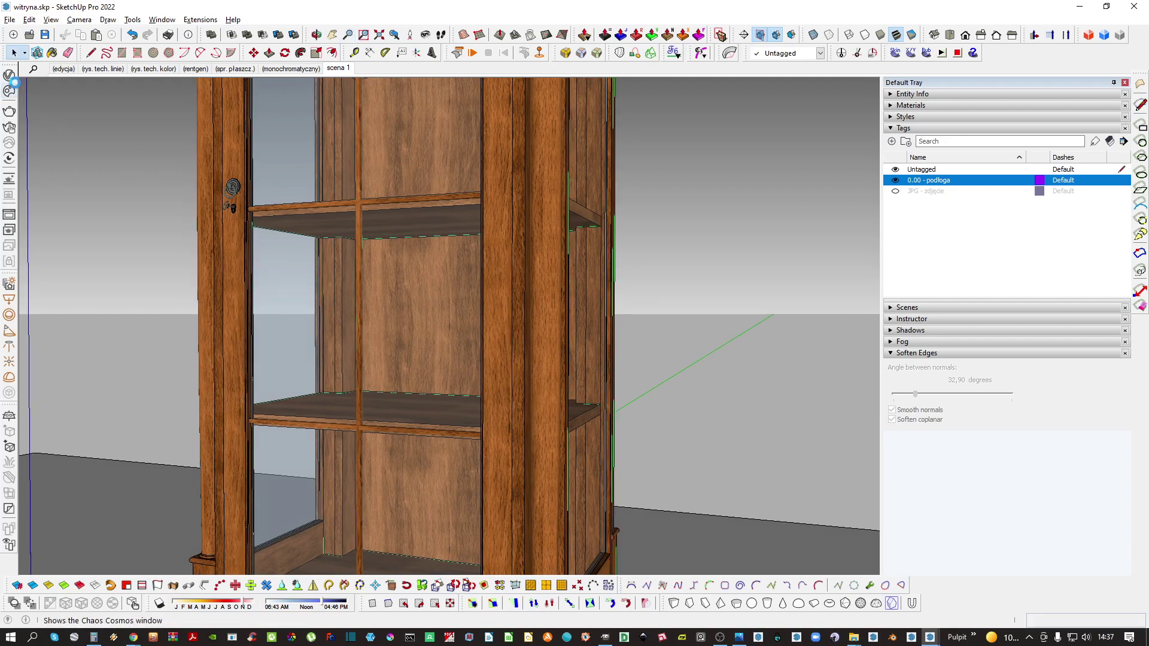
Set V-Ray rendering to the CUDA engine with Progressive off, Max Subdivs 5 and Bucket Size 64
{"action": "left_click", "coordinate": [10, 74]}
{"action": "left_click", "coordinate": [602, 135]}
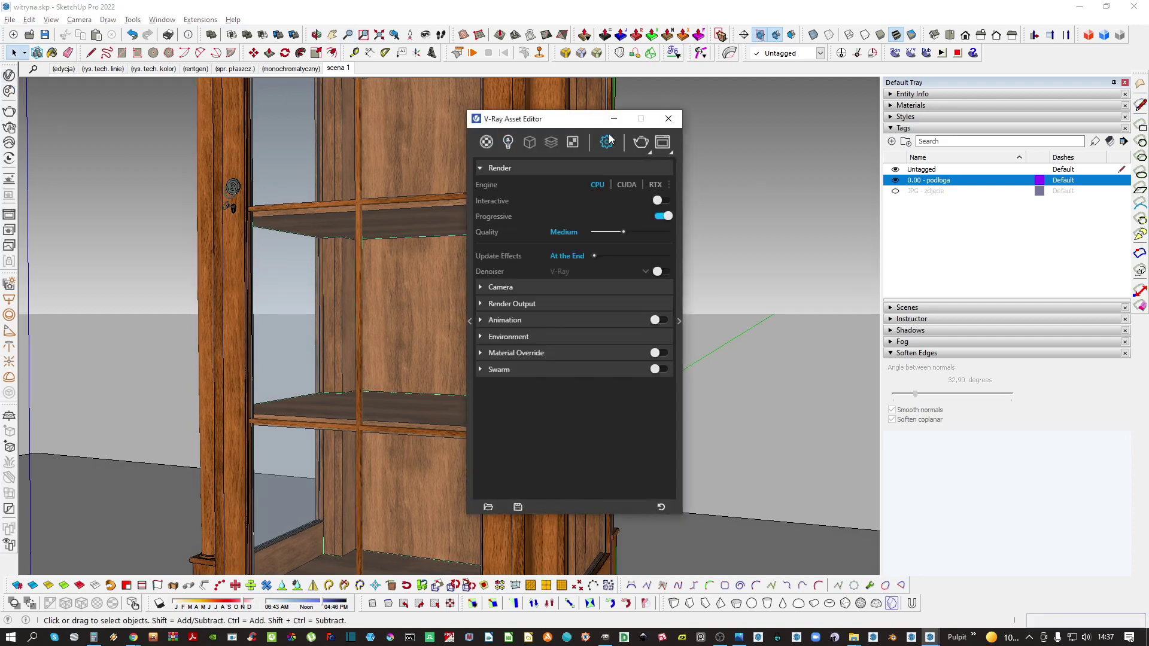
{"action": "left_click_drag", "start_coordinate": [580, 116], "coordinate": [414, 116]}
{"action": "left_click", "coordinate": [508, 229]}
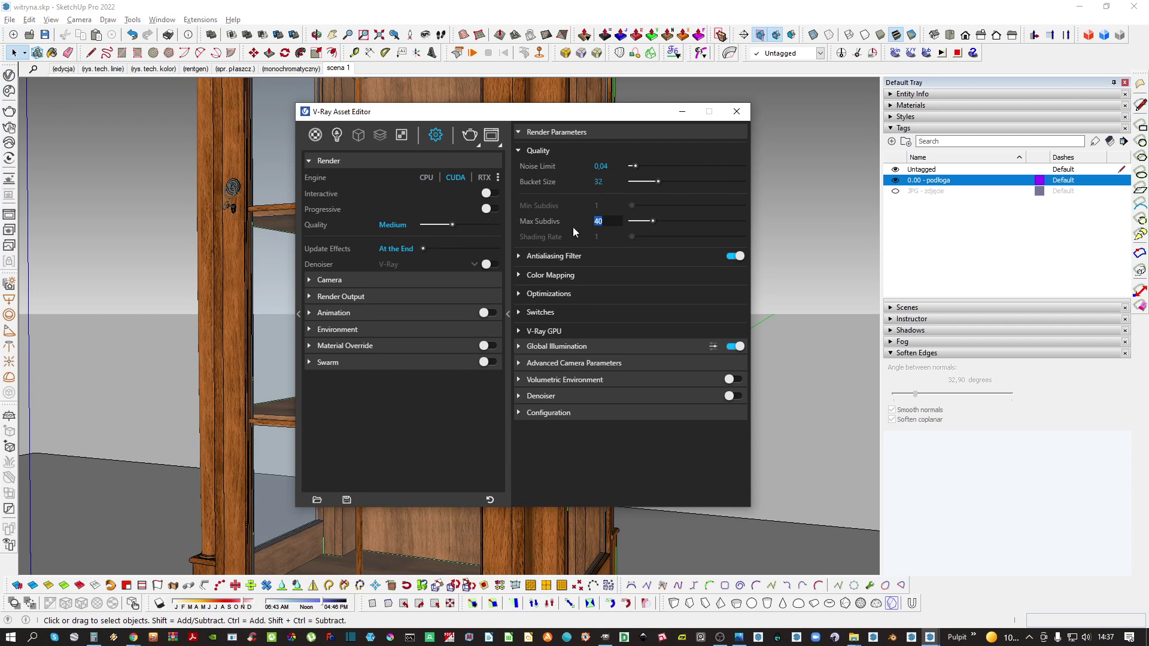
{"action": "type", "text": "5"}
{"action": "key", "text": "Return"}
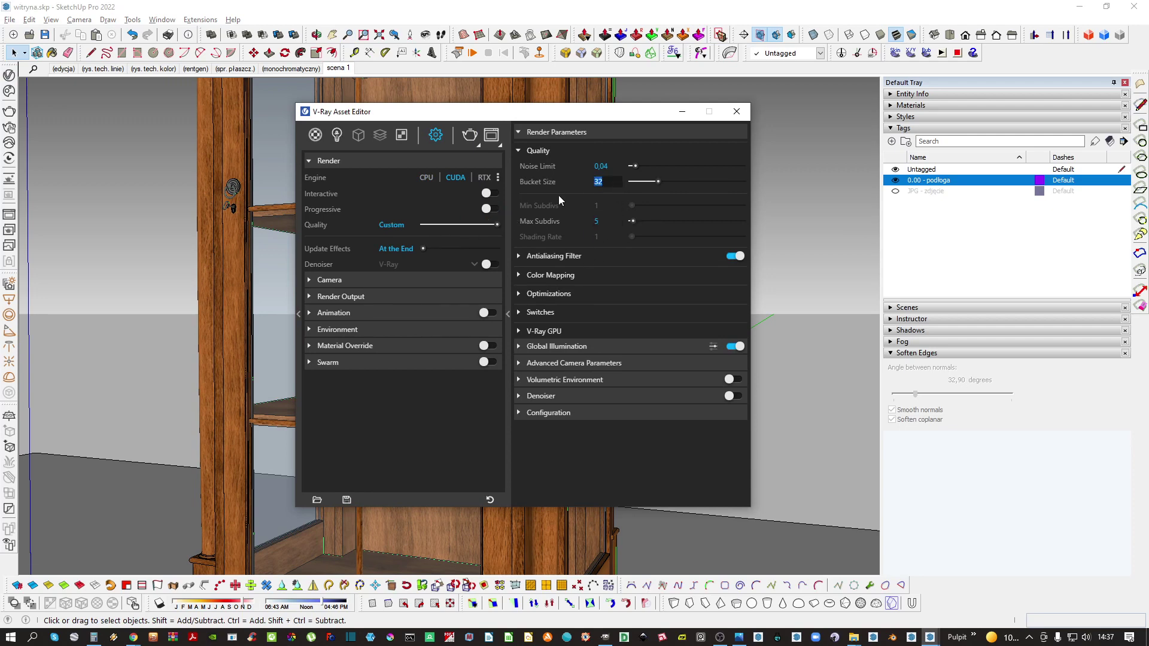
Enable V-Ray's denoiser with the Intel Open Image Denoise engine
{"action": "left_click", "coordinate": [620, 392]}
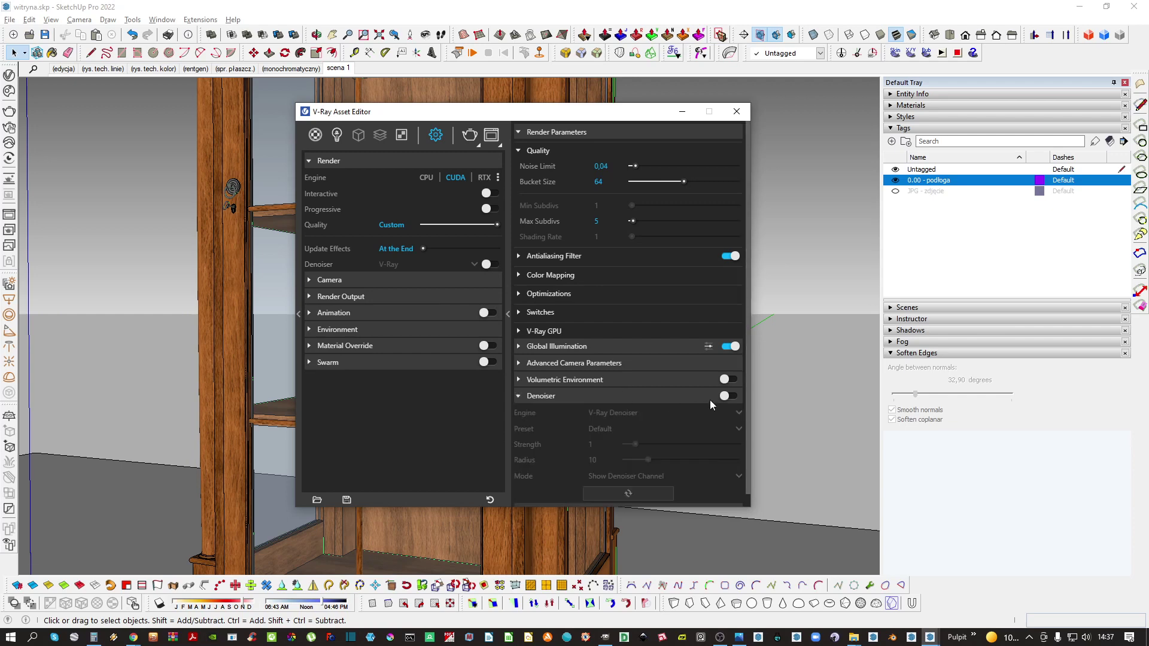
{"action": "left_click", "coordinate": [731, 395]}
{"action": "left_click", "coordinate": [630, 413]}
{"action": "left_click", "coordinate": [630, 458]}
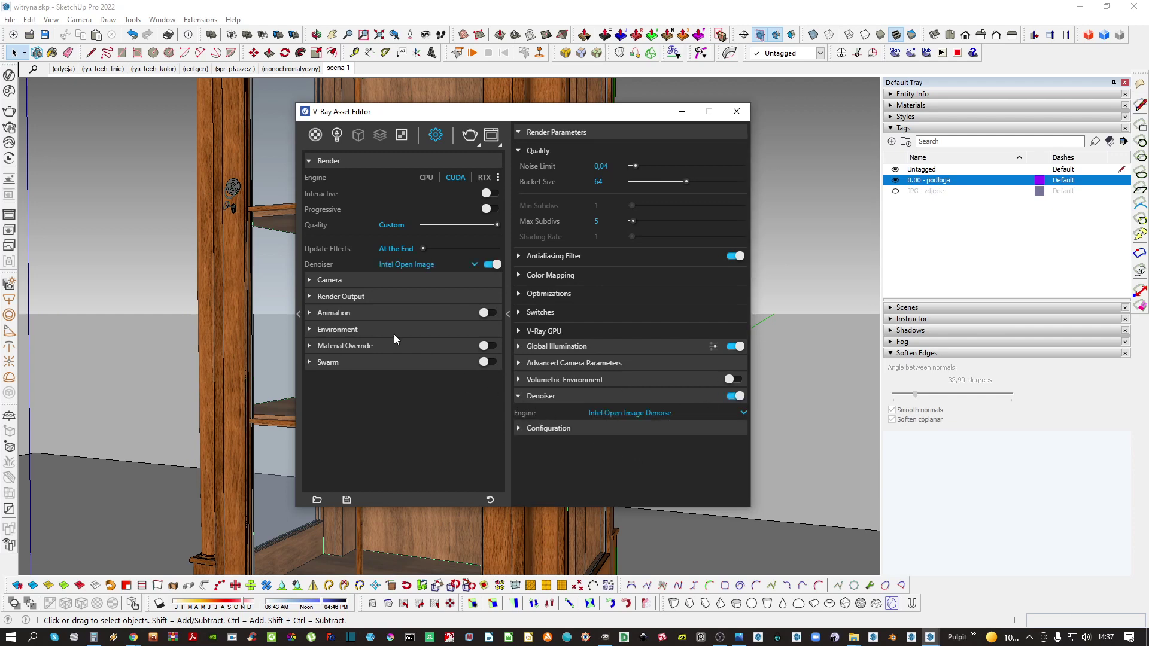
Set the render output's aspect ratio to 4:5 - Portrait and turn on Safe Frame
{"action": "left_click", "coordinate": [356, 298]}
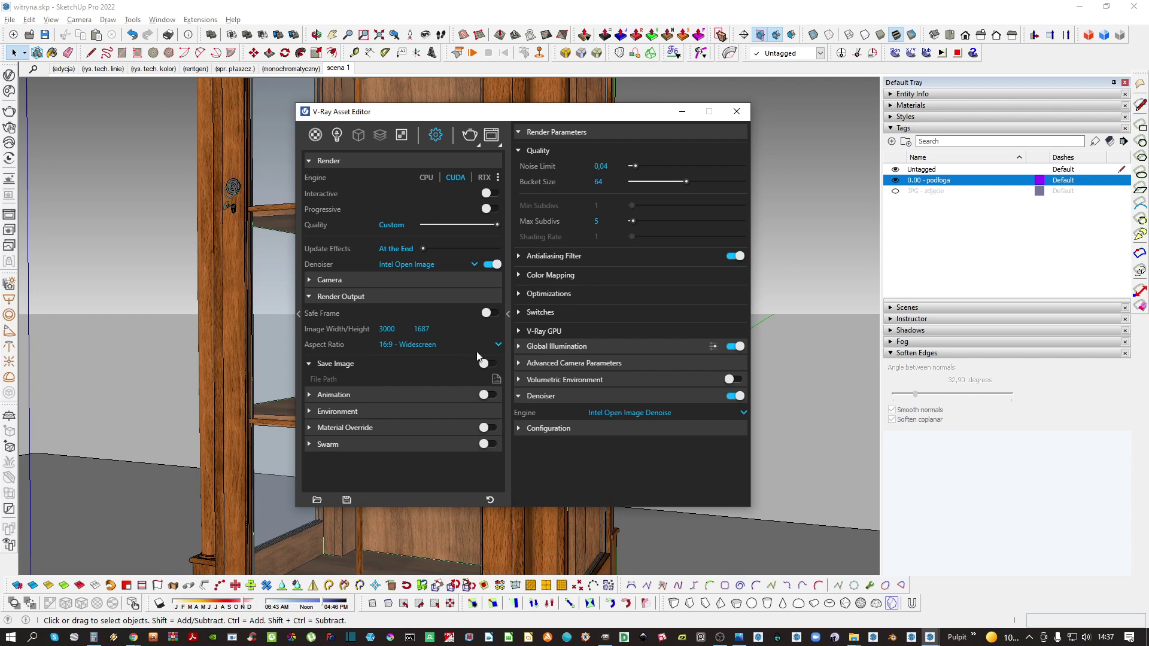
{"action": "left_click", "coordinate": [429, 351]}
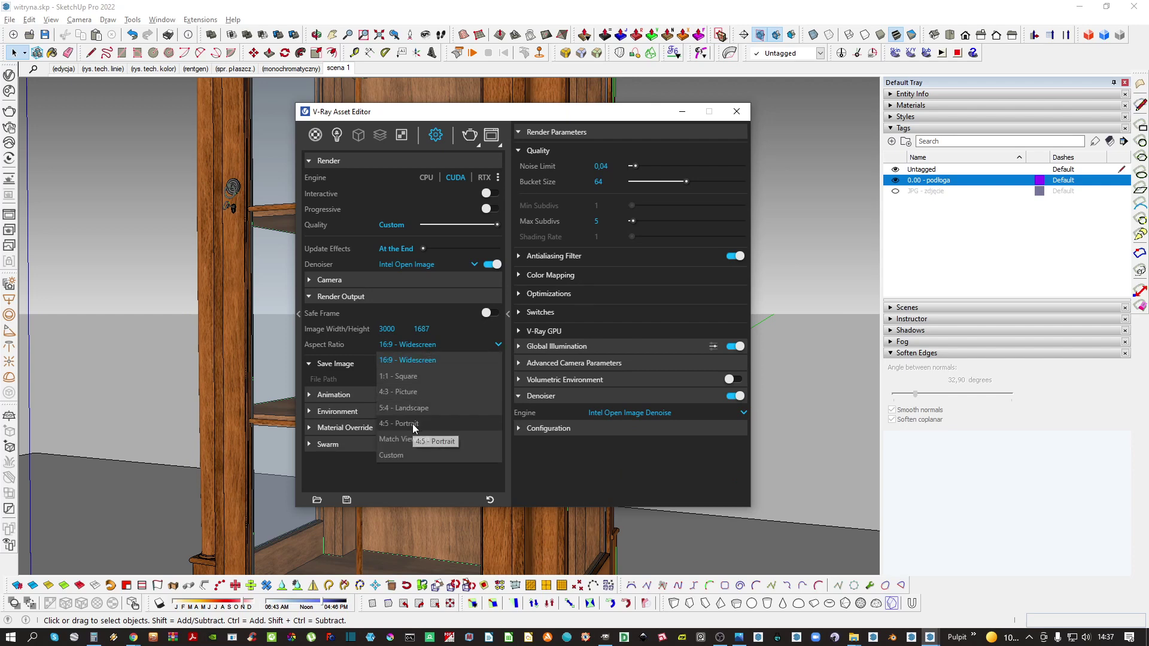
{"action": "left_click", "coordinate": [425, 442]}
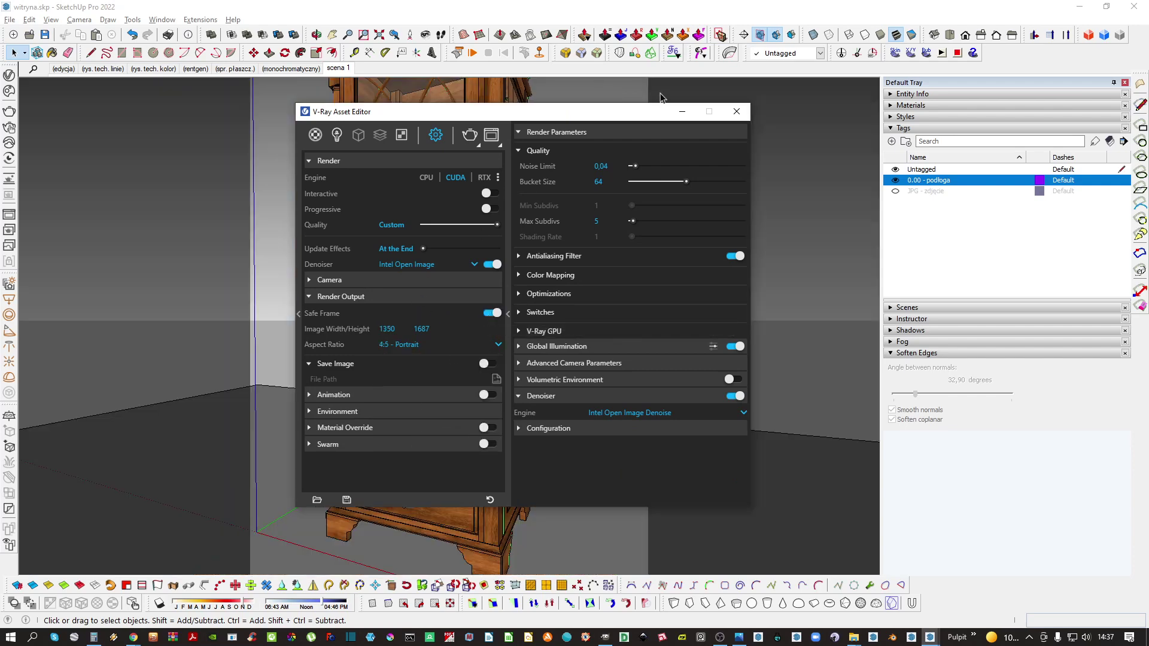
Frame the whole cabinet within the safe frame from its front corner and switch to two-point perspective
{"action": "left_click_drag", "start_coordinate": [599, 116], "coordinate": [939, 108]}
{"action": "middle_click_drag", "start_coordinate": [505, 333], "coordinate": [492, 378]}
{"action": "scroll", "coordinate": [492, 386], "scroll_direction": "up", "scroll_amount": 3}
{"action": "key", "text": "2"}
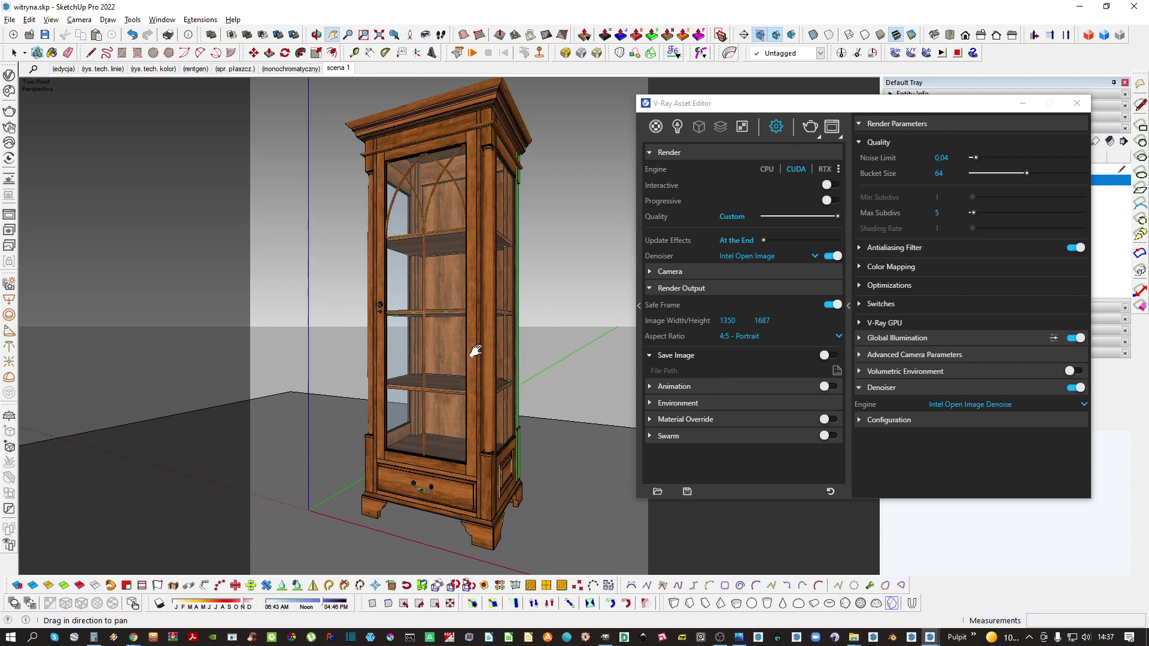
{"action": "left_click_drag", "start_coordinate": [475, 352], "coordinate": [481, 368]}
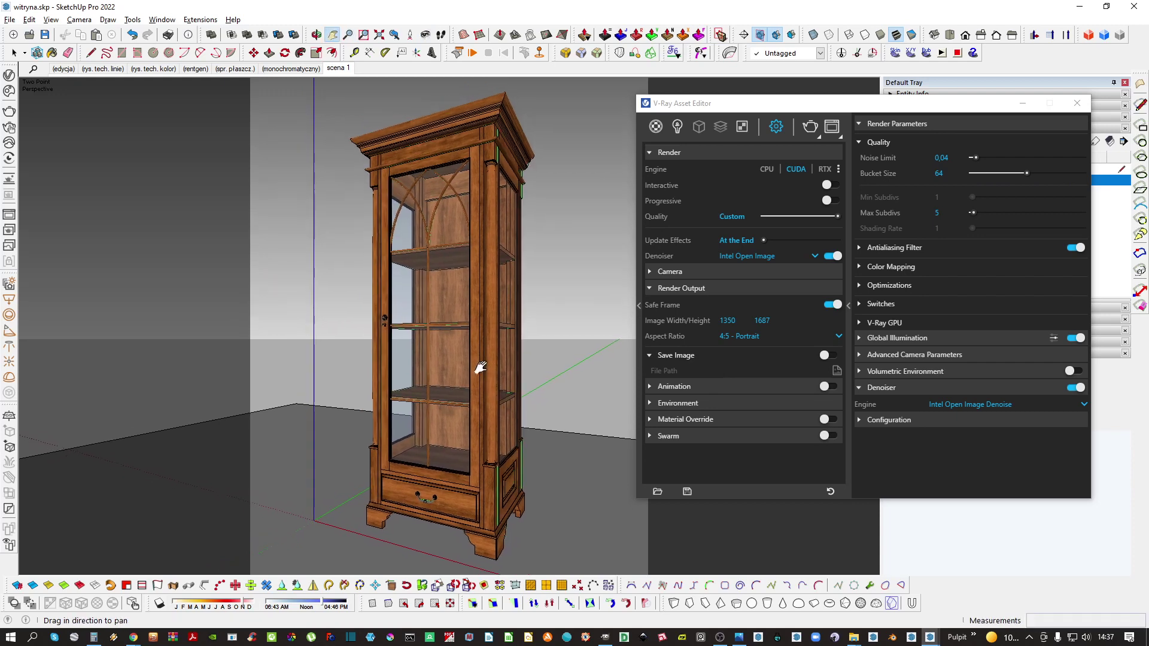
Save the witryna model with the current V-Ray render output settings
{"action": "key", "text": "space"}
{"action": "left_click_drag", "start_coordinate": [734, 110], "coordinate": [687, 141]}
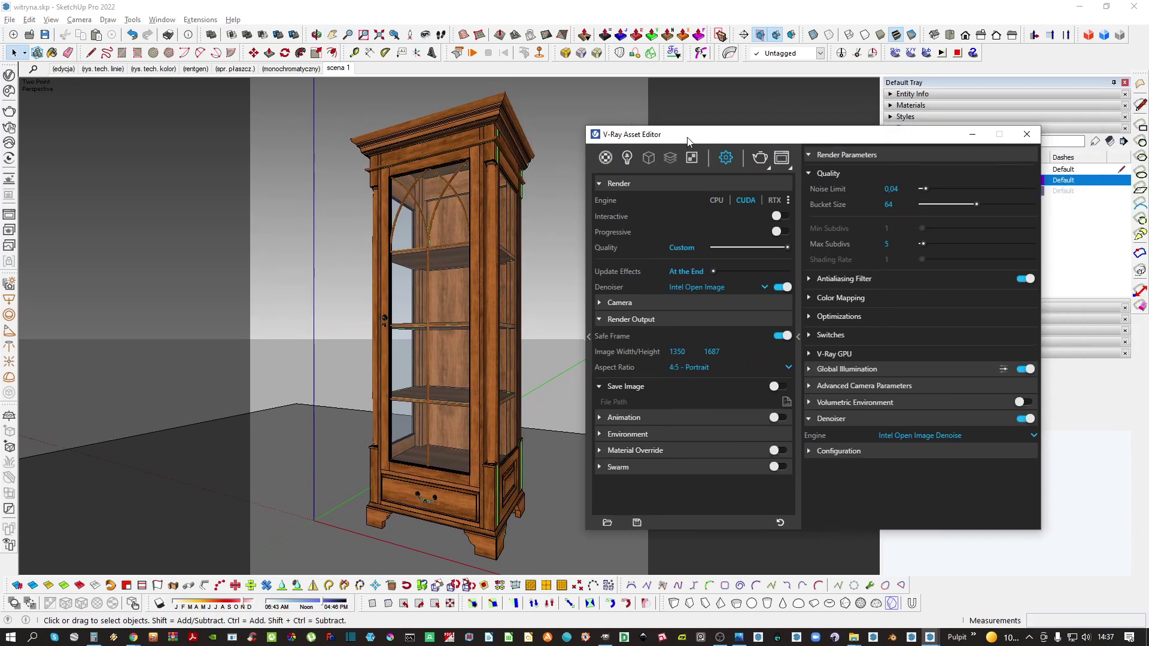
{"action": "left_click", "coordinate": [689, 367]}
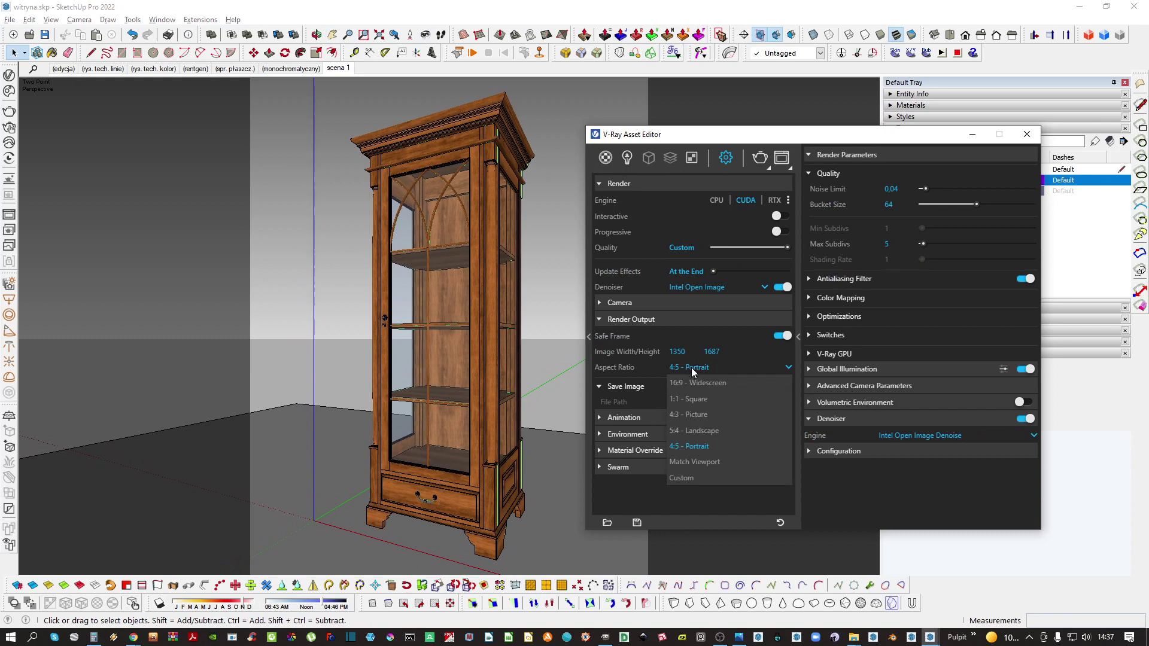
{"action": "left_click", "coordinate": [691, 368]}
{"action": "left_click", "coordinate": [45, 35]}
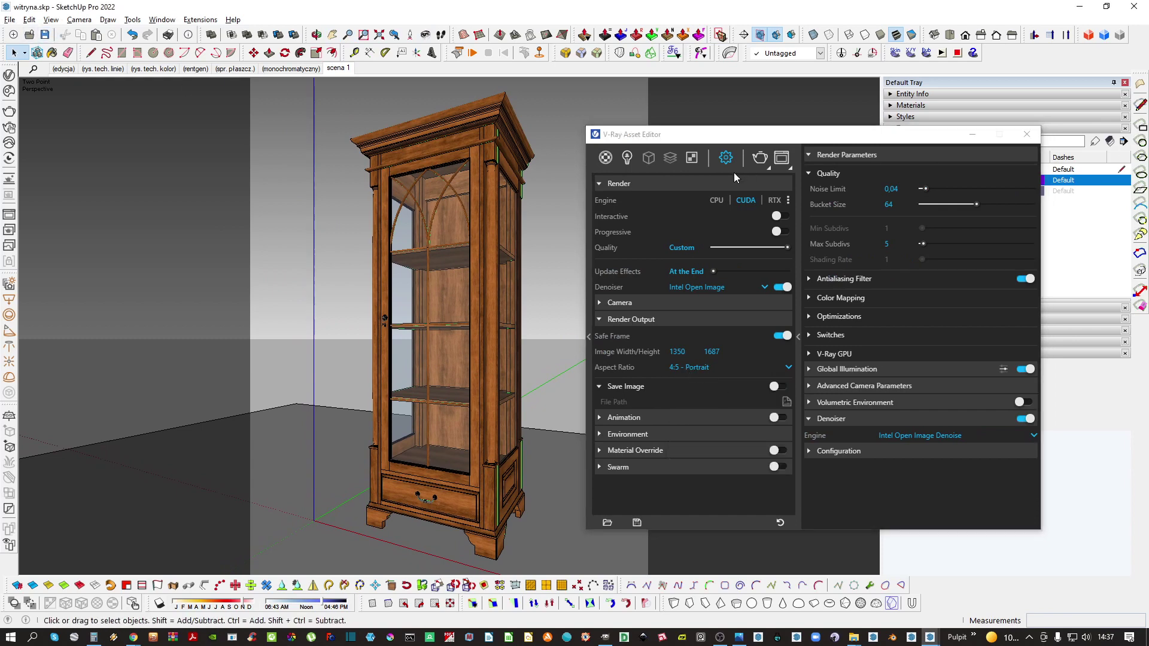
Delete the Metal_Rough material from the V-Ray scene materials
{"action": "left_click", "coordinate": [606, 159]}
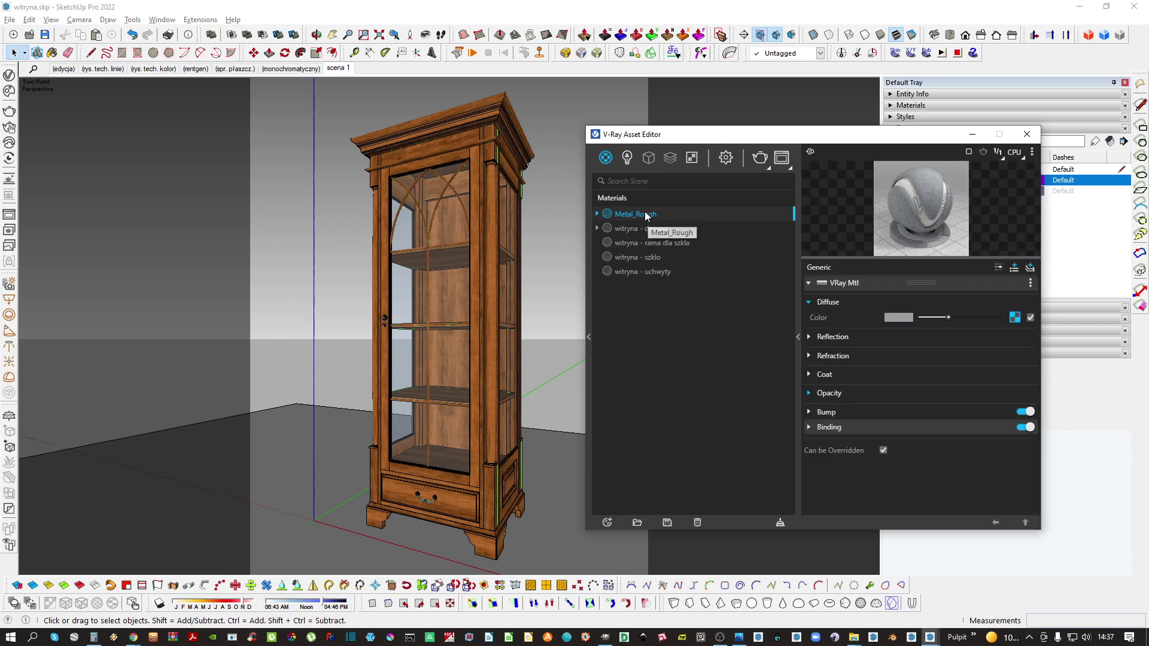
{"action": "right_click", "coordinate": [646, 216]}
{"action": "left_click", "coordinate": [672, 329]}
{"action": "left_click", "coordinate": [599, 321]}
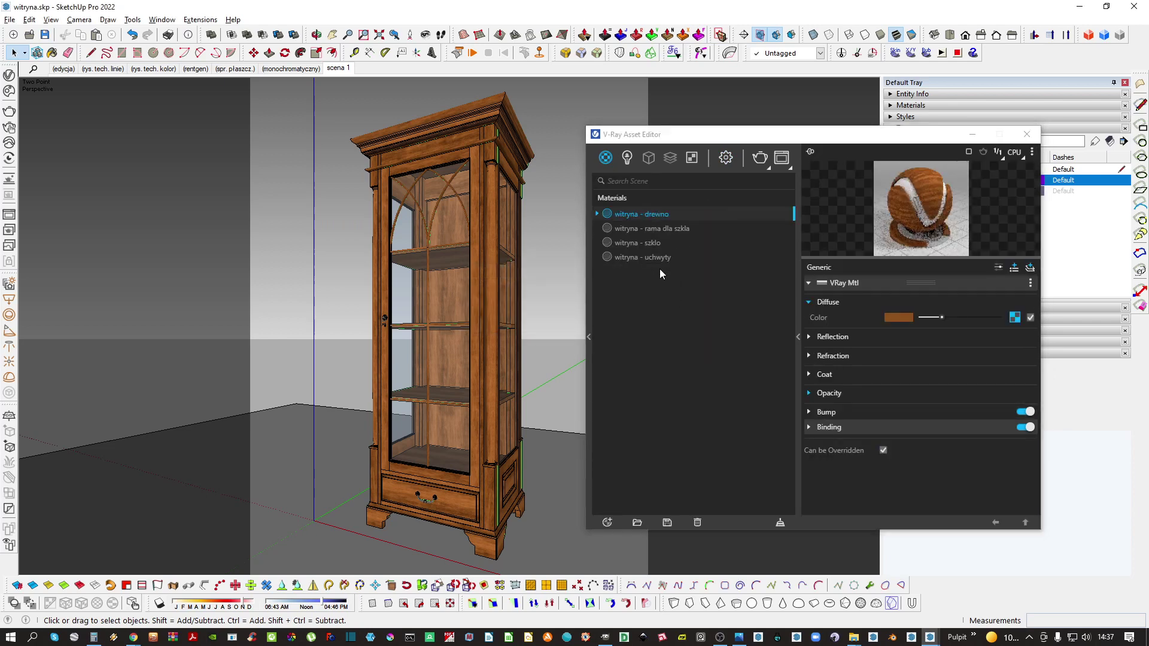
Look through the cabinet's materials, expand the reflection settings of witryna - drewno and switch its enlarged preview to a flat floor surface
{"action": "left_click", "coordinate": [638, 257]}
{"action": "left_click", "coordinate": [649, 242]}
{"action": "left_click", "coordinate": [661, 231]}
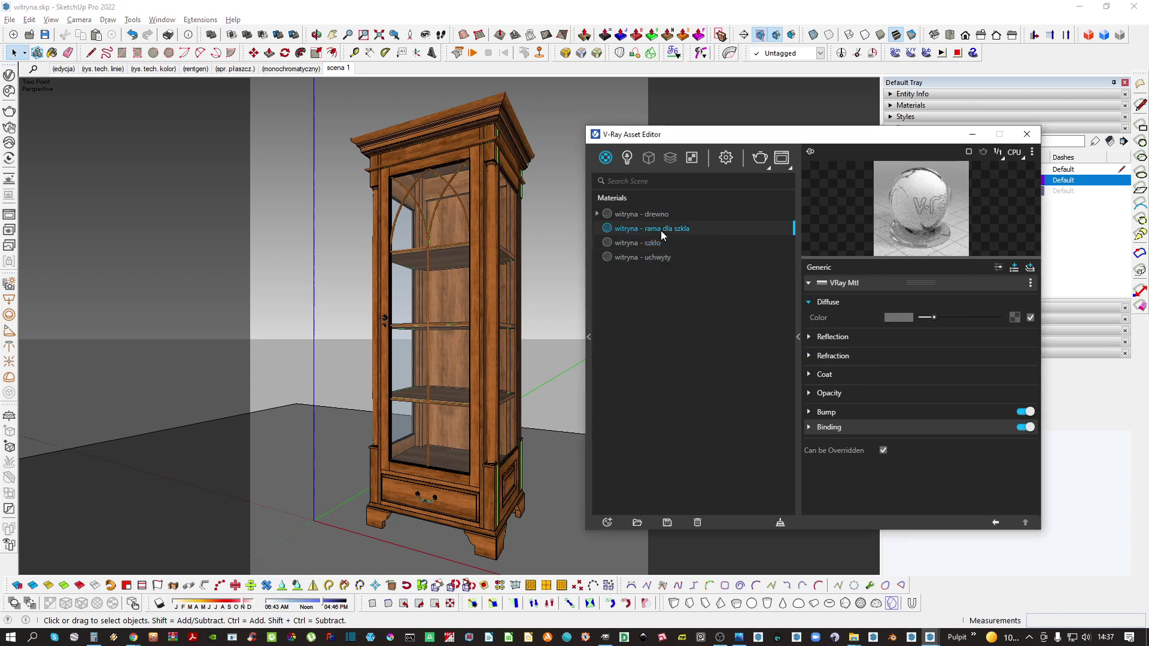
{"action": "left_click", "coordinate": [654, 217]}
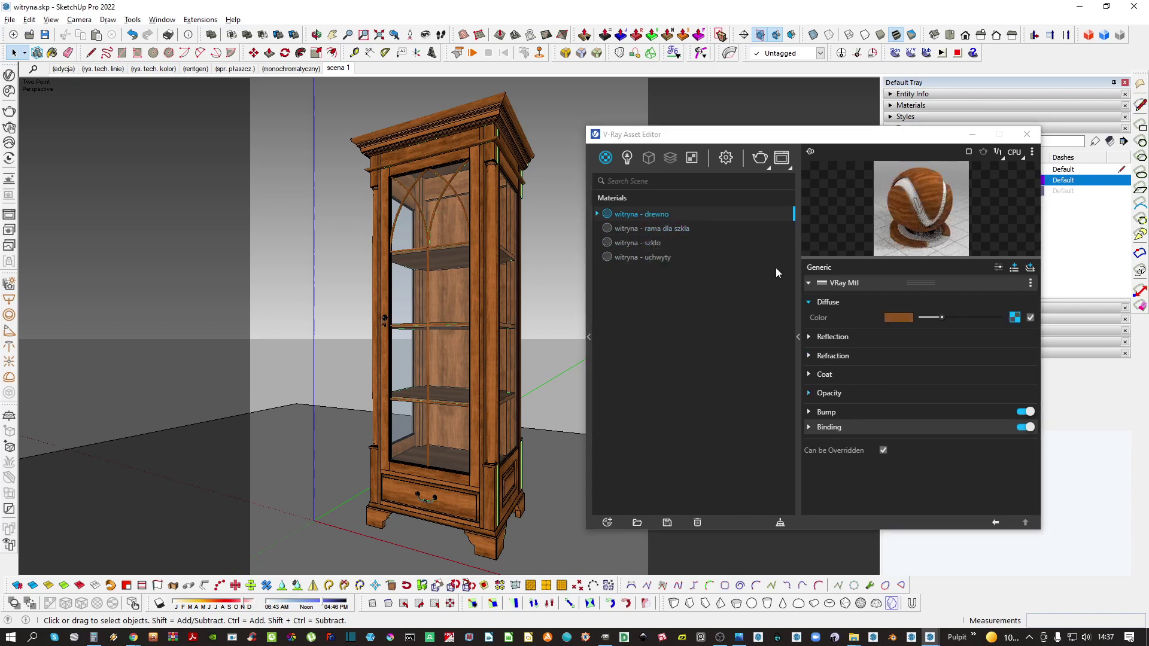
{"action": "left_click", "coordinate": [833, 337]}
{"action": "left_click_drag", "start_coordinate": [880, 256], "coordinate": [909, 294]}
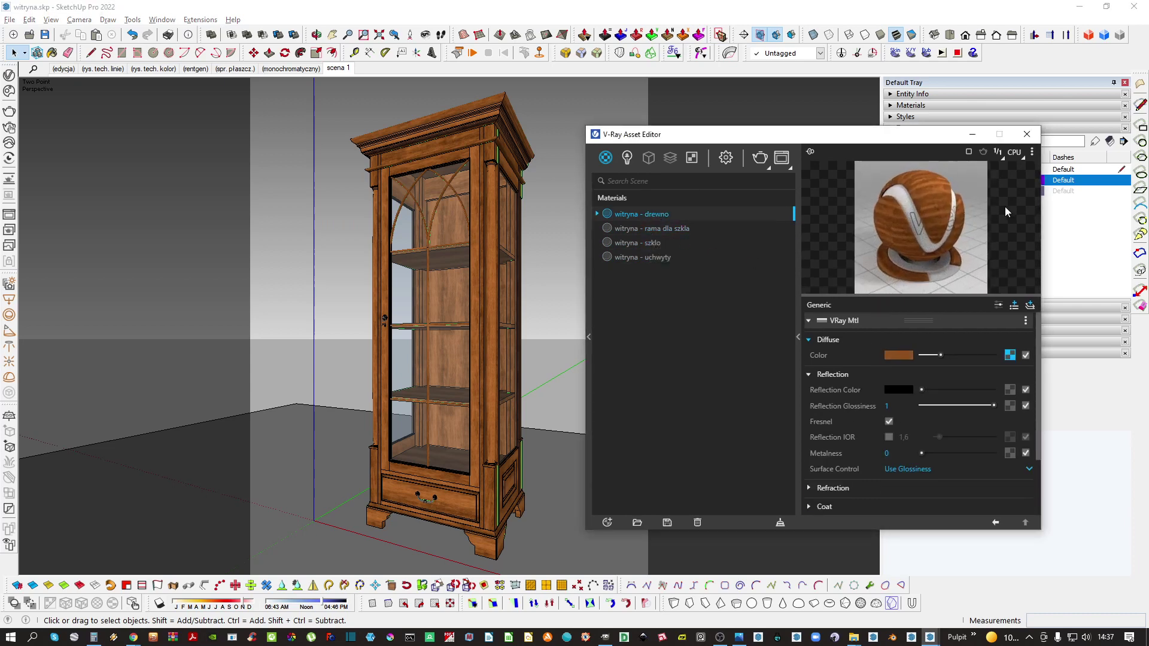
{"action": "left_click", "coordinate": [1033, 152]}
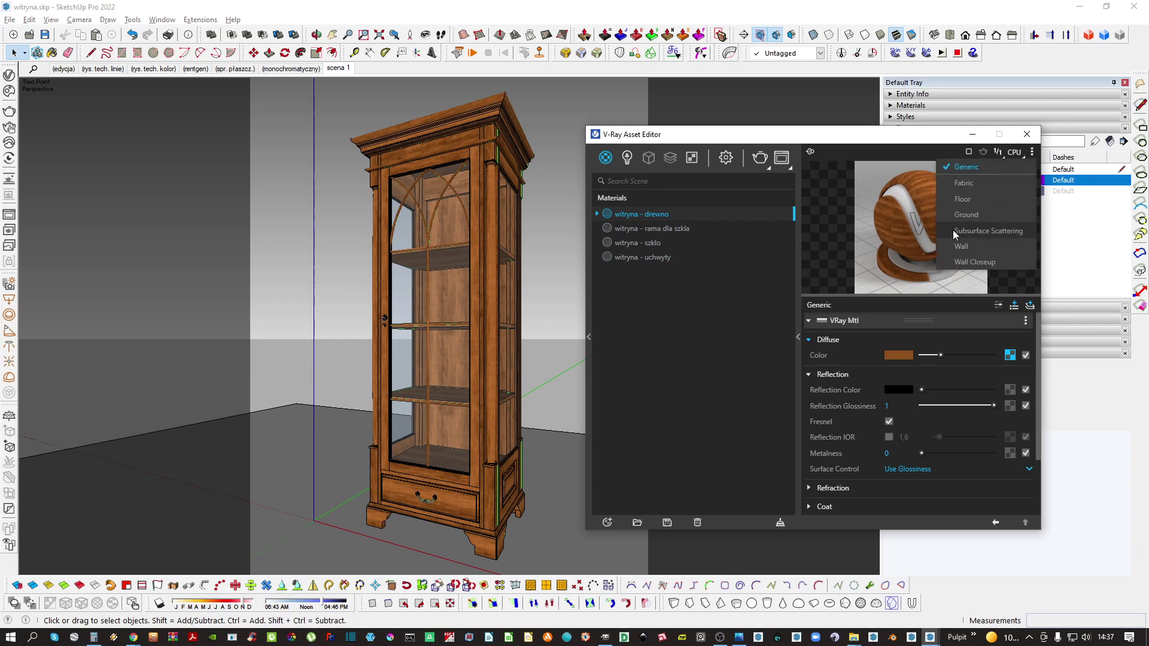
{"action": "left_click", "coordinate": [976, 213]}
{"action": "left_click_drag", "start_coordinate": [850, 134], "coordinate": [658, 115]}
{"action": "left_click_drag", "start_coordinate": [734, 288], "coordinate": [731, 311]}
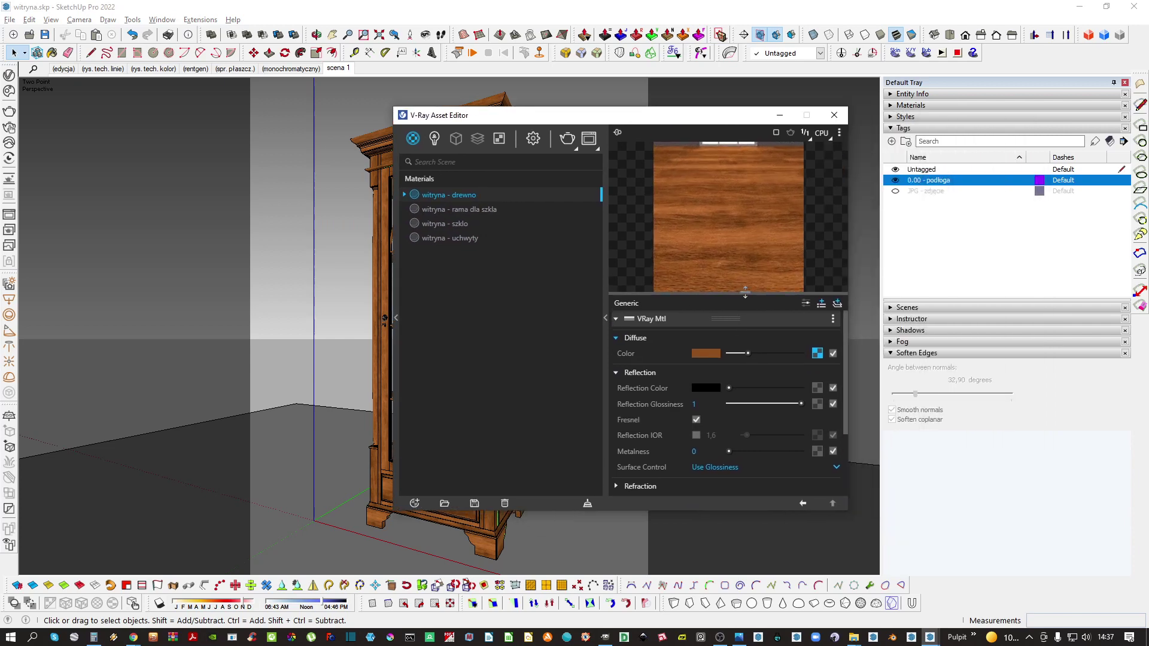
Copy the wood's diffuse texture into its reflection colour as a copy and wrap it in a Color Correction
{"action": "right_click", "coordinate": [818, 359]}
{"action": "left_click", "coordinate": [790, 367]}
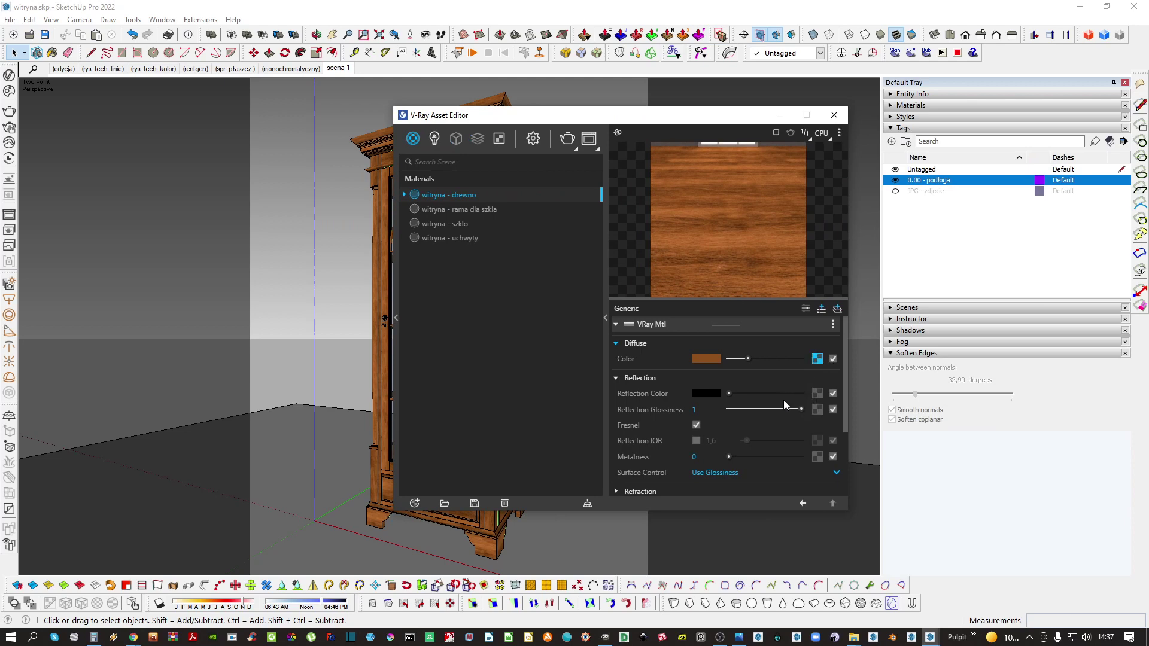
{"action": "right_click", "coordinate": [819, 396]}
{"action": "left_click", "coordinate": [784, 401]}
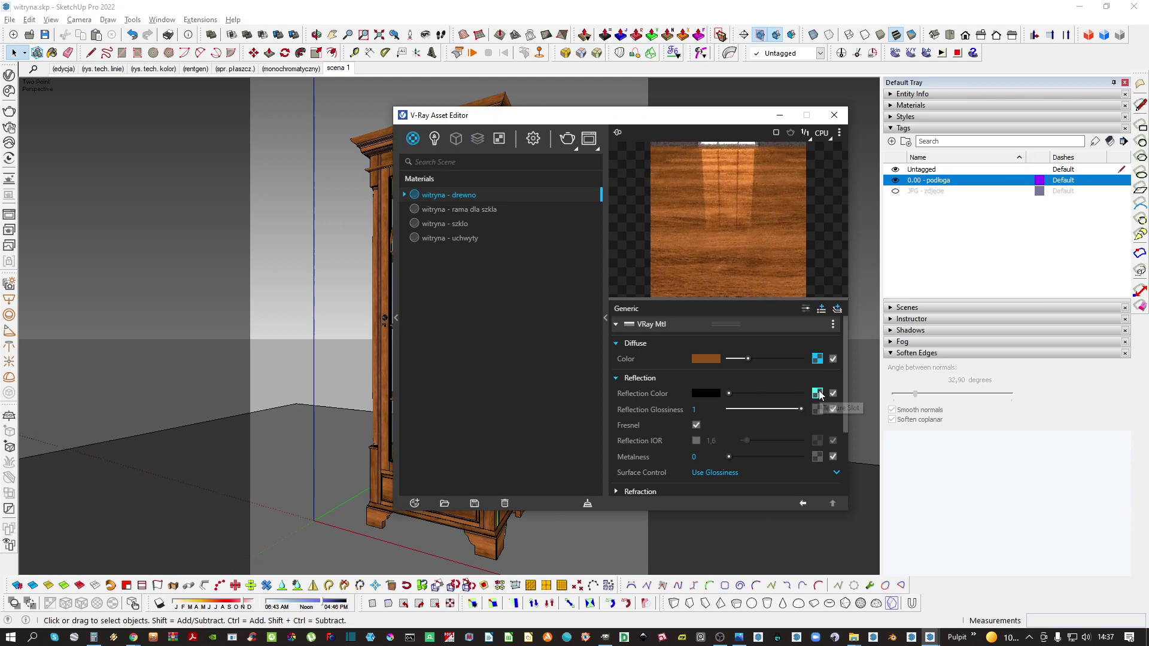
{"action": "right_click", "coordinate": [818, 393]}
{"action": "mouse_move", "coordinate": [786, 367]}
{"action": "left_click", "coordinate": [725, 225]}
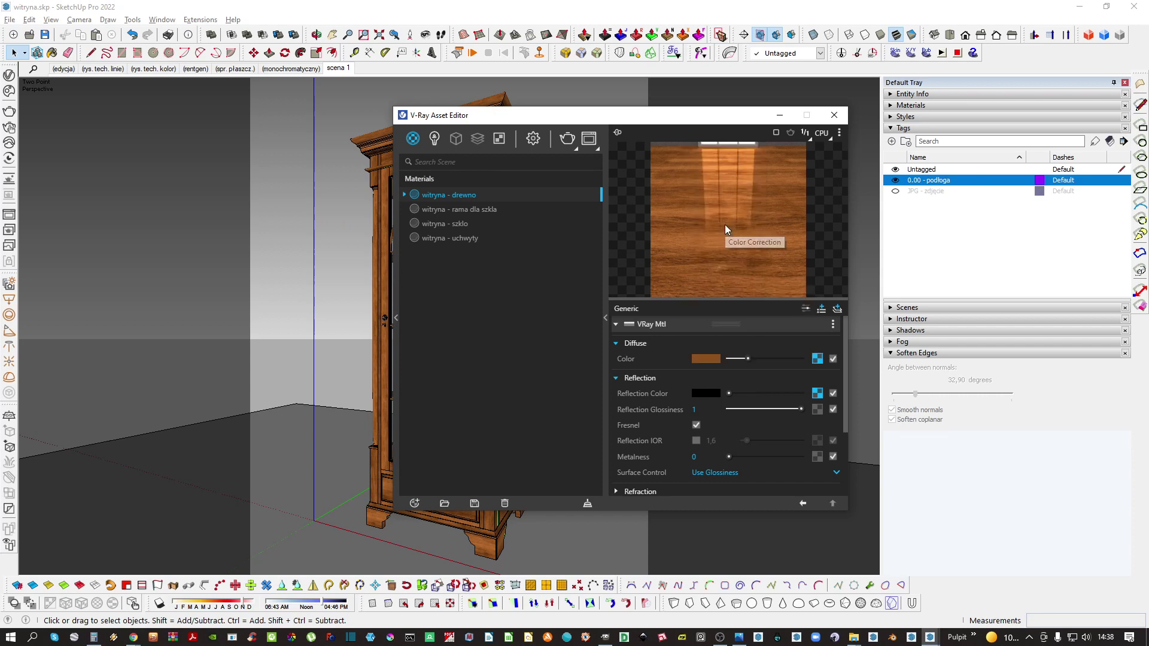
Set the reflection texture's saturation to -1 and, in Gain / Gamma / Lift mode, its gain to 1,62 and gamma to 1,46
{"action": "left_click_drag", "start_coordinate": [777, 390], "coordinate": [683, 400]}
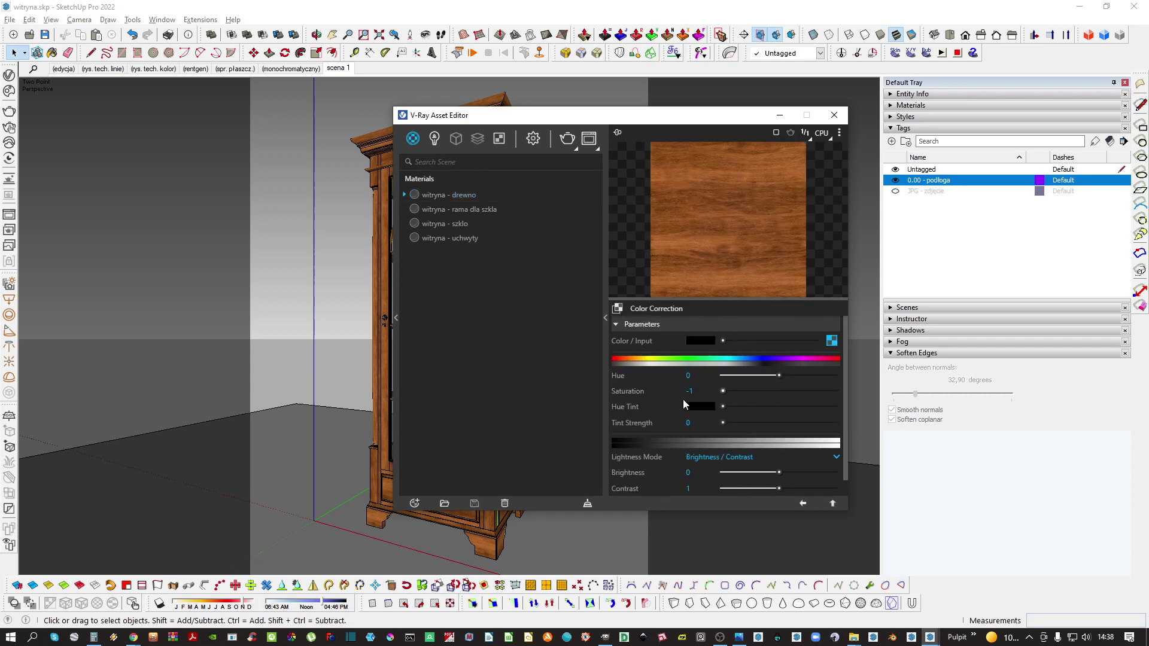
{"action": "left_click_drag", "start_coordinate": [737, 510], "coordinate": [737, 552]}
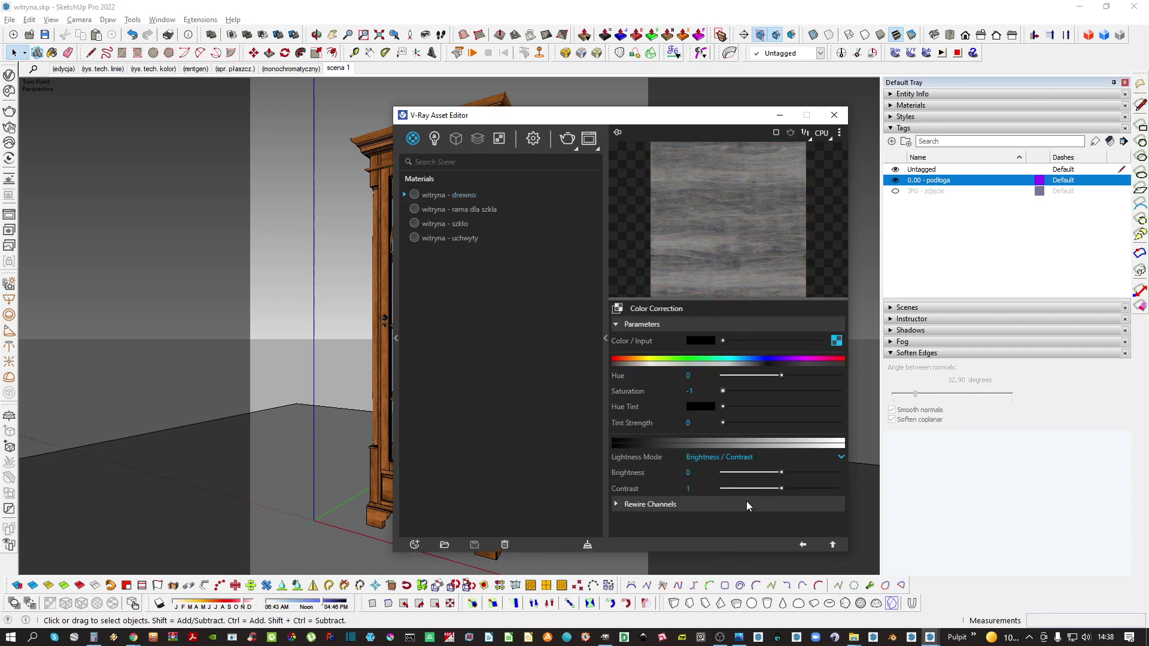
{"action": "left_click", "coordinate": [748, 457]}
{"action": "left_click", "coordinate": [741, 488]}
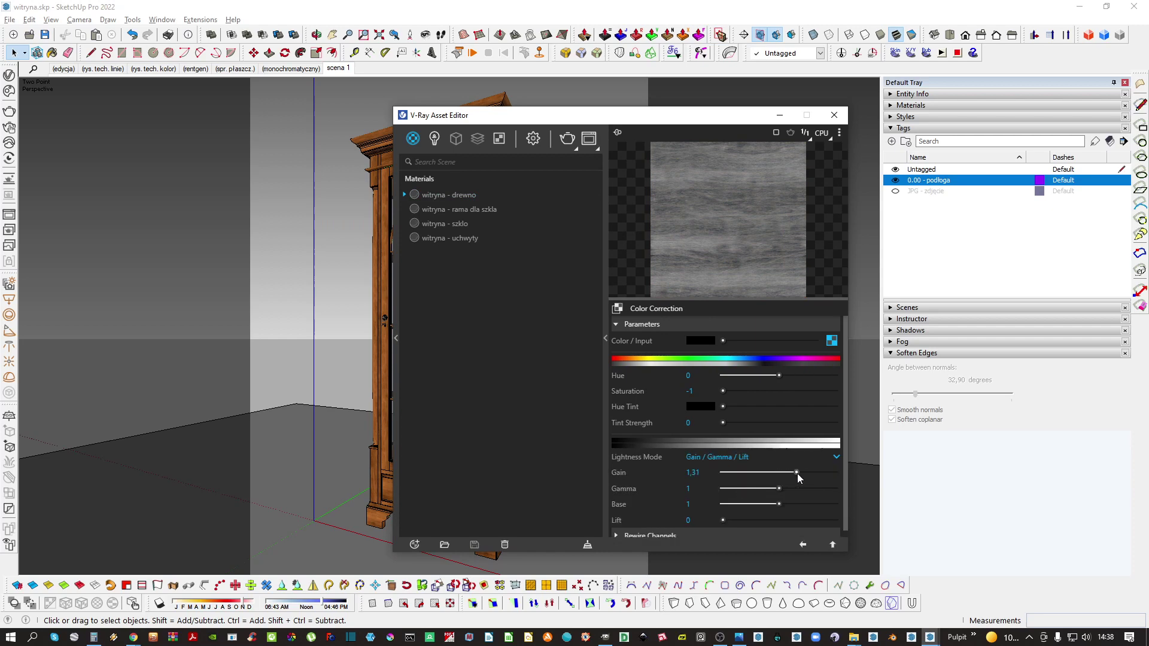
{"action": "mouse_move", "coordinate": [797, 473]}
{"action": "left_mouse_down"}
{"action": "mouse_move", "coordinate": [814, 473]}
{"action": "mouse_move", "coordinate": [806, 489]}
{"action": "left_mouse_up"}
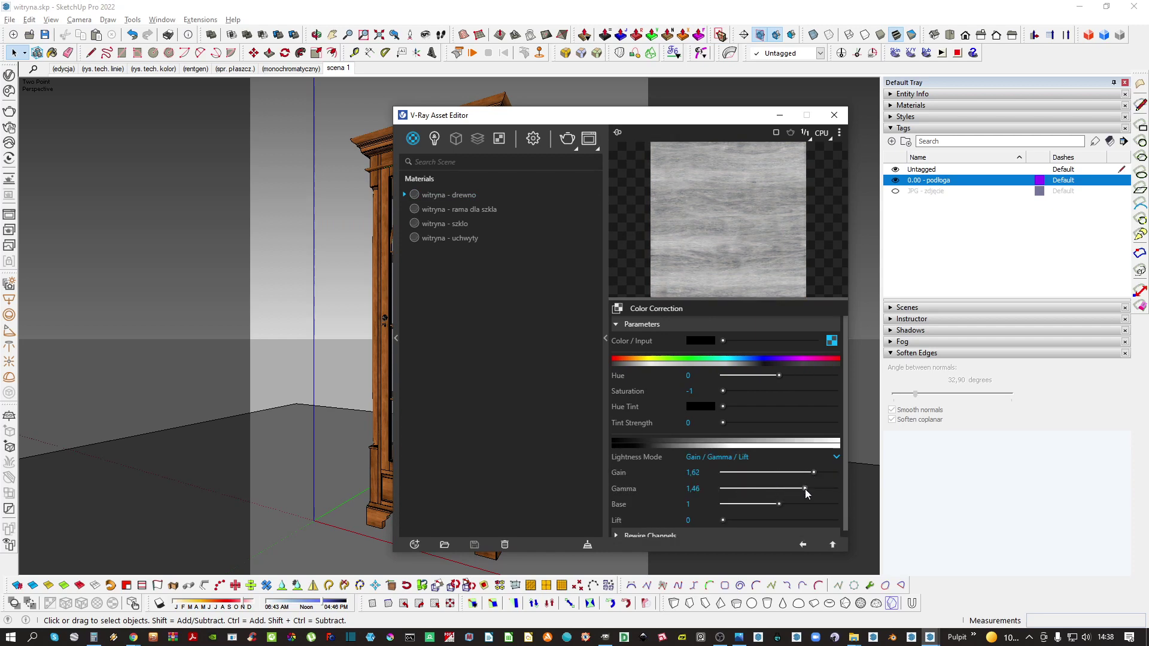
{"action": "left_click", "coordinate": [803, 545]}
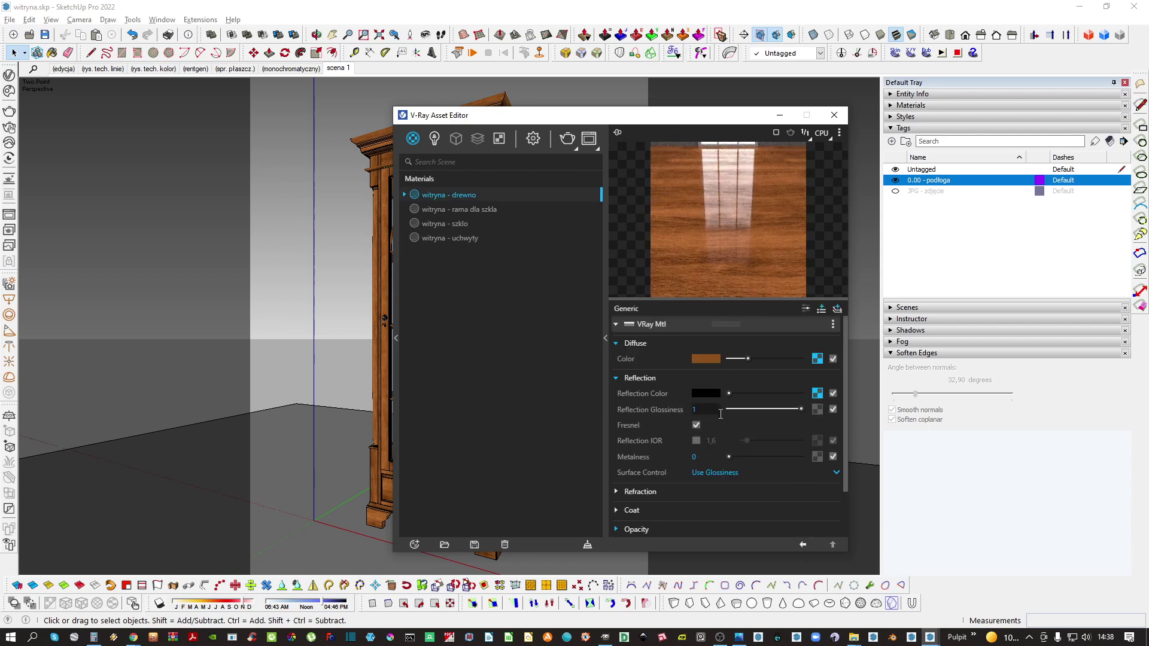
Set the wood material's reflection glossiness to 0,7
{"action": "type", "text": "0,7"}
{"action": "key", "text": "Return"}
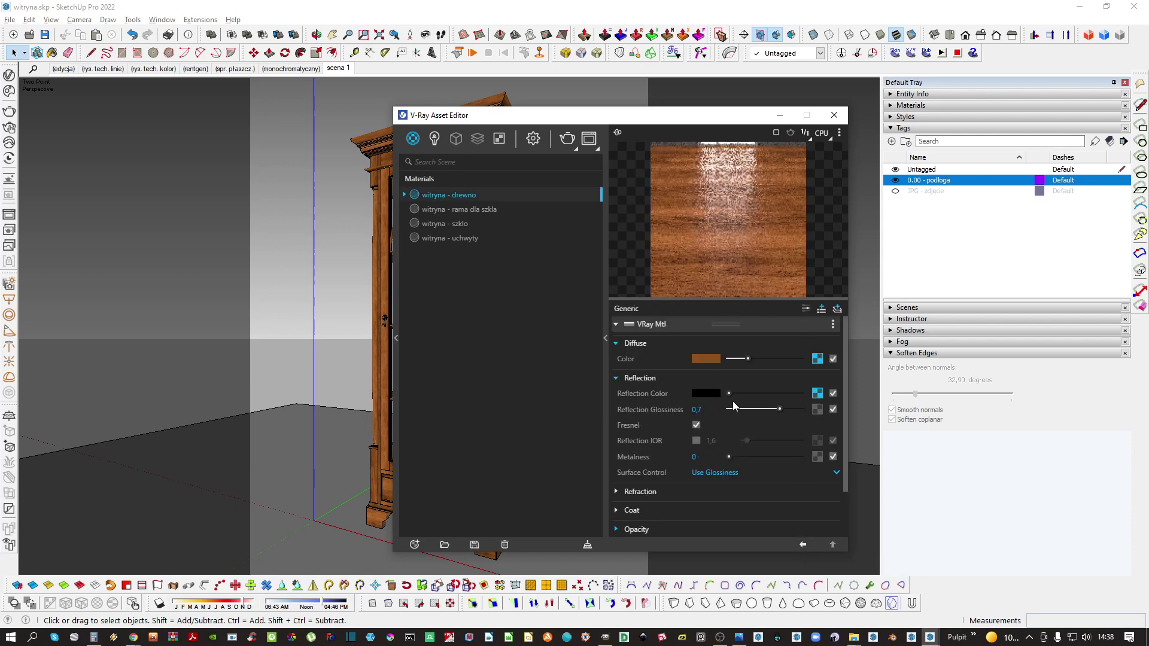
{"action": "right_click", "coordinate": [818, 394]}
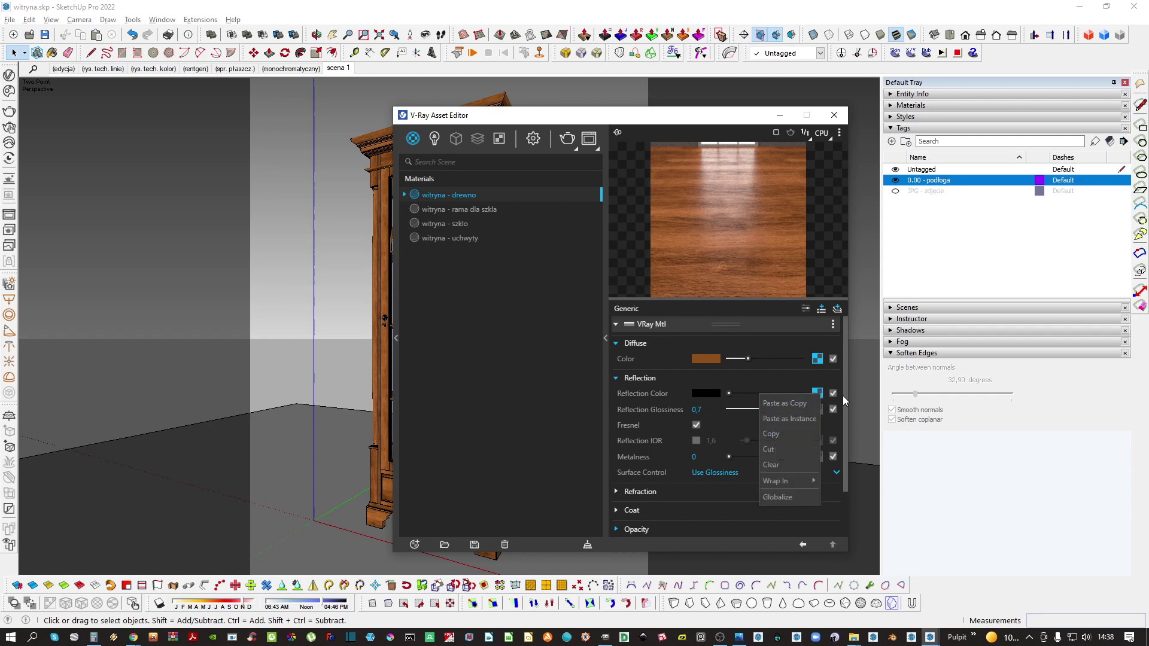
Give the wood material an Edges bump map with a width of 0,13 scene units and a bump amount of 1,5
{"action": "left_click_drag", "start_coordinate": [844, 396], "coordinate": [846, 448]}
{"action": "left_click", "coordinate": [659, 494]}
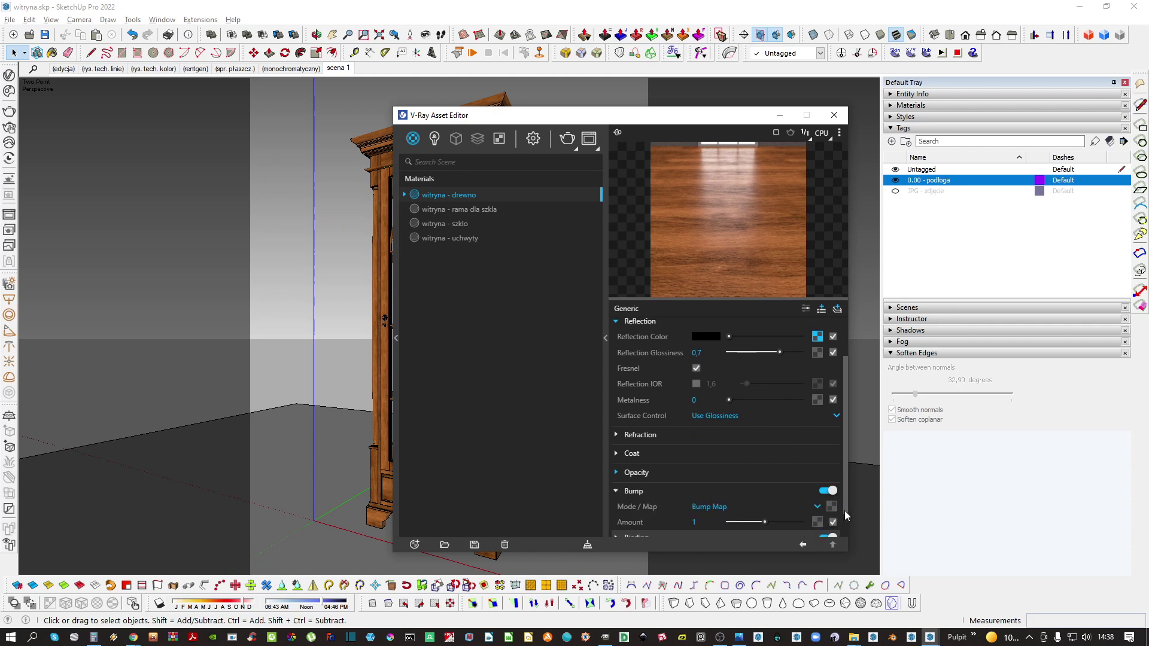
{"action": "left_click", "coordinate": [830, 507]}
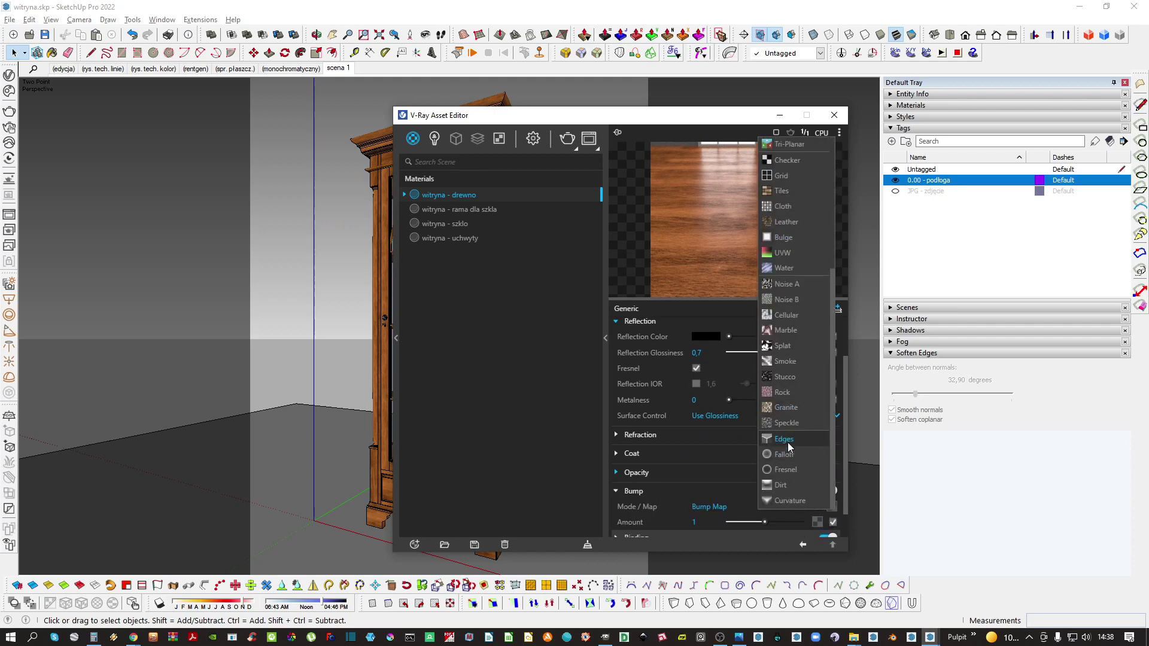
{"action": "left_click", "coordinate": [779, 438]}
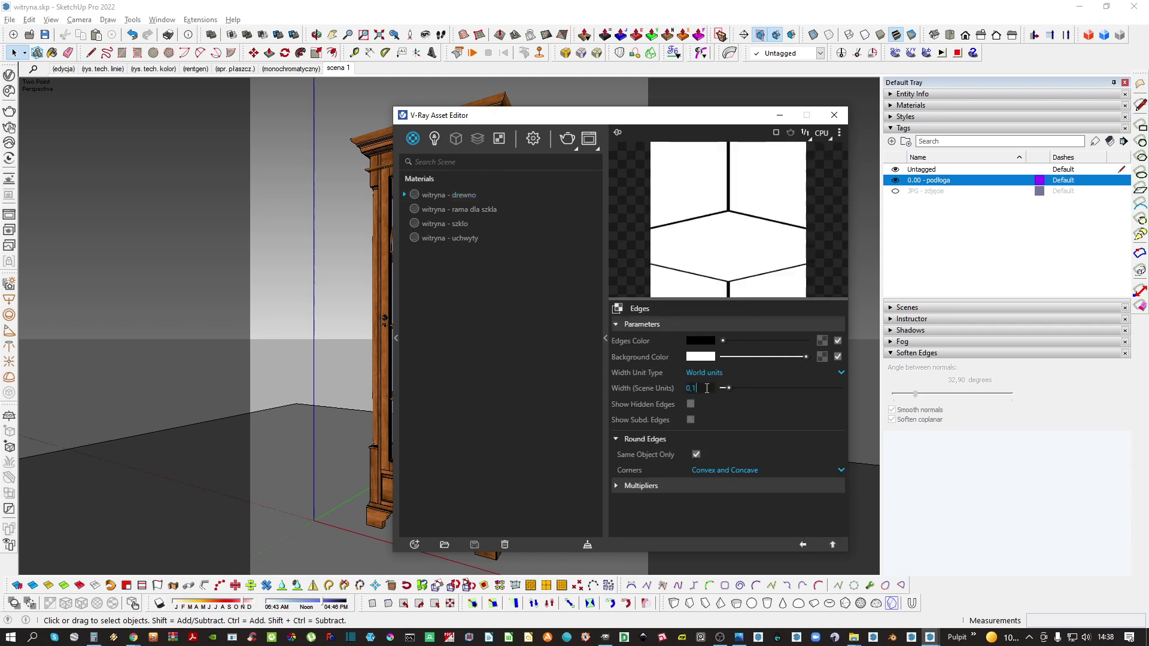
{"action": "type", "text": "3"}
{"action": "key", "text": "Return"}
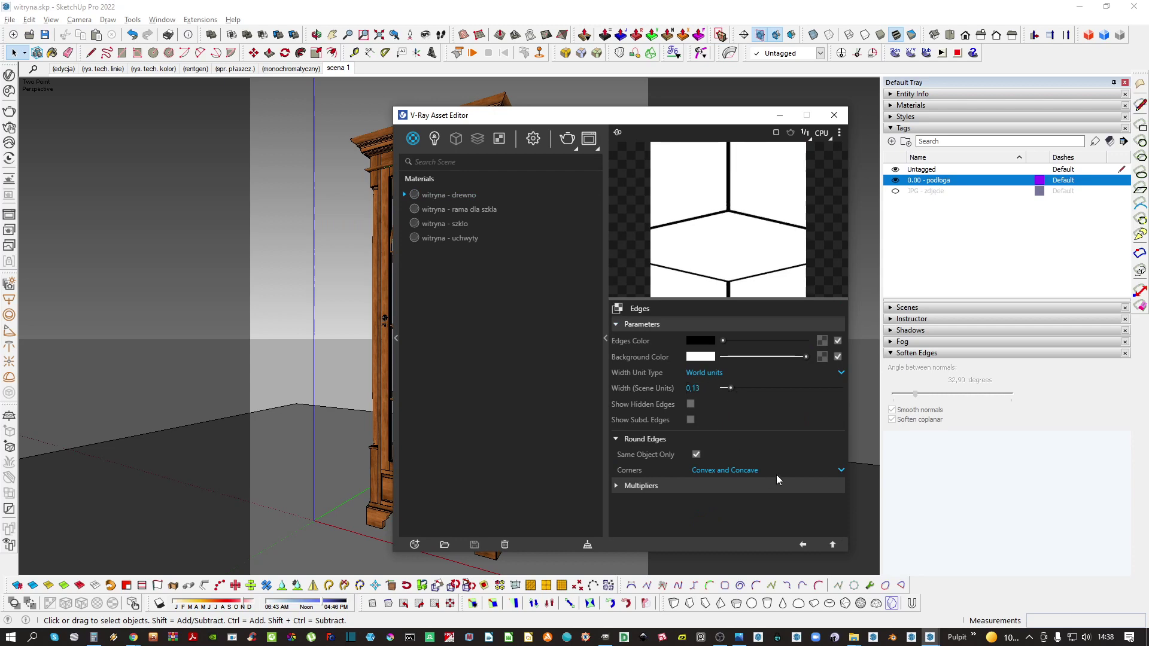
{"action": "left_click", "coordinate": [805, 547]}
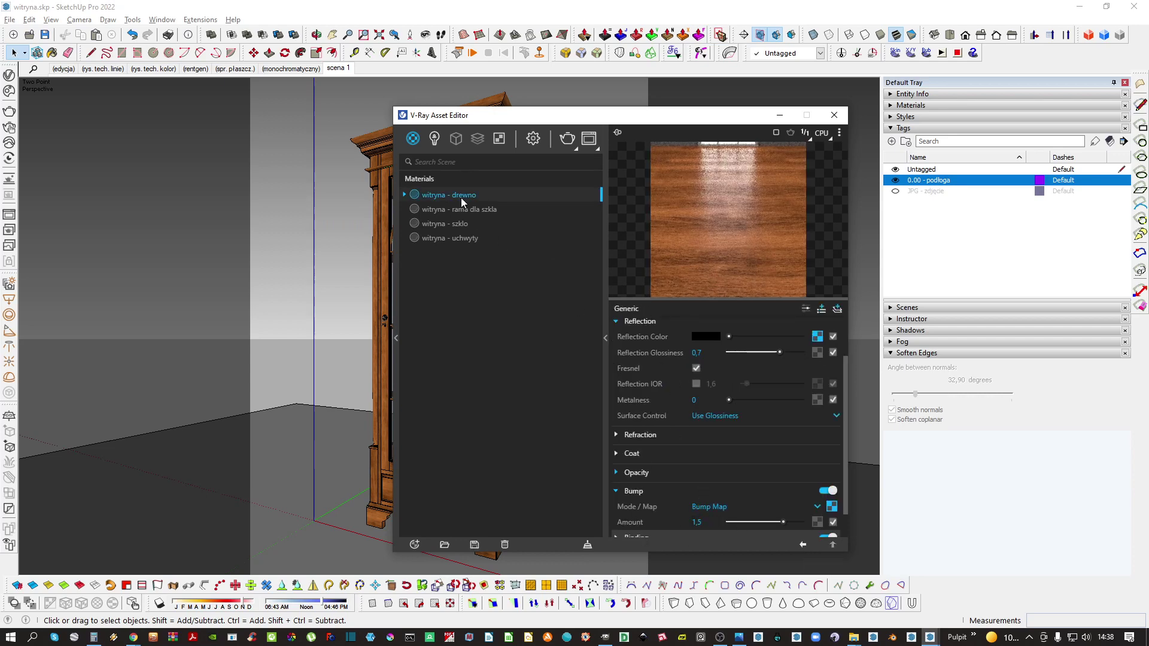
Make witryna - rama dla szkla metallic with a white reflection colour, metalness 1 and reflection glossiness 0,75
{"action": "left_click", "coordinate": [453, 211]}
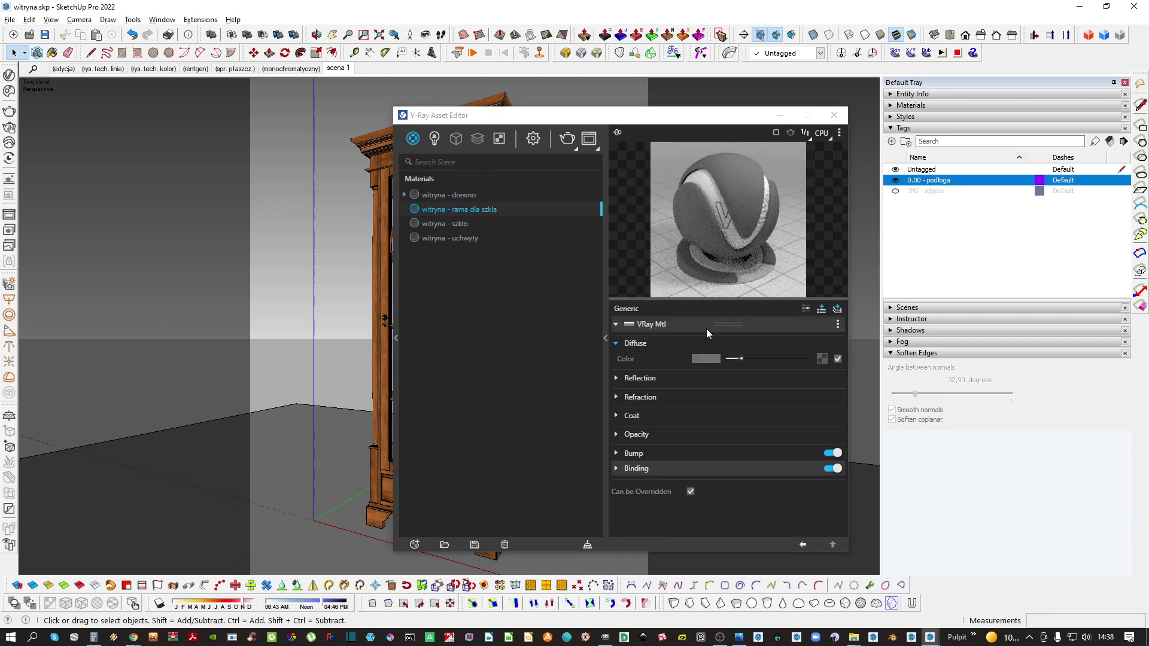
{"action": "left_click_drag", "start_coordinate": [729, 394], "coordinate": [802, 395]}
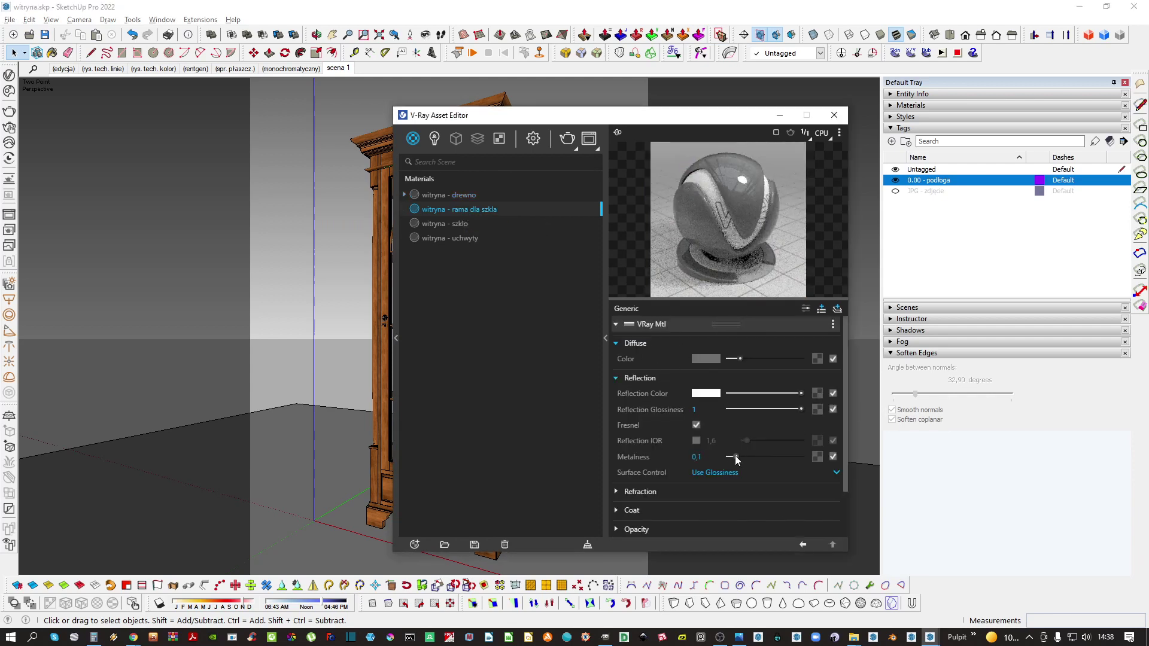
{"action": "left_click_drag", "start_coordinate": [729, 457], "coordinate": [802, 456]}
{"action": "left_click_drag", "start_coordinate": [801, 409], "coordinate": [781, 411]}
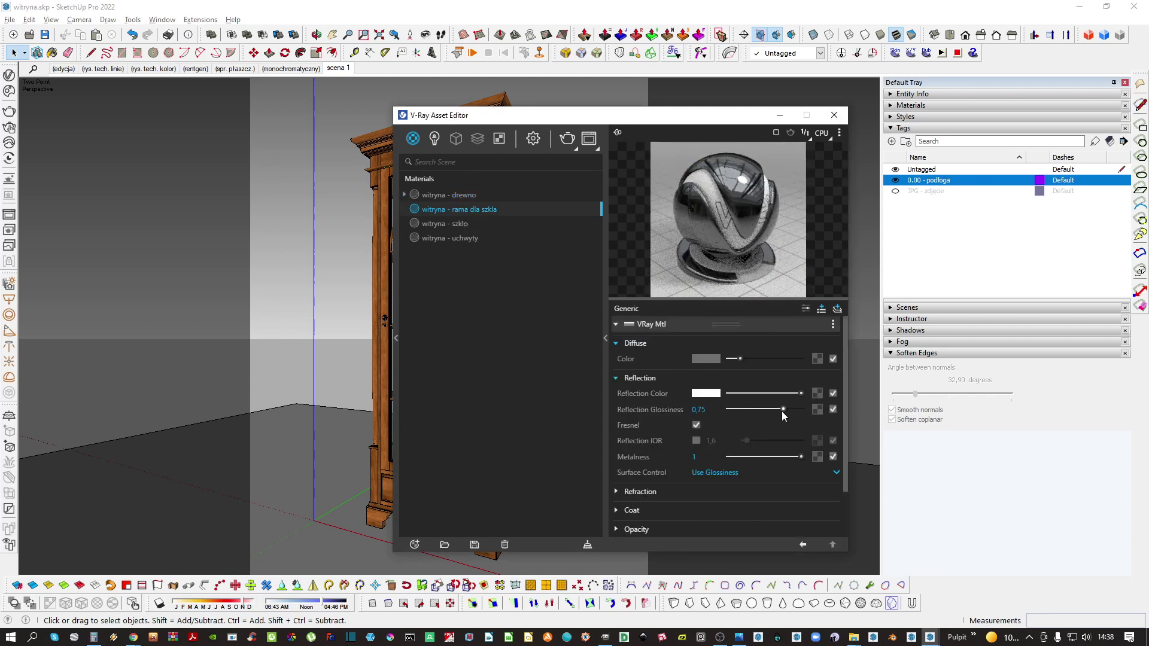
Give the witryna - szklo glass a white reflection colour and a refraction IOR of 1,6
{"action": "left_click", "coordinate": [464, 225]}
{"action": "left_click", "coordinate": [658, 378]}
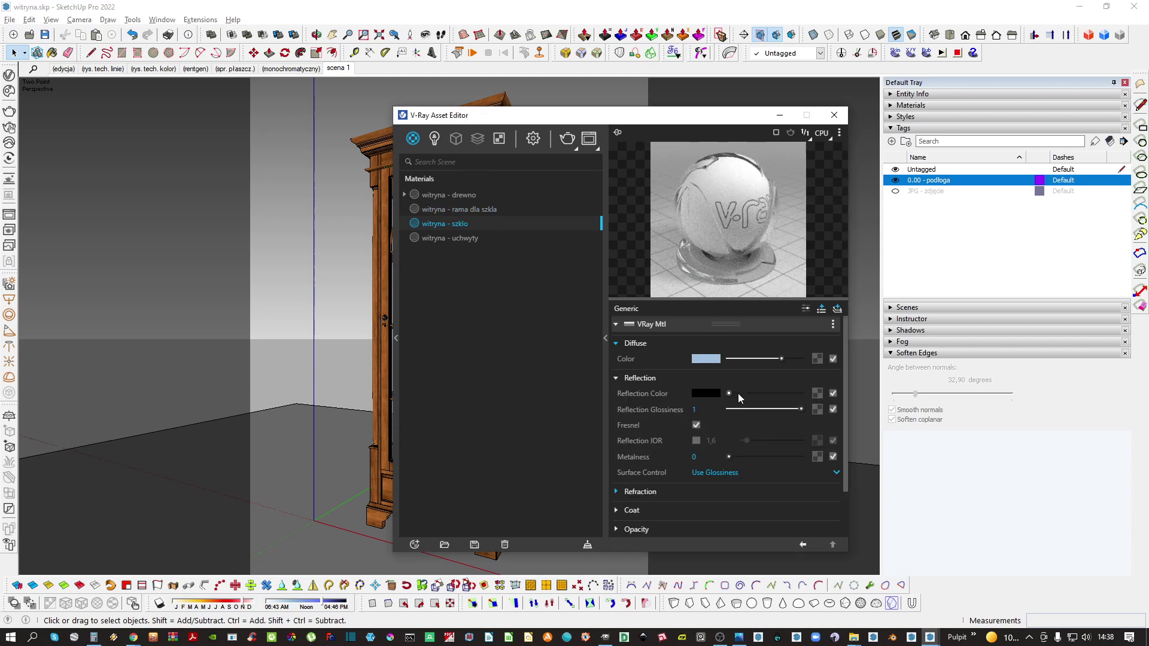
{"action": "left_click_drag", "start_coordinate": [738, 393], "coordinate": [802, 393]}
{"action": "left_click", "coordinate": [667, 490]}
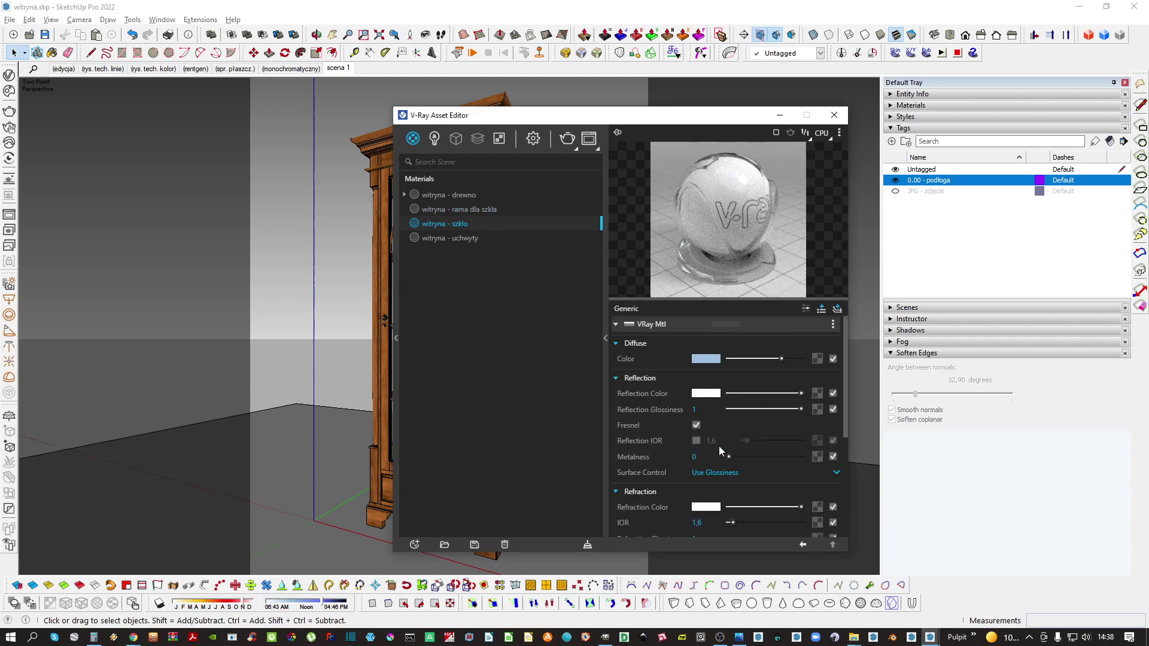
{"action": "left_click", "coordinate": [722, 523]}
{"action": "key", "text": "Return"}
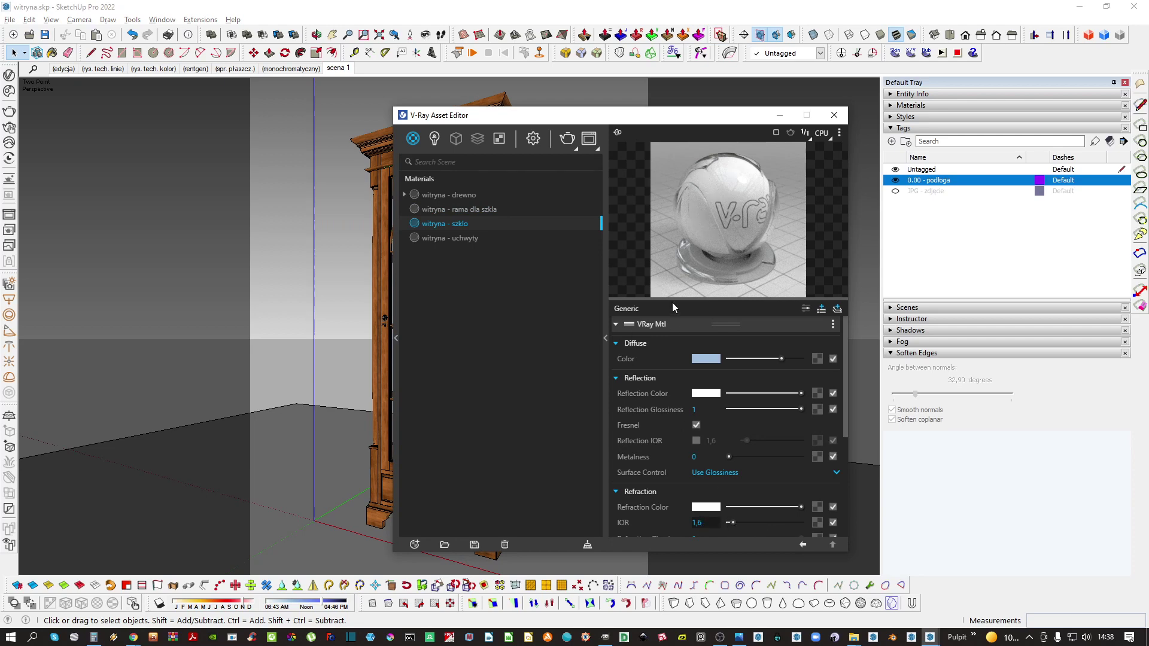
Switch the glass material's preview to the Subsurface Scattering scene and shrink the preview area
{"action": "left_click", "coordinate": [840, 132]}
{"action": "left_click", "coordinate": [778, 227]}
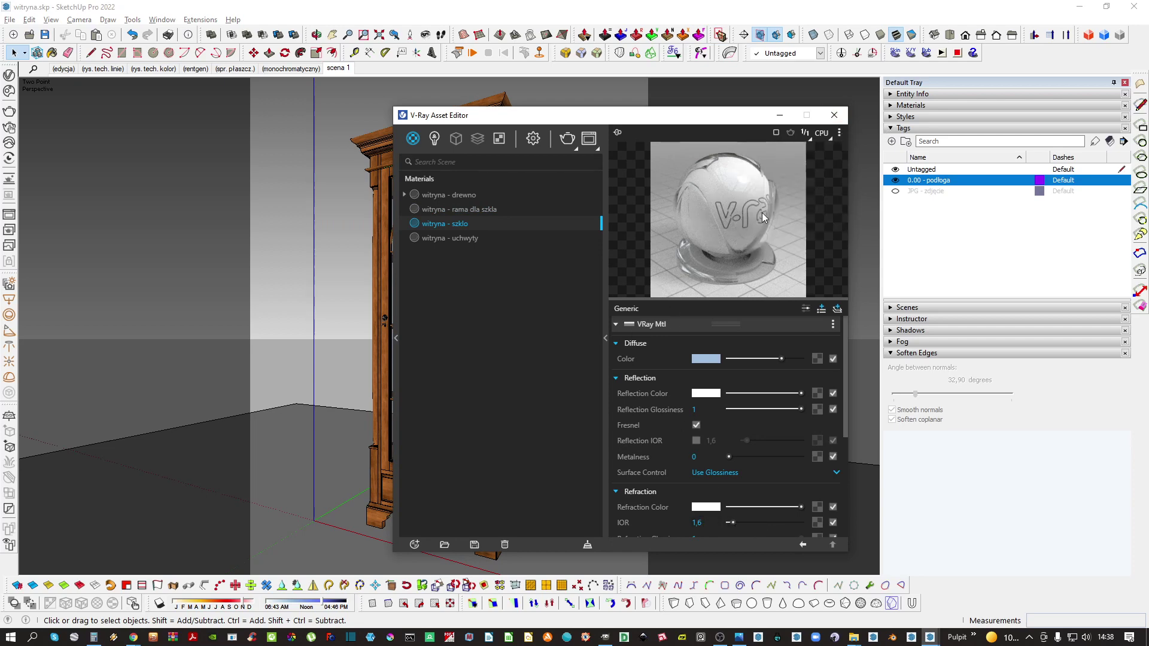
{"action": "left_click_drag", "start_coordinate": [709, 300], "coordinate": [650, 269]}
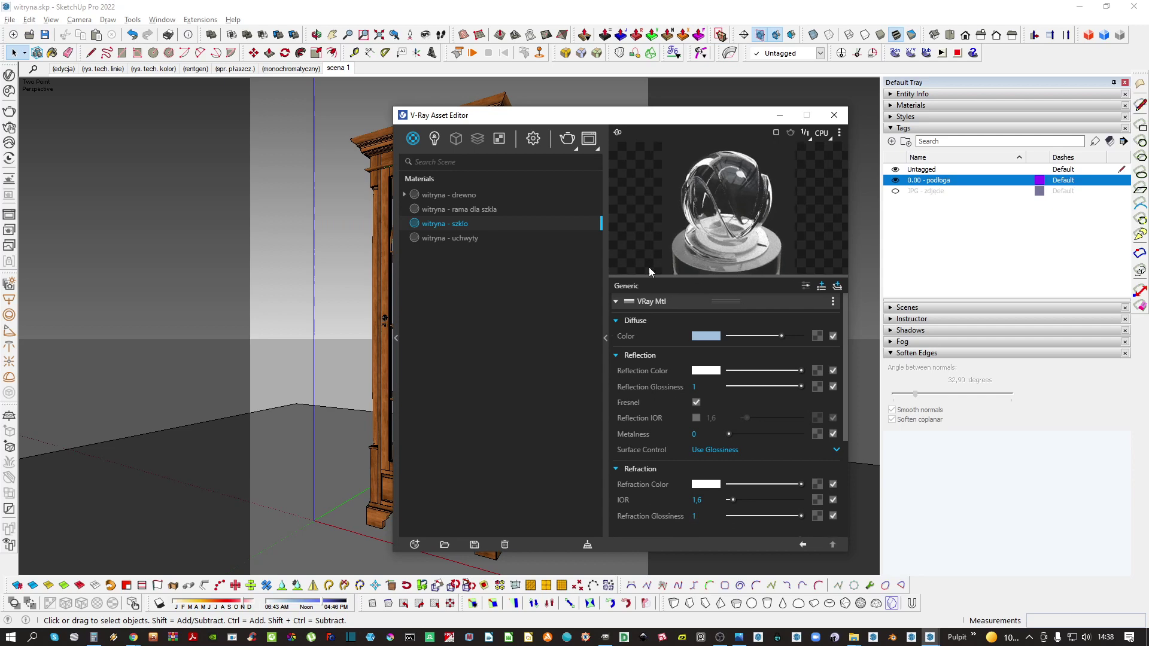
Review the handle, glass, glass frame and wood materials one after another
{"action": "left_click", "coordinate": [455, 237]}
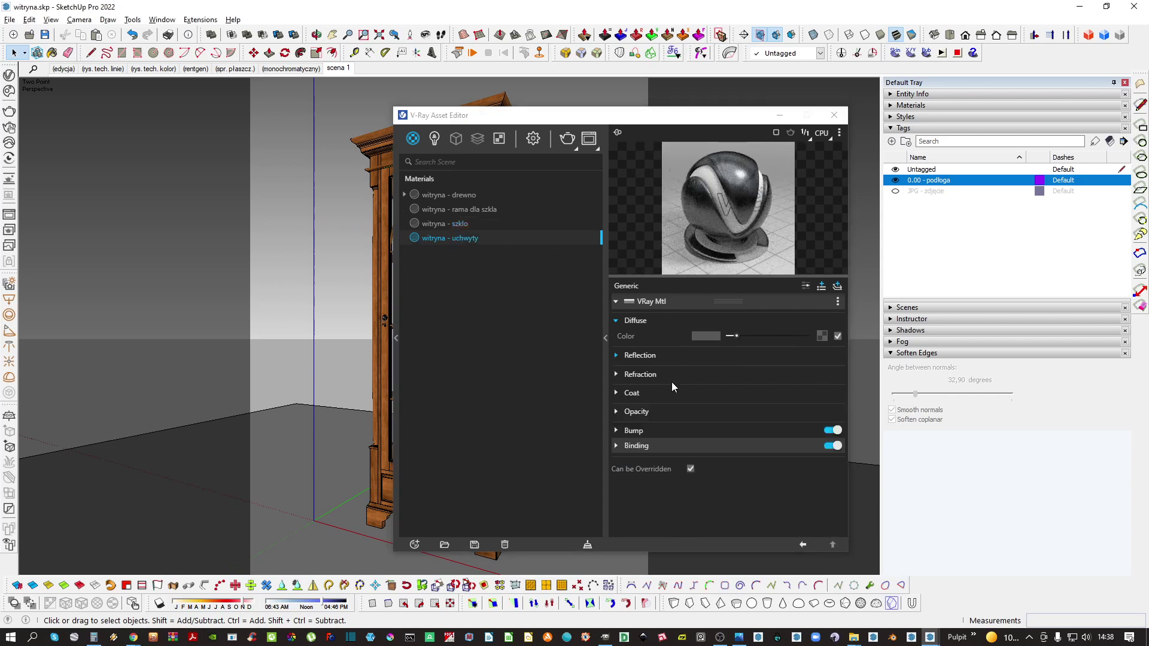
{"action": "left_click", "coordinate": [477, 223]}
{"action": "left_click", "coordinate": [479, 210]}
{"action": "left_click", "coordinate": [482, 195]}
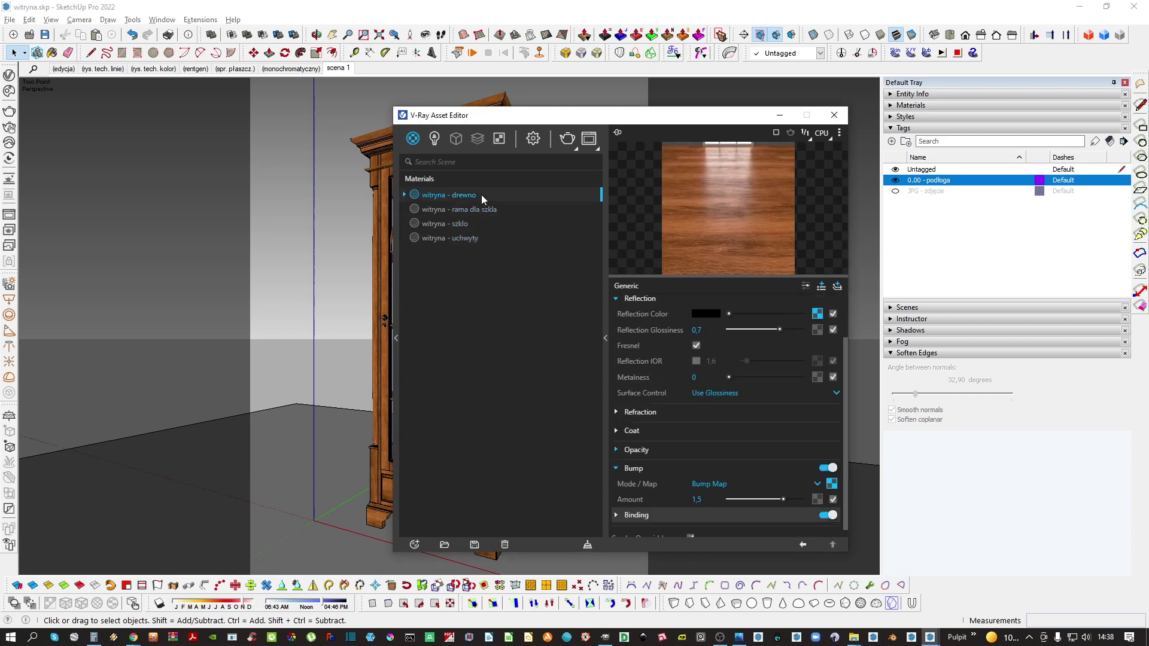
Purge the unused components, tags, materials and styles from the model, with a report
{"action": "left_click", "coordinate": [834, 115]}
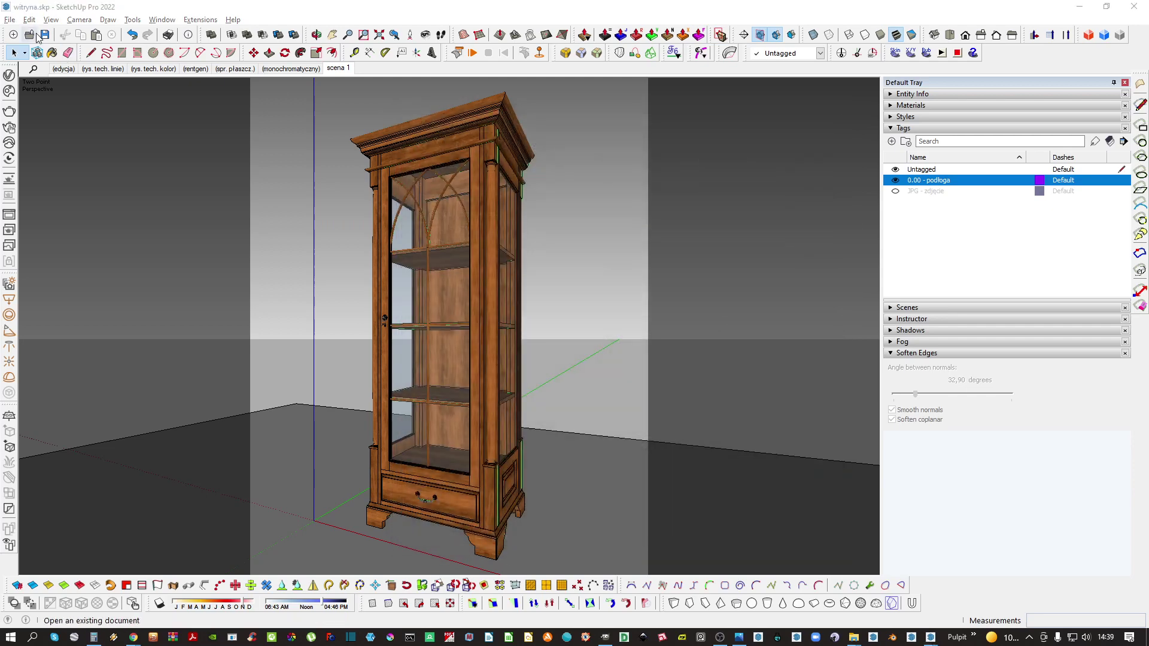
{"action": "key", "text": "shift+p"}
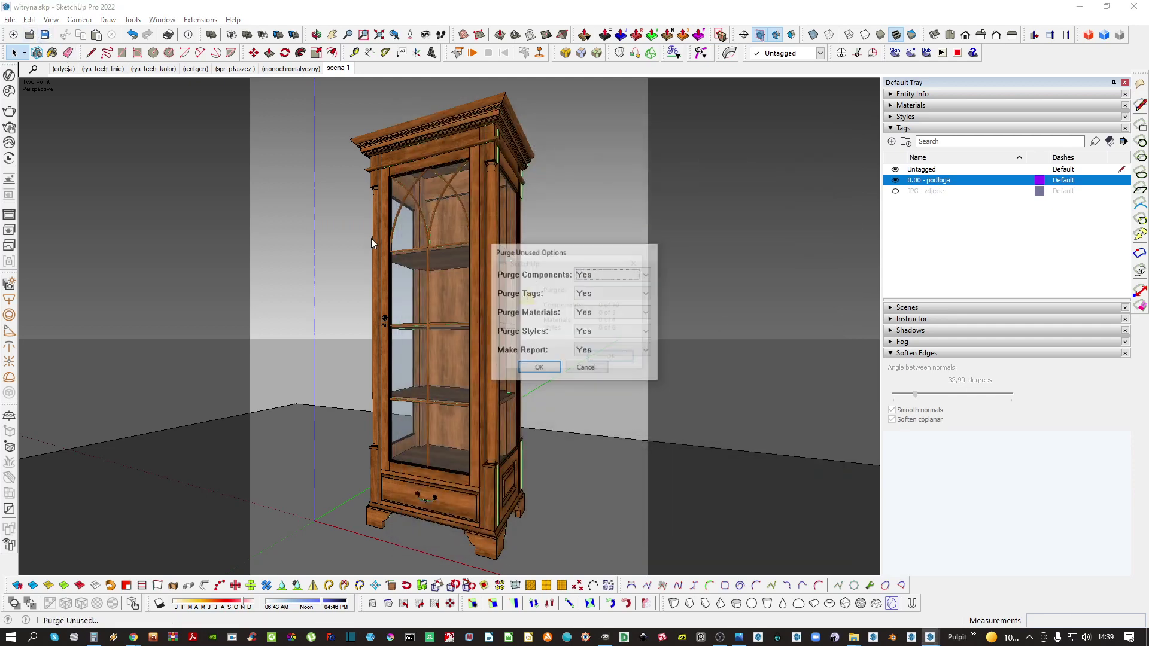
{"action": "key", "text": "Return"}
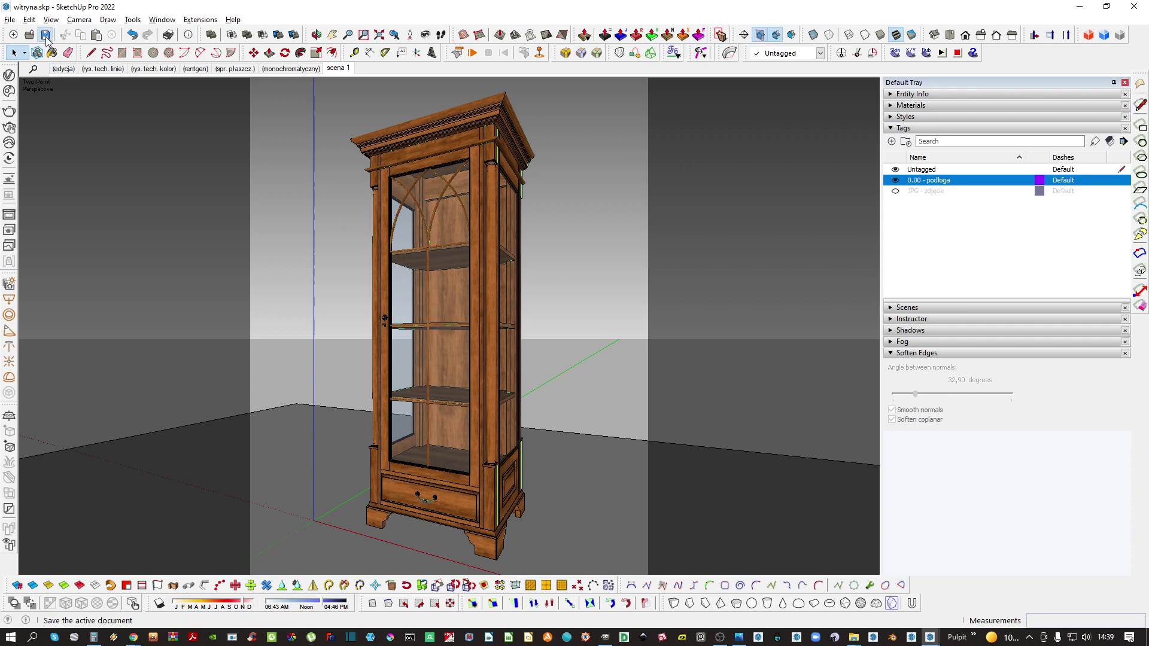
Set the V-Ray SunLight's ground albedo colour to white
{"action": "left_click", "coordinate": [37, 52]}
{"action": "left_click", "coordinate": [434, 139]}
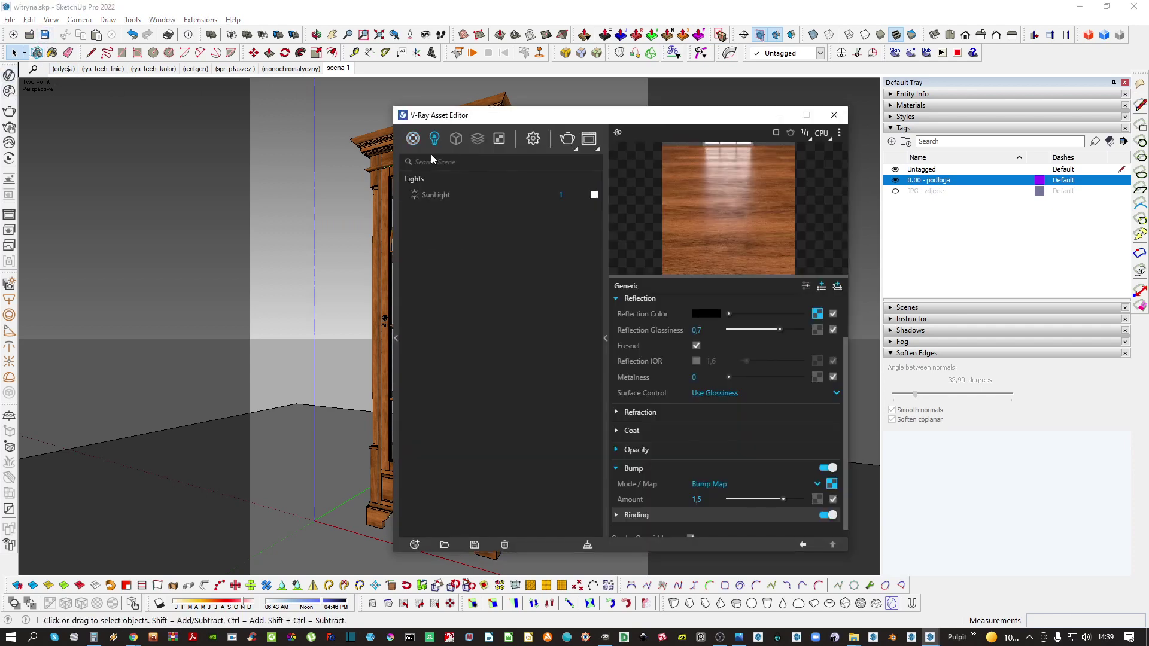
{"action": "left_click", "coordinate": [425, 192]}
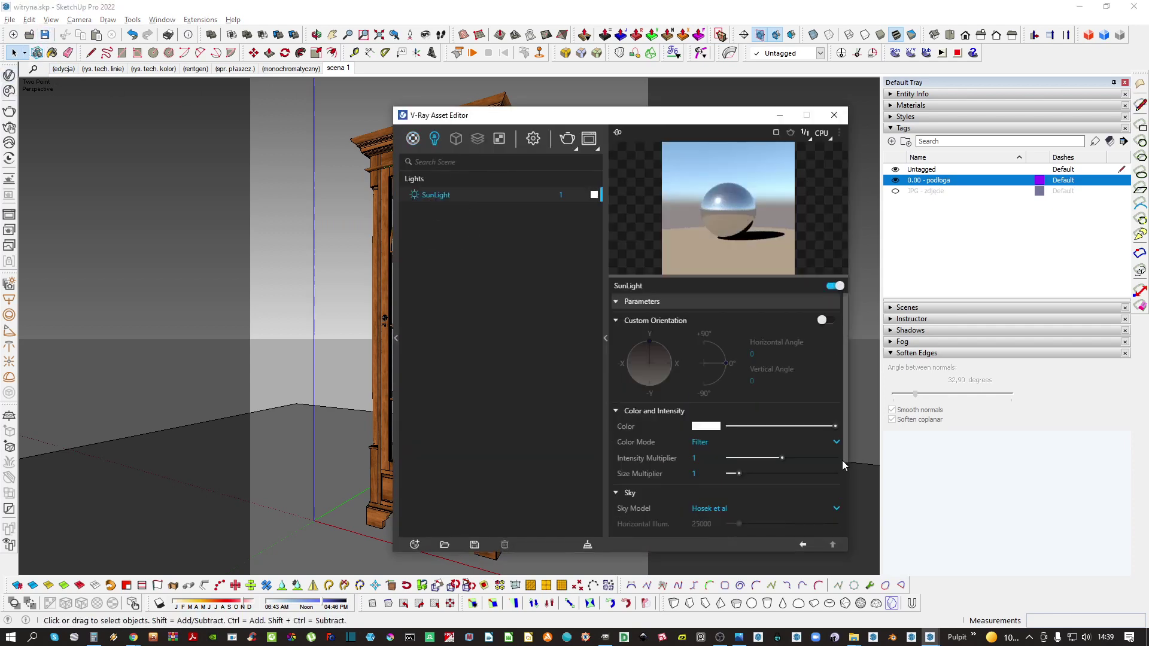
{"action": "scroll", "coordinate": [762, 487], "scroll_direction": "down", "scroll_amount": 2}
{"action": "left_click", "coordinate": [709, 482]}
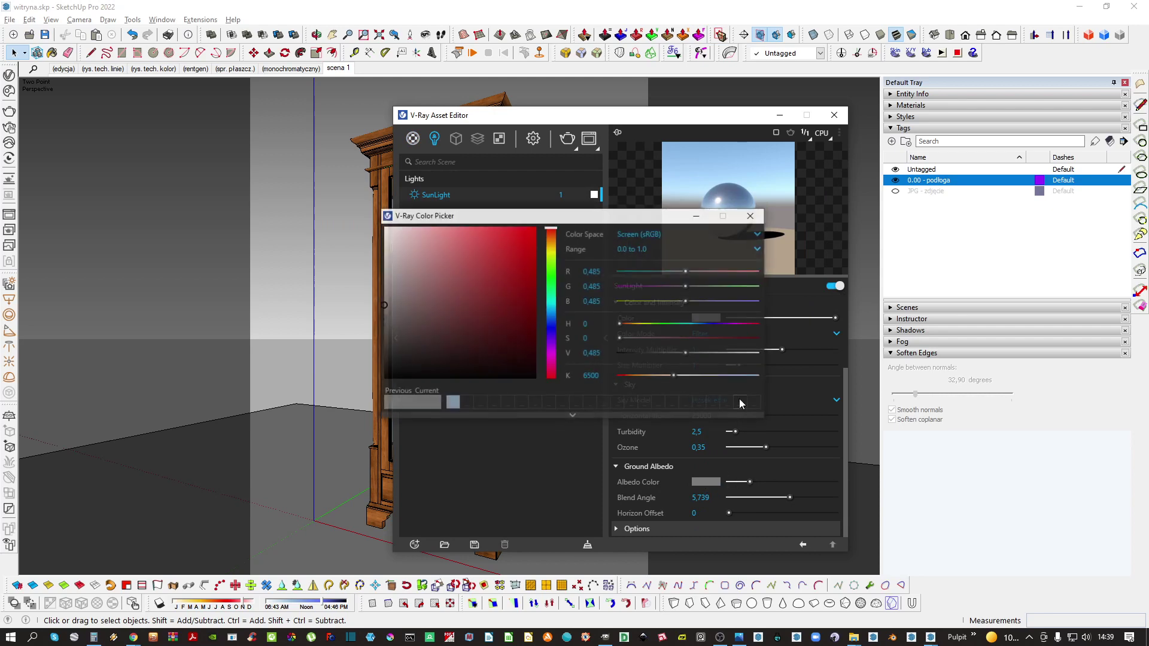
{"action": "left_click_drag", "start_coordinate": [473, 277], "coordinate": [383, 224]}
{"action": "left_click", "coordinate": [753, 216]}
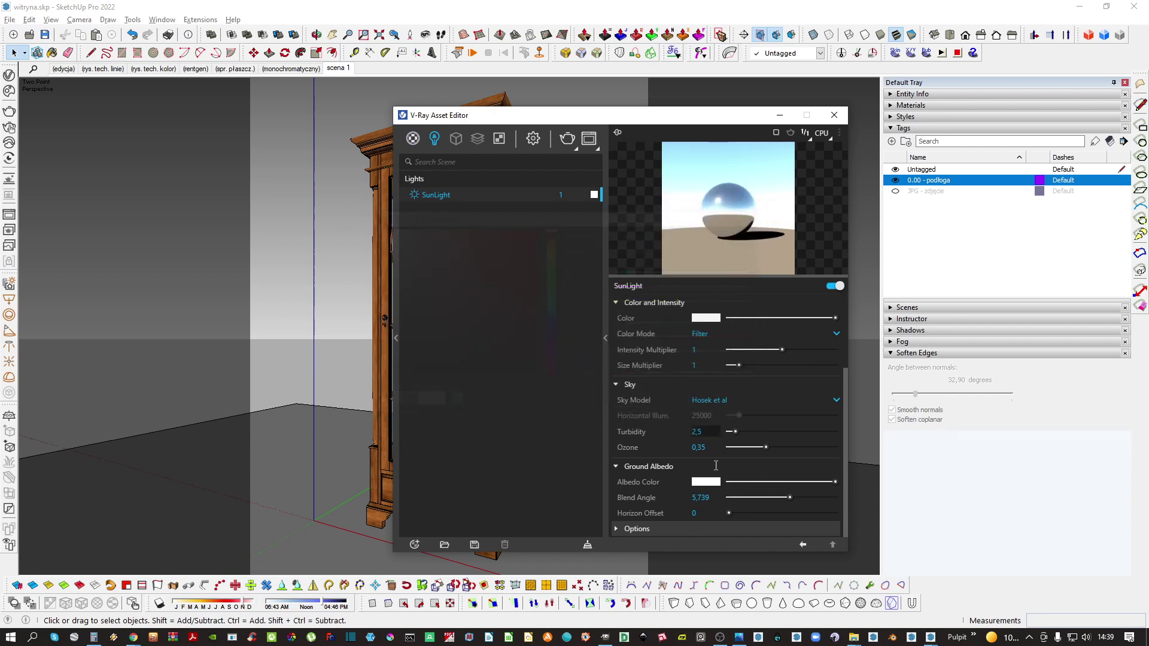
Set the SunLight's ground albedo blend angle to 6 and horizon offset to 35
{"action": "left_click", "coordinate": [699, 497]}
{"action": "type", "text": "6"}
{"action": "key", "text": "Return"}
{"action": "type", "text": "35"}
{"action": "key", "text": "Return"}
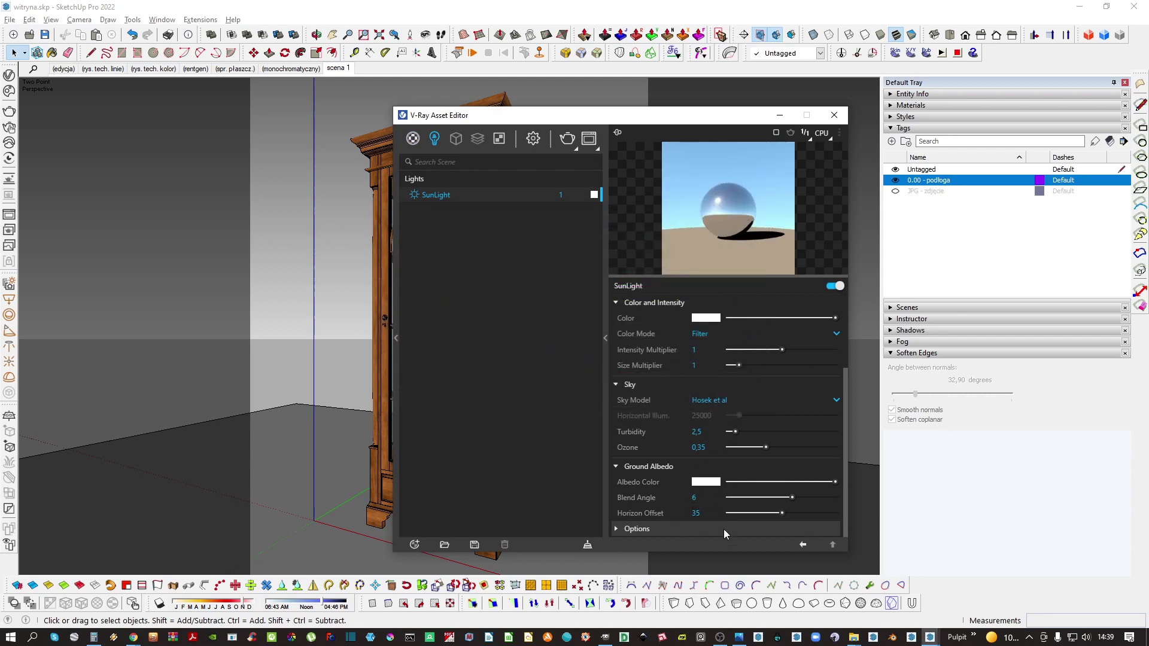
Set the SunLight's intensity multiplier to 0,8 and size multiplier to 4, and close the asset settings
{"action": "left_click", "coordinate": [697, 350]}
{"action": "type", "text": "0,8"}
{"action": "key", "text": "Tab"}
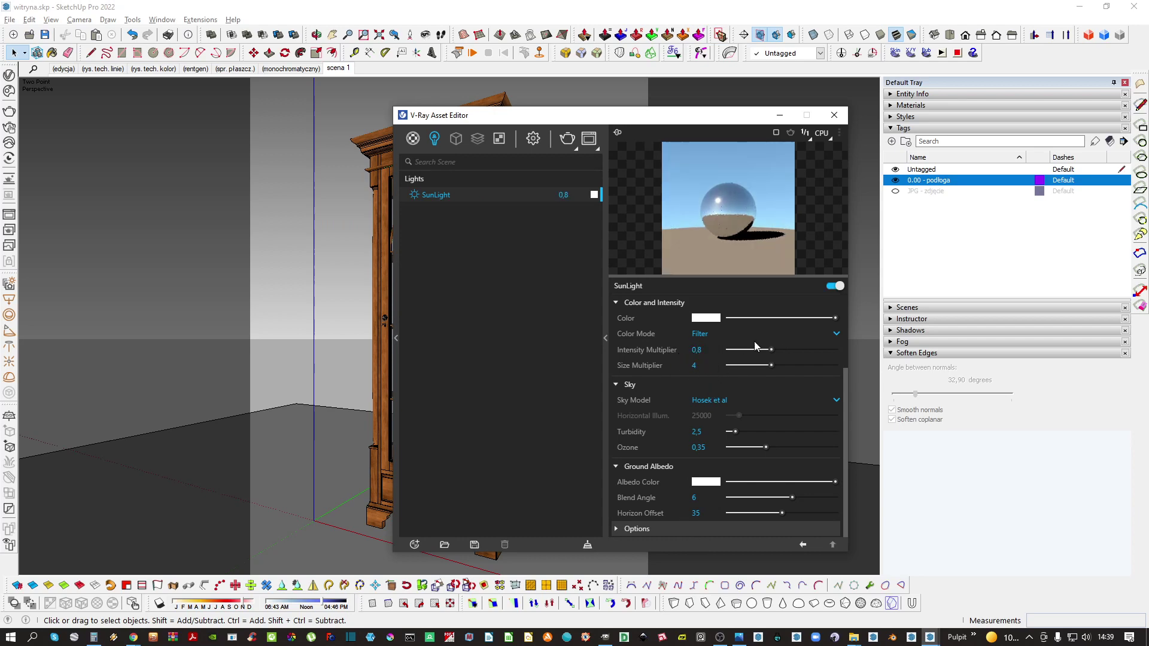
{"action": "left_click", "coordinate": [834, 115]}
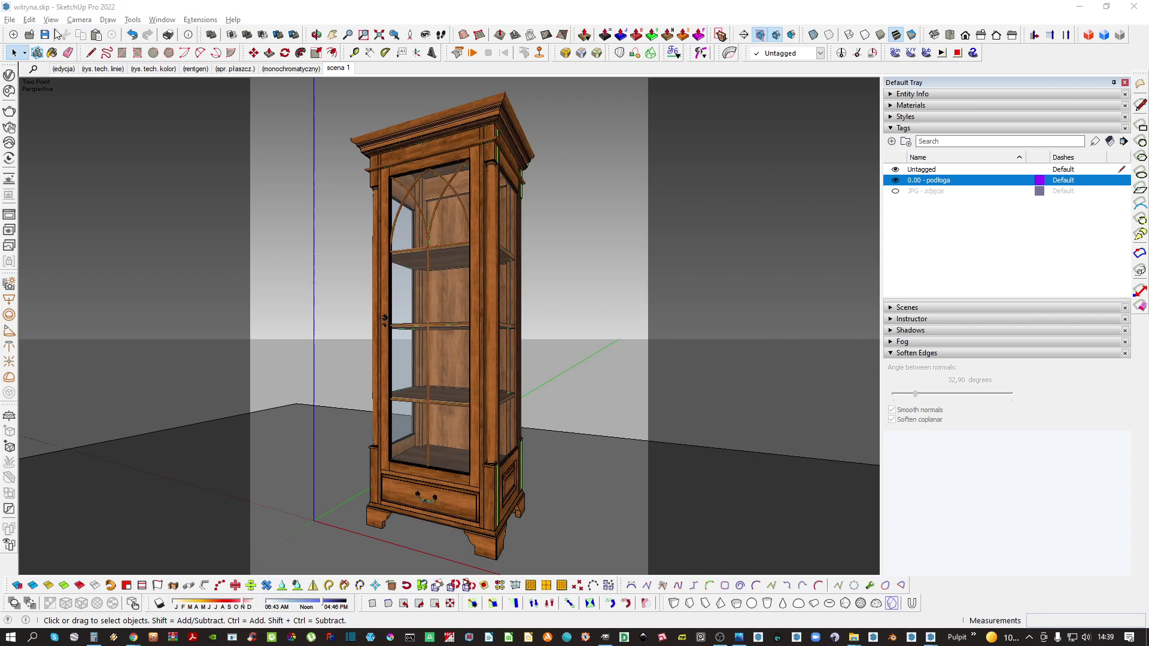
Display the shadows and fine-tune the time and date so the cabinet's shadow falls backwards beyond its glazed side
{"action": "left_click", "coordinate": [163, 600]}
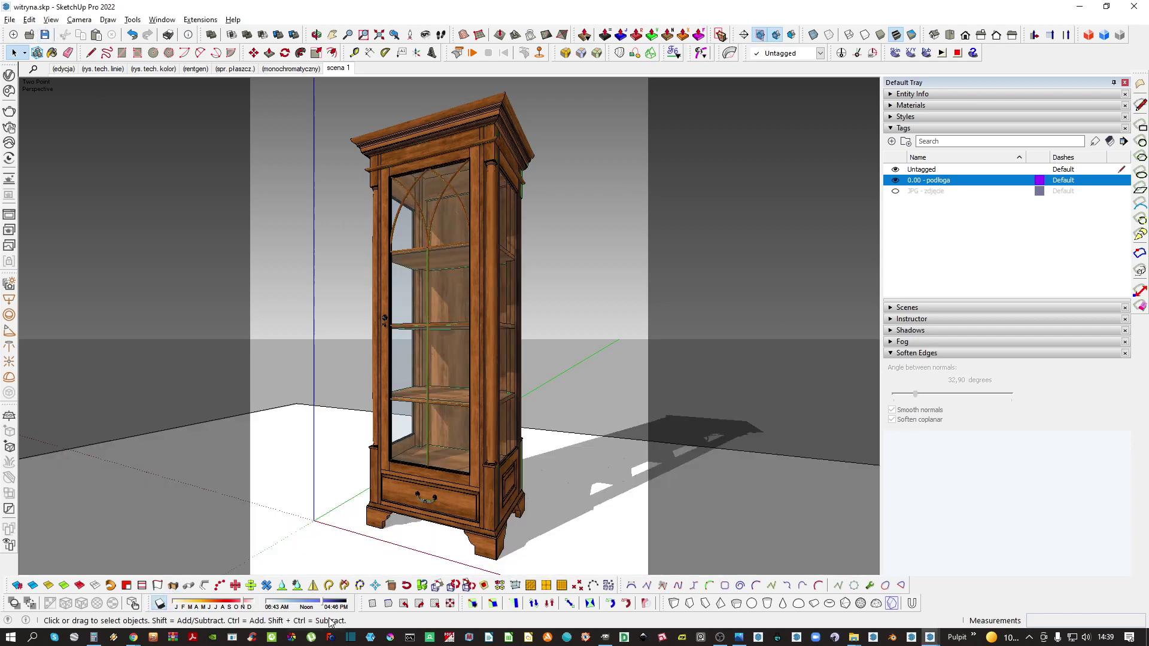
{"action": "mouse_move", "coordinate": [321, 601]}
{"action": "left_mouse_down"}
{"action": "mouse_move", "coordinate": [307, 601]}
{"action": "mouse_move", "coordinate": [322, 604]}
{"action": "left_mouse_up"}
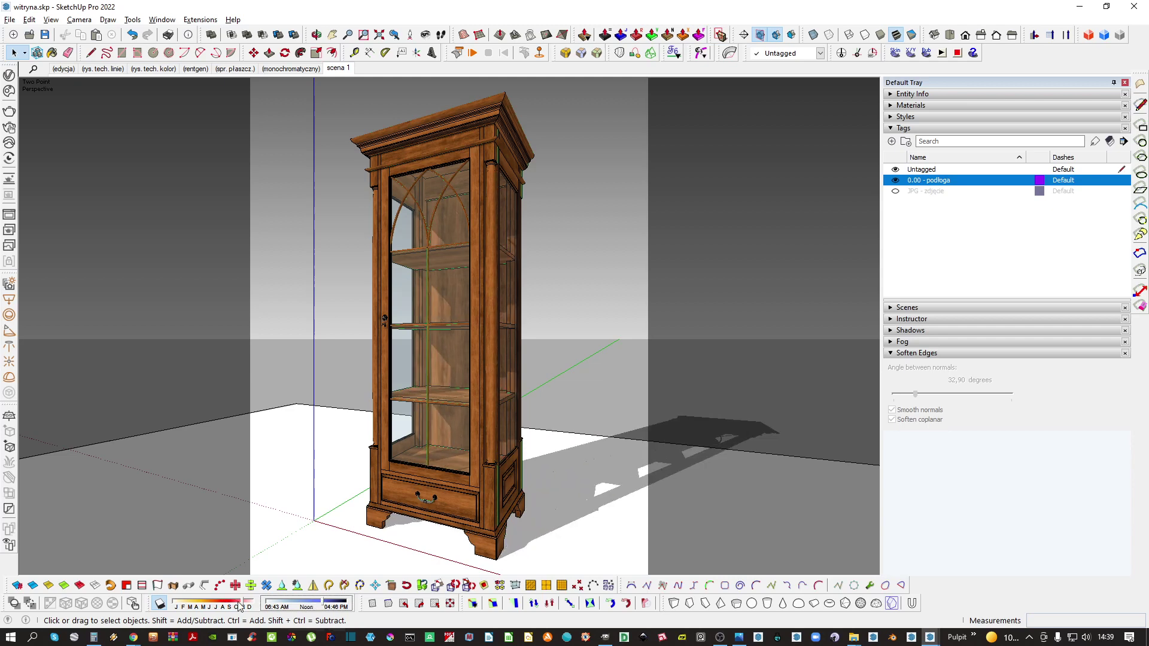
{"action": "left_click_drag", "start_coordinate": [238, 607], "coordinate": [243, 605]}
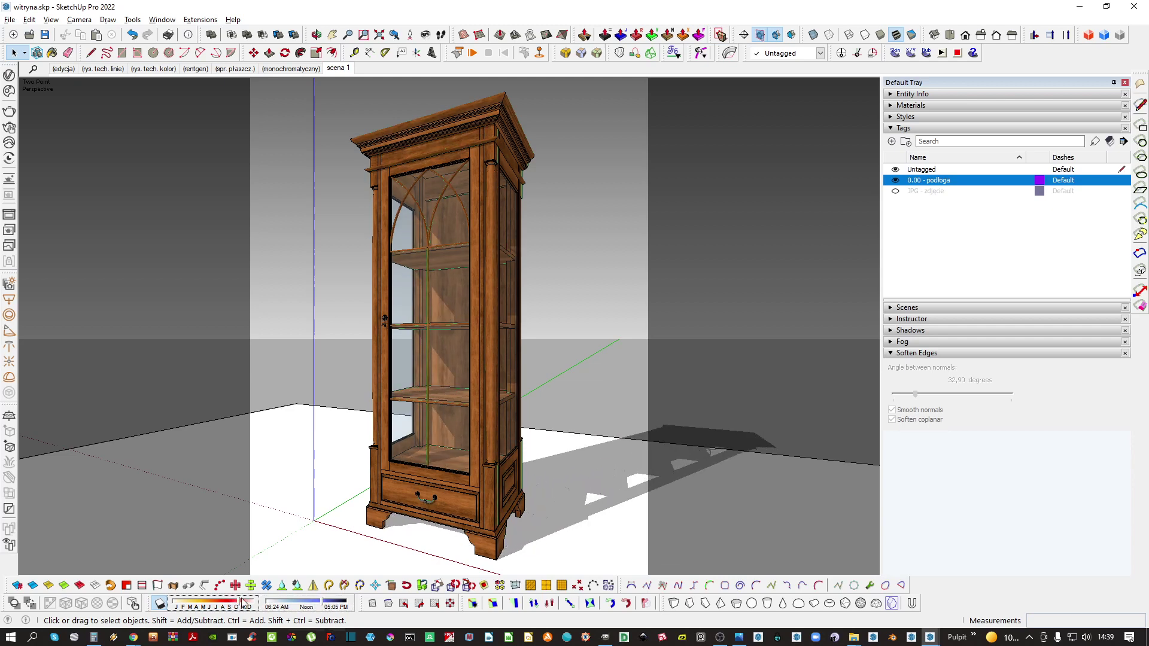
Hide the shadows again and update scene 1 with the new sun settings
{"action": "left_click", "coordinate": [669, 342]}
{"action": "key", "text": "shift+s"}
{"action": "right_click", "coordinate": [345, 71]}
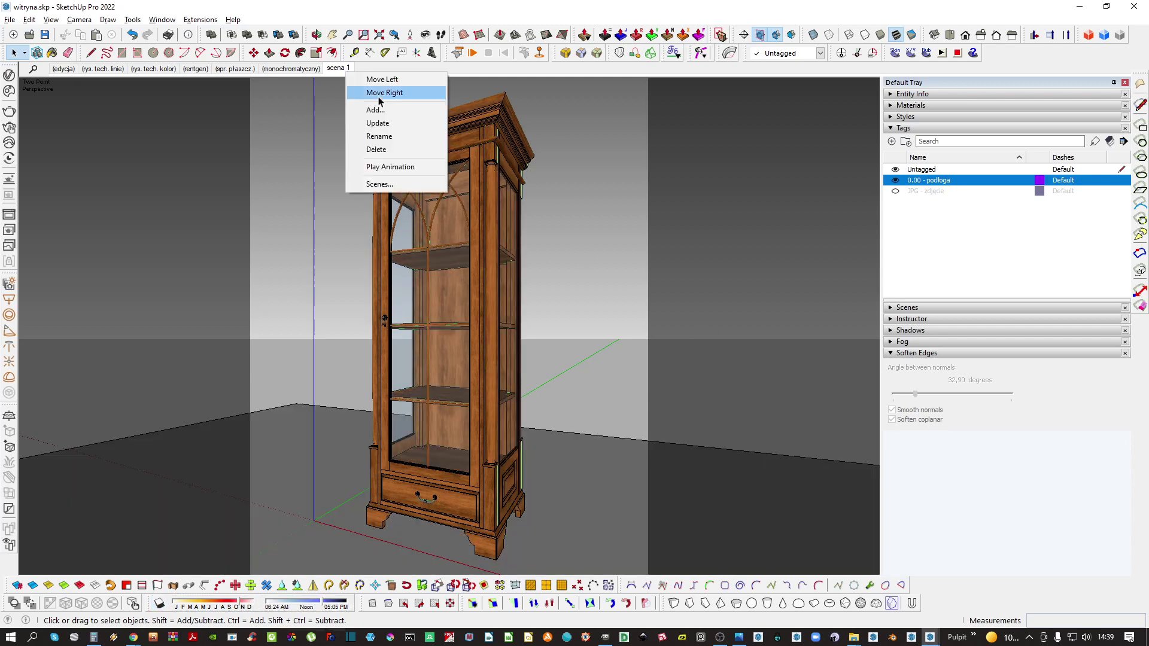
{"action": "left_click", "coordinate": [393, 126]}
Scale the floor rectangle up to many times its size around the cabinet and return to the scene 1 view
{"action": "middle_click_drag", "start_coordinate": [604, 265], "coordinate": [574, 456]}
{"action": "scroll", "coordinate": [412, 414], "scroll_direction": "down", "scroll_amount": 5}
{"action": "key", "text": "s"}
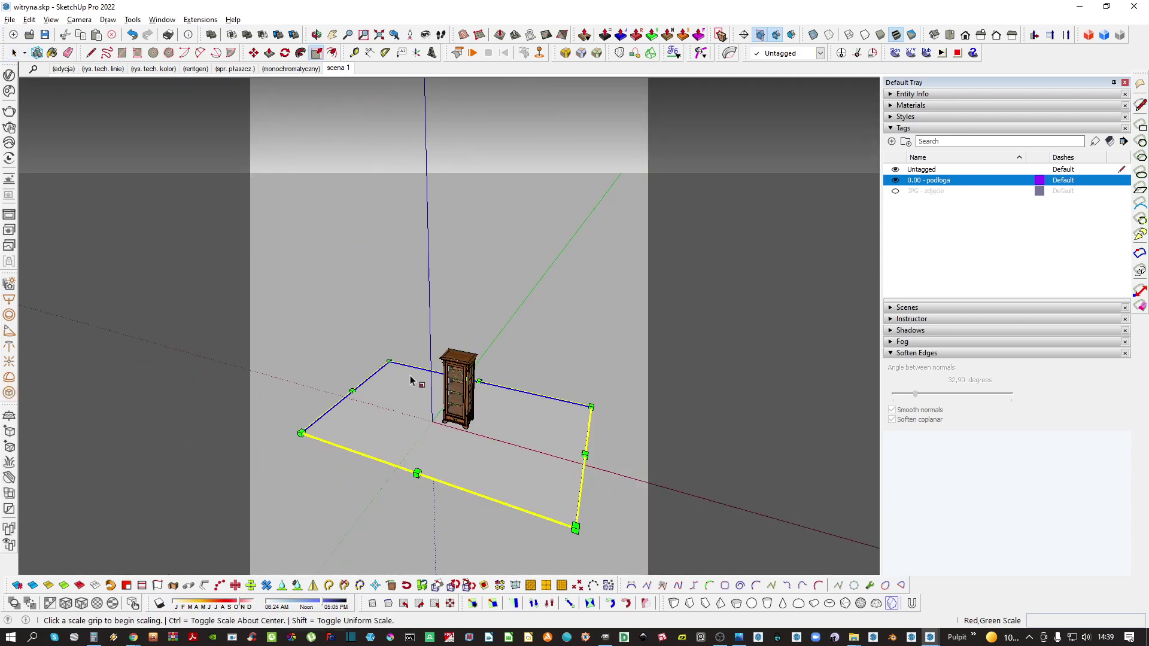
{"action": "scroll", "coordinate": [410, 380], "scroll_direction": "down", "scroll_amount": 3}
{"action": "left_click_drag", "start_coordinate": [393, 361], "coordinate": [349, 284]}
{"action": "scroll", "coordinate": [477, 370], "scroll_direction": "down", "scroll_amount": 4}
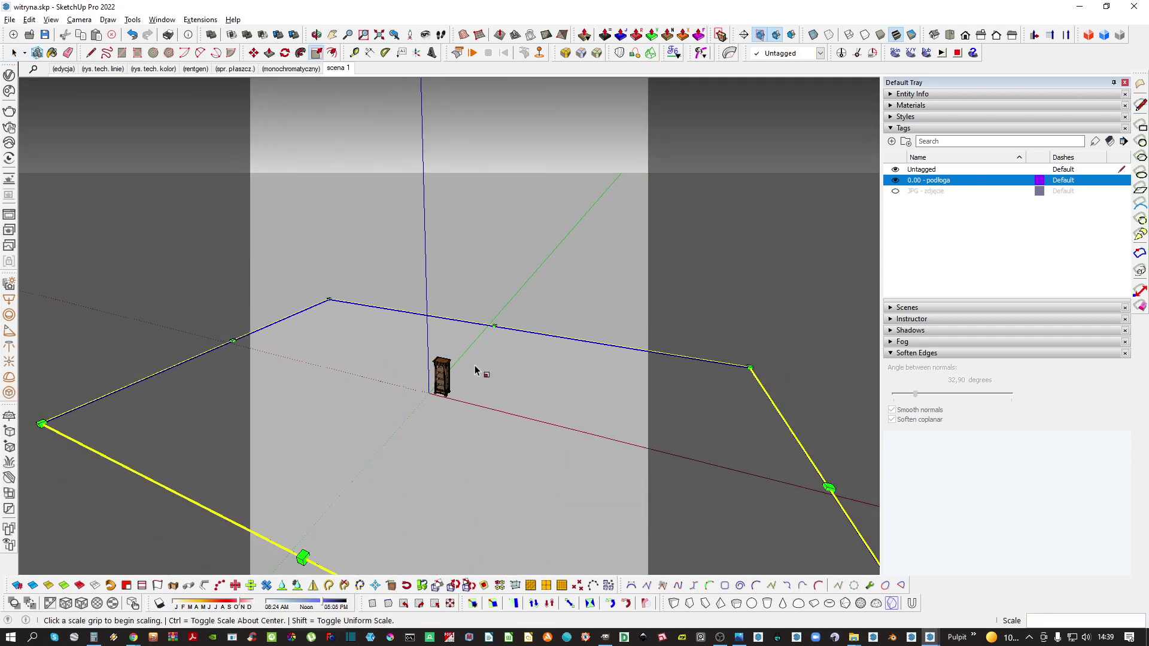
{"action": "left_click_drag", "start_coordinate": [498, 326], "coordinate": [516, 311]}
{"action": "key", "text": "space"}
{"action": "left_click", "coordinate": [514, 254]}
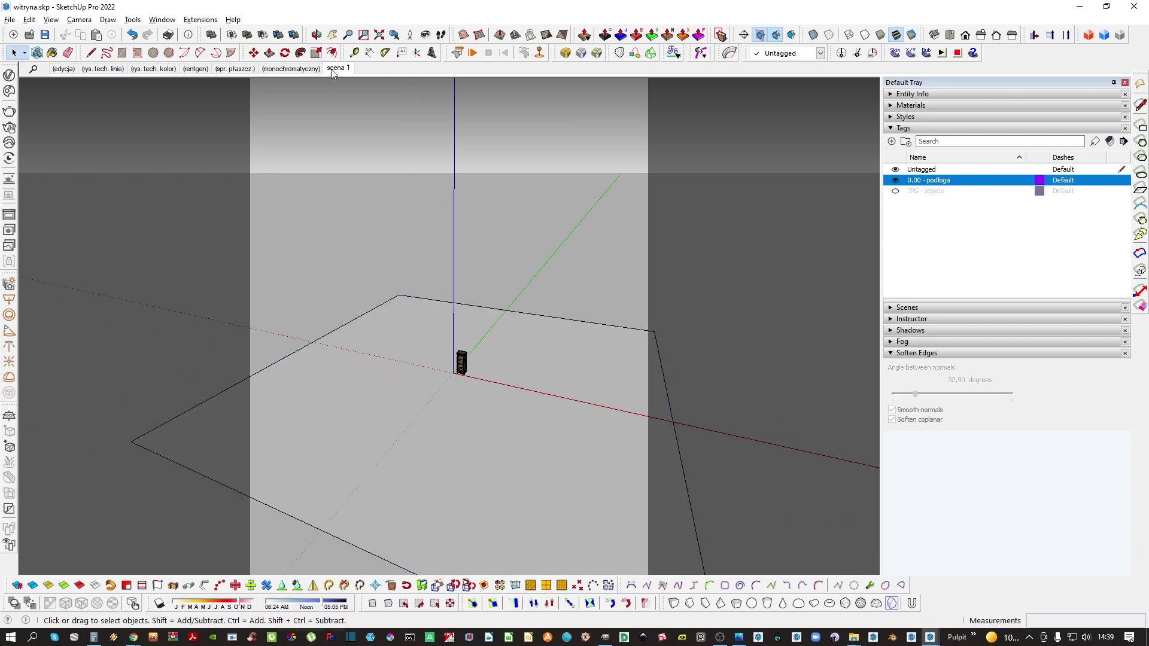
{"action": "left_click", "coordinate": [340, 70]}
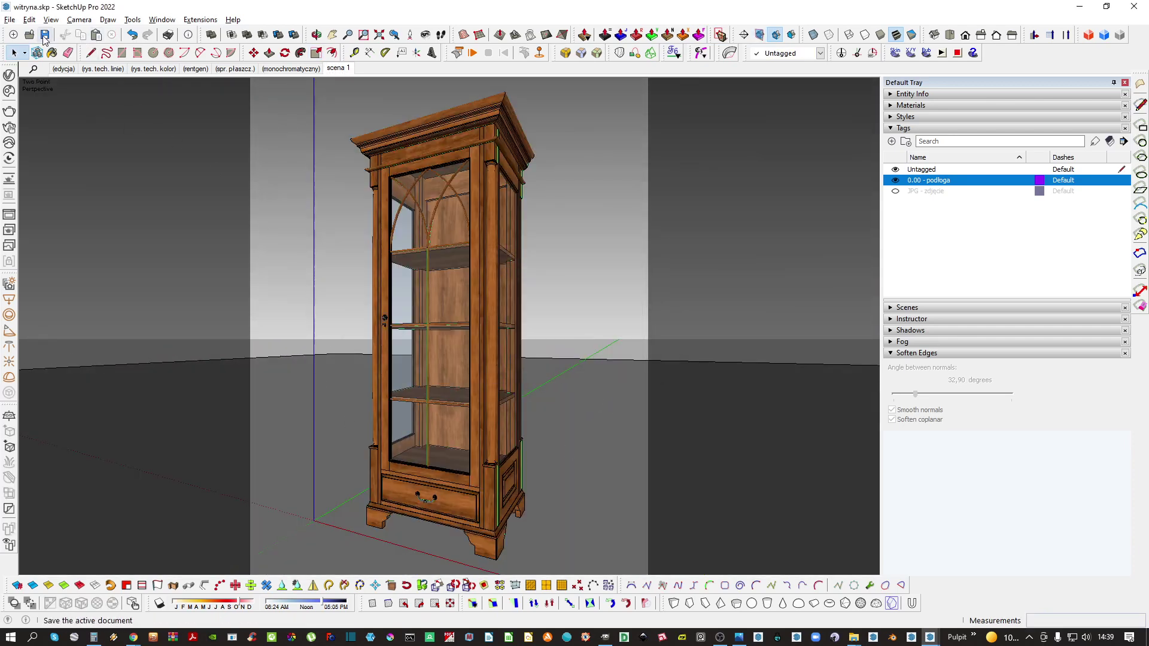
Run a test render of scene 1 and inspect the cabinet's cornice and arched glass door
{"action": "left_click", "coordinate": [9, 111]}
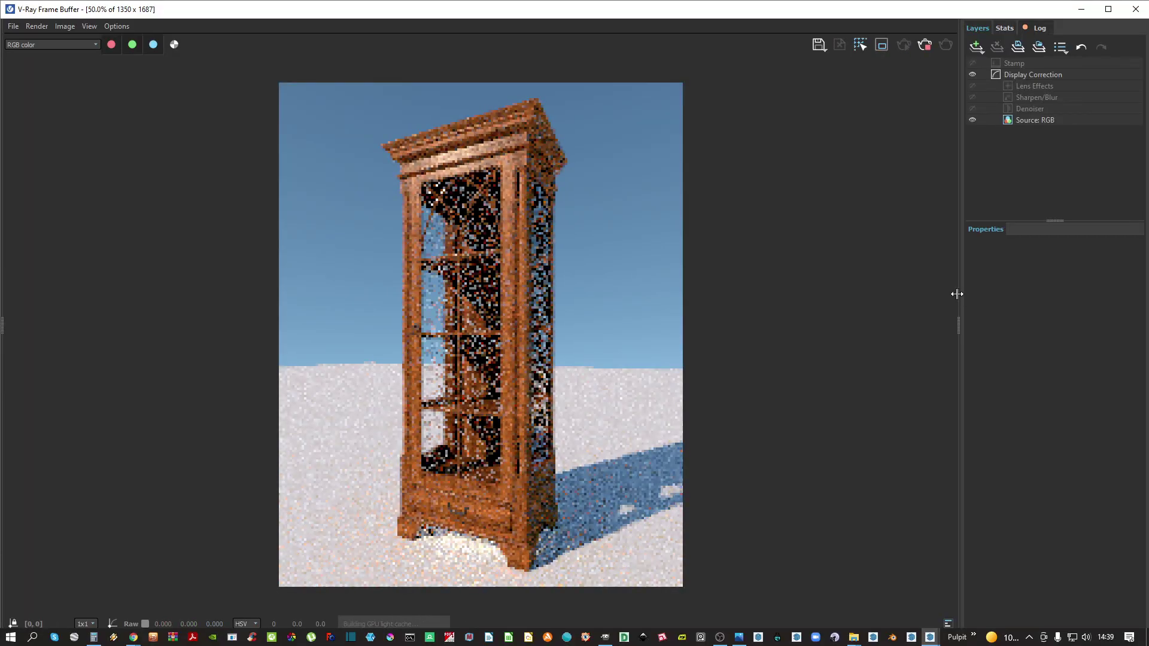
{"action": "left_click", "coordinate": [962, 293]}
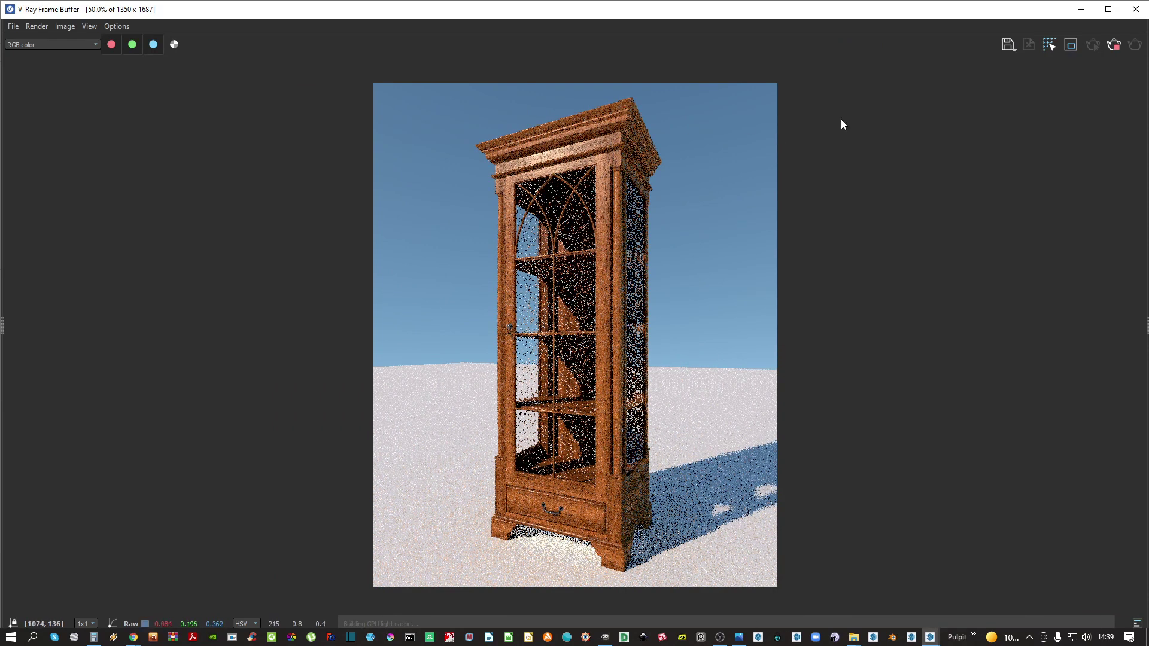
{"action": "scroll", "coordinate": [527, 152], "scroll_direction": "up", "scroll_amount": 2}
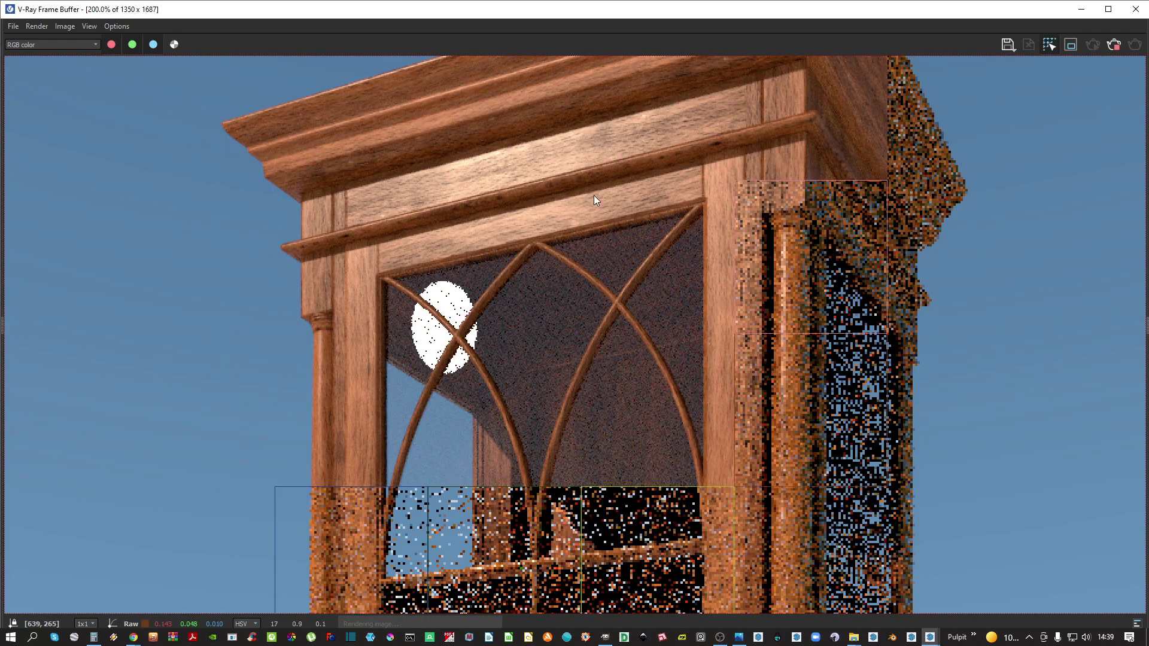
{"action": "left_click", "coordinate": [1081, 9]}
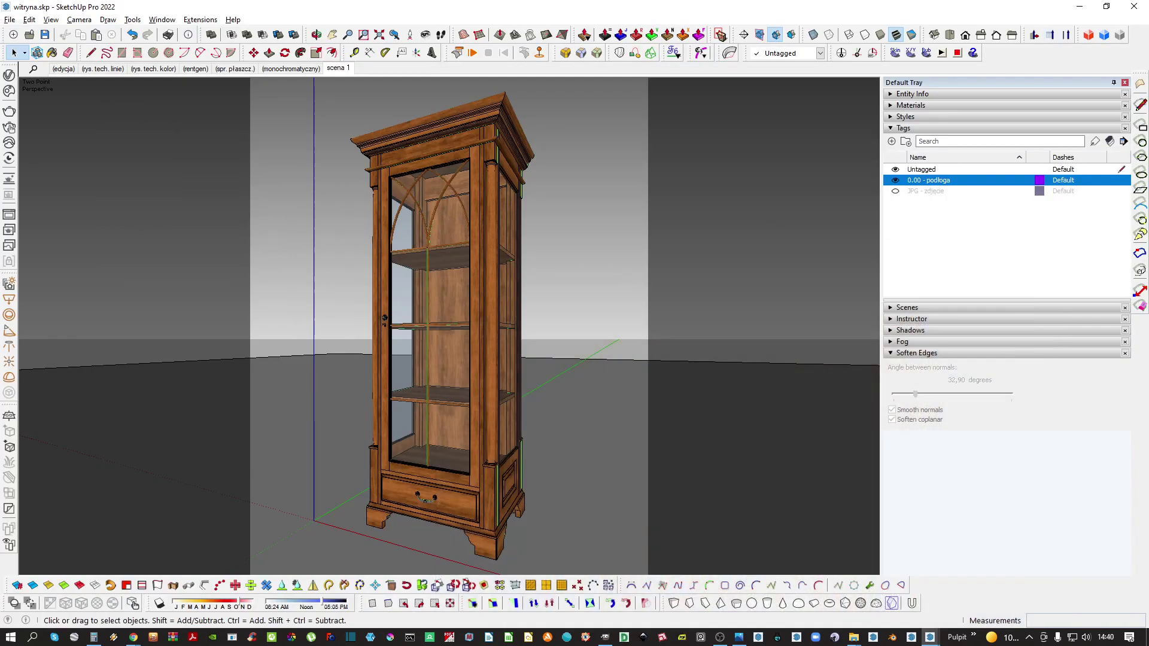
Set the render output width to 3000, keeping the 4:5 - Portrait aspect ratio
{"action": "left_click", "coordinate": [9, 76]}
{"action": "left_click", "coordinate": [531, 139]}
{"action": "double_click", "coordinate": [484, 332]}
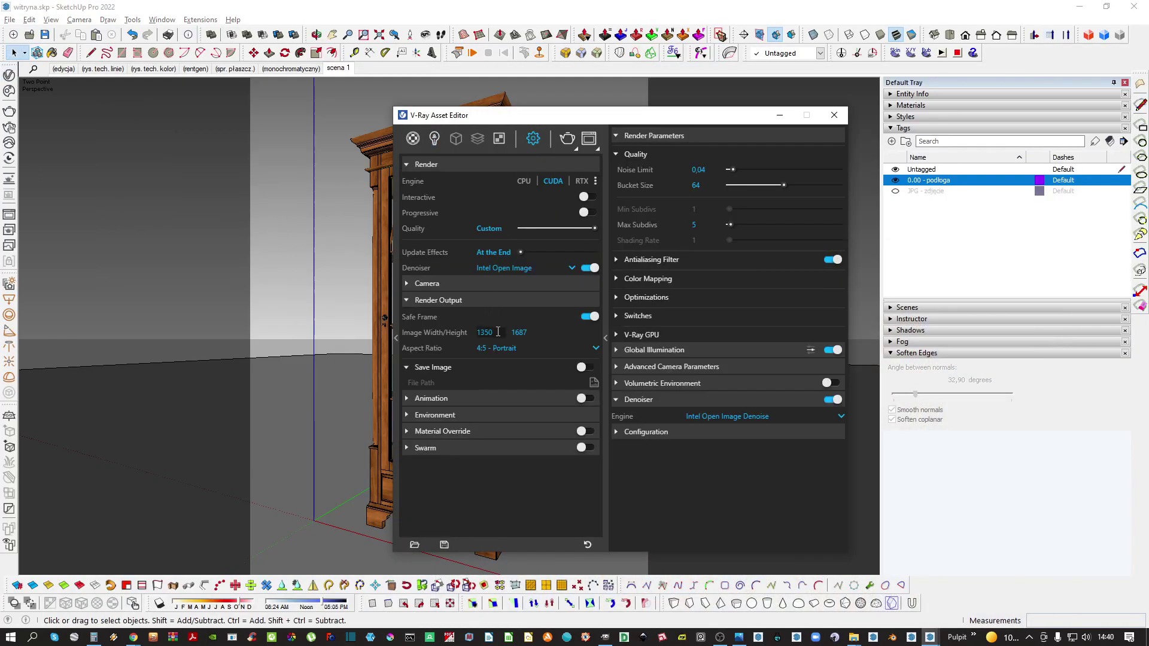
{"action": "type", "text": "3000"}
{"action": "left_click", "coordinate": [539, 329]}
Set the width of the Edges bump map in the witryna - drewno material to 0,08 world units
{"action": "left_click", "coordinate": [413, 139]}
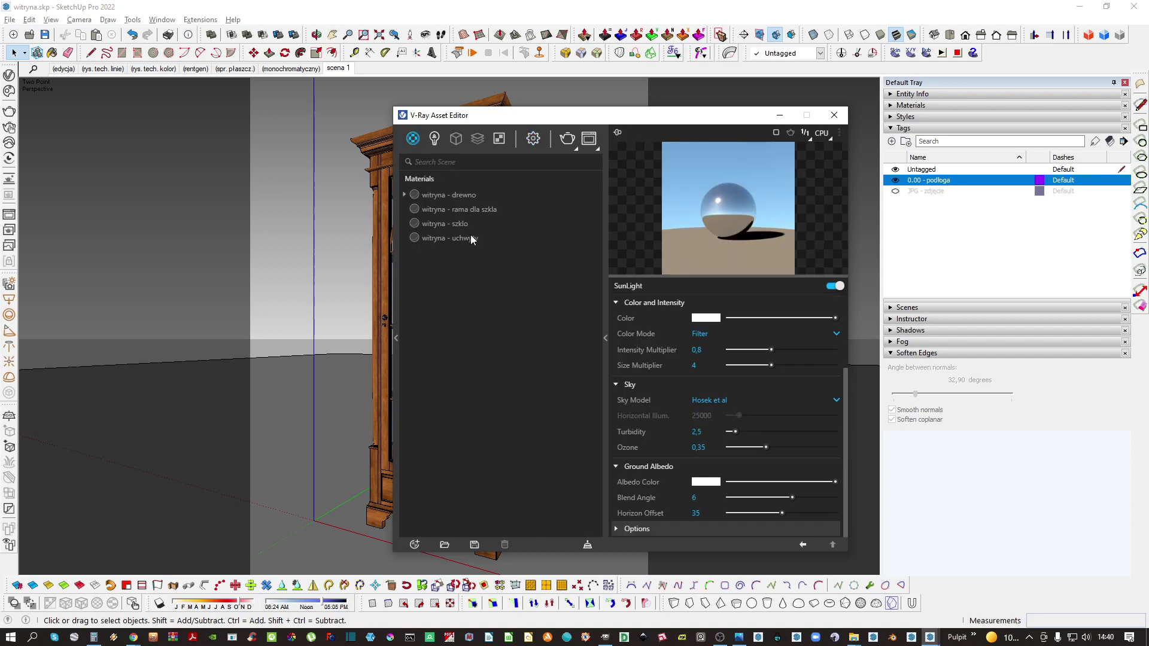
{"action": "left_click", "coordinate": [455, 199]}
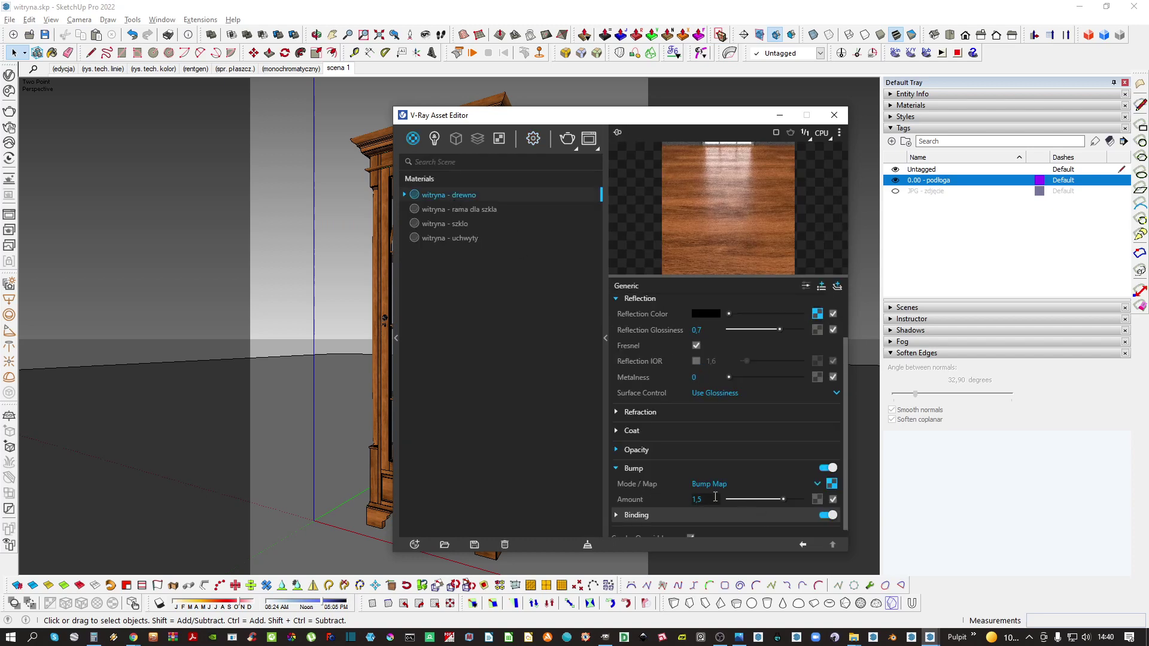
{"action": "left_click", "coordinate": [831, 485]}
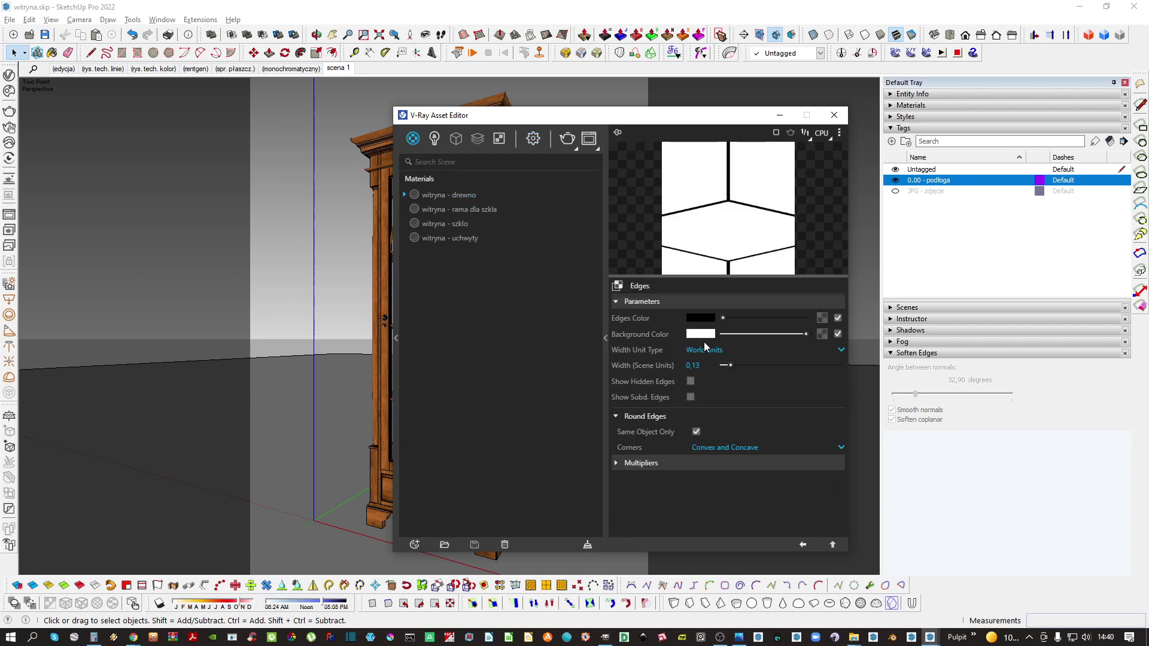
{"action": "double_click", "coordinate": [694, 366]}
{"action": "type", "text": "07"}
{"action": "key", "text": "Return"}
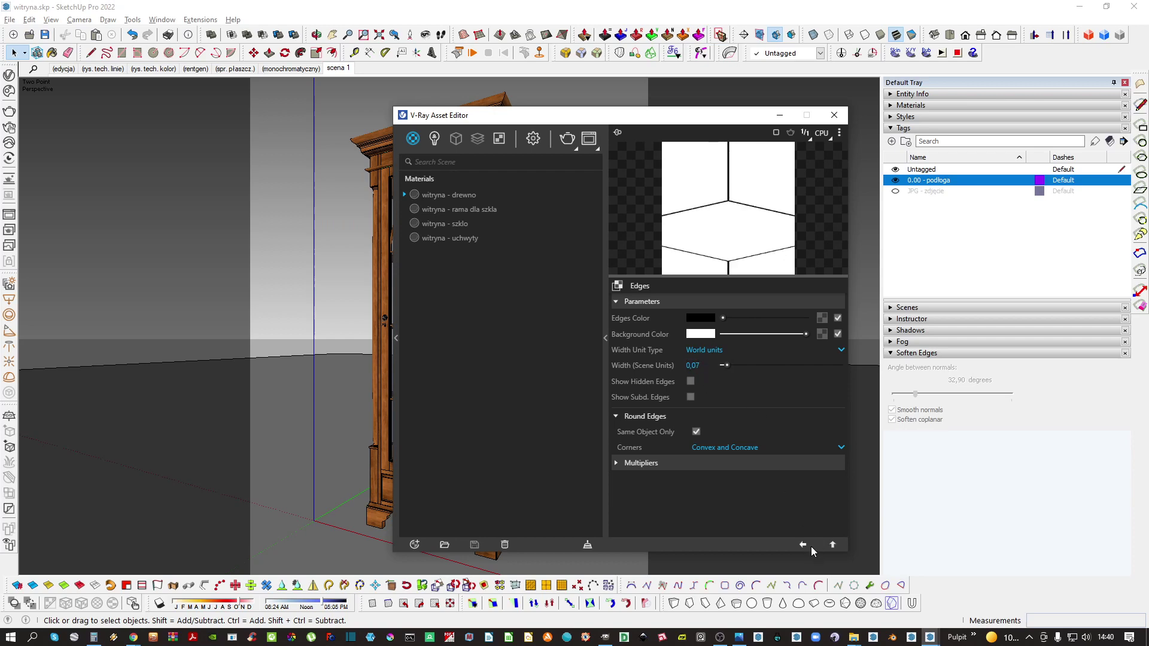
{"action": "left_click_drag", "start_coordinate": [705, 366], "coordinate": [696, 365]}
{"action": "type", "text": "8"}
{"action": "key", "text": "Return"}
Render the cabinet at the higher resolution and examine the wood grain, edges and glass reflection near its top
{"action": "left_click", "coordinate": [562, 140]}
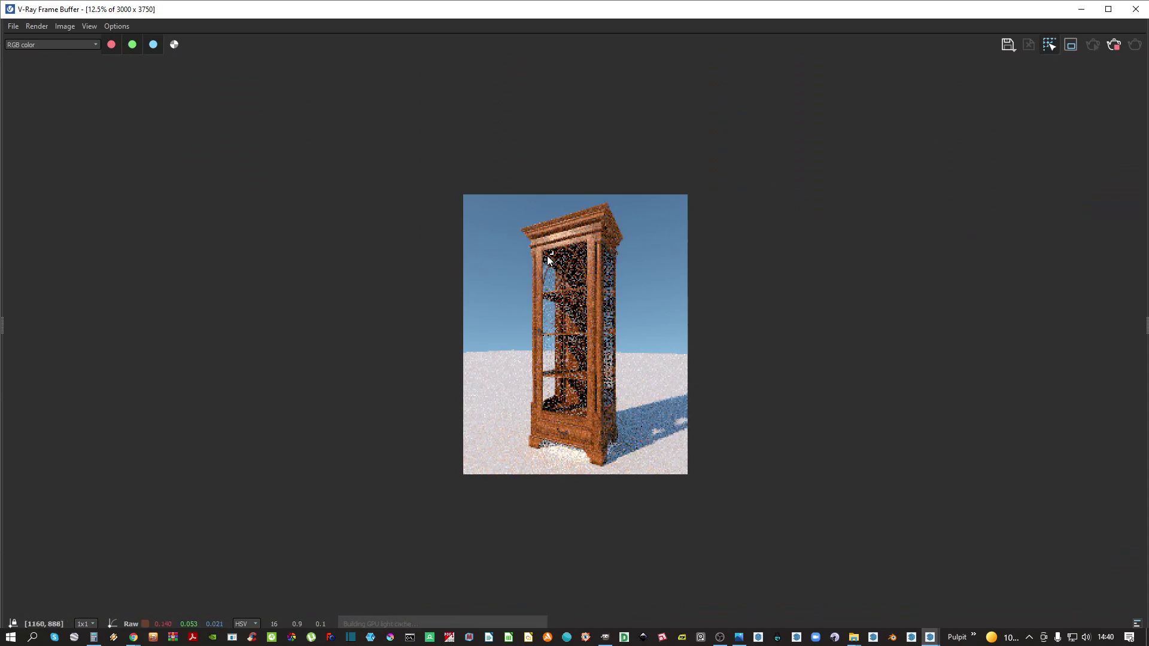
{"action": "scroll", "coordinate": [547, 257], "scroll_direction": "up", "scroll_amount": 2}
{"action": "middle_click_drag", "start_coordinate": [567, 220], "coordinate": [566, 273]}
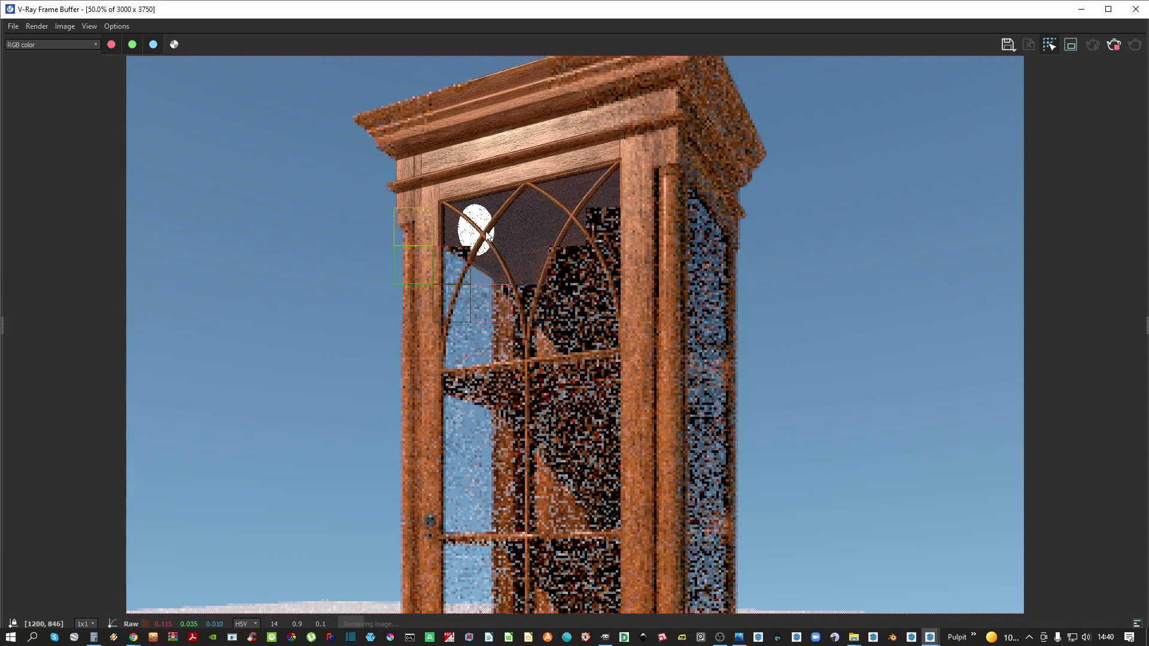
{"action": "scroll", "coordinate": [488, 233], "scroll_direction": "up", "scroll_amount": 2}
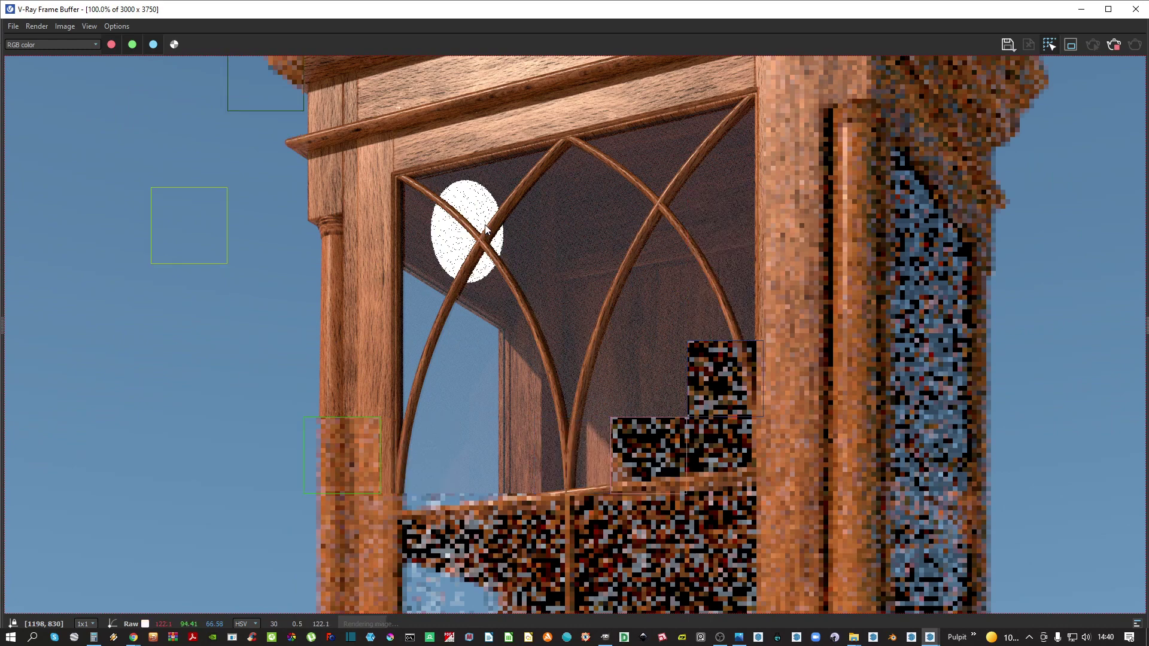
{"action": "middle_click_drag", "start_coordinate": [486, 230], "coordinate": [436, 270]}
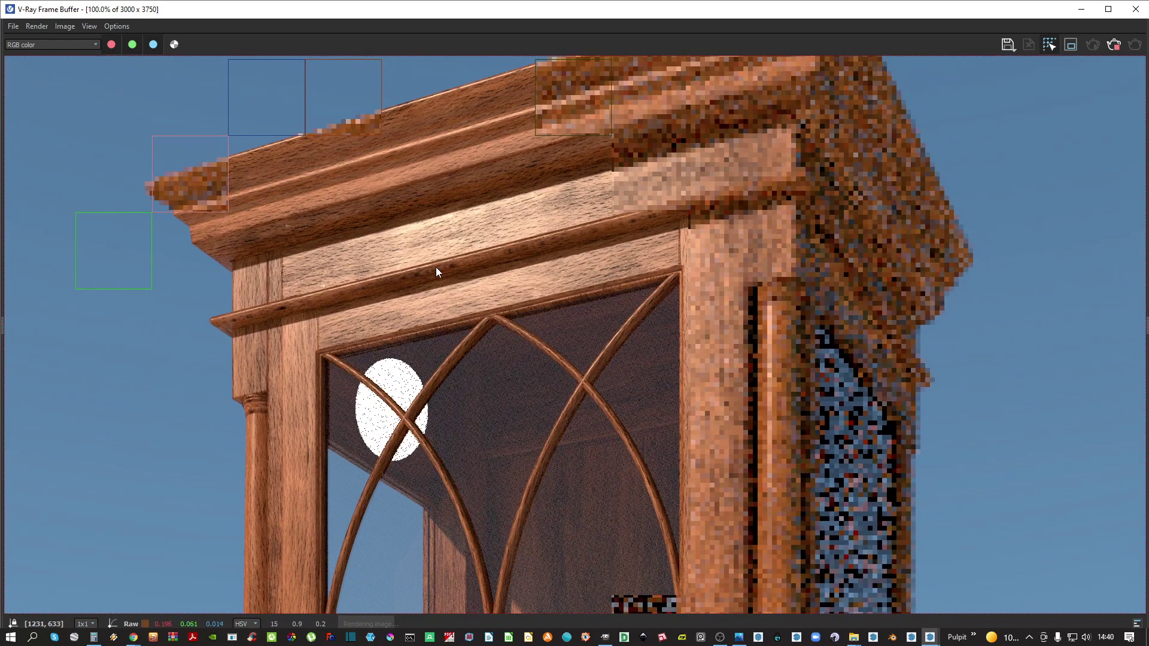
{"action": "left_click", "coordinate": [1081, 9]}
{"action": "left_click", "coordinate": [780, 115]}
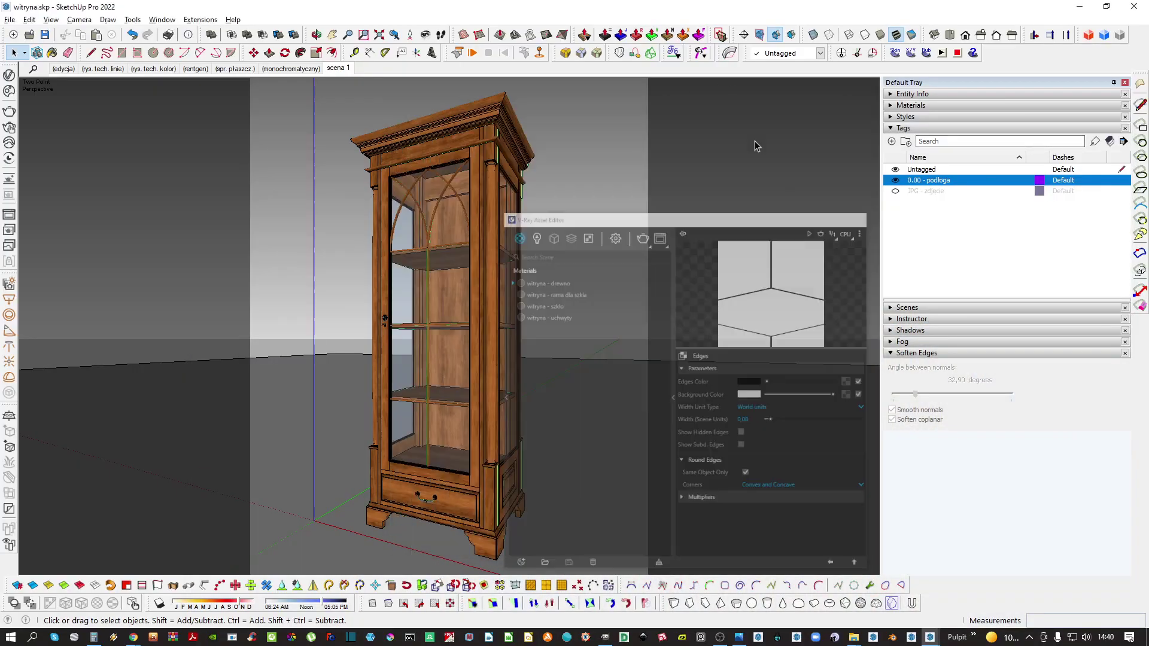
Preview the model shadows, shift the sun to a summer date and a slightly earlier hour before noon, and hide the shadows again
{"action": "left_click", "coordinate": [160, 603]}
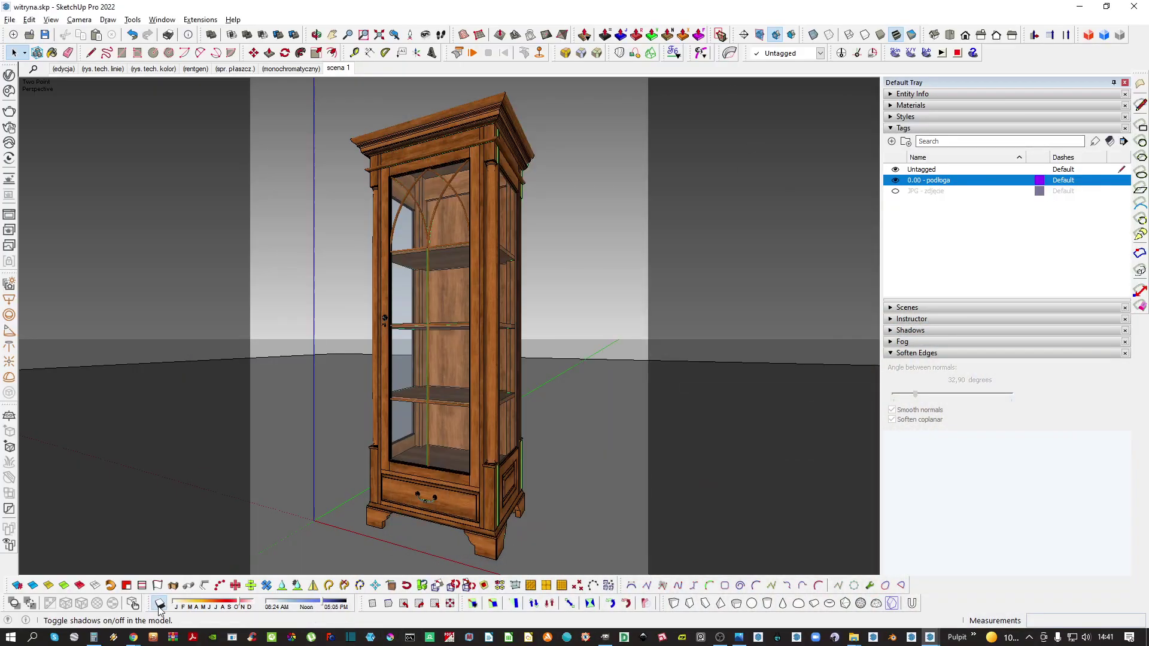
{"action": "left_click_drag", "start_coordinate": [323, 607], "coordinate": [217, 606]}
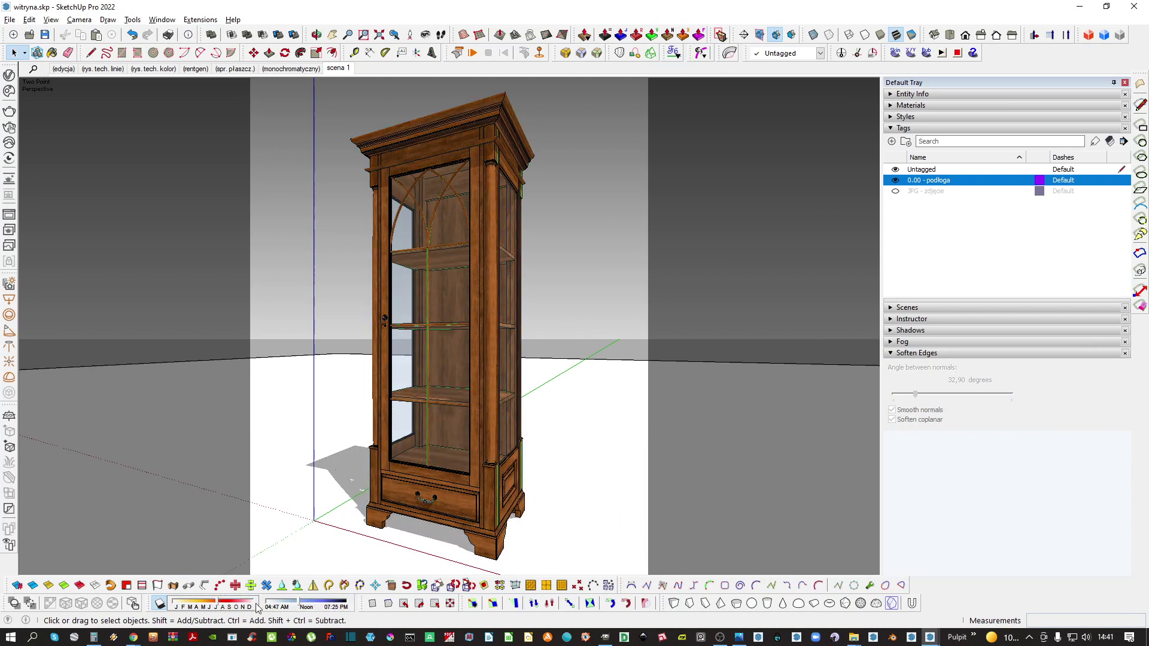
{"action": "left_click_drag", "start_coordinate": [297, 601], "coordinate": [293, 601]}
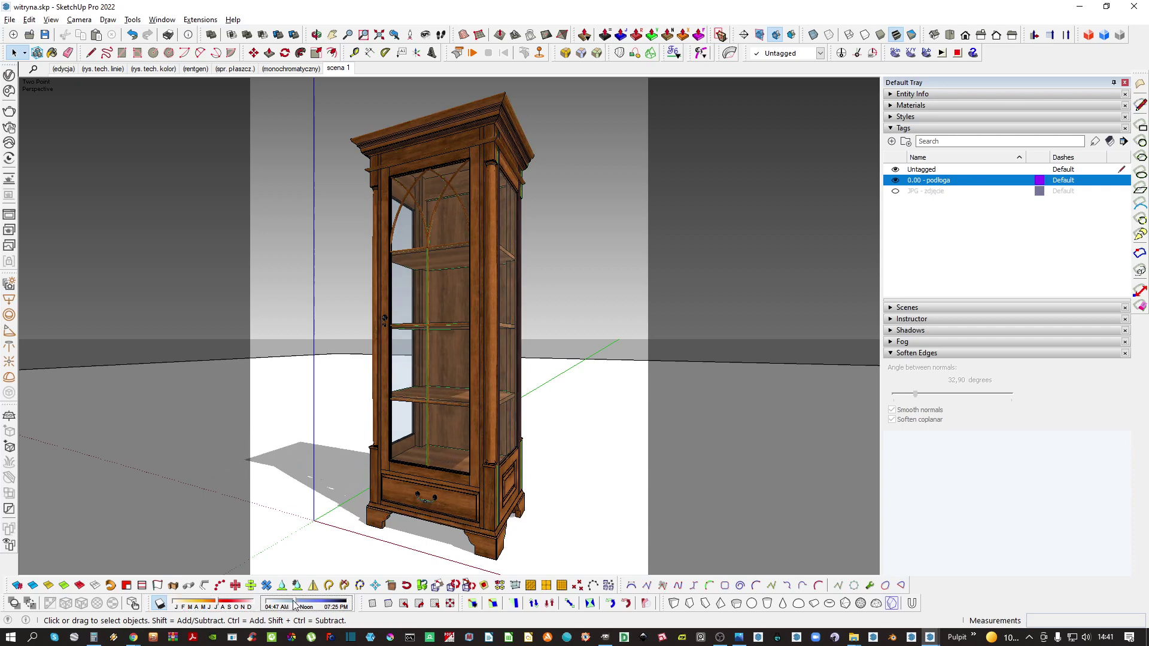
{"action": "left_click", "coordinate": [160, 603]}
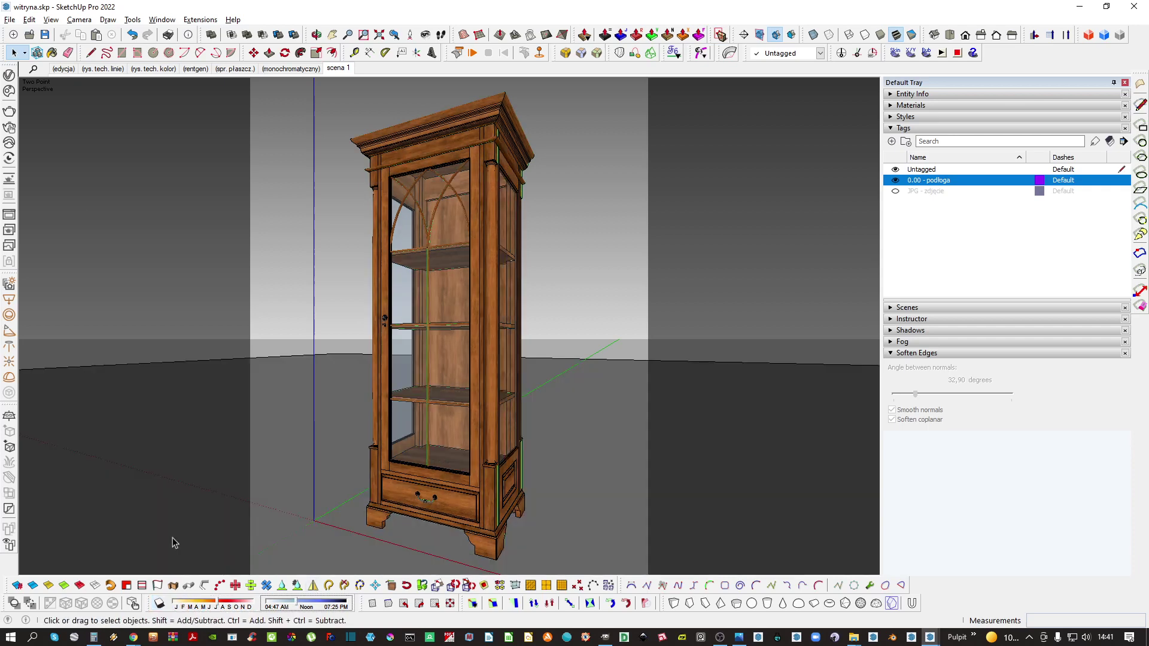
Set the V-Ray render output width to 2500 and the maximum subdivisions to 4
{"action": "left_click", "coordinate": [37, 53]}
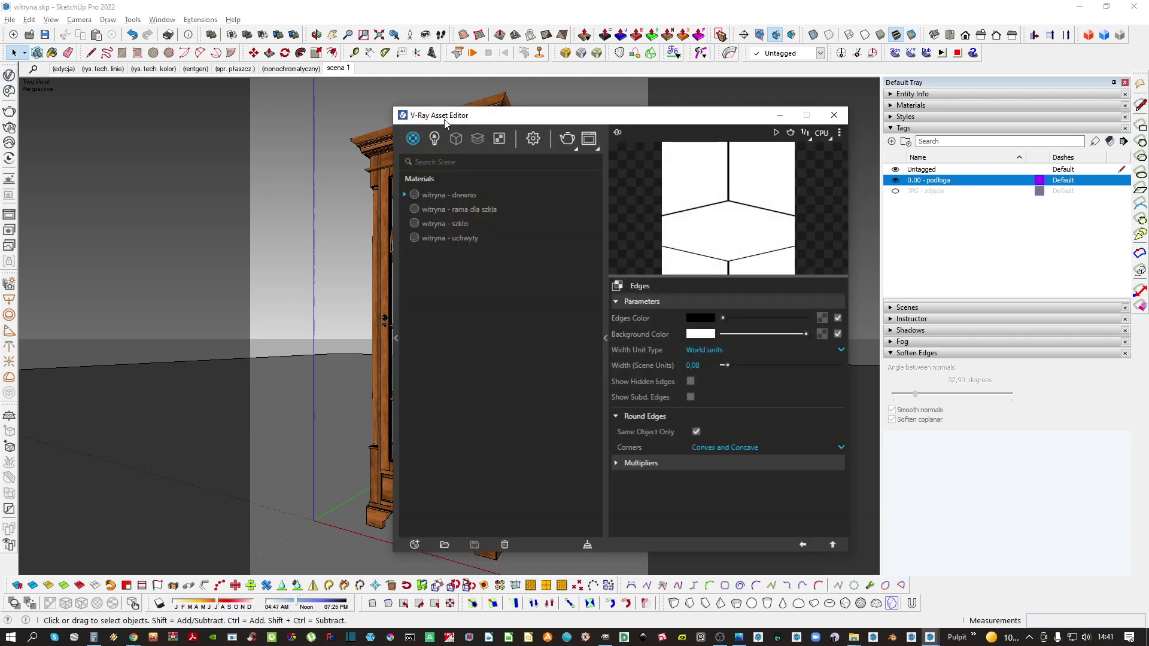
{"action": "left_click", "coordinate": [533, 138]}
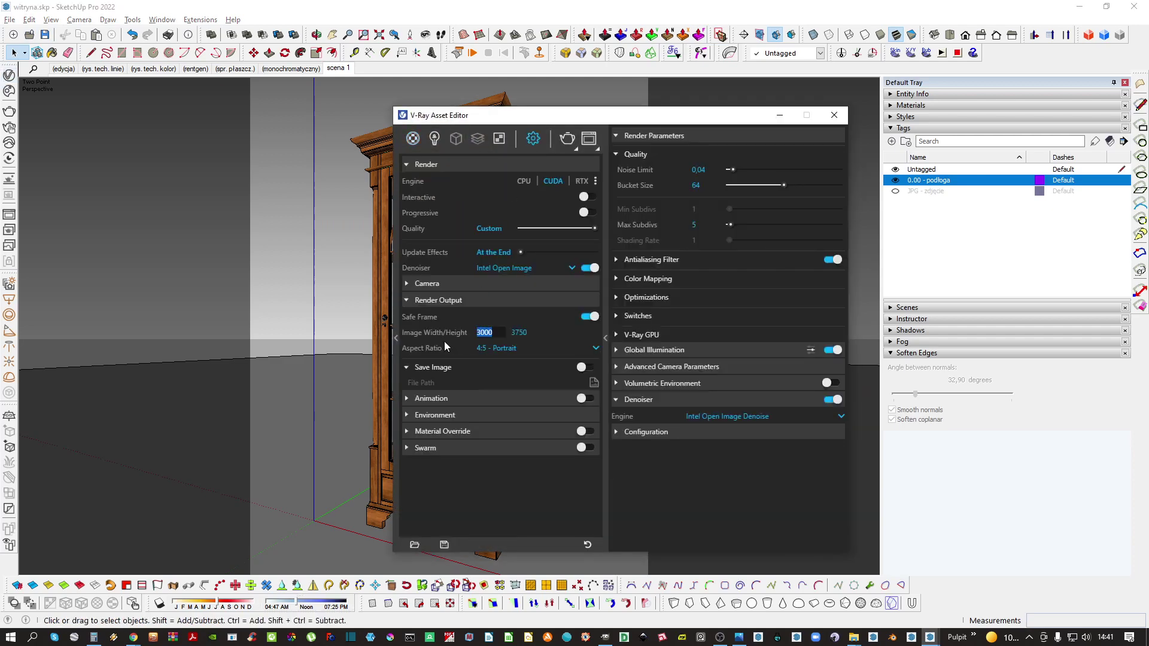
{"action": "type", "text": "2500"}
{"action": "key", "text": "Return"}
{"action": "type", "text": "4"}
{"action": "key", "text": "Return"}
Render the cabinet with the new sun and output settings and examine the cornice corner and column capital
{"action": "left_click", "coordinate": [575, 142]}
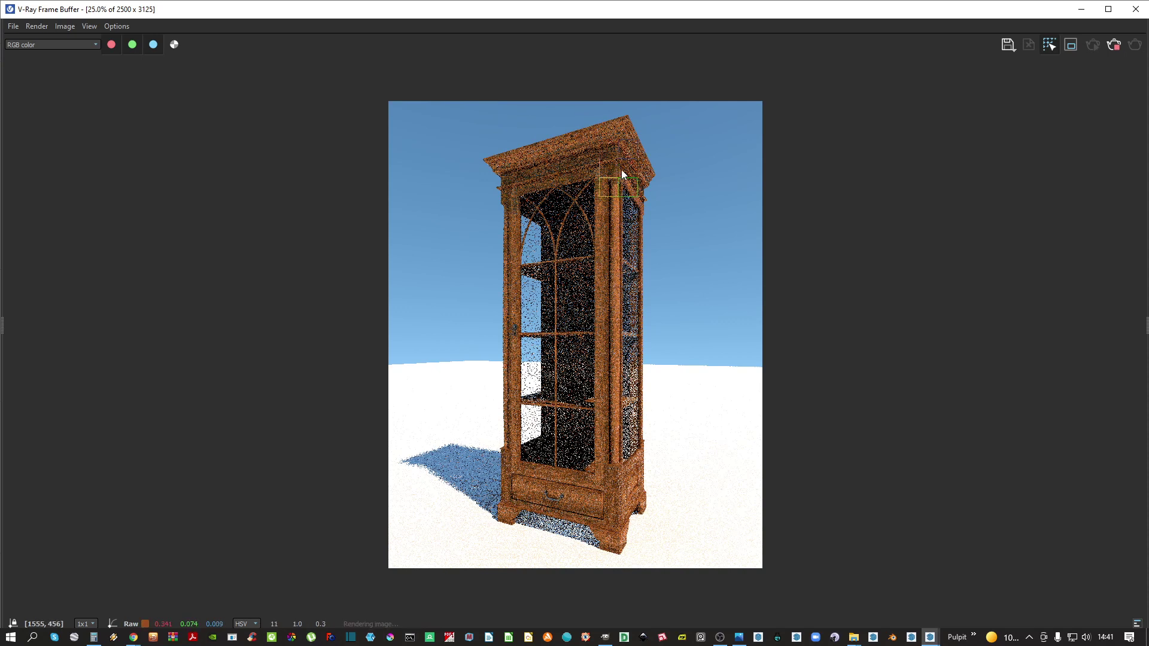
{"action": "scroll", "coordinate": [621, 170], "scroll_direction": "up", "scroll_amount": 3}
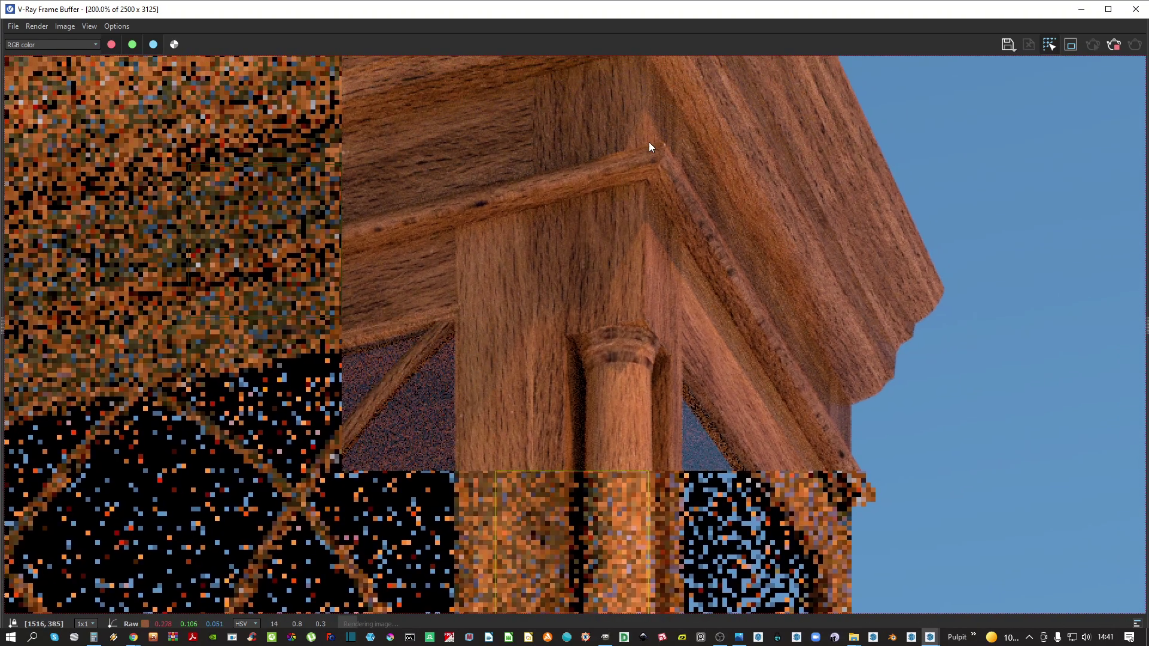
{"action": "scroll", "coordinate": [649, 143], "scroll_direction": "up", "scroll_amount": 4}
{"action": "scroll", "coordinate": [664, 171], "scroll_direction": "down", "scroll_amount": 6}
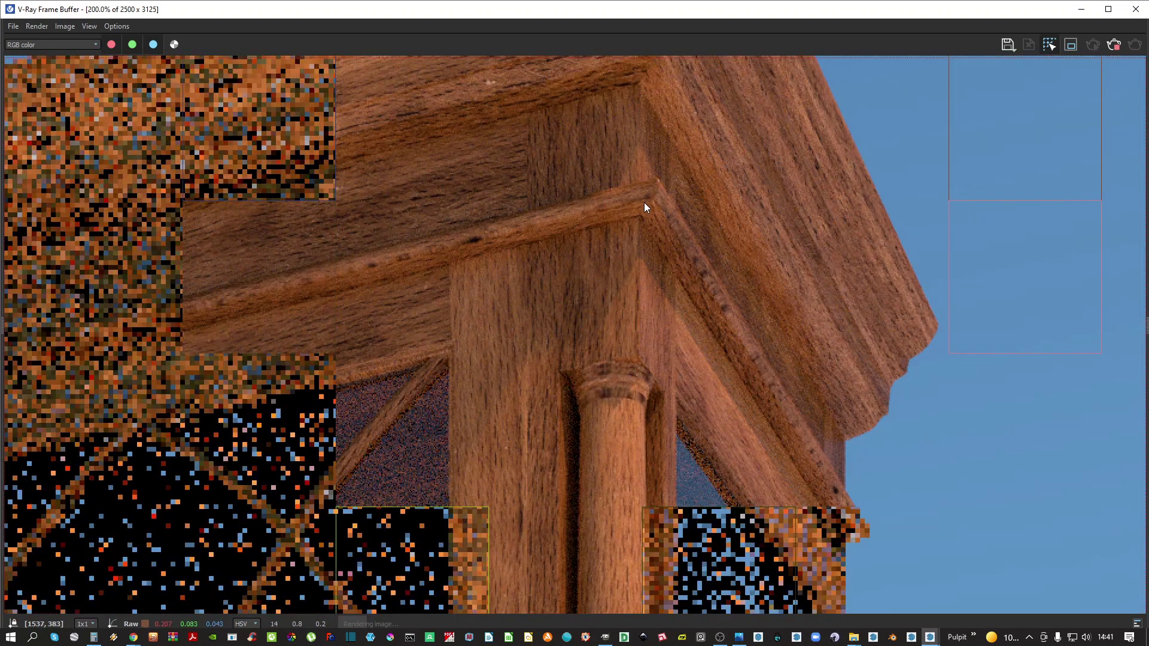
{"action": "scroll", "coordinate": [647, 206], "scroll_direction": "up", "scroll_amount": 2}
{"action": "scroll", "coordinate": [679, 225], "scroll_direction": "down", "scroll_amount": 2}
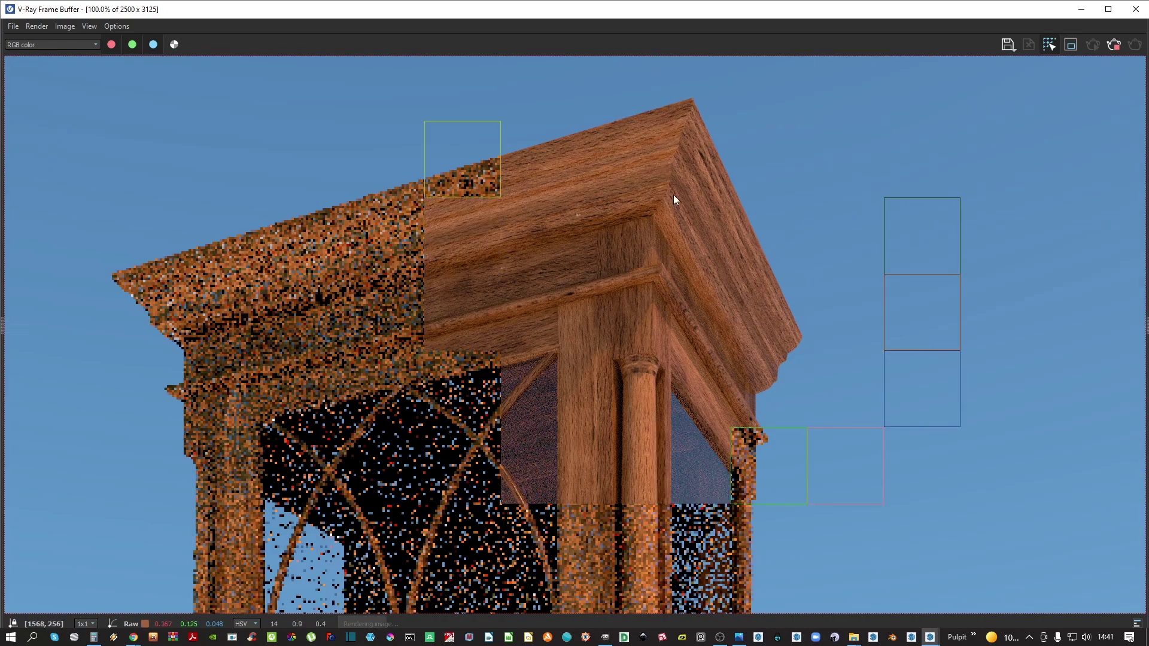
{"action": "scroll", "coordinate": [673, 195], "scroll_direction": "up", "scroll_amount": 2}
{"action": "middle_click_drag", "start_coordinate": [602, 393], "coordinate": [562, 231]}
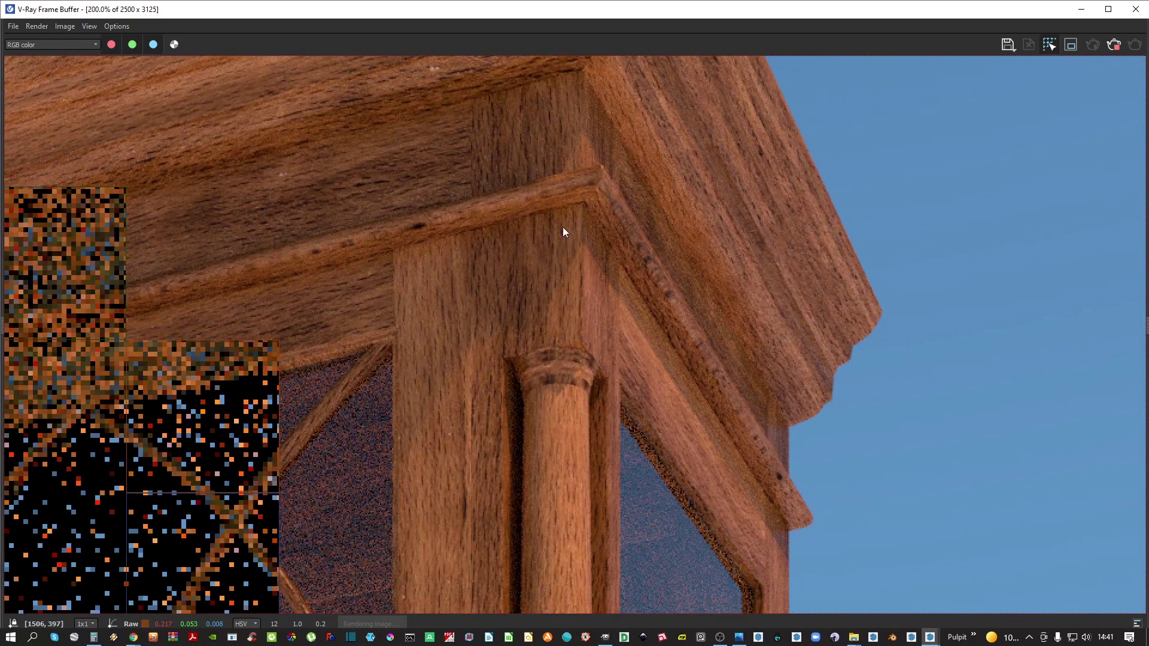
Examine the rendered side glass, its wooden frame and the corner column along the cabinet's upper half
{"action": "middle_click_drag", "start_coordinate": [662, 416], "coordinate": [598, 235]}
{"action": "middle_click_drag", "start_coordinate": [656, 418], "coordinate": [658, 310]}
{"action": "scroll", "coordinate": [721, 367], "scroll_direction": "up", "scroll_amount": 2}
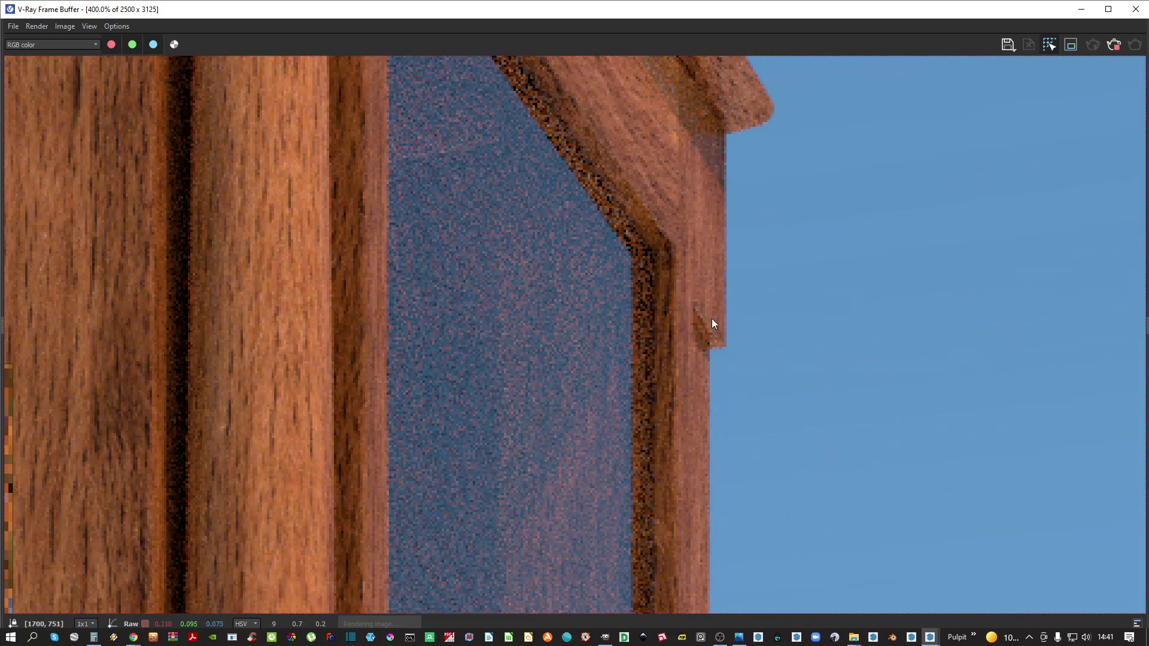
{"action": "scroll", "coordinate": [715, 347], "scroll_direction": "down", "scroll_amount": 1}
{"action": "middle_click_drag", "start_coordinate": [664, 399], "coordinate": [655, 232]}
{"action": "middle_click_drag", "start_coordinate": [633, 447], "coordinate": [657, 188]}
{"action": "middle_click_drag", "start_coordinate": [628, 418], "coordinate": [624, 283]}
{"action": "scroll", "coordinate": [624, 285], "scroll_direction": "down", "scroll_amount": 1}
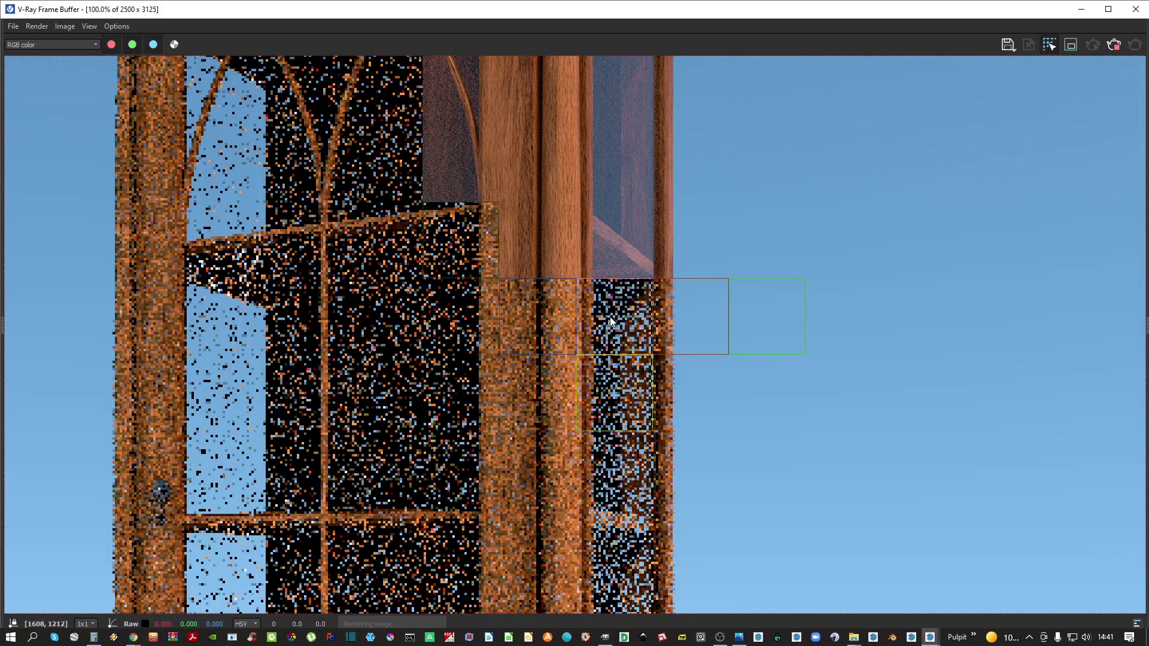
Examine the rendered lower part of the cabinet: column base, side panel, drawer with its handle, and feet
{"action": "middle_click_drag", "start_coordinate": [437, 398], "coordinate": [554, 415]}
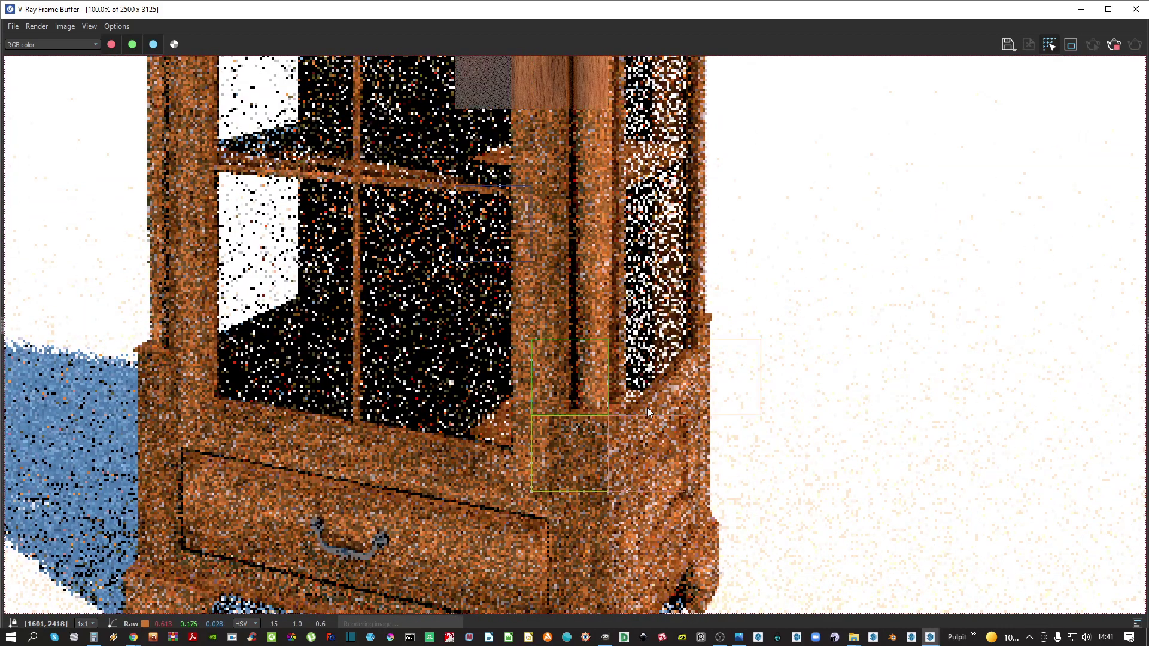
{"action": "scroll", "coordinate": [648, 407], "scroll_direction": "up", "scroll_amount": 2}
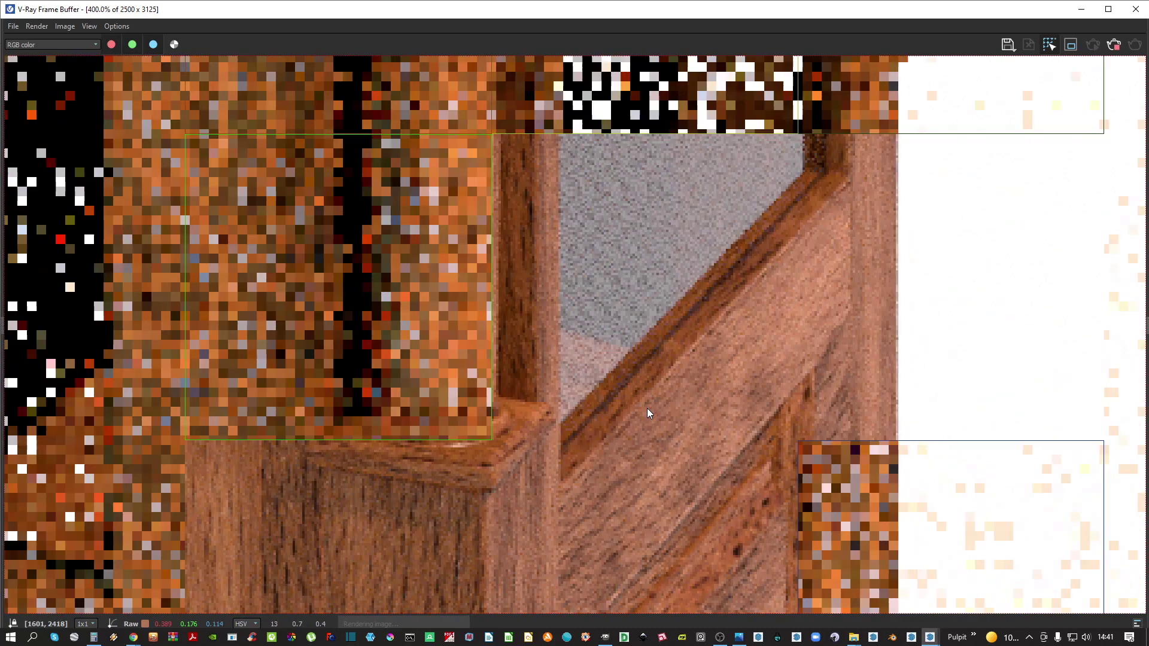
{"action": "scroll", "coordinate": [647, 415], "scroll_direction": "down", "scroll_amount": 2}
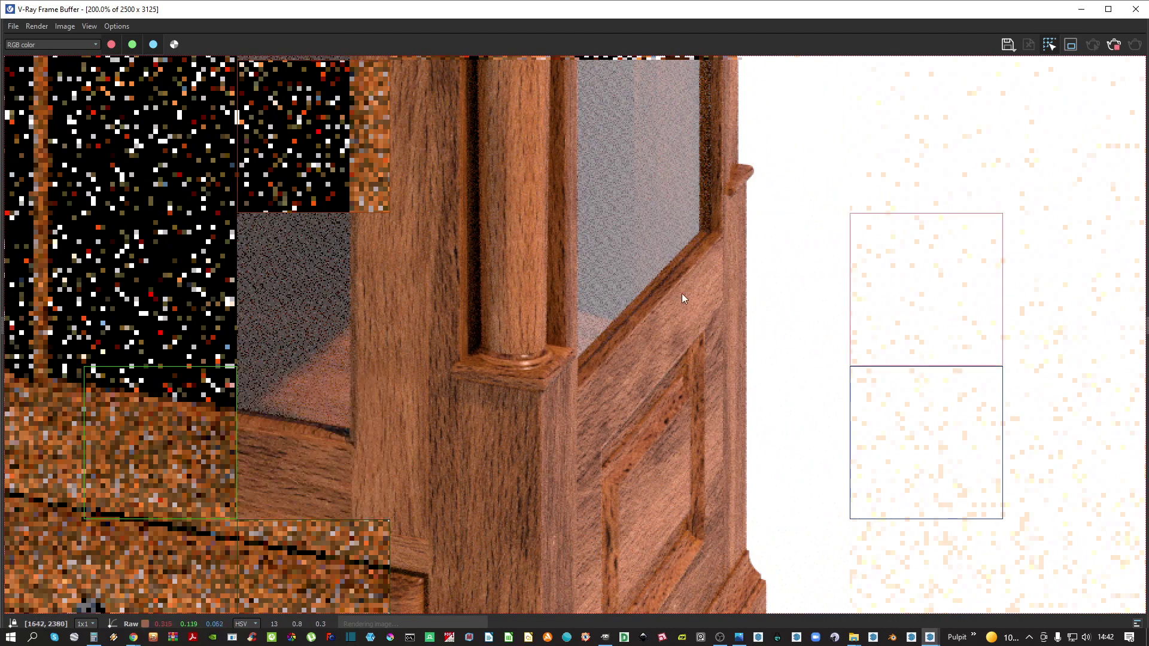
{"action": "scroll", "coordinate": [697, 241], "scroll_direction": "up", "scroll_amount": 1}
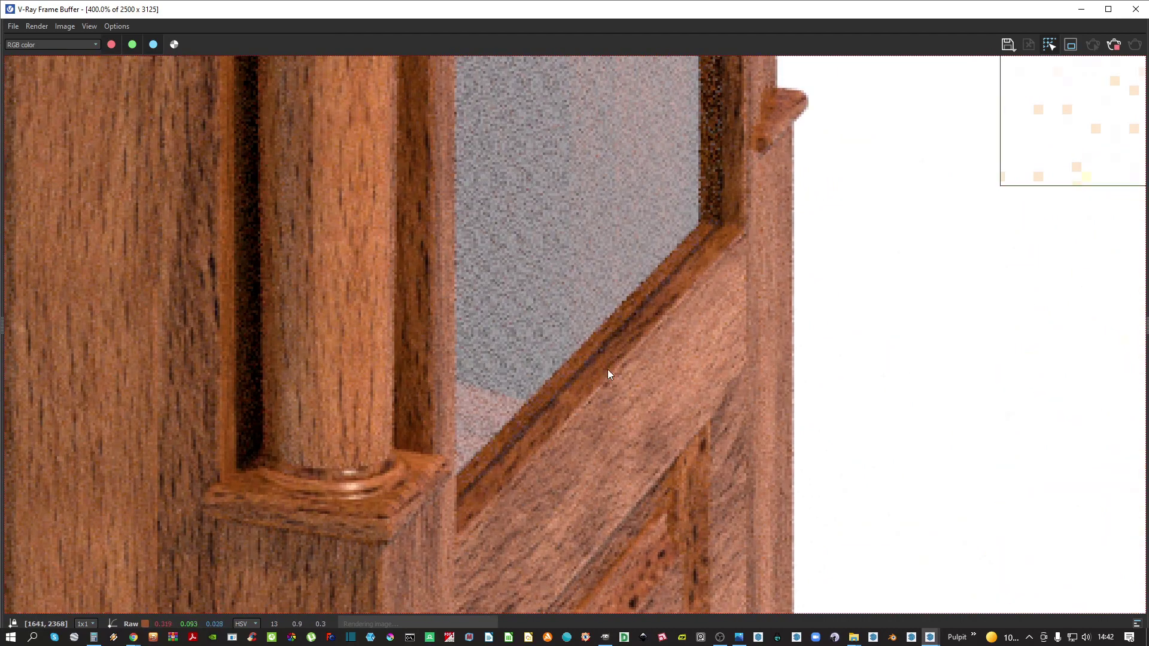
{"action": "scroll", "coordinate": [572, 419], "scroll_direction": "down", "scroll_amount": 1}
{"action": "scroll", "coordinate": [580, 400], "scroll_direction": "down", "scroll_amount": 2}
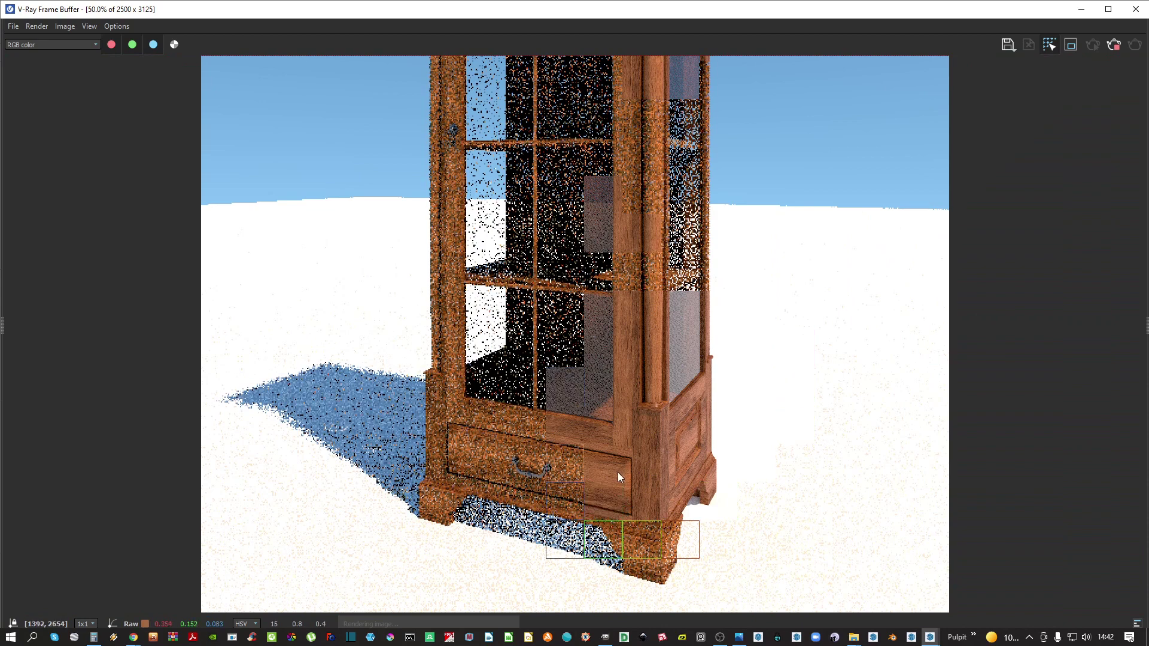
{"action": "scroll", "coordinate": [617, 472], "scroll_direction": "up", "scroll_amount": 1}
{"action": "middle_click_drag", "start_coordinate": [618, 473], "coordinate": [594, 351]}
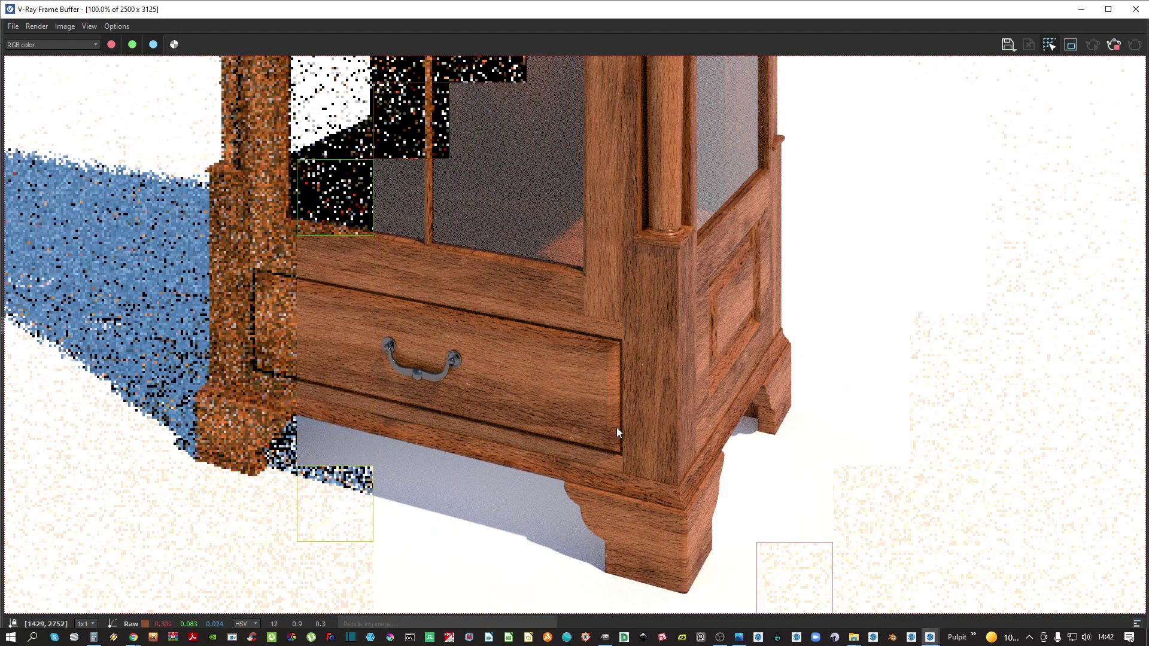
Examine the wood texture and edges of the cabinet's base, bracket feet and drawer in the running render
{"action": "scroll", "coordinate": [617, 427], "scroll_direction": "up", "scroll_amount": 4}
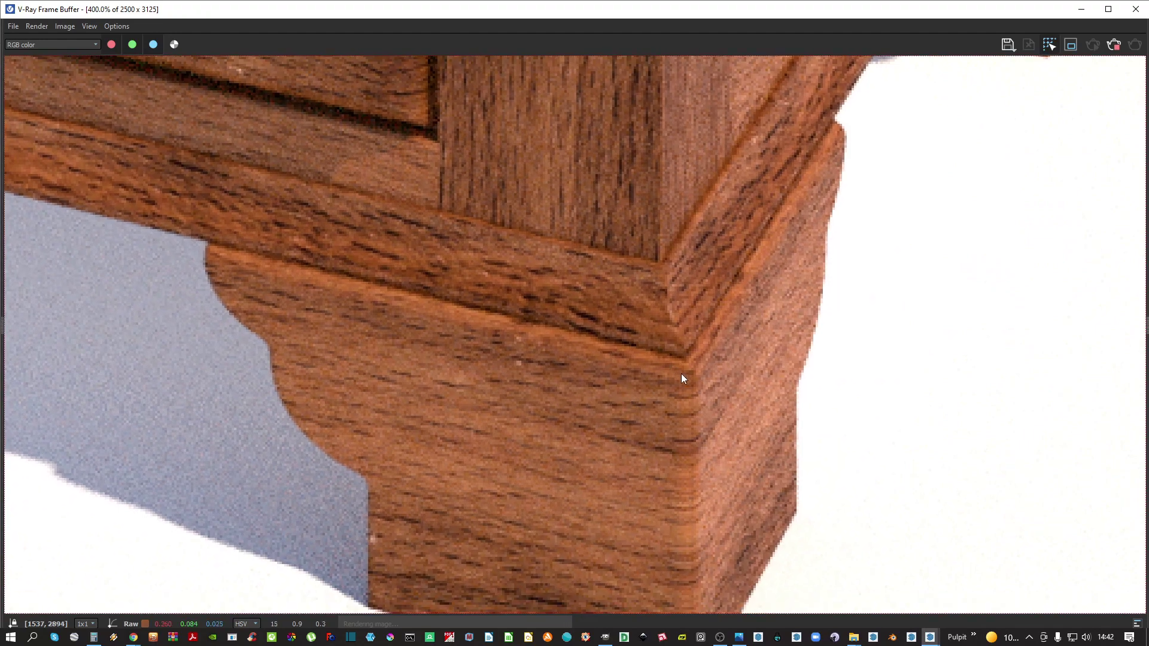
{"action": "scroll", "coordinate": [683, 454], "scroll_direction": "down", "scroll_amount": 4}
{"action": "scroll", "coordinate": [681, 515], "scroll_direction": "up", "scroll_amount": 4}
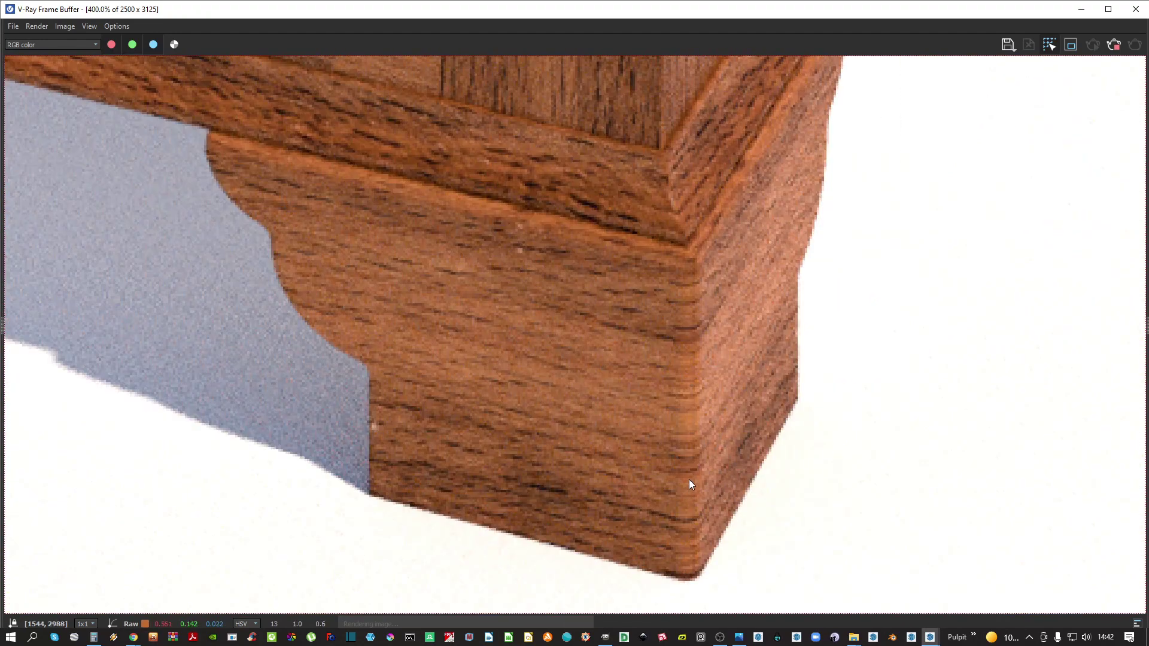
{"action": "scroll", "coordinate": [688, 479], "scroll_direction": "down", "scroll_amount": 1}
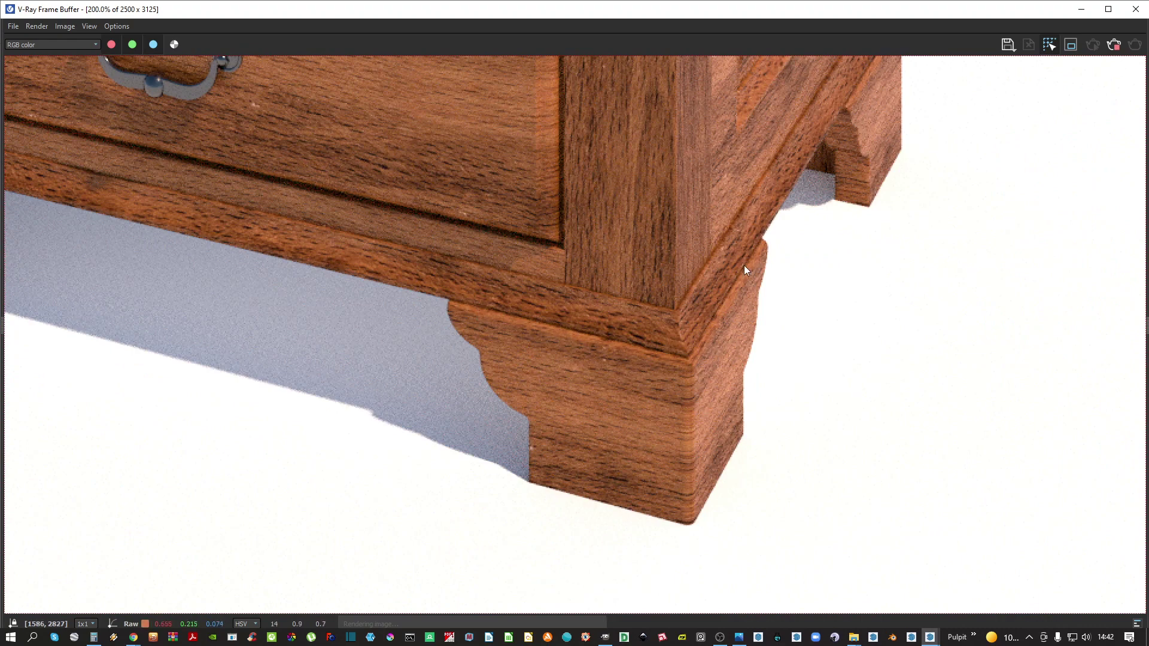
{"action": "middle_click_drag", "start_coordinate": [486, 245], "coordinate": [594, 360]}
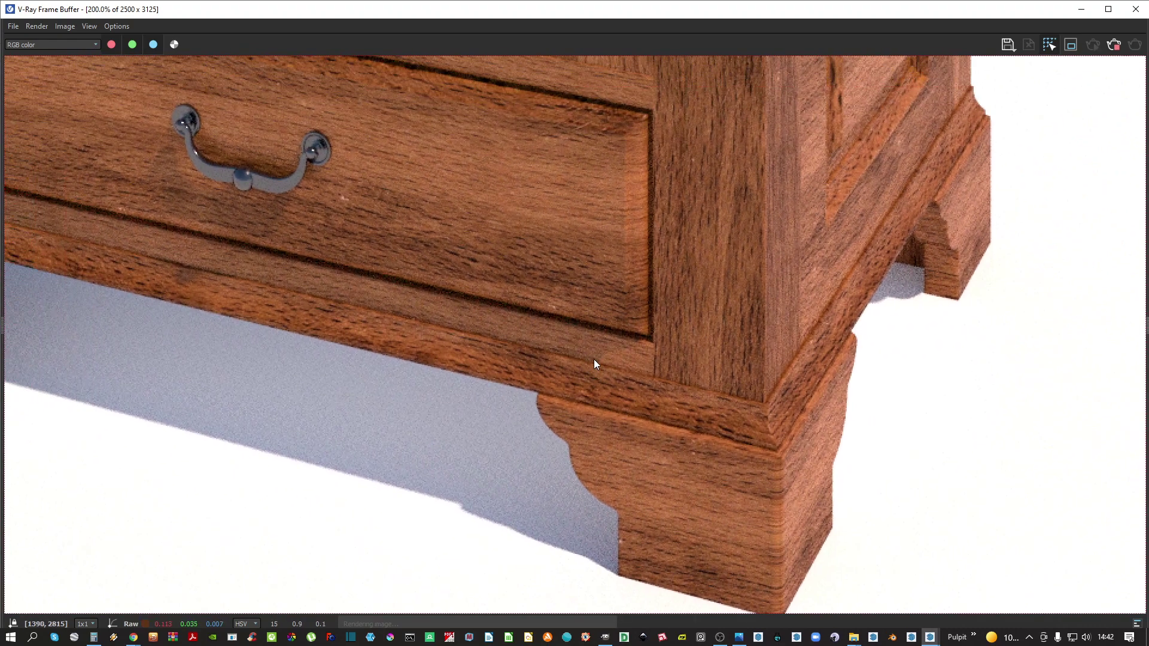
{"action": "scroll", "coordinate": [609, 346], "scroll_direction": "down", "scroll_amount": 1}
{"action": "middle_click_drag", "start_coordinate": [334, 260], "coordinate": [428, 412]}
{"action": "scroll", "coordinate": [453, 382], "scroll_direction": "down", "scroll_amount": 1}
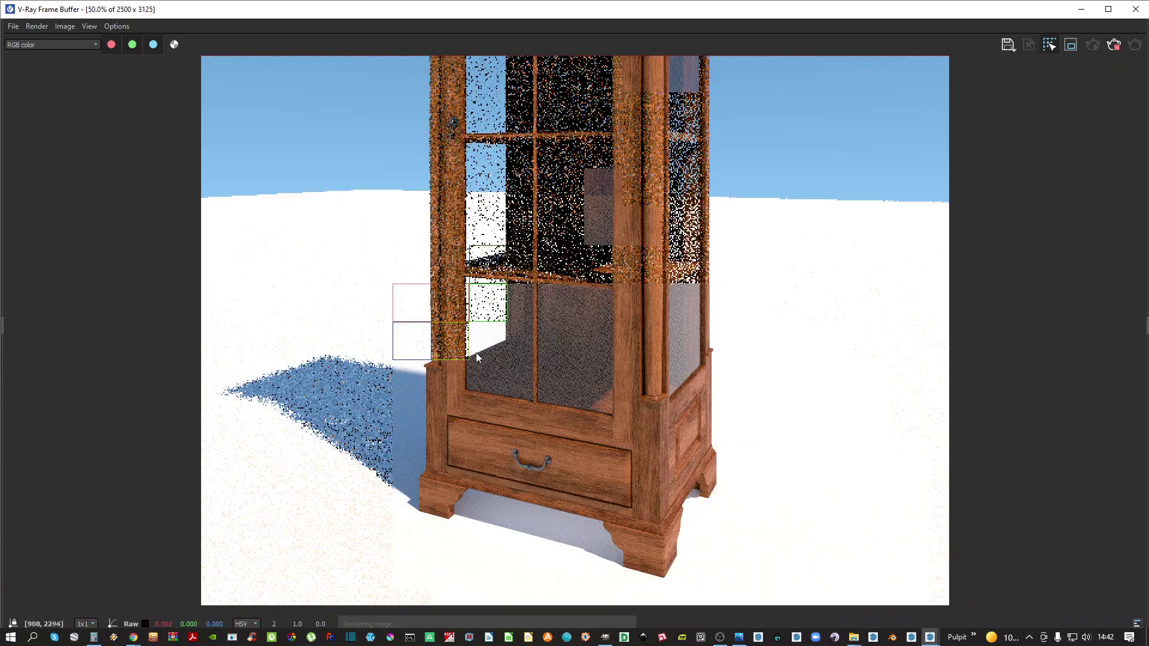
Inspect the render of the cabinet's cornice, glazed door, columns and shelves
{"action": "middle_click_drag", "start_coordinate": [546, 203], "coordinate": [585, 386]}
{"action": "middle_click_drag", "start_coordinate": [647, 254], "coordinate": [615, 416]}
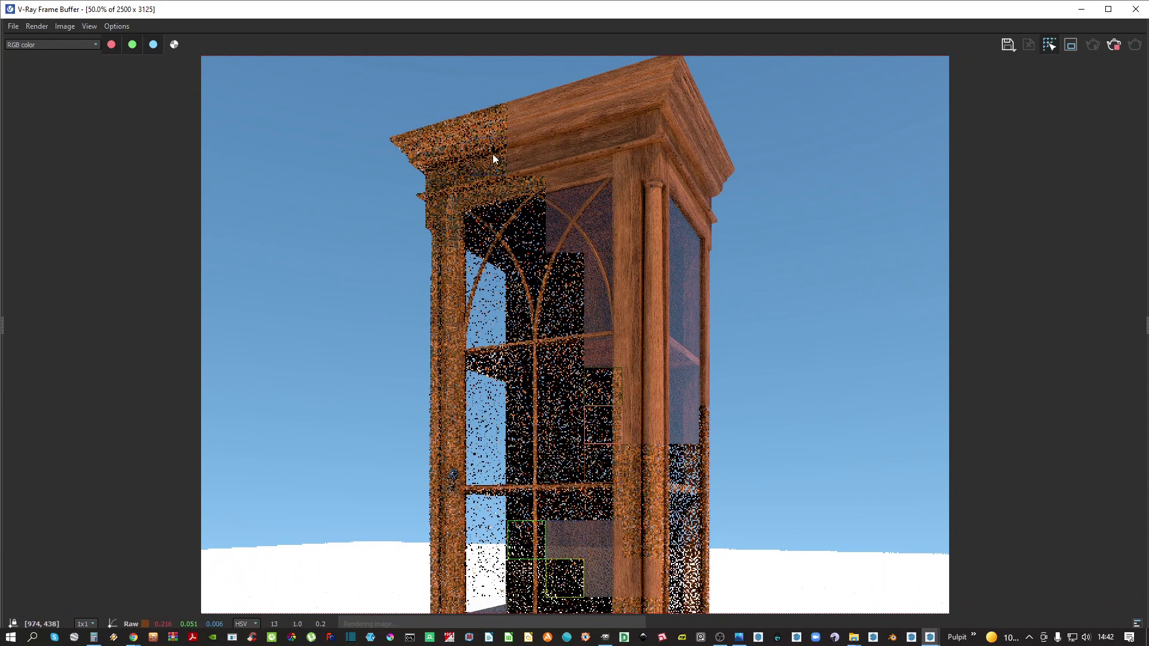
{"action": "middle_click_drag", "start_coordinate": [646, 464], "coordinate": [609, 409]}
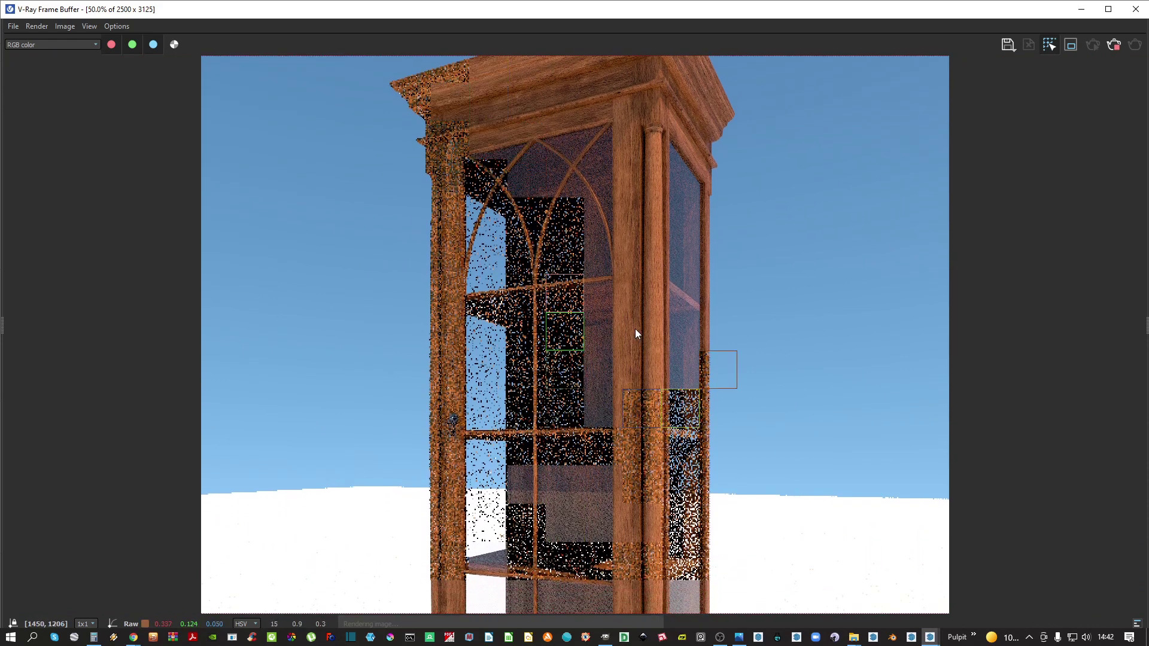
{"action": "scroll", "coordinate": [569, 152], "scroll_direction": "up", "scroll_amount": 2}
{"action": "scroll", "coordinate": [569, 157], "scroll_direction": "down", "scroll_amount": 1}
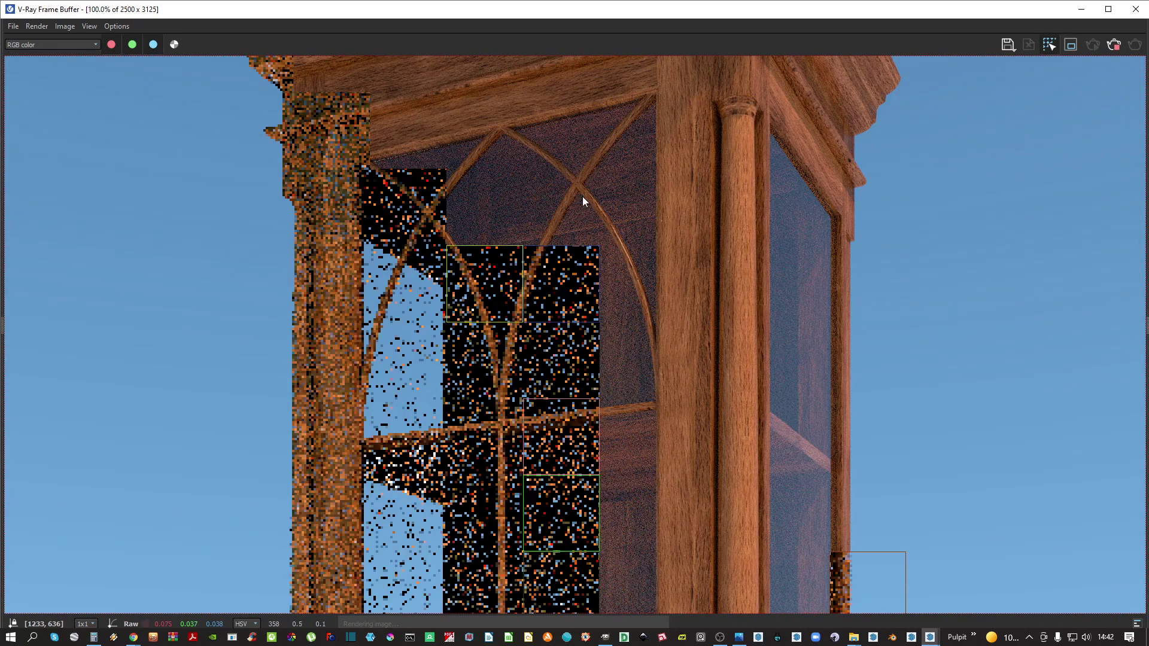
{"action": "middle_click_drag", "start_coordinate": [664, 374], "coordinate": [587, 146]}
{"action": "middle_click_drag", "start_coordinate": [670, 416], "coordinate": [586, 211]}
{"action": "middle_click_drag", "start_coordinate": [634, 409], "coordinate": [614, 308]}
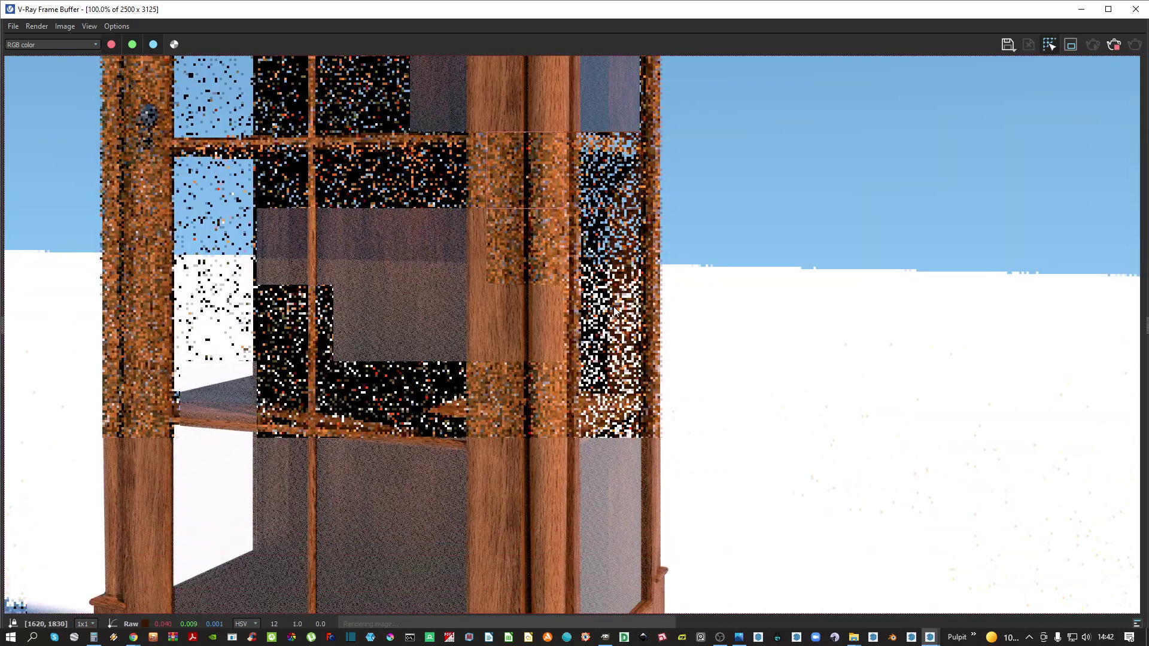
{"action": "middle_click_drag", "start_coordinate": [613, 455], "coordinate": [627, 357]}
{"action": "scroll", "coordinate": [627, 358], "scroll_direction": "down", "scroll_amount": 1}
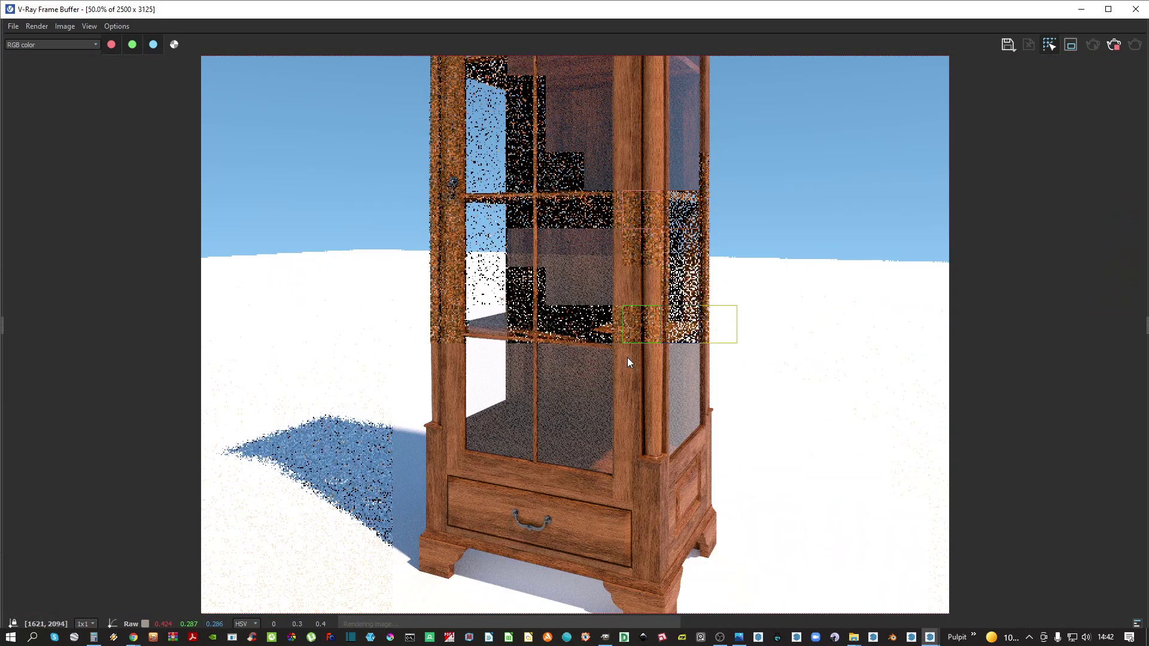
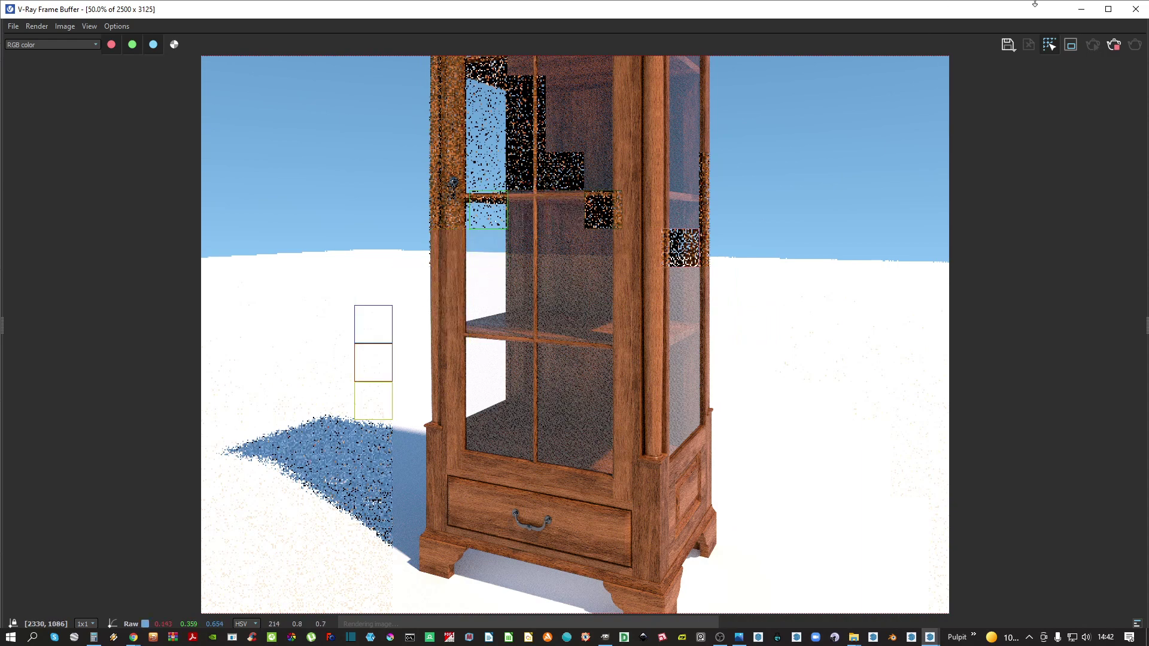
Minimize the render and asset editor windows and apply the in-model style "rys. tech. kolor" to the cabinet model
{"action": "left_click", "coordinate": [1081, 9]}
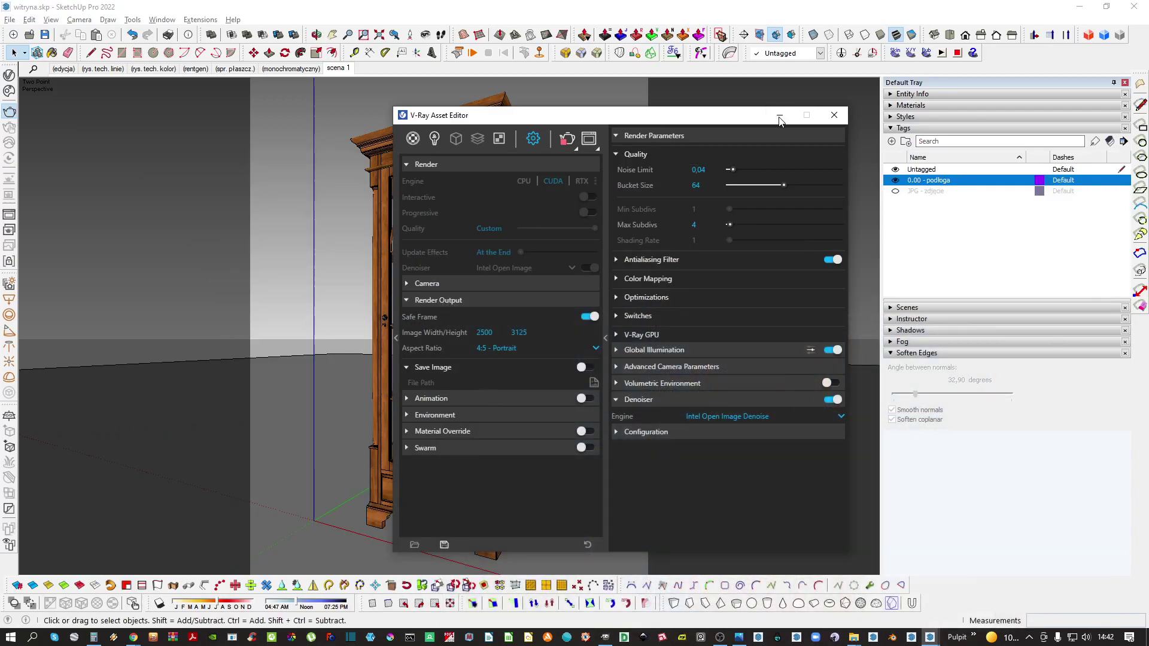
{"action": "left_click", "coordinate": [779, 121]}
{"action": "middle_click_drag", "start_coordinate": [520, 248], "coordinate": [473, 336]}
{"action": "left_click", "coordinate": [896, 181]}
{"action": "middle_click_drag", "start_coordinate": [538, 383], "coordinate": [548, 317]}
{"action": "left_click", "coordinate": [935, 128]}
{"action": "left_click", "coordinate": [936, 116]}
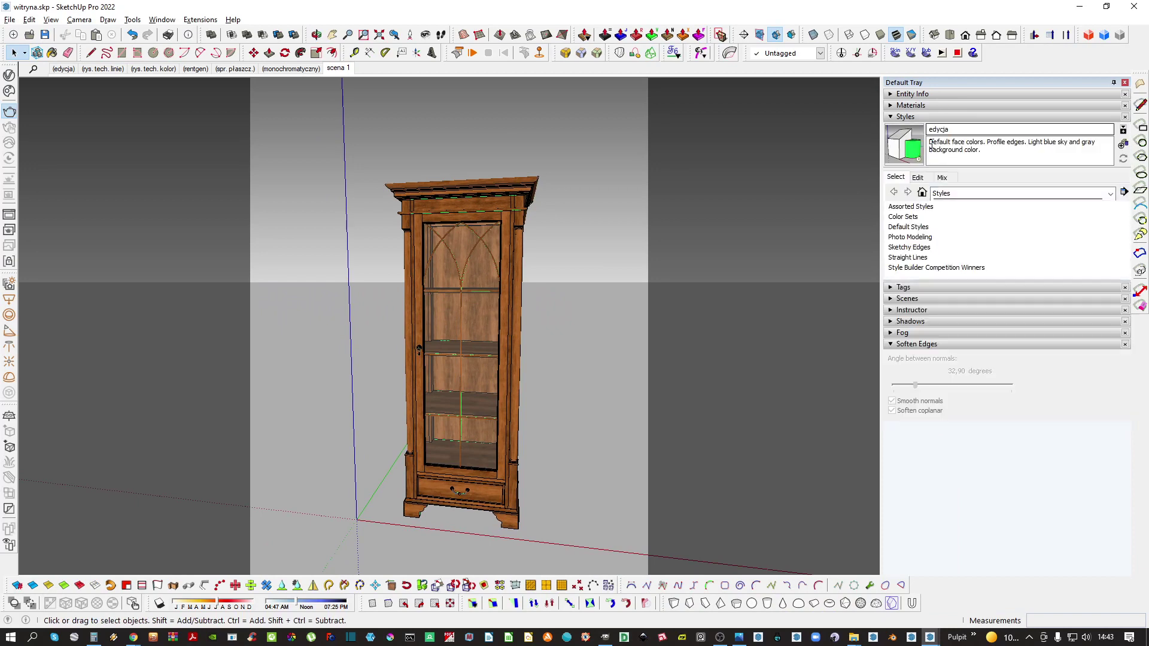
{"action": "left_click", "coordinate": [922, 192]}
{"action": "left_click", "coordinate": [919, 228]}
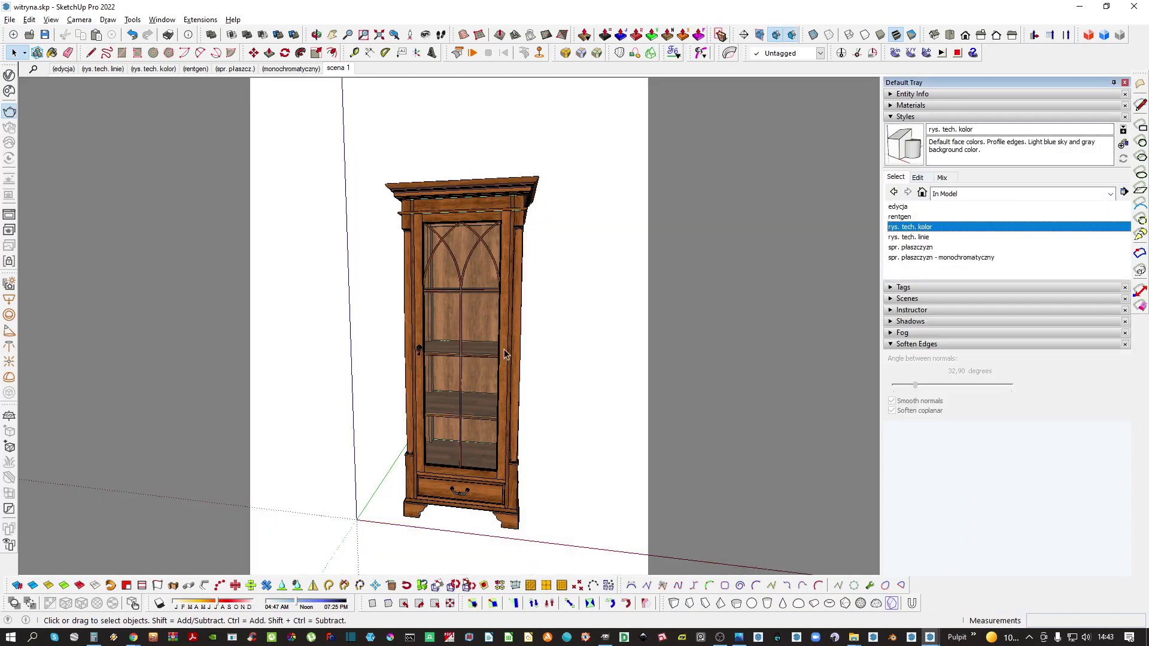
Switch the camera to parallel projection and frame the whole cabinet in the standard front view
{"action": "middle_click_drag", "start_coordinate": [505, 353], "coordinate": [504, 353]}
{"action": "left_click", "coordinate": [79, 20]}
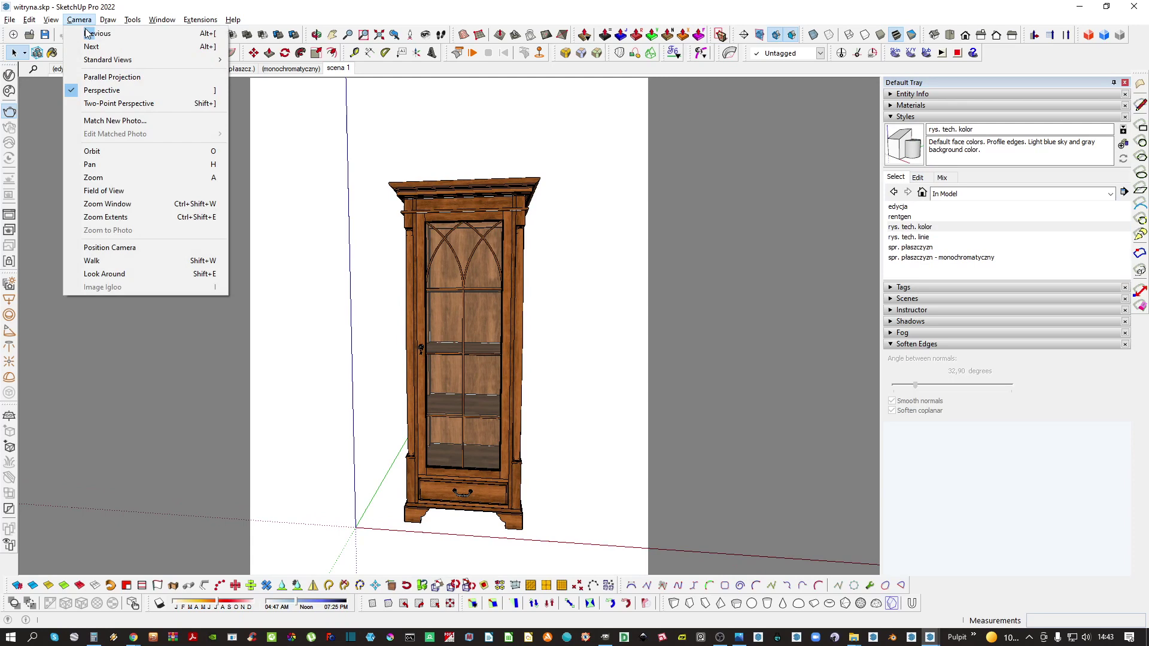
{"action": "left_click", "coordinate": [127, 78]}
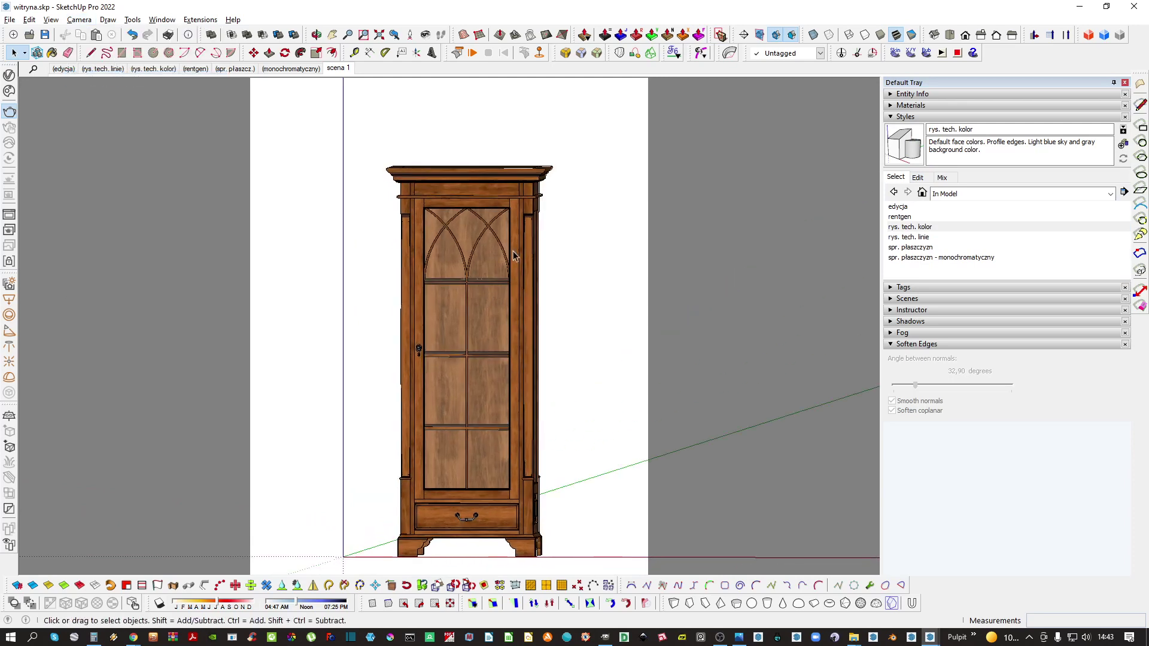
{"action": "left_click", "coordinate": [965, 36]}
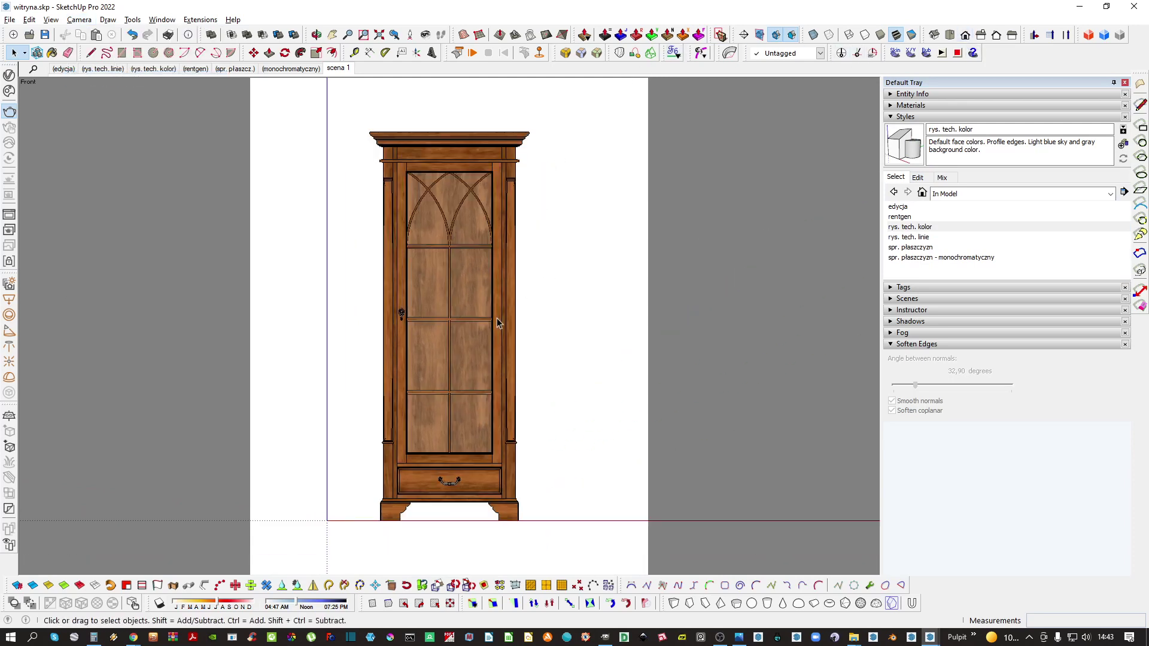
{"action": "scroll", "coordinate": [502, 305], "scroll_direction": "up", "scroll_amount": 5}
{"action": "mouse_move", "coordinate": [526, 273]}
{"action": "middle_mouse_down", "text": "shift"}
{"action": "mouse_move", "coordinate": [545, 277]}
{"action": "mouse_move", "coordinate": [540, 286]}
{"action": "mouse_move", "coordinate": [533, 274]}
{"action": "middle_mouse_up", "text": "shift"}
{"action": "scroll", "coordinate": [541, 285], "scroll_direction": "down", "scroll_amount": 2}
Add a new scene of the front view and name it "widok - front"
{"action": "left_click", "coordinate": [905, 116]}
{"action": "left_click", "coordinate": [907, 139]}
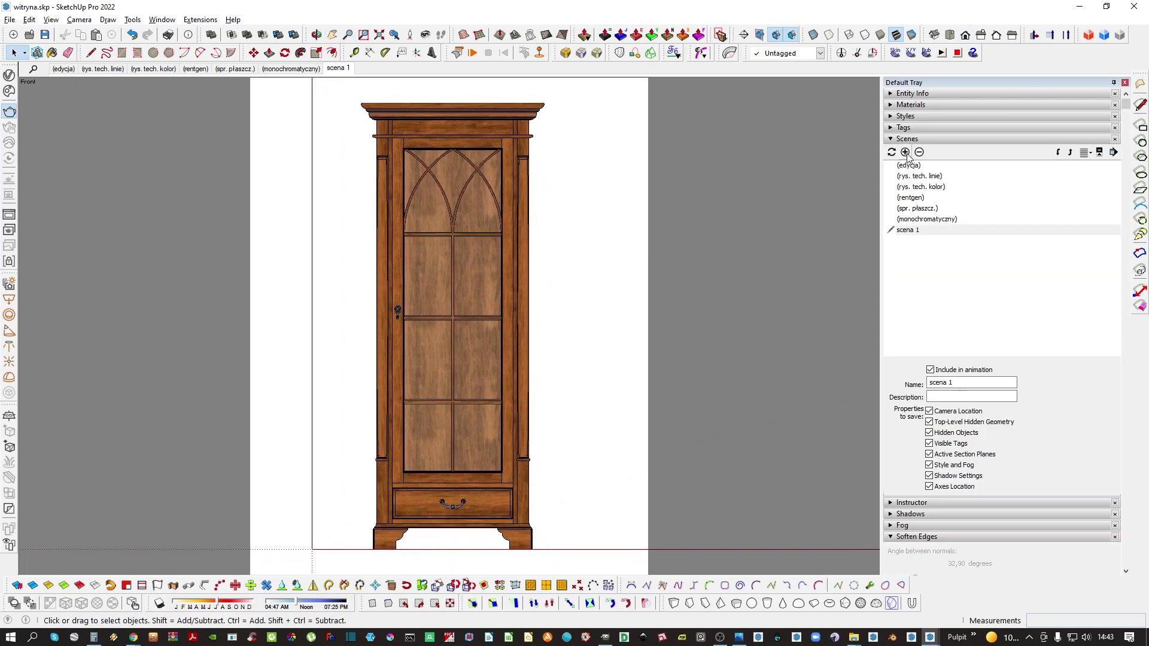
{"action": "left_click", "coordinate": [906, 152]}
{"action": "triple_click", "coordinate": [964, 383]}
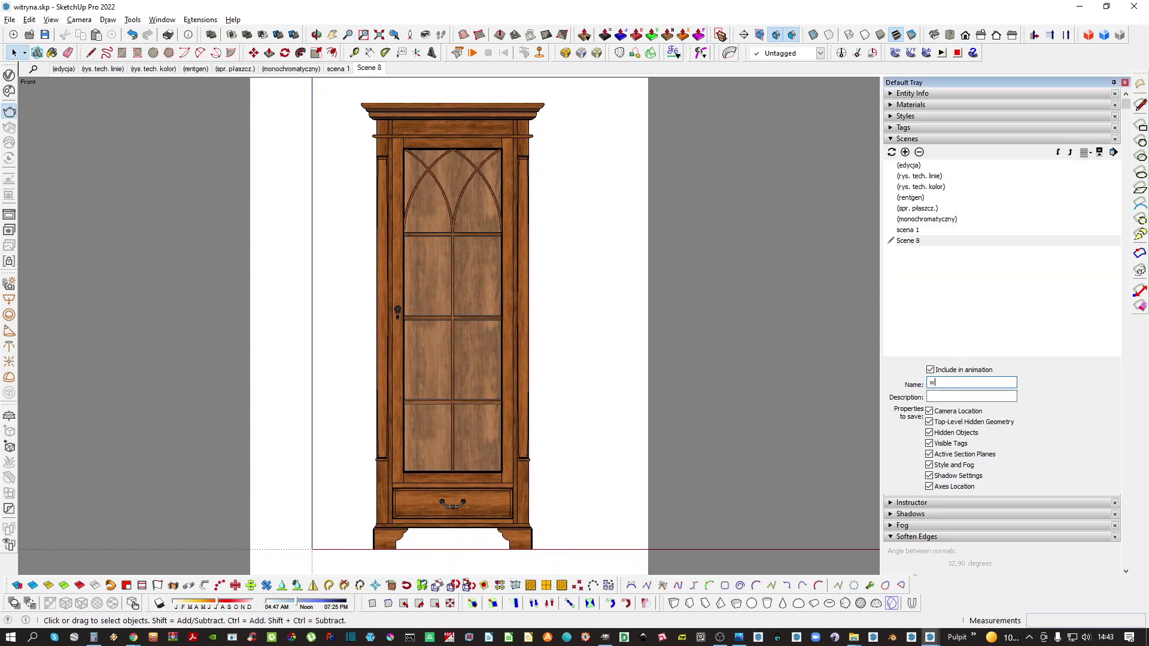
{"action": "type", "text": "widok - front"}
{"action": "key", "text": "Return"}
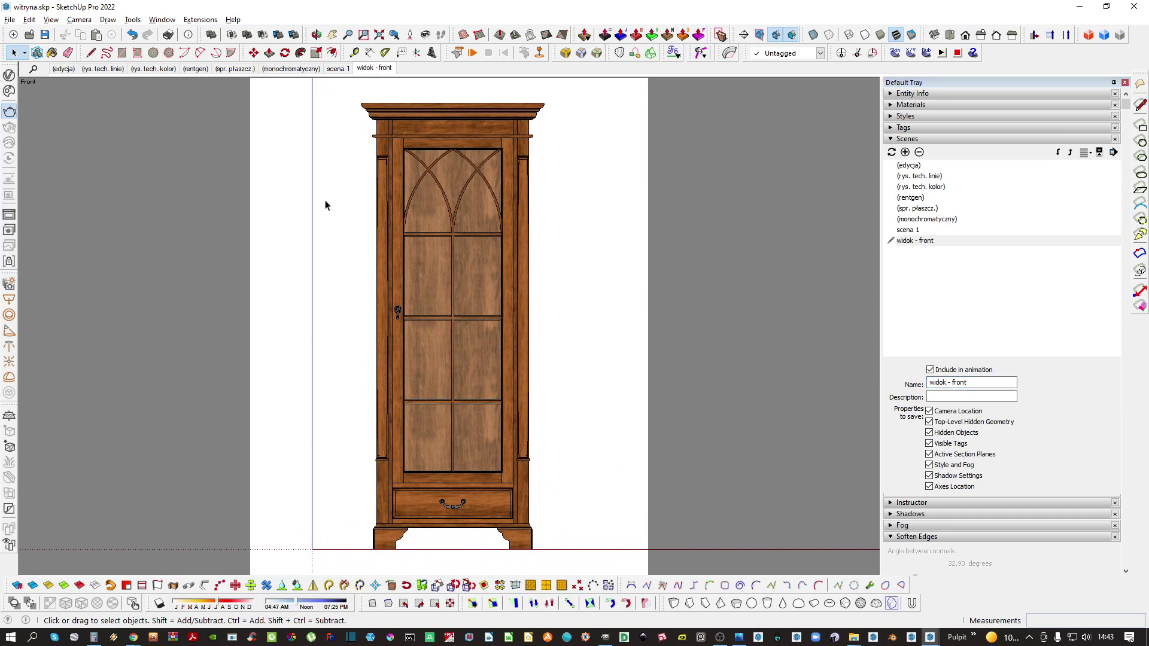
Turn off Safe Frame in the V-Ray render output settings and close the asset editor
{"action": "left_click", "coordinate": [9, 75]}
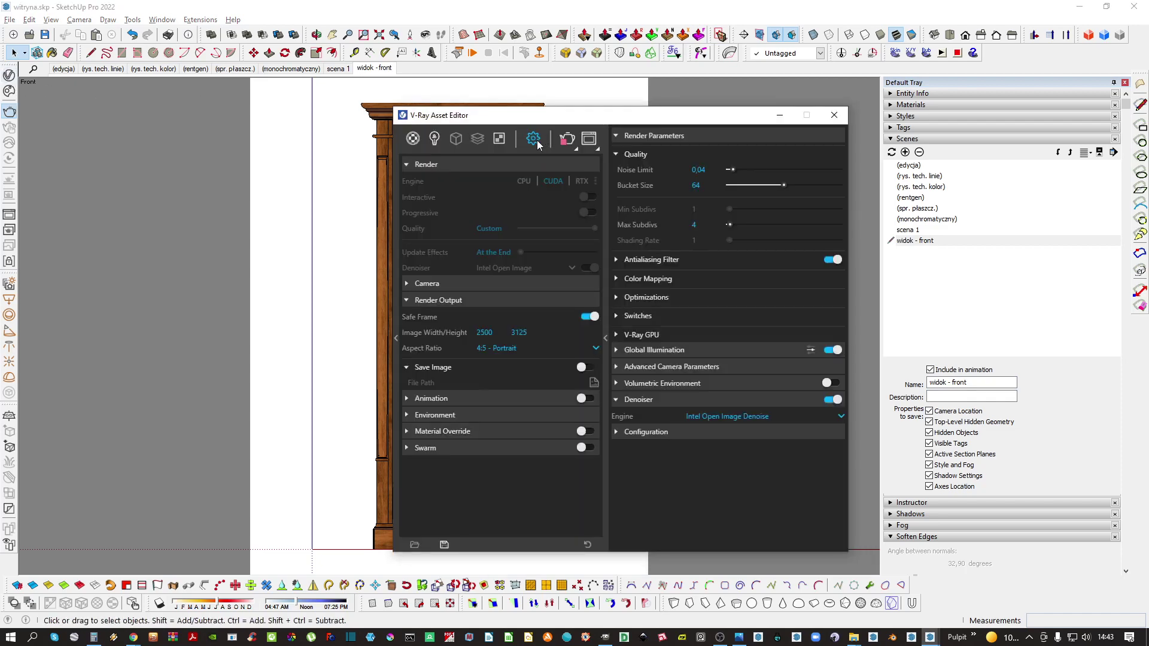
{"action": "left_click", "coordinate": [590, 317]}
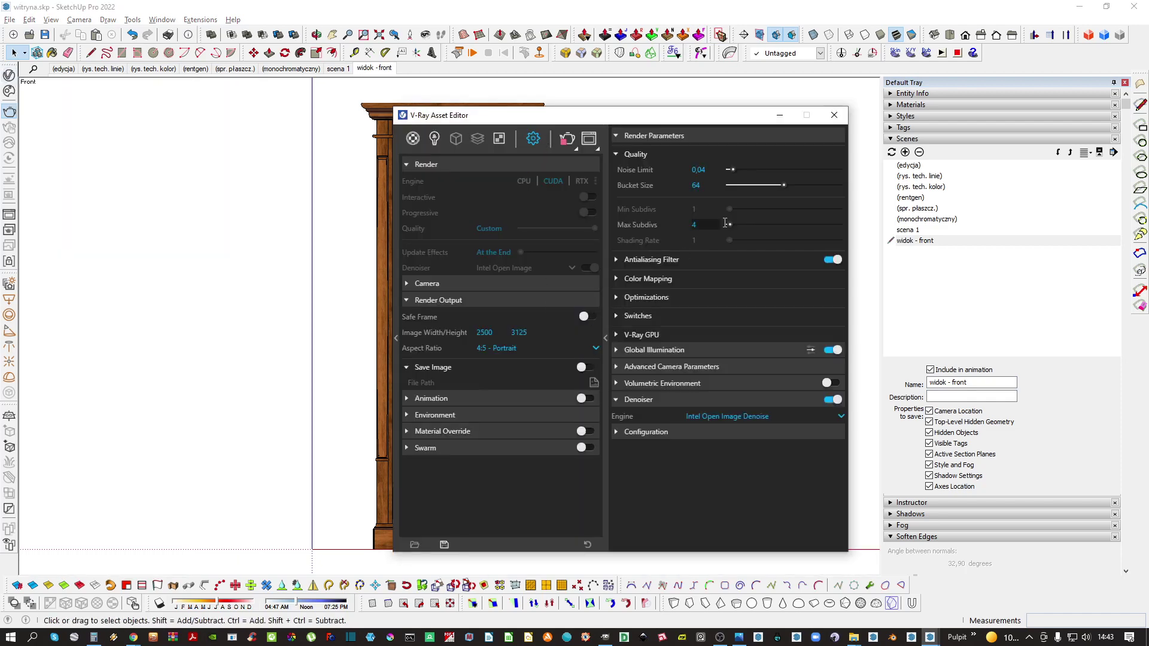
{"action": "left_click", "coordinate": [834, 115]}
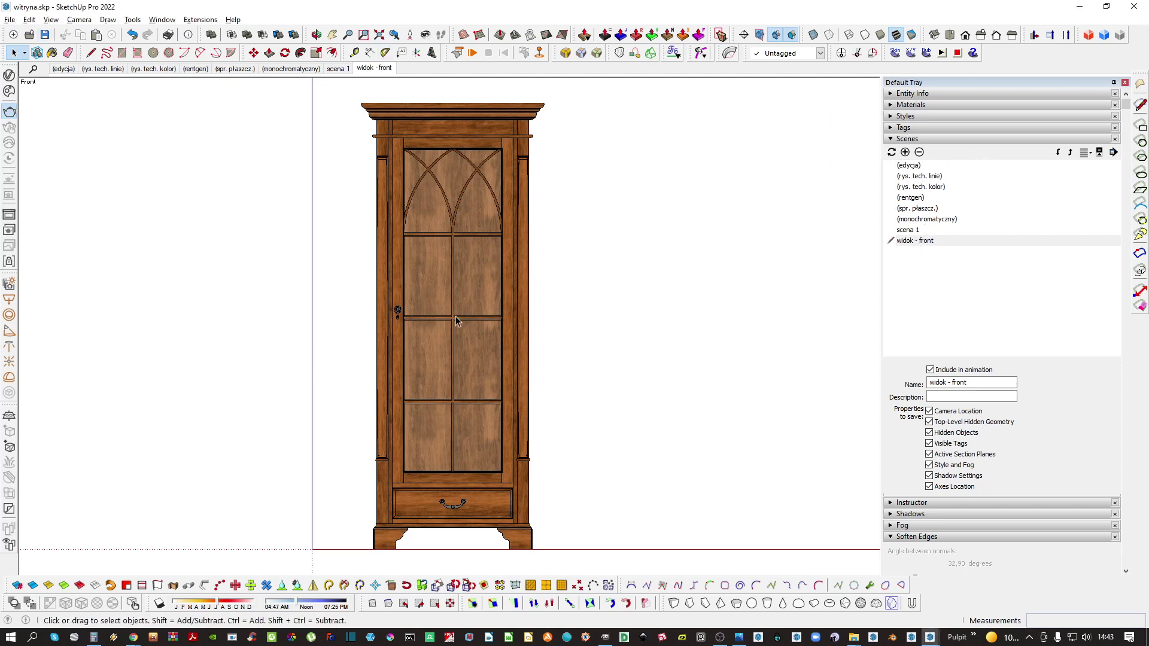
Show the cabinet in the standard left view and add it as a scene named "widok - bok"
{"action": "left_click", "coordinate": [1012, 35]}
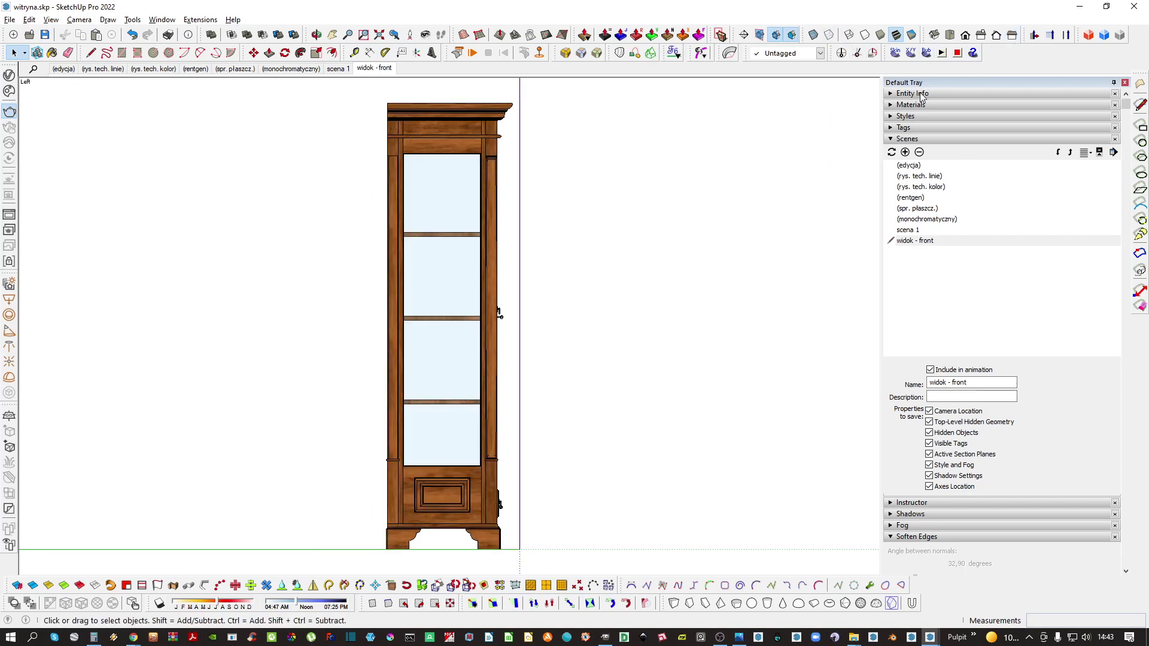
{"action": "left_click", "coordinate": [906, 152]}
{"action": "triple_click", "coordinate": [942, 383]}
{"action": "type", "text": "wi"}
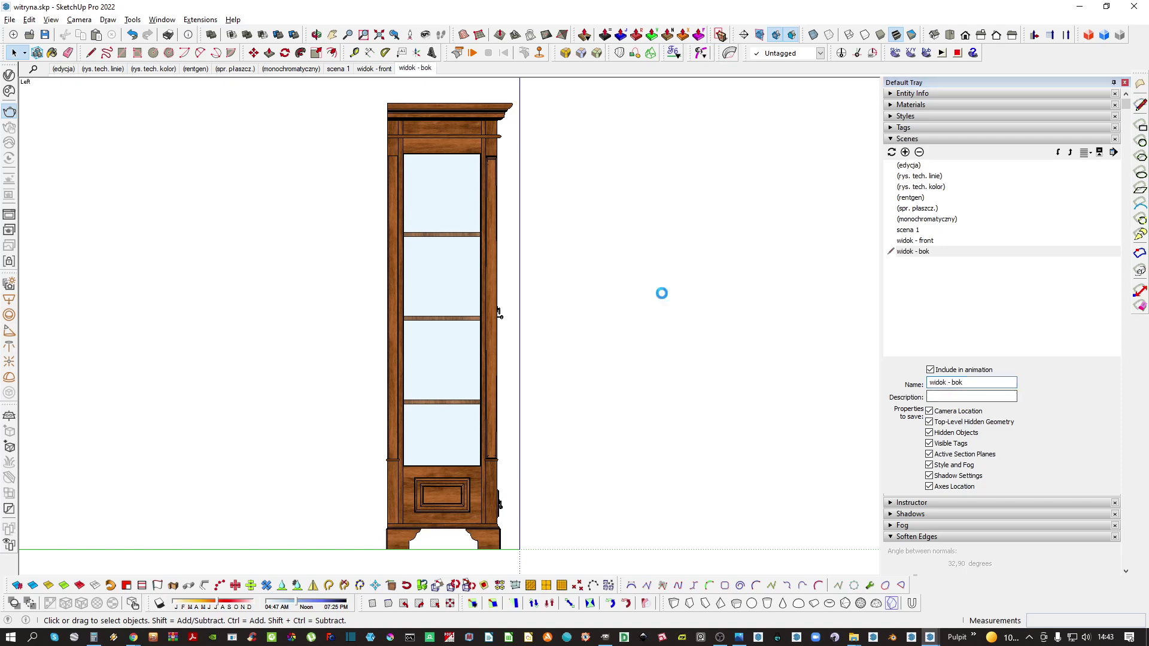
Sample the "witryna - drewno" material from the cabinet's base moulding near the unpainted grey strip at the back
{"action": "key", "text": "shift+t"}
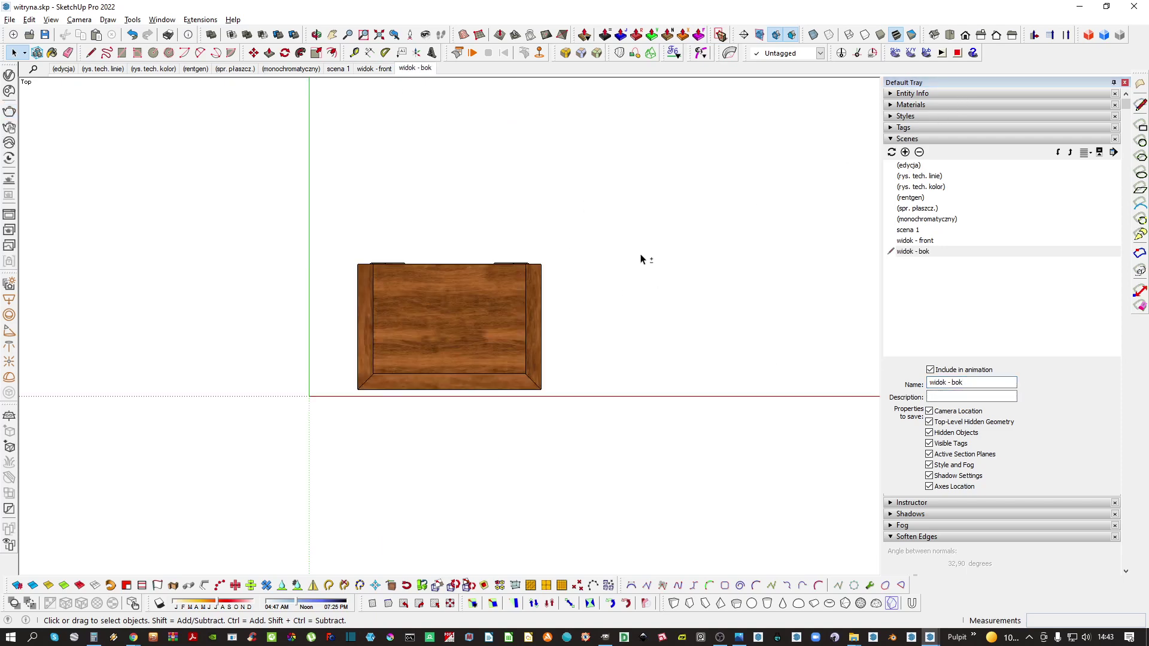
{"action": "middle_click_drag", "start_coordinate": [523, 329], "coordinate": [521, 353]}
{"action": "scroll", "coordinate": [515, 347], "scroll_direction": "up", "scroll_amount": 10}
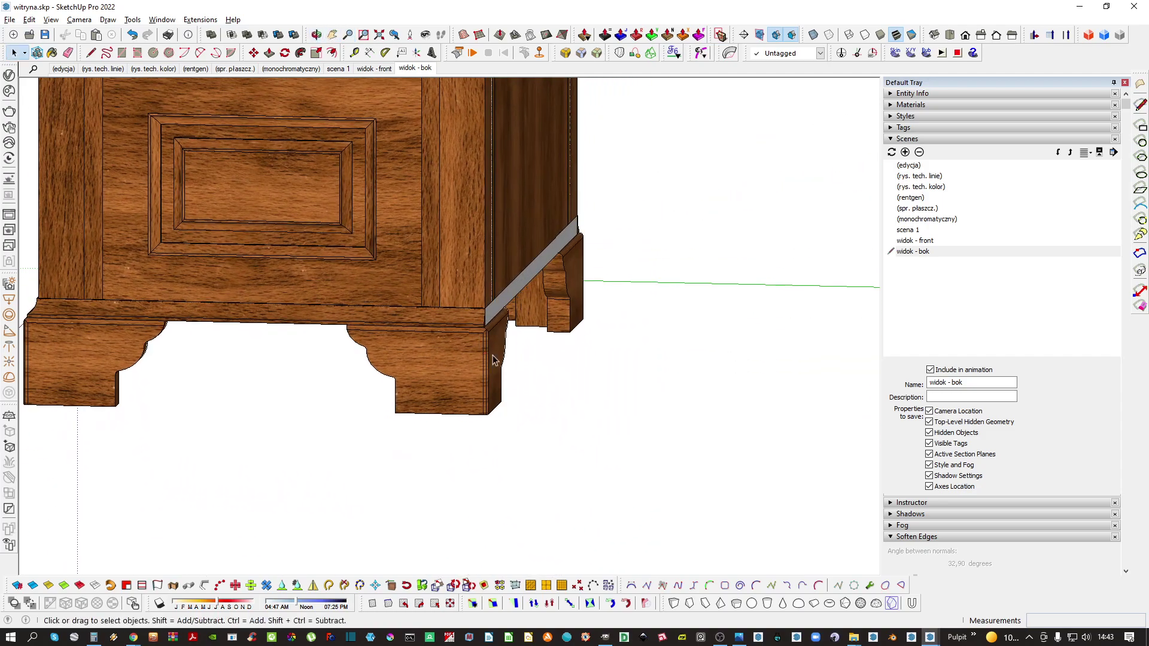
{"action": "scroll", "coordinate": [502, 339], "scroll_direction": "down", "scroll_amount": 5}
{"action": "left_click", "coordinate": [503, 281]}
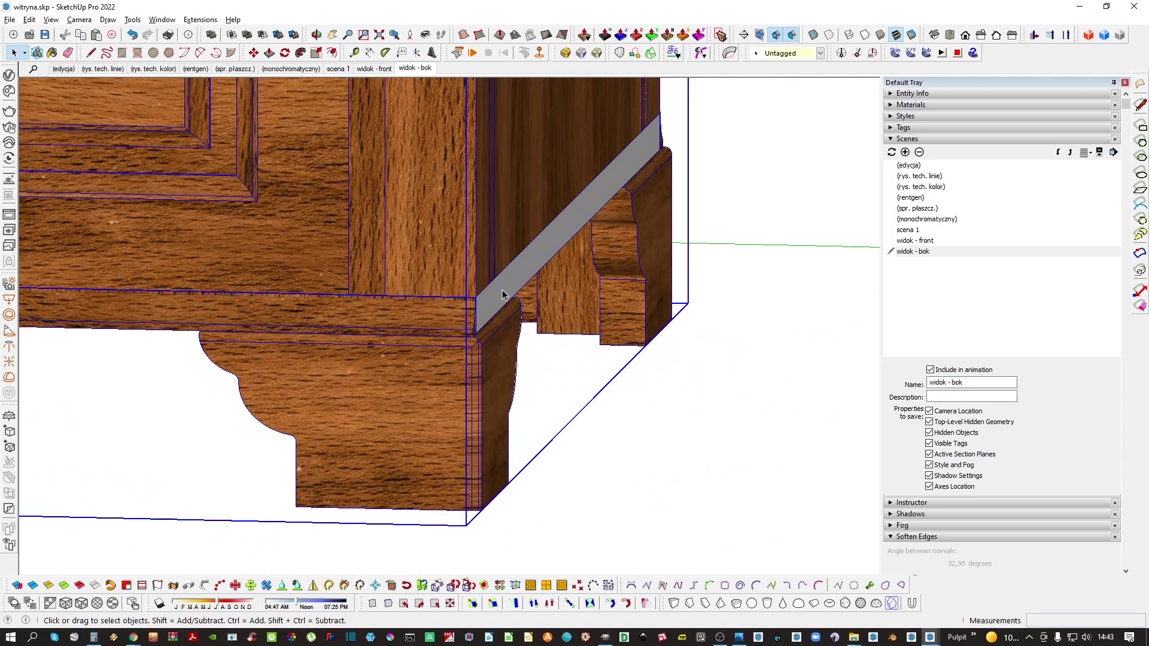
{"action": "key", "text": "b"}
{"action": "left_click", "coordinate": [453, 319], "text": "alt"}
{"action": "middle_click_drag", "start_coordinate": [562, 234], "coordinate": [507, 223]}
{"action": "key", "text": "space"}
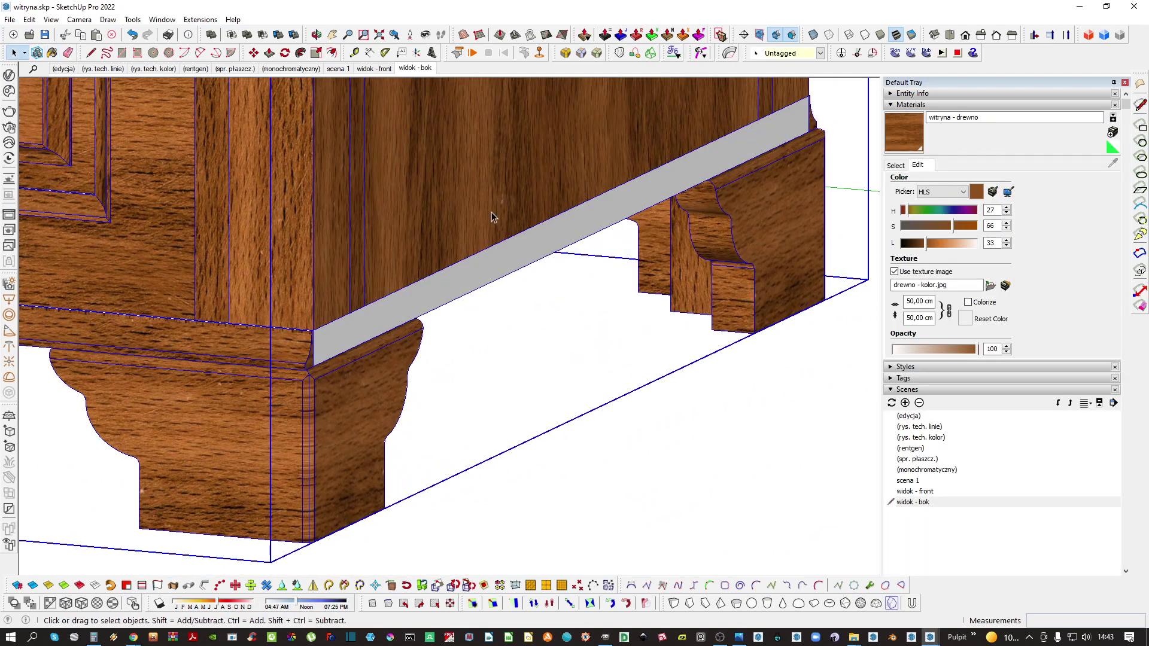
Open the bottom board with the grey back edge, select all its geometry and paint it with "witryna - drewno"
{"action": "double_click", "coordinate": [498, 269]}
{"action": "left_click", "coordinate": [498, 269]}
{"action": "triple_click", "coordinate": [498, 269]}
{"action": "key", "text": "b"}
{"action": "scroll", "coordinate": [447, 277], "scroll_direction": "down", "scroll_amount": 3}
{"action": "left_click", "coordinate": [453, 278]}
{"action": "key", "text": "space"}
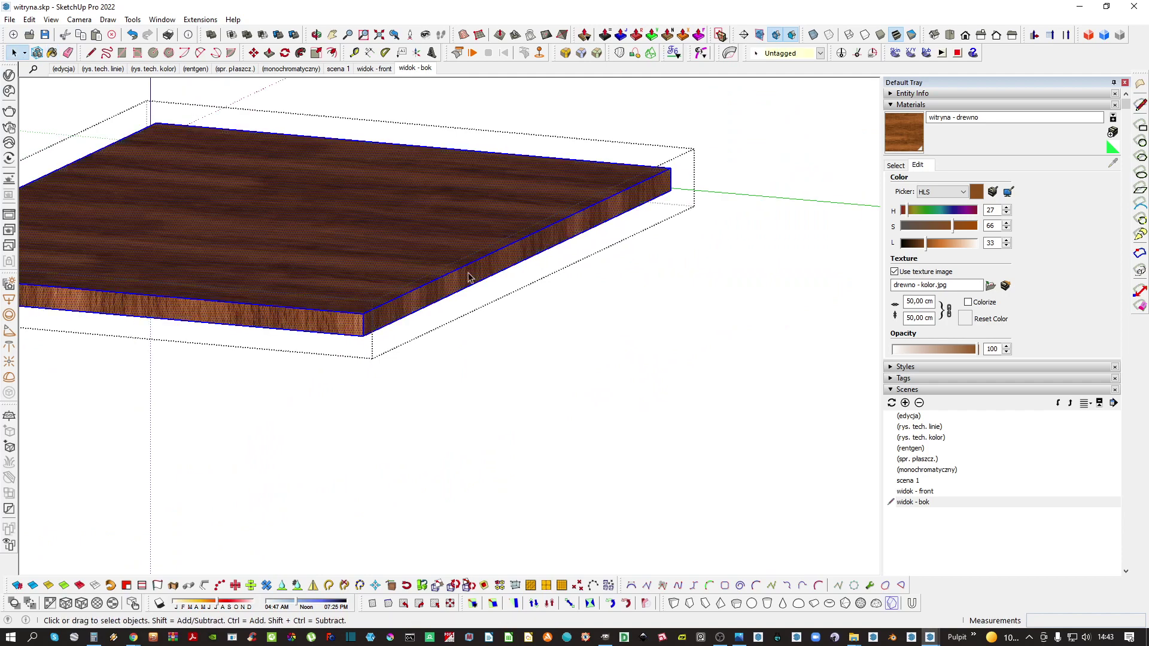
{"action": "scroll", "coordinate": [458, 269], "scroll_direction": "down", "scroll_amount": 1}
{"action": "key", "text": "alt+r"}
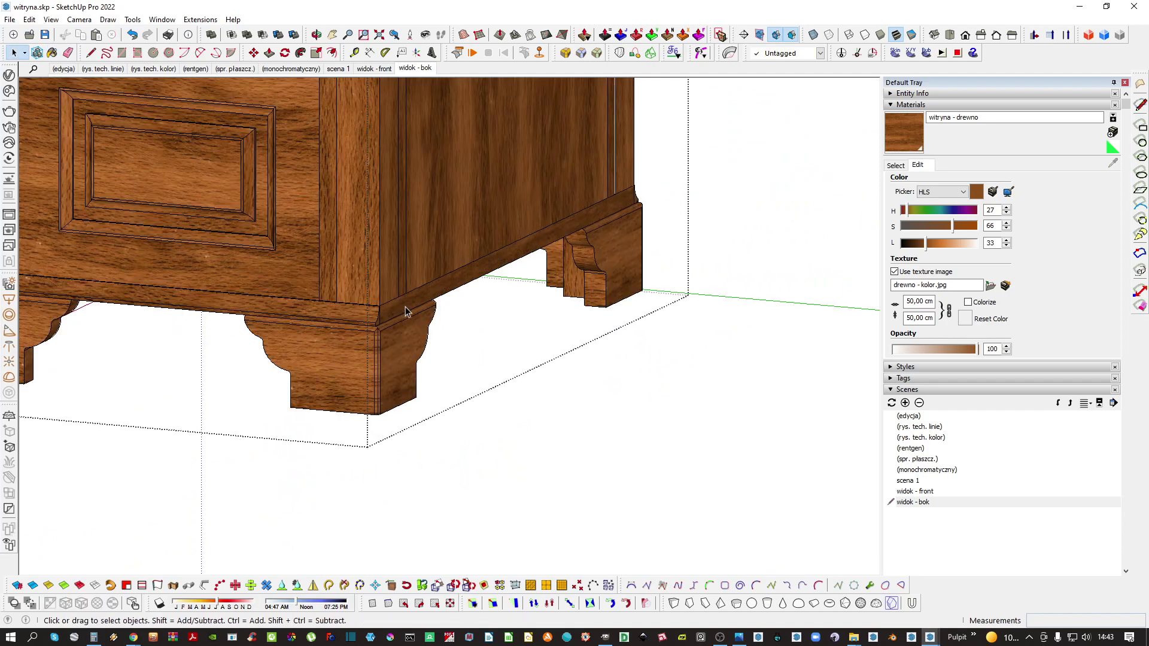
Try to move the two rear bracket feet of the cabinet
{"action": "mouse_move", "coordinate": [398, 303]}
{"action": "middle_mouse_down"}
{"action": "mouse_move", "coordinate": [403, 352]}
{"action": "mouse_move", "coordinate": [394, 340]}
{"action": "mouse_move", "coordinate": [479, 297]}
{"action": "mouse_move", "coordinate": [453, 281]}
{"action": "middle_mouse_up"}
{"action": "key", "text": "m"}
{"action": "scroll", "coordinate": [452, 278], "scroll_direction": "up", "scroll_amount": 5}
{"action": "scroll", "coordinate": [453, 280], "scroll_direction": "down", "scroll_amount": 3}
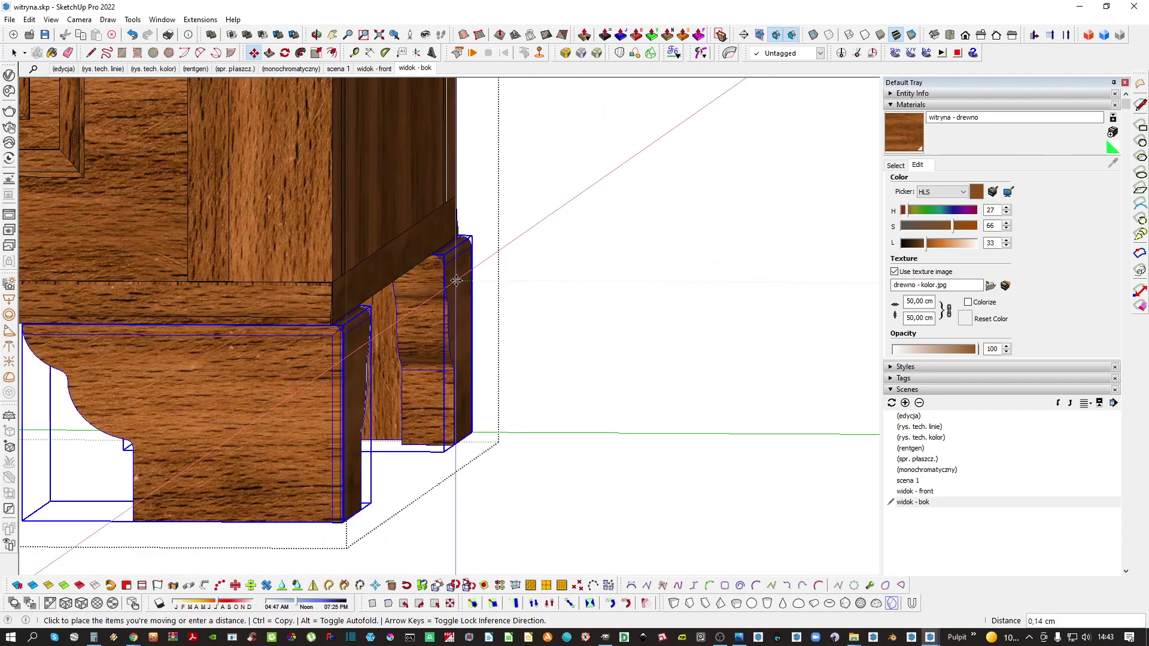
{"action": "key", "text": "space"}
{"action": "key", "text": "ctrl+t"}
{"action": "scroll", "coordinate": [422, 262], "scroll_direction": "down", "scroll_amount": 3}
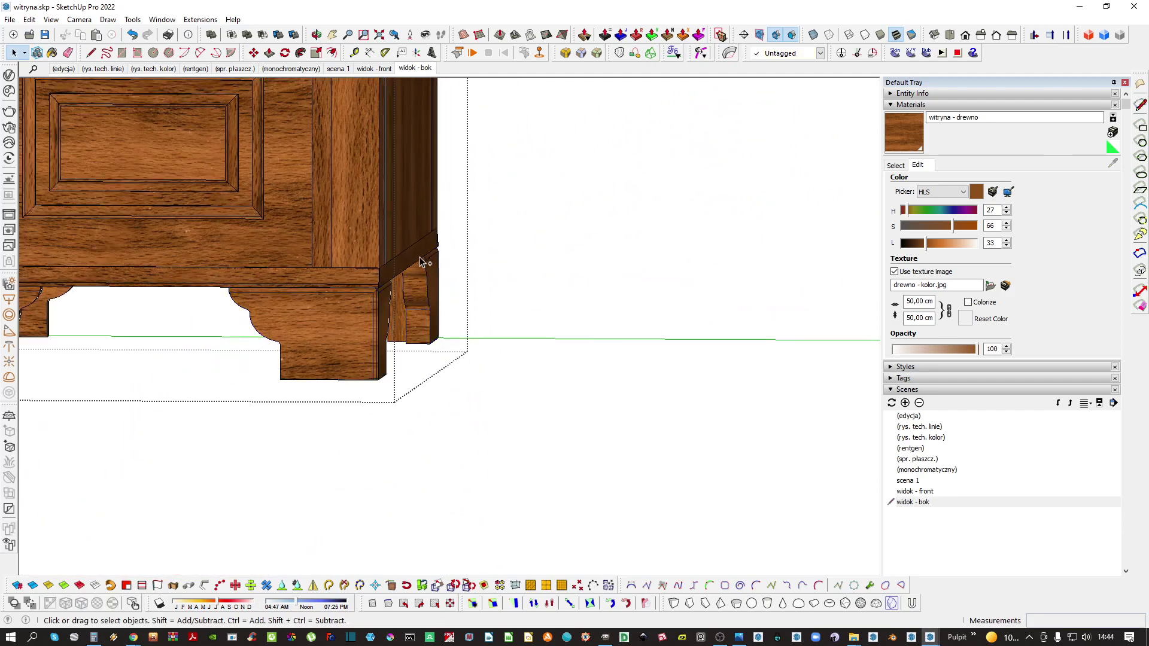
Show the cabinet in the standard top view, framed to fill the drawing area
{"action": "scroll", "coordinate": [421, 371], "scroll_direction": "down", "scroll_amount": 5}
{"action": "middle_click_drag", "start_coordinate": [422, 262], "coordinate": [374, 413]}
{"action": "scroll", "coordinate": [376, 412], "scroll_direction": "down", "scroll_amount": 5}
{"action": "middle_click_drag", "start_coordinate": [400, 353], "coordinate": [406, 461]}
{"action": "key", "text": "F2"}
{"action": "scroll", "coordinate": [556, 263], "scroll_direction": "up", "scroll_amount": 2}
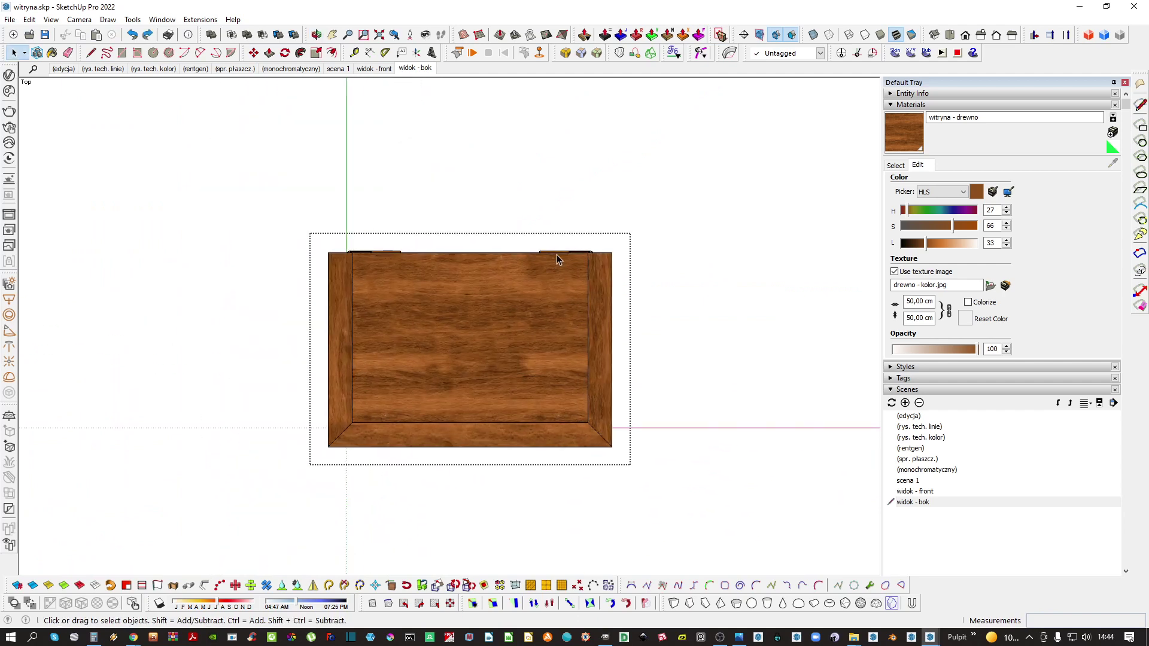
{"action": "scroll", "coordinate": [522, 287], "scroll_direction": "up", "scroll_amount": 4}
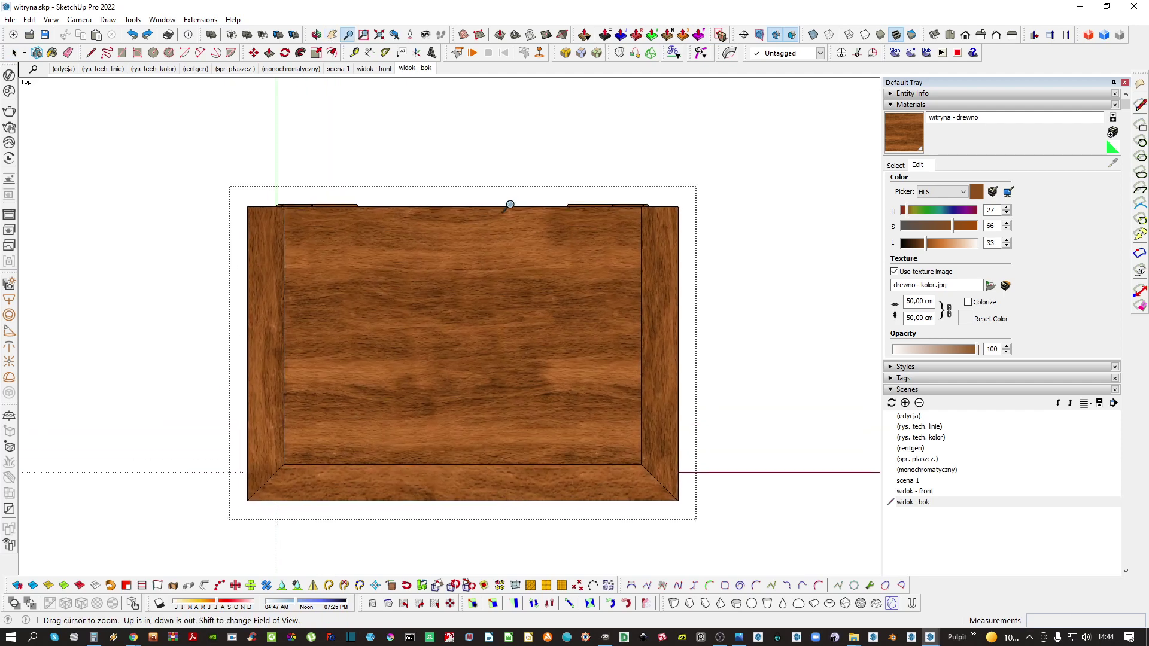
{"action": "middle_click_drag", "start_coordinate": [502, 248], "coordinate": [495, 236], "text": "shift"}
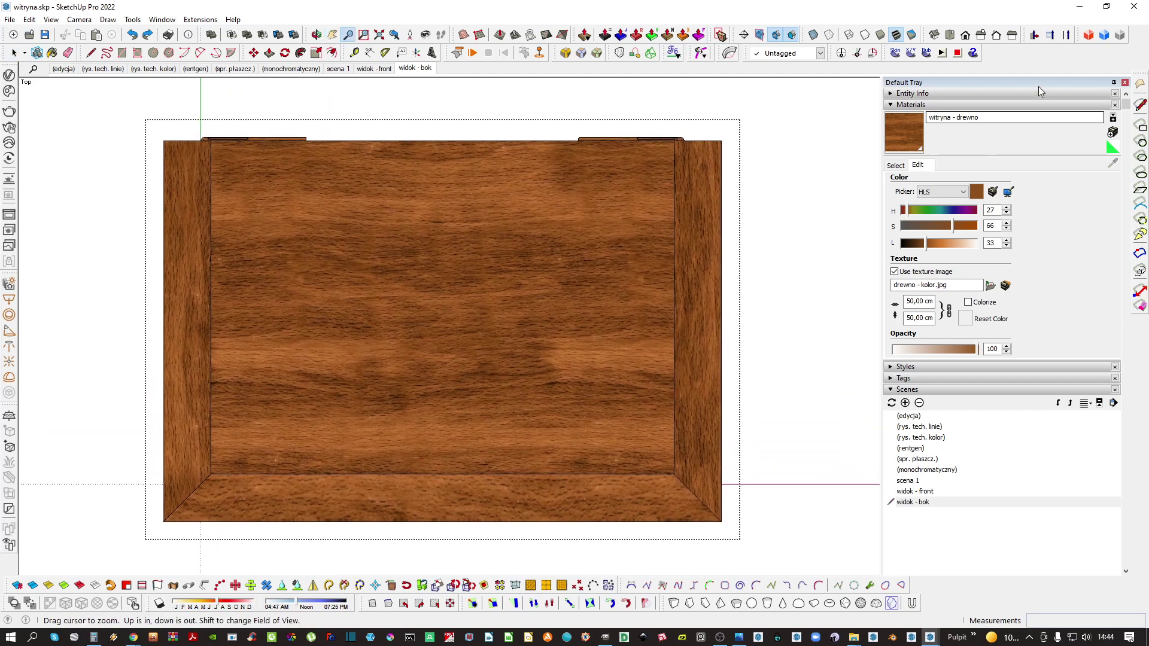
{"action": "key", "text": "space"}
{"action": "key", "text": "Escape"}
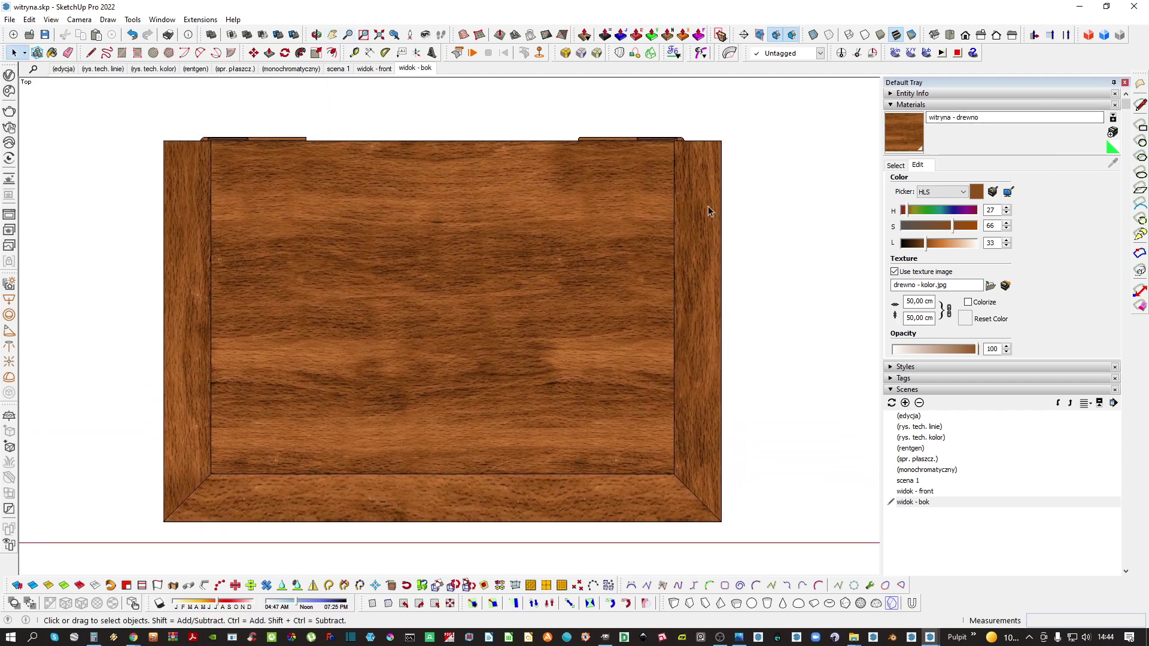
Add the top view as a scene named "rzut" and place it above "widok - front" in the scene order
{"action": "left_click", "coordinate": [930, 107]}
{"action": "left_click", "coordinate": [916, 139]}
{"action": "left_click", "coordinate": [908, 140]}
{"action": "left_click", "coordinate": [905, 152]}
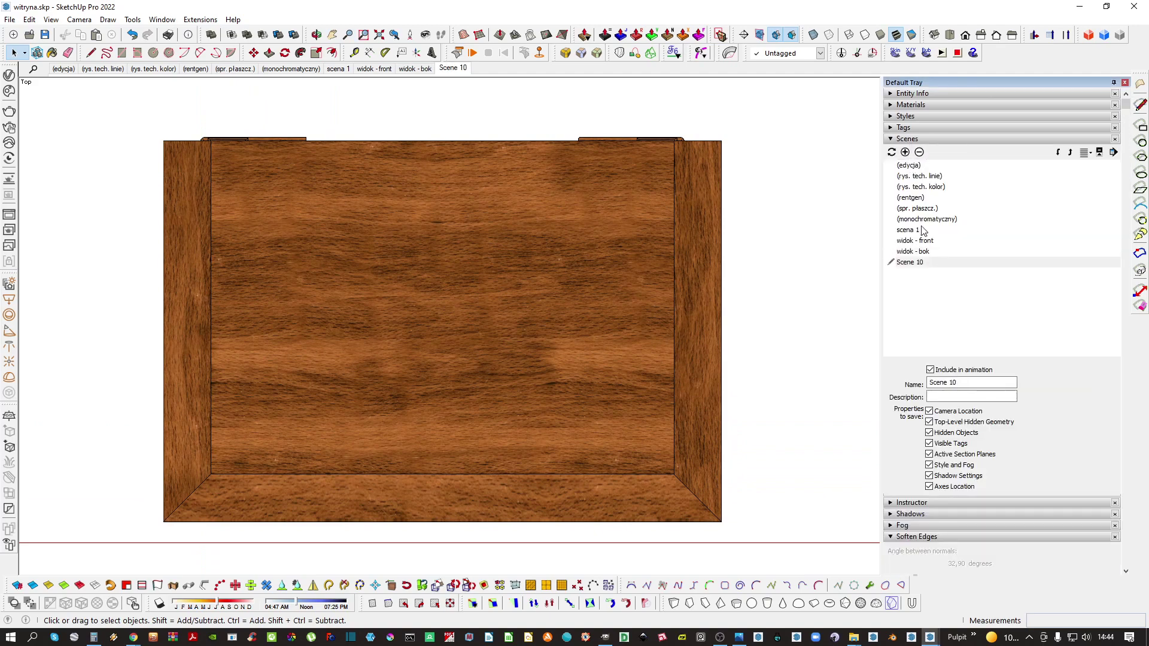
{"action": "left_click_drag", "start_coordinate": [974, 384], "coordinate": [930, 382]}
{"action": "left_click", "coordinate": [1070, 152]}
{"action": "left_click", "coordinate": [1070, 153]}
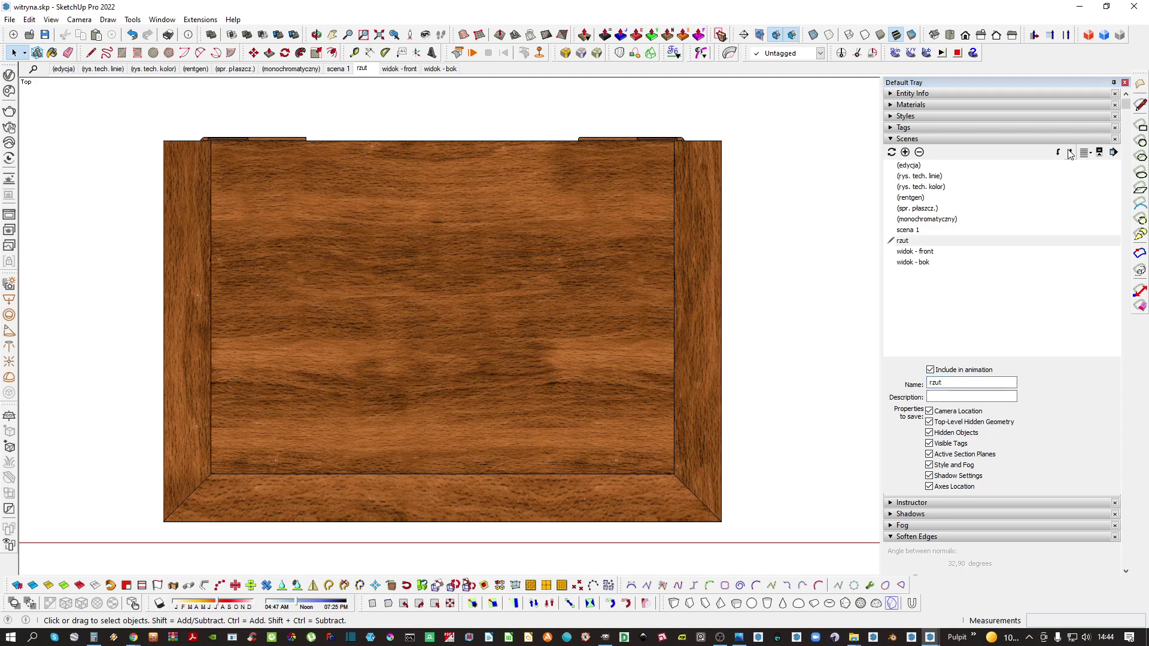
Exclude "scena 1" from the animation and check the saved "rzut" and "widok" scenes, finishing on "widok - front"
{"action": "left_click", "coordinate": [890, 235]}
{"action": "left_click", "coordinate": [944, 368]}
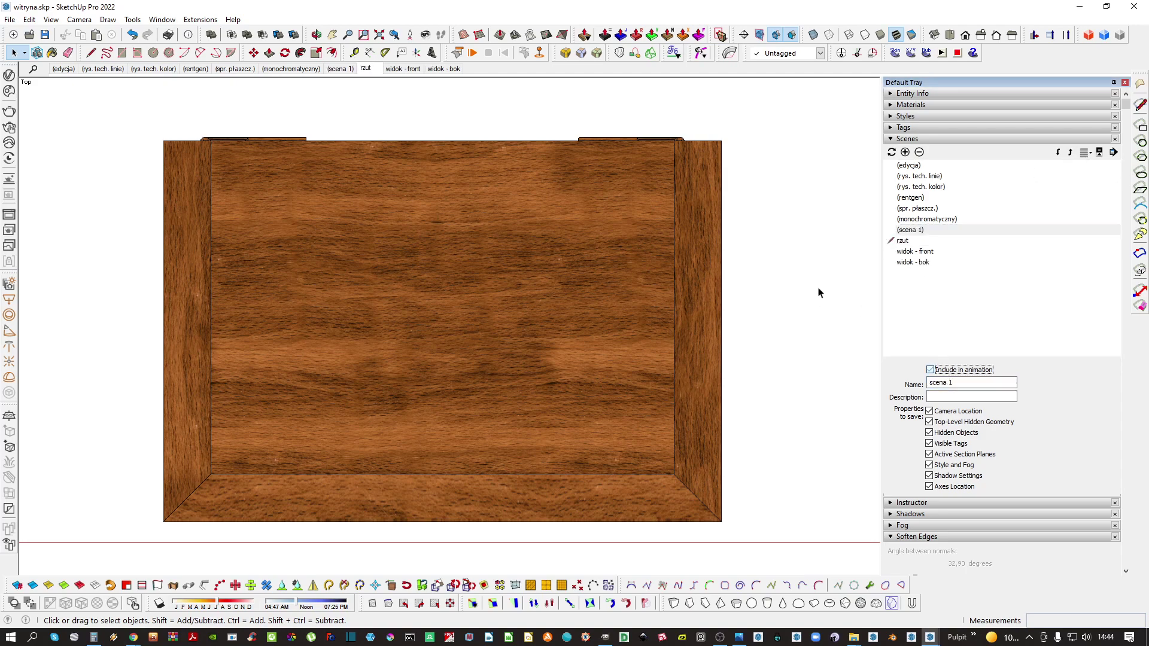
{"action": "left_click", "coordinate": [912, 241]}
{"action": "left_click", "coordinate": [915, 252]}
{"action": "left_click", "coordinate": [919, 264]}
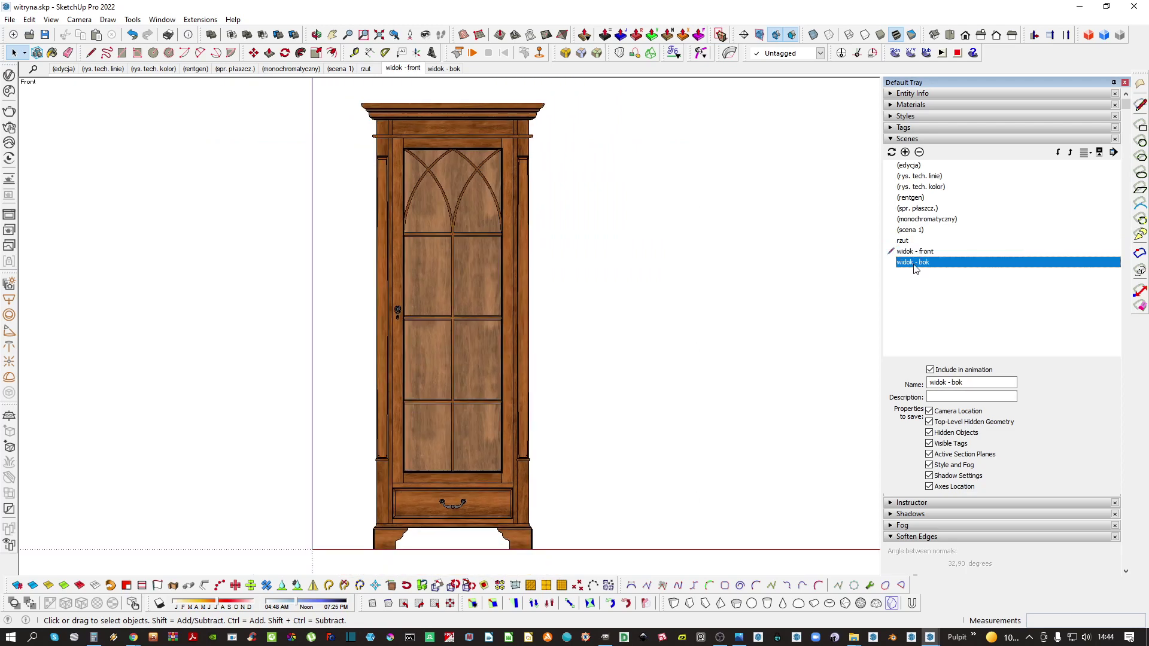
{"action": "left_click", "coordinate": [921, 252]}
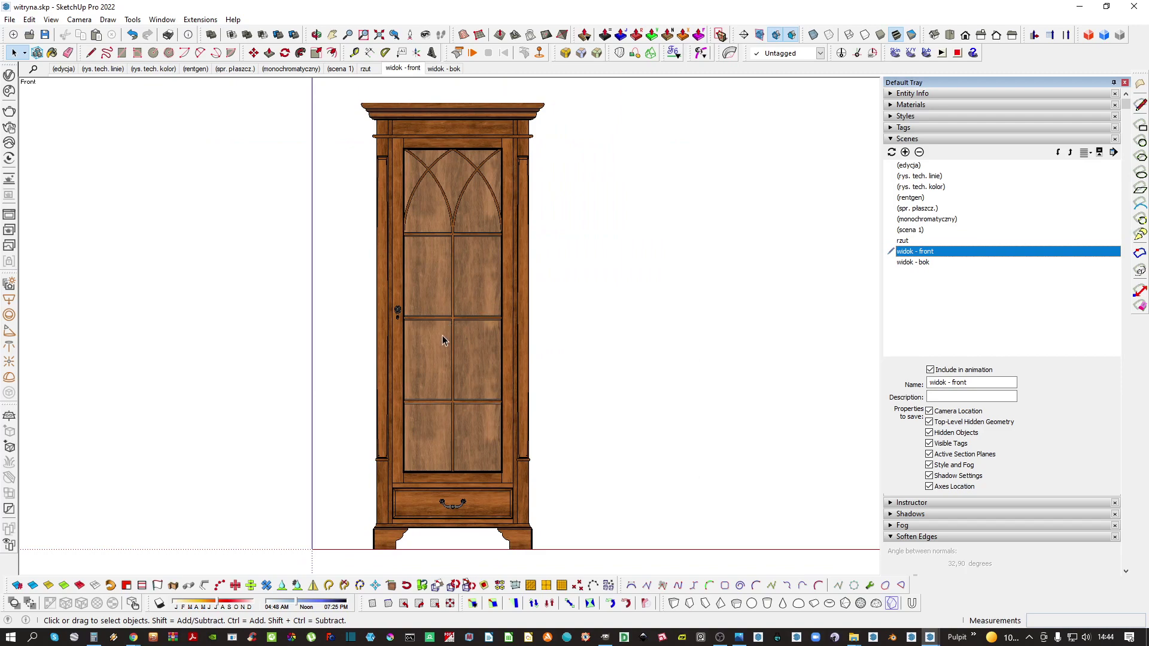
Place a horizontal section plane through the cabinet at the height of the drawer
{"action": "middle_click_drag", "start_coordinate": [444, 372], "coordinate": [575, 472]}
{"action": "key", "text": "shift+s"}
{"action": "scroll", "coordinate": [449, 431], "scroll_direction": "up", "scroll_amount": 5}
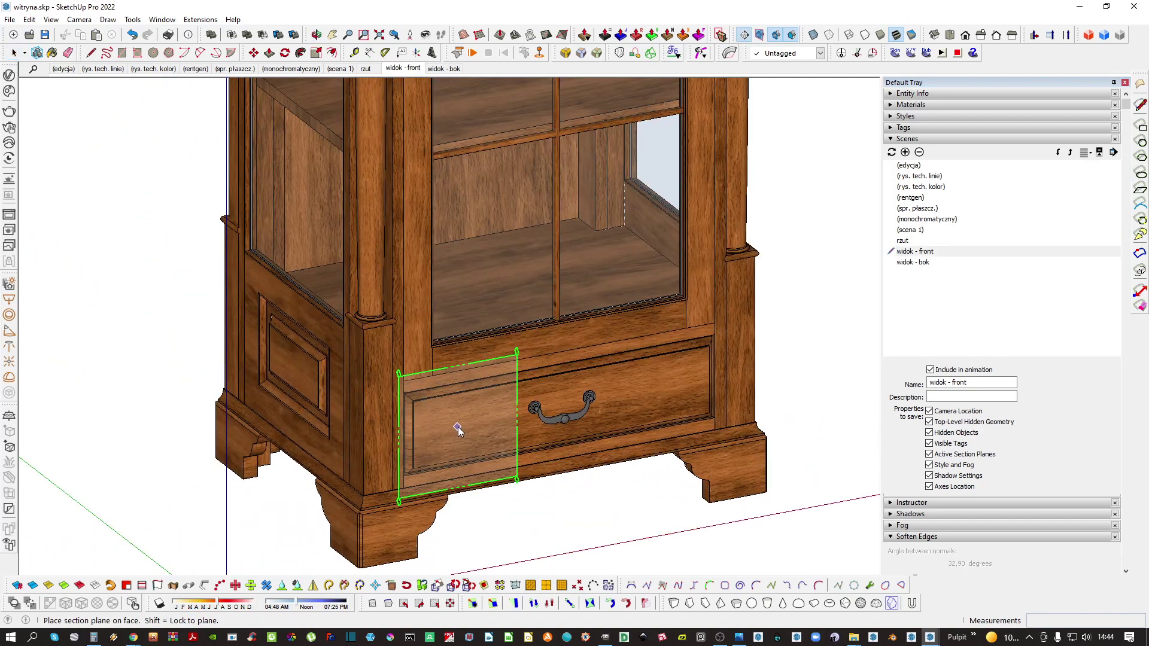
{"action": "scroll", "coordinate": [461, 419], "scroll_direction": "down", "scroll_amount": 4}
{"action": "left_click", "coordinate": [469, 402]}
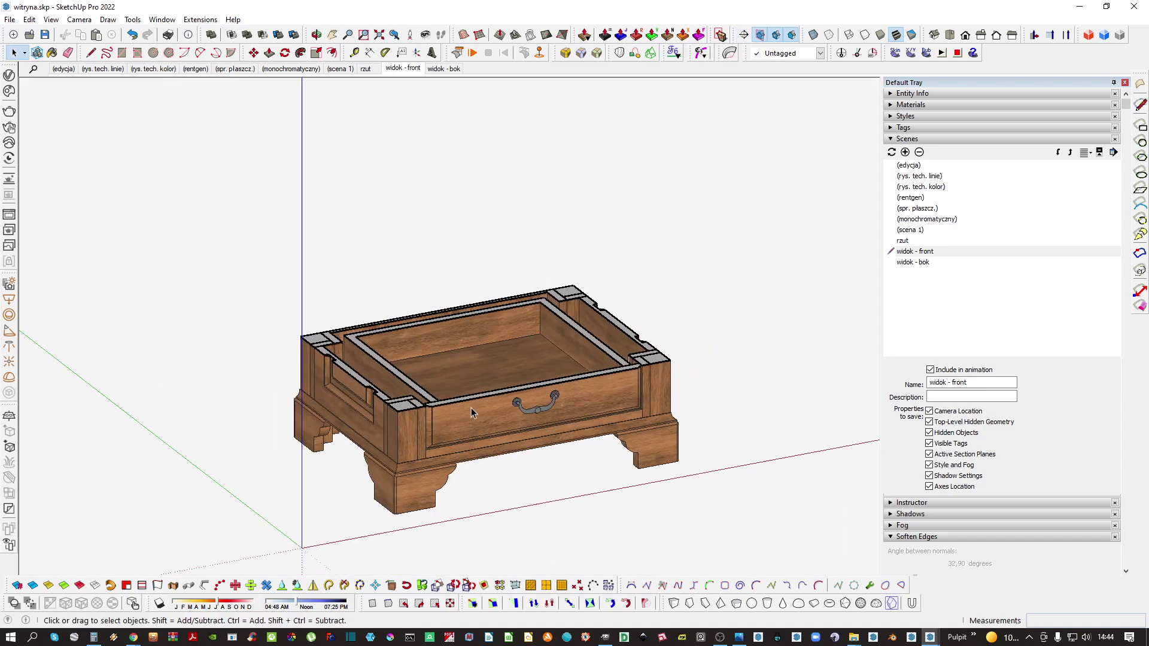
Display the section planes, make the "0.00 - podłoga" tag visible and delete the large floor
{"action": "scroll", "coordinate": [472, 412], "scroll_direction": "down", "scroll_amount": 10}
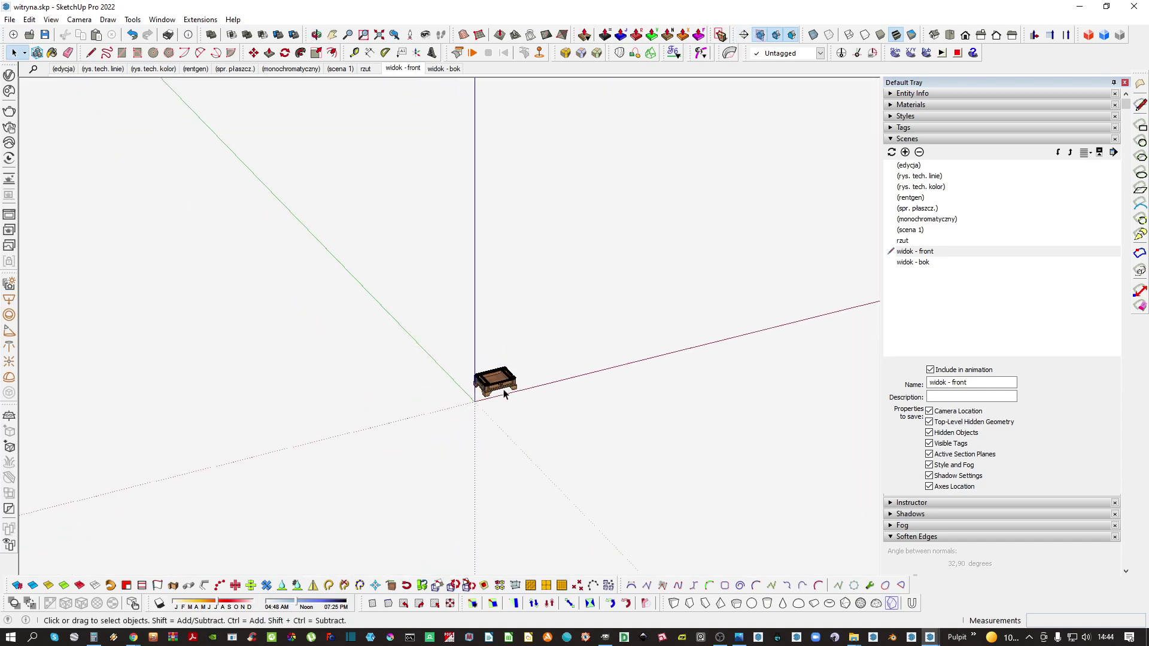
{"action": "scroll", "coordinate": [504, 390], "scroll_direction": "down", "scroll_amount": 5}
{"action": "key", "text": "alt+s"}
{"action": "key", "text": "alt+s"}
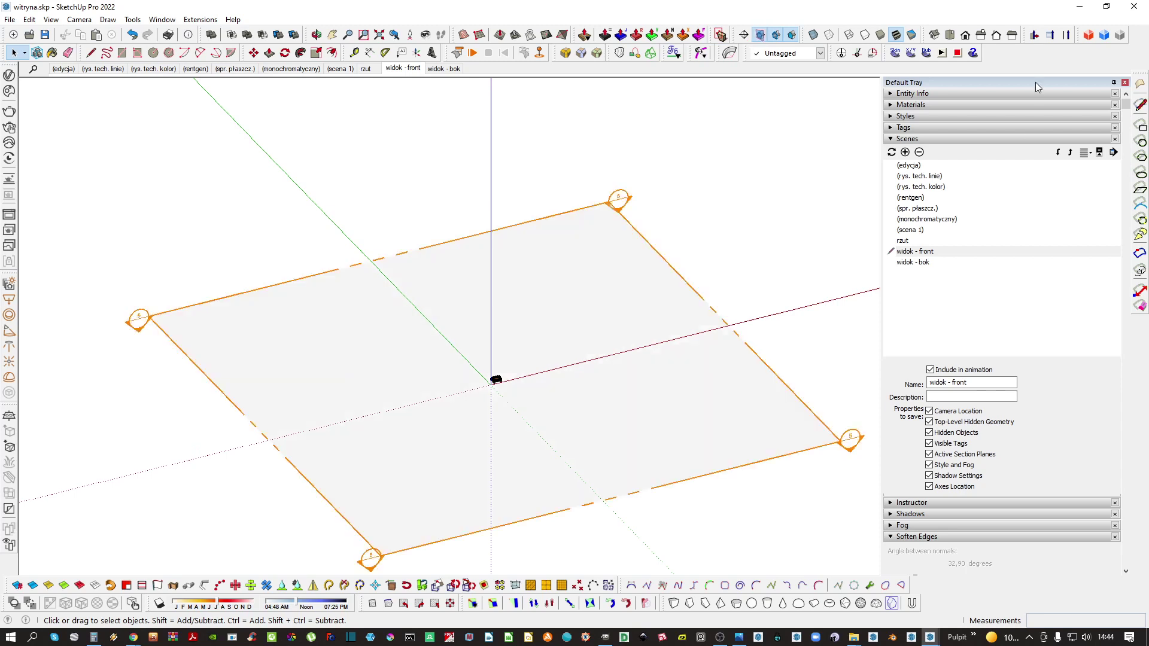
{"action": "left_click", "coordinate": [926, 128]}
{"action": "left_click", "coordinate": [896, 179]}
{"action": "left_click", "coordinate": [596, 298]}
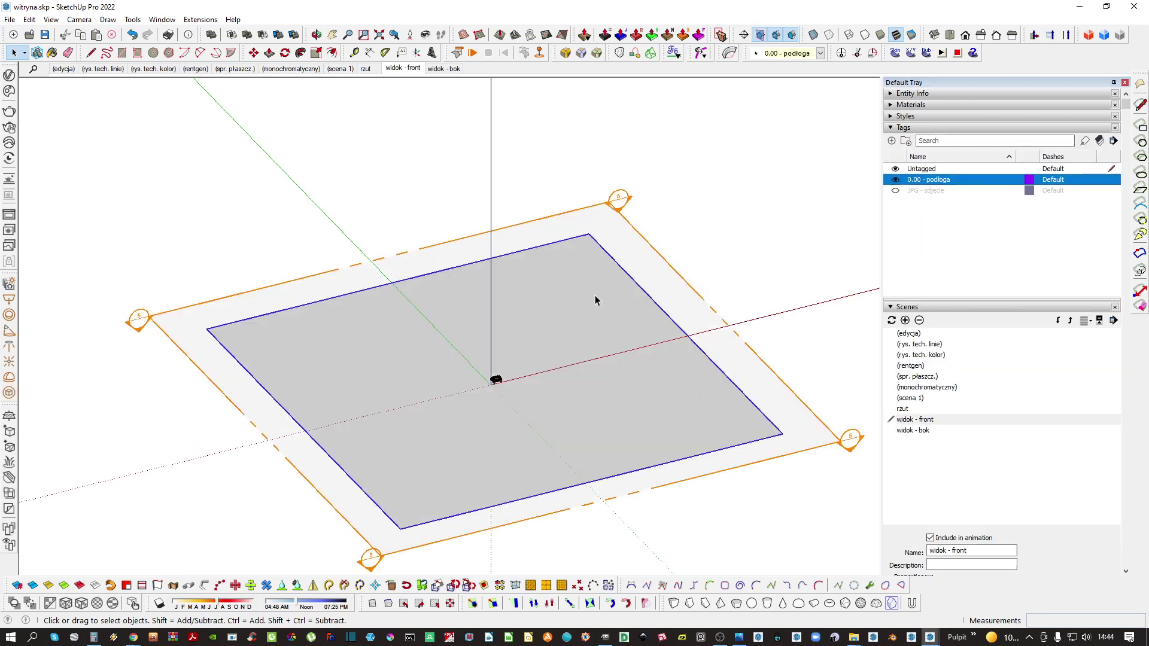
{"action": "key", "text": "Delete"}
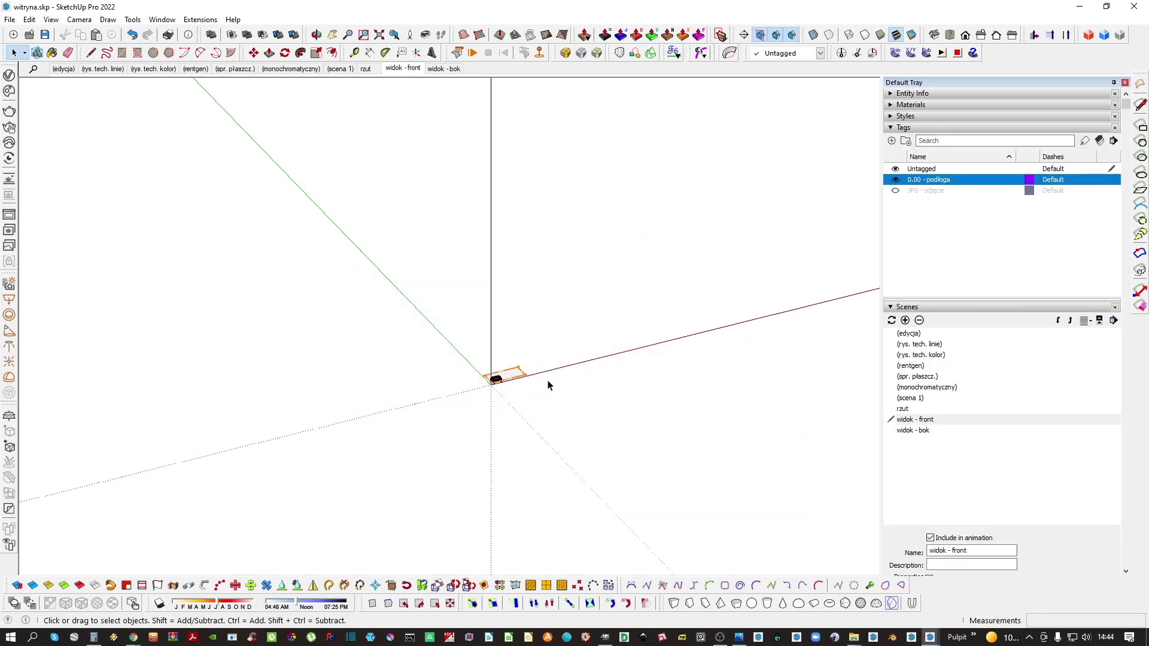
Make the "JPG - zdjęcie" tag visible, delete the reference photo beside the cabinet and fit the model in view
{"action": "left_click", "coordinate": [896, 191]}
{"action": "scroll", "coordinate": [495, 366], "scroll_direction": "up", "scroll_amount": 5}
{"action": "left_click", "coordinate": [495, 363]}
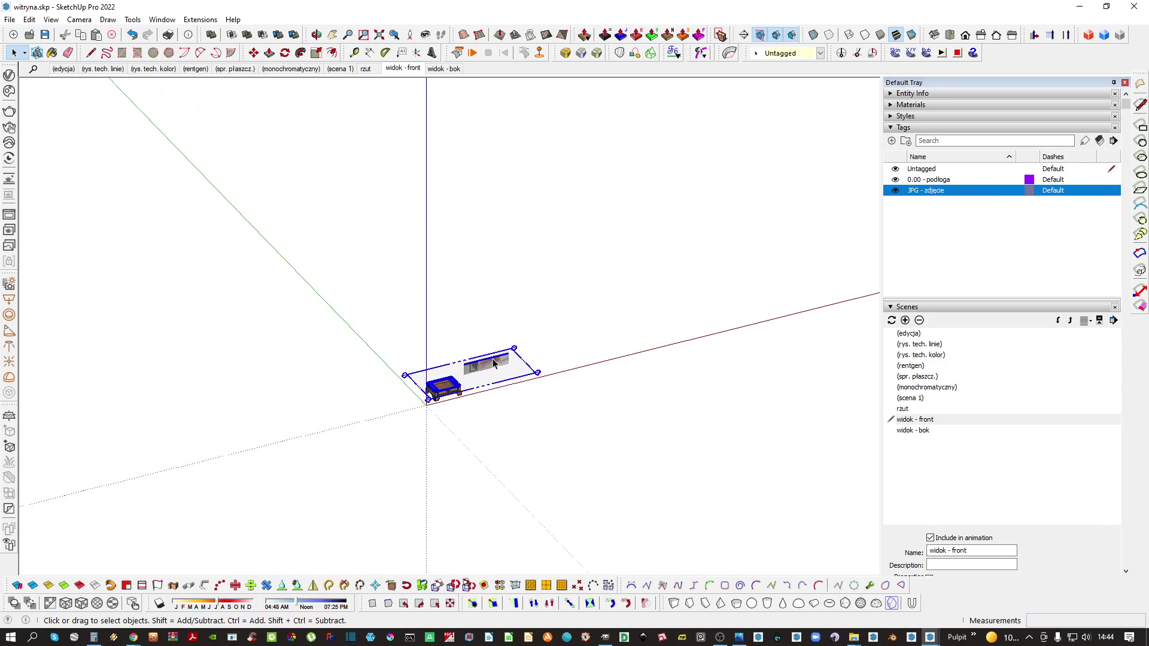
{"action": "scroll", "coordinate": [493, 359], "scroll_direction": "up", "scroll_amount": 2}
{"action": "left_click", "coordinate": [482, 366]}
{"action": "key", "text": "Delete"}
{"action": "key", "text": "shift+z"}
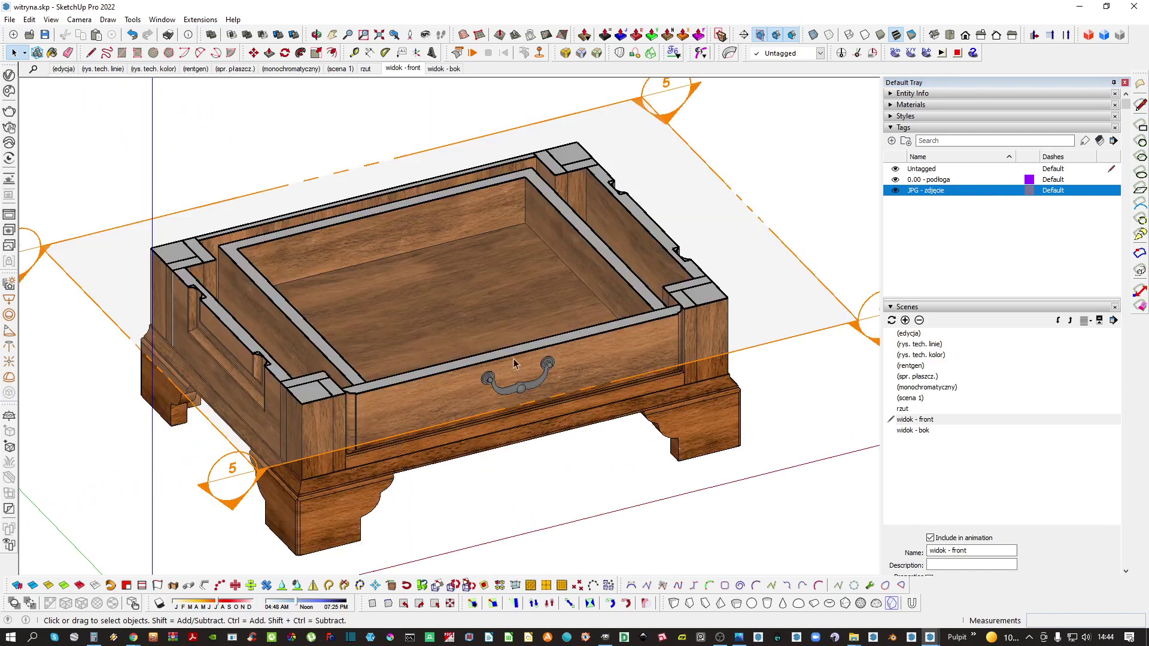
Align the view to the horizontal section plane through the drawer and centre the cut on screen
{"action": "right_click", "coordinate": [713, 188]}
{"action": "left_click", "coordinate": [749, 286]}
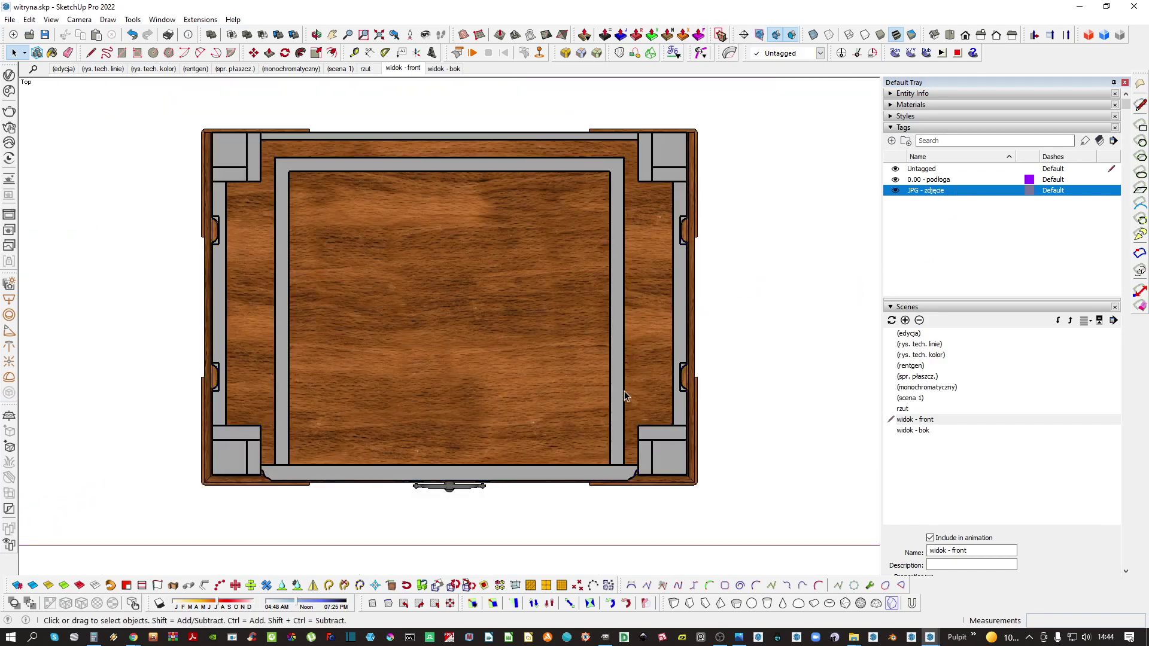
{"action": "key", "text": "z"}
{"action": "mouse_move", "coordinate": [623, 390]}
{"action": "left_mouse_down"}
{"action": "mouse_move", "coordinate": [590, 419]}
{"action": "mouse_move", "coordinate": [622, 408]}
{"action": "left_mouse_up"}
{"action": "key", "text": "space"}
{"action": "left_click", "coordinate": [620, 410]}
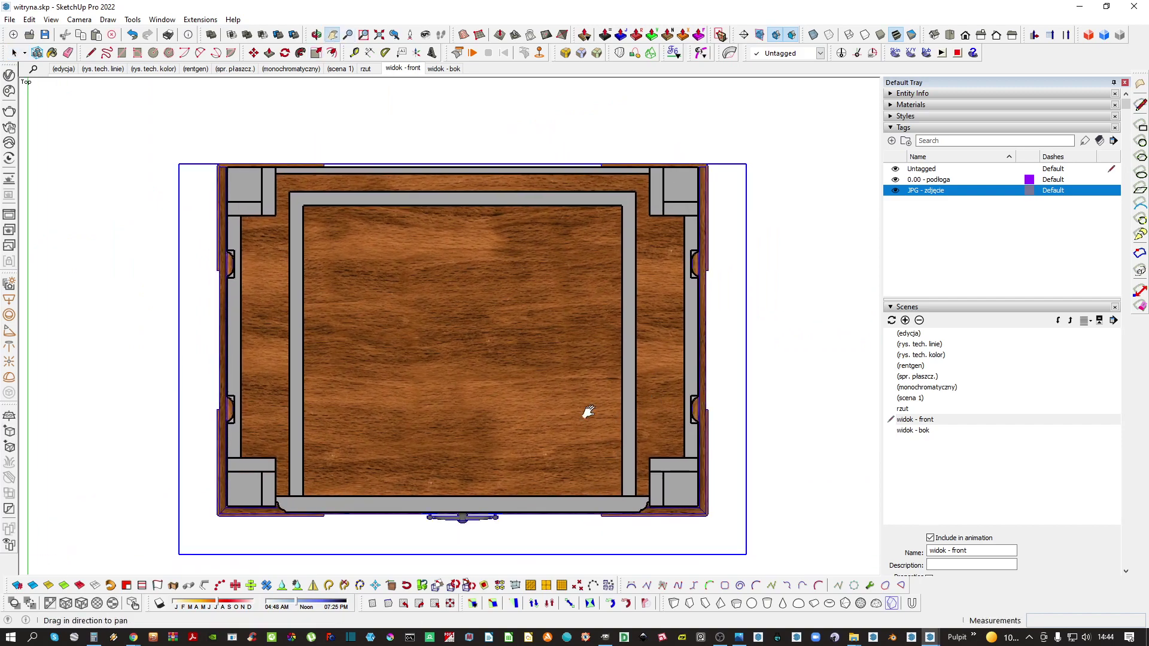
{"action": "middle_click_drag", "start_coordinate": [593, 411], "coordinate": [620, 390], "text": "shift"}
{"action": "key", "text": "ctrl+t"}
Apply the in-model style "rys. tech. linie" to the section view
{"action": "left_click", "coordinate": [931, 128]}
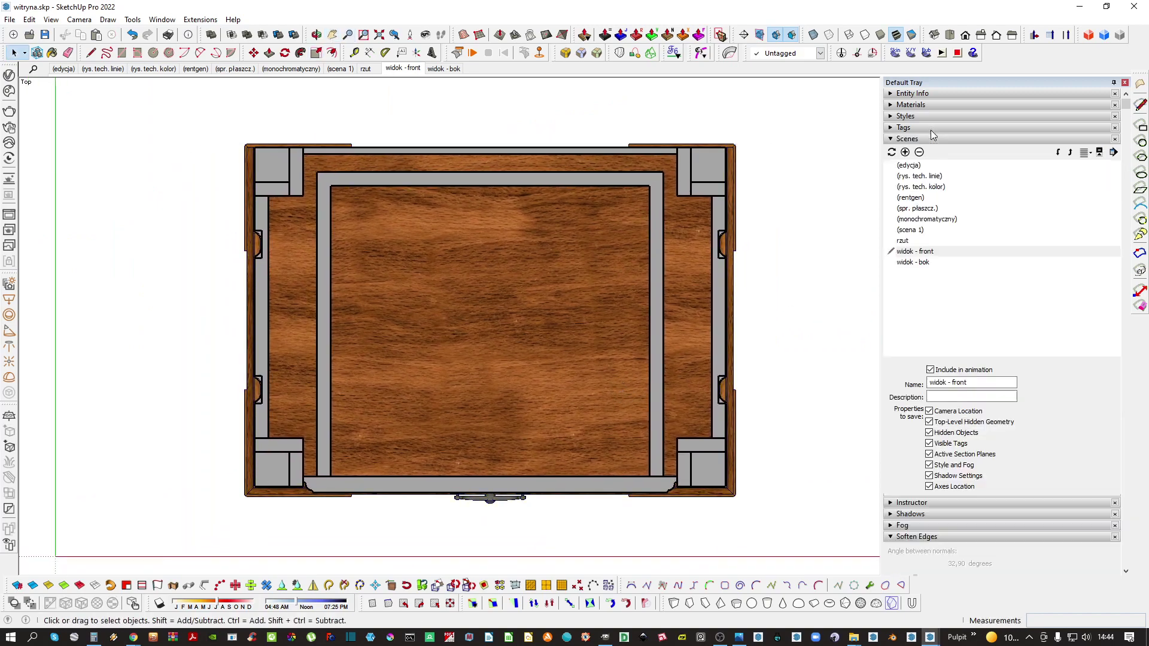
{"action": "left_click", "coordinate": [919, 118]}
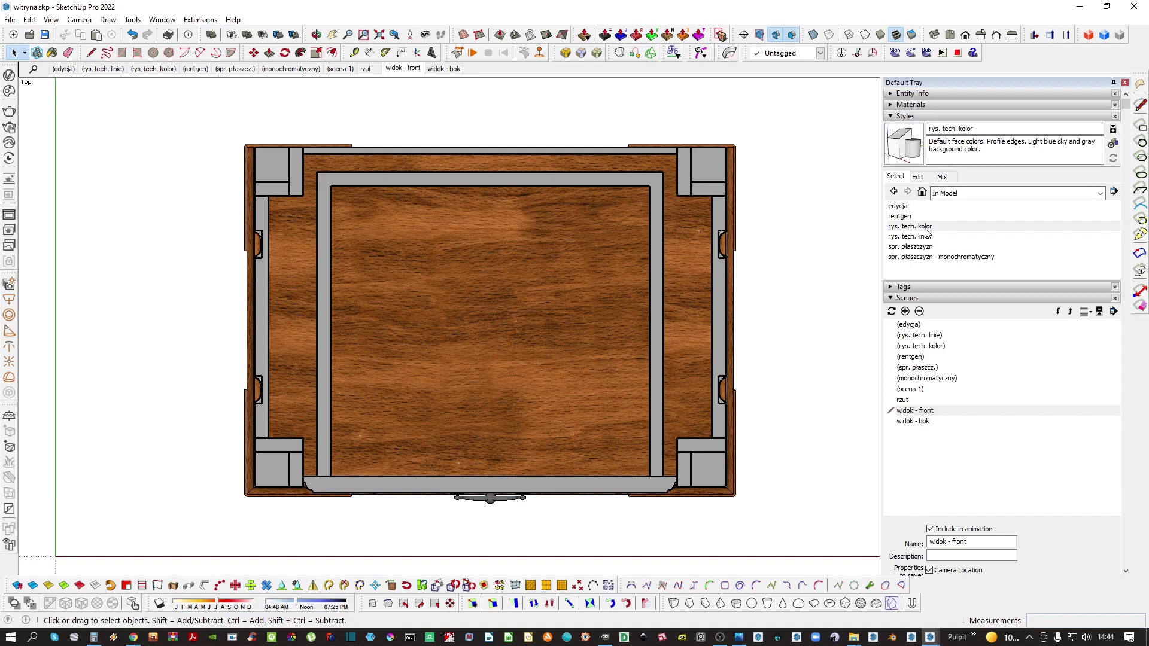
{"action": "left_click", "coordinate": [909, 237]}
{"action": "left_click", "coordinate": [924, 118]}
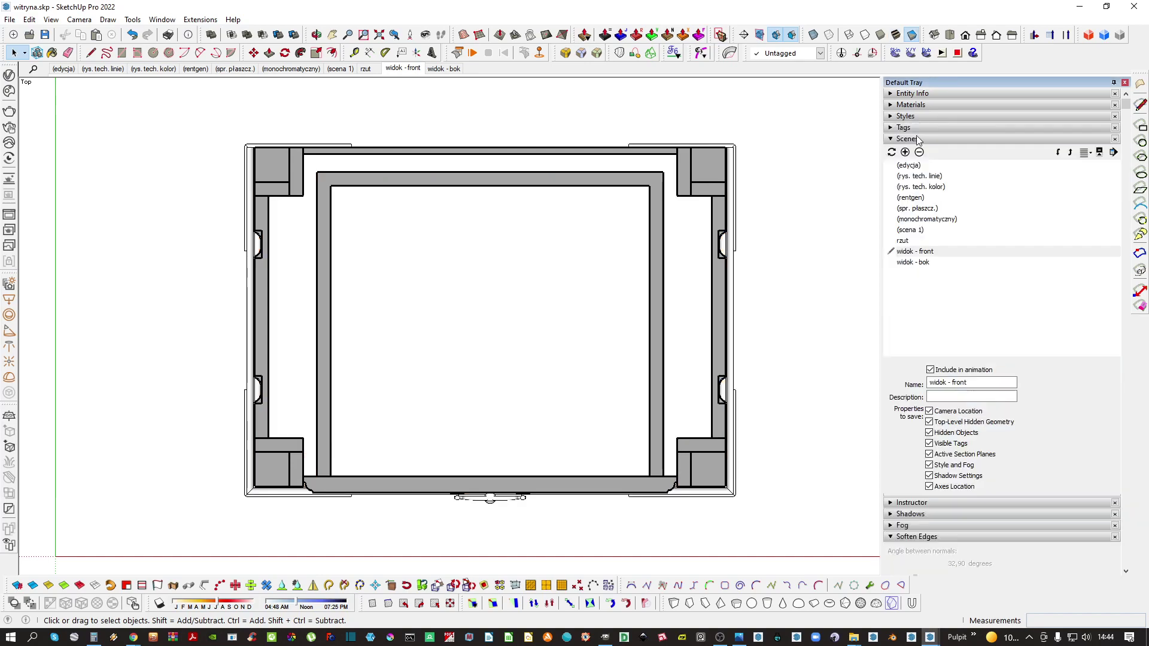
Add the drawer section view as a scene named "rzut - przekrój poziomy 1" directly after "rzut"
{"action": "left_click", "coordinate": [911, 242]}
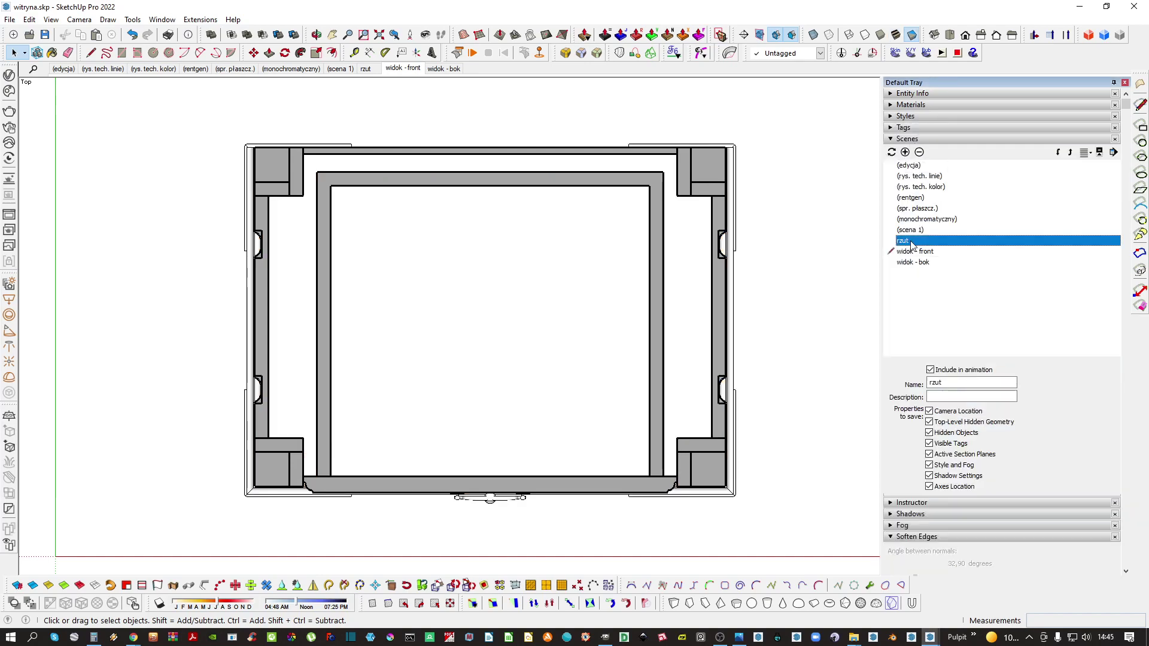
{"action": "left_click", "coordinate": [906, 152]}
{"action": "triple_click", "coordinate": [946, 383]}
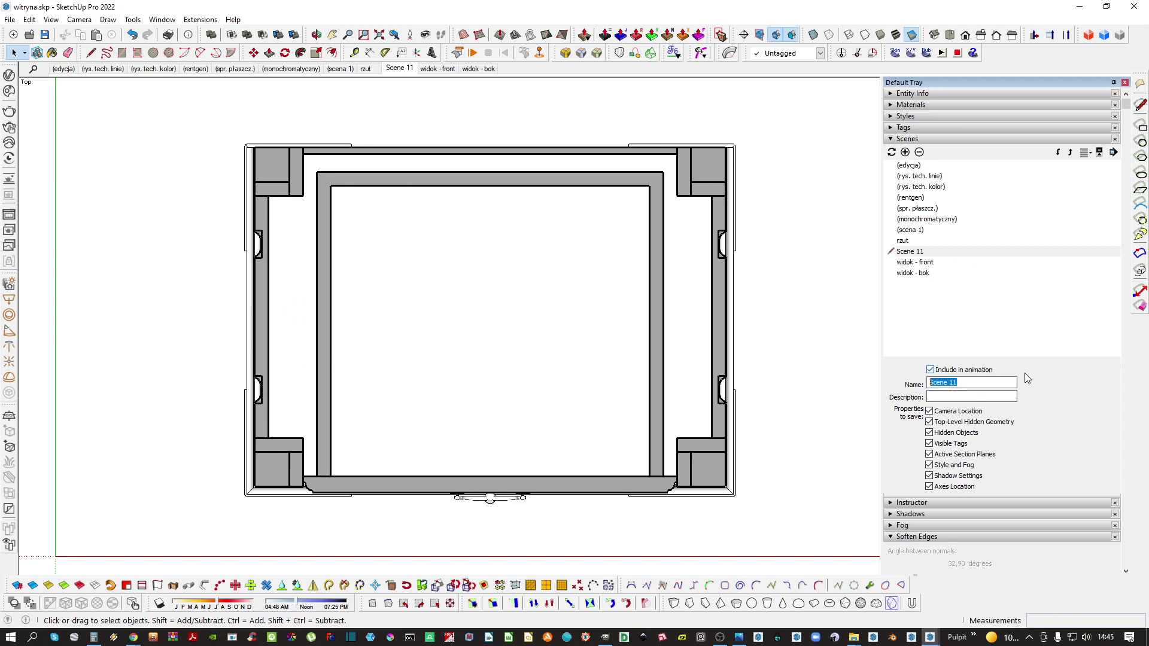
{"action": "type", "text": "przep"}
{"action": "key", "text": "ctrl+a"}
{"action": "type", "text": "rzu"}
{"action": "key", "text": "Return"}
Place a second horizontal section plane at the cabinet's base and move it up about 111 cm, to cut through the glazed door
{"action": "middle_click_drag", "start_coordinate": [685, 393], "coordinate": [556, 290]}
{"action": "scroll", "coordinate": [603, 327], "scroll_direction": "down", "scroll_amount": 2}
{"action": "scroll", "coordinate": [556, 291], "scroll_direction": "down", "scroll_amount": 1}
{"action": "key", "text": "shift+p"}
{"action": "scroll", "coordinate": [526, 311], "scroll_direction": "up", "scroll_amount": 2}
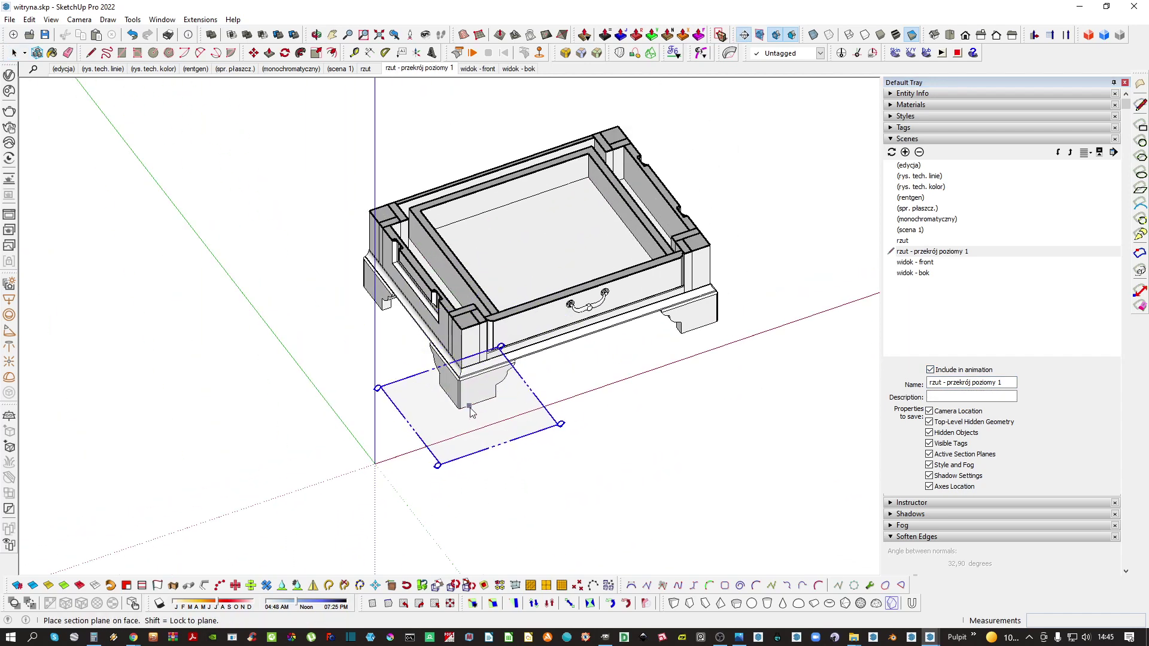
{"action": "left_click", "coordinate": [470, 389]}
{"action": "left_click", "coordinate": [445, 431]}
{"action": "scroll", "coordinate": [445, 430], "scroll_direction": "down", "scroll_amount": 2}
{"action": "key", "text": "m"}
{"action": "left_click", "coordinate": [462, 423]}
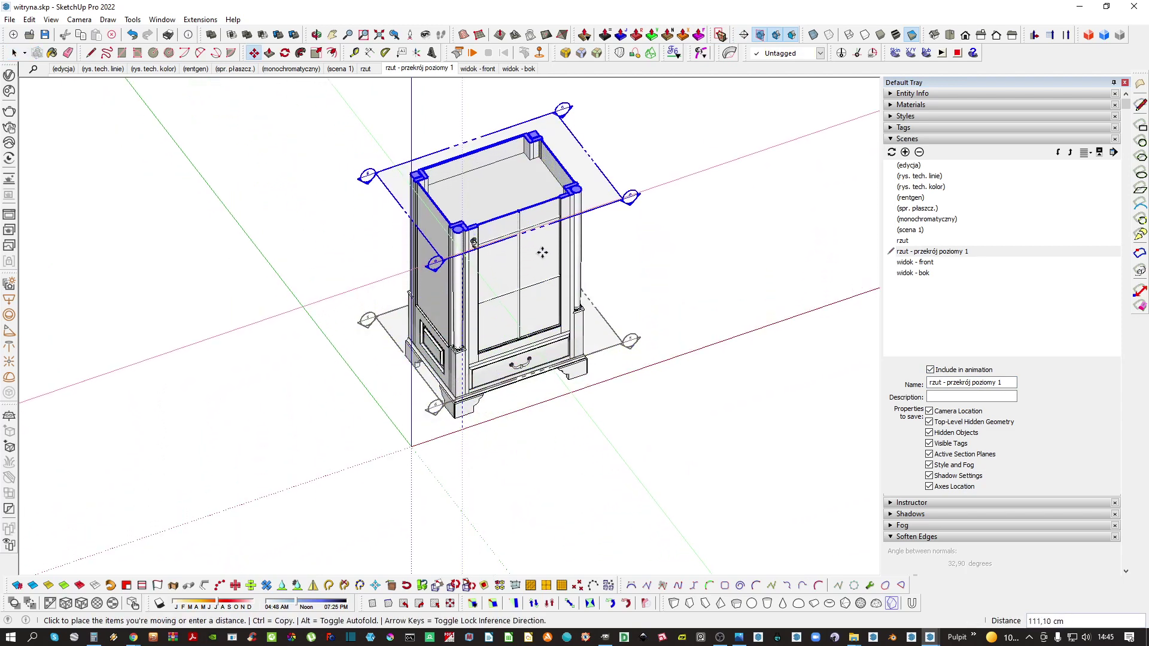
{"action": "left_click", "coordinate": [542, 252]}
{"action": "key", "text": "space"}
Align the view to the upper horizontal section plane and frame the cut cabinet
{"action": "right_click", "coordinate": [459, 145]}
{"action": "left_click", "coordinate": [490, 234]}
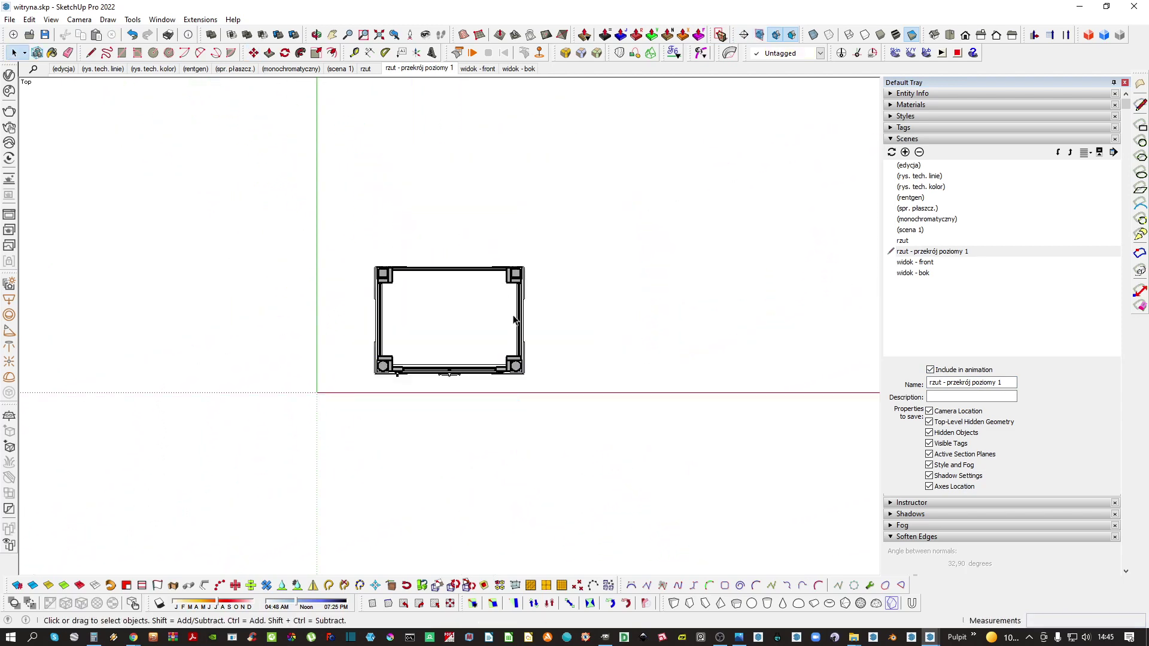
{"action": "key", "text": "shift+z"}
{"action": "key", "text": "z"}
{"action": "left_click_drag", "start_coordinate": [487, 396], "coordinate": [516, 468]}
{"action": "key", "text": "space"}
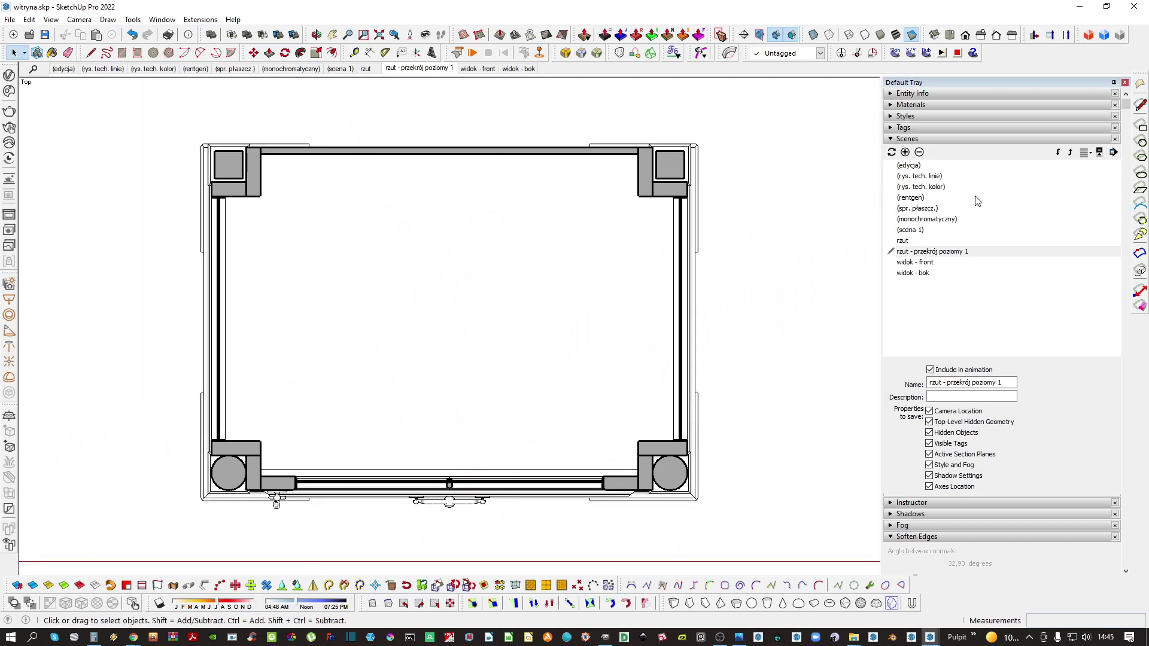
Add the upper section view as a scene named "rzut - przekrój poziomy 2"
{"action": "left_click", "coordinate": [905, 152]}
{"action": "double_click", "coordinate": [946, 382]}
{"action": "type", "text": "r"}
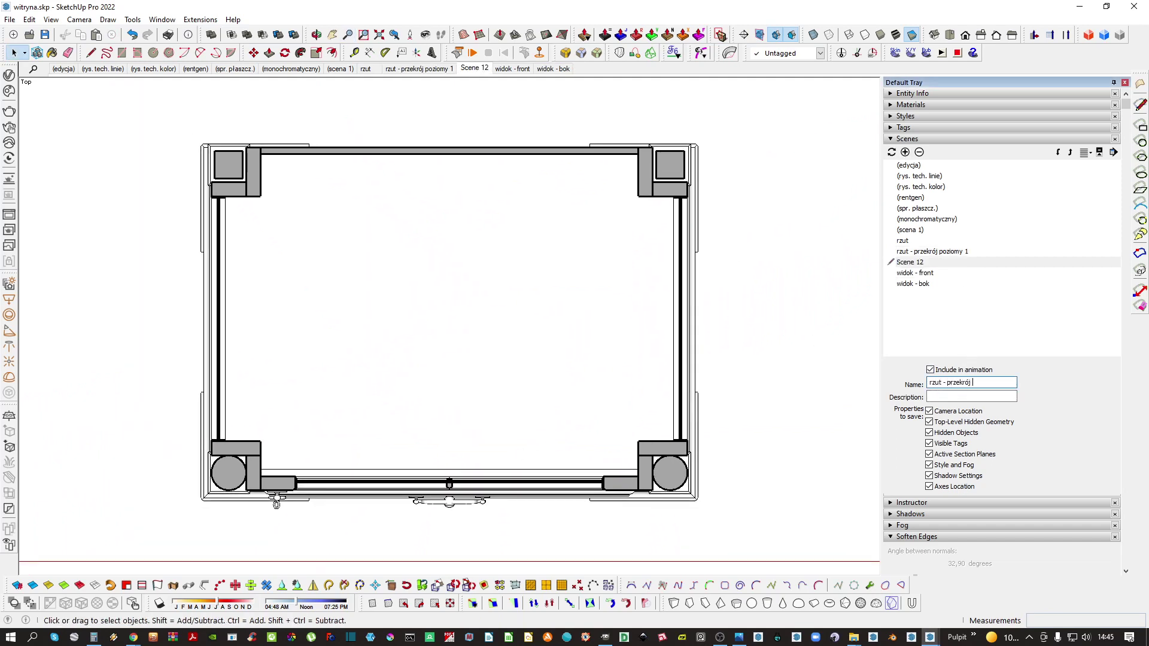
{"action": "key", "text": "Return"}
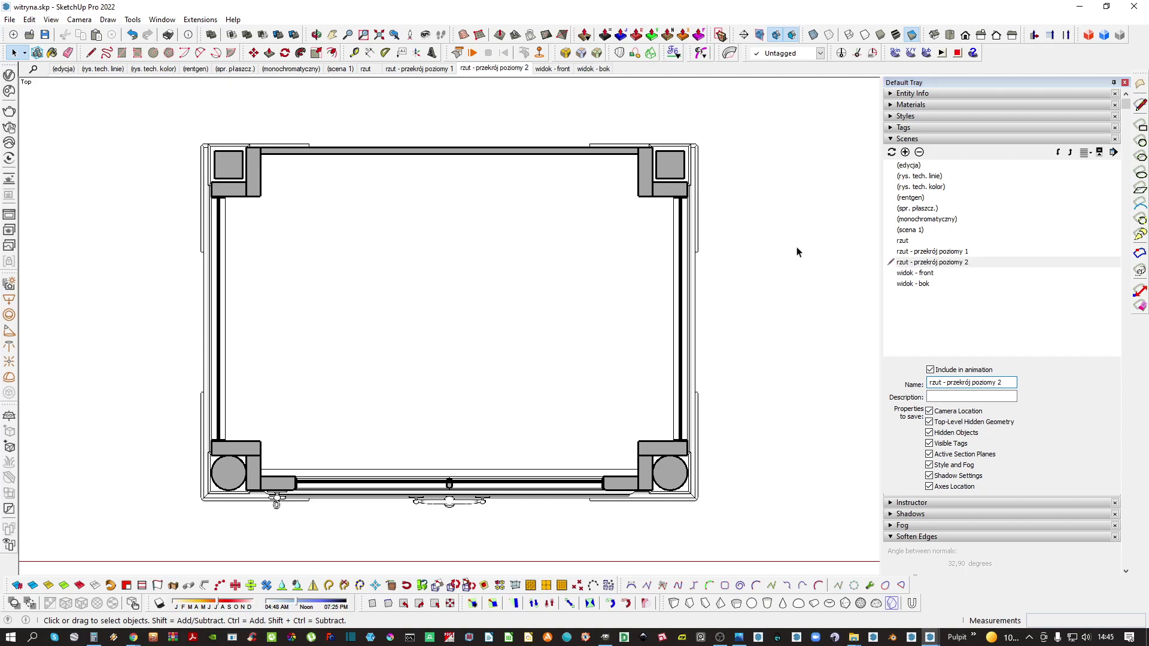
Place a vertical section plane perpendicular to the red axis, cutting the cabinet from front to back
{"action": "middle_click_drag", "start_coordinate": [799, 253], "coordinate": [574, 347]}
{"action": "key", "text": "x"}
{"action": "scroll", "coordinate": [575, 335], "scroll_direction": "down", "scroll_amount": 1}
{"action": "key", "text": "Right"}
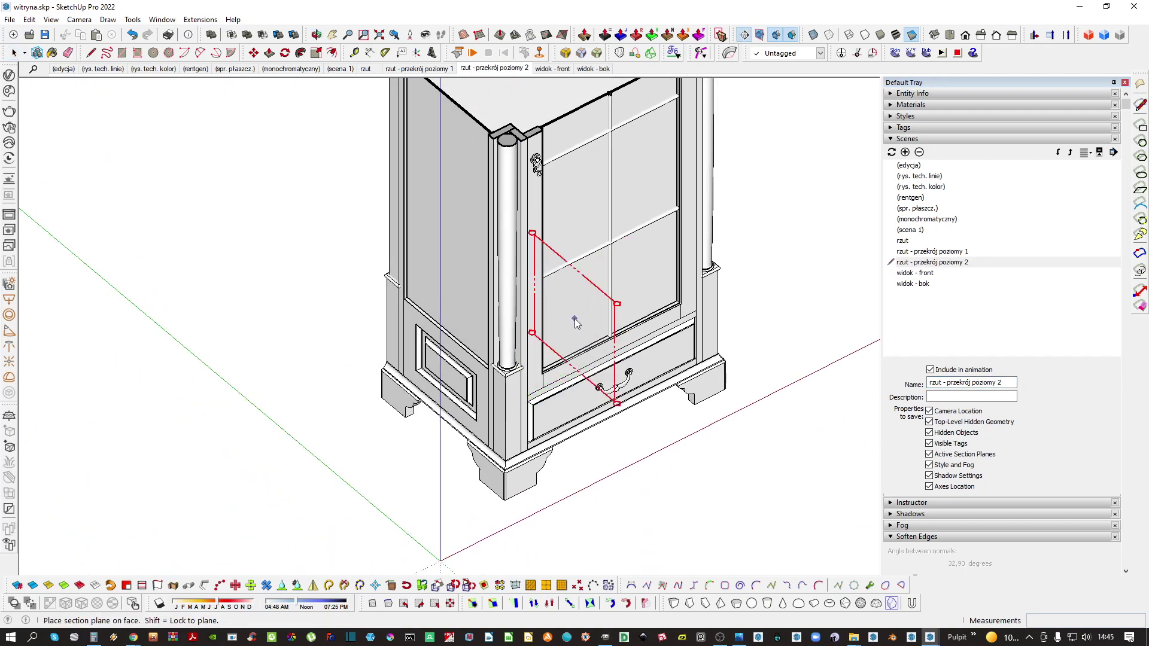
{"action": "left_click", "coordinate": [574, 307]}
{"action": "key", "text": "space"}
{"action": "scroll", "coordinate": [572, 299], "scroll_direction": "down", "scroll_amount": 3}
Align the view to the vertical section plane and position the full-height cut on screen
{"action": "right_click", "coordinate": [494, 257]}
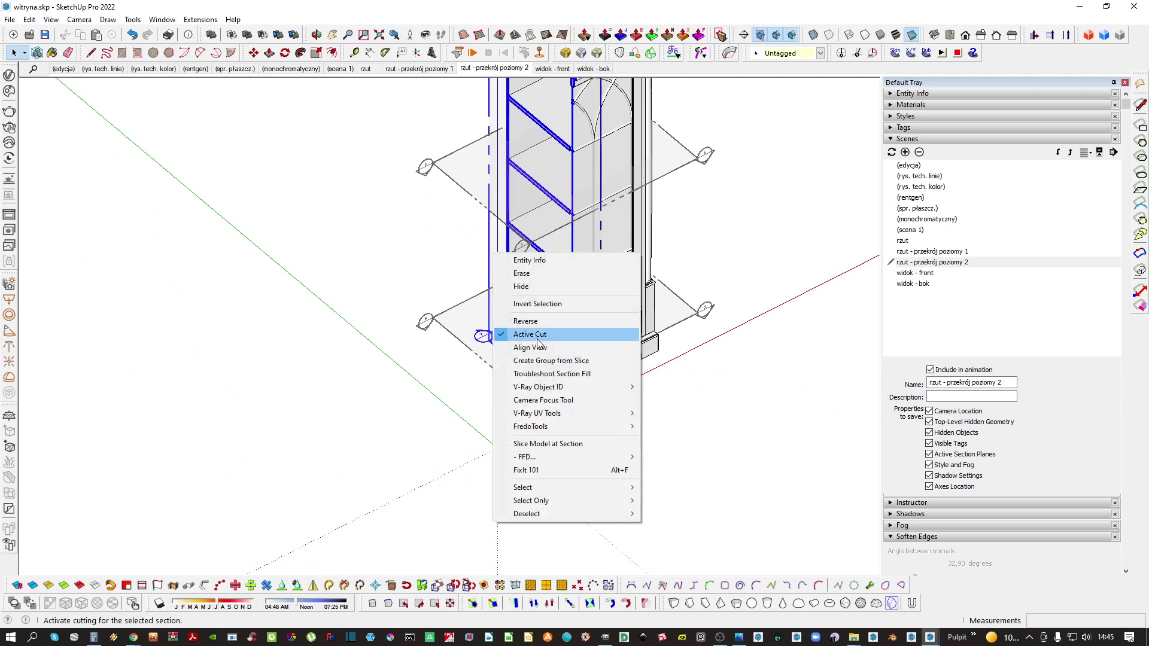
{"action": "left_click", "coordinate": [527, 342]}
{"action": "key", "text": "z"}
{"action": "left_click_drag", "start_coordinate": [531, 295], "coordinate": [510, 351]}
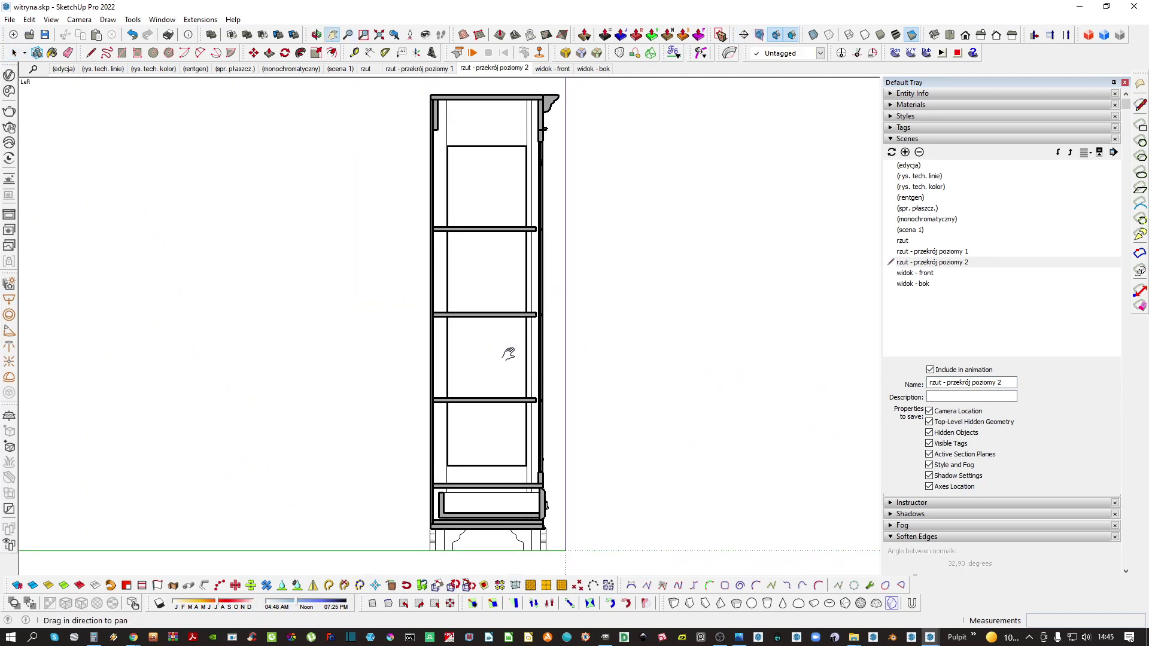
{"action": "key", "text": "space"}
Add the current side section view as a scene named "przekrój pionowy boczny"
{"action": "left_click", "coordinate": [905, 152]}
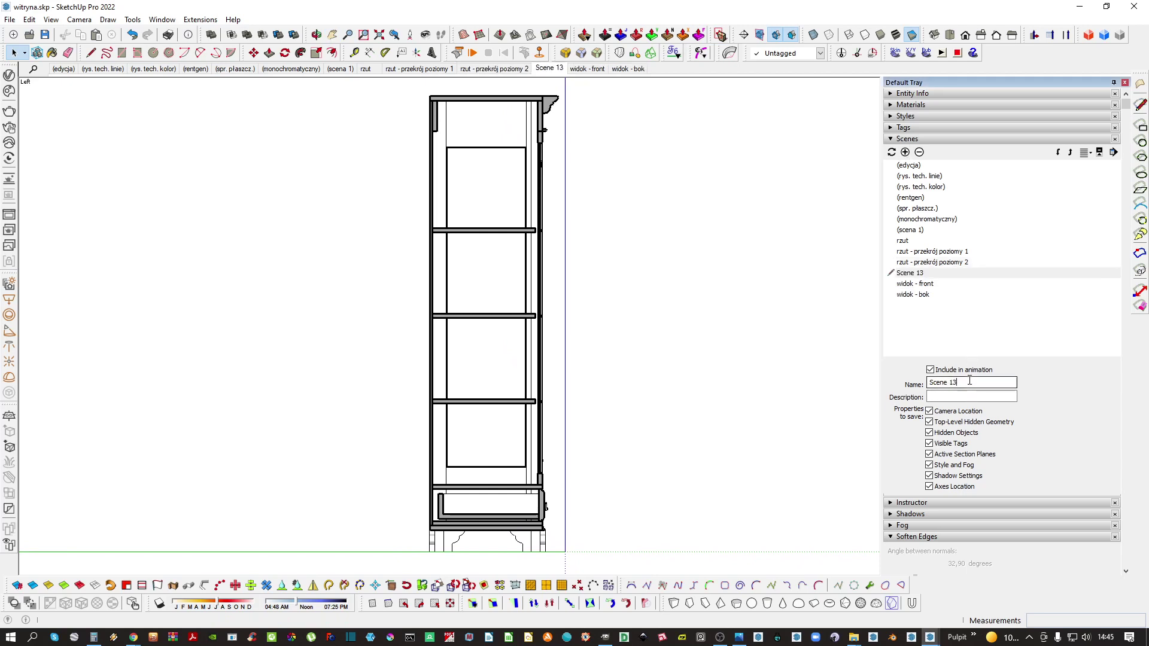
{"action": "triple_click", "coordinate": [969, 382]}
{"action": "type", "text": "przekrój pionowy boczny"}
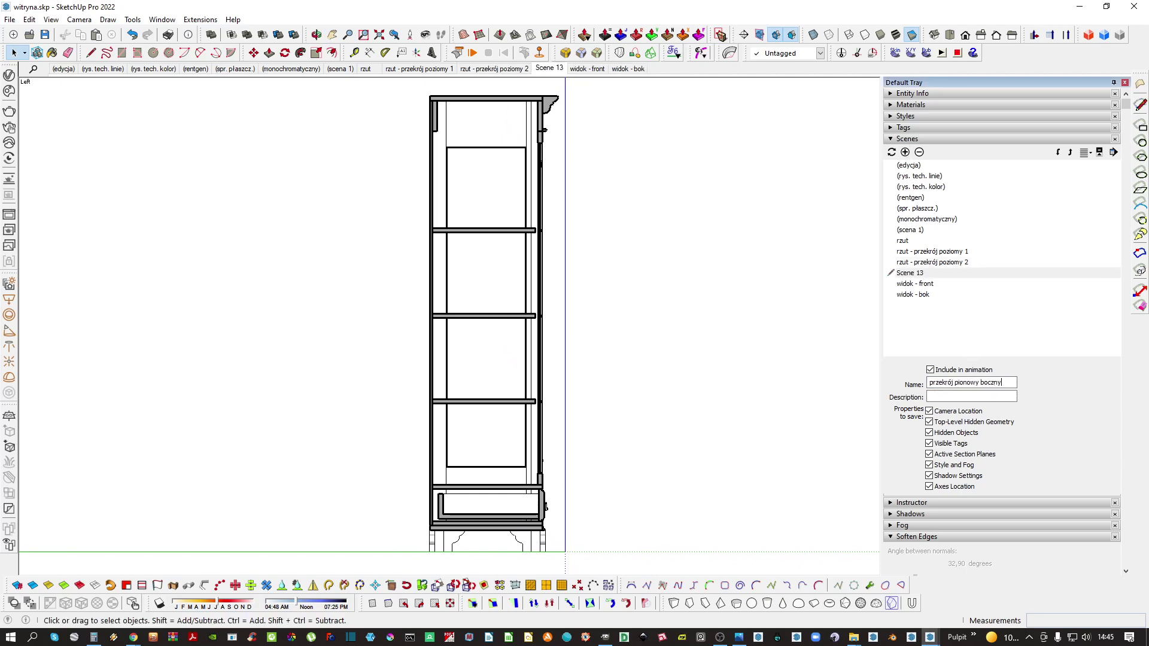
{"action": "key", "text": "Return"}
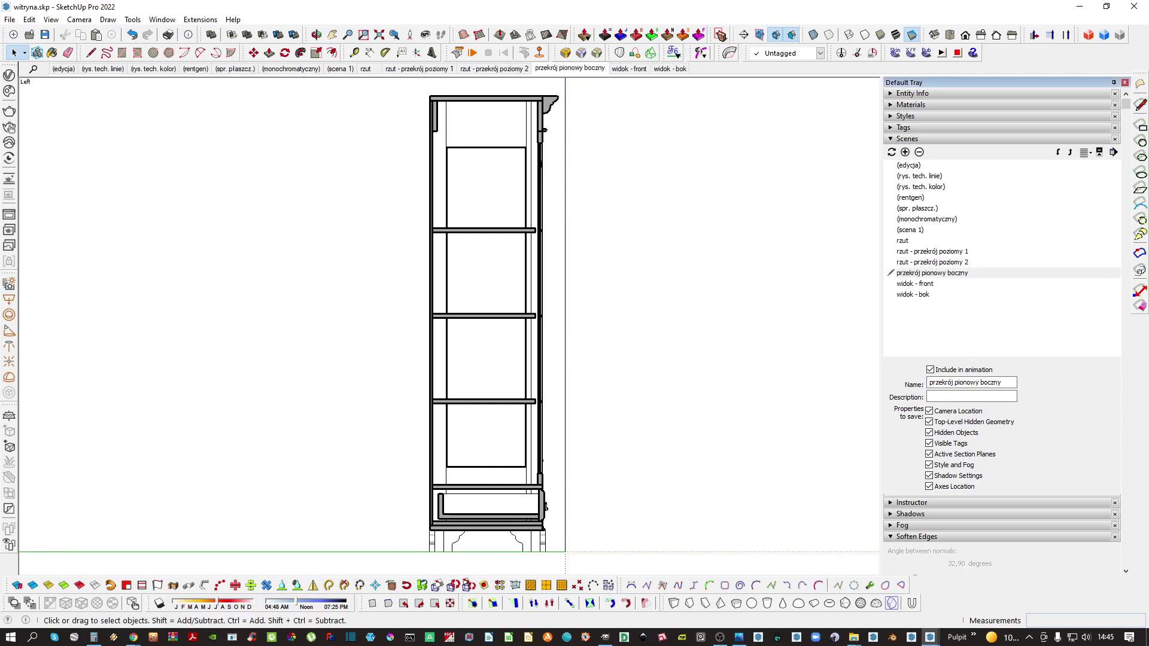
Try a vertical section plane parallel to the cabinet's front, cutting through its full width
{"action": "middle_click_drag", "start_coordinate": [547, 390], "coordinate": [380, 407]}
{"action": "key", "text": "x"}
{"action": "scroll", "coordinate": [443, 421], "scroll_direction": "up", "scroll_amount": 3}
{"action": "left_click", "coordinate": [412, 414]}
{"action": "scroll", "coordinate": [419, 413], "scroll_direction": "down", "scroll_amount": 5}
{"action": "key", "text": "space"}
{"action": "scroll", "coordinate": [419, 402], "scroll_direction": "up", "scroll_amount": 1}
Align the view to the front-parallel section plane and centre the full-height cut on screen
{"action": "right_click", "coordinate": [458, 150]}
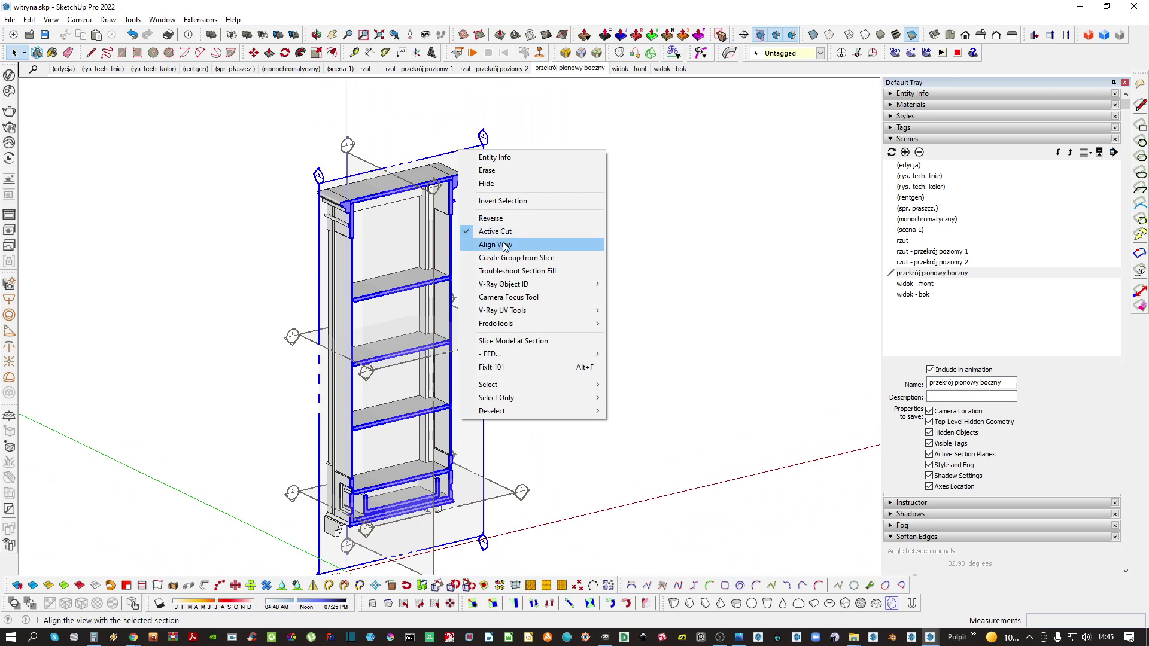
{"action": "left_click", "coordinate": [496, 245]}
{"action": "scroll", "coordinate": [506, 355], "scroll_direction": "up", "scroll_amount": 2}
{"action": "middle_click_drag", "start_coordinate": [506, 354], "coordinate": [534, 324], "text": "shift"}
{"action": "scroll", "coordinate": [534, 324], "scroll_direction": "down", "scroll_amount": 3}
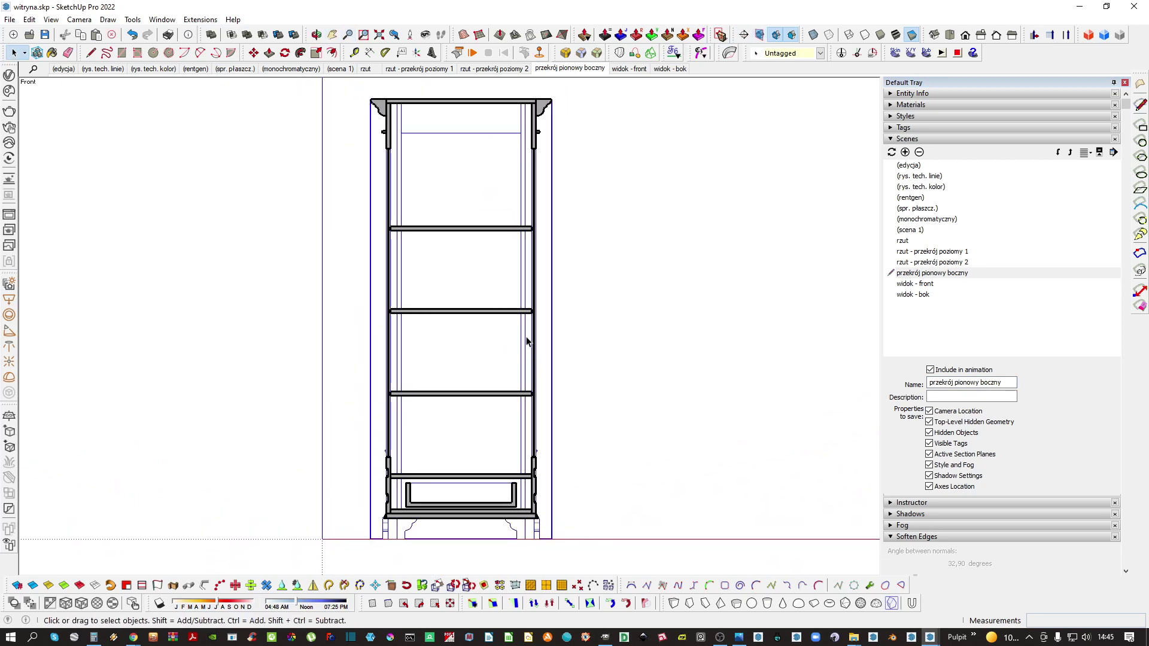
{"action": "middle_click_drag", "start_coordinate": [523, 329], "coordinate": [520, 333], "text": "shift"}
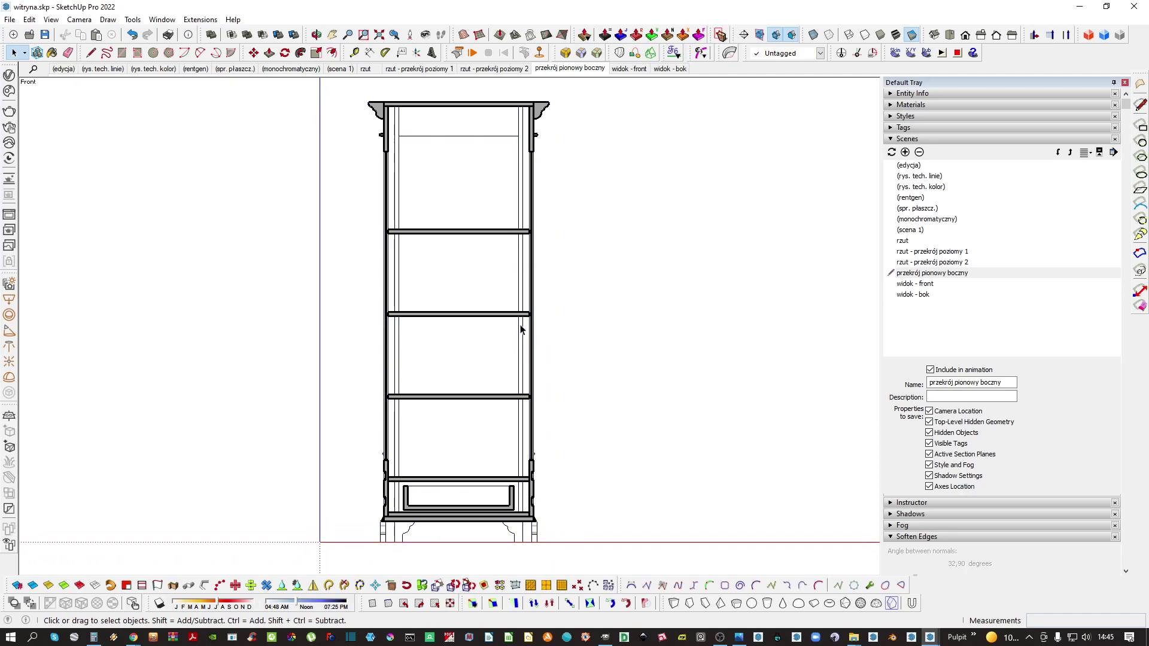
{"action": "scroll", "coordinate": [520, 330], "scroll_direction": "down", "scroll_amount": 1}
Undo the front-parallel section plane
{"action": "key", "text": "ctrl+z"}
{"action": "middle_click_drag", "start_coordinate": [501, 307], "coordinate": [598, 366]}
{"action": "key", "text": "ctrl+z"}
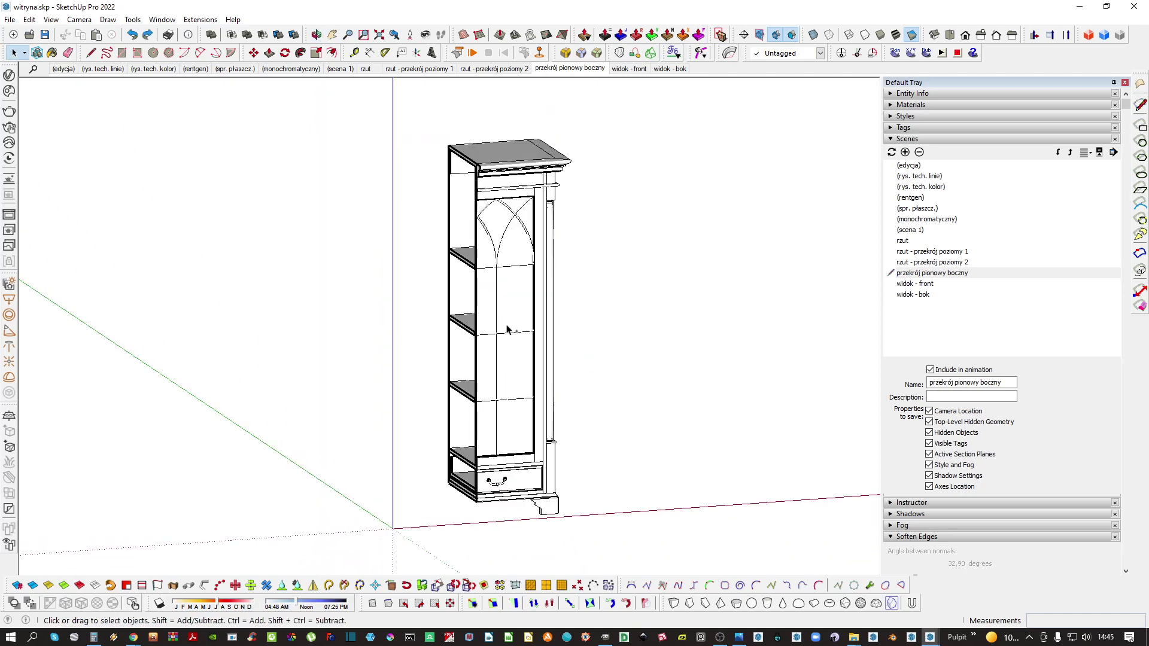
{"action": "middle_click_drag", "start_coordinate": [506, 329], "coordinate": [573, 371]}
{"action": "scroll", "coordinate": [572, 371], "scroll_direction": "down", "scroll_amount": 2}
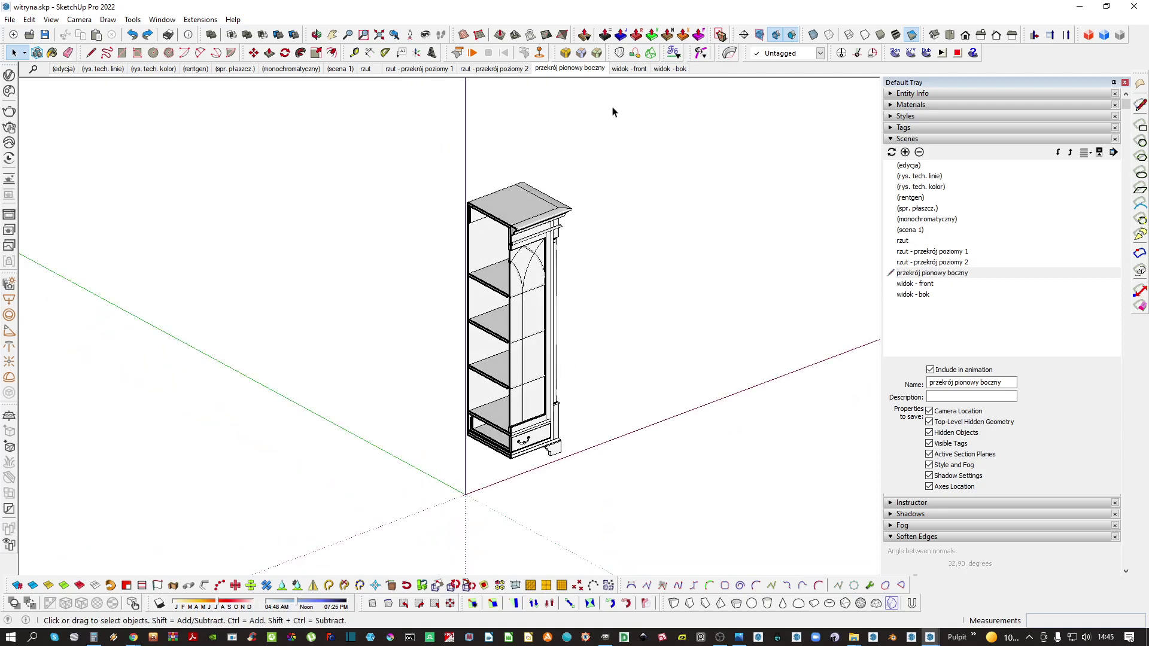
Match the camera of scene "rzut - przekrój poziomy 1" to the "rzut" scene by re-saving its Camera Location property
{"action": "left_click", "coordinate": [394, 70]}
{"action": "left_click", "coordinate": [419, 69]}
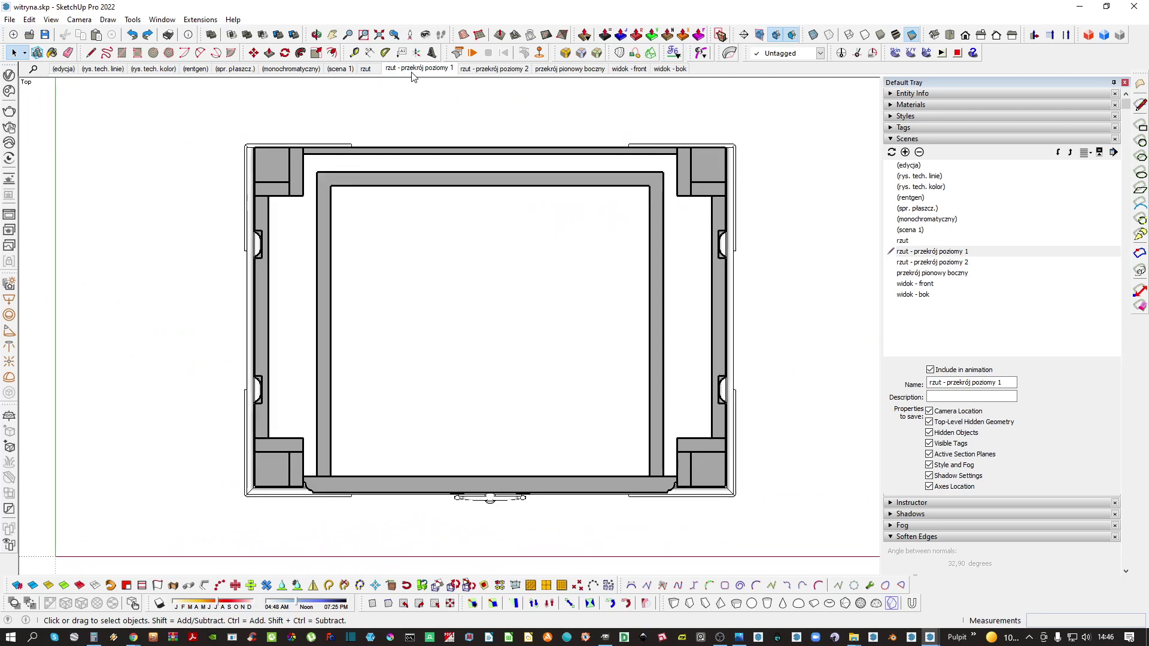
{"action": "left_click", "coordinate": [368, 70]}
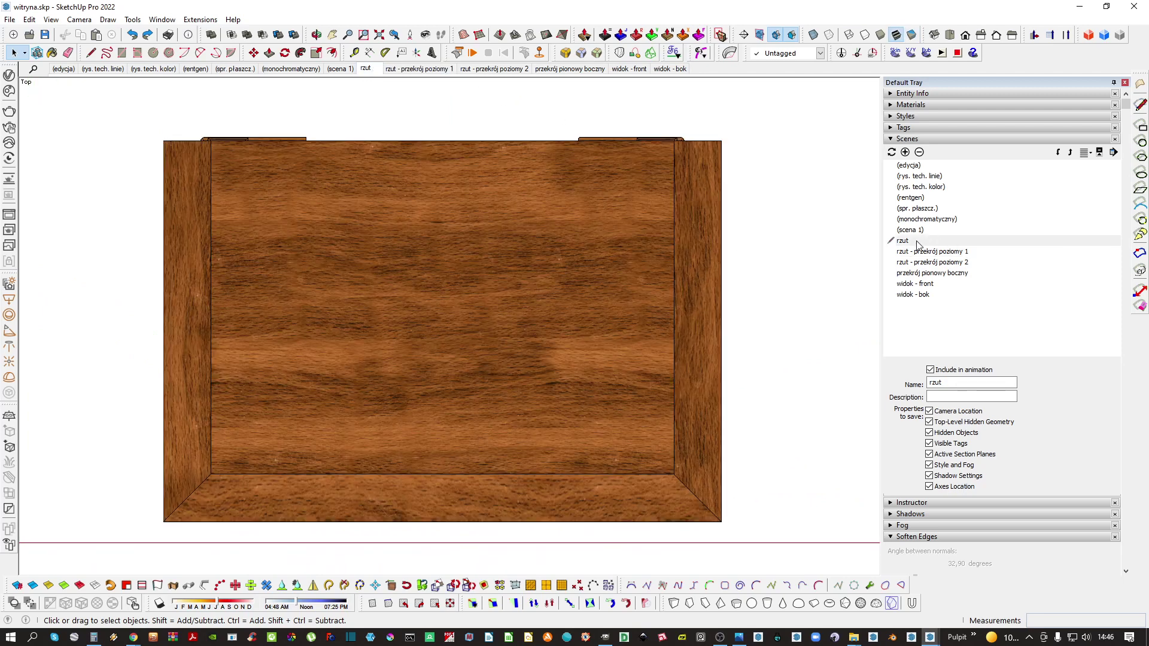
{"action": "left_click", "coordinate": [917, 242]}
{"action": "left_click", "coordinate": [935, 252]}
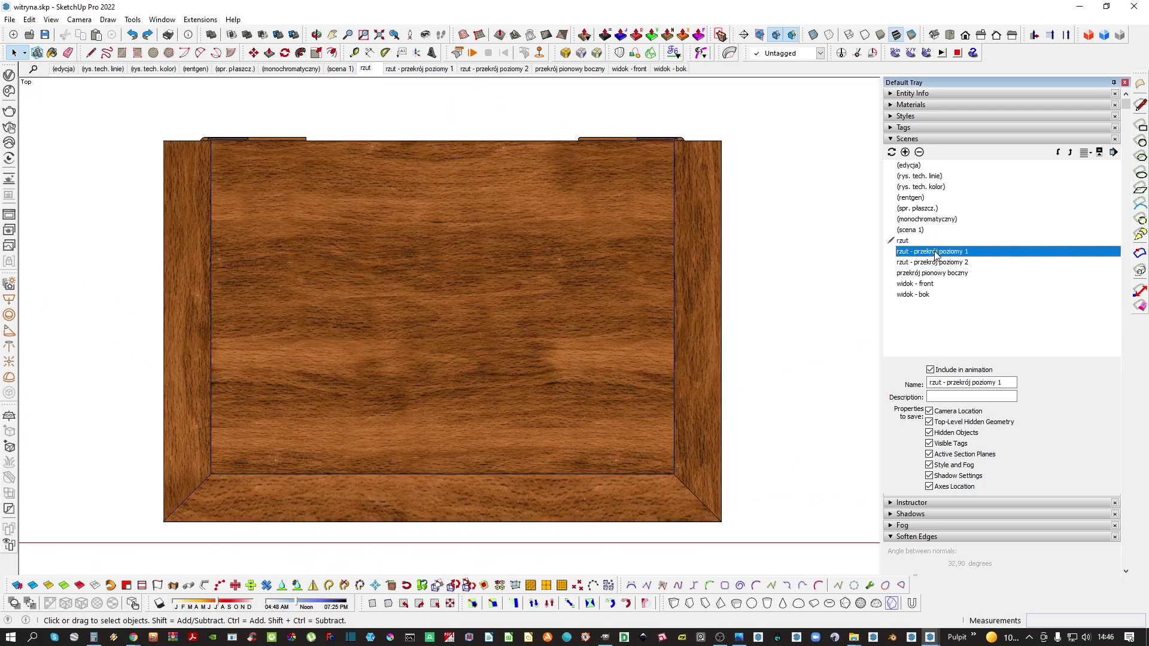
{"action": "left_click", "coordinate": [930, 411]}
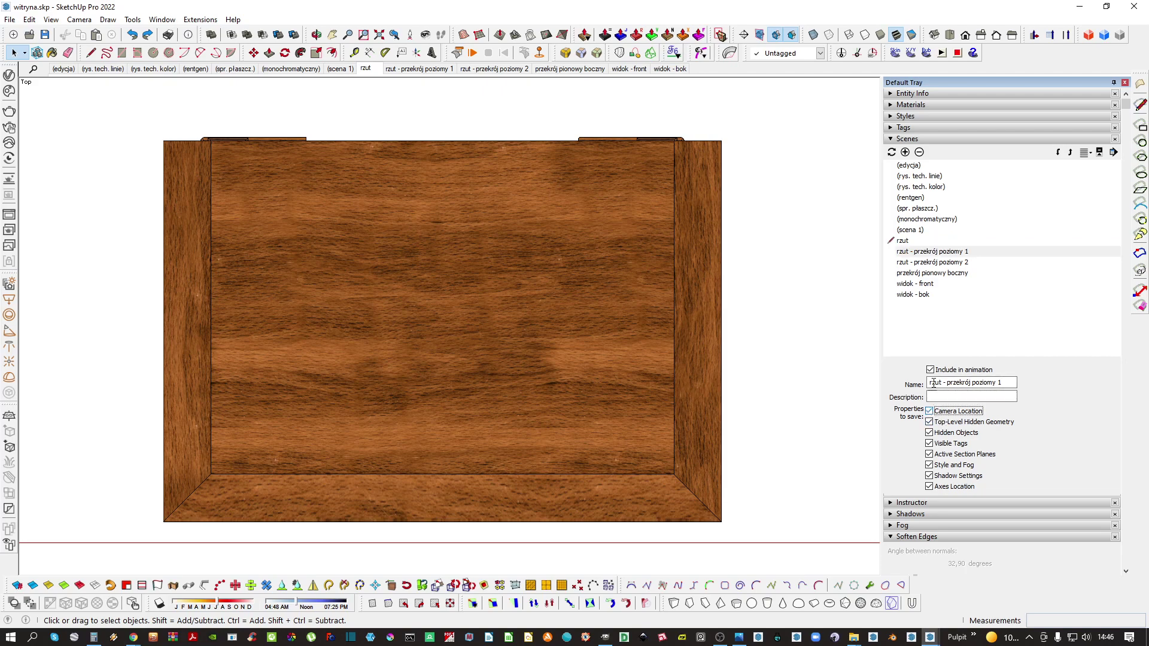
Match the camera of scene "rzut - przekrój poziomy 2" to "rzut - przekrój poziomy 1" by re-saving its Camera Location property
{"action": "left_click", "coordinate": [945, 263]}
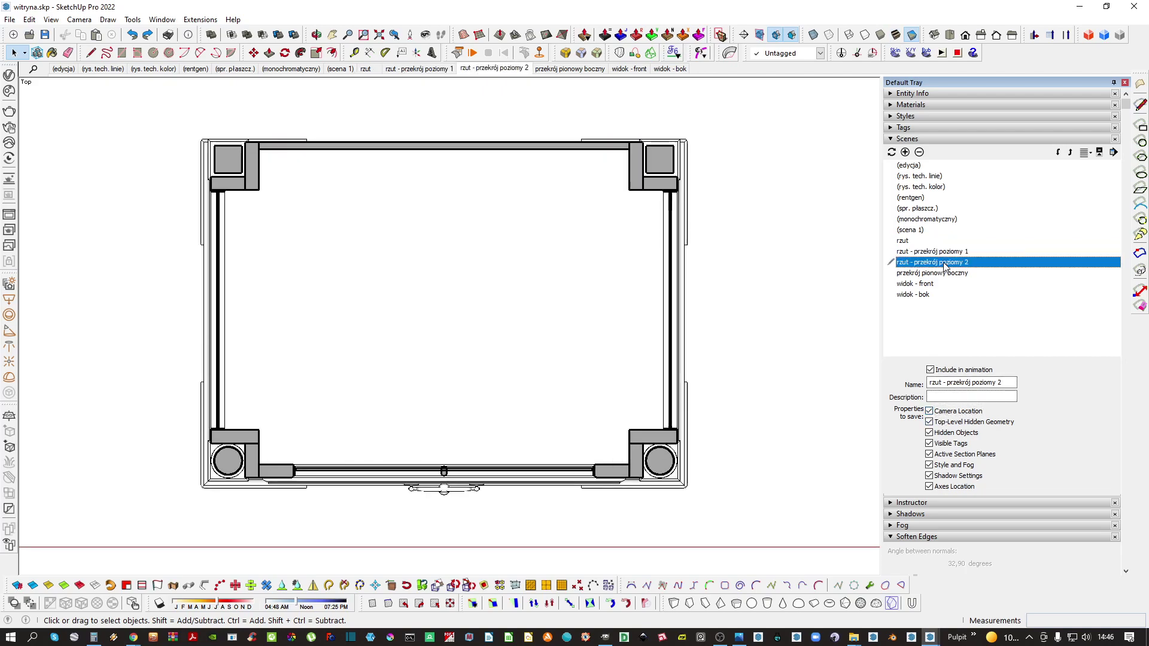
{"action": "key", "text": "Up"}
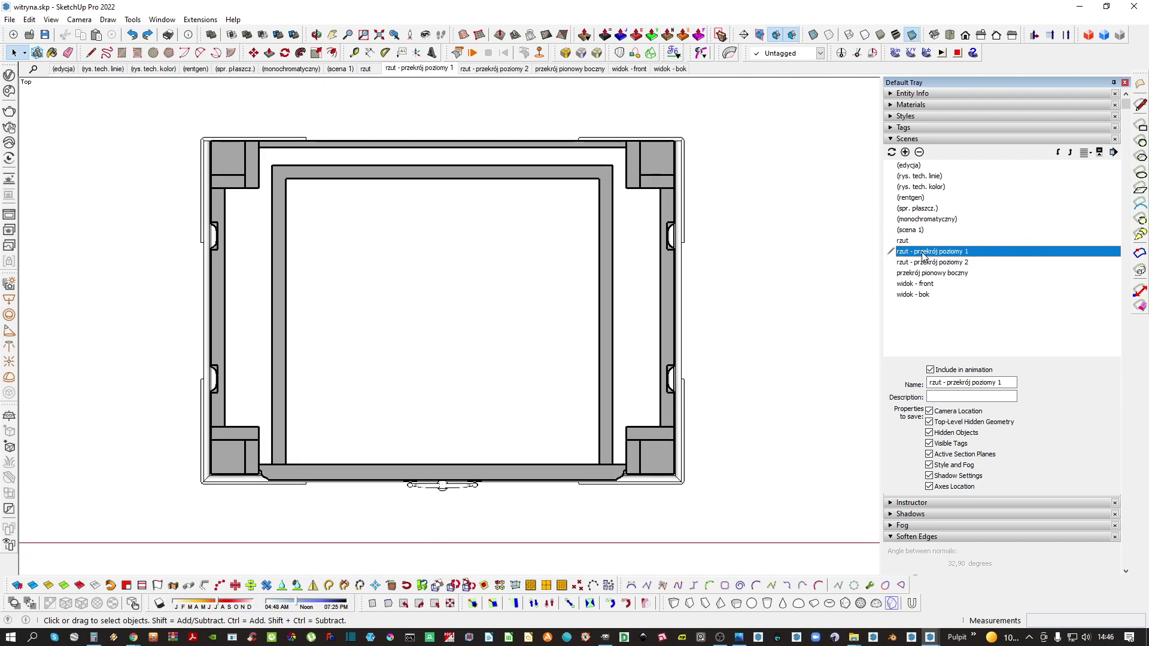
{"action": "left_click", "coordinate": [925, 263]}
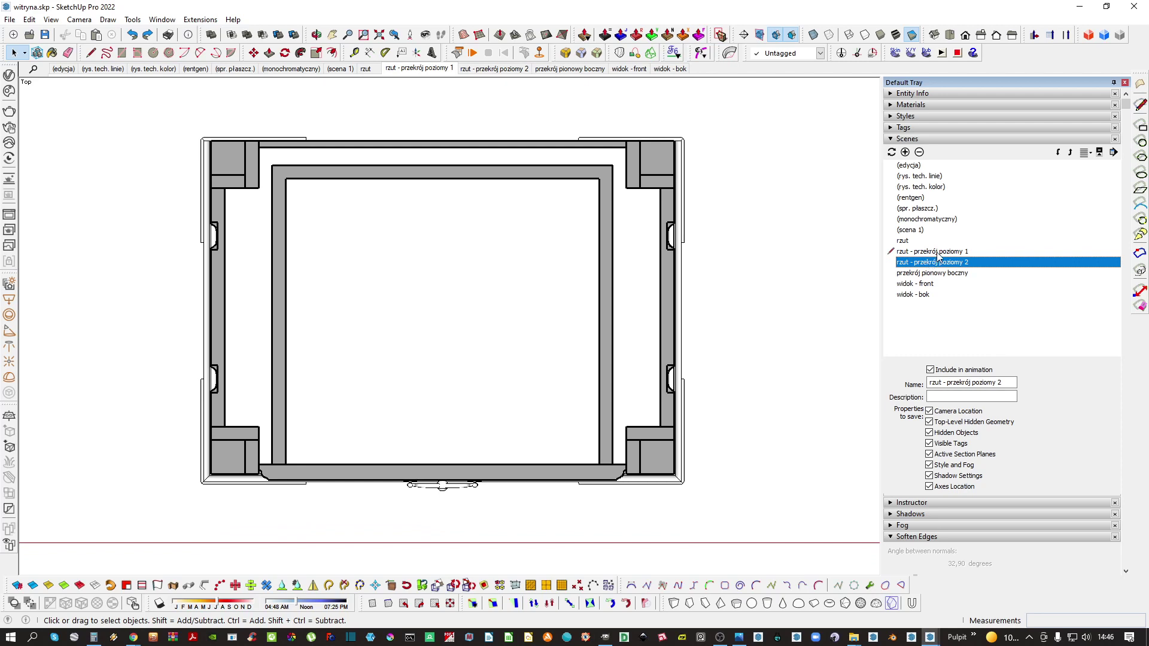
{"action": "left_click", "coordinate": [931, 253]}
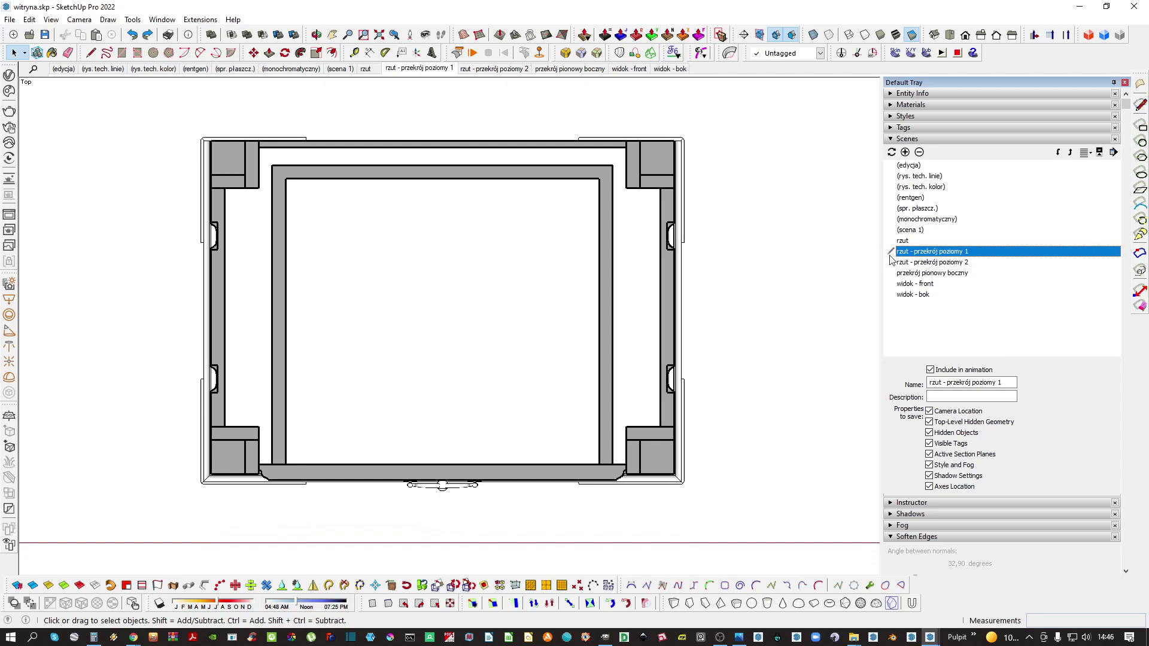
{"action": "left_click", "coordinate": [928, 265]}
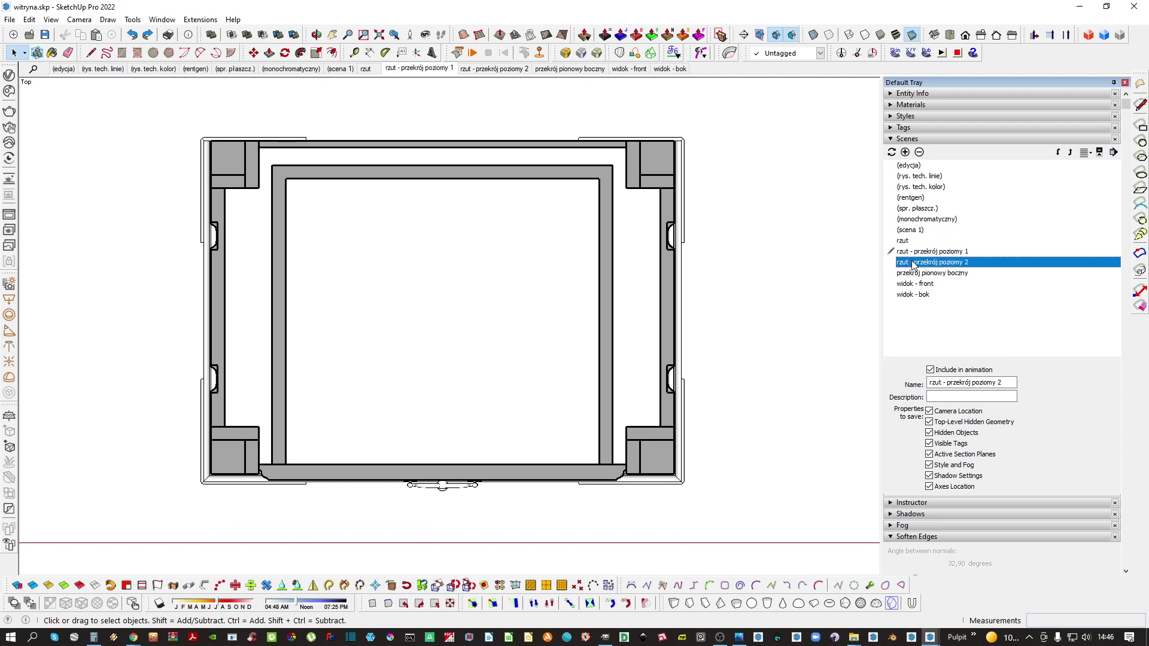
{"action": "left_click", "coordinate": [938, 413]}
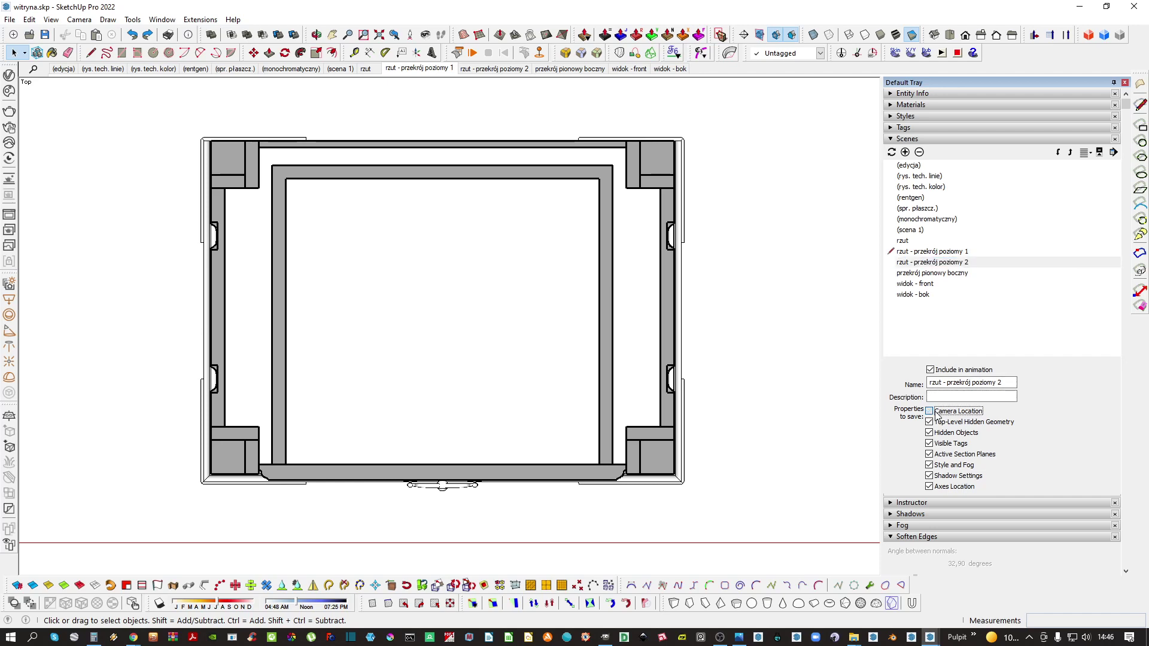
Check the alignment of the top view and section scenes, and review the front and side view scenes
{"action": "left_click", "coordinate": [913, 241]}
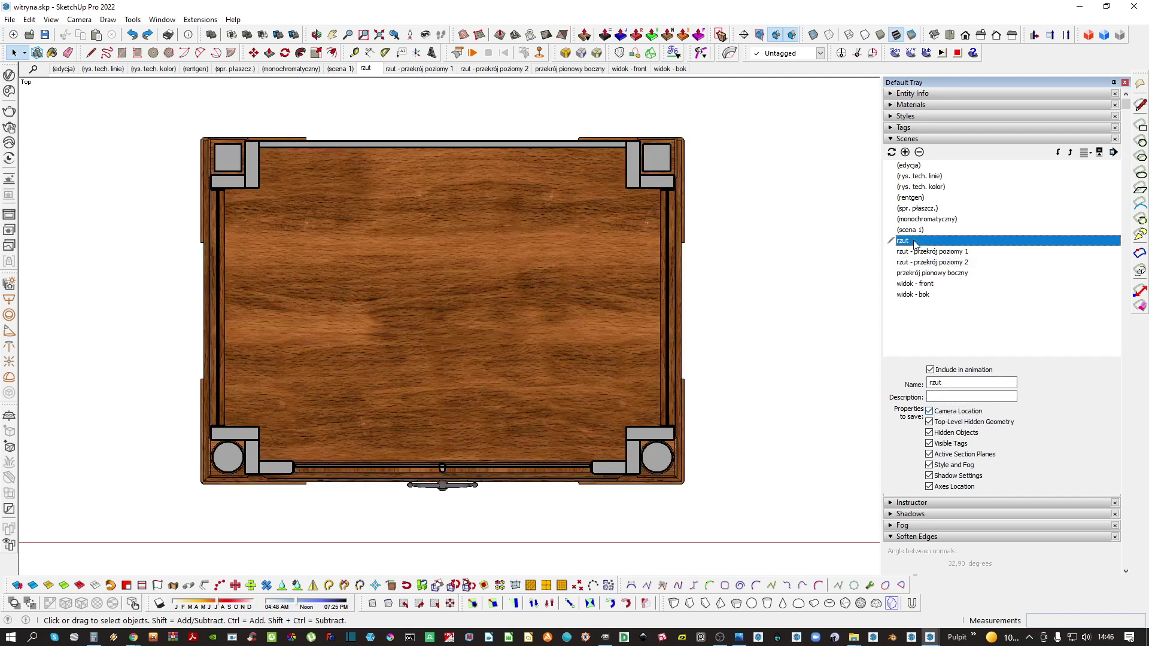
{"action": "left_click", "coordinate": [914, 252]}
{"action": "left_click", "coordinate": [917, 263]}
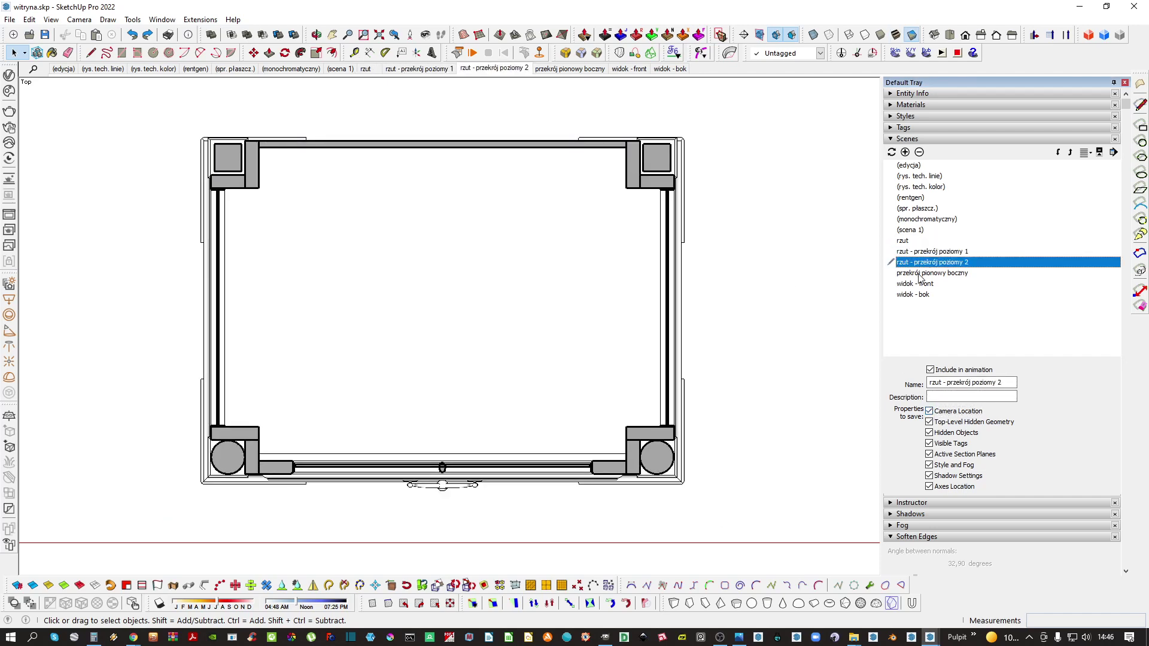
{"action": "left_click", "coordinate": [918, 275]}
{"action": "left_click", "coordinate": [915, 285]}
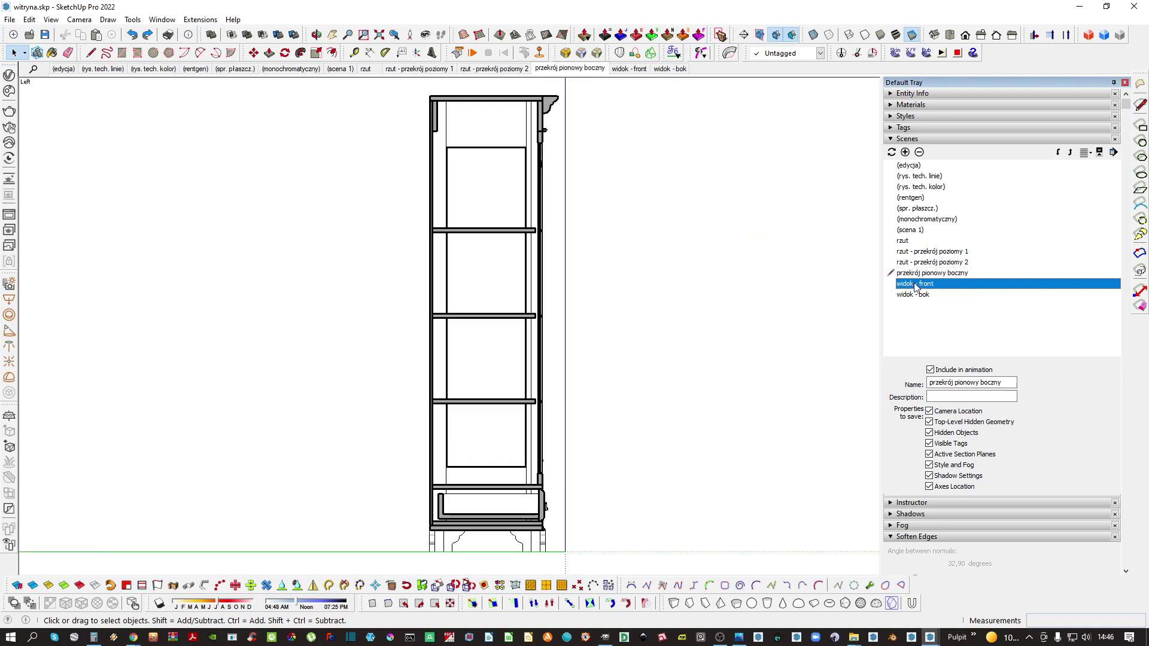
{"action": "left_click", "coordinate": [916, 295]}
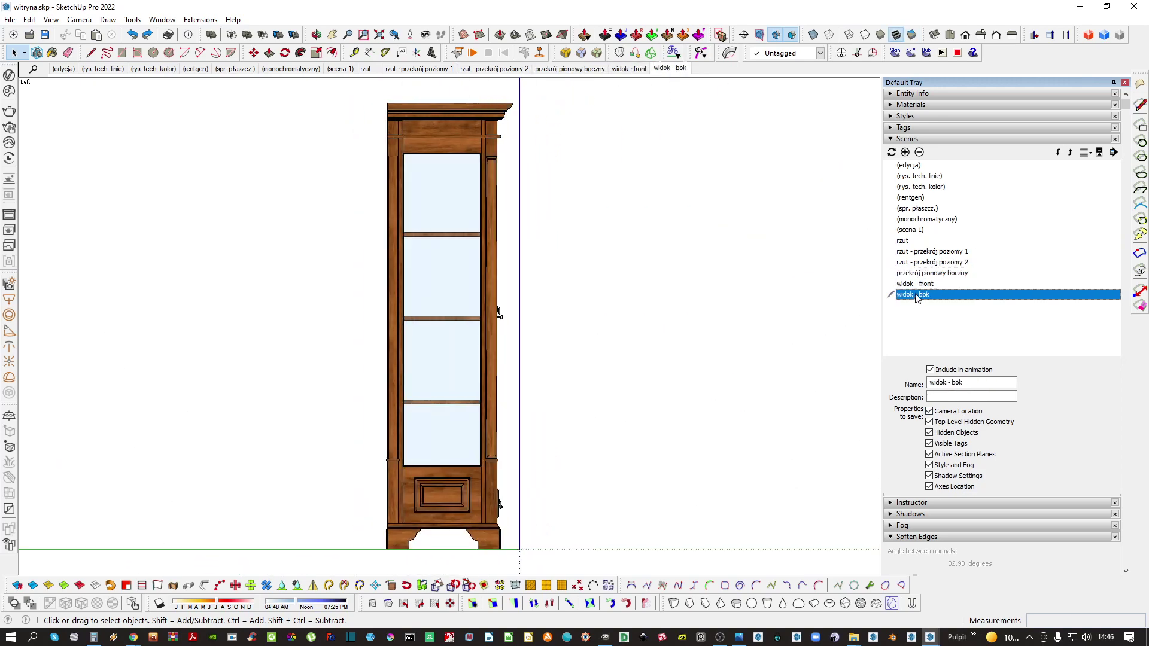
Move the scene "widok - front" up the scene order to sit directly before "rzut", and activate it
{"action": "left_click", "coordinate": [1070, 152]}
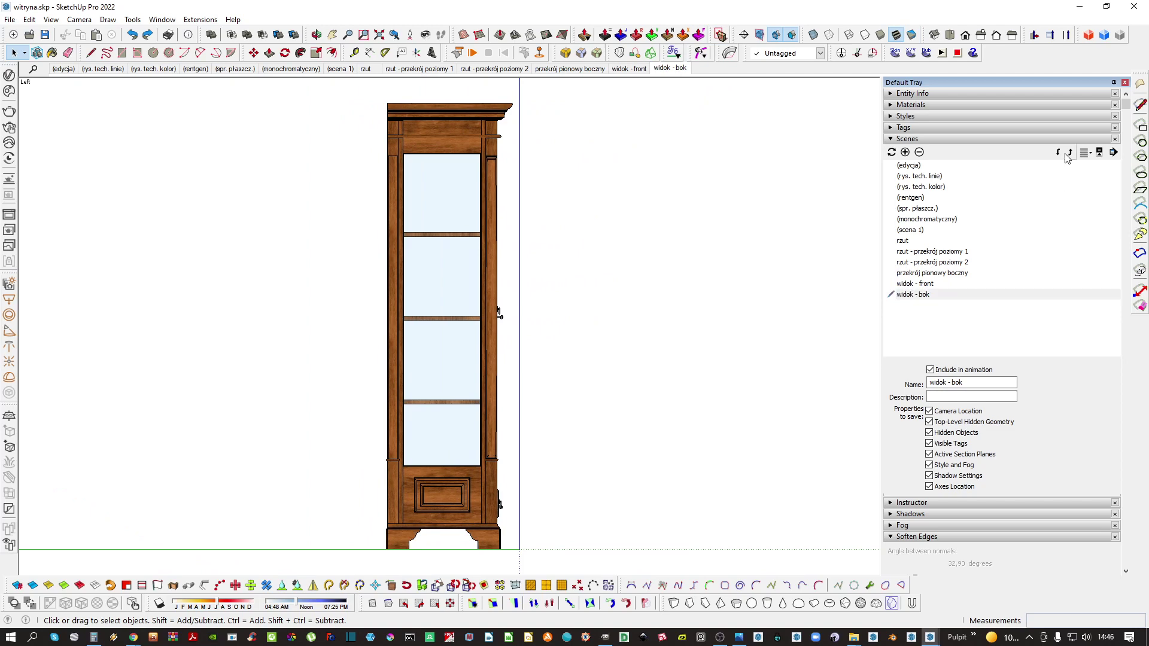
{"action": "left_click", "coordinate": [932, 295]}
{"action": "left_click", "coordinate": [1070, 152]}
{"action": "left_click", "coordinate": [1070, 152]}
{"action": "left_click", "coordinate": [1071, 152]}
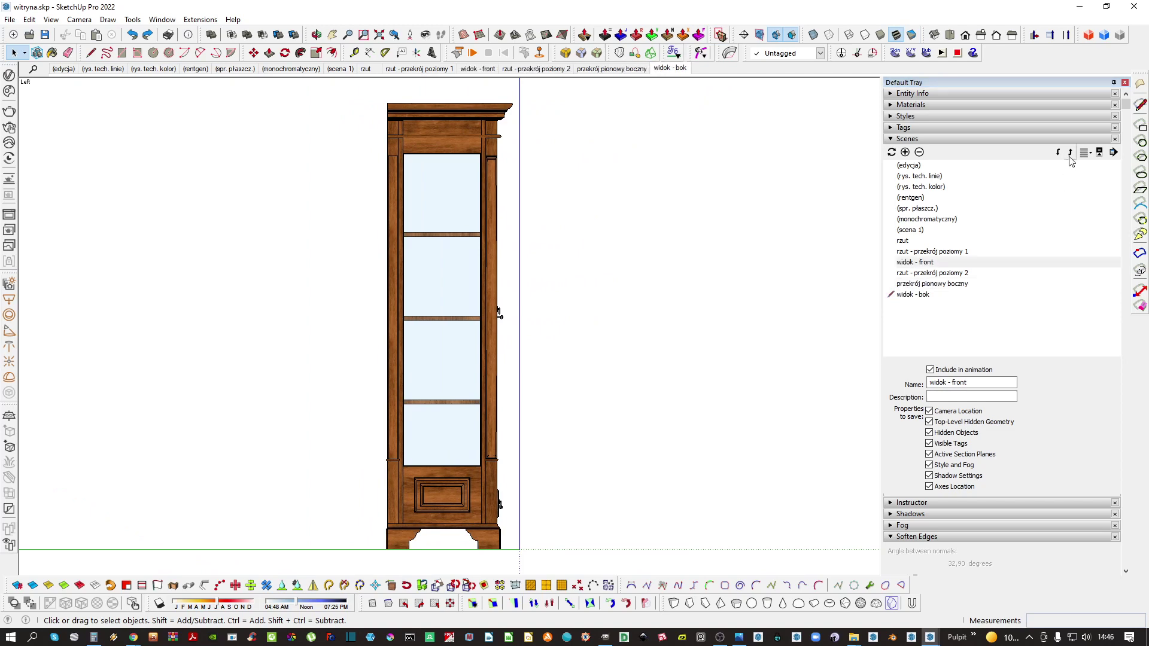
{"action": "left_click", "coordinate": [1070, 152]}
{"action": "left_click", "coordinate": [1070, 152]}
{"action": "double_click", "coordinate": [922, 241]}
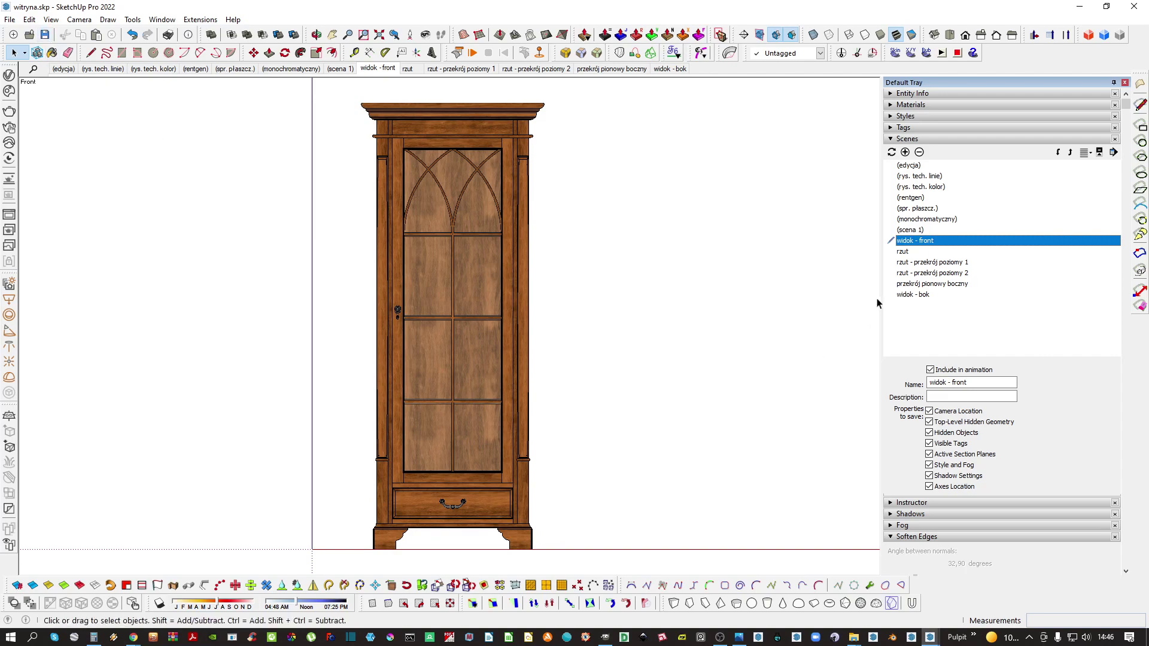
Activate the "rzut" scene and apply the "rentgen" style to the top view
{"action": "double_click", "coordinate": [917, 253]}
{"action": "left_click", "coordinate": [915, 117]}
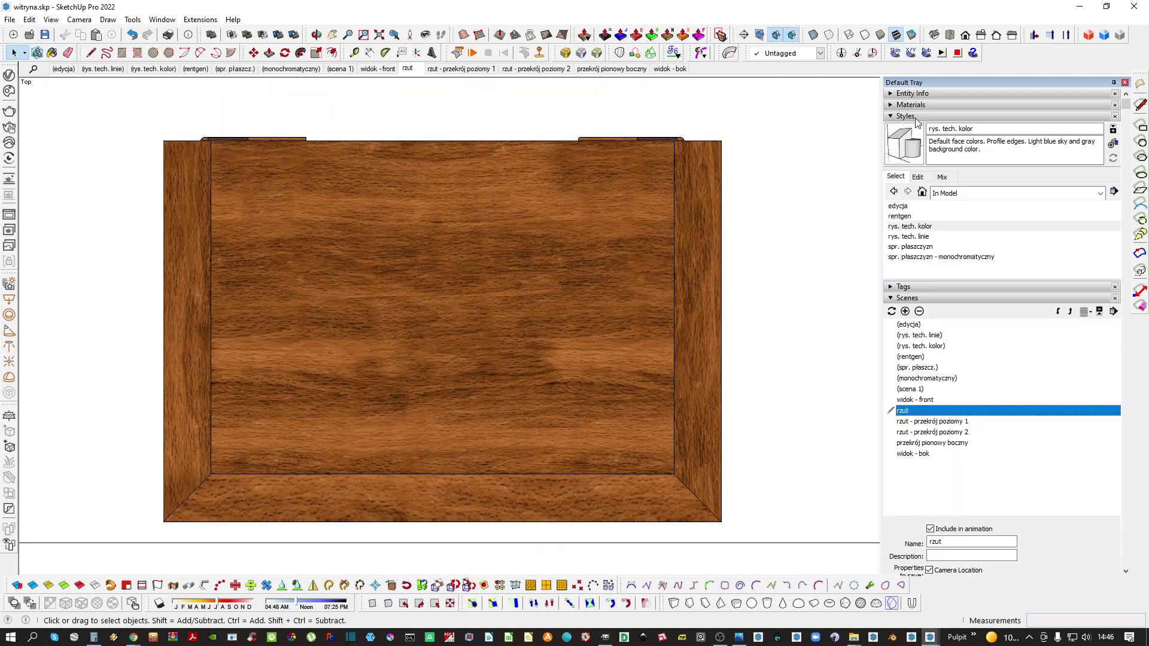
{"action": "left_click", "coordinate": [906, 217]}
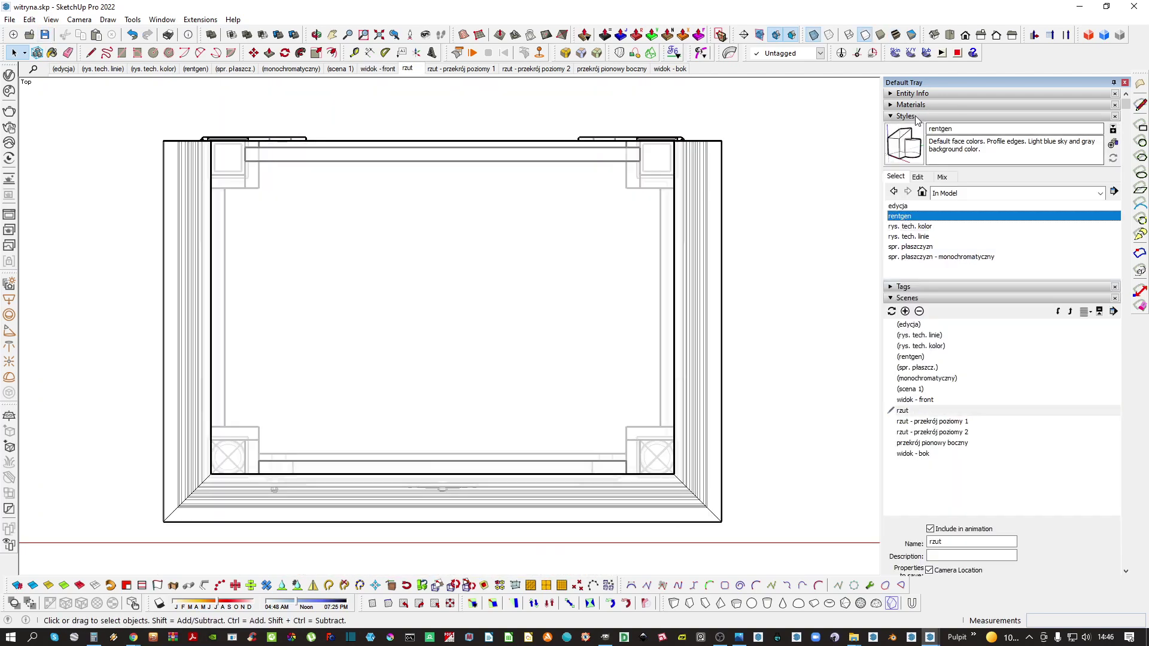
{"action": "left_click", "coordinate": [919, 117]}
Add the X-ray top view as a scene named "rzut rentgen"
{"action": "left_click", "coordinate": [910, 153]}
{"action": "triple_click", "coordinate": [966, 381]}
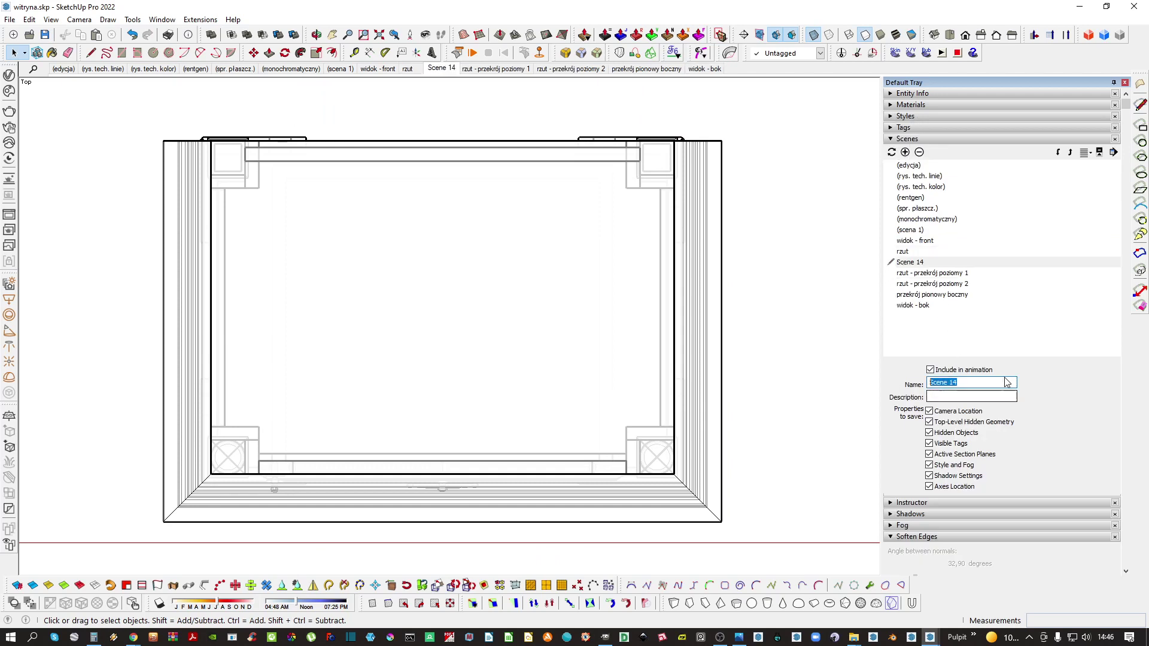
{"action": "type", "text": "rzut rentgen"}
{"action": "key", "text": "Return"}
Rename the scene "rzut" as "rzut - kolor"
{"action": "left_click", "coordinate": [904, 251]}
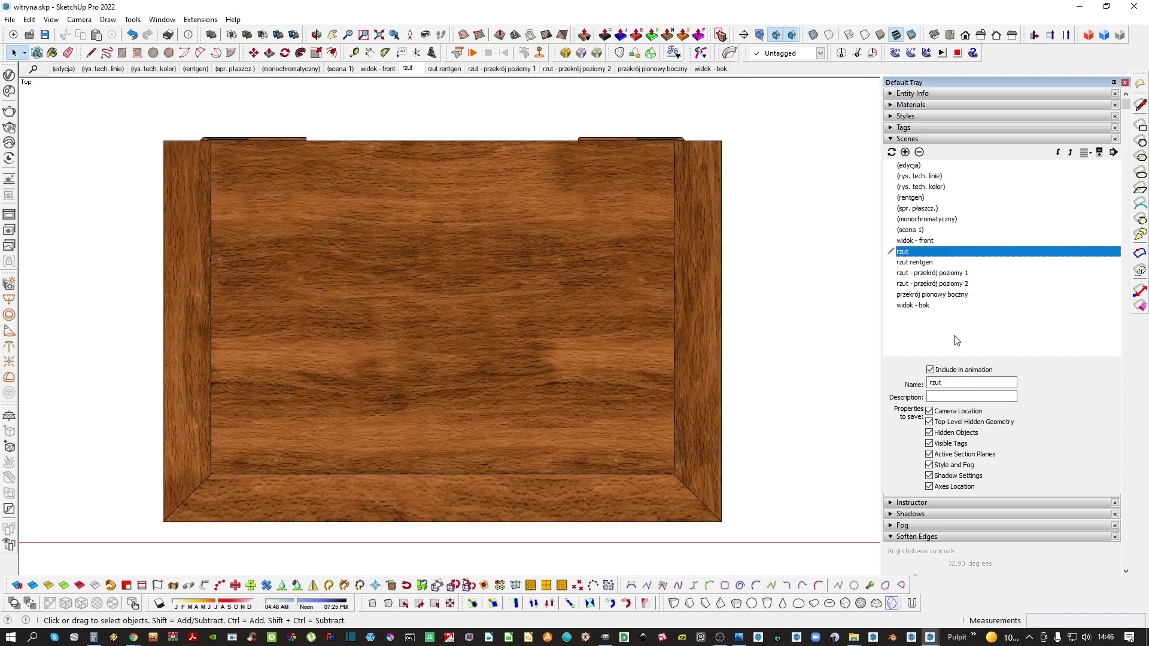
{"action": "left_click", "coordinate": [961, 382]}
{"action": "type", "text": "- kolor"}
{"action": "key", "text": "Return"}
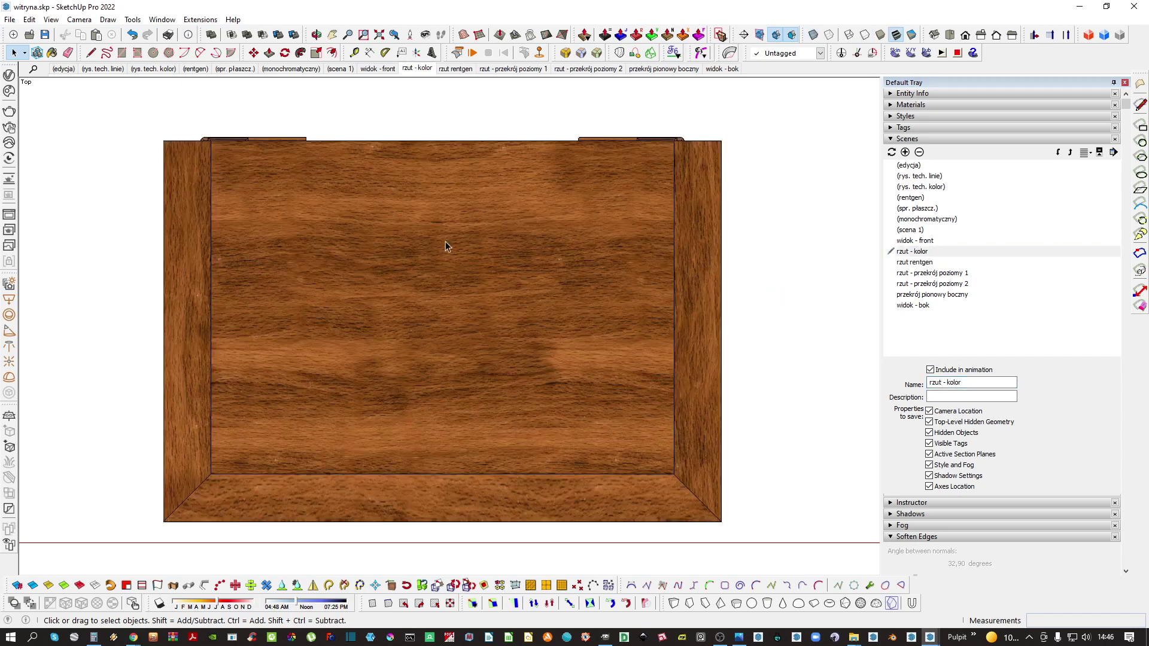
Switch to the V-Ray Frame Buffer and examine the cabinet render up close: the arched door bars, glazing, shelves and door lock
{"action": "middle_click_drag", "start_coordinate": [532, 377], "coordinate": [504, 294]}
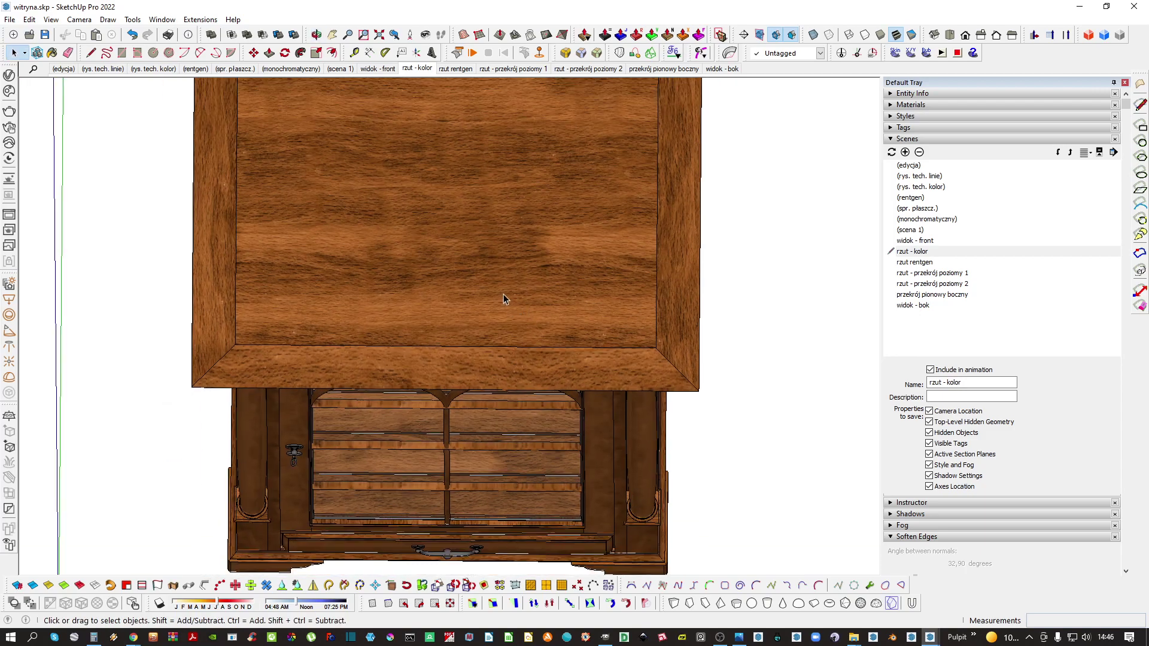
{"action": "mouse_move", "coordinate": [929, 639]}
{"action": "left_click", "coordinate": [999, 560]}
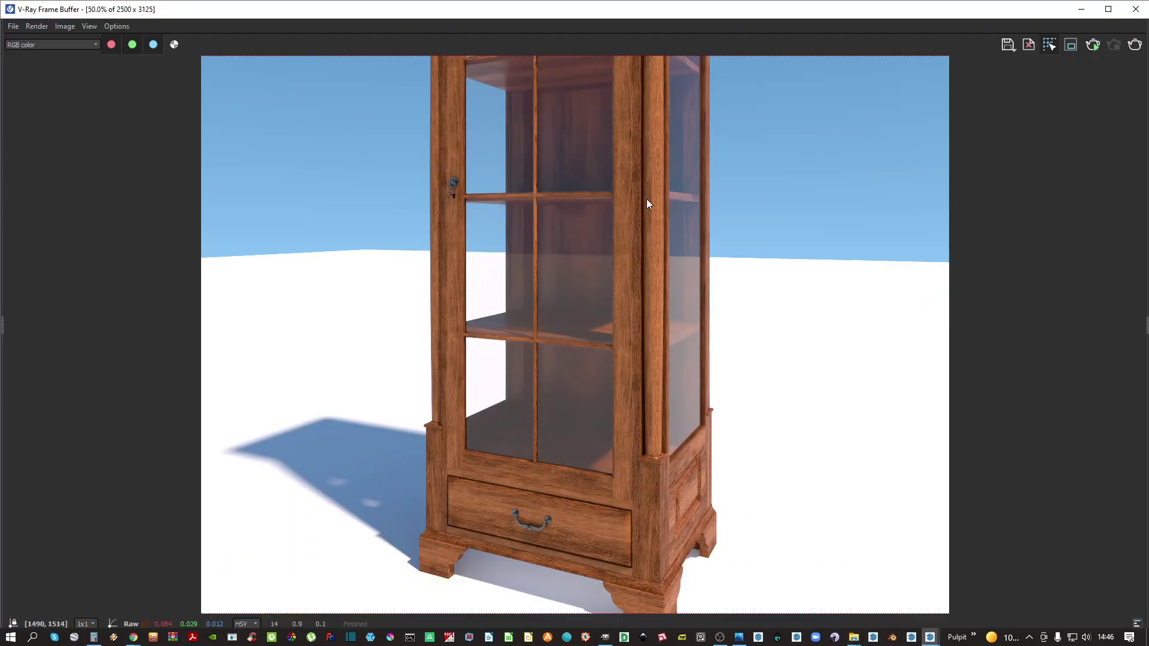
{"action": "middle_click_drag", "start_coordinate": [646, 204], "coordinate": [632, 485]}
{"action": "scroll", "coordinate": [613, 300], "scroll_direction": "up", "scroll_amount": 4}
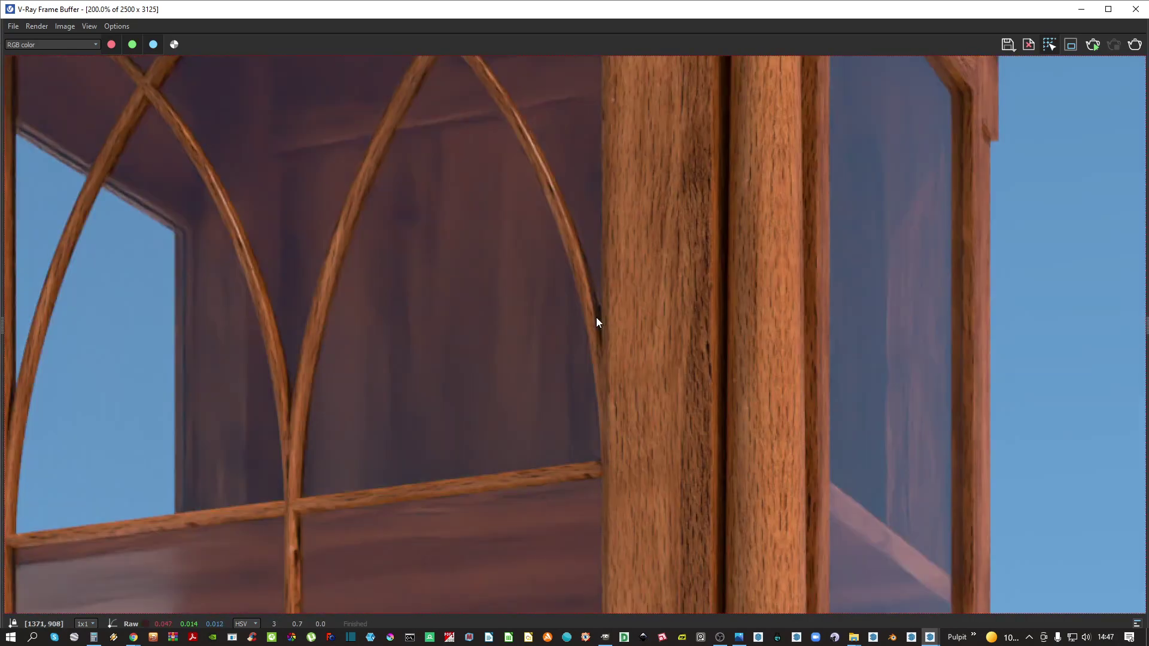
{"action": "scroll", "coordinate": [597, 322], "scroll_direction": "down", "scroll_amount": 2}
{"action": "middle_click_drag", "start_coordinate": [592, 412], "coordinate": [563, 293]}
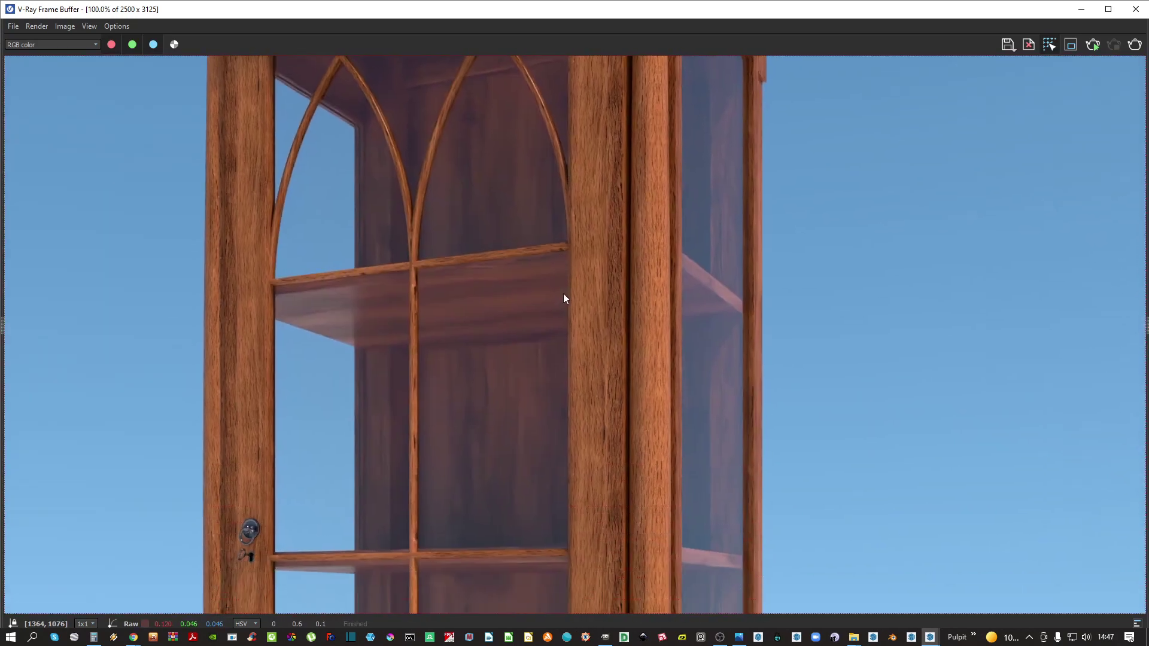
{"action": "middle_click_drag", "start_coordinate": [597, 411], "coordinate": [580, 282]}
{"action": "scroll", "coordinate": [245, 393], "scroll_direction": "up", "scroll_amount": 4}
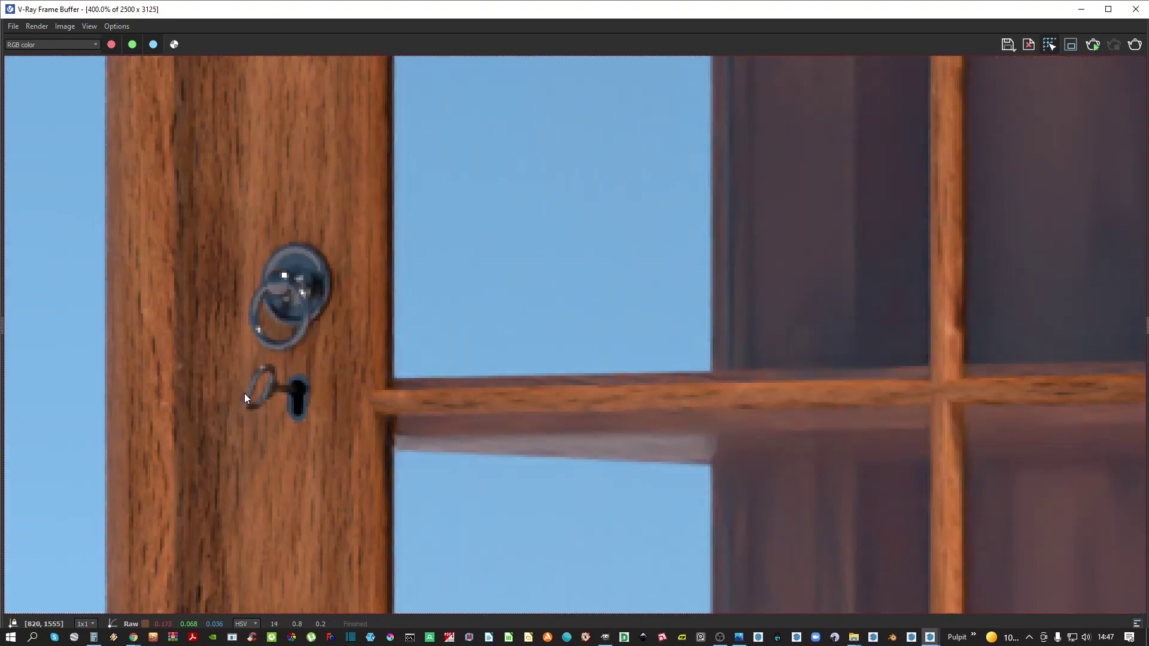
Examine the cabinet render's lower section, including the drawer handle, column bases and feet, and return to the cornice
{"action": "scroll", "coordinate": [328, 382], "scroll_direction": "down", "scroll_amount": 6}
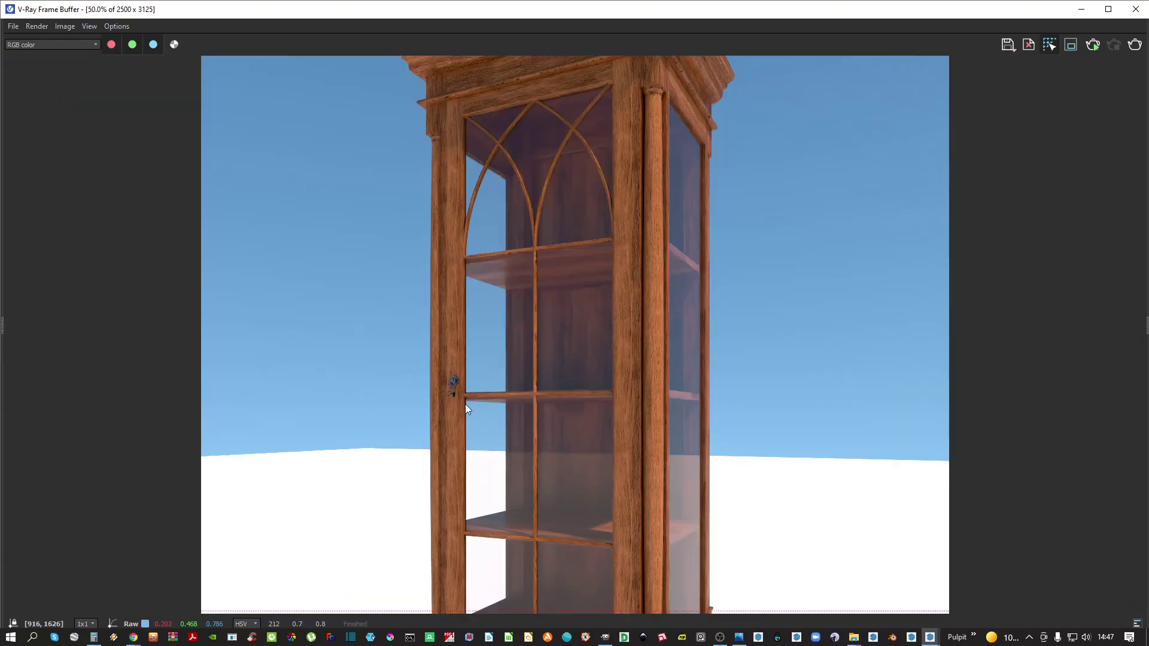
{"action": "scroll", "coordinate": [543, 499], "scroll_direction": "up", "scroll_amount": 4}
{"action": "scroll", "coordinate": [542, 485], "scroll_direction": "down", "scroll_amount": 3}
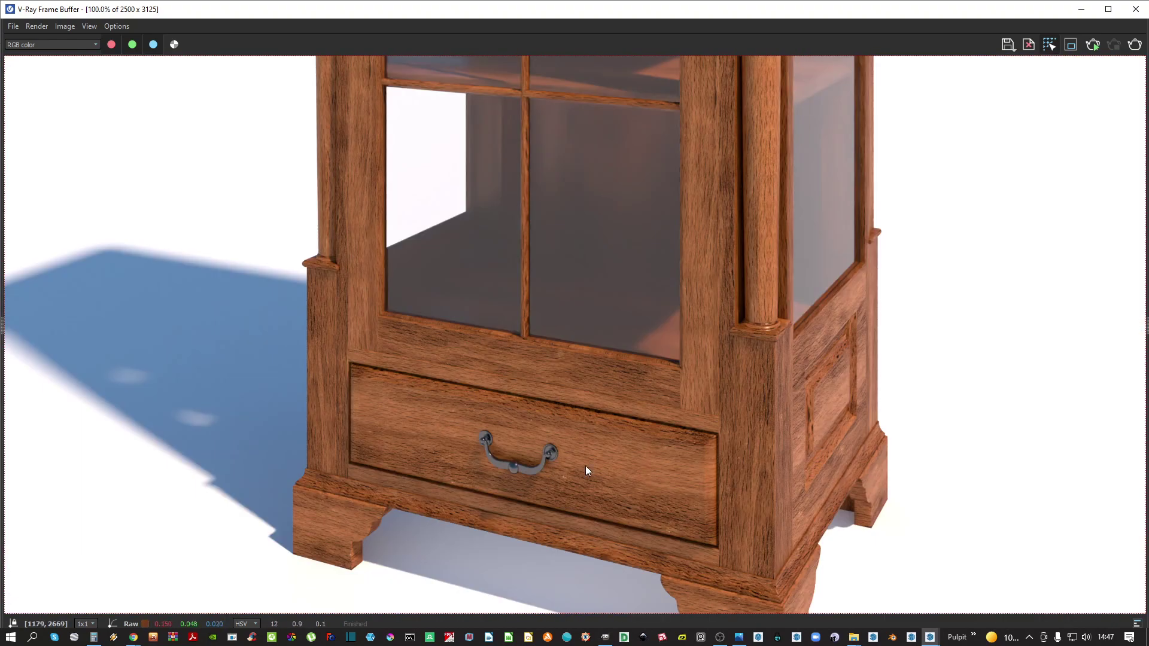
{"action": "scroll", "coordinate": [767, 342], "scroll_direction": "up", "scroll_amount": 3}
{"action": "scroll", "coordinate": [767, 343], "scroll_direction": "down", "scroll_amount": 5}
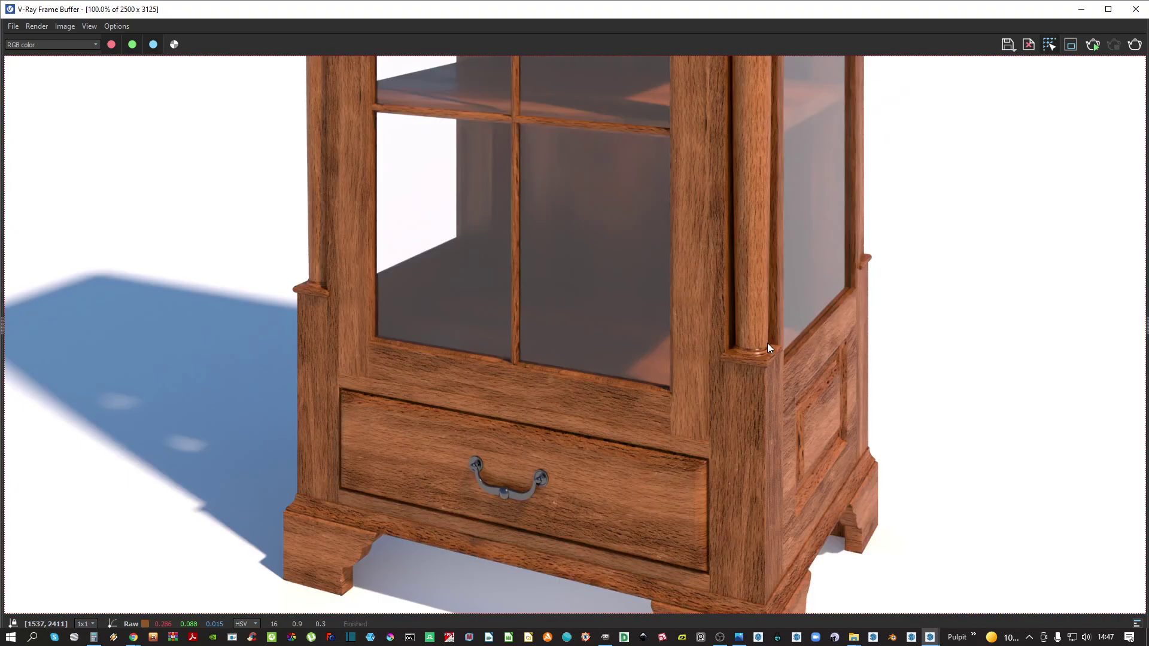
{"action": "middle_click_drag", "start_coordinate": [613, 289], "coordinate": [611, 496]}
{"action": "middle_click_drag", "start_coordinate": [608, 177], "coordinate": [610, 404]}
Start saving the render, and close the "komoda - klasyczna" model and the Wood067_2K-JPG folder window covering the workspace
{"action": "left_click", "coordinate": [1008, 43]}
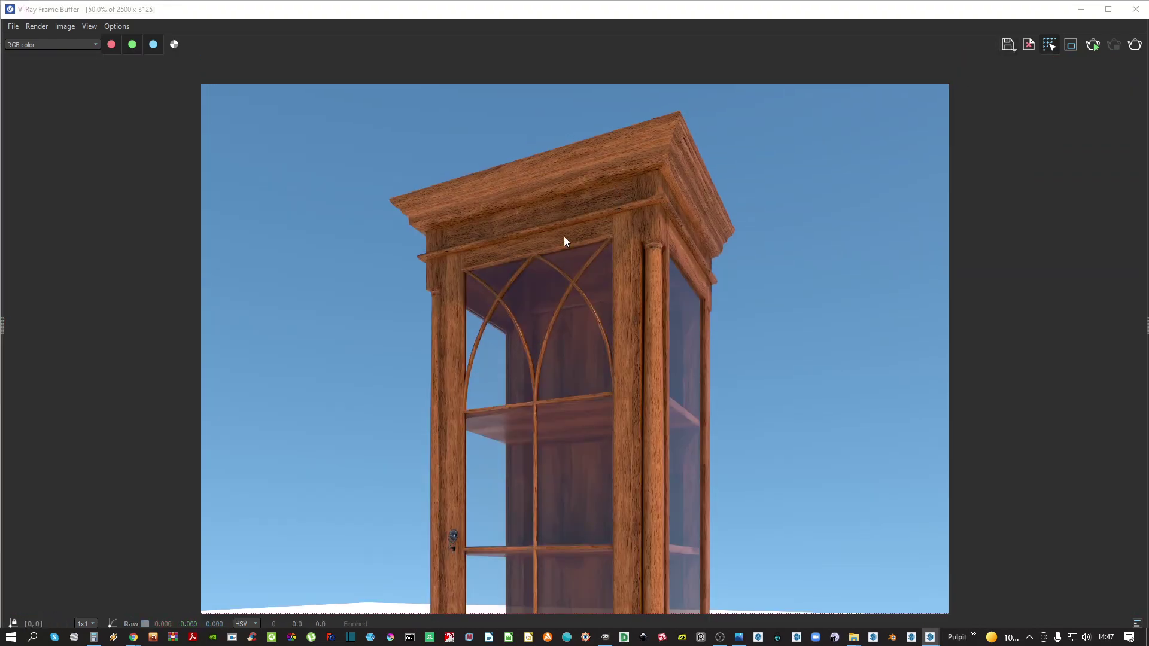
{"action": "key", "text": "alt+Tab"}
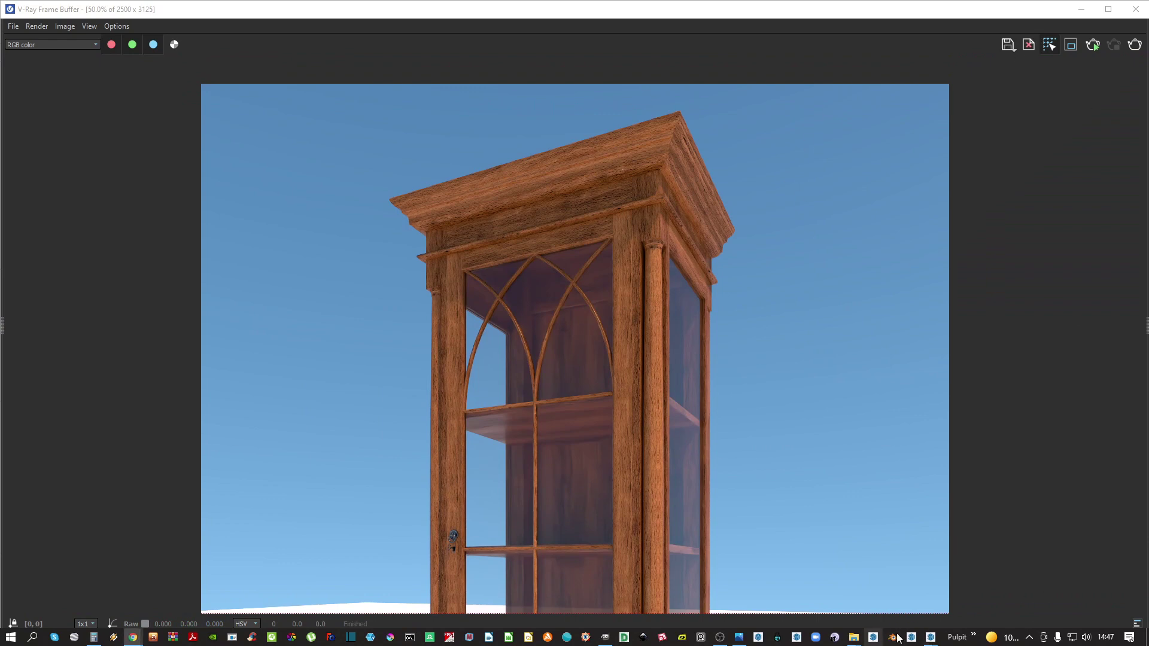
{"action": "mouse_move", "coordinate": [931, 637]}
{"action": "left_click", "coordinate": [918, 600]}
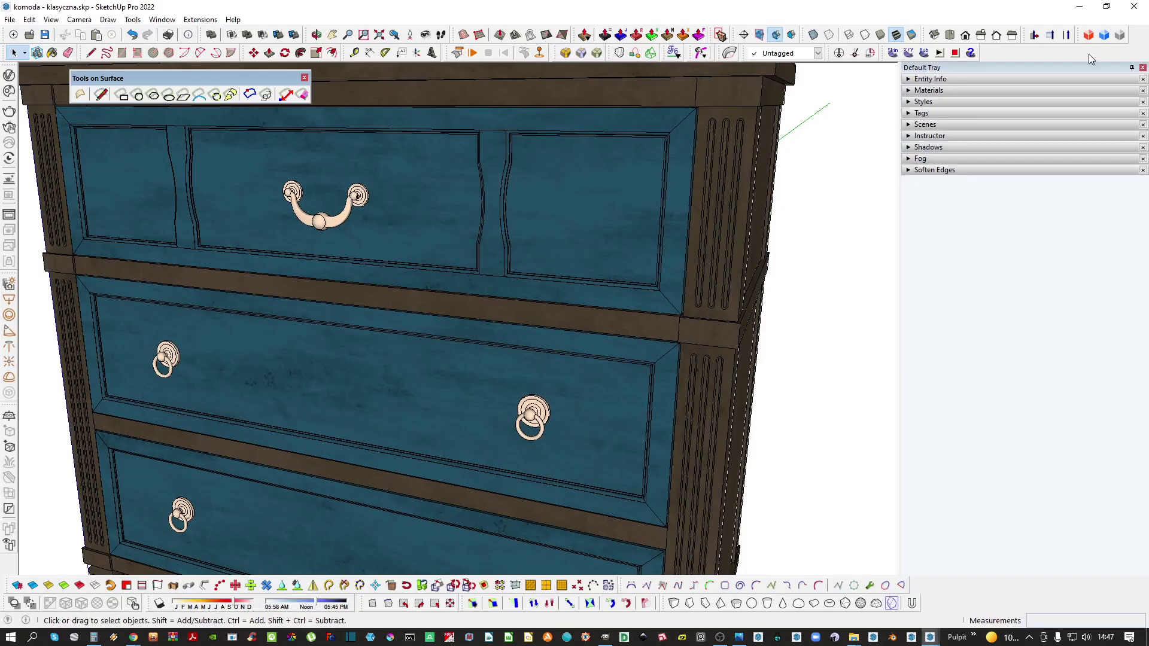
{"action": "left_click", "coordinate": [1134, 7]}
{"action": "left_click", "coordinate": [546, 350]}
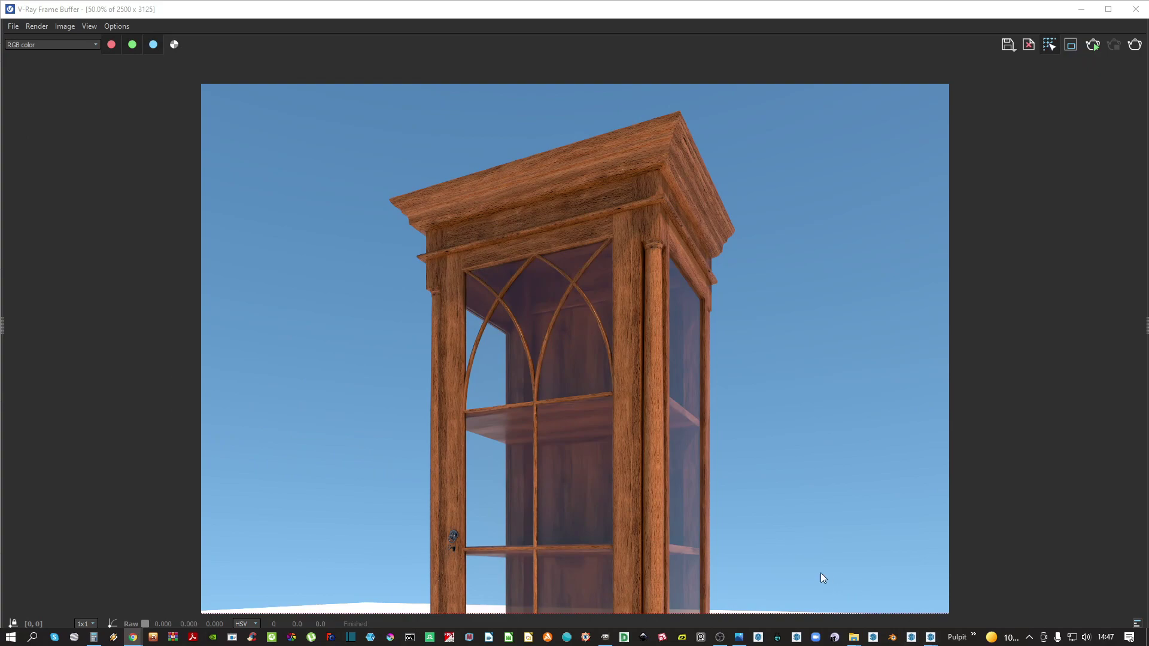
{"action": "key", "text": "super+Tab"}
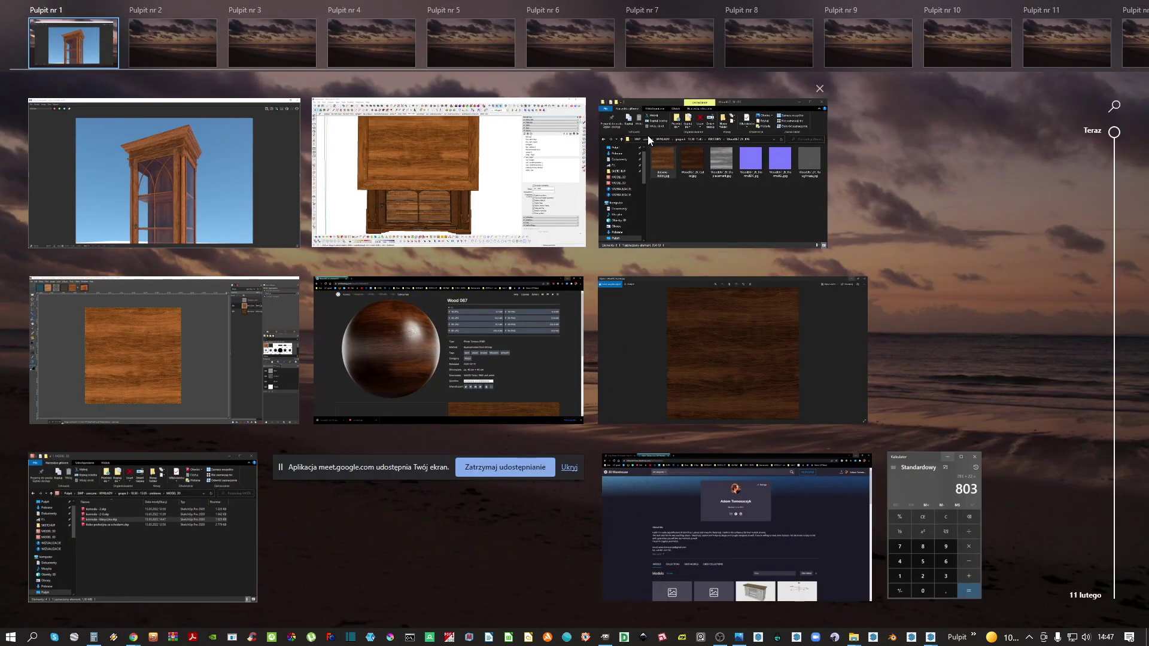
{"action": "left_click", "coordinate": [648, 136]}
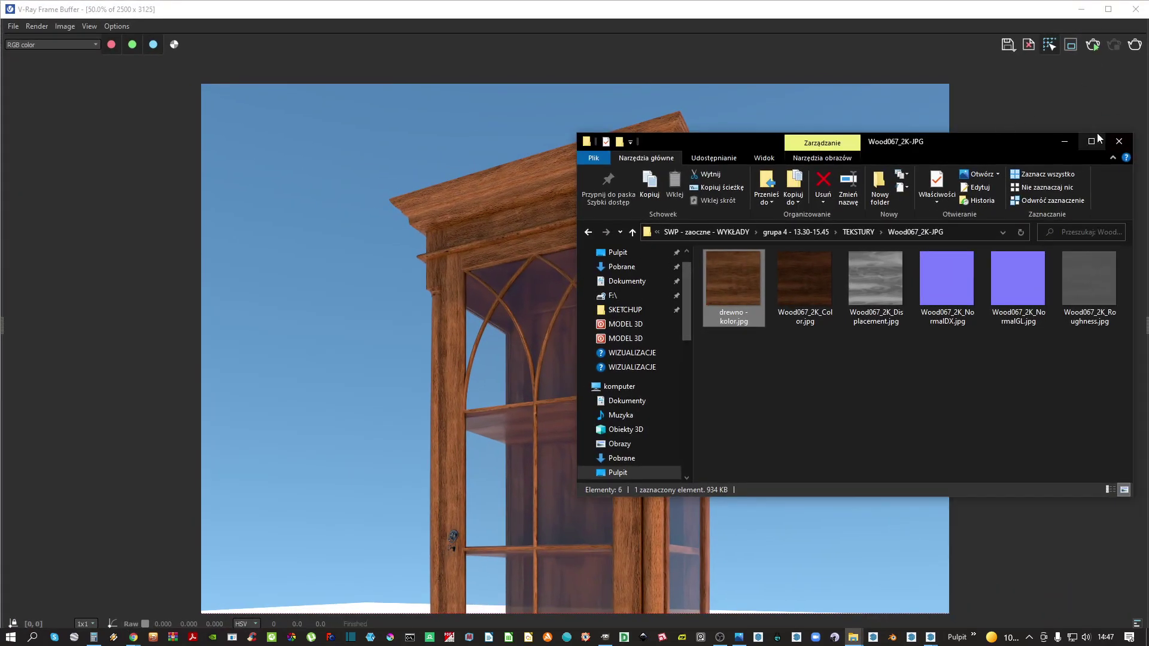
{"action": "left_click", "coordinate": [1119, 141]}
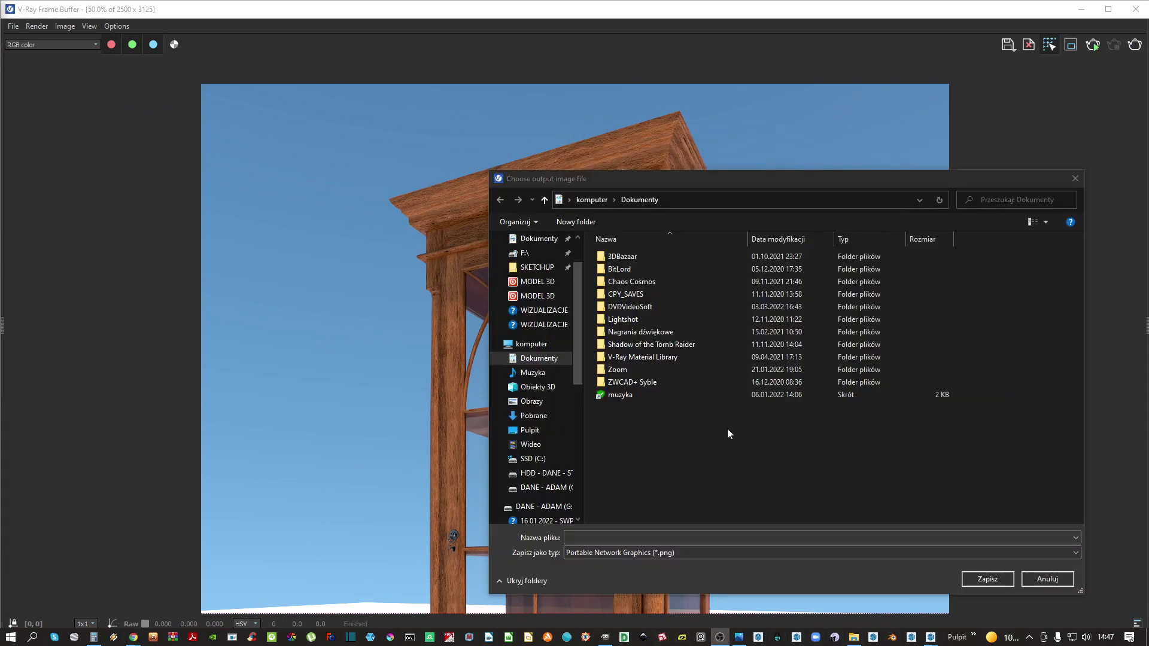
Save the render as a PNG named "witryna wysoka" in the "WIZUALIZACJE" folder of "grupa 4 - 13.30-15.45"
{"action": "scroll", "coordinate": [551, 300], "scroll_direction": "up", "scroll_amount": 2}
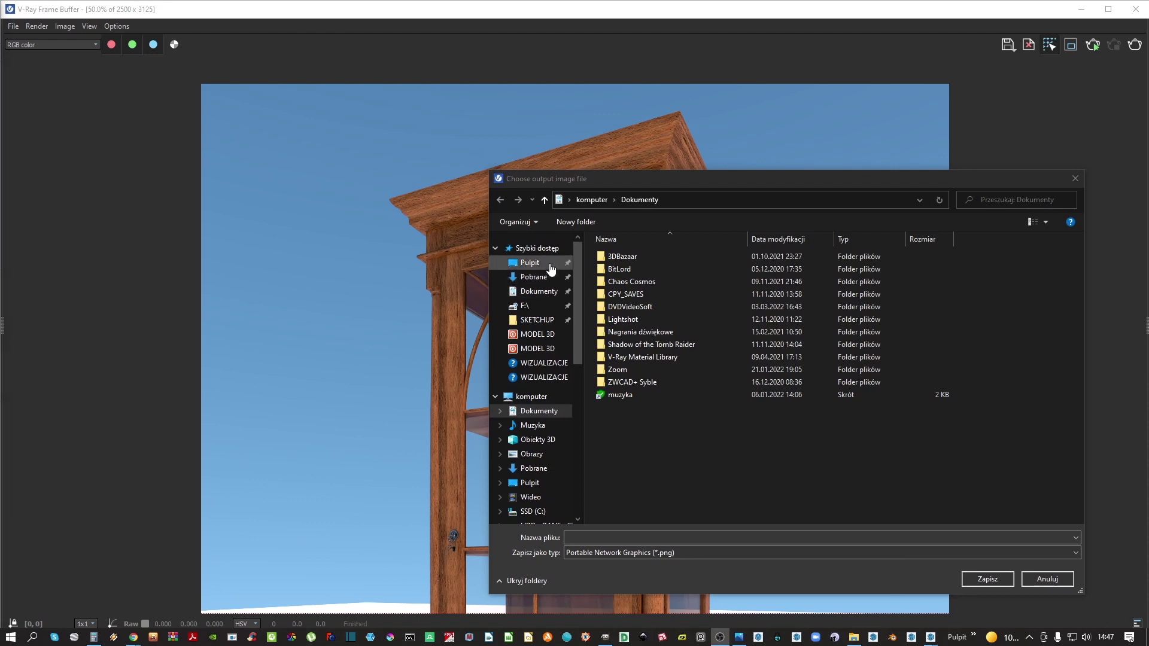
{"action": "left_click", "coordinate": [551, 264]}
{"action": "double_click", "coordinate": [641, 292]}
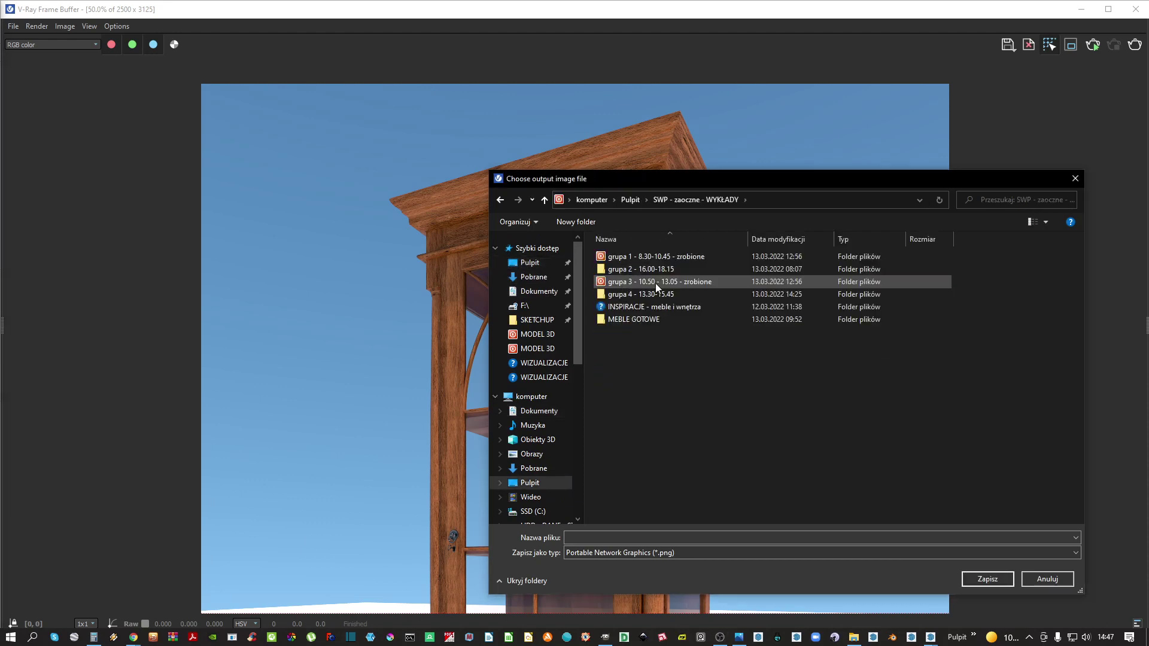
{"action": "double_click", "coordinate": [628, 294]}
{"action": "double_click", "coordinate": [635, 307]}
{"action": "left_click", "coordinate": [670, 552]}
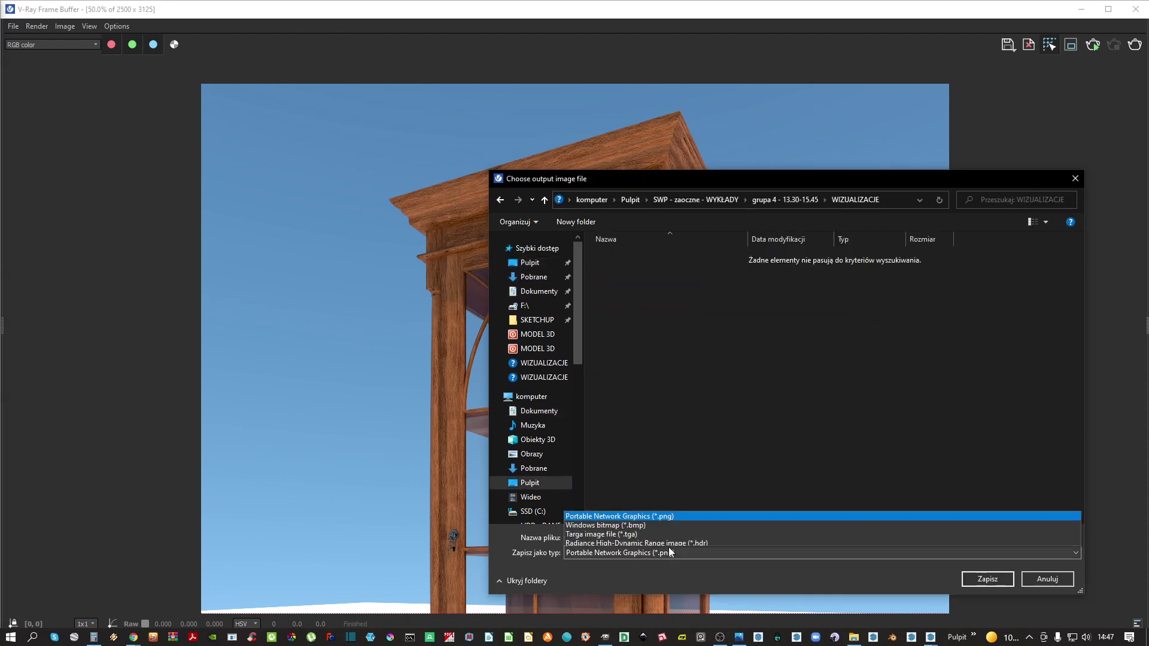
{"action": "left_click", "coordinate": [705, 551]}
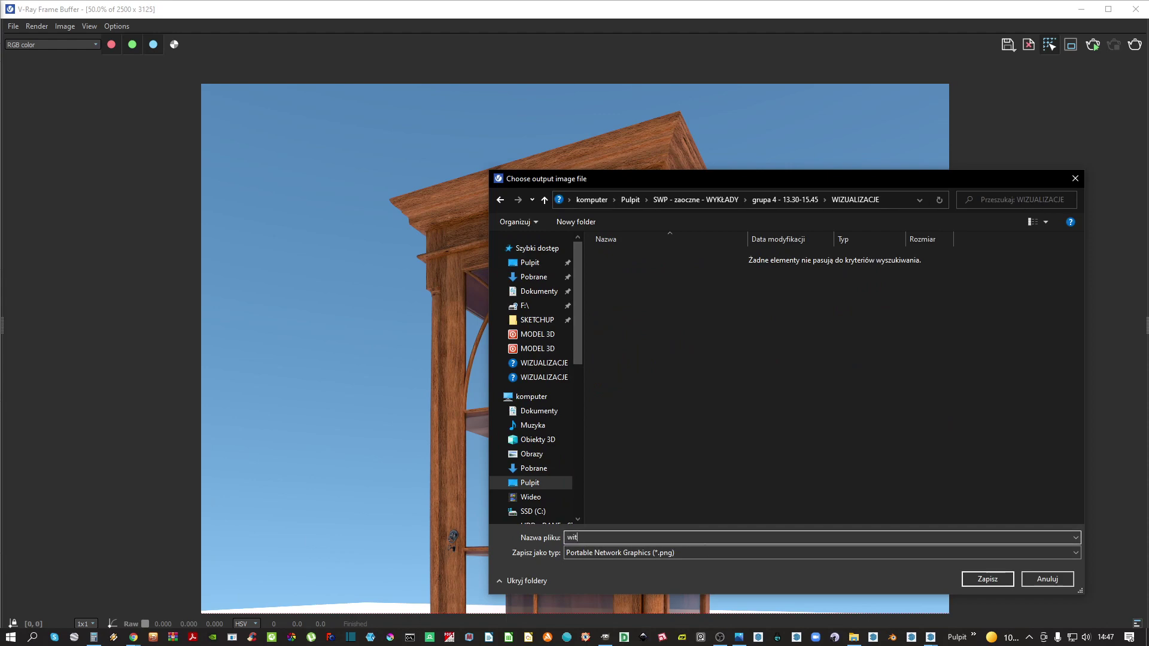
{"action": "type", "text": "witryna wysoka"}
{"action": "key", "text": "Return"}
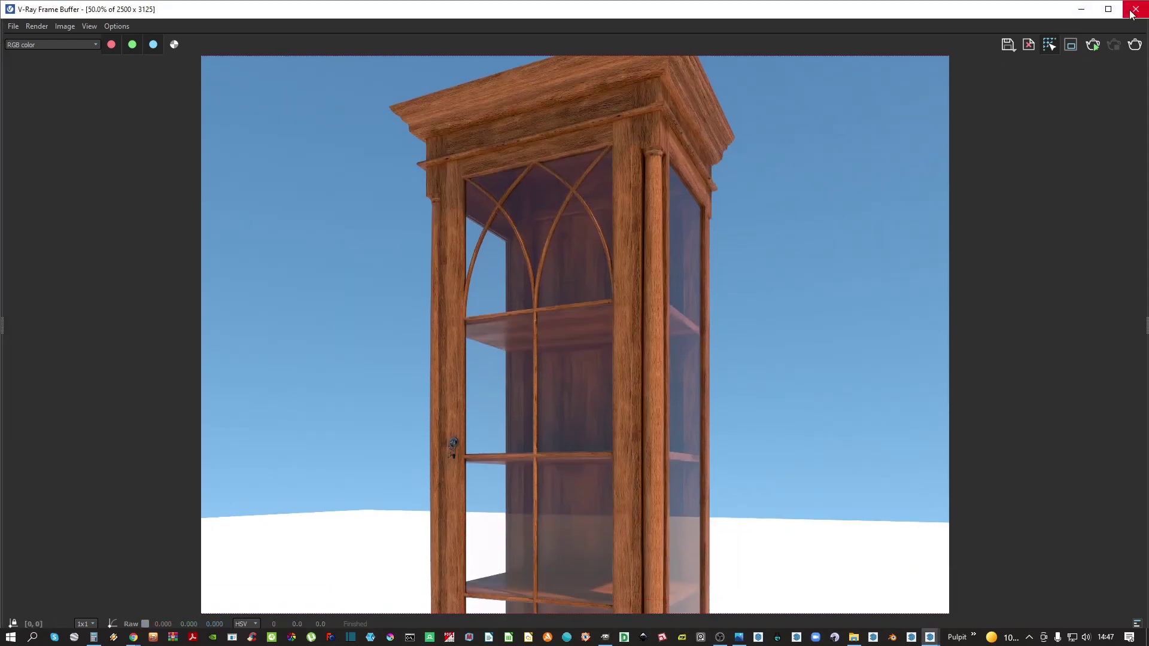
Close the V-Ray Frame Buffer and activate the "widok - front" scene in SketchUp
{"action": "left_click", "coordinate": [1135, 9]}
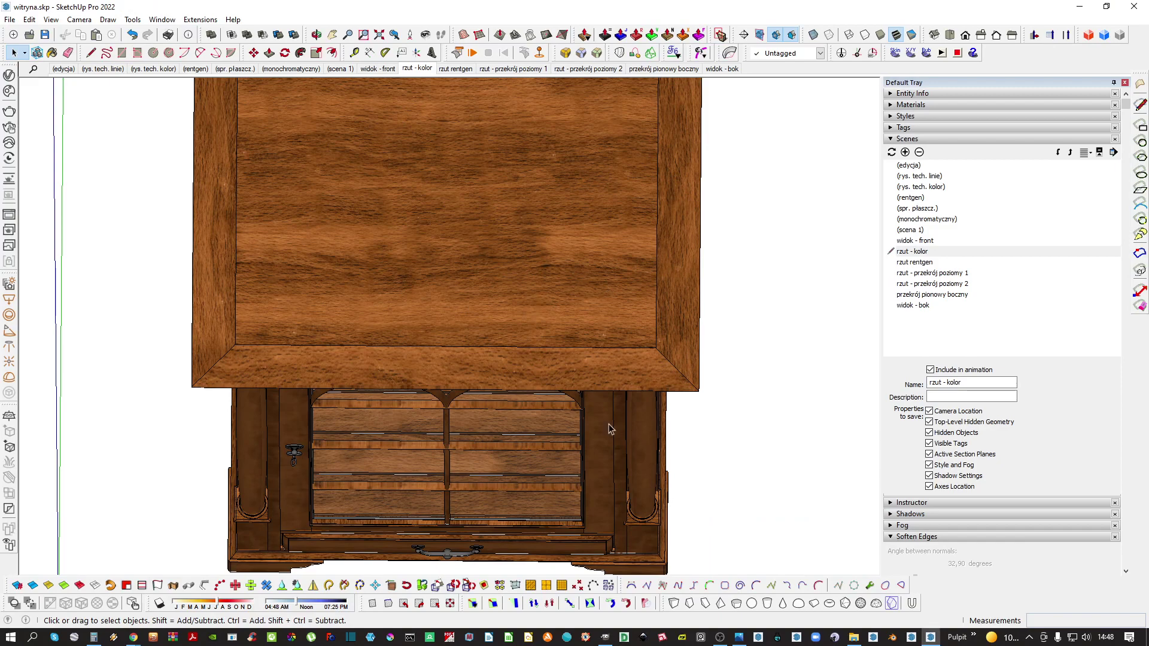
{"action": "middle_click_drag", "start_coordinate": [608, 424], "coordinate": [384, 126]}
{"action": "left_click", "coordinate": [379, 69]}
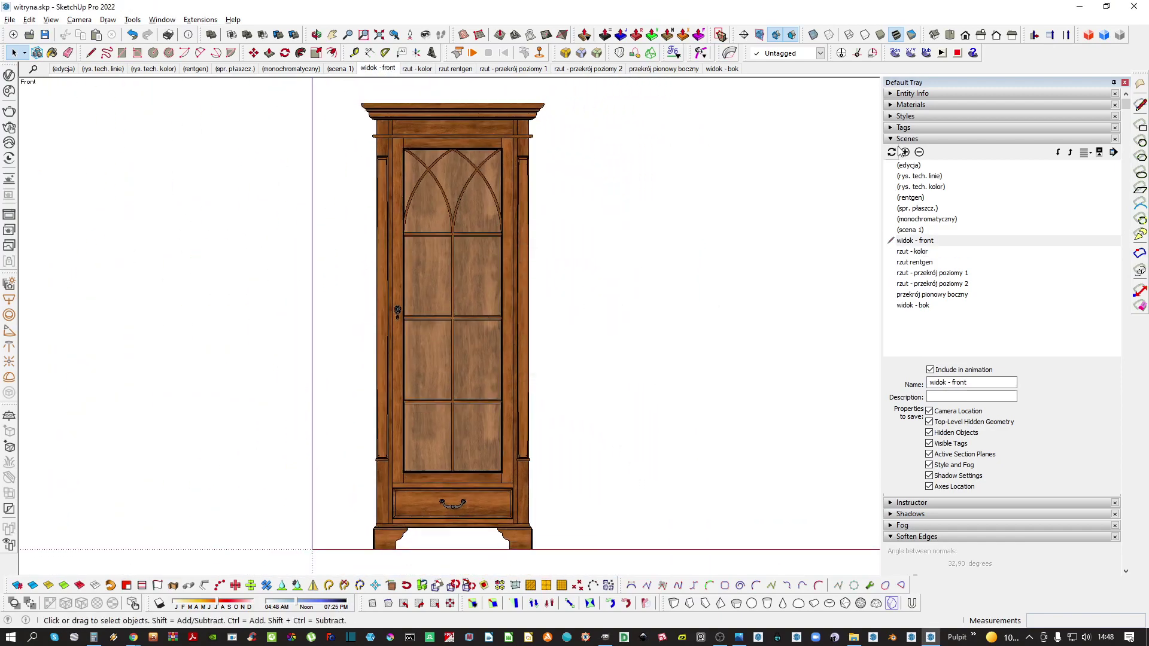
Create a new tag named "mebel - witryna wysoka"
{"action": "left_click", "coordinate": [919, 139]}
{"action": "left_click", "coordinate": [924, 128]}
{"action": "left_click", "coordinate": [927, 128]}
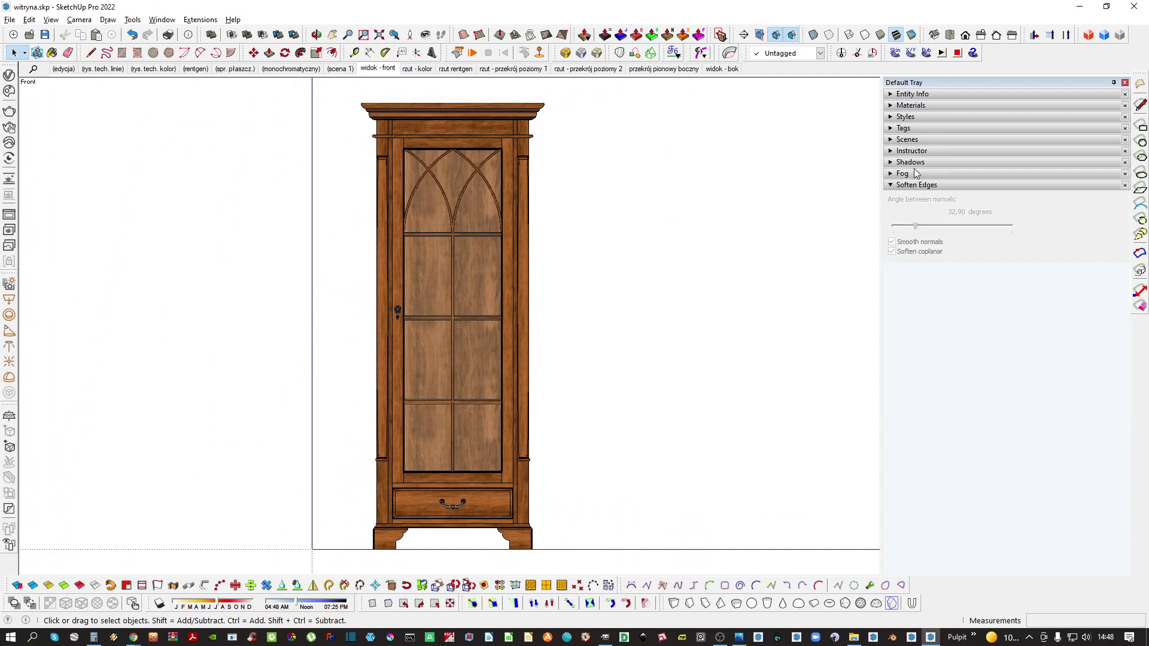
{"action": "left_click", "coordinate": [916, 185]}
{"action": "left_click", "coordinate": [903, 128]}
{"action": "left_click", "coordinate": [892, 142]}
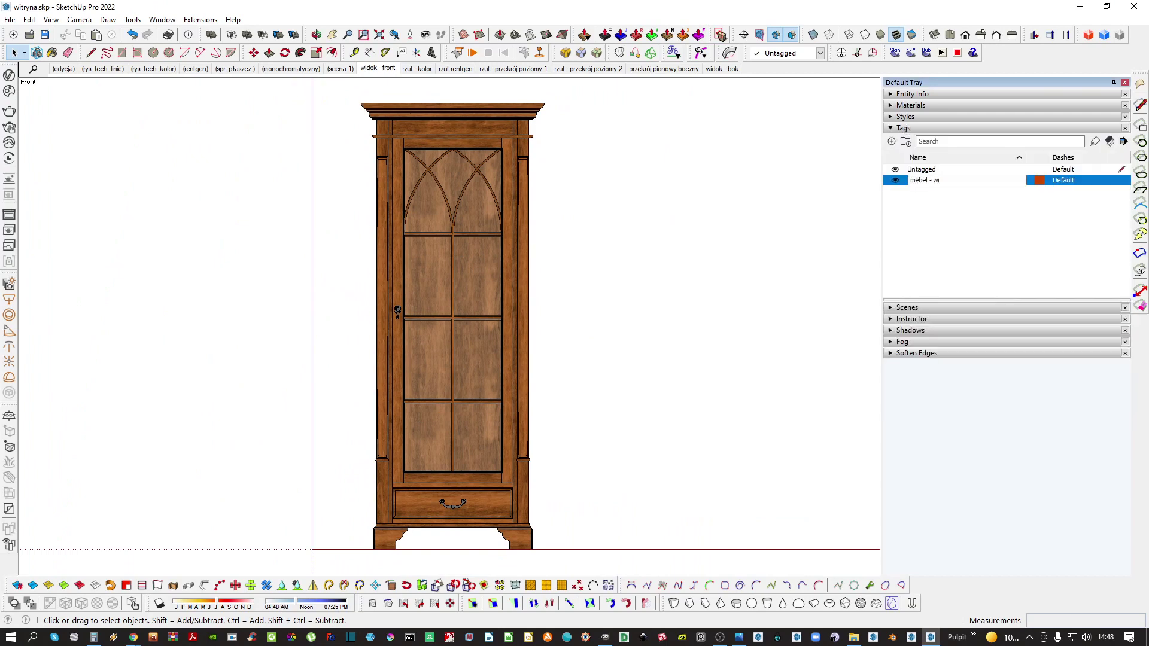
{"action": "type", "text": "mebel - witryna wysoka"}
{"action": "key", "text": "Return"}
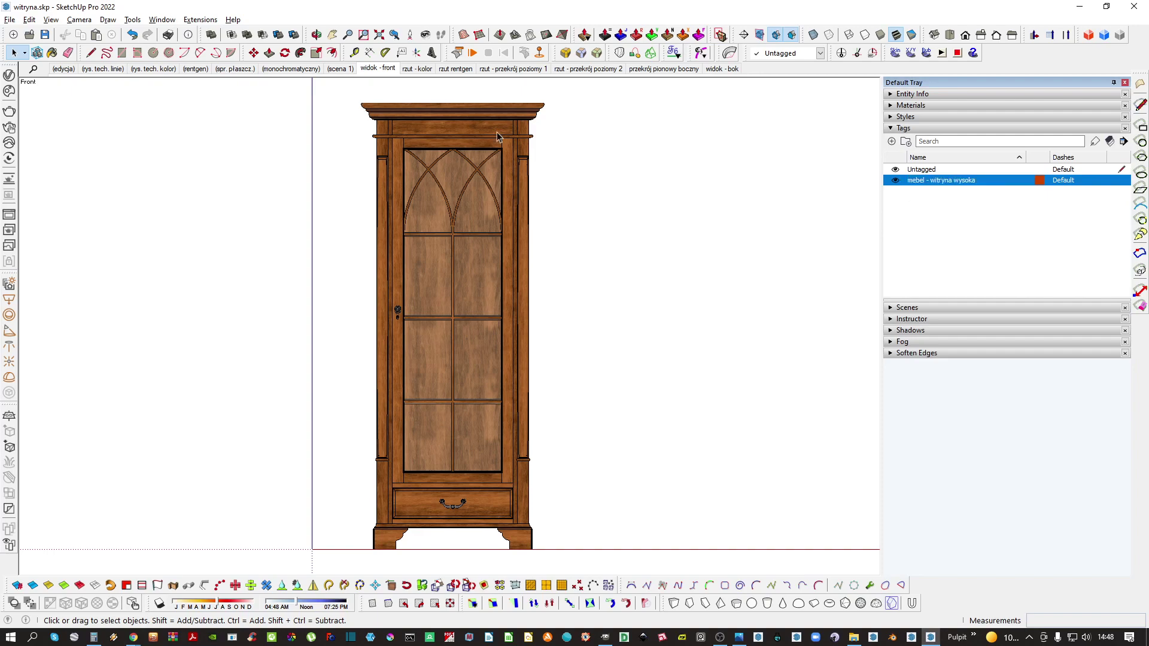
Convert the whole cabinet group into a component named "witryna wysoka - mebel"
{"action": "right_click", "coordinate": [470, 145]}
{"action": "left_click", "coordinate": [446, 182]}
{"action": "middle_click_drag", "start_coordinate": [465, 230], "coordinate": [434, 316]}
{"action": "scroll", "coordinate": [441, 319], "scroll_direction": "down", "scroll_amount": 3}
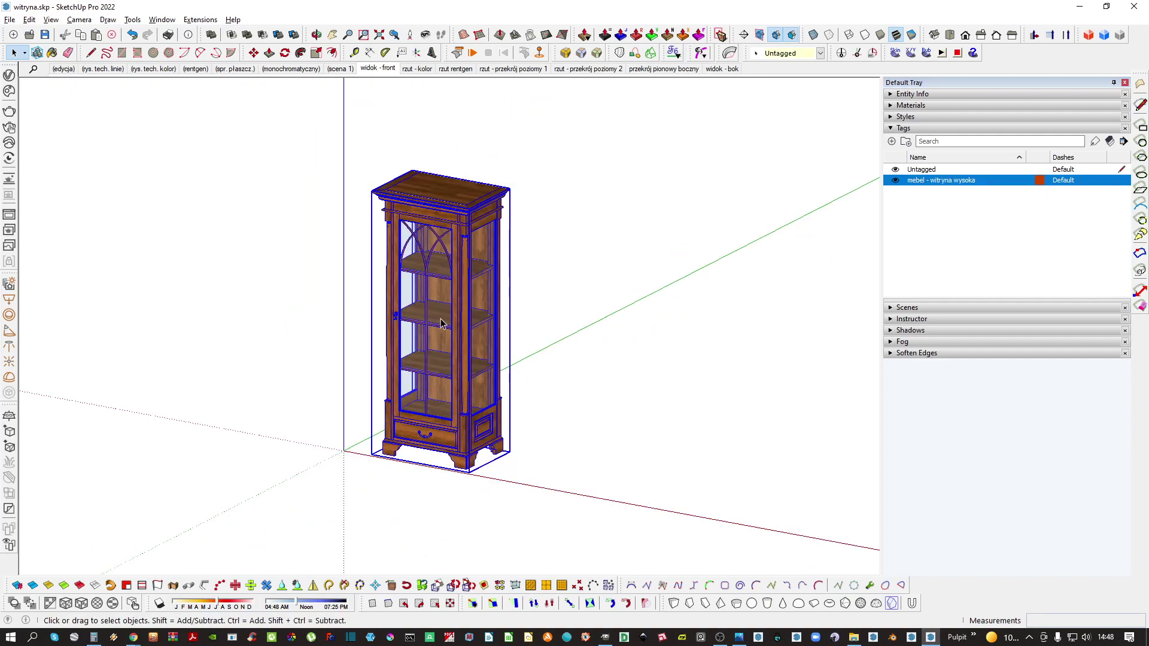
{"action": "right_click", "coordinate": [404, 353]}
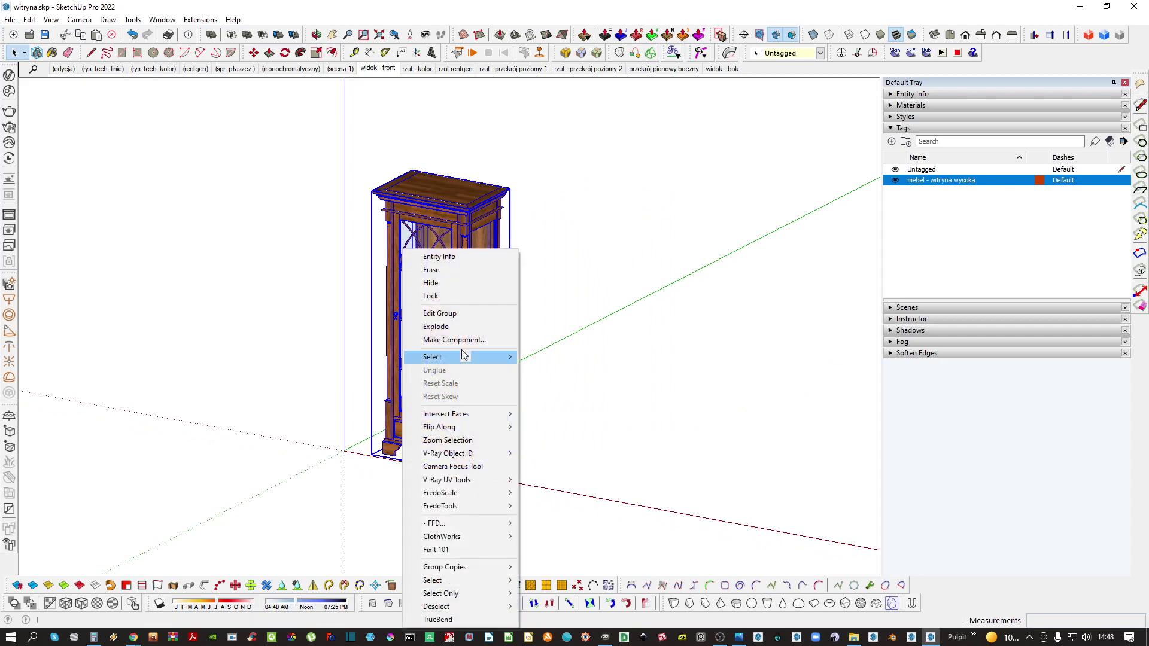
{"action": "left_click", "coordinate": [484, 359]}
{"action": "type", "text": "witryna wysok"}
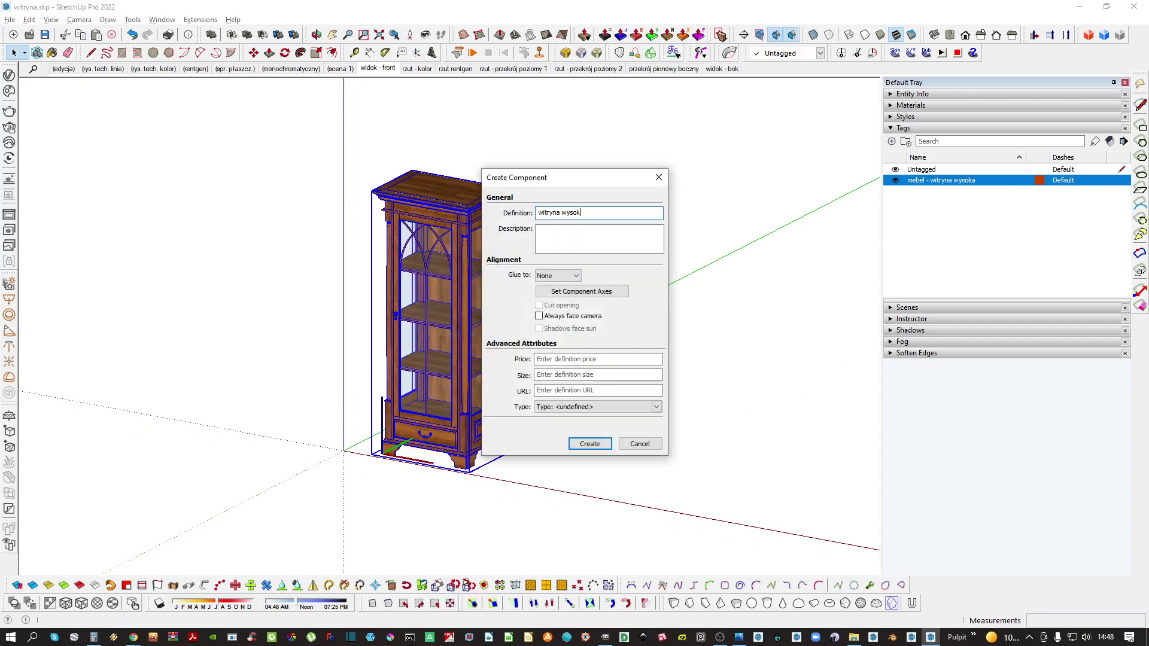
{"action": "type", "text": "a - mebel"}
{"action": "key", "text": "Return"}
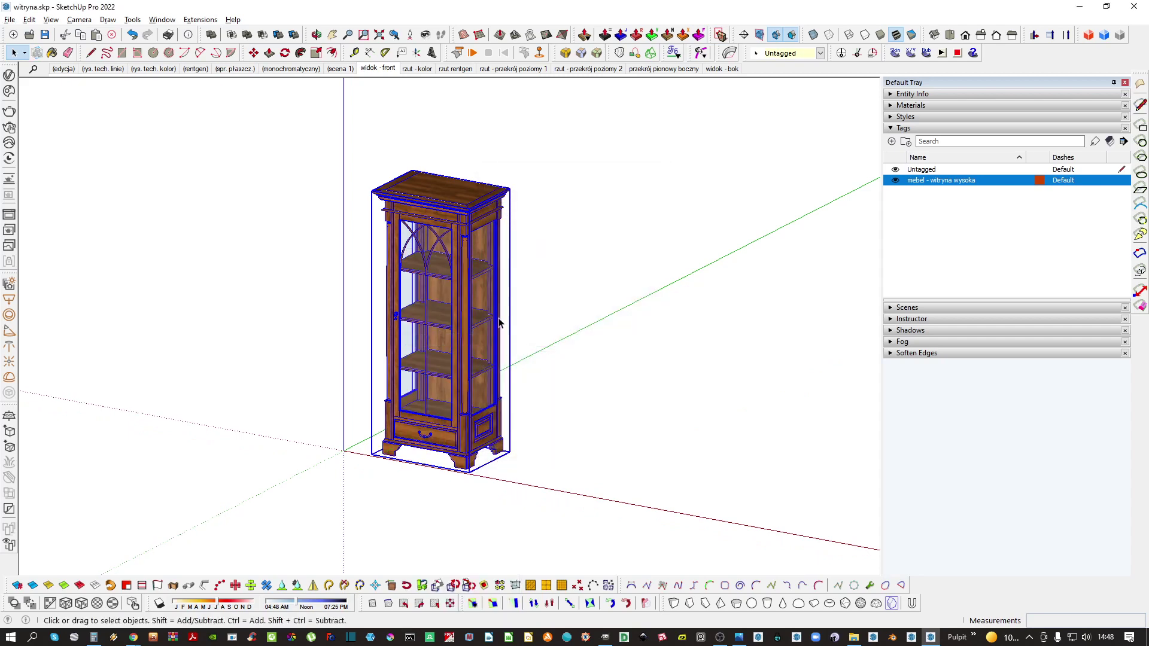
Assign the cabinet component to the "mebel - witryna wysoka" tag and deselect it
{"action": "left_click", "coordinate": [790, 54]}
{"action": "left_click", "coordinate": [789, 77]}
{"action": "left_click", "coordinate": [623, 326]}
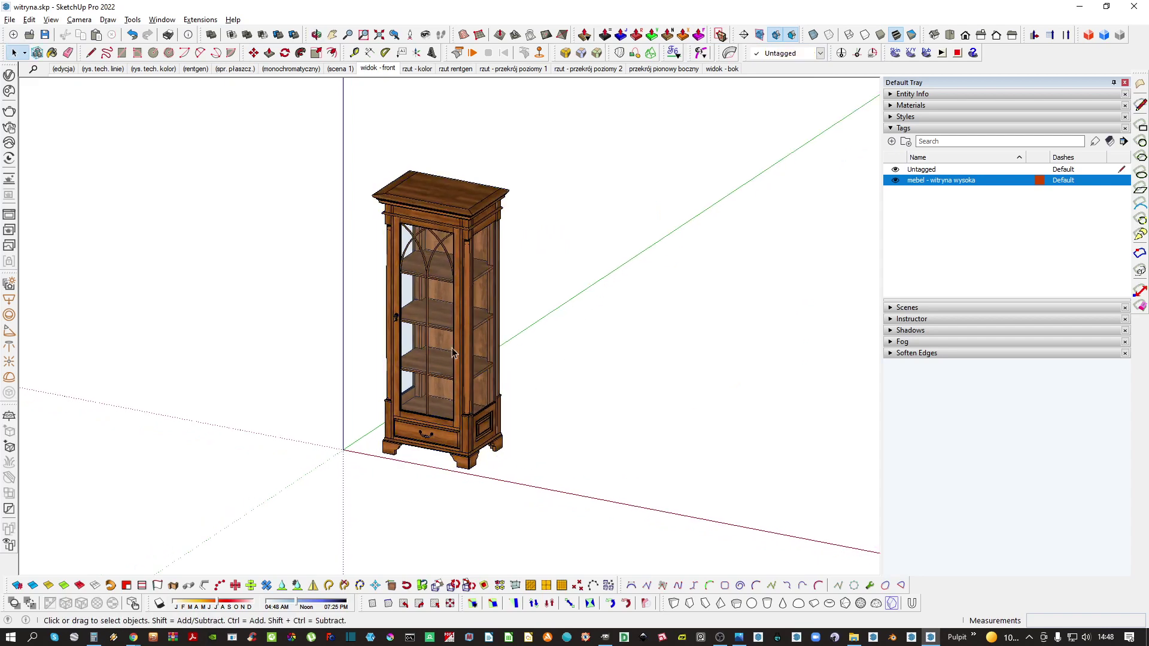
Send the cabinet model to LayOut and choose a blank landscape page template
{"action": "left_click", "coordinate": [10, 20]}
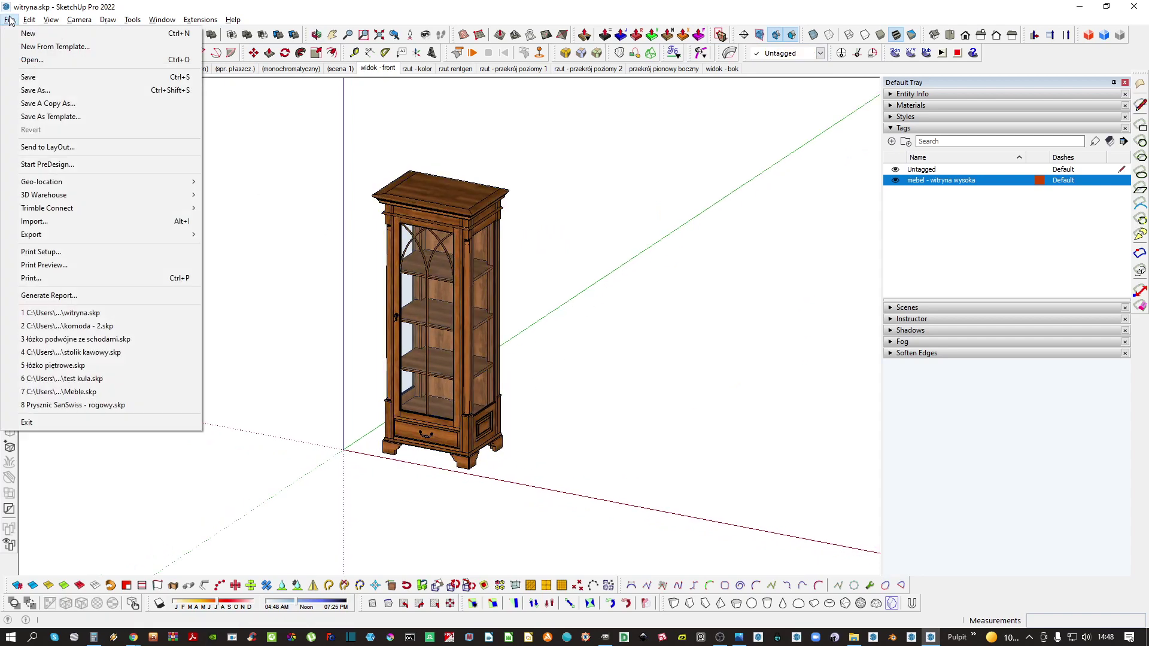
{"action": "left_click", "coordinate": [60, 147]}
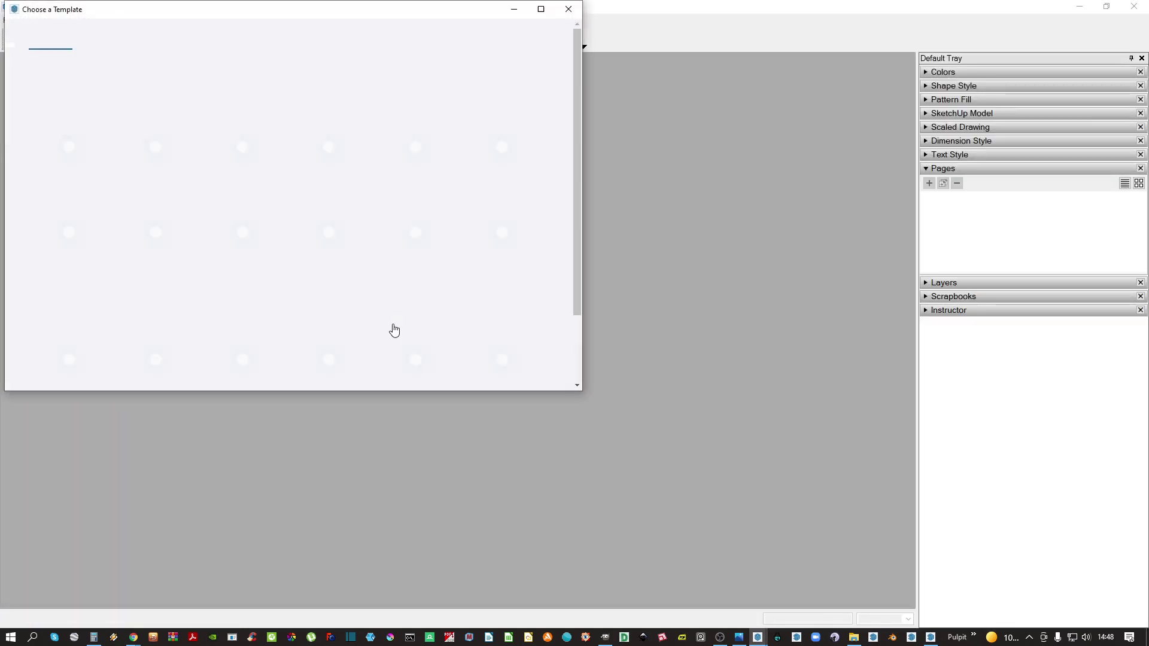
{"action": "left_click", "coordinate": [82, 350]}
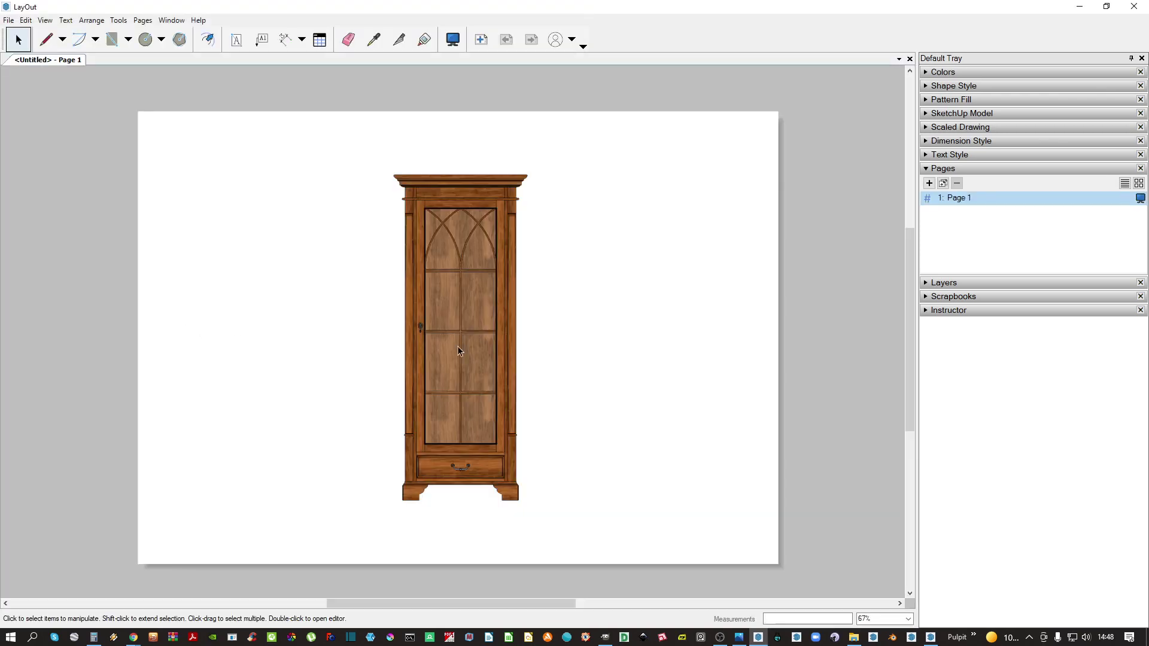
Save the LayOut document as "A3 - witryna wysoka - rysunki" in the "LAYOUT - rysunki techniczne" folder of "grupa 4 - 13.30-15.45"
{"action": "key", "text": "ctrl+s"}
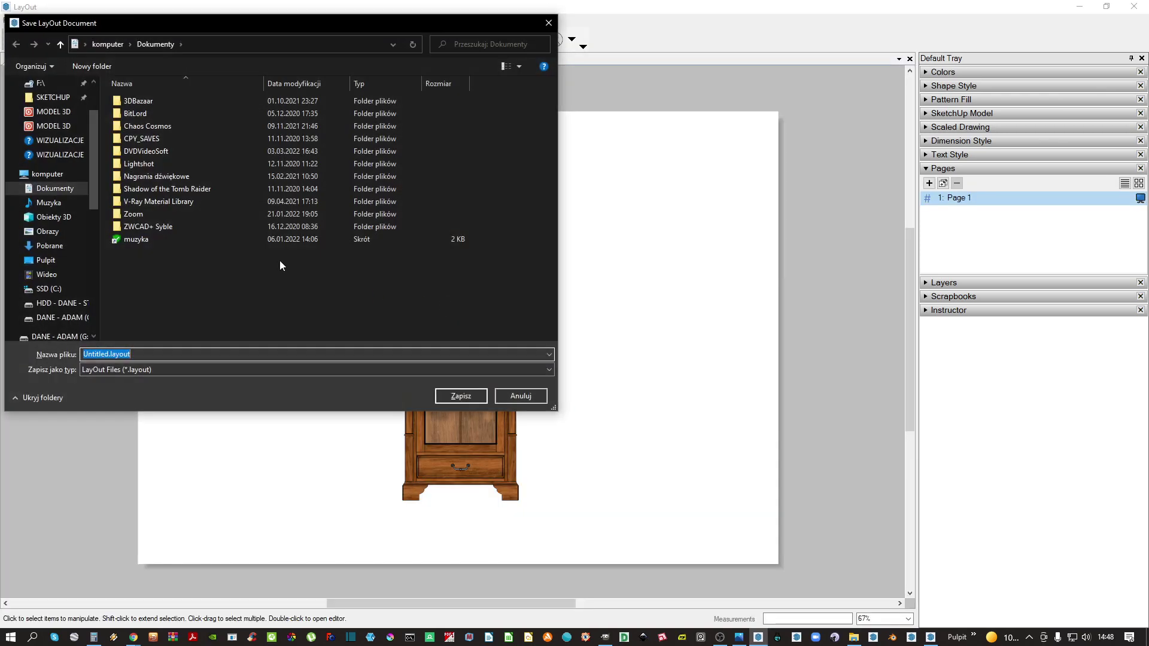
{"action": "scroll", "coordinate": [54, 120], "scroll_direction": "up", "scroll_amount": 2}
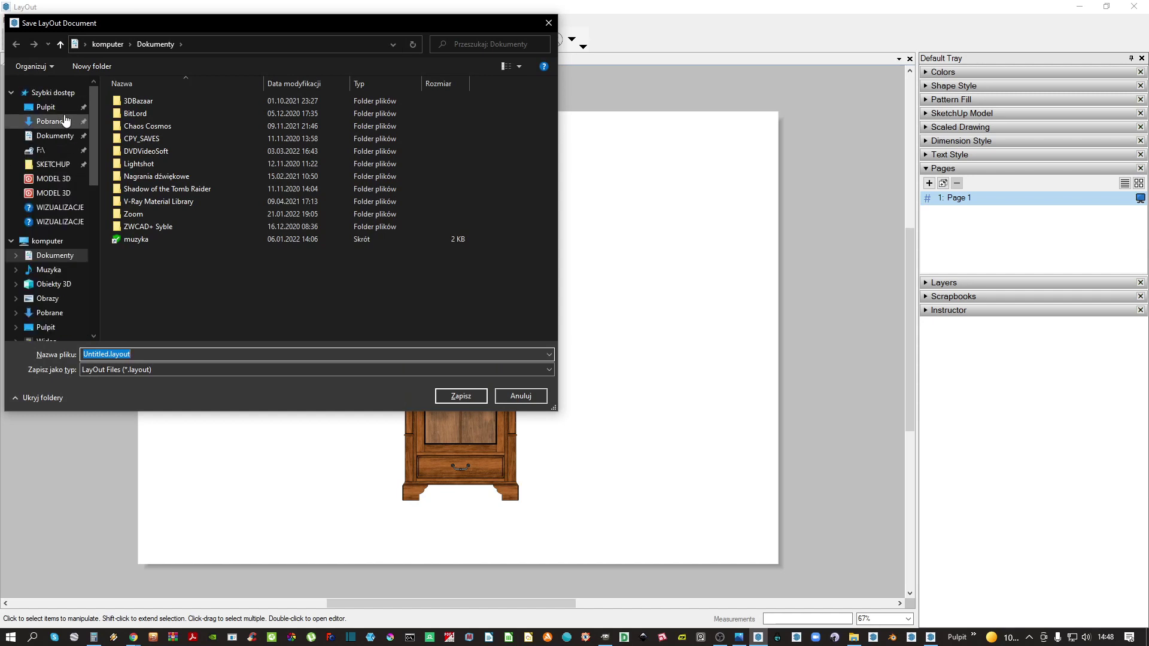
{"action": "left_click", "coordinate": [47, 107]}
{"action": "double_click", "coordinate": [161, 136]}
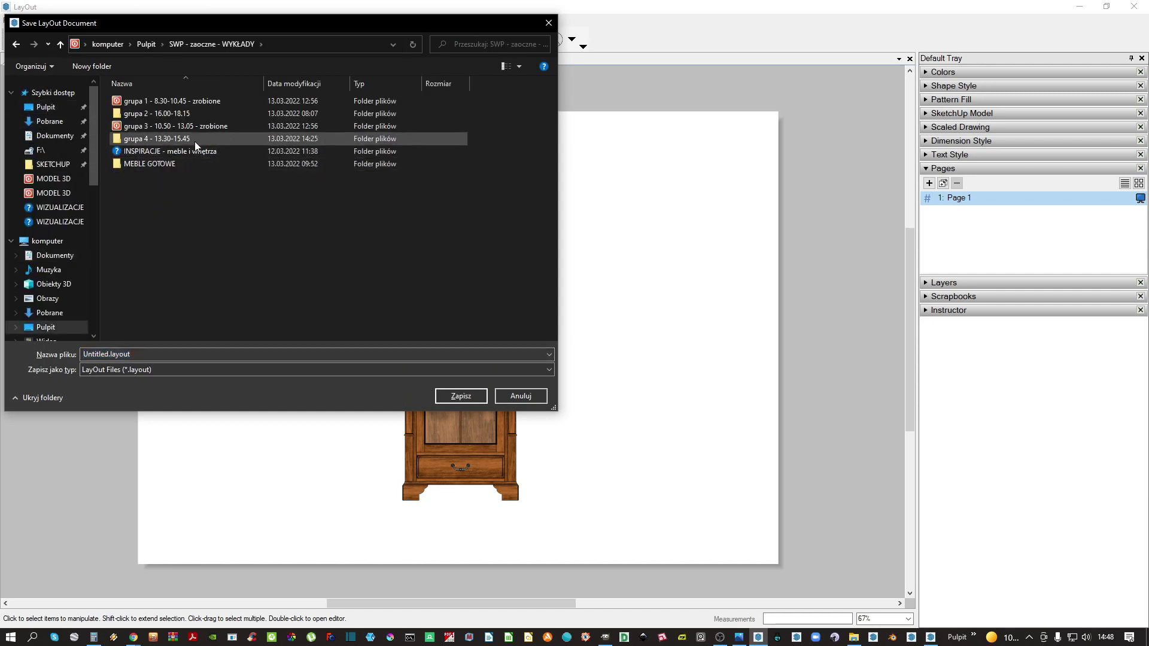
{"action": "left_click", "coordinate": [176, 141]}
{"action": "double_click", "coordinate": [176, 141]}
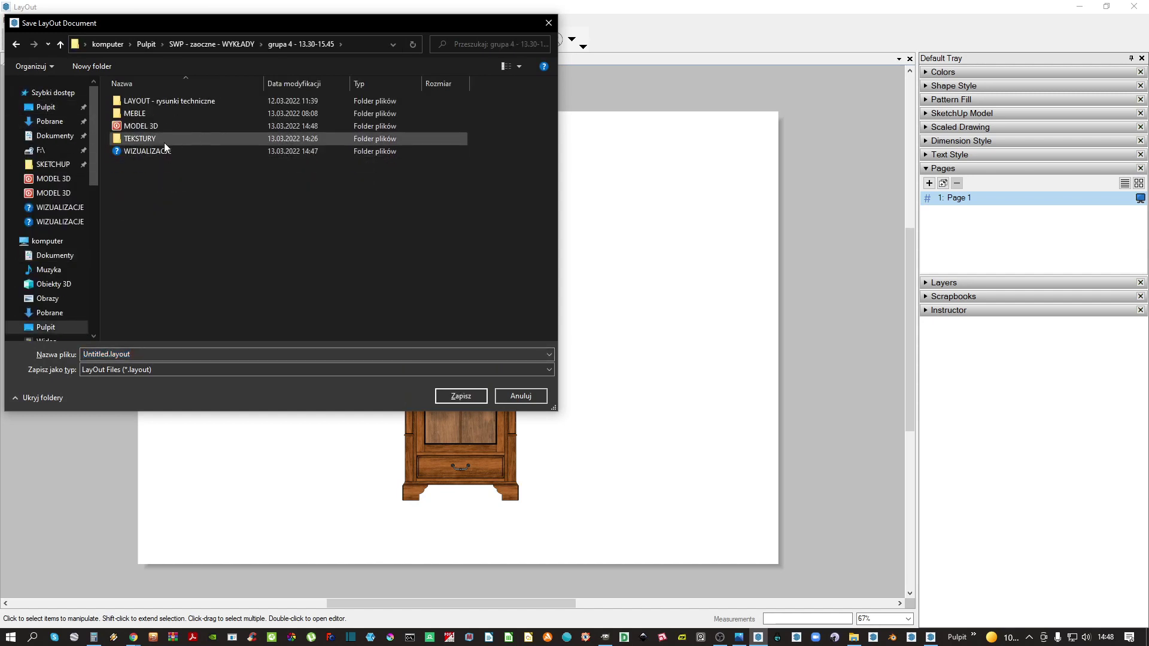
{"action": "double_click", "coordinate": [152, 103]}
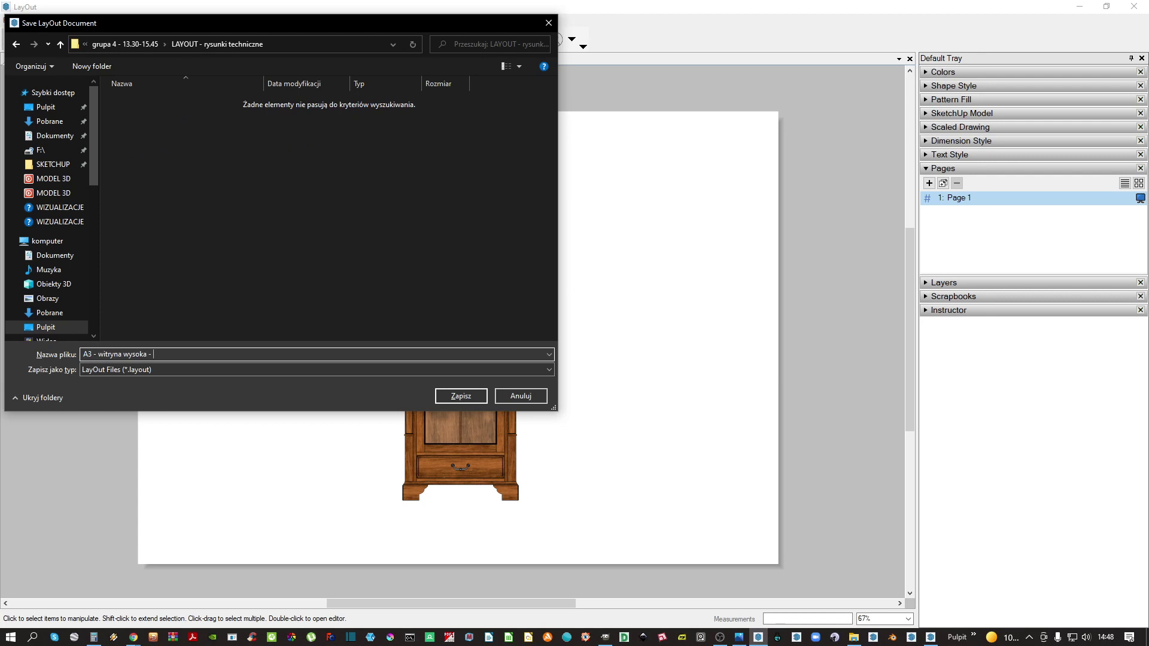
{"action": "type", "text": "k"}
{"action": "key", "text": "Return"}
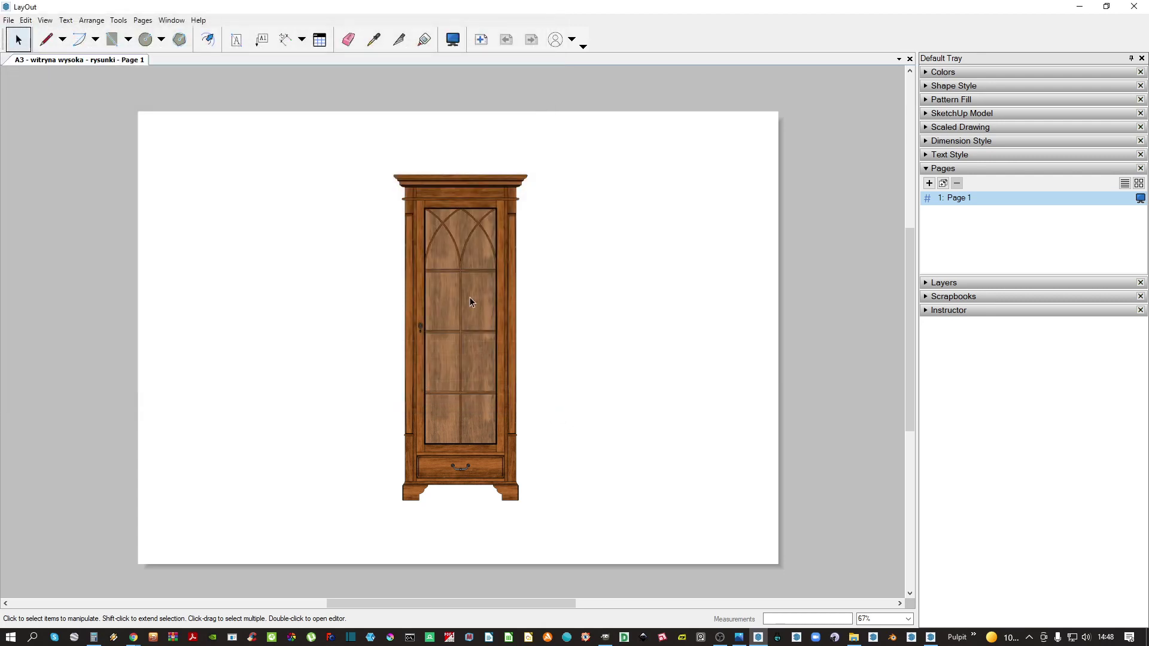
Select the cabinet viewport, open its SketchUp Model settings, and turn off object snapping
{"action": "left_click", "coordinate": [486, 241]}
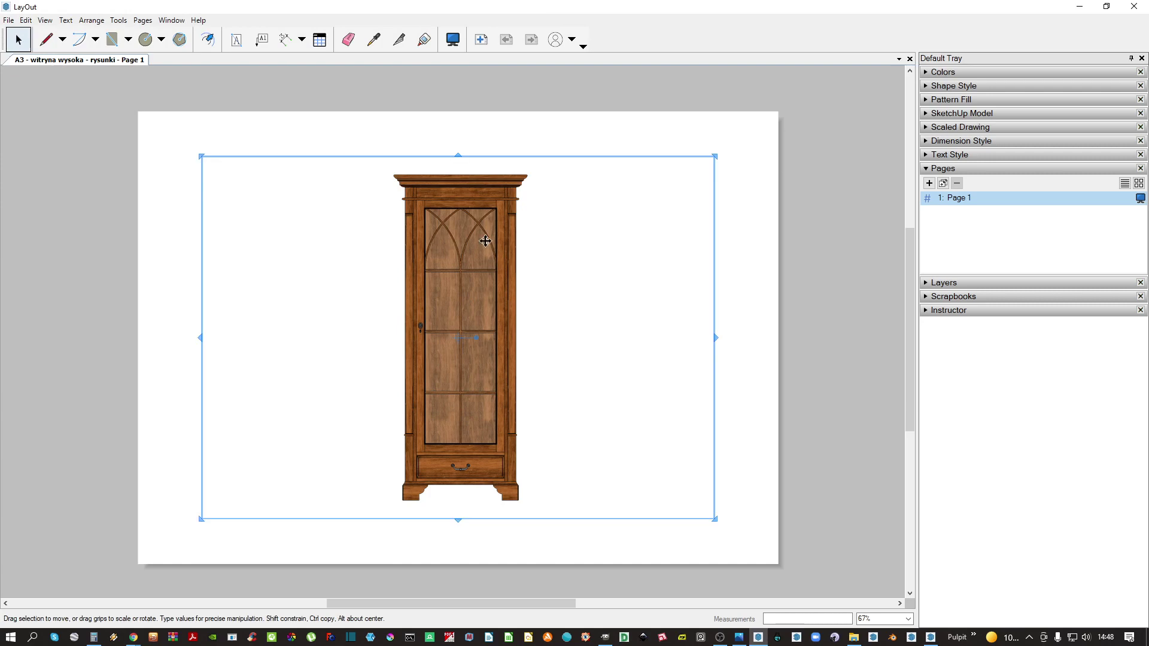
{"action": "left_click", "coordinate": [963, 114]}
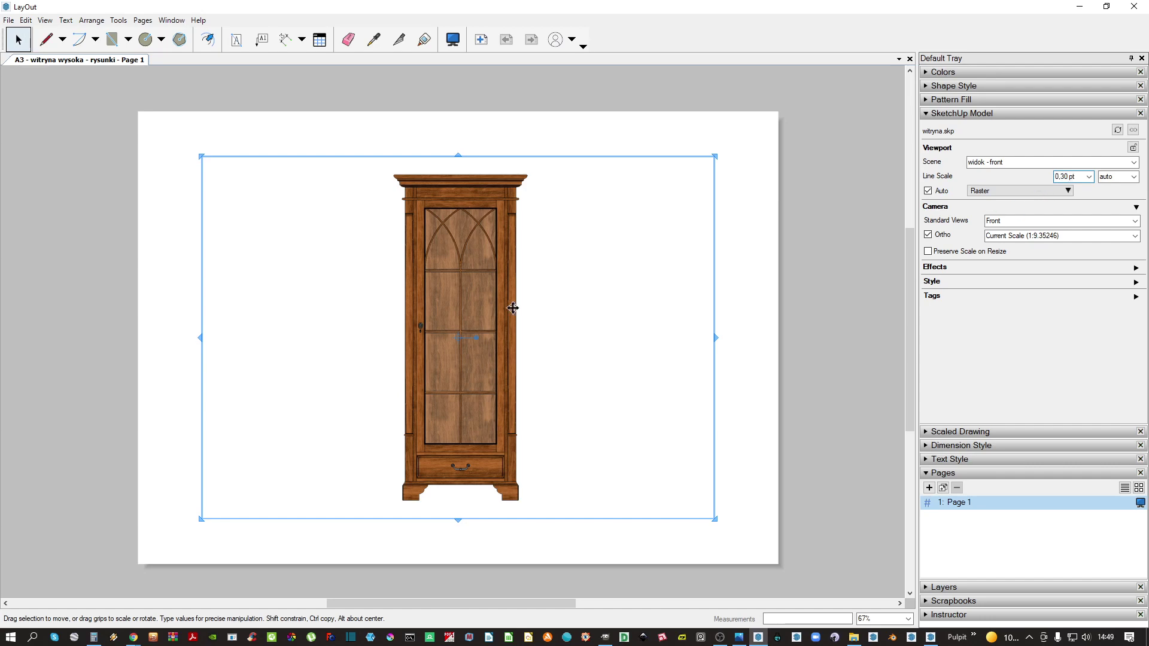
{"action": "scroll", "coordinate": [509, 227], "scroll_direction": "up", "scroll_amount": 6}
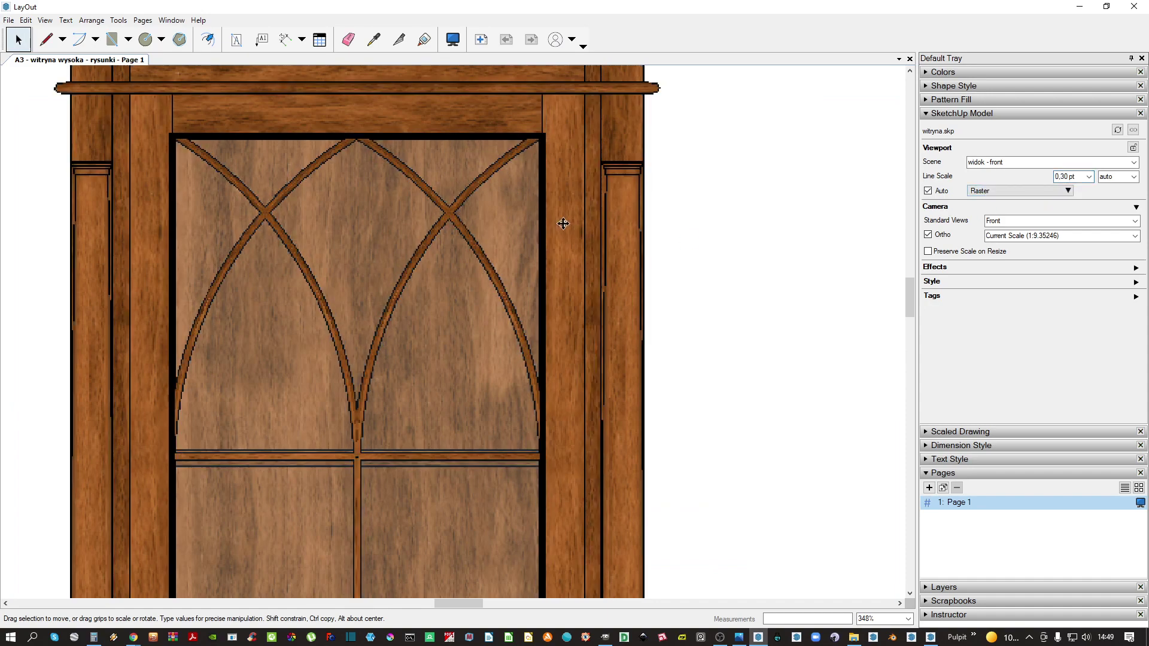
{"action": "scroll", "coordinate": [538, 233], "scroll_direction": "down", "scroll_amount": 7}
{"action": "right_click", "coordinate": [500, 242]}
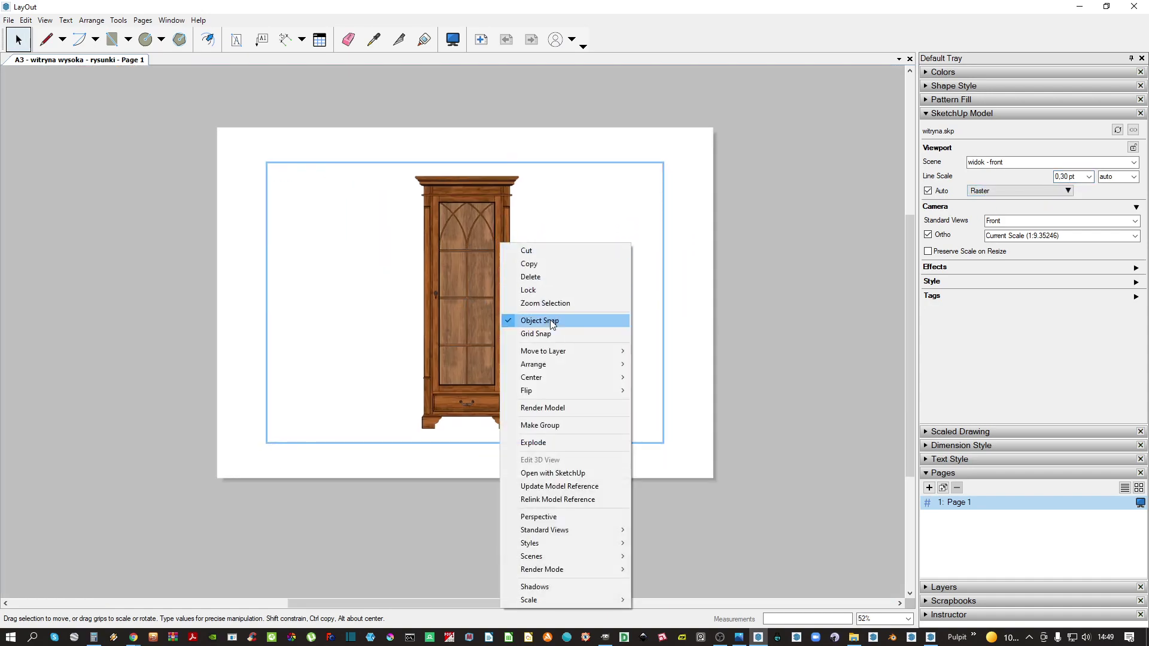
{"action": "left_click", "coordinate": [538, 321]}
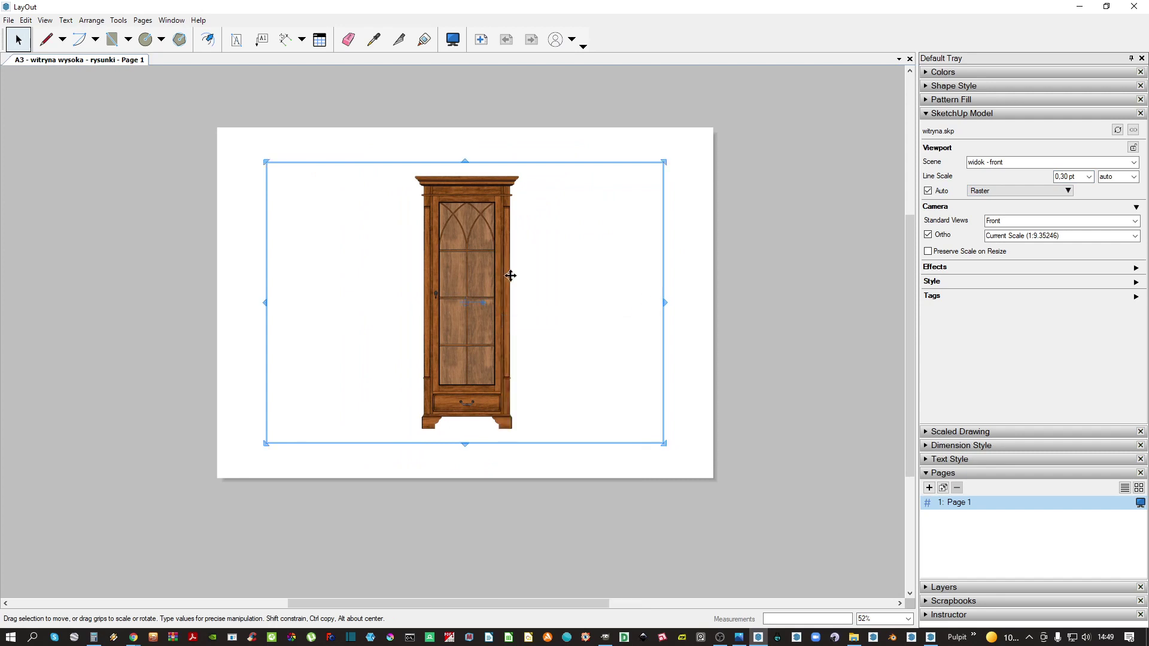
Set the front view's scale to 1mm:10mm (1:10)
{"action": "right_click", "coordinate": [497, 263]}
{"action": "mouse_move", "coordinate": [536, 620]}
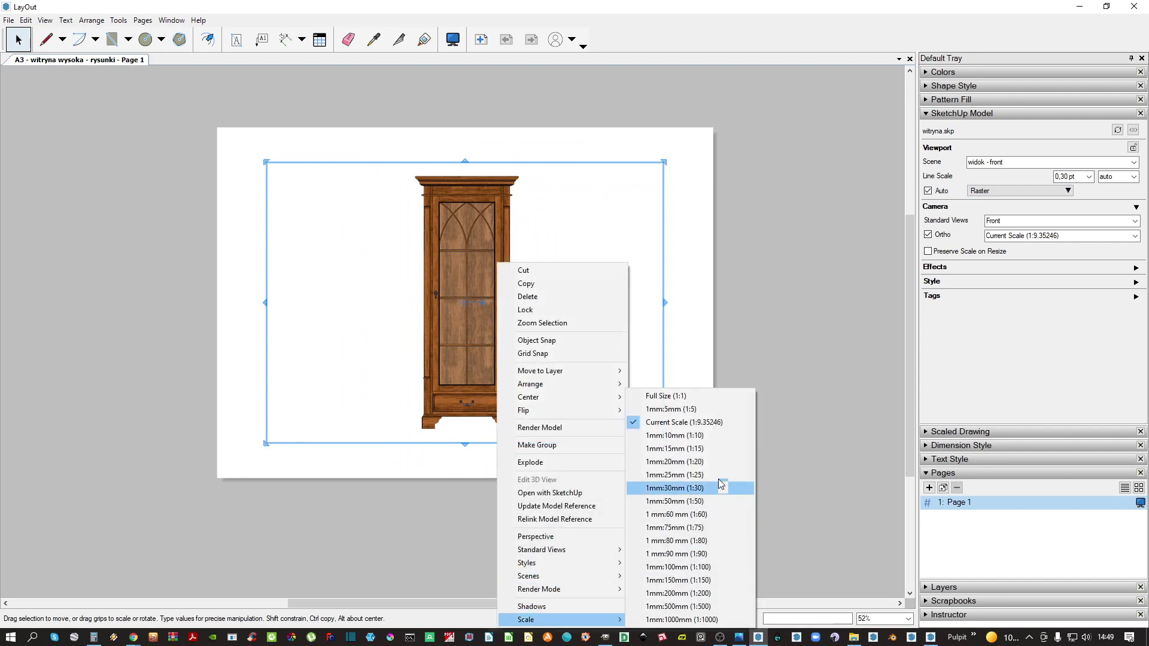
{"action": "left_click", "coordinate": [691, 438]}
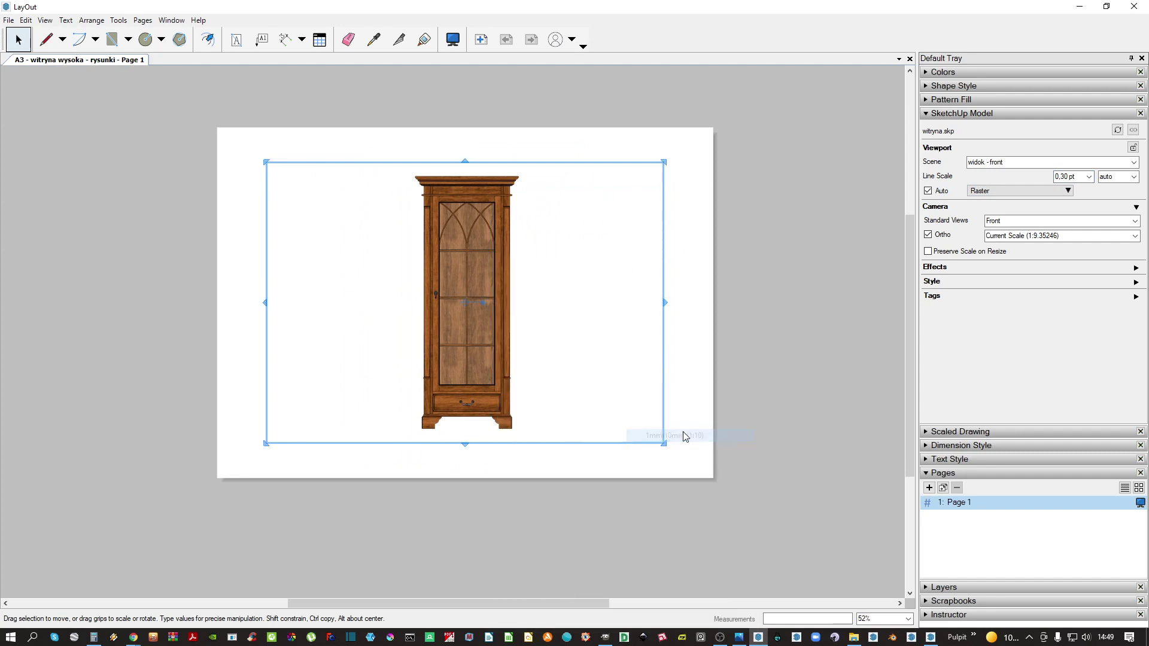
Crop all four sides of the front view's frame closer to the cabinet and move the view to the page's upper-left area
{"action": "left_click_drag", "start_coordinate": [663, 429], "coordinate": [526, 428]}
{"action": "left_click_drag", "start_coordinate": [263, 300], "coordinate": [412, 311]}
{"action": "scroll", "coordinate": [462, 164], "scroll_direction": "up", "scroll_amount": 5}
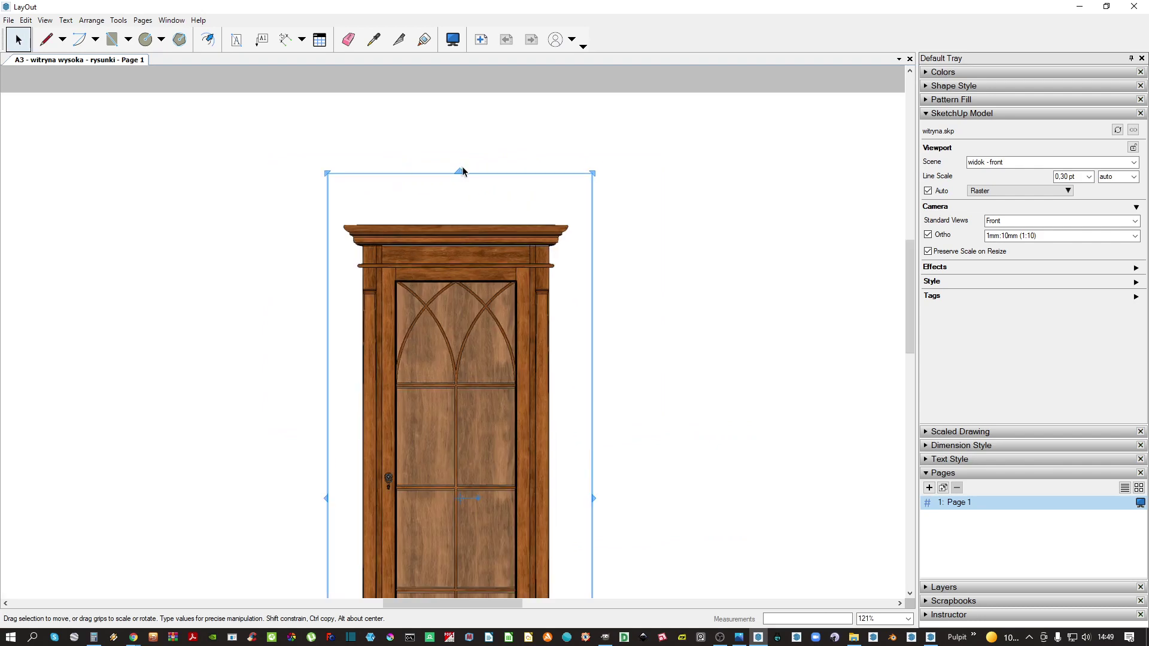
{"action": "left_click_drag", "start_coordinate": [462, 167], "coordinate": [461, 213]}
{"action": "scroll", "coordinate": [469, 338], "scroll_direction": "down", "scroll_amount": 5}
{"action": "middle_click_drag", "start_coordinate": [477, 437], "coordinate": [479, 252]}
{"action": "scroll", "coordinate": [460, 343], "scroll_direction": "up", "scroll_amount": 3}
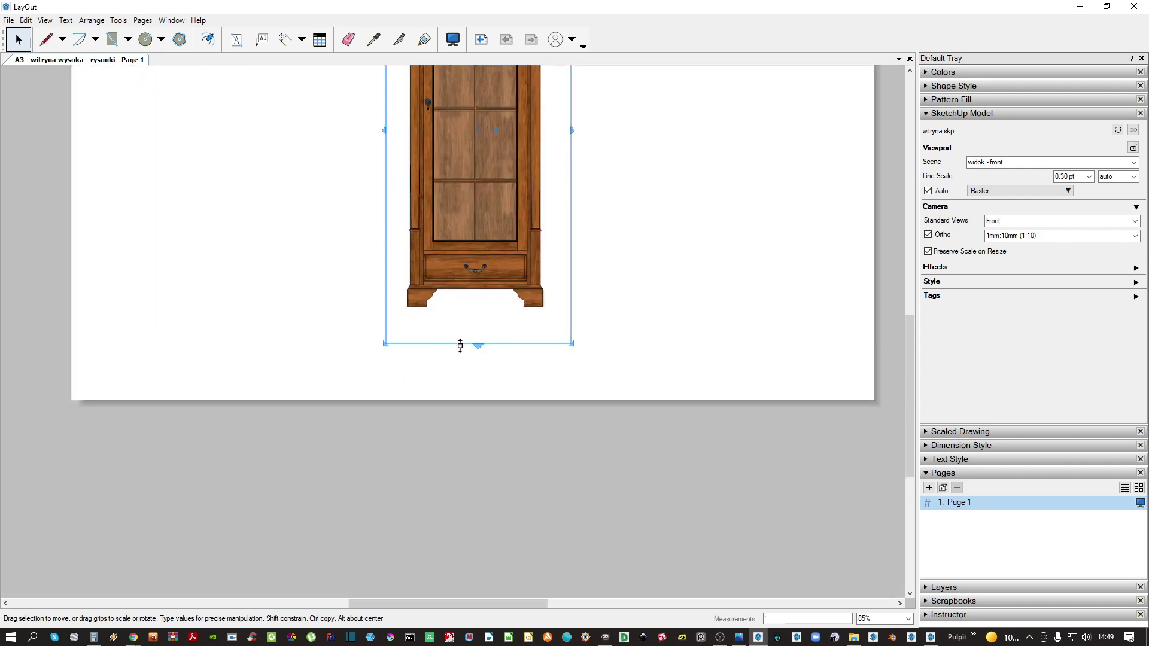
{"action": "left_click_drag", "start_coordinate": [477, 344], "coordinate": [270, 250]}
{"action": "scroll", "coordinate": [495, 310], "scroll_direction": "down", "scroll_amount": 4}
{"action": "scroll", "coordinate": [483, 306], "scroll_direction": "up", "scroll_amount": 3}
{"action": "middle_click_drag", "start_coordinate": [270, 250], "coordinate": [292, 179]}
Copy the front view horizontally beside the original and switch the copy to the "widok - bok" scene
{"action": "left_click_drag", "start_coordinate": [297, 198], "coordinate": [446, 204], "text": "ctrl"}
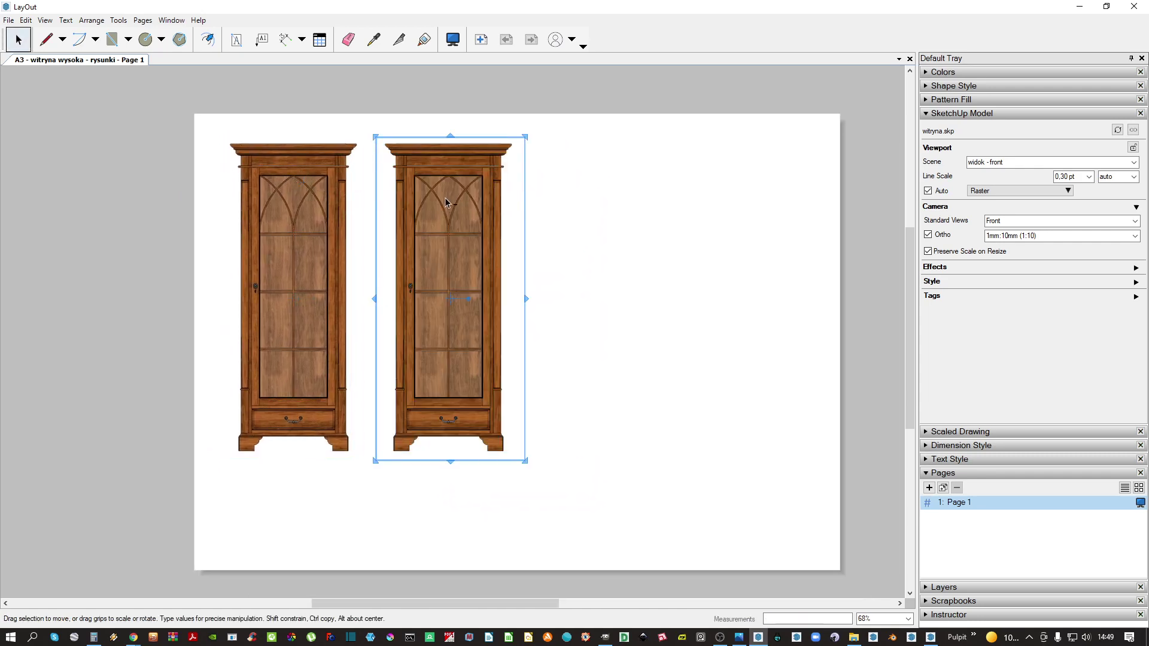
{"action": "key", "text": "ctrl+z"}
{"action": "left_click", "coordinate": [312, 182]}
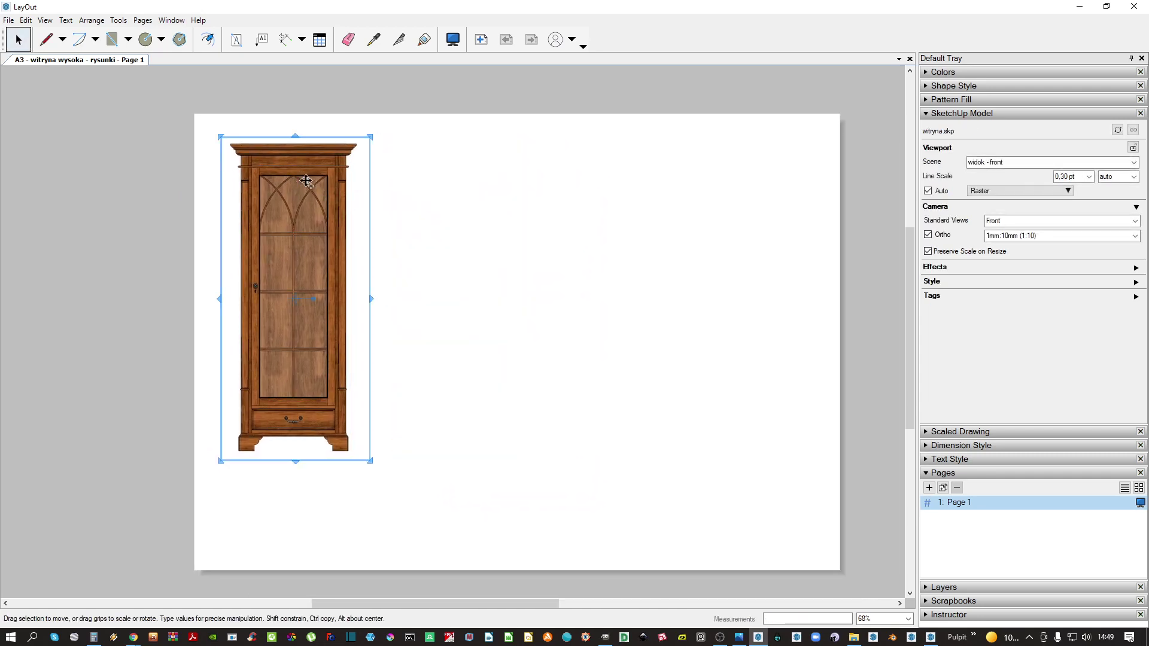
{"action": "left_click_drag", "start_coordinate": [307, 181], "coordinate": [465, 202]}
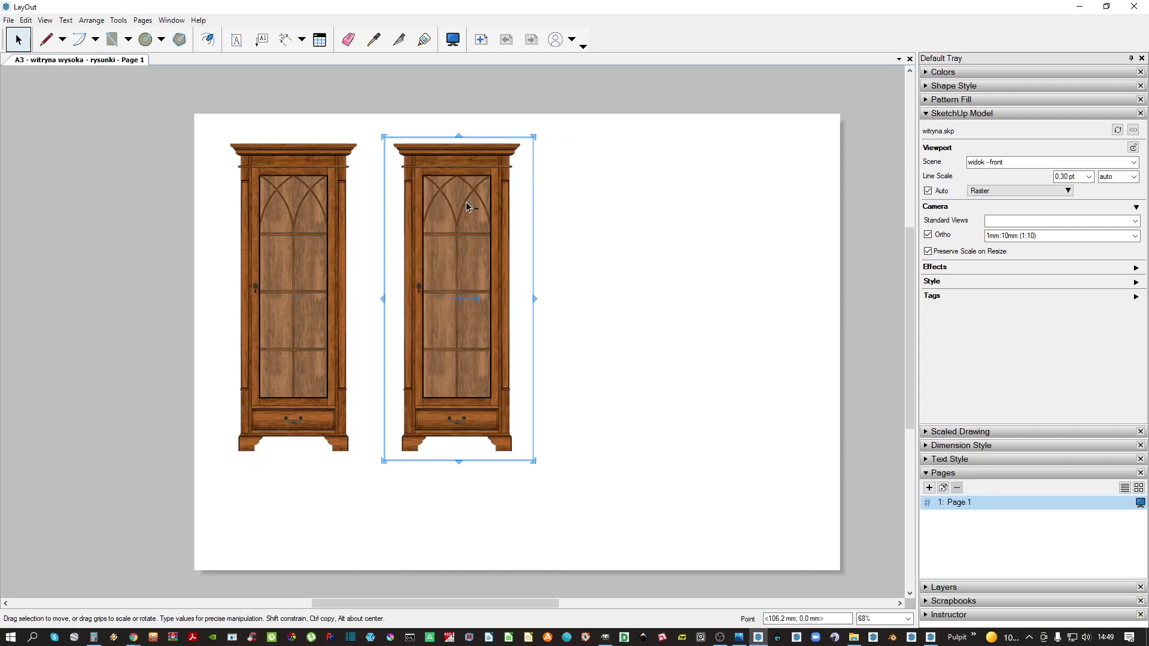
{"action": "right_click", "coordinate": [427, 194]}
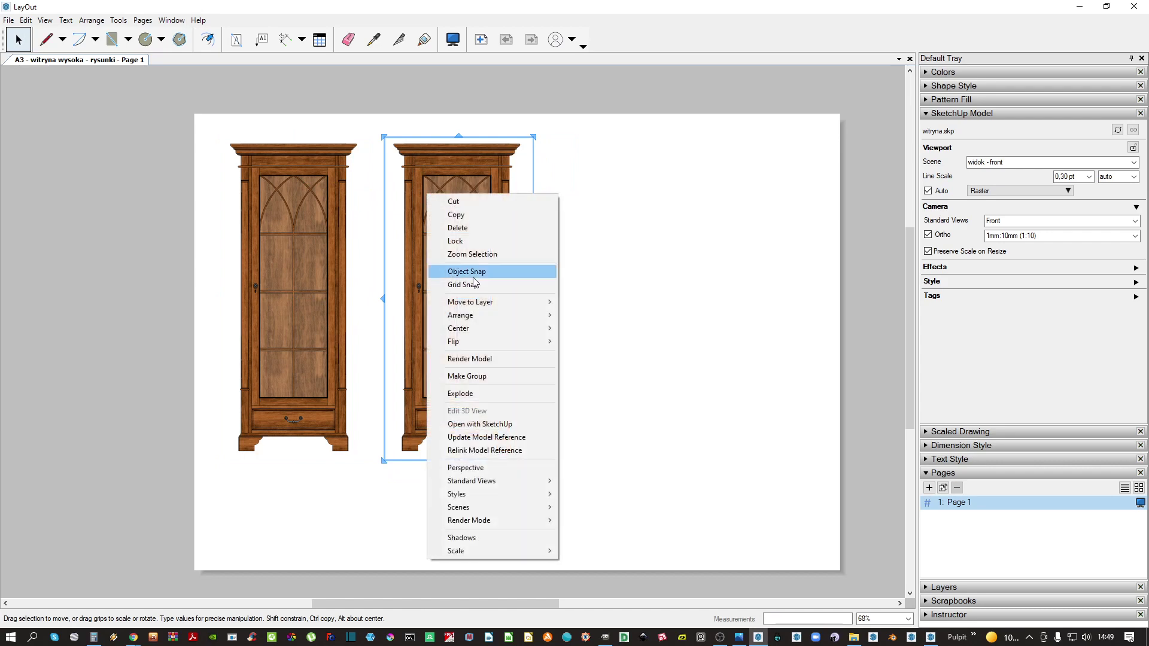
{"action": "mouse_move", "coordinate": [486, 507]}
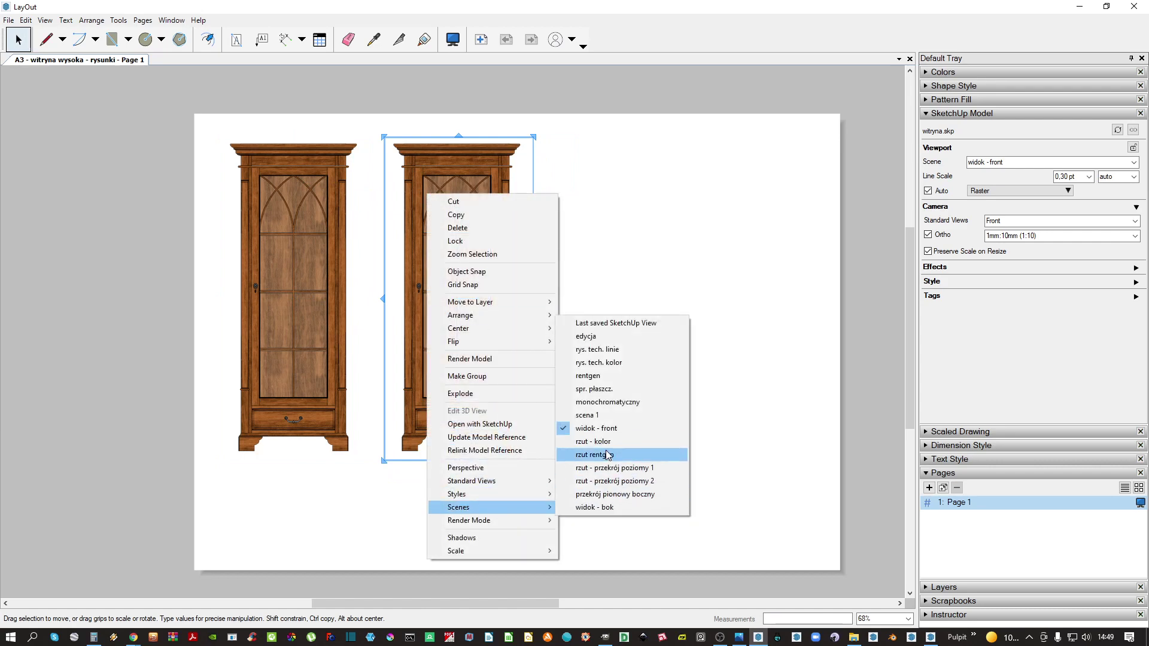
{"action": "left_click", "coordinate": [608, 506]}
Copy the side view to its right, switch the copy to the "przekrój pionowy boczny" scene, and move it slightly closer
{"action": "left_click_drag", "start_coordinate": [455, 222], "coordinate": [561, 218]}
{"action": "right_click", "coordinate": [560, 217]}
{"action": "mouse_move", "coordinate": [632, 535]}
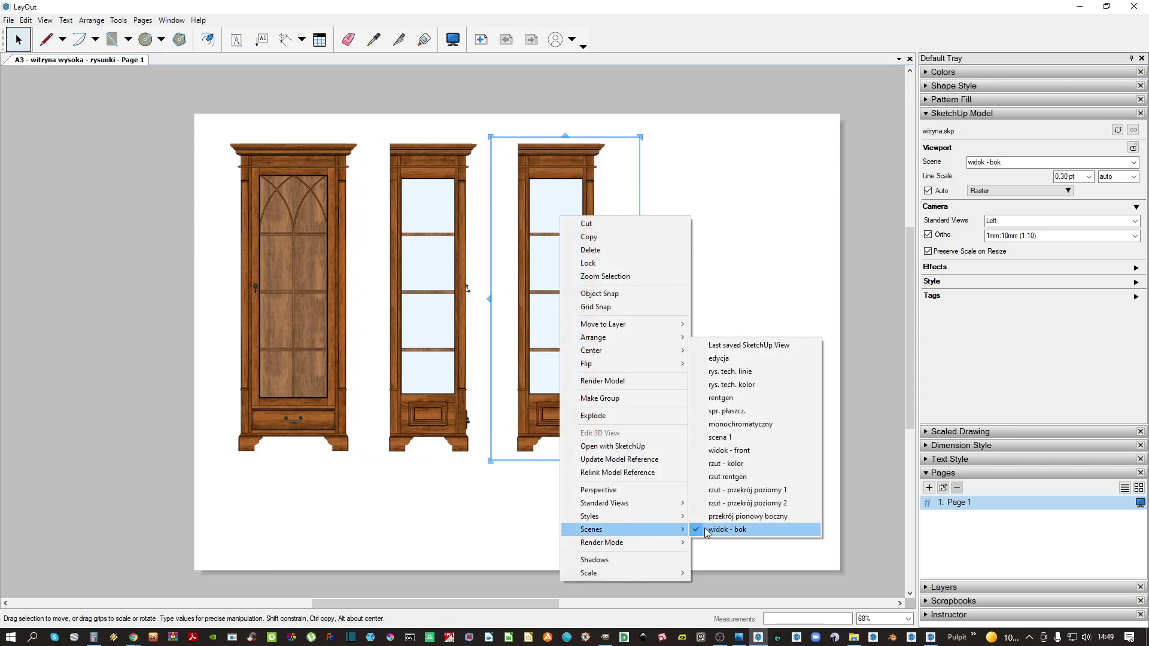
{"action": "left_click", "coordinate": [748, 519]}
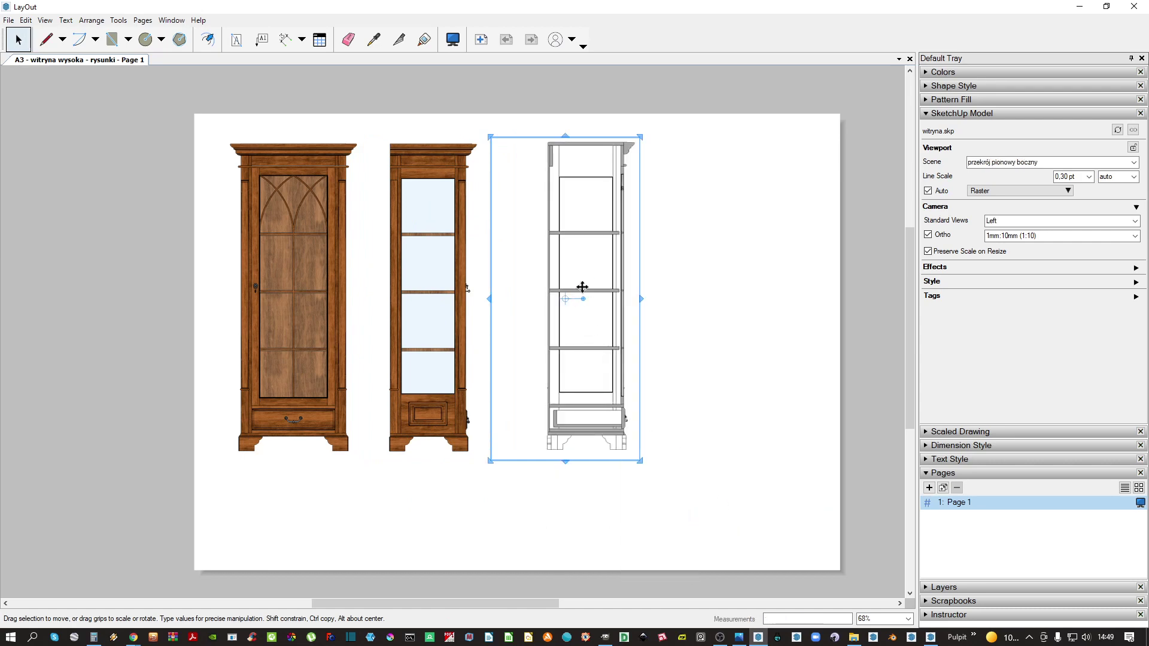
{"action": "middle_click_drag", "start_coordinate": [592, 216], "coordinate": [546, 224]}
{"action": "scroll", "coordinate": [547, 222], "scroll_direction": "up", "scroll_amount": 1}
{"action": "mouse_move", "coordinate": [548, 217]}
{"action": "left_mouse_down"}
{"action": "mouse_move", "coordinate": [526, 230]}
{"action": "mouse_move", "coordinate": [525, 219]}
{"action": "left_mouse_up"}
Crop the left, right and bottom edges of the vertical section's frame closer to the drawing
{"action": "middle_click_drag", "start_coordinate": [471, 331], "coordinate": [536, 276]}
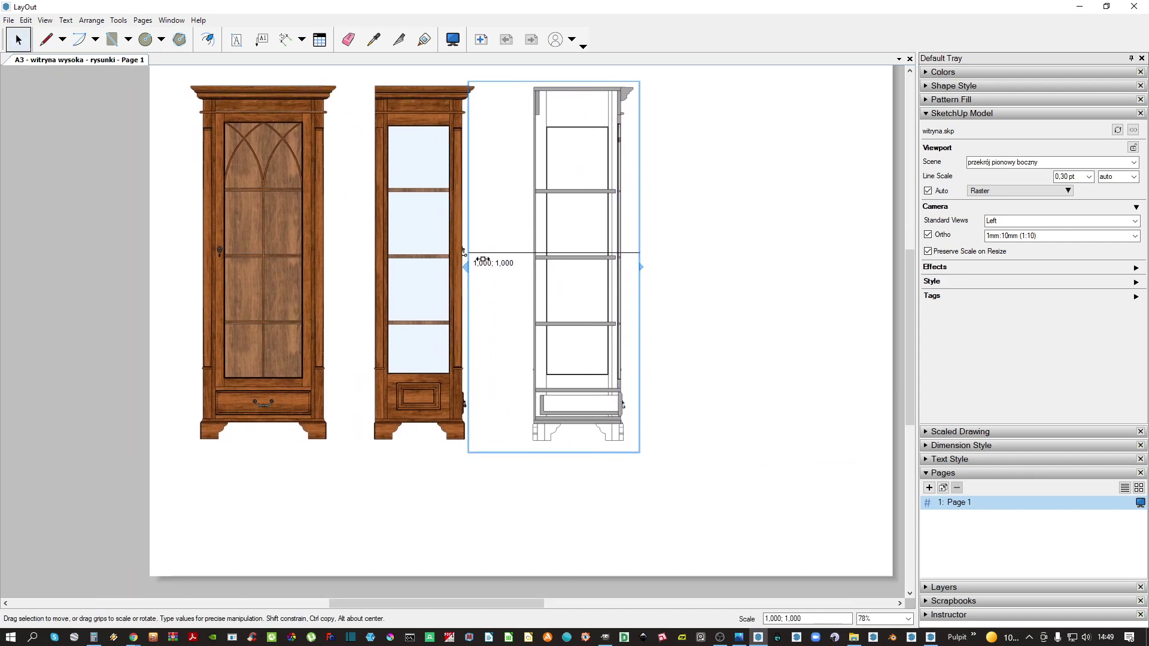
{"action": "left_click_drag", "start_coordinate": [482, 259], "coordinate": [528, 266]}
{"action": "scroll", "coordinate": [641, 260], "scroll_direction": "up", "scroll_amount": 3}
{"action": "middle_click_drag", "start_coordinate": [641, 259], "coordinate": [580, 373]}
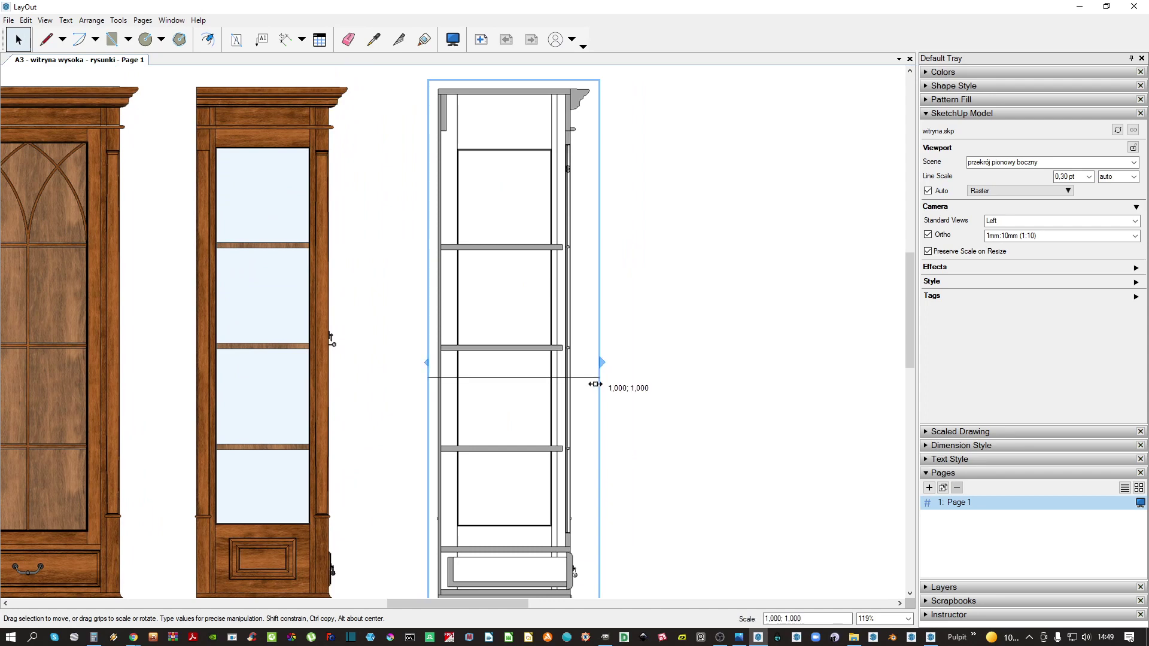
{"action": "left_click_drag", "start_coordinate": [595, 384], "coordinate": [597, 385]}
{"action": "middle_click_drag", "start_coordinate": [565, 413], "coordinate": [587, 270]}
{"action": "scroll", "coordinate": [568, 468], "scroll_direction": "up", "scroll_amount": 3}
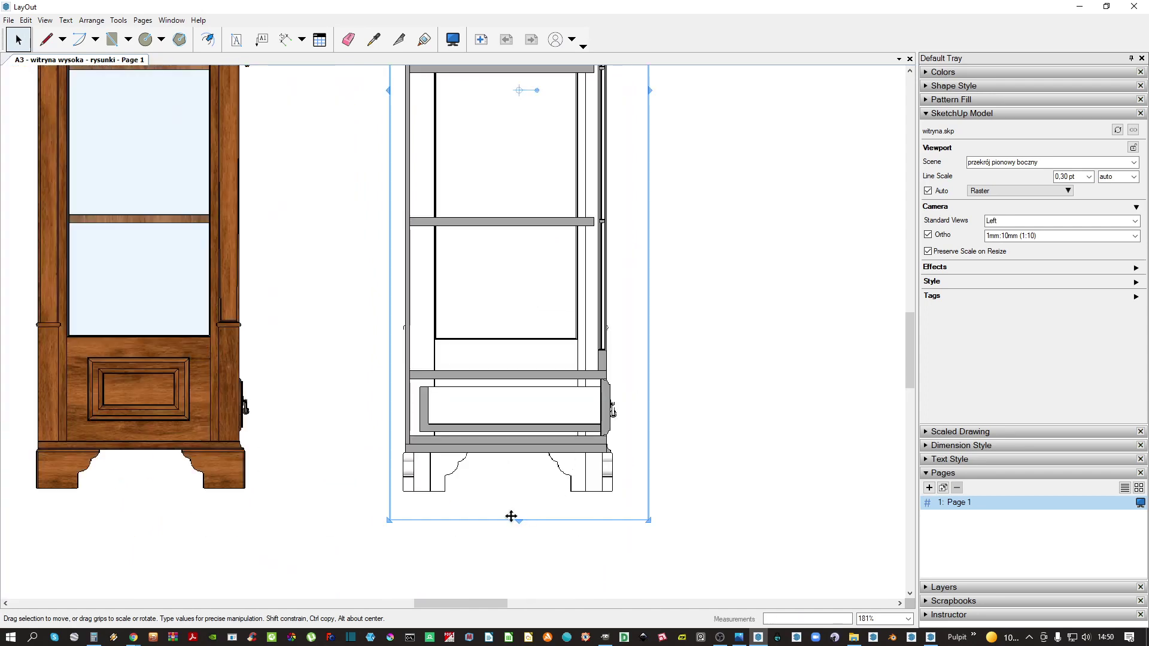
{"action": "left_click_drag", "start_coordinate": [516, 519], "coordinate": [520, 504]}
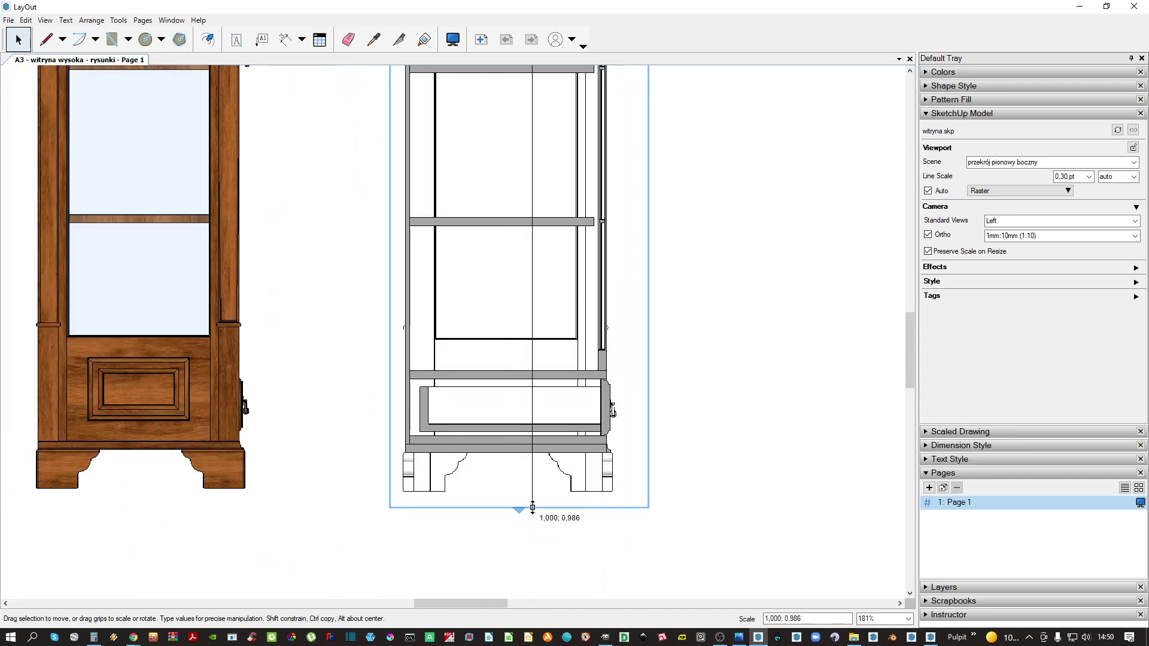
{"action": "scroll", "coordinate": [539, 495], "scroll_direction": "down", "scroll_amount": 3}
Crop the left and right edges of the coloured side view's frame closer to the cabinet
{"action": "left_click", "coordinate": [433, 393]}
{"action": "scroll", "coordinate": [513, 429], "scroll_direction": "up", "scroll_amount": 4}
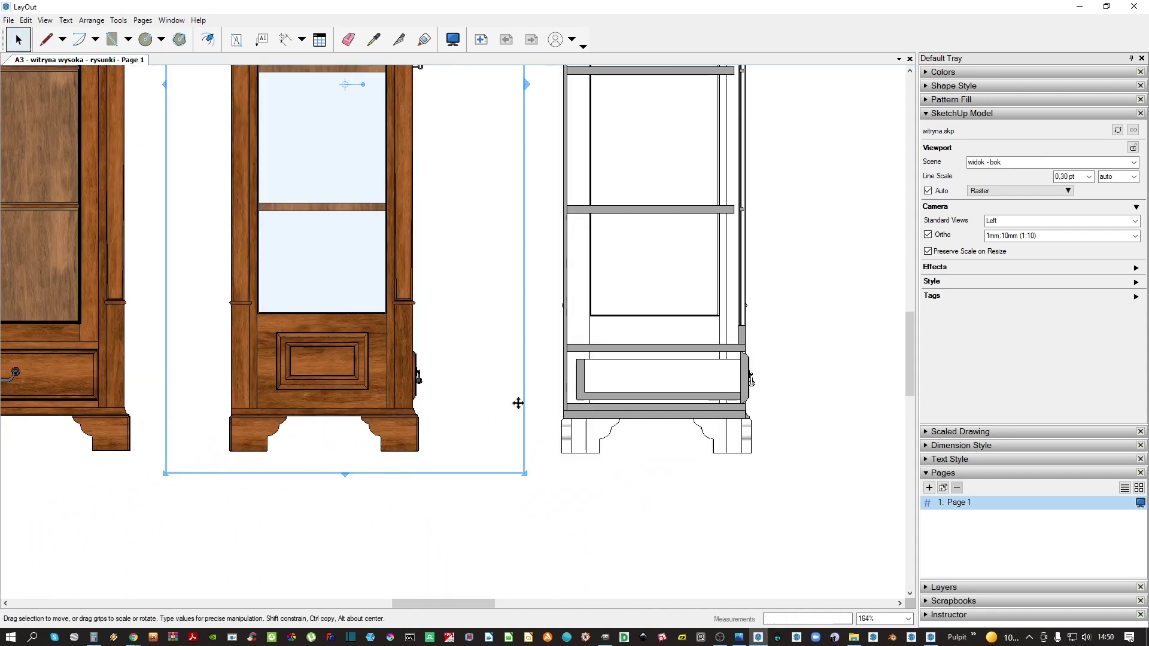
{"action": "scroll", "coordinate": [518, 402], "scroll_direction": "down", "scroll_amount": 5}
{"action": "middle_click_drag", "start_coordinate": [501, 132], "coordinate": [503, 351]}
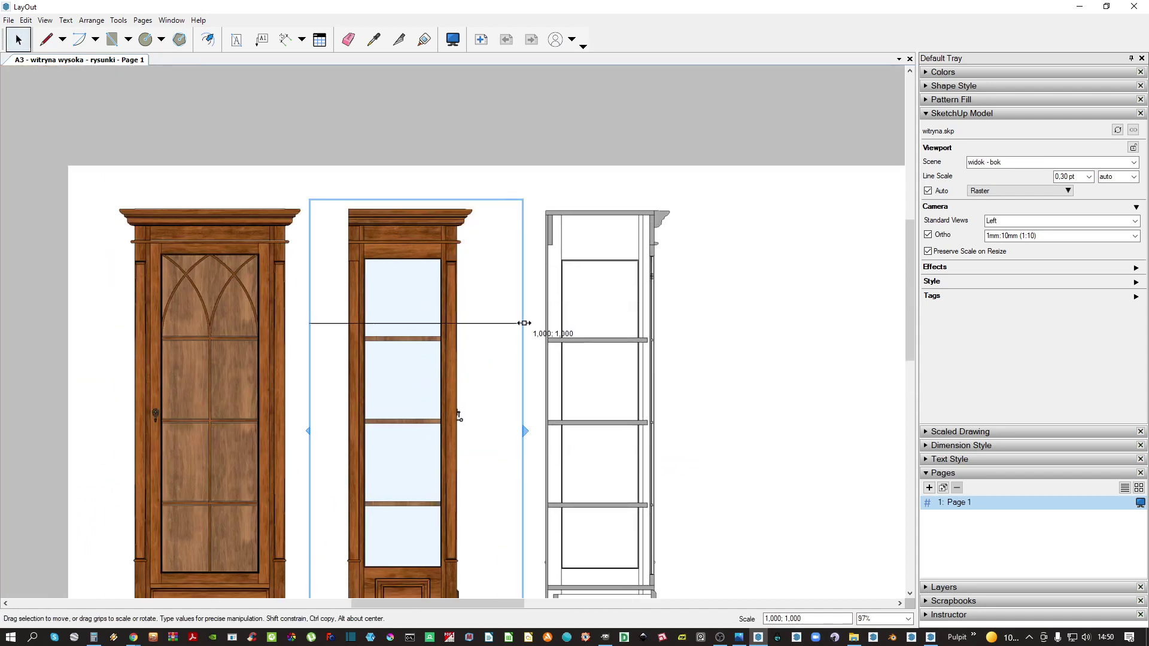
{"action": "left_click_drag", "start_coordinate": [524, 323], "coordinate": [485, 347]}
{"action": "left_click_drag", "start_coordinate": [308, 355], "coordinate": [349, 365]}
{"action": "scroll", "coordinate": [349, 365], "scroll_direction": "down", "scroll_amount": 1}
{"action": "scroll", "coordinate": [497, 464], "scroll_direction": "up", "scroll_amount": 4}
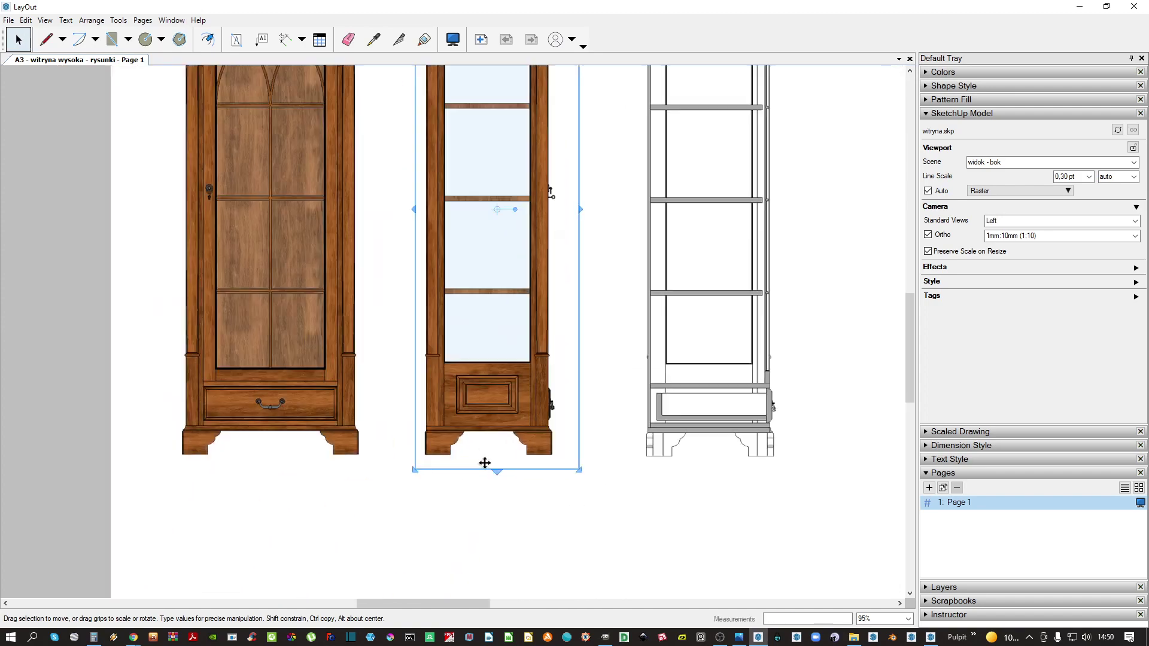
{"action": "key", "text": "Escape"}
Crop the bottom, right and left edges of the front view's frame closer to the cabinet and deselect it
{"action": "left_click", "coordinate": [256, 397]}
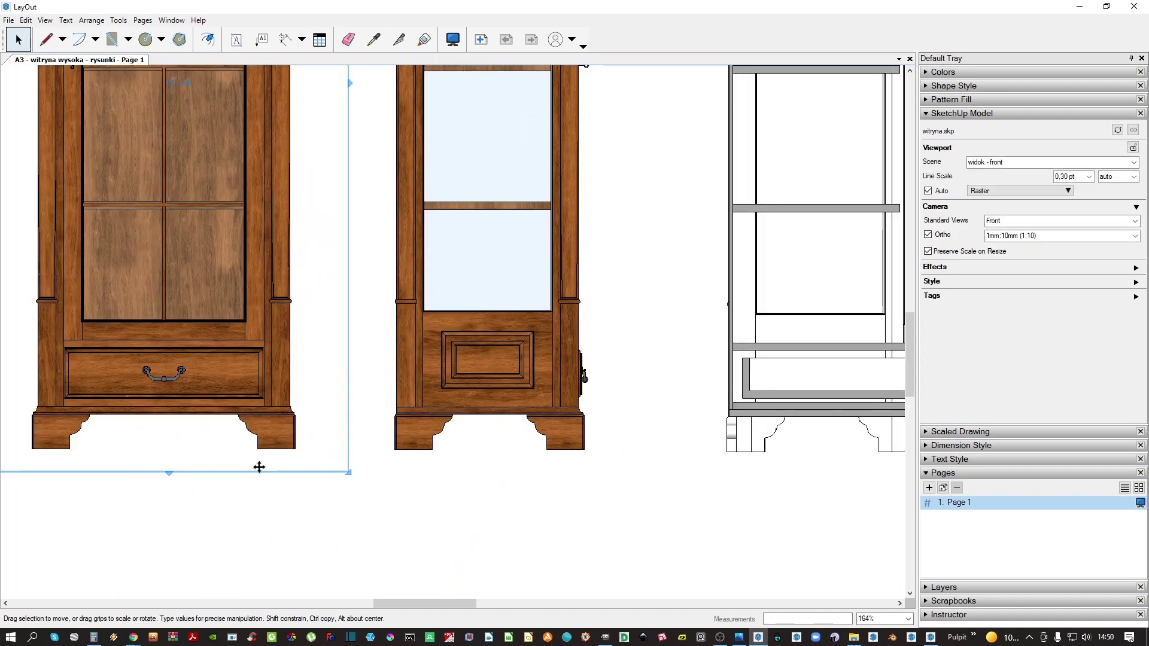
{"action": "scroll", "coordinate": [259, 466], "scroll_direction": "up", "scroll_amount": 1}
{"action": "left_click_drag", "start_coordinate": [257, 472], "coordinate": [288, 459]}
{"action": "scroll", "coordinate": [329, 452], "scroll_direction": "down", "scroll_amount": 1}
{"action": "scroll", "coordinate": [340, 449], "scroll_direction": "down", "scroll_amount": 5}
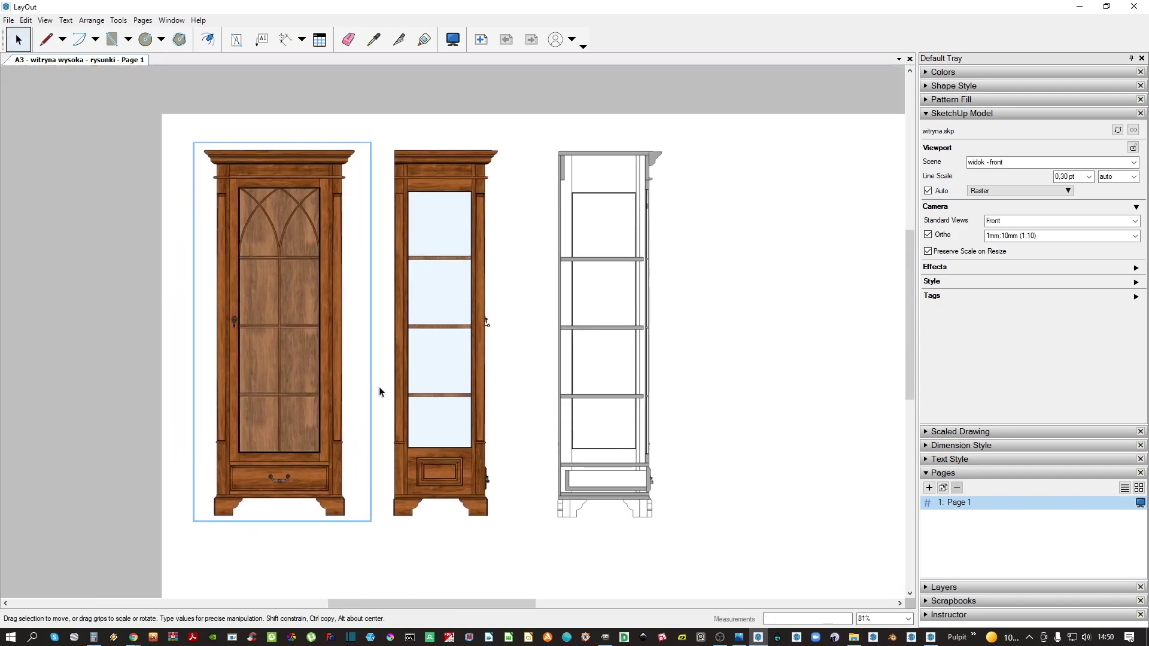
{"action": "scroll", "coordinate": [355, 327], "scroll_direction": "up", "scroll_amount": 4}
{"action": "left_click_drag", "start_coordinate": [356, 325], "coordinate": [340, 354]}
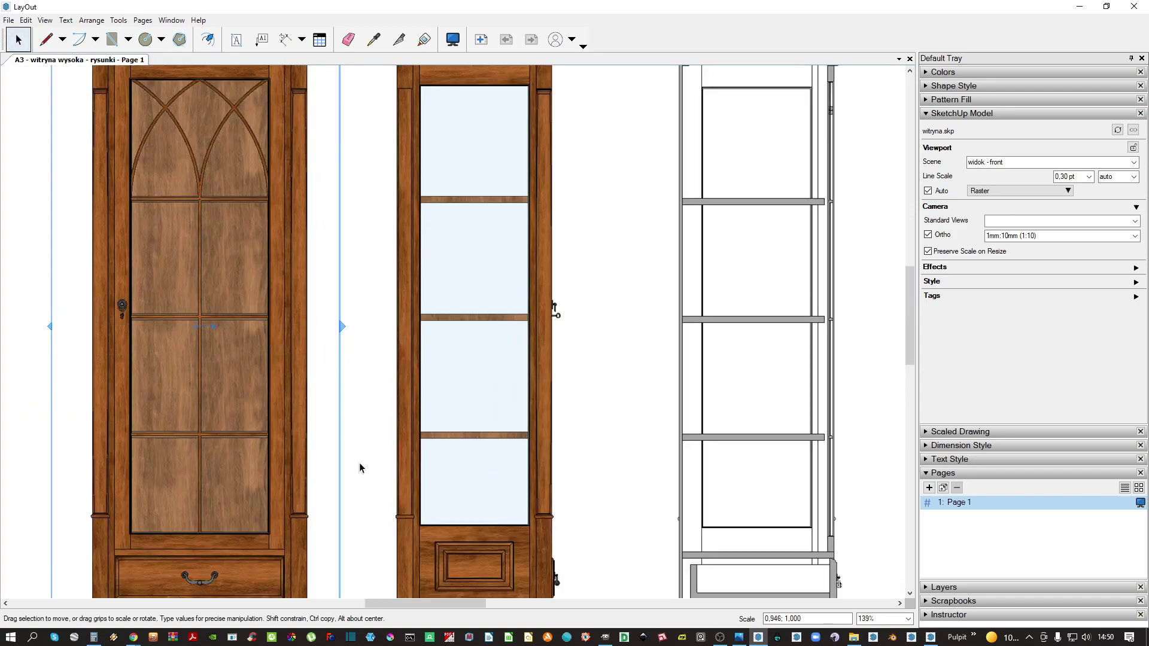
{"action": "middle_click_drag", "start_coordinate": [272, 289], "coordinate": [344, 443]}
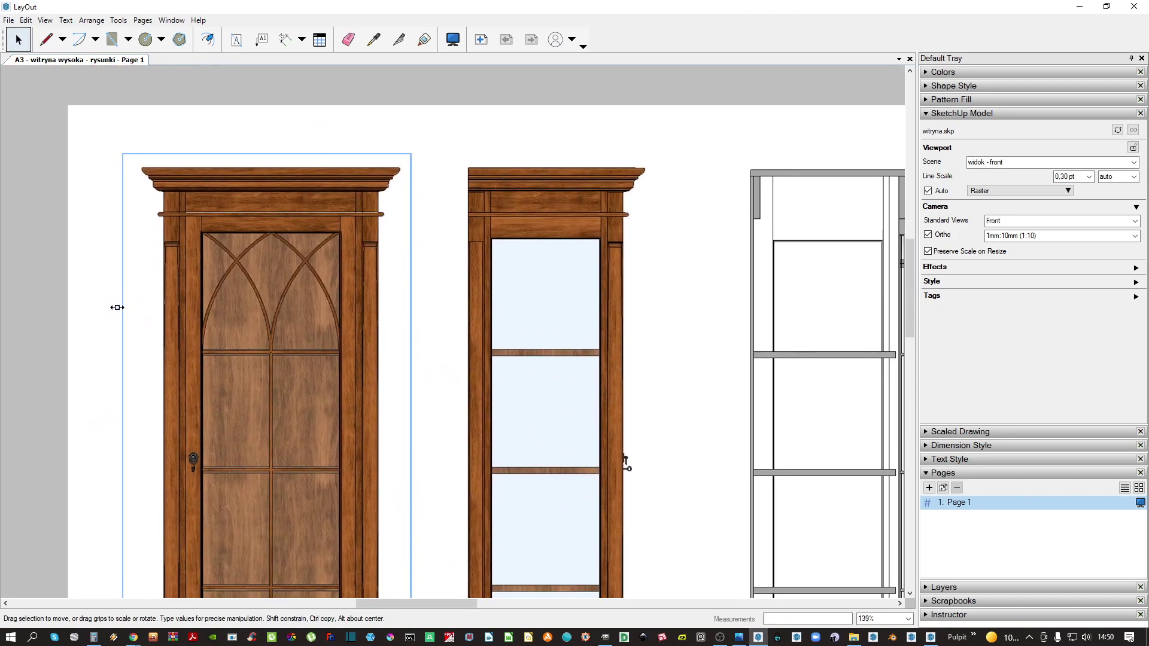
{"action": "left_click_drag", "start_coordinate": [124, 314], "coordinate": [133, 322]}
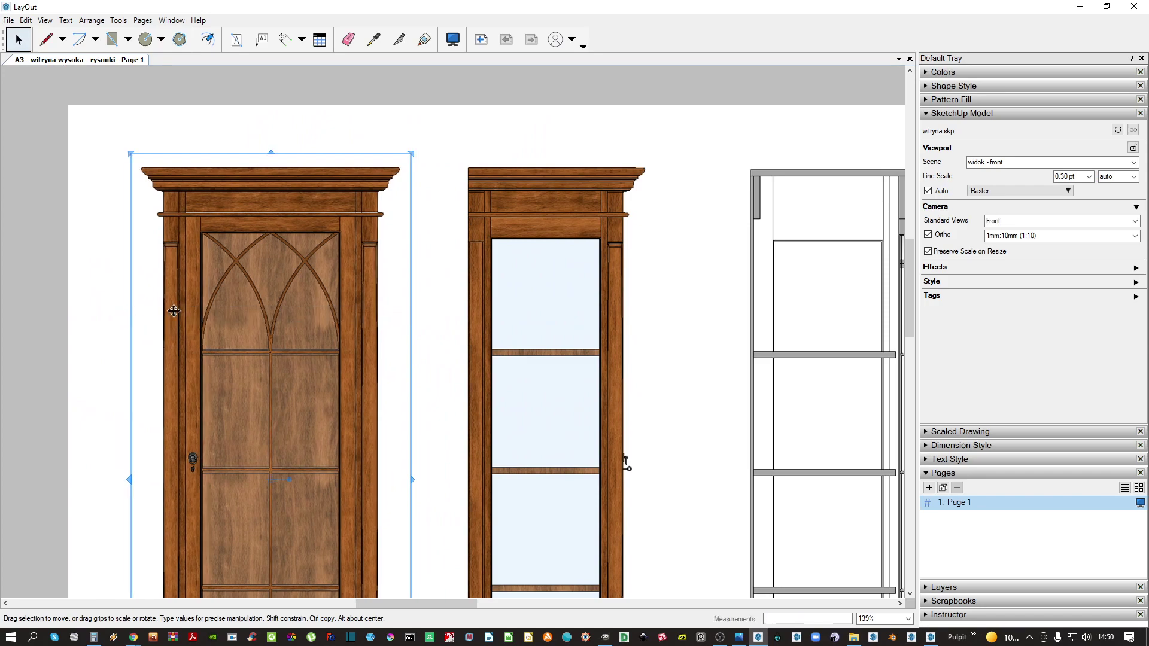
{"action": "left_click", "coordinate": [436, 383]}
Select the coloured side view and nudge it slightly to the right
{"action": "scroll", "coordinate": [363, 447], "scroll_direction": "down", "scroll_amount": 4}
{"action": "middle_click_drag", "start_coordinate": [362, 447], "coordinate": [310, 297]}
{"action": "left_click", "coordinate": [310, 297]}
{"action": "left_click", "coordinate": [407, 308]}
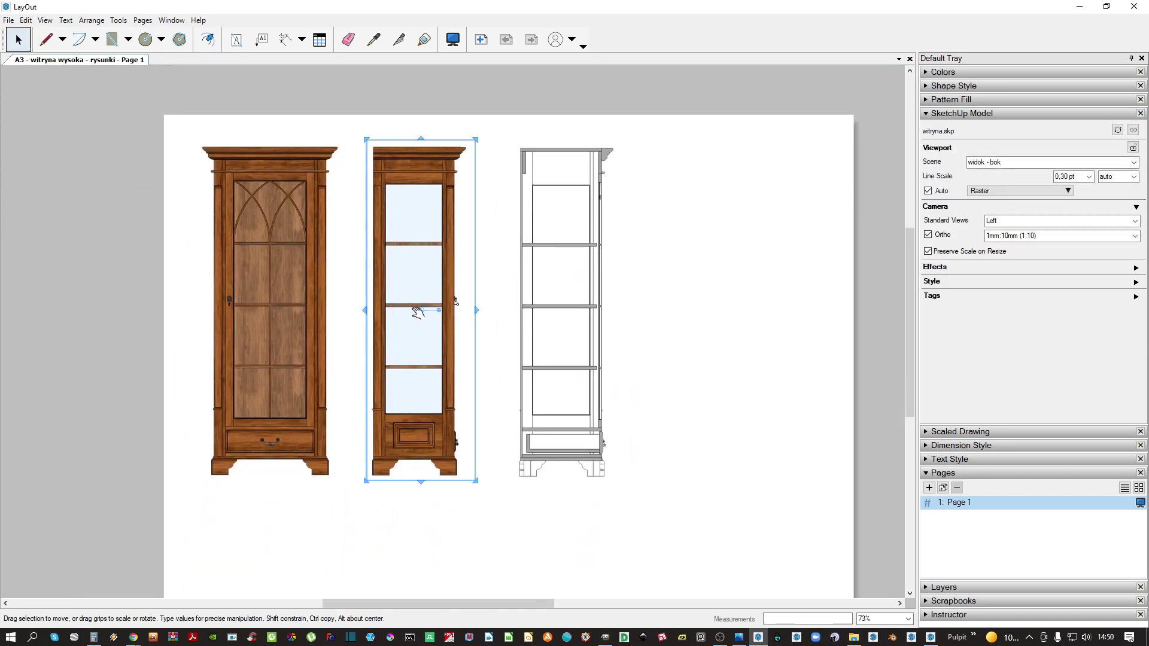
Turn on page margins in the document's paper setup and set all four to 3 mm
{"action": "left_click", "coordinate": [9, 21]}
{"action": "left_click", "coordinate": [84, 233]}
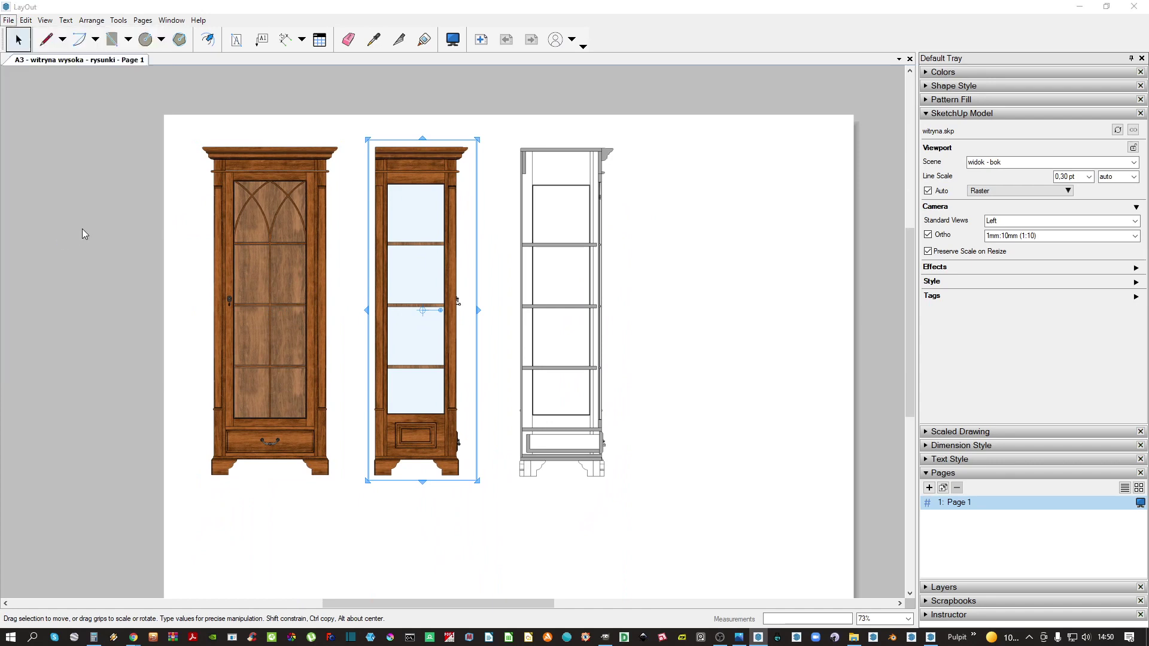
{"action": "left_click", "coordinate": [86, 107]}
{"action": "left_click", "coordinate": [75, 99]}
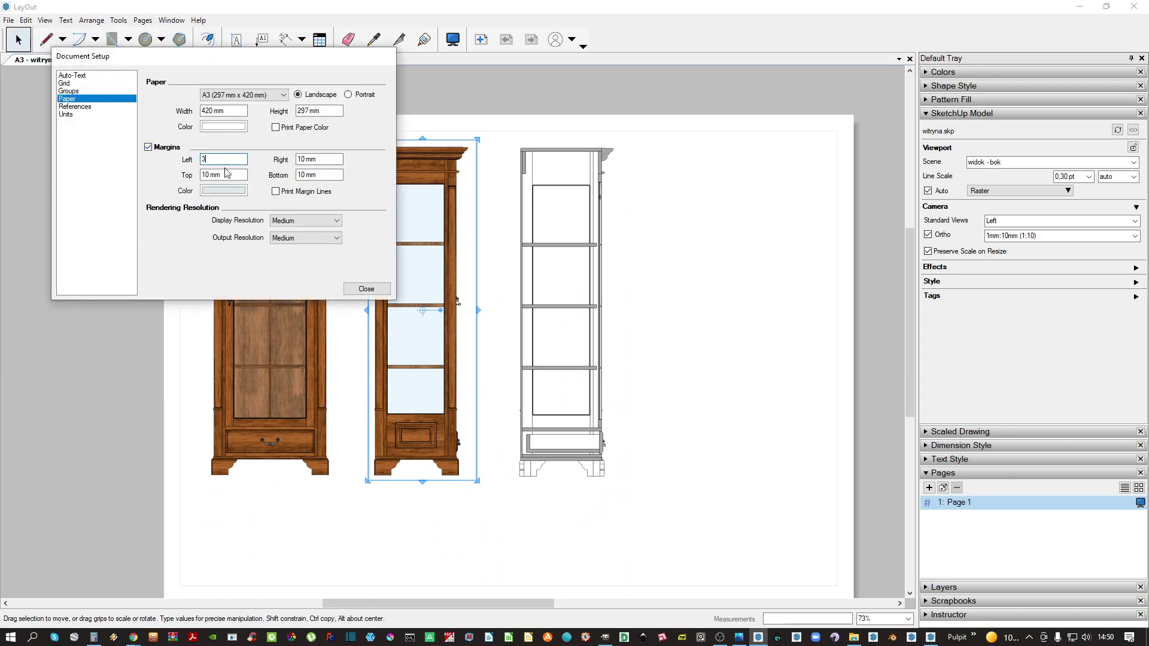
{"action": "left_click_drag", "start_coordinate": [324, 161], "coordinate": [258, 178]}
{"action": "type", "text": "3"}
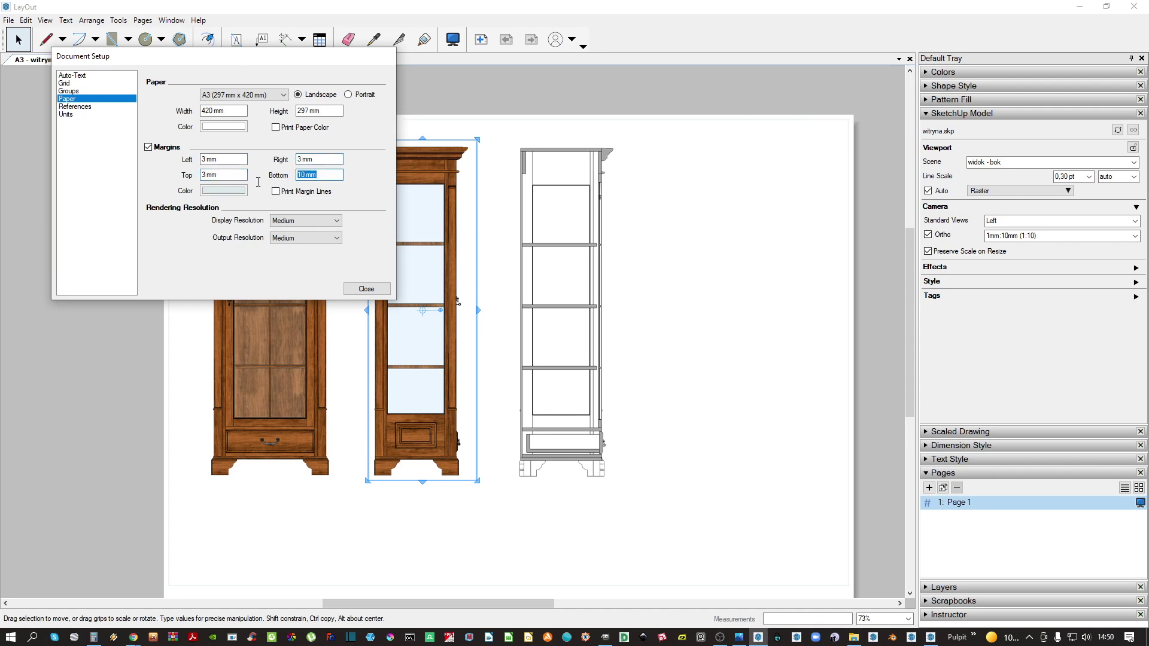
{"action": "type", "text": "3"}
Enable printing of margin lines, set the output resolution to High, and close the document setup
{"action": "left_click", "coordinate": [301, 193]}
{"action": "left_click", "coordinate": [293, 238]}
{"action": "left_click", "coordinate": [280, 251]}
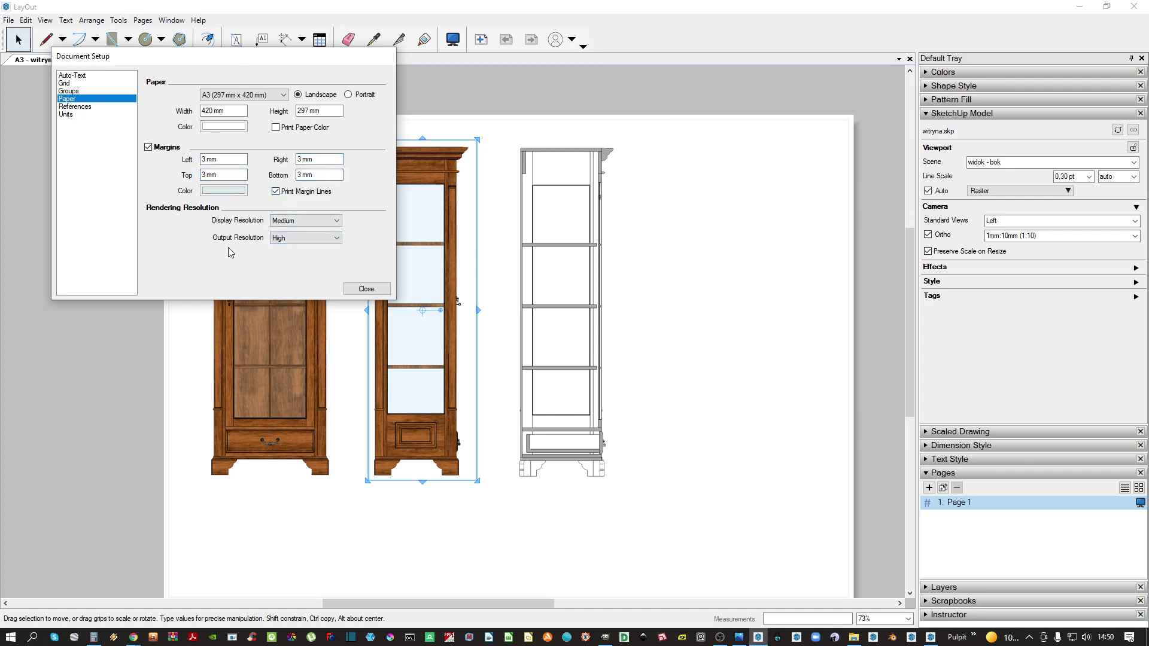
{"action": "left_click", "coordinate": [364, 288]}
Copy the front view to the empty area beside the page and switch the copy to the scene rzut rentgen
{"action": "left_click", "coordinate": [582, 284]}
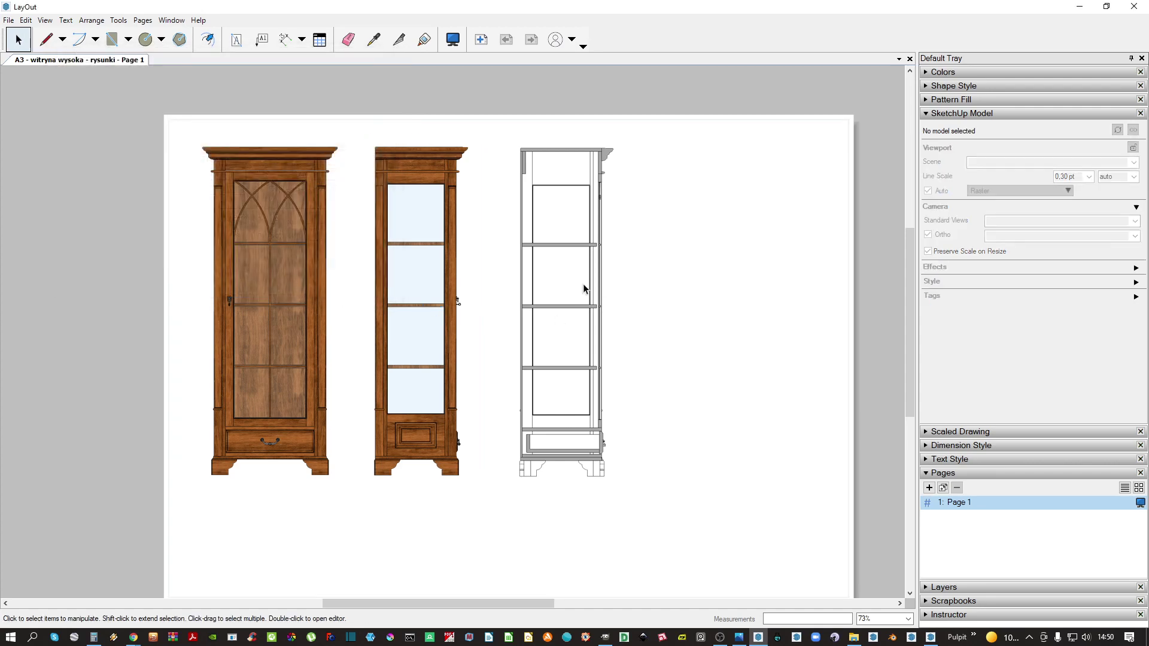
{"action": "middle_click_drag", "start_coordinate": [583, 284], "coordinate": [486, 270]}
{"action": "left_click", "coordinate": [461, 213]}
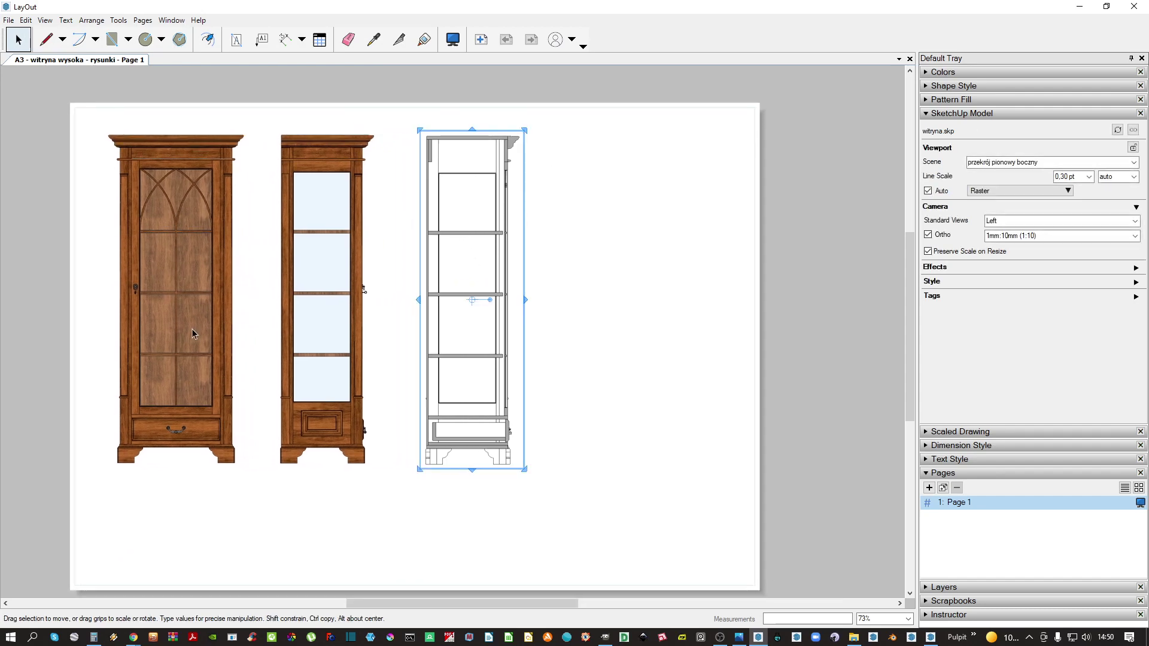
{"action": "middle_click_drag", "start_coordinate": [200, 322], "coordinate": [392, 239]}
{"action": "left_click", "coordinate": [367, 185]}
{"action": "left_click_drag", "start_coordinate": [367, 185], "coordinate": [174, 326], "text": "ctrl"}
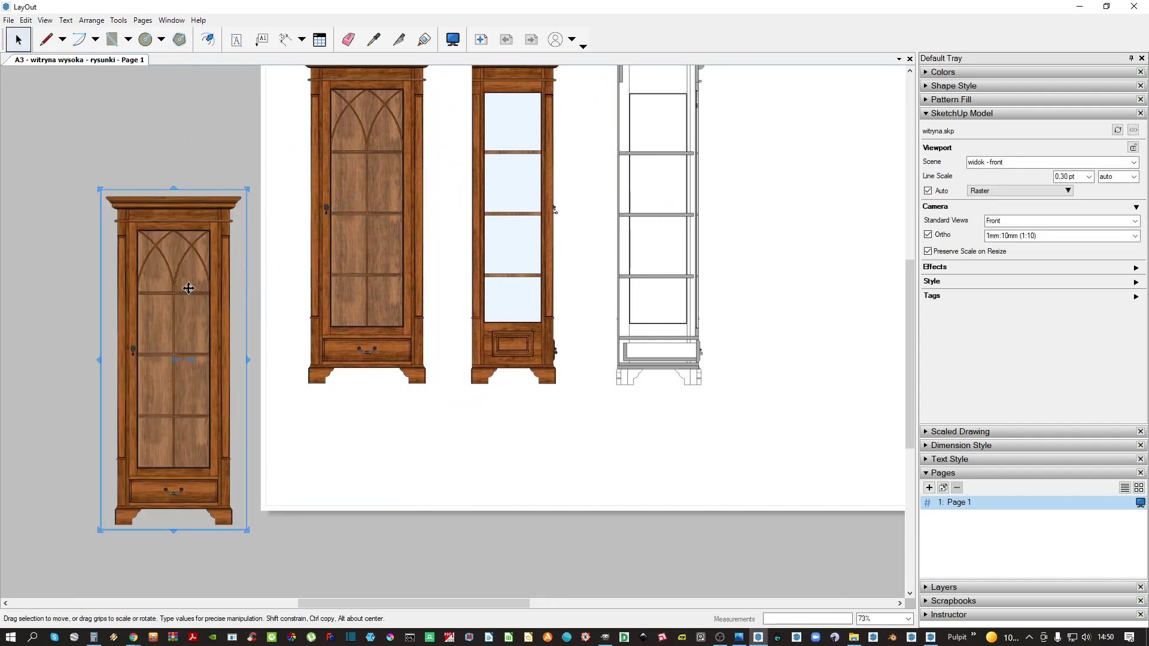
{"action": "right_click", "coordinate": [188, 262]}
{"action": "mouse_move", "coordinate": [256, 577]}
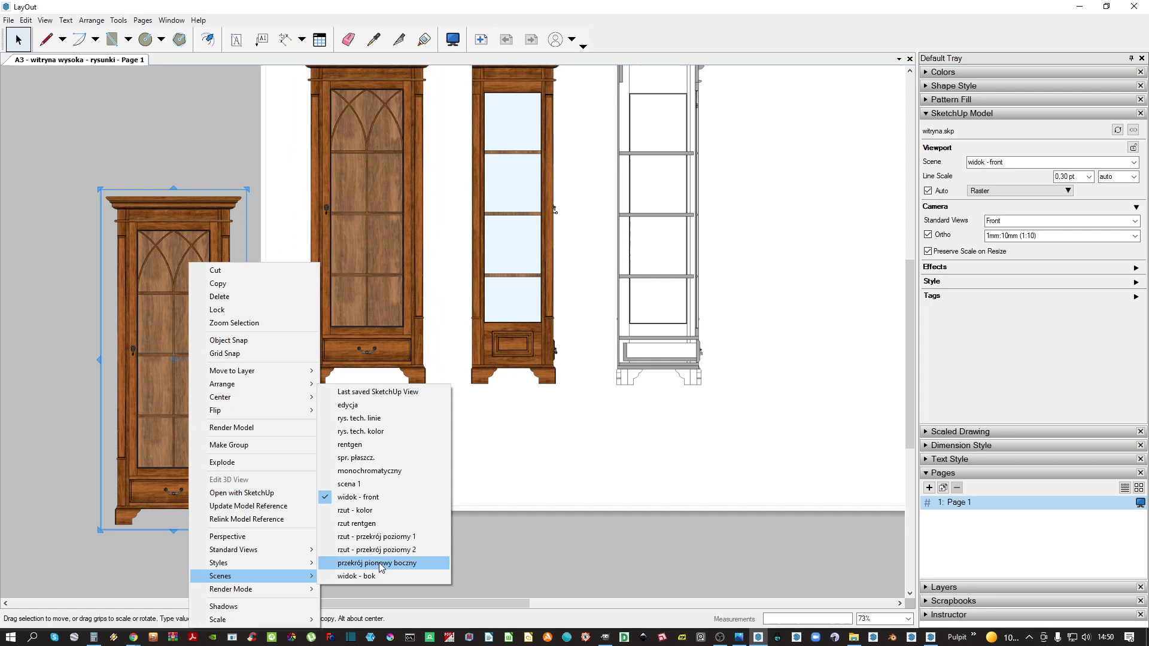
{"action": "left_click", "coordinate": [362, 523]}
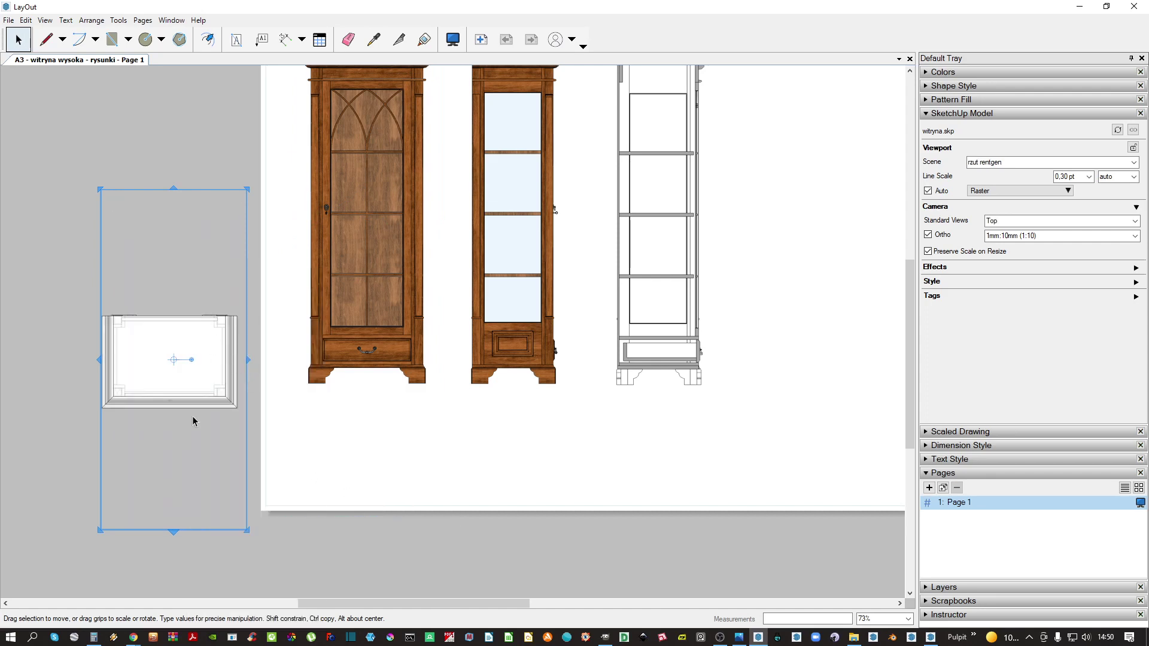
Crop the bottom, top and right edges of the x-ray top view's frame close to the drawing
{"action": "left_click_drag", "start_coordinate": [173, 531], "coordinate": [214, 413]}
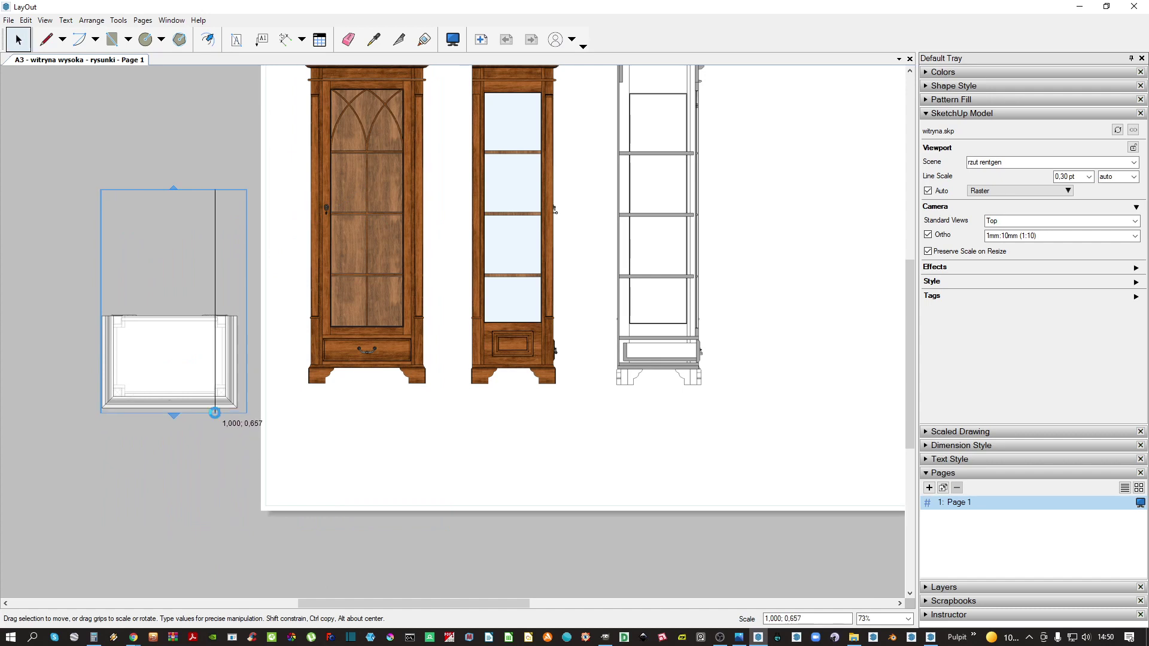
{"action": "scroll", "coordinate": [180, 189], "scroll_direction": "up", "scroll_amount": 3}
{"action": "left_click_drag", "start_coordinate": [167, 186], "coordinate": [167, 368]}
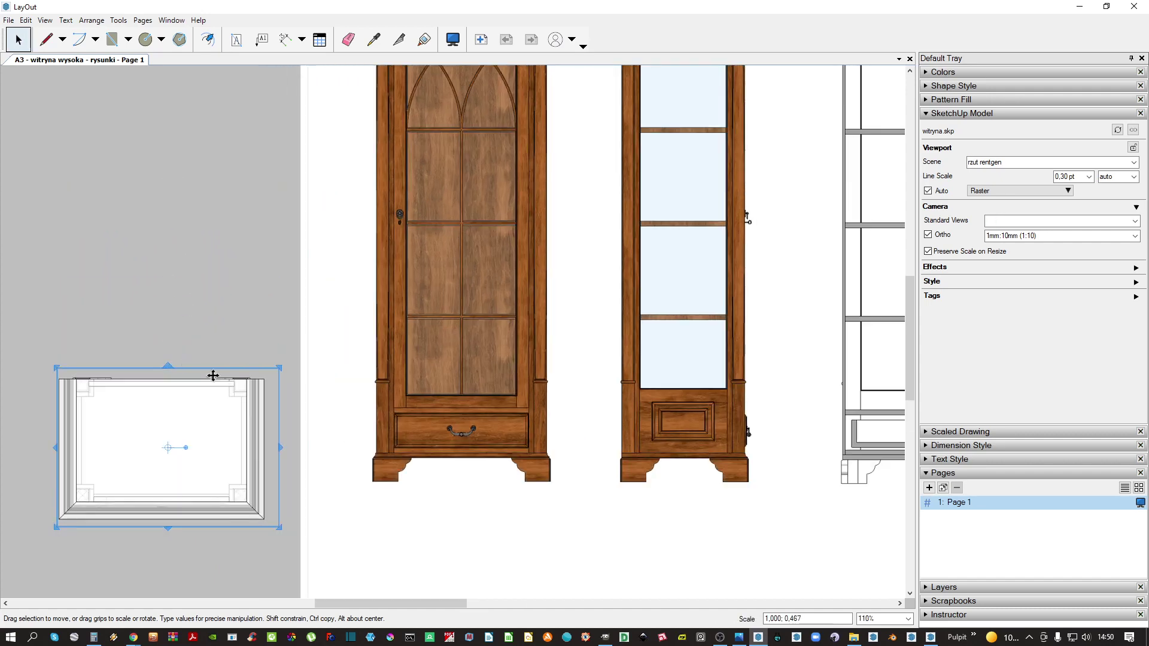
{"action": "left_click_drag", "start_coordinate": [274, 418], "coordinate": [271, 431]}
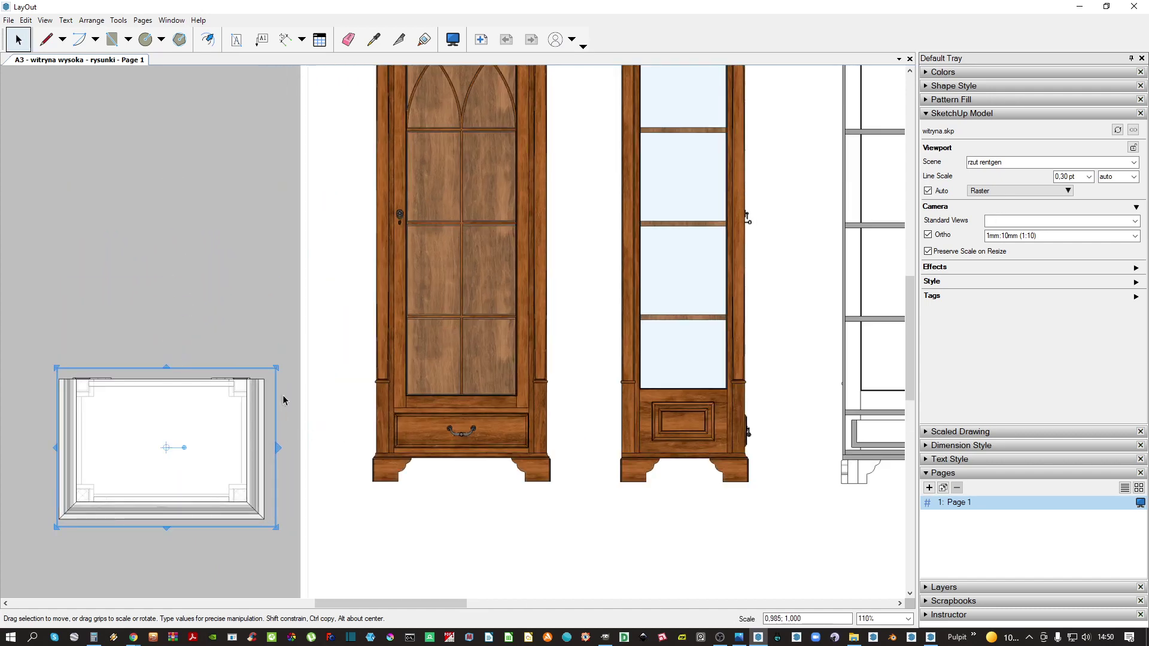
Change the document's paper size to A2 (420 mm x 594 mm) and close the document setup
{"action": "scroll", "coordinate": [283, 376], "scroll_direction": "down", "scroll_amount": 3}
{"action": "middle_click_drag", "start_coordinate": [281, 372], "coordinate": [223, 337]}
{"action": "left_click", "coordinate": [6, 25]}
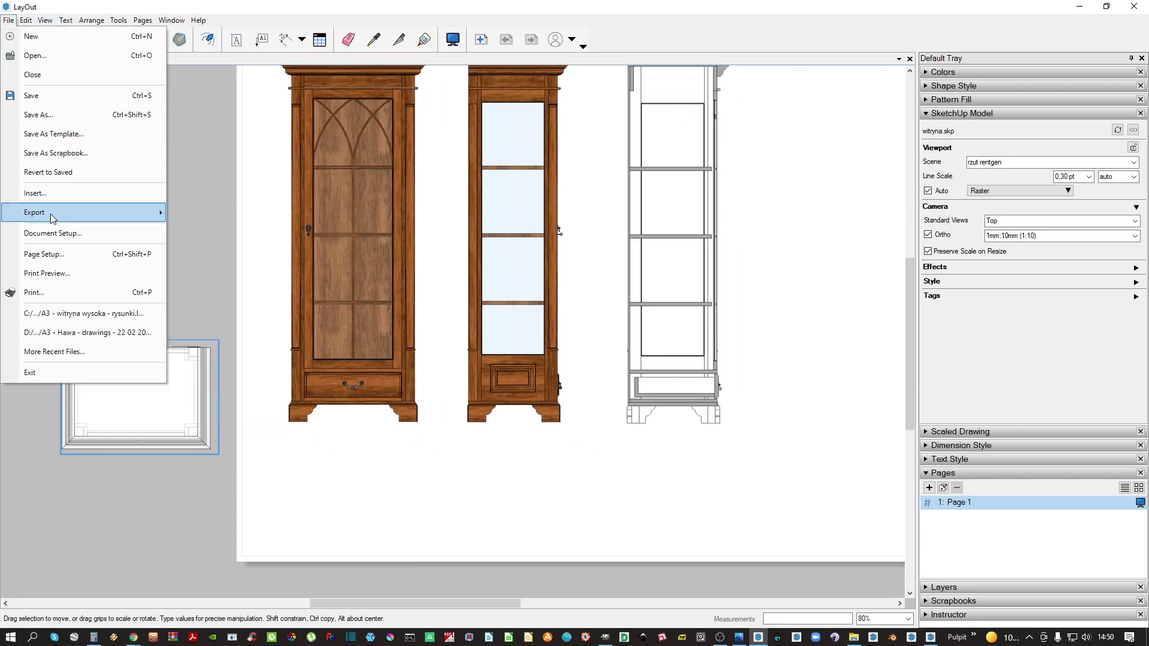
{"action": "left_click", "coordinate": [82, 235]}
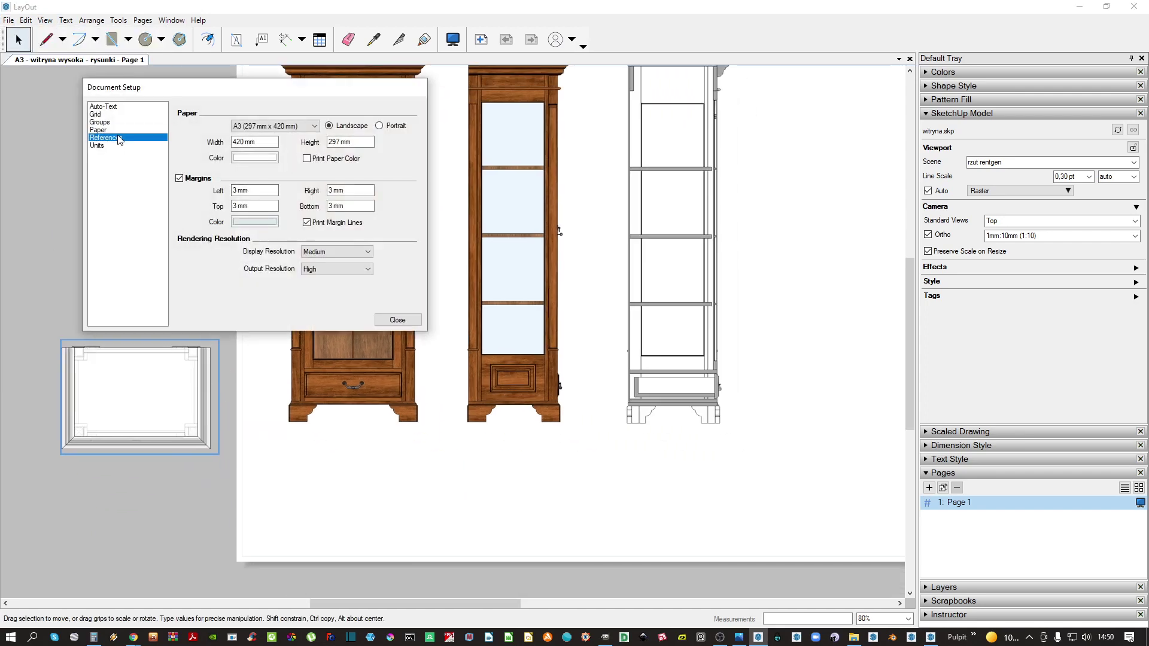
{"action": "left_click", "coordinate": [119, 139]}
{"action": "left_click", "coordinate": [111, 131]}
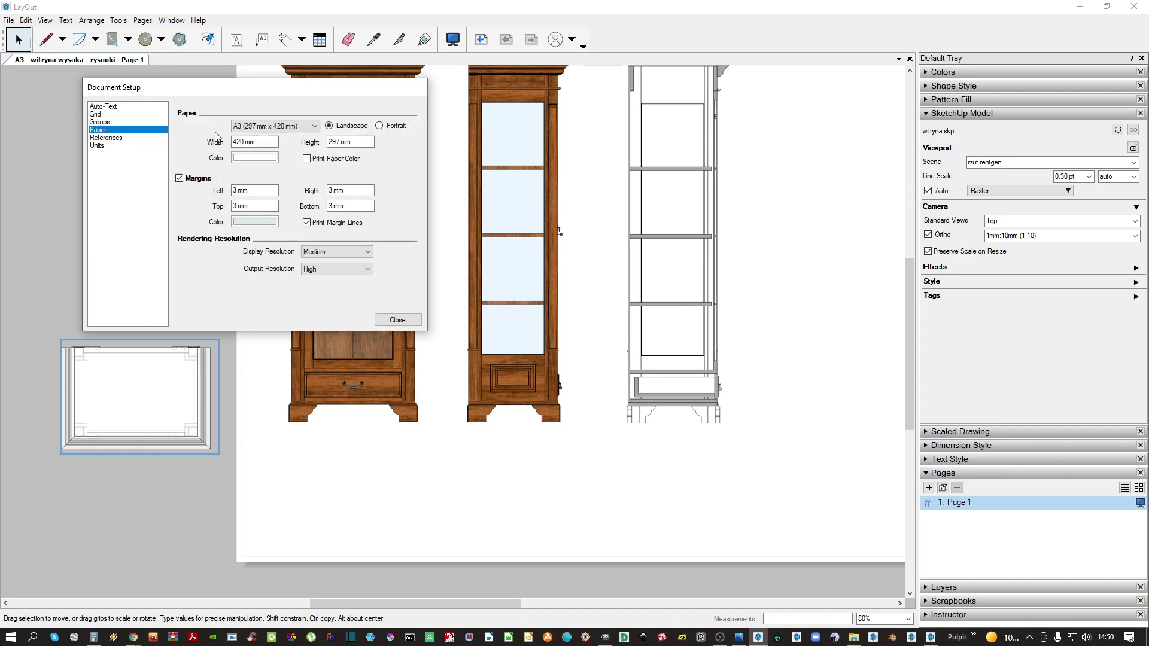
{"action": "left_click", "coordinate": [275, 127]}
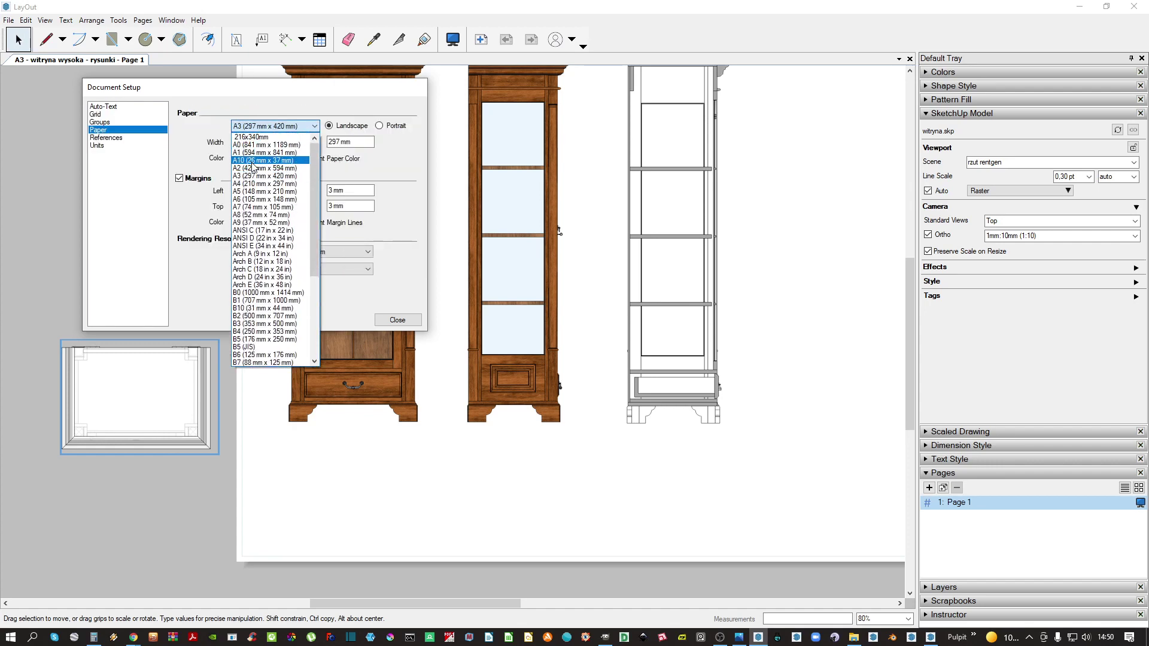
{"action": "left_click", "coordinate": [253, 169]}
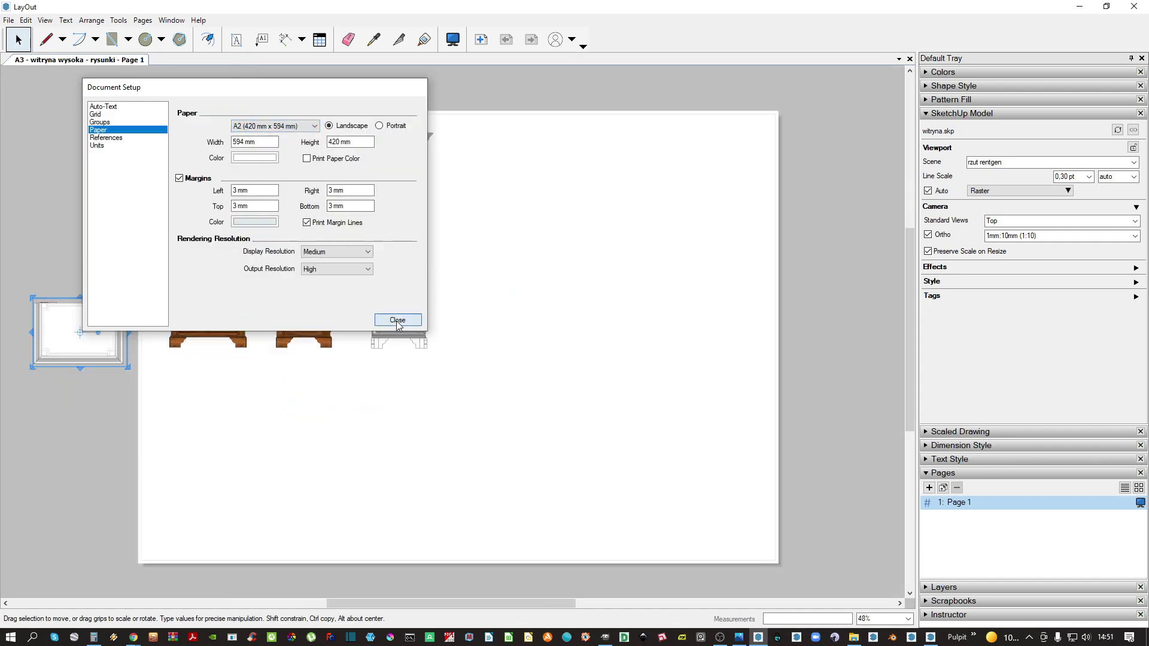
{"action": "left_click", "coordinate": [398, 321]}
Move the x-ray top view onto the page and line it up beneath the coloured front view
{"action": "left_click", "coordinate": [204, 333]}
{"action": "left_click_drag", "start_coordinate": [198, 324], "coordinate": [333, 386]}
{"action": "scroll", "coordinate": [338, 385], "scroll_direction": "up", "scroll_amount": 6}
{"action": "left_click_drag", "start_coordinate": [347, 313], "coordinate": [328, 315]}
Copy the x-ray top view directly below itself and switch the copy to the scene rzut - kolor
{"action": "scroll", "coordinate": [345, 266], "scroll_direction": "down", "scroll_amount": 3}
{"action": "left_click_drag", "start_coordinate": [346, 255], "coordinate": [343, 388], "text": "ctrl"}
{"action": "right_click", "coordinate": [338, 388]}
{"action": "left_click", "coordinate": [261, 374]}
{"action": "scroll", "coordinate": [262, 374], "scroll_direction": "up", "scroll_amount": 4}
{"action": "left_click", "coordinate": [264, 317]}
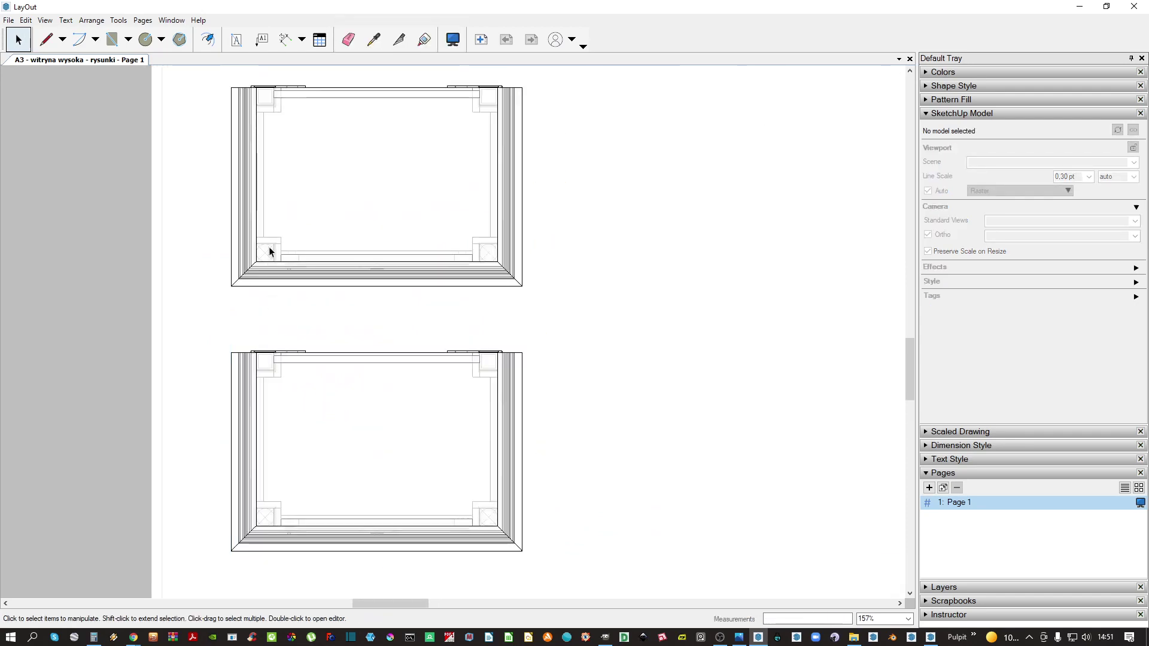
{"action": "left_click", "coordinate": [267, 251]}
{"action": "right_click", "coordinate": [281, 386]}
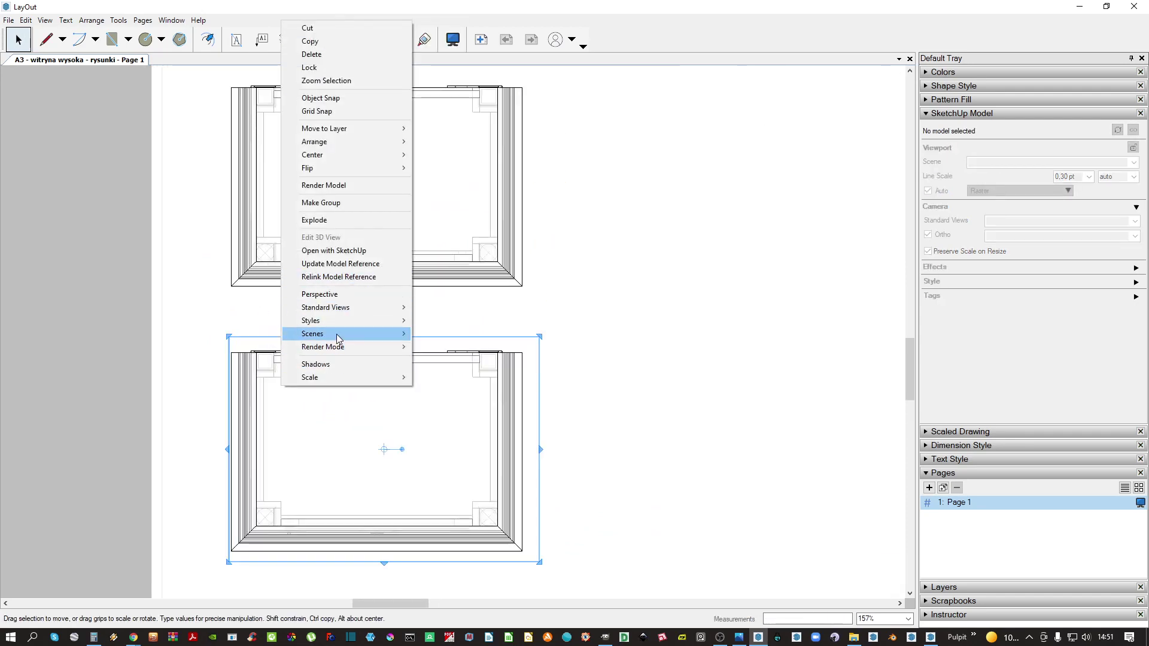
{"action": "mouse_move", "coordinate": [397, 334]}
{"action": "left_click", "coordinate": [464, 453]}
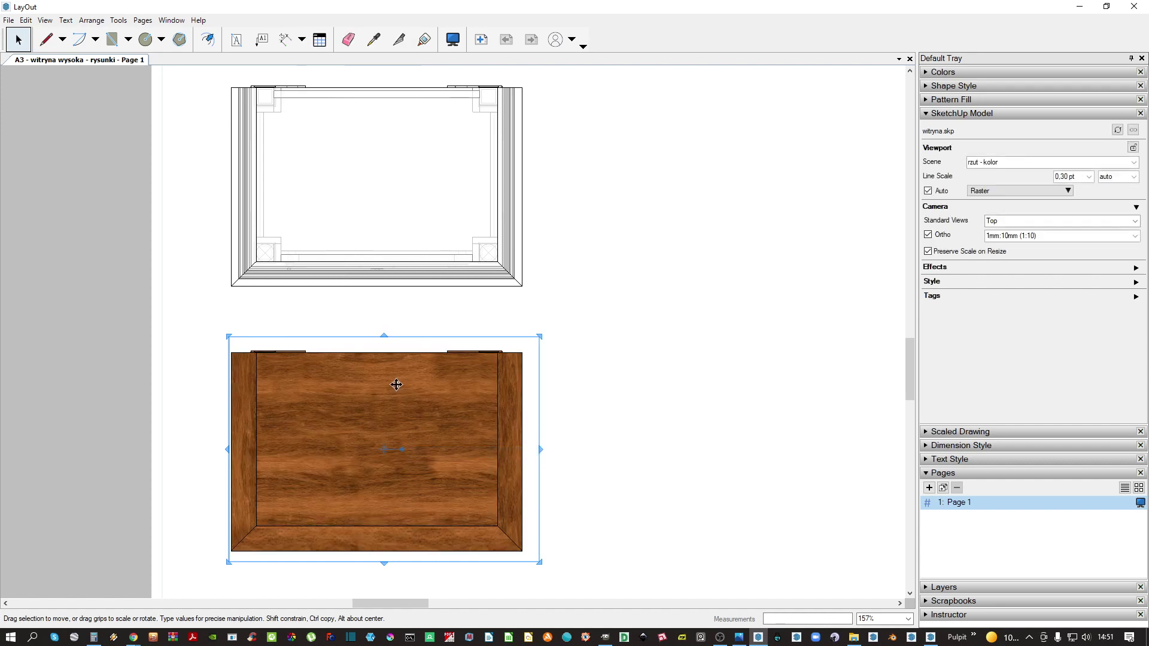
Nudge the x-ray and coloured top views slightly down to adjust their spacing beneath the front view
{"action": "scroll", "coordinate": [395, 313], "scroll_direction": "down", "scroll_amount": 2}
{"action": "left_click", "coordinate": [398, 243]}
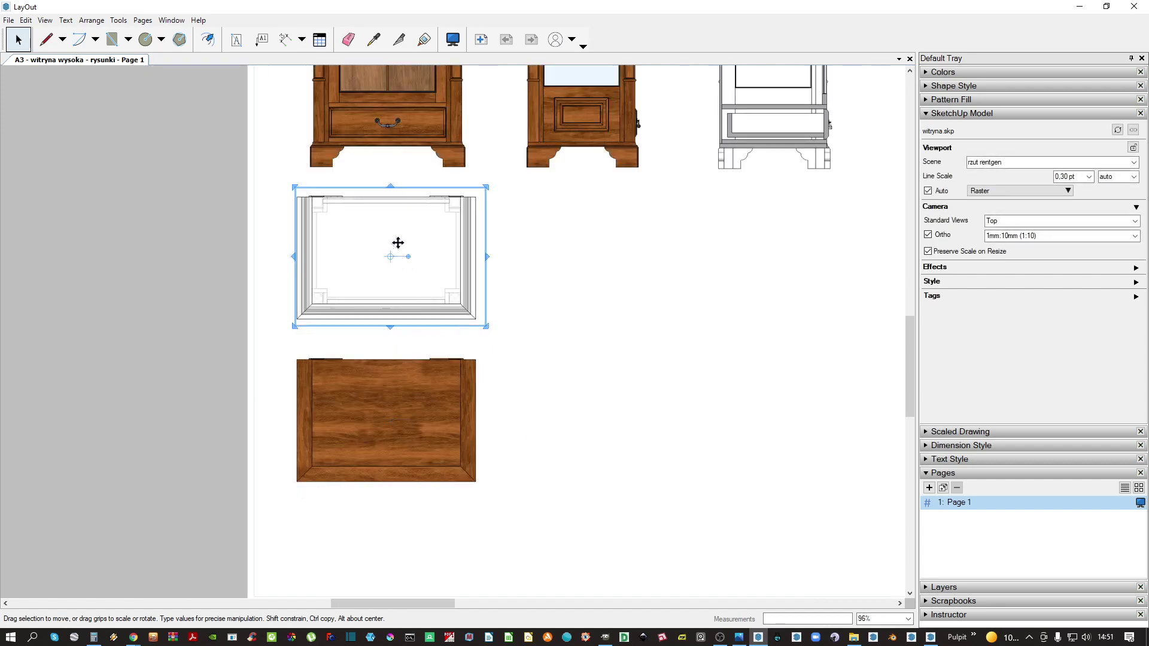
{"action": "left_click", "coordinate": [408, 424]}
{"action": "scroll", "coordinate": [407, 389], "scroll_direction": "down", "scroll_amount": 2}
{"action": "left_click", "coordinate": [411, 341]}
{"action": "scroll", "coordinate": [413, 344], "scroll_direction": "down", "scroll_amount": 2}
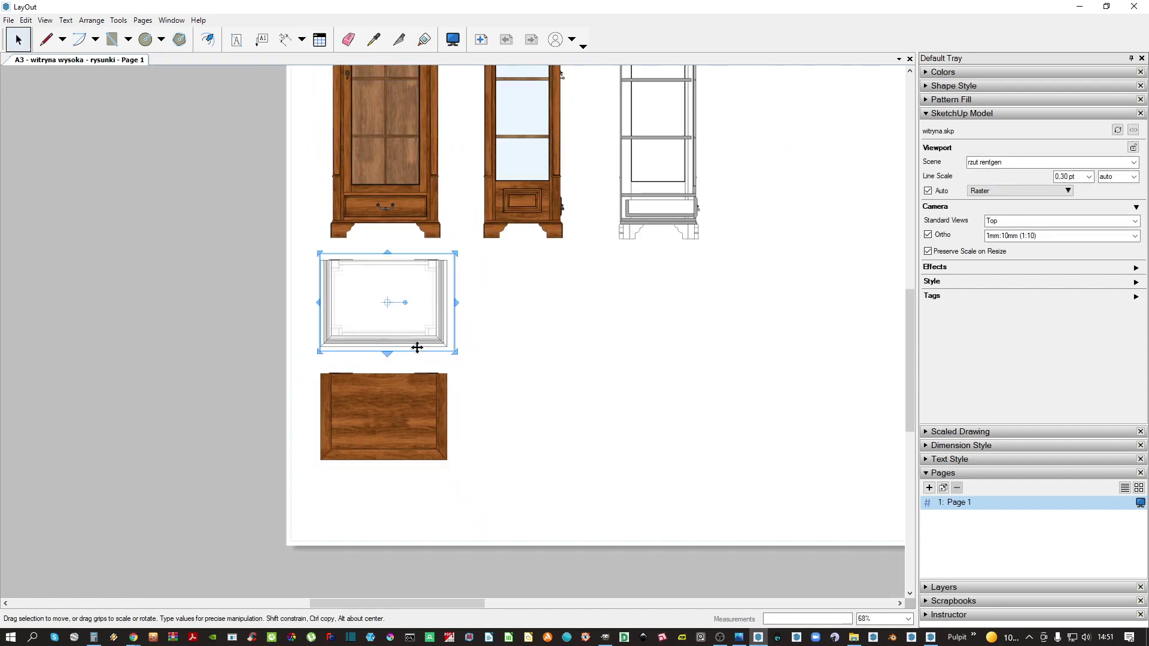
{"action": "left_click", "coordinate": [423, 419]}
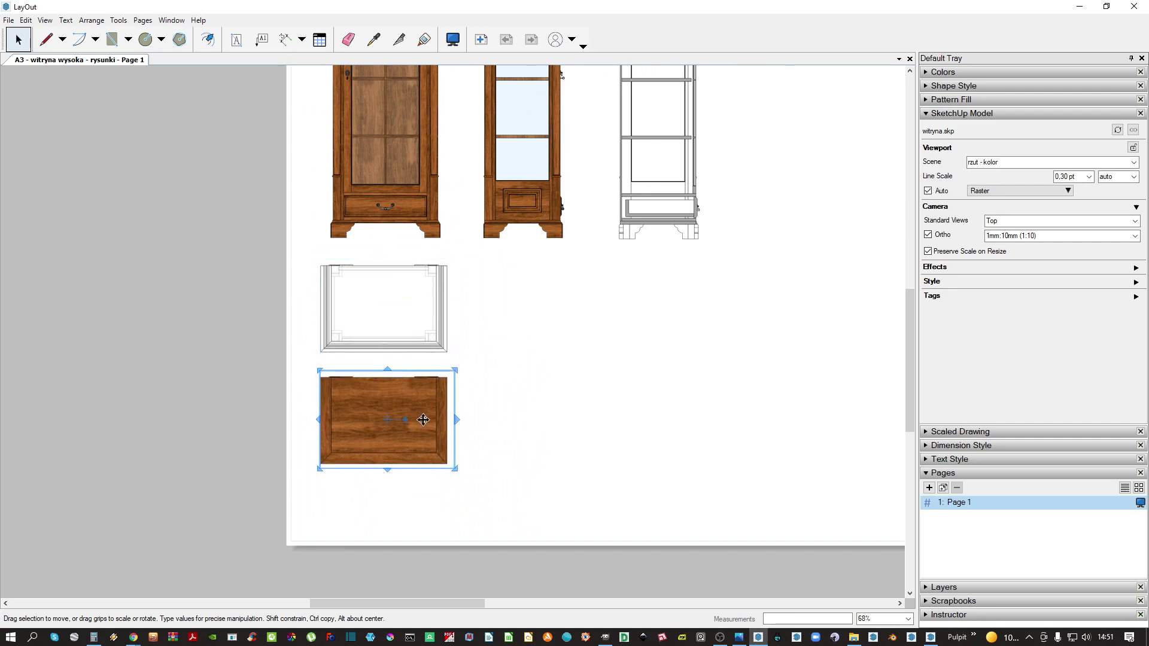
Copy the x-ray top view to its right and switch the copy to the scene rzut - przekrój poziomy 1
{"action": "middle_click_drag", "start_coordinate": [423, 420], "coordinate": [335, 414]}
{"action": "left_click_drag", "start_coordinate": [410, 463], "coordinate": [479, 290]}
{"action": "left_click", "coordinate": [353, 310]}
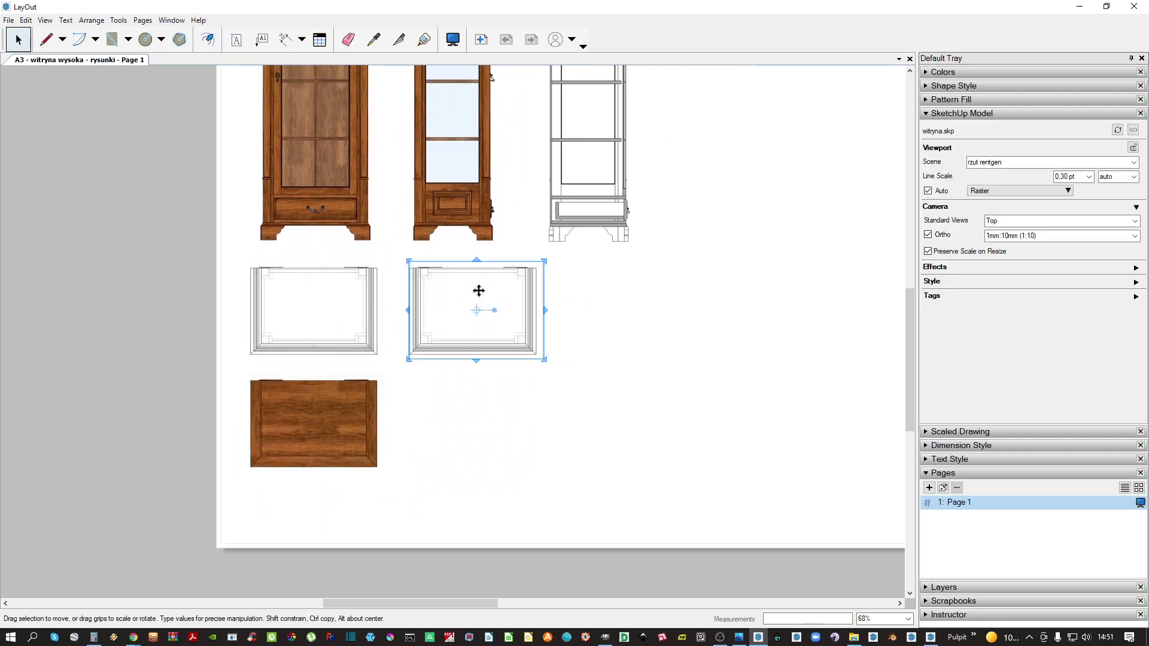
{"action": "right_click", "coordinate": [479, 290]}
{"action": "mouse_move", "coordinate": [525, 579]}
{"action": "left_click", "coordinate": [665, 537]}
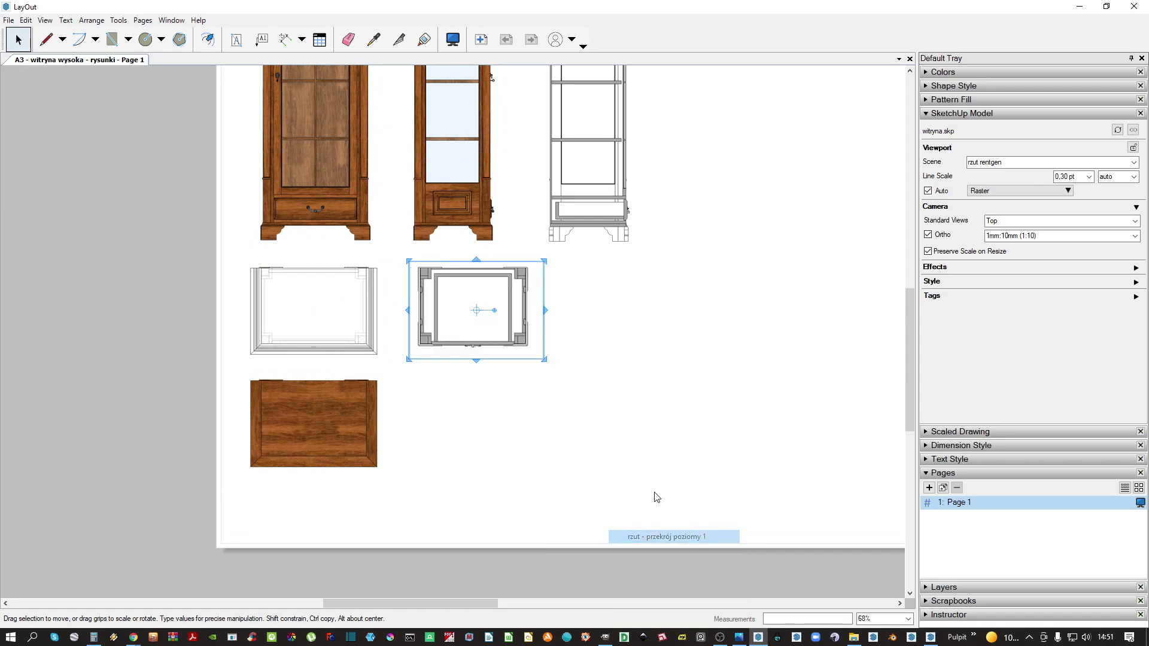
Duplicate the horizontal section below itself and shift the coloured side view and vertical section right to open a gap beside the front view
{"action": "scroll", "coordinate": [500, 290], "scroll_direction": "up", "scroll_amount": 3}
{"action": "left_click_drag", "start_coordinate": [499, 284], "coordinate": [506, 482], "text": "ctrl"}
{"action": "scroll", "coordinate": [402, 353], "scroll_direction": "down", "scroll_amount": 3}
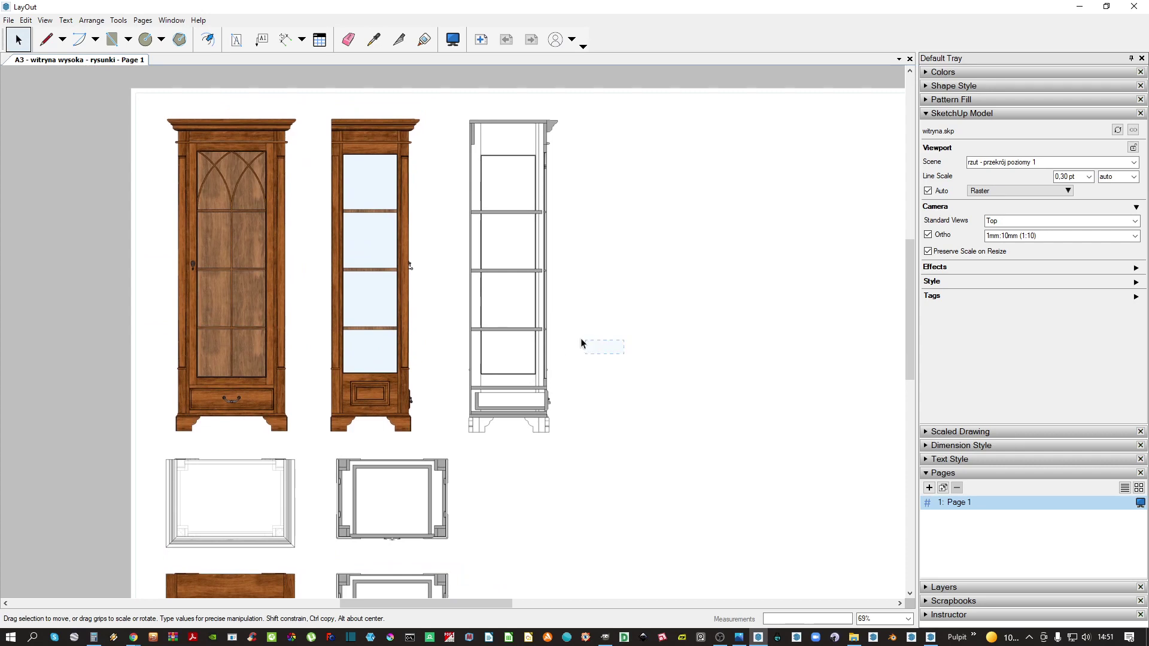
{"action": "left_click_drag", "start_coordinate": [581, 342], "coordinate": [574, 228]}
Copy the coloured front view into the gap beside it and apply the rentgen style to the copy
{"action": "left_click", "coordinate": [259, 207]}
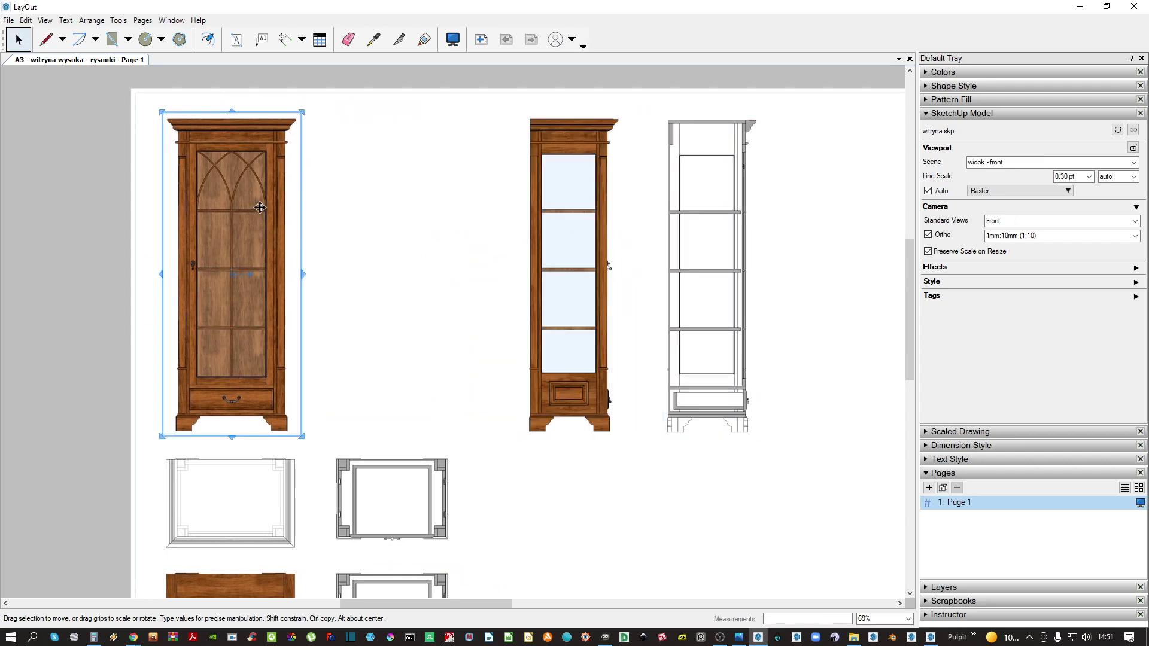
{"action": "left_click_drag", "start_coordinate": [259, 207], "coordinate": [402, 205], "text": "ctrl"}
{"action": "right_click", "coordinate": [379, 239]}
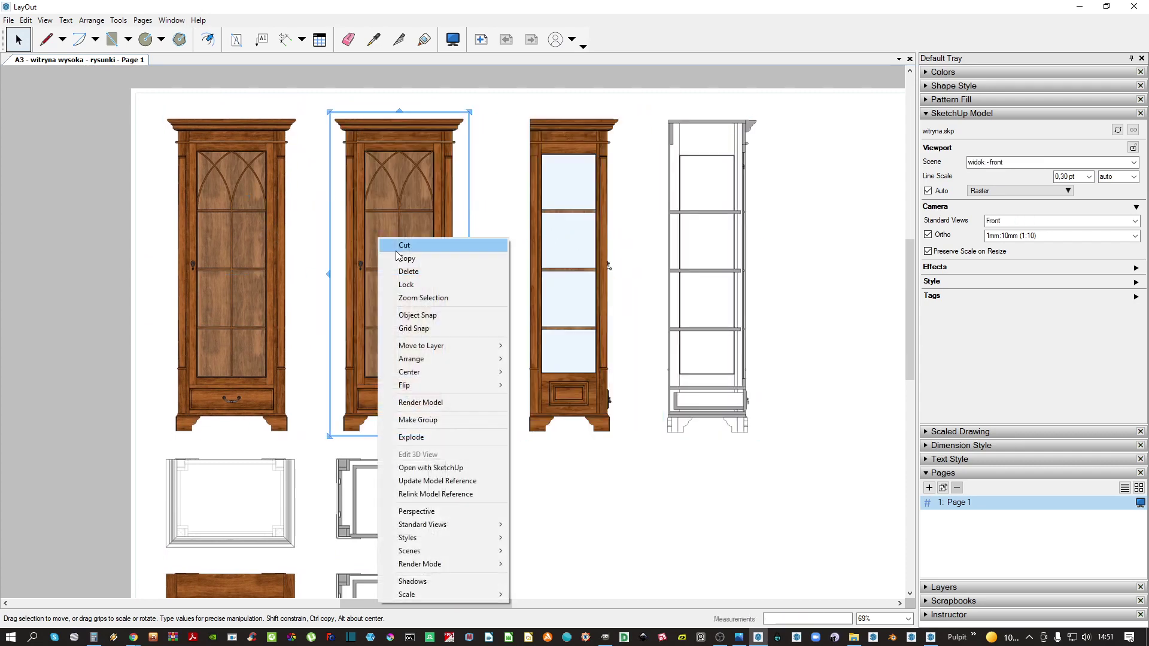
{"action": "mouse_move", "coordinate": [478, 538]}
{"action": "left_click", "coordinate": [539, 550]}
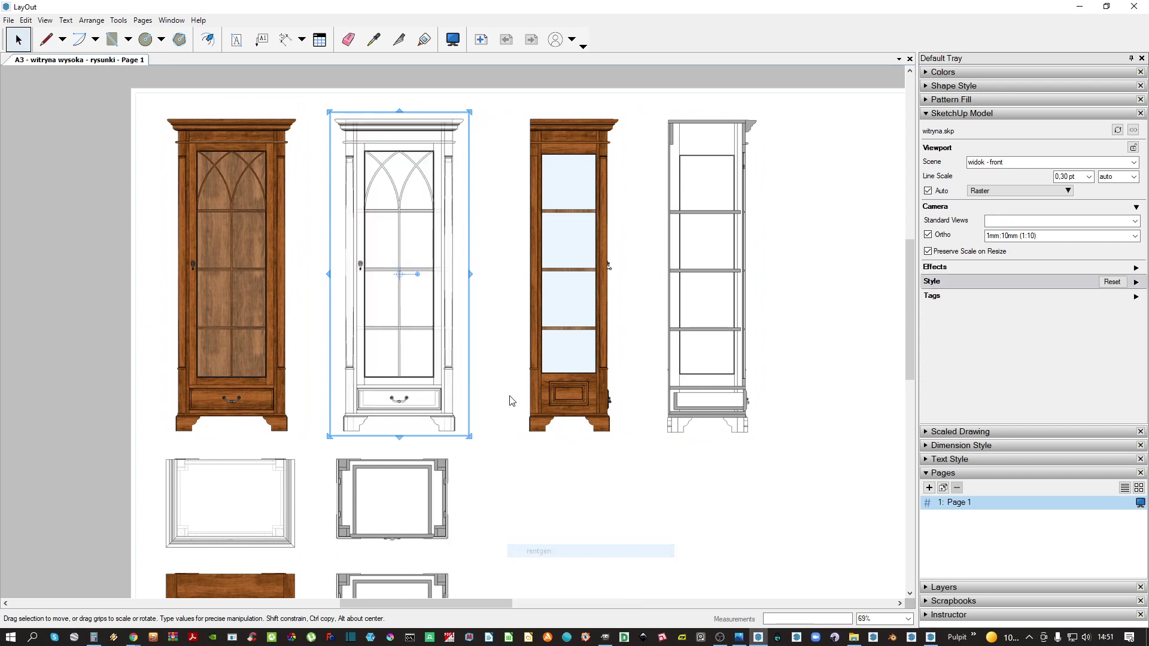
{"action": "scroll", "coordinate": [426, 207], "scroll_direction": "up", "scroll_amount": 4}
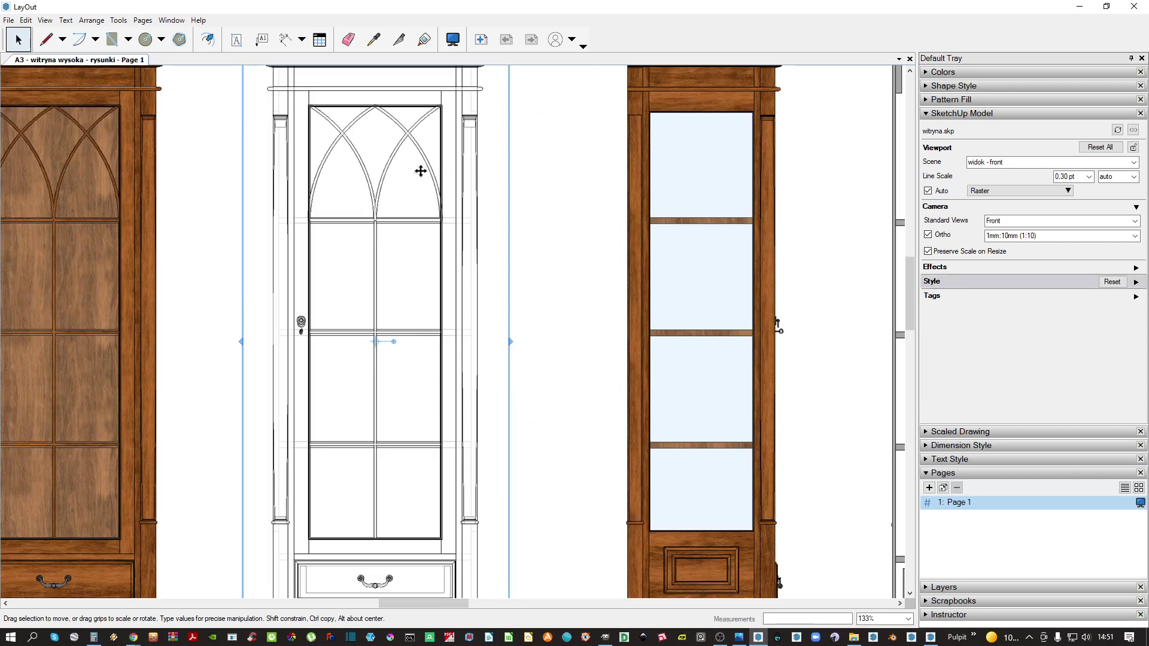
{"action": "middle_click_drag", "start_coordinate": [418, 398], "coordinate": [452, 239]}
{"action": "key", "text": "Escape"}
Nudge both horizontal sections right to line up beneath the line-style front view, and shift the vertical section slightly right
{"action": "scroll", "coordinate": [424, 401], "scroll_direction": "down", "scroll_amount": 3}
{"action": "middle_click_drag", "start_coordinate": [437, 391], "coordinate": [455, 269]}
{"action": "left_click", "coordinate": [462, 395]}
{"action": "left_click", "coordinate": [487, 360]}
{"action": "scroll", "coordinate": [491, 359], "scroll_direction": "up", "scroll_amount": 2}
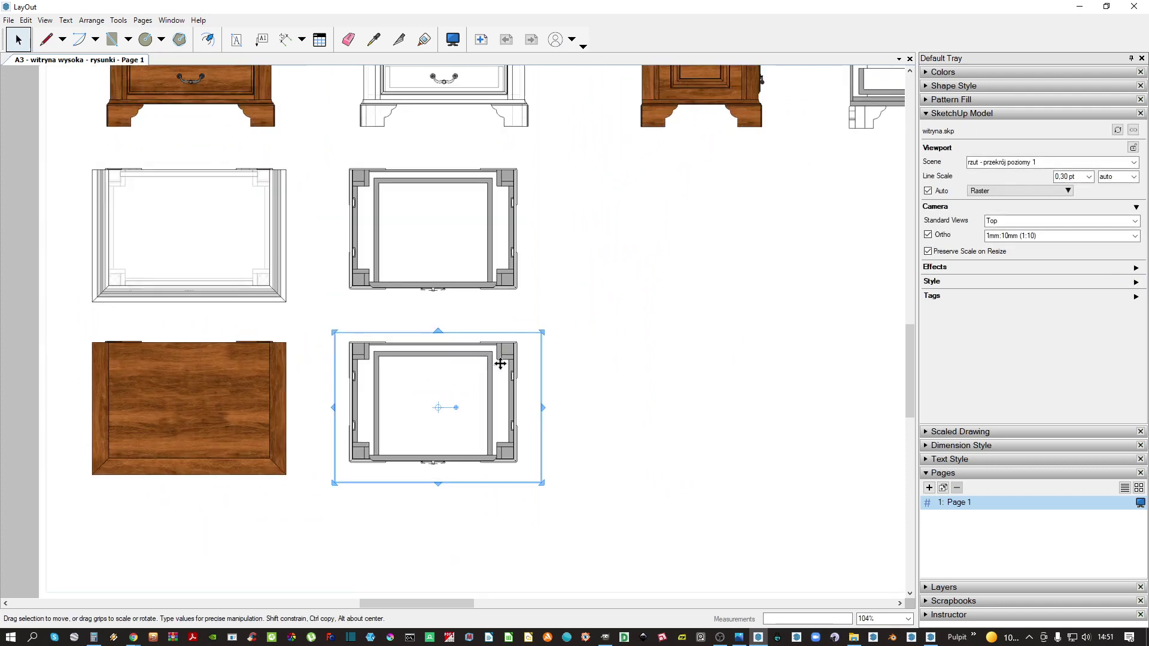
{"action": "left_click", "coordinate": [514, 317]}
{"action": "scroll", "coordinate": [514, 318], "scroll_direction": "down", "scroll_amount": 3}
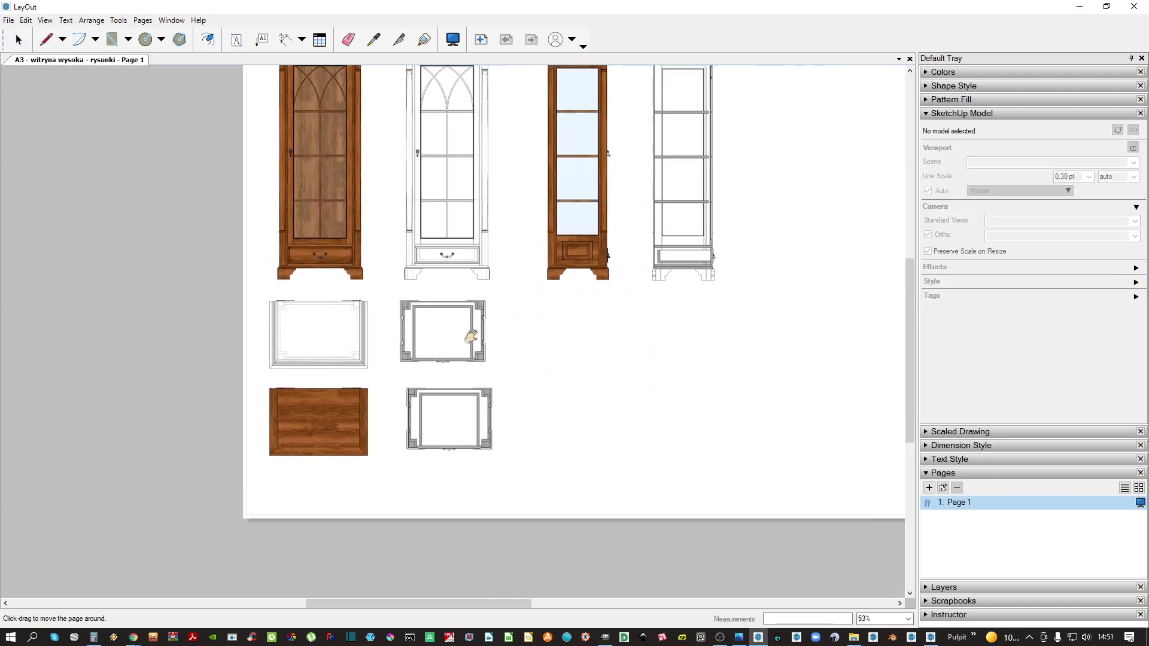
{"action": "left_click", "coordinate": [450, 363]}
{"action": "left_click_drag", "start_coordinate": [477, 367], "coordinate": [480, 360]}
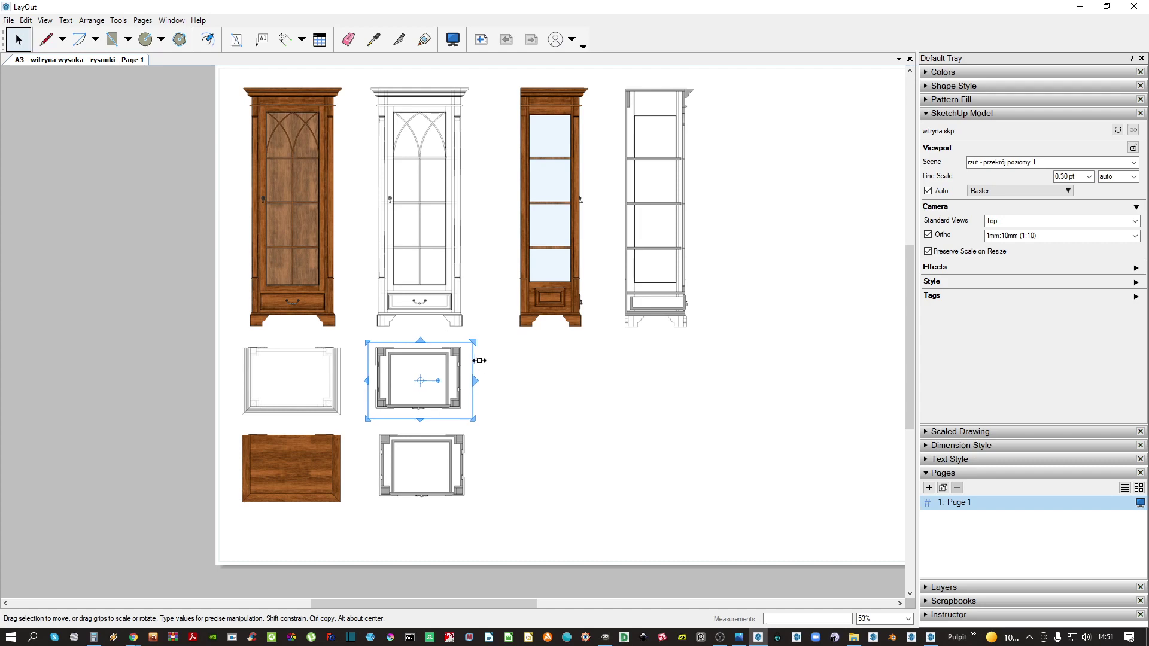
{"action": "left_click", "coordinate": [631, 377]}
{"action": "left_click_drag", "start_coordinate": [654, 264], "coordinate": [656, 265]}
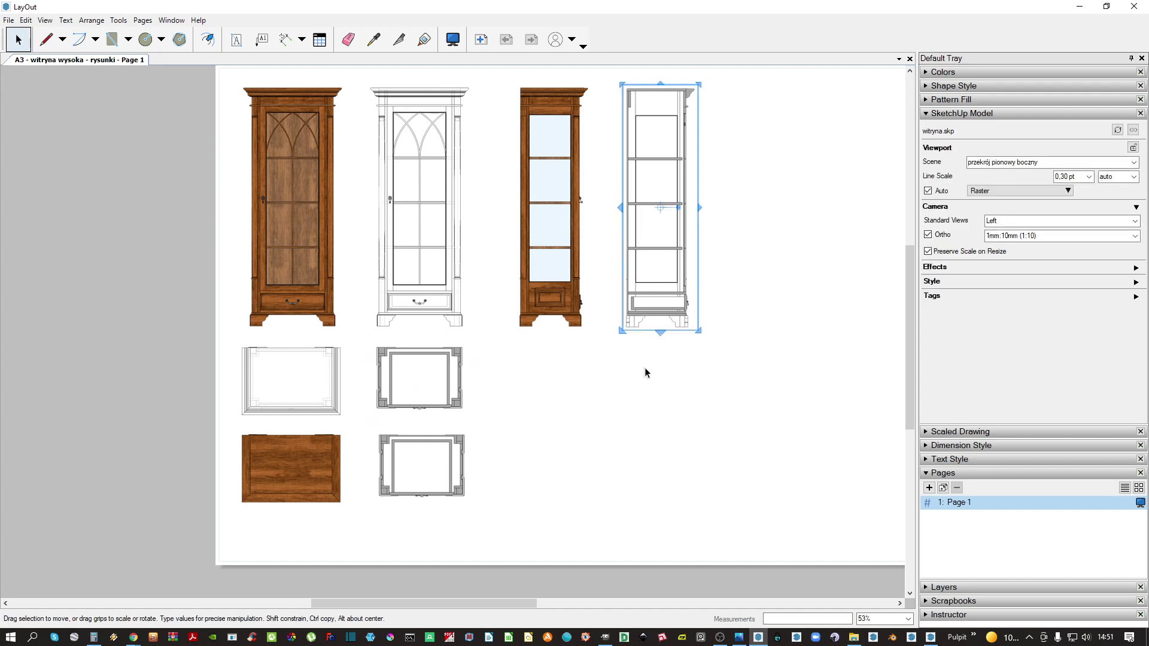
Switch to SketchUp, recall the widok - front scene and orbit to a three-quarter view of the cabinet's front and right side
{"action": "left_click", "coordinate": [931, 637]}
{"action": "middle_click_drag", "start_coordinate": [558, 390], "coordinate": [487, 354]}
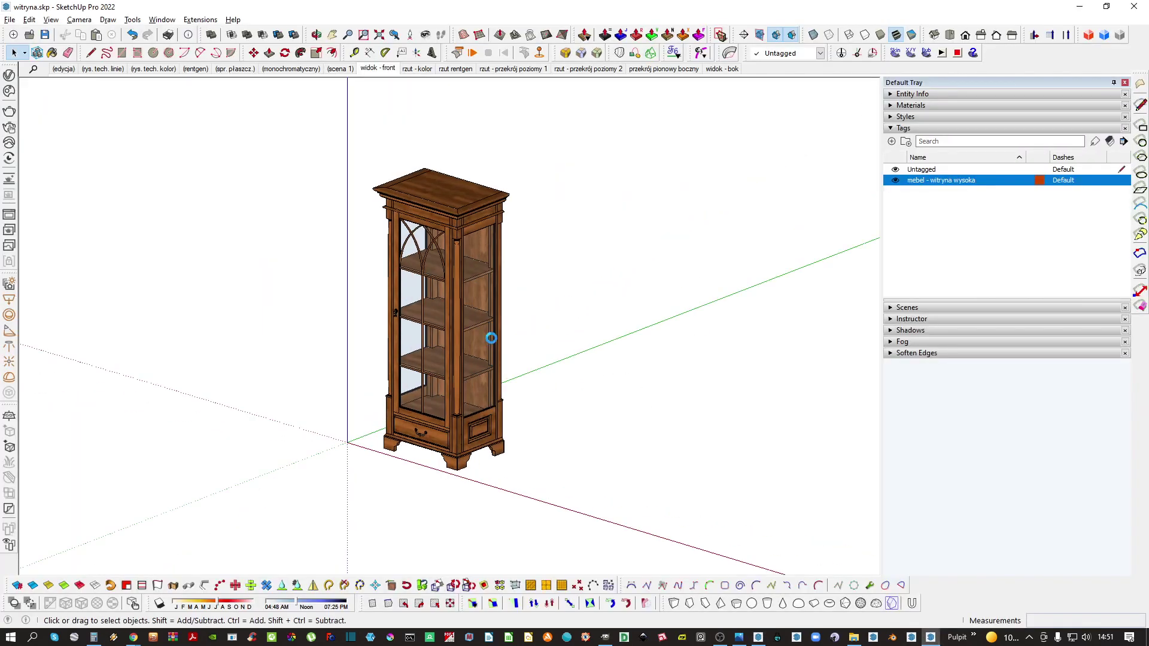
{"action": "left_click", "coordinate": [377, 68]}
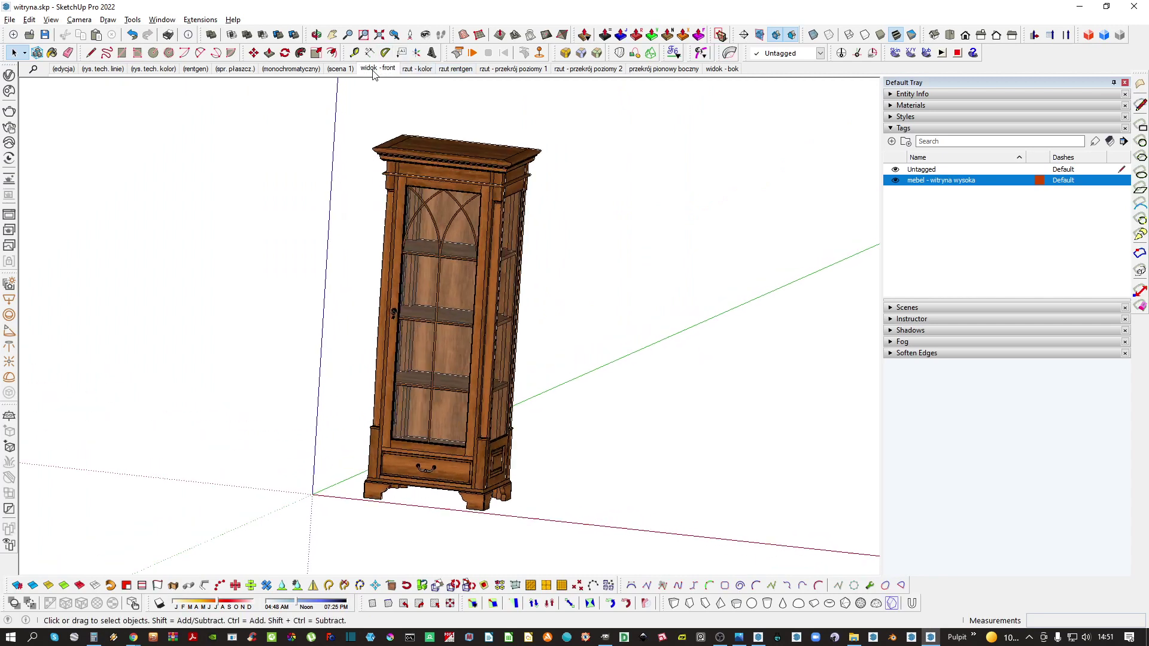
{"action": "middle_click_drag", "start_coordinate": [509, 321], "coordinate": [322, 336]}
{"action": "scroll", "coordinate": [451, 344], "scroll_direction": "down", "scroll_amount": 2}
{"action": "middle_click_drag", "start_coordinate": [458, 376], "coordinate": [455, 352]}
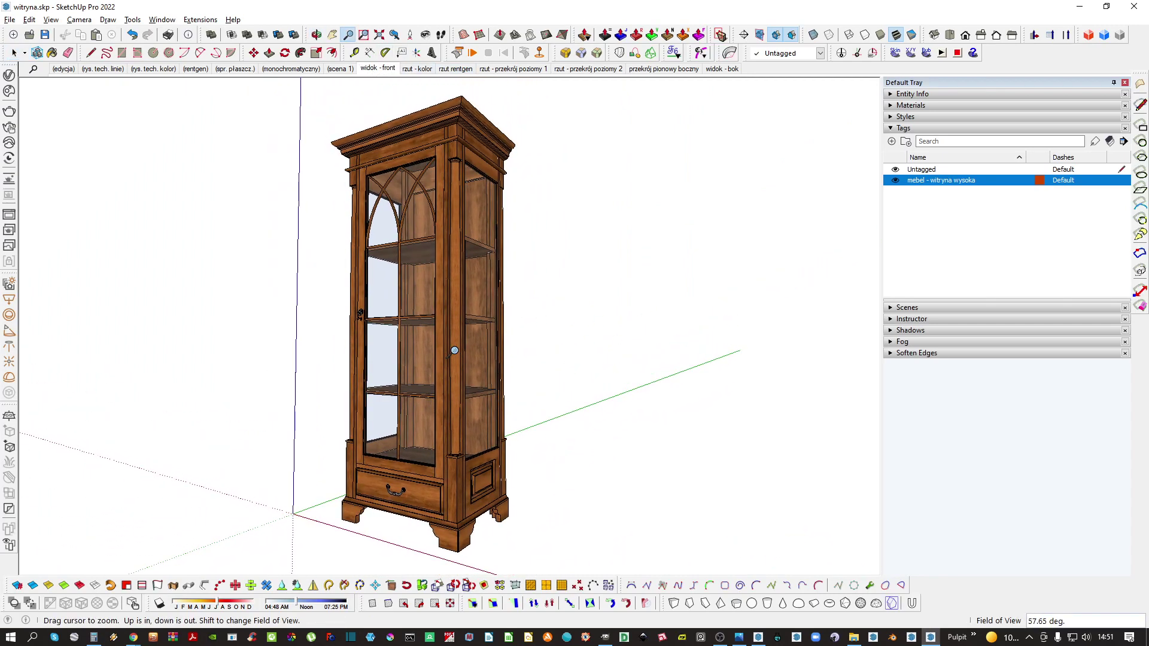
Set the camera to two-point perspective and fine-tune the three-quarter view so the whole cabinet is framed with vertical edges
{"action": "key", "text": "shift+p"}
{"action": "left_click_drag", "start_coordinate": [470, 325], "coordinate": [455, 351]}
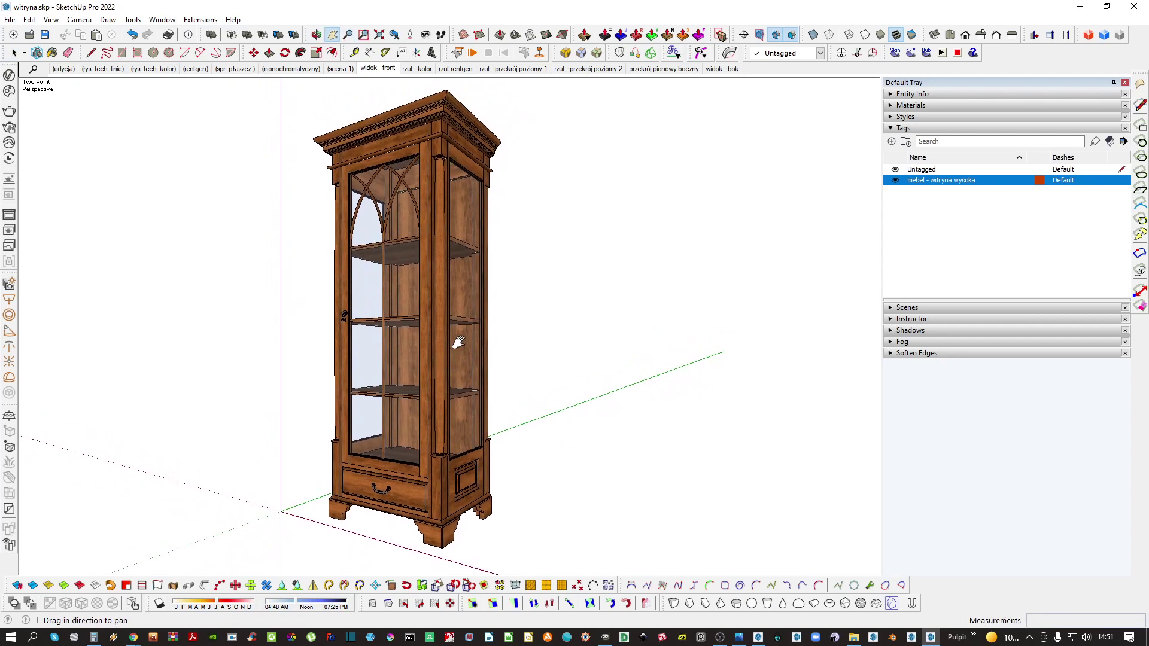
{"action": "middle_click_drag", "start_coordinate": [458, 343], "coordinate": [437, 333]}
{"action": "key", "text": "z"}
{"action": "left_click_drag", "start_coordinate": [435, 332], "coordinate": [431, 337]}
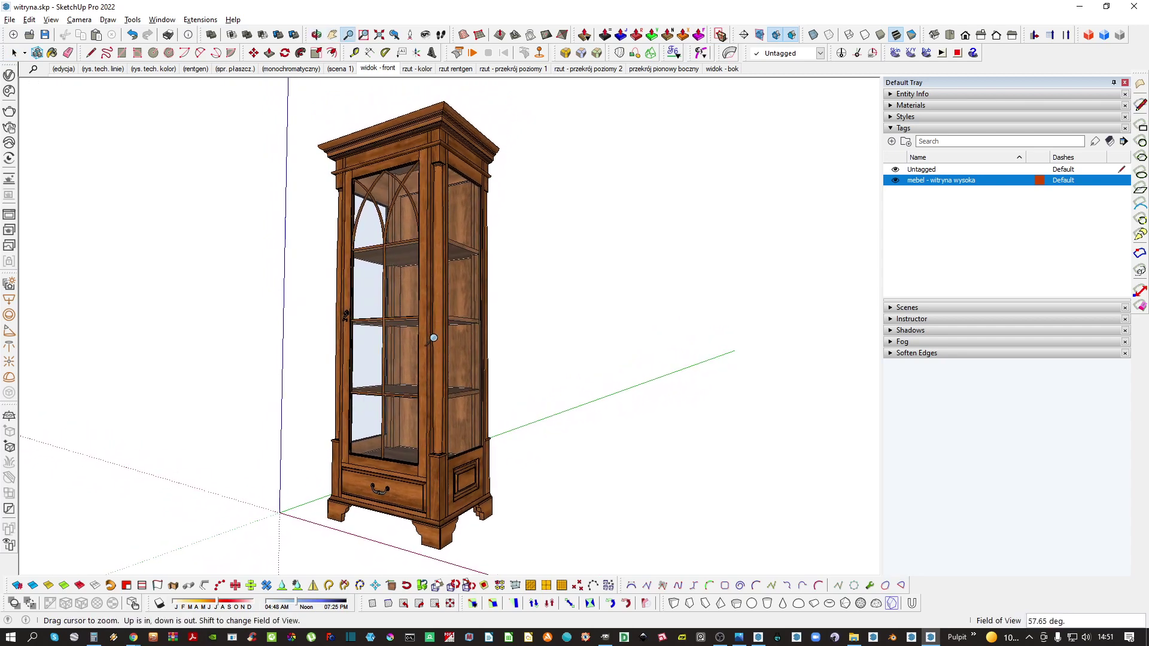
{"action": "middle_click_drag", "start_coordinate": [431, 337], "coordinate": [427, 339]}
{"action": "key", "text": "shift+p"}
{"action": "left_click_drag", "start_coordinate": [436, 304], "coordinate": [441, 343]}
{"action": "key", "text": "z"}
{"action": "mouse_move", "coordinate": [436, 340]}
{"action": "left_mouse_down"}
{"action": "mouse_move", "coordinate": [434, 329]}
{"action": "mouse_move", "coordinate": [433, 339]}
{"action": "left_mouse_up"}
{"action": "mouse_move", "coordinate": [432, 340]}
{"action": "middle_mouse_down"}
{"action": "mouse_move", "coordinate": [437, 317]}
{"action": "mouse_move", "coordinate": [433, 333]}
{"action": "middle_mouse_up"}
{"action": "key", "text": "shift+p"}
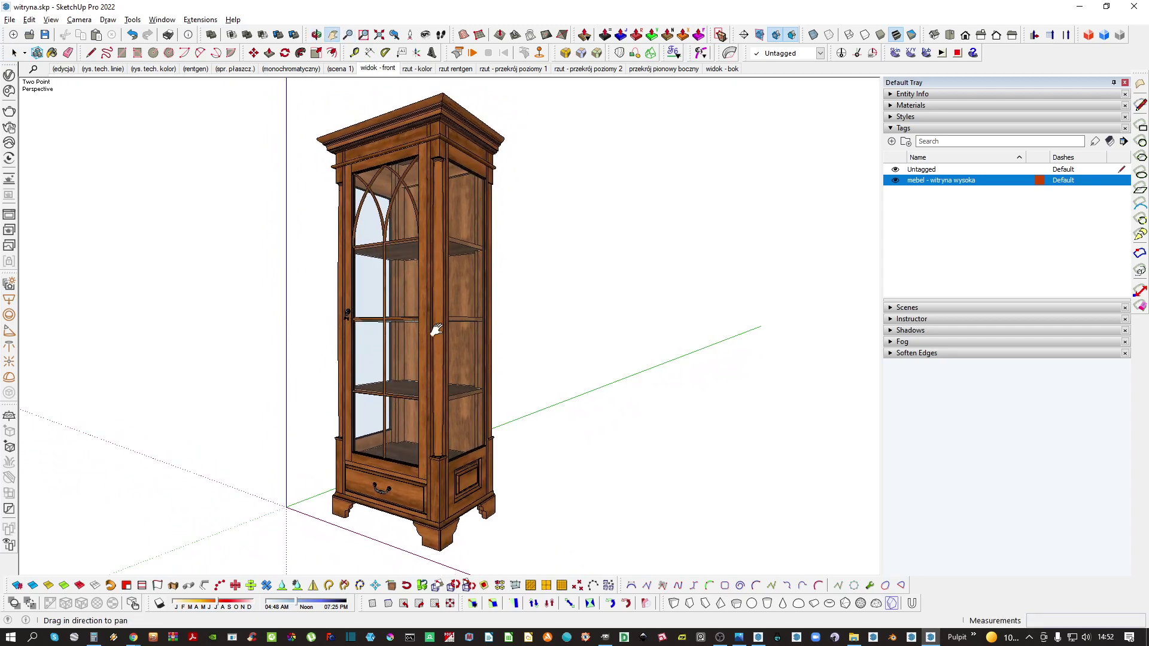
Add a new scene after widok - bok for the current view and name it "perspektywa - kolor"
{"action": "left_click", "coordinate": [948, 129]}
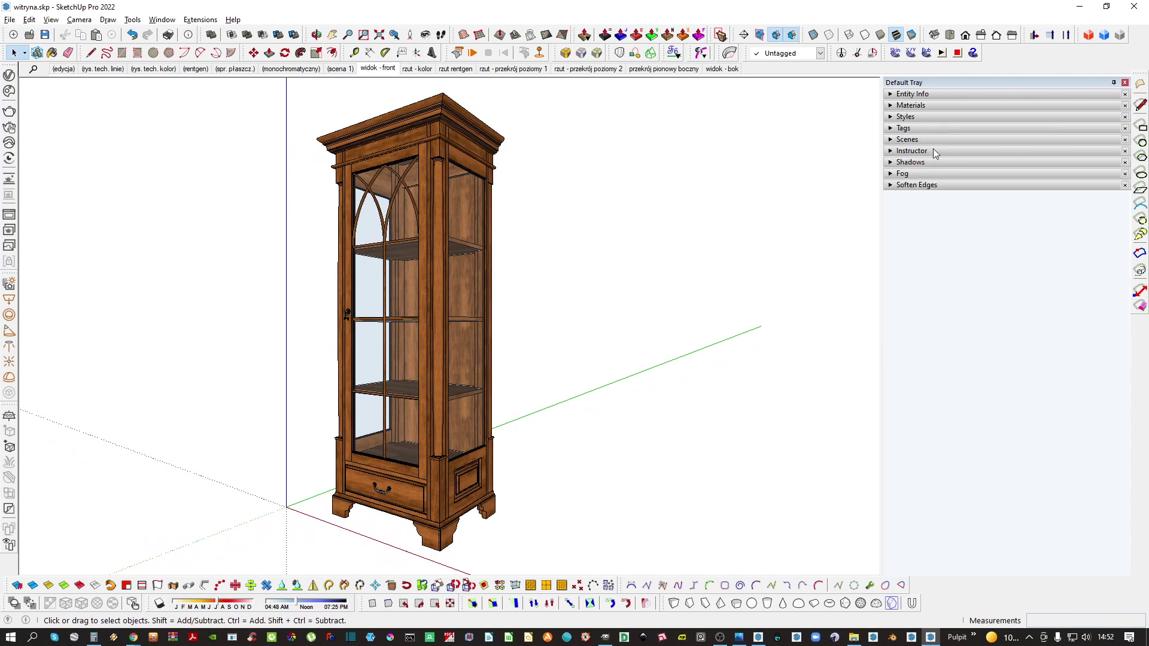
{"action": "left_click", "coordinate": [907, 140]}
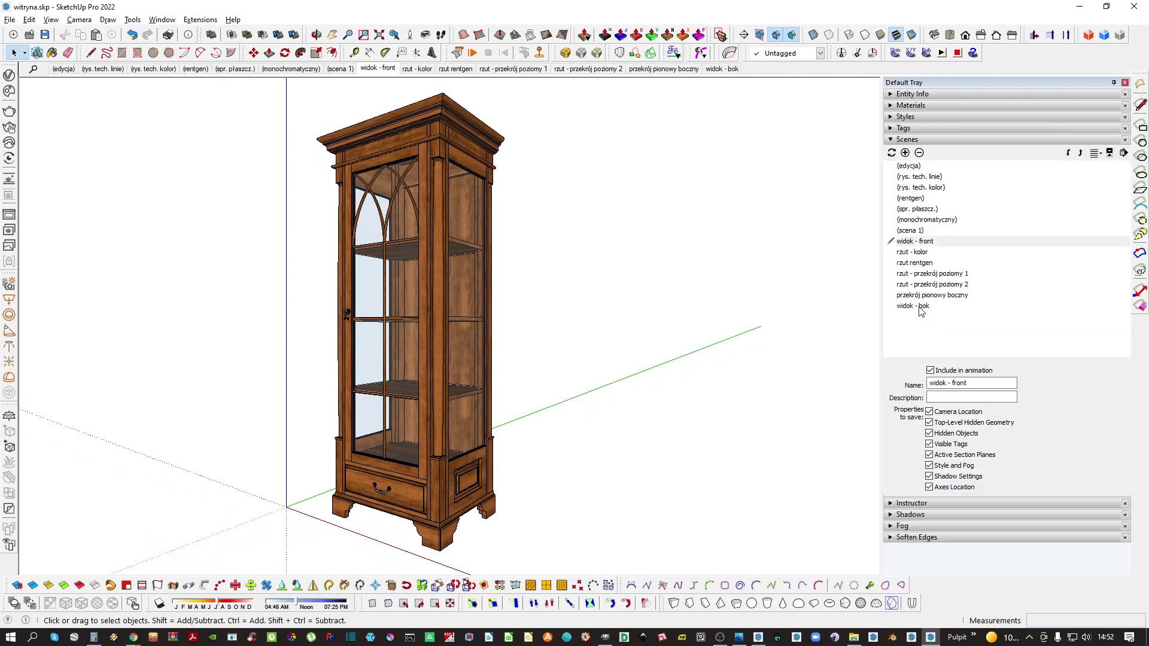
{"action": "left_click", "coordinate": [920, 310]}
{"action": "left_click", "coordinate": [905, 152]}
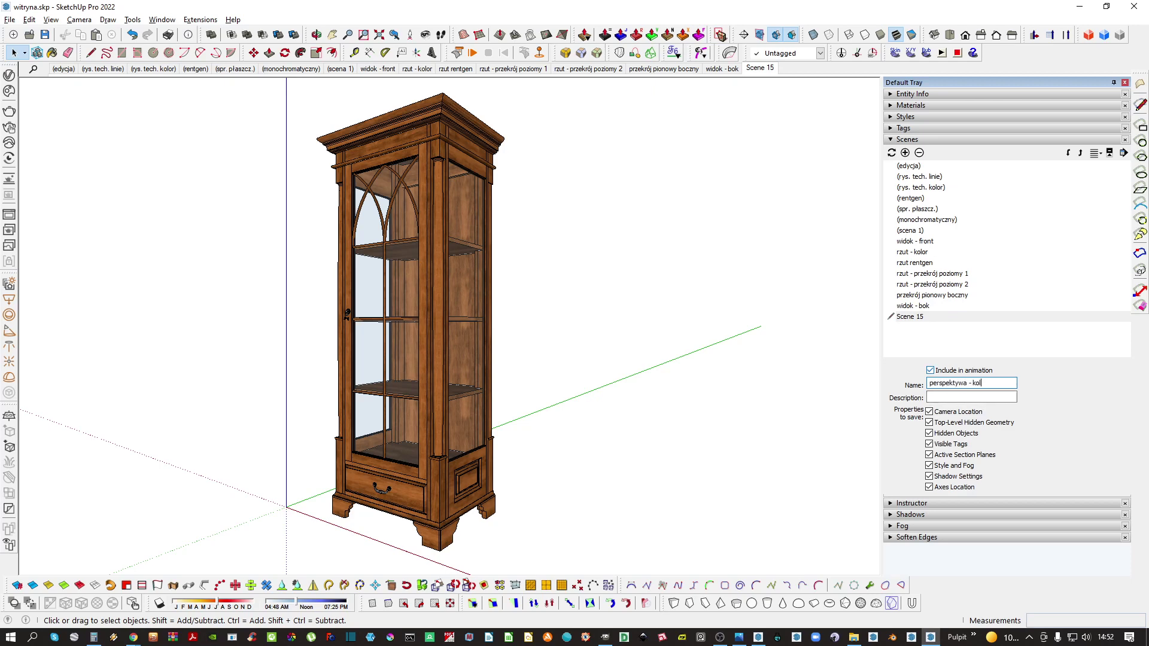
Apply the rentgen style to the same view and save it as a new scene named "perspektywa - rentgen"
{"action": "left_click", "coordinate": [928, 117]}
{"action": "left_click", "coordinate": [903, 216]}
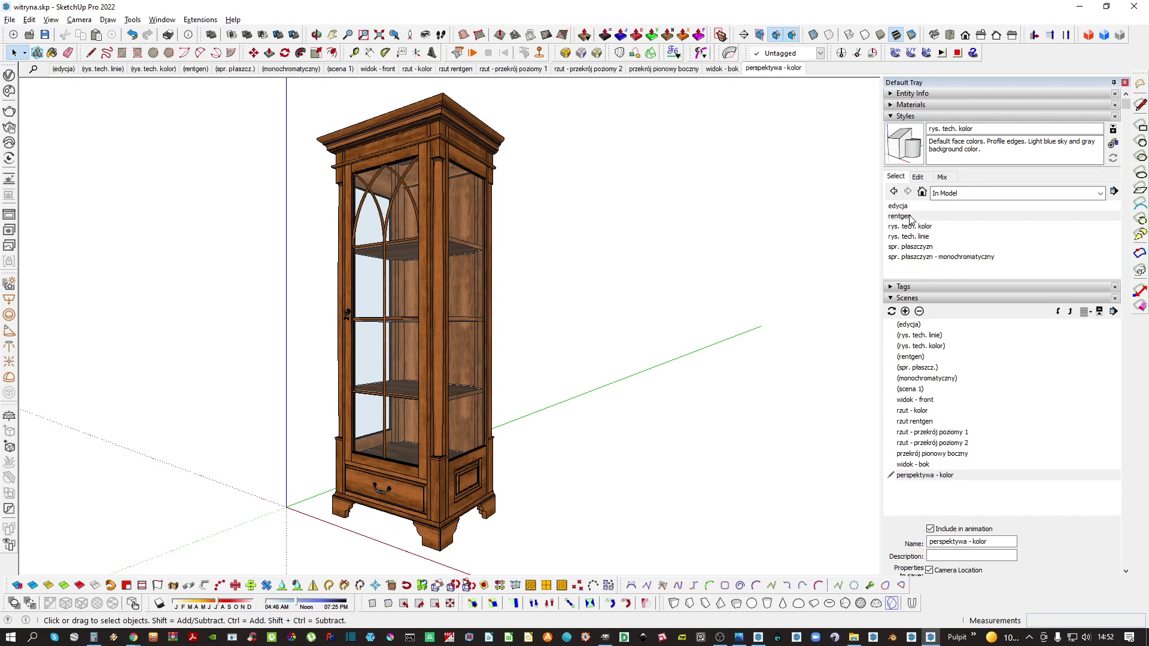
{"action": "left_click", "coordinate": [921, 117]}
{"action": "left_click", "coordinate": [905, 153]}
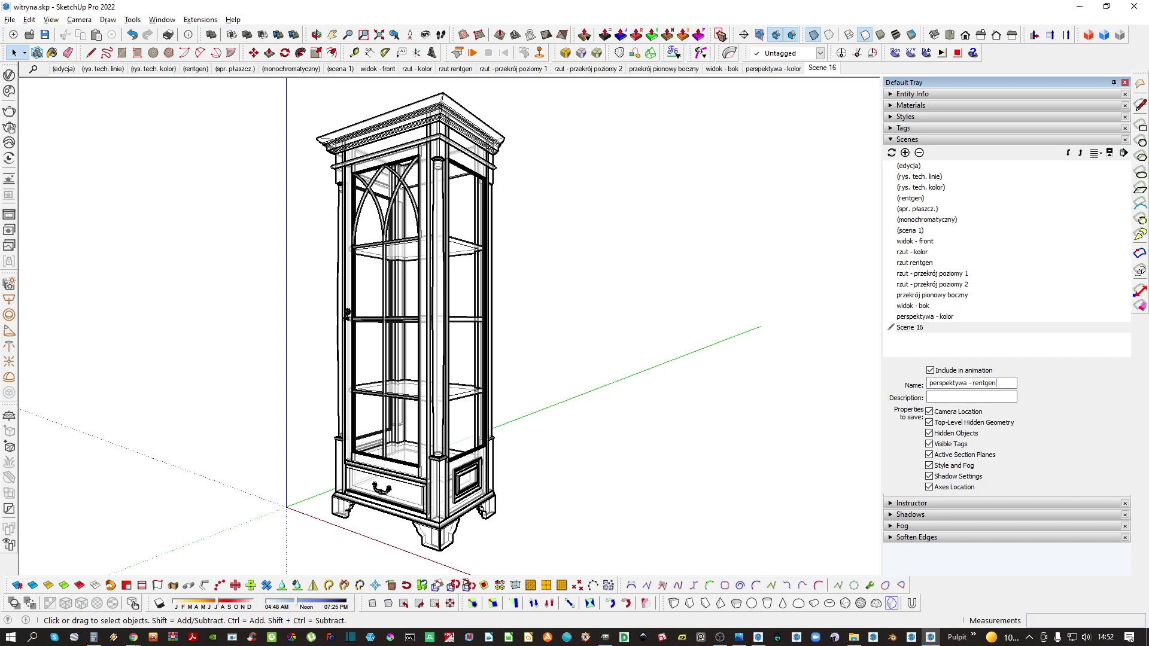
Set the rentgen style's profile edge thickness to 2 and update the style
{"action": "left_click", "coordinate": [925, 118]}
{"action": "left_click", "coordinate": [919, 177]}
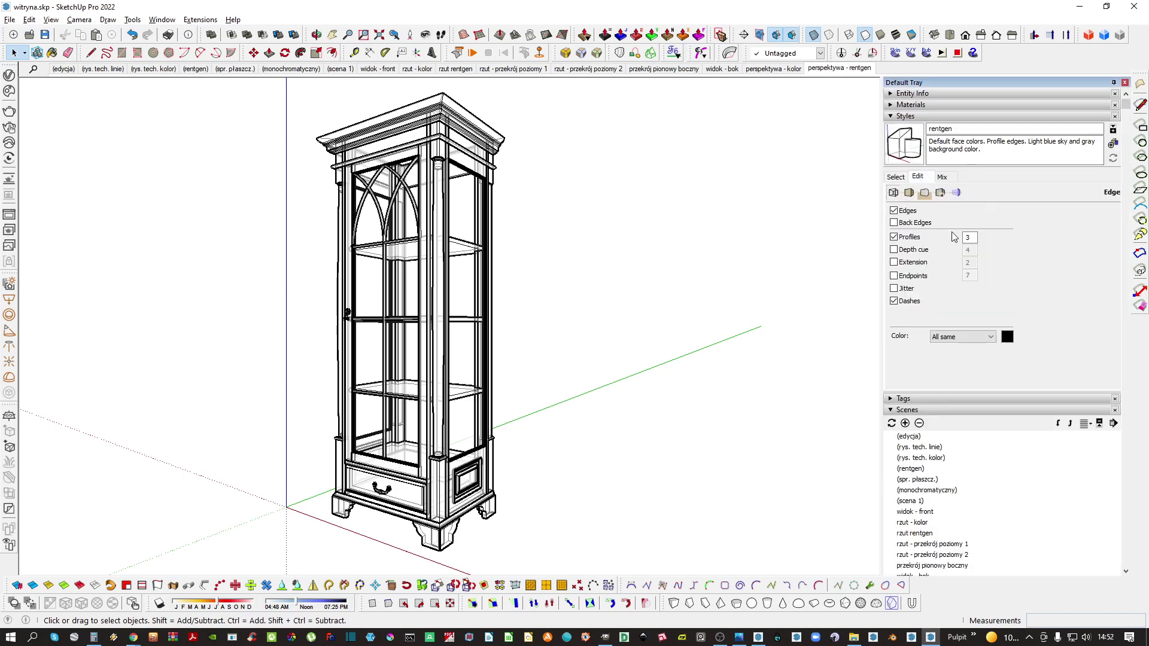
{"action": "type", "text": "2"}
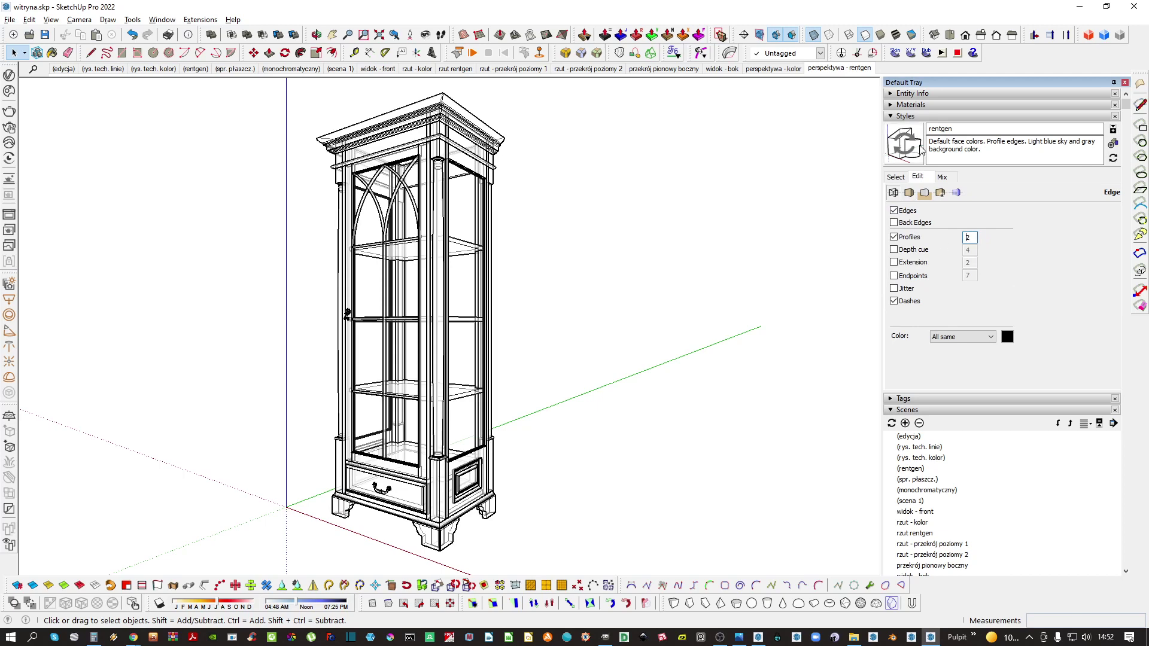
{"action": "left_click", "coordinate": [899, 145]}
{"action": "left_click", "coordinate": [901, 175]}
{"action": "left_click", "coordinate": [939, 115]}
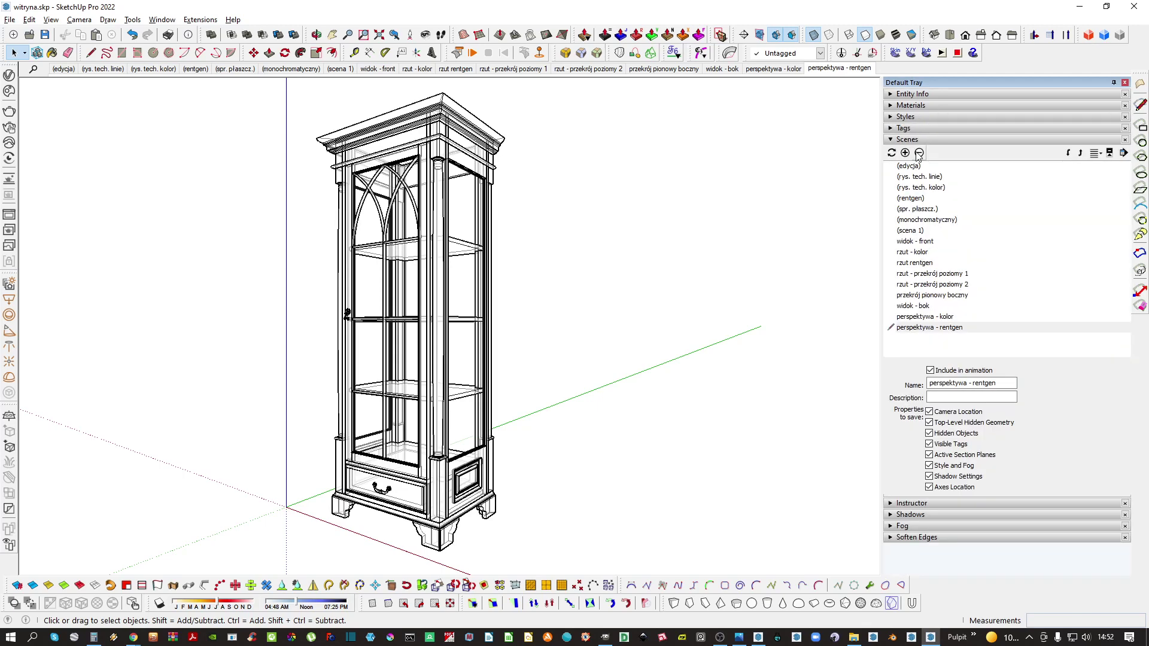
Recall the perspektywa - kolor scene and switch to the LayOut document
{"action": "left_click", "coordinate": [925, 139]}
{"action": "left_click", "coordinate": [773, 69]}
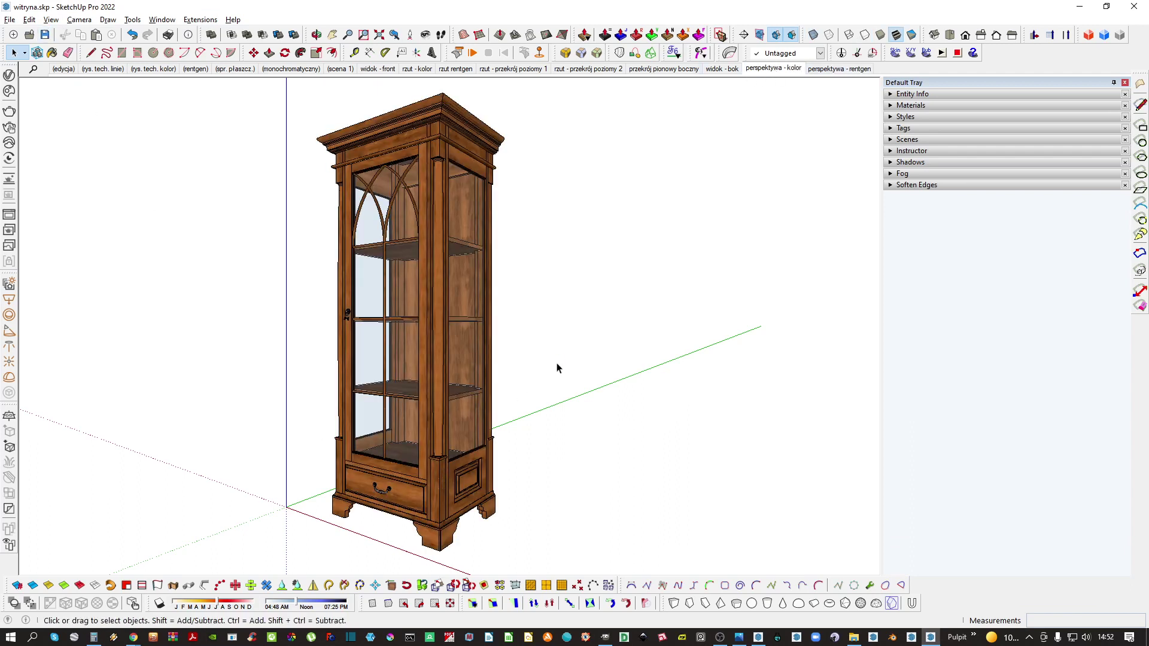
{"action": "left_click", "coordinate": [928, 639]}
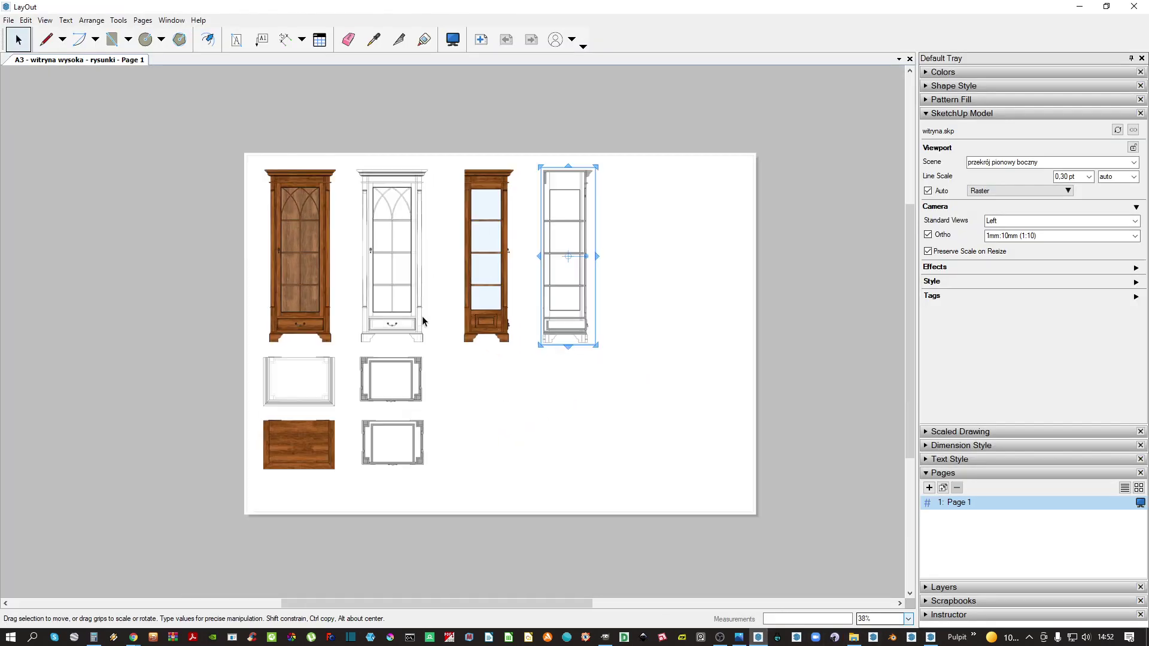
Examine the status of the linked SketchUp model in the document's references
{"action": "left_click", "coordinate": [486, 311]}
{"action": "scroll", "coordinate": [501, 283], "scroll_direction": "up", "scroll_amount": 2}
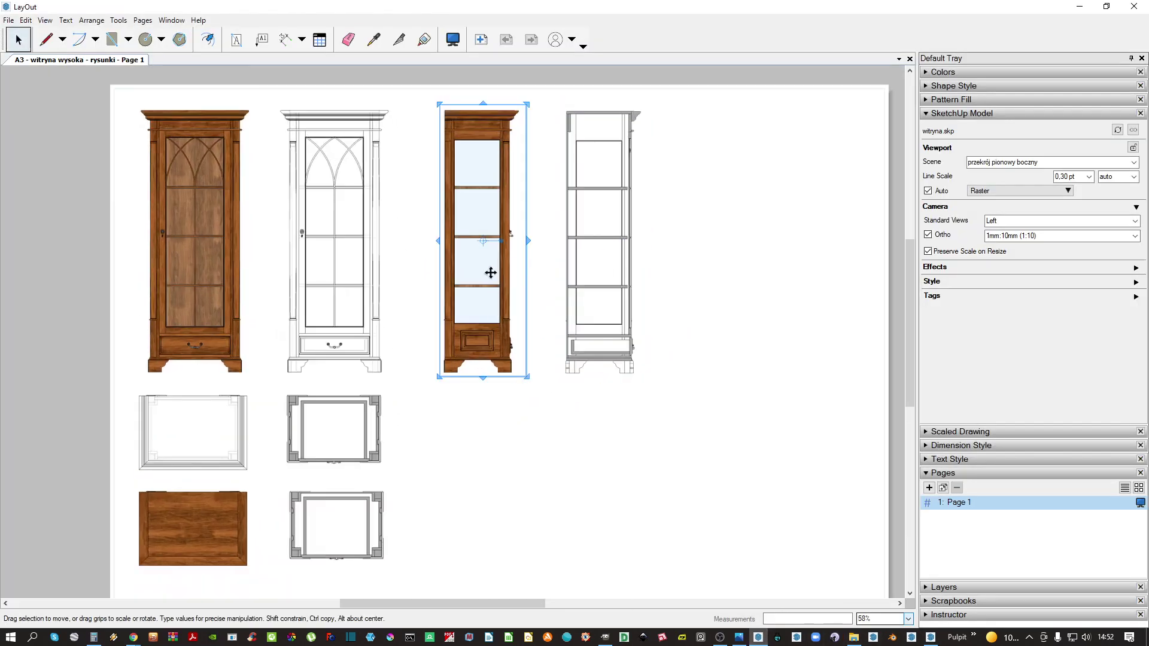
{"action": "right_click", "coordinate": [491, 263]}
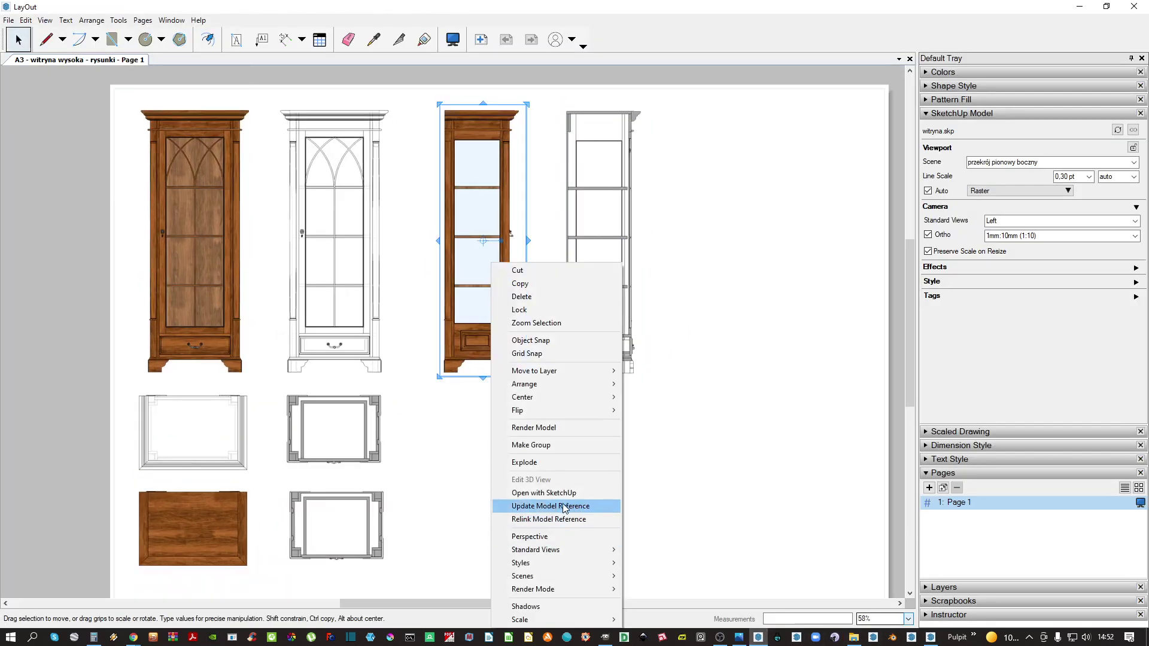
{"action": "left_click", "coordinate": [680, 459]}
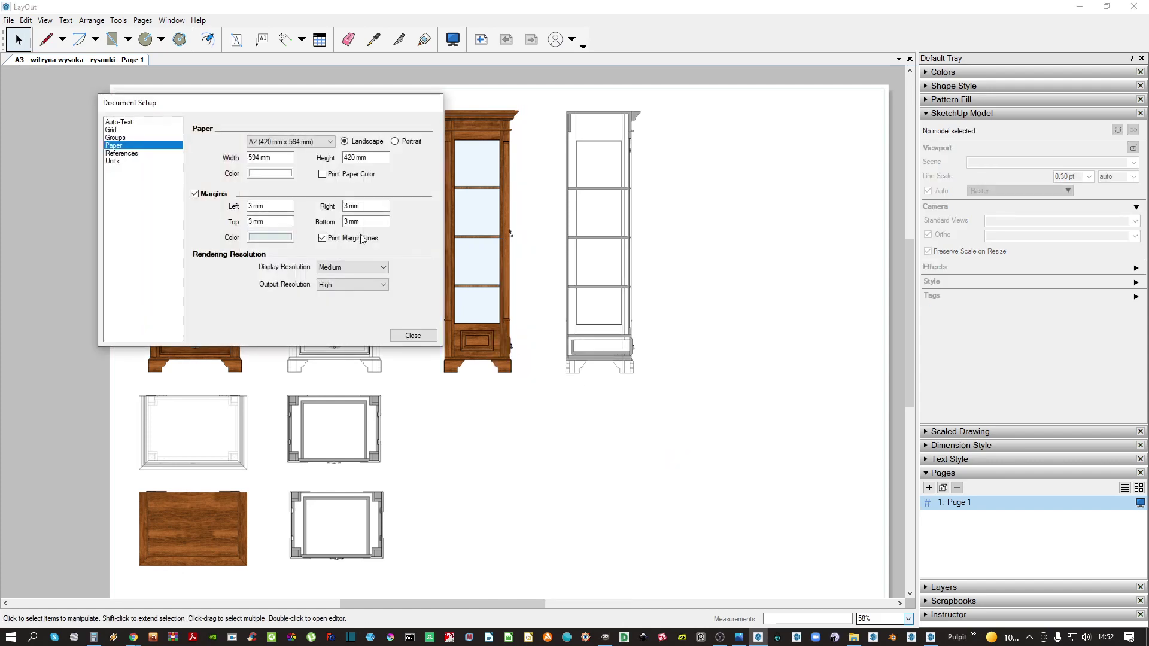
{"action": "left_click", "coordinate": [125, 154]}
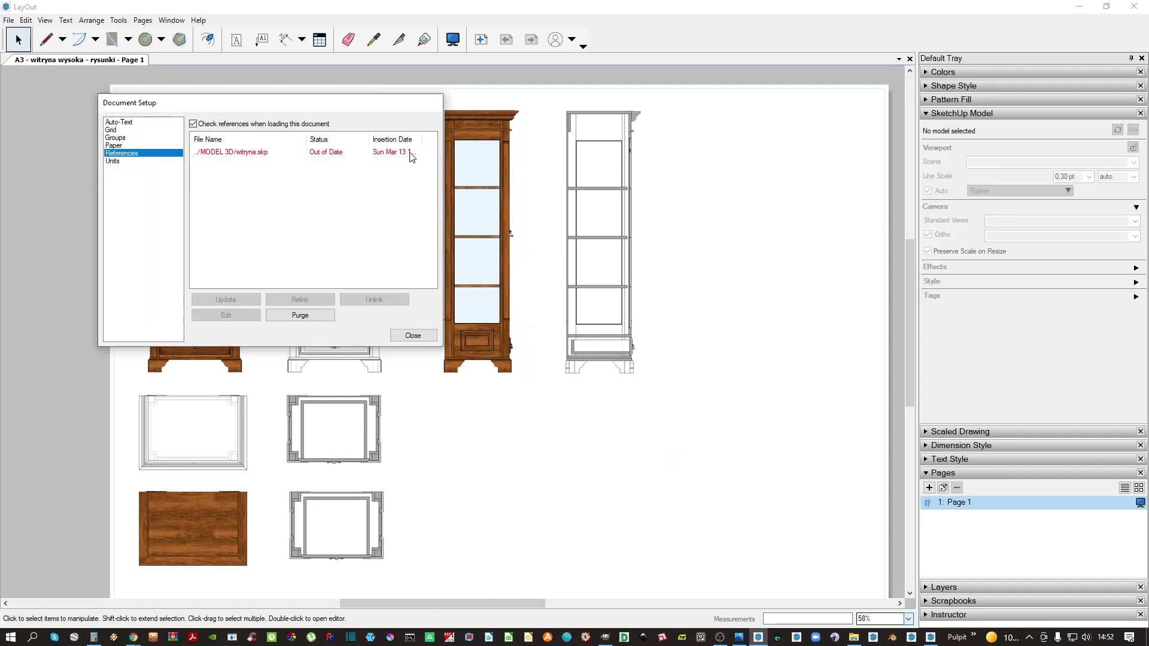
{"action": "left_click", "coordinate": [412, 336]}
Update the witryna.skp reference in the document setup and deselect the viewports
{"action": "left_click", "coordinate": [8, 20]}
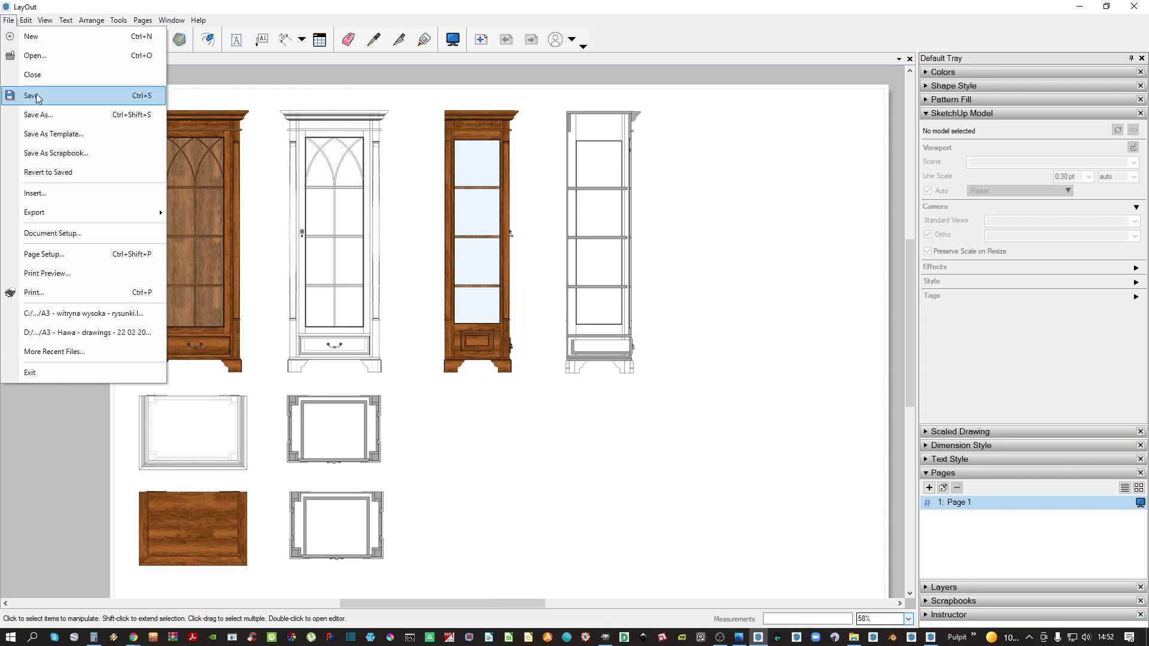
{"action": "left_click", "coordinate": [65, 235]}
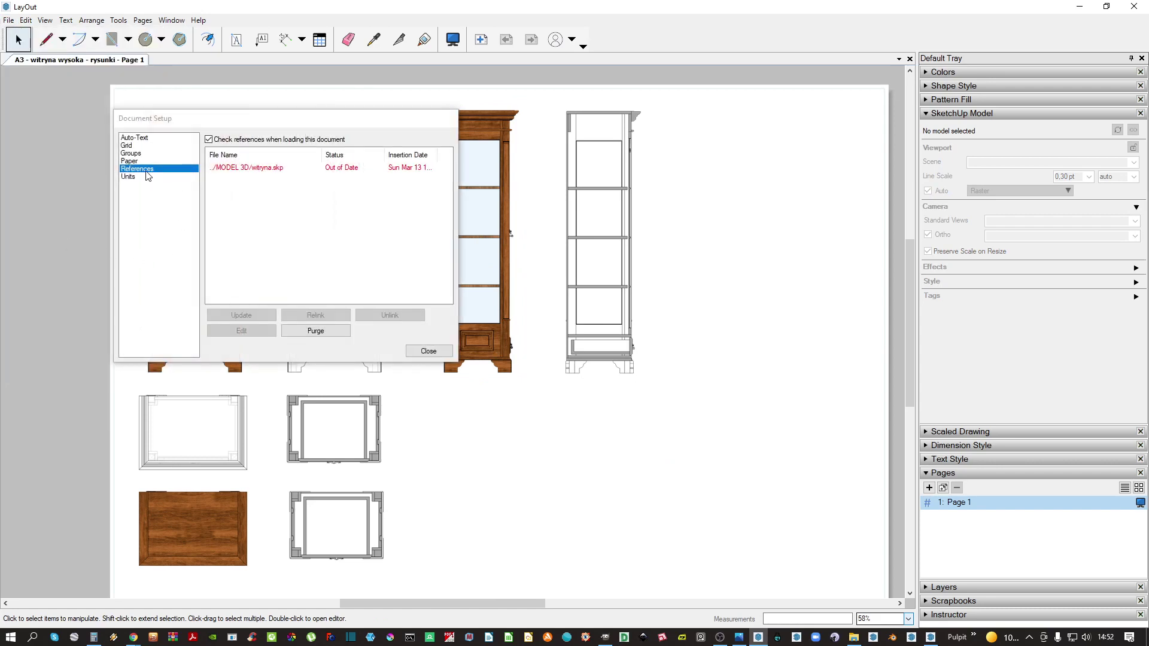
{"action": "left_click", "coordinate": [243, 170]}
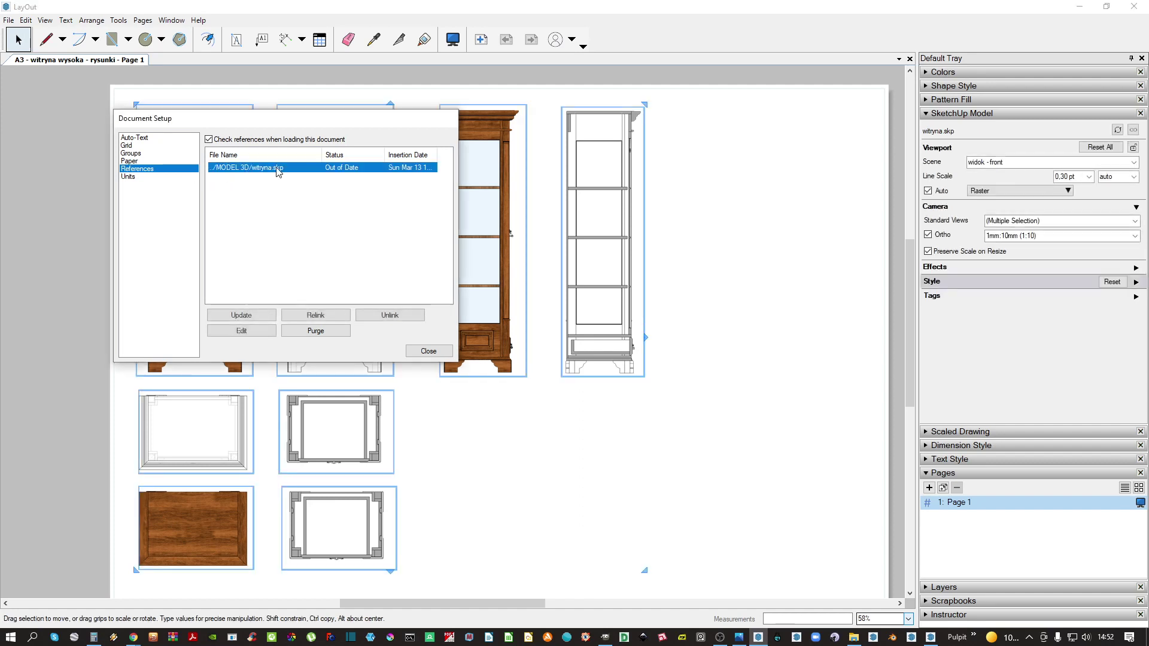
{"action": "left_click", "coordinate": [253, 316]}
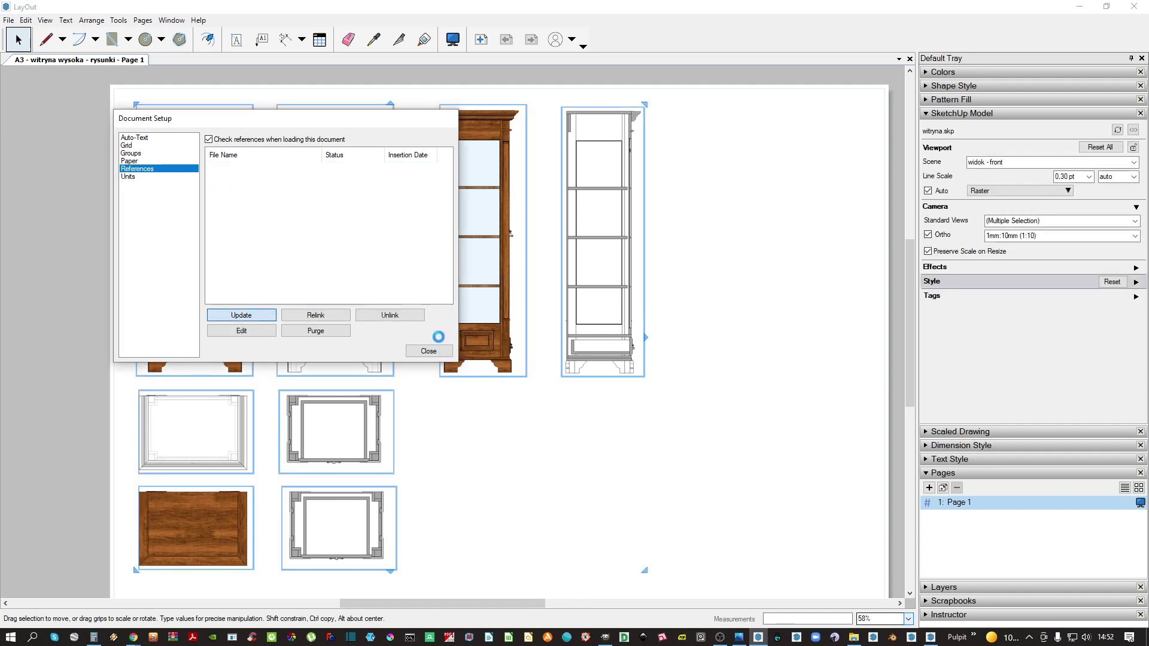
{"action": "left_click", "coordinate": [436, 351]}
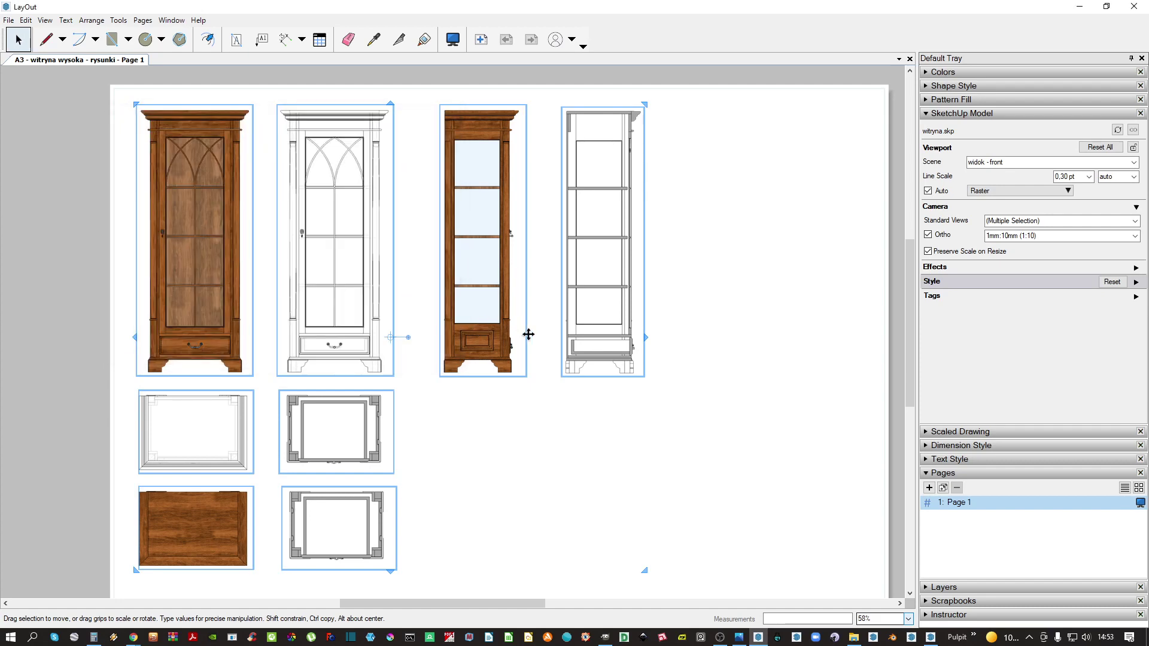
{"action": "middle_click_drag", "start_coordinate": [625, 340], "coordinate": [394, 382]}
{"action": "left_click", "coordinate": [429, 338]}
Copy the coloured side view to the empty area beyond the vertical section and assign the perspektywa - kolor scene to the copy
{"action": "middle_click_drag", "start_coordinate": [361, 295], "coordinate": [341, 225]}
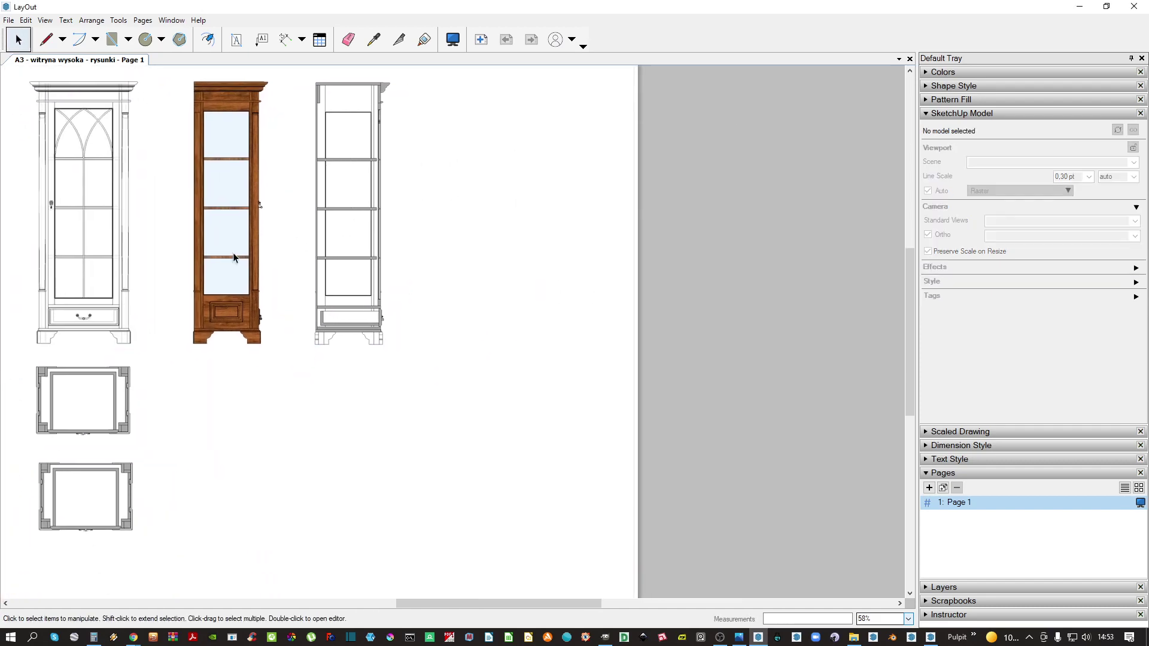
{"action": "left_click", "coordinate": [224, 220]}
{"action": "left_click_drag", "start_coordinate": [221, 214], "coordinate": [470, 356], "text": "ctrl"}
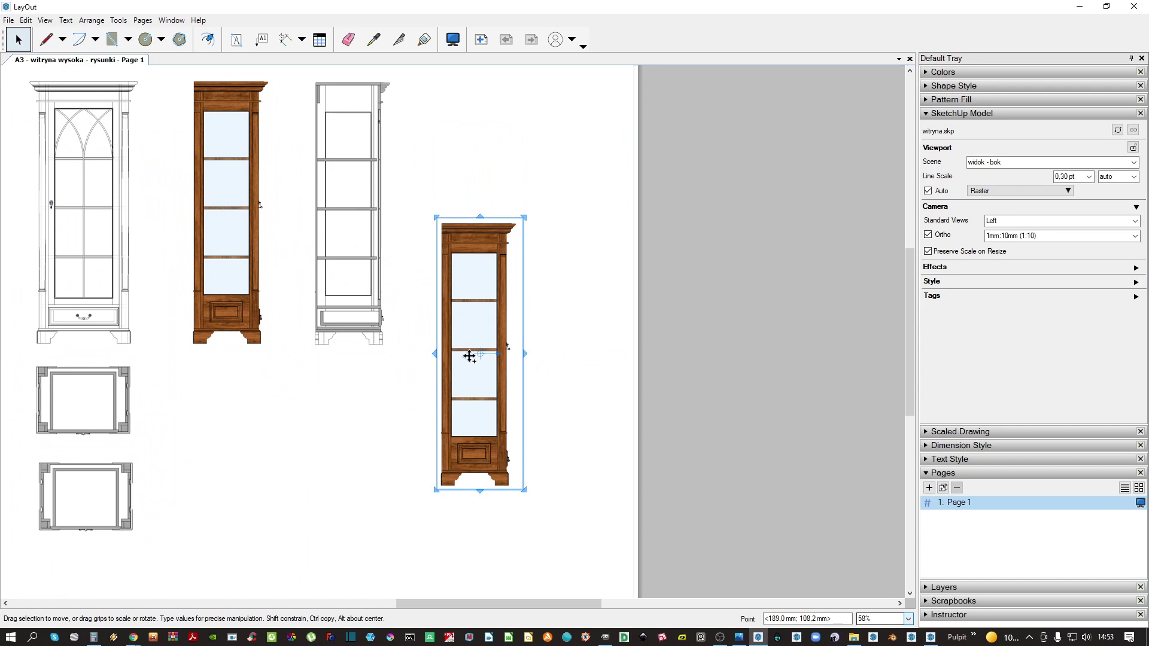
{"action": "right_click", "coordinate": [472, 306]}
{"action": "mouse_move", "coordinate": [521, 577]}
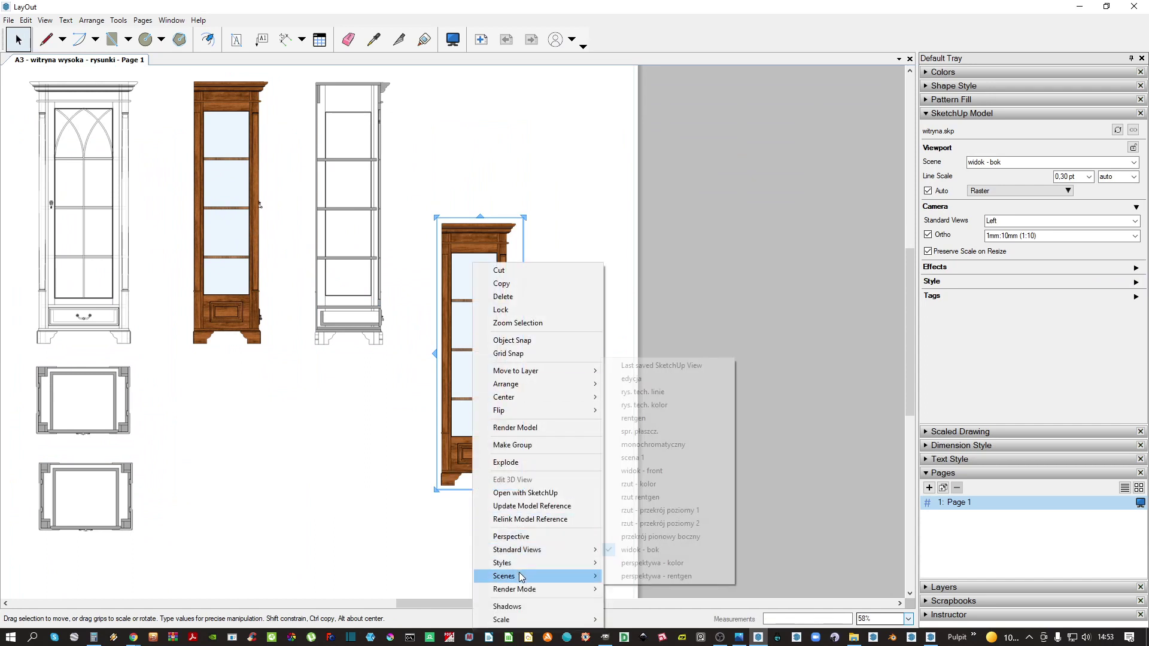
{"action": "left_click", "coordinate": [666, 564]}
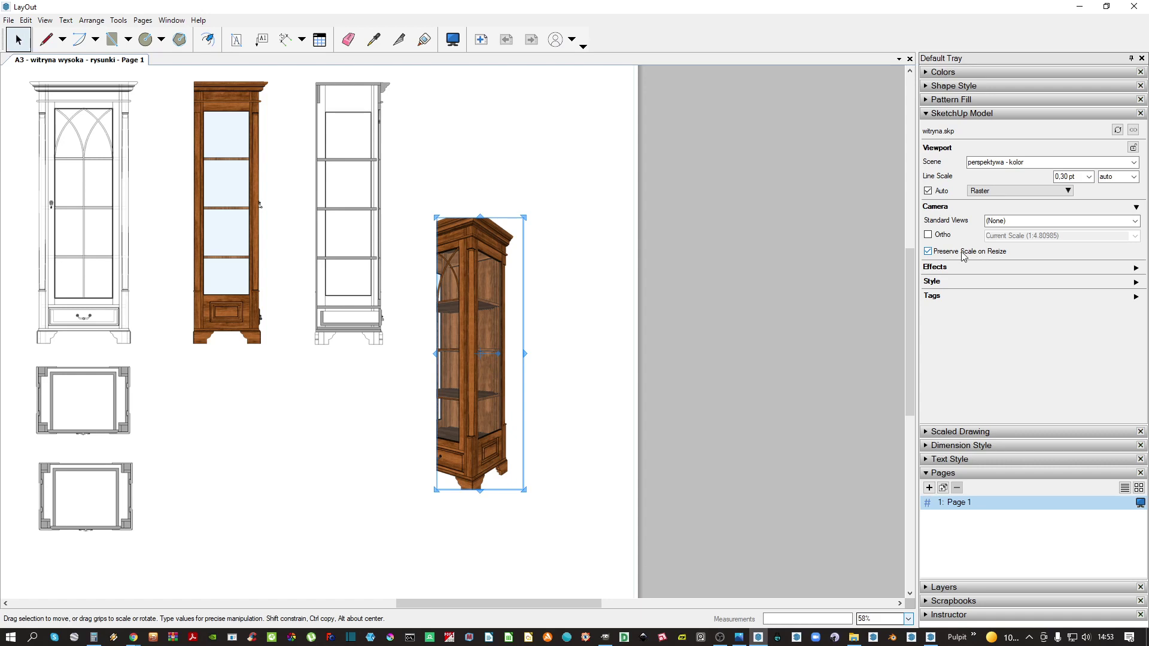
Turn off Preserve Scale on Resize for the perspective viewport and enlarge it by its corners
{"action": "left_click", "coordinate": [927, 252]}
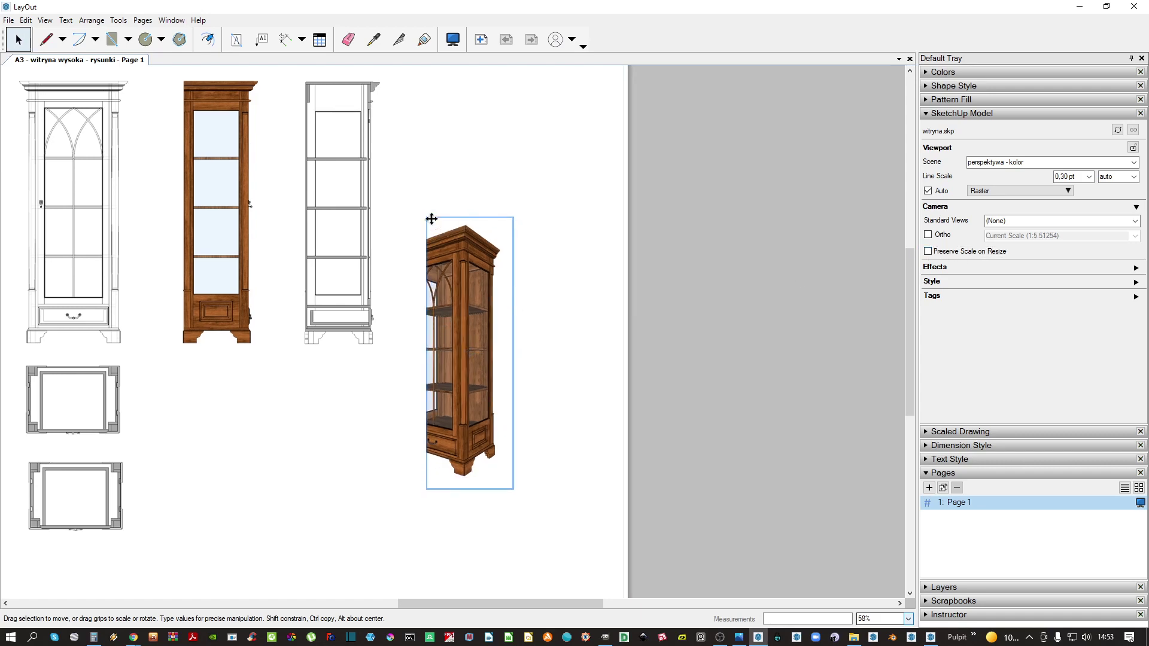
{"action": "left_click_drag", "start_coordinate": [425, 217], "coordinate": [407, 156]}
{"action": "right_click", "coordinate": [451, 252]}
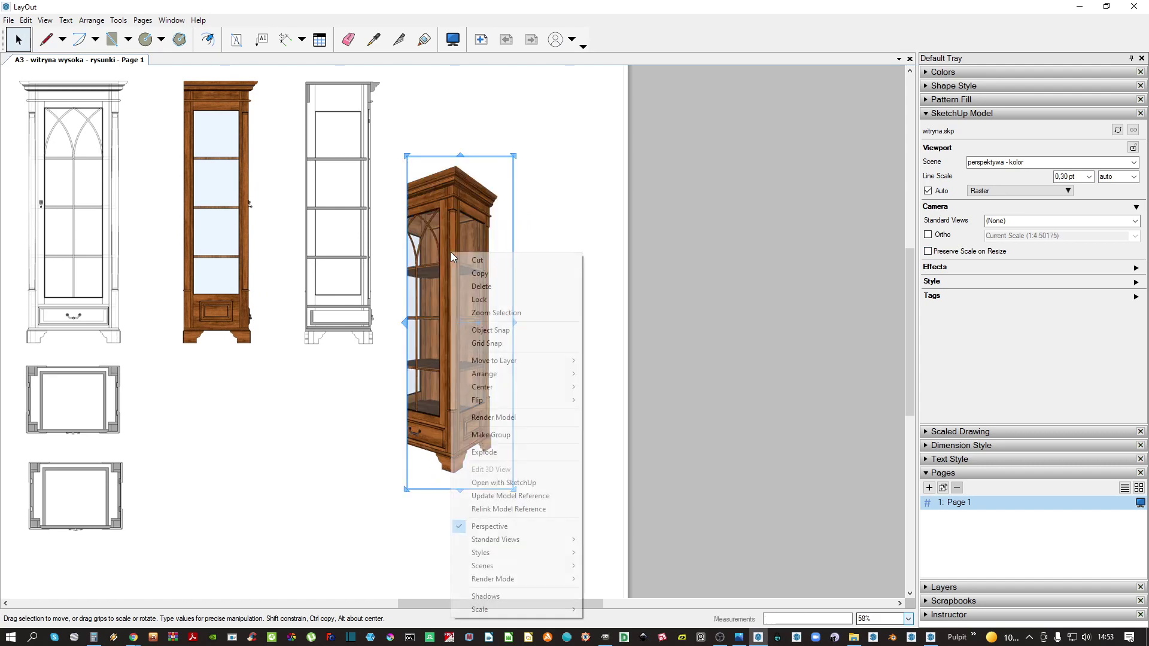
{"action": "left_click", "coordinate": [489, 469]}
{"action": "left_click", "coordinate": [474, 453]}
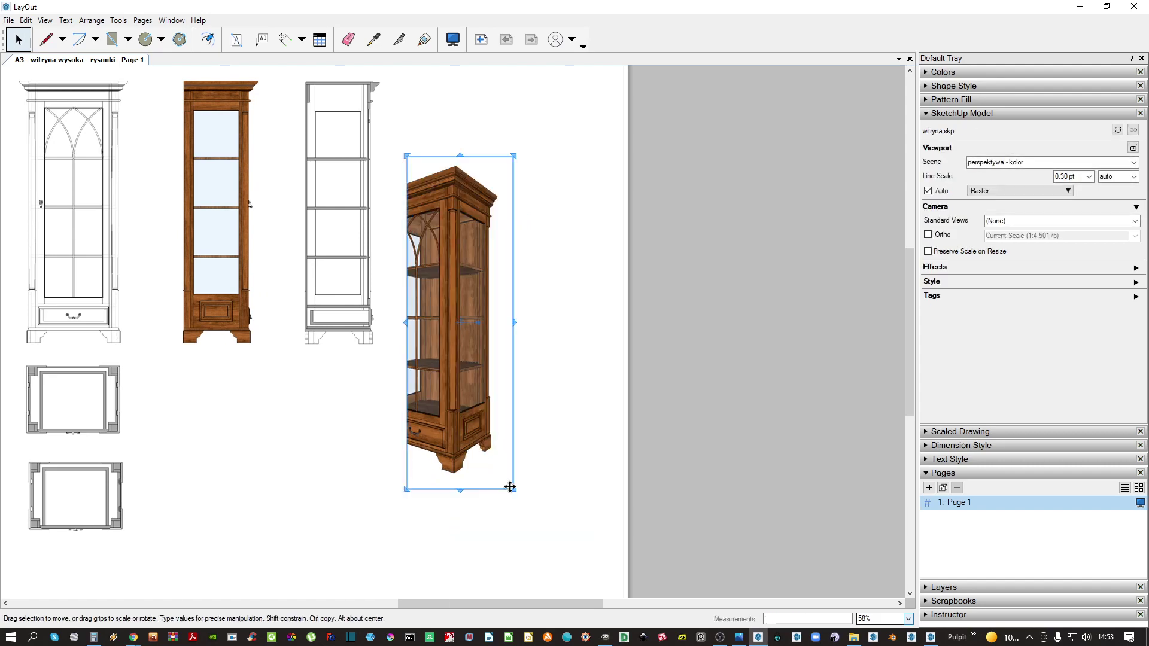
{"action": "left_click_drag", "start_coordinate": [511, 485], "coordinate": [526, 502]}
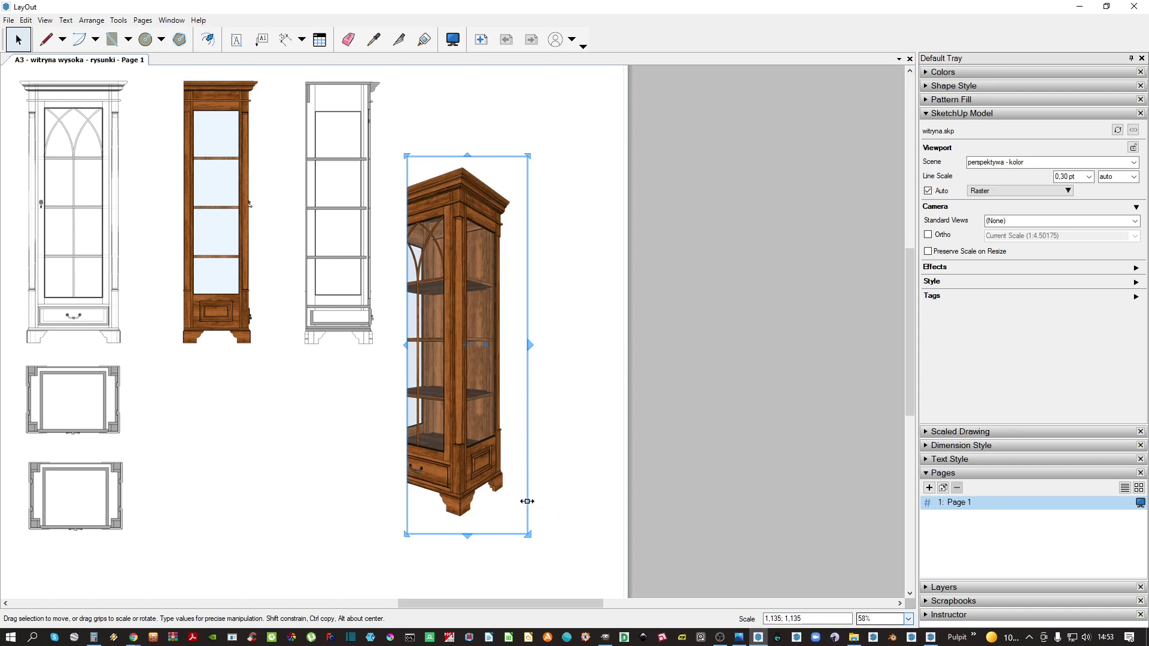
{"action": "right_click", "coordinate": [477, 380]}
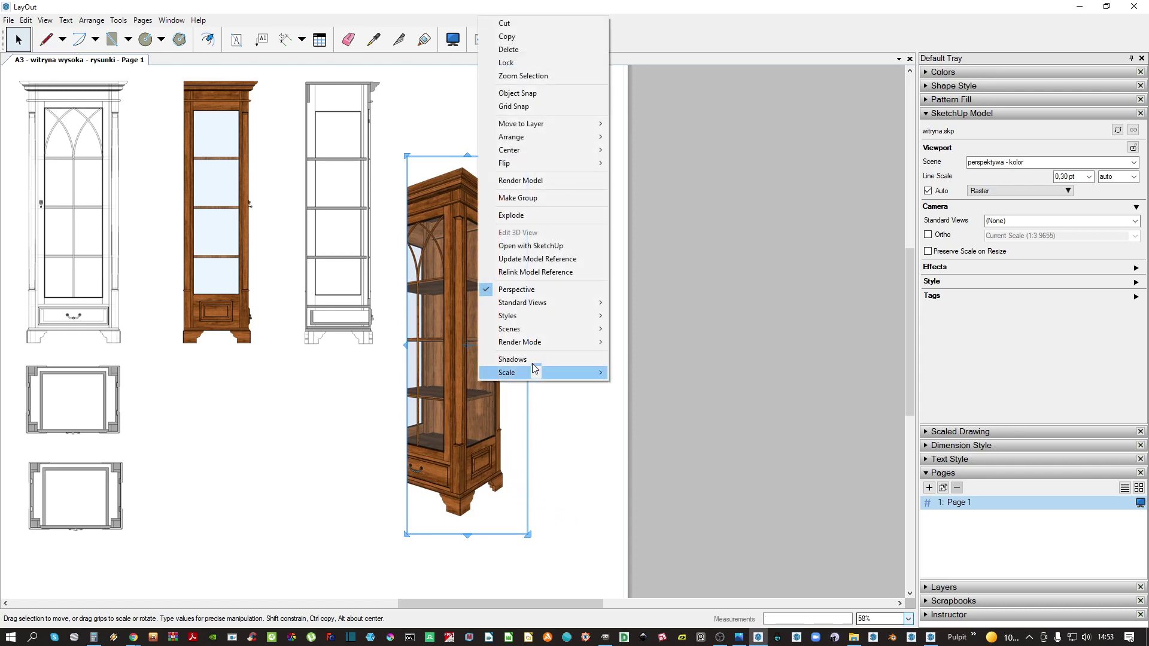
Turn Preserve Scale on Resize back on, extend the perspective viewport's left edge to uncover the cabinet, and trim its excess margins
{"action": "left_click", "coordinate": [970, 250]}
{"action": "left_click_drag", "start_coordinate": [411, 309], "coordinate": [377, 309]}
{"action": "scroll", "coordinate": [525, 342], "scroll_direction": "up", "scroll_amount": 3}
{"action": "left_click_drag", "start_coordinate": [560, 351], "coordinate": [537, 374]}
{"action": "scroll", "coordinate": [488, 185], "scroll_direction": "up", "scroll_amount": 1}
{"action": "scroll", "coordinate": [488, 185], "scroll_direction": "up", "scroll_amount": 1}
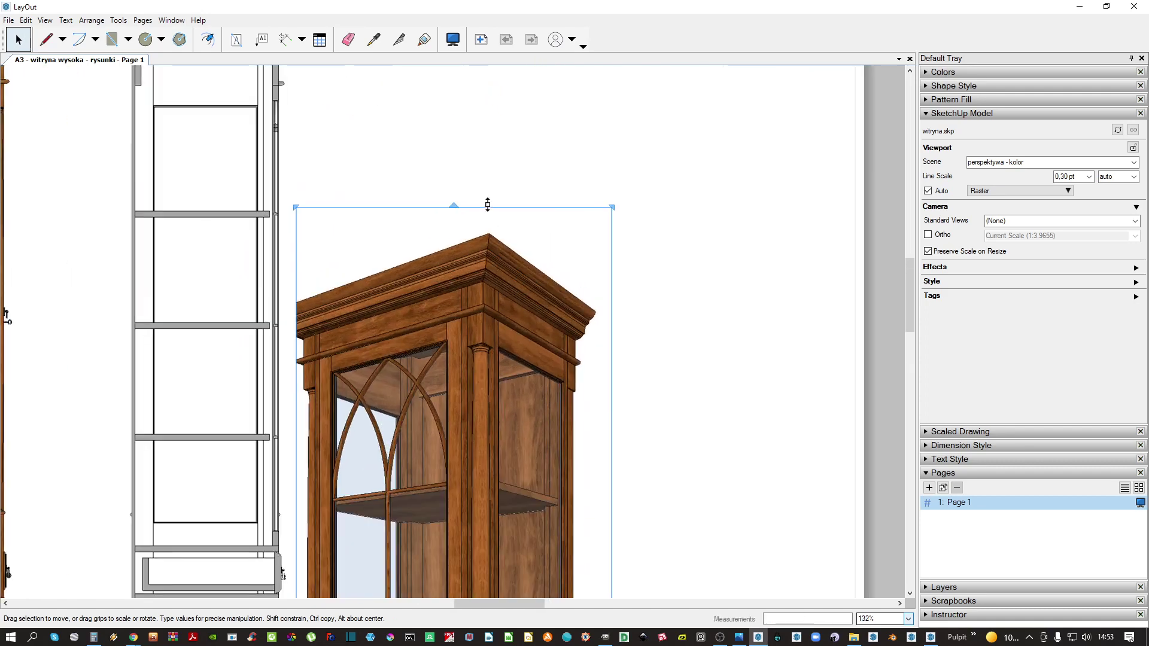
{"action": "left_click_drag", "start_coordinate": [487, 206], "coordinate": [540, 221]}
Move the perspective viewport away from the vertical section, trim its bottom margin and extend its left edge to show the full cornice
{"action": "scroll", "coordinate": [541, 331], "scroll_direction": "down", "scroll_amount": 4}
{"action": "middle_click_drag", "start_coordinate": [542, 331], "coordinate": [516, 151]}
{"action": "left_click_drag", "start_coordinate": [489, 287], "coordinate": [546, 255]}
{"action": "left_click_drag", "start_coordinate": [532, 523], "coordinate": [557, 507]}
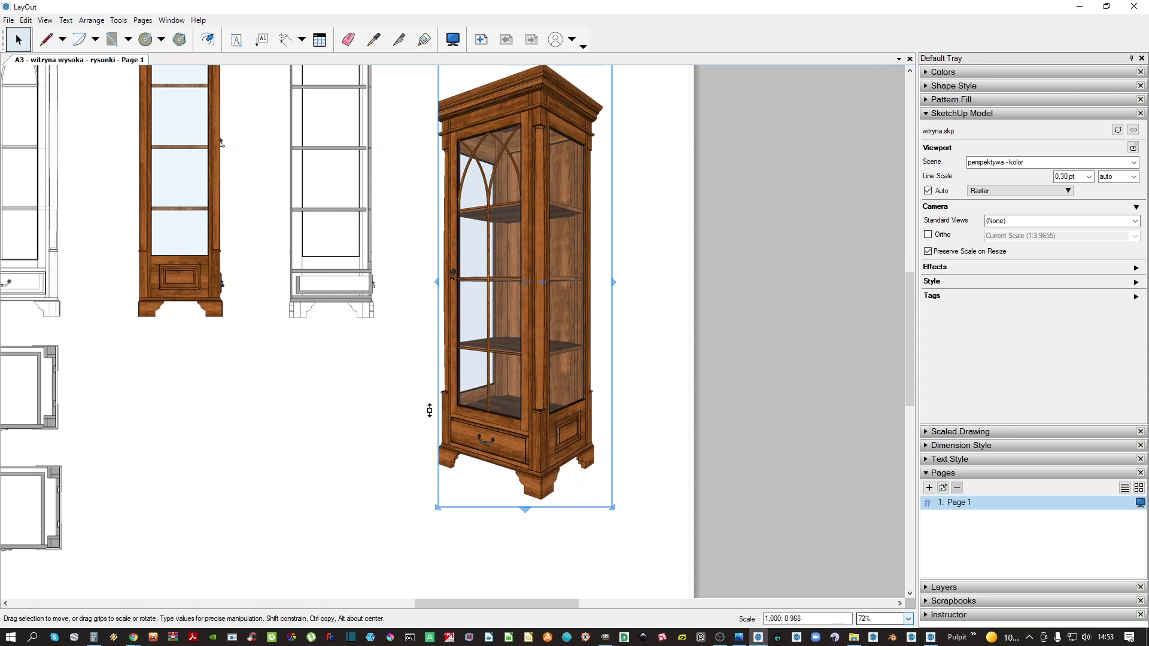
{"action": "left_click_drag", "start_coordinate": [438, 412], "coordinate": [429, 431]}
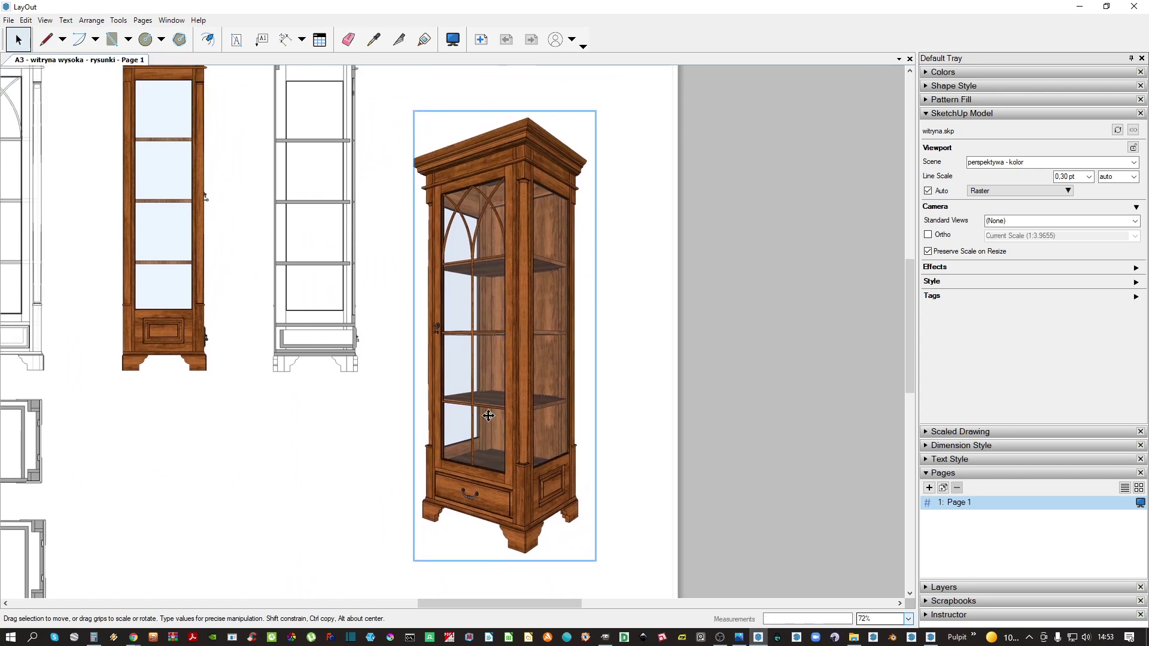
{"action": "scroll", "coordinate": [414, 178], "scroll_direction": "up", "scroll_amount": 1}
{"action": "left_click_drag", "start_coordinate": [413, 180], "coordinate": [405, 213]}
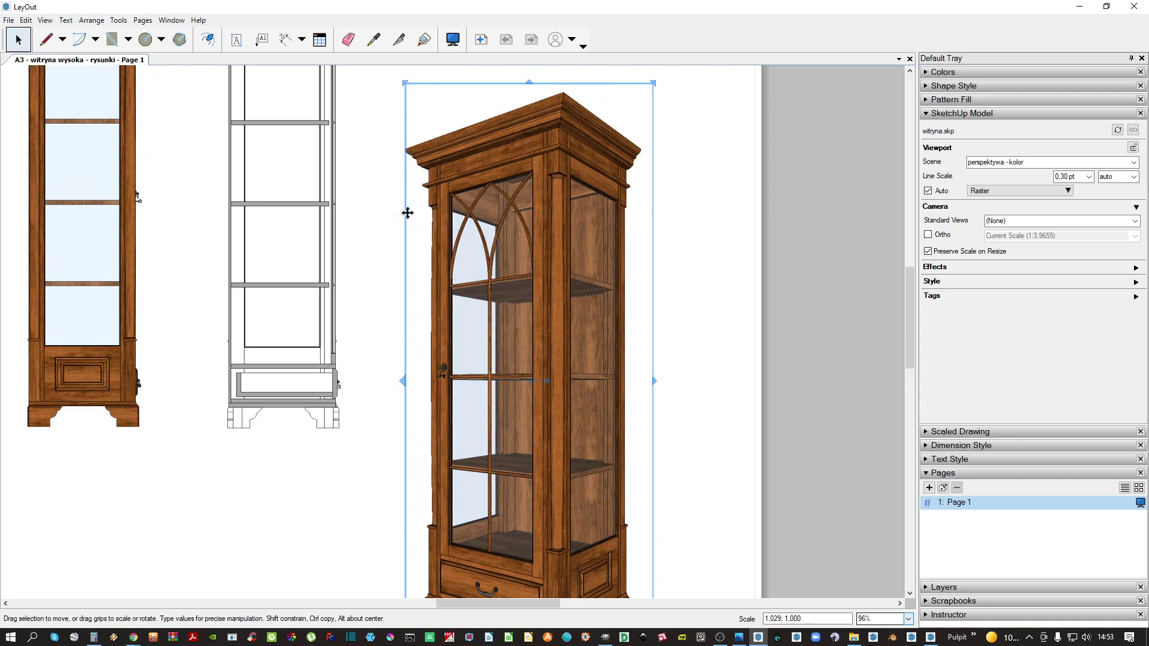
Widen the coloured perspective viewport slightly at its left edge and move it into the page's upper-right corner
{"action": "scroll", "coordinate": [395, 191], "scroll_direction": "up", "scroll_amount": 2}
{"action": "left_click_drag", "start_coordinate": [410, 172], "coordinate": [405, 204]}
{"action": "left_click", "coordinate": [426, 204]}
{"action": "scroll", "coordinate": [434, 205], "scroll_direction": "down", "scroll_amount": 5}
{"action": "scroll", "coordinate": [450, 220], "scroll_direction": "down", "scroll_amount": 3}
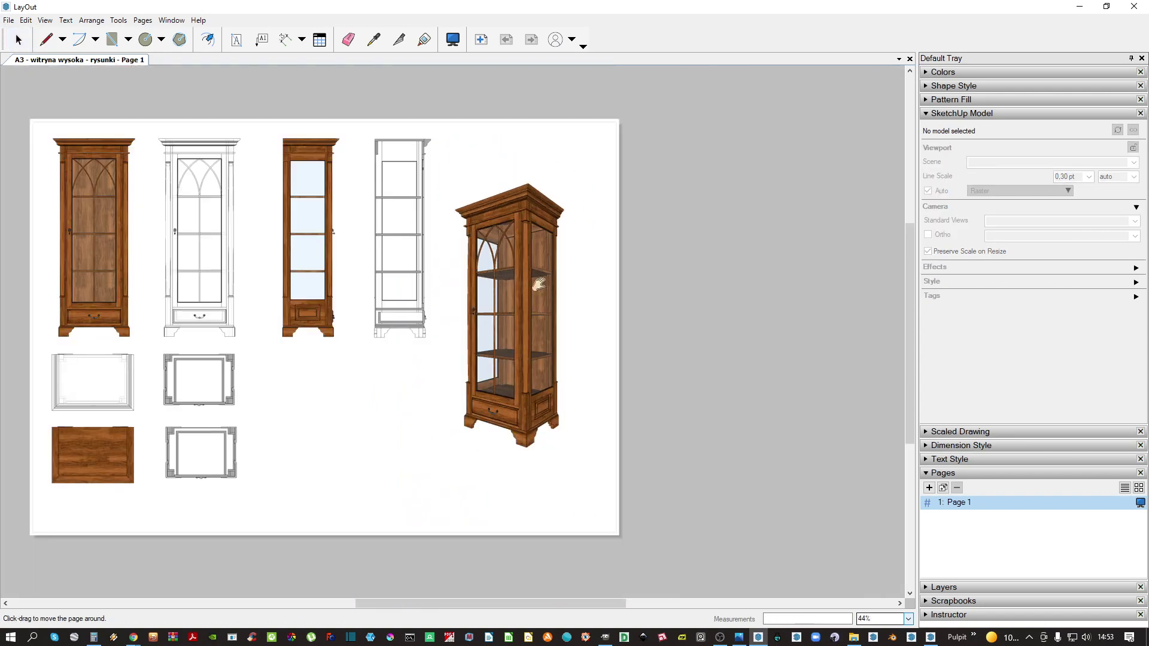
{"action": "left_click_drag", "start_coordinate": [510, 238], "coordinate": [556, 198]}
{"action": "left_click_drag", "start_coordinate": [551, 225], "coordinate": [543, 211]}
Select the coloured side view and the vertical section together and nudge both left, closer to the front views
{"action": "middle_click_drag", "start_coordinate": [369, 284], "coordinate": [448, 286]}
{"action": "left_click_drag", "start_coordinate": [469, 384], "coordinate": [354, 290]}
{"action": "key", "text": "shift+Left"}
{"action": "key", "text": "shift+Left"}
{"action": "key", "text": "shift+Left"}
{"action": "key", "text": "shift+Left"}
{"action": "left_click_drag", "start_coordinate": [421, 304], "coordinate": [426, 304]}
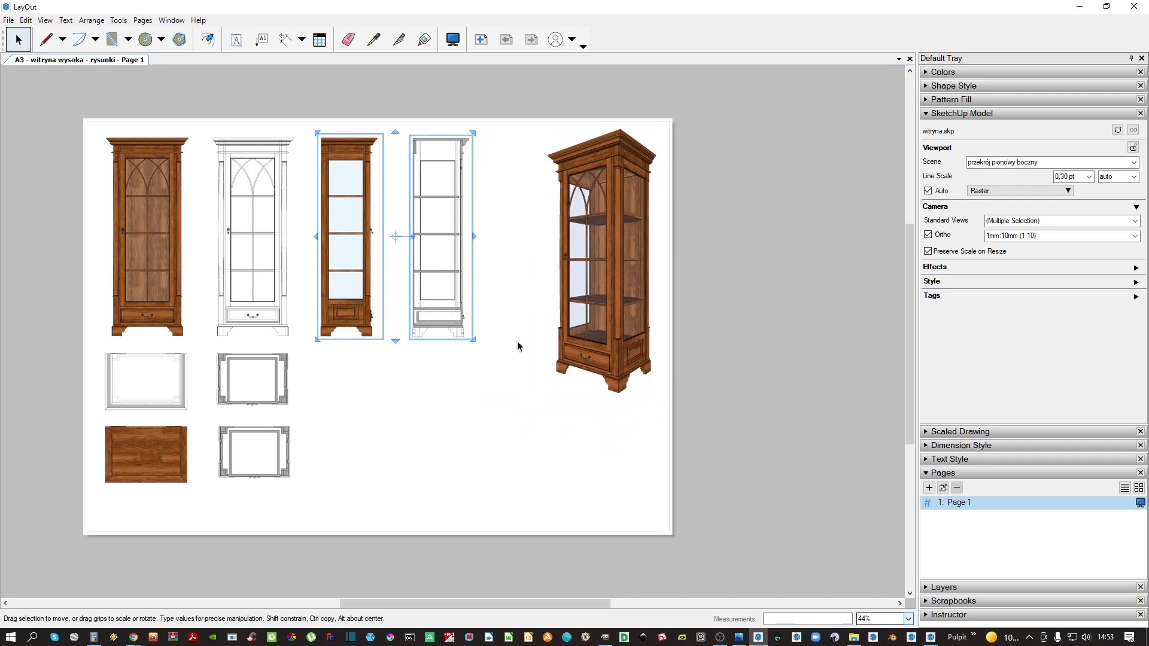
{"action": "left_click", "coordinate": [592, 255]}
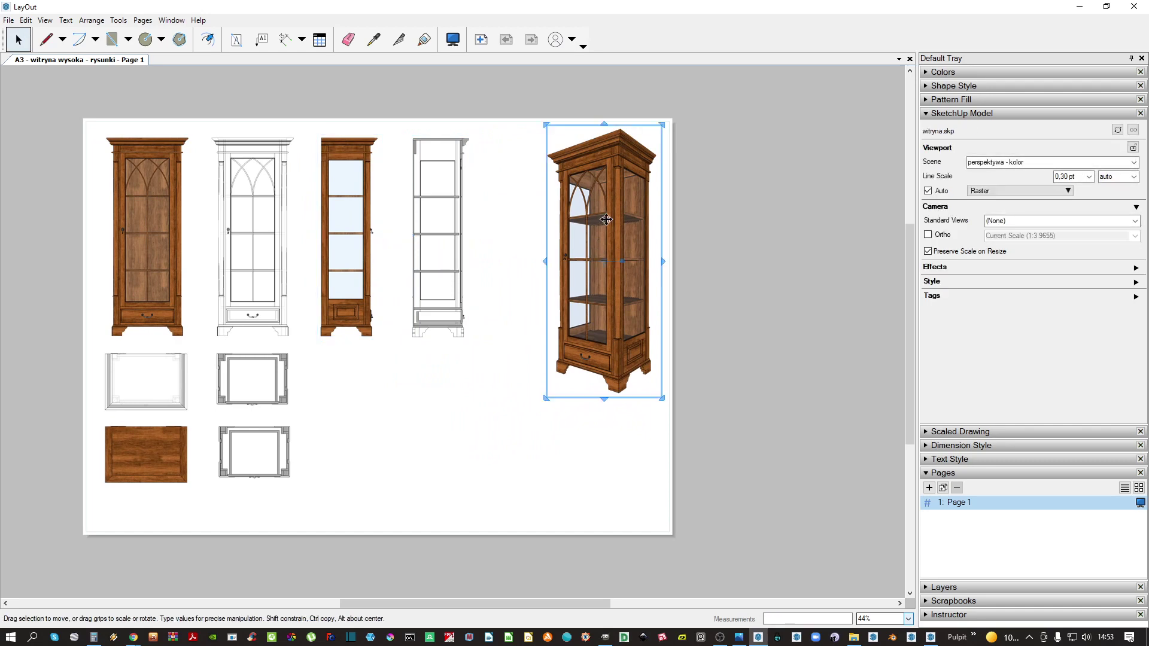
{"action": "left_click_drag", "start_coordinate": [606, 220], "coordinate": [527, 225], "text": "ctrl"}
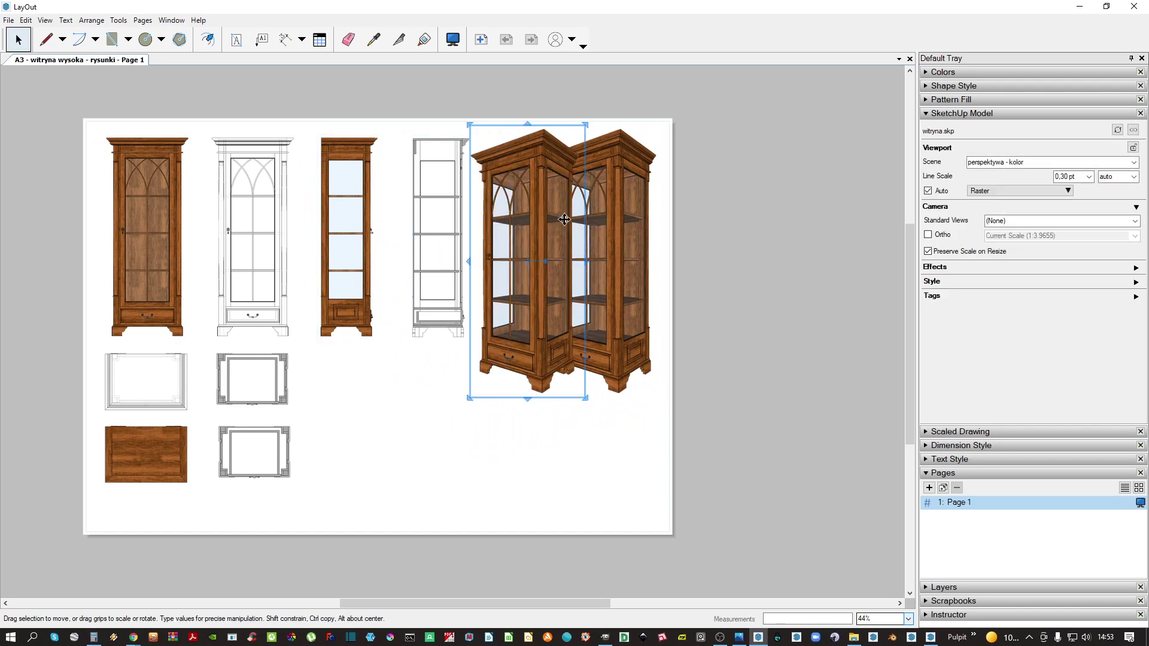
{"action": "key", "text": "Delete"}
Shrink the coloured perspective viewport by its corner with Preserve Scale on Resize turned off, and turn the option back on
{"action": "left_click", "coordinate": [636, 267]}
{"action": "middle_click_drag", "start_coordinate": [636, 268], "coordinate": [595, 261]}
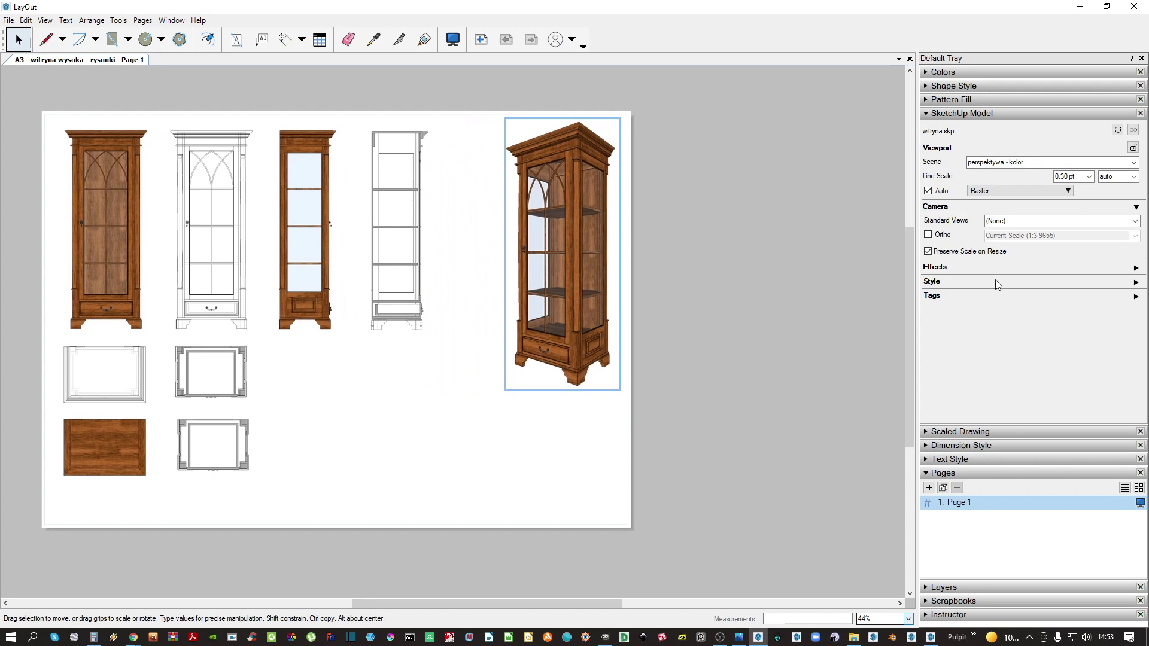
{"action": "left_click", "coordinate": [927, 251]}
{"action": "scroll", "coordinate": [600, 133], "scroll_direction": "up", "scroll_amount": 2}
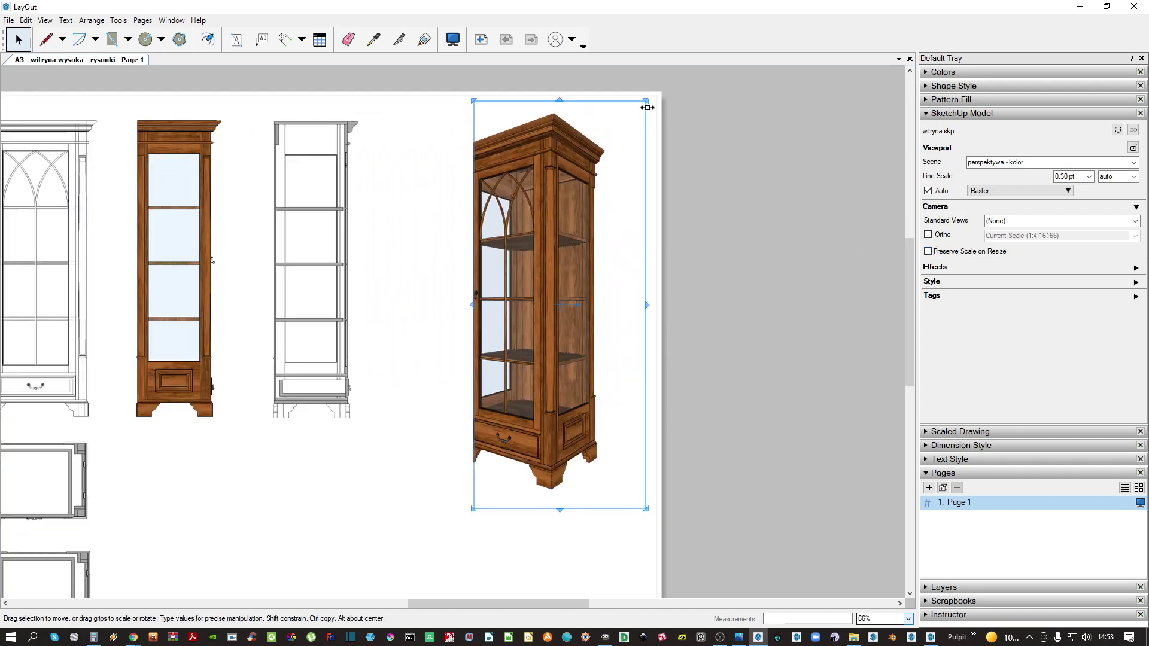
{"action": "left_click_drag", "start_coordinate": [647, 99], "coordinate": [628, 143]}
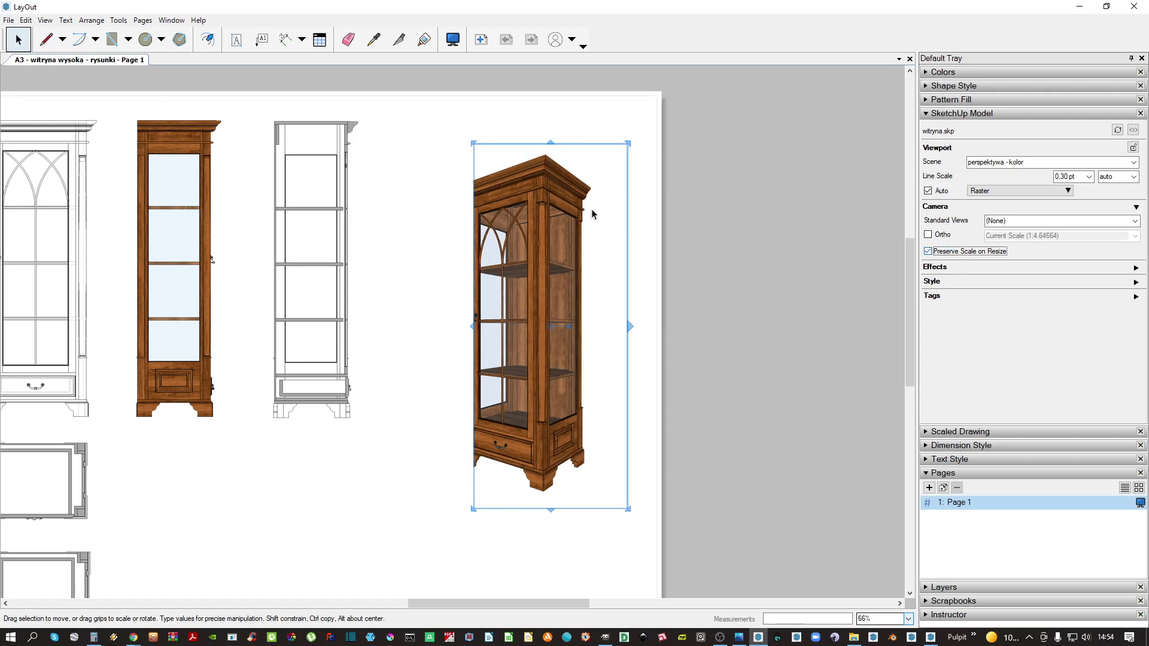
Move the coloured perspective viewport to the page's upper-right corner and adjust its edges to frame the whole cabinet with narrow margins
{"action": "left_click_drag", "start_coordinate": [535, 193], "coordinate": [585, 165]}
{"action": "left_click_drag", "start_coordinate": [682, 291], "coordinate": [654, 301]}
{"action": "left_click_drag", "start_coordinate": [523, 285], "coordinate": [489, 298]}
{"action": "left_click_drag", "start_coordinate": [569, 483], "coordinate": [569, 472]}
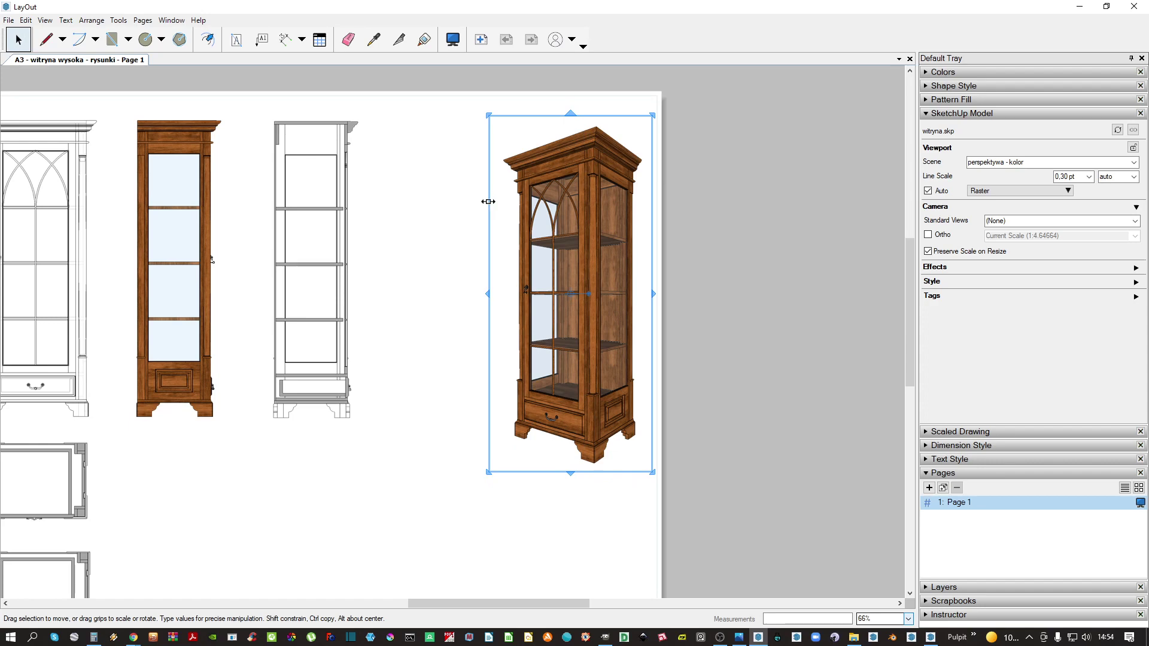
{"action": "left_click_drag", "start_coordinate": [488, 202], "coordinate": [493, 202]}
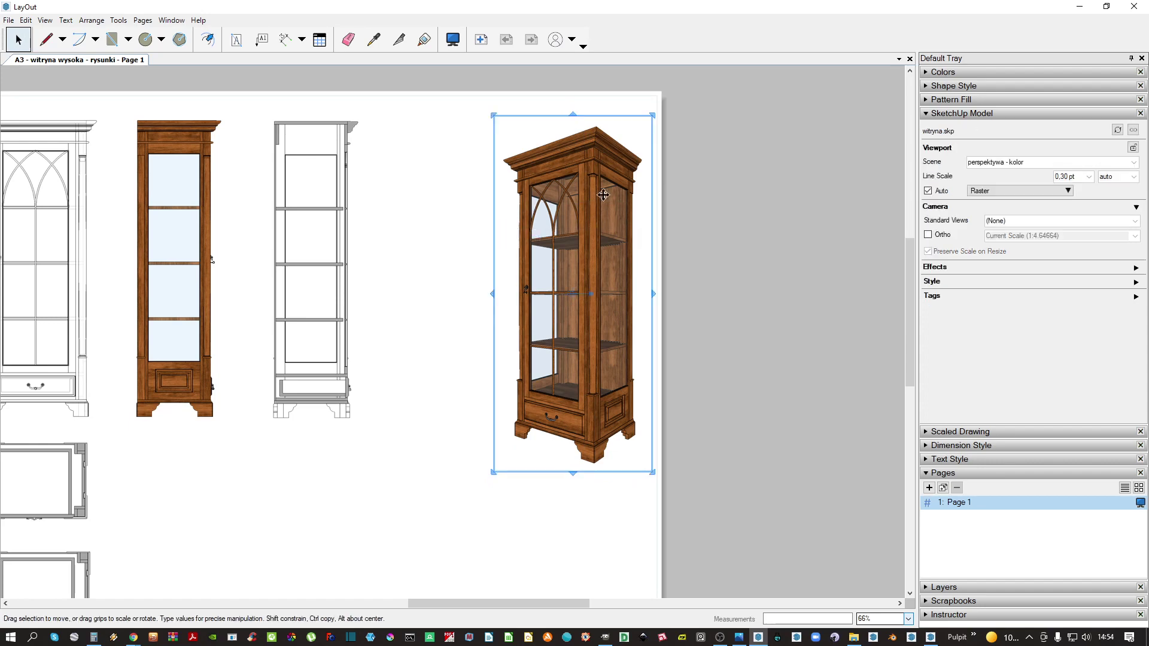
Copy the coloured perspective view towards the vertical section and assign the perspektywa - rentgen scene to the copy
{"action": "left_click_drag", "start_coordinate": [603, 195], "coordinate": [448, 194], "text": "ctrl"}
{"action": "right_click", "coordinate": [440, 214]}
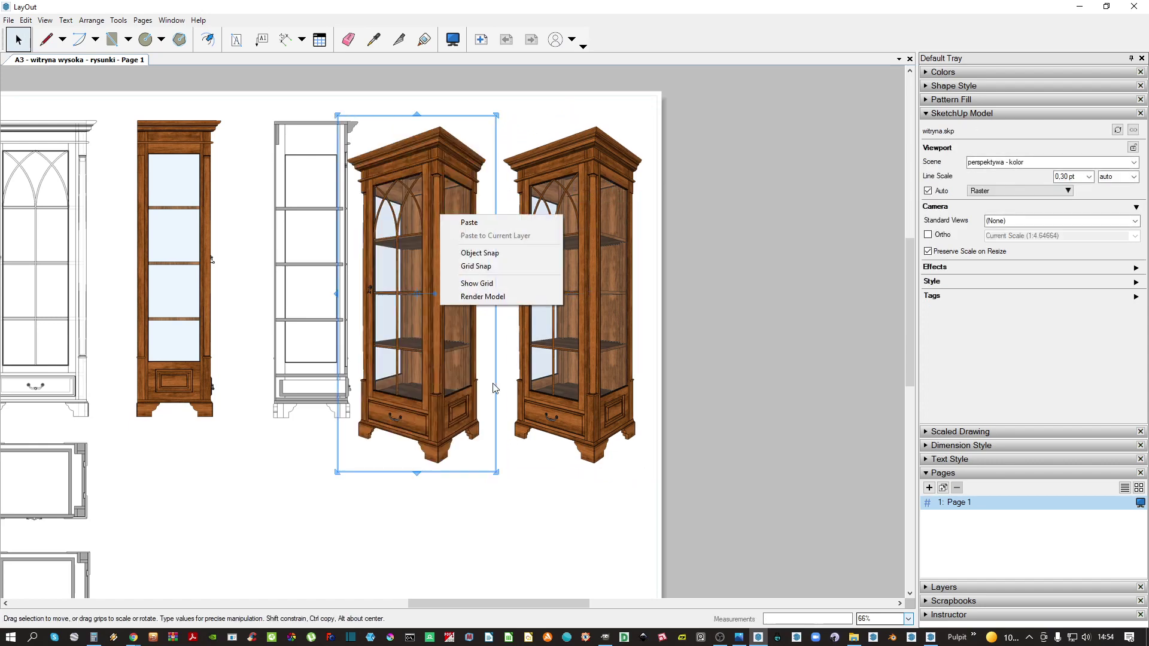
{"action": "left_click", "coordinate": [494, 388]}
{"action": "right_click", "coordinate": [431, 263]}
{"action": "mouse_move", "coordinate": [472, 580]}
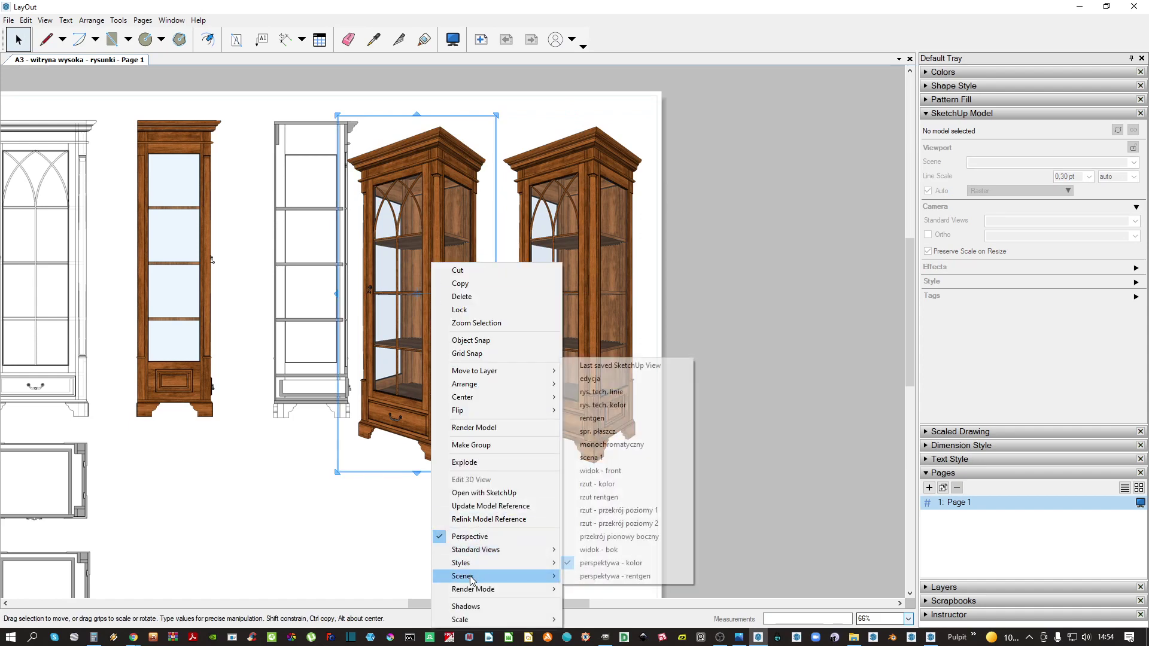
{"action": "left_click", "coordinate": [615, 576]}
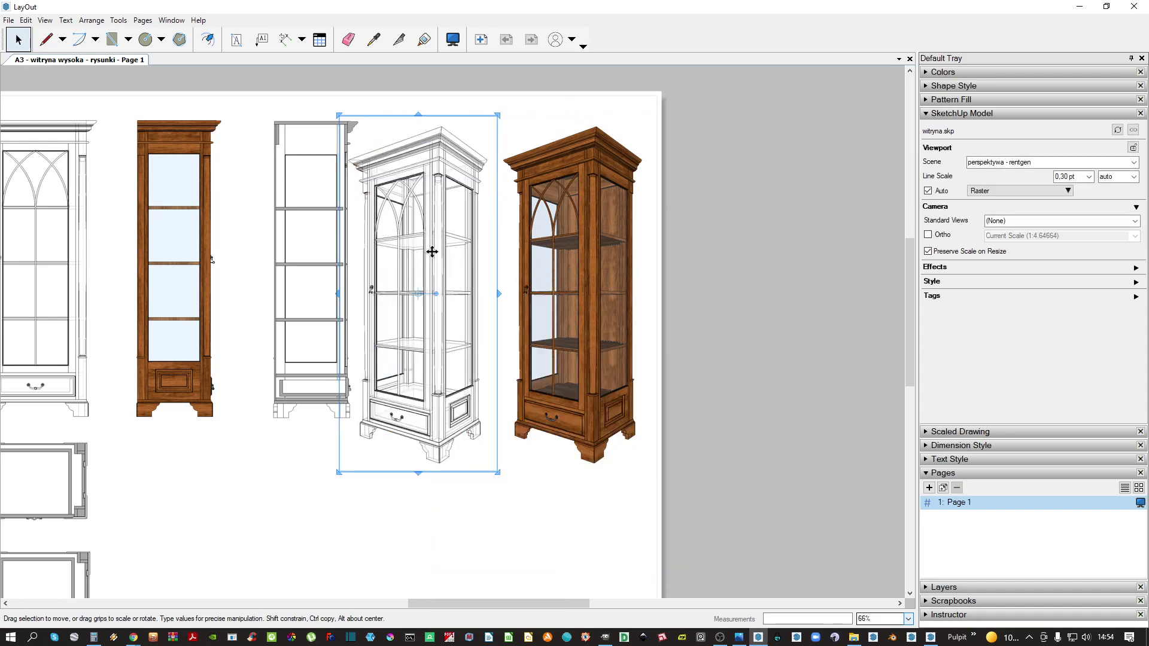
Swap the two perspective views, placing the rentgen one at the page's right edge and the coloured one beside the vertical section
{"action": "left_click_drag", "start_coordinate": [432, 252], "coordinate": [435, 252]}
{"action": "left_click", "coordinate": [446, 216], "text": "shift"}
{"action": "left_click", "coordinate": [443, 234], "text": "shift"}
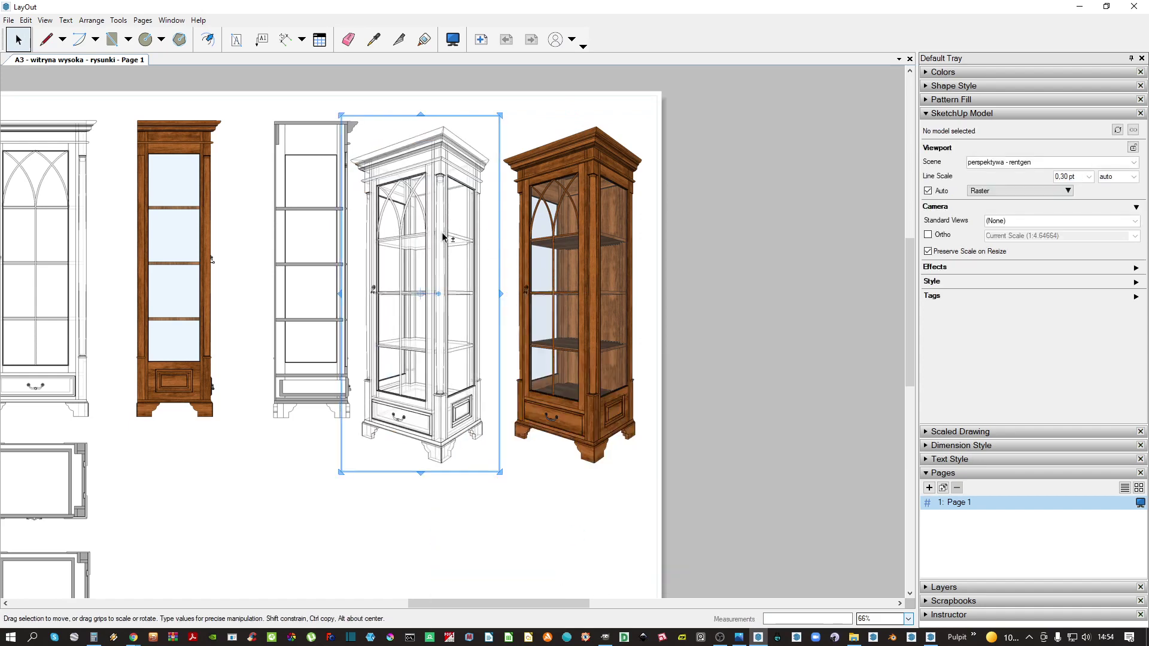
{"action": "key", "text": "shift+Right"}
{"action": "key", "text": "shift+Right"}
{"action": "key", "text": "shift+Right"}
{"action": "key", "text": "shift+Right"}
{"action": "key", "text": "shift+Right"}
{"action": "key", "text": "shift+Right"}
{"action": "key", "text": "shift+Right"}
{"action": "key", "text": "shift+Right"}
{"action": "key", "text": "shift+Right"}
{"action": "key", "text": "shift+Right"}
{"action": "key", "text": "shift+Right"}
{"action": "key", "text": "shift+Right"}
{"action": "key", "text": "shift+Right"}
{"action": "key", "text": "shift+Right"}
{"action": "key", "text": "shift+Right"}
{"action": "key", "text": "shift+Right"}
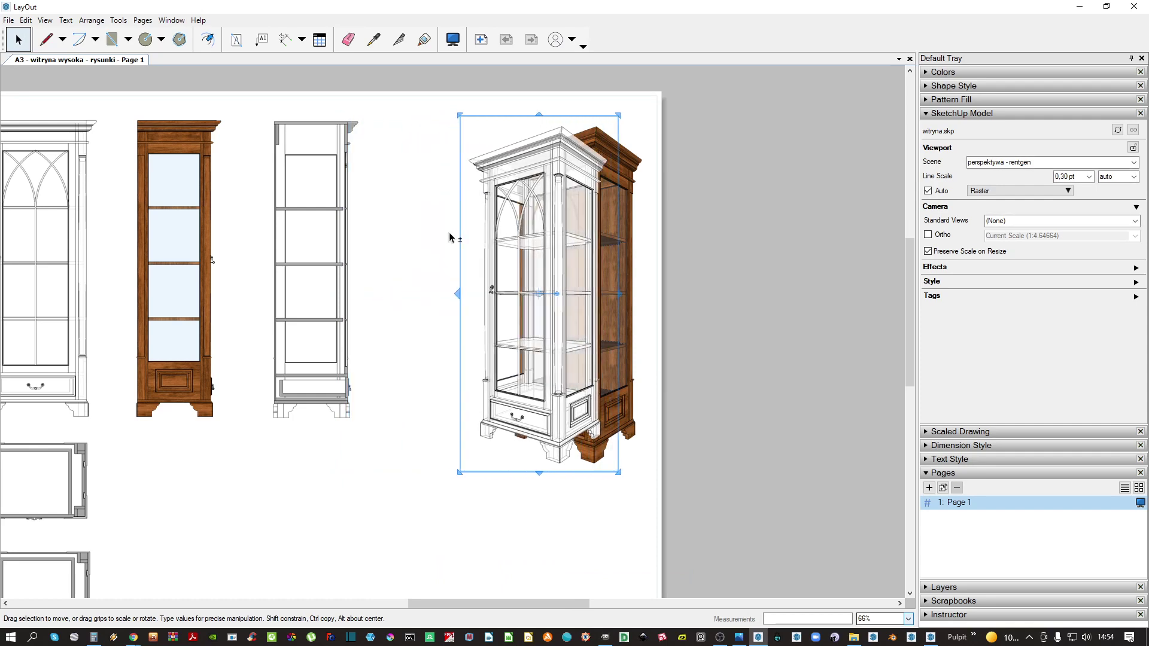
{"action": "key", "text": "Right"}
{"action": "key", "text": "Right"}
{"action": "key", "text": "Right"}
{"action": "key", "text": "Right"}
{"action": "key", "text": "Right"}
{"action": "key", "text": "Right"}
{"action": "key", "text": "Right"}
{"action": "key", "text": "Right"}
{"action": "key", "text": "Right"}
{"action": "key", "text": "Right"}
{"action": "key", "text": "Right"}
{"action": "key", "text": "Right"}
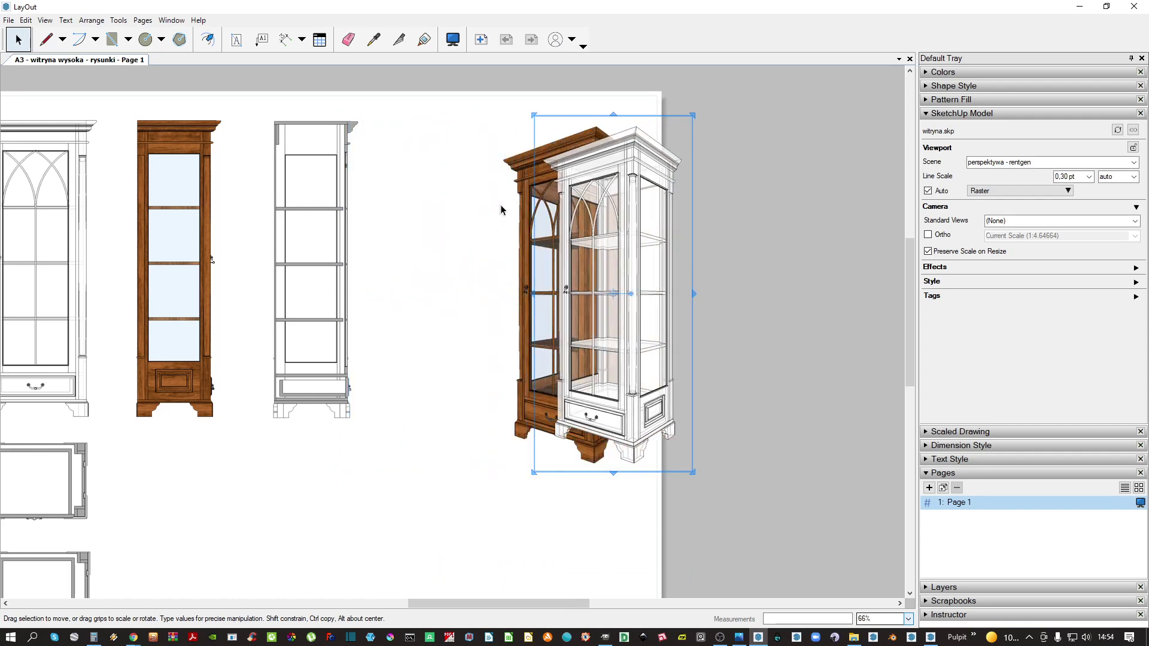
{"action": "left_click", "coordinate": [539, 195]}
{"action": "left_click_drag", "start_coordinate": [539, 185], "coordinate": [410, 185]}
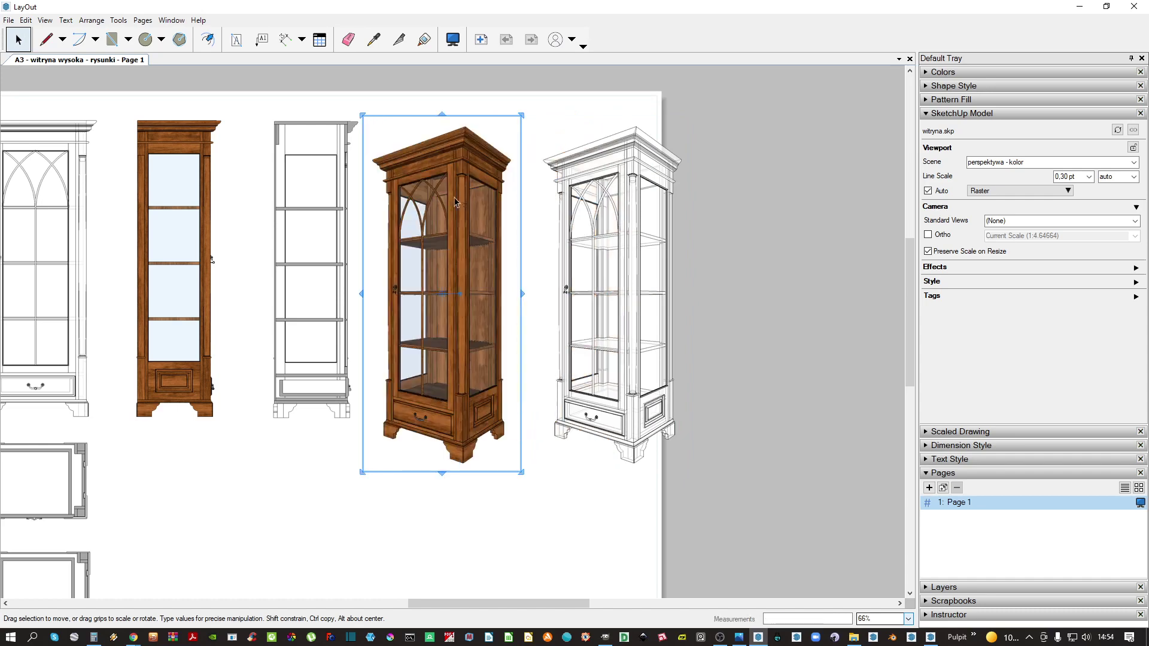
Nudge the rentgen perspective view left so the cabinet lies fully inside the page
{"action": "left_click", "coordinate": [609, 190]}
{"action": "left_click", "coordinate": [625, 184], "text": "shift"}
{"action": "left_click", "coordinate": [626, 167]}
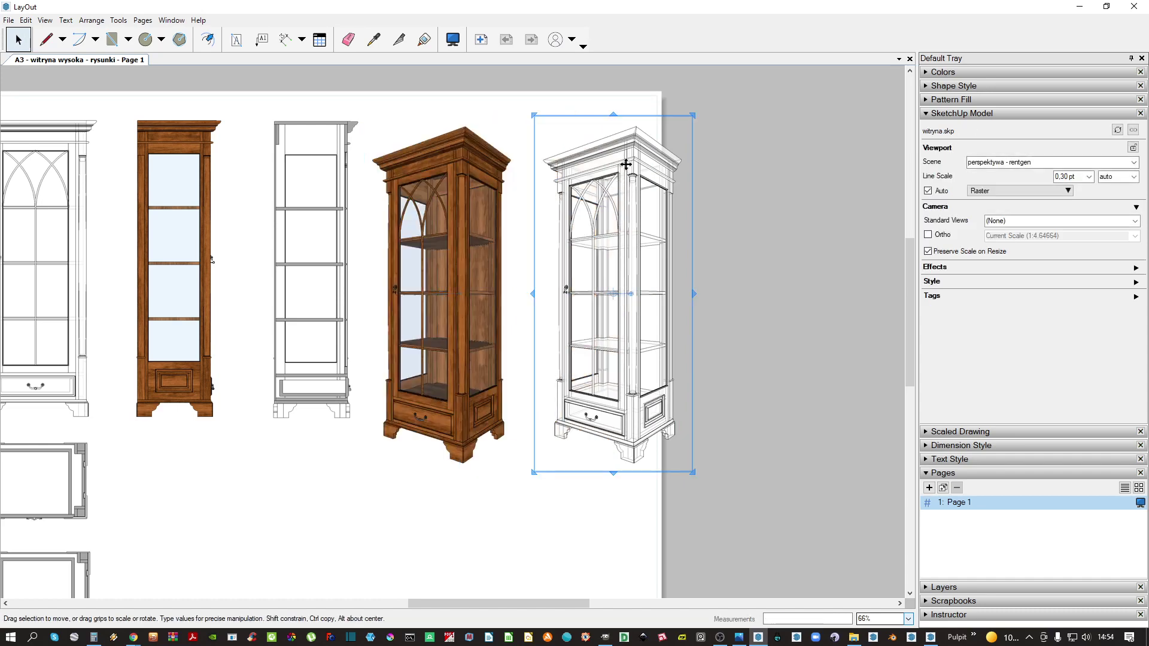
{"action": "key", "text": "shift+Left"}
{"action": "key", "text": "shift+Left"}
{"action": "key", "text": "shift+Left"}
{"action": "key", "text": "shift+Left"}
{"action": "key", "text": "shift+Left"}
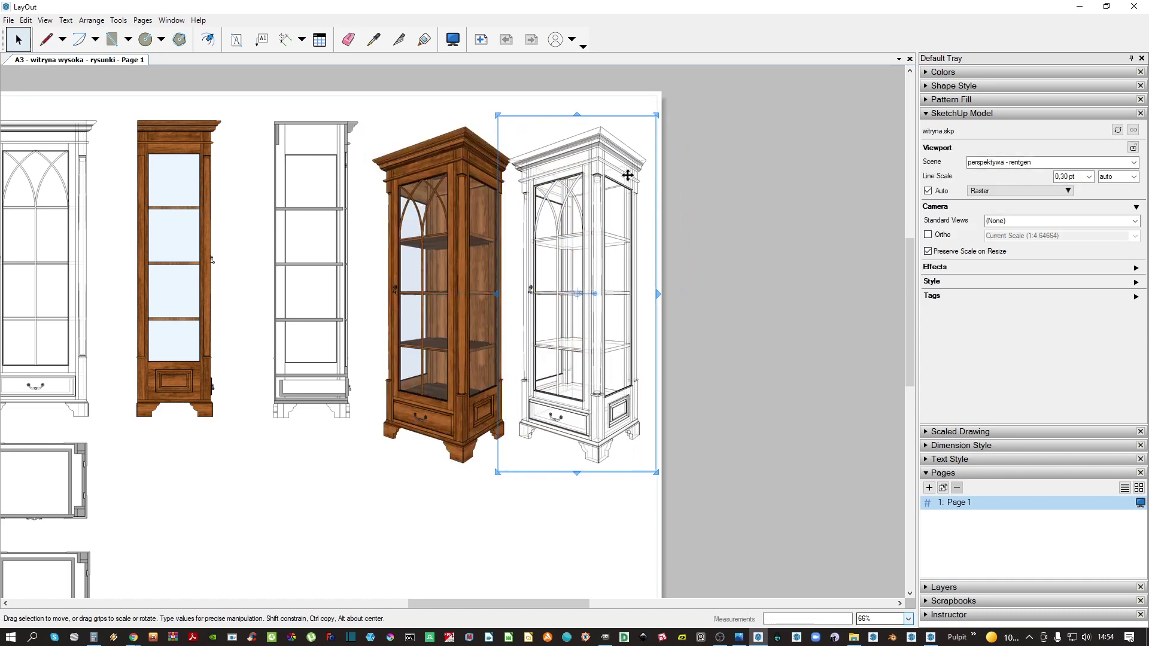
Nudge the coloured perspective view left to separate it from the rentgen view
{"action": "left_click", "coordinate": [488, 206]}
{"action": "key", "text": "Left"}
{"action": "key", "text": "Left"}
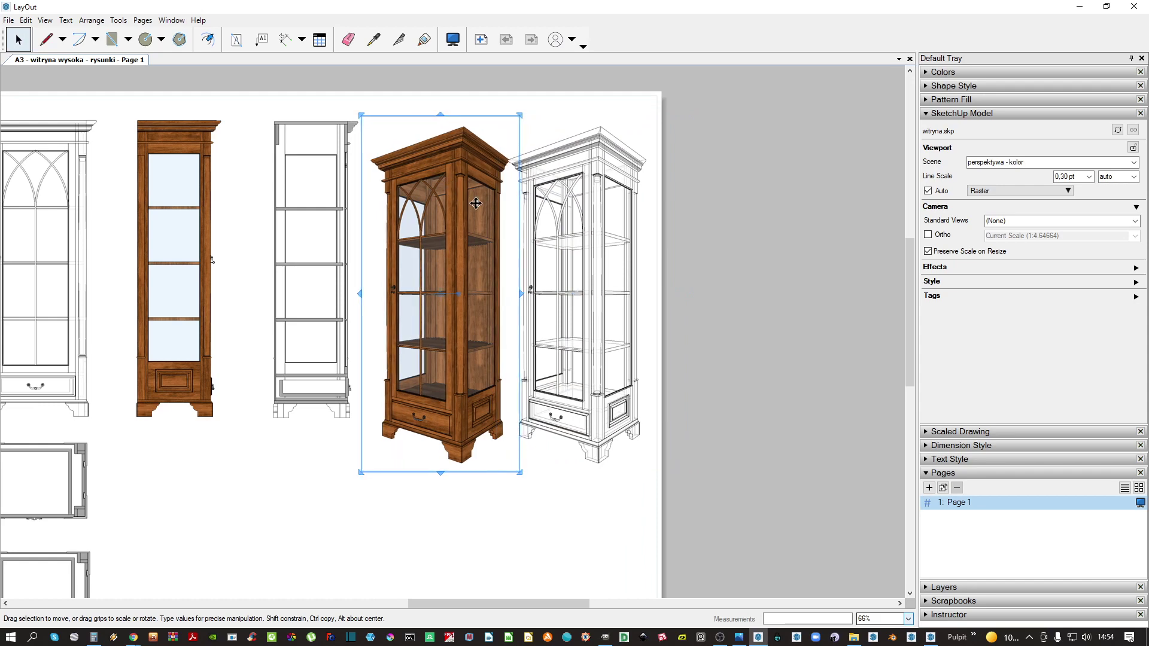
{"action": "key", "text": "Left"}
{"action": "key", "text": "Left"}
{"action": "key", "text": "Left"}
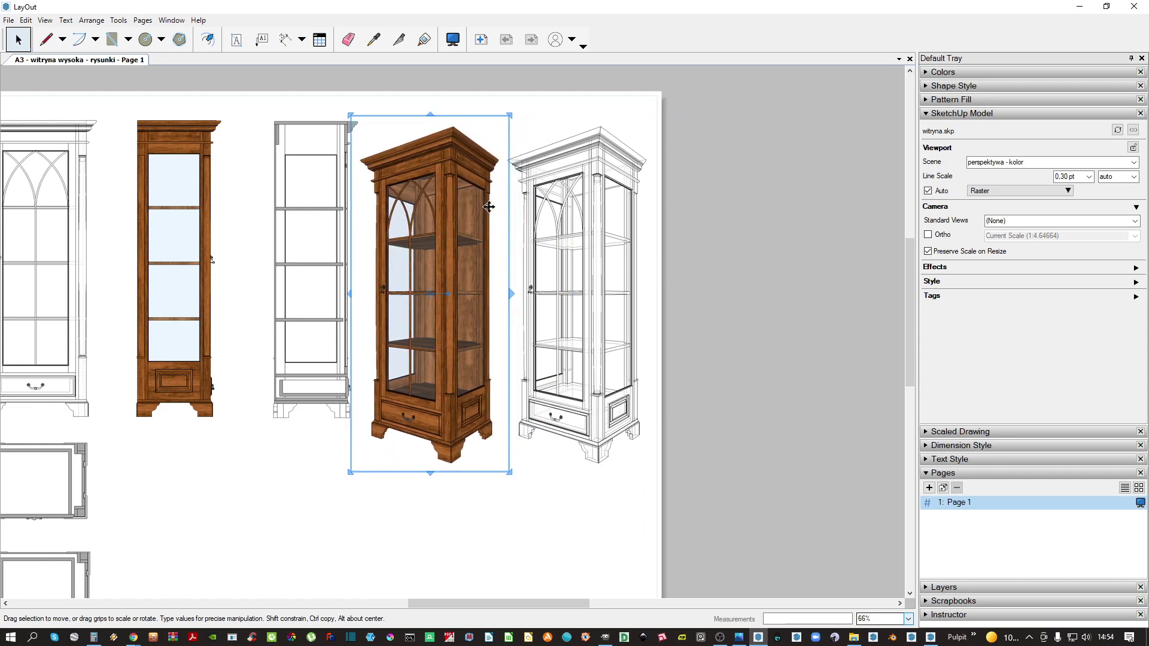
Nudge the vertical section, the coloured side view and the line front view left to even out the spacing between the drawings
{"action": "left_click", "coordinate": [312, 221]}
{"action": "middle_click_drag", "start_coordinate": [312, 220], "coordinate": [504, 209]}
{"action": "key", "text": "Left"}
{"action": "key", "text": "Left"}
{"action": "key", "text": "Left"}
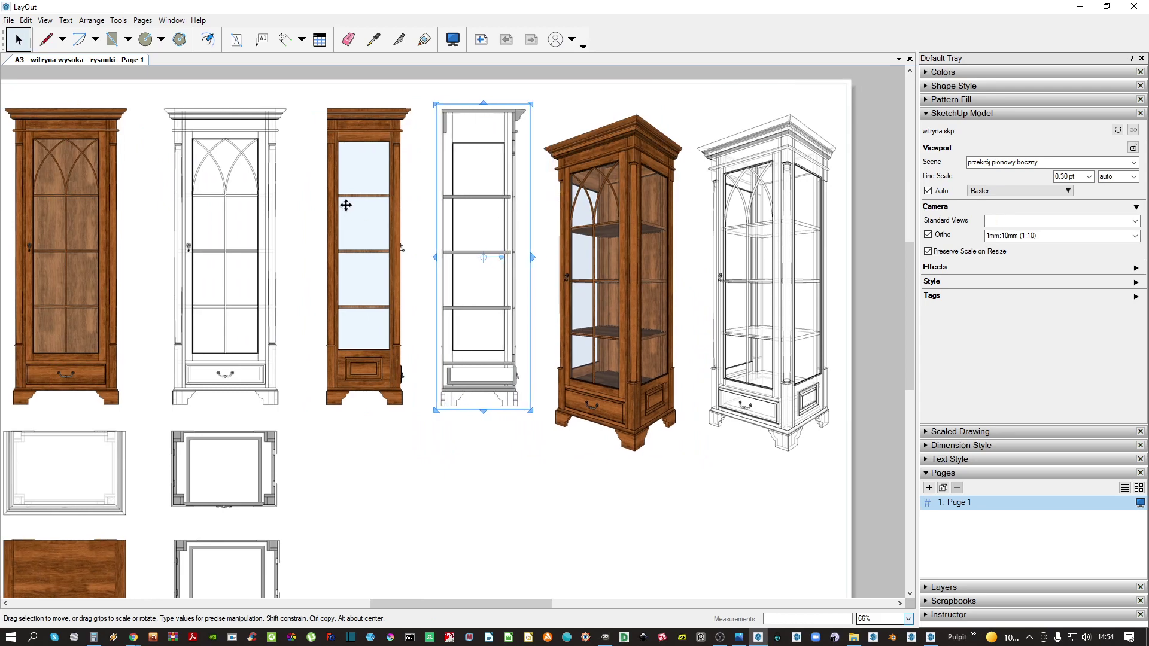
{"action": "left_click", "coordinate": [370, 210]}
{"action": "key", "text": "Left"}
{"action": "key", "text": "Left"}
{"action": "scroll", "coordinate": [324, 264], "scroll_direction": "down", "scroll_amount": 2}
{"action": "left_click", "coordinate": [323, 264]}
{"action": "scroll", "coordinate": [366, 232], "scroll_direction": "down", "scroll_amount": 3}
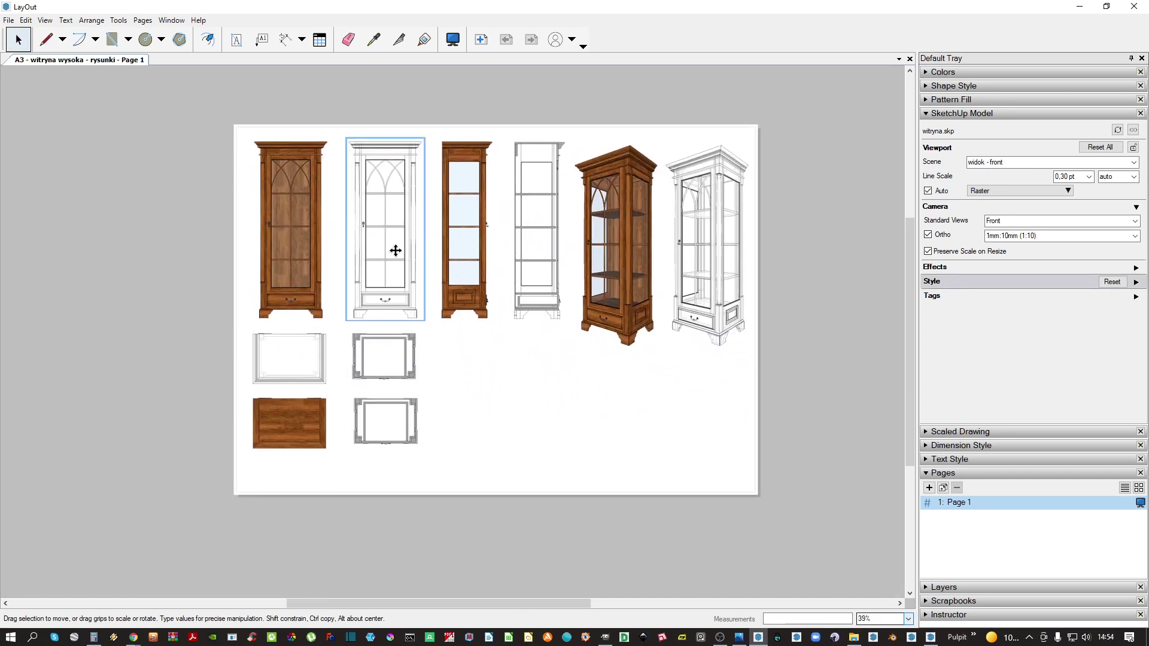
{"action": "key", "text": "Left"}
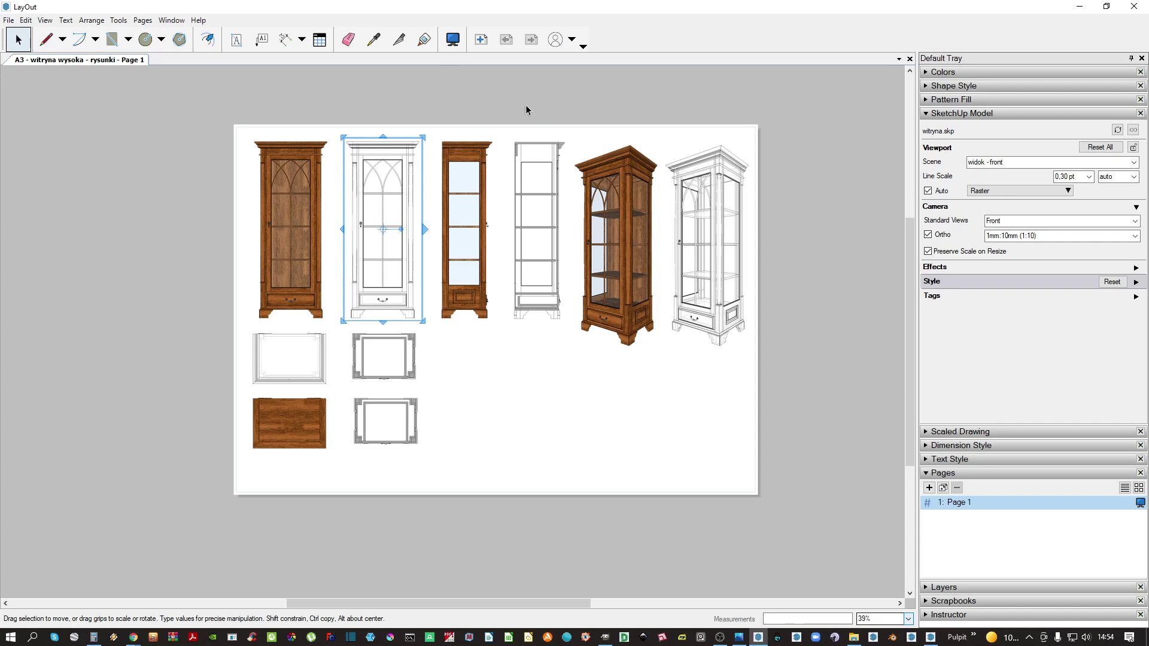
Nudge the row of front, side and section views slightly down and the two perspective views slightly up
{"action": "left_click_drag", "start_coordinate": [526, 105], "coordinate": [251, 218]}
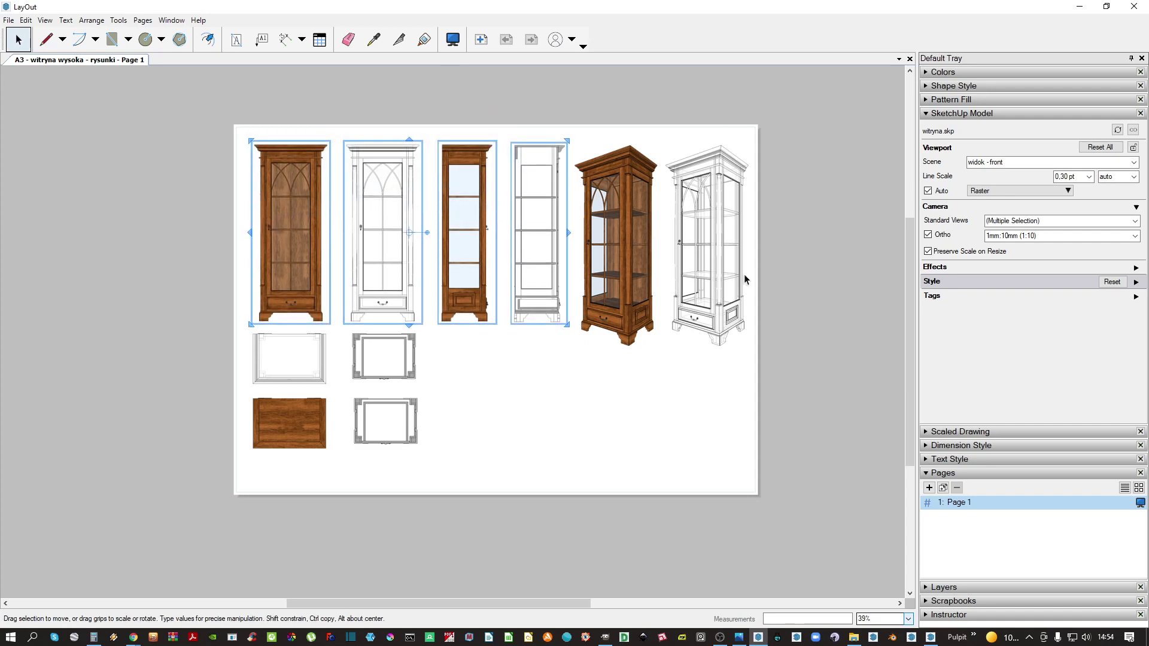
{"action": "left_click_drag", "start_coordinate": [810, 323], "coordinate": [599, 208]}
{"action": "key", "text": "Up"}
{"action": "key", "text": "Up"}
{"action": "key", "text": "Up"}
{"action": "key", "text": "Up"}
{"action": "left_click", "coordinate": [445, 473]}
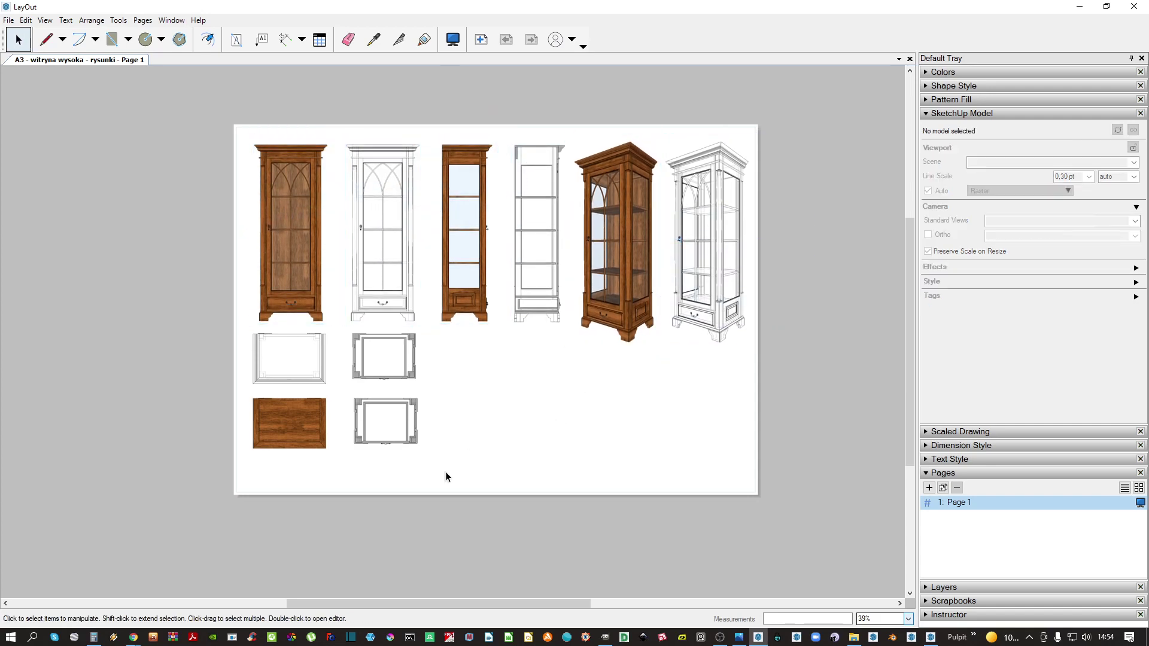
Select the four top and horizontal section views together and nudge them down, away from the front views
{"action": "left_click_drag", "start_coordinate": [446, 471], "coordinate": [246, 372]}
{"action": "key", "text": "Down"}
{"action": "key", "text": "Down"}
{"action": "key", "text": "Down"}
{"action": "key", "text": "Down"}
{"action": "key", "text": "Down"}
{"action": "key", "text": "Down"}
{"action": "key", "text": "Down"}
{"action": "key", "text": "Down"}
{"action": "key", "text": "Down"}
{"action": "key", "text": "Down"}
{"action": "left_click", "coordinate": [178, 400]}
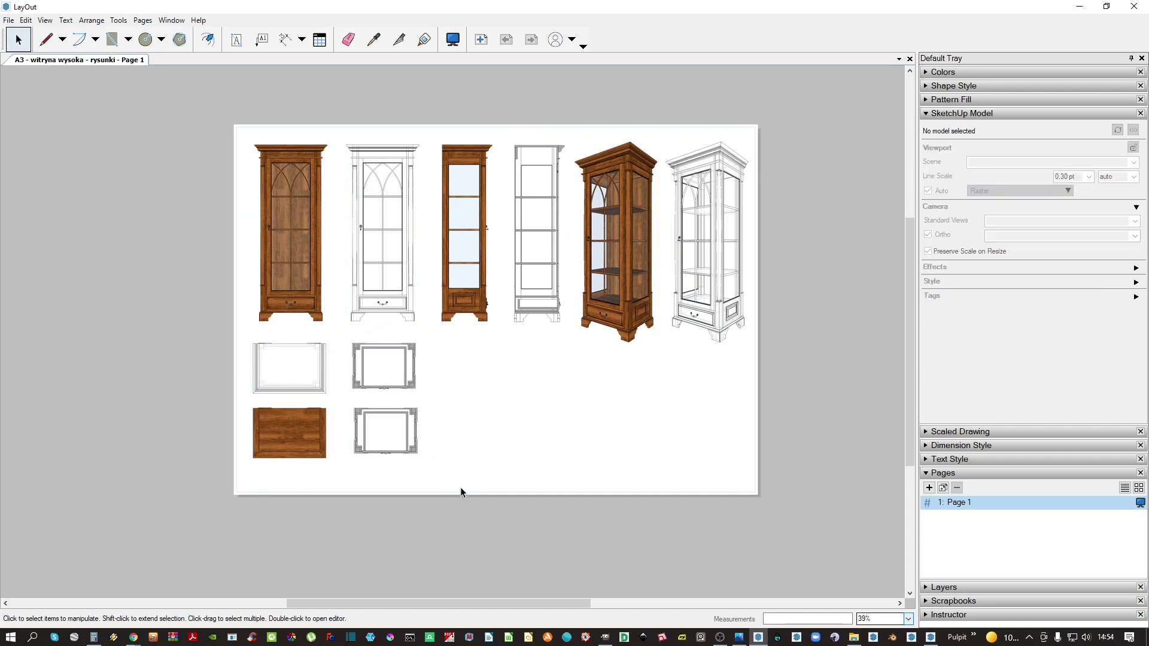
{"action": "left_click_drag", "start_coordinate": [495, 483], "coordinate": [400, 350]}
{"action": "left_click", "coordinate": [357, 325]}
Turn on Object Snap and switch off the shape fill for the Line tool
{"action": "middle_click_drag", "start_coordinate": [352, 323], "coordinate": [451, 339]}
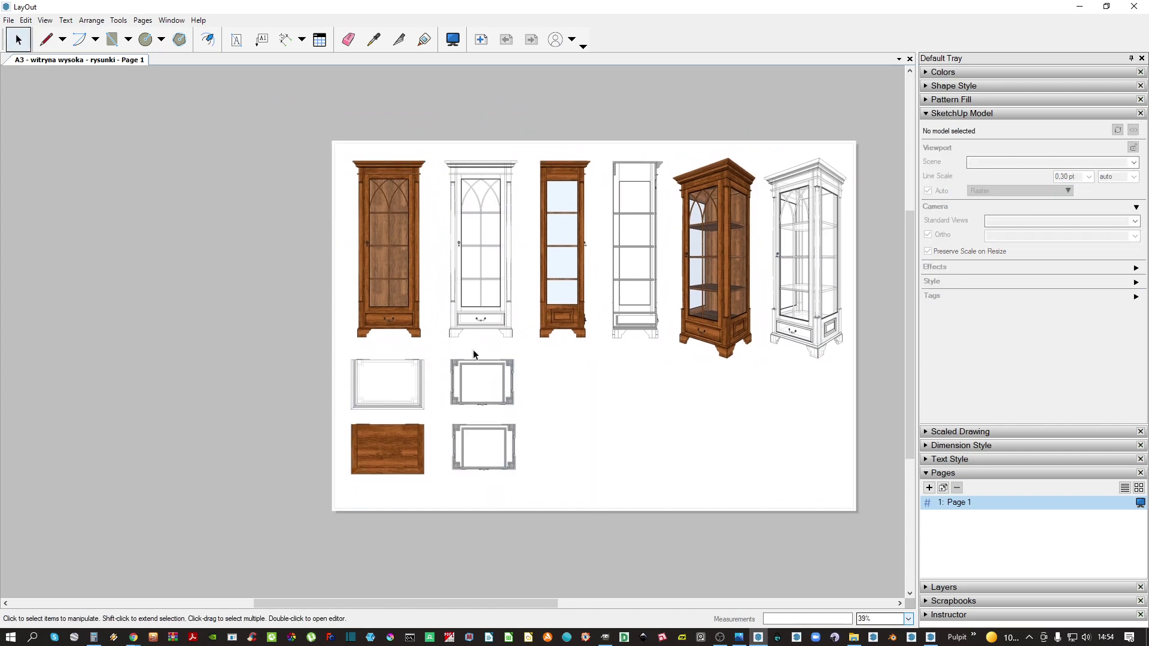
{"action": "scroll", "coordinate": [506, 347], "scroll_direction": "up", "scroll_amount": 7}
{"action": "key", "text": "l"}
{"action": "right_click", "coordinate": [528, 298]}
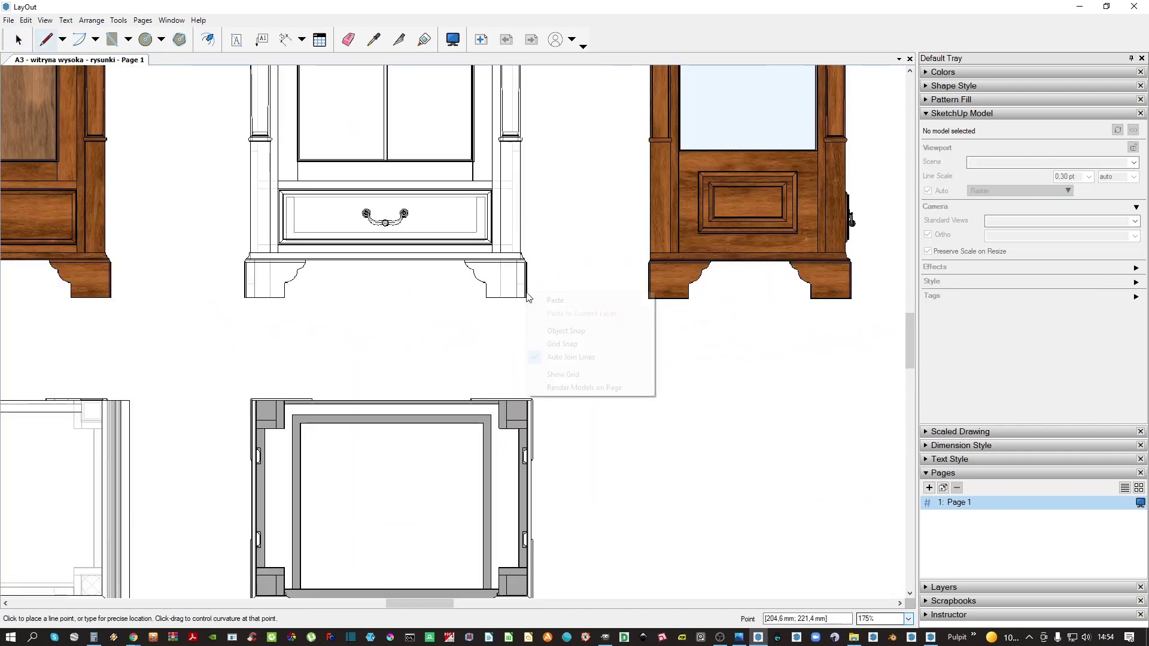
{"action": "left_click", "coordinate": [555, 327]}
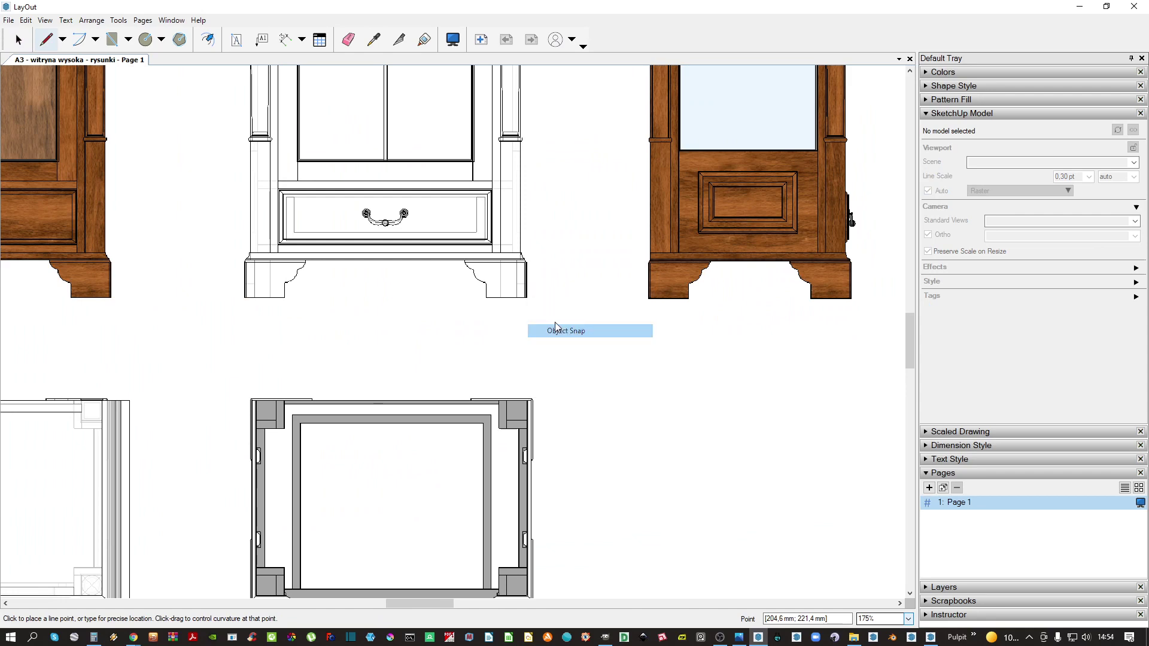
{"action": "scroll", "coordinate": [506, 284], "scroll_direction": "up", "scroll_amount": 2}
{"action": "left_click", "coordinate": [997, 86]}
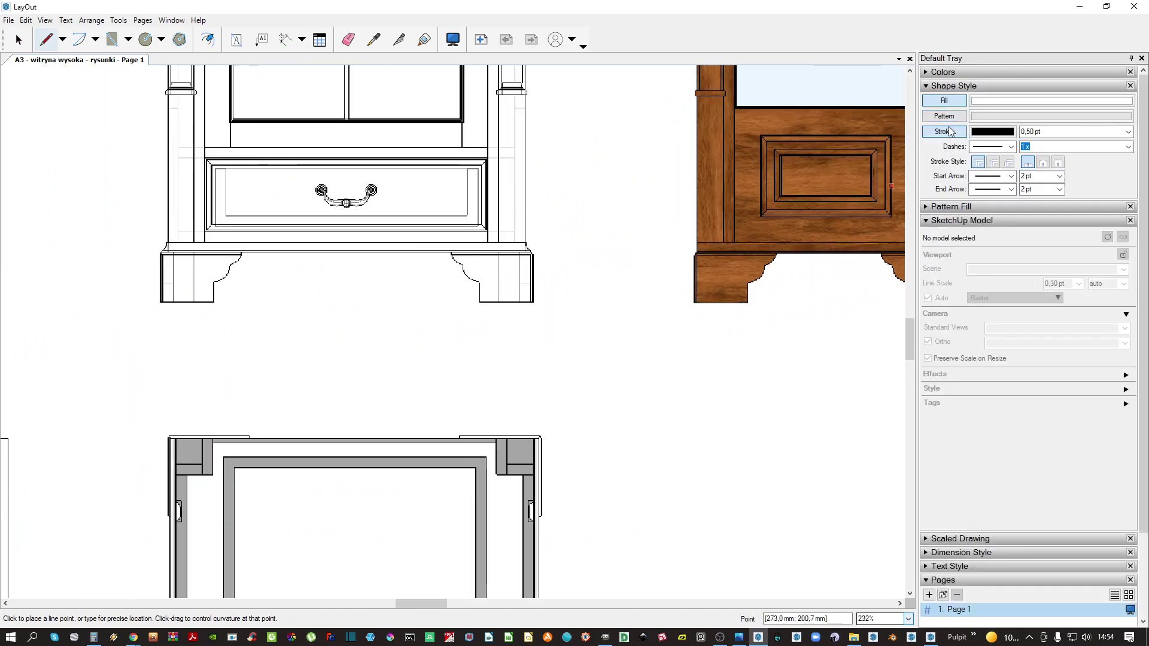
Draw a vertical guide line from the line front view's right foot down across the horizontal section below it
{"action": "left_click", "coordinate": [499, 292]}
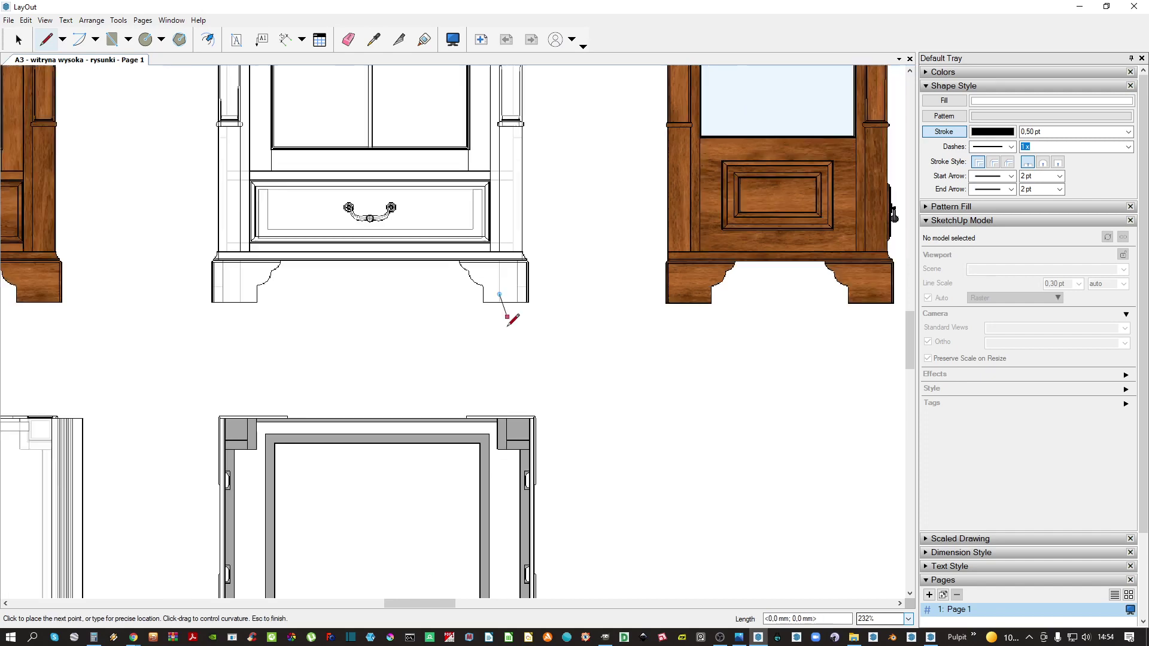
{"action": "scroll", "coordinate": [506, 318], "scroll_direction": "down", "scroll_amount": 3}
{"action": "scroll", "coordinate": [509, 311], "scroll_direction": "up", "scroll_amount": 5}
{"action": "middle_click_drag", "start_coordinate": [509, 311], "coordinate": [491, 497]}
{"action": "key", "text": "space"}
Move the upper horizontal section view sideways so its outline lines up with the line front view above, using the vertical guide line
{"action": "left_click", "coordinate": [442, 336]}
{"action": "scroll", "coordinate": [443, 334], "scroll_direction": "up", "scroll_amount": 1}
{"action": "scroll", "coordinate": [478, 311], "scroll_direction": "up", "scroll_amount": 7}
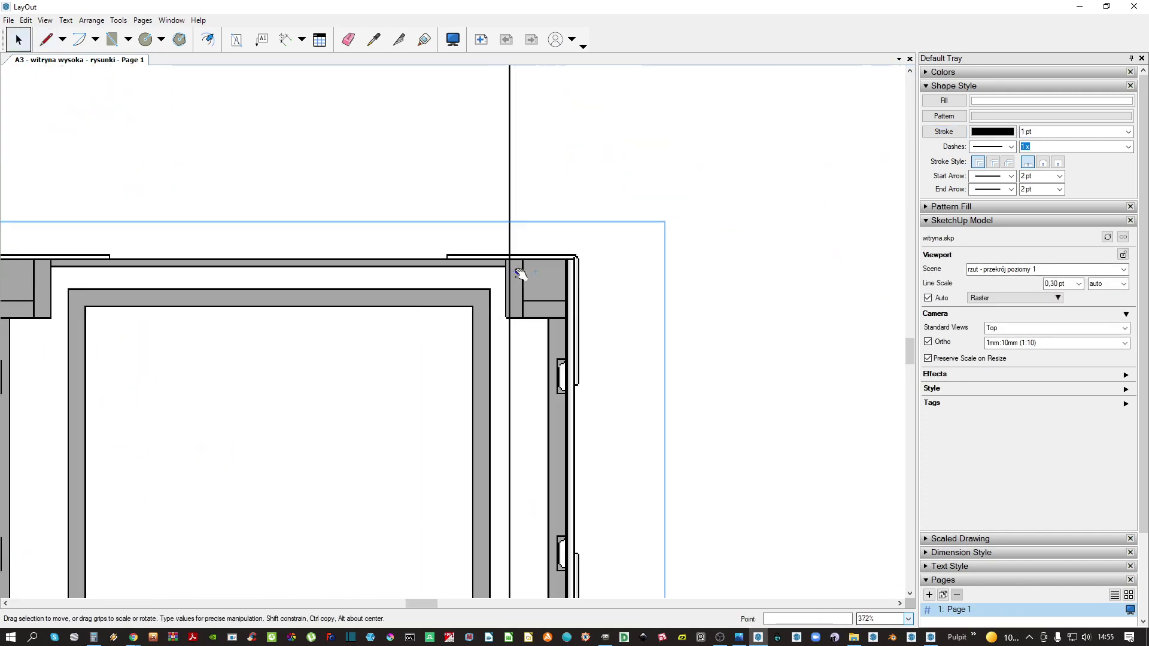
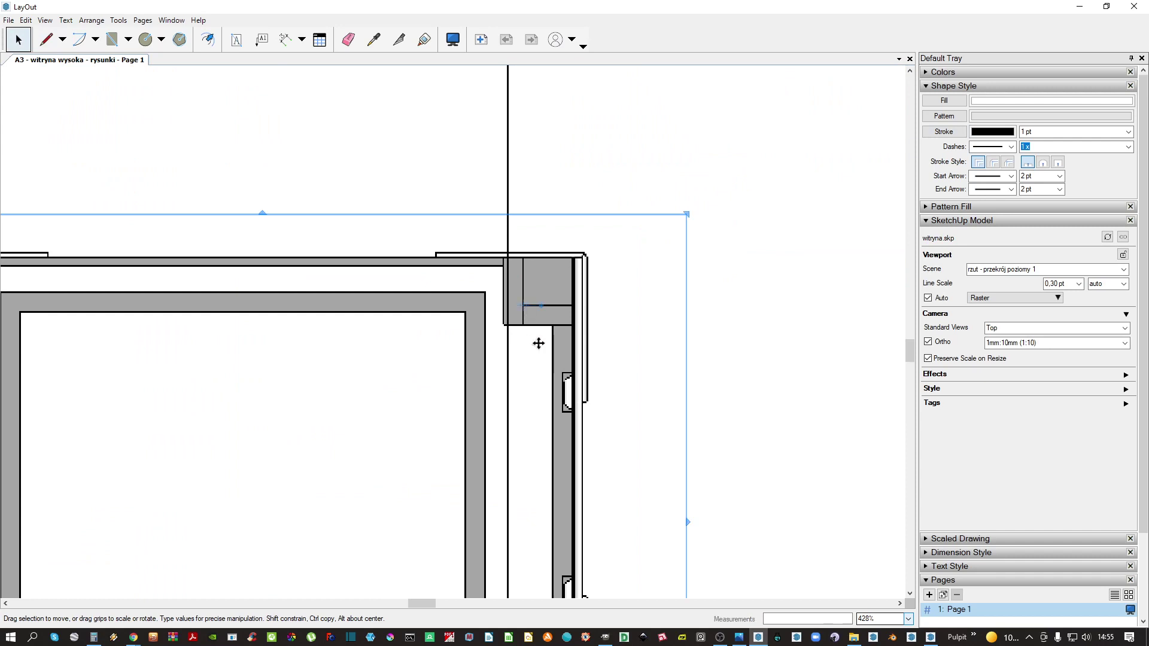
{"action": "scroll", "coordinate": [539, 343], "scroll_direction": "down", "scroll_amount": 2}
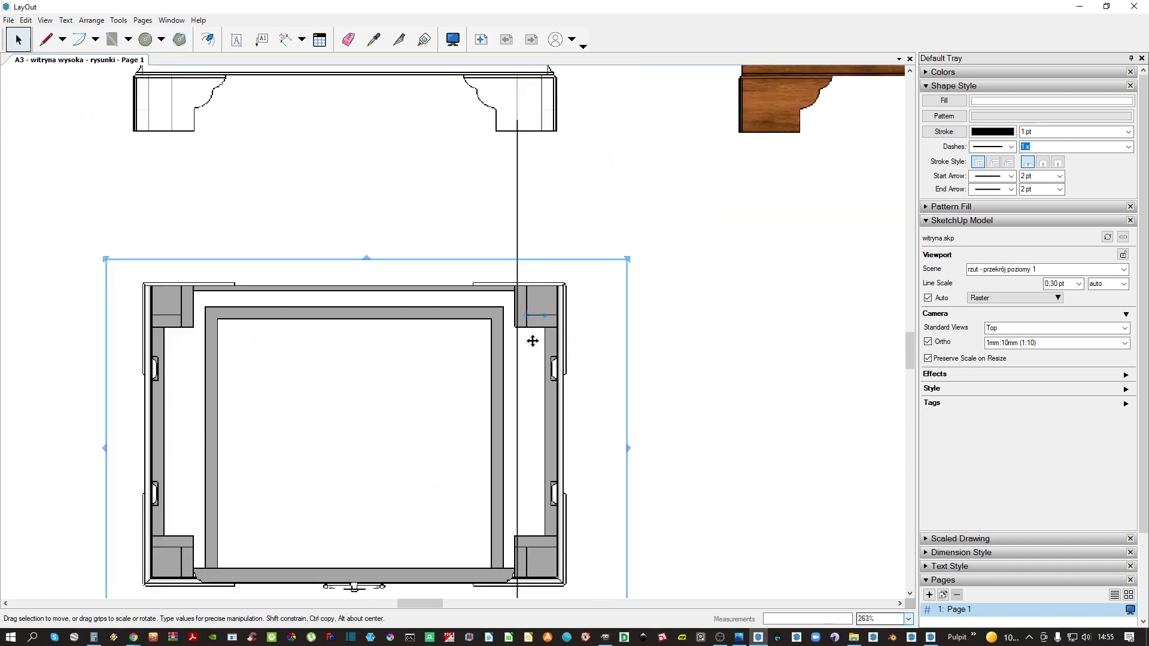
{"action": "middle_click_drag", "start_coordinate": [543, 309], "coordinate": [523, 351]}
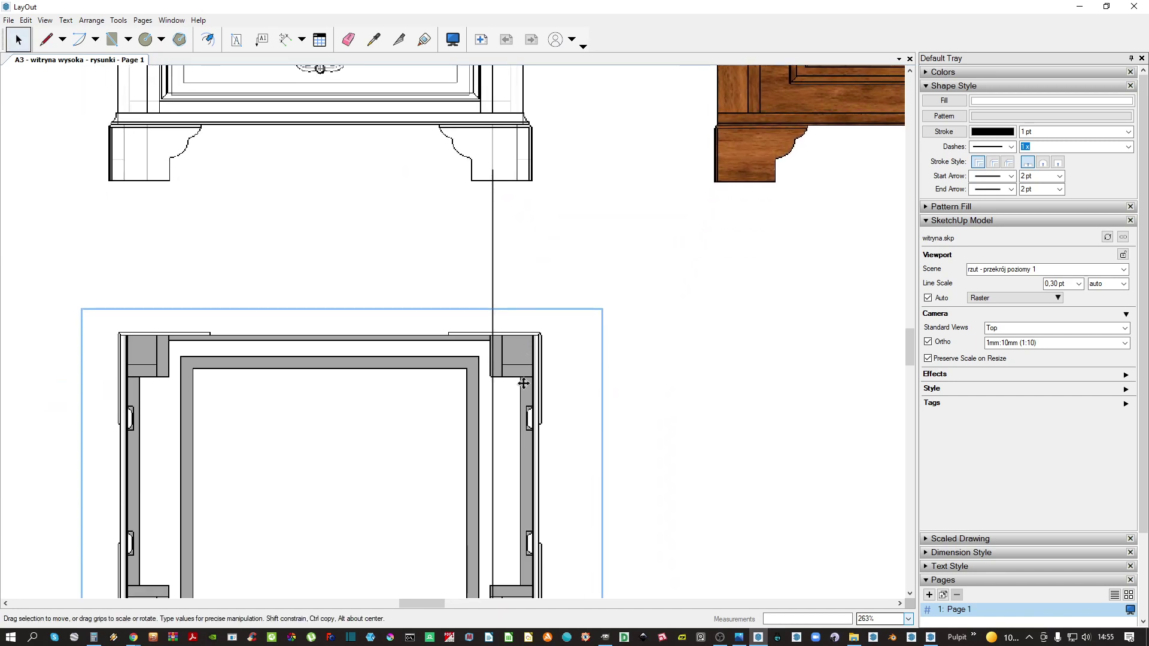
{"action": "middle_click_drag", "start_coordinate": [440, 431], "coordinate": [478, 372]}
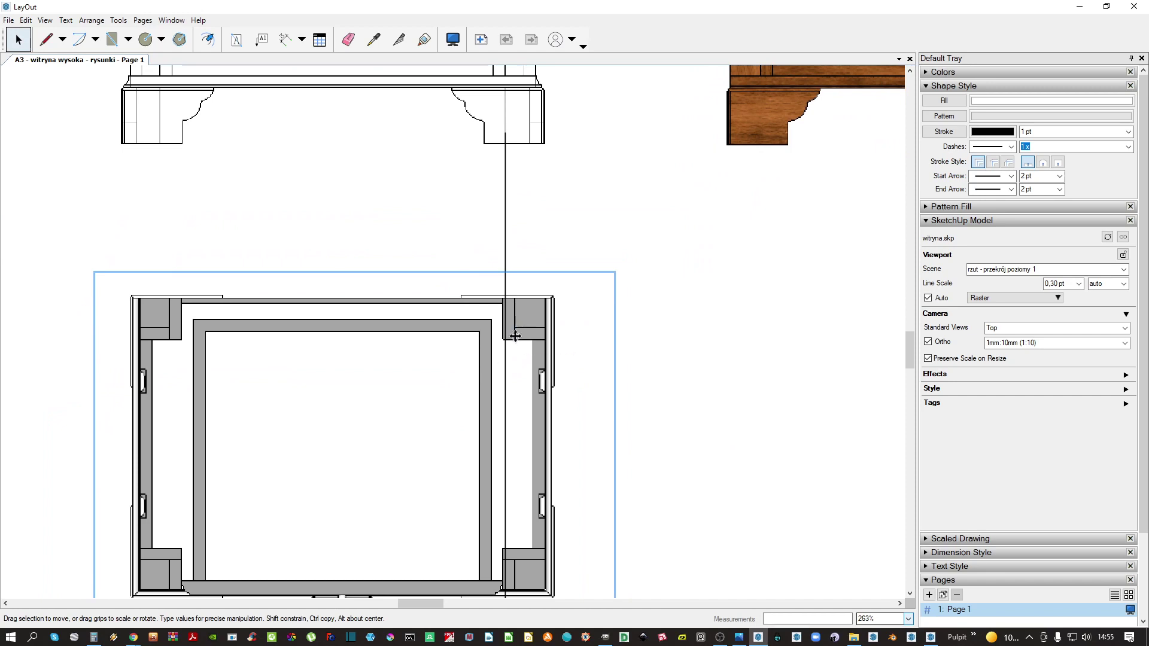
{"action": "left_click_drag", "start_coordinate": [534, 308], "coordinate": [525, 325]}
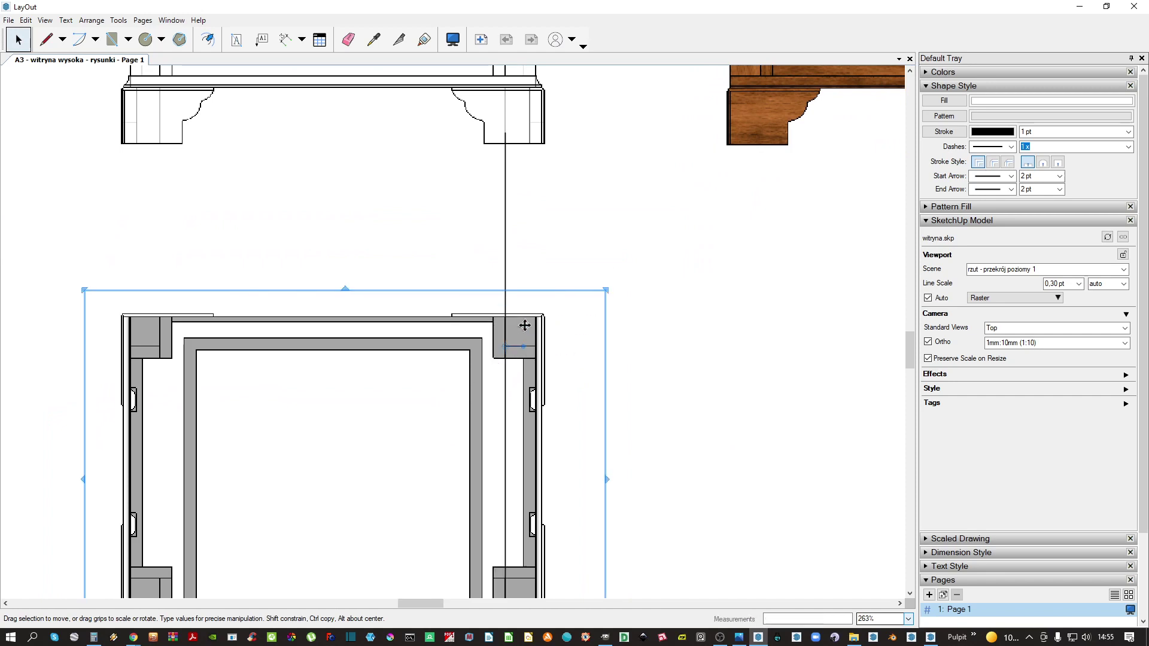
{"action": "scroll", "coordinate": [533, 324], "scroll_direction": "down", "scroll_amount": 2}
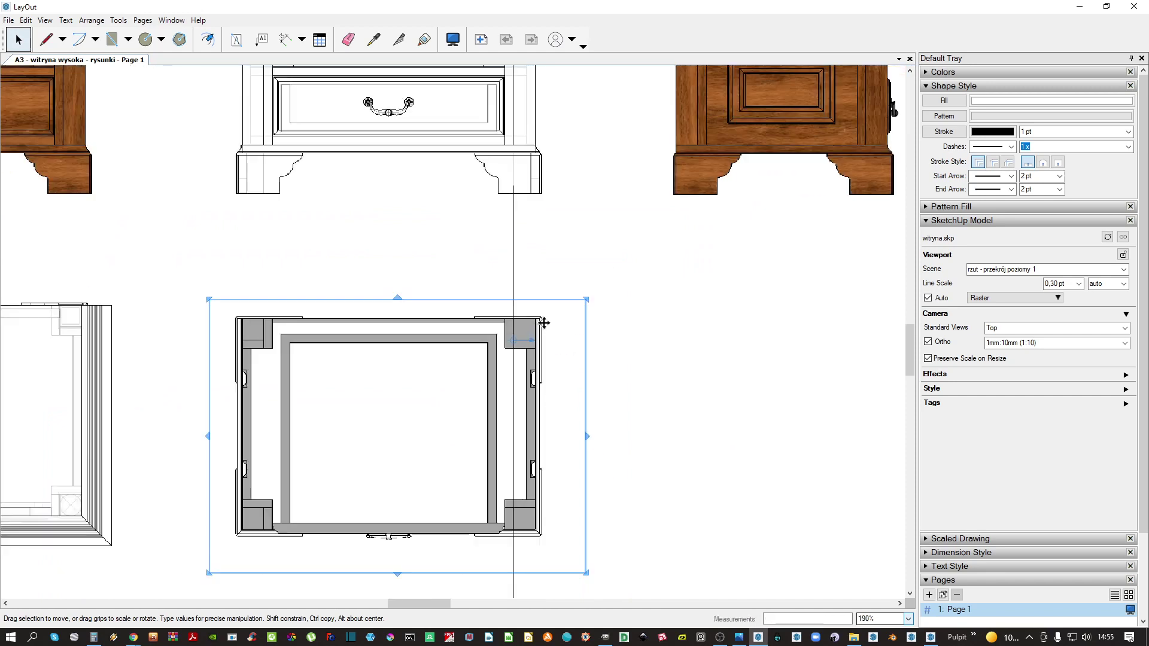
{"action": "middle_click_drag", "start_coordinate": [535, 316], "coordinate": [577, 353]}
{"action": "left_click", "coordinate": [559, 310]}
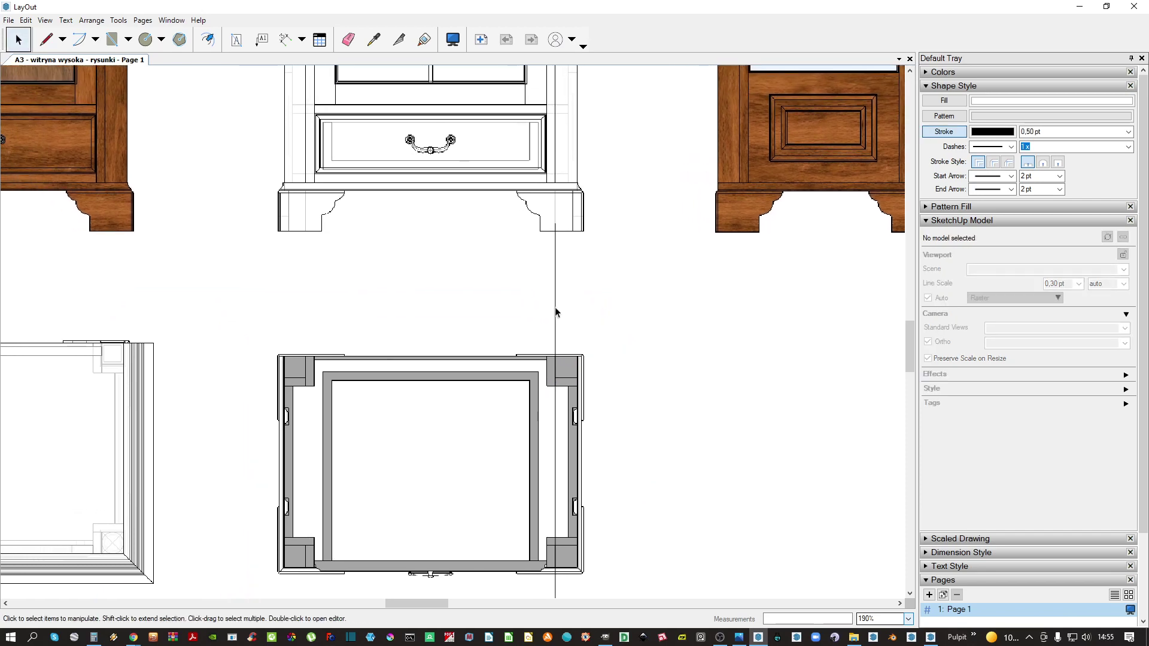
Move the lower horizontal section view sideways so its corner post aligns with the same vertical guide line
{"action": "left_click", "coordinate": [555, 313]}
{"action": "scroll", "coordinate": [556, 316], "scroll_direction": "down", "scroll_amount": 3}
{"action": "middle_click_drag", "start_coordinate": [532, 534], "coordinate": [535, 372]}
{"action": "left_click", "coordinate": [536, 374]}
{"action": "scroll", "coordinate": [529, 387], "scroll_direction": "up", "scroll_amount": 3}
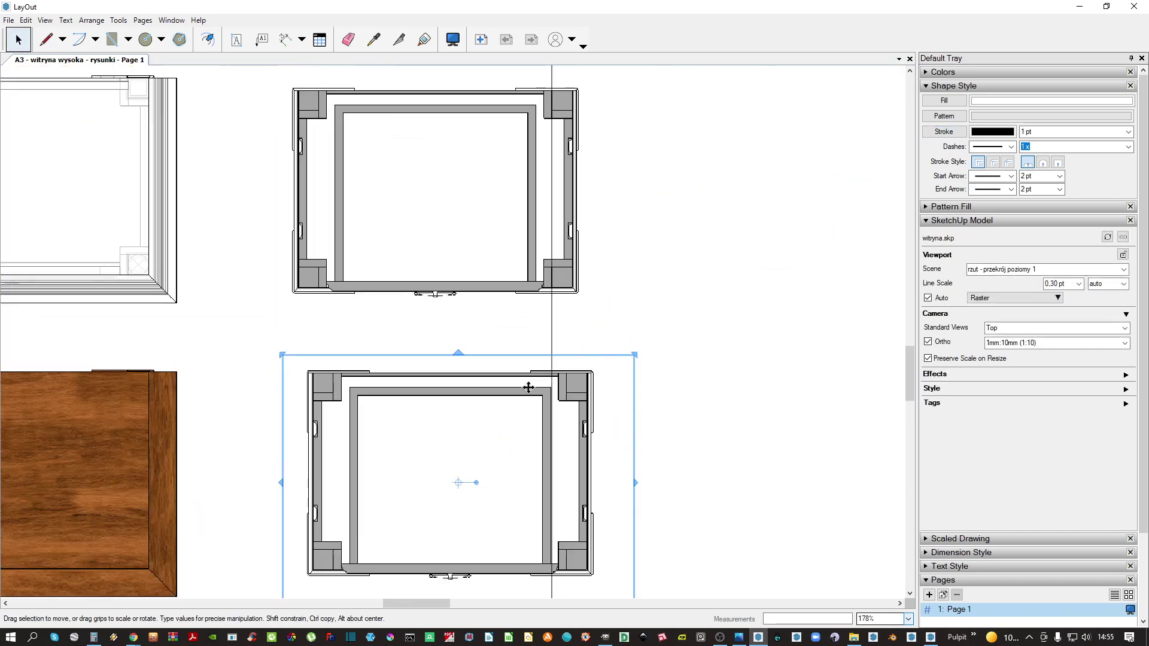
{"action": "scroll", "coordinate": [584, 378], "scroll_direction": "up", "scroll_amount": 3}
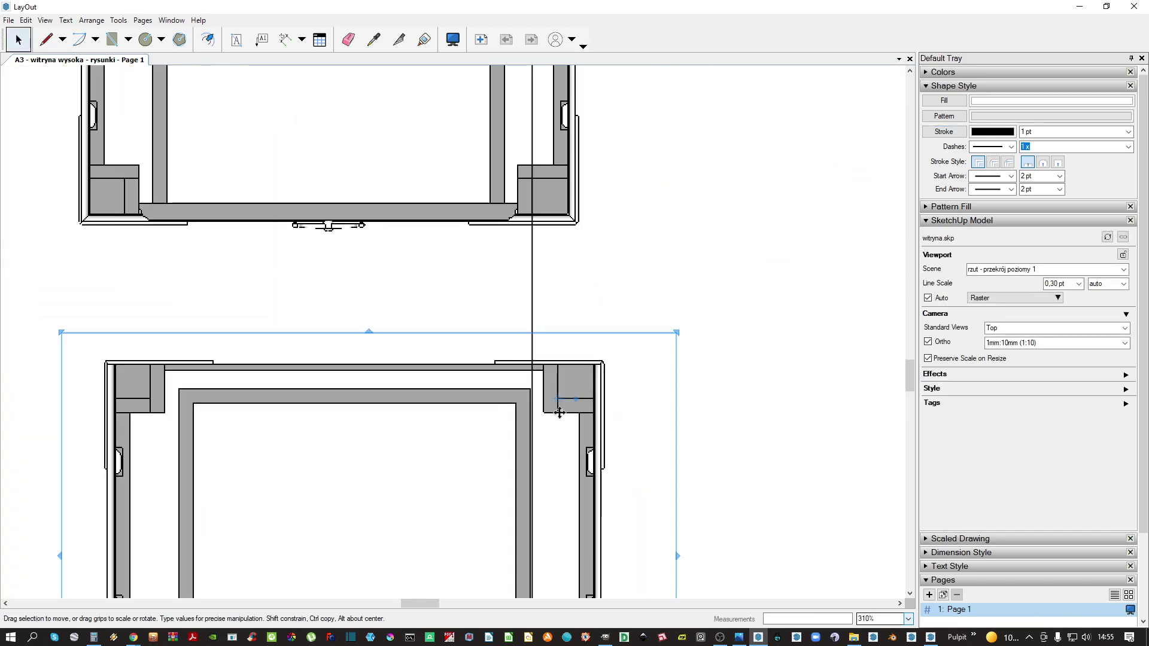
{"action": "left_click", "coordinate": [532, 413]}
{"action": "left_click", "coordinate": [560, 413]}
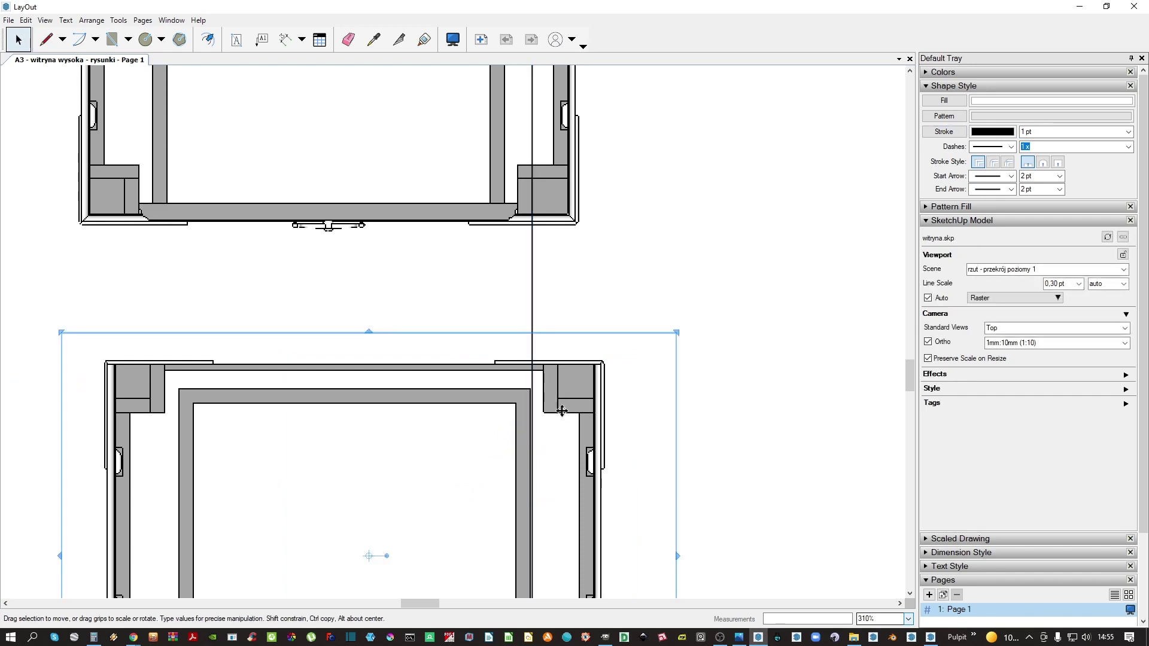
{"action": "double_click", "coordinate": [560, 425]}
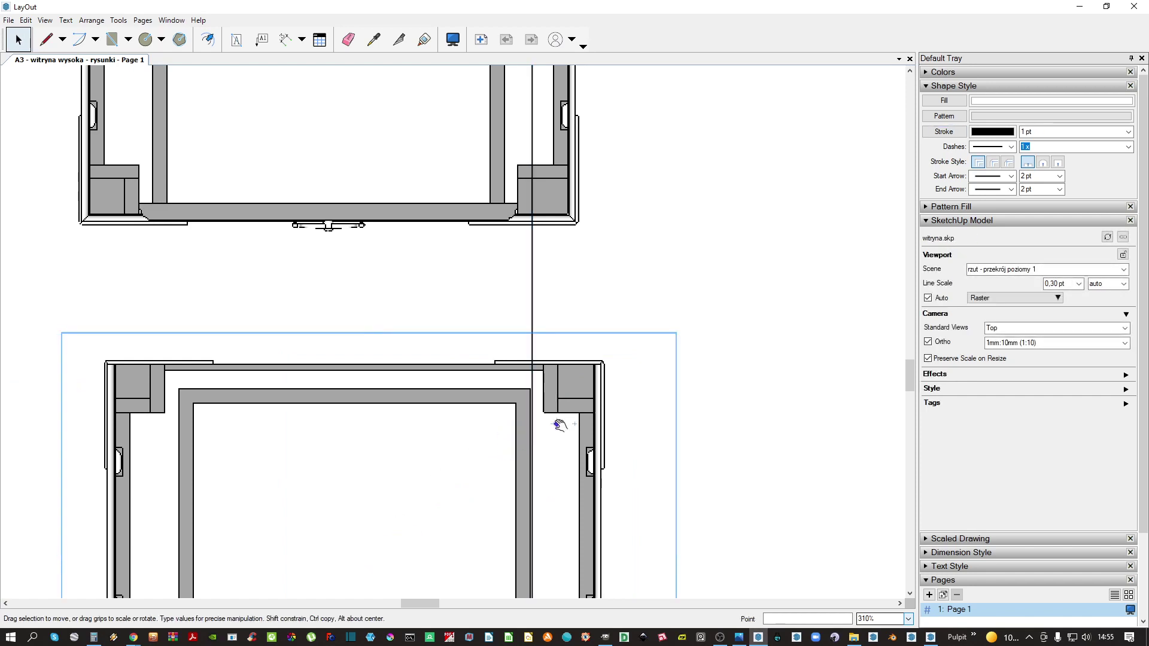
{"action": "left_click_drag", "start_coordinate": [558, 400], "coordinate": [558, 399]}
{"action": "left_click_drag", "start_coordinate": [564, 440], "coordinate": [539, 467]}
Delete the vertical guide line running through both horizontal section views
{"action": "scroll", "coordinate": [537, 420], "scroll_direction": "down", "scroll_amount": 6}
{"action": "left_click", "coordinate": [546, 387]}
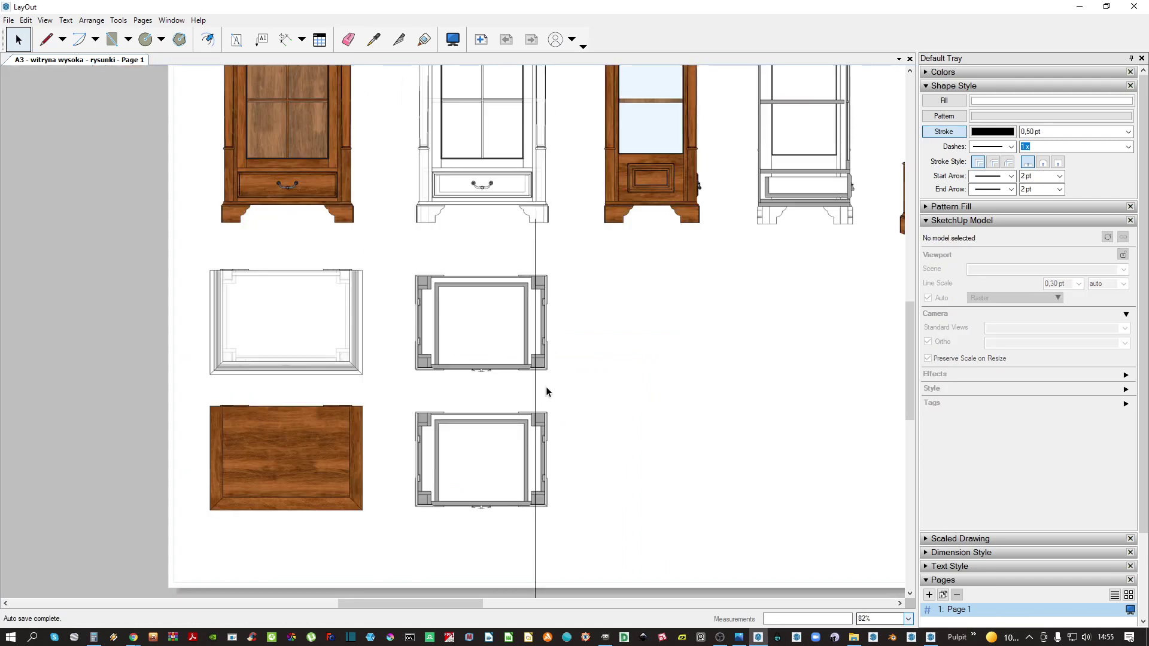
{"action": "left_click", "coordinate": [537, 385]}
{"action": "left_click", "coordinate": [536, 401]}
{"action": "key", "text": "Delete"}
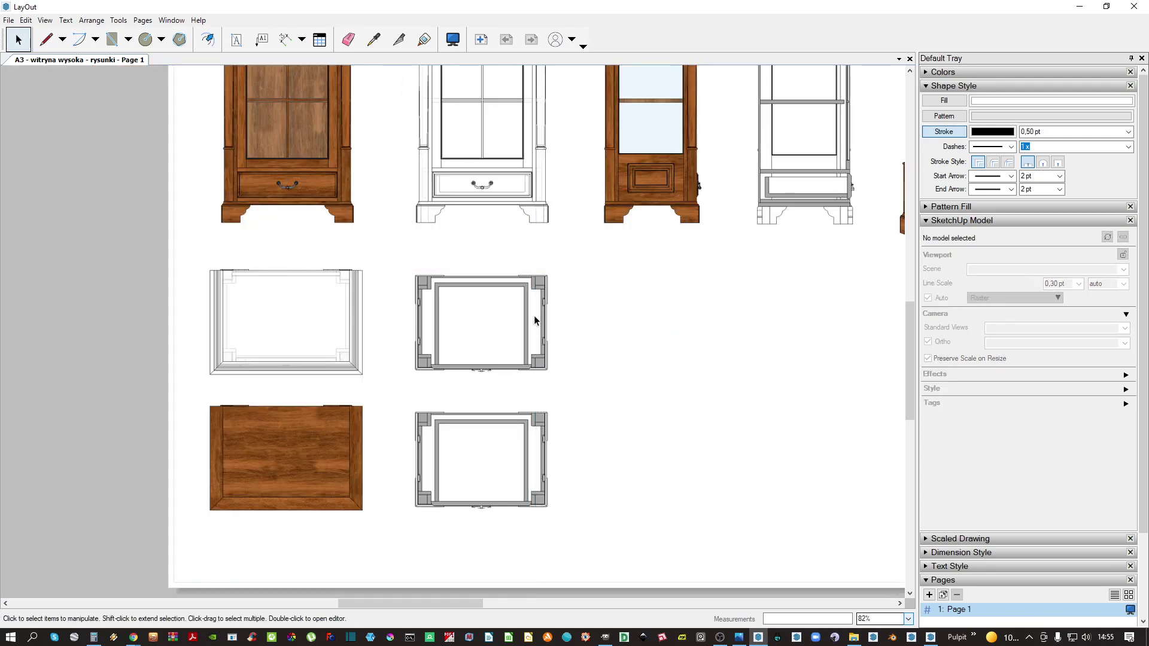
{"action": "scroll", "coordinate": [511, 333], "scroll_direction": "up", "scroll_amount": 2}
{"action": "key", "text": "l"}
{"action": "scroll", "coordinate": [561, 240], "scroll_direction": "up", "scroll_amount": 2}
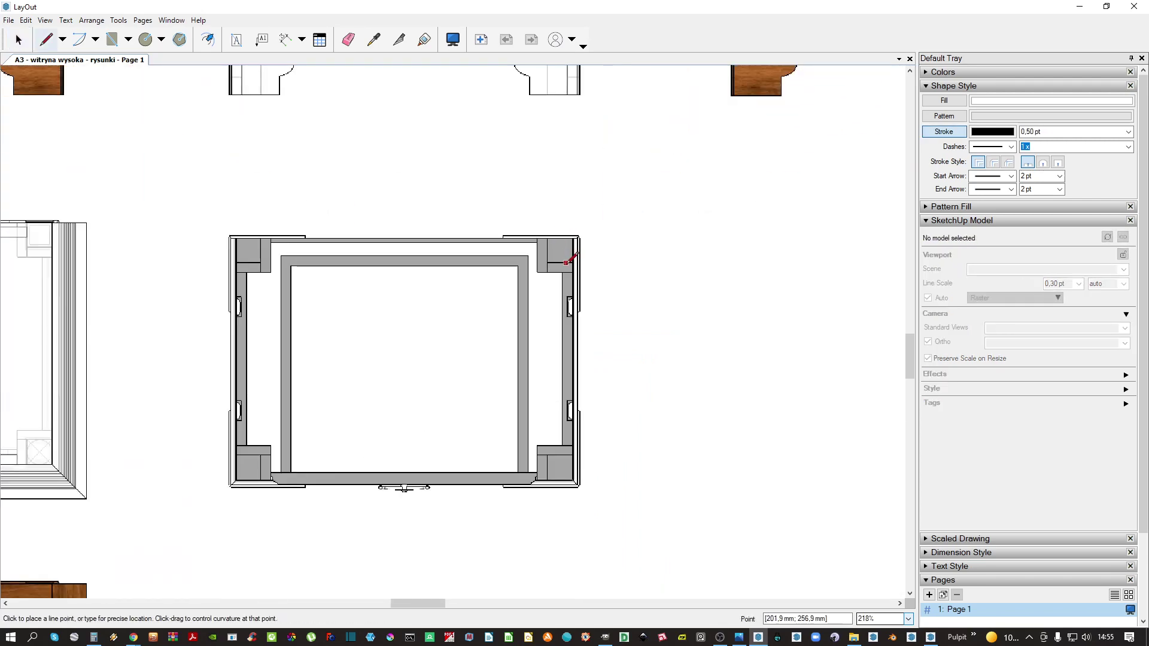
{"action": "left_click", "coordinate": [564, 263]}
{"action": "scroll", "coordinate": [563, 264], "scroll_direction": "down", "scroll_amount": 2}
{"action": "middle_click_drag", "start_coordinate": [520, 273], "coordinate": [719, 278]}
{"action": "key", "text": "Escape"}
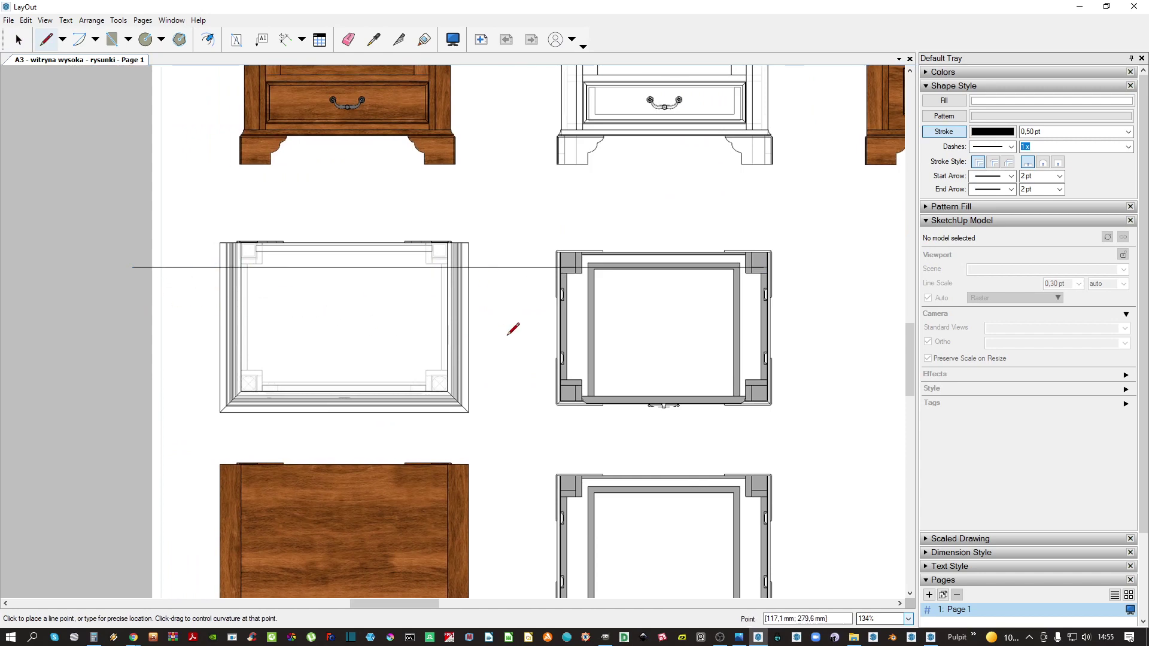
{"action": "scroll", "coordinate": [643, 275], "scroll_direction": "up", "scroll_amount": 2}
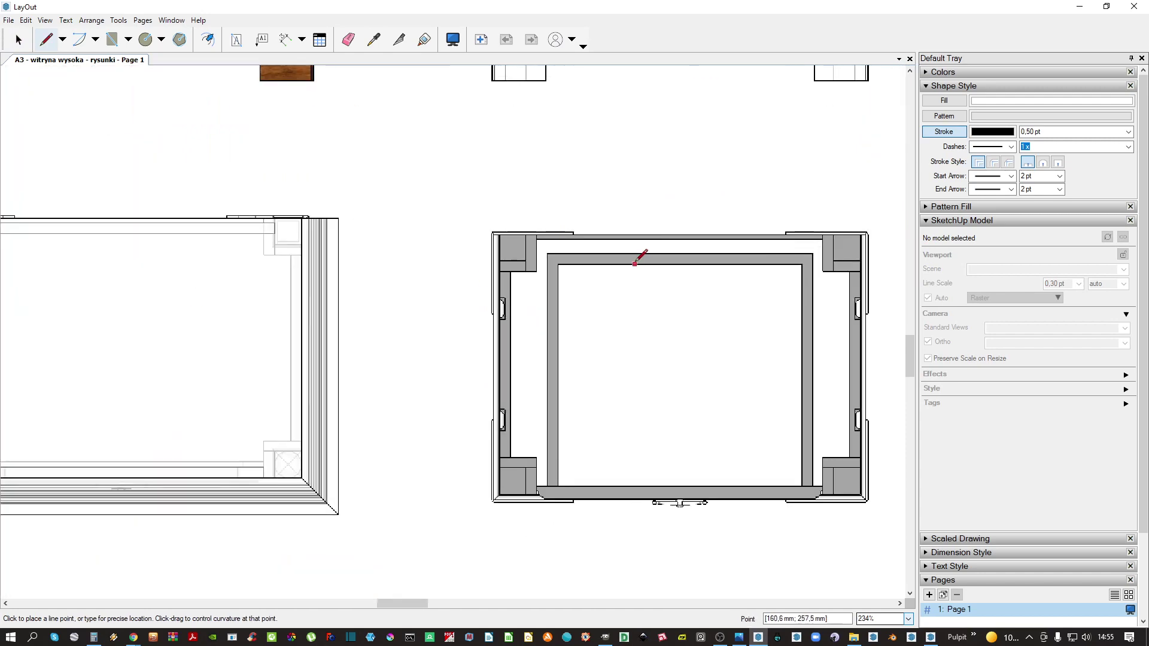
{"action": "middle_click_drag", "start_coordinate": [642, 258], "coordinate": [614, 276]}
{"action": "middle_click_drag", "start_coordinate": [628, 421], "coordinate": [628, 343]}
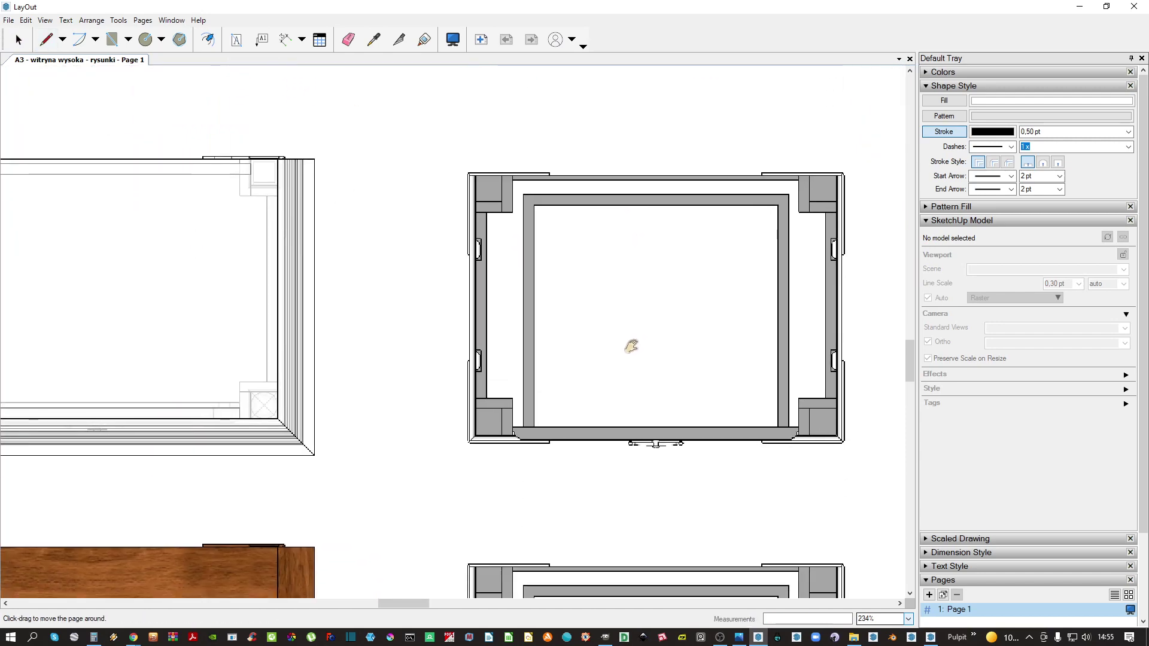
{"action": "scroll", "coordinate": [642, 340], "scroll_direction": "down", "scroll_amount": 2}
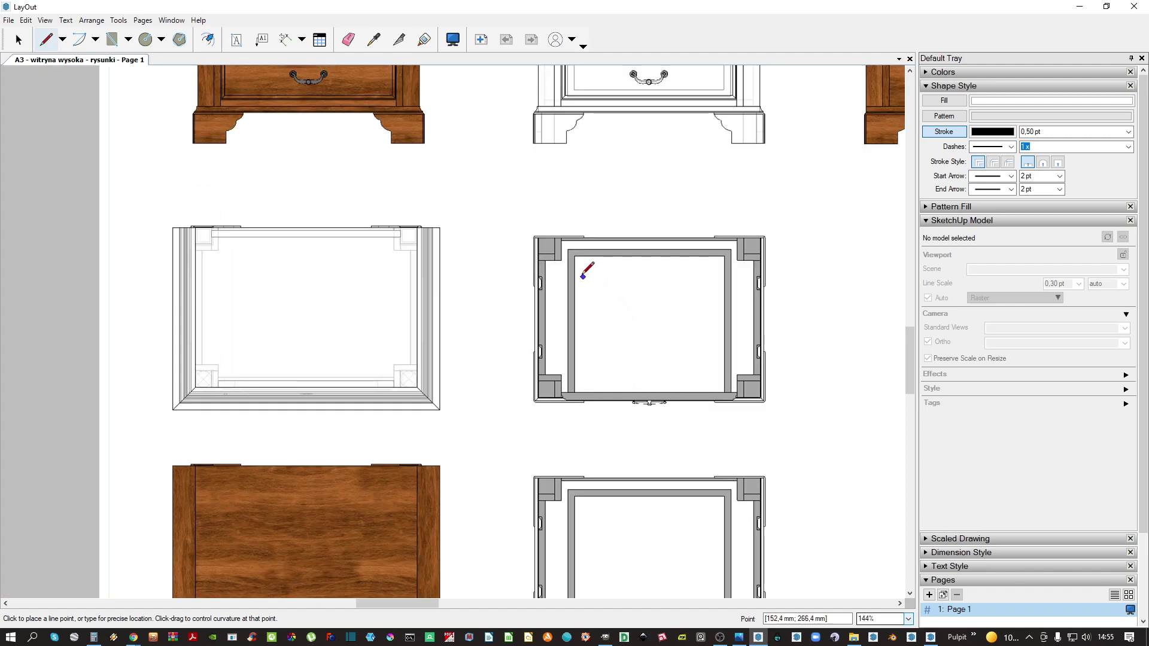
{"action": "scroll", "coordinate": [568, 240], "scroll_direction": "up", "scroll_amount": 3}
{"action": "middle_click_drag", "start_coordinate": [542, 239], "coordinate": [629, 268]}
{"action": "scroll", "coordinate": [623, 286], "scroll_direction": "down", "scroll_amount": 2}
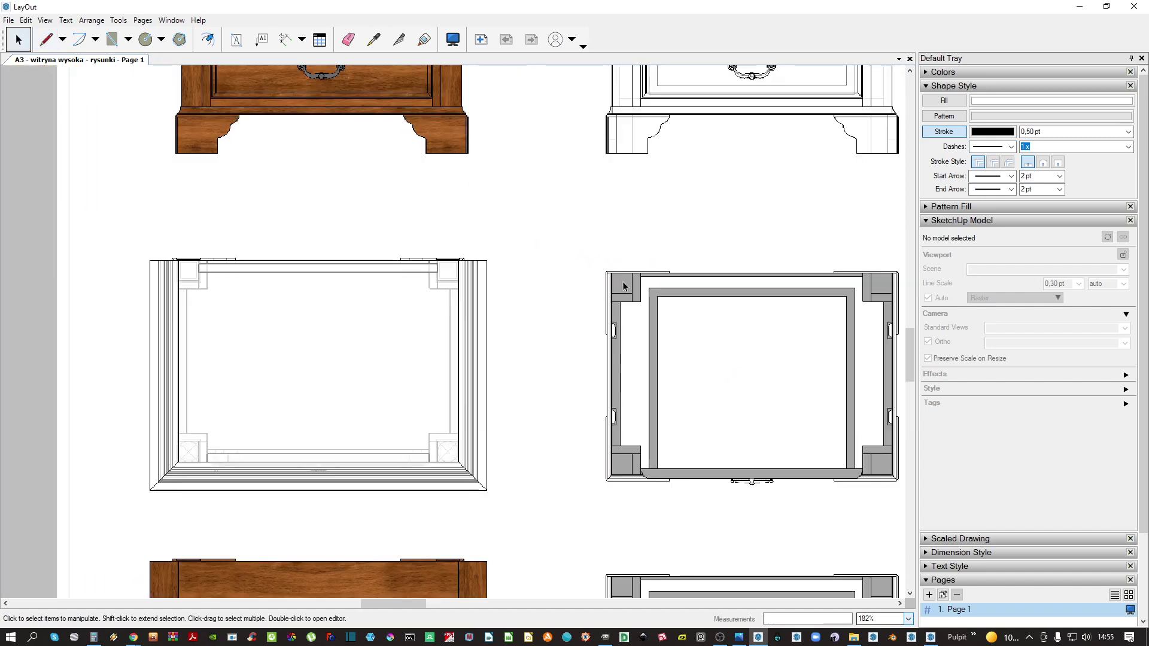
Draw a horizontal guide line from the upper section view's back edge across the line-style top view
{"action": "key", "text": "l"}
{"action": "scroll", "coordinate": [640, 278], "scroll_direction": "up", "scroll_amount": 2}
{"action": "left_click", "coordinate": [659, 261]}
{"action": "scroll", "coordinate": [629, 266], "scroll_direction": "down", "scroll_amount": 5}
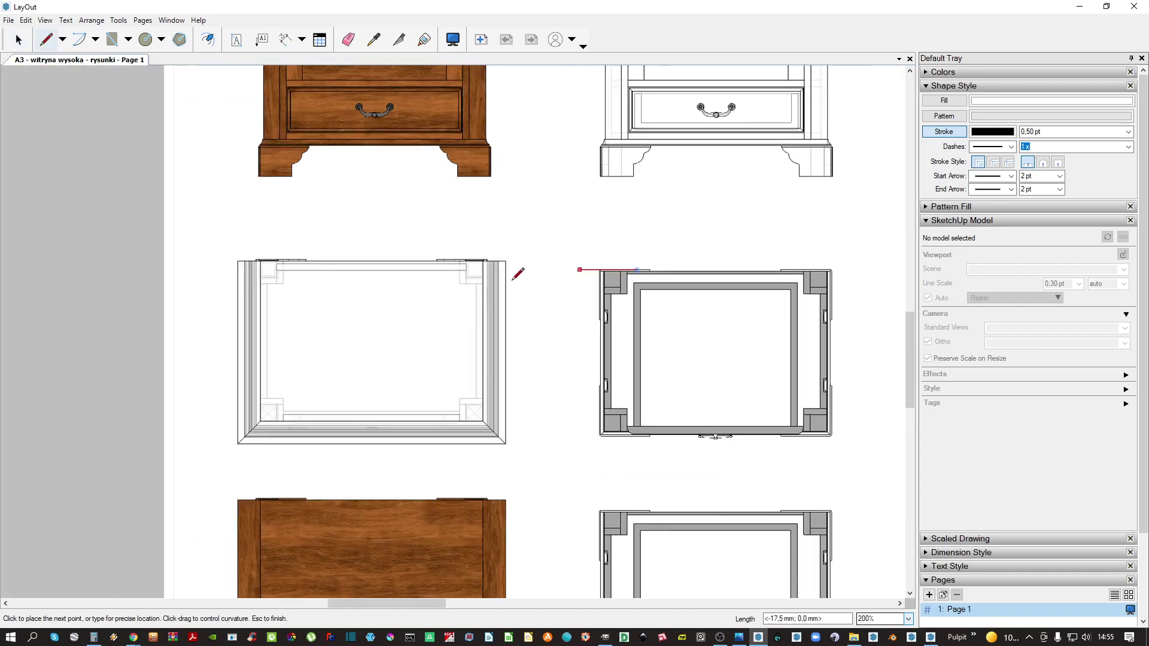
{"action": "left_click", "coordinate": [198, 272]}
Move the line-style top view down so its back edge meets the horizontal guide, and delete the guide line
{"action": "key", "text": "space"}
{"action": "scroll", "coordinate": [447, 266], "scroll_direction": "up", "scroll_amount": 3}
{"action": "scroll", "coordinate": [453, 303], "scroll_direction": "up", "scroll_amount": 4}
{"action": "left_click", "coordinate": [454, 289]}
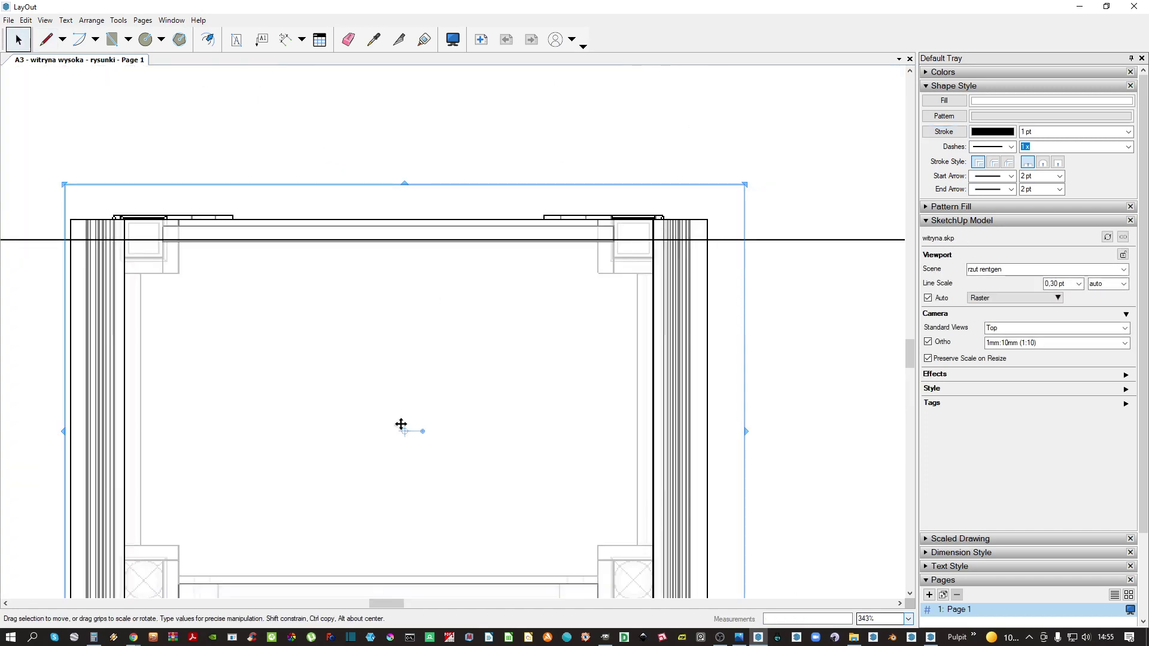
{"action": "scroll", "coordinate": [616, 247], "scroll_direction": "up", "scroll_amount": 2}
{"action": "left_click_drag", "start_coordinate": [586, 285], "coordinate": [589, 328]}
{"action": "key", "text": "space"}
{"action": "scroll", "coordinate": [573, 314], "scroll_direction": "down", "scroll_amount": 5}
{"action": "scroll", "coordinate": [361, 360], "scroll_direction": "down", "scroll_amount": 5}
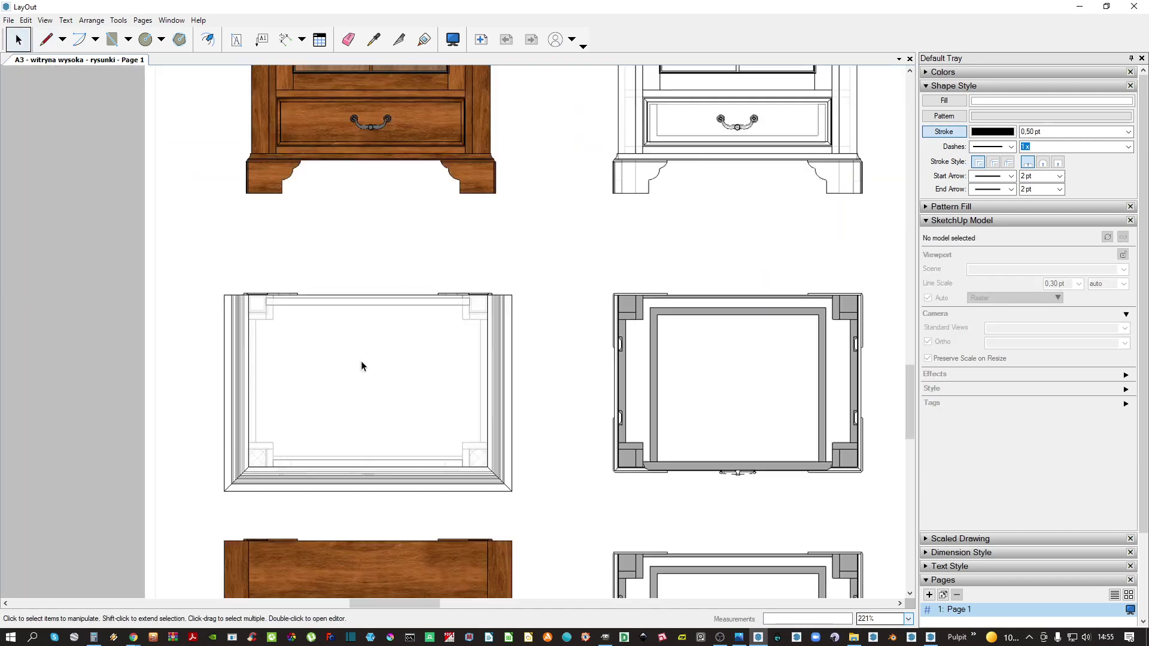
Draw a horizontal guide line from the lower section view's back edge across the wood-coloured top view
{"action": "key", "text": "l"}
{"action": "scroll", "coordinate": [385, 328], "scroll_direction": "up", "scroll_amount": 6}
{"action": "scroll", "coordinate": [446, 351], "scroll_direction": "up", "scroll_amount": 1}
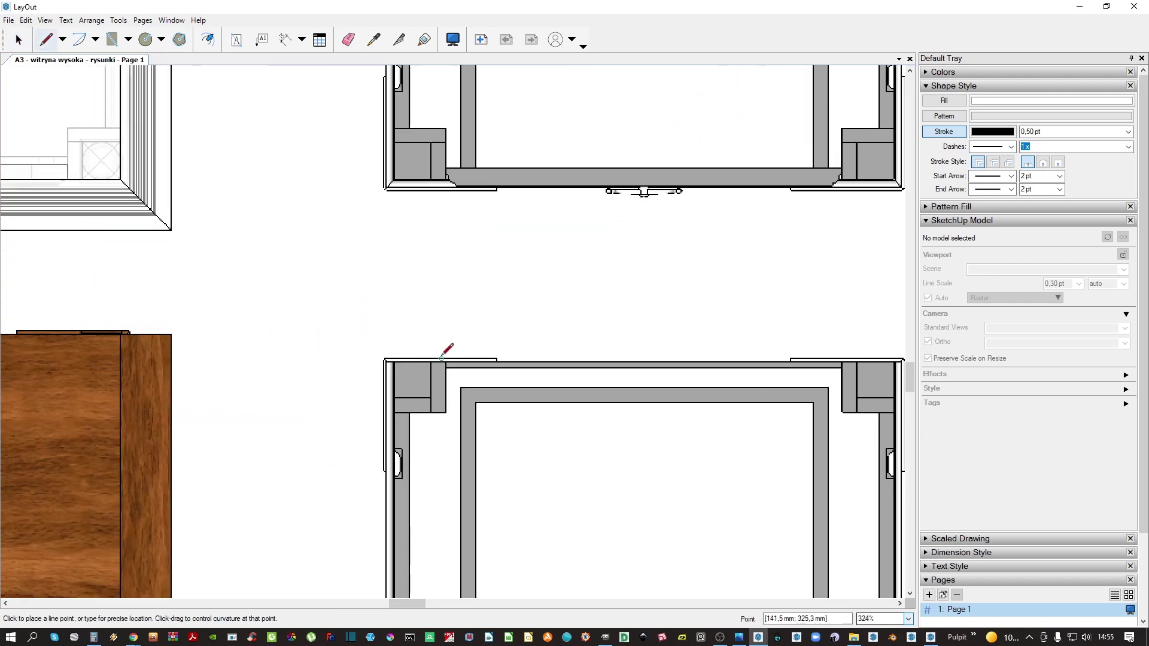
{"action": "scroll", "coordinate": [453, 358], "scroll_direction": "up", "scroll_amount": 1}
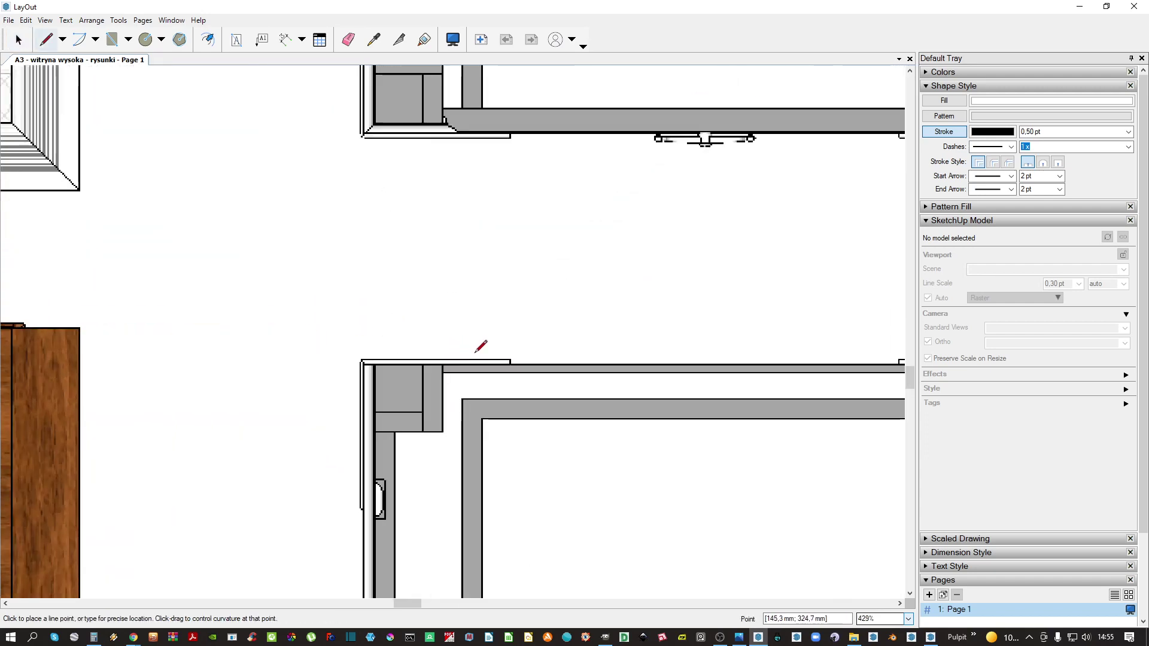
{"action": "left_click", "coordinate": [511, 360]}
{"action": "scroll", "coordinate": [512, 353], "scroll_direction": "down", "scroll_amount": 5}
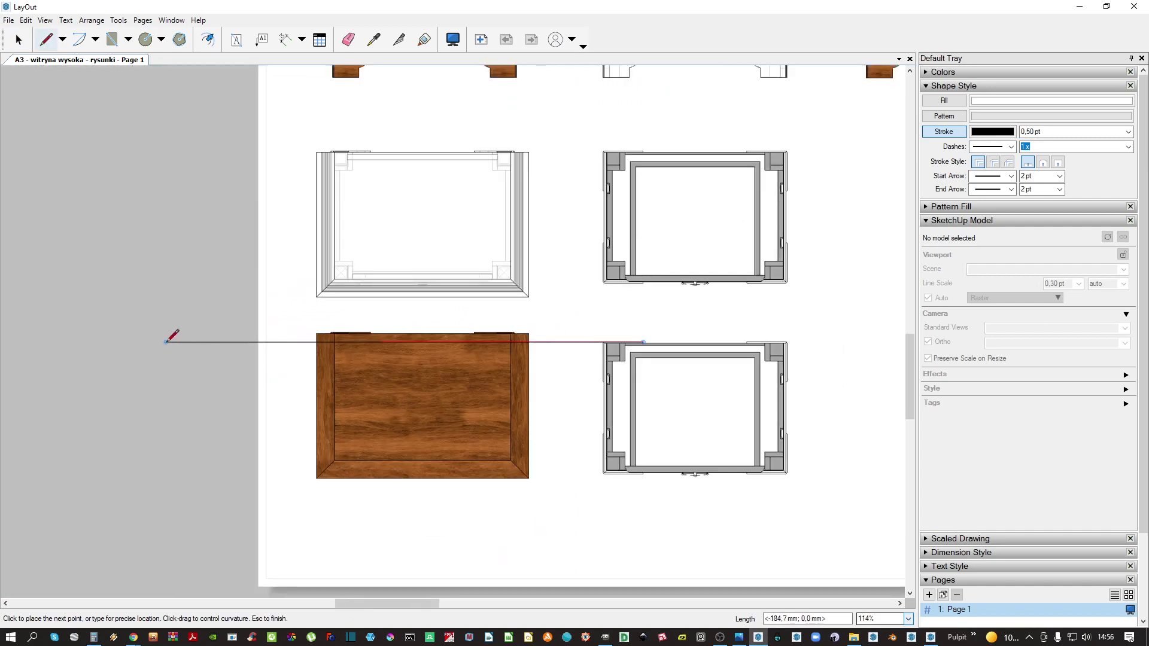
{"action": "left_click", "coordinate": [165, 343]}
Move the wood-coloured top view down so its back edge meets the horizontal guide, and delete the guide line
{"action": "key", "text": "space"}
{"action": "left_click", "coordinate": [436, 368]}
{"action": "scroll", "coordinate": [436, 369], "scroll_direction": "up", "scroll_amount": 2}
{"action": "scroll", "coordinate": [600, 293], "scroll_direction": "up", "scroll_amount": 3}
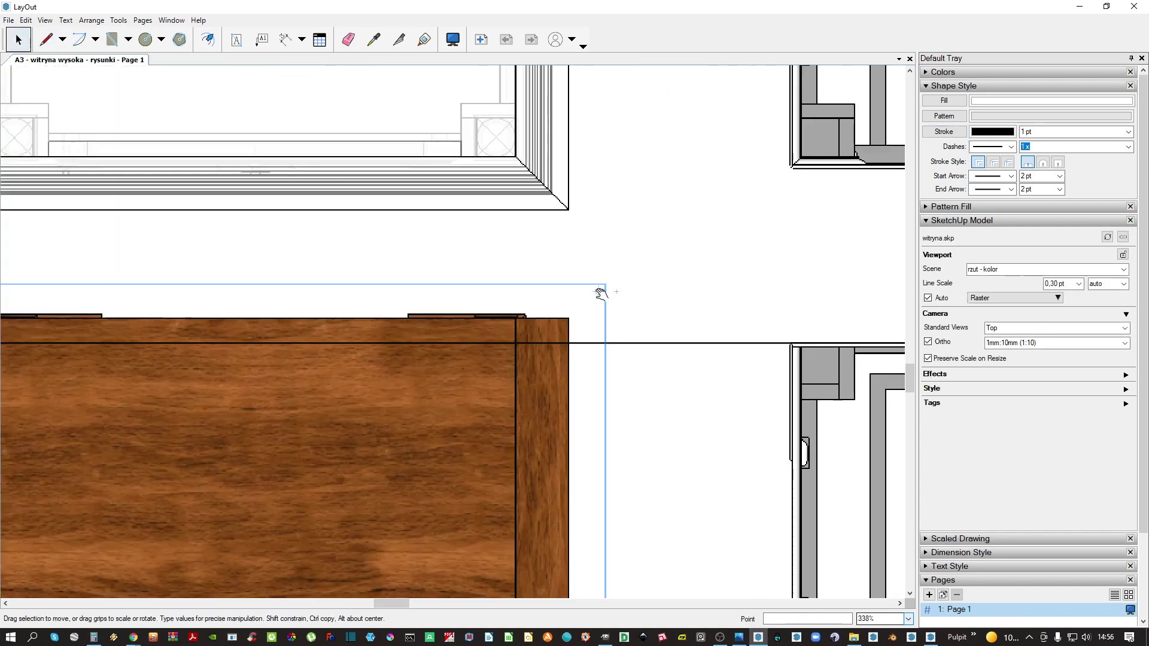
{"action": "scroll", "coordinate": [501, 321], "scroll_direction": "up", "scroll_amount": 1}
{"action": "scroll", "coordinate": [495, 334], "scroll_direction": "down", "scroll_amount": 6}
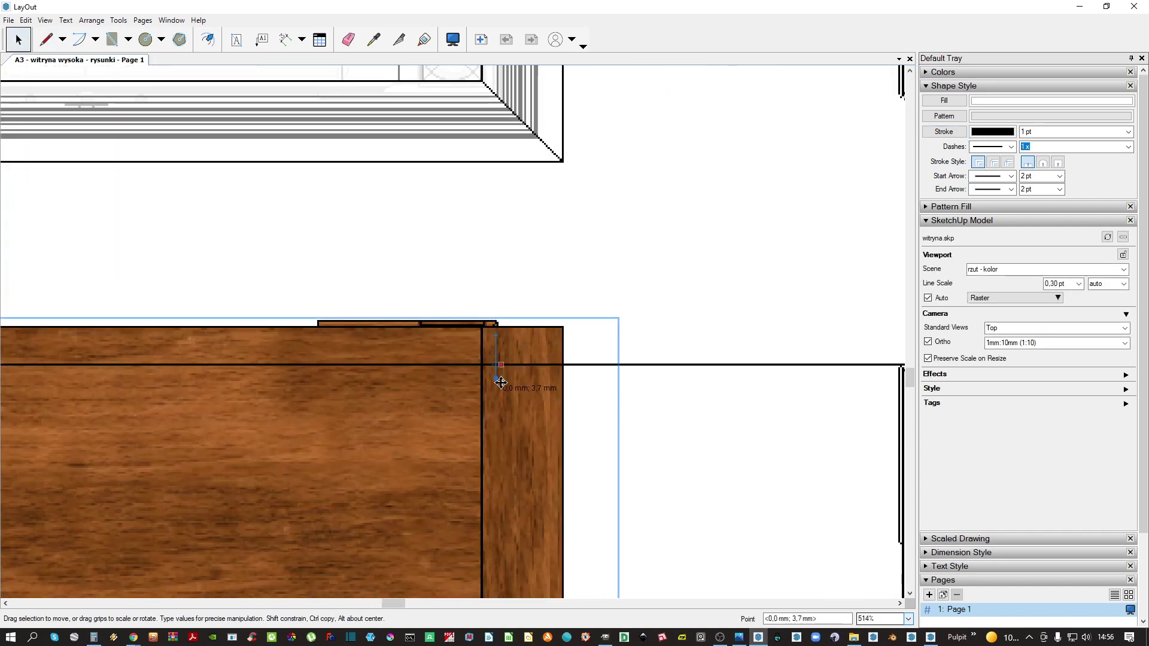
{"action": "left_click", "coordinate": [239, 326]}
{"action": "scroll", "coordinate": [311, 335], "scroll_direction": "down", "scroll_amount": 3}
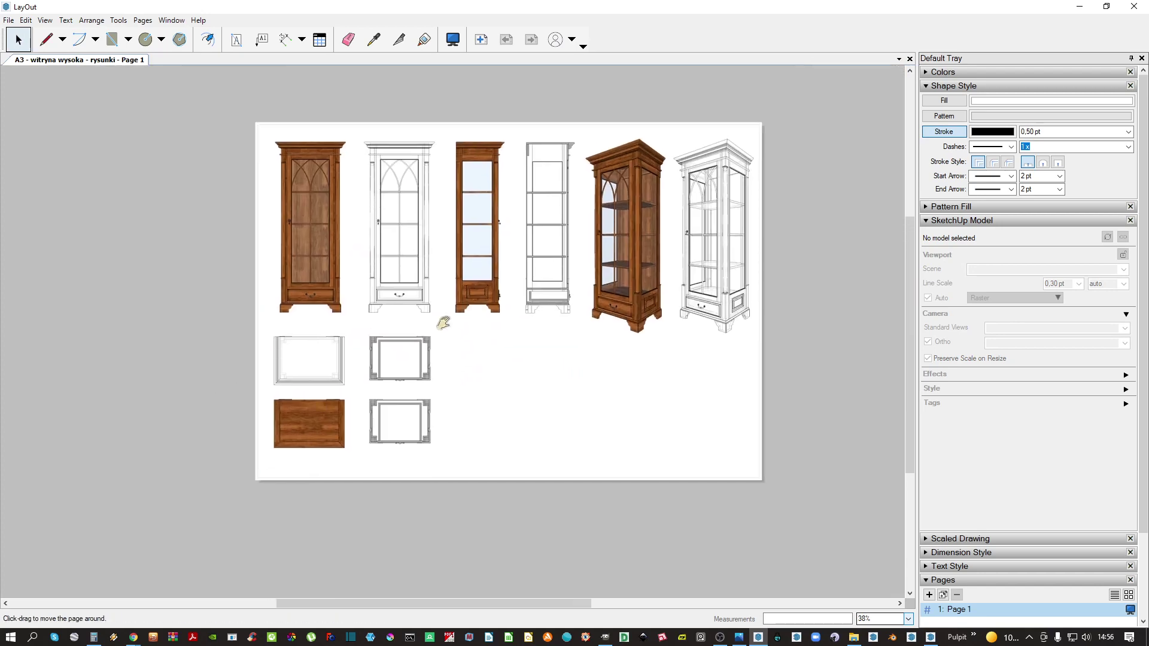
Examine the alignment and spacing of all the cabinet views across the whole sheet
{"action": "scroll", "coordinate": [407, 421], "scroll_direction": "up", "scroll_amount": 3}
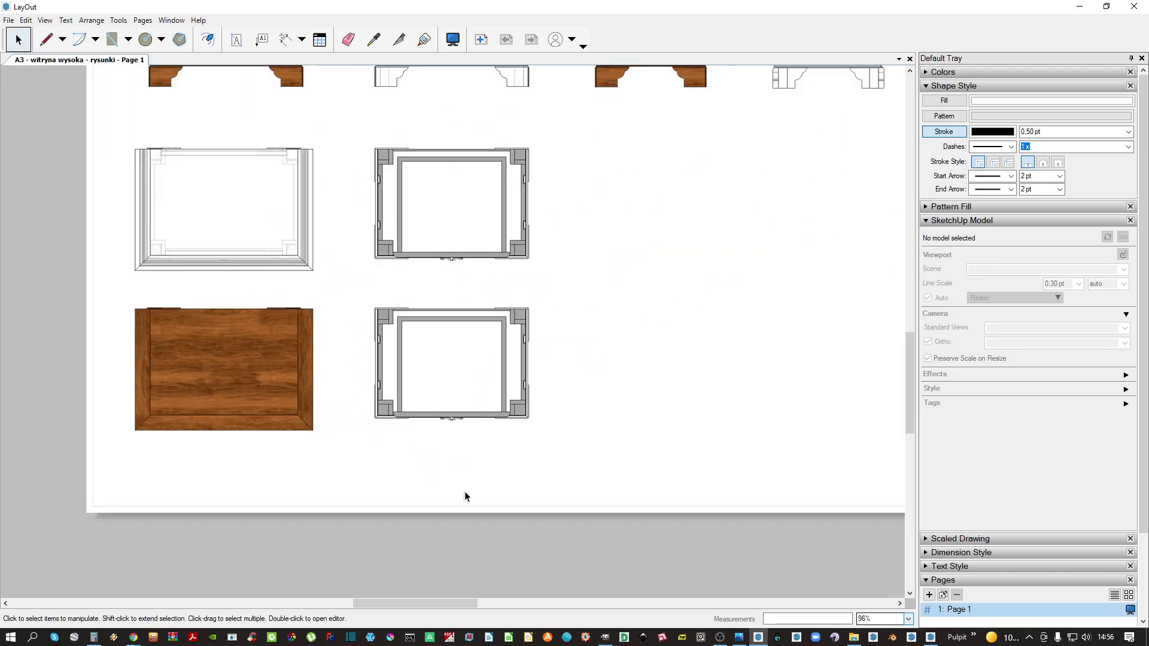
{"action": "scroll", "coordinate": [465, 492], "scroll_direction": "down", "scroll_amount": 3}
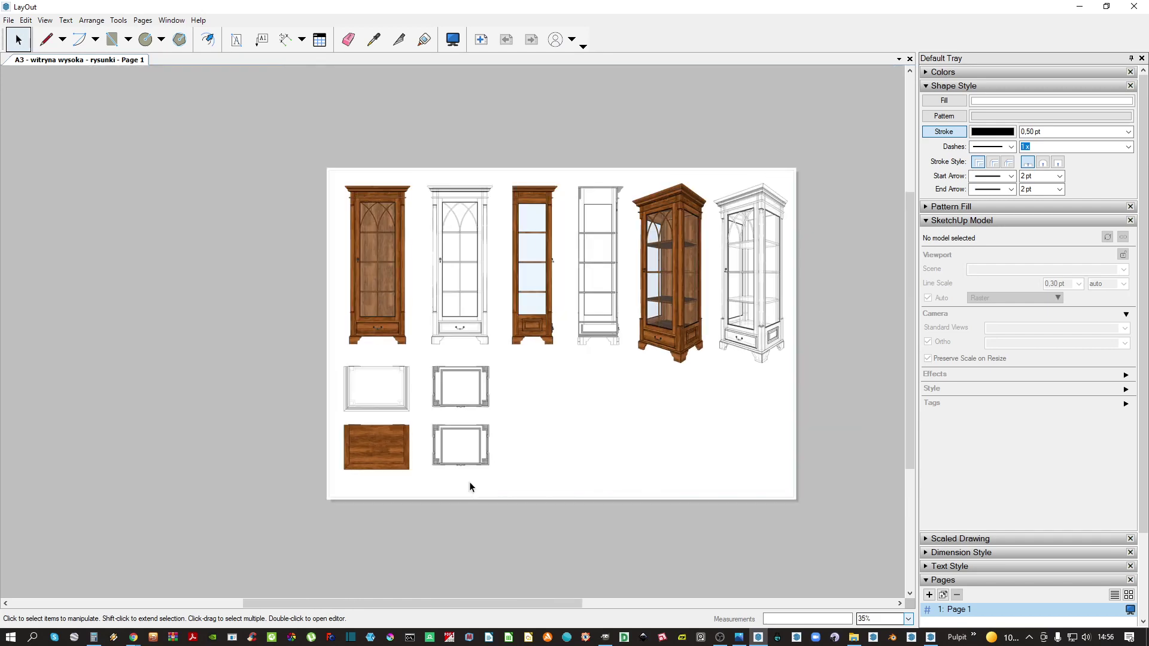
{"action": "scroll", "coordinate": [486, 455], "scroll_direction": "up", "scroll_amount": 2}
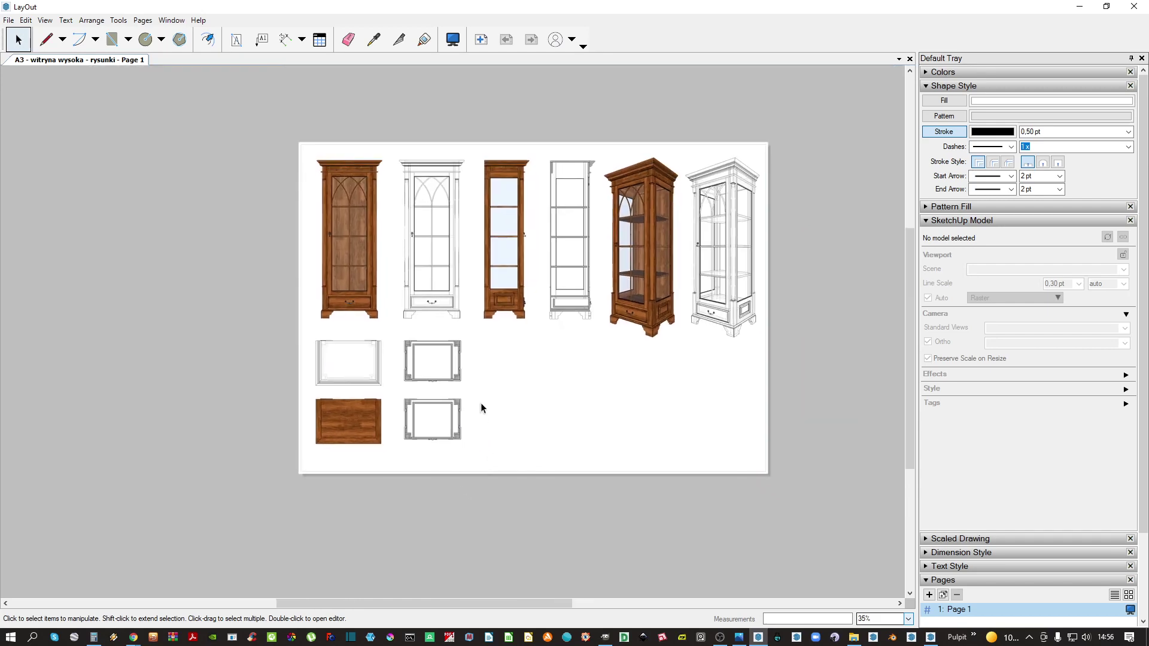
{"action": "scroll", "coordinate": [480, 400], "scroll_direction": "down", "scroll_amount": 2}
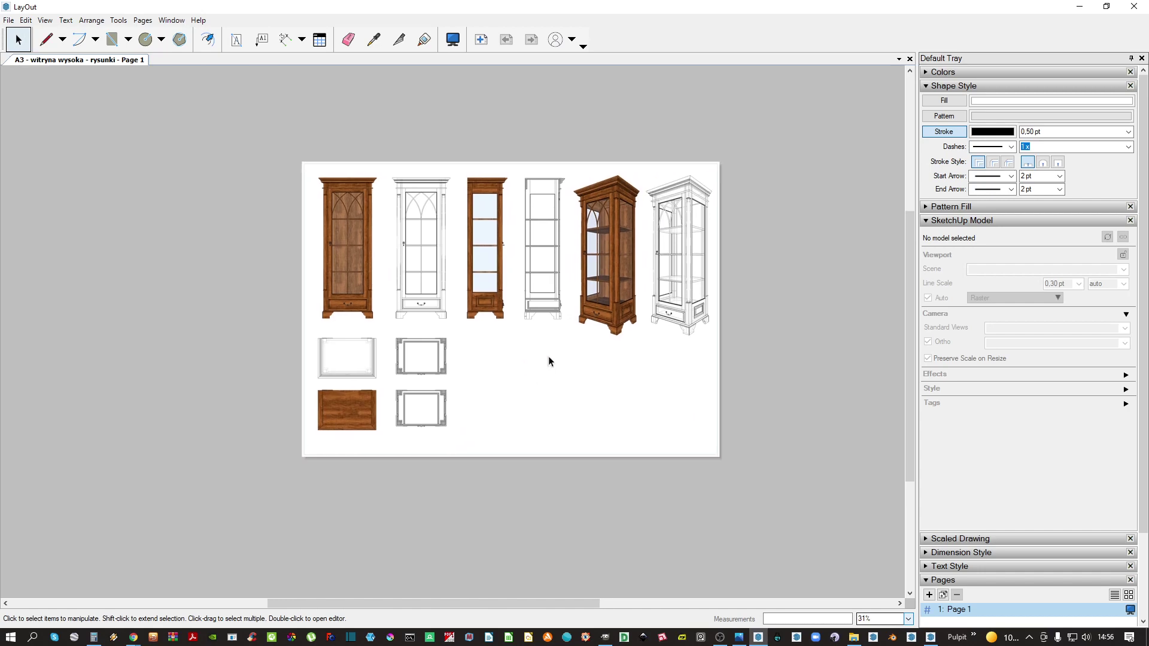
{"action": "scroll", "coordinate": [548, 357], "scroll_direction": "up", "scroll_amount": 1}
{"action": "scroll", "coordinate": [601, 320], "scroll_direction": "up", "scroll_amount": 3}
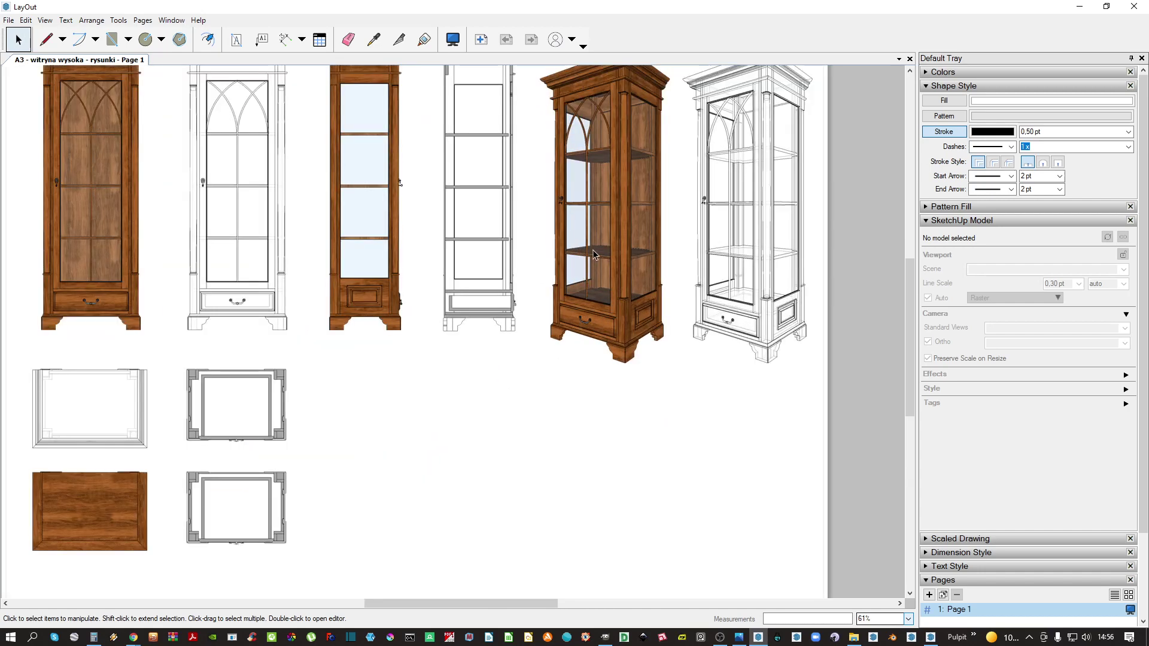
{"action": "scroll", "coordinate": [593, 263], "scroll_direction": "down", "scroll_amount": 2}
{"action": "middle_click_drag", "start_coordinate": [449, 350], "coordinate": [459, 365]}
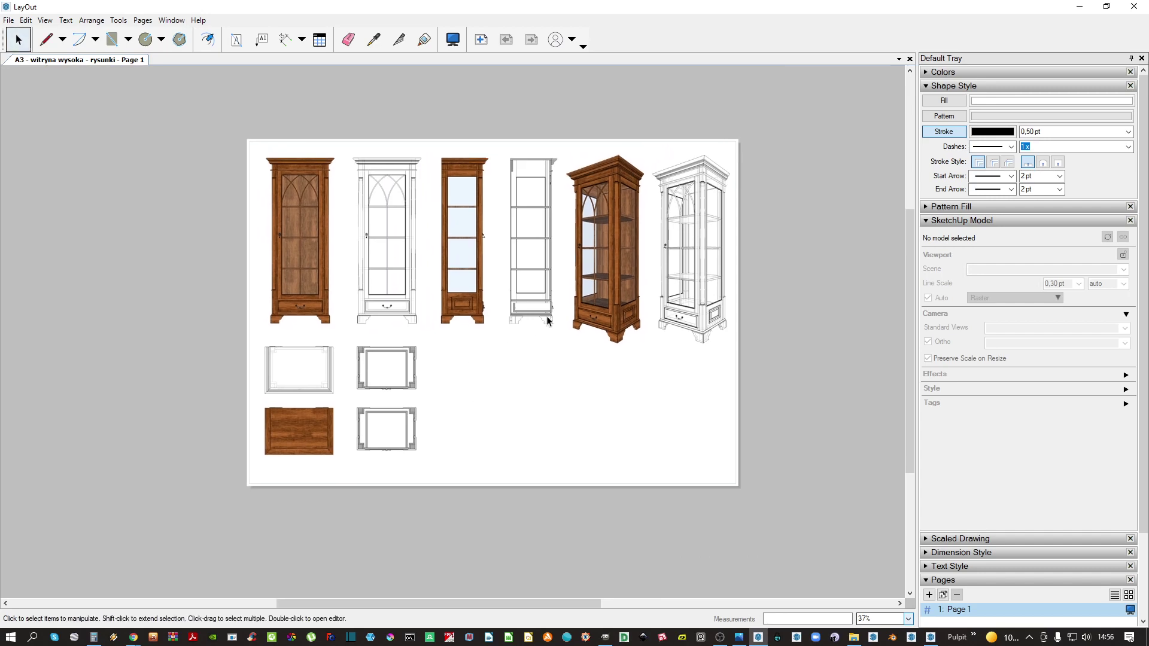
Place a copy of the wood-coloured perspective view in the empty area beside the sheet
{"action": "scroll", "coordinate": [622, 269], "scroll_direction": "up", "scroll_amount": 2}
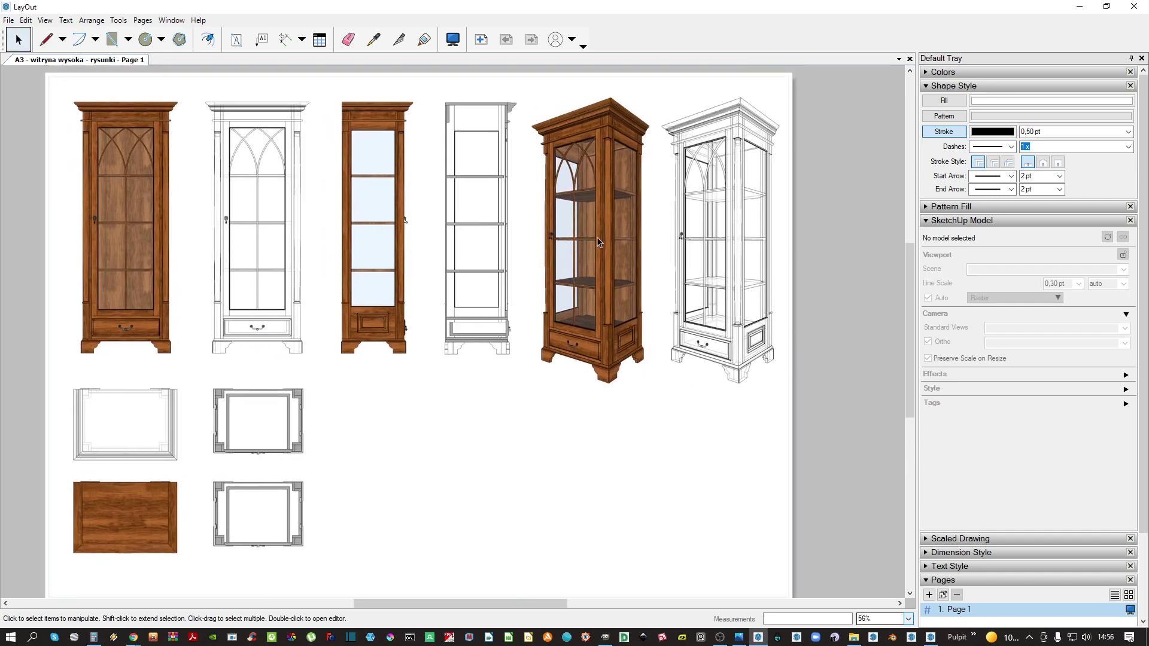
{"action": "scroll", "coordinate": [558, 233], "scroll_direction": "up", "scroll_amount": 4}
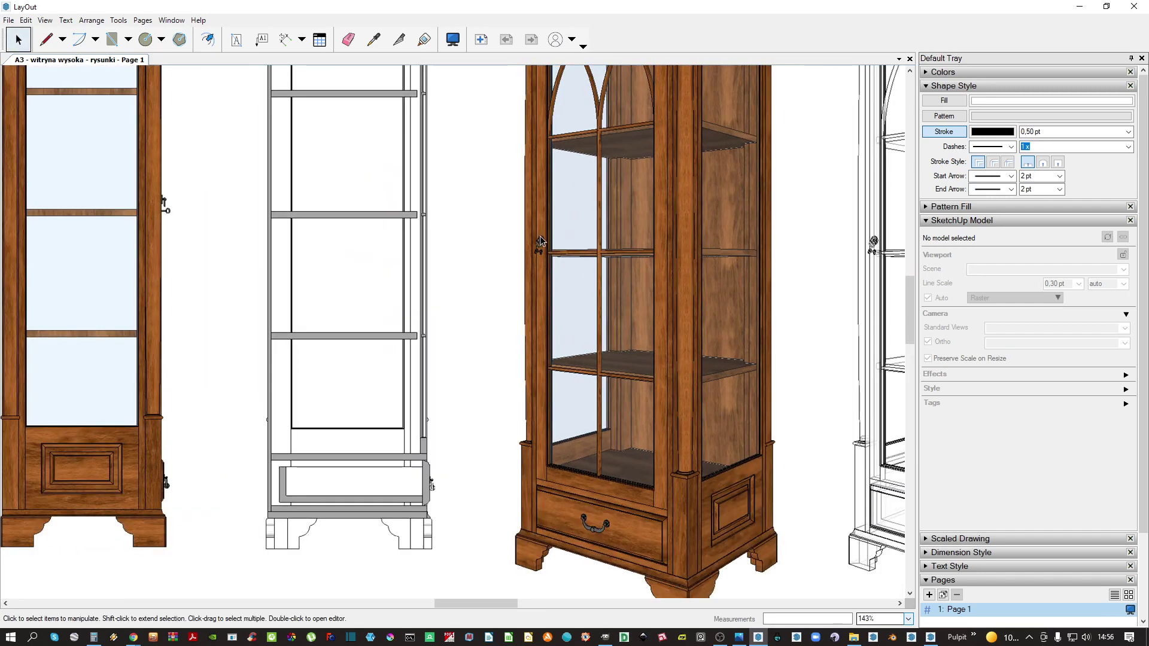
{"action": "middle_click_drag", "start_coordinate": [674, 488], "coordinate": [641, 417]}
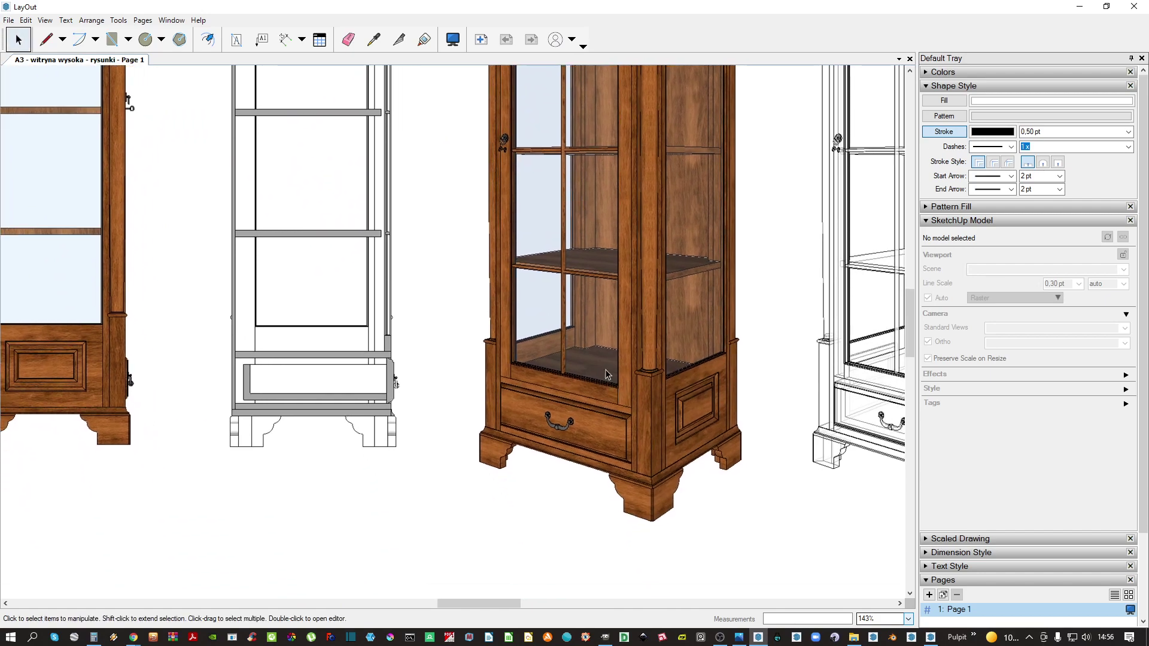
{"action": "scroll", "coordinate": [606, 369], "scroll_direction": "down", "scroll_amount": 5}
{"action": "left_click", "coordinate": [605, 287]}
{"action": "middle_click_drag", "start_coordinate": [606, 251], "coordinate": [481, 178]}
{"action": "left_click_drag", "start_coordinate": [488, 176], "coordinate": [778, 282]}
{"action": "right_click", "coordinate": [776, 293]}
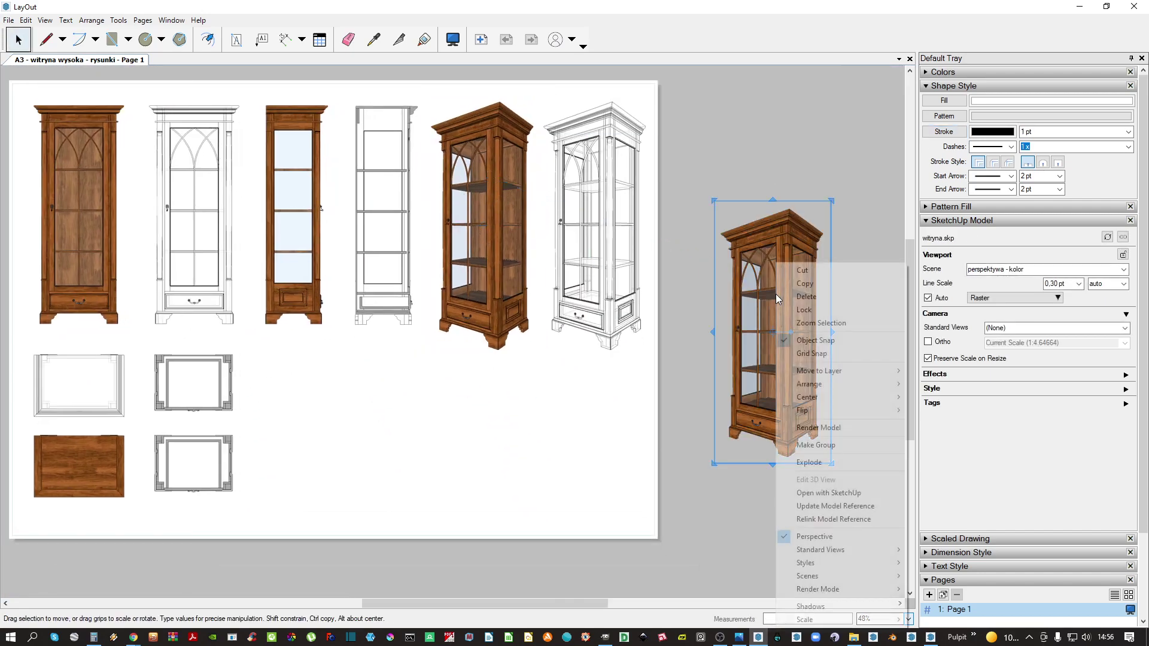
{"action": "left_click", "coordinate": [749, 312]}
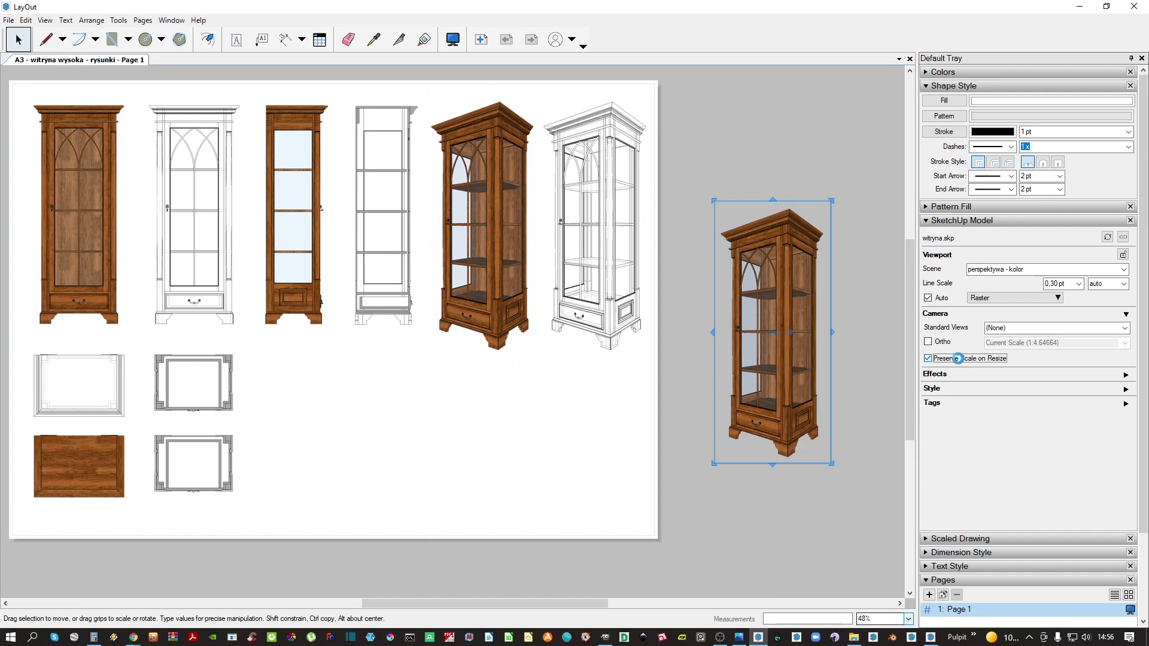
Turn off Preserve Scale on Resize, enlarge the copied perspective view to about 1:2.15 scale and move it beside the sheet
{"action": "left_click", "coordinate": [959, 359]}
{"action": "scroll", "coordinate": [800, 364], "scroll_direction": "down", "scroll_amount": 2}
{"action": "left_click_drag", "start_coordinate": [590, 380], "coordinate": [670, 455]}
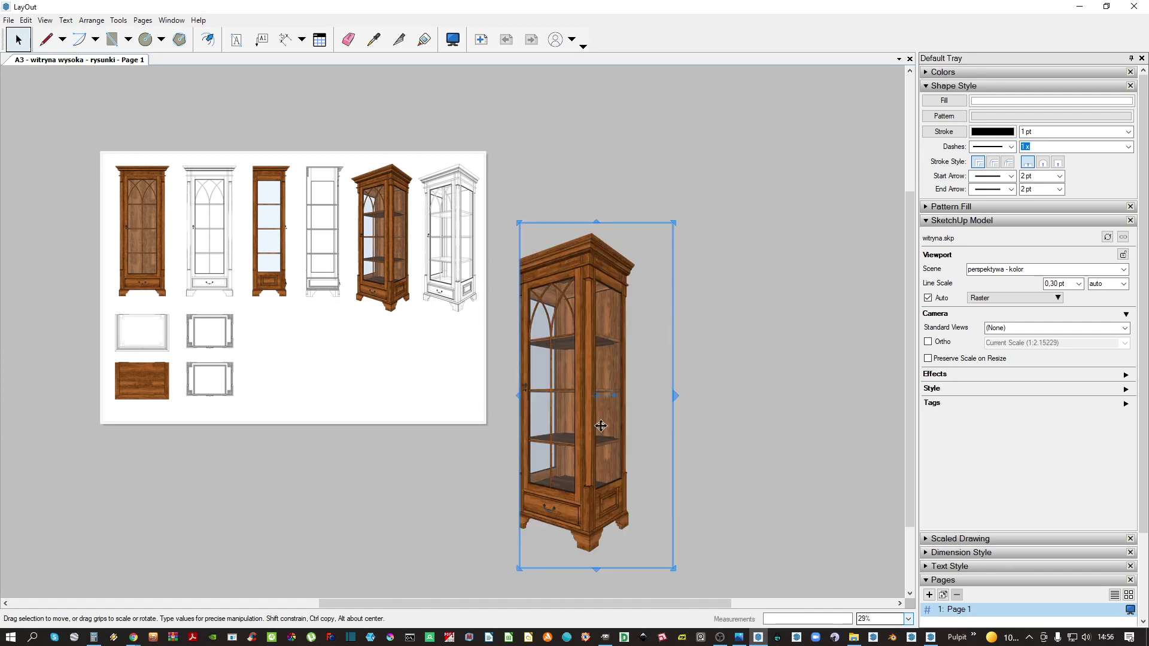
{"action": "left_click_drag", "start_coordinate": [601, 427], "coordinate": [669, 346]}
Turn Preserve Scale on Resize back on and crop the enlarged perspective view's frame closely around the cabinet
{"action": "left_click_drag", "start_coordinate": [587, 313], "coordinate": [572, 351]}
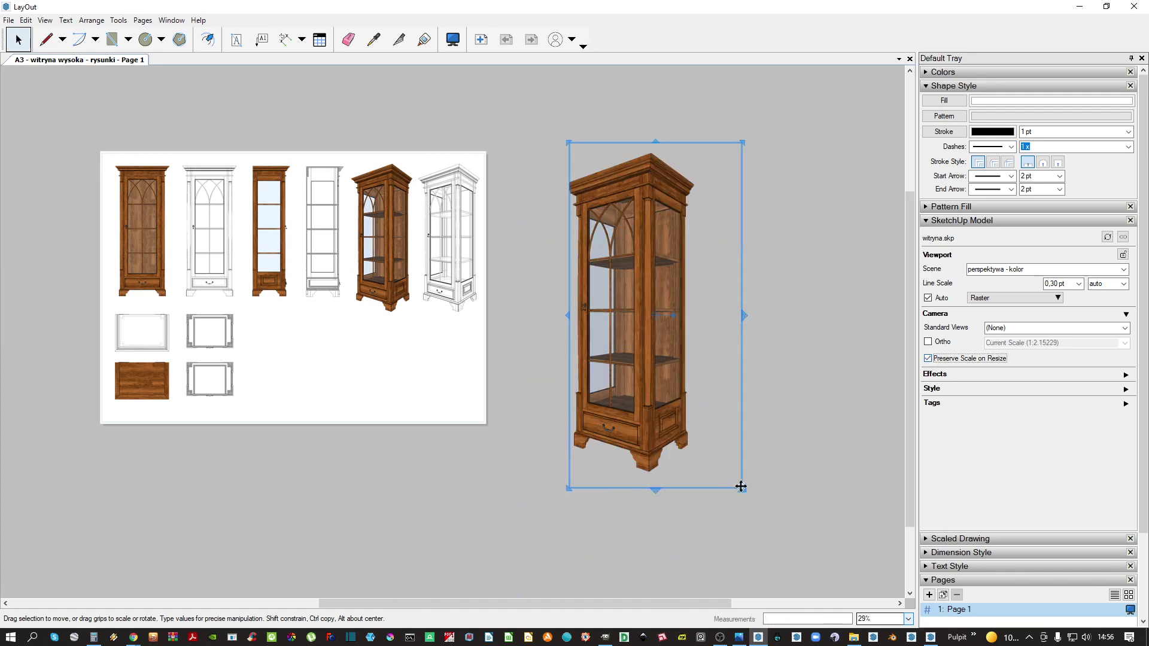
{"action": "left_click_drag", "start_coordinate": [741, 487], "coordinate": [695, 480]}
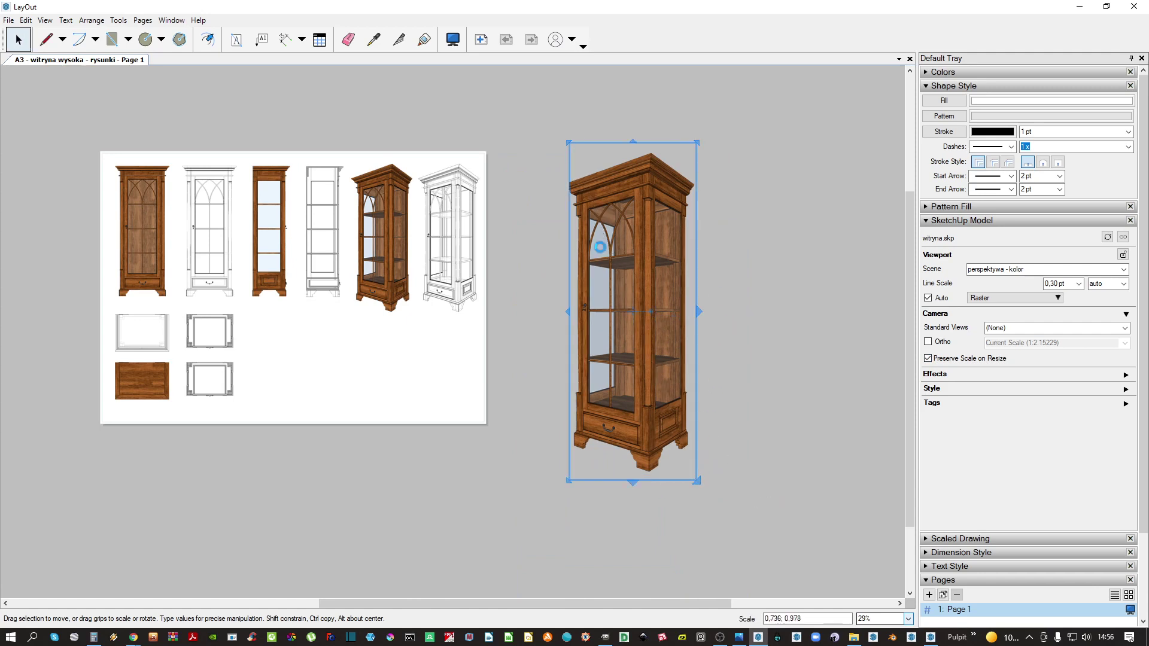
{"action": "scroll", "coordinate": [594, 314], "scroll_direction": "up", "scroll_amount": 1}
{"action": "scroll", "coordinate": [593, 315], "scroll_direction": "up", "scroll_amount": 3}
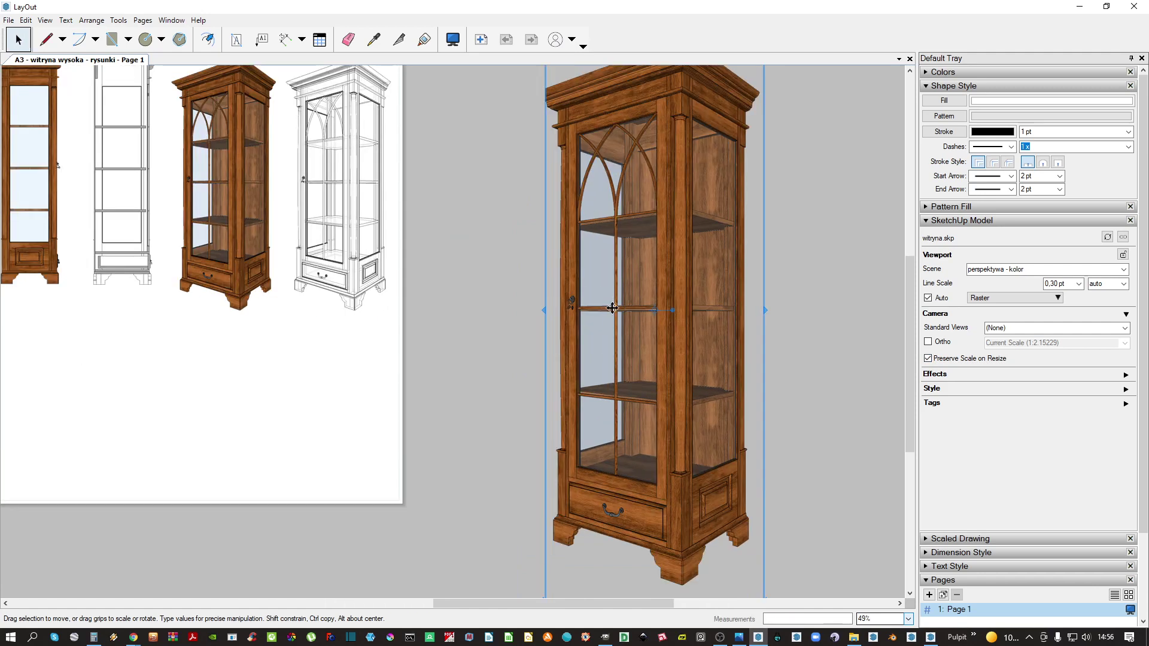
{"action": "scroll", "coordinate": [645, 330], "scroll_direction": "down", "scroll_amount": 4}
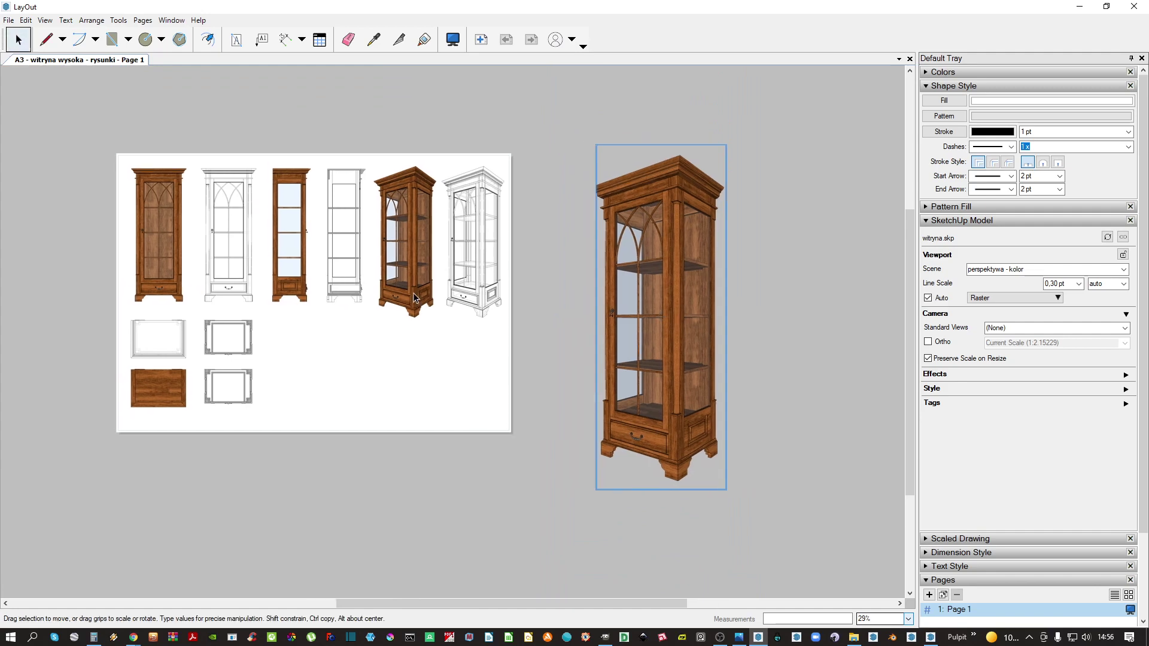
Draw a small circle around the door handle on the sheet's original wood-coloured perspective view
{"action": "scroll", "coordinate": [413, 292], "scroll_direction": "up", "scroll_amount": 5}
{"action": "key", "text": "c"}
{"action": "key", "text": "space"}
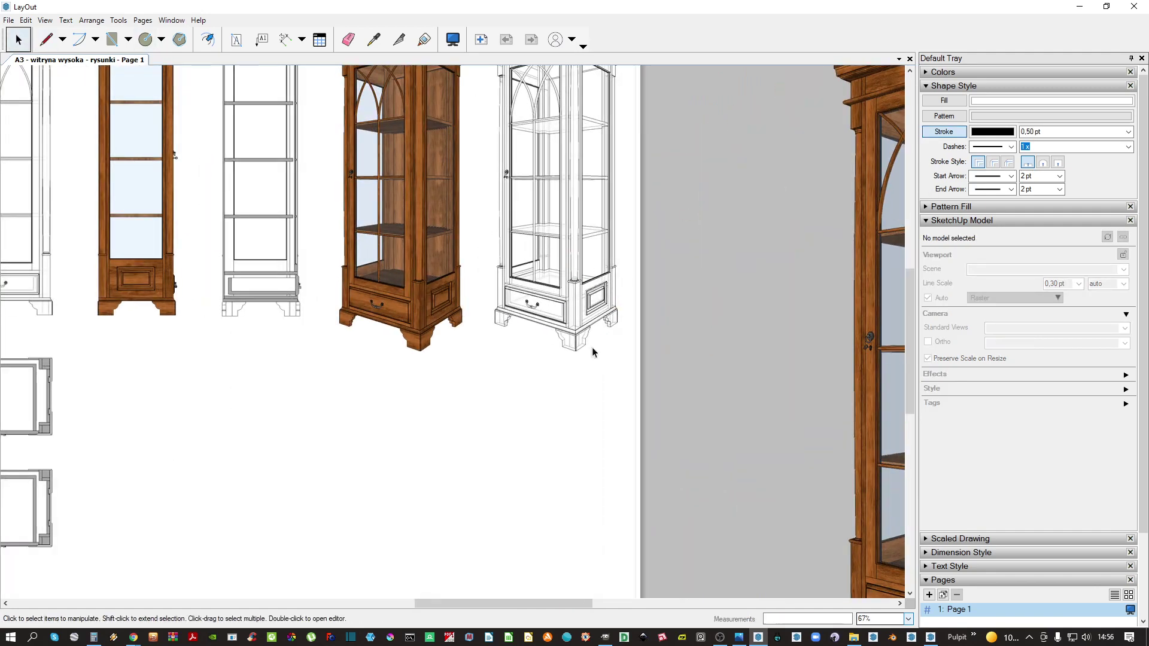
{"action": "key", "text": "l"}
{"action": "middle_click_drag", "start_coordinate": [424, 340], "coordinate": [518, 330]}
{"action": "scroll", "coordinate": [465, 300], "scroll_direction": "up", "scroll_amount": 3}
{"action": "scroll", "coordinate": [469, 295], "scroll_direction": "up", "scroll_amount": 5}
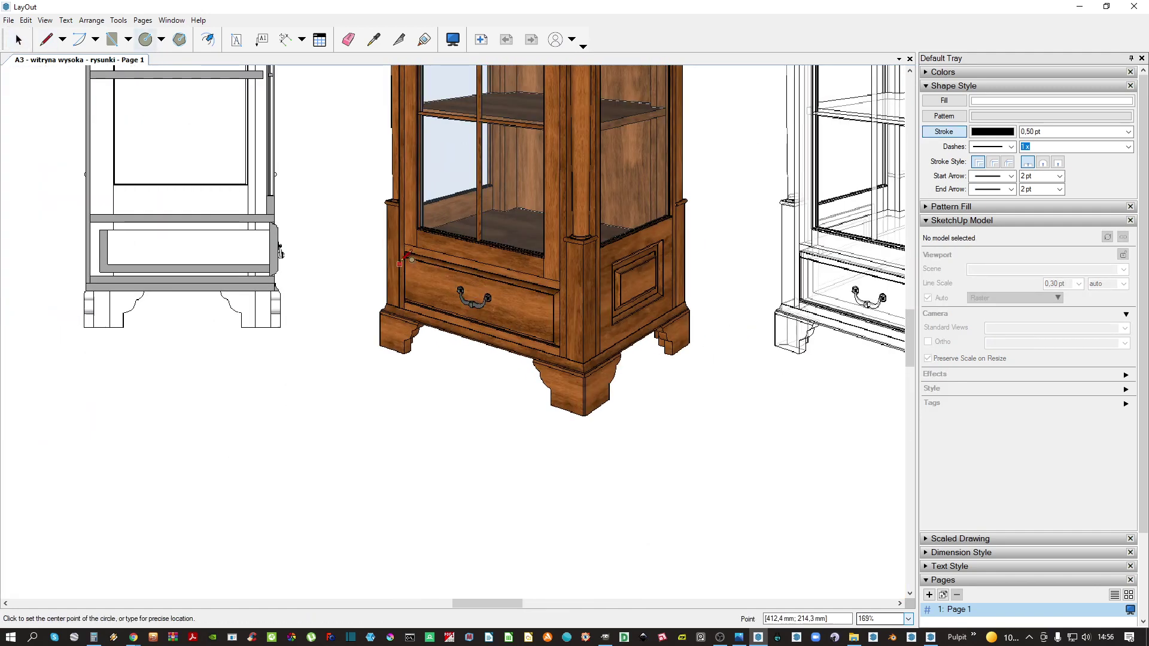
{"action": "key", "text": "c"}
{"action": "scroll", "coordinate": [516, 389], "scroll_direction": "up", "scroll_amount": 3}
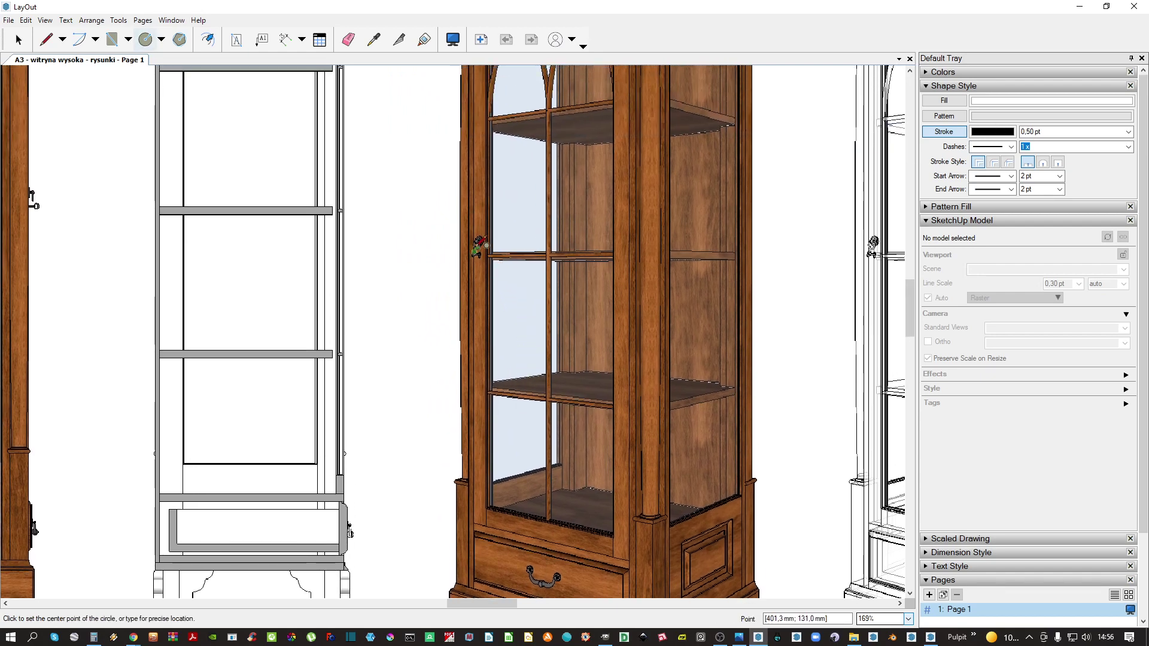
{"action": "scroll", "coordinate": [513, 245], "scroll_direction": "down", "scroll_amount": 3}
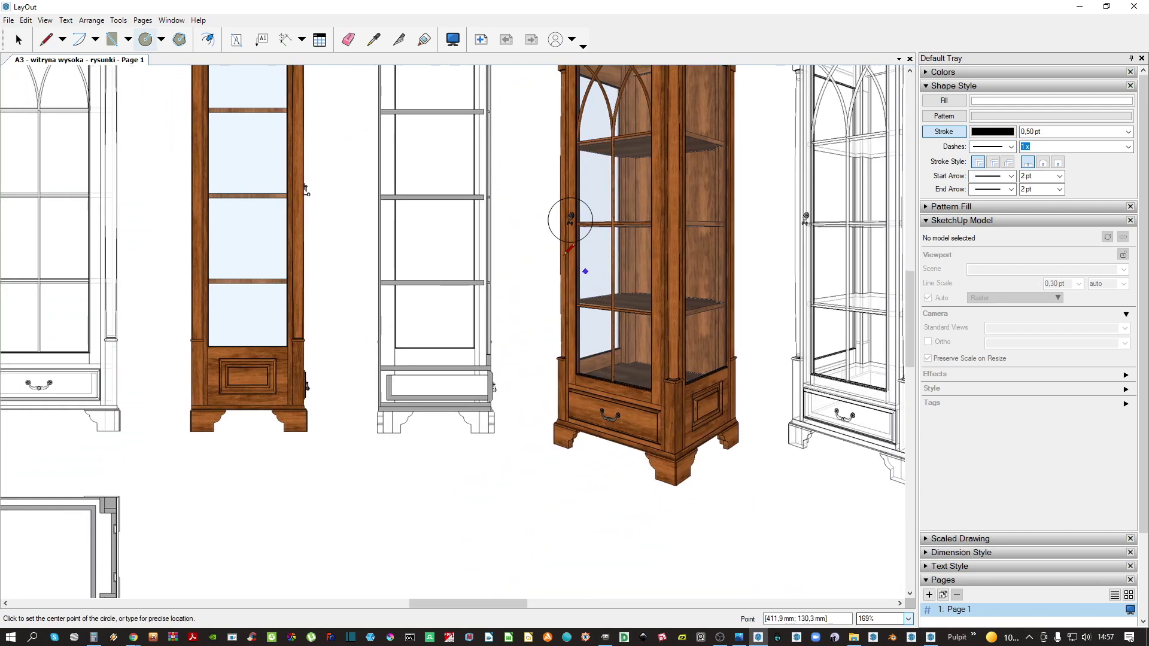
Draw a curved leader line from the small handle circle down into the blank area below the section view
{"action": "key", "text": "l"}
{"action": "left_click", "coordinate": [552, 234]}
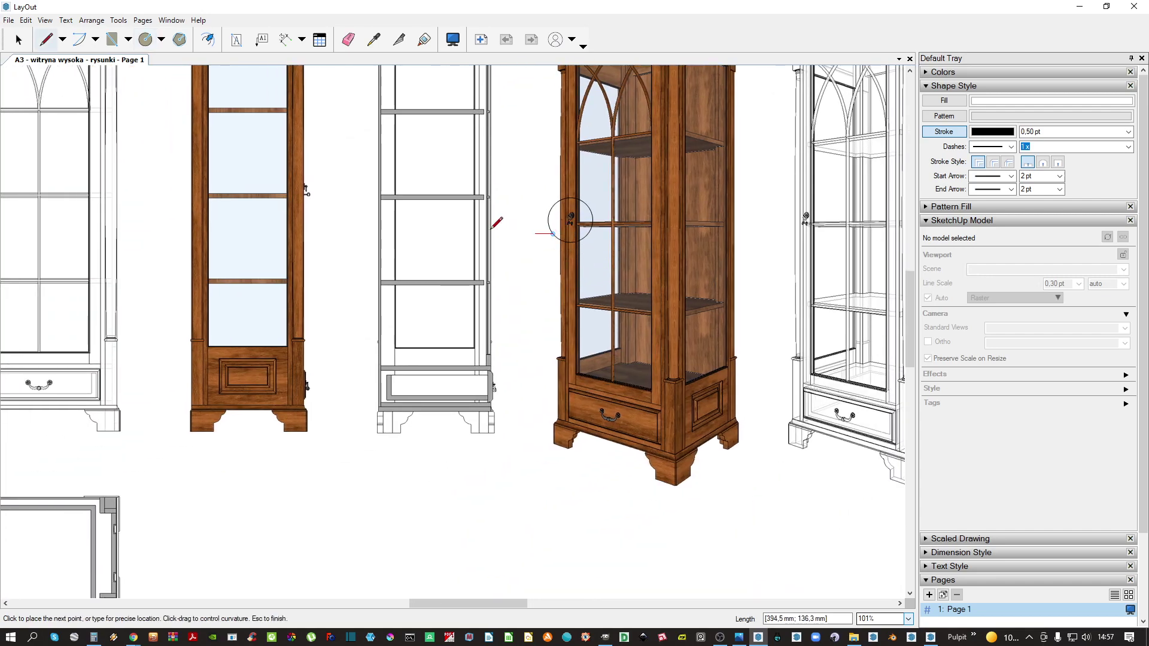
{"action": "left_click_drag", "start_coordinate": [392, 233], "coordinate": [393, 235]}
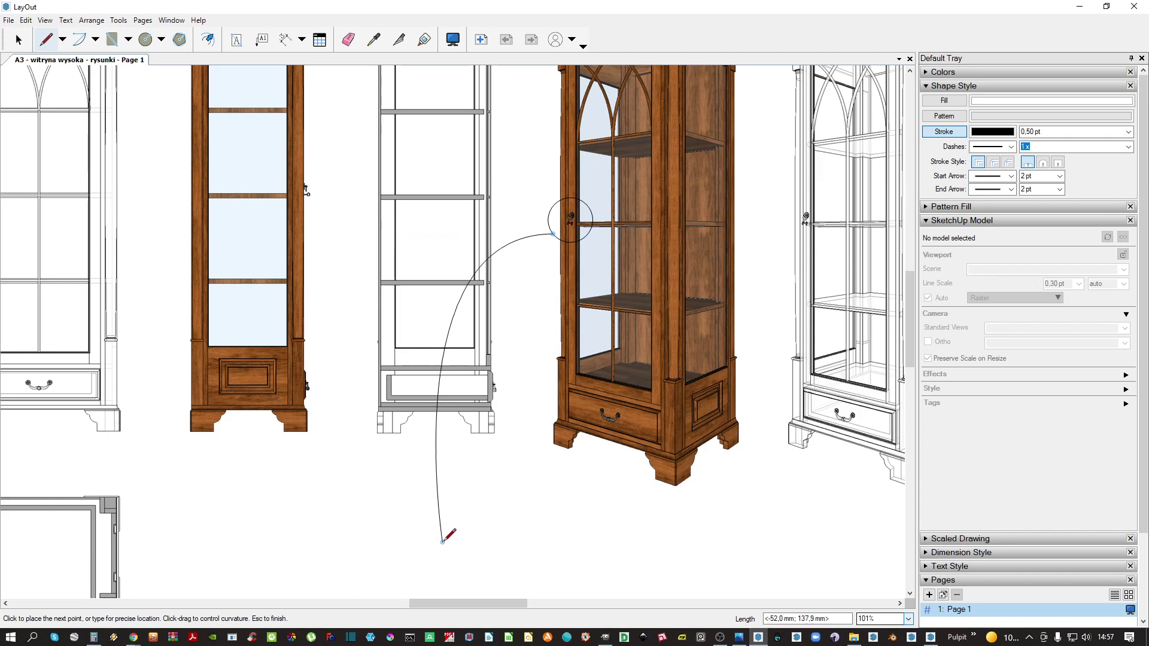
{"action": "middle_click_drag", "start_coordinate": [459, 524], "coordinate": [478, 364]}
{"action": "scroll", "coordinate": [477, 364], "scroll_direction": "down", "scroll_amount": 3}
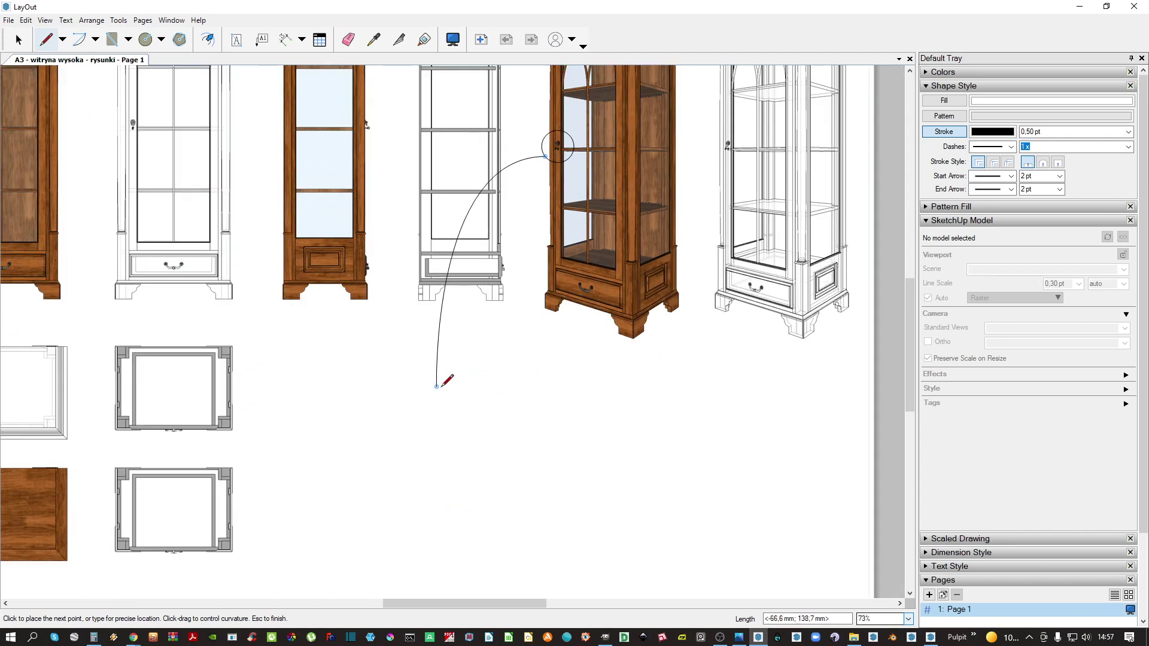
{"action": "key", "text": "space"}
Move the enlarged perspective view onto the sheet so its door handle sits near the leader's lower end
{"action": "scroll", "coordinate": [477, 406], "scroll_direction": "down", "scroll_amount": 8}
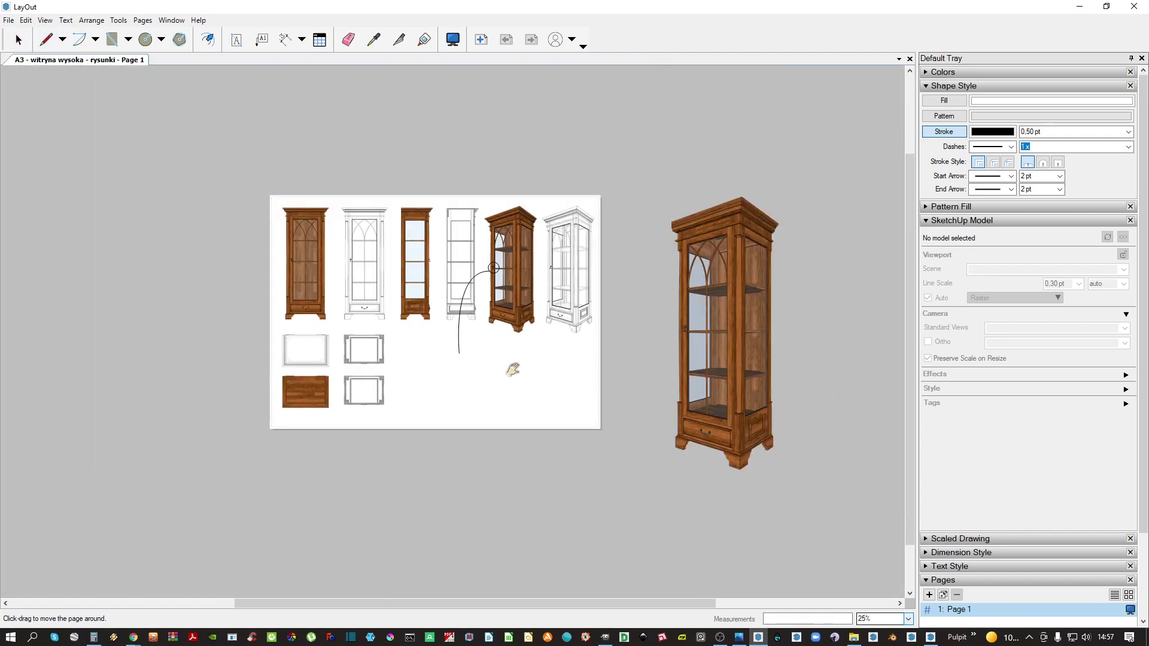
{"action": "left_click", "coordinate": [658, 301]}
{"action": "left_click_drag", "start_coordinate": [659, 301], "coordinate": [434, 378]}
{"action": "scroll", "coordinate": [426, 351], "scroll_direction": "up", "scroll_amount": 3}
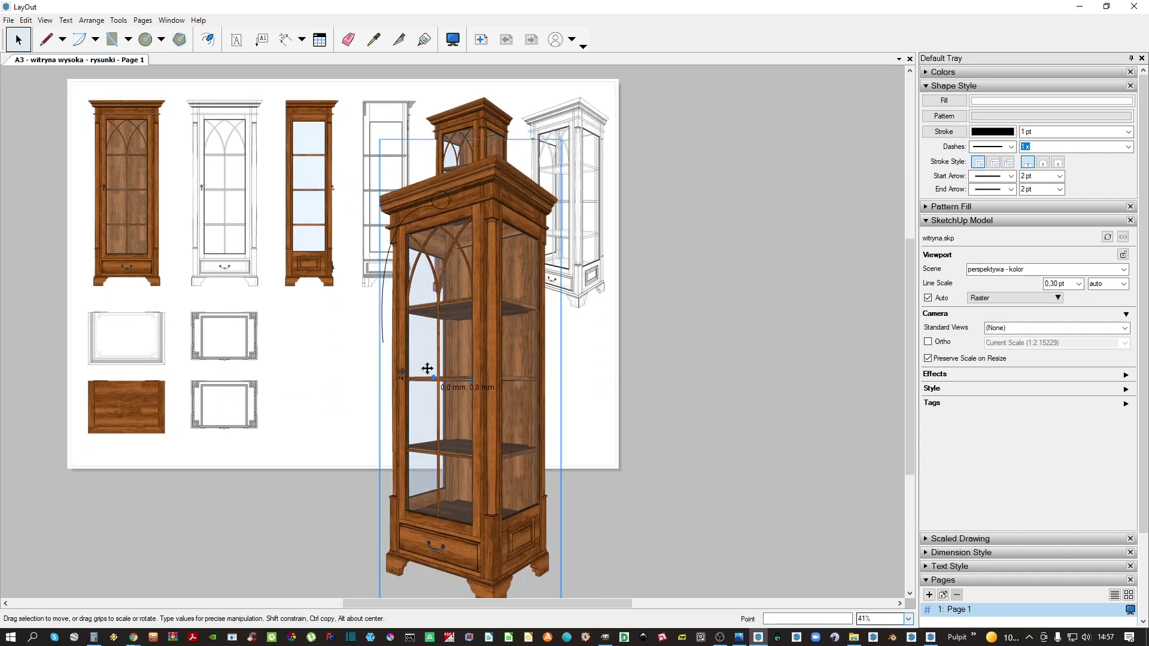
Draw a large circle around the door handle of the enlarged perspective view
{"action": "key", "text": "c"}
{"action": "scroll", "coordinate": [455, 377], "scroll_direction": "up", "scroll_amount": 4}
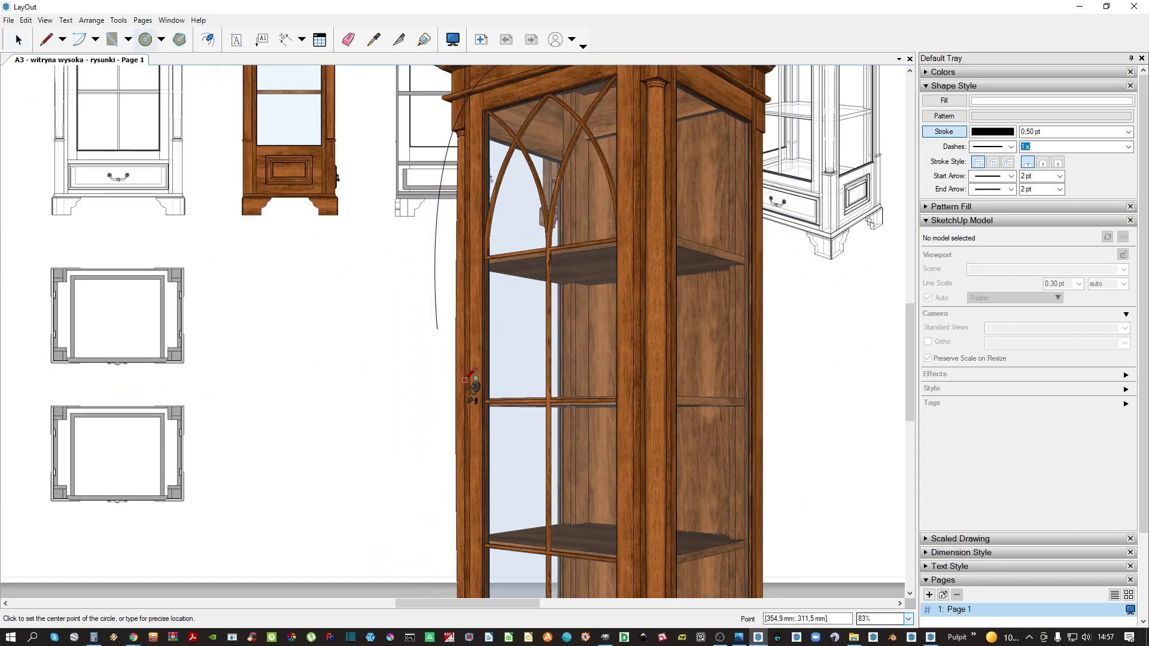
{"action": "left_click", "coordinate": [462, 385]}
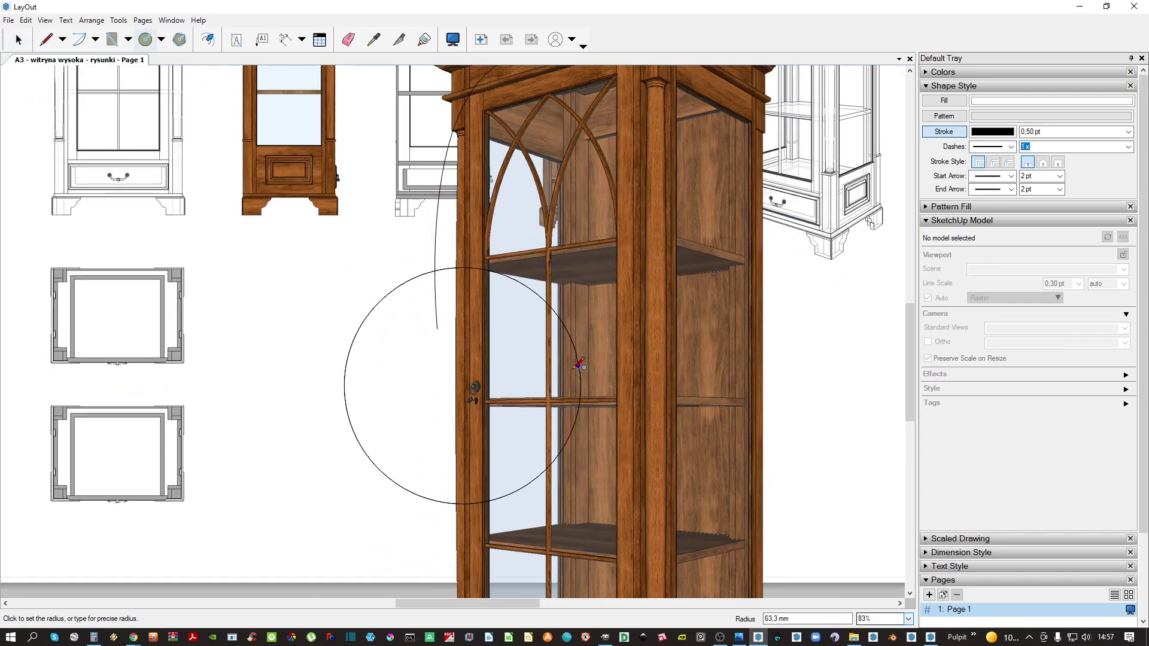
{"action": "left_click", "coordinate": [558, 371]}
{"action": "key", "text": "space"}
Move the large circle so its edge meets the lower end of the curved leader line
{"action": "scroll", "coordinate": [419, 304], "scroll_direction": "up", "scroll_amount": 3}
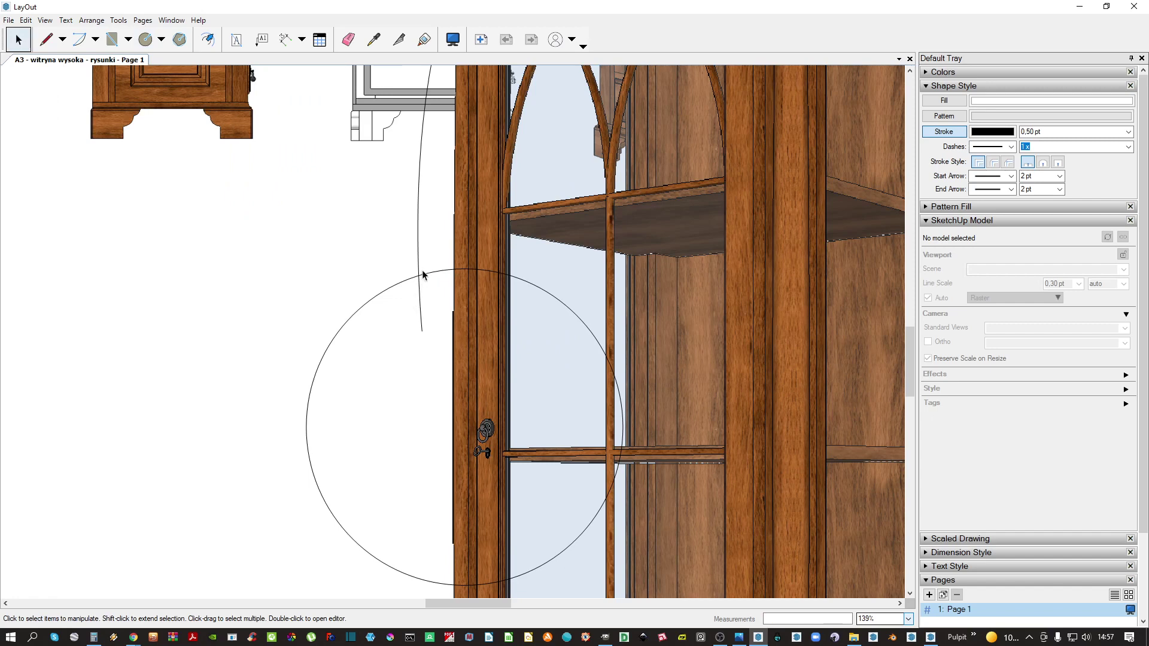
{"action": "left_click", "coordinate": [427, 274]}
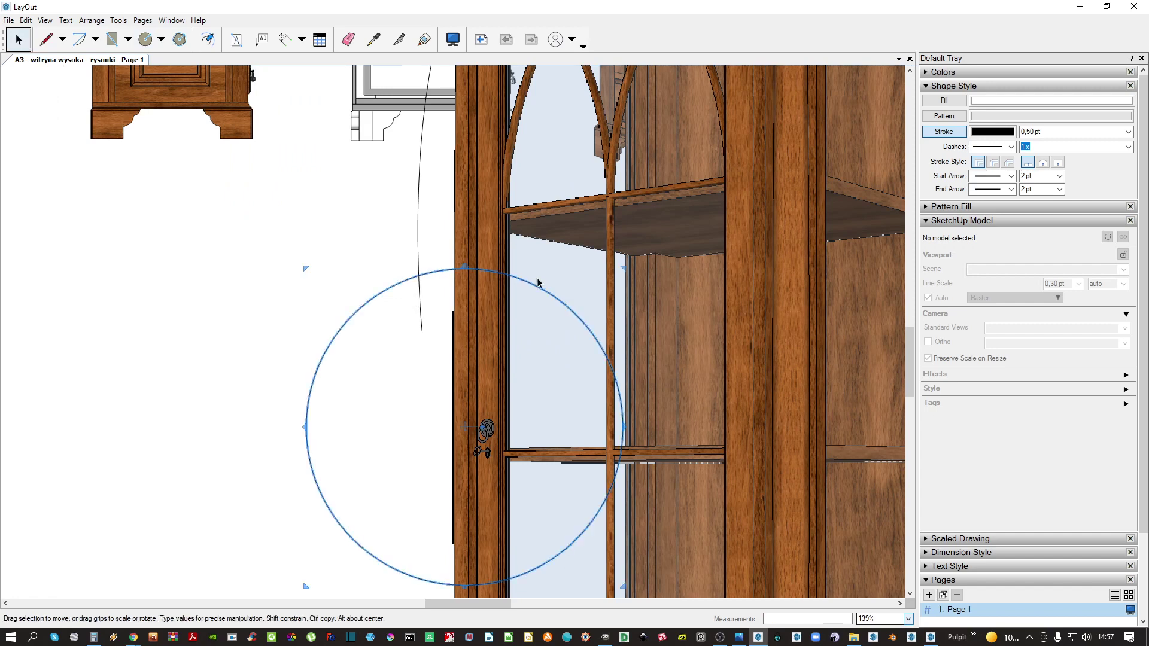
{"action": "left_click_drag", "start_coordinate": [373, 300], "coordinate": [437, 323]}
{"action": "scroll", "coordinate": [470, 319], "scroll_direction": "down", "scroll_amount": 3}
{"action": "middle_click_drag", "start_coordinate": [542, 366], "coordinate": [526, 344]}
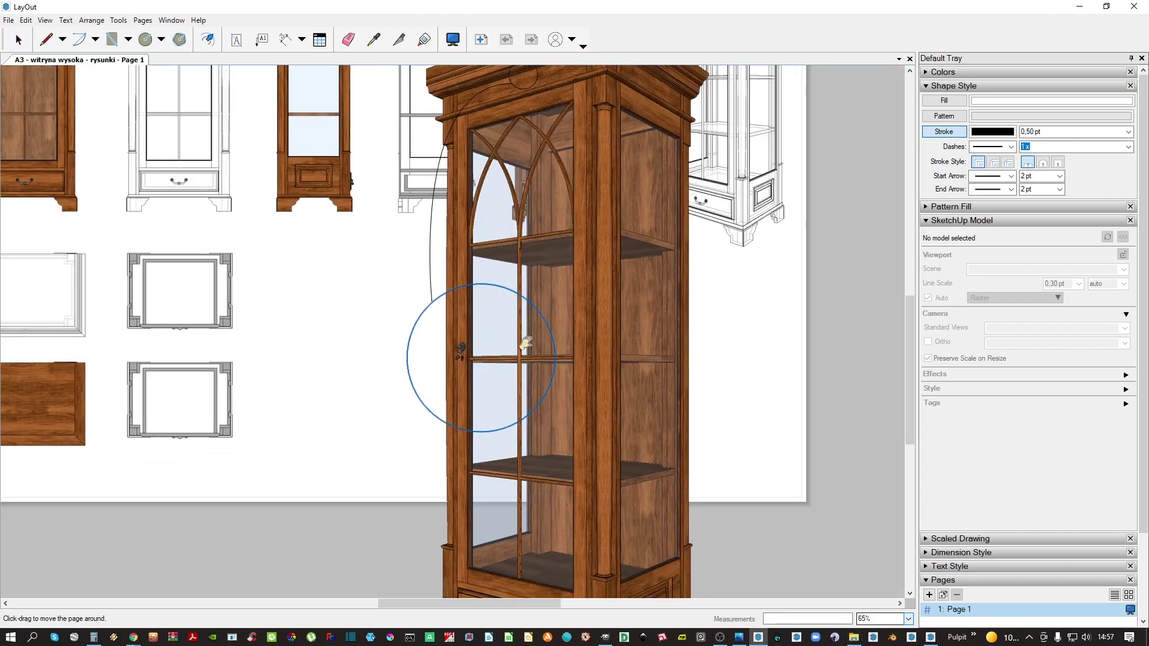
Create a clipping mask from the large circle and the enlarged perspective view
{"action": "left_click", "coordinate": [606, 304]}
{"action": "scroll", "coordinate": [556, 309], "scroll_direction": "down", "scroll_amount": 2}
{"action": "right_click", "coordinate": [581, 279]}
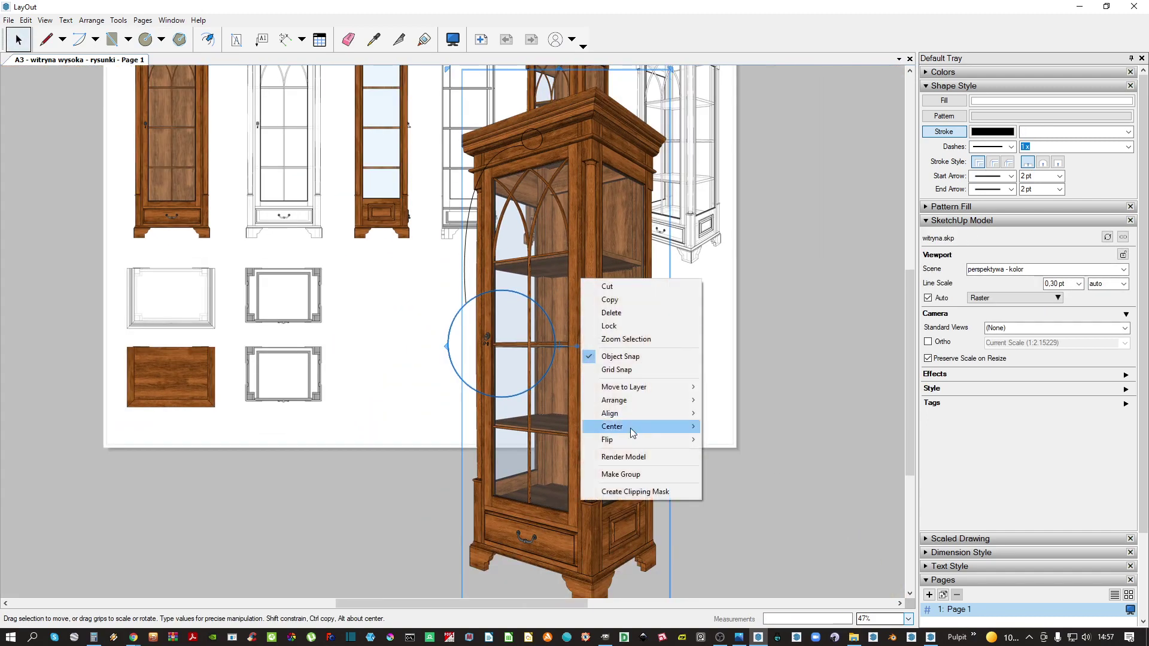
{"action": "left_click", "coordinate": [623, 490]}
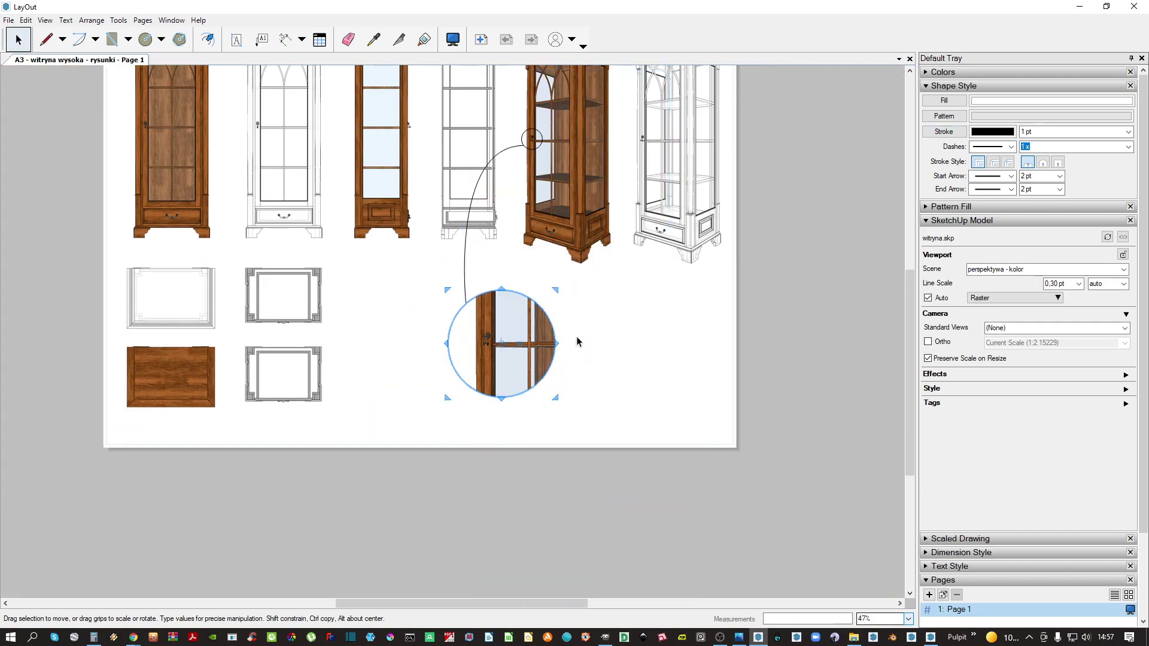
Turn on the stroke outline of the clipped circular handle detail
{"action": "scroll", "coordinate": [482, 323], "scroll_direction": "up", "scroll_amount": 1}
{"action": "scroll", "coordinate": [481, 324], "scroll_direction": "up", "scroll_amount": 2}
{"action": "left_click", "coordinate": [952, 132]}
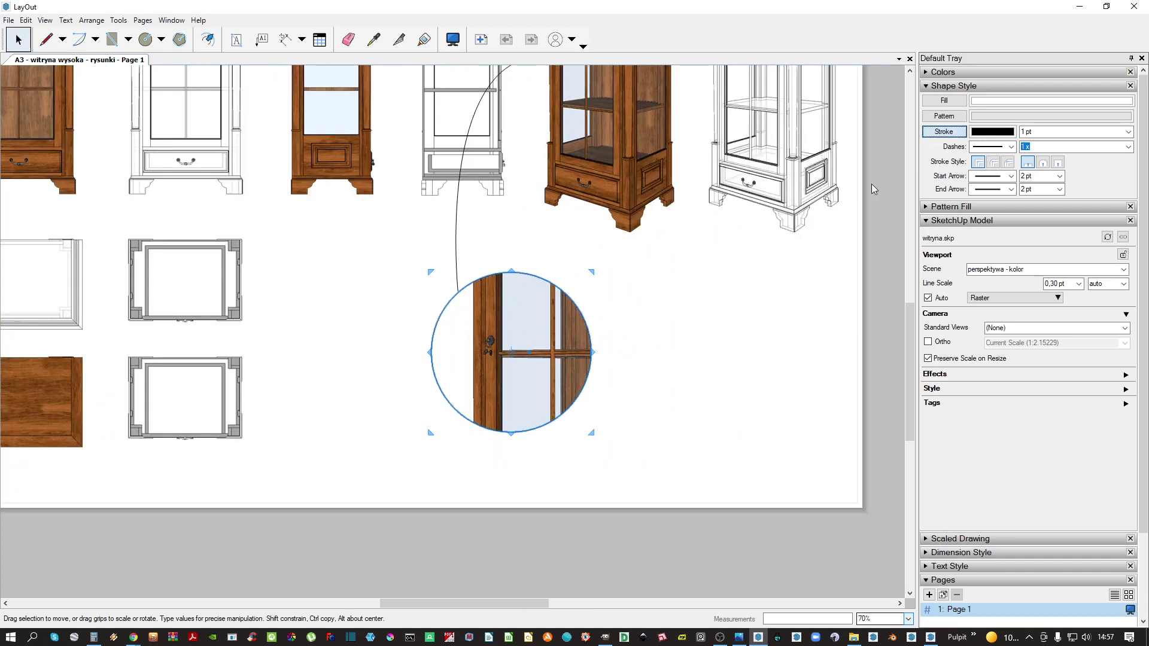
{"action": "scroll", "coordinate": [483, 313], "scroll_direction": "up", "scroll_amount": 6}
{"action": "mouse_move", "coordinate": [476, 236]}
{"action": "left_mouse_down"}
{"action": "mouse_move", "coordinate": [477, 273]}
{"action": "mouse_move", "coordinate": [473, 235]}
{"action": "left_mouse_up"}
{"action": "key", "text": "Escape"}
{"action": "scroll", "coordinate": [486, 256], "scroll_direction": "down", "scroll_amount": 4}
{"action": "scroll", "coordinate": [517, 300], "scroll_direction": "down", "scroll_amount": 3}
{"action": "middle_click_drag", "start_coordinate": [549, 292], "coordinate": [523, 401]}
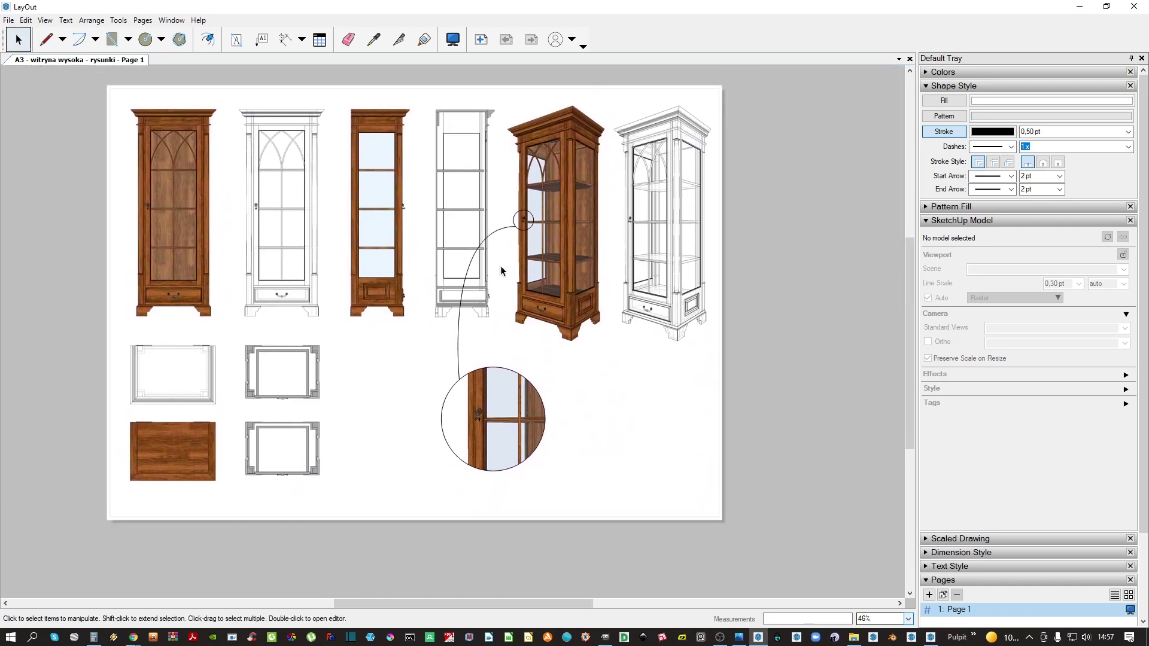
Attach the leader's upper end to the small circle's leftmost point and pull its curve handle down to reshape the bend
{"action": "scroll", "coordinate": [500, 236], "scroll_direction": "up", "scroll_amount": 2}
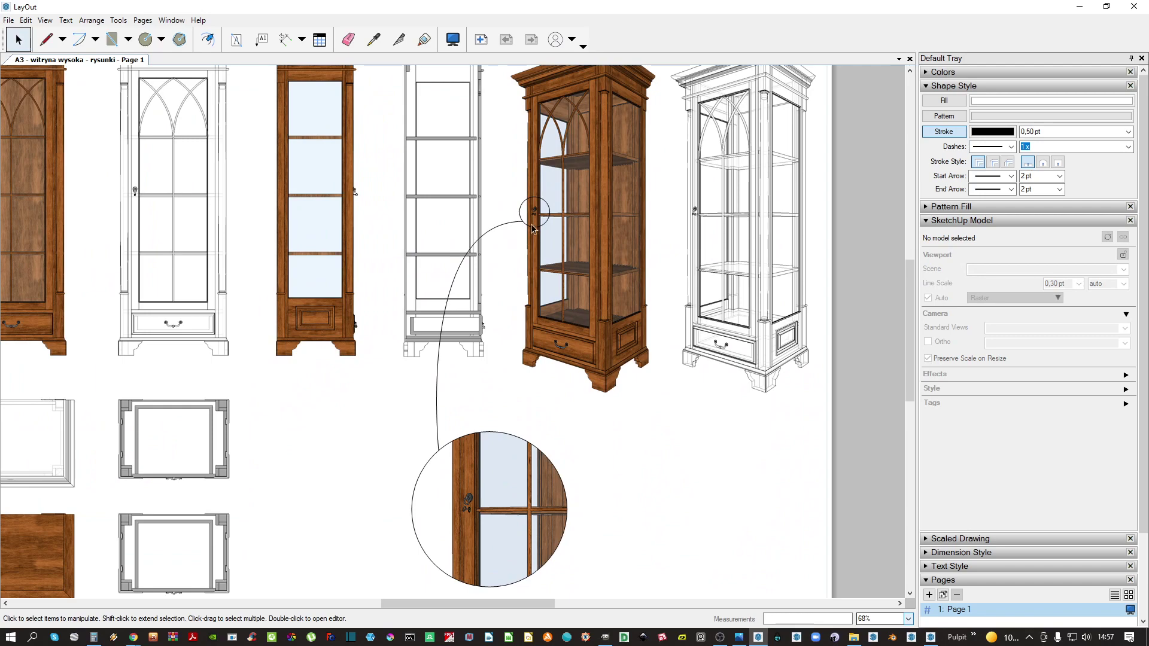
{"action": "scroll", "coordinate": [482, 236], "scroll_direction": "up", "scroll_amount": 8}
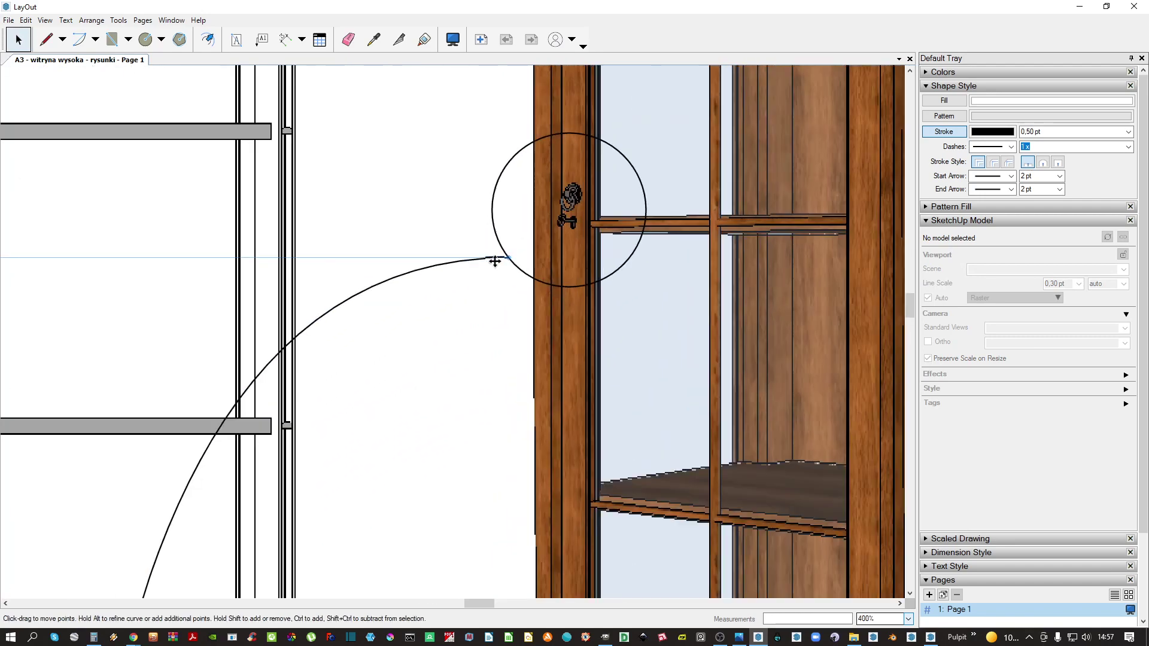
{"action": "left_click_drag", "start_coordinate": [518, 256], "coordinate": [493, 193]}
{"action": "scroll", "coordinate": [353, 236], "scroll_direction": "down", "scroll_amount": 3}
{"action": "middle_click_drag", "start_coordinate": [353, 235], "coordinate": [647, 245]}
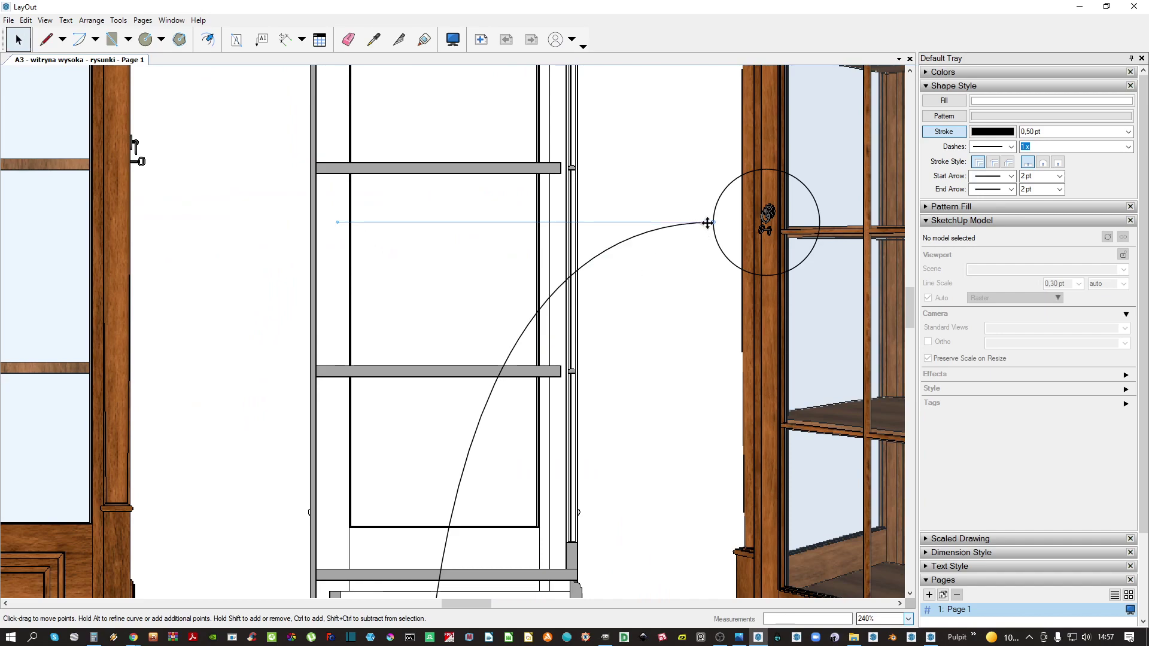
{"action": "left_click_drag", "start_coordinate": [336, 222], "coordinate": [389, 317]}
{"action": "scroll", "coordinate": [393, 318], "scroll_direction": "down", "scroll_amount": 3}
{"action": "middle_click_drag", "start_coordinate": [486, 399], "coordinate": [519, 219]}
{"action": "scroll", "coordinate": [513, 284], "scroll_direction": "down", "scroll_amount": 3}
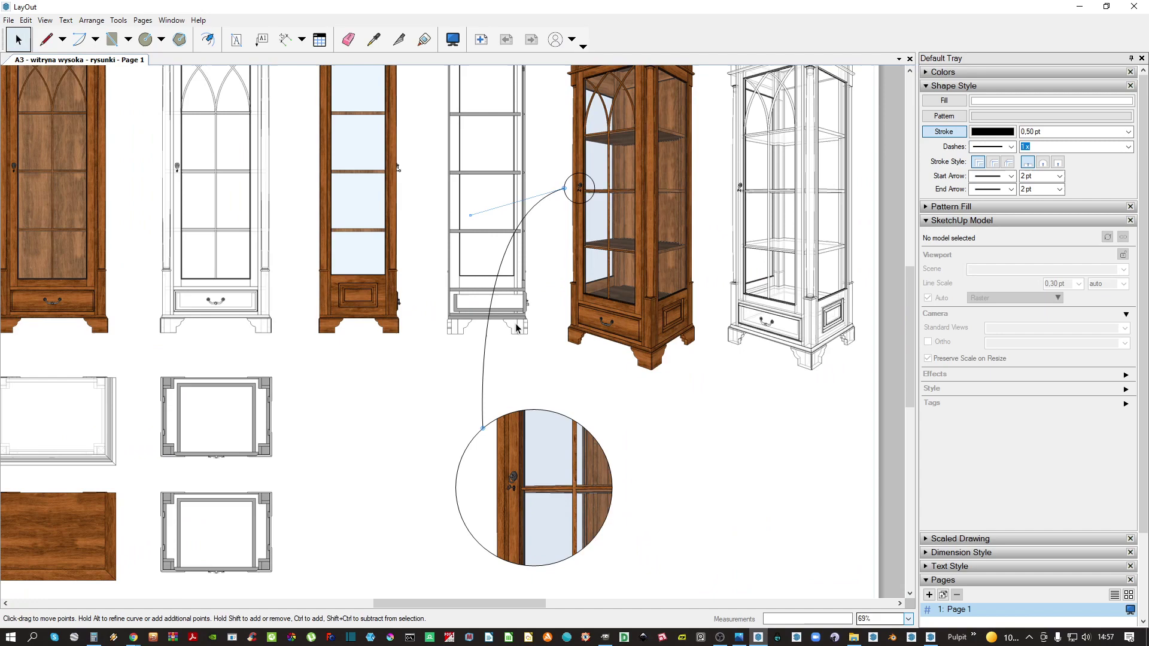
Group the clipped handle detail, its curved leader and the small handle circle, and try moving the group across the page
{"action": "scroll", "coordinate": [509, 403], "scroll_direction": "down", "scroll_amount": 3}
{"action": "left_click", "coordinate": [501, 397]}
{"action": "scroll", "coordinate": [500, 397], "scroll_direction": "up", "scroll_amount": 2}
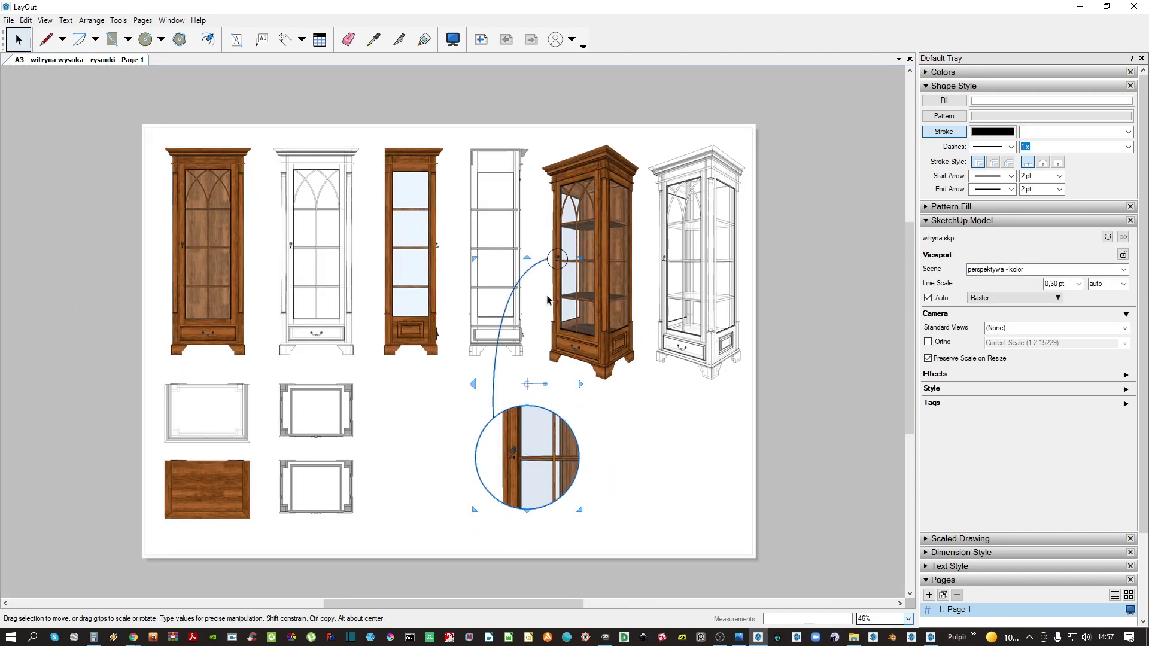
{"action": "scroll", "coordinate": [548, 253], "scroll_direction": "up", "scroll_amount": 7}
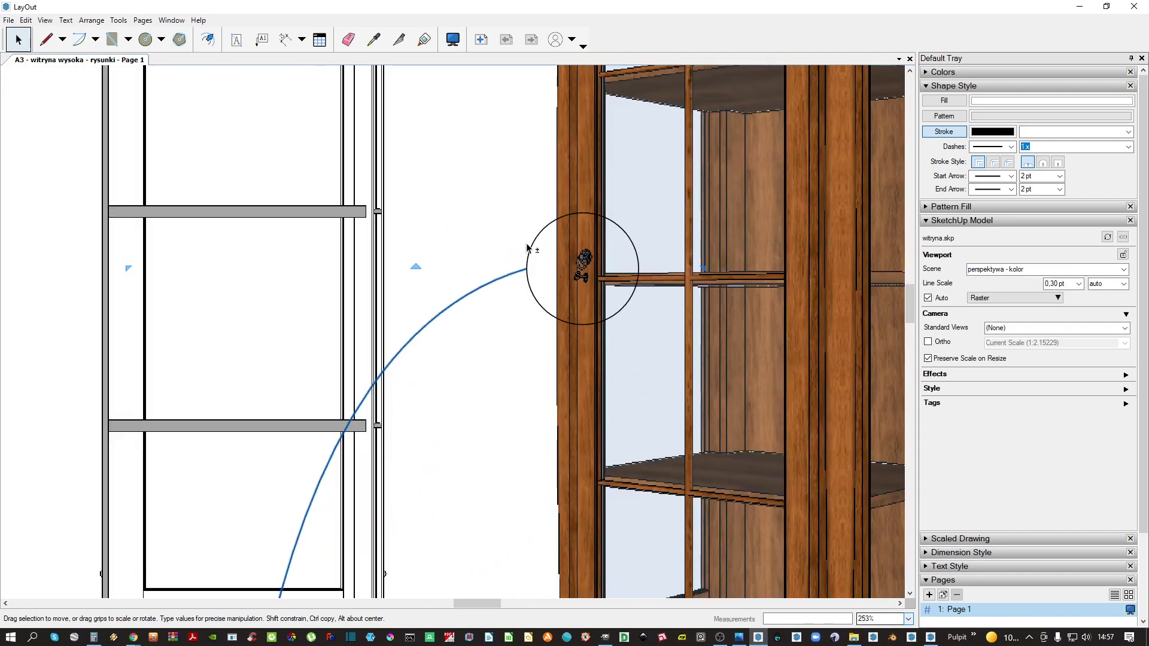
{"action": "right_click", "coordinate": [531, 249]}
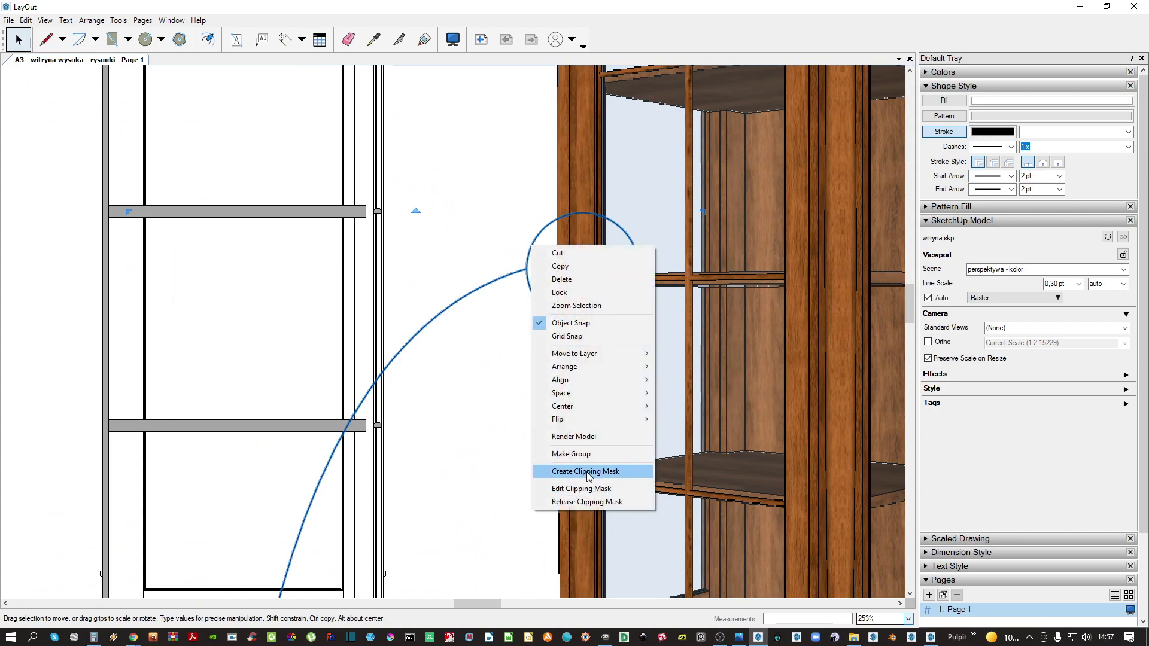
{"action": "left_click", "coordinate": [571, 454]}
{"action": "scroll", "coordinate": [536, 367], "scroll_direction": "down", "scroll_amount": 7}
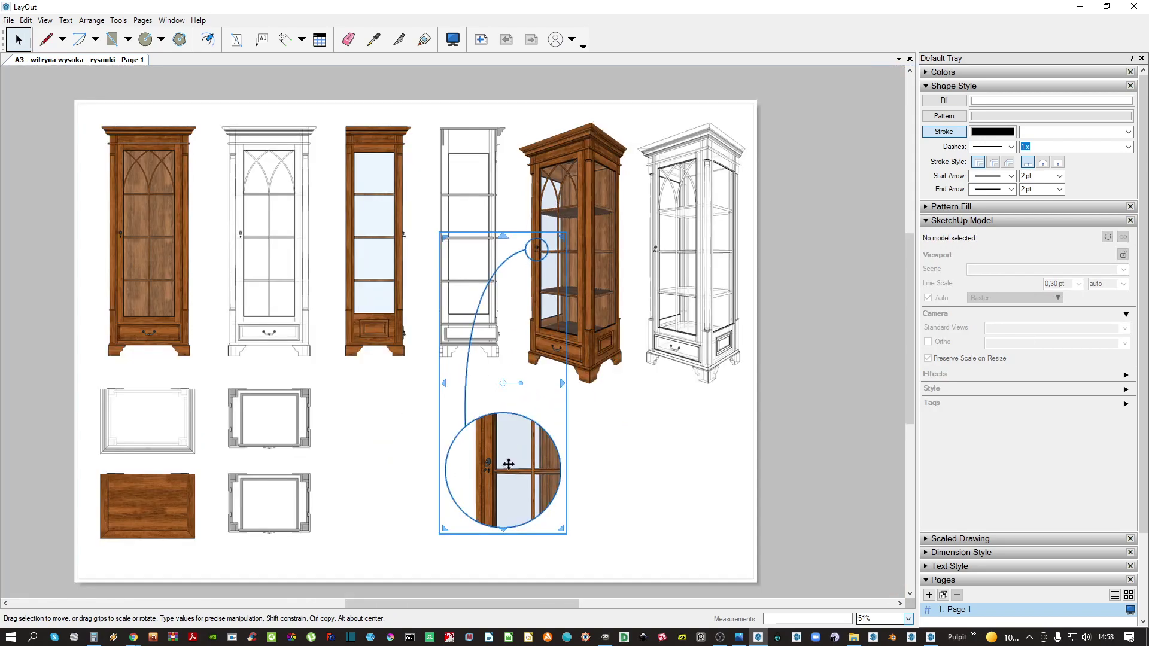
{"action": "left_click_drag", "start_coordinate": [509, 448], "coordinate": [600, 477]}
{"action": "key", "text": "ctrl+z"}
{"action": "left_click", "coordinate": [788, 505]}
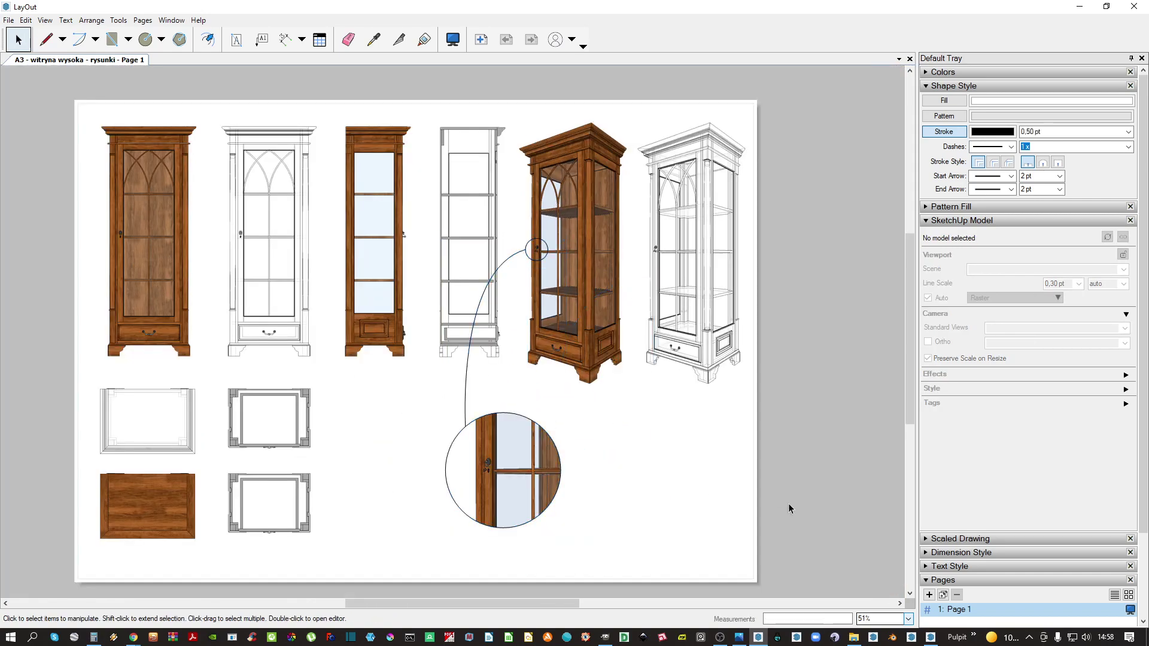
Try copying the clipped handle circle from inside the group to the empty area beside it, and delete the copy
{"action": "scroll", "coordinate": [789, 509], "scroll_direction": "down", "scroll_amount": 3}
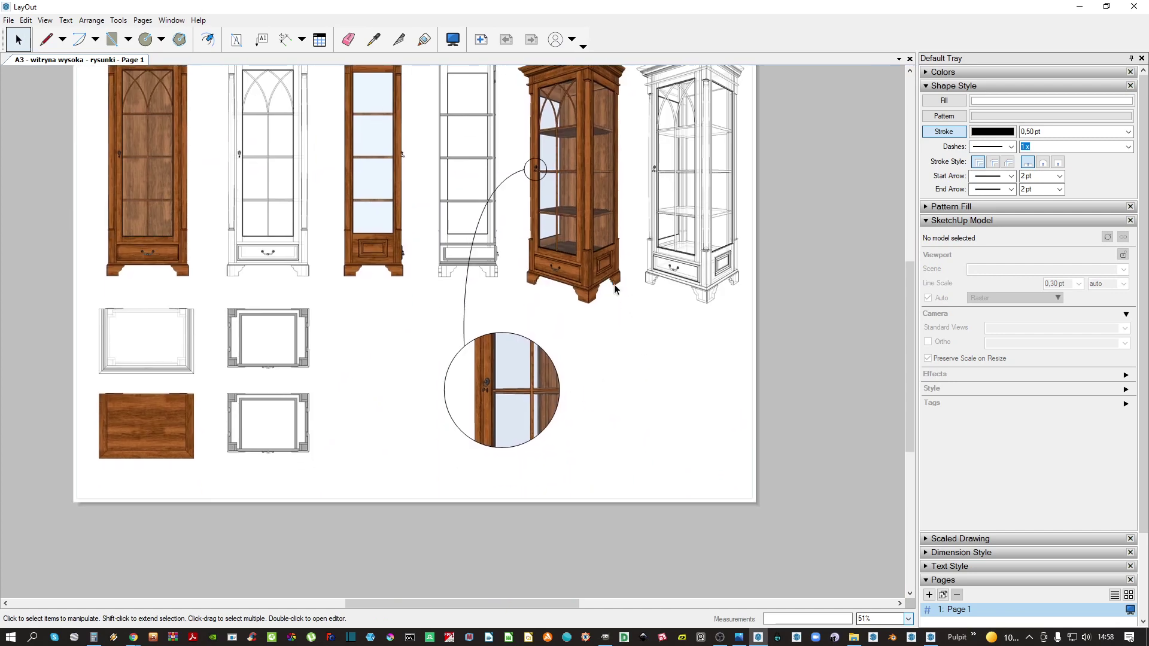
{"action": "scroll", "coordinate": [499, 333], "scroll_direction": "up", "scroll_amount": 3}
{"action": "left_click", "coordinate": [430, 362]}
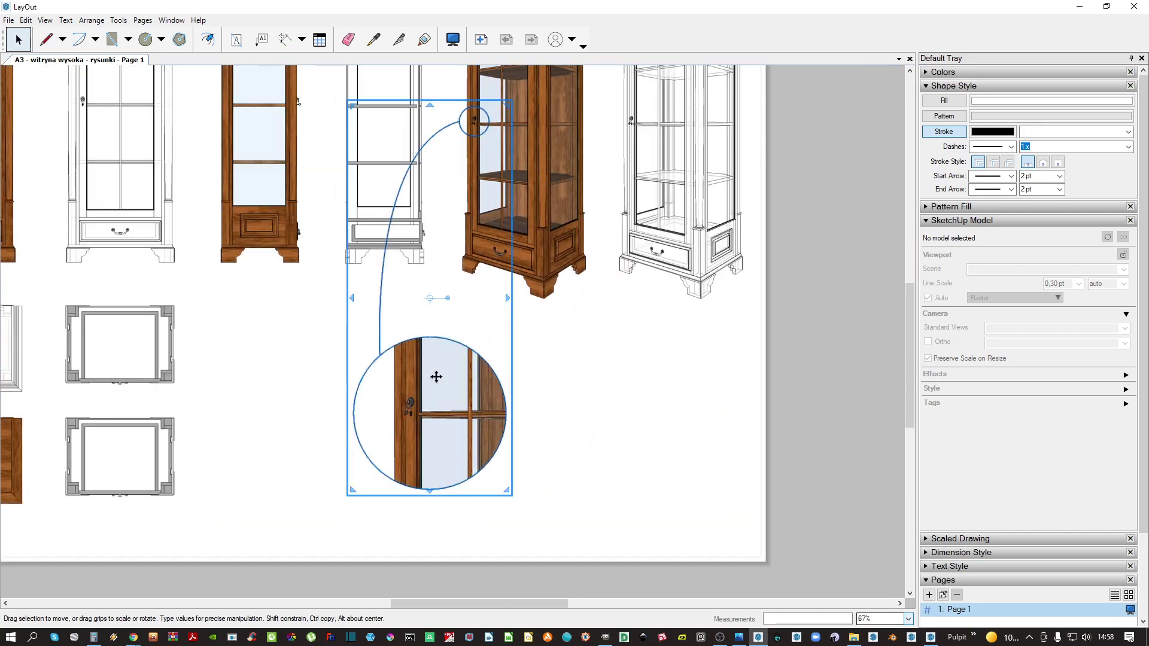
{"action": "double_click", "coordinate": [425, 378]}
{"action": "left_click", "coordinate": [426, 379]}
{"action": "middle_click_drag", "start_coordinate": [446, 373], "coordinate": [386, 340]}
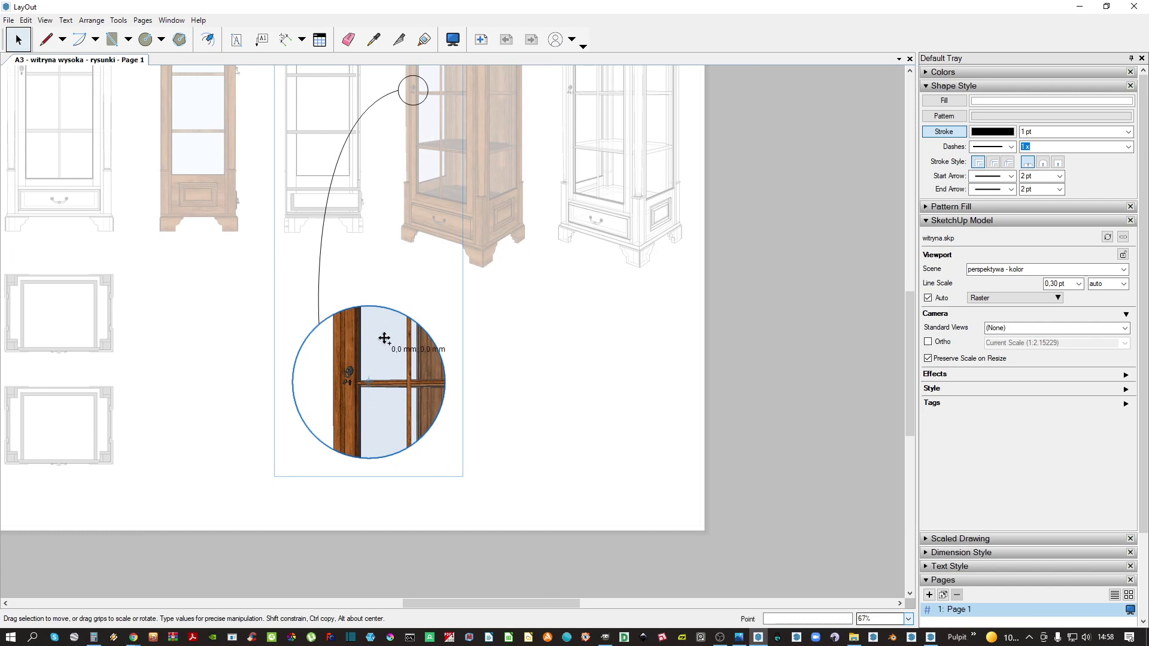
{"action": "left_click_drag", "start_coordinate": [384, 339], "coordinate": [604, 367], "text": "ctrl"}
{"action": "middle_click_drag", "start_coordinate": [579, 375], "coordinate": [558, 365]}
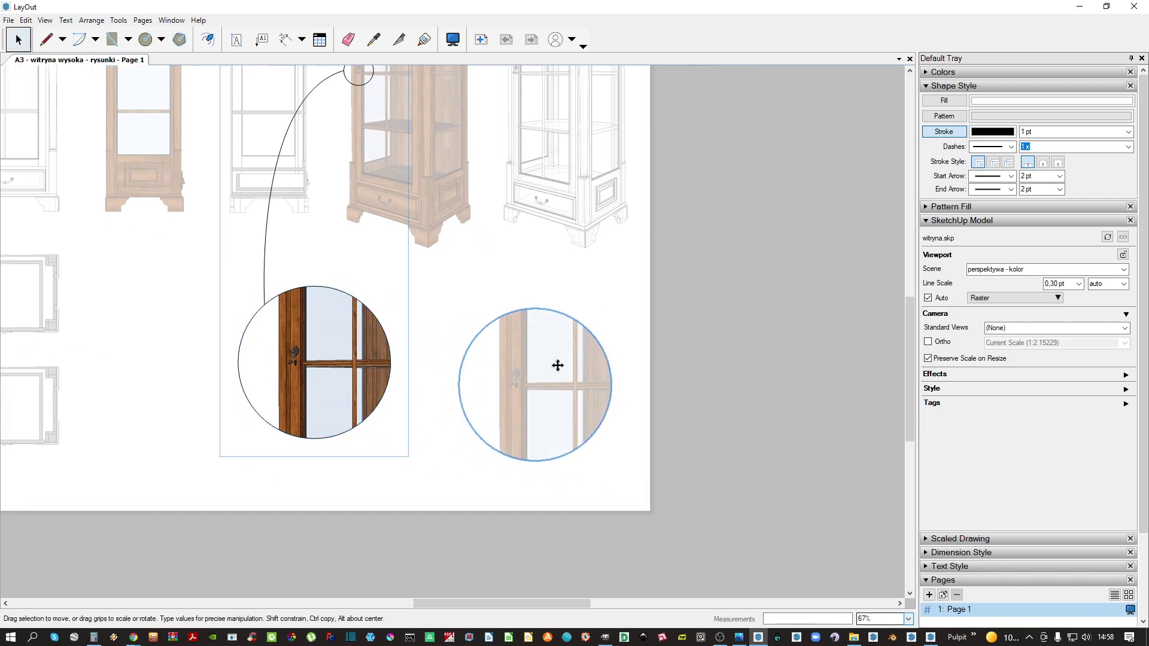
{"action": "key", "text": "Delete"}
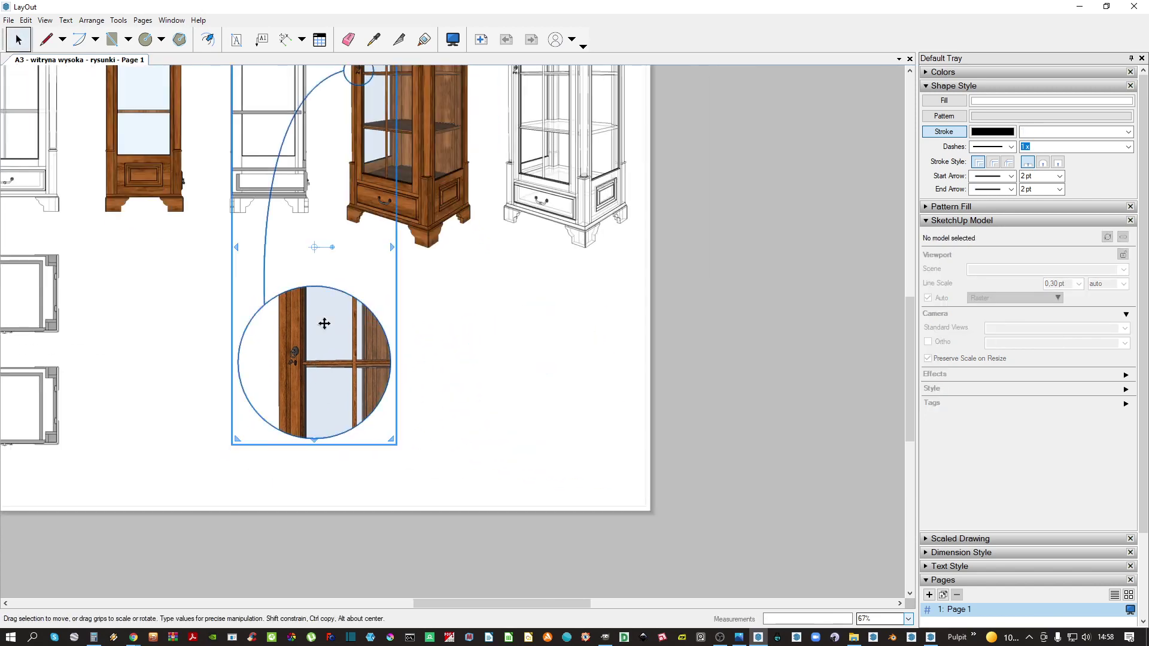
Ungroup the handle detail assembly and place a copy of the clipped circle beside the original
{"action": "left_click", "coordinate": [318, 333]}
{"action": "right_click", "coordinate": [333, 314]}
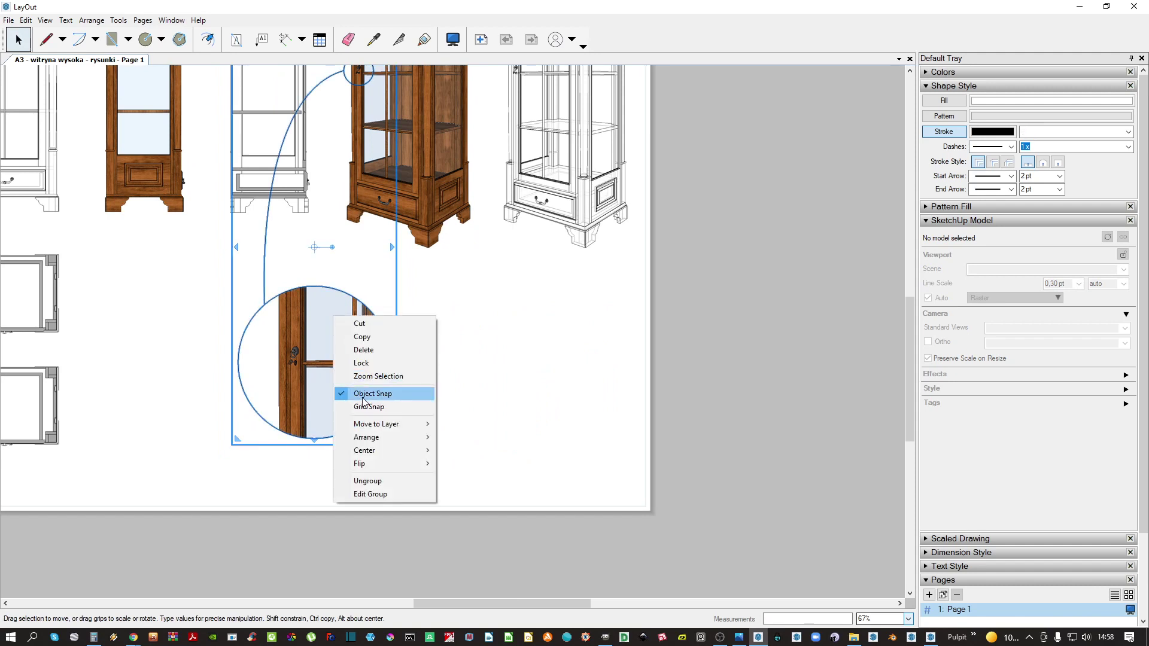
{"action": "left_click", "coordinate": [359, 477]}
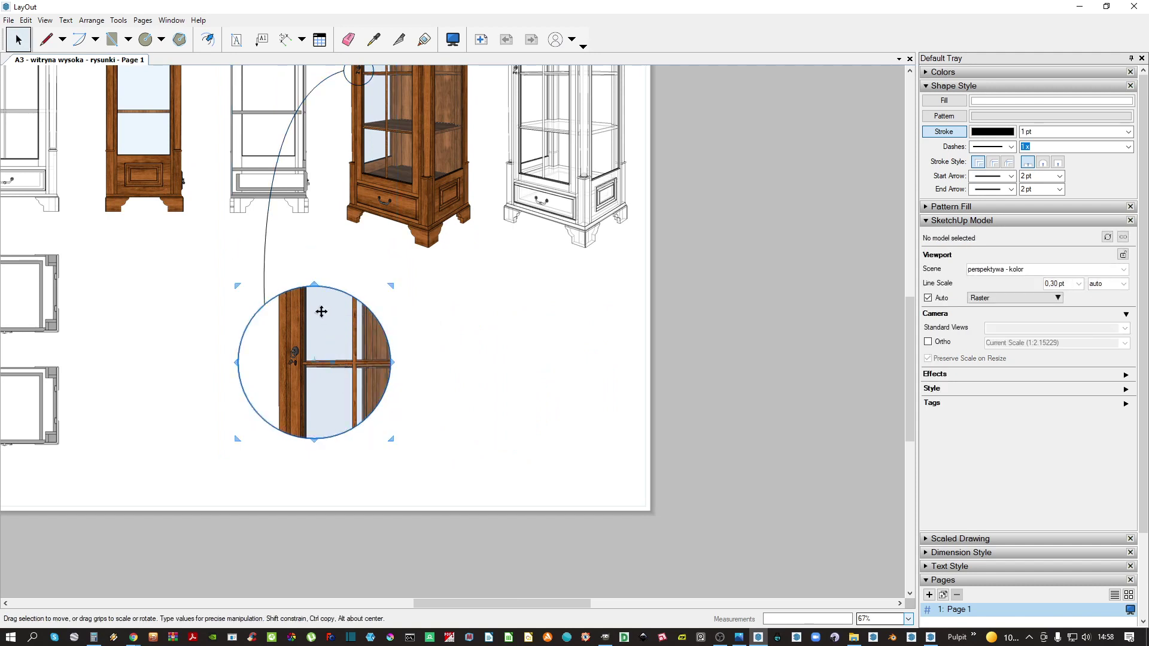
{"action": "left_click_drag", "start_coordinate": [311, 306], "coordinate": [496, 310], "text": "ctrl"}
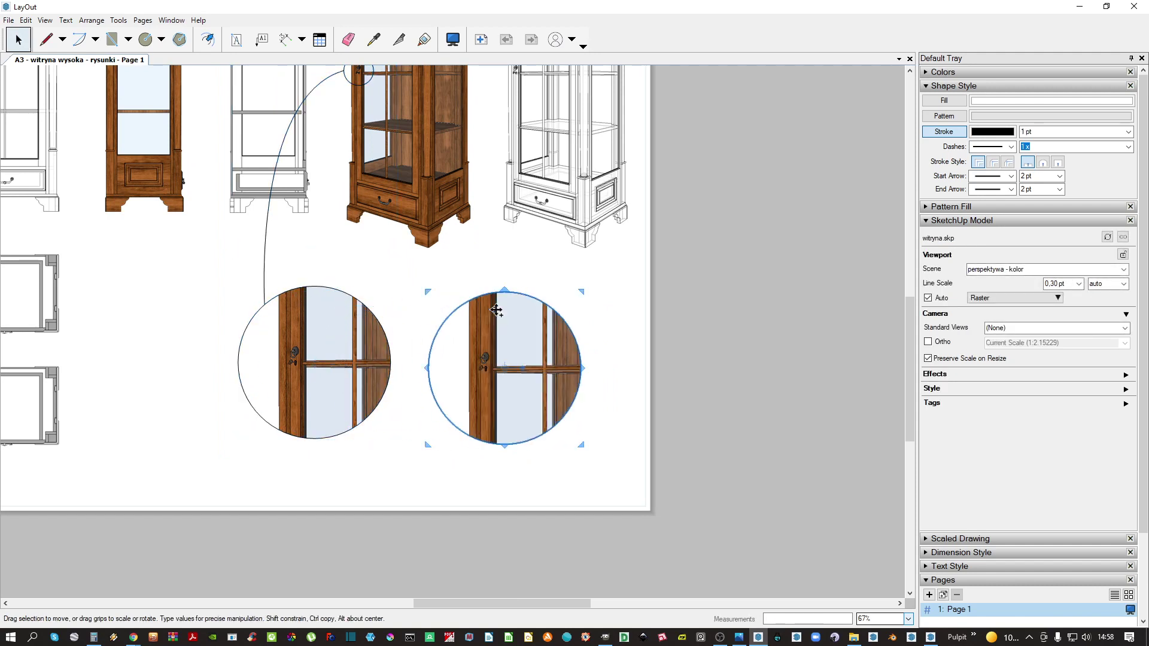
Shift the perspective view inside the copied clipping circle so it frames the cabinet's front corner foot
{"action": "double_click", "coordinate": [494, 335]}
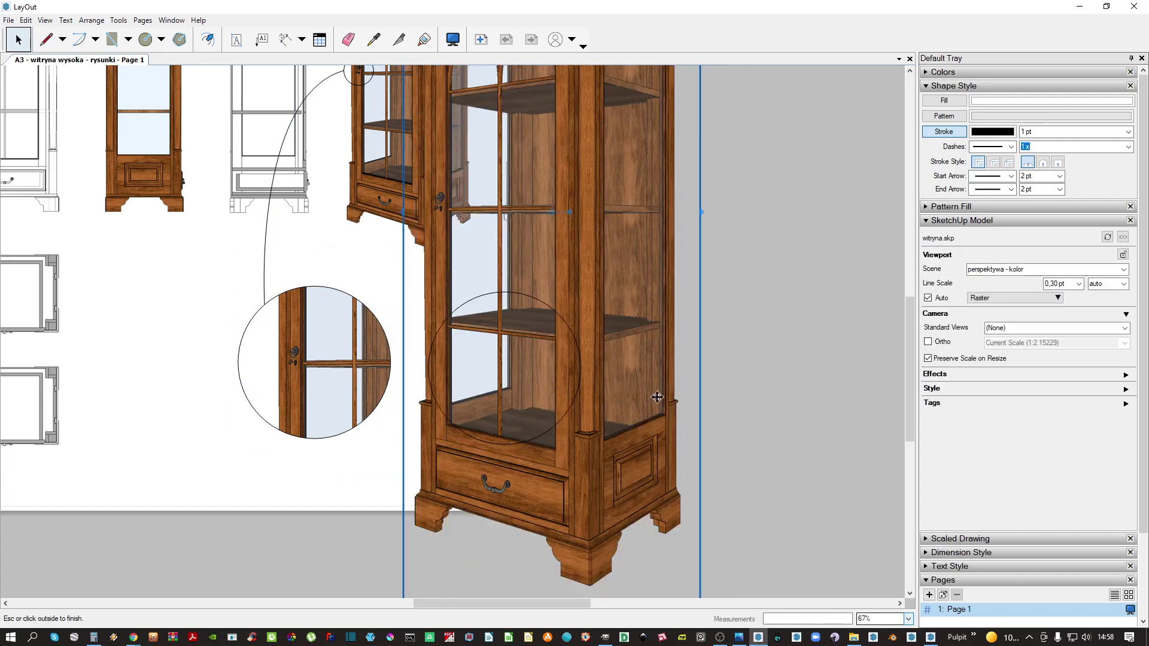
{"action": "left_click_drag", "start_coordinate": [661, 431], "coordinate": [652, 356]}
{"action": "mouse_move", "coordinate": [659, 371]}
{"action": "left_mouse_down"}
{"action": "mouse_move", "coordinate": [662, 360]}
{"action": "mouse_move", "coordinate": [635, 335]}
{"action": "mouse_move", "coordinate": [601, 336]}
{"action": "left_mouse_up"}
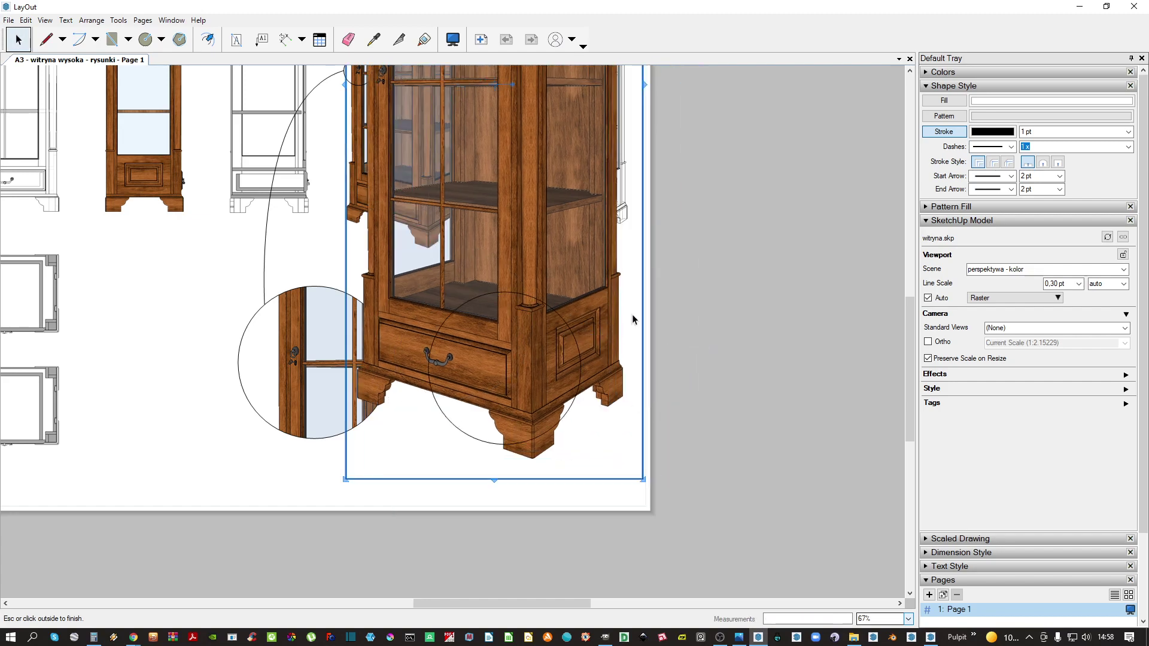
{"action": "left_click", "coordinate": [632, 313]}
{"action": "double_click", "coordinate": [543, 355]}
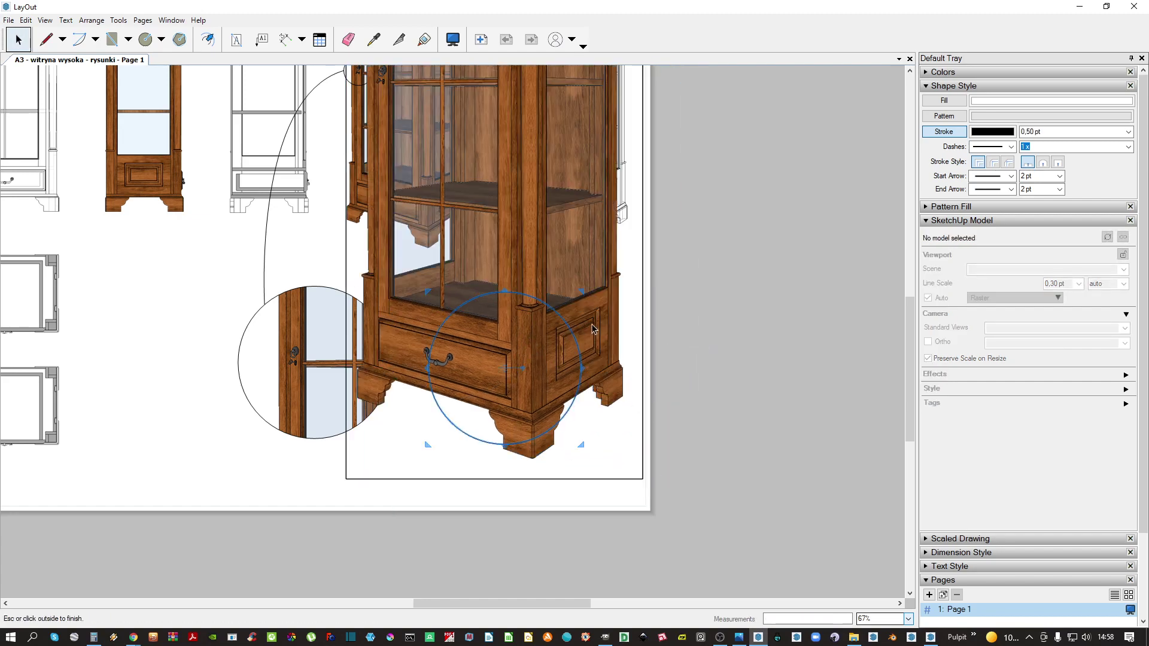
{"action": "left_click", "coordinate": [626, 328]}
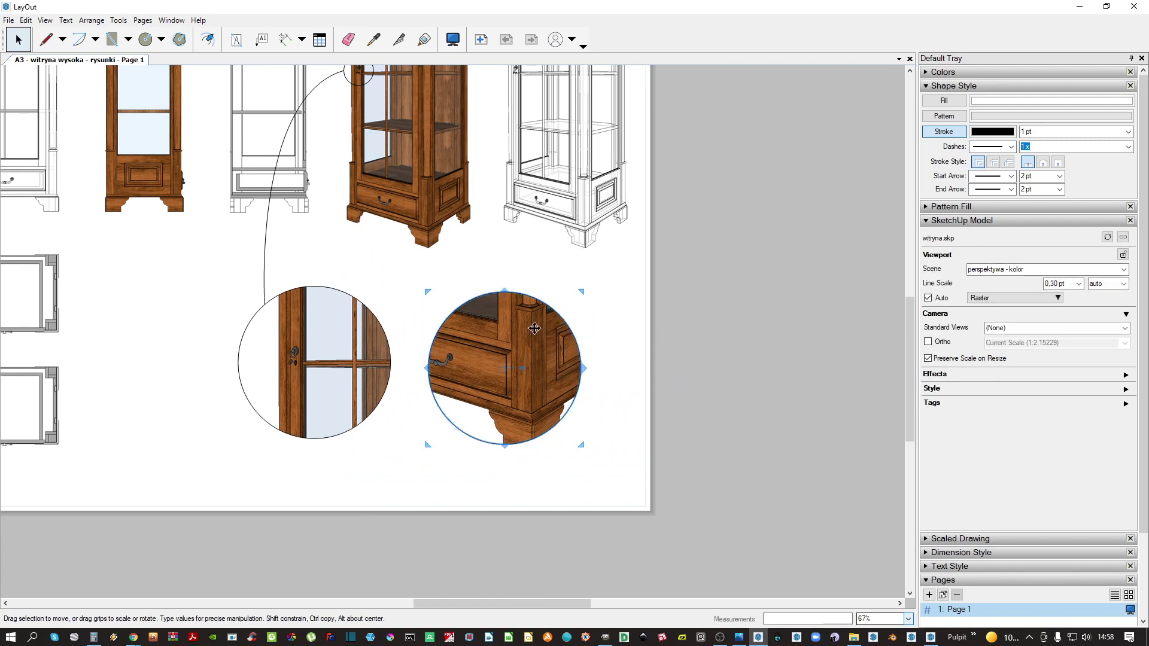
{"action": "double_click", "coordinate": [533, 332]}
{"action": "left_click_drag", "start_coordinate": [593, 312], "coordinate": [576, 288]}
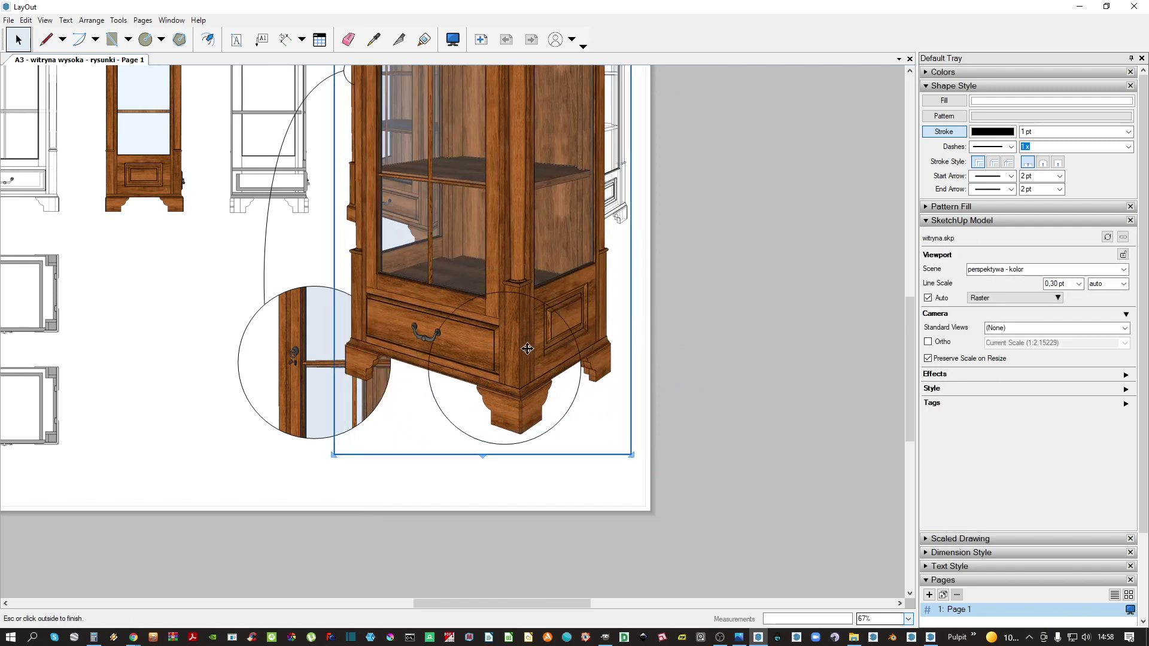
{"action": "left_click", "coordinate": [696, 349]}
{"action": "left_click", "coordinate": [695, 349]}
Copy the small door-handle circle onto the front foot of the coloured perspective view and enlarge it about its centre
{"action": "scroll", "coordinate": [500, 362], "scroll_direction": "up", "scroll_amount": 4}
{"action": "left_click", "coordinate": [501, 304]}
{"action": "scroll", "coordinate": [508, 309], "scroll_direction": "down", "scroll_amount": 3}
{"action": "middle_click_drag", "start_coordinate": [515, 314], "coordinate": [558, 454]}
{"action": "left_click", "coordinate": [493, 355]}
{"action": "middle_click_drag", "start_coordinate": [437, 239], "coordinate": [462, 320]}
{"action": "left_click", "coordinate": [391, 184]}
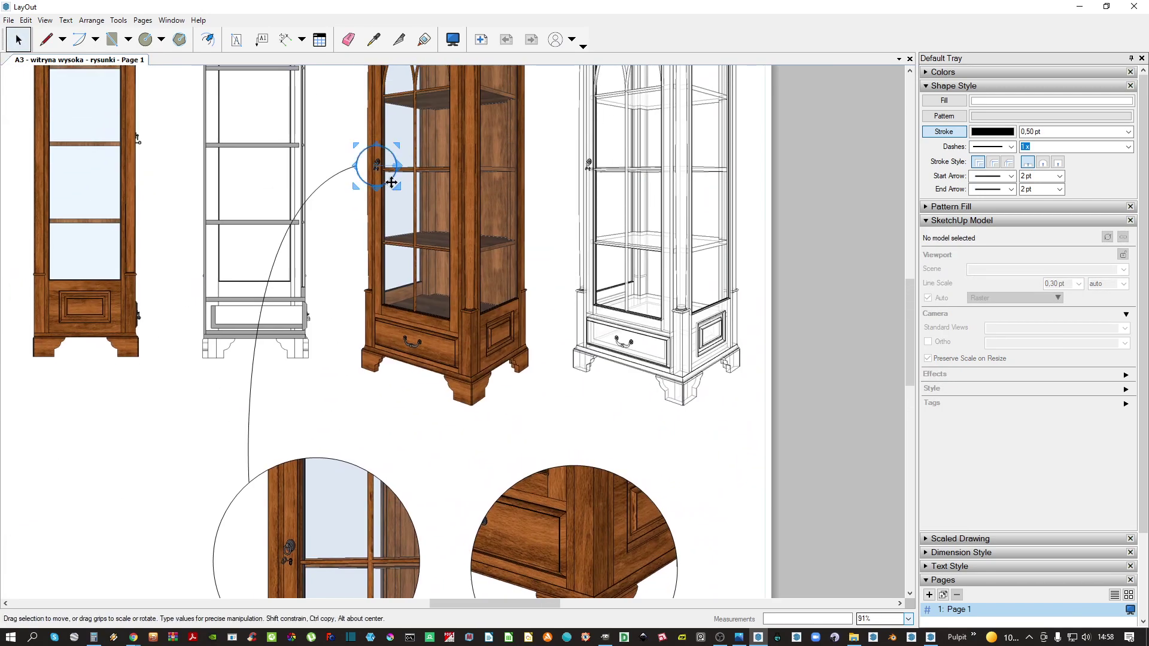
{"action": "left_click_drag", "start_coordinate": [391, 184], "coordinate": [491, 426], "text": "ctrl"}
{"action": "scroll", "coordinate": [475, 371], "scroll_direction": "up", "scroll_amount": 2}
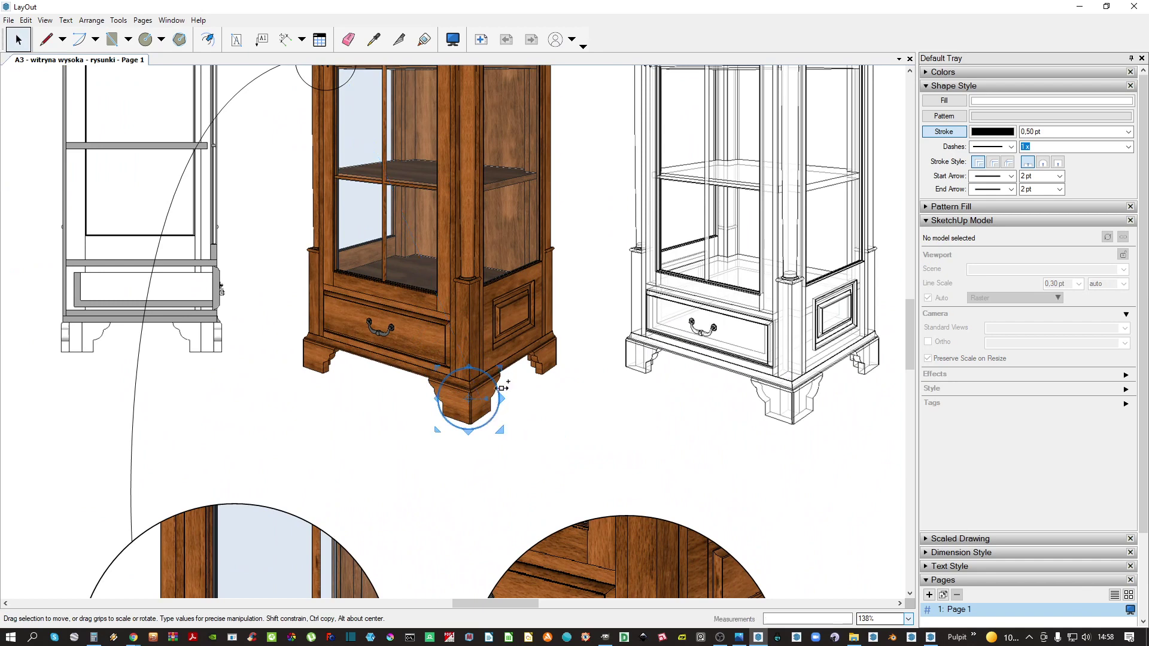
{"action": "left_click_drag", "start_coordinate": [504, 363], "coordinate": [533, 355], "text": "alt"}
{"action": "left_click", "coordinate": [491, 307]}
Draw a curved leader line from the foot circle's lower edge to the top of the enlarged foot detail
{"action": "middle_click_drag", "start_coordinate": [517, 429], "coordinate": [467, 343]}
{"action": "key", "text": "l"}
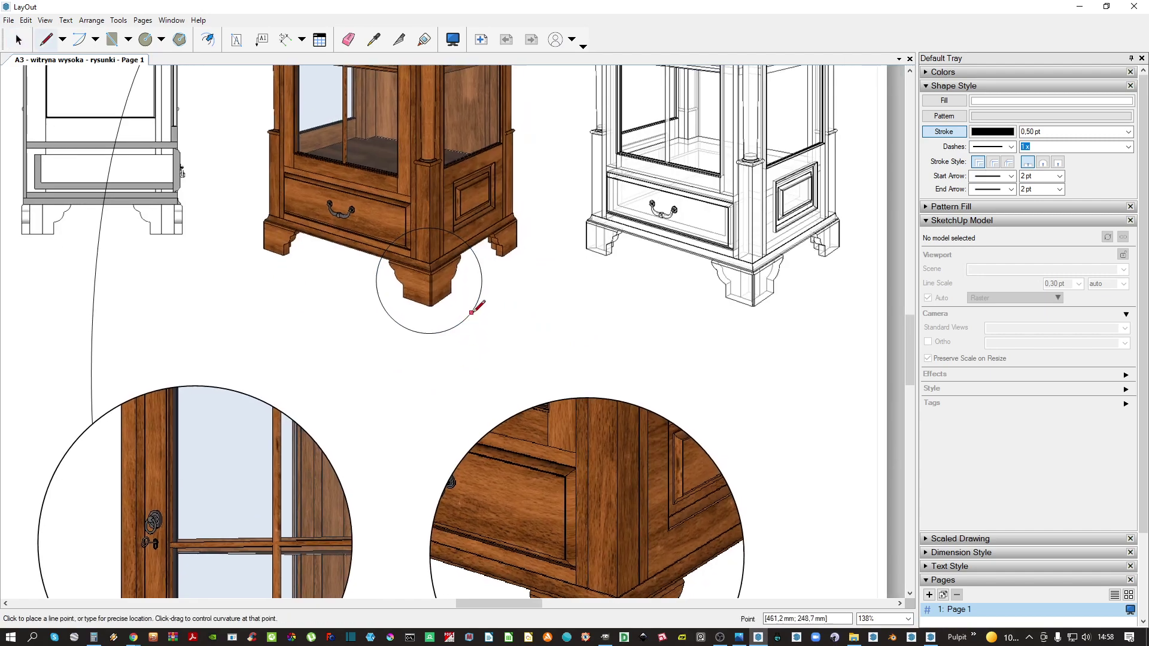
{"action": "left_click_drag", "start_coordinate": [472, 311], "coordinate": [589, 342]}
{"action": "left_click", "coordinate": [591, 390]}
{"action": "key", "text": "space"}
{"action": "scroll", "coordinate": [566, 393], "scroll_direction": "down", "scroll_amount": 6}
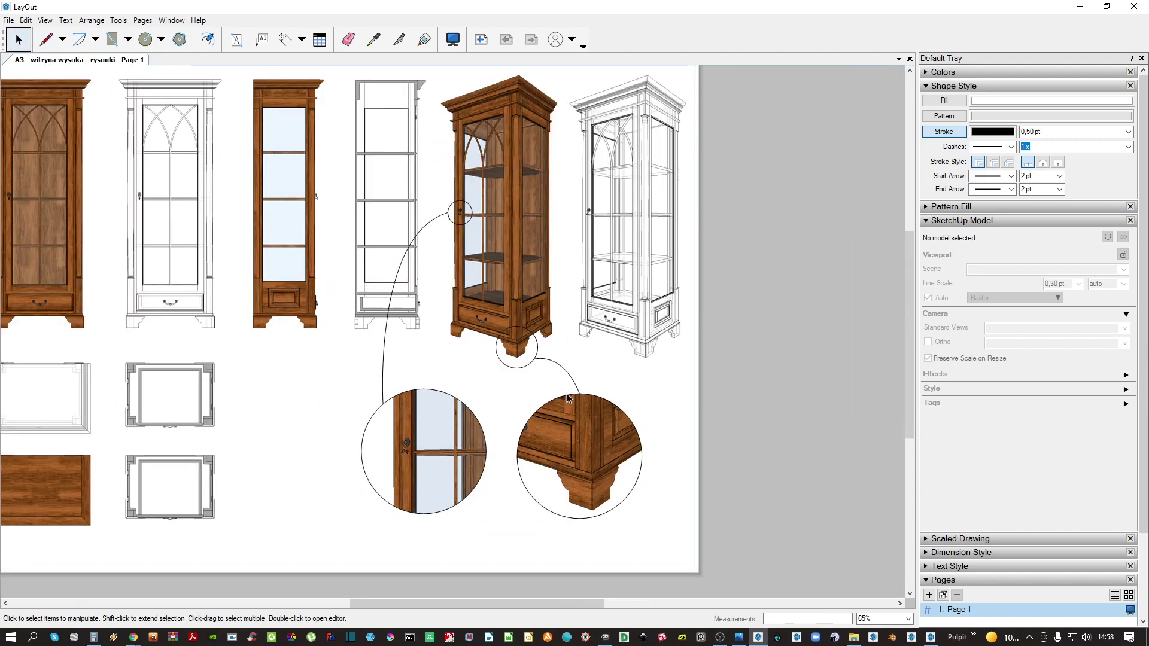
Group the clipped handle detail with its curved leader and the small circle around the door handle
{"action": "left_click", "coordinate": [573, 372]}
{"action": "scroll", "coordinate": [572, 371], "scroll_direction": "up", "scroll_amount": 1}
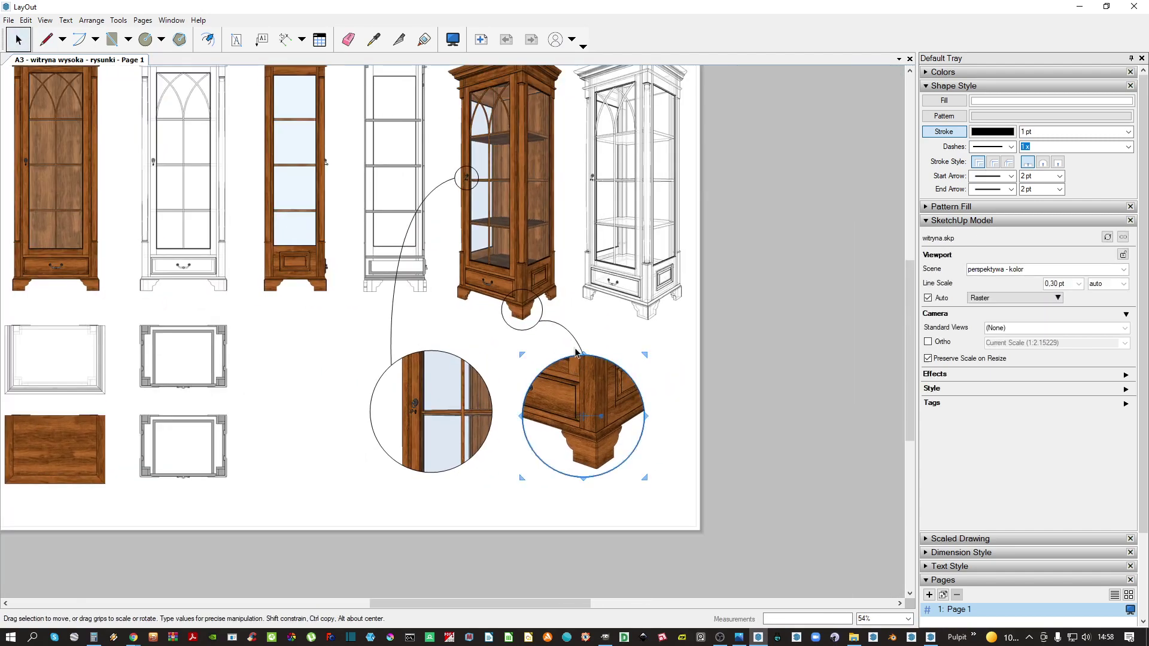
{"action": "left_click", "coordinate": [533, 326]}
{"action": "left_click", "coordinate": [433, 367]}
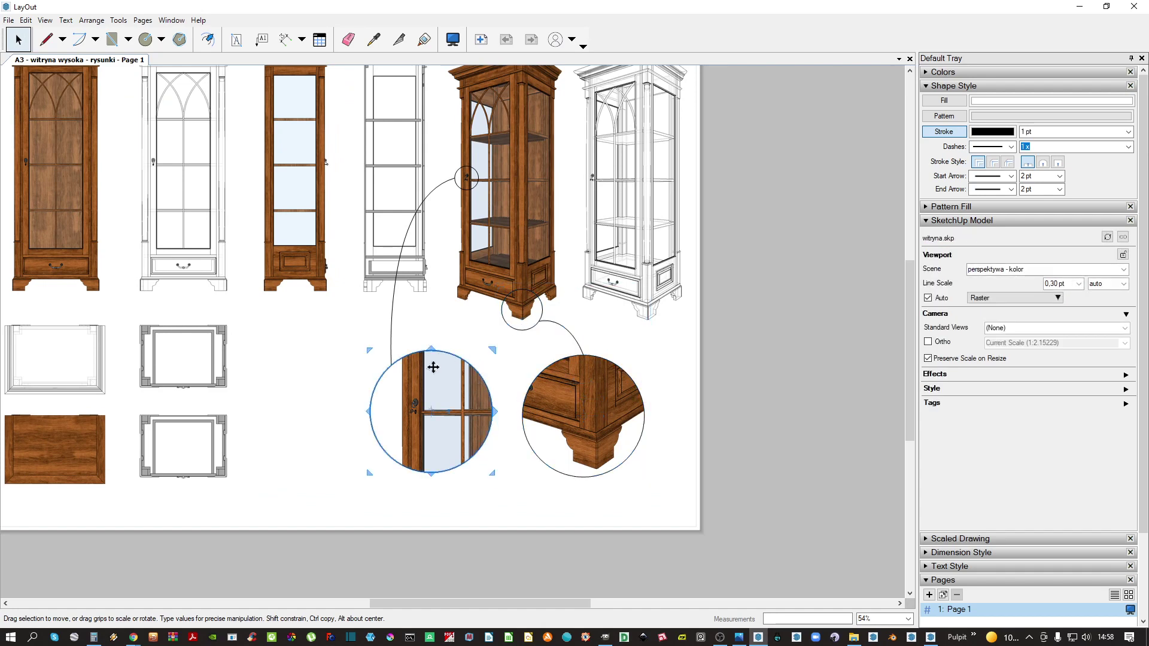
{"action": "left_click", "coordinate": [391, 350]}
{"action": "left_click", "coordinate": [463, 190], "text": "shift"}
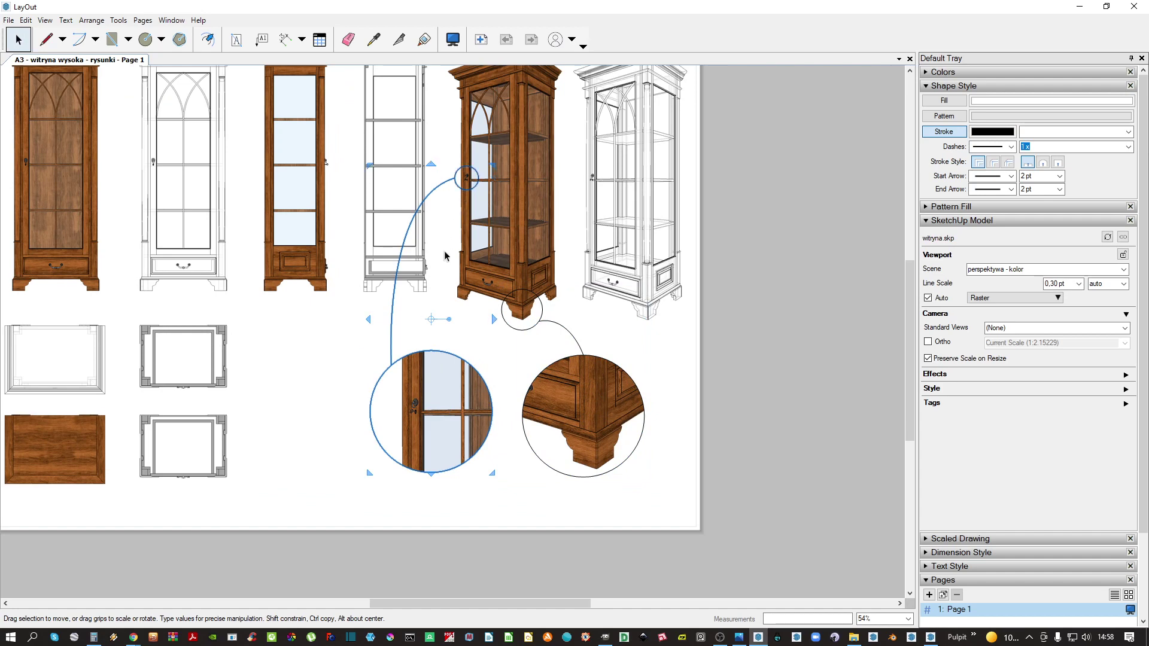
{"action": "key", "text": "ctrl+g"}
{"action": "left_click", "coordinate": [440, 292]}
{"action": "middle_click_drag", "start_coordinate": [444, 296], "coordinate": [557, 408]}
{"action": "scroll", "coordinate": [558, 407], "scroll_direction": "down", "scroll_amount": 4}
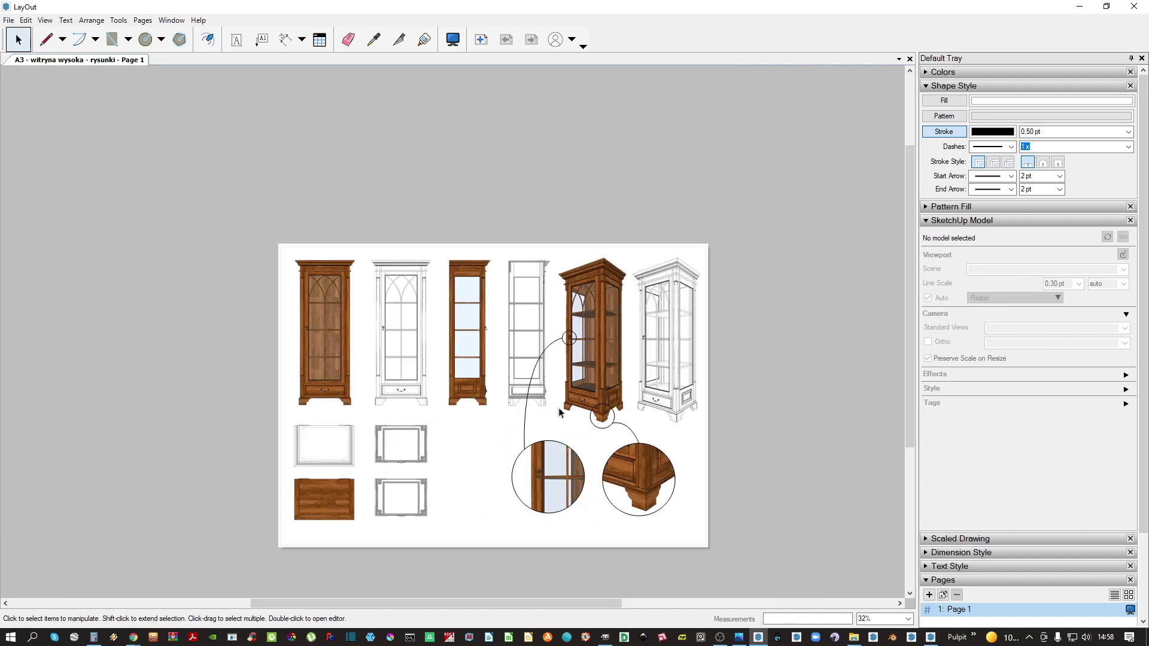
Rename Page 1 as witryna wysoka
{"action": "scroll", "coordinate": [560, 412], "scroll_direction": "up", "scroll_amount": 3}
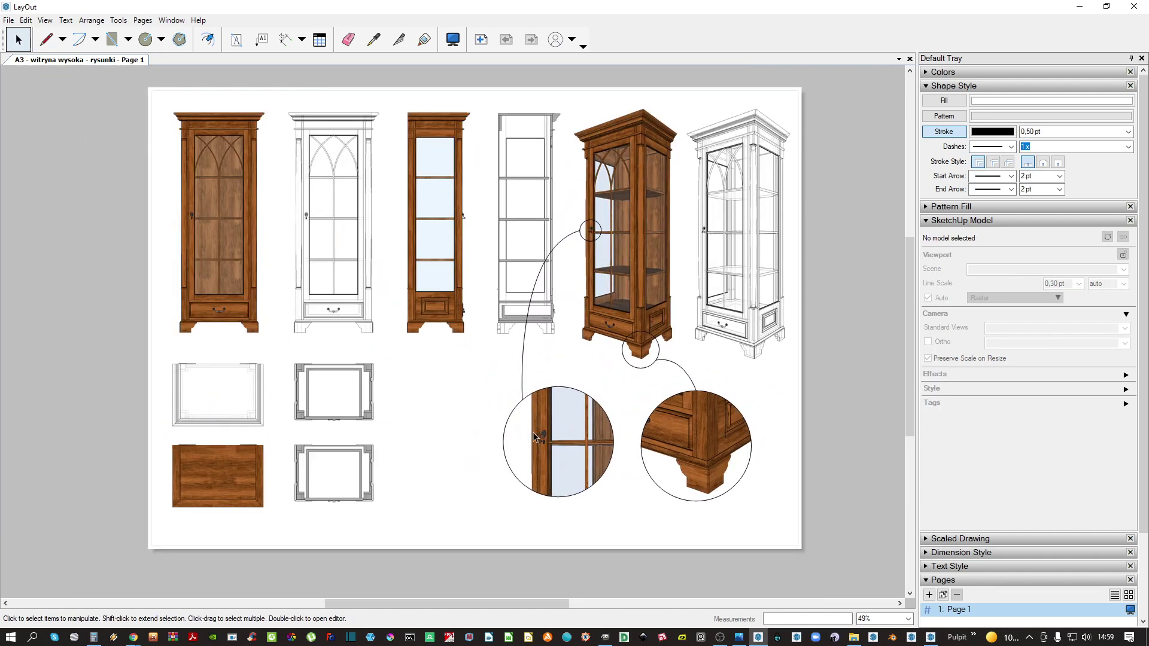
{"action": "middle_click_drag", "start_coordinate": [469, 418], "coordinate": [596, 434]}
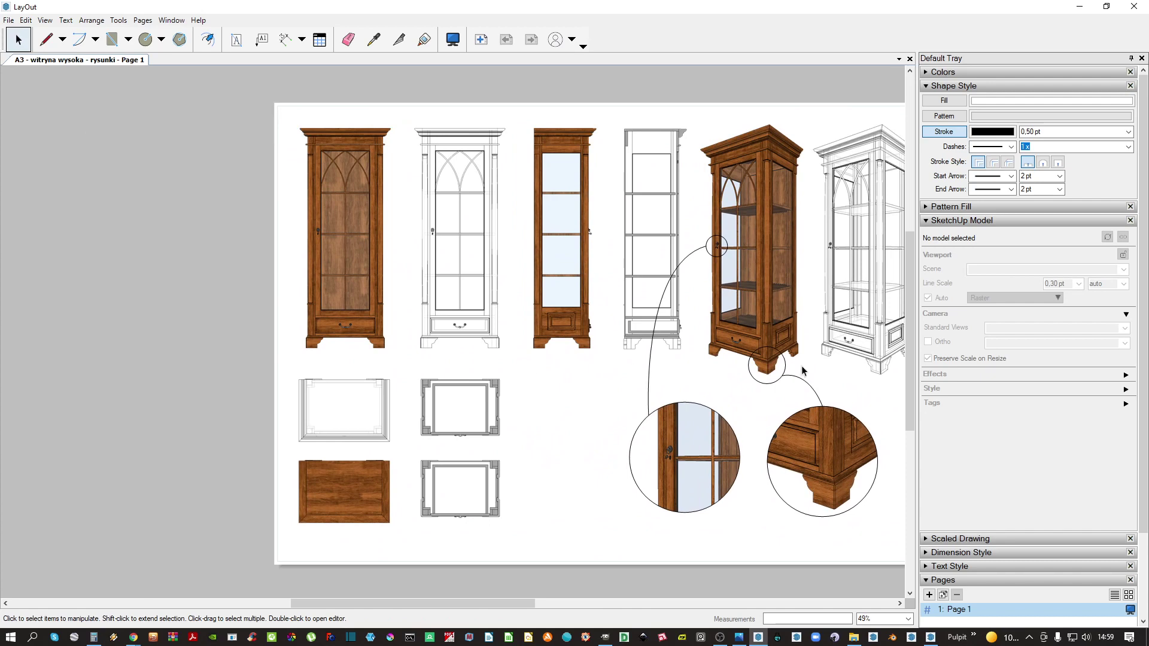
{"action": "left_click", "coordinate": [957, 86]}
{"action": "left_click", "coordinate": [953, 113]}
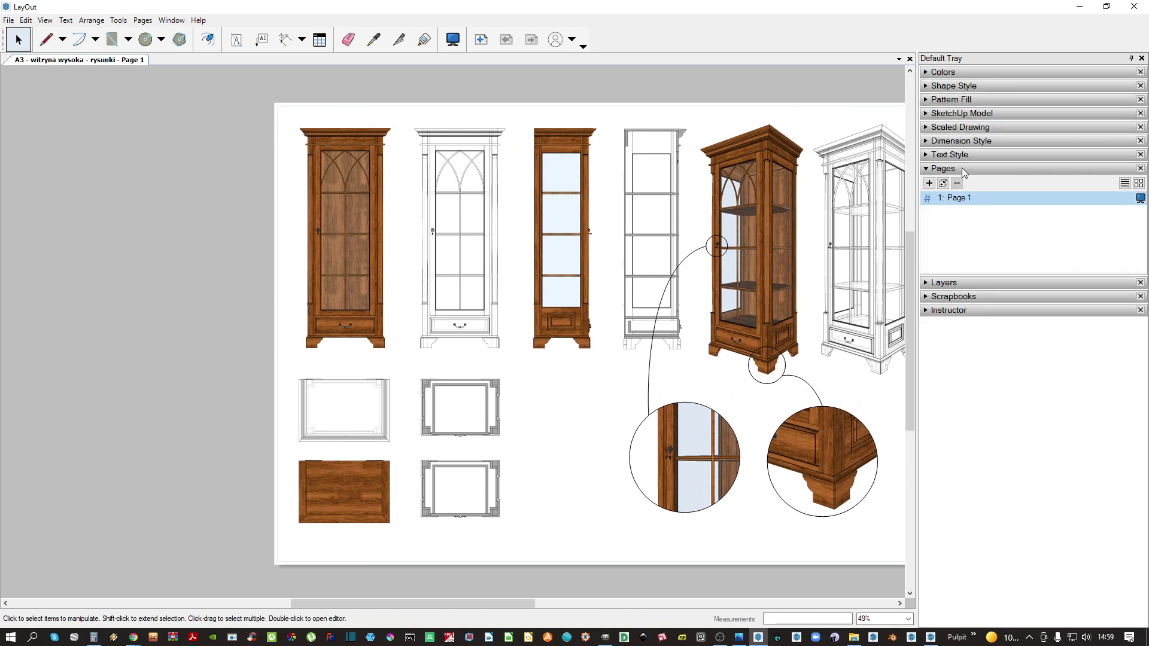
{"action": "double_click", "coordinate": [952, 203]}
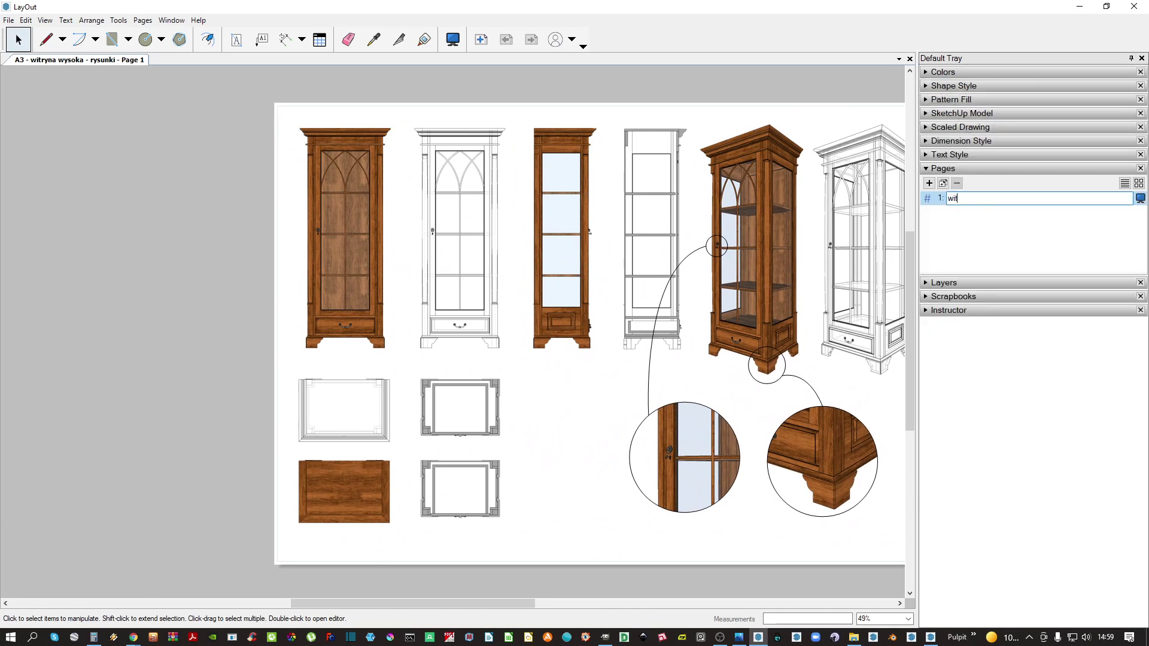
{"action": "key", "text": "Return"}
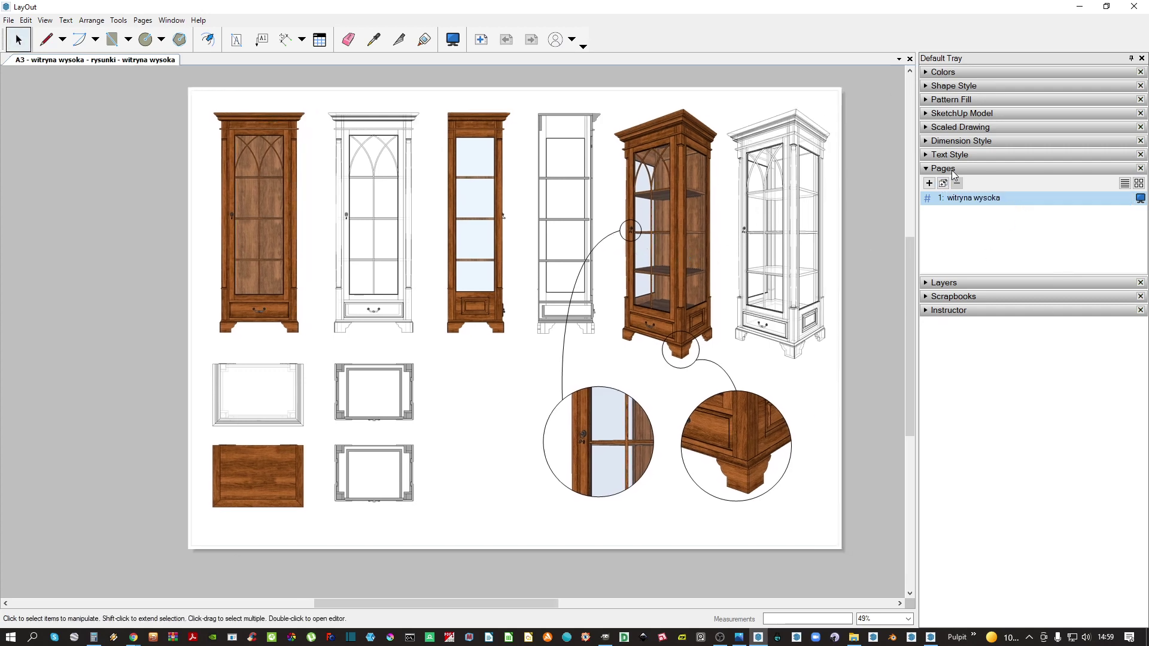
Rename the Default layer as rysunek SketchUp
{"action": "left_click", "coordinate": [951, 169]}
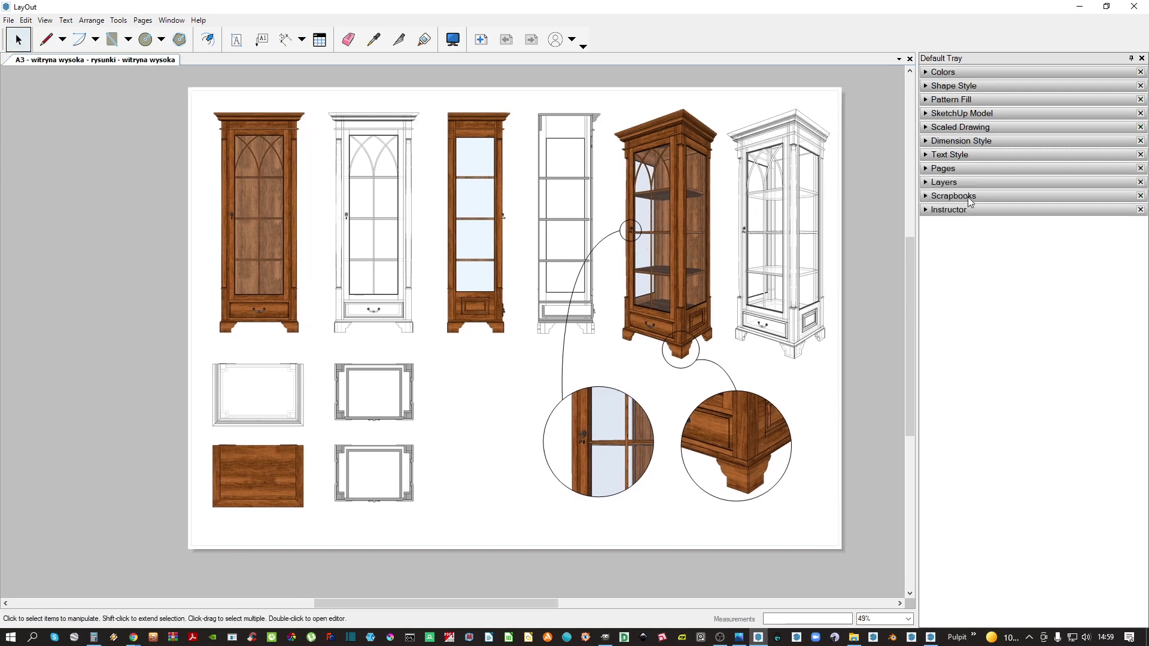
{"action": "left_click", "coordinate": [963, 183]}
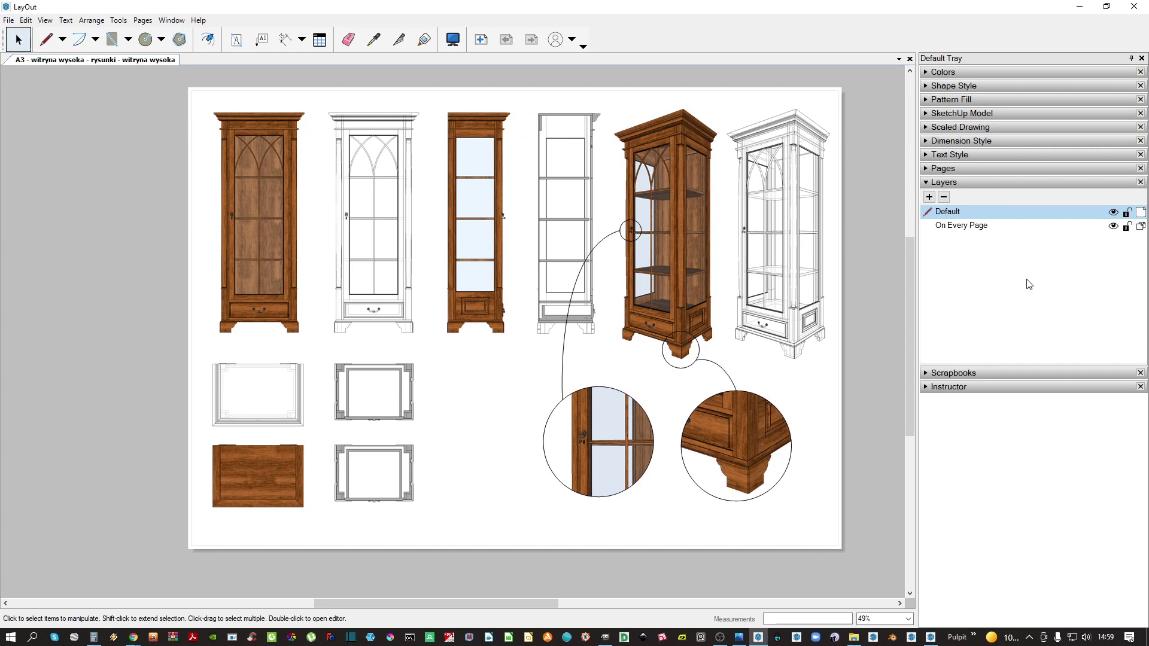
{"action": "double_click", "coordinate": [956, 212]}
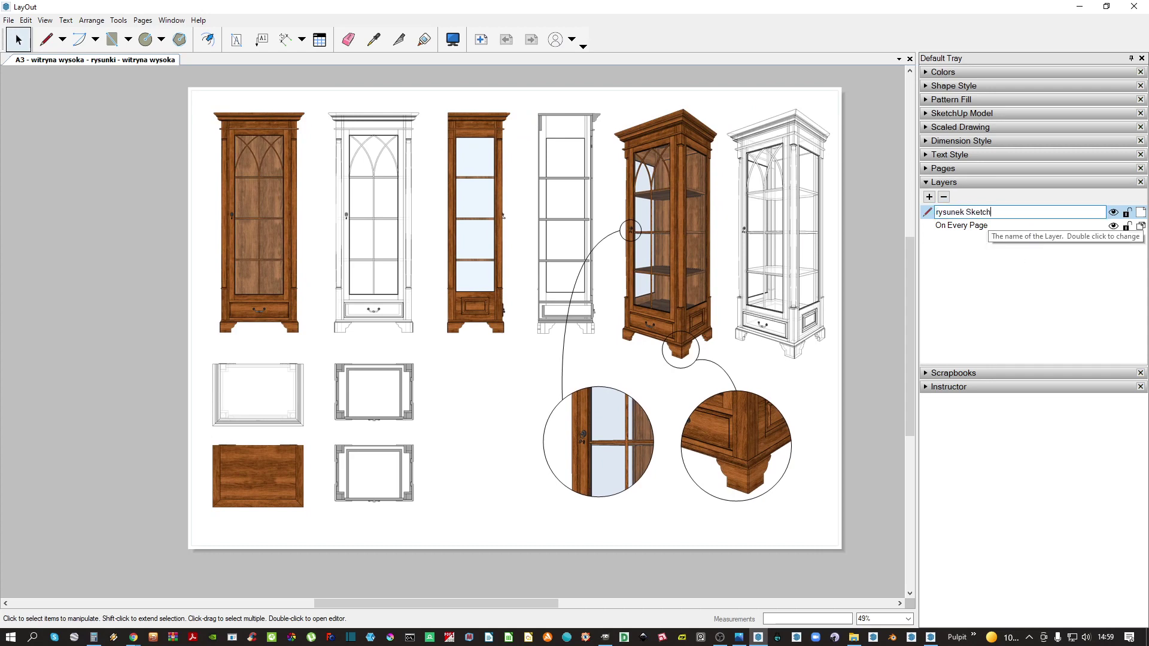
{"action": "key", "text": "Return"}
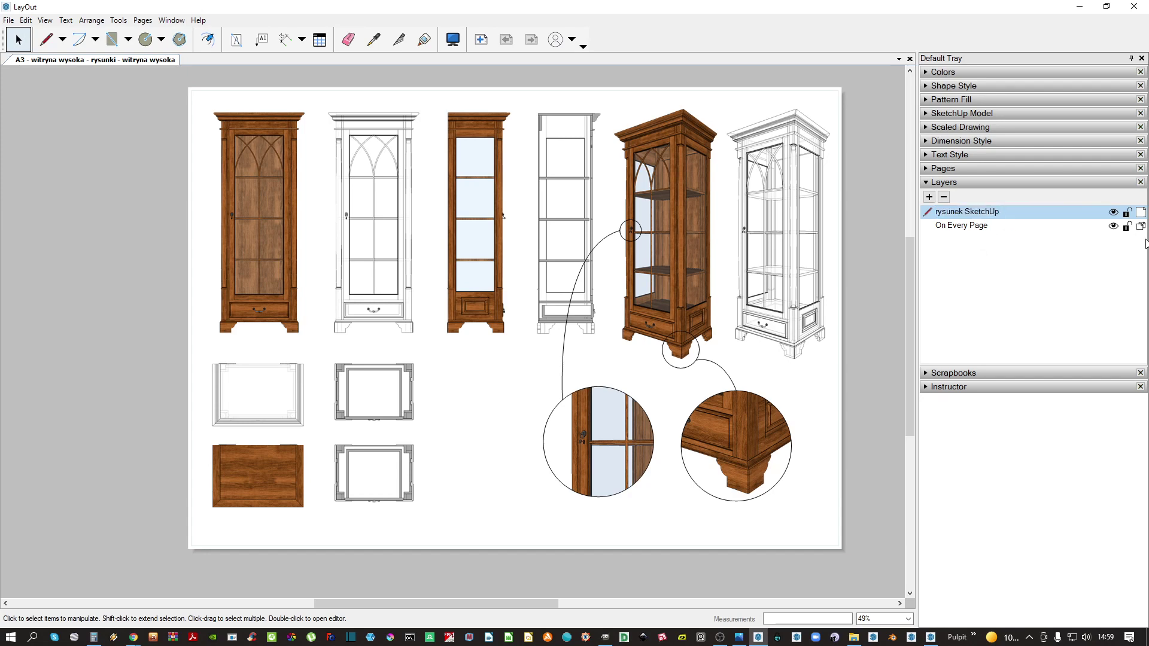
Stop sharing the On Every Page layer across pages and rename it opisy
{"action": "double_click", "coordinate": [974, 228]}
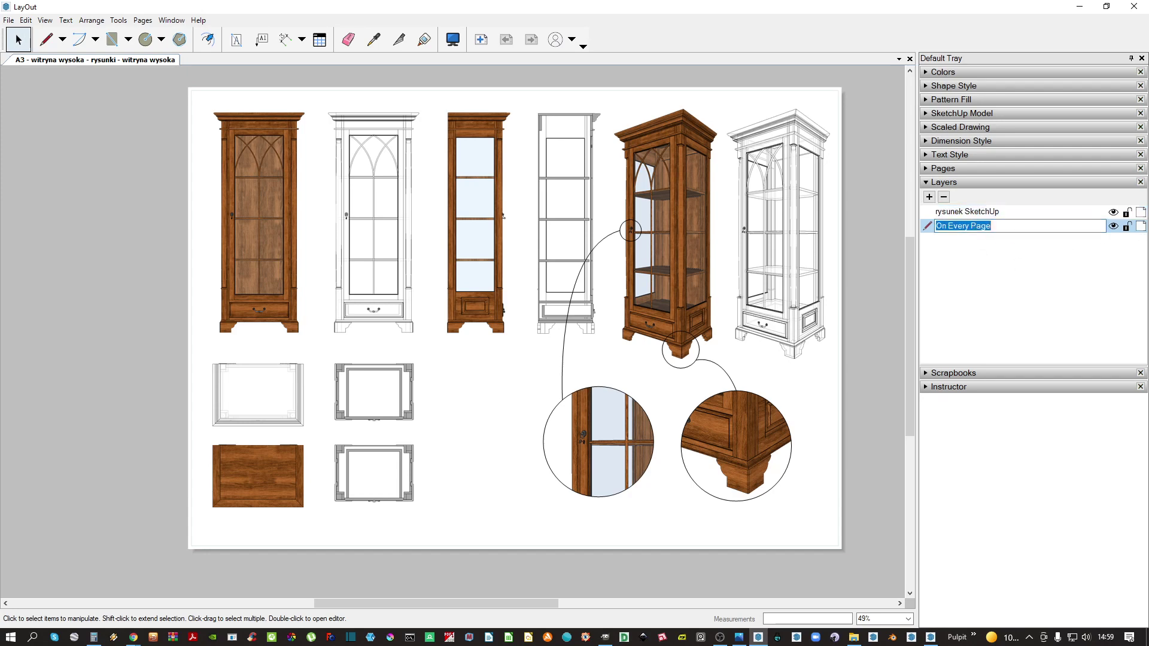
{"action": "type", "text": "O"}
{"action": "key", "text": "Return"}
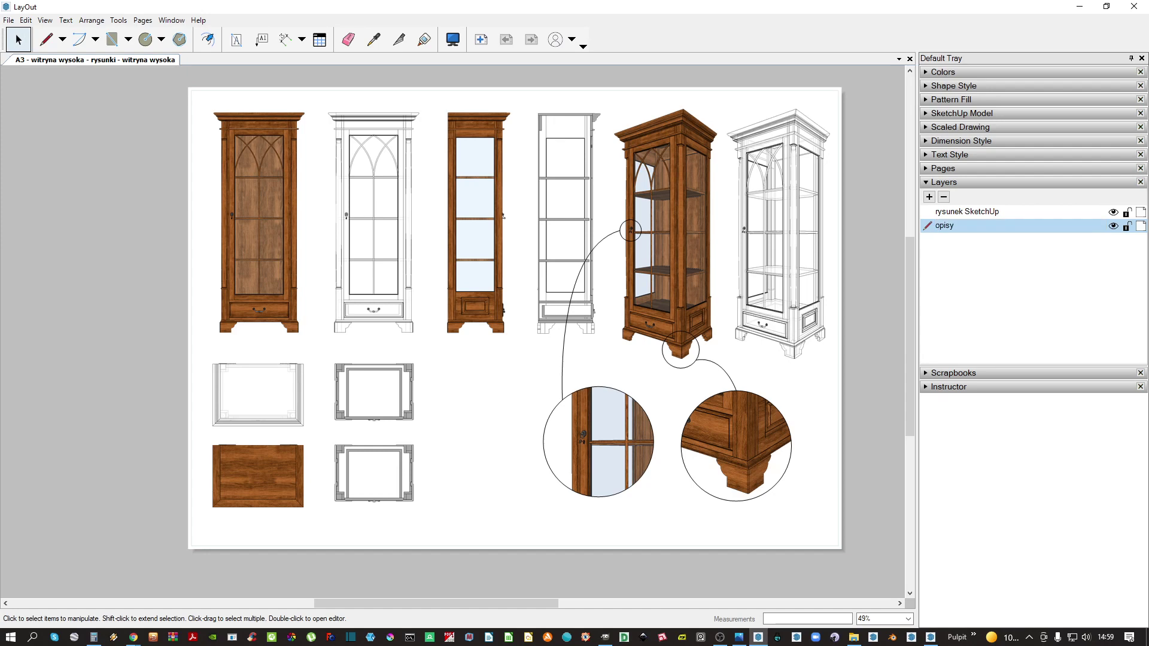
Add a layer named wymiarowanie and make opisy the active layer
{"action": "left_click", "coordinate": [929, 198]}
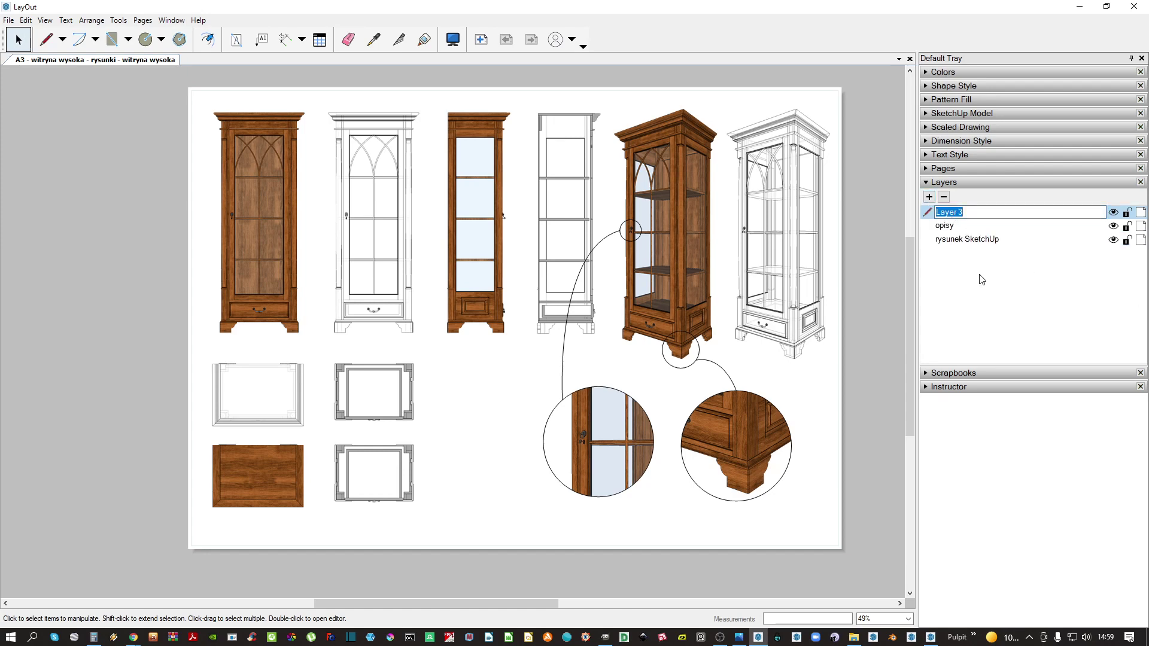
{"action": "key", "text": "Return"}
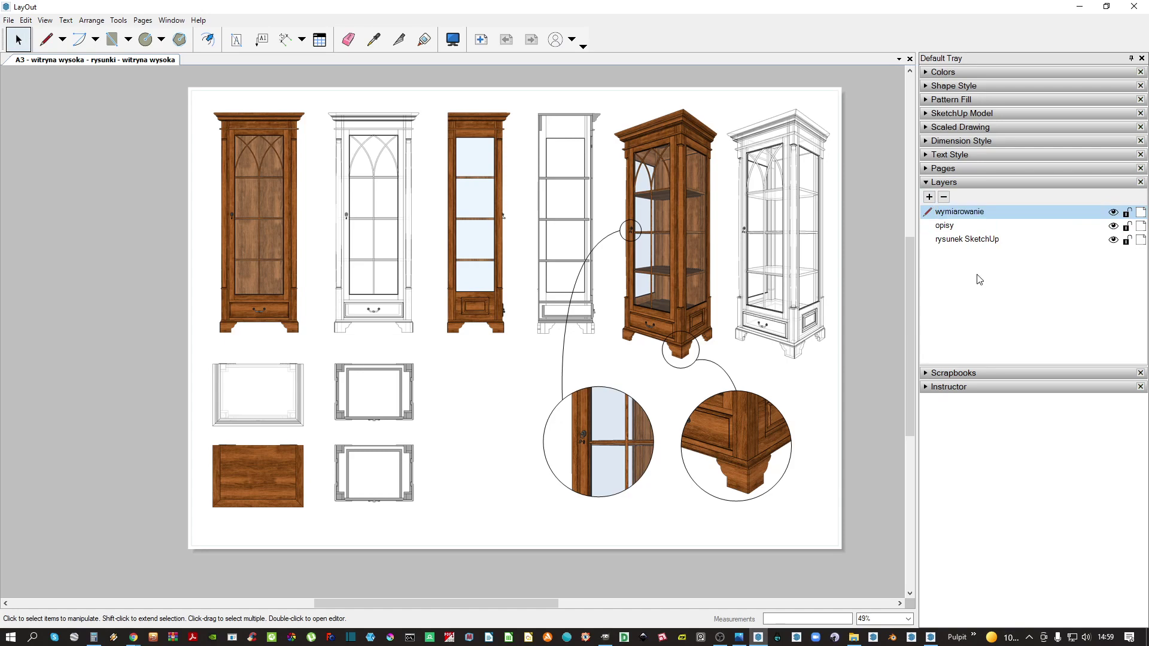
{"action": "middle_click_drag", "start_coordinate": [583, 316], "coordinate": [454, 344]}
{"action": "left_click", "coordinate": [957, 227]}
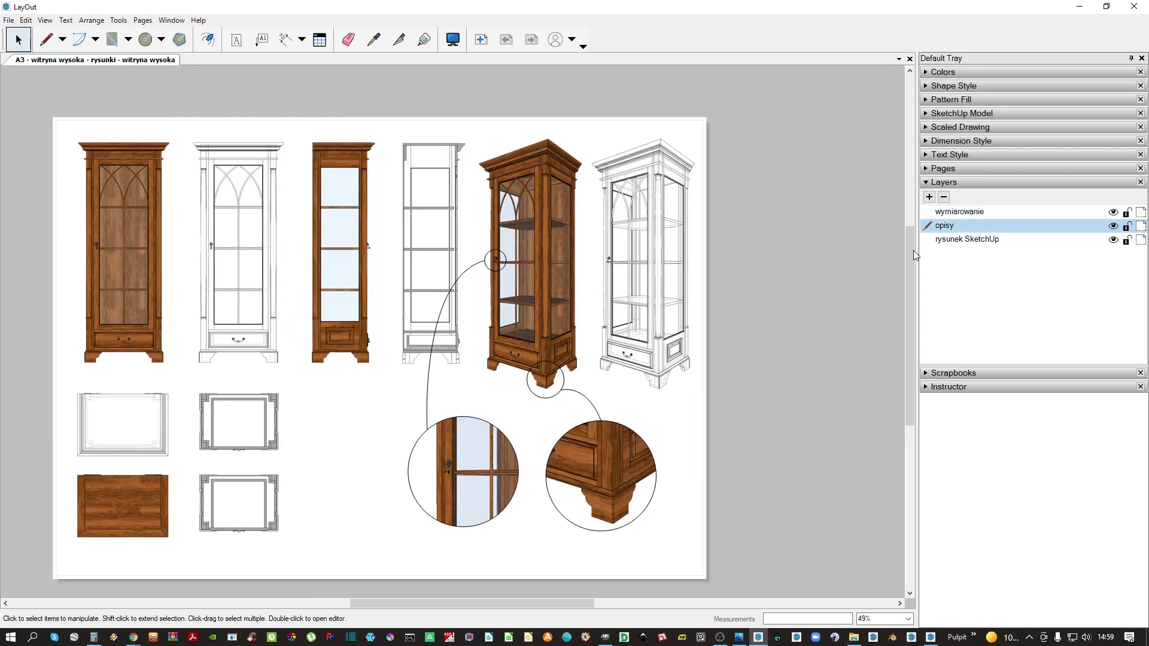
Set the Text tool's style to Calibri, Bold, 12 pt, with centred alignment
{"action": "middle_click_drag", "start_coordinate": [263, 356], "coordinate": [450, 338]}
{"action": "scroll", "coordinate": [297, 353], "scroll_direction": "up", "scroll_amount": 5}
{"action": "key", "text": "t"}
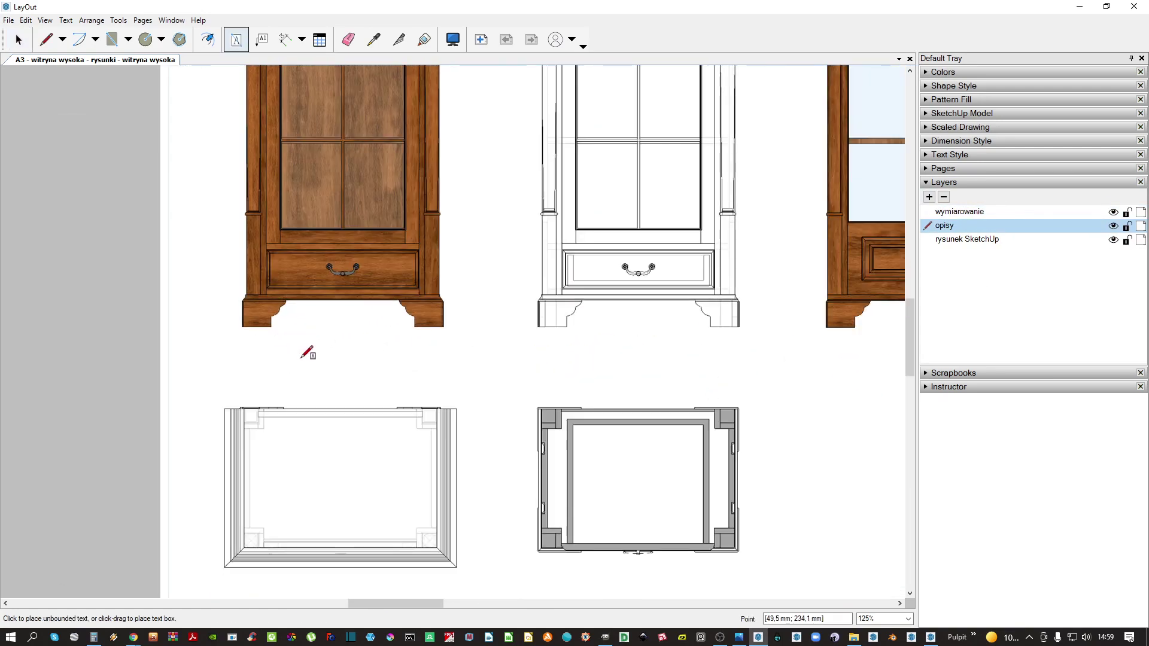
{"action": "left_click", "coordinate": [952, 156]}
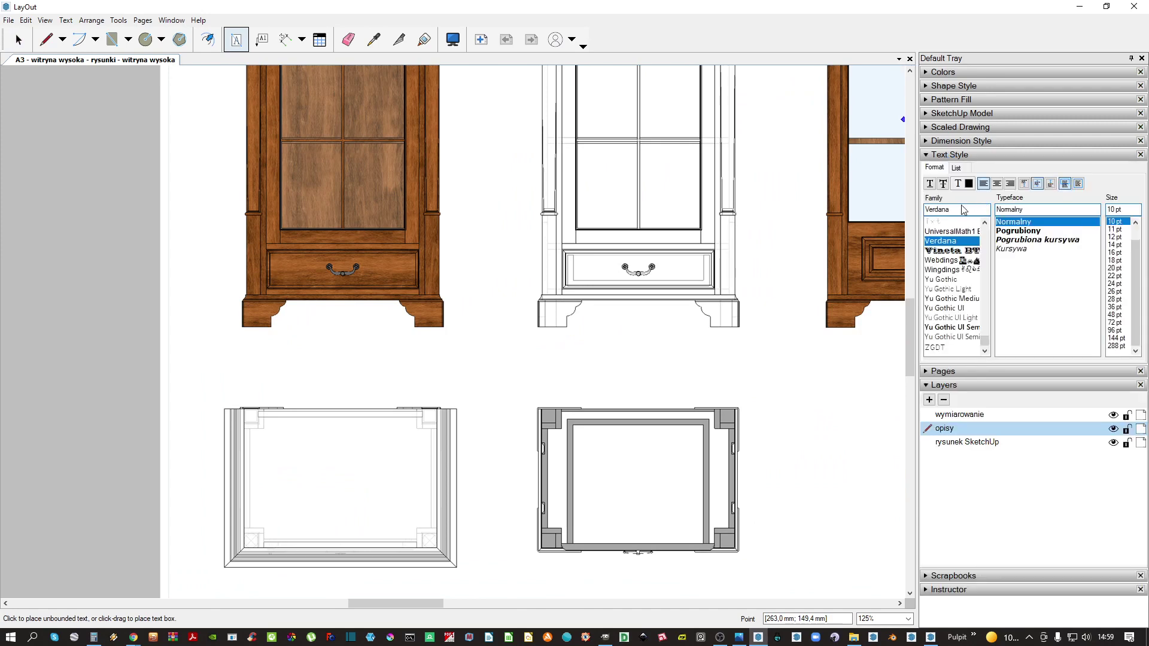
{"action": "type", "text": "cal"}
{"action": "left_click", "coordinate": [941, 232]}
{"action": "left_click", "coordinate": [1130, 212]}
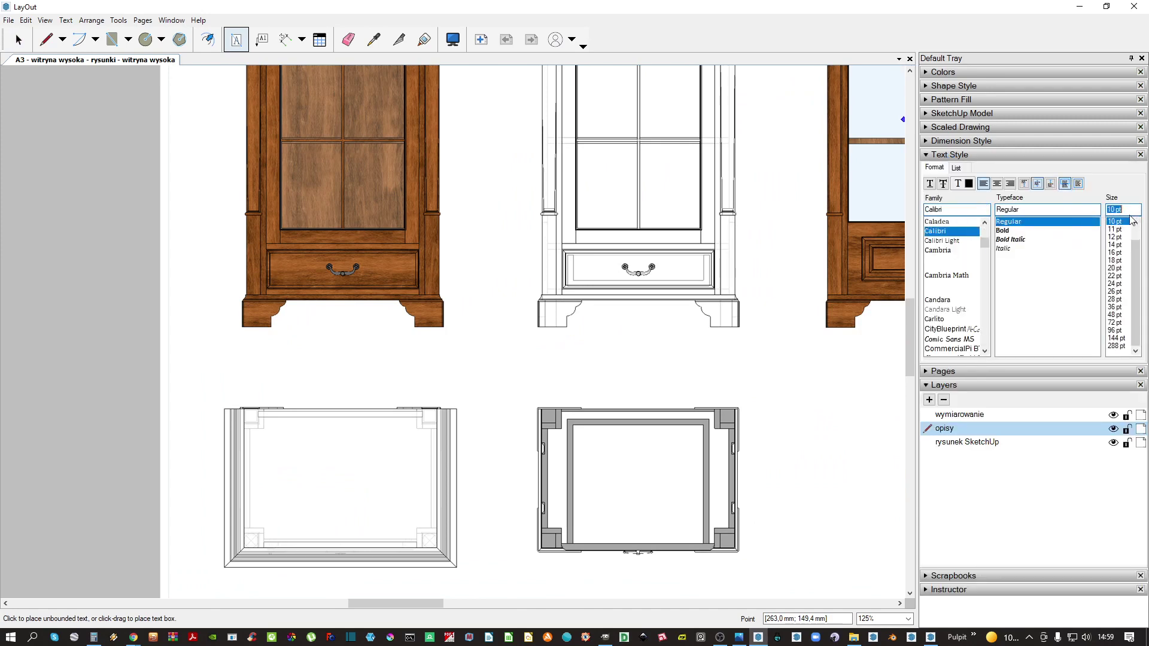
{"action": "type", "text": "12"}
{"action": "left_click", "coordinate": [1010, 231]}
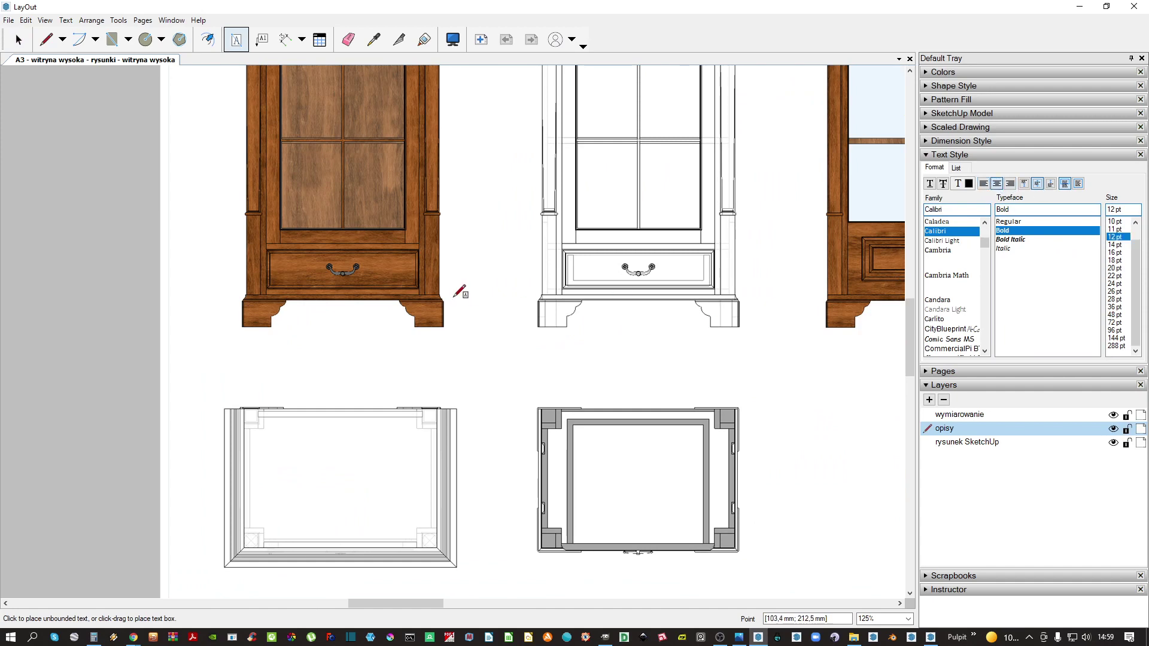
Add the label FRONT below the wood-textured front view and centre it under the cabinet
{"action": "left_click", "coordinate": [452, 346]}
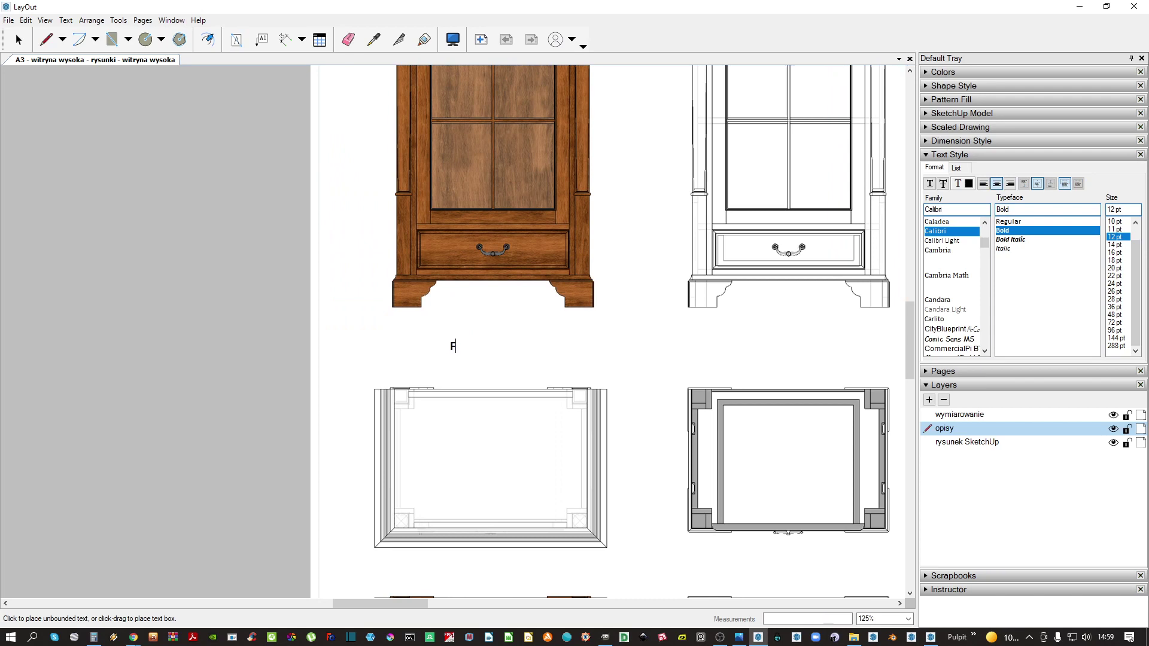
{"action": "key", "text": "space"}
{"action": "scroll", "coordinate": [455, 353], "scroll_direction": "up", "scroll_amount": 3}
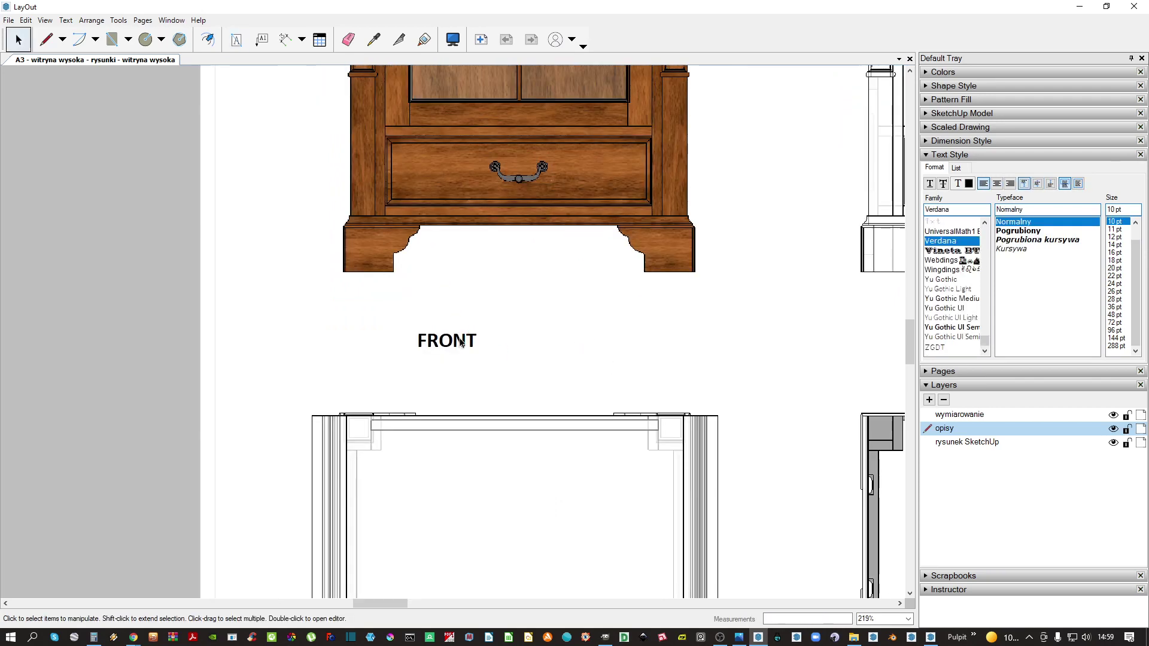
{"action": "right_click", "coordinate": [434, 339]}
{"action": "left_click", "coordinate": [479, 417]}
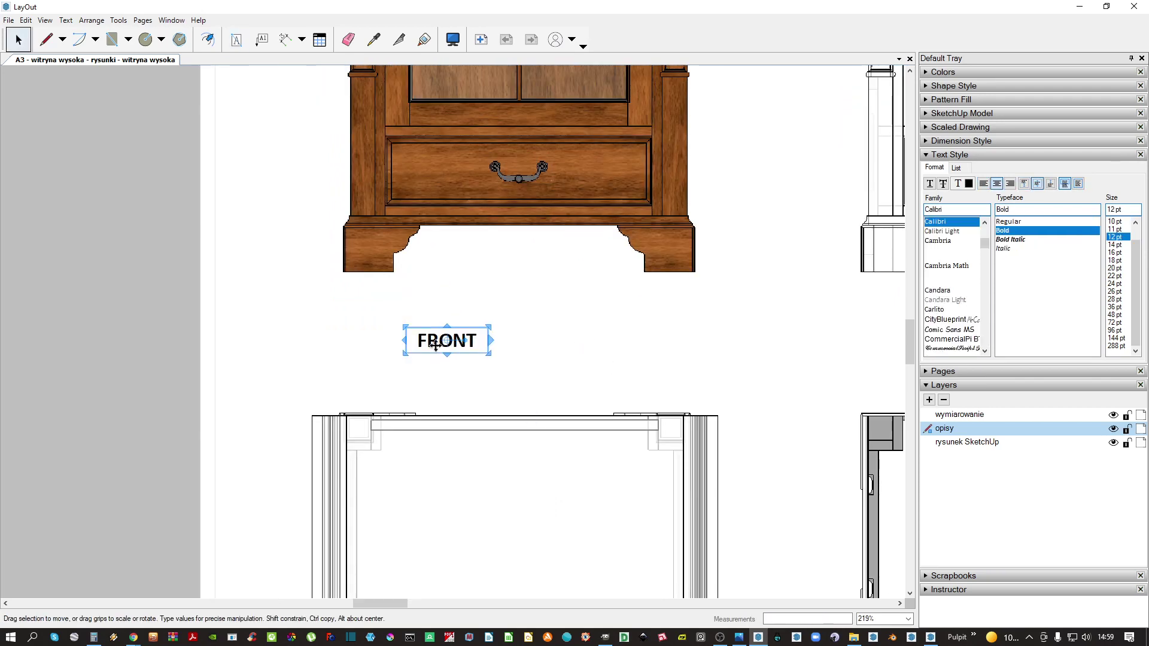
{"action": "left_click_drag", "start_coordinate": [434, 345], "coordinate": [501, 334]}
{"action": "scroll", "coordinate": [501, 333], "scroll_direction": "down", "scroll_amount": 3}
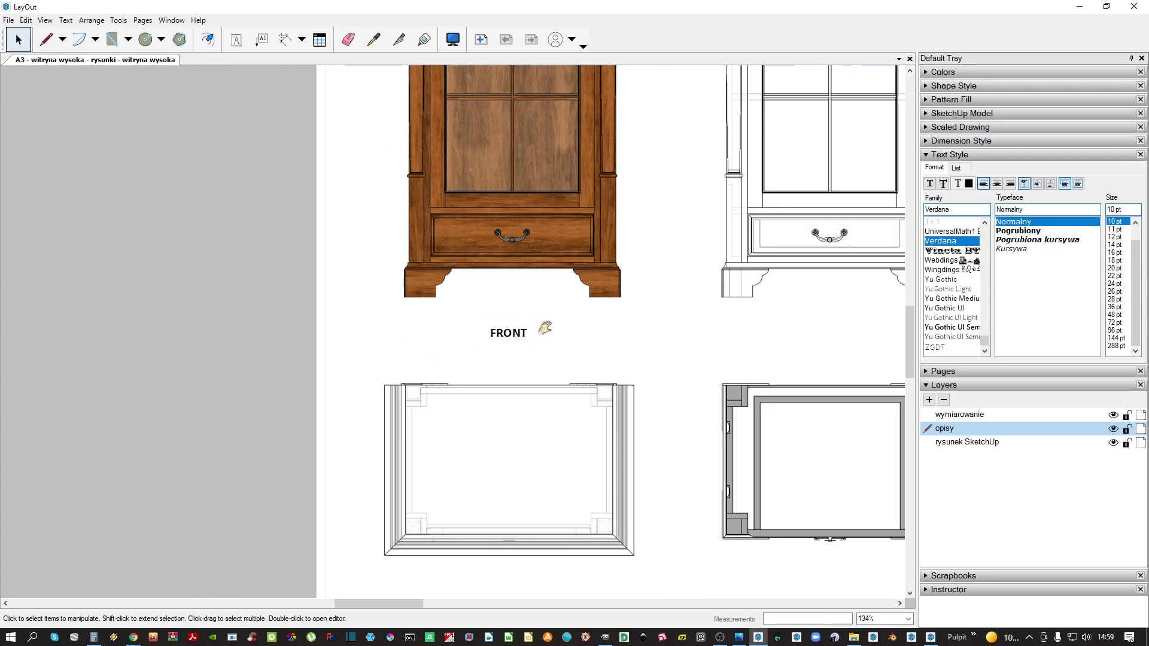
Copy the FRONT label below the line-drawn front view and change the copy's text to FRONT - RENTGEN
{"action": "left_click_drag", "start_coordinate": [417, 341], "coordinate": [475, 360]}
{"action": "double_click", "coordinate": [483, 344]}
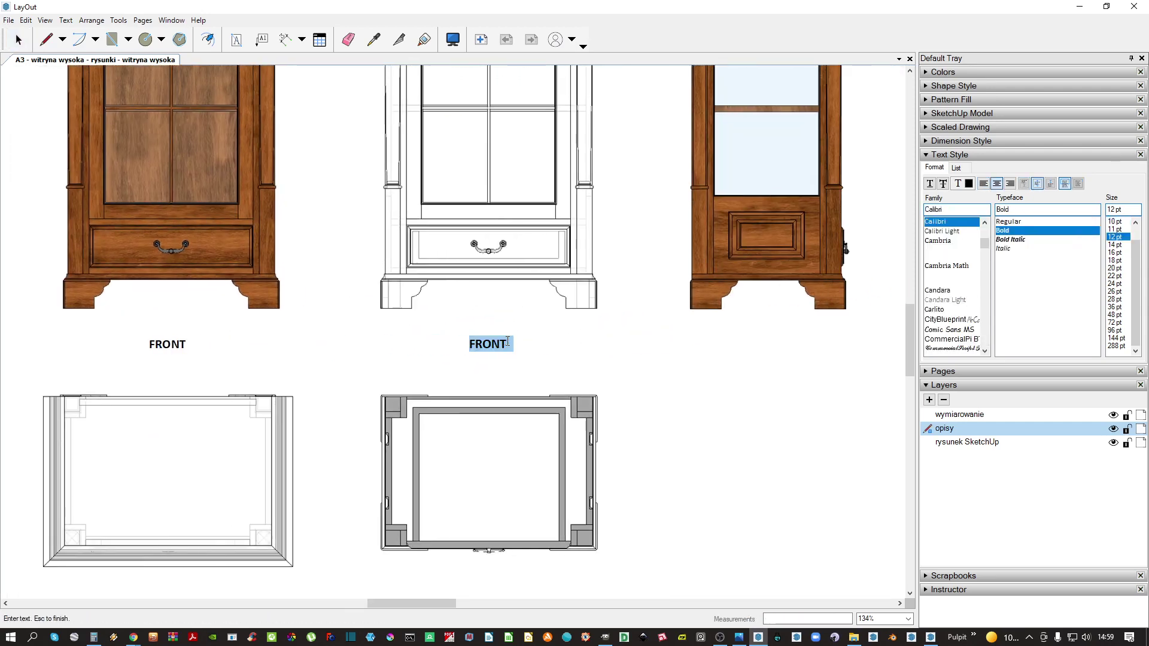
{"action": "key", "text": "End"}
{"action": "type", "text": "- REWNE"}
{"action": "key", "text": "BackSpace"}
{"action": "key", "text": "BackSpace"}
{"action": "key", "text": "BackSpace"}
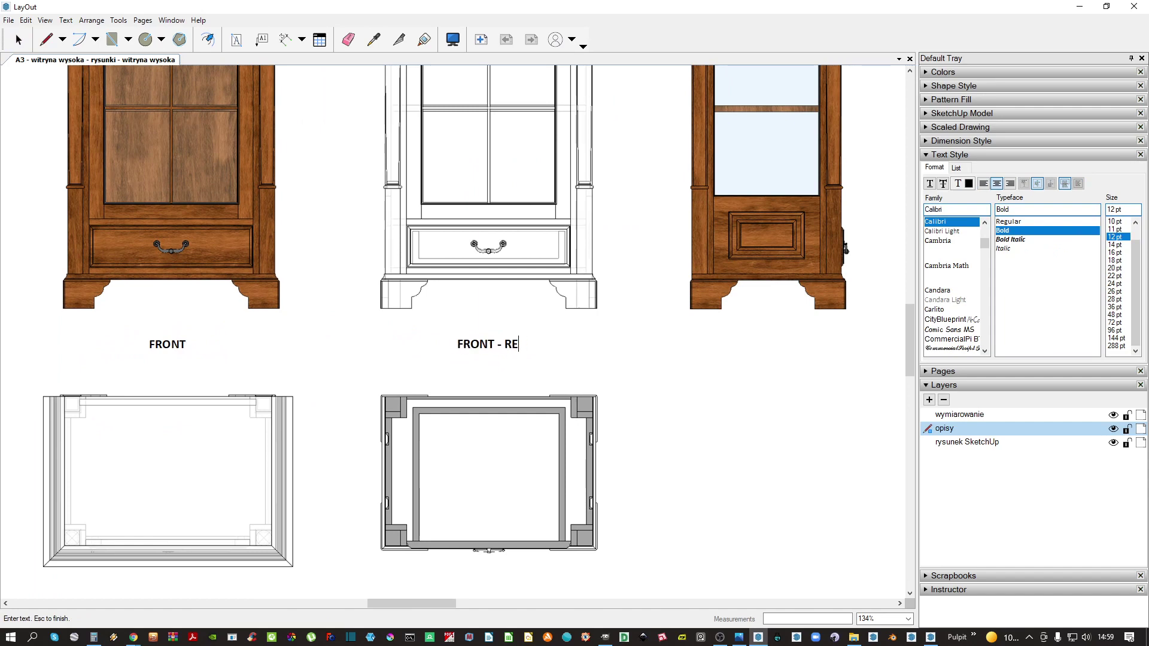
{"action": "type", "text": "NTGEN"}
{"action": "left_click", "coordinate": [599, 413]}
Copy the FRONT - RENTGEN label below the wood-textured side view and change the copy's text to BOK
{"action": "middle_click_drag", "start_coordinate": [459, 398], "coordinate": [340, 361]}
{"action": "left_click", "coordinate": [336, 302]}
{"action": "left_click_drag", "start_coordinate": [330, 307], "coordinate": [610, 328], "text": "ctrl"}
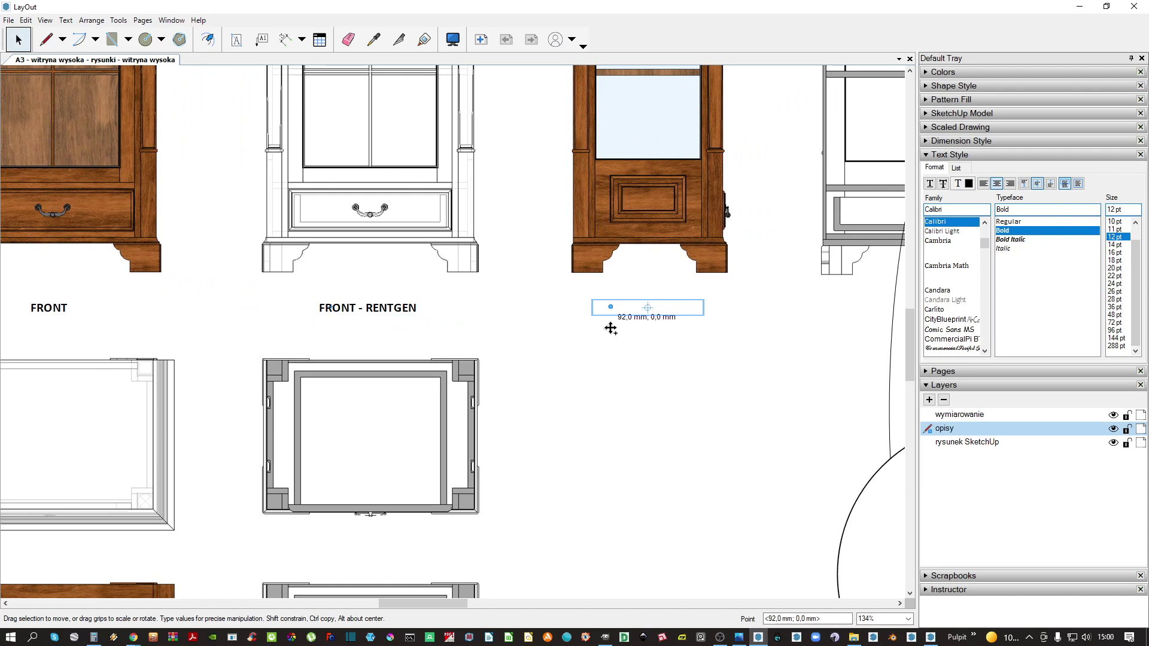
{"action": "double_click", "coordinate": [649, 311]}
{"action": "type", "text": "BOK"}
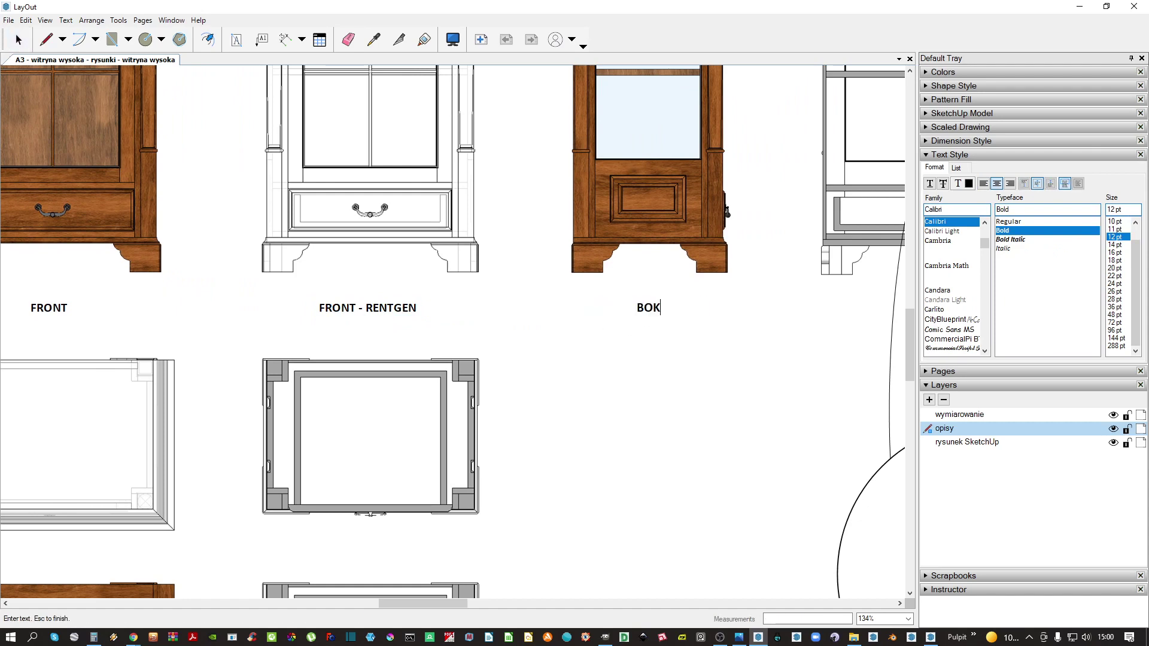
{"action": "left_click", "coordinate": [727, 334]}
Copy the BOK label below the side section view and change the copy's text to PRZEKRÓJ PIONOWY BOCZNY
{"action": "middle_click_drag", "start_coordinate": [674, 351], "coordinate": [441, 409]}
{"action": "scroll", "coordinate": [441, 410], "scroll_direction": "down", "scroll_amount": 1}
{"action": "left_click", "coordinate": [417, 374]}
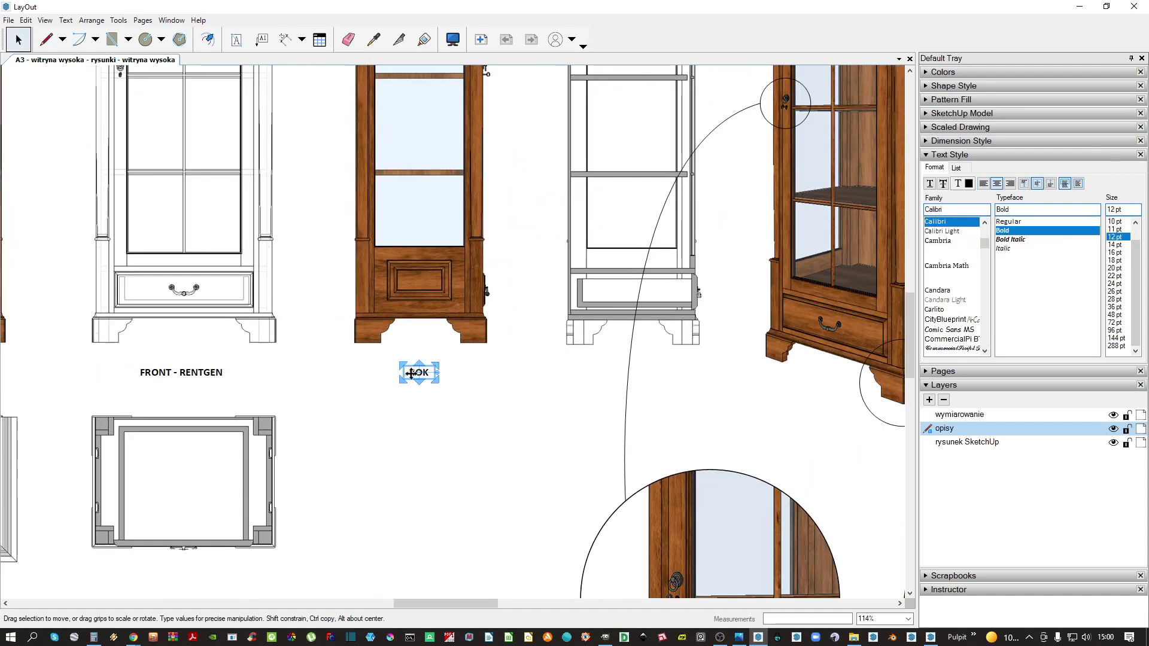
{"action": "left_click_drag", "start_coordinate": [412, 374], "coordinate": [518, 383]}
{"action": "double_click", "coordinate": [525, 380]}
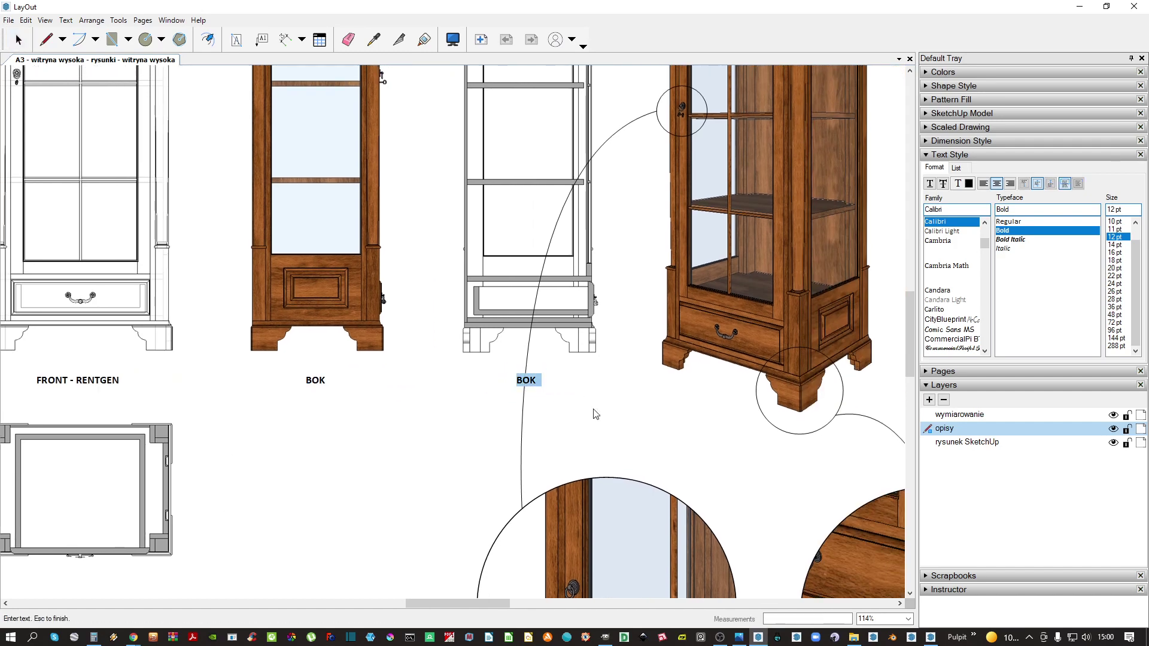
{"action": "type", "text": "PRZEKRÓJ POZI"}
{"action": "key", "text": "BackSpace"}
{"action": "key", "text": "BackSpace"}
{"action": "key", "text": "BackSpace"}
{"action": "type", "text": "IONOWY BOCZNY"}
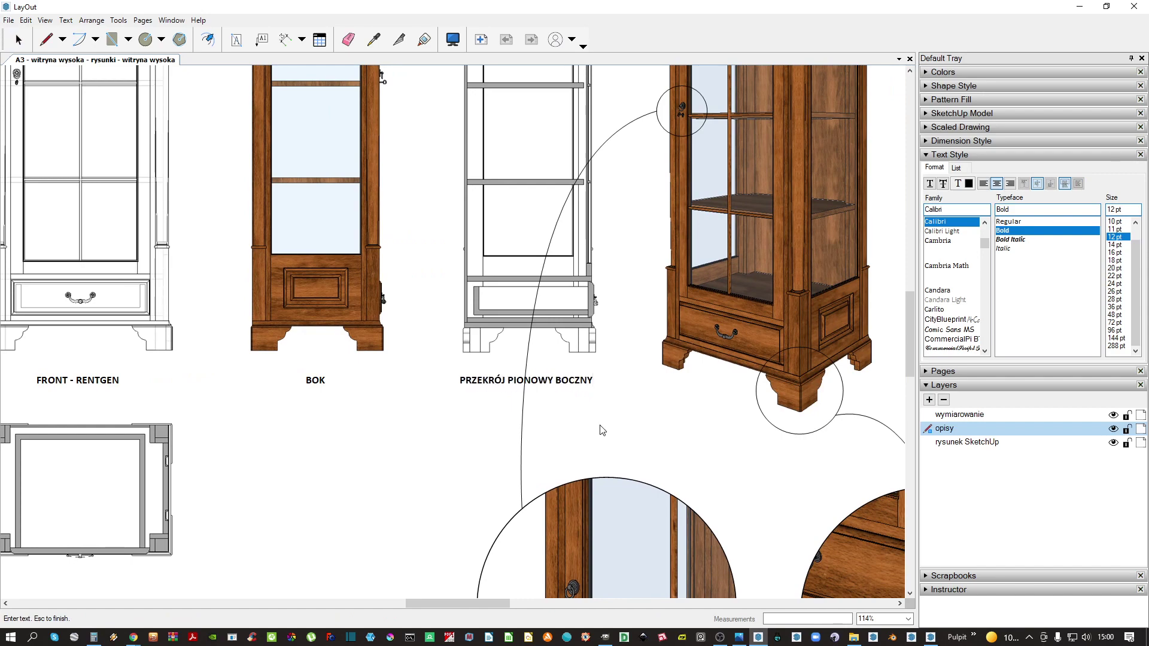
{"action": "key", "text": "Escape"}
Copy the FRONT label below the line-drawn top view and change the copy's text to RZUT - RENTGEN
{"action": "middle_click_drag", "start_coordinate": [602, 430], "coordinate": [711, 291]}
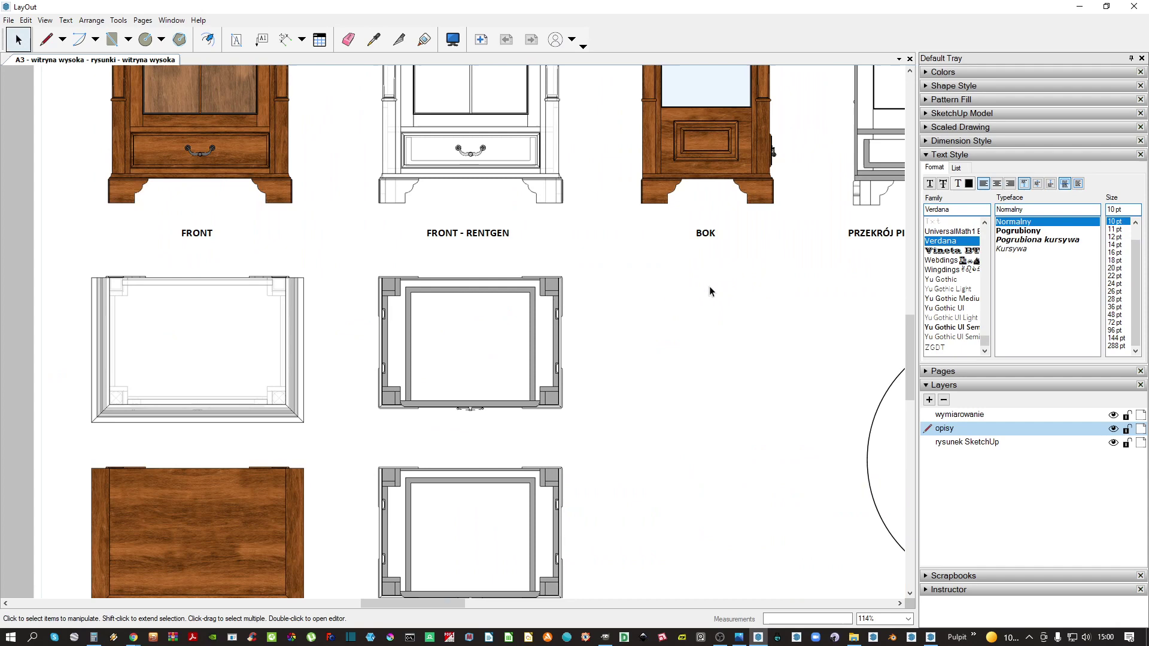
{"action": "left_click", "coordinate": [182, 234]}
{"action": "mouse_move", "coordinate": [181, 234]}
{"action": "left_mouse_down", "text": "ctrl"}
{"action": "mouse_move", "coordinate": [194, 440]}
{"action": "mouse_move", "coordinate": [205, 438]}
{"action": "left_mouse_up", "text": "ctrl"}
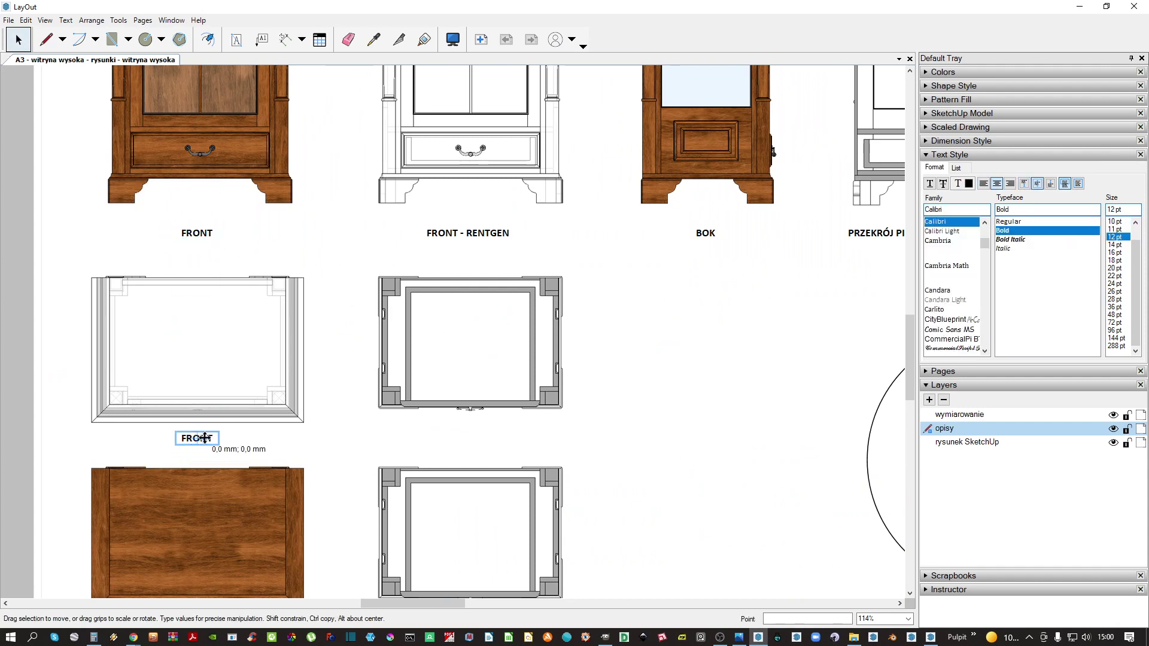
{"action": "double_click", "coordinate": [204, 438]}
{"action": "middle_click_drag", "start_coordinate": [280, 458], "coordinate": [442, 354]}
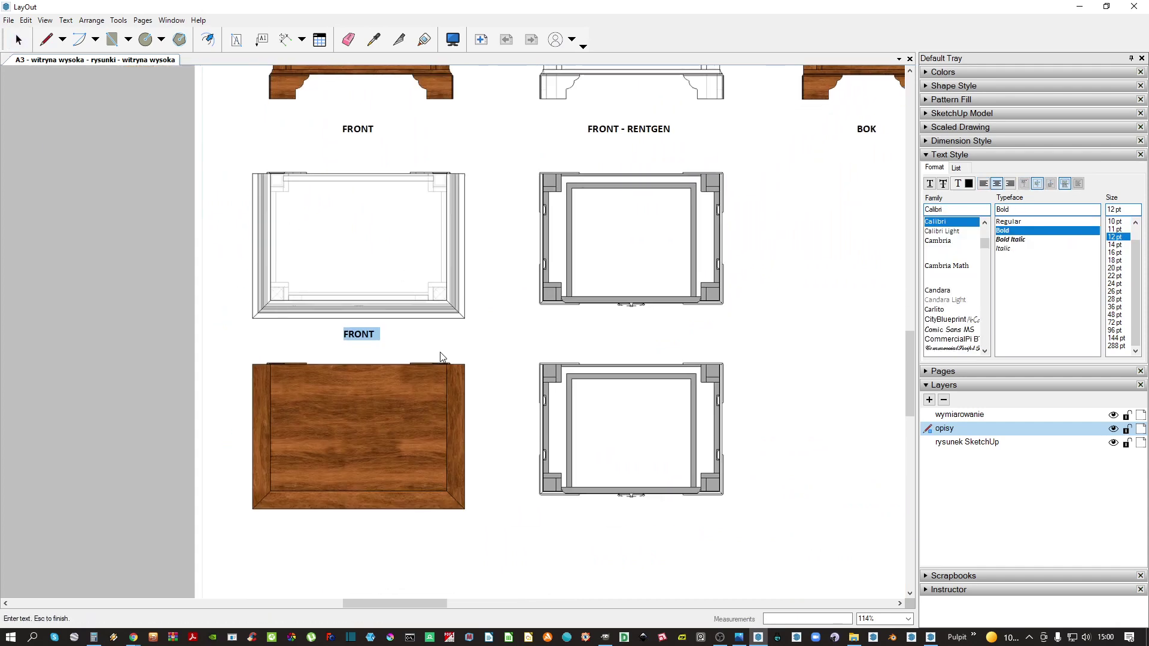
{"action": "type", "text": "RZUT - RE"}
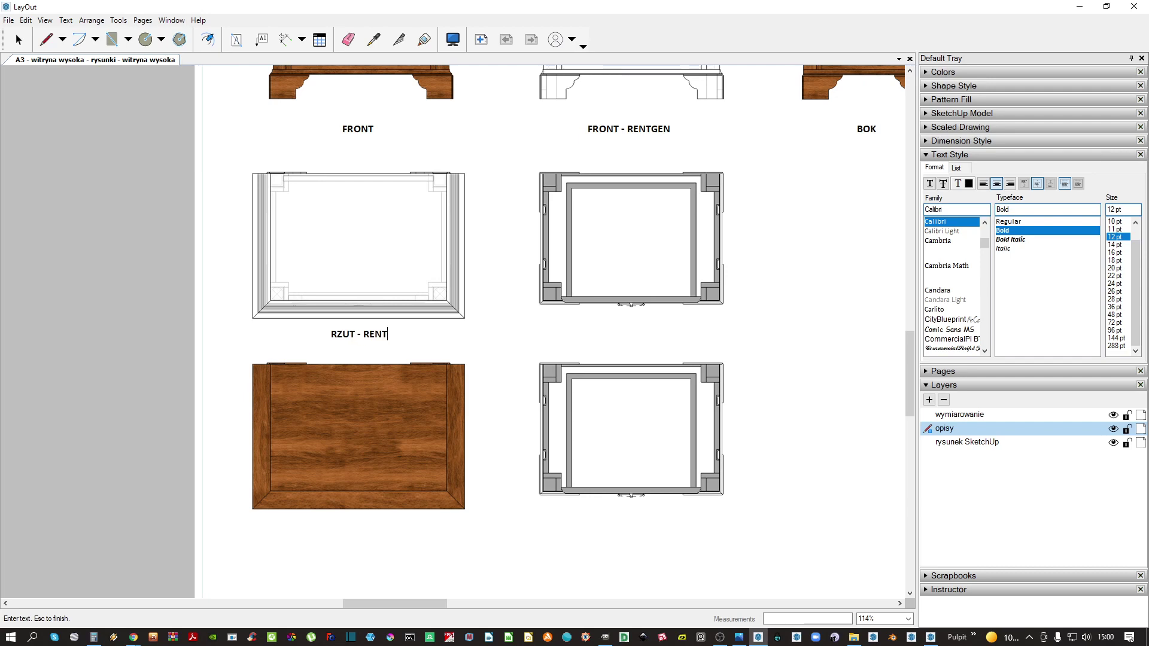
{"action": "type", "text": "NTGEN"}
{"action": "key", "text": "BackSpace"}
{"action": "key", "text": "BackSpace"}
{"action": "type", "text": "GEN"}
{"action": "left_click", "coordinate": [468, 400]}
Copy the RZUT - RENTGEN label below the wood-textured top view, and copy both of these labels below the two horizontal section views
{"action": "middle_click_drag", "start_coordinate": [462, 395], "coordinate": [486, 287]}
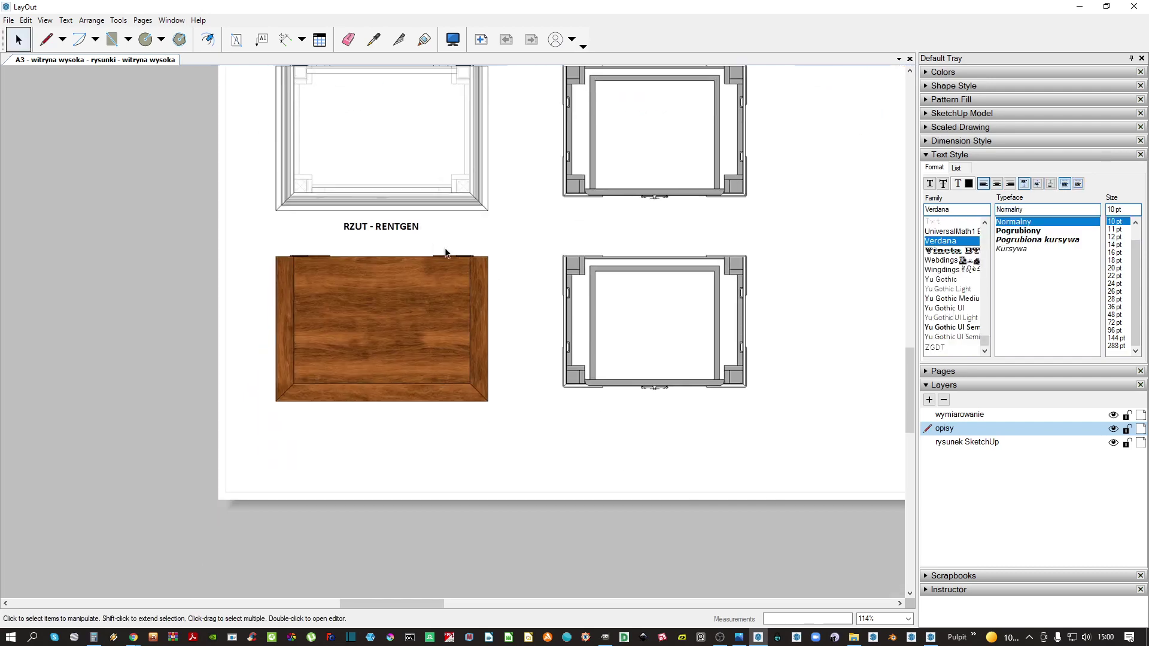
{"action": "left_click_drag", "start_coordinate": [364, 230], "coordinate": [400, 428], "text": "ctrl+shift"}
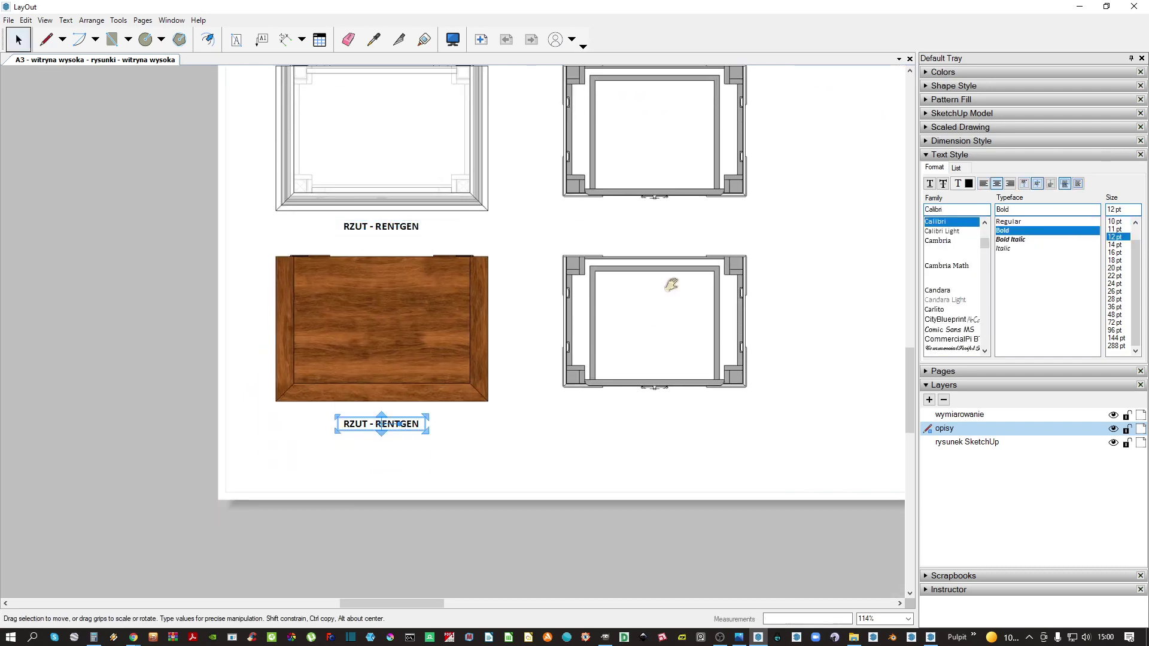
{"action": "middle_click_drag", "start_coordinate": [667, 285], "coordinate": [562, 335]}
{"action": "left_click", "coordinate": [264, 277], "text": "shift"}
{"action": "left_click_drag", "start_coordinate": [263, 278], "coordinate": [534, 278], "text": "ctrl"}
Change the label text below the upper horizontal section view to PRZEKRÓJ POZIOMY 1
{"action": "double_click", "coordinate": [557, 279]}
{"action": "type", "text": "PRZEK"}
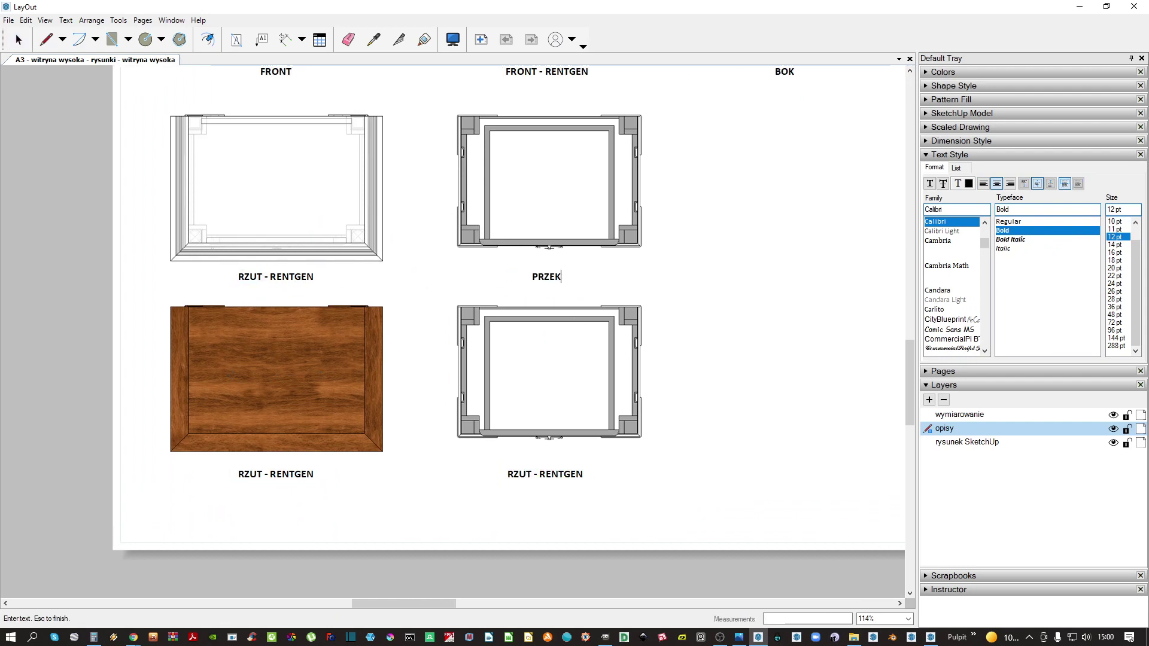
{"action": "type", "text": "RÓJ POZIOMY 1"}
{"action": "key", "text": "Escape"}
{"action": "key", "text": "space"}
Switch the lower horizontal section view to the scene rzut - przekrój poziomy 2
{"action": "right_click", "coordinate": [576, 372]}
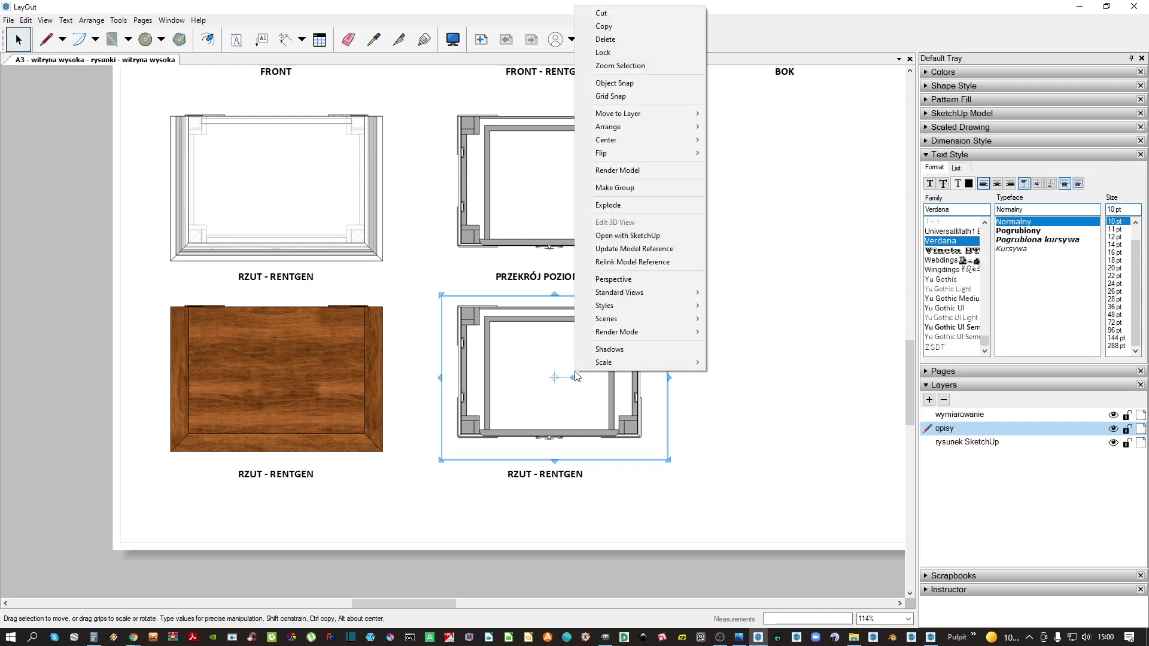
{"action": "mouse_move", "coordinate": [627, 333]}
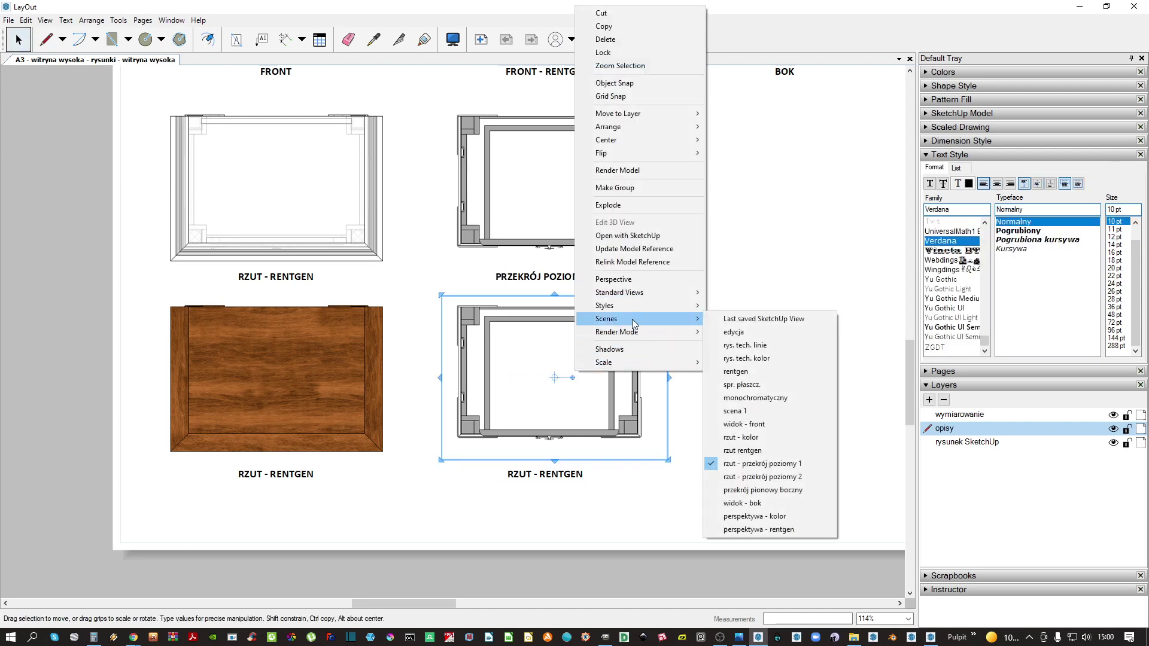
{"action": "left_click", "coordinate": [757, 477]}
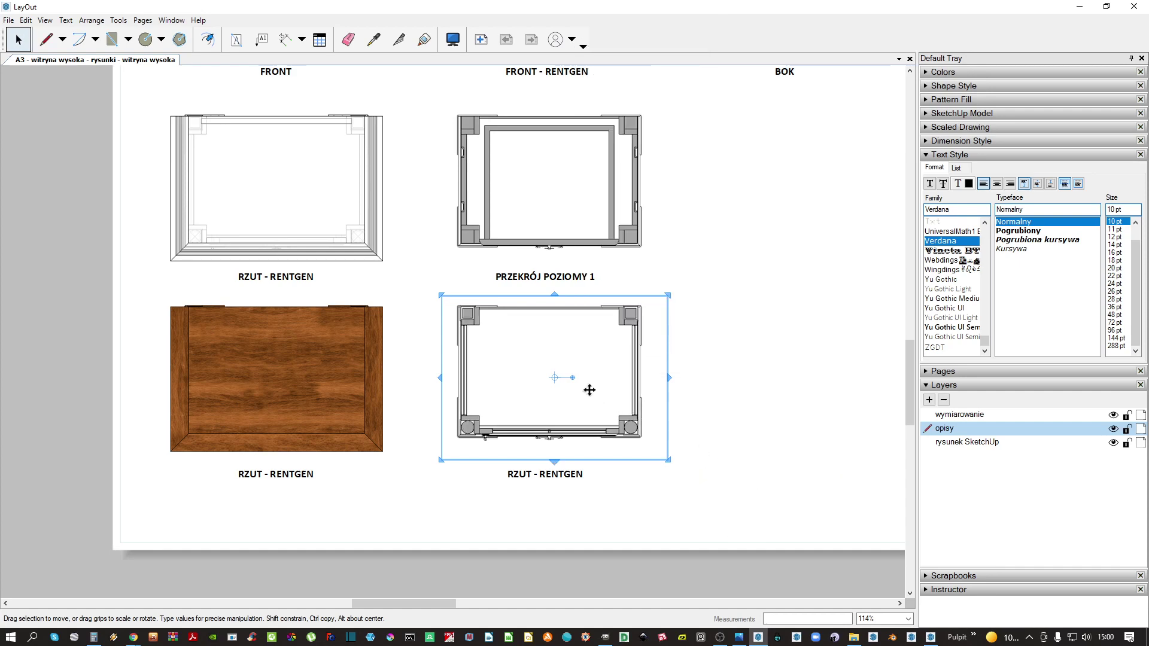
Change the label text below the lower horizontal section view to PRZEKRÓJ POZIOMY 2
{"action": "middle_click_drag", "start_coordinate": [570, 462], "coordinate": [537, 453]}
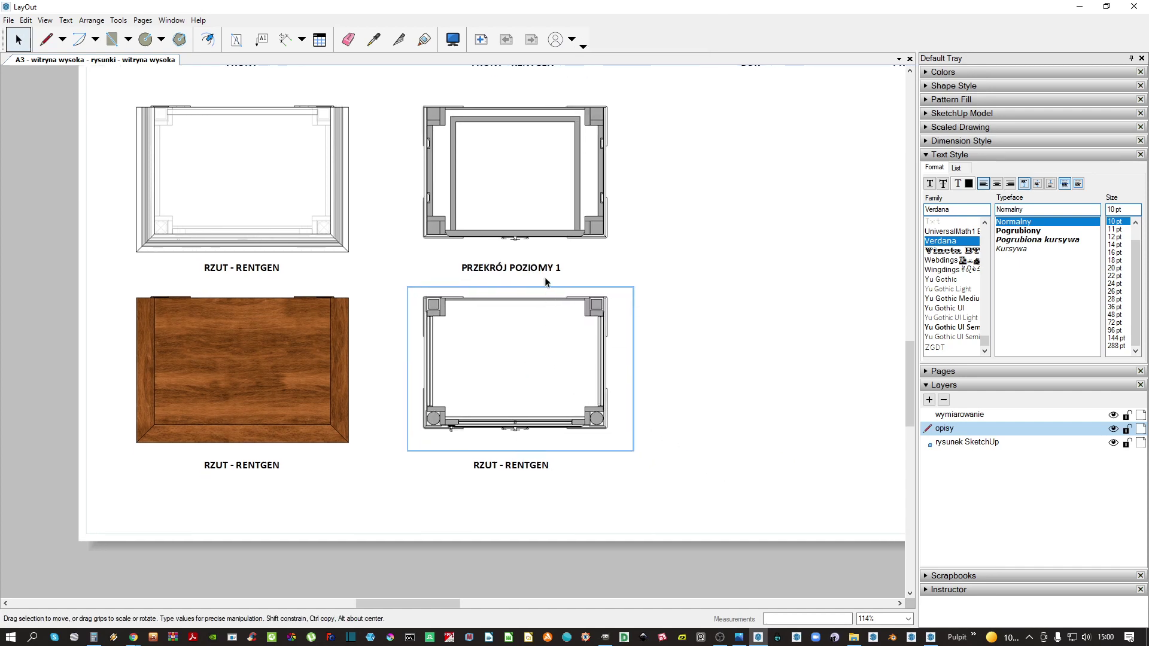
{"action": "left_click", "coordinate": [539, 269]}
{"action": "left_click", "coordinate": [515, 465]}
{"action": "double_click", "coordinate": [514, 465]}
{"action": "type", "text": "PR"}
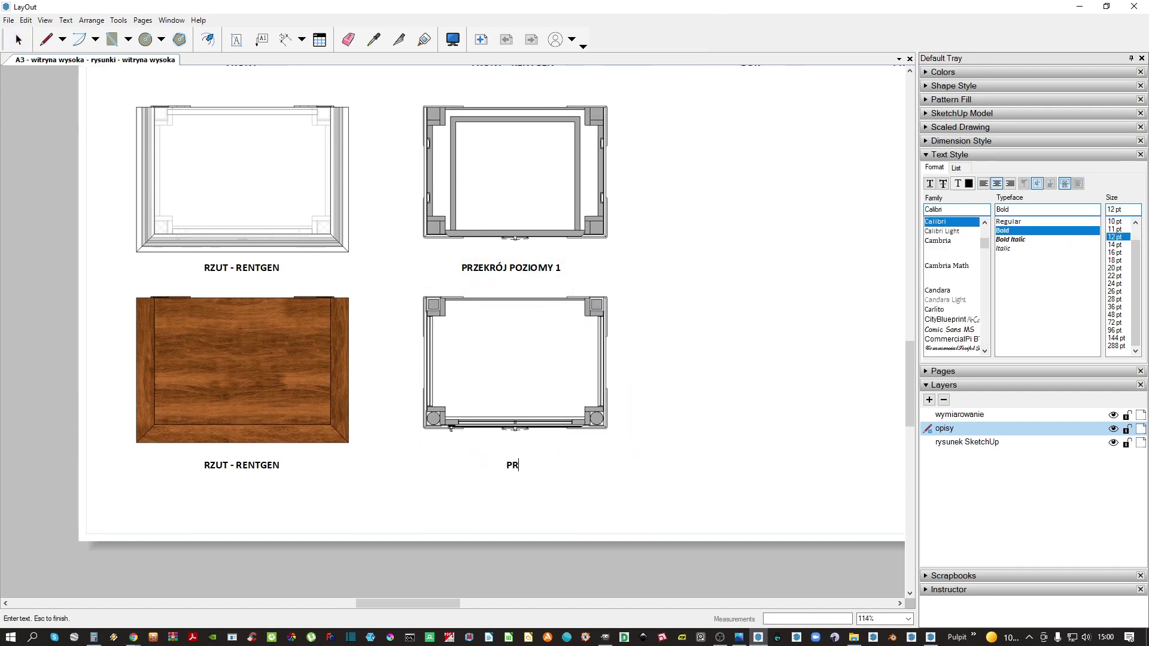
{"action": "type", "text": "ZEKRÓJ POZIOMY 2"}
{"action": "key", "text": "Escape"}
Move the lower end of the door detail's leader curve to the upper edge of the enlarged circle, clear of the side section label
{"action": "scroll", "coordinate": [724, 447], "scroll_direction": "down", "scroll_amount": 3}
{"action": "middle_click_drag", "start_coordinate": [649, 390], "coordinate": [379, 449]}
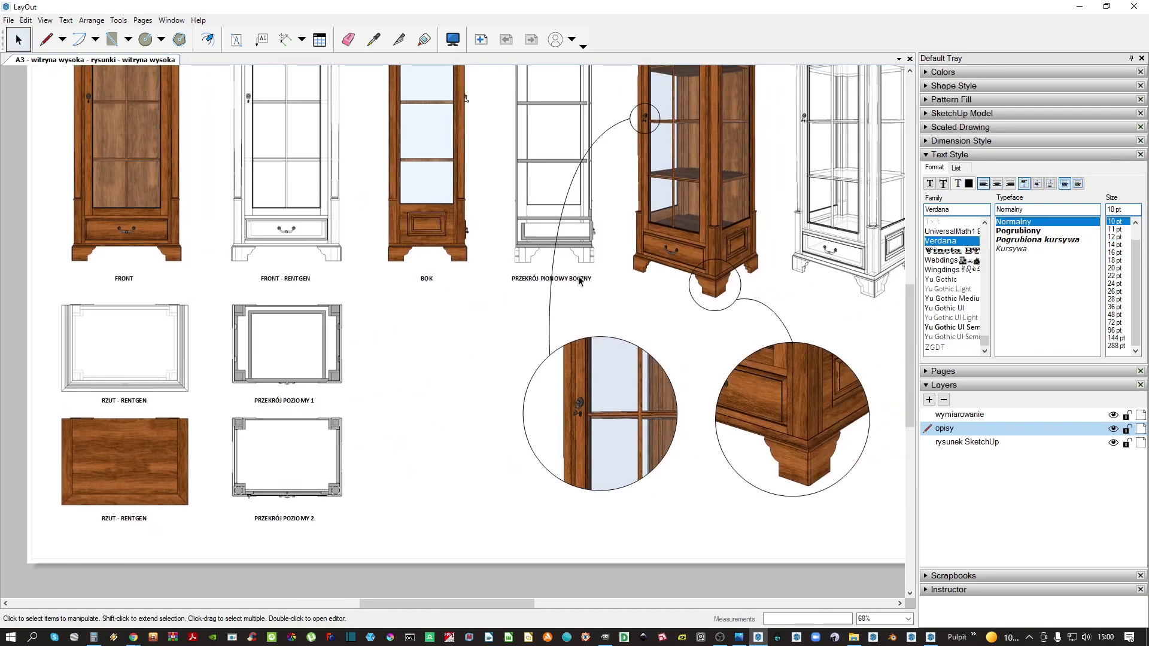
{"action": "scroll", "coordinate": [579, 281], "scroll_direction": "up", "scroll_amount": 4}
{"action": "scroll", "coordinate": [521, 344], "scroll_direction": "down", "scroll_amount": 3}
{"action": "middle_click_drag", "start_coordinate": [521, 344], "coordinate": [487, 363]}
{"action": "left_click", "coordinate": [436, 242]}
{"action": "double_click", "coordinate": [436, 242]}
{"action": "left_click", "coordinate": [436, 240]}
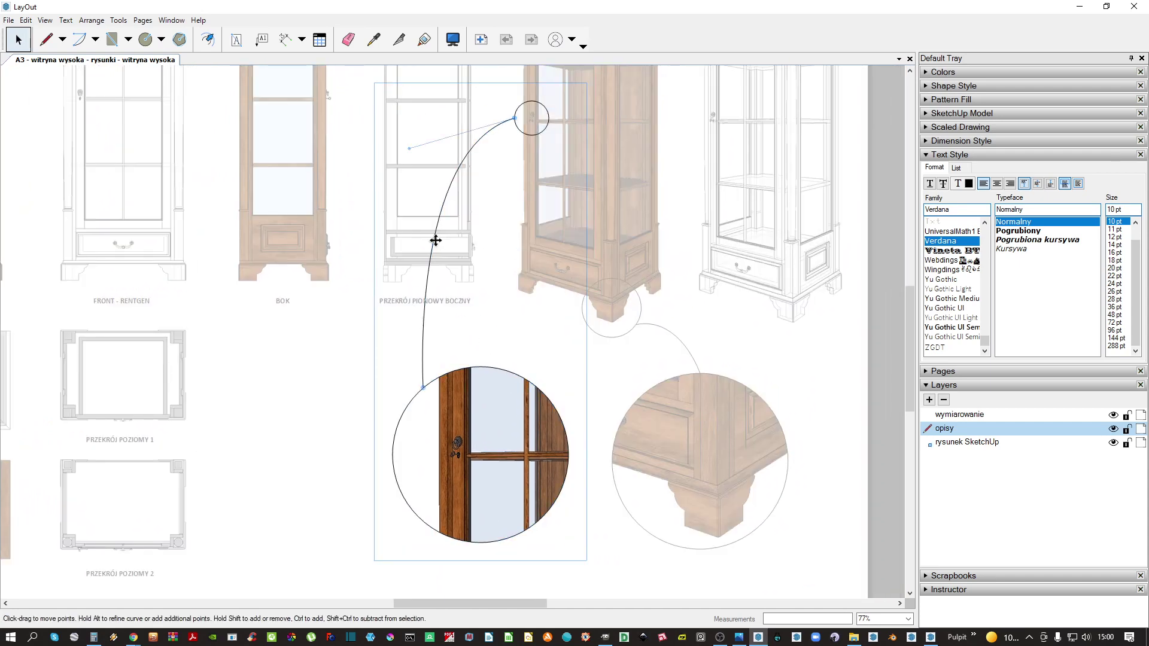
{"action": "left_click_drag", "start_coordinate": [420, 386], "coordinate": [500, 388]}
{"action": "scroll", "coordinate": [496, 358], "scroll_direction": "up", "scroll_amount": 5}
{"action": "scroll", "coordinate": [497, 361], "scroll_direction": "up", "scroll_amount": 3}
{"action": "scroll", "coordinate": [533, 399], "scroll_direction": "down", "scroll_amount": 9}
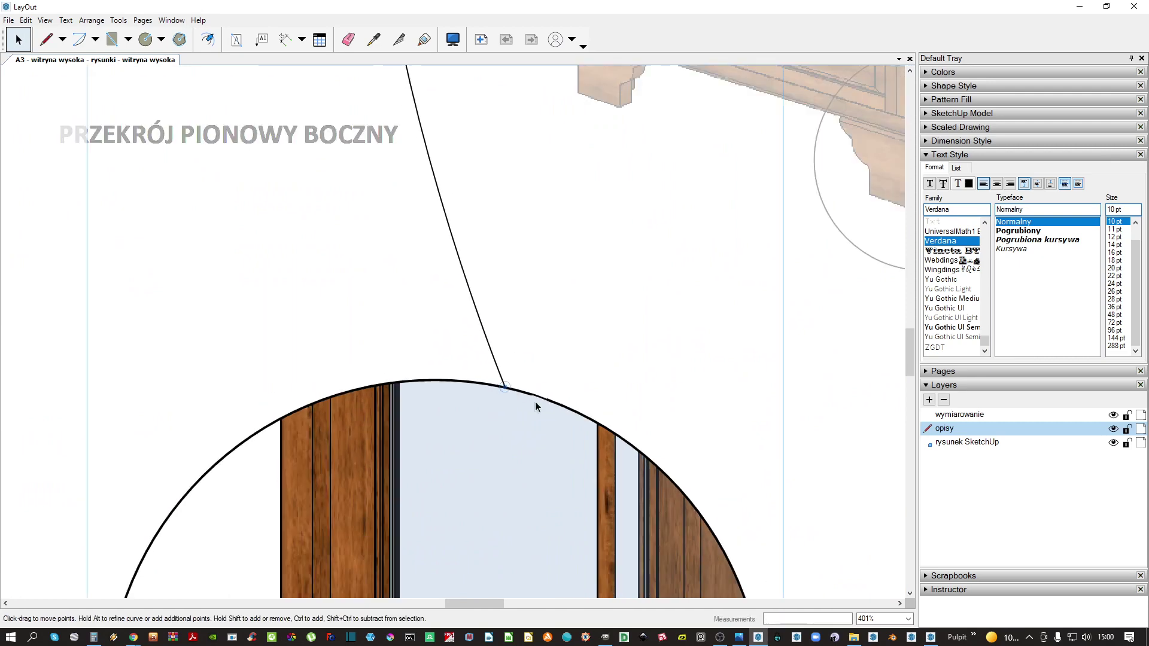
Reshape the upper part of the door detail's leader curve so it bends closer to the colour perspective view
{"action": "middle_click_drag", "start_coordinate": [504, 364], "coordinate": [502, 434]}
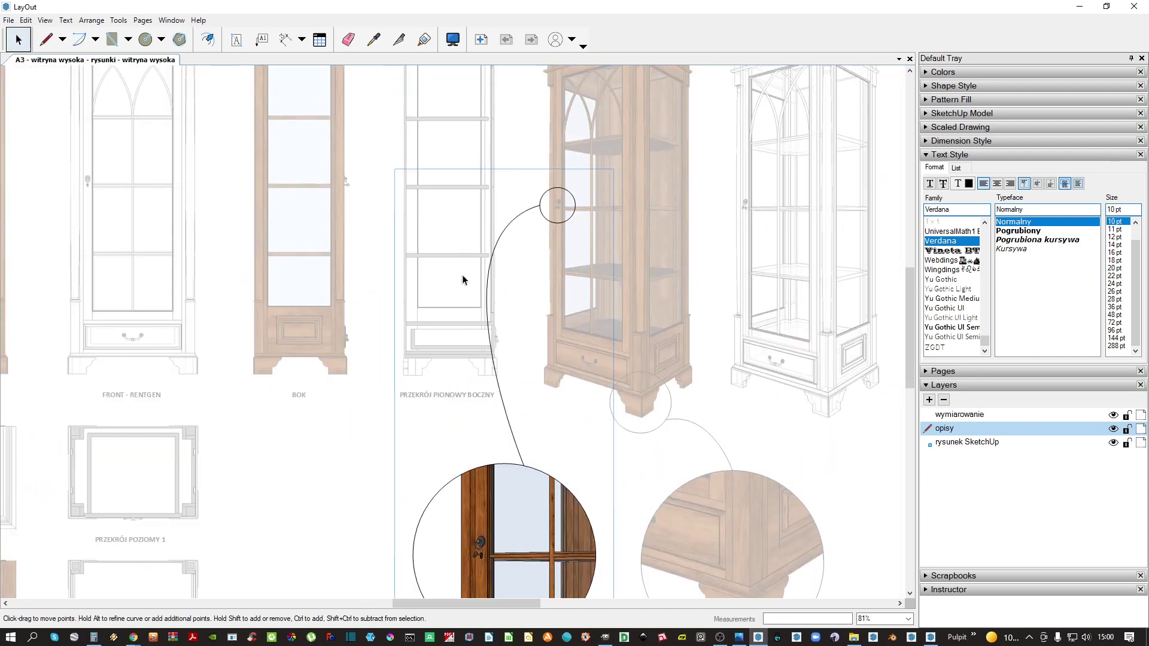
{"action": "double_click", "coordinate": [493, 260]}
{"action": "left_click_drag", "start_coordinate": [430, 236], "coordinate": [534, 228]}
{"action": "double_click", "coordinate": [537, 240]}
Move the start of the foot detail's leader to the side of the small circle and adjust the curve's bend
{"action": "scroll", "coordinate": [549, 270], "scroll_direction": "down", "scroll_amount": 3}
{"action": "middle_click_drag", "start_coordinate": [562, 327], "coordinate": [502, 278]}
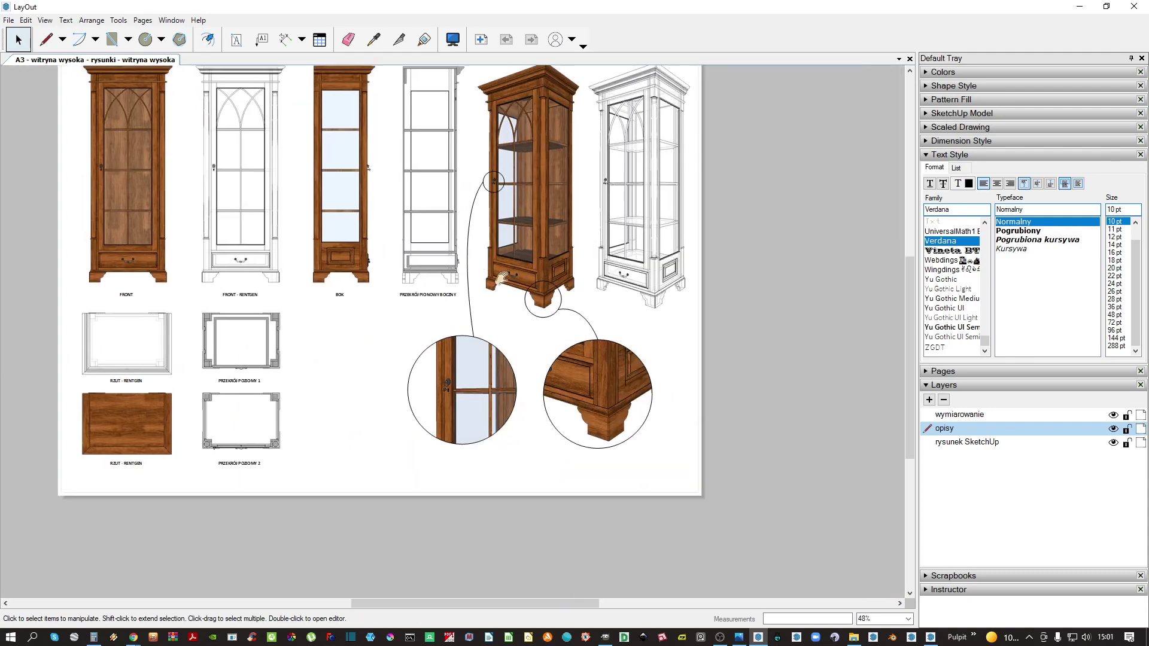
{"action": "scroll", "coordinate": [560, 308], "scroll_direction": "up", "scroll_amount": 6}
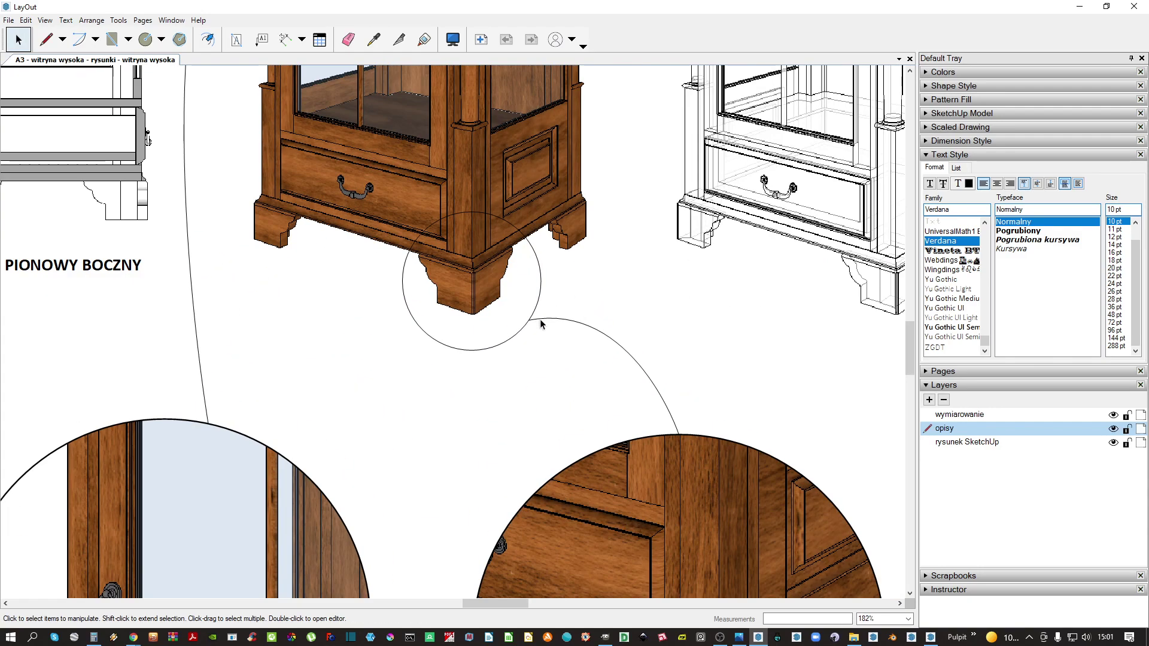
{"action": "double_click", "coordinate": [540, 319]}
{"action": "scroll", "coordinate": [527, 320], "scroll_direction": "up", "scroll_amount": 1}
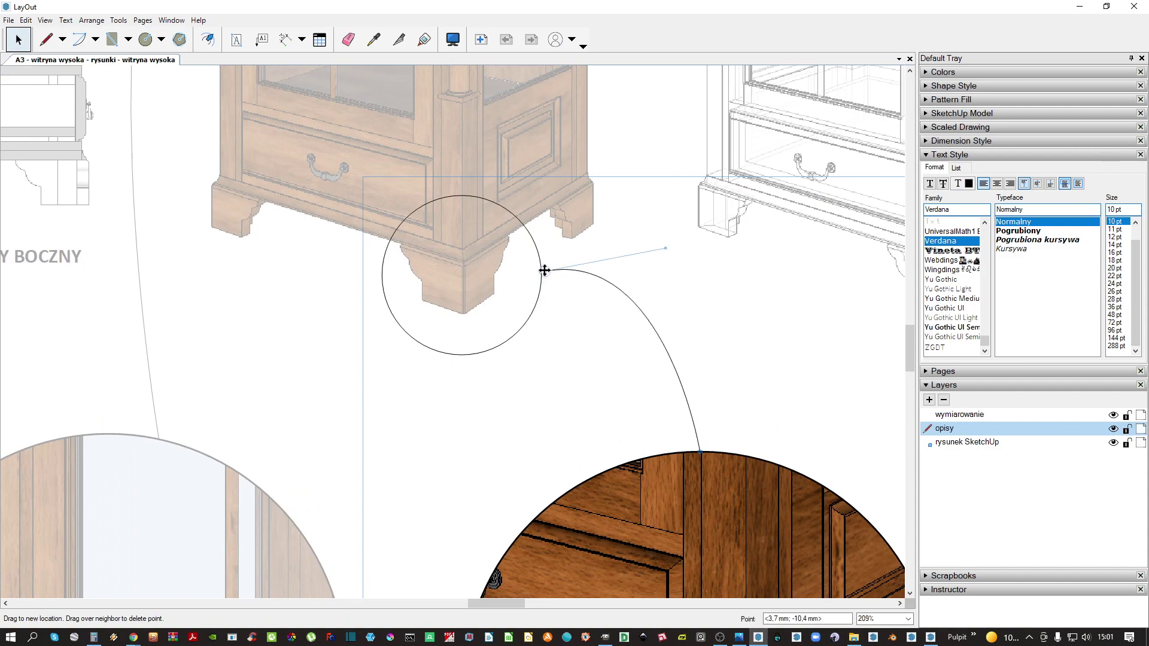
{"action": "left_click", "coordinate": [661, 246]}
{"action": "left_click", "coordinate": [656, 286]}
{"action": "scroll", "coordinate": [654, 296], "scroll_direction": "down", "scroll_amount": 5}
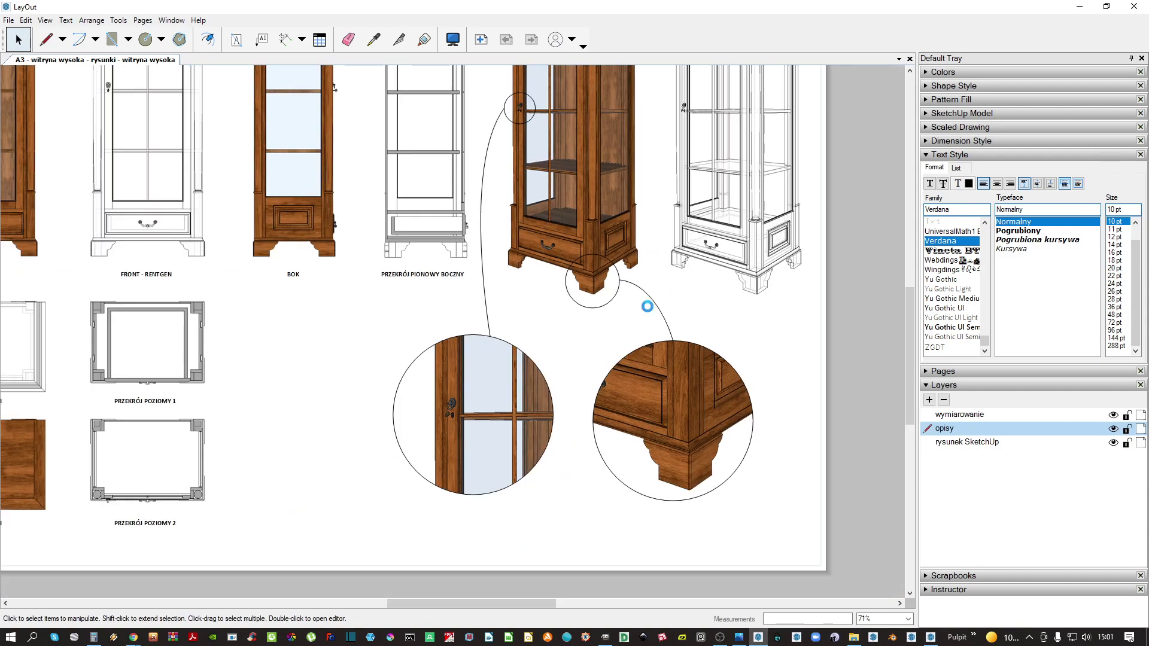
Copy the PRZEKRÓJ PIONOWY BOCZNY label below the colour perspective view and change its text to WITRYNA PERSPEKTYWA KOLOR on three lines
{"action": "middle_click_drag", "start_coordinate": [556, 316], "coordinate": [598, 328]}
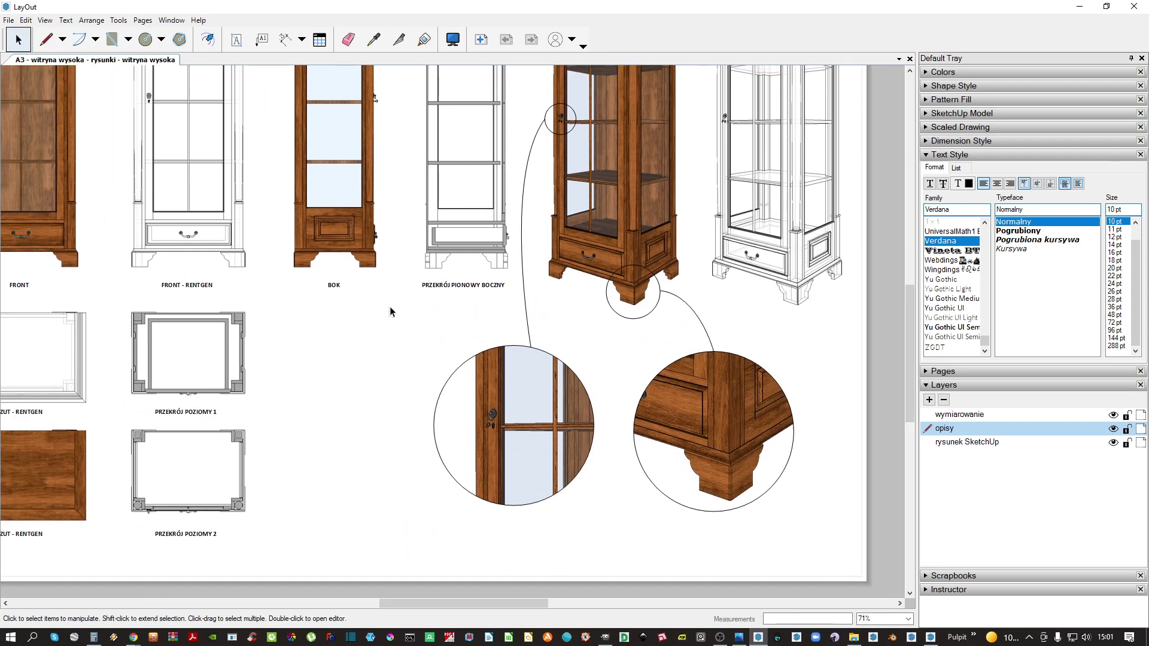
{"action": "middle_click_drag", "start_coordinate": [533, 282], "coordinate": [513, 303]}
{"action": "scroll", "coordinate": [512, 303], "scroll_direction": "up", "scroll_amount": 1}
{"action": "left_click", "coordinate": [438, 307]}
{"action": "scroll", "coordinate": [422, 307], "scroll_direction": "up", "scroll_amount": 1}
{"action": "left_click_drag", "start_coordinate": [424, 306], "coordinate": [590, 323], "text": "ctrl"}
{"action": "double_click", "coordinate": [592, 327]}
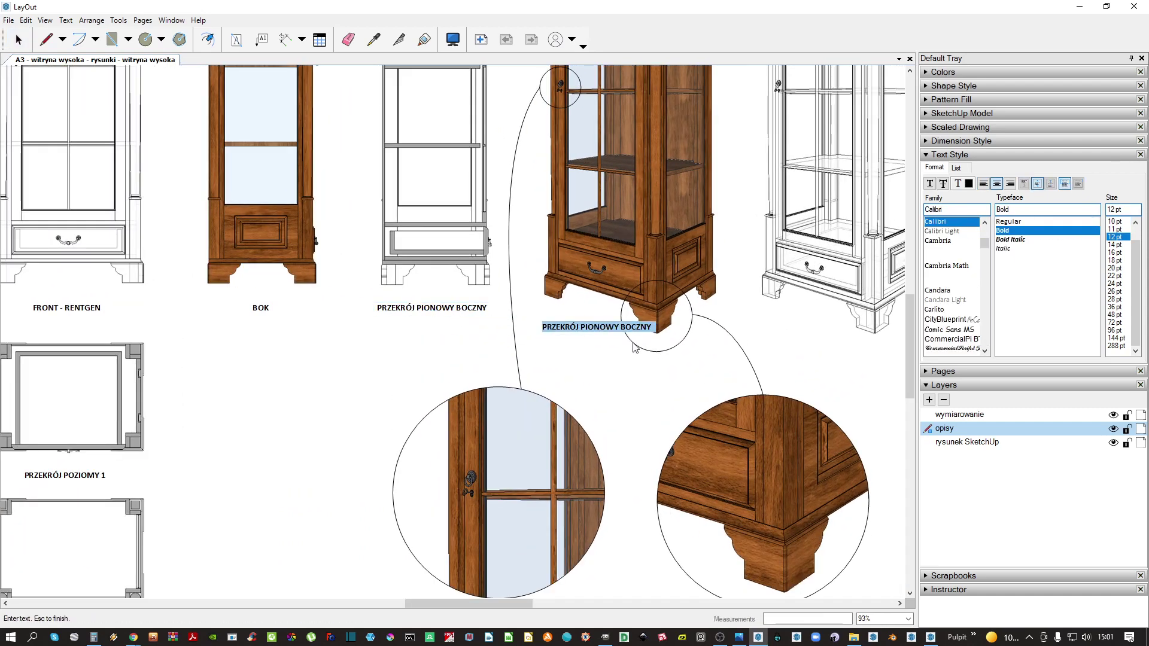
{"action": "type", "text": "PERSPEKTYWA"}
{"action": "key", "text": "Return"}
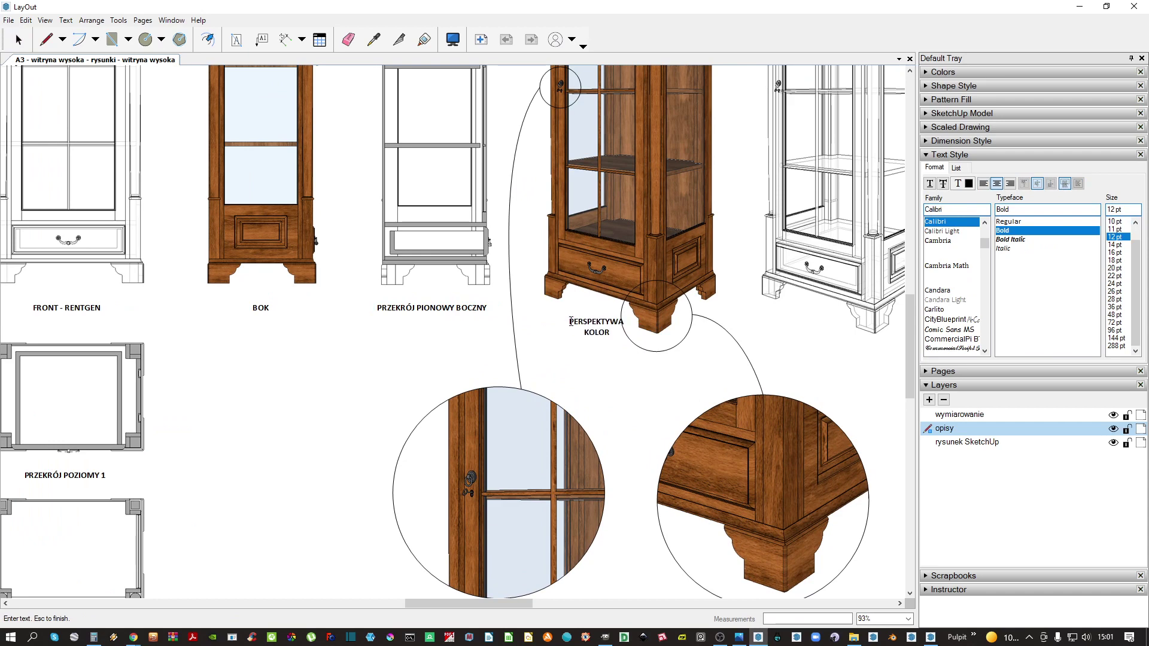
{"action": "type", "text": "WITRYNA"}
{"action": "key", "text": "Return"}
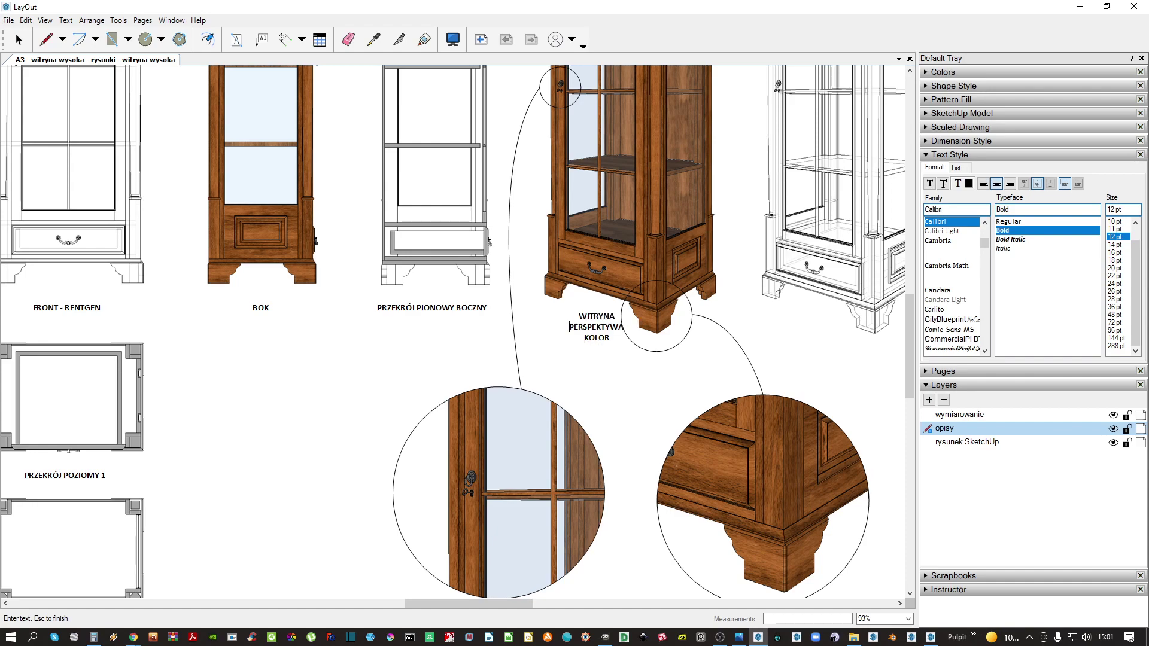
{"action": "key", "text": "Escape"}
Copy the WITRYNA PERSPEKTYWA KOLOR label below the line-drawn perspective view and change its last line to RENTGEN
{"action": "scroll", "coordinate": [646, 341], "scroll_direction": "up", "scroll_amount": 3}
{"action": "left_click_drag", "start_coordinate": [524, 306], "coordinate": [670, 323]}
{"action": "scroll", "coordinate": [491, 305], "scroll_direction": "down", "scroll_amount": 3}
{"action": "left_click", "coordinate": [469, 300]}
{"action": "double_click", "coordinate": [753, 318]}
{"action": "key", "text": "BackSpace"}
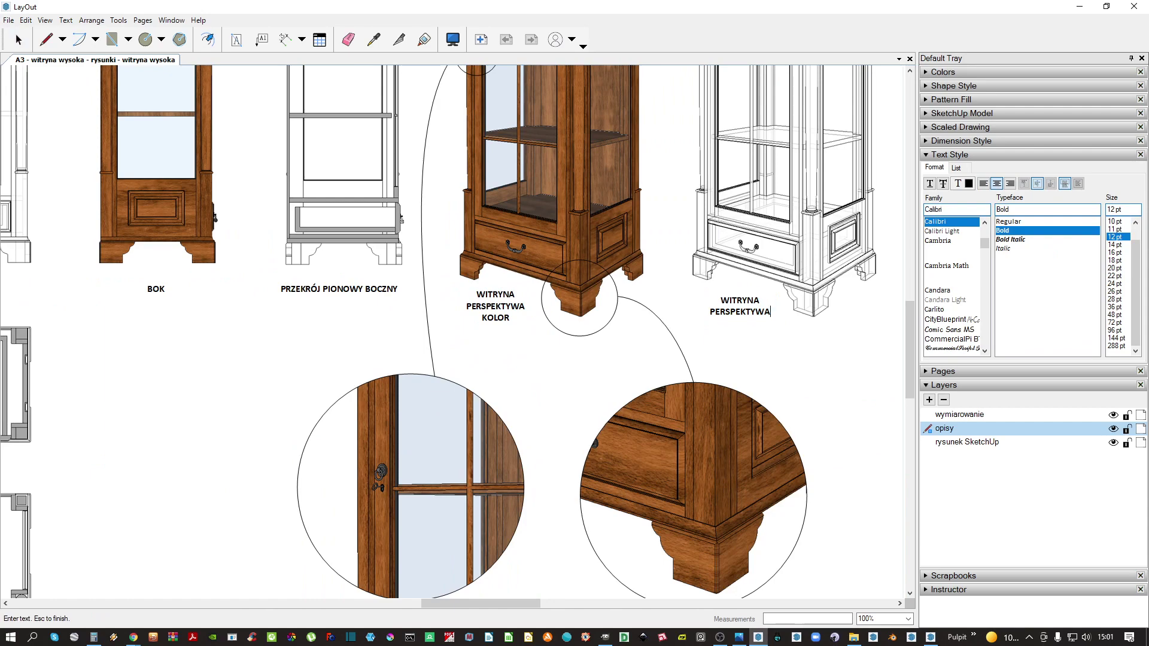
{"action": "type", "text": "RENTGEN"}
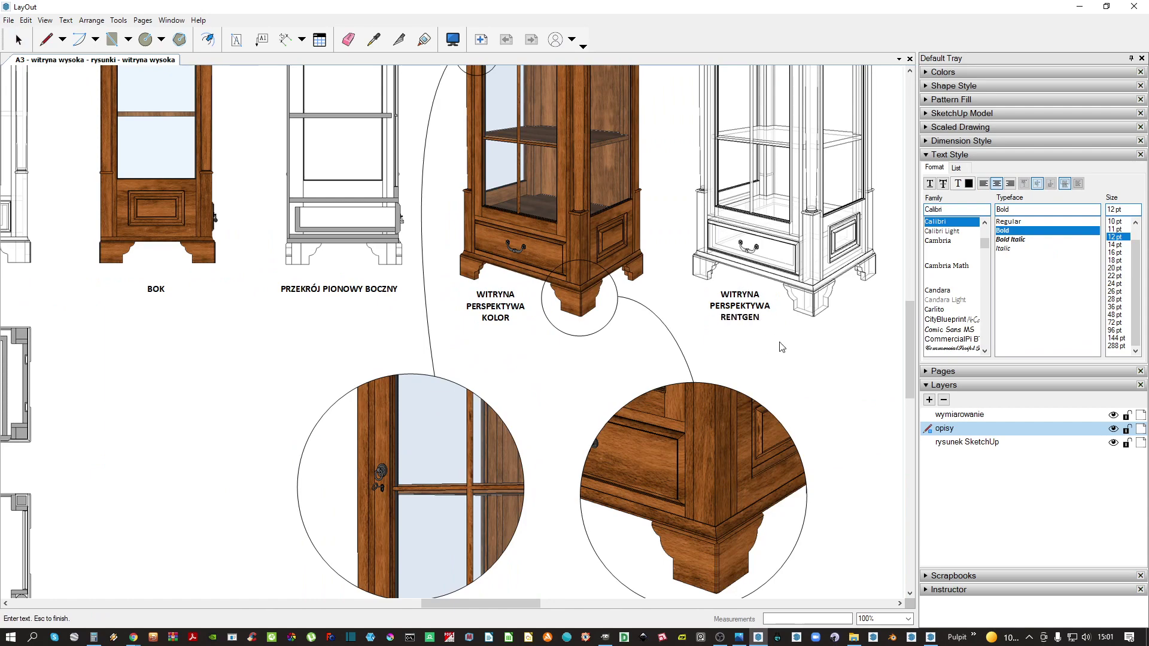
{"action": "left_click", "coordinate": [779, 347]}
Copy the WITRYNA PERSPEKTYWA RENTGEN label below the enlarged foot detail and change its text to DETAL 2
{"action": "scroll", "coordinate": [778, 347], "scroll_direction": "down", "scroll_amount": 3}
{"action": "middle_click_drag", "start_coordinate": [739, 355], "coordinate": [735, 289]}
{"action": "left_click", "coordinate": [748, 252]}
{"action": "scroll", "coordinate": [748, 255], "scroll_direction": "up", "scroll_amount": 3}
{"action": "left_click_drag", "start_coordinate": [747, 257], "coordinate": [763, 445], "text": "ctrl"}
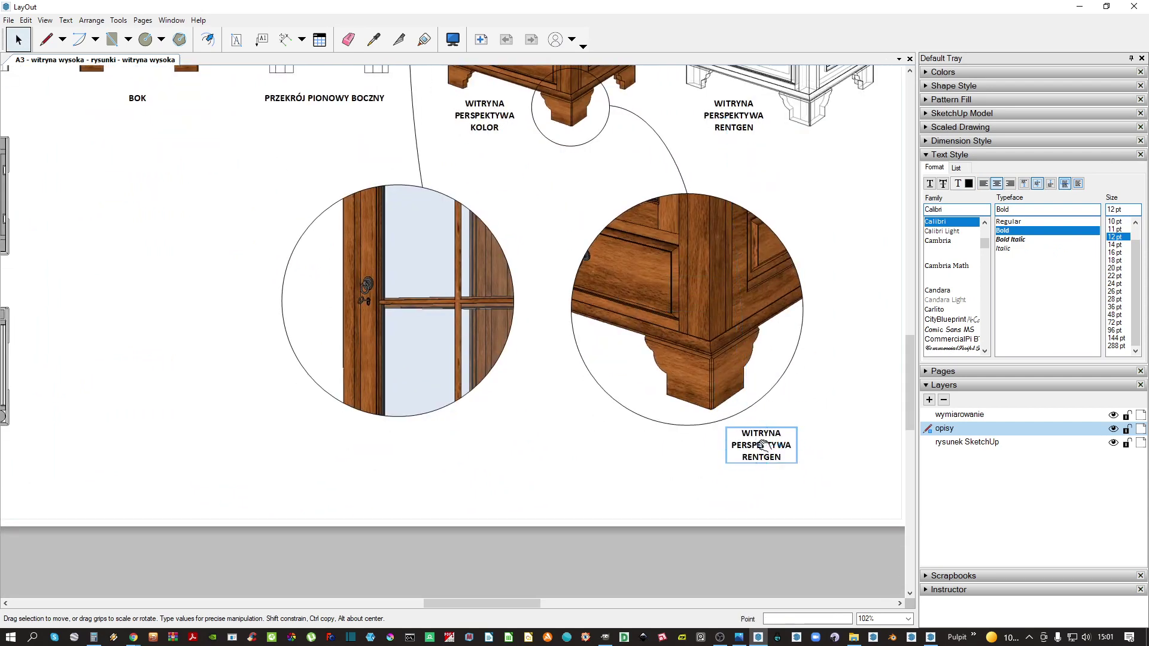
{"action": "double_click", "coordinate": [763, 445]}
{"action": "type", "text": "GE"}
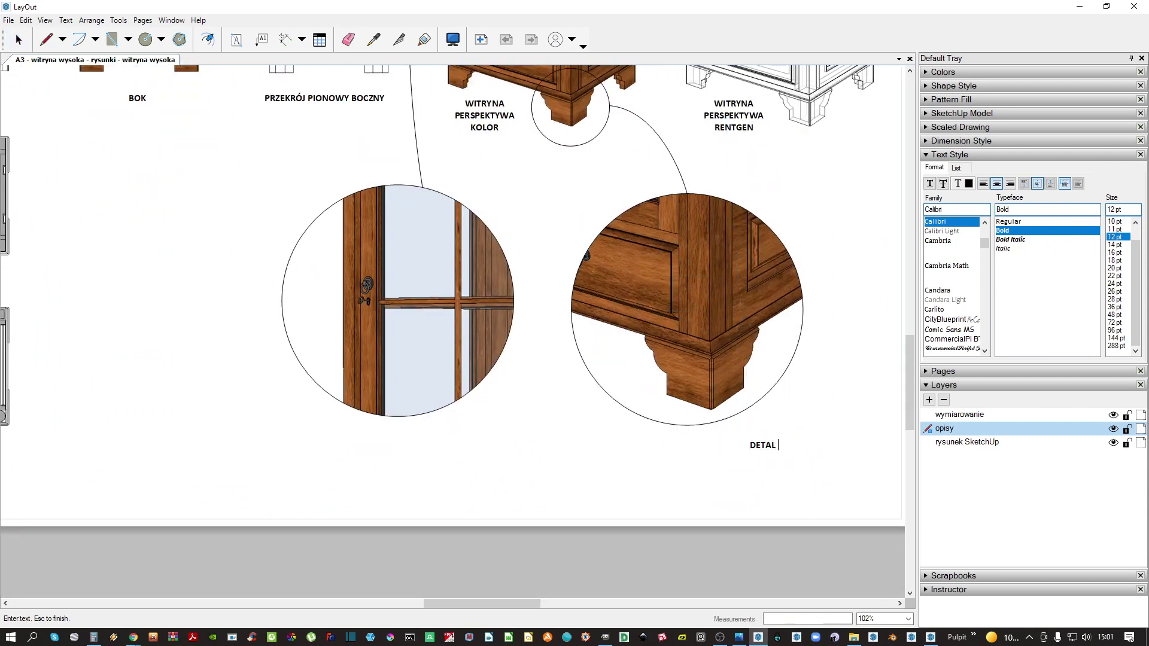
{"action": "key", "text": "Escape"}
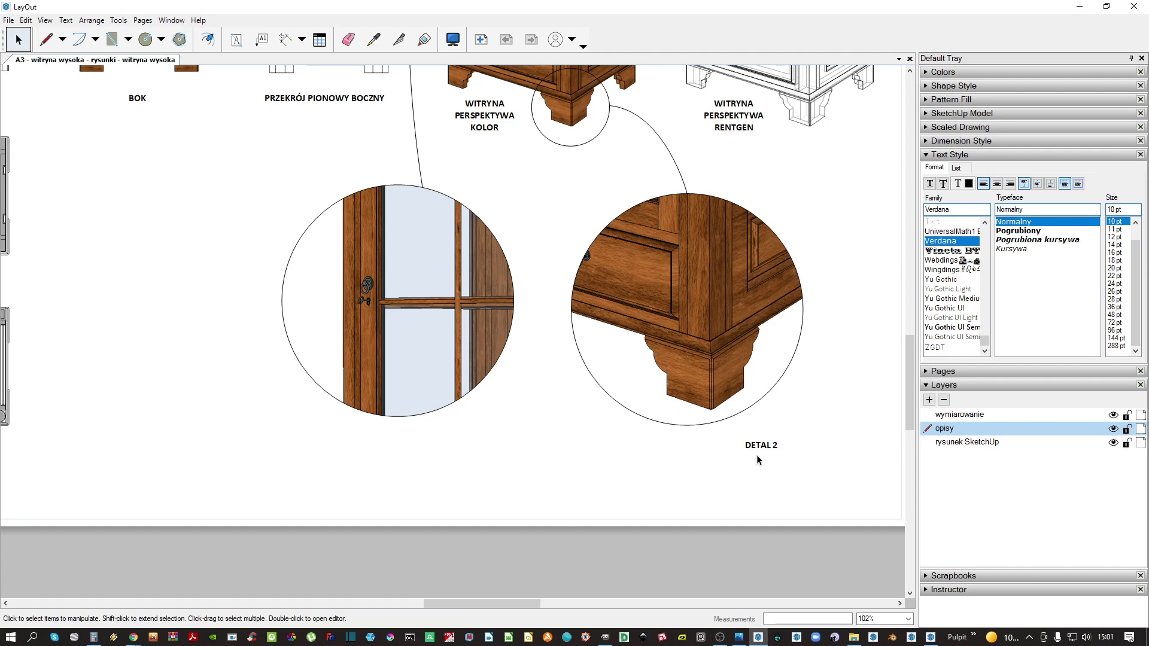
Centre the DETAL 2 label under the foot detail, copy it below the door detail and change the copy's text to DETAL 1
{"action": "left_click_drag", "start_coordinate": [754, 446], "coordinate": [382, 454]}
{"action": "double_click", "coordinate": [390, 444]}
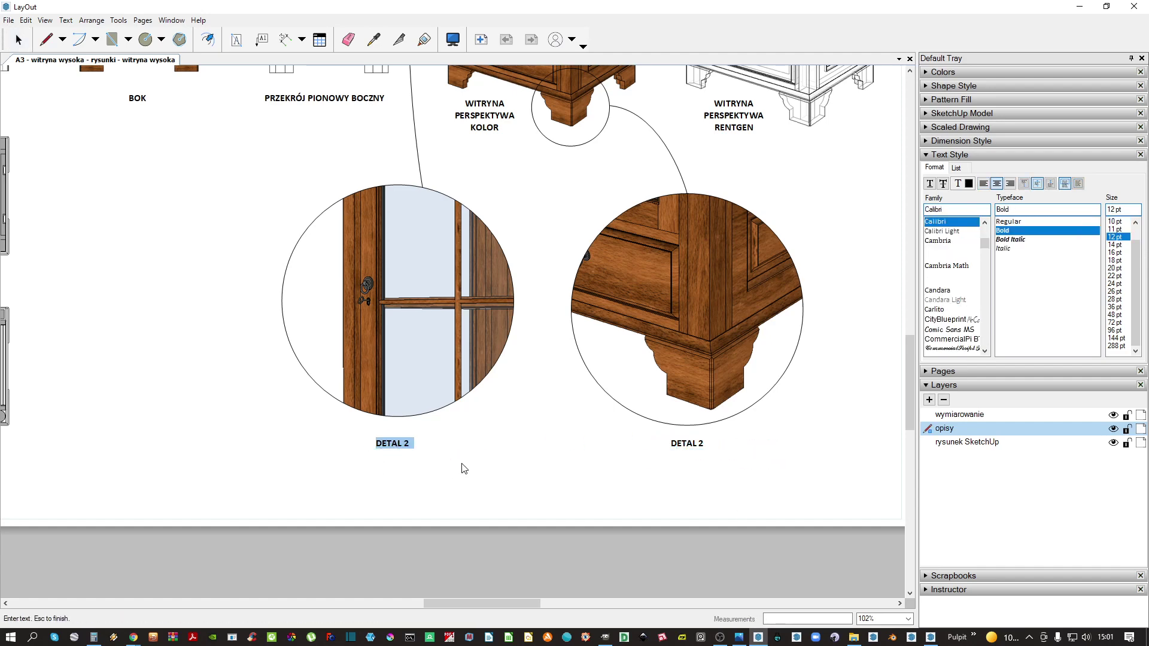
{"action": "key", "text": "Escape"}
Make wymiarowanie the active layer
{"action": "scroll", "coordinate": [461, 494], "scroll_direction": "down", "scroll_amount": 5}
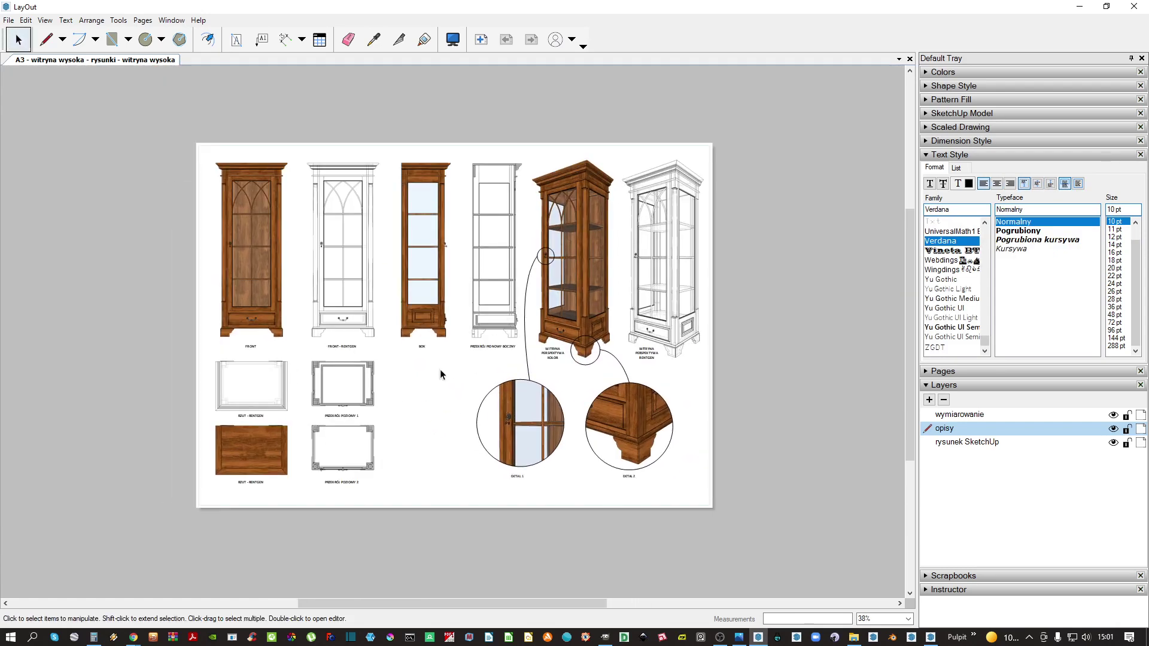
{"action": "scroll", "coordinate": [440, 370], "scroll_direction": "up", "scroll_amount": 3}
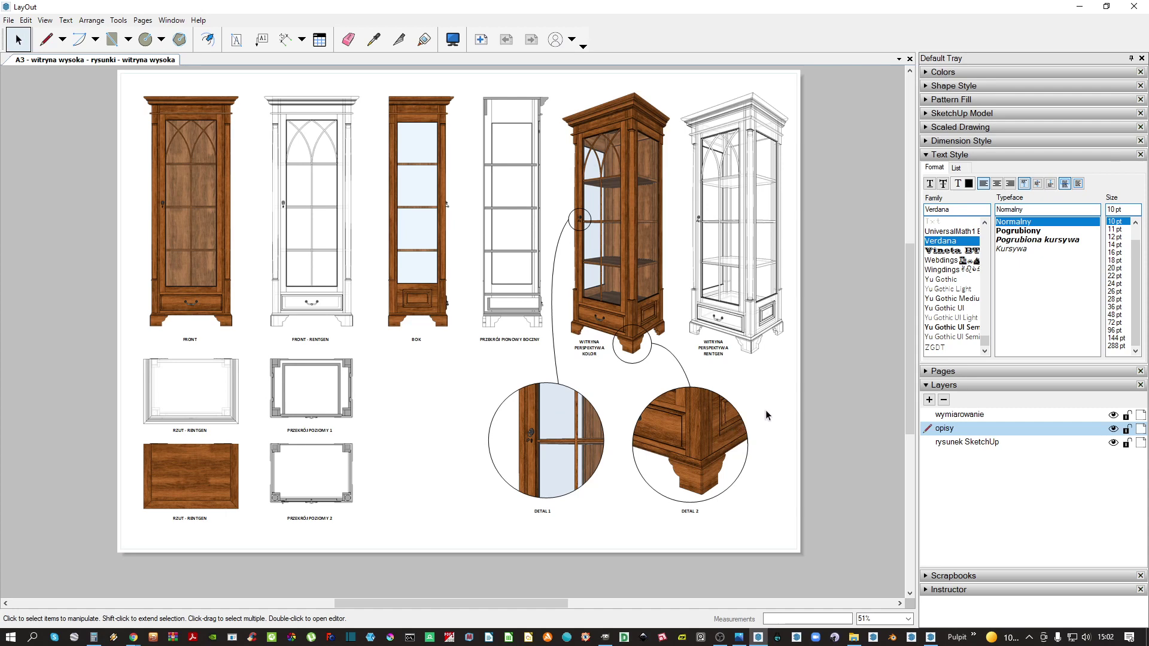
{"action": "middle_click_drag", "start_coordinate": [797, 463], "coordinate": [783, 454]}
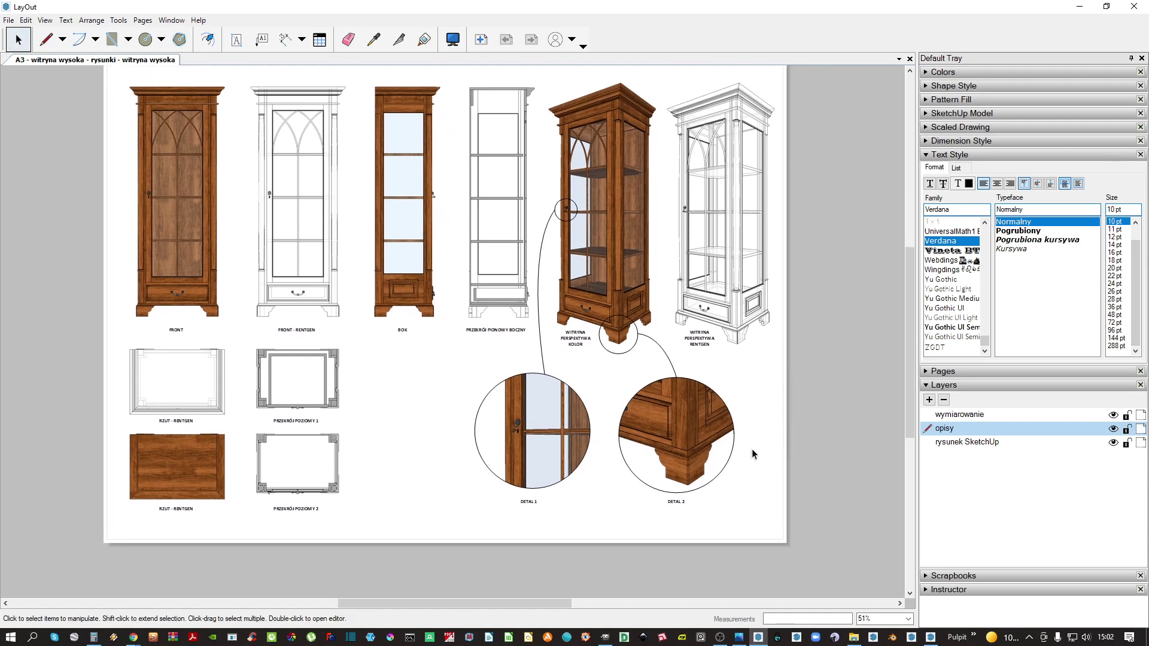
{"action": "middle_click_drag", "start_coordinate": [588, 398], "coordinate": [615, 420]}
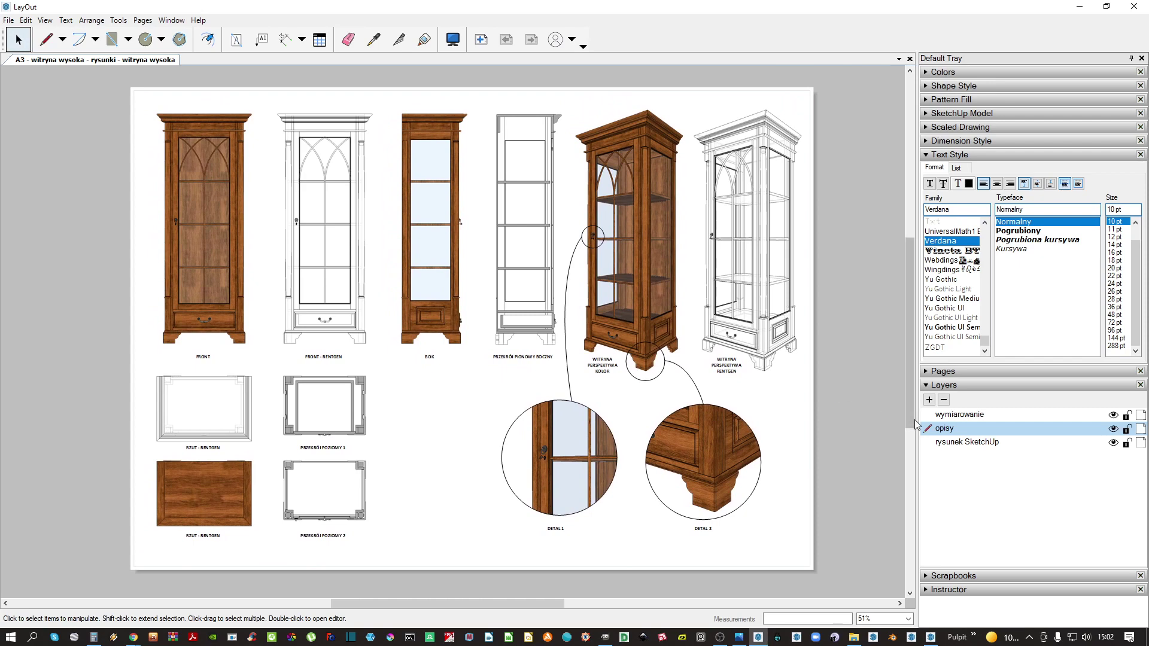
{"action": "left_click", "coordinate": [954, 417]}
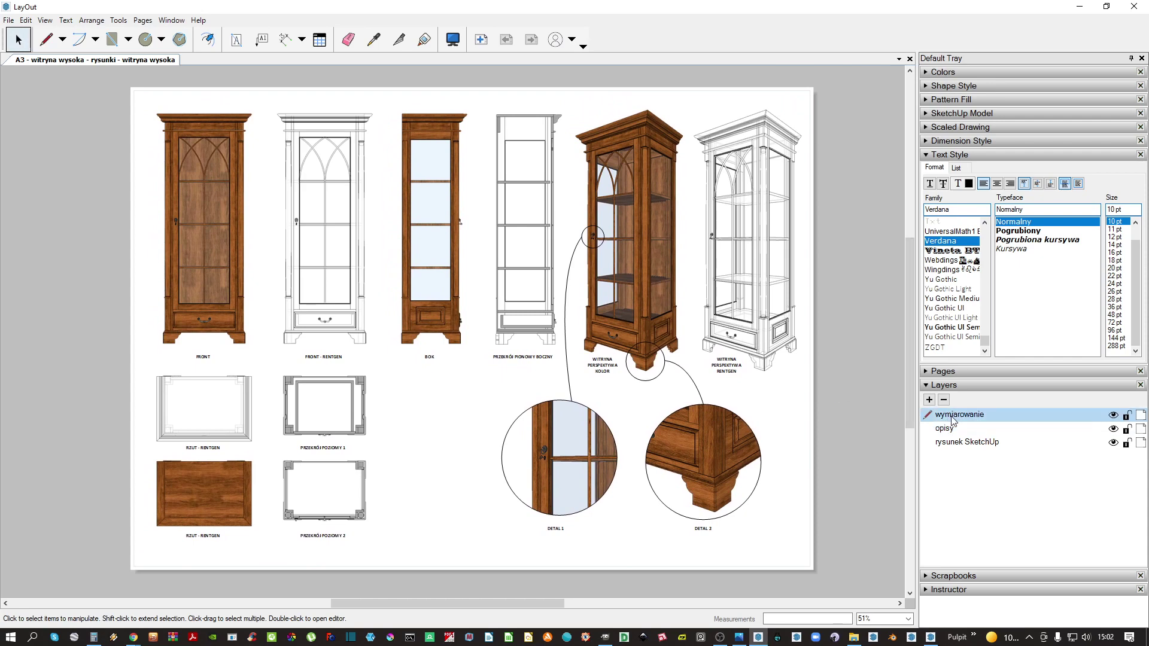
Start the dimension tool and set its stroke width to 0.2 pt with a round stroke style
{"action": "middle_click_drag", "start_coordinate": [292, 298], "coordinate": [382, 335]}
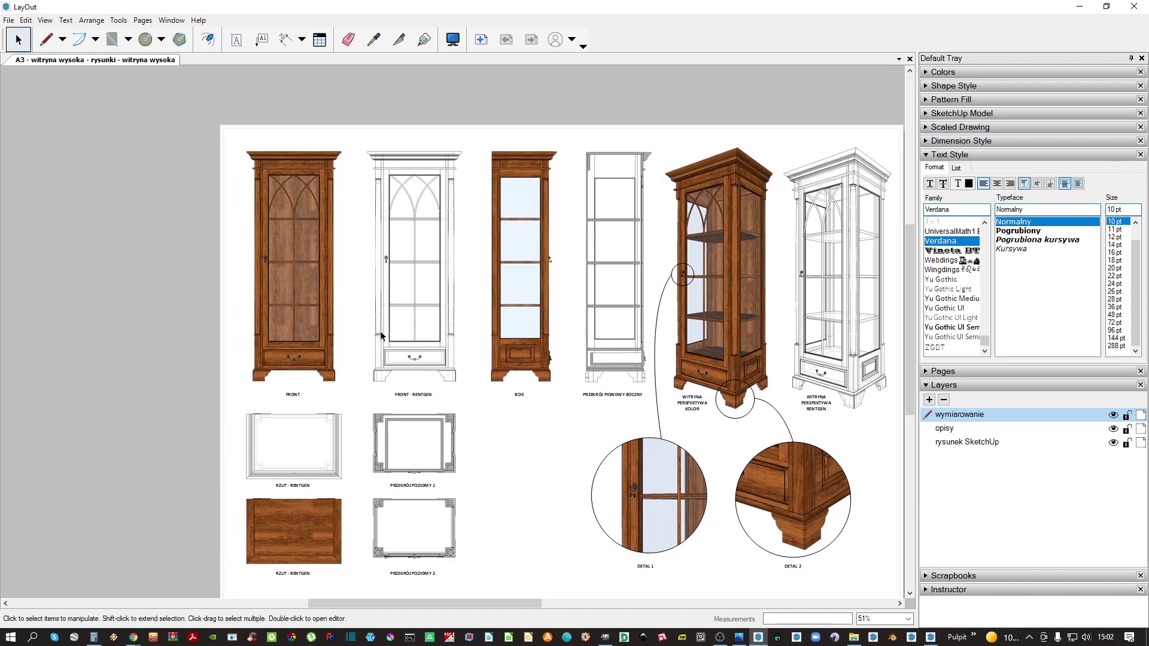
{"action": "key", "text": "d"}
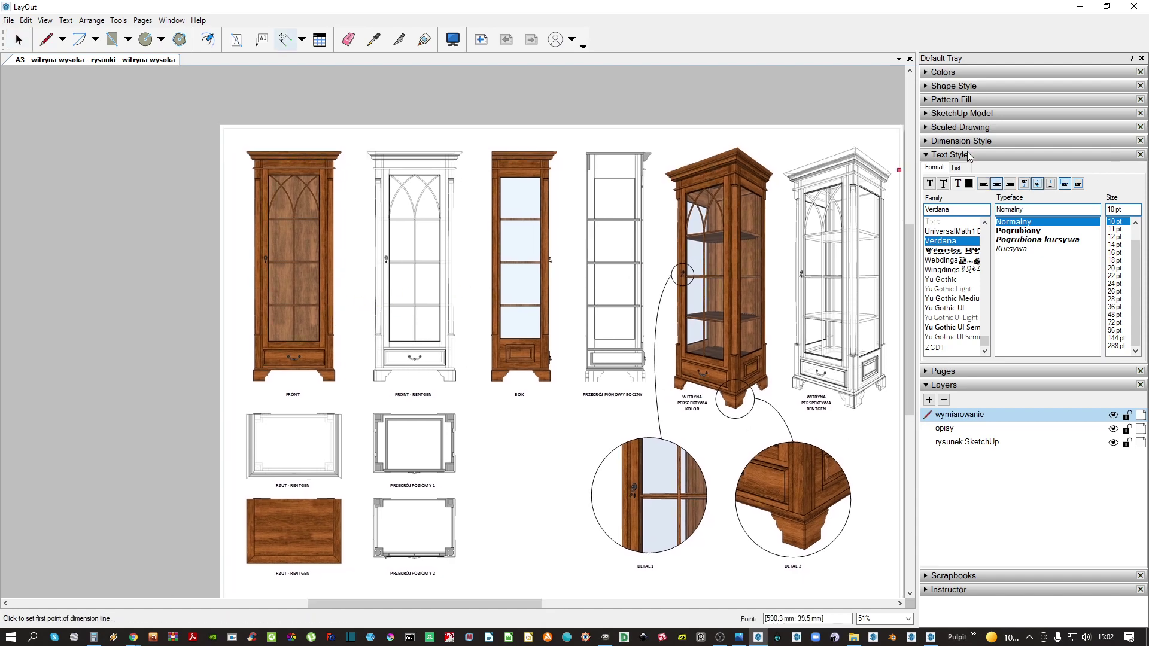
{"action": "left_click", "coordinate": [969, 154]}
{"action": "left_click", "coordinate": [976, 87]}
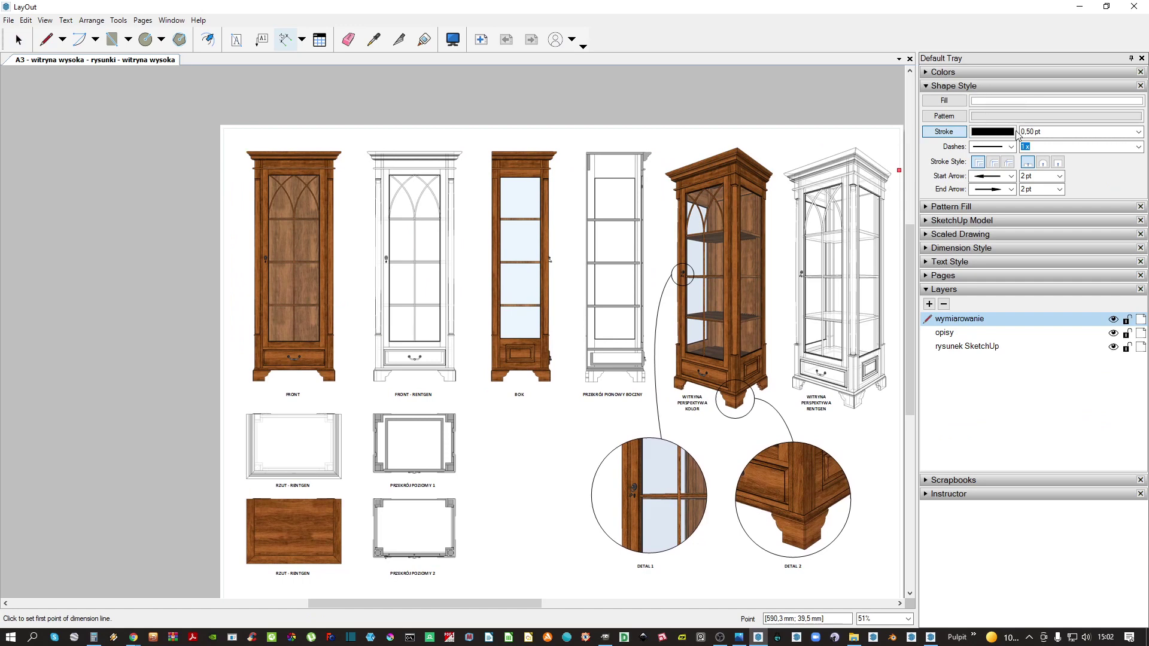
{"action": "left_click_drag", "start_coordinate": [1021, 131], "coordinate": [1044, 131]}
{"action": "type", "text": "0,2"}
{"action": "key", "text": "Return"}
{"action": "left_click", "coordinate": [1042, 162]}
Set both the start and end arrows of the dimensions to the slash tick style
{"action": "left_click", "coordinate": [1011, 176]}
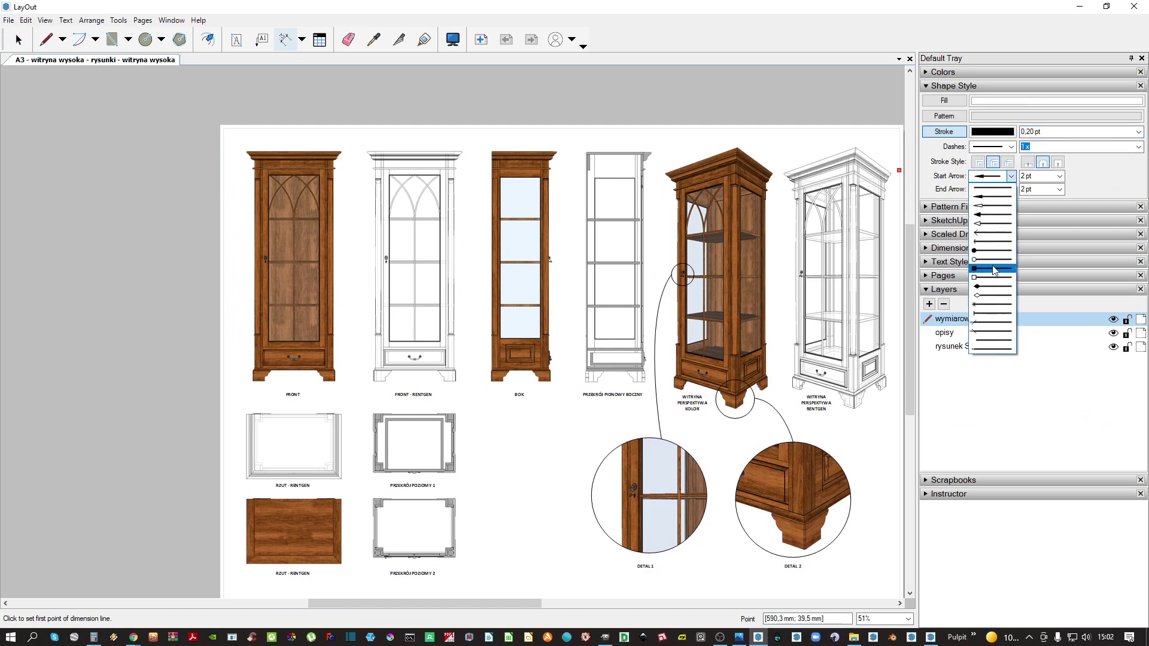
{"action": "left_click", "coordinate": [992, 323]}
{"action": "left_click", "coordinate": [1011, 176]}
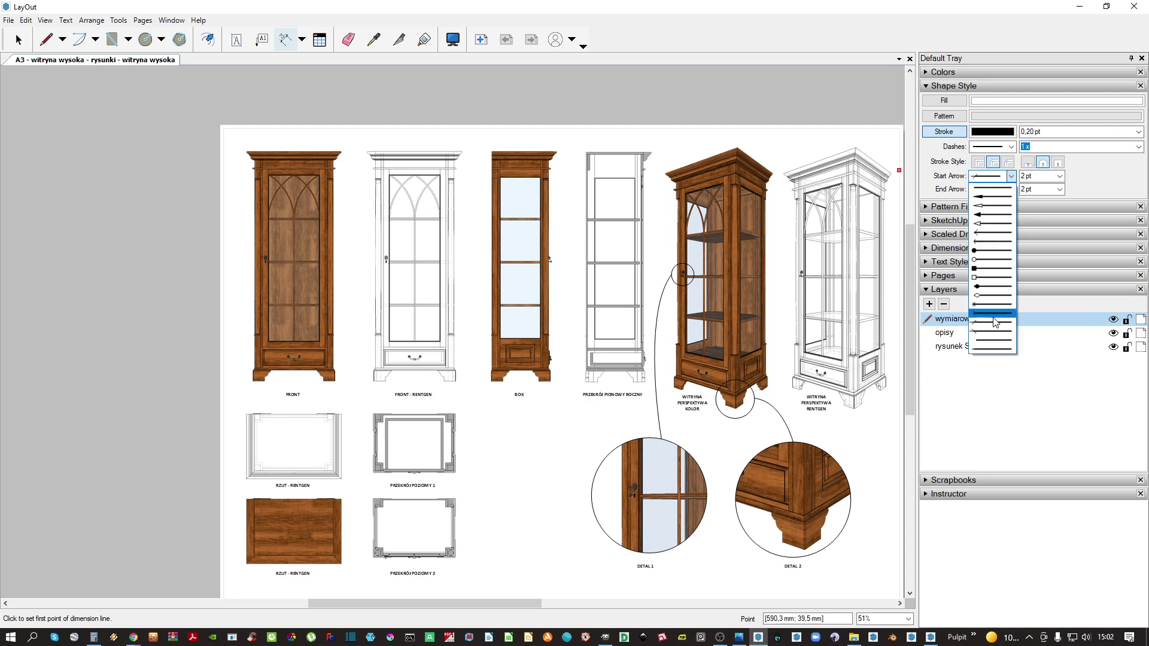
{"action": "left_click", "coordinate": [994, 322]}
{"action": "left_click", "coordinate": [1019, 182]}
{"action": "left_click", "coordinate": [1011, 191]}
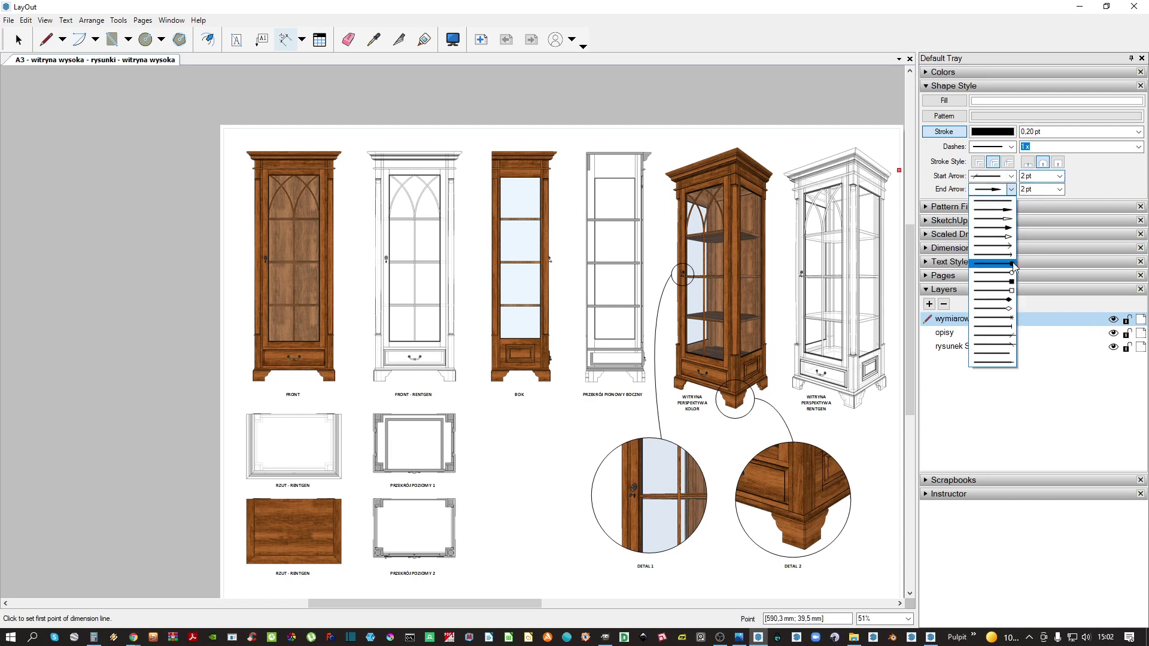
{"action": "left_click", "coordinate": [994, 327]}
{"action": "left_click", "coordinate": [1011, 189]}
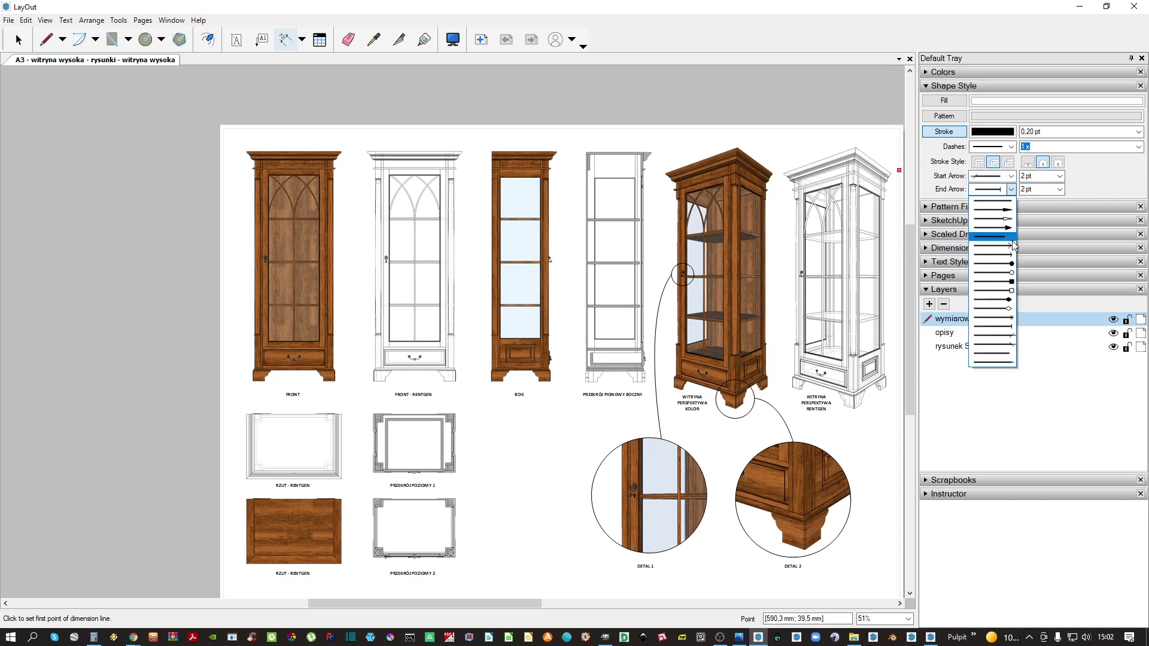
{"action": "left_click", "coordinate": [993, 336]}
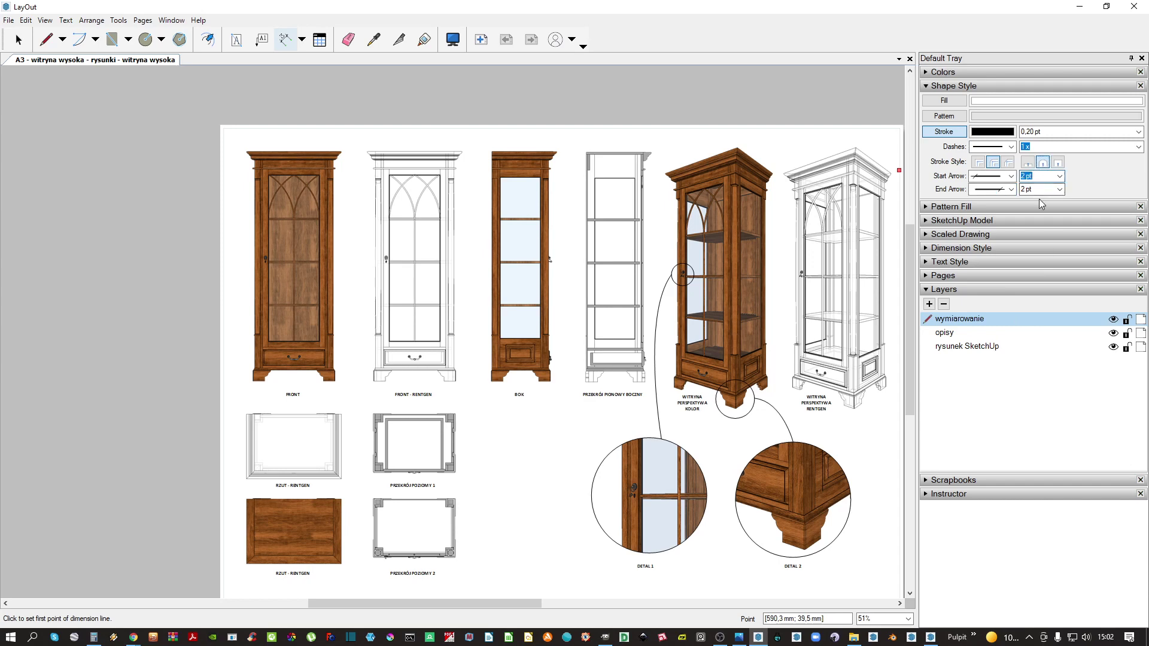
Set the size of both the start and end arrows to 1.5 pt
{"action": "type", "text": "1,5"}
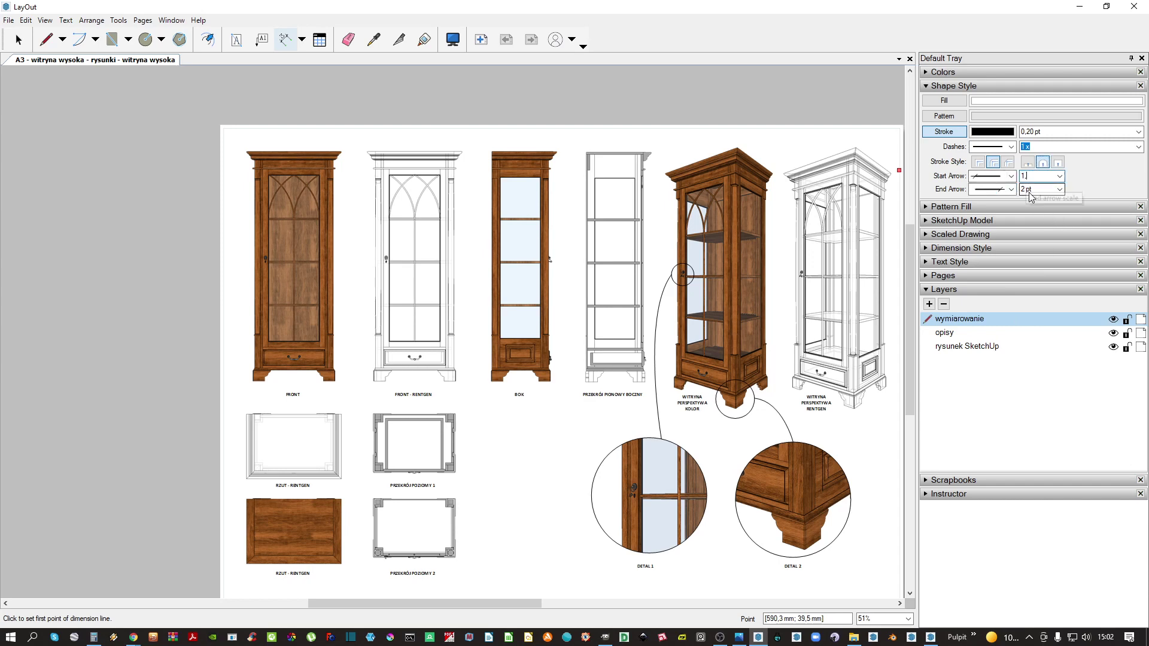
{"action": "left_click_drag", "start_coordinate": [1039, 190], "coordinate": [1020, 191]}
{"action": "type", "text": "1,50"}
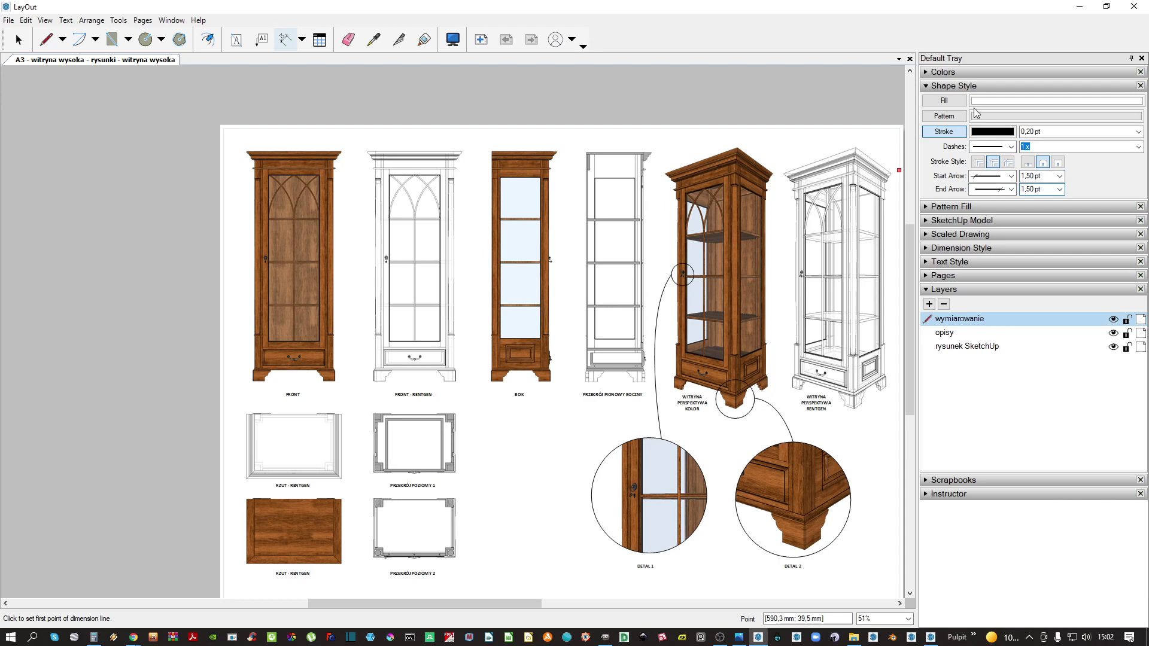
{"action": "left_click", "coordinate": [987, 88]}
Configure the dimensions with No Leader, decimal millimetres, precision 1 and 1.5 mm start and end extension line gaps
{"action": "left_click", "coordinate": [968, 143]}
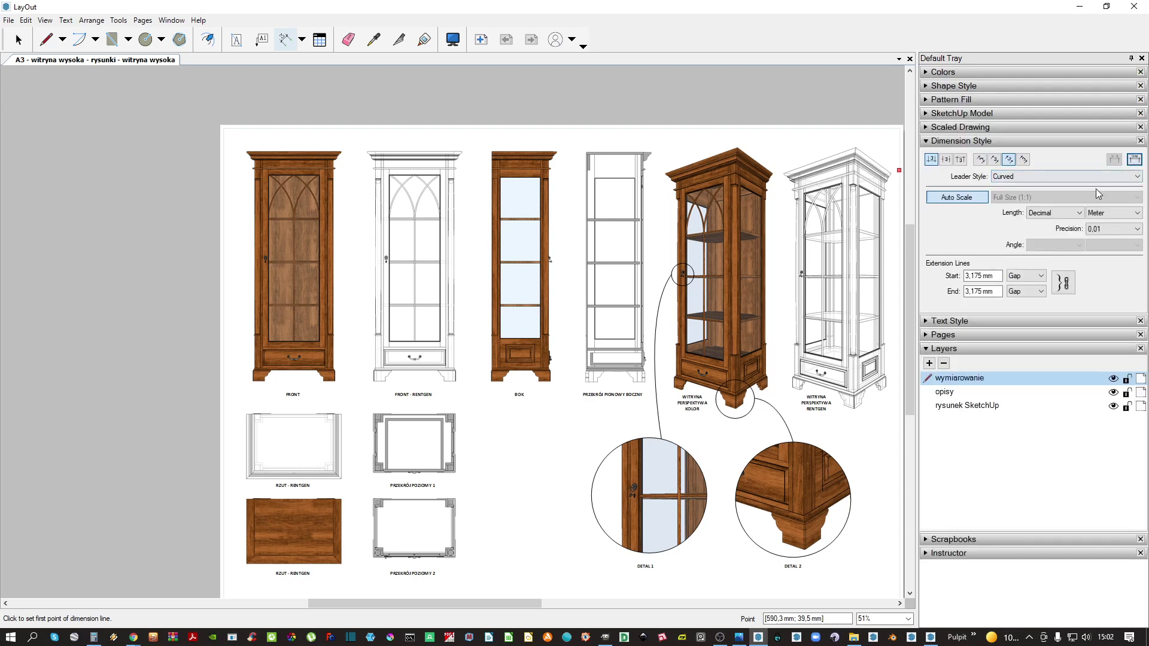
{"action": "left_click", "coordinate": [1059, 177]}
{"action": "left_click", "coordinate": [1026, 213]}
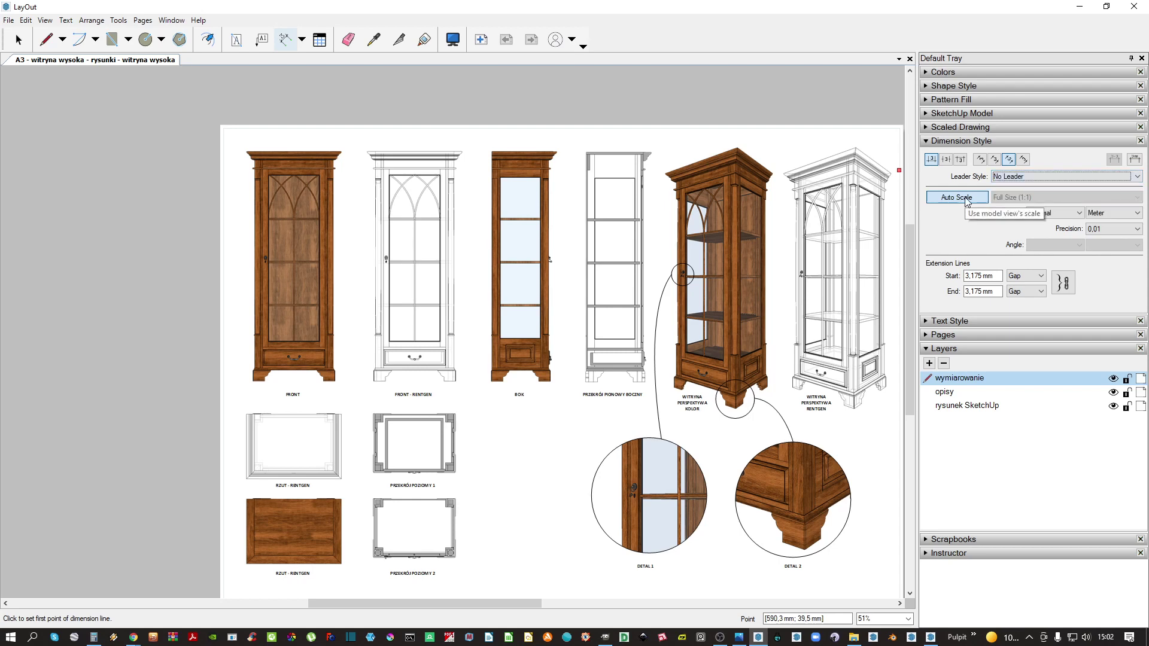
{"action": "left_click", "coordinate": [1114, 213]}
{"action": "left_click", "coordinate": [1101, 239]}
{"action": "left_click", "coordinate": [1112, 230]}
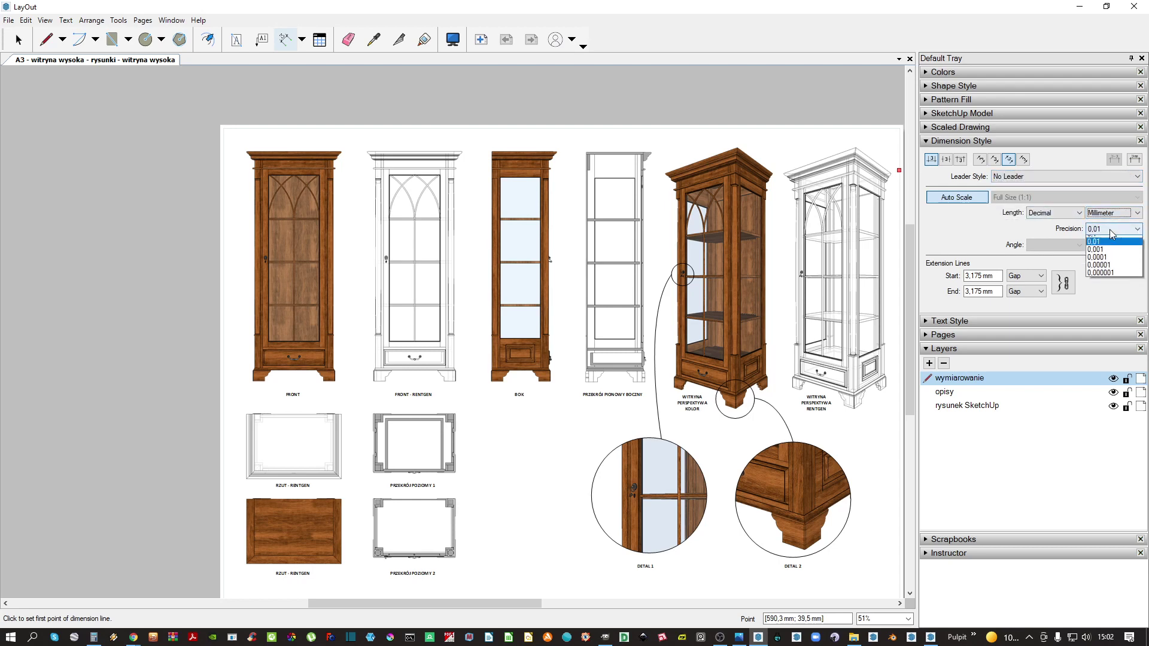
{"action": "scroll", "coordinate": [1107, 245], "scroll_direction": "up", "scroll_amount": 1}
{"action": "left_click", "coordinate": [1100, 243]}
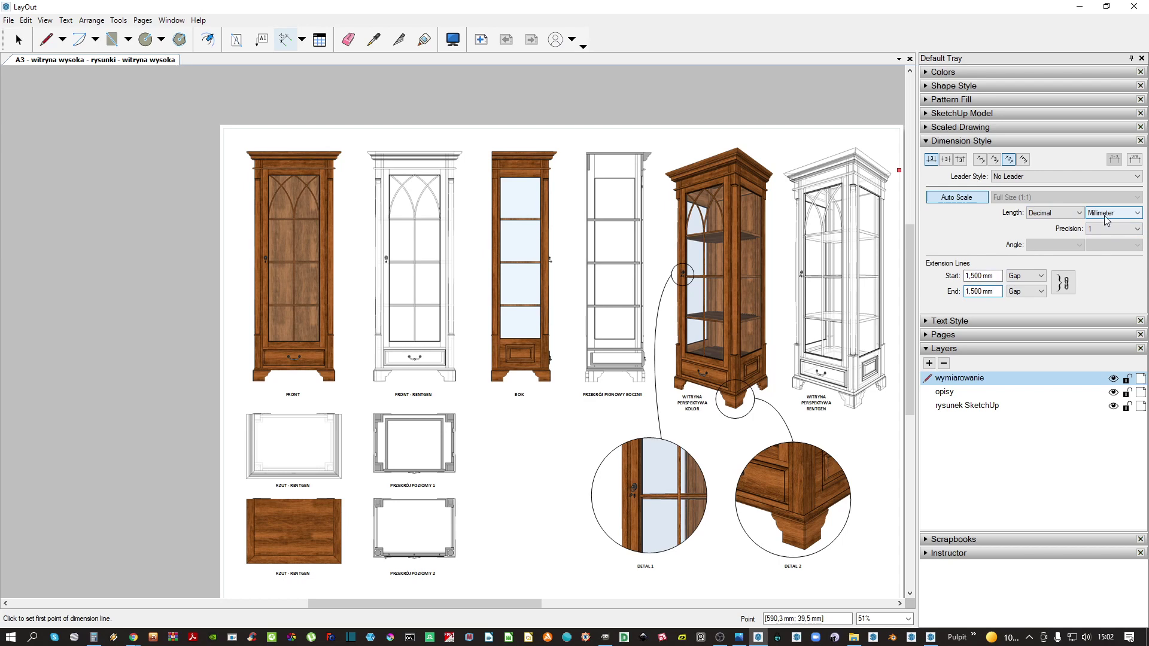
{"action": "left_click", "coordinate": [963, 144]}
Set the dimension text to Calibri Bold at 9 pt
{"action": "left_click", "coordinate": [962, 156]}
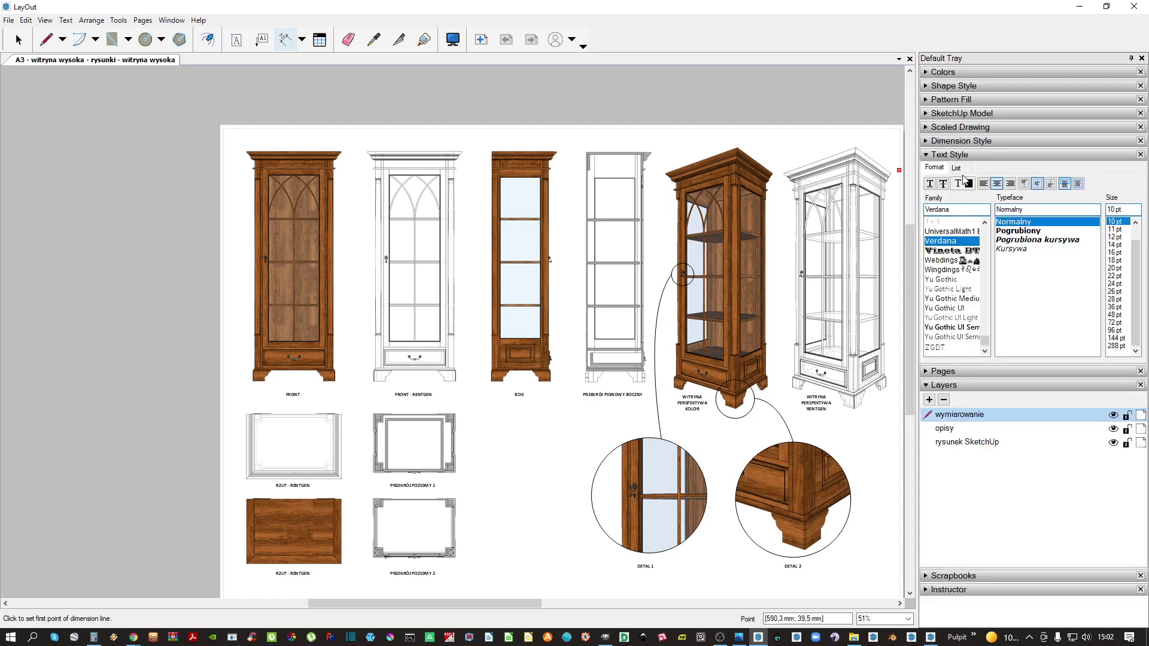
{"action": "type", "text": "Calibri"}
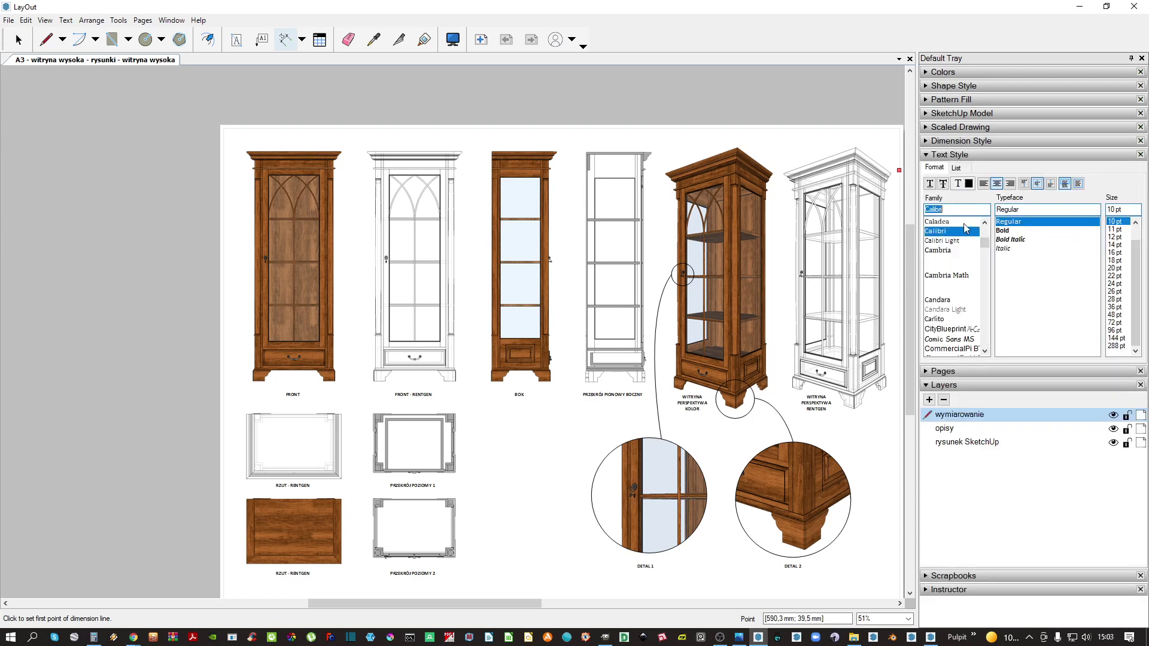
{"action": "left_click", "coordinate": [1121, 209]}
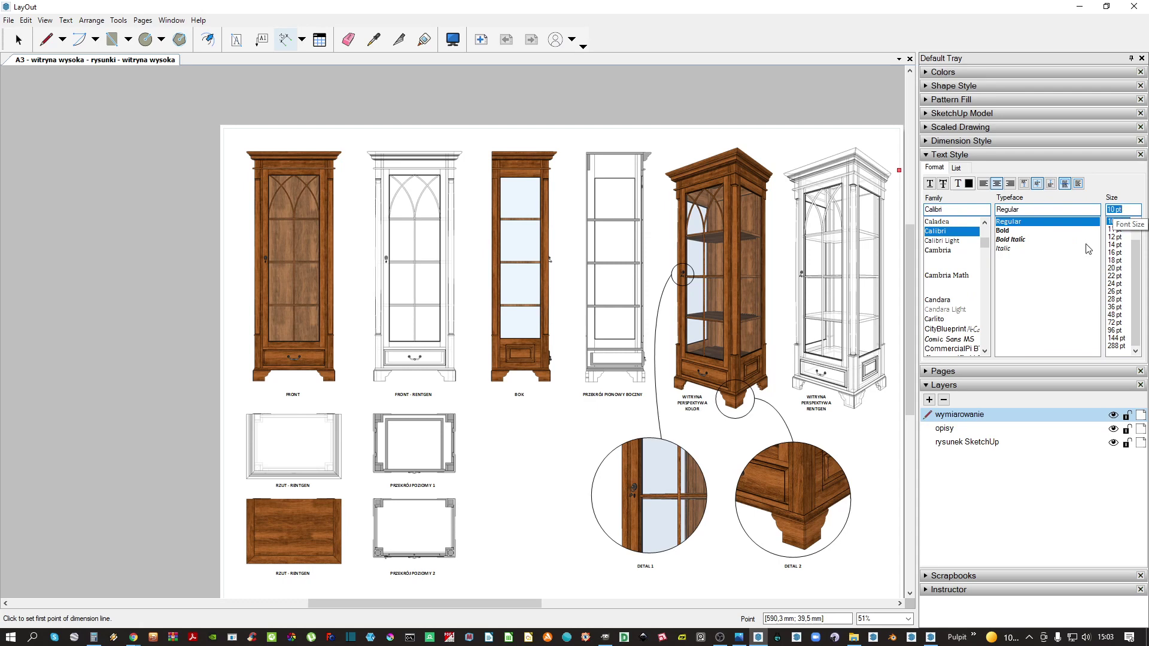
{"action": "type", "text": "9"}
{"action": "key", "text": "Return"}
{"action": "left_click", "coordinate": [1025, 231]}
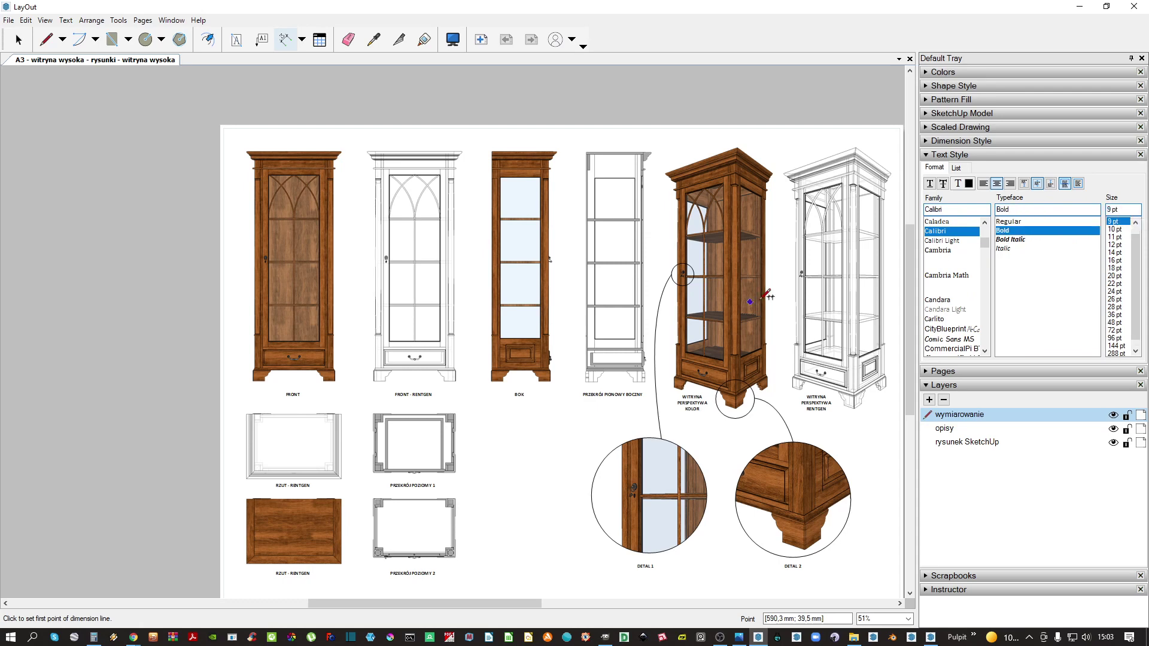
{"action": "scroll", "coordinate": [756, 293], "scroll_direction": "up", "scroll_amount": 4}
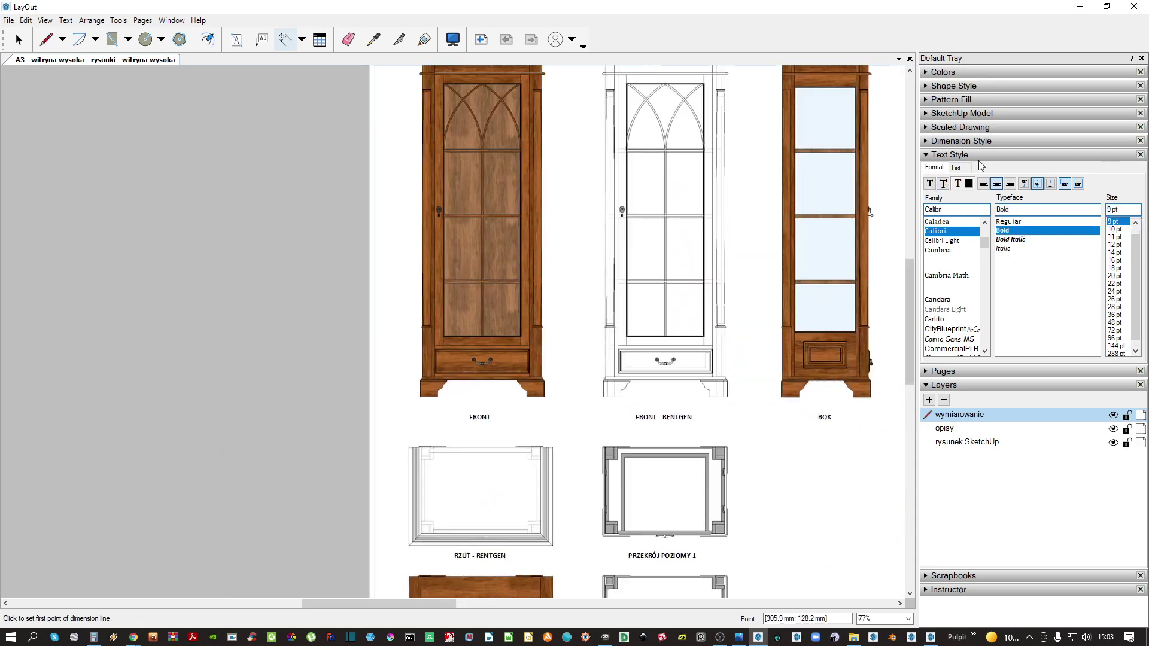
{"action": "left_click", "coordinate": [992, 155]}
Change the rendering of the coloured FRONT view from Raster to Hybrid
{"action": "scroll", "coordinate": [423, 373], "scroll_direction": "up", "scroll_amount": 8}
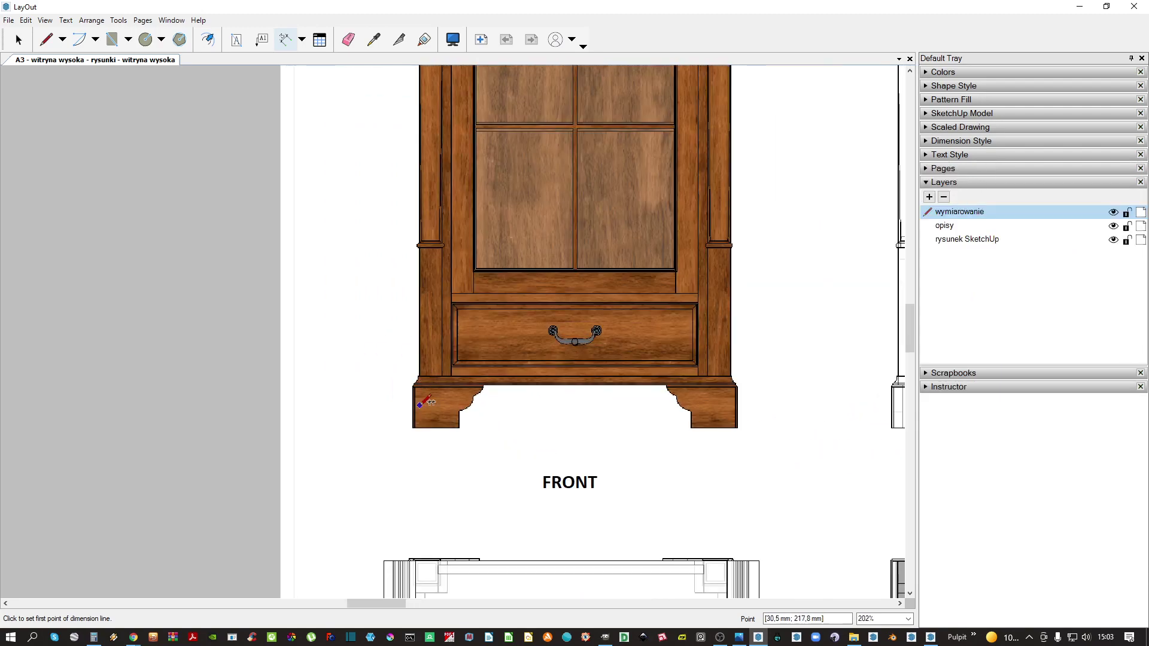
{"action": "scroll", "coordinate": [455, 392], "scroll_direction": "down", "scroll_amount": 4}
{"action": "middle_click_drag", "start_coordinate": [490, 352], "coordinate": [456, 363]}
{"action": "key", "text": "space"}
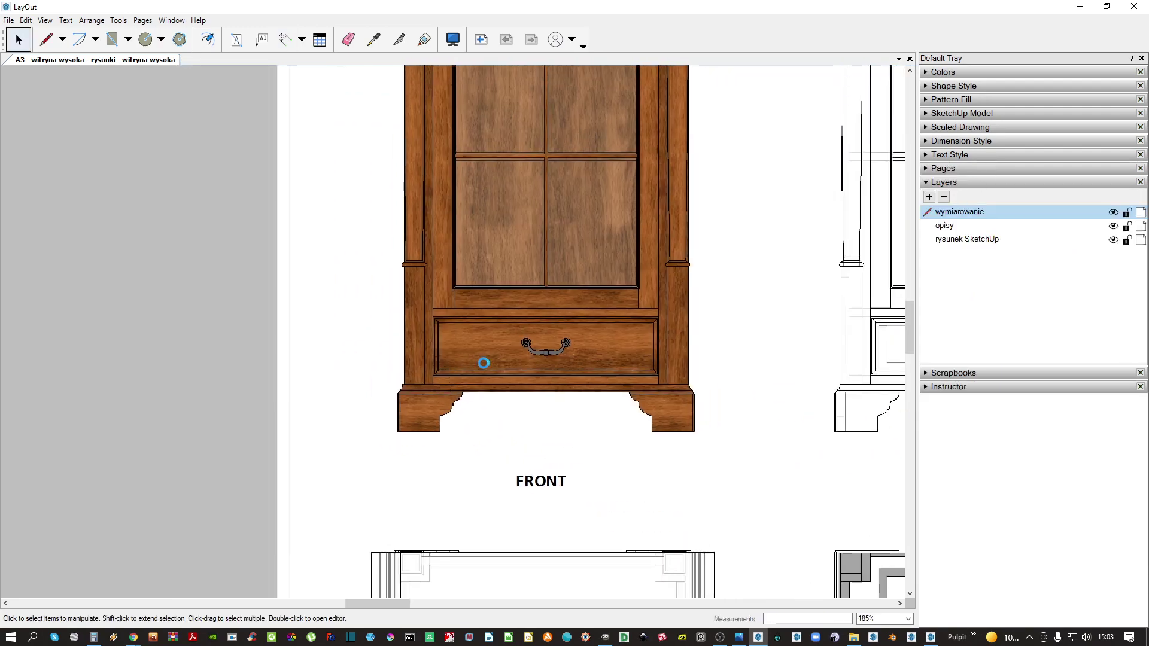
{"action": "scroll", "coordinate": [455, 383], "scroll_direction": "up", "scroll_amount": 9}
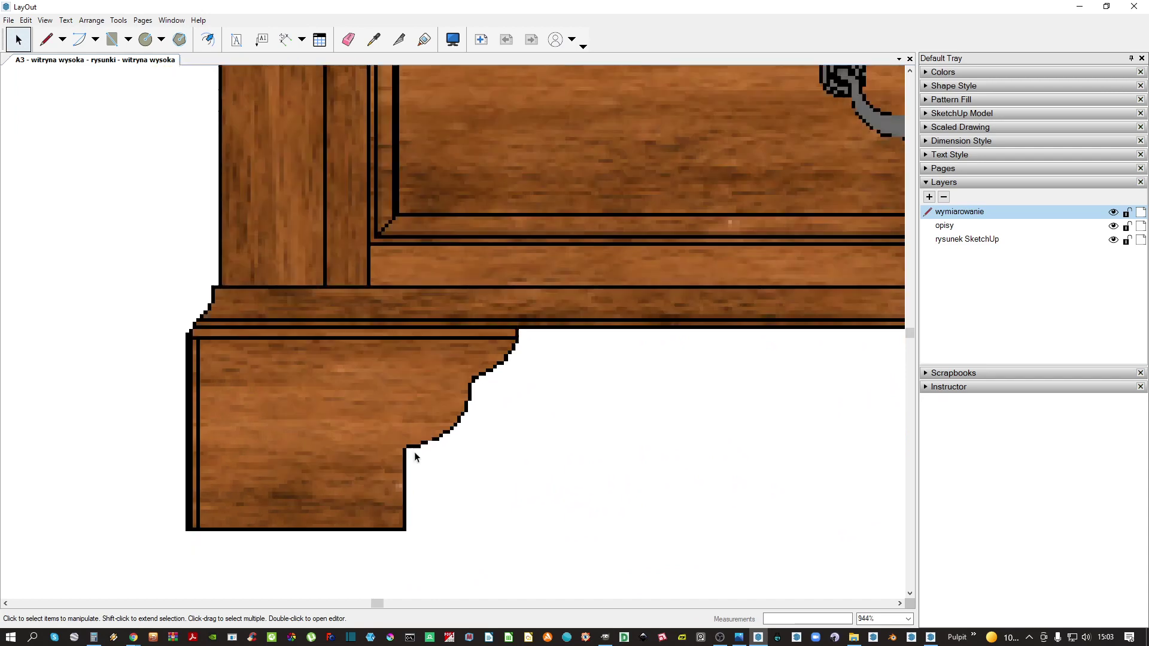
{"action": "scroll", "coordinate": [428, 440], "scroll_direction": "down", "scroll_amount": 7}
{"action": "middle_click_drag", "start_coordinate": [493, 364], "coordinate": [453, 377]}
{"action": "right_click", "coordinate": [479, 336]}
{"action": "left_click", "coordinate": [424, 313]}
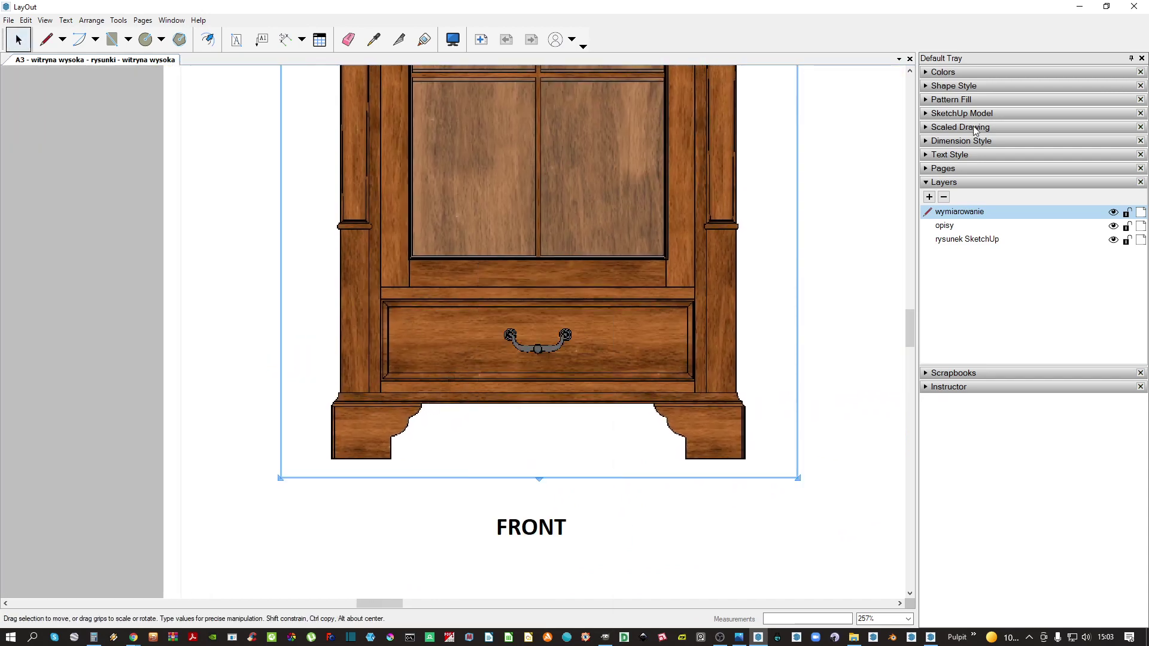
{"action": "left_click", "coordinate": [986, 113]}
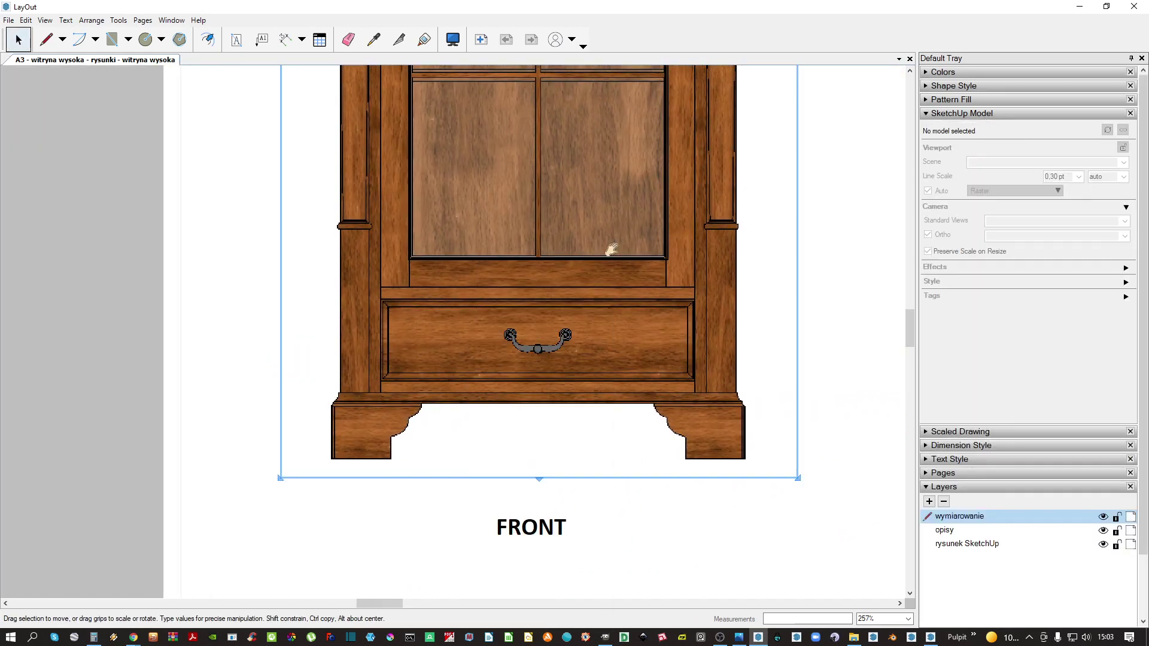
{"action": "middle_click_drag", "start_coordinate": [612, 249], "coordinate": [547, 288]}
{"action": "left_click", "coordinate": [540, 274]}
{"action": "left_click", "coordinate": [1008, 192]}
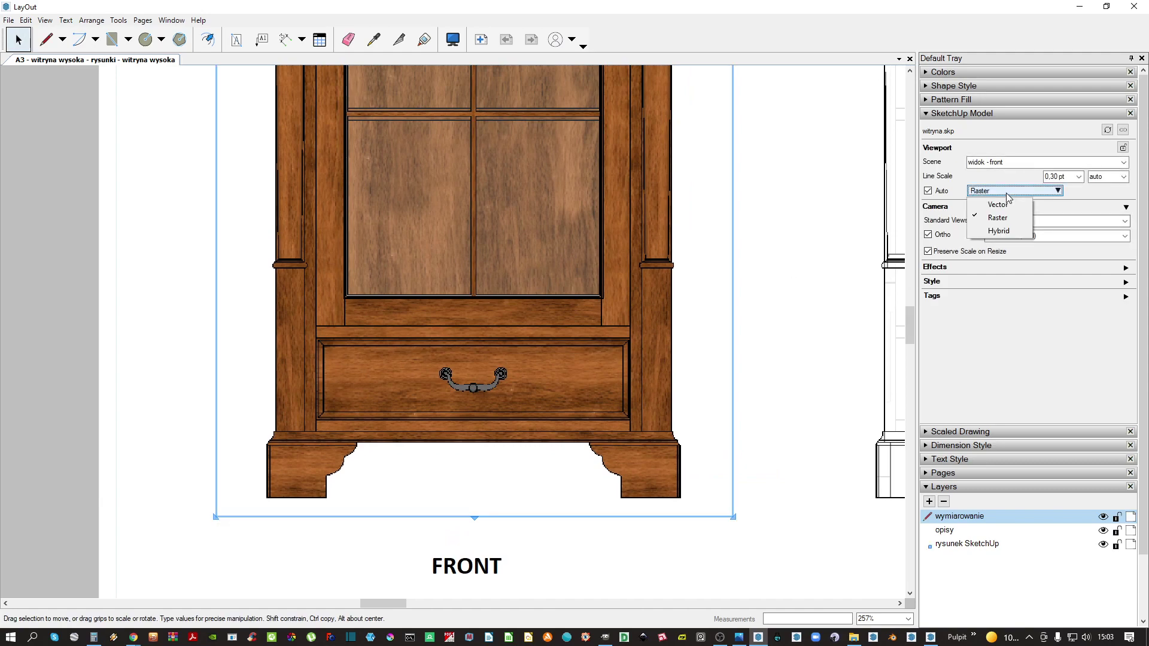
{"action": "left_click", "coordinate": [1001, 231]}
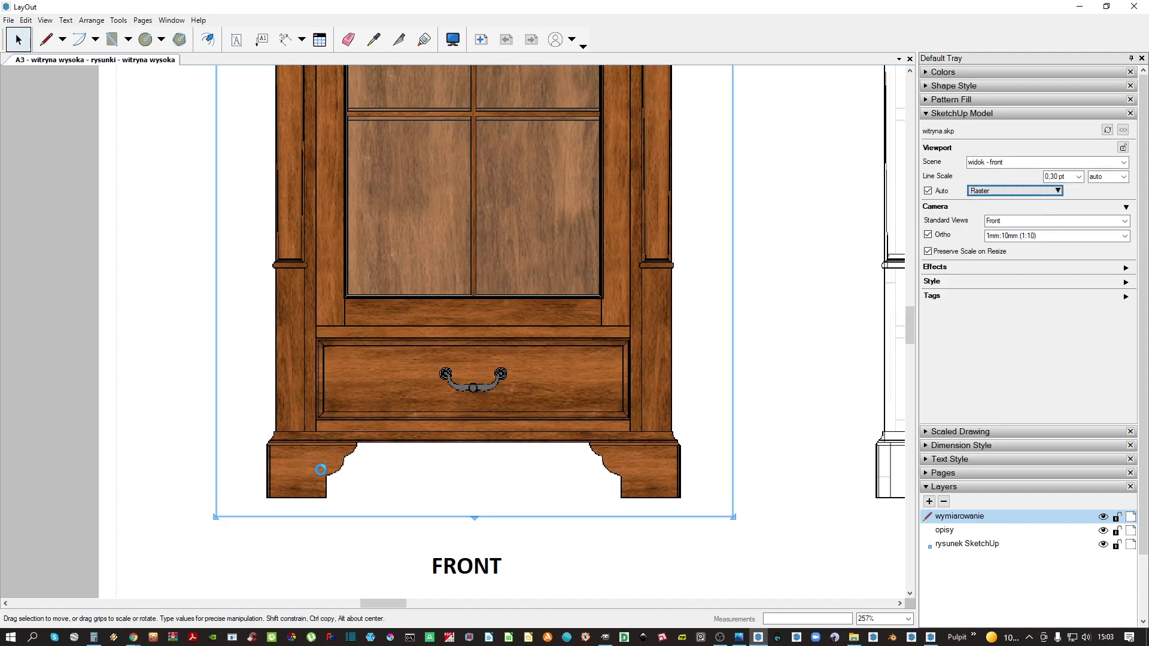
Try to dimension the FRONT view's height from the left foot's bottom to the base moulding's top edge, placed about 11 mm outside
{"action": "scroll", "coordinate": [320, 470], "scroll_direction": "up", "scroll_amount": 8}
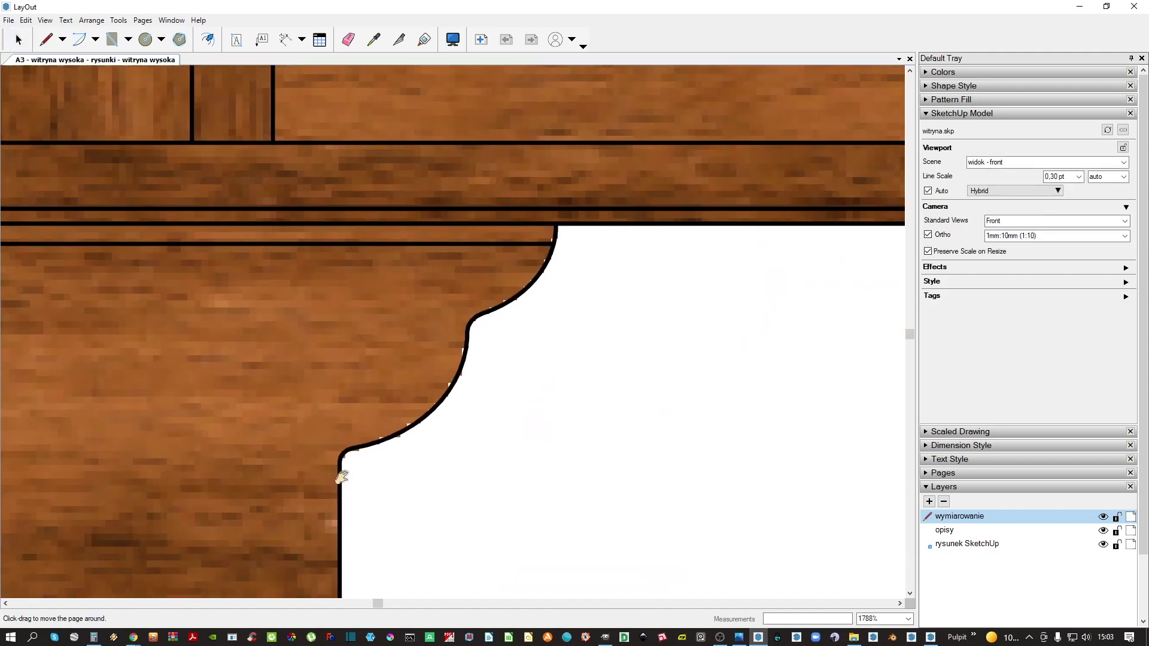
{"action": "middle_click_drag", "start_coordinate": [342, 477], "coordinate": [391, 435]}
{"action": "middle_click_drag", "start_coordinate": [368, 175], "coordinate": [523, 285]}
{"action": "middle_click_drag", "start_coordinate": [230, 282], "coordinate": [460, 303]}
{"action": "scroll", "coordinate": [459, 303], "scroll_direction": "down", "scroll_amount": 2}
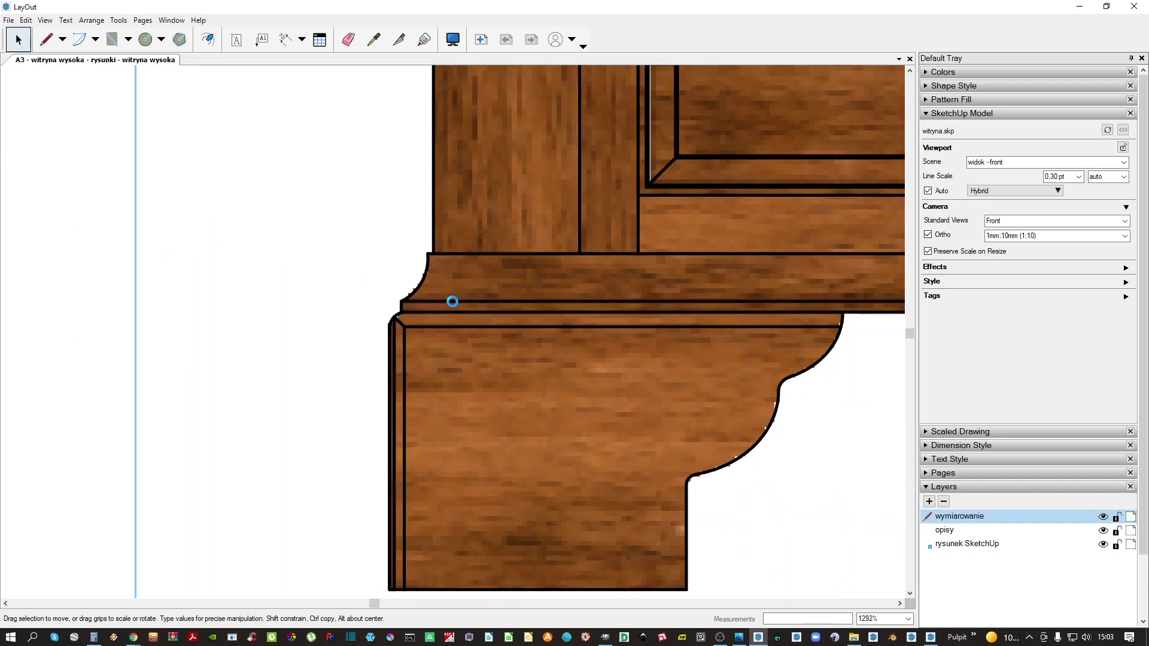
{"action": "middle_click_drag", "start_coordinate": [410, 425], "coordinate": [434, 327]}
{"action": "key", "text": "d"}
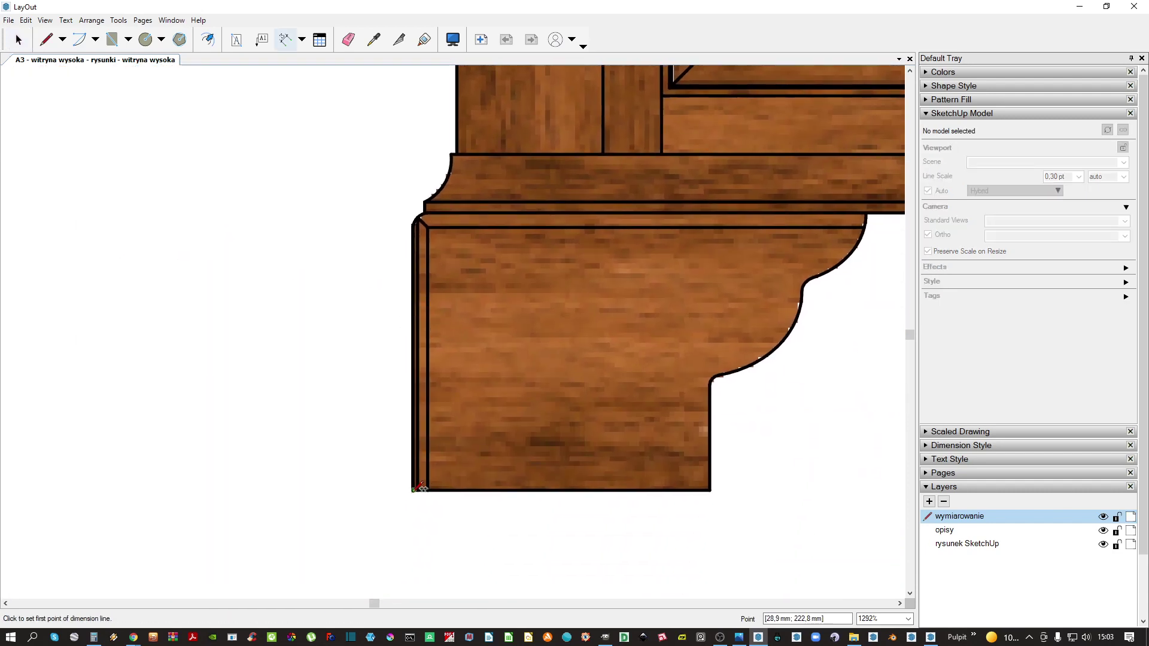
{"action": "left_click", "coordinate": [413, 491]}
{"action": "middle_click_drag", "start_coordinate": [425, 209], "coordinate": [448, 304]}
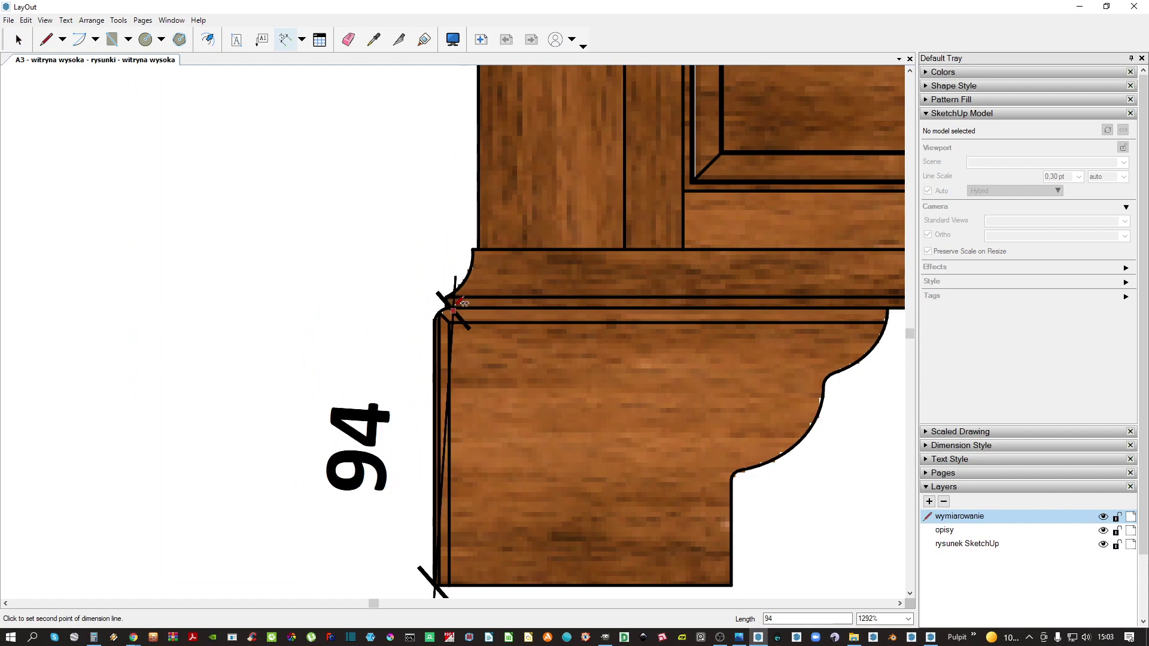
{"action": "left_click", "coordinate": [466, 244]}
{"action": "scroll", "coordinate": [466, 244], "scroll_direction": "down", "scroll_amount": 6}
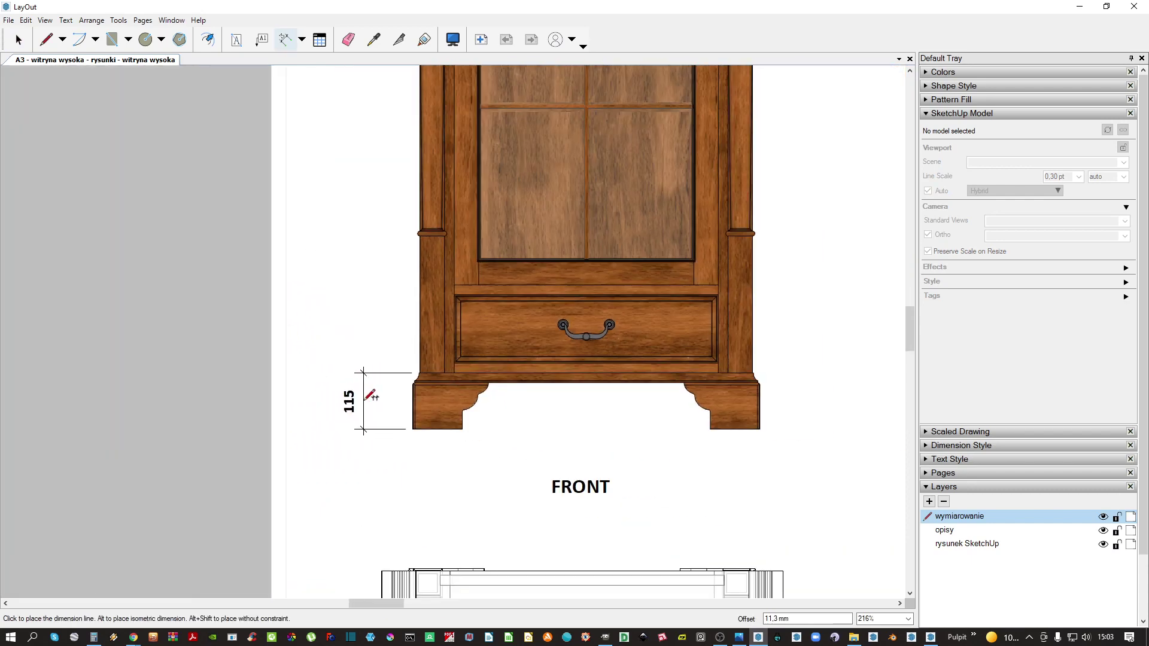
{"action": "left_click", "coordinate": [368, 404]}
Dimension the height of the FRONT view's left foot up to the moulding's underside, placing the dimension line about 11 mm outside the cabinet
{"action": "scroll", "coordinate": [419, 420], "scroll_direction": "up", "scroll_amount": 5}
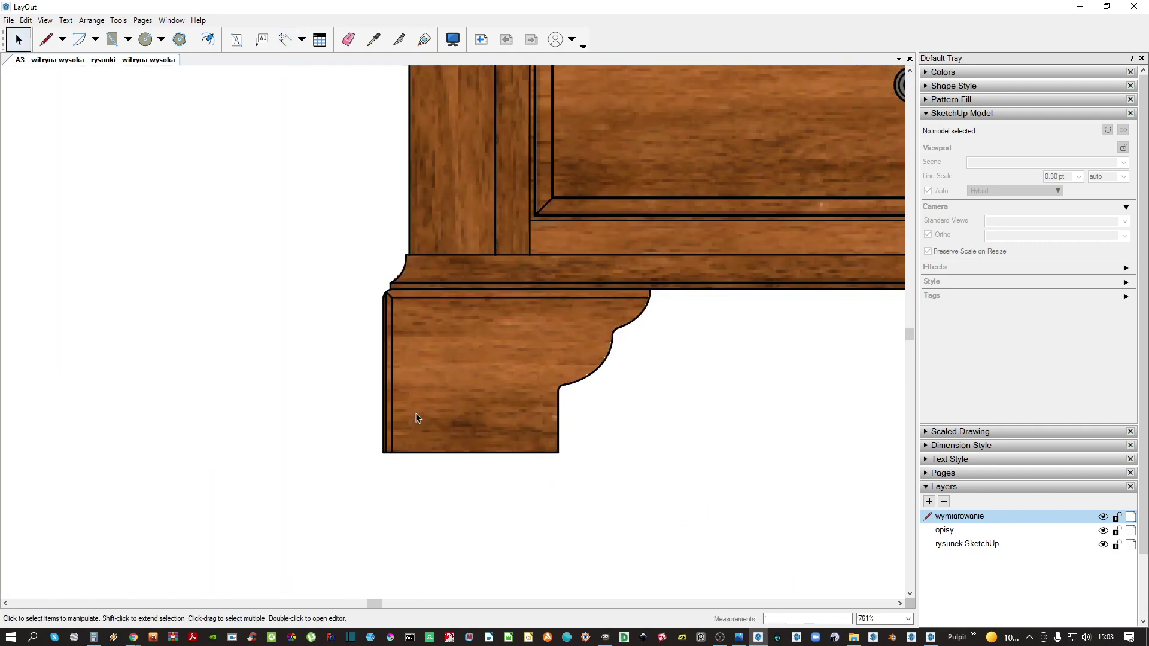
{"action": "left_click", "coordinate": [383, 464]}
{"action": "scroll", "coordinate": [386, 219], "scroll_direction": "up", "scroll_amount": 2}
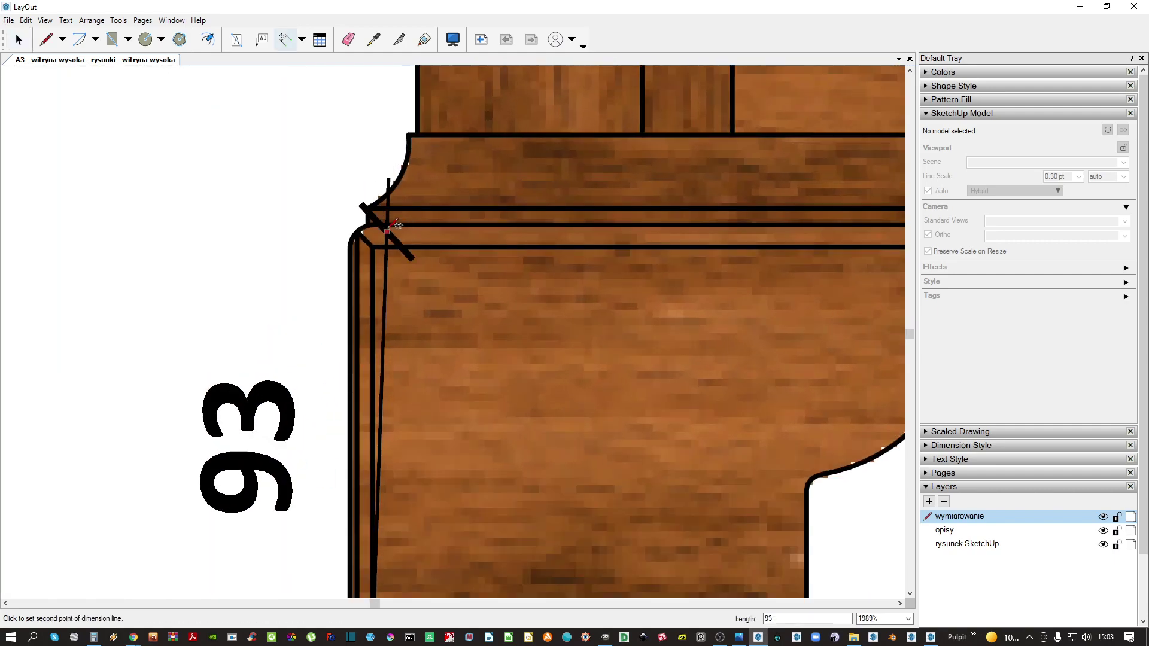
{"action": "left_click", "coordinate": [394, 219]}
{"action": "scroll", "coordinate": [359, 299], "scroll_direction": "down", "scroll_amount": 7}
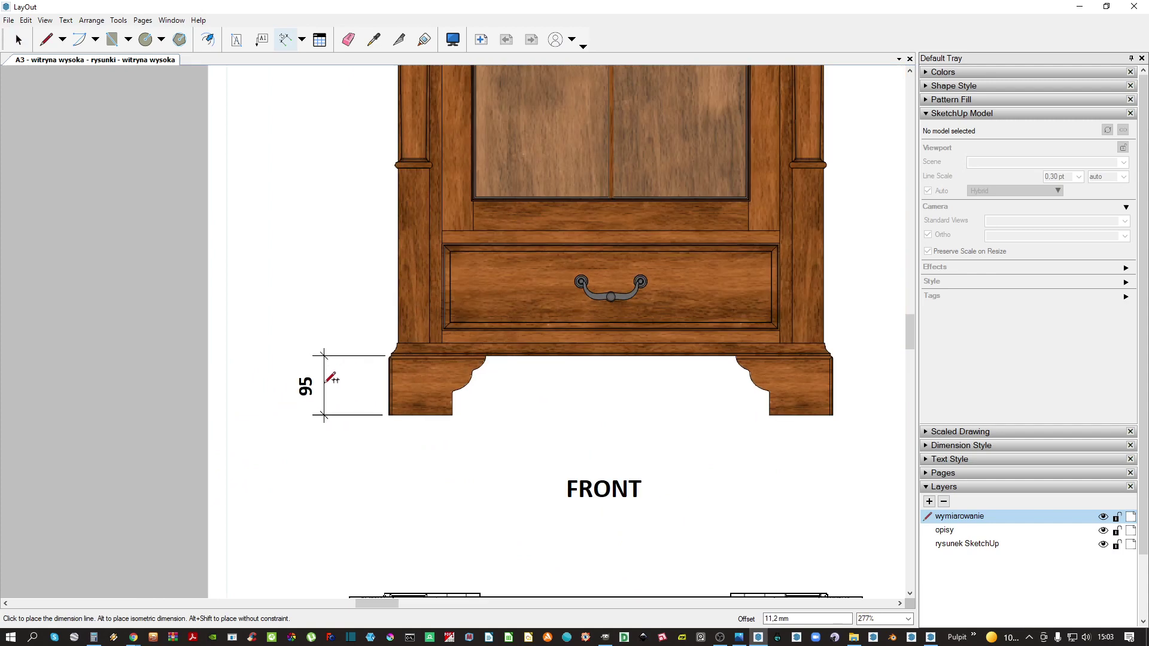
{"action": "left_click", "coordinate": [327, 381]}
{"action": "scroll", "coordinate": [398, 335], "scroll_direction": "up", "scroll_amount": 4}
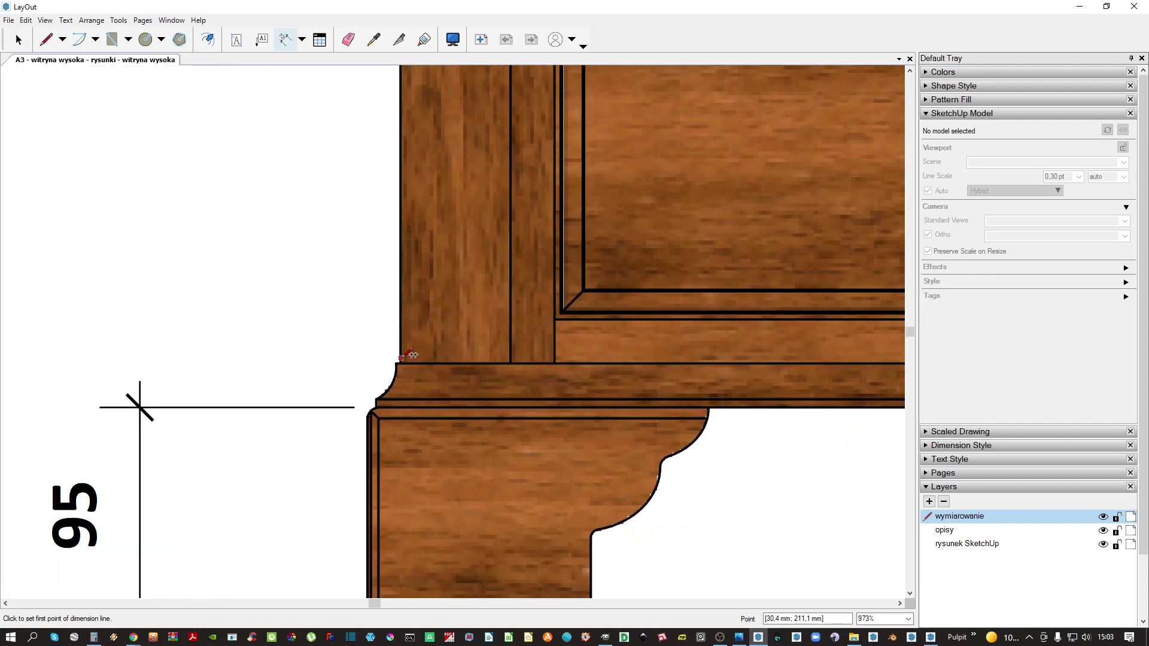
Continue the FRONT view's height dimension chain over the base moulding and up to the underside of the left pilaster's lower ring
{"action": "double_click", "coordinate": [397, 363]}
{"action": "scroll", "coordinate": [398, 361], "scroll_direction": "down", "scroll_amount": 2}
{"action": "middle_click_drag", "start_coordinate": [416, 259], "coordinate": [433, 452]}
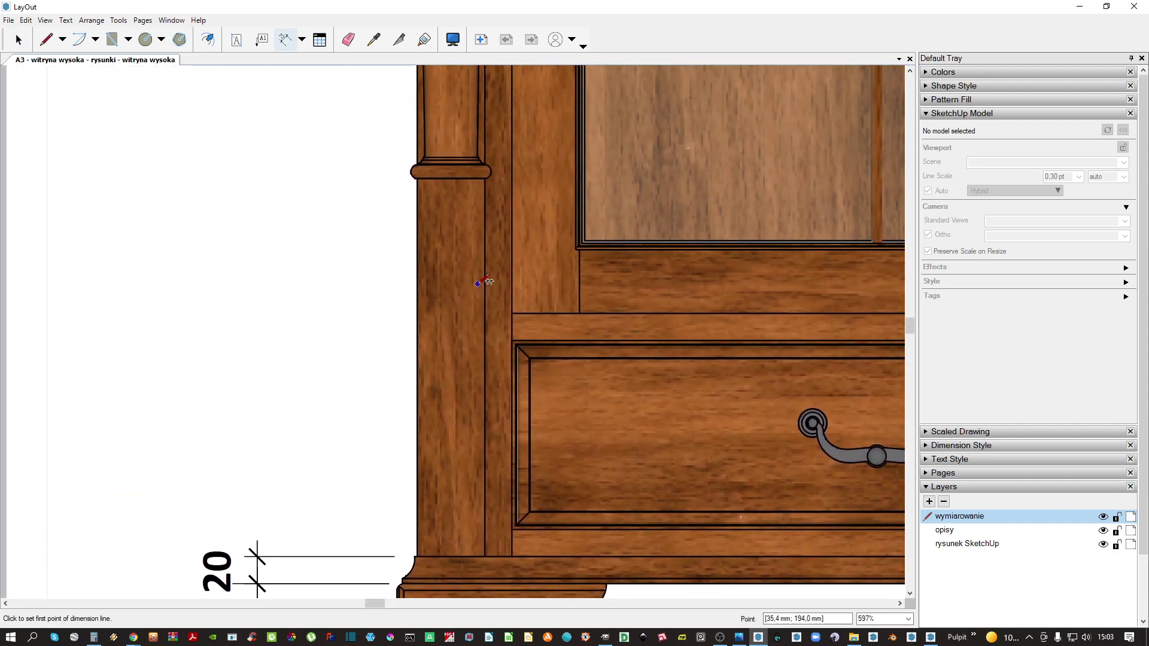
{"action": "scroll", "coordinate": [413, 171], "scroll_direction": "up", "scroll_amount": 2}
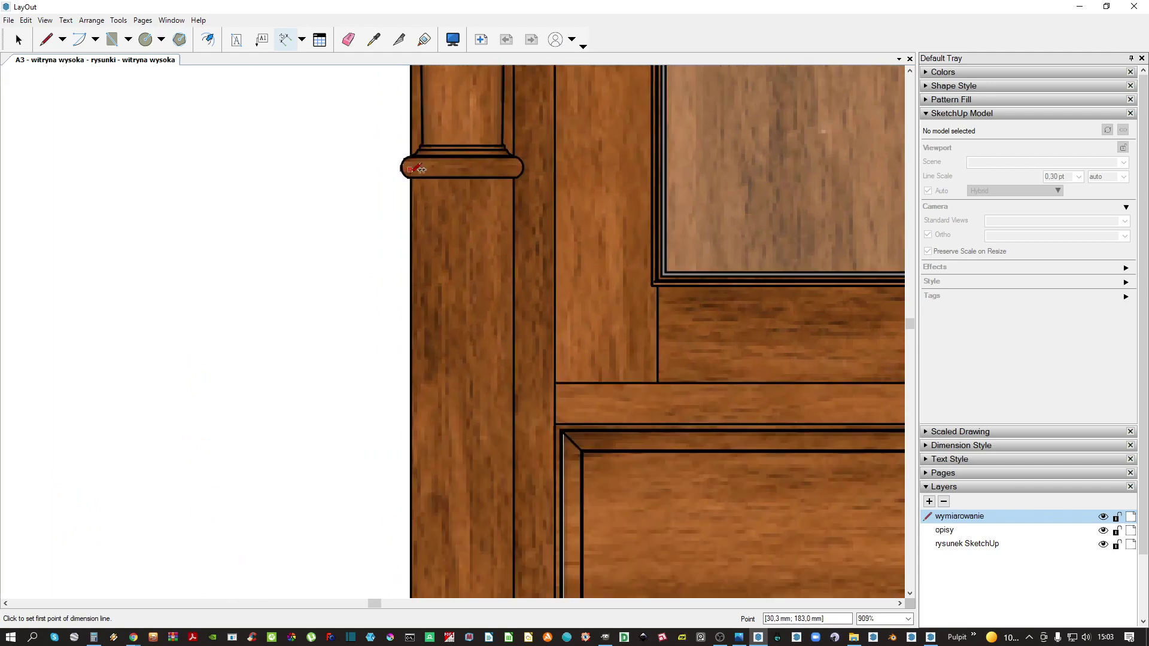
{"action": "double_click", "coordinate": [411, 178]}
Extend the height chain from the pilaster's lower ring to the top edge of its capital
{"action": "scroll", "coordinate": [412, 178], "scroll_direction": "down", "scroll_amount": 1}
{"action": "middle_click_drag", "start_coordinate": [429, 193], "coordinate": [490, 541]}
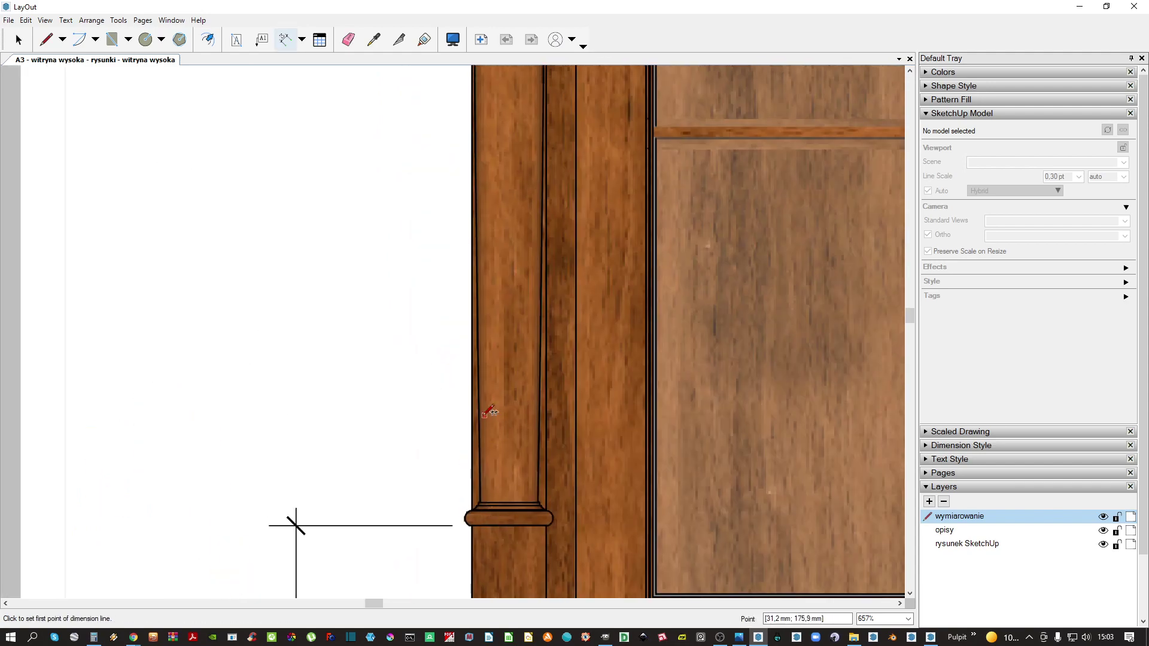
{"action": "scroll", "coordinate": [487, 413], "scroll_direction": "down", "scroll_amount": 3}
{"action": "middle_click_drag", "start_coordinate": [500, 150], "coordinate": [541, 611]}
{"action": "middle_click_drag", "start_coordinate": [533, 198], "coordinate": [546, 357]}
{"action": "scroll", "coordinate": [546, 347], "scroll_direction": "up", "scroll_amount": 4}
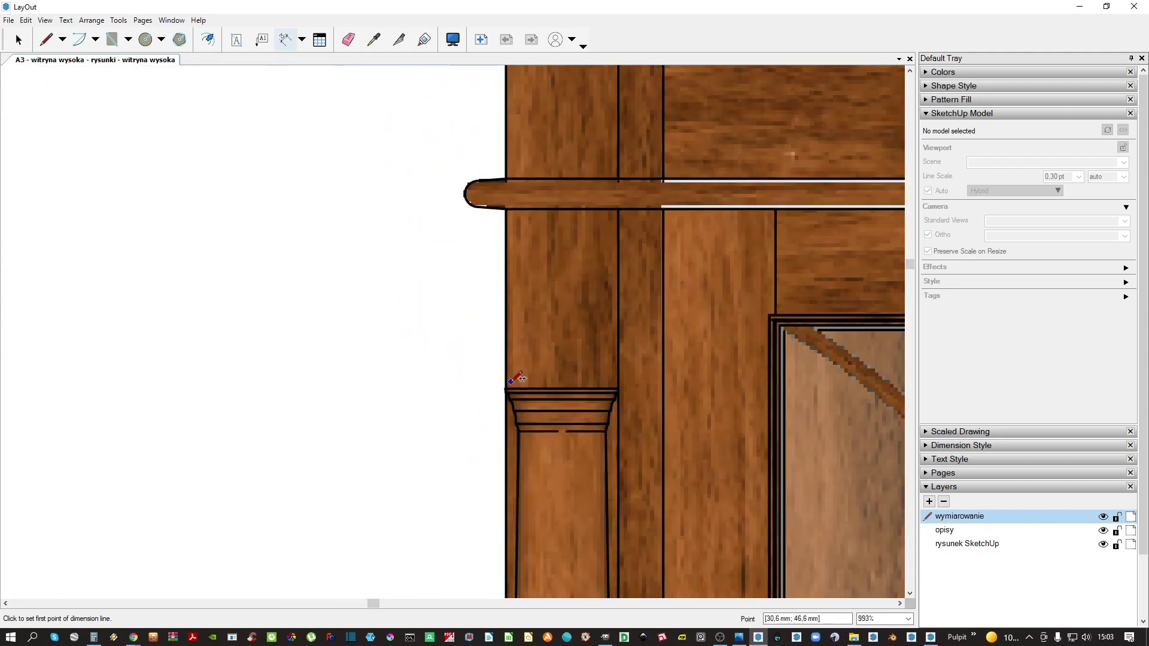
{"action": "double_click", "coordinate": [507, 389]}
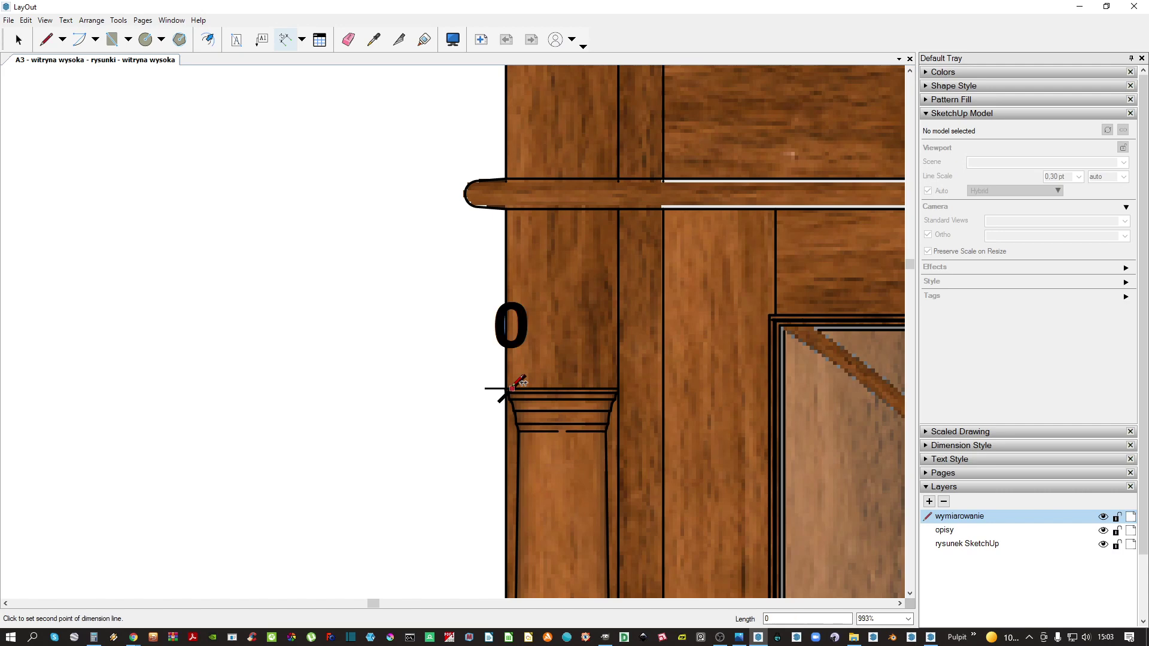
Extend the height chain from the capital's top to the underside and top edge of the thin rounded moulding below the cornice
{"action": "left_click", "coordinate": [515, 209]}
{"action": "middle_click_drag", "start_coordinate": [515, 208], "coordinate": [520, 409]}
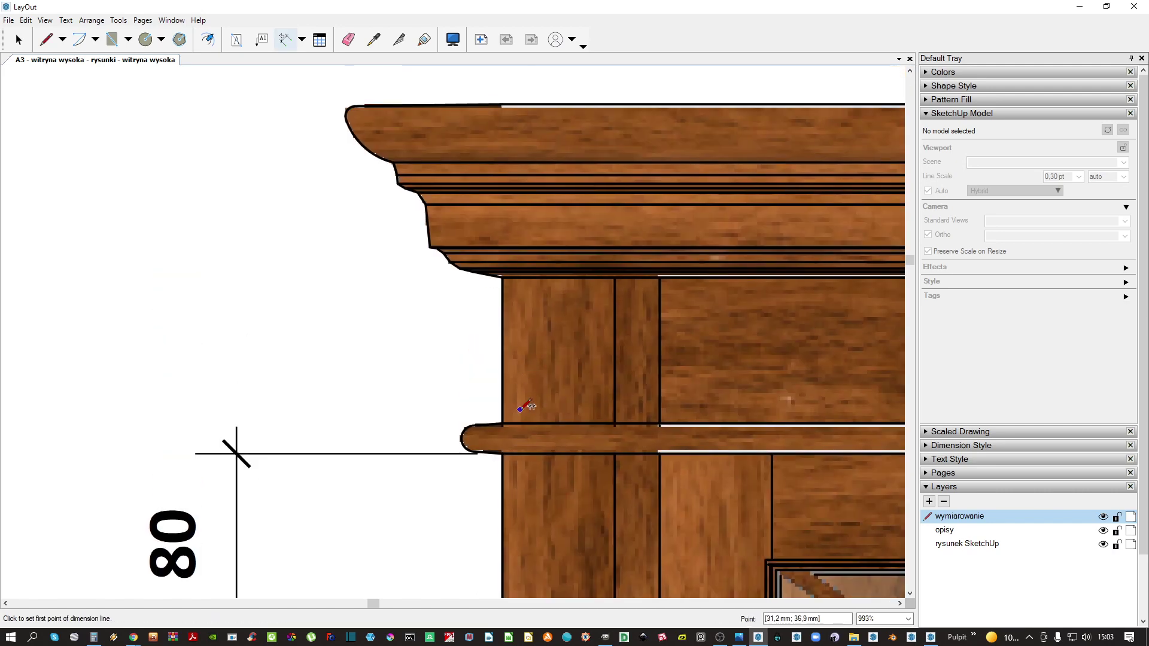
{"action": "scroll", "coordinate": [519, 419], "scroll_direction": "up", "scroll_amount": 3}
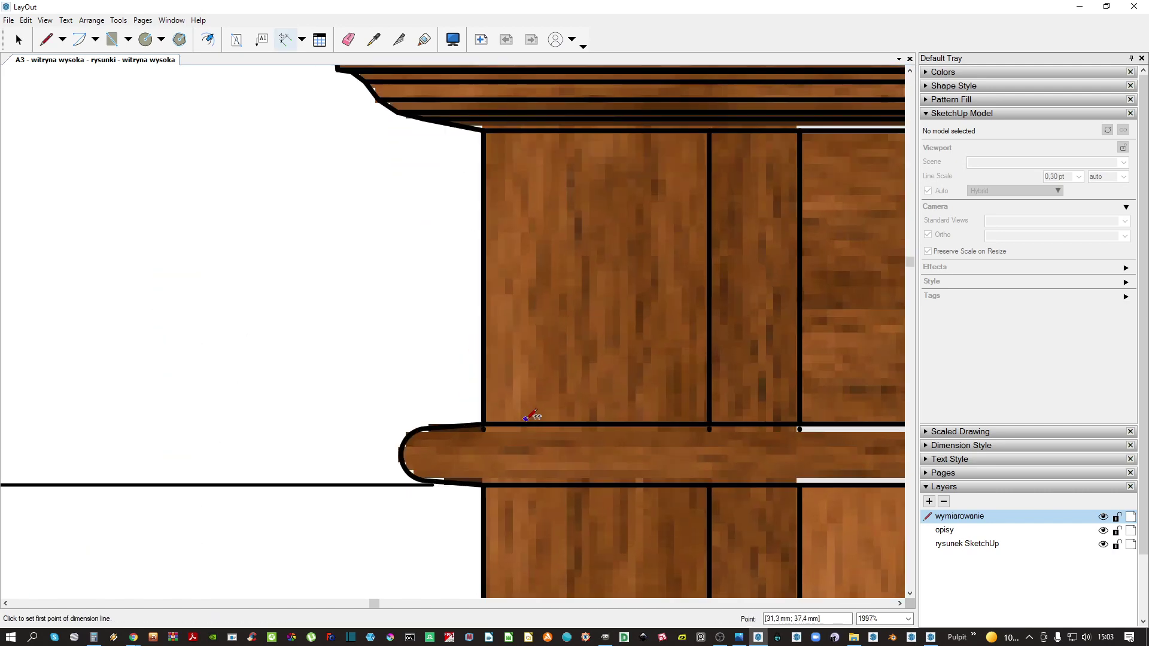
{"action": "scroll", "coordinate": [534, 417], "scroll_direction": "down", "scroll_amount": 3}
{"action": "scroll", "coordinate": [506, 285], "scroll_direction": "up", "scroll_amount": 3}
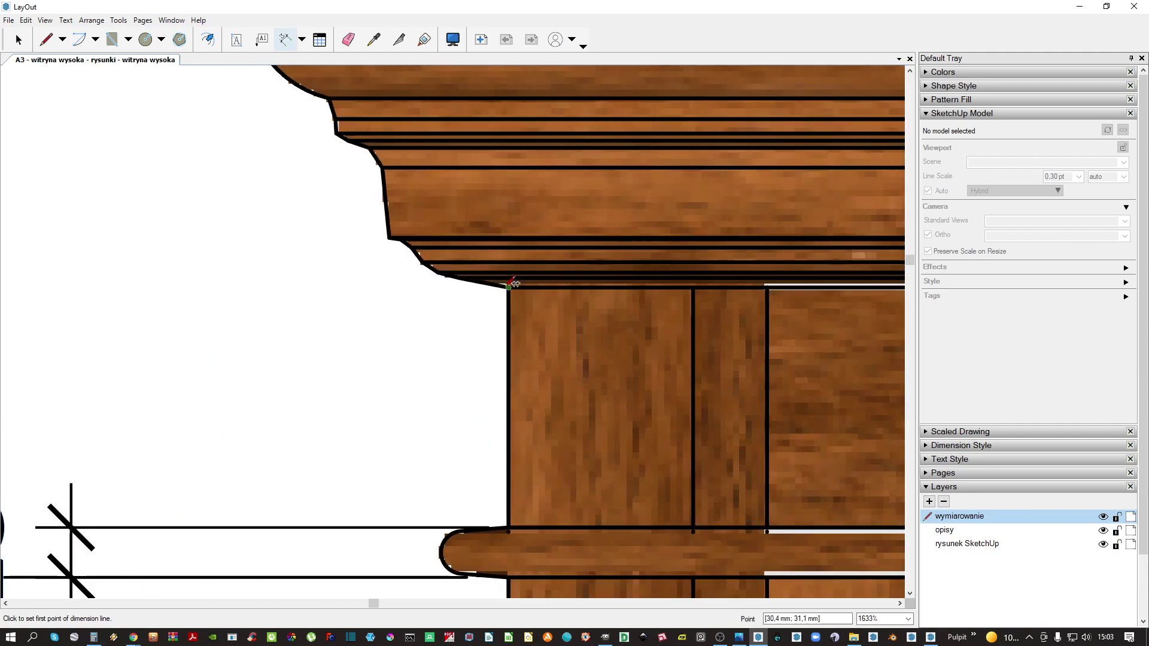
Complete the height chain with dimensions up to the cornice's underside and on to its top edge
{"action": "double_click", "coordinate": [507, 287]}
{"action": "scroll", "coordinate": [508, 285], "scroll_direction": "down", "scroll_amount": 3}
{"action": "middle_click_drag", "start_coordinate": [506, 251], "coordinate": [518, 296]}
{"action": "scroll", "coordinate": [444, 206], "scroll_direction": "up", "scroll_amount": 3}
{"action": "double_click", "coordinate": [476, 204]}
Dimension the FRONT view's overall height from cornice top to foot bottom, placed outside the chain at an offset of about 18 mm
{"action": "scroll", "coordinate": [477, 216], "scroll_direction": "down", "scroll_amount": 9}
{"action": "scroll", "coordinate": [464, 176], "scroll_direction": "up", "scroll_amount": 6}
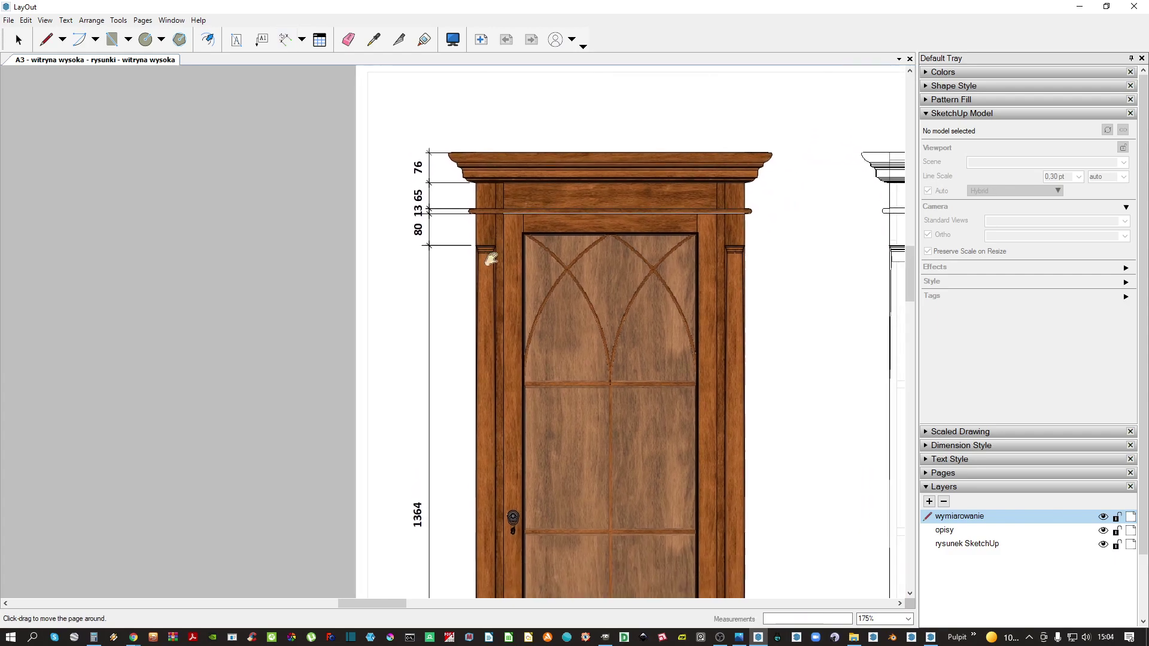
{"action": "scroll", "coordinate": [454, 179], "scroll_direction": "up", "scroll_amount": 4}
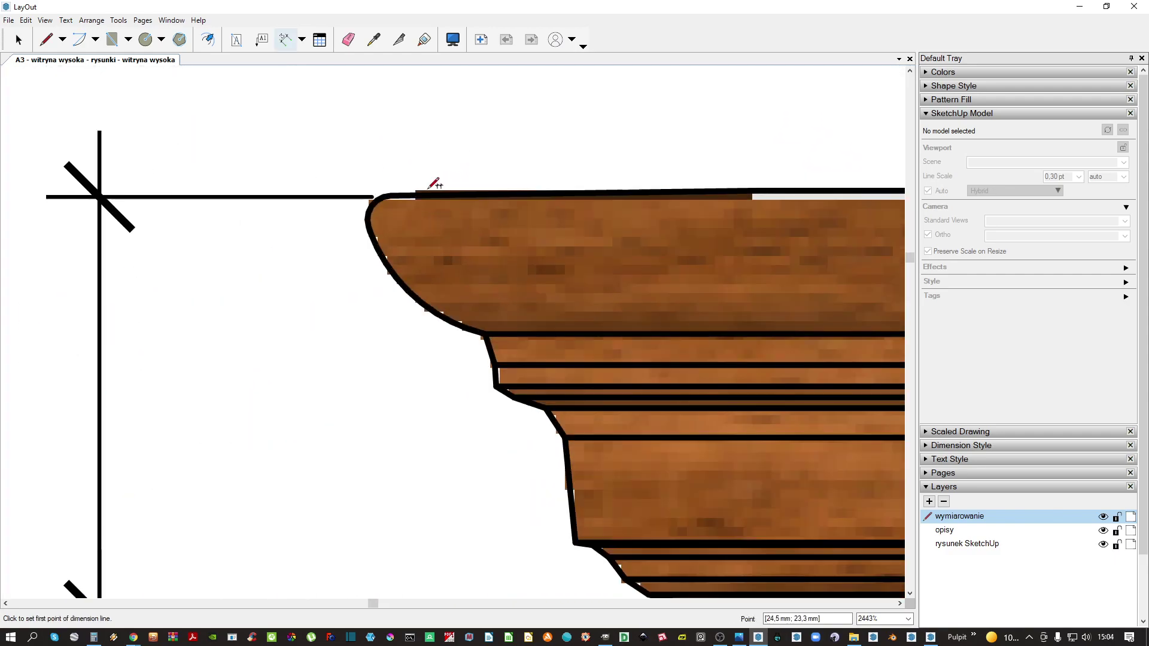
{"action": "scroll", "coordinate": [437, 189], "scroll_direction": "down", "scroll_amount": 11}
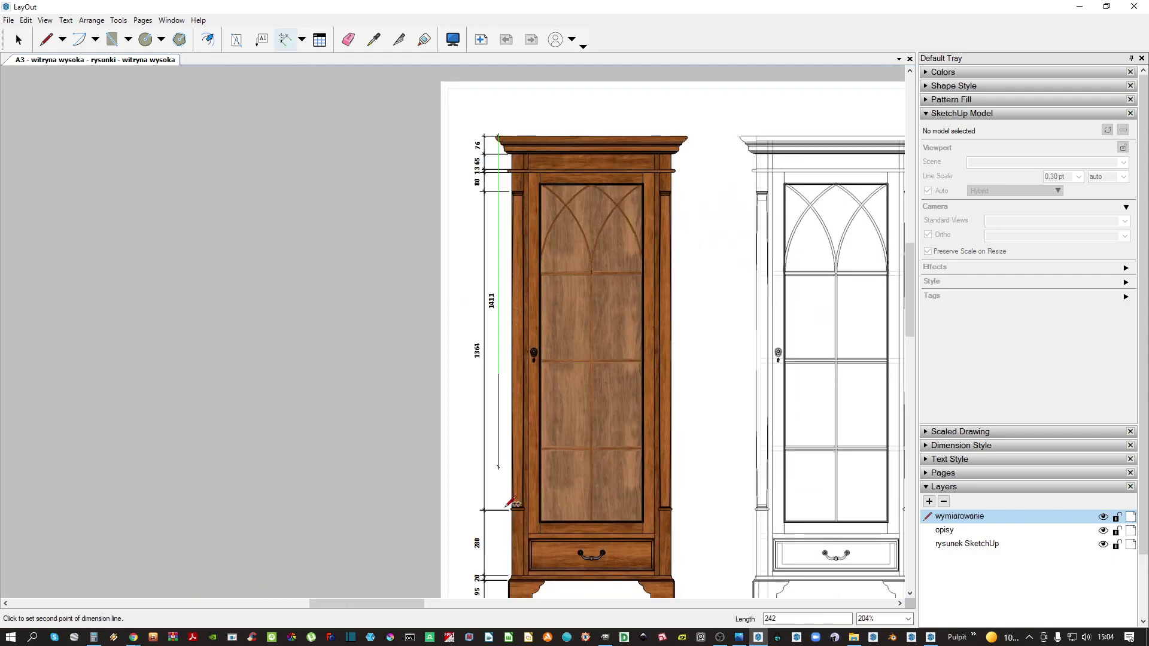
{"action": "scroll", "coordinate": [513, 482], "scroll_direction": "up", "scroll_amount": 2}
{"action": "scroll", "coordinate": [515, 466], "scroll_direction": "up", "scroll_amount": 4}
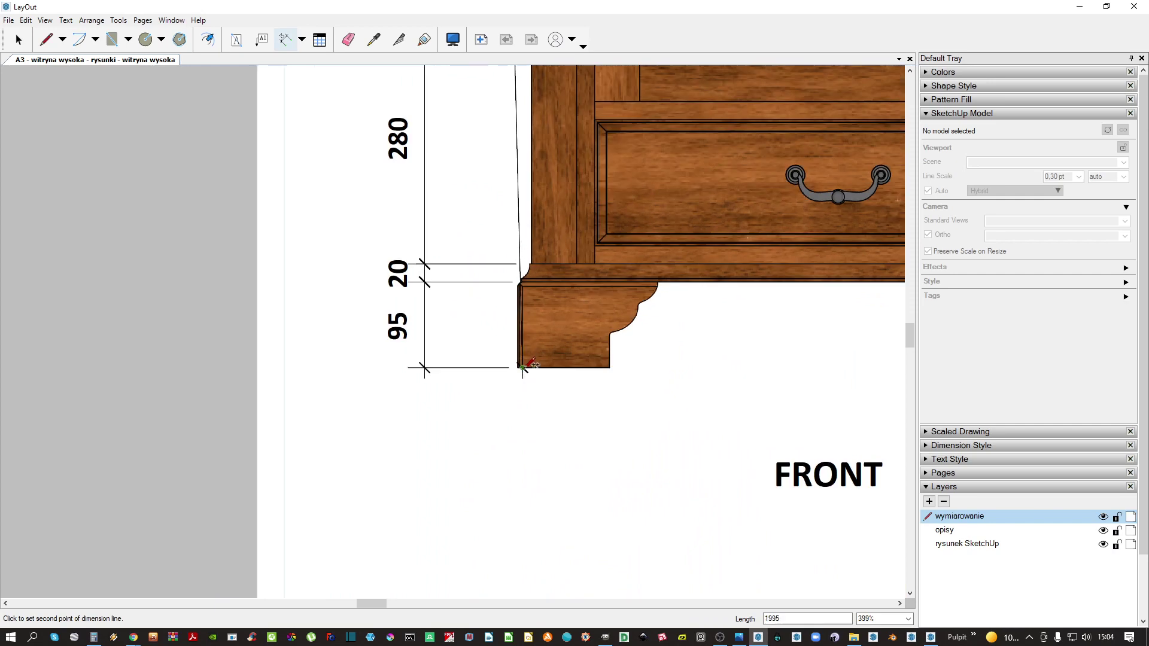
{"action": "left_click", "coordinate": [423, 367]}
{"action": "scroll", "coordinate": [447, 360], "scroll_direction": "down", "scroll_amount": 2}
{"action": "scroll", "coordinate": [446, 340], "scroll_direction": "down", "scroll_amount": 5}
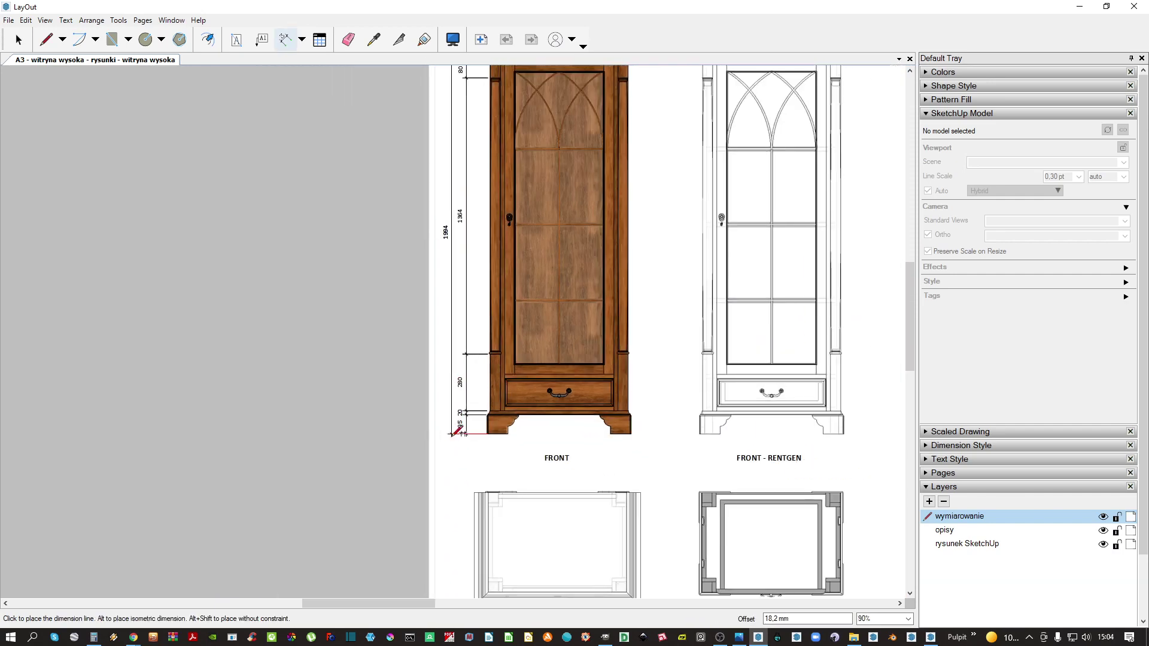
{"action": "left_click", "coordinate": [453, 436]}
{"action": "key", "text": "space"}
Dimension the FRONT view's left foot width from its outer corner to its scalloped inner tip, placed about 16 mm below
{"action": "scroll", "coordinate": [457, 241], "scroll_direction": "up", "scroll_amount": 4}
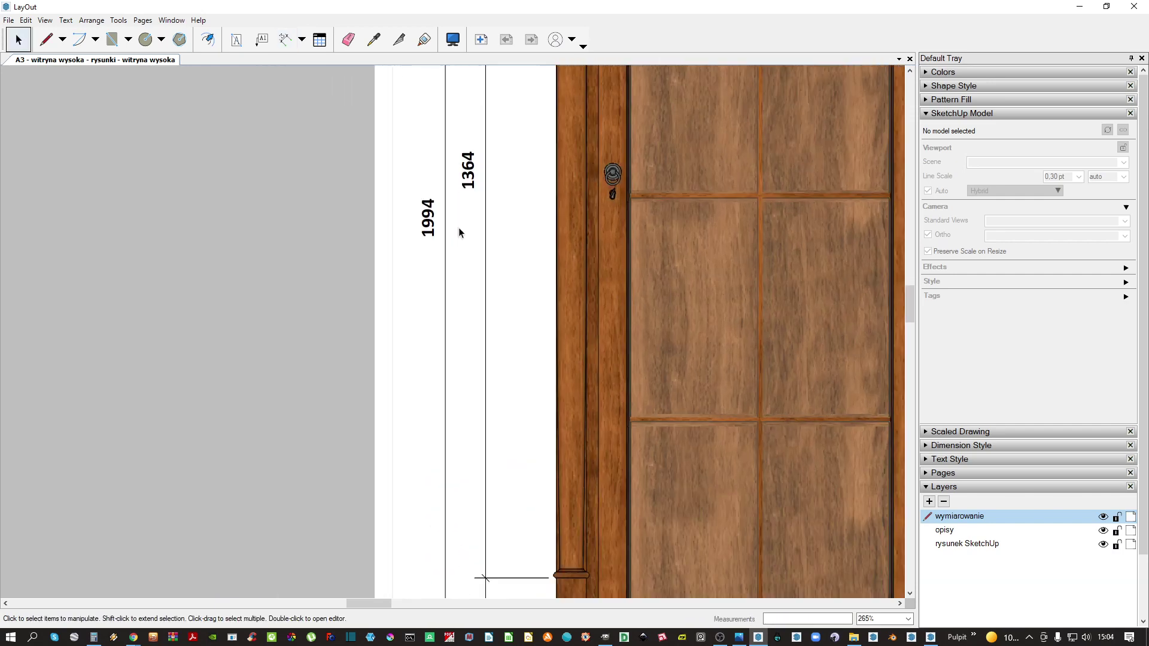
{"action": "middle_click_drag", "start_coordinate": [459, 231], "coordinate": [444, 327]}
{"action": "scroll", "coordinate": [446, 331], "scroll_direction": "down", "scroll_amount": 2}
{"action": "scroll", "coordinate": [452, 328], "scroll_direction": "down", "scroll_amount": 5}
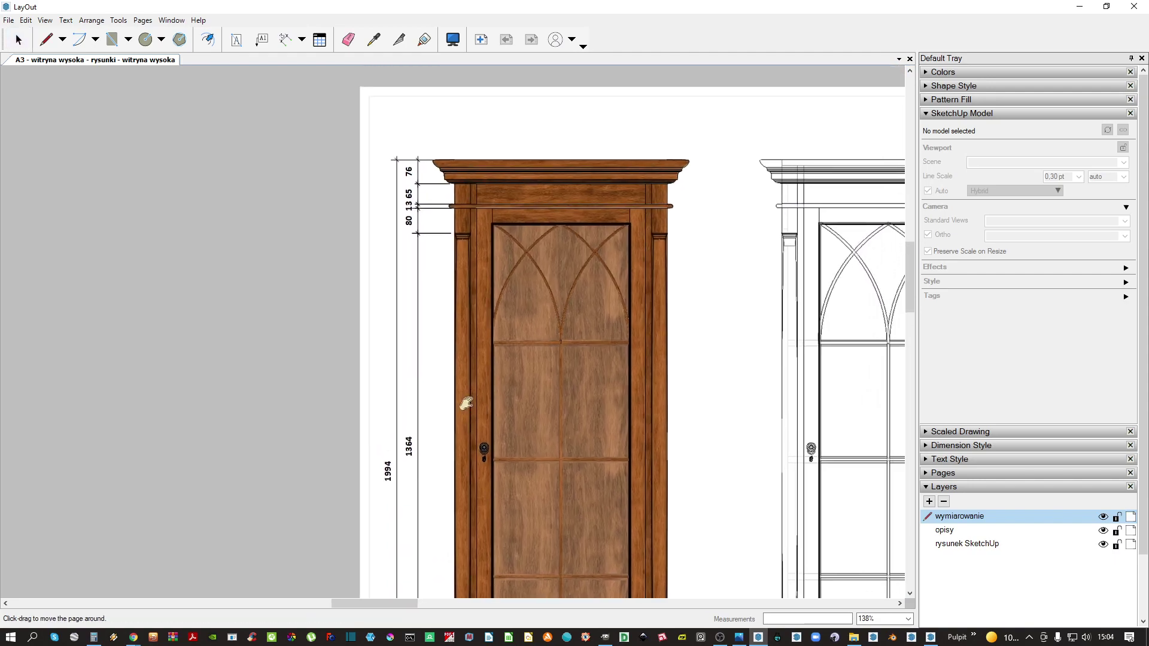
{"action": "middle_click_drag", "start_coordinate": [451, 456], "coordinate": [434, 394]}
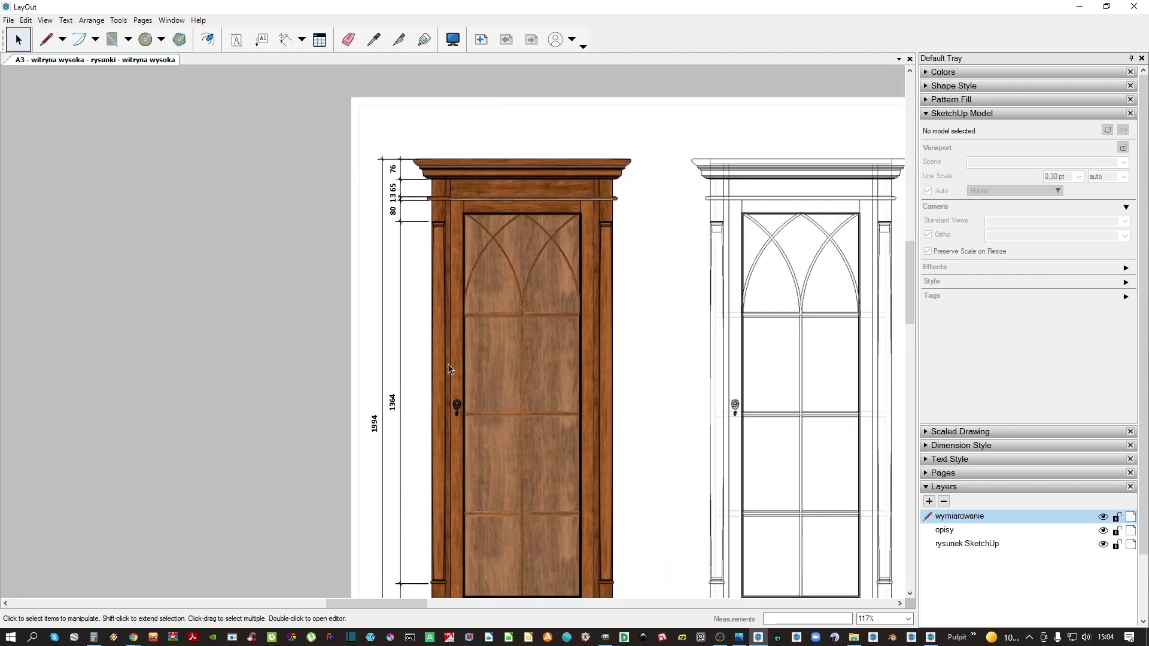
{"action": "mouse_move", "coordinate": [584, 369]}
{"action": "middle_mouse_down"}
{"action": "mouse_move", "coordinate": [520, 300]}
{"action": "mouse_move", "coordinate": [468, 188]}
{"action": "middle_mouse_up"}
{"action": "middle_click_drag", "start_coordinate": [470, 382], "coordinate": [566, 246]}
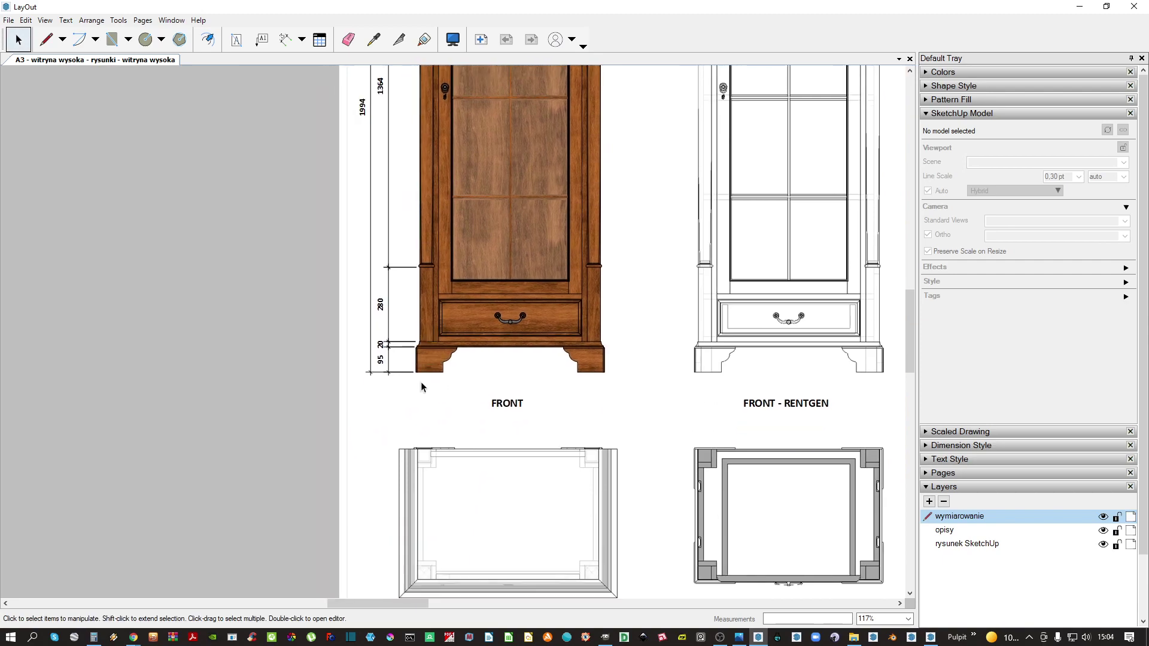
{"action": "scroll", "coordinate": [421, 374], "scroll_direction": "up", "scroll_amount": 6}
{"action": "key", "text": "d"}
{"action": "scroll", "coordinate": [411, 374], "scroll_direction": "up", "scroll_amount": 3}
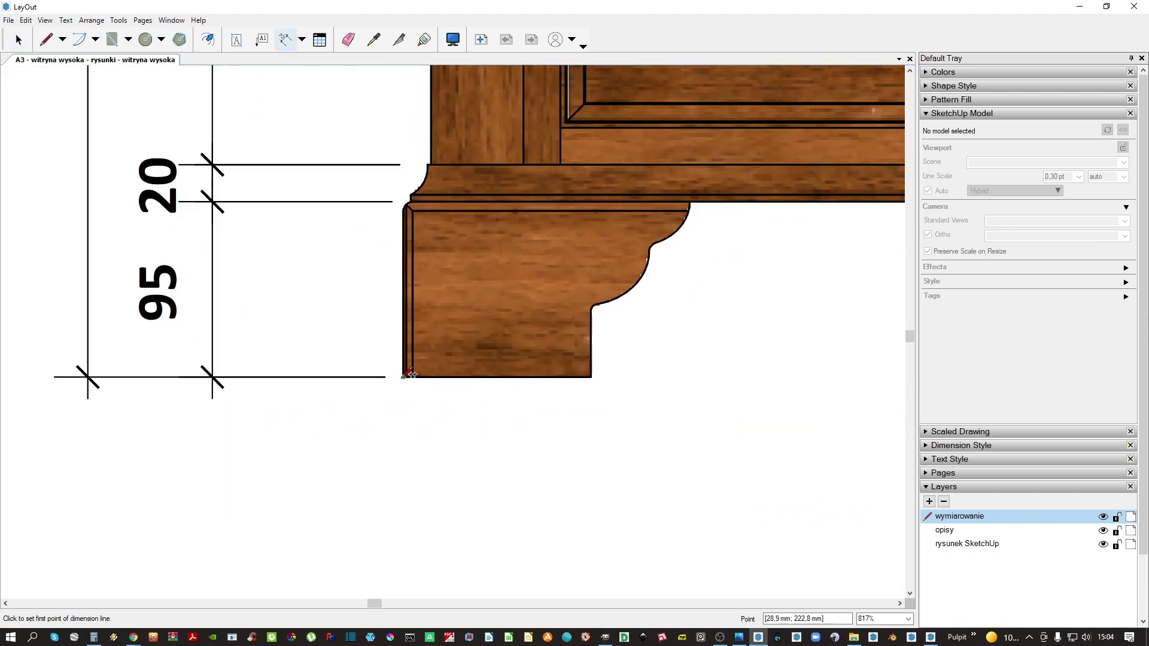
{"action": "left_click", "coordinate": [411, 375]}
{"action": "scroll", "coordinate": [411, 375], "scroll_direction": "down", "scroll_amount": 3}
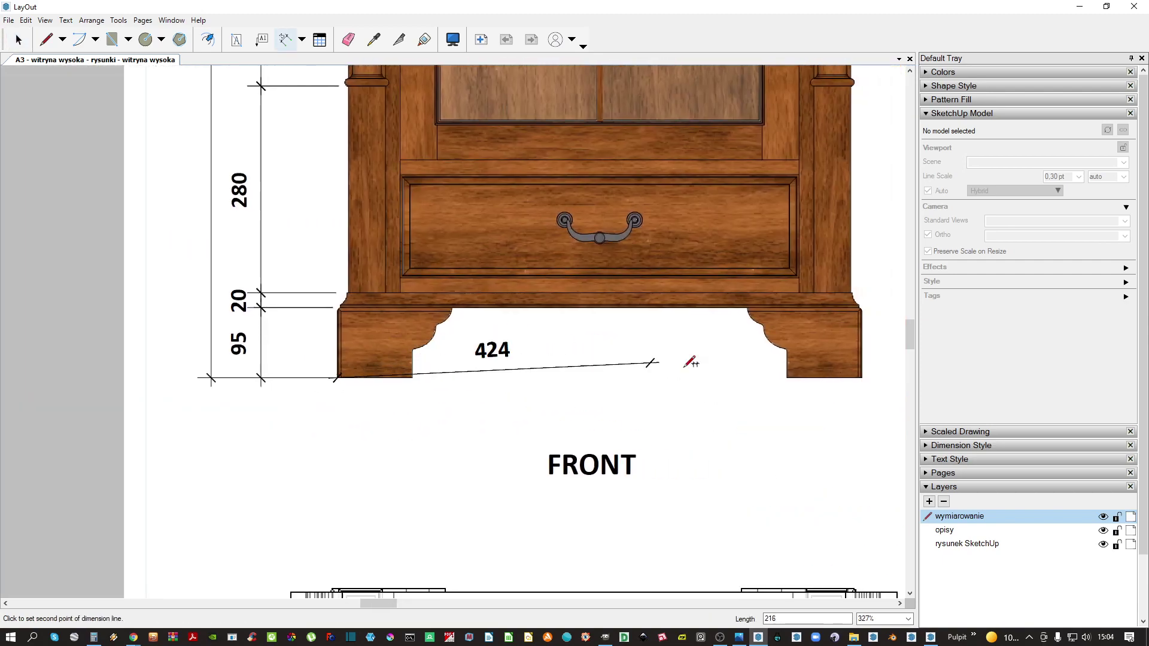
{"action": "scroll", "coordinate": [424, 300], "scroll_direction": "up", "scroll_amount": 4}
{"action": "left_click", "coordinate": [466, 312]}
{"action": "scroll", "coordinate": [450, 358], "scroll_direction": "down", "scroll_amount": 3}
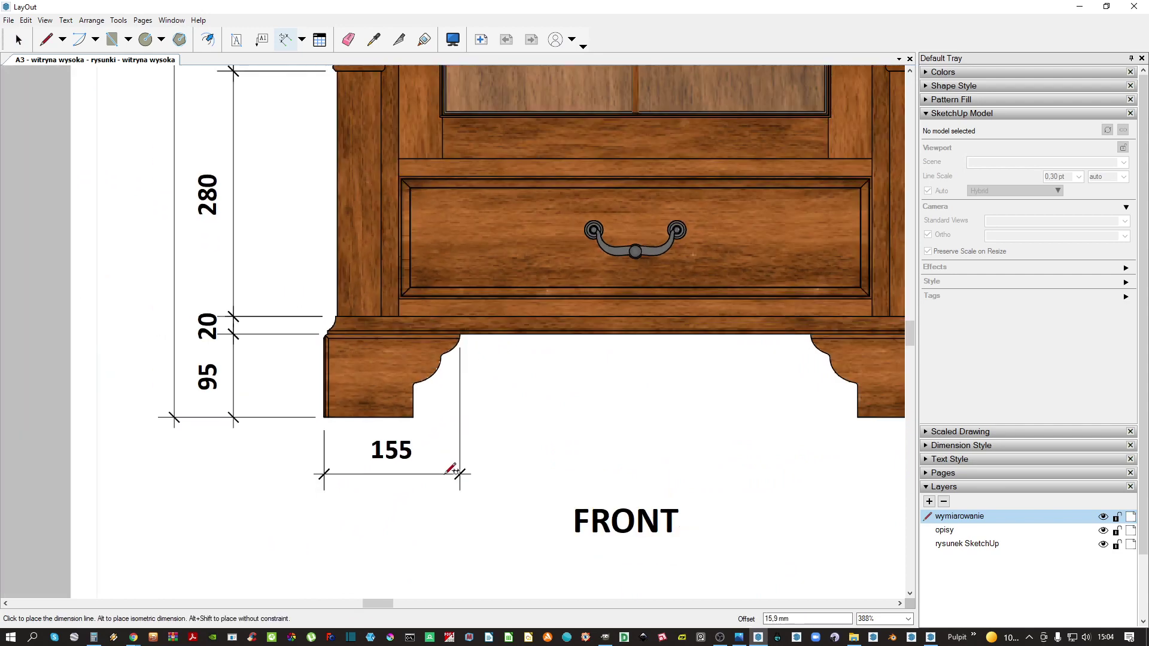
{"action": "left_click", "coordinate": [459, 471]}
Continue the width dimension chain across the gap between the feet and over the right foot of the FRONT view
{"action": "scroll", "coordinate": [639, 287], "scroll_direction": "up", "scroll_amount": 3}
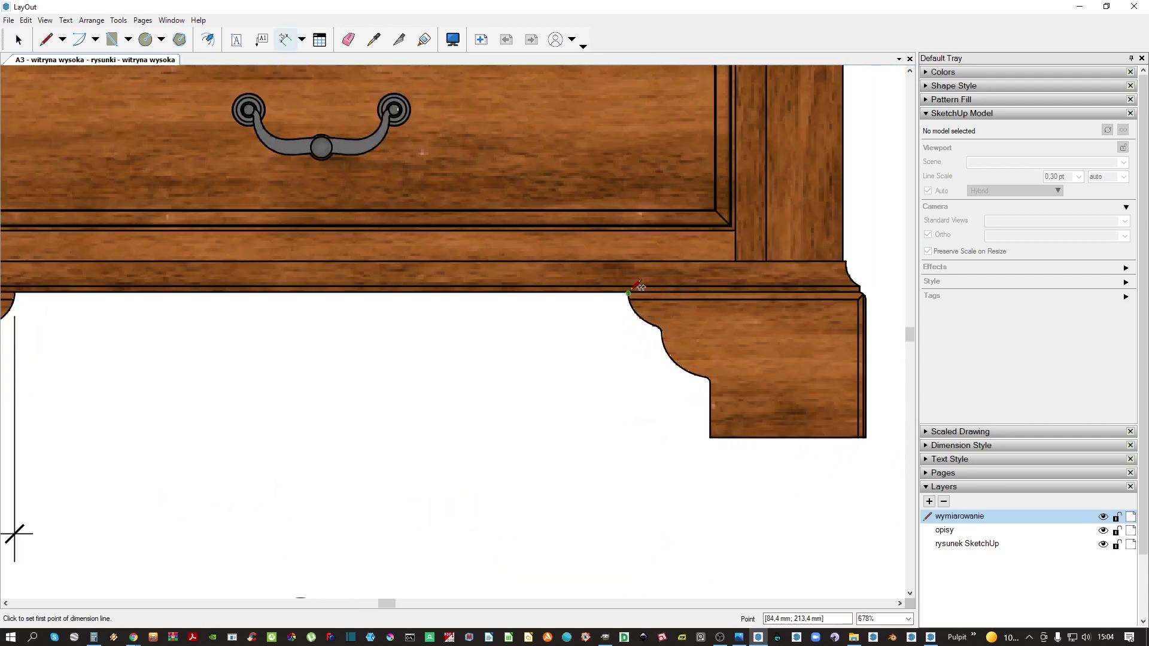
{"action": "double_click", "coordinate": [628, 293]}
{"action": "middle_click_drag", "start_coordinate": [883, 419], "coordinate": [675, 373]}
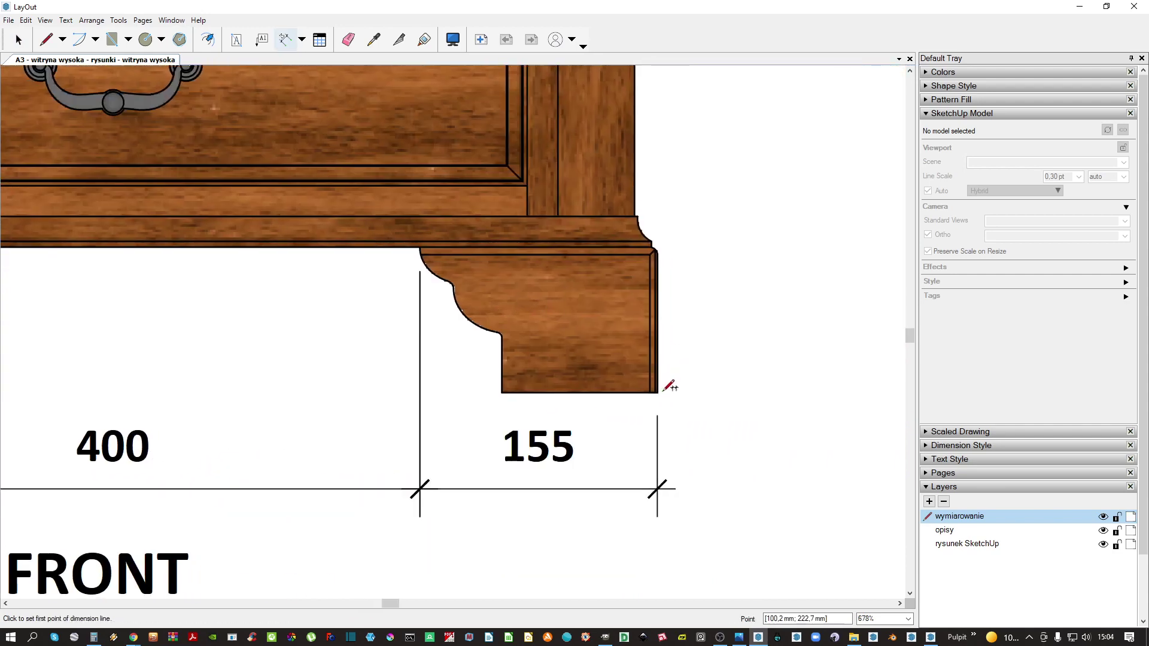
Dimension the overall width across both feet of the FRONT view, placed beneath the foot dimension chain
{"action": "left_click", "coordinate": [657, 393]}
{"action": "scroll", "coordinate": [652, 401], "scroll_direction": "down", "scroll_amount": 3}
{"action": "middle_click_drag", "start_coordinate": [225, 398], "coordinate": [557, 398]}
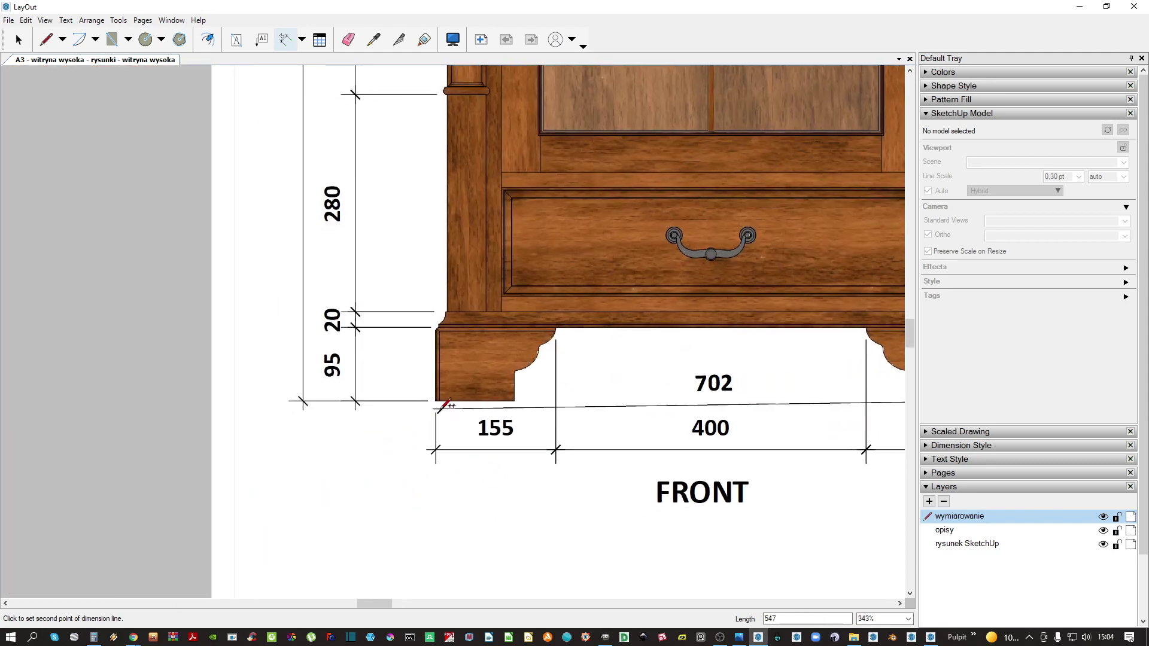
{"action": "scroll", "coordinate": [438, 401], "scroll_direction": "up", "scroll_amount": 1}
{"action": "scroll", "coordinate": [442, 398], "scroll_direction": "up", "scroll_amount": 3}
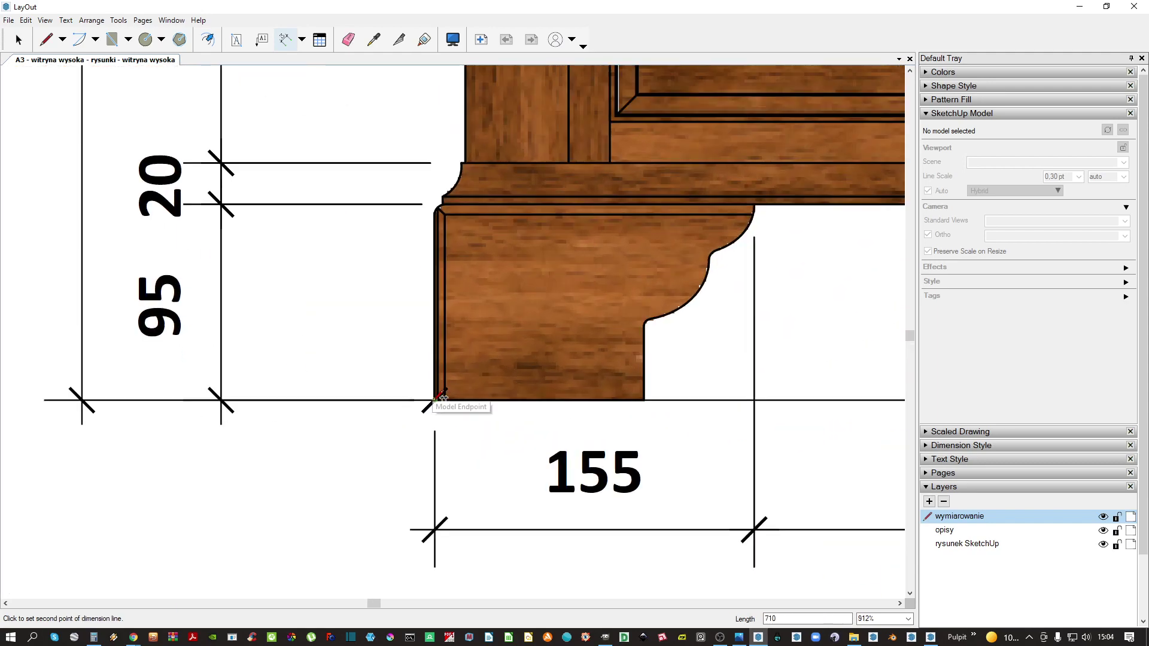
{"action": "left_click", "coordinate": [442, 398]}
{"action": "scroll", "coordinate": [440, 407], "scroll_direction": "down", "scroll_amount": 3}
{"action": "left_click", "coordinate": [426, 523]}
{"action": "scroll", "coordinate": [428, 527], "scroll_direction": "down", "scroll_amount": 2}
{"action": "key", "text": "space"}
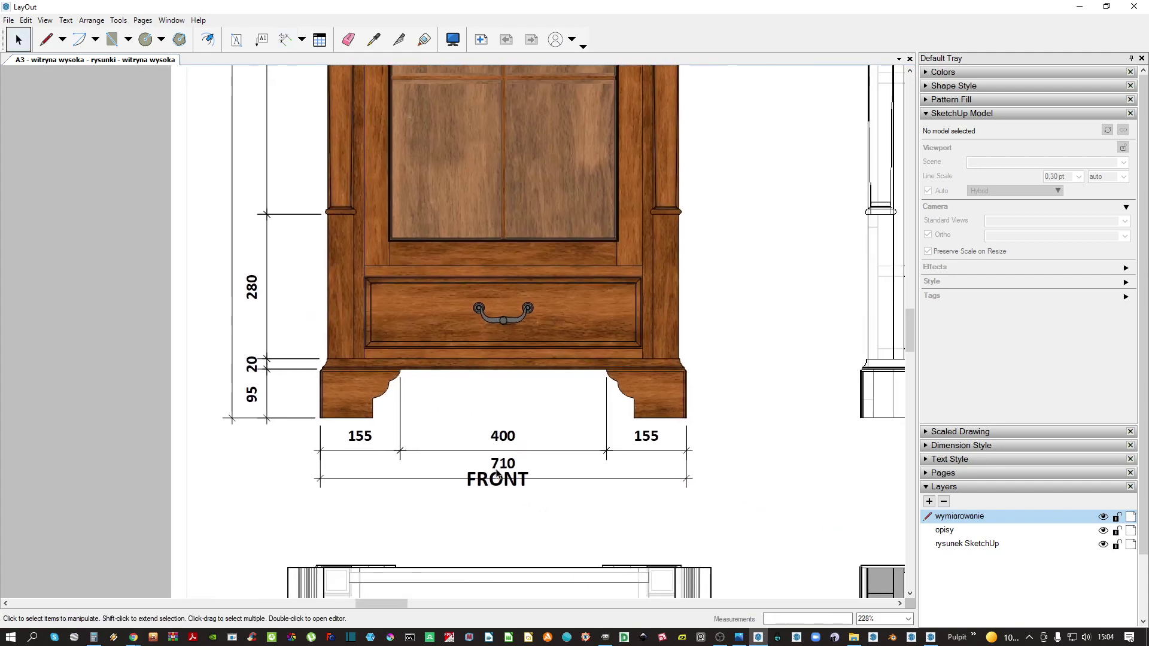
Move the FRONT label down until it clears the overall width dimension, nudging it slightly right to centre it
{"action": "left_click", "coordinate": [501, 480]}
{"action": "middle_click_drag", "start_coordinate": [533, 506], "coordinate": [449, 393]}
{"action": "key", "text": "Down"}
{"action": "key", "text": "Down"}
{"action": "key", "text": "Down"}
{"action": "key", "text": "Down"}
{"action": "key", "text": "Down"}
{"action": "key", "text": "Down"}
{"action": "key", "text": "Right"}
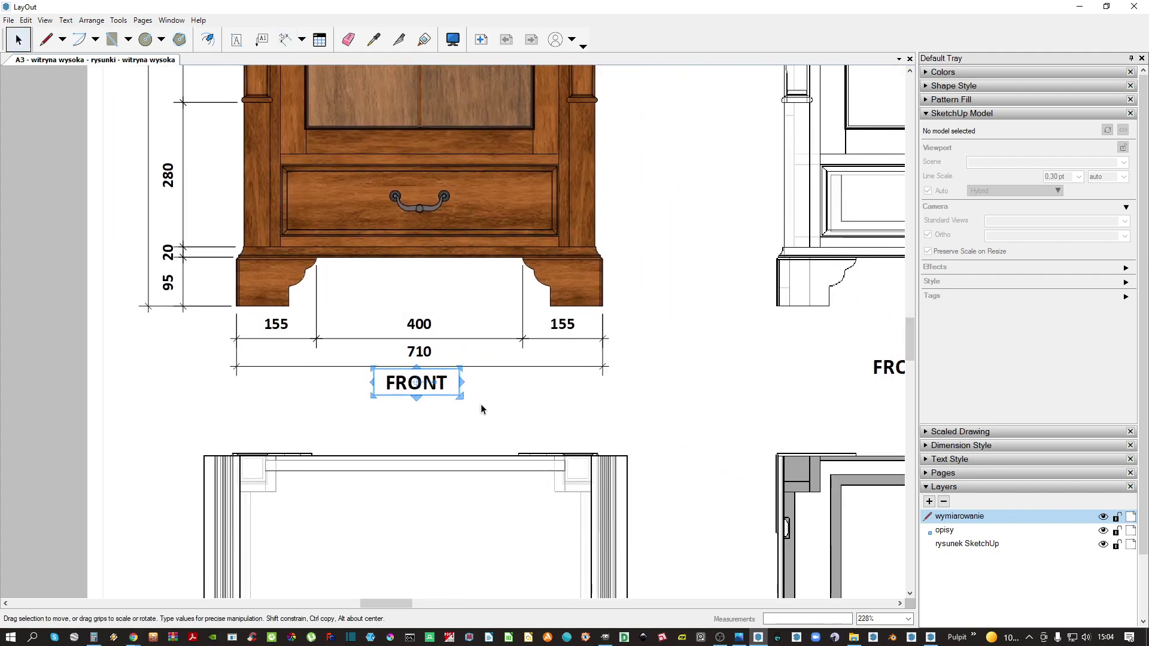
{"action": "key", "text": "Right"}
{"action": "key", "text": "Down"}
{"action": "key", "text": "Down"}
{"action": "key", "text": "Down"}
{"action": "scroll", "coordinate": [508, 385], "scroll_direction": "down", "scroll_amount": 3}
{"action": "left_click", "coordinate": [571, 313]}
Dimension the depth of the RZUT - RENTGEN view along its right side, from the back edge to the front corner
{"action": "middle_click_drag", "start_coordinate": [575, 297], "coordinate": [533, 404]}
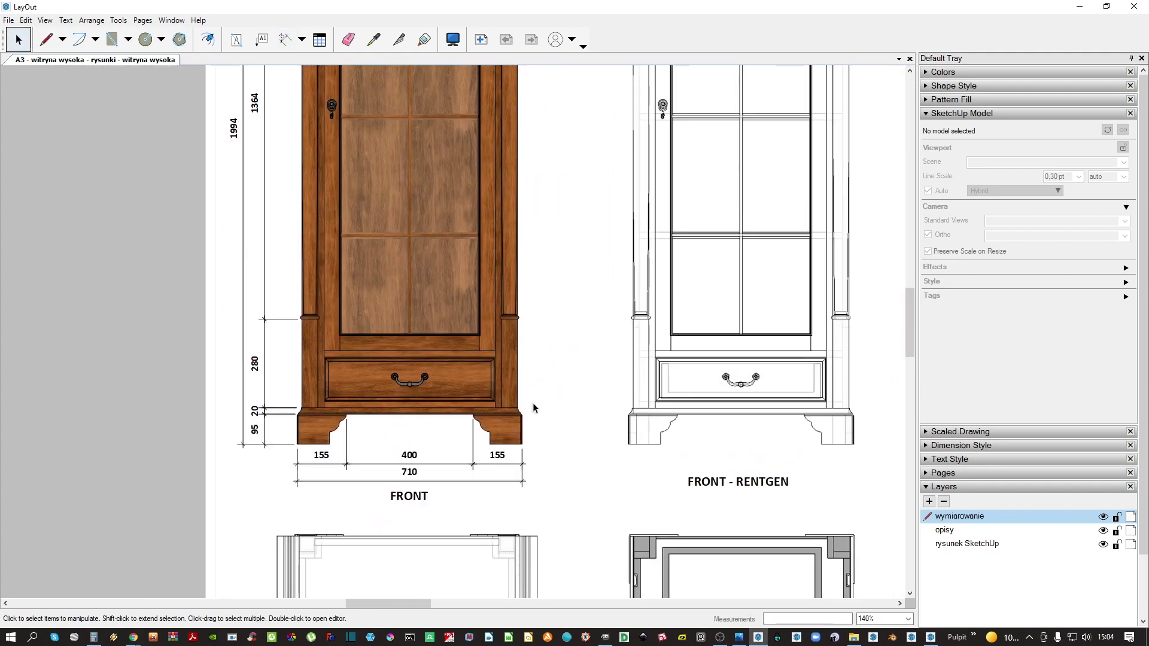
{"action": "scroll", "coordinate": [548, 375], "scroll_direction": "down", "scroll_amount": 5}
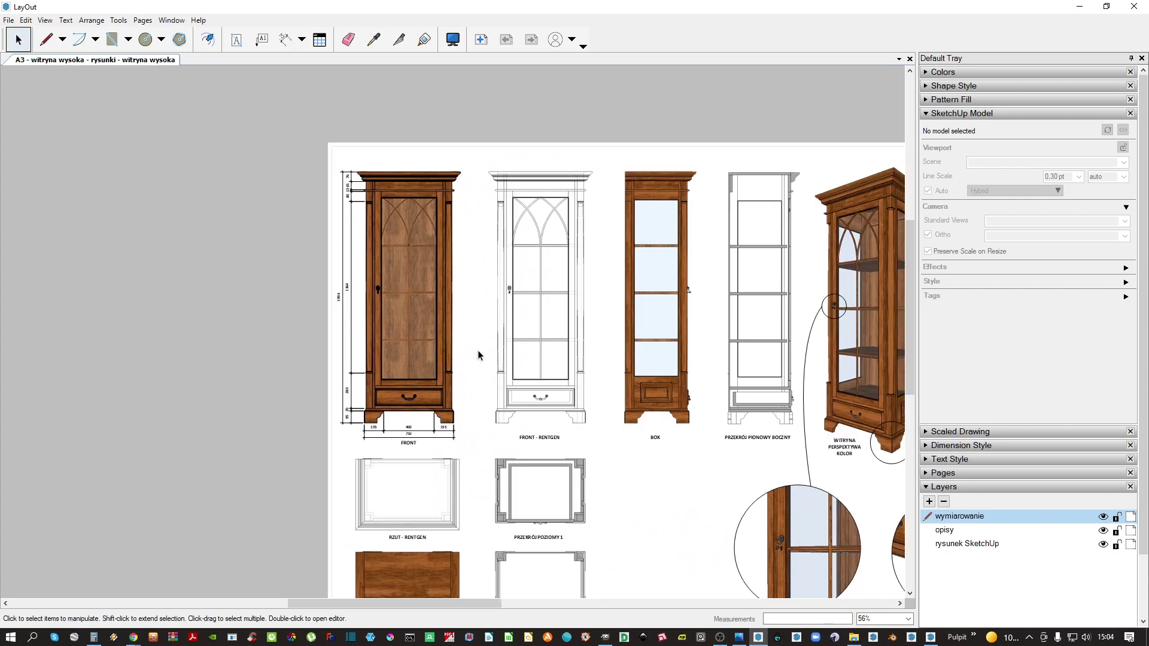
{"action": "middle_click_drag", "start_coordinate": [557, 359], "coordinate": [483, 300]}
{"action": "scroll", "coordinate": [301, 406], "scroll_direction": "up", "scroll_amount": 7}
{"action": "key", "text": "d"}
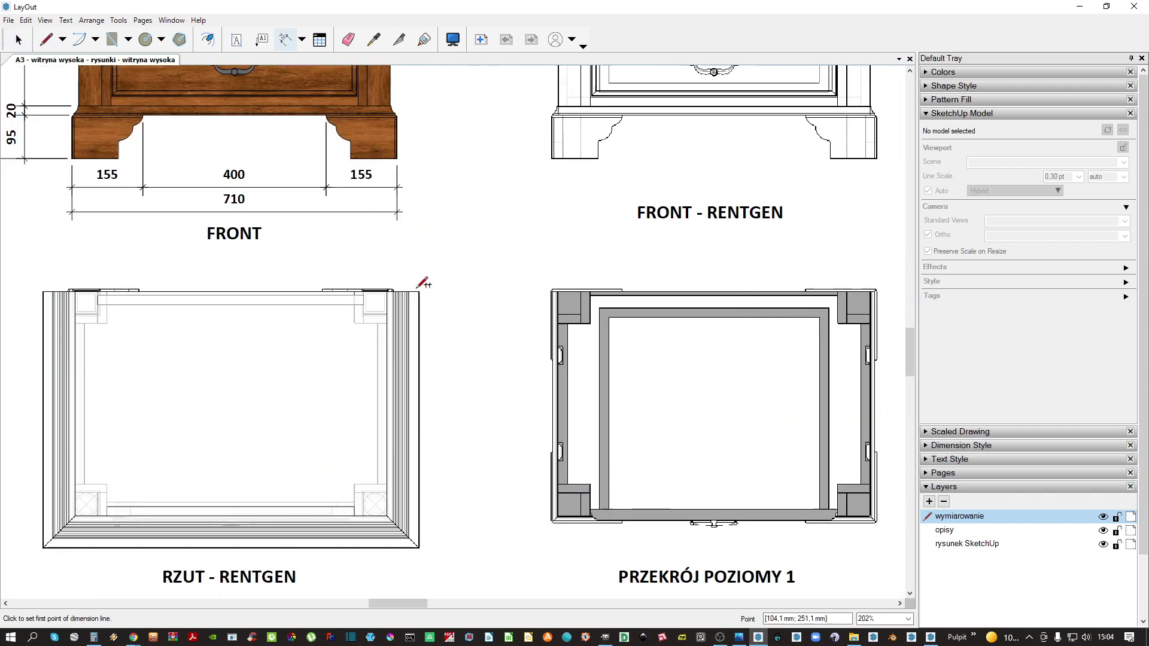
{"action": "left_click", "coordinate": [419, 292]}
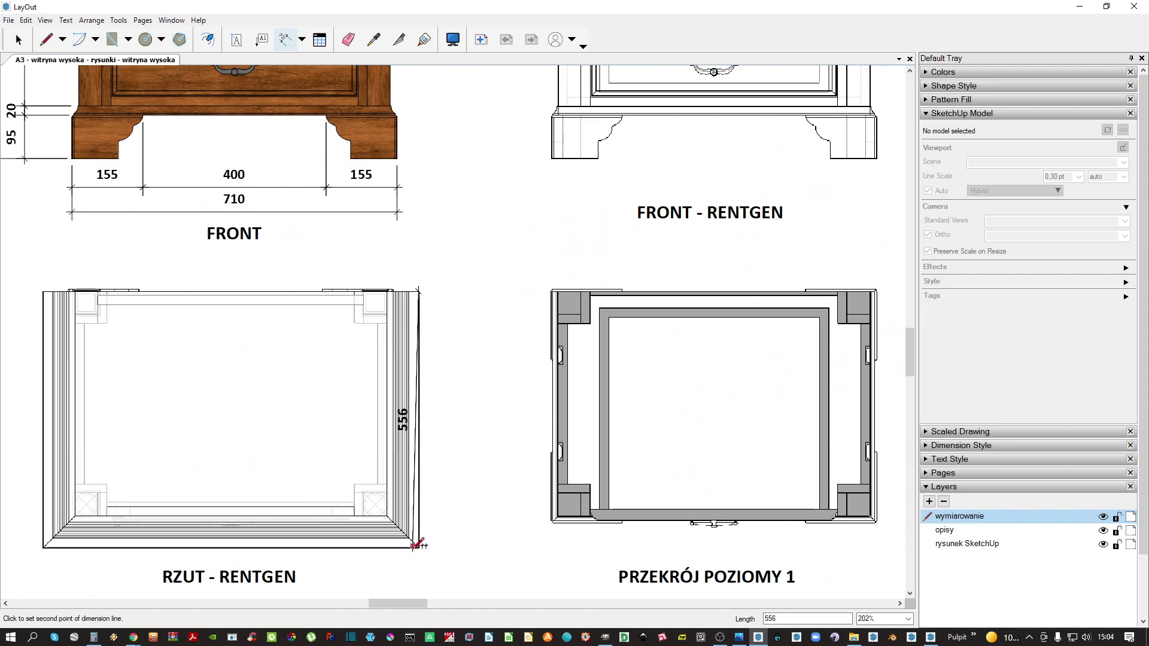
{"action": "left_click", "coordinate": [419, 547]}
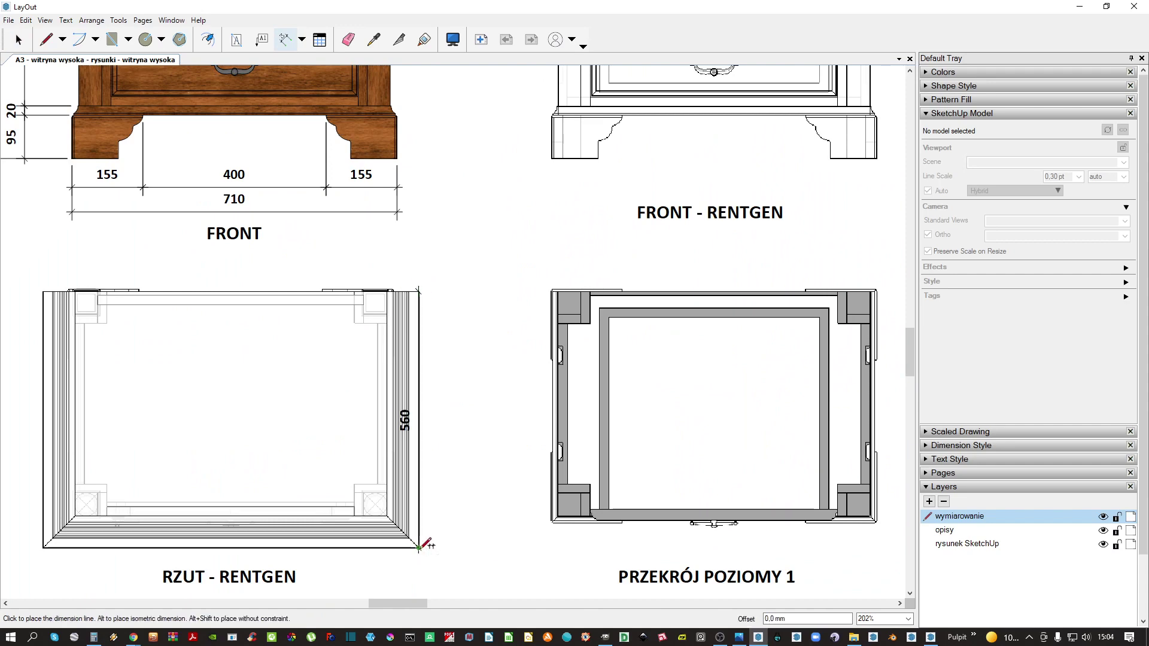
{"action": "left_click", "coordinate": [490, 544]}
{"action": "left_click", "coordinate": [419, 547]}
{"action": "middle_click_drag", "start_coordinate": [363, 523], "coordinate": [527, 427]}
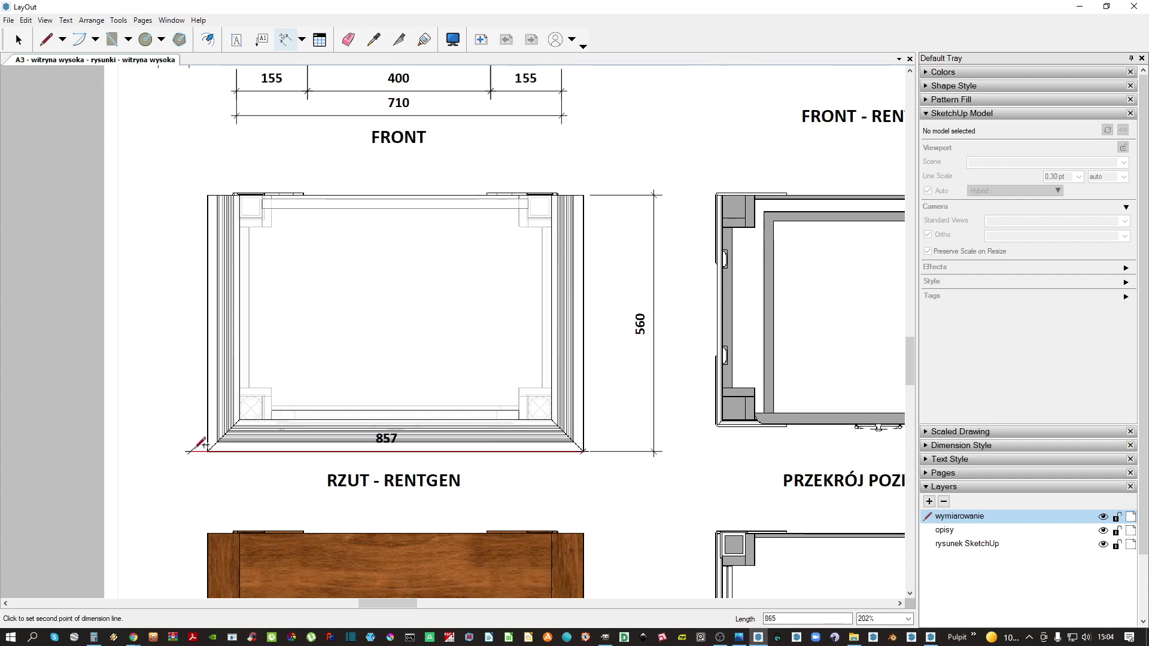
{"action": "scroll", "coordinate": [207, 450], "scroll_direction": "up", "scroll_amount": 2}
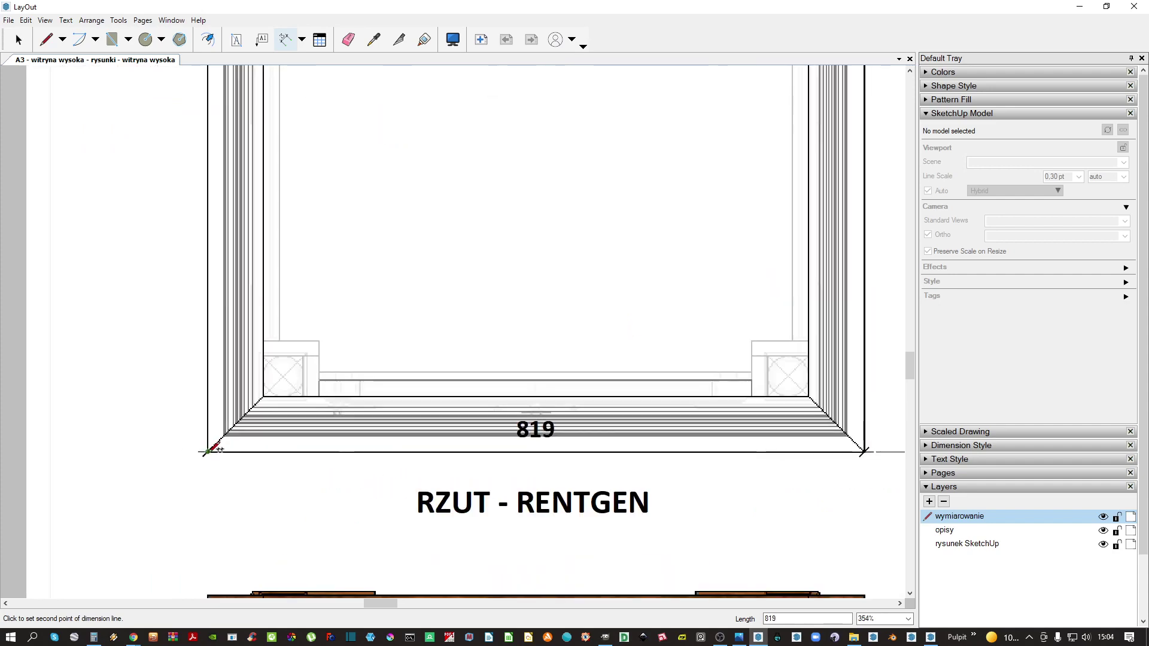
{"action": "left_click", "coordinate": [208, 450]}
{"action": "scroll", "coordinate": [208, 451], "scroll_direction": "down", "scroll_amount": 3}
{"action": "key", "text": "Escape"}
{"action": "key", "text": "space"}
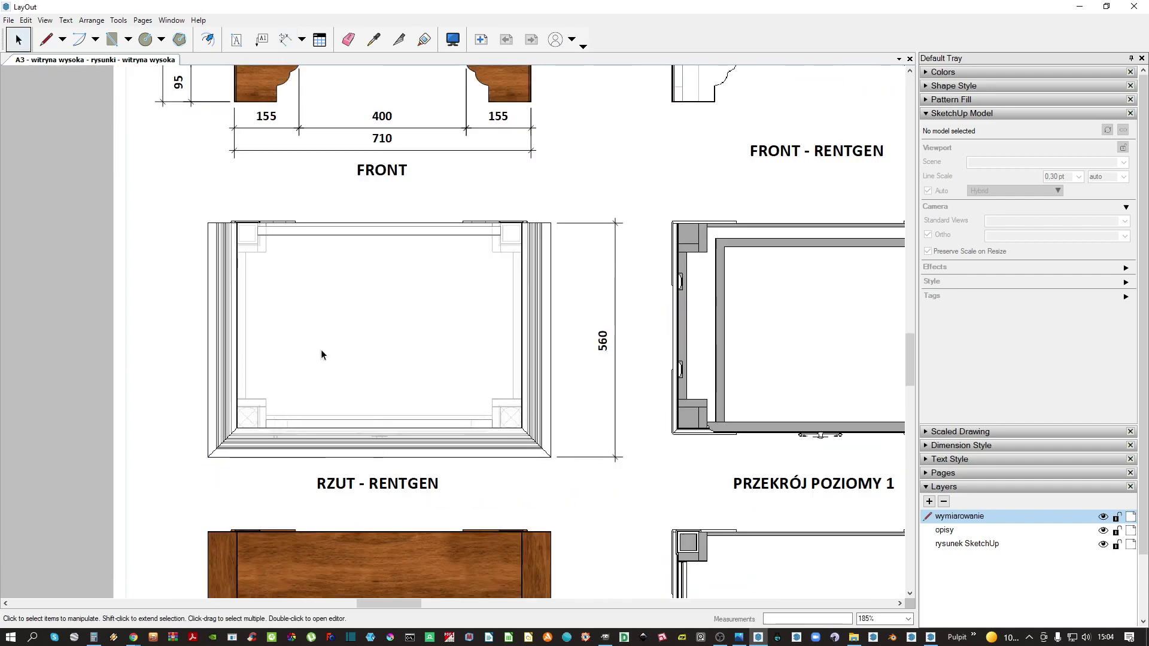
{"action": "middle_click_drag", "start_coordinate": [320, 352], "coordinate": [350, 380]}
{"action": "scroll", "coordinate": [449, 249], "scroll_direction": "down", "scroll_amount": 5}
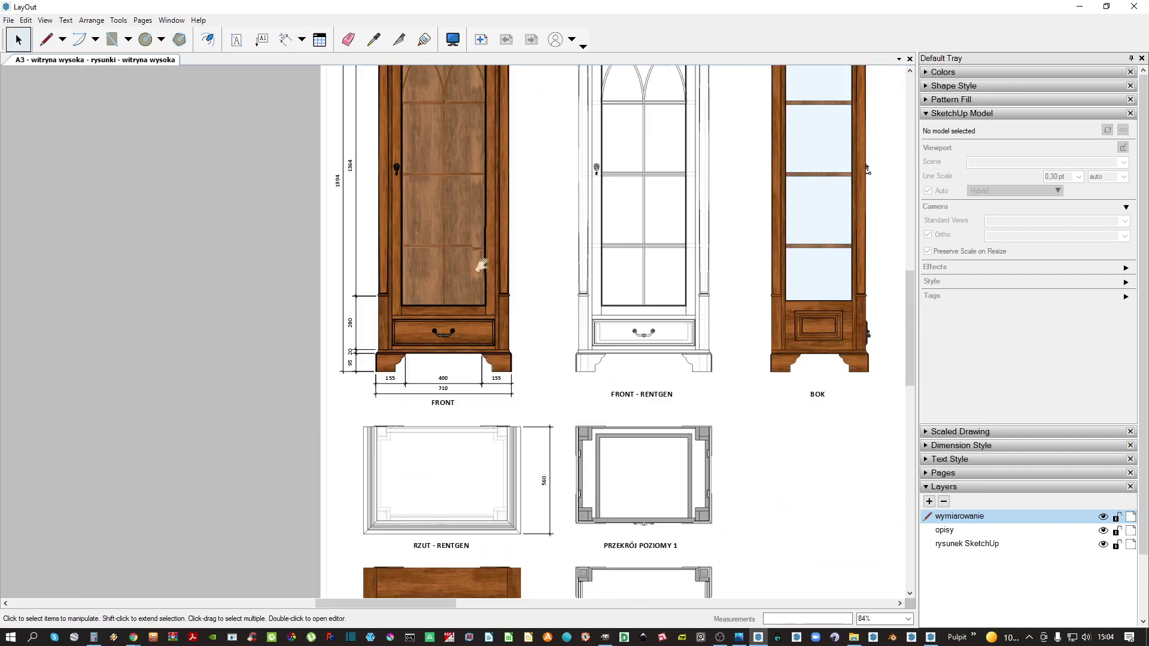
Dimension the overall width of the cornice on the FRONT view, corner to corner, placing the dimension line above the cabinet
{"action": "scroll", "coordinate": [387, 302], "scroll_direction": "up", "scroll_amount": 6}
{"action": "key", "text": "d"}
{"action": "scroll", "coordinate": [367, 288], "scroll_direction": "up", "scroll_amount": 5}
{"action": "scroll", "coordinate": [376, 283], "scroll_direction": "up", "scroll_amount": 4}
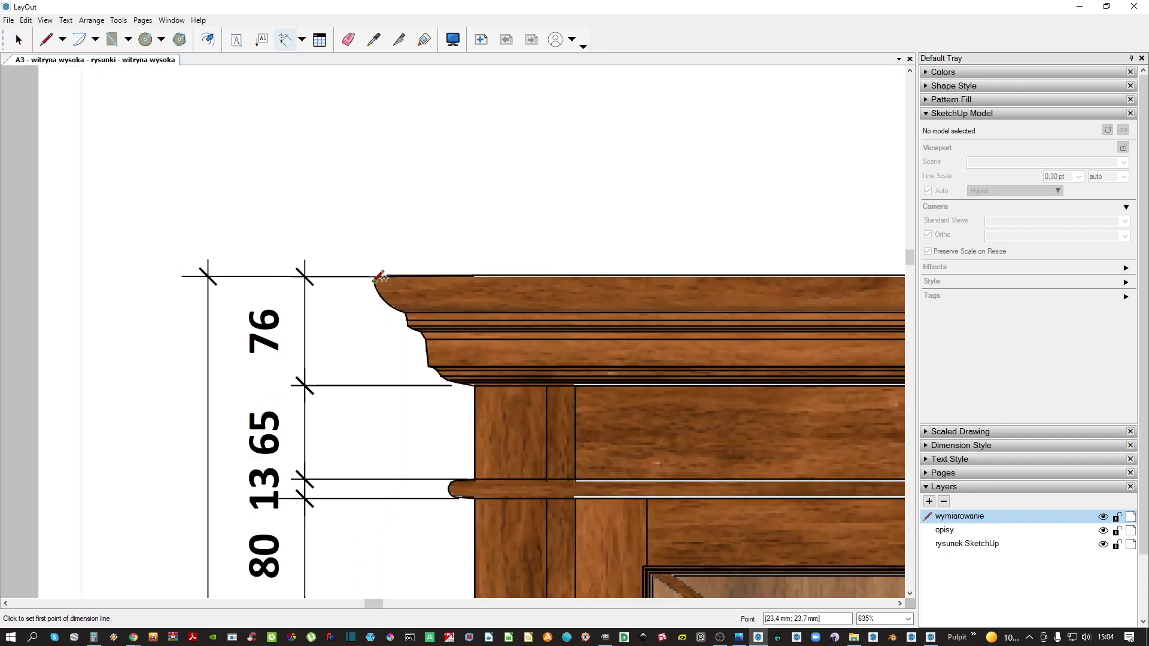
{"action": "left_click", "coordinate": [377, 282]}
{"action": "scroll", "coordinate": [380, 282], "scroll_direction": "down", "scroll_amount": 9}
{"action": "middle_click_drag", "start_coordinate": [586, 286], "coordinate": [341, 310]}
{"action": "scroll", "coordinate": [431, 294], "scroll_direction": "up", "scroll_amount": 4}
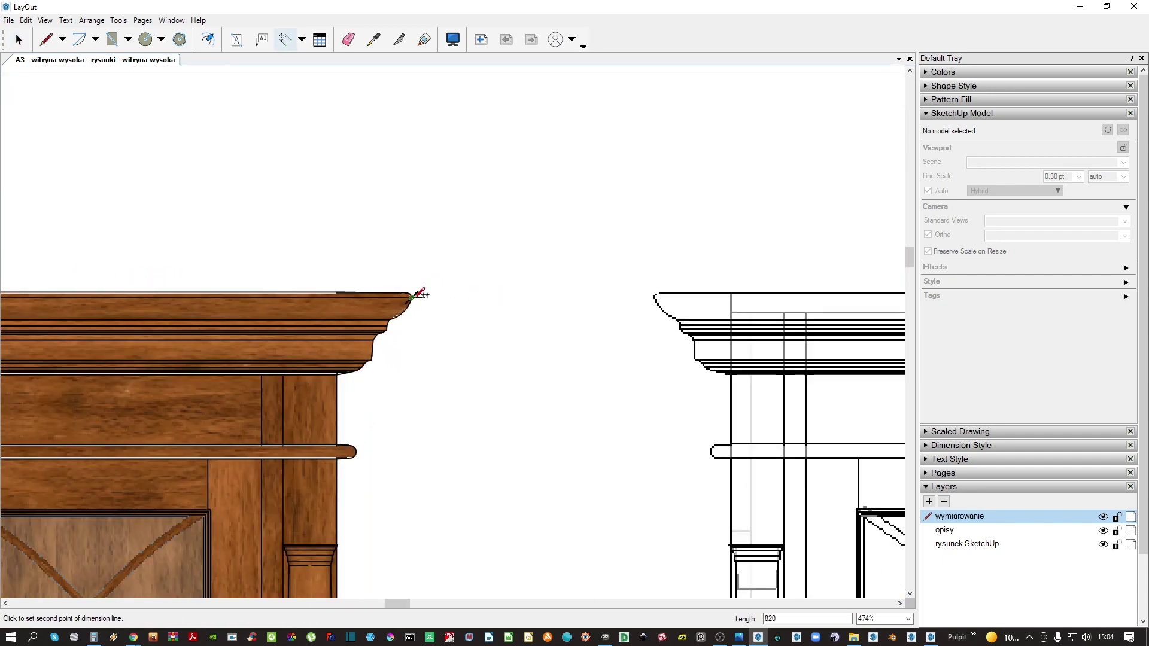
{"action": "left_click", "coordinate": [421, 284]}
{"action": "scroll", "coordinate": [436, 263], "scroll_direction": "down", "scroll_amount": 3}
{"action": "left_click", "coordinate": [460, 264]}
Dimension the overall width of the upper RZUT - RENTGEN view between its front corners, placing the line about 7 mm beneath it
{"action": "scroll", "coordinate": [464, 264], "scroll_direction": "down", "scroll_amount": 6}
{"action": "scroll", "coordinate": [506, 358], "scroll_direction": "up", "scroll_amount": 4}
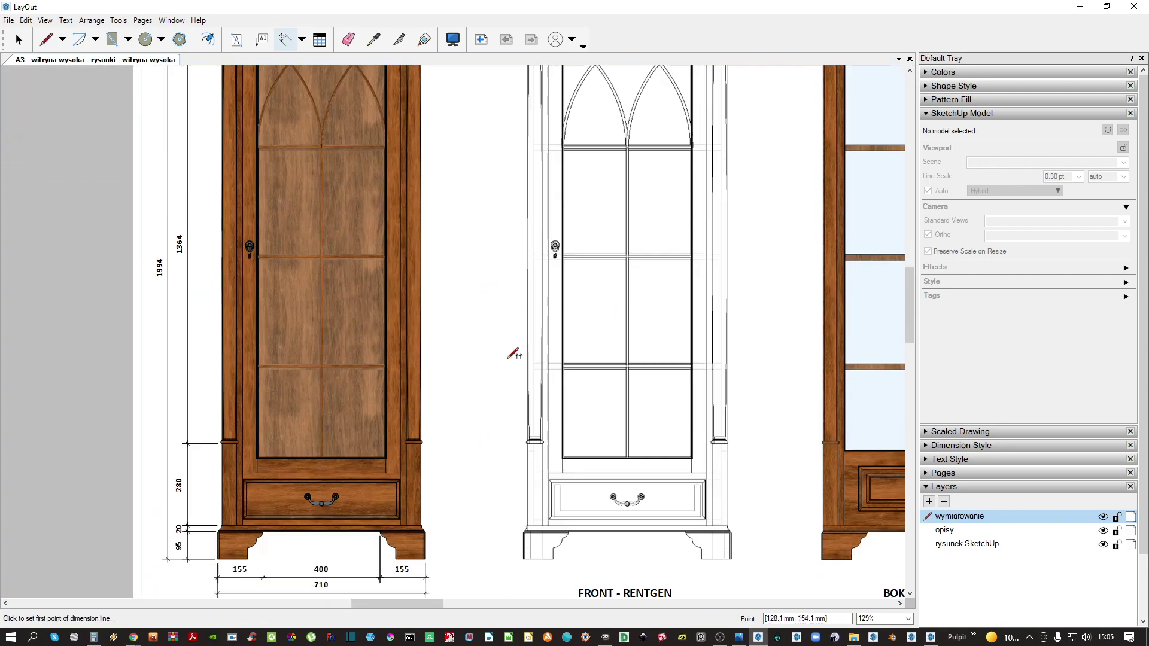
{"action": "middle_click_drag", "start_coordinate": [507, 356], "coordinate": [526, 153]}
{"action": "scroll", "coordinate": [437, 400], "scroll_direction": "up", "scroll_amount": 1}
{"action": "middle_click_drag", "start_coordinate": [424, 452], "coordinate": [515, 234]}
{"action": "scroll", "coordinate": [290, 371], "scroll_direction": "up", "scroll_amount": 8}
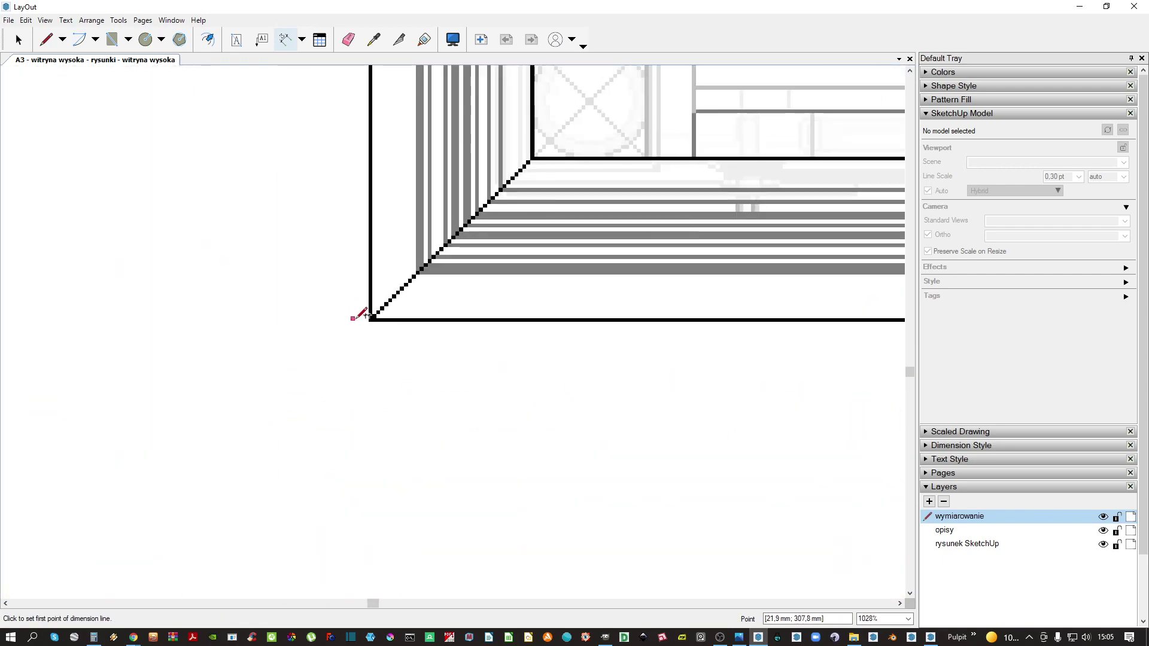
{"action": "scroll", "coordinate": [550, 213], "scroll_direction": "down", "scroll_amount": 2}
{"action": "scroll", "coordinate": [498, 245], "scroll_direction": "up", "scroll_amount": 4}
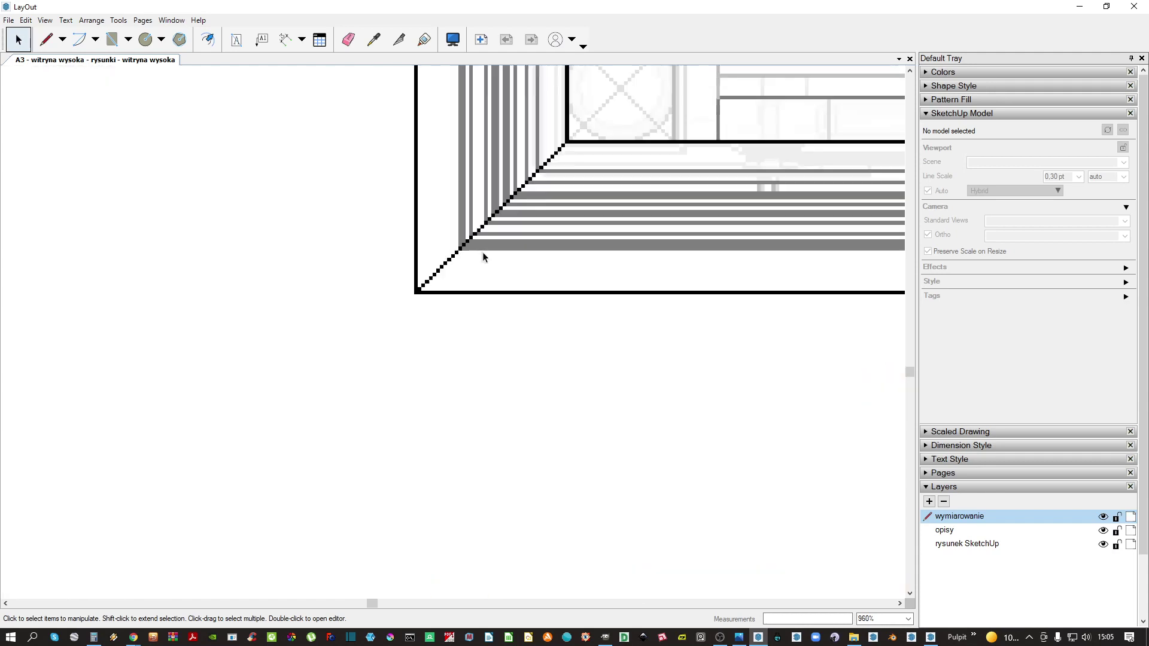
{"action": "key", "text": "d"}
{"action": "left_click", "coordinate": [386, 313]}
{"action": "scroll", "coordinate": [386, 312], "scroll_direction": "down", "scroll_amount": 6}
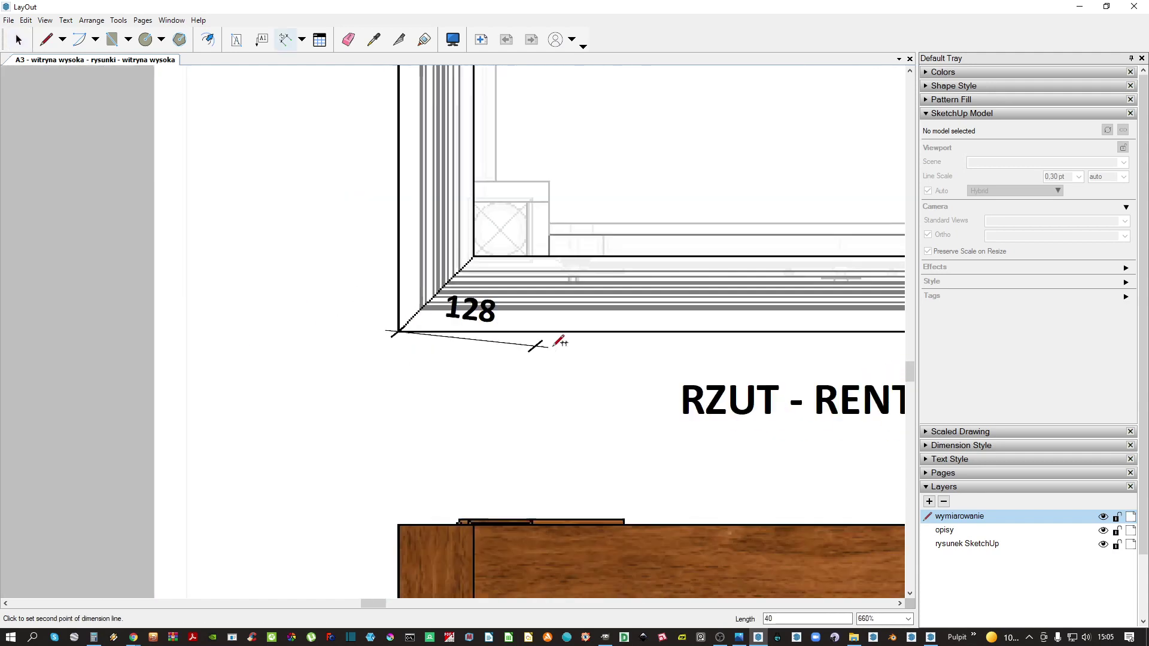
{"action": "scroll", "coordinate": [600, 335], "scroll_direction": "up", "scroll_amount": 1}
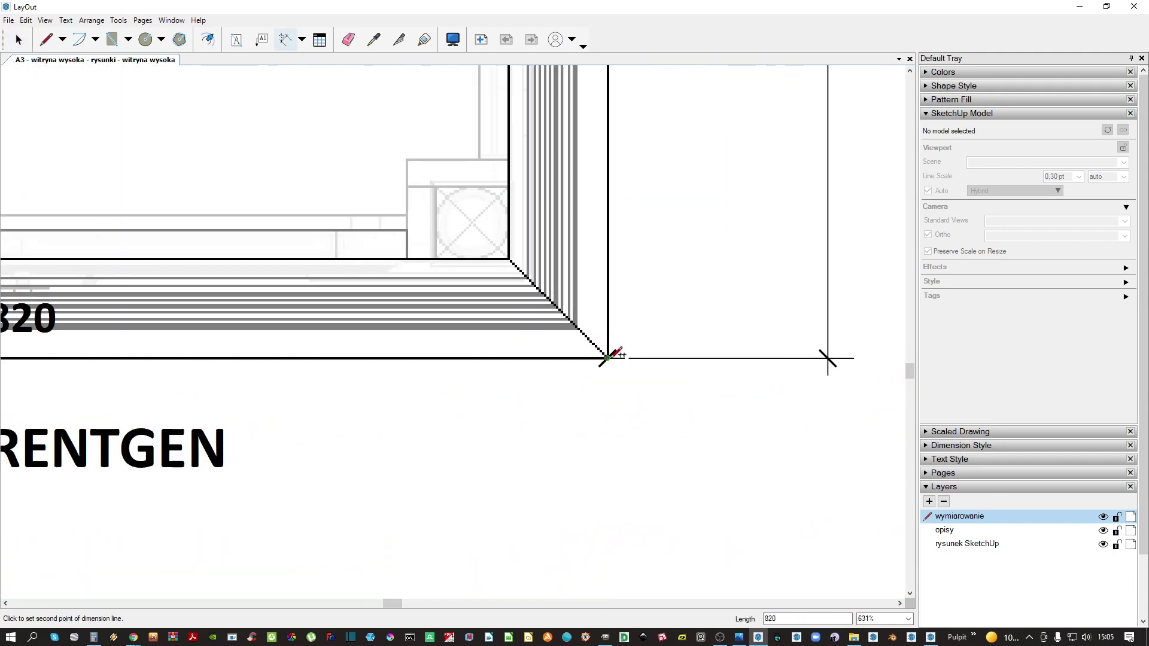
{"action": "left_click", "coordinate": [608, 358]}
{"action": "scroll", "coordinate": [611, 363], "scroll_direction": "down", "scroll_amount": 2}
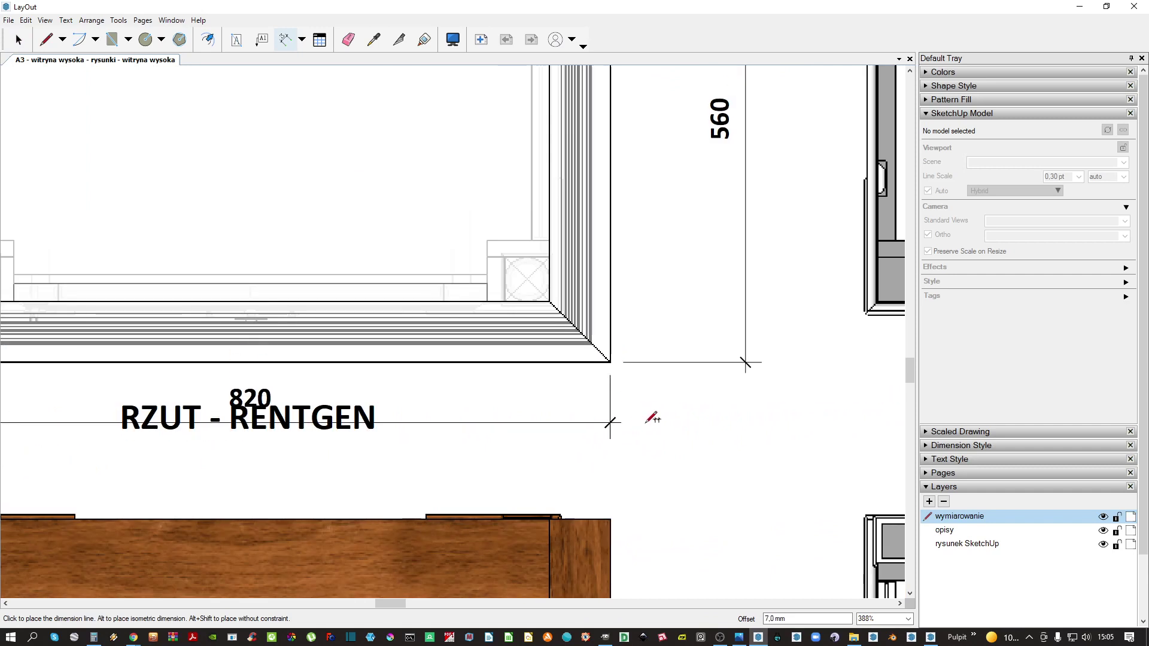
{"action": "left_click", "coordinate": [649, 418]}
{"action": "scroll", "coordinate": [612, 433], "scroll_direction": "down", "scroll_amount": 2}
Nudge the upper RZUT - RENTGEN label down until it sits clear beneath the width dimension line
{"action": "key", "text": "space"}
{"action": "left_click", "coordinate": [469, 426]}
{"action": "left_click", "coordinate": [465, 436]}
{"action": "key", "text": "Down"}
{"action": "key", "text": "Down"}
{"action": "key", "text": "Down"}
{"action": "key", "text": "Down"}
{"action": "key", "text": "Down"}
{"action": "key", "text": "Down"}
{"action": "key", "text": "Down"}
{"action": "key", "text": "Down"}
{"action": "key", "text": "Down"}
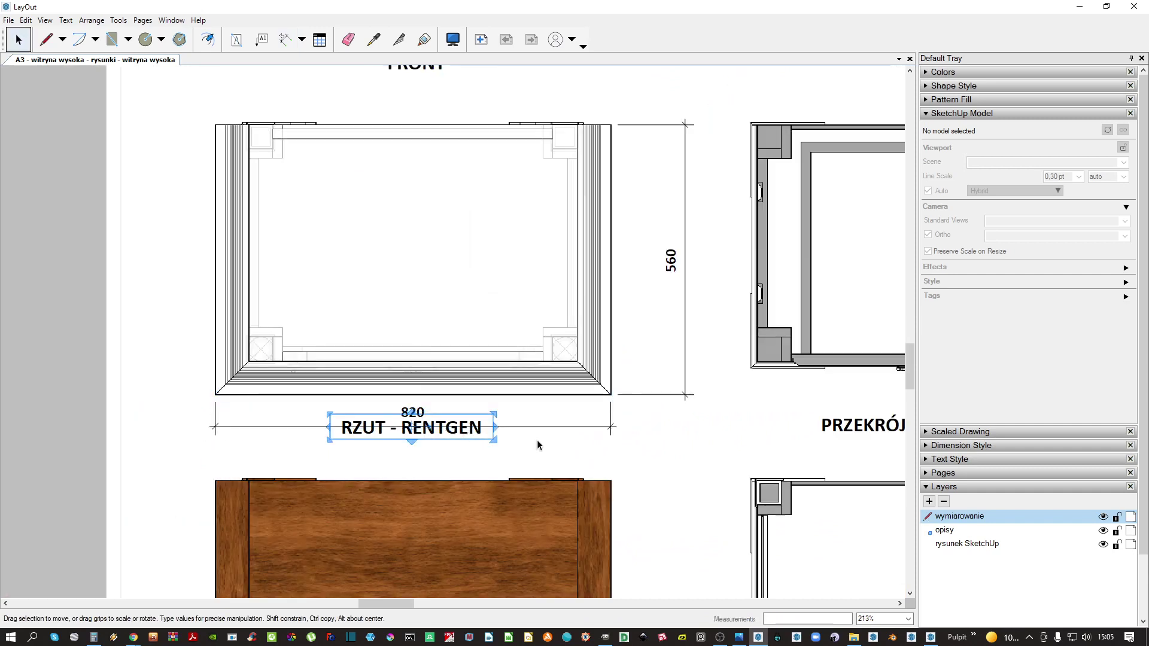
{"action": "middle_click_drag", "start_coordinate": [590, 414], "coordinate": [606, 332]}
{"action": "left_click", "coordinate": [603, 331]}
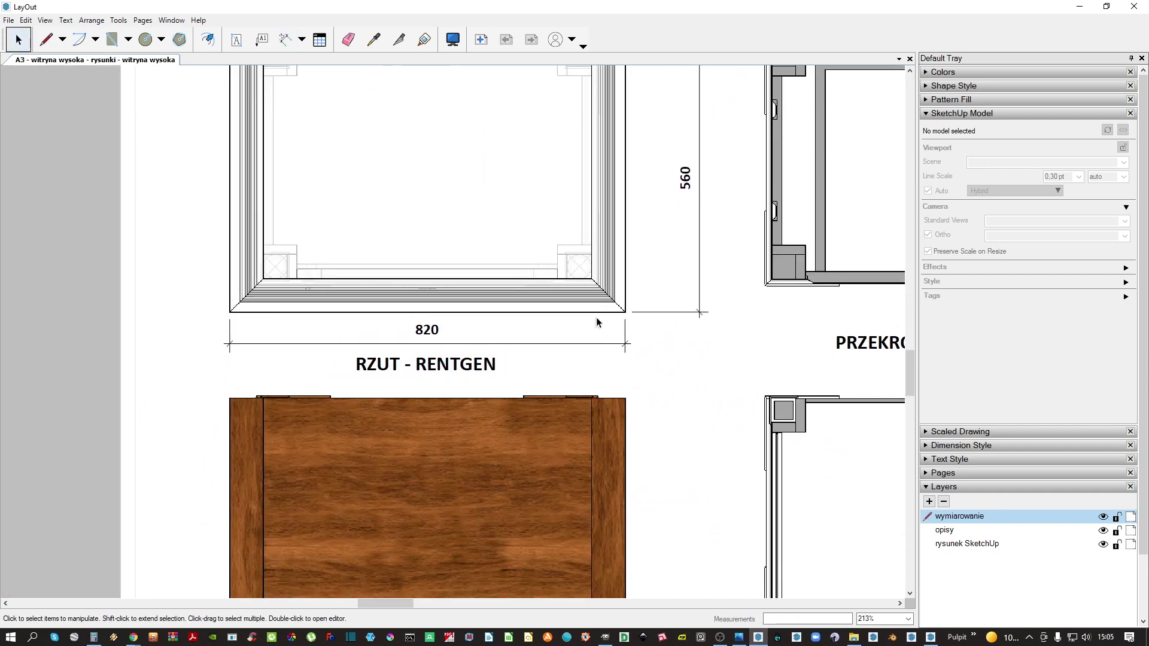
Try Hybrid rendering on the upper RZUT - RENTGEN viewport and return it to Raster
{"action": "middle_click_drag", "start_coordinate": [508, 242], "coordinate": [552, 323]}
{"action": "left_click", "coordinate": [551, 324]}
{"action": "left_click", "coordinate": [1022, 192]}
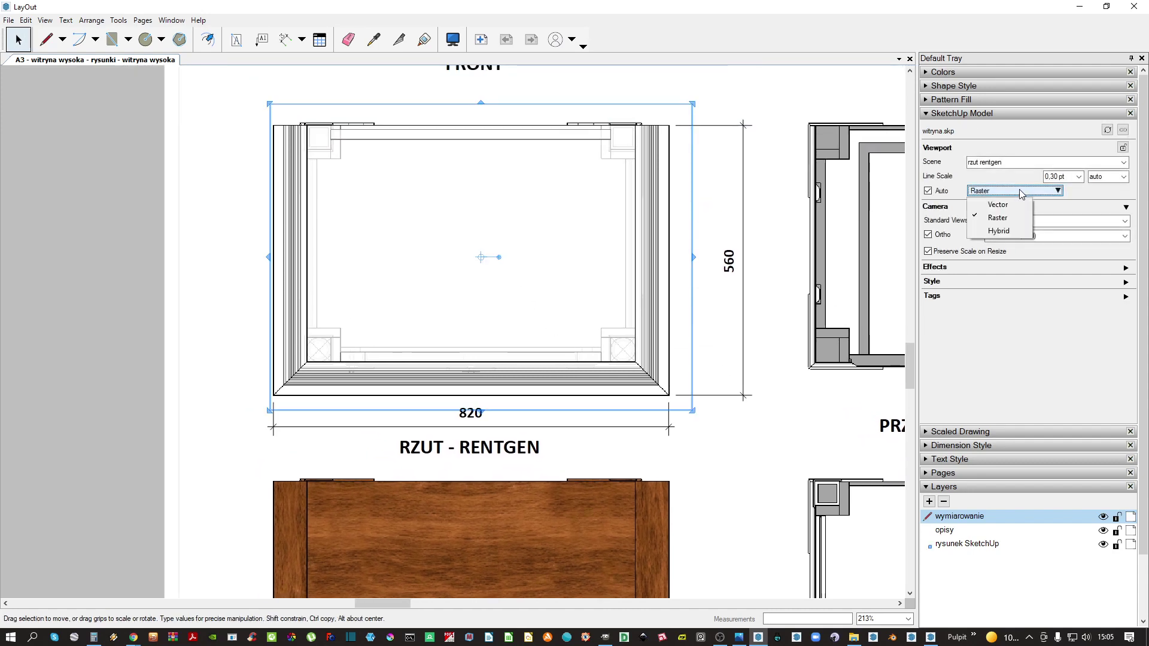
{"action": "left_click", "coordinate": [996, 231]}
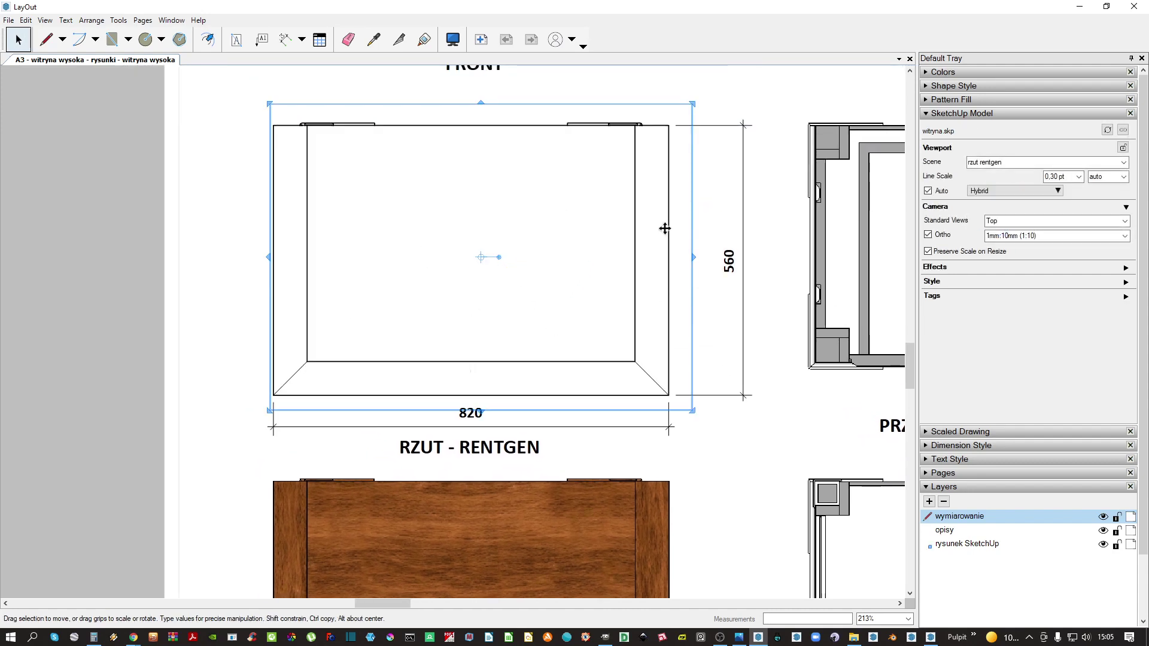
{"action": "left_click", "coordinate": [1016, 191]}
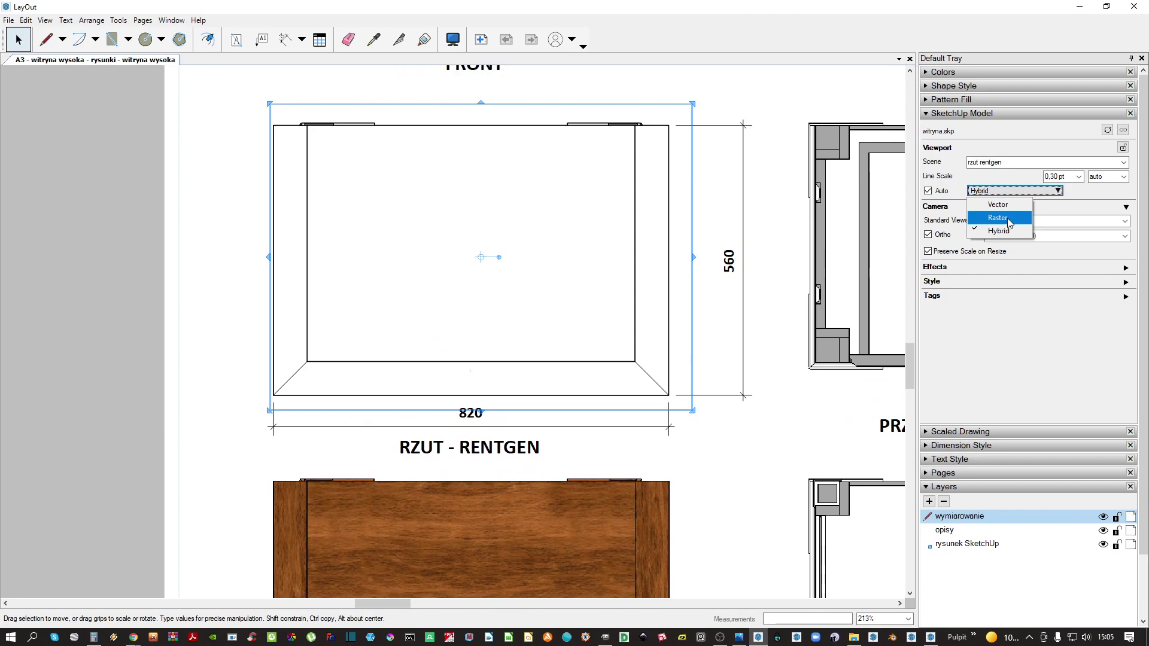
{"action": "left_click", "coordinate": [1008, 219]}
{"action": "mouse_move", "coordinate": [503, 282]}
{"action": "middle_mouse_down"}
{"action": "mouse_move", "coordinate": [497, 295]}
{"action": "mouse_move", "coordinate": [495, 284]}
{"action": "middle_mouse_up"}
{"action": "left_click", "coordinate": [523, 316]}
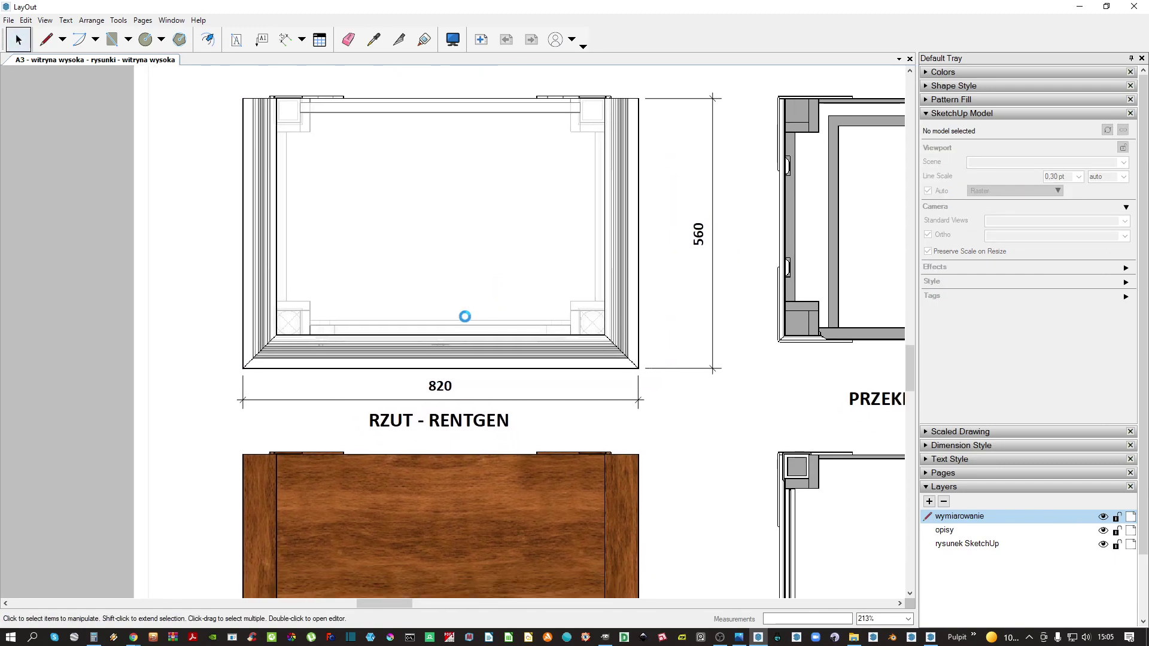
Shift the PRZEKRÓJ PIONOWY BOCZNY view and its label slightly left, closer to the BOK view
{"action": "scroll", "coordinate": [486, 333], "scroll_direction": "down", "scroll_amount": 5}
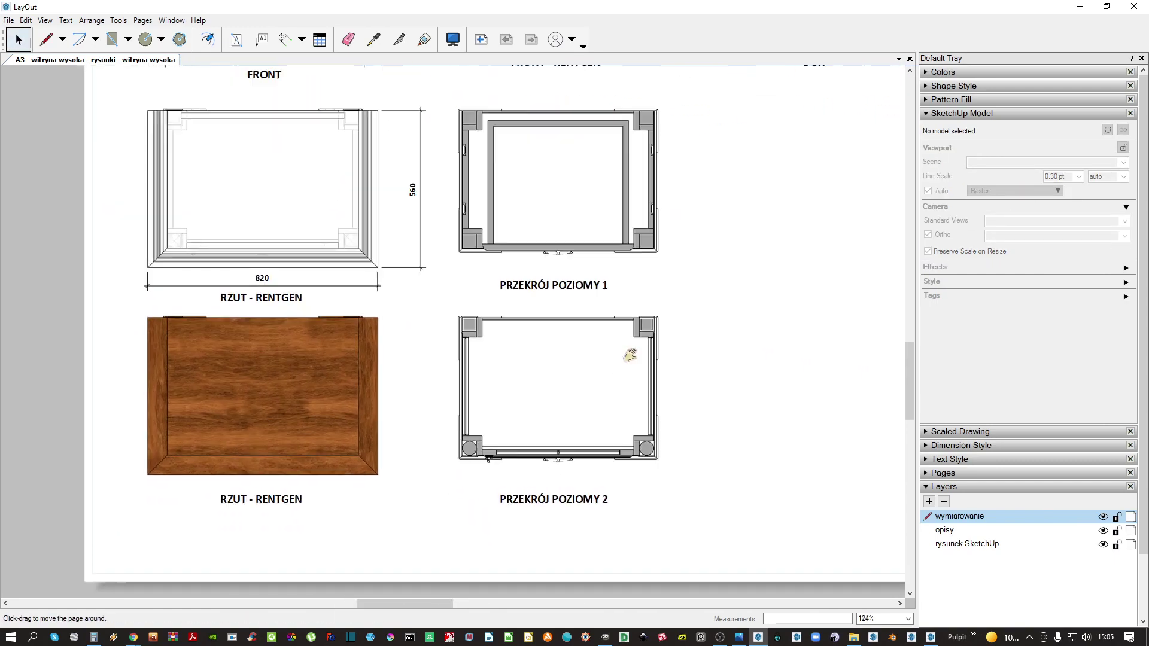
{"action": "scroll", "coordinate": [589, 261], "scroll_direction": "down", "scroll_amount": 4}
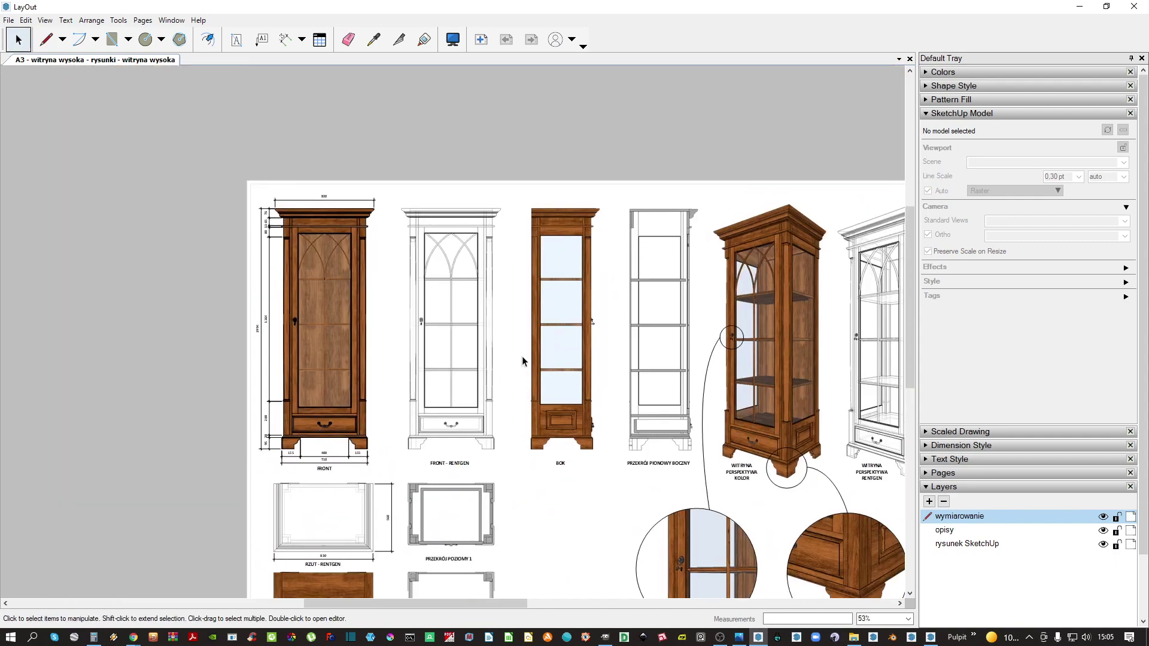
{"action": "middle_click_drag", "start_coordinate": [394, 256], "coordinate": [303, 195]}
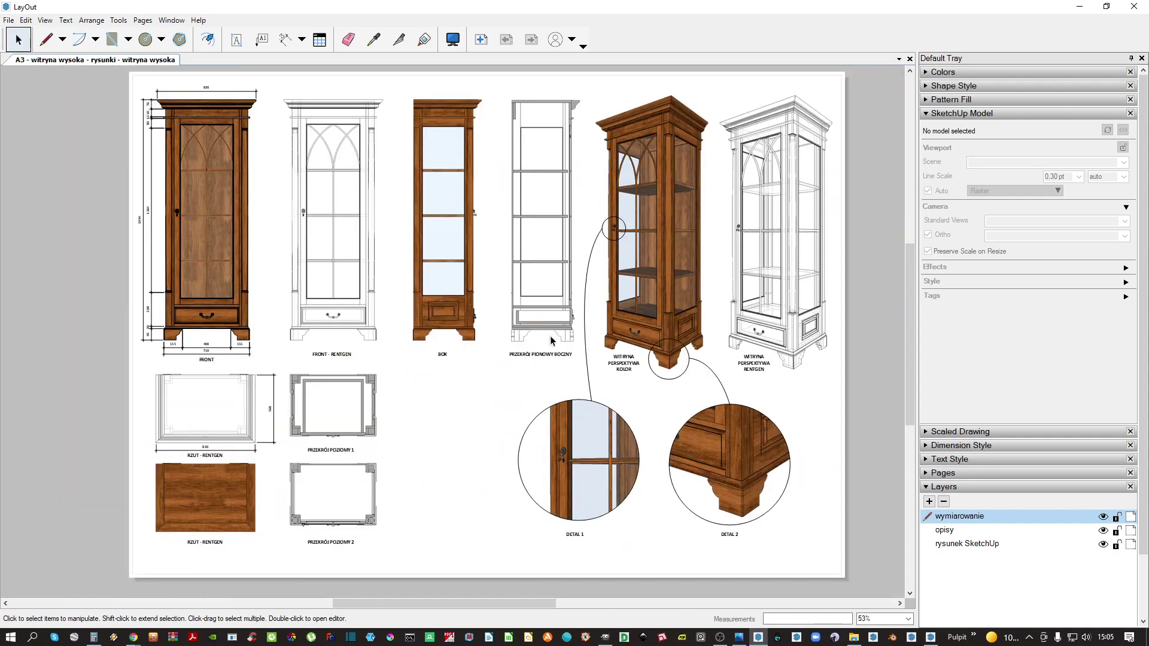
{"action": "middle_click_drag", "start_coordinate": [537, 345], "coordinate": [527, 373]}
{"action": "left_click_drag", "start_coordinate": [530, 406], "coordinate": [489, 207]}
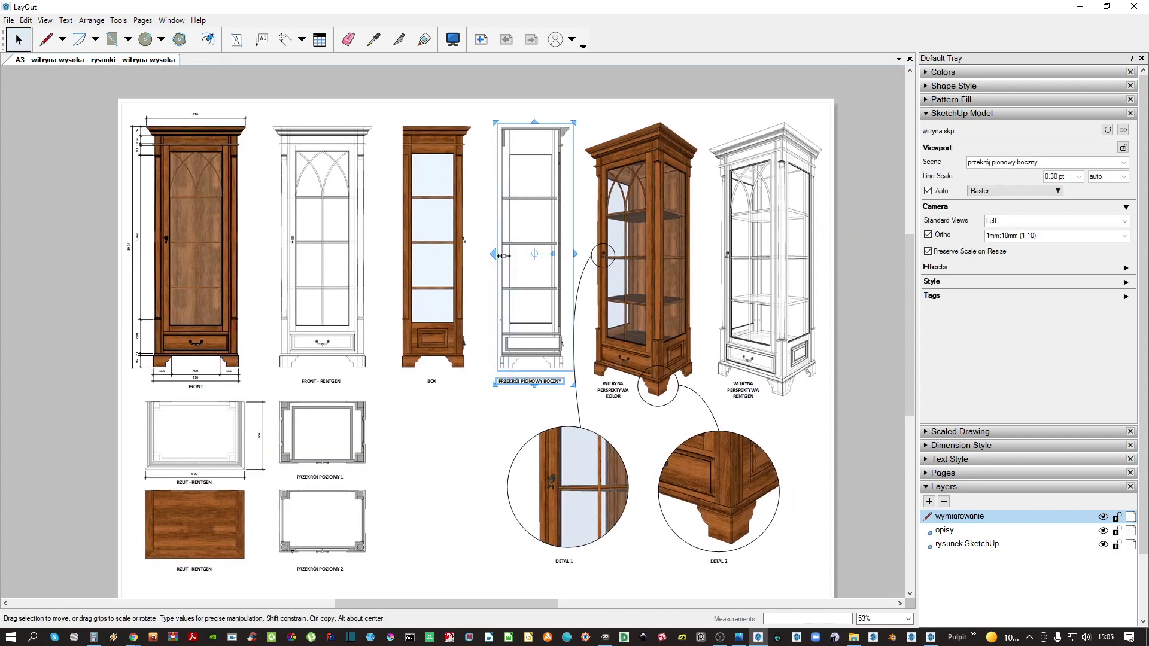
{"action": "key", "text": "Left"}
{"action": "key", "text": "Left"}
{"action": "key", "text": "Left"}
{"action": "key", "text": "Left"}
{"action": "key", "text": "Left"}
{"action": "key", "text": "Left"}
{"action": "key", "text": "Left"}
{"action": "key", "text": "Left"}
{"action": "key", "text": "Left"}
Shift the BOK view together with its label slightly left to even out the spacing between neighbouring views
{"action": "left_click_drag", "start_coordinate": [454, 420], "coordinate": [427, 324]}
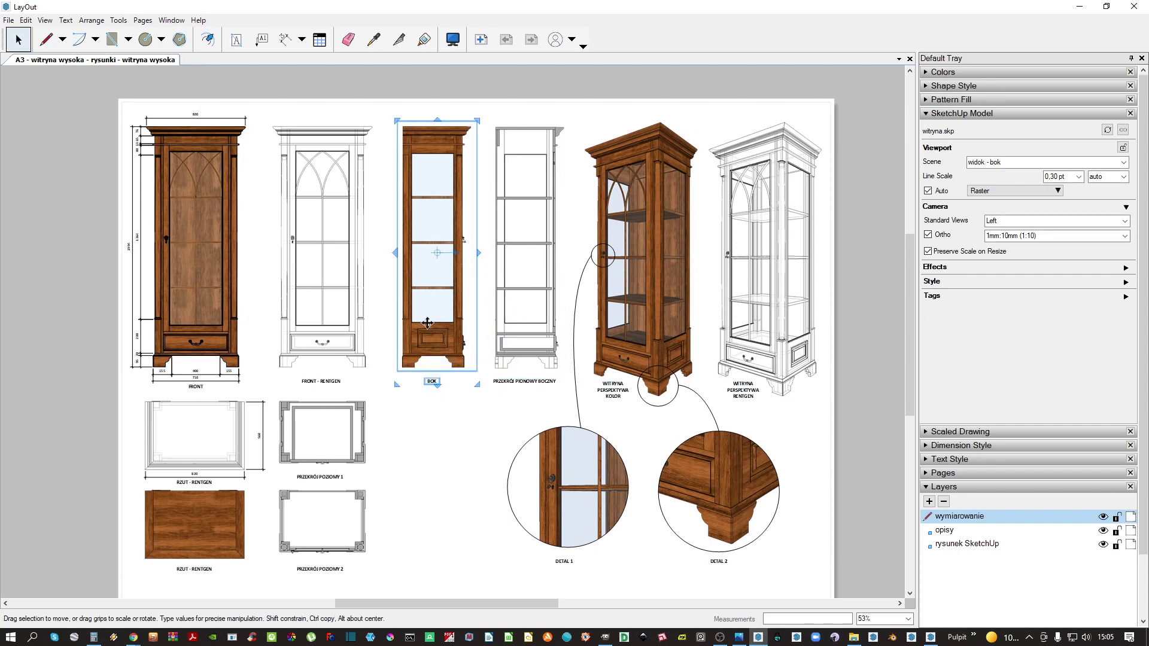
{"action": "key", "text": "Left"}
{"action": "key", "text": "Left"}
{"action": "key", "text": "Left"}
{"action": "key", "text": "Left"}
{"action": "key", "text": "Left"}
{"action": "key", "text": "Left"}
{"action": "key", "text": "Left"}
{"action": "middle_click_drag", "start_coordinate": [633, 318], "coordinate": [587, 331]}
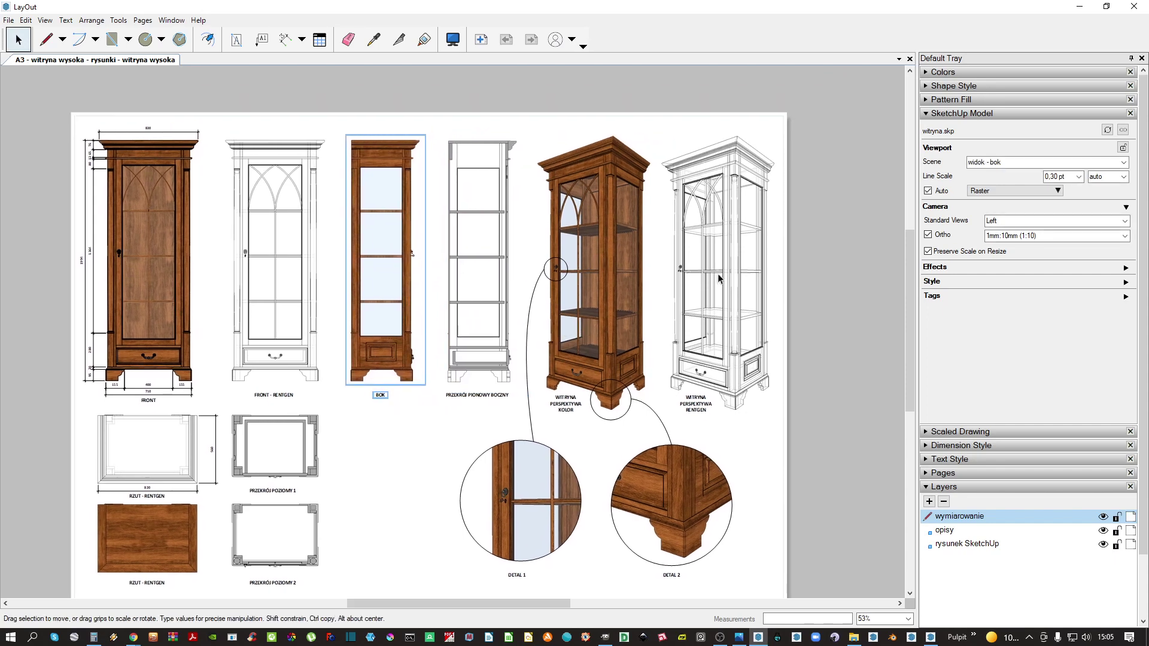
{"action": "left_click", "coordinate": [826, 305]}
Start a PDF export of the sheet and browse to the desktop folder SWP - zaoczne - WYKŁADY, subfolder grupa 4 - 13.30-15.45
{"action": "middle_click_drag", "start_coordinate": [783, 293], "coordinate": [788, 230]}
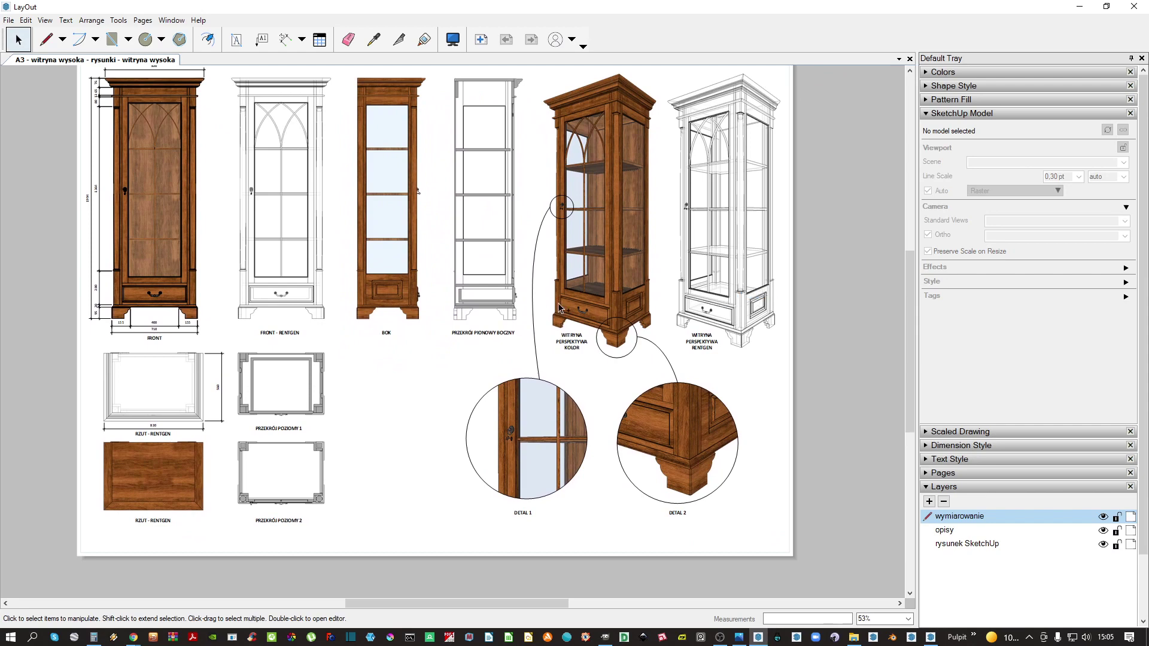
{"action": "left_click", "coordinate": [8, 20]}
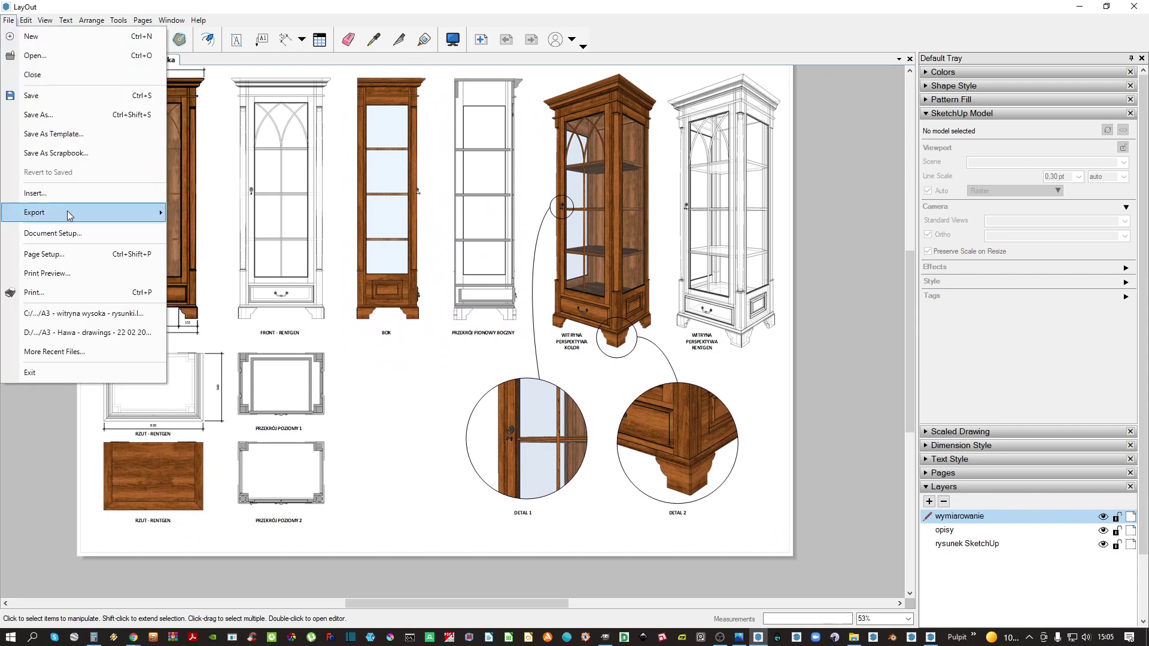
{"action": "mouse_move", "coordinate": [161, 213]}
{"action": "left_click", "coordinate": [210, 236]}
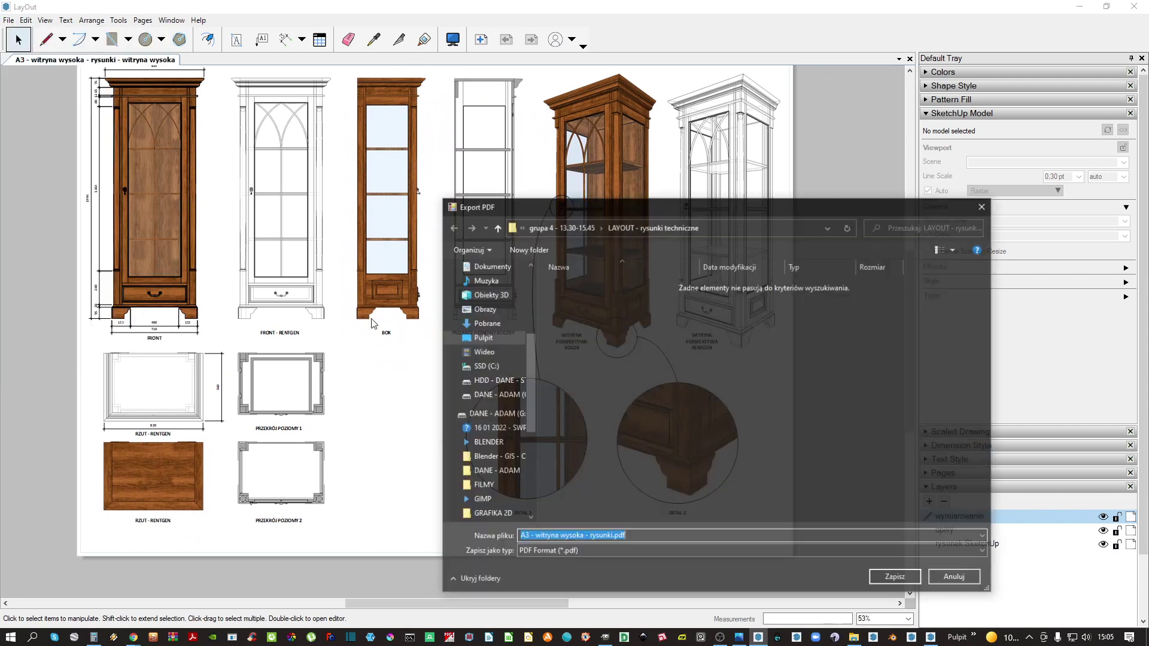
{"action": "left_click", "coordinate": [485, 291]}
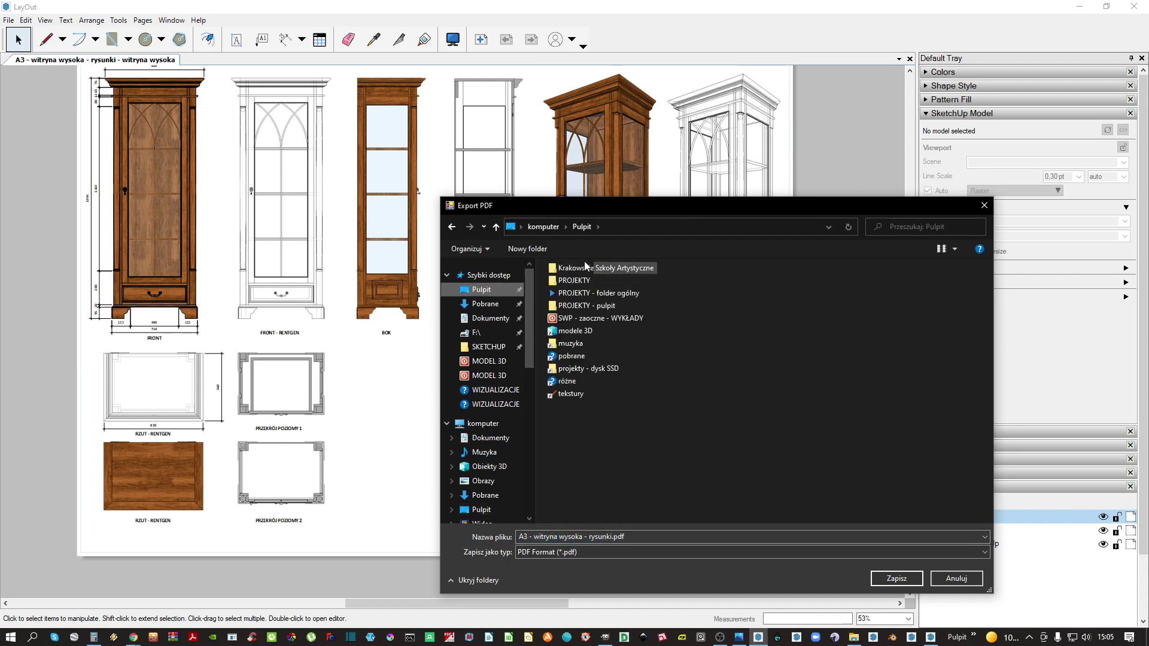
{"action": "left_click", "coordinate": [583, 317]}
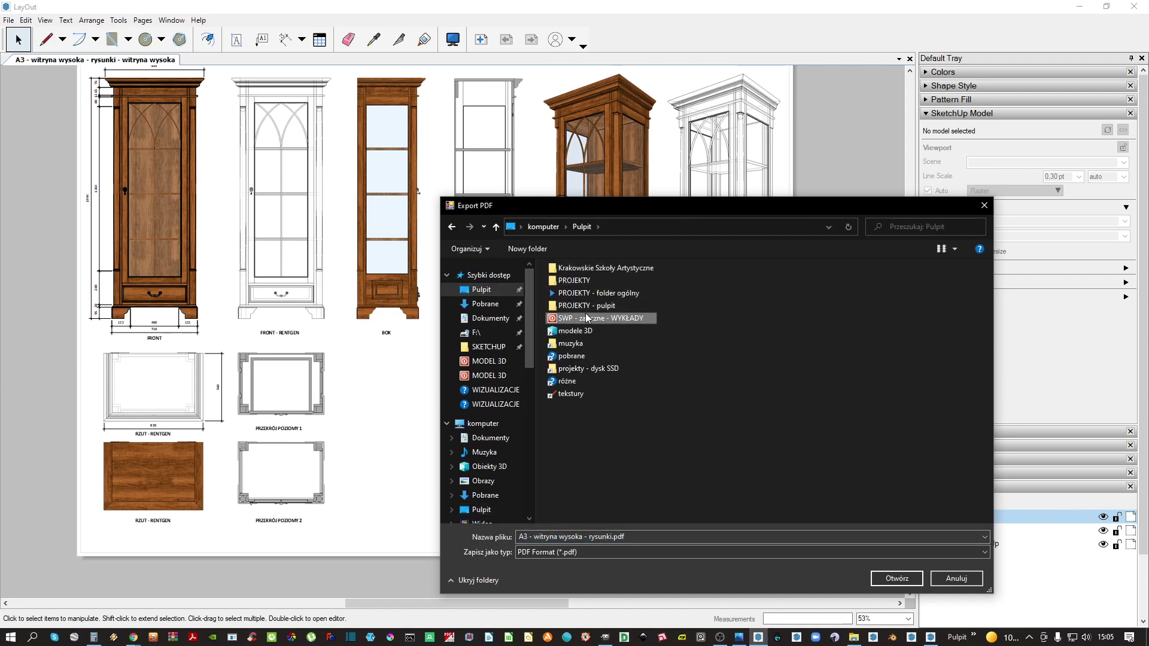
{"action": "double_click", "coordinate": [597, 323]}
{"action": "double_click", "coordinate": [582, 322]}
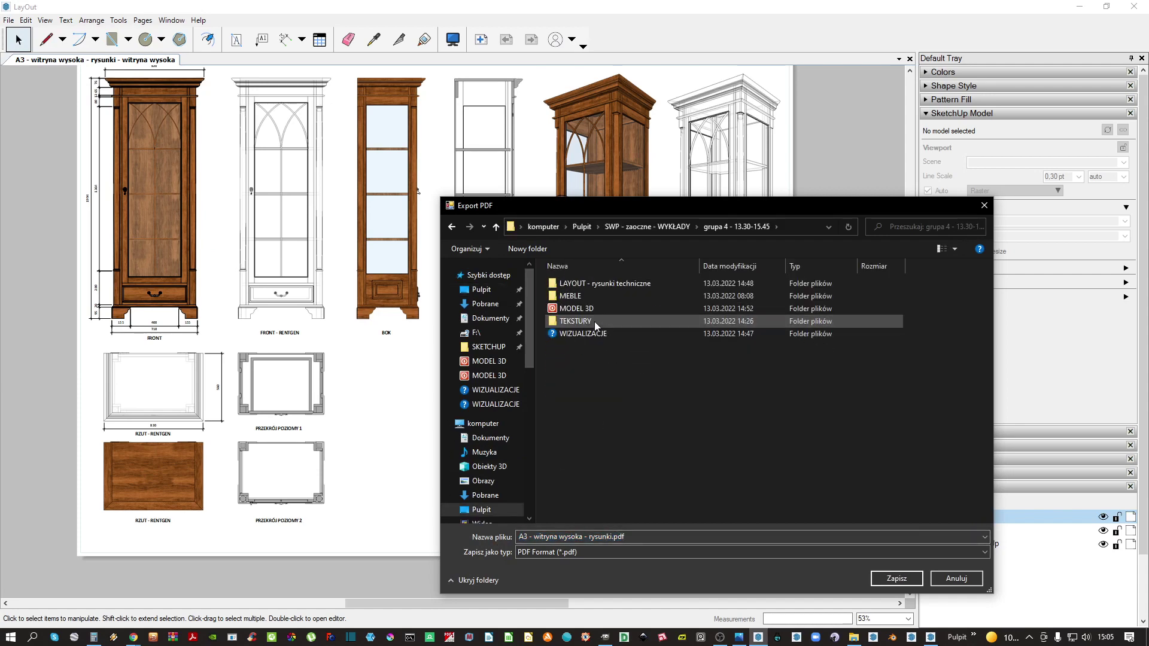
Create a folder named "PDF - rysunek techniczny" in the group folder and open it as the export destination
{"action": "left_click", "coordinate": [536, 250]}
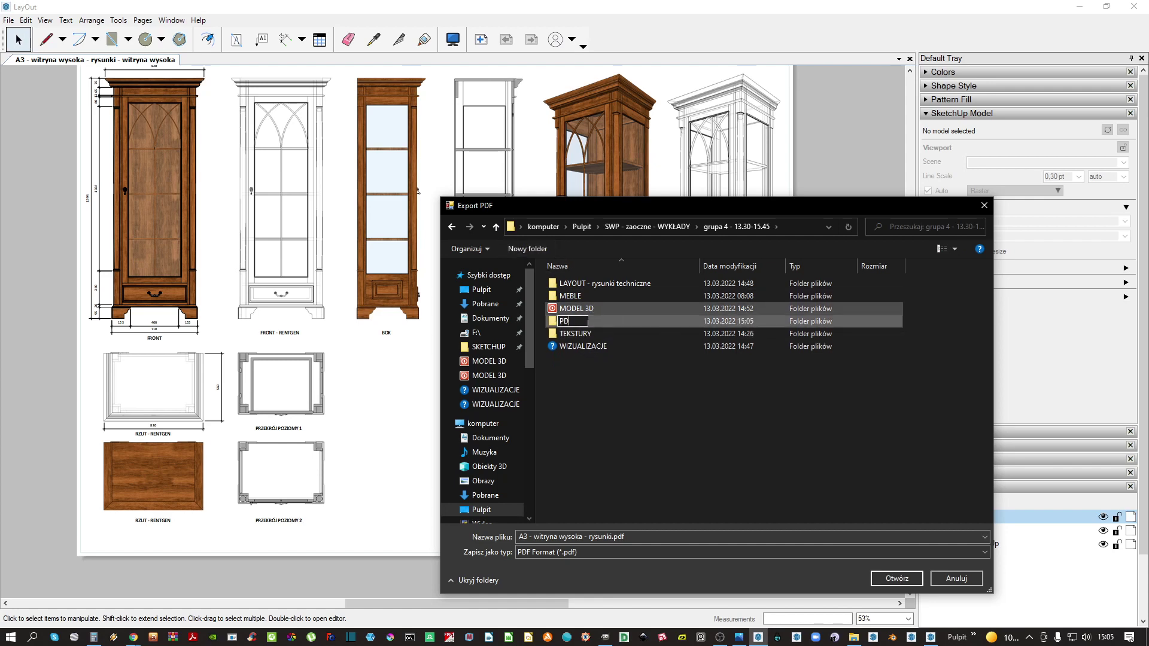
{"action": "type", "text": "PDF - rysunek techniczny"}
{"action": "key", "text": "Return"}
{"action": "key", "text": "Return"}
Name the file "PDF - A3 - witryna wysoka - rysunki.pdf" and export all pages at High output resolution
{"action": "left_click", "coordinate": [660, 534]}
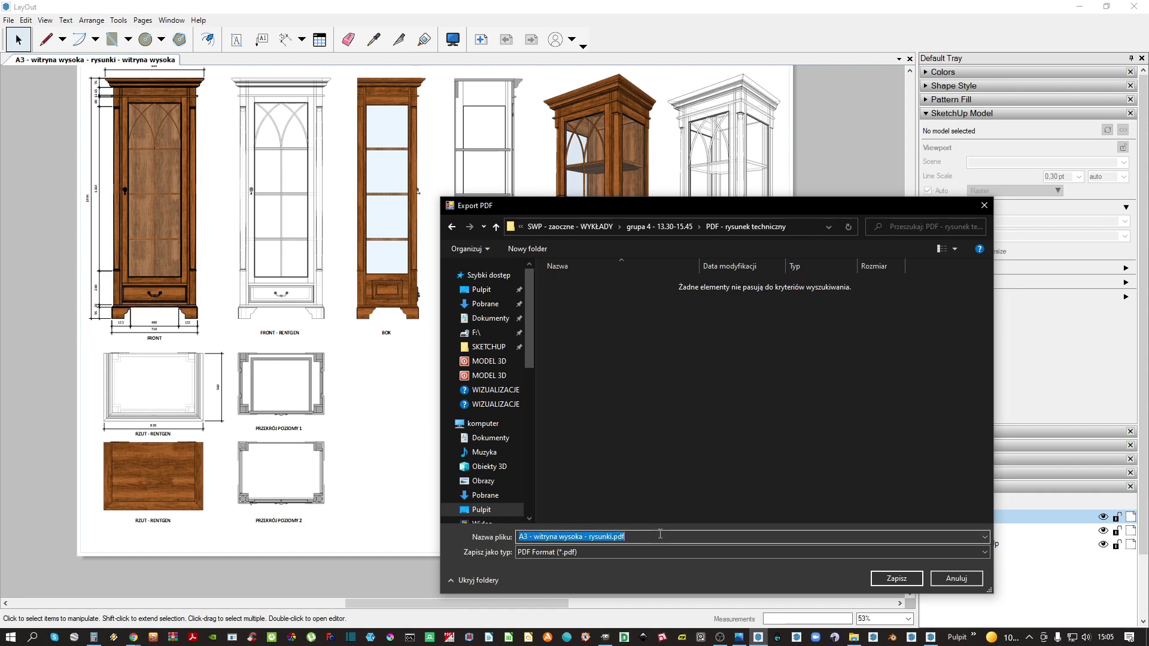
{"action": "left_click", "coordinate": [525, 536]}
{"action": "type", "text": "PDF -"}
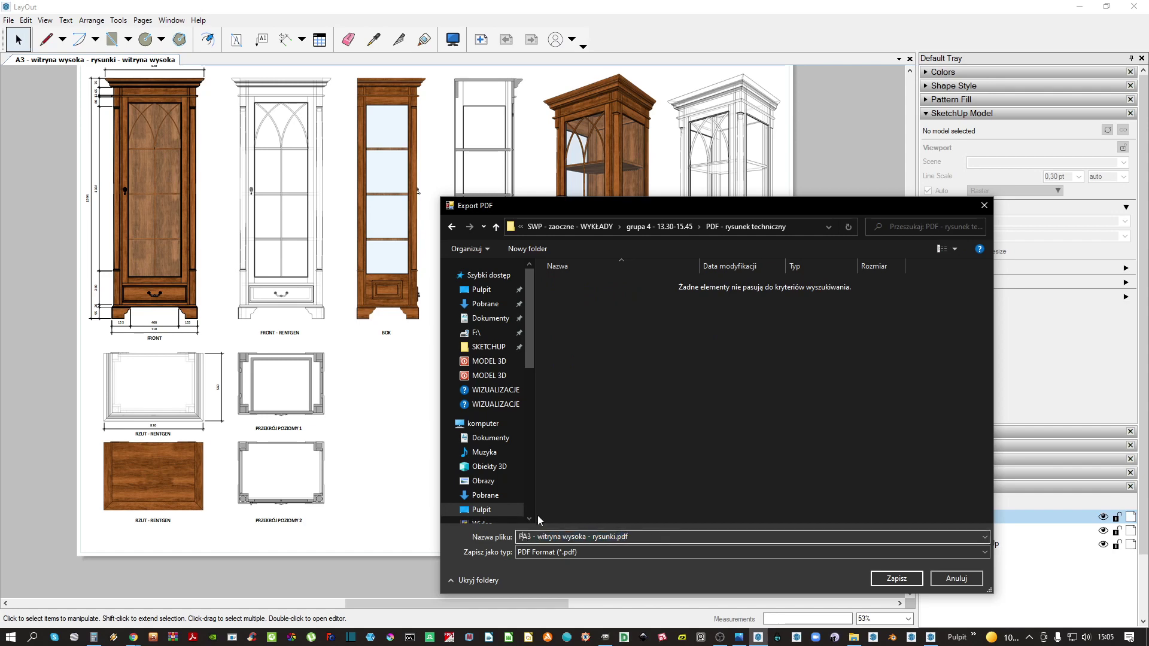
{"action": "left_click", "coordinate": [896, 579]}
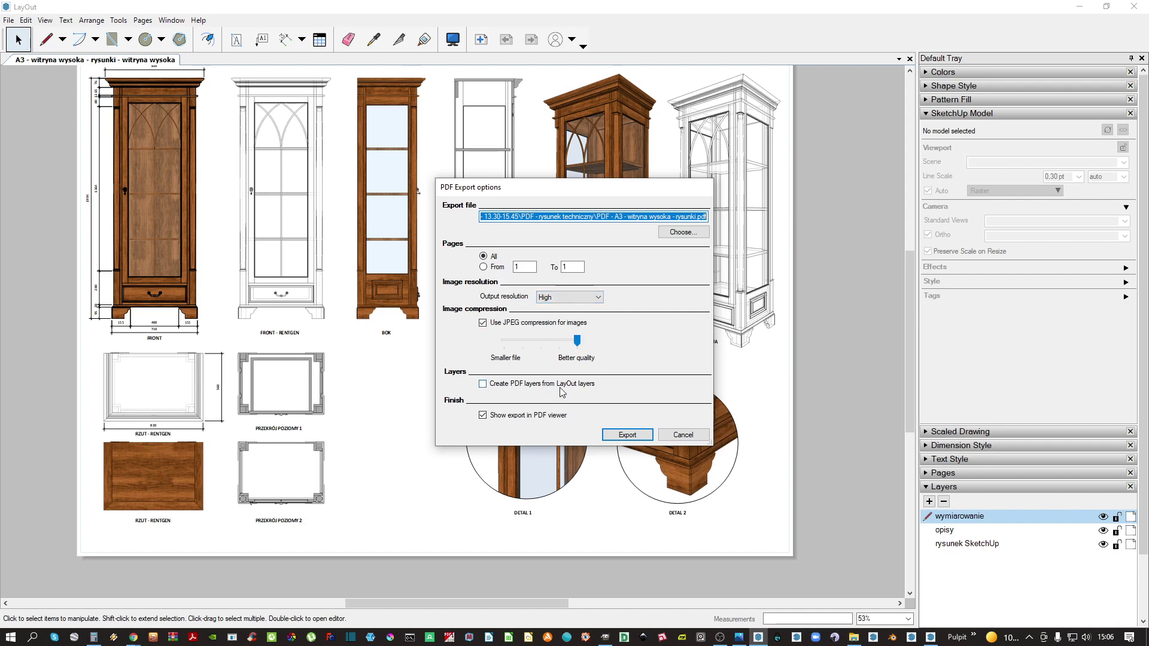
{"action": "left_click", "coordinate": [621, 440]}
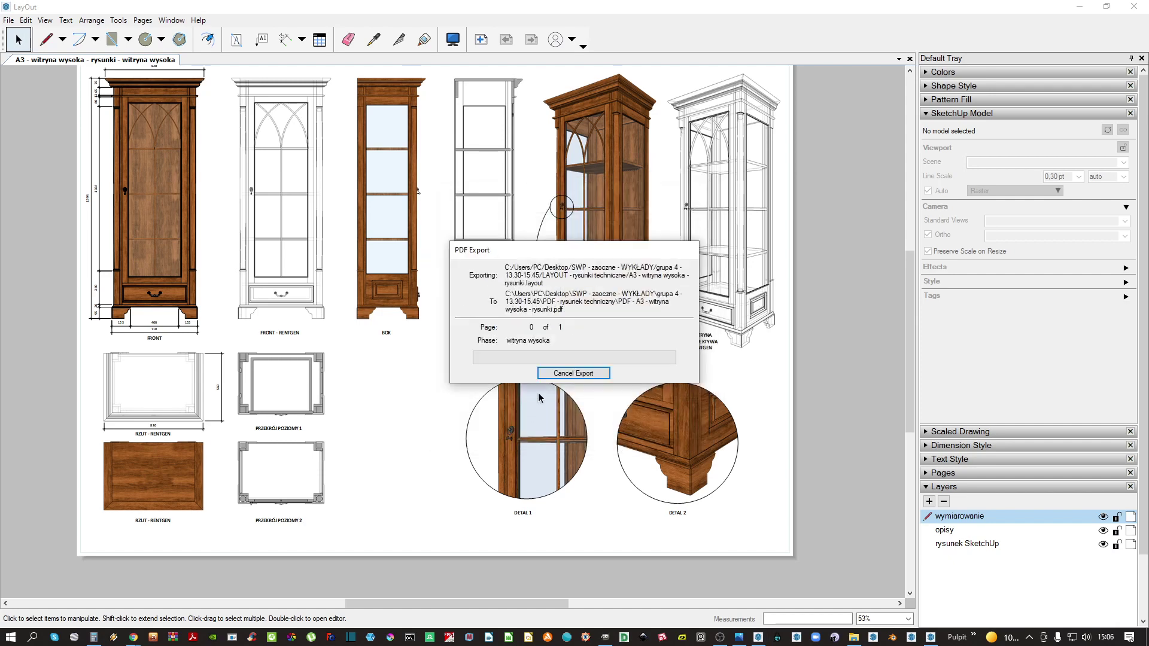
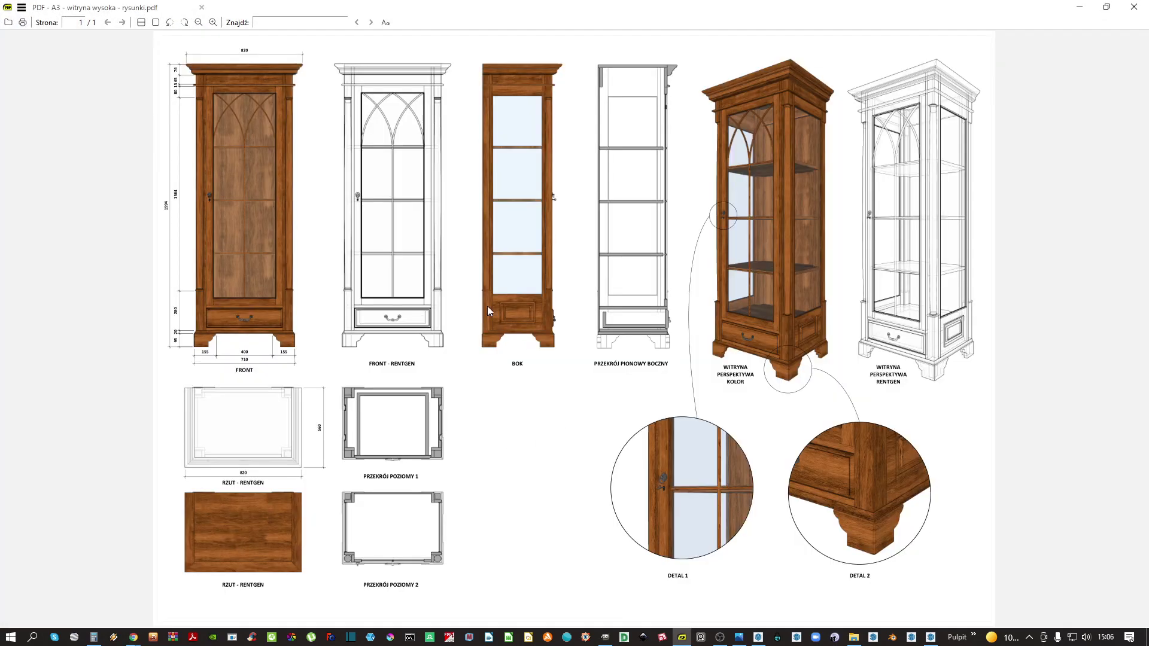
Examine the exported PDF up close, checking line and texture quality in the FRONT, FRONT - RENTGEN and BOK views
{"action": "scroll", "coordinate": [181, 257], "scroll_direction": "up", "scroll_amount": 8, "text": "ctrl"}
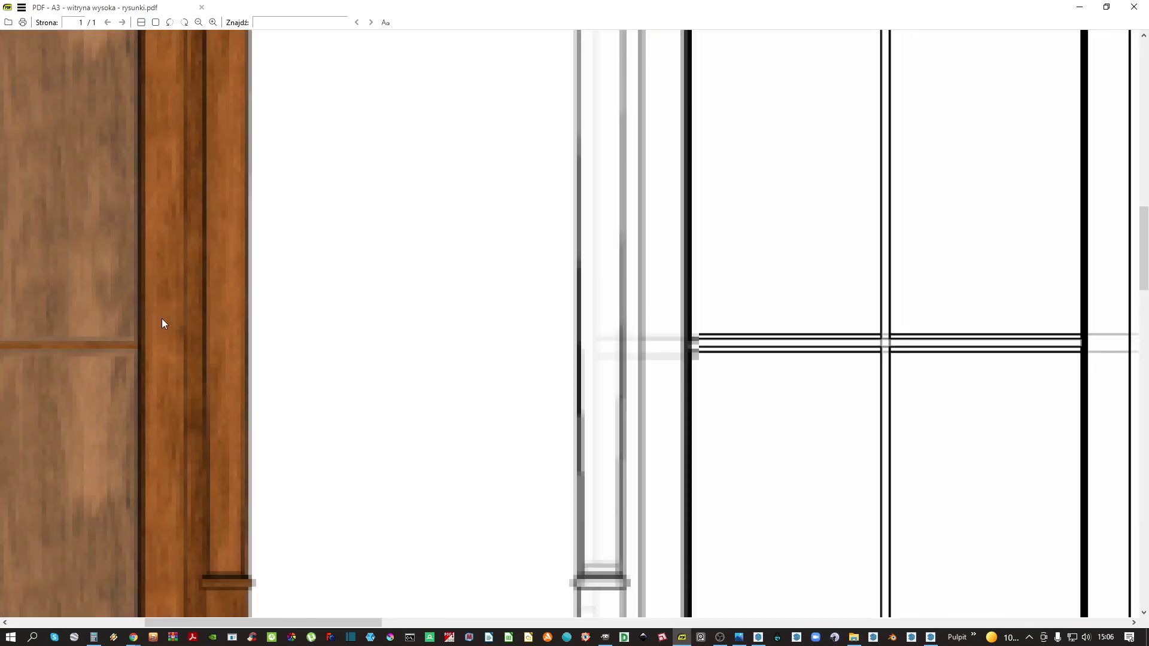
{"action": "left_click_drag", "start_coordinate": [124, 374], "coordinate": [598, 213]}
{"action": "left_click_drag", "start_coordinate": [426, 259], "coordinate": [593, 219]}
{"action": "left_click_drag", "start_coordinate": [723, 267], "coordinate": [6, 326]}
{"action": "left_click_drag", "start_coordinate": [669, 380], "coordinate": [560, 335]}
{"action": "scroll", "coordinate": [560, 335], "scroll_direction": "down", "scroll_amount": 3, "text": "ctrl"}
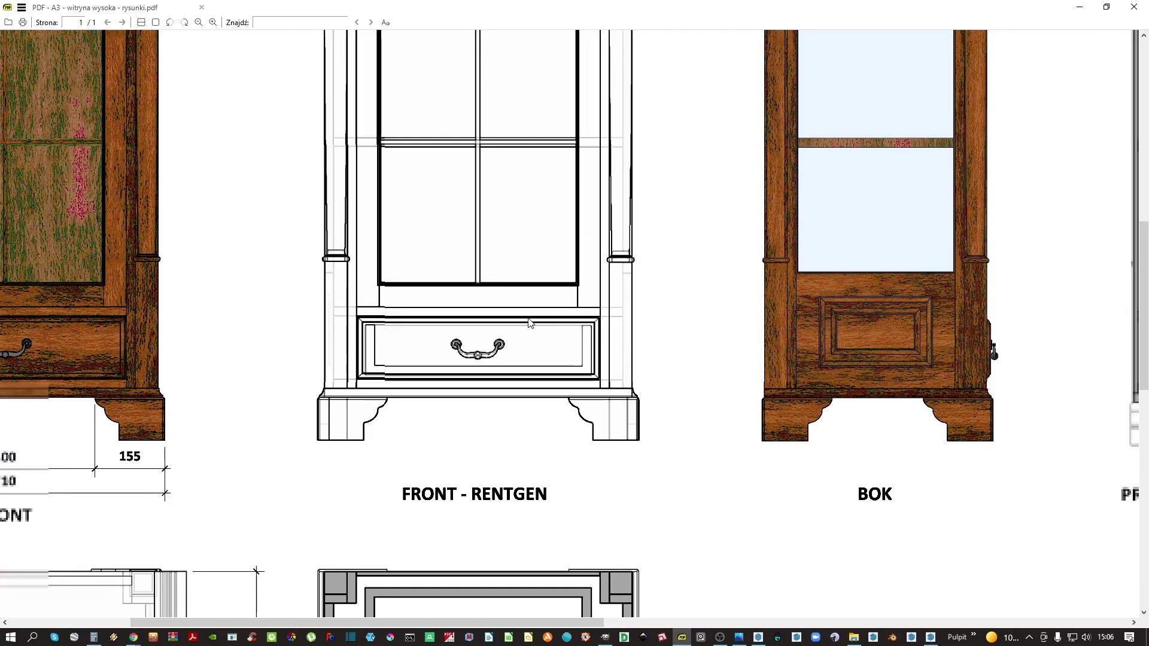
{"action": "scroll", "coordinate": [569, 335], "scroll_direction": "right", "scroll_amount": 5, "text": "shift"}
{"action": "scroll", "coordinate": [598, 340], "scroll_direction": "up", "scroll_amount": 3, "text": "ctrl"}
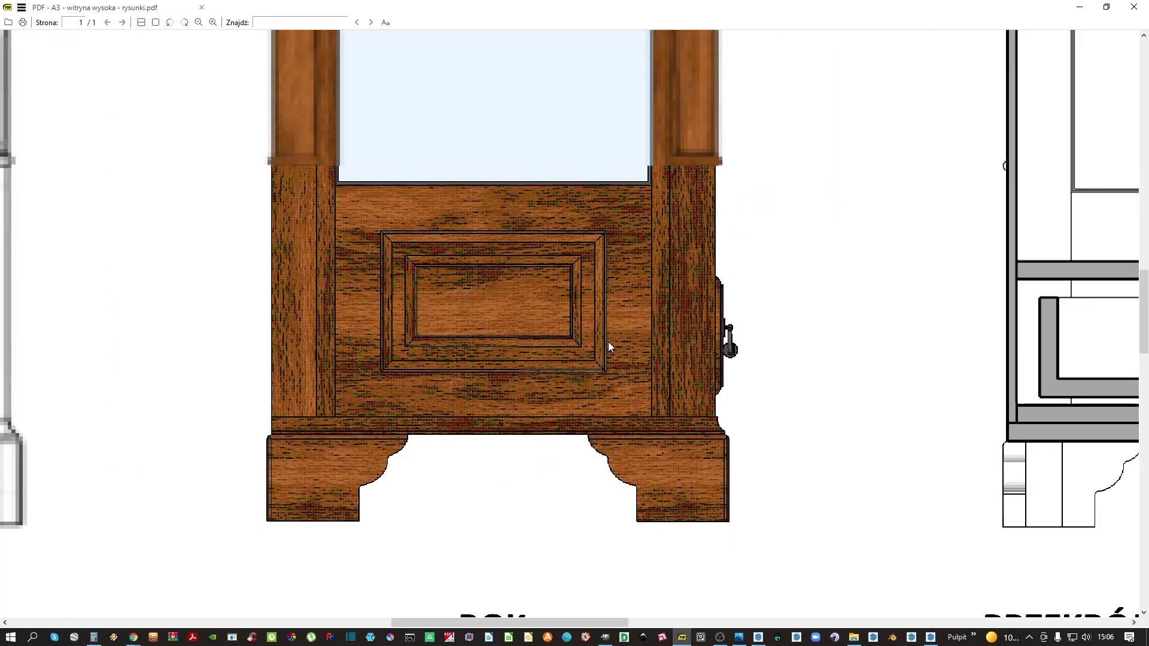
Examine the exported PDF's vertical side section and the colour and x-ray perspective views, checking line and texture quality
{"action": "scroll", "coordinate": [472, 321], "scroll_direction": "right", "scroll_amount": 8, "text": "shift"}
{"action": "scroll", "coordinate": [657, 297], "scroll_direction": "down", "scroll_amount": 3, "text": "ctrl"}
{"action": "scroll", "coordinate": [658, 298], "scroll_direction": "right", "scroll_amount": 5, "text": "shift"}
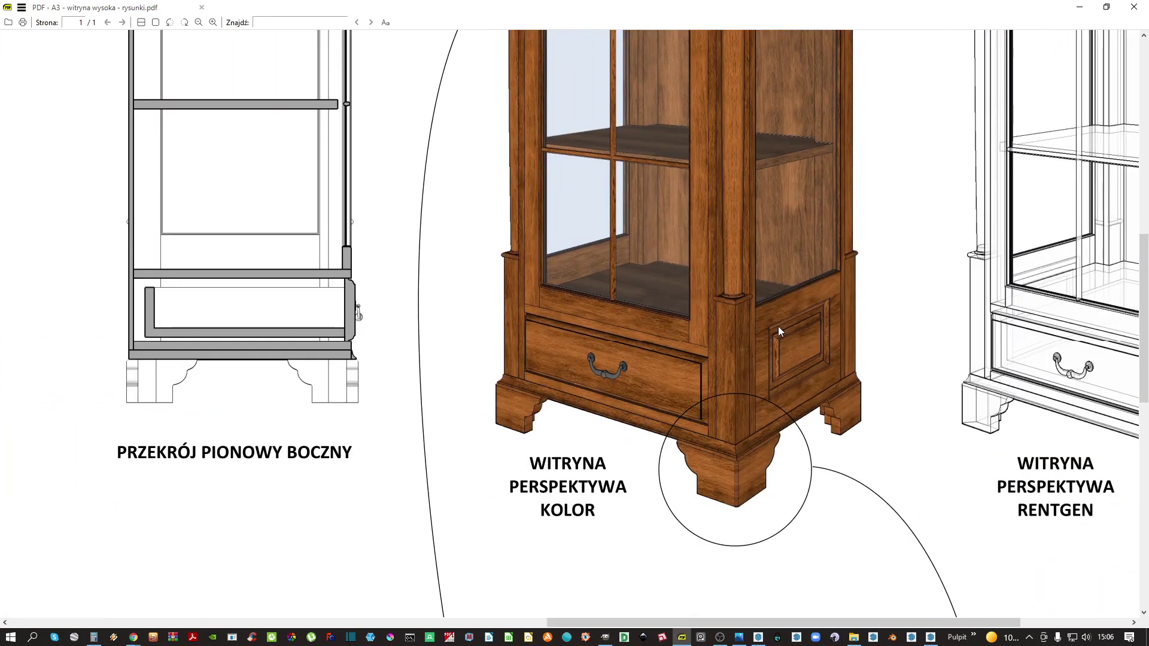
{"action": "scroll", "coordinate": [658, 300], "scroll_direction": "up", "scroll_amount": 2}
{"action": "scroll", "coordinate": [659, 299], "scroll_direction": "up", "scroll_amount": 8}
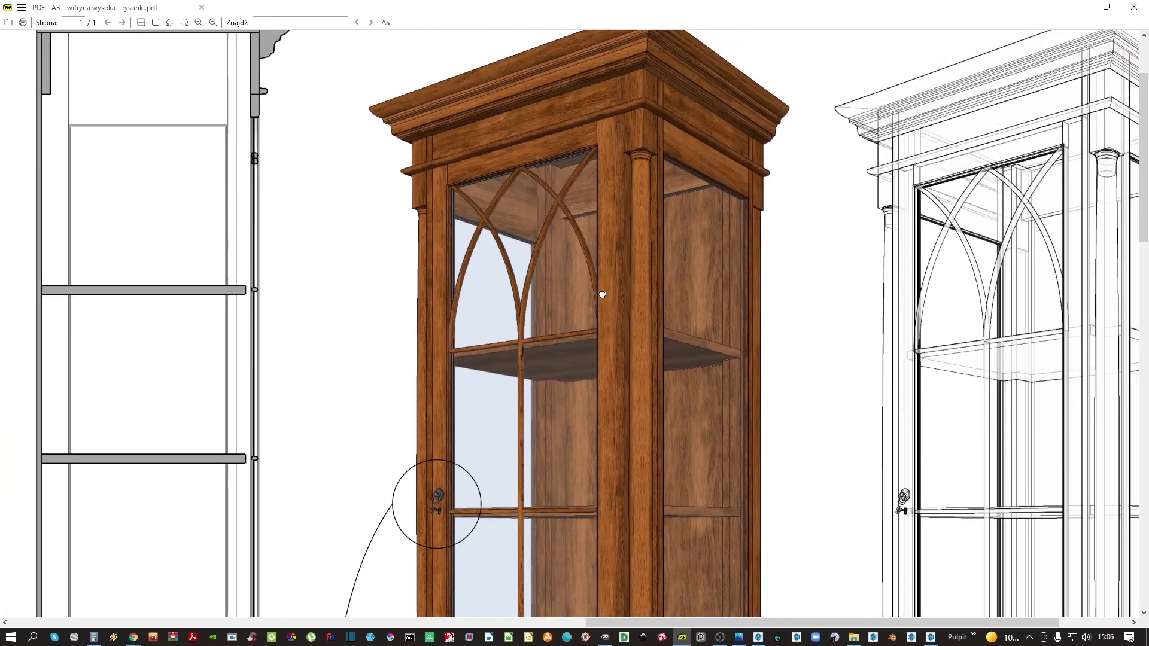
{"action": "scroll", "coordinate": [401, 224], "scroll_direction": "left", "scroll_amount": 3, "text": "shift"}
{"action": "scroll", "coordinate": [401, 225], "scroll_direction": "up", "scroll_amount": 3, "text": "ctrl"}
{"action": "scroll", "coordinate": [385, 205], "scroll_direction": "down", "scroll_amount": 3, "text": "ctrl"}
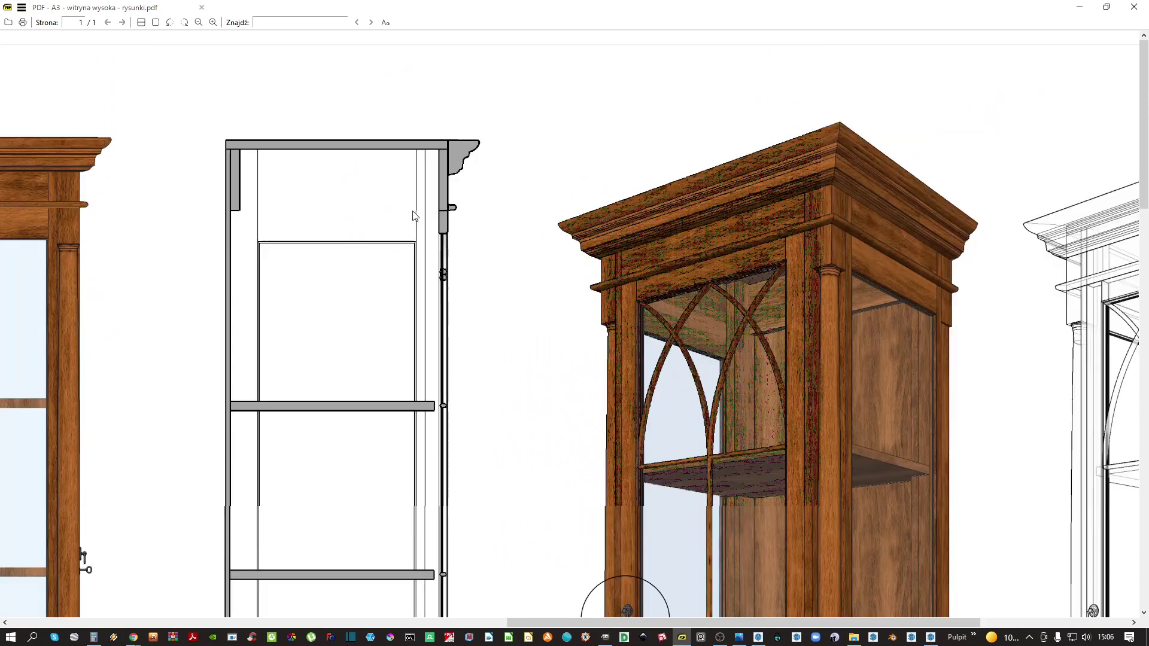
{"action": "scroll", "coordinate": [654, 239], "scroll_direction": "right", "scroll_amount": 5, "text": "shift"}
{"action": "left_click_drag", "start_coordinate": [729, 239], "coordinate": [644, 244]}
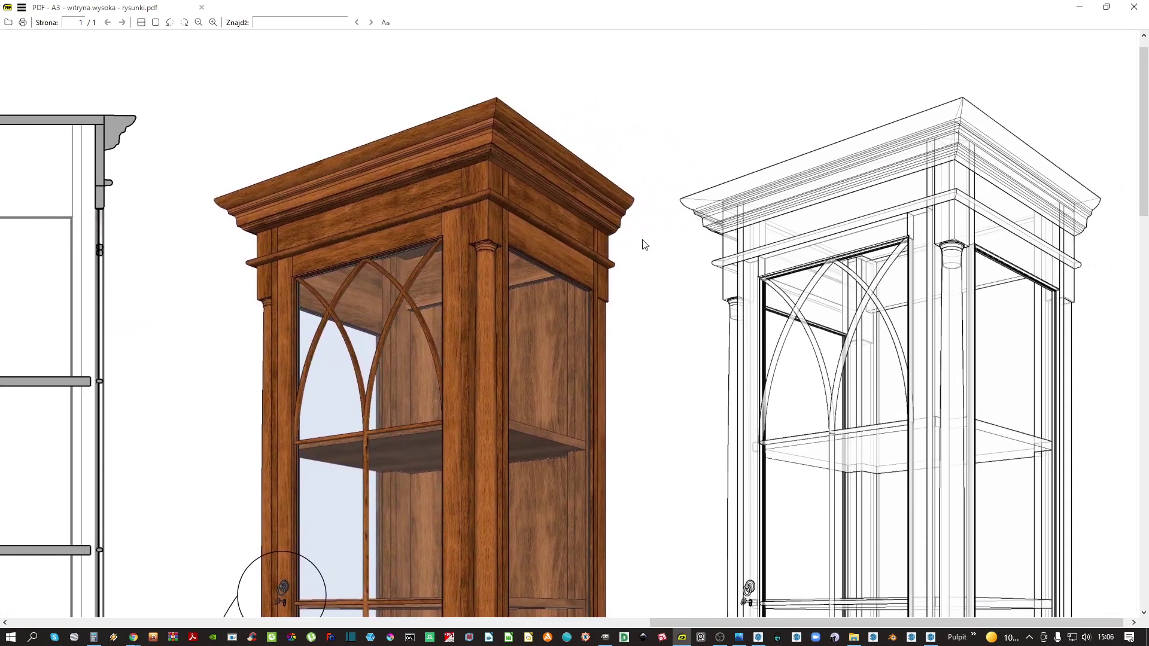
{"action": "left_click_drag", "start_coordinate": [787, 260], "coordinate": [774, 236]}
{"action": "scroll", "coordinate": [778, 239], "scroll_direction": "down", "scroll_amount": 1, "text": "ctrl"}
{"action": "scroll", "coordinate": [984, 319], "scroll_direction": "up", "scroll_amount": 2, "text": "ctrl"}
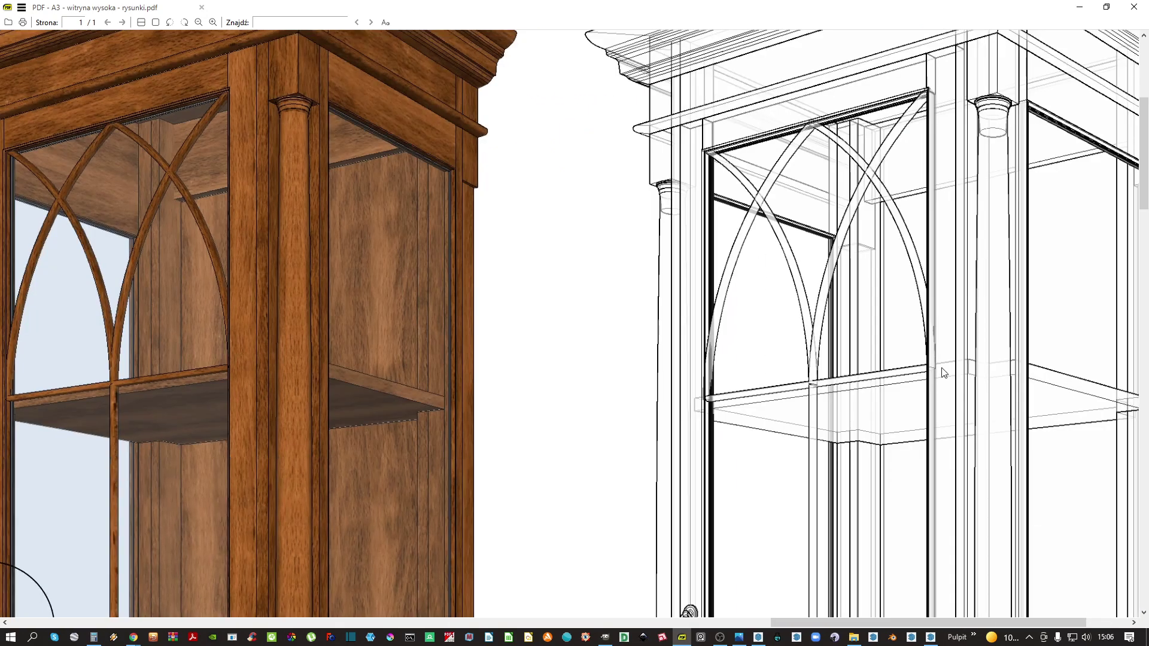
{"action": "left_click_drag", "start_coordinate": [941, 369], "coordinate": [778, 311]}
{"action": "scroll", "coordinate": [775, 319], "scroll_direction": "down", "scroll_amount": 3, "text": "ctrl"}
{"action": "scroll", "coordinate": [837, 413], "scroll_direction": "down", "scroll_amount": 4}
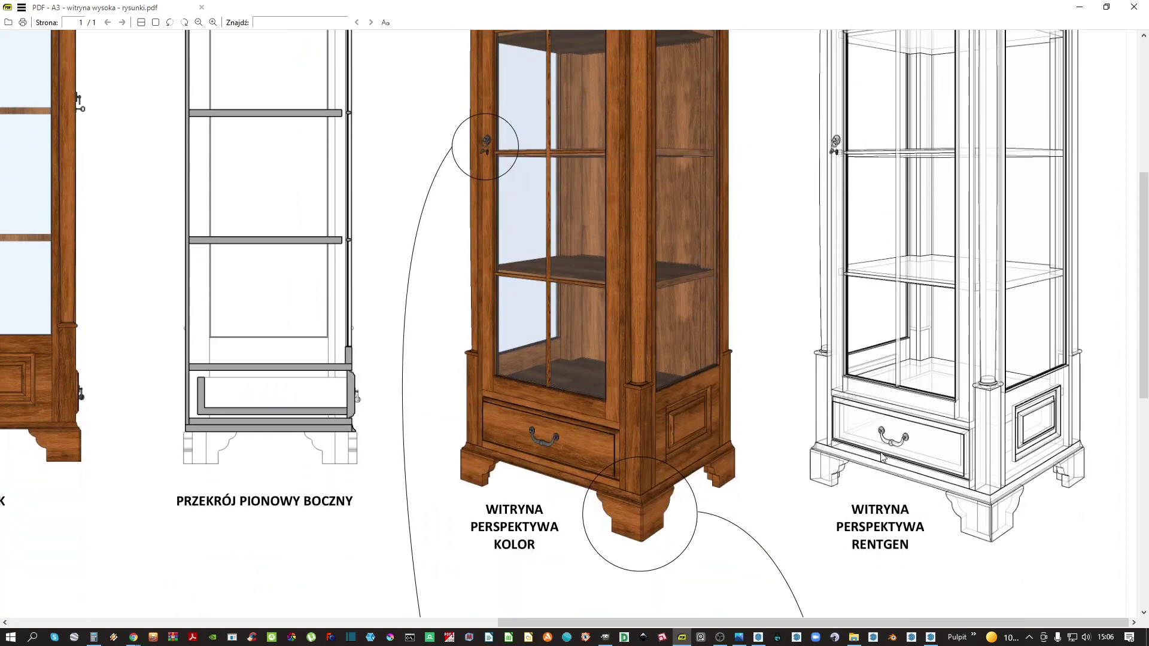
Examine the enlarged DETAL 1 and DETAL 2 circles in the exported PDF up close
{"action": "scroll", "coordinate": [881, 457], "scroll_direction": "down", "scroll_amount": 5}
{"action": "scroll", "coordinate": [745, 416], "scroll_direction": "up", "scroll_amount": 3, "text": "ctrl"}
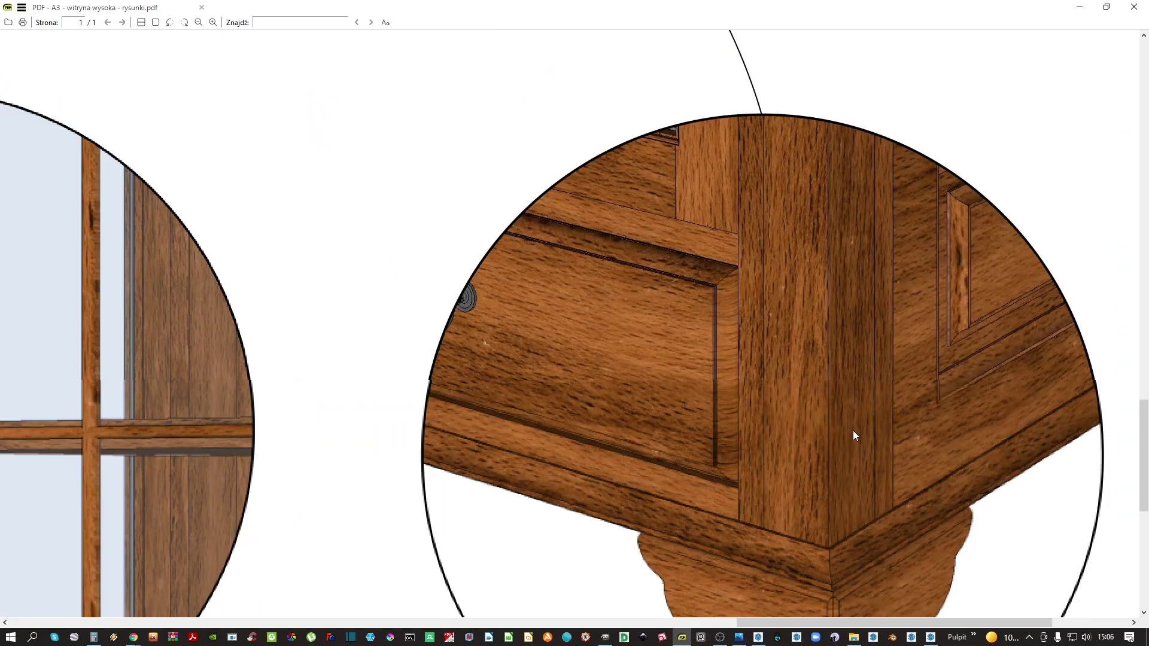
{"action": "scroll", "coordinate": [853, 430], "scroll_direction": "down", "scroll_amount": 2, "text": "ctrl"}
{"action": "left_click_drag", "start_coordinate": [649, 462], "coordinate": [728, 336]}
{"action": "left_click_drag", "start_coordinate": [421, 368], "coordinate": [500, 403]}
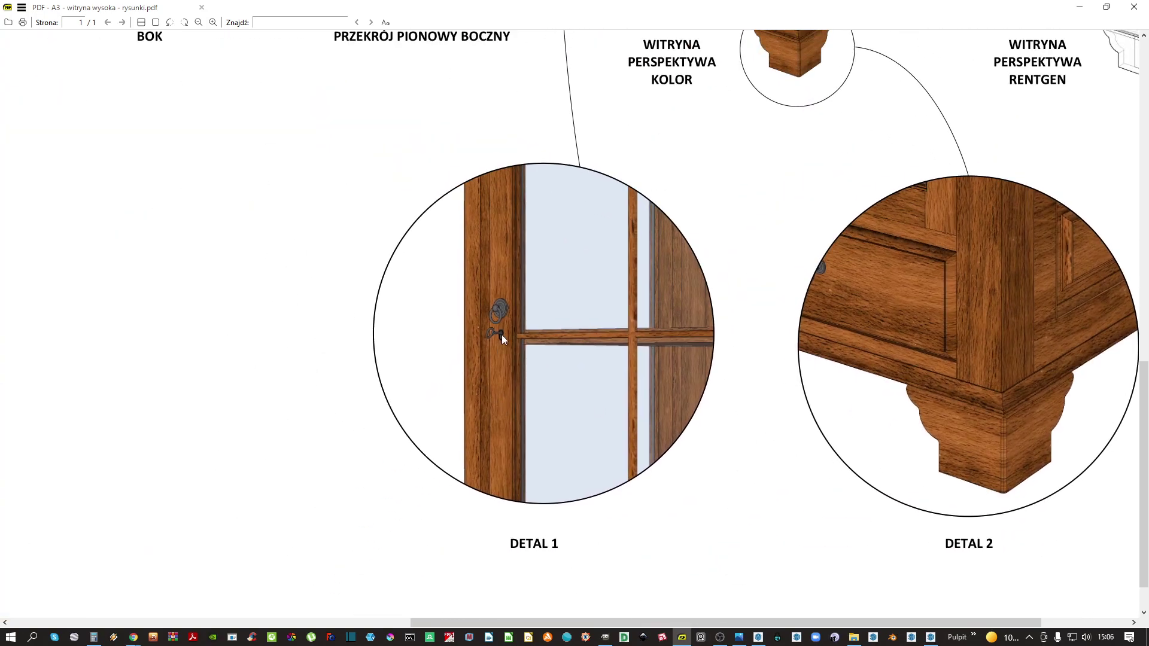
{"action": "scroll", "coordinate": [501, 329], "scroll_direction": "up", "scroll_amount": 2, "text": "ctrl"}
{"action": "scroll", "coordinate": [502, 323], "scroll_direction": "down", "scroll_amount": 5, "text": "ctrl"}
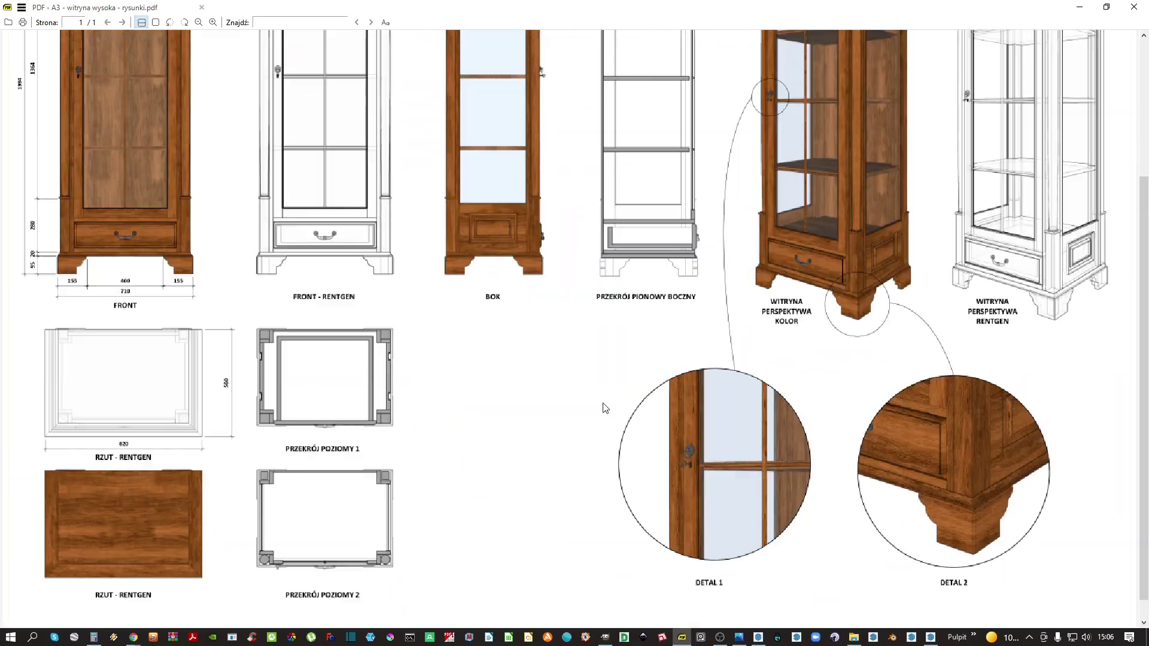
Examine the RZUT plan views, both horizontal sections and the overall sheet layout in the exported PDF
{"action": "left_click_drag", "start_coordinate": [605, 408], "coordinate": [646, 362]}
{"action": "scroll", "coordinate": [315, 443], "scroll_direction": "up", "scroll_amount": 3, "text": "ctrl"}
{"action": "left_click_drag", "start_coordinate": [313, 468], "coordinate": [577, 329]}
{"action": "left_click_drag", "start_coordinate": [393, 272], "coordinate": [459, 318]}
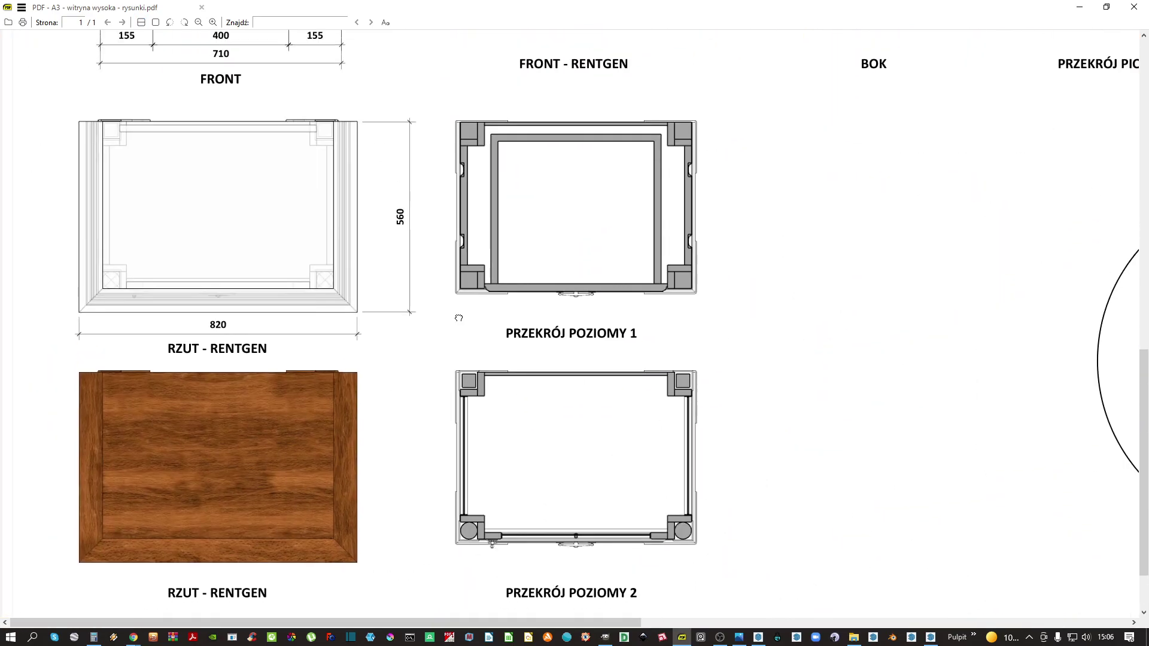
{"action": "scroll", "coordinate": [467, 335], "scroll_direction": "up", "scroll_amount": 1}
{"action": "scroll", "coordinate": [472, 419], "scroll_direction": "down", "scroll_amount": 3, "text": "ctrl"}
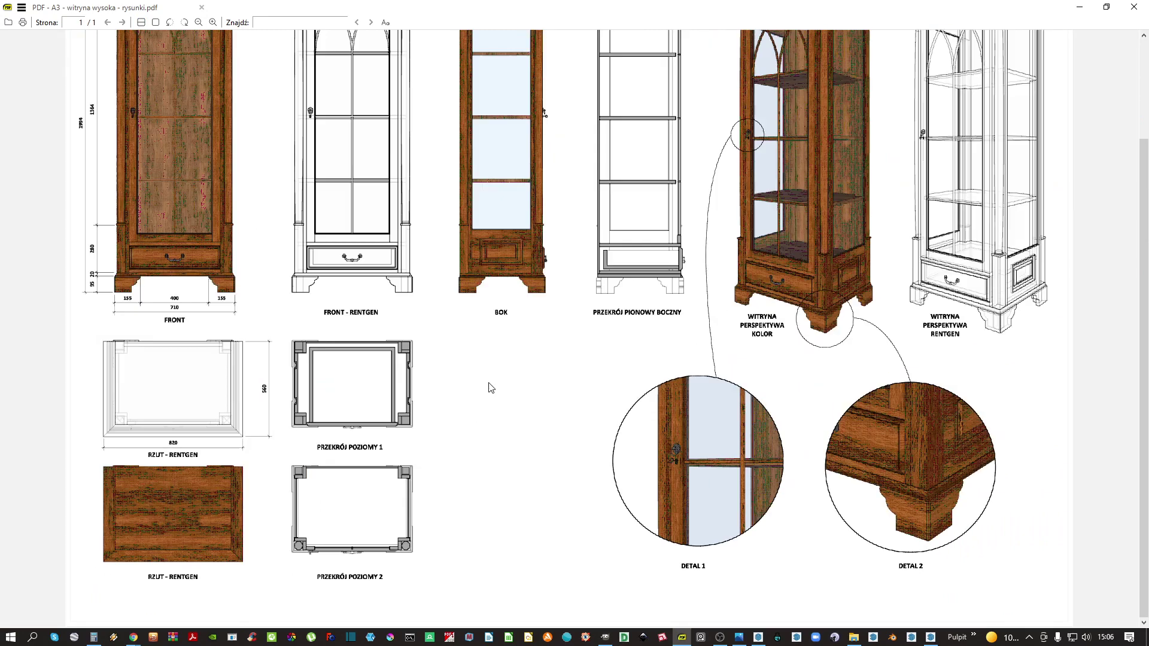
{"action": "scroll", "coordinate": [490, 387], "scroll_direction": "up", "scroll_amount": 2}
{"action": "scroll", "coordinate": [693, 259], "scroll_direction": "down", "scroll_amount": 1}
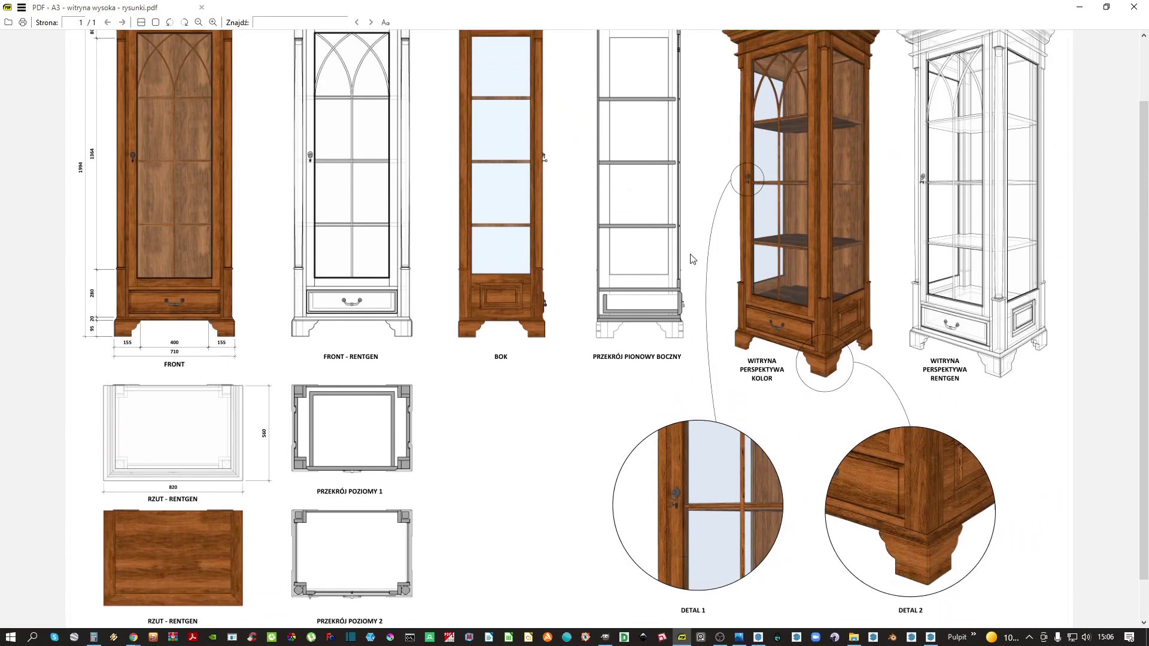
Close the exported PDF, return to LayOut and save the drawing document
{"action": "left_click", "coordinate": [1133, 8]}
{"action": "left_click", "coordinate": [8, 20]}
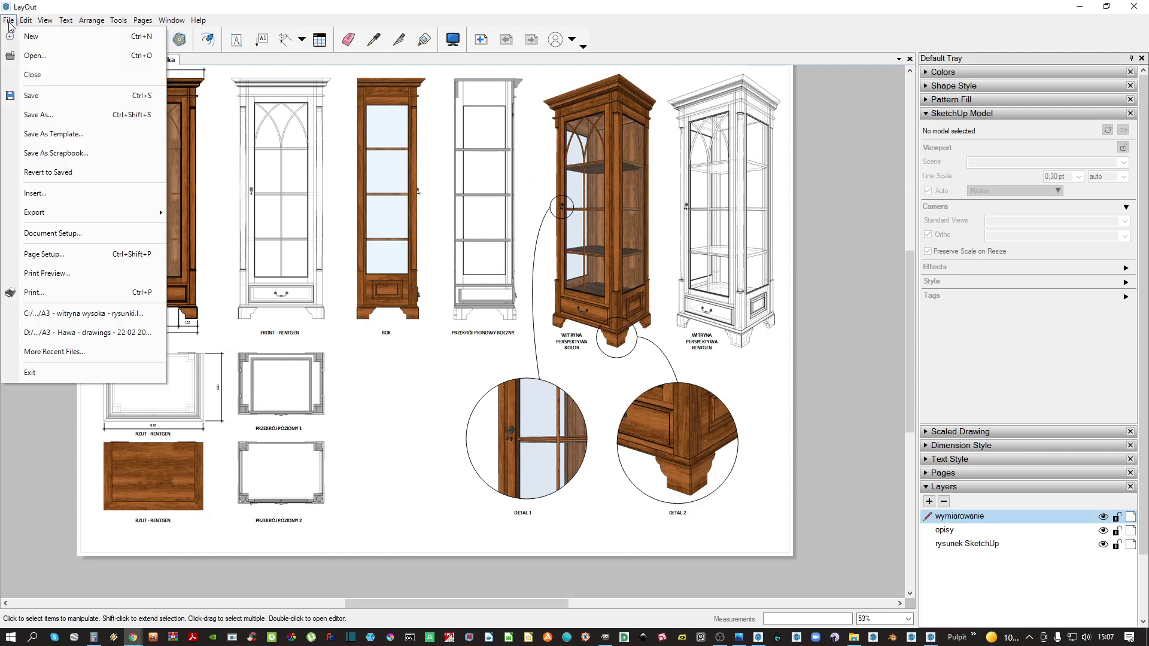
{"action": "left_click", "coordinate": [37, 93]}
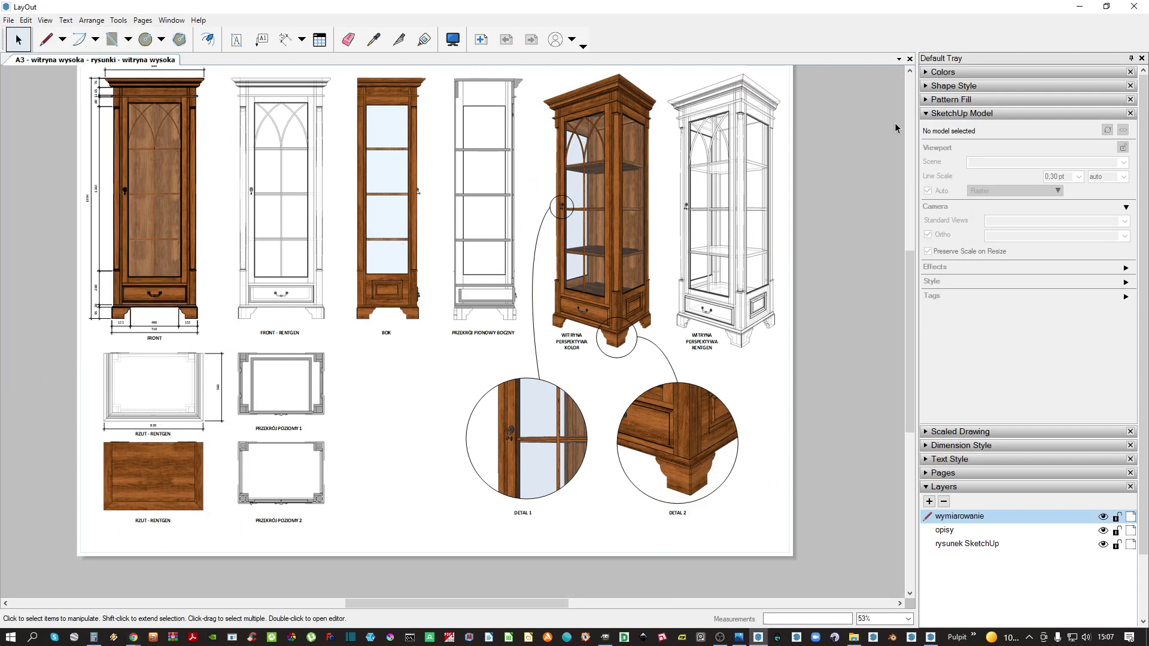
Duplicate the cabinet drawing page and rename the original page "witryna wysoka - kolor"
{"action": "left_click", "coordinate": [955, 114]}
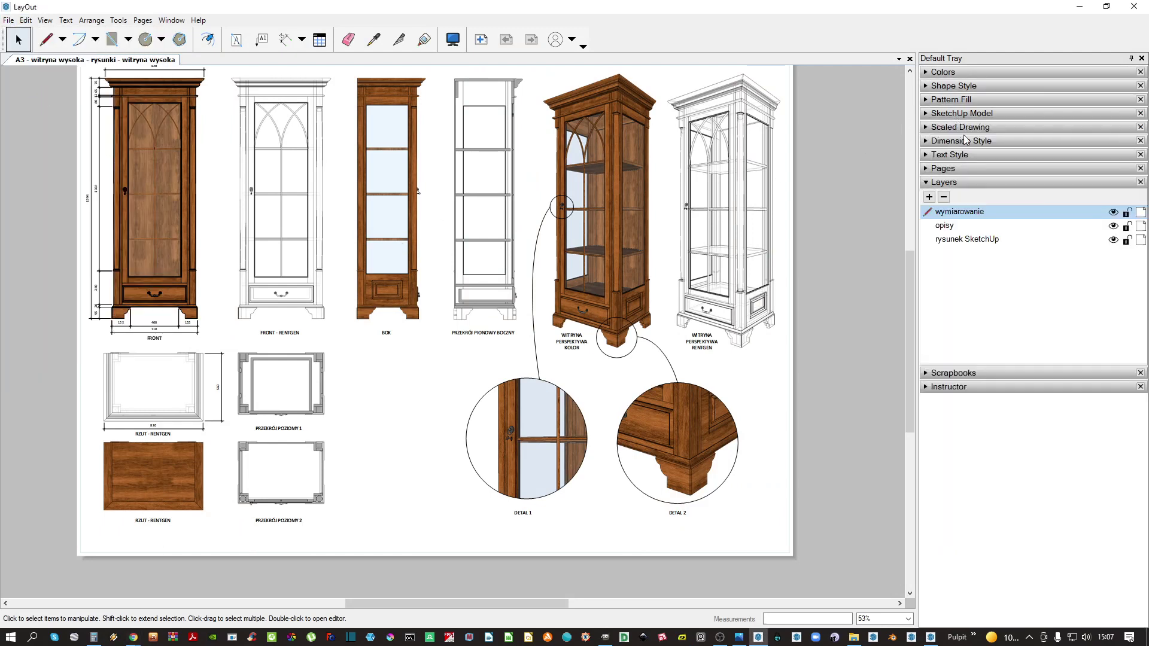
{"action": "left_click", "coordinate": [960, 182]}
{"action": "middle_click_drag", "start_coordinate": [403, 260], "coordinate": [475, 287]}
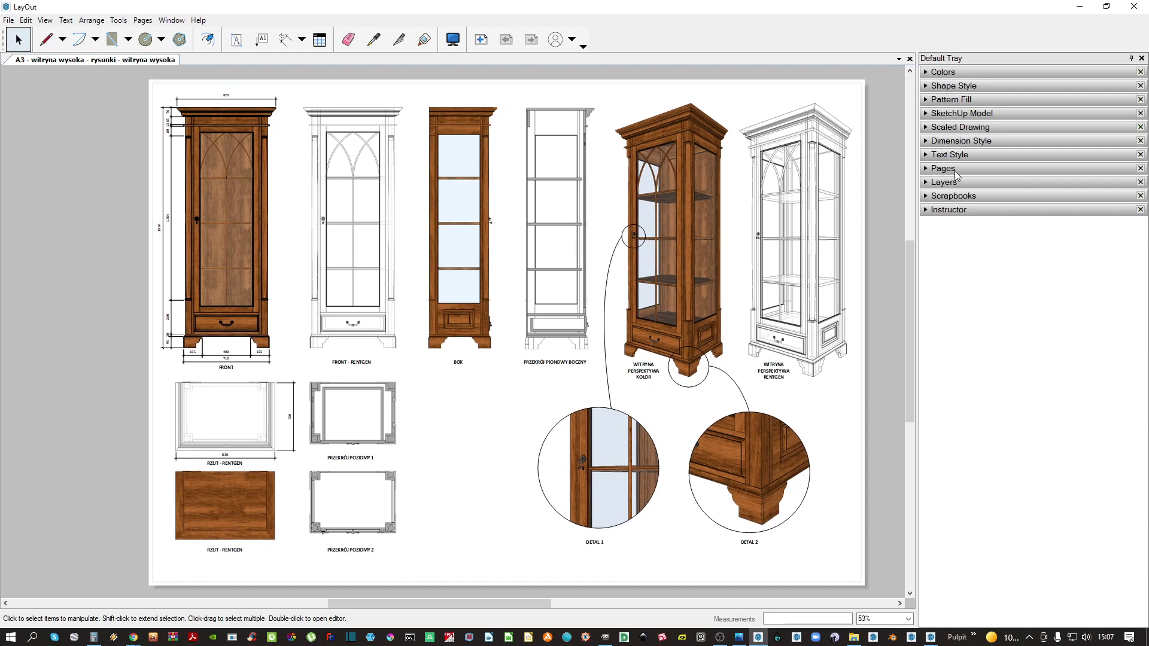
{"action": "left_click", "coordinate": [952, 170]}
{"action": "double_click", "coordinate": [1007, 198]}
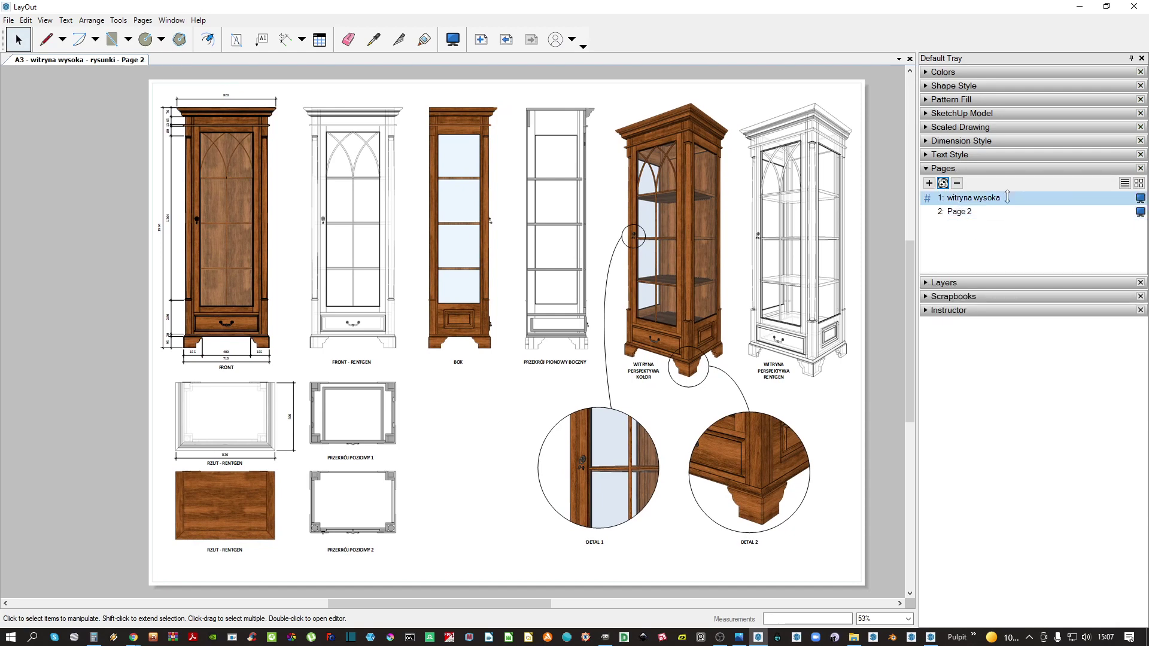
{"action": "key", "text": "Right"}
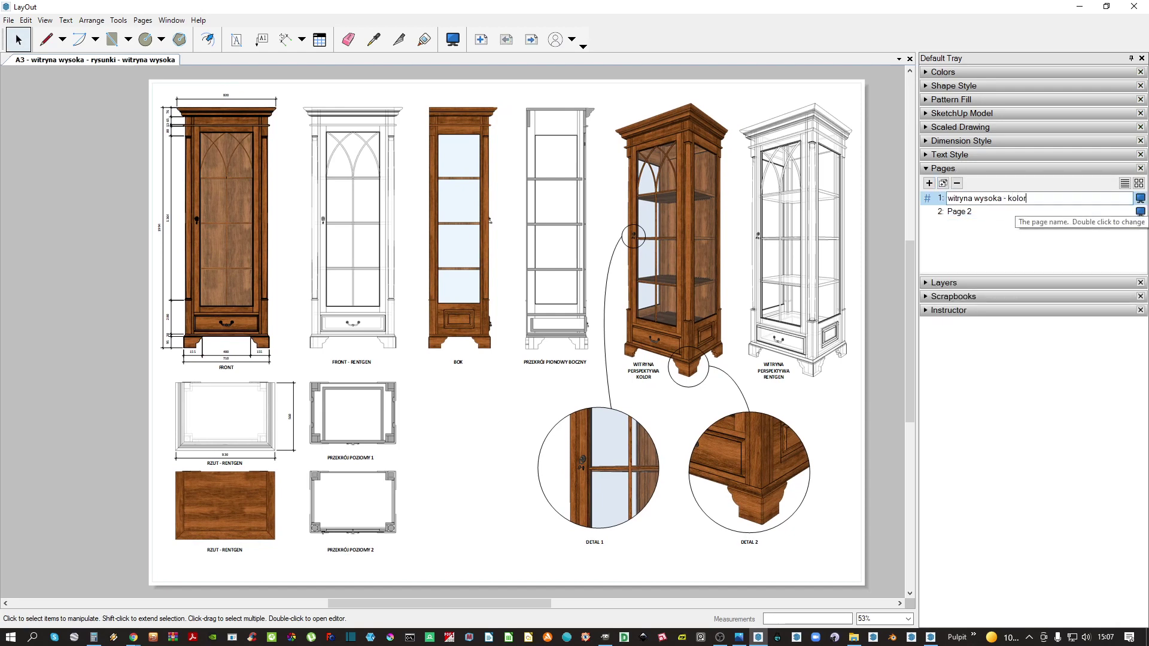
{"action": "key", "text": "Return"}
Rename the duplicated second page "witryna wysoka - linie"
{"action": "double_click", "coordinate": [967, 218]}
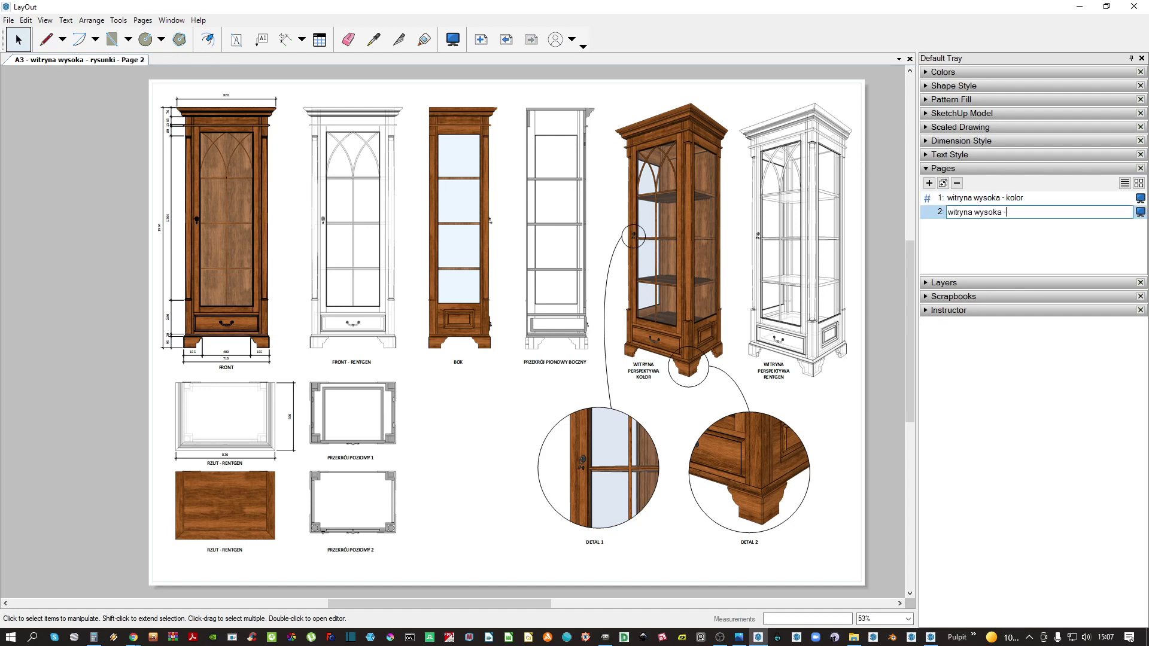
{"action": "type", "text": "witryna wysoka - linie"}
{"action": "key", "text": "Return"}
Apply the "rys. tech. linie" style to the FRONT view on the linie page
{"action": "middle_click_drag", "start_coordinate": [287, 417], "coordinate": [302, 437]}
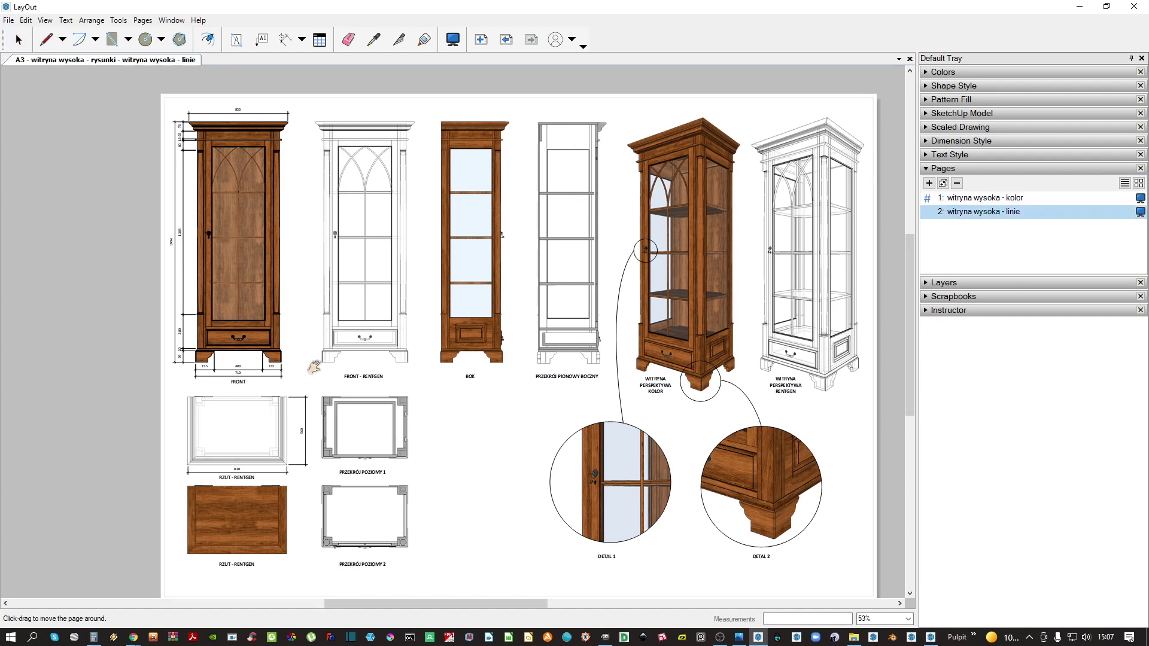
{"action": "right_click", "coordinate": [262, 267]}
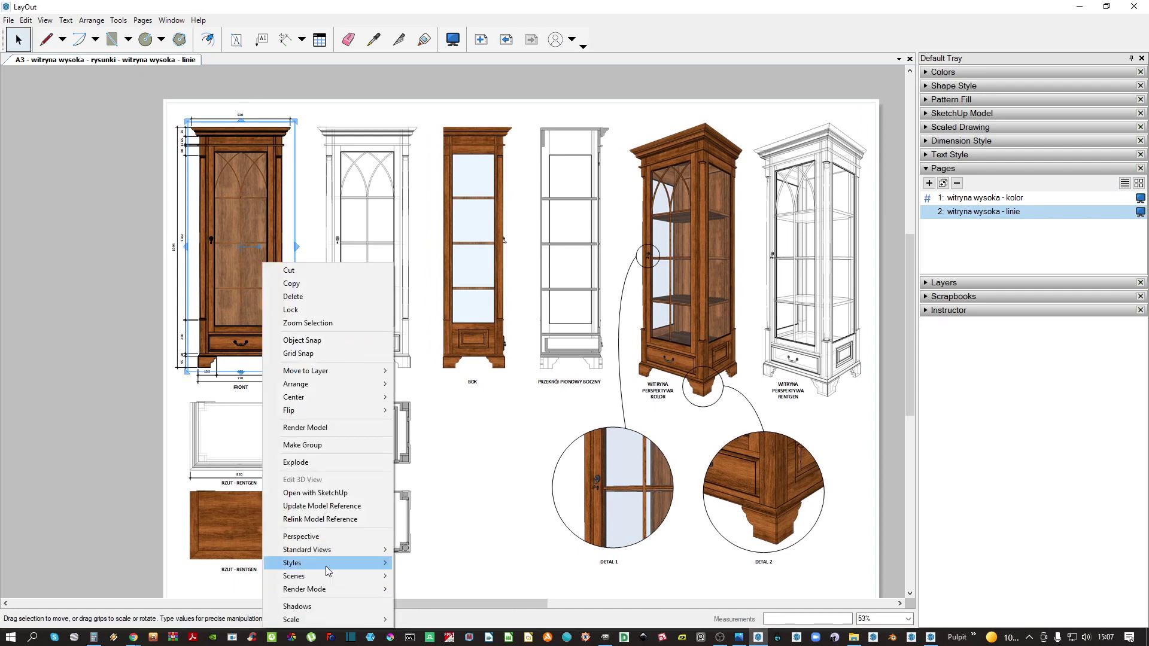
{"action": "mouse_move", "coordinate": [329, 566]}
{"action": "left_click", "coordinate": [425, 537]}
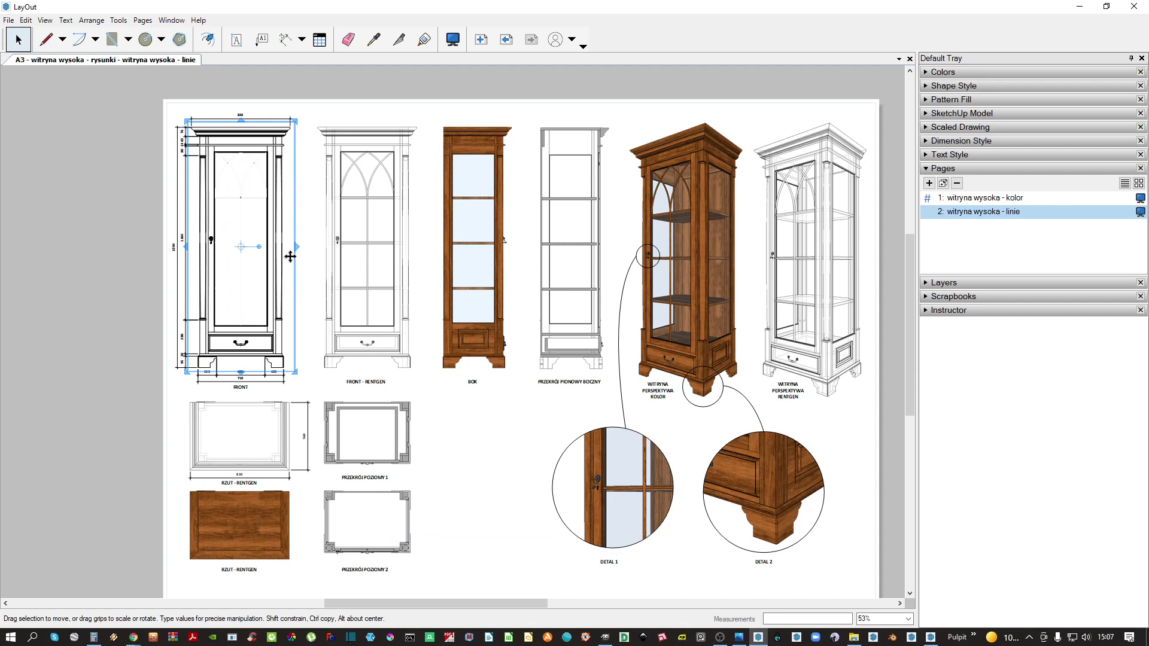
Set the render mode of the FRONT view to Raster
{"action": "scroll", "coordinate": [289, 257], "scroll_direction": "up", "scroll_amount": 3}
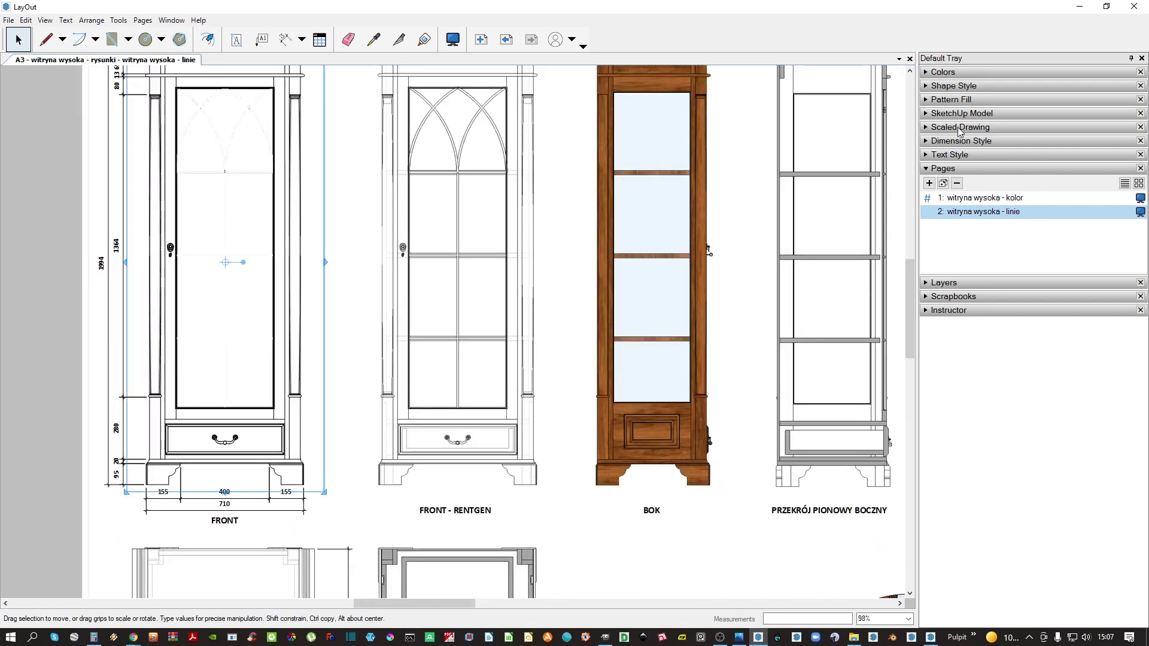
{"action": "left_click", "coordinate": [981, 114]}
{"action": "left_click", "coordinate": [1005, 190]}
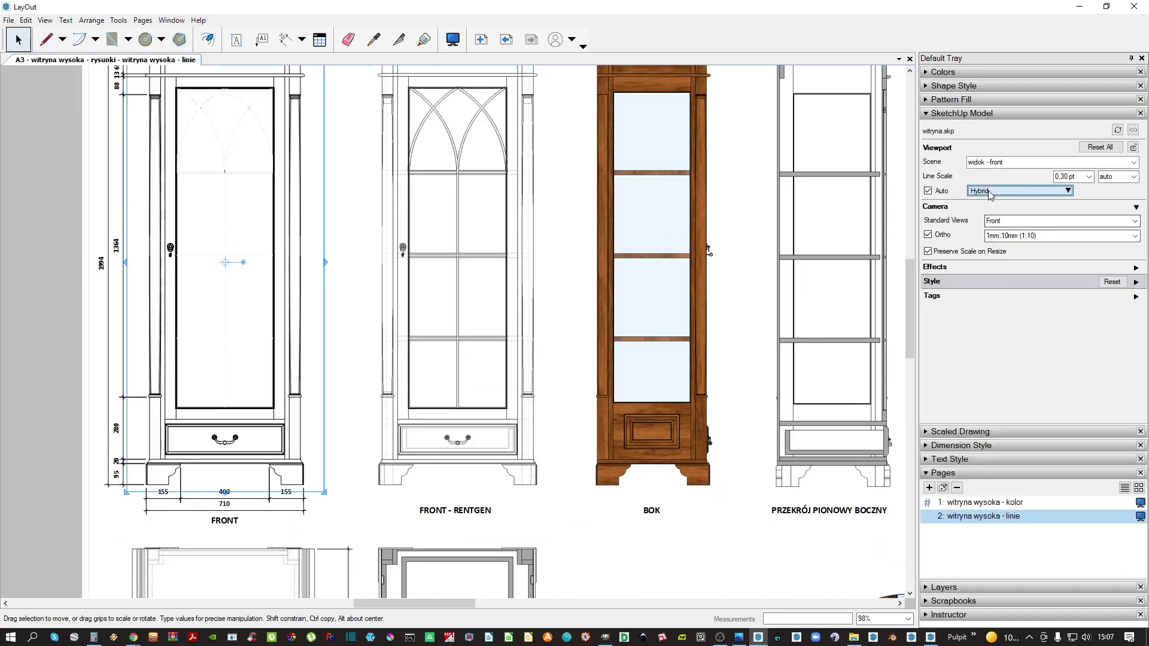
{"action": "left_click", "coordinate": [996, 217]}
Examine the glazing bar lines in the FRONT view's door and compare them with the FRONT - RENTGEN view
{"action": "scroll", "coordinate": [299, 179], "scroll_direction": "up", "scroll_amount": 3}
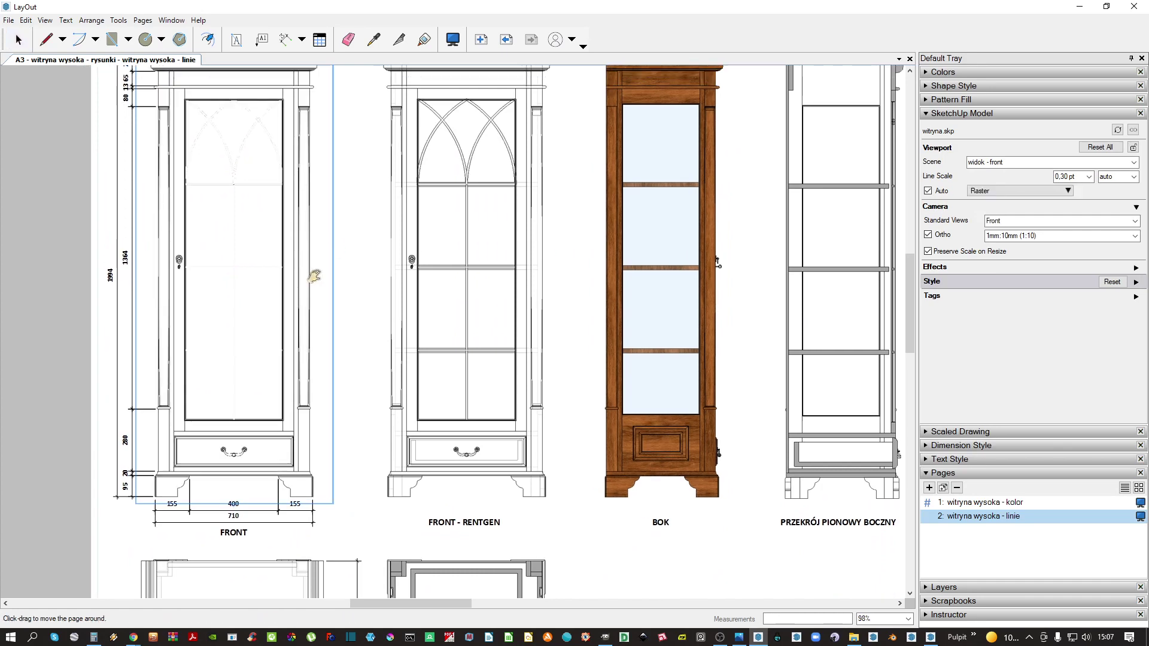
{"action": "scroll", "coordinate": [315, 165], "scroll_direction": "up", "scroll_amount": 1}
{"action": "middle_click_drag", "start_coordinate": [316, 168], "coordinate": [360, 279]}
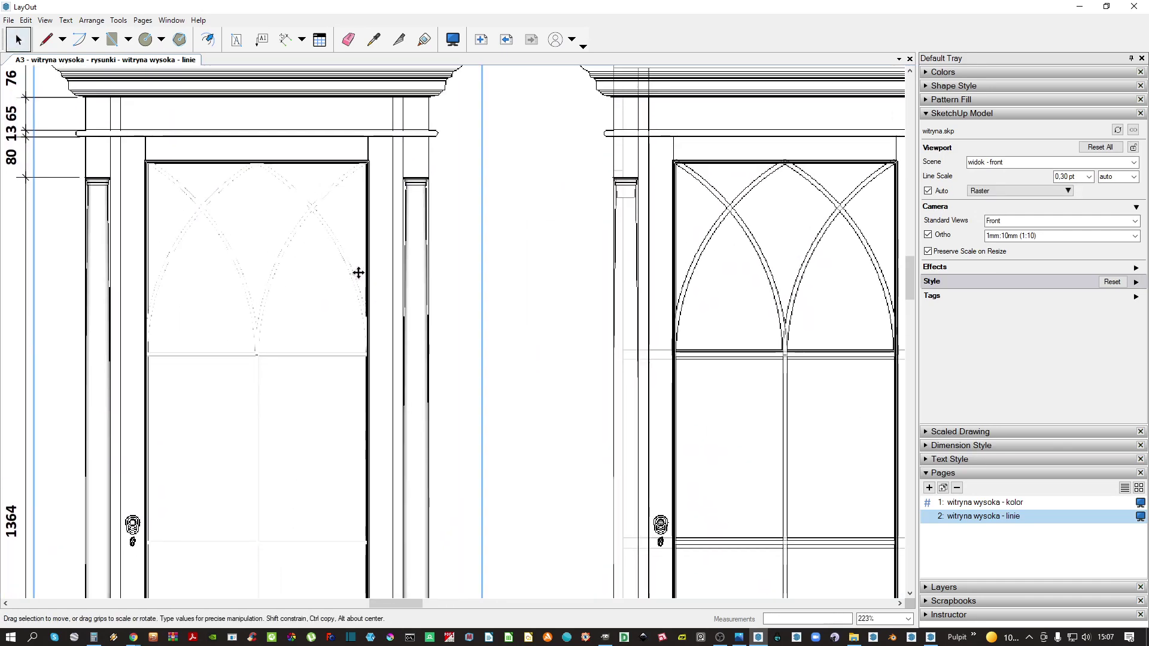
{"action": "scroll", "coordinate": [358, 282], "scroll_direction": "down", "scroll_amount": 2}
{"action": "middle_click_drag", "start_coordinate": [353, 322], "coordinate": [318, 146]}
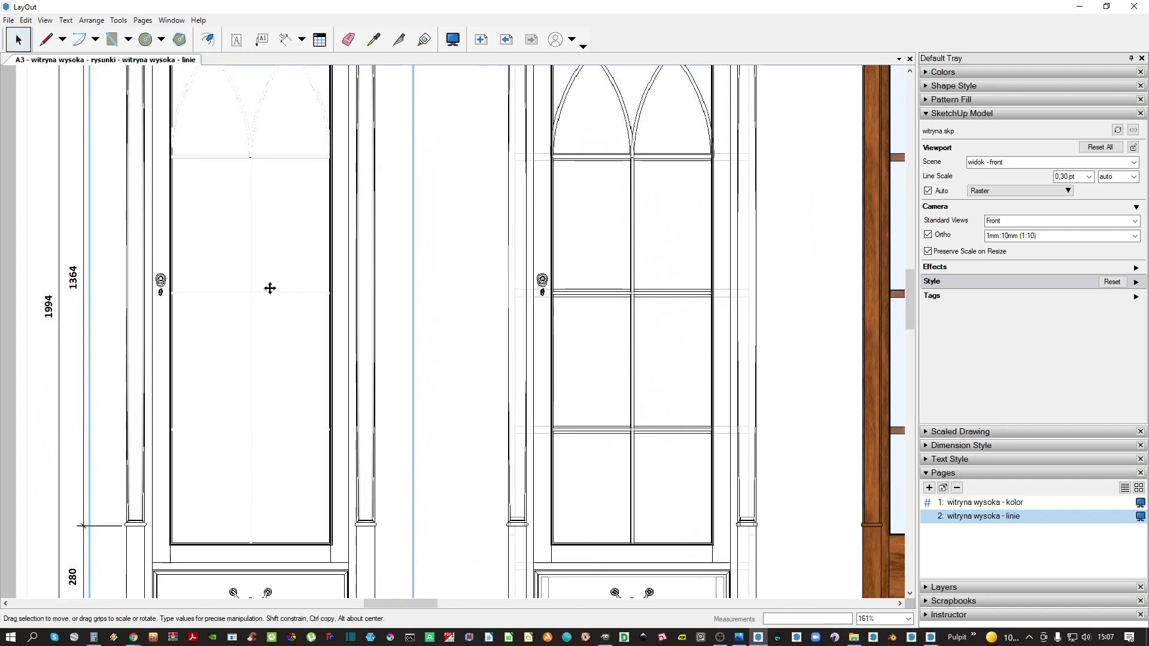
{"action": "scroll", "coordinate": [236, 324], "scroll_direction": "up", "scroll_amount": 7}
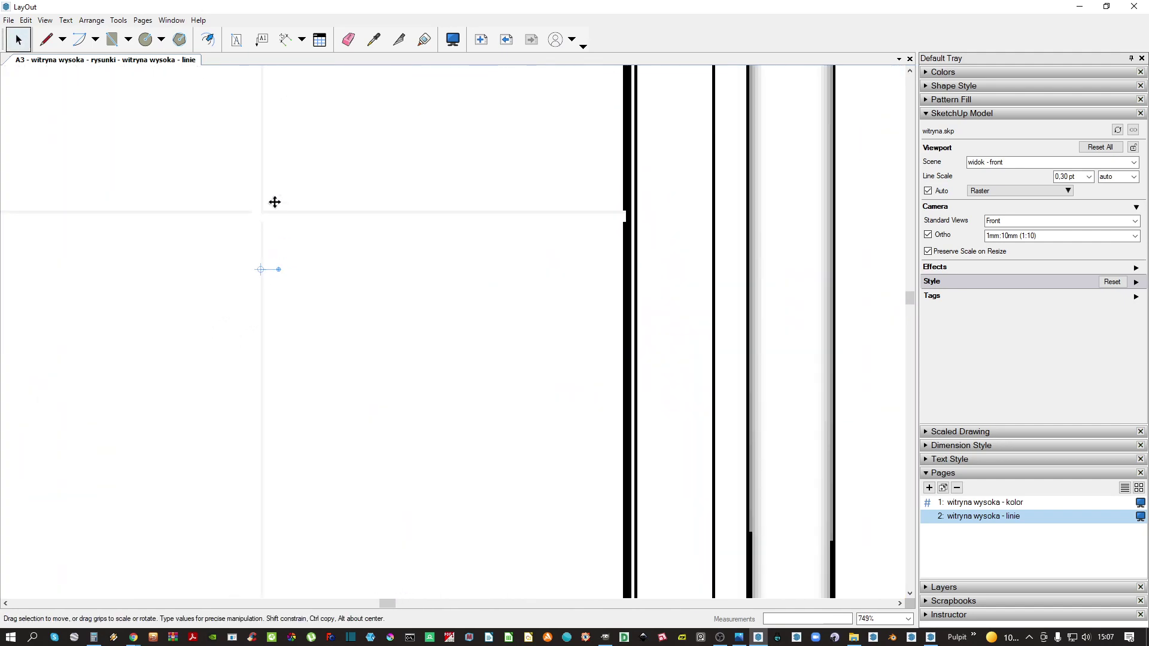
{"action": "scroll", "coordinate": [274, 202], "scroll_direction": "down", "scroll_amount": 7}
{"action": "middle_click_drag", "start_coordinate": [265, 228], "coordinate": [331, 282]}
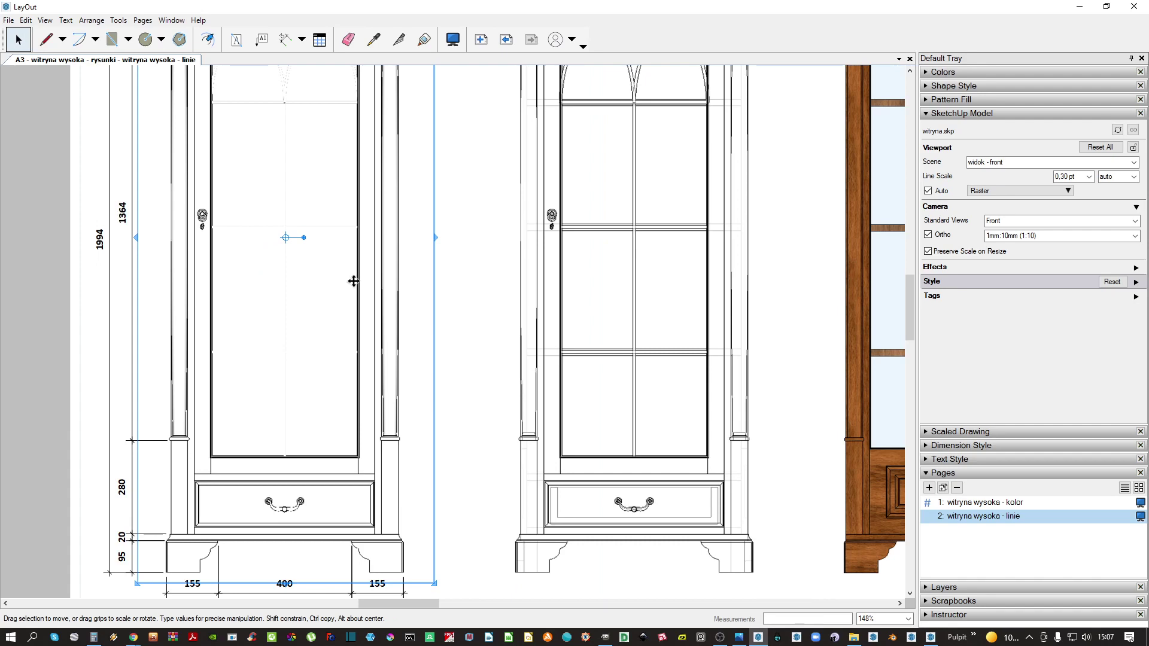
Switch the FRONT view to the "rentgen" style and deselect it
{"action": "right_click", "coordinate": [325, 305]}
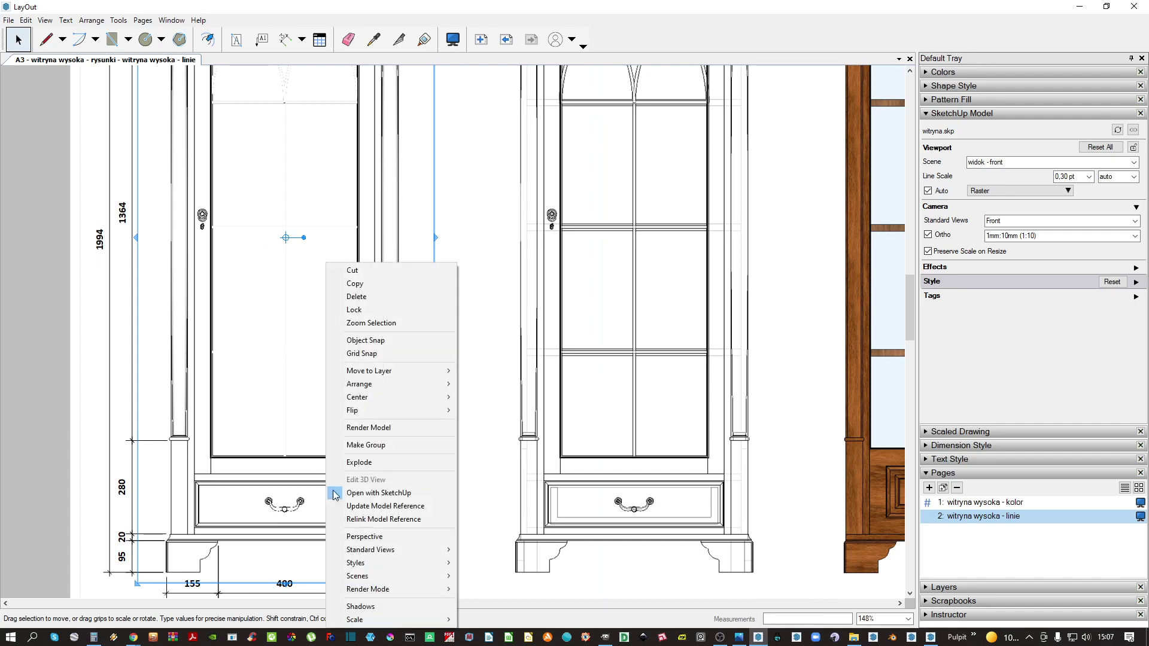
{"action": "mouse_move", "coordinate": [368, 563]}
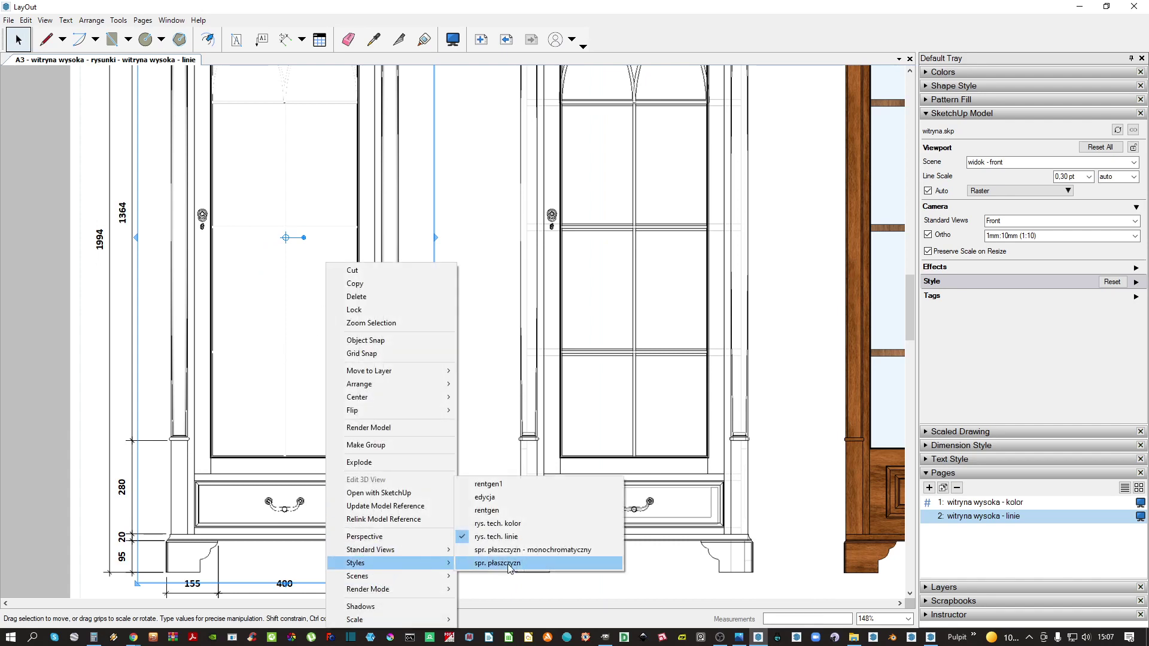
{"action": "left_click", "coordinate": [493, 510]}
{"action": "key", "text": "h"}
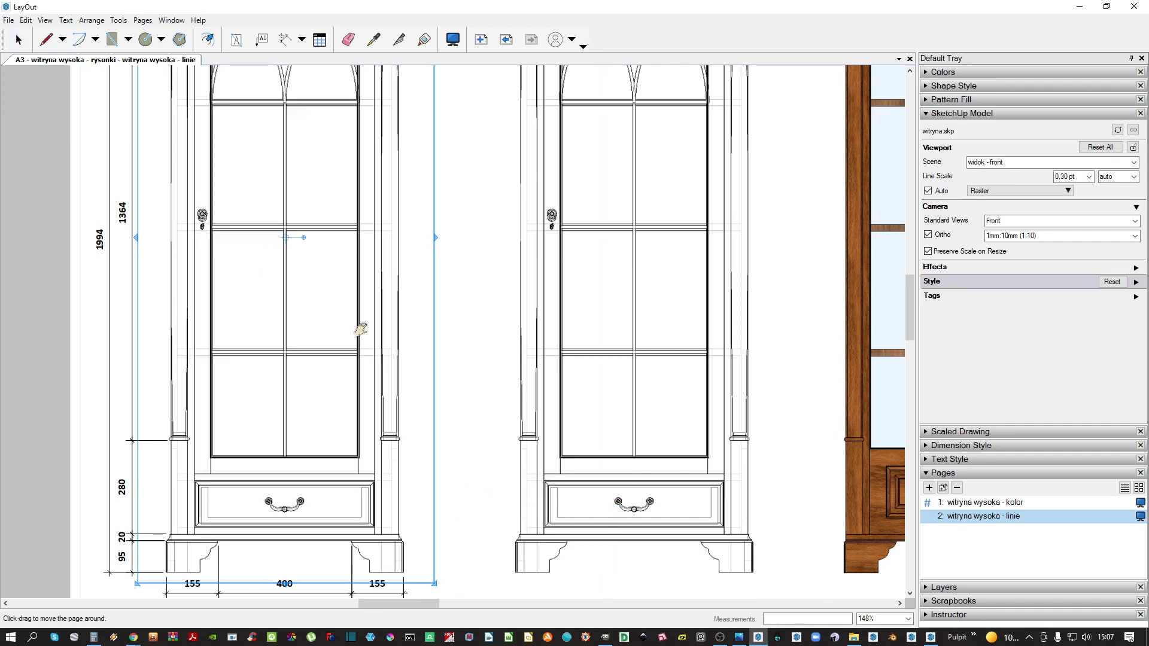
{"action": "middle_click_drag", "start_coordinate": [360, 330], "coordinate": [330, 380]}
{"action": "scroll", "coordinate": [350, 383], "scroll_direction": "down", "scroll_amount": 4}
{"action": "scroll", "coordinate": [457, 415], "scroll_direction": "up", "scroll_amount": 1}
{"action": "middle_click_drag", "start_coordinate": [459, 416], "coordinate": [424, 368]}
{"action": "key", "text": "ctrl+z"}
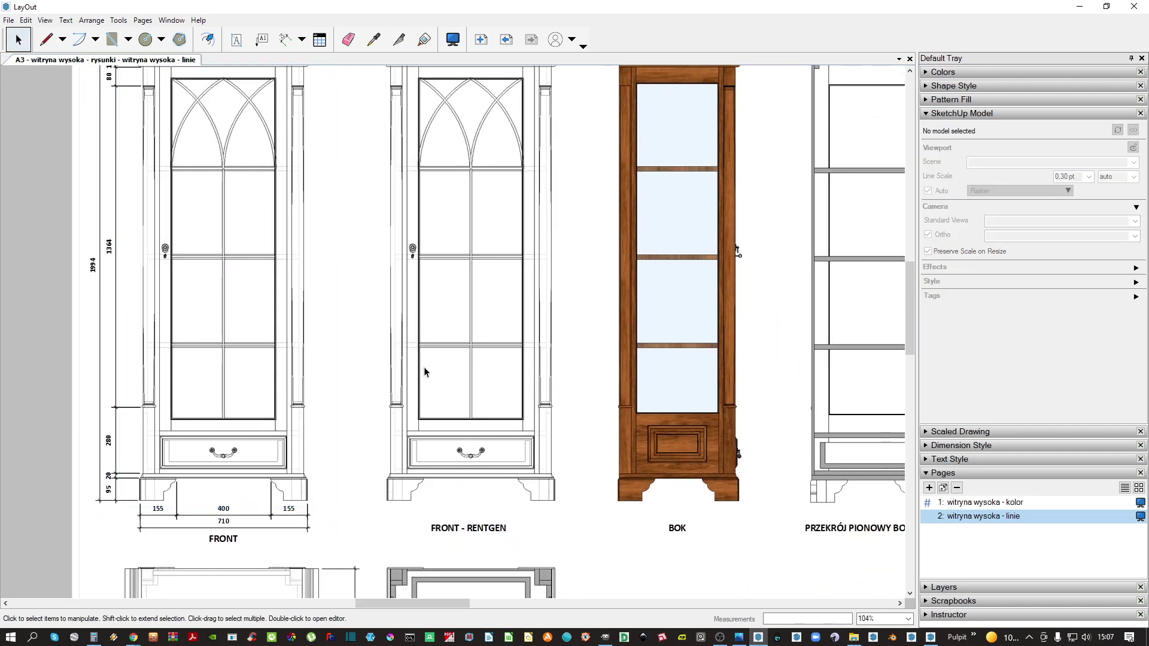
Apply the "rys. tech. linie" style to the wood-textured top view above PRZEKRÓJ POZIOMY 2's row end and deselect it
{"action": "scroll", "coordinate": [424, 368], "scroll_direction": "down", "scroll_amount": 4}
{"action": "scroll", "coordinate": [413, 359], "scroll_direction": "up", "scroll_amount": 2}
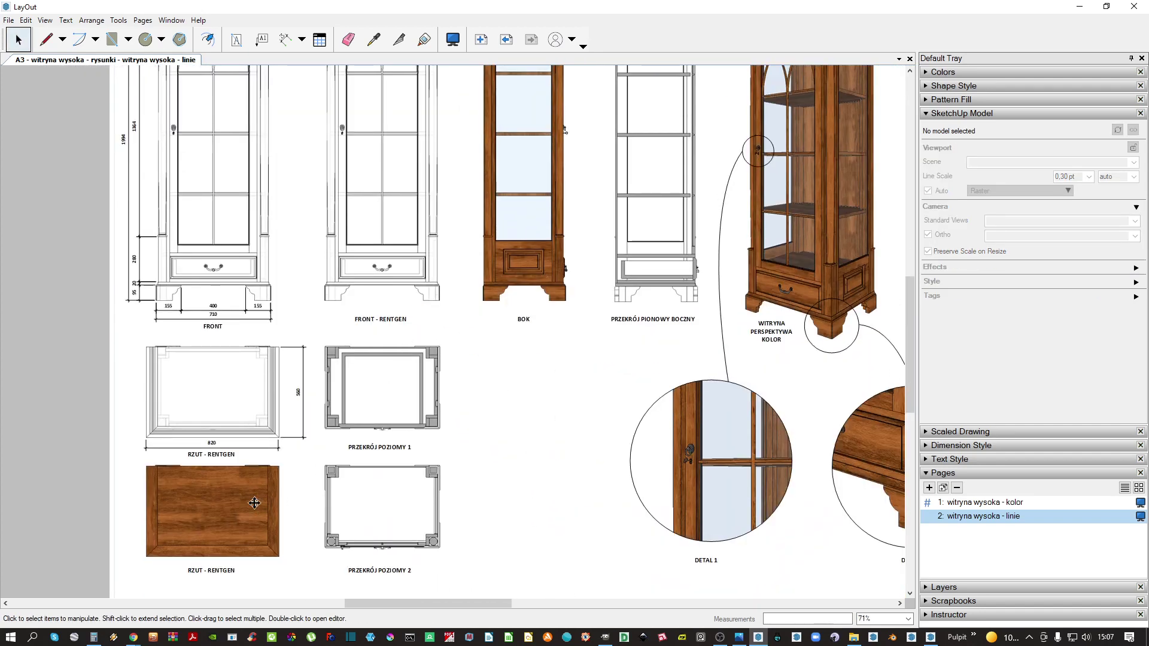
{"action": "right_click", "coordinate": [255, 502]}
{"action": "mouse_move", "coordinate": [359, 438]}
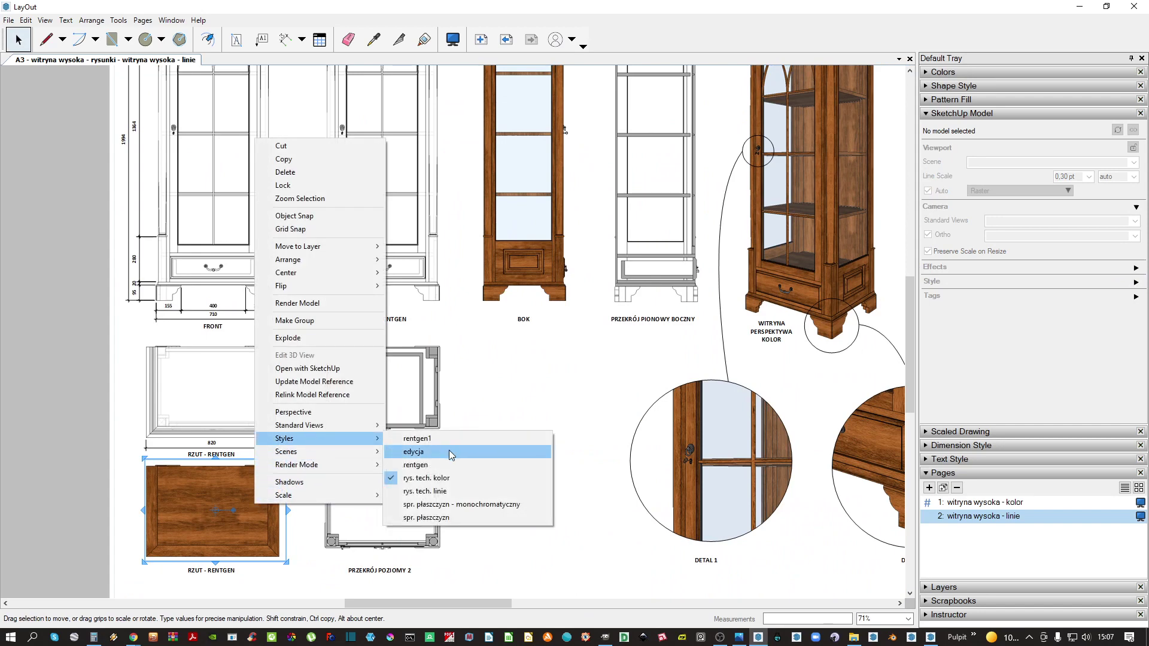
{"action": "left_click", "coordinate": [435, 491]}
{"action": "left_click", "coordinate": [480, 475]}
Apply the "rys. tech. linie" style to the BOK side view
{"action": "middle_click_drag", "start_coordinate": [482, 470], "coordinate": [364, 487]}
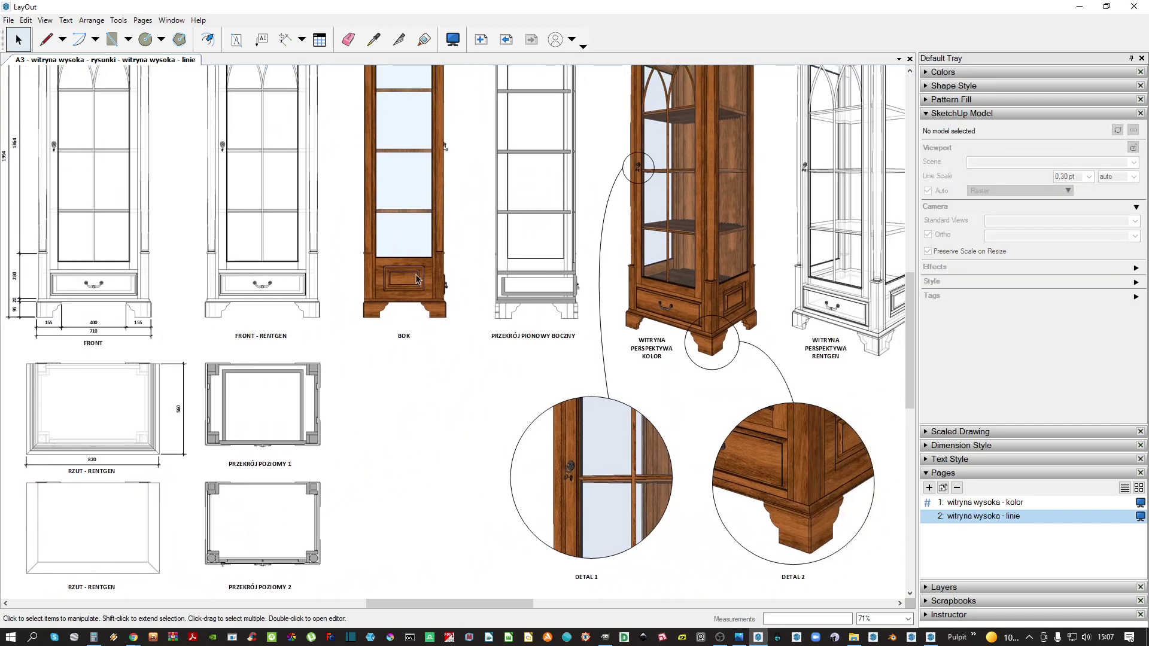
{"action": "right_click", "coordinate": [417, 280]}
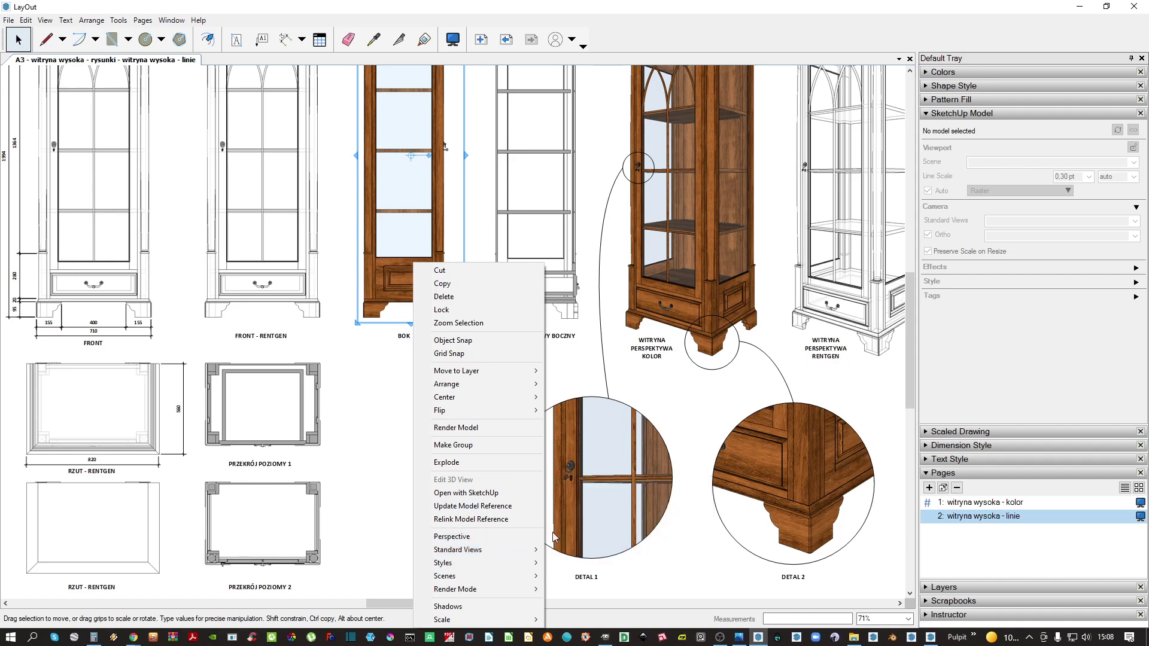
{"action": "mouse_move", "coordinate": [487, 562]}
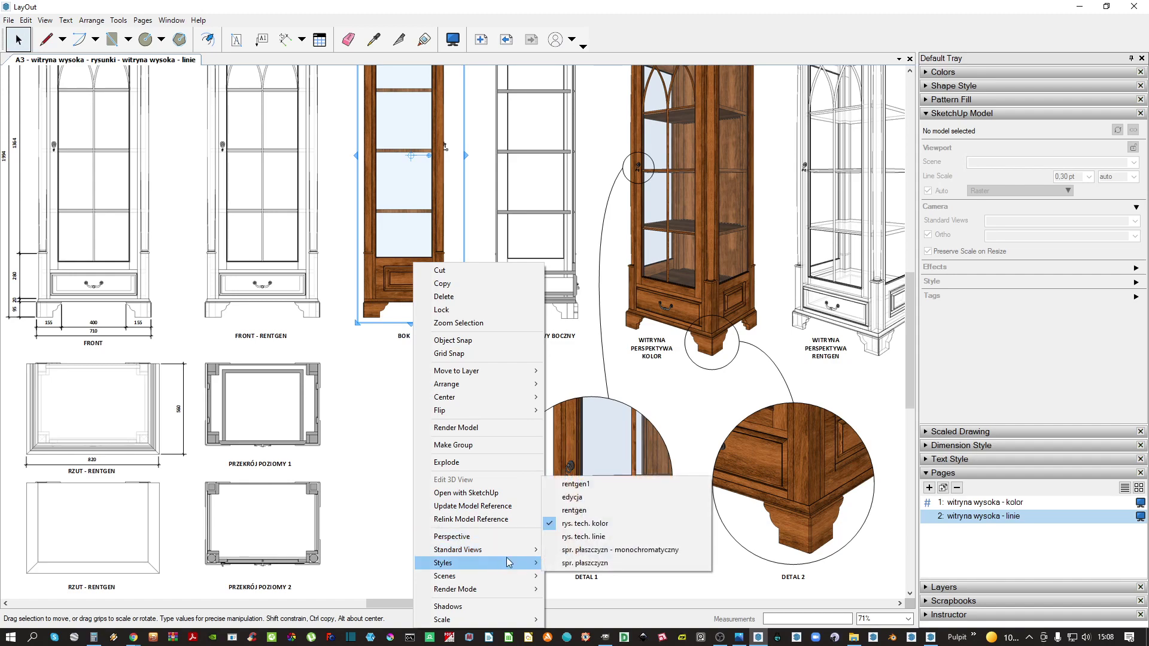
{"action": "left_click", "coordinate": [579, 537]}
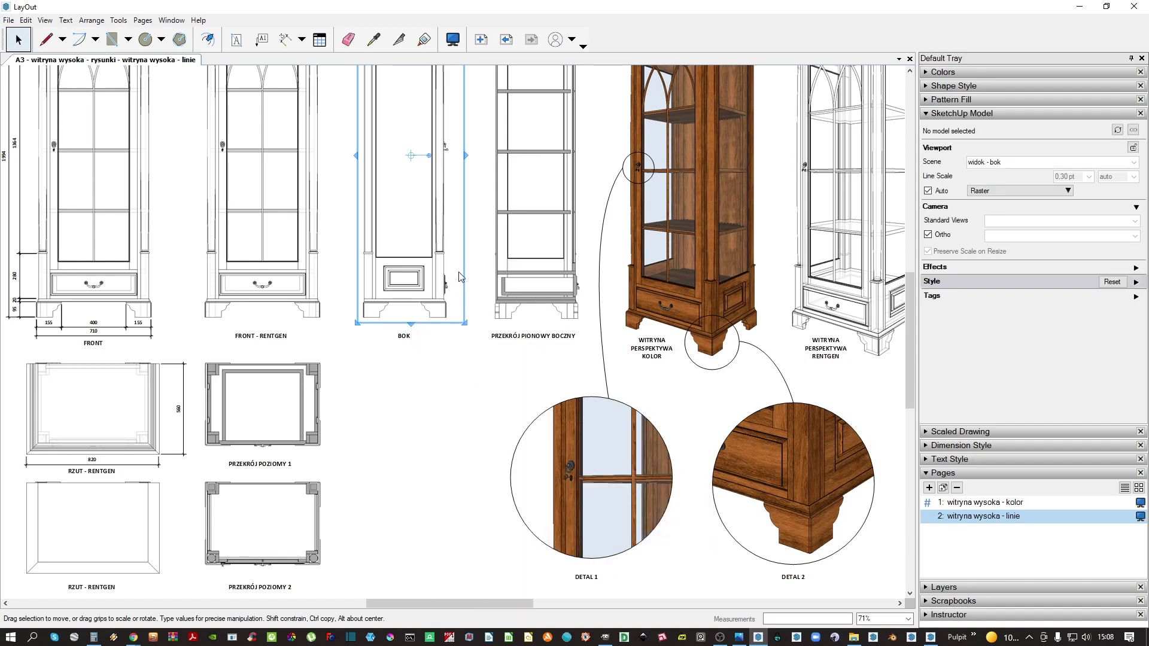
Apply the "rys. tech. linie" style to the WITRYNA PERSPEKTYWA KOLOR view
{"action": "middle_click_drag", "start_coordinate": [511, 226], "coordinate": [354, 325]}
{"action": "right_click", "coordinate": [522, 223]}
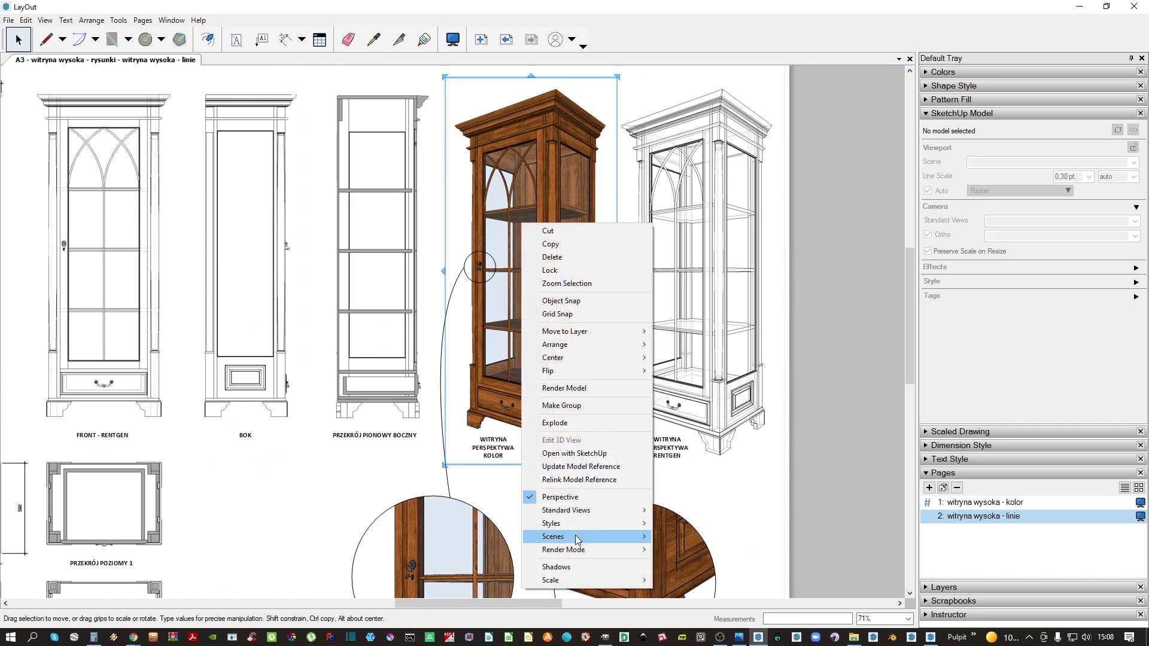
{"action": "mouse_move", "coordinate": [578, 524]}
{"action": "left_click", "coordinate": [689, 577]}
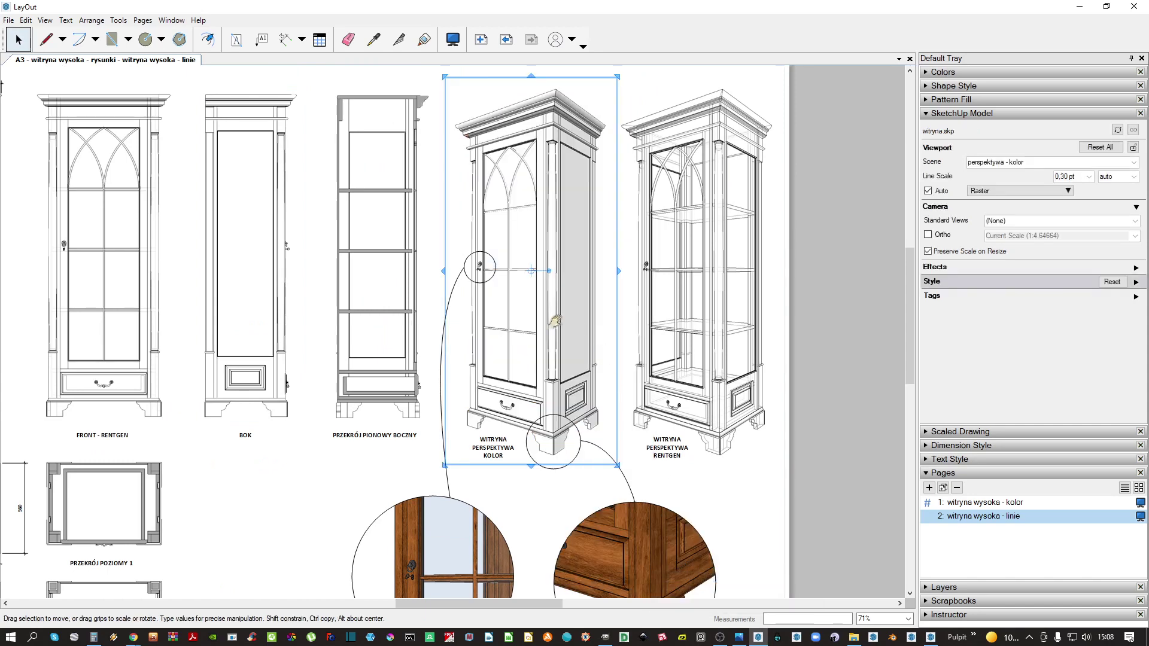
Open the DETAL 2 group for editing and apply the "rys. tech. linie" style to its circular view
{"action": "middle_click_drag", "start_coordinate": [620, 561], "coordinate": [515, 453]}
{"action": "right_click", "coordinate": [515, 453]}
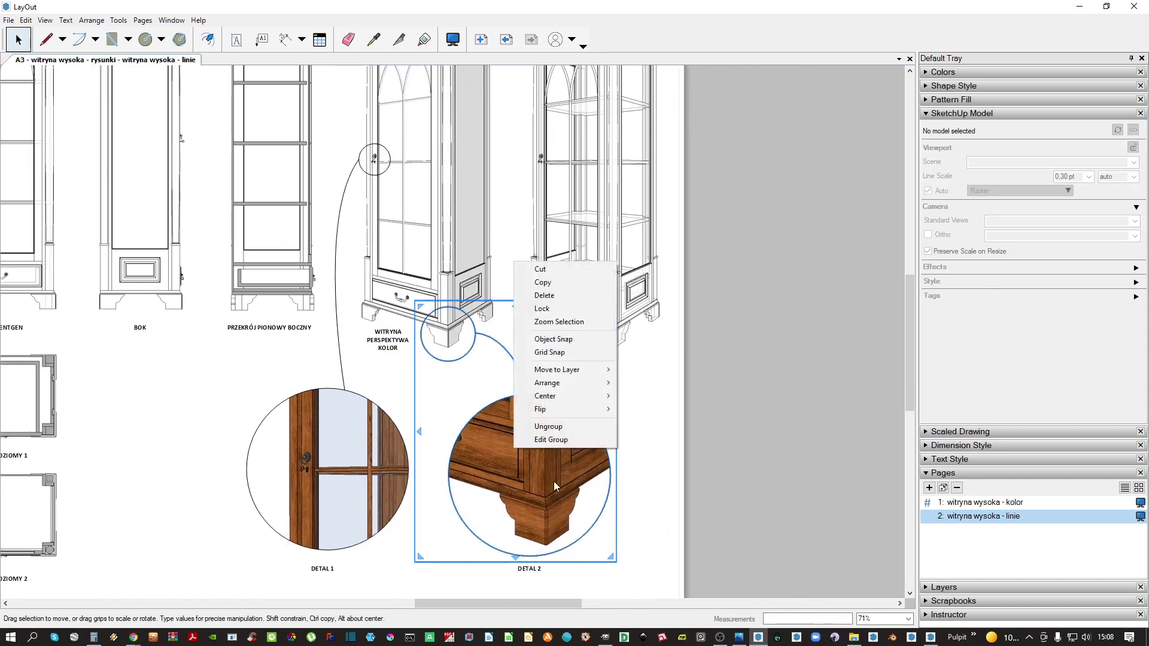
{"action": "left_click", "coordinate": [551, 440]}
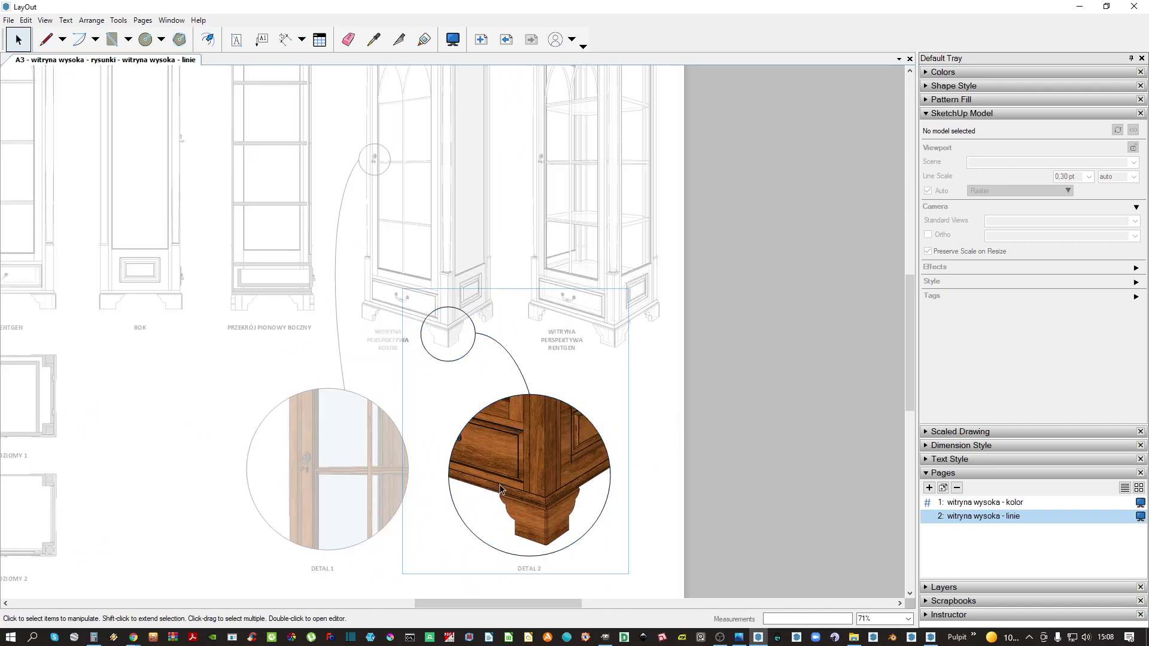
{"action": "right_click", "coordinate": [520, 464]}
{"action": "mouse_move", "coordinate": [586, 370]}
{"action": "left_click", "coordinate": [688, 421]}
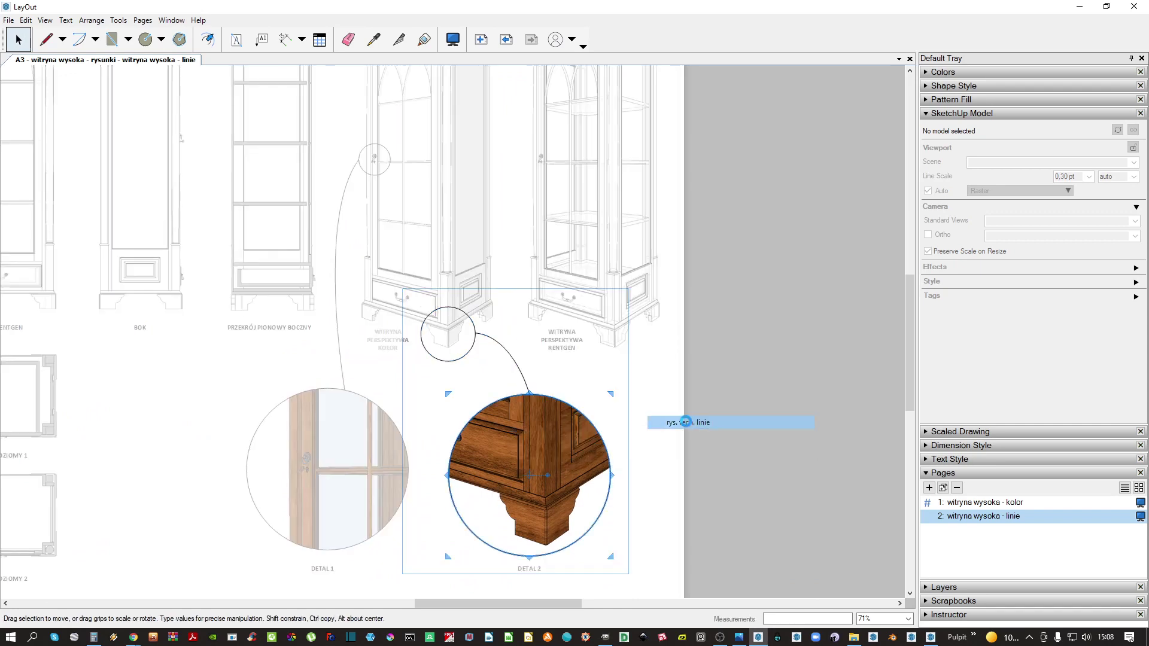
Open the DETAL 1 group, apply the "rys. tech. linie" style to its circular view, and leave the group
{"action": "left_click", "coordinate": [328, 469]}
{"action": "double_click", "coordinate": [323, 450]}
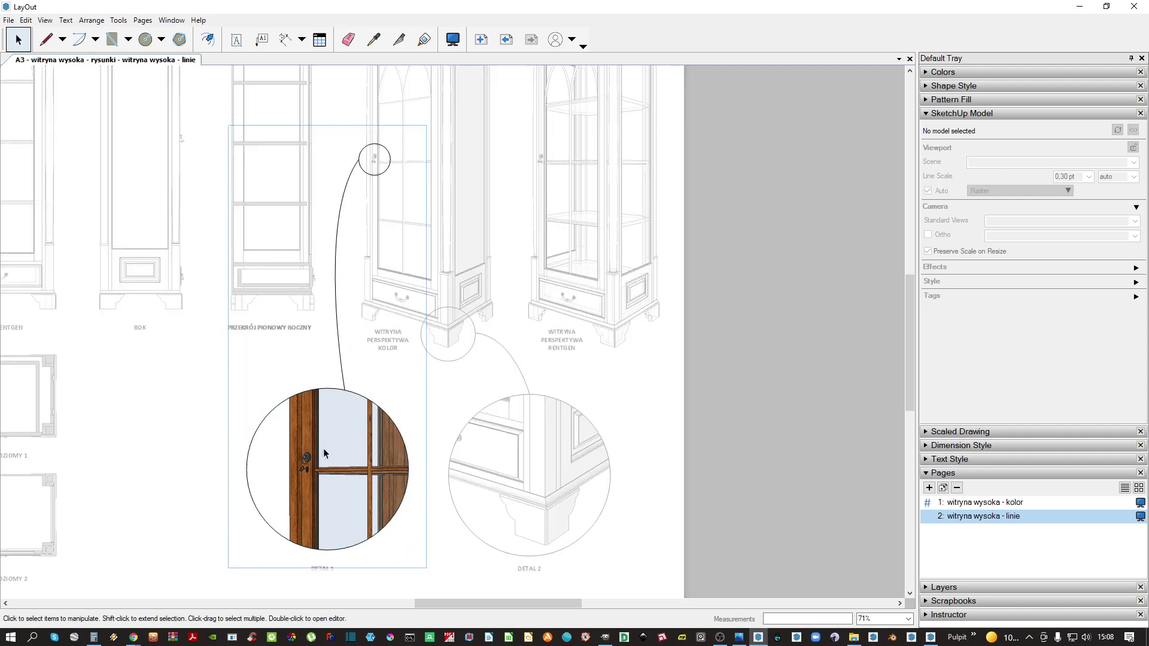
{"action": "right_click", "coordinate": [323, 448]}
{"action": "mouse_move", "coordinate": [419, 352]}
{"action": "left_click", "coordinate": [524, 405]}
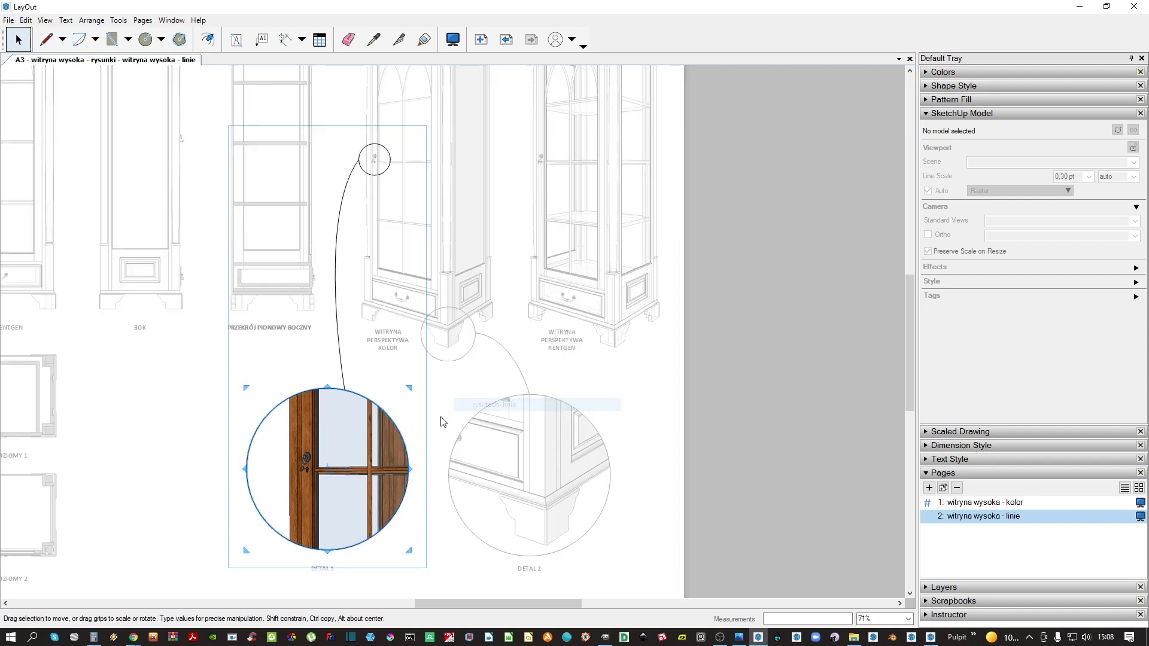
{"action": "left_click", "coordinate": [438, 275]}
Collapse the SketchUp Model settings and compare the full "witryna wysoka - kolor" and "witryna wysoka - linie" pages
{"action": "scroll", "coordinate": [439, 275], "scroll_direction": "down", "scroll_amount": 5}
{"action": "scroll", "coordinate": [468, 392], "scroll_direction": "up", "scroll_amount": 2}
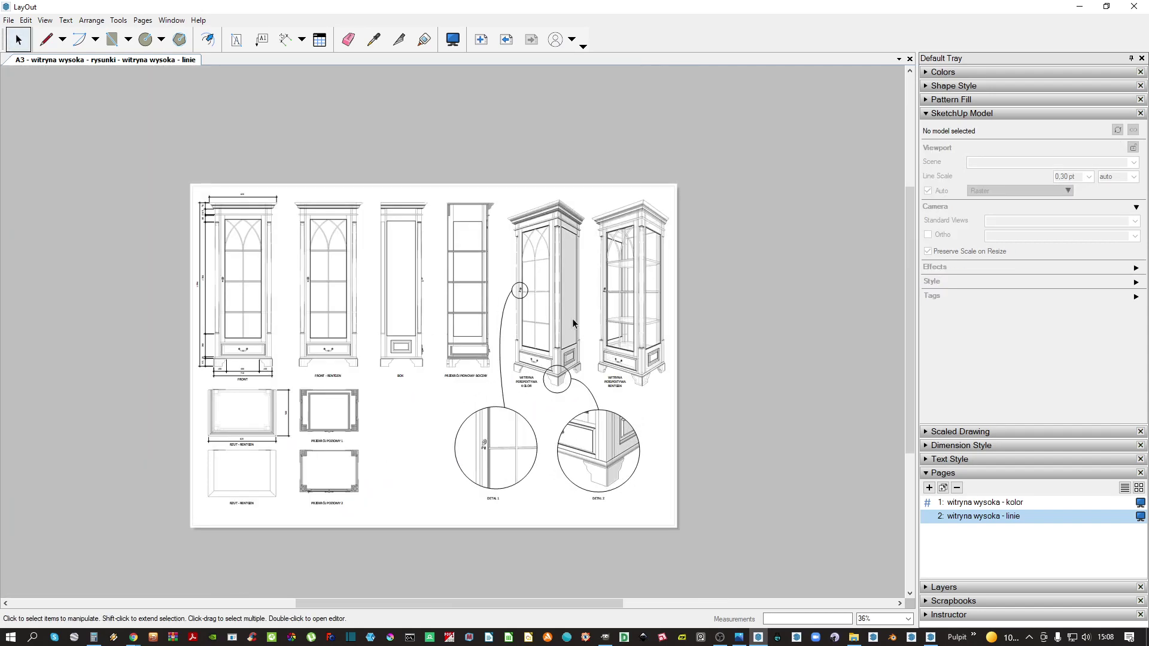
{"action": "left_click", "coordinate": [964, 113]}
{"action": "left_click", "coordinate": [974, 200]}
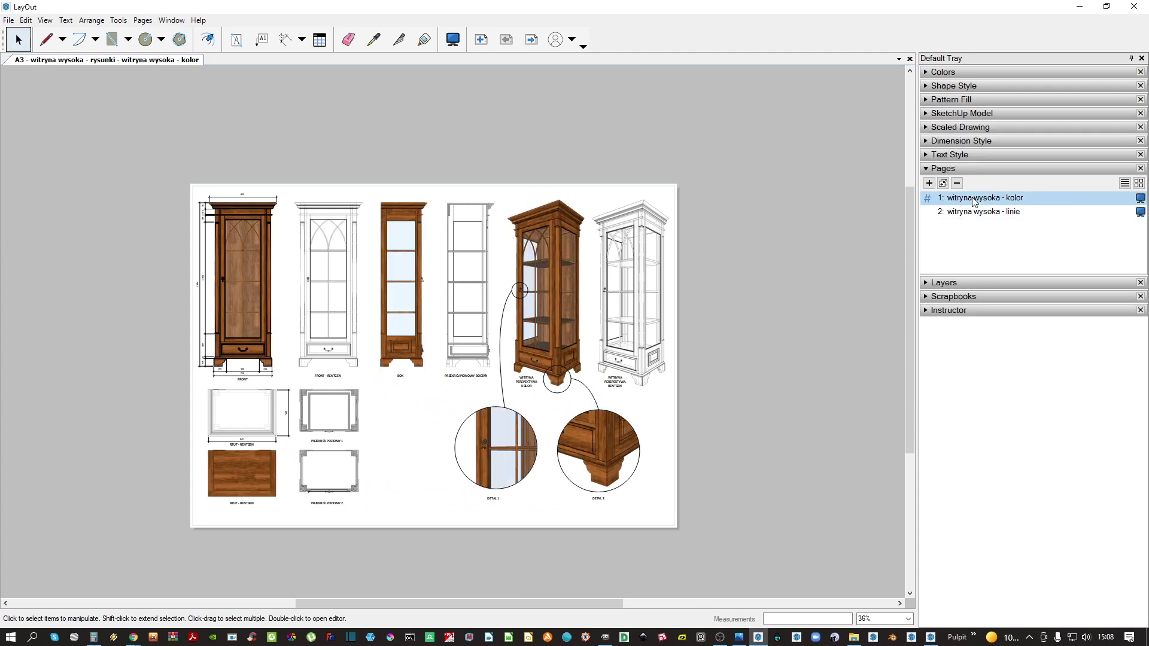
{"action": "left_click", "coordinate": [967, 213]}
{"action": "left_click", "coordinate": [976, 198]}
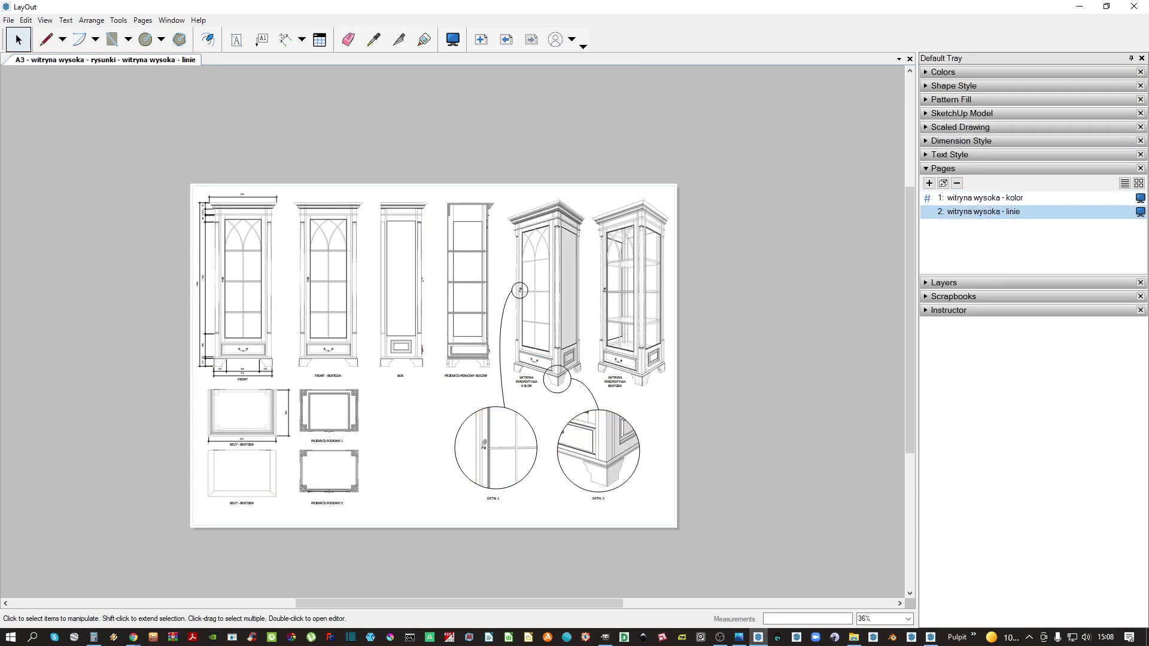
Start a PDF export and take the existing "PDF - A3 - witryna wysoka - rysunki.pdf" as the base file name
{"action": "left_click", "coordinate": [9, 20]}
{"action": "mouse_move", "coordinate": [98, 220]}
{"action": "left_click", "coordinate": [209, 235]}
{"action": "left_click", "coordinate": [528, 537]}
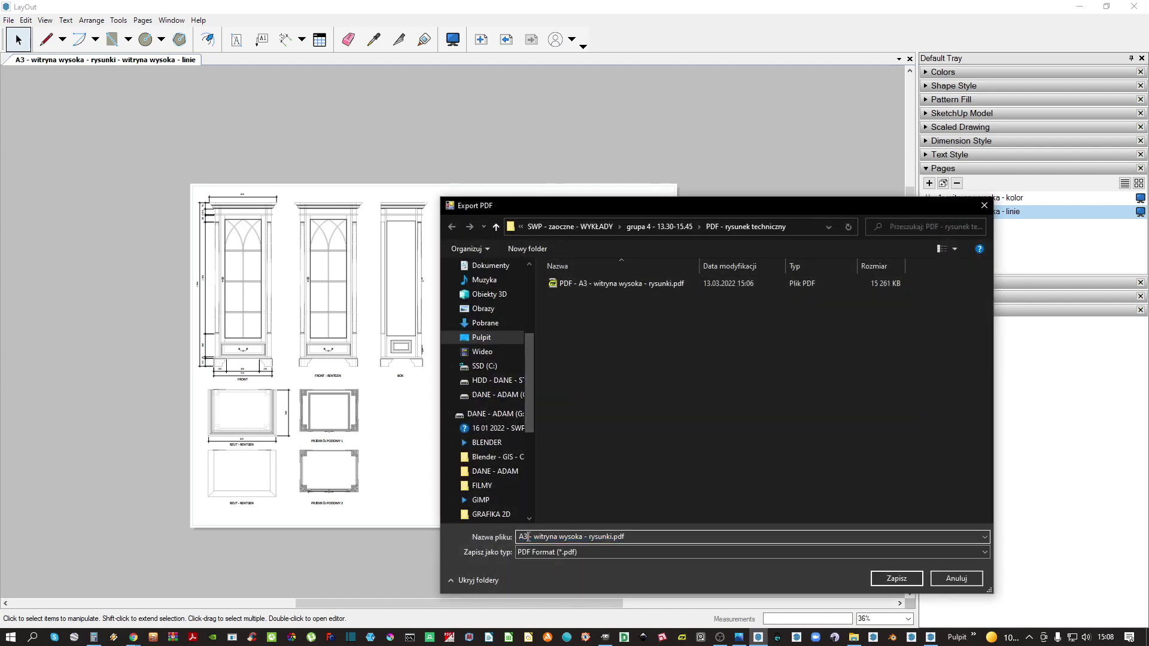
{"action": "left_click", "coordinate": [572, 281]}
{"action": "left_click", "coordinate": [552, 534]}
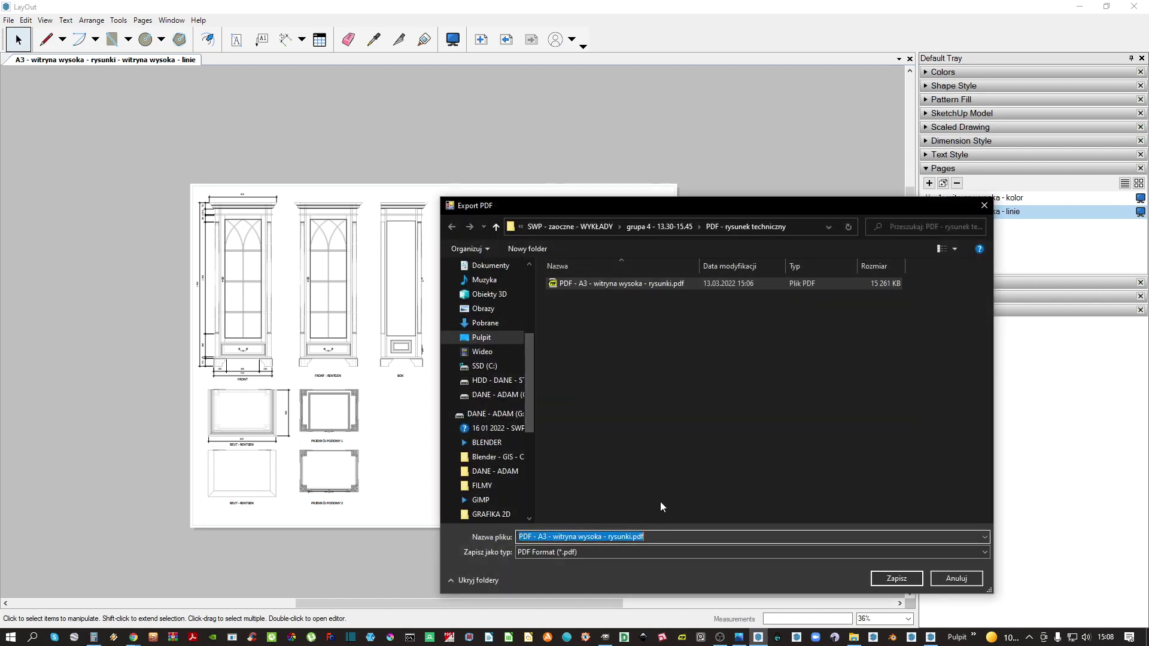
Change the file name to "PDF - A2 - witryna wysoka - rysunki.pdf" and export all pages at High resolution
{"action": "key", "text": "ctrl+Left"}
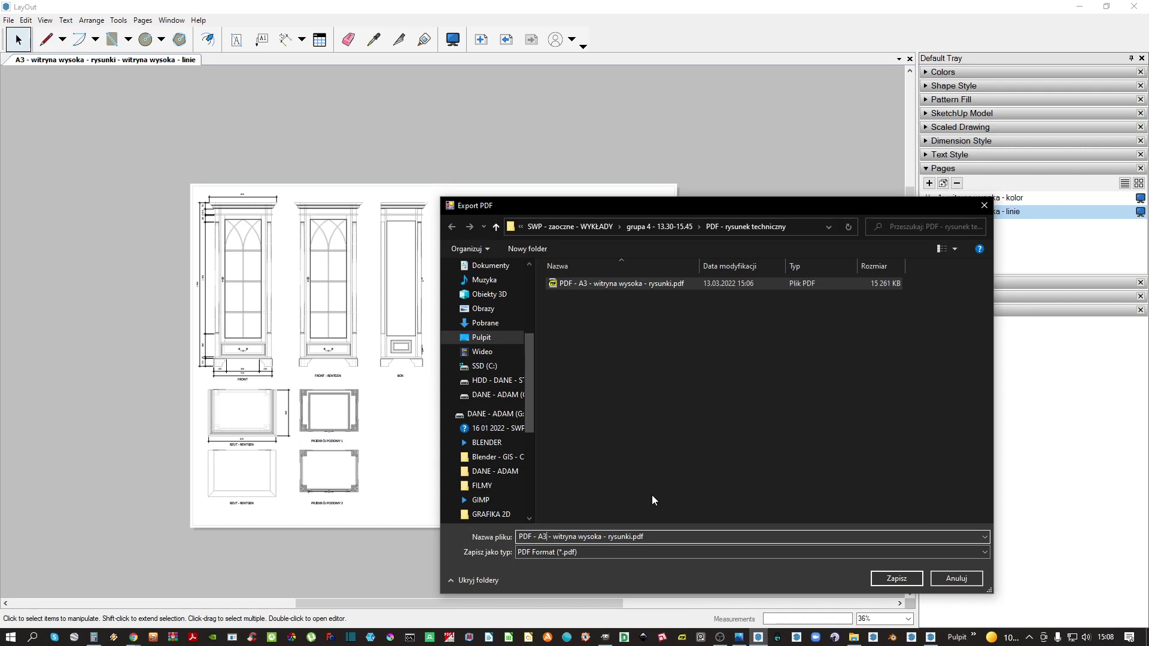
{"action": "key", "text": "Right"}
{"action": "key", "text": "Right"}
{"action": "key", "text": "BackSpace"}
{"action": "type", "text": "2"}
{"action": "key", "text": "Return"}
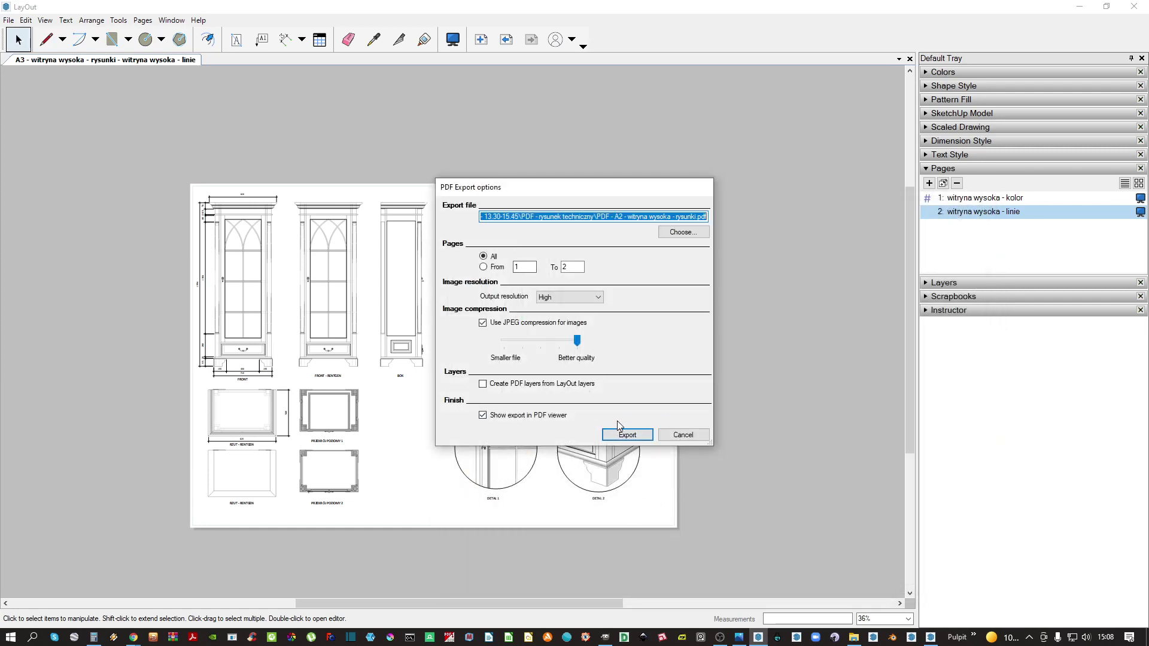
{"action": "left_click", "coordinate": [631, 441]}
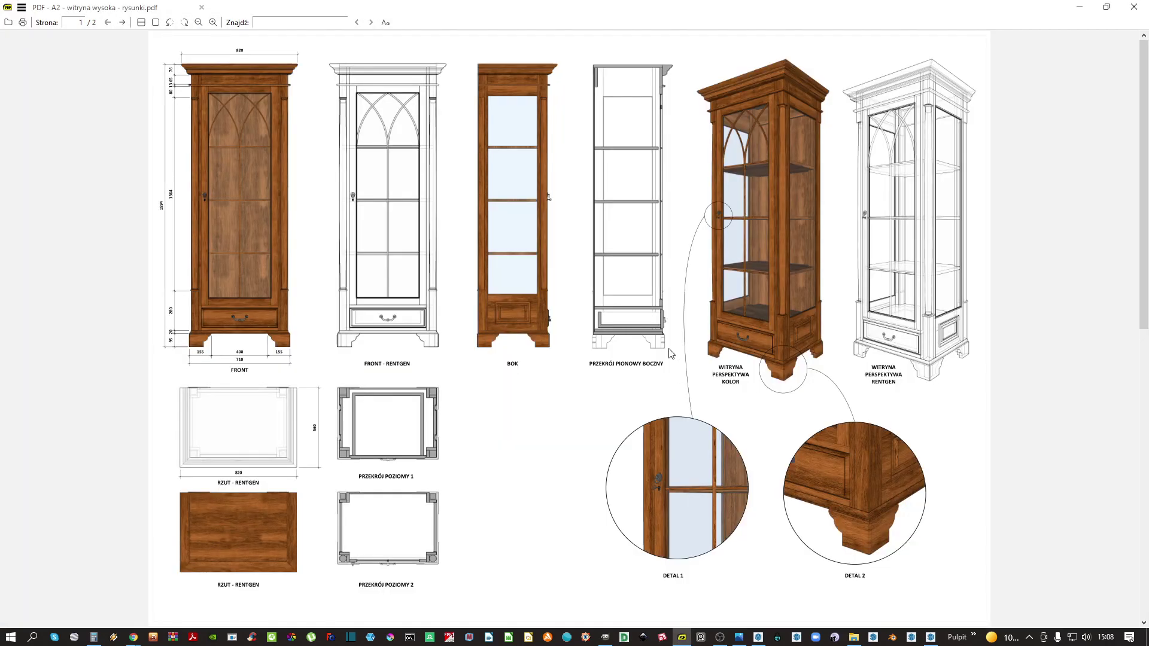
Examine the colour page and the line page of the exported PDF, and close the viewer
{"action": "left_click_drag", "start_coordinate": [1135, 198], "coordinate": [1116, 503]}
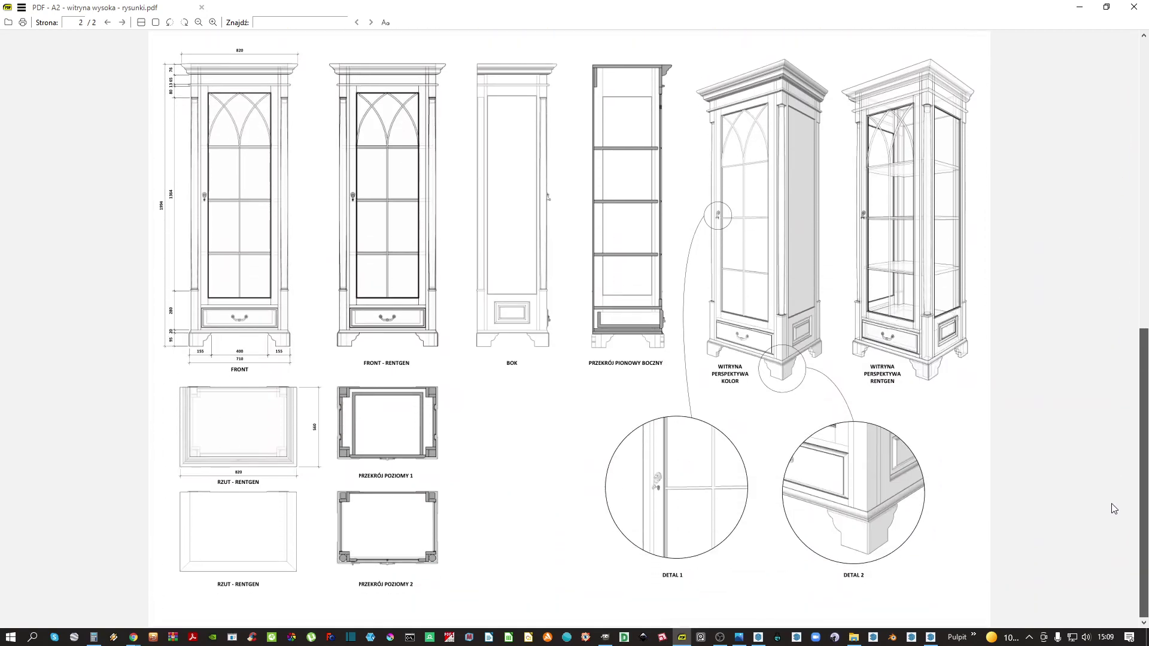
{"action": "scroll", "coordinate": [1114, 508], "scroll_direction": "up", "scroll_amount": 3}
{"action": "scroll", "coordinate": [1111, 506], "scroll_direction": "down", "scroll_amount": 3}
{"action": "scroll", "coordinate": [1108, 498], "scroll_direction": "up", "scroll_amount": 9}
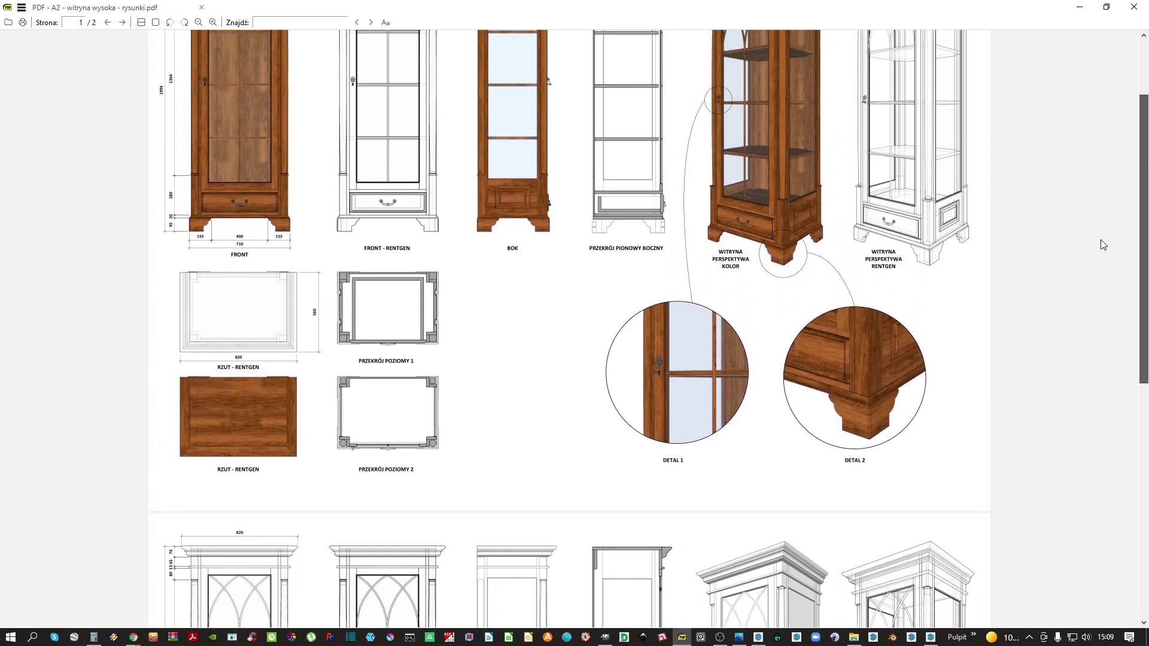
{"action": "scroll", "coordinate": [1103, 244], "scroll_direction": "up", "scroll_amount": 2}
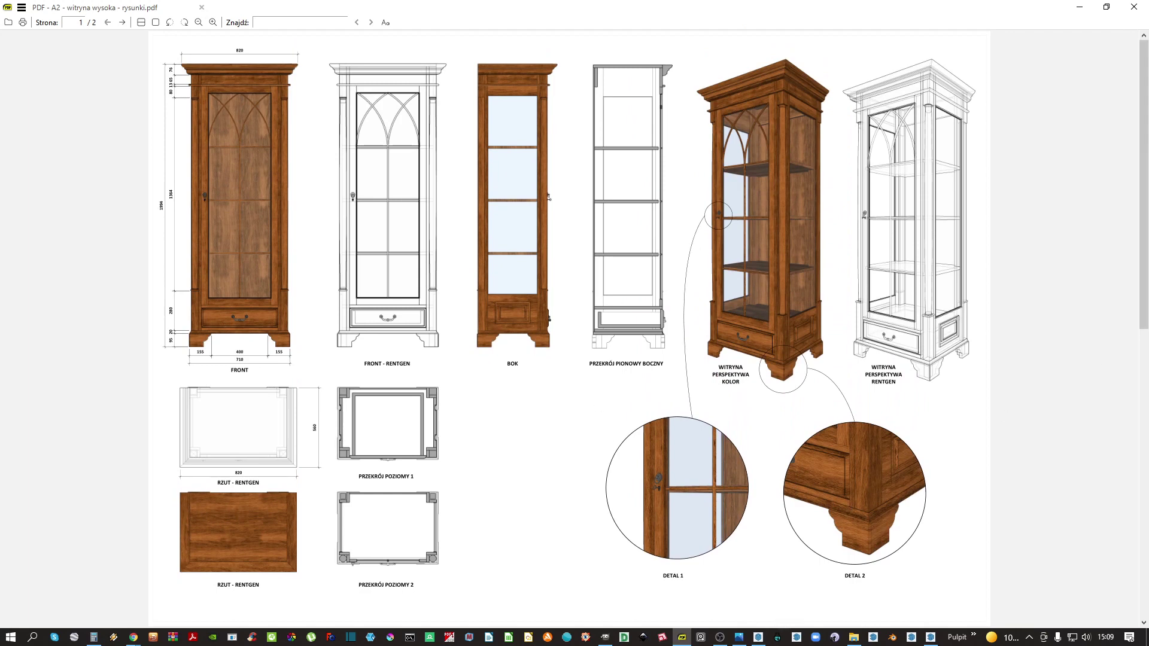
{"action": "left_click_drag", "start_coordinate": [1144, 309], "coordinate": [1132, 517]}
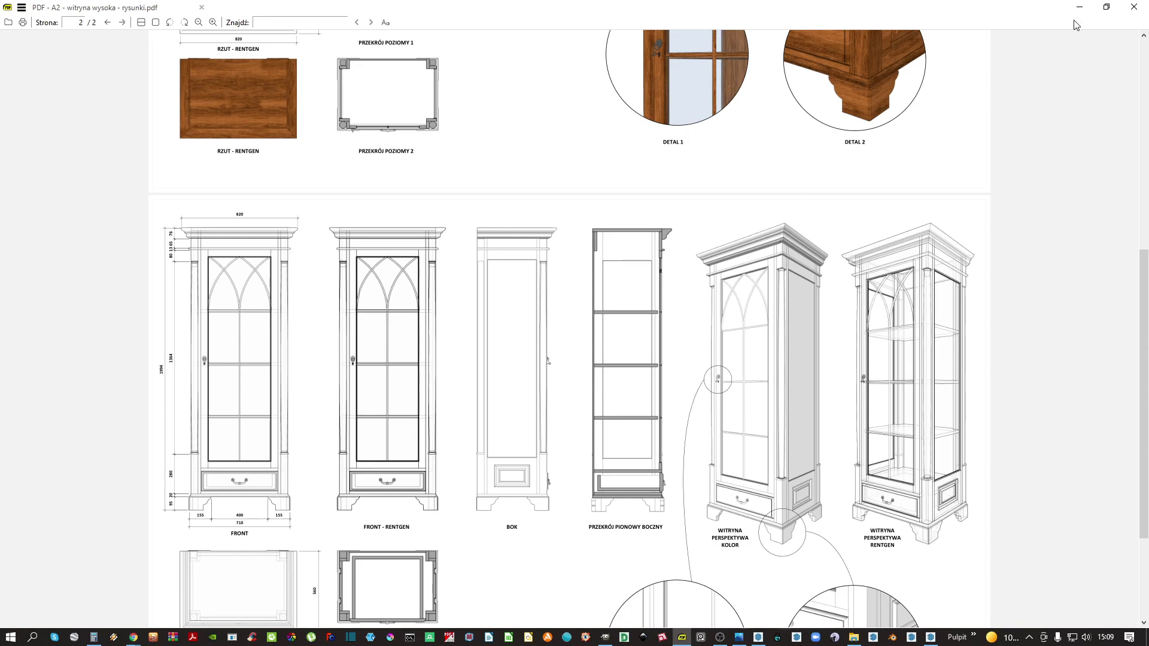
{"action": "left_click", "coordinate": [1134, 6]}
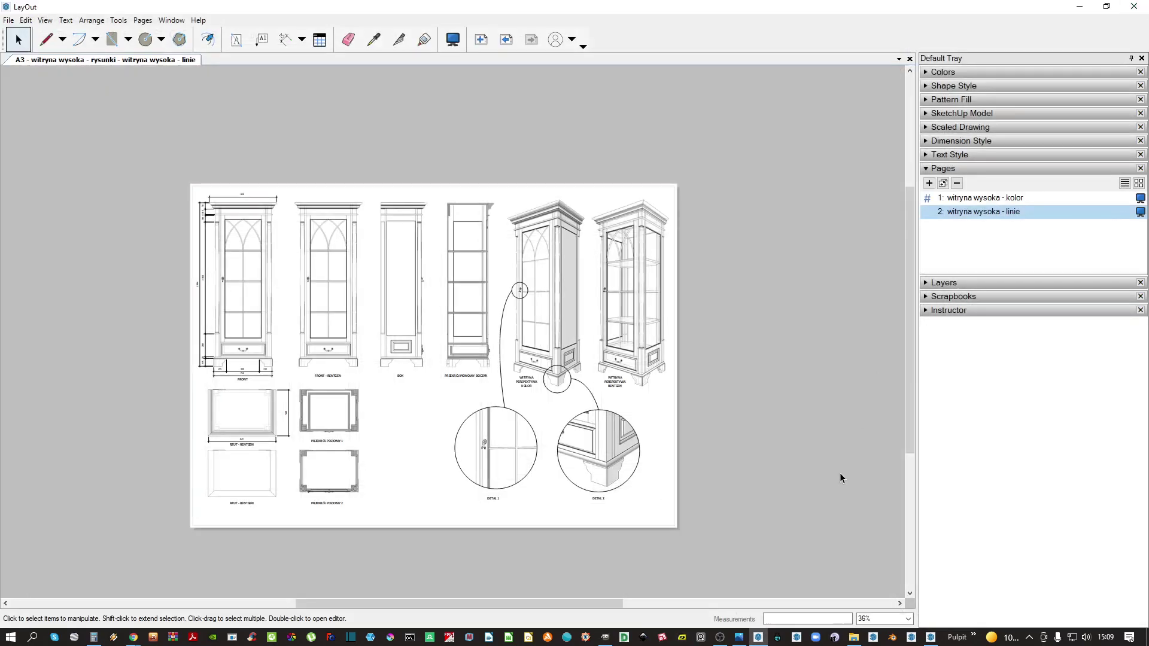
Switch to the witryna.skp model in SketchUp, open the cabinet for editing, and set the field of view to 90 degrees
{"action": "left_click", "coordinate": [933, 638]}
{"action": "mouse_move", "coordinate": [418, 211]}
{"action": "middle_mouse_down"}
{"action": "mouse_move", "coordinate": [475, 287]}
{"action": "mouse_move", "coordinate": [454, 129]}
{"action": "mouse_move", "coordinate": [467, 149]}
{"action": "middle_mouse_up"}
{"action": "scroll", "coordinate": [464, 263], "scroll_direction": "up", "scroll_amount": 3}
{"action": "double_click", "coordinate": [491, 213]}
{"action": "scroll", "coordinate": [489, 214], "scroll_direction": "up", "scroll_amount": 1}
{"action": "type", "text": "z"}
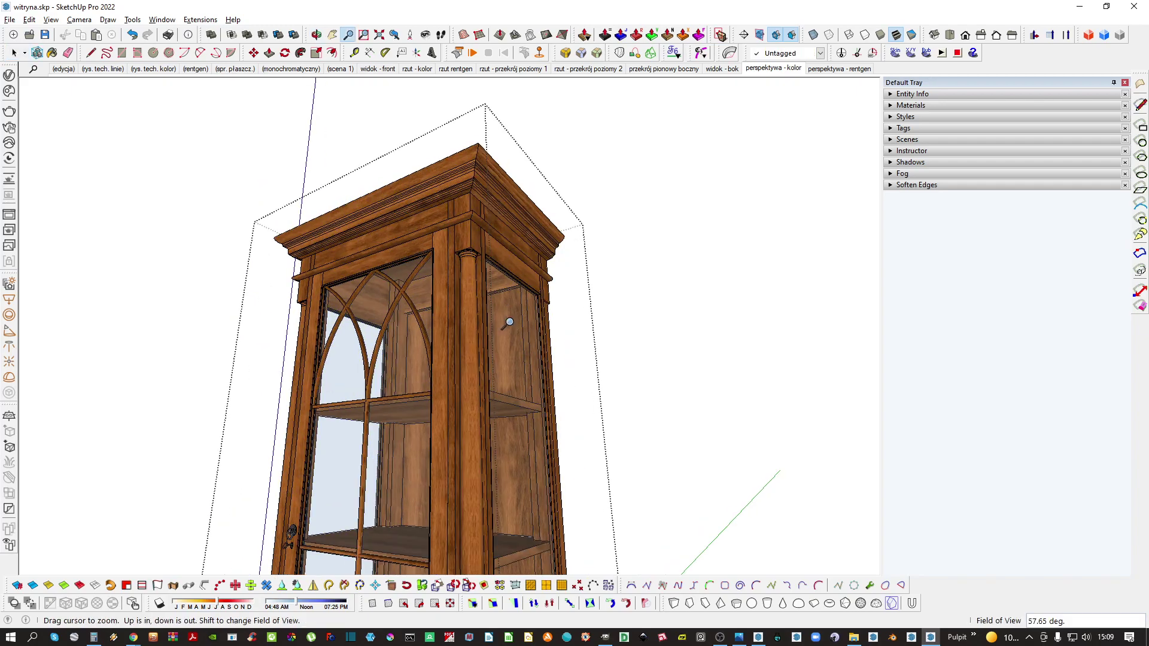
{"action": "type", "text": "90"}
{"action": "key", "text": "Return"}
{"action": "key", "text": "space"}
{"action": "scroll", "coordinate": [506, 311], "scroll_direction": "up", "scroll_amount": 6}
{"action": "middle_click_drag", "start_coordinate": [505, 311], "coordinate": [699, 140]}
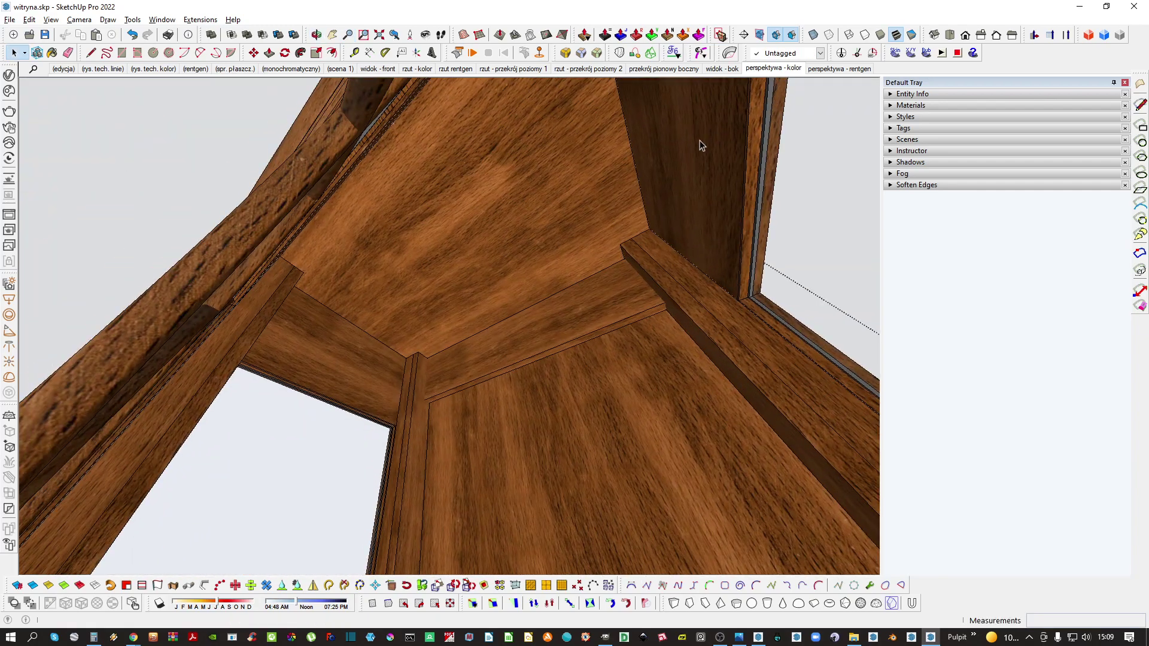
{"action": "scroll", "coordinate": [470, 342], "scroll_direction": "up", "scroll_amount": 3}
{"action": "double_click", "coordinate": [332, 324]}
{"action": "left_click", "coordinate": [339, 321]}
{"action": "key", "text": "h"}
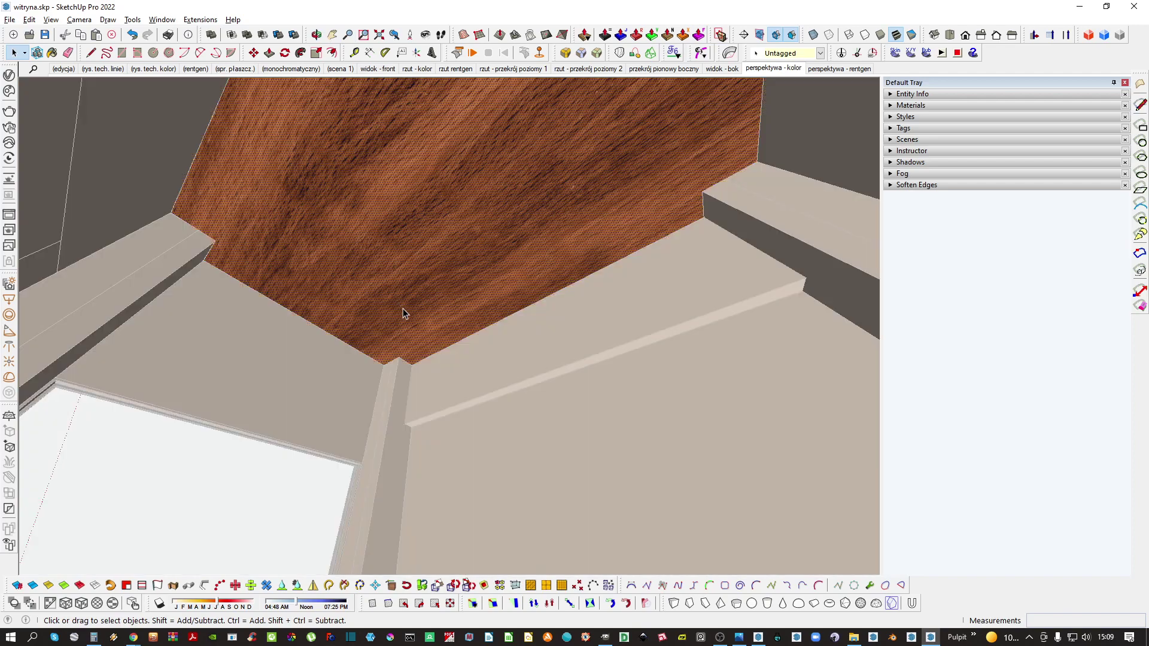
{"action": "key", "text": "Escape"}
Open the horizontal board inside the upper part of the cabinet for editing and select its geometry
{"action": "middle_click_drag", "start_coordinate": [379, 325], "coordinate": [389, 424]}
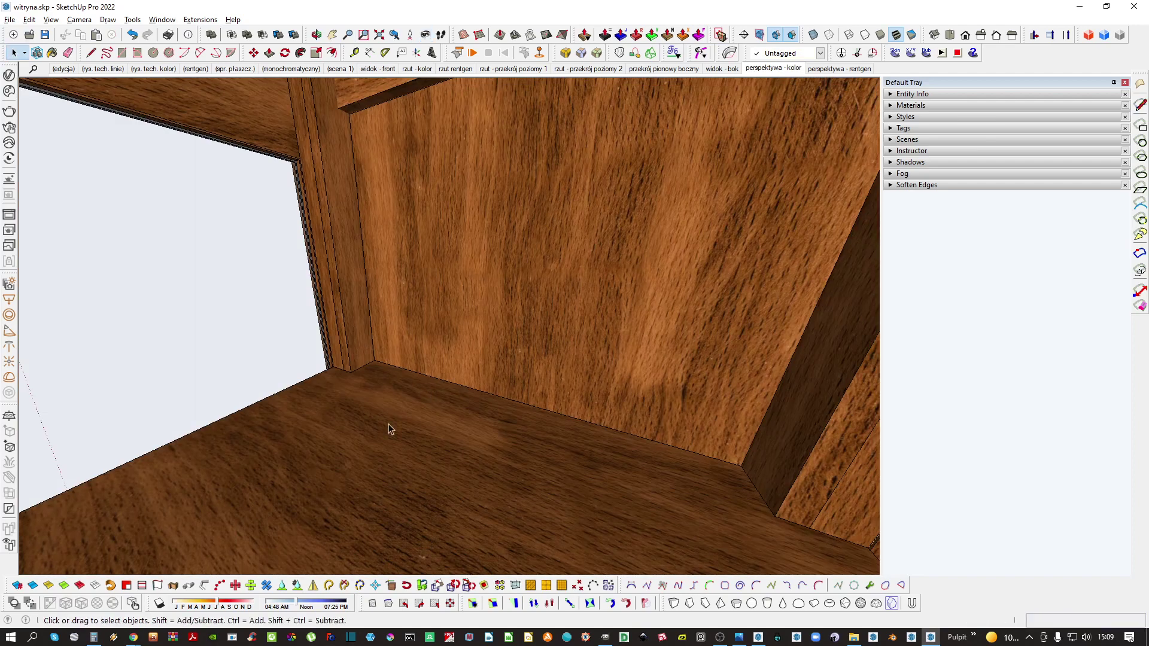
{"action": "double_click", "coordinate": [389, 424]}
{"action": "double_click", "coordinate": [389, 424]}
{"action": "key", "text": "h"}
{"action": "key", "text": "Escape"}
{"action": "left_click", "coordinate": [415, 407]}
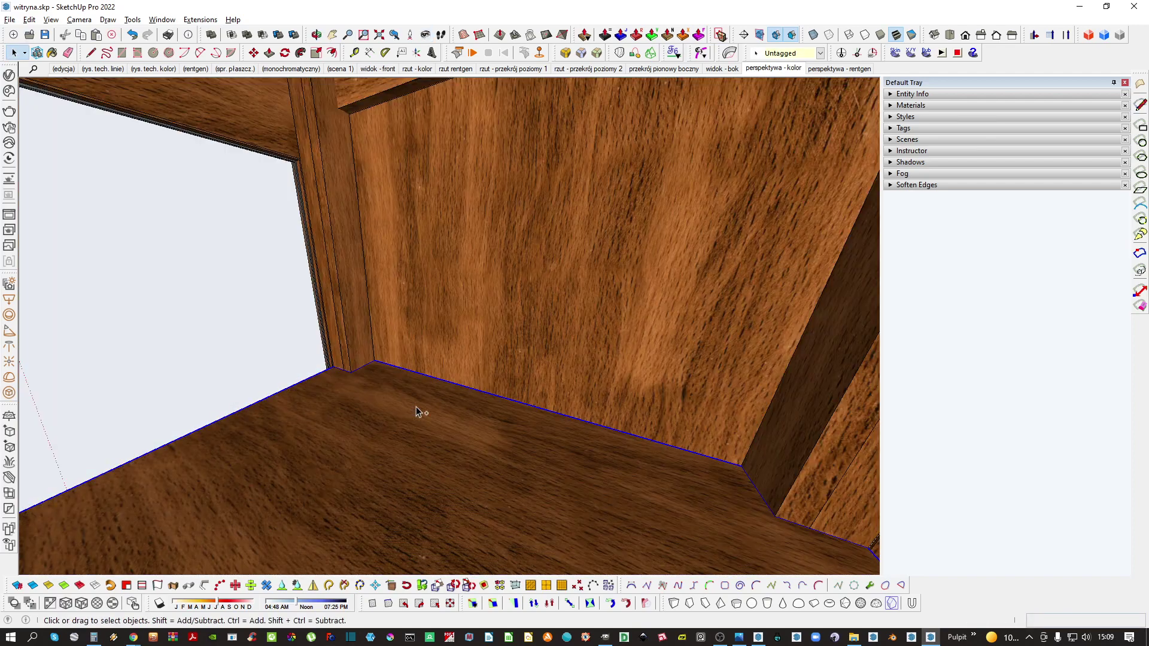
{"action": "key", "text": "m"}
{"action": "middle_click_drag", "start_coordinate": [426, 384], "coordinate": [413, 566]}
{"action": "middle_click_drag", "start_coordinate": [450, 238], "coordinate": [513, 364], "text": "shift"}
{"action": "scroll", "coordinate": [444, 259], "scroll_direction": "up", "scroll_amount": 2}
{"action": "key", "text": "space"}
{"action": "left_click", "coordinate": [513, 364]}
{"action": "scroll", "coordinate": [521, 359], "scroll_direction": "down", "scroll_amount": 5}
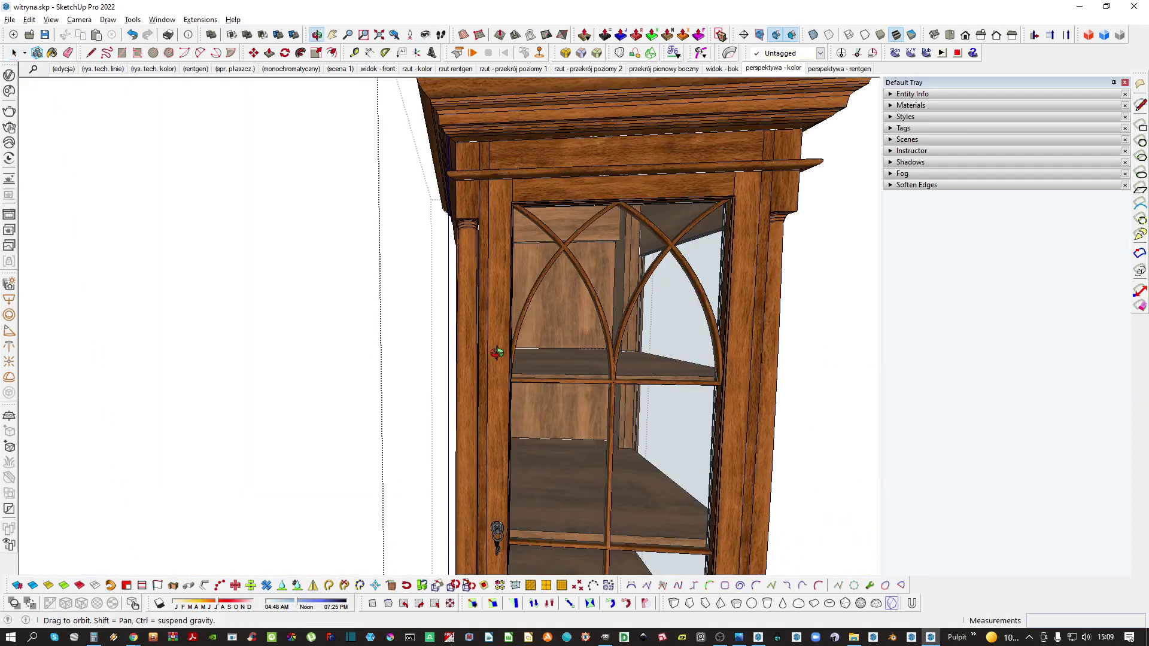
Move the selected board geometry 1.80 cm, working from the cabinet's inner corner
{"action": "scroll", "coordinate": [482, 359], "scroll_direction": "up", "scroll_amount": 1}
{"action": "scroll", "coordinate": [476, 345], "scroll_direction": "up", "scroll_amount": 4}
{"action": "middle_click_drag", "start_coordinate": [476, 347], "coordinate": [134, 352]}
{"action": "key", "text": "m"}
{"action": "left_click", "coordinate": [614, 373]}
{"action": "middle_click_drag", "start_coordinate": [619, 347], "coordinate": [655, 239]}
{"action": "left_click", "coordinate": [539, 301]}
{"action": "middle_click_drag", "start_coordinate": [539, 301], "coordinate": [507, 368]}
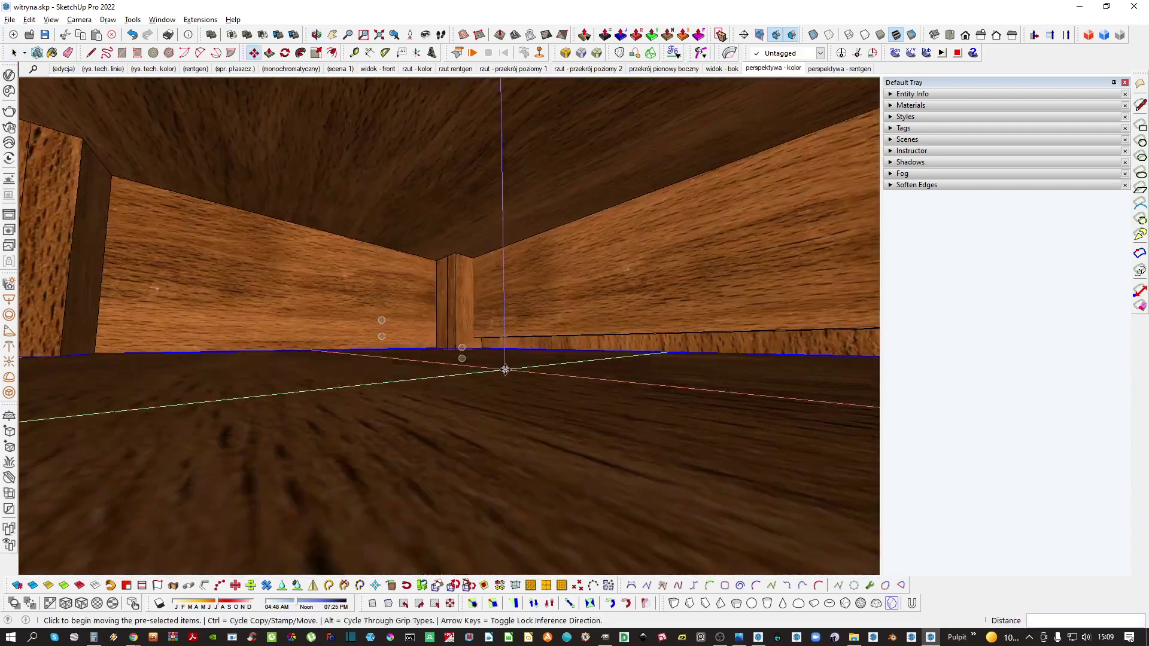
{"action": "scroll", "coordinate": [507, 330], "scroll_direction": "up", "scroll_amount": 3}
{"action": "middle_click_drag", "start_coordinate": [508, 329], "coordinate": [486, 381]}
{"action": "left_click", "coordinate": [489, 381]}
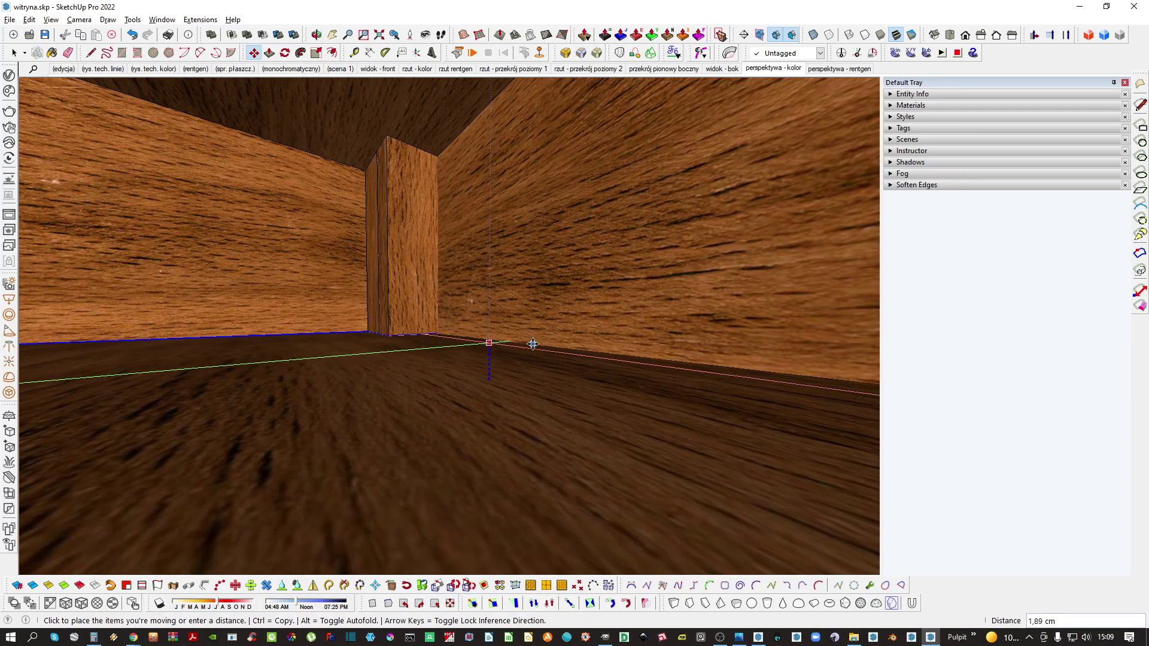
{"action": "scroll", "coordinate": [441, 360], "scroll_direction": "up", "scroll_amount": 5}
{"action": "left_click", "coordinate": [440, 302]}
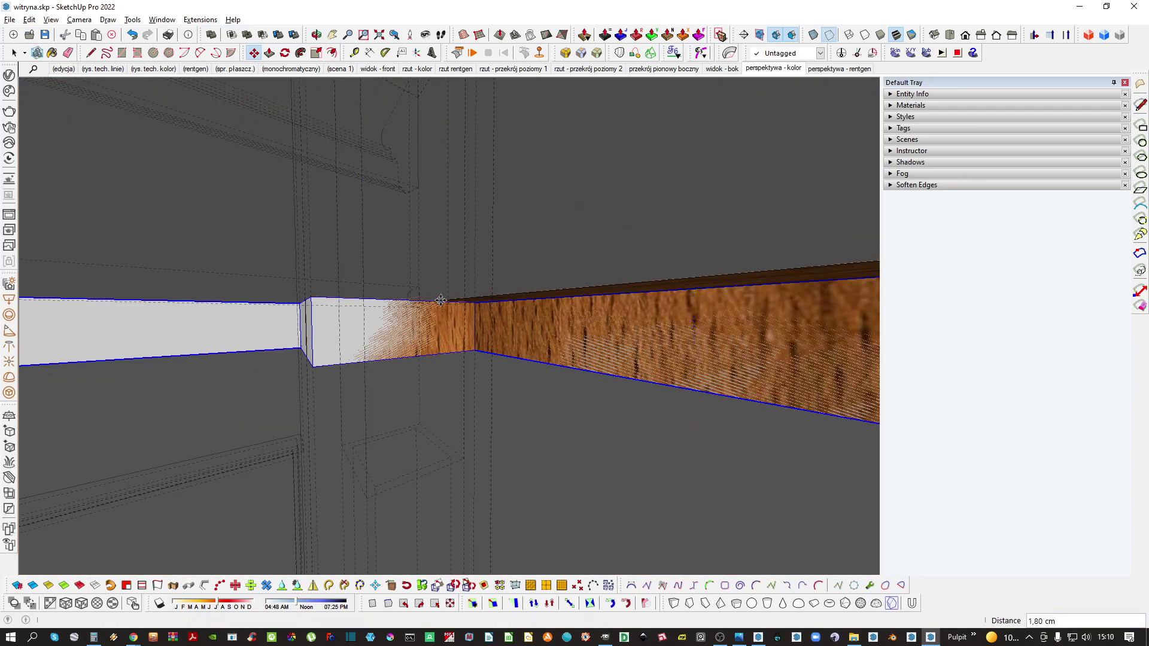
Leave the editing of the moved board and the cabinet, and activate the "przekrój pionowy boczny" scene
{"action": "middle_click_drag", "start_coordinate": [440, 302], "coordinate": [437, 255]}
{"action": "scroll", "coordinate": [440, 287], "scroll_direction": "down", "scroll_amount": 4}
{"action": "key", "text": "space"}
{"action": "middle_click_drag", "start_coordinate": [395, 350], "coordinate": [444, 403]}
{"action": "scroll", "coordinate": [510, 333], "scroll_direction": "up", "scroll_amount": 2}
{"action": "scroll", "coordinate": [511, 333], "scroll_direction": "down", "scroll_amount": 5}
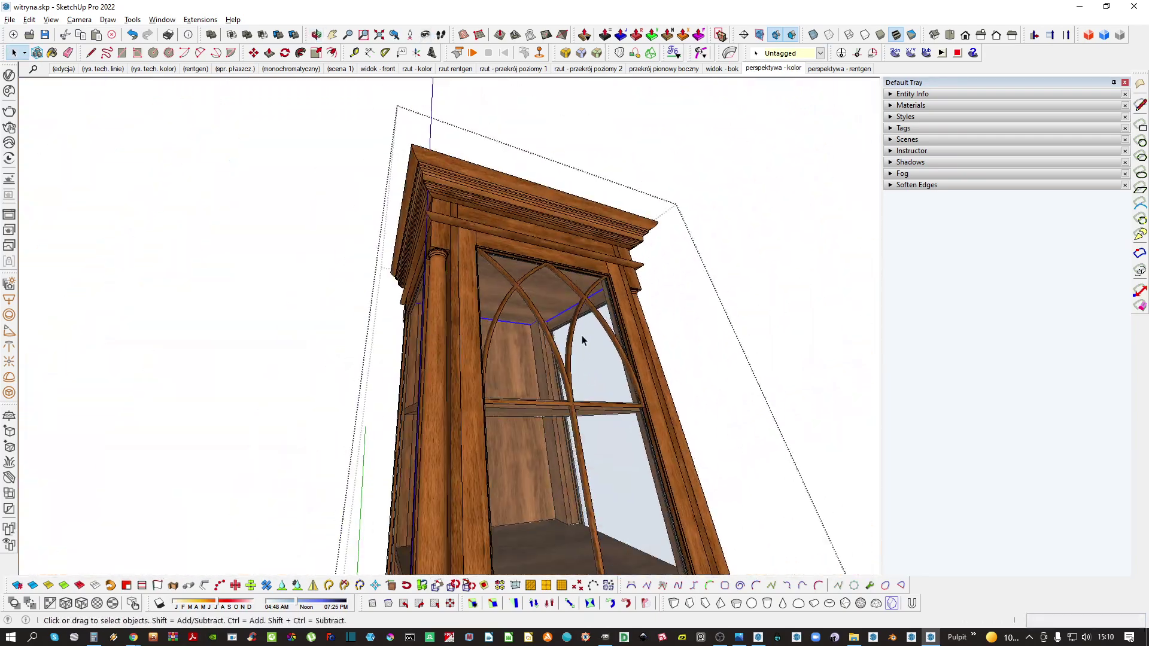
{"action": "left_click", "coordinate": [676, 359]}
{"action": "middle_click_drag", "start_coordinate": [582, 339], "coordinate": [505, 407]}
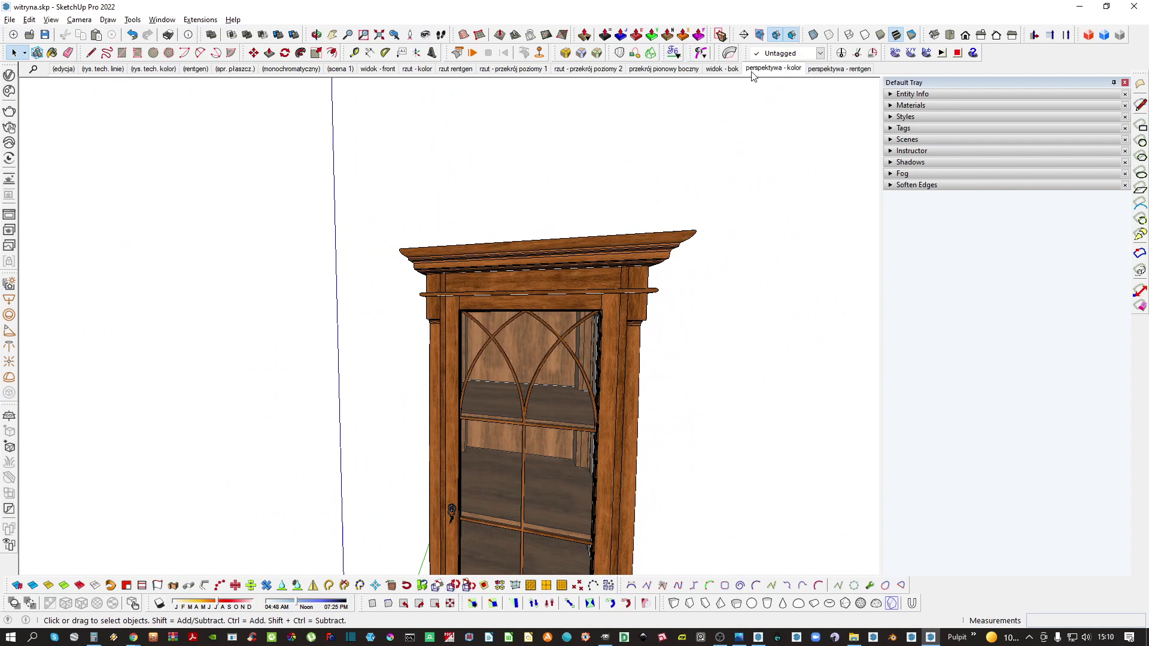
{"action": "left_click", "coordinate": [676, 70]}
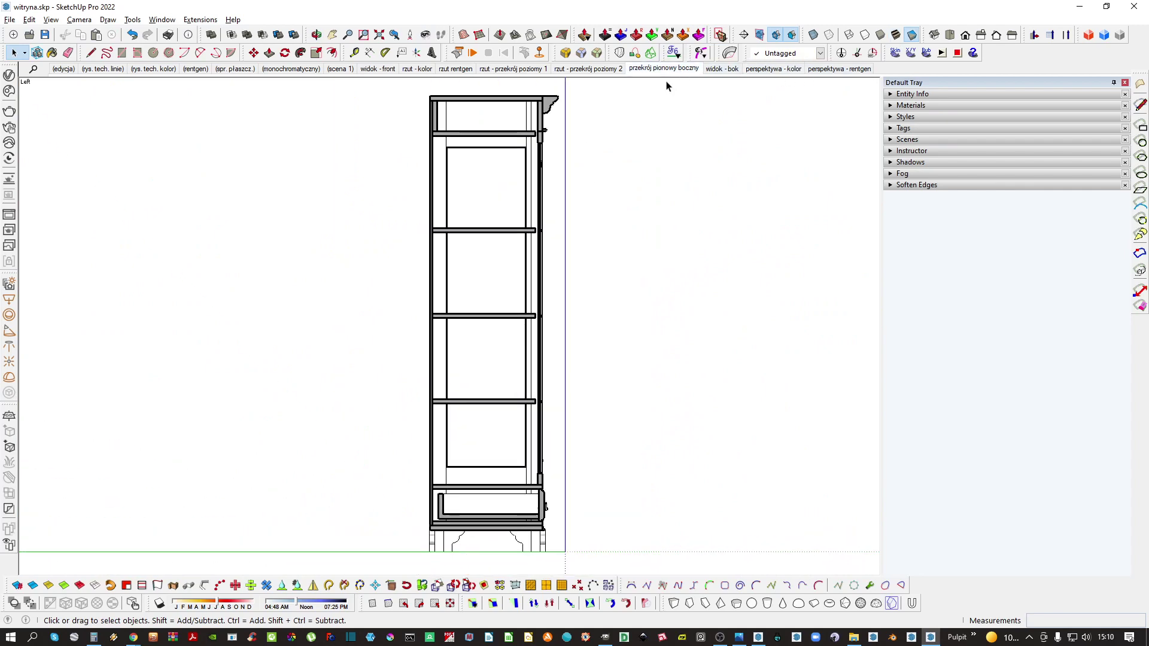
Push/pull the front face of the upper horizontal board 1.00 cm to the cabinet's front frame, and return to the side section scene
{"action": "middle_click_drag", "start_coordinate": [522, 129], "coordinate": [616, 222]}
{"action": "scroll", "coordinate": [578, 197], "scroll_direction": "up", "scroll_amount": 6}
{"action": "left_click", "coordinate": [592, 220]}
{"action": "left_click", "coordinate": [614, 222]}
{"action": "scroll", "coordinate": [615, 226], "scroll_direction": "up", "scroll_amount": 4}
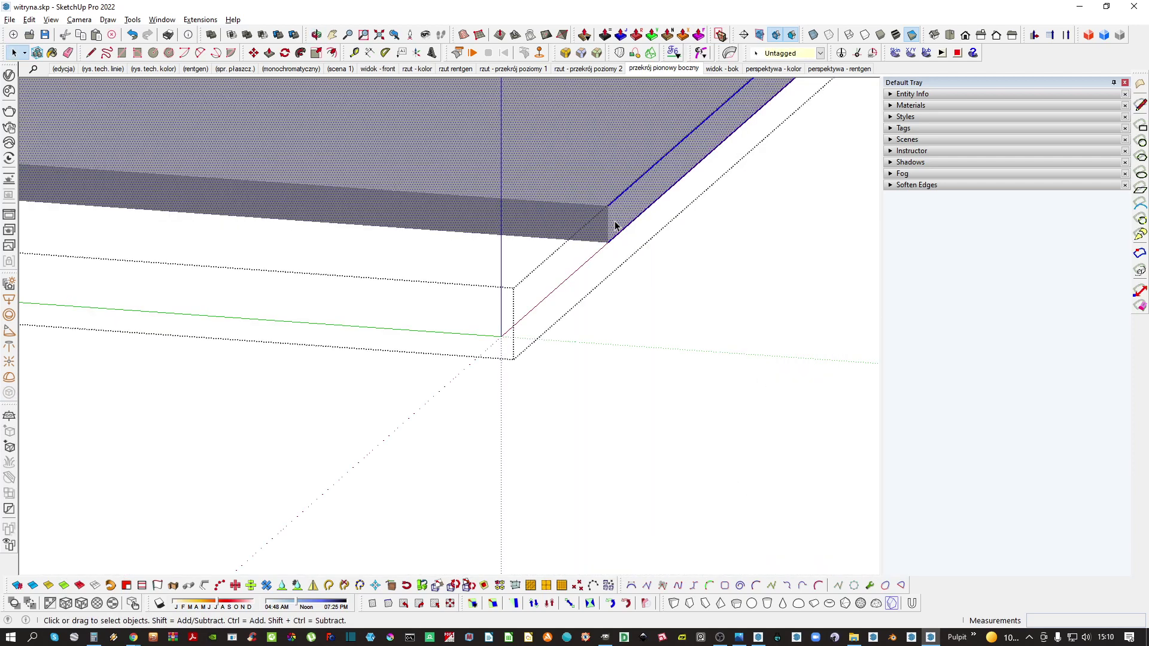
{"action": "key", "text": "p"}
{"action": "left_click", "coordinate": [636, 215]}
{"action": "left_click", "coordinate": [638, 206]}
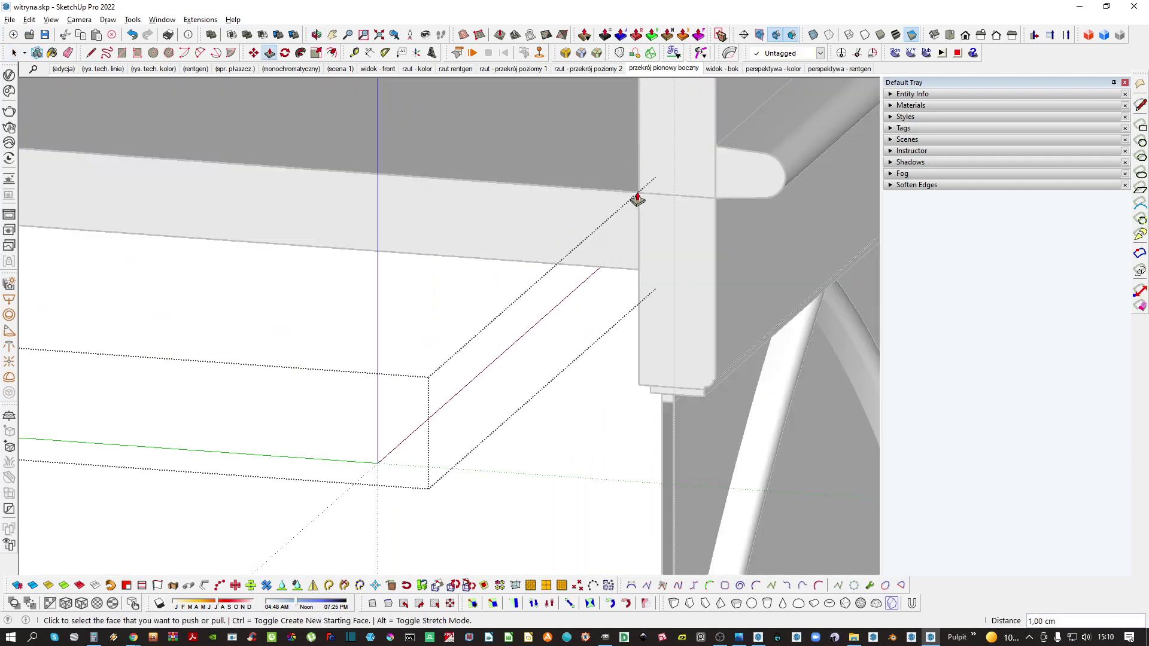
{"action": "key", "text": "space"}
{"action": "scroll", "coordinate": [639, 197], "scroll_direction": "down", "scroll_amount": 4}
{"action": "key", "text": "Escape"}
{"action": "key", "text": "Escape"}
{"action": "left_click", "coordinate": [692, 70]}
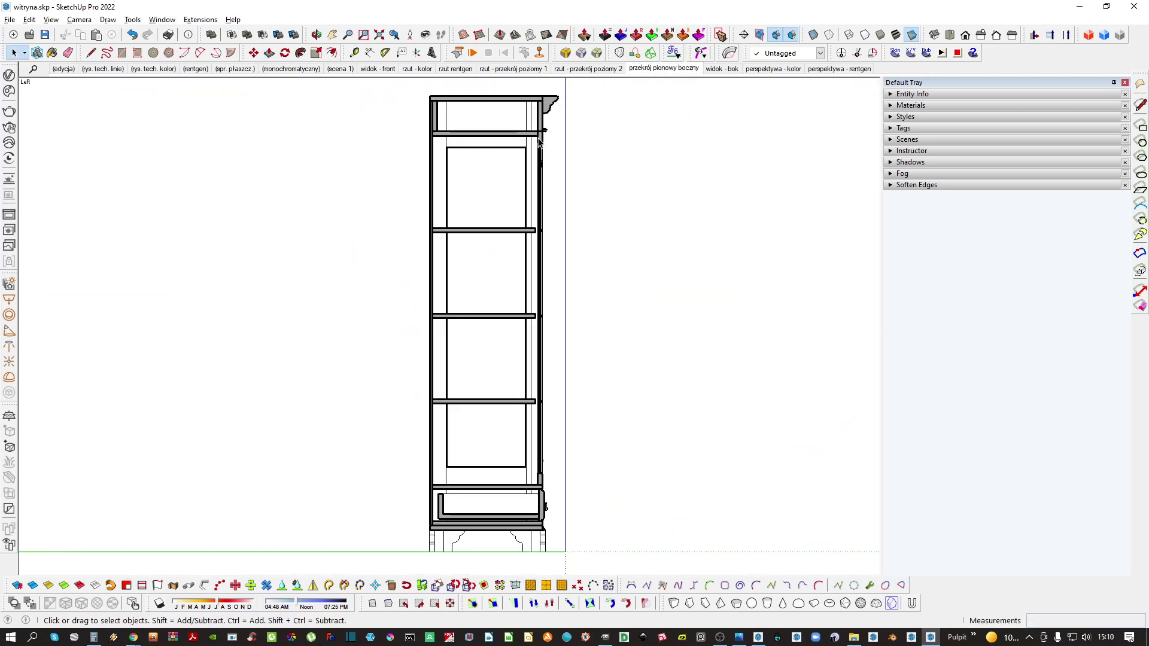
Copy the vertical rear board of the cabinet's top compartment to its front, and return to the side section scene
{"action": "middle_click_drag", "start_coordinate": [539, 142], "coordinate": [379, 180]}
{"action": "scroll", "coordinate": [585, 213], "scroll_direction": "up", "scroll_amount": 3}
{"action": "key", "text": "space"}
{"action": "scroll", "coordinate": [278, 152], "scroll_direction": "up", "scroll_amount": 4}
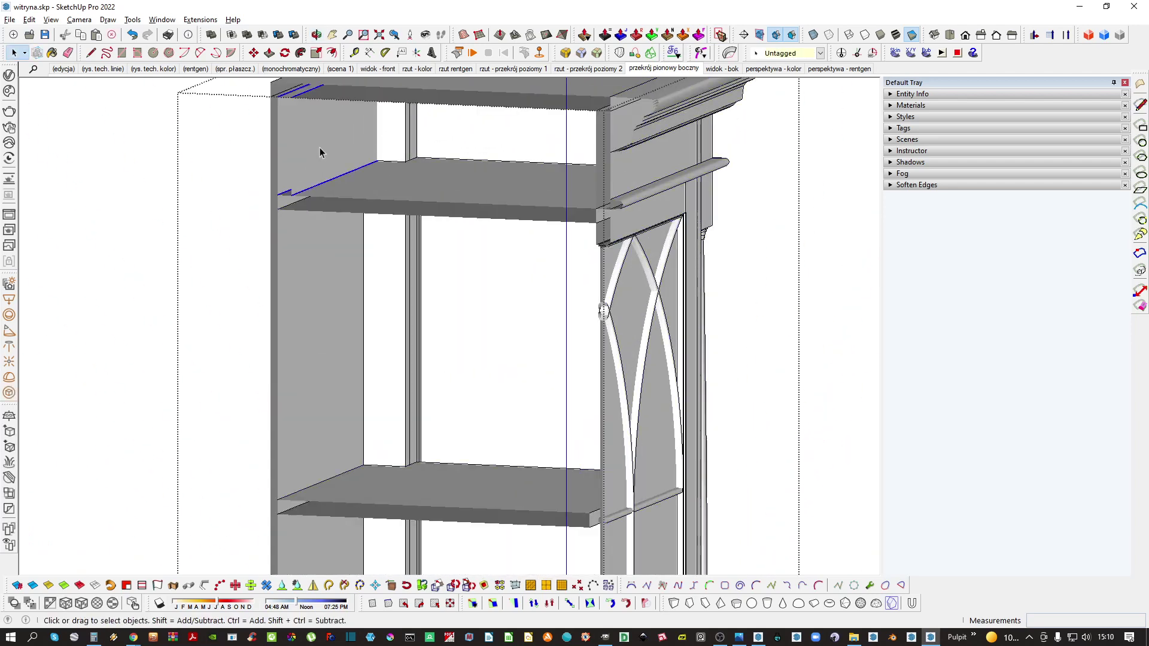
{"action": "double_click", "coordinate": [319, 148]}
{"action": "middle_click_drag", "start_coordinate": [320, 148], "coordinate": [308, 207]}
{"action": "key", "text": "Escape"}
{"action": "key", "text": "m"}
{"action": "key", "text": "ctrl"}
{"action": "left_click", "coordinate": [306, 207]}
{"action": "left_click", "coordinate": [595, 164]}
{"action": "key", "text": "space"}
{"action": "scroll", "coordinate": [595, 162], "scroll_direction": "down", "scroll_amount": 2}
{"action": "key", "text": "Escape"}
{"action": "middle_click_drag", "start_coordinate": [485, 191], "coordinate": [639, 110]}
{"action": "left_click", "coordinate": [690, 72]}
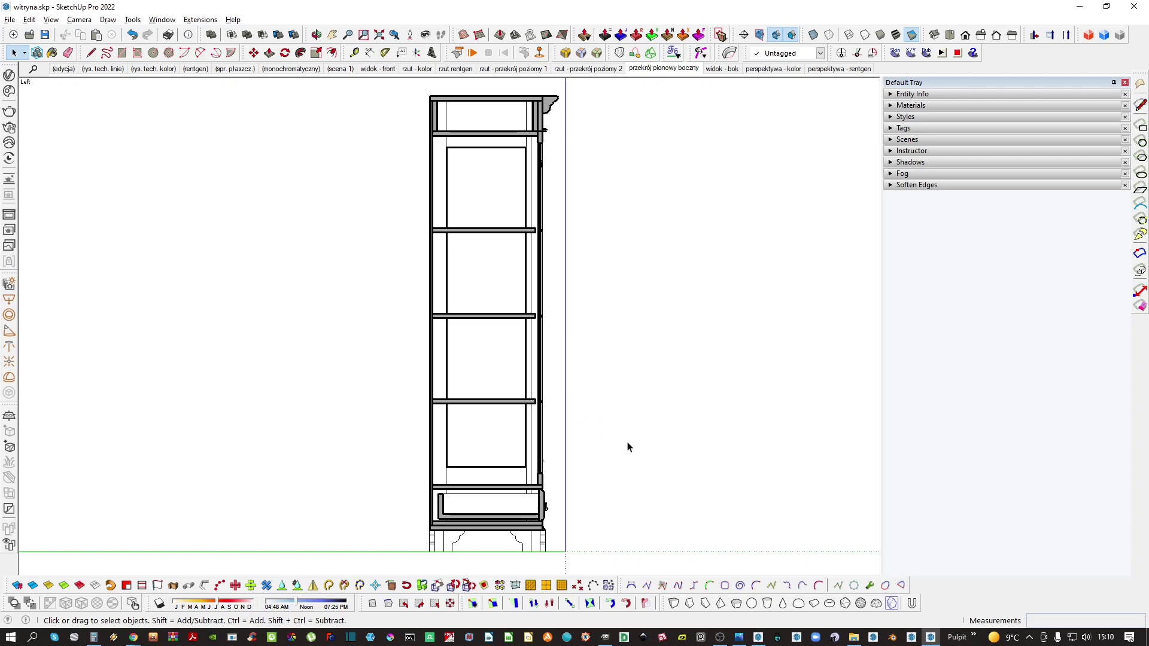
Switch to LayOut and update the model reference of the vertical side section on the line page
{"action": "left_click", "coordinate": [776, 638]}
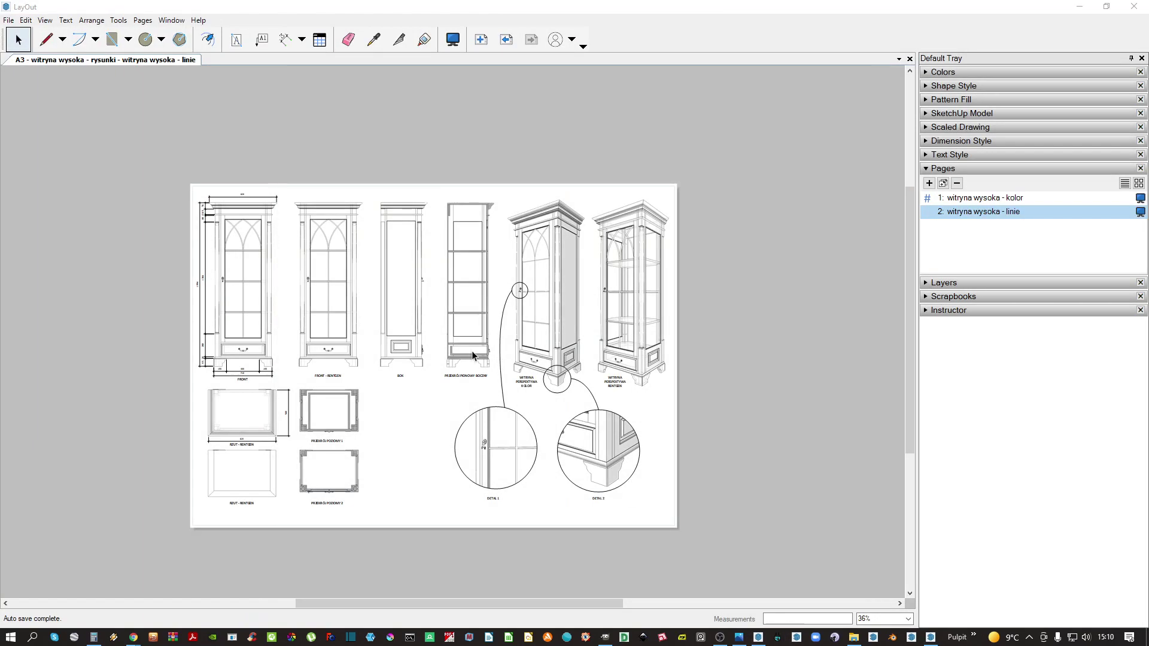
{"action": "scroll", "coordinate": [338, 254], "scroll_direction": "up", "scroll_amount": 5}
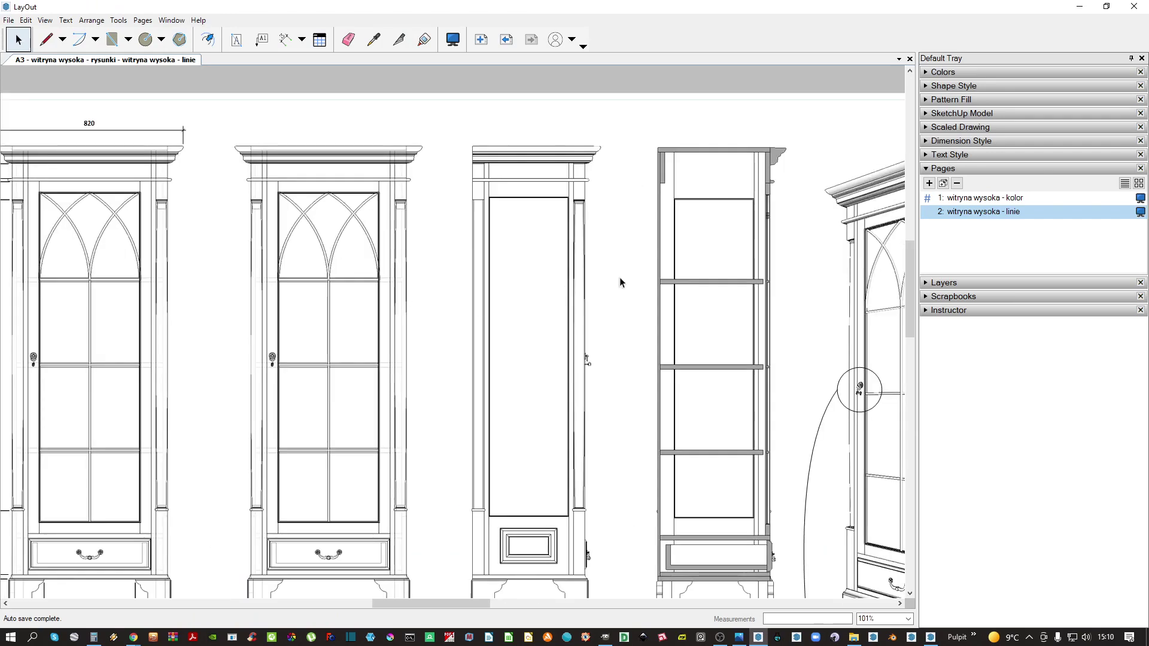
{"action": "scroll", "coordinate": [598, 267], "scroll_direction": "up", "scroll_amount": 3}
{"action": "right_click", "coordinate": [621, 192]}
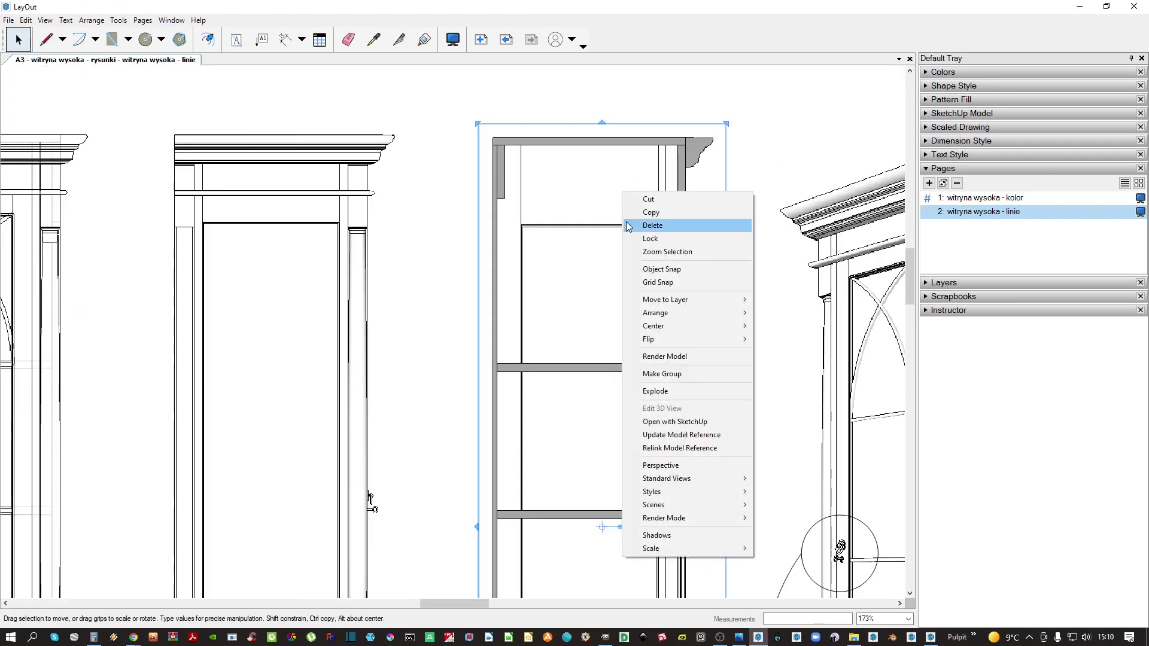
{"action": "left_click", "coordinate": [669, 437]}
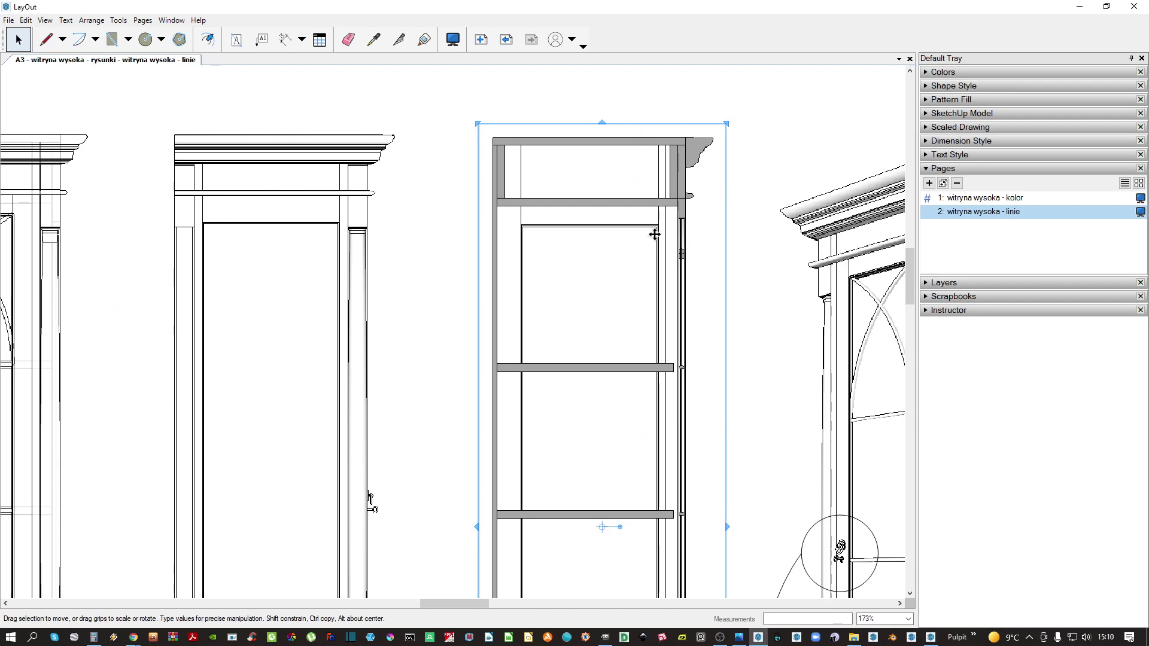
Examine the side section and perspective views on the line page after the model update
{"action": "middle_click_drag", "start_coordinate": [654, 235], "coordinate": [306, 291]}
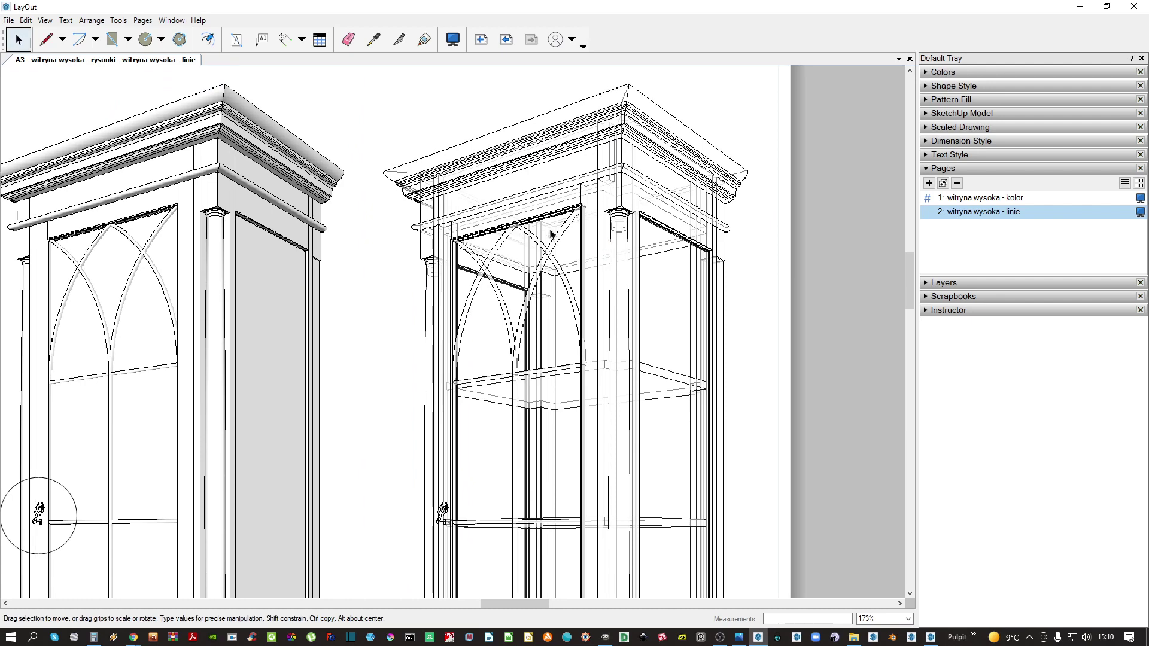
{"action": "scroll", "coordinate": [569, 287], "scroll_direction": "down", "scroll_amount": 3}
{"action": "scroll", "coordinate": [482, 283], "scroll_direction": "down", "scroll_amount": 3}
{"action": "middle_click_drag", "start_coordinate": [400, 309], "coordinate": [572, 234]}
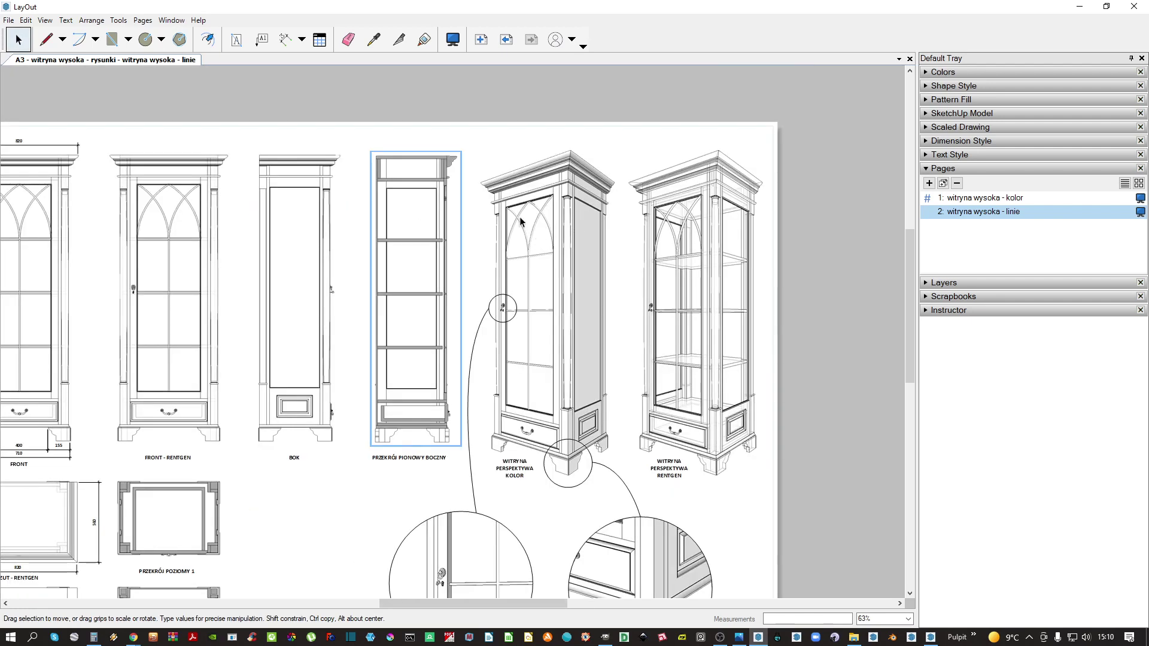
{"action": "left_click", "coordinate": [509, 131]}
{"action": "middle_click_drag", "start_coordinate": [437, 217], "coordinate": [544, 228]}
{"action": "scroll", "coordinate": [544, 229], "scroll_direction": "down", "scroll_amount": 1}
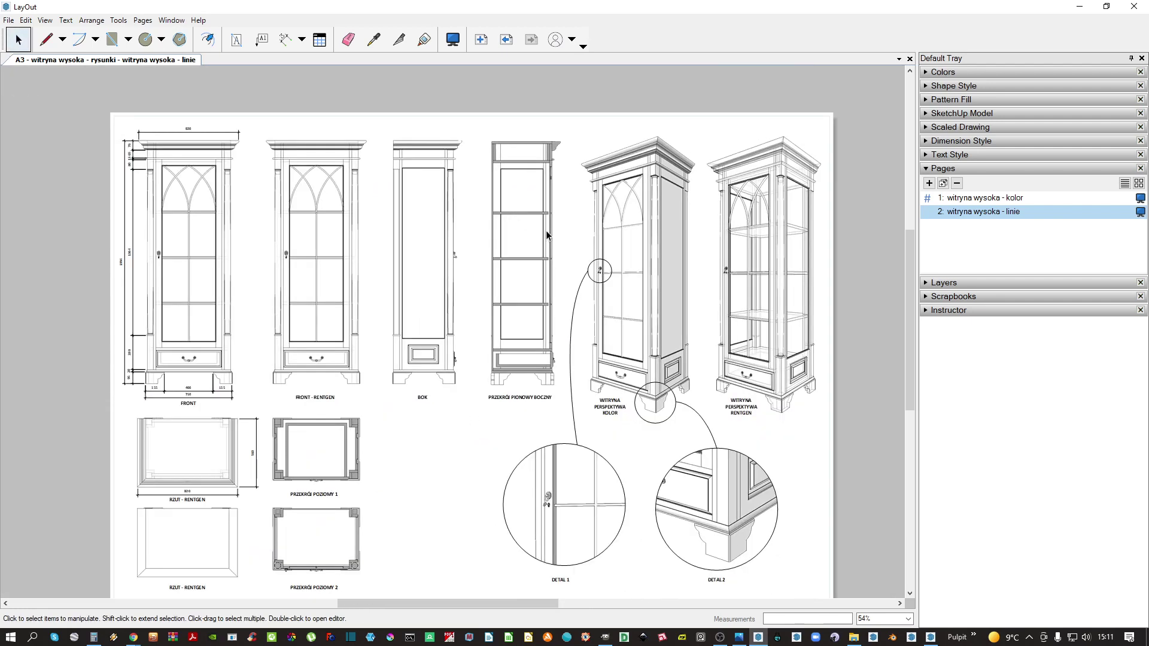
{"action": "middle_click_drag", "start_coordinate": [570, 286], "coordinate": [570, 262]}
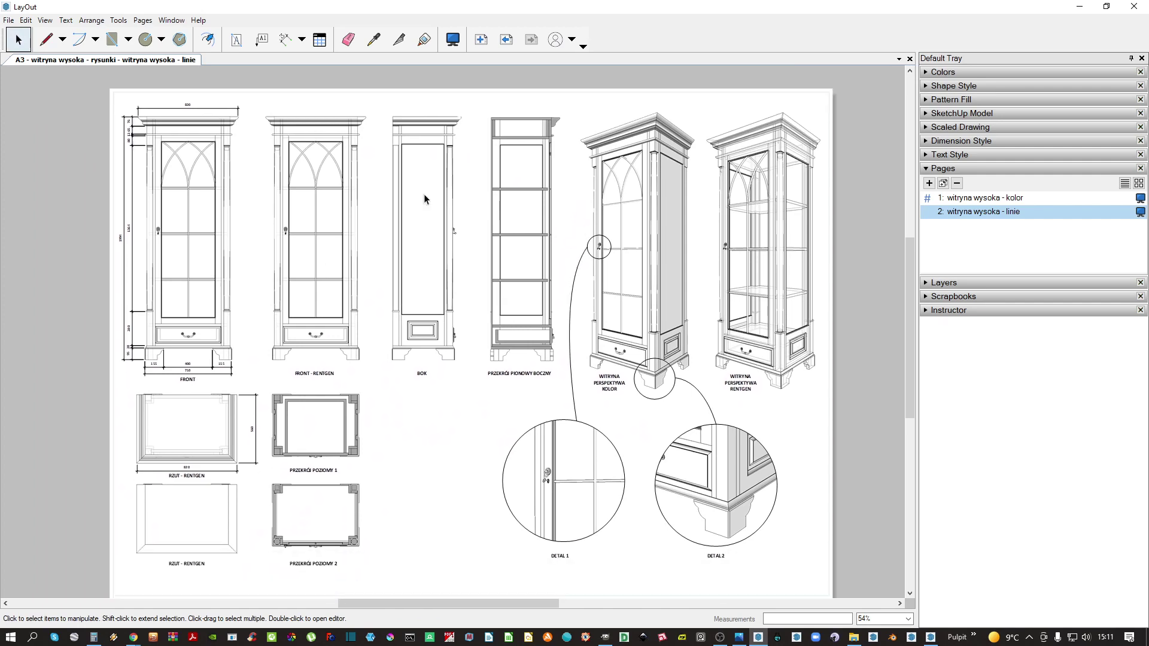
Export all pages to PDF at high resolution, overwriting "PDF - A2 - witryna wysoka - rysunki.pdf"
{"action": "left_click", "coordinate": [8, 20]}
{"action": "mouse_move", "coordinate": [63, 216]}
{"action": "left_click", "coordinate": [199, 232]}
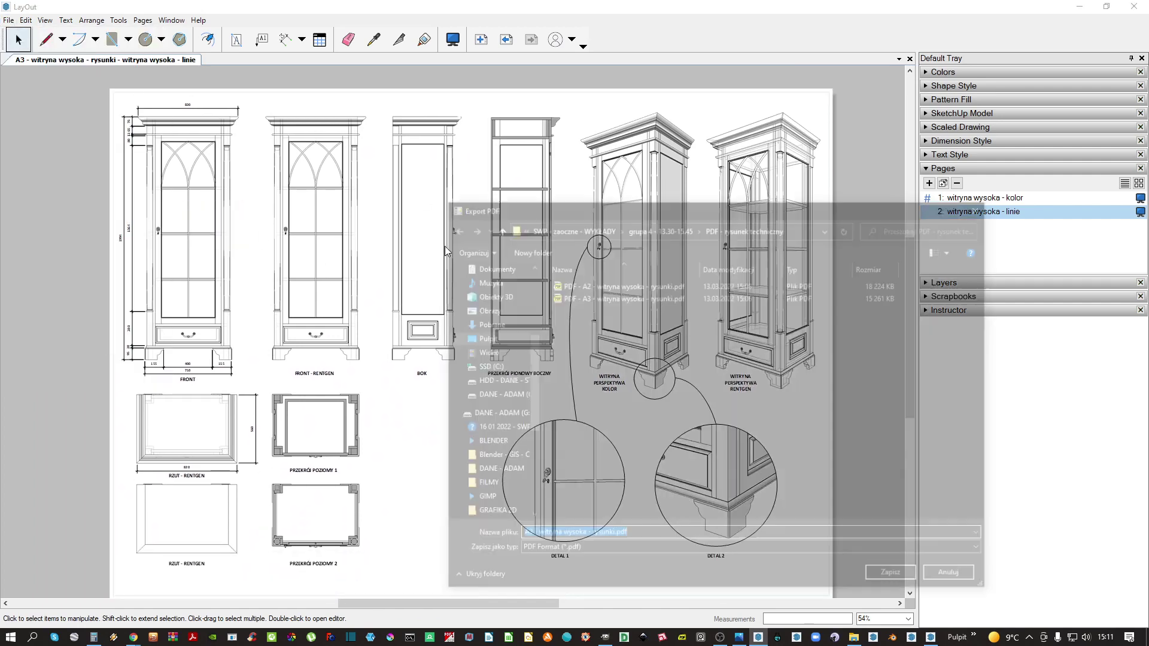
{"action": "left_click", "coordinate": [627, 305]}
{"action": "left_click", "coordinate": [626, 285]}
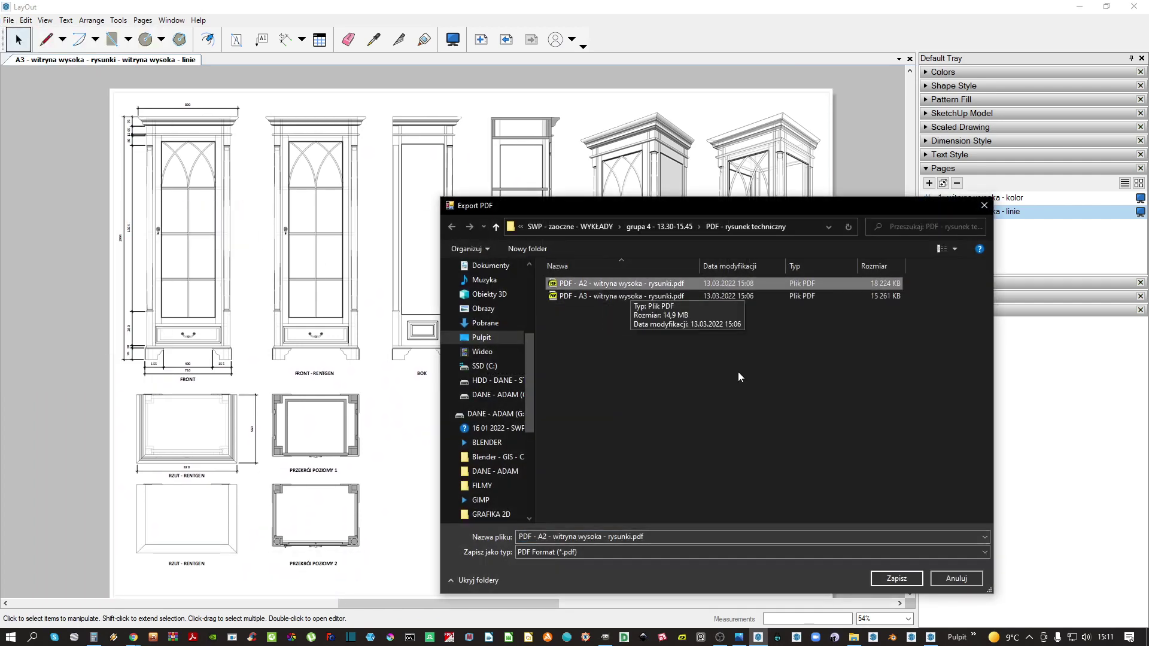
{"action": "left_click", "coordinate": [895, 579]}
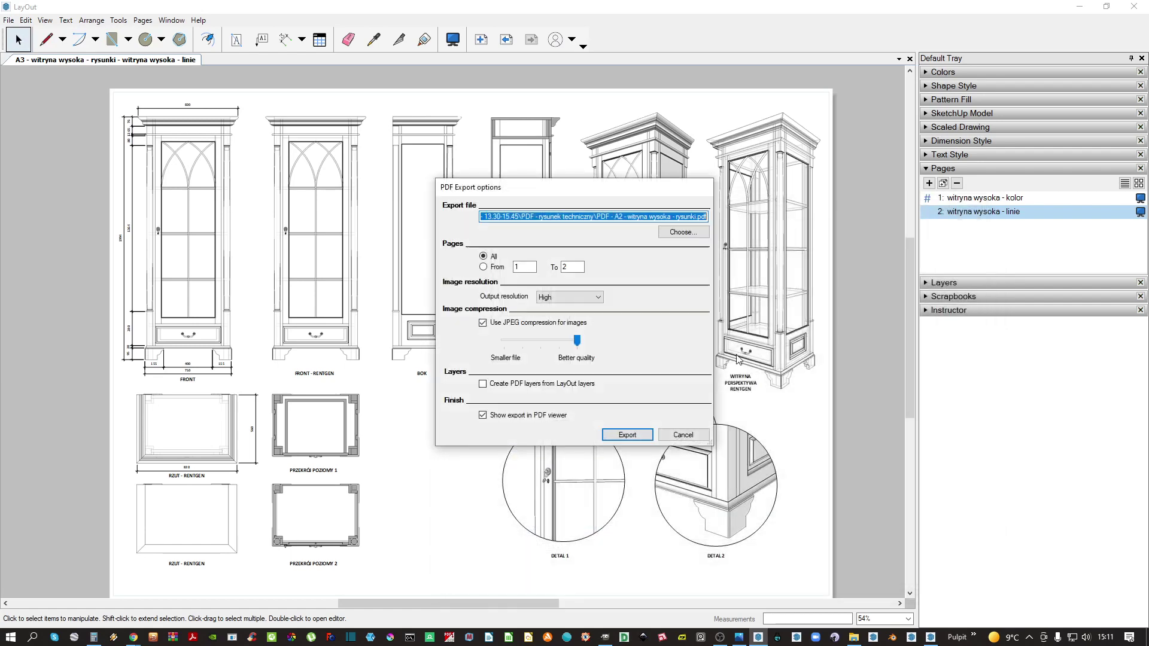
{"action": "left_click", "coordinate": [629, 435]}
{"action": "left_click", "coordinate": [608, 344]}
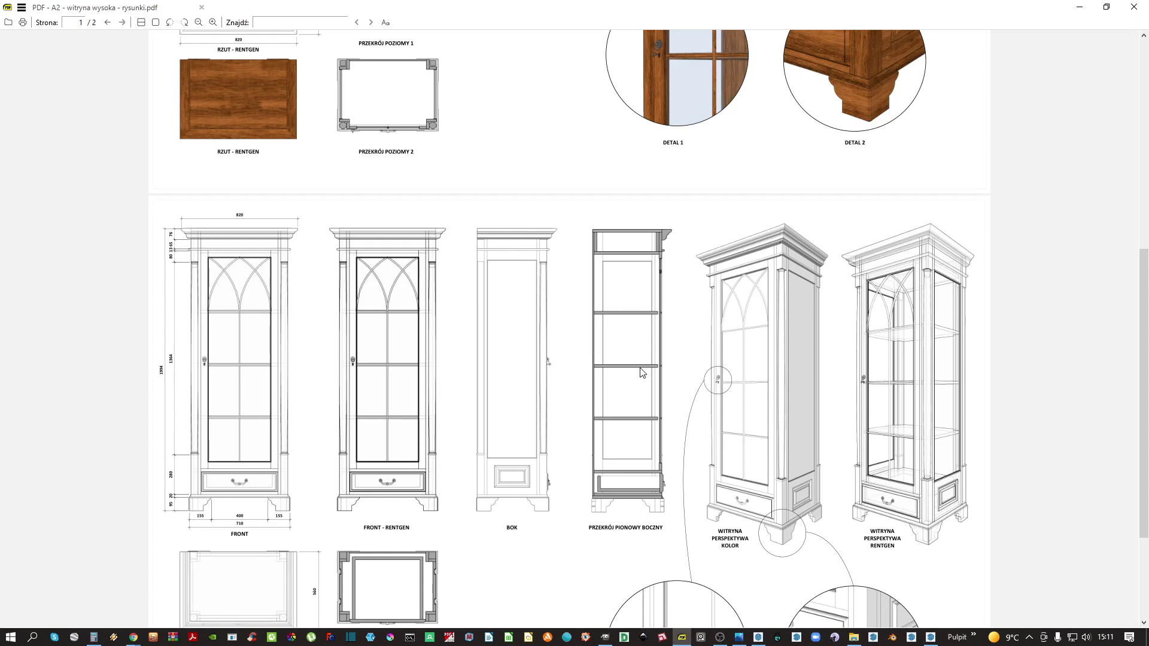
Review the colour and line pages of the exported PDF, and close the viewer and LayOut
{"action": "scroll", "coordinate": [506, 510], "scroll_direction": "up", "scroll_amount": 6}
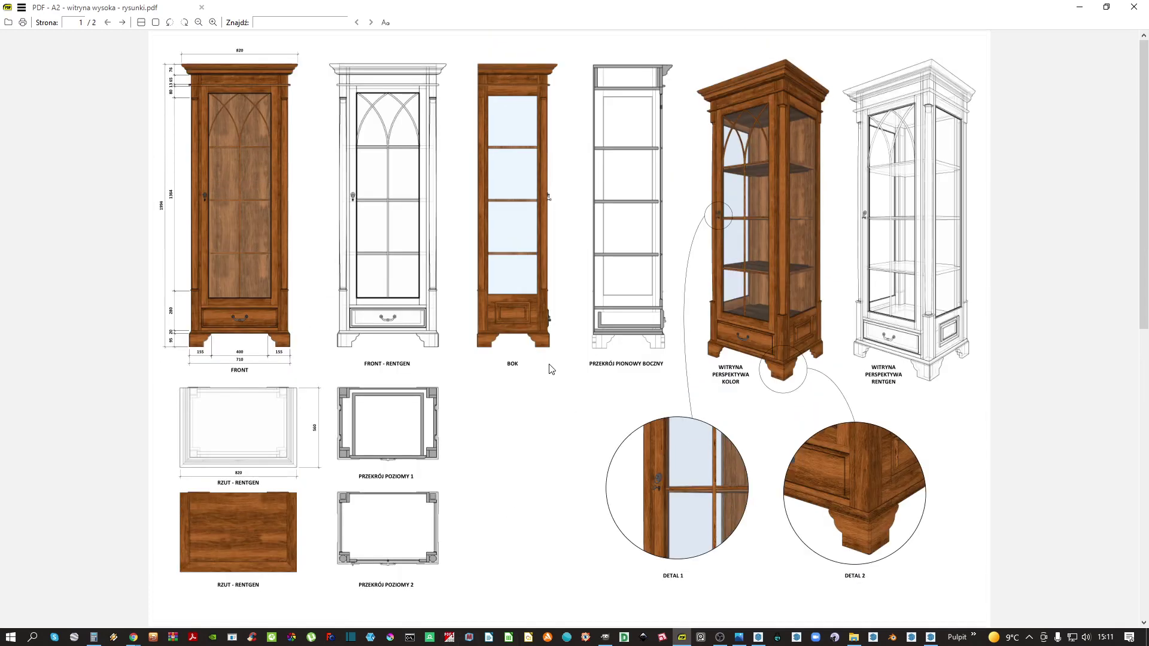
{"action": "scroll", "coordinate": [547, 368], "scroll_direction": "down", "scroll_amount": 5}
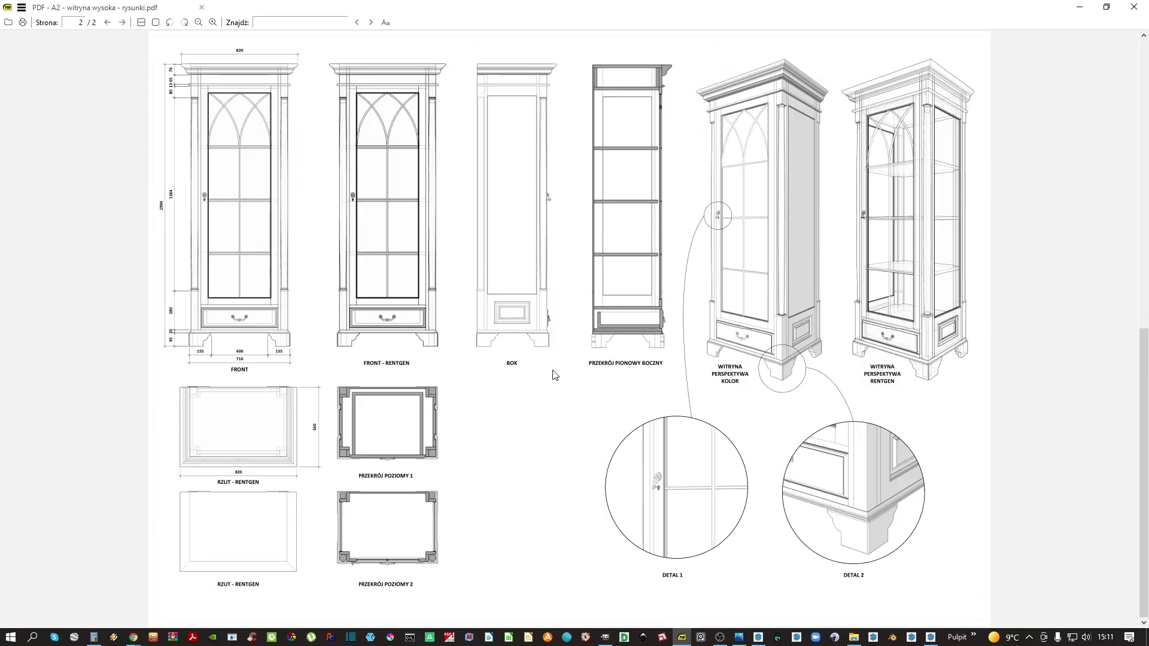
{"action": "left_click", "coordinate": [1133, 12]}
{"action": "scroll", "coordinate": [493, 268], "scroll_direction": "down", "scroll_amount": 4}
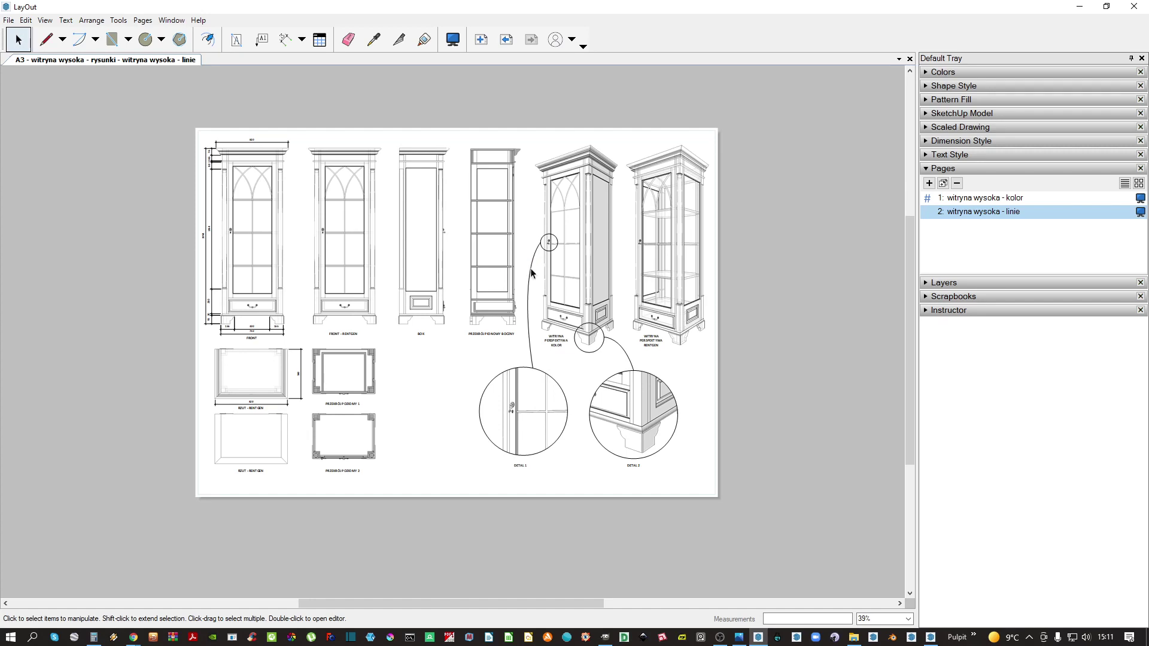
{"action": "left_click", "coordinate": [1134, 7]}
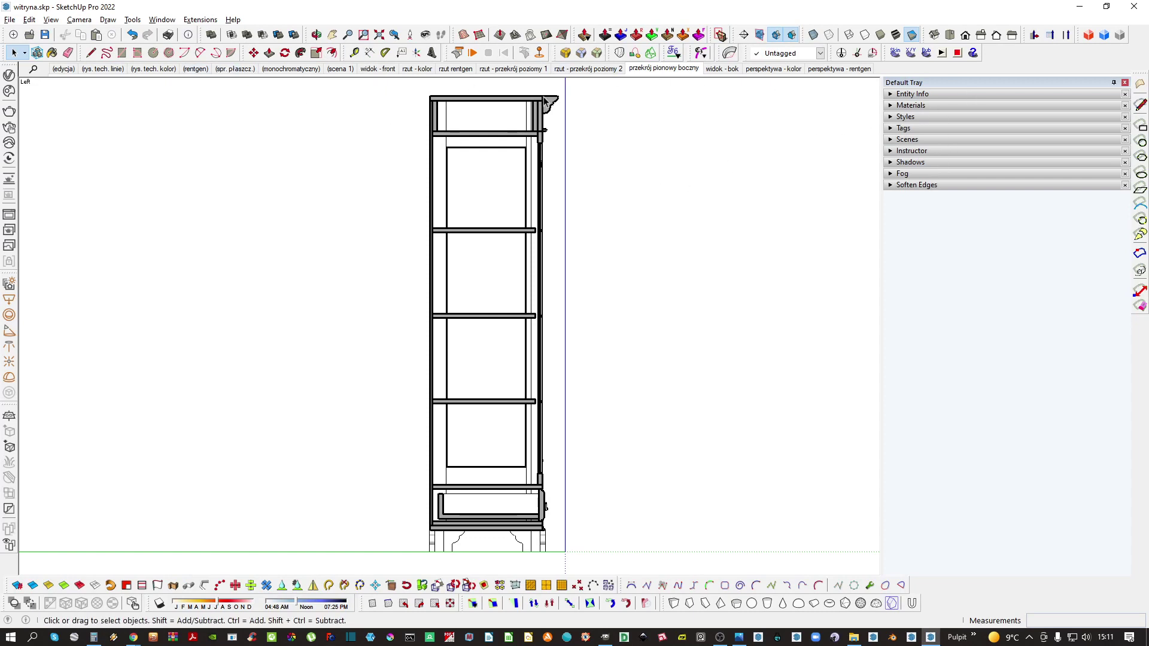
Activate the (edycja) scene of the cabinet model and frame the whole cabinet in an angled view from above
{"action": "left_click", "coordinate": [908, 139]}
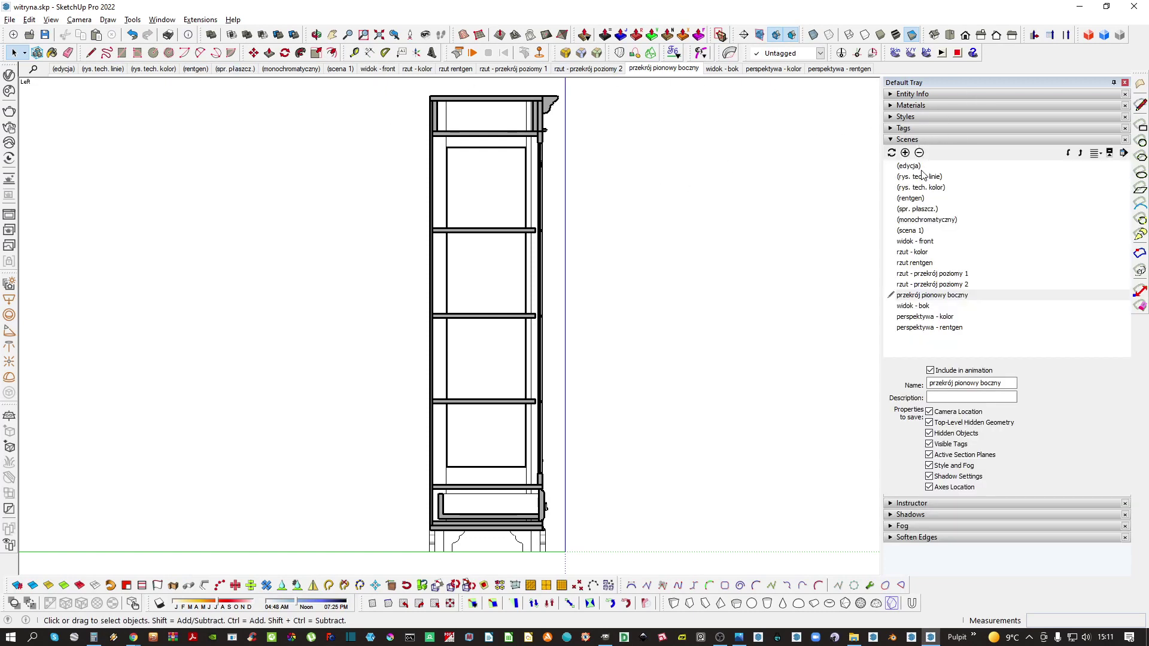
{"action": "double_click", "coordinate": [916, 166]}
{"action": "middle_click_drag", "start_coordinate": [402, 313], "coordinate": [382, 360]}
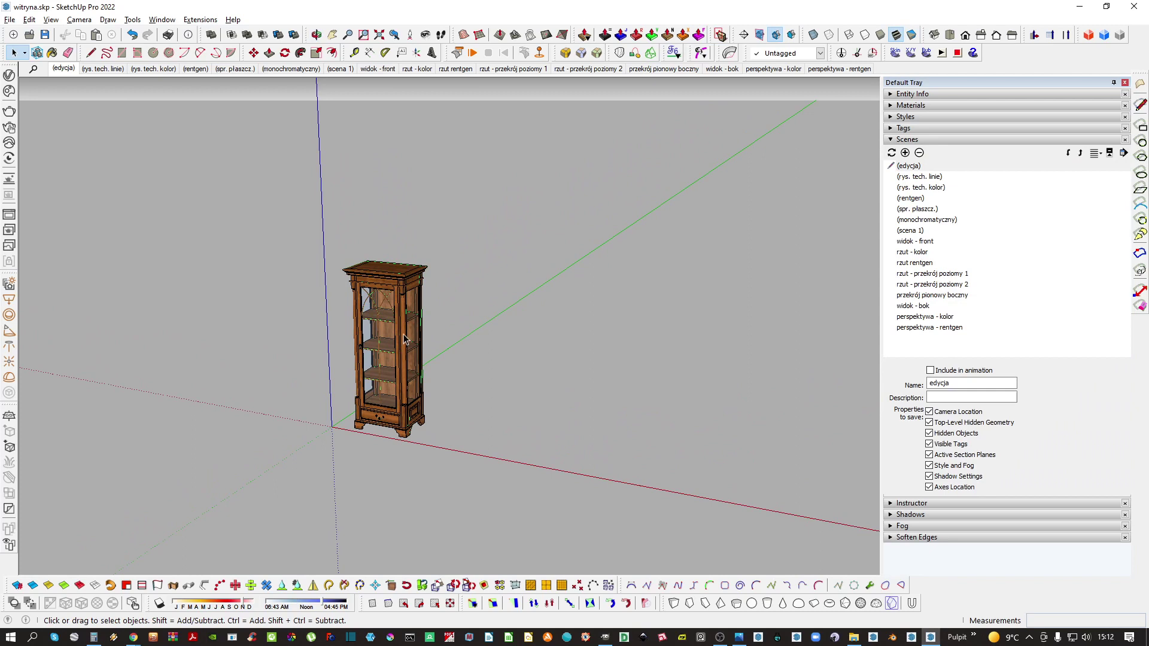
{"action": "middle_click_drag", "start_coordinate": [398, 347], "coordinate": [410, 445]}
{"action": "scroll", "coordinate": [376, 319], "scroll_direction": "up", "scroll_amount": 5}
{"action": "scroll", "coordinate": [383, 342], "scroll_direction": "down", "scroll_amount": 3}
{"action": "left_click_drag", "start_coordinate": [410, 445], "coordinate": [431, 338]}
{"action": "key", "text": "space"}
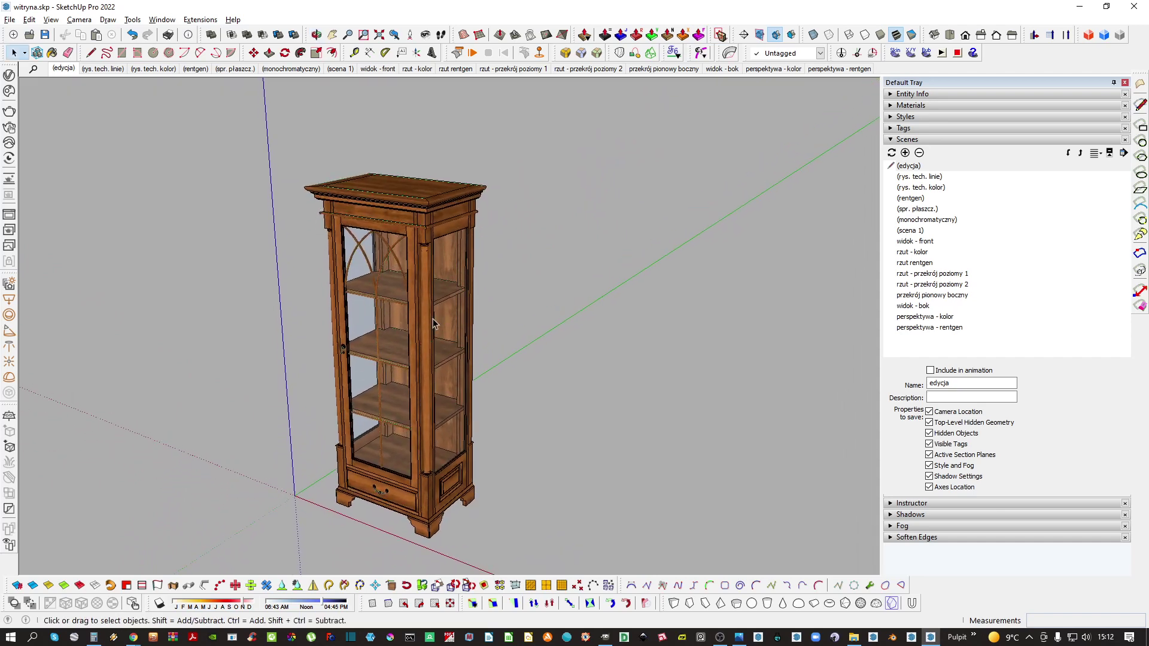
{"action": "key", "text": "o"}
{"action": "mouse_move", "coordinate": [421, 328]}
{"action": "left_mouse_down"}
{"action": "mouse_move", "coordinate": [562, 172]}
{"action": "mouse_move", "coordinate": [760, 174]}
{"action": "mouse_move", "coordinate": [570, 275]}
{"action": "mouse_move", "coordinate": [402, 334]}
{"action": "left_mouse_up"}
{"action": "key", "text": "space"}
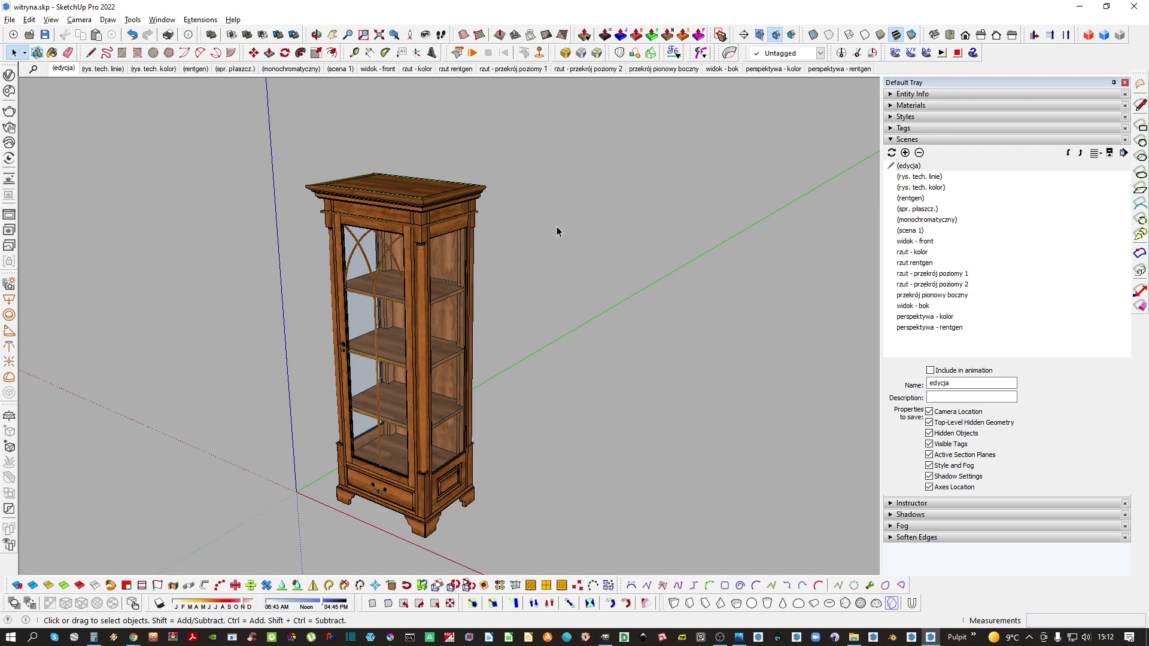
Save the model over witryna.skp in SketchUp 2017 format, and close SketchUp
{"action": "key", "text": "ctrl+shift+s"}
{"action": "left_click", "coordinate": [419, 409]}
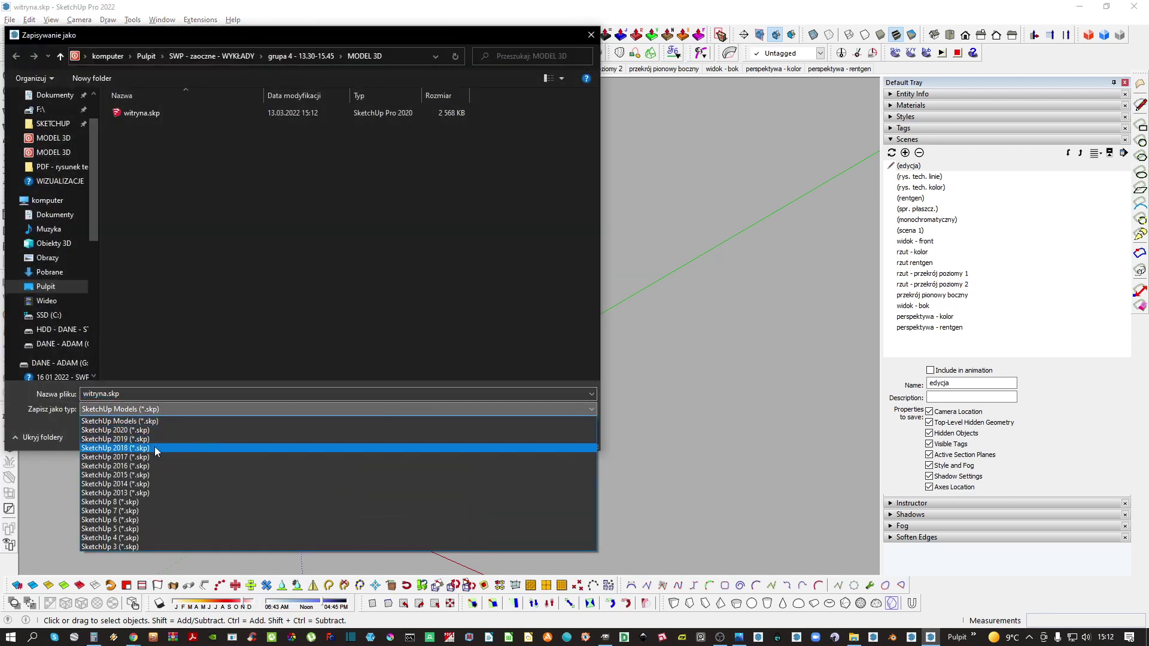
{"action": "left_click", "coordinate": [151, 457]}
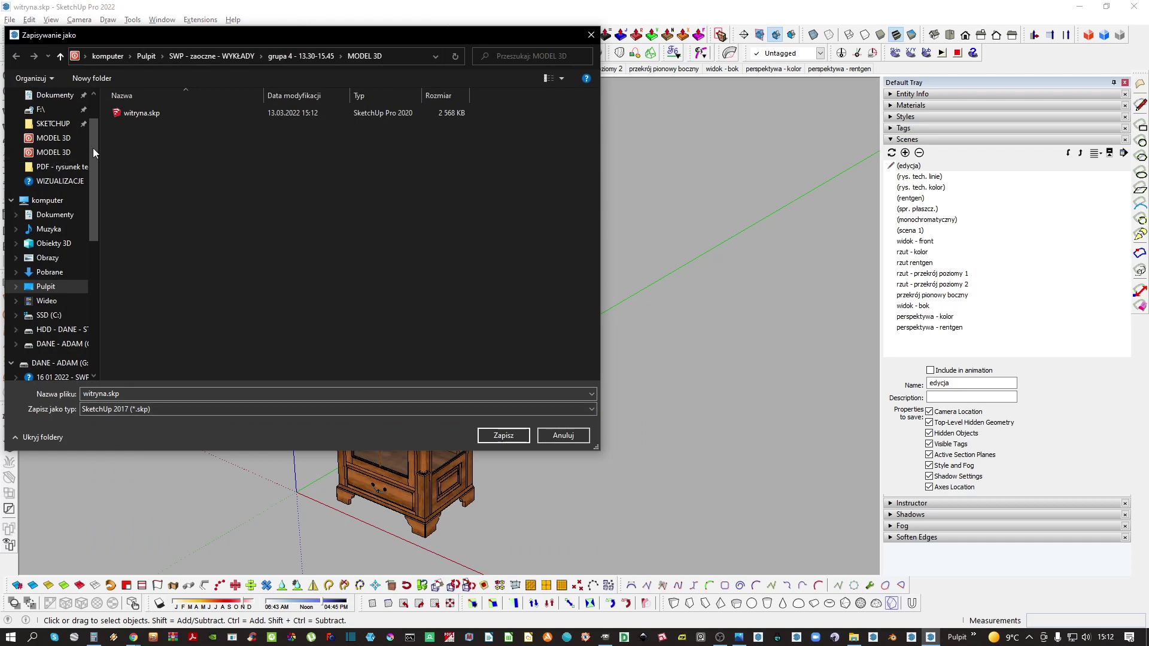
{"action": "left_click", "coordinate": [510, 437]}
{"action": "left_click", "coordinate": [605, 322]}
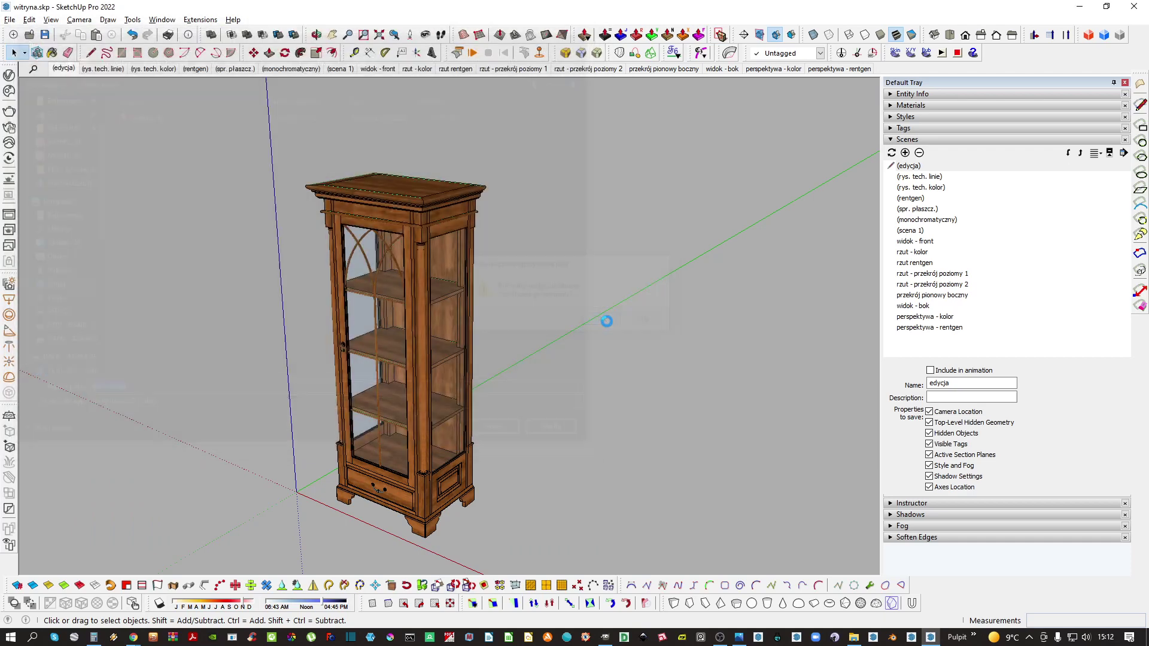
{"action": "left_click", "coordinate": [1129, 7]}
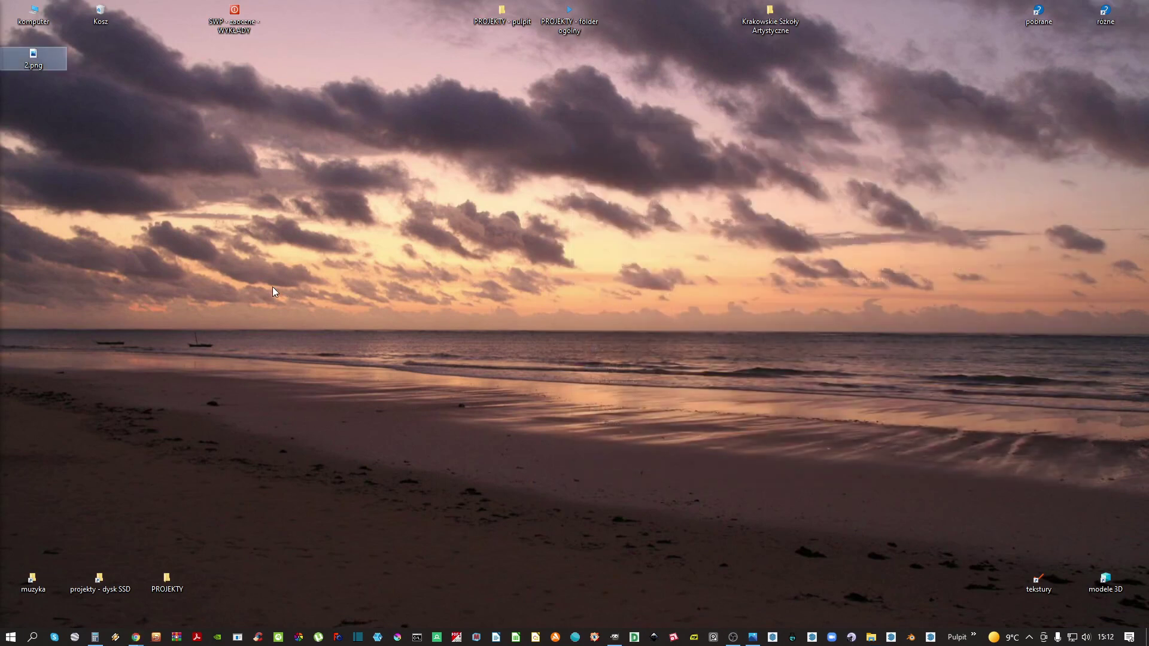
Open the MODEL 3D folder of "grupa 4 - 13.30-15.45" inside the "SWP - zaoczne - WYKŁADY" folder on the desktop
{"action": "double_click", "coordinate": [222, 37]}
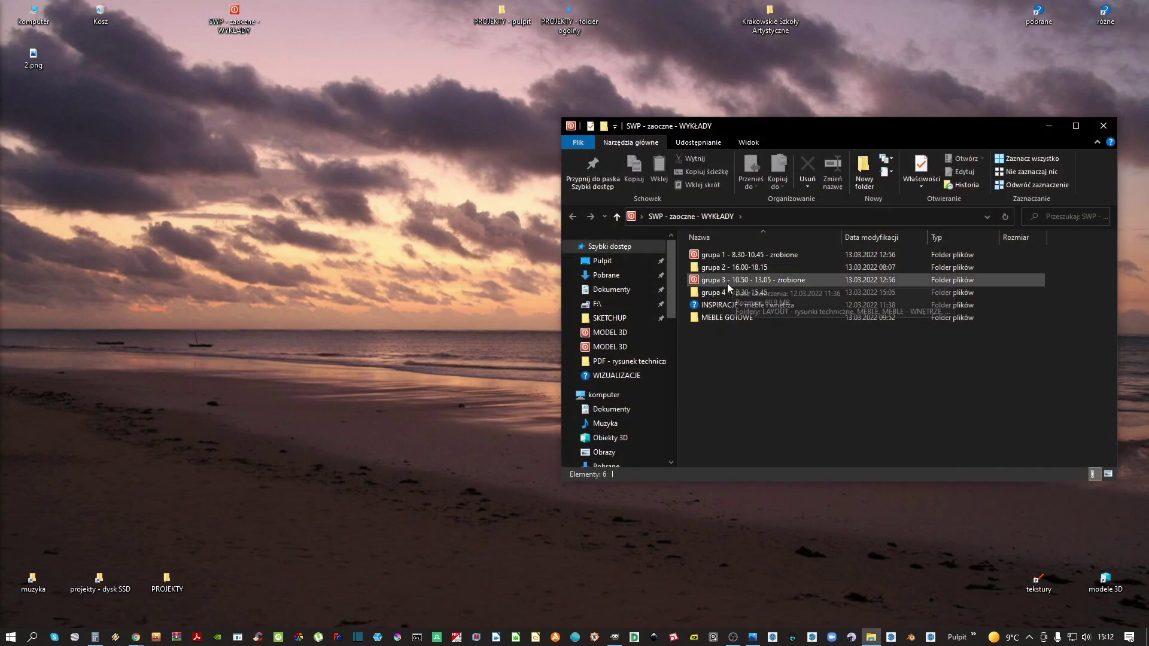
{"action": "left_click", "coordinate": [725, 292]}
{"action": "double_click", "coordinate": [724, 292]}
{"action": "double_click", "coordinate": [718, 280]}
Copy witryna.skp to the desktop and set the copy apart from the other icons
{"action": "left_click", "coordinate": [727, 254]}
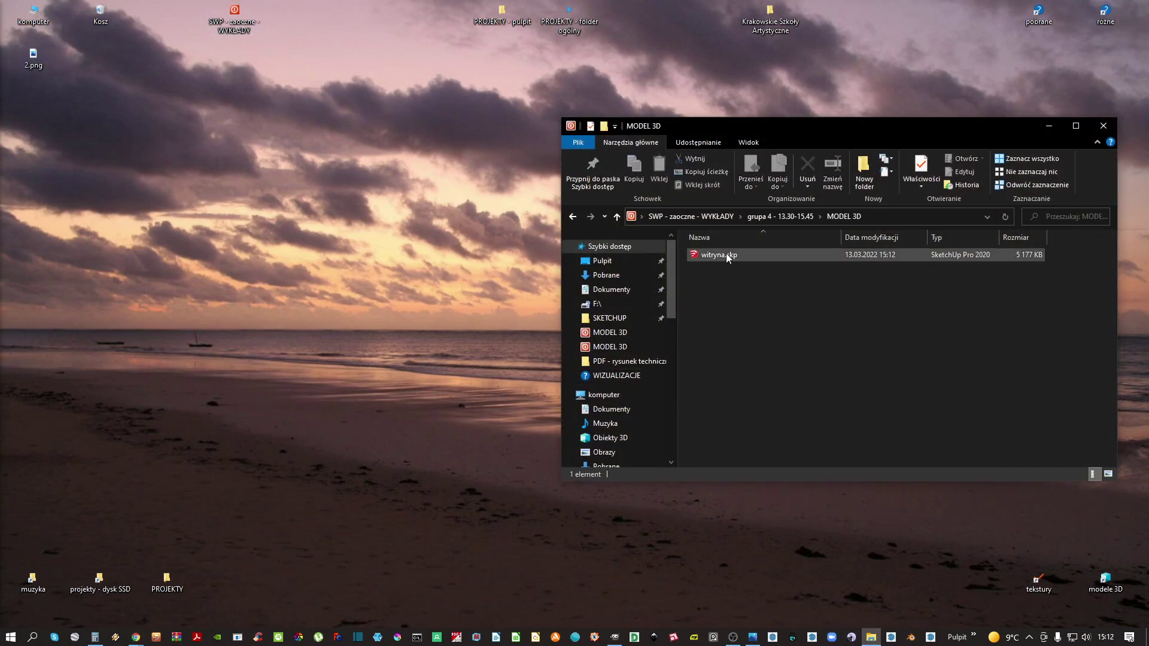
{"action": "key", "text": "ctrl+c"}
{"action": "left_click", "coordinate": [407, 222]}
{"action": "key", "text": "ctrl+v"}
{"action": "left_click_drag", "start_coordinate": [34, 99], "coordinate": [166, 144]}
{"action": "left_click", "coordinate": [307, 174]}
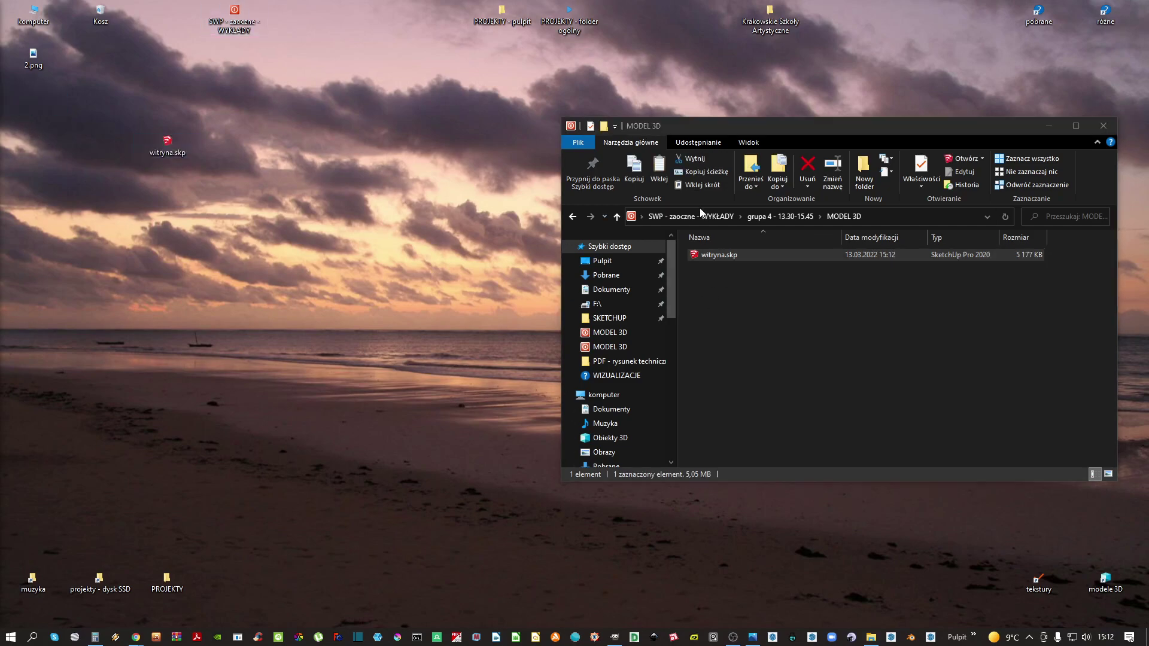
Close the MODEL 3D folder window and switch to Blender, dismissing its splash screen
{"action": "left_click", "coordinate": [1104, 127]}
{"action": "left_click", "coordinate": [910, 637]}
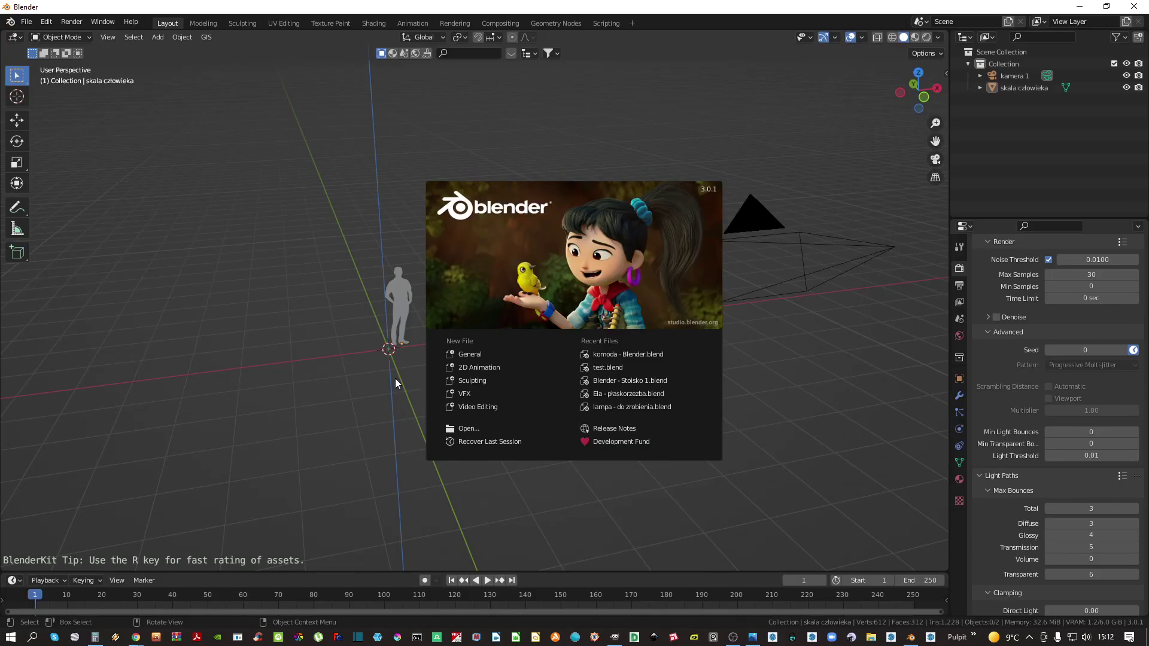
{"action": "left_click", "coordinate": [341, 310]}
Import witryna.skp from the desktop as a SketchUp scene, with the instancing threshold set to 1766
{"action": "left_click", "coordinate": [26, 22]}
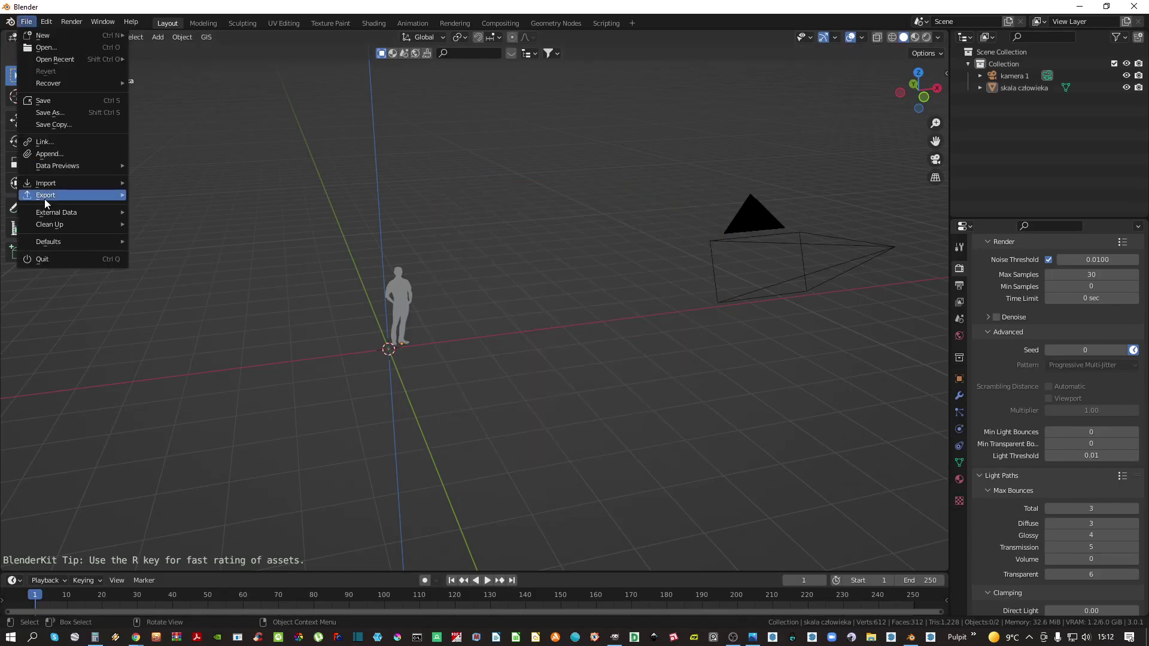
{"action": "mouse_move", "coordinate": [71, 181]}
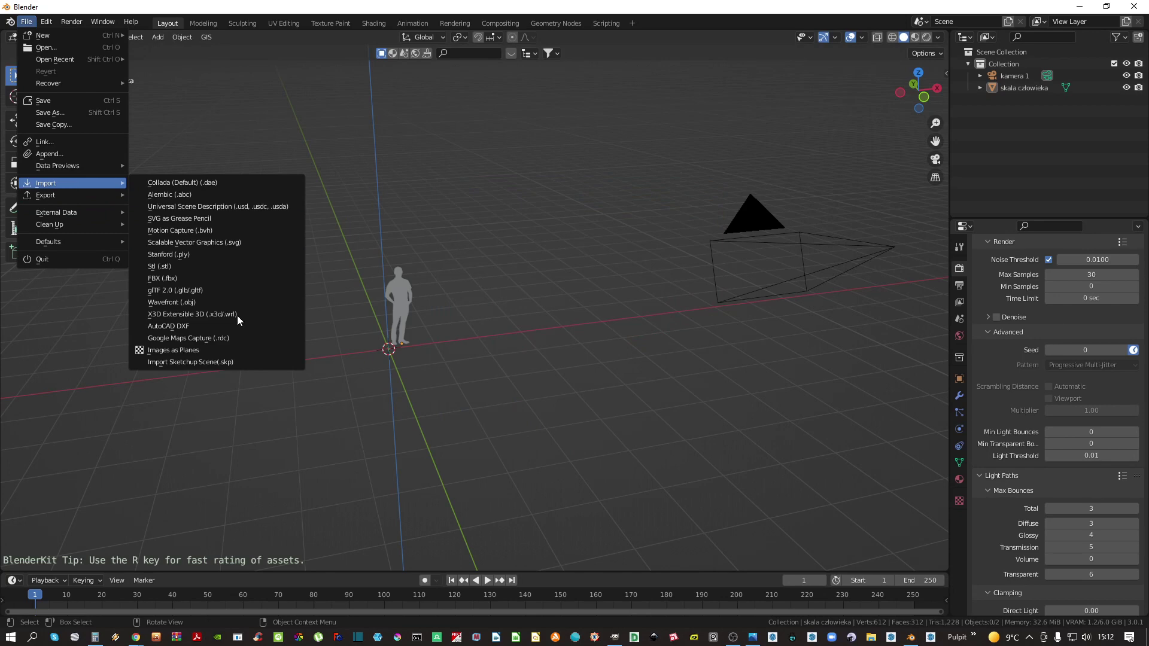
{"action": "left_click", "coordinate": [221, 363]}
{"action": "left_click", "coordinate": [286, 298]}
{"action": "left_click", "coordinate": [439, 349]}
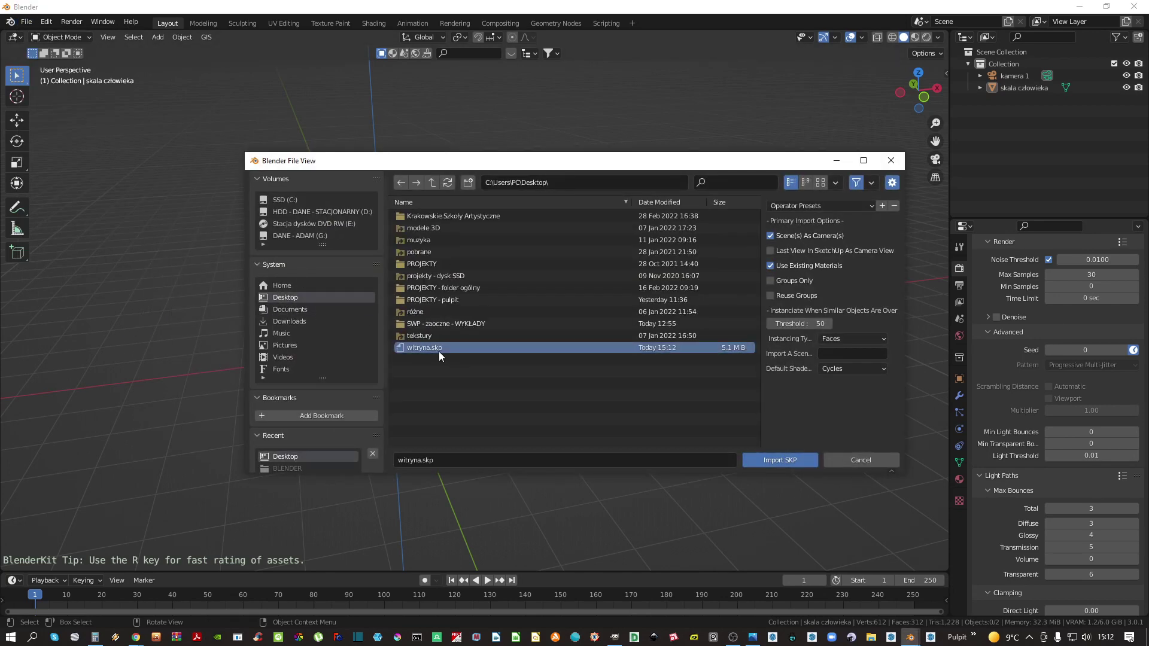
{"action": "left_click_drag", "start_coordinate": [799, 323], "coordinate": [851, 273]}
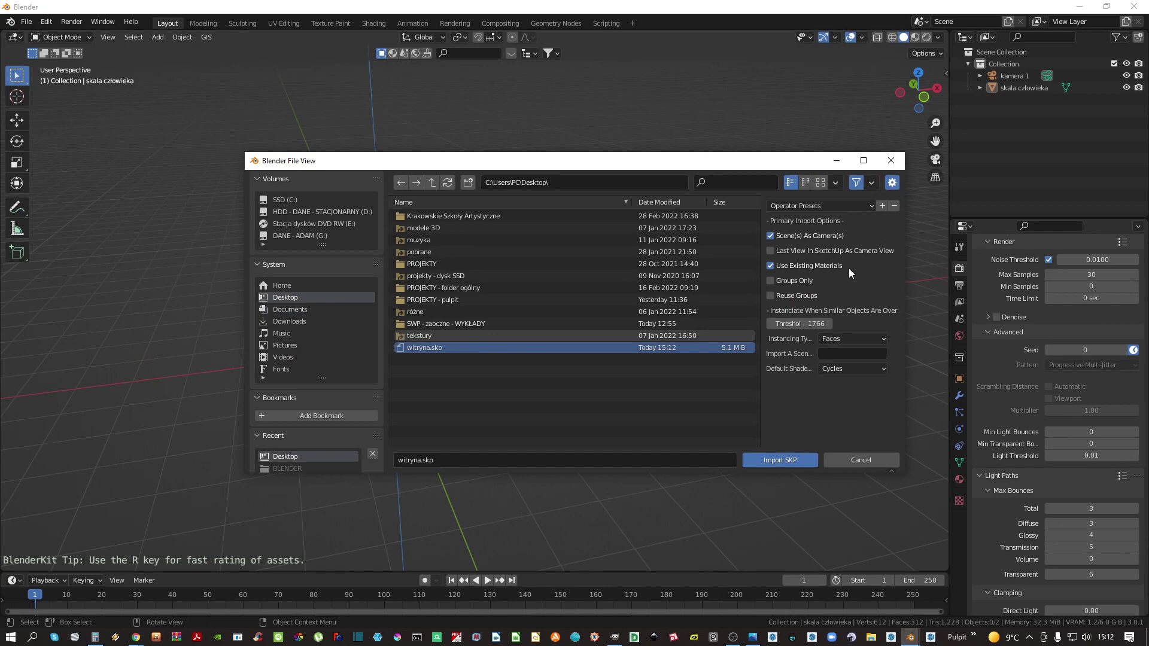
{"action": "left_click", "coordinate": [781, 460]}
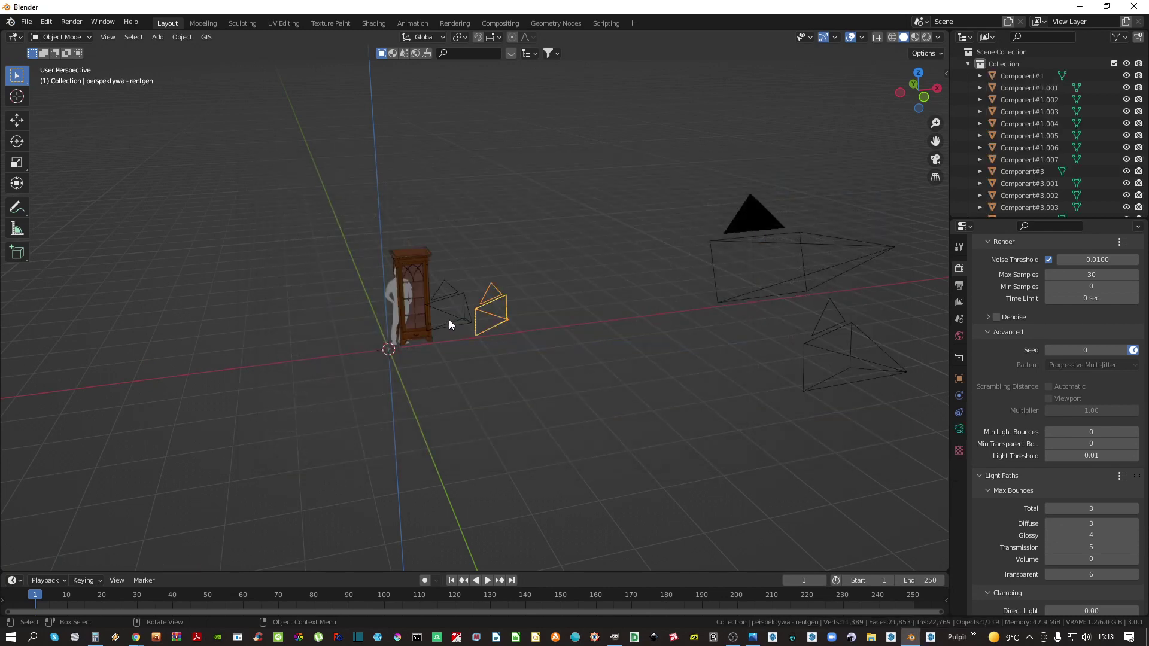
Make the imported "scena 1" camera the active scene camera and look through it
{"action": "left_click", "coordinate": [440, 304]}
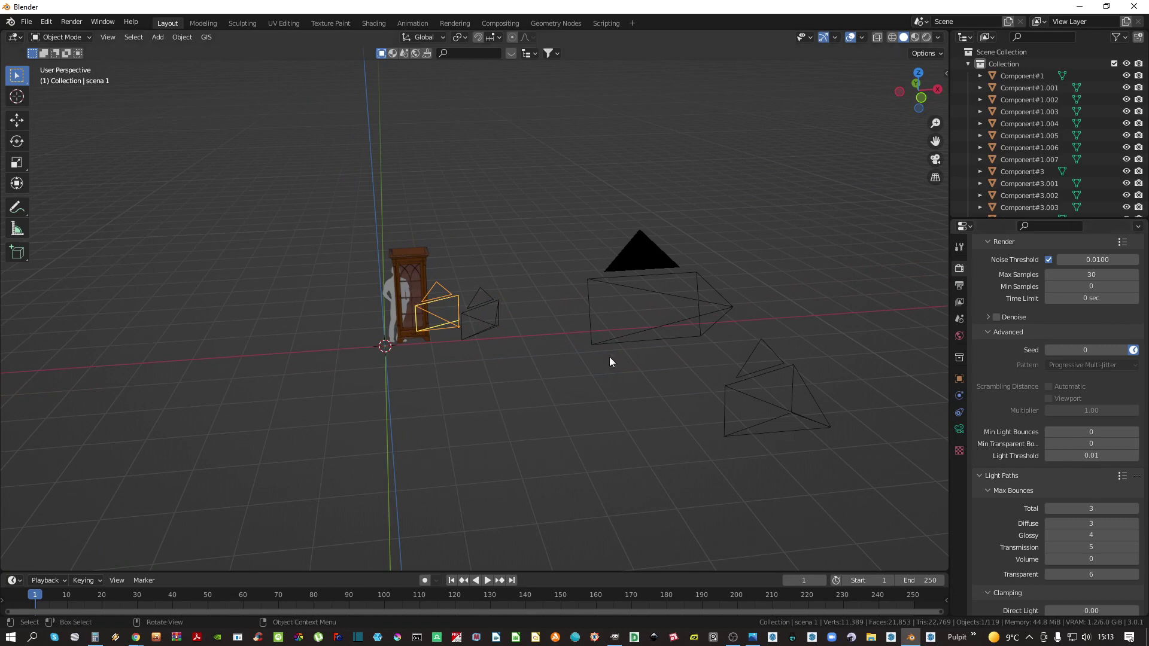
{"action": "key", "text": "F2"}
{"action": "left_click", "coordinate": [959, 302]}
{"action": "left_click", "coordinate": [960, 318]}
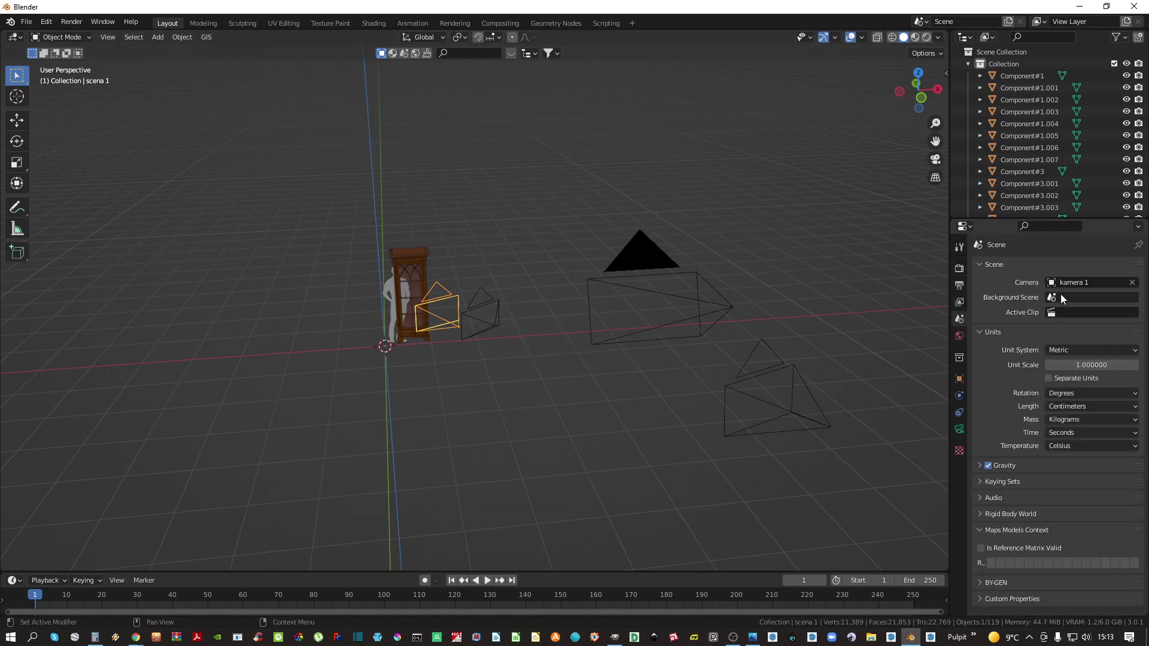
{"action": "left_click", "coordinate": [1091, 282]}
{"action": "scroll", "coordinate": [1073, 411], "scroll_direction": "down", "scroll_amount": 7}
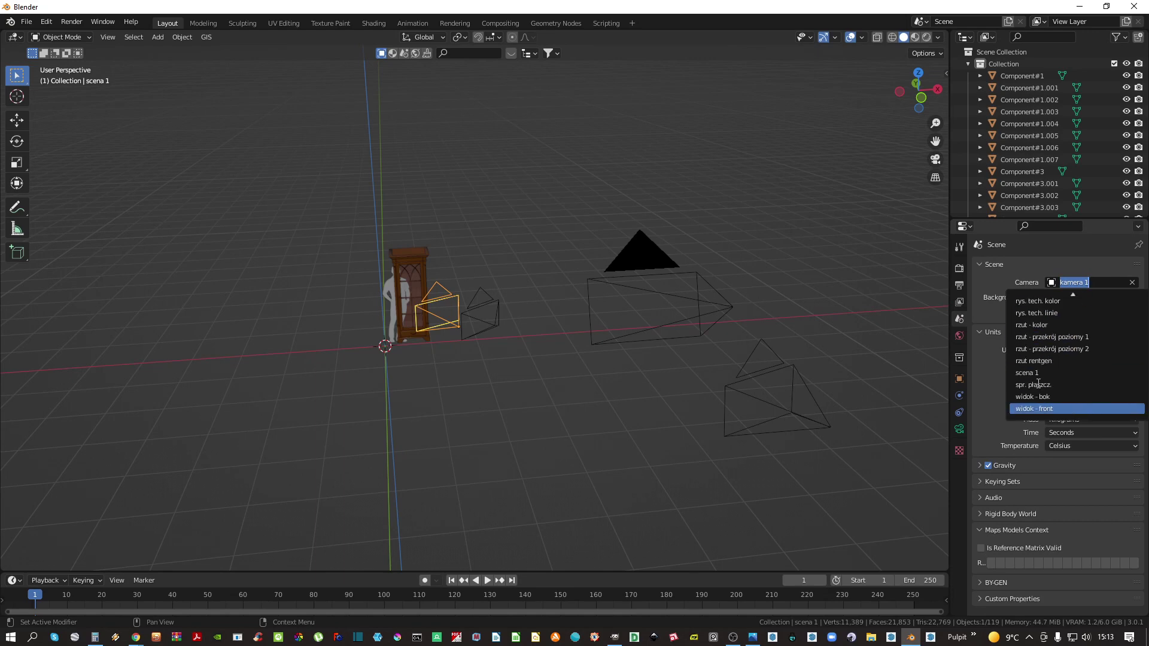
{"action": "left_click", "coordinate": [1043, 373]}
{"action": "key", "text": "KP_0"}
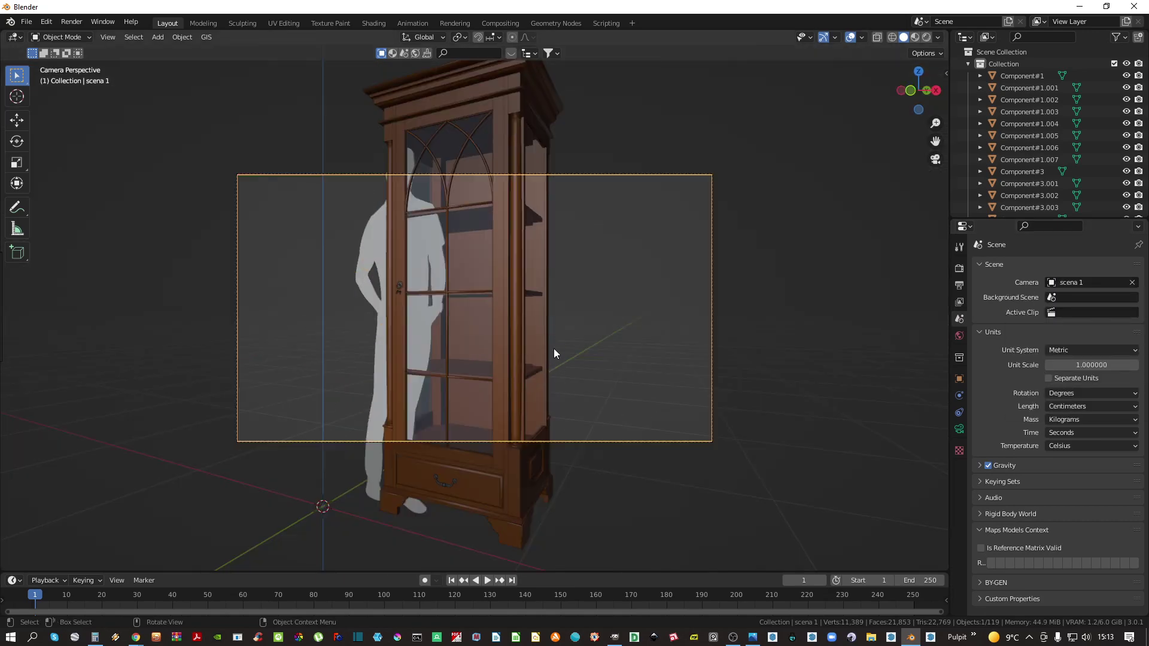
Set the vertical render resolution to 3054 px and move the camera back until the whole cabinet fits the frame
{"action": "left_click", "coordinate": [959, 286]}
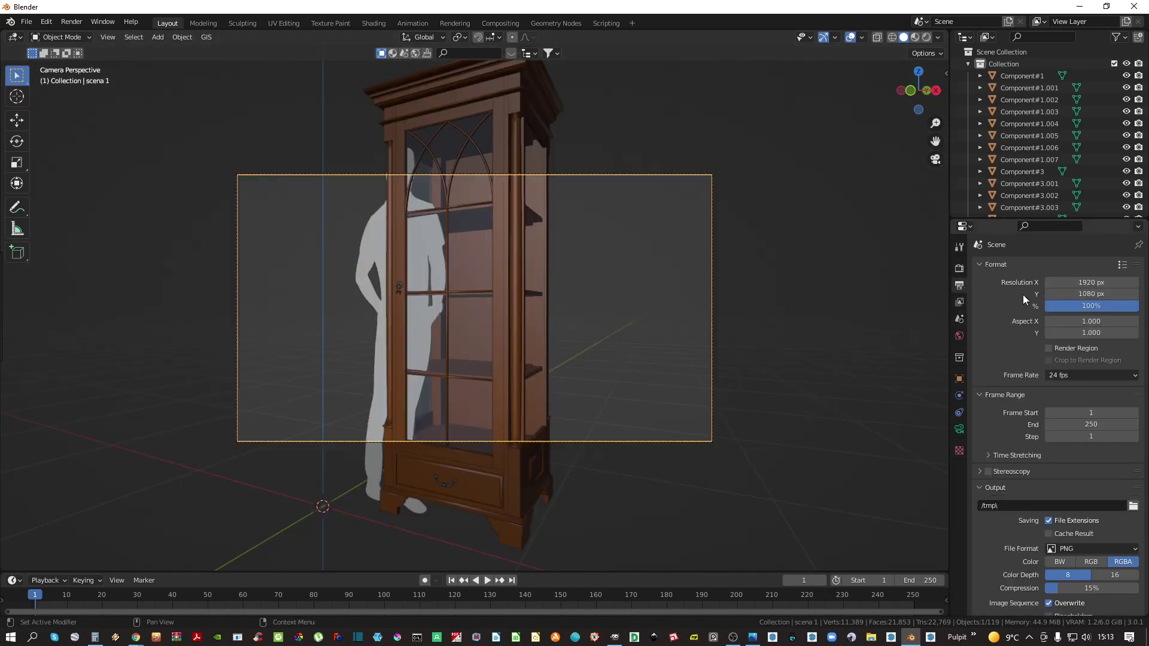
{"action": "left_click_drag", "start_coordinate": [1069, 299], "coordinate": [1105, 295]}
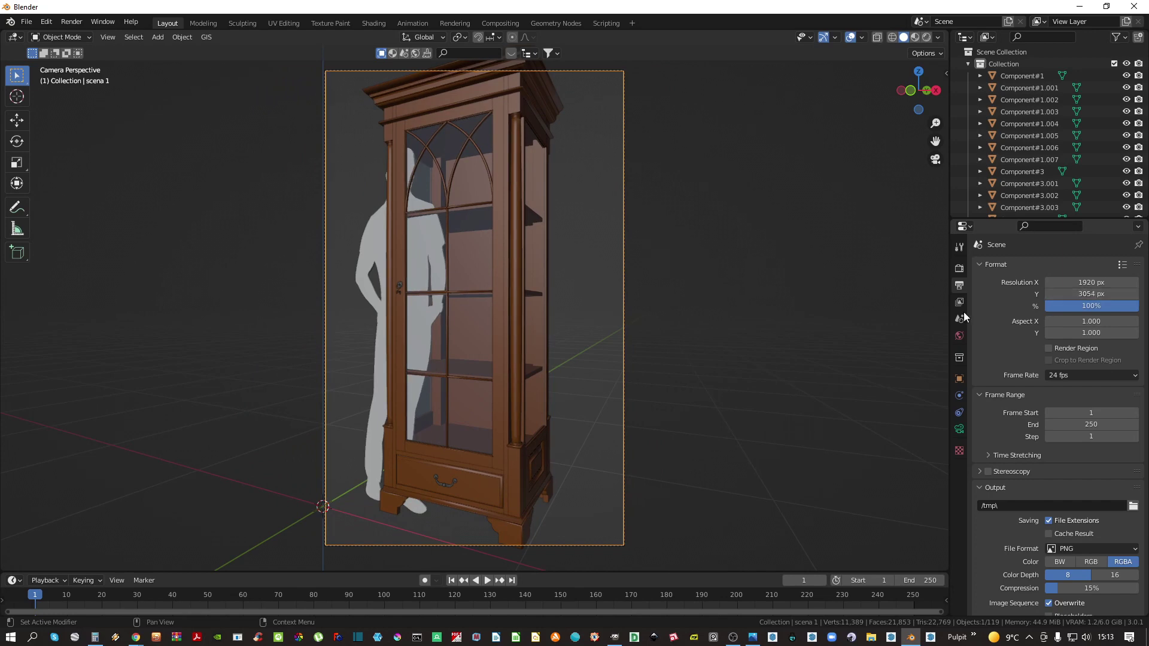
{"action": "key", "text": "shift+grave"}
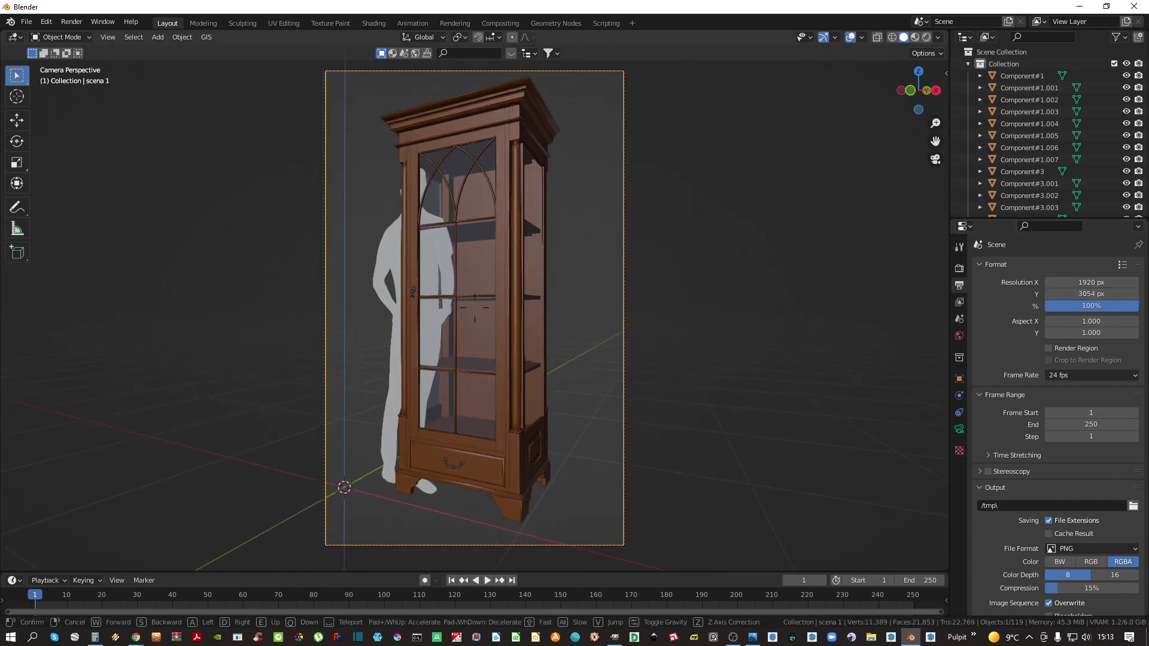
{"action": "left_click", "coordinate": [404, 262]}
Delete the human scale figure standing behind the cabinet
{"action": "left_click", "coordinate": [404, 262]}
{"action": "key", "text": "x"}
{"action": "left_click", "coordinate": [404, 264]}
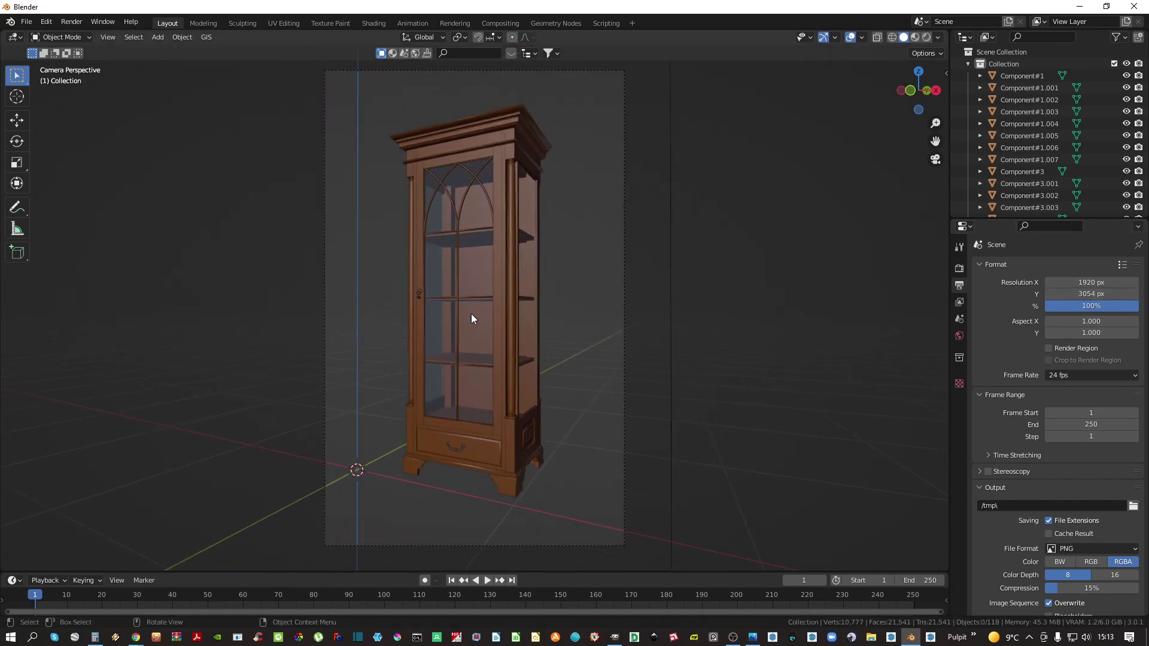
Save the scene to the desktop as "witryna - Blender.blend"
{"action": "key", "text": "ctrl+s"}
{"action": "left_click", "coordinate": [482, 454]}
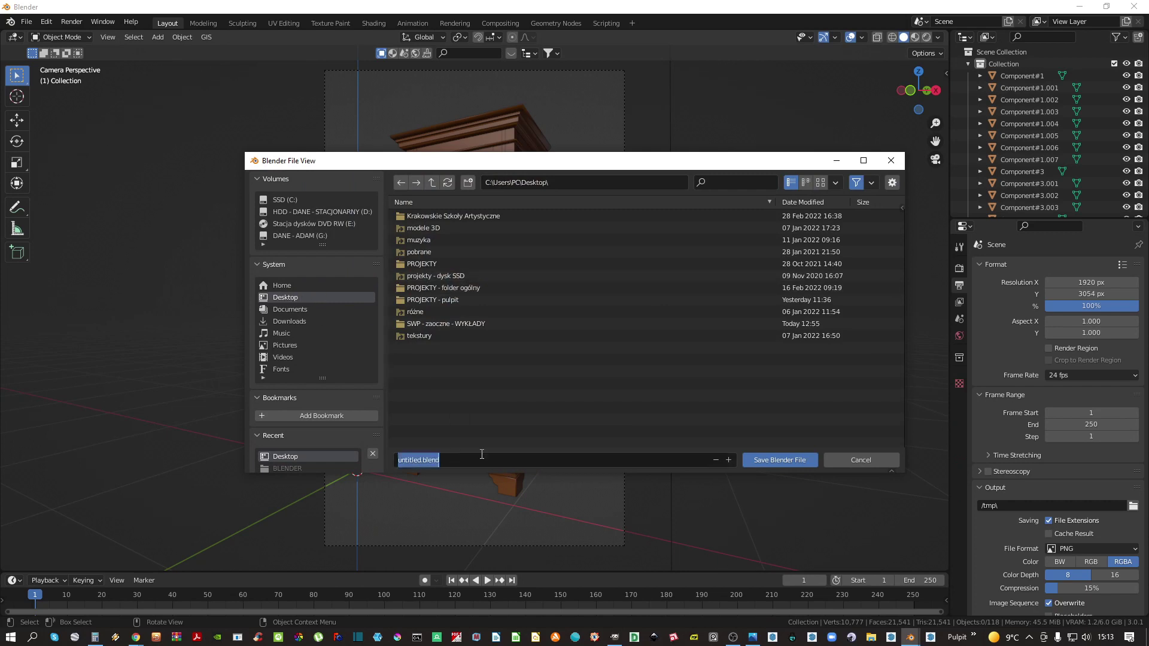
{"action": "type", "text": "witr"}
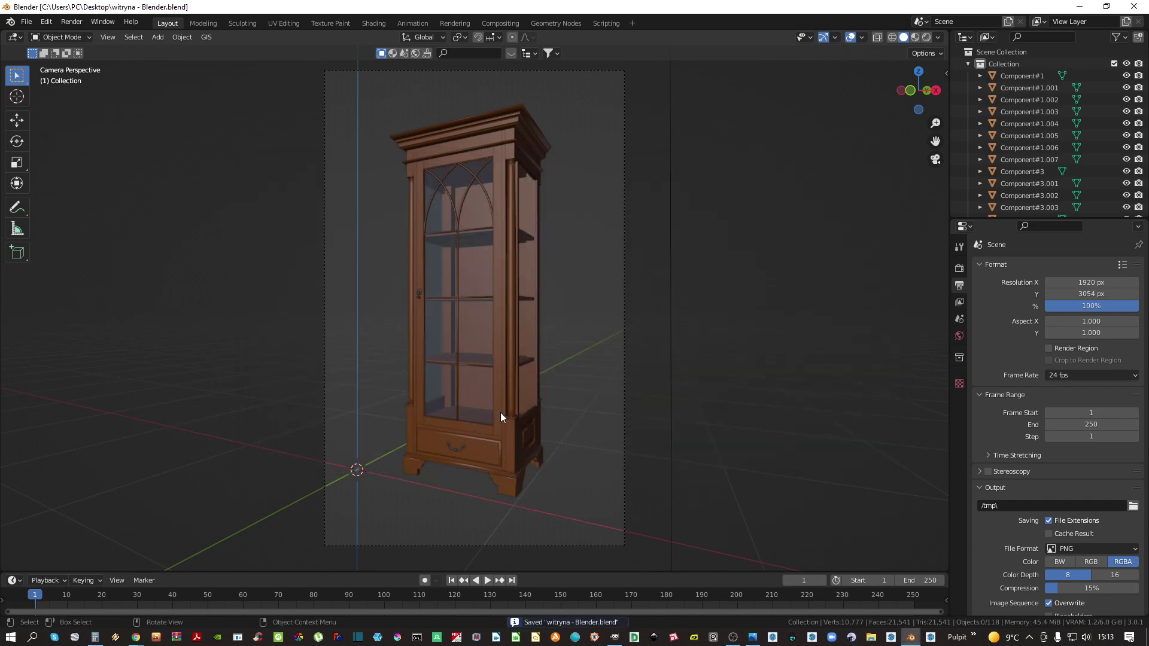
{"action": "left_click_drag", "start_coordinate": [573, 507], "coordinate": [381, 93]}
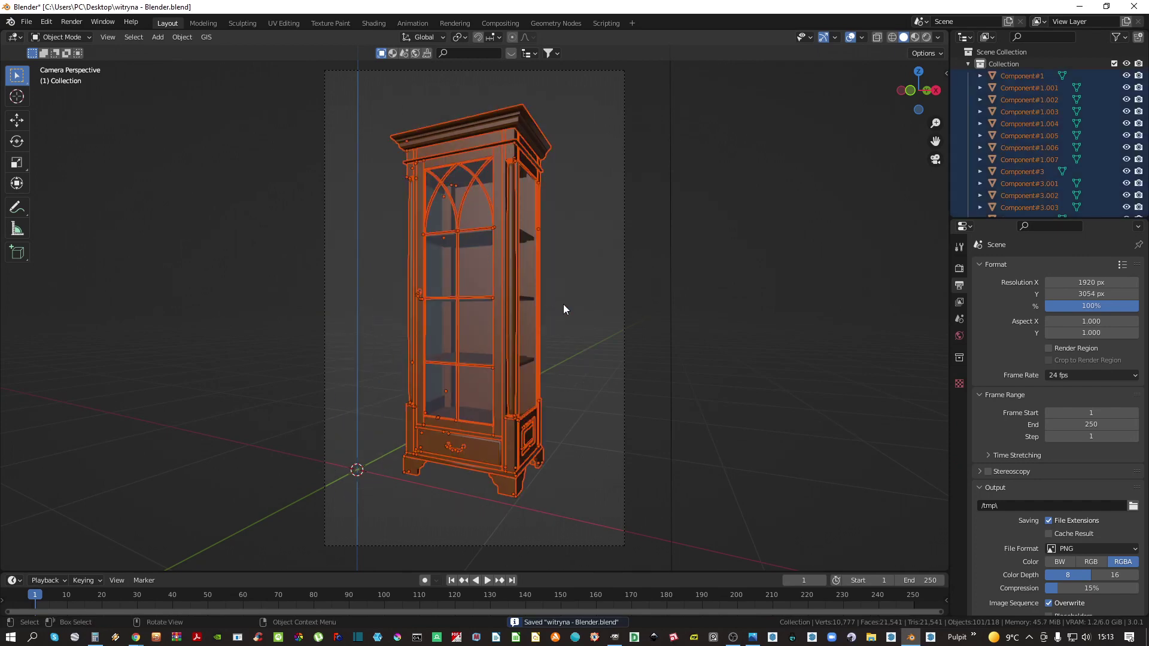
{"action": "right_click", "coordinate": [484, 312]}
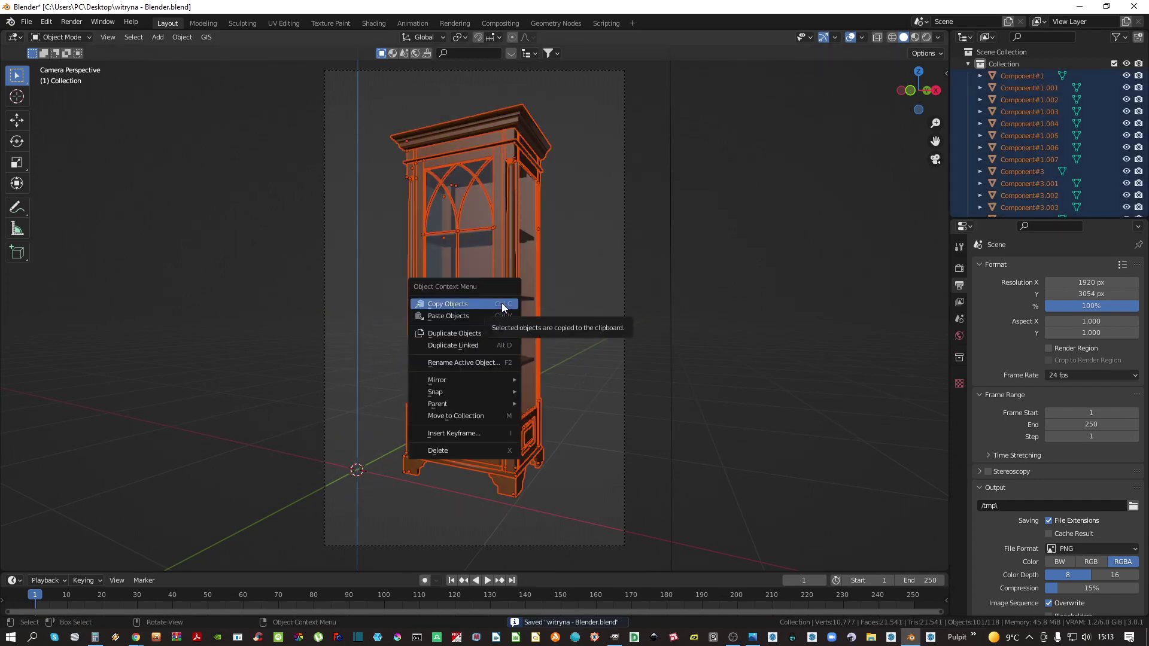
{"action": "left_click", "coordinate": [502, 307]}
{"action": "middle_click_drag", "start_coordinate": [494, 281], "coordinate": [413, 180]}
{"action": "left_click", "coordinate": [549, 323]}
{"action": "left_click_drag", "start_coordinate": [385, 124], "coordinate": [580, 449]}
{"action": "right_click", "coordinate": [483, 277]}
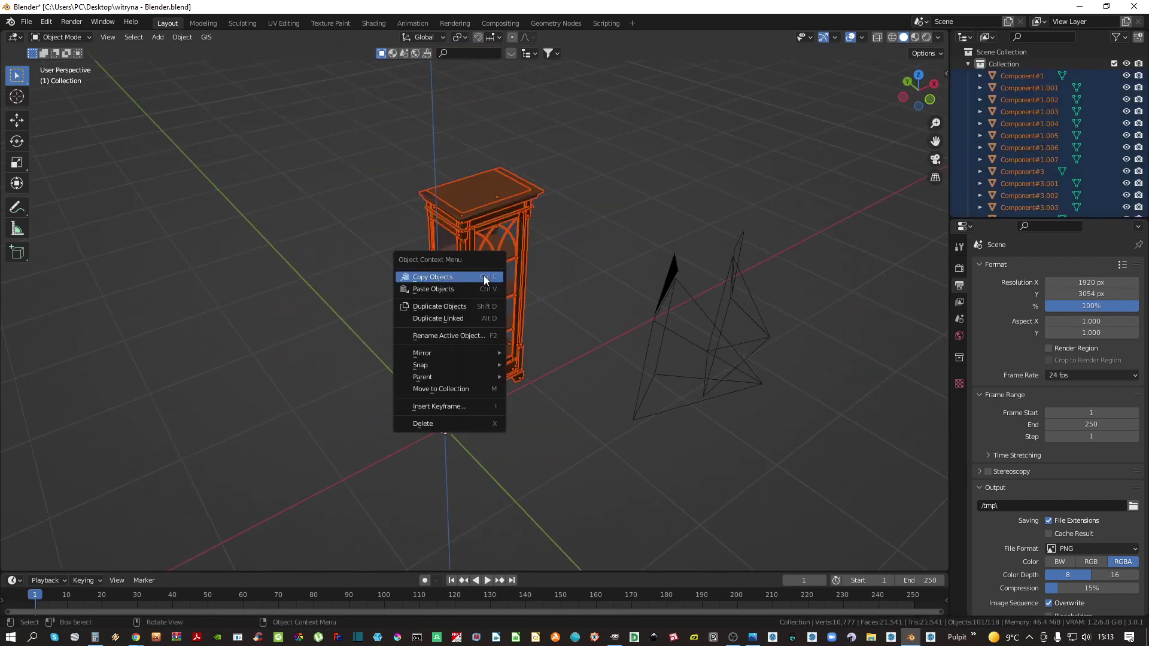
{"action": "left_click", "coordinate": [484, 276]}
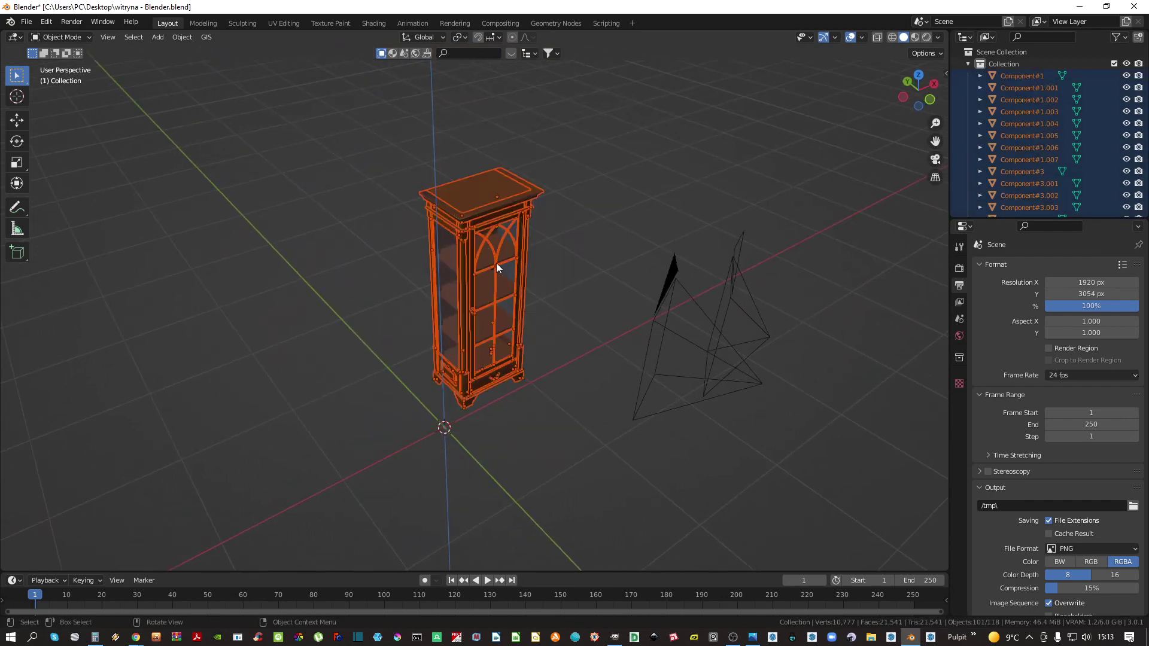
Make the door's glazing bars the active object, select all the cabinet's parts and shade them smooth
{"action": "left_click", "coordinate": [497, 263]}
{"action": "key", "text": "a"}
{"action": "key", "text": "a"}
{"action": "left_click", "coordinate": [487, 304]}
{"action": "left_click_drag", "start_coordinate": [378, 132], "coordinate": [581, 498]}
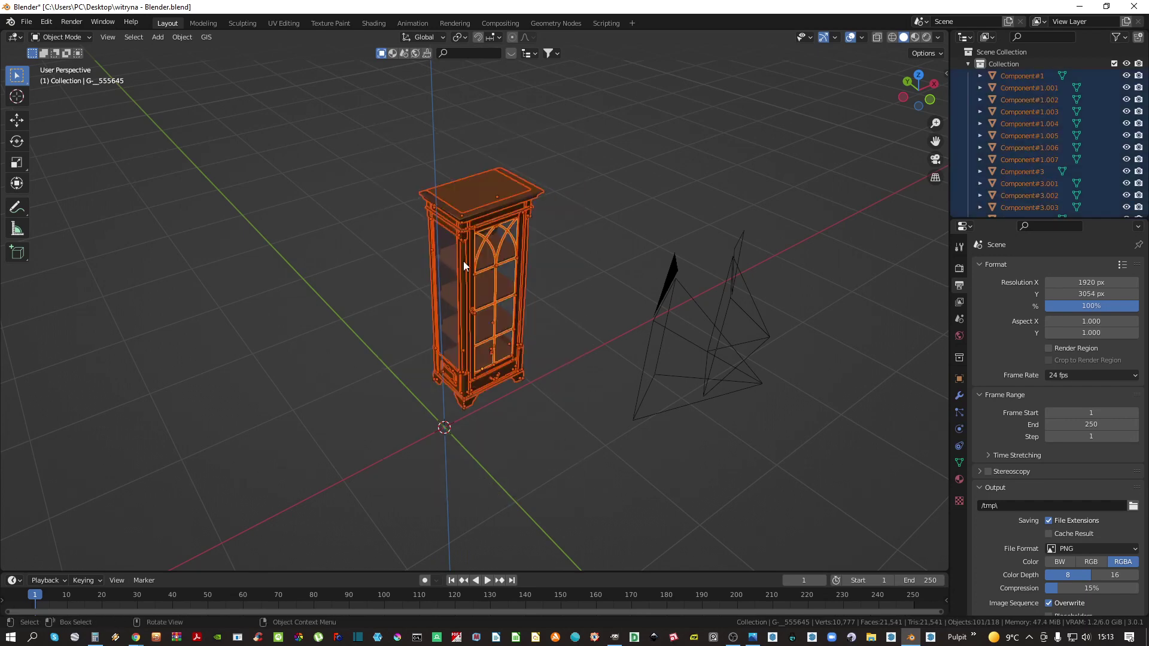
{"action": "right_click", "coordinate": [463, 265]}
{"action": "left_click", "coordinate": [443, 211]}
Set the solid viewport shading colour to Texture so the cabinet displays its wood grain
{"action": "scroll", "coordinate": [490, 260], "scroll_direction": "up", "scroll_amount": 8}
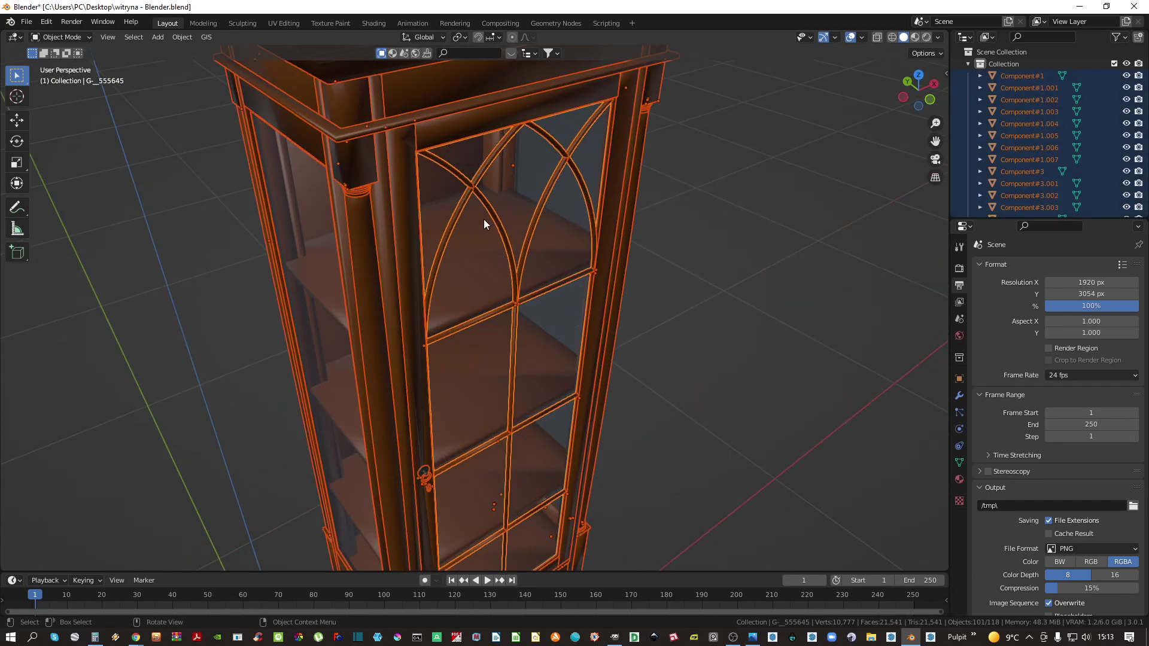
{"action": "middle_click_drag", "start_coordinate": [485, 224], "coordinate": [480, 268]}
{"action": "scroll", "coordinate": [413, 200], "scroll_direction": "up", "scroll_amount": 4}
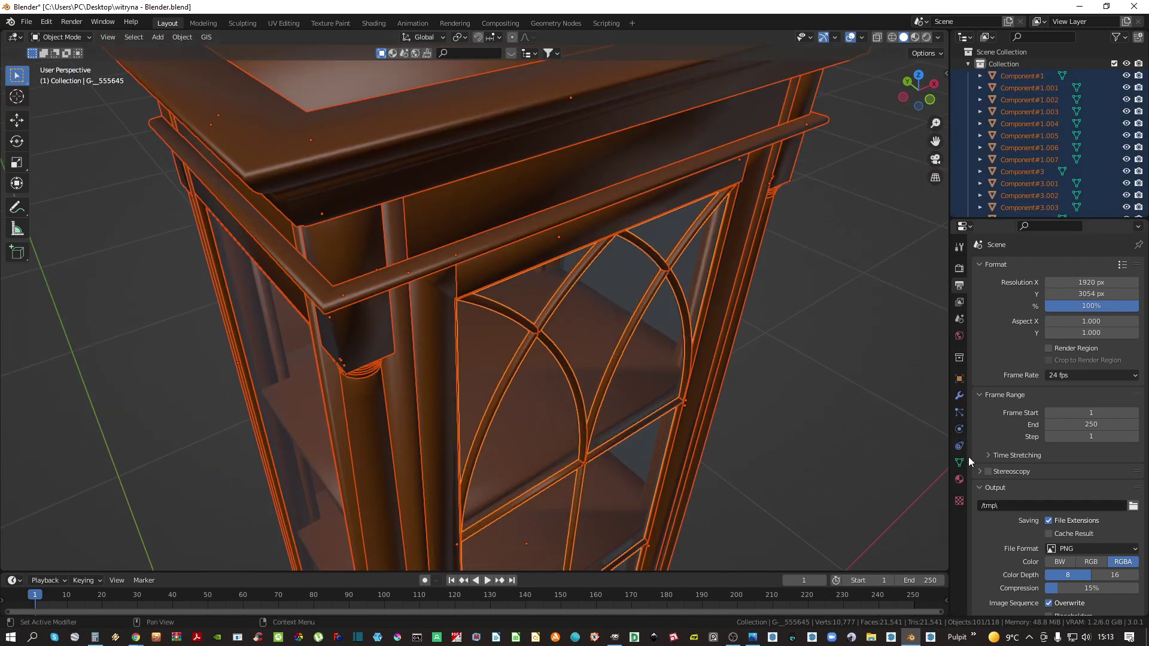
{"action": "left_click", "coordinate": [940, 37]}
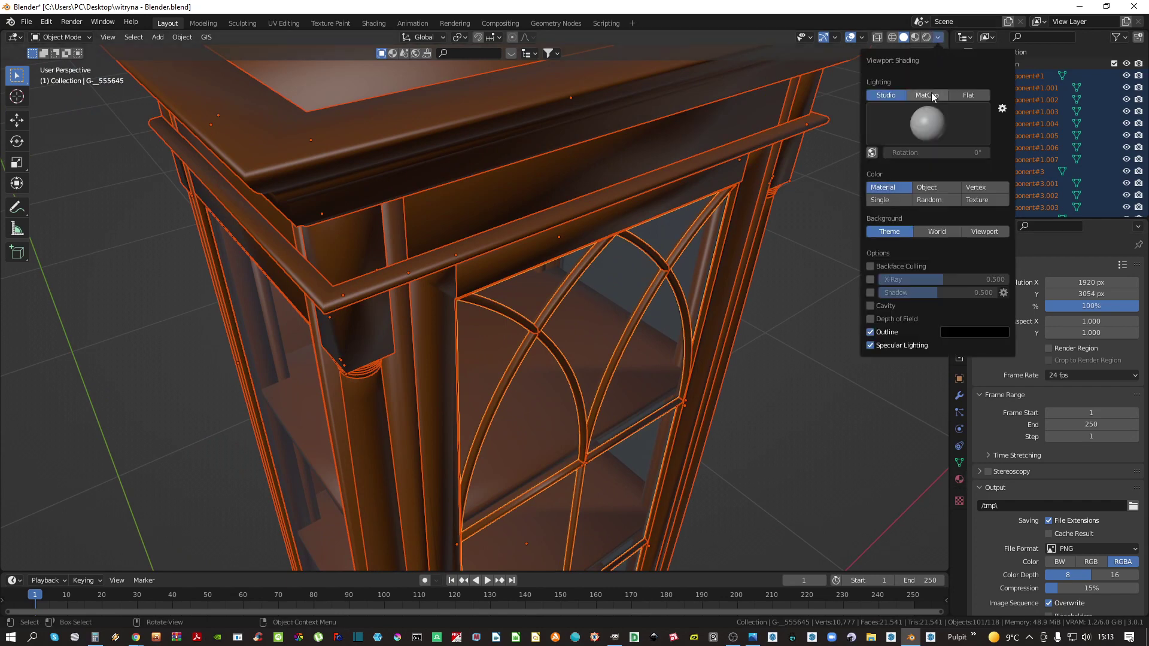
{"action": "left_click", "coordinate": [977, 199]}
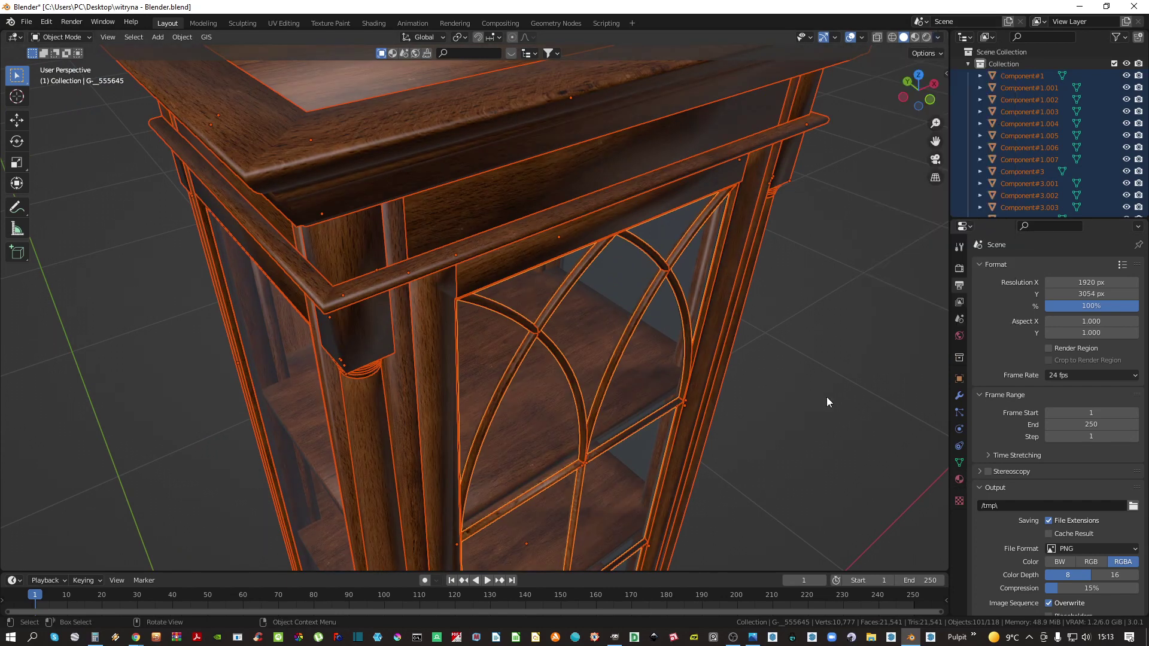
Enable Auto Smooth at 30° for all the selected cabinet parts, deselect them and save the file
{"action": "left_click", "coordinate": [959, 463]}
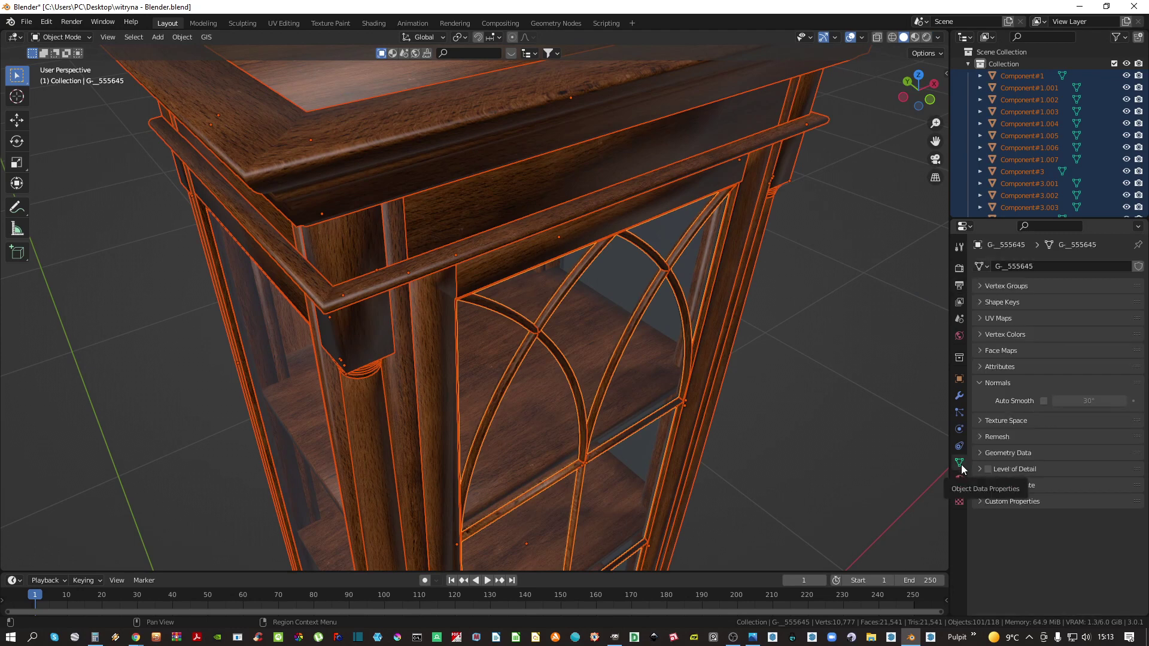
{"action": "left_click", "coordinate": [1045, 401]}
{"action": "scroll", "coordinate": [695, 345], "scroll_direction": "up", "scroll_amount": 5}
{"action": "key", "text": "alt+a"}
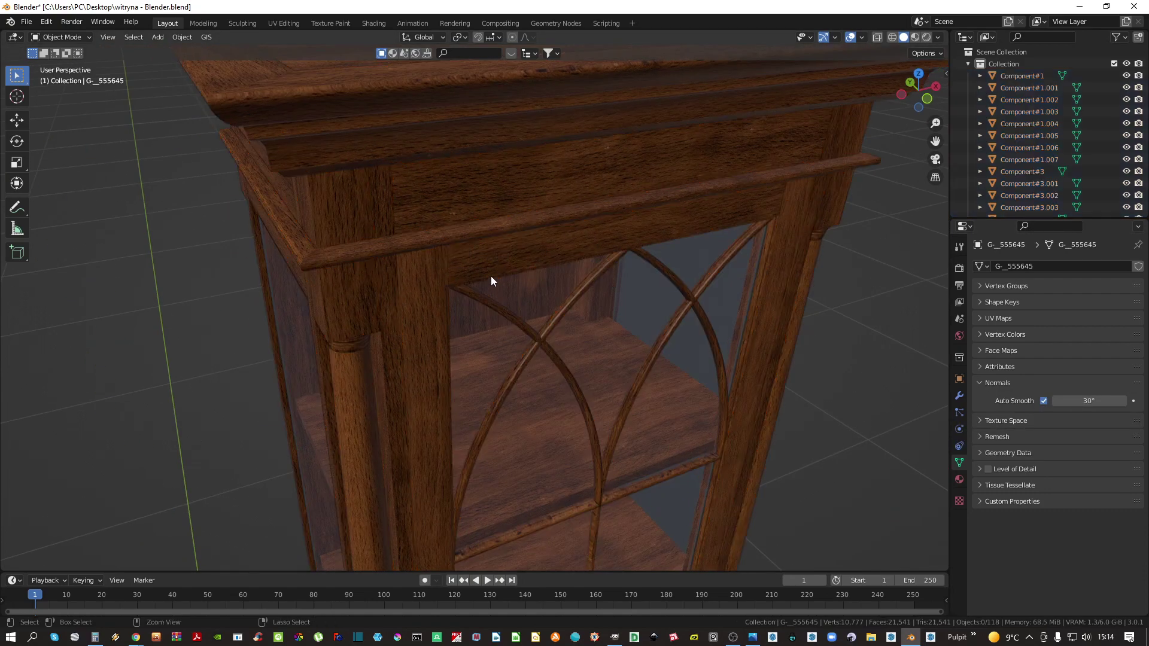
{"action": "key", "text": "ctrl+s"}
Switch the viewport to rendered shading and return to the camera view of the cabinet
{"action": "middle_click_drag", "start_coordinate": [490, 280], "coordinate": [500, 241]}
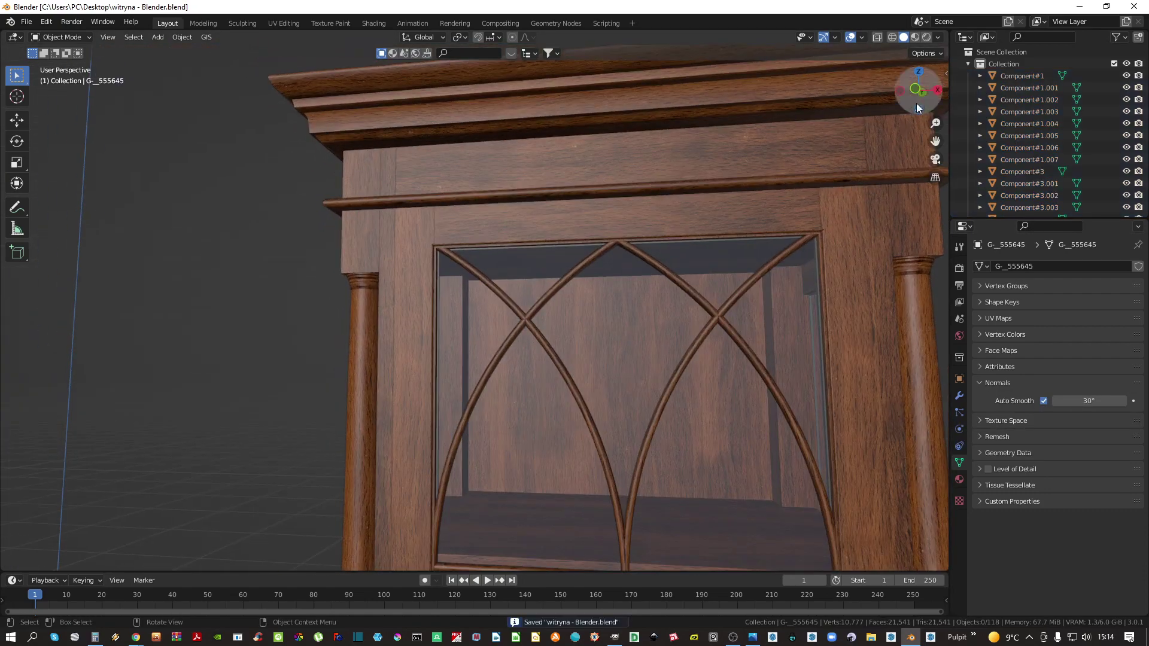
{"action": "key", "text": "z"}
{"action": "left_click", "coordinate": [622, 252]}
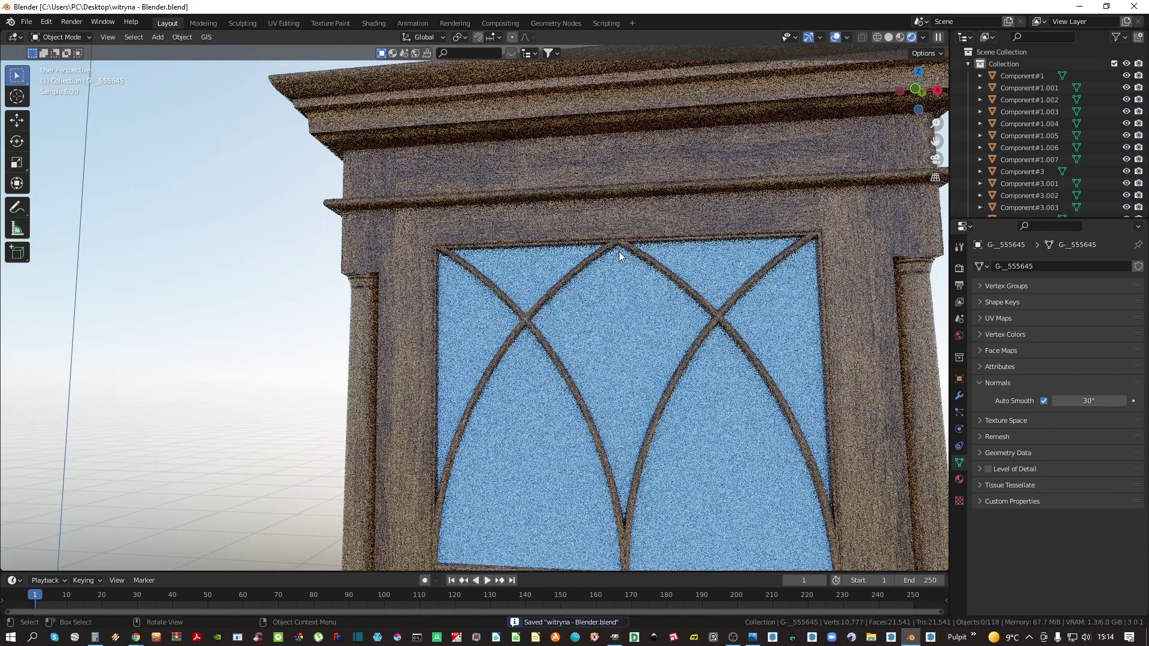
{"action": "middle_click_drag", "start_coordinate": [606, 274], "coordinate": [519, 311]}
{"action": "key", "text": "KP_0"}
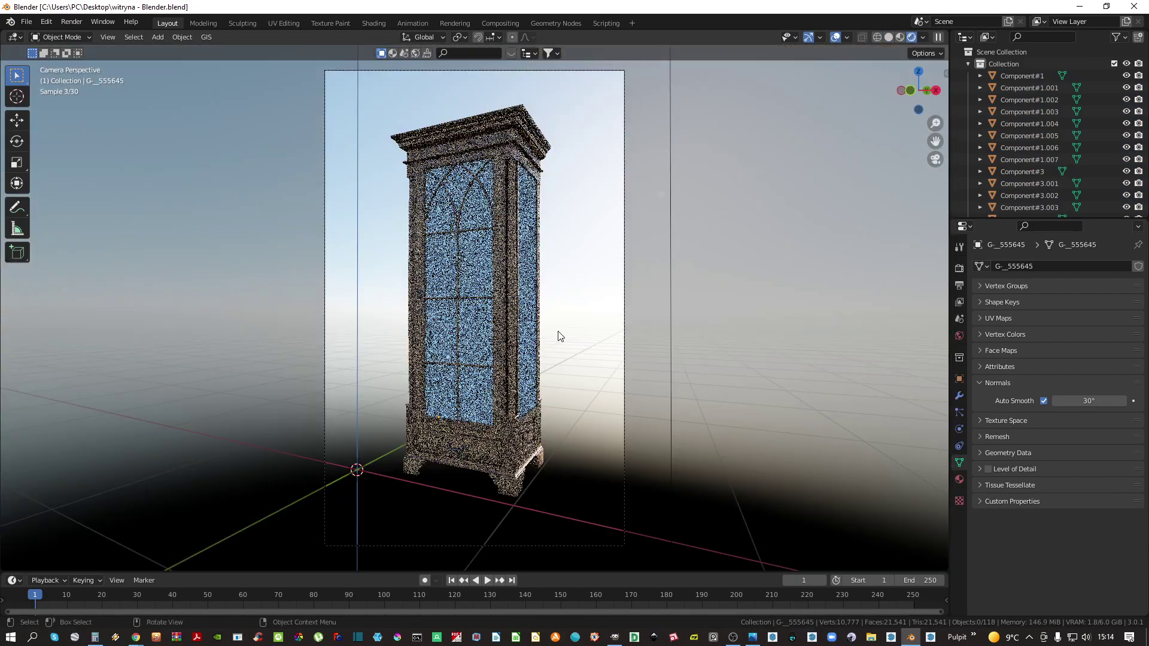
Add a plane as the floor under the cabinet and scale it up to extend far beyond the camera frame
{"action": "key", "text": "shift+a"}
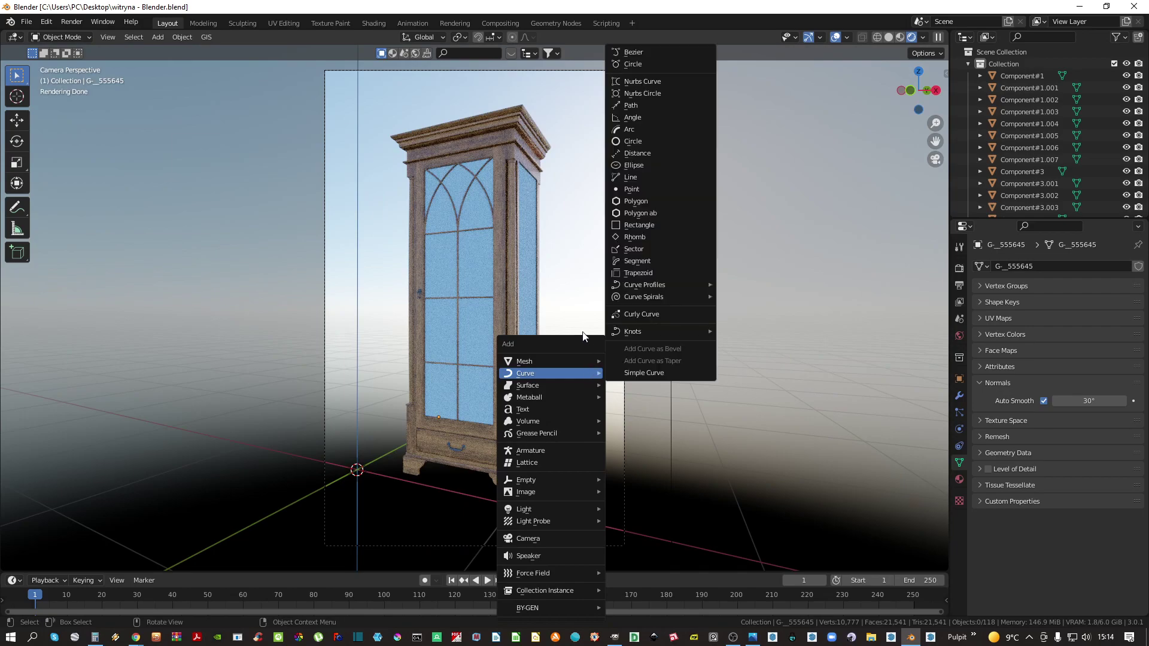
{"action": "mouse_move", "coordinate": [577, 360]}
{"action": "left_click", "coordinate": [630, 87]}
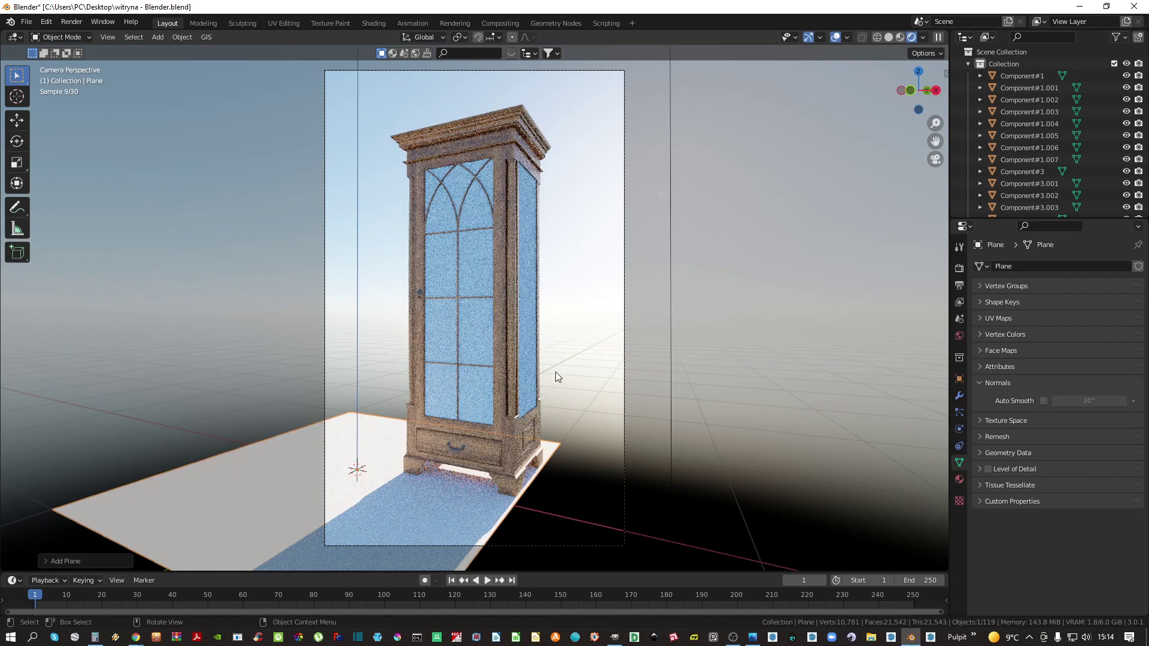
{"action": "key", "text": "s"}
{"action": "key", "text": "Return"}
{"action": "key", "text": "s"}
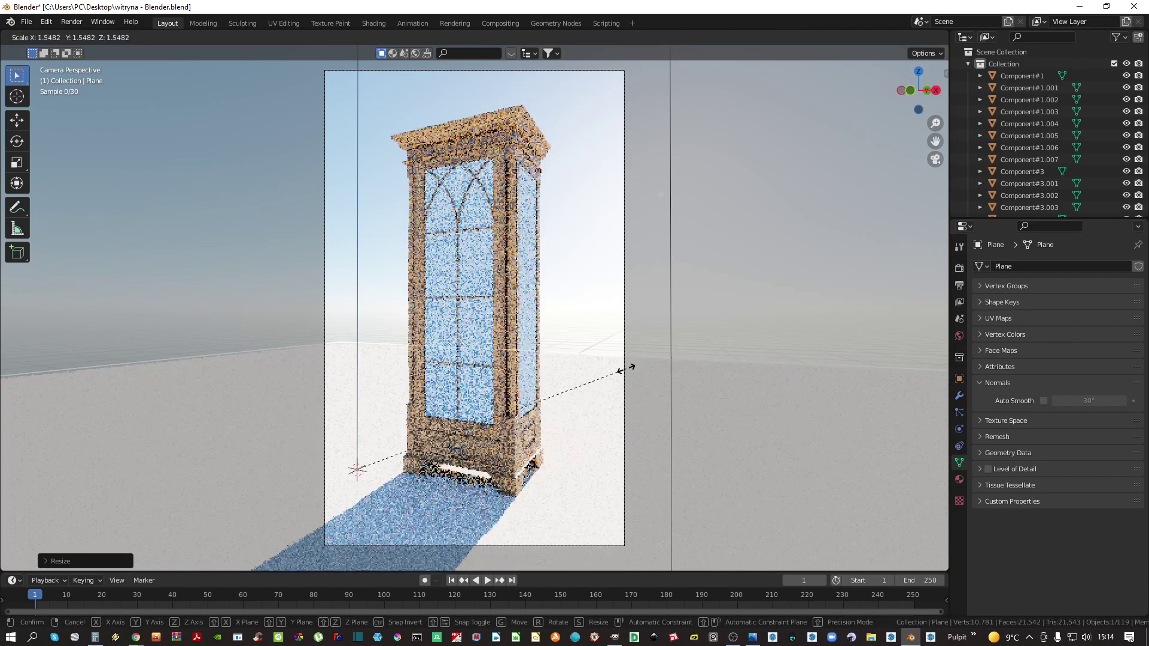
{"action": "left_click", "coordinate": [627, 368]}
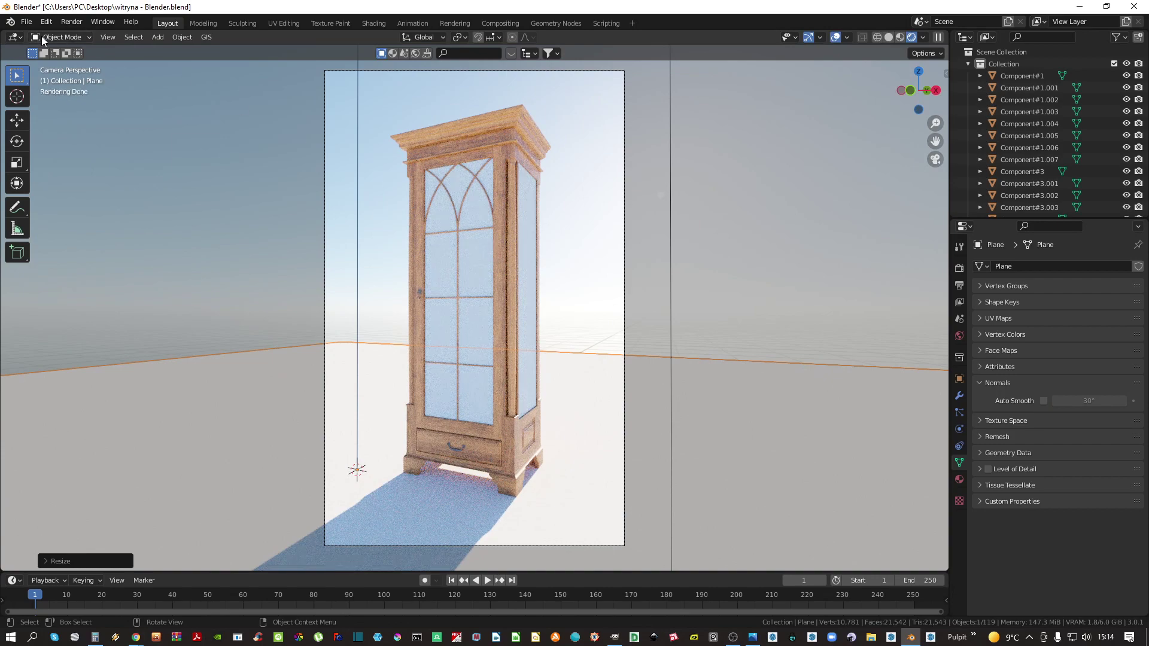
Split the 3D viewport into two side-by-side views and limit rendering to a region around the camera frame
{"action": "mouse_move", "coordinate": [21, 38]}
{"action": "left_mouse_down"}
{"action": "mouse_move", "coordinate": [275, 60]}
{"action": "mouse_move", "coordinate": [396, 90]}
{"action": "left_mouse_up"}
{"action": "key", "text": "ctrl+b"}
{"action": "left_click_drag", "start_coordinate": [548, 136], "coordinate": [887, 515]}
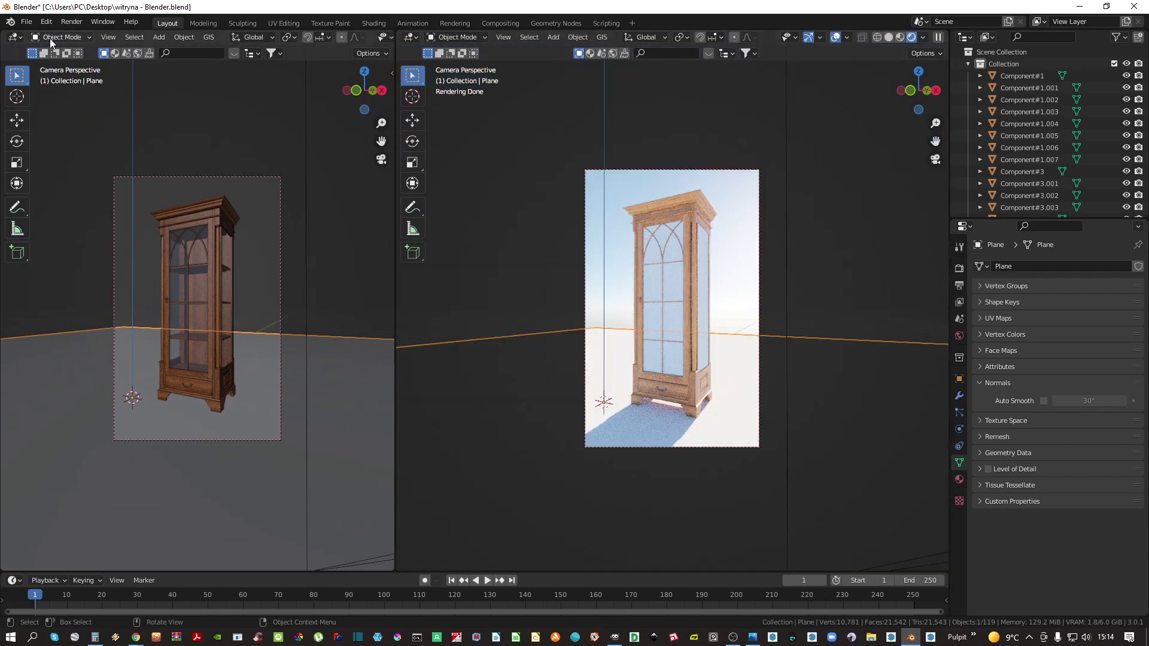
Turn the spare 3D view into a shader editor showing the World nodes, with its sidebar hidden and the nodes framed
{"action": "left_click", "coordinate": [21, 40]}
{"action": "left_click", "coordinate": [48, 146]}
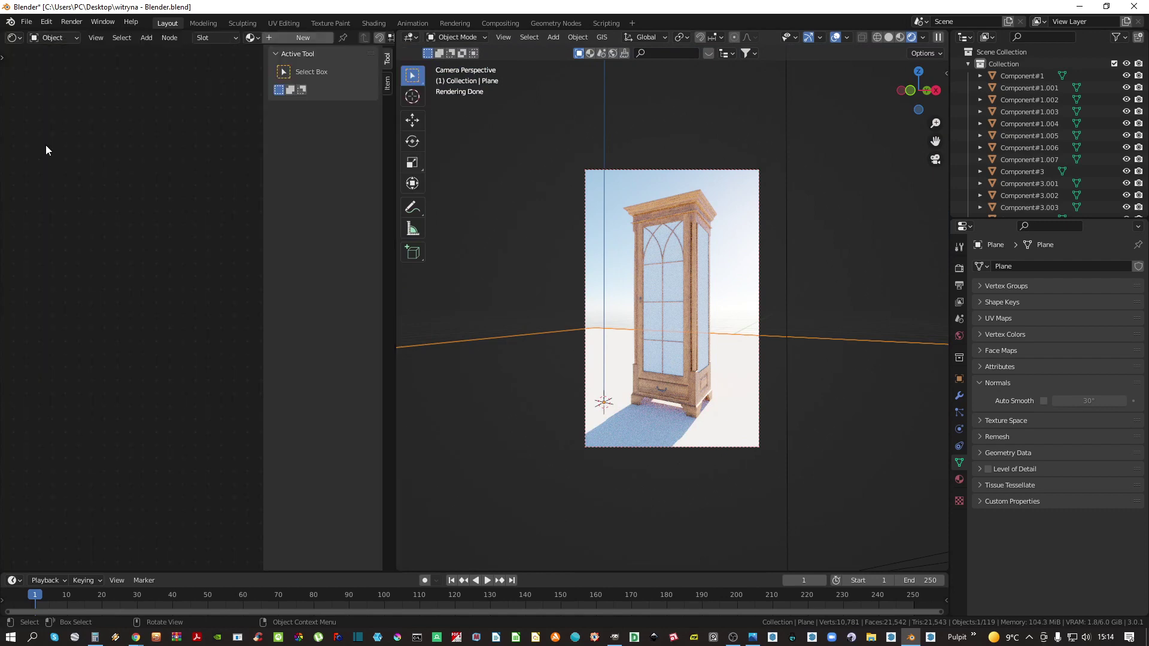
{"action": "key", "text": "n"}
{"action": "left_click", "coordinate": [55, 38]}
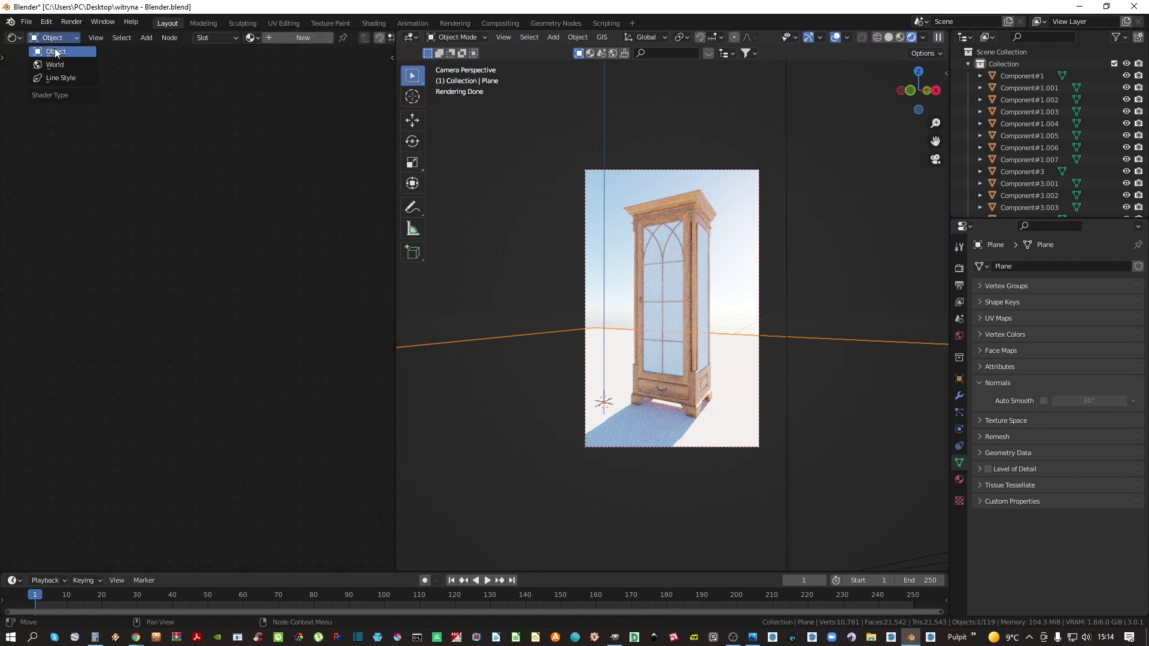
{"action": "left_click", "coordinate": [66, 64]}
{"action": "key", "text": "Home"}
{"action": "scroll", "coordinate": [306, 336], "scroll_direction": "up", "scroll_amount": 6}
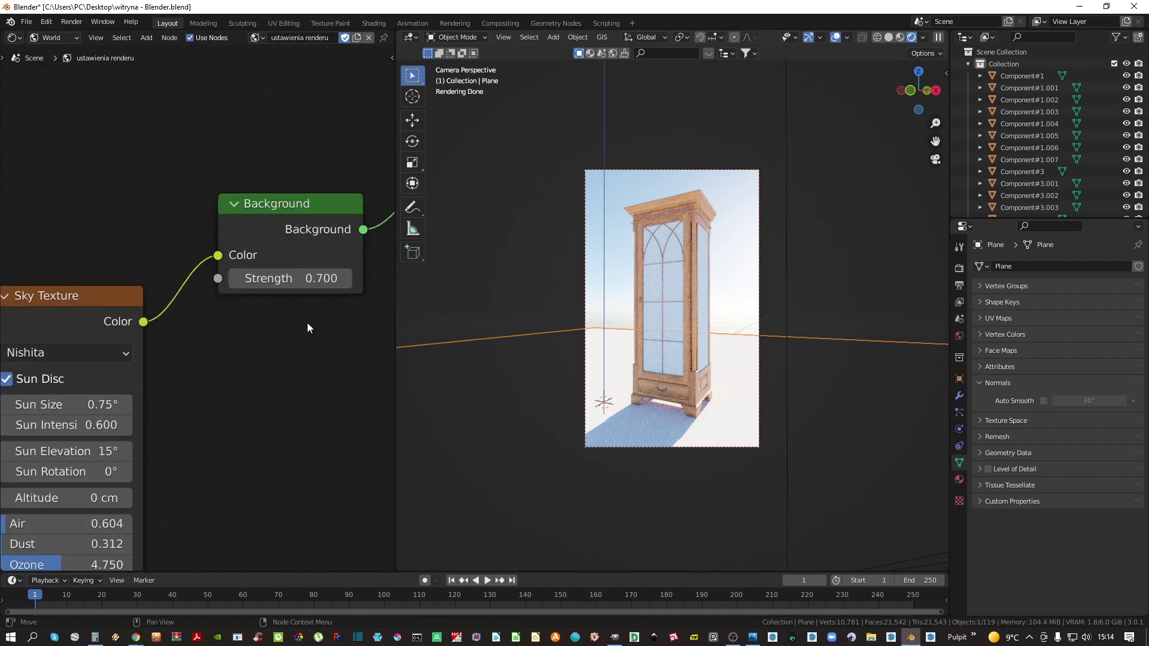
Set the world Background strength to 0.4 and the Sky Texture's sun intensity to 0.3
{"action": "middle_click_drag", "start_coordinate": [157, 431], "coordinate": [201, 382]}
{"action": "left_click", "coordinate": [345, 227]}
{"action": "type", "text": "0."}
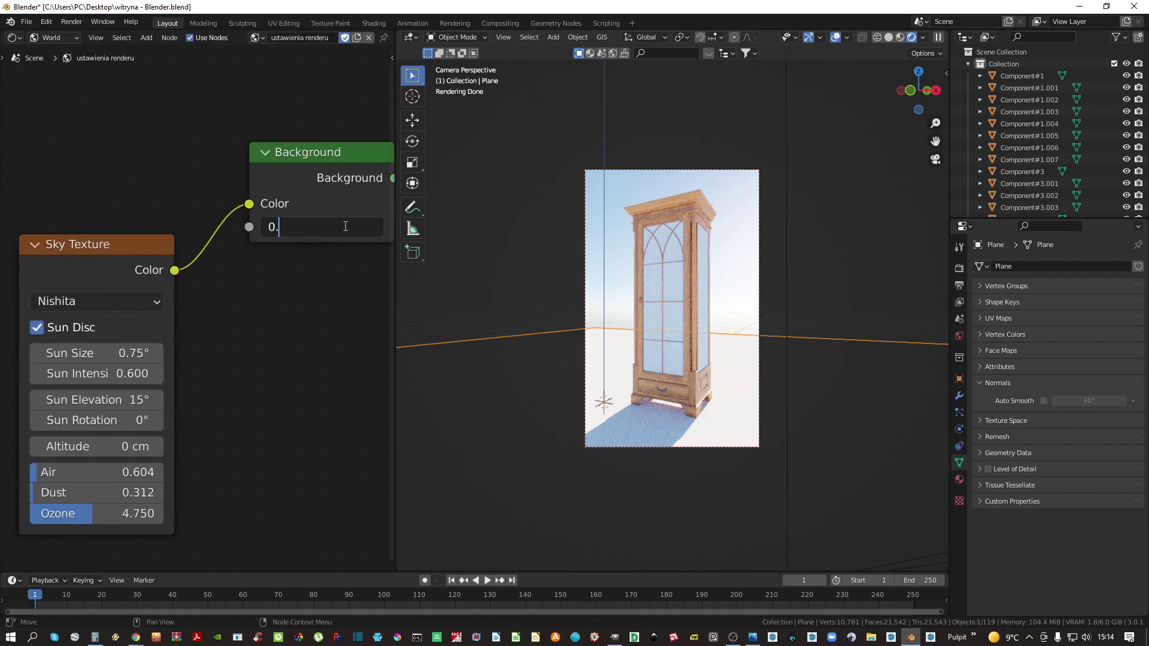
{"action": "type", "text": "4"}
{"action": "key", "text": "Return"}
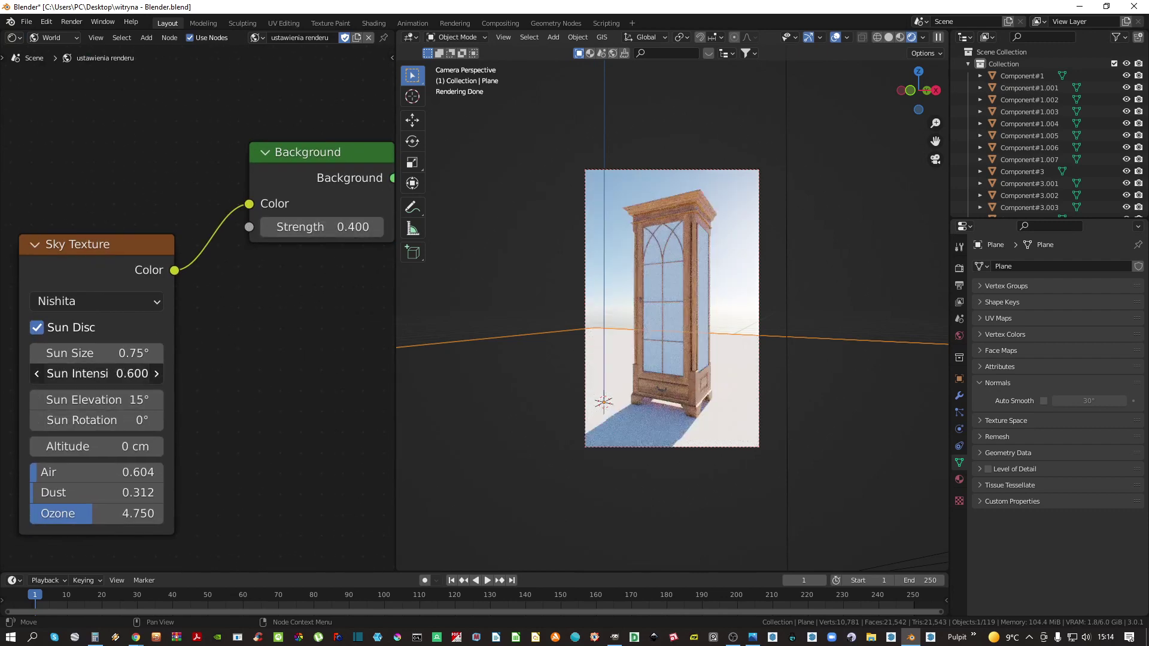
{"action": "left_click", "coordinate": [117, 374]}
{"action": "type", "text": "0.3"}
{"action": "key", "text": "Return"}
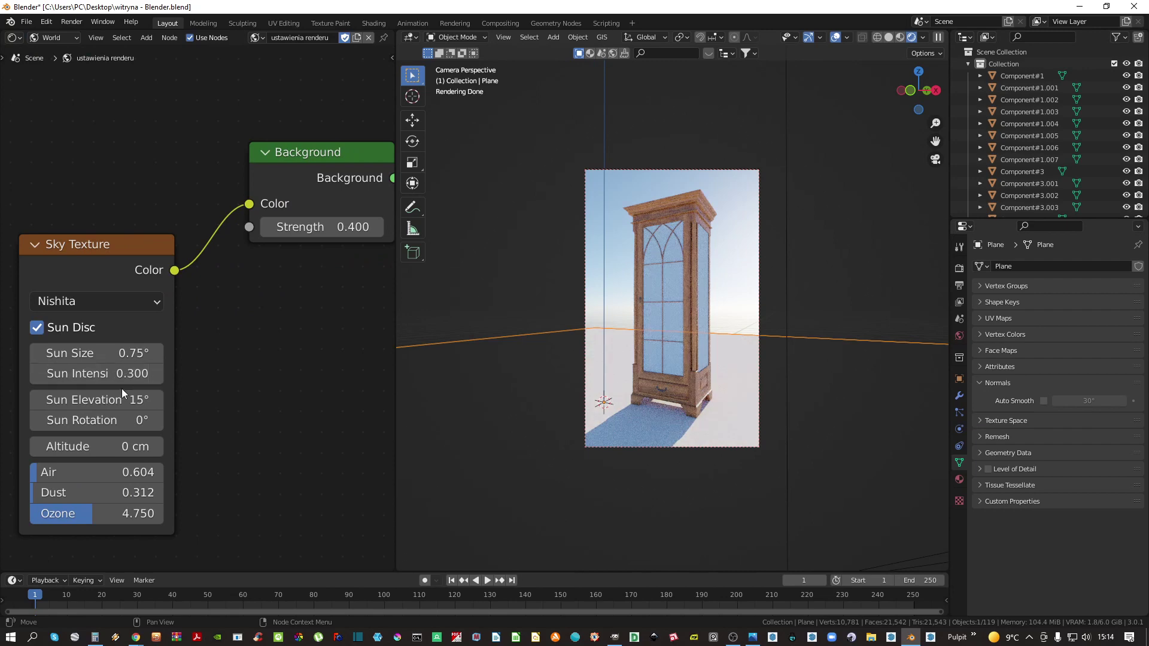
Set the sky's sun rotation to -135° and sun elevation to 75.3°, and save the file
{"action": "left_click_drag", "start_coordinate": [90, 421], "coordinate": [177, 420]}
{"action": "left_click_drag", "start_coordinate": [95, 399], "coordinate": [129, 400]}
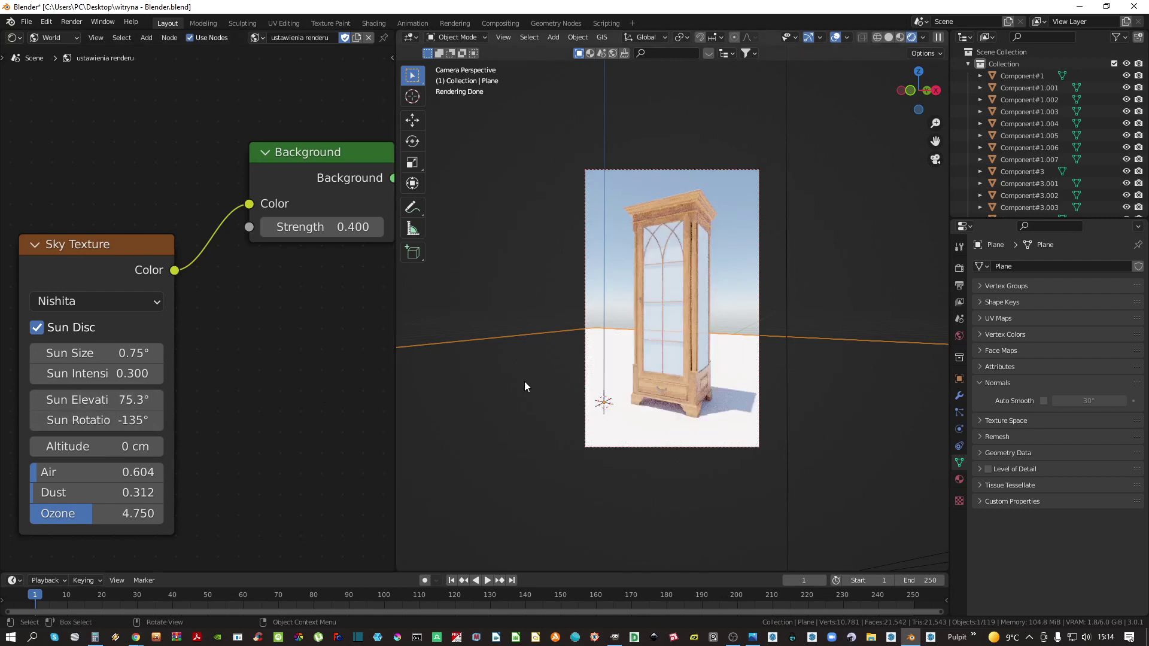
{"action": "scroll", "coordinate": [659, 349], "scroll_direction": "up", "scroll_amount": 3}
{"action": "key", "text": "ctrl+s"}
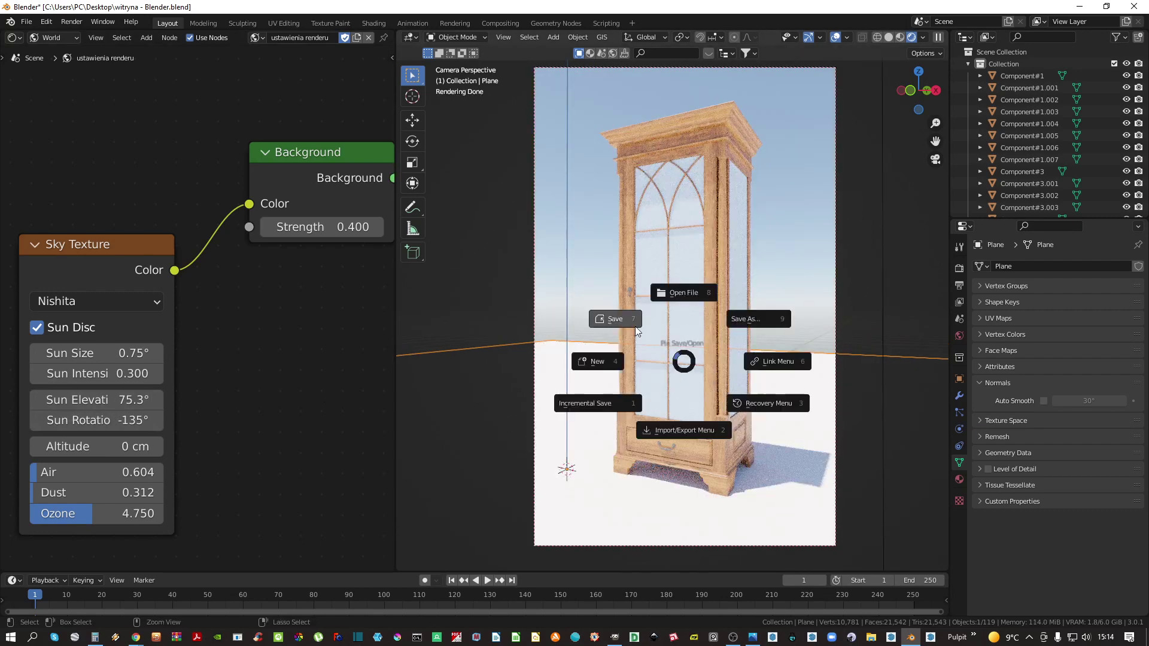
{"action": "left_click", "coordinate": [620, 319]}
Select the cabinet door glass, switch the shader editor to object materials and enable nodes for the witryna - szklo material
{"action": "left_click", "coordinate": [684, 340]}
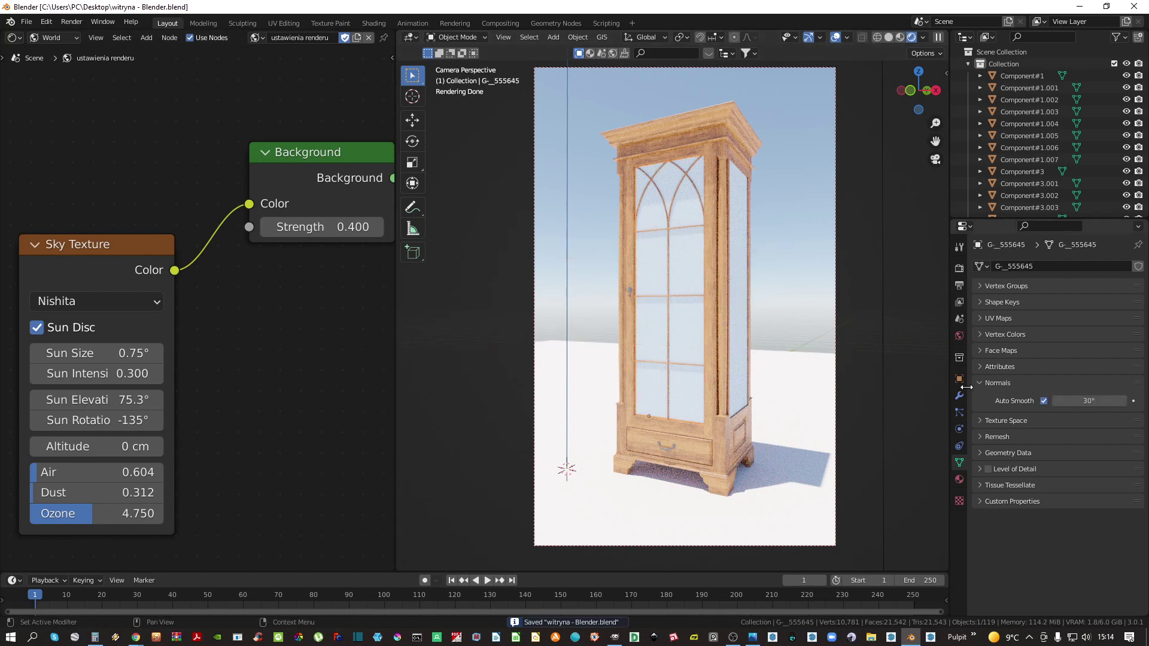
{"action": "left_click", "coordinate": [960, 479]}
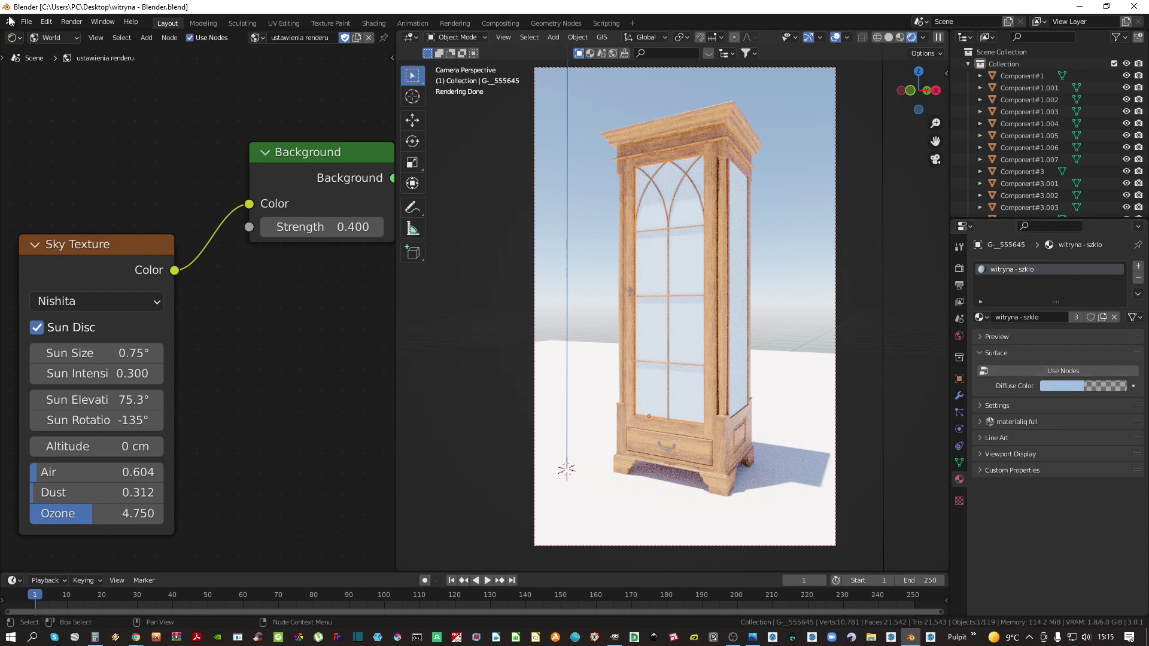
{"action": "left_click", "coordinate": [56, 39]}
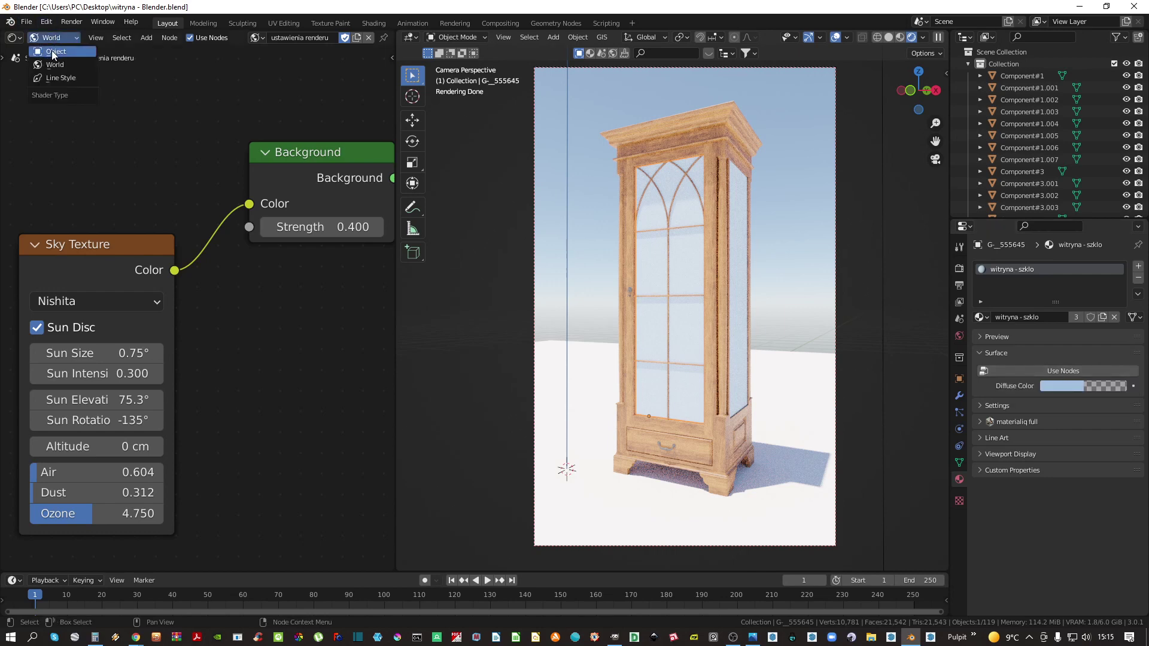
{"action": "left_click", "coordinate": [55, 53]}
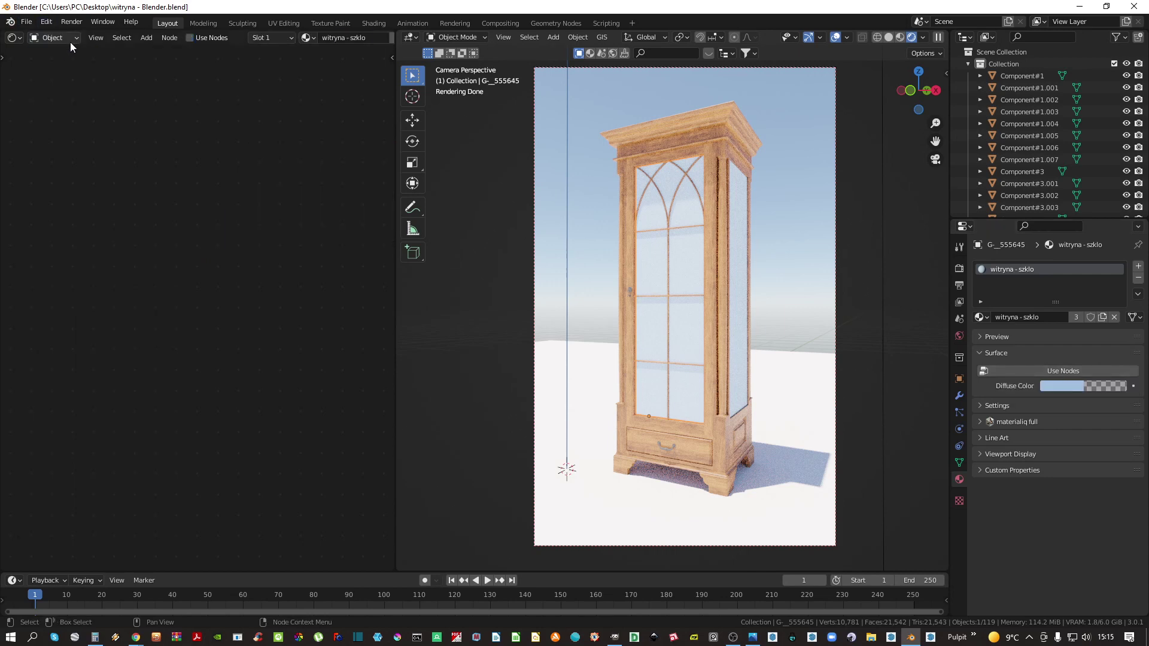
{"action": "left_click", "coordinate": [1074, 372]}
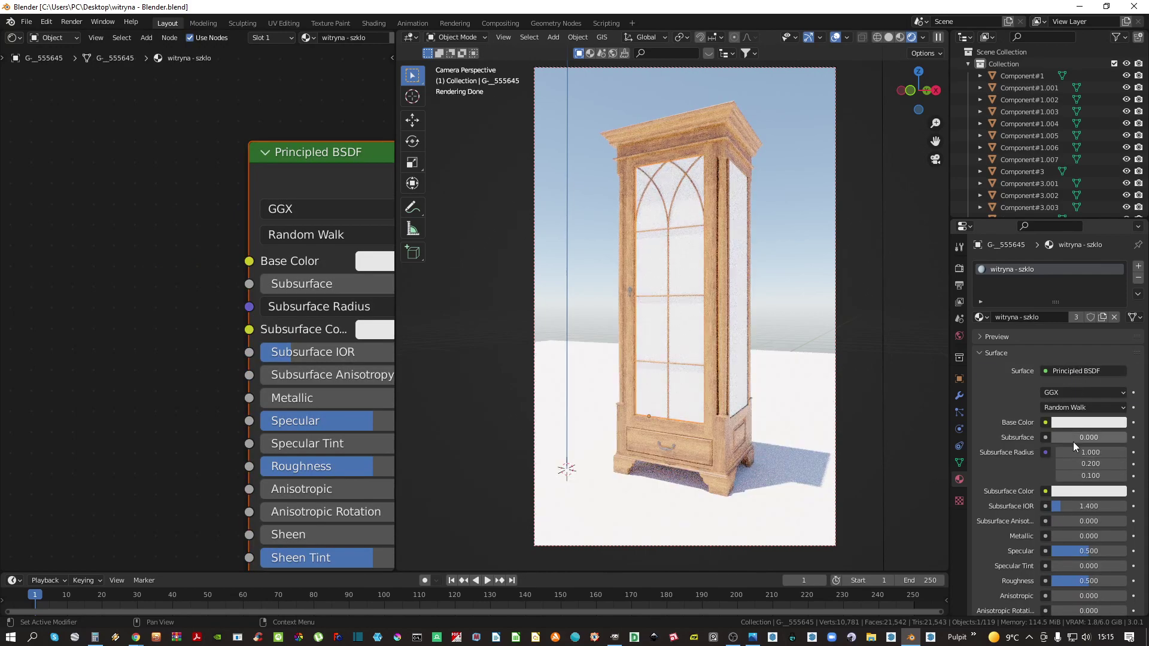
Change the glass material's base color to a light blue
{"action": "left_click", "coordinate": [1077, 423]}
{"action": "left_click_drag", "start_coordinate": [1095, 278], "coordinate": [1070, 281]}
{"action": "scroll", "coordinate": [1088, 506], "scroll_direction": "down", "scroll_amount": 3}
{"action": "scroll", "coordinate": [1087, 505], "scroll_direction": "up", "scroll_amount": 3}
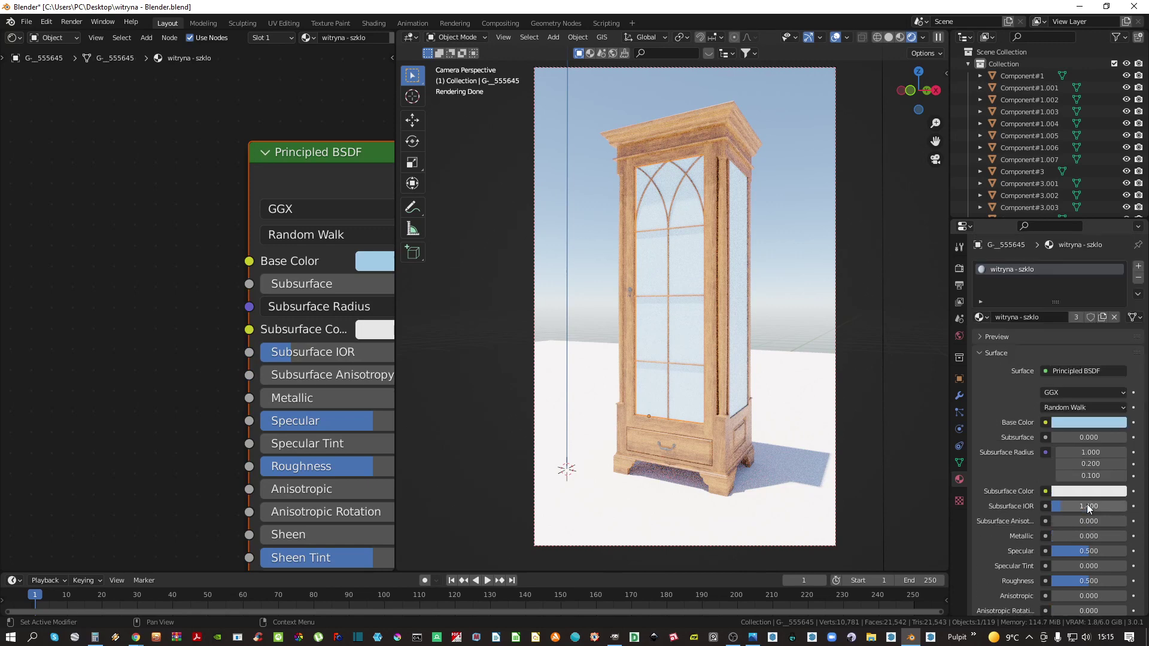
Make the glass material see-through with transmission 1.000, roughness 0.000 and alpha 0.748
{"action": "scroll", "coordinate": [1087, 504], "scroll_direction": "down", "scroll_amount": 8}
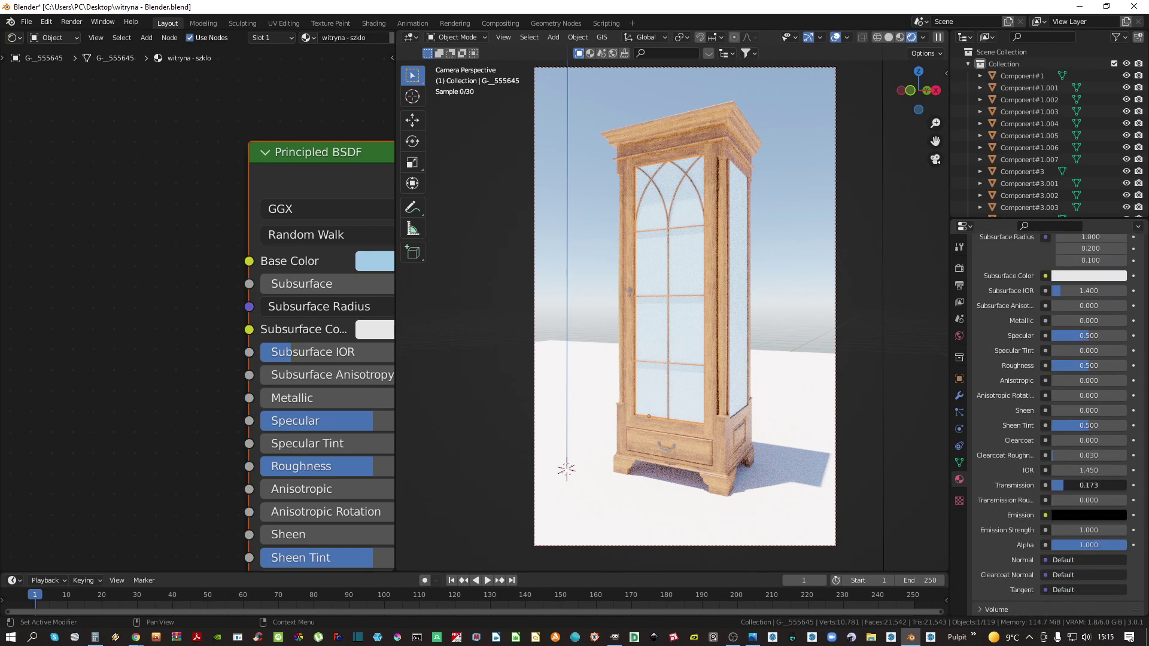
{"action": "left_click_drag", "start_coordinate": [1065, 485], "coordinate": [1126, 486]}
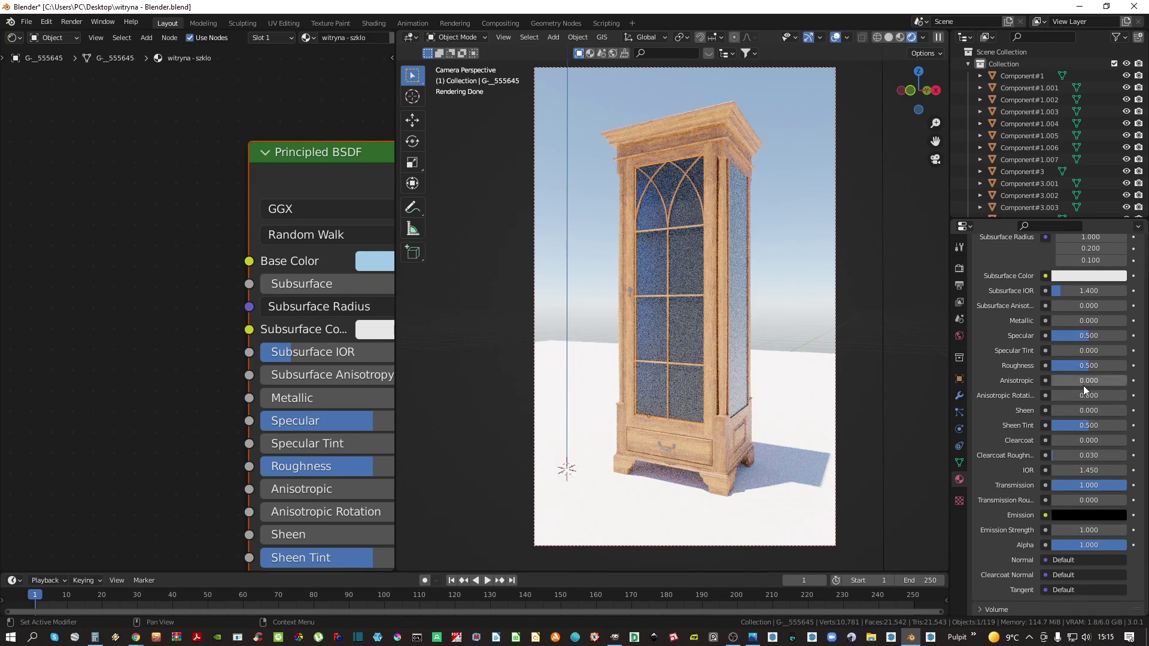
{"action": "left_click_drag", "start_coordinate": [1082, 372], "coordinate": [1048, 369]}
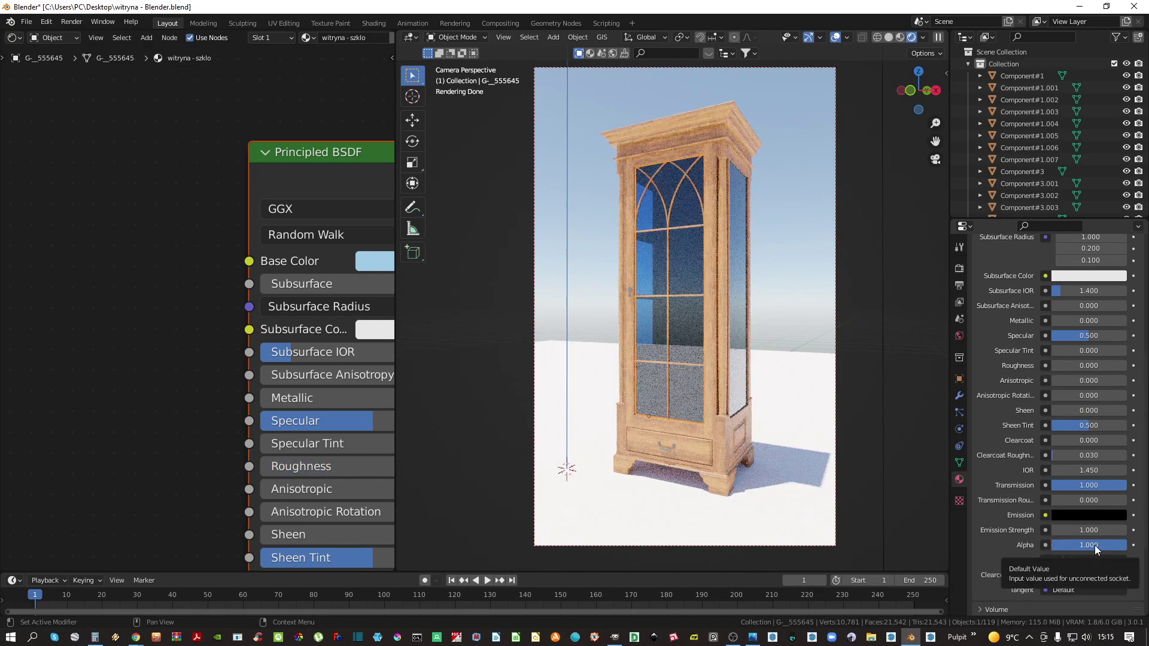
{"action": "left_click_drag", "start_coordinate": [1094, 545], "coordinate": [1078, 544]}
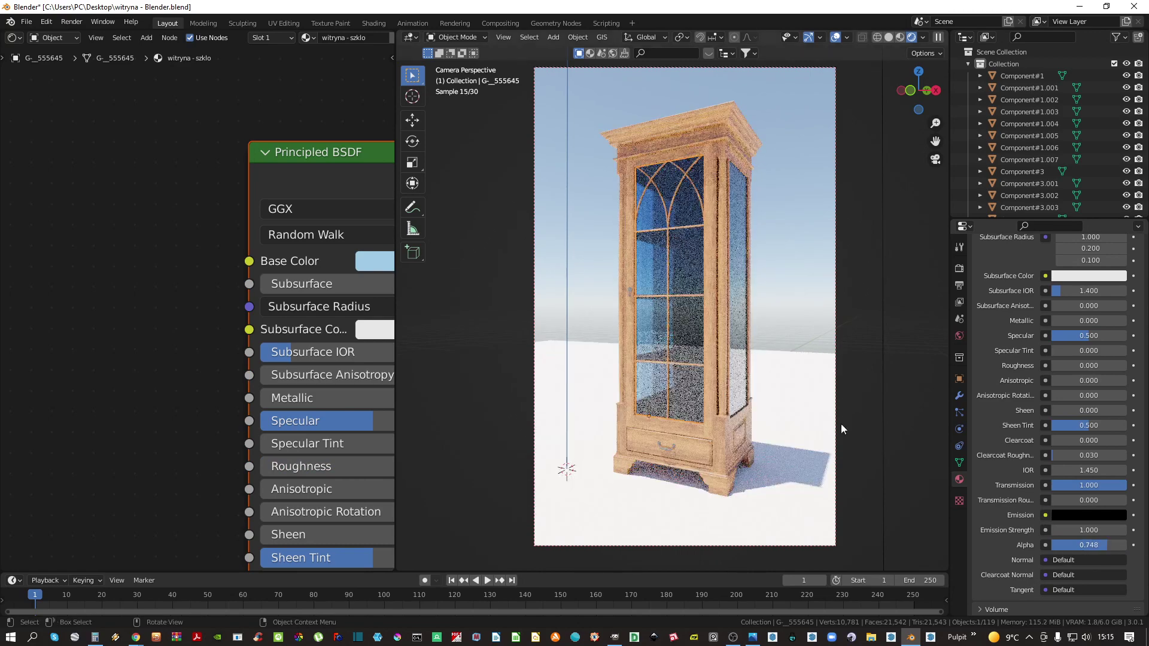
Scale the floor plane up further so it reaches the horizon, deselect it and save the file
{"action": "left_click", "coordinate": [710, 342]}
{"action": "left_click", "coordinate": [799, 379]}
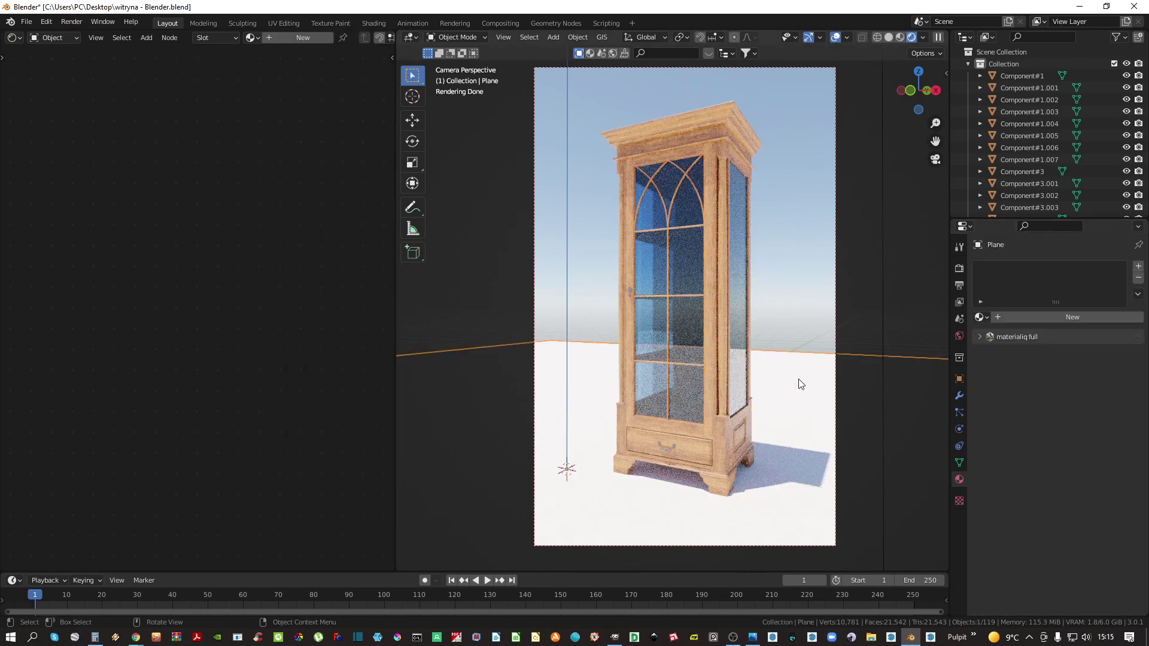
{"action": "key", "text": "s"}
{"action": "left_click", "coordinate": [875, 280]}
{"action": "left_click", "coordinate": [842, 311]}
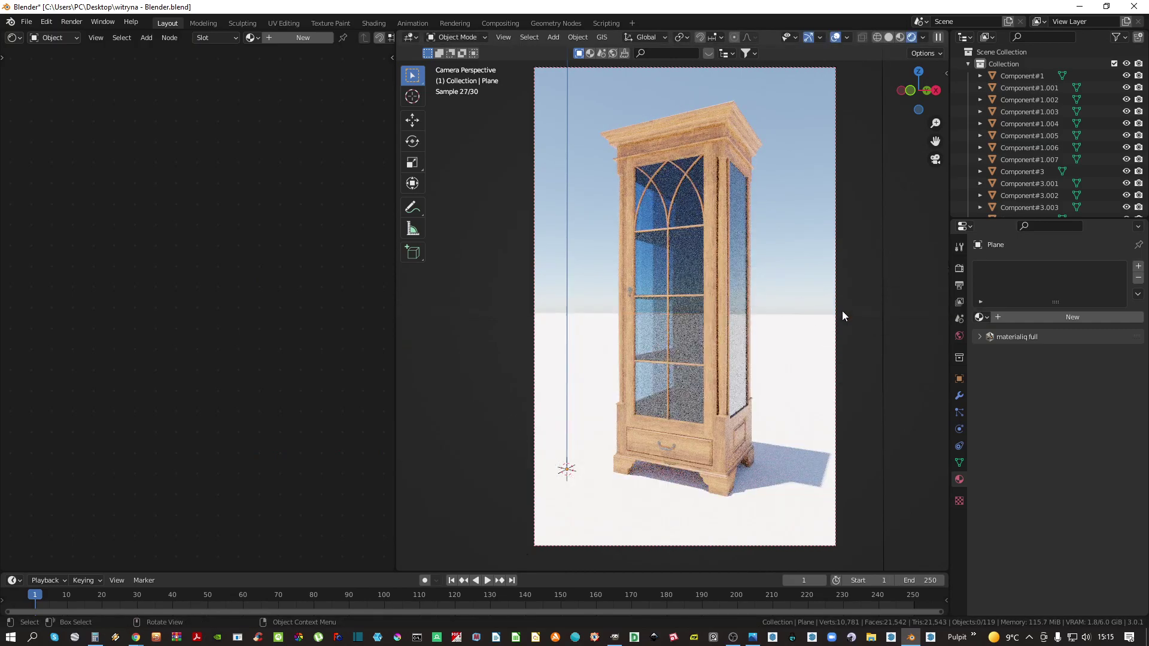
{"action": "key", "text": "ctrl+s"}
{"action": "left_click", "coordinate": [689, 293]}
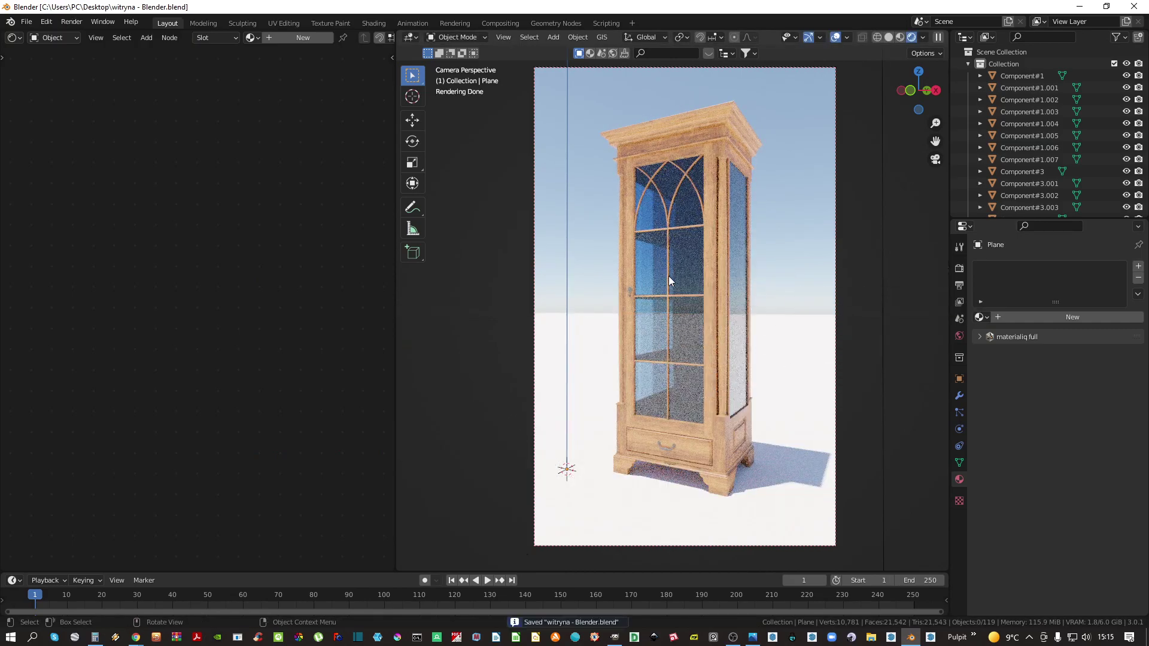
Select the corner column's capital and move the drewno - kolor.jpg texture node clear of the Principled BSDF in its wood material
{"action": "left_click", "coordinate": [714, 138]}
{"action": "scroll", "coordinate": [714, 141], "scroll_direction": "up", "scroll_amount": 5}
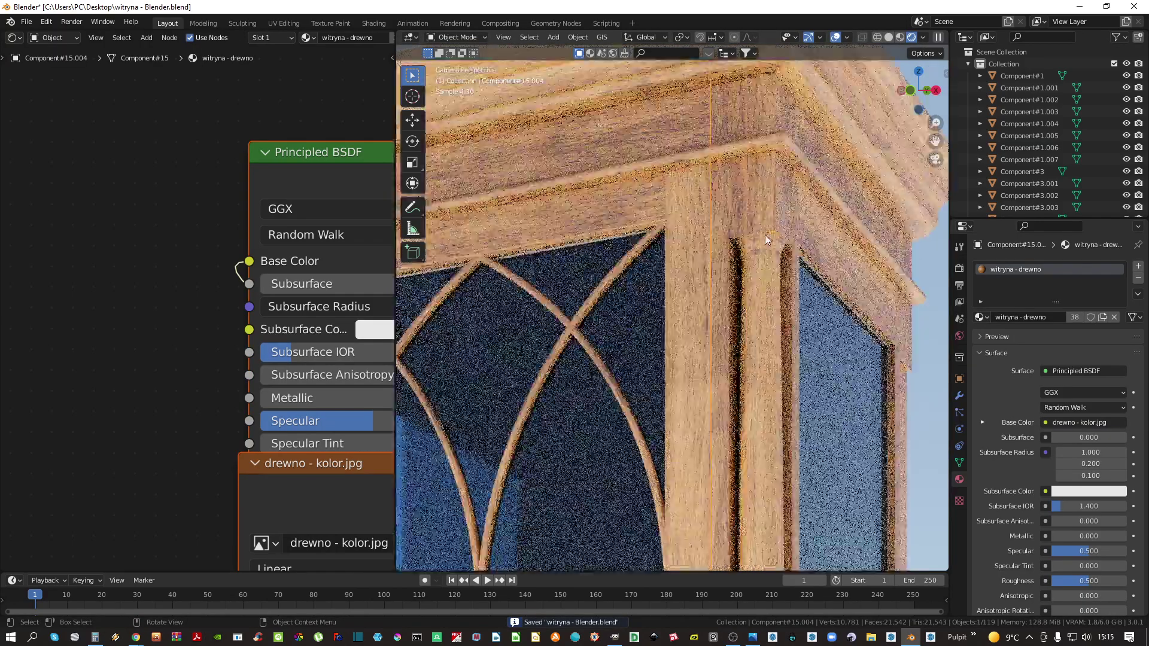
{"action": "scroll", "coordinate": [766, 237], "scroll_direction": "up", "scroll_amount": 3}
{"action": "scroll", "coordinate": [778, 205], "scroll_direction": "up", "scroll_amount": 3}
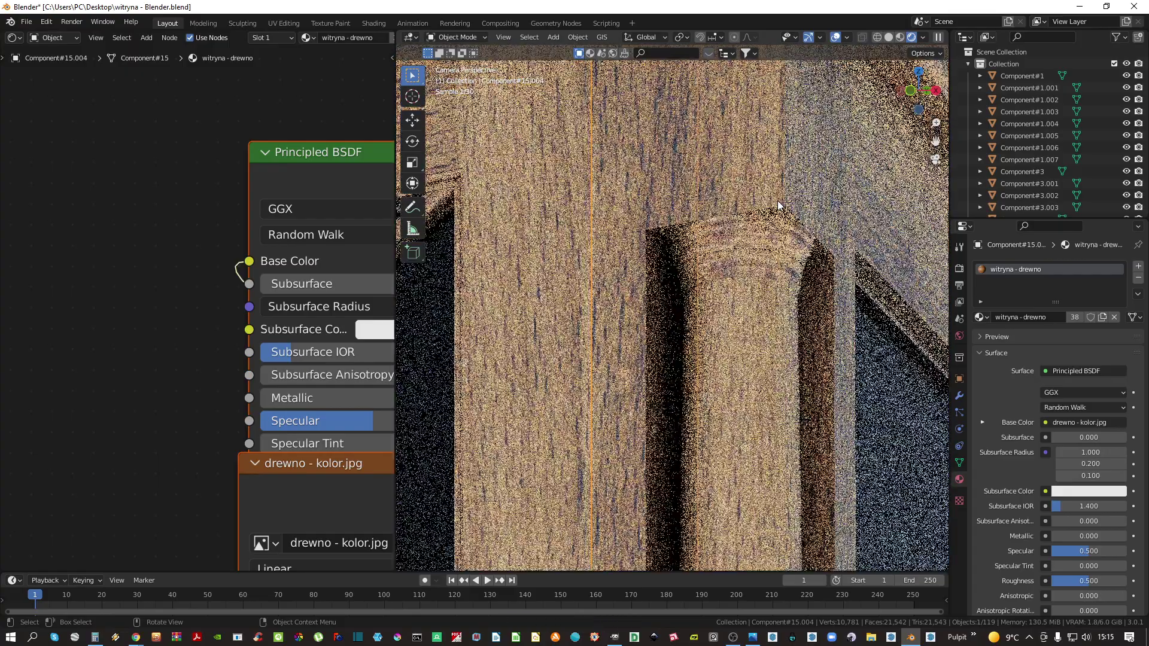
{"action": "left_click", "coordinate": [779, 204]}
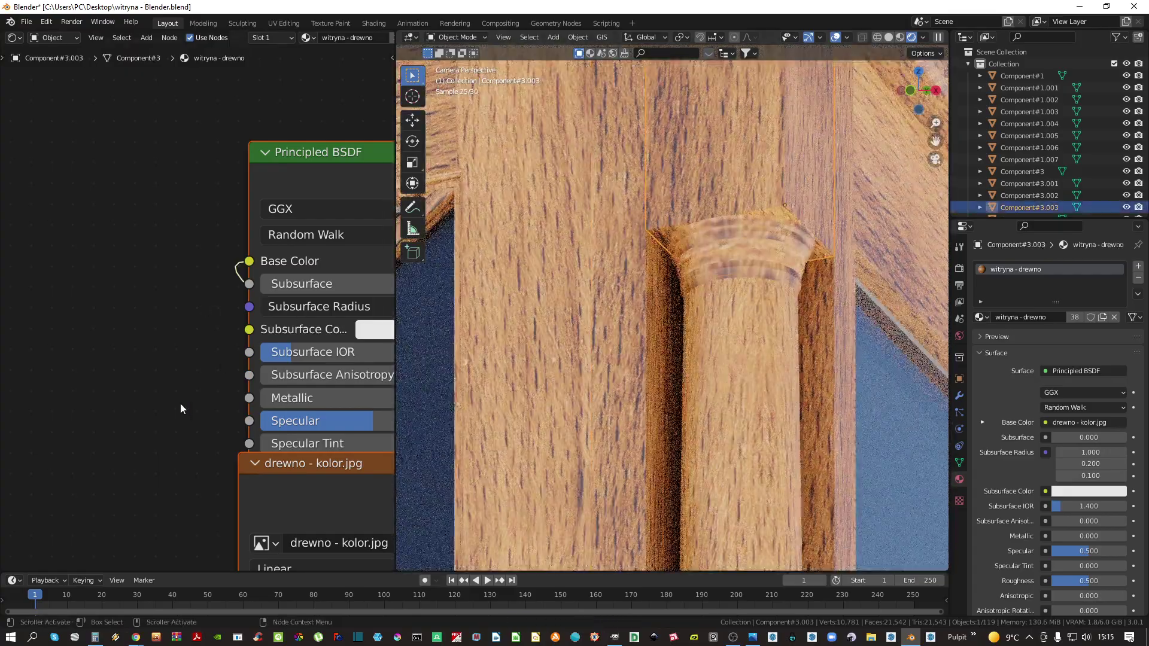
{"action": "scroll", "coordinate": [181, 409], "scroll_direction": "down", "scroll_amount": 3}
{"action": "scroll", "coordinate": [274, 443], "scroll_direction": "down", "scroll_amount": 2}
{"action": "left_click_drag", "start_coordinate": [274, 444], "coordinate": [51, 243]}
{"action": "middle_click_drag", "start_coordinate": [156, 415], "coordinate": [277, 221]}
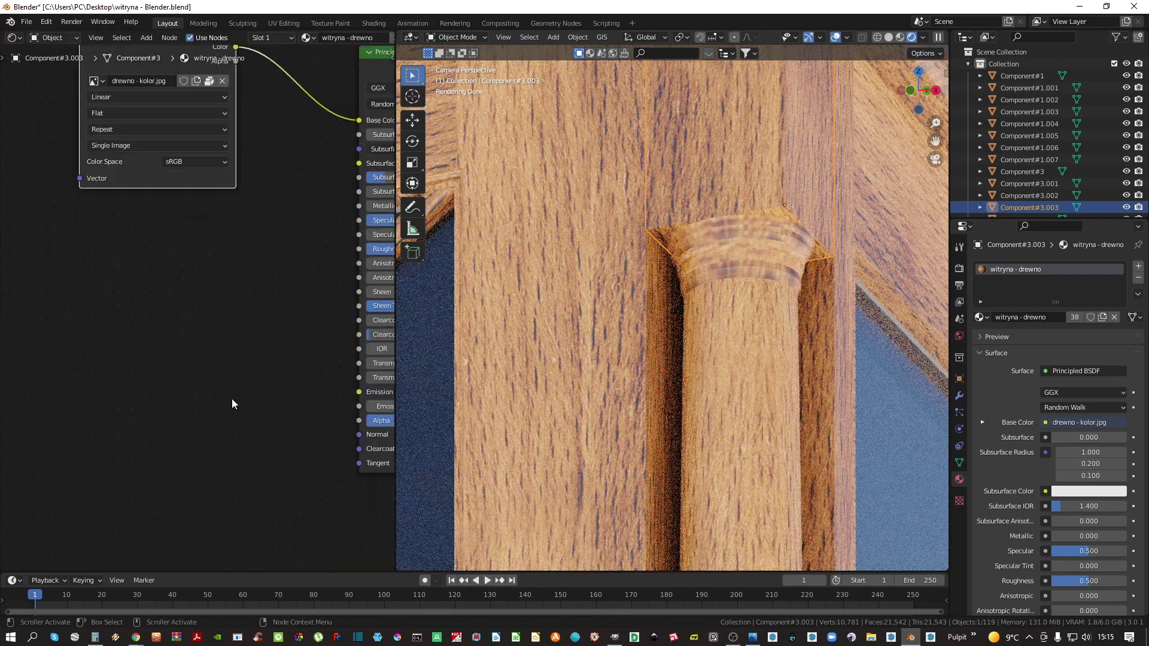
Add a Bevel node to the witryna - drewno material, placed below the image texture node
{"action": "middle_click_drag", "start_coordinate": [232, 398], "coordinate": [201, 368]}
{"action": "left_click", "coordinate": [224, 387]}
{"action": "key", "text": "shift+a"}
{"action": "left_click", "coordinate": [201, 368]}
{"action": "type", "text": "b"}
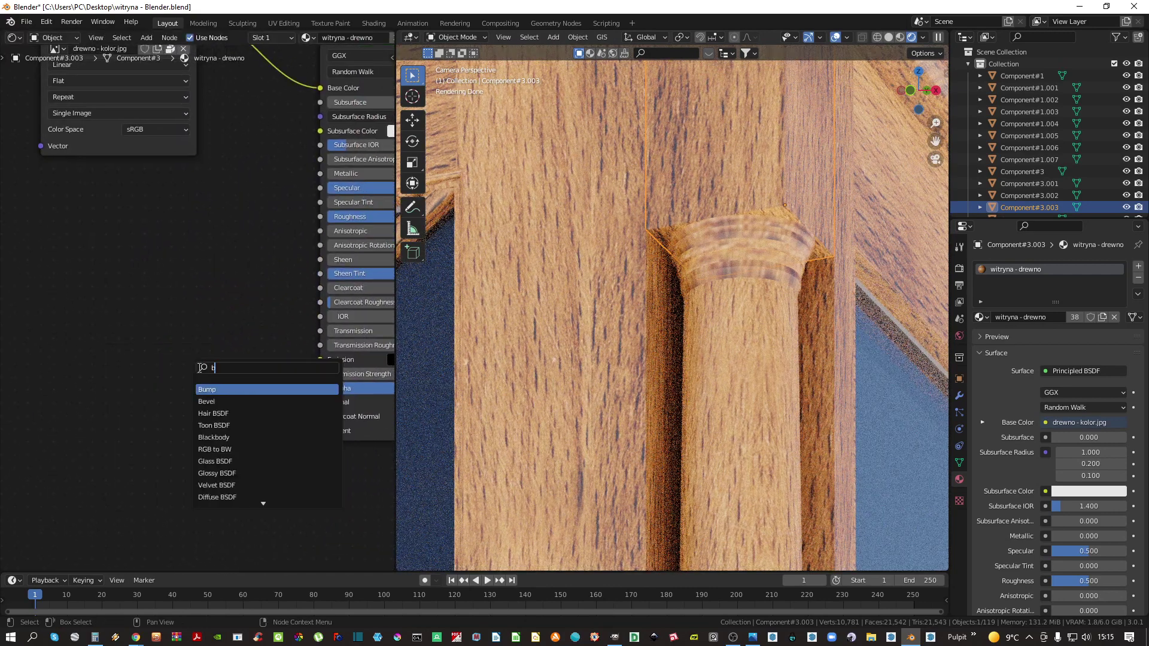
{"action": "type", "text": "evel"}
{"action": "key", "text": "Return"}
{"action": "left_click", "coordinate": [168, 457]}
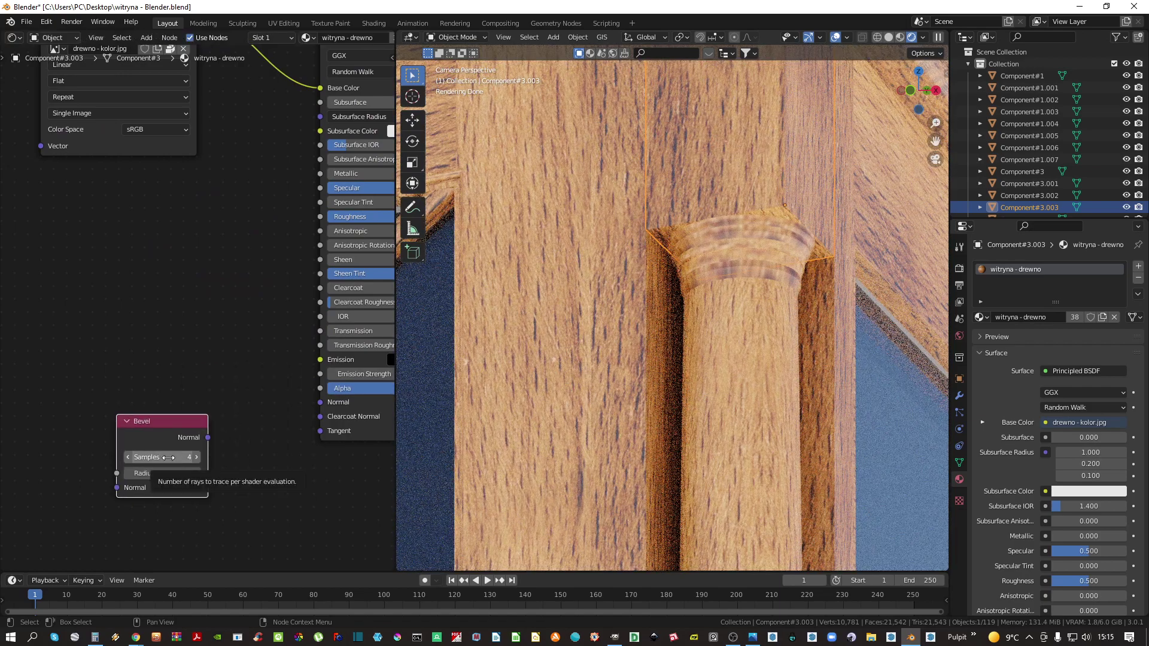
{"action": "left_click", "coordinate": [167, 350]}
{"action": "key", "text": "shift+a"}
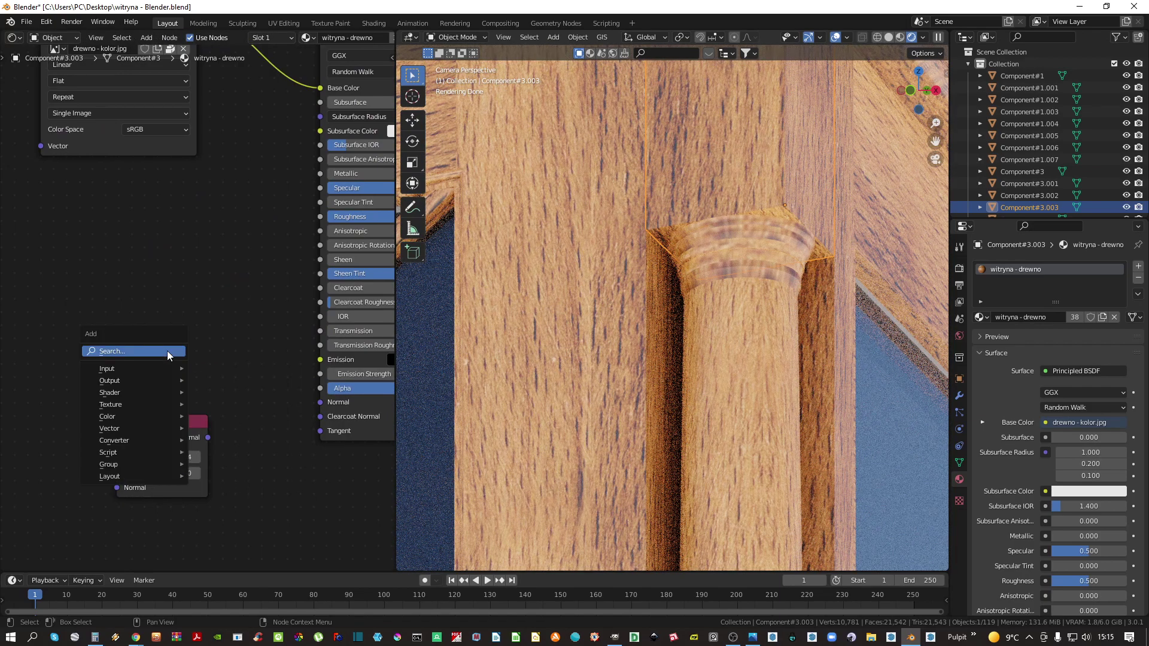
{"action": "key", "text": "Escape"}
{"action": "key", "text": "shift+a"}
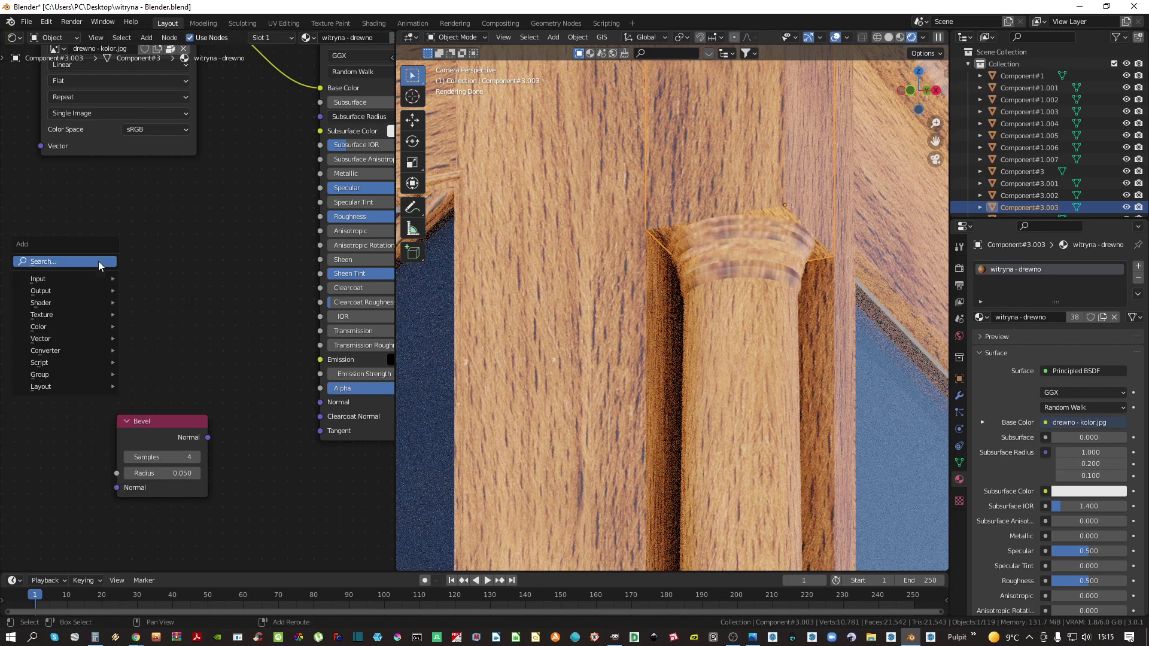
{"action": "left_click", "coordinate": [98, 261]}
{"action": "key", "text": "Escape"}
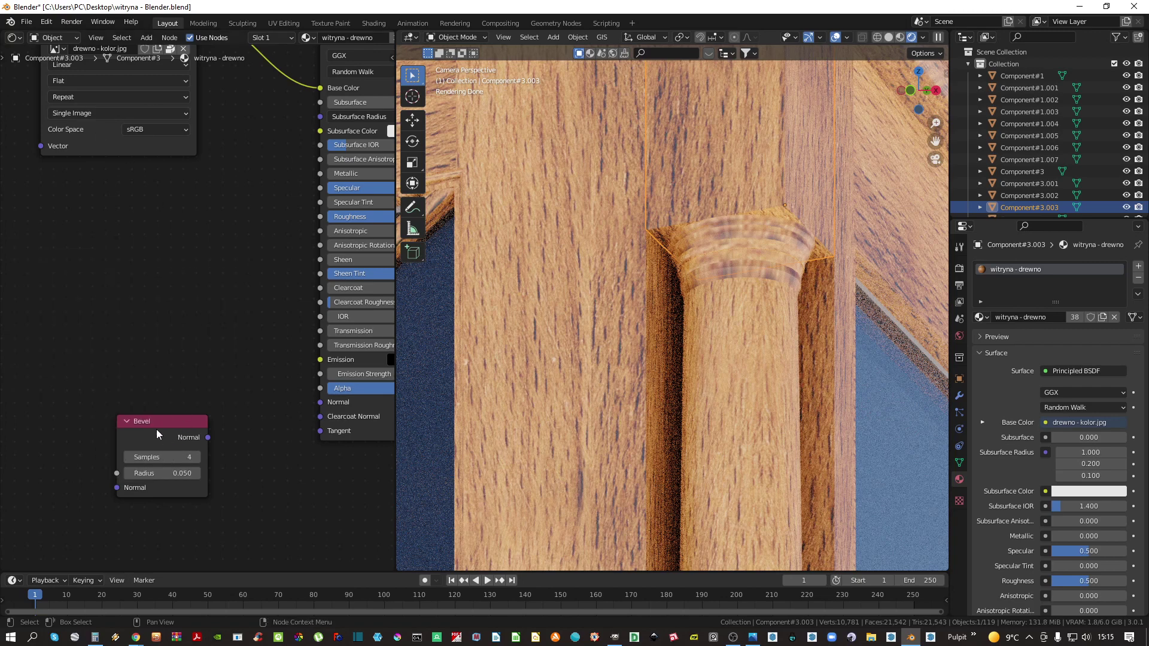
Set the Bevel node's samples to 15 and its radius to 0.01
{"action": "left_click", "coordinate": [187, 456]}
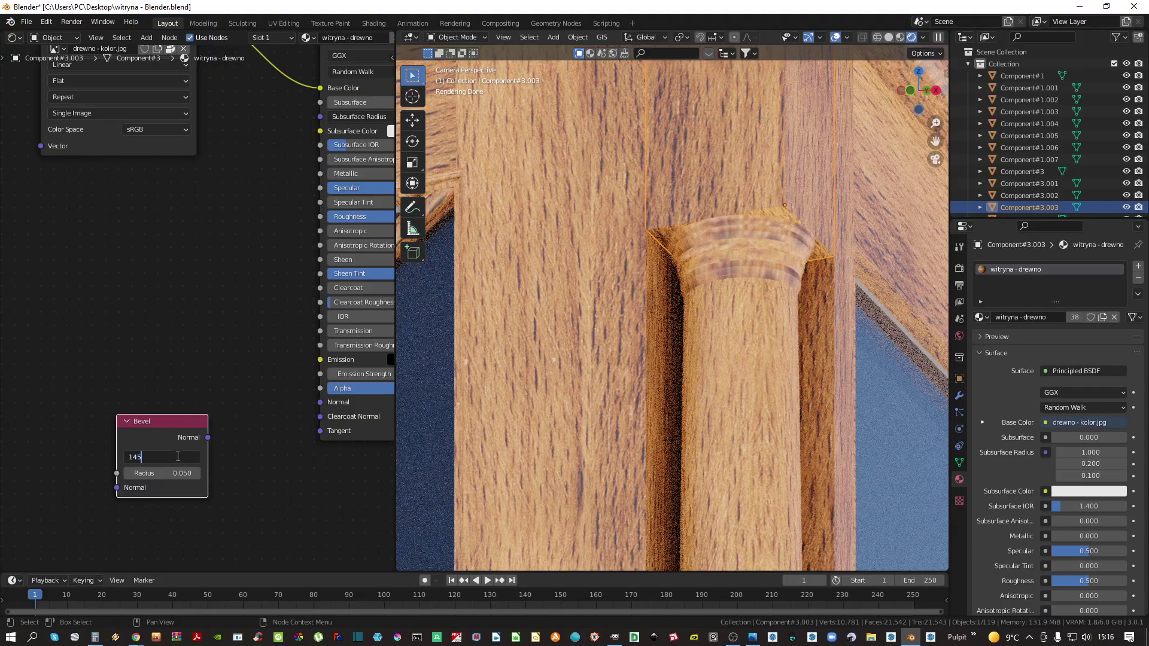
{"action": "key", "text": "Return"}
{"action": "left_click", "coordinate": [181, 473]}
{"action": "type", "text": "0"}
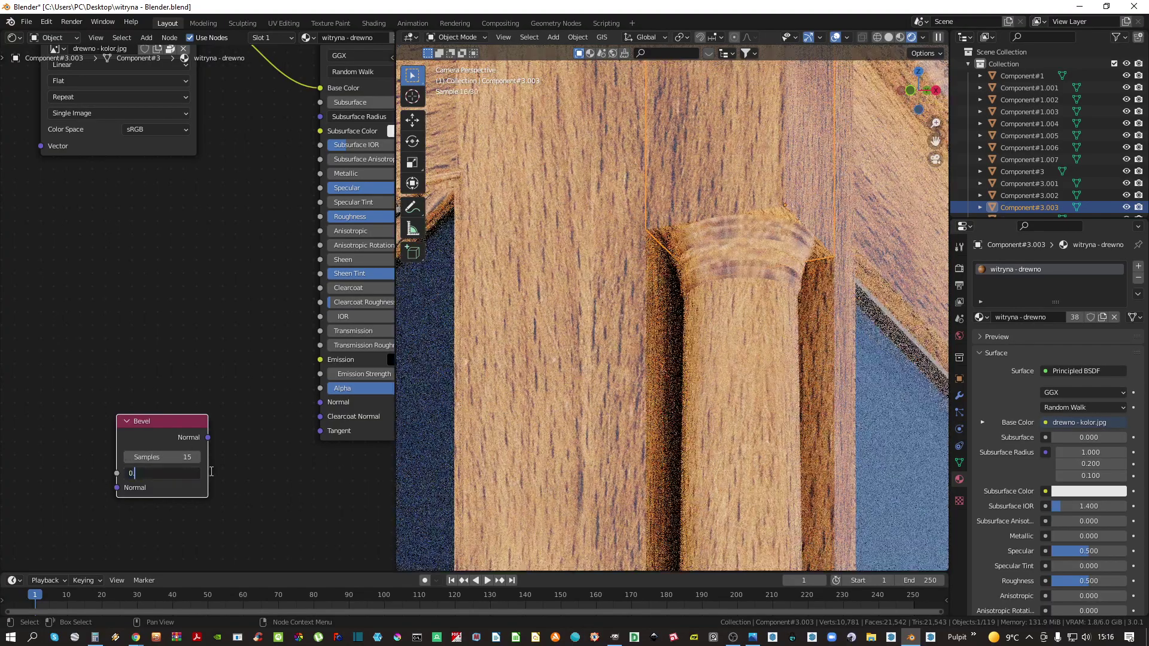
{"action": "type", "text": ".01"}
{"action": "key", "text": "Return"}
Connect the Bevel node's normal output to the Principled BSDF's Normal input and reduce the bevel radius to 0.007
{"action": "left_click_drag", "start_coordinate": [208, 438], "coordinate": [320, 403]}
{"action": "left_click_drag", "start_coordinate": [167, 421], "coordinate": [195, 428]}
{"action": "key", "text": "BackSpace"}
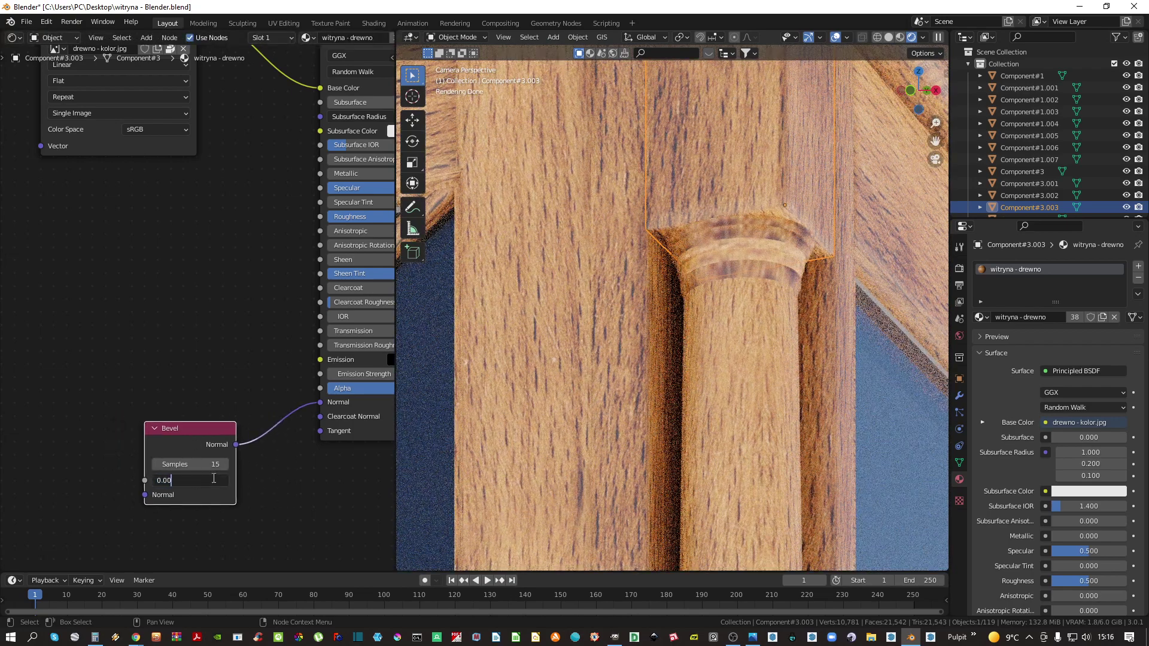
{"action": "key", "text": "Return"}
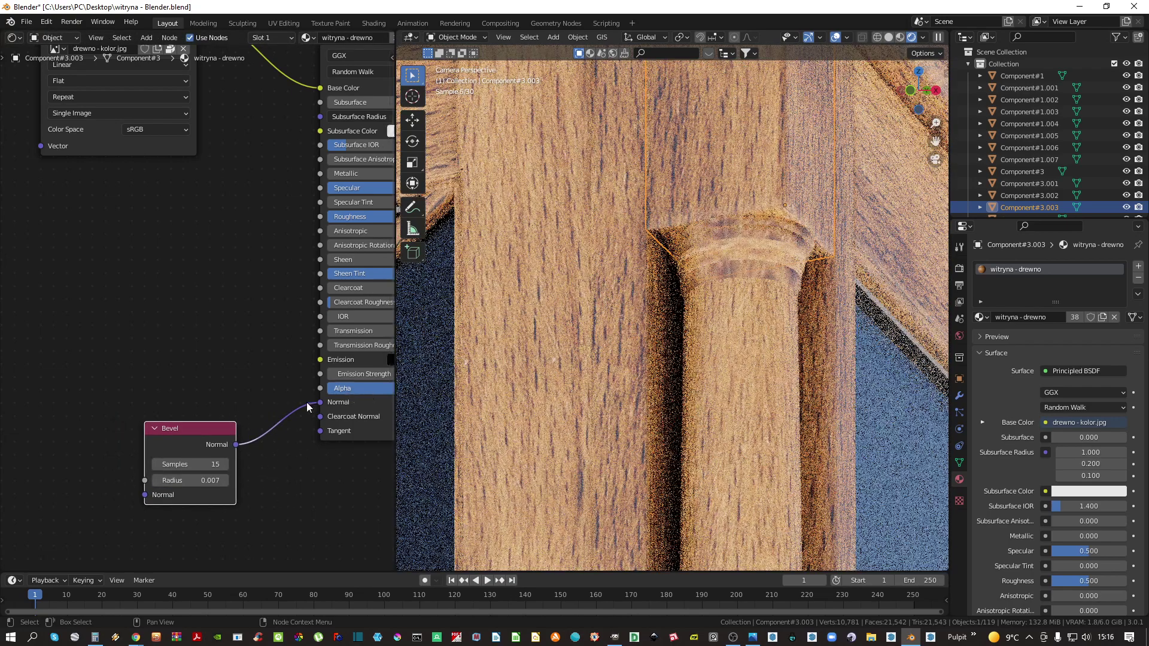
Set the Bevel node's radius to 0.005 in the witryna - drewno material
{"action": "left_click", "coordinate": [211, 463]}
{"action": "left_click", "coordinate": [207, 480]}
{"action": "left_click", "coordinate": [207, 481]}
{"action": "left_click", "coordinate": [208, 481]}
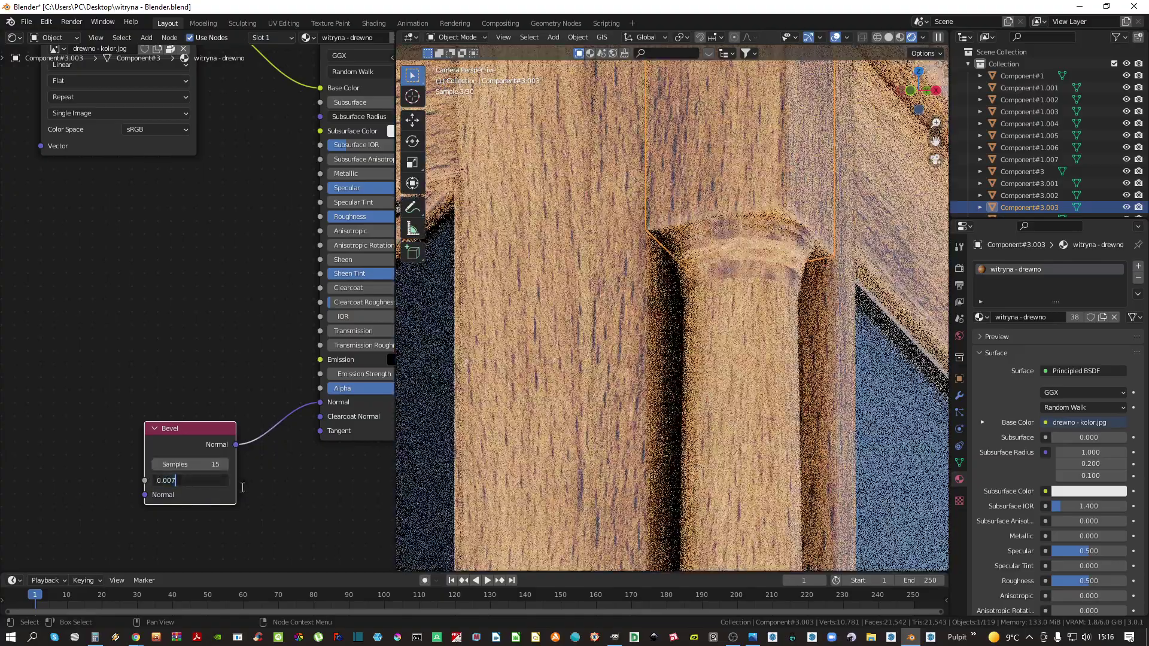
{"action": "key", "text": "BackSpace"}
{"action": "type", "text": "5"}
{"action": "key", "text": "Return"}
{"action": "scroll", "coordinate": [732, 309], "scroll_direction": "down", "scroll_amount": 8}
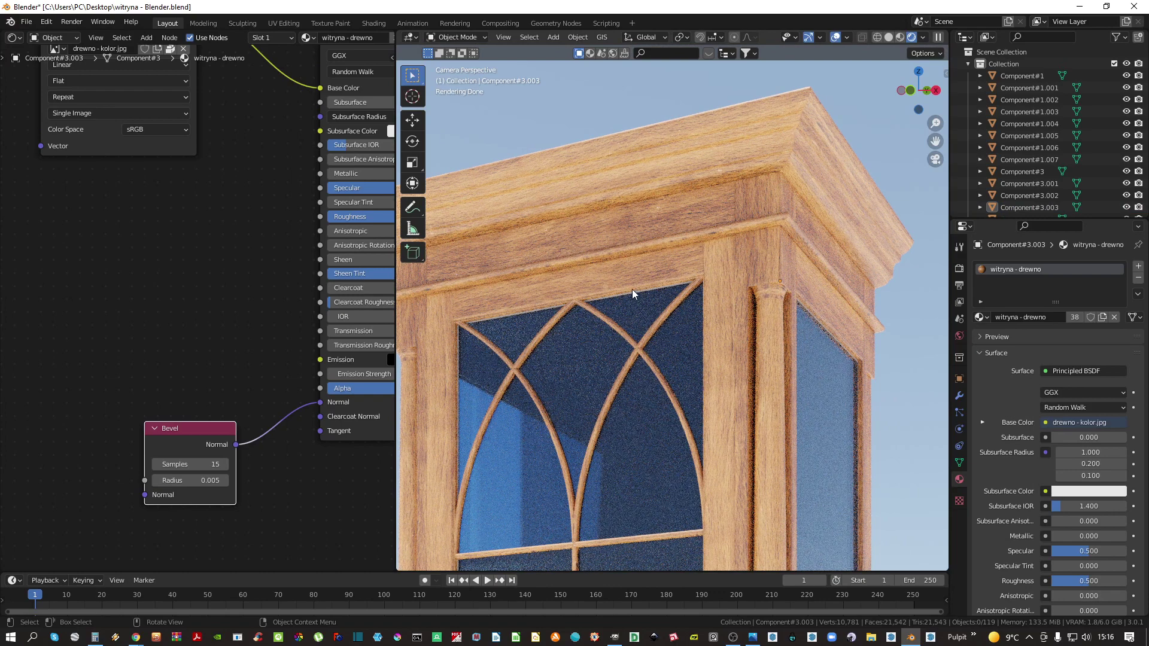
Delete the Sky Texture node from the ustawienia renderu world shader
{"action": "middle_click_drag", "start_coordinate": [681, 292], "coordinate": [694, 370]}
{"action": "scroll", "coordinate": [695, 370], "scroll_direction": "down", "scroll_amount": 9}
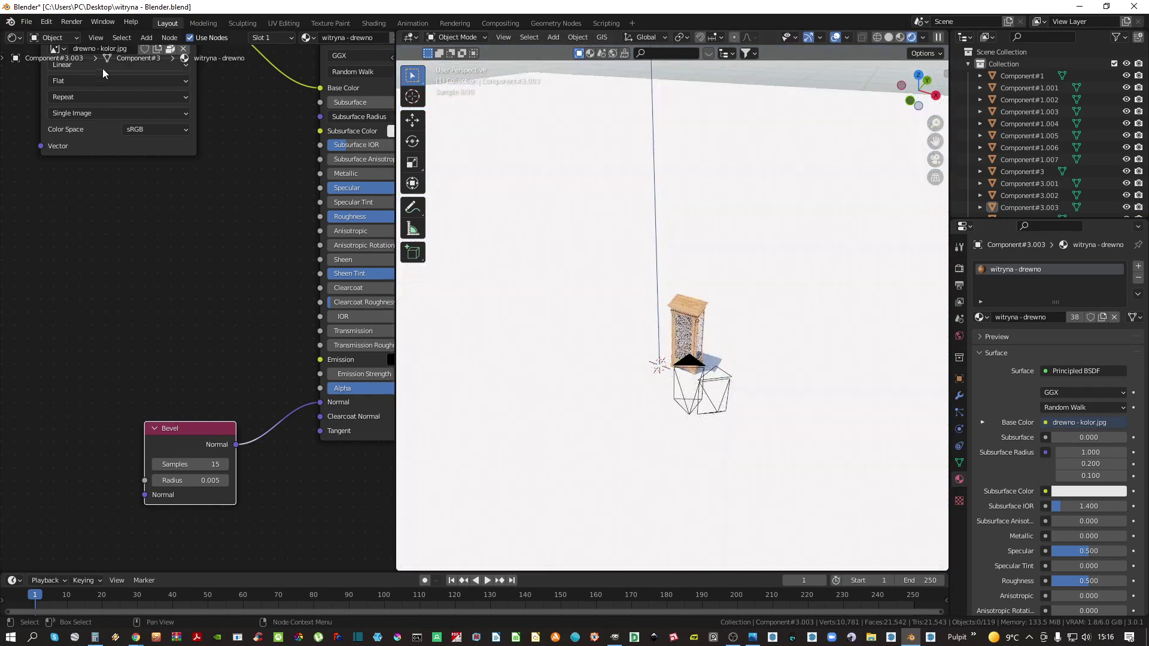
{"action": "left_click", "coordinate": [45, 38]}
{"action": "left_click", "coordinate": [48, 62]}
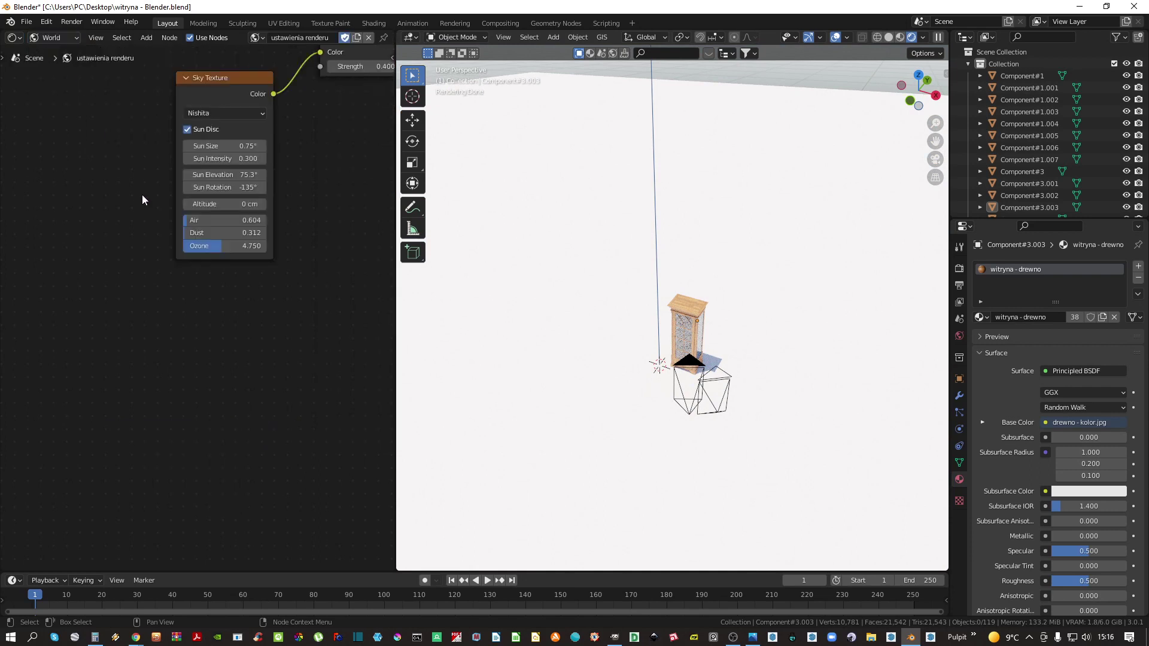
{"action": "middle_click_drag", "start_coordinate": [142, 196], "coordinate": [113, 310]}
{"action": "left_click", "coordinate": [190, 209]}
{"action": "key", "text": "x"}
Darken the world Background node's colour to near black
{"action": "key", "text": "shift+a"}
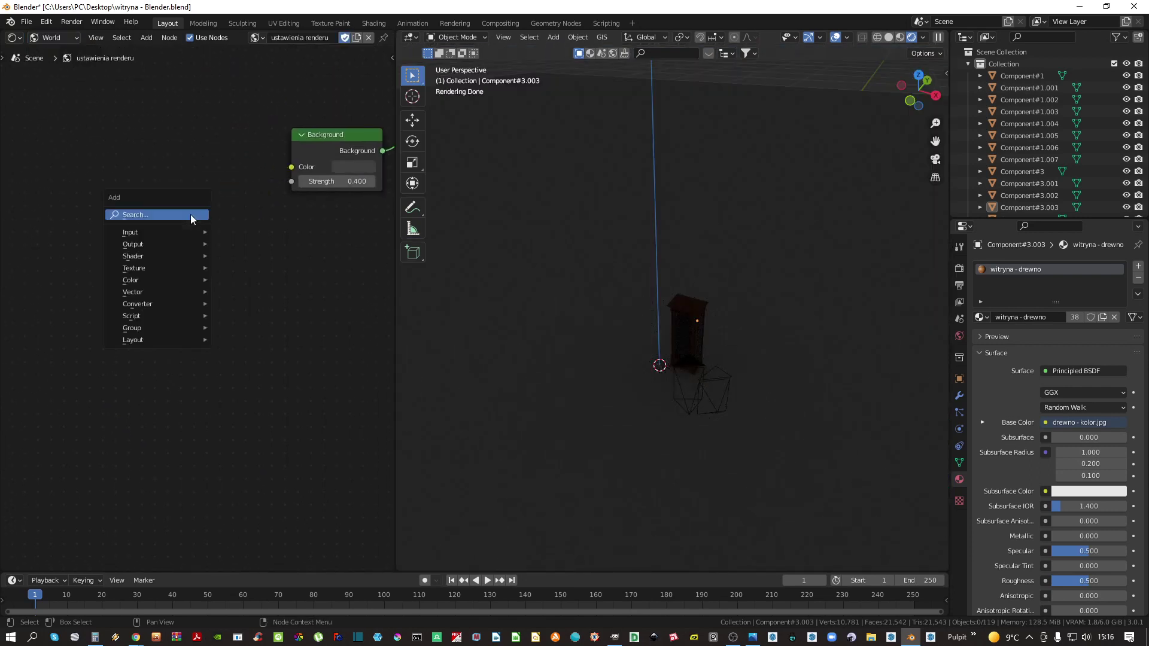
{"action": "left_click", "coordinate": [364, 167]}
{"action": "left_click_drag", "start_coordinate": [444, 254], "coordinate": [444, 263]}
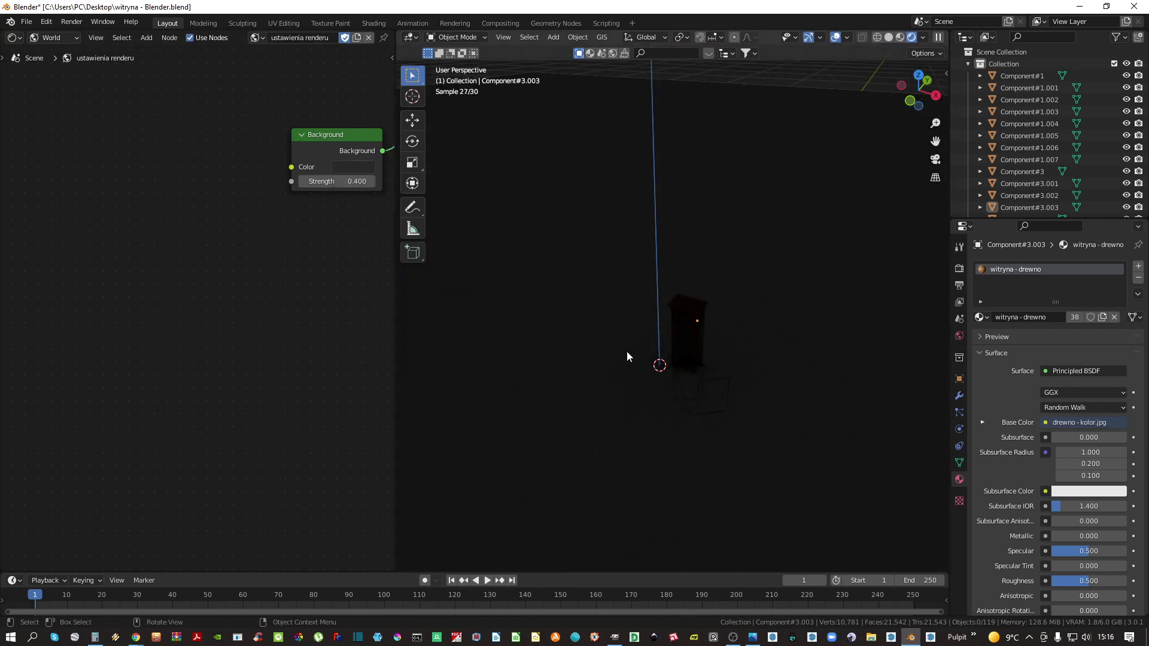
Add an area light, raise it above the floor in front of the cabinet and aim it at the cabinet
{"action": "left_click", "coordinate": [627, 351]}
{"action": "key", "text": "shift+a"}
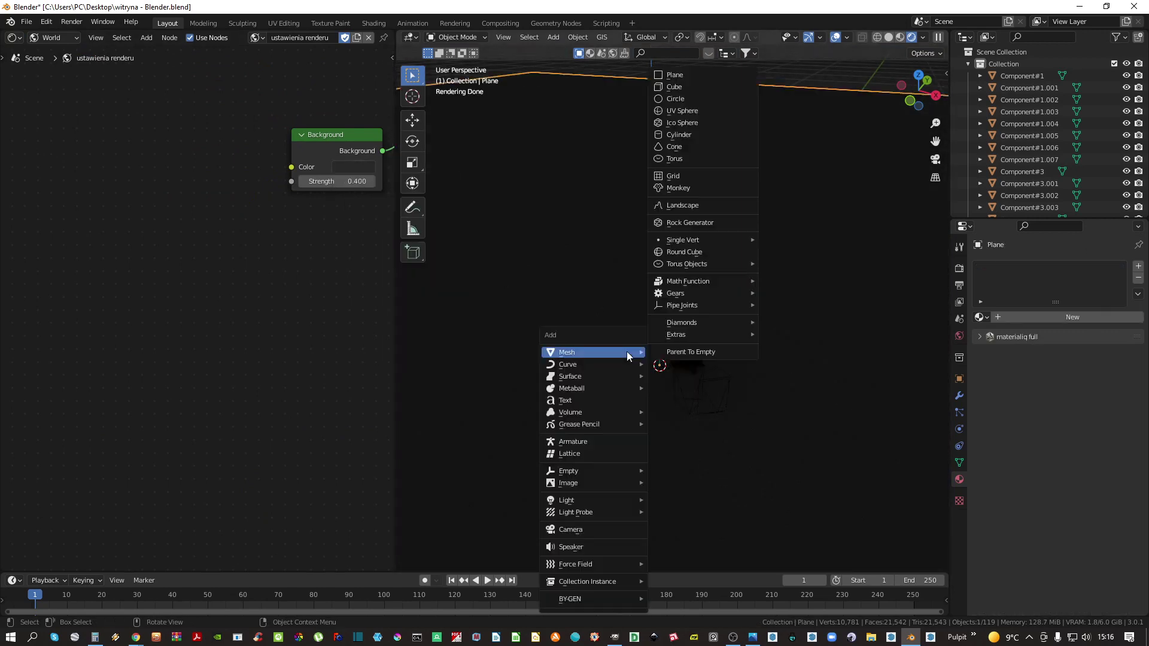
{"action": "mouse_move", "coordinate": [635, 501]}
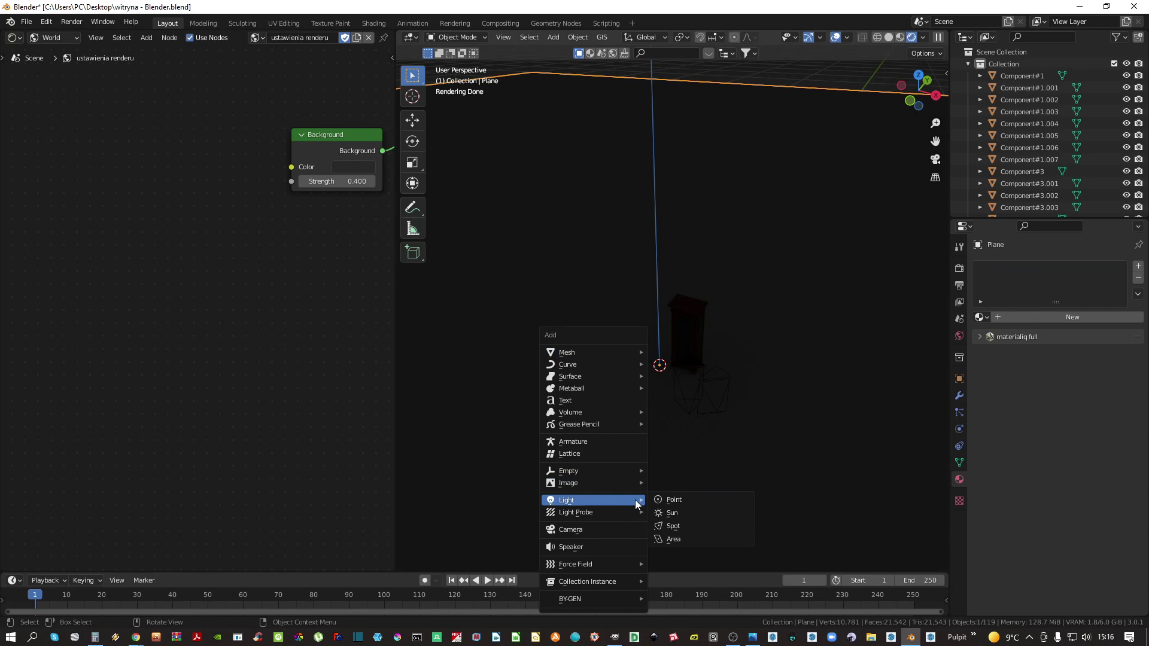
{"action": "left_click", "coordinate": [675, 539]}
{"action": "key", "text": "g"}
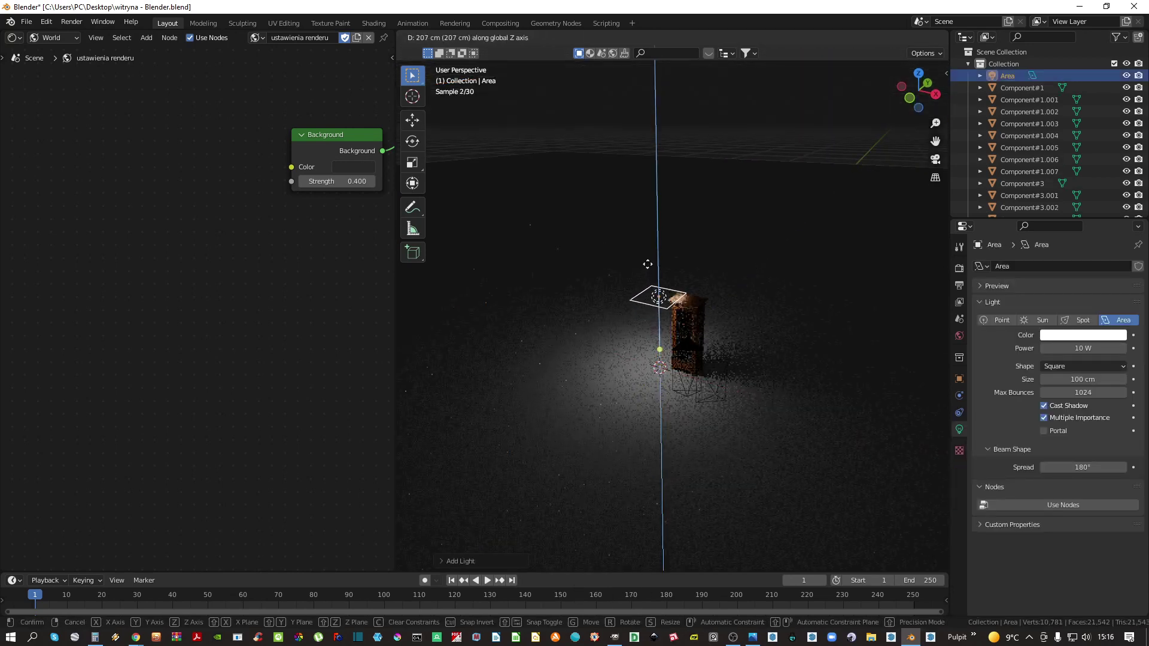
{"action": "key", "text": "y"}
{"action": "left_click", "coordinate": [622, 296]}
{"action": "left_click_drag", "start_coordinate": [633, 370], "coordinate": [695, 359]}
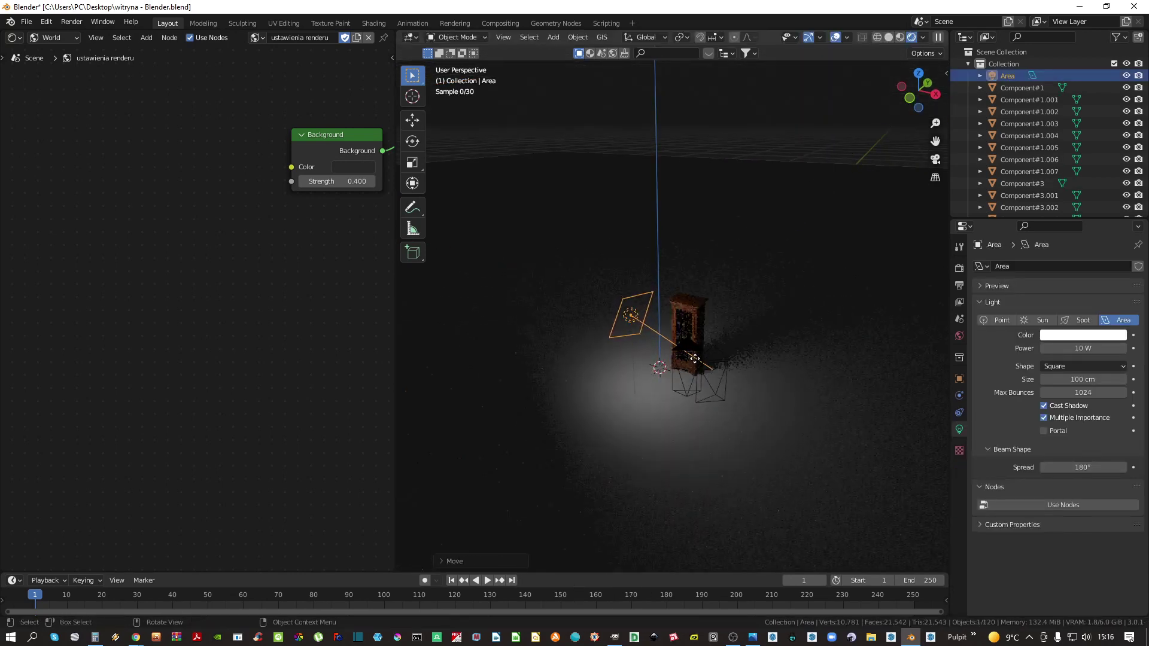
Move the area light farther from the cabinet, aimed at its base, and narrow the beam spread to 58.6°
{"action": "key", "text": "g"}
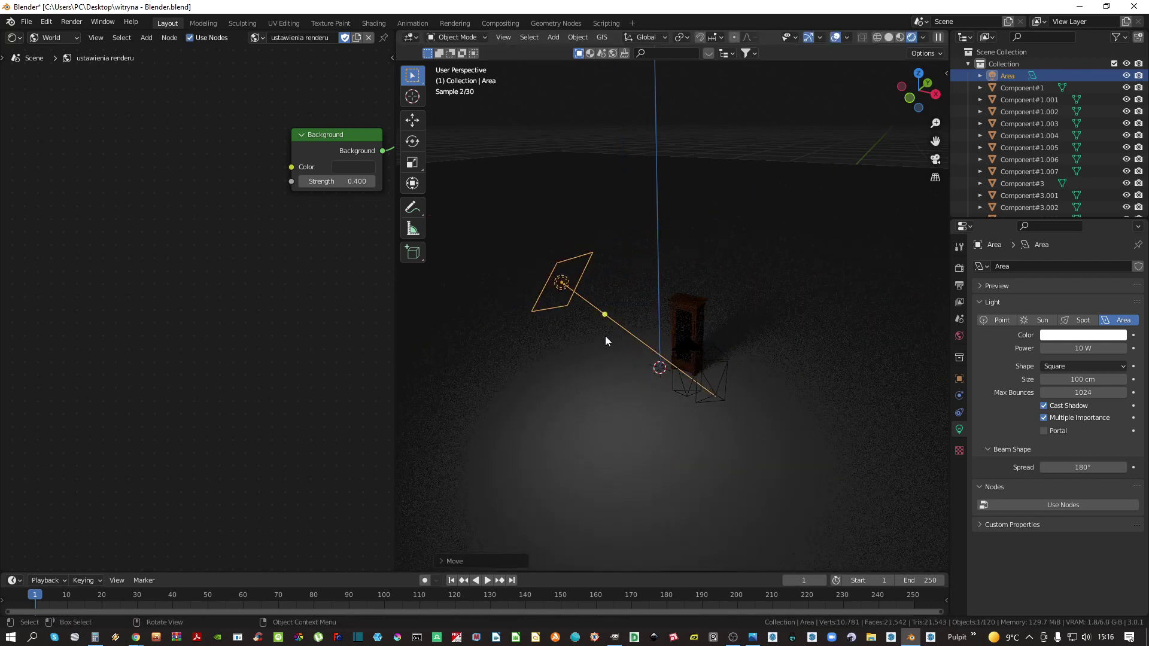
{"action": "left_click", "coordinate": [605, 336]}
{"action": "left_click_drag", "start_coordinate": [674, 343], "coordinate": [684, 364]}
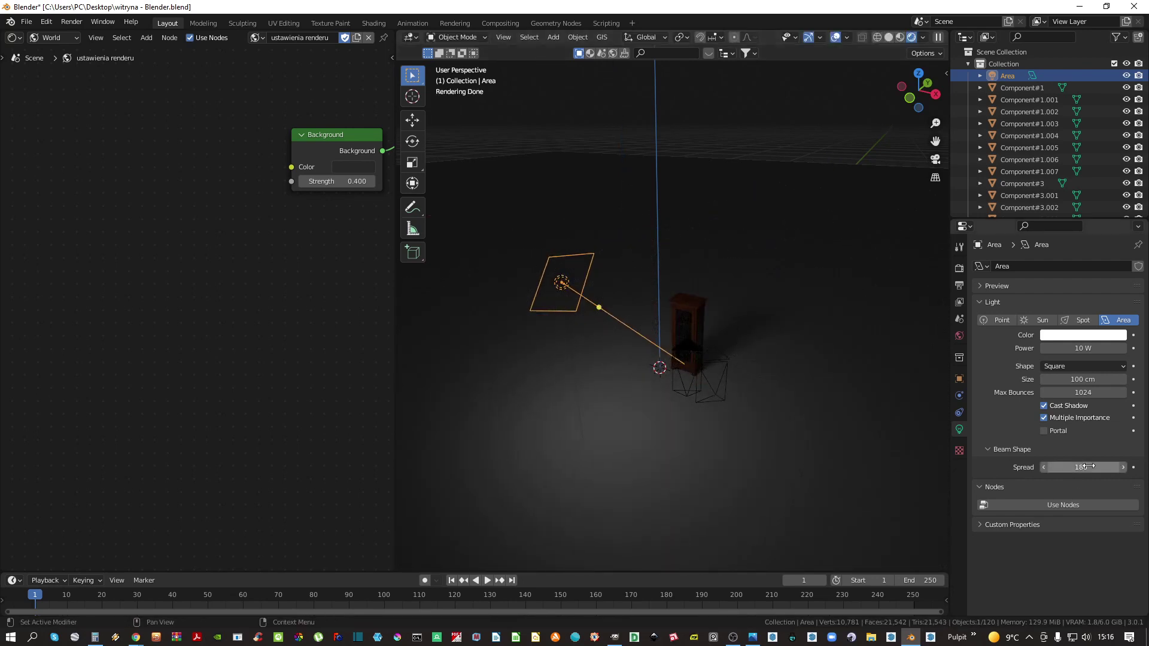
{"action": "left_click_drag", "start_coordinate": [1088, 466], "coordinate": [1020, 466]}
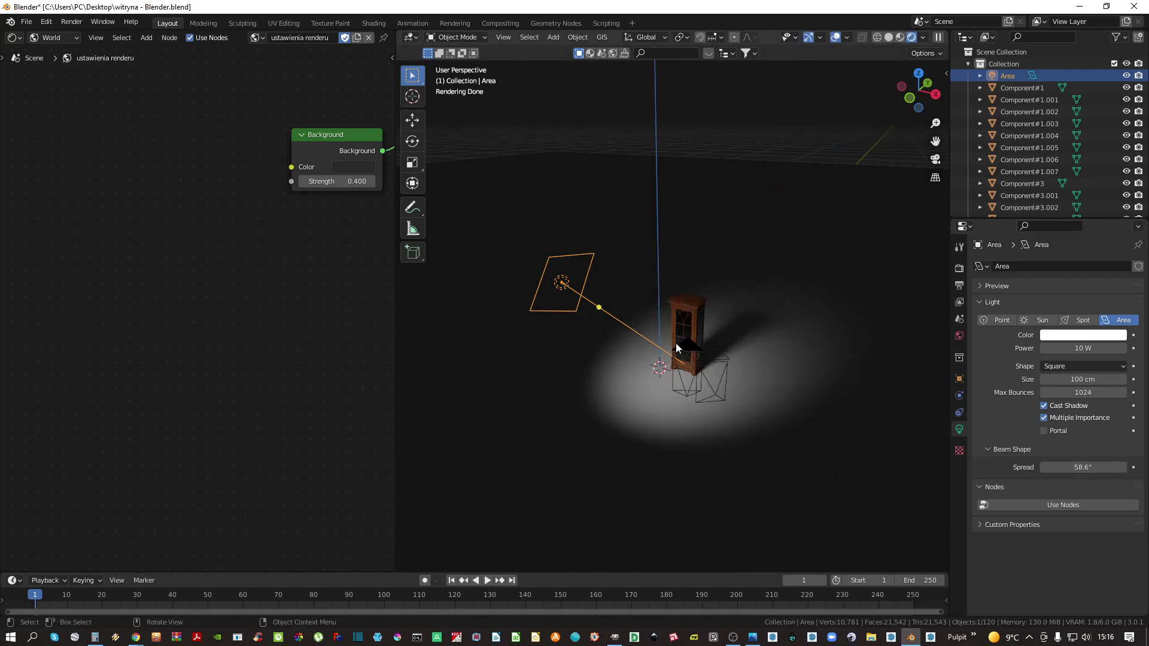
Duplicate the area light to the opposite side of the cabinet, aim it at the cabinet and check the lighting through the camera
{"action": "key", "text": "shift+d"}
{"action": "left_click", "coordinate": [834, 383]}
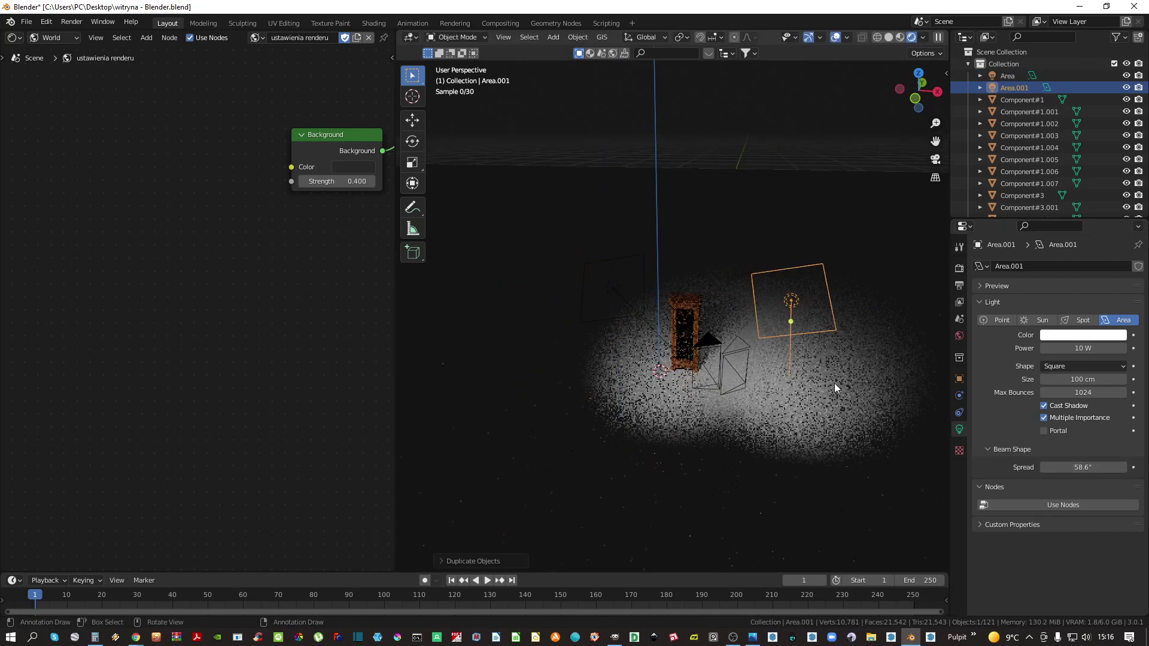
{"action": "left_click_drag", "start_coordinate": [800, 323], "coordinate": [708, 348]}
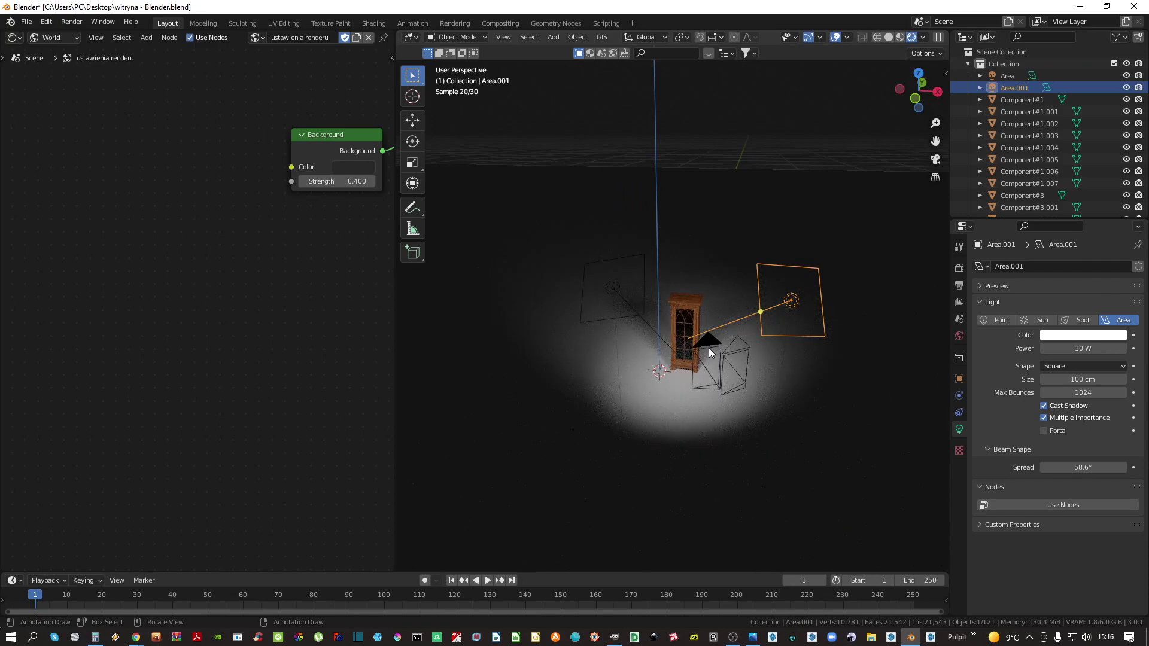
{"action": "key", "text": "KP_0"}
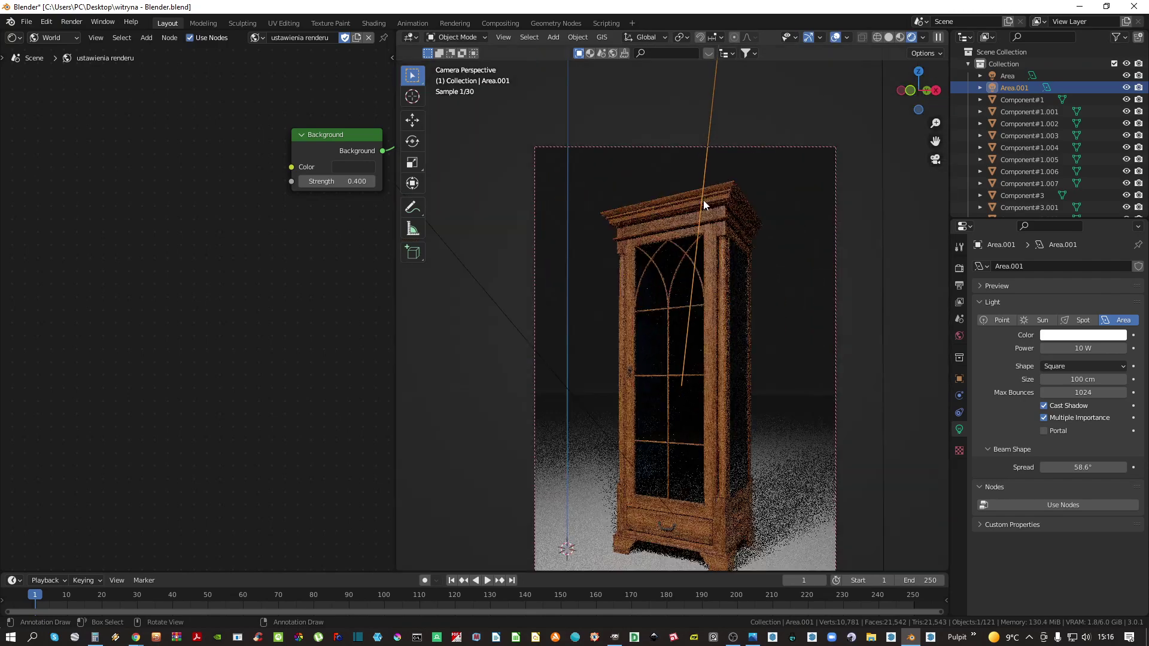
{"action": "scroll", "coordinate": [703, 275], "scroll_direction": "up", "scroll_amount": 2}
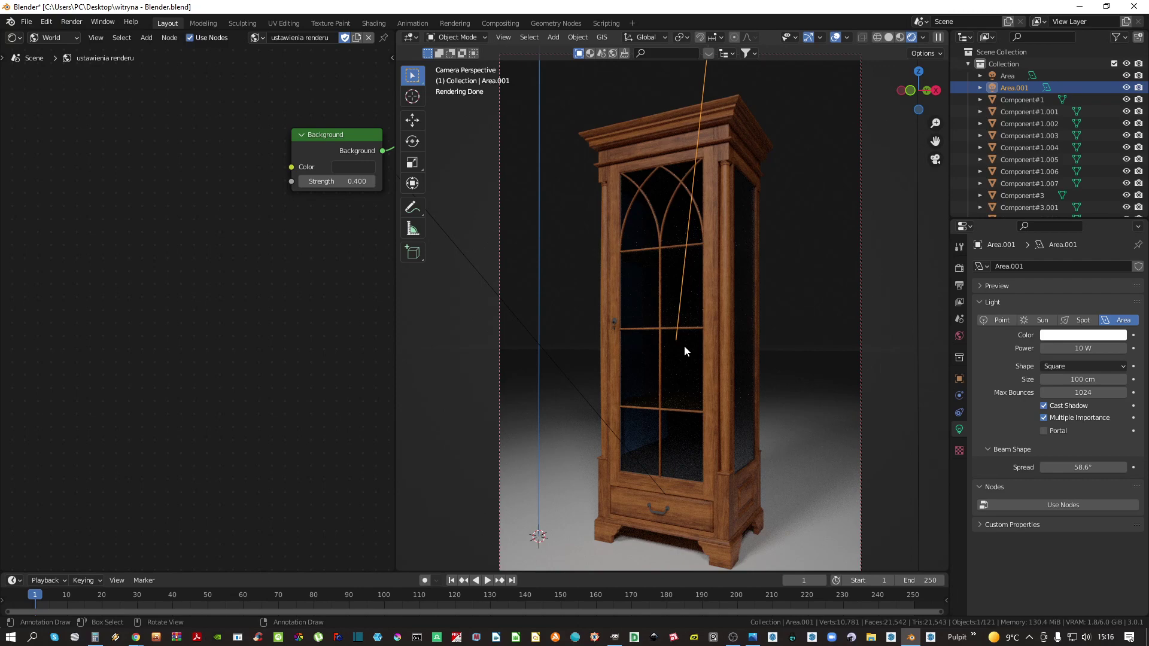
Duplicate the second area light, place the copy behind the cabinet and rotate it toward the cabinet
{"action": "middle_click_drag", "start_coordinate": [695, 383], "coordinate": [726, 433]}
{"action": "scroll", "coordinate": [686, 367], "scroll_direction": "down", "scroll_amount": 8}
{"action": "scroll", "coordinate": [740, 409], "scroll_direction": "down", "scroll_amount": 6}
{"action": "key", "text": "shift+d"}
{"action": "key", "text": "z"}
{"action": "left_click", "coordinate": [819, 301]}
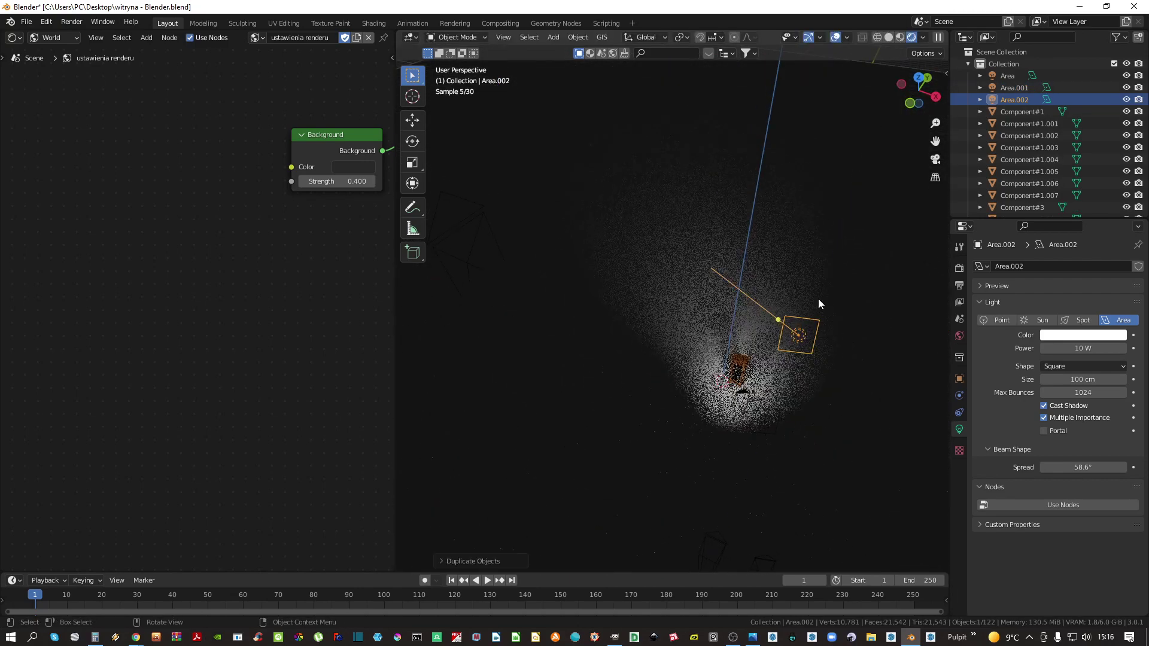
{"action": "key", "text": "r"}
{"action": "left_click", "coordinate": [754, 364]}
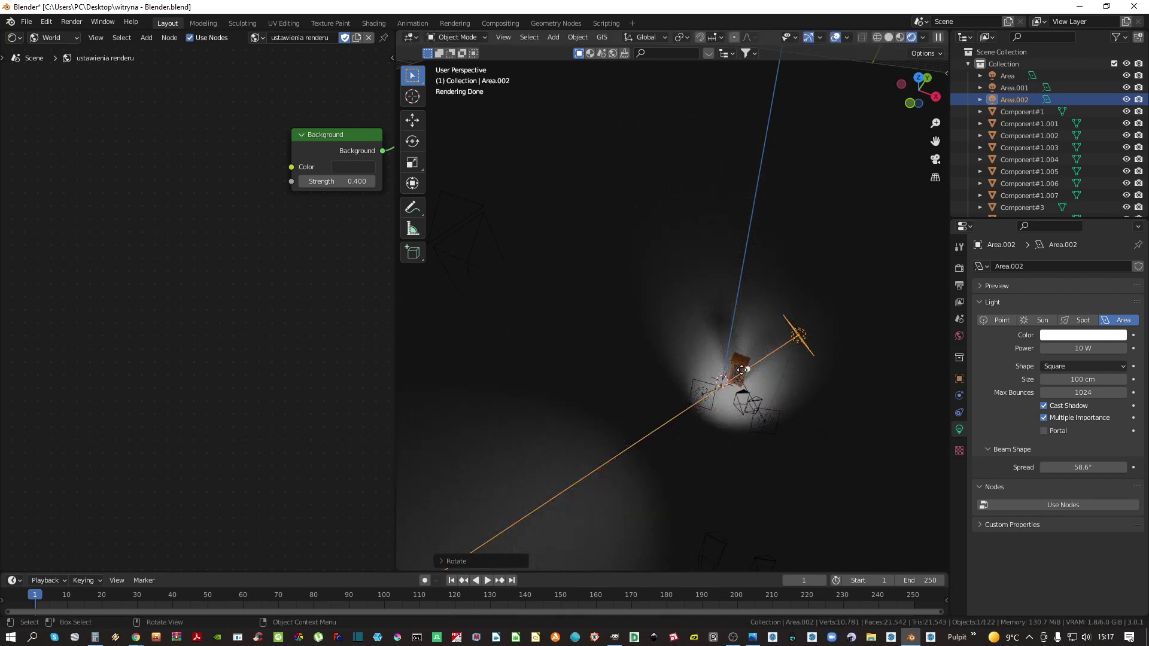
Move the selected Area.002 light along the X axis closer to the cabinet and return to the camera view
{"action": "left_click_drag", "start_coordinate": [743, 370], "coordinate": [741, 382]}
{"action": "key", "text": "g"}
{"action": "key", "text": "x"}
{"action": "left_click", "coordinate": [761, 333]}
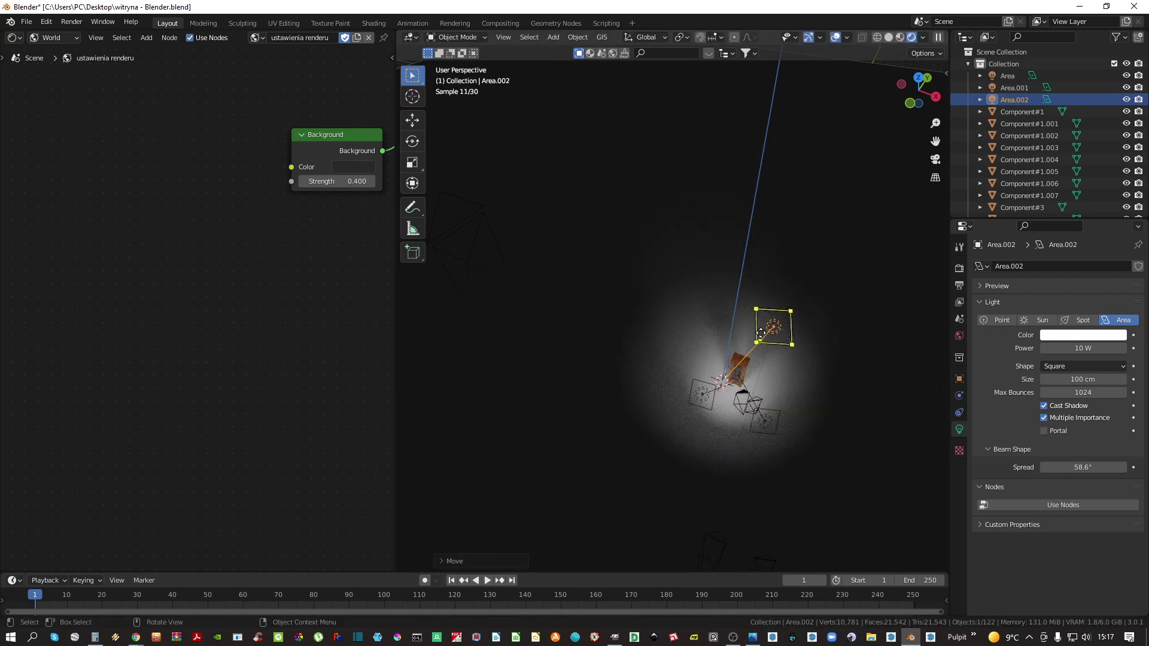
{"action": "key", "text": "KP_0"}
Set the specular to 0.720 and the alpha to 0.220 in the door glass material witryna - szklo
{"action": "left_click", "coordinate": [680, 357]}
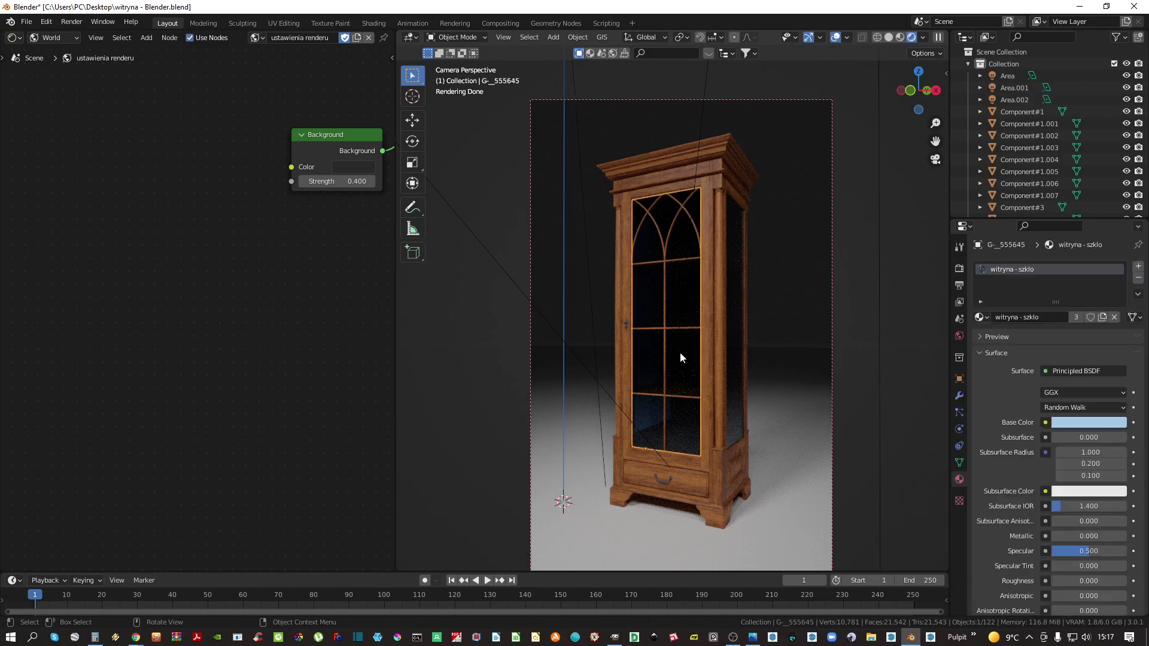
{"action": "scroll", "coordinate": [1088, 532], "scroll_direction": "down", "scroll_amount": 3}
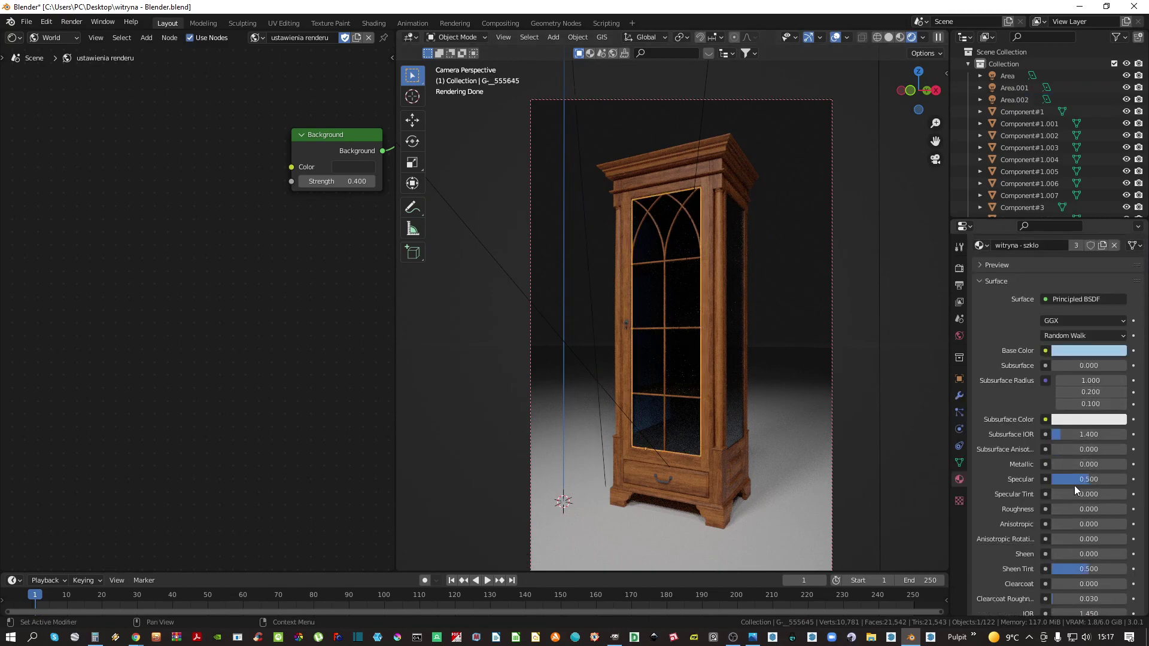
{"action": "left_click_drag", "start_coordinate": [1088, 479], "coordinate": [1104, 478]}
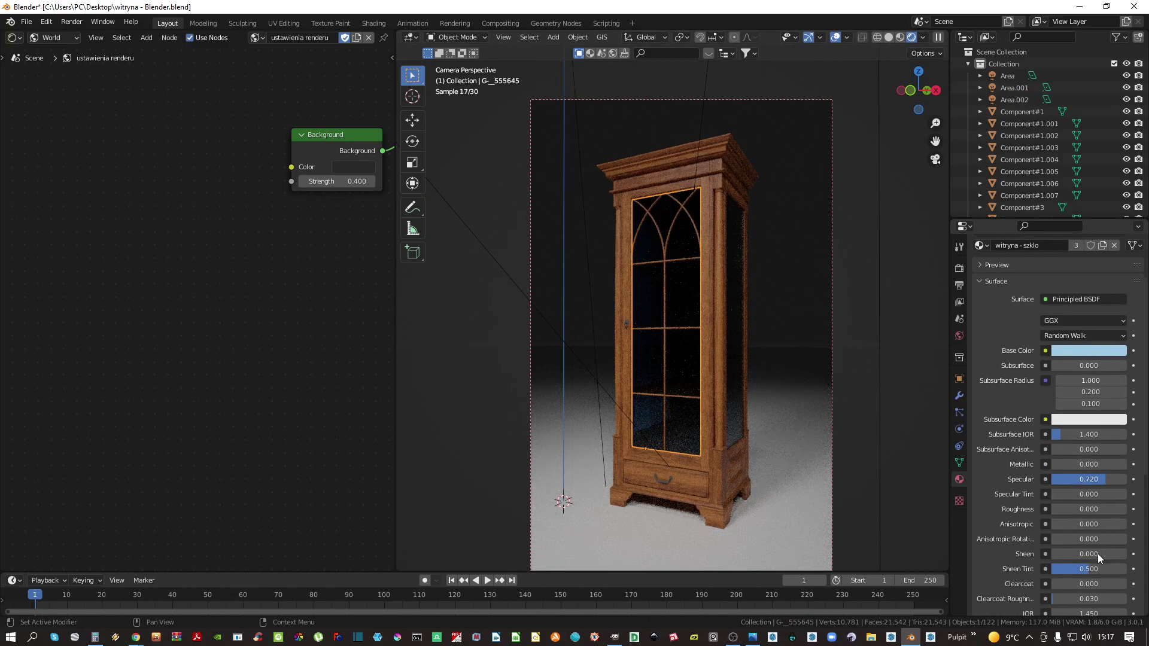
{"action": "scroll", "coordinate": [1098, 556], "scroll_direction": "down", "scroll_amount": 4}
{"action": "mouse_move", "coordinate": [1089, 534]}
{"action": "left_mouse_down"}
{"action": "mouse_move", "coordinate": [1078, 534]}
{"action": "mouse_move", "coordinate": [1090, 533]}
{"action": "left_mouse_up"}
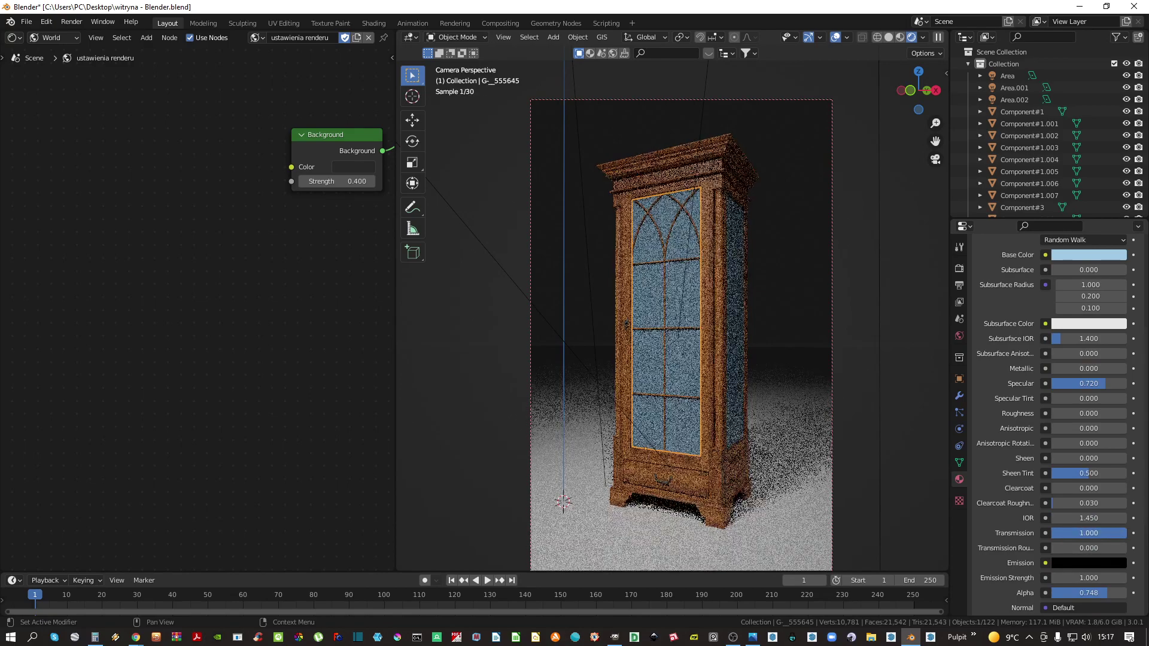
{"action": "left_click_drag", "start_coordinate": [1102, 592], "coordinate": [1068, 593]}
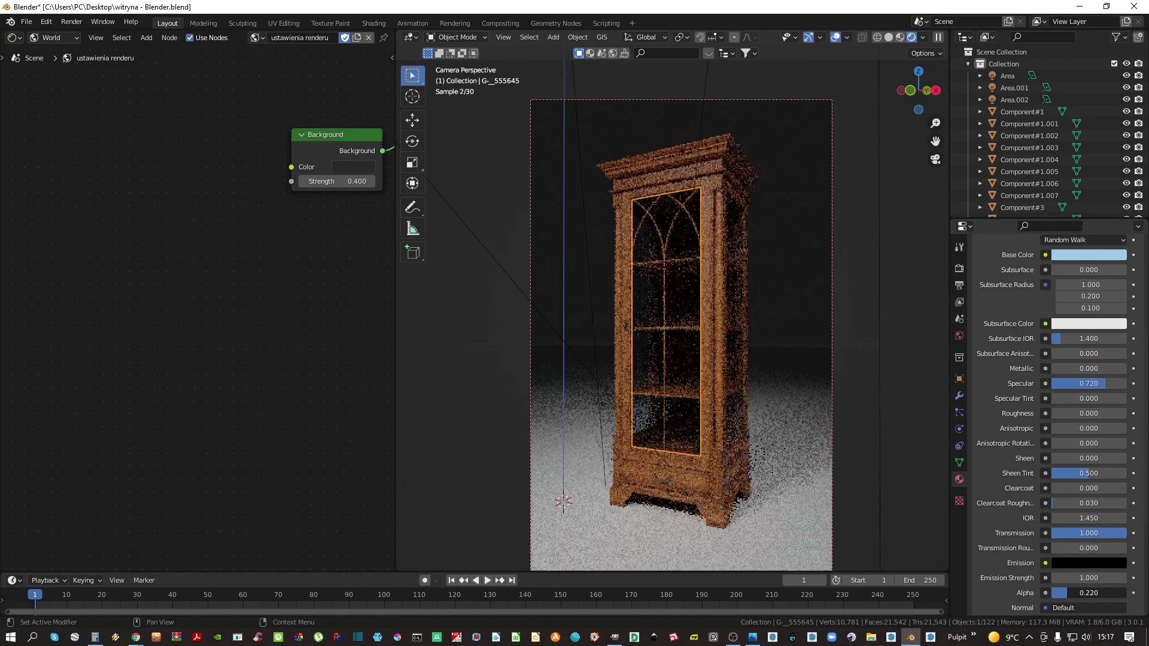
Deselect all objects in the scene and save the Blender file
{"action": "left_click", "coordinate": [727, 353]}
{"action": "key", "text": "a"}
{"action": "left_click", "coordinate": [726, 284]}
{"action": "key", "text": "ctrl+s"}
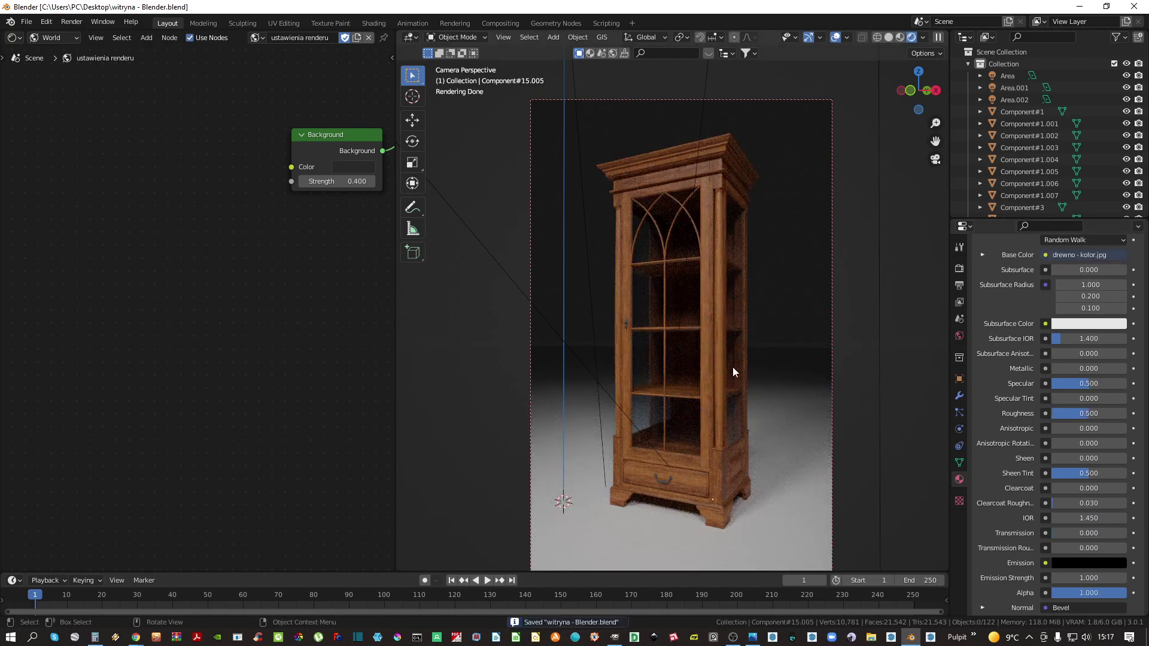
Select the cabinet's upper corner block, show its object material nodes, and move the wood image texture node away from the Principled BSDF
{"action": "scroll", "coordinate": [717, 169], "scroll_direction": "up", "scroll_amount": 6}
{"action": "left_click", "coordinate": [720, 179]}
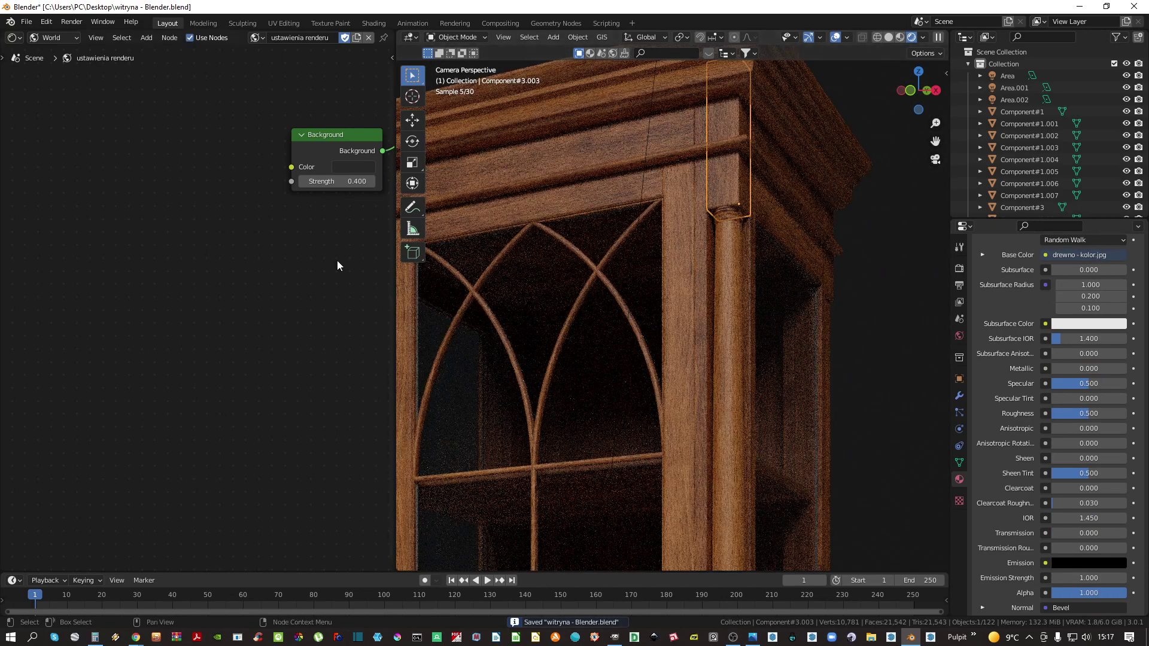
{"action": "middle_click_drag", "start_coordinate": [288, 260], "coordinate": [181, 296]}
{"action": "left_click", "coordinate": [57, 52]}
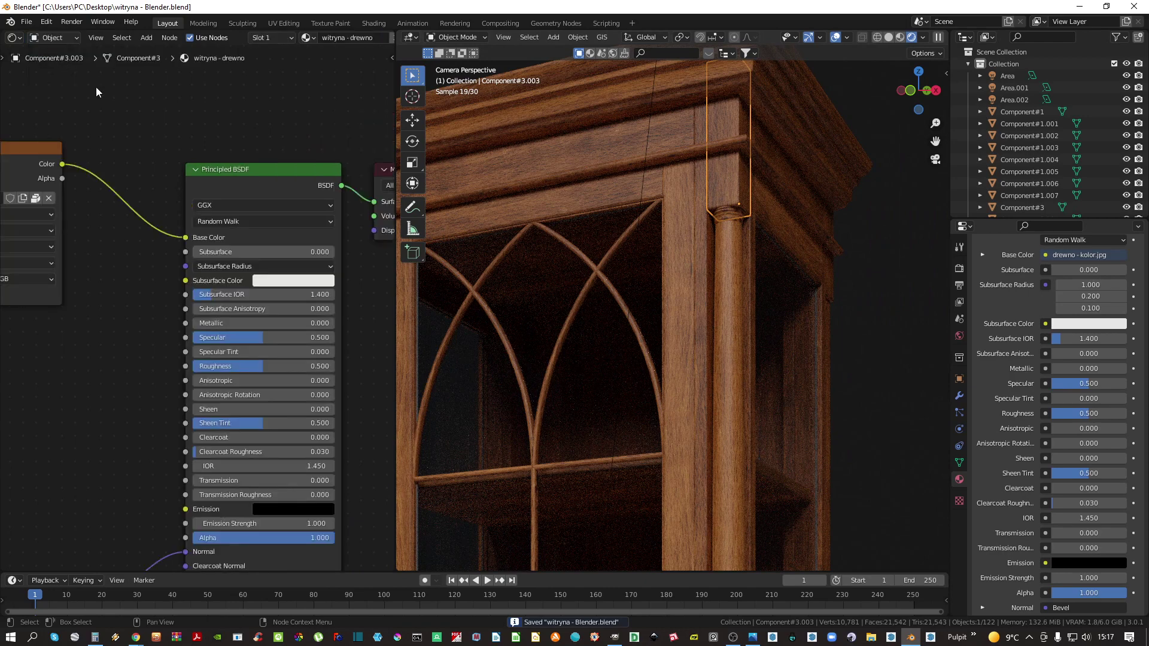
{"action": "middle_click_drag", "start_coordinate": [134, 319], "coordinate": [281, 285]}
{"action": "left_click_drag", "start_coordinate": [163, 123], "coordinate": [1, 97]}
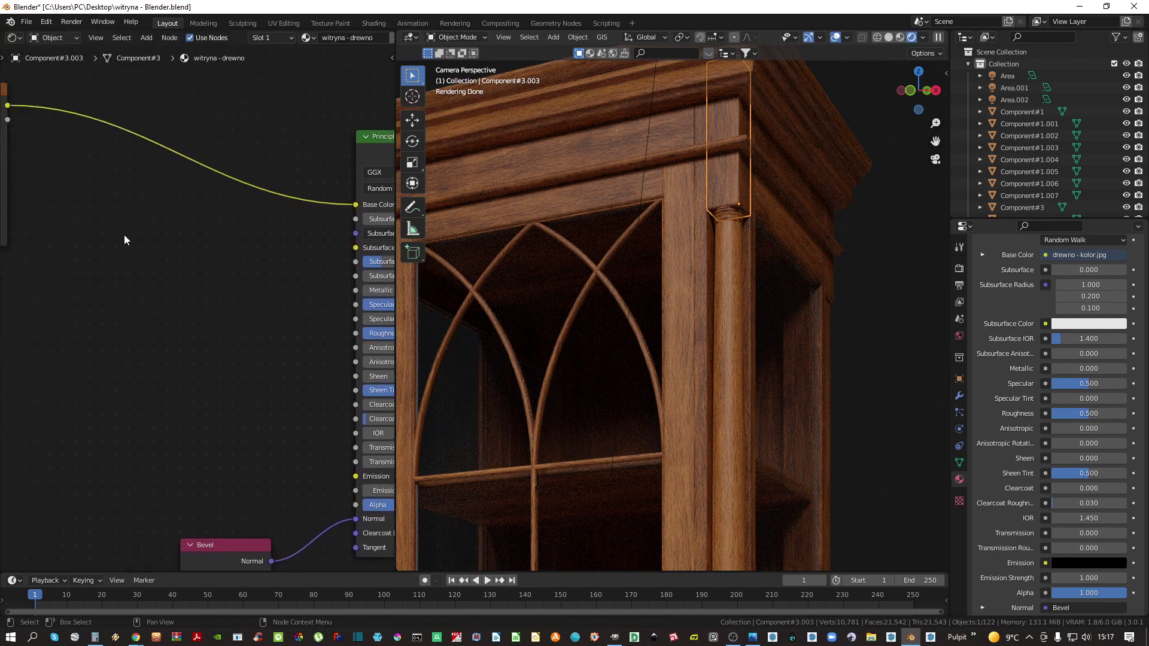
Add an RGB to BW node and connect the wood image texture's Color output to its Color input
{"action": "key", "text": "shift+a"}
{"action": "left_click", "coordinate": [125, 255]}
{"action": "type", "text": "rg"}
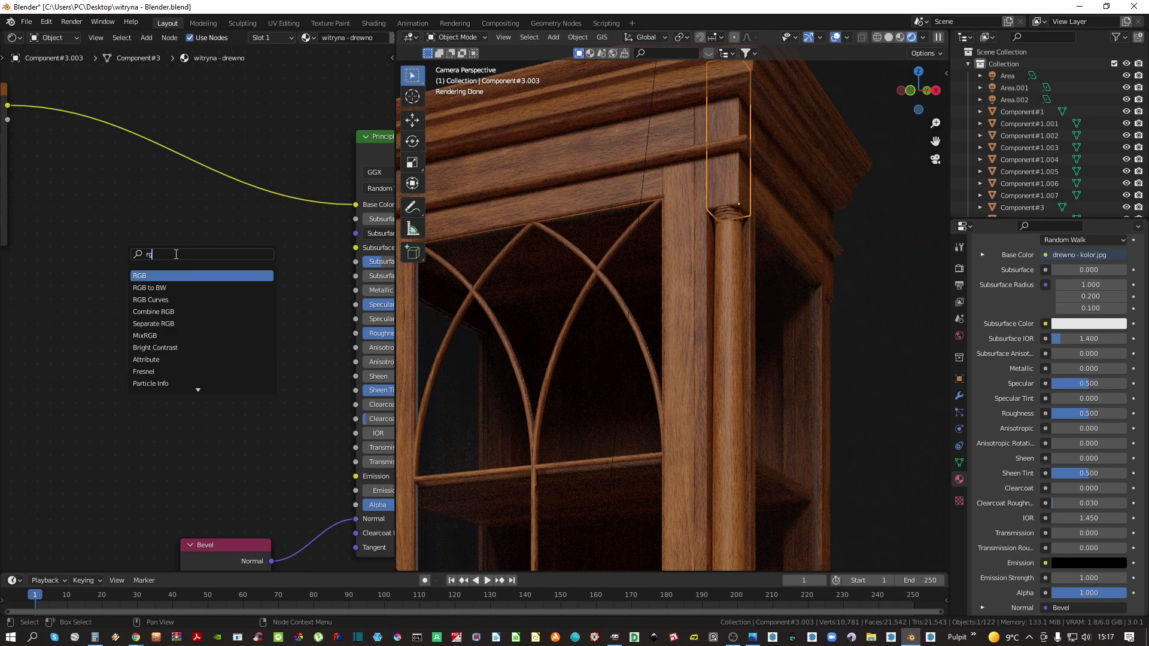
{"action": "key", "text": "Down"}
{"action": "key", "text": "Return"}
{"action": "left_click", "coordinate": [168, 249]}
{"action": "middle_click_drag", "start_coordinate": [31, 111], "coordinate": [101, 118]}
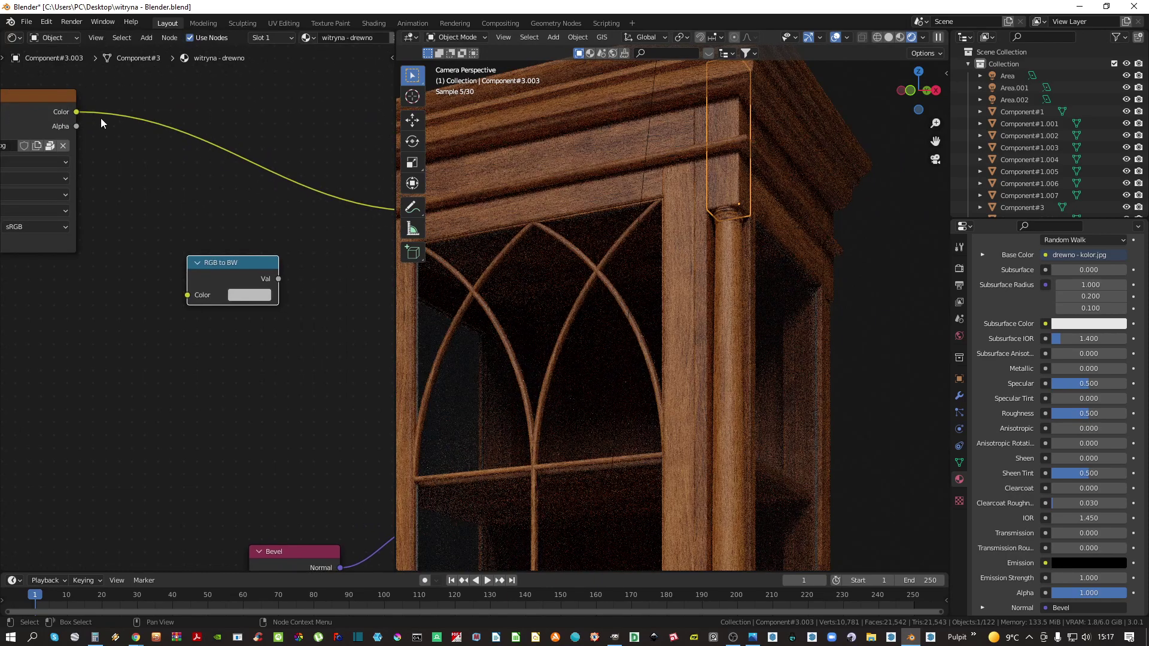
{"action": "left_click_drag", "start_coordinate": [80, 114], "coordinate": [196, 295]}
Add a ColorRamp node to the wood material and position the RGB to BW node in front of it
{"action": "middle_click_drag", "start_coordinate": [306, 264], "coordinate": [315, 328]}
{"action": "key", "text": "shift+a"}
{"action": "left_click", "coordinate": [188, 266]}
{"action": "type", "text": "ramp"}
{"action": "key", "text": "Return"}
{"action": "left_click", "coordinate": [183, 263]}
{"action": "left_click", "coordinate": [345, 327], "text": "shift"}
{"action": "left_click_drag", "start_coordinate": [305, 322], "coordinate": [193, 296]}
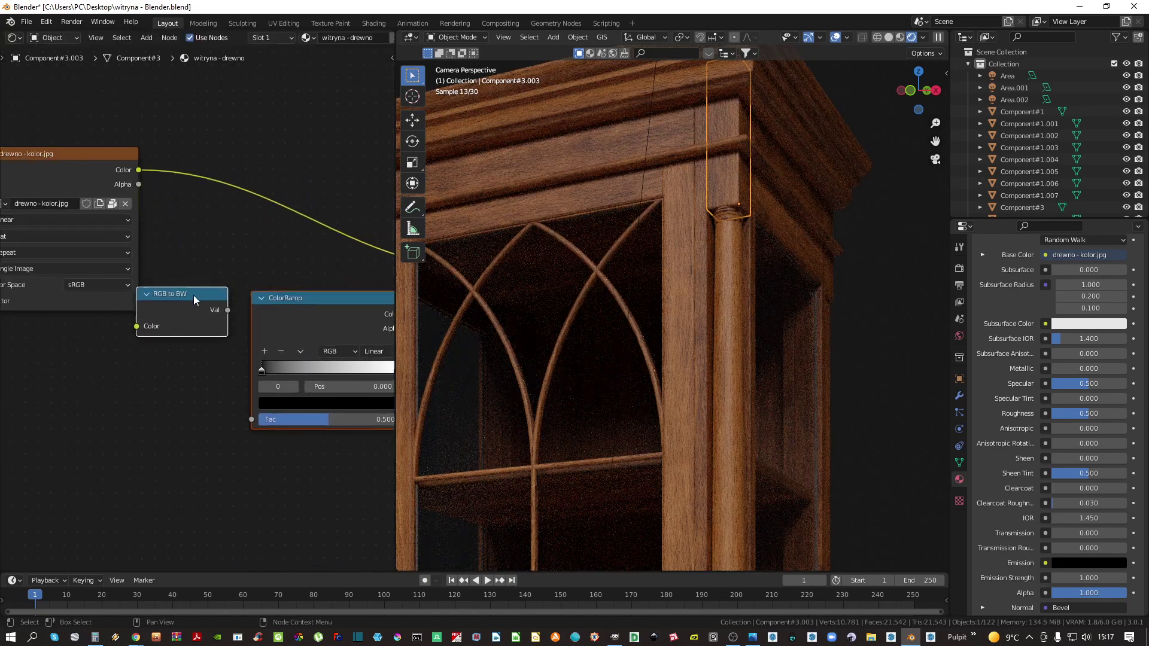
Move the image texture node out of the way and connect the RGB to BW node's Val output to the ColorRamp's Fac input
{"action": "middle_click_drag", "start_coordinate": [123, 223], "coordinate": [288, 275]}
{"action": "left_click_drag", "start_coordinate": [203, 220], "coordinate": [36, 158]}
{"action": "middle_click_drag", "start_coordinate": [257, 349], "coordinate": [117, 286]}
{"action": "left_click", "coordinate": [197, 284]}
{"action": "left_click_drag", "start_coordinate": [197, 286], "coordinate": [263, 328]}
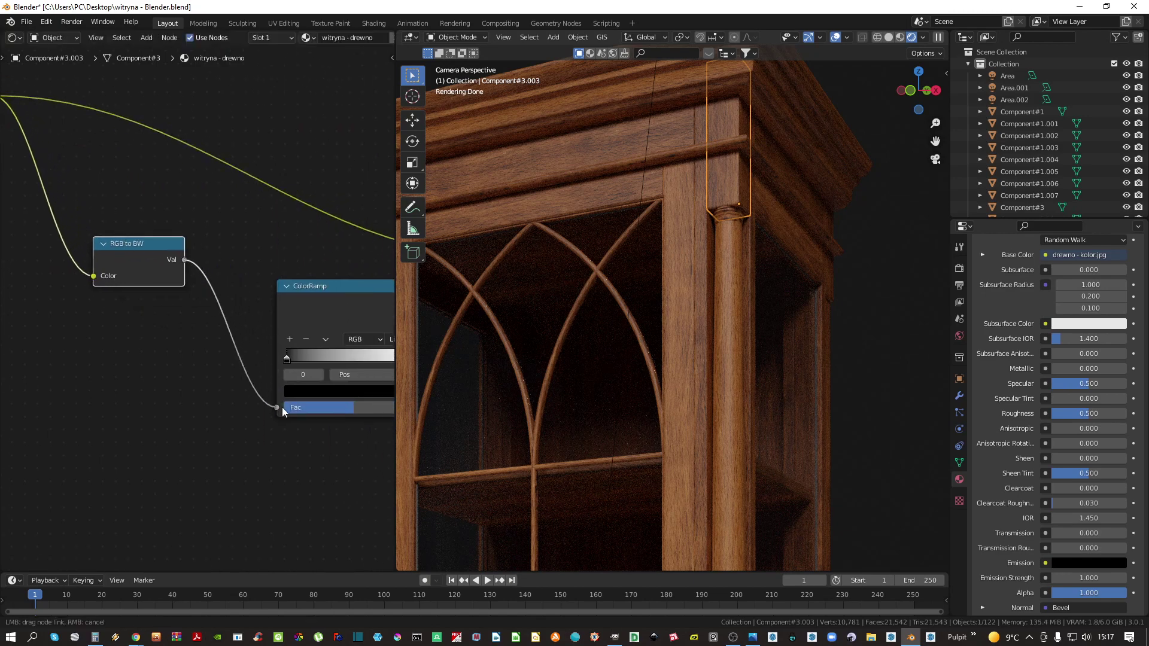
{"action": "left_click_drag", "start_coordinate": [282, 407], "coordinate": [282, 408]}
Connect the ColorRamp's Color output to the Roughness input of the wood material's Principled BSDF
{"action": "middle_click_drag", "start_coordinate": [311, 366], "coordinate": [185, 326]}
{"action": "left_click_drag", "start_coordinate": [217, 249], "coordinate": [178, 268]}
{"action": "left_click_drag", "start_coordinate": [270, 283], "coordinate": [156, 283]}
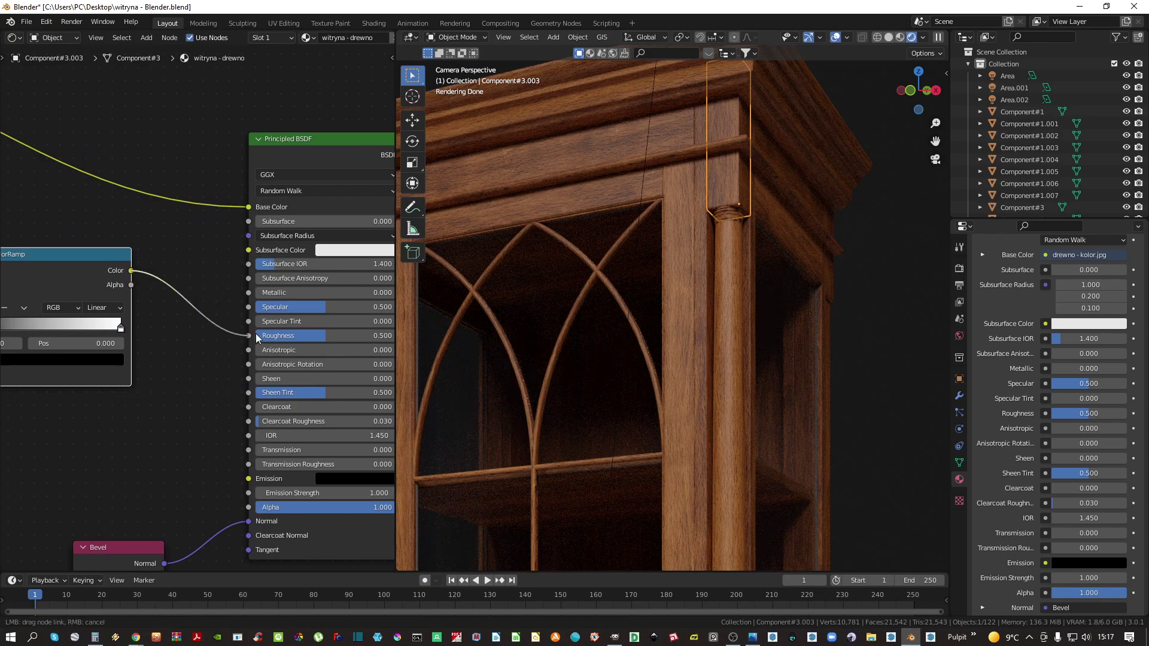
{"action": "left_click_drag", "start_coordinate": [256, 337], "coordinate": [253, 337]}
Try different ColorRamp stop positions, leaving the black stop at the start and placing the white stop at 0.882
{"action": "scroll", "coordinate": [708, 164], "scroll_direction": "up", "scroll_amount": 6}
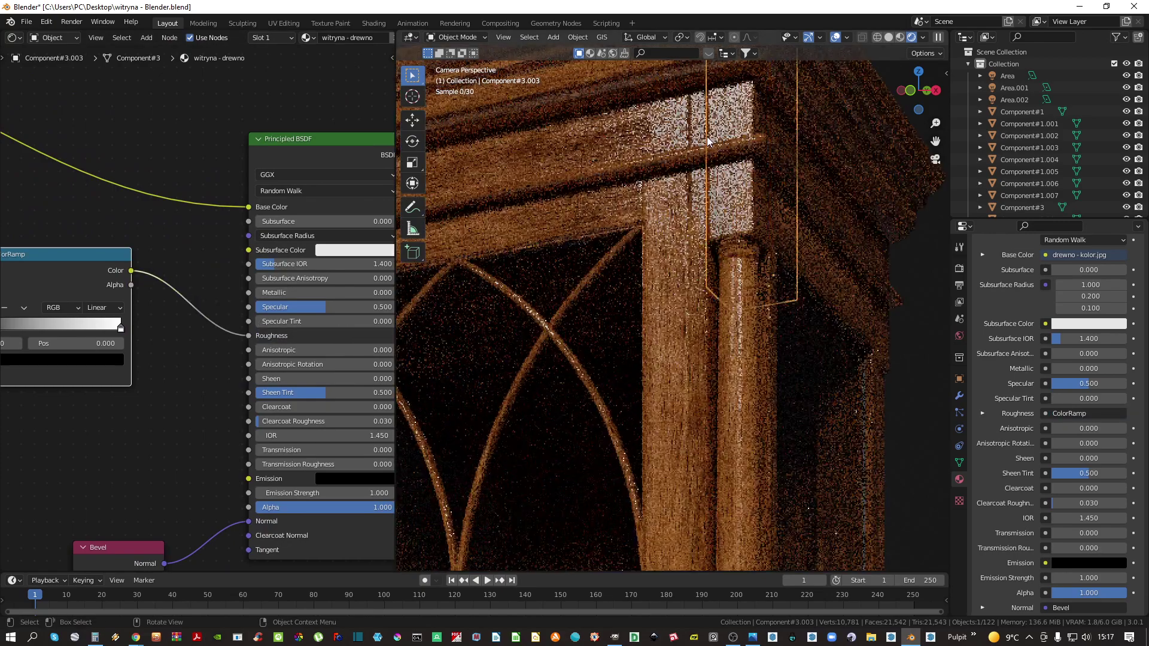
{"action": "middle_click_drag", "start_coordinate": [220, 328], "coordinate": [272, 319]}
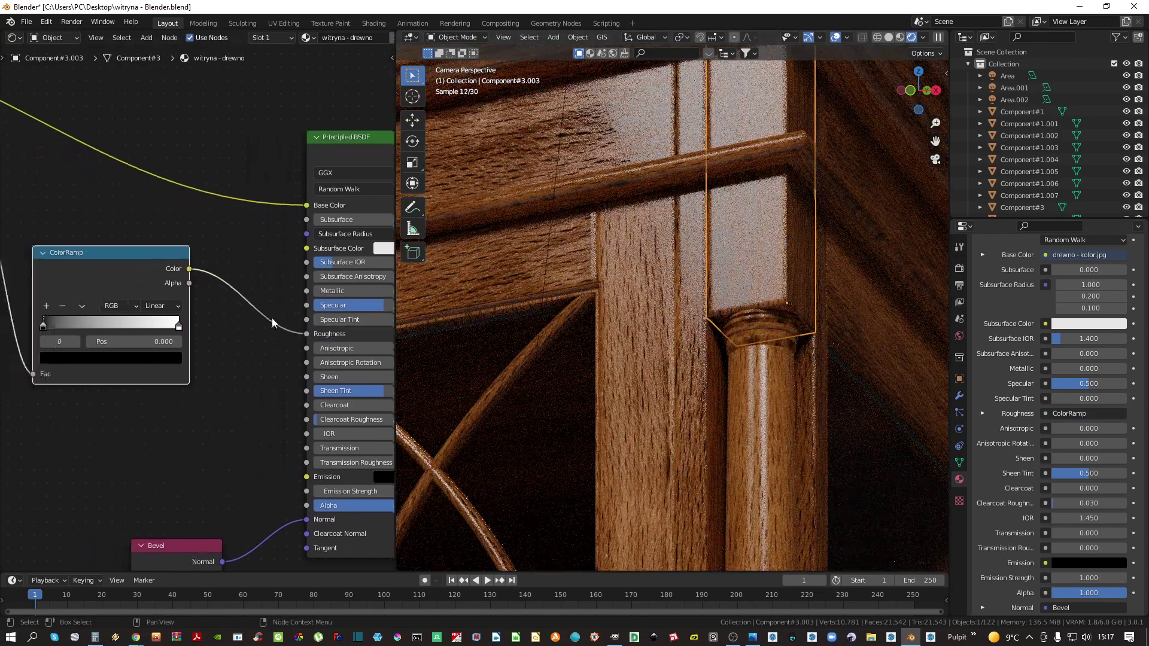
{"action": "left_click_drag", "start_coordinate": [178, 325], "coordinate": [135, 334]}
{"action": "left_click", "coordinate": [46, 326]}
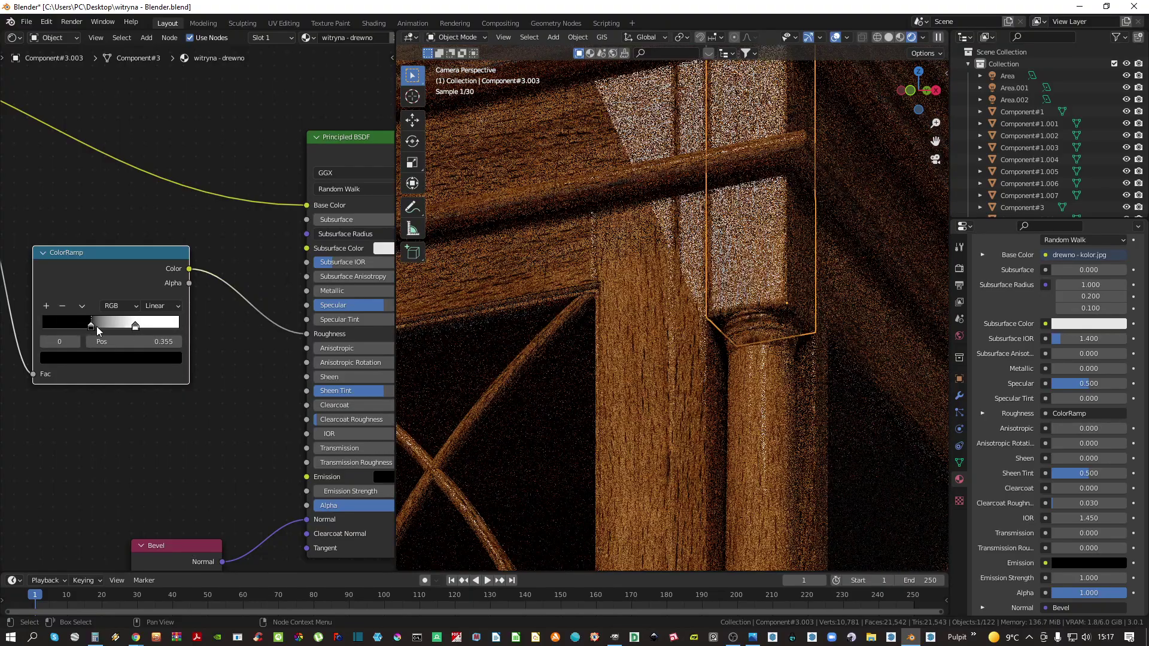
{"action": "left_click_drag", "start_coordinate": [136, 327], "coordinate": [161, 325]}
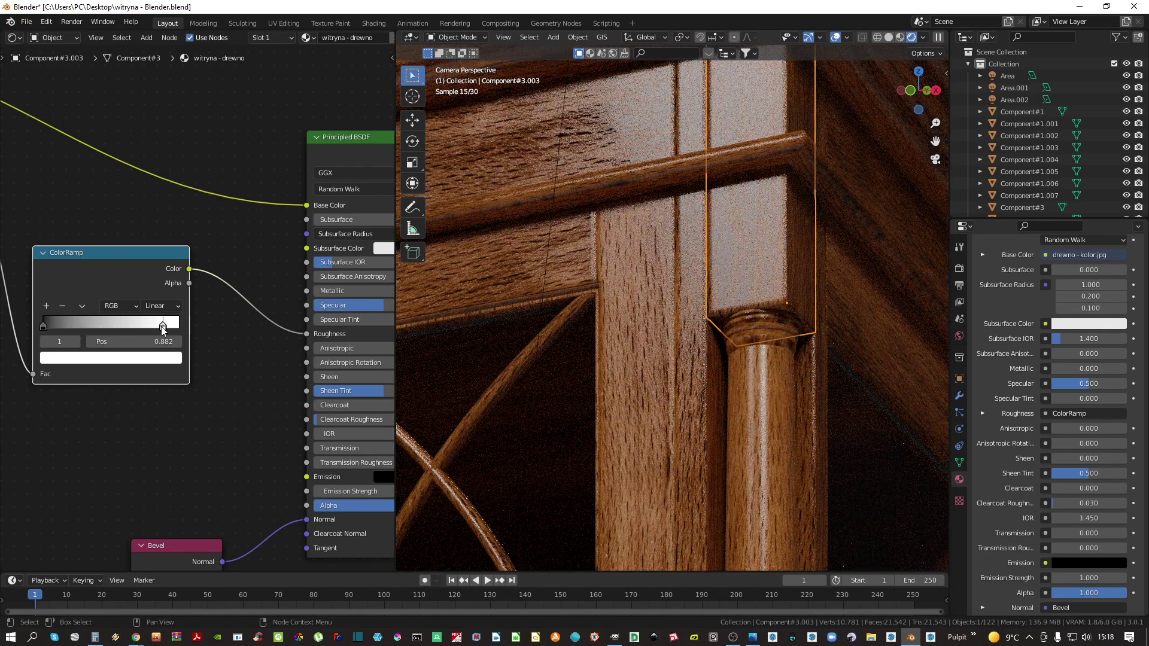
Reduce the Bevel node's radius in the wood material, trying 0.003 and settling on 0.0025
{"action": "scroll", "coordinate": [766, 252], "scroll_direction": "down", "scroll_amount": 5}
{"action": "scroll", "coordinate": [760, 263], "scroll_direction": "up", "scroll_amount": 5}
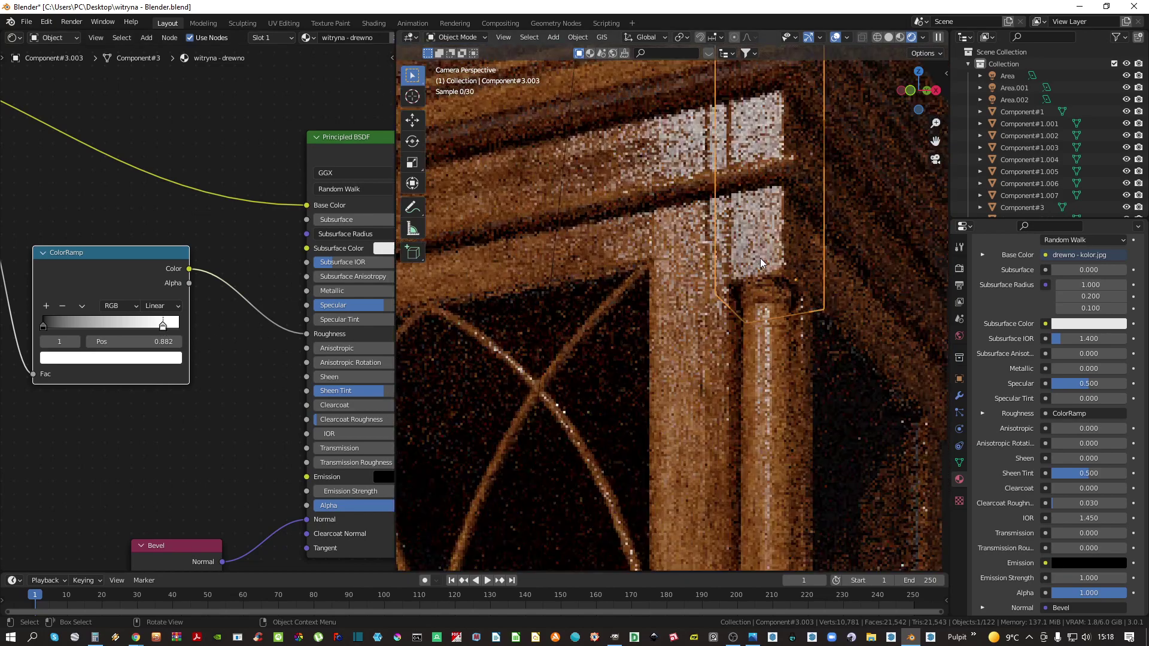
{"action": "scroll", "coordinate": [760, 264], "scroll_direction": "up", "scroll_amount": 3}
{"action": "scroll", "coordinate": [228, 323], "scroll_direction": "up", "scroll_amount": 3}
{"action": "left_click", "coordinate": [217, 446]}
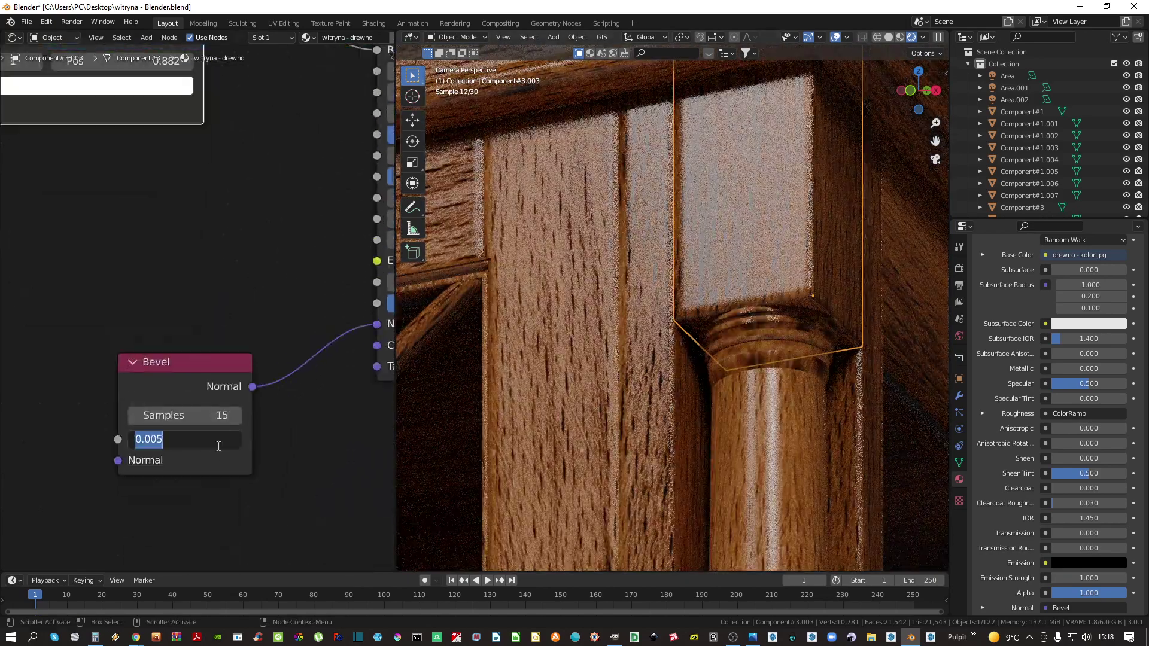
{"action": "type", "text": "0.003"}
{"action": "key", "text": "Return"}
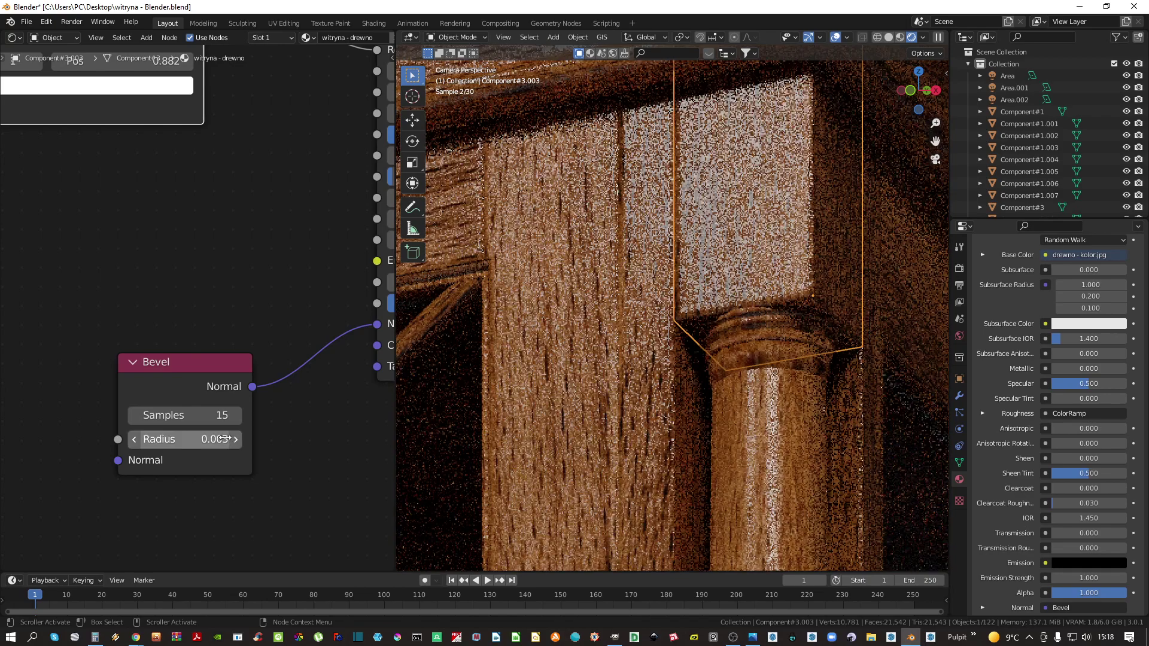
{"action": "left_click", "coordinate": [210, 439]}
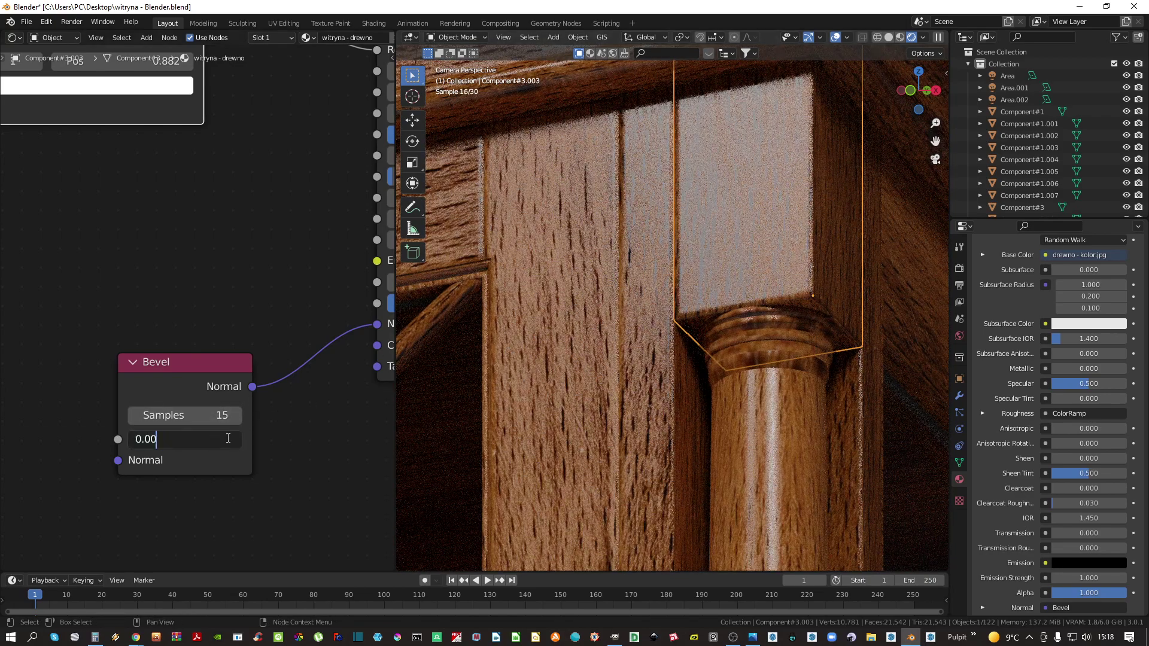
{"action": "type", "text": "0.0025"}
{"action": "key", "text": "Return"}
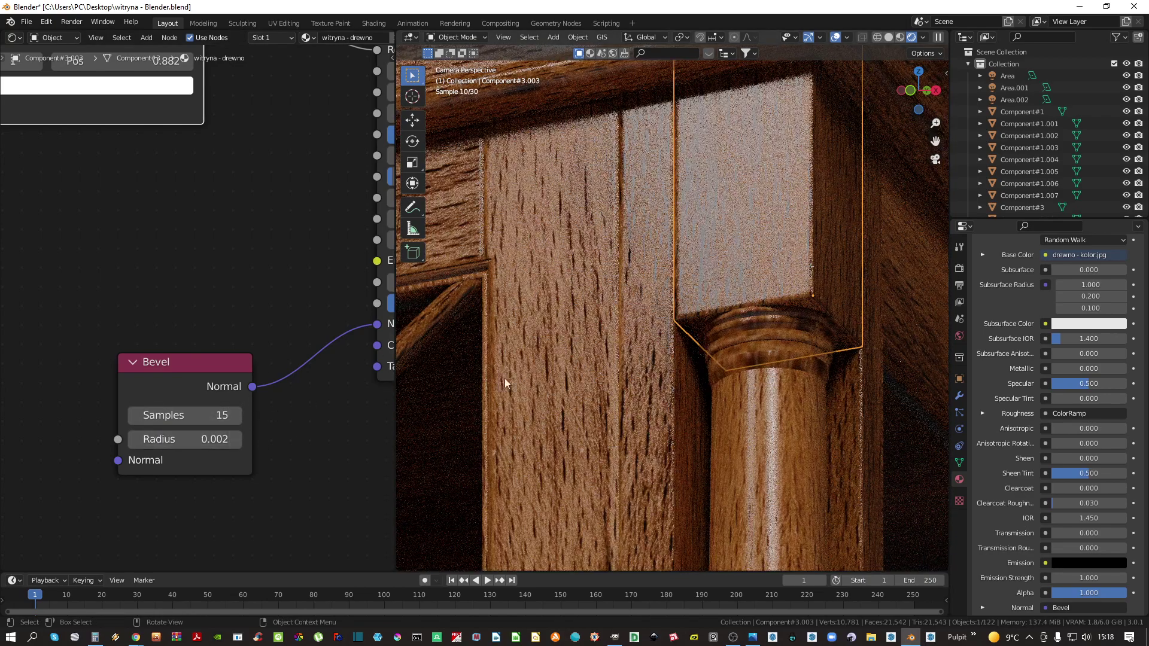
Clear the object selection, save the file, and bring the whole cabinet back into view
{"action": "left_click", "coordinate": [646, 345]}
{"action": "scroll", "coordinate": [649, 335], "scroll_direction": "down", "scroll_amount": 10}
{"action": "key", "text": "a"}
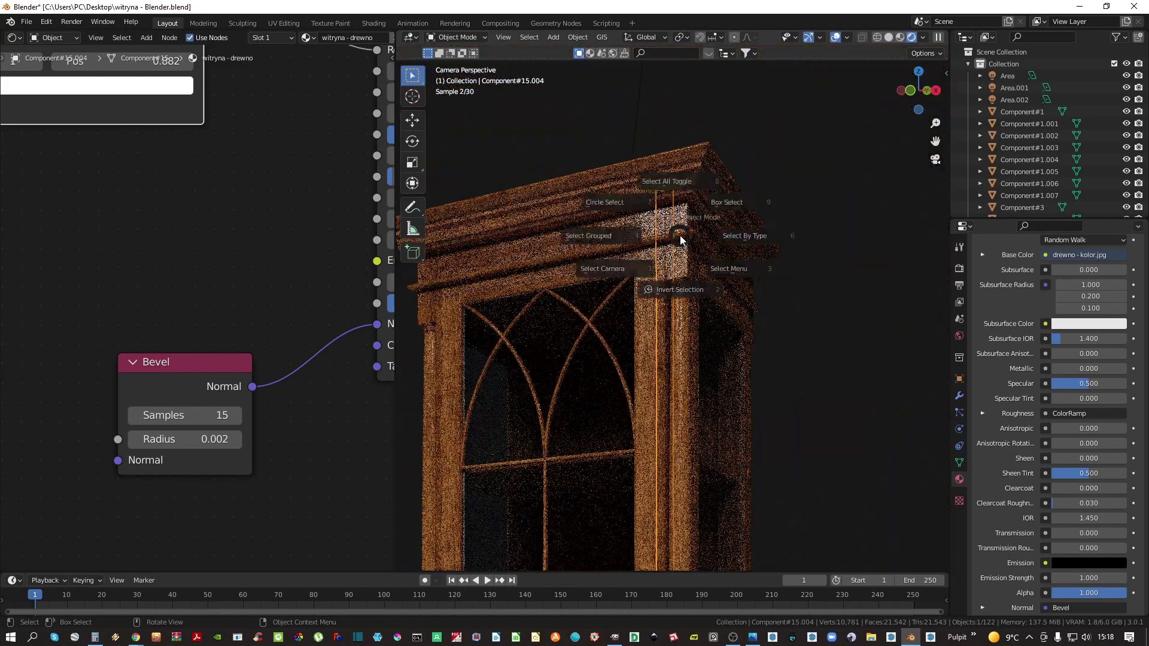
{"action": "left_click", "coordinate": [672, 184]}
{"action": "key", "text": "ctrl+s"}
{"action": "scroll", "coordinate": [625, 249], "scroll_direction": "down", "scroll_amount": 5}
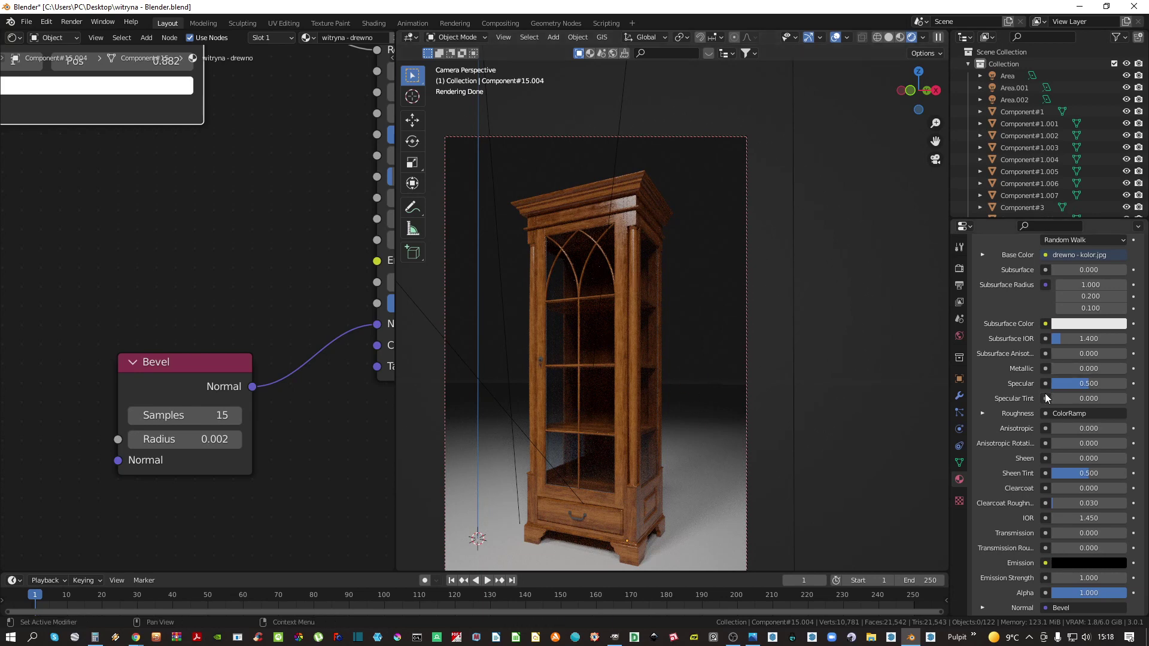
Darken the world background colour to black and save the file
{"action": "left_click", "coordinate": [959, 337]}
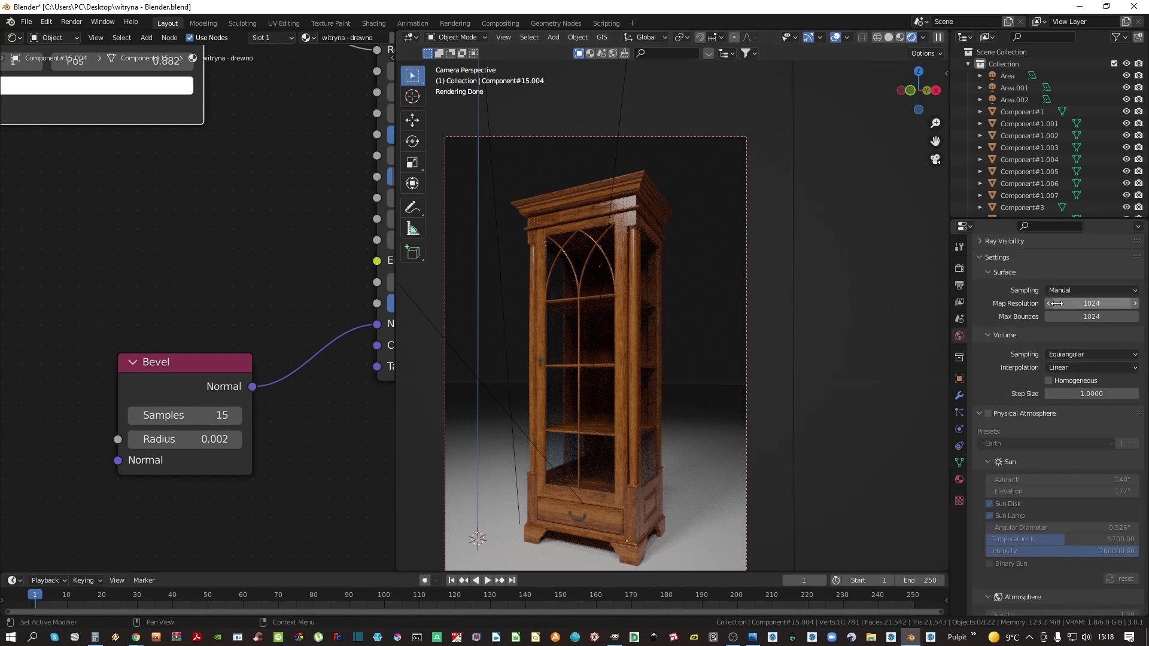
{"action": "scroll", "coordinate": [1059, 306], "scroll_direction": "up", "scroll_amount": 5}
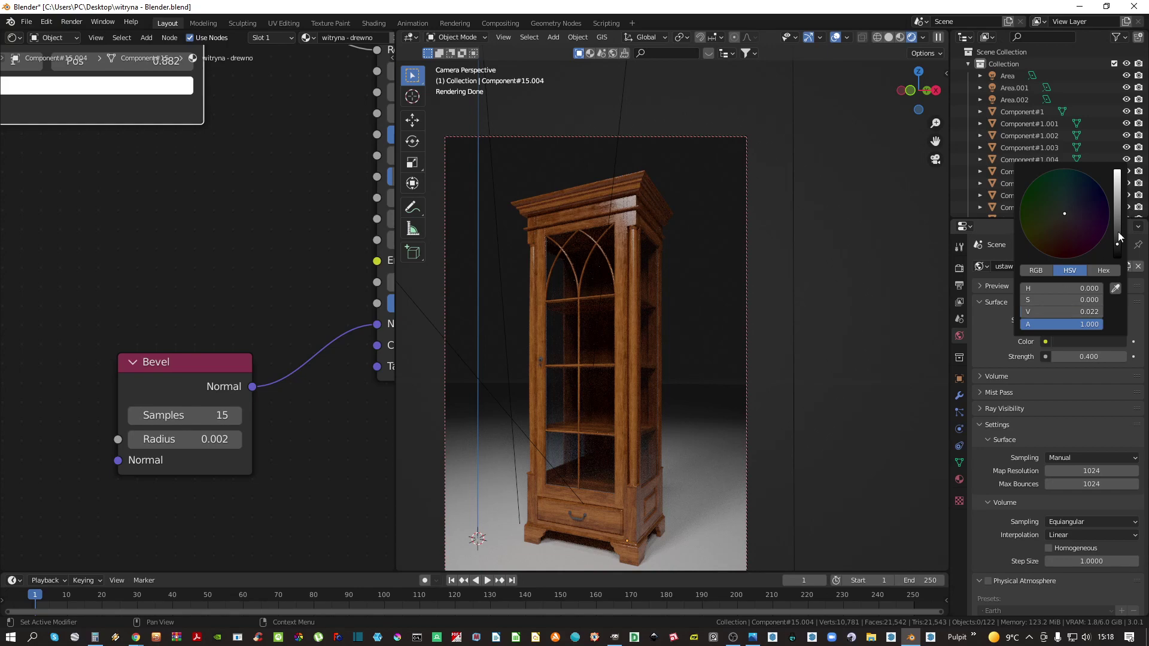
{"action": "left_click_drag", "start_coordinate": [1118, 231], "coordinate": [1118, 256]}
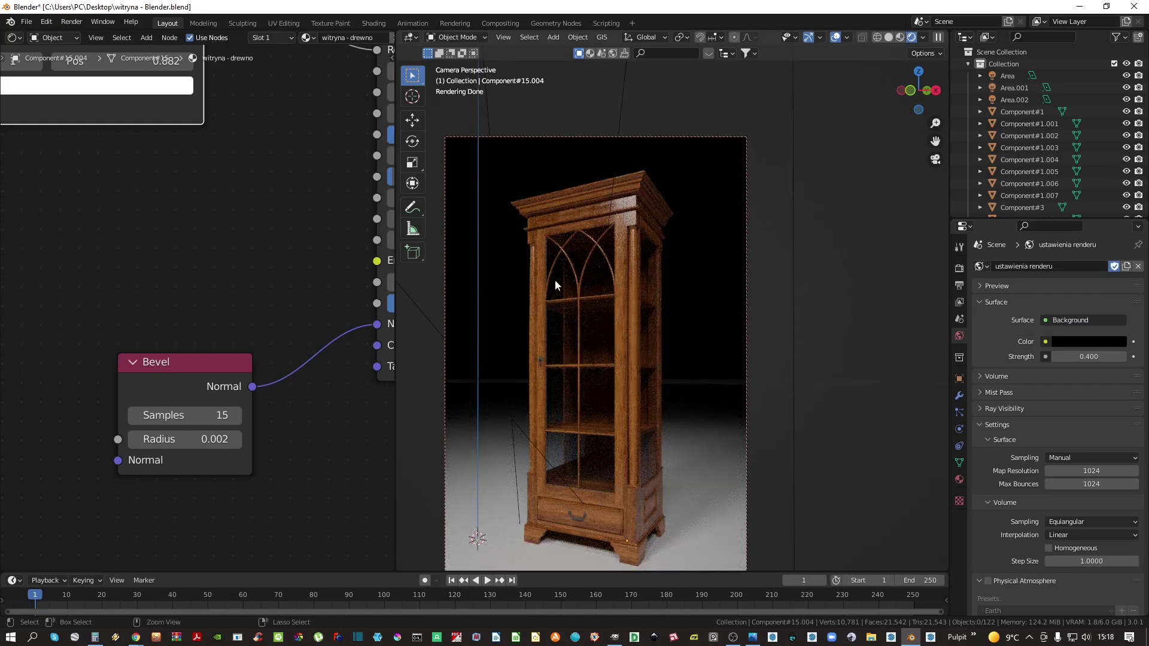
{"action": "key", "text": "ctrl+s"}
Scale up the floor plane, deselect everything, and save the file
{"action": "left_click", "coordinate": [715, 411]}
{"action": "key", "text": "s"}
{"action": "left_click", "coordinate": [384, 484]}
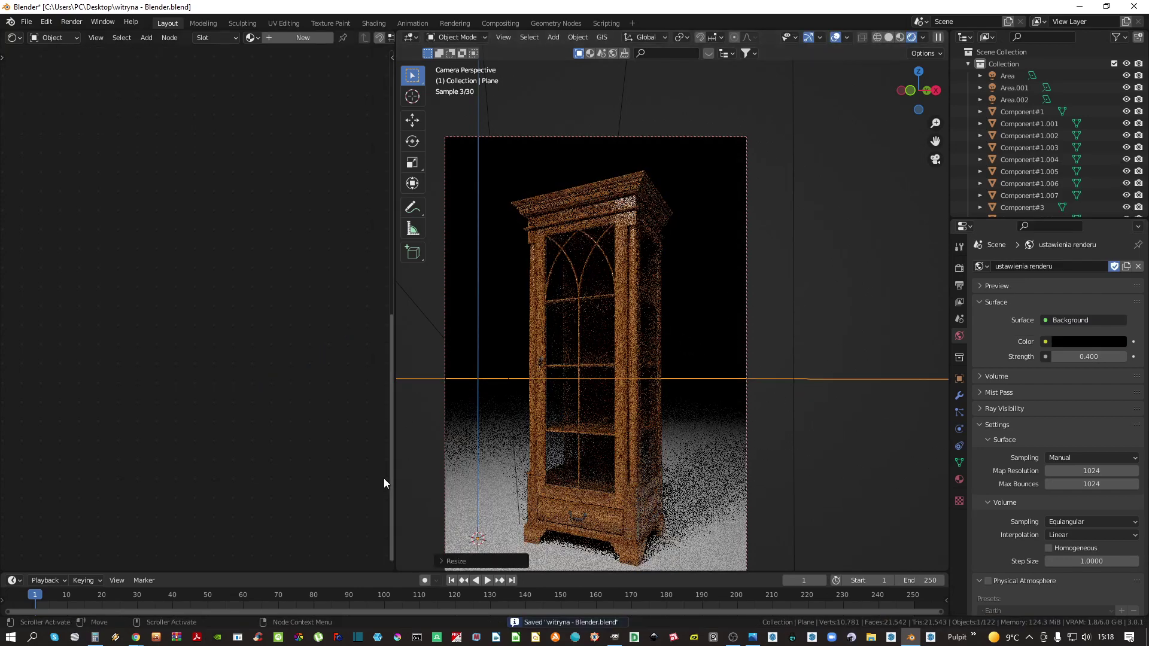
{"action": "key", "text": "a"}
{"action": "key", "text": "a"}
{"action": "key", "text": "Escape"}
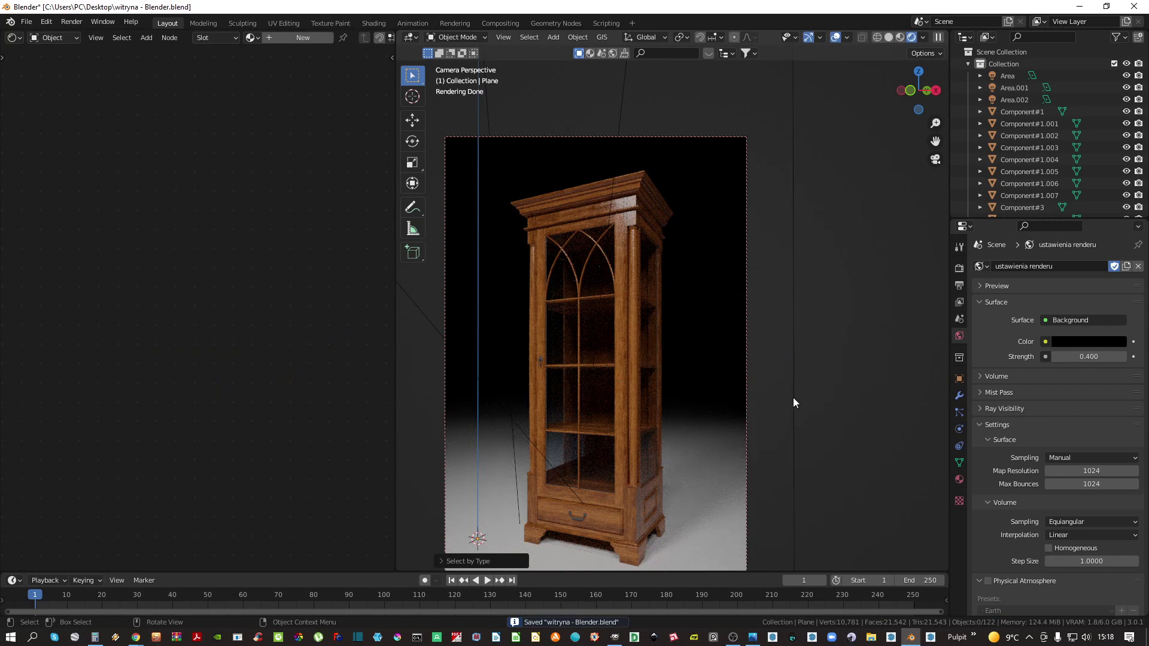
{"action": "key", "text": "ctrl+s"}
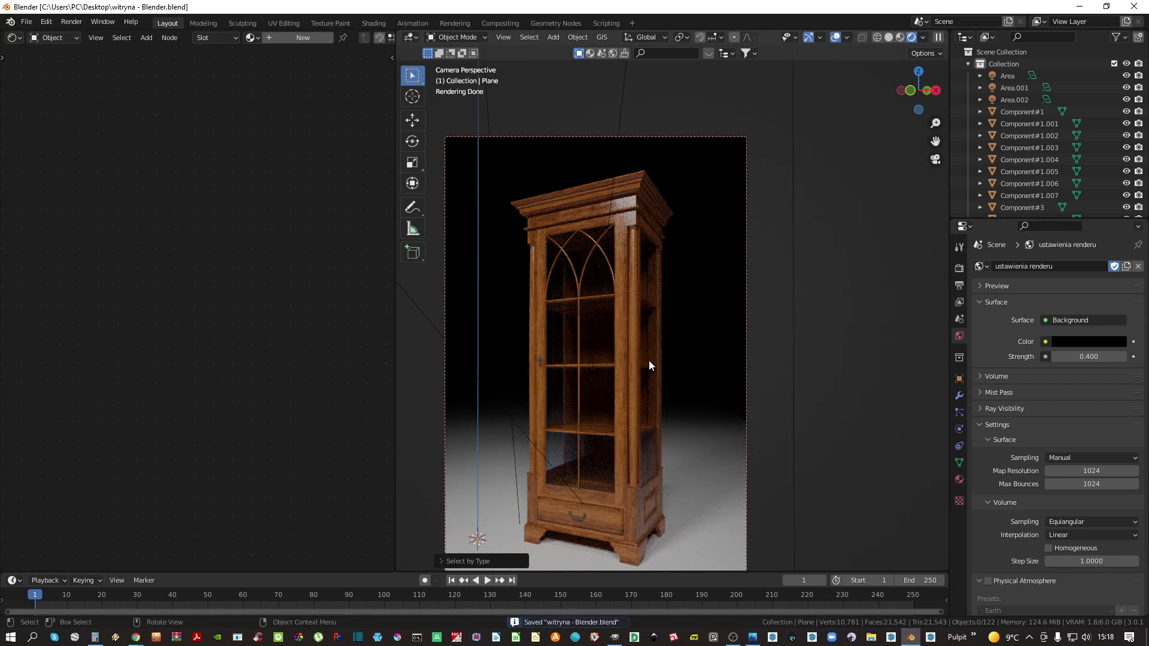
Switch the viewport shading to Solid and back to Rendered to compare the cabinet's appearance
{"action": "key", "text": "z"}
{"action": "left_click", "coordinate": [705, 378]}
{"action": "key", "text": "z"}
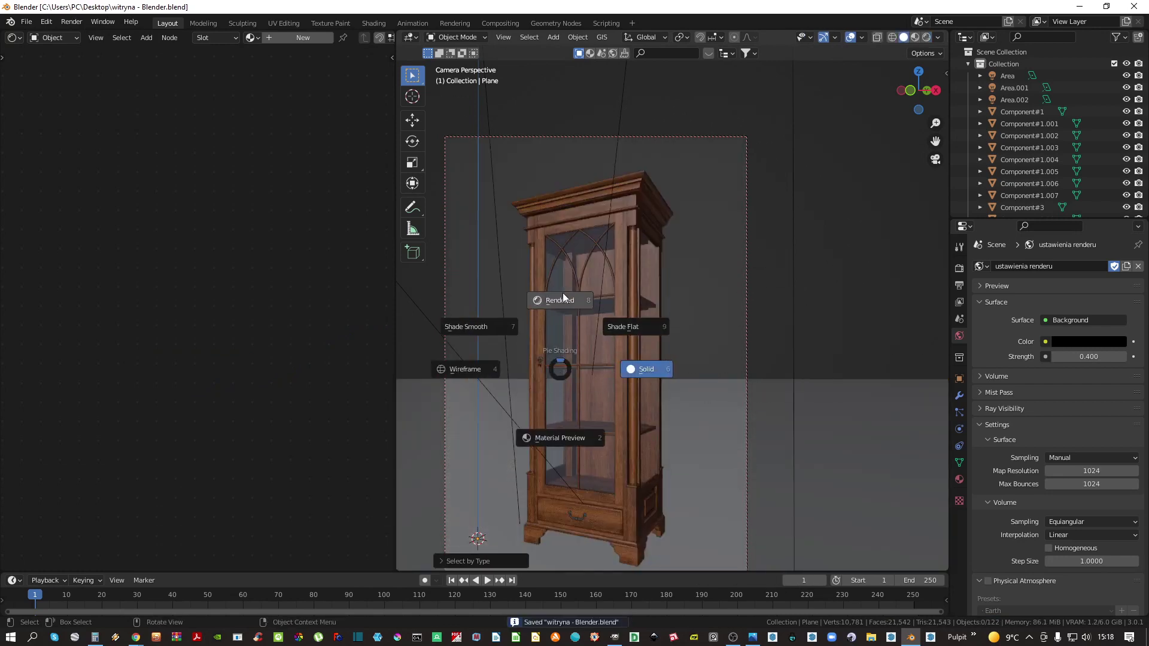
{"action": "left_click", "coordinate": [545, 365]}
Enable nodes on the door handle's material, witryna - uchwyty, and set Metallic to 1.000 and Roughness to 0.295
{"action": "scroll", "coordinate": [539, 357], "scroll_direction": "up", "scroll_amount": 8}
{"action": "left_click", "coordinate": [534, 348]}
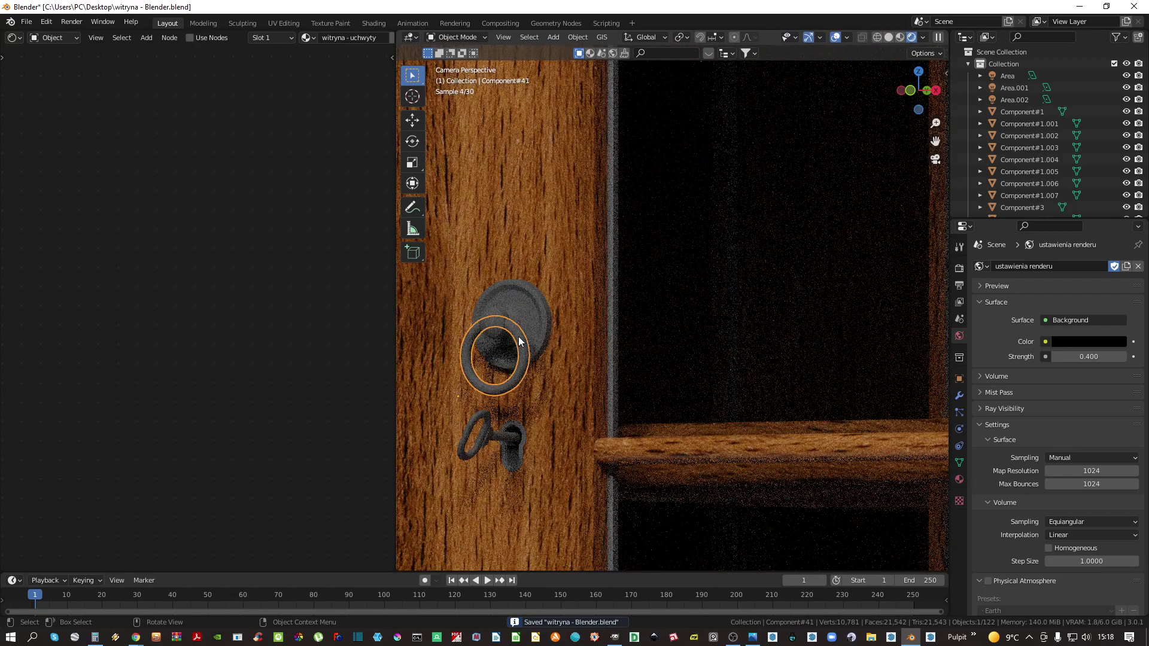
{"action": "left_click", "coordinate": [959, 479]}
{"action": "left_click", "coordinate": [1064, 370]}
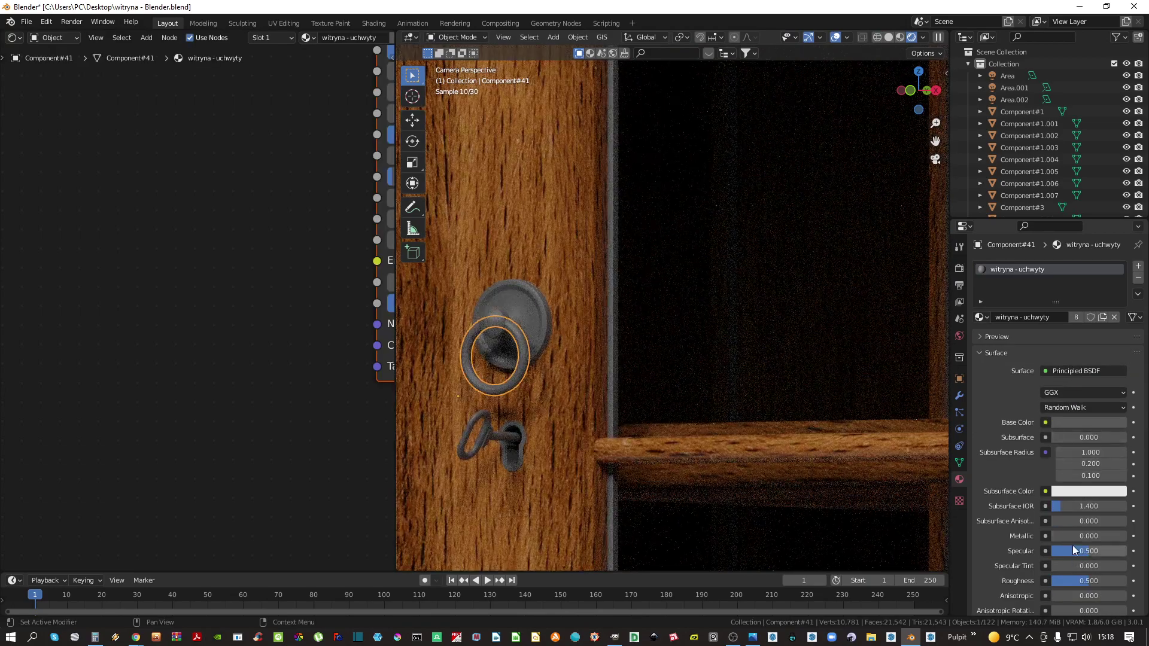
{"action": "left_click_drag", "start_coordinate": [1076, 536], "coordinate": [1128, 536]}
{"action": "left_click_drag", "start_coordinate": [1086, 581], "coordinate": [1073, 582]}
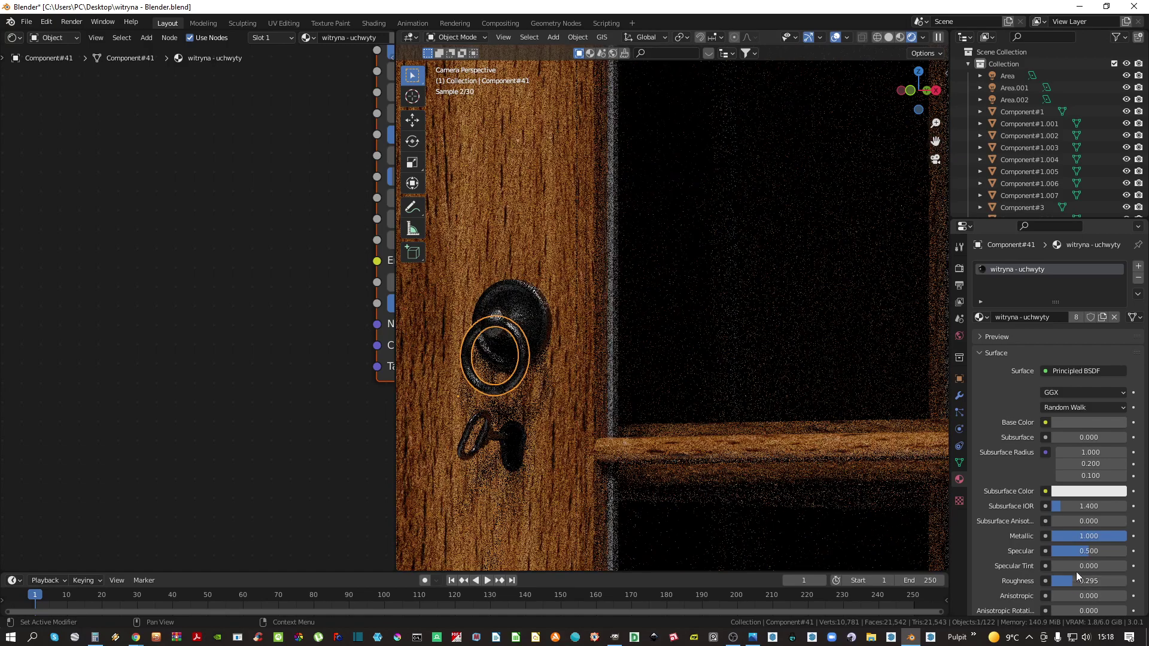
{"action": "left_click", "coordinate": [493, 357]}
{"action": "scroll", "coordinate": [505, 379], "scroll_direction": "up", "scroll_amount": 4}
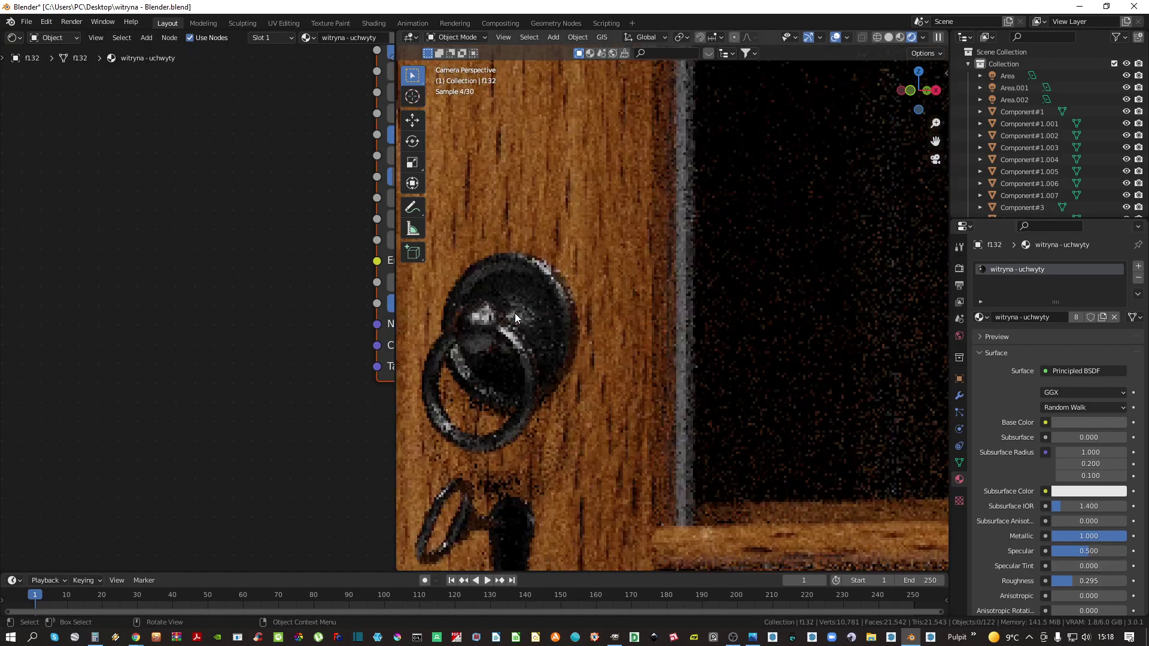
{"action": "scroll", "coordinate": [540, 237], "scroll_direction": "down", "scroll_amount": 4}
Add a Bevel node to the door handle's material with 15 samples and a radius of 0.002
{"action": "left_click", "coordinate": [480, 317]}
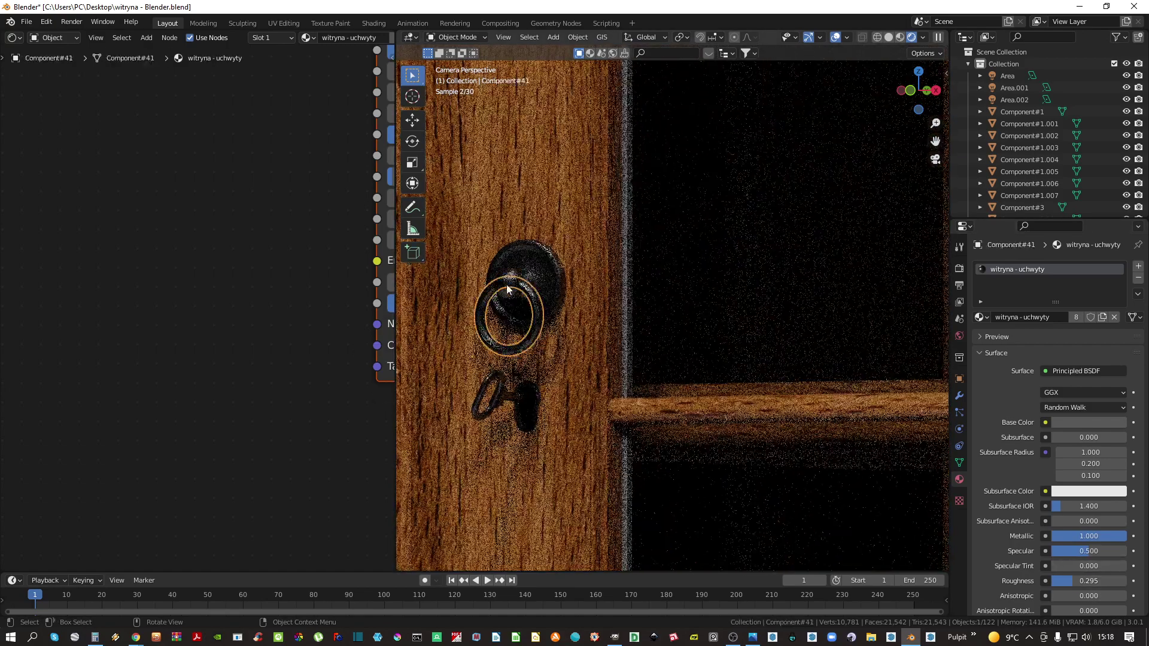
{"action": "middle_click_drag", "start_coordinate": [207, 319], "coordinate": [84, 333]}
{"action": "key", "text": "shift+a"}
{"action": "left_click", "coordinate": [122, 343]}
{"action": "type", "text": "bevel"}
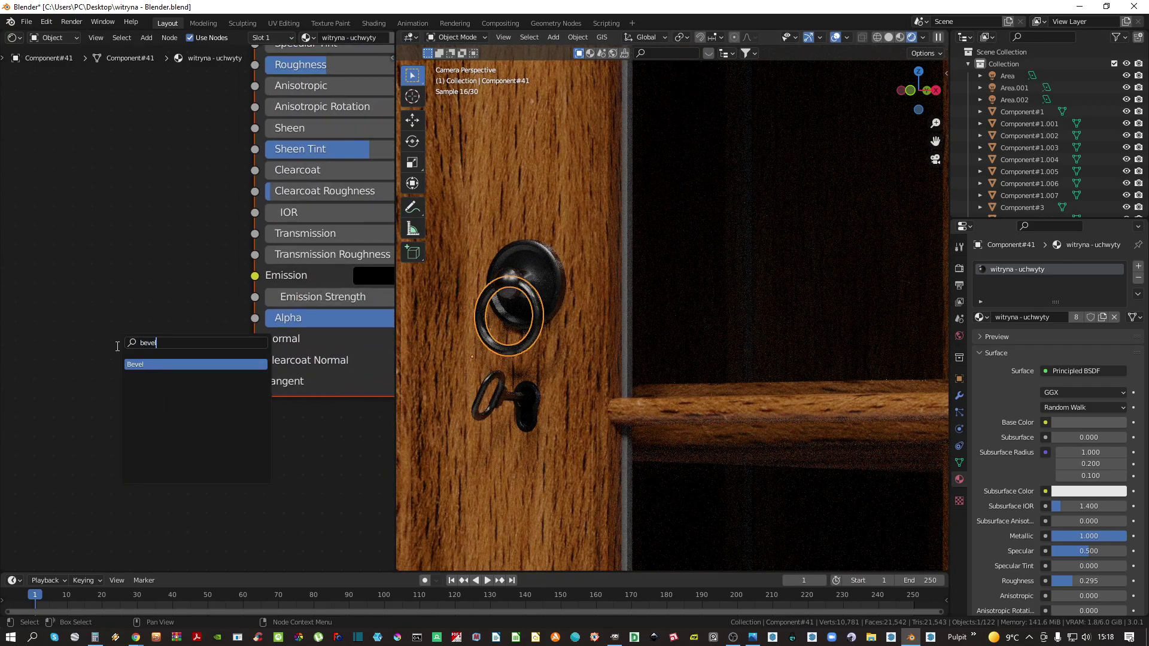
{"action": "key", "text": "Return"}
{"action": "left_click", "coordinate": [121, 426]}
{"action": "left_click", "coordinate": [122, 426]}
{"action": "type", "text": "15"}
{"action": "key", "text": "Return"}
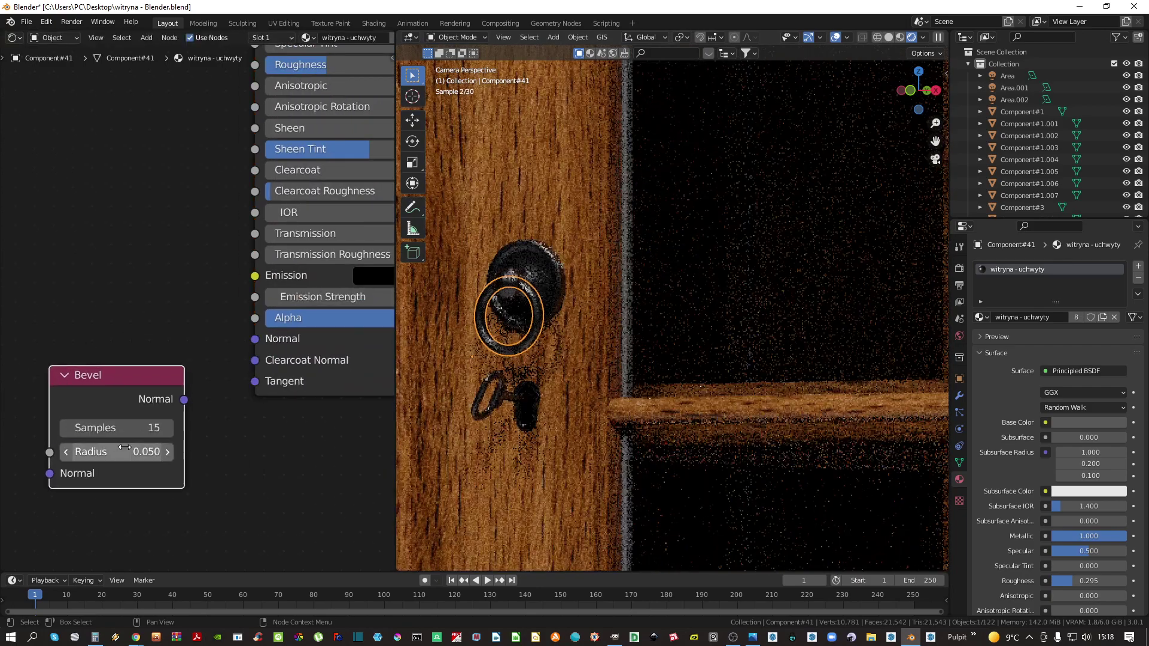
{"action": "left_click", "coordinate": [126, 447]}
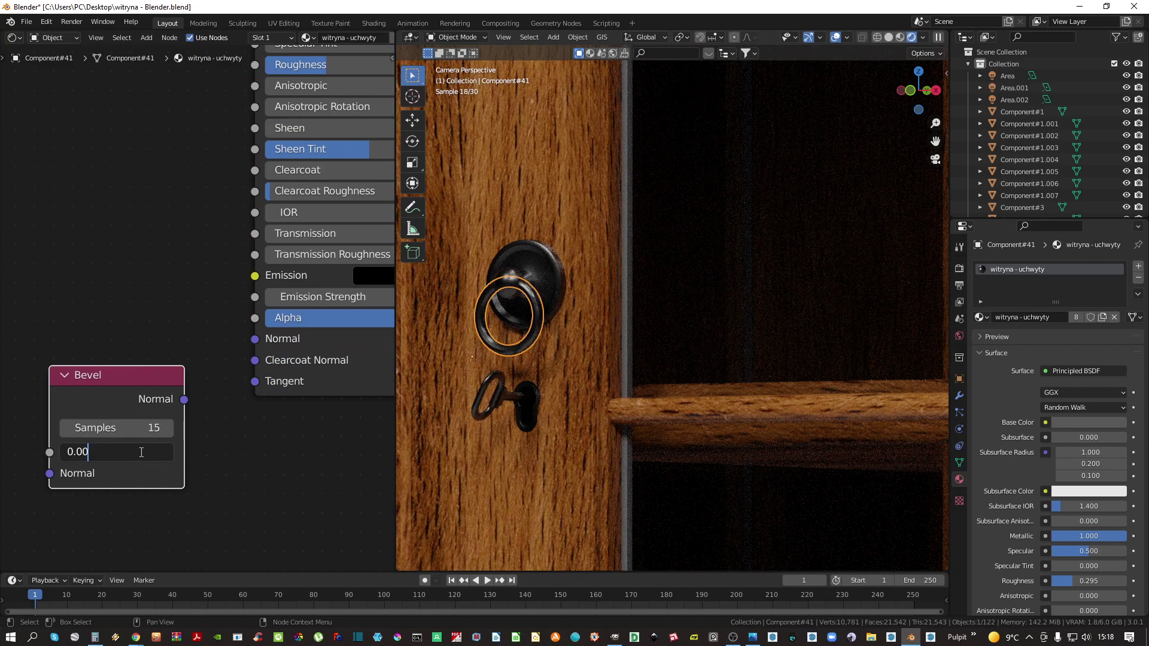
{"action": "key", "text": "Return"}
Connect the Bevel node's output to the Principled BSDF's Normal input and save the file
{"action": "left_click_drag", "start_coordinate": [184, 400], "coordinate": [254, 340]}
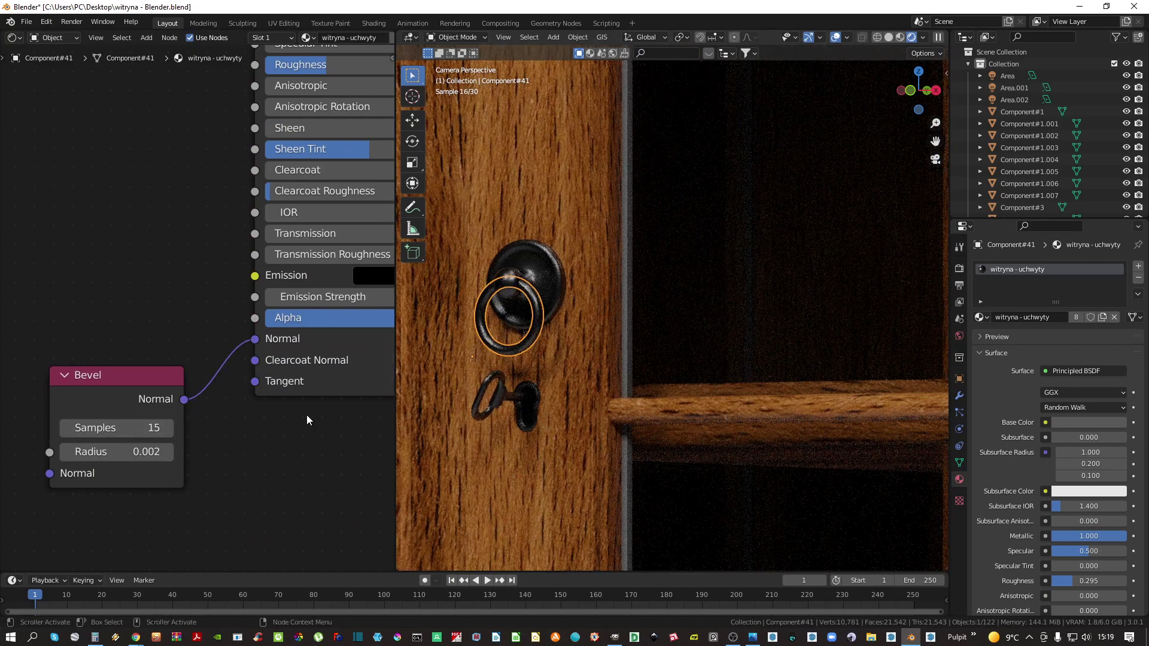
{"action": "scroll", "coordinate": [551, 284], "scroll_direction": "up", "scroll_amount": 3}
{"action": "scroll", "coordinate": [548, 282], "scroll_direction": "down", "scroll_amount": 4}
{"action": "scroll", "coordinate": [560, 300], "scroll_direction": "up", "scroll_amount": 1}
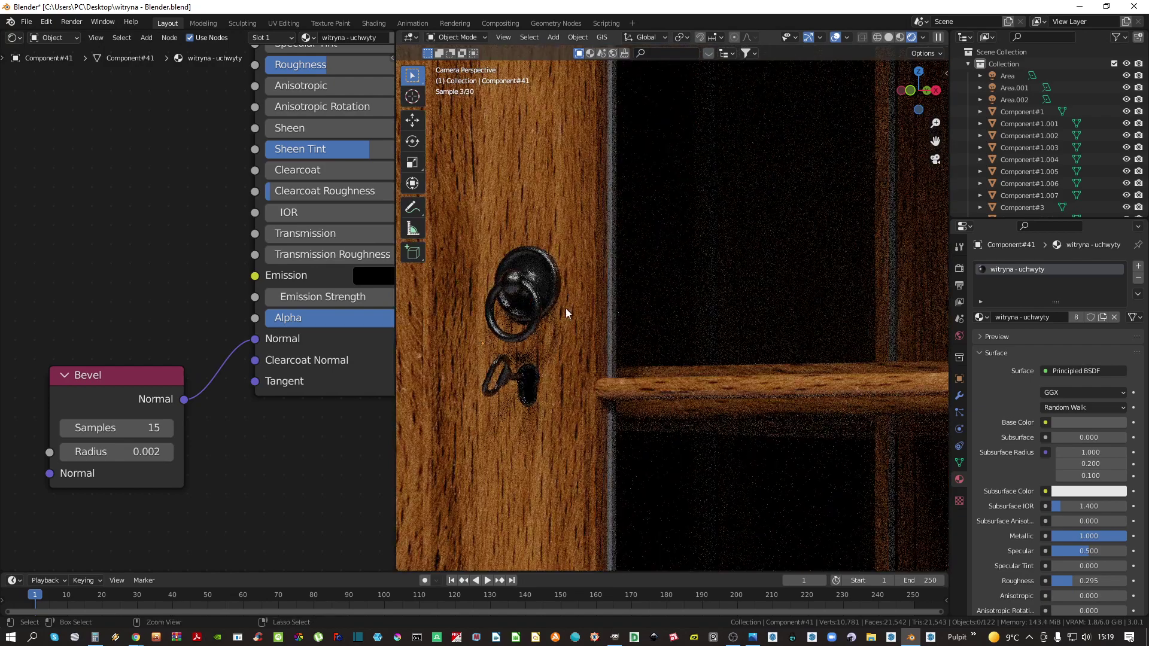
{"action": "key", "text": "ctrl+s"}
Select the round door handle plate and copy its material's Principled BSDF and Bevel nodes
{"action": "left_click", "coordinate": [609, 304]}
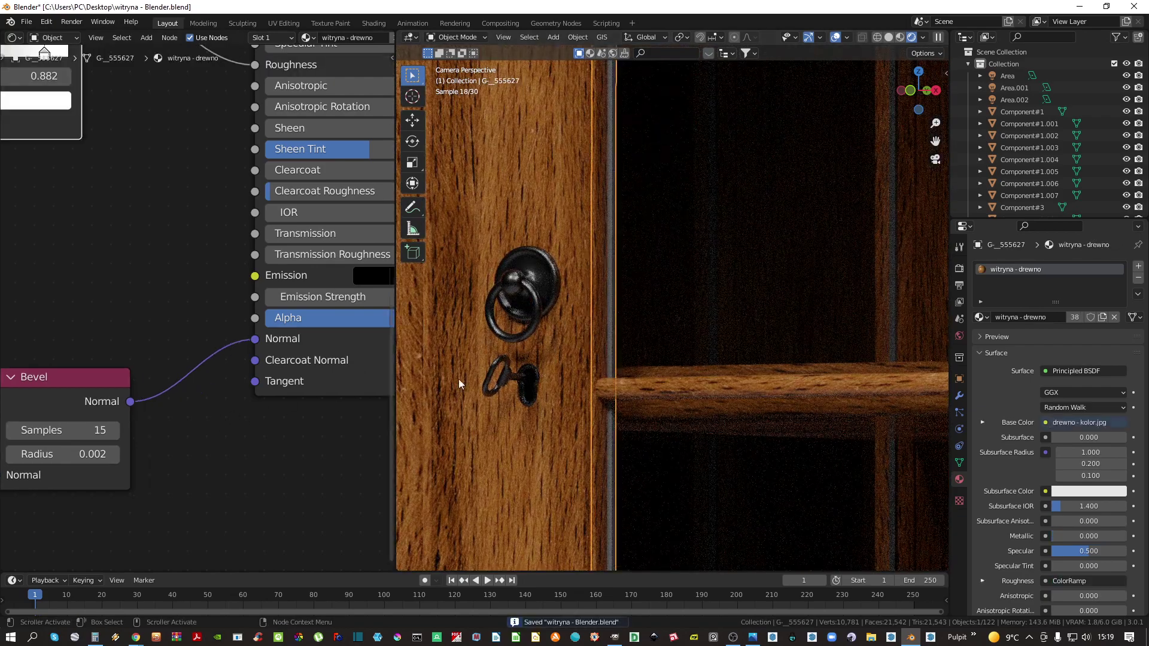
{"action": "left_click", "coordinate": [609, 316]}
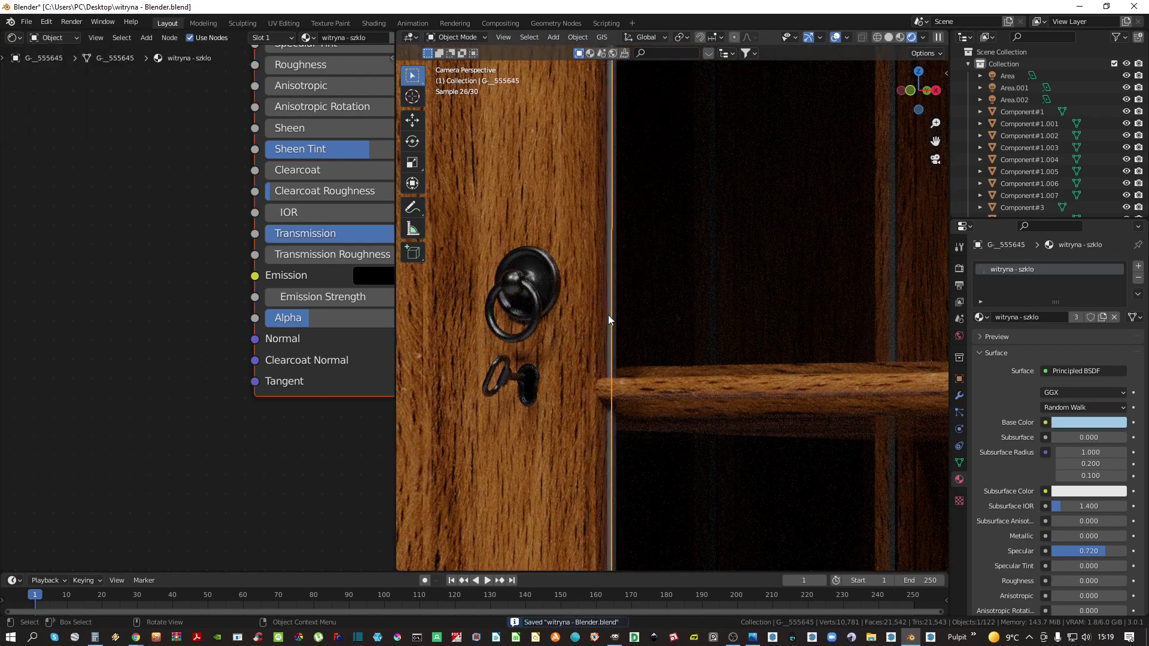
{"action": "left_click", "coordinate": [547, 291]}
{"action": "scroll", "coordinate": [230, 490], "scroll_direction": "down", "scroll_amount": 3}
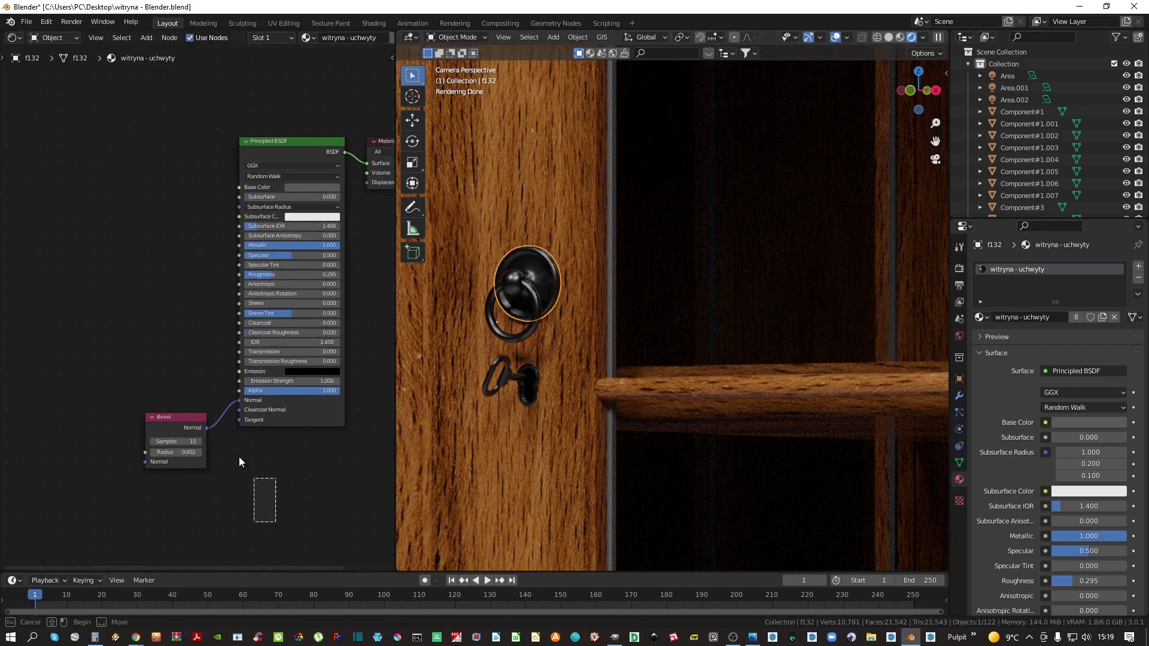
{"action": "scroll", "coordinate": [615, 343], "scroll_direction": "up", "scroll_amount": 3}
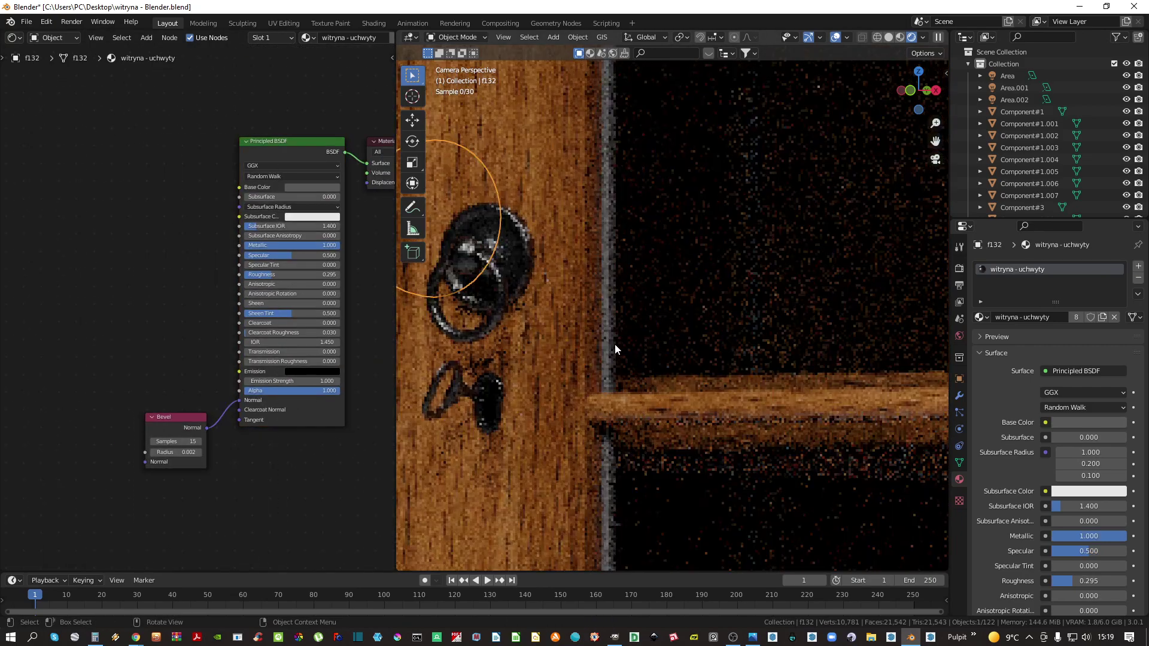
Enable nodes on the glass frame's material, replace its default shader with the copied nodes, and connect the Principled BSDF to the Material Output surface
{"action": "left_click", "coordinate": [602, 350]}
{"action": "scroll", "coordinate": [602, 351], "scroll_direction": "down", "scroll_amount": 2}
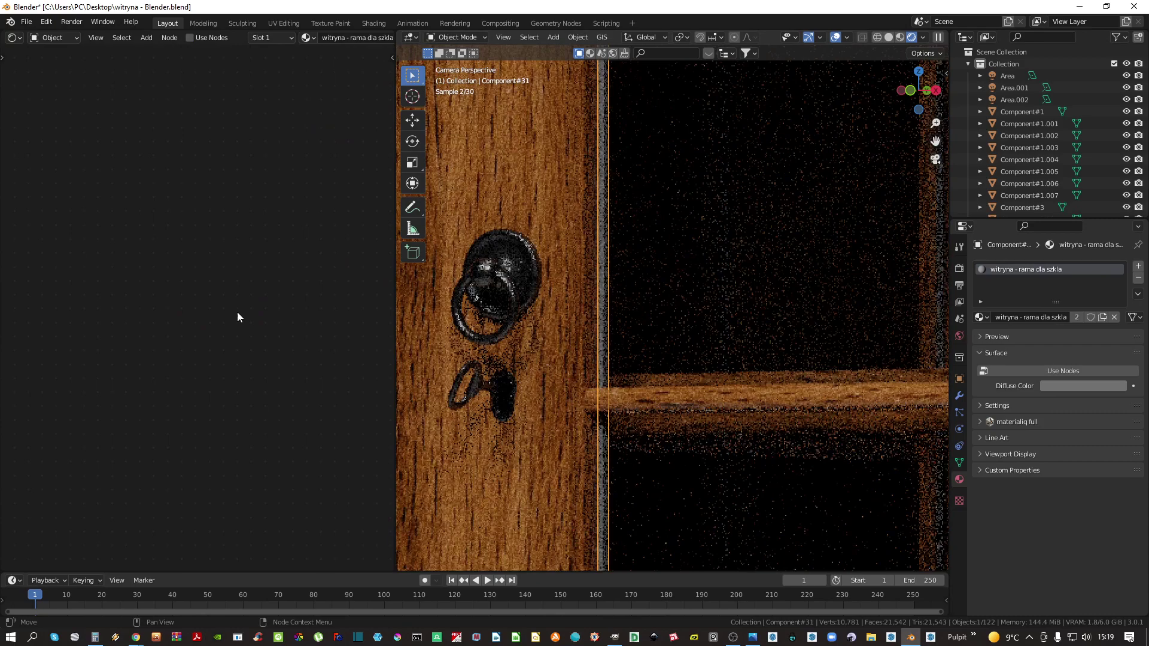
{"action": "left_click", "coordinate": [198, 38]}
{"action": "left_click", "coordinate": [275, 192]}
{"action": "key", "text": "x"}
{"action": "key", "text": "ctrl+v"}
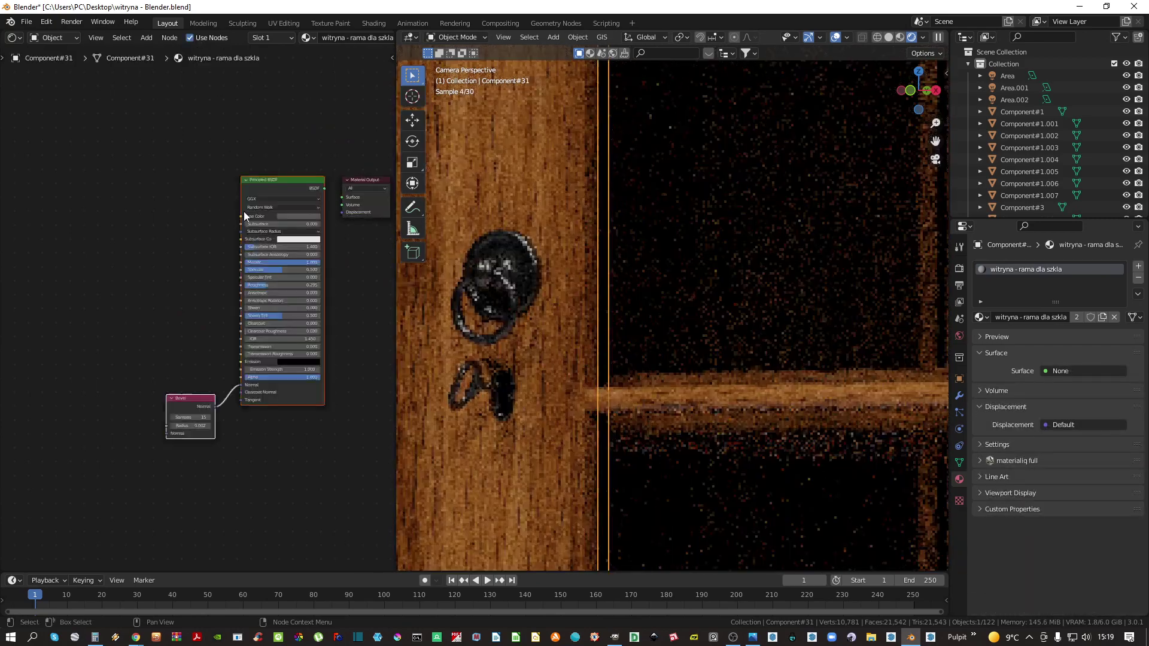
{"action": "scroll", "coordinate": [327, 190], "scroll_direction": "up", "scroll_amount": 1}
{"action": "left_click_drag", "start_coordinate": [324, 186], "coordinate": [342, 195]}
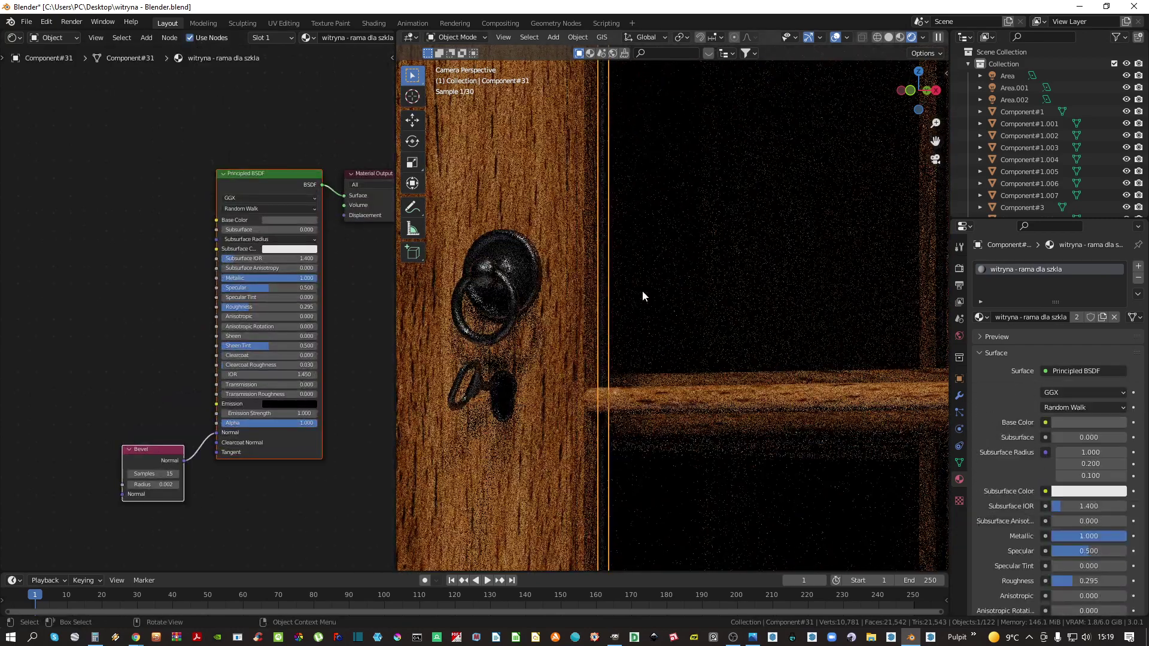
Clear the object selection, select the curved pull of the drawer handle, and save the file
{"action": "left_click", "coordinate": [615, 293]}
{"action": "key", "text": "a"}
{"action": "key", "text": "a"}
{"action": "scroll", "coordinate": [583, 243], "scroll_direction": "down", "scroll_amount": 4}
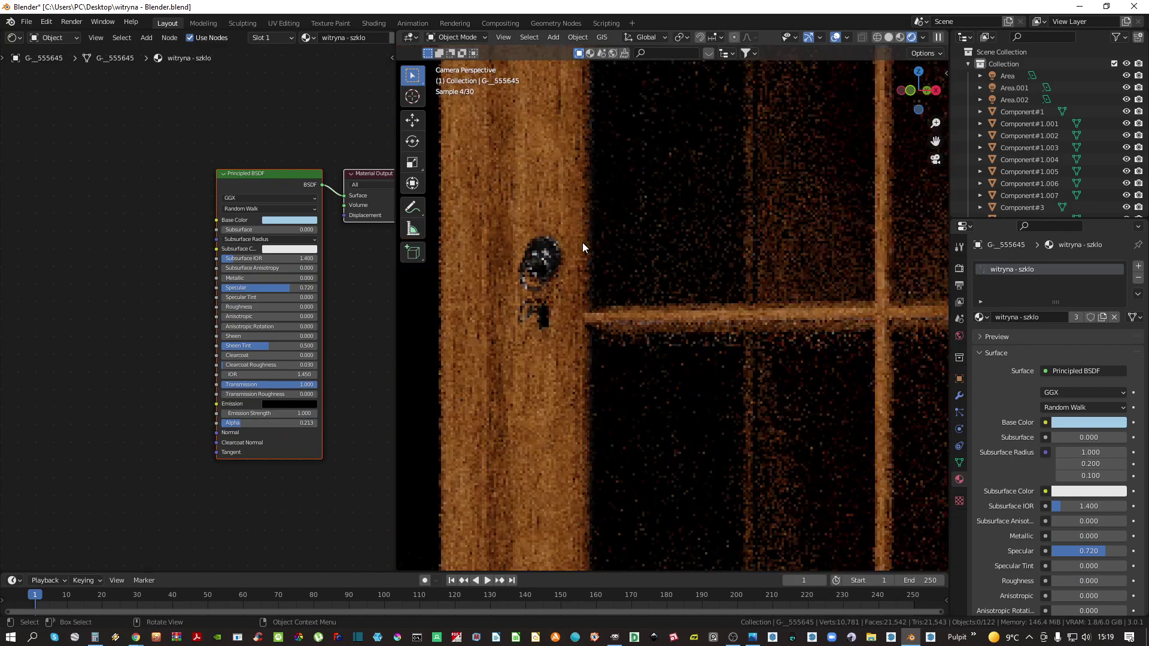
{"action": "scroll", "coordinate": [583, 243], "scroll_direction": "down", "scroll_amount": 5}
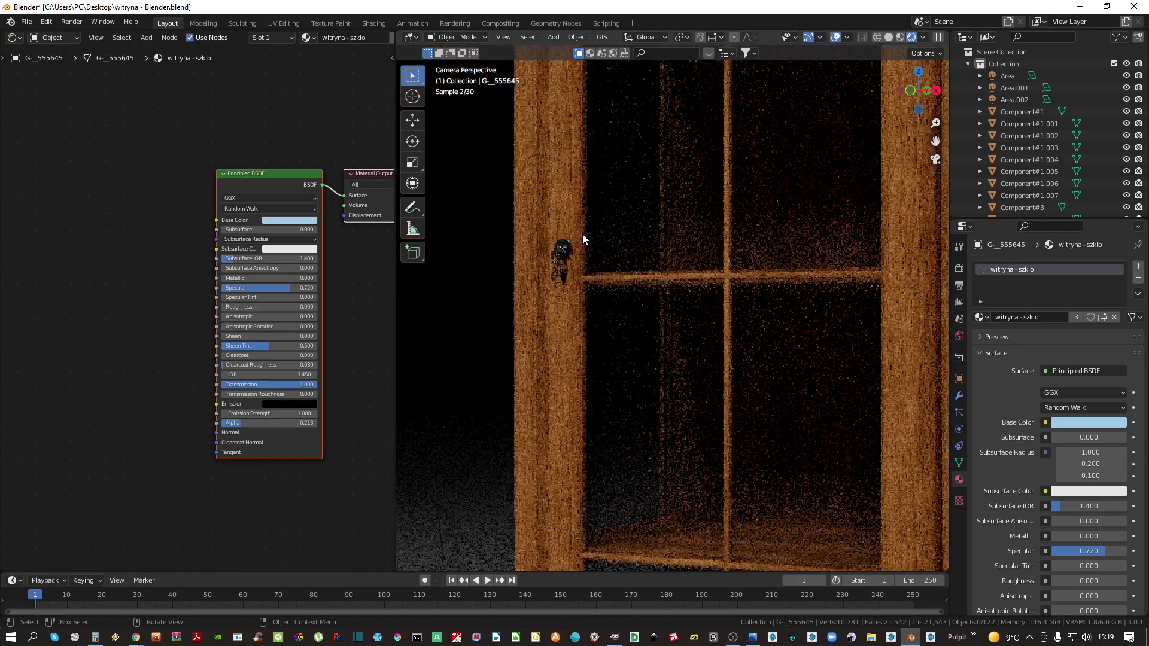
{"action": "scroll", "coordinate": [640, 515], "scroll_direction": "up", "scroll_amount": 4}
{"action": "scroll", "coordinate": [640, 519], "scroll_direction": "up", "scroll_amount": 6}
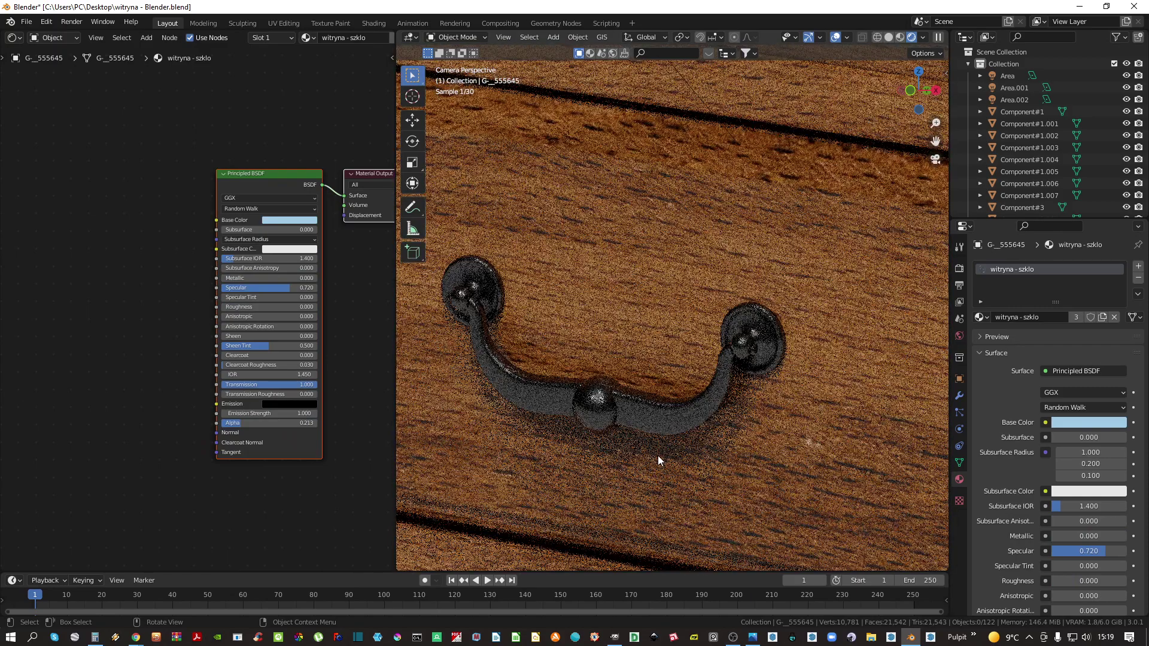
{"action": "scroll", "coordinate": [658, 427], "scroll_direction": "down", "scroll_amount": 3}
{"action": "left_click", "coordinate": [656, 423]}
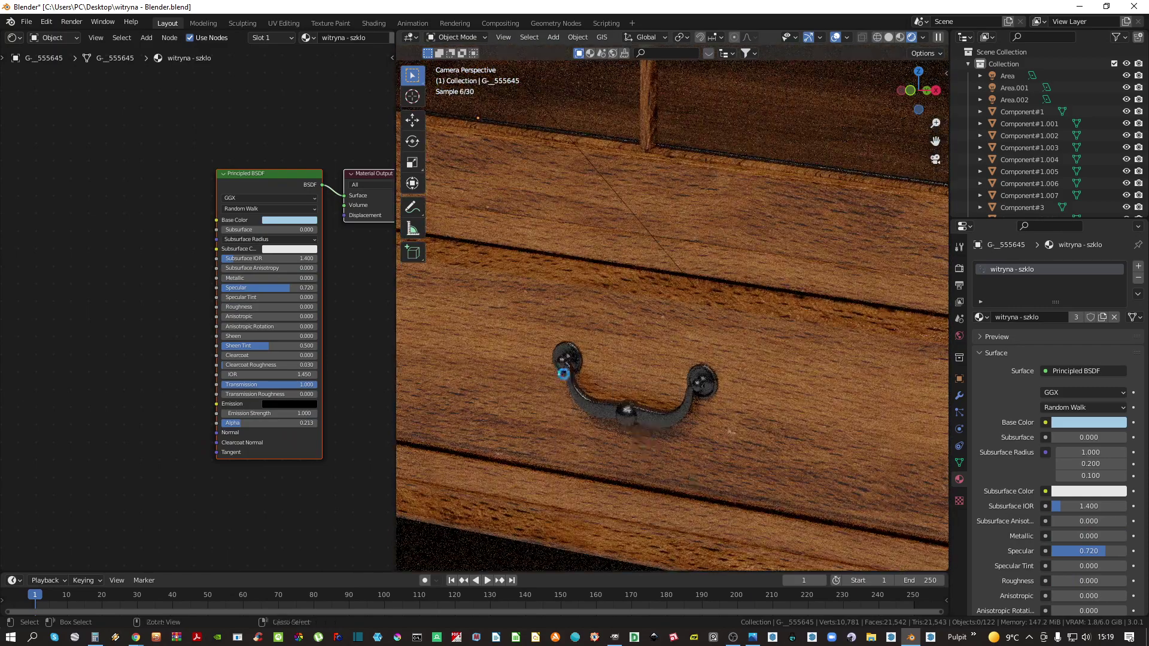
{"action": "key", "text": "ctrl+s"}
Move the Bevel node away from the shader in the drawer handle's material and add a Noise Texture node beside it
{"action": "scroll", "coordinate": [624, 416], "scroll_direction": "up", "scroll_amount": 5}
{"action": "scroll", "coordinate": [218, 505], "scroll_direction": "up", "scroll_amount": 5}
{"action": "middle_click_drag", "start_coordinate": [219, 506], "coordinate": [292, 423]}
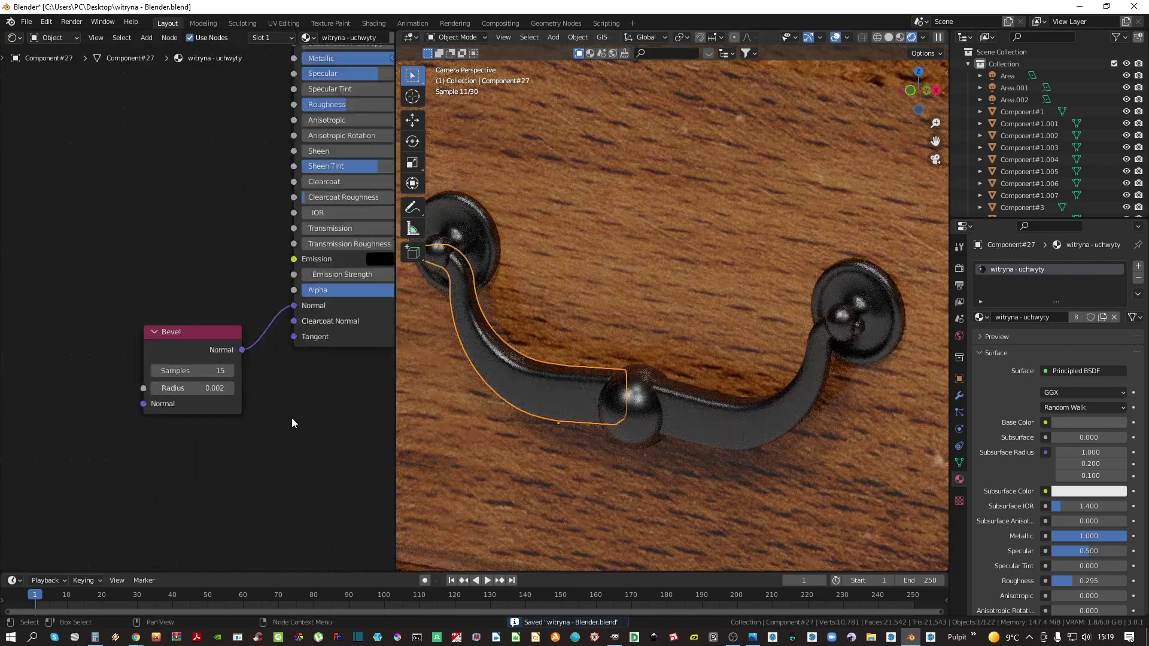
{"action": "middle_click_drag", "start_coordinate": [232, 370], "coordinate": [237, 421]}
{"action": "left_click_drag", "start_coordinate": [205, 391], "coordinate": [155, 462]}
{"action": "key", "text": "shift+a"}
{"action": "left_click", "coordinate": [157, 385]}
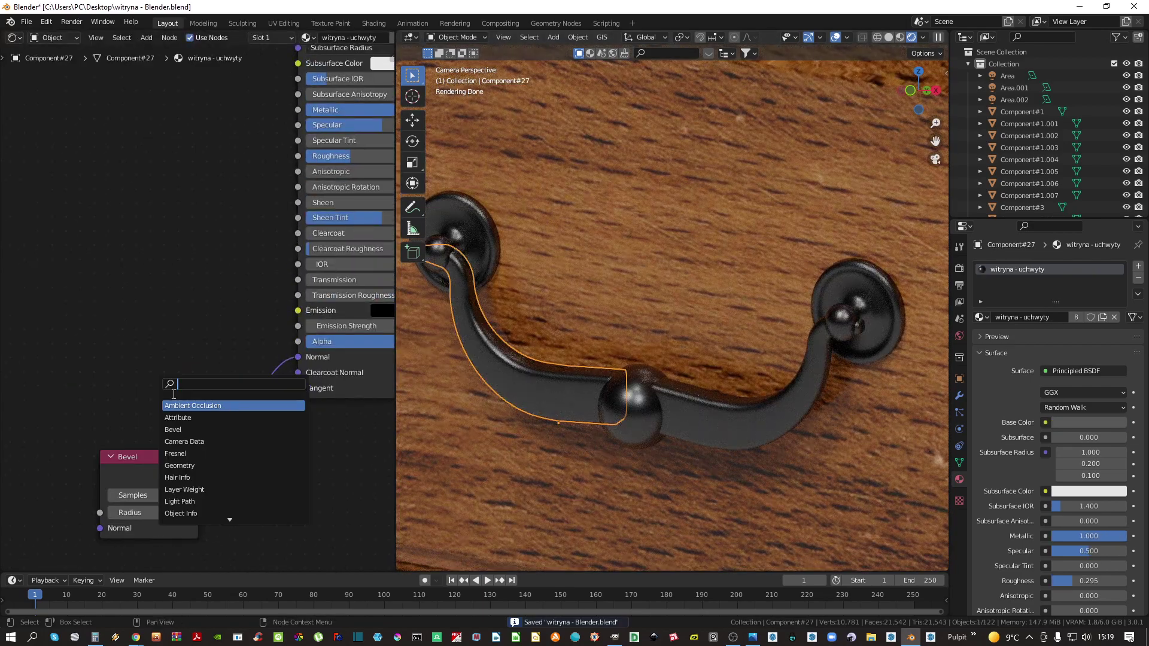
{"action": "type", "text": "noise"}
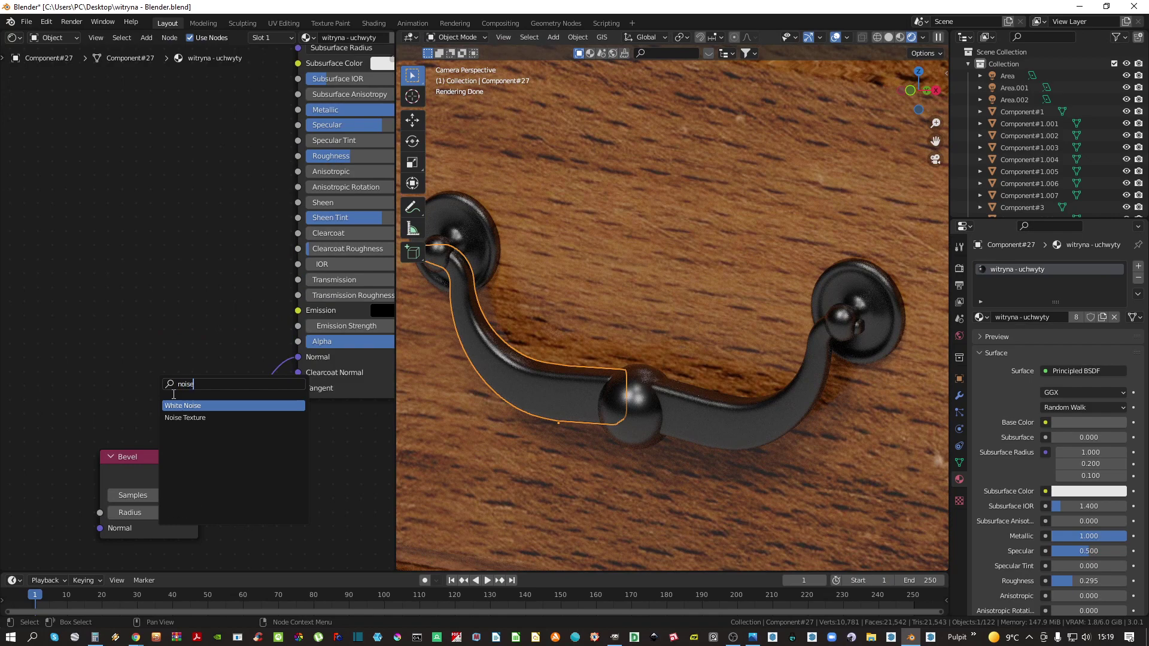
{"action": "left_click", "coordinate": [185, 418]}
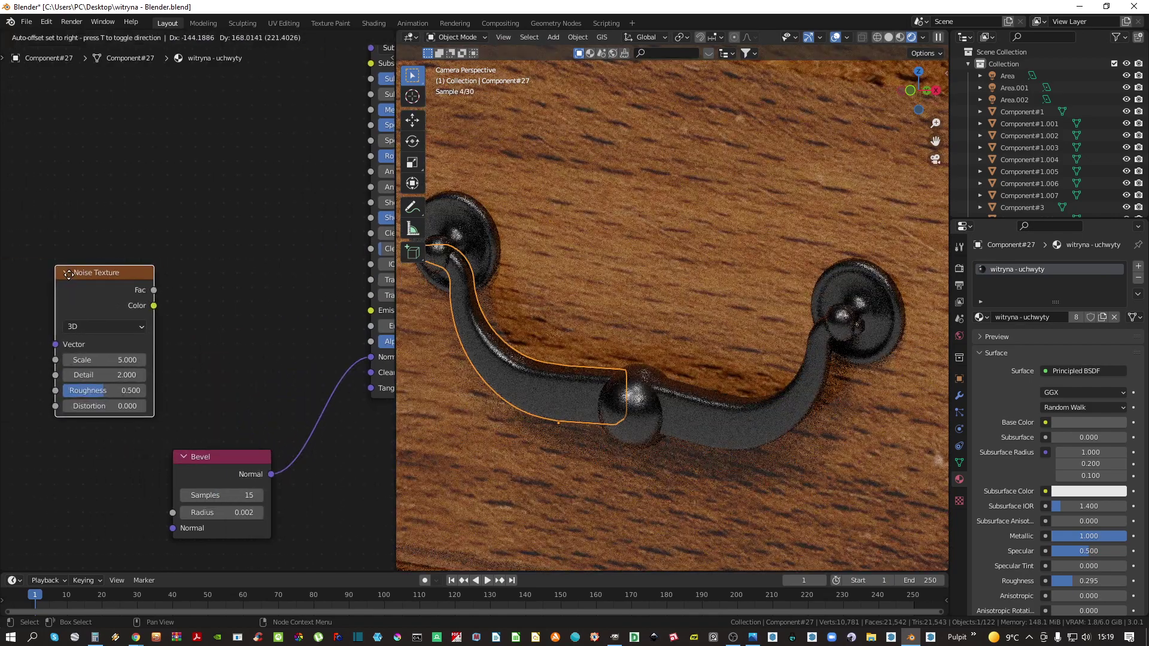
{"action": "left_click", "coordinate": [70, 293]}
Add a Bump node and connect the Noise Texture's Fac output to its Height input
{"action": "key", "text": "shift+a"}
{"action": "left_click", "coordinate": [142, 294]}
{"action": "type", "text": "bump"}
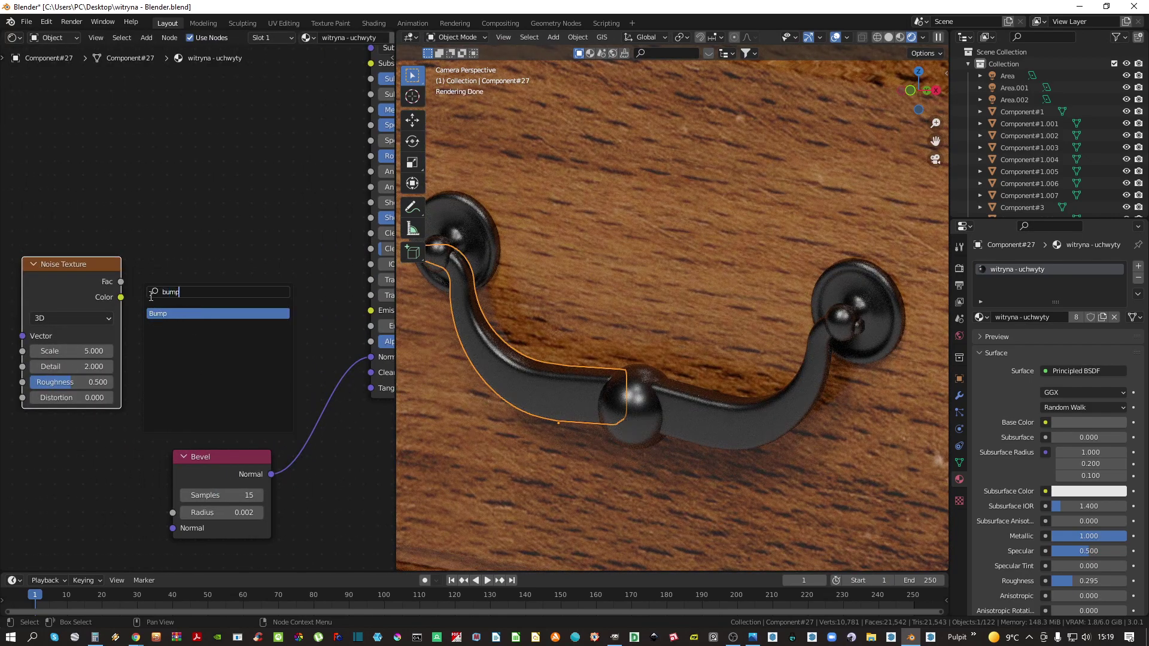
{"action": "key", "text": "Return"}
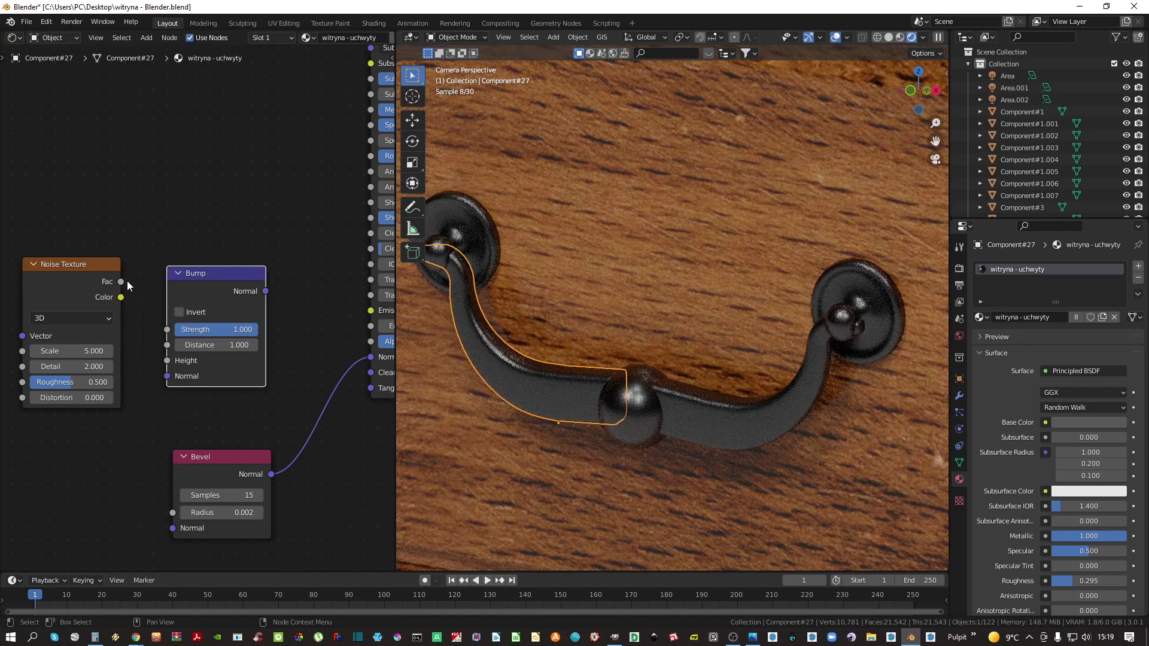
{"action": "left_click_drag", "start_coordinate": [121, 282], "coordinate": [167, 360]}
{"action": "middle_click_drag", "start_coordinate": [181, 316], "coordinate": [78, 311]}
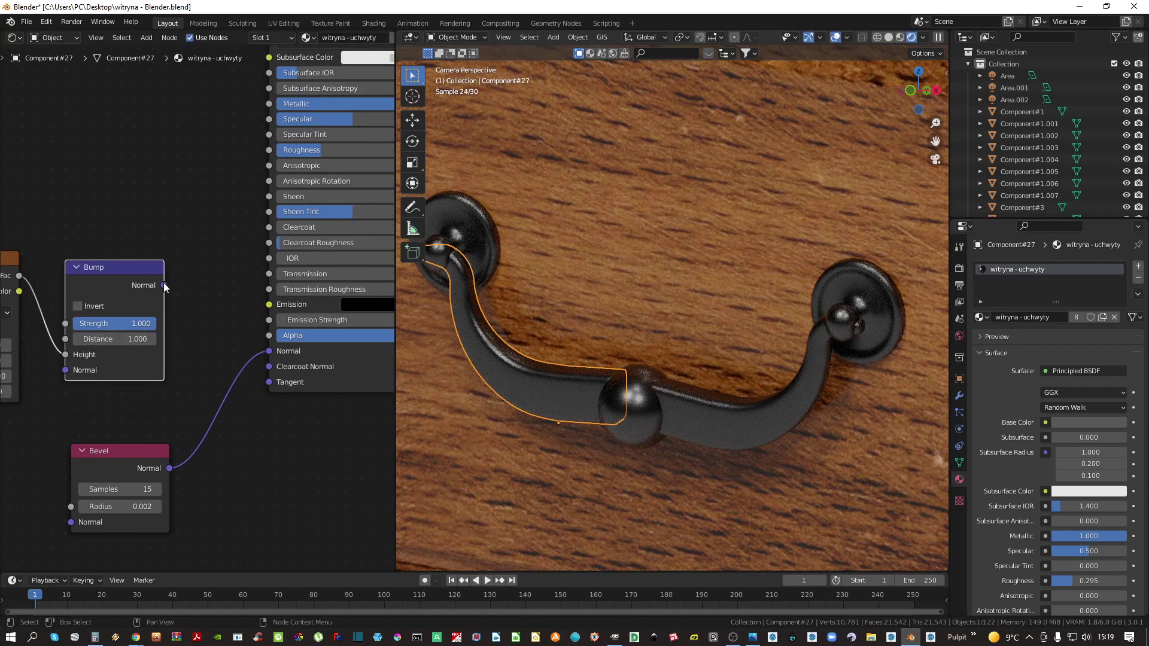
Insert a Mix node between the Bevel node and the shader's Normal input, and connect the Bump normal to Color2
{"action": "key", "text": "shift+a"}
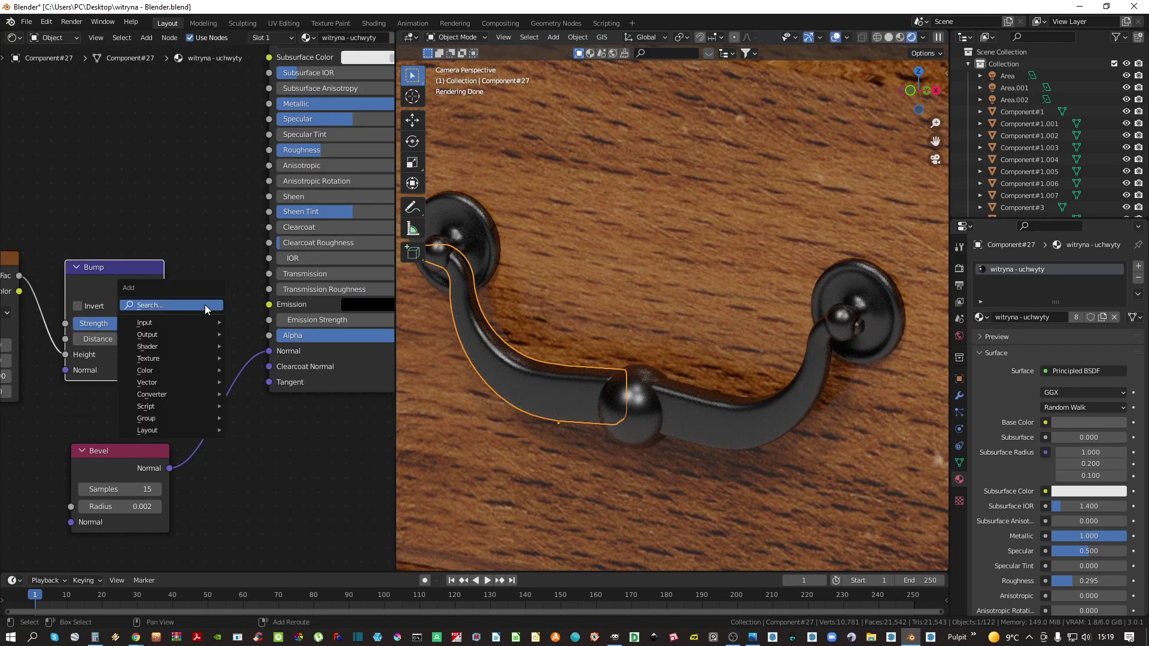
{"action": "left_click", "coordinate": [214, 306]}
{"action": "type", "text": "mix"}
{"action": "key", "text": "Return"}
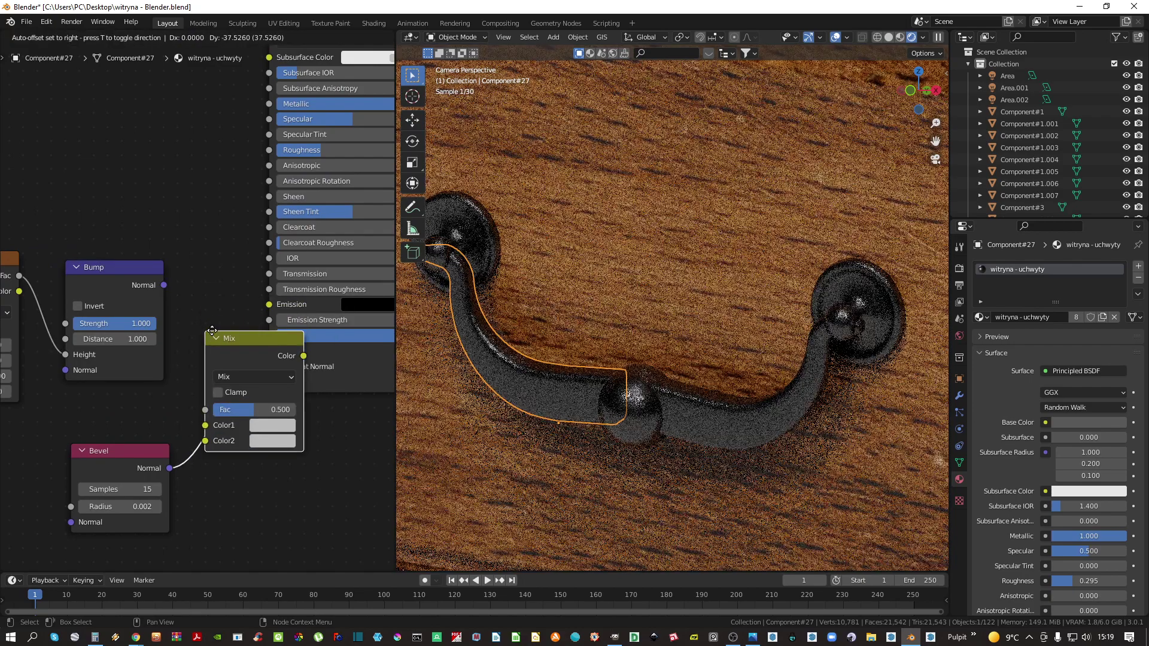
{"action": "left_click", "coordinate": [269, 366]}
{"action": "left_click_drag", "start_coordinate": [163, 285], "coordinate": [225, 440]}
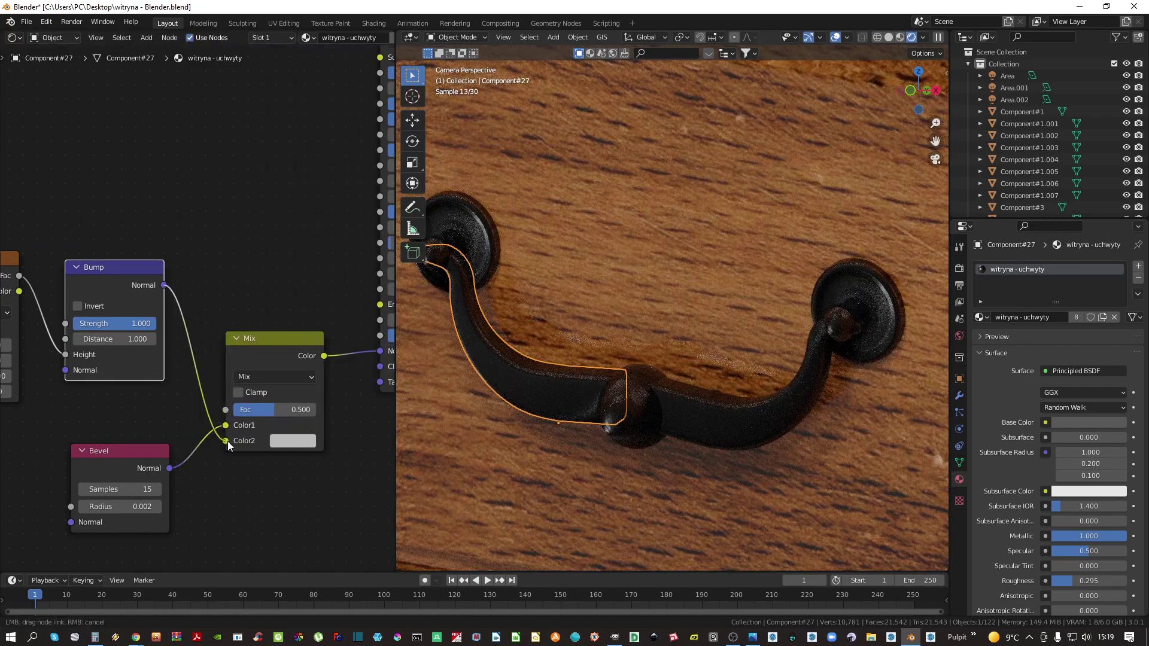
Set the Mix node's factor to 0.358 and the Bump strength to 0.3
{"action": "middle_click_drag", "start_coordinate": [318, 320], "coordinate": [273, 343]}
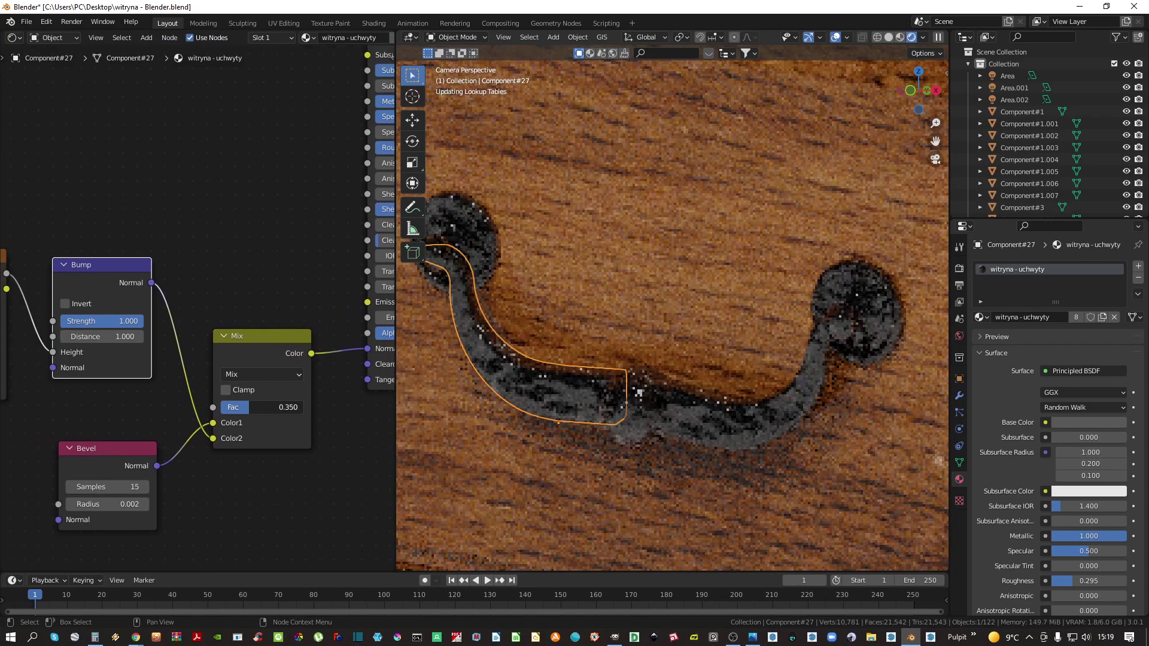
{"action": "left_click_drag", "start_coordinate": [256, 407], "coordinate": [250, 407]}
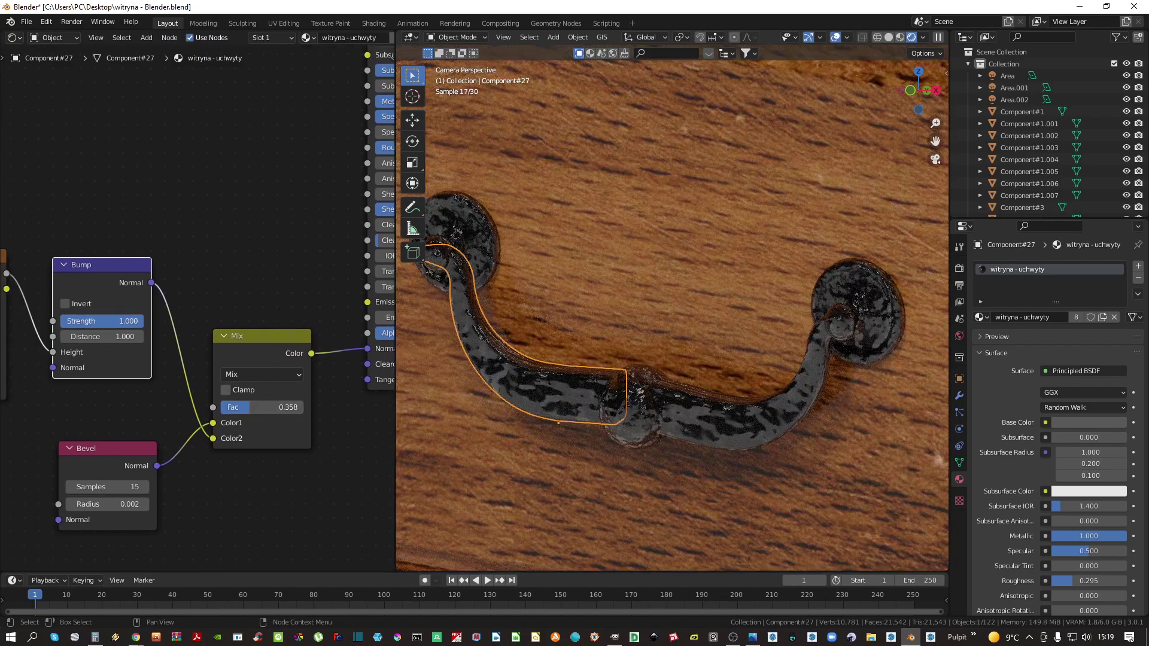
{"action": "left_click", "coordinate": [103, 321]}
{"action": "type", "text": "0.3"}
{"action": "key", "text": "Return"}
Set the Noise Texture's roughness to 0.733, distortion to 4.1, detail to 4.3 and scale to 2
{"action": "middle_click_drag", "start_coordinate": [104, 322], "coordinate": [245, 314]}
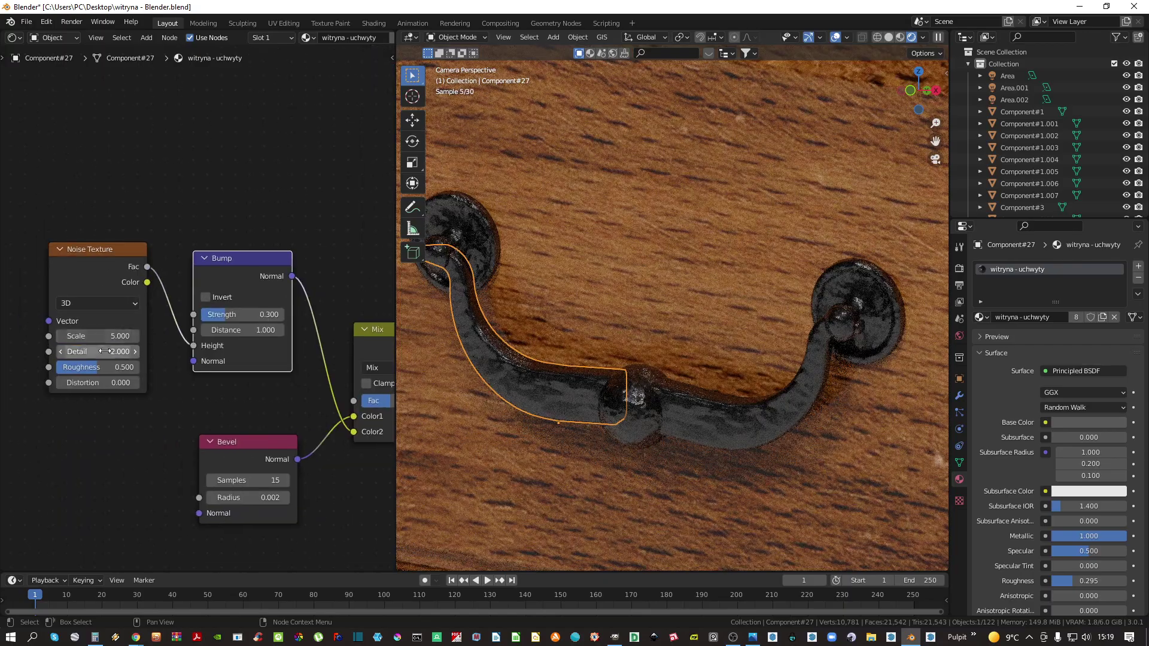
{"action": "left_click_drag", "start_coordinate": [105, 377], "coordinate": [130, 377]}
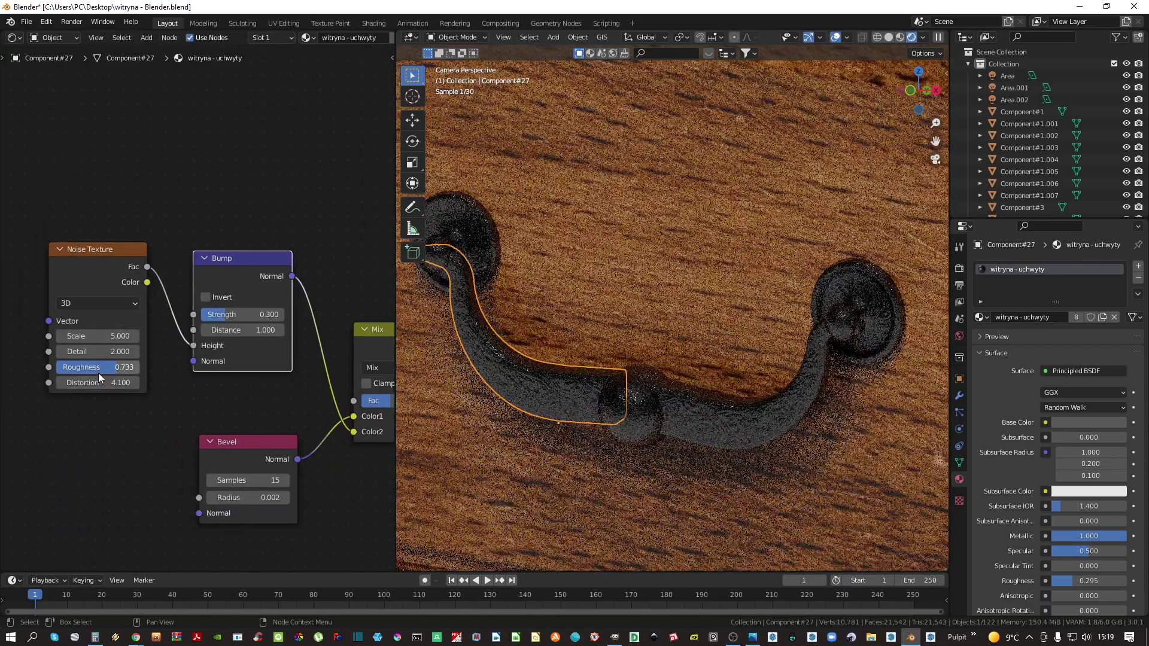
{"action": "left_click_drag", "start_coordinate": [72, 352], "coordinate": [99, 351]}
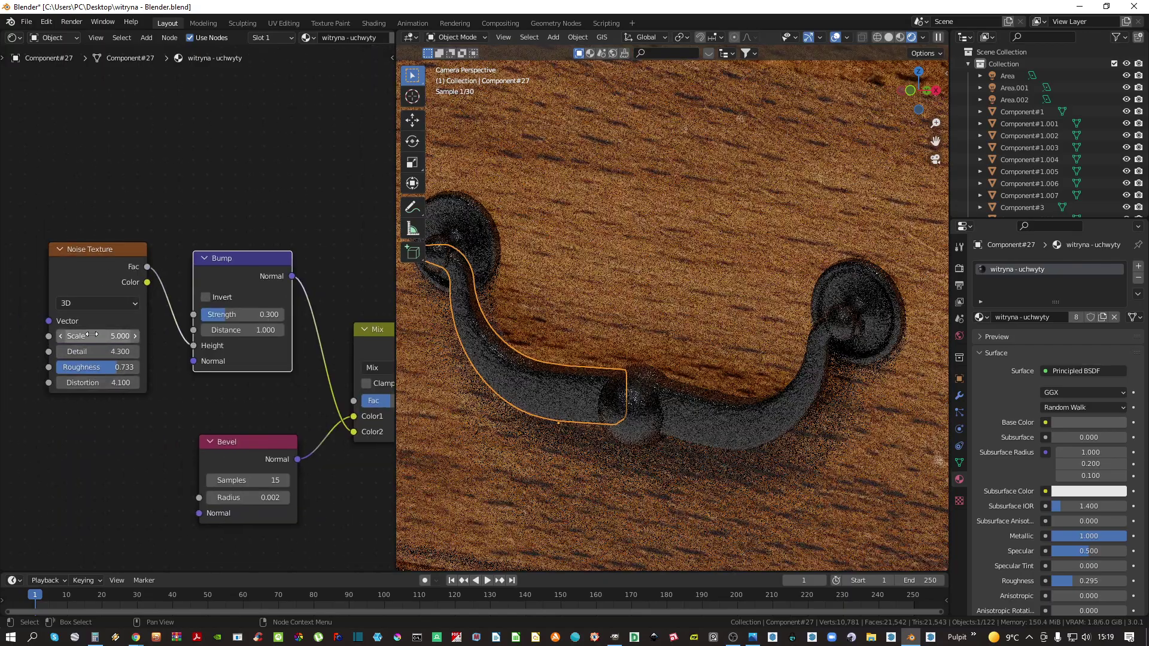
{"action": "left_click", "coordinate": [97, 337]}
{"action": "type", "text": "2"}
{"action": "key", "text": "Return"}
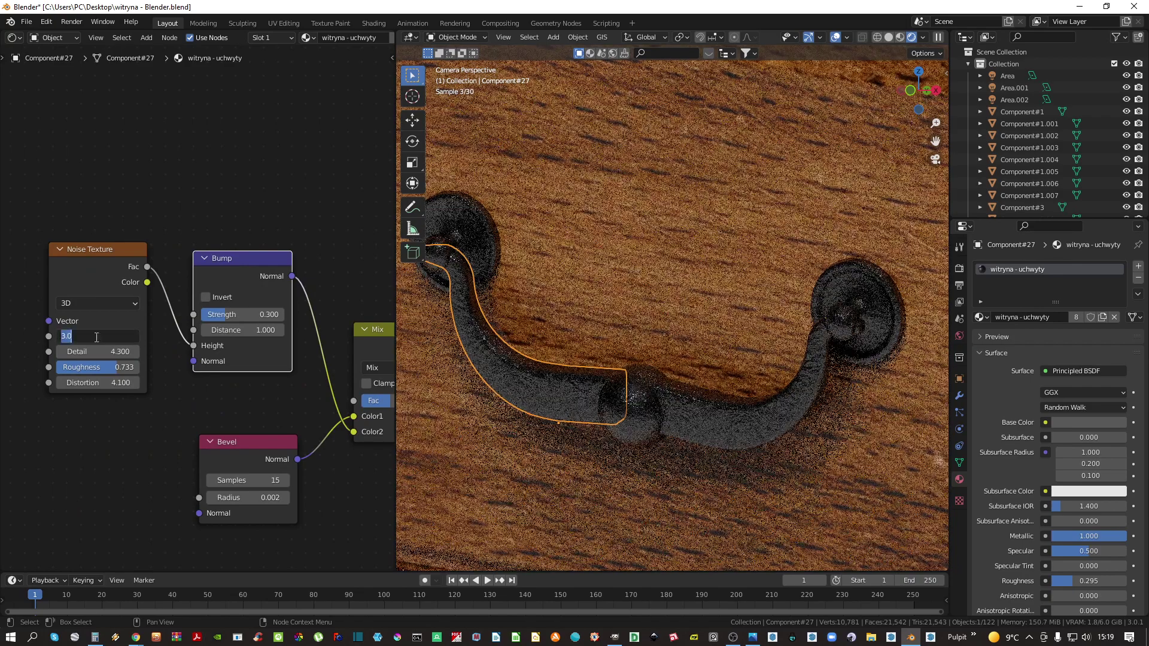
Examine the metal finish on the drawer handle and the door's ring pull up close, and save the file from the camera view
{"action": "scroll", "coordinate": [606, 397], "scroll_direction": "up", "scroll_amount": 5}
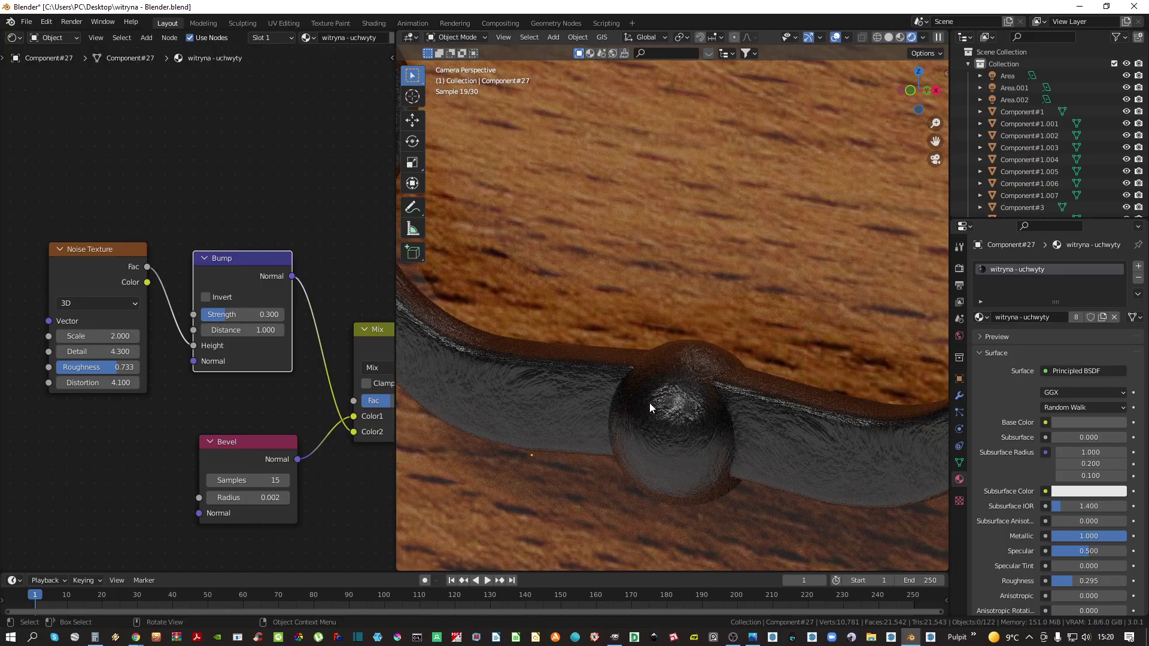
{"action": "scroll", "coordinate": [652, 404], "scroll_direction": "down", "scroll_amount": 6}
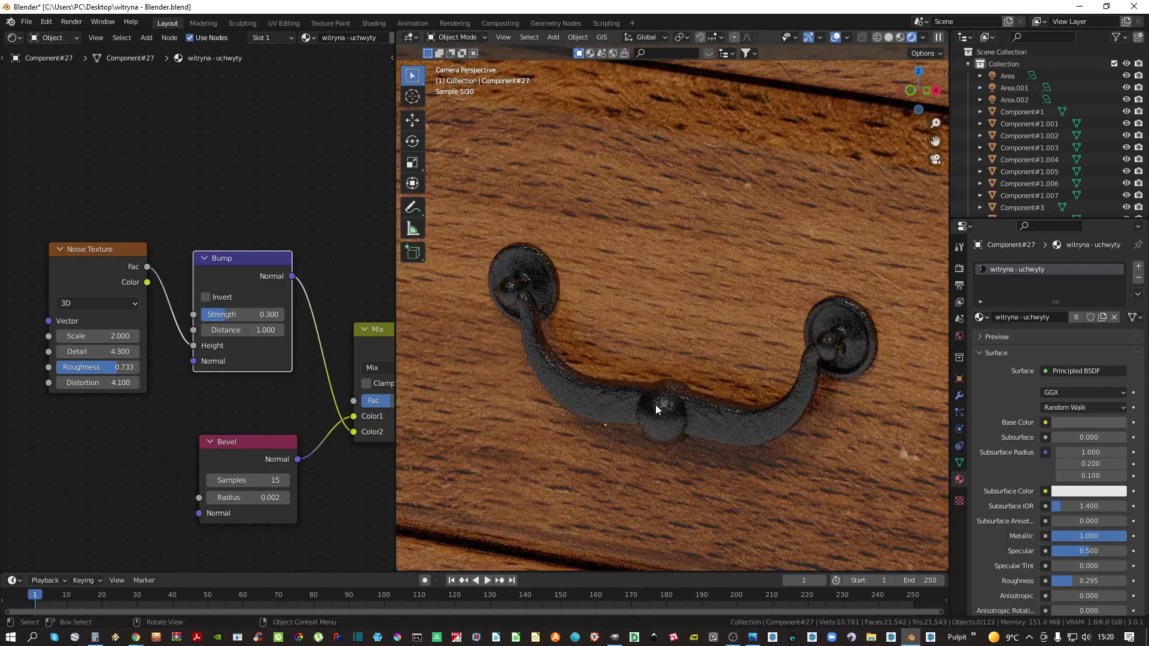
{"action": "scroll", "coordinate": [684, 443], "scroll_direction": "down", "scroll_amount": 5}
{"action": "scroll", "coordinate": [609, 183], "scroll_direction": "up", "scroll_amount": 6}
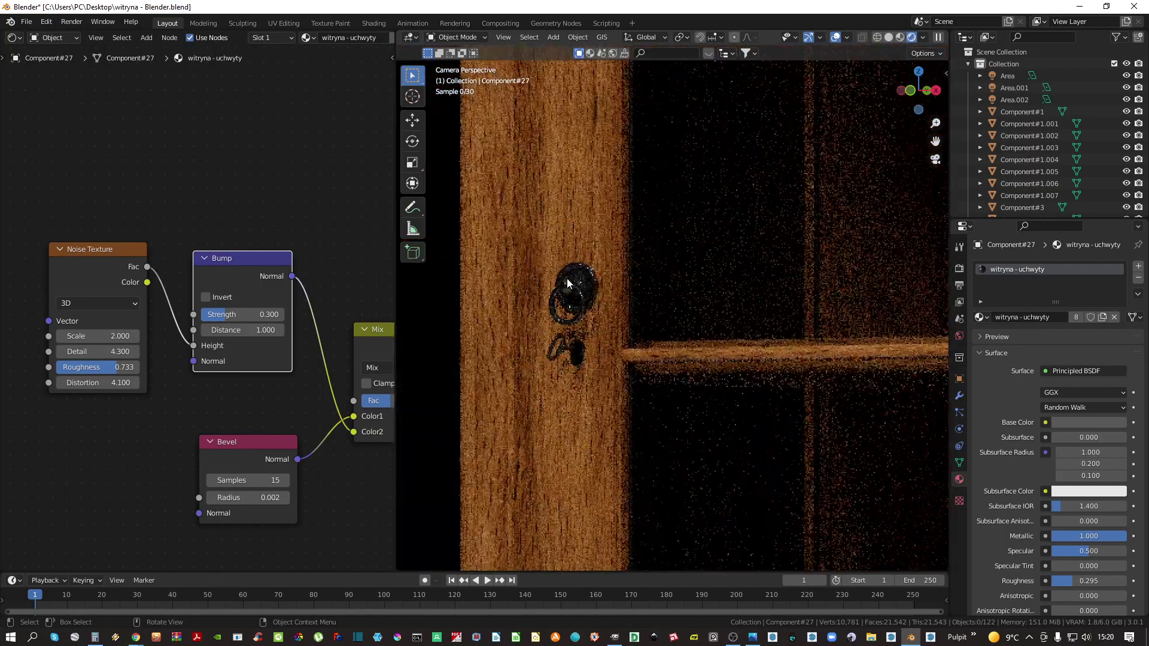
{"action": "scroll", "coordinate": [608, 341], "scroll_direction": "up", "scroll_amount": 5}
{"action": "scroll", "coordinate": [629, 344], "scroll_direction": "up", "scroll_amount": 3}
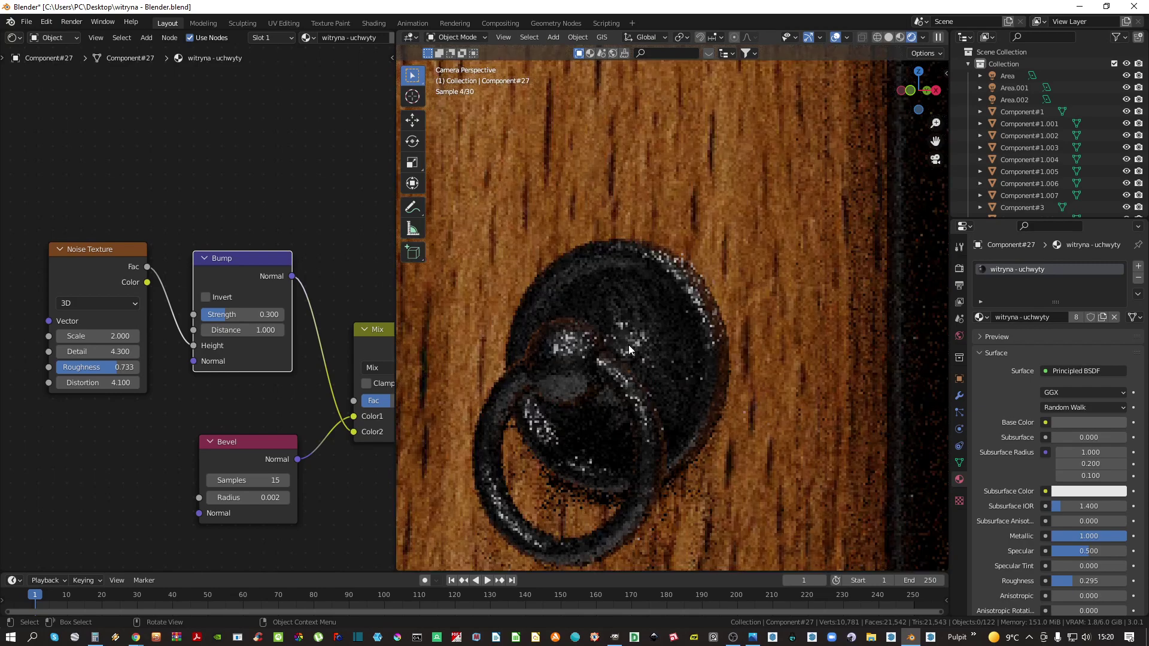
{"action": "scroll", "coordinate": [630, 339], "scroll_direction": "down", "scroll_amount": 5}
{"action": "key", "text": "KP_0"}
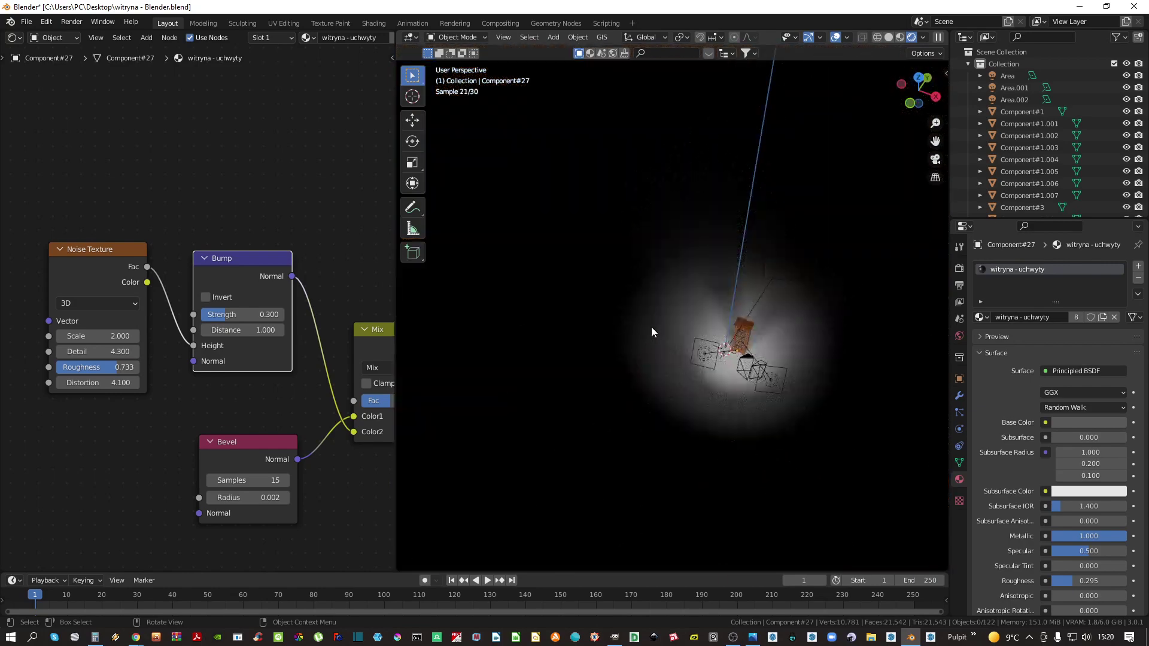
{"action": "key", "text": "KP_0"}
{"action": "scroll", "coordinate": [661, 320], "scroll_direction": "down", "scroll_amount": 12}
{"action": "key", "text": "a"}
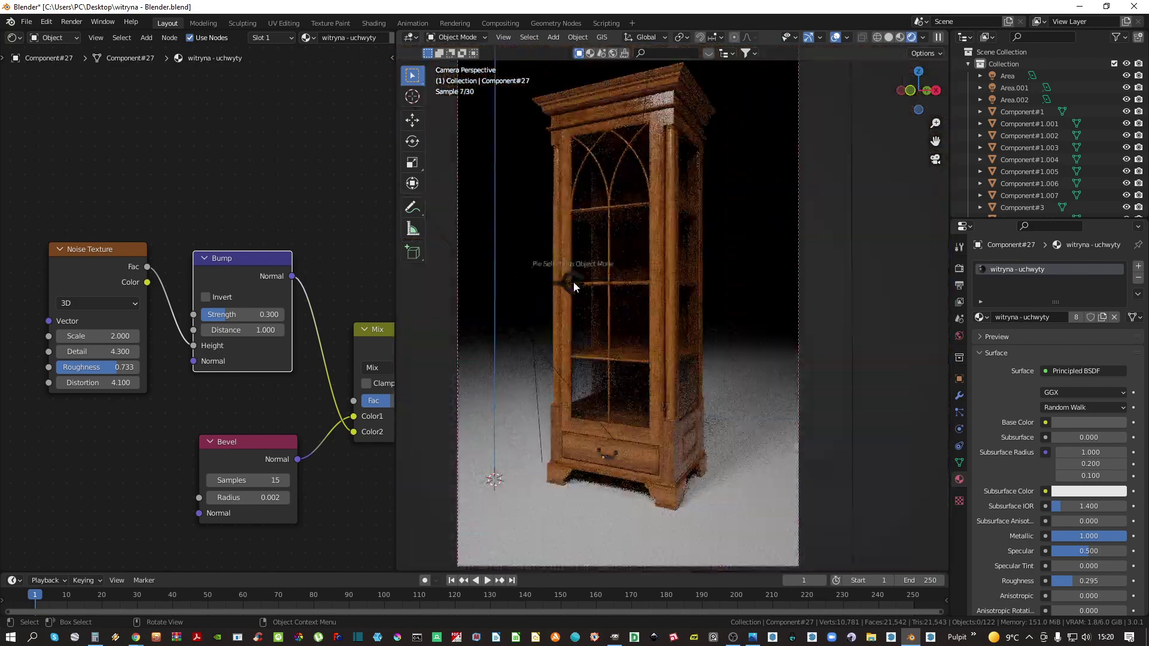
{"action": "key", "text": "ctrl+s"}
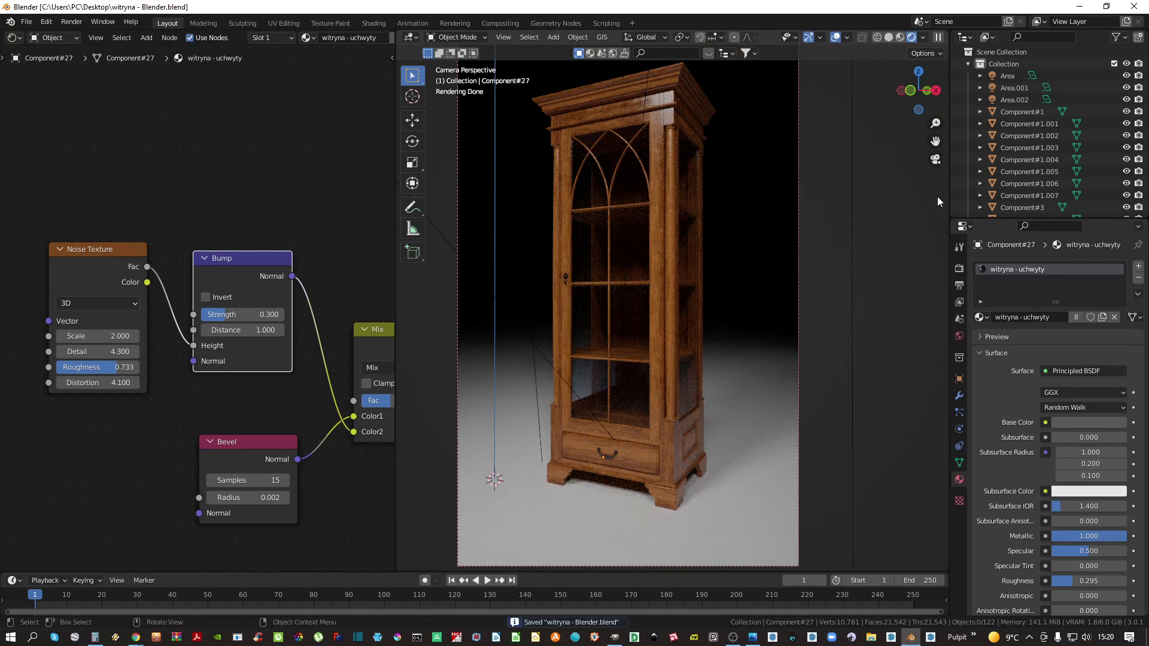
Select the Area.002 light outside the camera view and rotate it about the global Z axis
{"action": "middle_click_drag", "start_coordinate": [937, 201], "coordinate": [579, 419]}
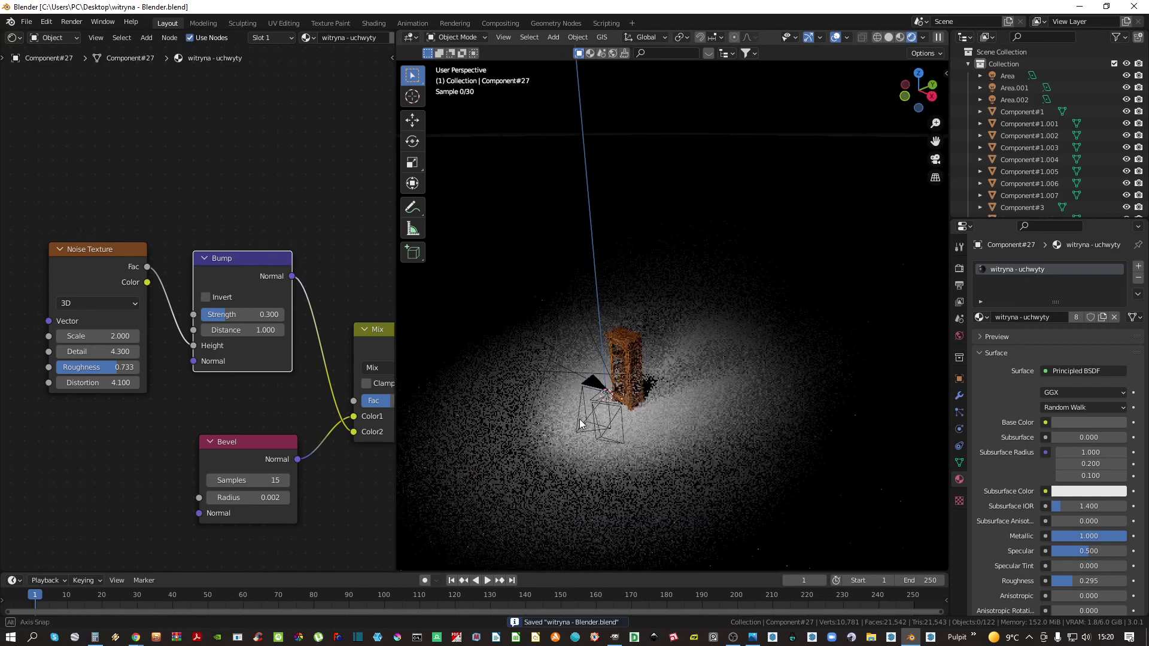
{"action": "left_click", "coordinate": [508, 372]}
{"action": "mouse_move", "coordinate": [585, 379]}
{"action": "middle_mouse_down"}
{"action": "mouse_move", "coordinate": [589, 399]}
{"action": "mouse_move", "coordinate": [635, 371]}
{"action": "mouse_move", "coordinate": [570, 287]}
{"action": "mouse_move", "coordinate": [626, 286]}
{"action": "mouse_move", "coordinate": [636, 317]}
{"action": "mouse_move", "coordinate": [580, 382]}
{"action": "middle_mouse_up"}
{"action": "left_click", "coordinate": [570, 287]}
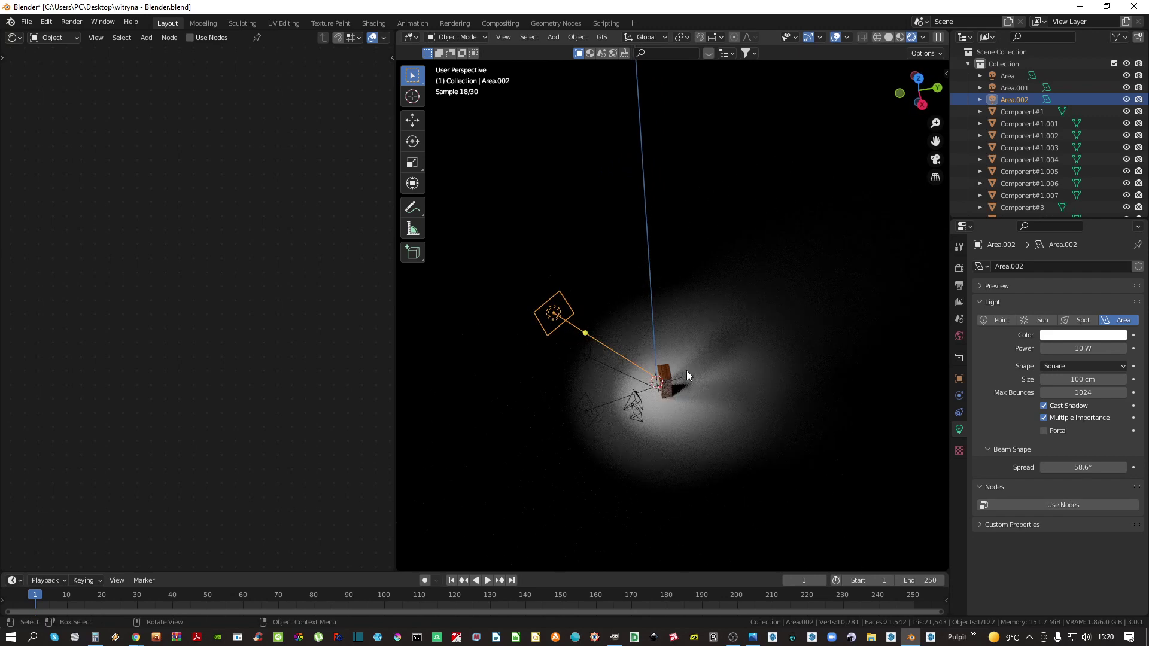
{"action": "middle_click_drag", "start_coordinate": [687, 371], "coordinate": [713, 355]}
{"action": "key", "text": "r"}
{"action": "key", "text": "z"}
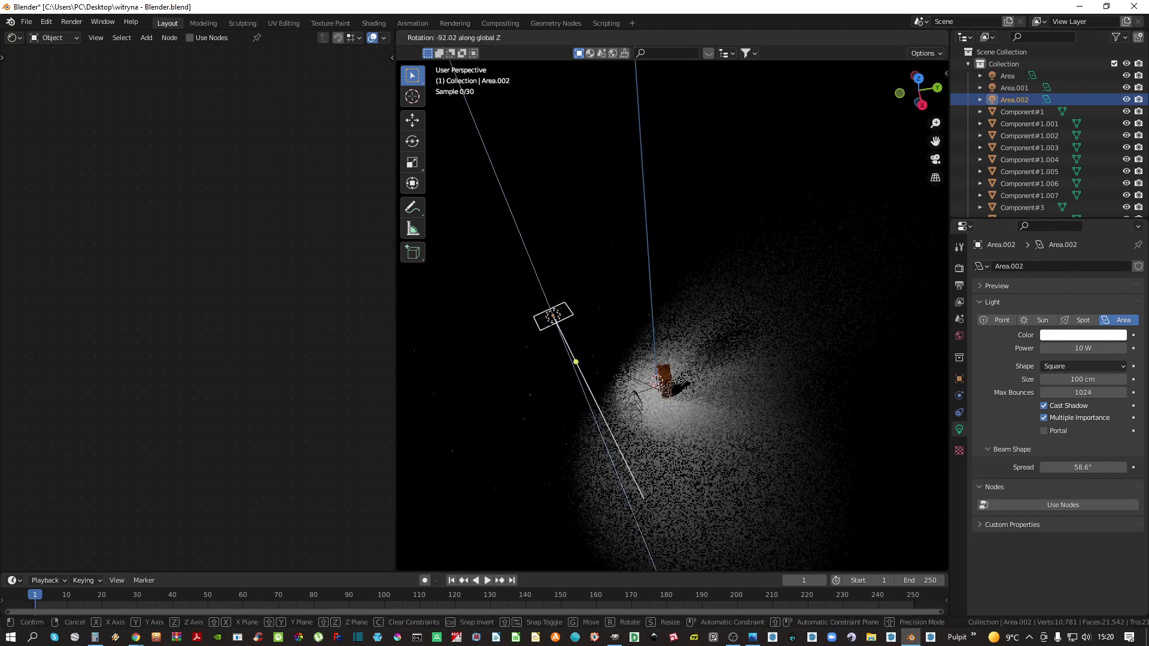
{"action": "left_click", "coordinate": [631, 396]}
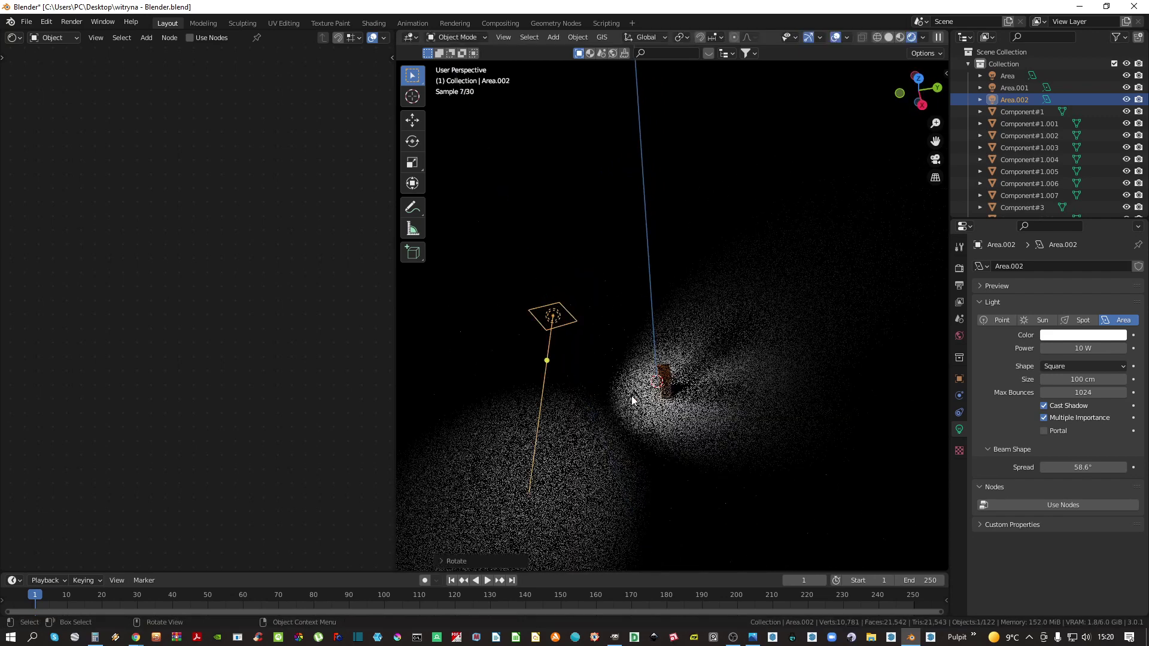
Move the Area.002 light to the opposite side of the cabinet and aim its beam at the cabinet
{"action": "key", "text": "g"}
{"action": "left_click", "coordinate": [804, 380]}
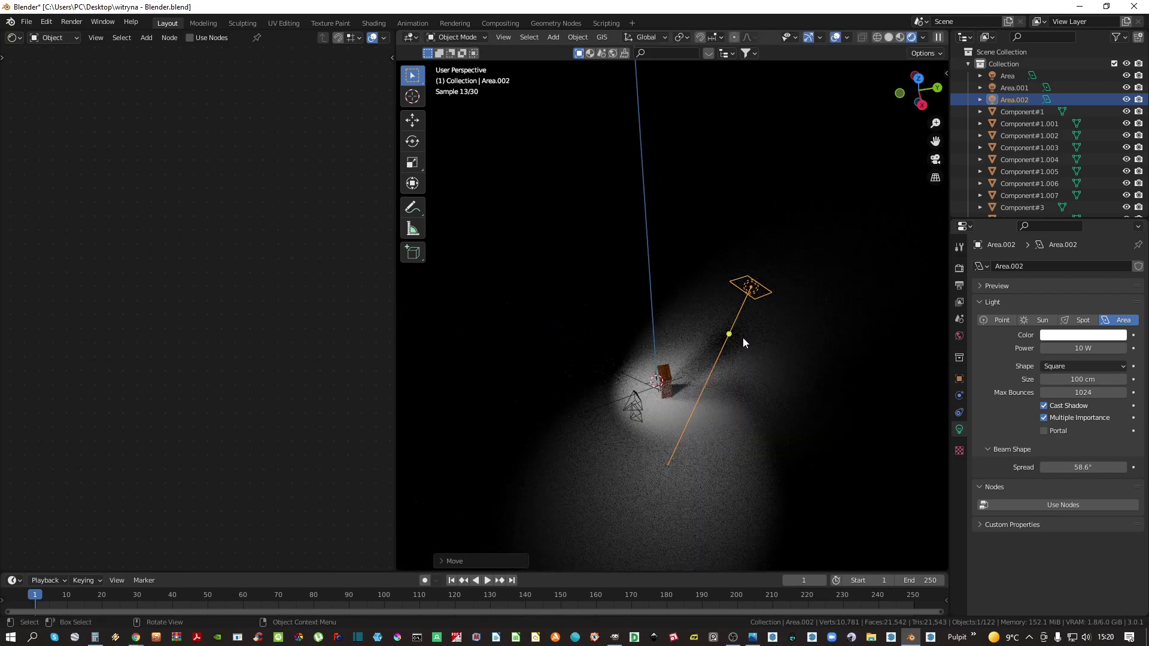
{"action": "key", "text": "g"}
{"action": "middle_click_drag", "start_coordinate": [743, 338], "coordinate": [792, 354]}
{"action": "left_click", "coordinate": [792, 353]}
{"action": "left_click_drag", "start_coordinate": [776, 328], "coordinate": [660, 388]}
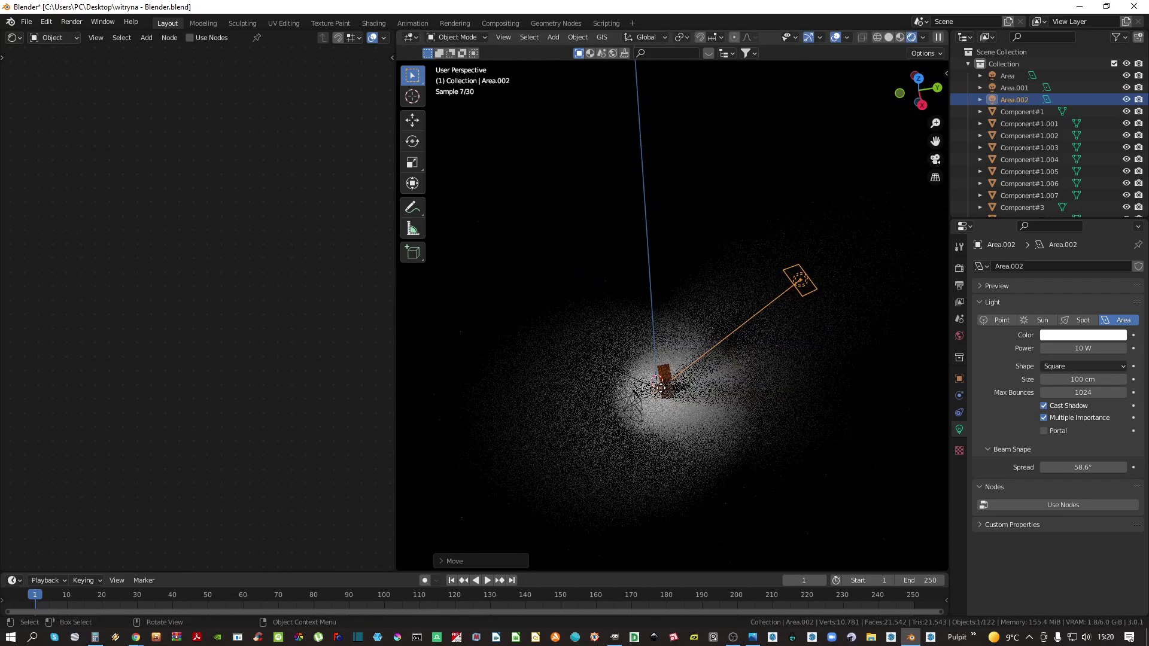
Return to the camera view, deselect everything and save the file
{"action": "key", "text": "KP_0"}
{"action": "key", "text": "alt+a"}
{"action": "key", "text": "ctrl+s"}
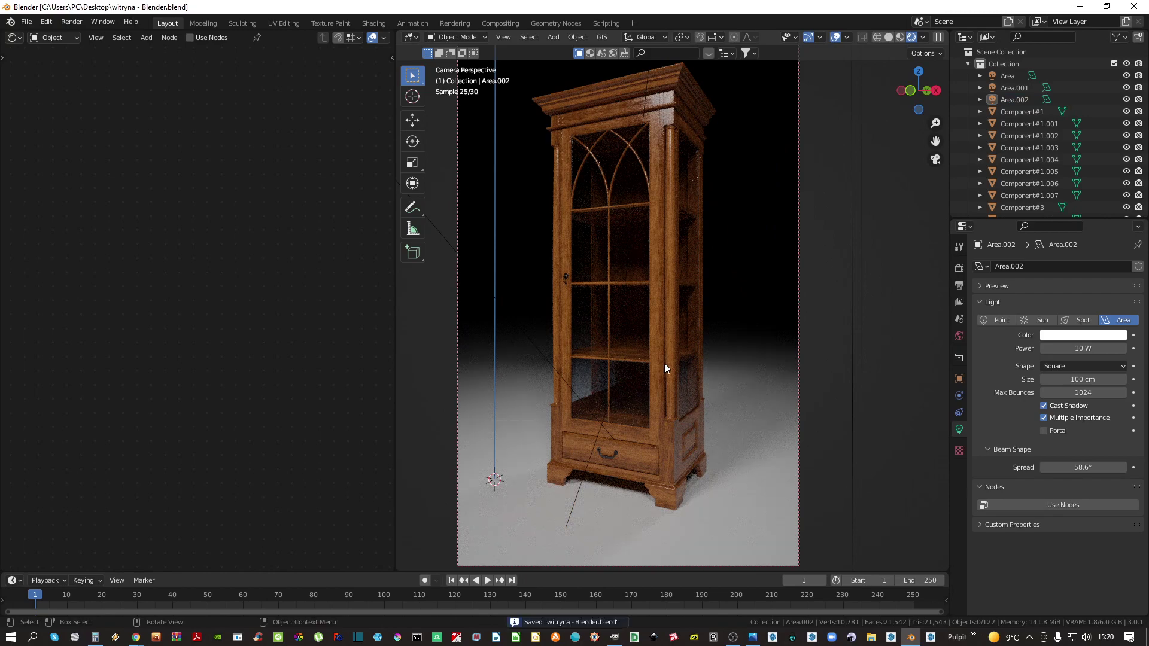
Try a magenta color (hue 0.865, saturation 0.860) and a higher power on the Area.002 light, and undo both changes
{"action": "left_click", "coordinate": [1068, 337]}
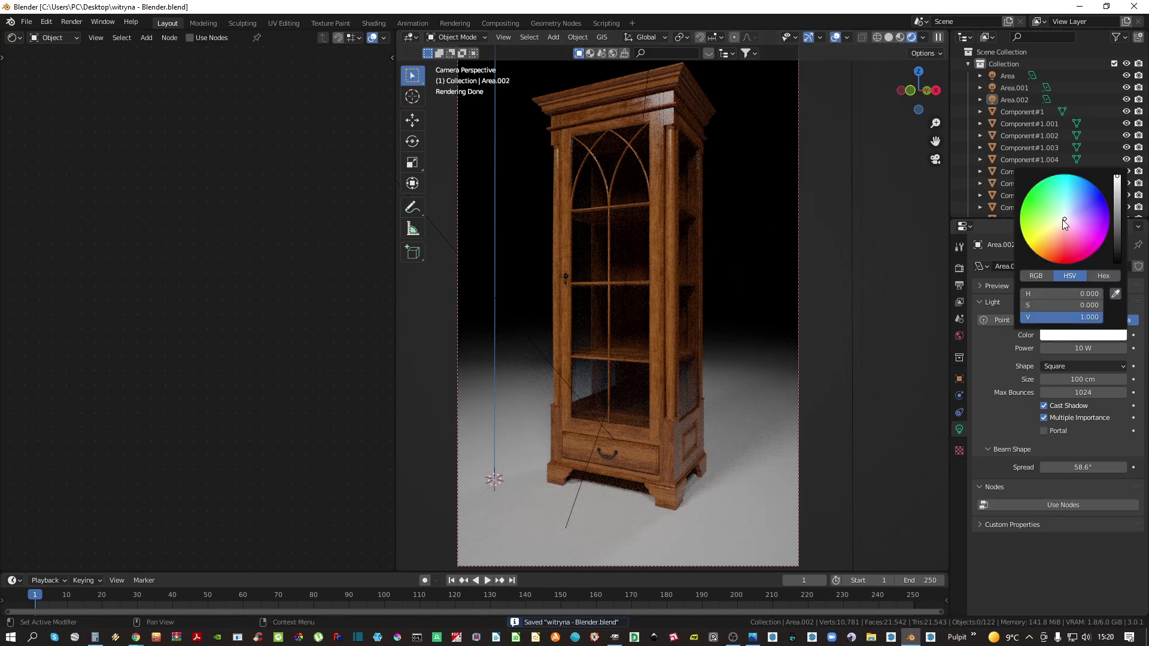
{"action": "left_click_drag", "start_coordinate": [1062, 220], "coordinate": [1086, 235]}
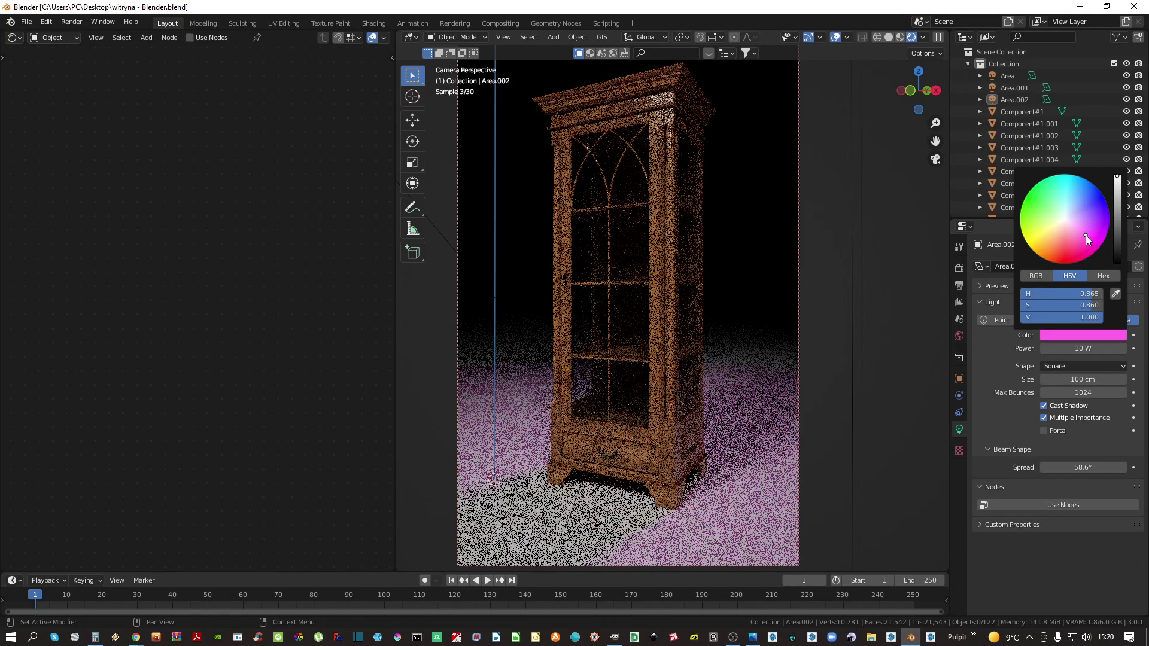
{"action": "left_click_drag", "start_coordinate": [1075, 349], "coordinate": [1125, 348]}
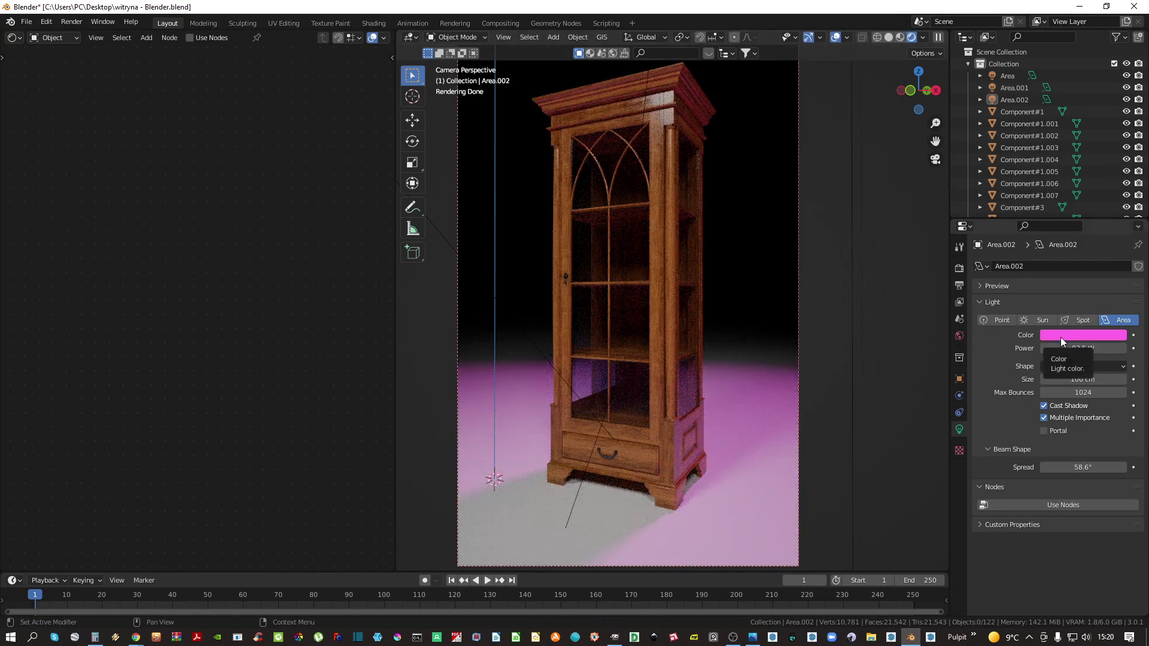
{"action": "key", "text": "ctrl+z"}
{"action": "key", "text": "ctrl+z"}
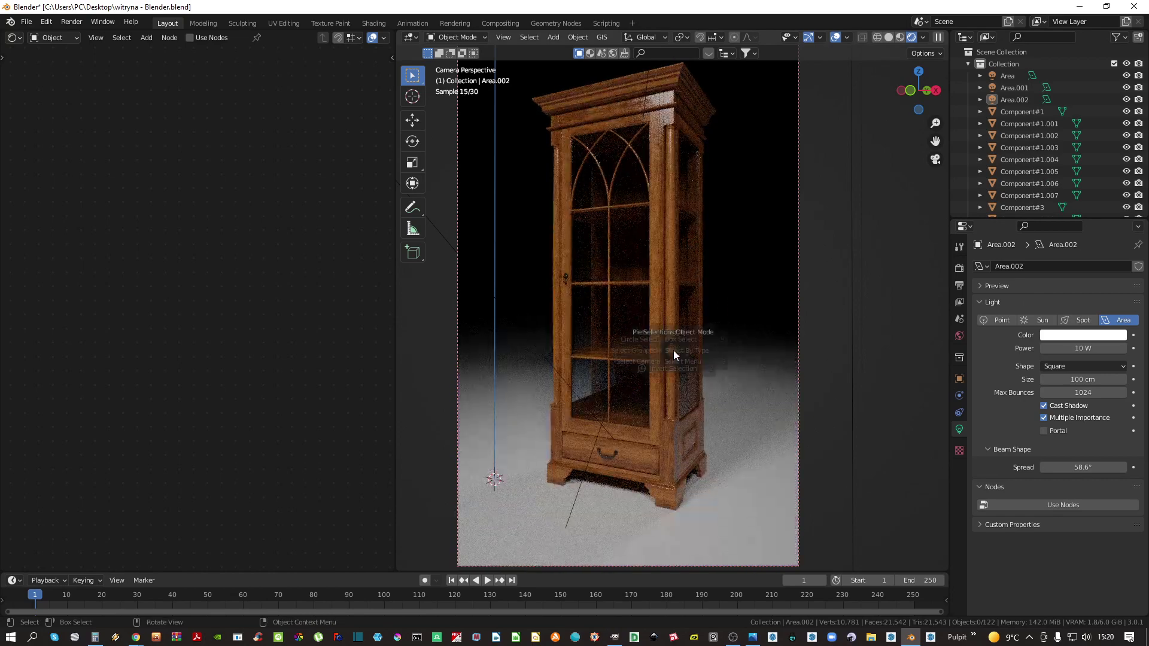
Set the Area.002 light's power to 21.7 W and save the file
{"action": "key", "text": "ctrl+s"}
{"action": "left_click_drag", "start_coordinate": [1092, 348], "coordinate": [1103, 348]}
{"action": "key", "text": "ctrl+s"}
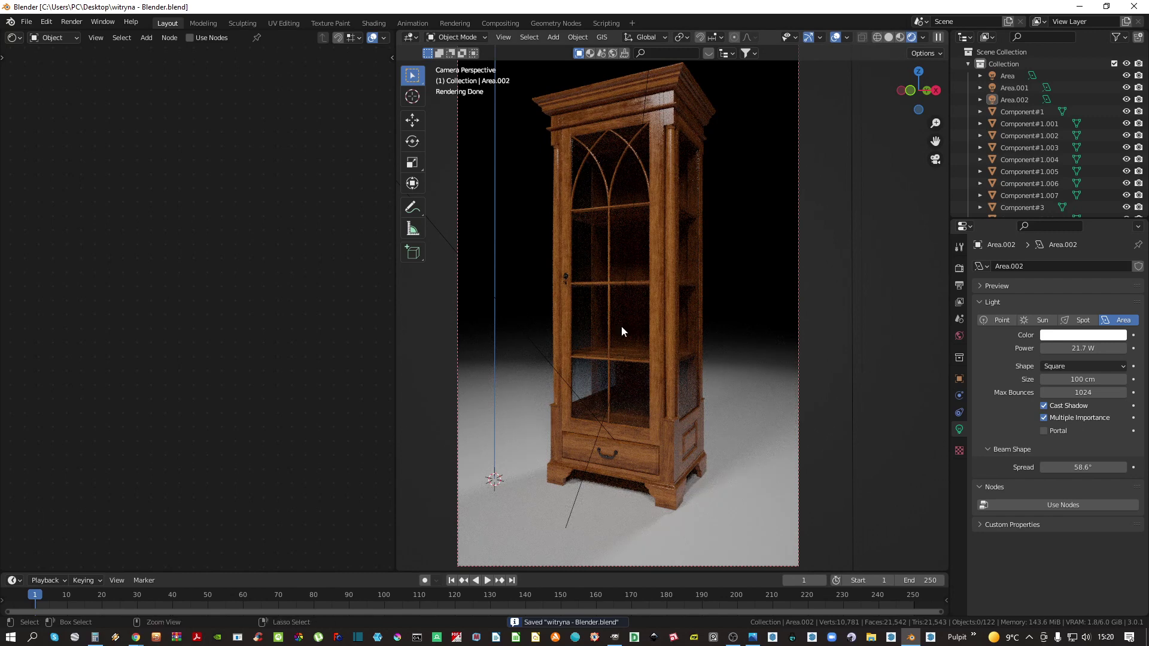
Set the output resolution percentage to 120%
{"action": "left_click", "coordinate": [960, 286]}
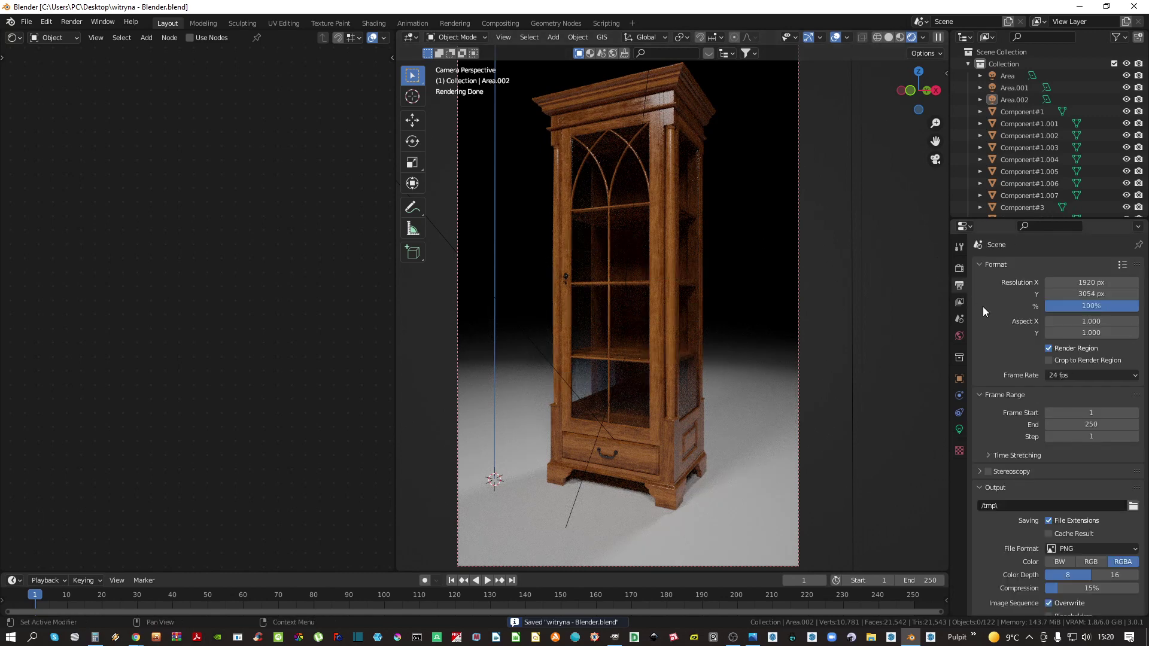
{"action": "left_click", "coordinate": [1098, 303]}
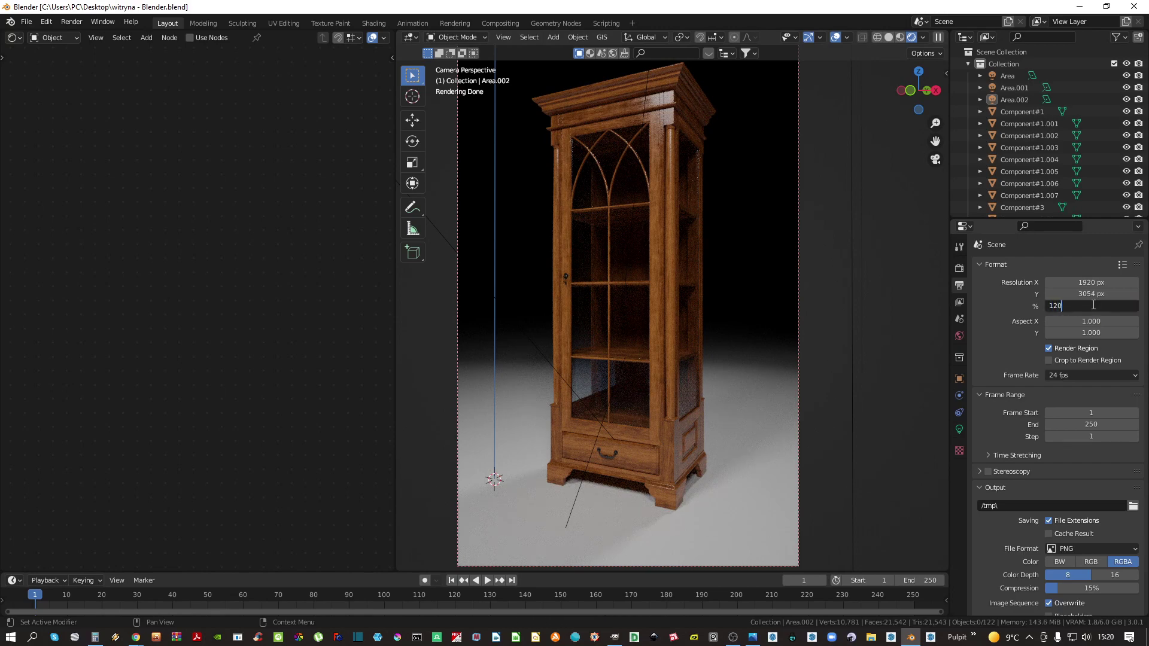
{"action": "key", "text": "Return"}
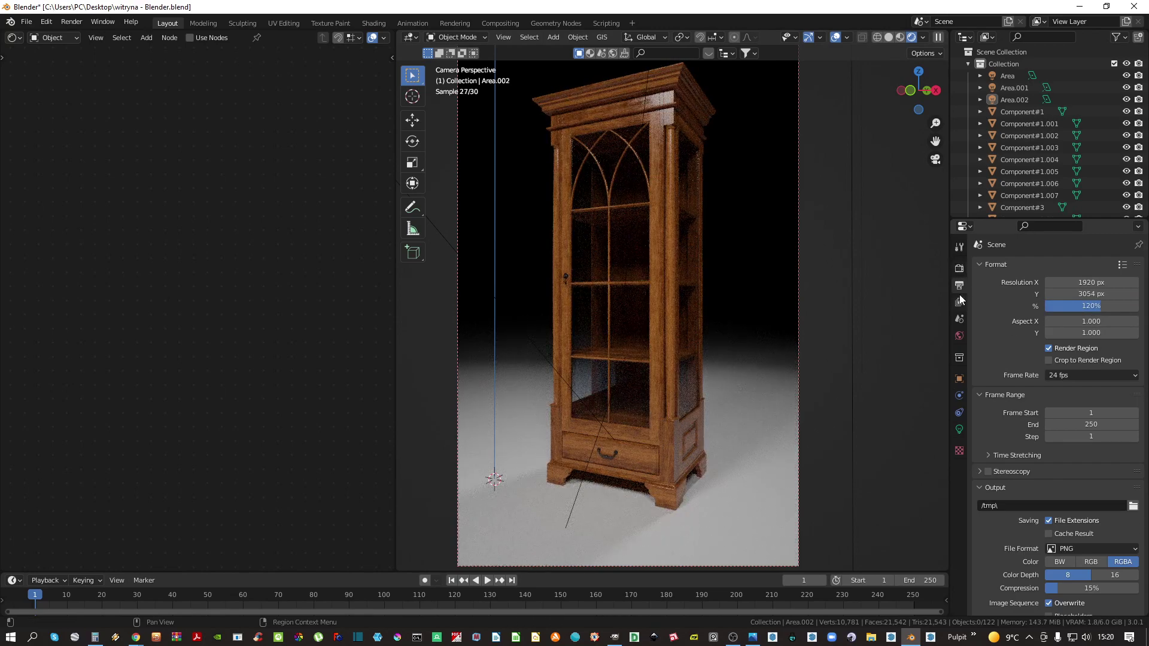
Set the final render's maximum samples to 25 and save the file
{"action": "left_click", "coordinate": [959, 268]}
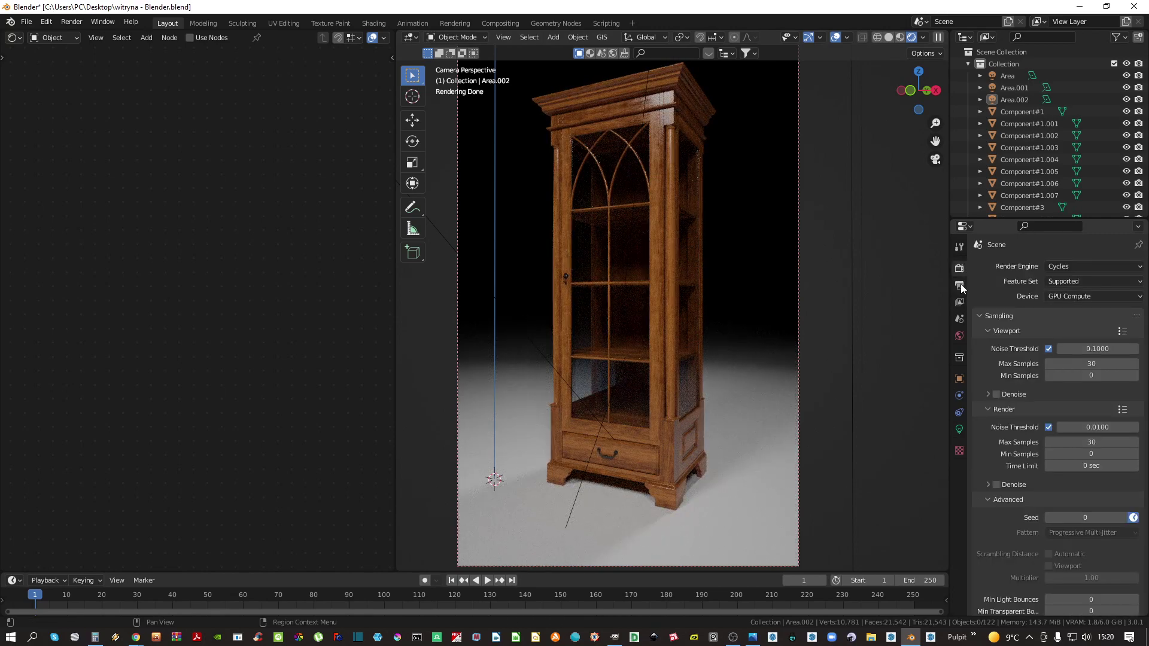
{"action": "left_click", "coordinate": [961, 284]}
{"action": "left_click", "coordinate": [958, 269]}
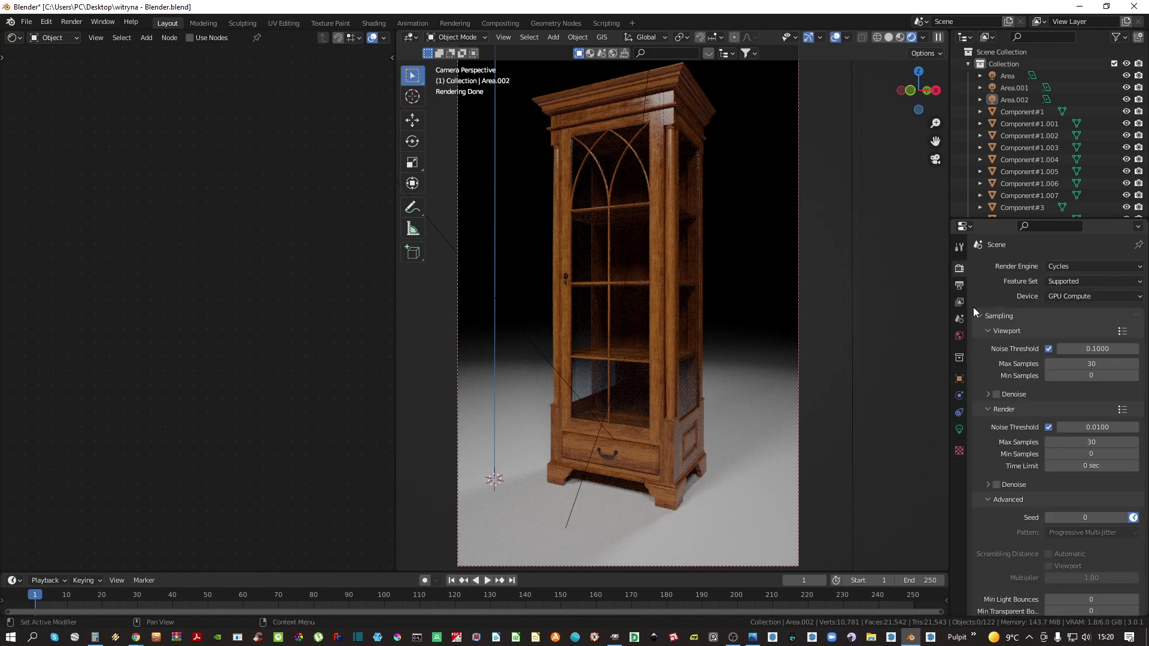
{"action": "left_click", "coordinate": [1091, 441]}
{"action": "type", "text": "25"}
{"action": "key", "text": "Return"}
{"action": "key", "text": "ctrl+s"}
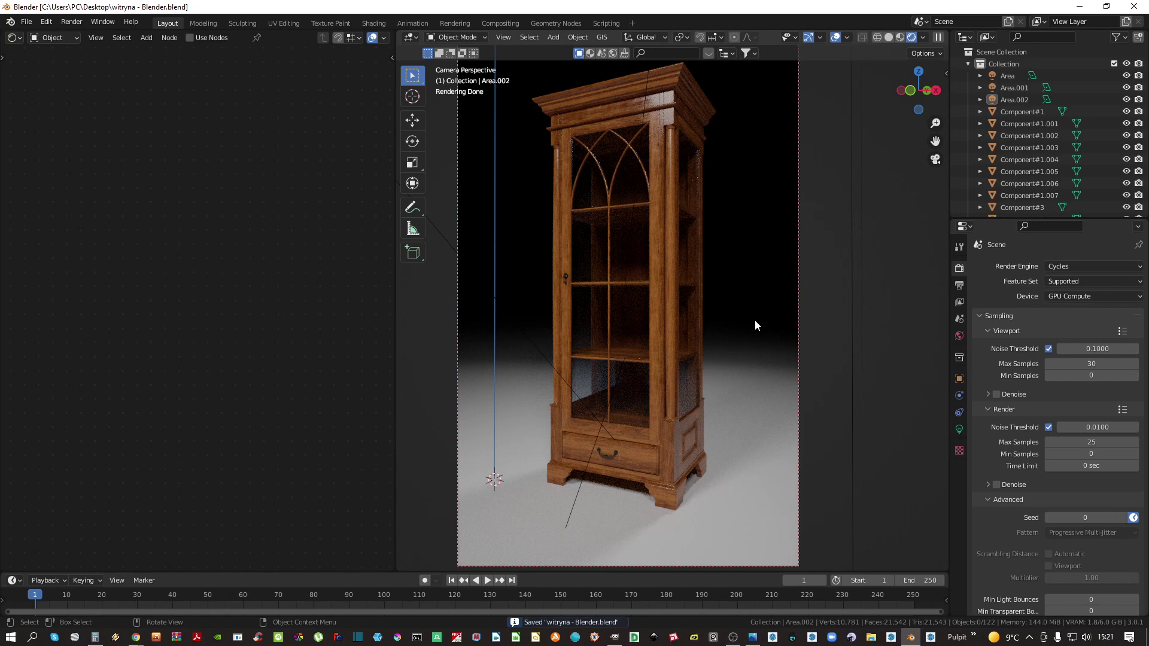
Switch the node editor to the Compositor and check the Denoise node's connections from the Render Layers node to the Composite node
{"action": "left_click", "coordinate": [14, 38]}
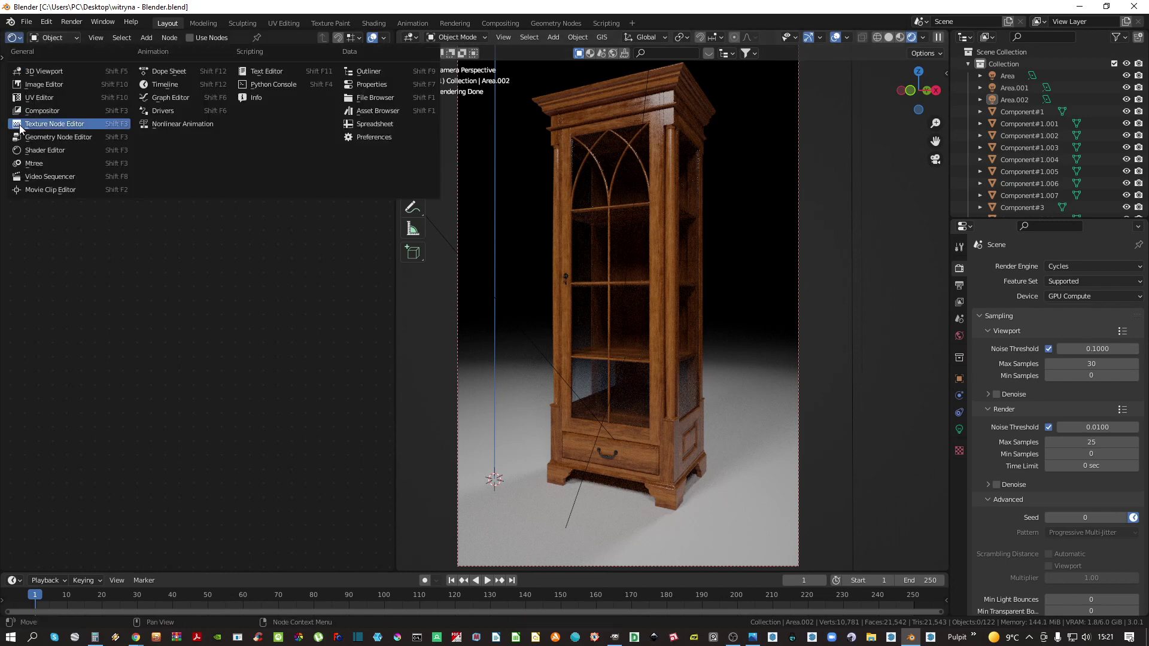
{"action": "left_click", "coordinate": [46, 110]}
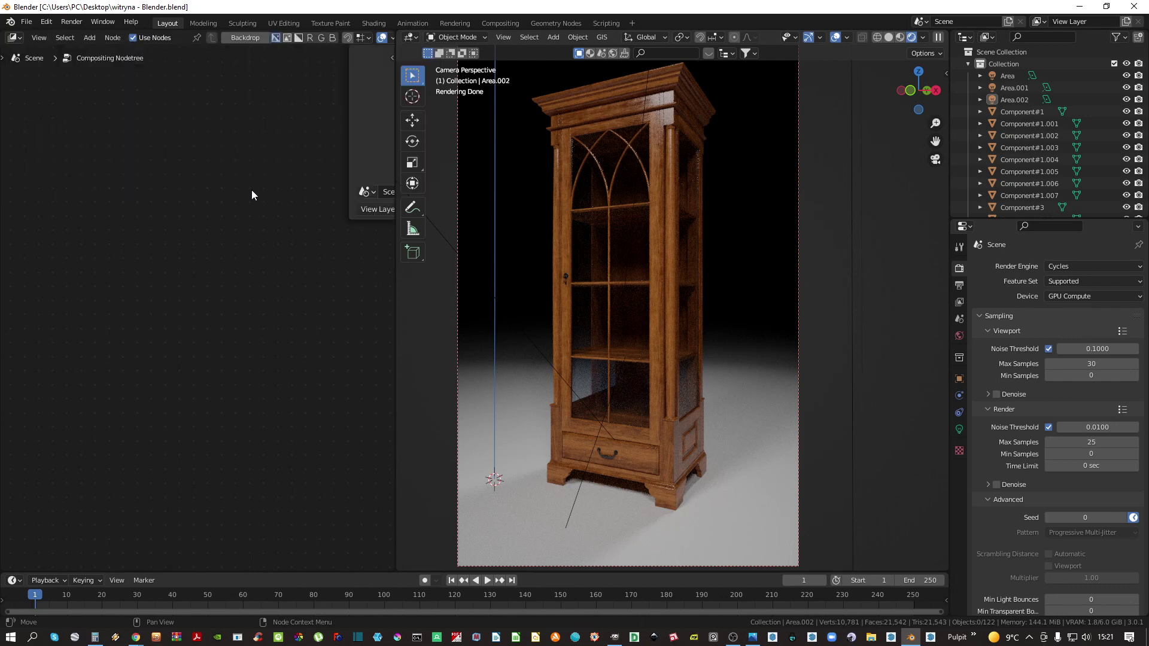
{"action": "middle_click_drag", "start_coordinate": [290, 195], "coordinate": [50, 346]}
{"action": "middle_click_drag", "start_coordinate": [302, 171], "coordinate": [205, 369]}
{"action": "middle_click_drag", "start_coordinate": [294, 309], "coordinate": [130, 286]}
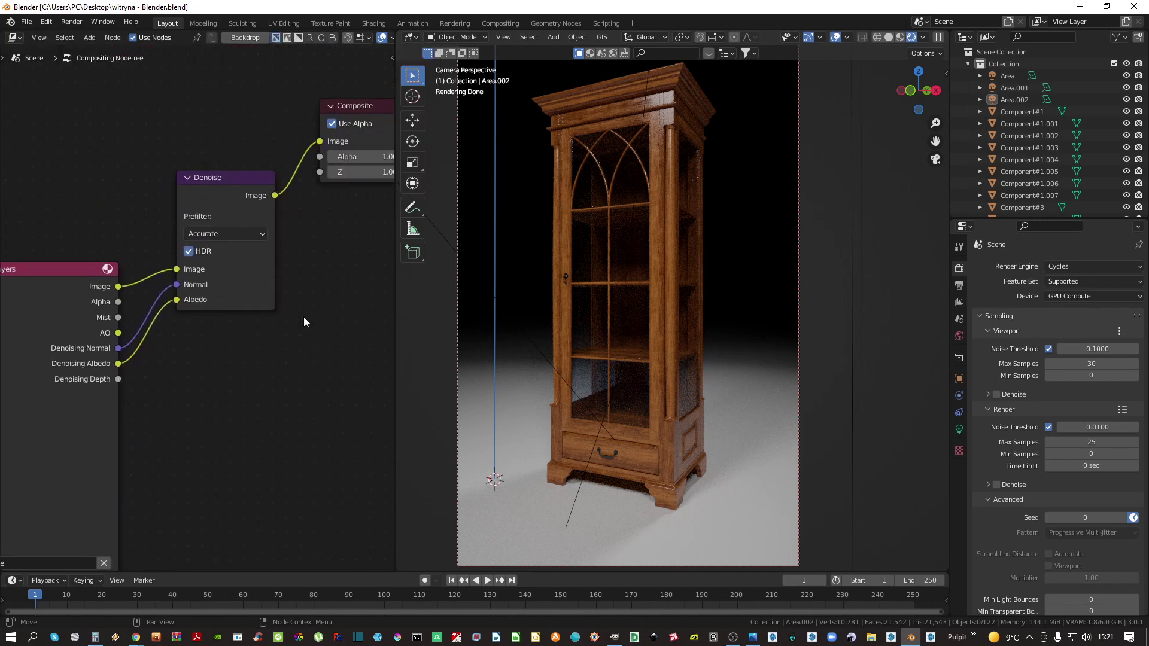
Render the image and bring the cabinet's lower shelves into view in the render window
{"action": "key", "text": "F12"}
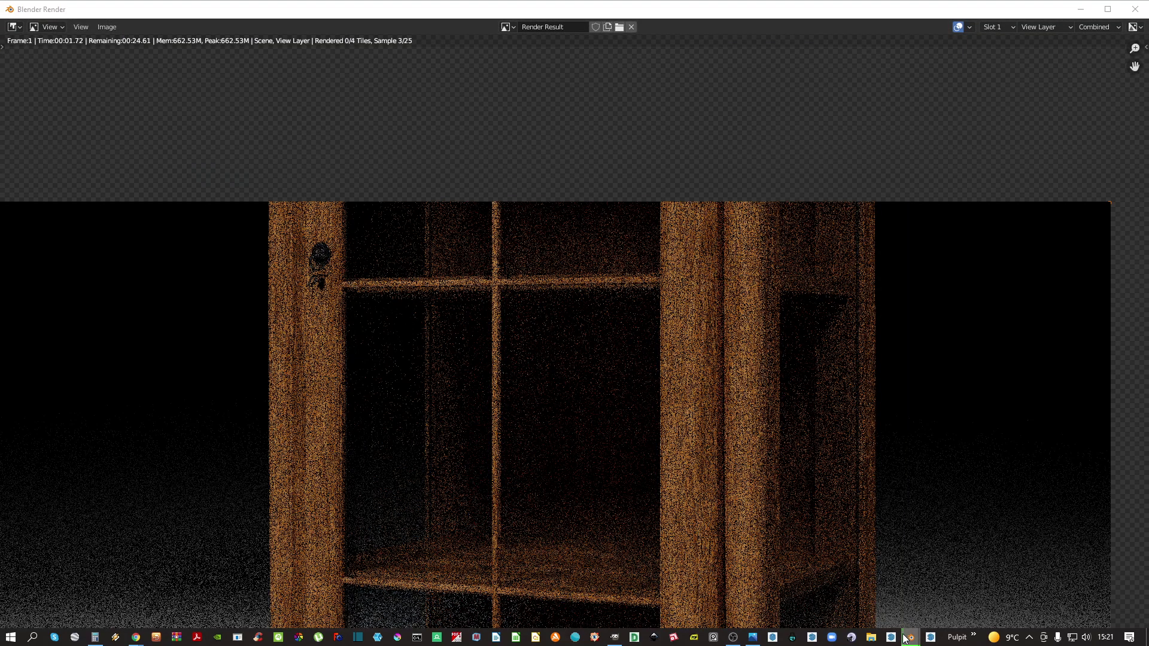
{"action": "mouse_move", "coordinate": [911, 637]}
{"action": "left_click", "coordinate": [898, 598]}
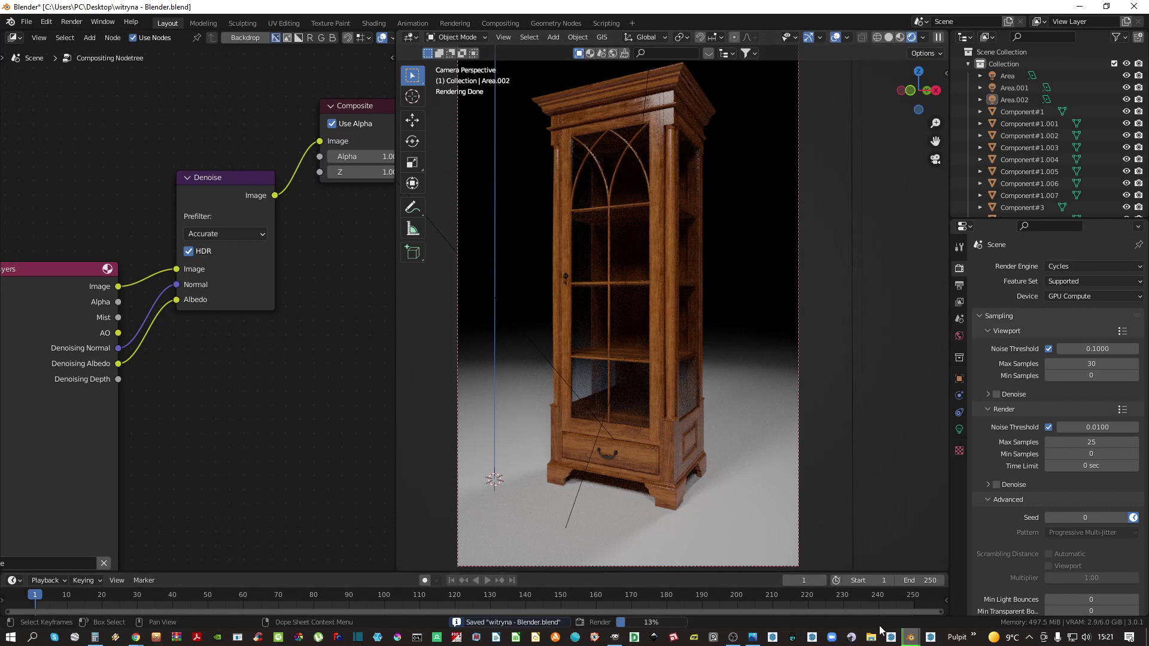
{"action": "left_click", "coordinate": [939, 598]}
{"action": "middle_click_drag", "start_coordinate": [593, 379], "coordinate": [559, 290]}
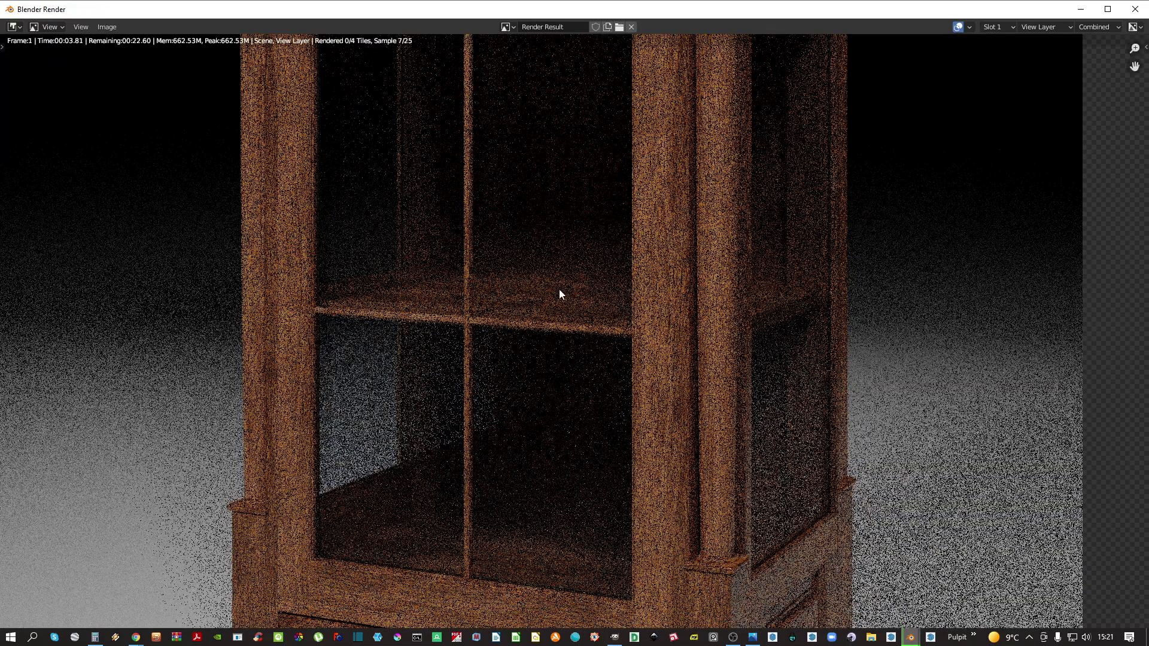
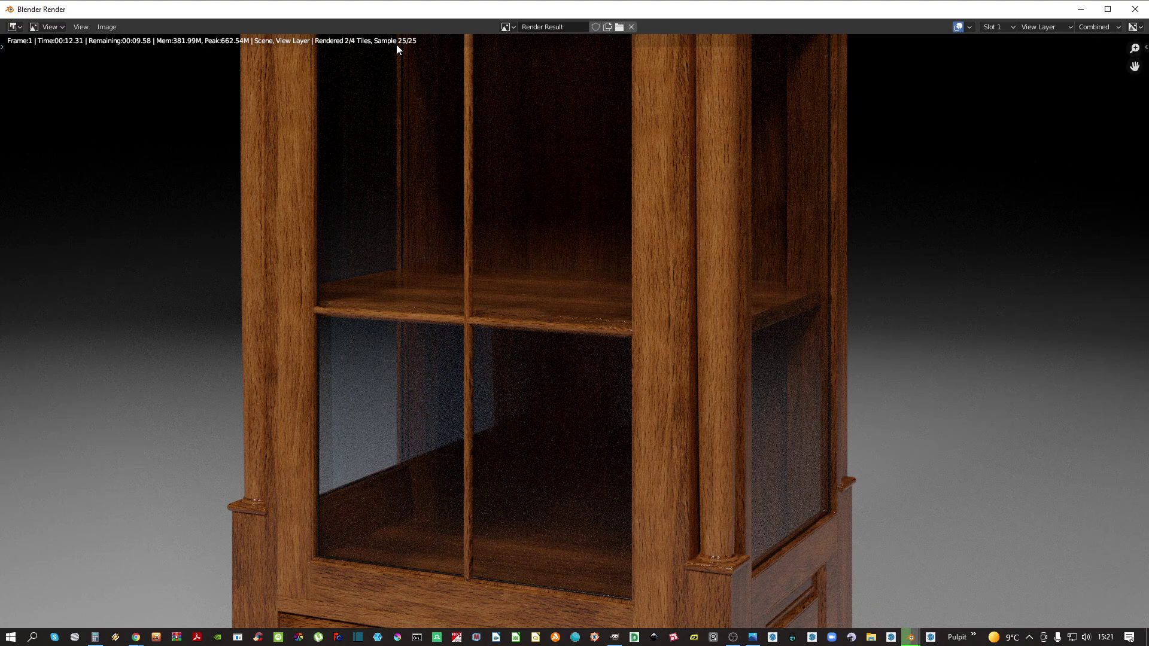
Examine the cabinet's cornice, upper corner and arched door grille close up while the render finishes and is denoised
{"action": "scroll", "coordinate": [610, 313], "scroll_direction": "down", "scroll_amount": 5}
{"action": "middle_click_drag", "start_coordinate": [605, 131], "coordinate": [579, 299]}
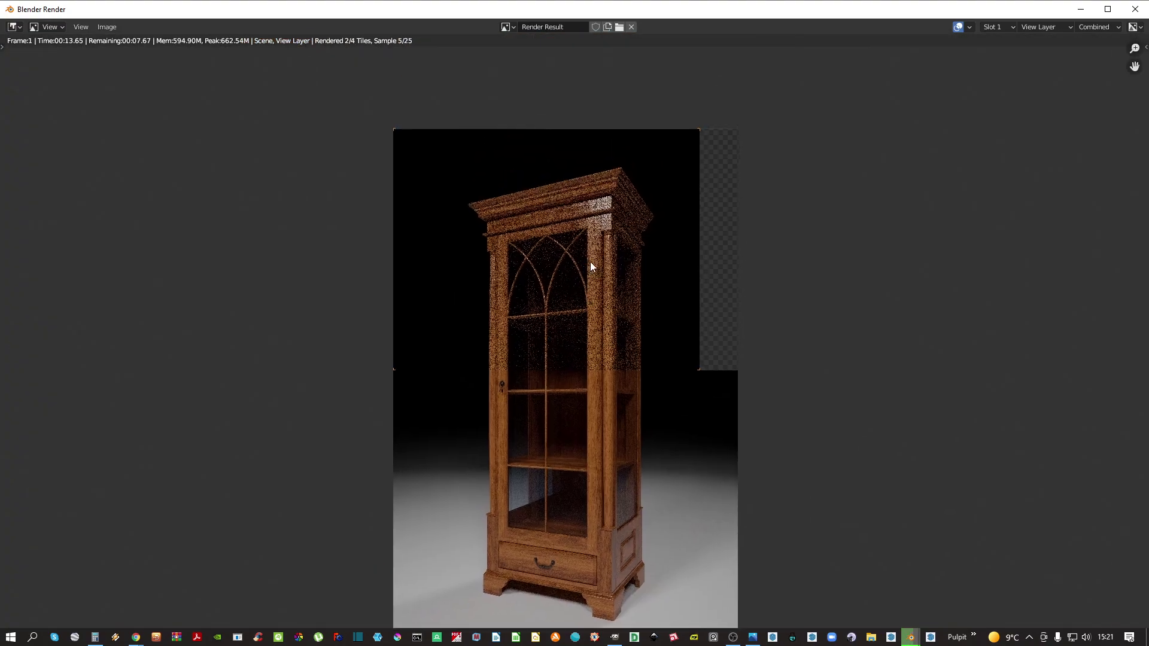
{"action": "scroll", "coordinate": [576, 231], "scroll_direction": "up", "scroll_amount": 3}
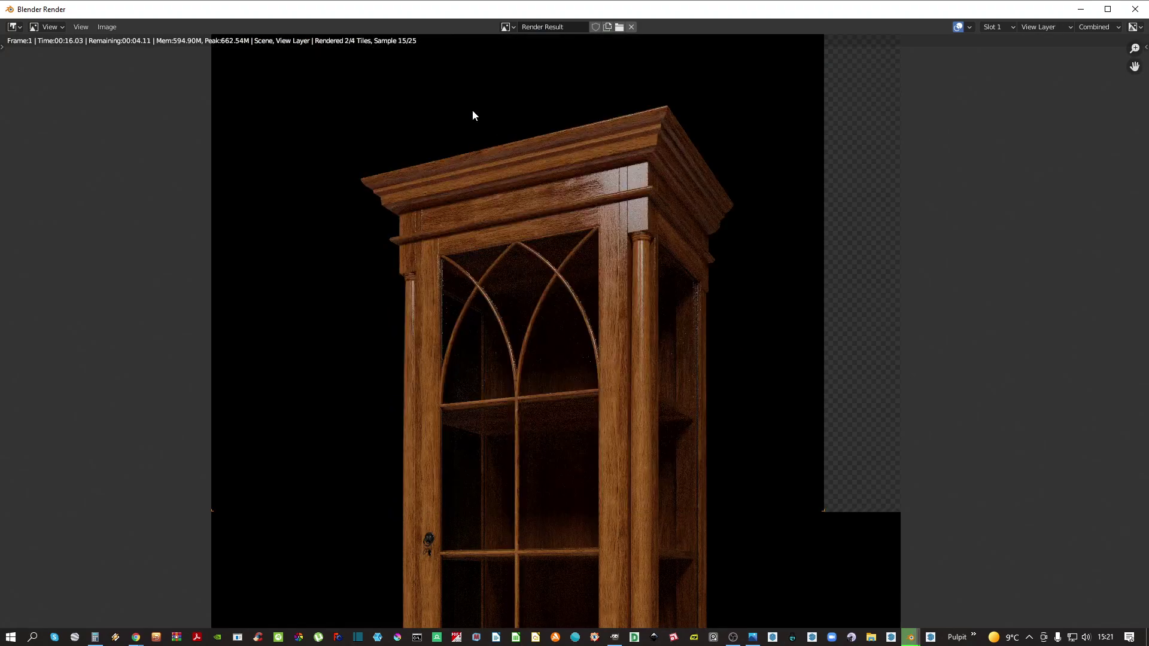
{"action": "scroll", "coordinate": [404, 41], "scroll_direction": "up", "scroll_amount": 4}
{"action": "middle_click_drag", "start_coordinate": [948, 401], "coordinate": [619, 225]}
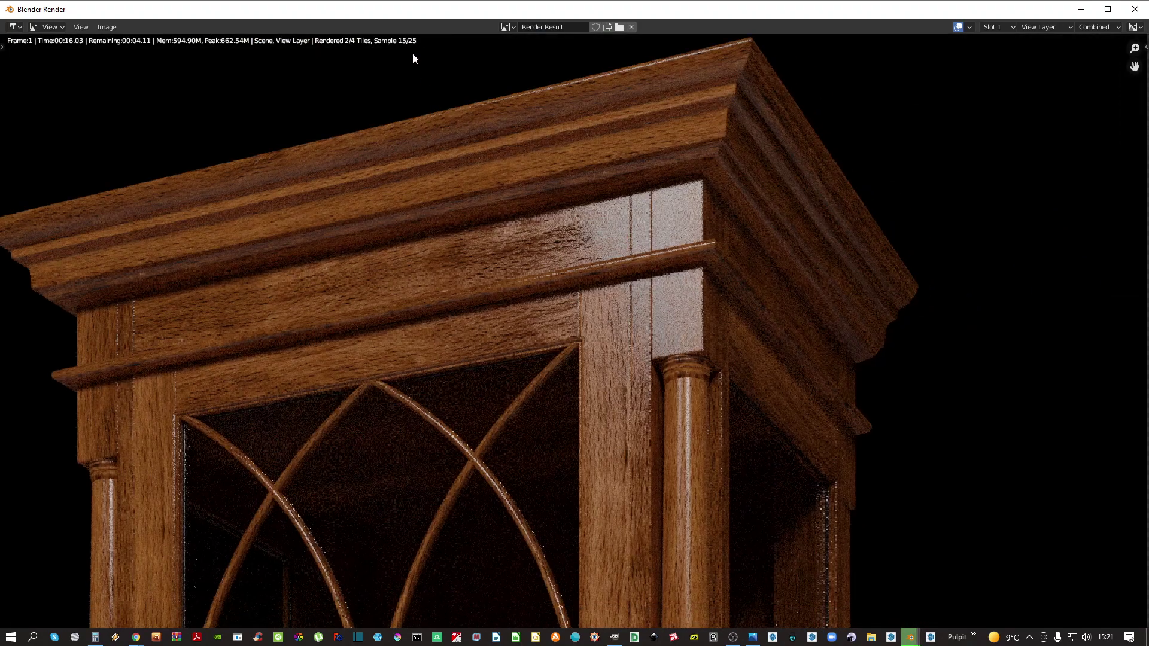
{"action": "scroll", "coordinate": [511, 189], "scroll_direction": "down", "scroll_amount": 6}
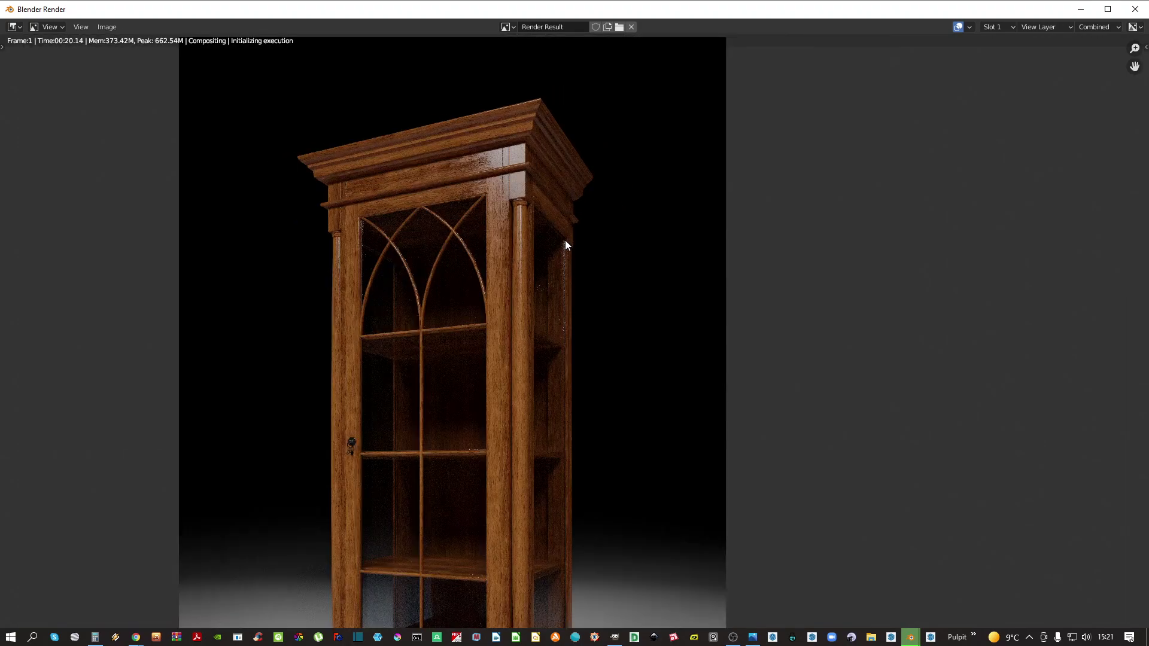
{"action": "scroll", "coordinate": [489, 177], "scroll_direction": "up", "scroll_amount": 8}
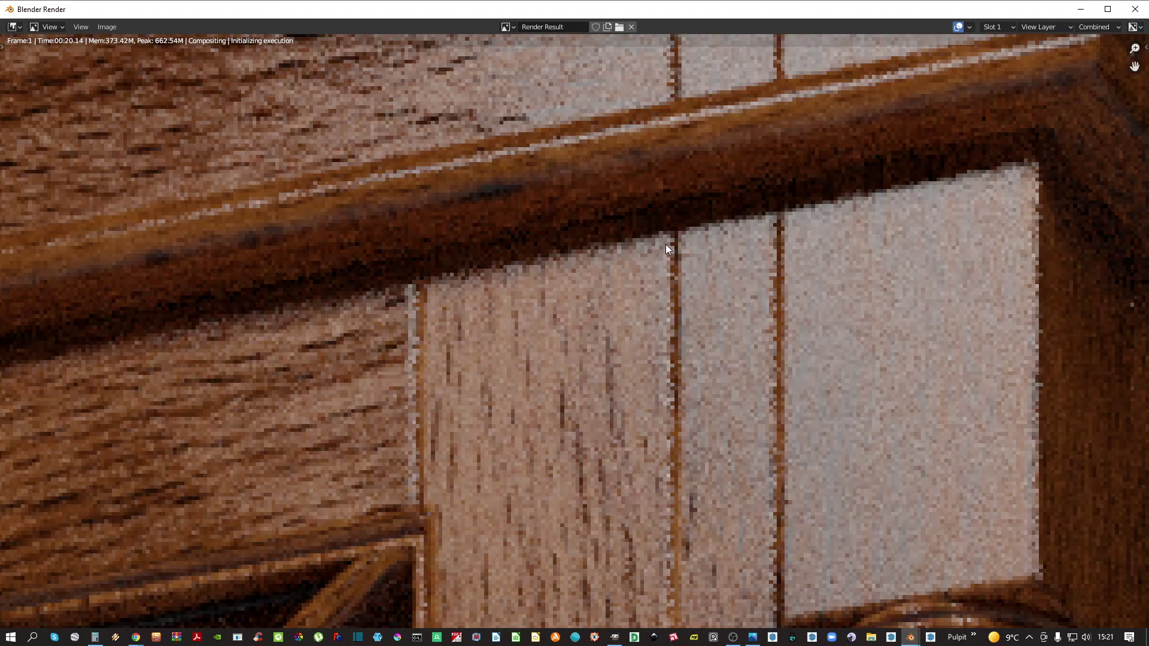
{"action": "scroll", "coordinate": [668, 241], "scroll_direction": "up", "scroll_amount": 3}
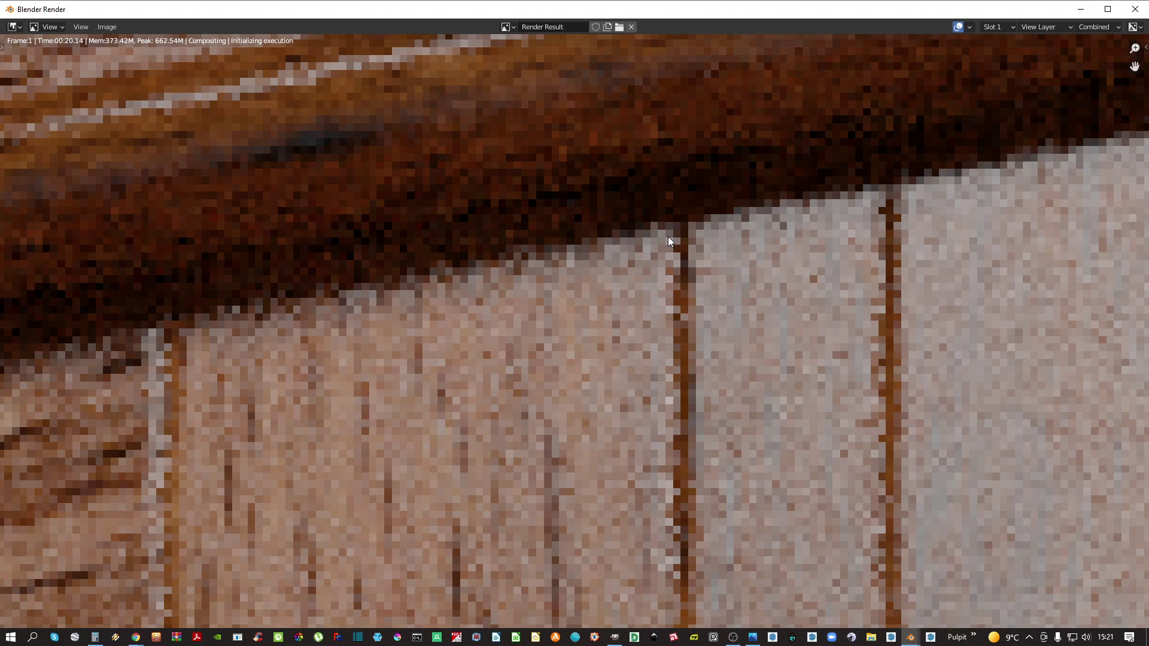
{"action": "scroll", "coordinate": [669, 242], "scroll_direction": "down", "scroll_amount": 7}
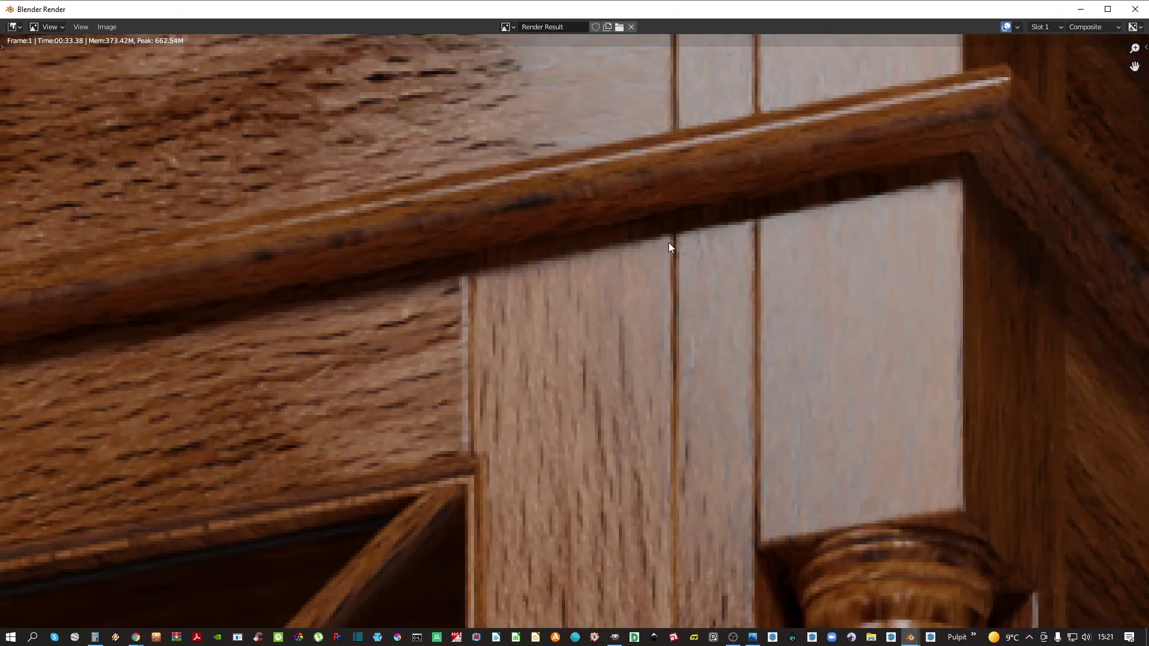
{"action": "scroll", "coordinate": [658, 299], "scroll_direction": "down", "scroll_amount": 6}
{"action": "scroll", "coordinate": [620, 397], "scroll_direction": "up", "scroll_amount": 8}
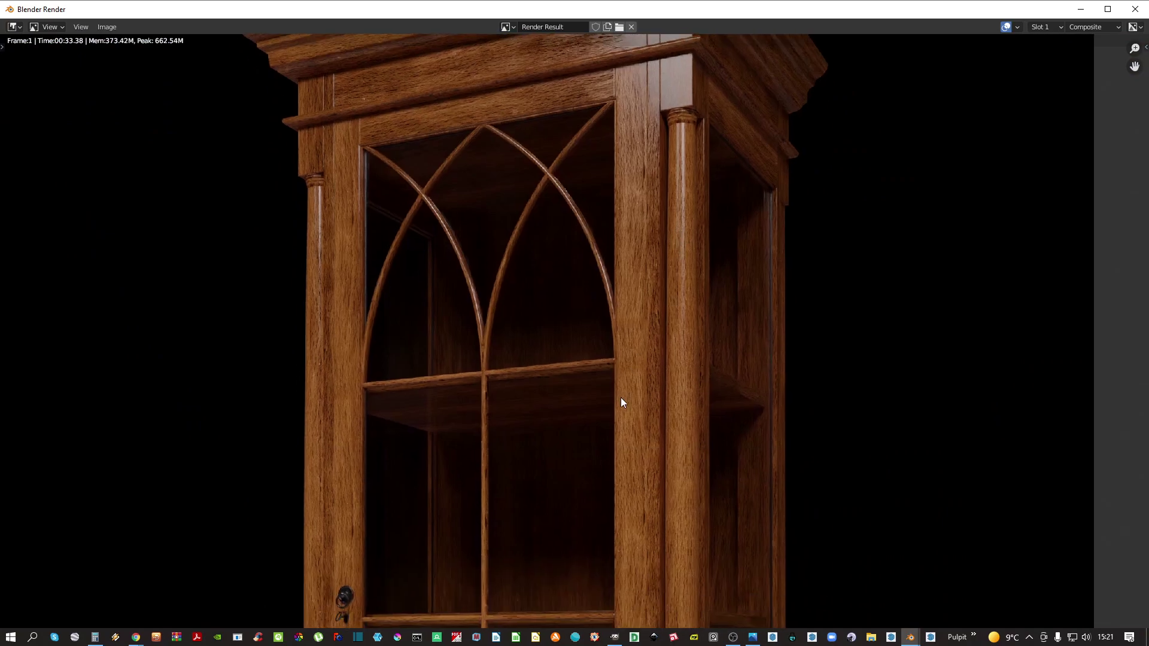
Inspect the denoised render's base corner, side panel, drawer handle and door knob with its key at close range
{"action": "scroll", "coordinate": [563, 179], "scroll_direction": "down", "scroll_amount": 5}
{"action": "middle_click_drag", "start_coordinate": [640, 392], "coordinate": [655, 134]}
{"action": "scroll", "coordinate": [677, 390], "scroll_direction": "up", "scroll_amount": 7}
{"action": "middle_click_drag", "start_coordinate": [687, 368], "coordinate": [619, 182]}
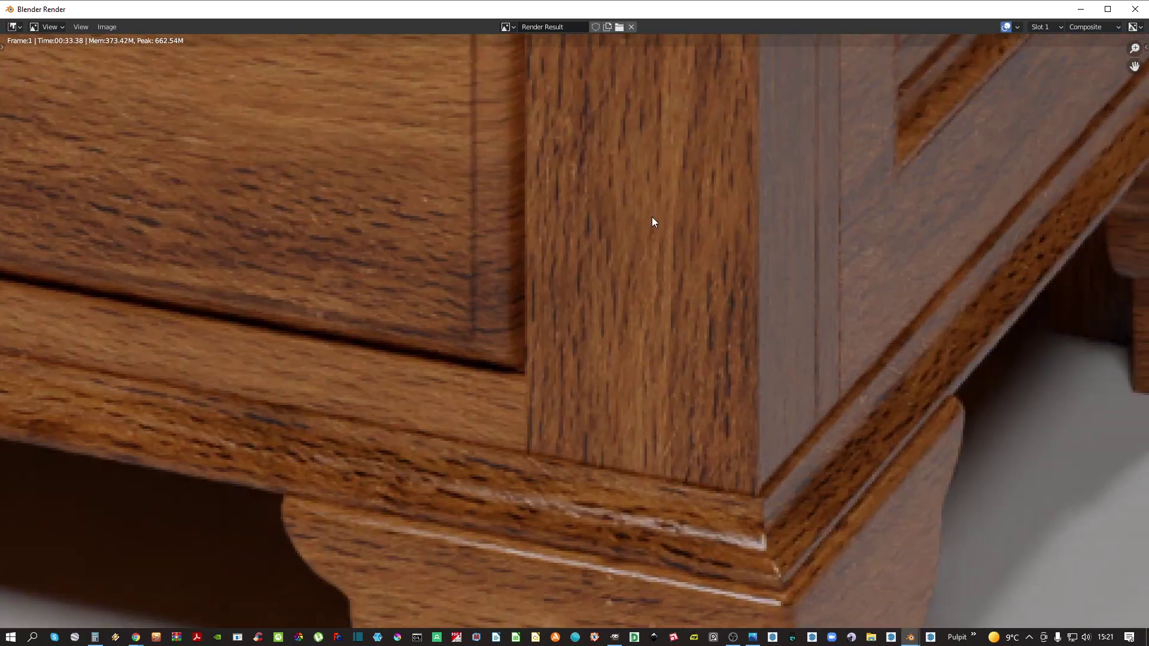
{"action": "scroll", "coordinate": [723, 325], "scroll_direction": "down", "scroll_amount": 4}
{"action": "scroll", "coordinate": [813, 354], "scroll_direction": "down", "scroll_amount": 1}
{"action": "middle_click_drag", "start_coordinate": [813, 354], "coordinate": [697, 542]}
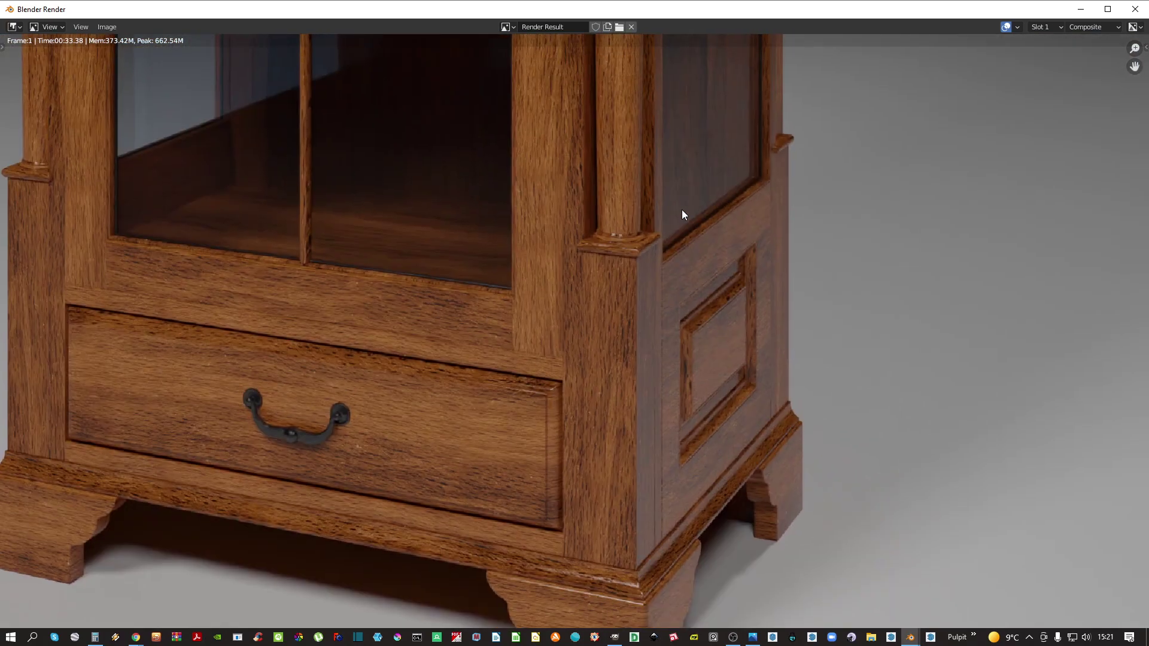
{"action": "middle_click_drag", "start_coordinate": [681, 210], "coordinate": [769, 241]}
{"action": "scroll", "coordinate": [366, 472], "scroll_direction": "up", "scroll_amount": 7}
{"action": "scroll", "coordinate": [447, 423], "scroll_direction": "down", "scroll_amount": 13}
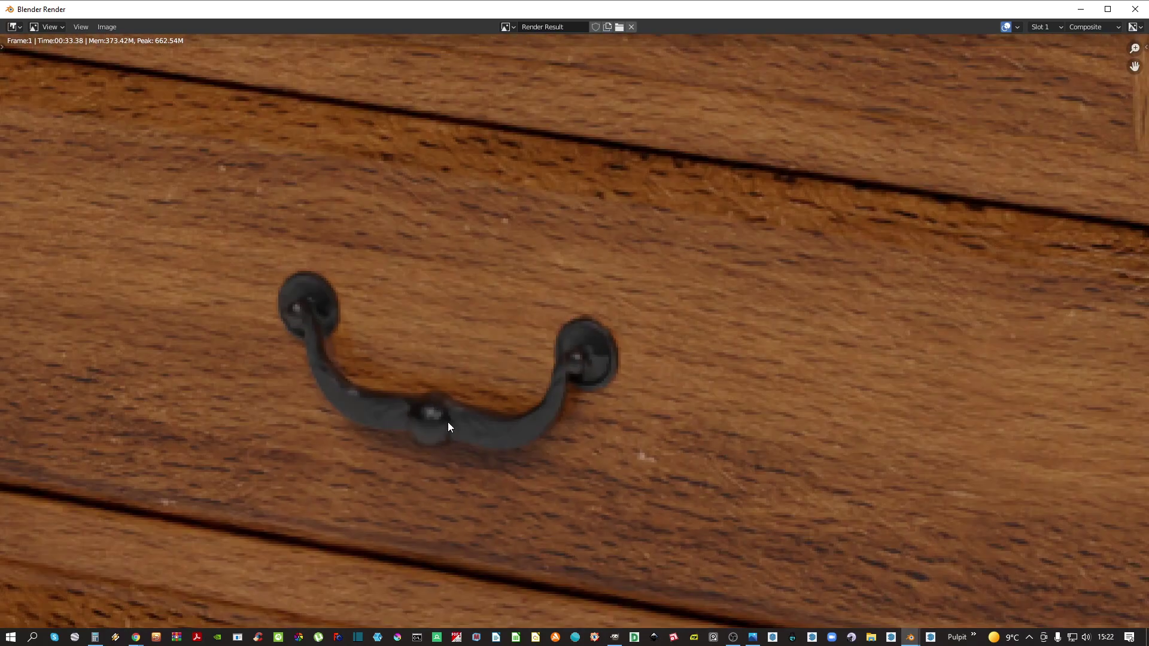
{"action": "middle_click_drag", "start_coordinate": [427, 215], "coordinate": [480, 431]}
{"action": "scroll", "coordinate": [503, 386], "scroll_direction": "up", "scroll_amount": 11}
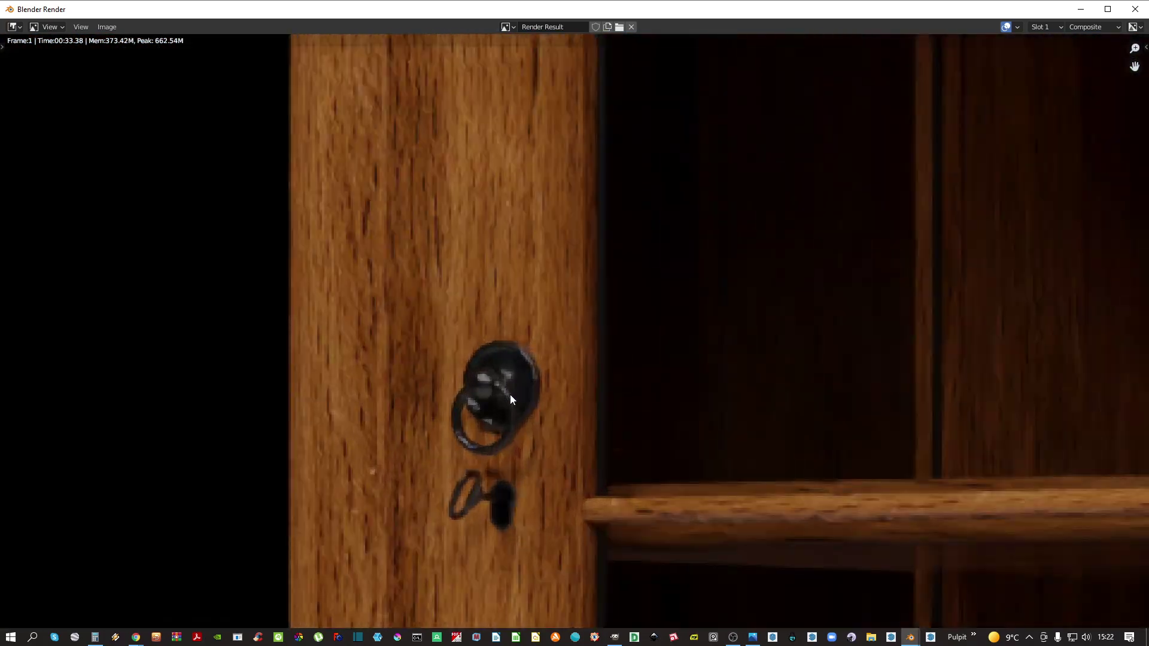
Inspect the wood grain, panel seams and reflections along the cornice, upper corners and column tops in the denoised render
{"action": "scroll", "coordinate": [509, 394], "scroll_direction": "down", "scroll_amount": 9}
{"action": "middle_click_drag", "start_coordinate": [562, 234], "coordinate": [528, 337]}
{"action": "scroll", "coordinate": [615, 182], "scroll_direction": "up", "scroll_amount": 3}
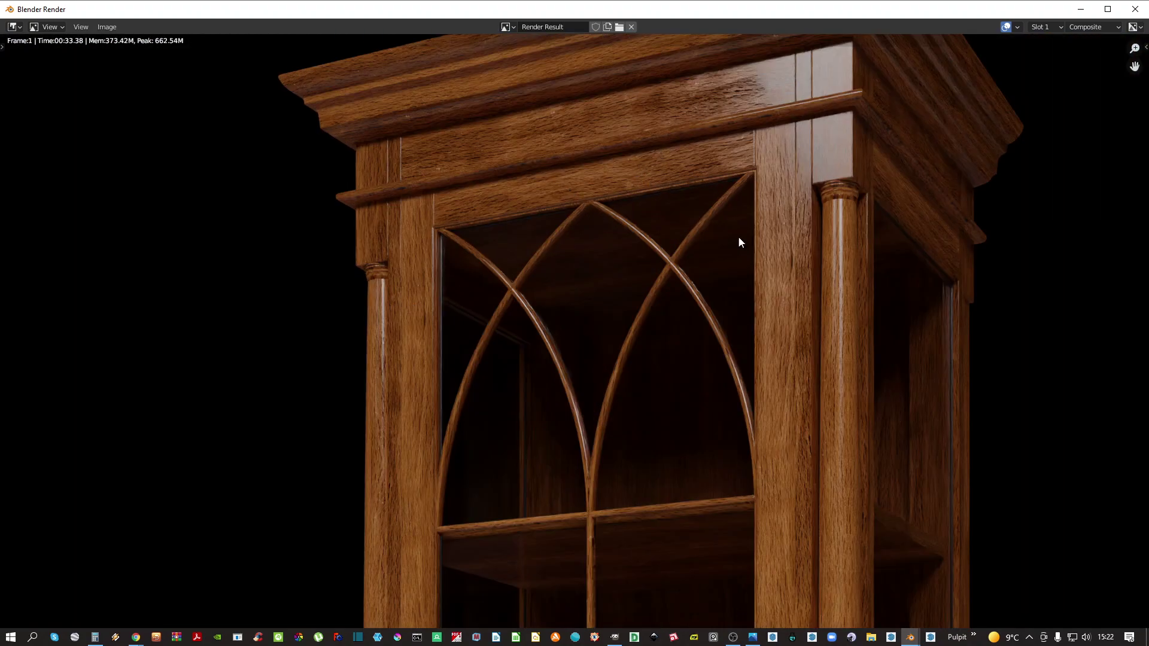
{"action": "middle_click_drag", "start_coordinate": [738, 238], "coordinate": [712, 278]}
{"action": "scroll", "coordinate": [367, 190], "scroll_direction": "up", "scroll_amount": 6}
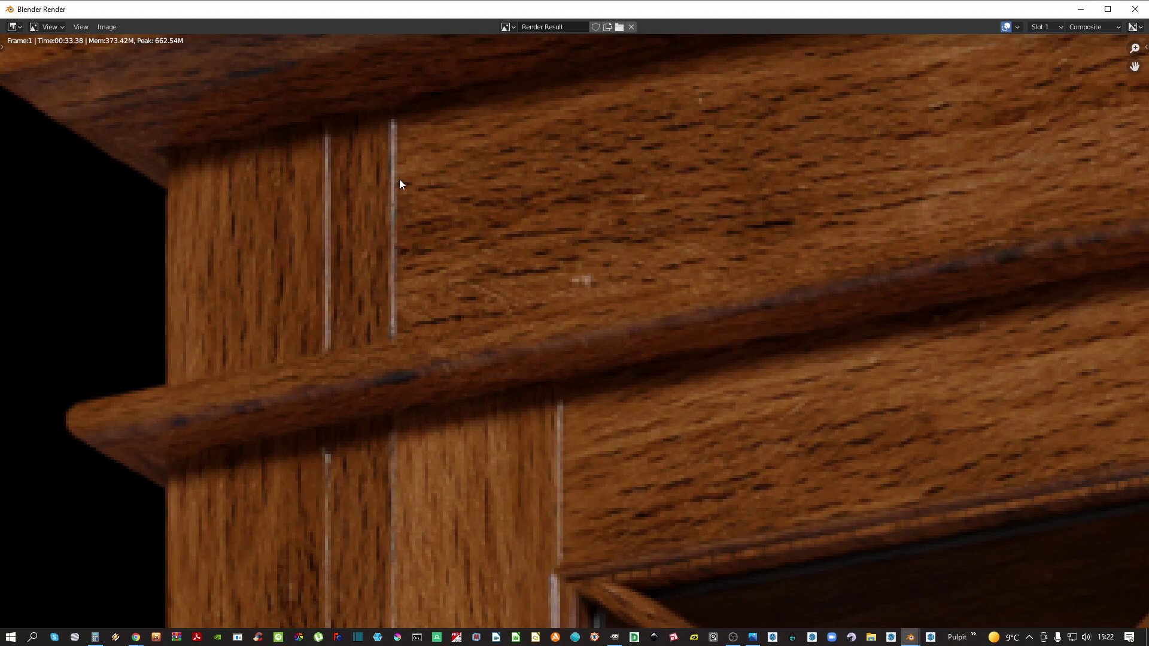
{"action": "middle_click_drag", "start_coordinate": [528, 413], "coordinate": [508, 264]}
{"action": "scroll", "coordinate": [557, 392], "scroll_direction": "down", "scroll_amount": 6}
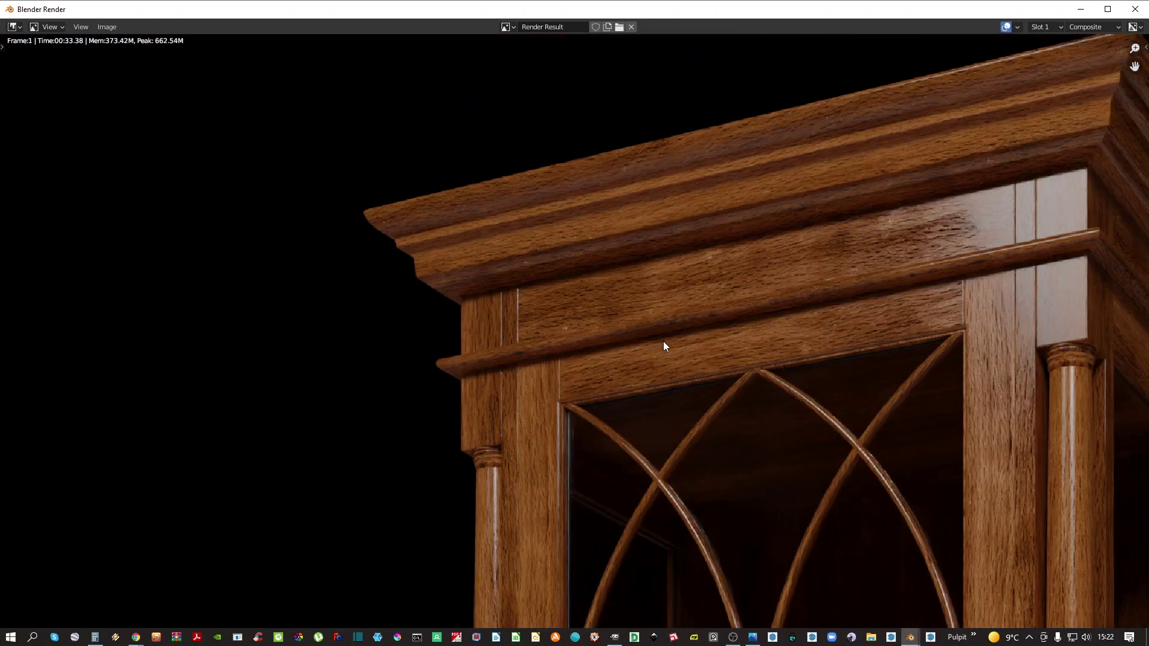
{"action": "middle_click_drag", "start_coordinate": [1014, 242], "coordinate": [670, 260]}
{"action": "scroll", "coordinate": [670, 260], "scroll_direction": "up", "scroll_amount": 4}
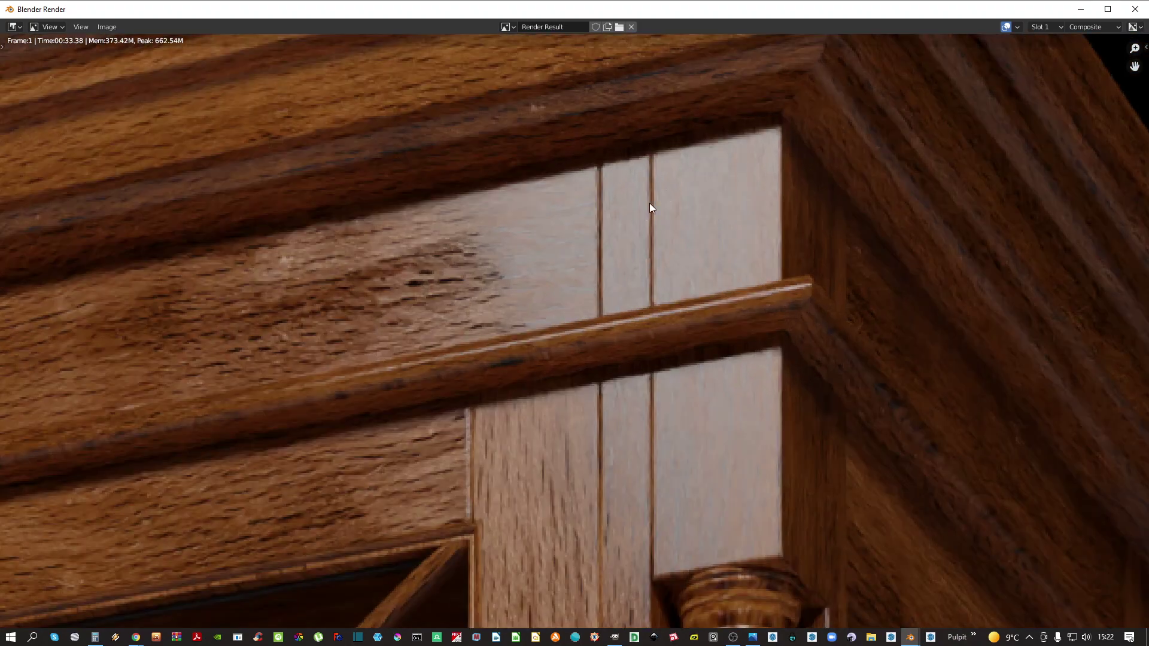
{"action": "middle_click_drag", "start_coordinate": [645, 429], "coordinate": [618, 250]}
{"action": "scroll", "coordinate": [482, 365], "scroll_direction": "down", "scroll_amount": 2}
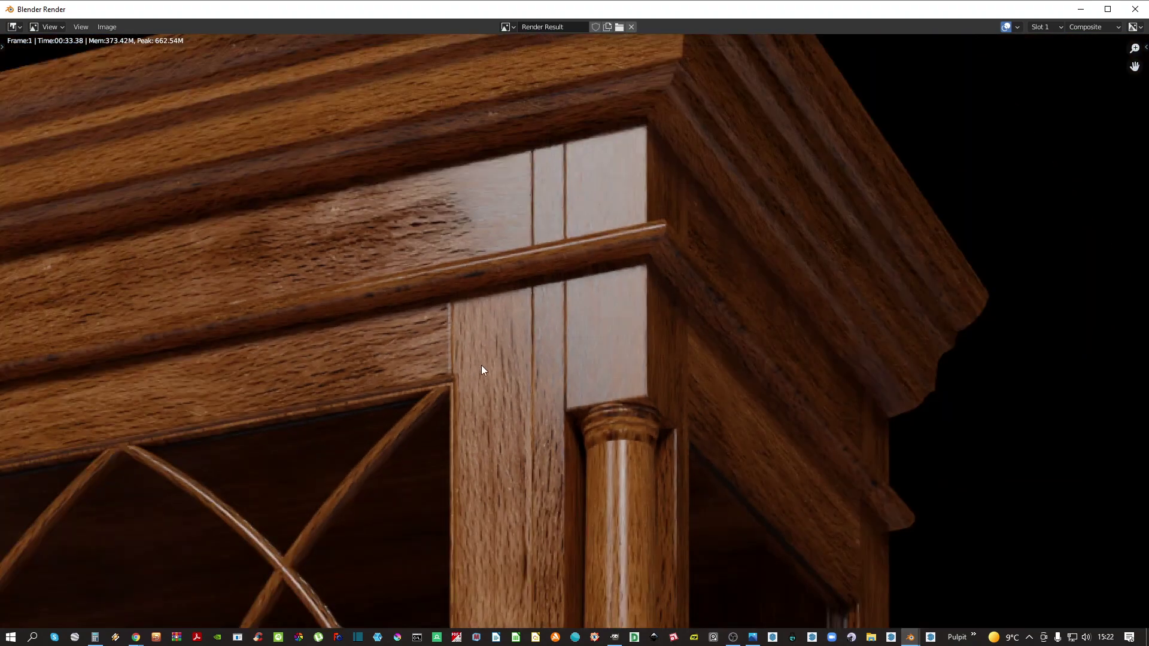
{"action": "middle_click_drag", "start_coordinate": [603, 394], "coordinate": [590, 333]}
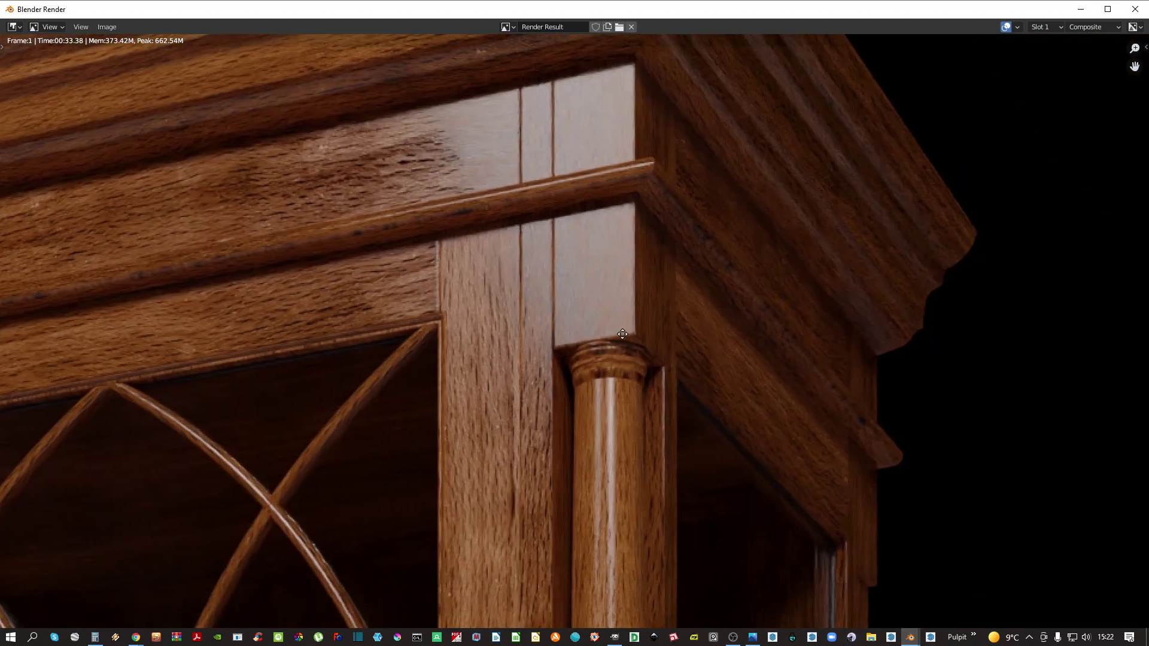
{"action": "scroll", "coordinate": [591, 360], "scroll_direction": "down", "scroll_amount": 2}
{"action": "middle_click_drag", "start_coordinate": [608, 396], "coordinate": [608, 327]}
{"action": "scroll", "coordinate": [604, 311], "scroll_direction": "down", "scroll_amount": 1}
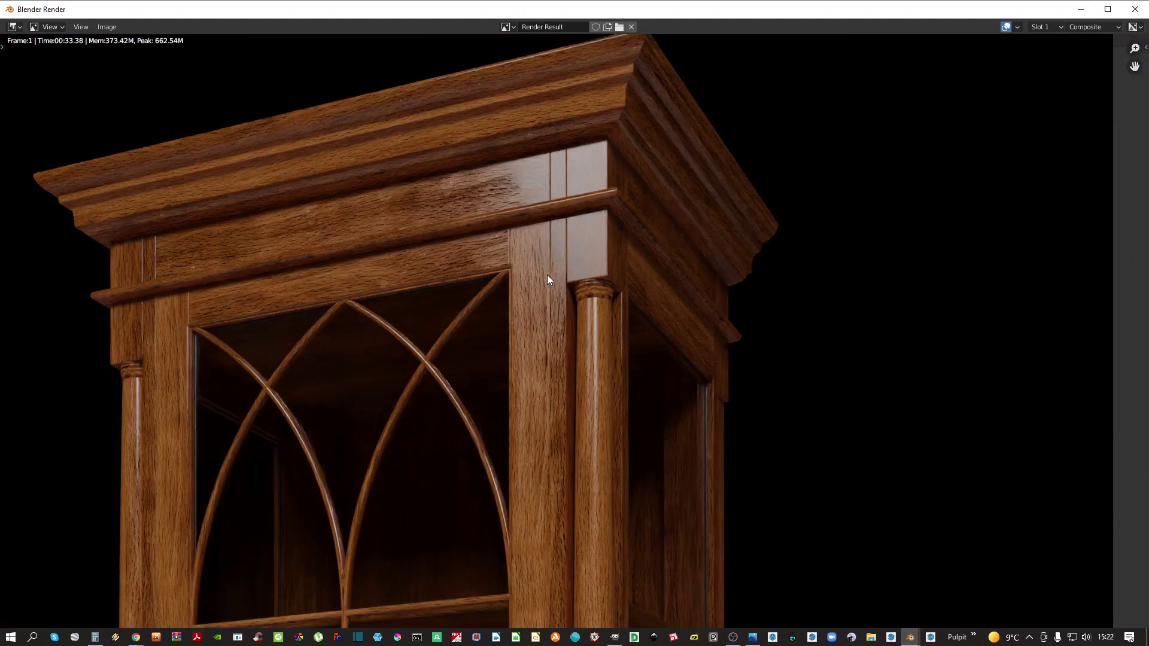
{"action": "middle_click_drag", "start_coordinate": [547, 275], "coordinate": [594, 261]}
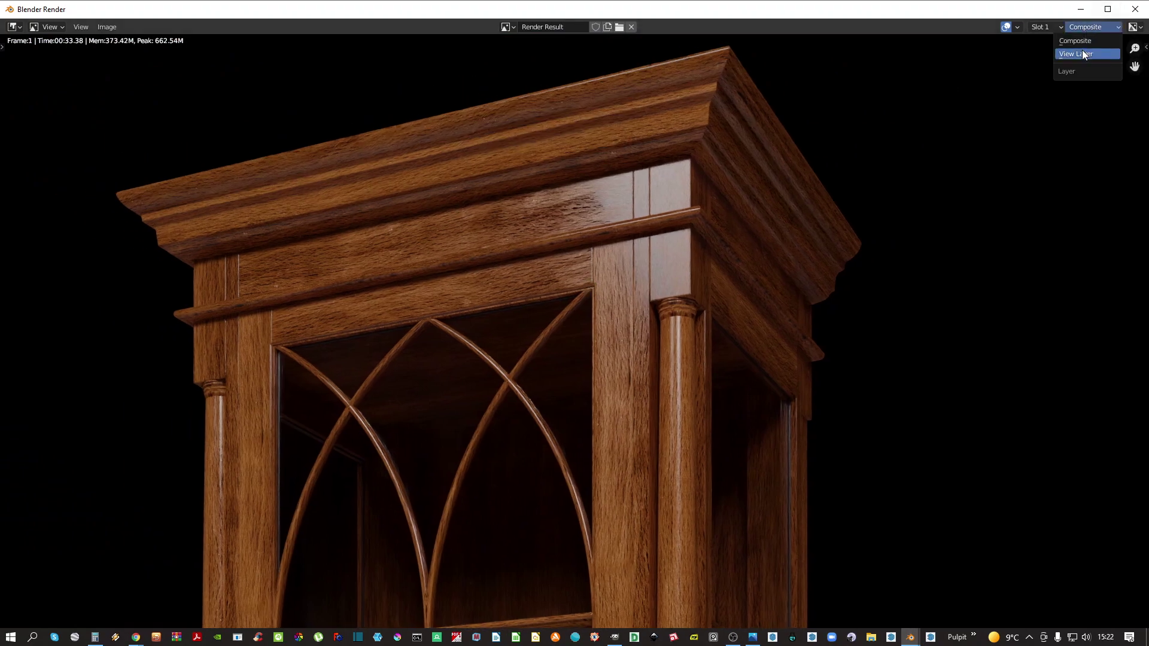
Display the View Layer's AO, Mist and Denoising Normal passes in turn, and return to the Combined pass
{"action": "left_click", "coordinate": [1082, 51]}
{"action": "left_click", "coordinate": [1086, 28]}
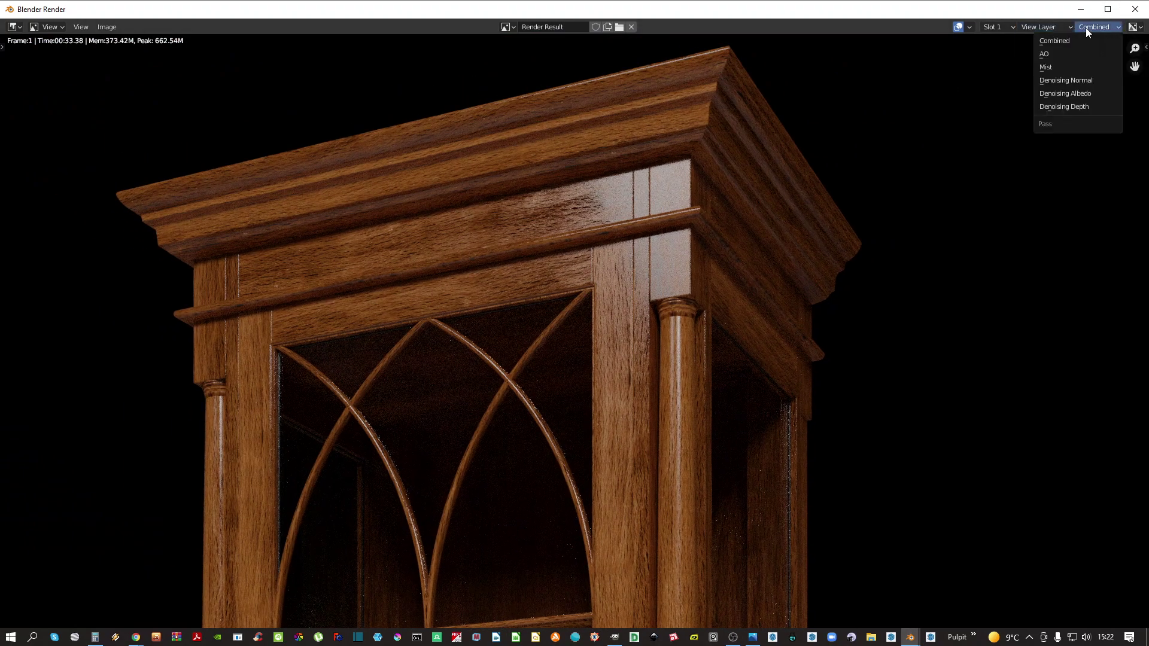
{"action": "left_click", "coordinate": [1060, 53]}
{"action": "scroll", "coordinate": [563, 240], "scroll_direction": "down", "scroll_amount": 1}
{"action": "scroll", "coordinate": [559, 235], "scroll_direction": "down", "scroll_amount": 1}
{"action": "middle_click_drag", "start_coordinate": [559, 235], "coordinate": [569, 413]}
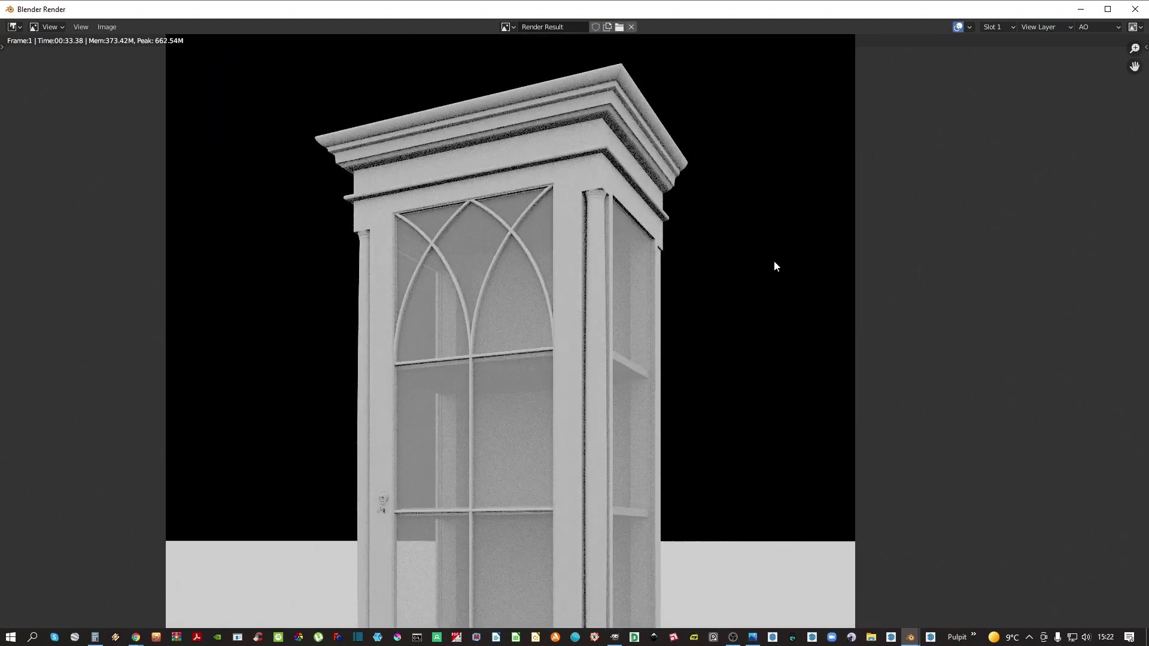
{"action": "left_click", "coordinate": [1100, 31]}
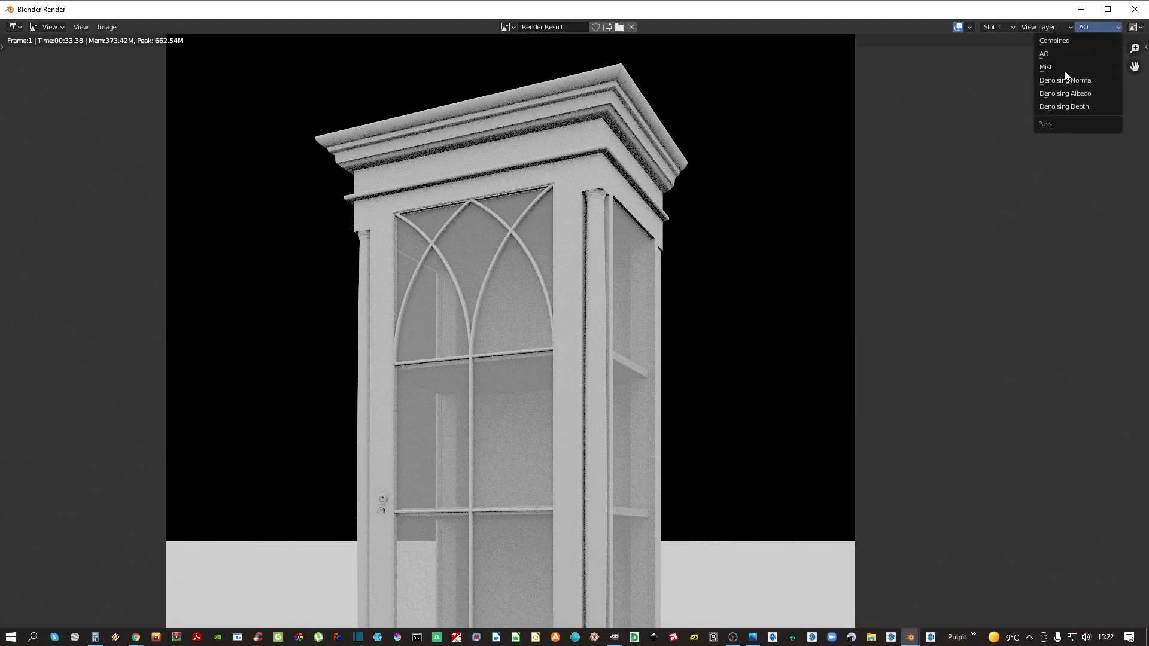
{"action": "left_click", "coordinate": [1059, 67]}
{"action": "left_click", "coordinate": [1074, 30]}
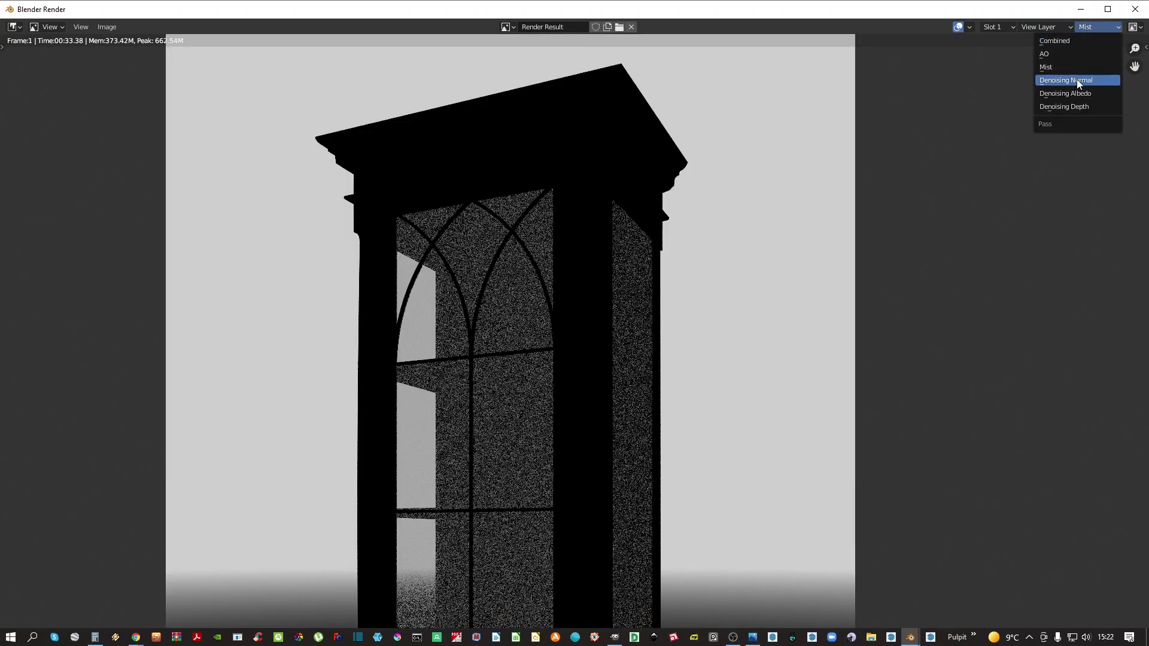
{"action": "left_click", "coordinate": [1077, 80]}
{"action": "left_click", "coordinate": [1105, 30]}
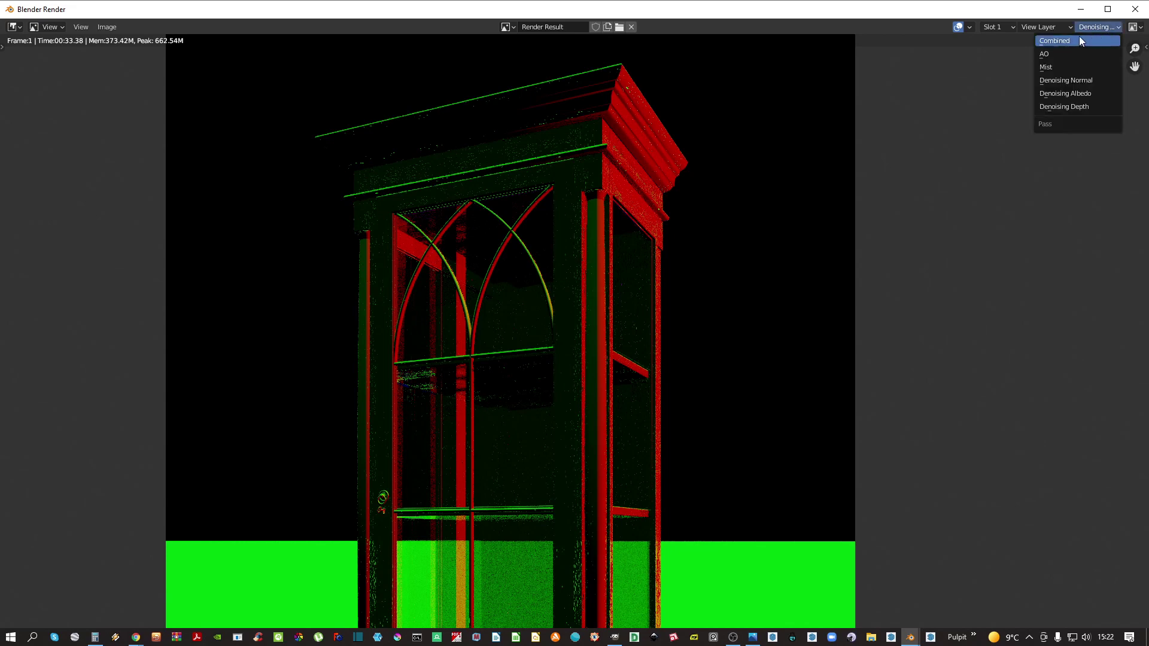
{"action": "left_click", "coordinate": [1079, 37]}
Show the Composite result again and examine the cabinet's upper corner and column
{"action": "left_click", "coordinate": [1042, 26]}
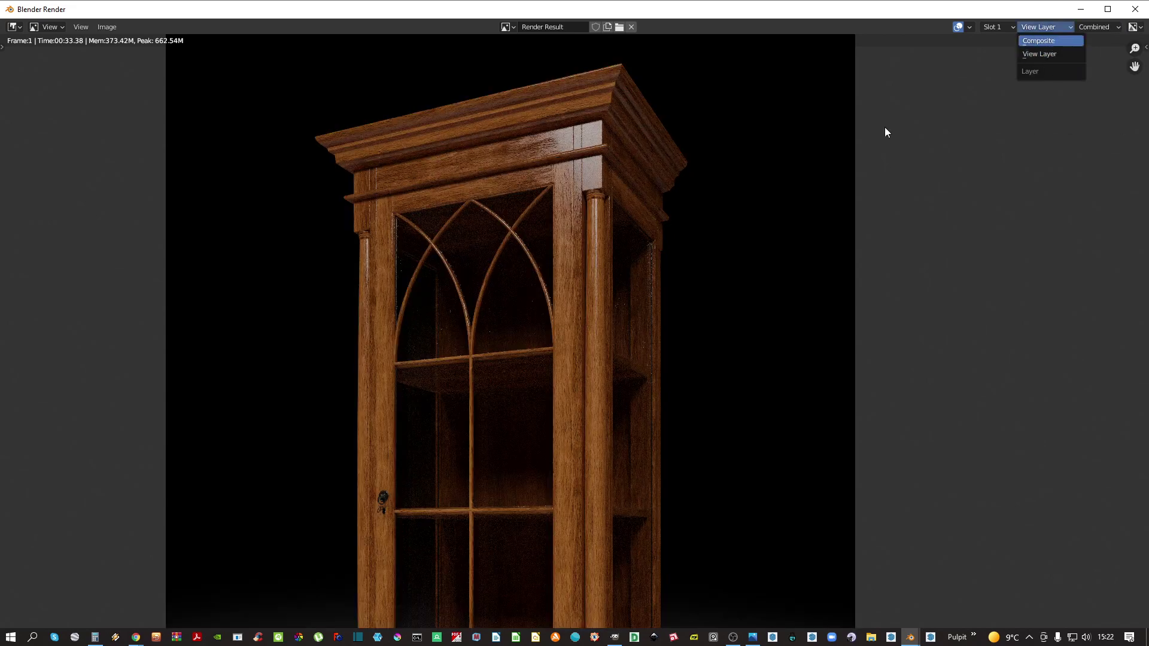
{"action": "left_click", "coordinate": [1039, 41]}
{"action": "scroll", "coordinate": [547, 197], "scroll_direction": "up", "scroll_amount": 6}
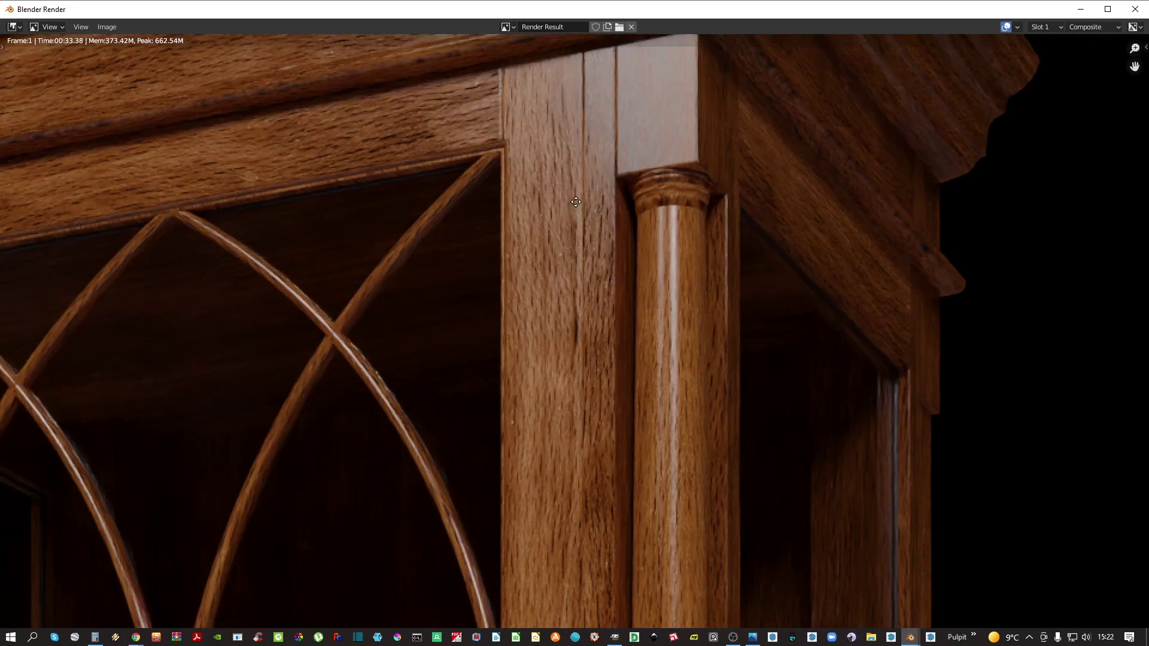
{"action": "middle_click_drag", "start_coordinate": [601, 200], "coordinate": [599, 237]}
Save the render as "witryna wysoka - Cycles - Blender.png" in the WIZUALIZACJE folder inside the lecture group's folder
{"action": "key", "text": "alt+shift+s"}
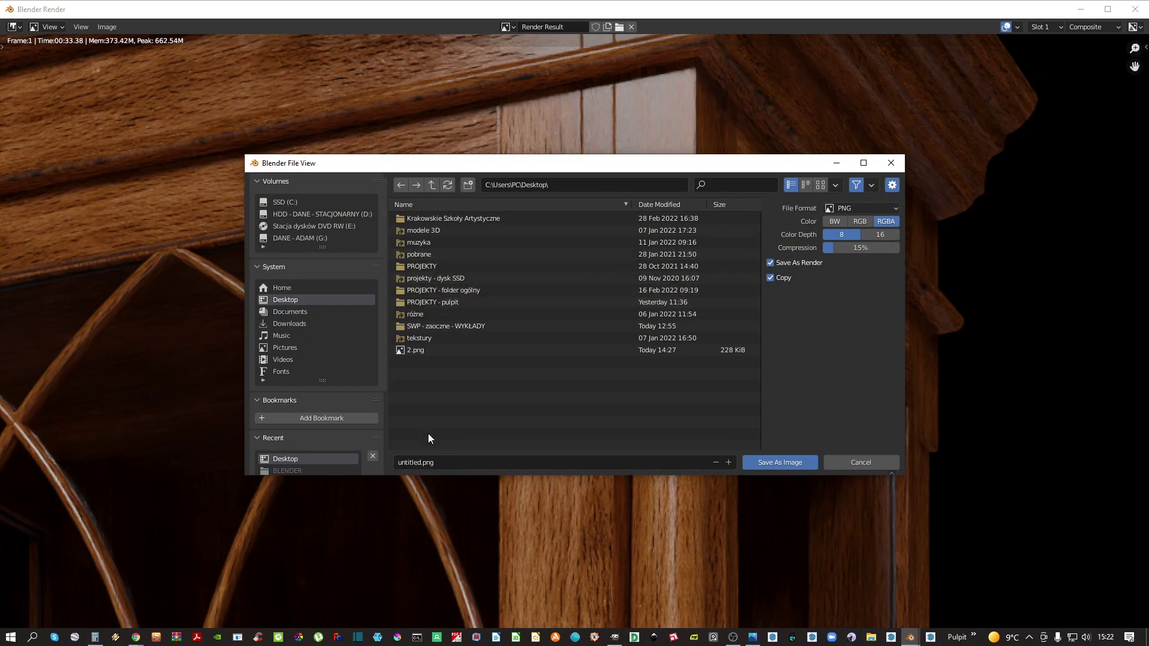
{"action": "double_click", "coordinate": [437, 328]}
{"action": "double_click", "coordinate": [444, 254]}
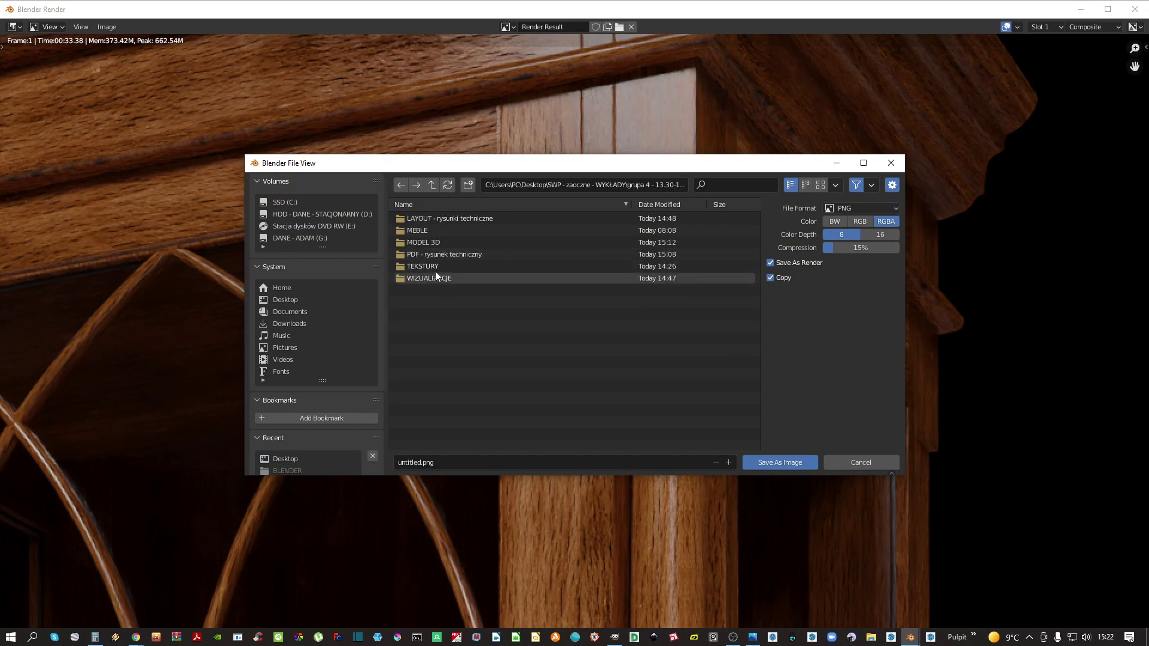
{"action": "double_click", "coordinate": [437, 277]}
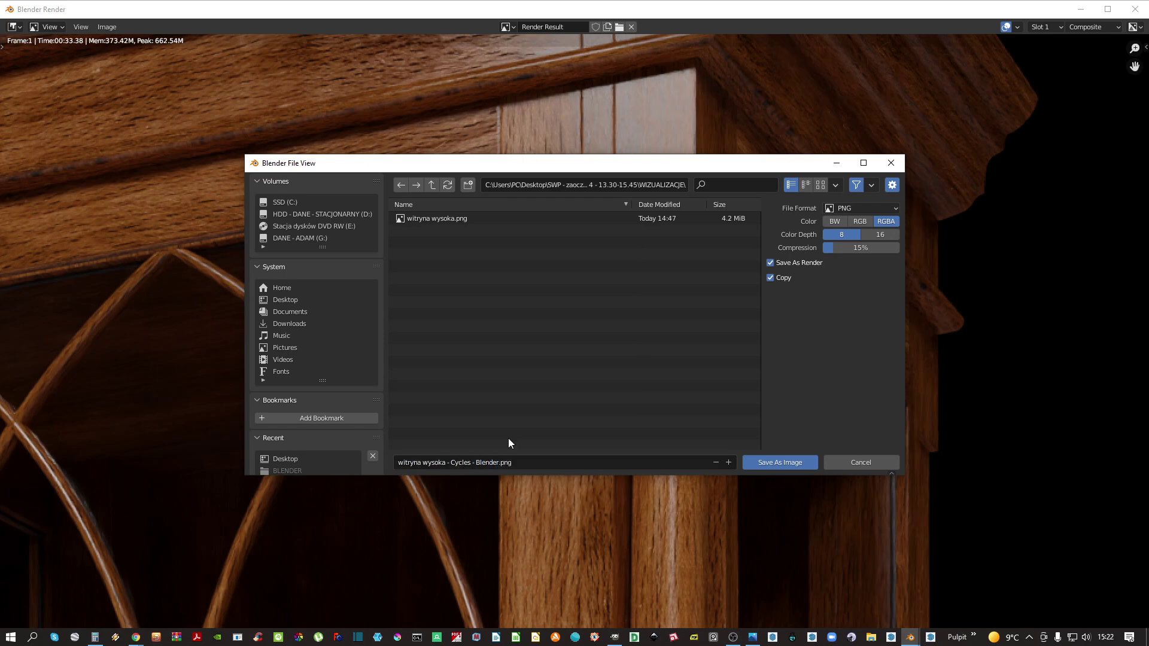
{"action": "key", "text": "Return"}
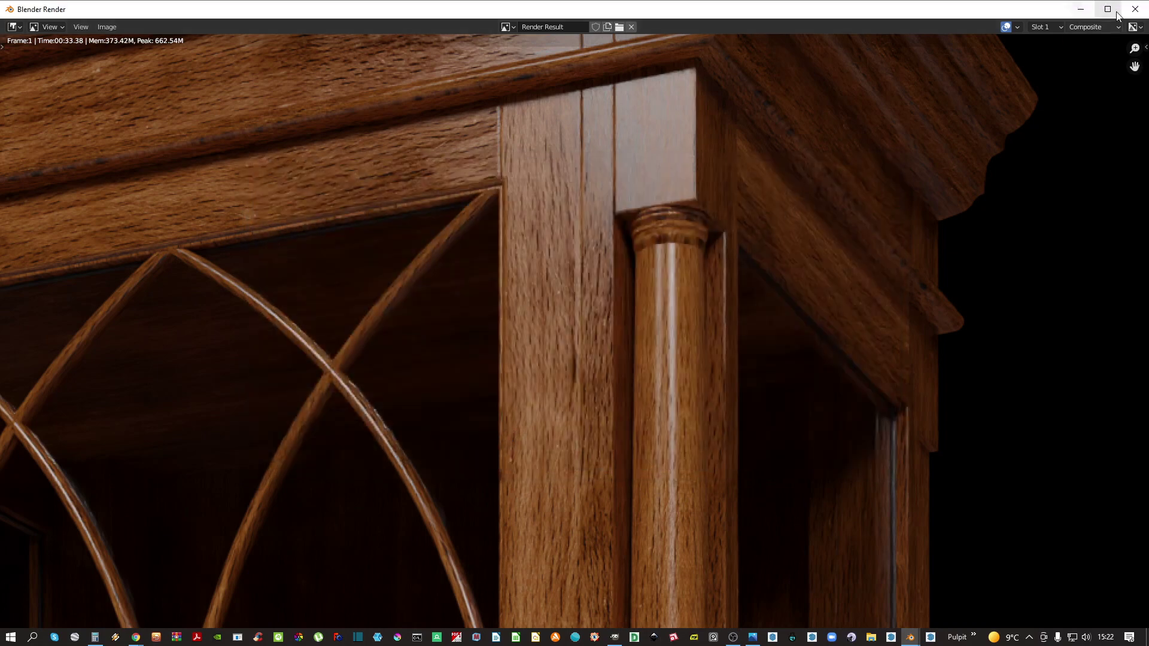
Close the render window and switch the 3D viewport to solid shading, viewing the cabinet from above
{"action": "left_click", "coordinate": [1136, 17]}
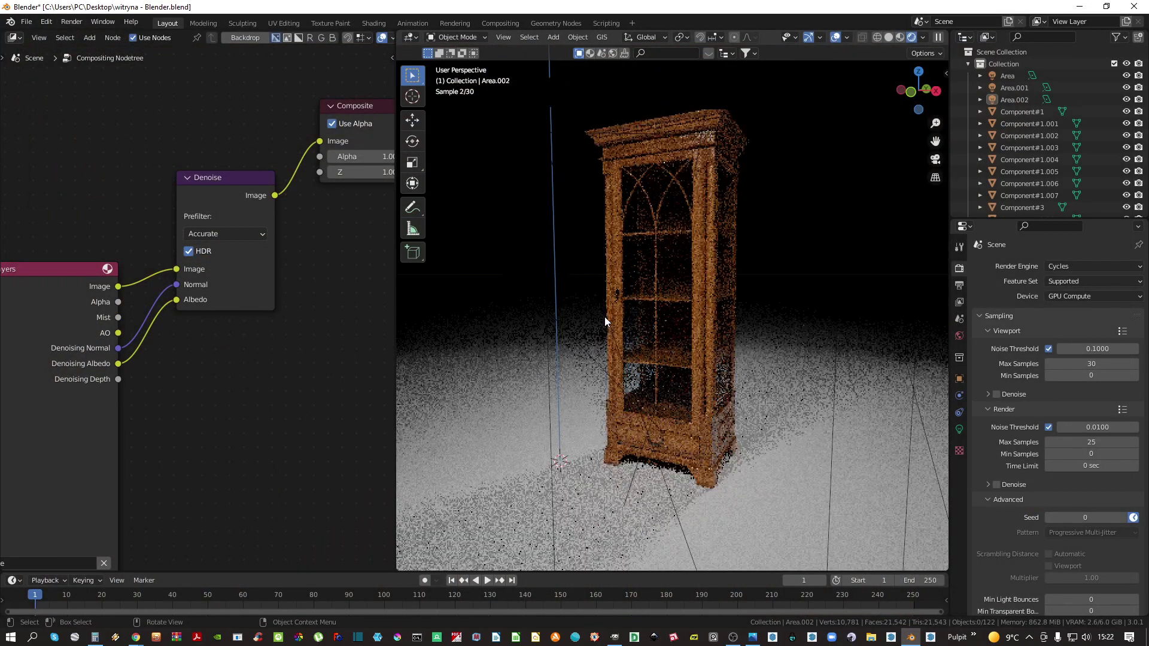
{"action": "key", "text": "z"}
{"action": "mouse_move", "coordinate": [612, 264]}
{"action": "middle_mouse_down"}
{"action": "mouse_move", "coordinate": [687, 376]}
{"action": "mouse_move", "coordinate": [601, 246]}
{"action": "middle_mouse_up"}
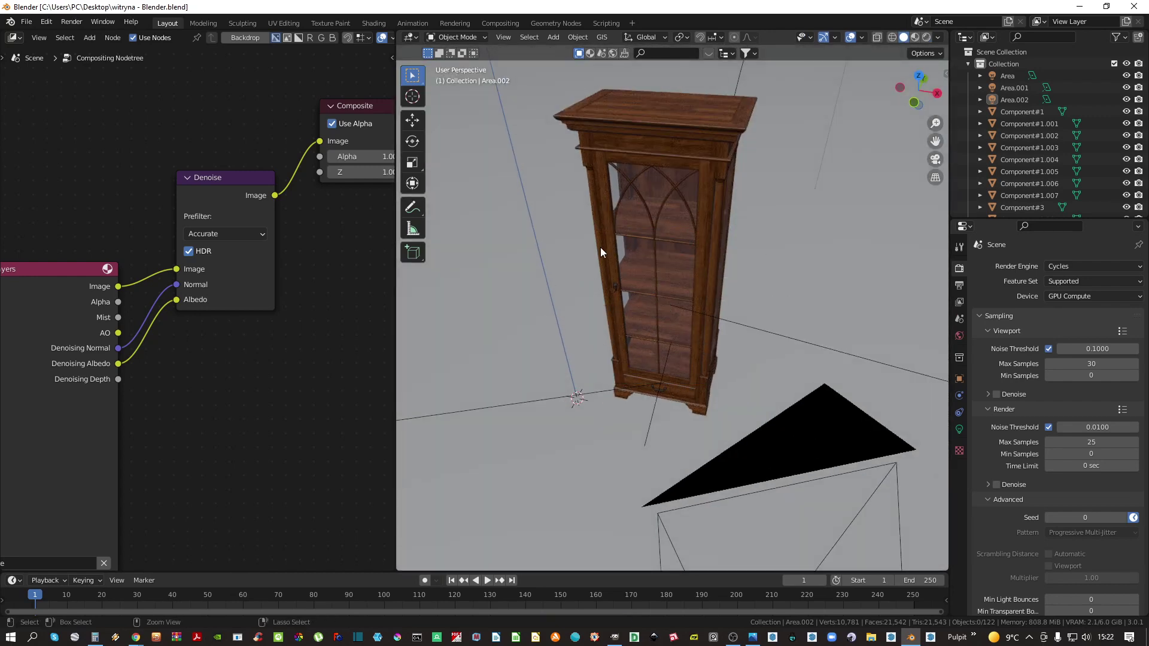
Set the scene's render engine to Eevee, enable Screen Space Reflections, and save the file
{"action": "left_click", "coordinate": [1082, 268]}
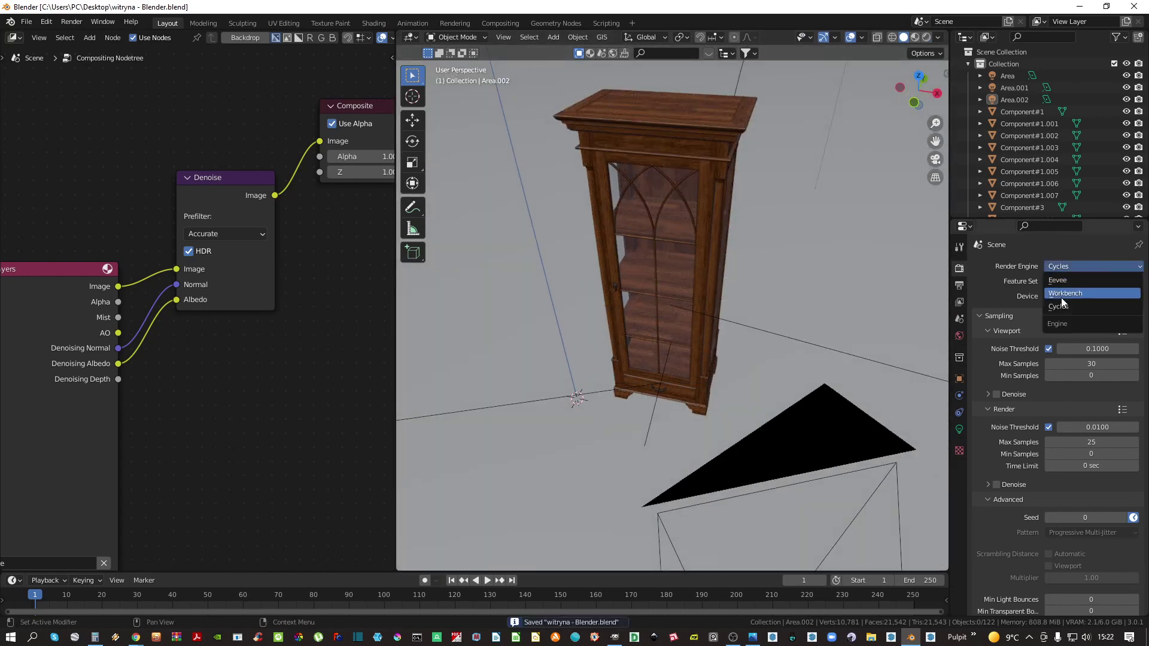
{"action": "left_click", "coordinate": [1065, 268]}
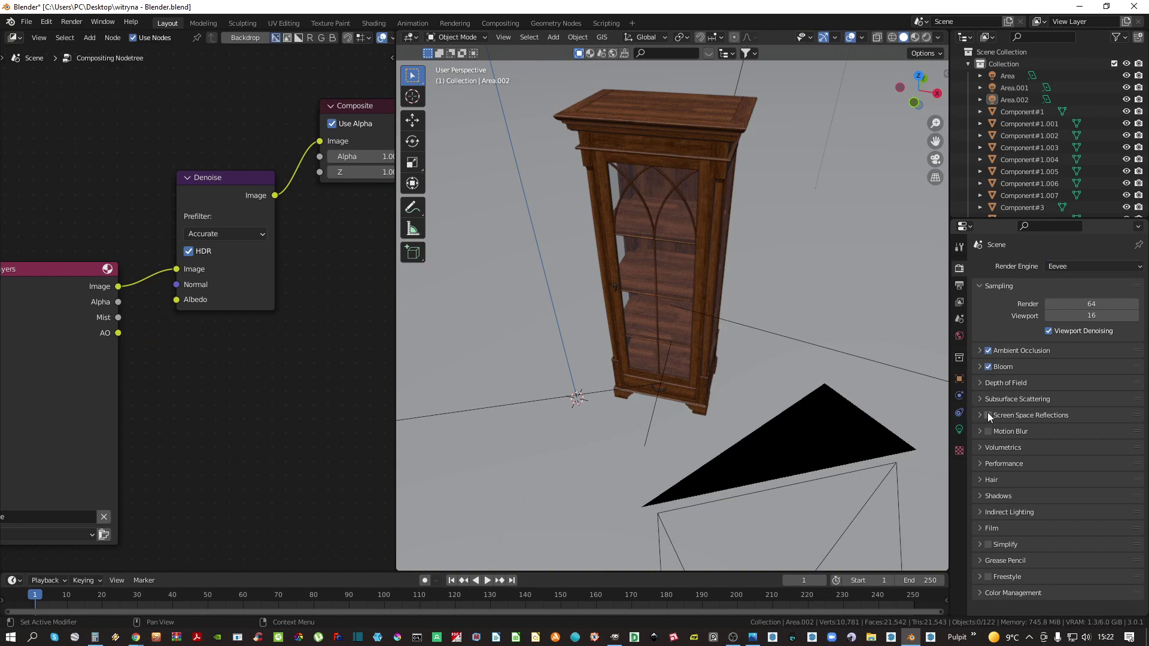
{"action": "middle_click_drag", "start_coordinate": [731, 312], "coordinate": [713, 318]}
{"action": "key", "text": "ctrl+s"}
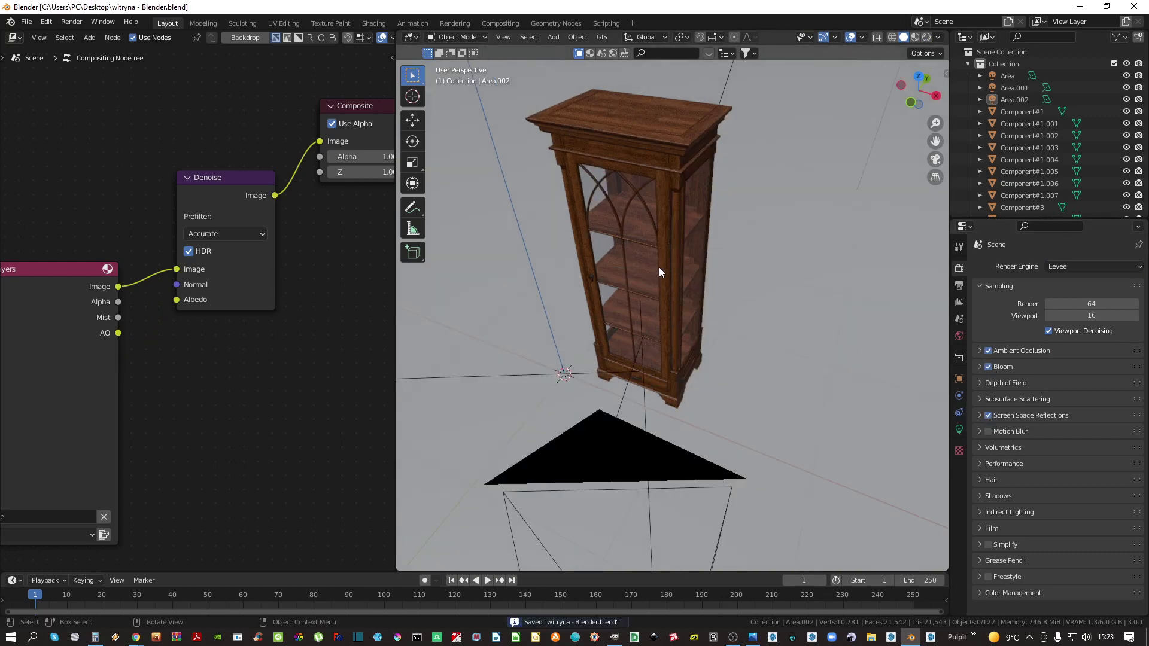
Preview the scene in rendered shading and add a Sun light at the 3D cursor
{"action": "key", "text": "z"}
{"action": "left_click", "coordinate": [717, 252]}
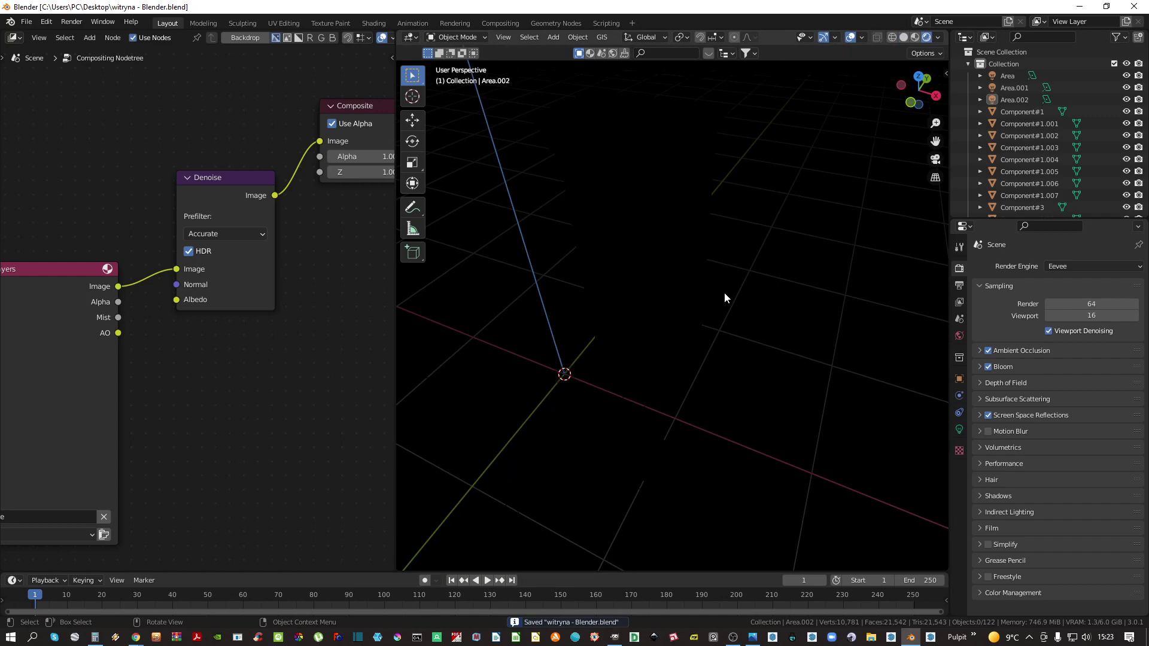
{"action": "middle_click_drag", "start_coordinate": [724, 301], "coordinate": [673, 341]}
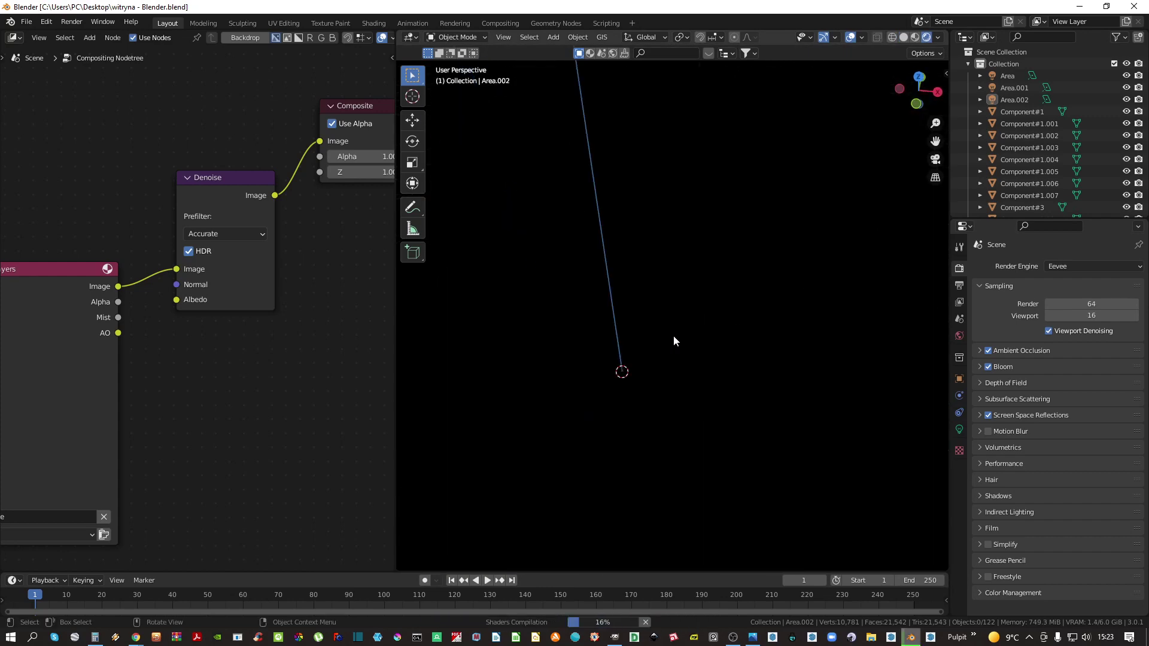
{"action": "key", "text": "shift+a"}
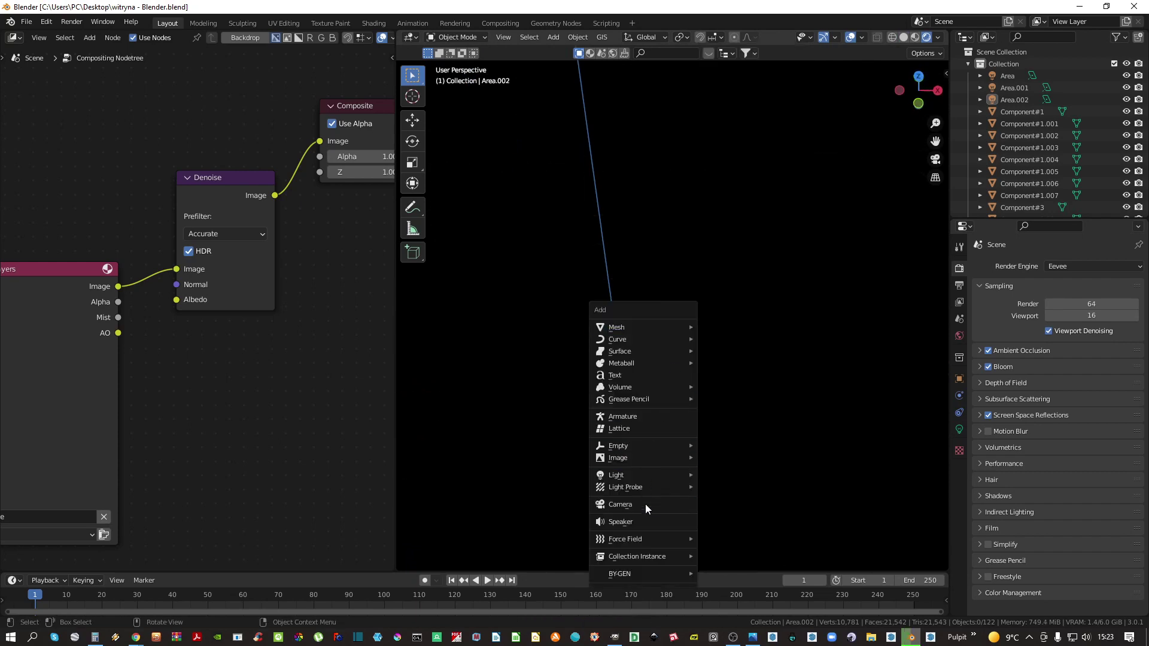
{"action": "mouse_move", "coordinate": [648, 476]}
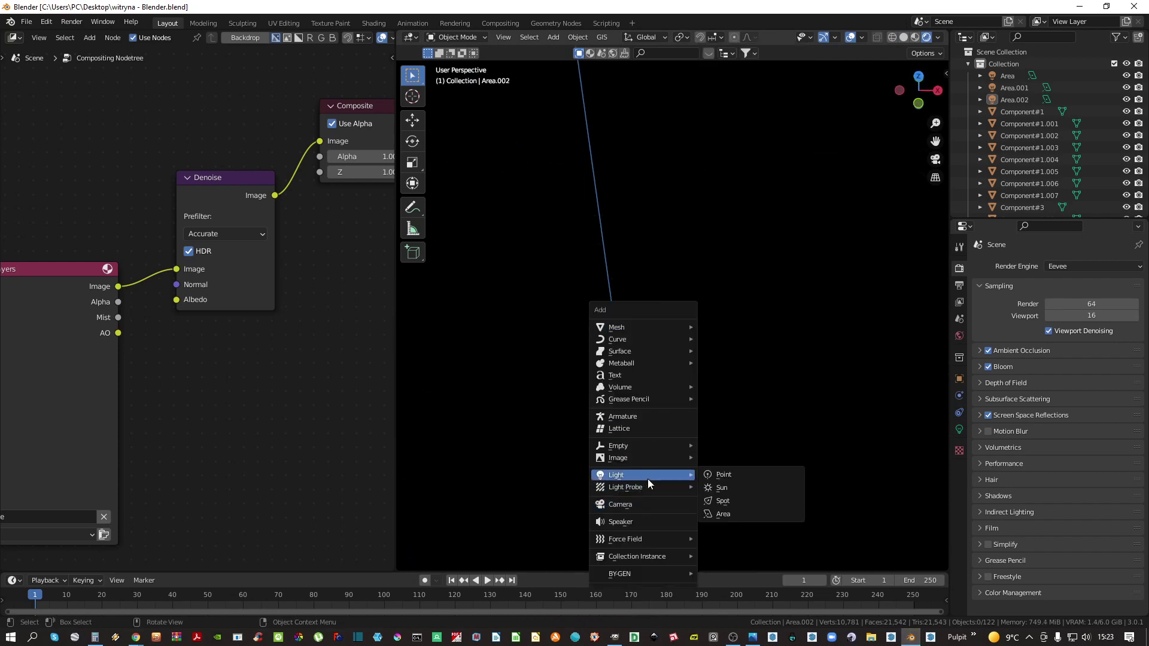
{"action": "left_click", "coordinate": [722, 488]}
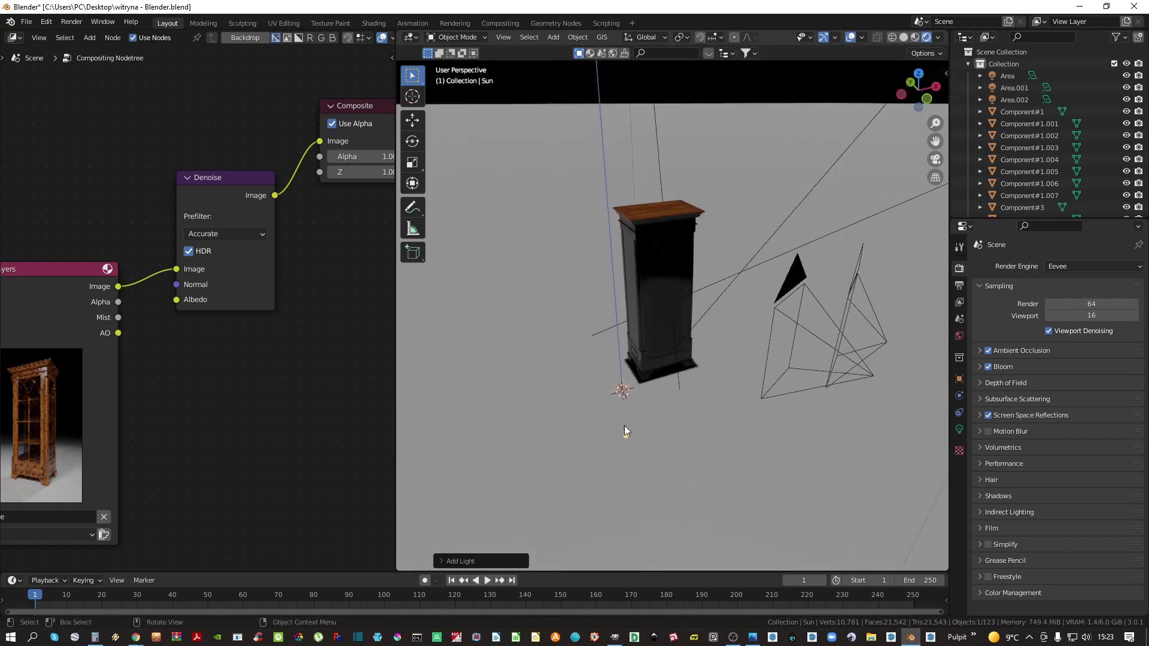
Raise the Sun light vertically and aim it so that it illuminates the cabinet's glazed front
{"action": "key", "text": "ctrl+z"}
{"action": "key", "text": "alt+h"}
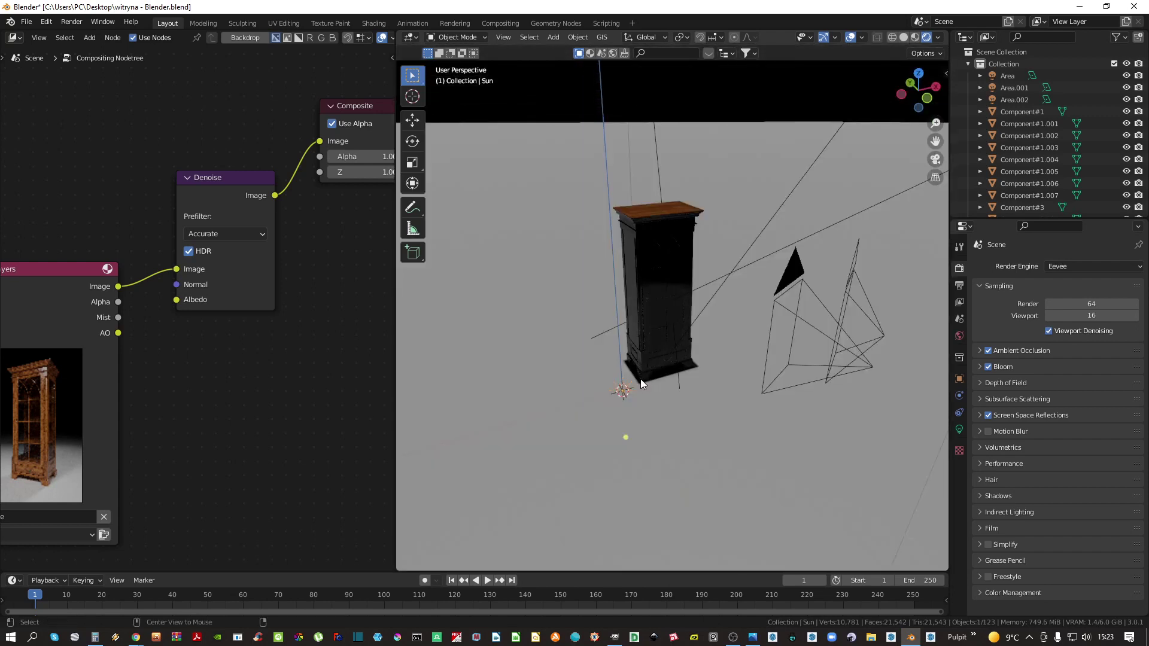
{"action": "key", "text": "g"}
{"action": "key", "text": "z"}
{"action": "left_click", "coordinate": [648, 256]}
{"action": "left_click_drag", "start_coordinate": [620, 340], "coordinate": [634, 288]}
{"action": "scroll", "coordinate": [655, 294], "scroll_direction": "up", "scroll_amount": 4}
{"action": "scroll", "coordinate": [655, 294], "scroll_direction": "up", "scroll_amount": 6}
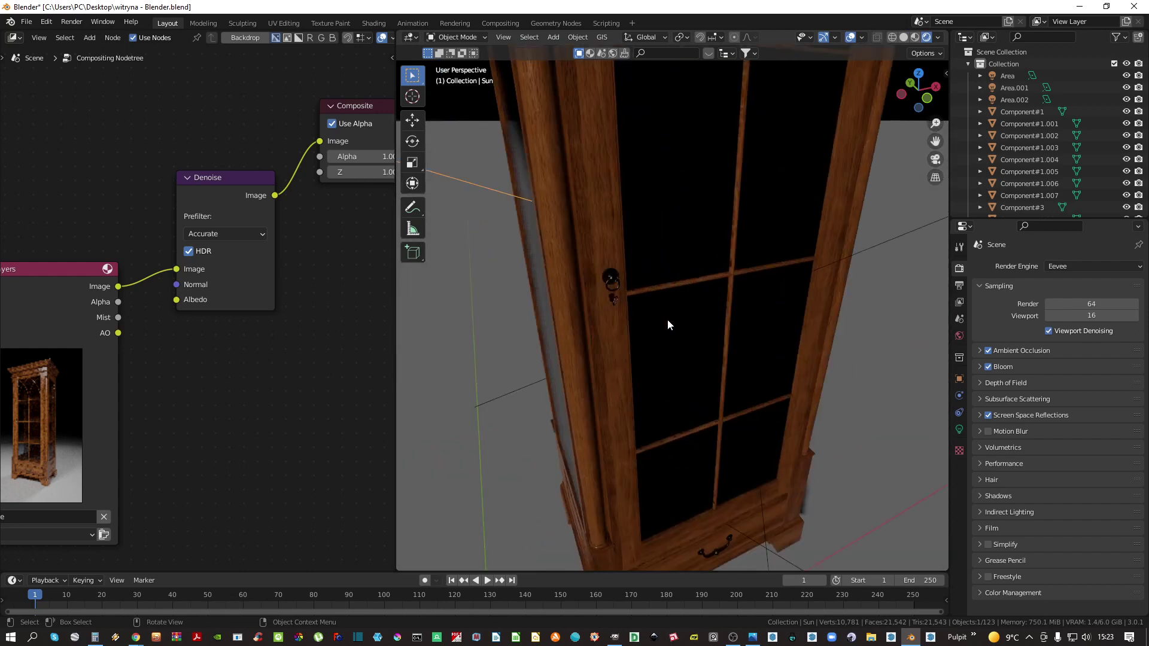
Enable Refraction for the scene's Screen Space Reflections and Screen Space Refraction in the door glass's material
{"action": "left_click", "coordinate": [670, 240]}
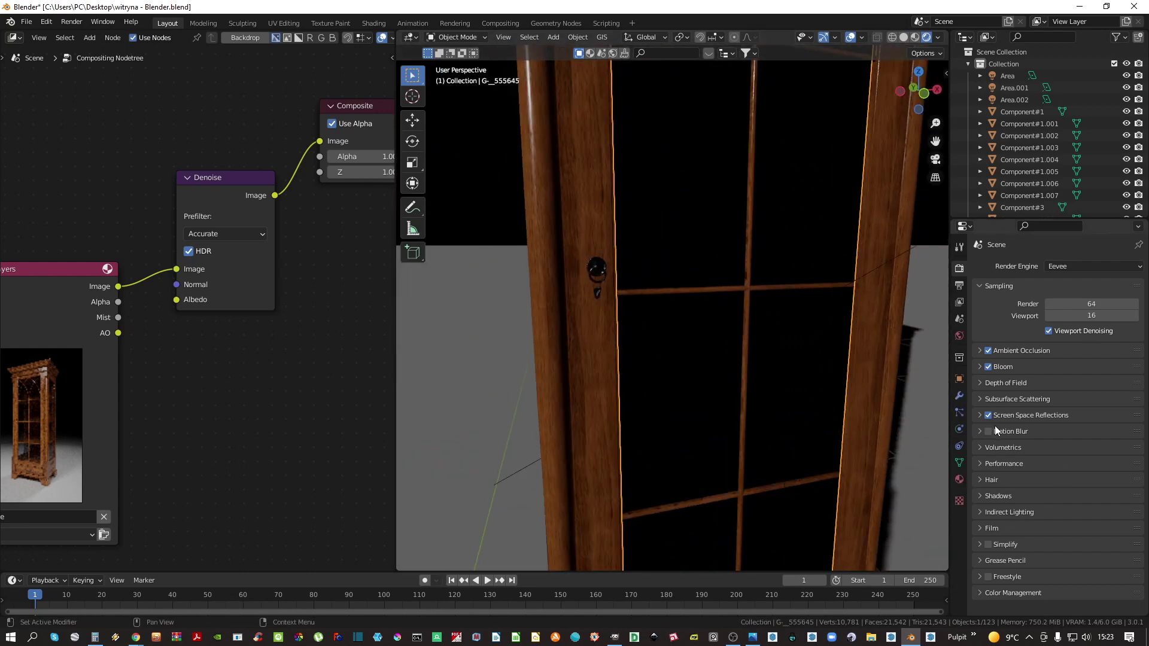
{"action": "left_click", "coordinate": [1035, 413]}
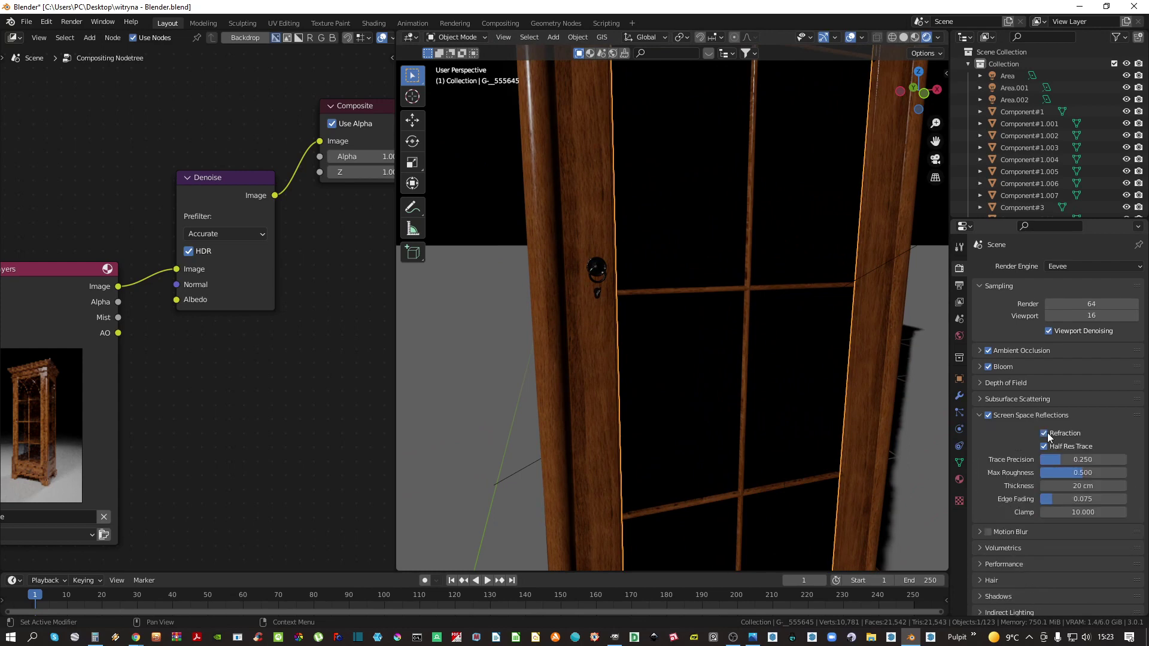
{"action": "left_click", "coordinate": [959, 479]}
{"action": "scroll", "coordinate": [1078, 486], "scroll_direction": "down", "scroll_amount": 12}
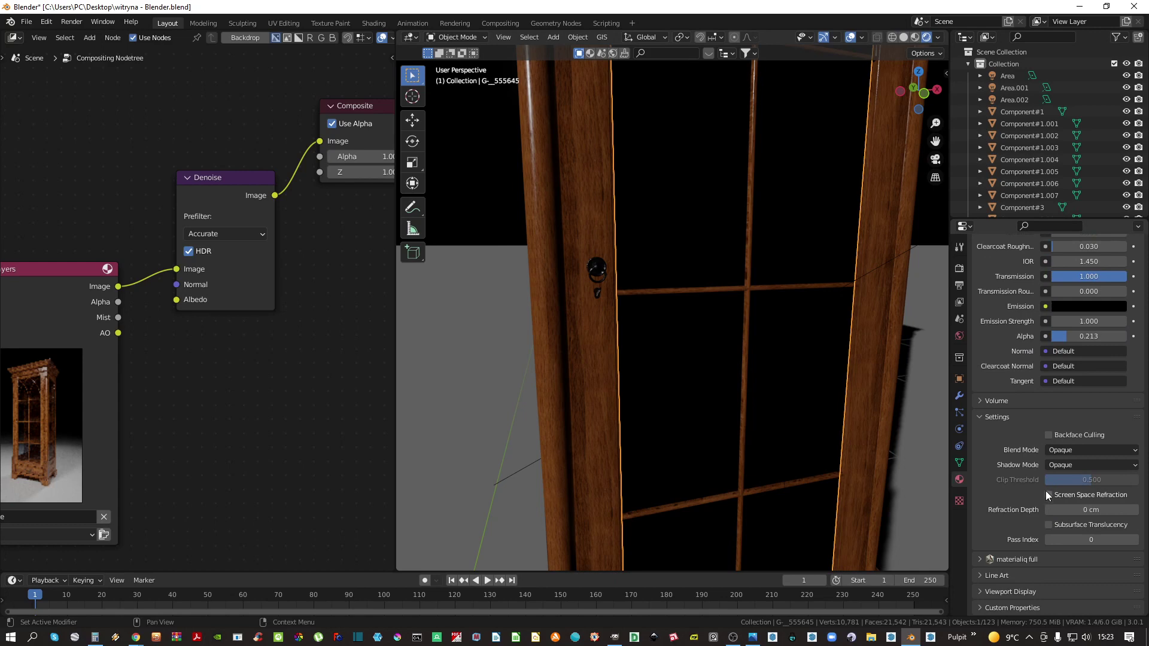
{"action": "left_click", "coordinate": [1048, 496]}
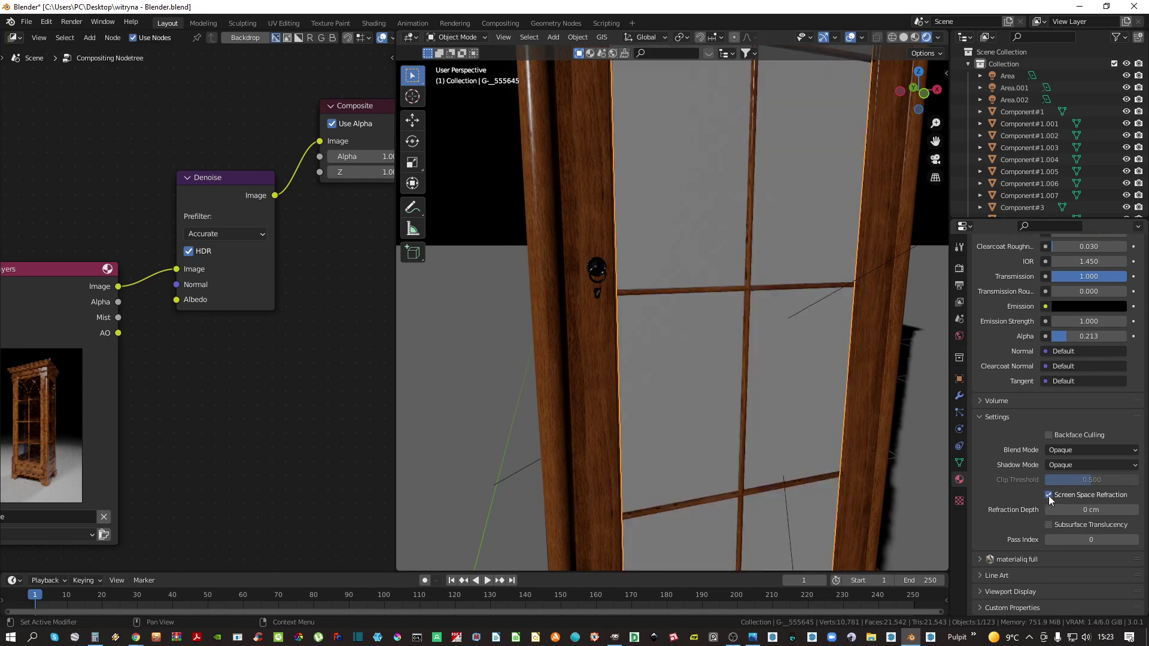
Examine the glass refraction, wood highlights and cast shadow of the cabinet from several angles in the Eevee preview
{"action": "scroll", "coordinate": [753, 406], "scroll_direction": "up", "scroll_amount": 2}
{"action": "middle_click_drag", "start_coordinate": [757, 415], "coordinate": [706, 226]}
{"action": "scroll", "coordinate": [686, 241], "scroll_direction": "down", "scroll_amount": 3}
{"action": "scroll", "coordinate": [790, 353], "scroll_direction": "down", "scroll_amount": 2}
{"action": "scroll", "coordinate": [713, 326], "scroll_direction": "up", "scroll_amount": 5}
{"action": "scroll", "coordinate": [727, 336], "scroll_direction": "down", "scroll_amount": 8}
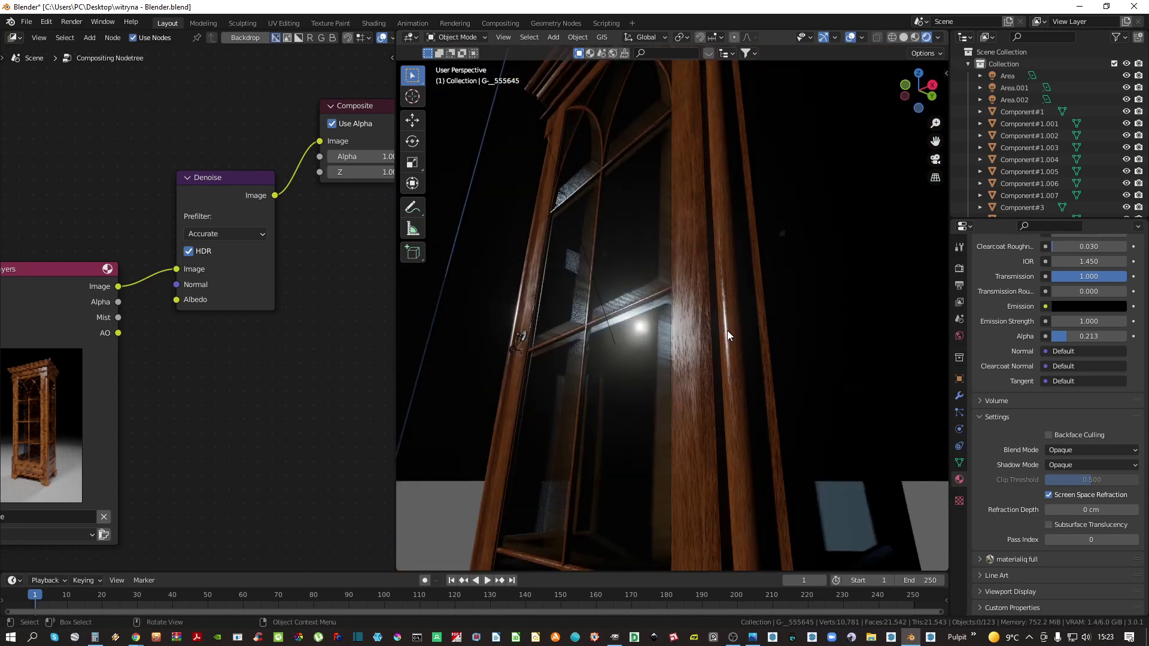
{"action": "middle_click_drag", "start_coordinate": [713, 353], "coordinate": [659, 407]}
{"action": "scroll", "coordinate": [659, 407], "scroll_direction": "down", "scroll_amount": 4}
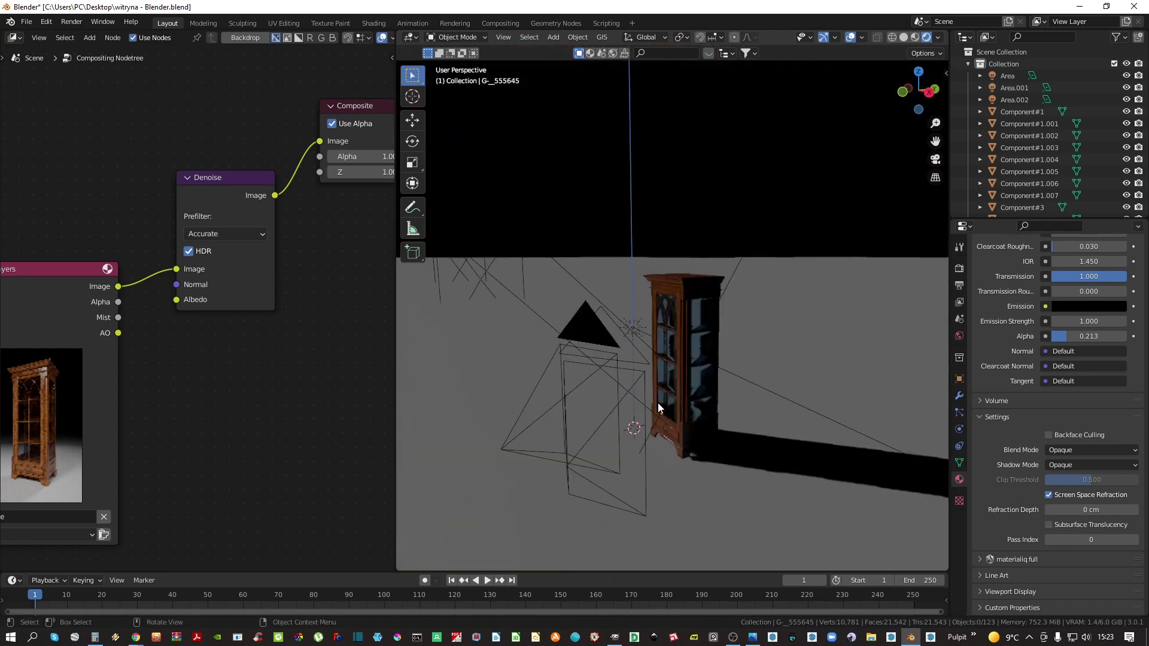
{"action": "mouse_move", "coordinate": [651, 341]}
{"action": "middle_mouse_down"}
{"action": "mouse_move", "coordinate": [633, 375]}
{"action": "mouse_move", "coordinate": [651, 352]}
{"action": "middle_mouse_up"}
{"action": "scroll", "coordinate": [653, 369], "scroll_direction": "down", "scroll_amount": 3}
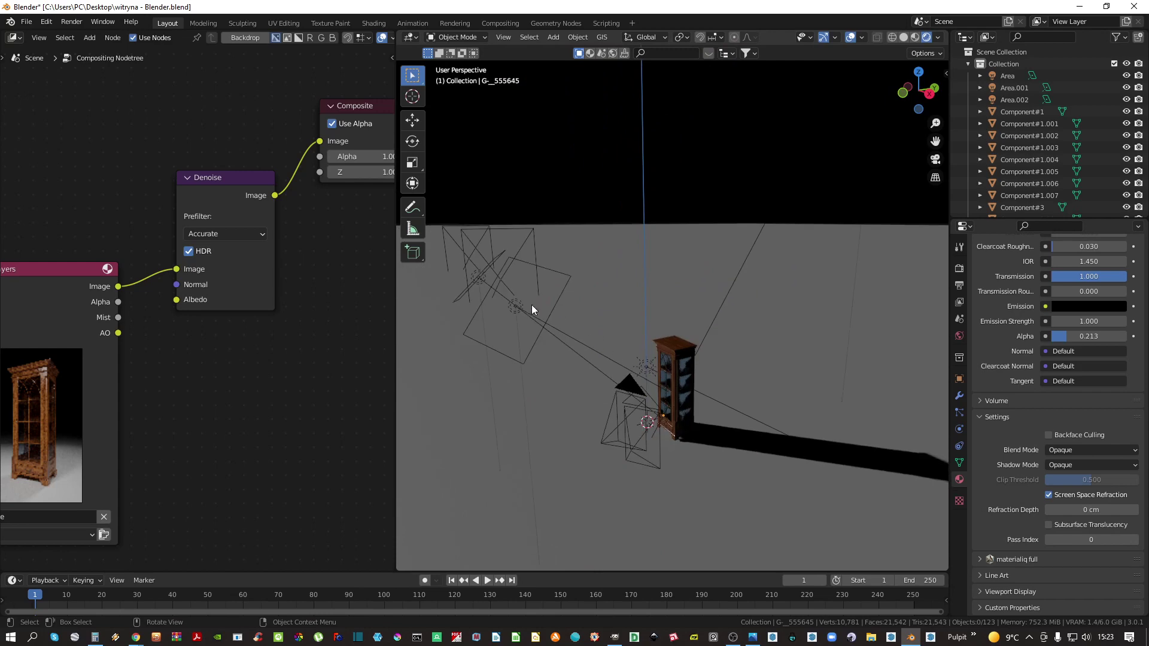
Try the area light in front of the cabinet at 56.6 W and examine the wood column up close
{"action": "left_click", "coordinate": [533, 307]}
{"action": "mouse_move", "coordinate": [1069, 349]}
{"action": "left_mouse_down"}
{"action": "mouse_move", "coordinate": [1104, 349]}
{"action": "mouse_move", "coordinate": [1090, 349]}
{"action": "left_mouse_up"}
{"action": "scroll", "coordinate": [646, 378], "scroll_direction": "up", "scroll_amount": 4}
{"action": "scroll", "coordinate": [721, 396], "scroll_direction": "up", "scroll_amount": 7}
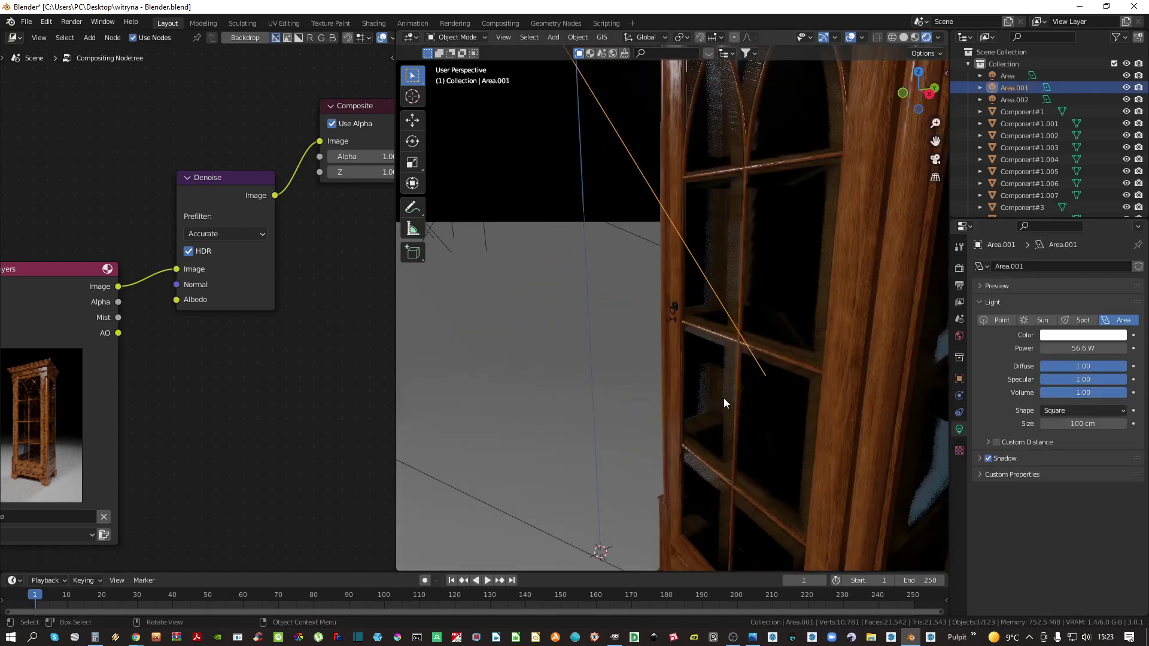
{"action": "middle_click_drag", "start_coordinate": [753, 391], "coordinate": [850, 333]}
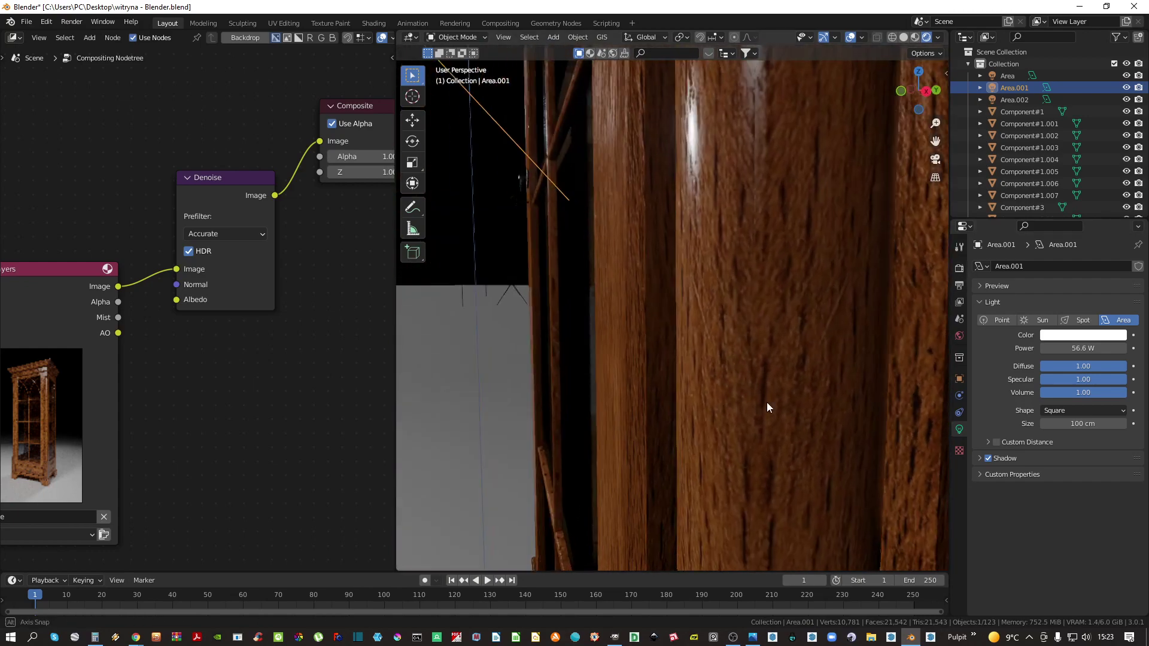
{"action": "scroll", "coordinate": [730, 336], "scroll_direction": "down", "scroll_amount": 3}
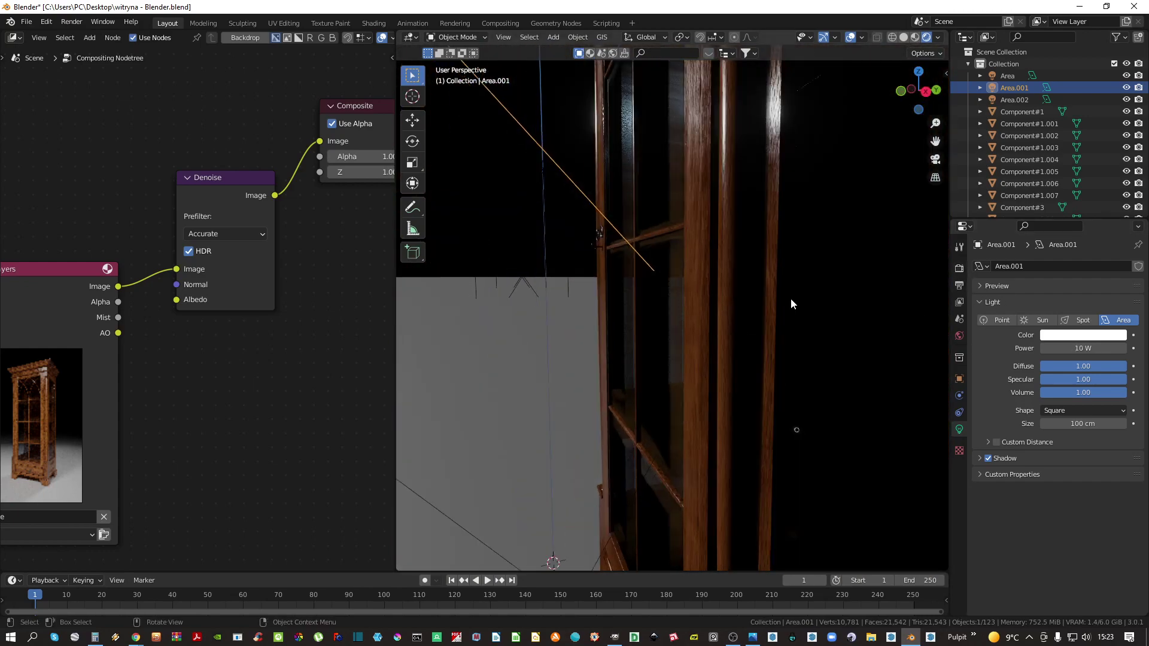
Set the render engine back to Cycles and preview the cabinet through the camera in rendered shading
{"action": "key", "text": "z"}
{"action": "left_click", "coordinate": [756, 325]}
{"action": "left_click", "coordinate": [959, 268]}
{"action": "left_click", "coordinate": [1078, 266]}
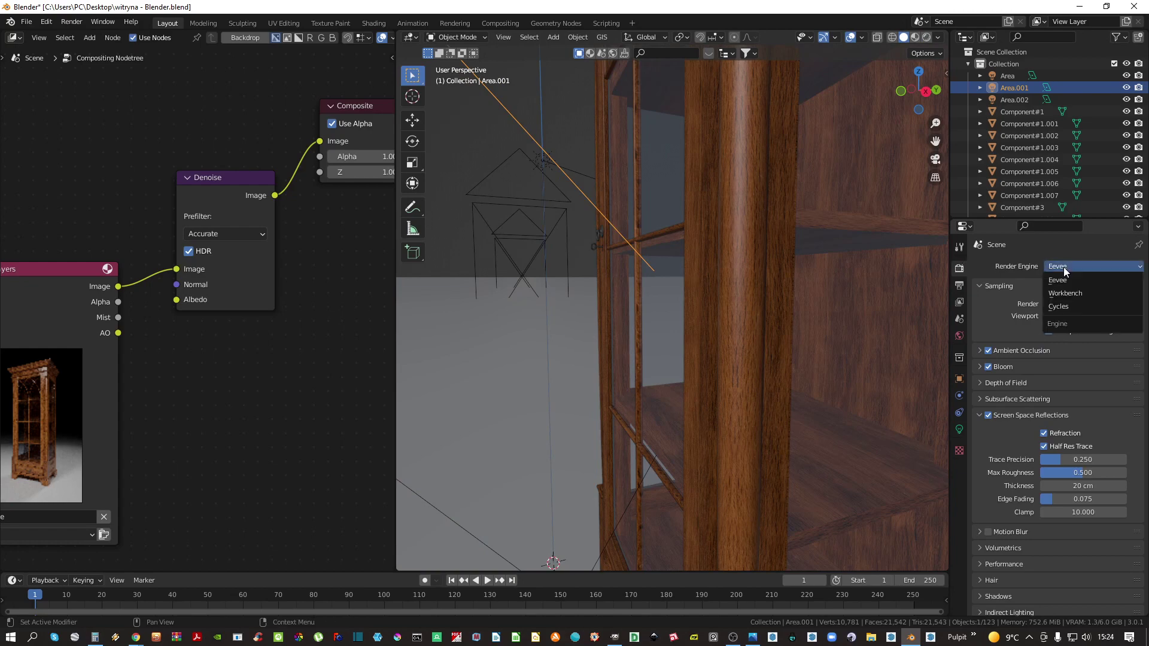
{"action": "left_click", "coordinate": [1072, 308]}
{"action": "key", "text": "KP_0"}
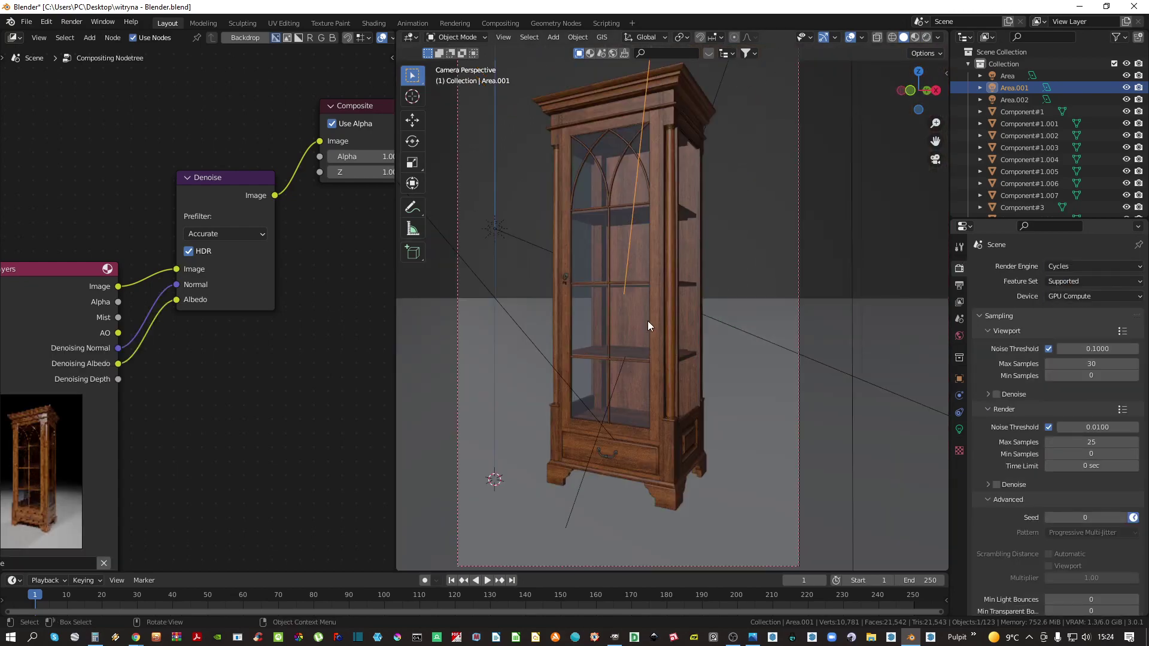
{"action": "key", "text": "z"}
{"action": "left_click", "coordinate": [627, 328]}
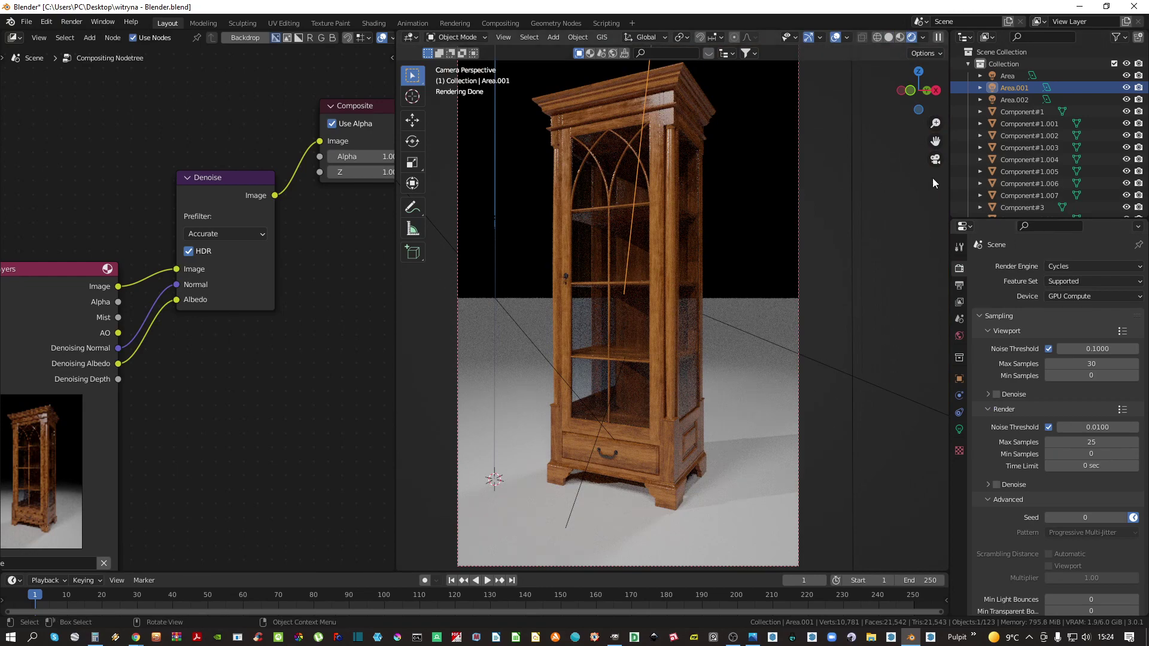
Delete the Sun light located beside the cabinet
{"action": "scroll", "coordinate": [749, 441], "scroll_direction": "down", "scroll_amount": 8}
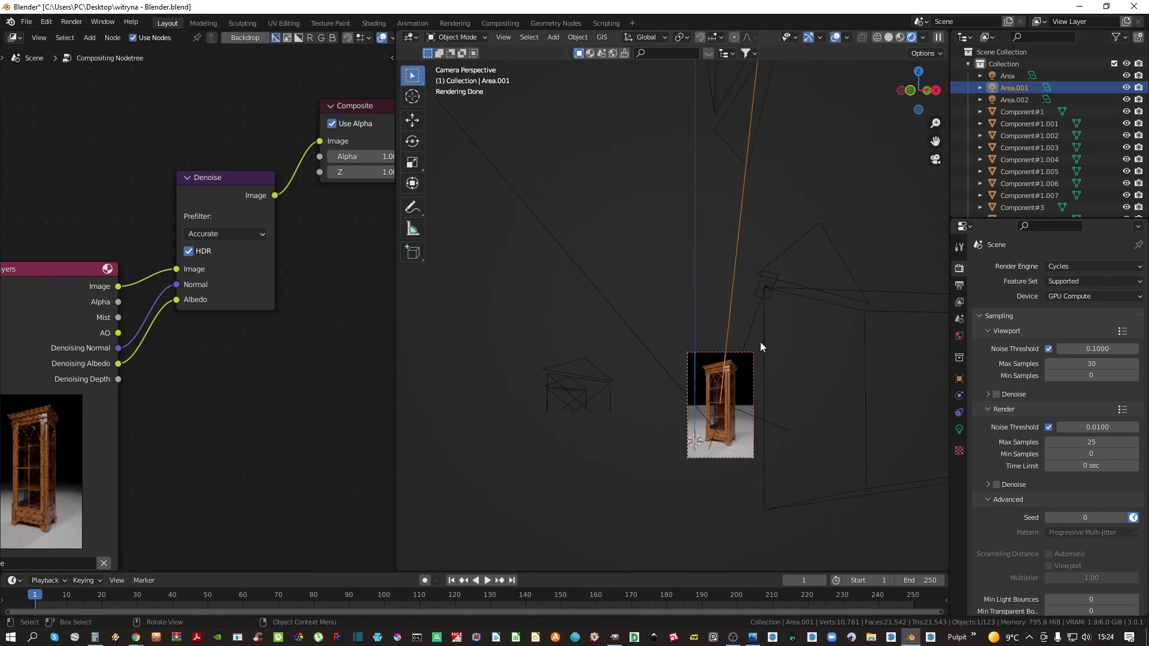
{"action": "middle_click_drag", "start_coordinate": [762, 347], "coordinate": [734, 453]}
{"action": "scroll", "coordinate": [727, 431], "scroll_direction": "down", "scroll_amount": 8}
{"action": "middle_click_drag", "start_coordinate": [714, 402], "coordinate": [730, 342]}
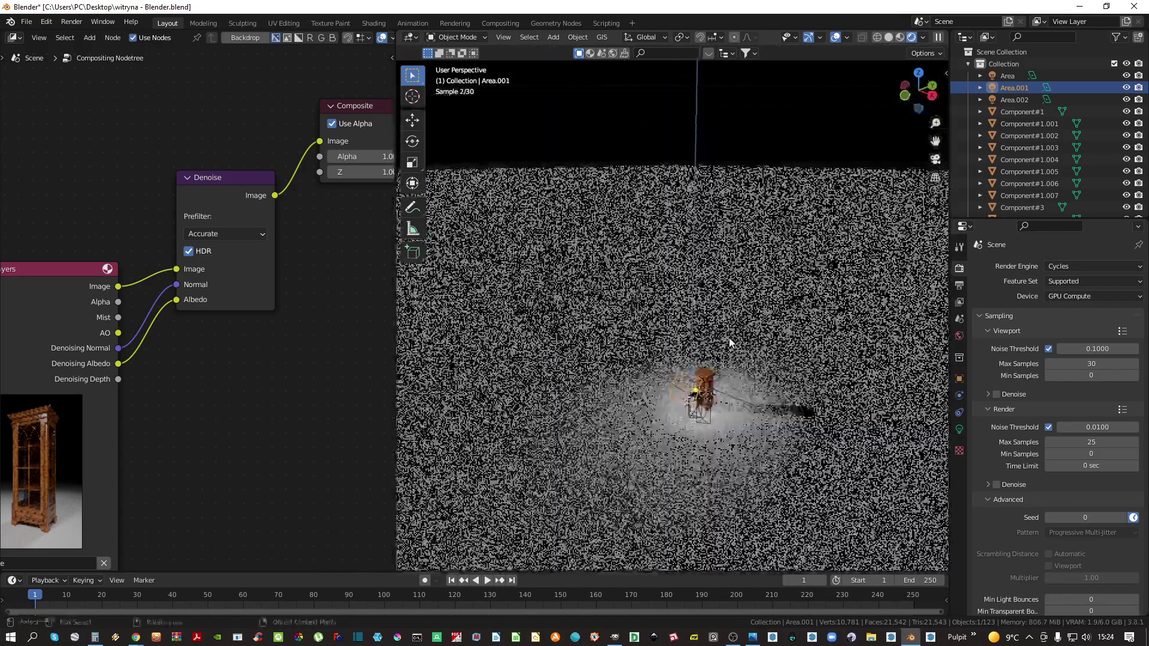
{"action": "left_click", "coordinate": [788, 225]}
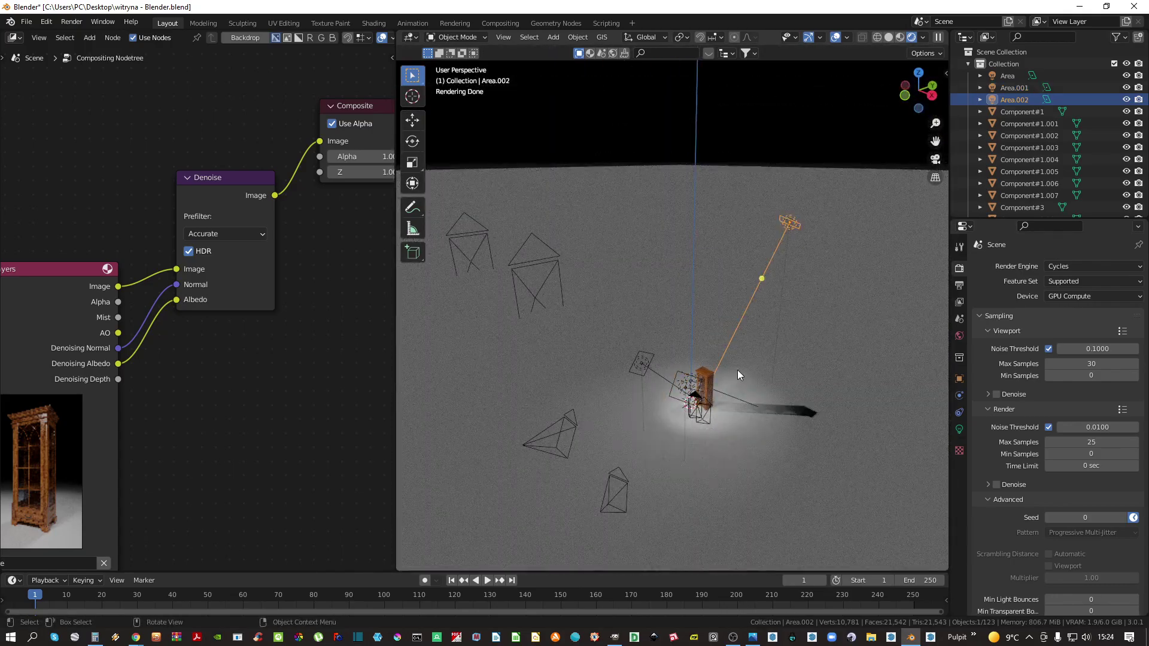
{"action": "scroll", "coordinate": [679, 370], "scroll_direction": "up", "scroll_amount": 4}
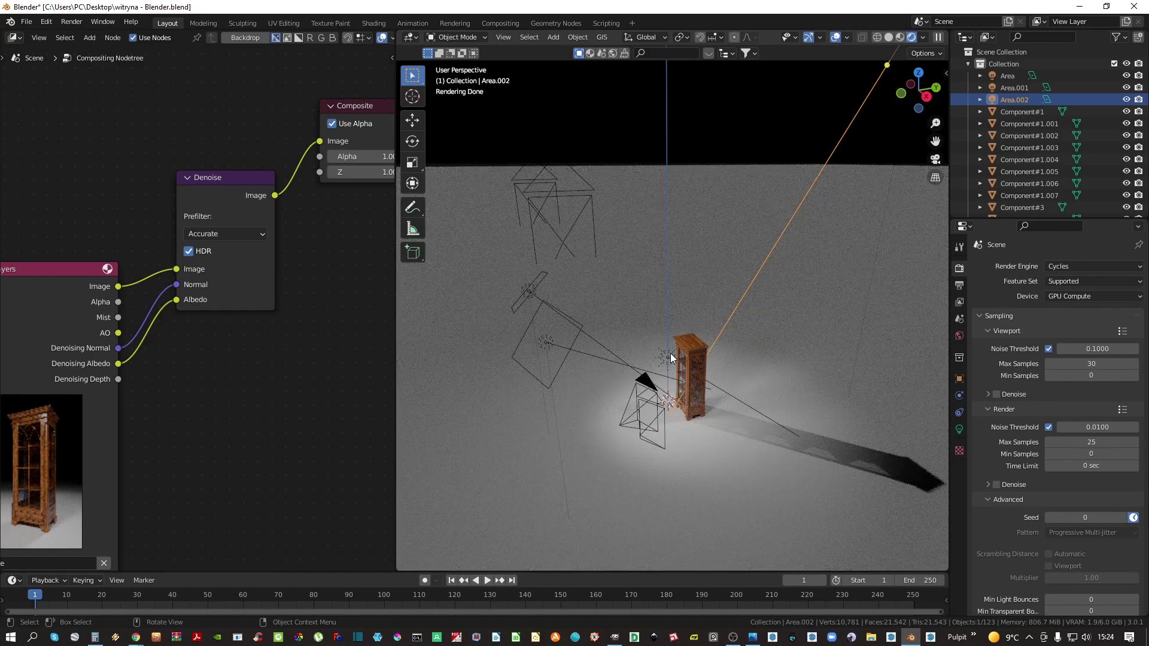
{"action": "left_click", "coordinate": [670, 355]}
{"action": "key", "text": "x"}
{"action": "left_click", "coordinate": [673, 354]}
Return to the camera view with the whole cabinet in frame and save the file
{"action": "key", "text": "KP_0"}
{"action": "key", "text": "a"}
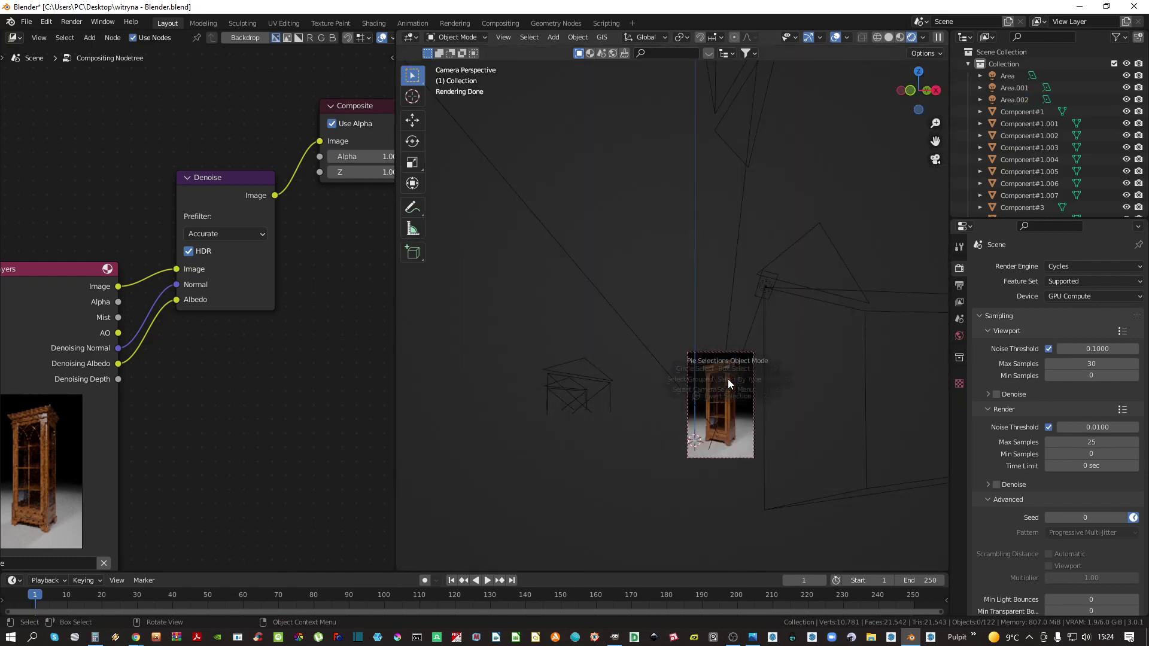
{"action": "scroll", "coordinate": [727, 379], "scroll_direction": "up", "scroll_amount": 8}
{"action": "key", "text": "ctrl+s"}
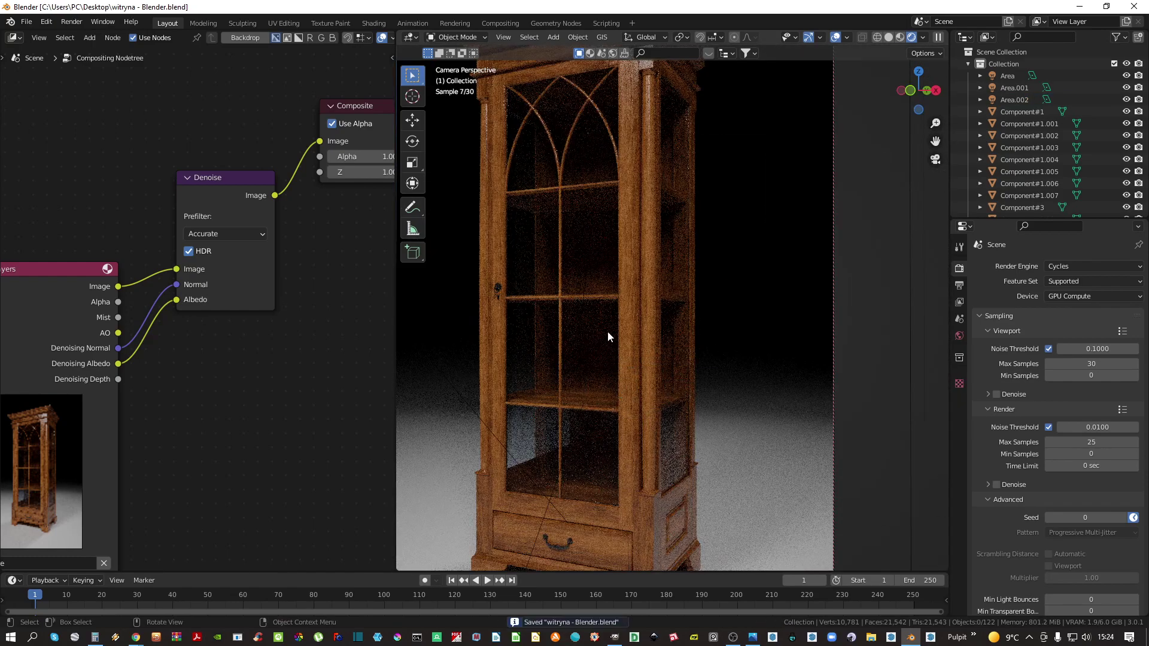
{"action": "scroll", "coordinate": [609, 337], "scroll_direction": "down", "scroll_amount": 3}
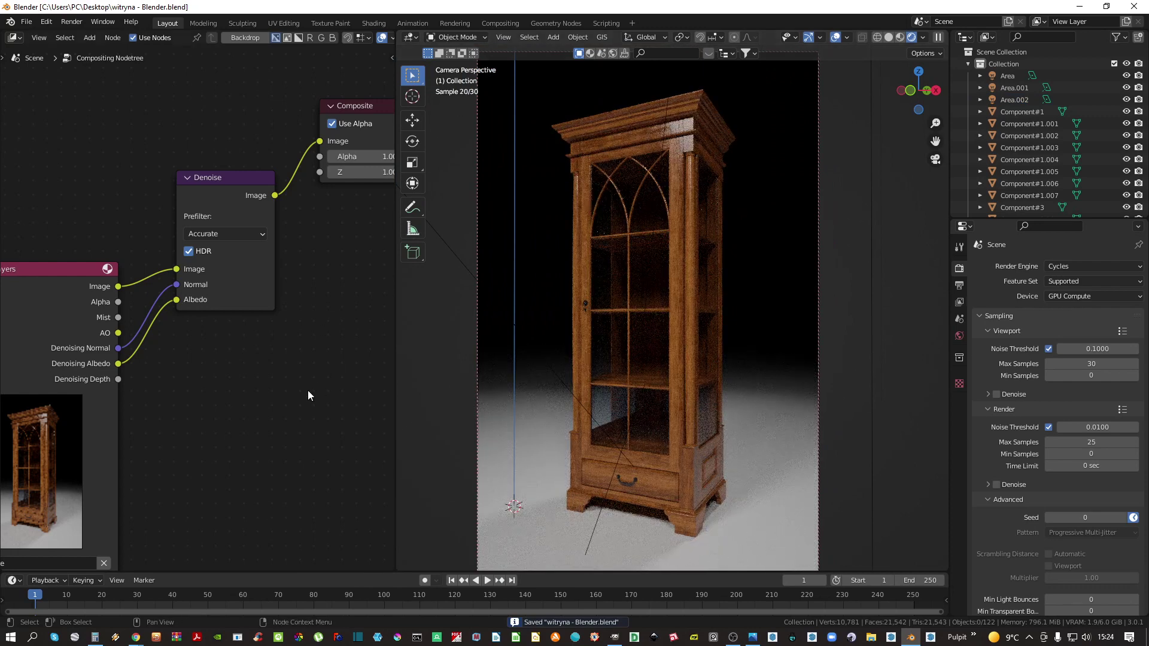
Replace the compositor with the Shader Editor and display the "witryna - drewno" material of the cabinet's upper trim
{"action": "left_click", "coordinate": [9, 43]}
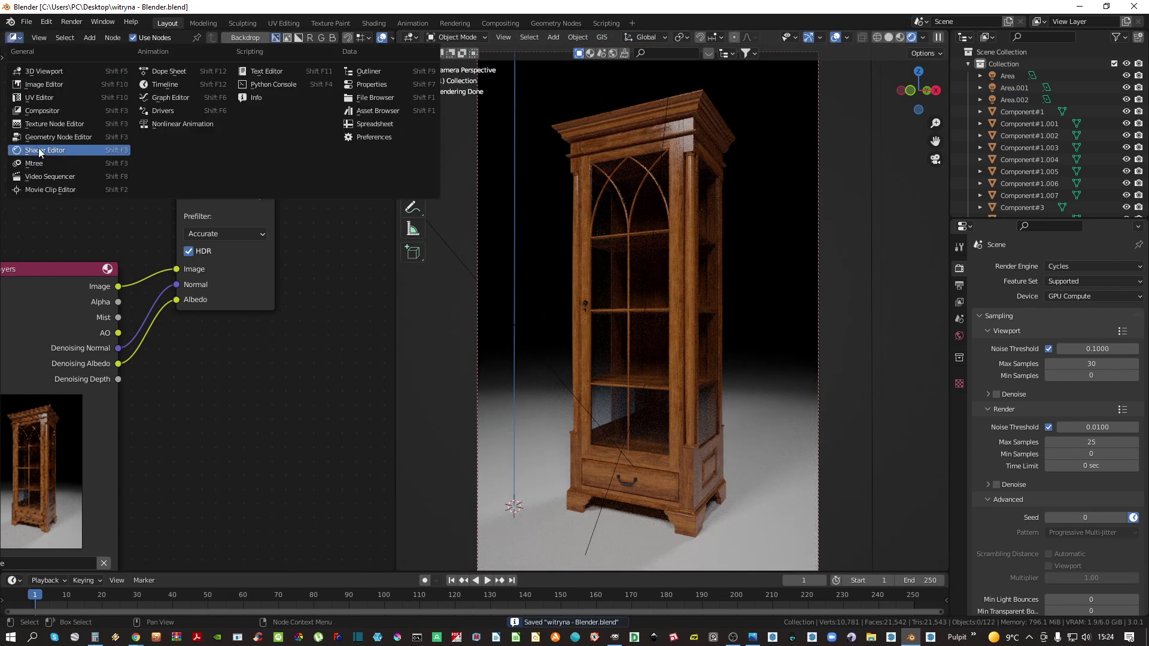
{"action": "left_click", "coordinate": [36, 163]}
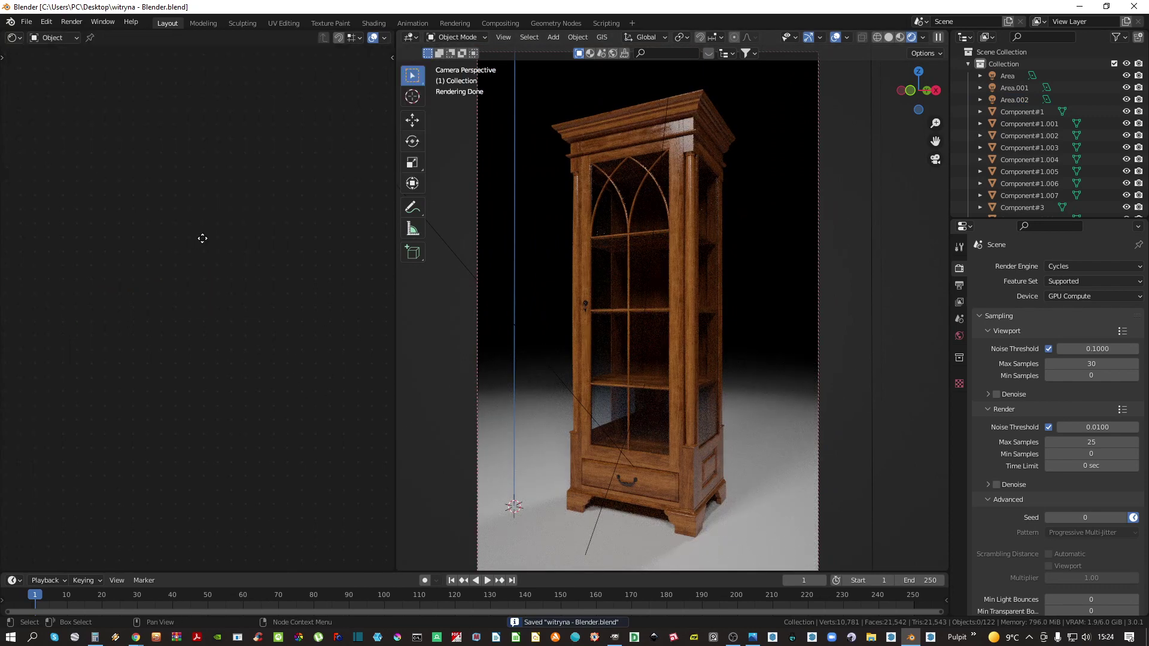
{"action": "left_click", "coordinate": [640, 139]}
{"action": "middle_click_drag", "start_coordinate": [182, 348], "coordinate": [235, 285]}
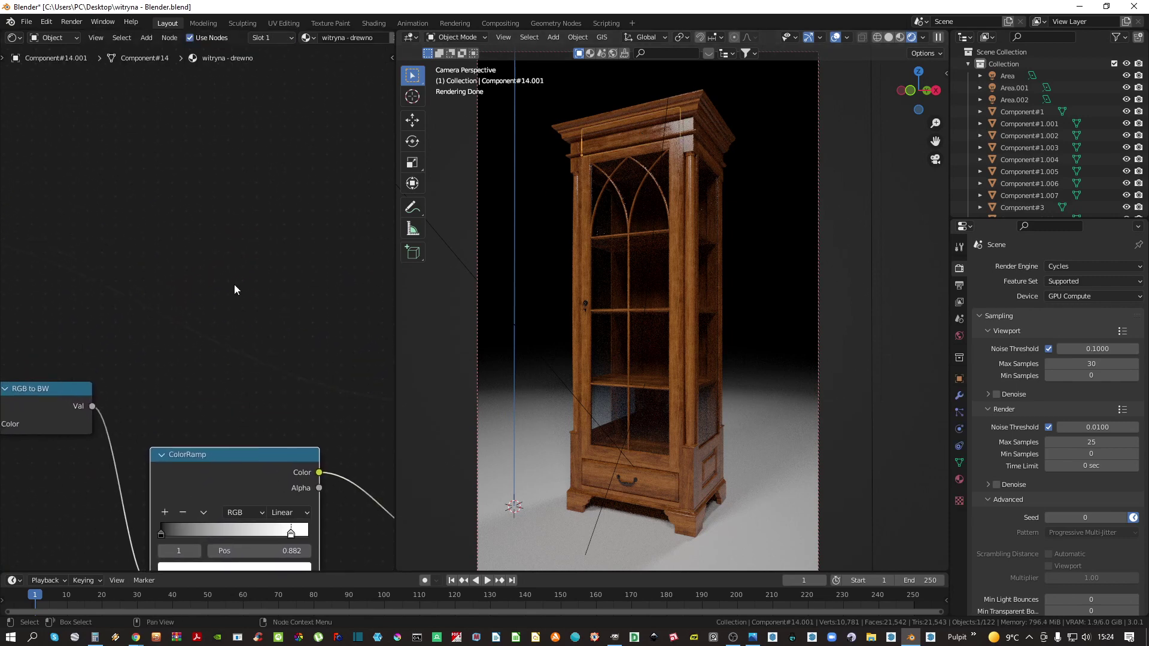
Insert a Hue Saturation Value node into the wood material's color link just before the Principled BSDF's Base Color
{"action": "scroll", "coordinate": [234, 285], "scroll_direction": "down", "scroll_amount": 11}
{"action": "scroll", "coordinate": [197, 311], "scroll_direction": "up", "scroll_amount": 4}
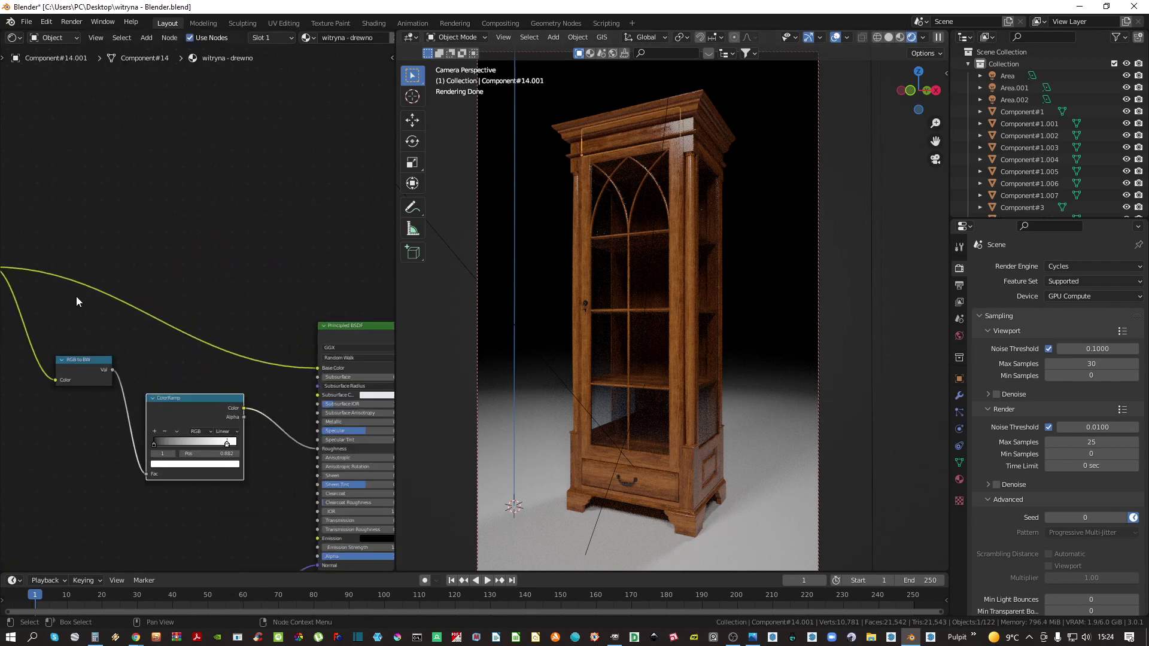
{"action": "scroll", "coordinate": [198, 274], "scroll_direction": "up", "scroll_amount": 2}
{"action": "key", "text": "shift+a"}
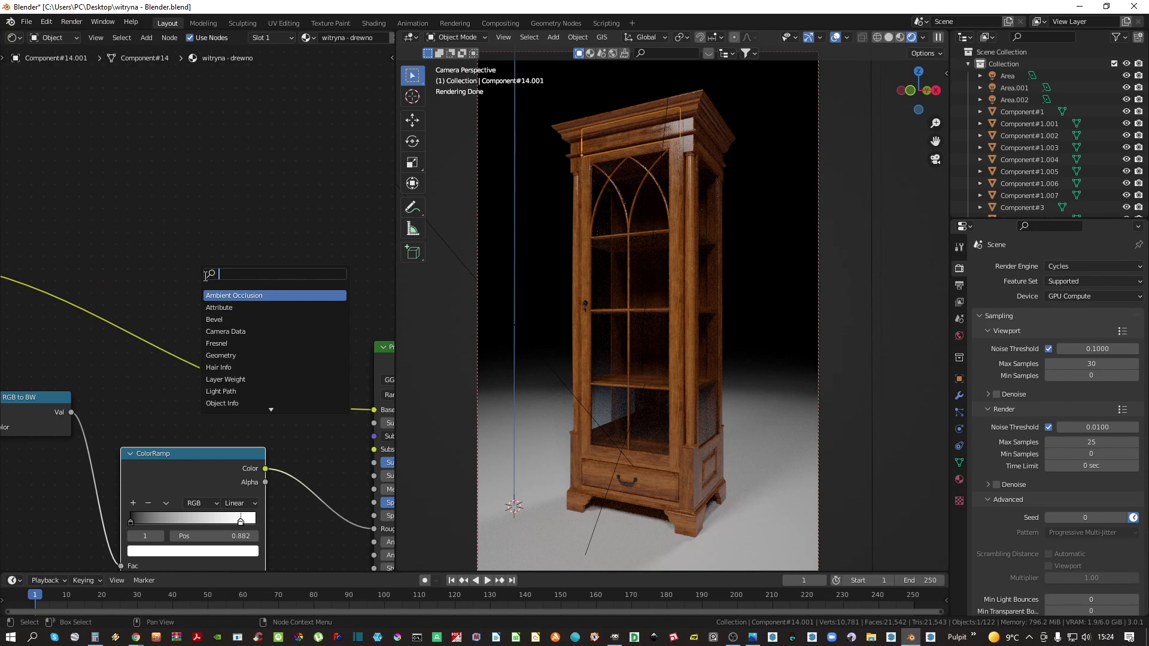
{"action": "key", "text": "Return"}
{"action": "left_click", "coordinate": [216, 383]}
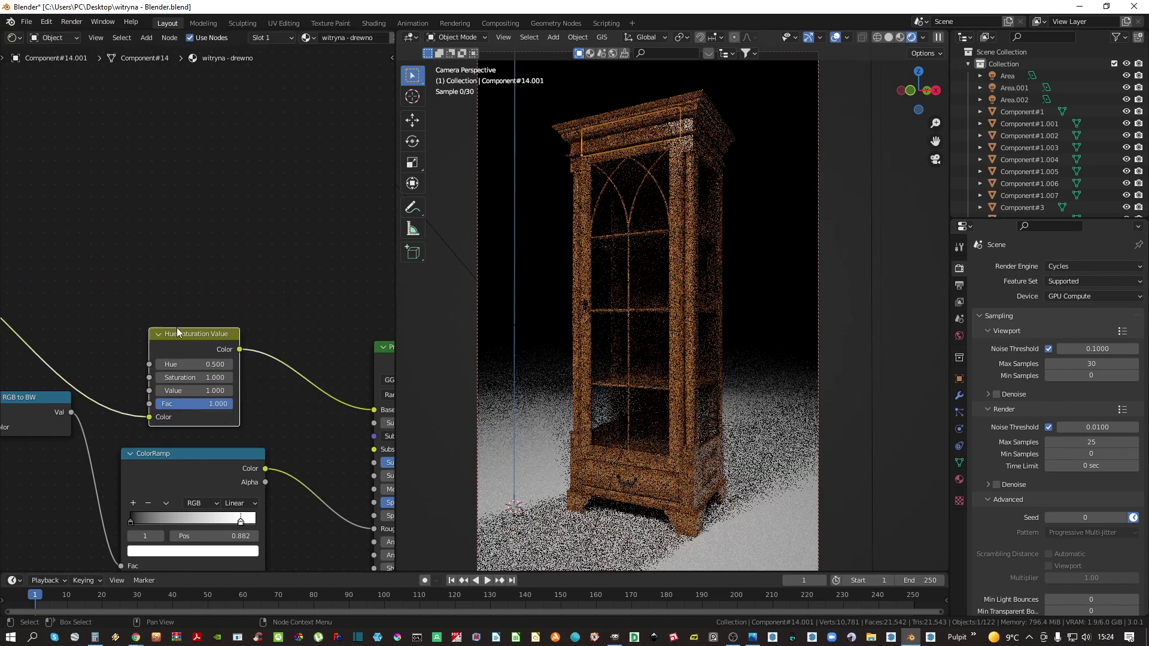
{"action": "scroll", "coordinate": [217, 390], "scroll_direction": "up", "scroll_amount": 2}
{"action": "left_click_drag", "start_coordinate": [204, 304], "coordinate": [299, 233]}
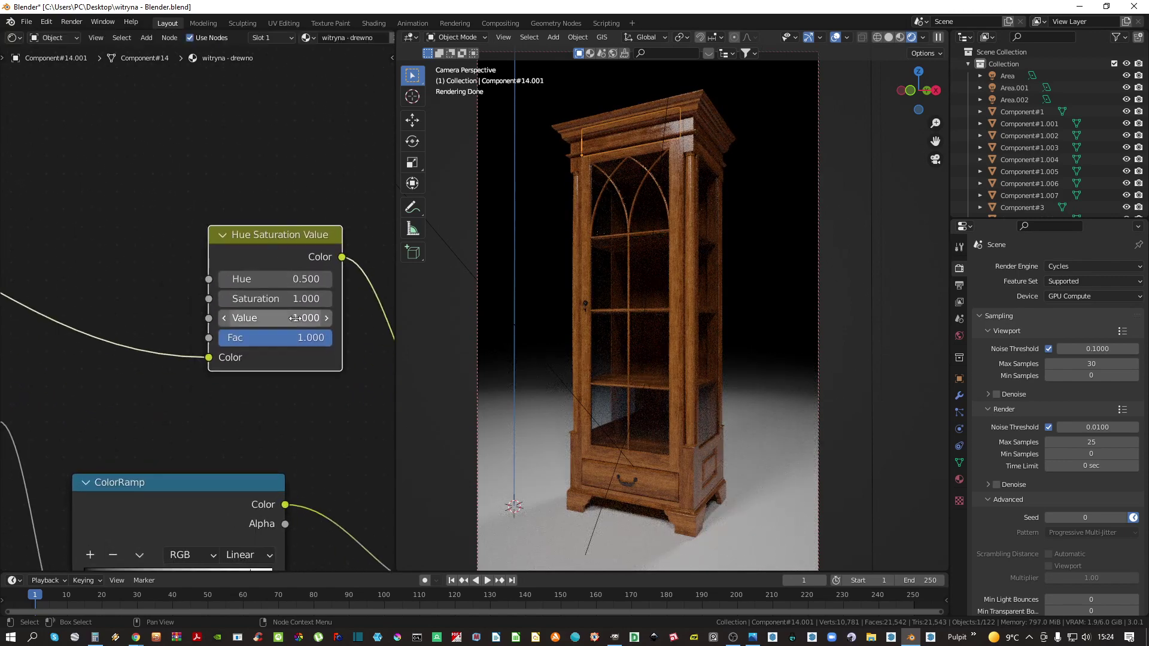
Try value 1.660, saturation 0.390 and hue 0.83, followed by hue 0, on the Hue Saturation Value node
{"action": "left_click_drag", "start_coordinate": [281, 318], "coordinate": [336, 317]}
{"action": "left_click_drag", "start_coordinate": [270, 298], "coordinate": [292, 279]}
{"action": "left_click", "coordinate": [297, 279]}
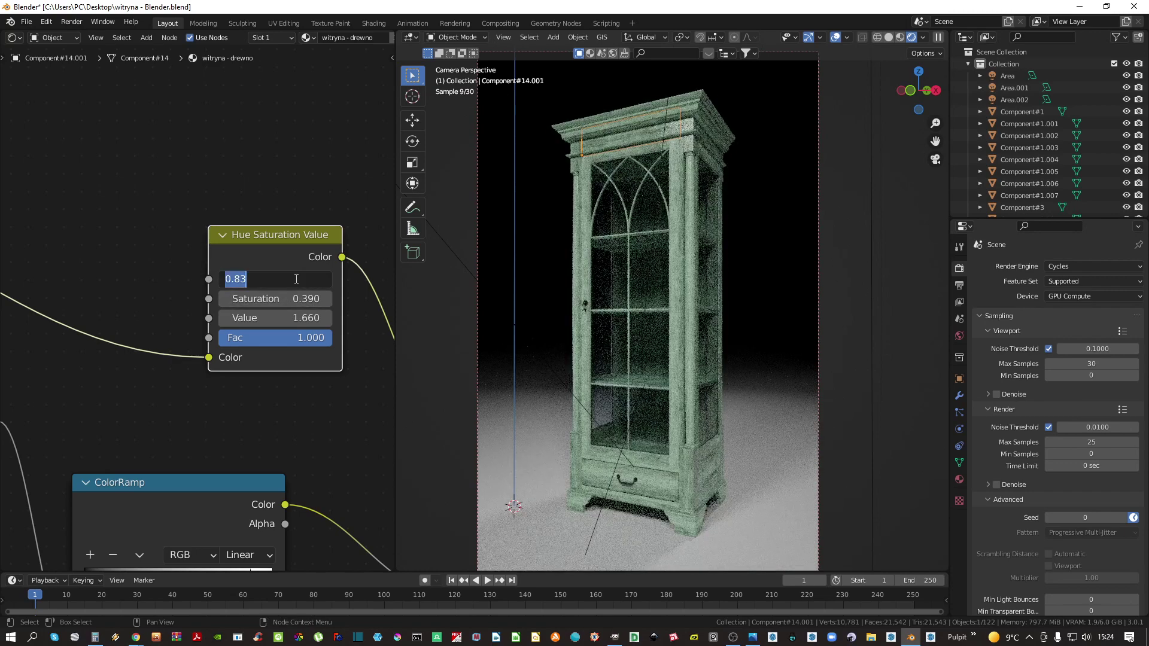
{"action": "type", "text": "0"}
{"action": "key", "text": "Return"}
Set the Hue Saturation Value node to hue 0.5, saturation 0.600 and value 1.290, and save the file
{"action": "key", "text": "Return"}
{"action": "type", "text": "0.5"}
{"action": "key", "text": "Return"}
{"action": "left_click_drag", "start_coordinate": [270, 297], "coordinate": [247, 318]}
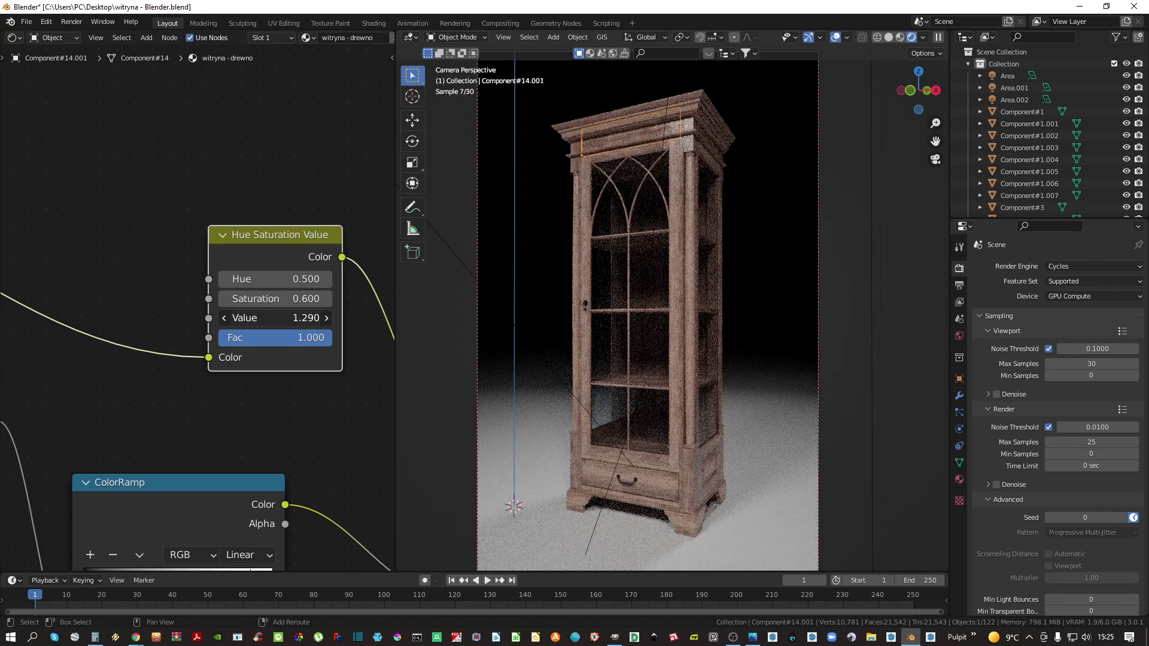
{"action": "key", "text": "ctrl+s"}
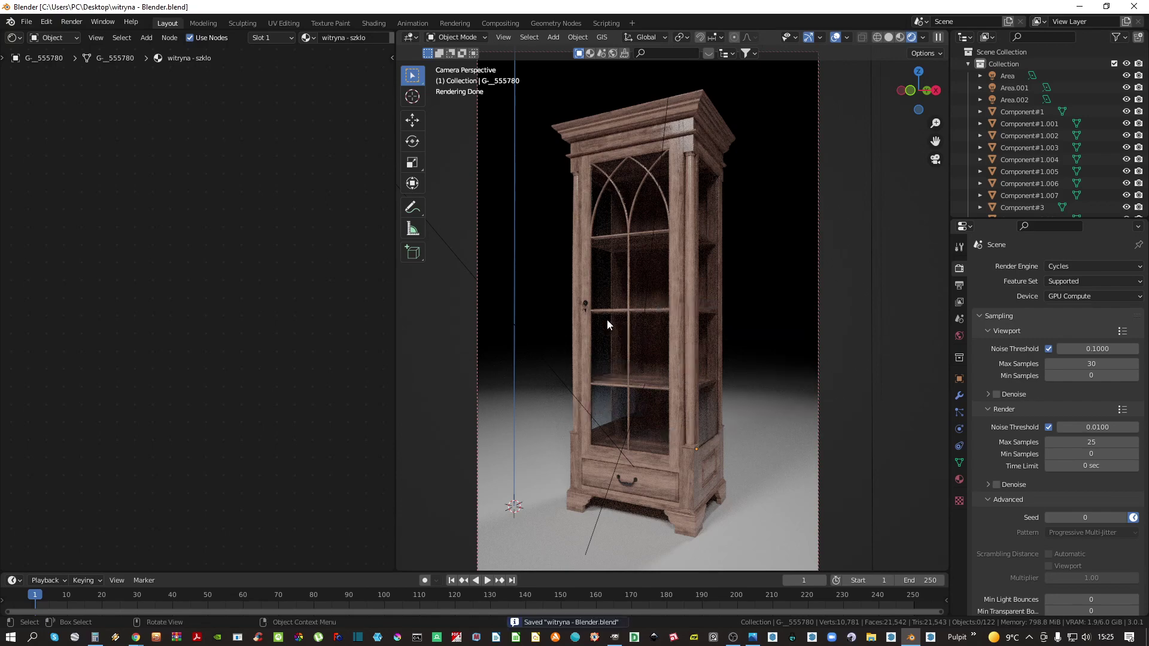
Render the recolored cabinet and inspect the wood grain on its upper trim and column in the result
{"action": "left_click", "coordinate": [683, 311]}
{"action": "key", "text": "F12"}
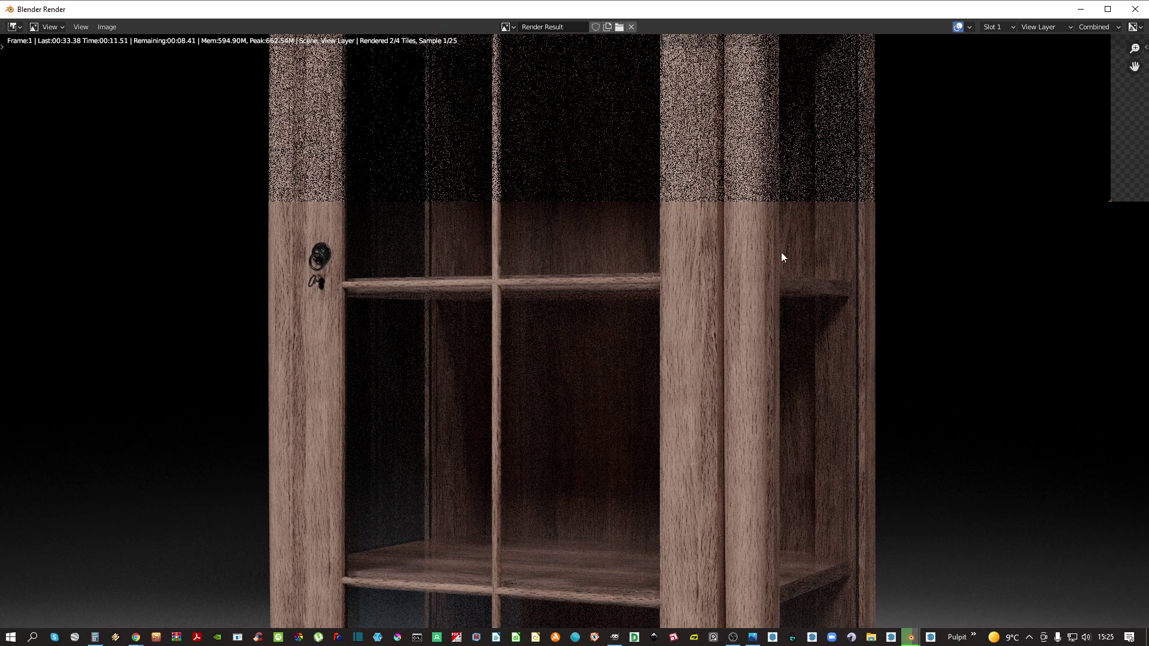
{"action": "scroll", "coordinate": [673, 354], "scroll_direction": "down", "scroll_amount": 4}
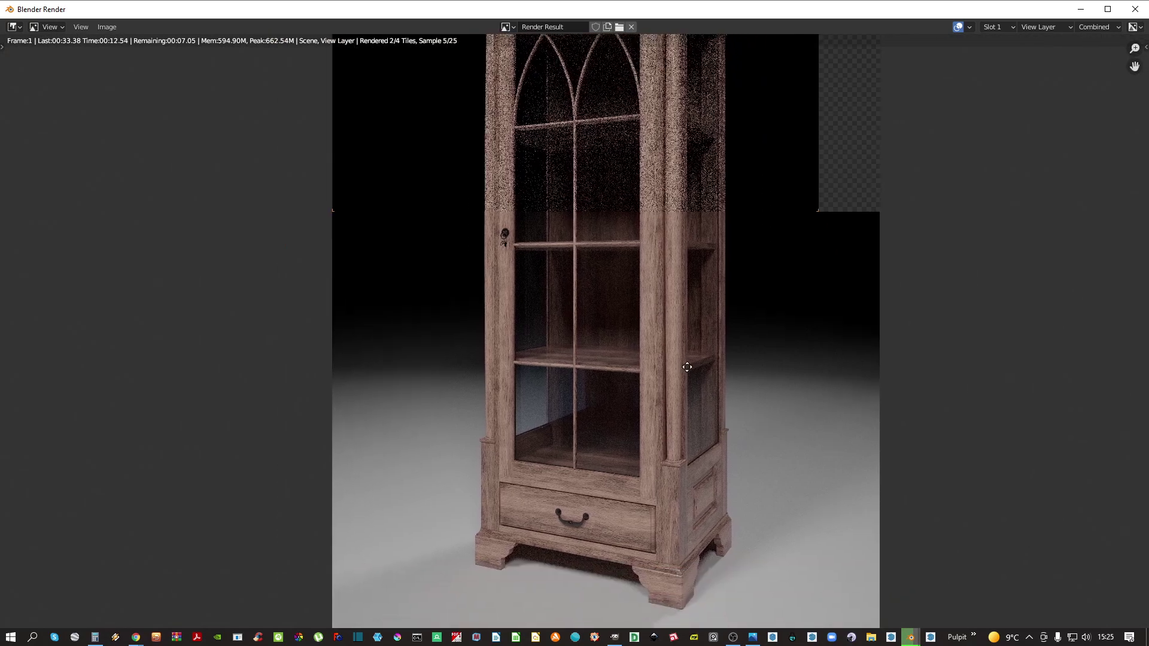
{"action": "scroll", "coordinate": [660, 556], "scroll_direction": "up", "scroll_amount": 3}
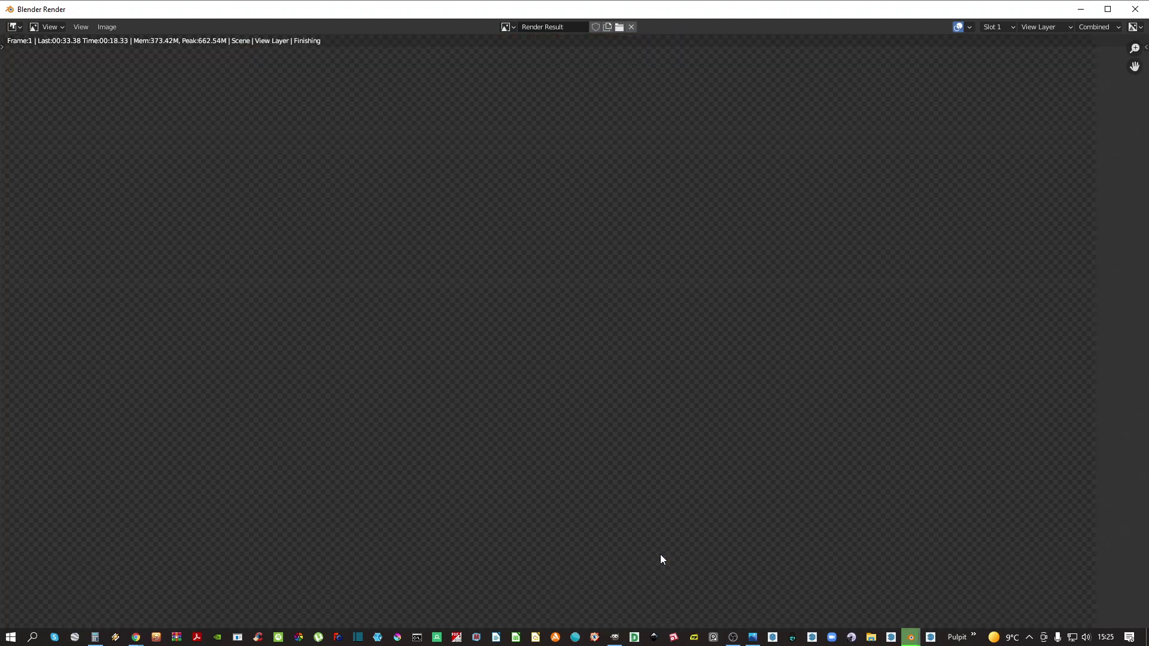
{"action": "scroll", "coordinate": [671, 527], "scroll_direction": "down", "scroll_amount": 3}
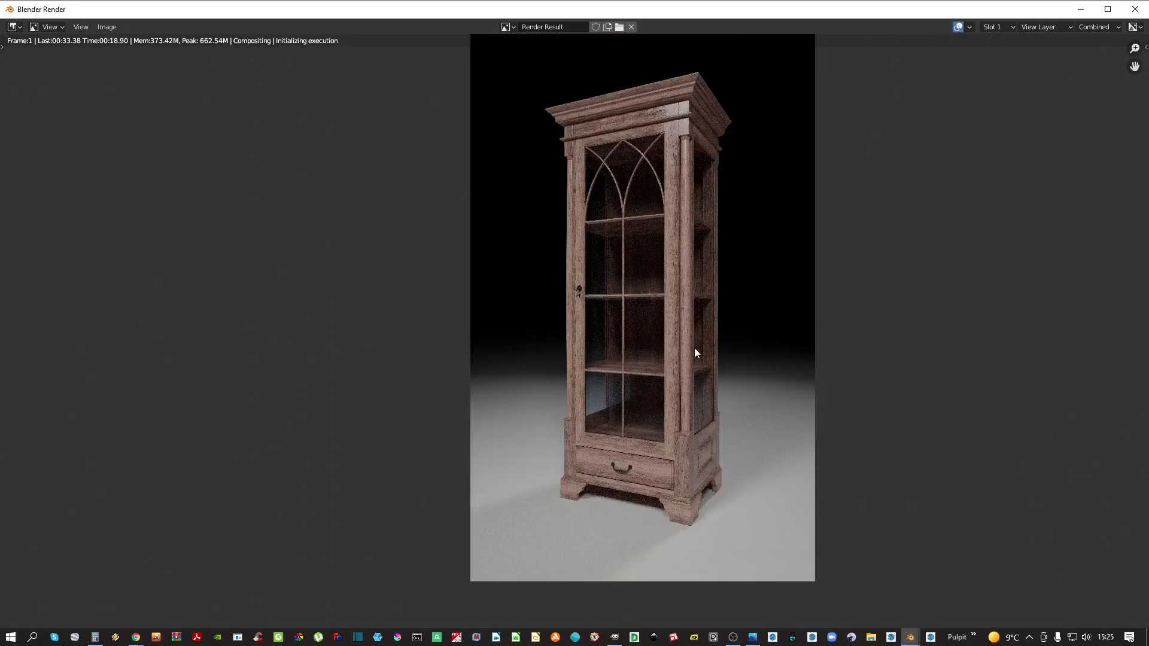
{"action": "scroll", "coordinate": [669, 159], "scroll_direction": "up", "scroll_amount": 6}
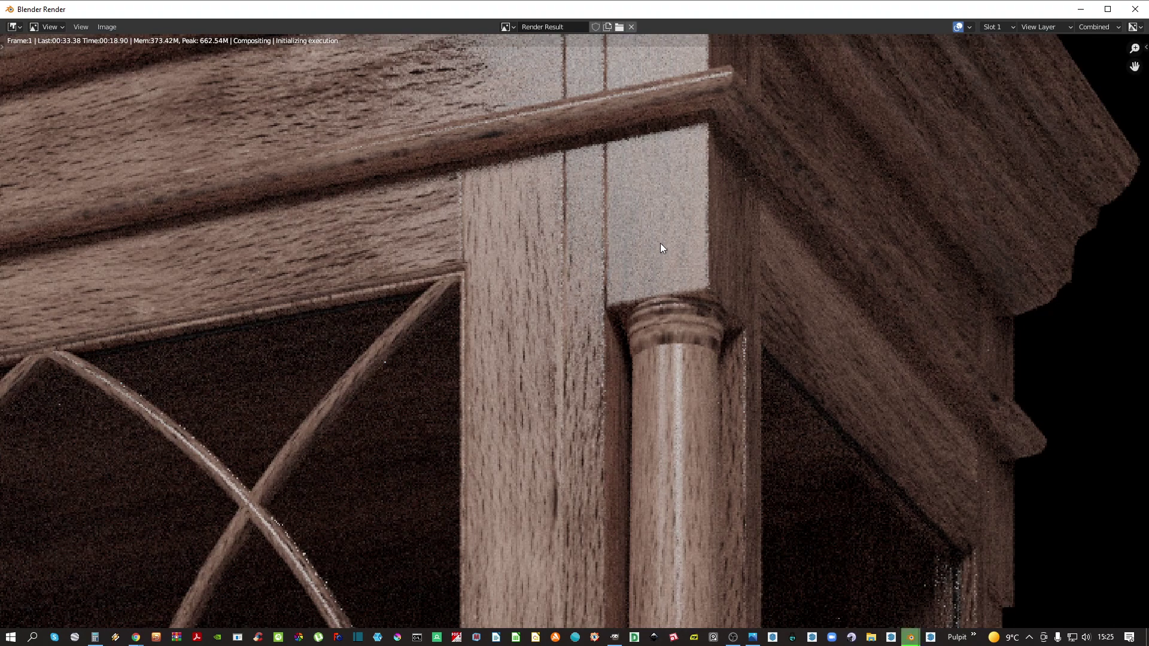
{"action": "scroll", "coordinate": [660, 243], "scroll_direction": "down", "scroll_amount": 3}
{"action": "middle_click_drag", "start_coordinate": [575, 367], "coordinate": [602, 325]}
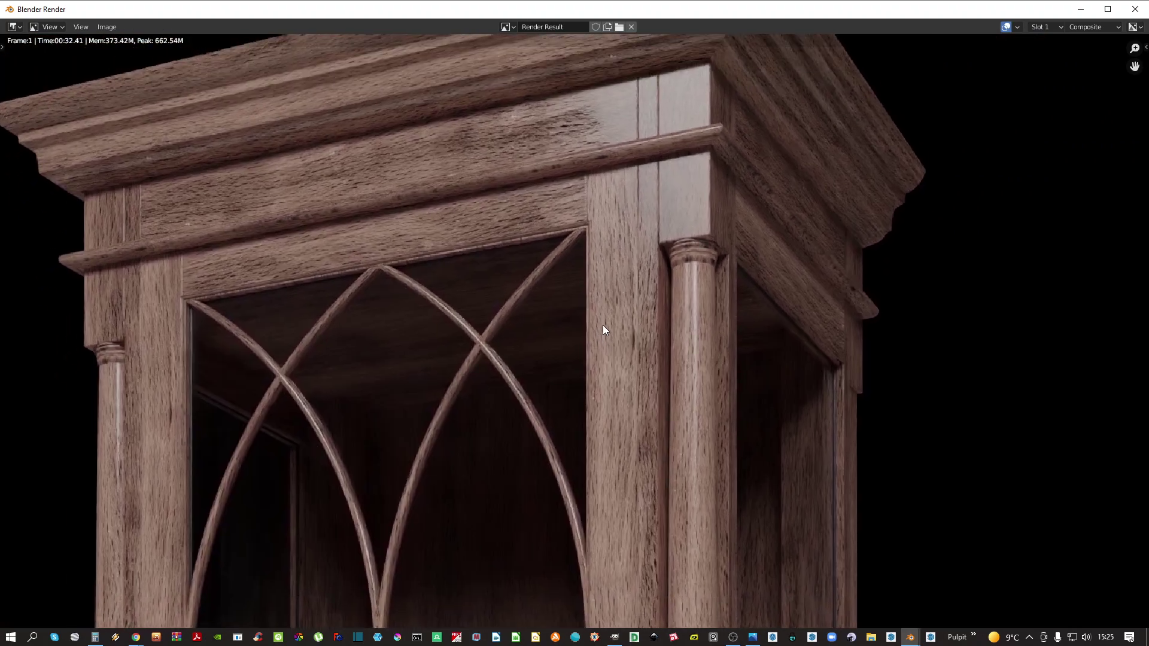
Save the render in the WIZUALIZACJE folder as "witryna wysoka - Cycles - Blender 2.png" and close the render window
{"action": "key", "text": "shift+alt+s"}
{"action": "left_click", "coordinate": [497, 230]}
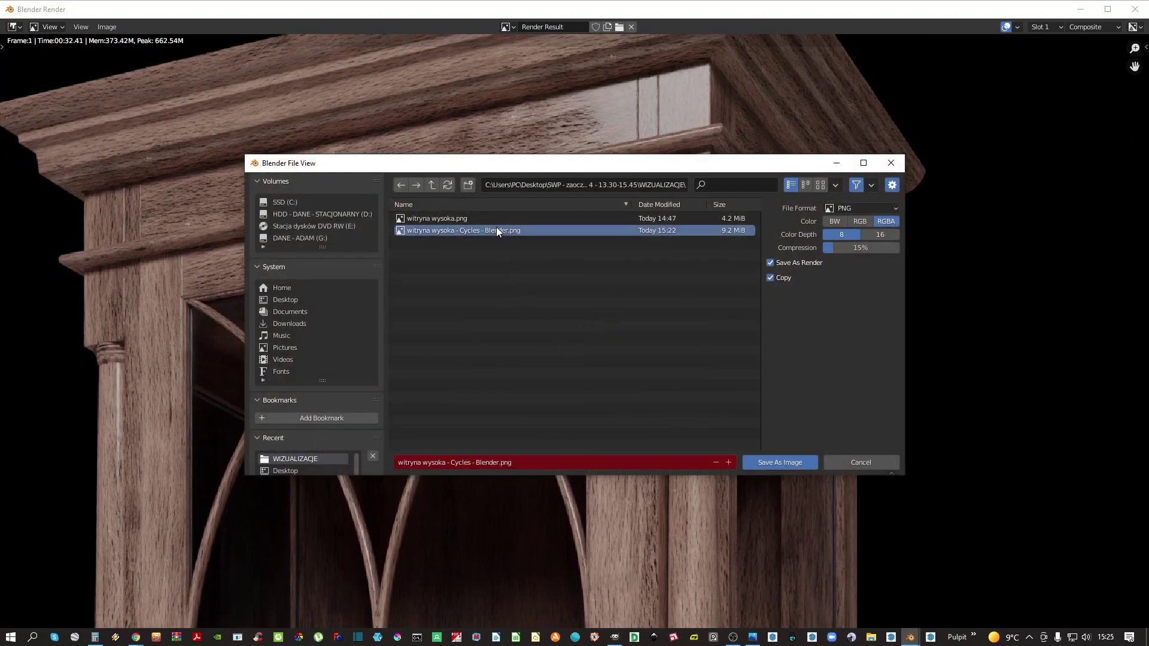
{"action": "left_click", "coordinate": [530, 461]}
{"action": "key", "text": "Right"}
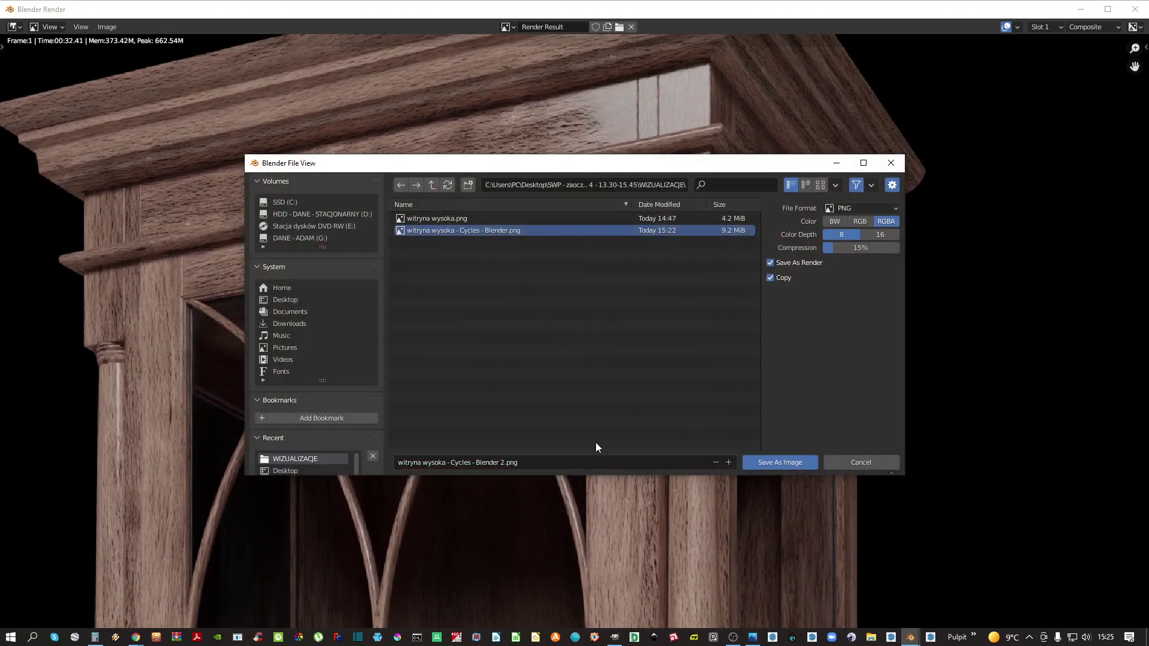
{"action": "left_click", "coordinate": [796, 462]}
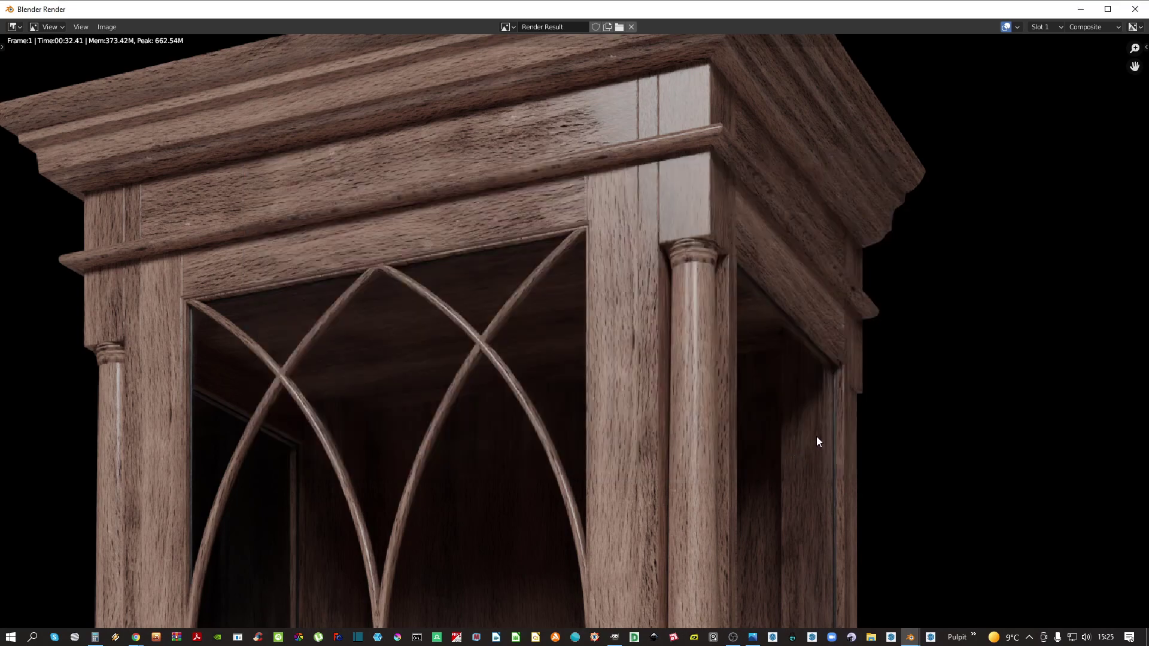
{"action": "left_click", "coordinate": [1136, 9]}
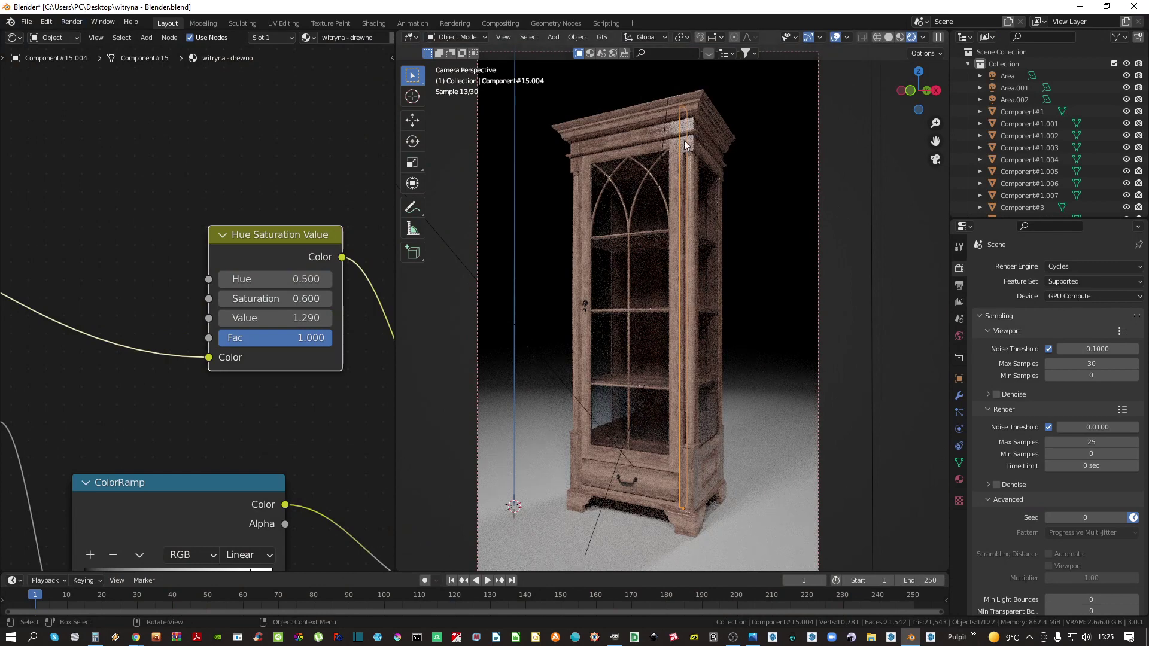
Save the file with the viewport in solid shading and quit Blender
{"action": "left_click", "coordinate": [889, 37]}
{"action": "key", "text": "ctrl+s"}
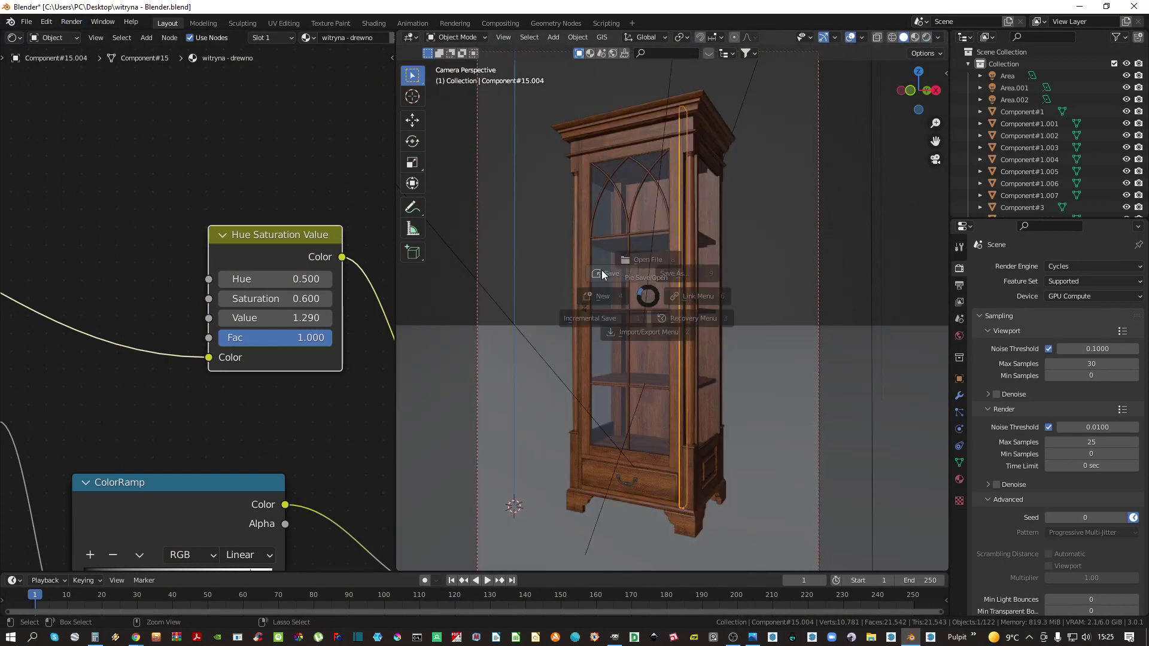
{"action": "left_click", "coordinate": [602, 273]}
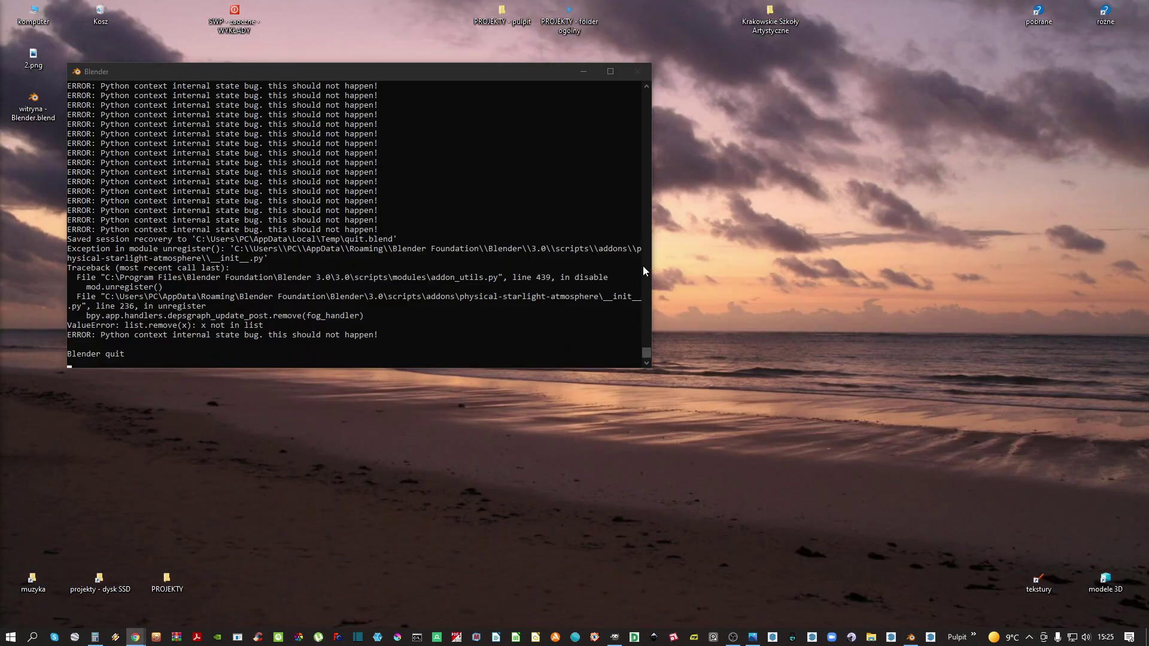
{"action": "left_click", "coordinate": [1134, 6]}
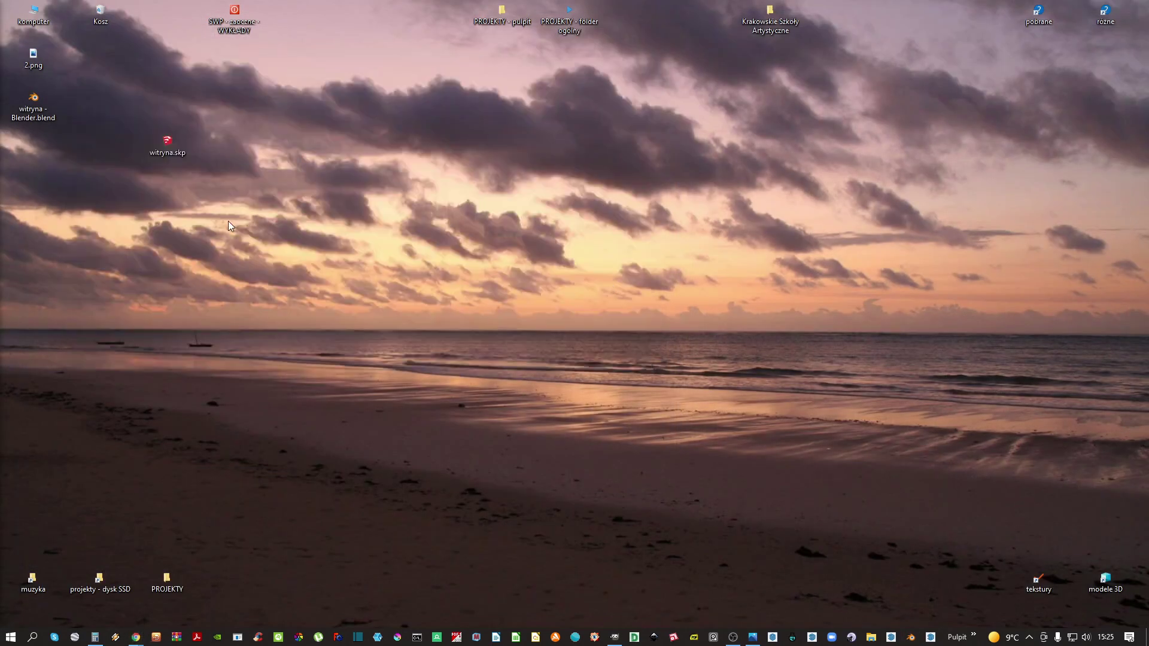
Open "witryna wysoka - Cycles - Blender 2.png" from the WIZUALIZACJE folder of "grupa 4 - 13.30-15.45" in "SWP - zaoczne - WYKŁADY"
{"action": "double_click", "coordinate": [244, 19]}
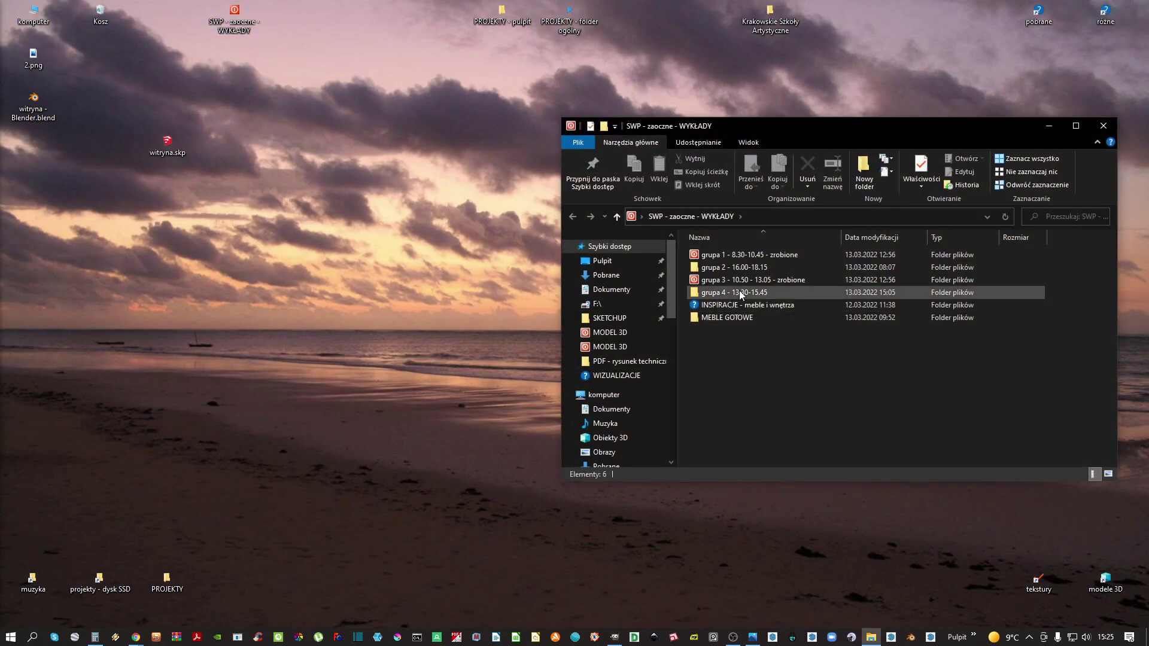
{"action": "double_click", "coordinate": [719, 291]}
{"action": "double_click", "coordinate": [718, 317]}
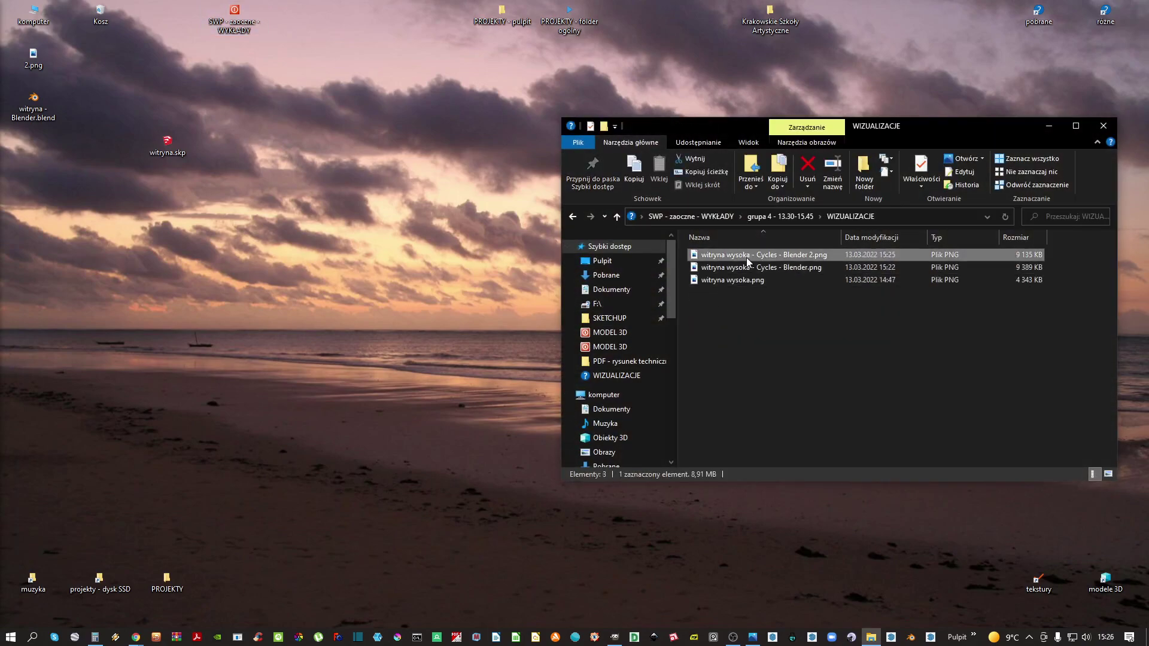
{"action": "double_click", "coordinate": [746, 257]}
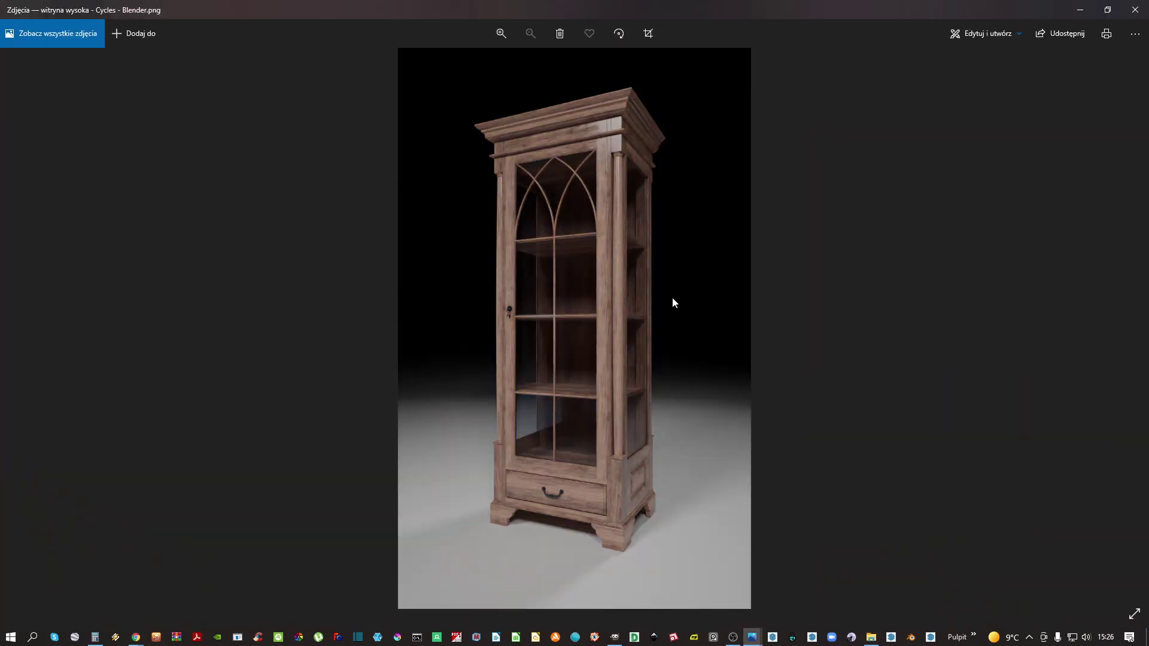
Compare witryna wysoka.png, including its upper trim up close, with the original and recolored Cycles renders
{"action": "key", "text": "Right"}
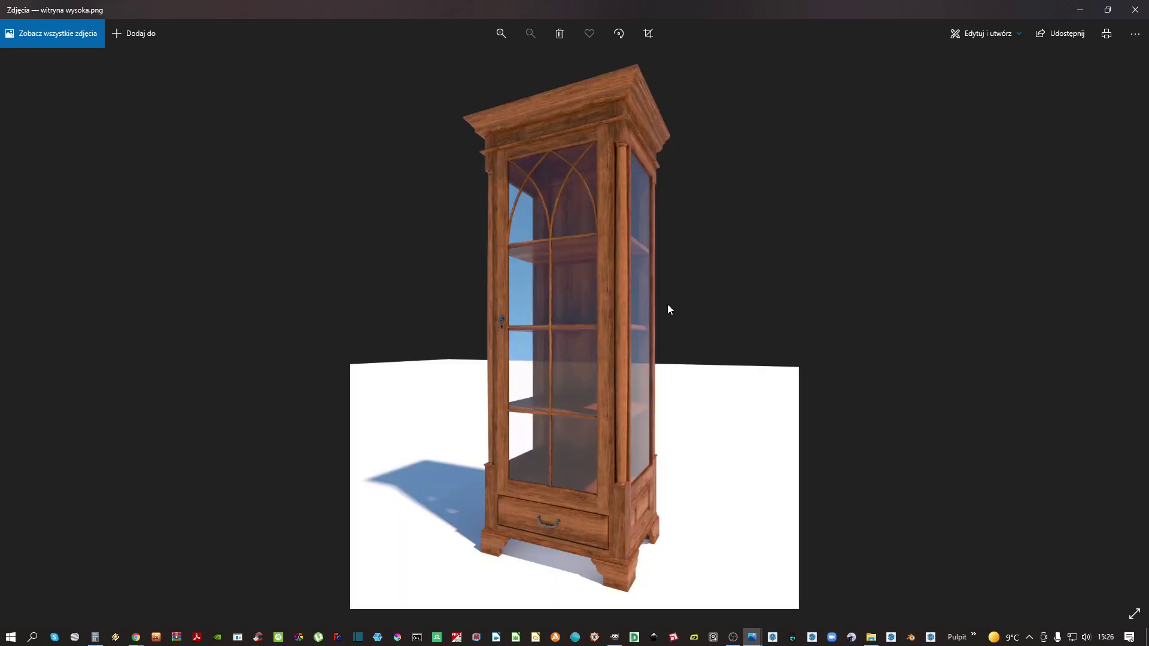
{"action": "scroll", "coordinate": [667, 304], "scroll_direction": "up", "scroll_amount": 5}
{"action": "scroll", "coordinate": [579, 302], "scroll_direction": "up", "scroll_amount": 2}
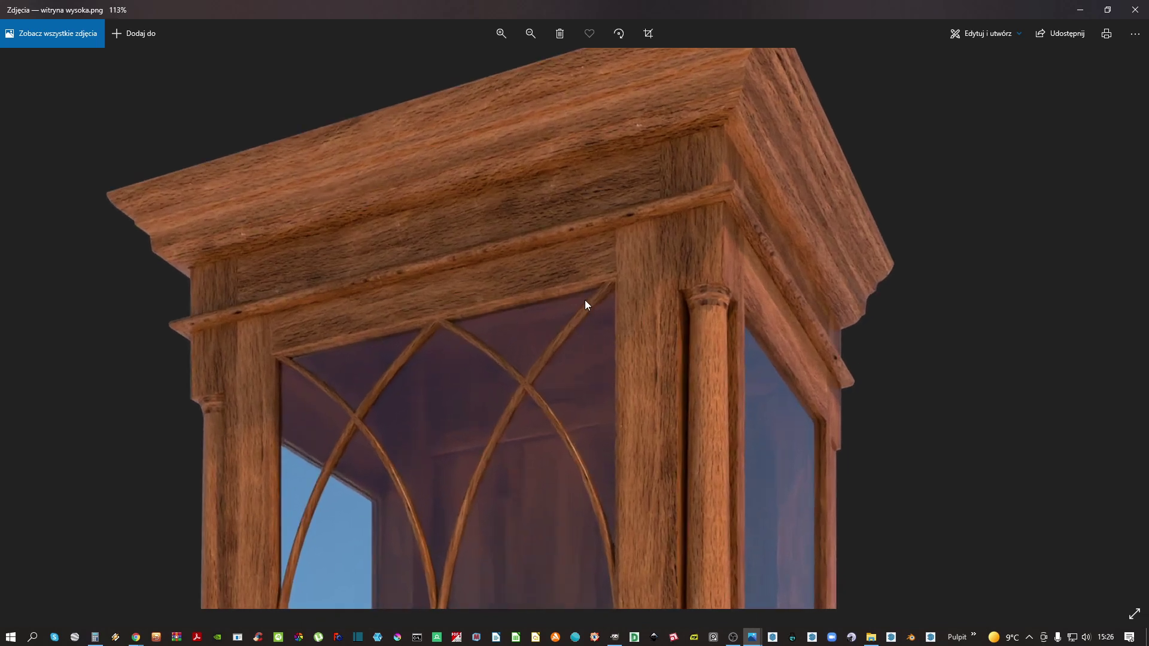
{"action": "scroll", "coordinate": [584, 300], "scroll_direction": "down", "scroll_amount": 7}
{"action": "key", "text": "Right"}
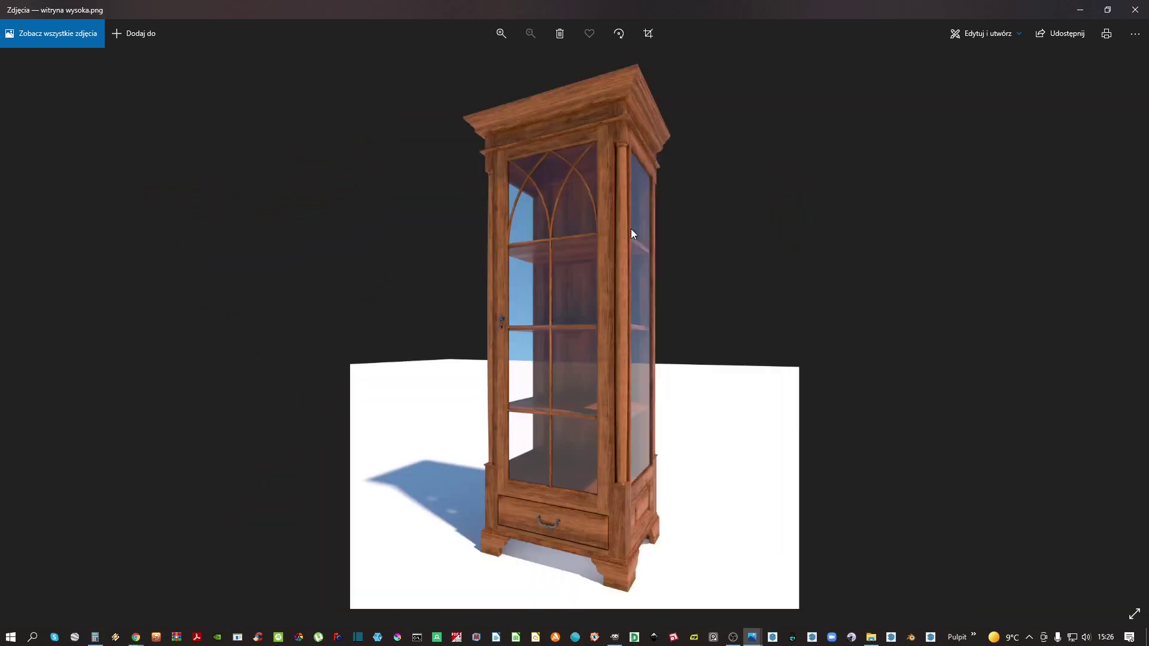
{"action": "key", "text": "Right"}
{"action": "key", "text": "Left"}
{"action": "key", "text": "Right"}
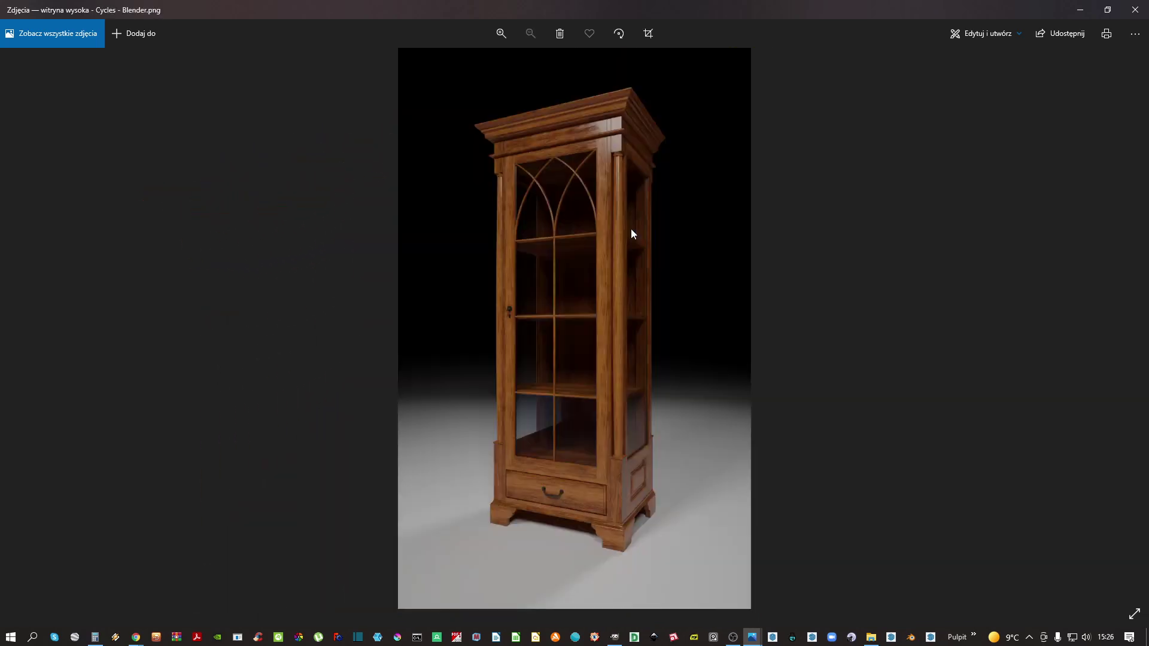
{"action": "key", "text": "Right"}
{"action": "key", "text": "Left"}
{"action": "key", "text": "Right"}
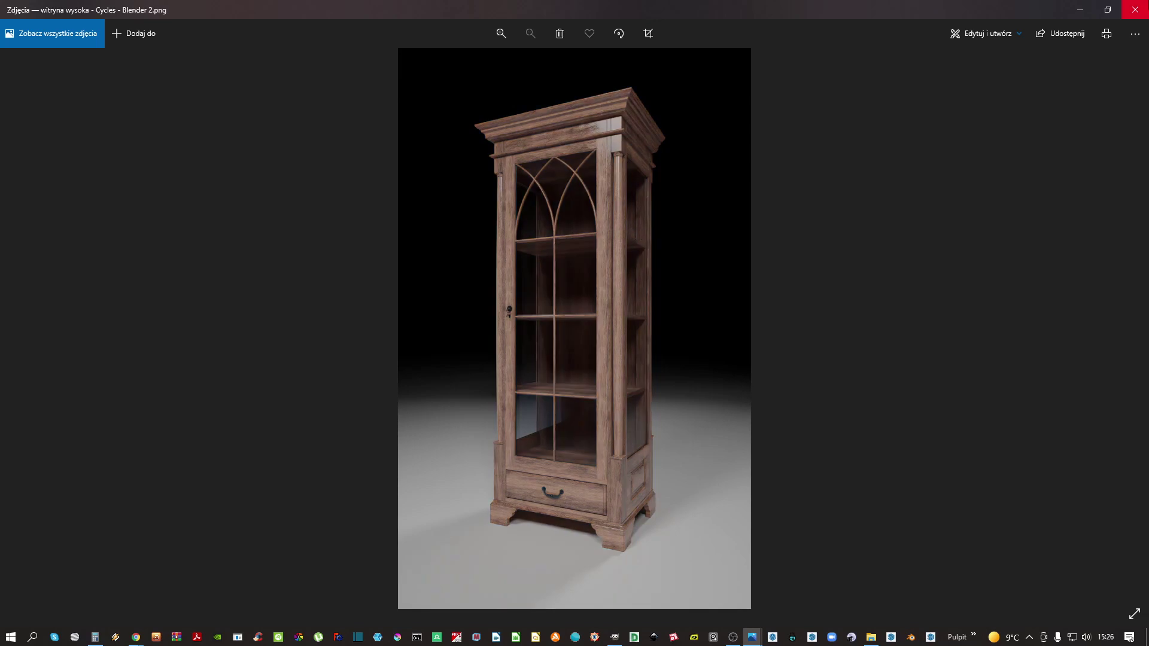
Close the photo viewer and move witryna.skp on the desktop directly below "witryna - Blender.blend"
{"action": "left_click", "coordinate": [1135, 9]}
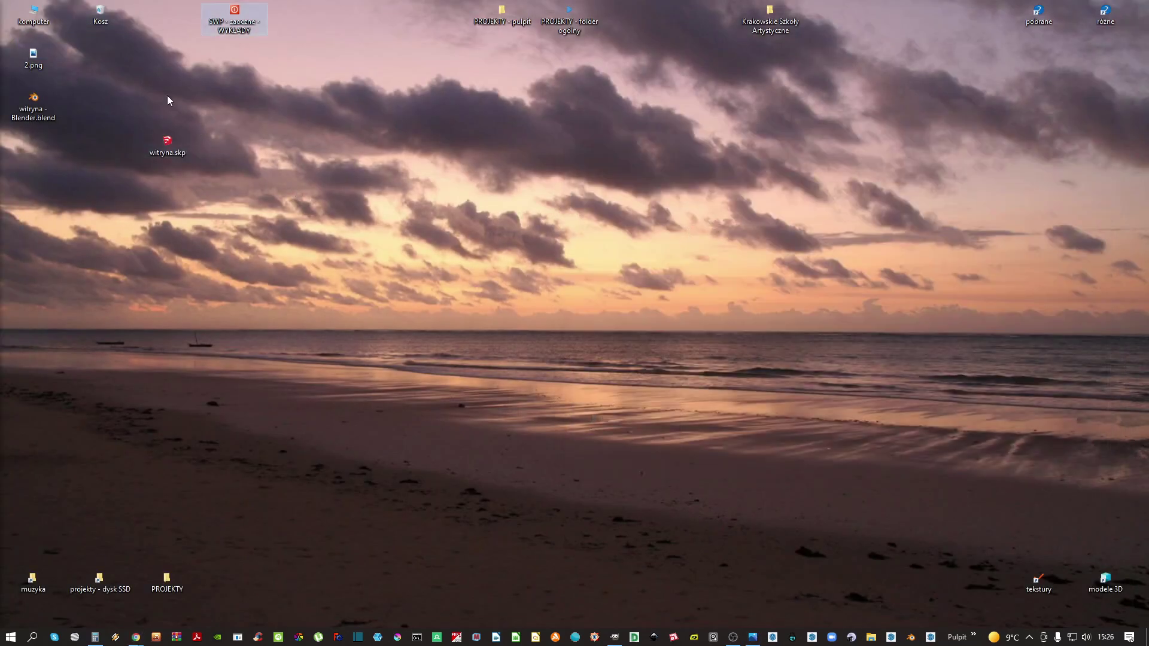
{"action": "left_click_drag", "start_coordinate": [177, 150], "coordinate": [42, 168]}
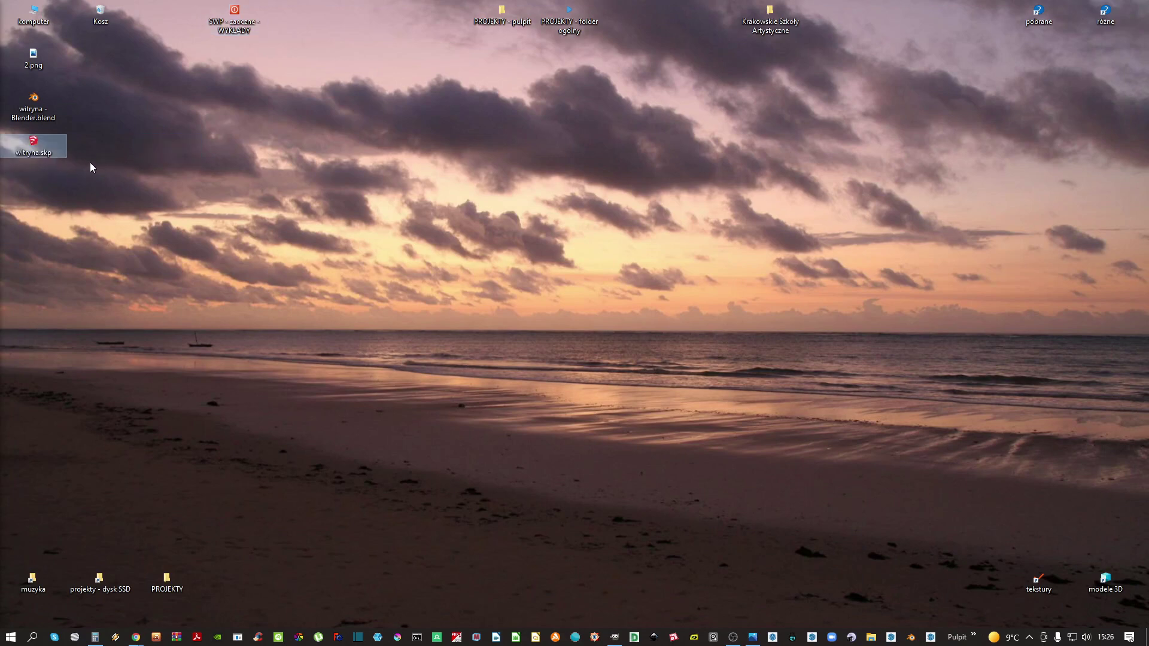
Switch to Chrome, go to 3dwarehouse.sketchup.com and open the signed-in account's menu
{"action": "left_click", "coordinate": [136, 637]}
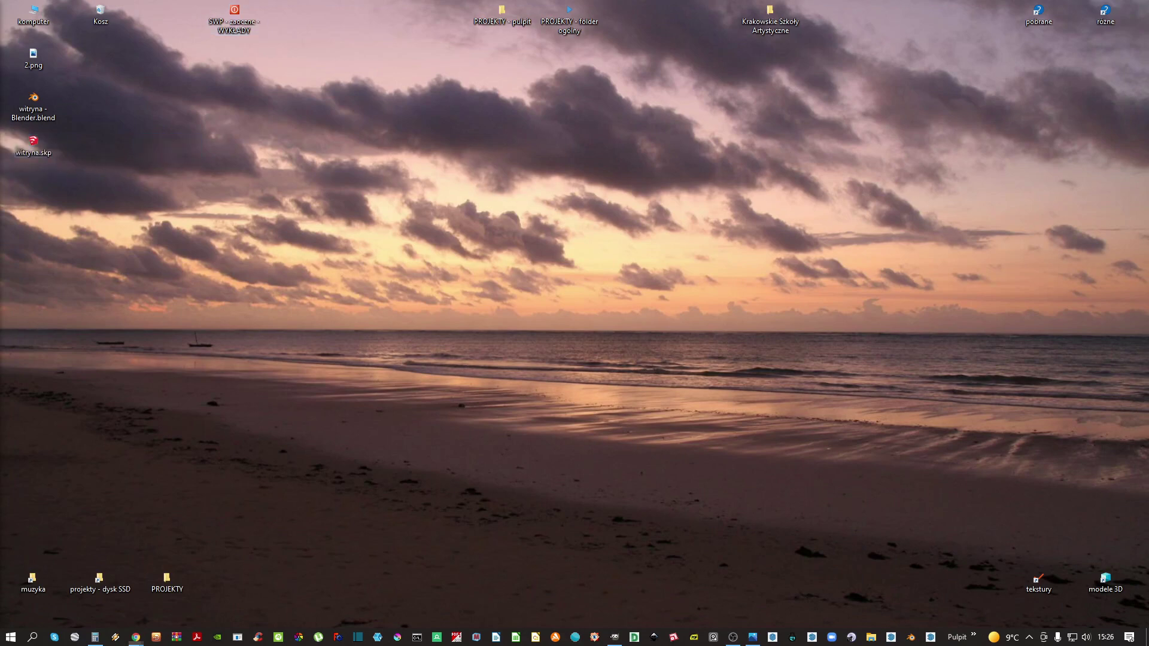
{"action": "type", "text": "3dwarehouse.sketchup.com/?redirect=1"}
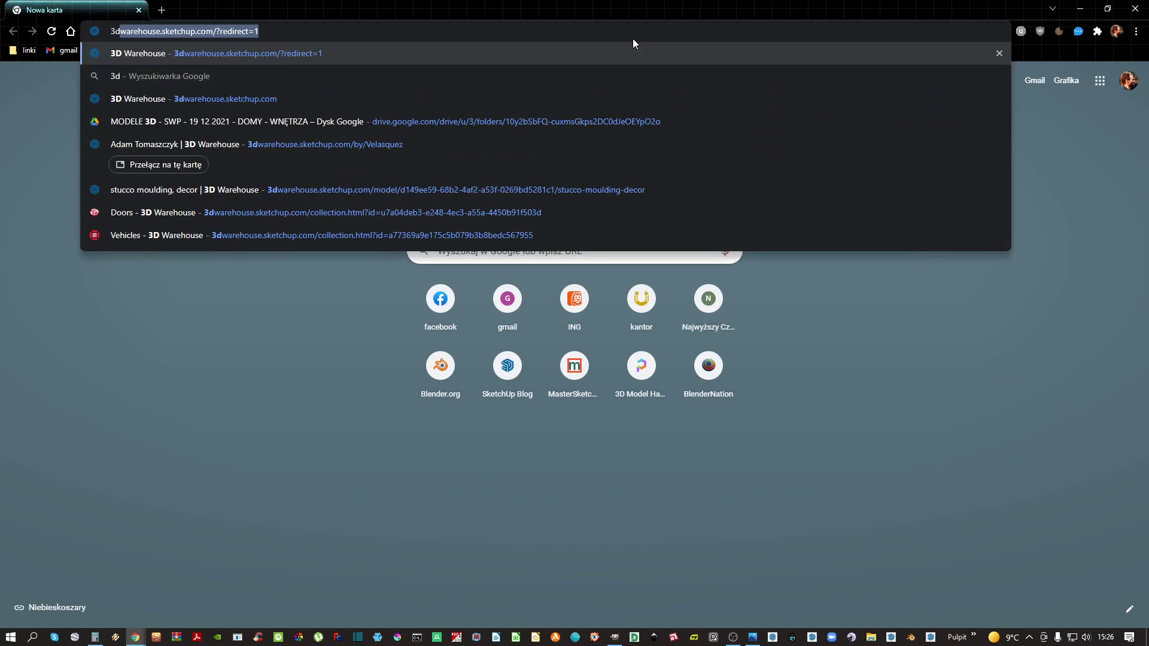
{"action": "key", "text": "Right"}
{"action": "key", "text": "BackSpace"}
{"action": "key", "text": "BackSpace"}
{"action": "key", "text": "BackSpace"}
{"action": "key", "text": "BackSpace"}
{"action": "key", "text": "BackSpace"}
{"action": "key", "text": "BackSpace"}
{"action": "key", "text": "BackSpace"}
{"action": "key", "text": "BackSpace"}
{"action": "key", "text": "BackSpace"}
{"action": "key", "text": "BackSpace"}
{"action": "key", "text": "BackSpace"}
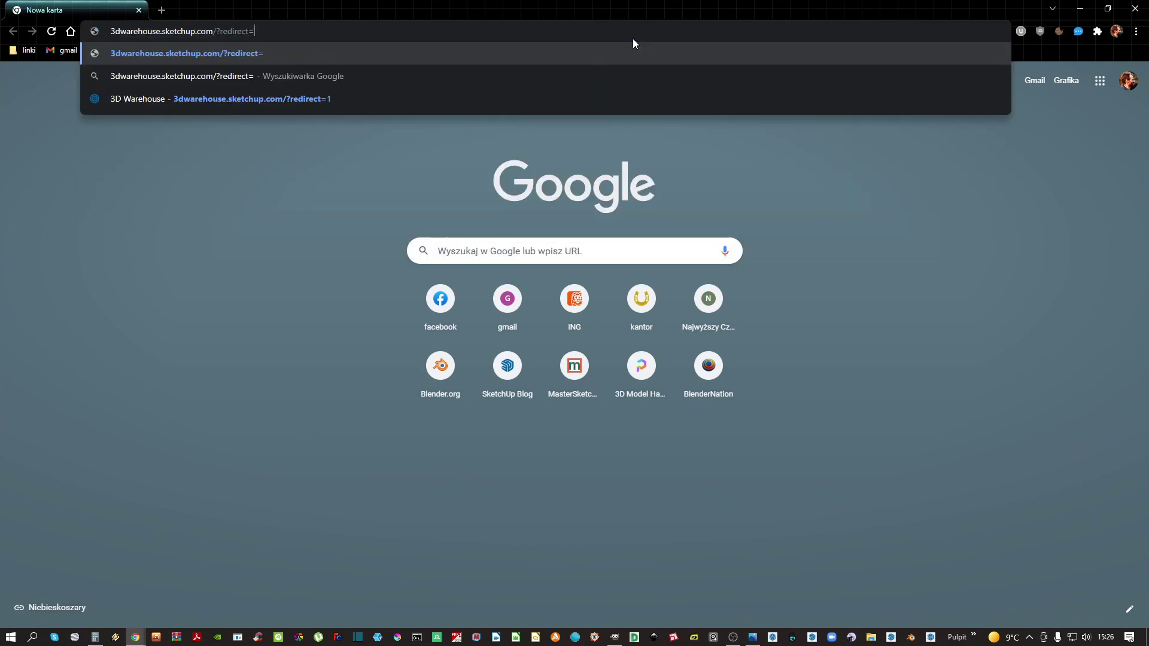
{"action": "key", "text": "Return"}
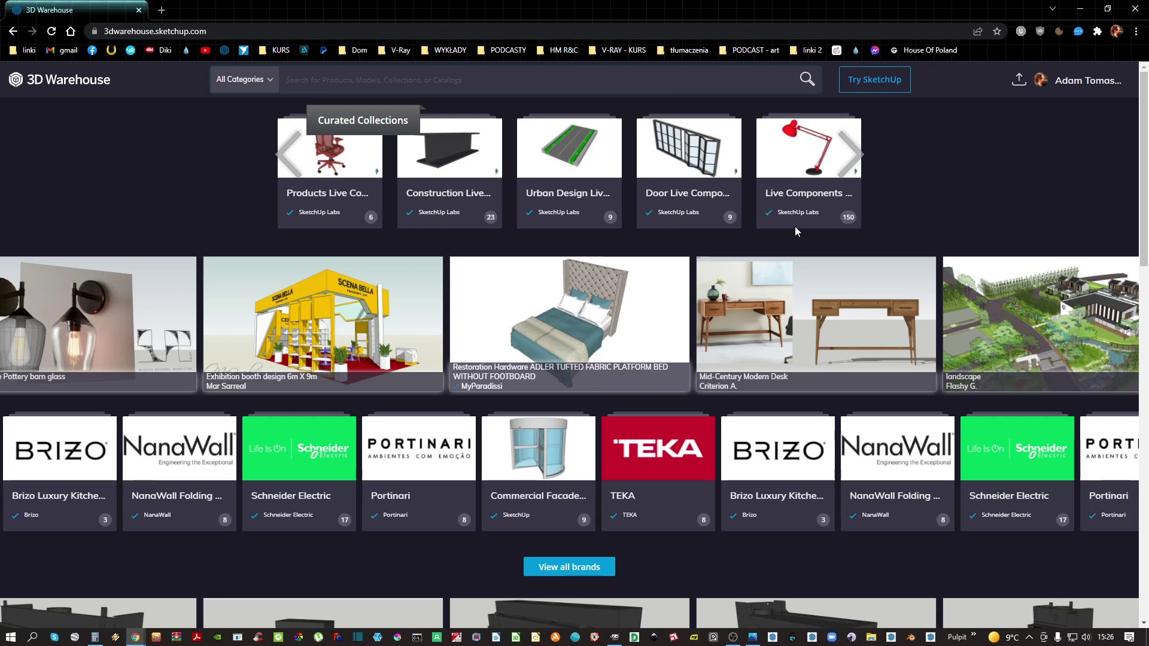
{"action": "left_click", "coordinate": [1086, 87]}
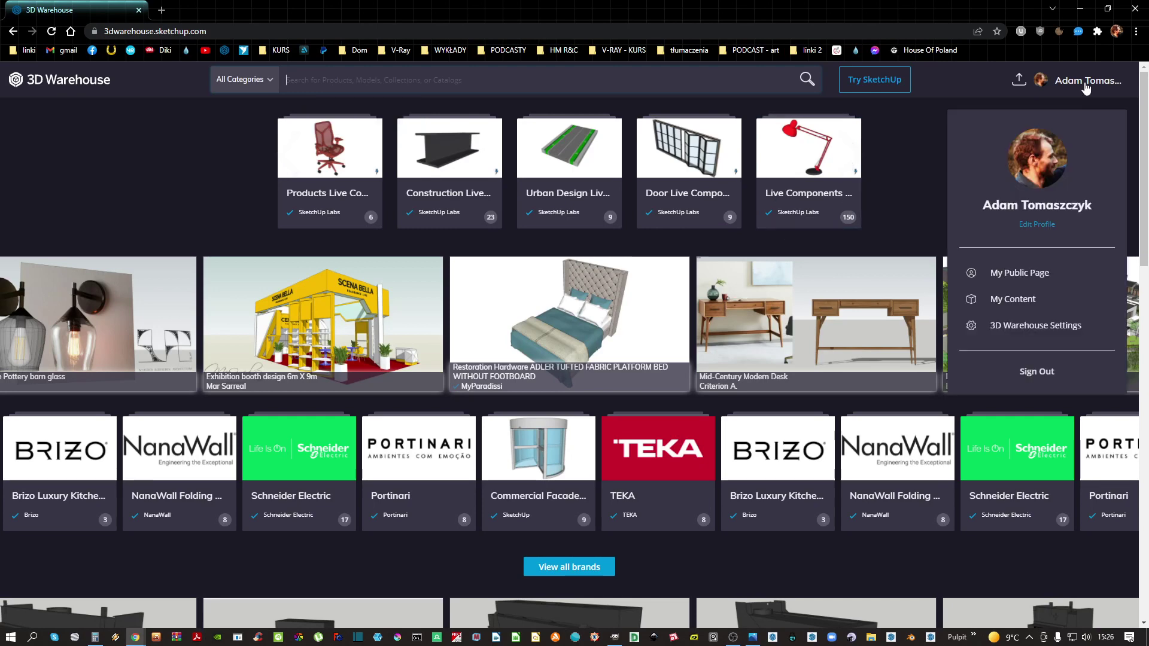
From the account's own content, start a new model upload with witryna.skp from the desktop
{"action": "left_click", "coordinate": [1017, 301]}
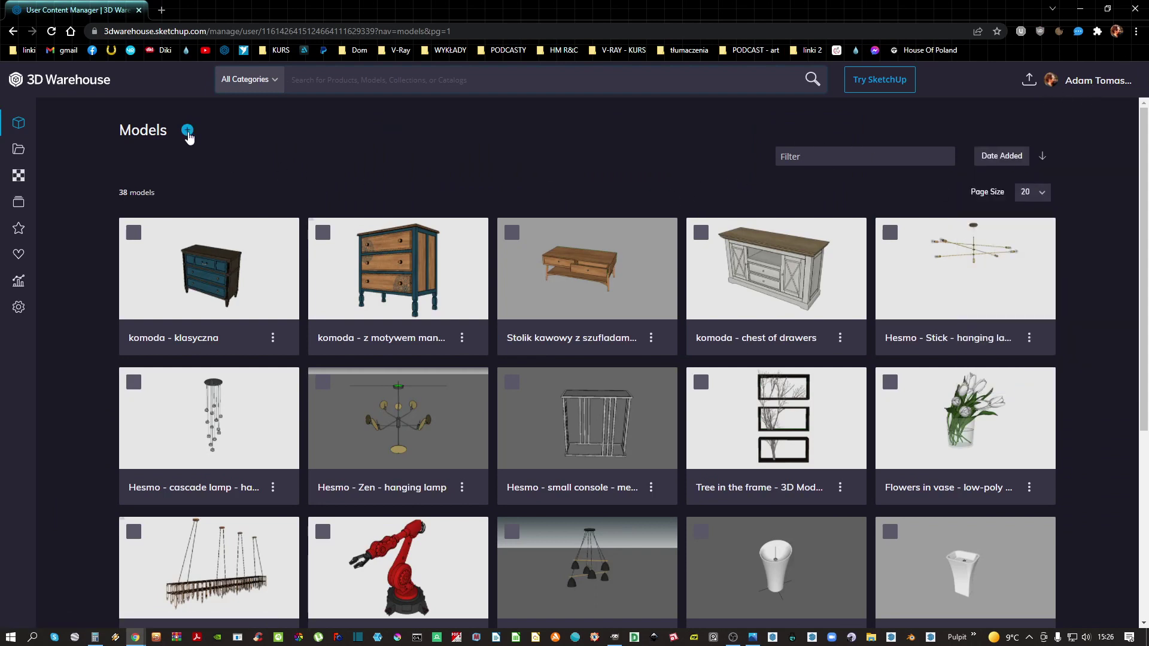
{"action": "left_click", "coordinate": [187, 131]}
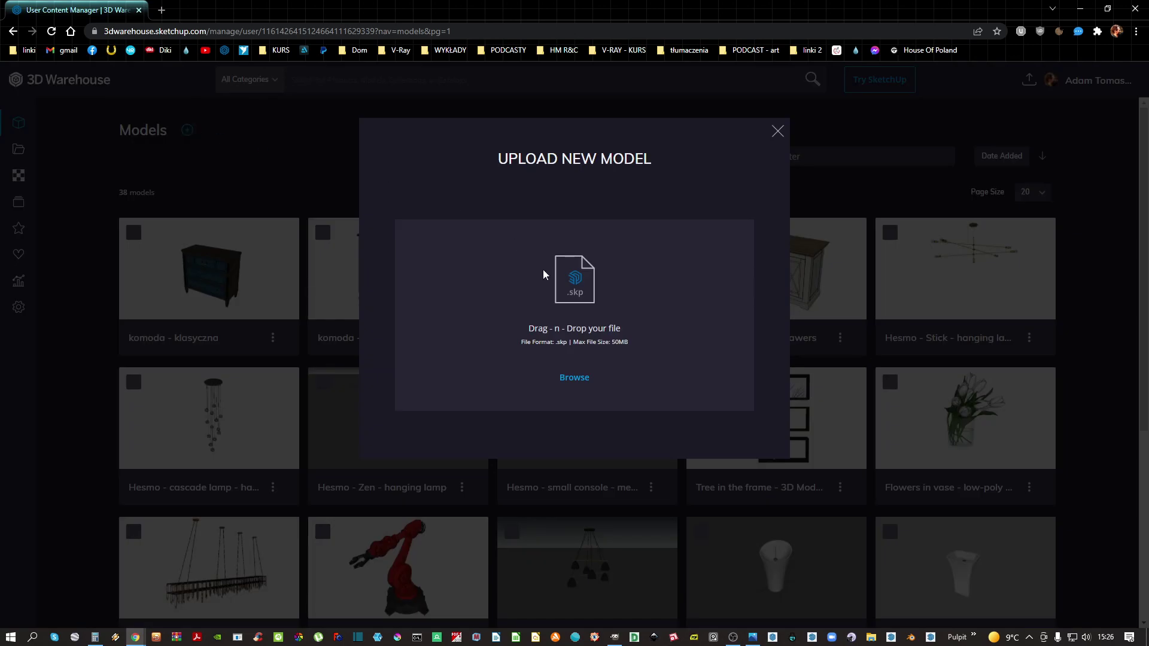
{"action": "left_click", "coordinate": [575, 377]}
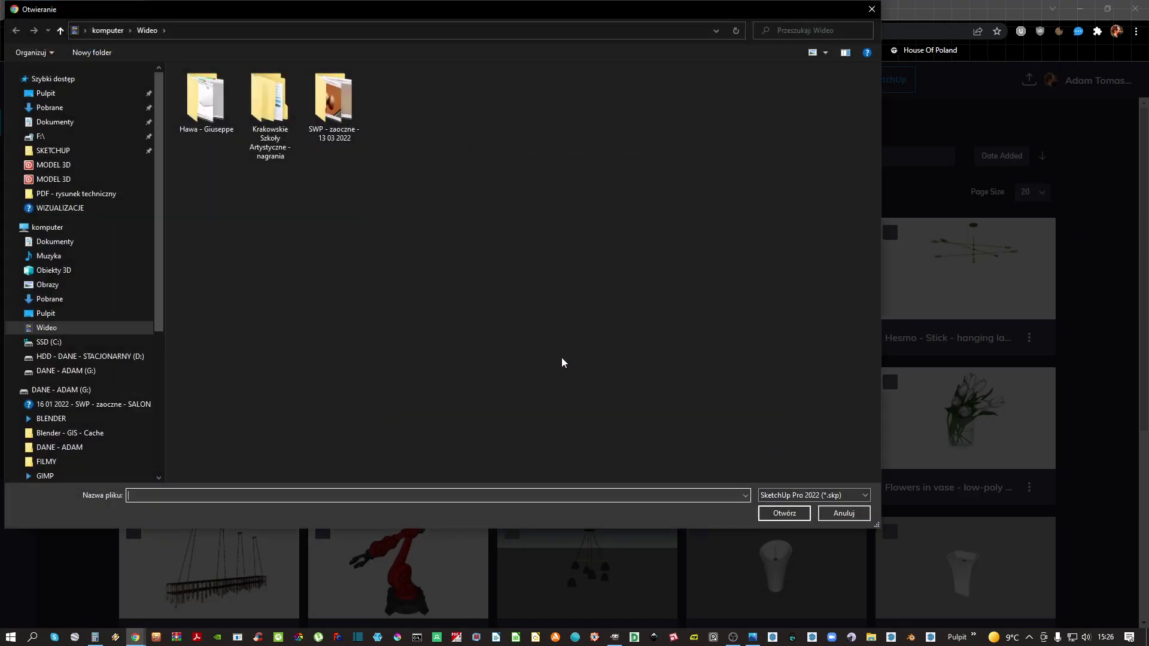
{"action": "left_click", "coordinate": [68, 96]}
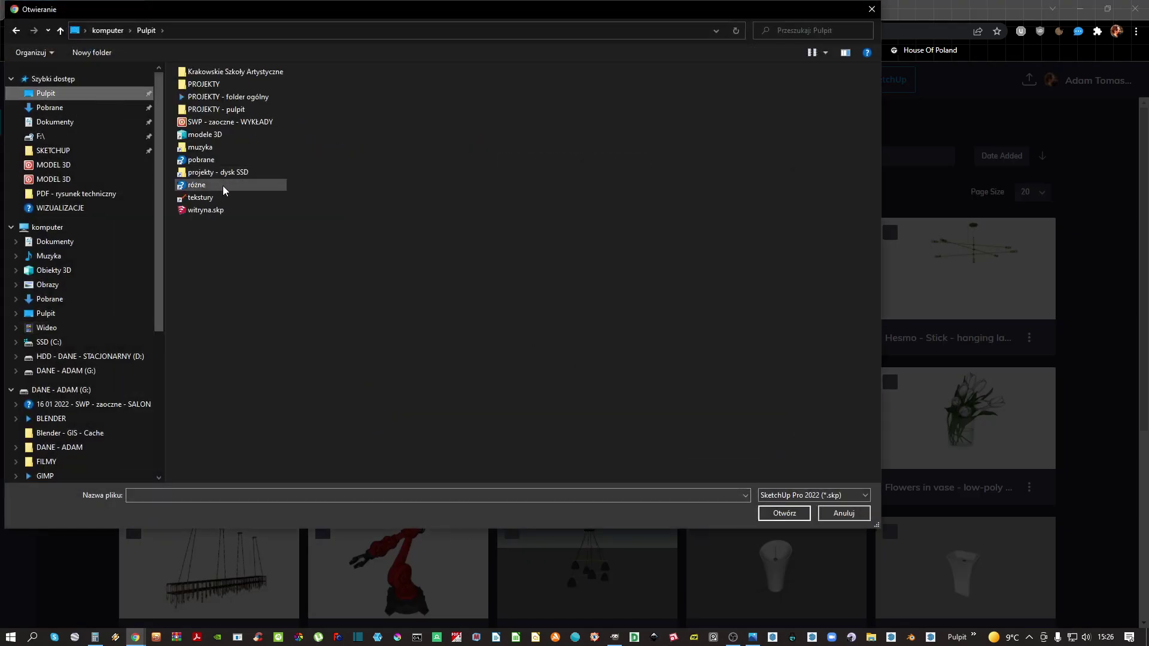
{"action": "left_click", "coordinate": [207, 212]}
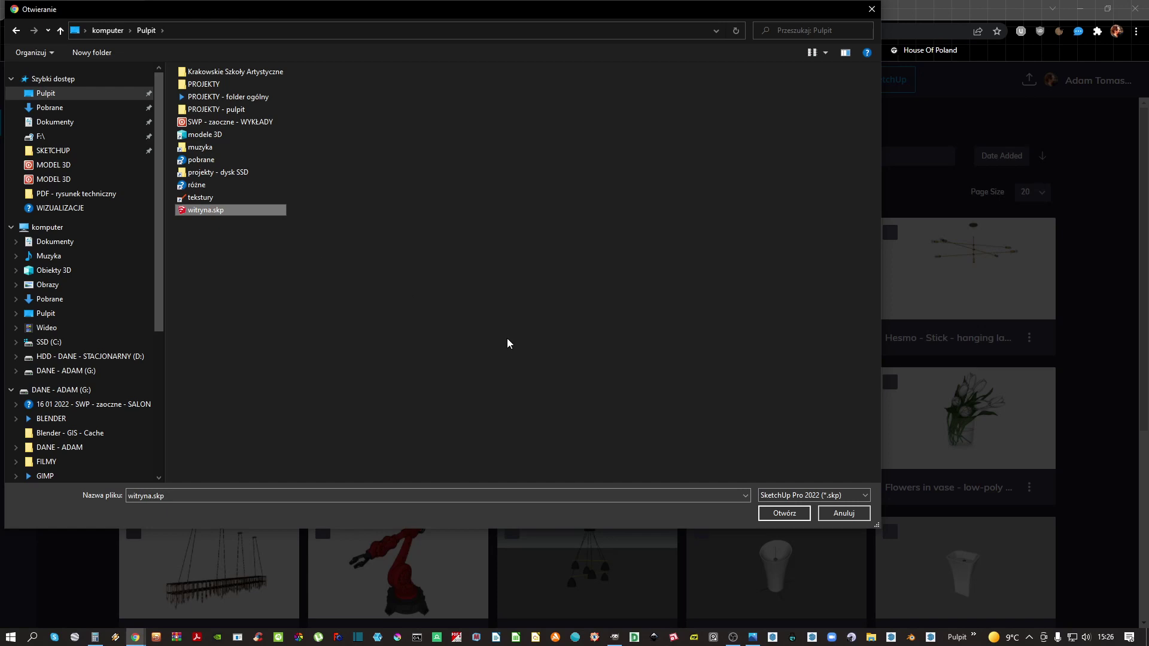
{"action": "left_click", "coordinate": [778, 514]}
Title the new model "witryna wysoka - klasyczna"
{"action": "left_click", "coordinate": [371, 254]}
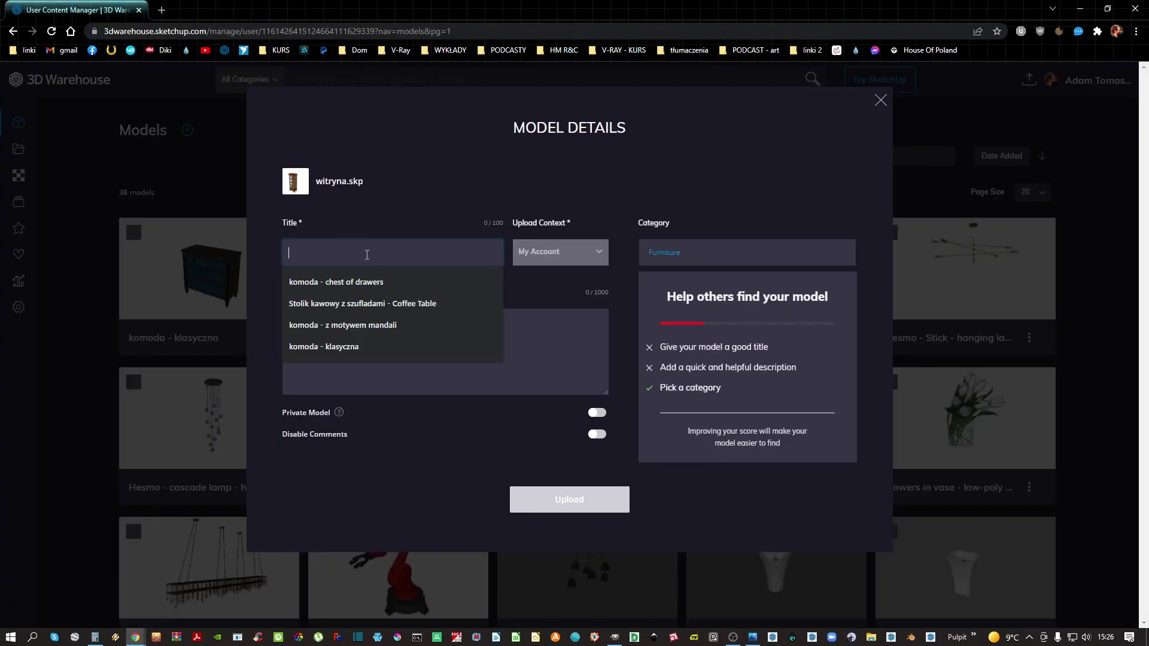
{"action": "type", "text": "witry"}
{"action": "key", "text": "ctrl+a"}
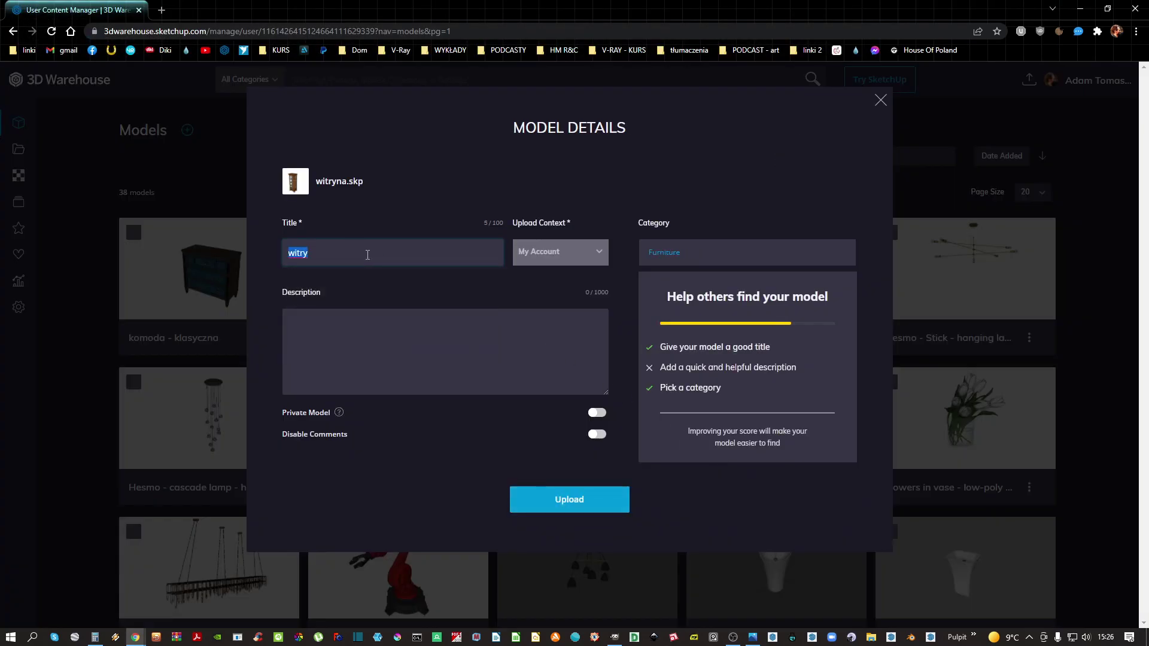
{"action": "type", "text": "witryna wysoka - klasyczna"}
Describe the model as "Model podzielony na grupy, komponenty, materiały opisane, gotowy do dalszej pracy, do wizualizacji albo eksportu do innego programu" and upload it
{"action": "left_click", "coordinate": [402, 346]}
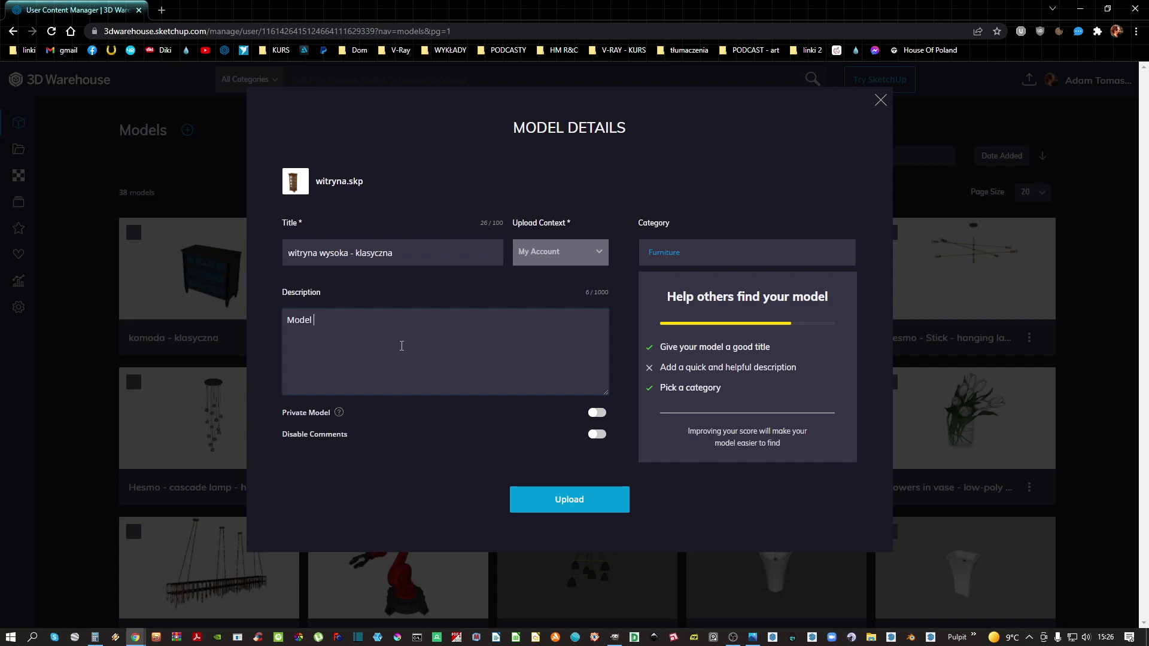
{"action": "type", "text": "Model podzielony na grupy, komponenty, materiały opisane,"}
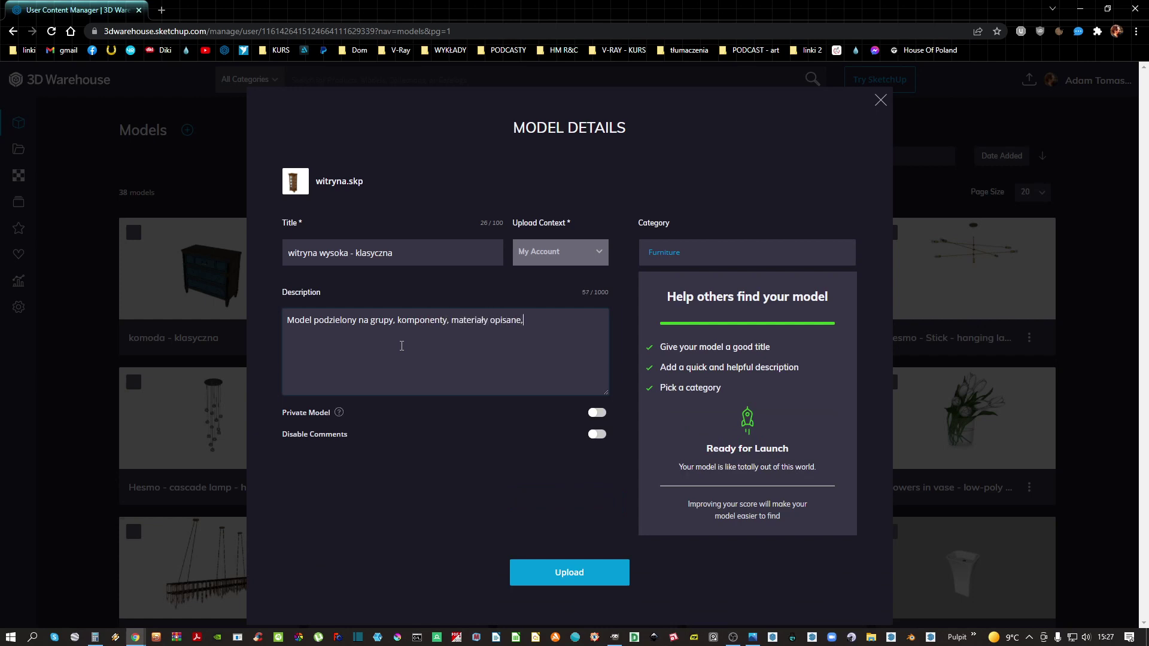
{"action": "type", "text": "gotowy do dalszej pracy, do wizualizacji albo eksportu"}
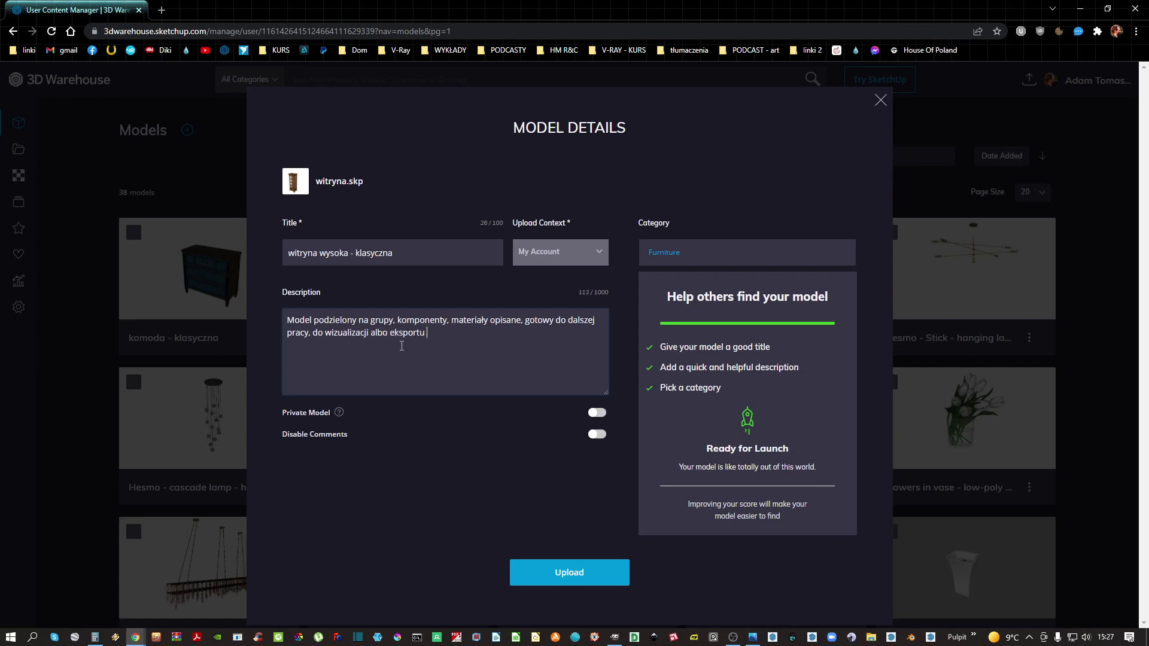
{"action": "type", "text": "nnego rpog"}
{"action": "key", "text": "BackSpace"}
{"action": "key", "text": "BackSpace"}
{"action": "key", "text": "BackSpace"}
{"action": "key", "text": "BackSpace"}
{"action": "type", "text": "progrea"}
{"action": "key", "text": "BackSpace"}
{"action": "key", "text": "BackSpace"}
{"action": "type", "text": "amu"}
{"action": "left_click", "coordinate": [573, 572]}
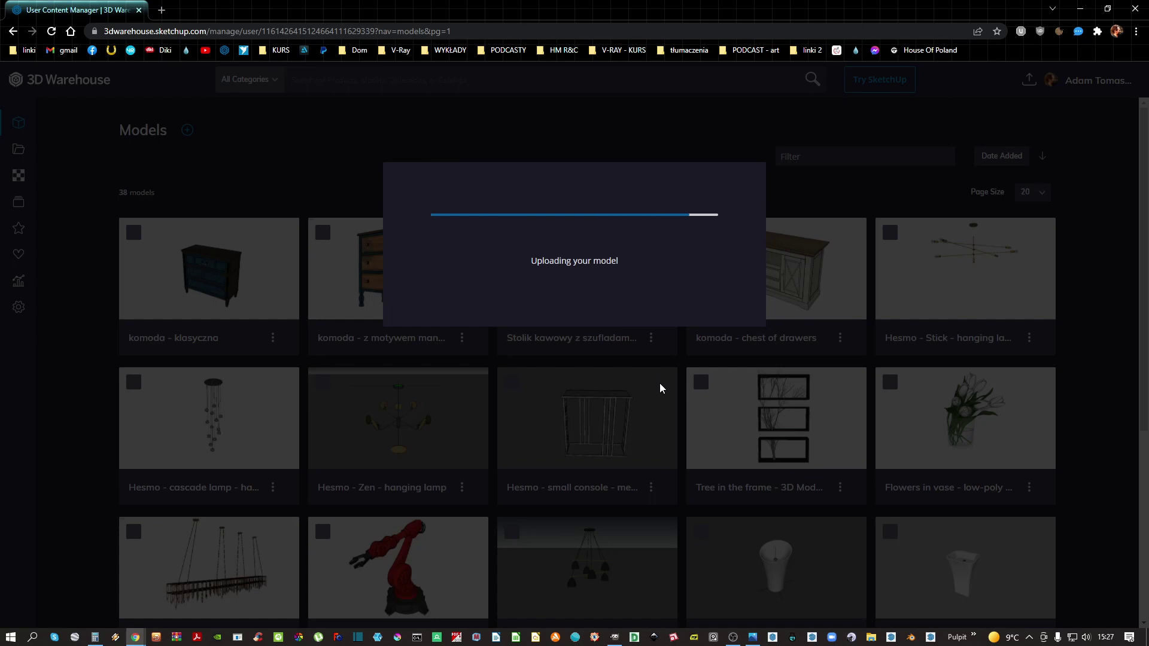
Open the uploaded cabinet model's page and, from it, the author's public list of models
{"action": "left_click", "coordinate": [576, 378]}
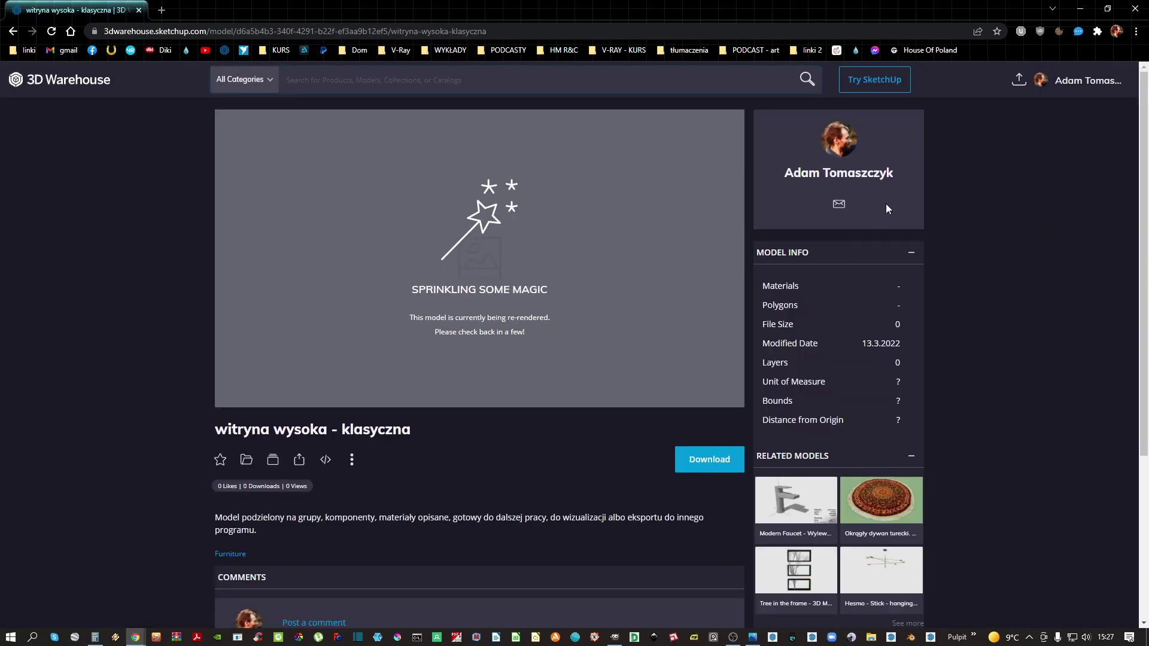
{"action": "left_click", "coordinate": [878, 174]}
{"action": "scroll", "coordinate": [533, 406], "scroll_direction": "down", "scroll_amount": 3}
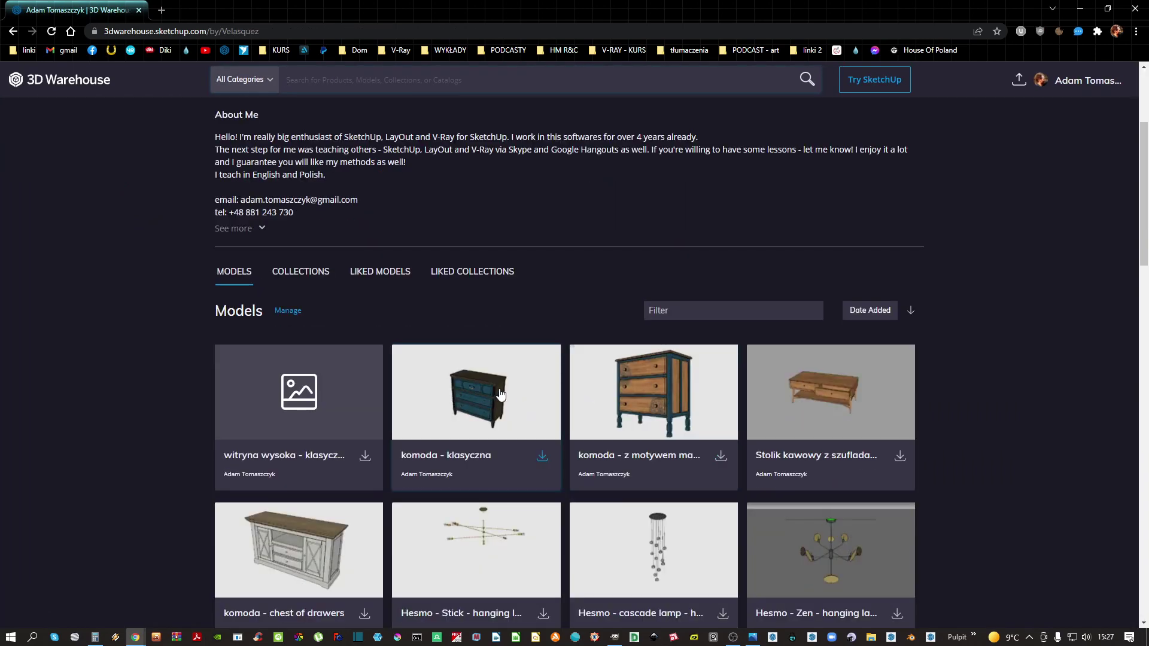
Open the details of "Stolik kawowy z szufladami - Coffee Table", examine the table from several angles in the 3D viewer, and close the browser
{"action": "left_click", "coordinate": [821, 383]}
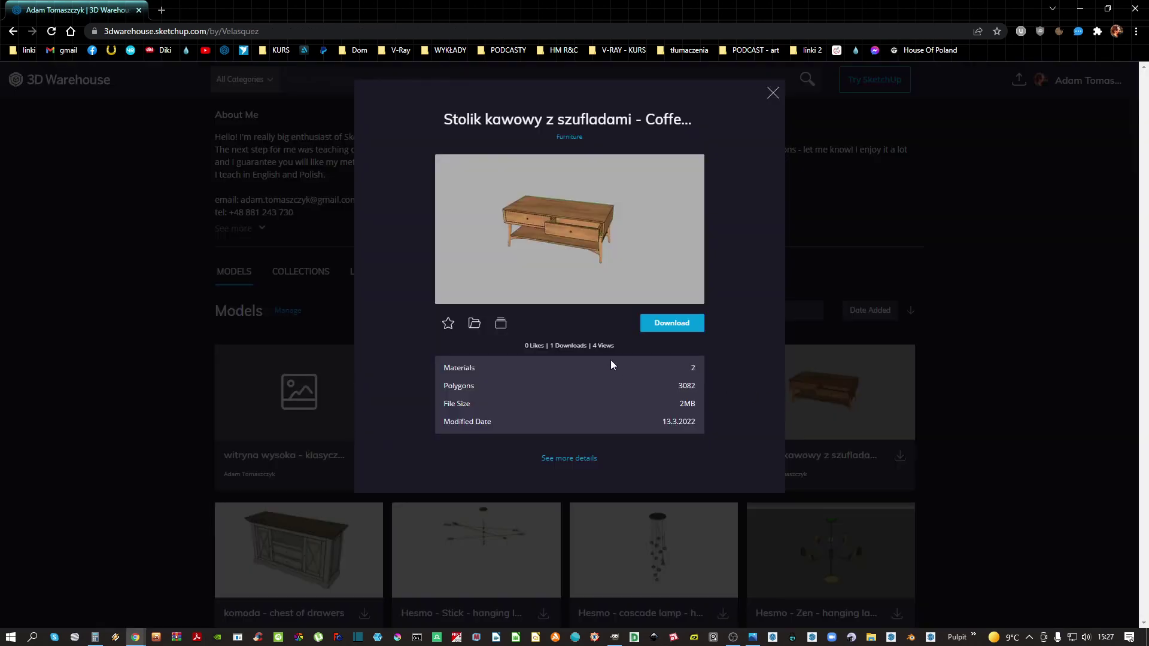
{"action": "left_click", "coordinate": [569, 459]}
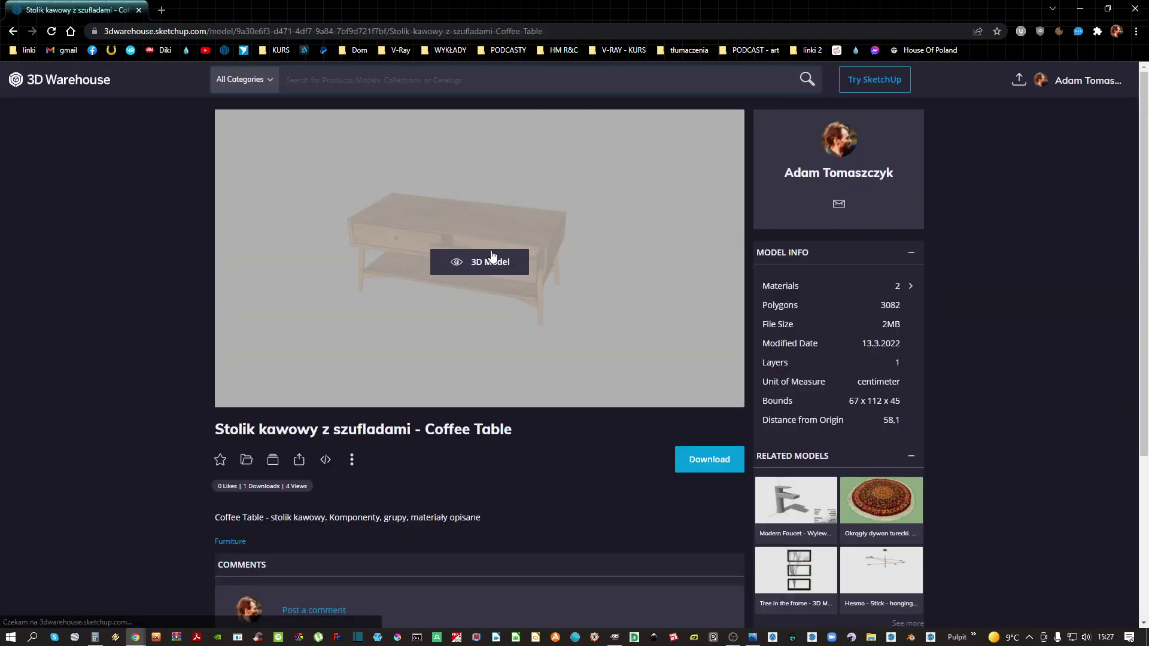
{"action": "left_click", "coordinate": [479, 266]}
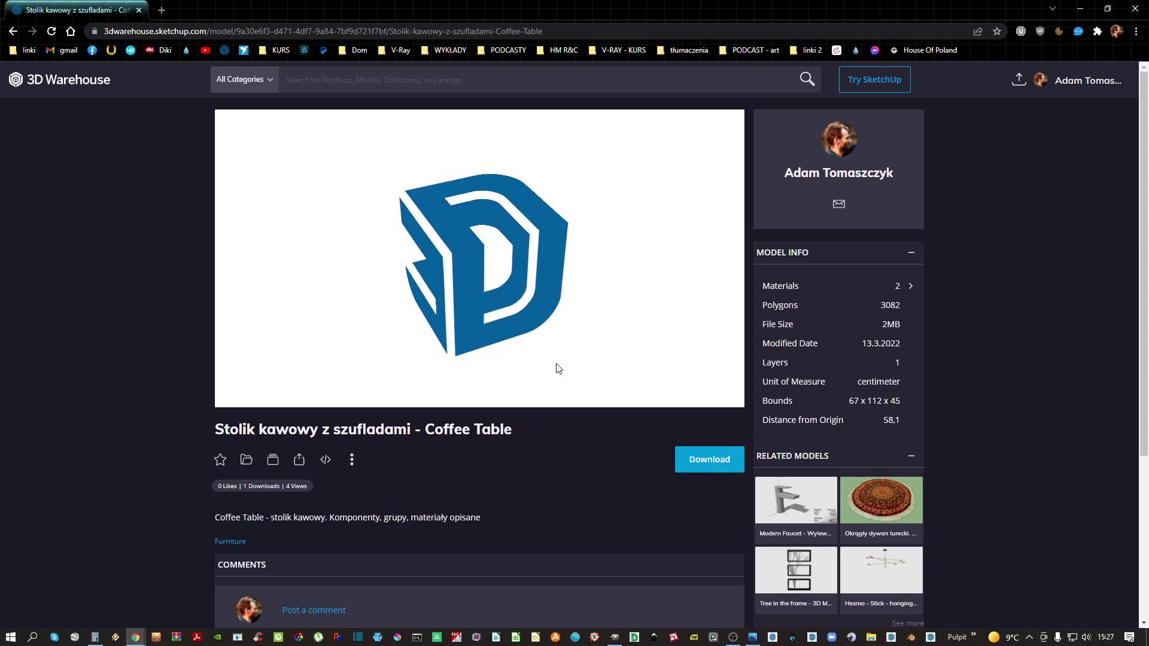
{"action": "scroll", "coordinate": [500, 249], "scroll_direction": "down", "scroll_amount": 5}
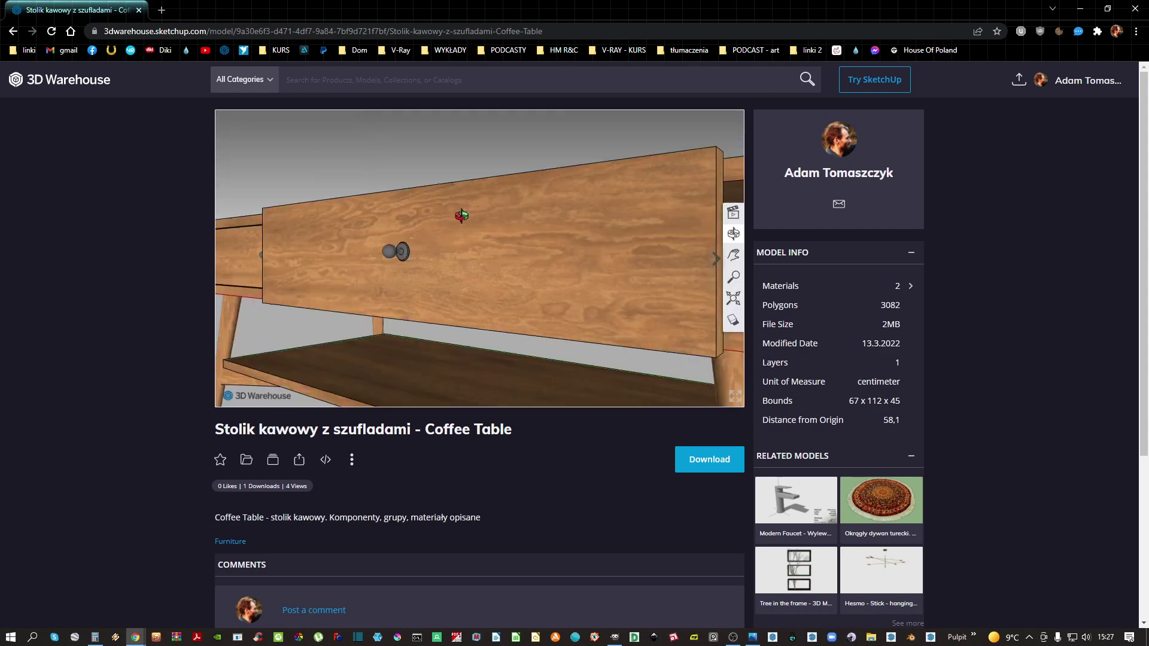
{"action": "left_click_drag", "start_coordinate": [500, 250], "coordinate": [488, 270]}
{"action": "scroll", "coordinate": [390, 275], "scroll_direction": "down", "scroll_amount": 5}
{"action": "left_click_drag", "start_coordinate": [390, 274], "coordinate": [531, 297]}
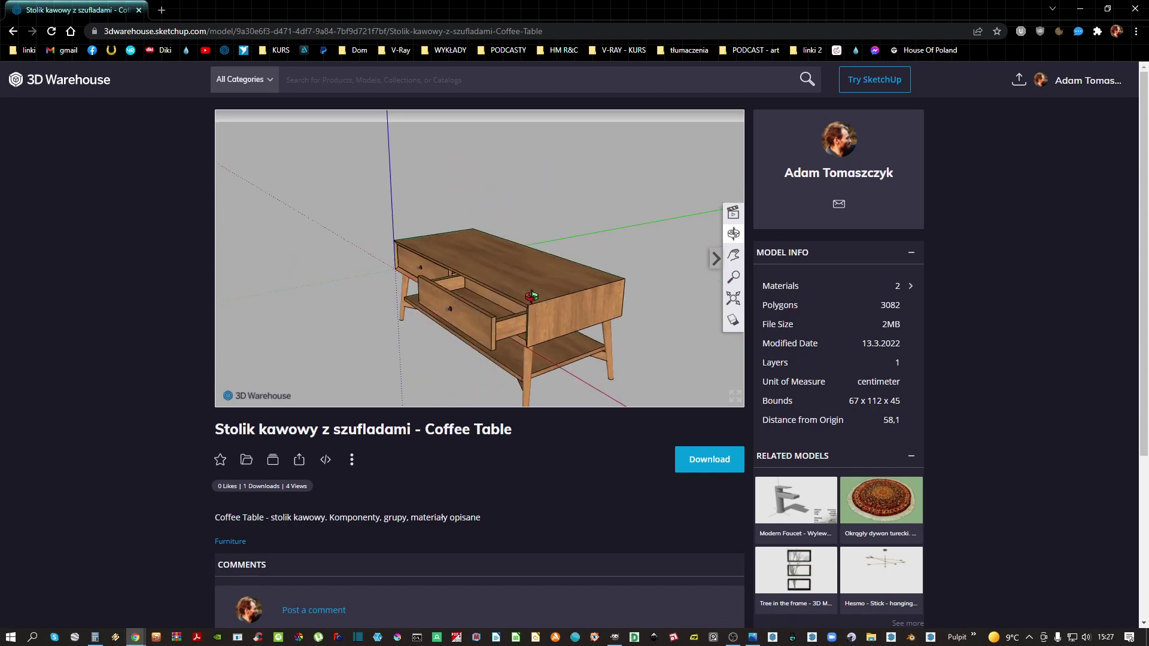
{"action": "left_click", "coordinate": [1140, 9]}
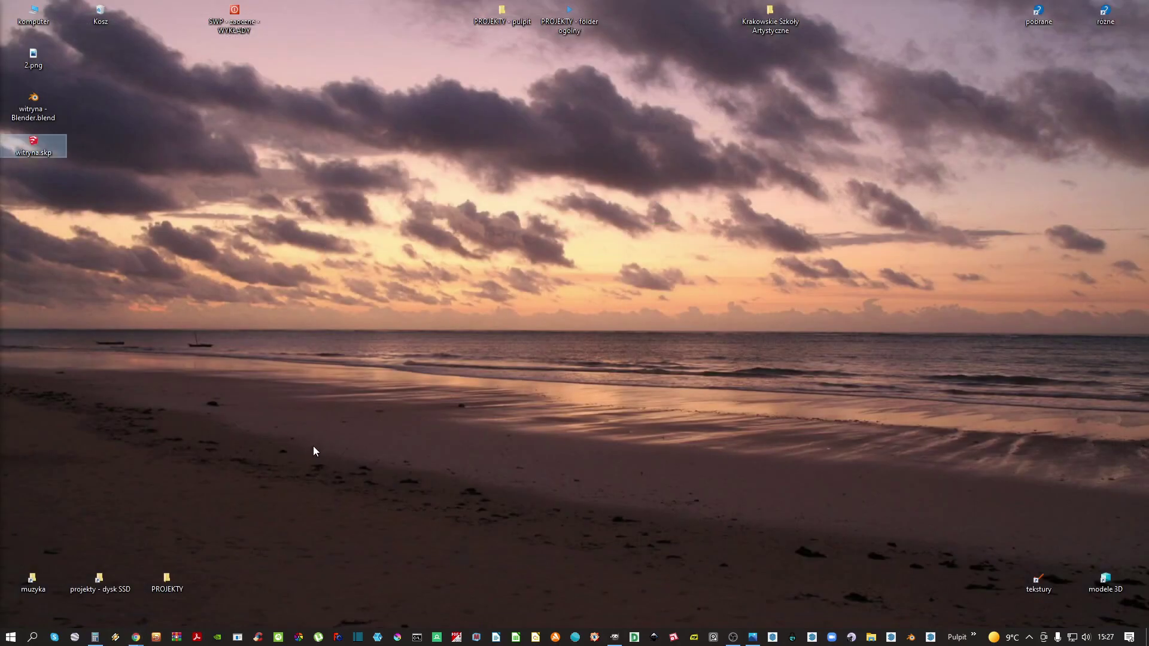
Open 2.png from the desktop to check it, and close the photo viewer
{"action": "left_click_drag", "start_coordinate": [120, 212], "coordinate": [3, 52]}
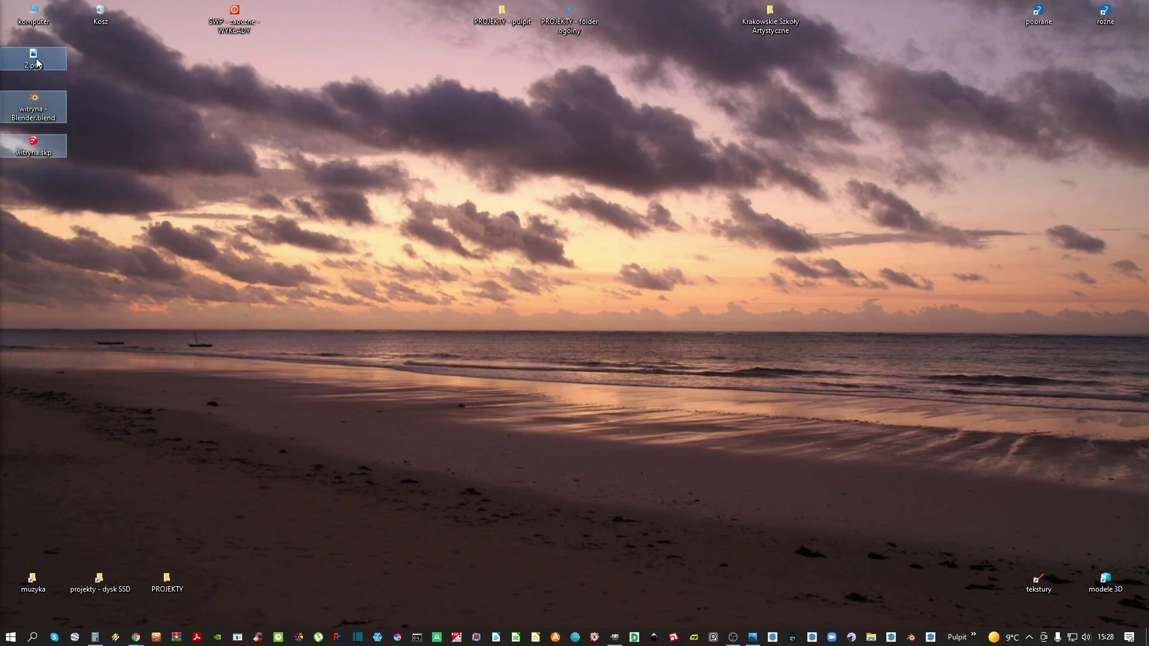
{"action": "double_click", "coordinate": [37, 60]}
{"action": "left_click", "coordinate": [1138, 7]}
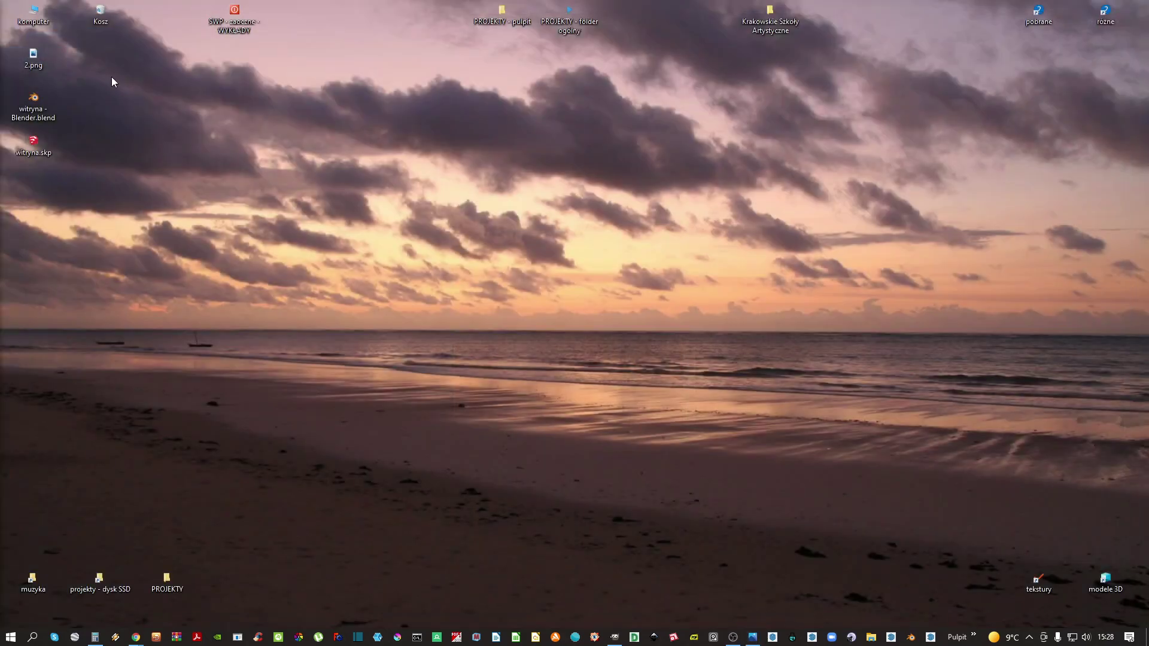
Move 2.png from the desktop to the Recycle Bin and empty the bin
{"action": "left_click_drag", "start_coordinate": [34, 58], "coordinate": [99, 13]}
{"action": "right_click", "coordinate": [68, 6]}
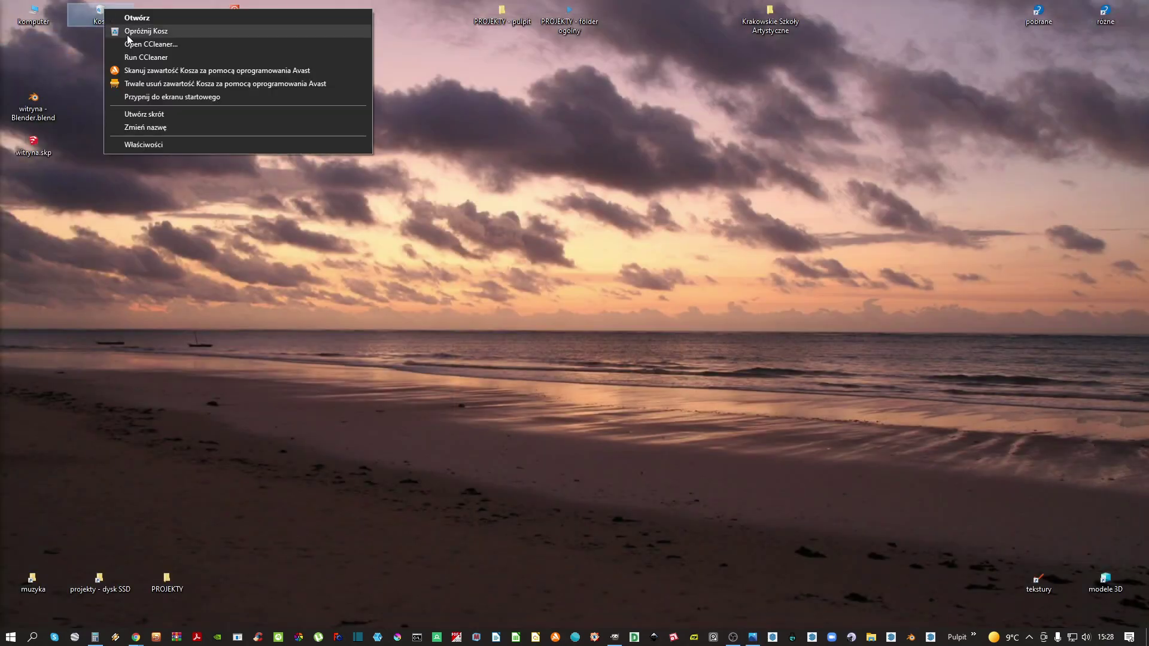
{"action": "left_click", "coordinate": [144, 30]}
{"action": "key", "text": "Return"}
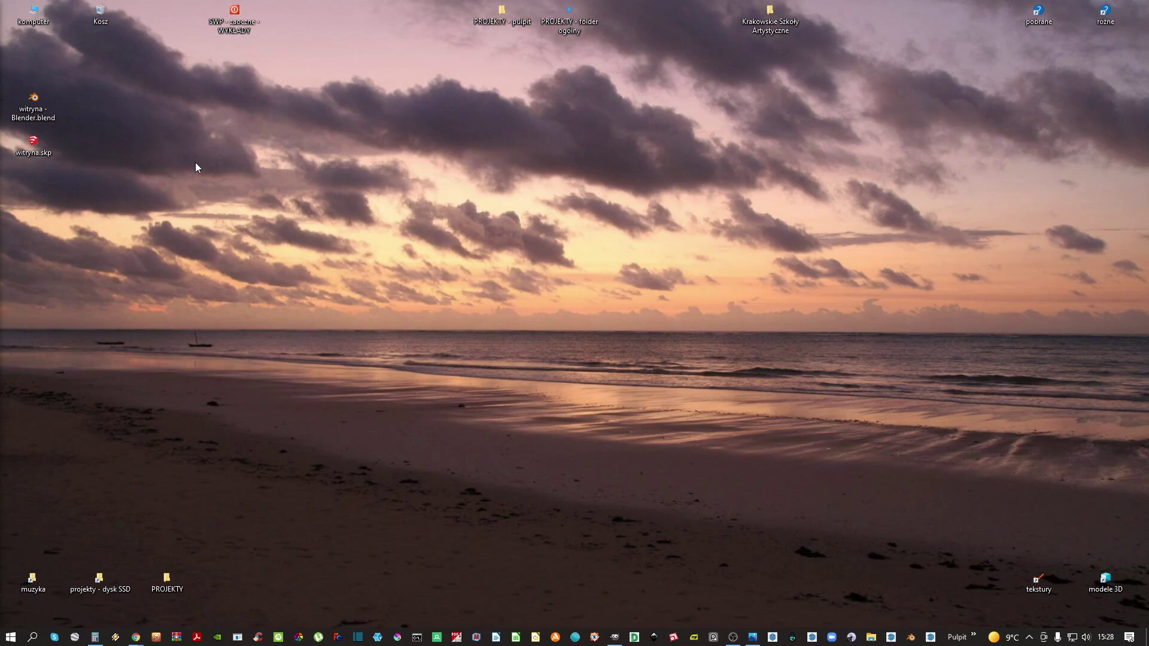
Move "witryna - Blender.blend" and witryna.skp from the desktop into a new folder "robocze pliki" in "grupa 4 - 13.30-15.45" of "SWP - zaoczne - WYKŁADY"
{"action": "left_click_drag", "start_coordinate": [171, 171], "coordinate": [27, 109]}
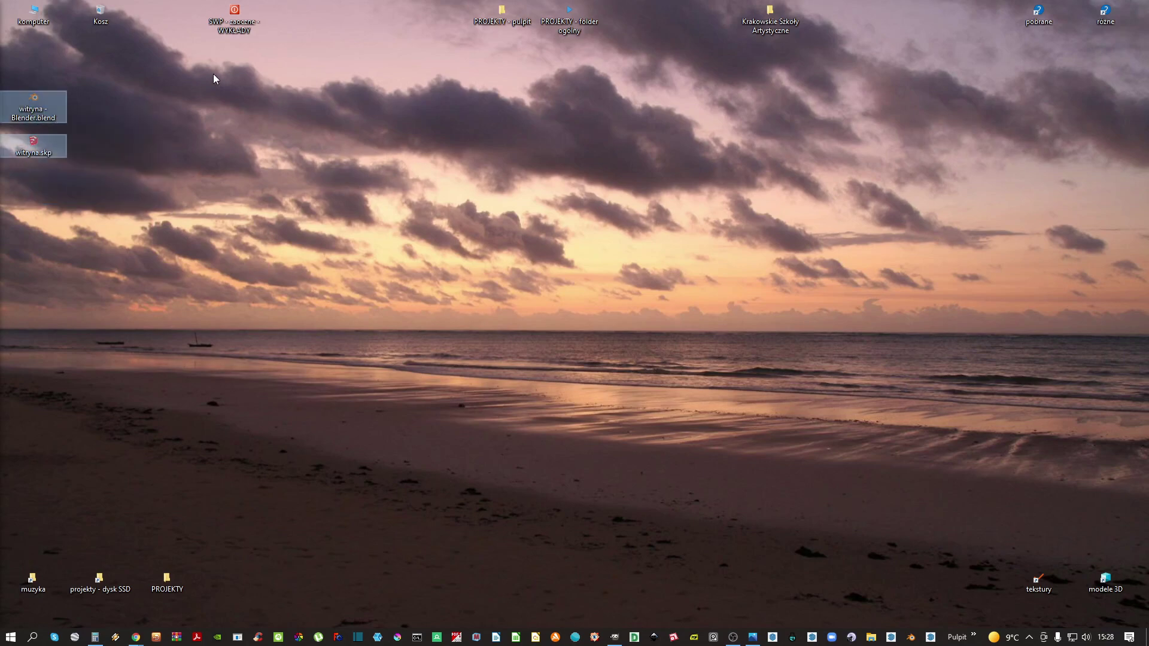
{"action": "double_click", "coordinate": [235, 13]}
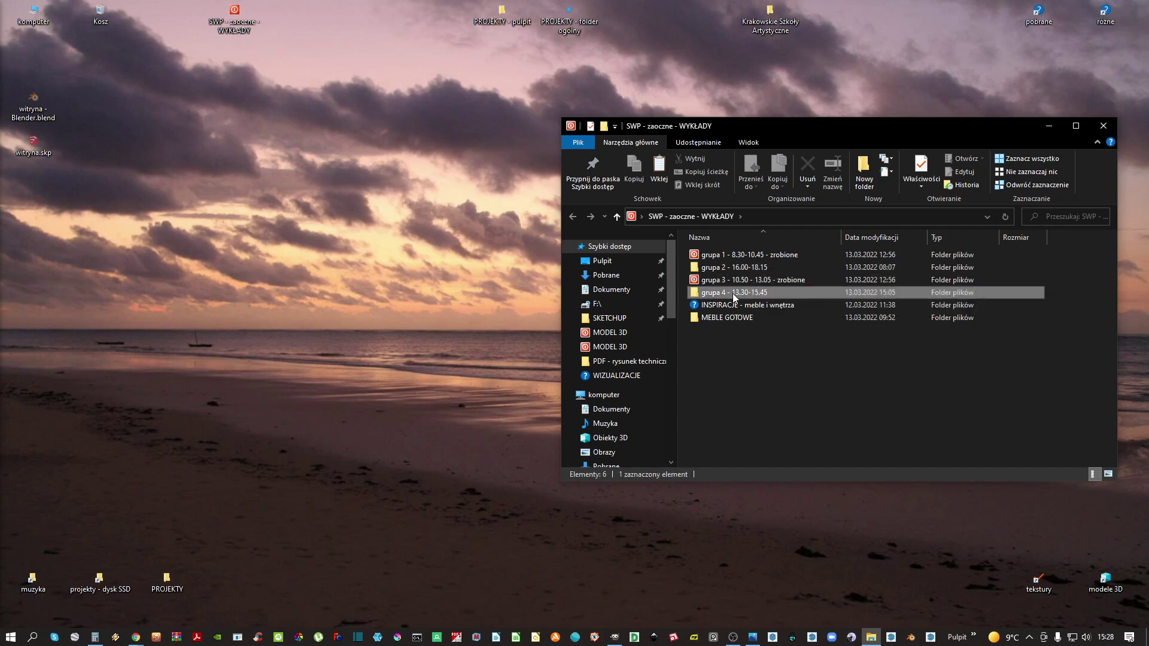
{"action": "double_click", "coordinate": [731, 293]}
{"action": "key", "text": "ctrl+shift+n"}
{"action": "type", "text": "robocze pliki"}
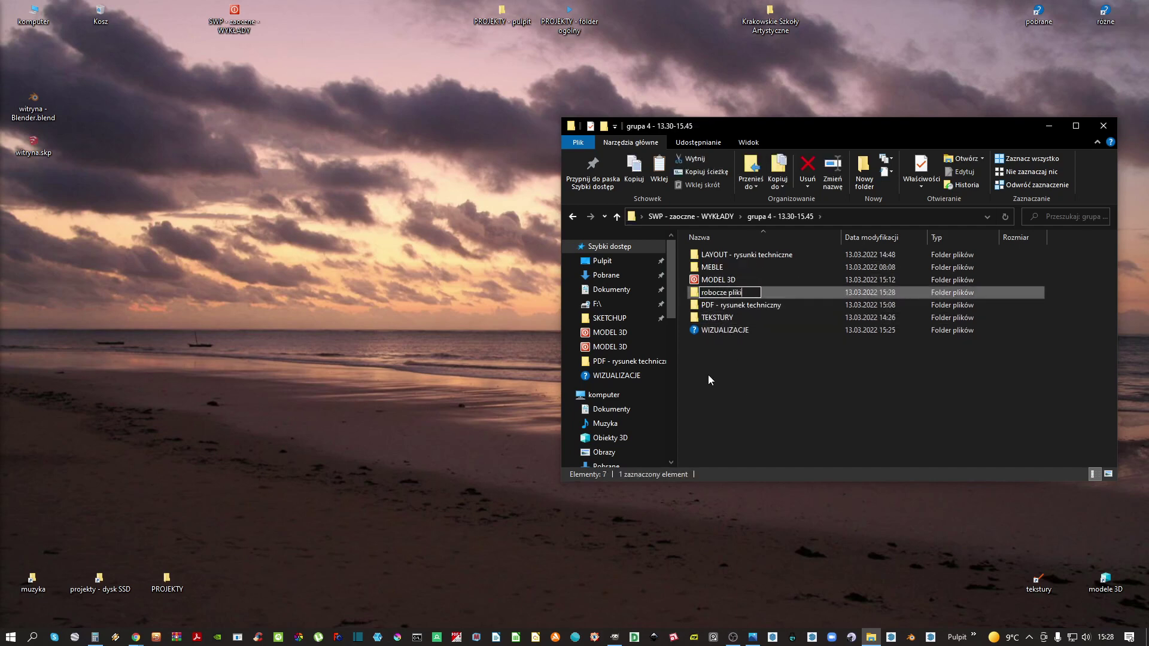
{"action": "key", "text": "Return"}
{"action": "key", "text": "Return"}
{"action": "key", "text": "ctrl+v"}
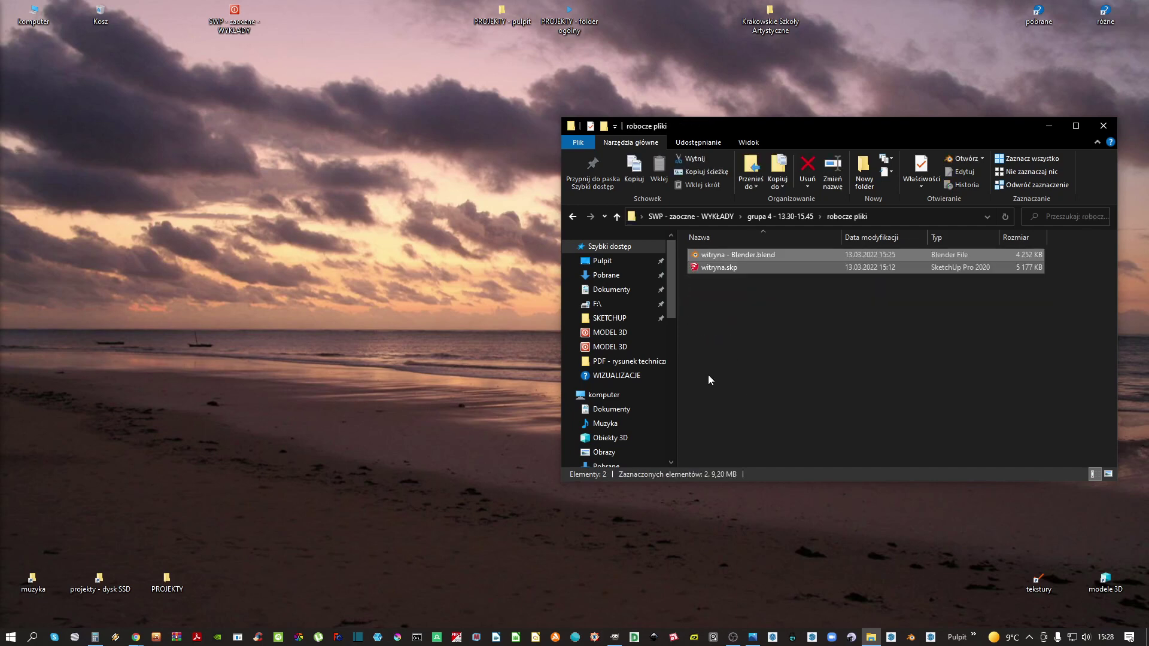
Return to "grupa 4 - 13.30-15.45" and open the bookshelf photo 4.jpg from the "półka na książki" folder inside MEBLE
{"action": "key", "text": "BackSpace"}
{"action": "left_click_drag", "start_coordinate": [878, 127], "coordinate": [628, 106]}
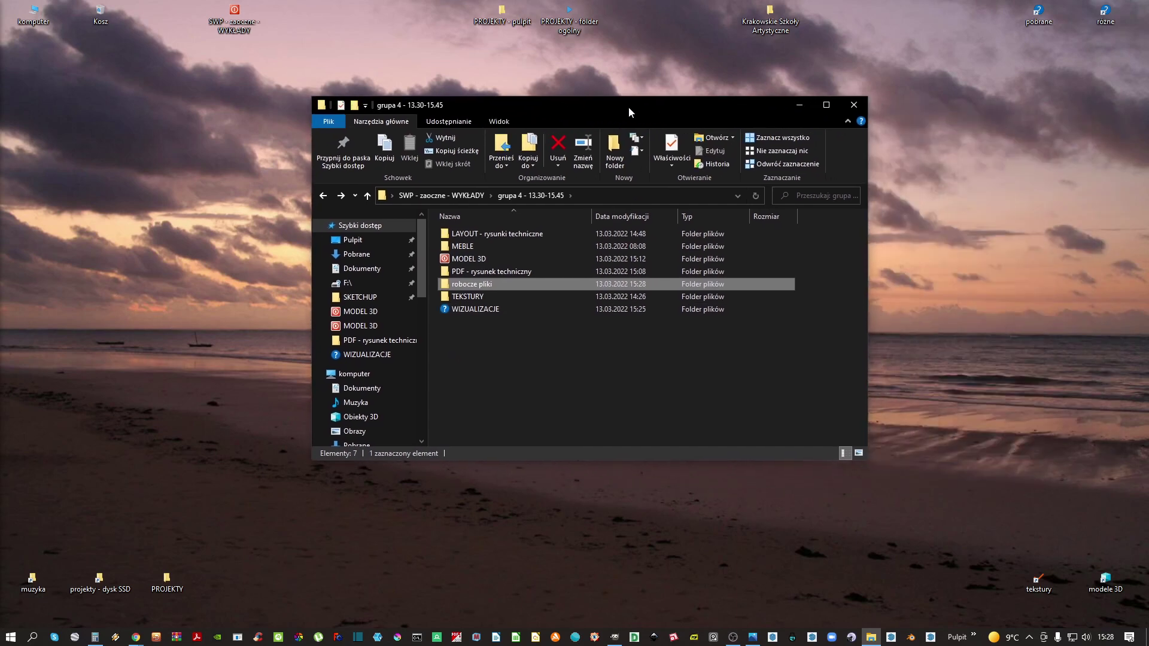
{"action": "left_click", "coordinate": [698, 336]}
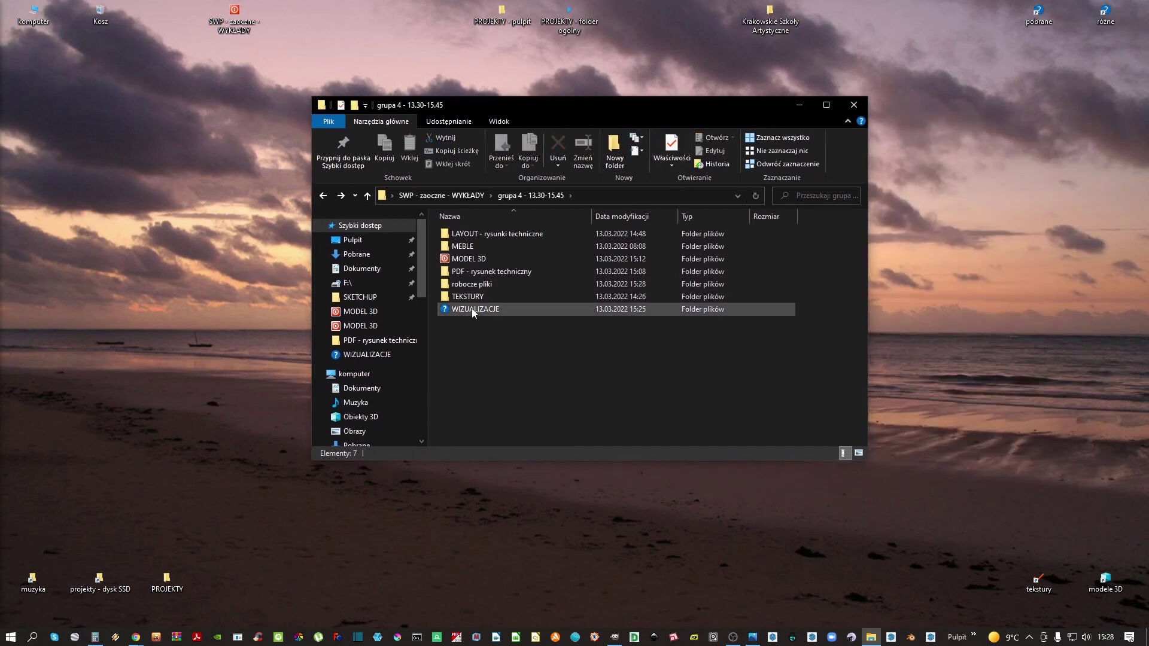
{"action": "double_click", "coordinate": [483, 247]}
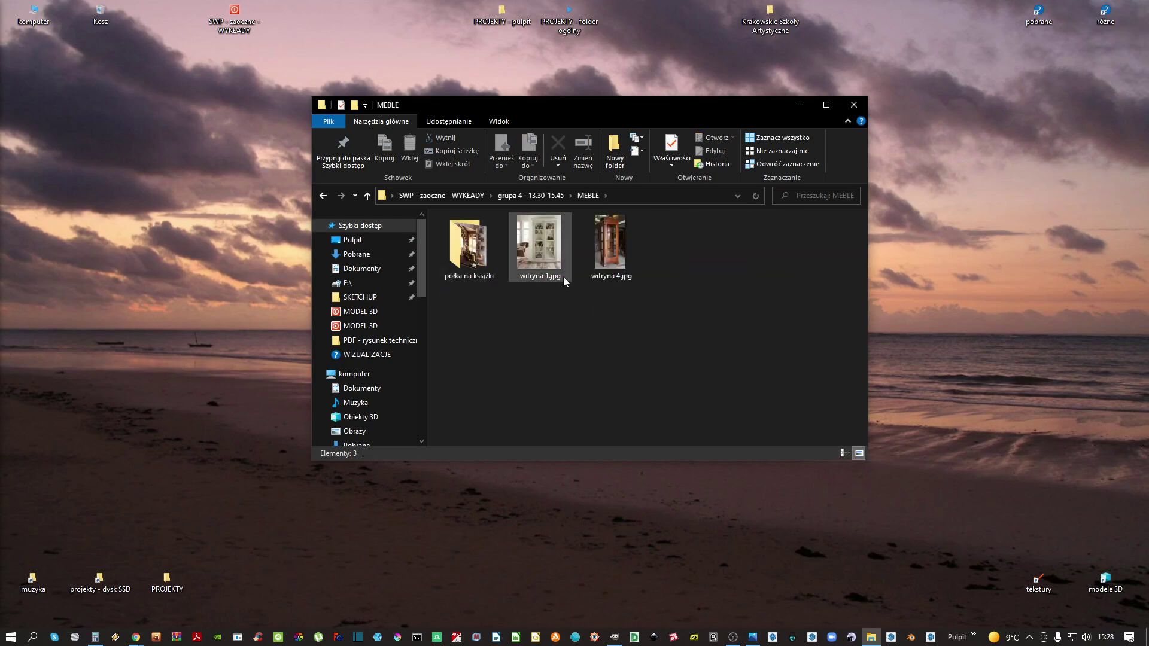
{"action": "double_click", "coordinate": [561, 278]}
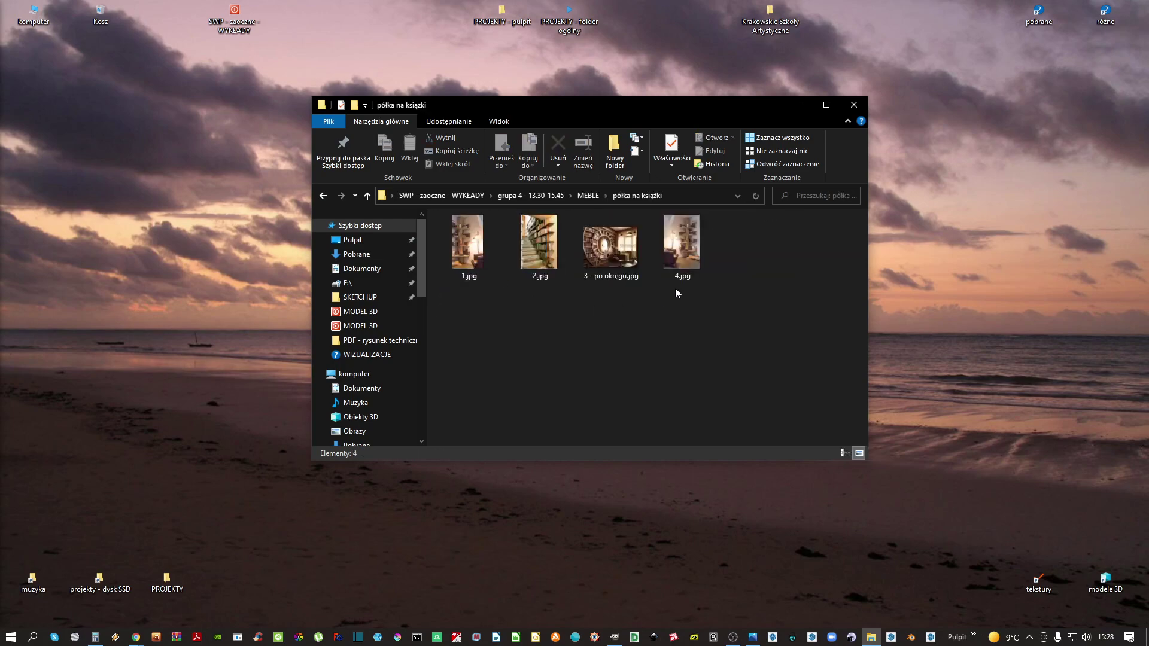
{"action": "double_click", "coordinate": [693, 259]}
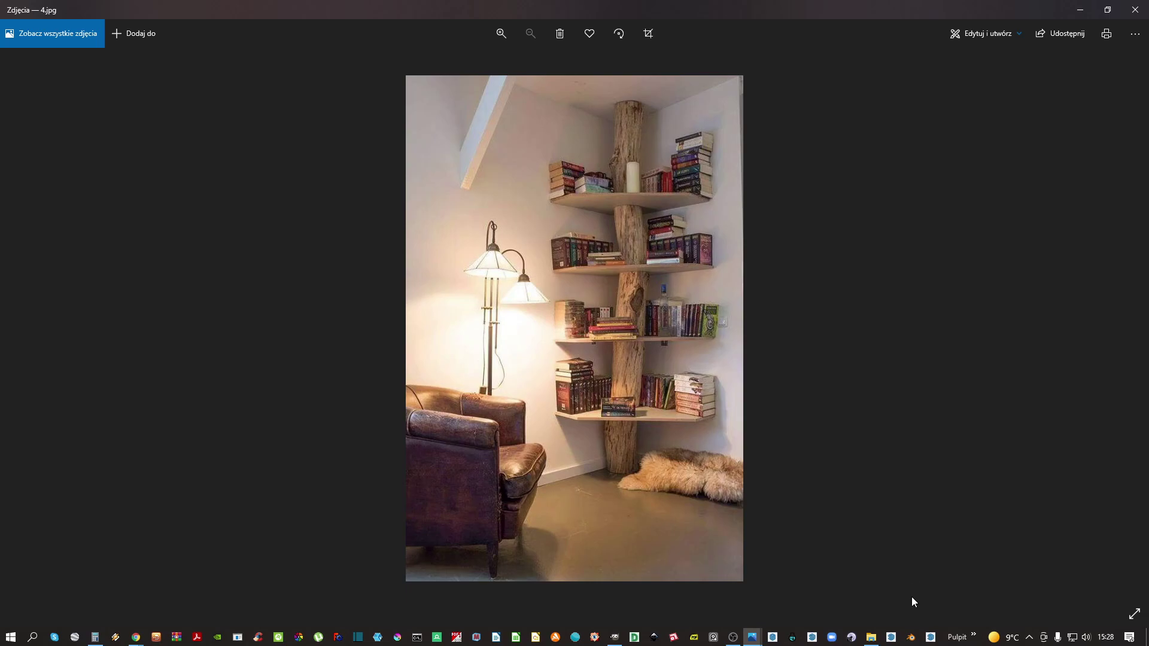
Switch to Blender, add a plane mesh at the origin, and scale it up to about 2.8 times as a floor
{"action": "left_click", "coordinate": [910, 637]}
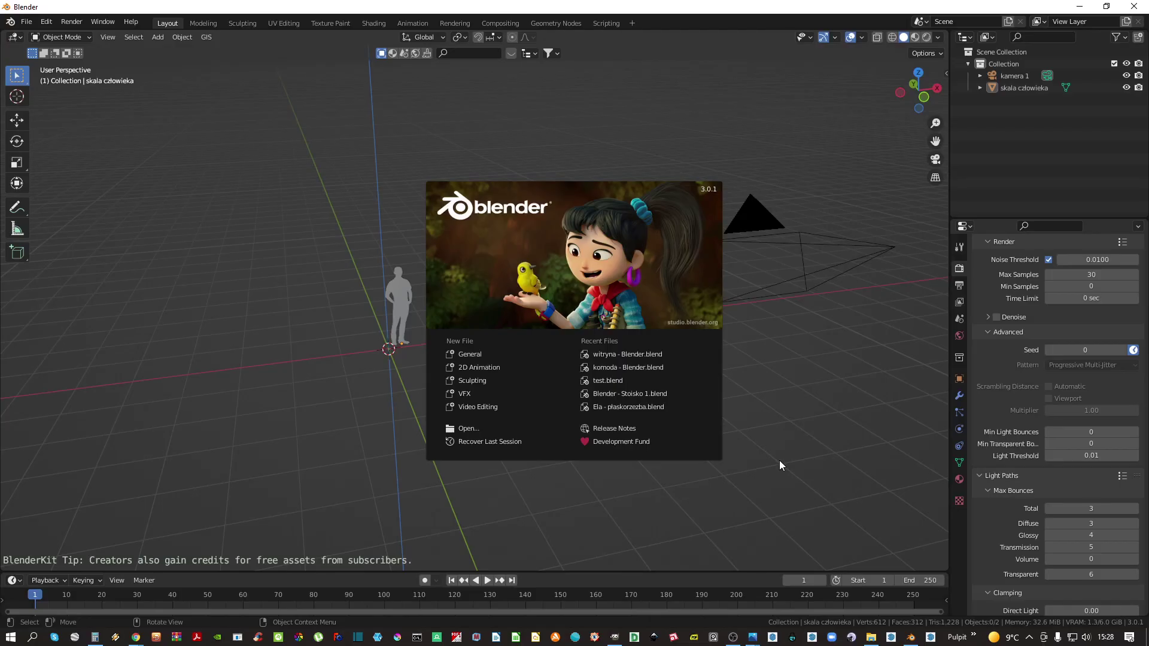
{"action": "left_click", "coordinate": [745, 369]}
{"action": "key", "text": "shift+a"}
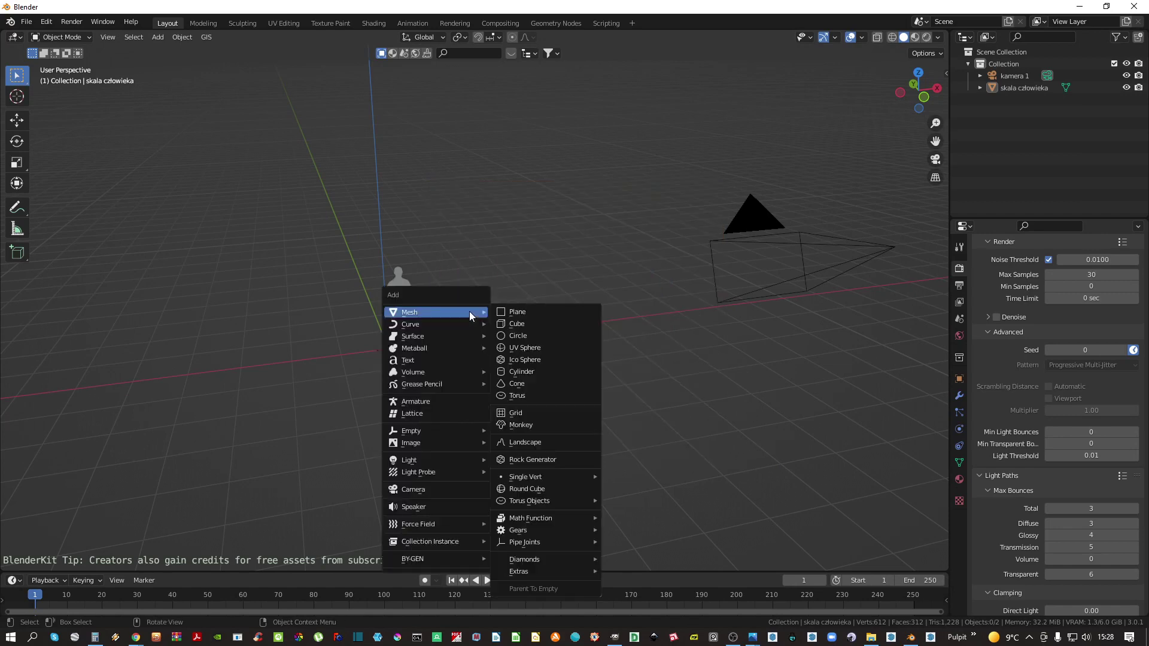
{"action": "left_click", "coordinate": [513, 311]}
{"action": "key", "text": "s"}
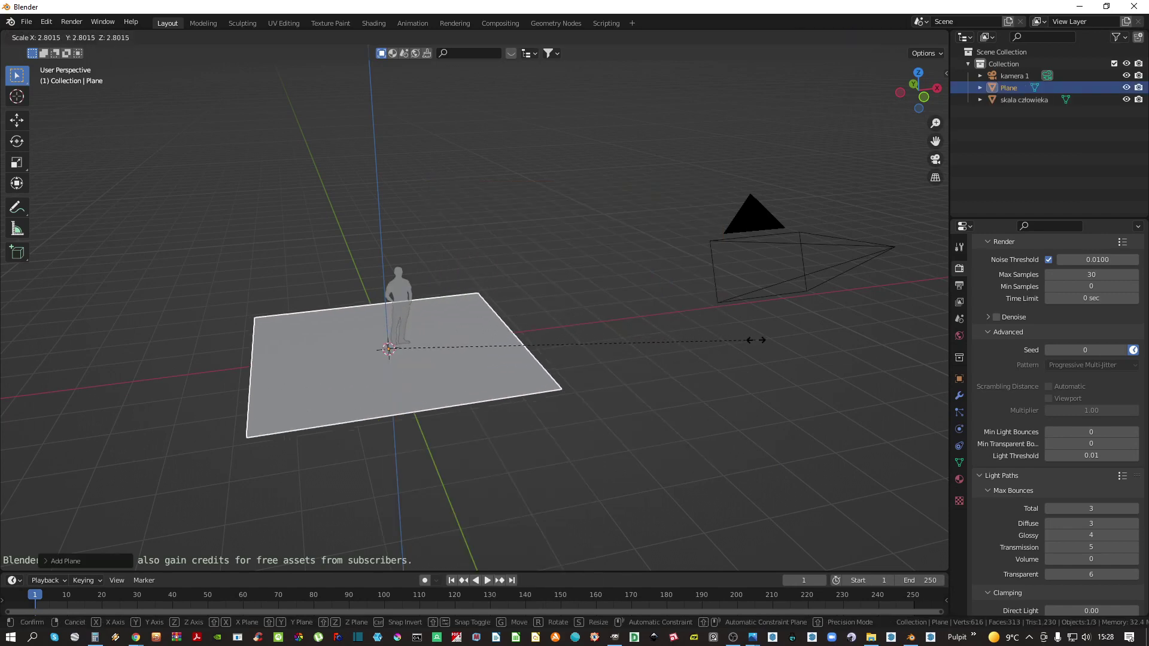
{"action": "left_click", "coordinate": [751, 336]}
Add a circle mesh at the origin, scale it down to trunk width beside the human figure's feet, and apply its scale
{"action": "key", "text": "shift+a"}
{"action": "mouse_move", "coordinate": [539, 345]}
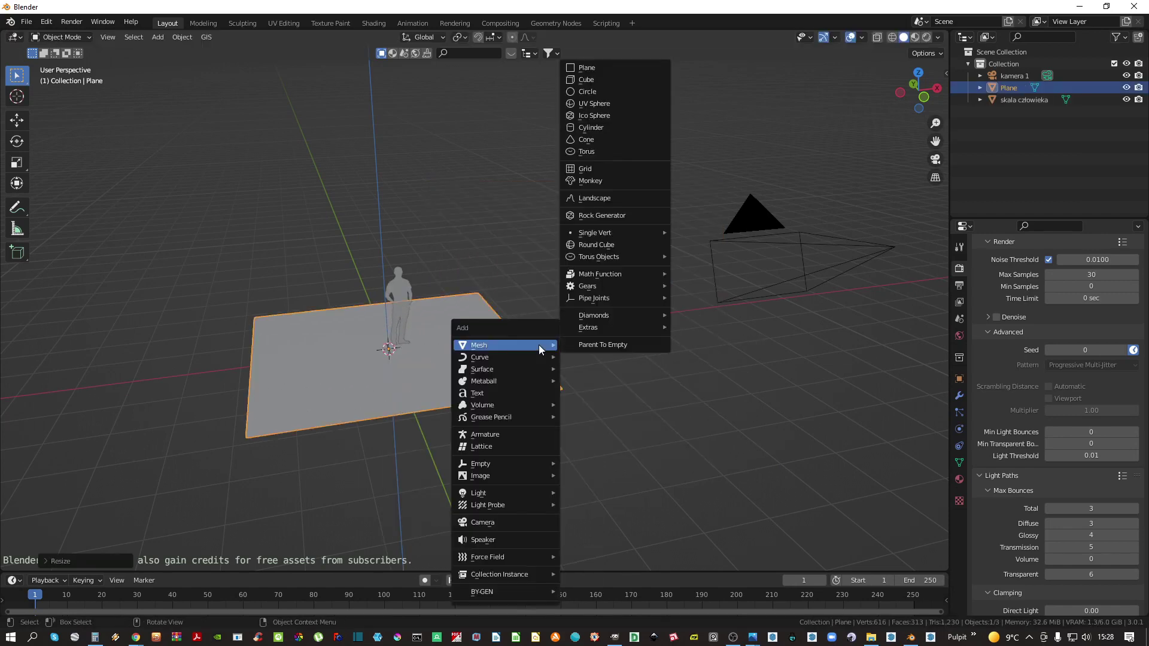
{"action": "left_click", "coordinate": [594, 90]}
{"action": "scroll", "coordinate": [404, 368], "scroll_direction": "up", "scroll_amount": 3}
{"action": "key", "text": "s"}
{"action": "left_click", "coordinate": [409, 346]}
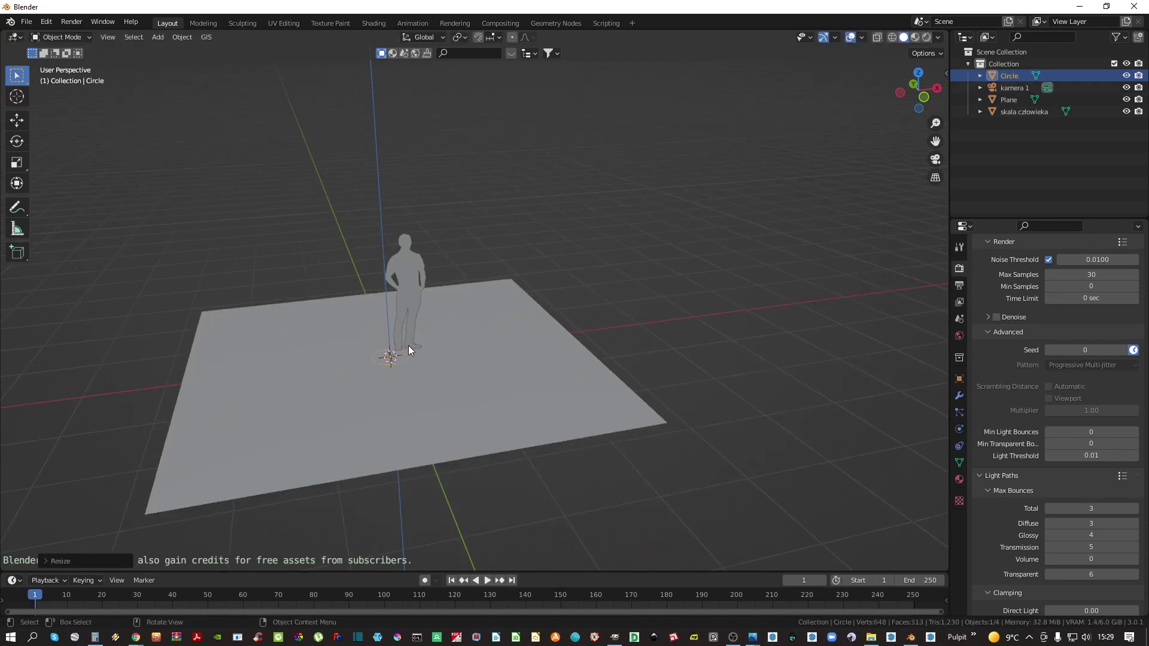
{"action": "scroll", "coordinate": [554, 278], "scroll_direction": "up", "scroll_amount": 2}
{"action": "scroll", "coordinate": [431, 353], "scroll_direction": "up", "scroll_amount": 3}
{"action": "key", "text": "ctrl+a"}
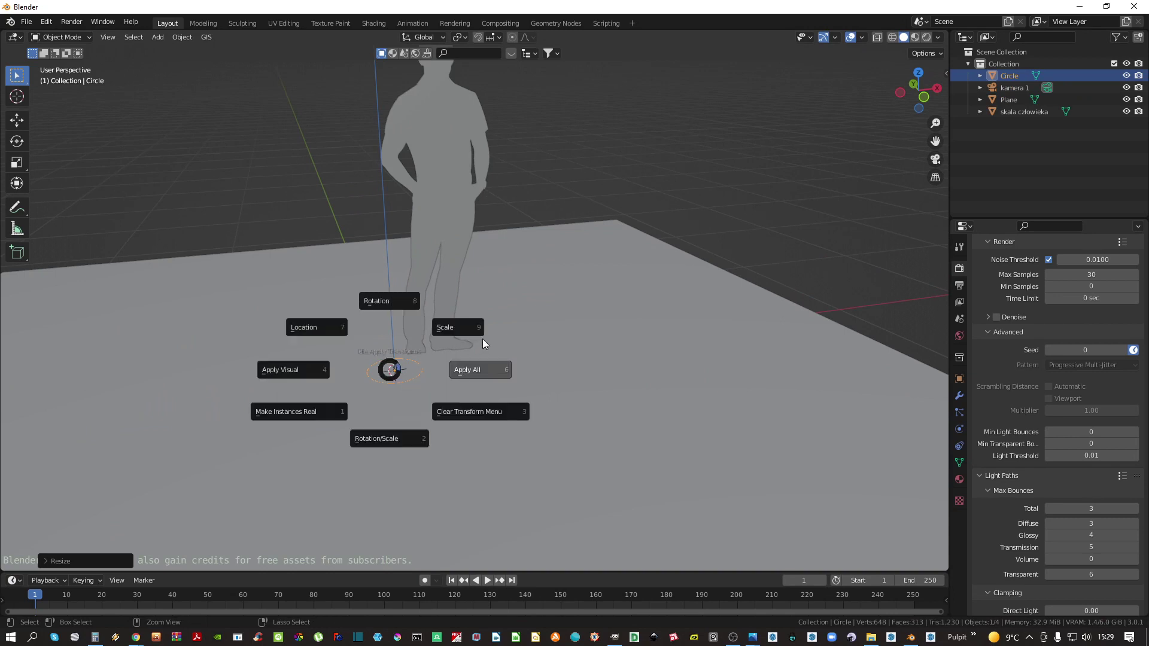
{"action": "left_click", "coordinate": [477, 328]}
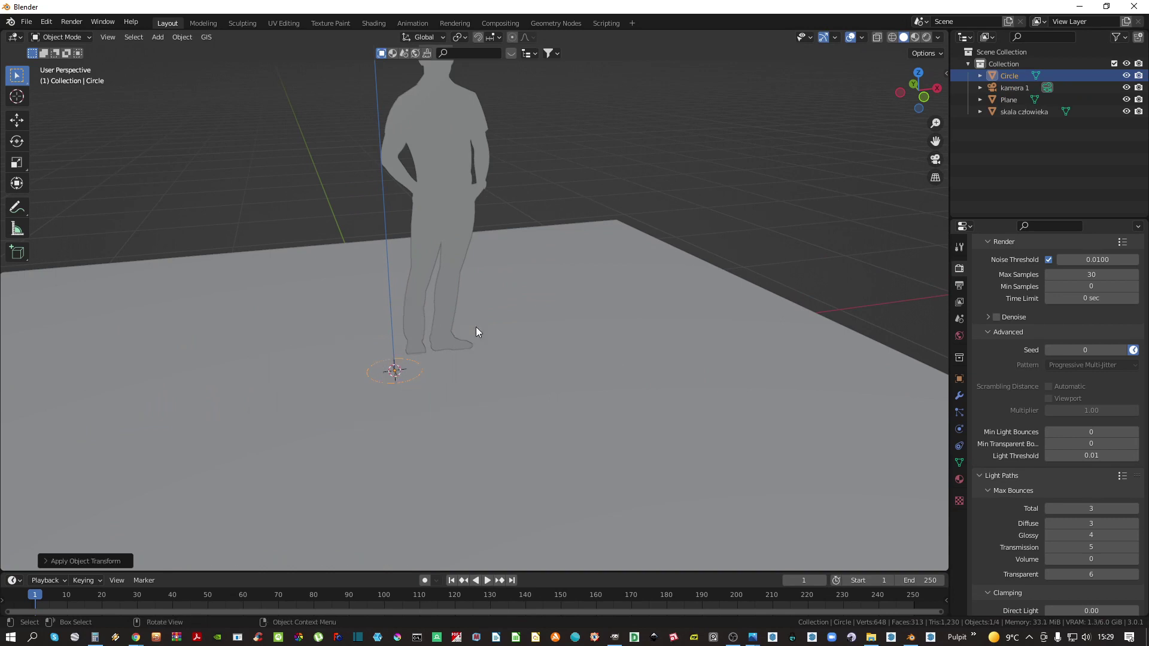
Enter Edit Mode on the circle and extrude its edge loop a short distance up along Z
{"action": "left_click", "coordinate": [36, 37]}
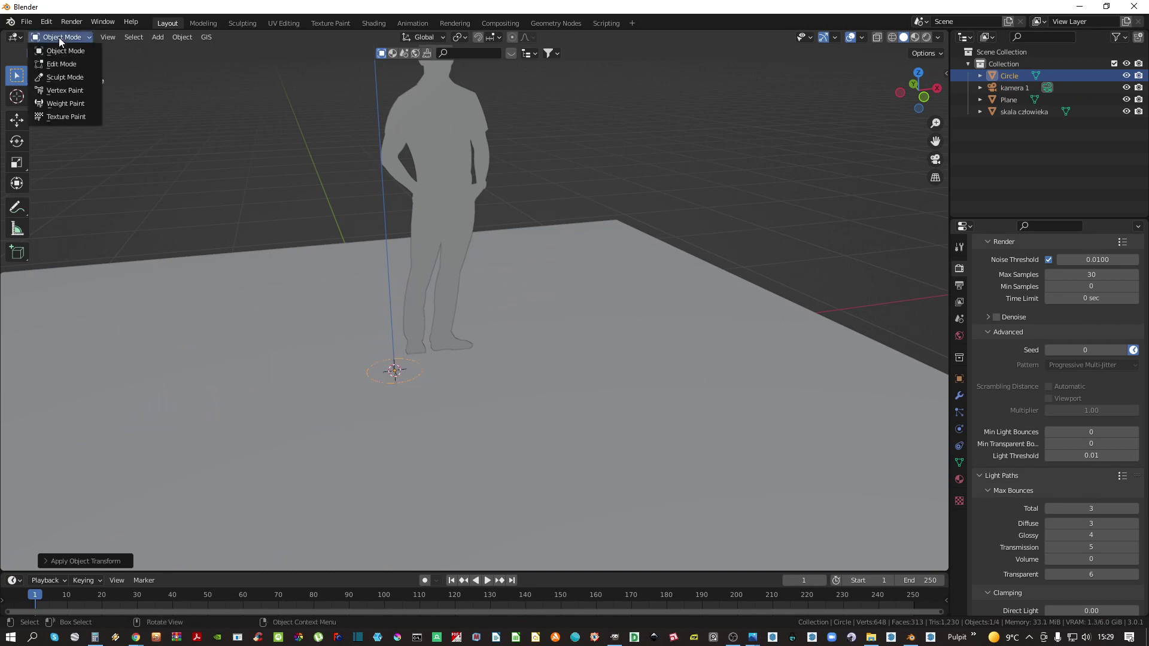
{"action": "left_click", "coordinate": [66, 64]}
{"action": "key", "text": "g"}
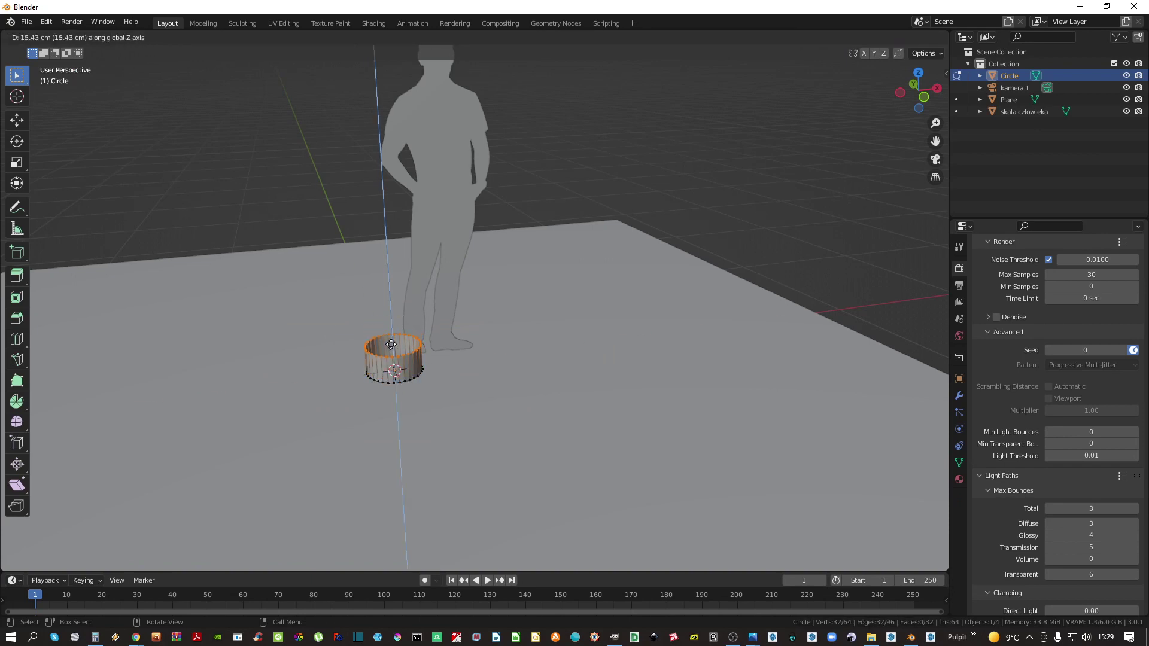
{"action": "left_click", "coordinate": [389, 358]}
Repeat the short upward extrusion until the segmented trunk cylinder rises well above the human figure
{"action": "key", "text": "shift+r"}
{"action": "key", "text": "shift+r"}
{"action": "key", "text": "shift+r"}
{"action": "key", "text": "shift+r"}
{"action": "key", "text": "shift+r"}
{"action": "key", "text": "shift+r"}
{"action": "key", "text": "shift+r"}
{"action": "key", "text": "shift+r"}
{"action": "key", "text": "shift+r"}
{"action": "key", "text": "shift+r"}
{"action": "key", "text": "shift+r"}
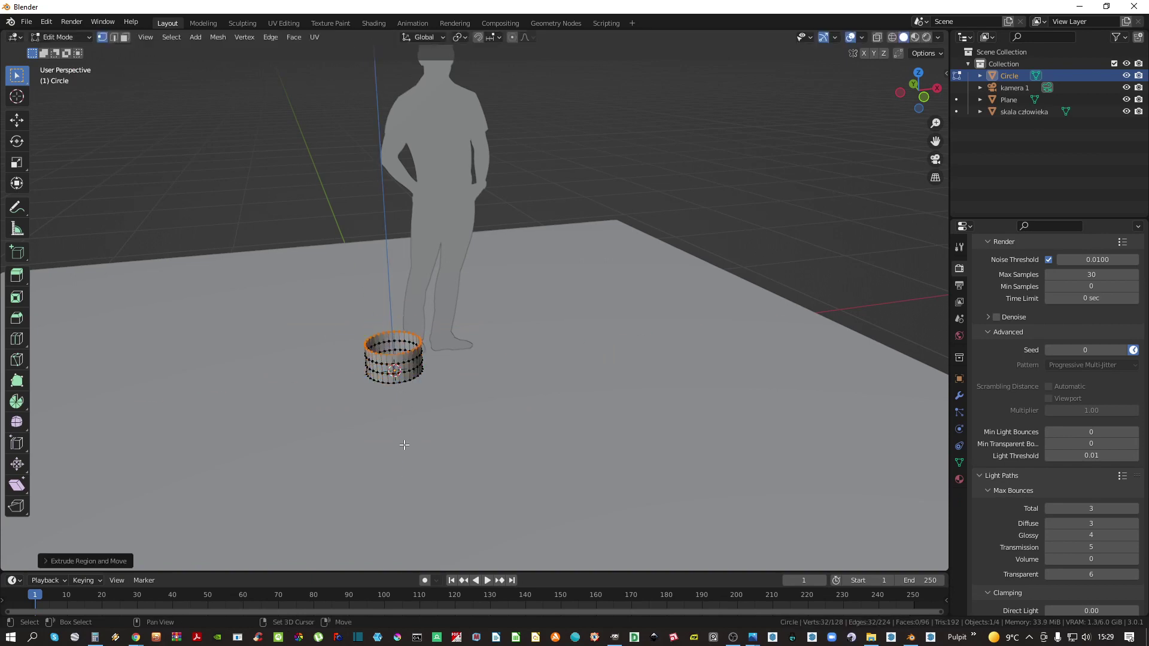
{"action": "key", "text": "shift+r"}
{"action": "key", "text": "shift+r"}
{"action": "key", "text": "shift+r"}
{"action": "key", "text": "shift+r"}
{"action": "key", "text": "shift+r"}
{"action": "key", "text": "shift+r"}
{"action": "key", "text": "shift+r"}
{"action": "key", "text": "shift+r"}
{"action": "key", "text": "shift+r"}
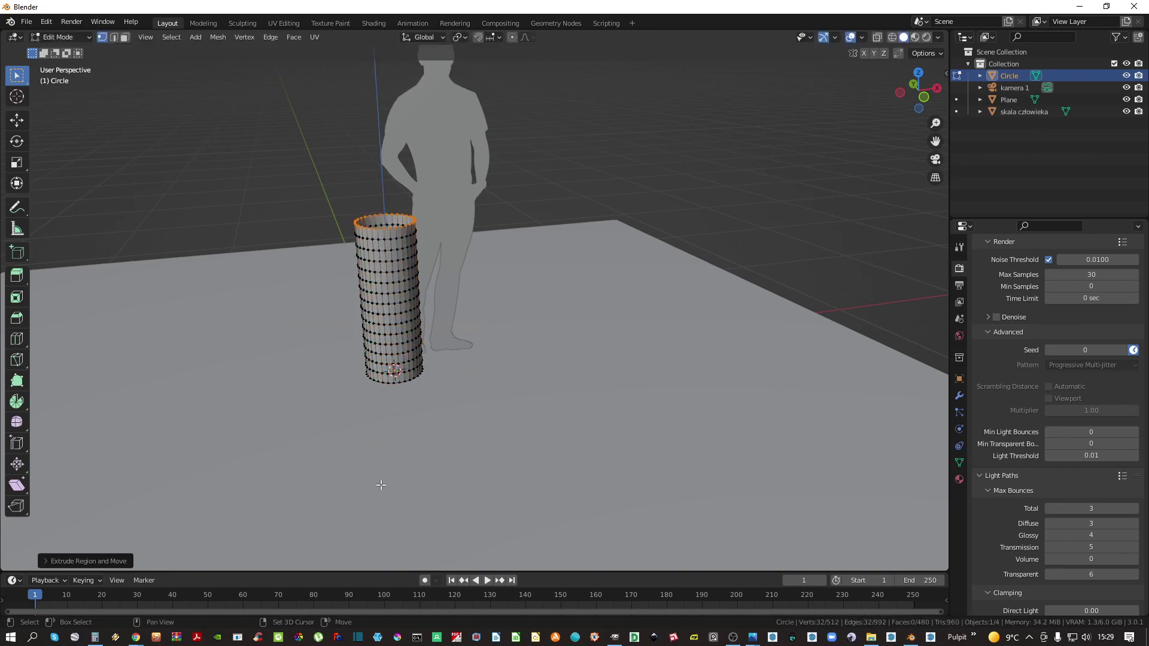
{"action": "scroll", "coordinate": [383, 434], "scroll_direction": "down", "scroll_amount": 2}
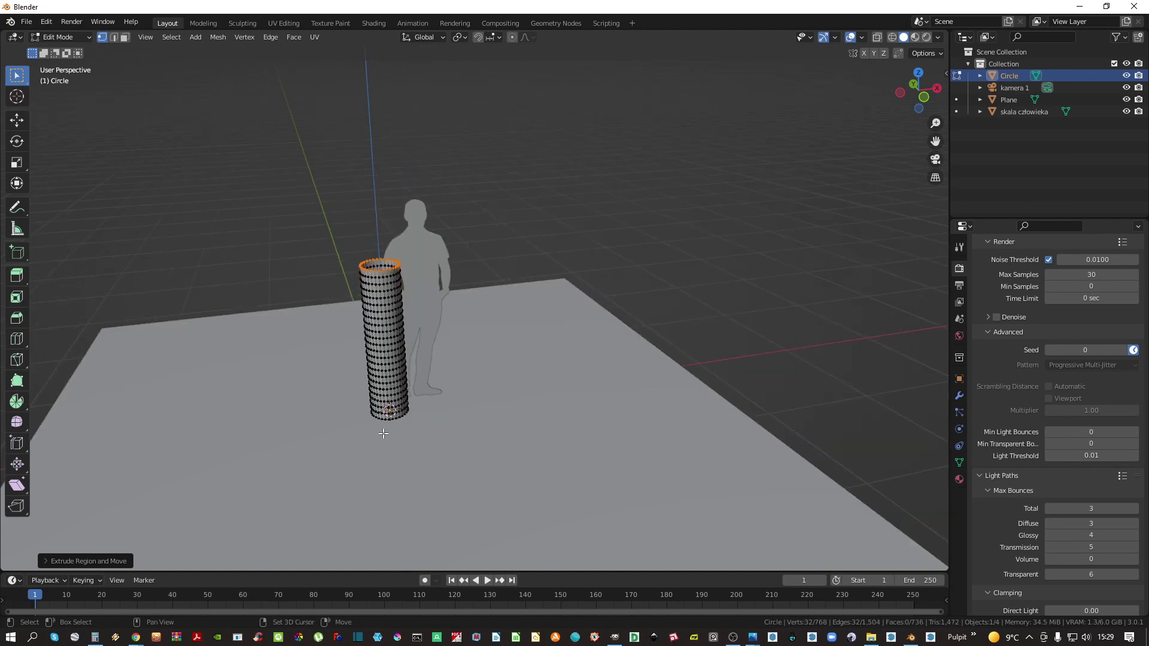
{"action": "key", "text": "shift+r"}
{"action": "key", "text": "shift+r"}
{"action": "key", "text": "shift+r"}
{"action": "key", "text": "shift+r"}
{"action": "key", "text": "shift+r"}
{"action": "key", "text": "shift+r"}
{"action": "key", "text": "shift+r"}
{"action": "key", "text": "shift+r"}
{"action": "key", "text": "shift+r"}
{"action": "key", "text": "shift+r"}
{"action": "key", "text": "shift+r"}
{"action": "key", "text": "shift+r"}
{"action": "key", "text": "shift+r"}
{"action": "key", "text": "shift+r"}
{"action": "key", "text": "shift+r"}
{"action": "key", "text": "shift+r"}
{"action": "key", "text": "shift+r"}
{"action": "key", "text": "shift+r"}
{"action": "key", "text": "shift+r"}
{"action": "key", "text": "shift+r"}
Select the whole trunk mesh and turn on proportional editing with the Random falloff
{"action": "mouse_move", "coordinate": [385, 357]}
{"action": "middle_mouse_down", "text": "shift"}
{"action": "mouse_move", "coordinate": [400, 391]}
{"action": "mouse_move", "coordinate": [403, 341]}
{"action": "mouse_move", "coordinate": [403, 358]}
{"action": "middle_mouse_up", "text": "shift"}
{"action": "scroll", "coordinate": [403, 344], "scroll_direction": "up", "scroll_amount": 2}
{"action": "key", "text": "alt+a"}
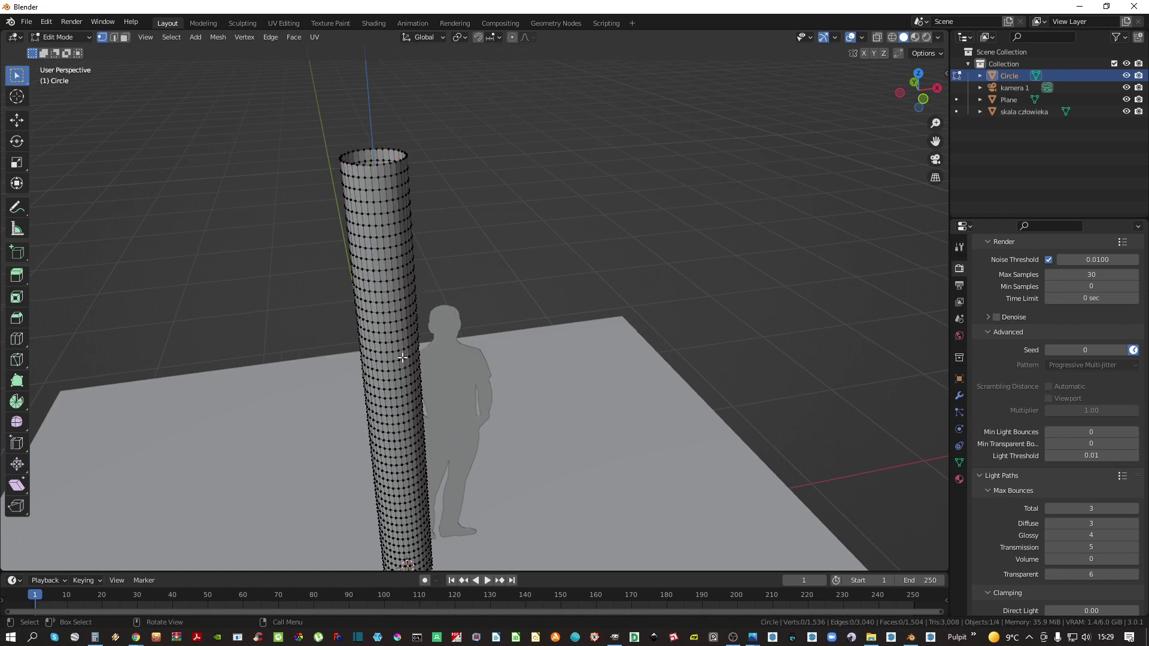
{"action": "key", "text": "a"}
{"action": "key", "text": "F3"}
{"action": "type", "text": "random"}
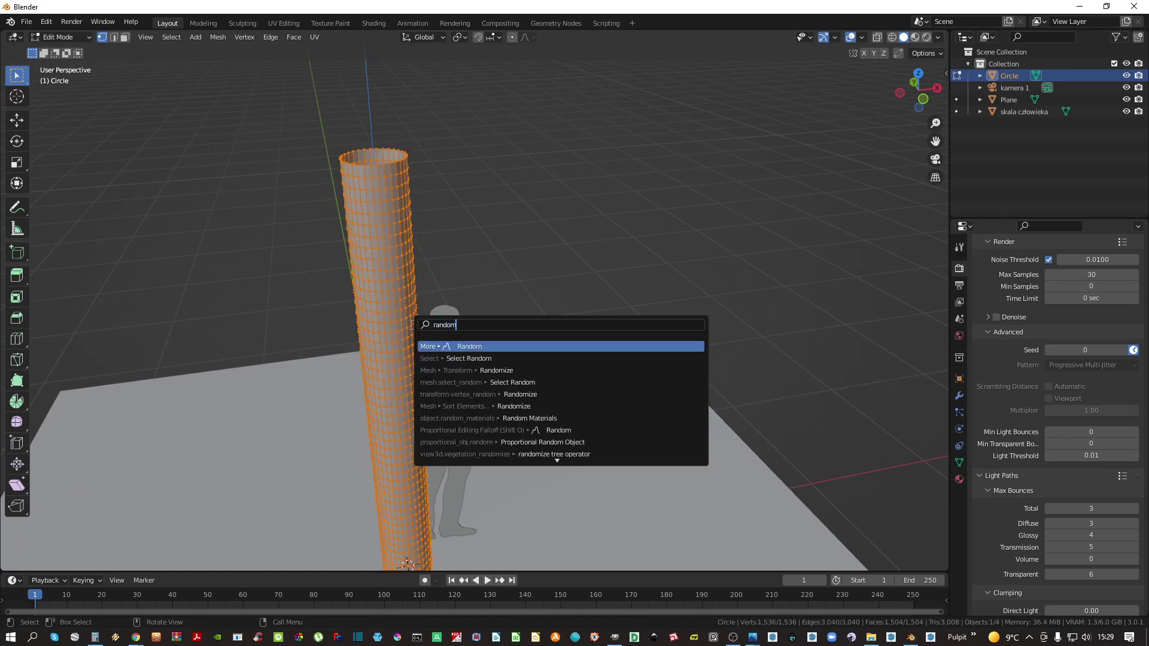
{"action": "key", "text": "Return"}
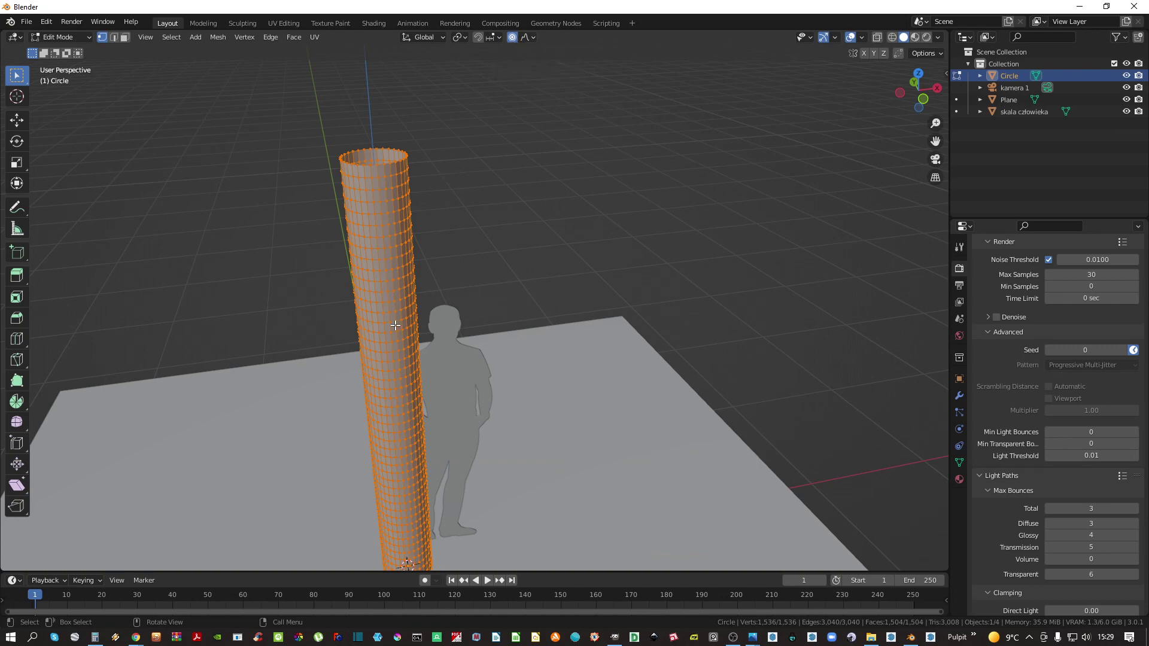
Select a few scattered trunk vertices and move them about 2.9 cm along X with a Random proportional size of 42.41 cm
{"action": "left_click", "coordinate": [388, 292]}
{"action": "middle_click_drag", "start_coordinate": [406, 387], "coordinate": [522, 252]}
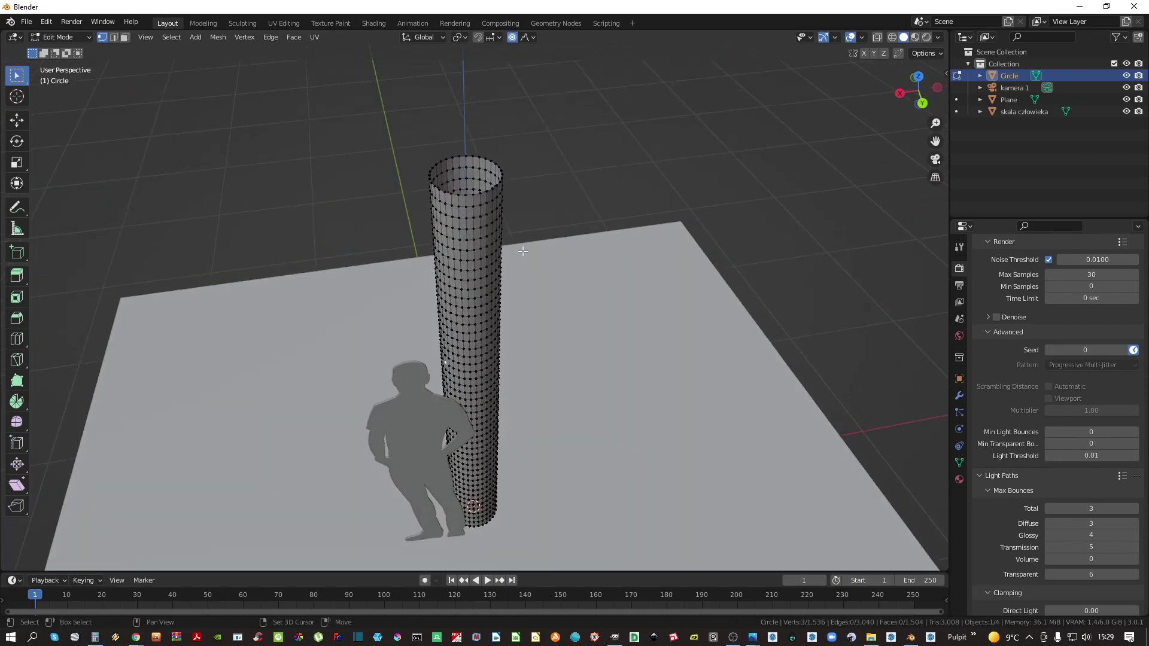
{"action": "middle_click_drag", "start_coordinate": [497, 480], "coordinate": [476, 420]}
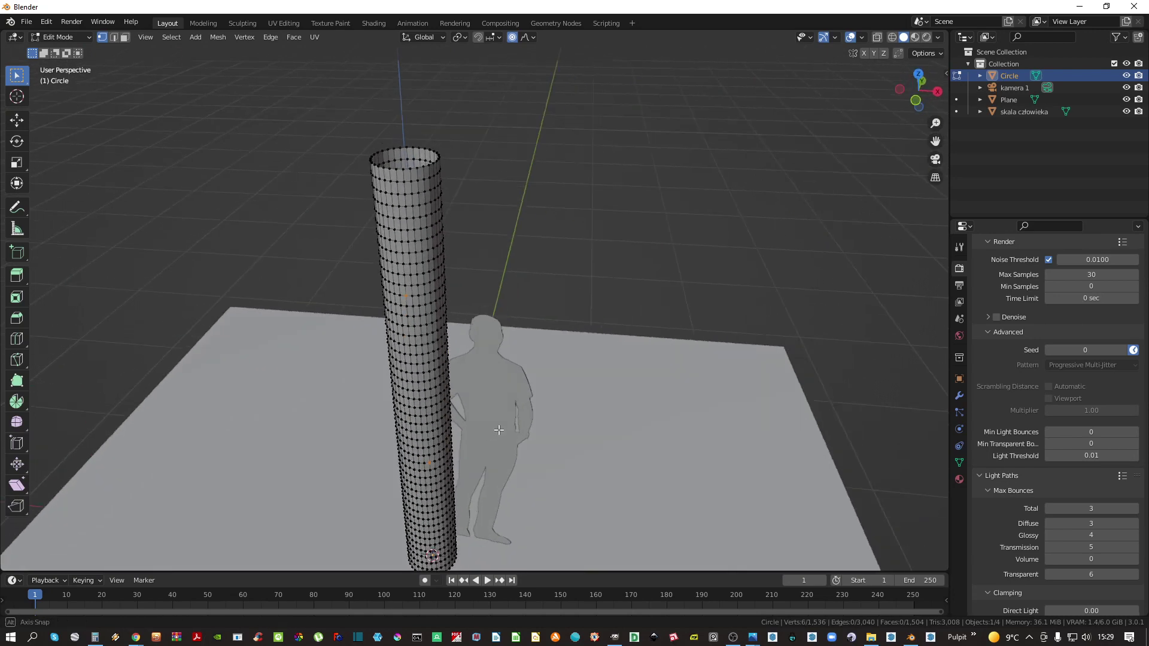
{"action": "key", "text": "g"}
{"action": "key", "text": "x"}
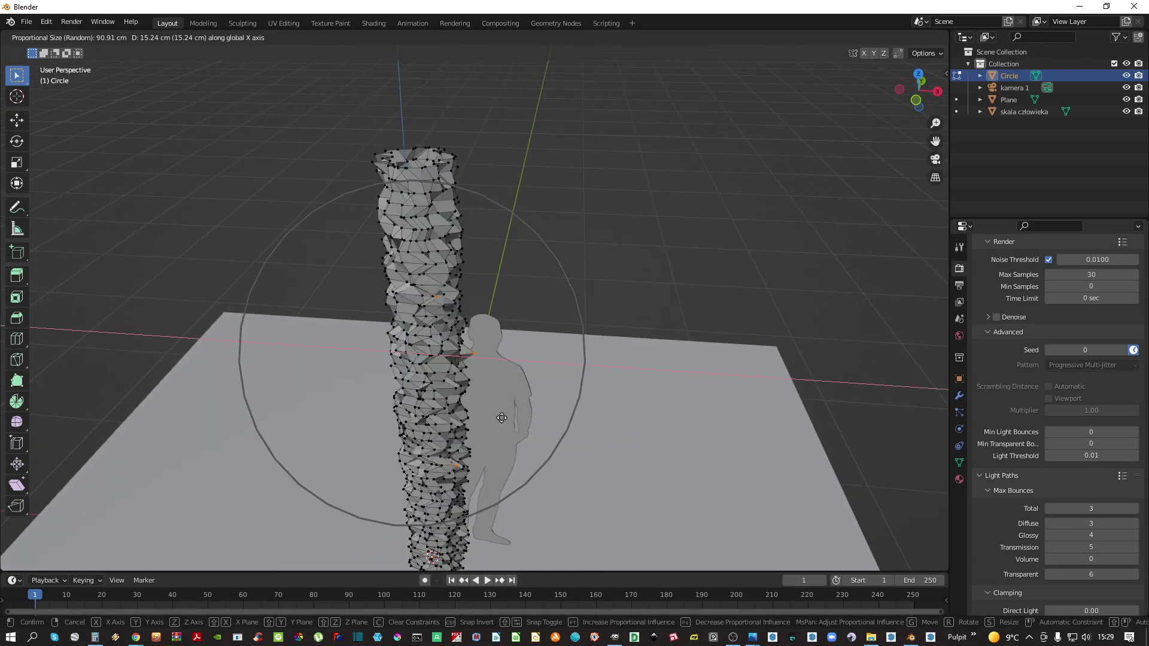
{"action": "scroll", "coordinate": [486, 416], "scroll_direction": "up", "scroll_amount": 8}
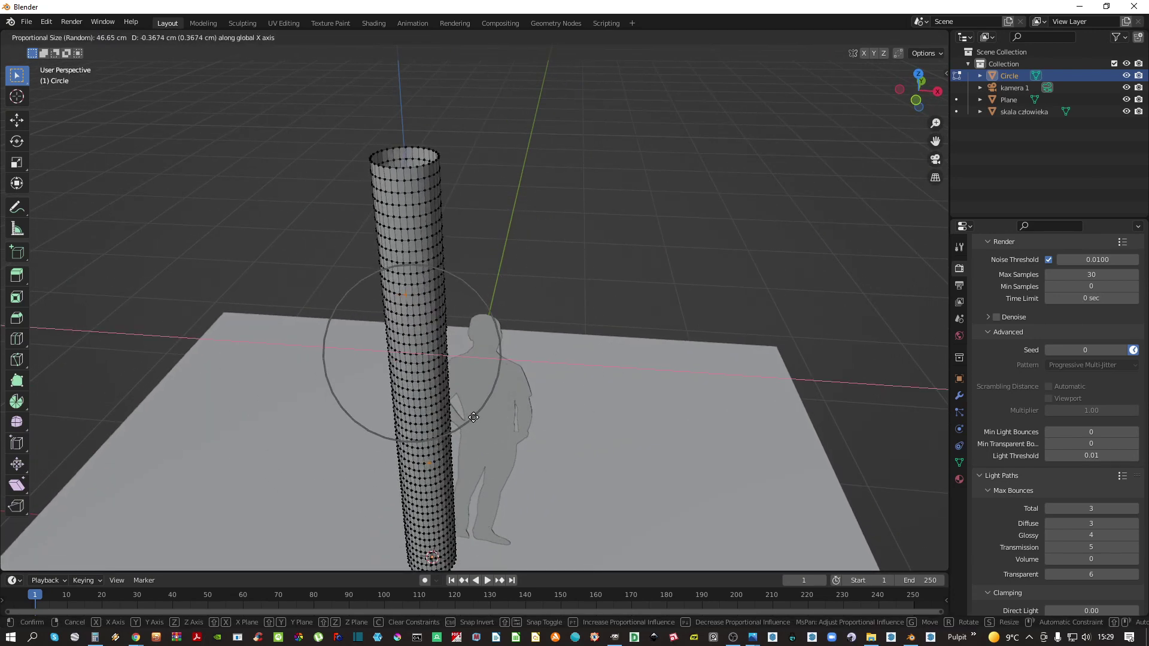
{"action": "scroll", "coordinate": [476, 418], "scroll_direction": "up", "scroll_amount": 1}
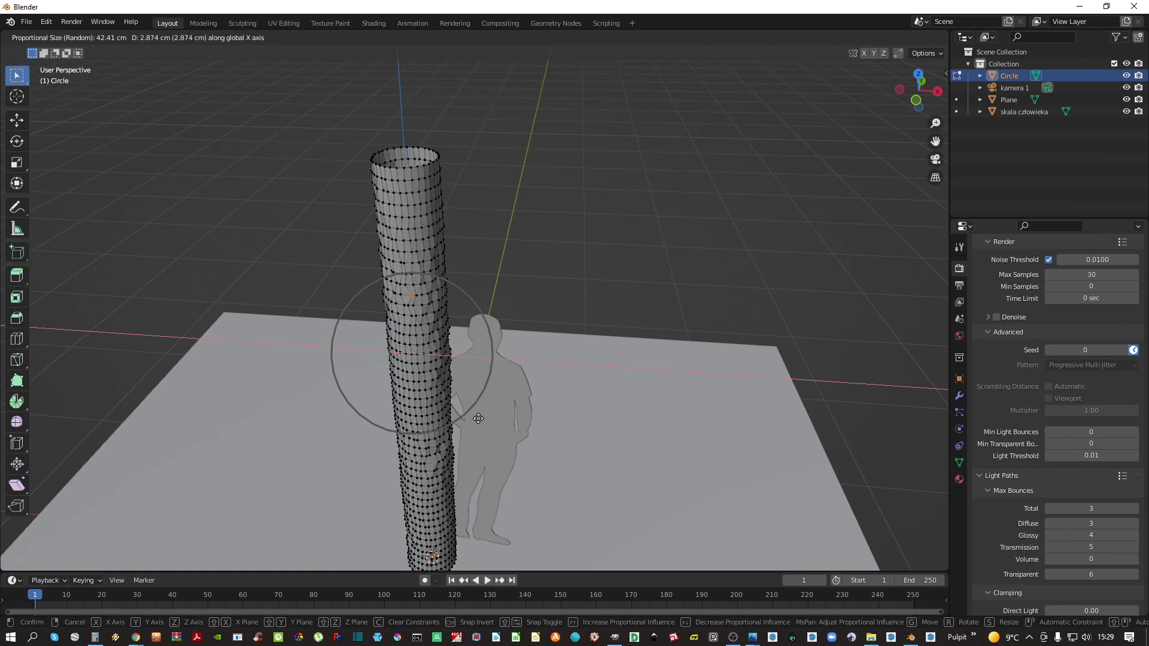
{"action": "left_click", "coordinate": [478, 419]}
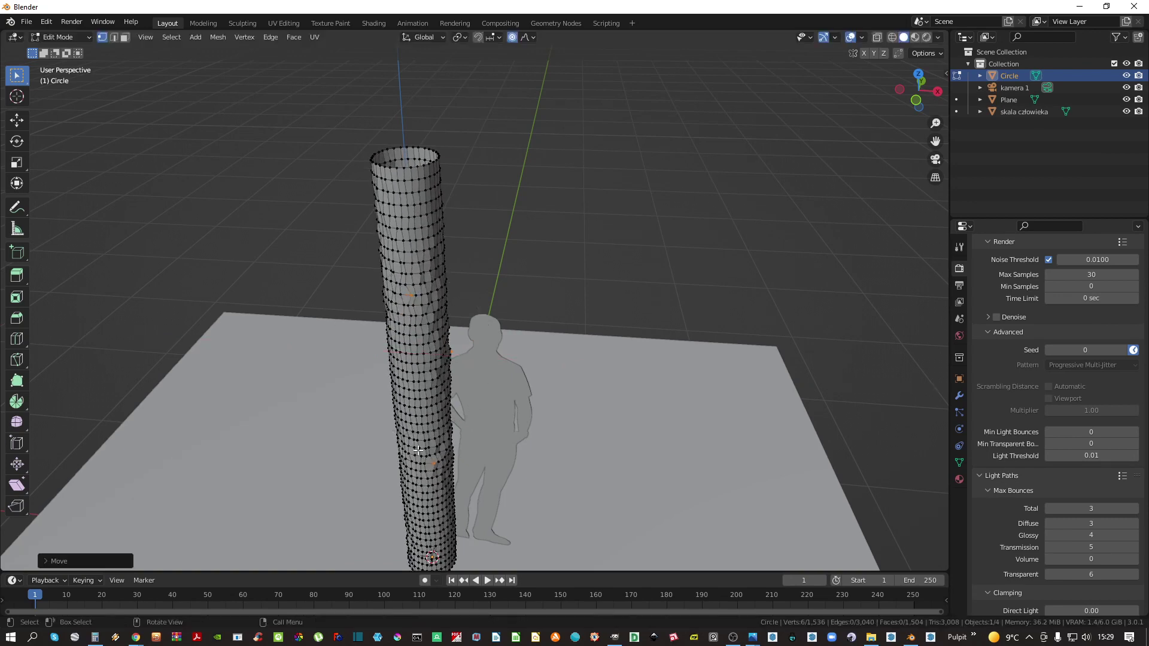
Select a horizontal edge loop on the upper trunk in edge select mode and set the proportional falloff to Smooth
{"action": "middle_click_drag", "start_coordinate": [423, 450], "coordinate": [433, 414]}
{"action": "scroll", "coordinate": [433, 415], "scroll_direction": "up", "scroll_amount": 2}
{"action": "scroll", "coordinate": [433, 380], "scroll_direction": "up", "scroll_amount": 1}
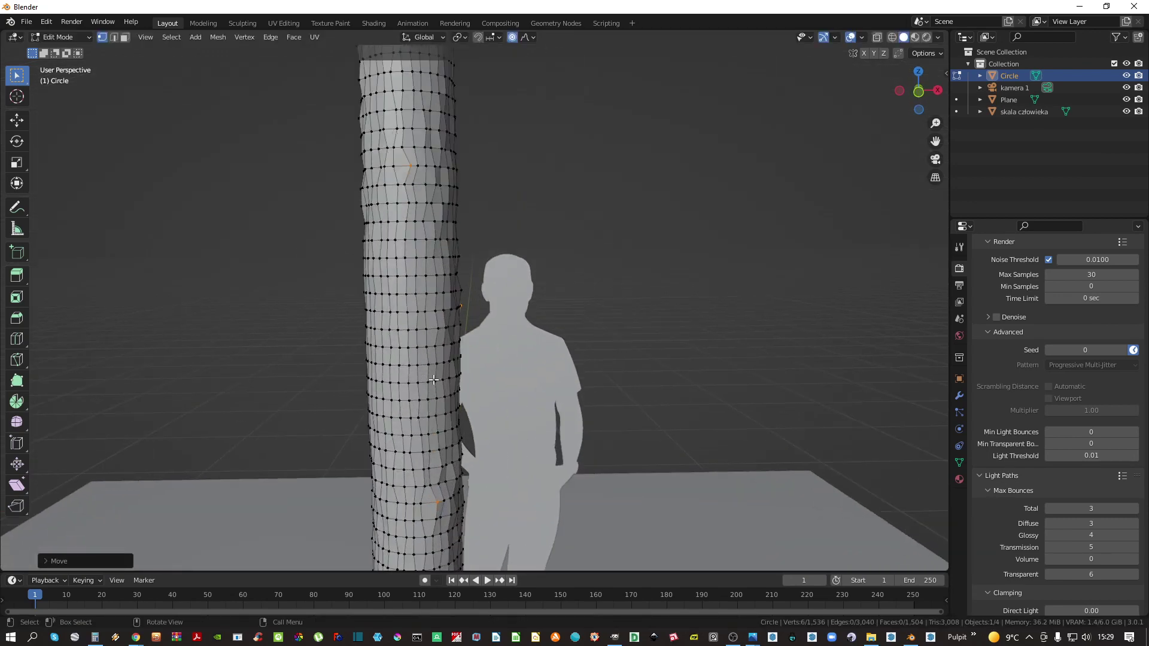
{"action": "left_click", "coordinate": [416, 330], "text": "alt"}
{"action": "scroll", "coordinate": [418, 346], "scroll_direction": "down", "scroll_amount": 2}
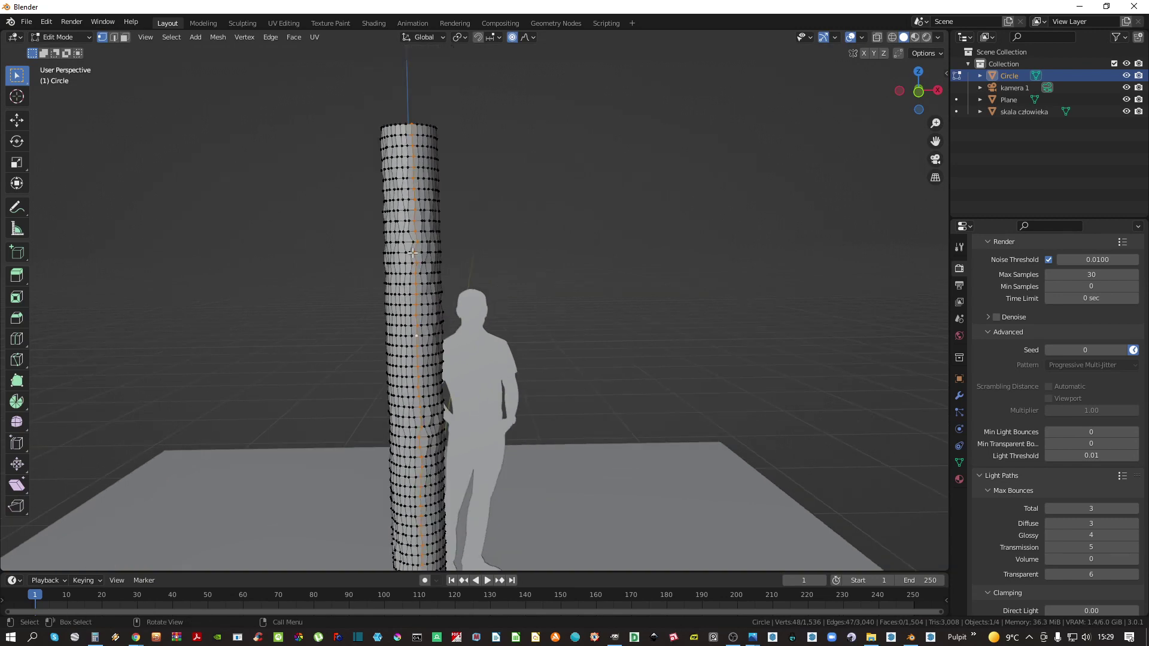
{"action": "scroll", "coordinate": [406, 251], "scroll_direction": "up", "scroll_amount": 3}
{"action": "key", "text": "2"}
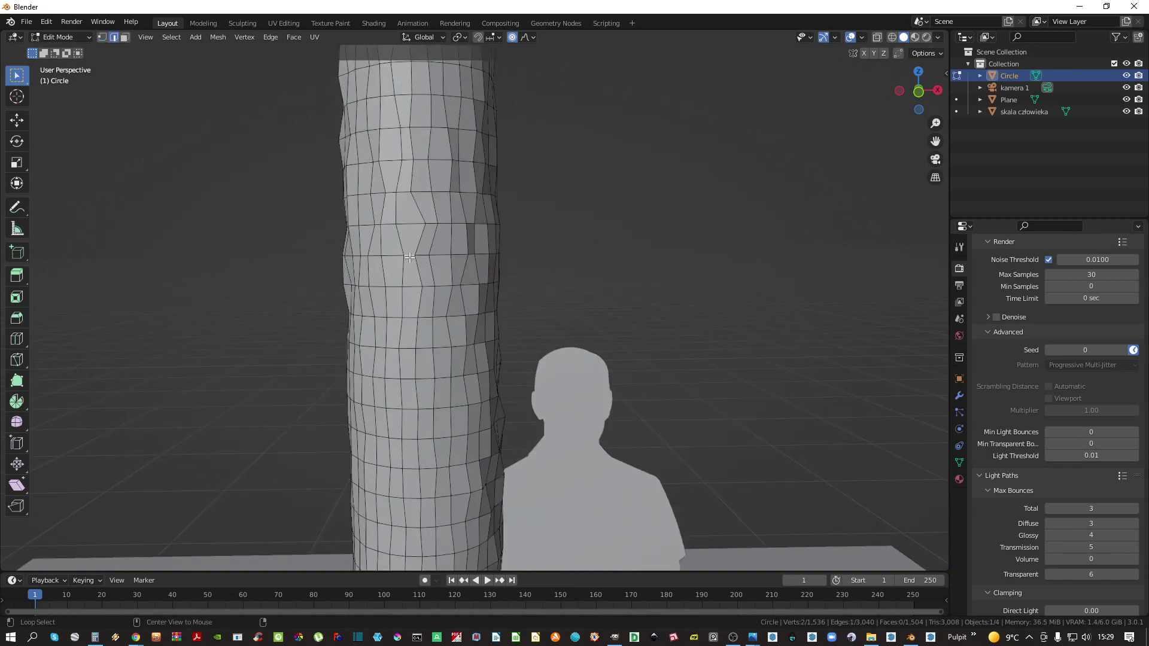
{"action": "left_click", "coordinate": [434, 255], "text": "alt"}
{"action": "scroll", "coordinate": [434, 244], "scroll_direction": "down", "scroll_amount": 3}
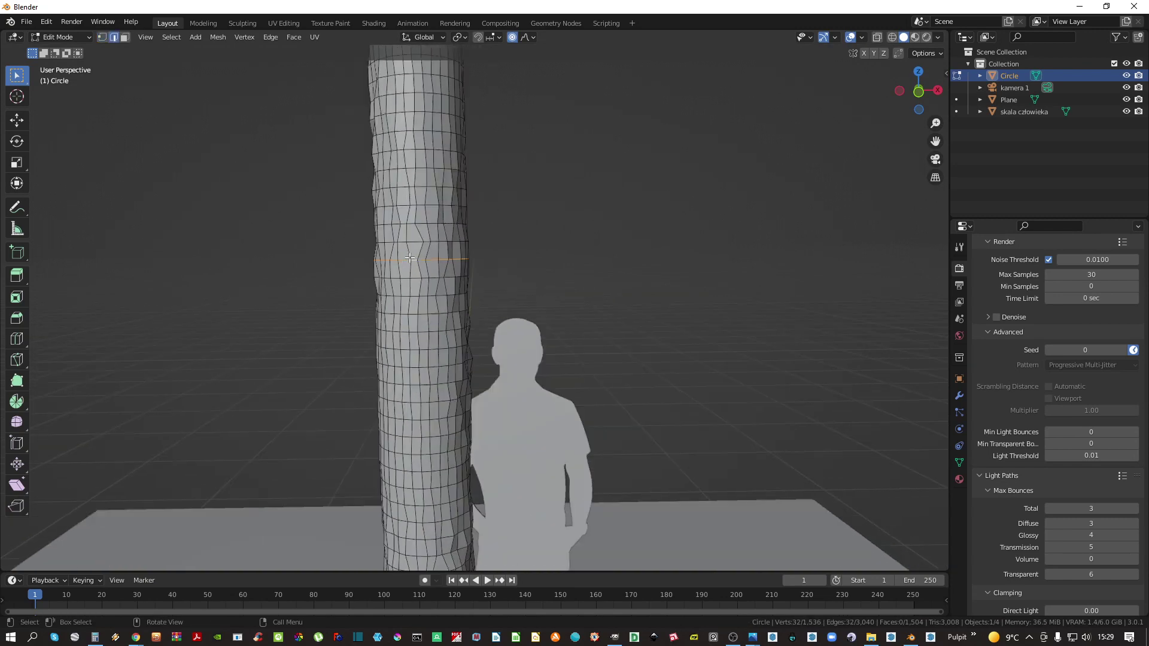
{"action": "left_click", "coordinate": [527, 37]}
{"action": "left_click", "coordinate": [489, 114]}
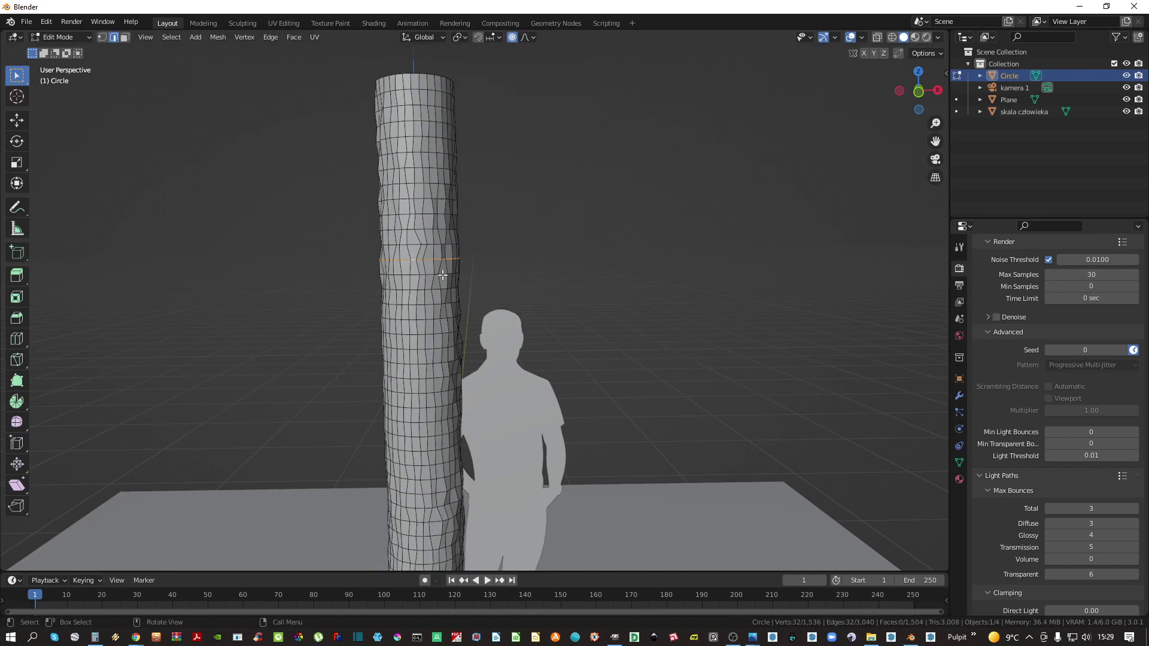
Add two lower horizontal edge loops to the selection and move all three along X with Smooth falloff to bend the trunk
{"action": "scroll", "coordinate": [434, 392], "scroll_direction": "down", "scroll_amount": 2}
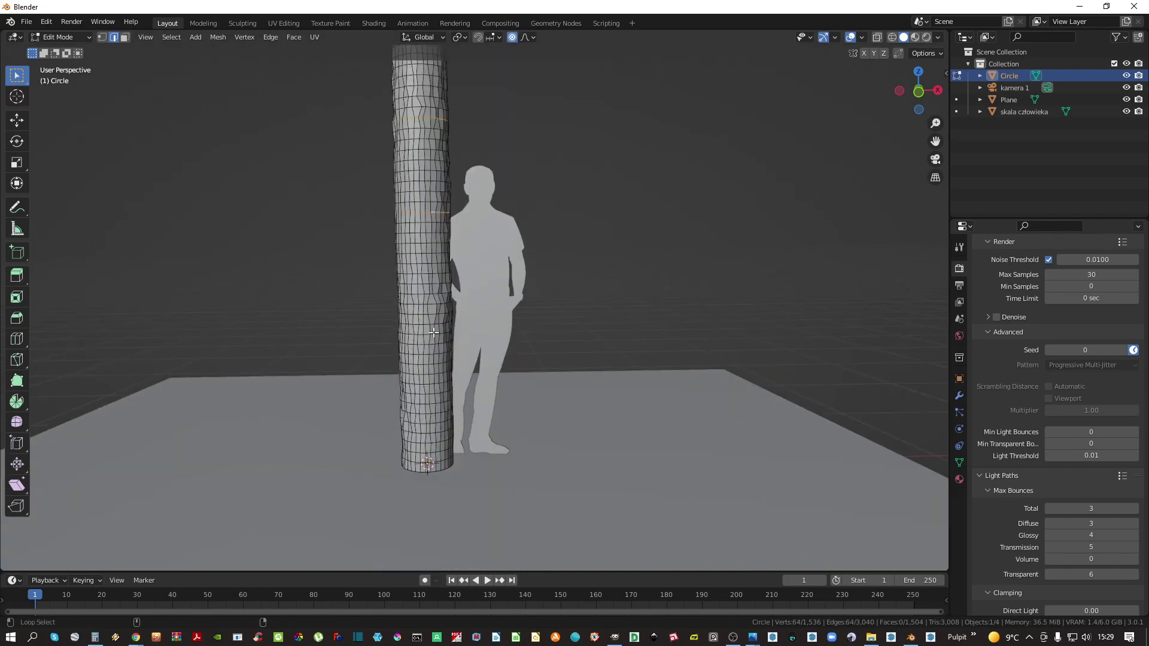
{"action": "left_click", "coordinate": [437, 361], "text": "alt+shift"}
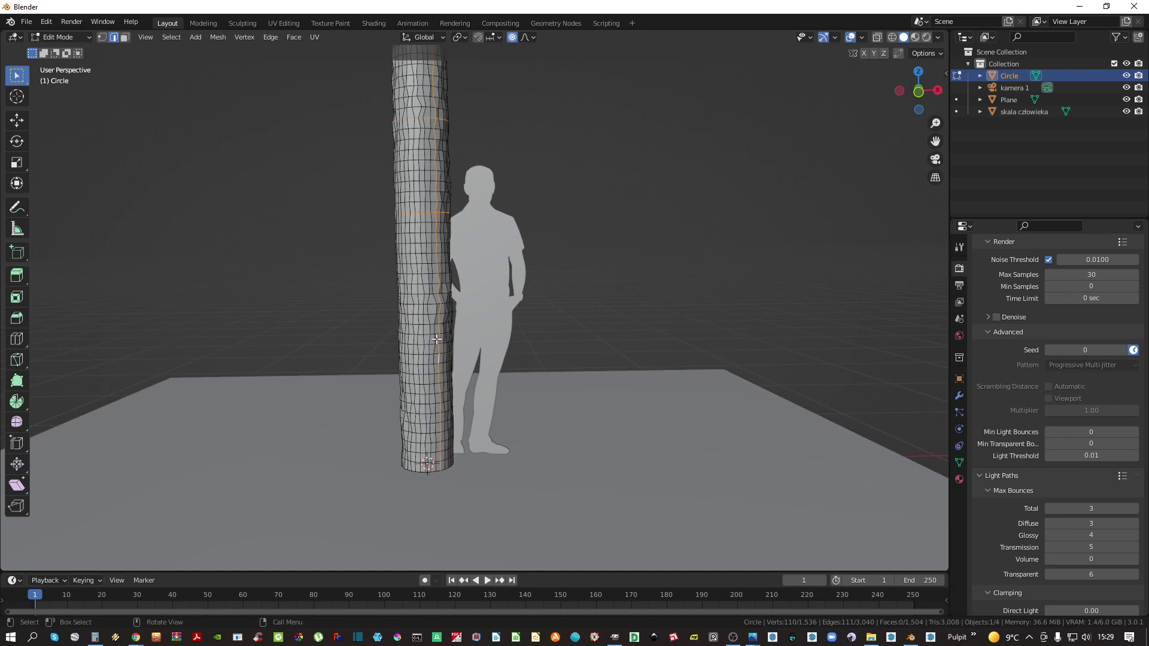
{"action": "scroll", "coordinate": [437, 339], "scroll_direction": "up", "scroll_amount": 2}
{"action": "left_click", "coordinate": [430, 352], "text": "alt+shift"}
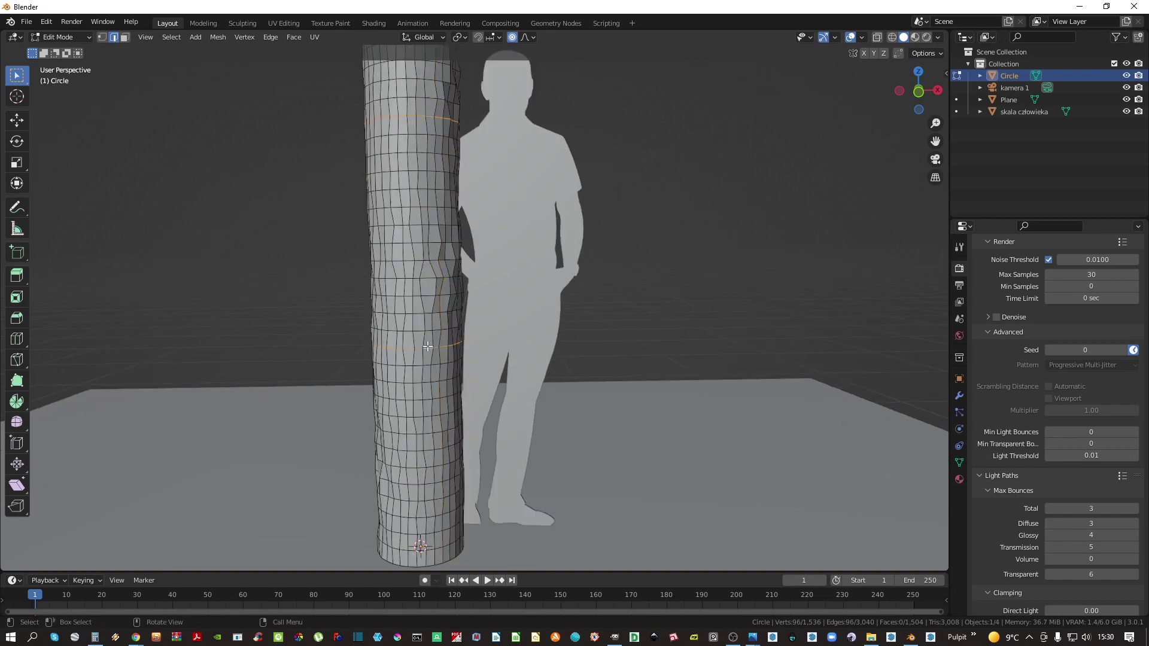
{"action": "scroll", "coordinate": [427, 346], "scroll_direction": "down", "scroll_amount": 4}
{"action": "key", "text": "g"}
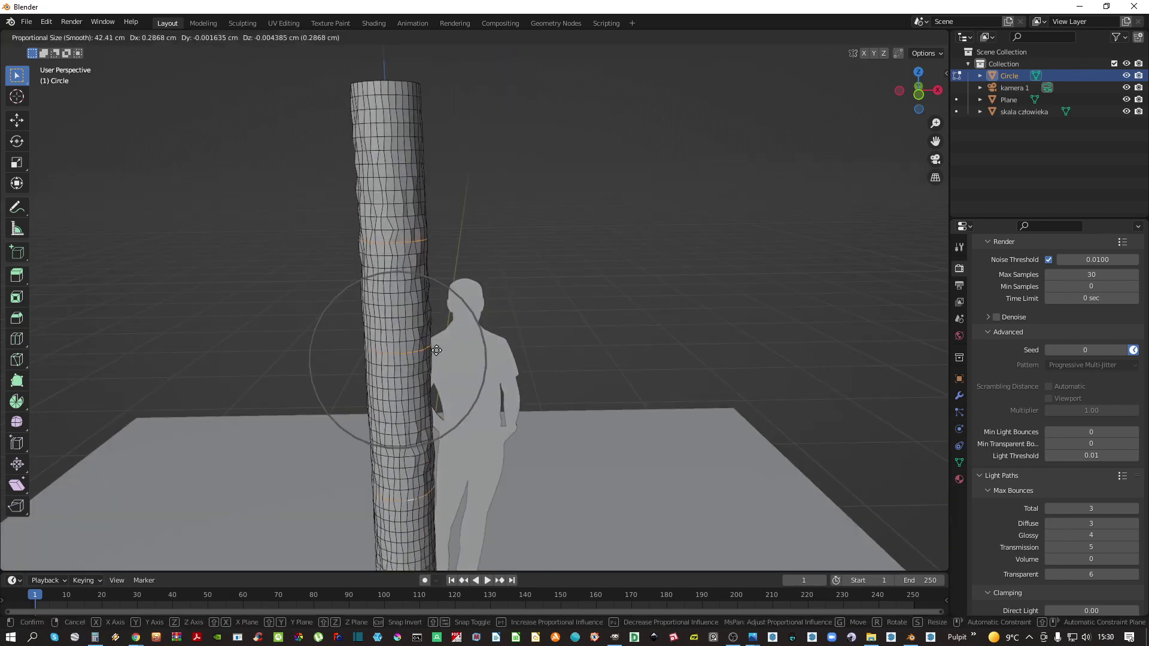
{"action": "key", "text": "x"}
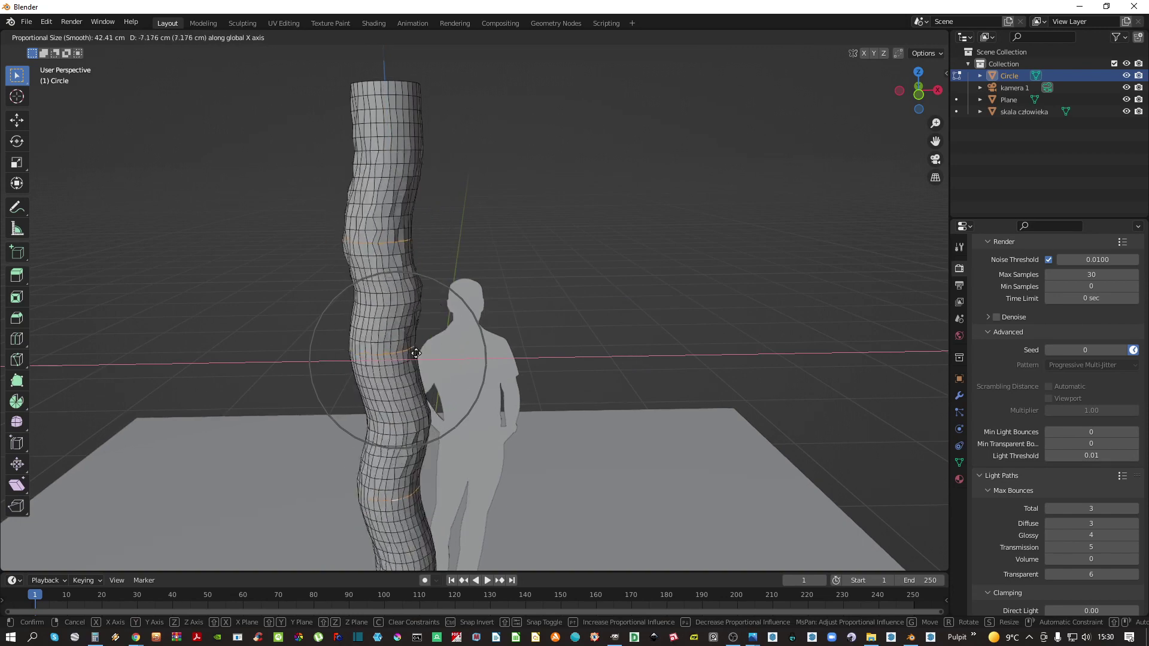
{"action": "left_click", "coordinate": [441, 356]}
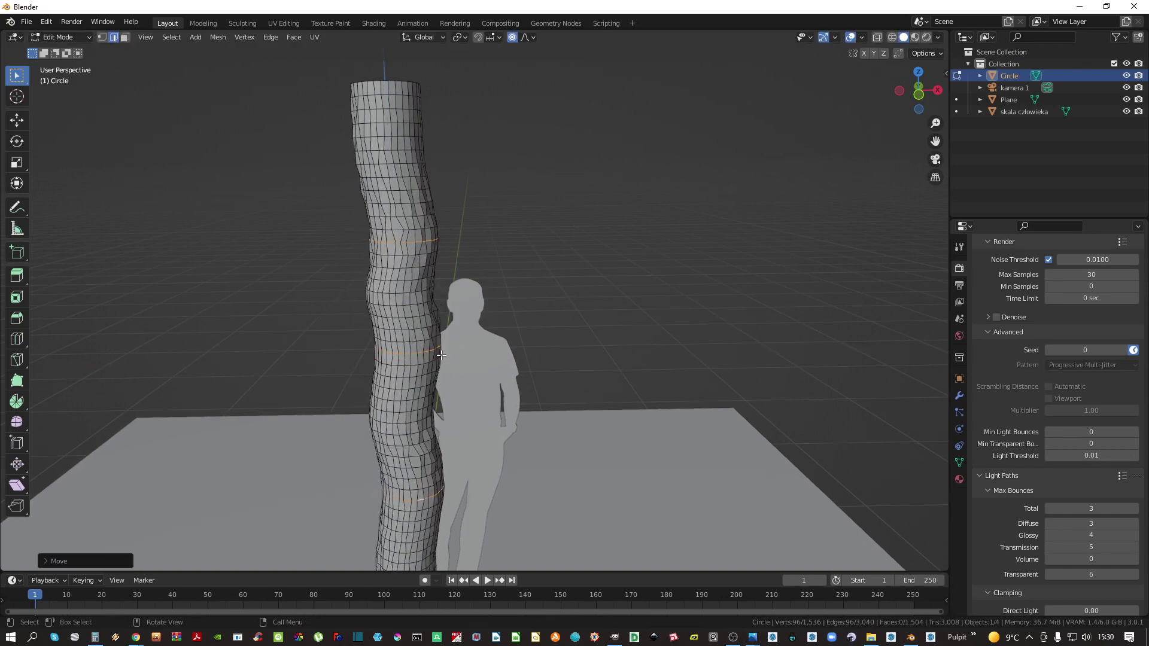
Select a single horizontal edge loop midway up the trunk and move it about -4.4 cm along Y with Smooth falloff
{"action": "middle_click_drag", "start_coordinate": [441, 356], "coordinate": [427, 381]}
{"action": "left_click", "coordinate": [432, 357], "text": "alt"}
{"action": "scroll", "coordinate": [433, 355], "scroll_direction": "up", "scroll_amount": 5}
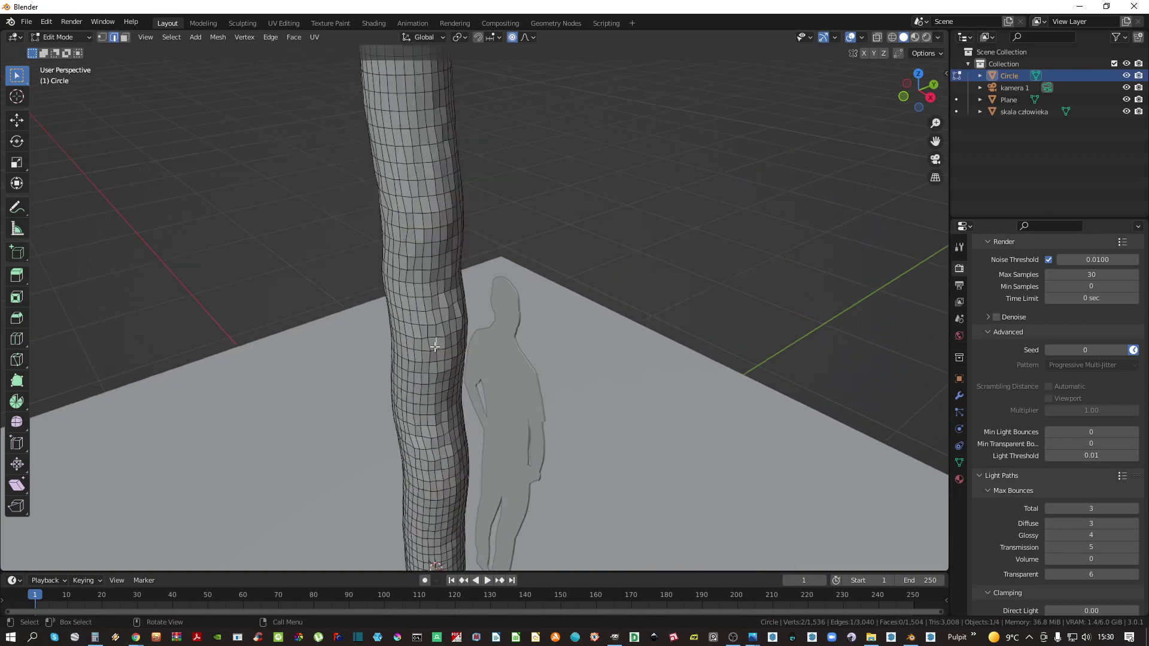
{"action": "key", "text": "g"}
{"action": "key", "text": "y"}
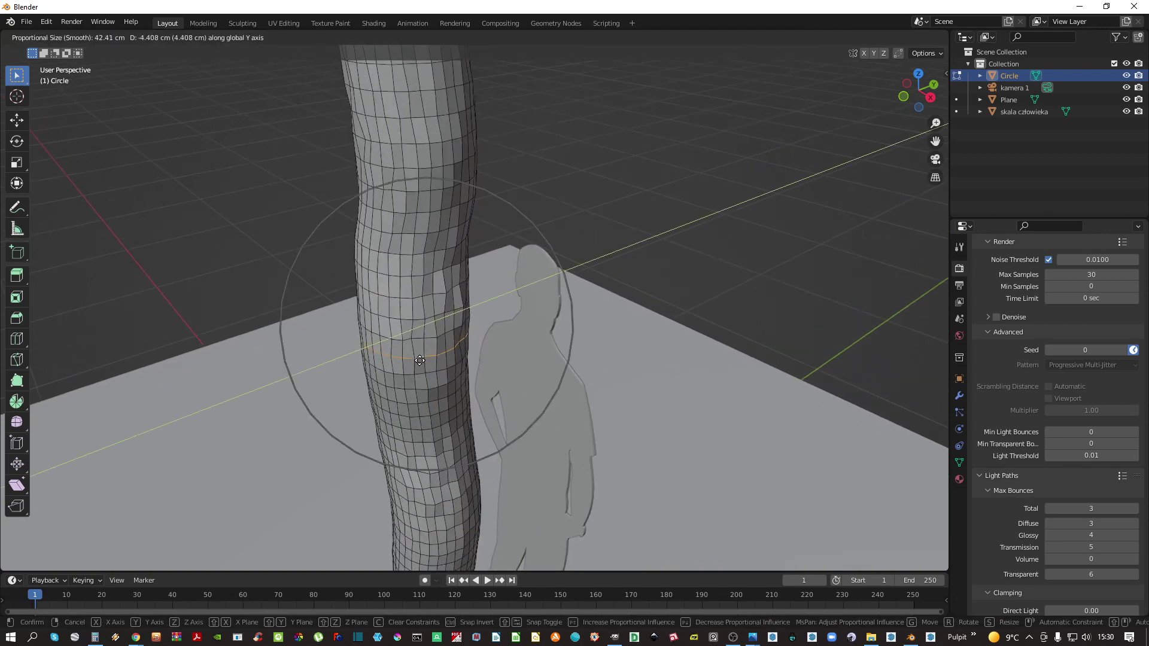
{"action": "left_click", "coordinate": [420, 360]}
Select a horizontal edge loop on the upper trunk, above the figure's head, and move it along Y with Smooth falloff
{"action": "scroll", "coordinate": [419, 358], "scroll_direction": "down", "scroll_amount": 1}
{"action": "left_click", "coordinate": [411, 155]}
{"action": "left_click", "coordinate": [420, 162], "text": "alt"}
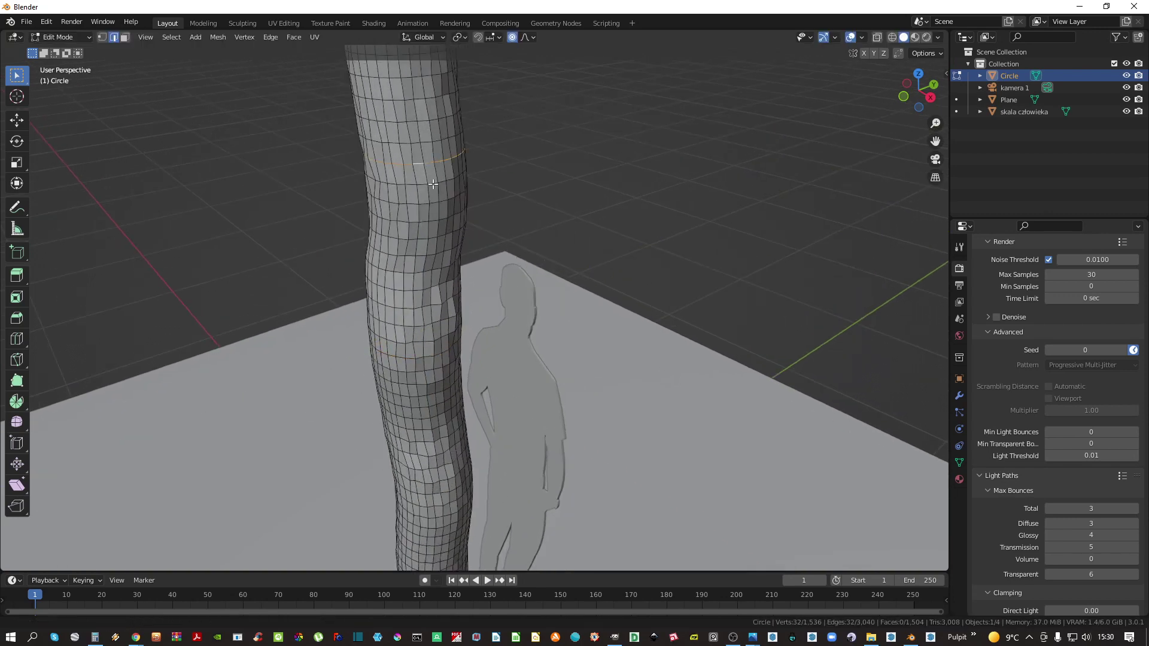
{"action": "middle_click_drag", "start_coordinate": [420, 162], "coordinate": [385, 290], "text": "shift"}
{"action": "key", "text": "g"}
{"action": "key", "text": "y"}
{"action": "left_click", "coordinate": [407, 304]}
Select a horizontal edge loop low on the trunk near its base and move it freely with Smooth falloff
{"action": "scroll", "coordinate": [407, 305], "scroll_direction": "down", "scroll_amount": 3}
{"action": "middle_click_drag", "start_coordinate": [411, 419], "coordinate": [413, 269], "text": "shift"}
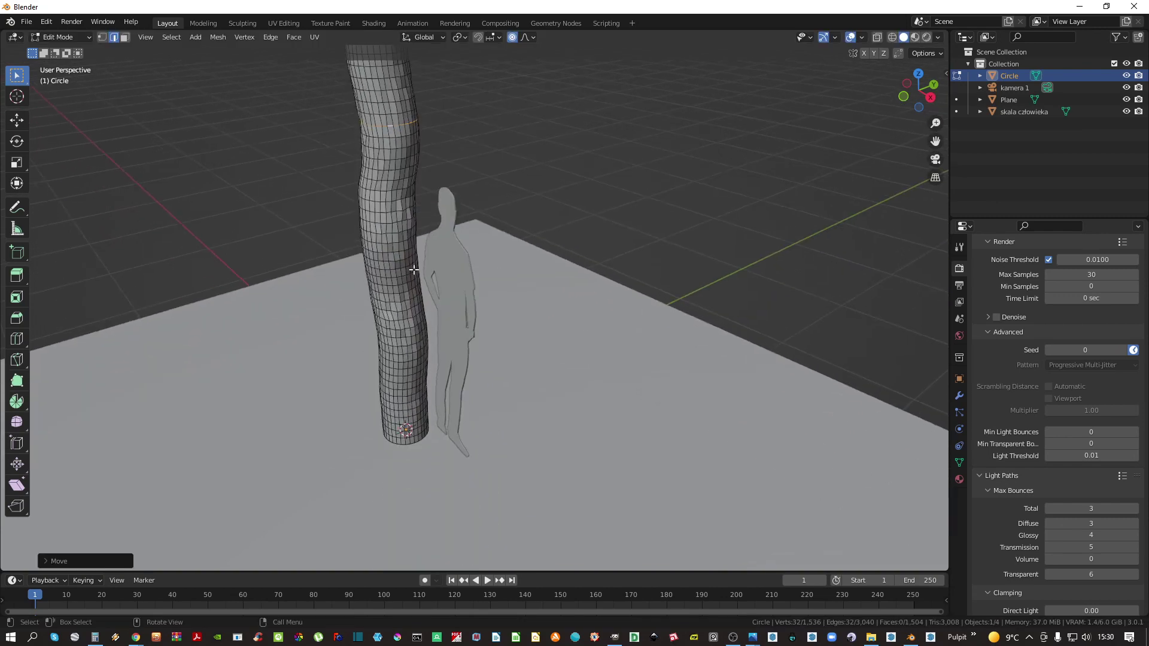
{"action": "left_click", "coordinate": [415, 367]}
{"action": "scroll", "coordinate": [413, 381], "scroll_direction": "up", "scroll_amount": 4}
{"action": "left_click", "coordinate": [409, 387], "text": "alt"}
{"action": "key", "text": "g"}
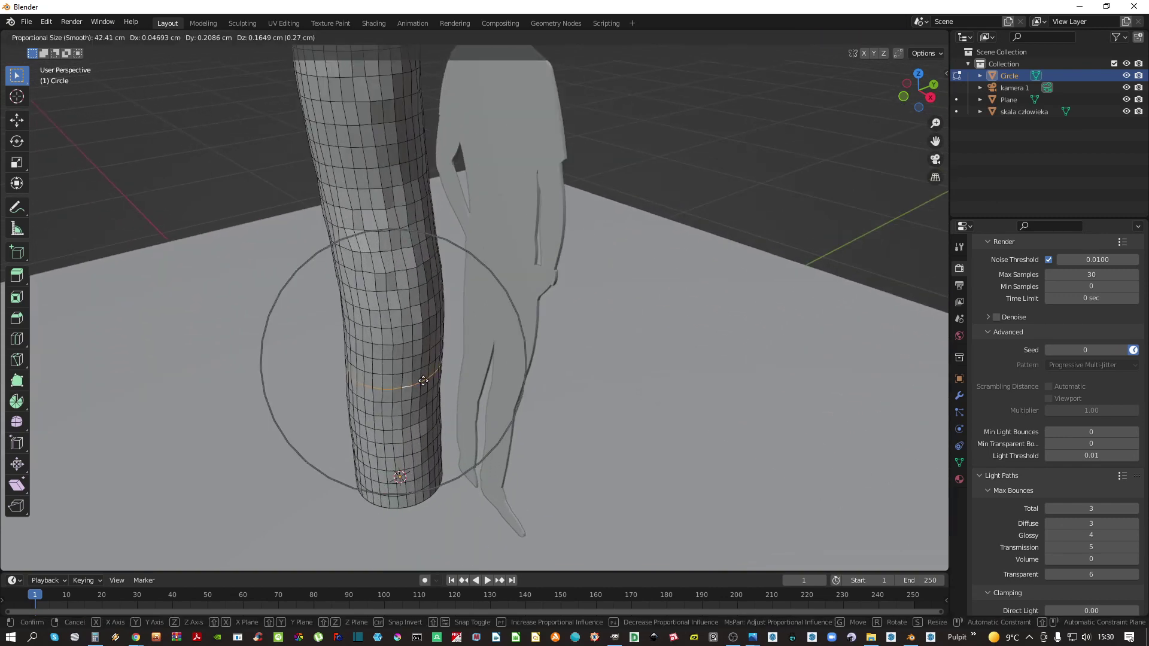
{"action": "left_click", "coordinate": [436, 371]}
Select the open edge loop at the very top of the trunk
{"action": "middle_click_drag", "start_coordinate": [436, 372], "coordinate": [315, 295]}
{"action": "scroll", "coordinate": [392, 288], "scroll_direction": "down", "scroll_amount": 4}
{"action": "middle_click_drag", "start_coordinate": [389, 194], "coordinate": [394, 220]}
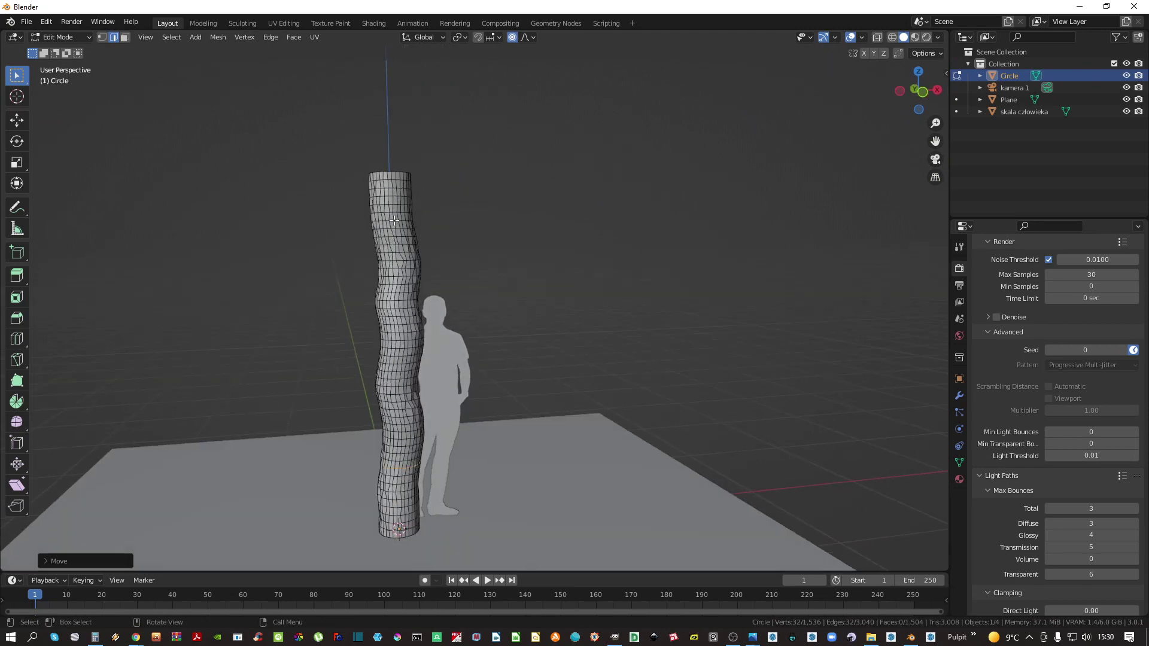
{"action": "left_click", "coordinate": [396, 172]}
{"action": "scroll", "coordinate": [396, 172], "scroll_direction": "up", "scroll_amount": 5}
{"action": "left_click", "coordinate": [393, 169], "text": "alt"}
Try to narrow the top edge loop along X with Smooth falloff and a proportional size of 1.46
{"action": "scroll", "coordinate": [393, 170], "scroll_direction": "down", "scroll_amount": 3}
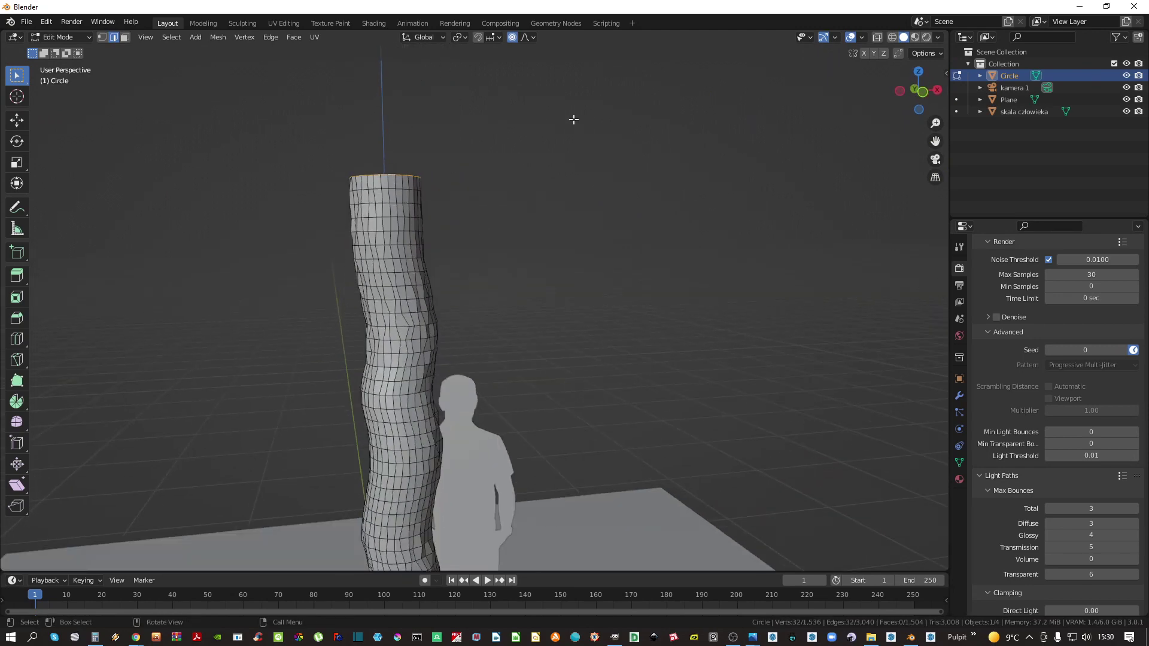
{"action": "key", "text": "s"}
{"action": "scroll", "coordinate": [464, 149], "scroll_direction": "down", "scroll_amount": 3}
{"action": "scroll", "coordinate": [496, 179], "scroll_direction": "down", "scroll_amount": 4}
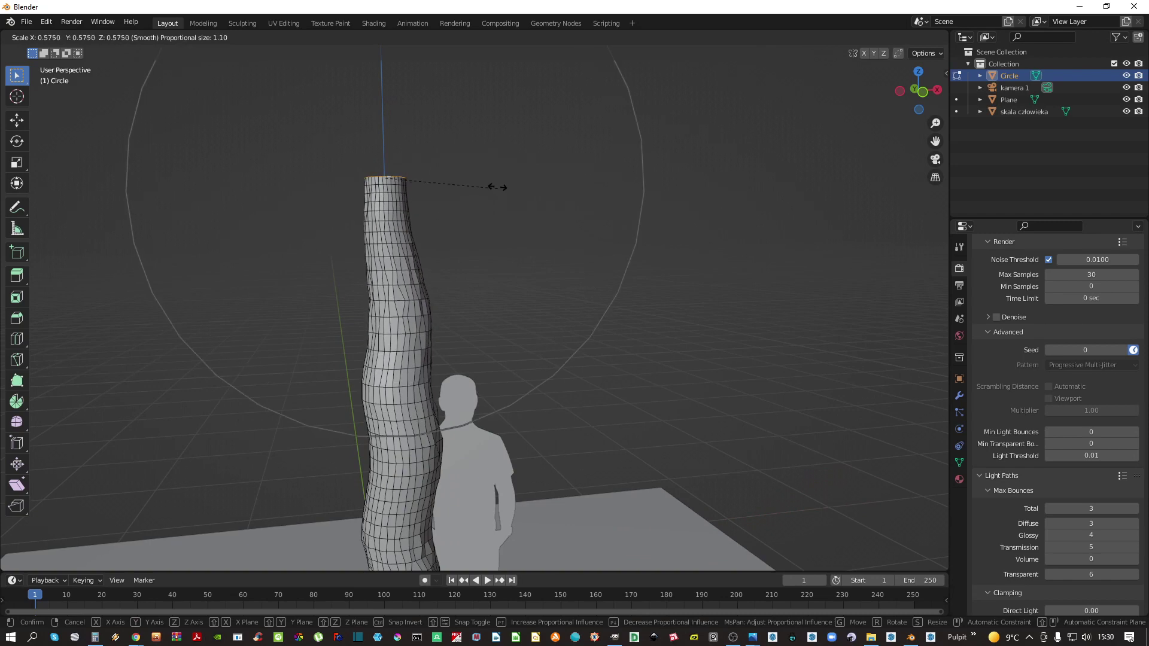
{"action": "key", "text": "z"}
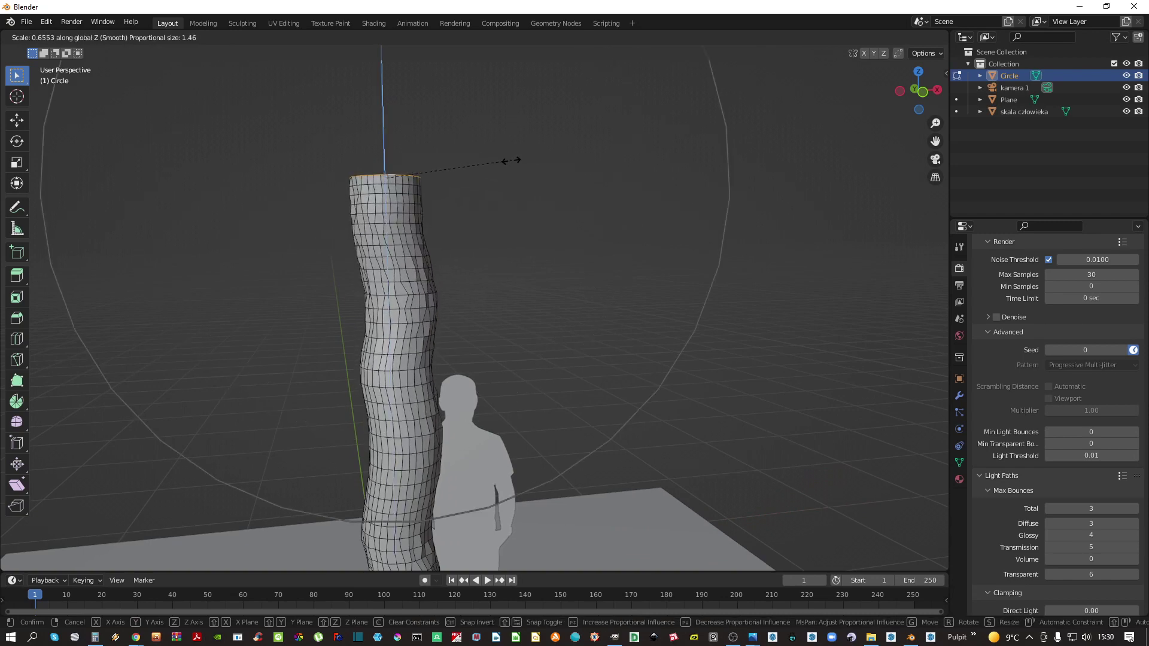
{"action": "key", "text": "x"}
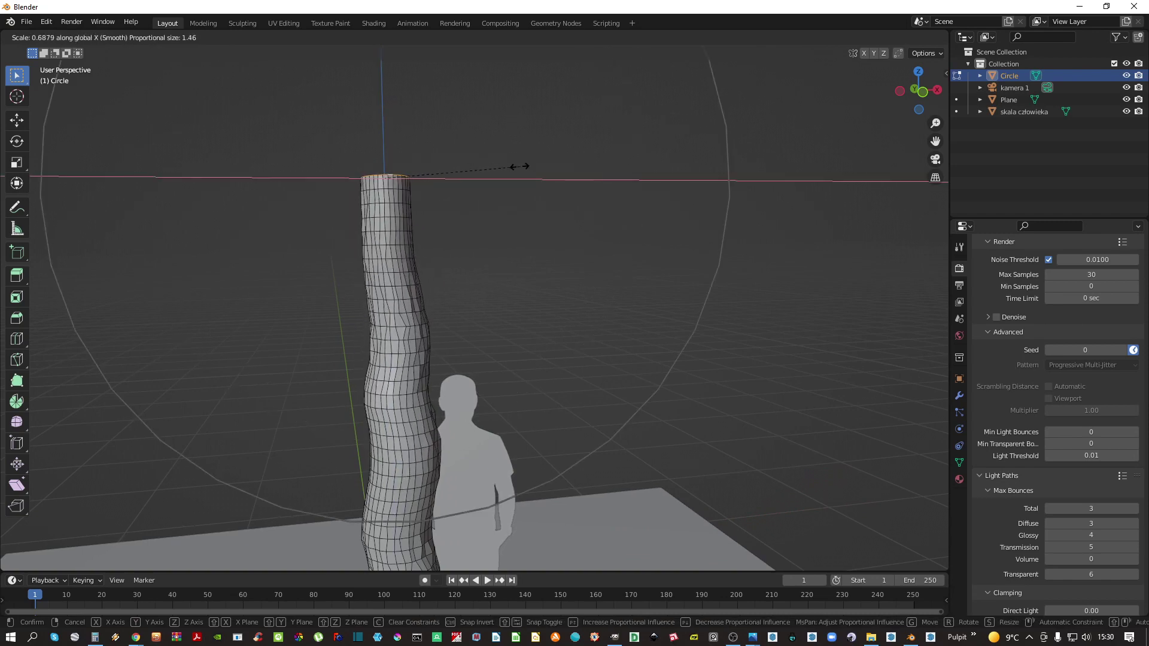
{"action": "left_click", "coordinate": [441, 198]}
{"action": "scroll", "coordinate": [430, 275], "scroll_direction": "down", "scroll_amount": 5}
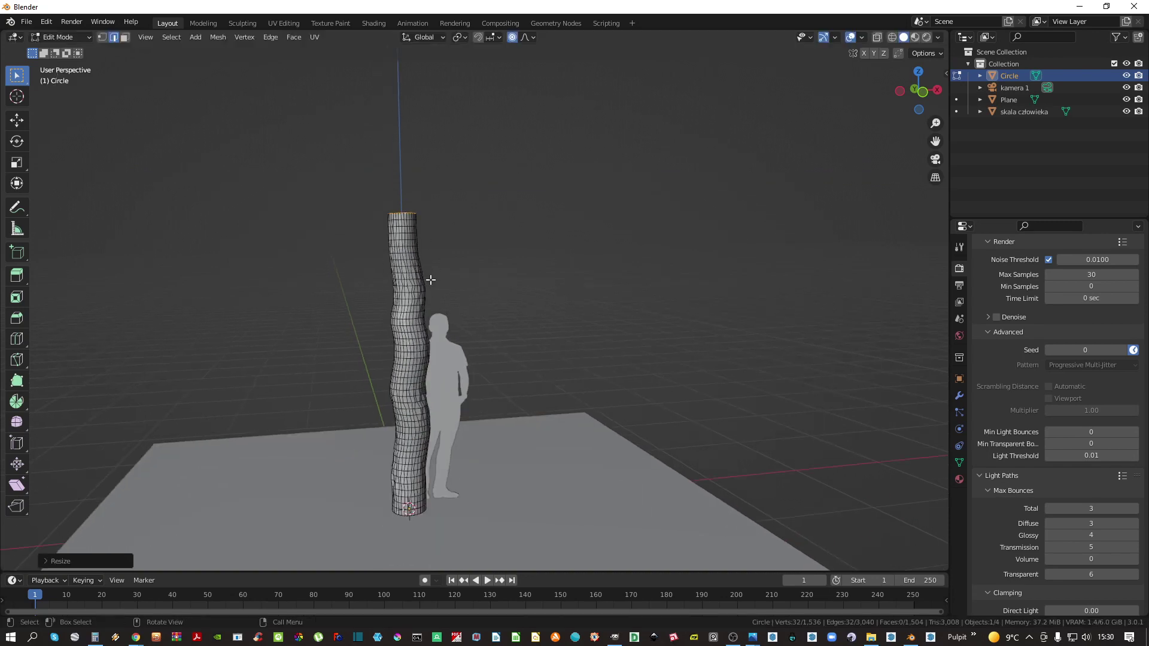
Scale the top edge loop down along X and to 0.8 along Y, using Smooth falloff with a proportional size of 2.36
{"action": "middle_click_drag", "start_coordinate": [424, 265], "coordinate": [455, 323]}
{"action": "key", "text": "s"}
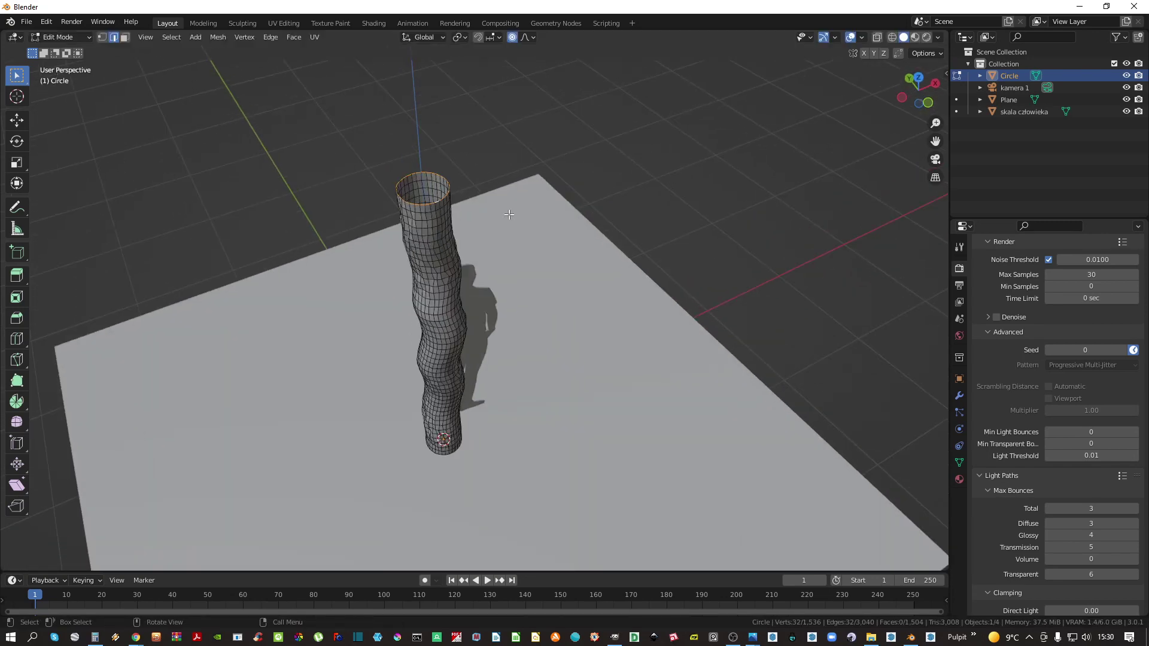
{"action": "scroll", "coordinate": [592, 167], "scroll_direction": "down", "scroll_amount": 5}
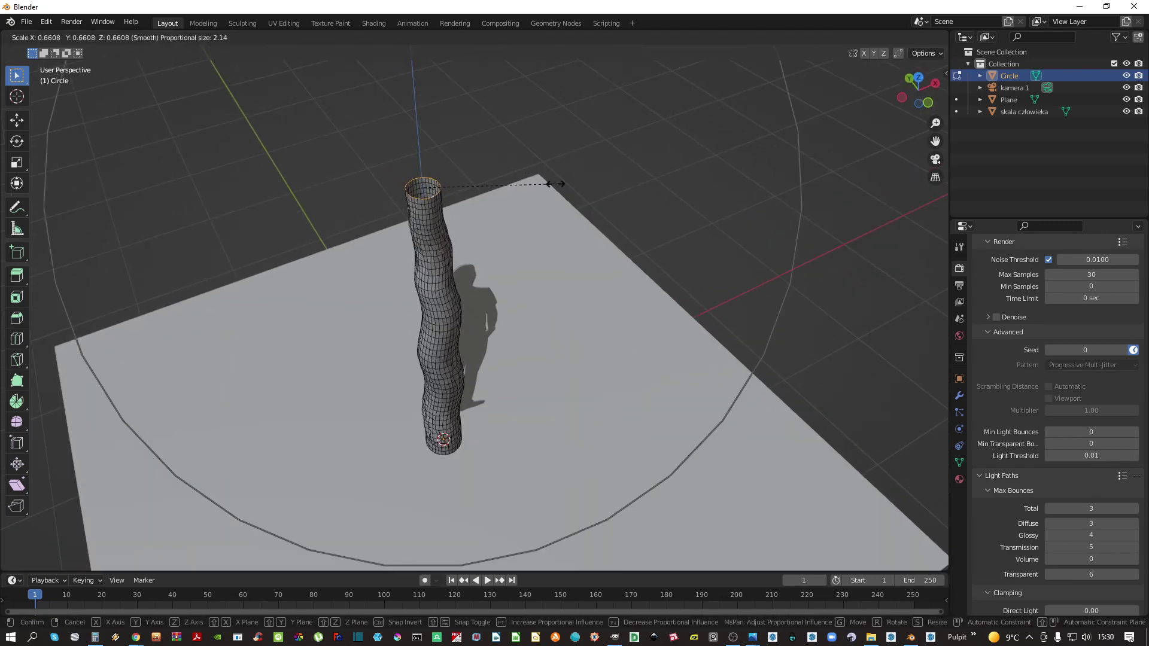
{"action": "key", "text": "x"}
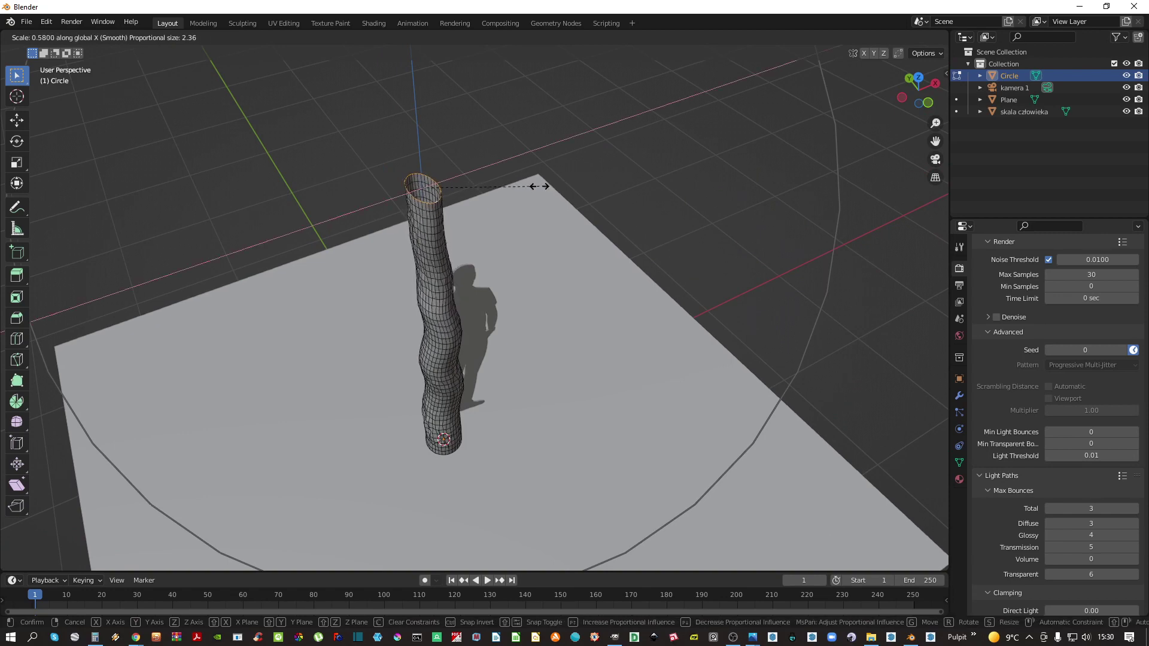
{"action": "left_click", "coordinate": [535, 179]}
{"action": "type", "text": "s"}
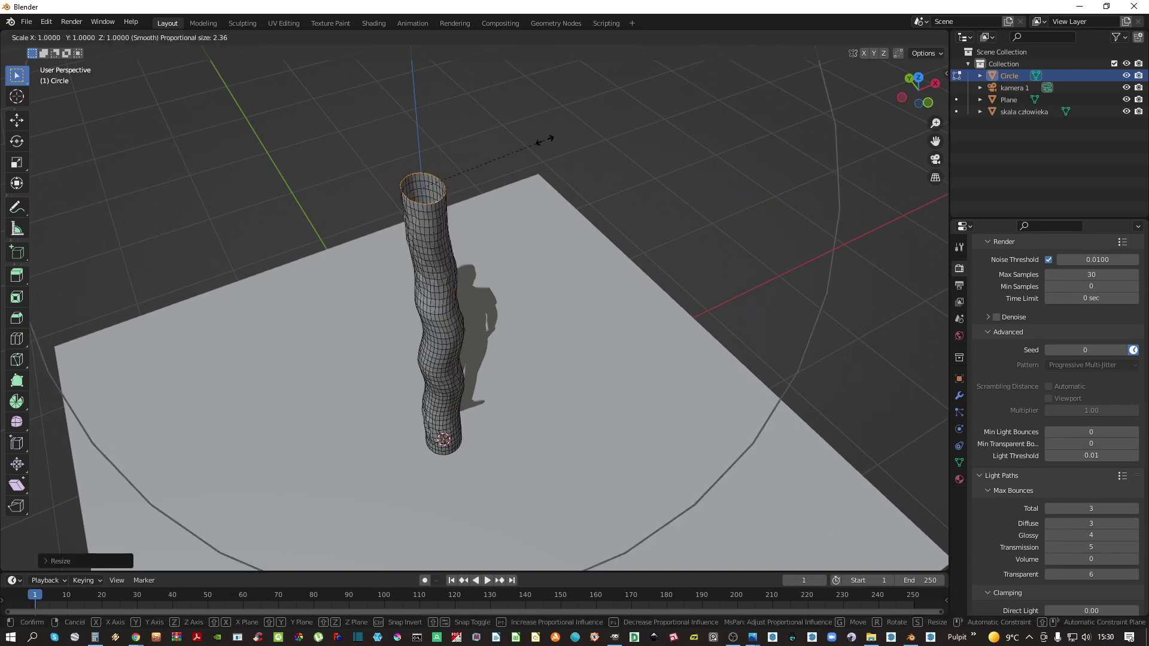
{"action": "type", "text": "zy0.8"}
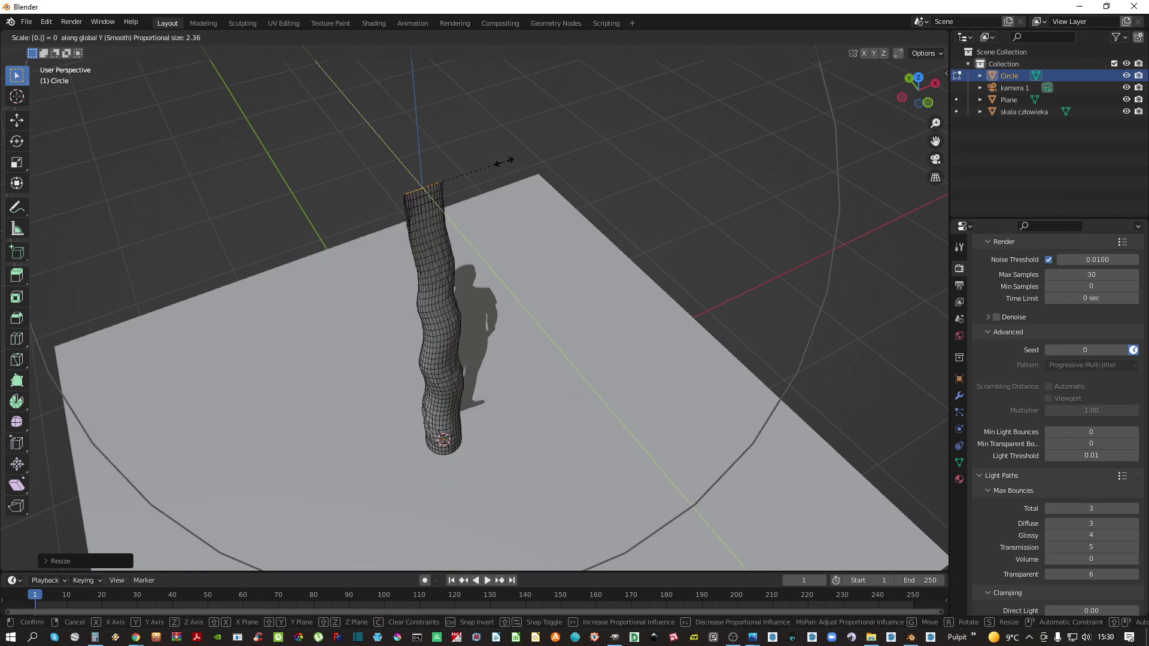
{"action": "key", "text": "Return"}
Return to Object Mode and apply Shade Smooth to the trunk
{"action": "middle_click_drag", "start_coordinate": [505, 160], "coordinate": [425, 236]}
{"action": "key", "text": "Tab"}
{"action": "scroll", "coordinate": [413, 252], "scroll_direction": "up", "scroll_amount": 3}
{"action": "right_click", "coordinate": [428, 245]}
{"action": "left_click", "coordinate": [428, 245]}
{"action": "right_click", "coordinate": [415, 266]}
{"action": "left_click", "coordinate": [410, 268]}
{"action": "right_click", "coordinate": [430, 229]}
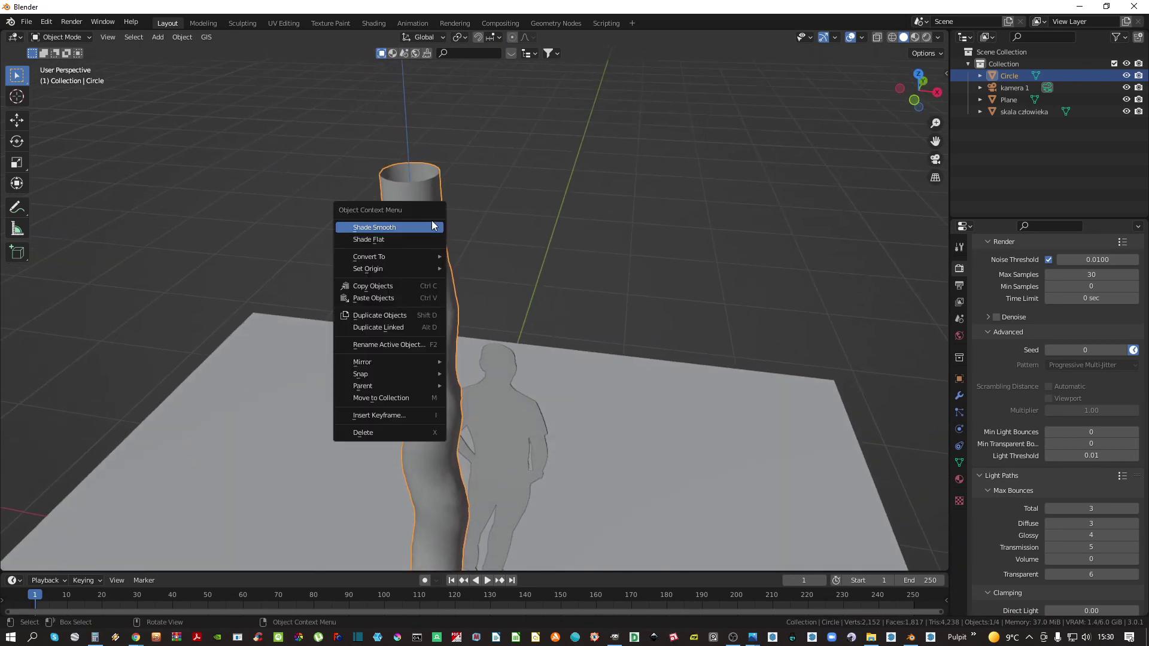
{"action": "left_click", "coordinate": [430, 227]}
Switch the trunk to Sculpt Mode, enable Dyntopo and check its detail settings
{"action": "left_click", "coordinate": [84, 37]}
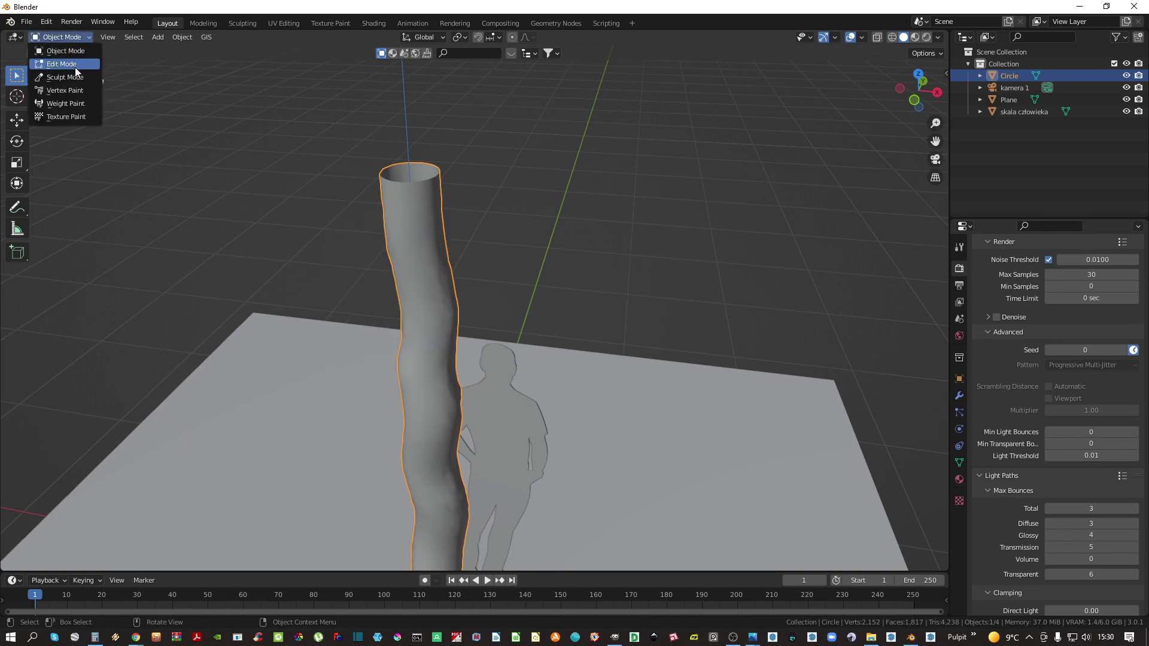
{"action": "left_click", "coordinate": [73, 77]}
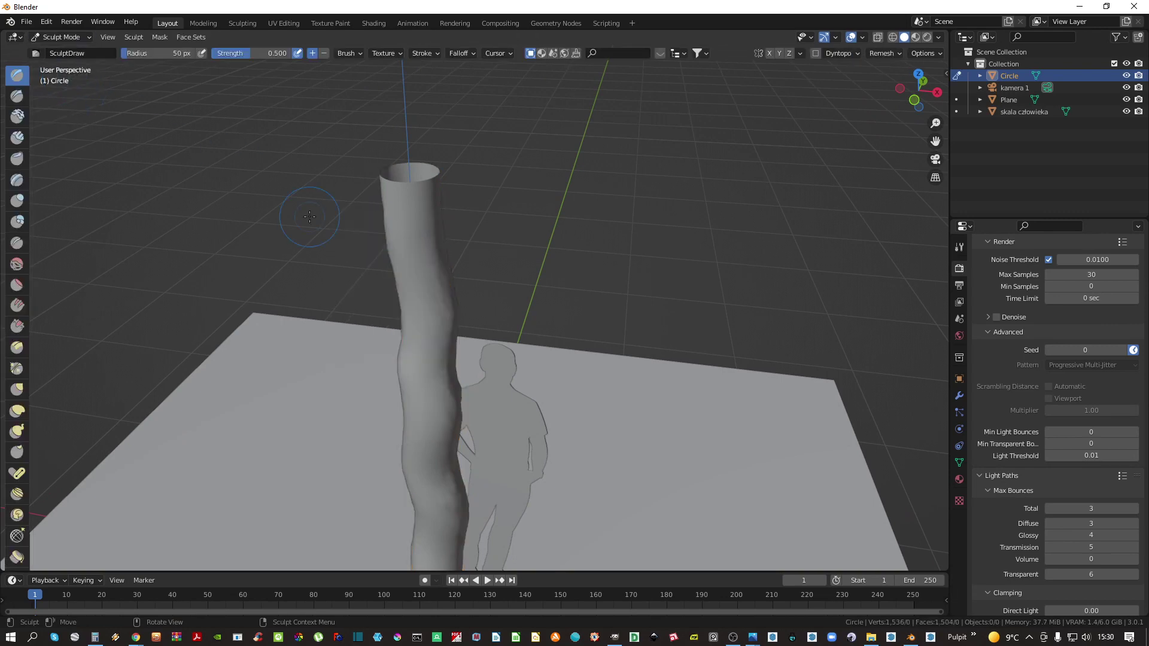
{"action": "left_click", "coordinate": [816, 54]}
{"action": "left_click", "coordinate": [785, 84]}
{"action": "left_click", "coordinate": [850, 54]}
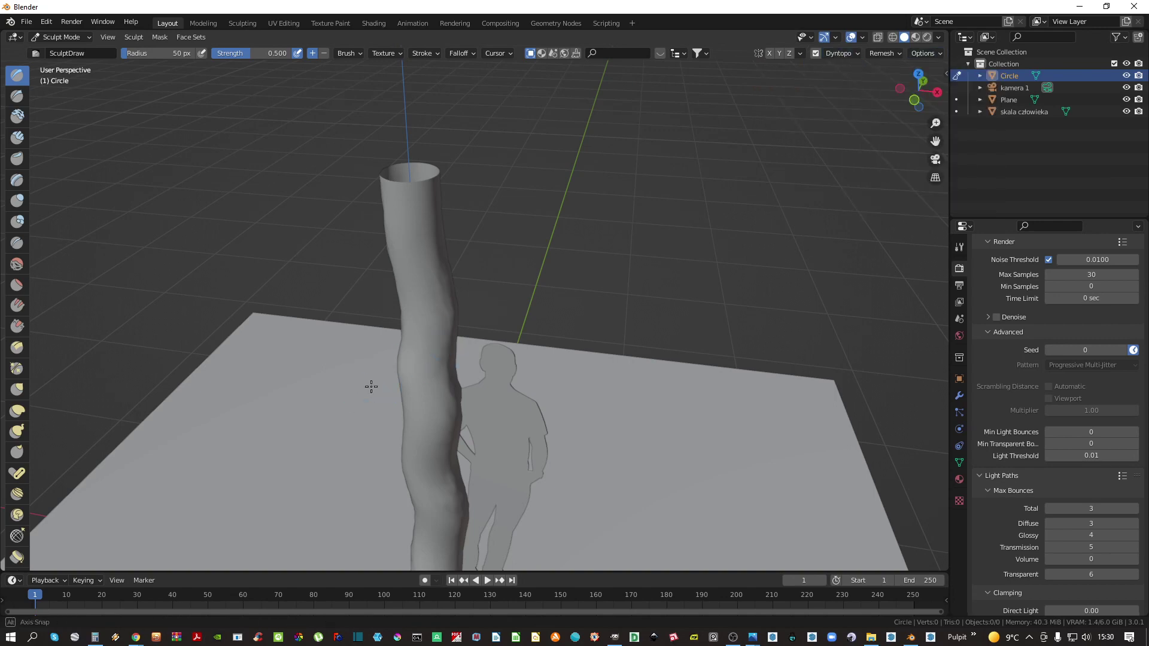
{"action": "scroll", "coordinate": [489, 314], "scroll_direction": "up", "scroll_amount": 5}
{"action": "left_click", "coordinate": [841, 56]}
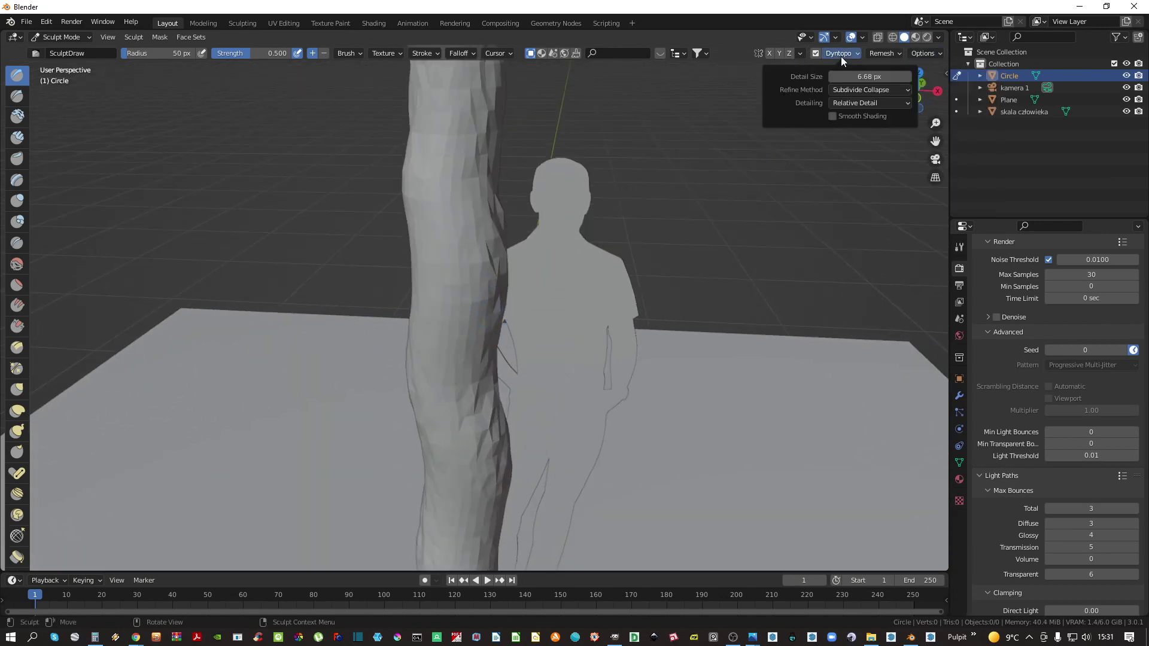
{"action": "left_click", "coordinate": [841, 55]}
{"action": "left_click", "coordinate": [839, 53]}
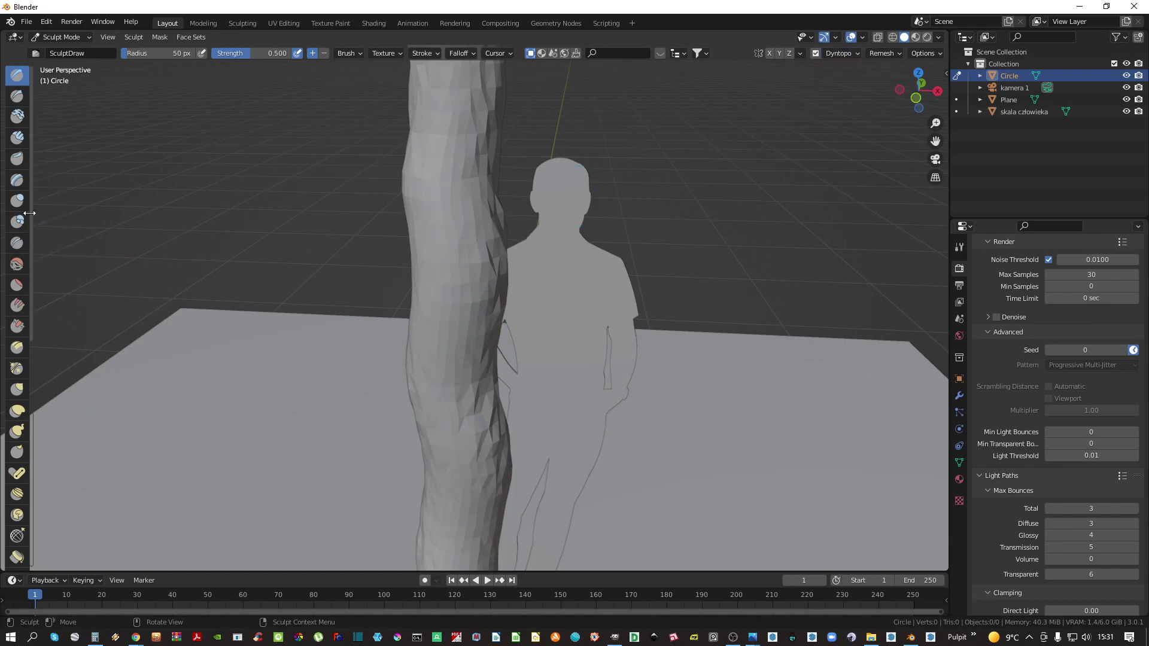
Show the brush names and choose the Clay Strips brush with a 61 px radius and a tip roundness of 0.394
{"action": "left_click_drag", "start_coordinate": [29, 214], "coordinate": [109, 203]}
{"action": "left_click", "coordinate": [42, 141]}
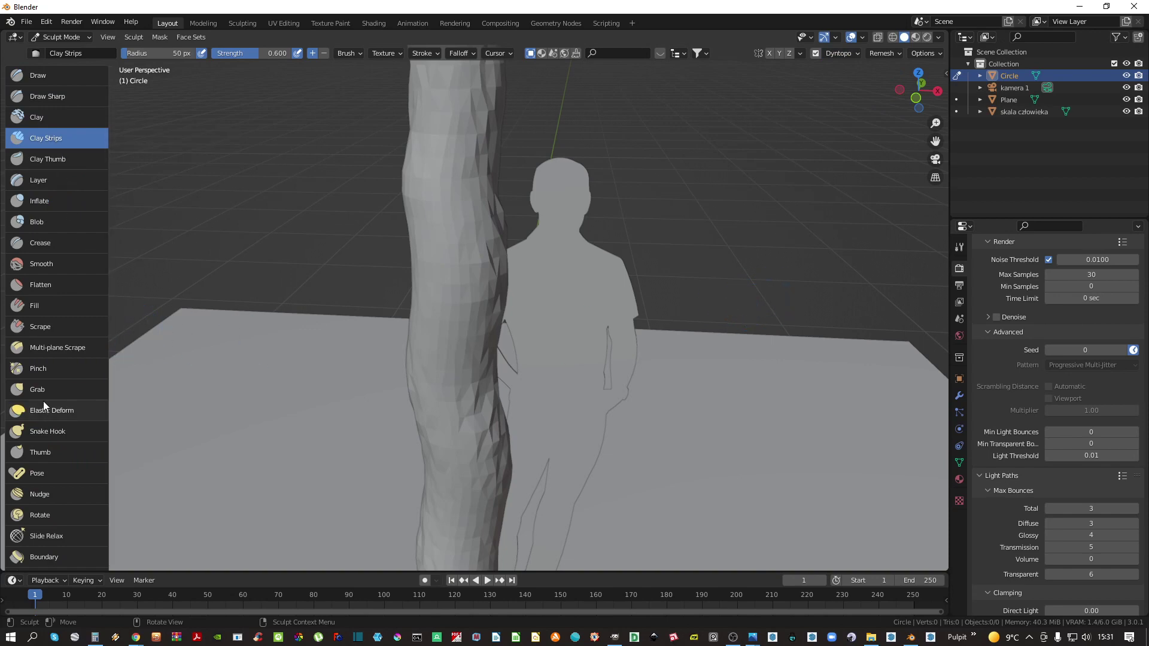
{"action": "left_click", "coordinate": [959, 247]}
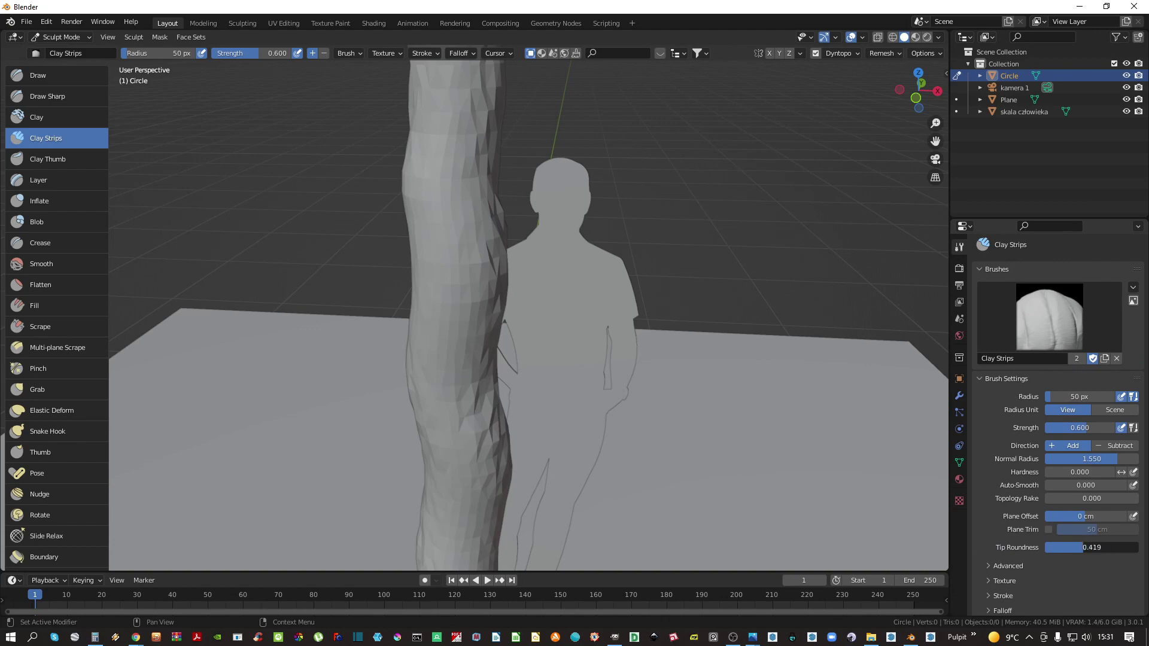
{"action": "middle_click_drag", "start_coordinate": [428, 299], "coordinate": [432, 285]}
{"action": "scroll", "coordinate": [451, 288], "scroll_direction": "up", "scroll_amount": 4}
{"action": "key", "text": "f"}
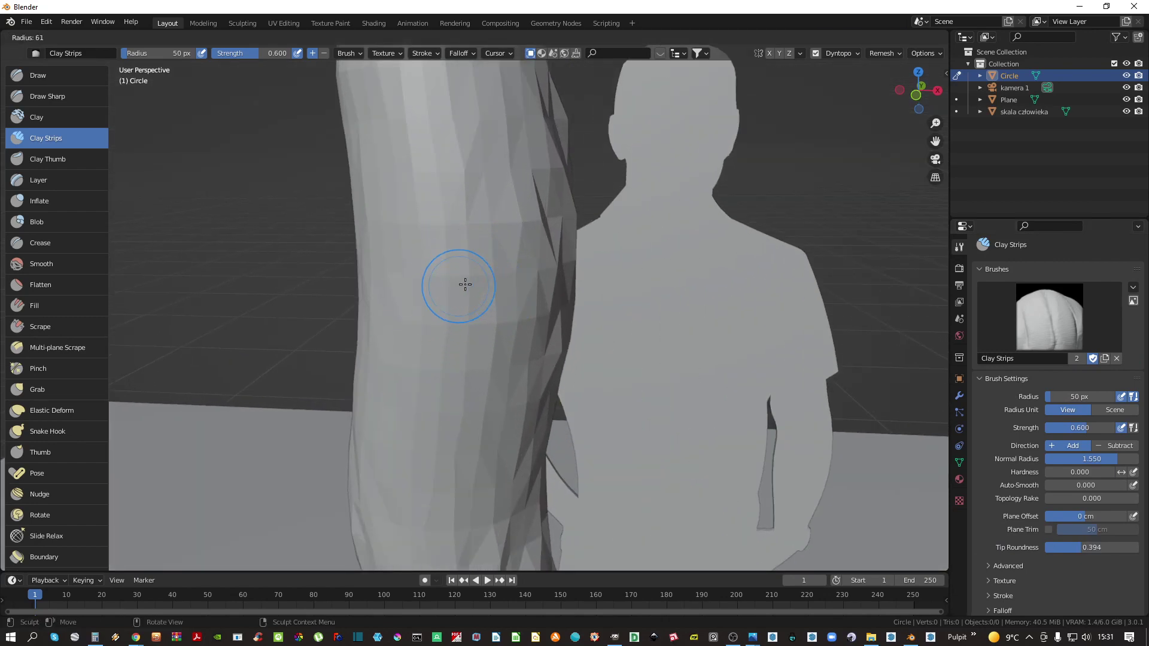
{"action": "left_click", "coordinate": [467, 285]}
Carve a round hollow into the trunk near the figure's head height with Clay Strips
{"action": "mouse_move", "coordinate": [447, 317]}
{"action": "left_mouse_down"}
{"action": "mouse_move", "coordinate": [435, 247]}
{"action": "mouse_move", "coordinate": [444, 272]}
{"action": "mouse_move", "coordinate": [459, 246]}
{"action": "left_mouse_up"}
{"action": "middle_click_drag", "start_coordinate": [459, 246], "coordinate": [465, 219]}
{"action": "left_click_drag", "start_coordinate": [464, 218], "coordinate": [452, 245]}
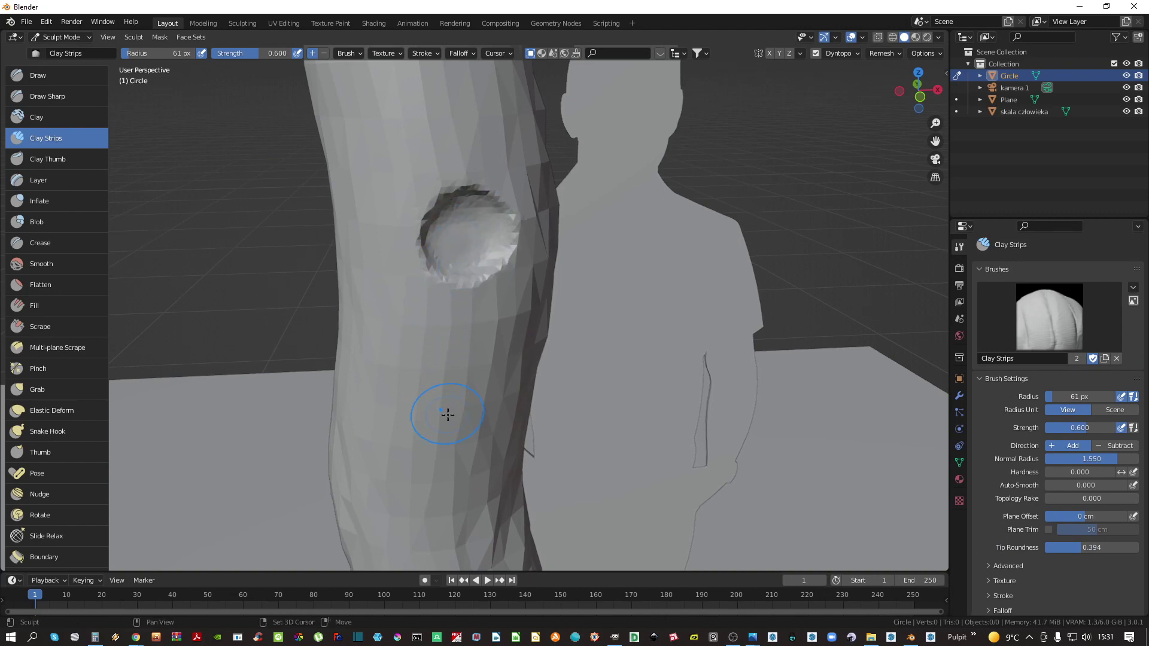
Build up a rounded bump on the trunk below the hollow with Clay Strips strokes
{"action": "middle_click_drag", "start_coordinate": [447, 413], "coordinate": [456, 225]}
{"action": "mouse_move", "coordinate": [459, 467]}
{"action": "left_mouse_down"}
{"action": "mouse_move", "coordinate": [436, 462]}
{"action": "mouse_move", "coordinate": [431, 410]}
{"action": "mouse_move", "coordinate": [477, 410]}
{"action": "mouse_move", "coordinate": [467, 396]}
{"action": "mouse_move", "coordinate": [444, 457]}
{"action": "mouse_move", "coordinate": [475, 418]}
{"action": "mouse_move", "coordinate": [426, 413]}
{"action": "mouse_move", "coordinate": [391, 432]}
{"action": "mouse_move", "coordinate": [526, 509]}
{"action": "mouse_move", "coordinate": [503, 365]}
{"action": "left_mouse_up"}
{"action": "scroll", "coordinate": [467, 396], "scroll_direction": "up", "scroll_amount": 2}
{"action": "mouse_move", "coordinate": [422, 380]}
{"action": "left_mouse_down"}
{"action": "mouse_move", "coordinate": [485, 466]}
{"action": "mouse_move", "coordinate": [415, 430]}
{"action": "mouse_move", "coordinate": [441, 508]}
{"action": "mouse_move", "coordinate": [479, 508]}
{"action": "left_mouse_up"}
{"action": "mouse_move", "coordinate": [479, 509]}
{"action": "middle_mouse_down"}
{"action": "mouse_move", "coordinate": [495, 405]}
{"action": "mouse_move", "coordinate": [548, 396]}
{"action": "mouse_move", "coordinate": [490, 398]}
{"action": "middle_mouse_up"}
{"action": "scroll", "coordinate": [490, 395], "scroll_direction": "down", "scroll_amount": 2}
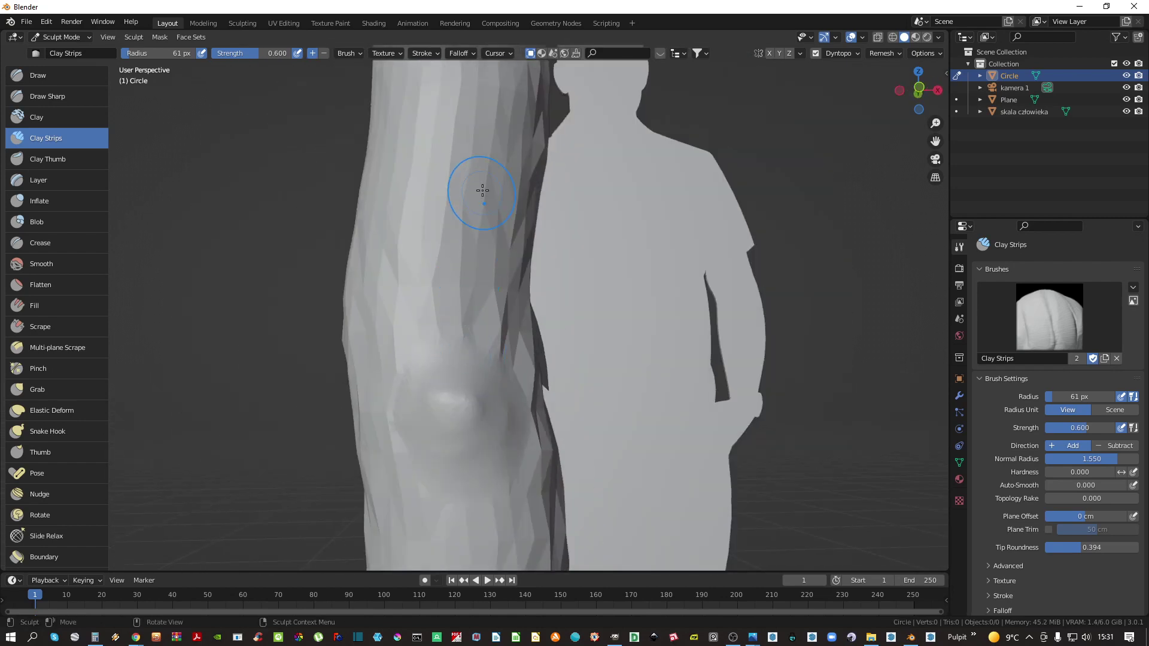
Sculpt a raised knot inside the upper hollow and return to Object Mode
{"action": "middle_click_drag", "start_coordinate": [480, 150], "coordinate": [423, 296], "text": "shift"}
{"action": "scroll", "coordinate": [431, 296], "scroll_direction": "up", "scroll_amount": 3}
{"action": "mouse_move", "coordinate": [431, 296]}
{"action": "left_mouse_down"}
{"action": "mouse_move", "coordinate": [419, 251]}
{"action": "mouse_move", "coordinate": [359, 347]}
{"action": "mouse_move", "coordinate": [436, 270]}
{"action": "mouse_move", "coordinate": [381, 374]}
{"action": "mouse_move", "coordinate": [384, 321]}
{"action": "mouse_move", "coordinate": [315, 339]}
{"action": "mouse_move", "coordinate": [455, 266]}
{"action": "mouse_move", "coordinate": [419, 355]}
{"action": "mouse_move", "coordinate": [441, 300]}
{"action": "mouse_move", "coordinate": [395, 286]}
{"action": "mouse_move", "coordinate": [401, 303]}
{"action": "mouse_move", "coordinate": [369, 323]}
{"action": "mouse_move", "coordinate": [386, 239]}
{"action": "mouse_move", "coordinate": [401, 343]}
{"action": "mouse_move", "coordinate": [418, 257]}
{"action": "left_mouse_up"}
{"action": "mouse_move", "coordinate": [419, 257]}
{"action": "middle_mouse_down"}
{"action": "mouse_move", "coordinate": [423, 341]}
{"action": "mouse_move", "coordinate": [467, 408]}
{"action": "middle_mouse_up"}
{"action": "key", "text": "ctrl+Tab"}
{"action": "left_click", "coordinate": [447, 331]}
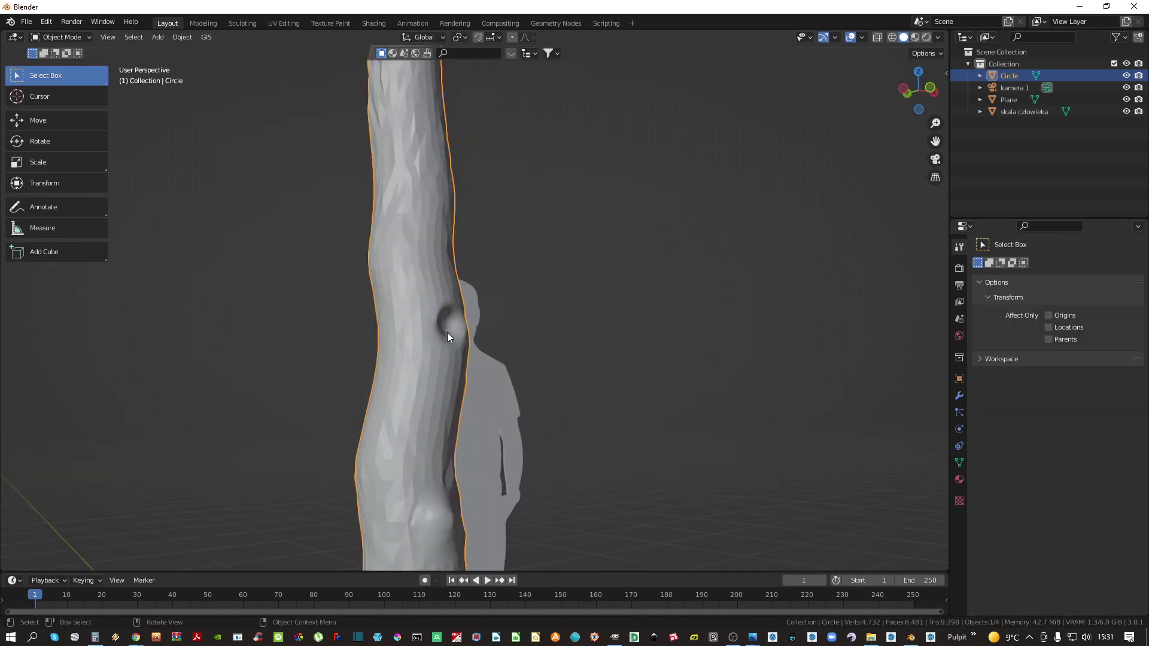
Export only the selected trunk as the COLLADA file drzewo.dae to the Desktop folder
{"action": "middle_click_drag", "start_coordinate": [447, 332], "coordinate": [420, 366]}
{"action": "scroll", "coordinate": [439, 319], "scroll_direction": "down", "scroll_amount": 4}
{"action": "middle_click_drag", "start_coordinate": [439, 324], "coordinate": [399, 331]}
{"action": "scroll", "coordinate": [443, 339], "scroll_direction": "up", "scroll_amount": 4}
{"action": "key", "text": "F3"}
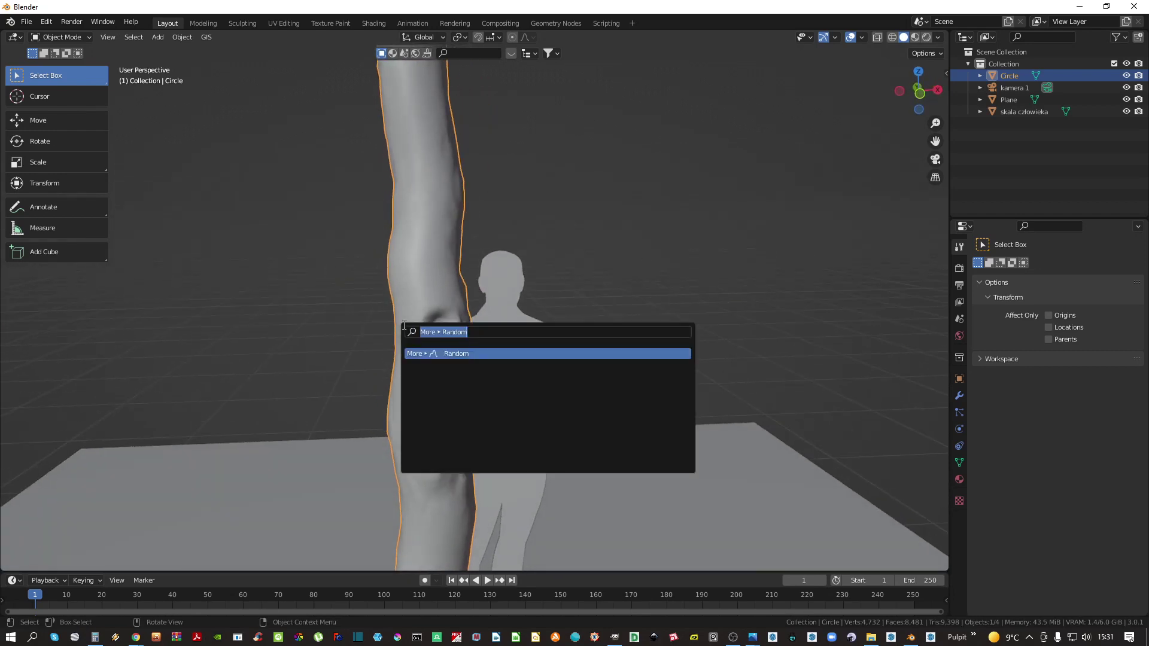
{"action": "type", "text": "export collada"}
{"action": "key", "text": "Return"}
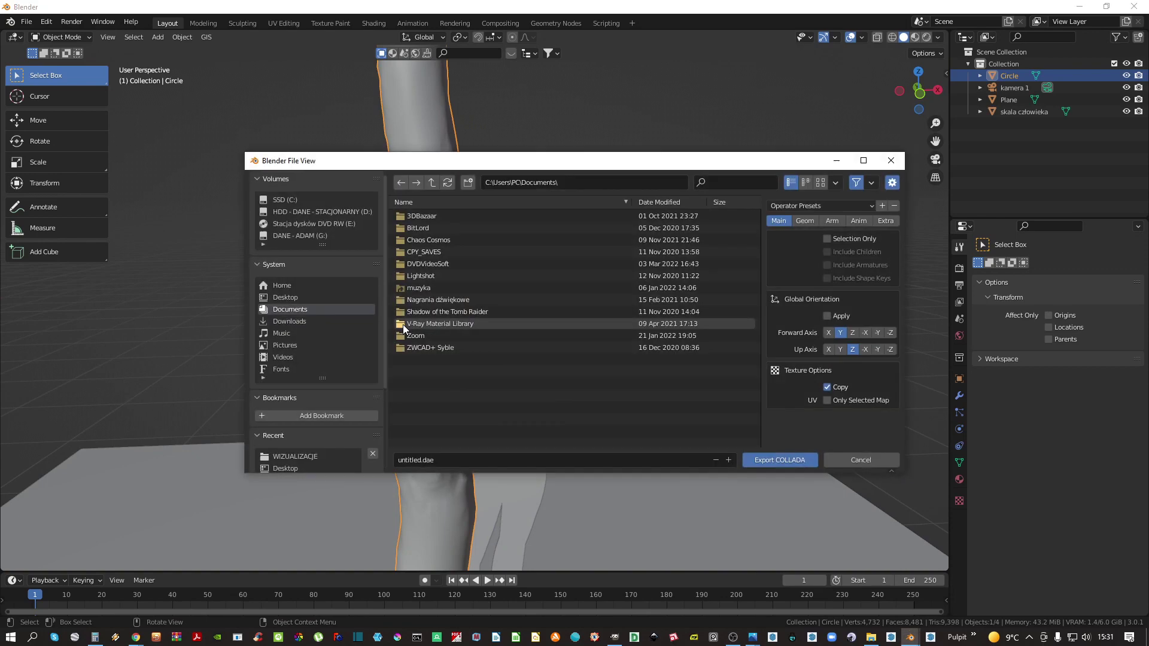
{"action": "left_click", "coordinate": [269, 299]}
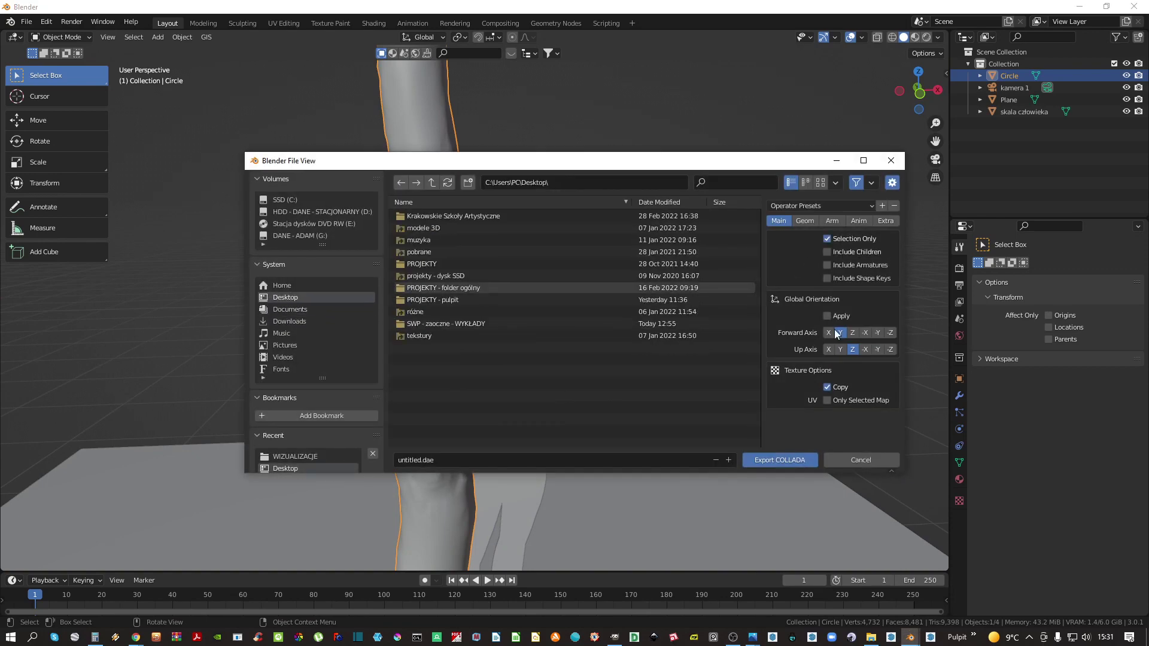
{"action": "left_click", "coordinate": [469, 461]}
{"action": "key", "text": "Return"}
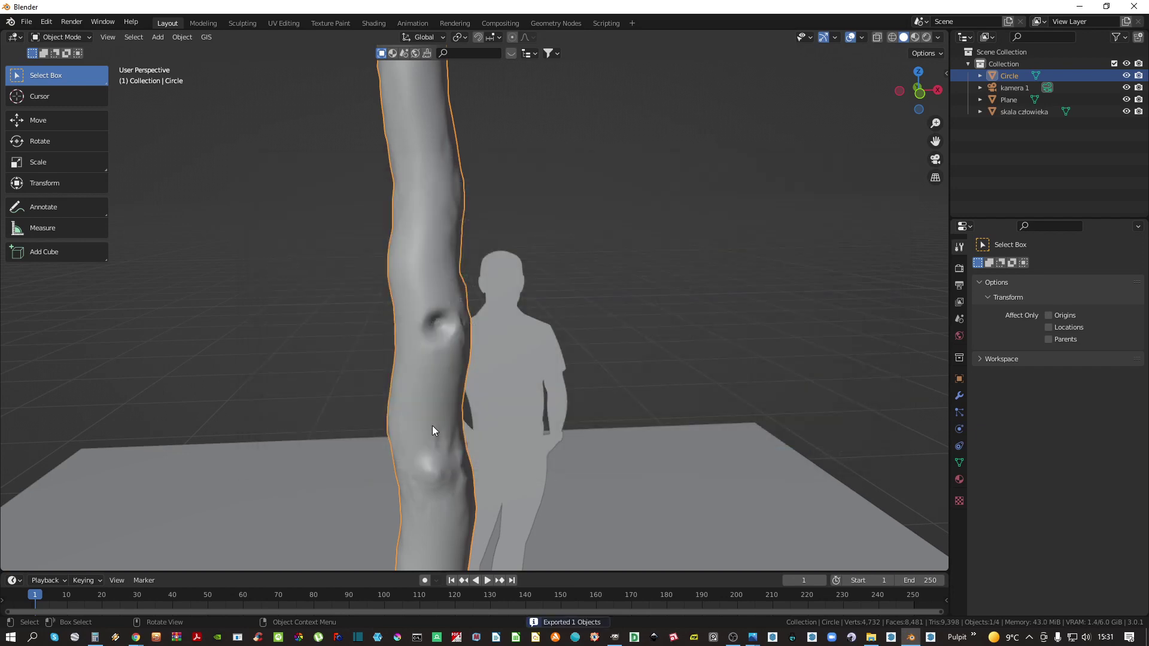
Switch to SketchUp, import drzewo.dae from the Desktop, and place the trunk beside the human figure
{"action": "left_click", "coordinate": [1077, 8]}
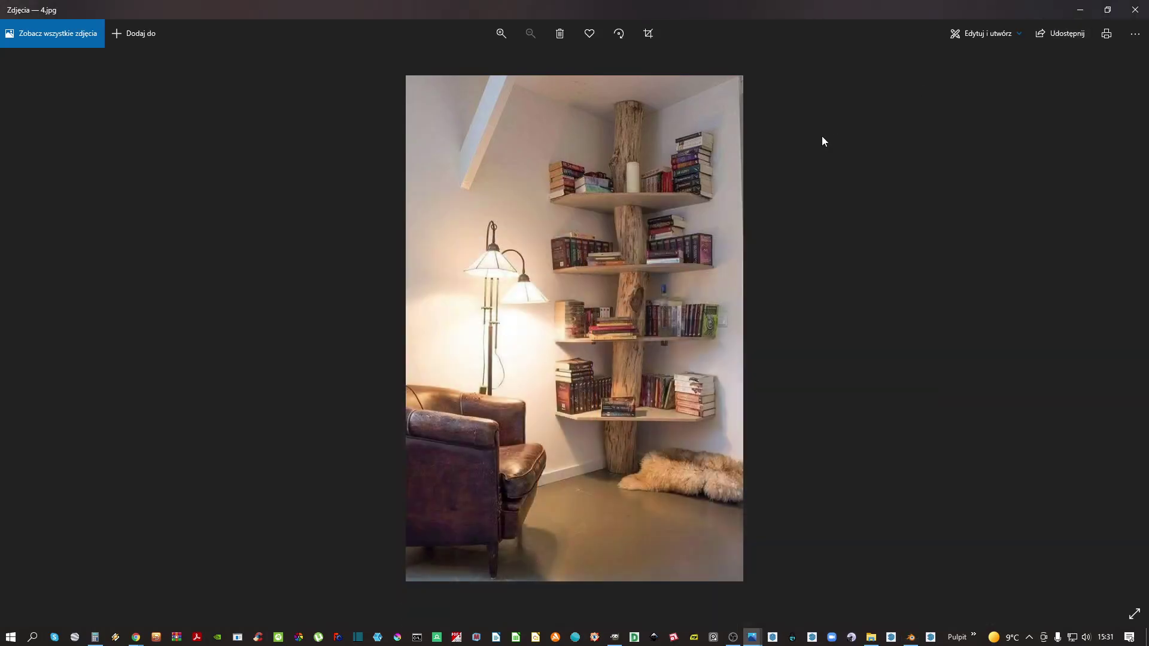
{"action": "left_click", "coordinate": [1080, 10]}
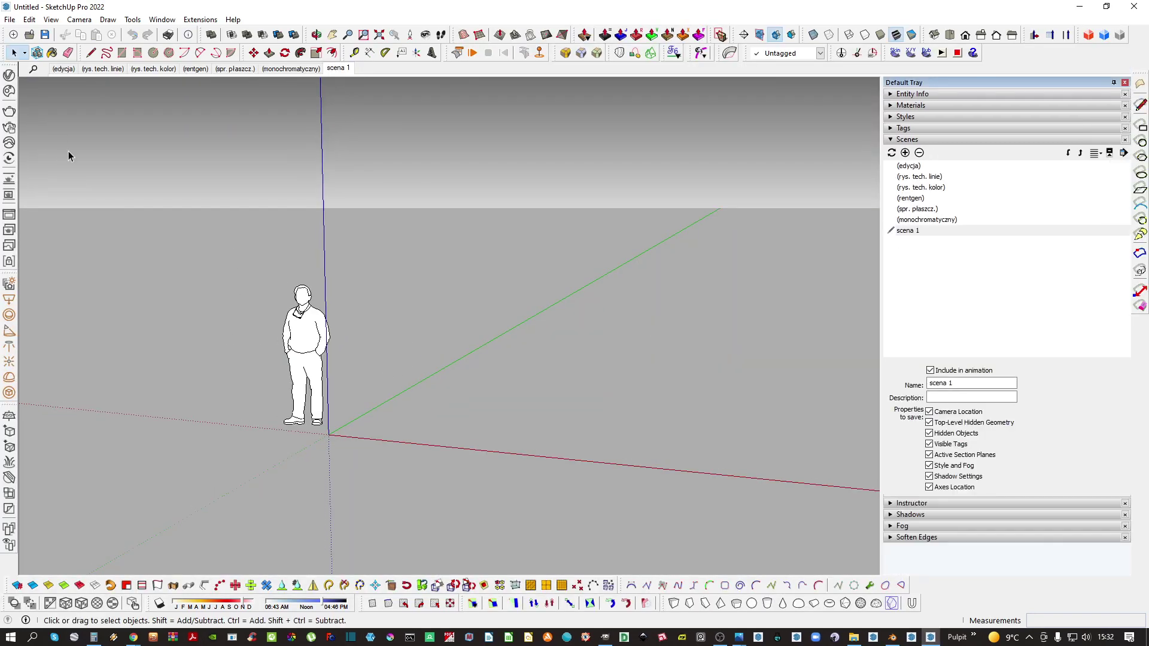
{"action": "left_click", "coordinate": [15, 21]}
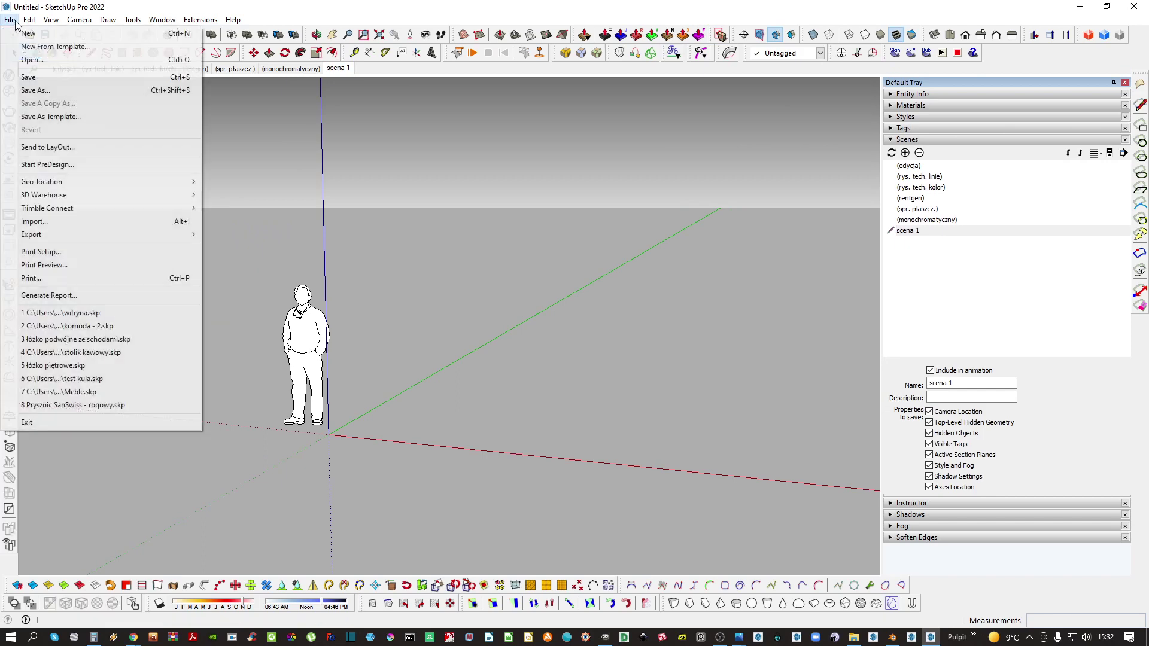
{"action": "left_click", "coordinate": [26, 222]}
{"action": "scroll", "coordinate": [97, 204], "scroll_direction": "up", "scroll_amount": 1}
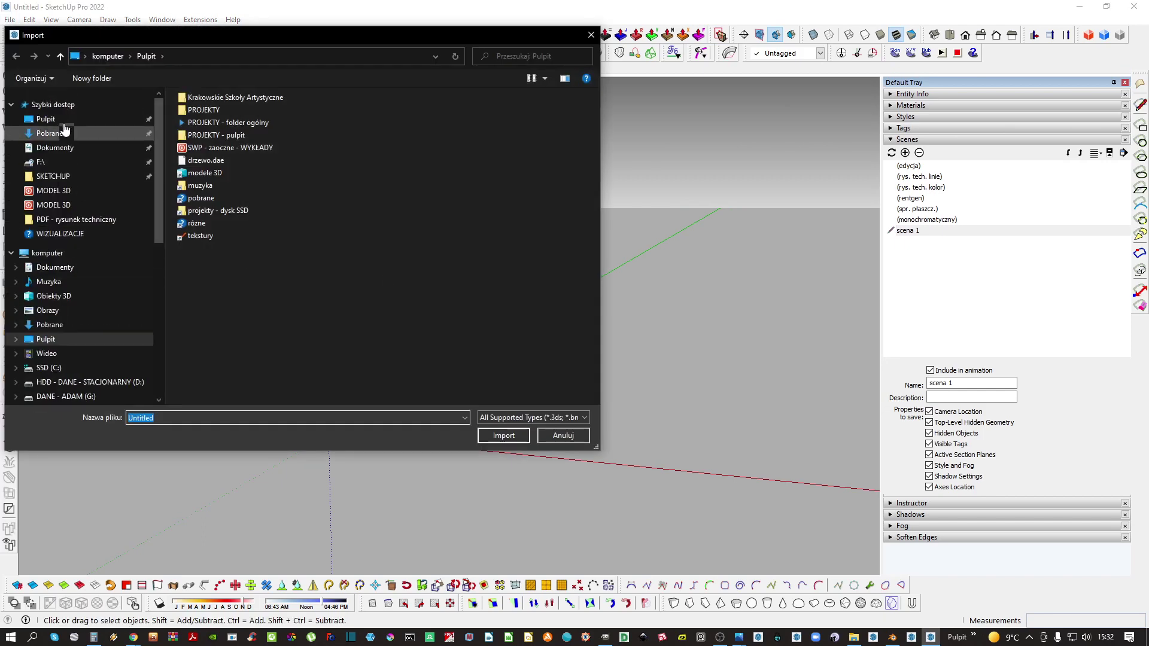
{"action": "double_click", "coordinate": [207, 161]}
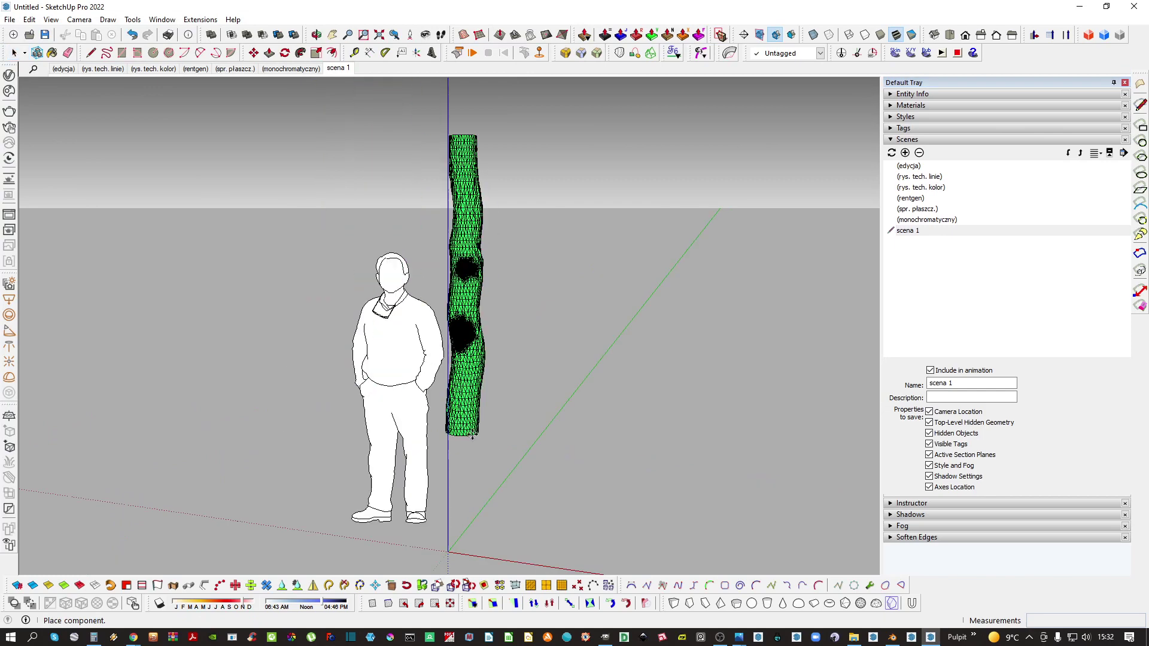
{"action": "left_click", "coordinate": [474, 545]}
Soften all edges of the trunk mesh at a 71.2 degree angle with smooth normals and soften coplanar enabled
{"action": "triple_click", "coordinate": [460, 452]}
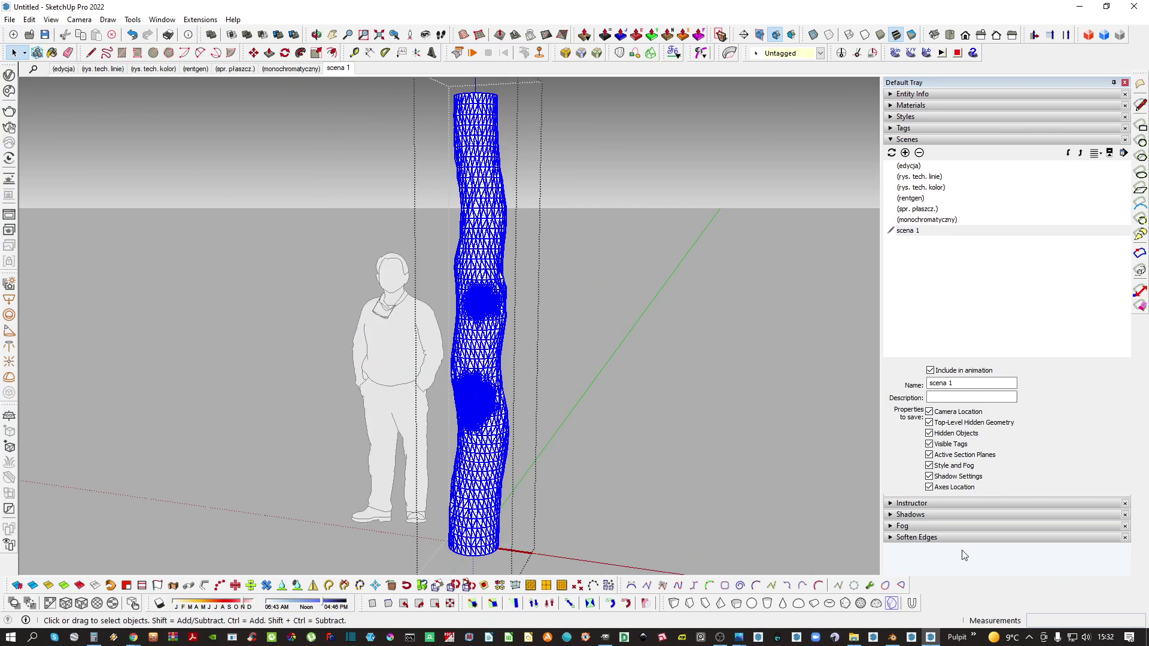
{"action": "left_click", "coordinate": [932, 538]}
{"action": "left_click", "coordinate": [903, 555]}
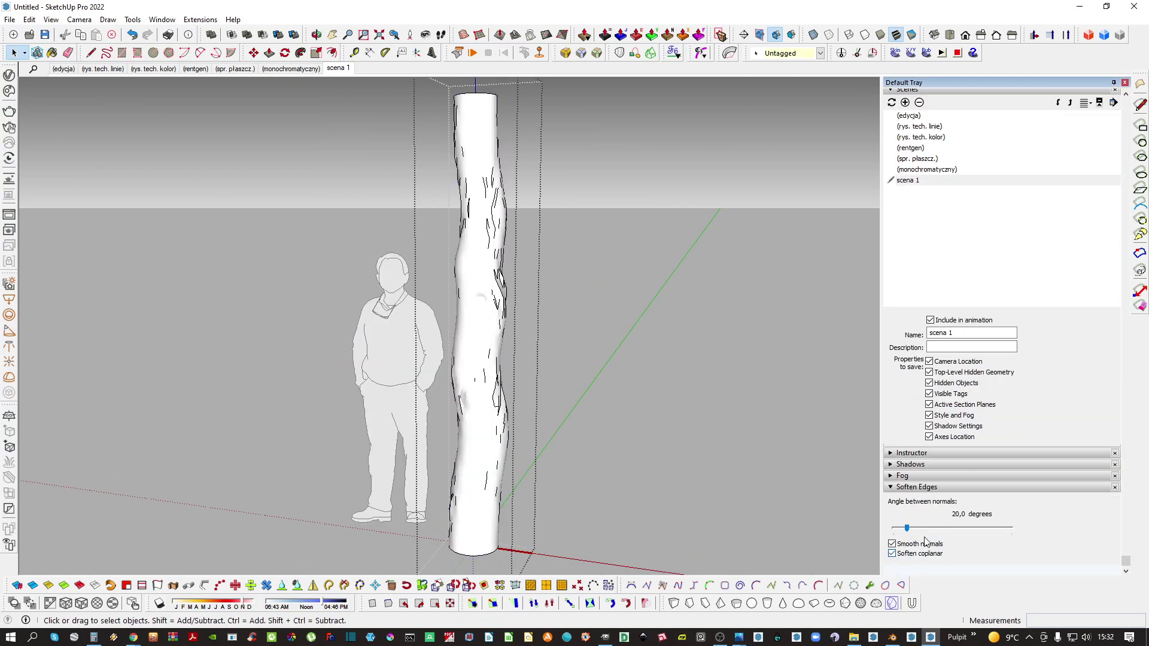
{"action": "middle_click_drag", "start_coordinate": [641, 354], "coordinate": [449, 251]}
{"action": "left_click", "coordinate": [619, 429]}
Run an automatic solid repair on the trunk to cap its open top end
{"action": "left_click", "coordinate": [454, 263]}
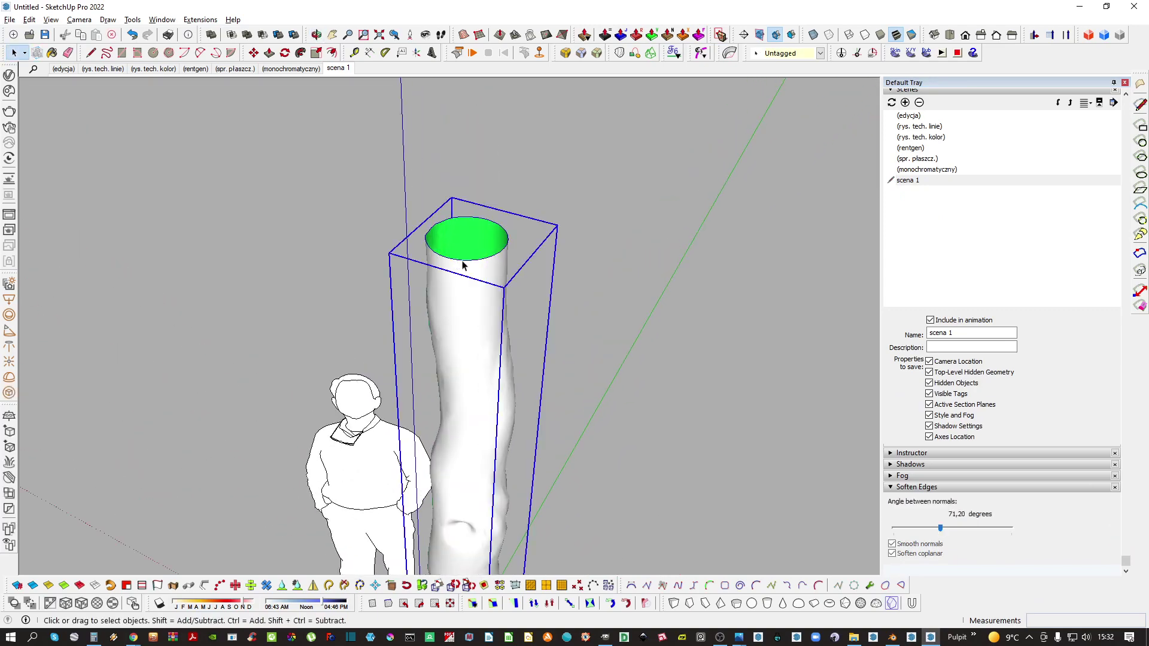
{"action": "key", "text": "shift+s"}
{"action": "key", "text": "Return"}
{"action": "scroll", "coordinate": [493, 326], "scroll_direction": "down", "scroll_amount": 4}
{"action": "left_click", "coordinate": [521, 413]}
{"action": "key", "text": "alt+h"}
{"action": "scroll", "coordinate": [486, 492], "scroll_direction": "up", "scroll_amount": 1}
Move the trunk away from the axes origin, farther from the human figure
{"action": "middle_click_drag", "start_coordinate": [486, 492], "coordinate": [426, 502]}
{"action": "key", "text": "space"}
{"action": "left_click", "coordinate": [426, 503]}
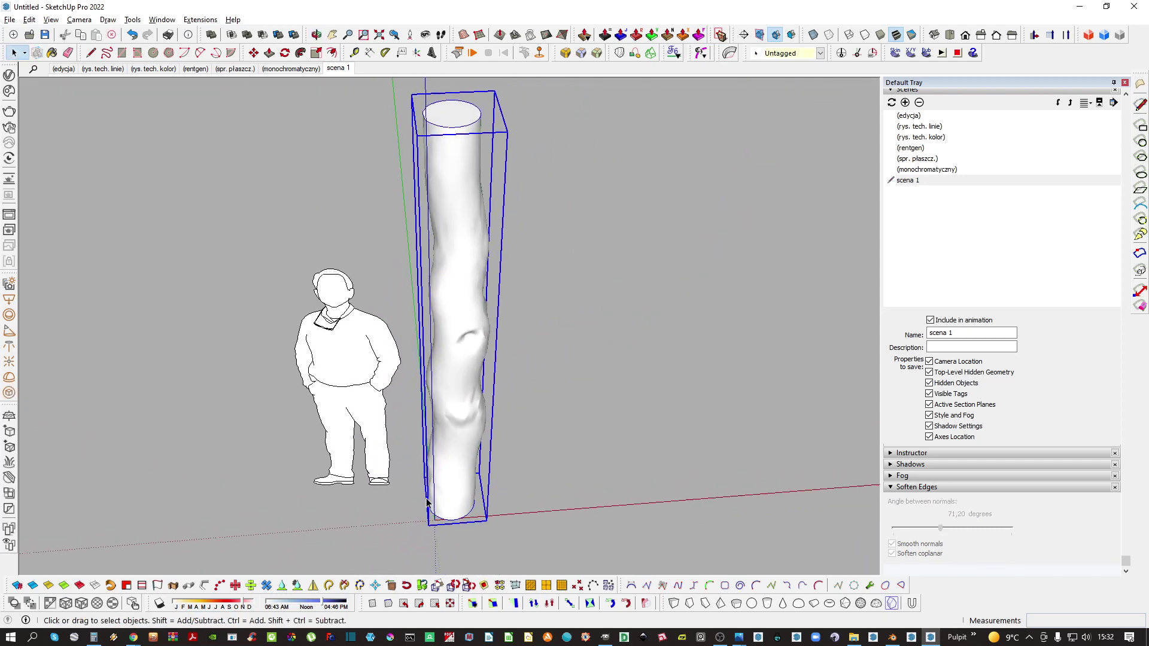
{"action": "key", "text": "m"}
{"action": "left_click", "coordinate": [410, 531]}
{"action": "left_click", "coordinate": [461, 482]}
{"action": "key", "text": "space"}
Draw a rectangle beyond the trunk and Push/Pull it upward into a wall block taller than the trunk
{"action": "scroll", "coordinate": [461, 469], "scroll_direction": "down", "scroll_amount": 3}
{"action": "middle_click_drag", "start_coordinate": [462, 468], "coordinate": [361, 461], "text": "shift"}
{"action": "key", "text": "r"}
{"action": "left_click", "coordinate": [438, 435]}
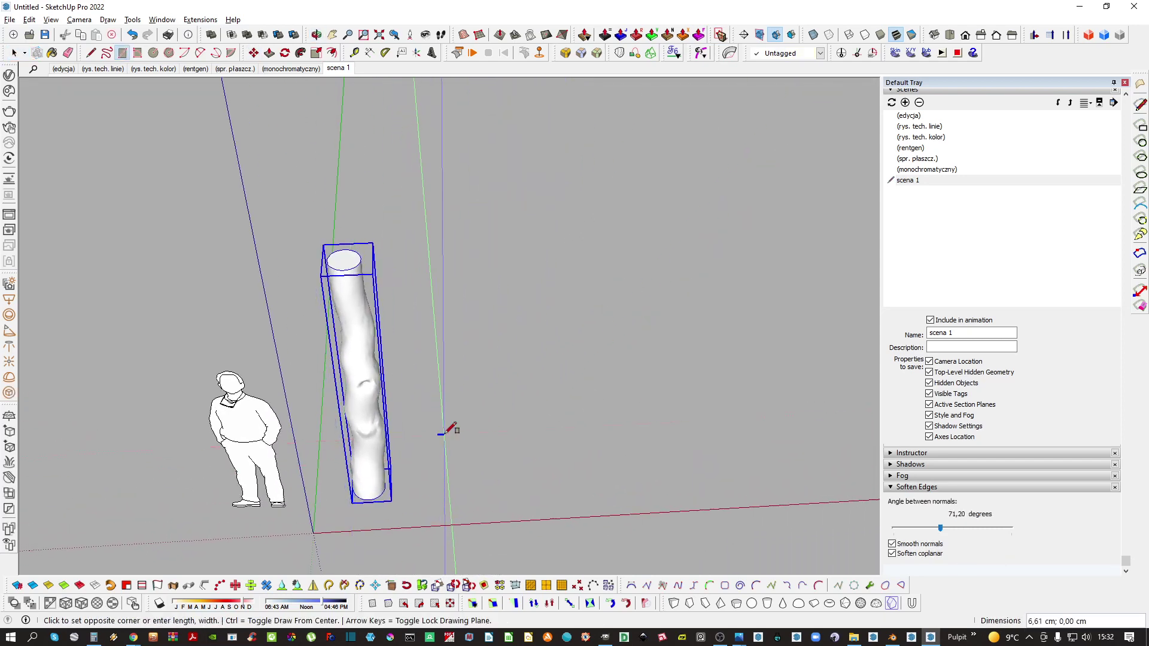
{"action": "left_click", "coordinate": [563, 452]}
{"action": "scroll", "coordinate": [515, 451], "scroll_direction": "down", "scroll_amount": 3}
{"action": "key", "text": "p"}
{"action": "left_click", "coordinate": [518, 447]}
{"action": "left_click", "coordinate": [572, 221]}
Scale the wall block wider along its length until it reaches behind the trunk
{"action": "key", "text": "space"}
{"action": "triple_click", "coordinate": [524, 329]}
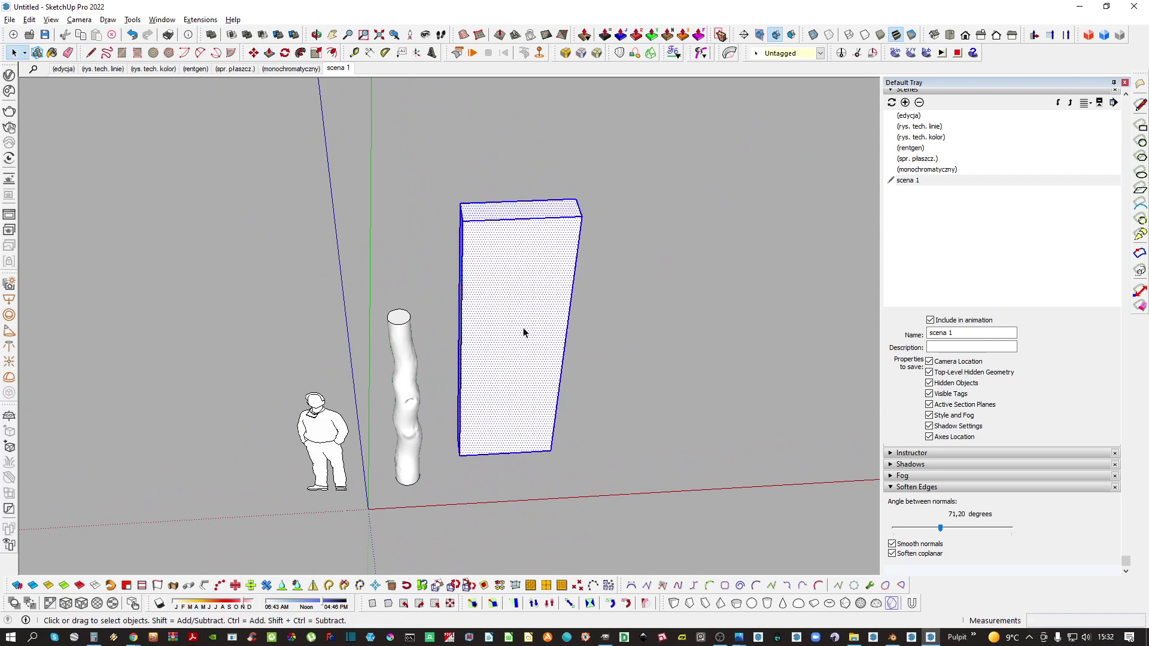
{"action": "scroll", "coordinate": [469, 412], "scroll_direction": "down", "scroll_amount": 1}
{"action": "key", "text": "s"}
{"action": "left_click", "coordinate": [460, 344]}
{"action": "left_click", "coordinate": [389, 344]}
Rotate a copy of the wall block to form a perpendicular wall at its far end, making a room corner
{"action": "key", "text": "q"}
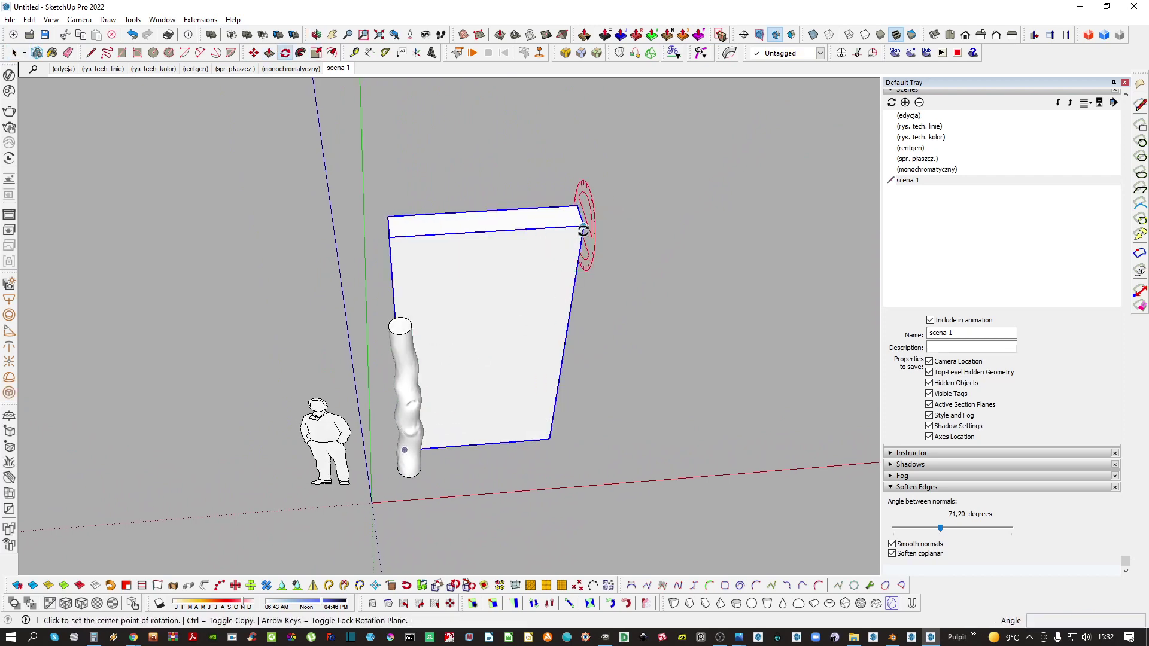
{"action": "left_click", "coordinate": [470, 250]}
{"action": "key", "text": "ctrl"}
{"action": "left_click", "coordinate": [586, 387]}
{"action": "scroll", "coordinate": [586, 388], "scroll_direction": "down", "scroll_amount": 1}
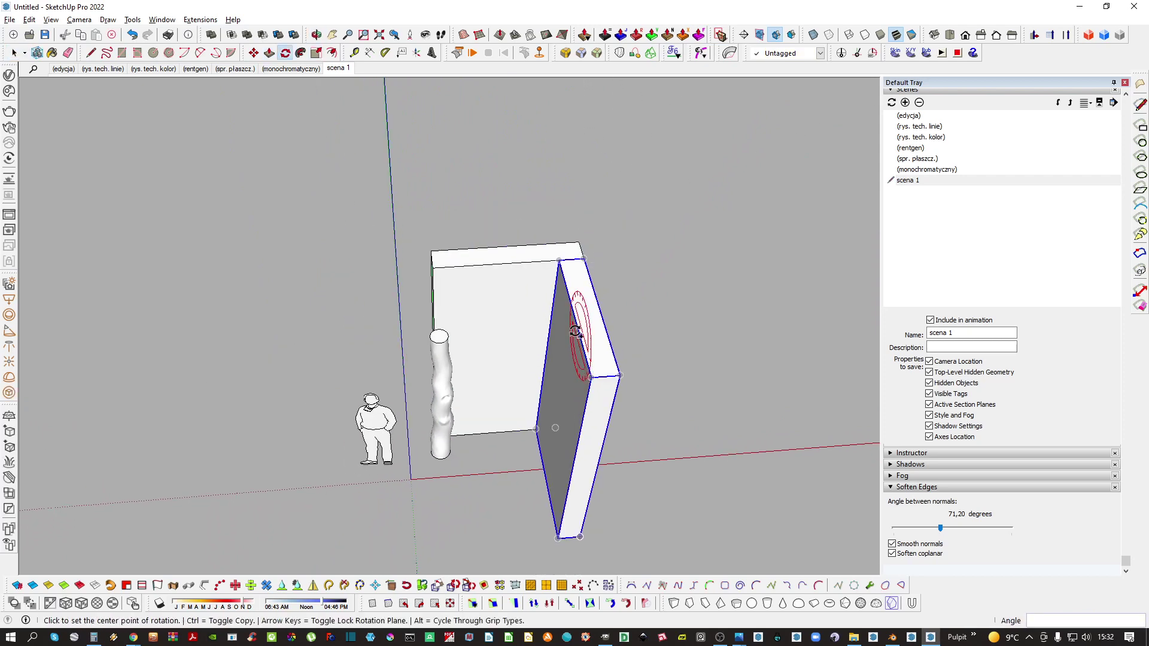
Draw a ceiling rectangle across the upper inner edges of the two walls and group it
{"action": "key", "text": "r"}
{"action": "left_click", "coordinate": [433, 268]}
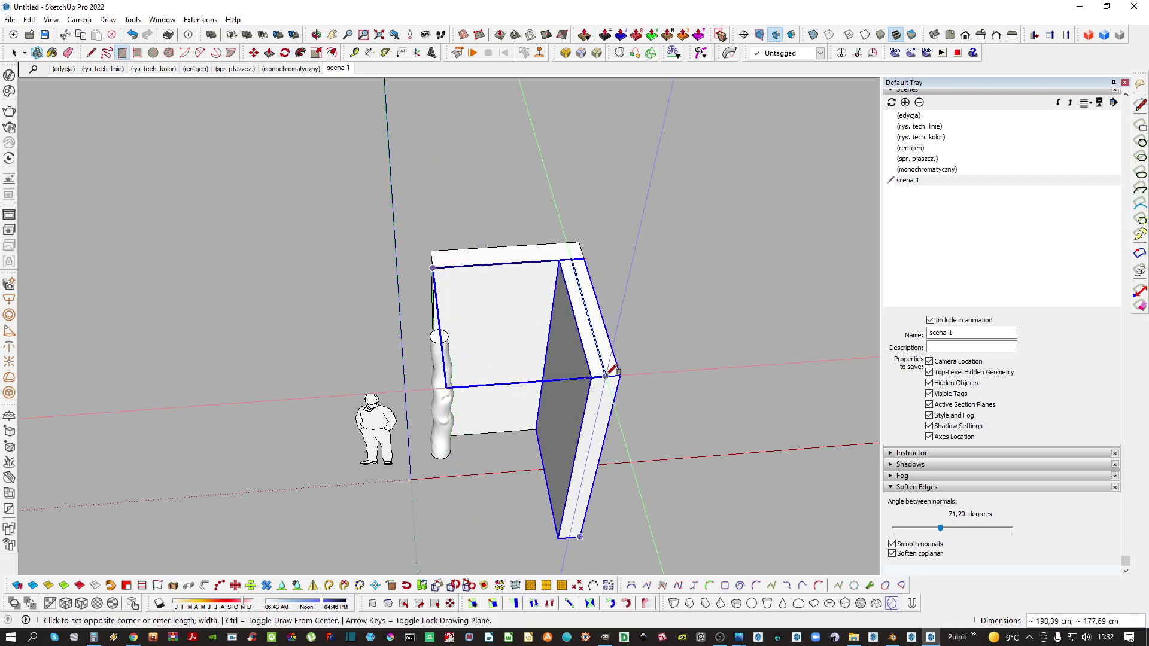
{"action": "left_click", "coordinate": [592, 377]}
{"action": "key", "text": "space"}
{"action": "double_click", "coordinate": [534, 362]}
{"action": "key", "text": "ctrl+g"}
Reverse the face inside the ceiling group so its front side points into the room, and close the group
{"action": "middle_click_drag", "start_coordinate": [531, 364], "coordinate": [518, 239]}
{"action": "double_click", "coordinate": [517, 237]}
{"action": "left_click", "coordinate": [518, 238]}
{"action": "key", "text": "ctrl+r"}
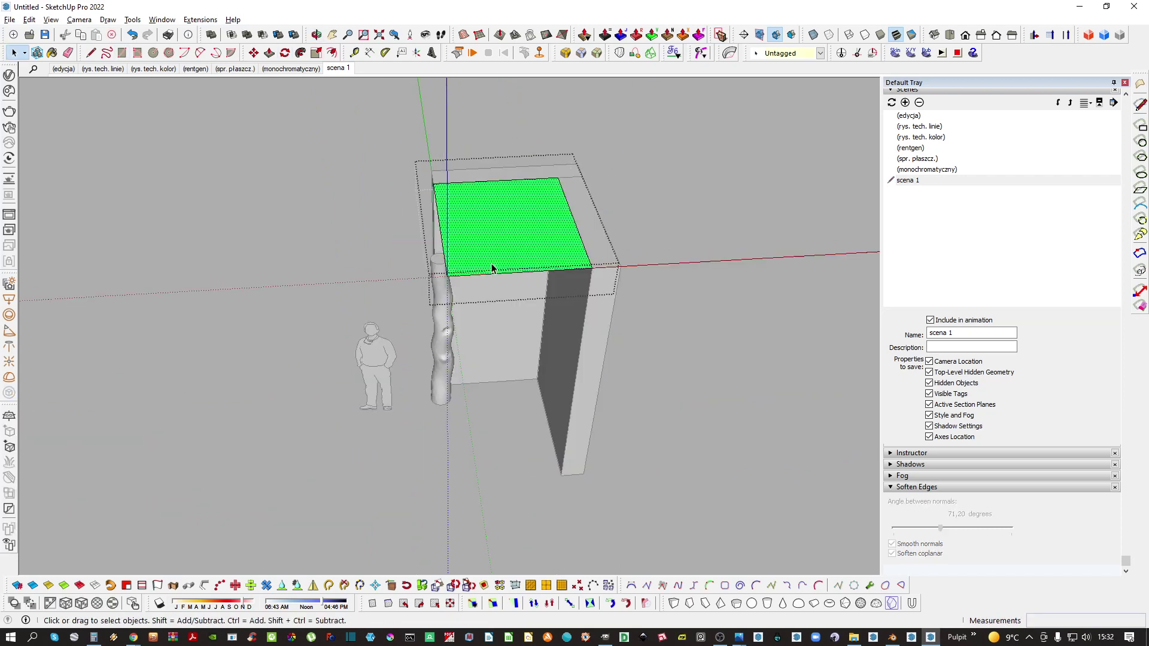
{"action": "left_click", "coordinate": [593, 272]}
{"action": "left_click", "coordinate": [593, 272]}
{"action": "left_click", "coordinate": [520, 390]}
Draw a floor rectangle between the lower corners of the two walls and group it
{"action": "key", "text": "r"}
{"action": "middle_click_drag", "start_coordinate": [498, 381], "coordinate": [718, 419]}
{"action": "scroll", "coordinate": [383, 359], "scroll_direction": "up", "scroll_amount": 3}
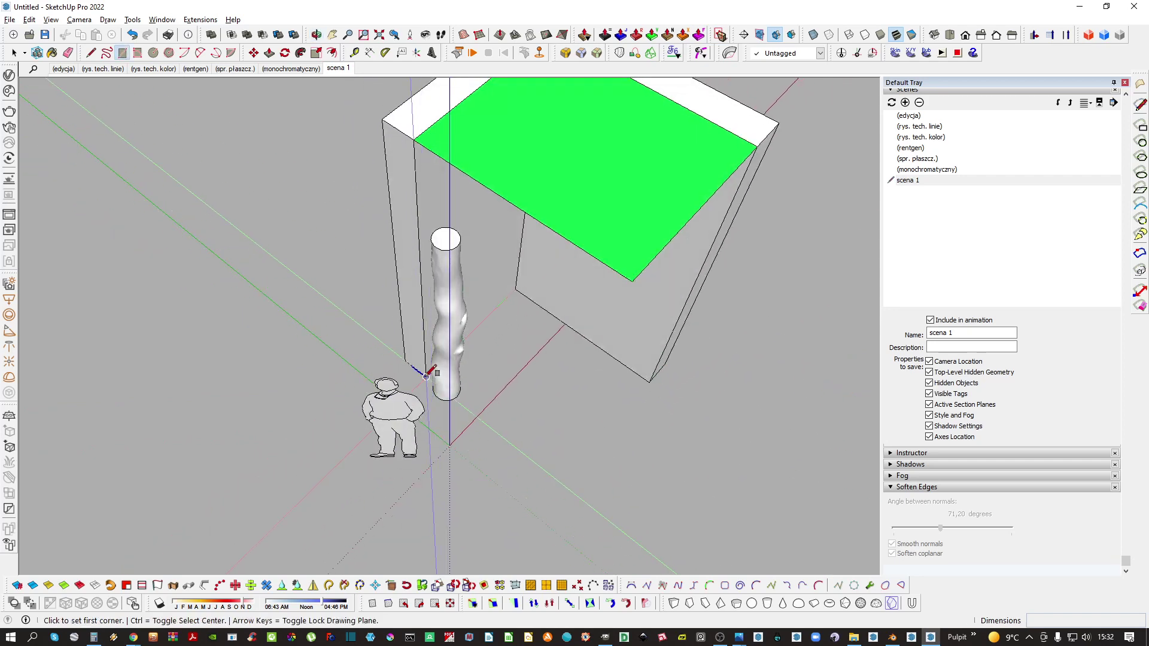
{"action": "left_click", "coordinate": [431, 378]}
{"action": "left_click", "coordinate": [651, 381]}
{"action": "key", "text": "space"}
{"action": "left_click", "coordinate": [565, 394]}
{"action": "key", "text": "ctrl+g"}
Move the trunk about 107 cm into the room, near the corner of the two walls
{"action": "middle_click_drag", "start_coordinate": [564, 392], "coordinate": [389, 299]}
{"action": "left_click", "coordinate": [456, 386]}
{"action": "scroll", "coordinate": [455, 416], "scroll_direction": "up", "scroll_amount": 3}
{"action": "key", "text": "m"}
{"action": "left_click", "coordinate": [490, 482]}
{"action": "left_click", "coordinate": [640, 493]}
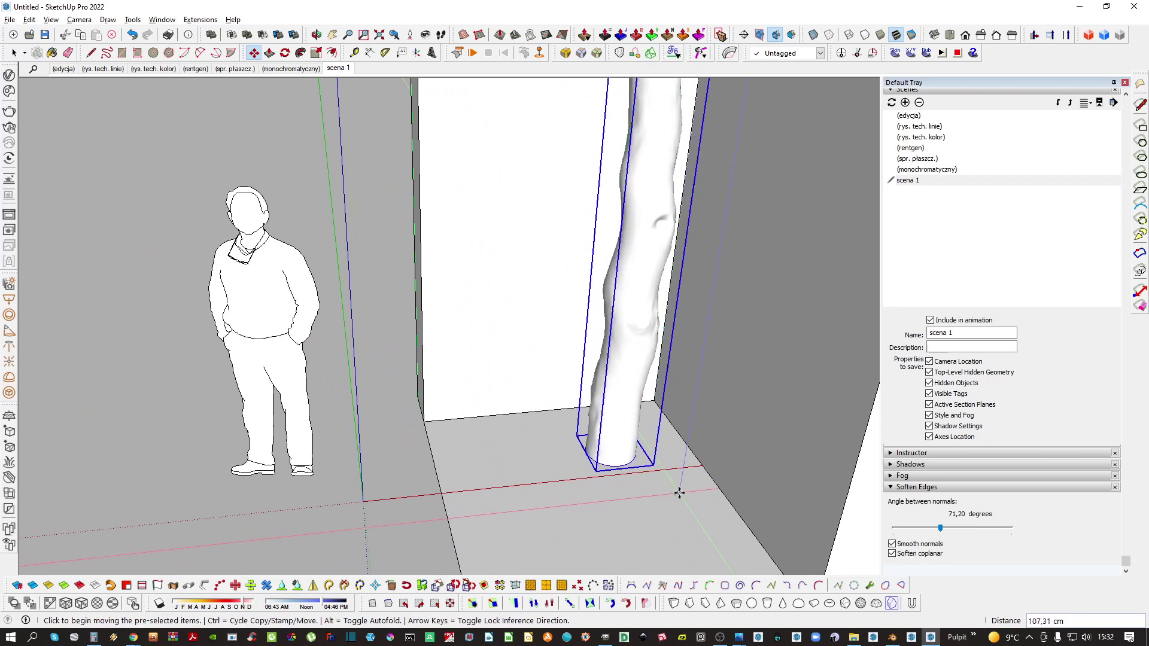
Scale the room's height by about 0.73 and then about 1.02 so the ceiling meets the trunk's top
{"action": "scroll", "coordinate": [673, 487], "scroll_direction": "down", "scroll_amount": 6}
{"action": "key", "text": "space"}
{"action": "key", "text": "s"}
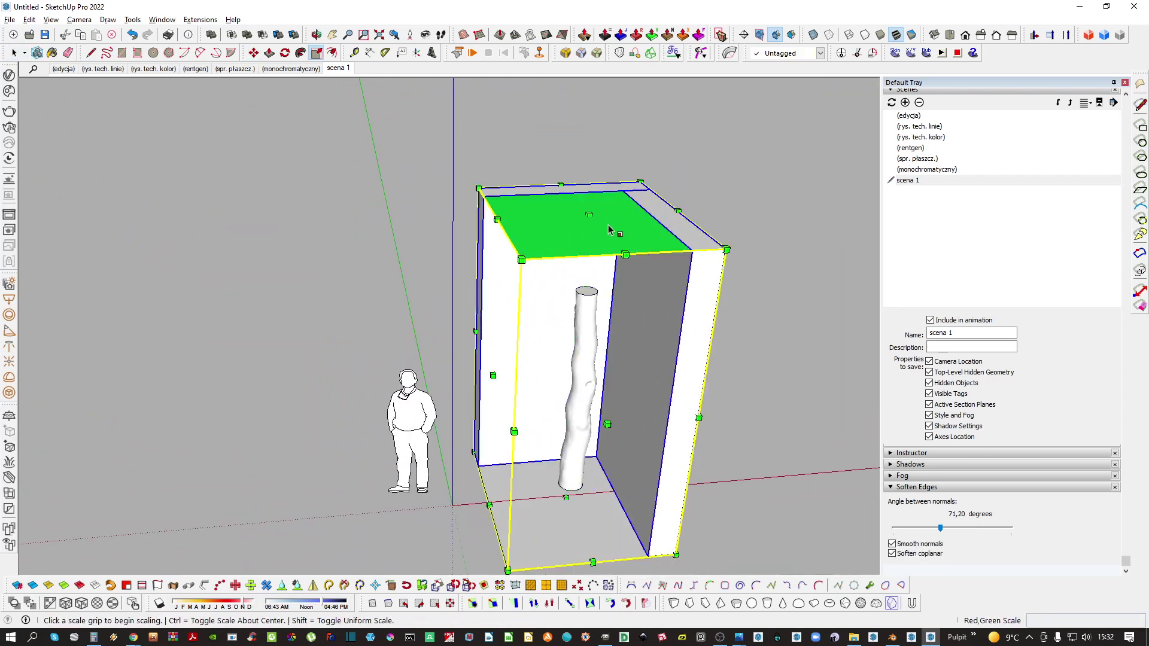
{"action": "left_click", "coordinate": [592, 225]}
{"action": "scroll", "coordinate": [583, 302], "scroll_direction": "up", "scroll_amount": 3}
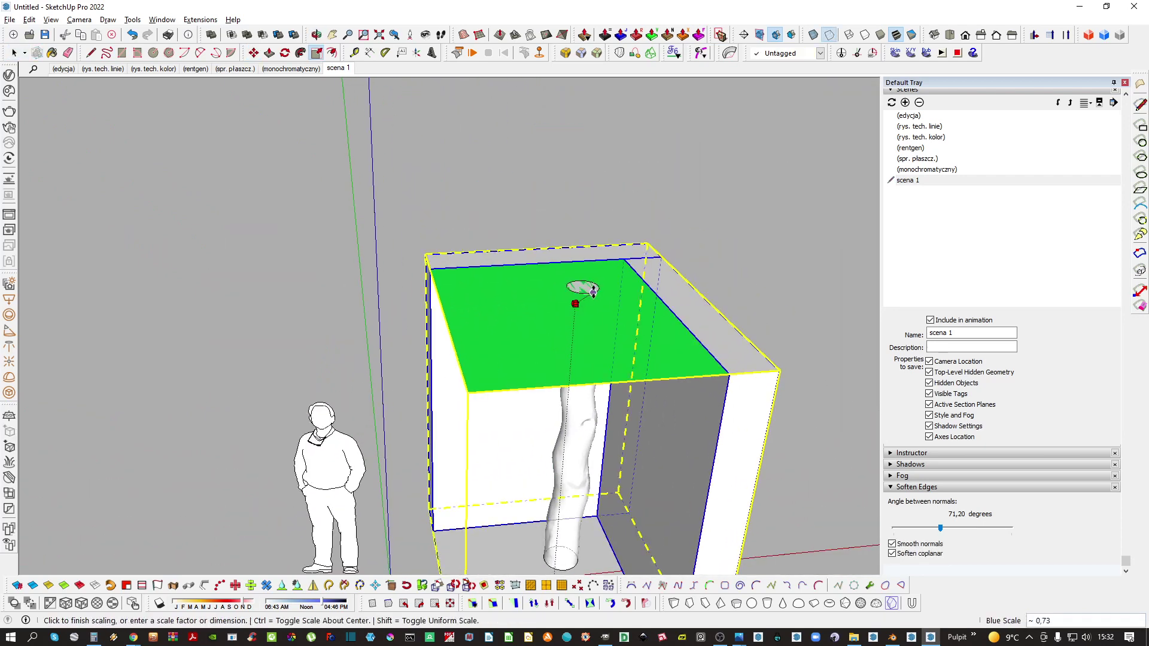
{"action": "left_click", "coordinate": [595, 293]}
{"action": "scroll", "coordinate": [575, 310], "scroll_direction": "up", "scroll_amount": 1}
{"action": "left_click", "coordinate": [575, 308]}
{"action": "left_click", "coordinate": [597, 289]}
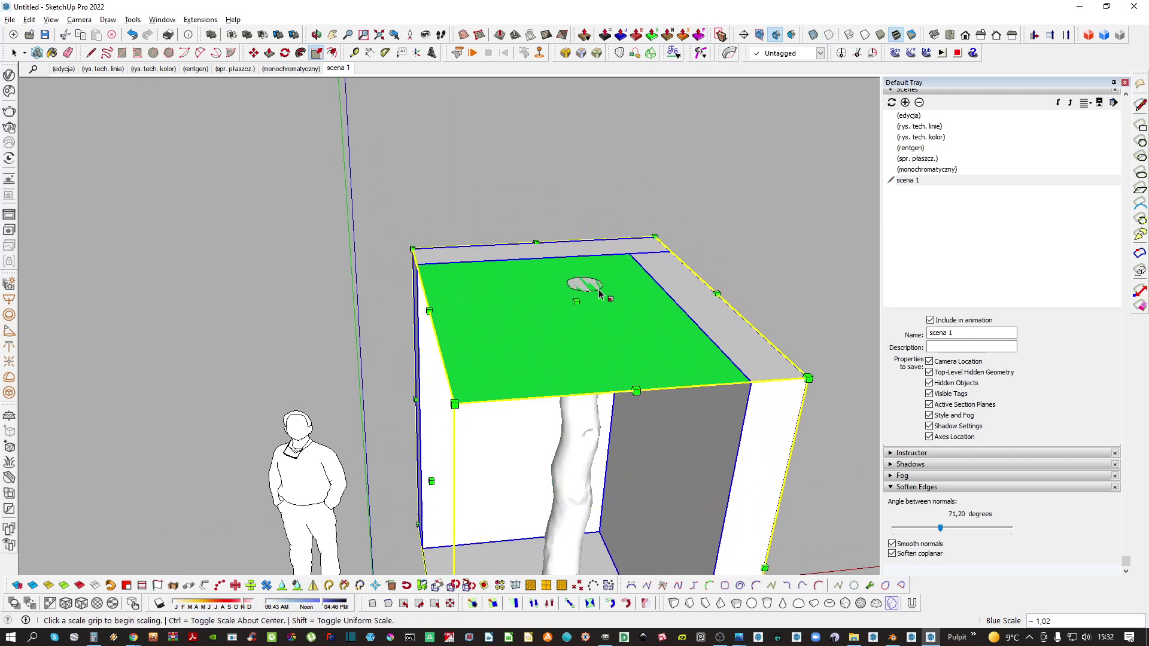
{"action": "key", "text": "space"}
Save the model to the Desktop as "półka - drzewo.skp"
{"action": "middle_click_drag", "start_coordinate": [601, 293], "coordinate": [588, 321]}
{"action": "key", "text": "ctrl+s"}
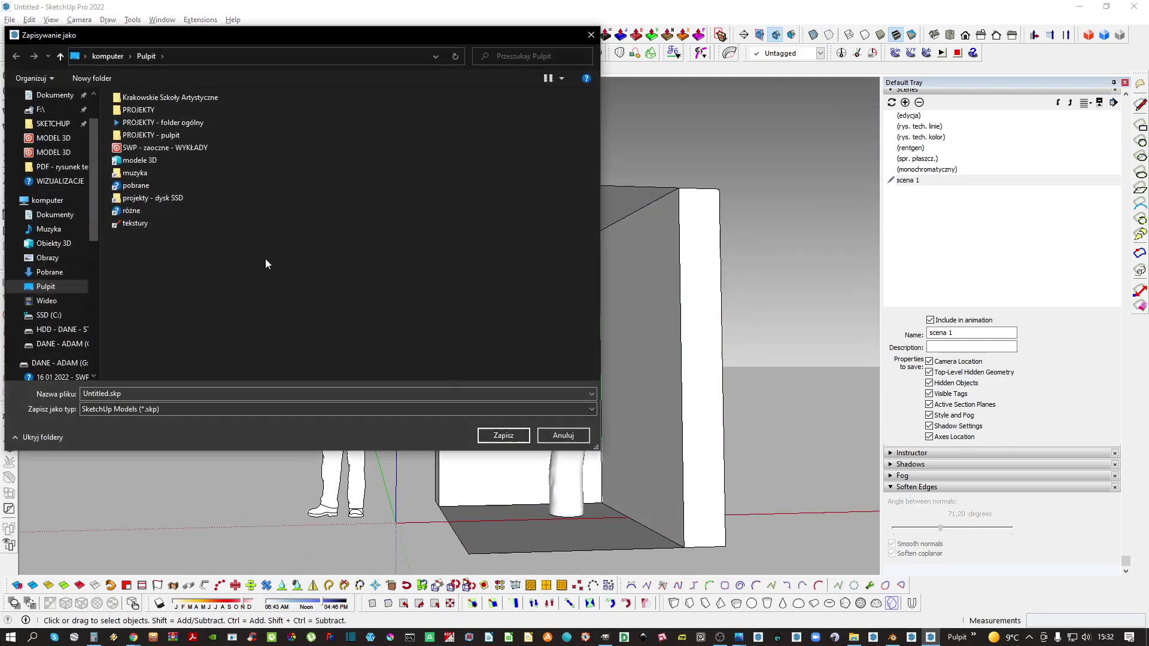
{"action": "type", "text": "pół"}
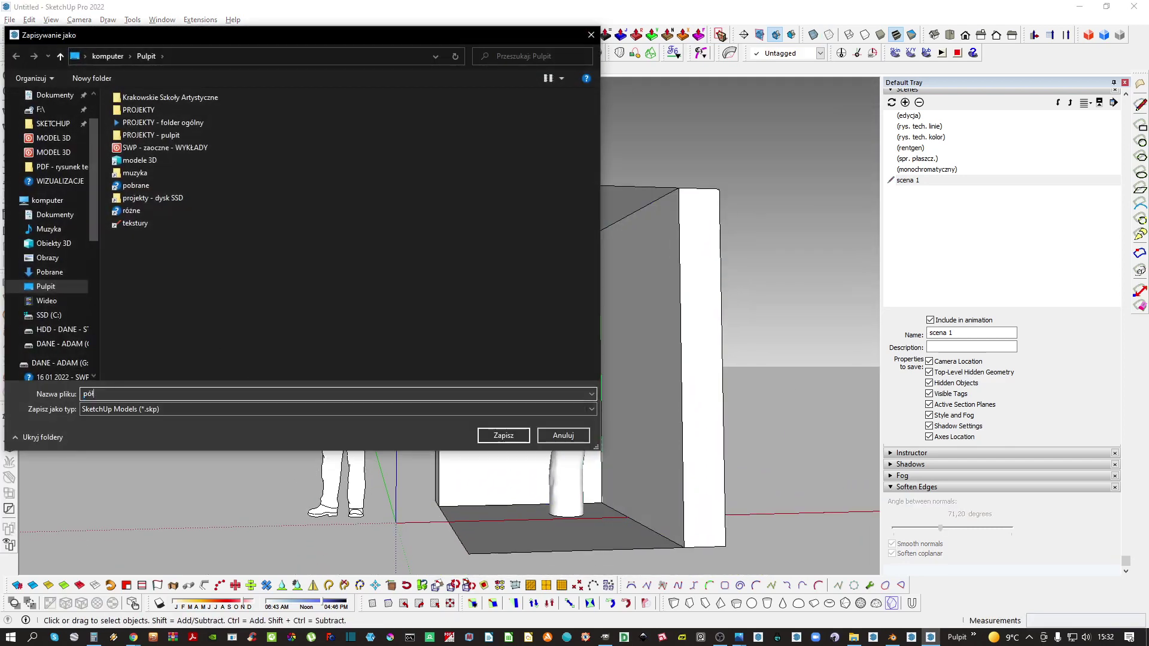
{"action": "type", "text": "ka- drzewo"}
{"action": "key", "text": "Return"}
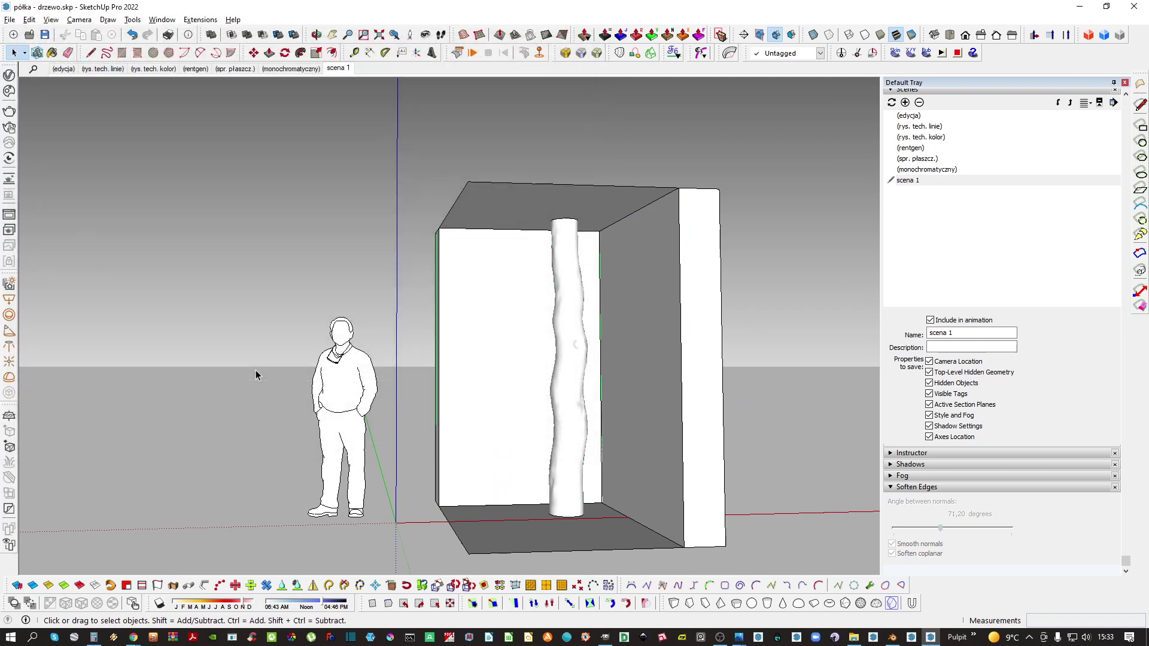
Draw an arc on the floor in front of the trunk, from the back wall to the side wall, bulging about 34 cm
{"action": "middle_click_drag", "start_coordinate": [277, 363], "coordinate": [357, 444]}
{"action": "scroll", "coordinate": [467, 432], "scroll_direction": "up", "scroll_amount": 3}
{"action": "middle_click_drag", "start_coordinate": [469, 442], "coordinate": [478, 542]}
{"action": "key", "text": "a"}
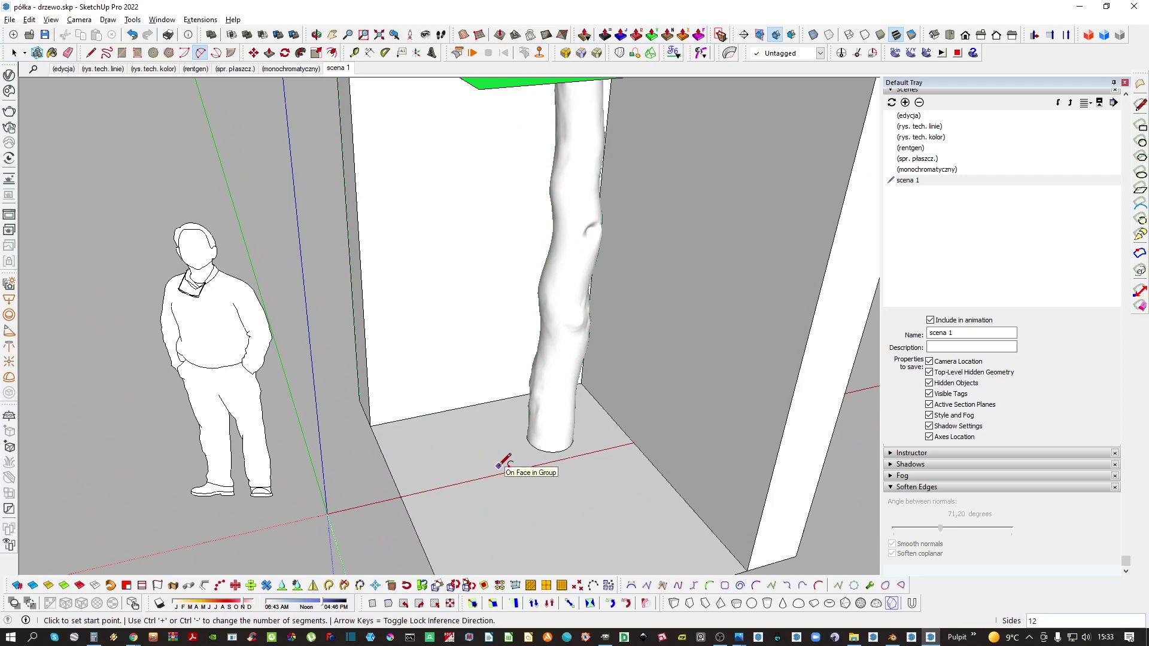
{"action": "scroll", "coordinate": [478, 428], "scroll_direction": "up", "scroll_amount": 1}
{"action": "left_click", "coordinate": [422, 412]}
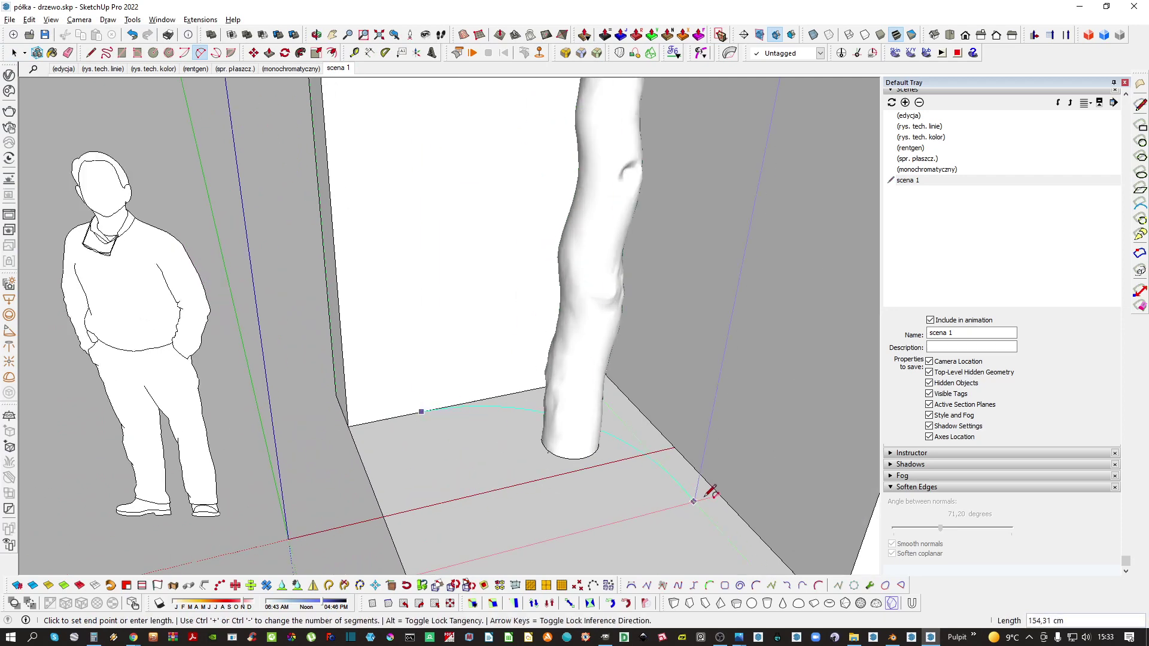
{"action": "left_click", "coordinate": [713, 487]}
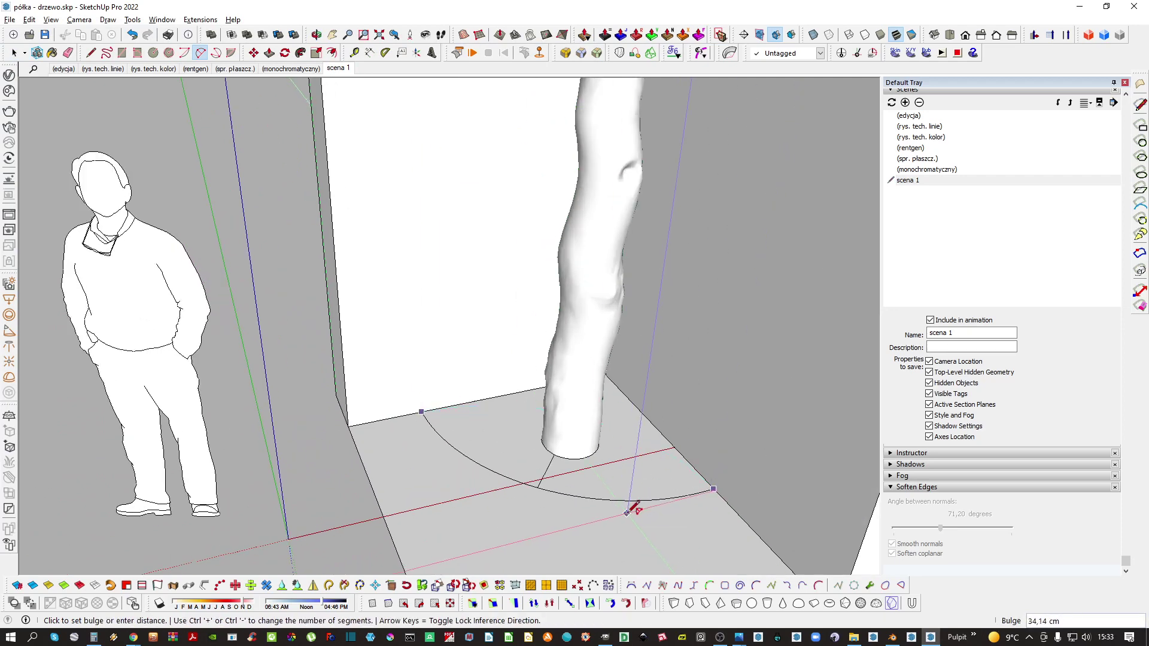
{"action": "left_click", "coordinate": [627, 513]}
{"action": "scroll", "coordinate": [628, 502], "scroll_direction": "down", "scroll_amount": 2}
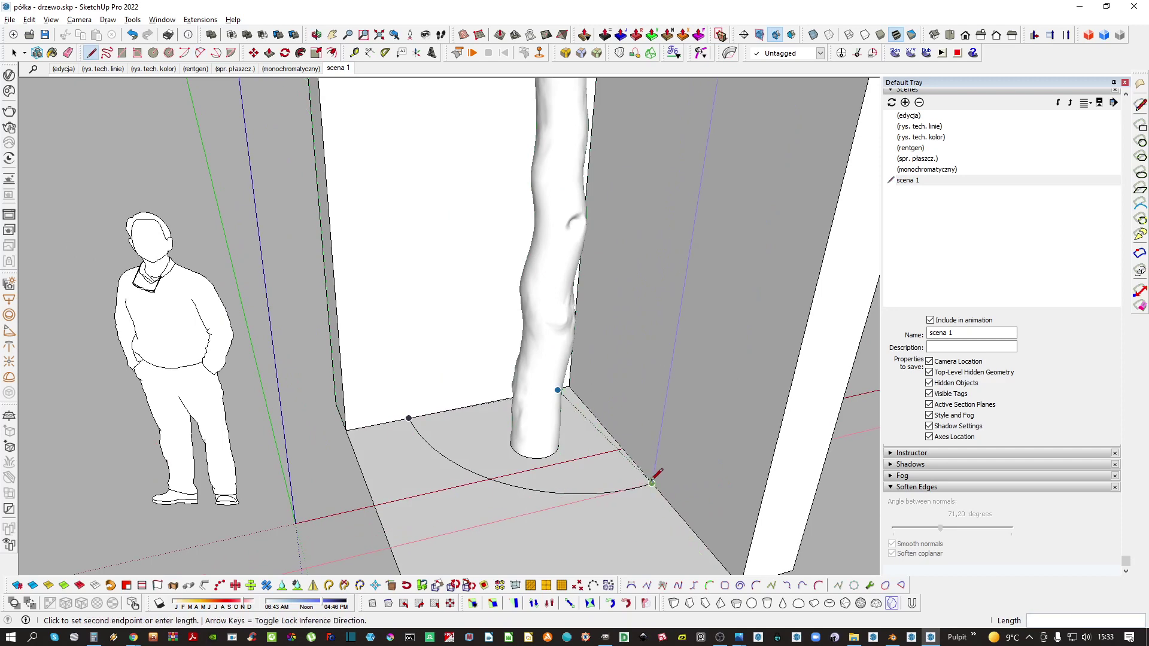
Close the shelf outline with lines along both walls to the corner, and group it with the arc
{"action": "left_click", "coordinate": [413, 426]}
{"action": "key", "text": "space"}
{"action": "double_click", "coordinate": [451, 433]}
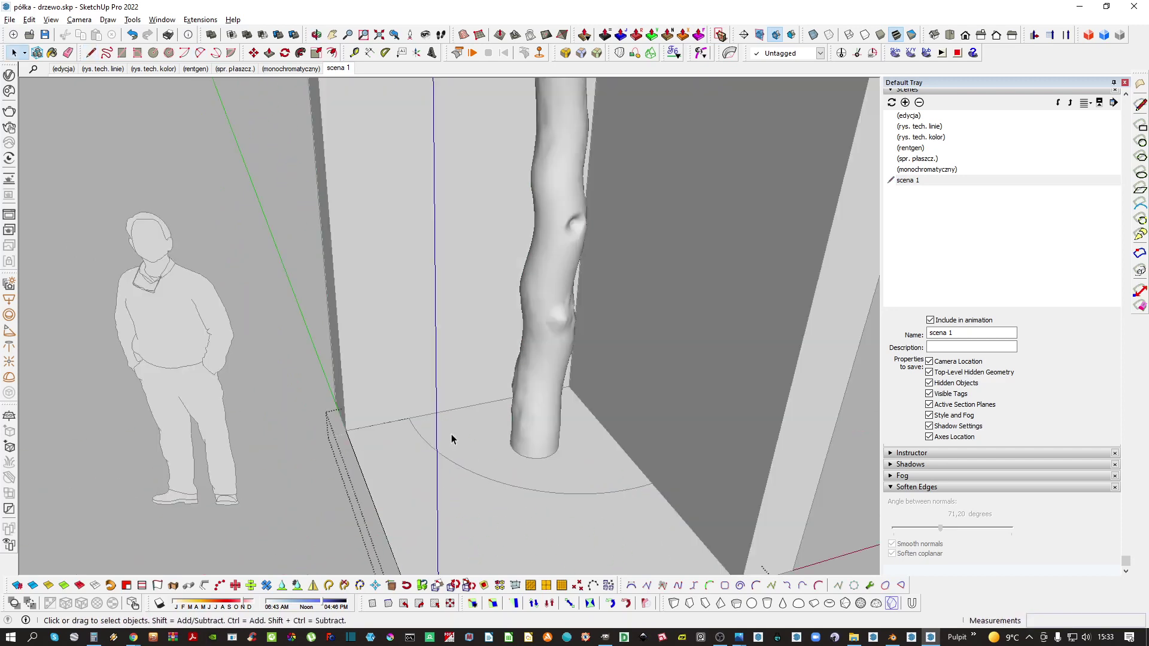
{"action": "key", "text": "ctrl+z"}
{"action": "triple_click", "coordinate": [433, 448]}
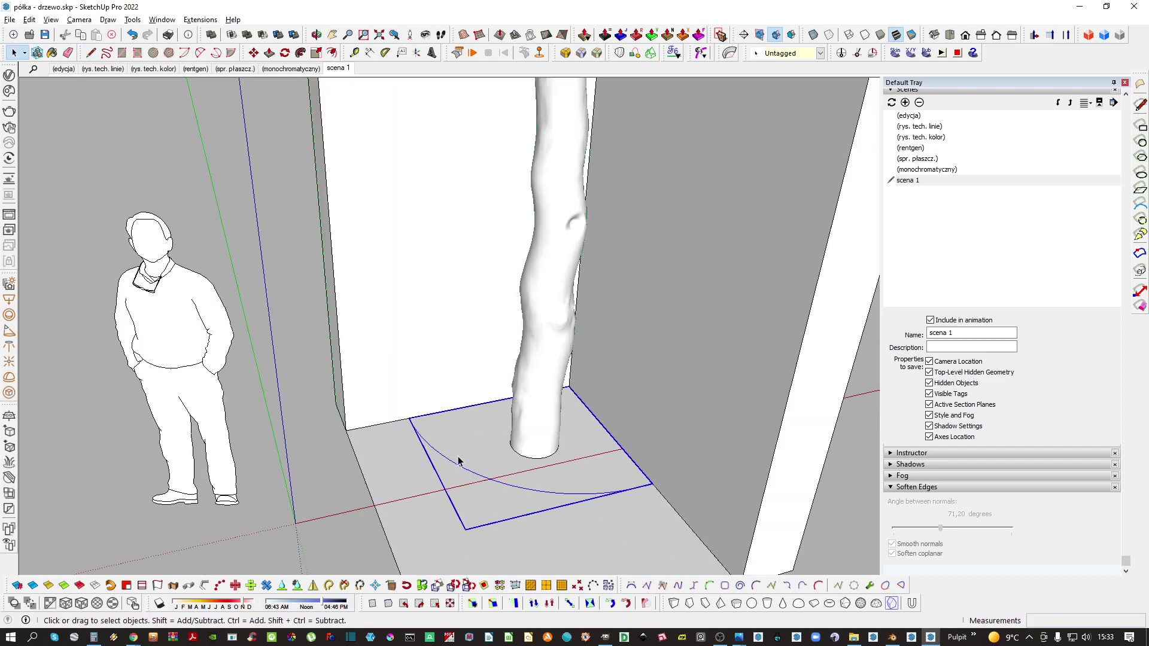
Open the shelf outline group and redraw the side-wall edge so it joins the arc's end
{"action": "double_click", "coordinate": [458, 463]}
{"action": "middle_click_drag", "start_coordinate": [457, 436], "coordinate": [460, 423]}
{"action": "scroll", "coordinate": [628, 469], "scroll_direction": "up", "scroll_amount": 1}
{"action": "key", "text": "l"}
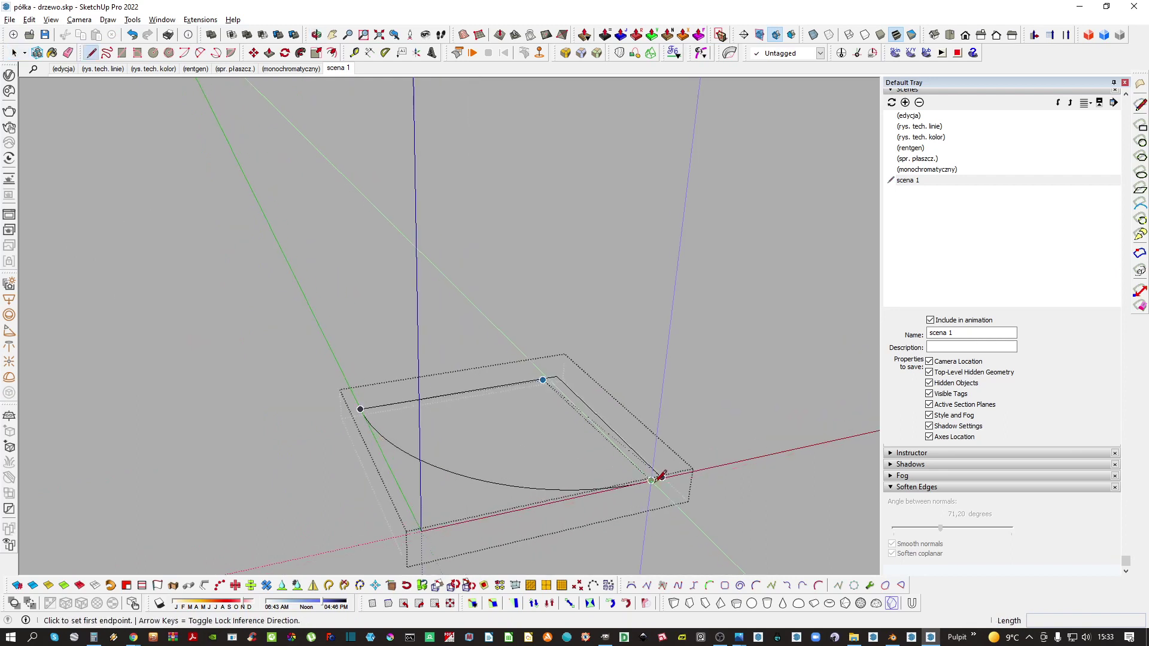
{"action": "left_click", "coordinate": [662, 478]}
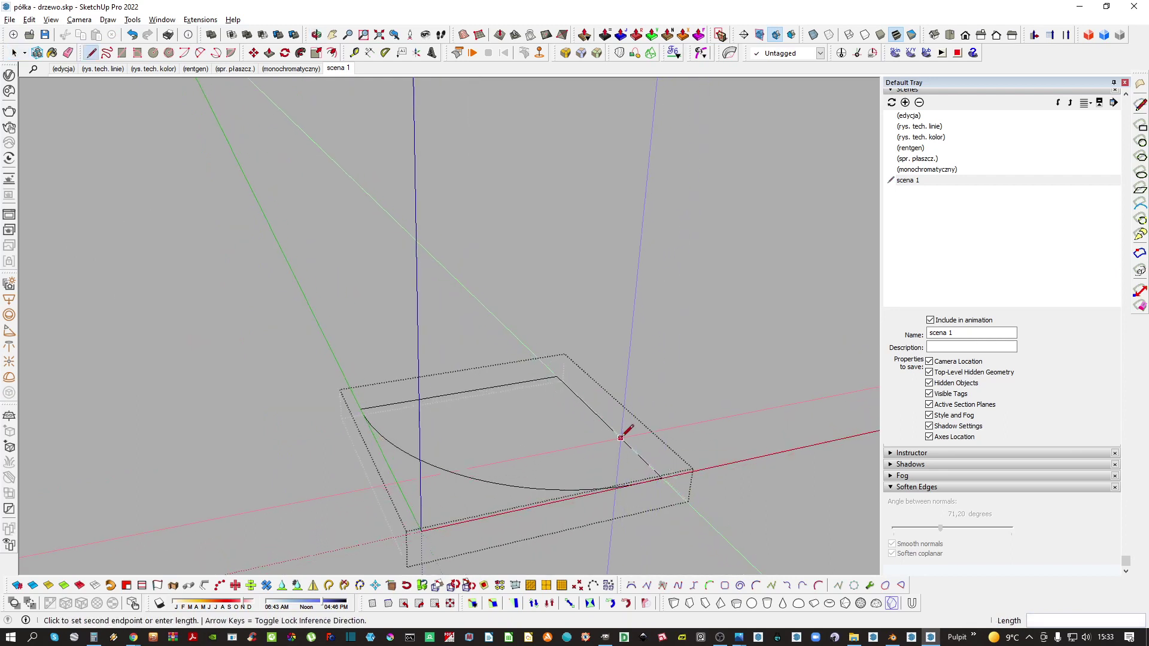
{"action": "left_click", "coordinate": [655, 475]}
{"action": "key", "text": "e"}
{"action": "scroll", "coordinate": [665, 477], "scroll_direction": "up", "scroll_amount": 3}
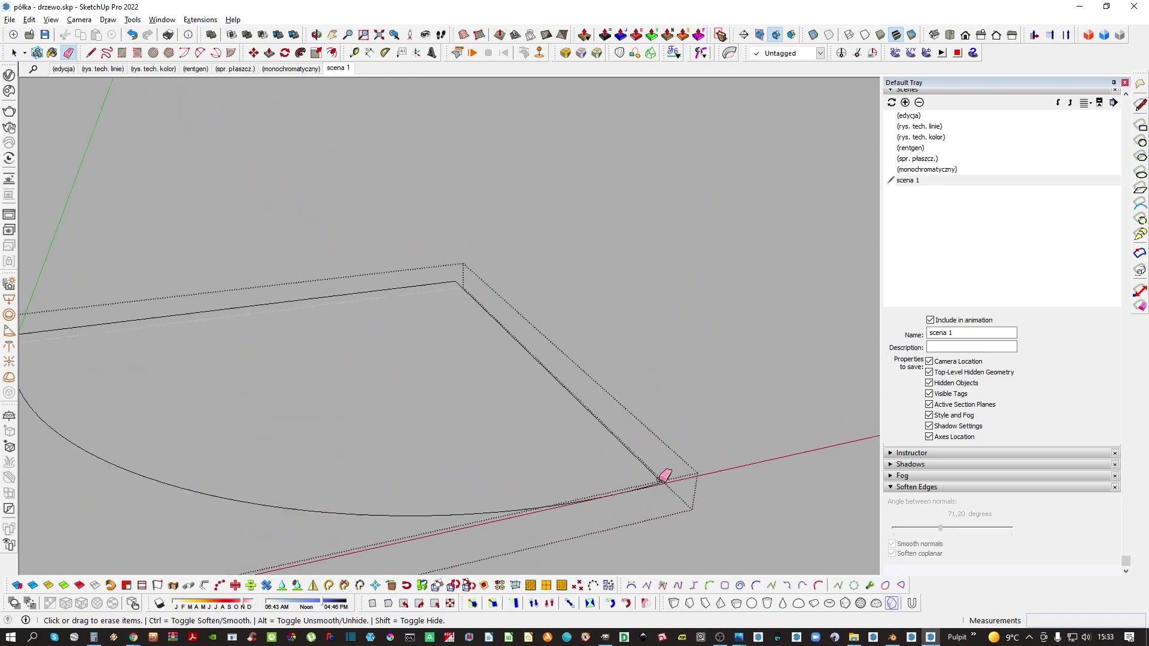
{"action": "scroll", "coordinate": [665, 477], "scroll_direction": "up", "scroll_amount": 2}
Redraw the shelf outline's back-wall edge to the arc and erase the piece overhanging the arc's end
{"action": "scroll", "coordinate": [667, 440], "scroll_direction": "down", "scroll_amount": 3}
{"action": "middle_click_drag", "start_coordinate": [432, 366], "coordinate": [648, 467], "text": "shift"}
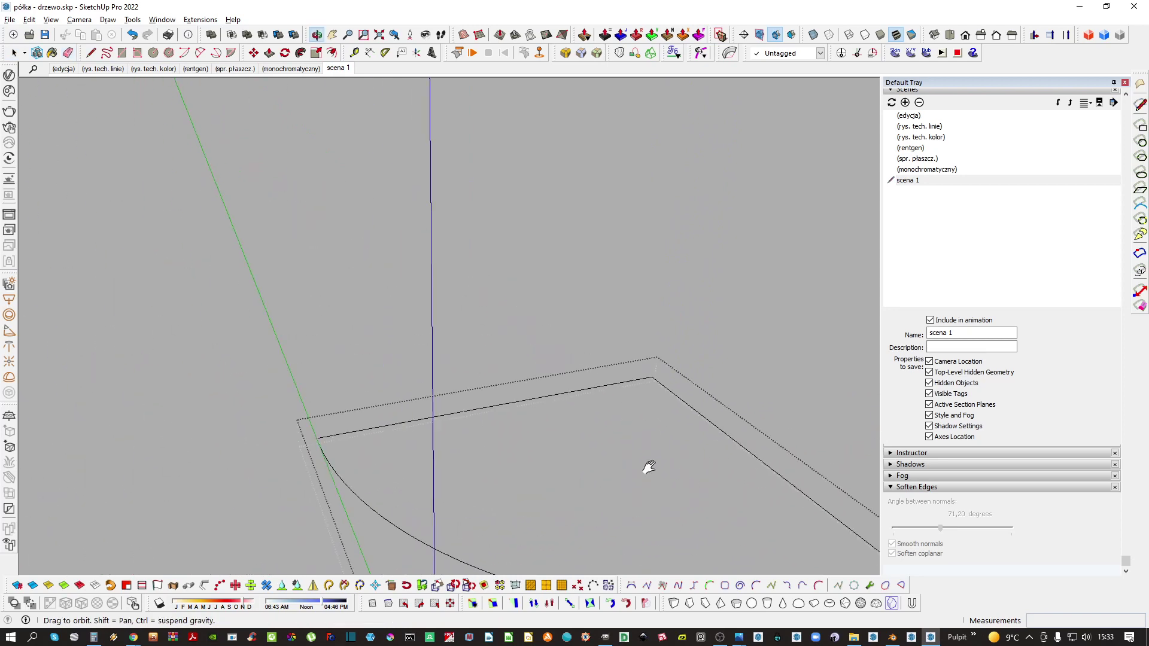
{"action": "scroll", "coordinate": [495, 380], "scroll_direction": "down", "scroll_amount": 1}
{"action": "key", "text": "l"}
{"action": "left_click", "coordinate": [423, 416]}
{"action": "left_click", "coordinate": [297, 439]}
{"action": "key", "text": "e"}
{"action": "scroll", "coordinate": [352, 426], "scroll_direction": "up", "scroll_amount": 2}
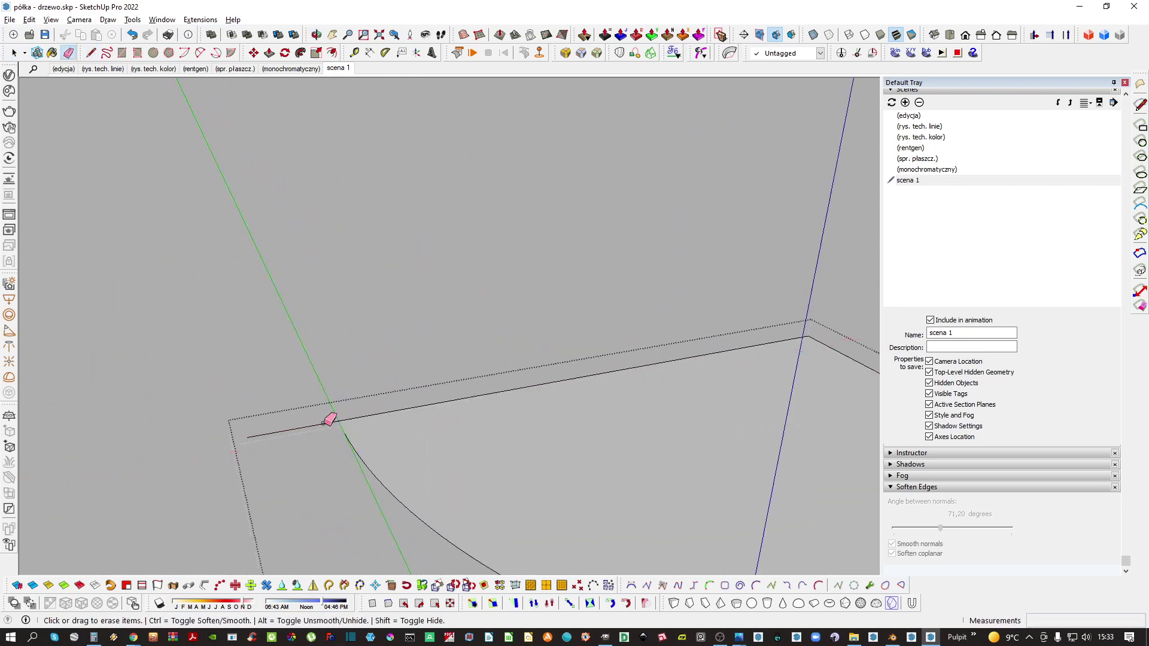
{"action": "left_click", "coordinate": [326, 424]}
{"action": "key", "text": "space"}
Push/Pull the curved corner shelf face upward into a thin board
{"action": "scroll", "coordinate": [472, 432], "scroll_direction": "down", "scroll_amount": 3}
{"action": "key", "text": "p"}
{"action": "left_click", "coordinate": [474, 453]}
{"action": "left_click", "coordinate": [477, 442]}
{"action": "key", "text": "space"}
{"action": "scroll", "coordinate": [501, 436], "scroll_direction": "down", "scroll_amount": 2}
{"action": "middle_click_drag", "start_coordinate": [501, 461], "coordinate": [507, 436]}
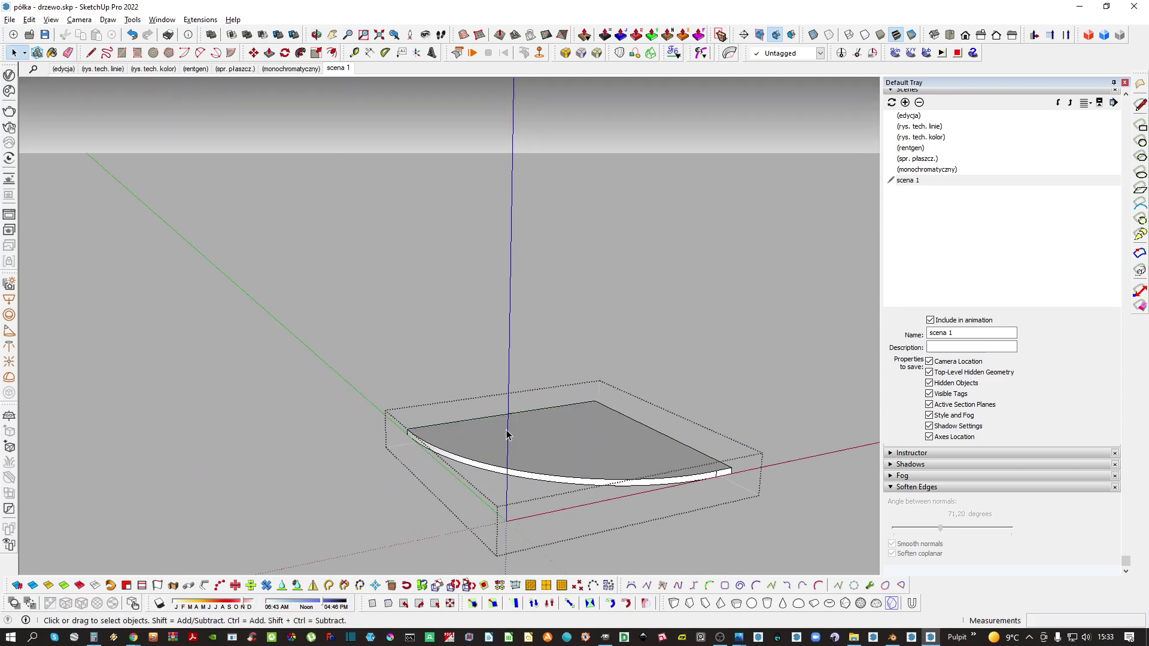
Leave the curved shelf group and convert it into a component with the default definition settings
{"action": "key", "text": "Escape"}
{"action": "right_click", "coordinate": [535, 438]}
{"action": "right_click", "coordinate": [506, 437]}
{"action": "left_click", "coordinate": [572, 136]}
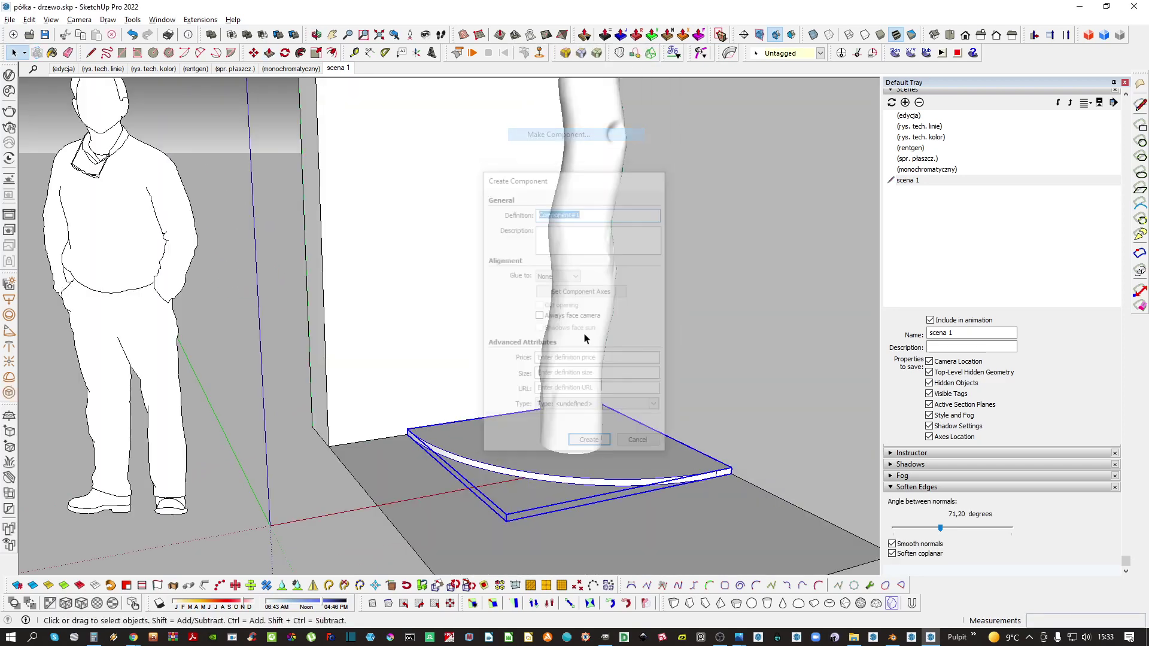
{"action": "left_click", "coordinate": [587, 440]}
Copy the shelf component straight up along the vertical axis to the upper end of the trunk
{"action": "scroll", "coordinate": [566, 416], "scroll_direction": "down", "scroll_amount": 3}
{"action": "key", "text": "m"}
{"action": "left_click", "coordinate": [512, 440]}
{"action": "key", "text": "ctrl"}
{"action": "scroll", "coordinate": [513, 437], "scroll_direction": "down", "scroll_amount": 4}
{"action": "key", "text": "Up"}
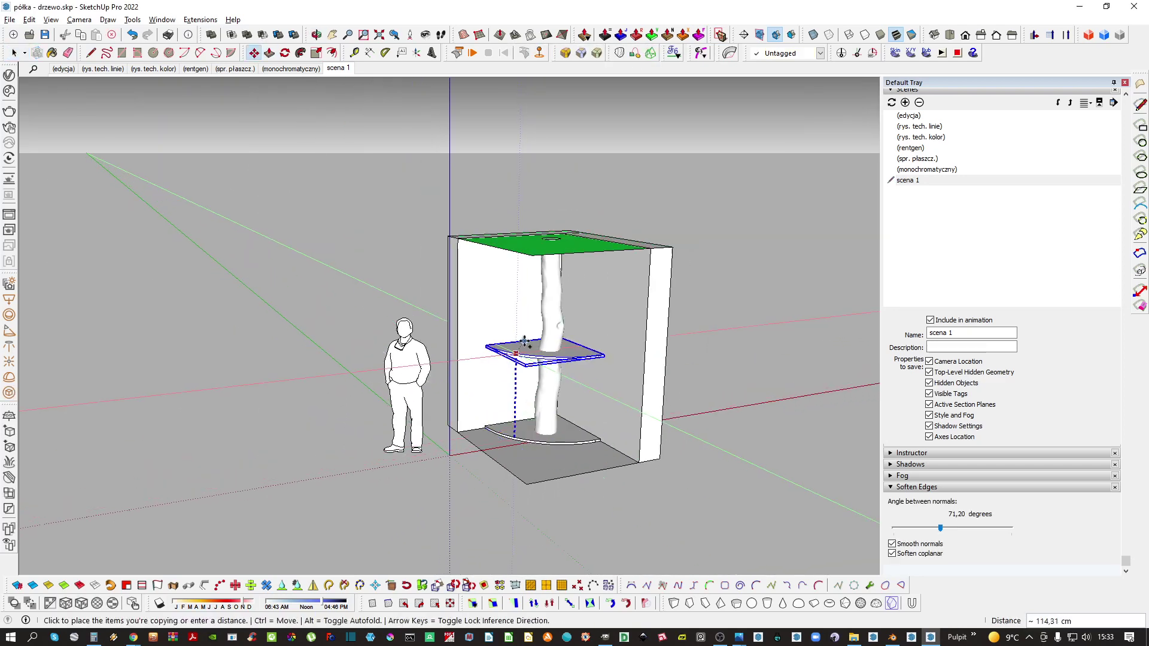
{"action": "middle_click_drag", "start_coordinate": [525, 340], "coordinate": [506, 227]}
{"action": "scroll", "coordinate": [506, 226], "scroll_direction": "up", "scroll_amount": 2}
{"action": "left_click", "coordinate": [507, 225]}
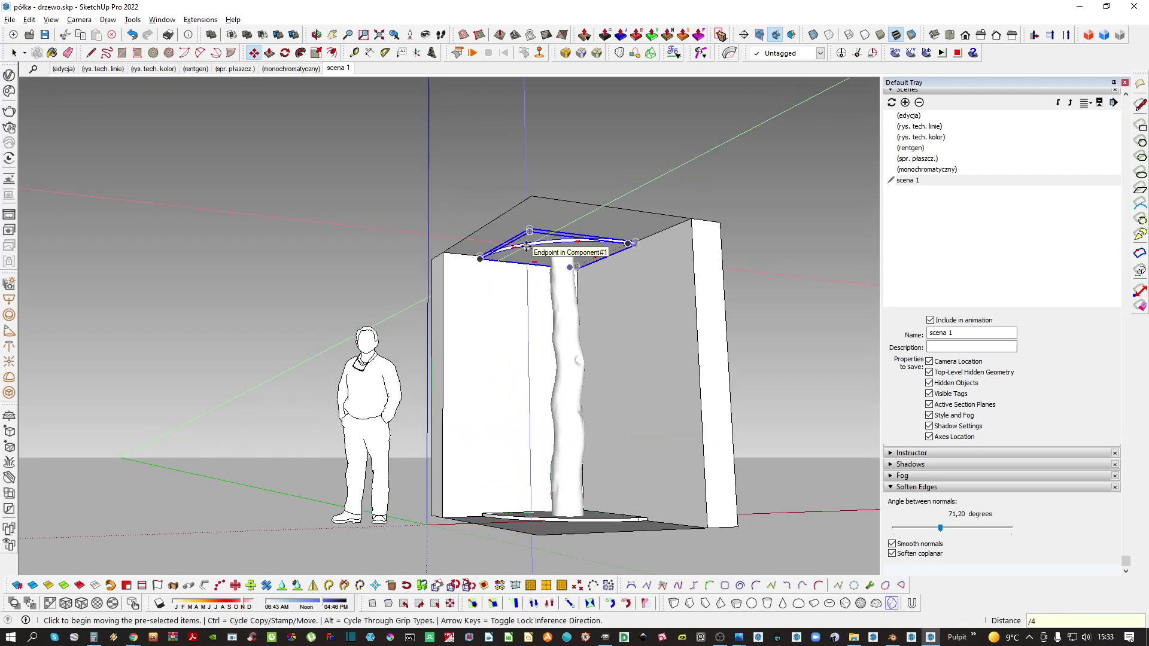
Fill the gap between the two shelves with evenly spaced copies, trying a division by 4 and settling on 5
{"action": "type", "text": "/4"}
{"action": "key", "text": "Return"}
{"action": "type", "text": "/5"}
{"action": "key", "text": "Return"}
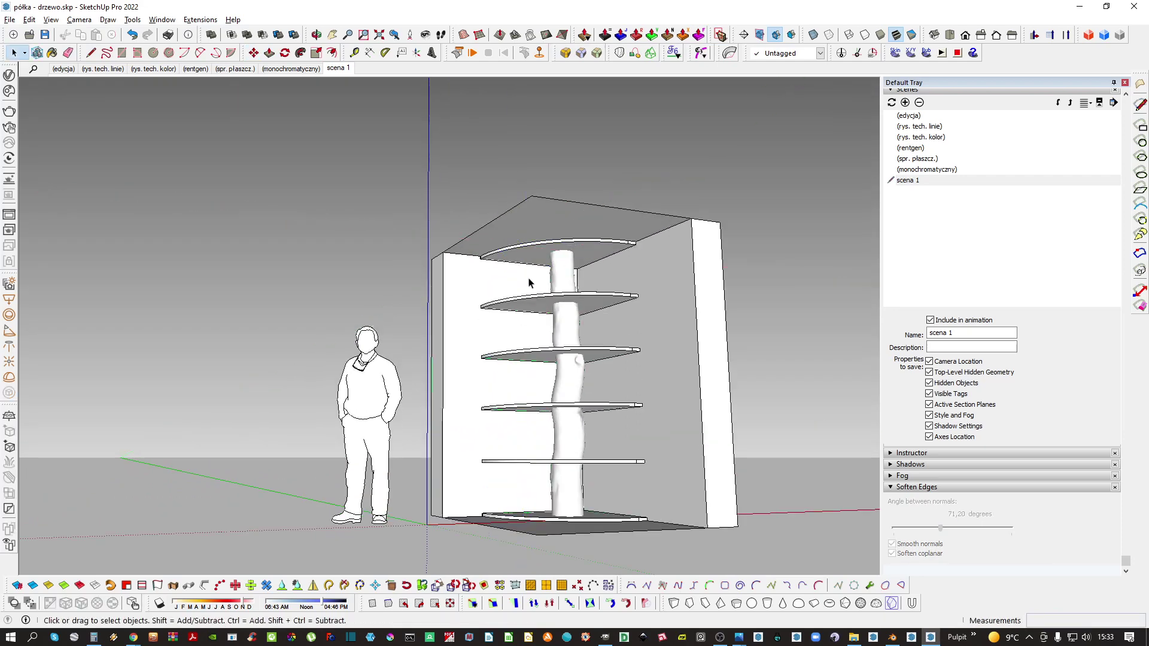
Check in Entity Info whether the trunk and a shelf are solid components
{"action": "middle_click_drag", "start_coordinate": [533, 282], "coordinate": [577, 306]}
{"action": "scroll", "coordinate": [520, 522], "scroll_direction": "up", "scroll_amount": 3}
{"action": "scroll", "coordinate": [581, 294], "scroll_direction": "up", "scroll_amount": 3}
{"action": "scroll", "coordinate": [537, 328], "scroll_direction": "up", "scroll_amount": 2}
{"action": "left_click", "coordinate": [538, 328]}
{"action": "scroll", "coordinate": [541, 313], "scroll_direction": "down", "scroll_amount": 1}
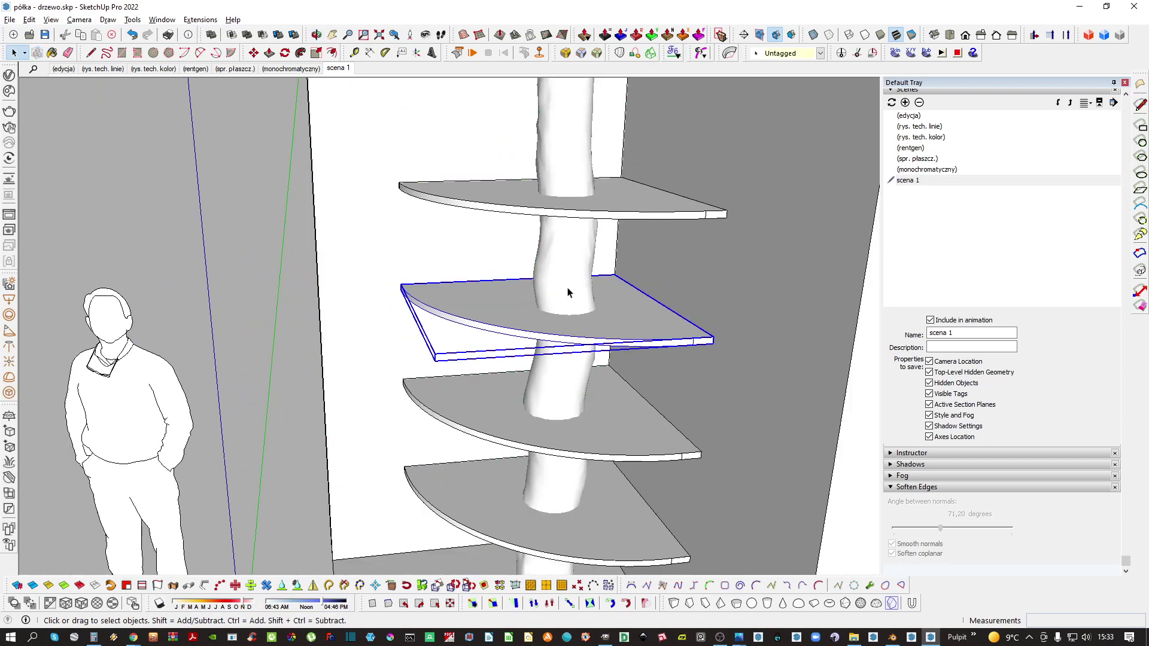
{"action": "left_click", "coordinate": [567, 290]}
{"action": "scroll", "coordinate": [941, 120], "scroll_direction": "up", "scroll_amount": 2}
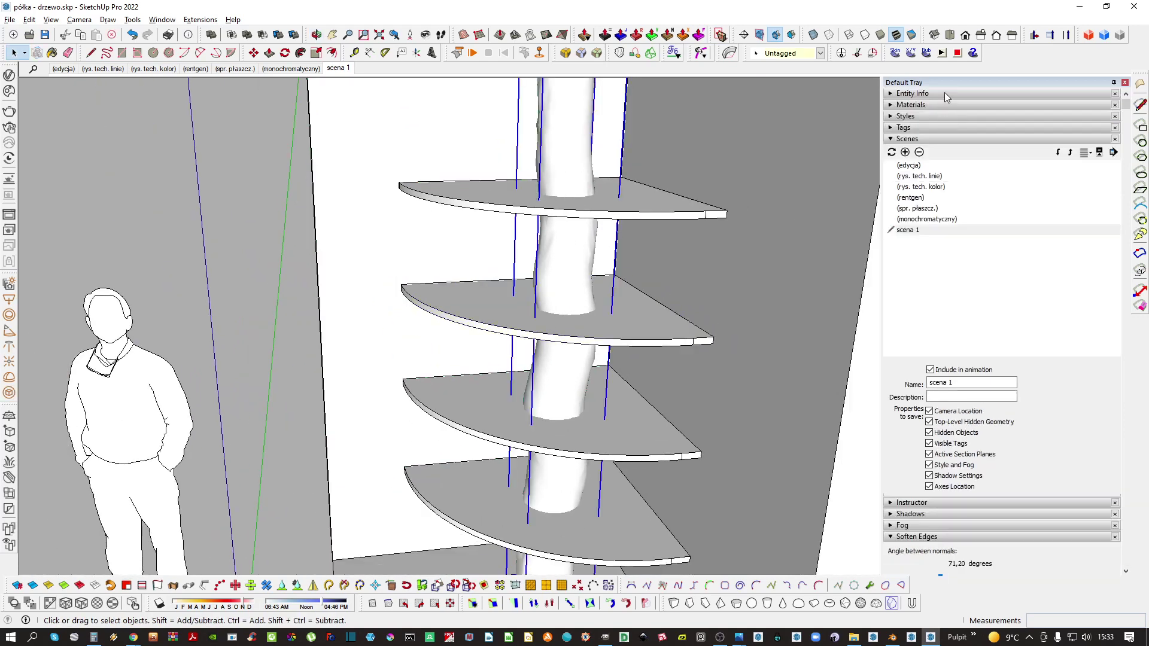
{"action": "left_click", "coordinate": [944, 93]}
{"action": "scroll", "coordinate": [557, 300], "scroll_direction": "down", "scroll_amount": 4}
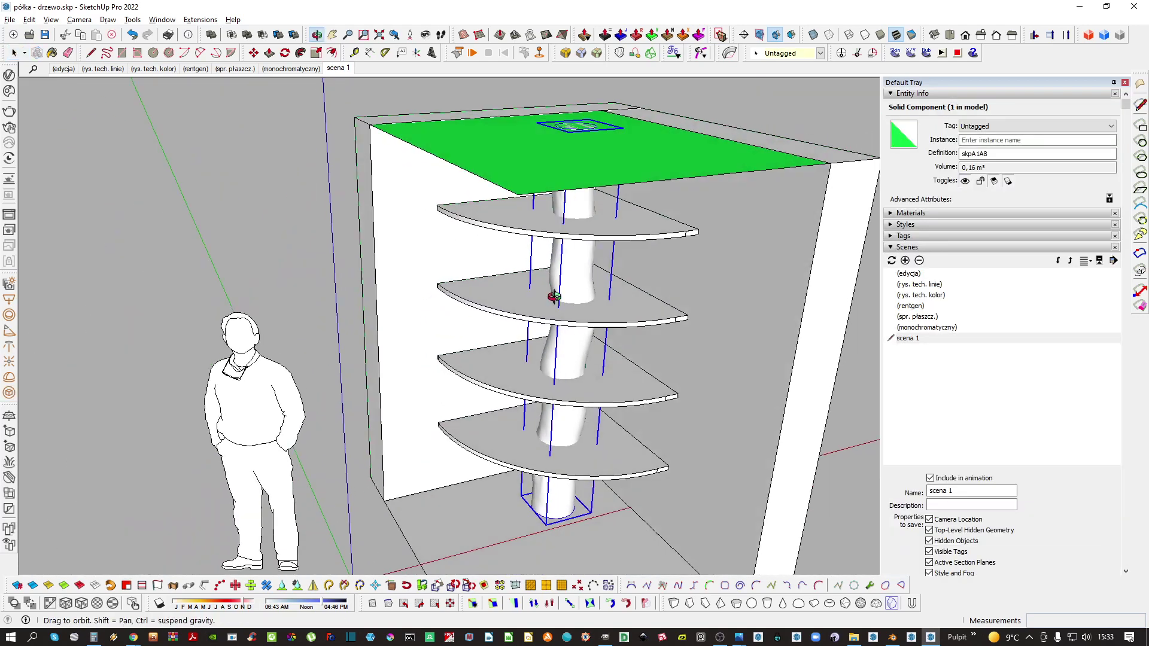
{"action": "middle_click_drag", "start_coordinate": [551, 292], "coordinate": [638, 227]}
{"action": "left_click", "coordinate": [639, 227]}
{"action": "scroll", "coordinate": [567, 249], "scroll_direction": "up", "scroll_amount": 3}
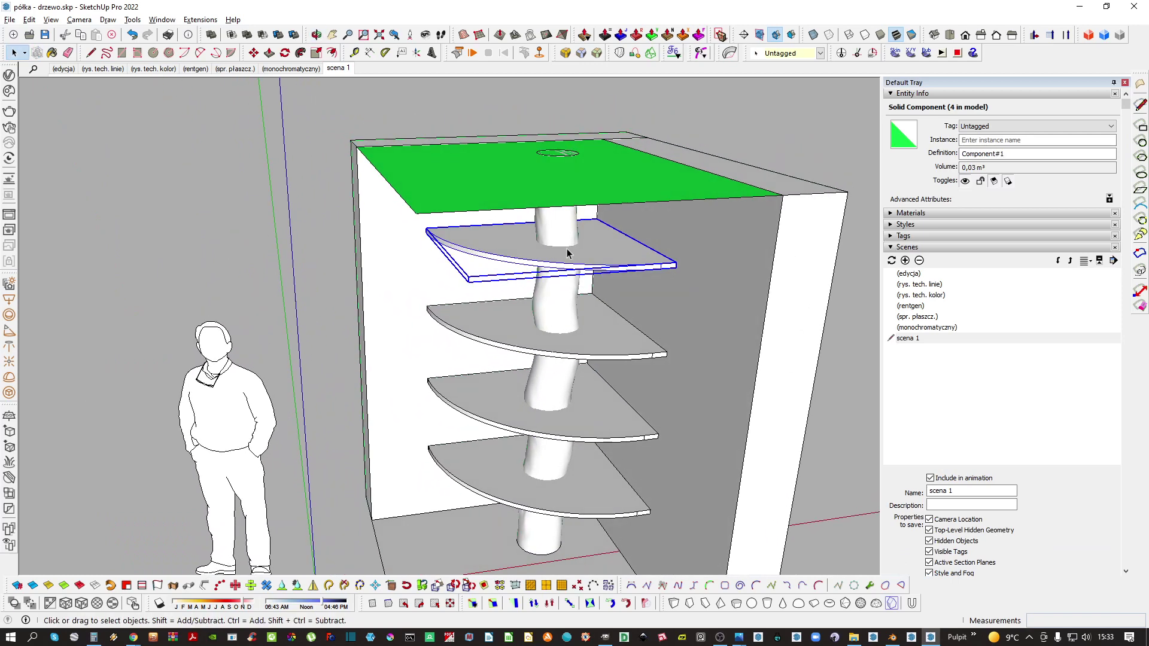
Trim the curved shelves with the trunk solid and inspect the cutout inside one shelf
{"action": "key", "text": "shift+t"}
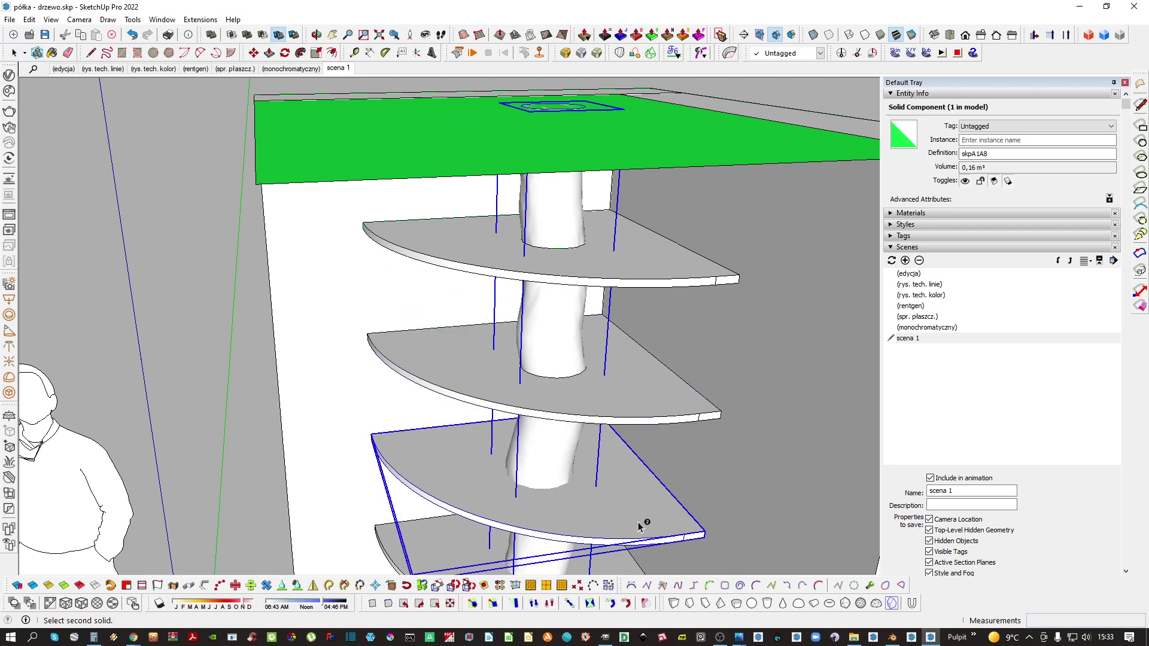
{"action": "middle_click_drag", "start_coordinate": [475, 546], "coordinate": [498, 395]}
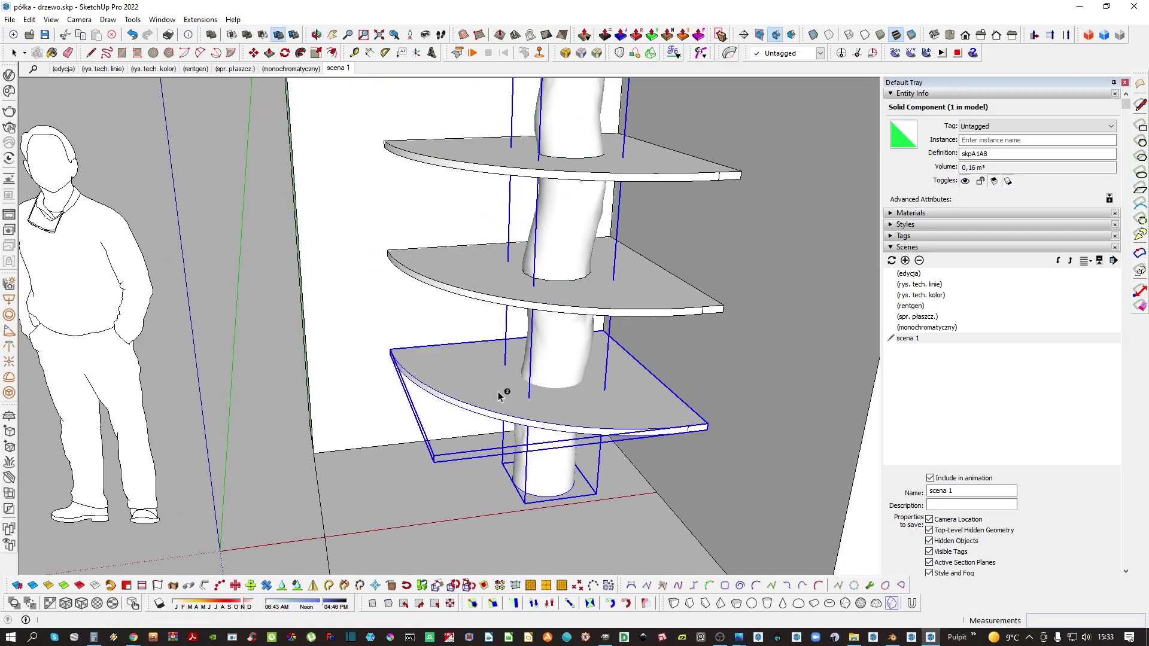
{"action": "left_click", "coordinate": [531, 409]}
{"action": "key", "text": "space"}
{"action": "double_click", "coordinate": [509, 384]}
{"action": "middle_click_drag", "start_coordinate": [507, 384], "coordinate": [502, 405], "text": "shift"}
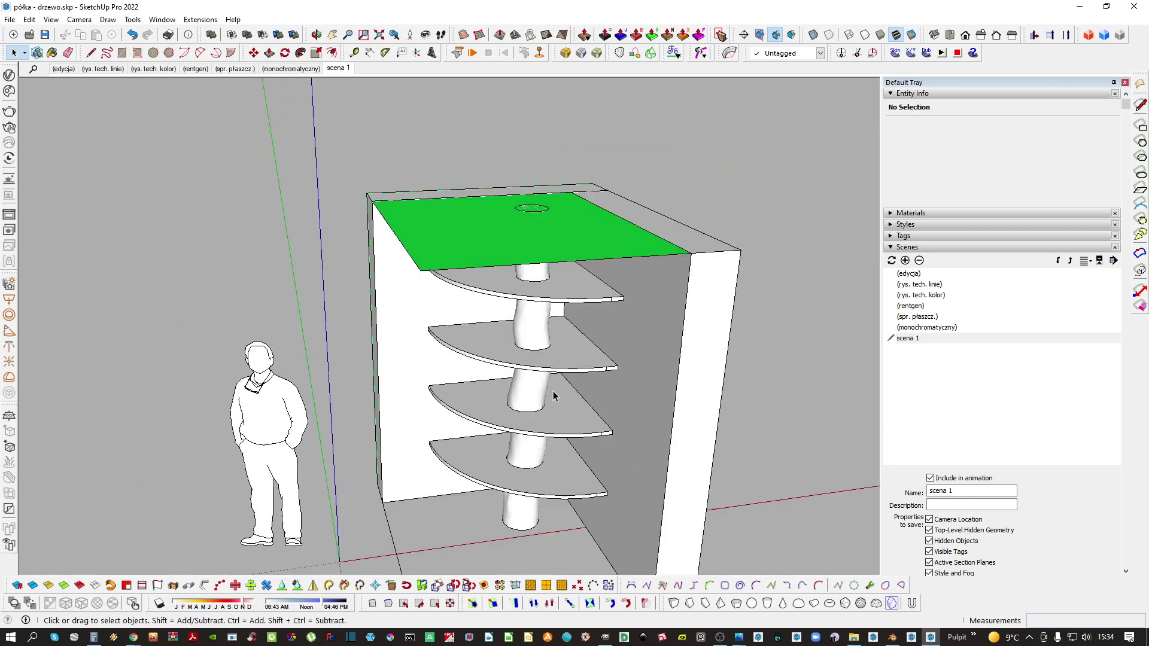
Select all four trimmed shelves, leaving out the side wall, and soften their edges at about 60.3 degrees
{"action": "middle_click_drag", "start_coordinate": [553, 392], "coordinate": [576, 353]}
{"action": "scroll", "coordinate": [576, 354], "scroll_direction": "up", "scroll_amount": 2}
{"action": "left_click", "coordinate": [586, 339]}
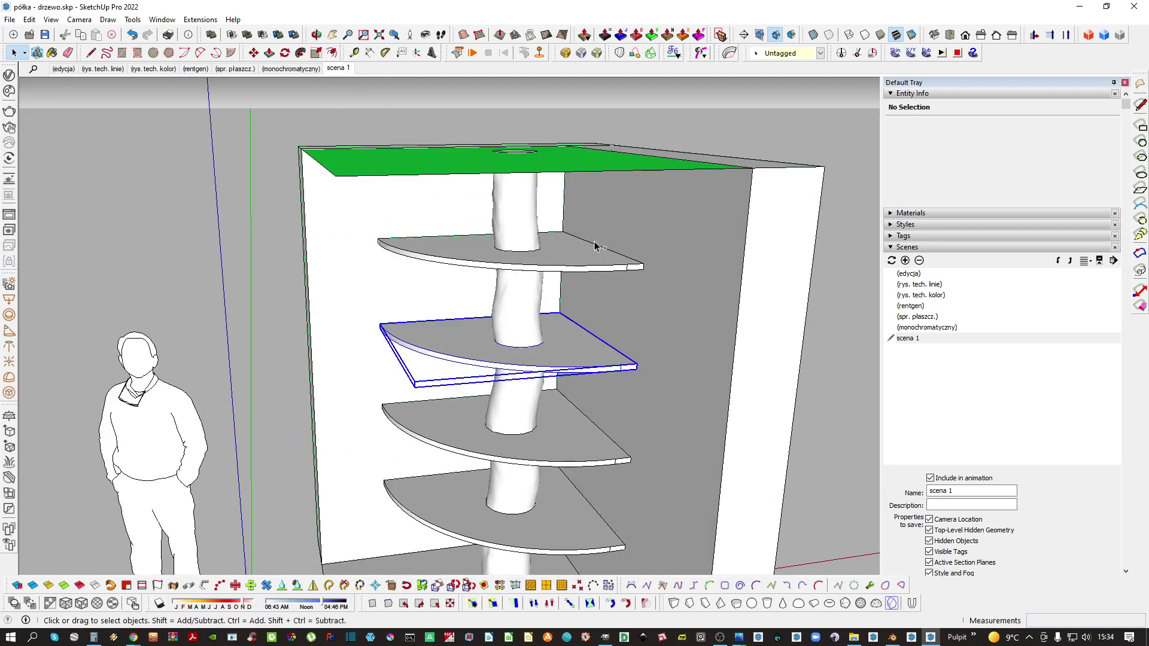
{"action": "left_click", "coordinate": [594, 242], "text": "ctrl"}
{"action": "scroll", "coordinate": [594, 246], "scroll_direction": "down", "scroll_amount": 1}
{"action": "left_click", "coordinate": [579, 266]}
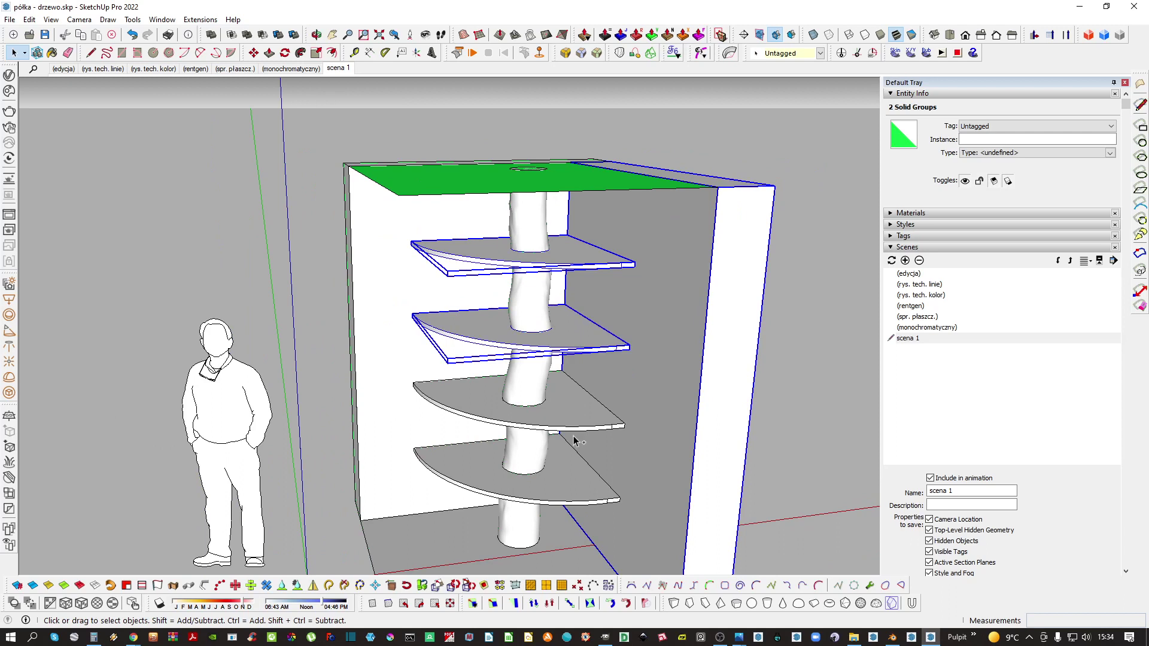
{"action": "left_click", "coordinate": [567, 414], "text": "ctrl"}
{"action": "left_click", "coordinate": [567, 494], "text": "ctrl"}
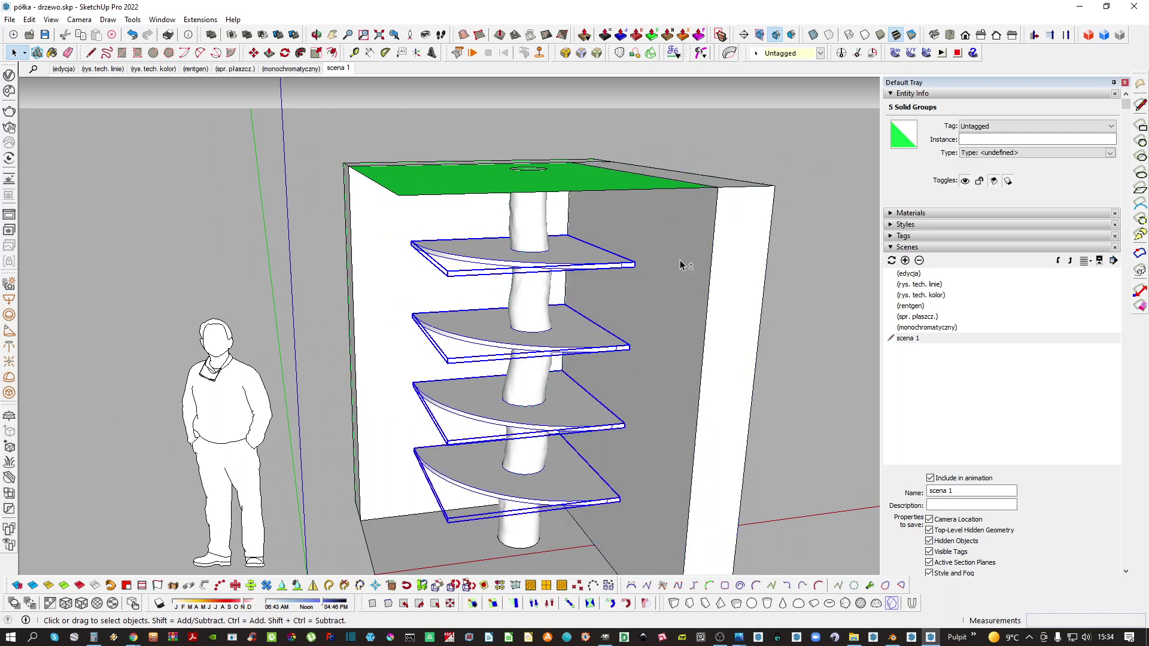
{"action": "left_click", "coordinate": [954, 94]}
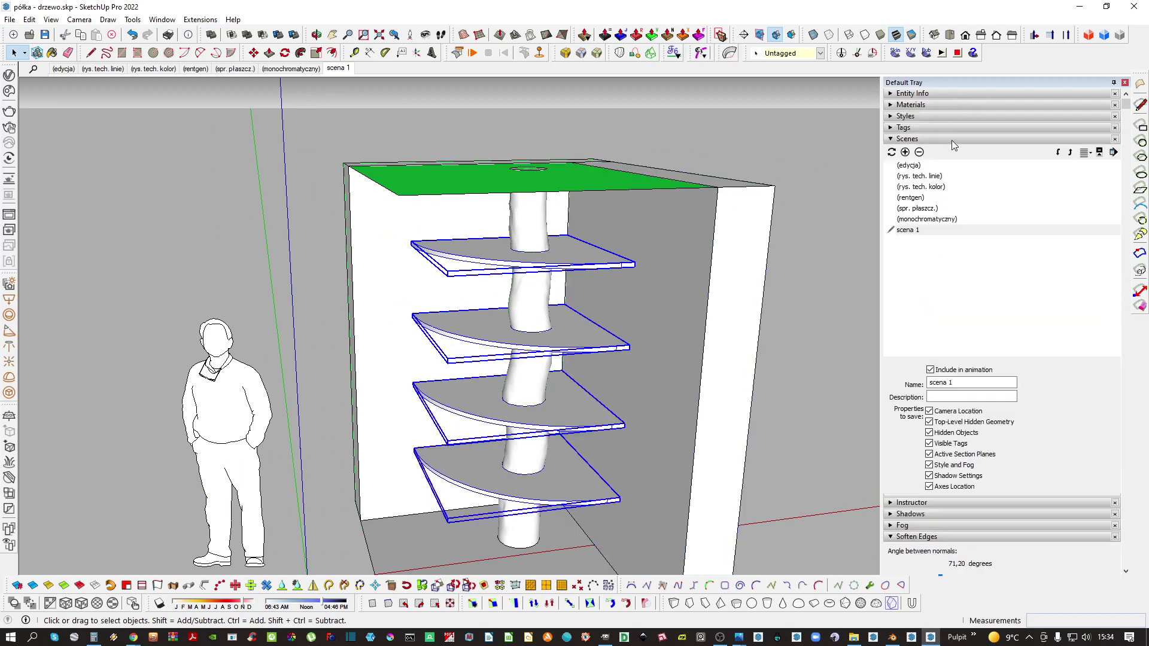
{"action": "left_click", "coordinate": [952, 140]}
{"action": "left_click_drag", "start_coordinate": [934, 223], "coordinate": [933, 224]}
{"action": "left_click", "coordinate": [826, 282]}
Start an interactive V-Ray render of the bookshelf and place the frame buffer as a smaller window over the model
{"action": "scroll", "coordinate": [585, 403], "scroll_direction": "down", "scroll_amount": 3}
{"action": "middle_click_drag", "start_coordinate": [585, 403], "coordinate": [551, 406]}
{"action": "scroll", "coordinate": [550, 407], "scroll_direction": "up", "scroll_amount": 5}
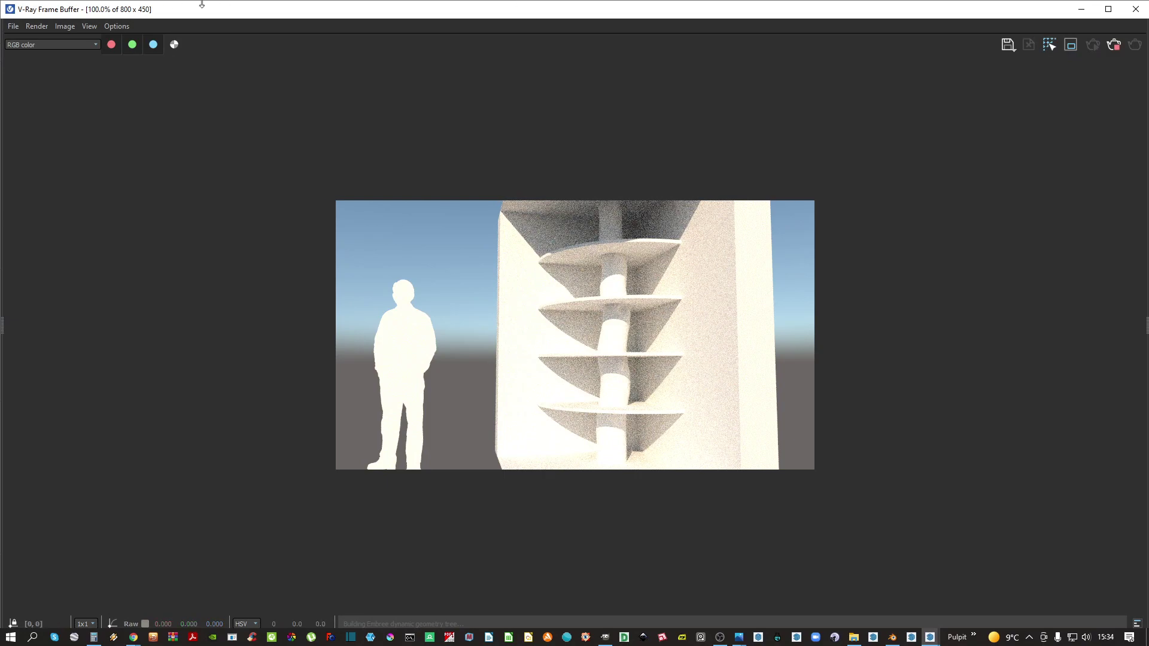
{"action": "left_click_drag", "start_coordinate": [216, 11], "coordinate": [405, 97]}
{"action": "mouse_move", "coordinate": [191, 88]}
{"action": "left_mouse_down"}
{"action": "mouse_move", "coordinate": [684, 251]}
{"action": "mouse_move", "coordinate": [810, 352]}
{"action": "mouse_move", "coordinate": [454, 93]}
{"action": "left_mouse_up"}
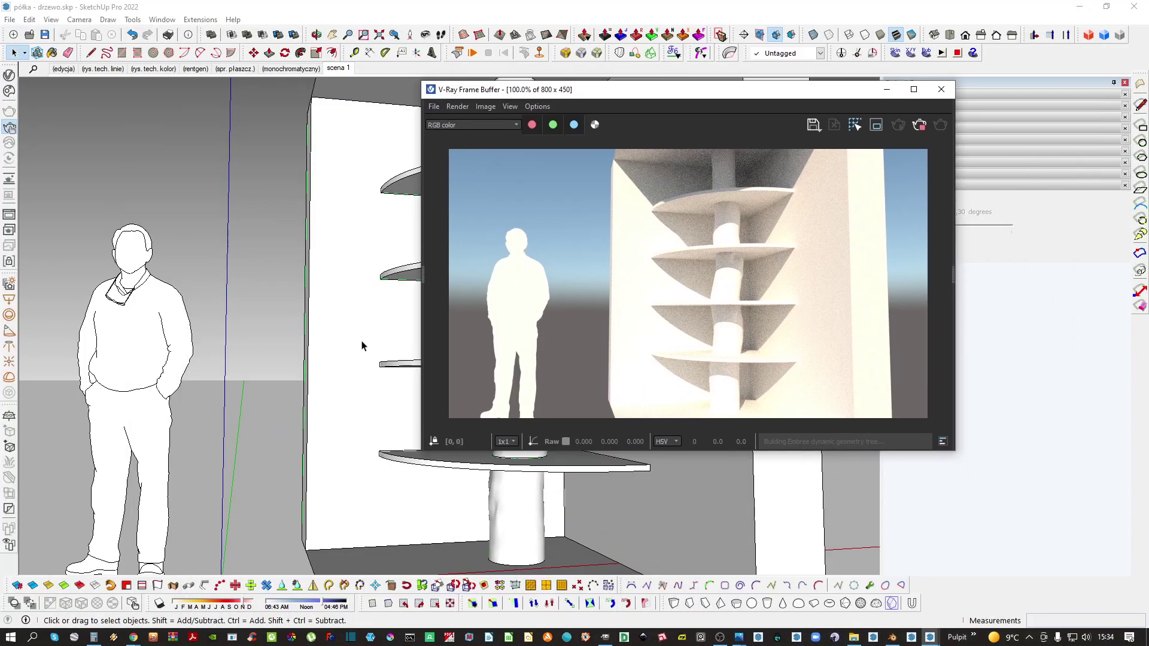
{"action": "mouse_move", "coordinate": [362, 346]}
{"action": "middle_mouse_down"}
{"action": "mouse_move", "coordinate": [379, 359]}
{"action": "mouse_move", "coordinate": [390, 423]}
{"action": "middle_mouse_up"}
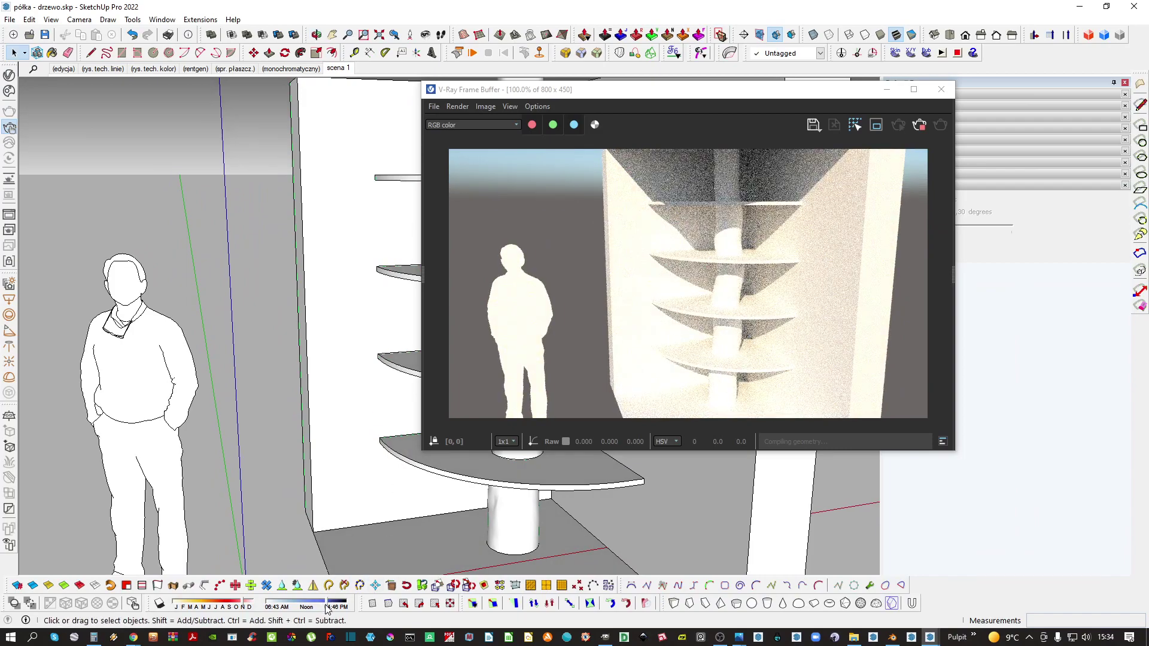
Set the sun's time of day to around noon, adjust the shadow date and examine the lit shelves in the render
{"action": "left_click_drag", "start_coordinate": [327, 609], "coordinate": [305, 608]}
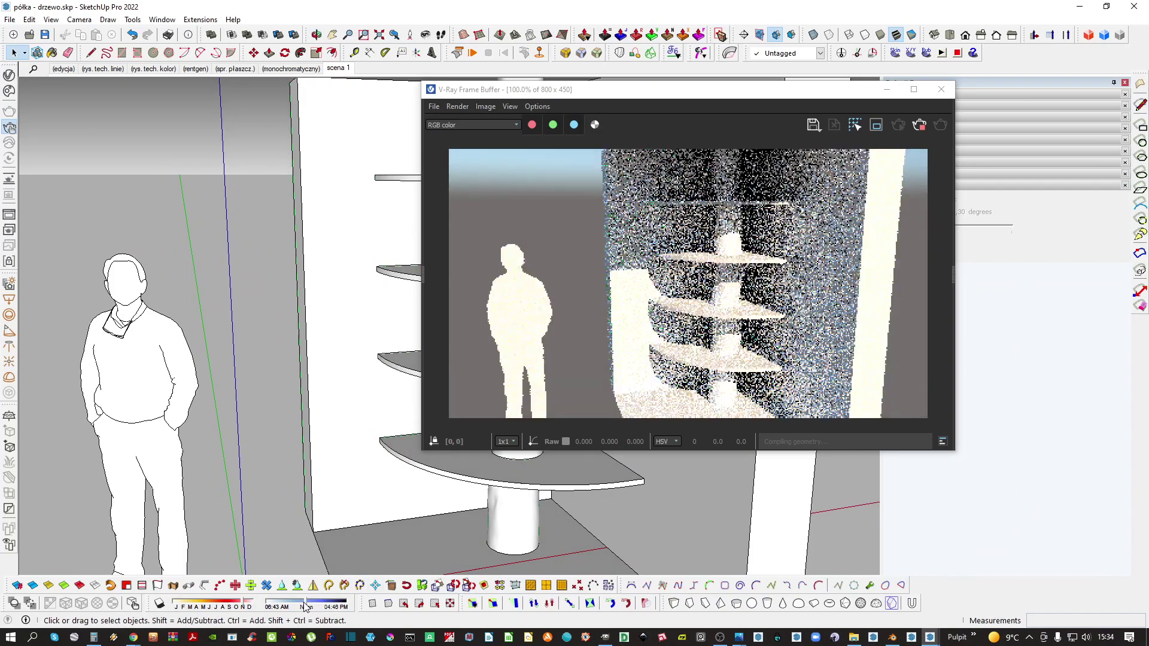
{"action": "left_click_drag", "start_coordinate": [207, 606], "coordinate": [243, 607]}
{"action": "scroll", "coordinate": [773, 263], "scroll_direction": "up", "scroll_amount": 1}
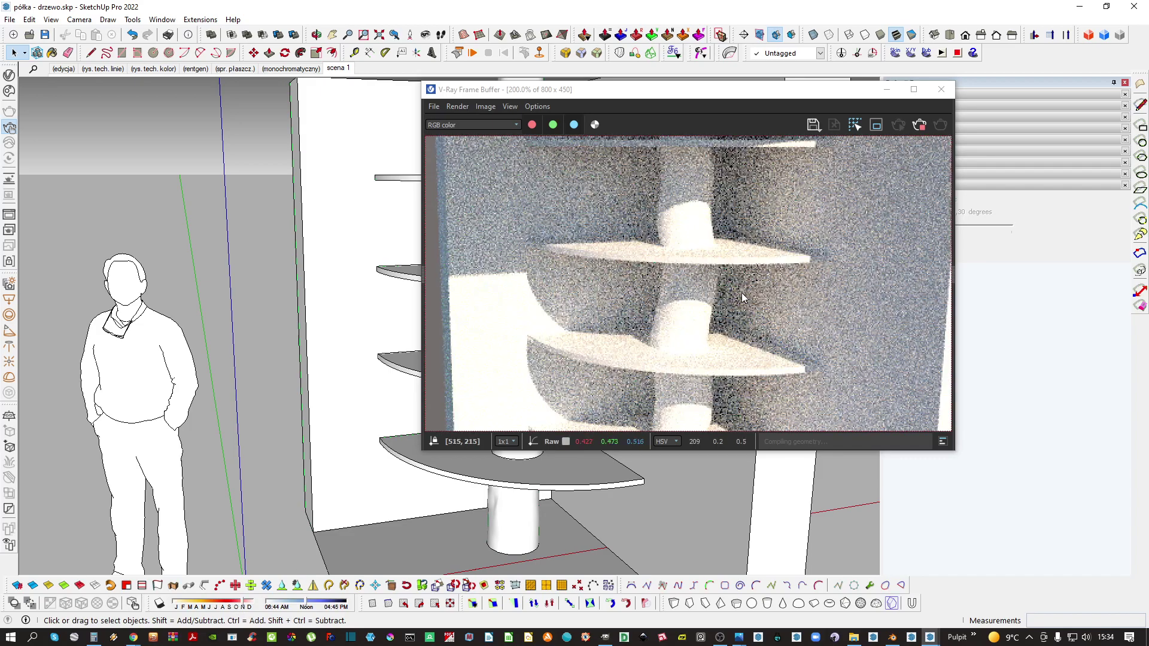
{"action": "mouse_move", "coordinate": [366, 343]}
{"action": "middle_mouse_down"}
{"action": "mouse_move", "coordinate": [373, 239]}
{"action": "mouse_move", "coordinate": [368, 376]}
{"action": "mouse_move", "coordinate": [384, 328]}
{"action": "mouse_move", "coordinate": [380, 302]}
{"action": "middle_mouse_up"}
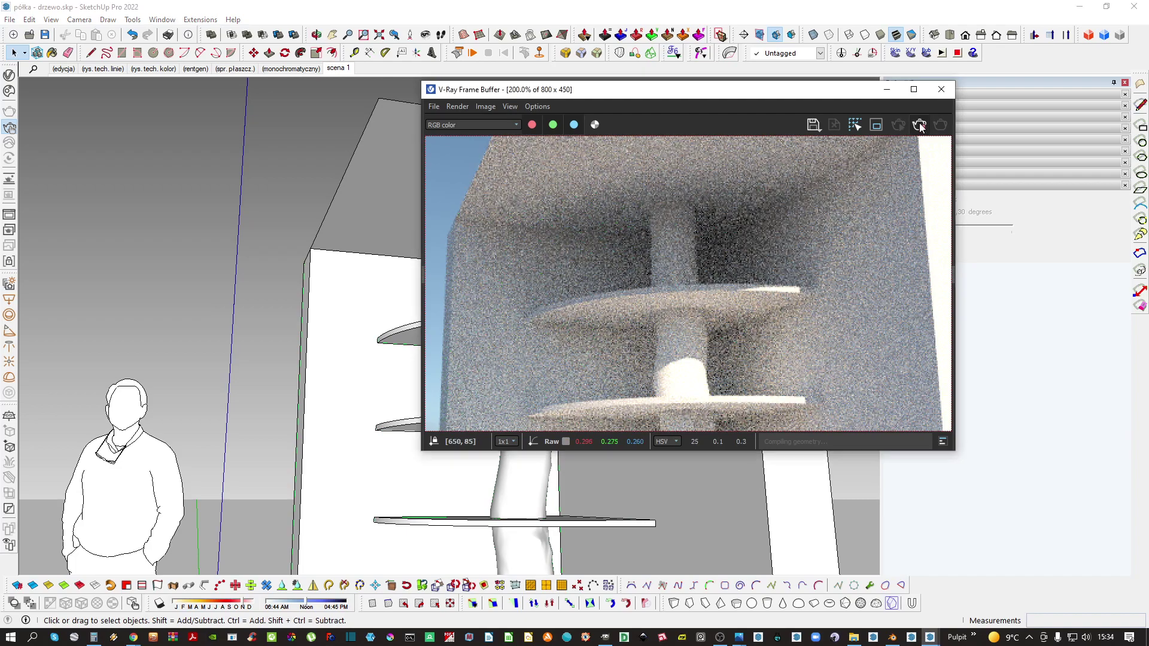
Close the V-Ray frame buffer, look over the finished bookshelf, and close SketchUp and the reference-photo folder
{"action": "left_click", "coordinate": [941, 91]}
{"action": "mouse_move", "coordinate": [568, 293]}
{"action": "middle_mouse_down"}
{"action": "mouse_move", "coordinate": [566, 367]}
{"action": "mouse_move", "coordinate": [567, 263]}
{"action": "middle_mouse_up"}
{"action": "scroll", "coordinate": [566, 319], "scroll_direction": "down", "scroll_amount": 2}
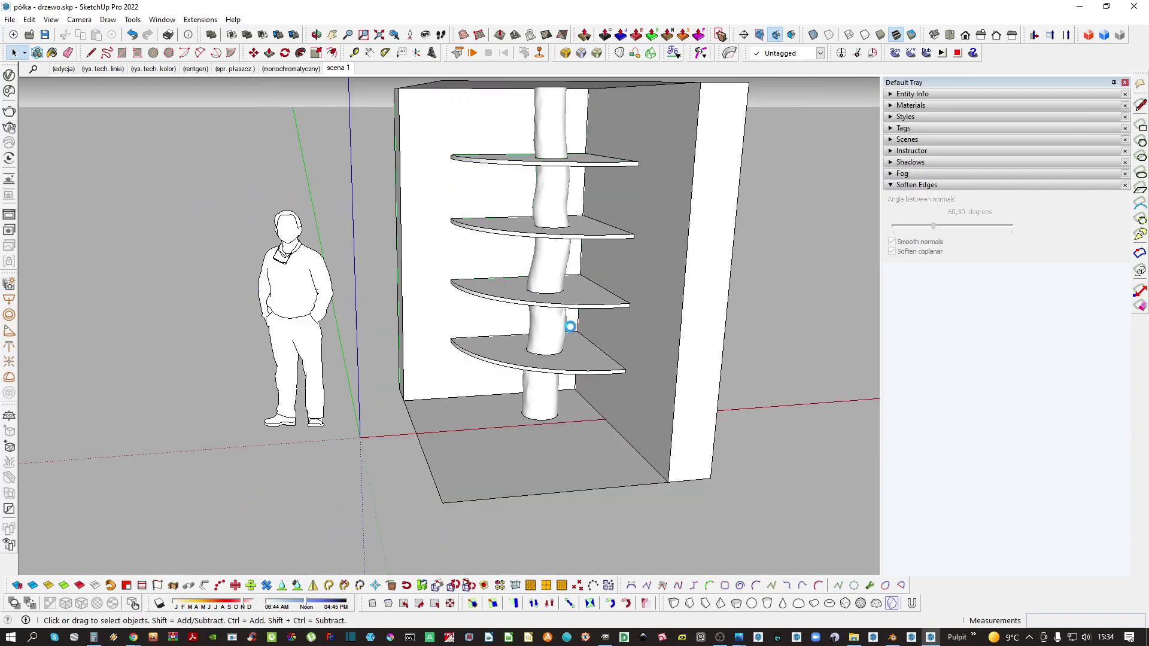
{"action": "mouse_move", "coordinate": [569, 305]}
{"action": "middle_mouse_down"}
{"action": "mouse_move", "coordinate": [568, 360]}
{"action": "mouse_move", "coordinate": [587, 323]}
{"action": "mouse_move", "coordinate": [569, 320]}
{"action": "mouse_move", "coordinate": [631, 149]}
{"action": "mouse_move", "coordinate": [518, 227]}
{"action": "mouse_move", "coordinate": [531, 228]}
{"action": "mouse_move", "coordinate": [465, 239]}
{"action": "mouse_move", "coordinate": [385, 225]}
{"action": "middle_mouse_up"}
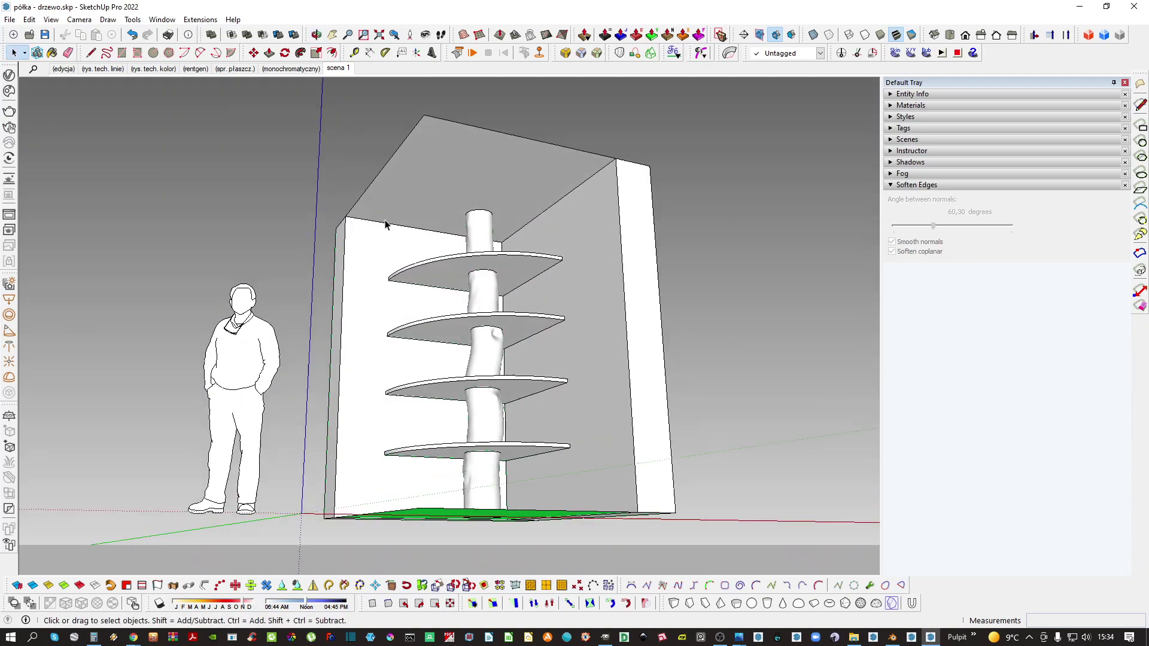
{"action": "mouse_move", "coordinate": [518, 336]}
{"action": "middle_mouse_down"}
{"action": "mouse_move", "coordinate": [331, 367]}
{"action": "mouse_move", "coordinate": [713, 405]}
{"action": "mouse_move", "coordinate": [495, 403]}
{"action": "mouse_move", "coordinate": [629, 383]}
{"action": "mouse_move", "coordinate": [665, 418]}
{"action": "mouse_move", "coordinate": [528, 408]}
{"action": "mouse_move", "coordinate": [466, 388]}
{"action": "middle_mouse_up"}
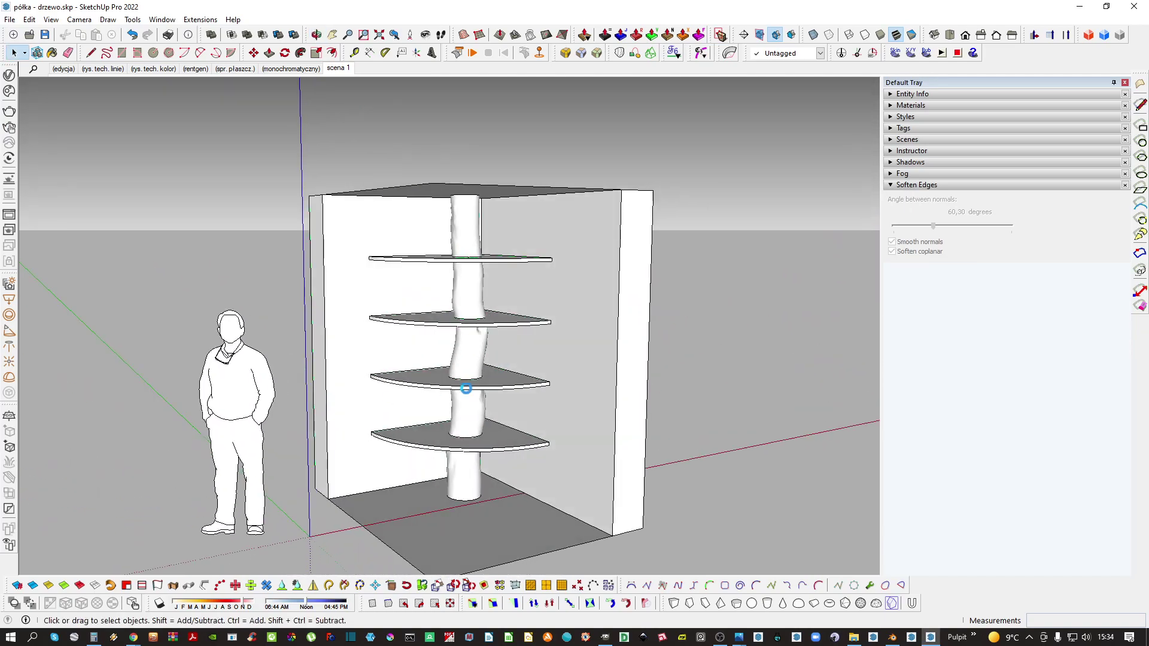
{"action": "left_click", "coordinate": [1138, 8]}
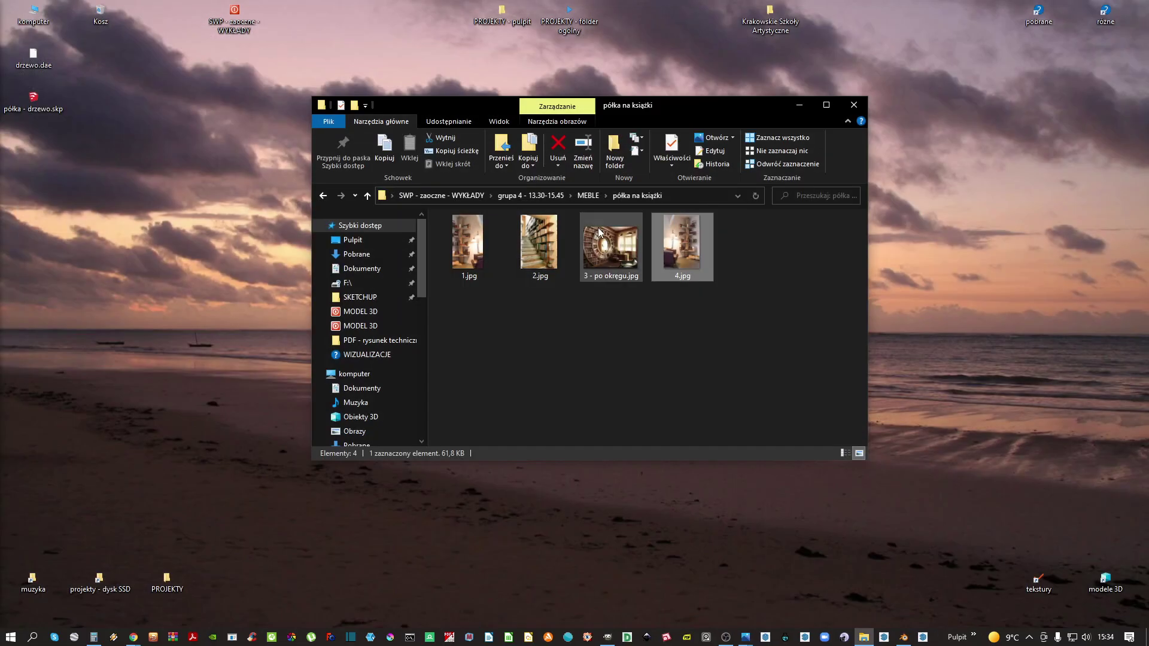
{"action": "left_click", "coordinate": [854, 106]}
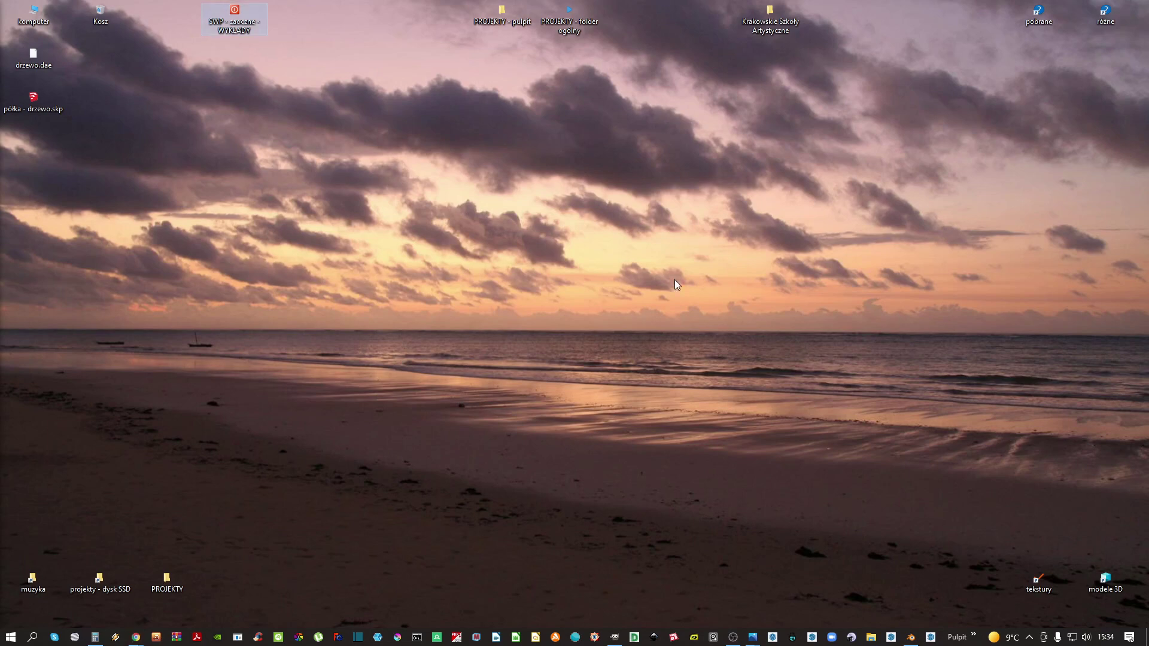